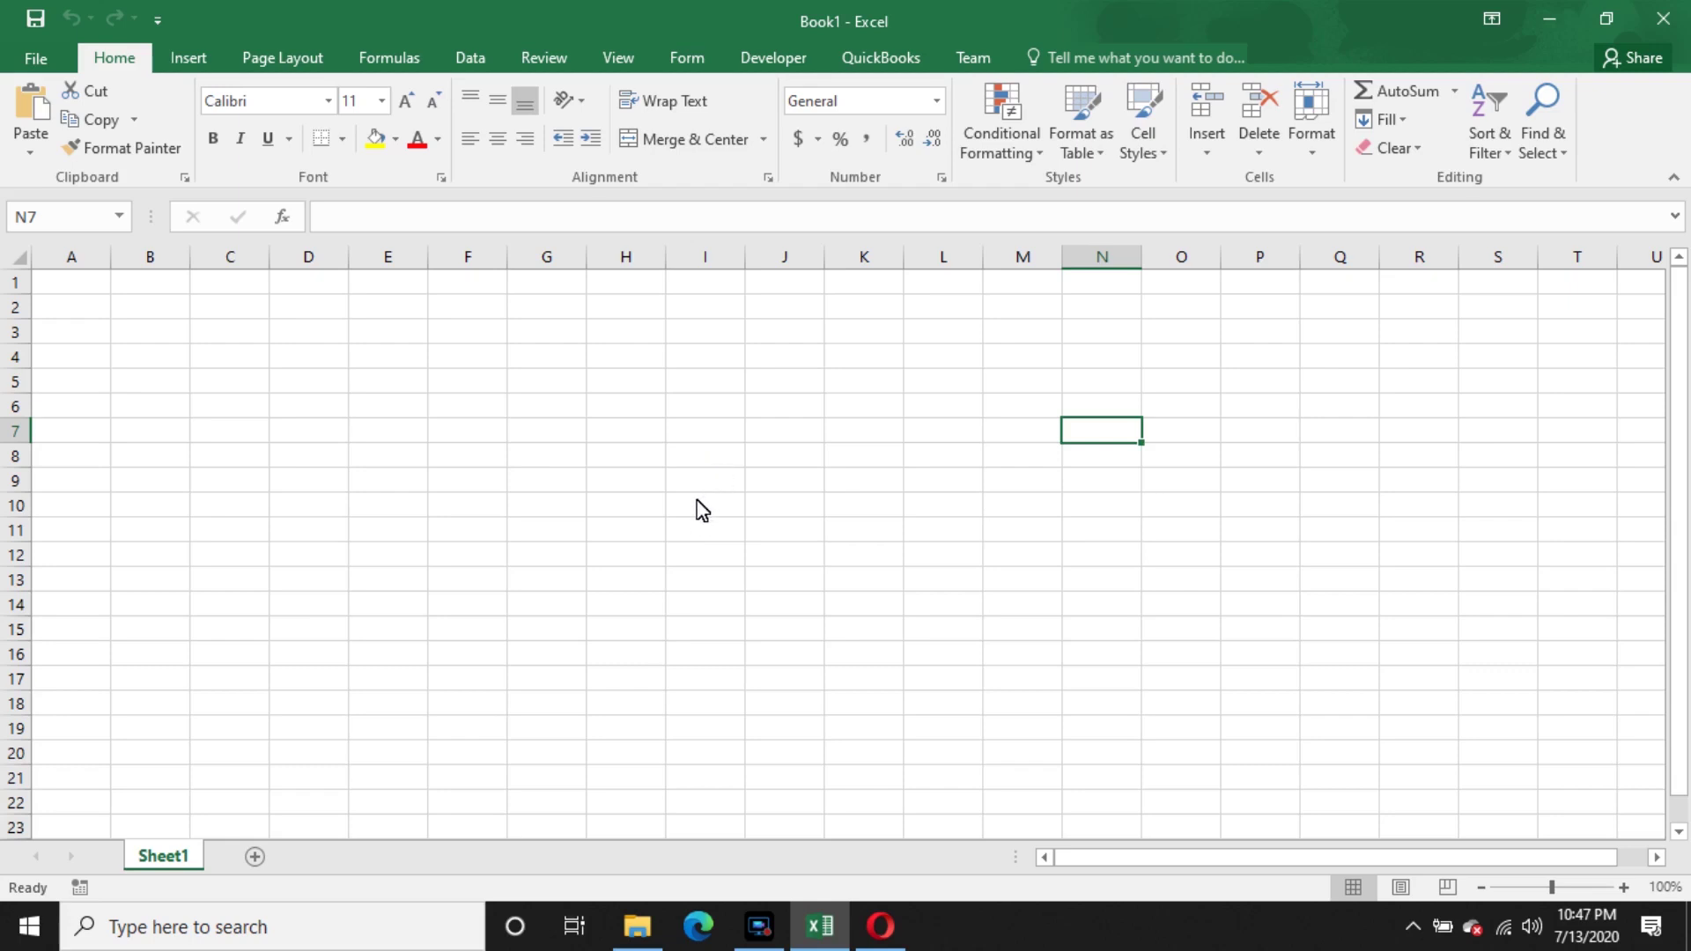
- View the Excel Tutorial folder and the POS in Excel video page in the browser, and return to the blank Excel workbook
left_click(636, 924)
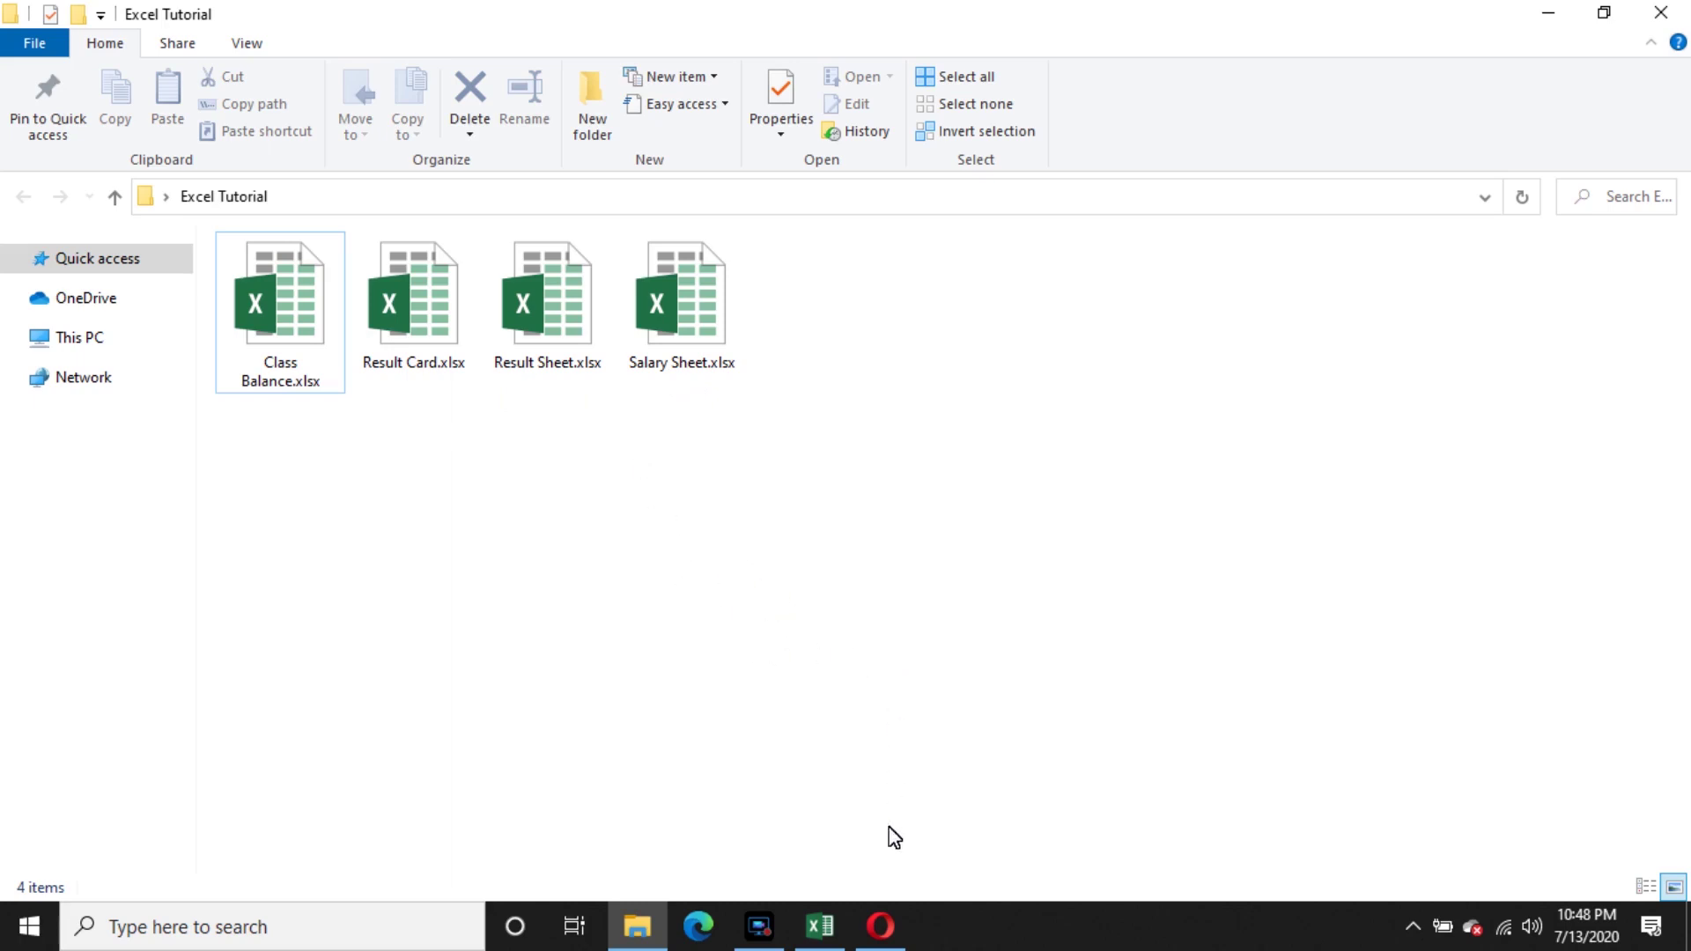
left_click(881, 925)
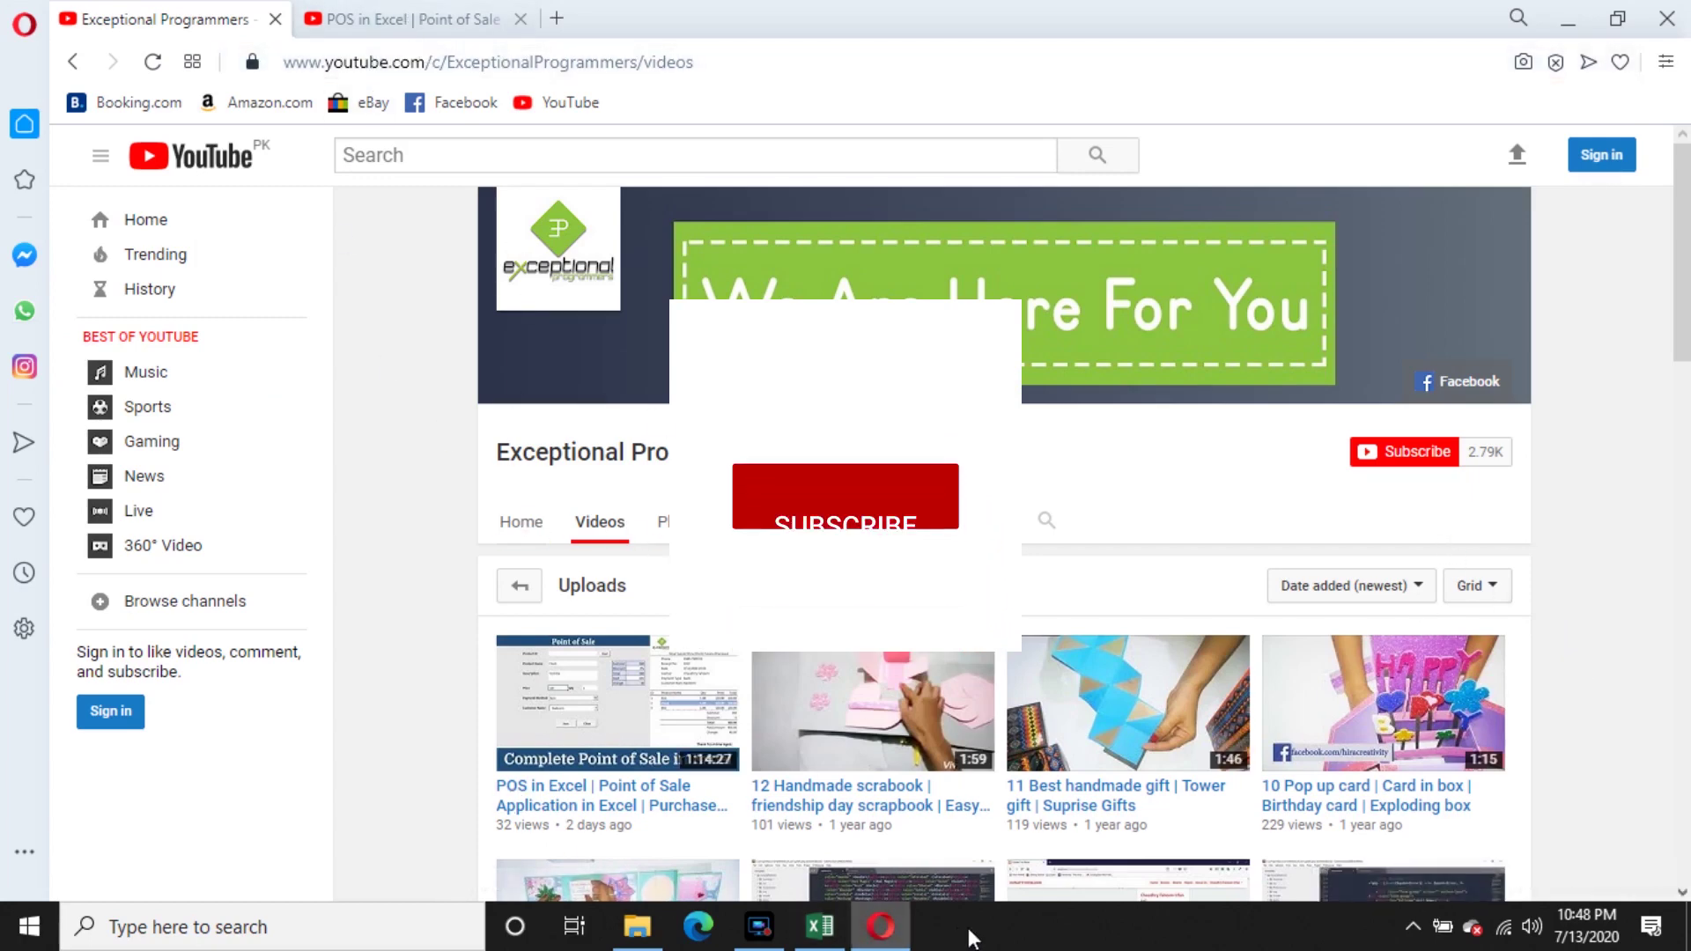
left_click(464, 12)
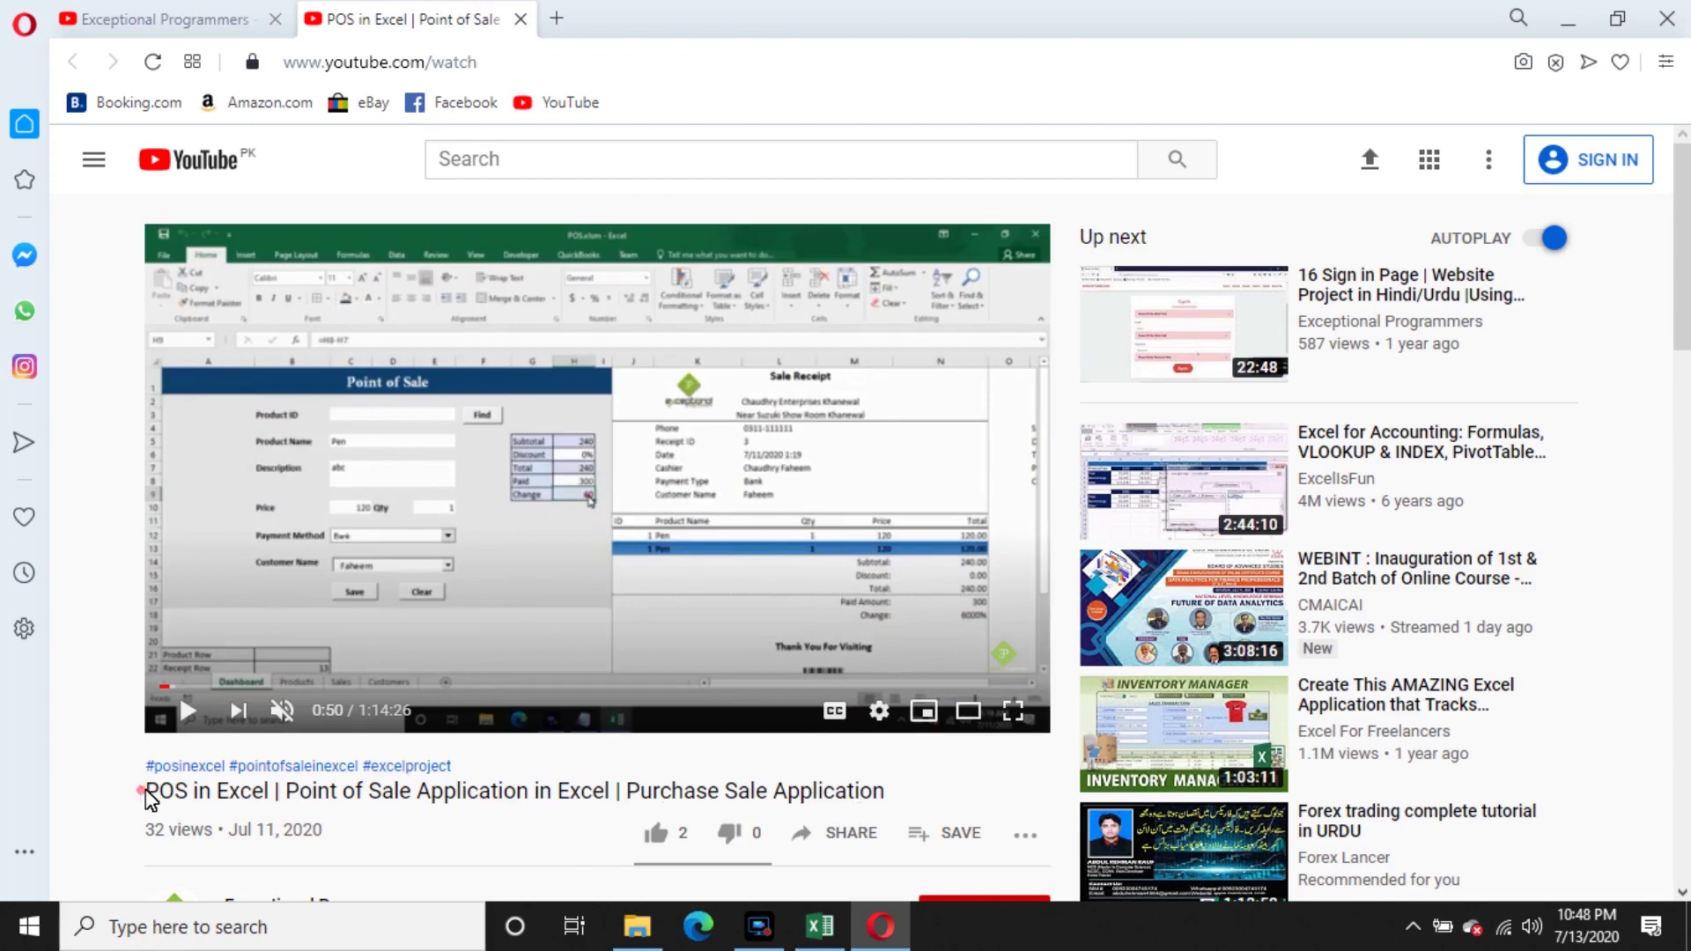
left_click_drag(143, 791, 752, 795)
left_click(838, 790)
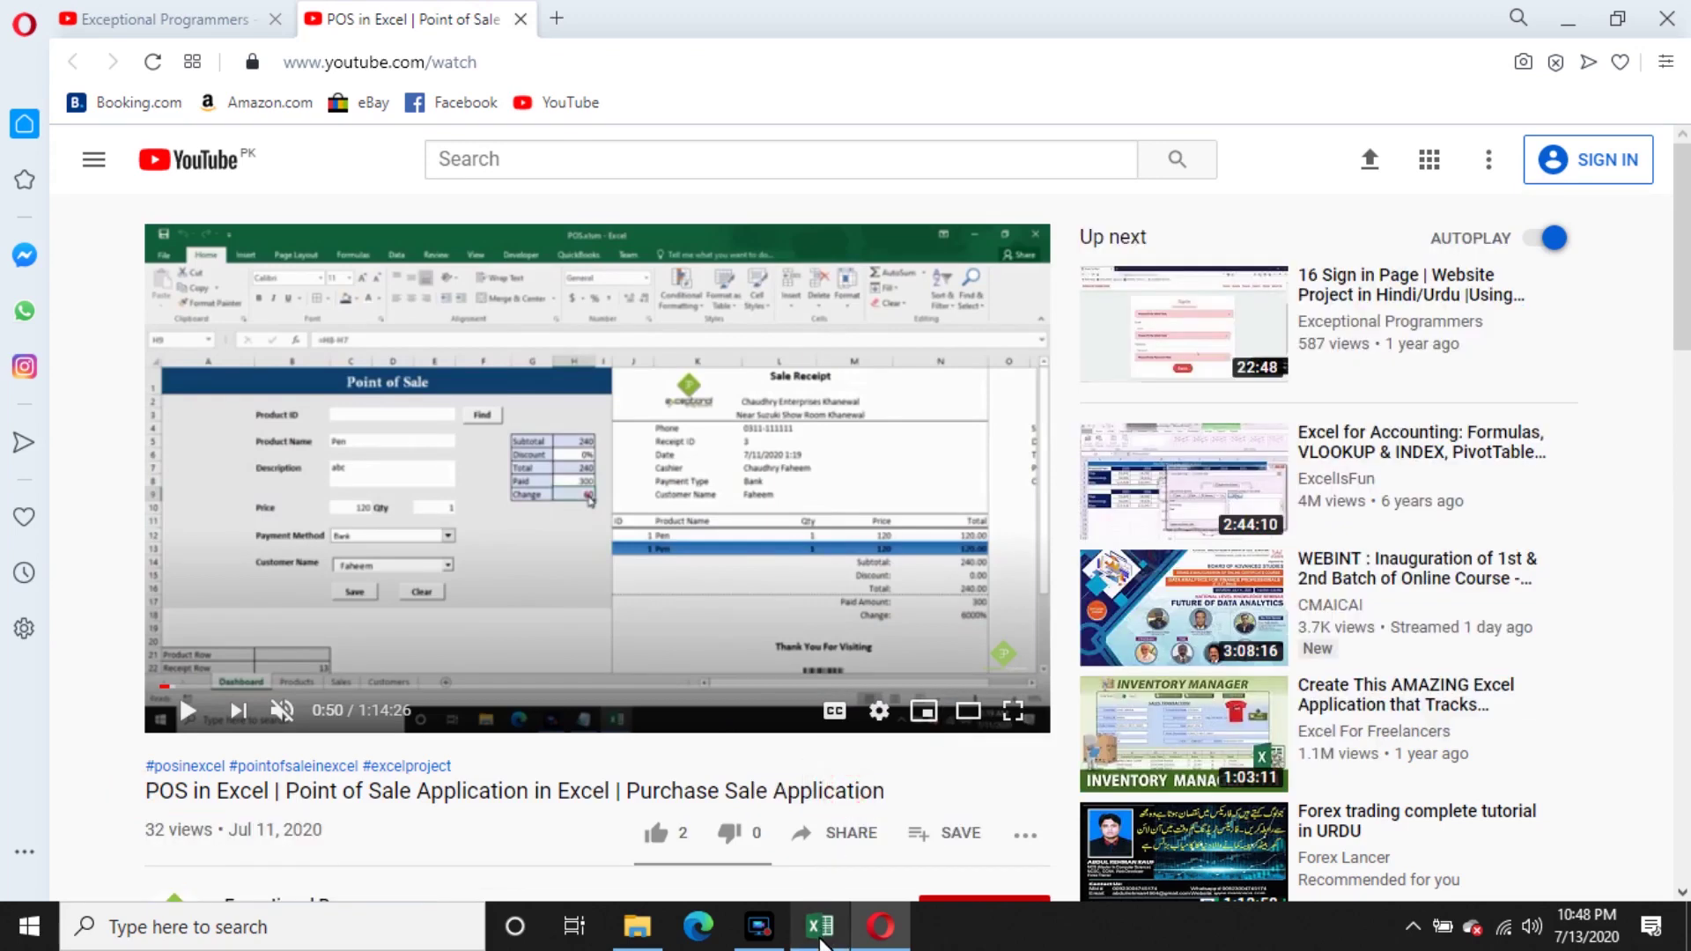
left_click(823, 941)
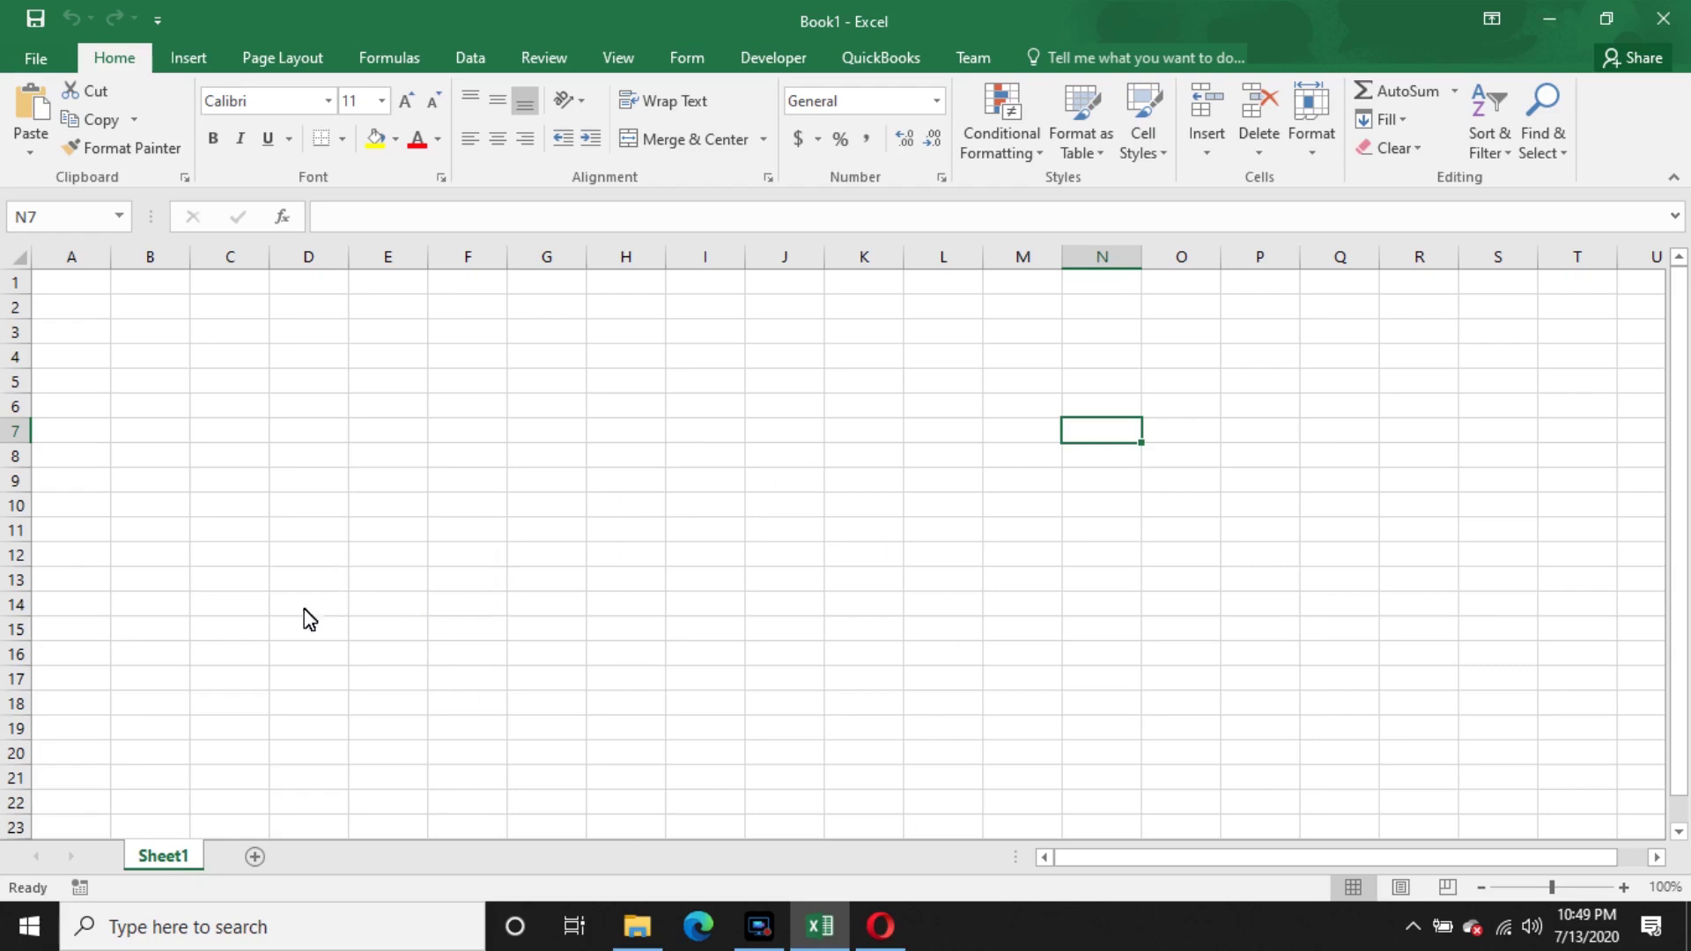
- Add a second worksheet to the workbook and delete it again
left_click(249, 856)
left_click(167, 859)
left_click(249, 860)
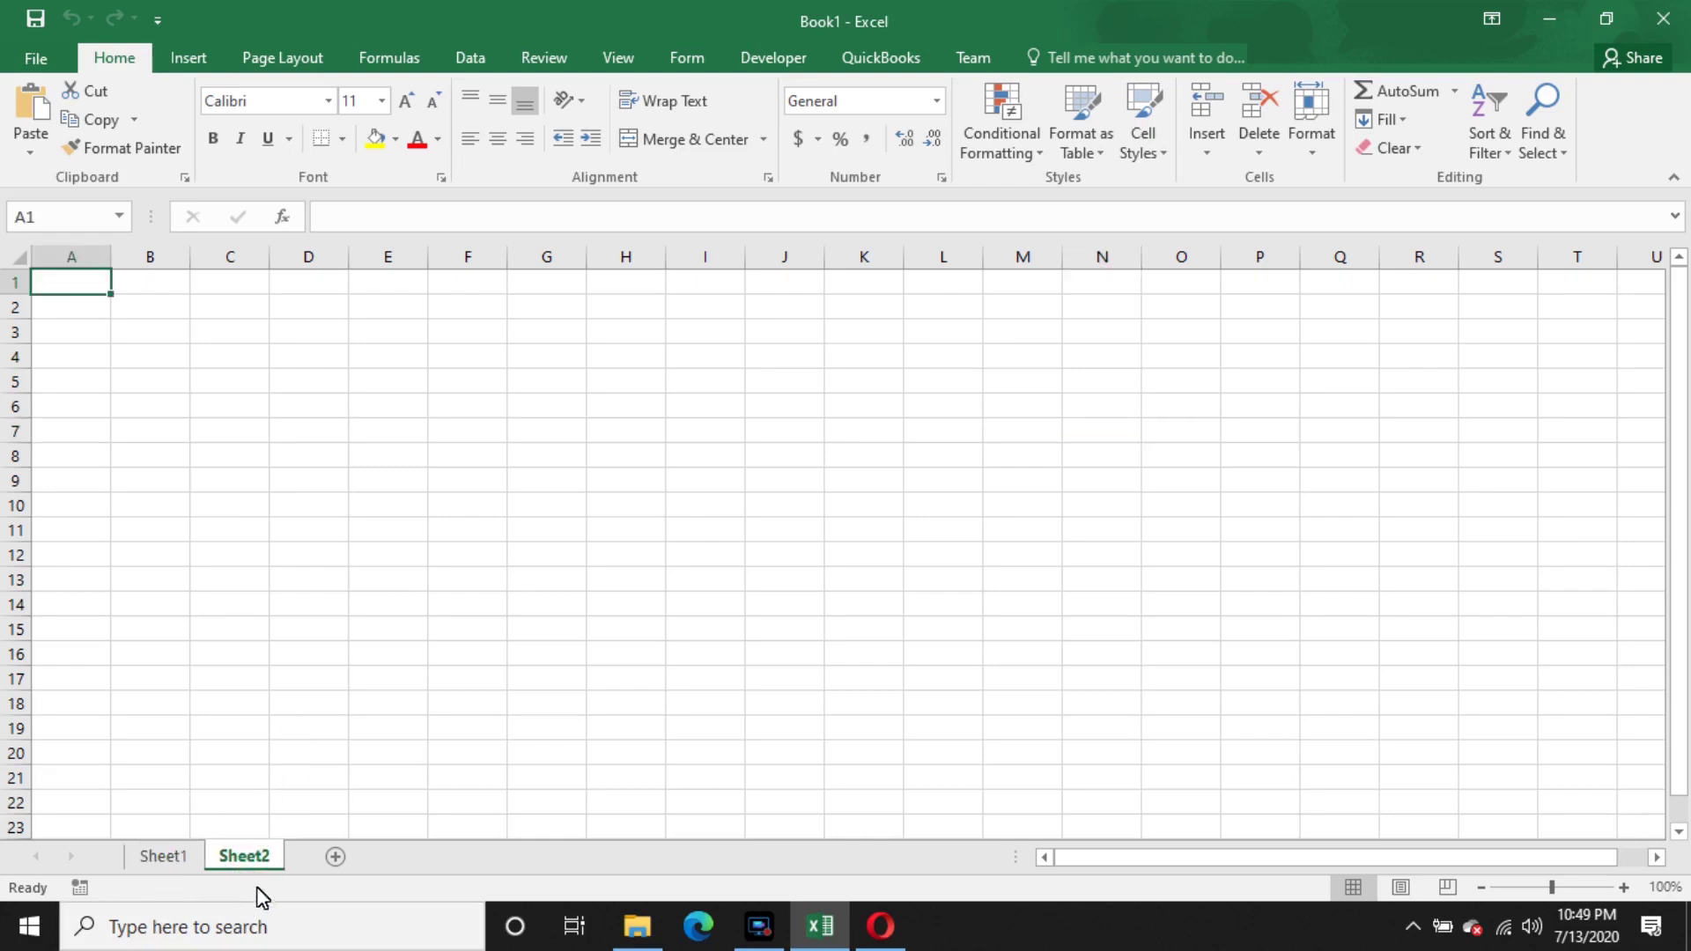
right_click(243, 862)
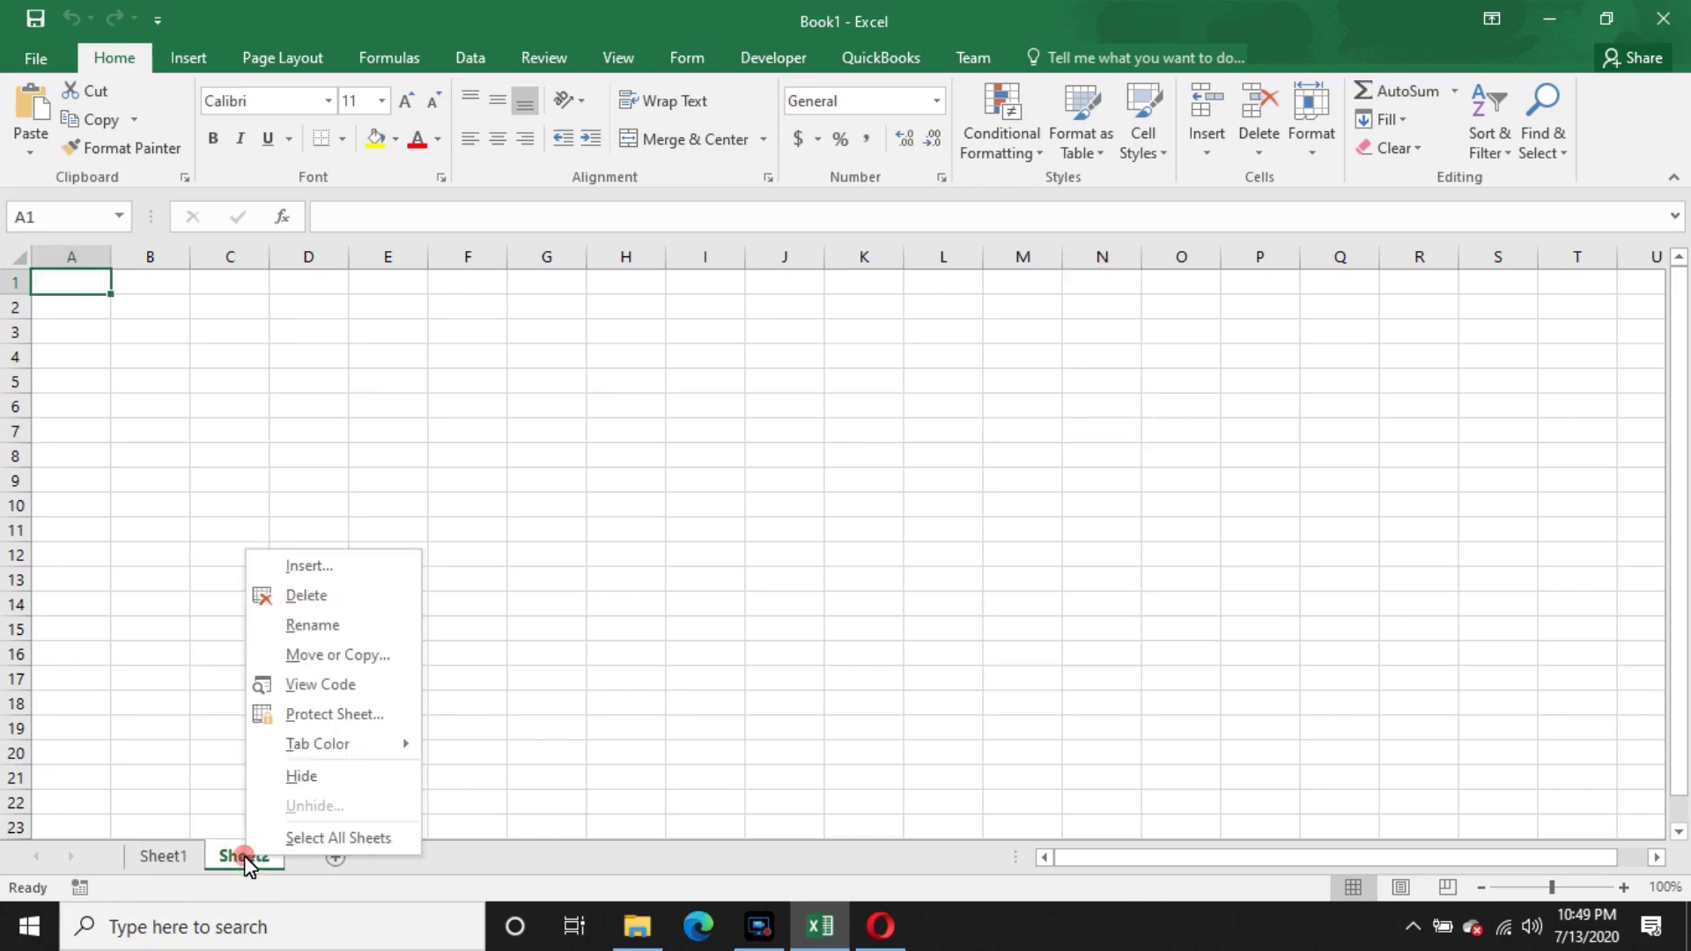
left_click(332, 595)
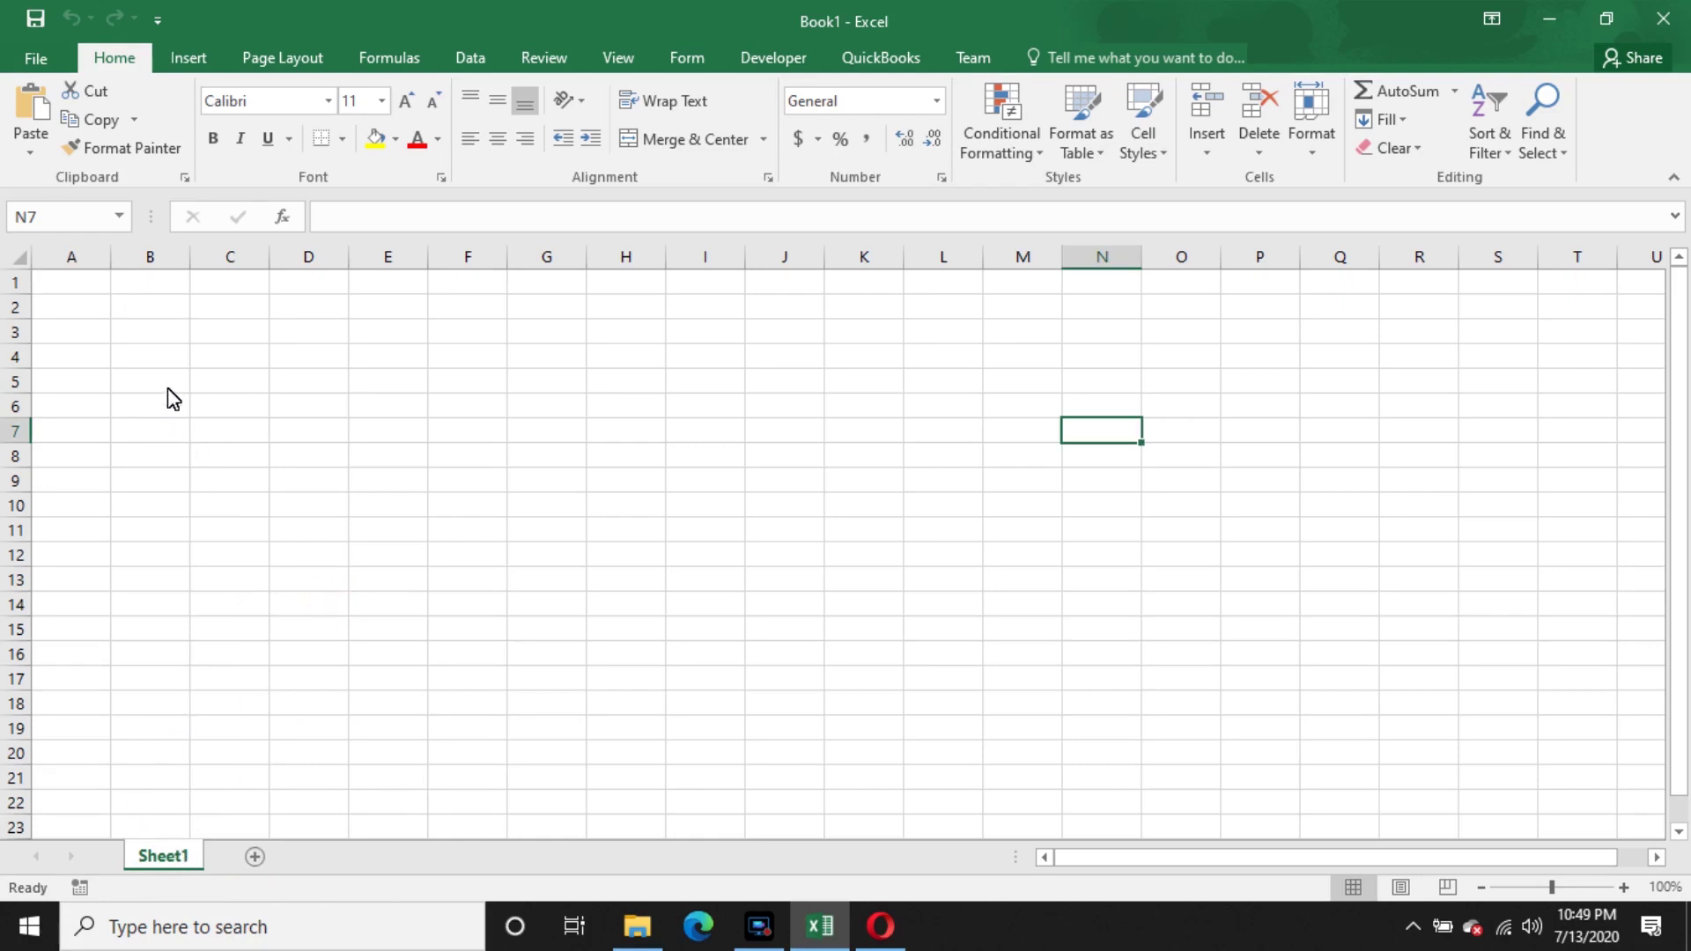
- Examine how cell references work by selecting cell B4, the whole of column B, and cells B5 and B2
left_click(152, 357)
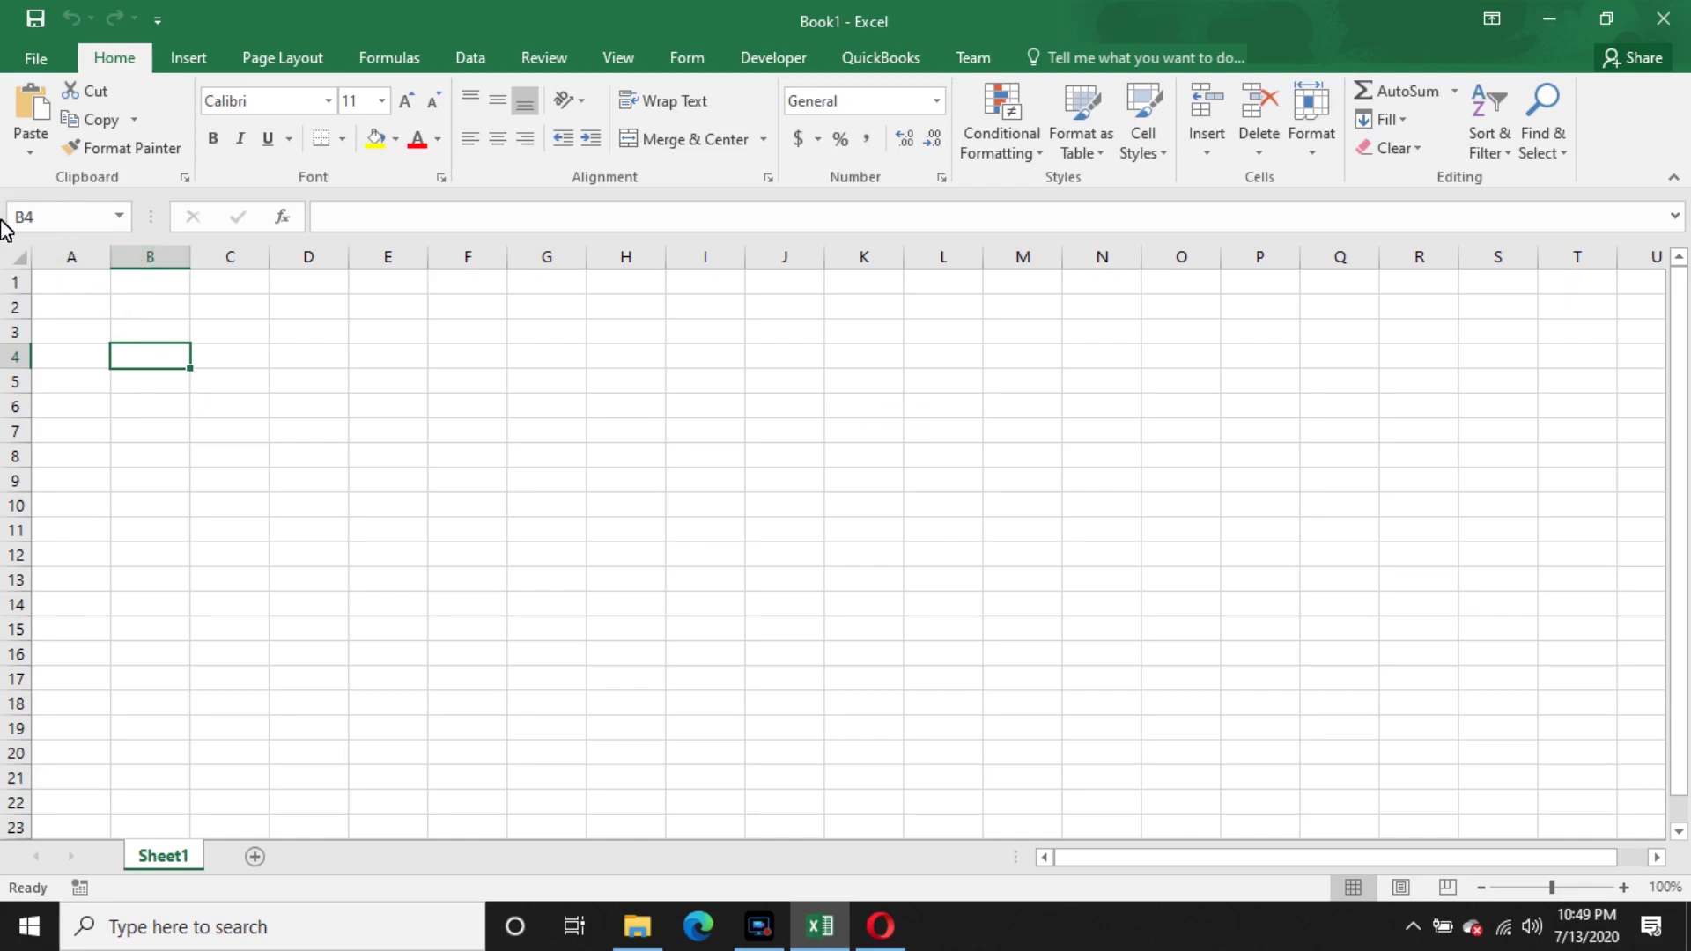
left_click(140, 257)
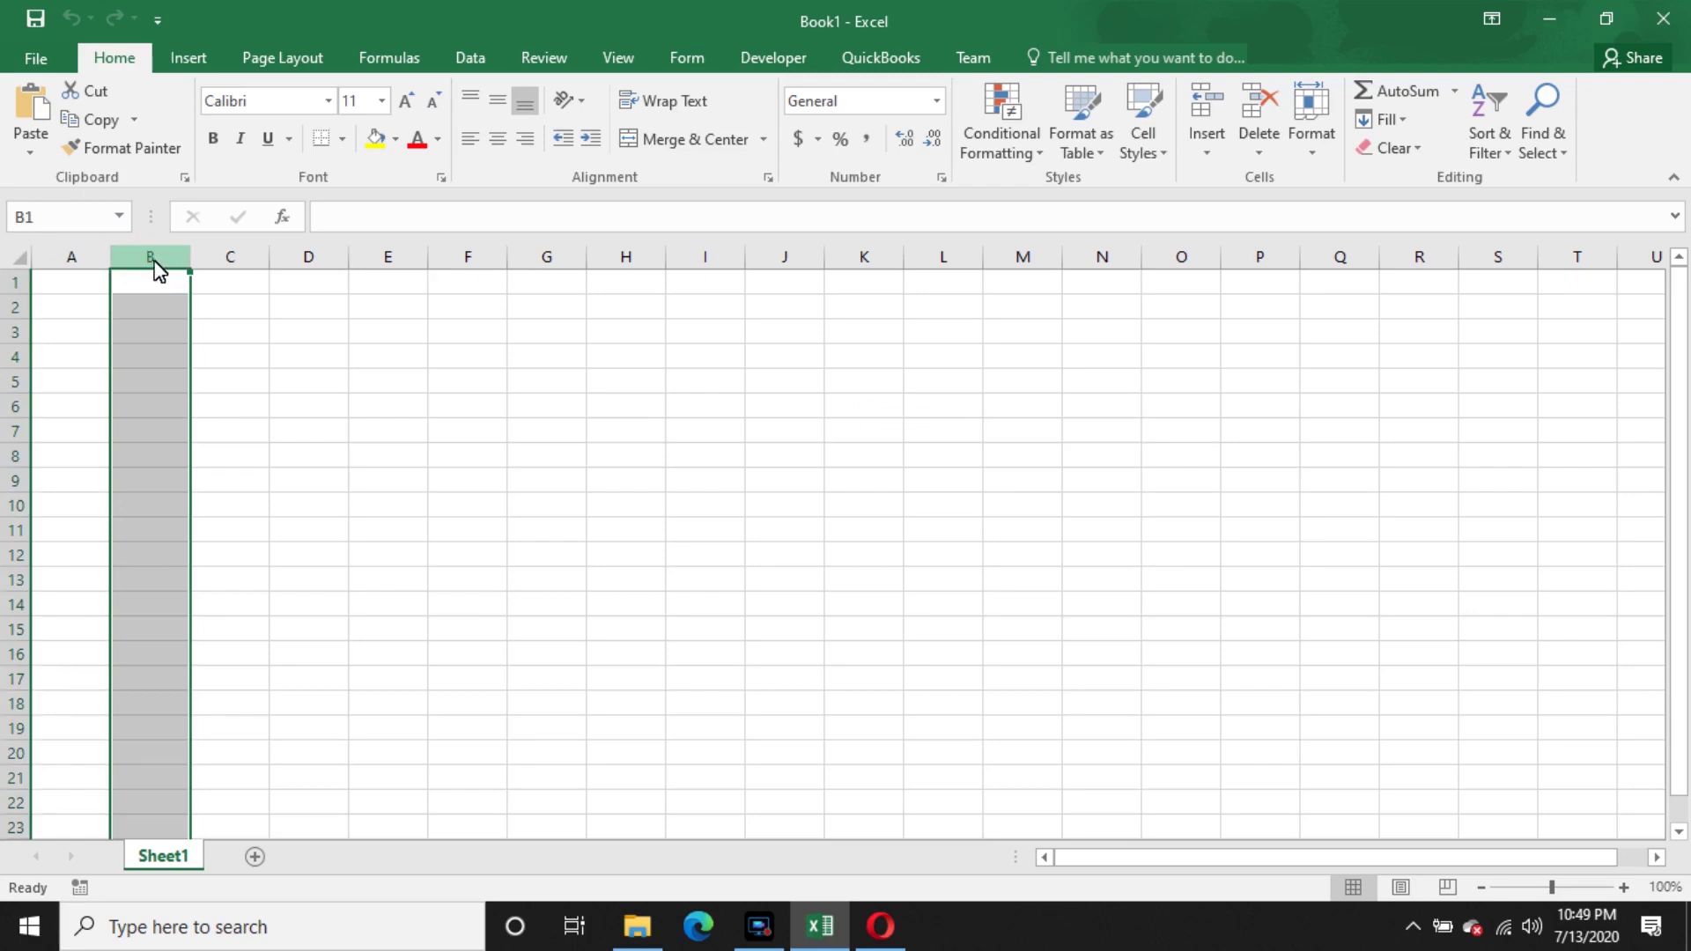
left_click(151, 380)
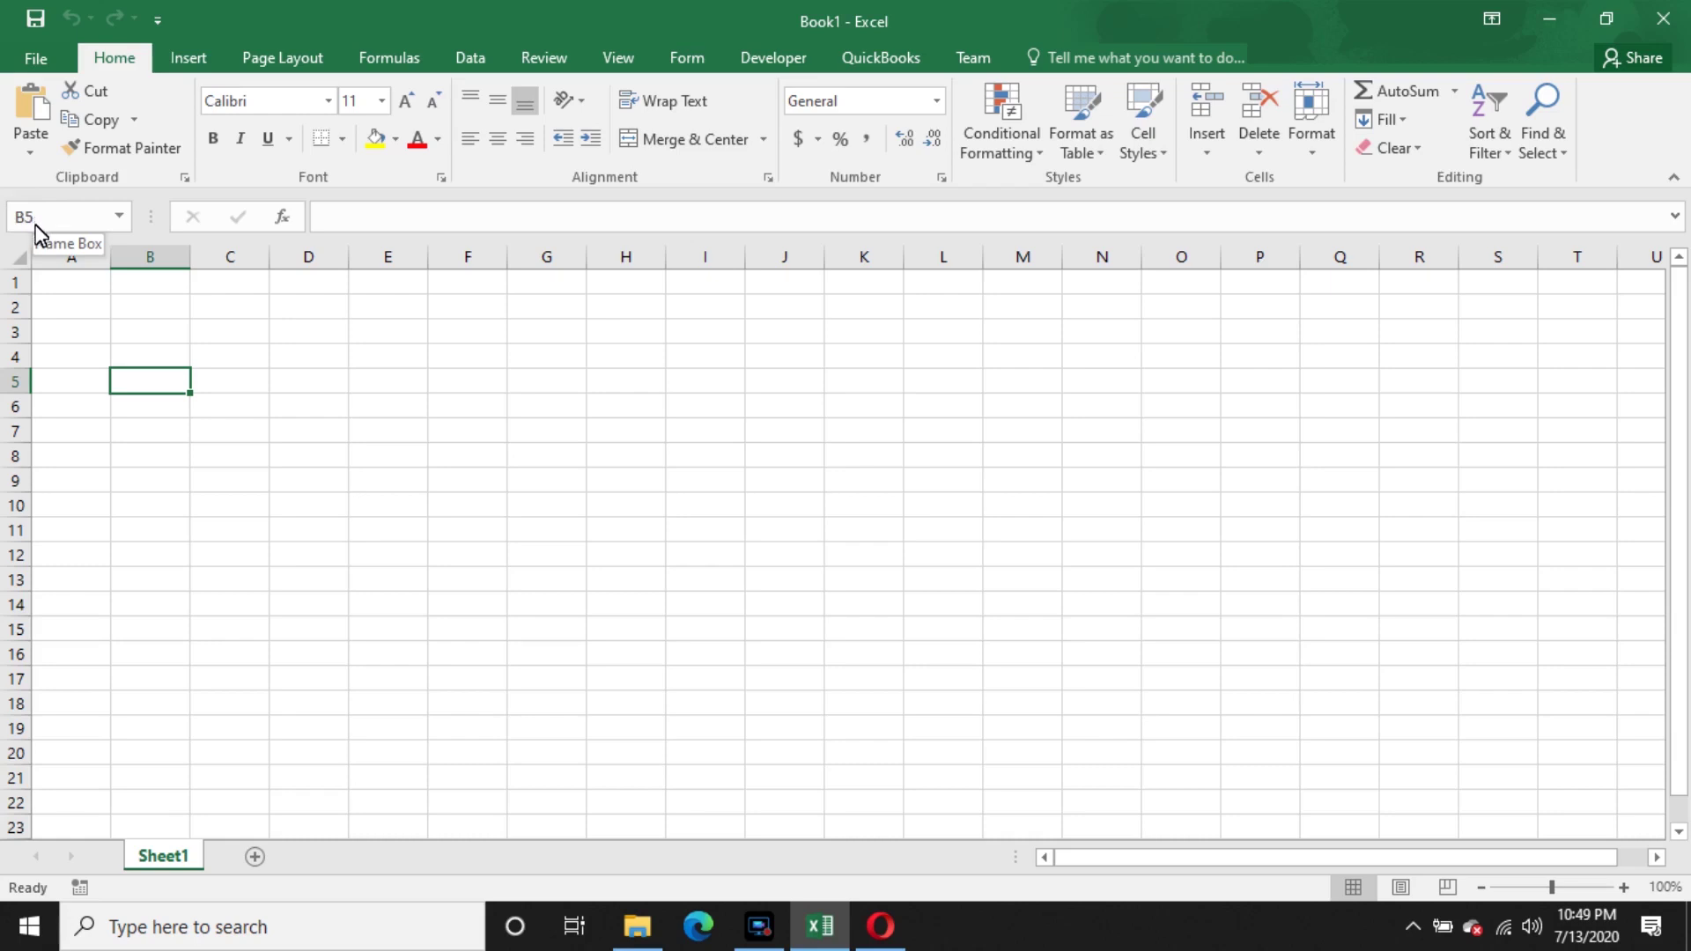
left_click(148, 310)
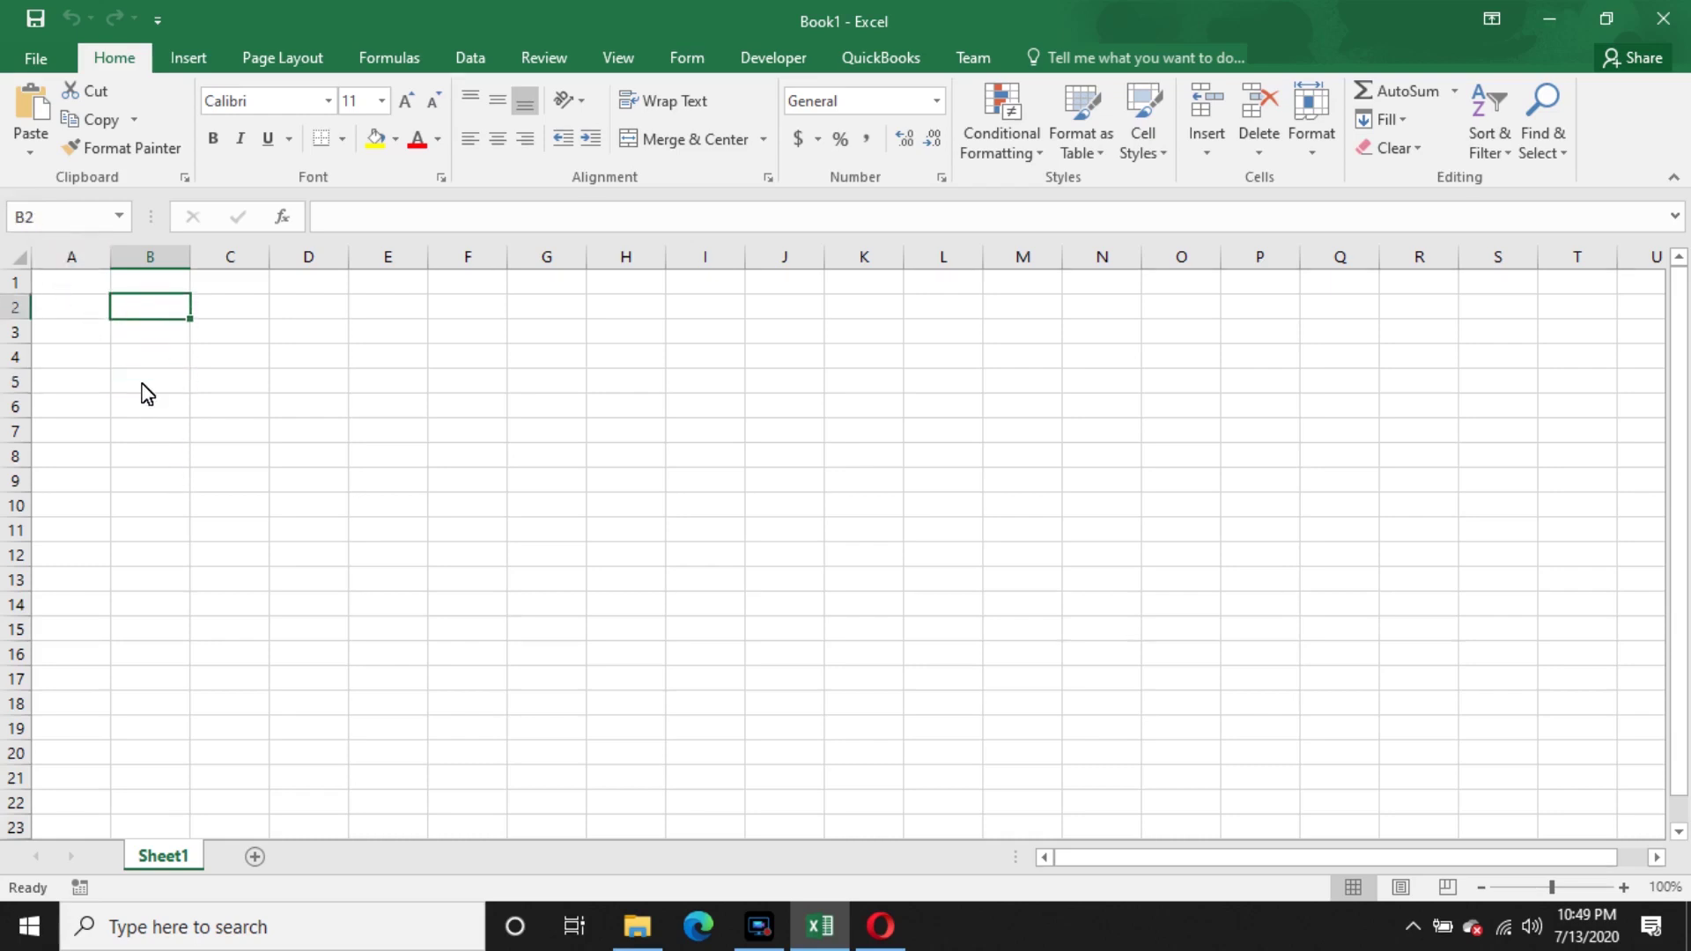
- Enter "Any Text" in cell B4 and fit column B's width to the text
left_click(142, 357)
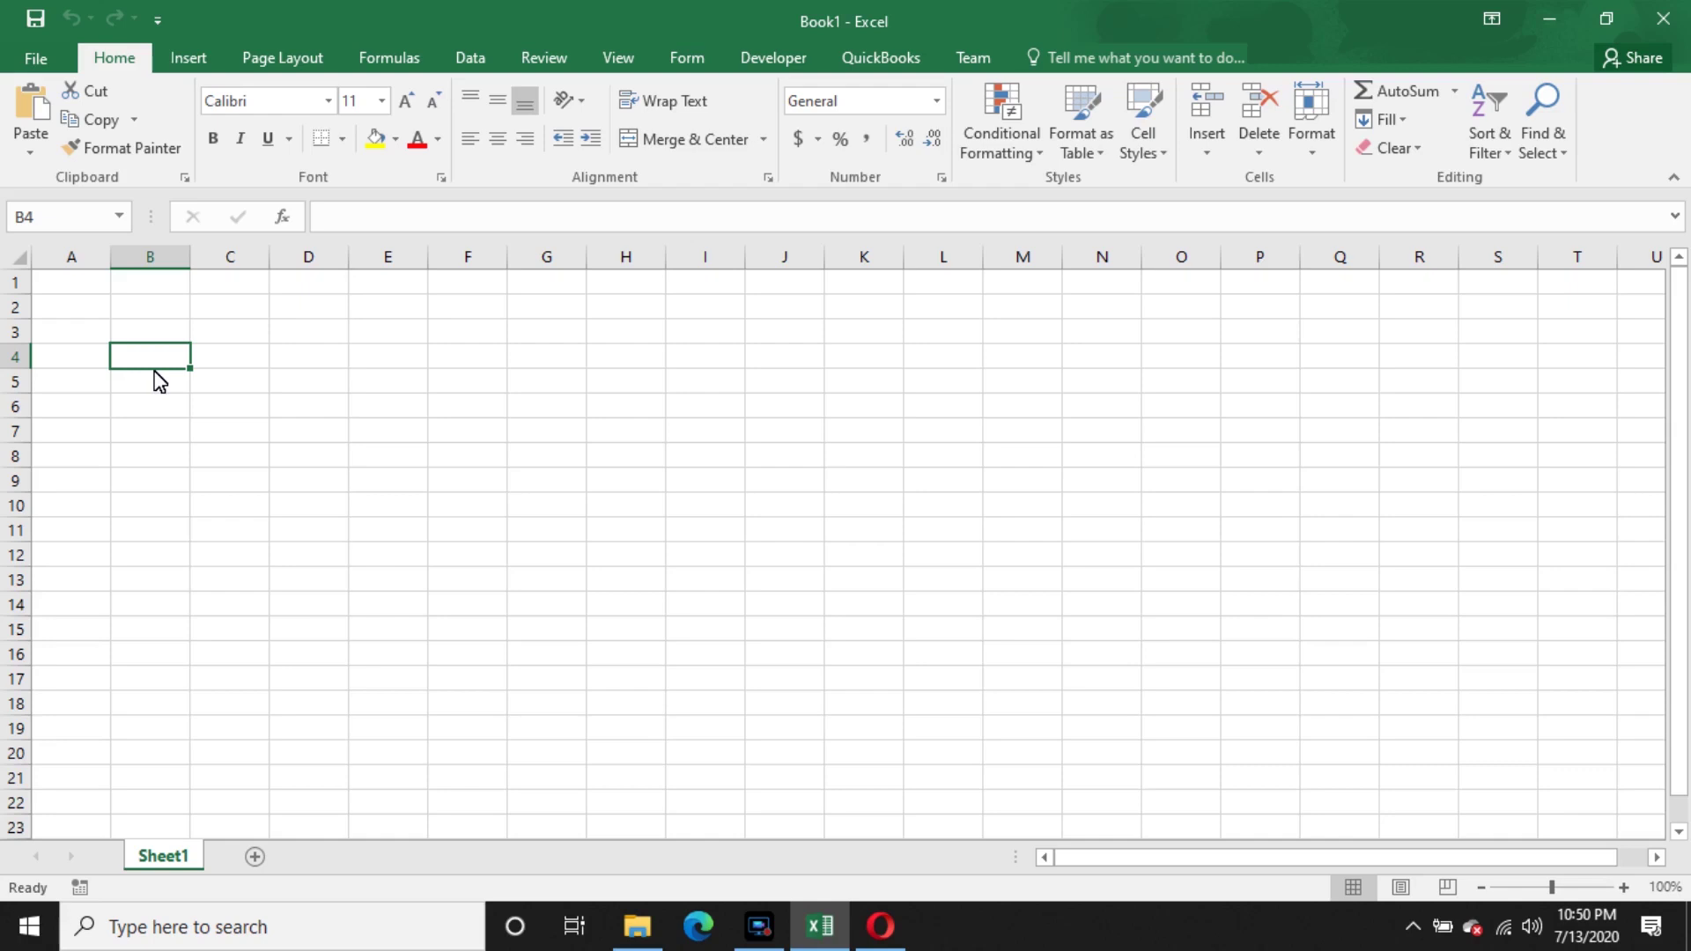
type("Any Text")
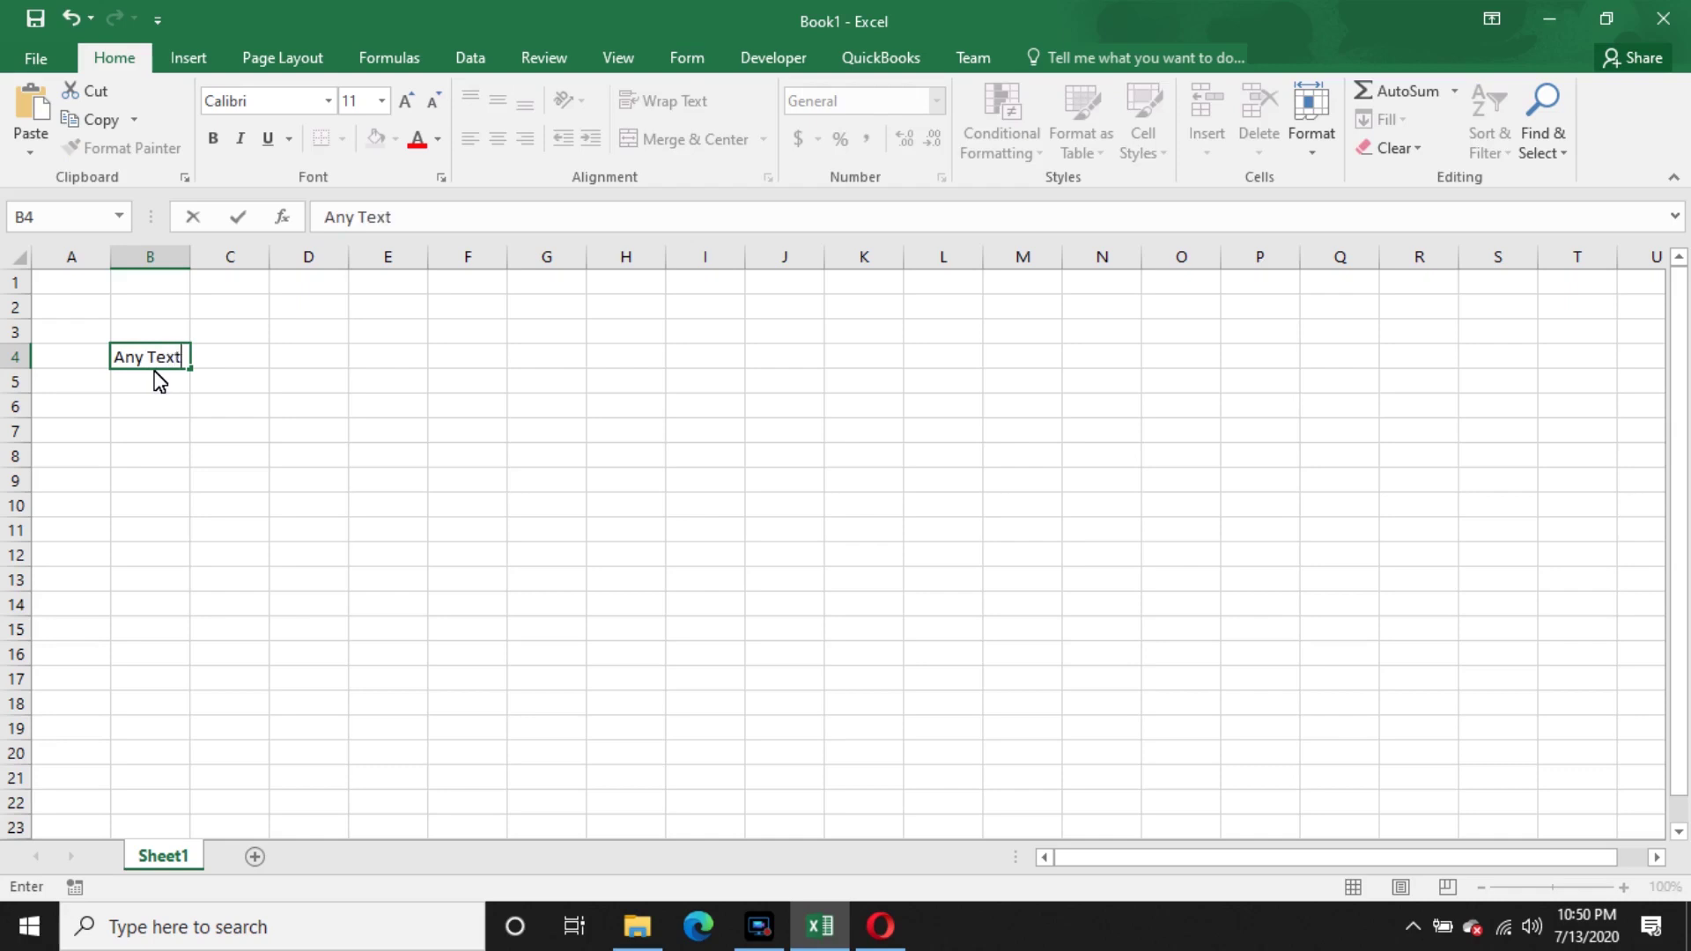
key("Return")
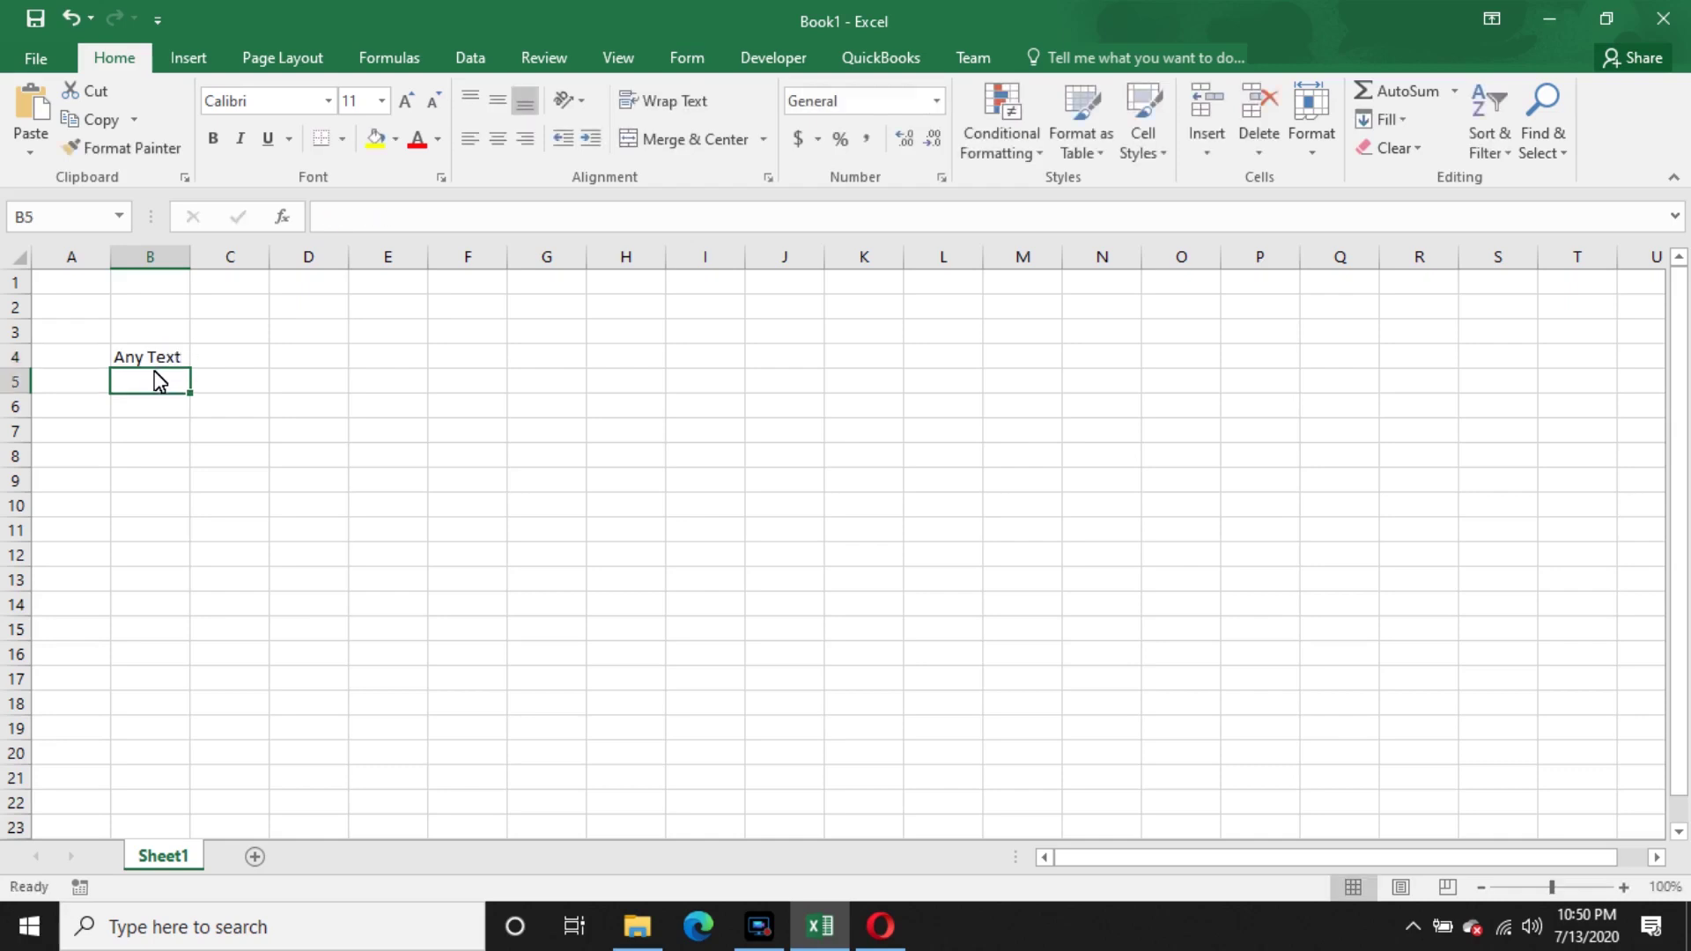
double_click(193, 253)
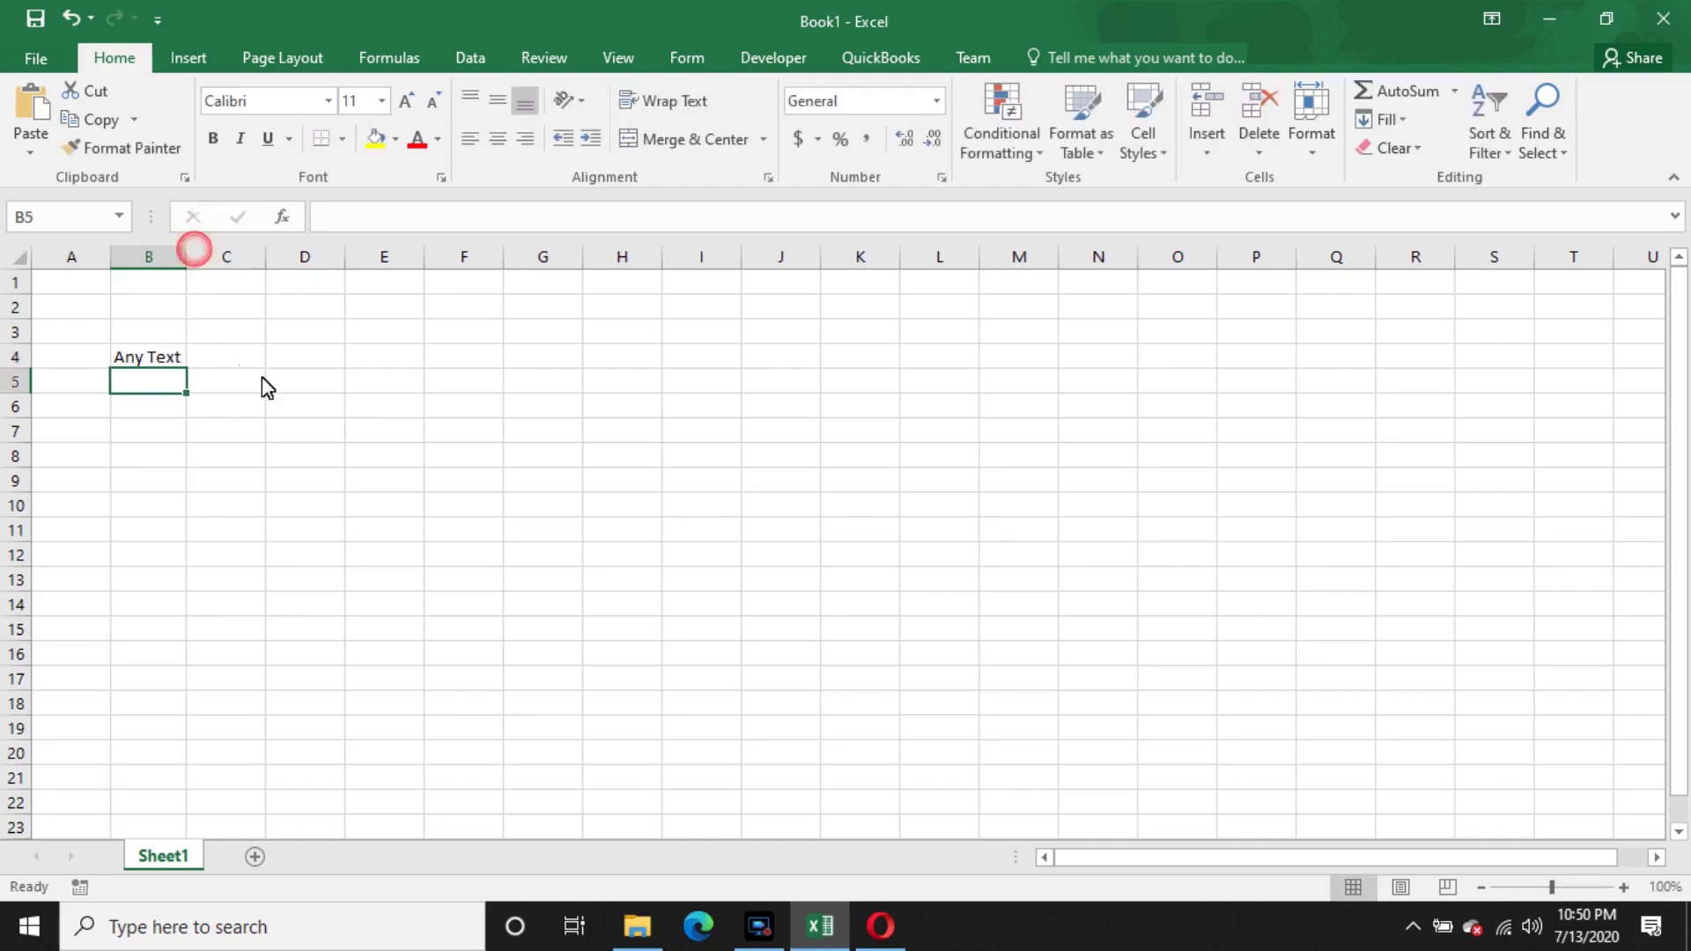
left_click(293, 389)
- Set the font of cell B4 to Adobe Caslon Pro Bold and widen column B slightly to fit it
left_click(130, 361)
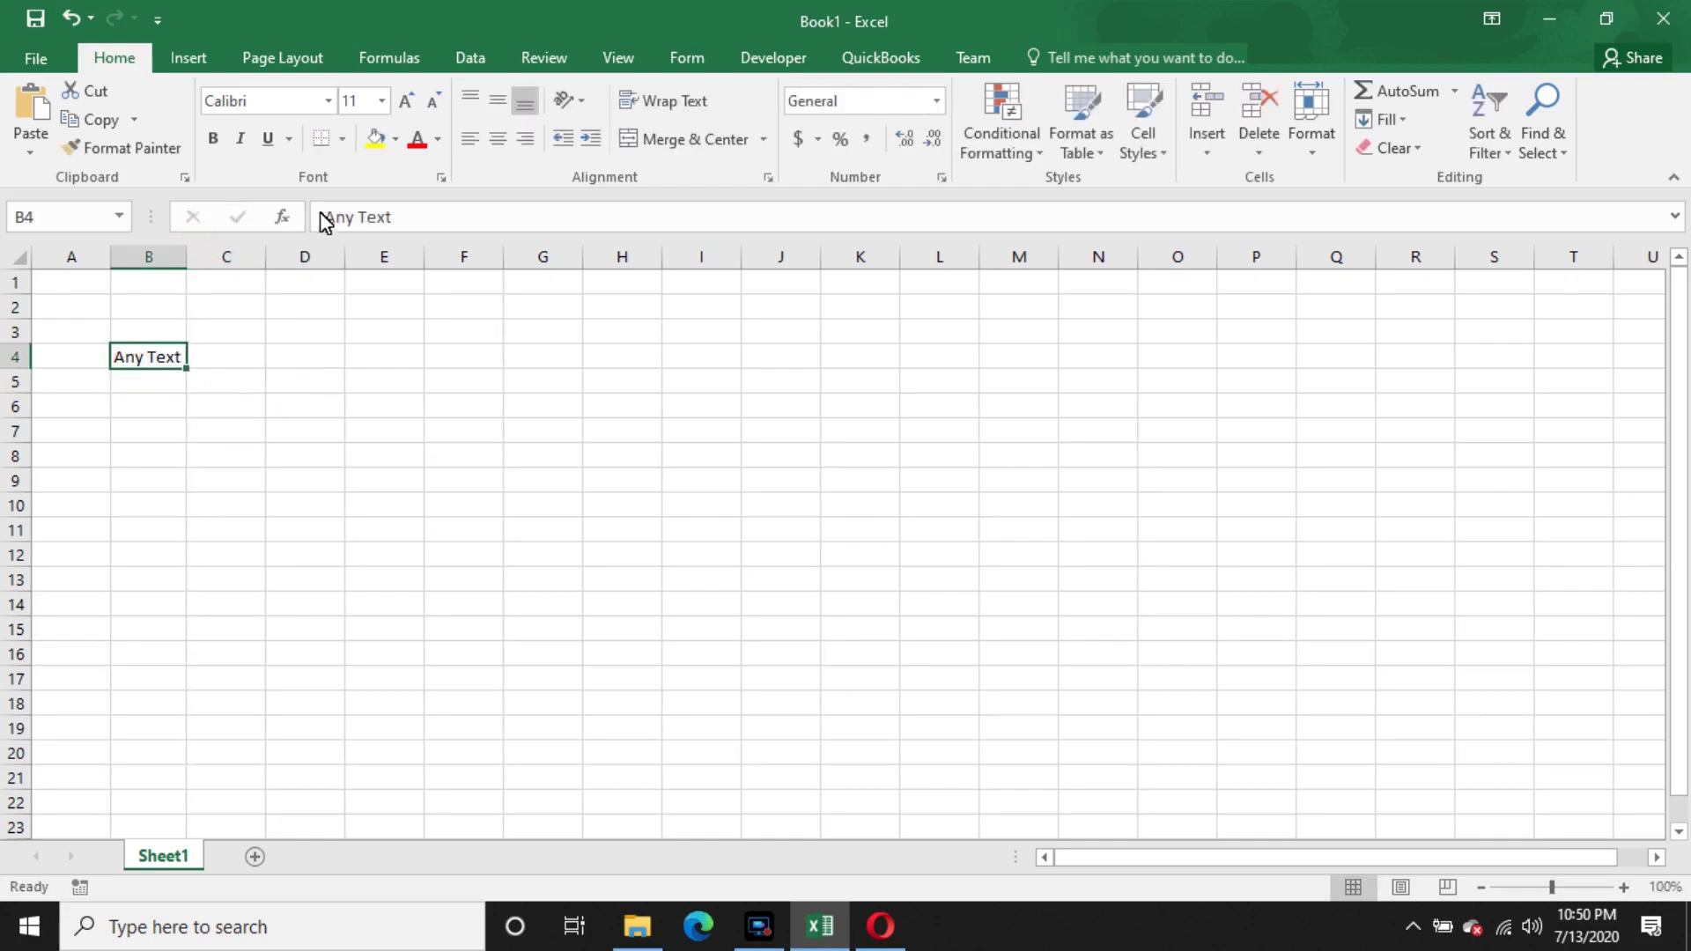
left_click(328, 101)
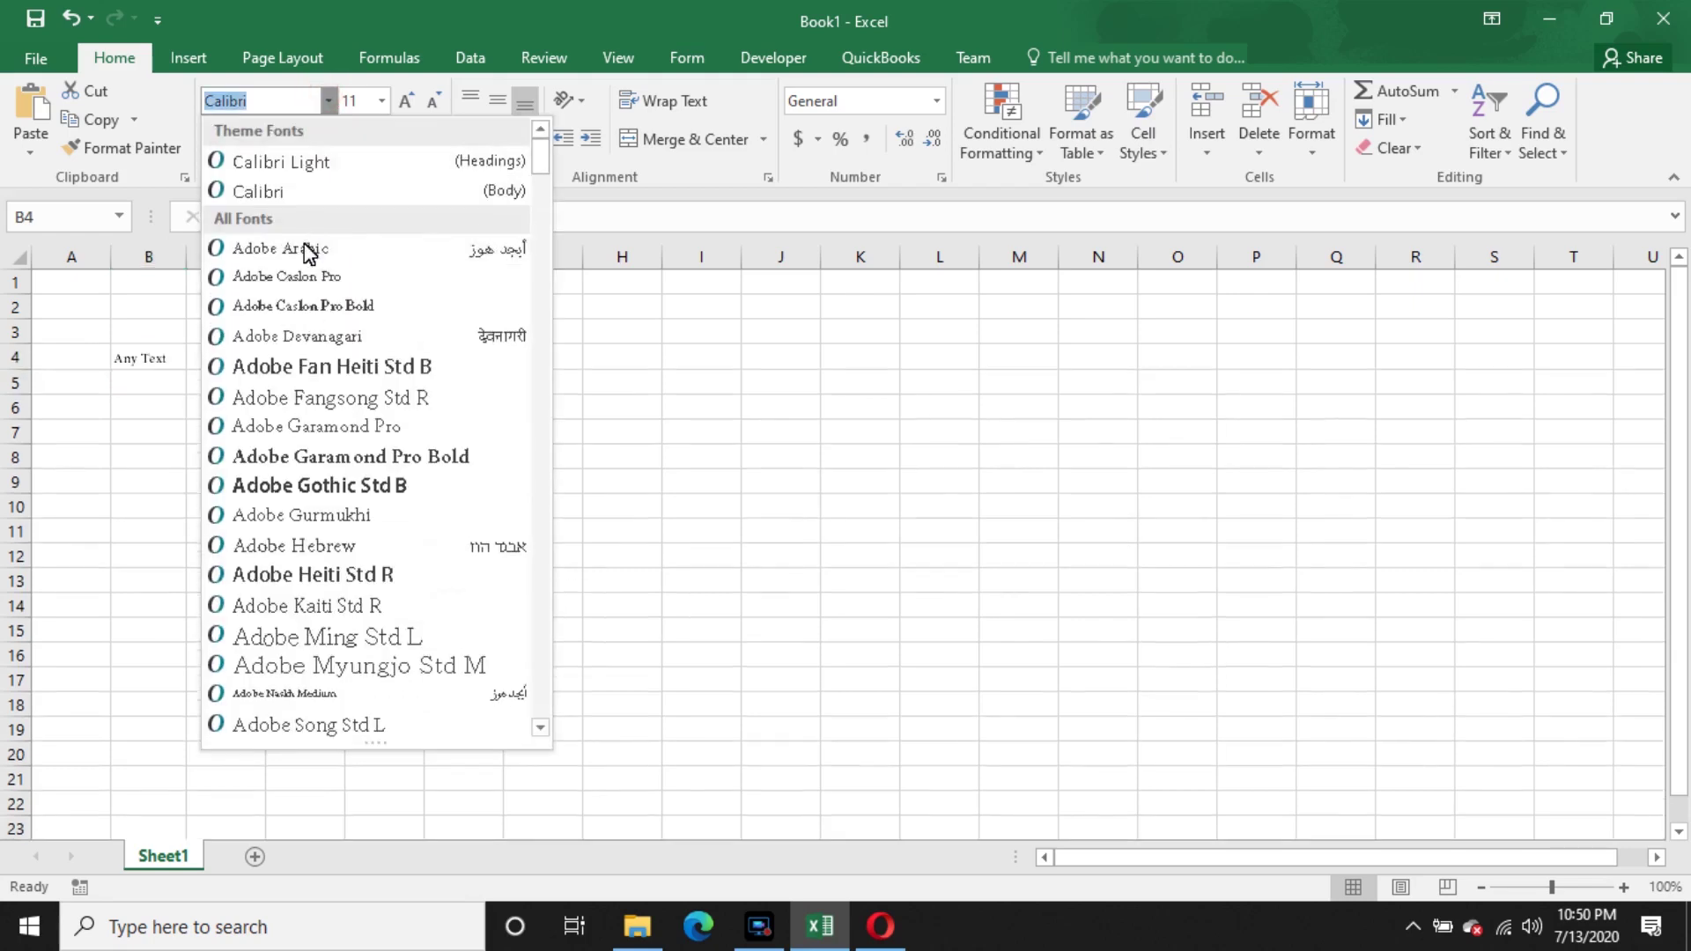
left_click(314, 305)
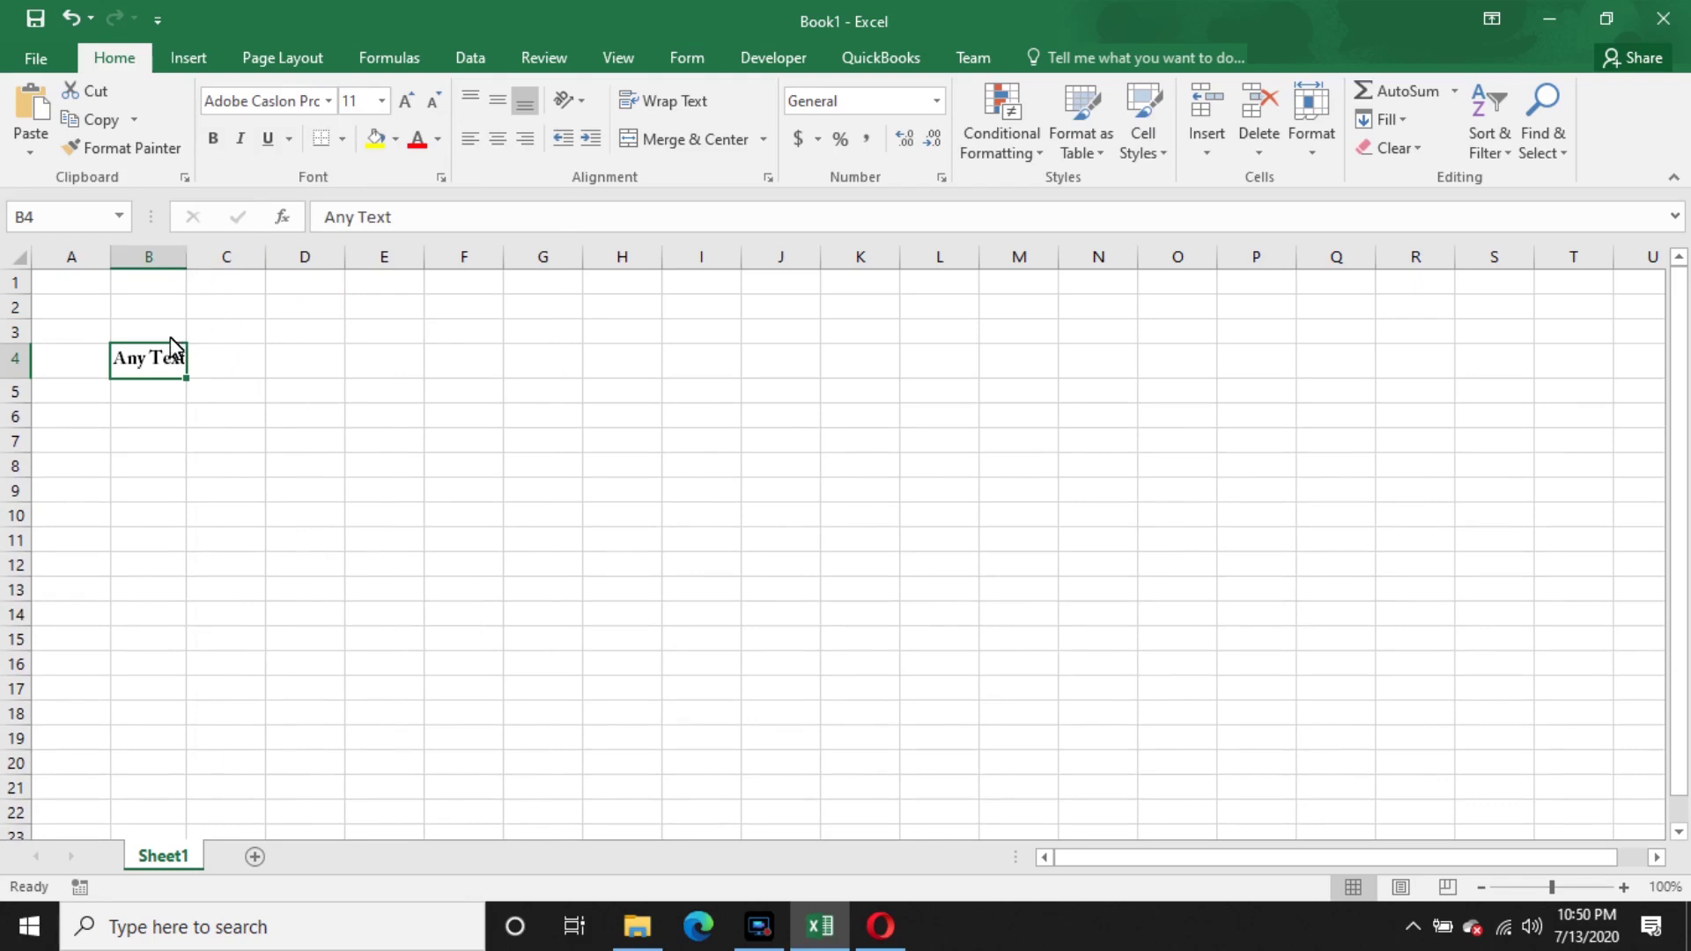
mouse_move(187, 258)
left_mouse_down()
mouse_move(213, 265)
mouse_move(188, 275)
mouse_move(205, 261)
left_mouse_up()
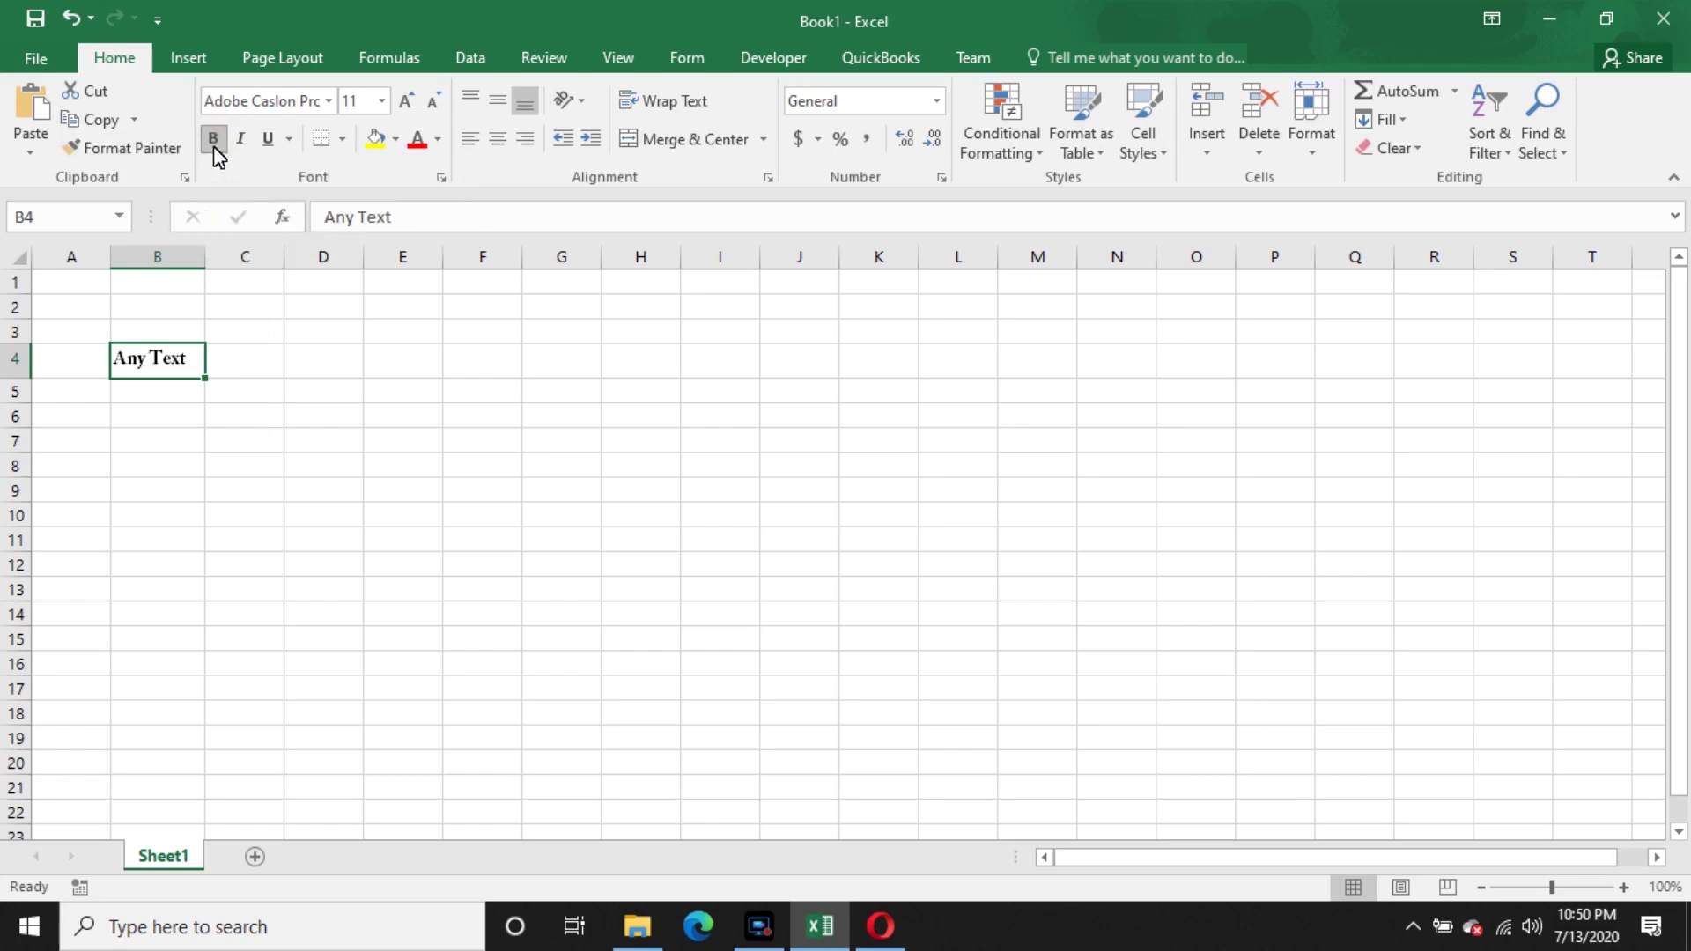
- Make the text in cell B4 bold and italic, and try underlining it before removing the underline
left_click(242, 141)
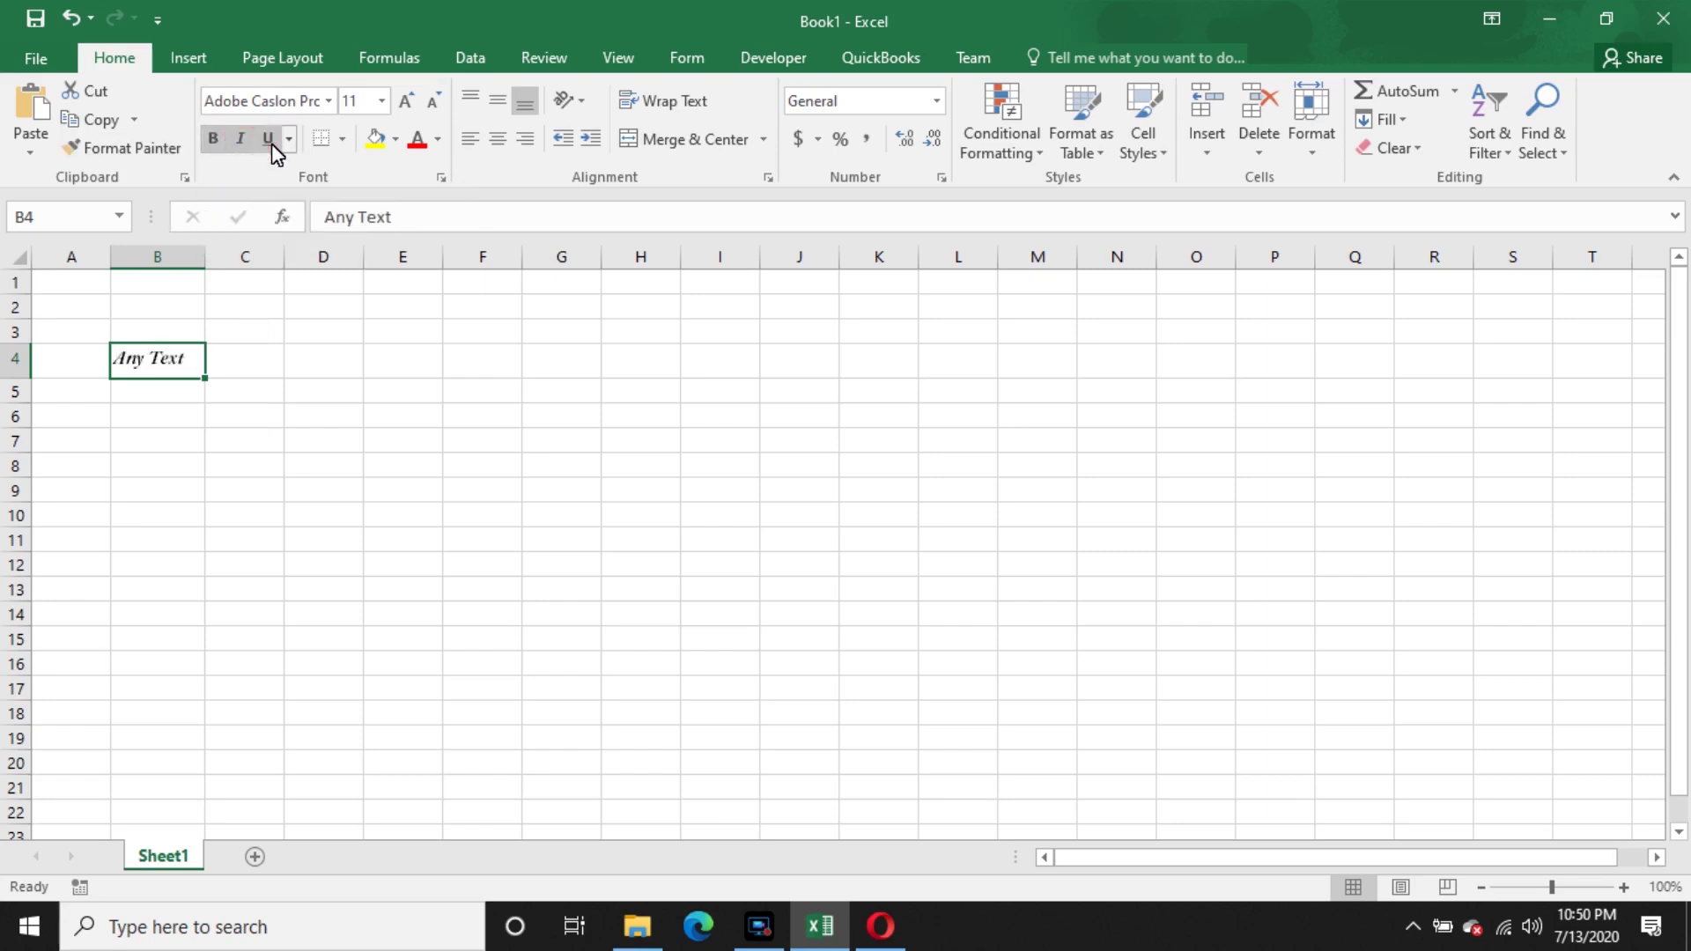
left_click(267, 141)
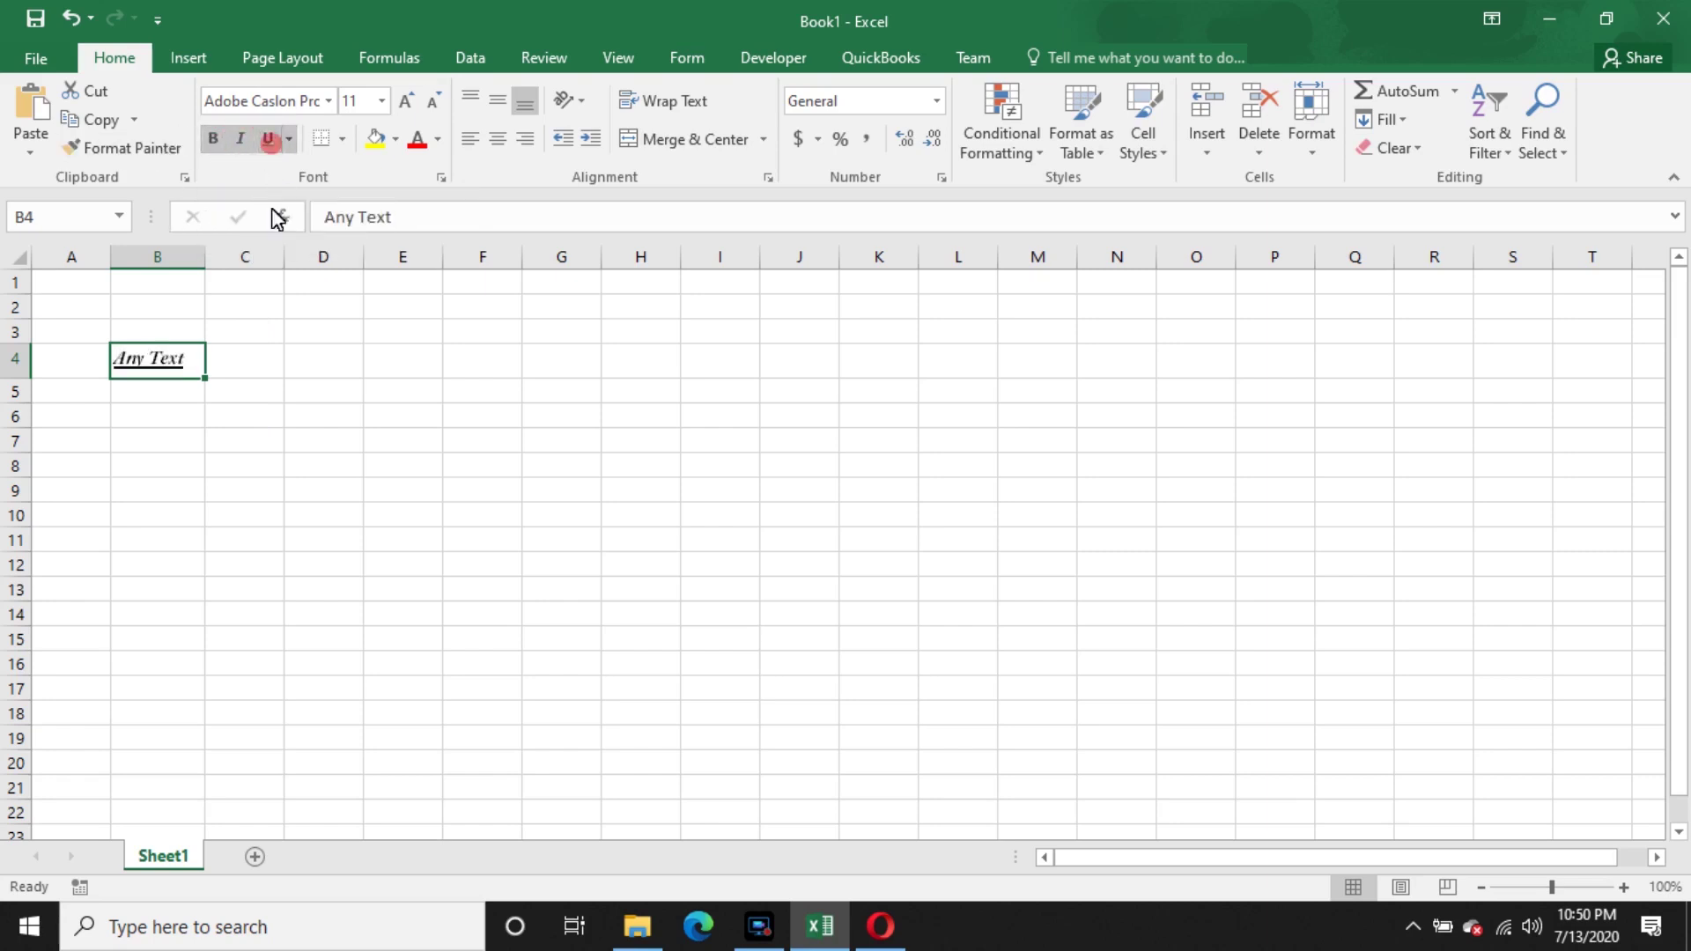
left_click(267, 140)
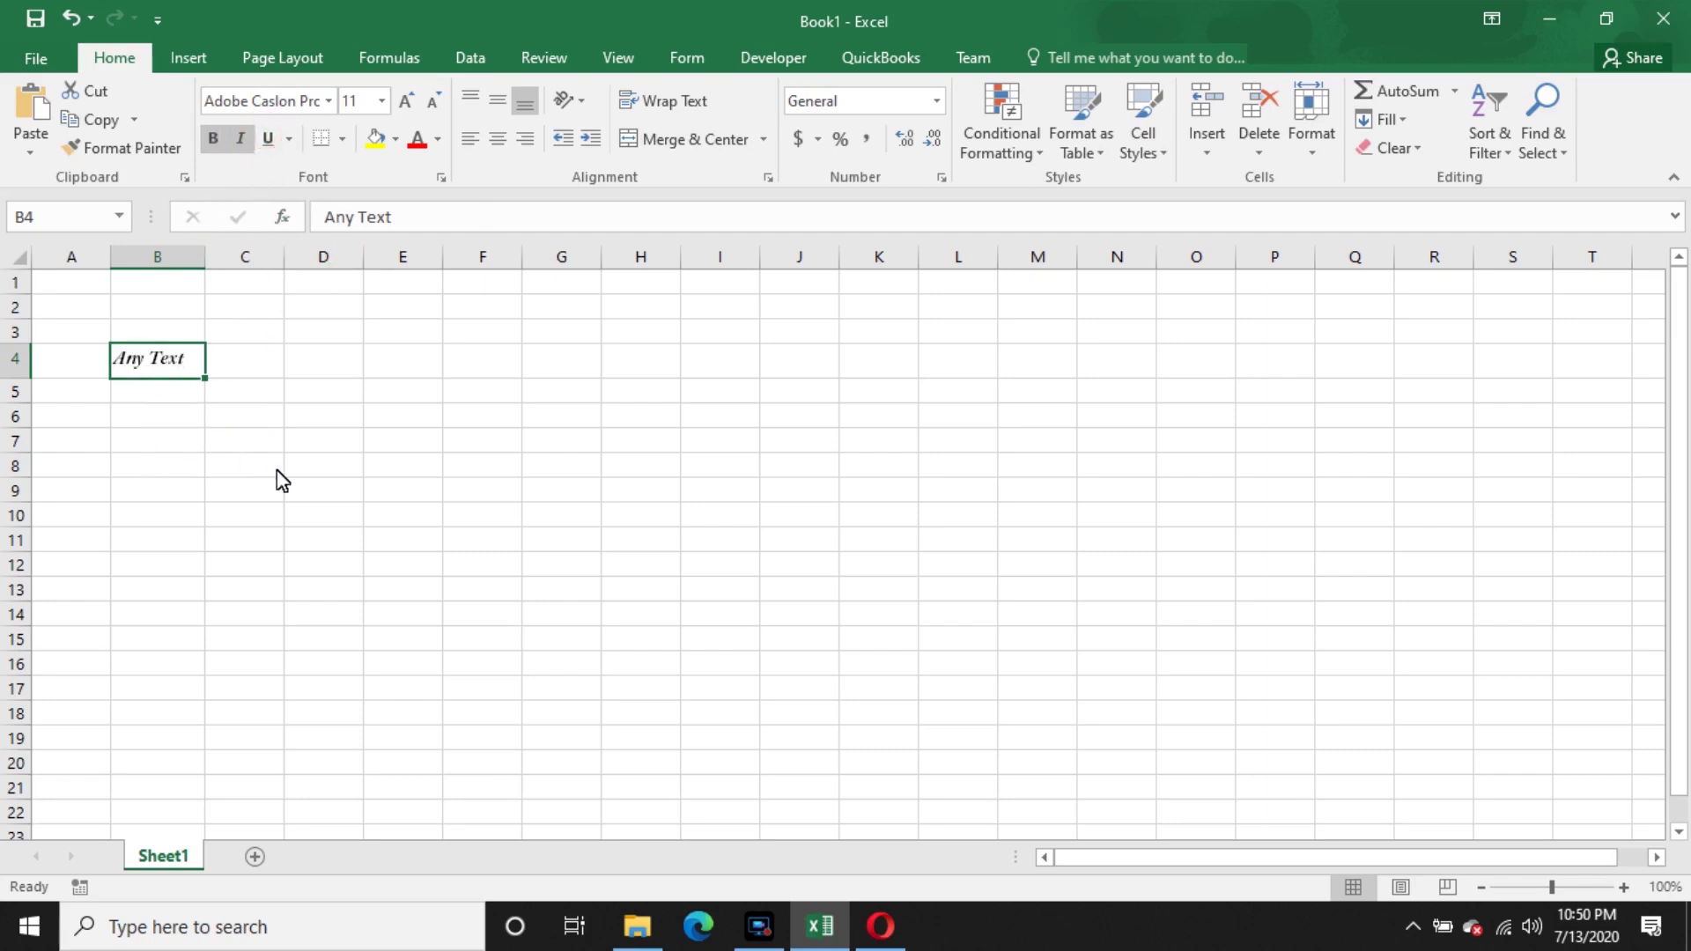
left_click(243, 445)
- Replace the text in B4 with the header "ID" and enter "Name" in C4 and "Phone" in D4
left_click(137, 370)
key("Delete")
type("N")
key("BackSpace")
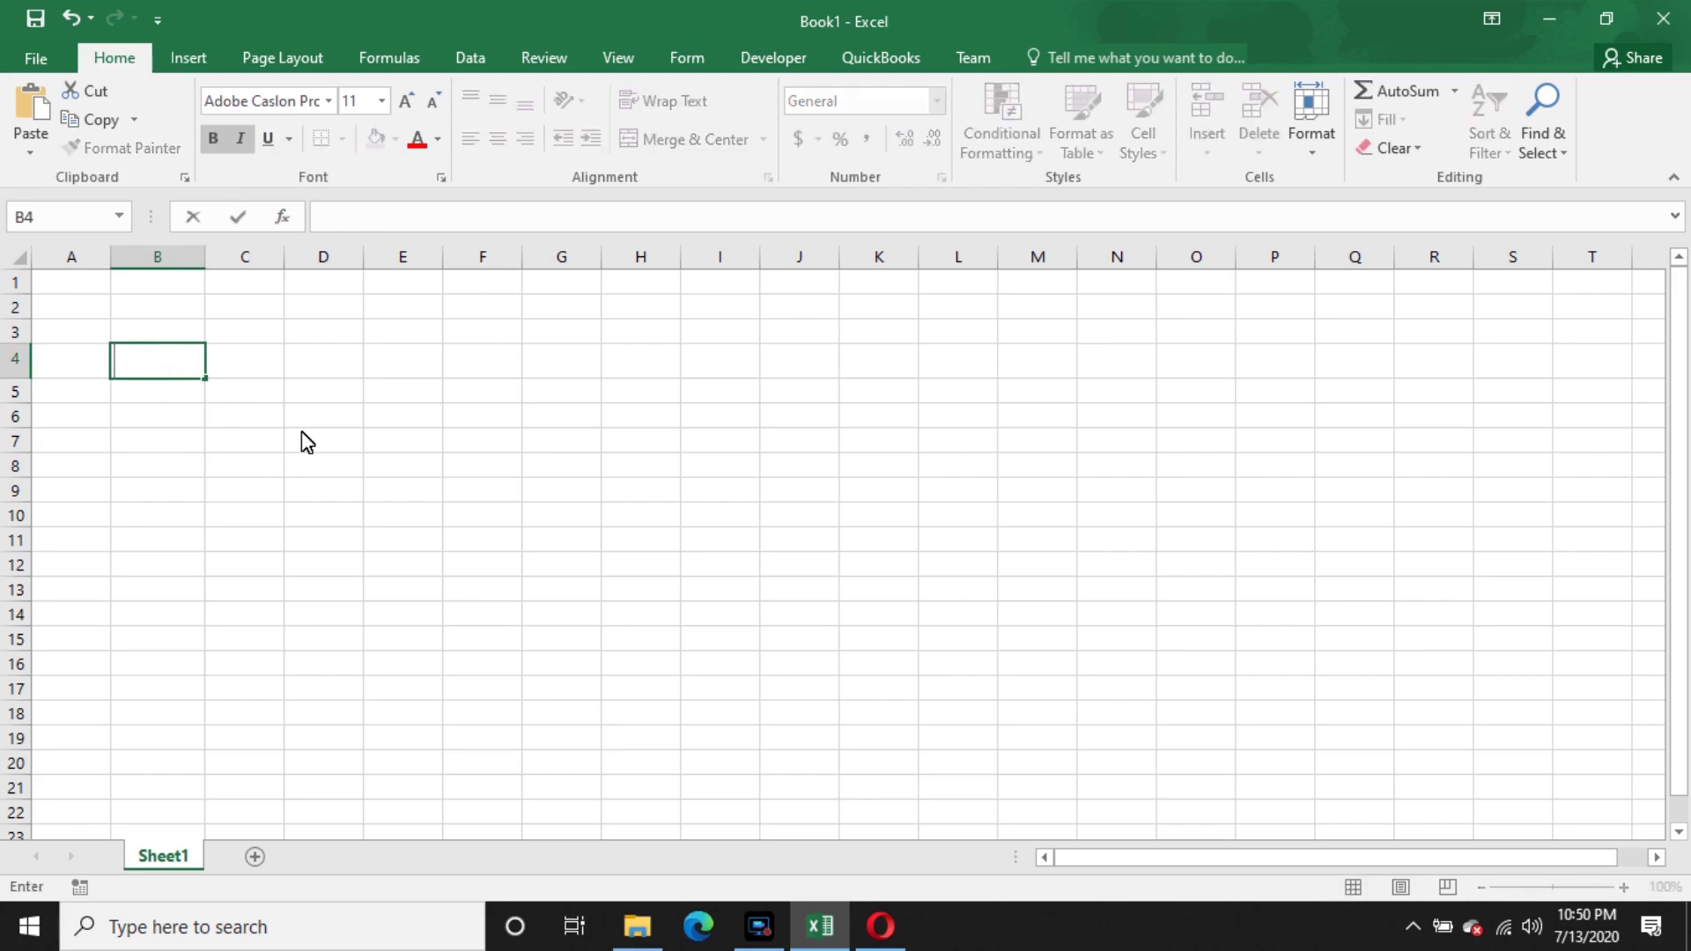
type("ID")
key("Tab")
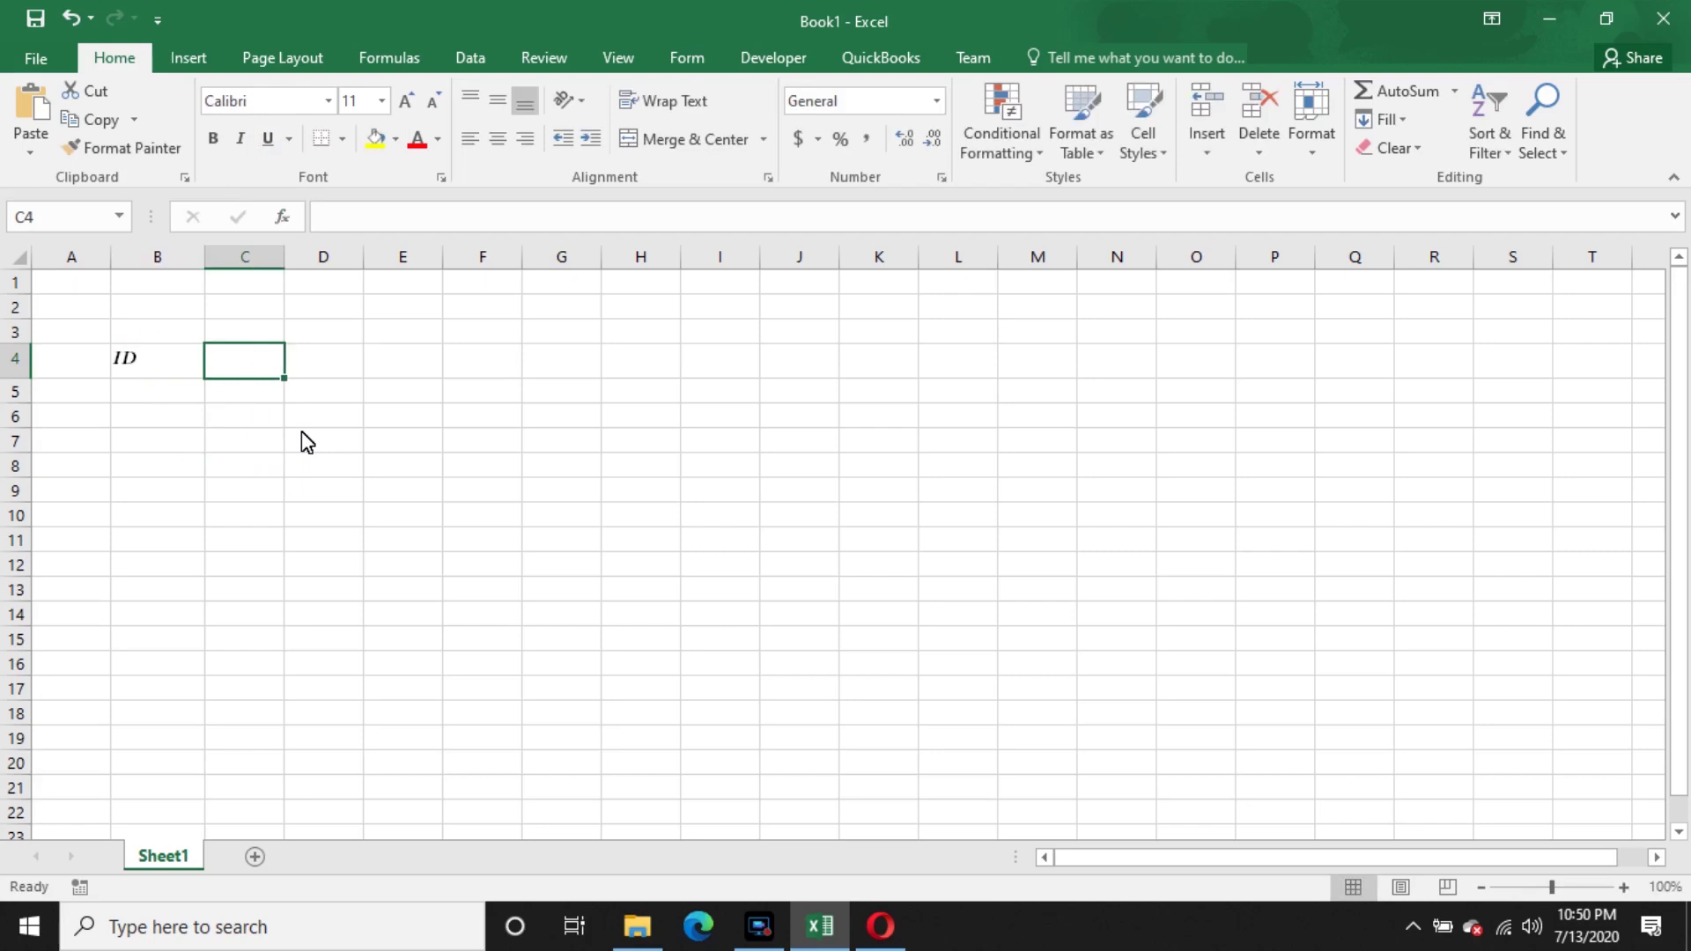
type("Name")
key("Tab")
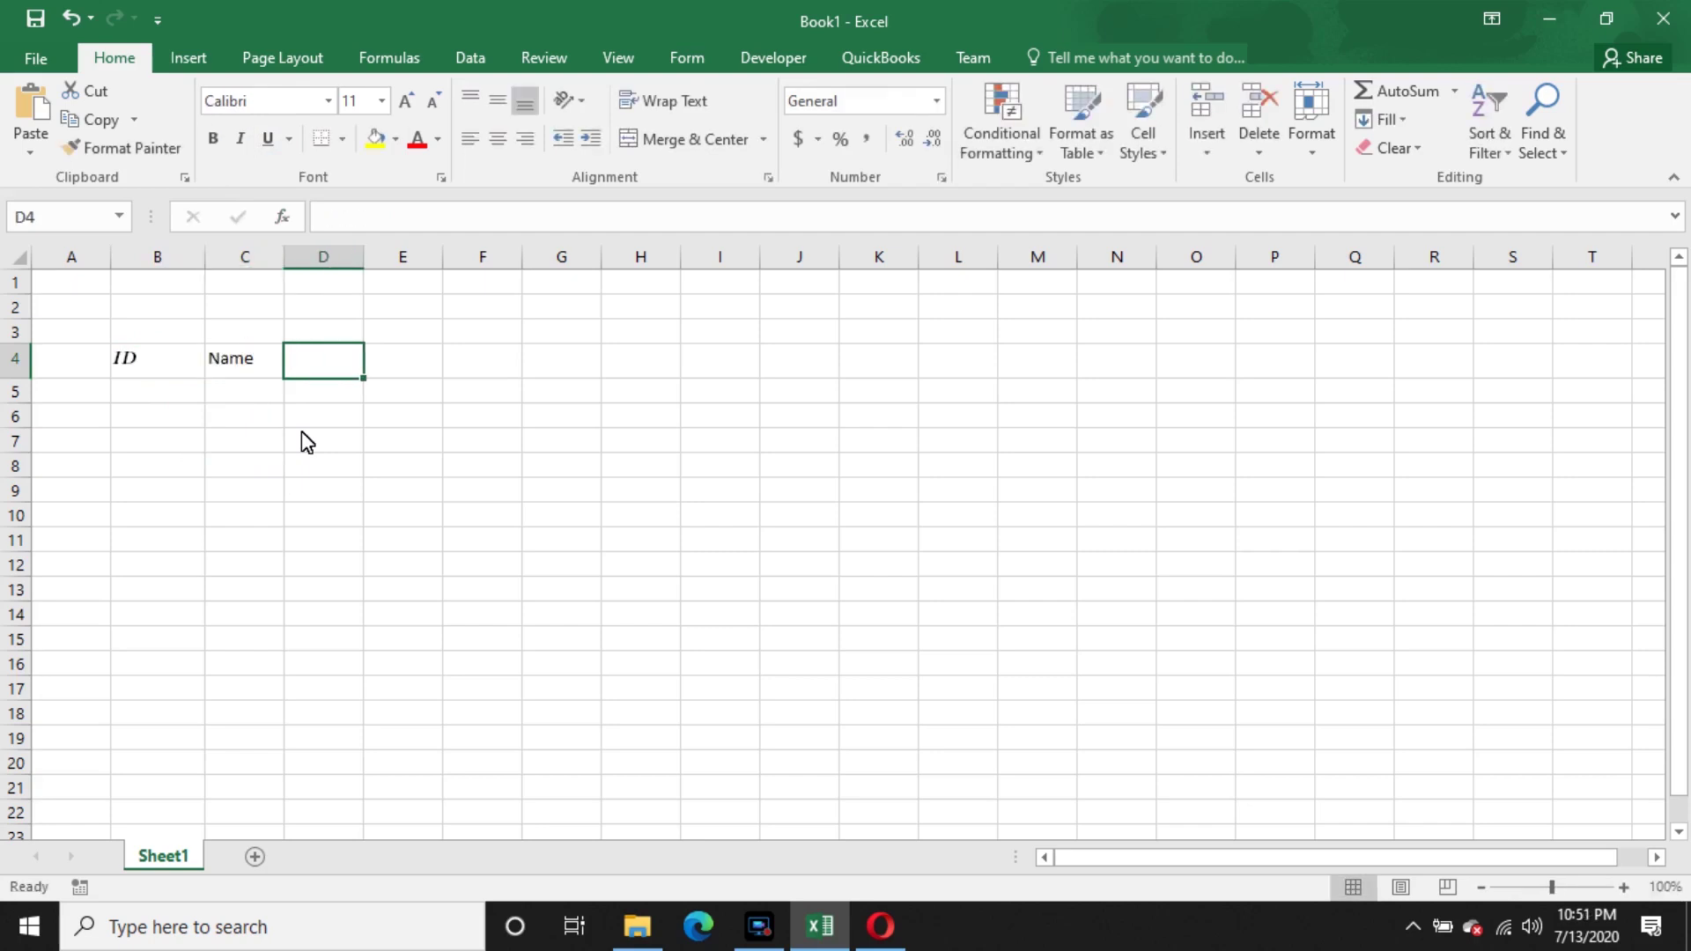
type("Phone")
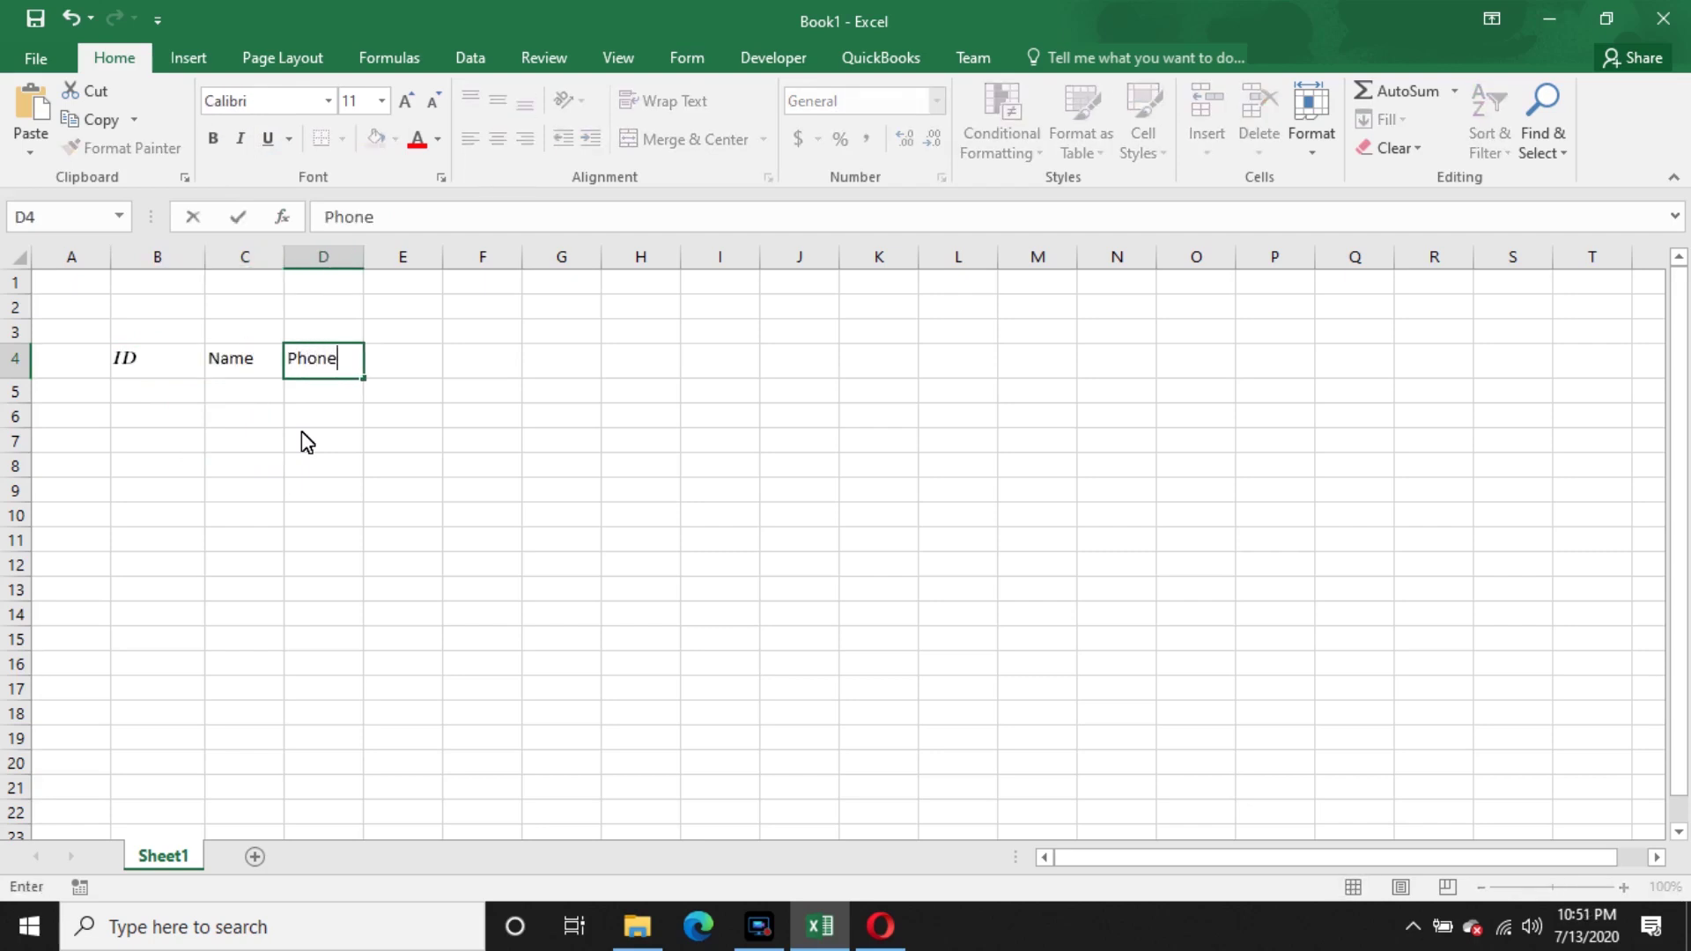
key("Return")
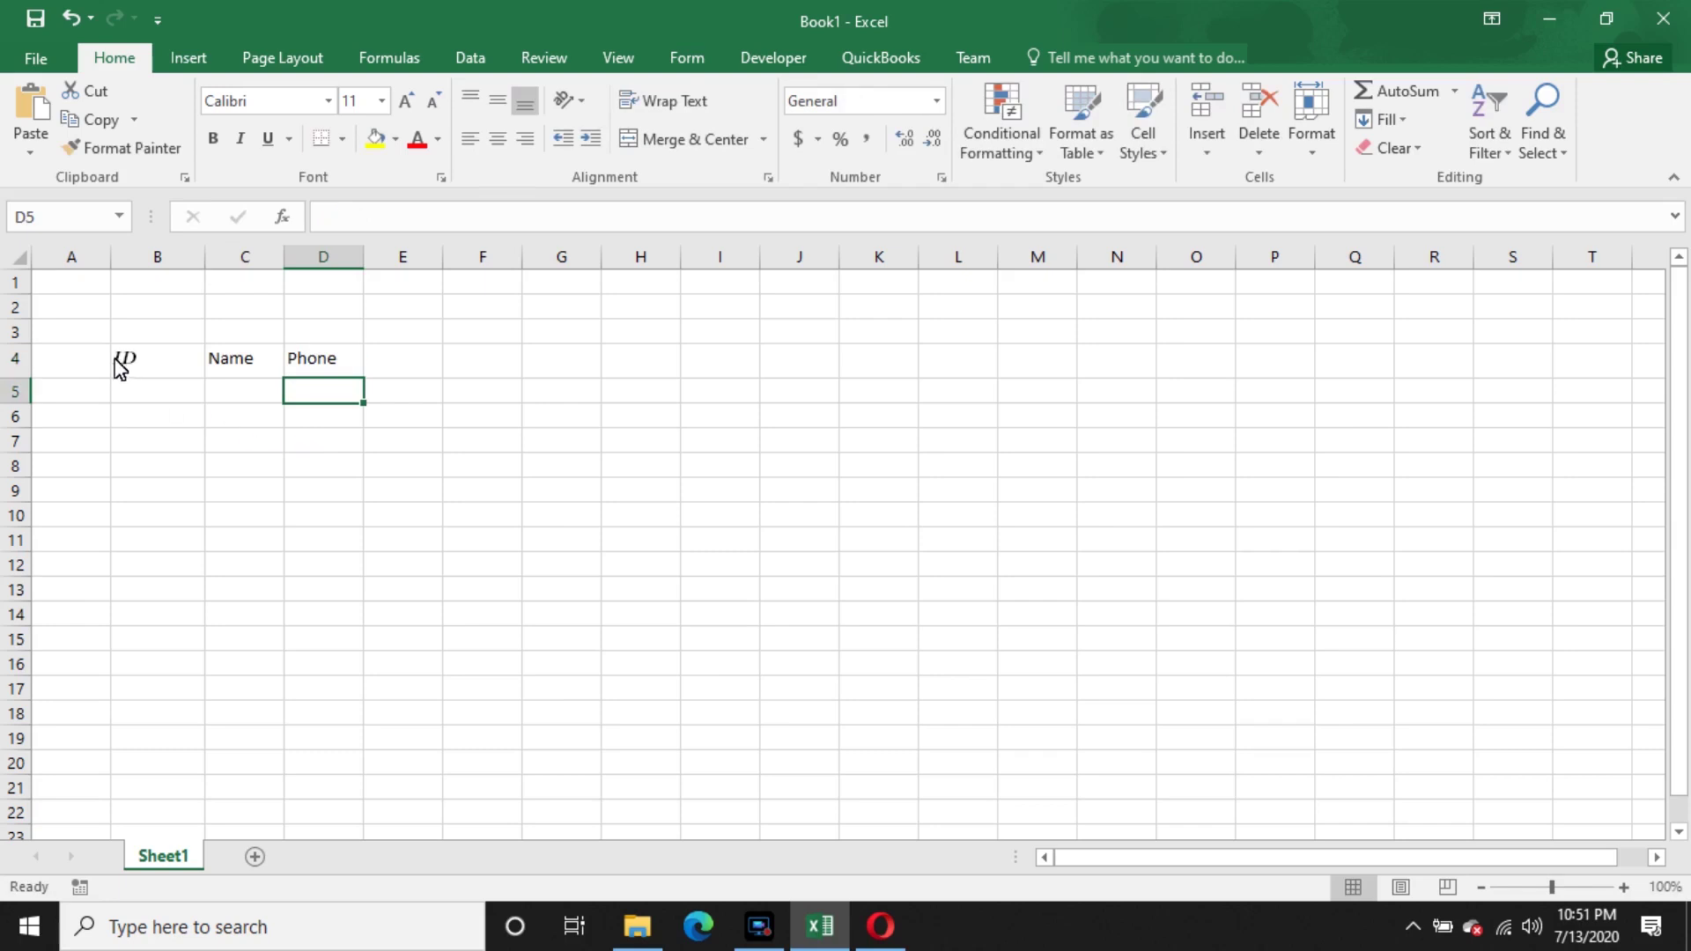
- Format the headers in B4:D4 as non-italic bold Calibri, one font size larger
left_click_drag(123, 361, 242, 361)
left_click_drag(387, 370, 357, 371)
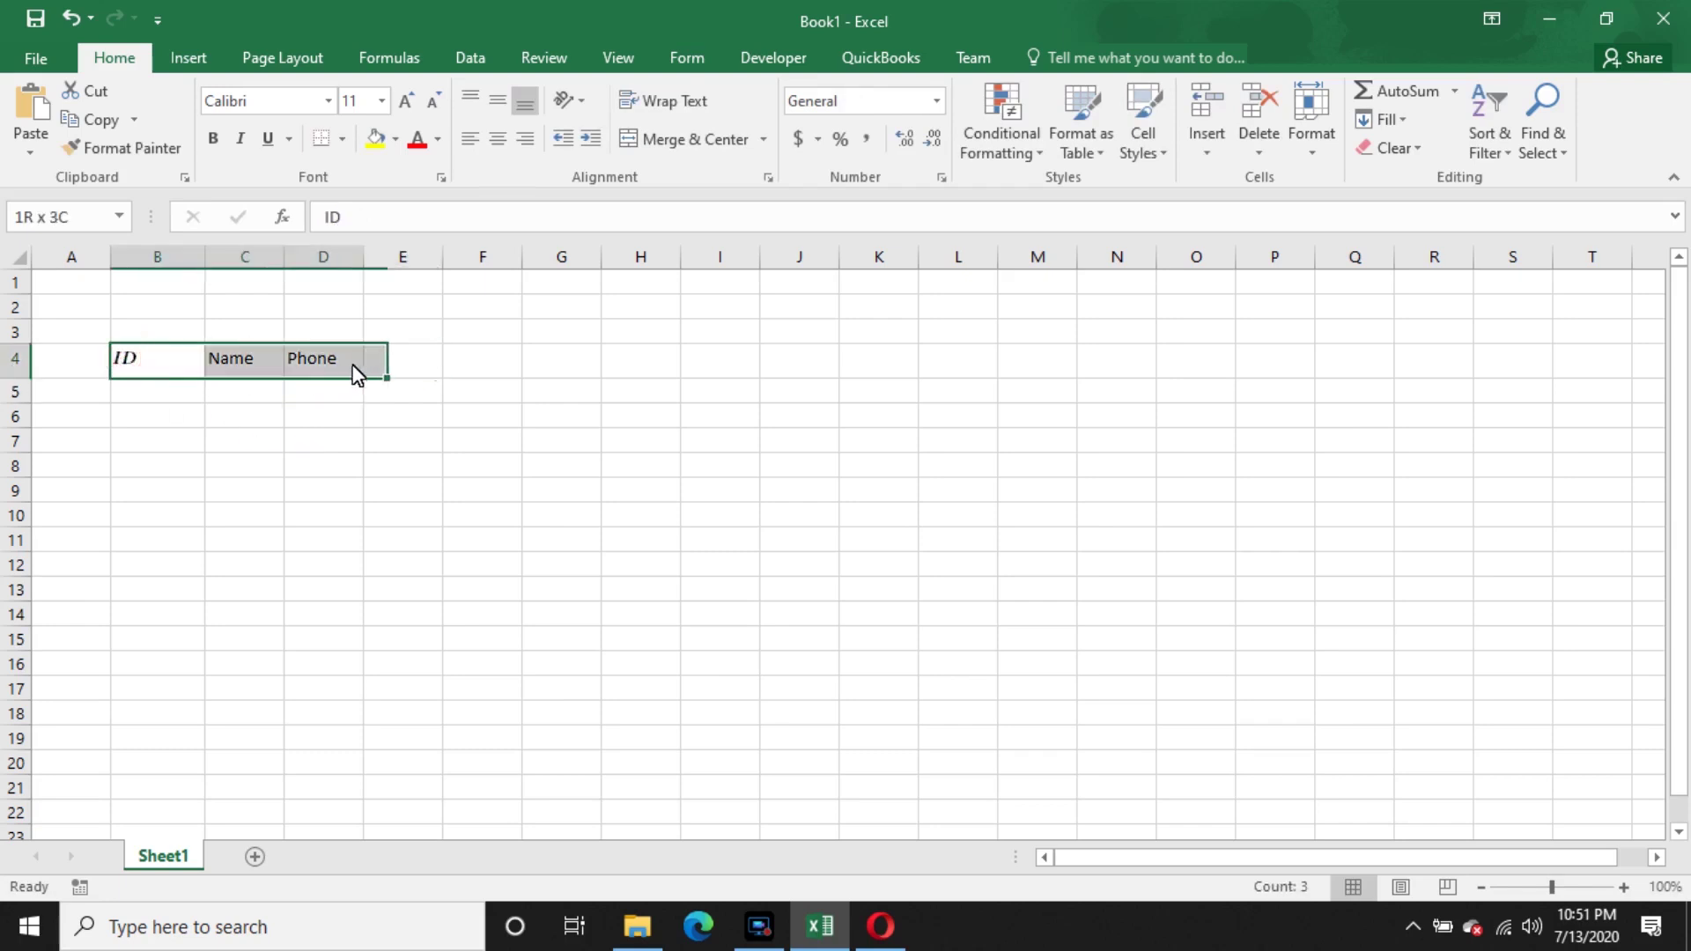
left_click(240, 138)
left_click(327, 101)
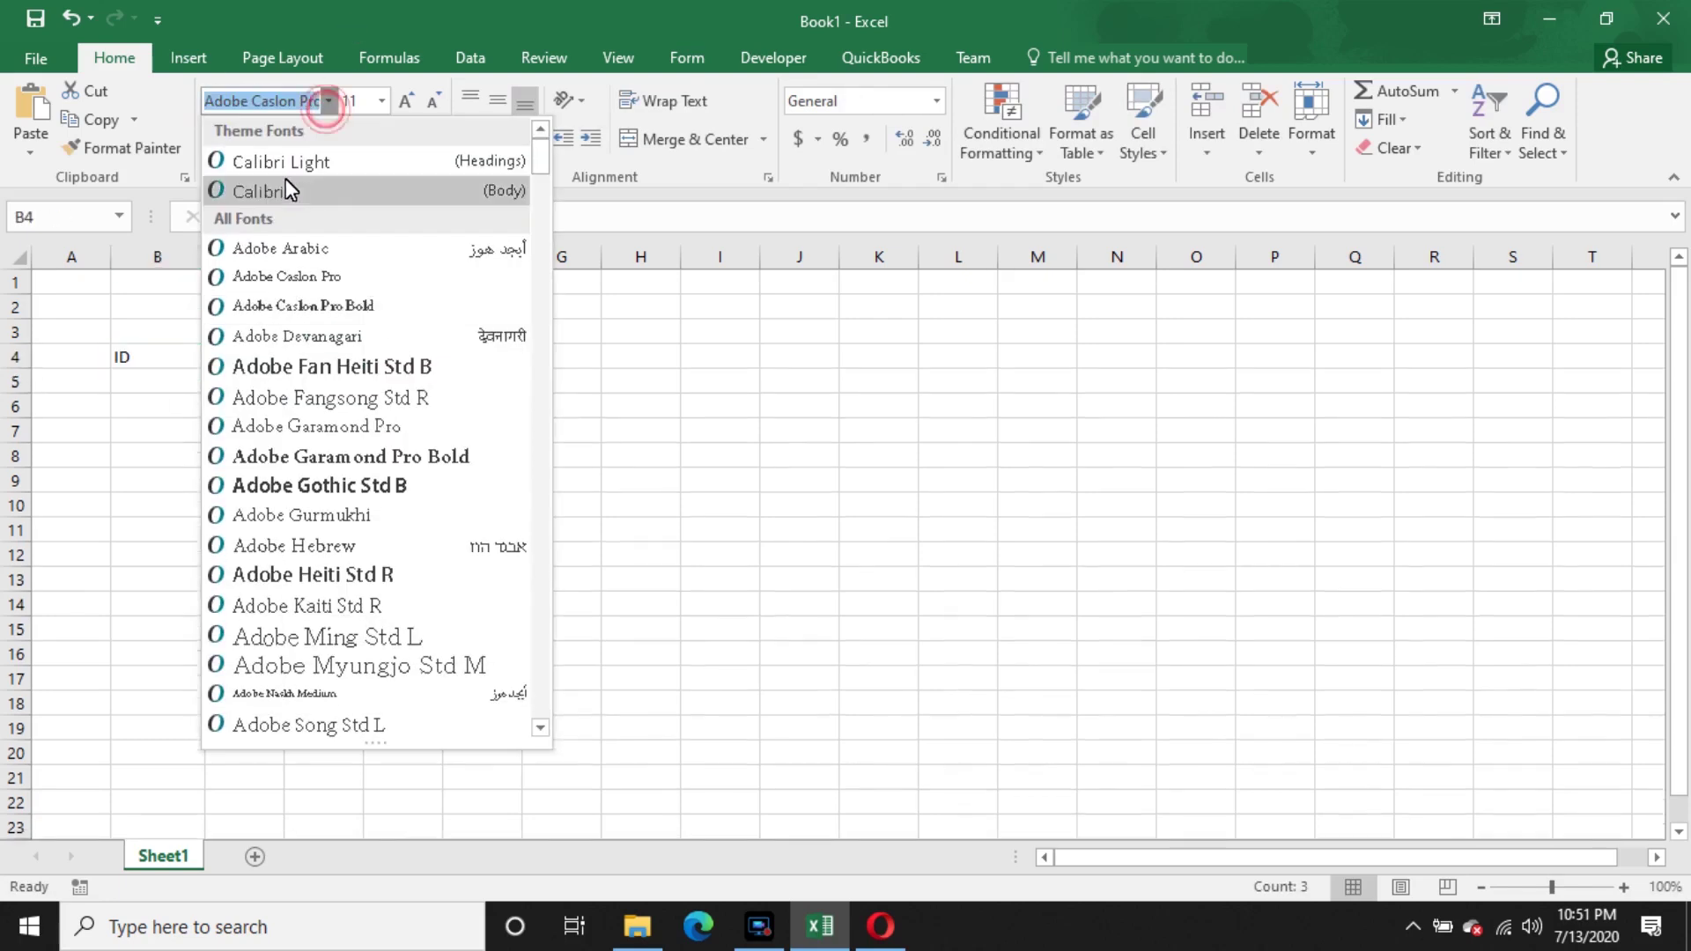
left_click(283, 183)
left_click(212, 139)
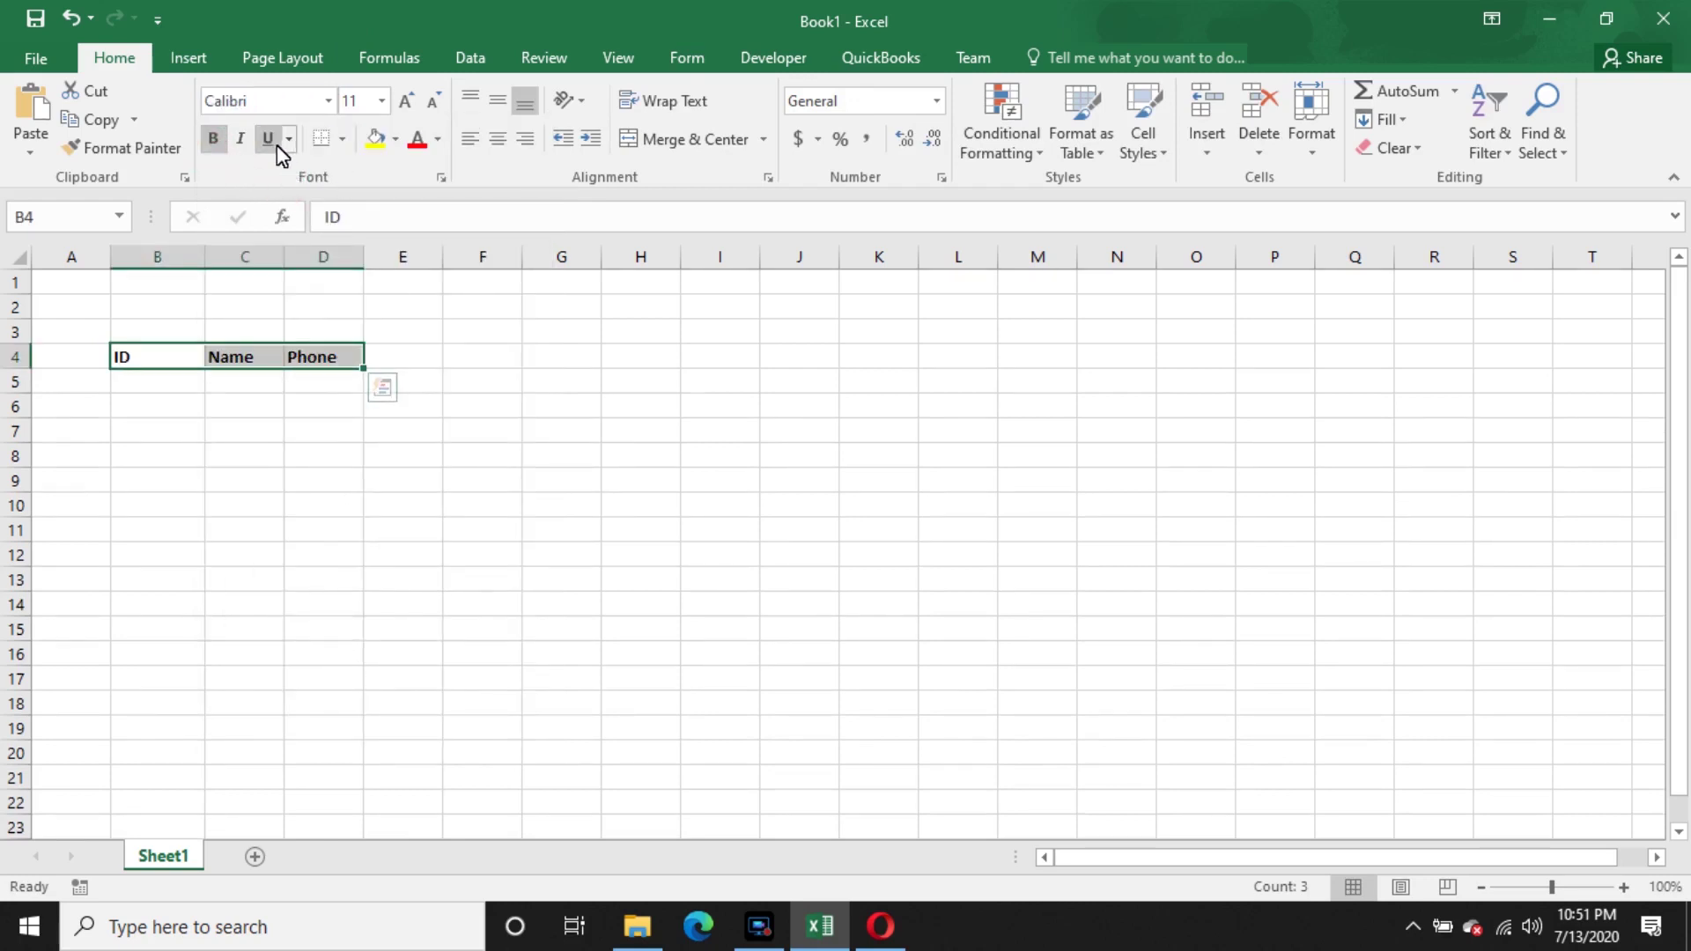
left_click(403, 102)
left_click(480, 424)
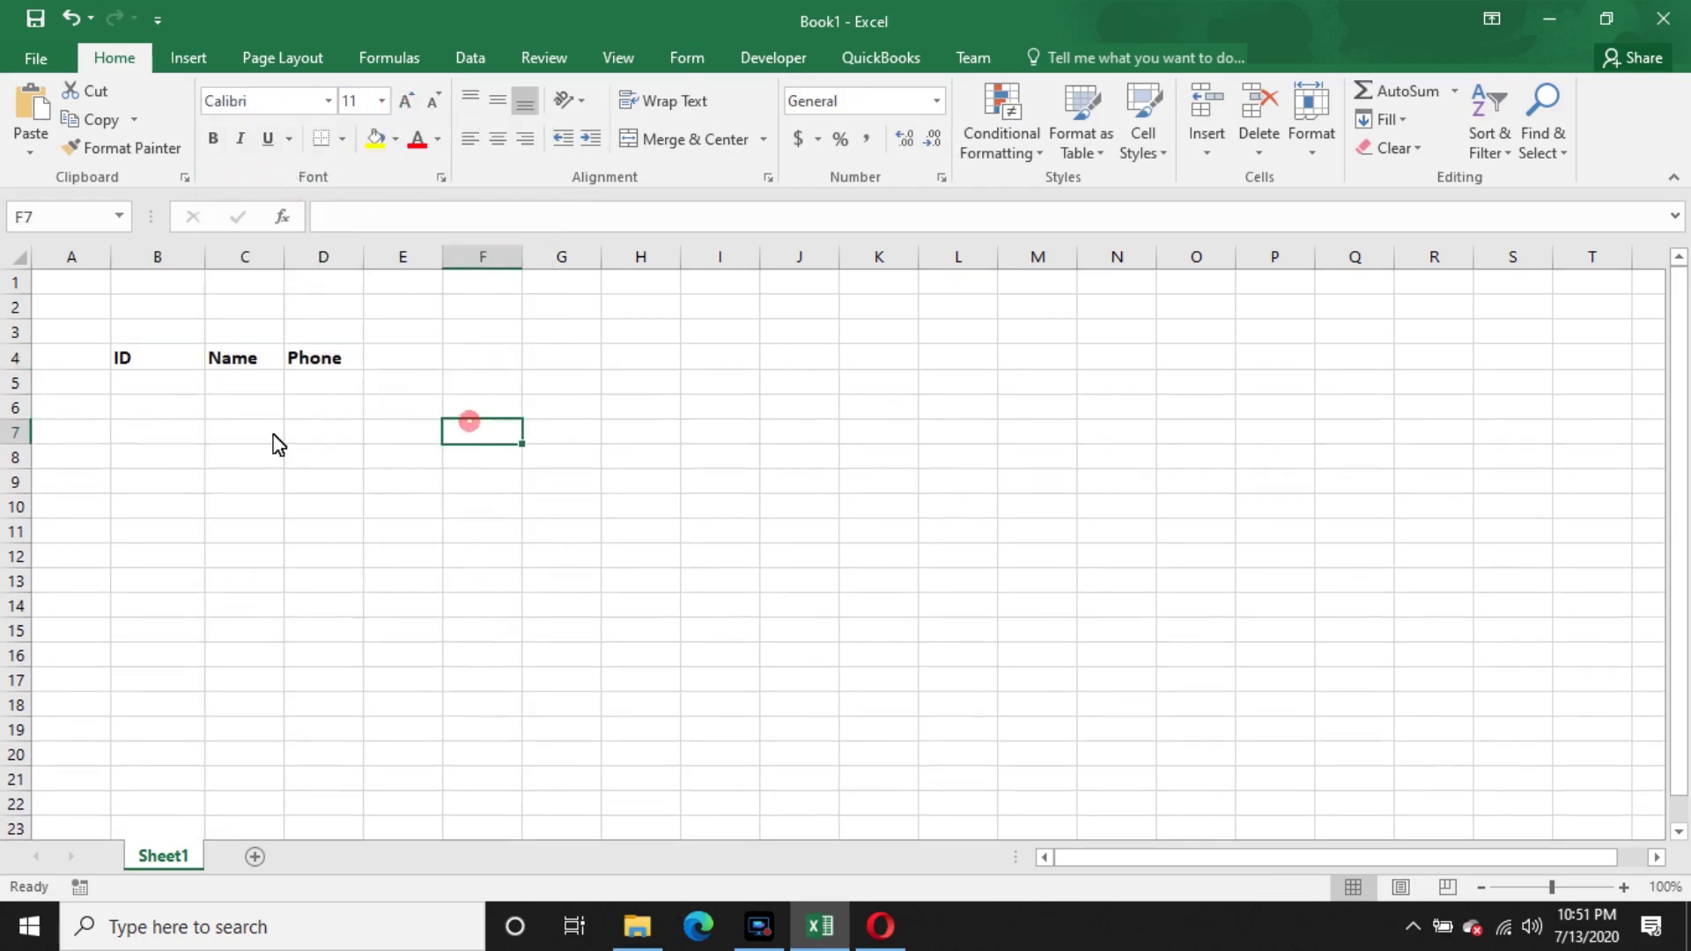
- Enter the first record in B5:D5 with ID 1, the person's first name and the phone number
double_click(148, 377)
type("1")
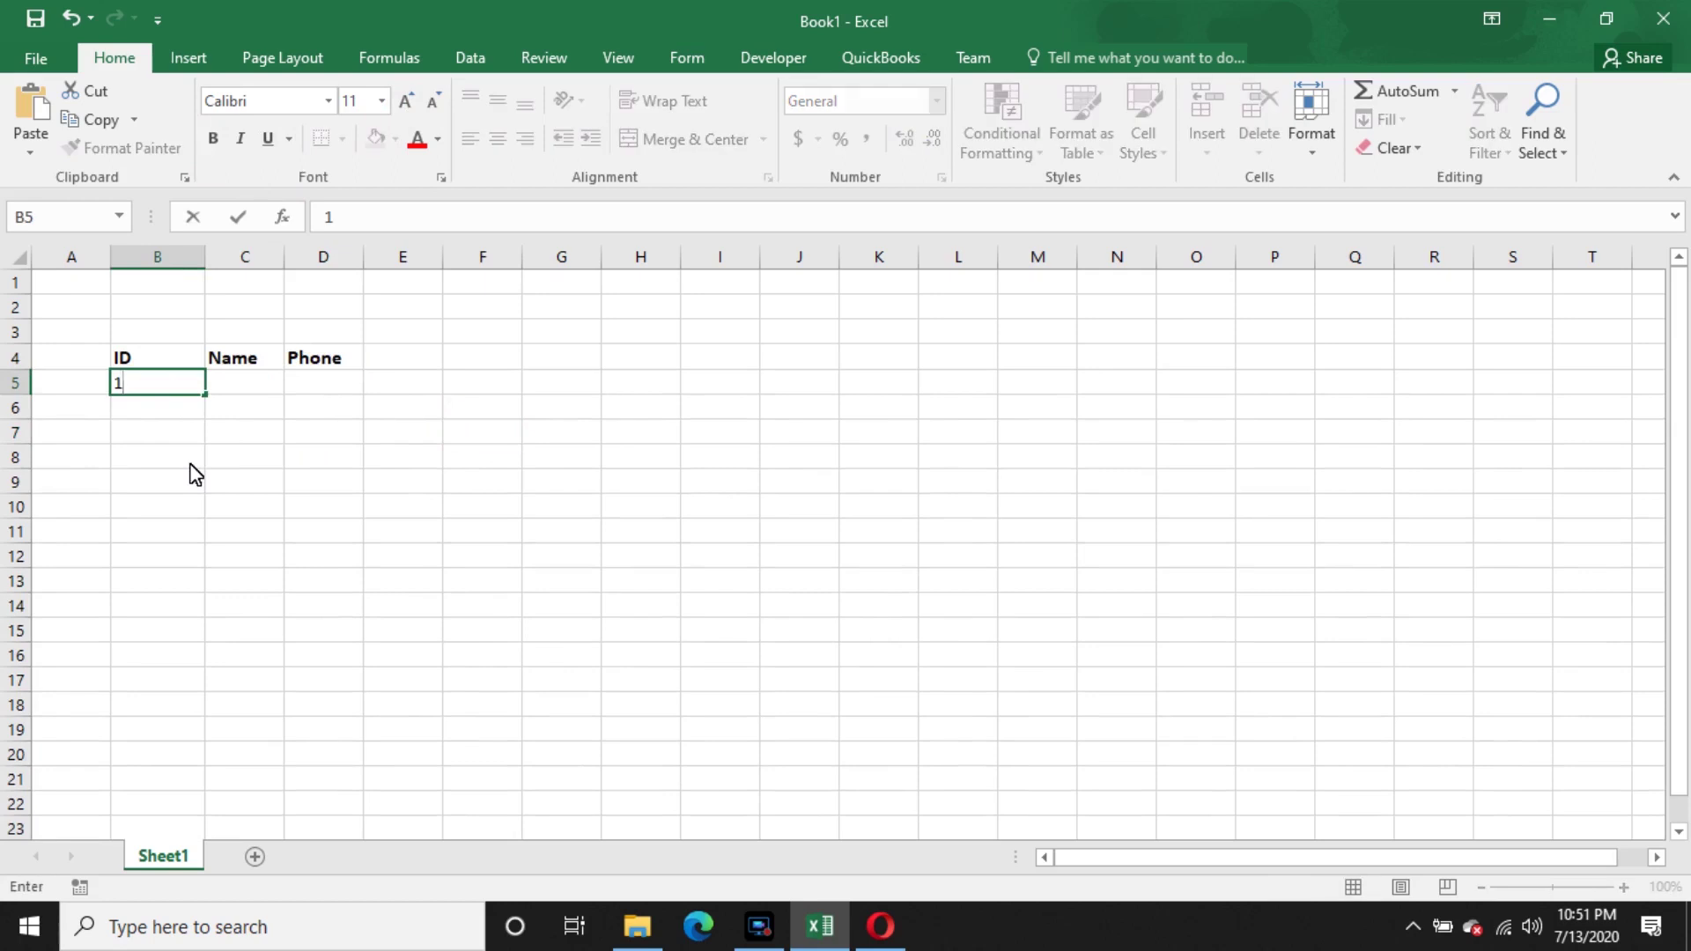
key("Tab")
type("Fahee")
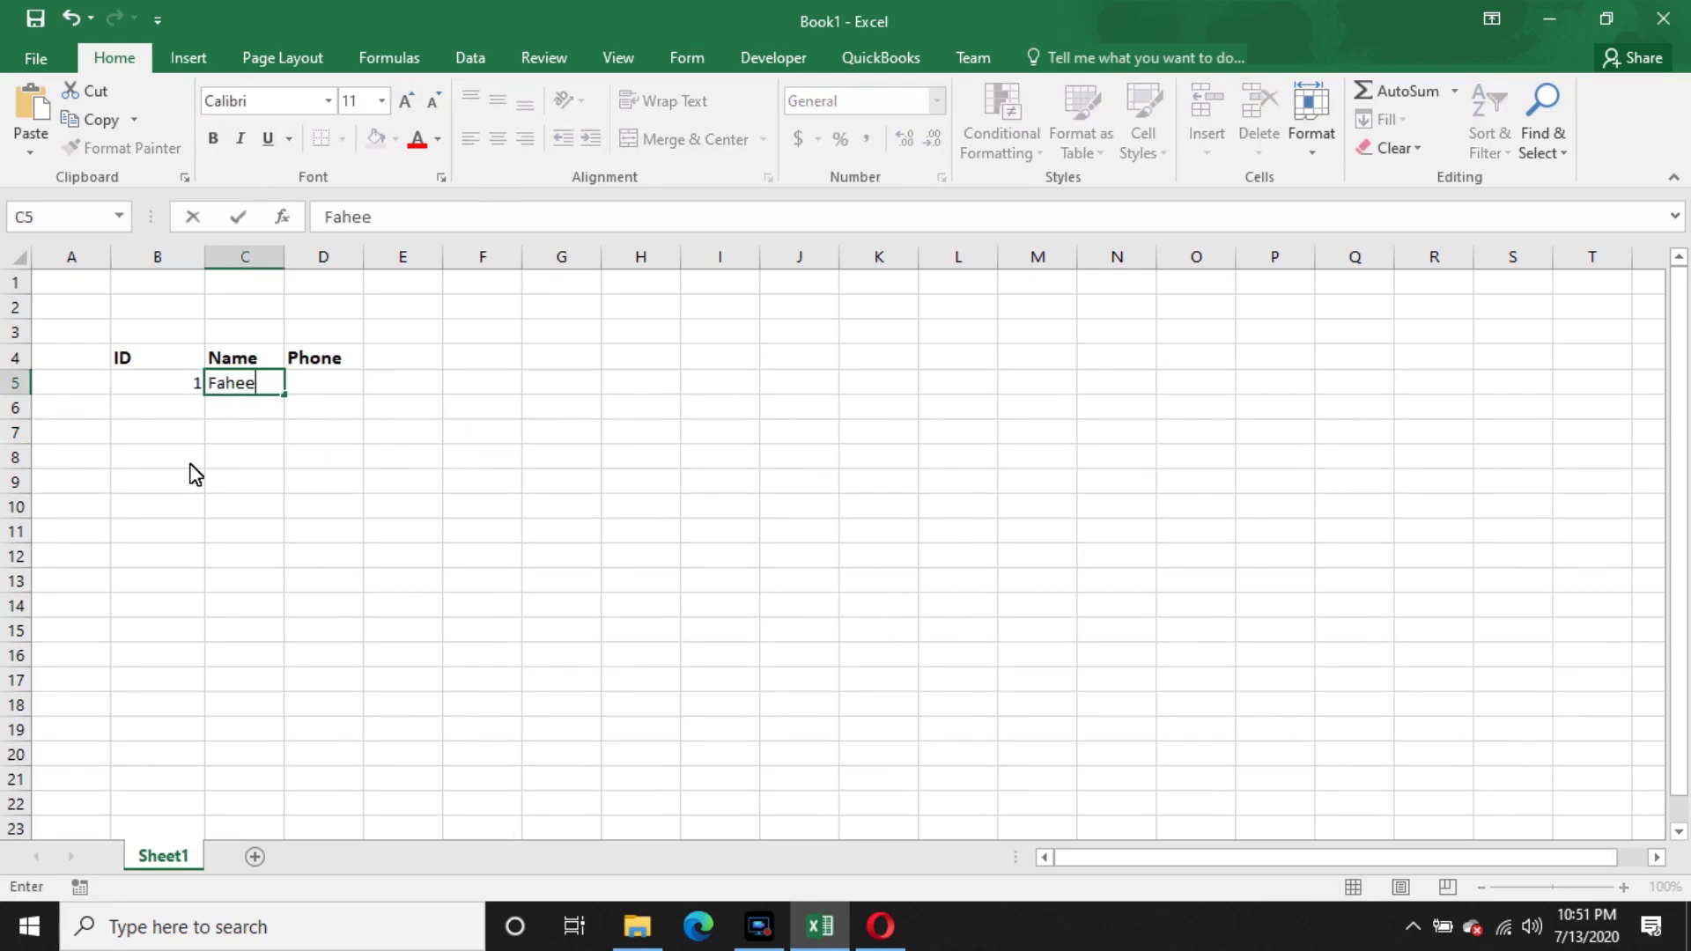
key("Tab")
type("0")
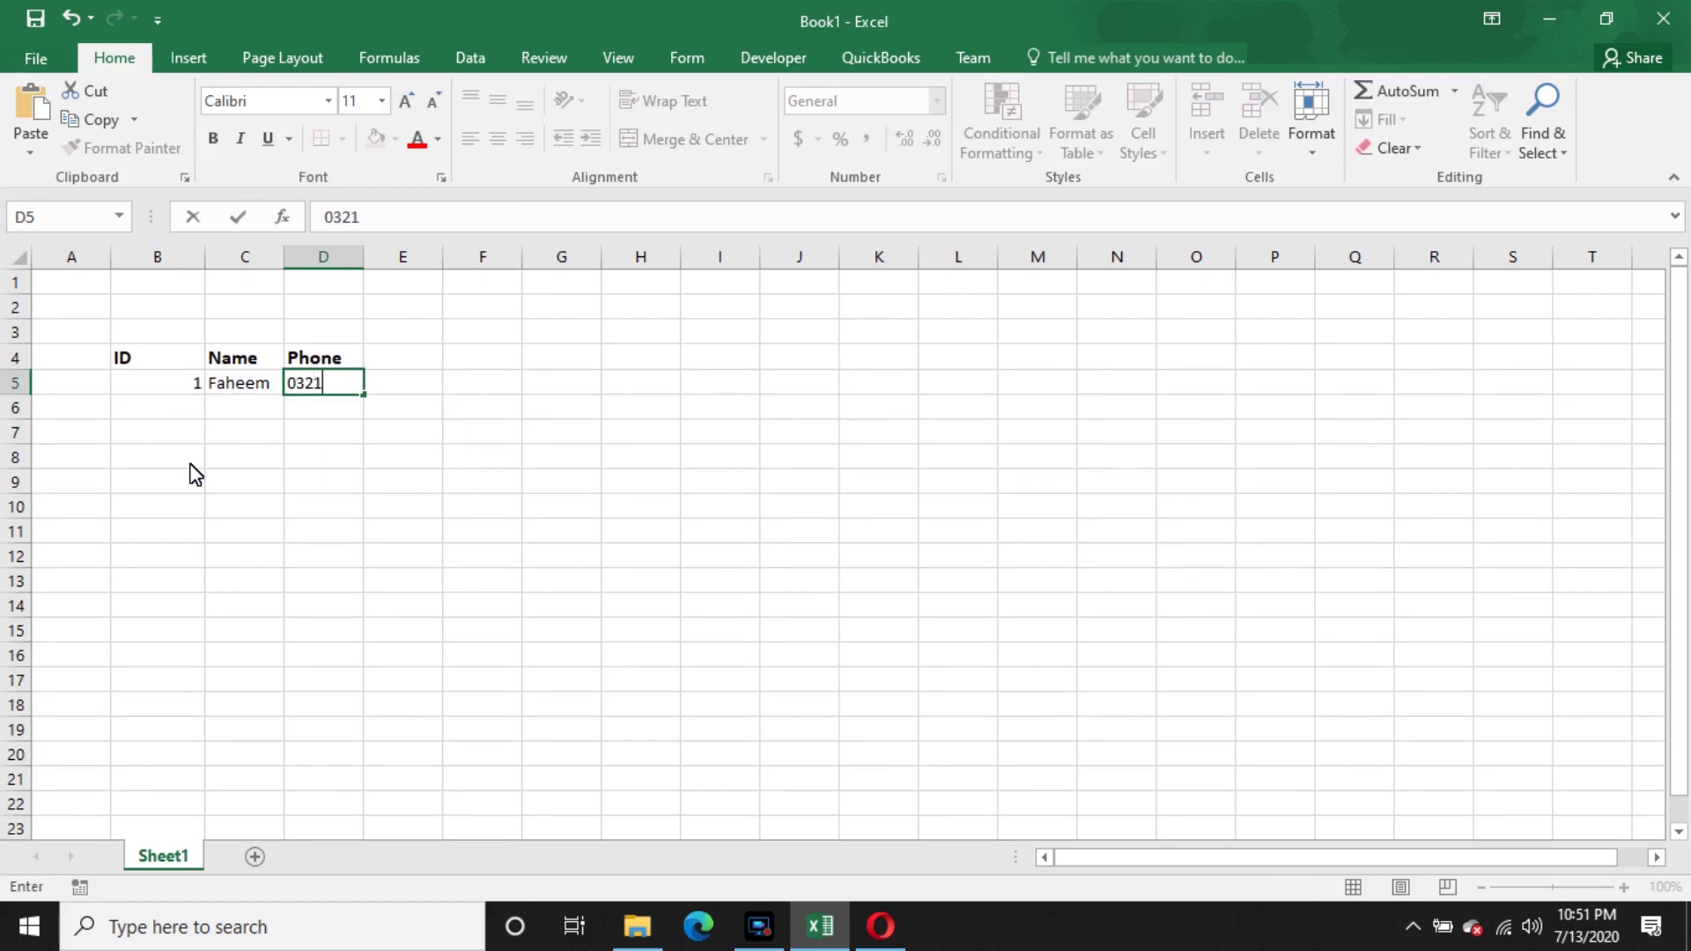
key("Return")
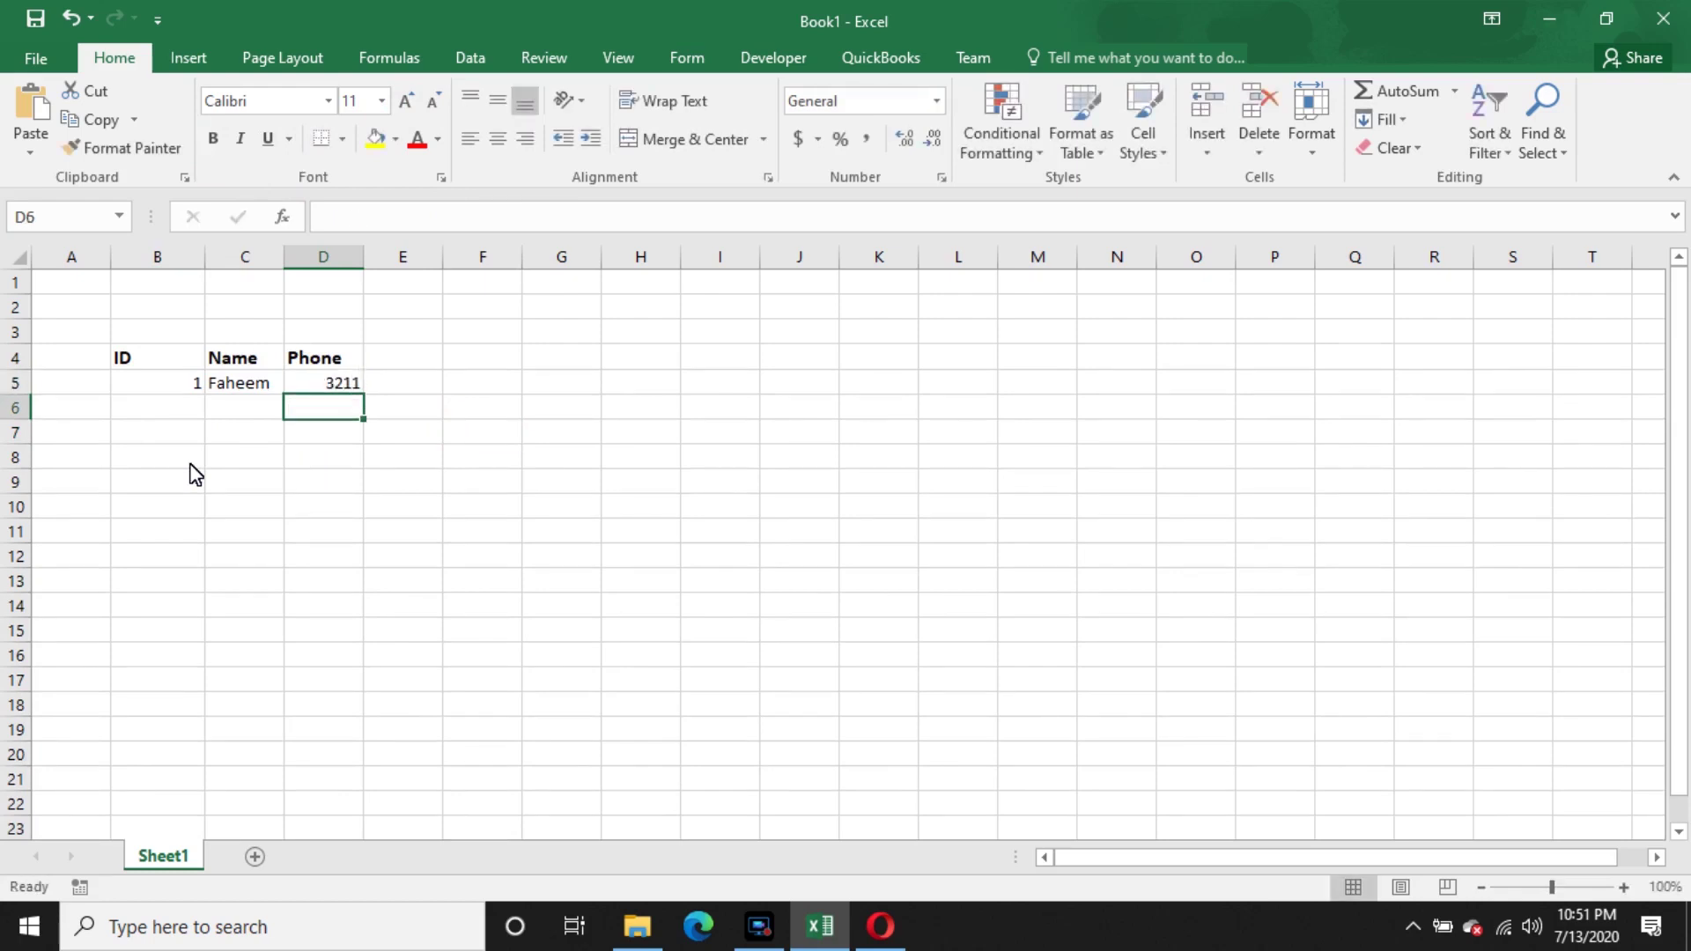
- Autofill the record in B5:D5 down through row 7, continuing the ID and Phone values as series
left_click(155, 388)
left_click_drag(217, 396, 359, 445)
left_click(598, 434)
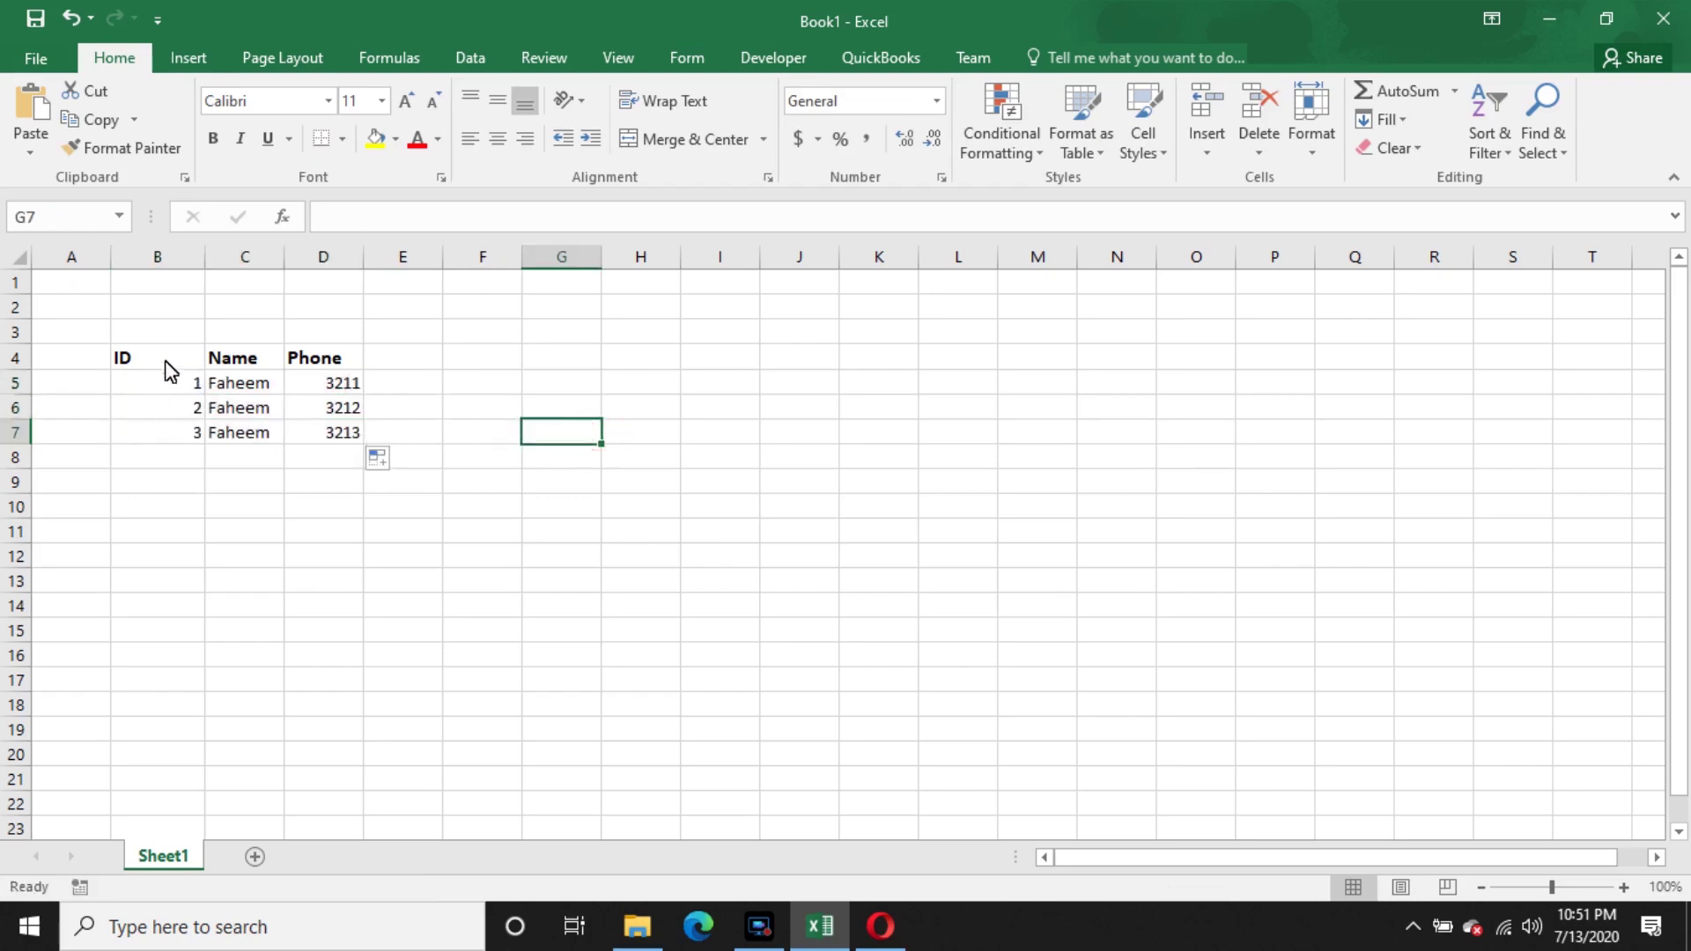
- Try a bottom border on the table range B4:D7
left_click_drag(170, 371, 313, 436)
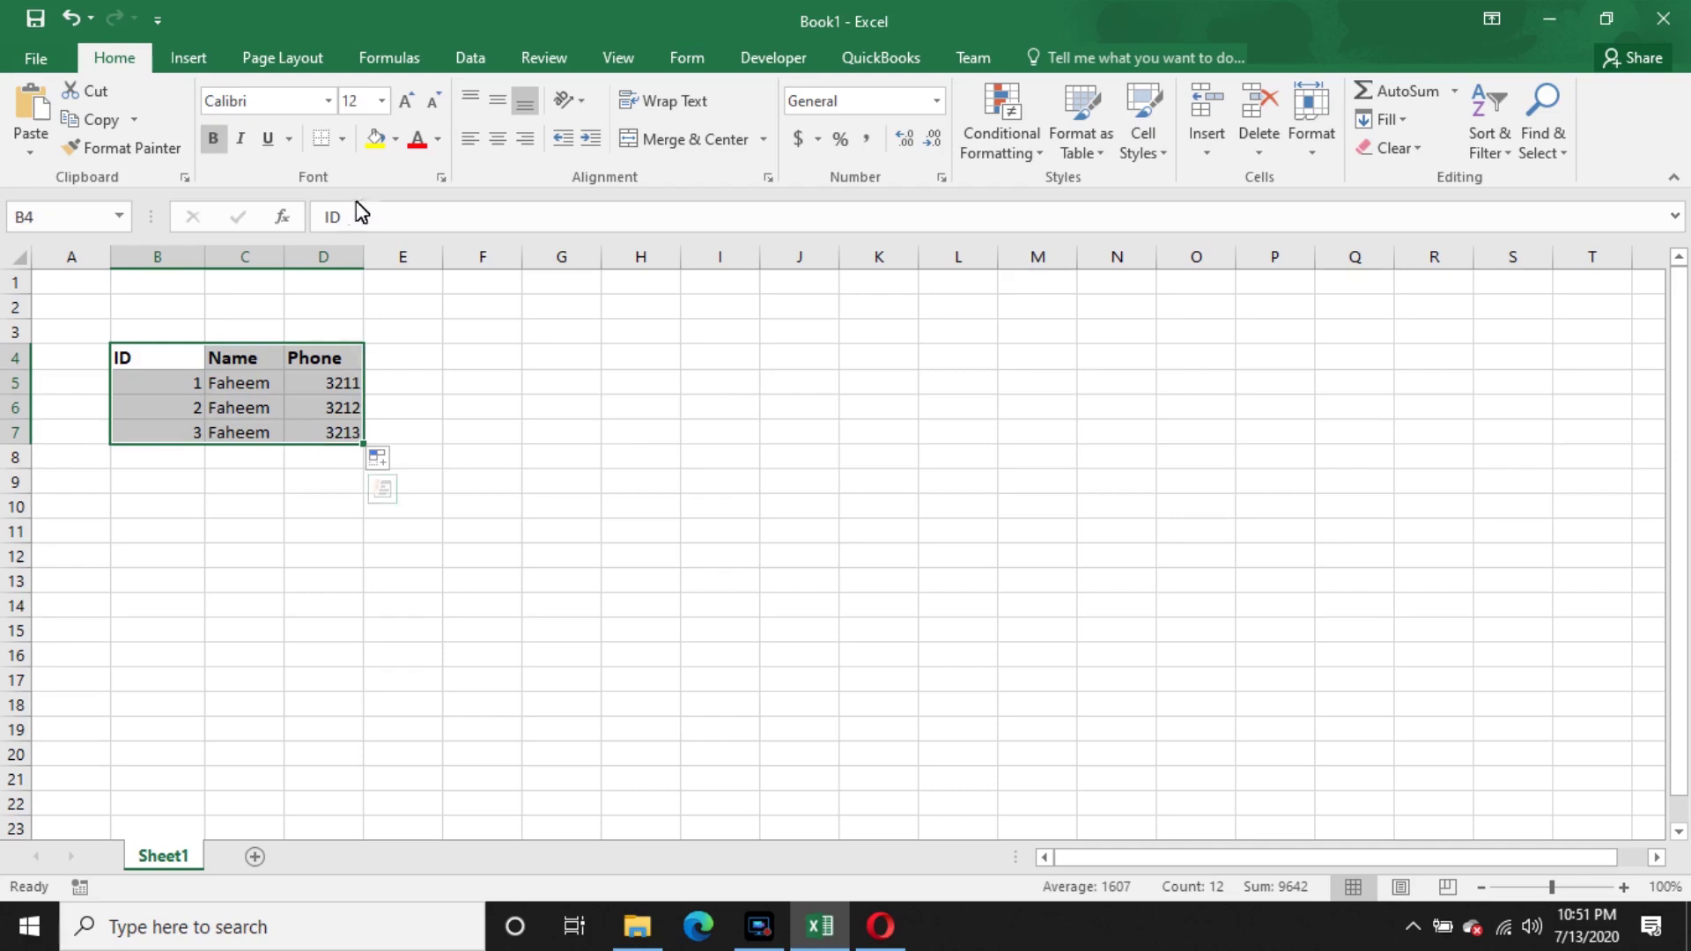
left_click(343, 140)
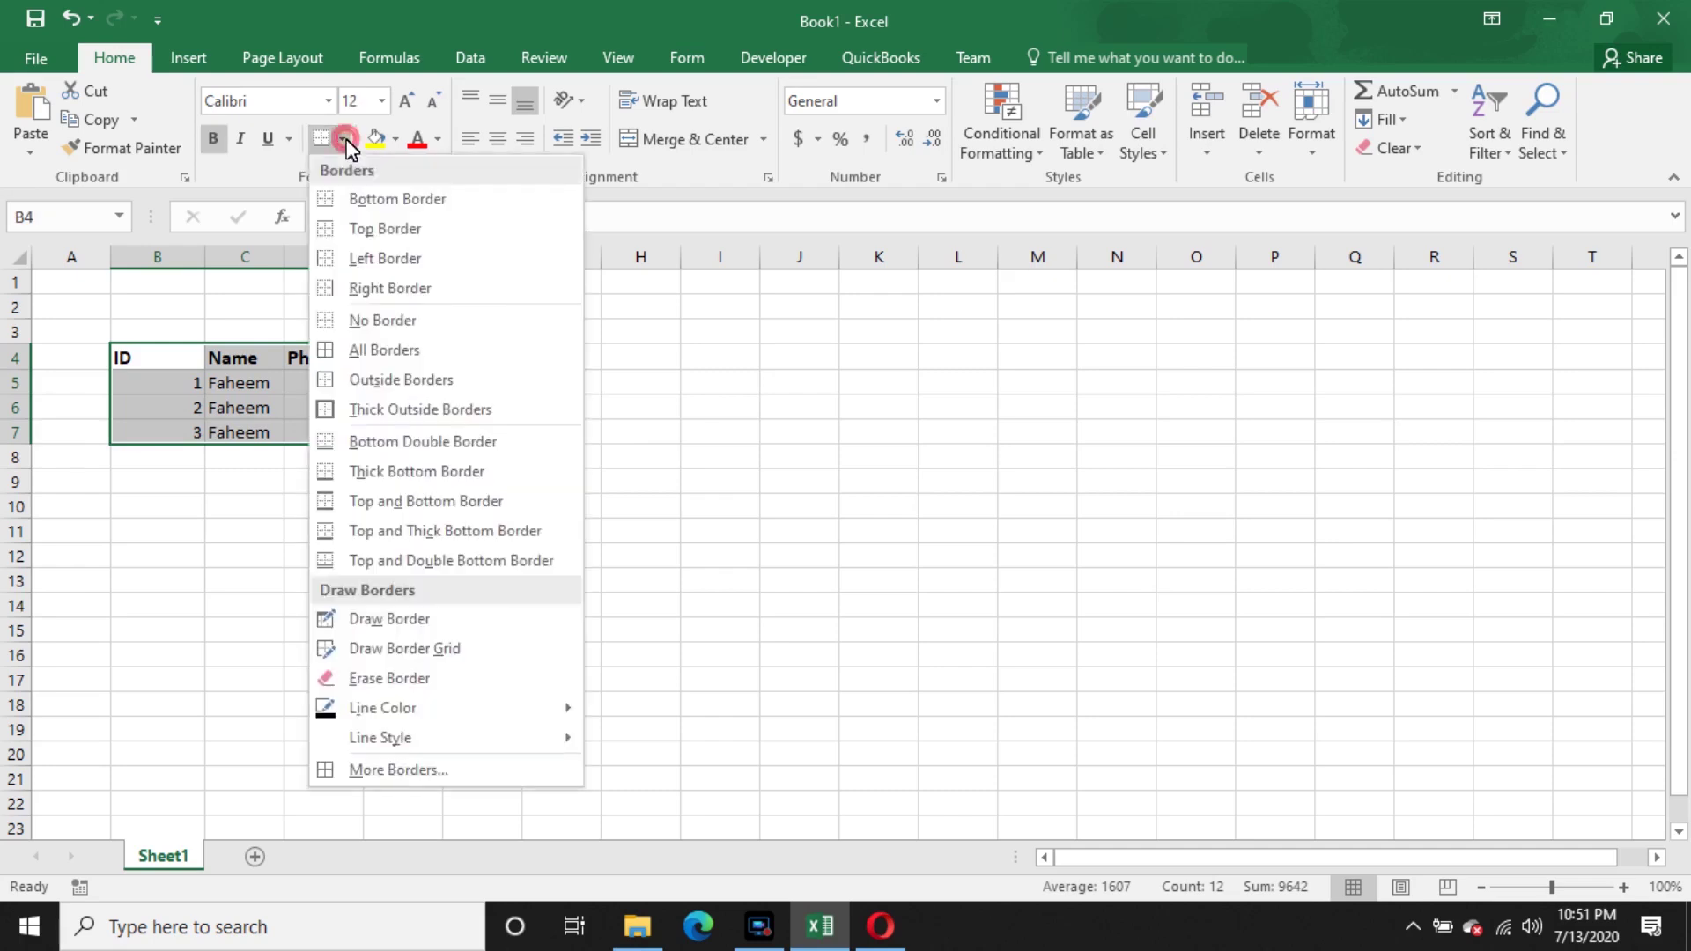
left_click(428, 206)
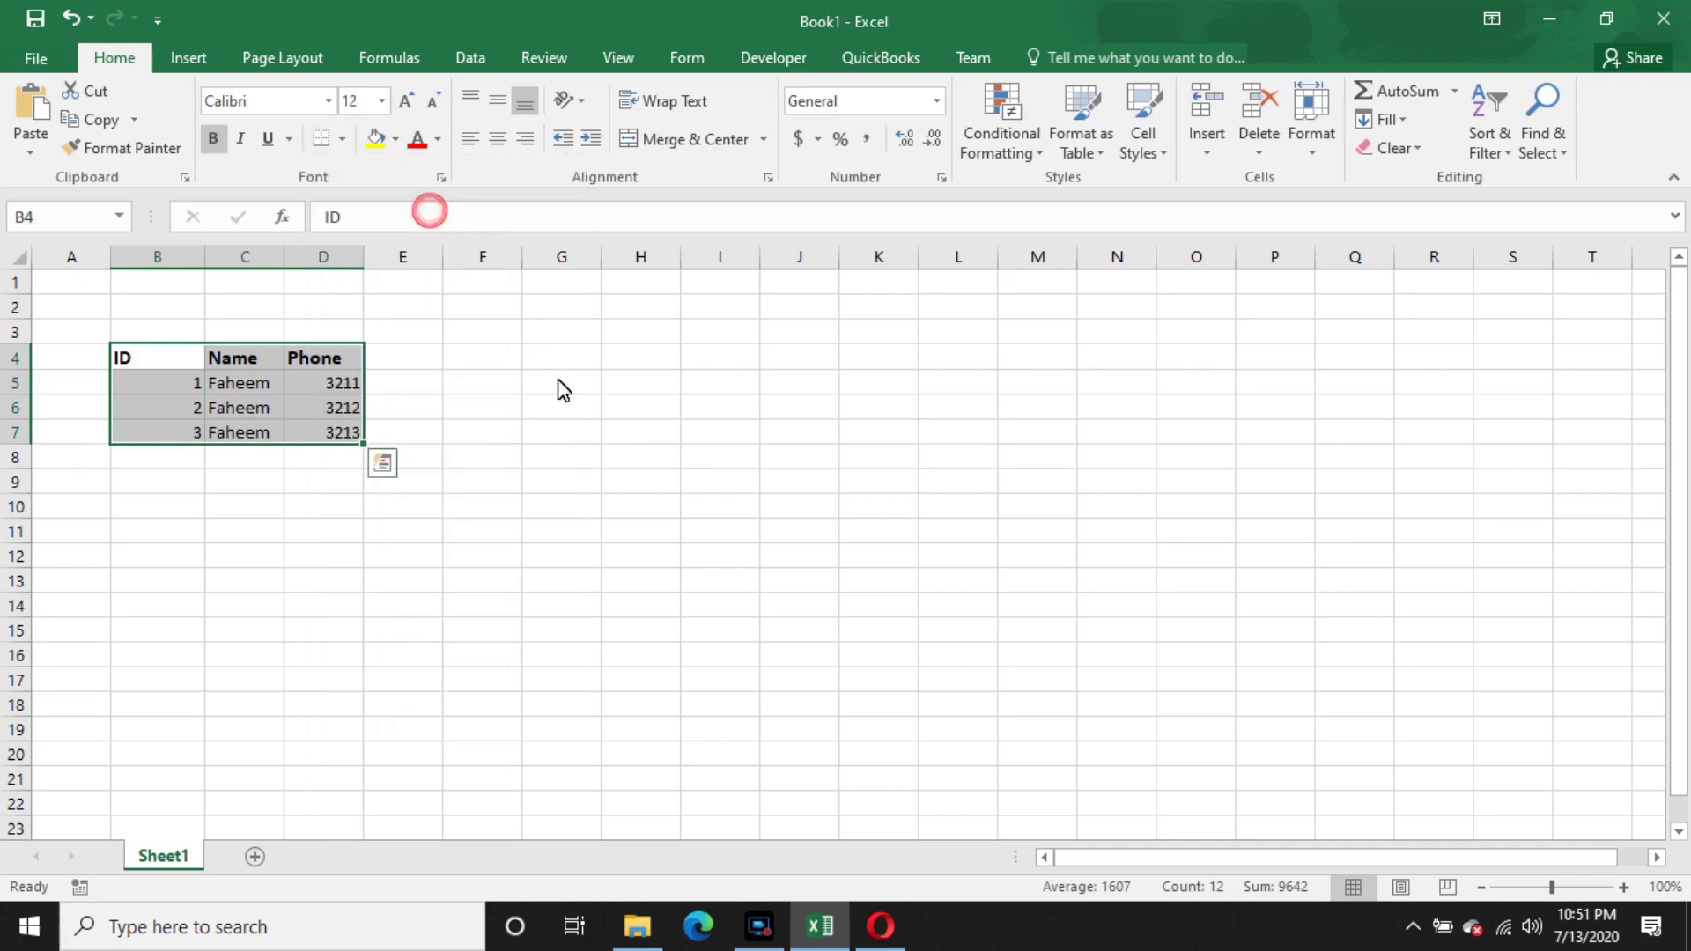
left_click(561, 405)
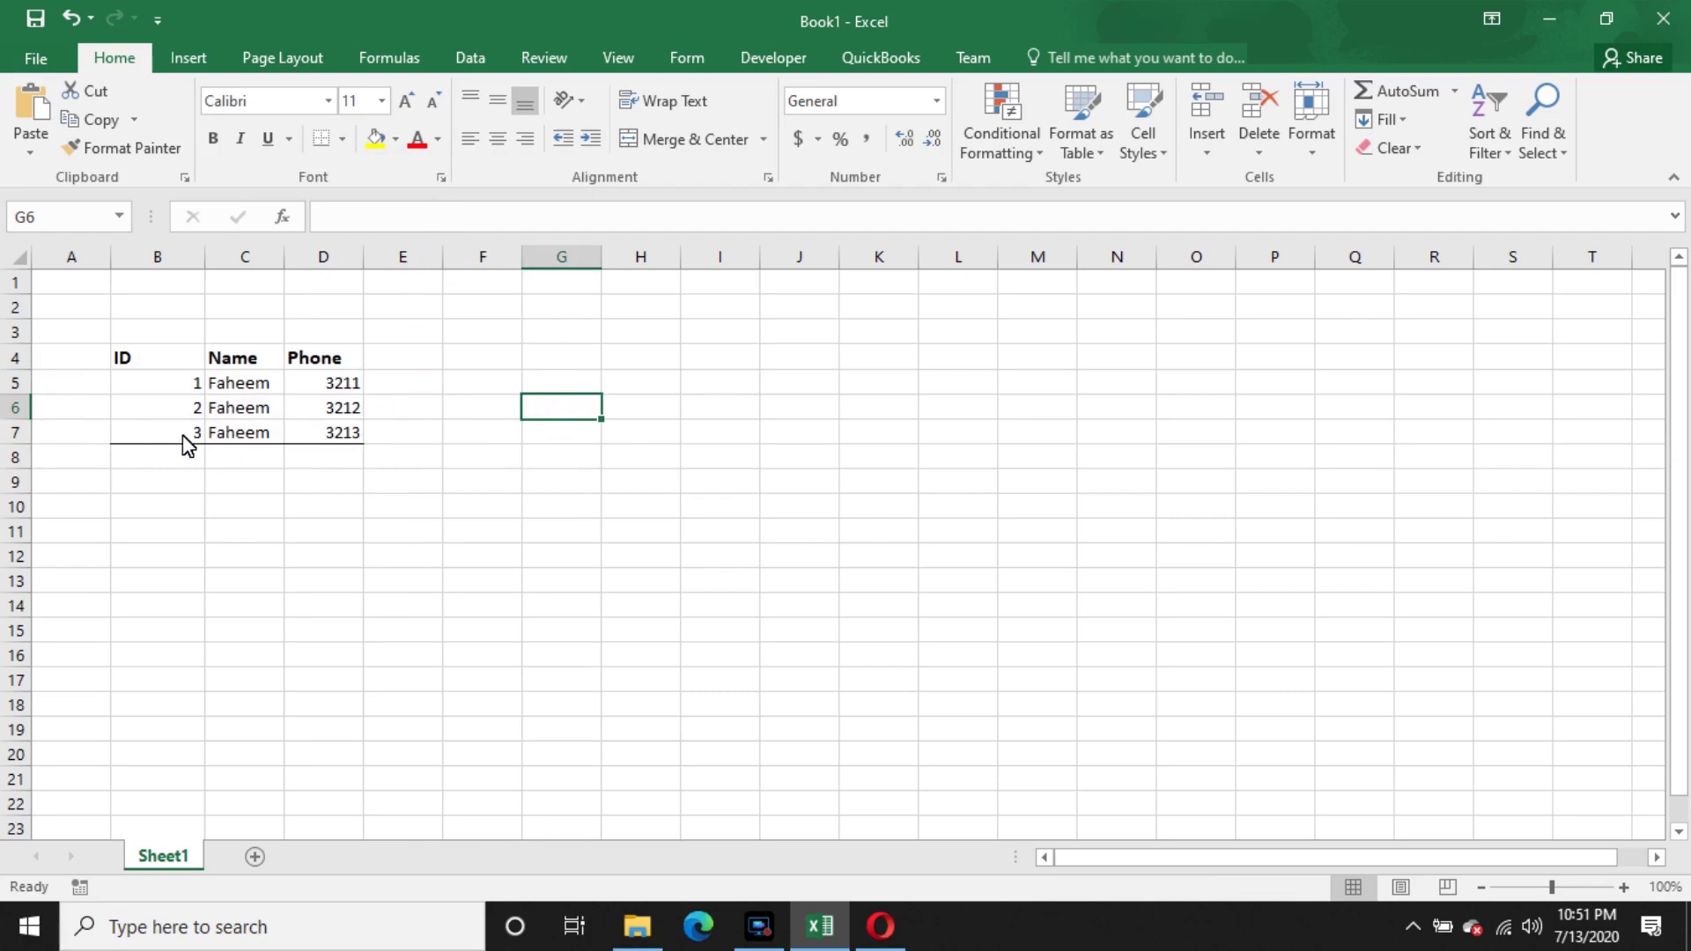
- Apply all borders to every cell of the table range B4:D7
left_click_drag(123, 357, 348, 431)
left_click(343, 141)
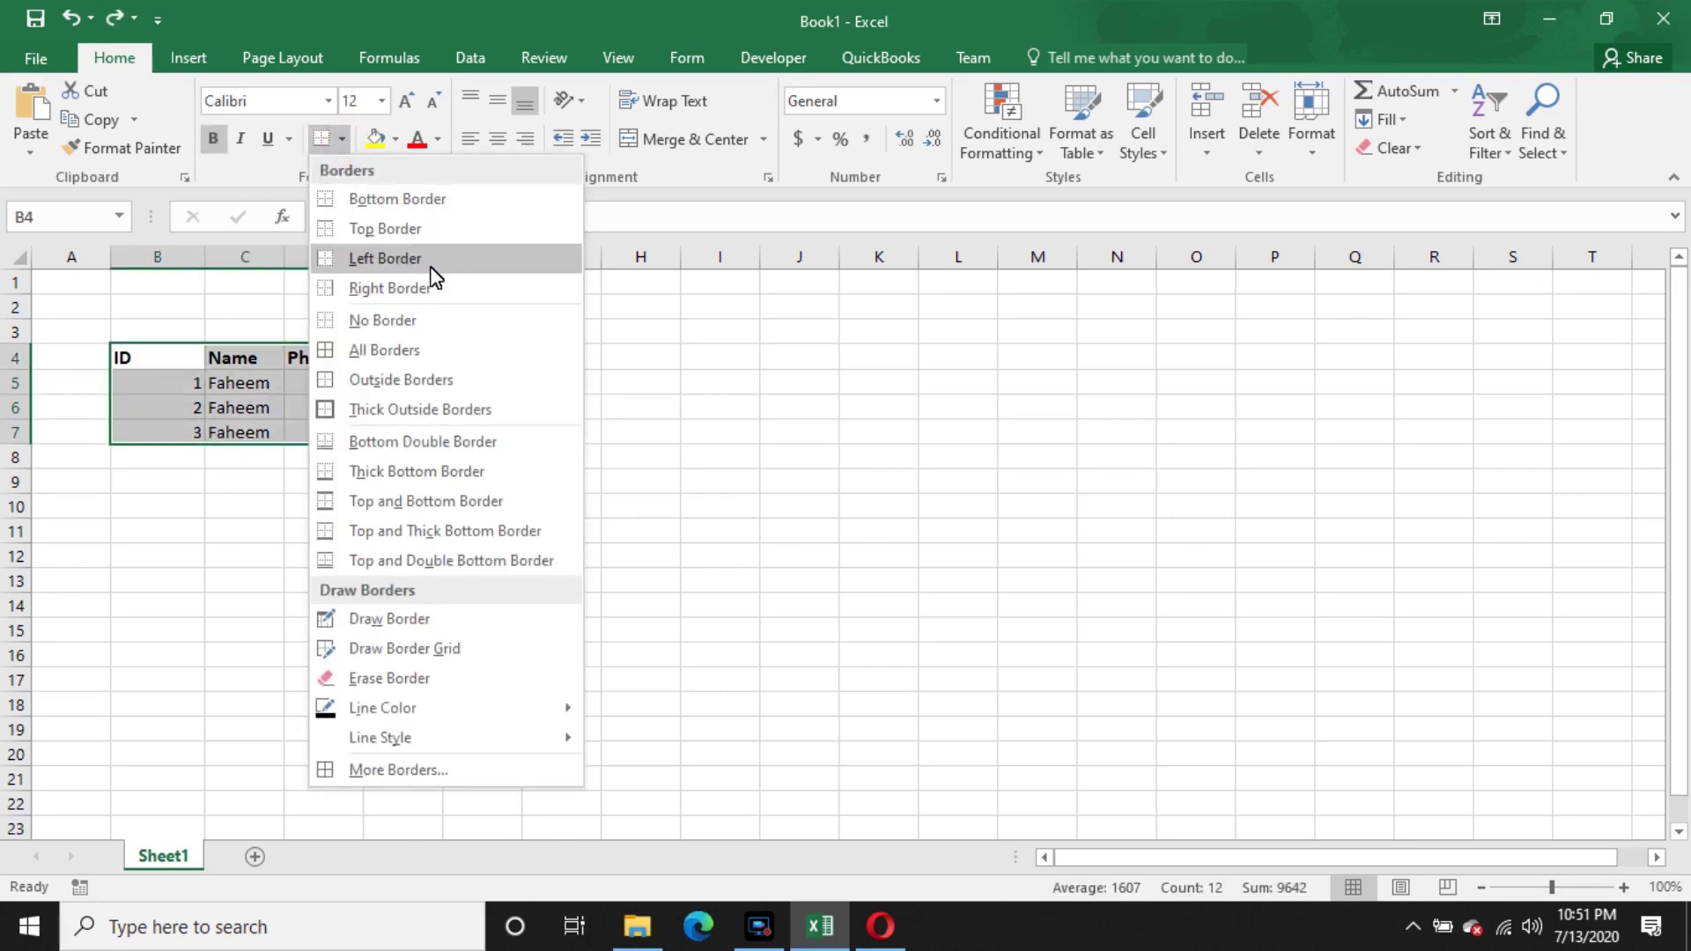
left_click(415, 350)
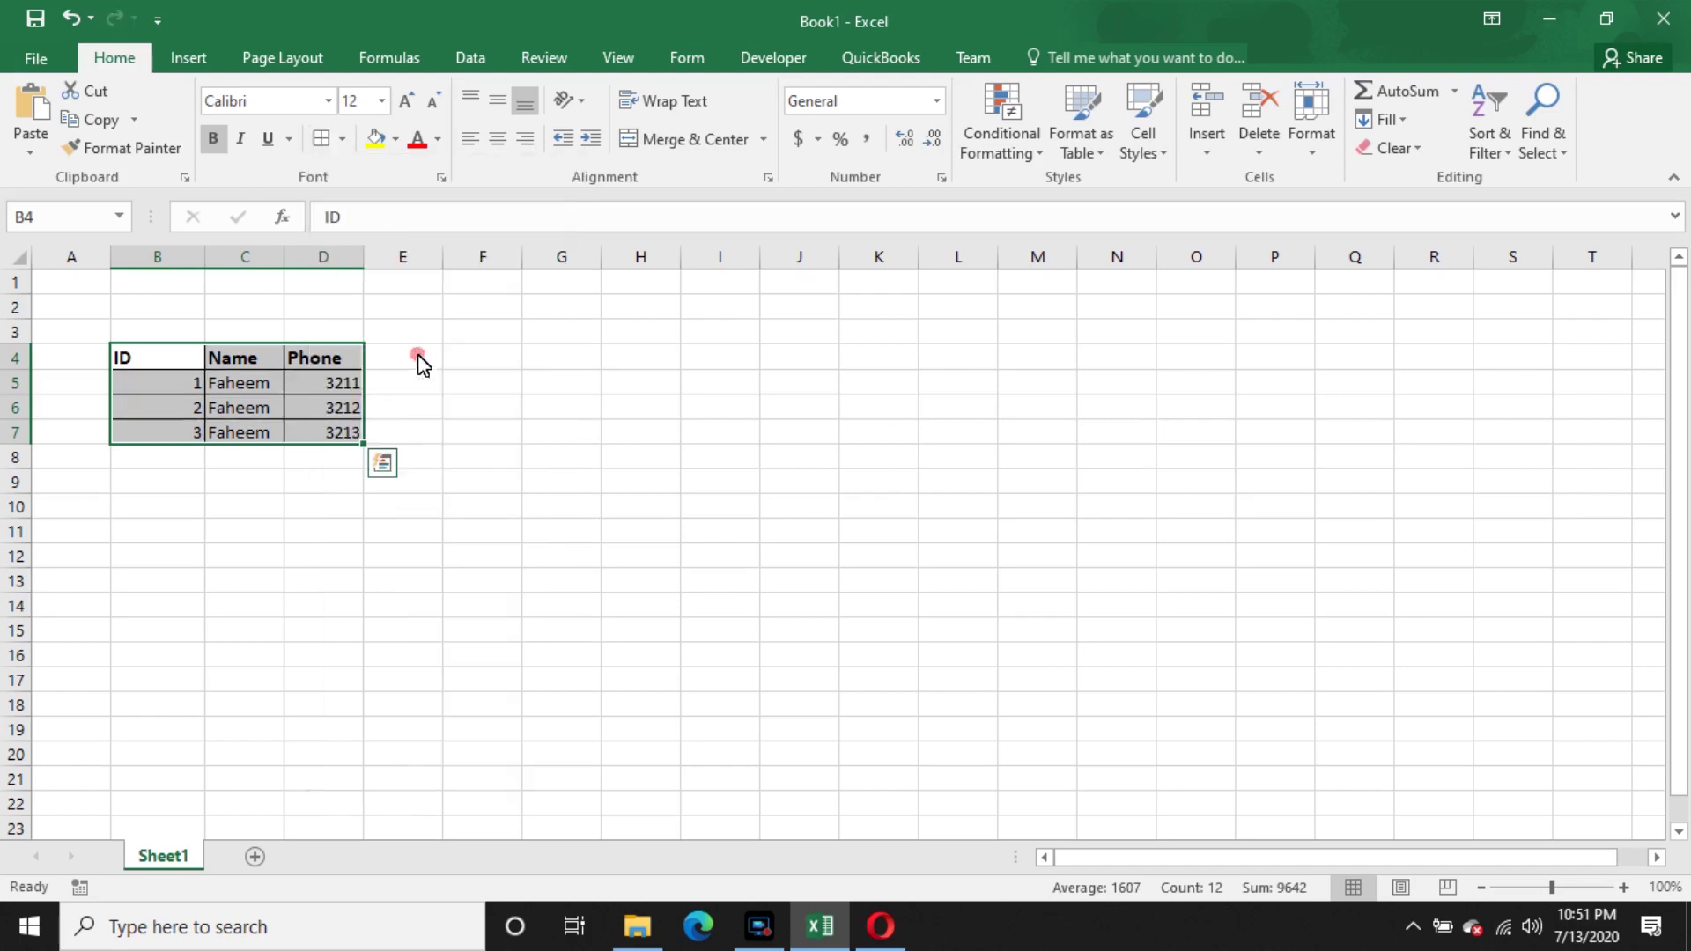
left_click(461, 486)
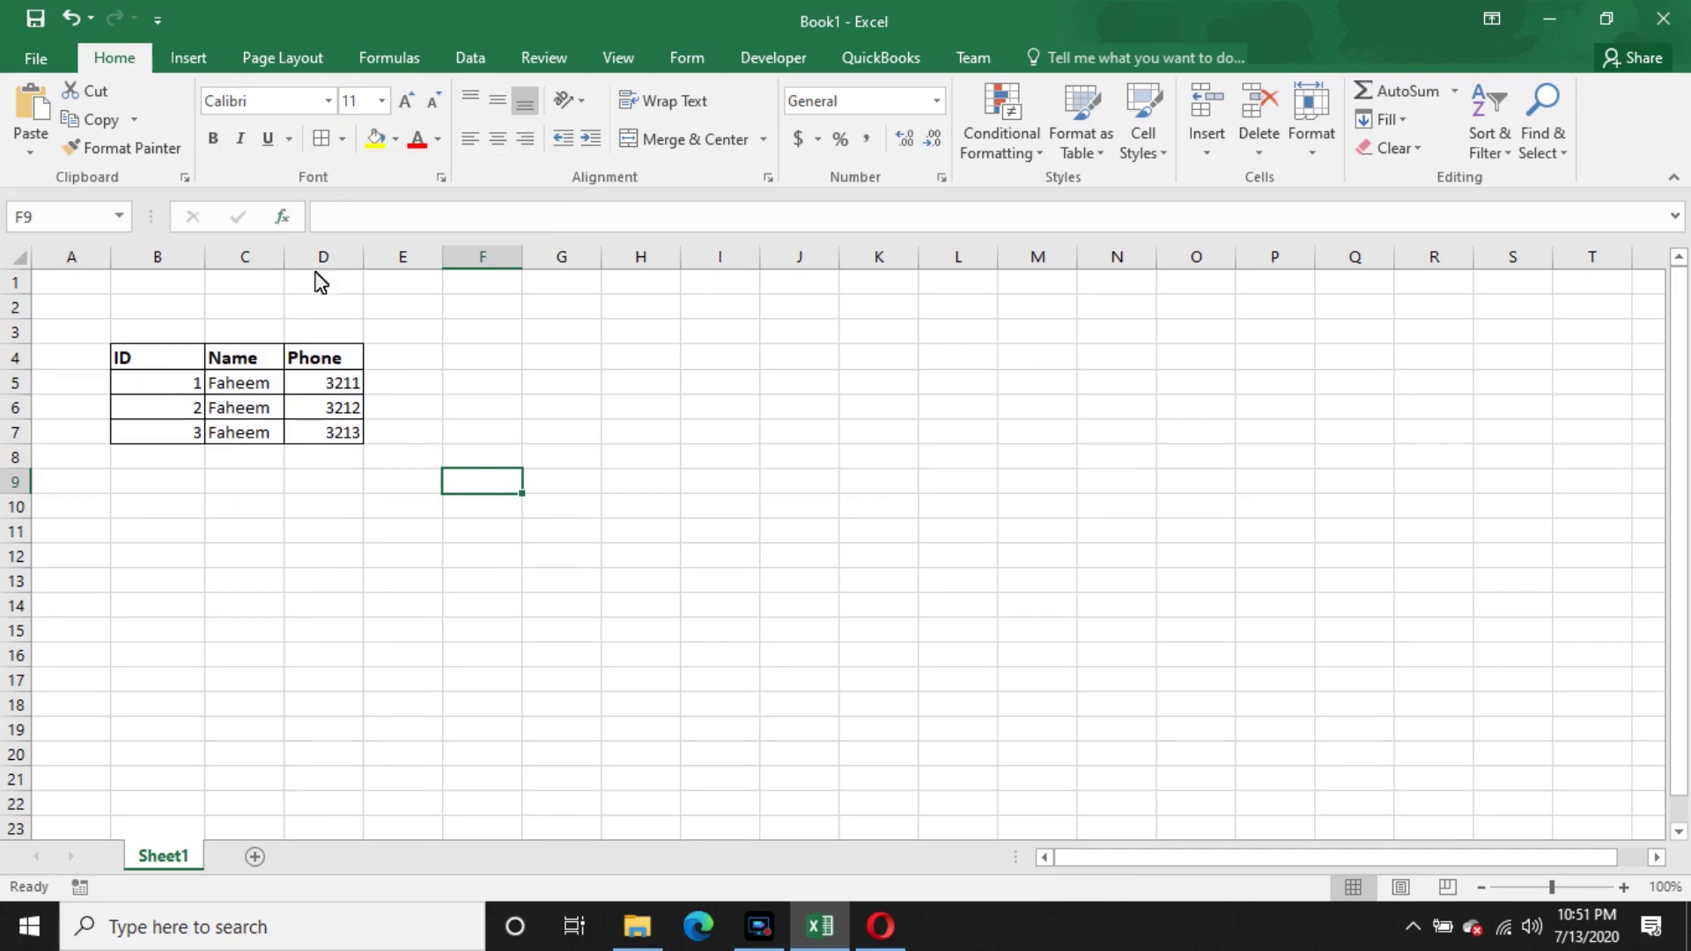
- Fill the header cells B4:D4 with light gray and set their font color to a near-black shade
left_click_drag(124, 363, 317, 366)
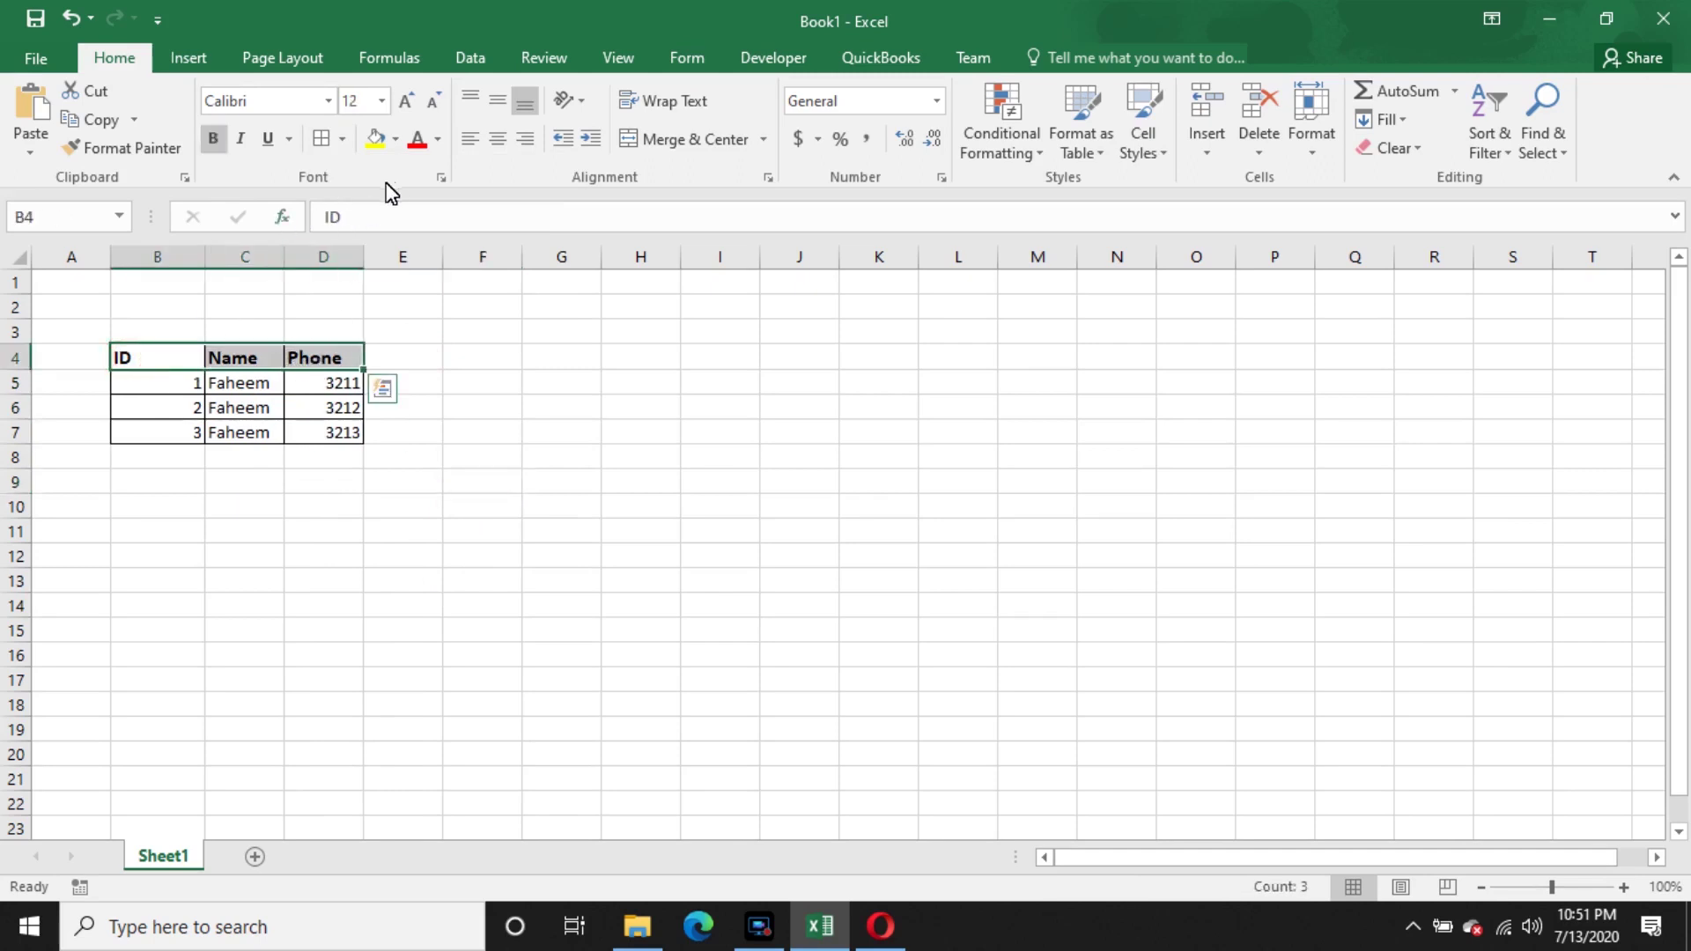
left_click(394, 141)
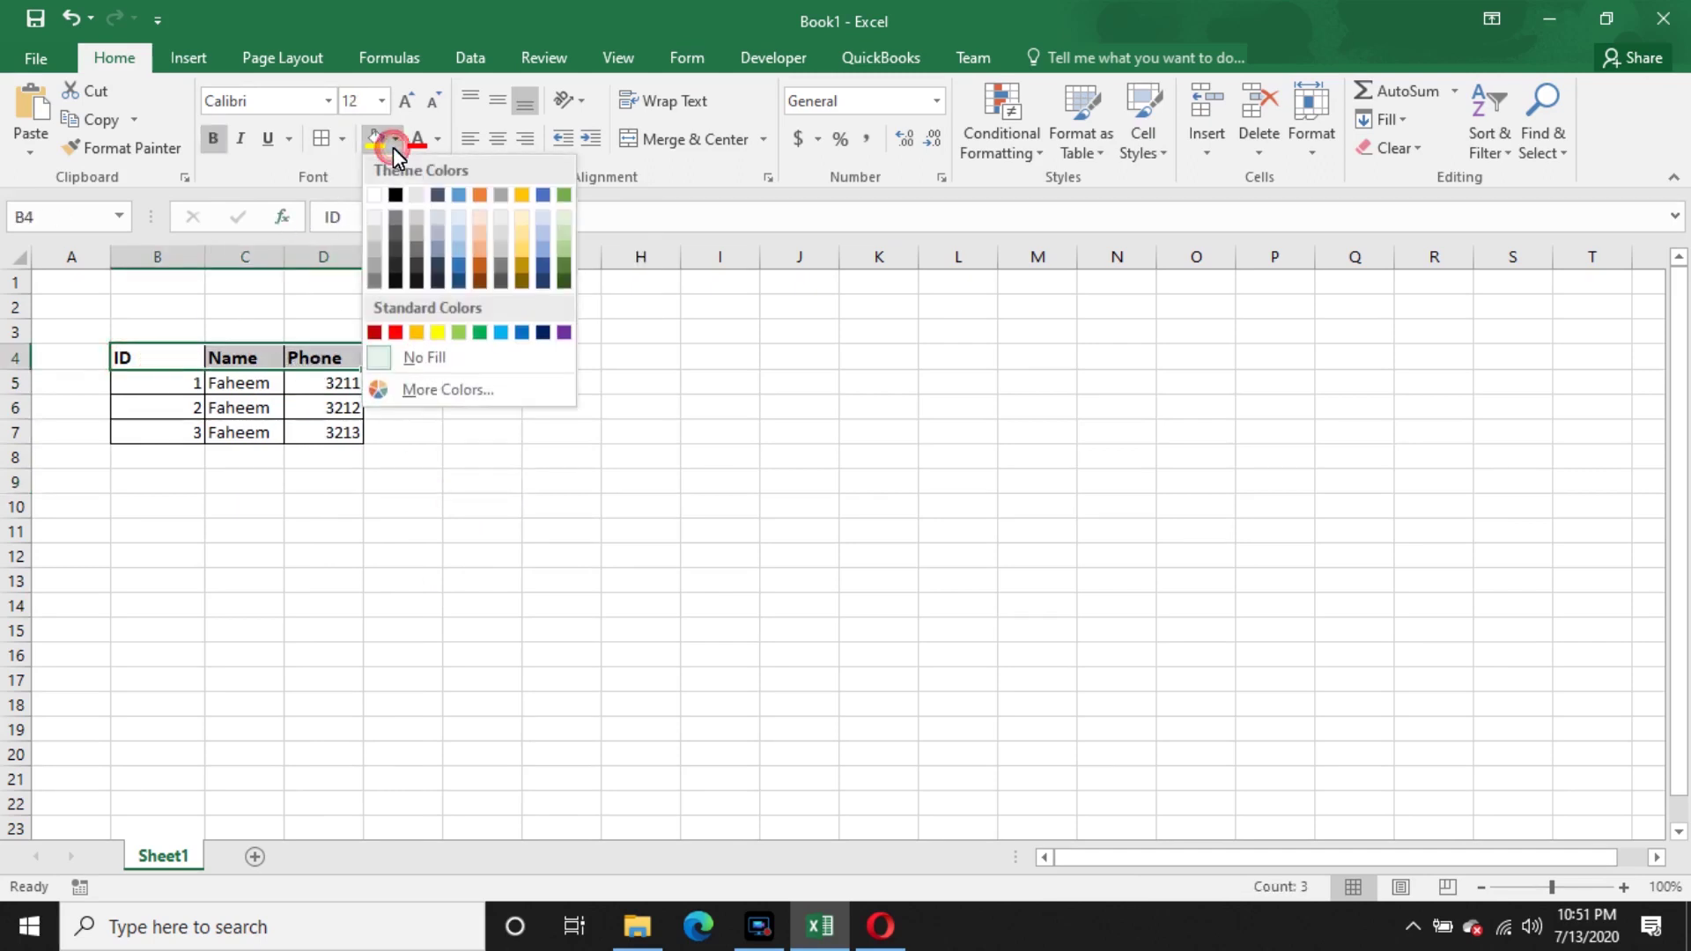
left_click(418, 224)
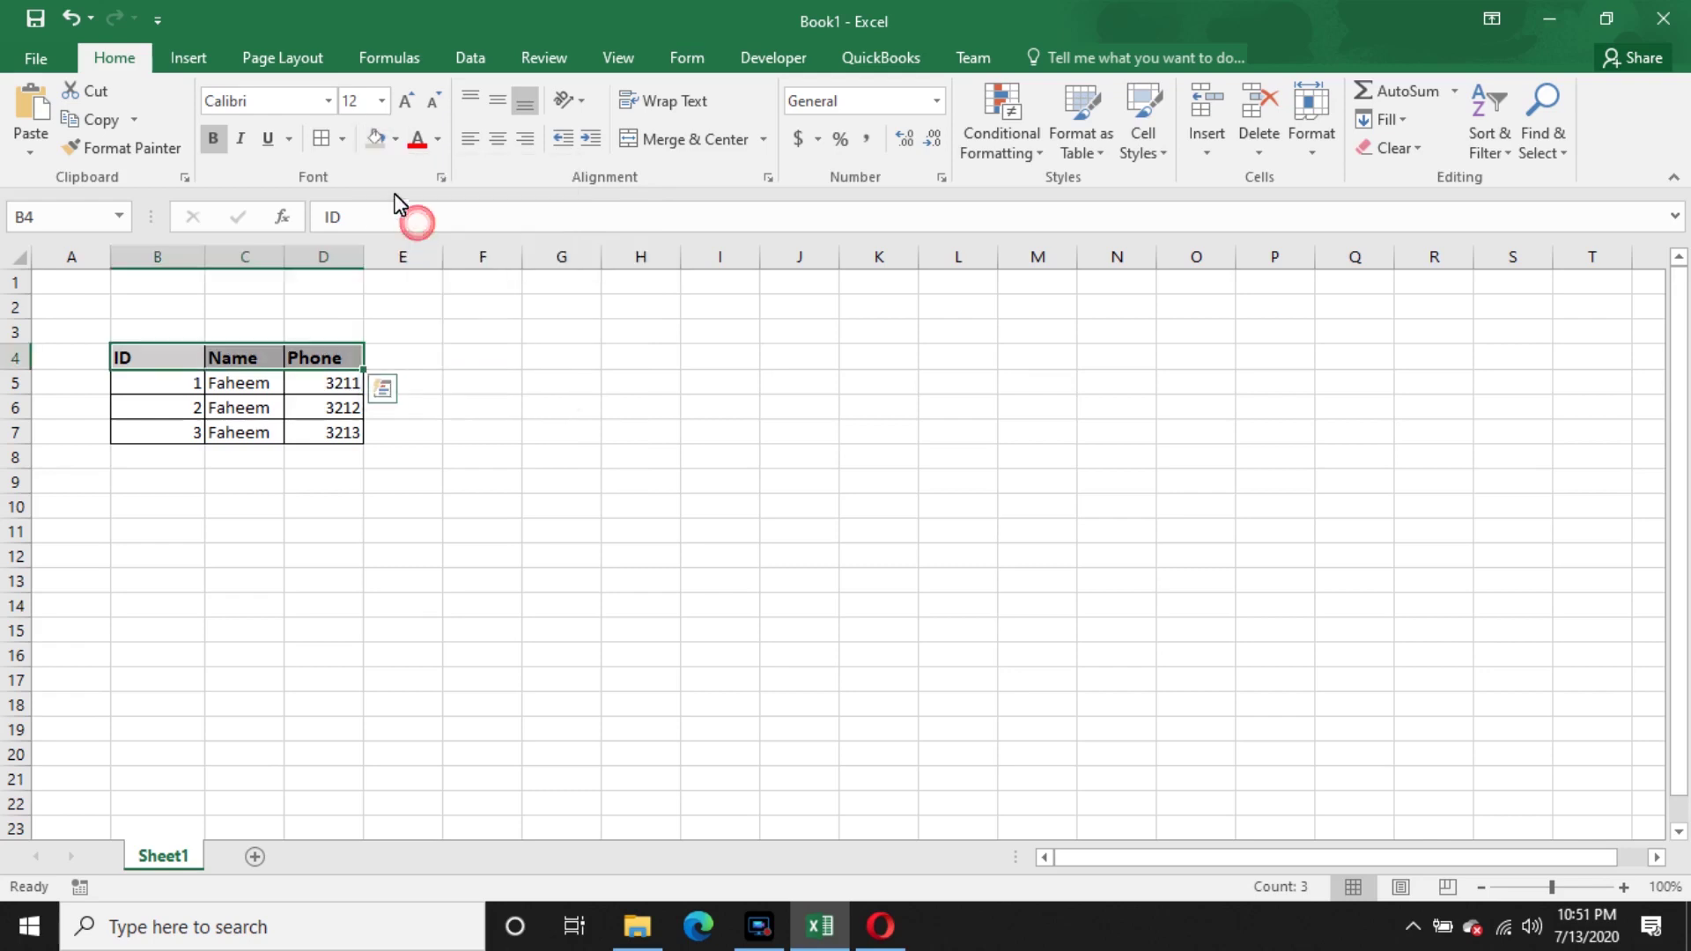
left_click(436, 141)
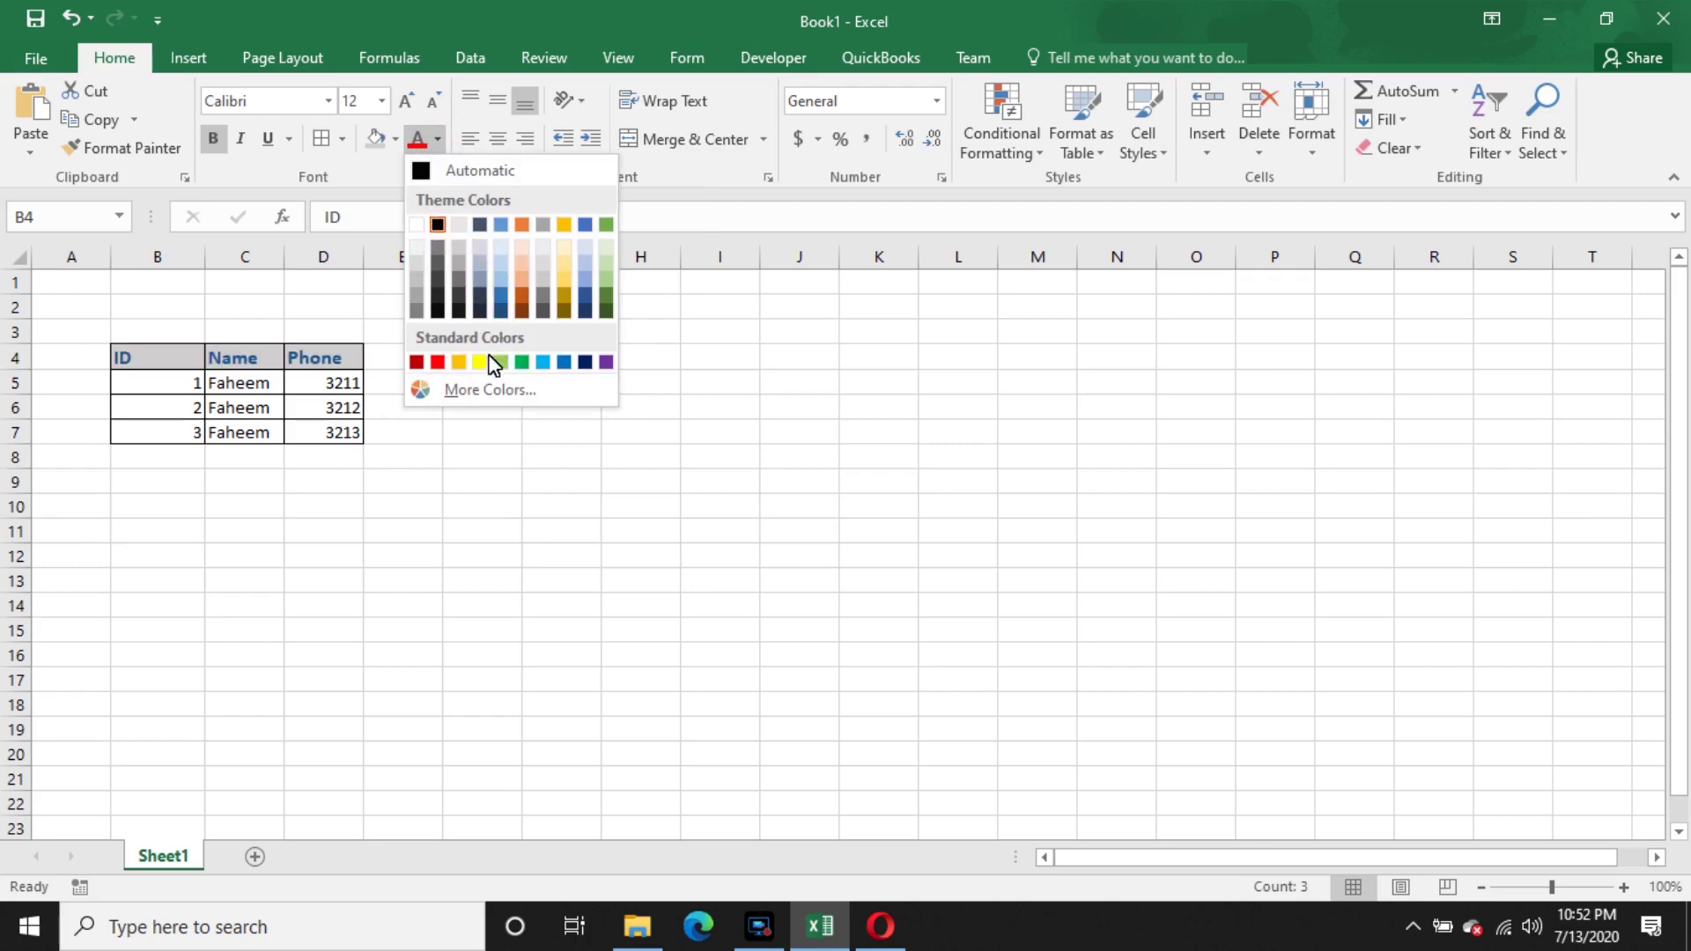
left_click(438, 312)
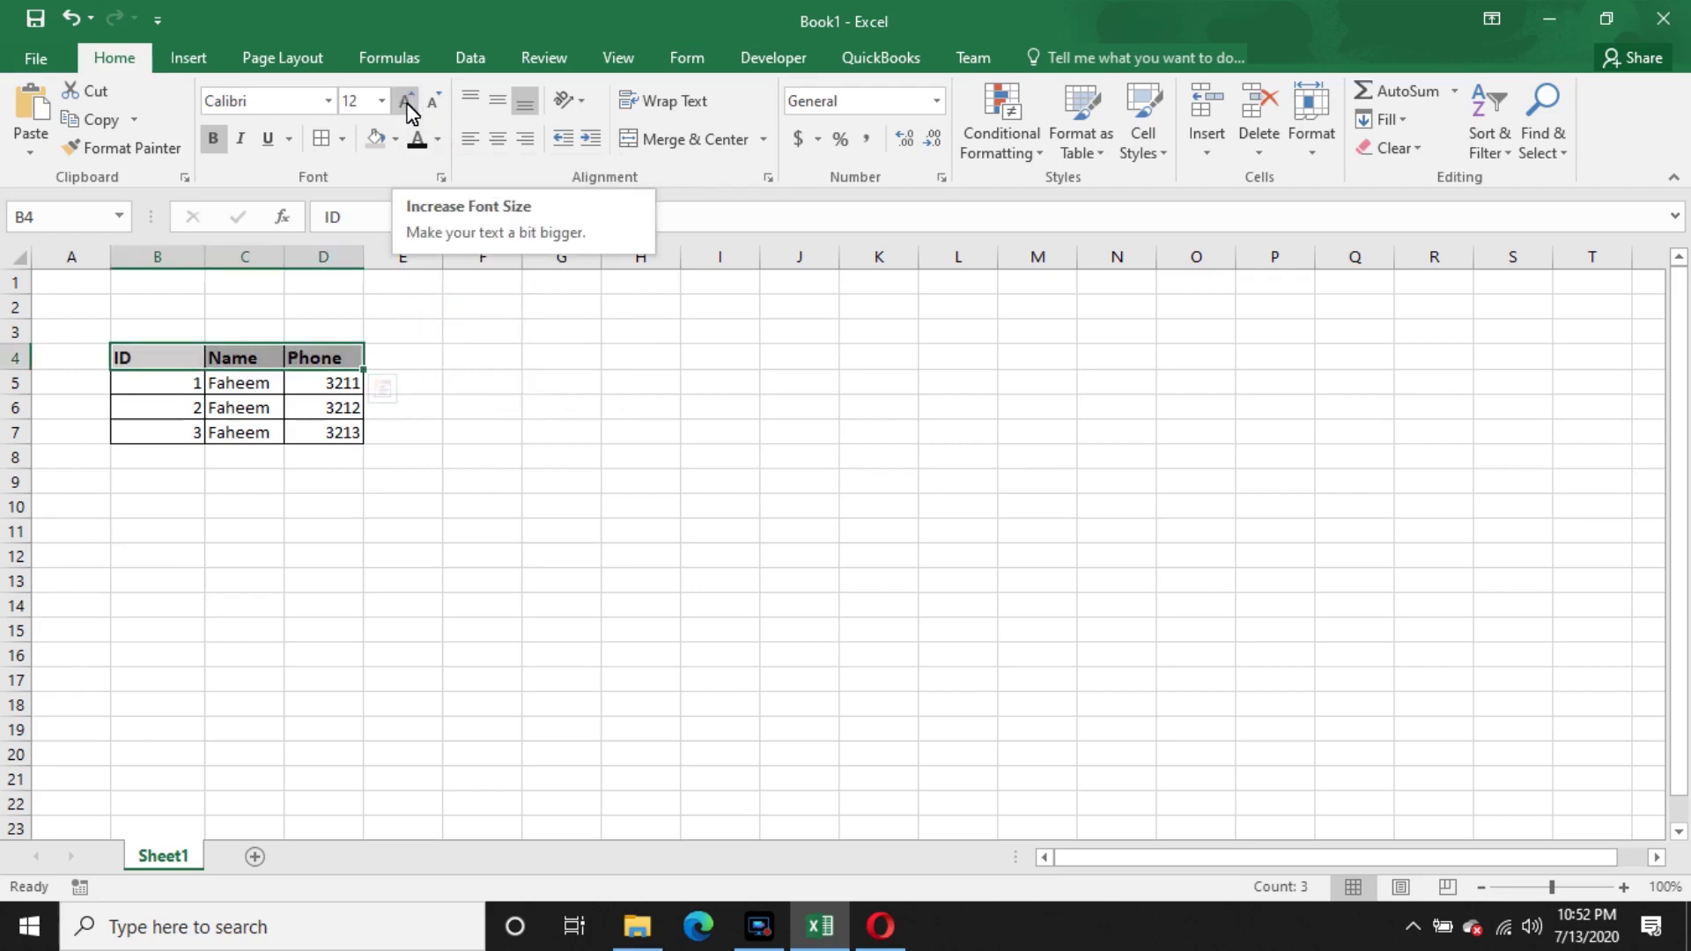
- Try a font size of 14 on the headers in B4:D4 and reduce them to size 11
left_click(406, 102)
left_click(407, 103)
left_click(432, 103)
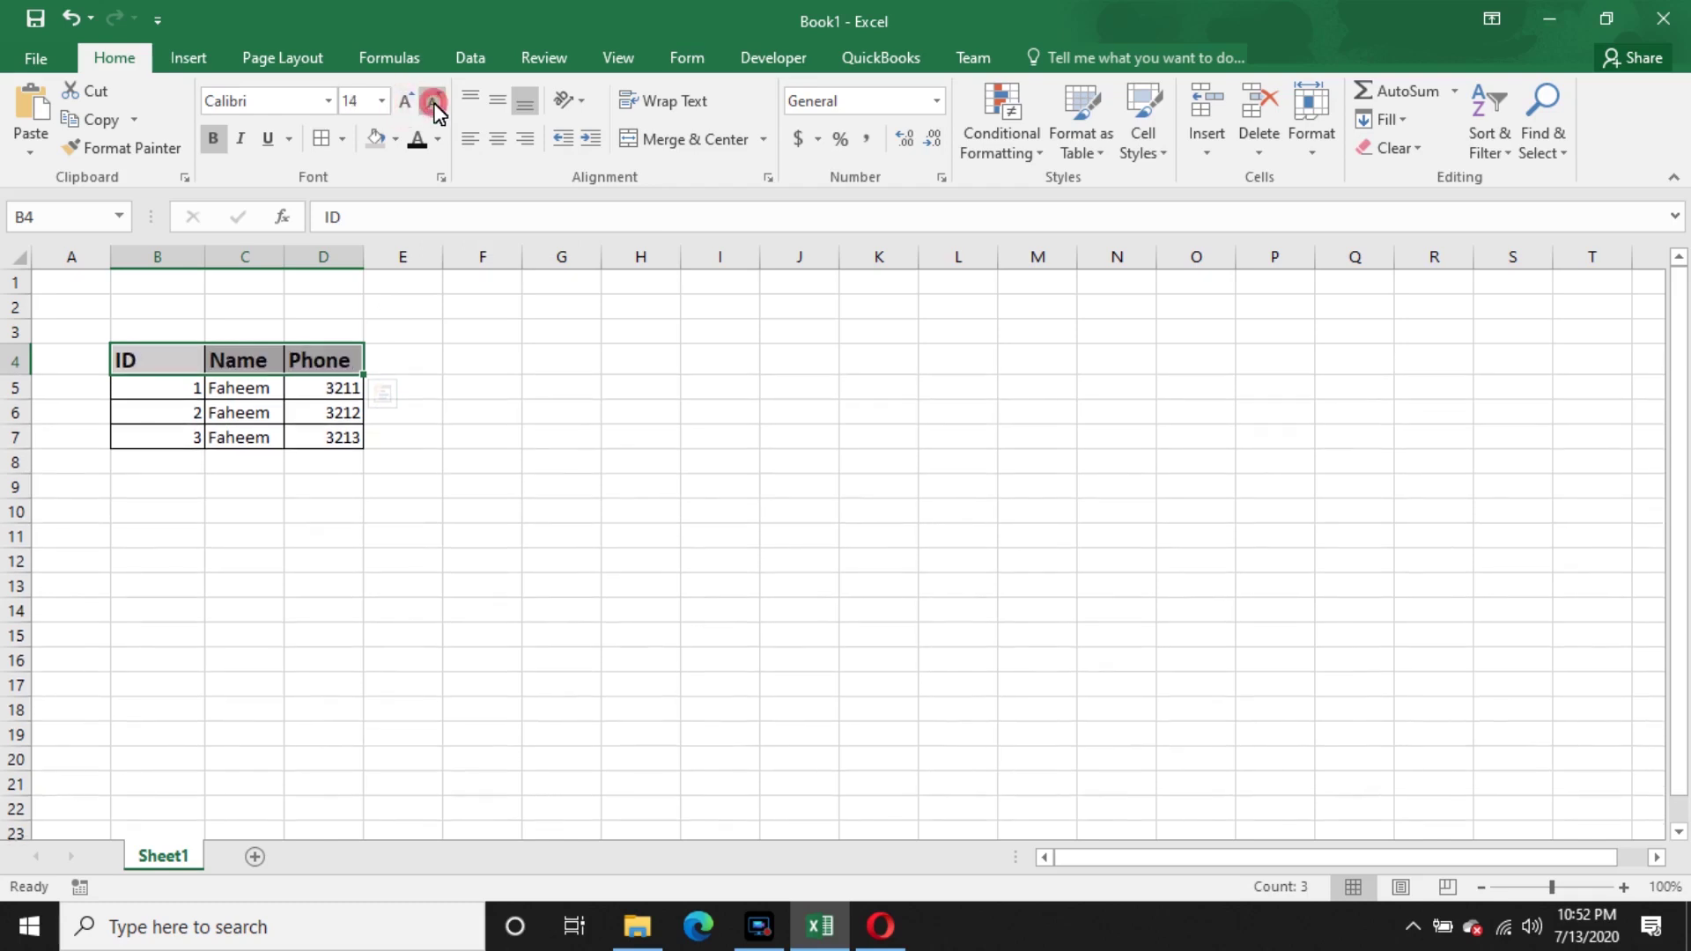
left_click(432, 104)
left_click(433, 103)
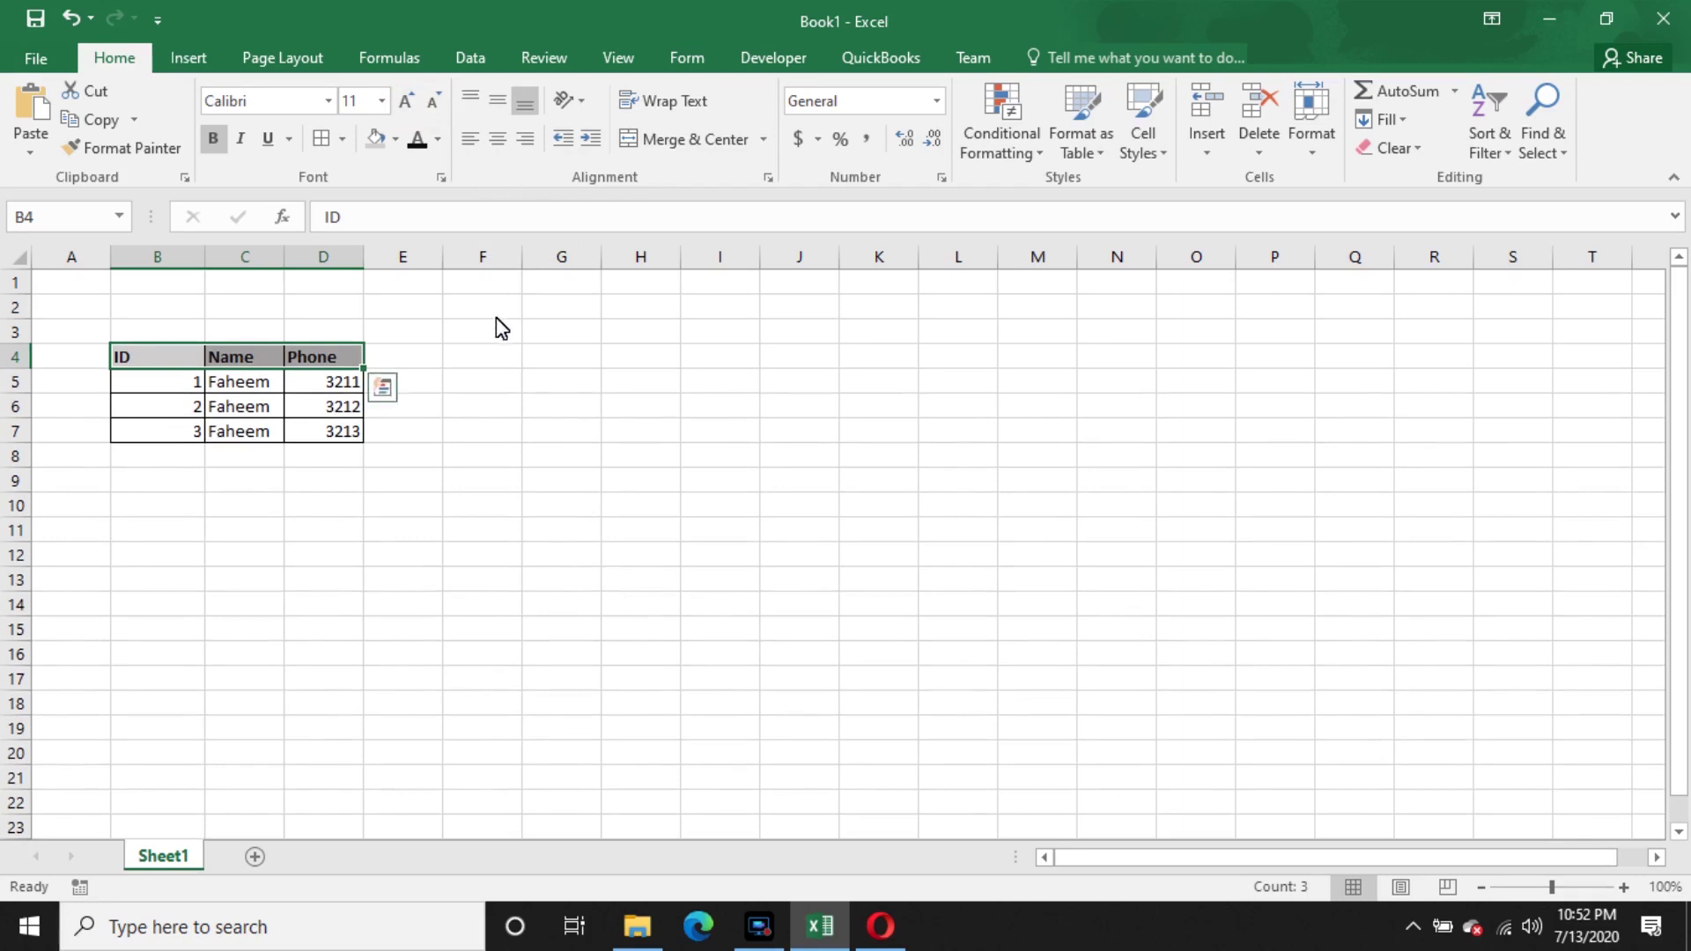
left_click(514, 455)
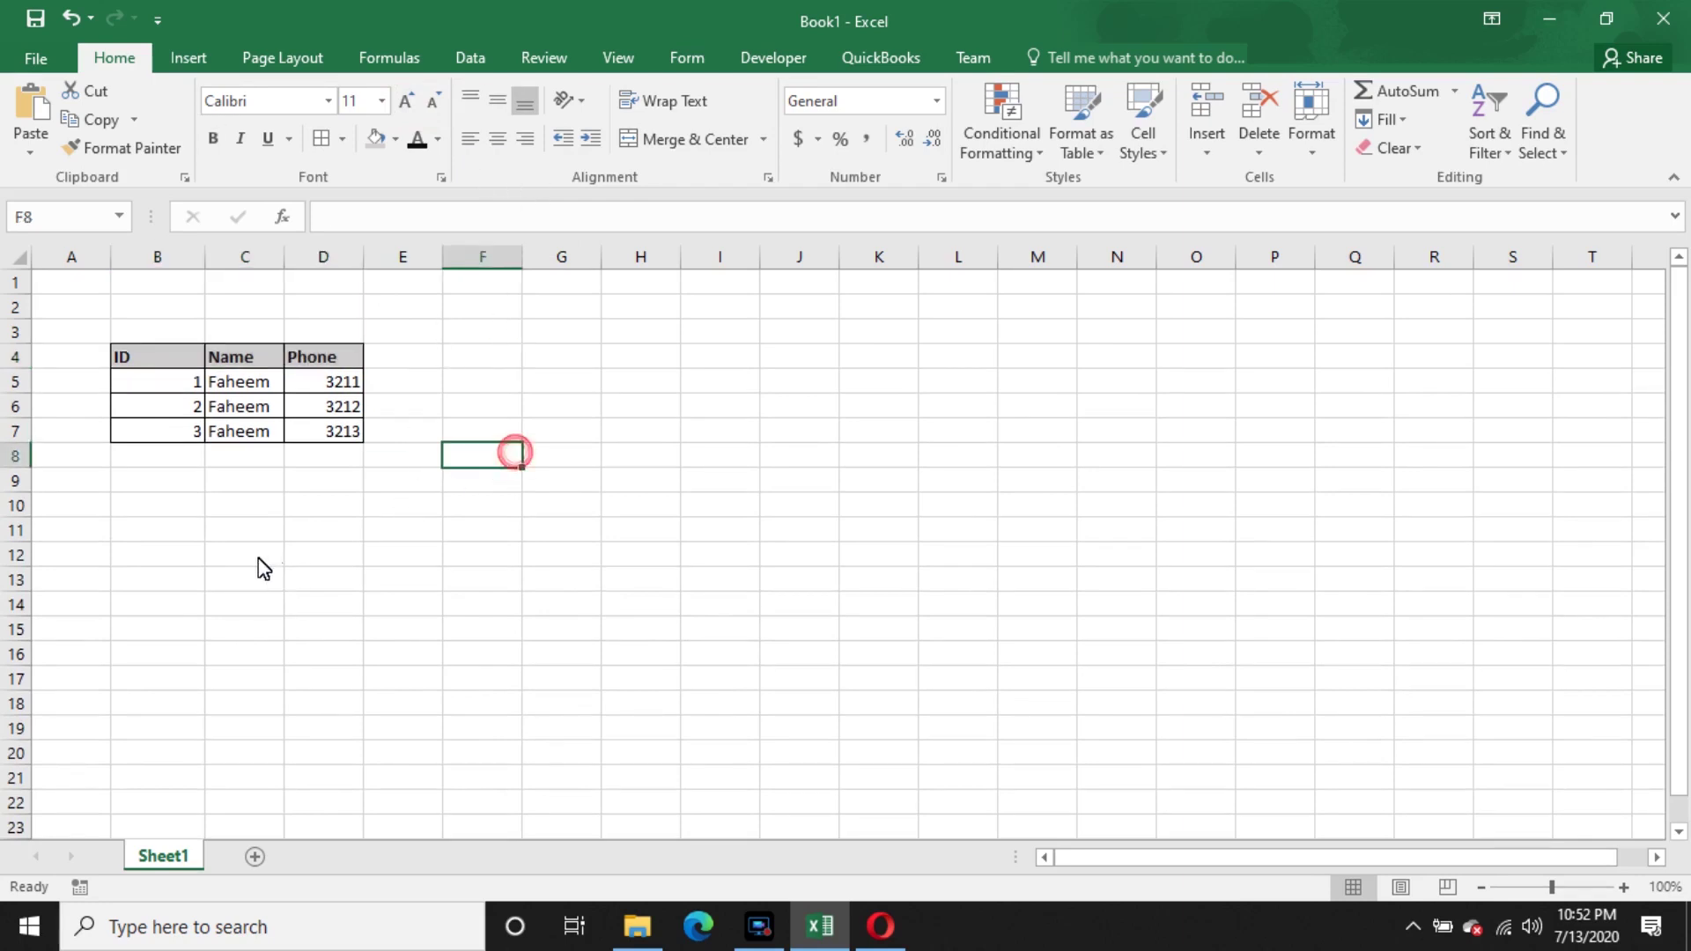
- Increase row 10 to about four times its height and widen column B to more than double its width
left_click(201, 505)
left_click_drag(15, 519, 18, 592)
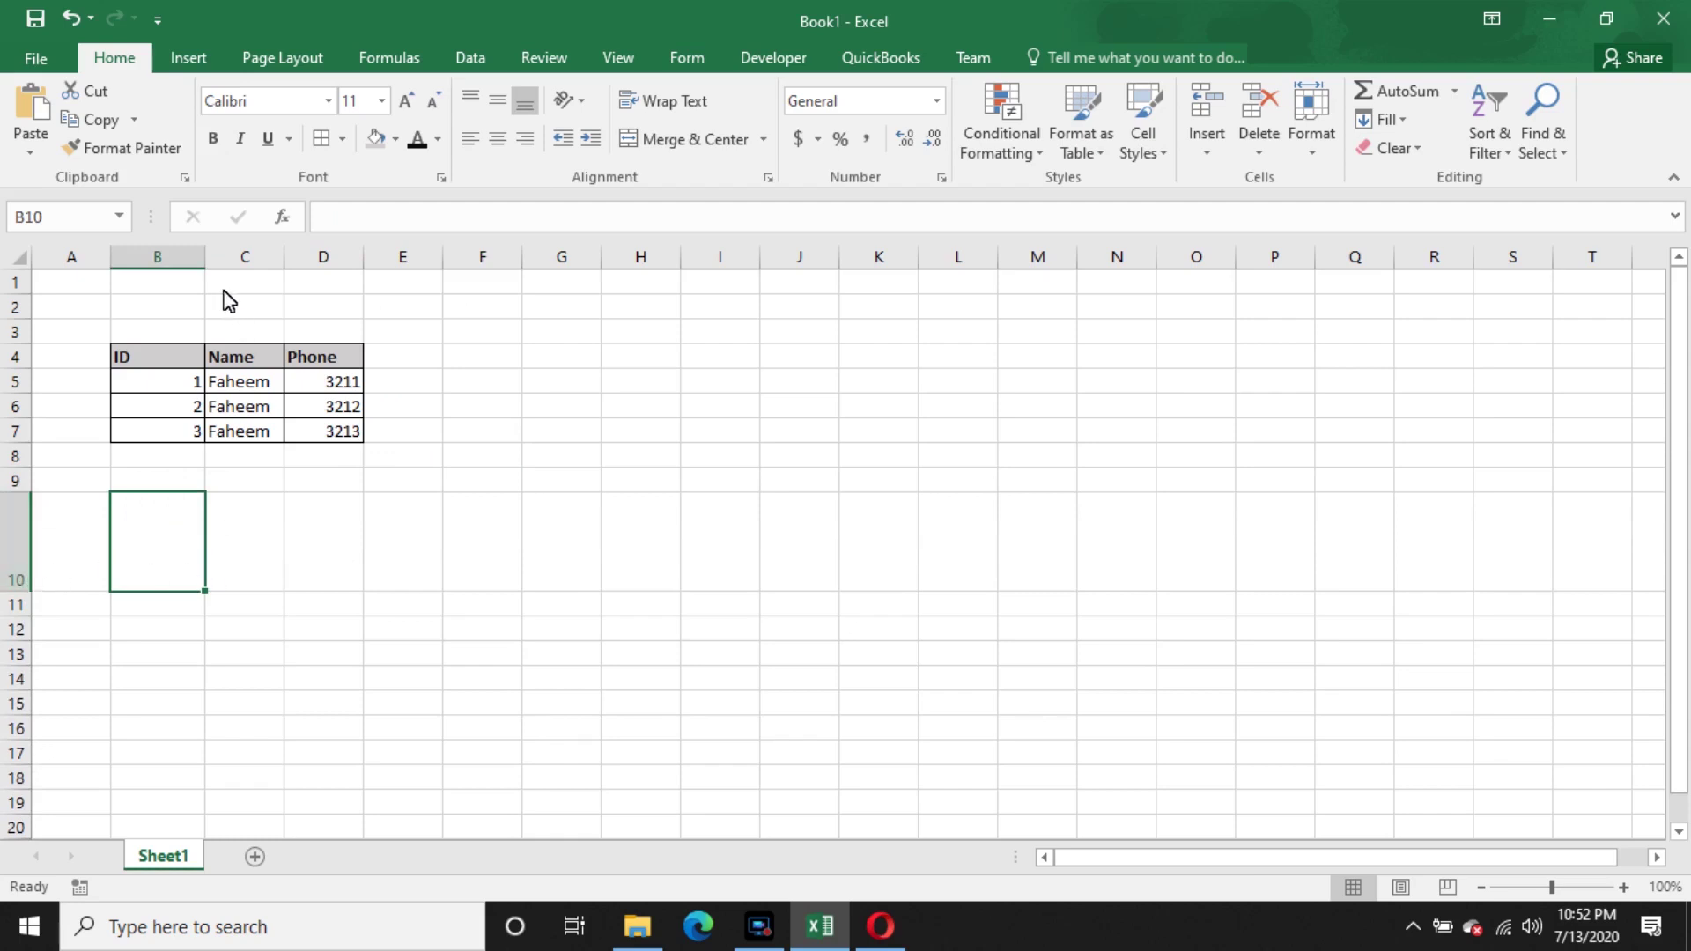
left_click_drag(207, 258, 340, 264)
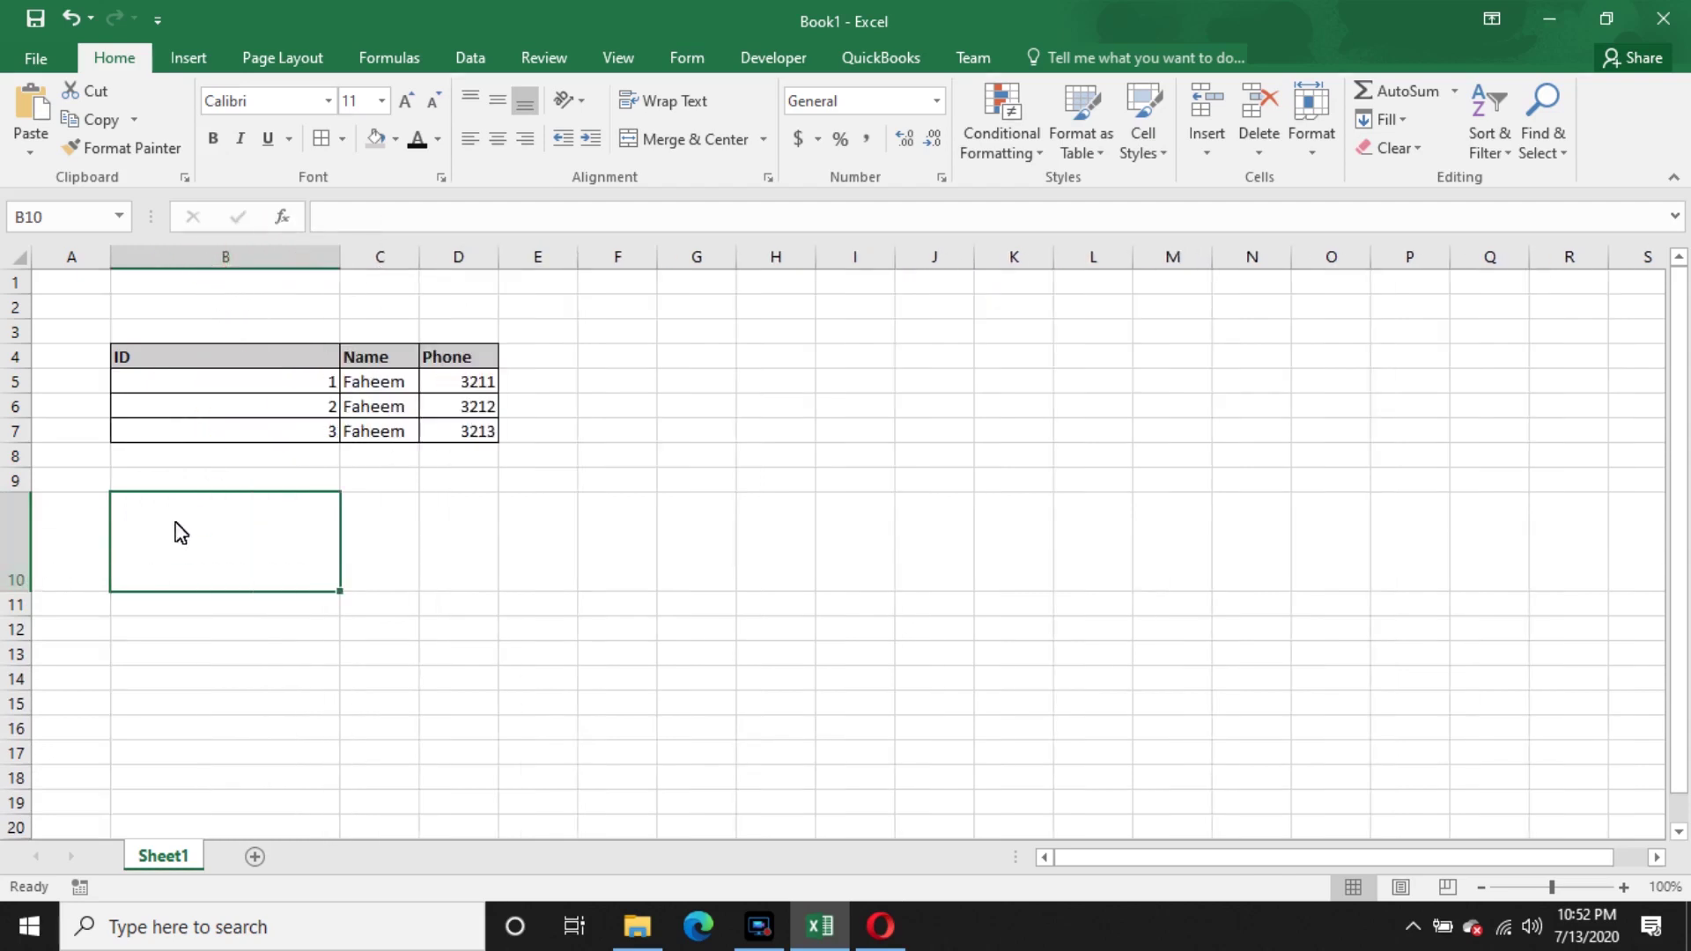
- Enter the word "Text" in the enlarged cell B10 and reselect that cell
left_click(229, 535)
type("Text")
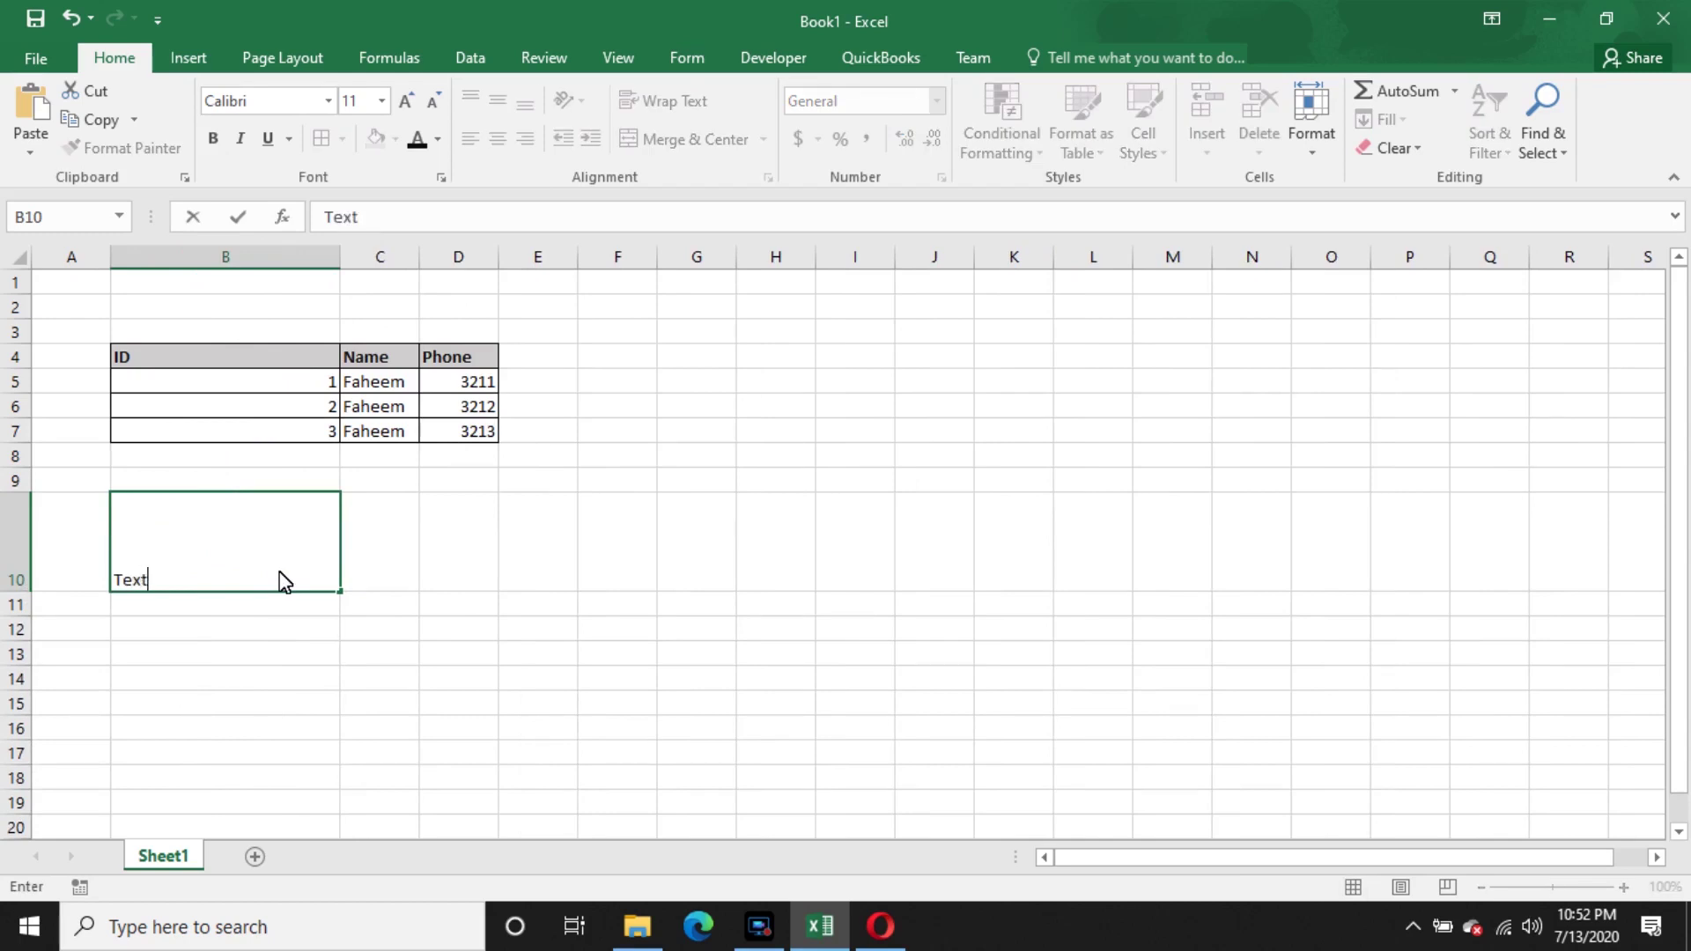
key("Return")
left_click(282, 578)
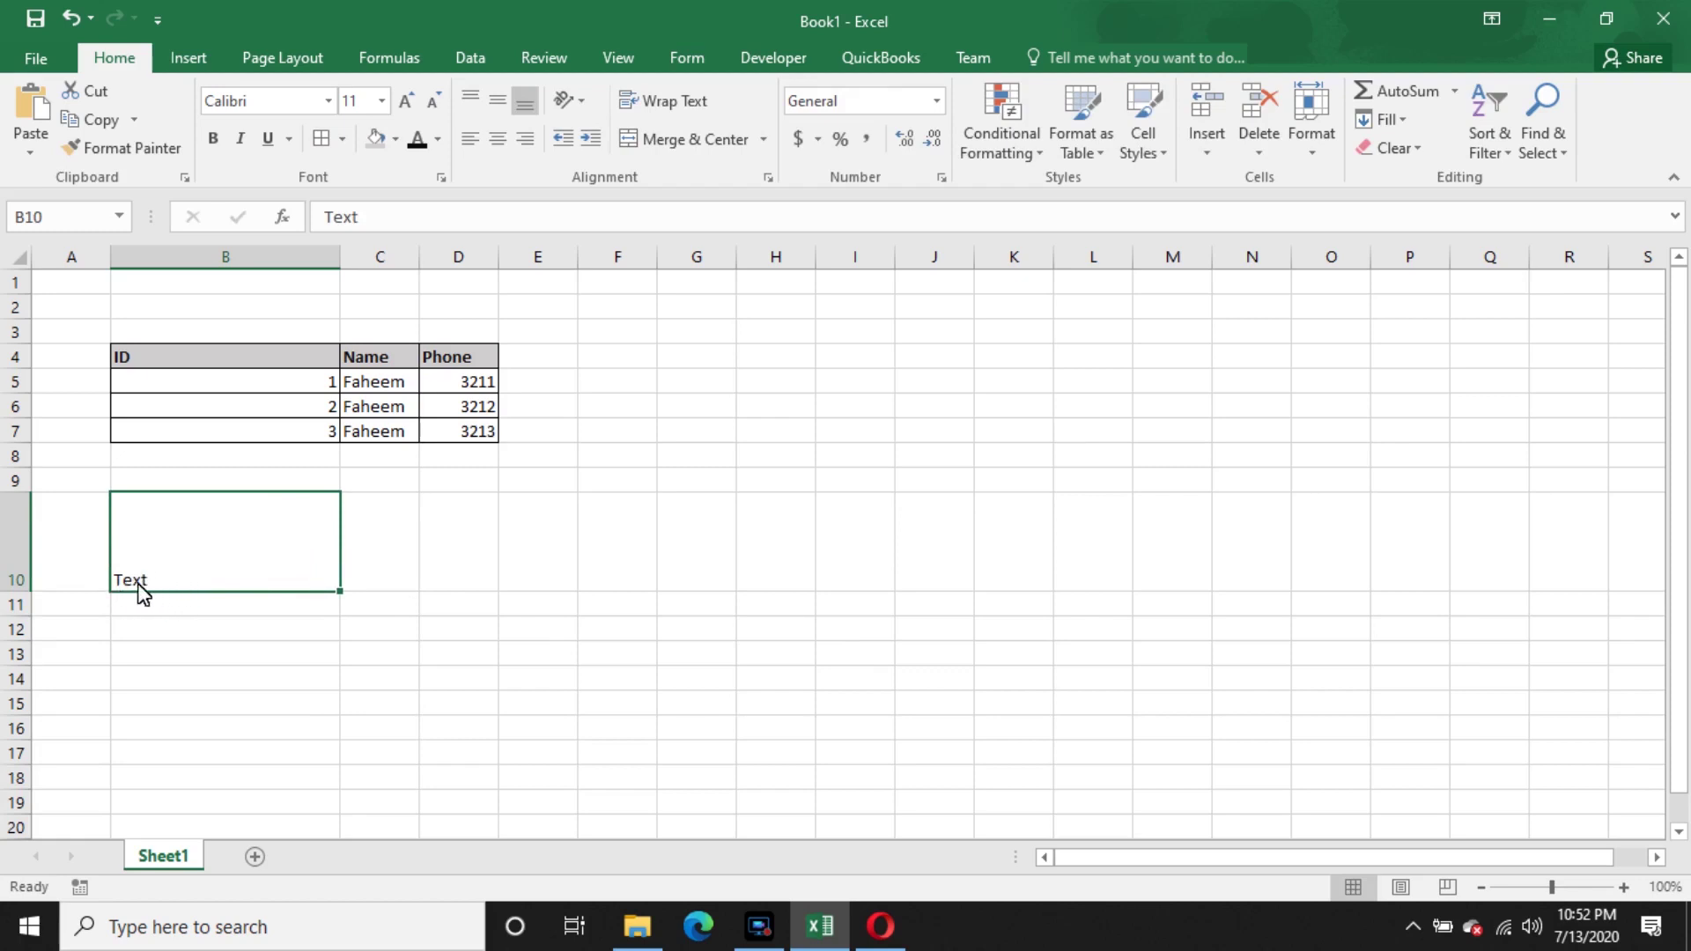
- Try left, center and right horizontal alignment on the text in B10, followed by middle and top vertical alignment
left_click(469, 140)
left_click(497, 140)
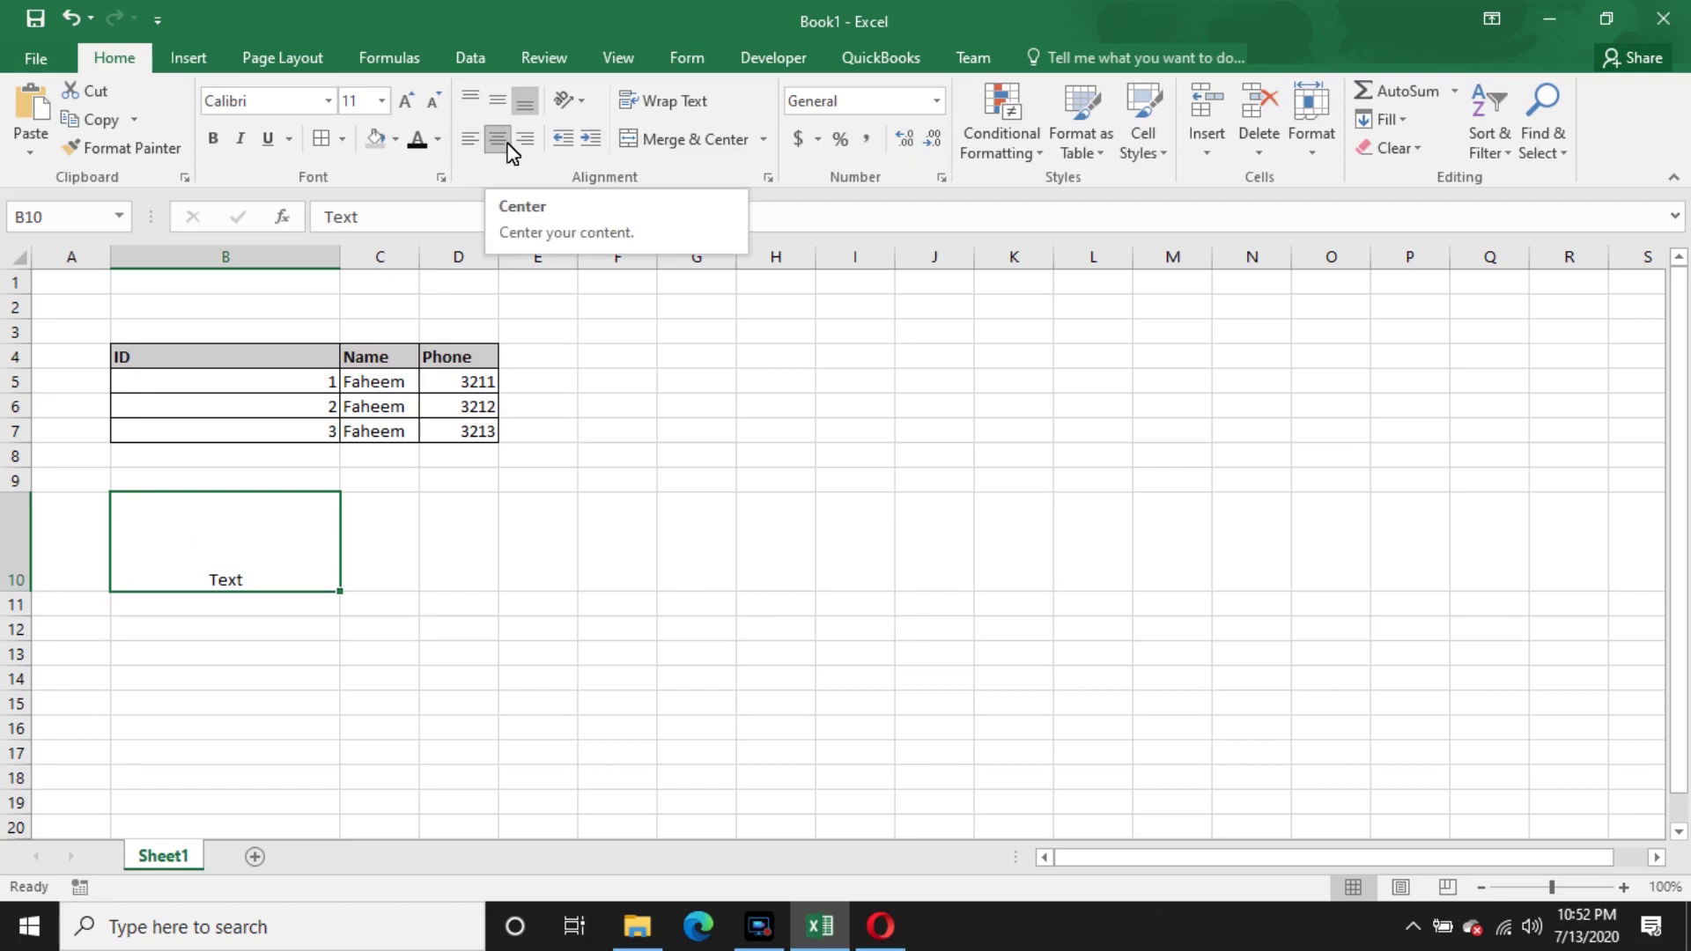
left_click(527, 143)
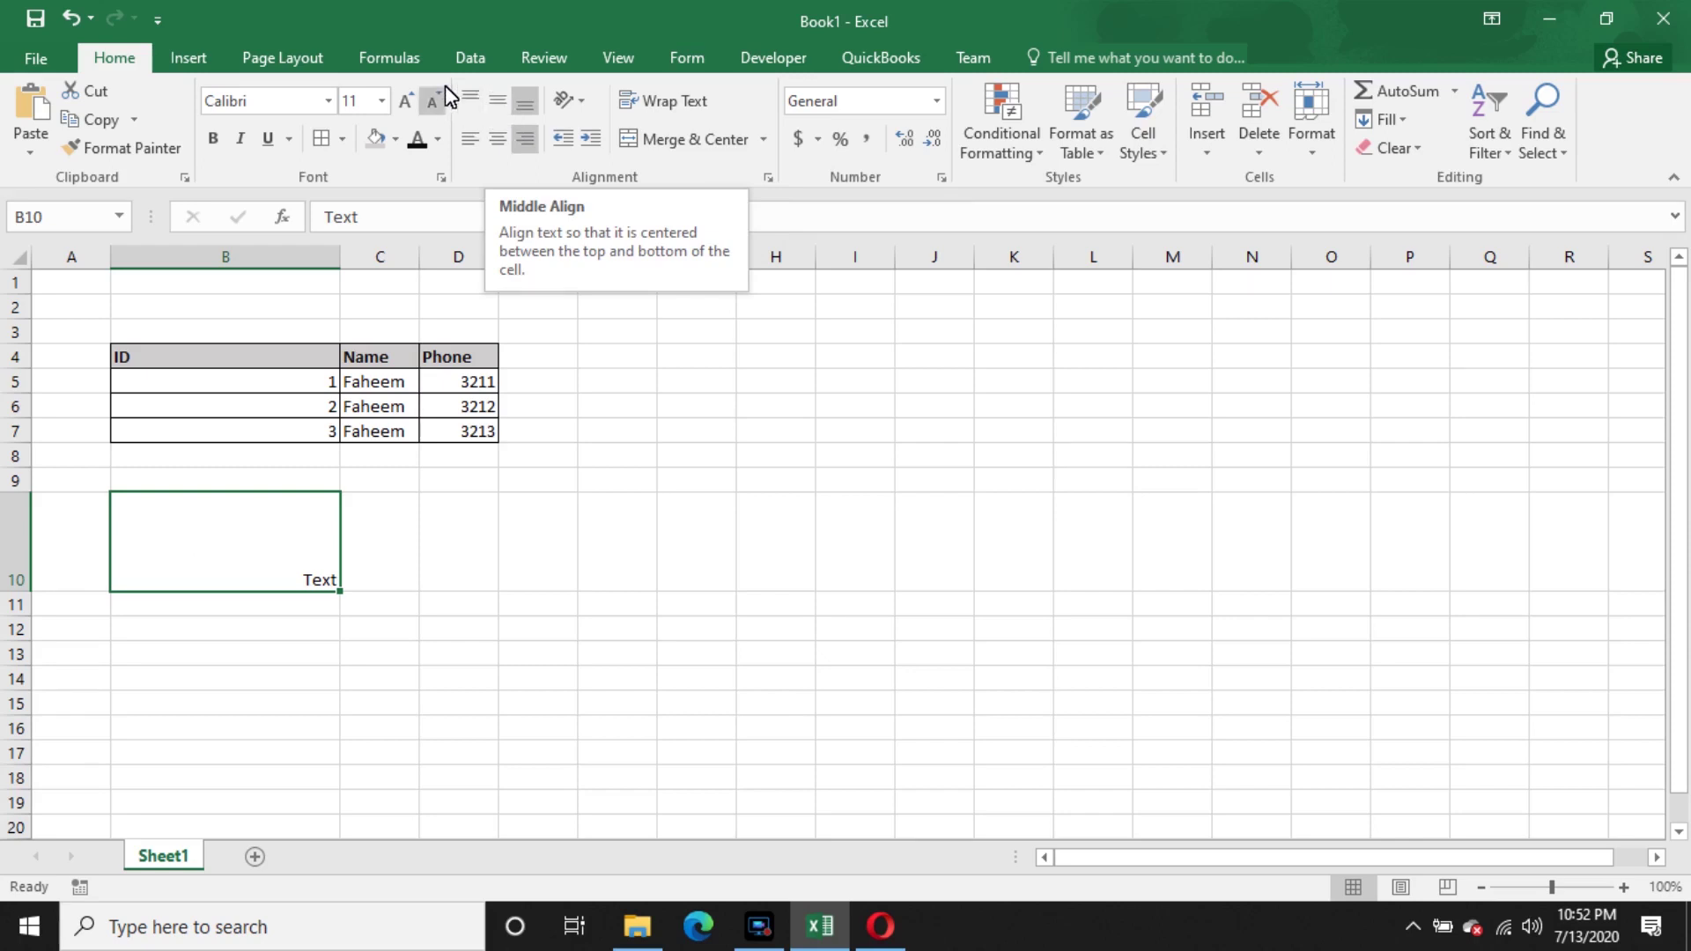
left_click(498, 104)
left_click(470, 100)
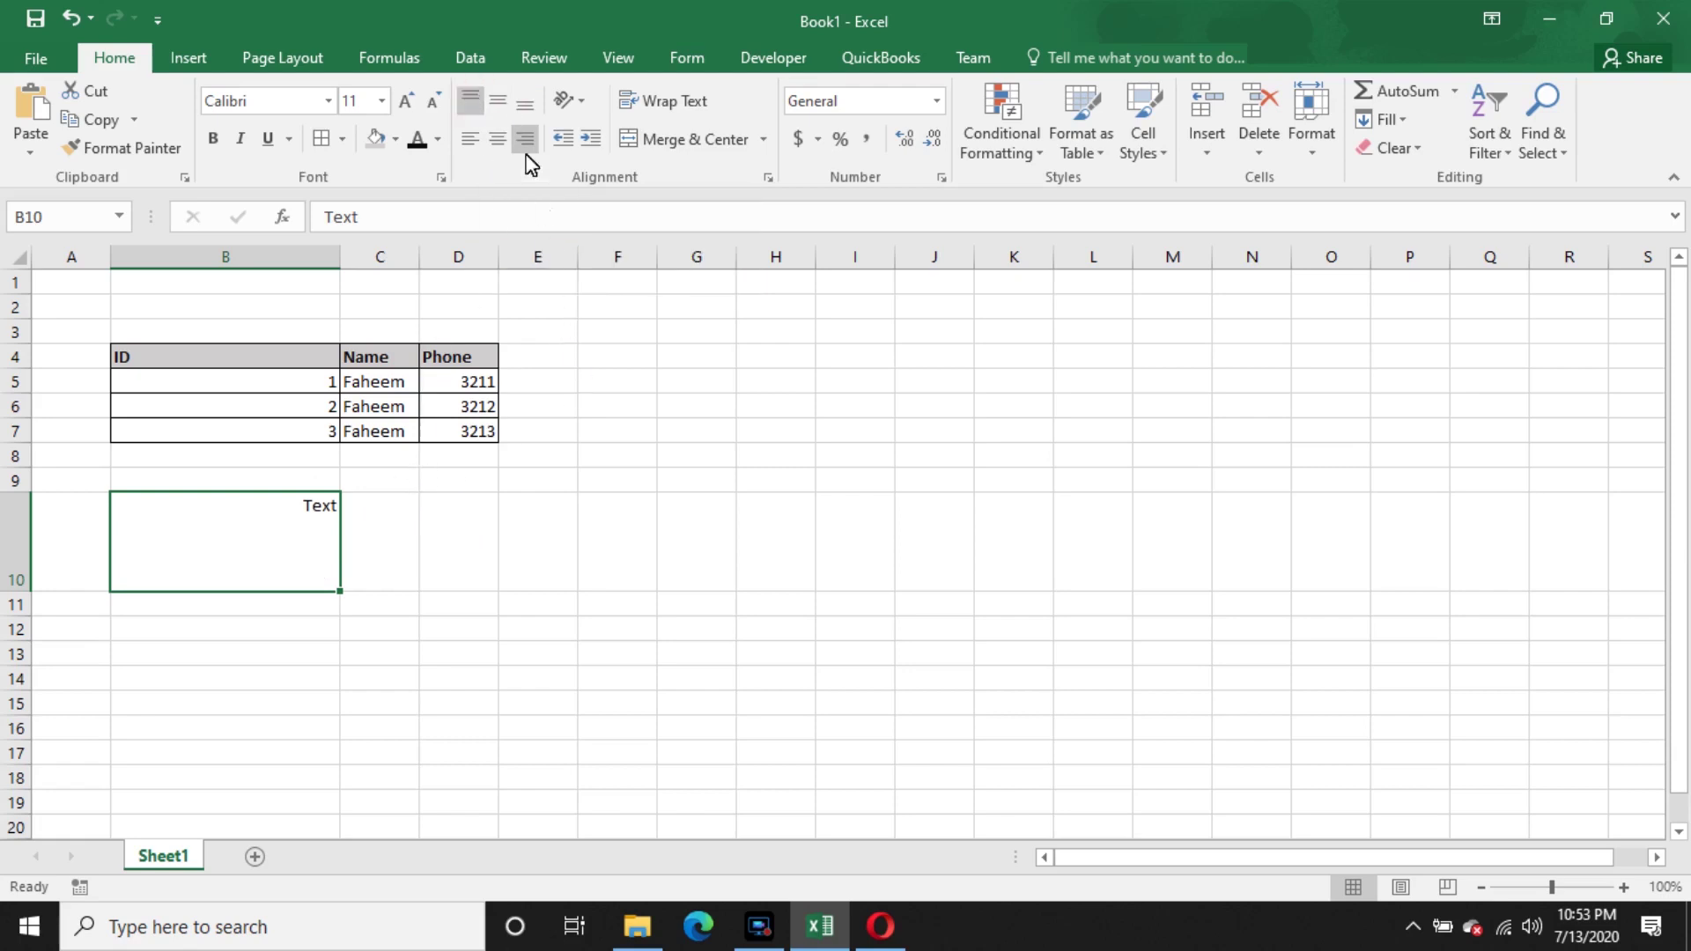
- Align the text in B10 to the vertical middle and left, after trying center, and reduce row 10 to about half its height
left_click(499, 102)
left_click(496, 141)
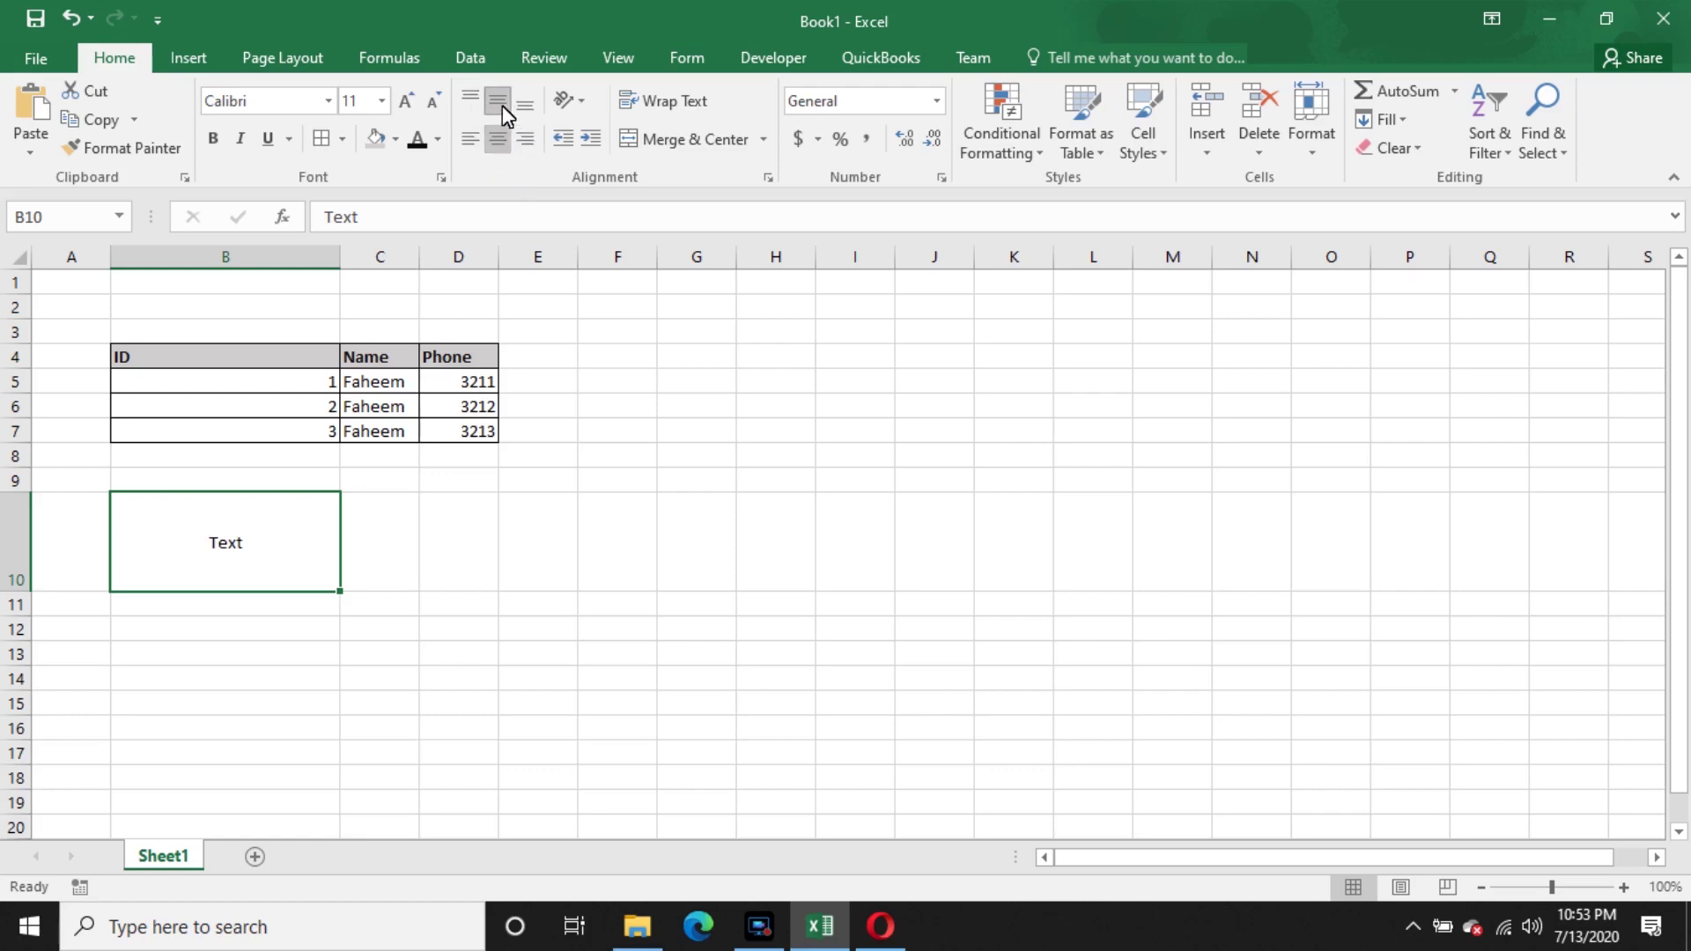
left_click(471, 139)
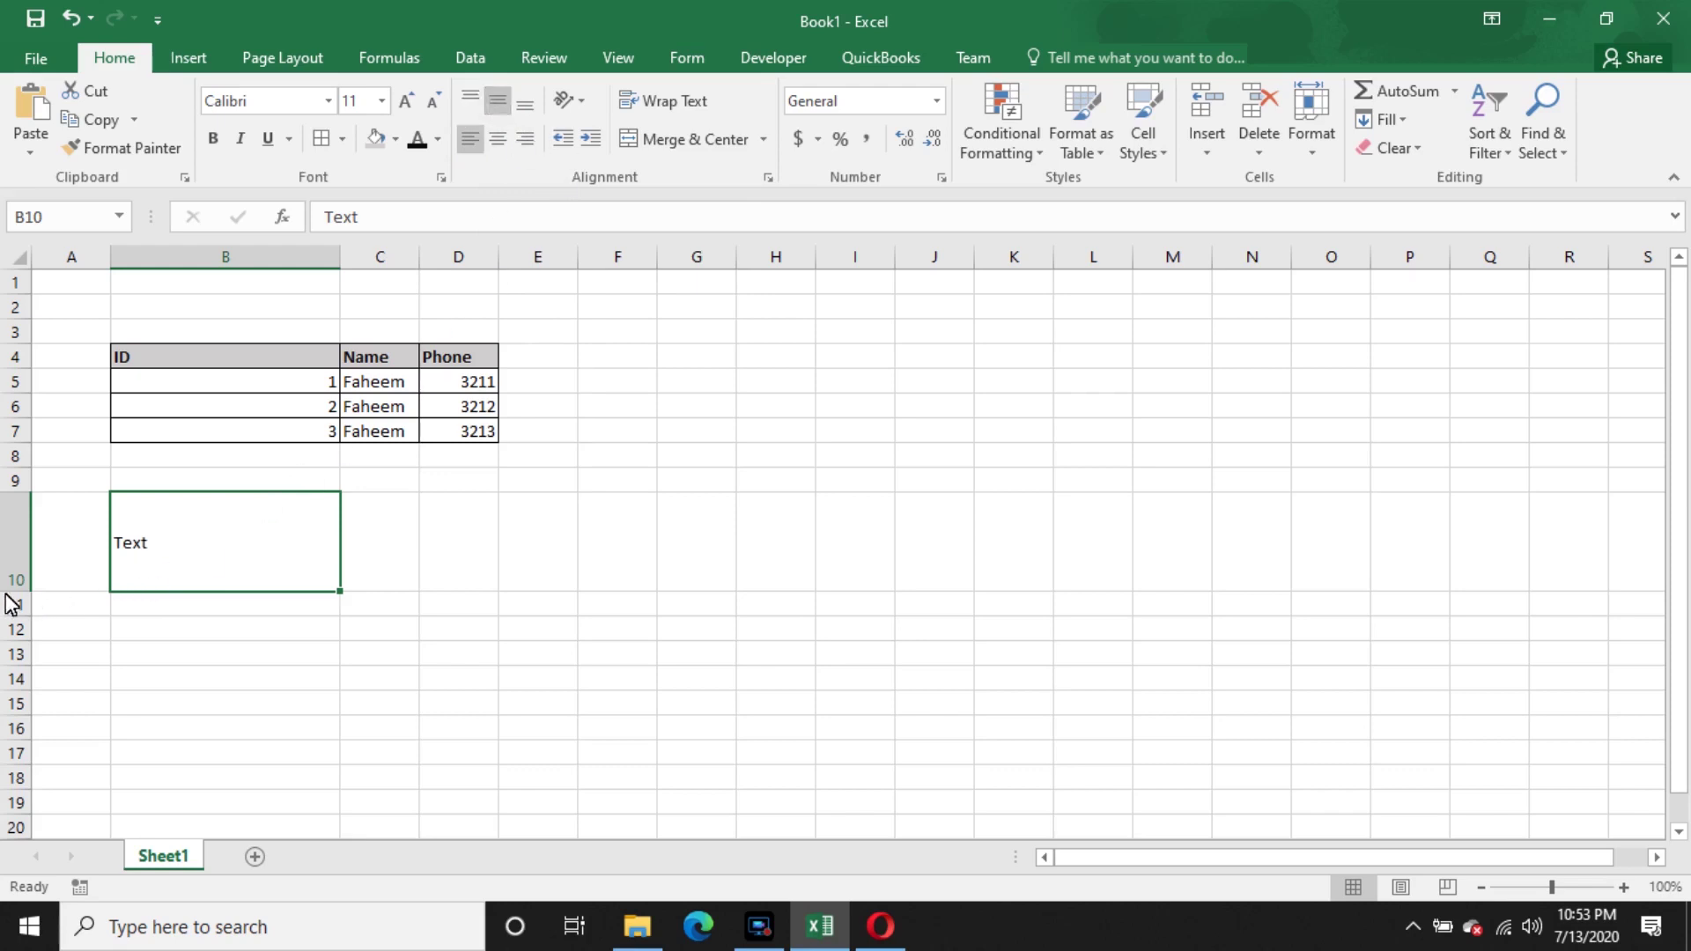
left_click_drag(16, 592, 23, 548)
left_click(250, 345)
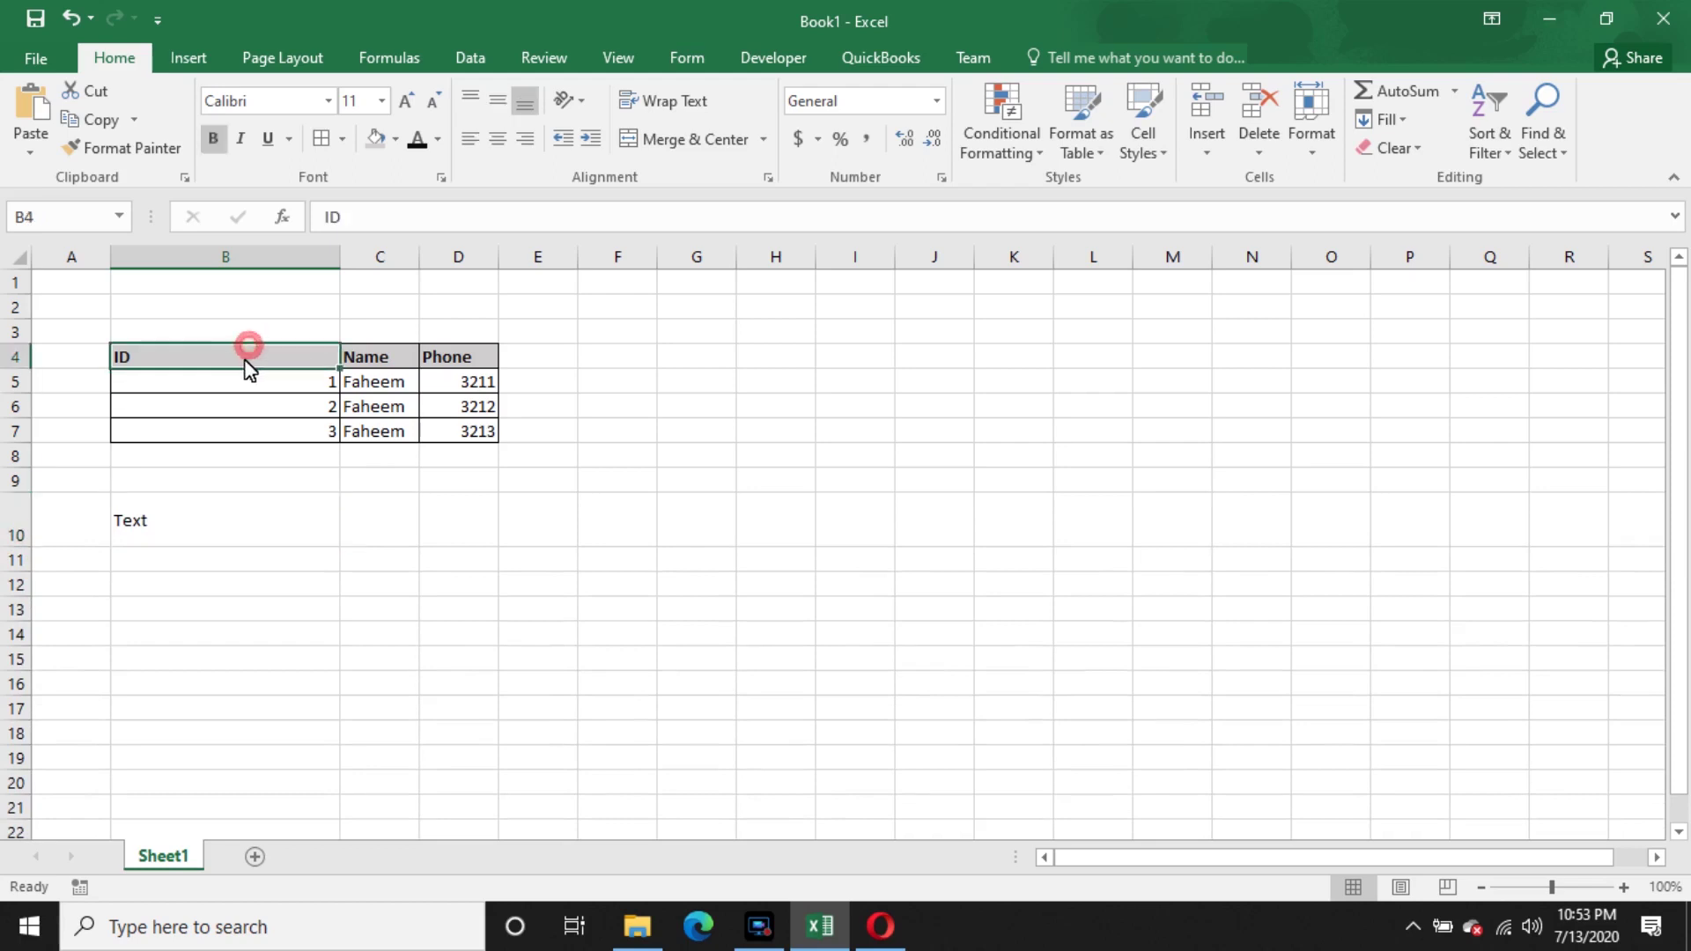
left_click_drag(250, 346, 440, 431)
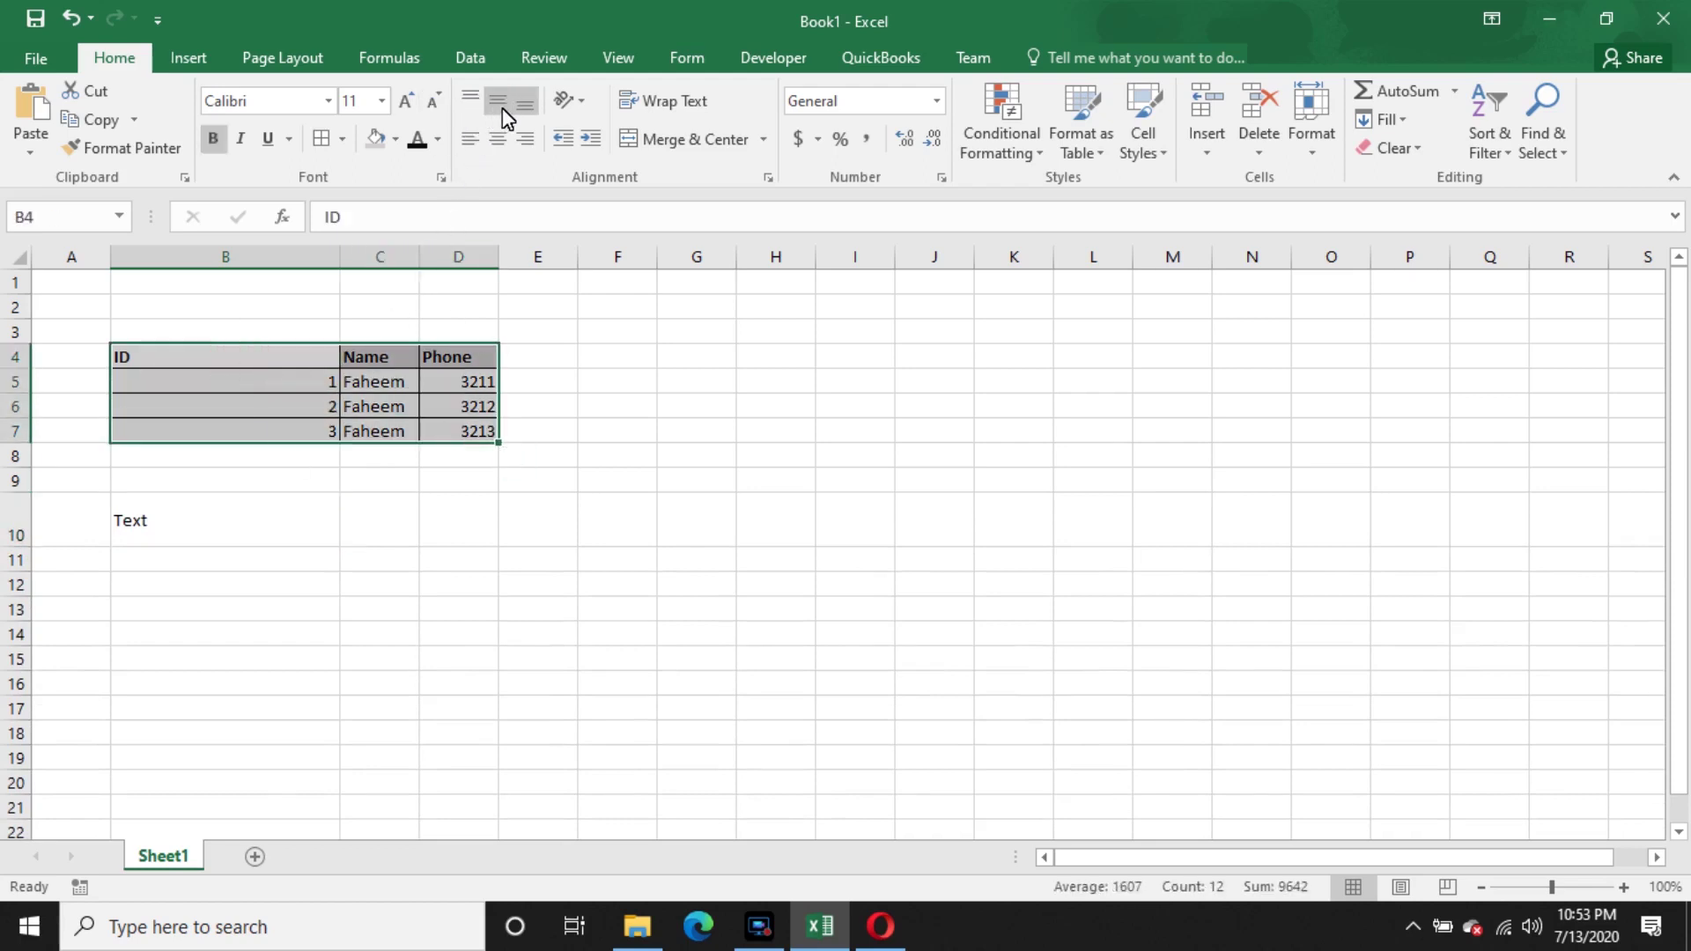
left_click(672, 480)
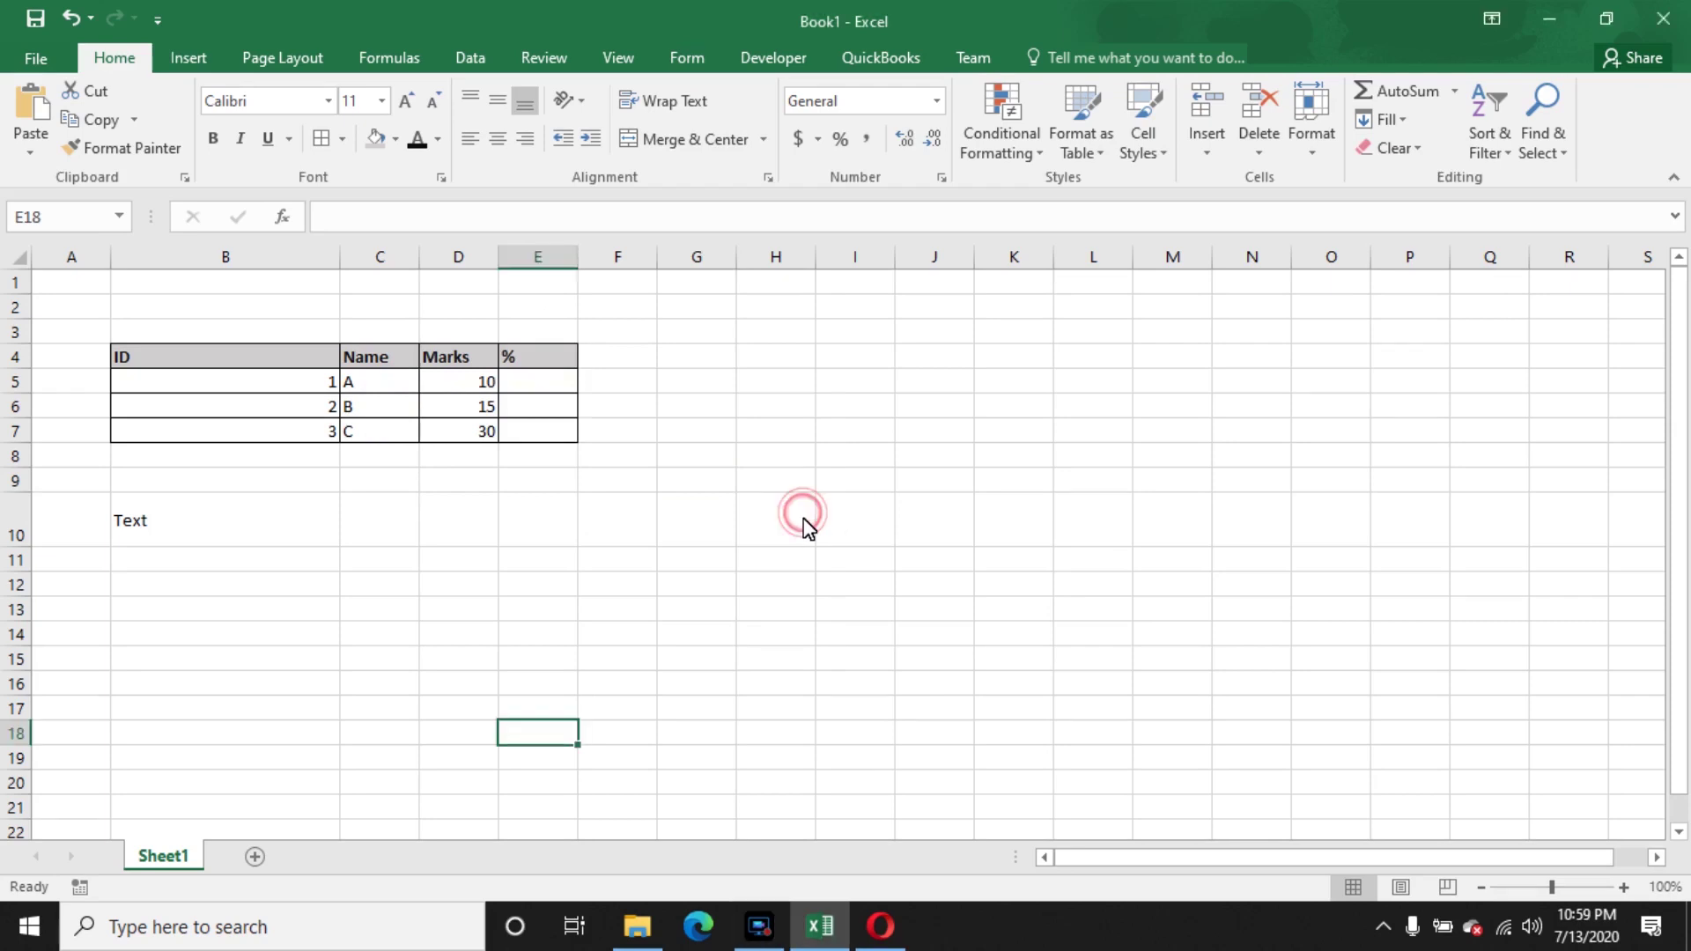
- Save the workbook in the Documents folder as an Excel Workbook named "Lecture"
key("ctrl+s")
left_click(342, 422)
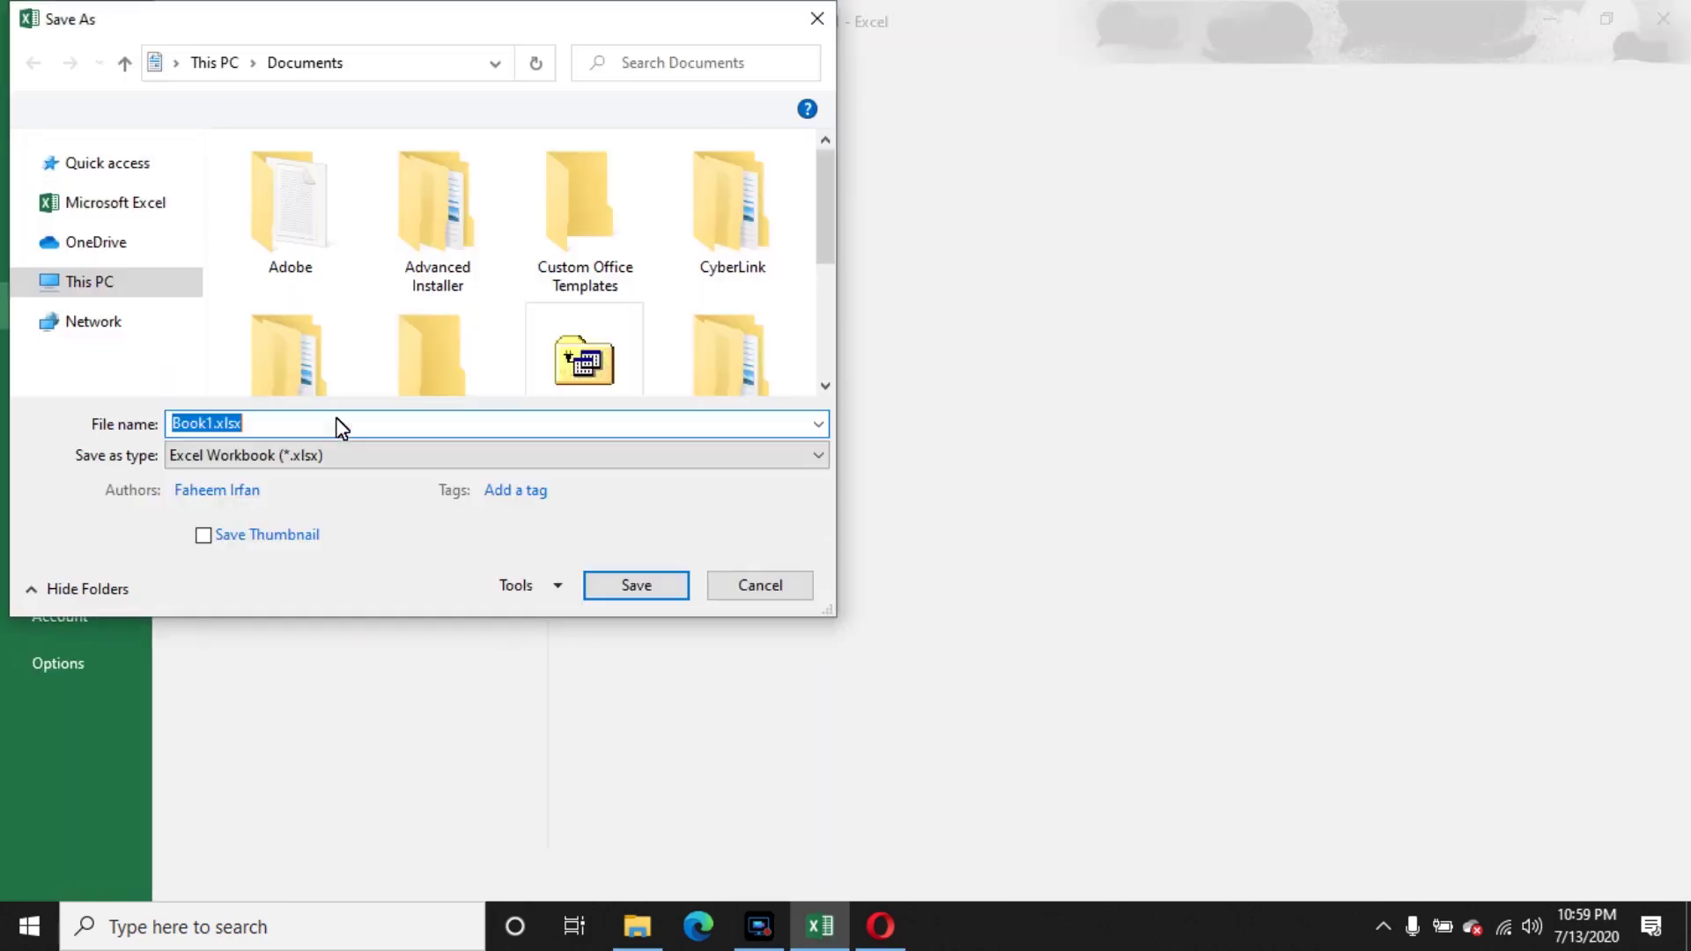
type("Lecture")
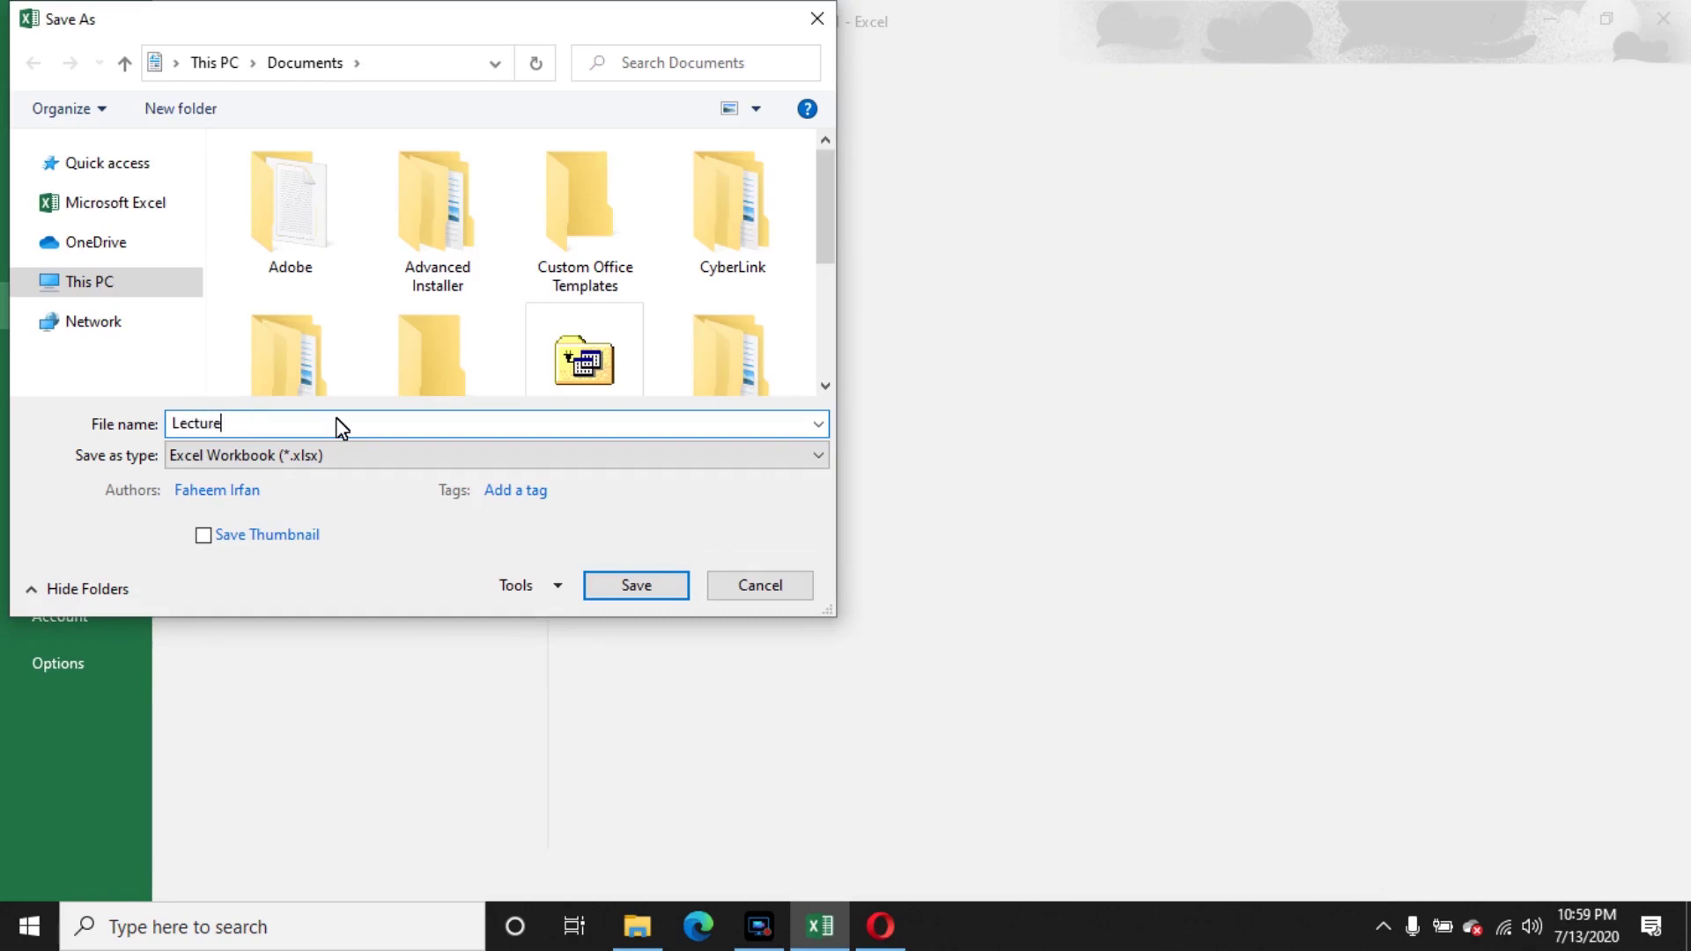
key("Return")
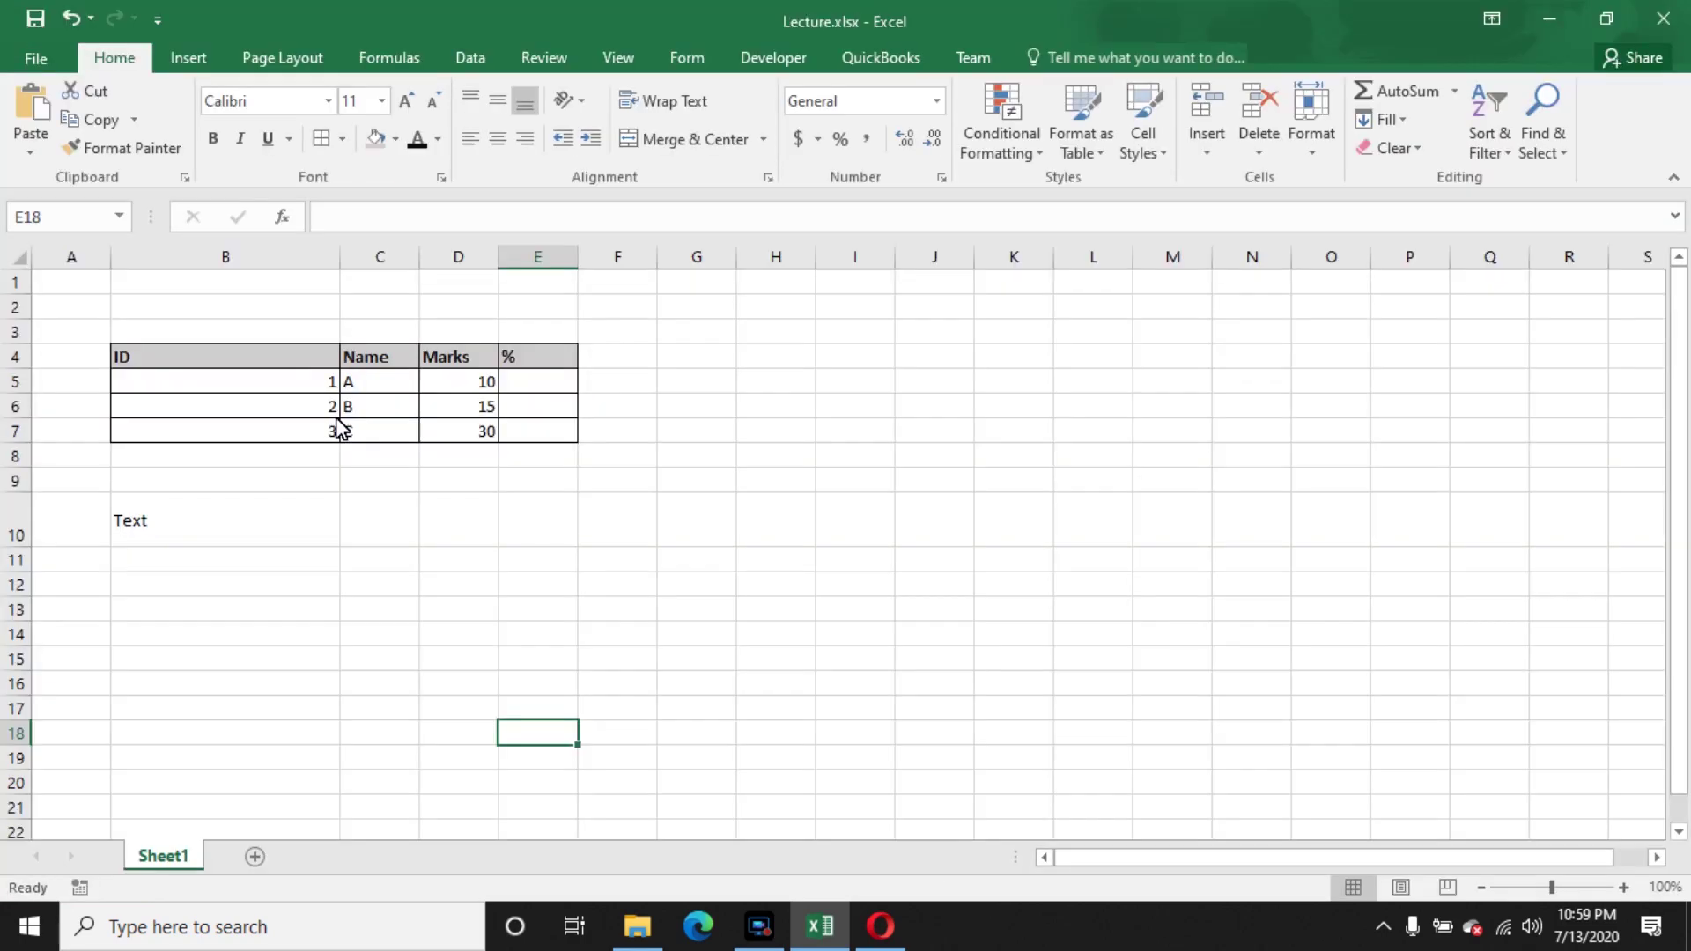
- Try the Angle Clockwise and Vertical Text orientations on the text in B10, ending with Angle Clockwise
left_click(199, 539)
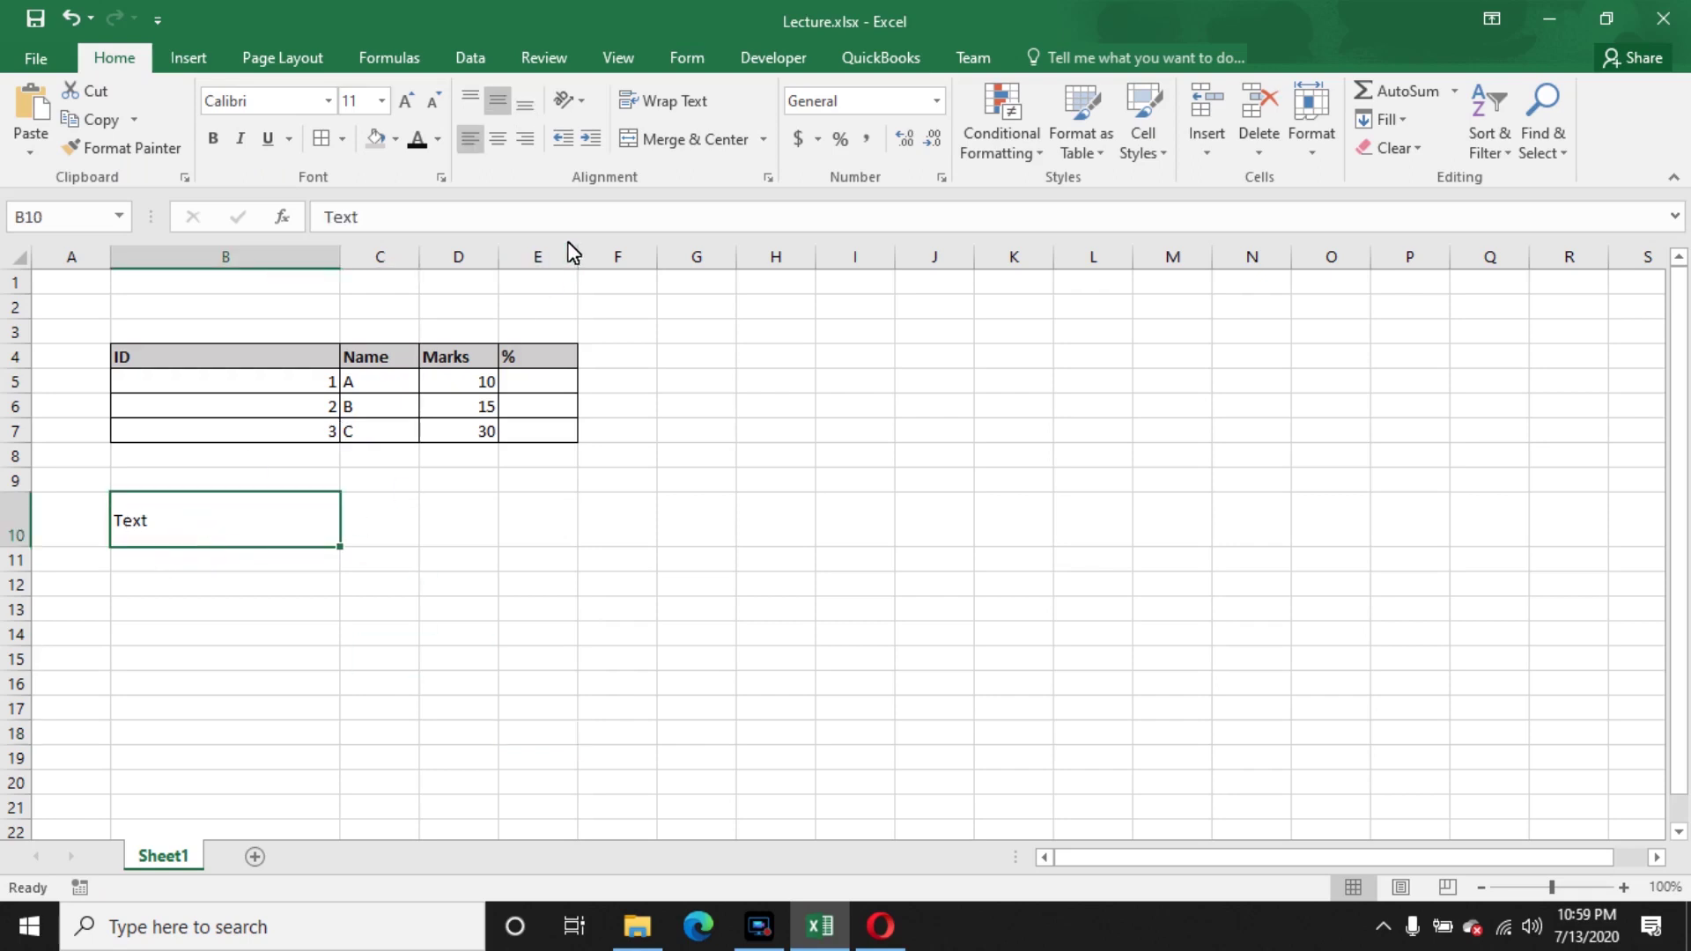
left_click(568, 99)
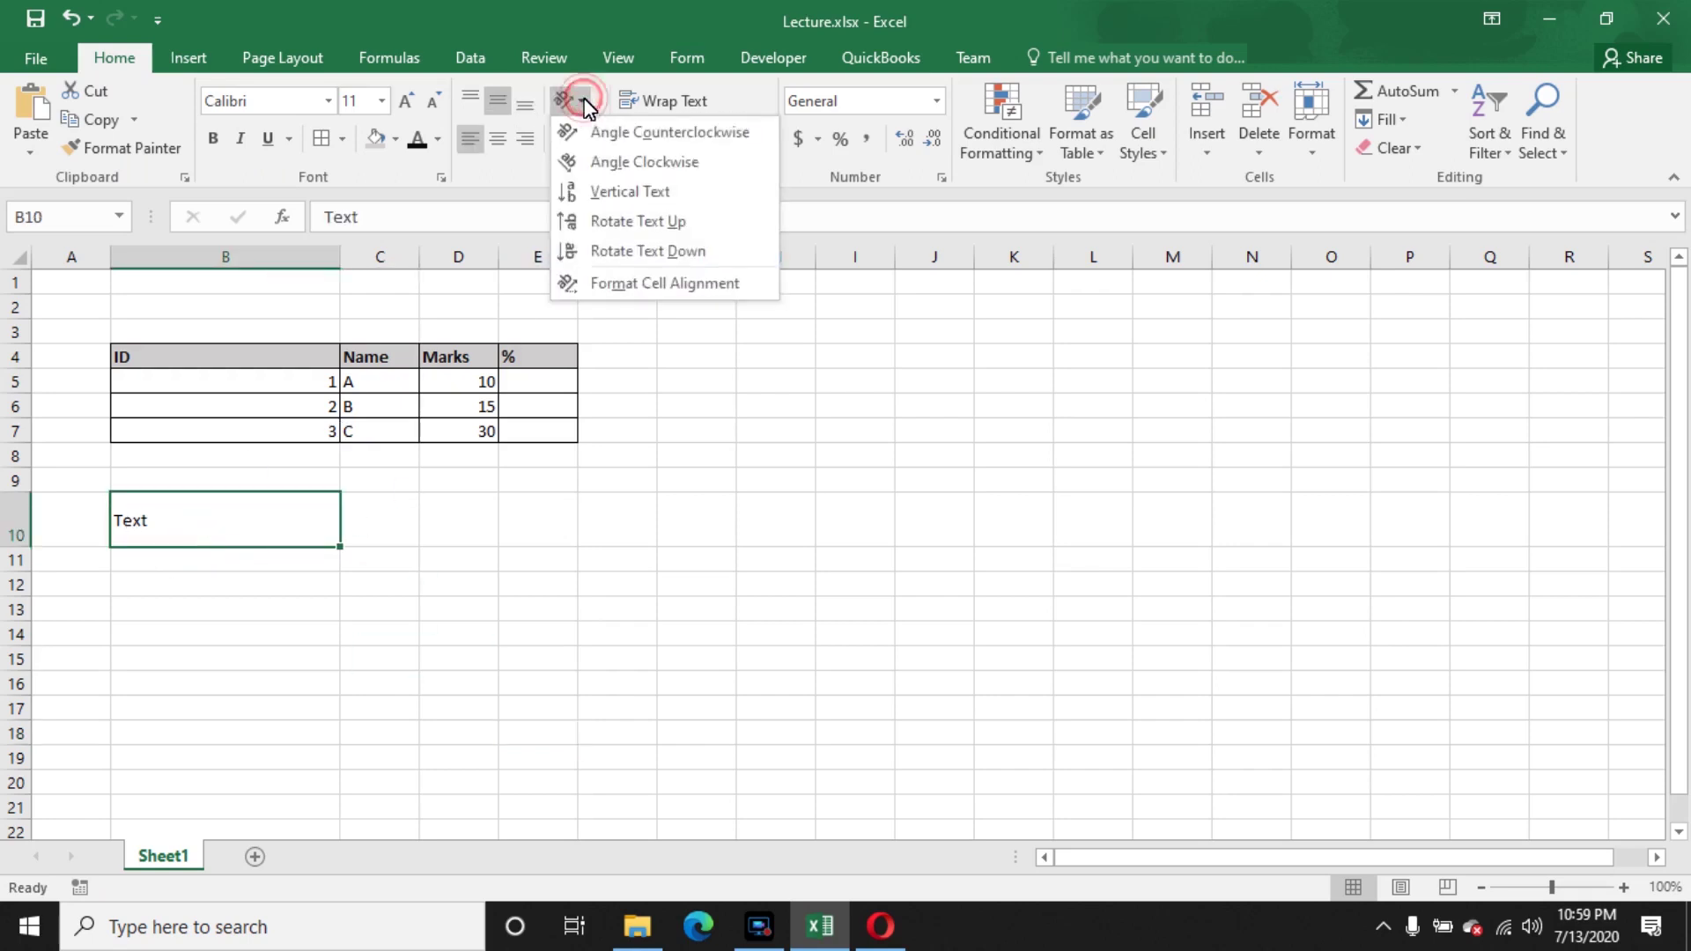
left_click(597, 166)
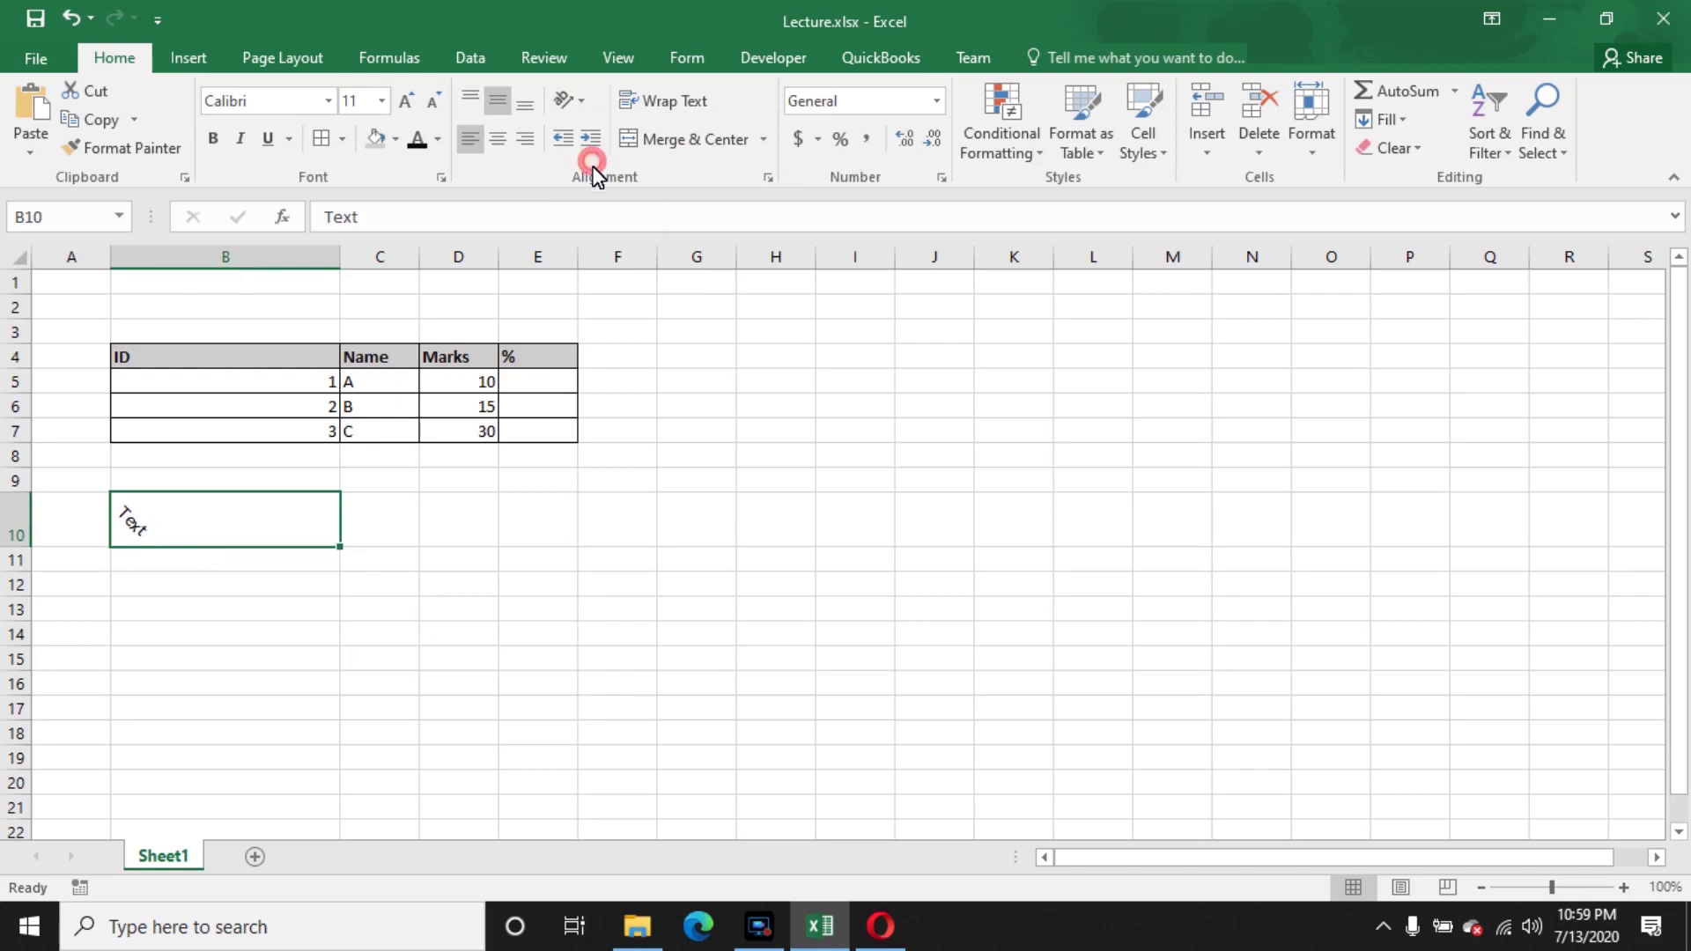
left_click(581, 103)
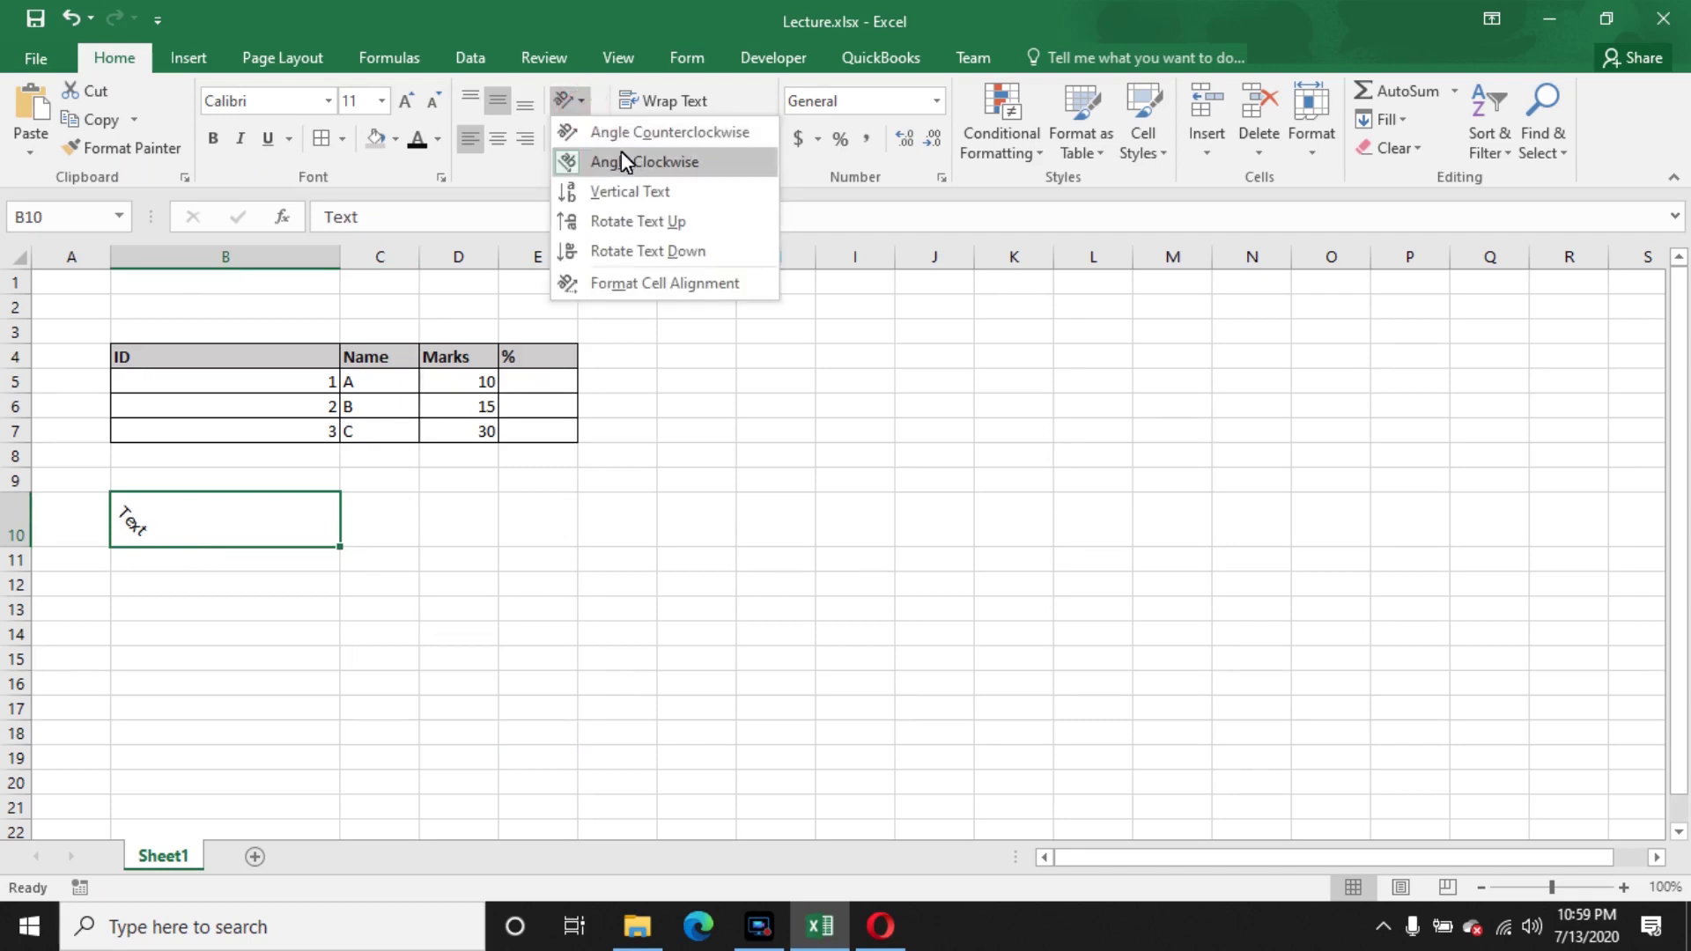
left_click(618, 193)
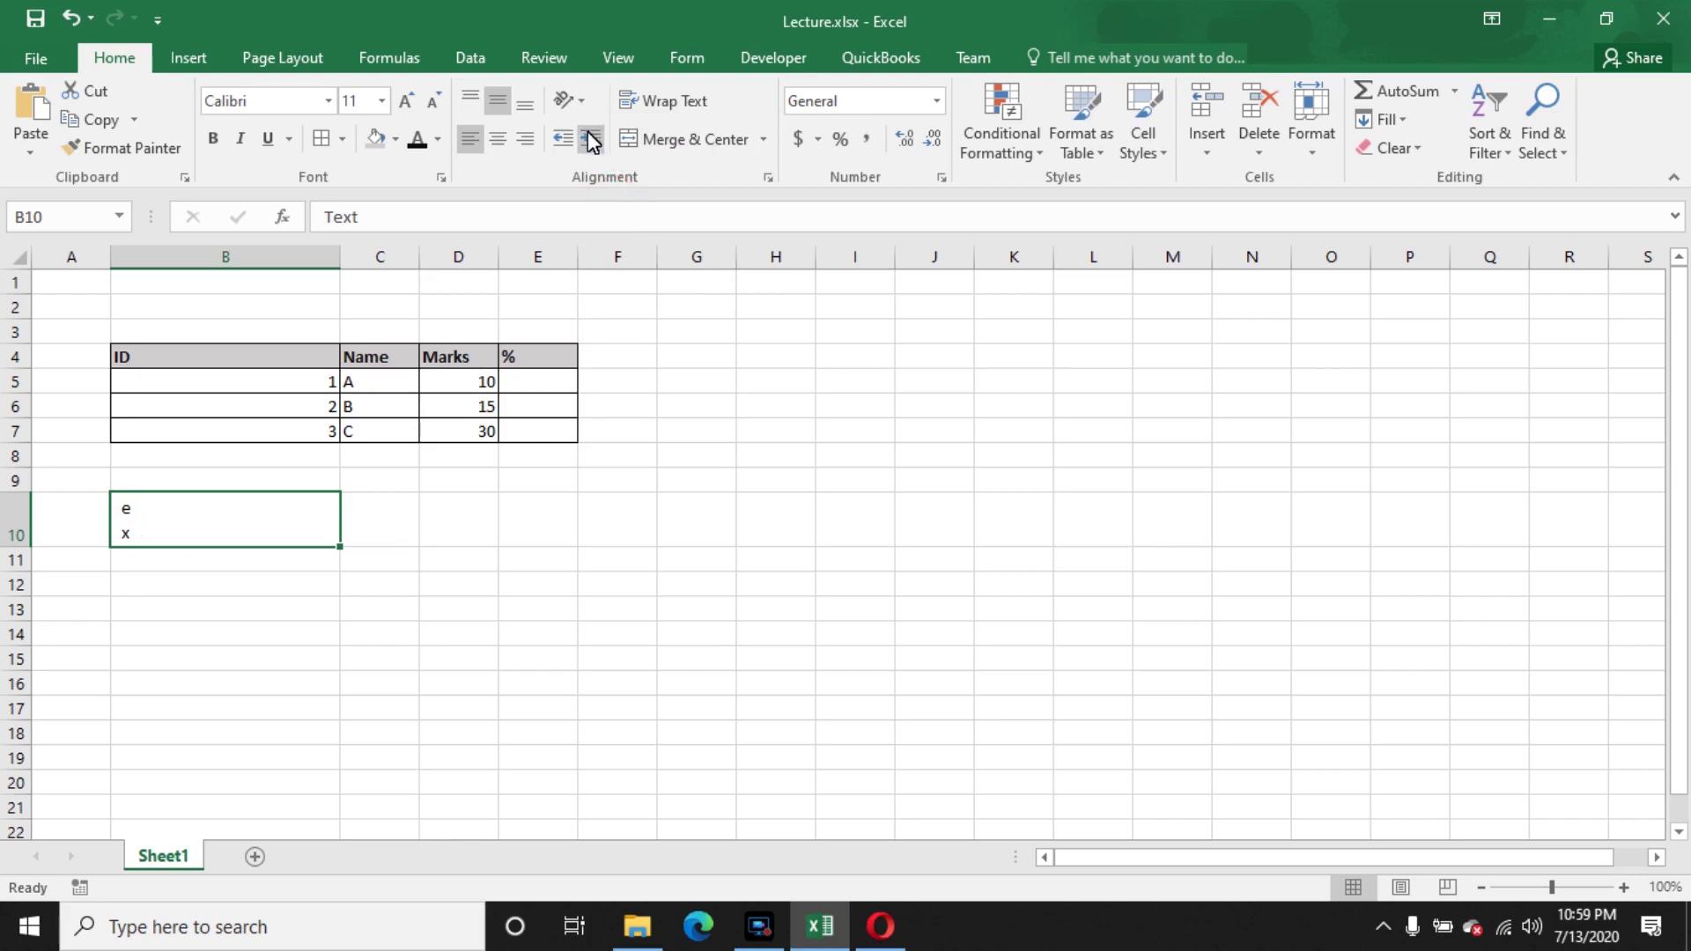
left_click(572, 104)
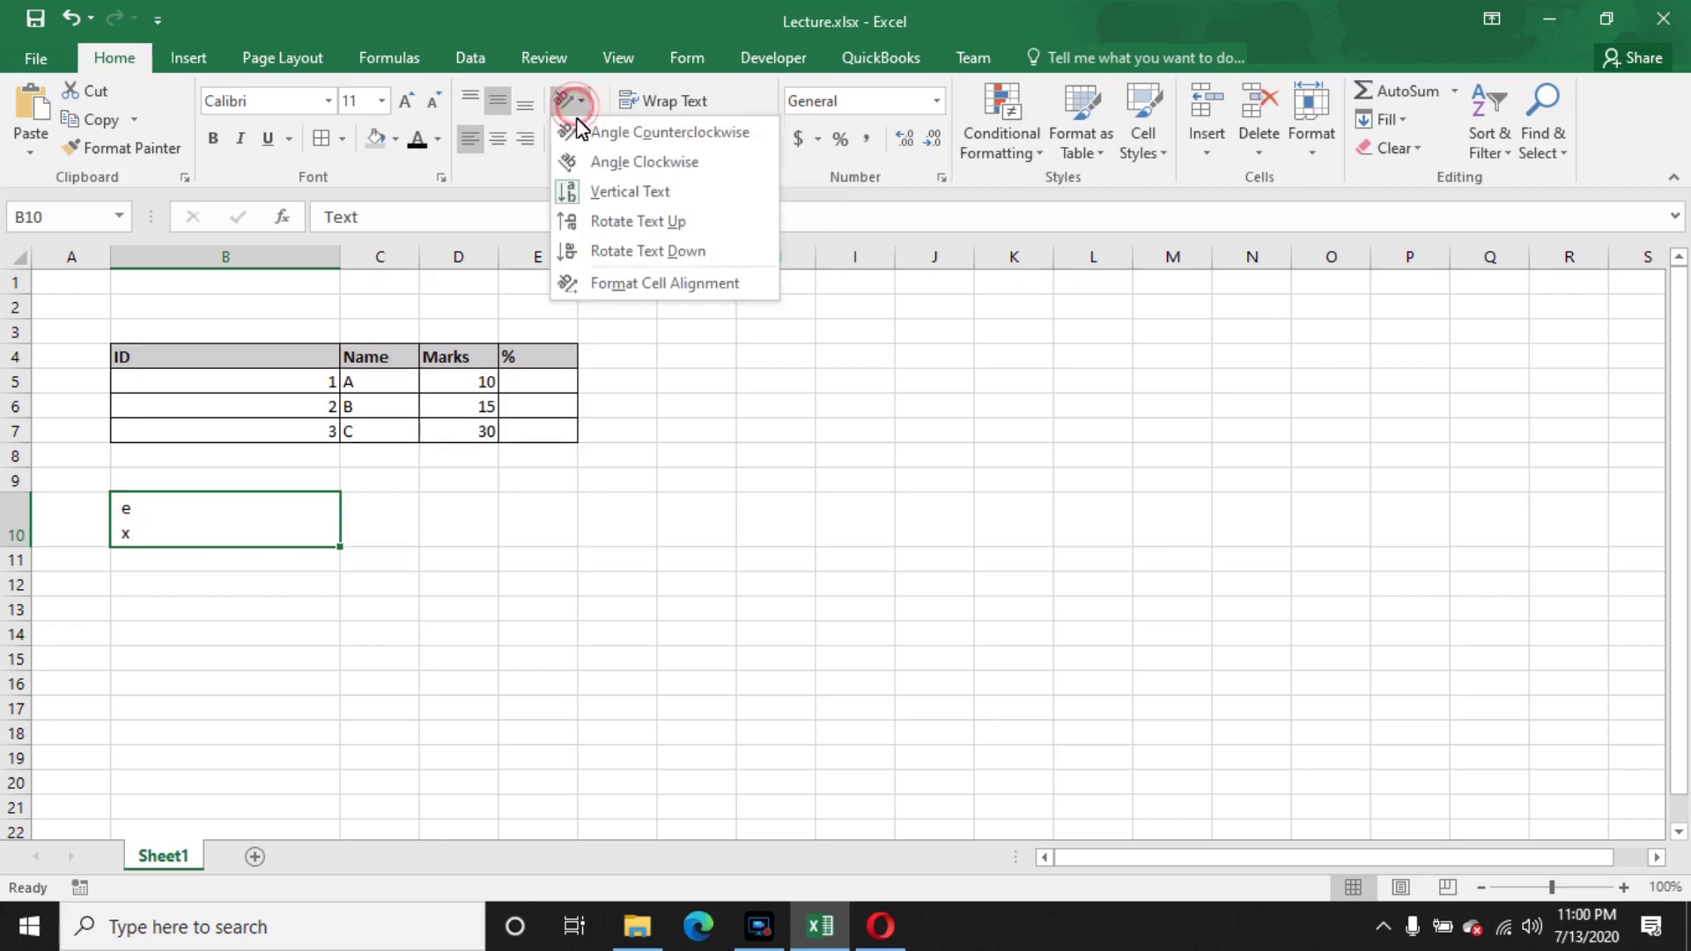
left_click(627, 162)
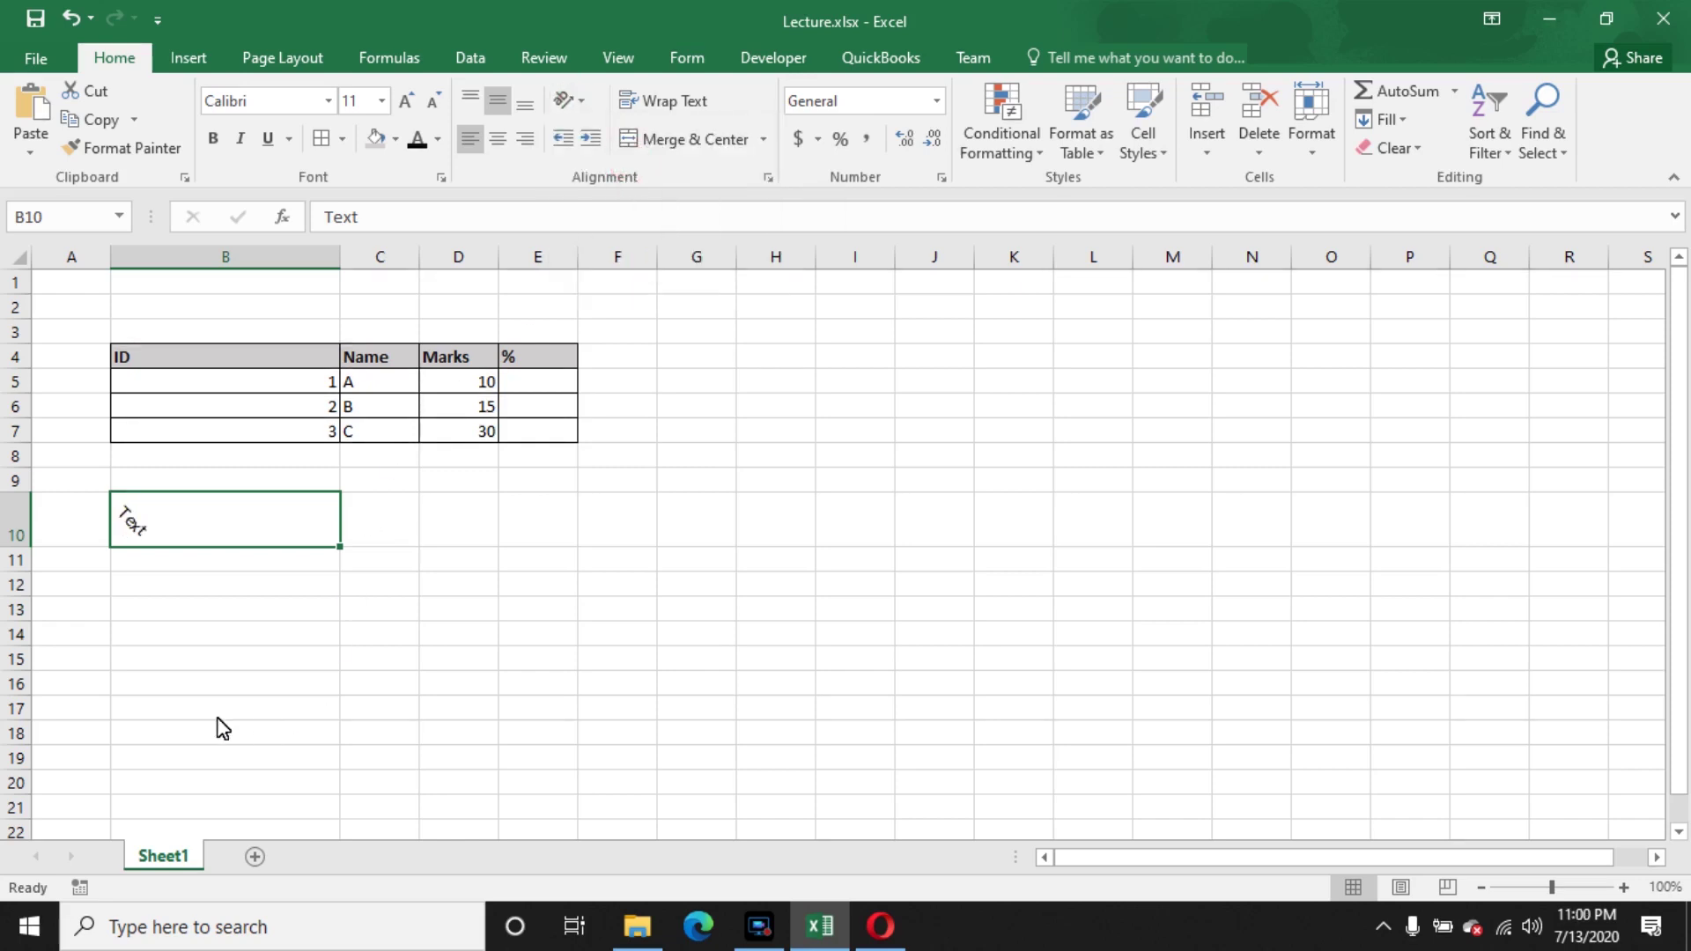
left_click(208, 633)
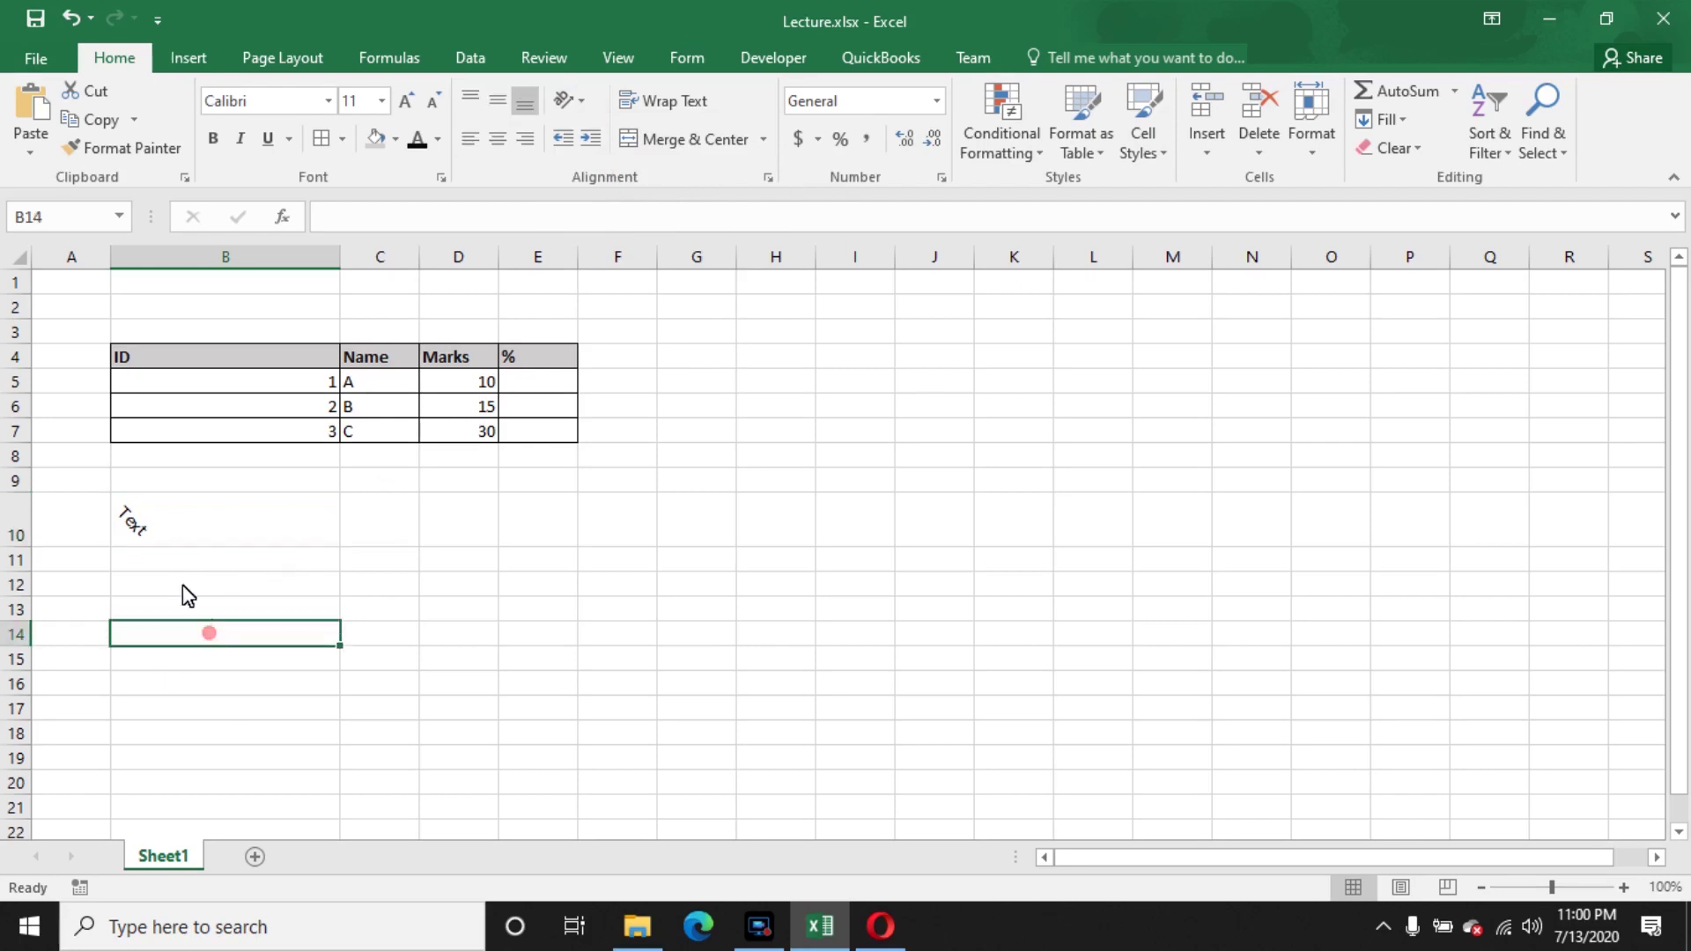
- Set the orientation of the text in B10 to 45 degrees through the cell alignment settings
left_click(175, 525)
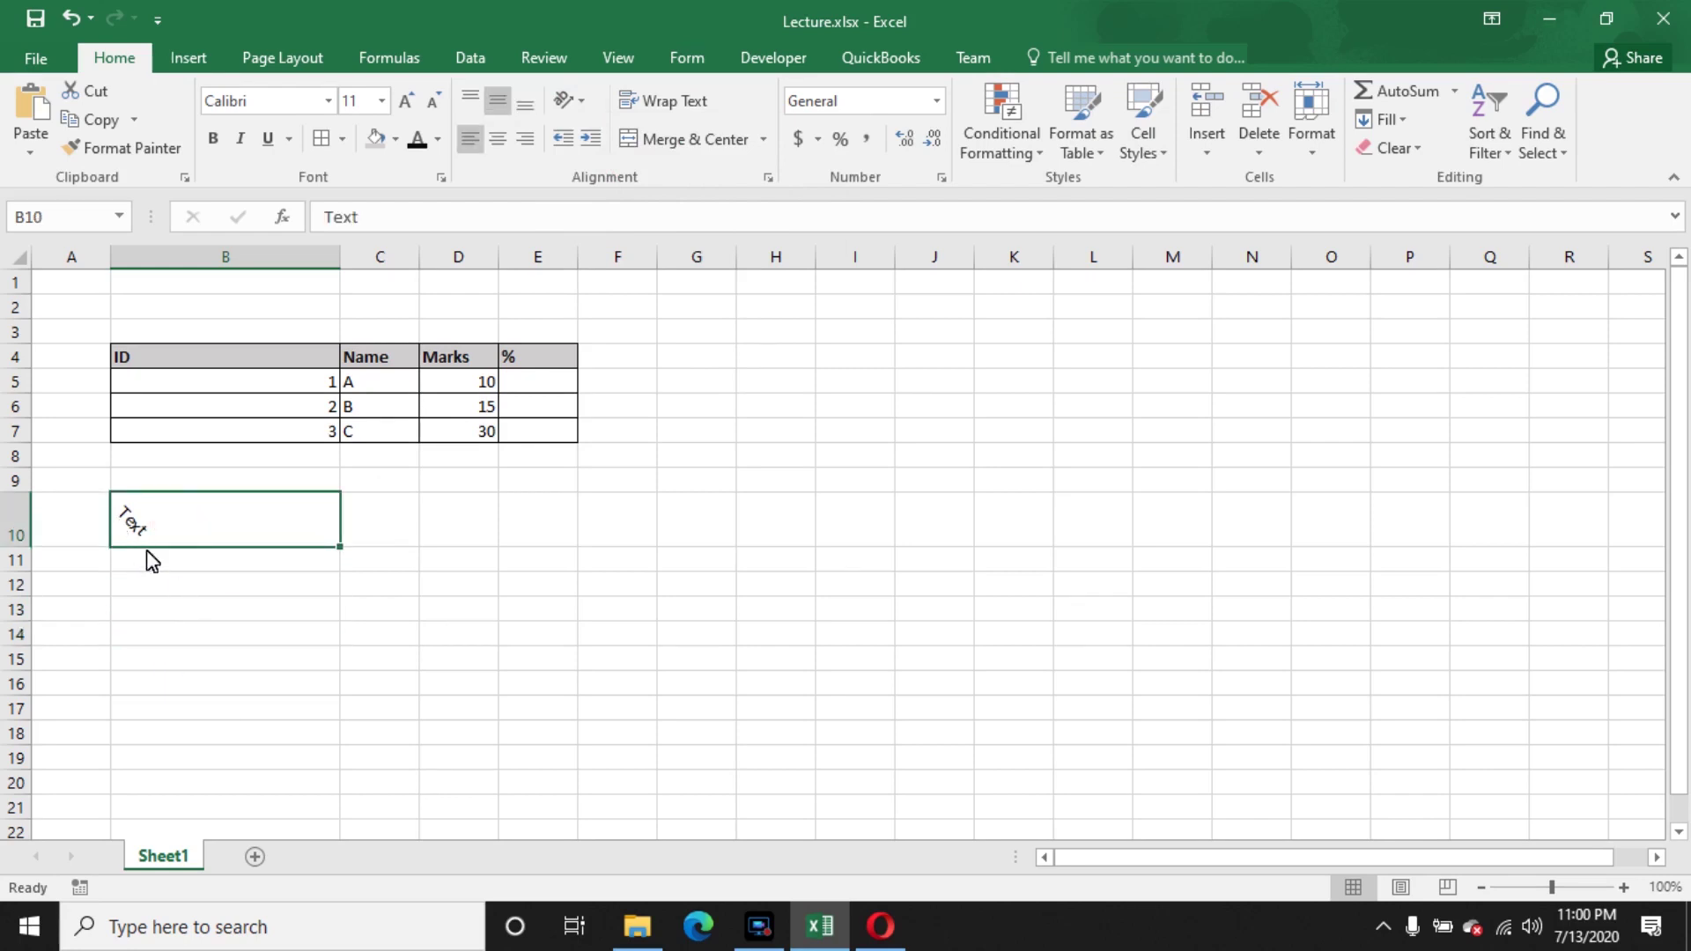
left_click(584, 99)
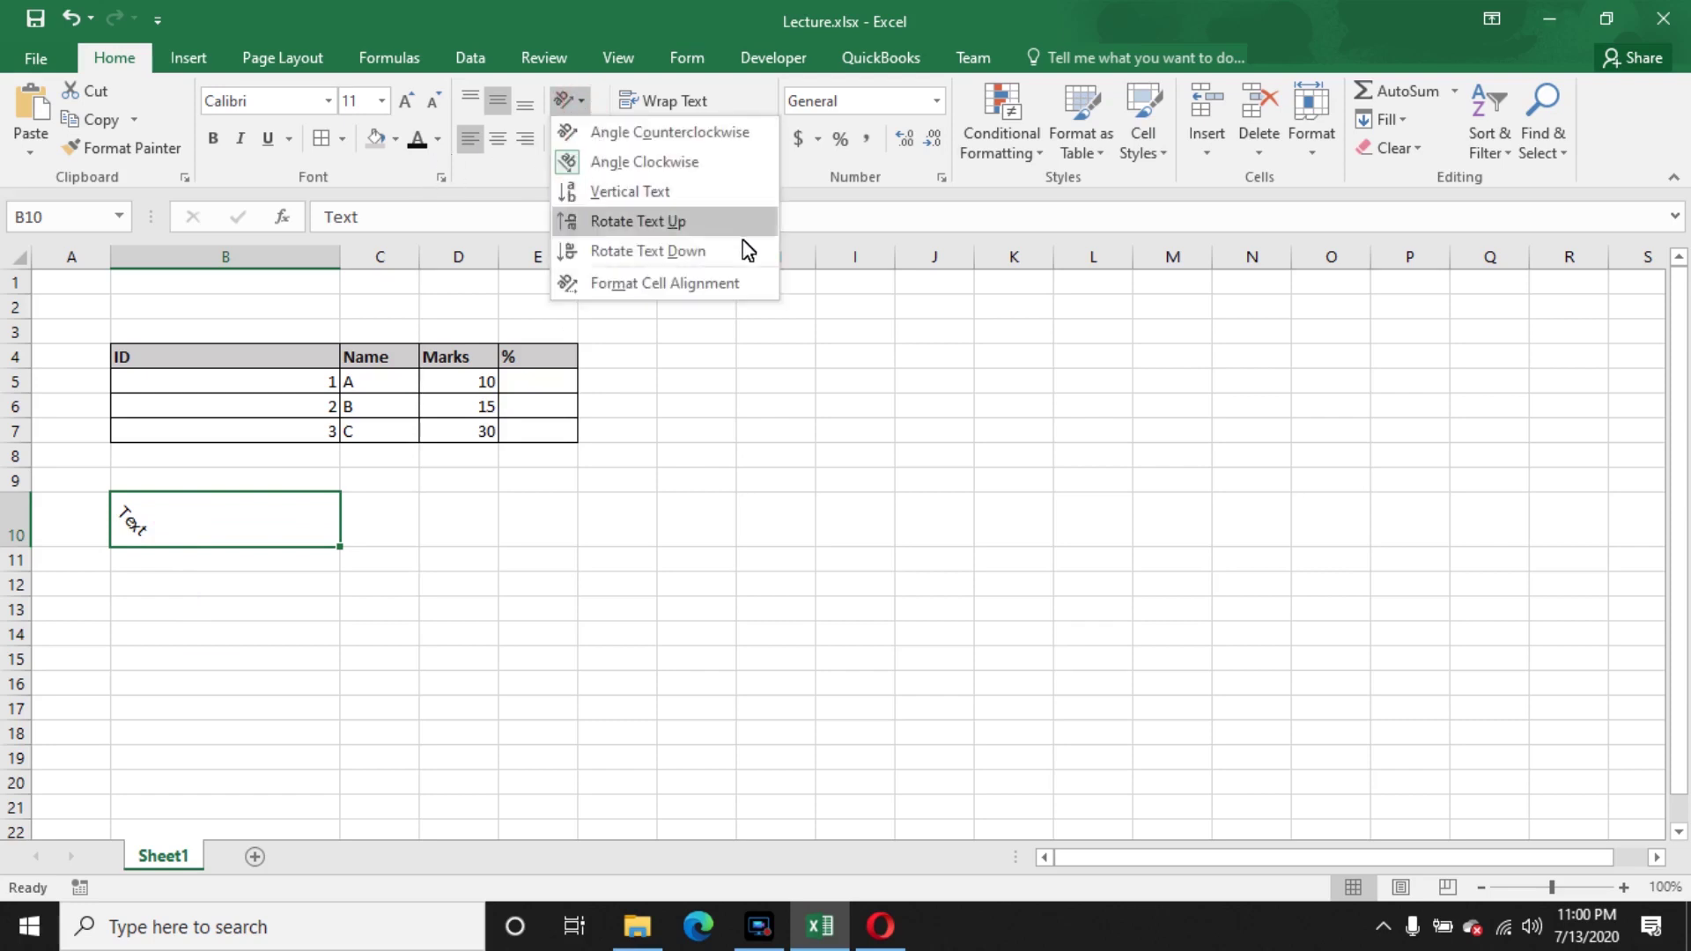
left_click(710, 282)
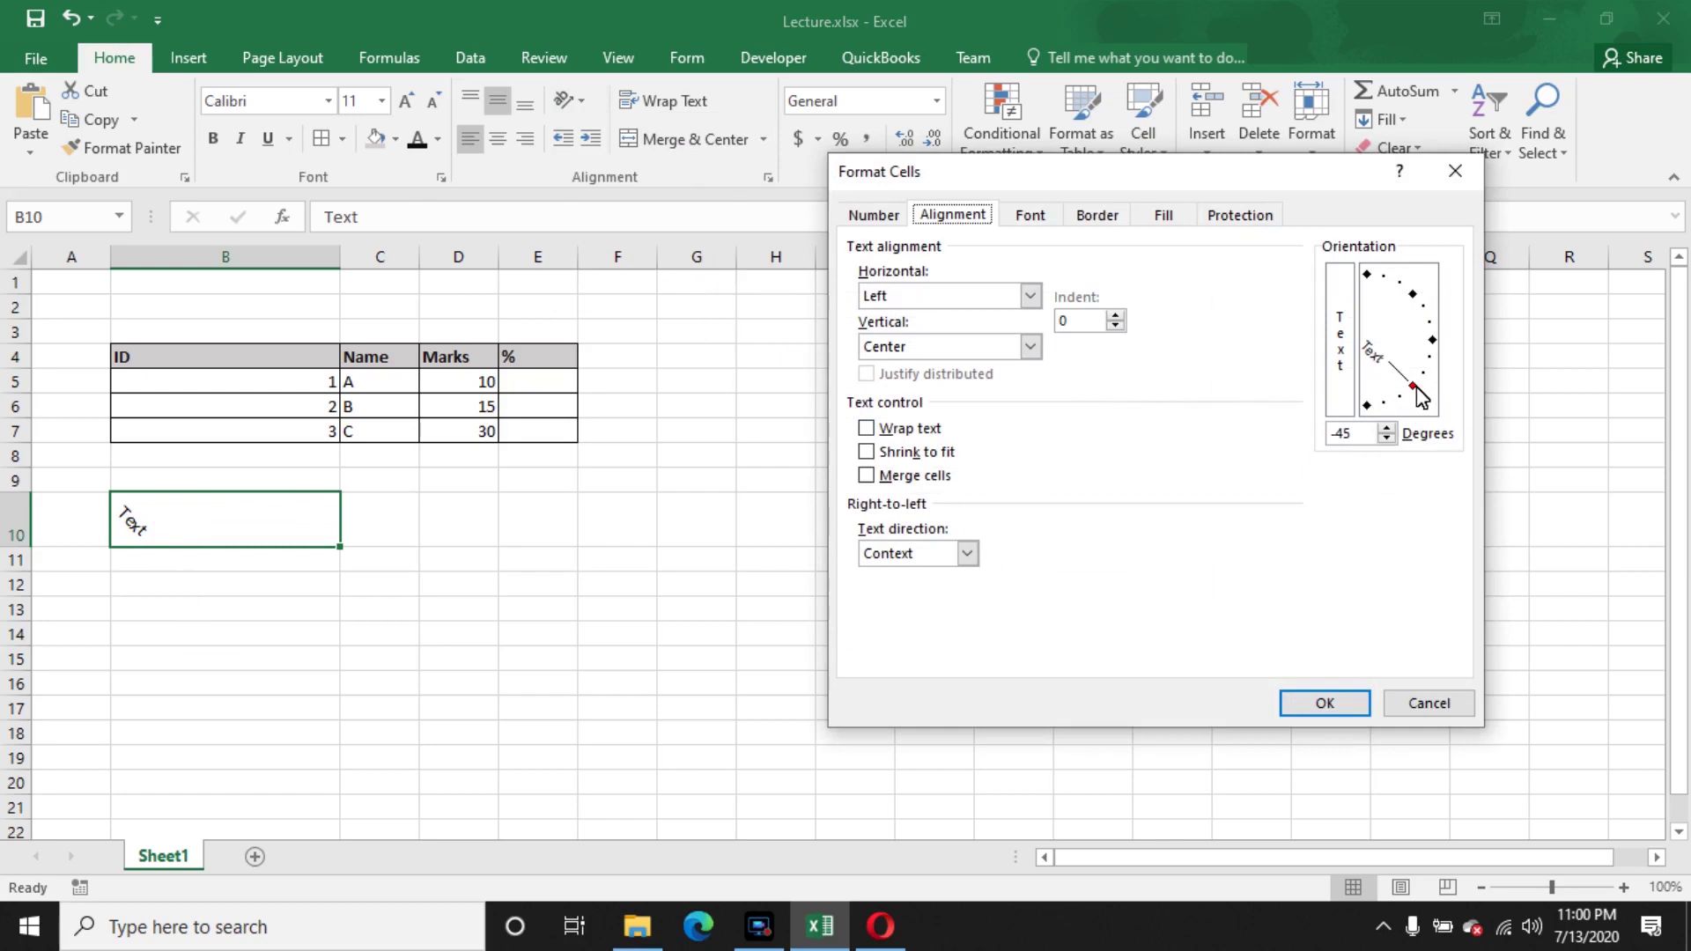
left_click_drag(1417, 385, 1431, 347)
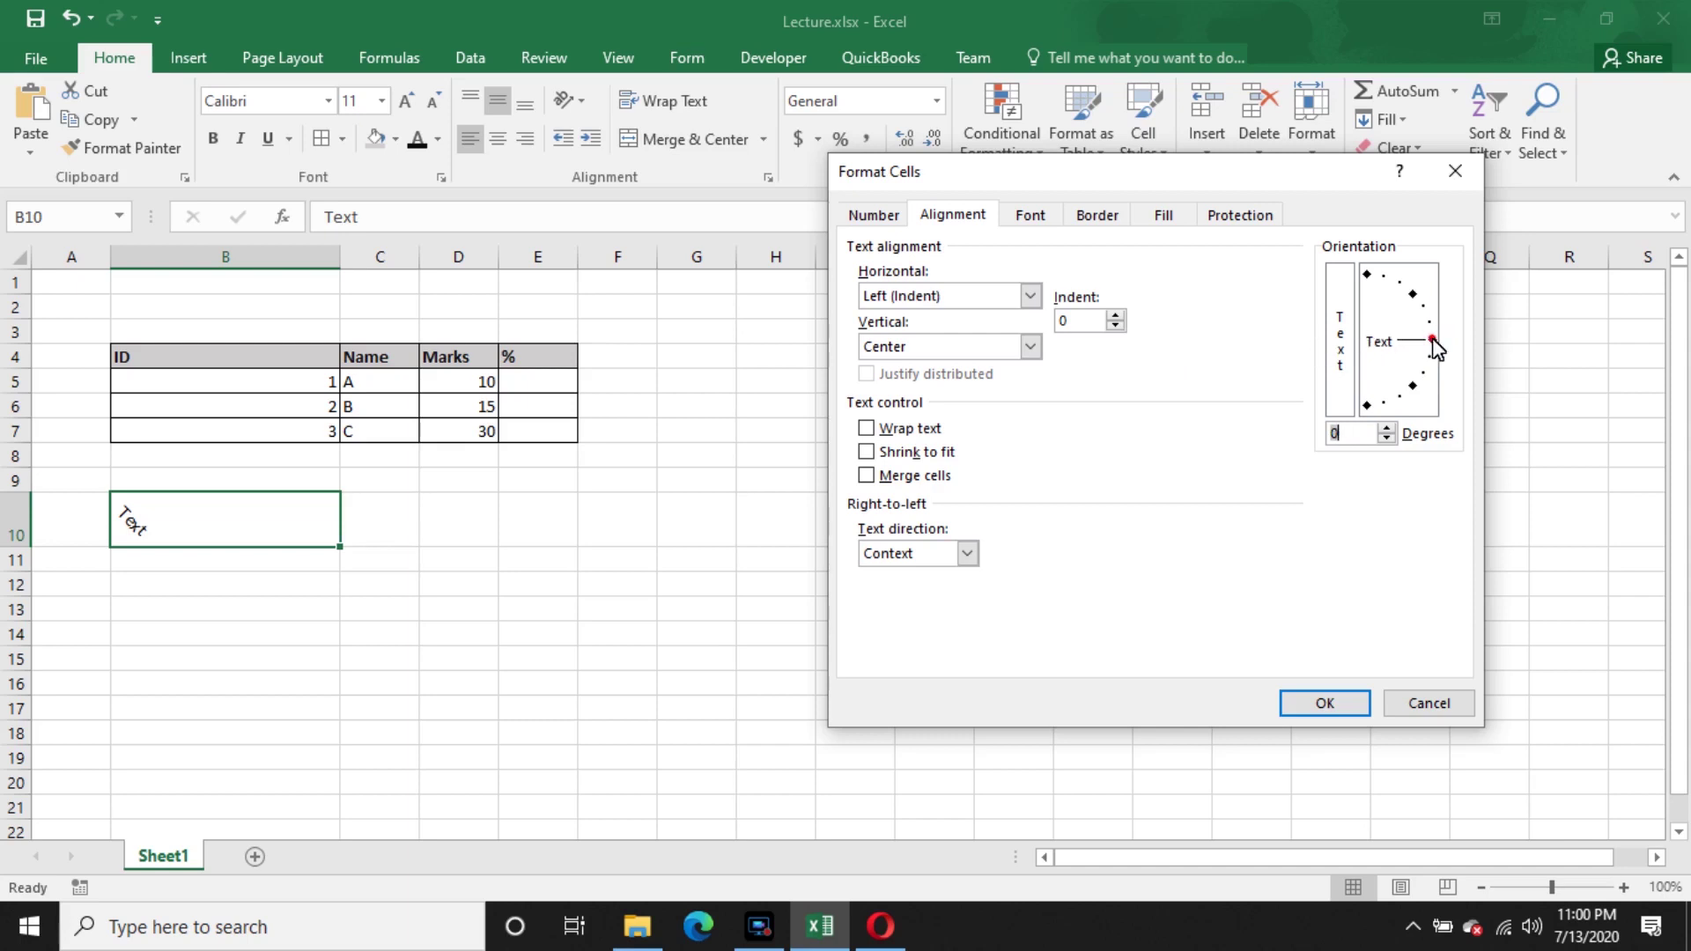
left_click_drag(1433, 344, 1398, 296)
mouse_move(1401, 300)
left_mouse_down()
mouse_move(1418, 323)
mouse_move(1413, 300)
left_mouse_up()
left_click(1346, 667)
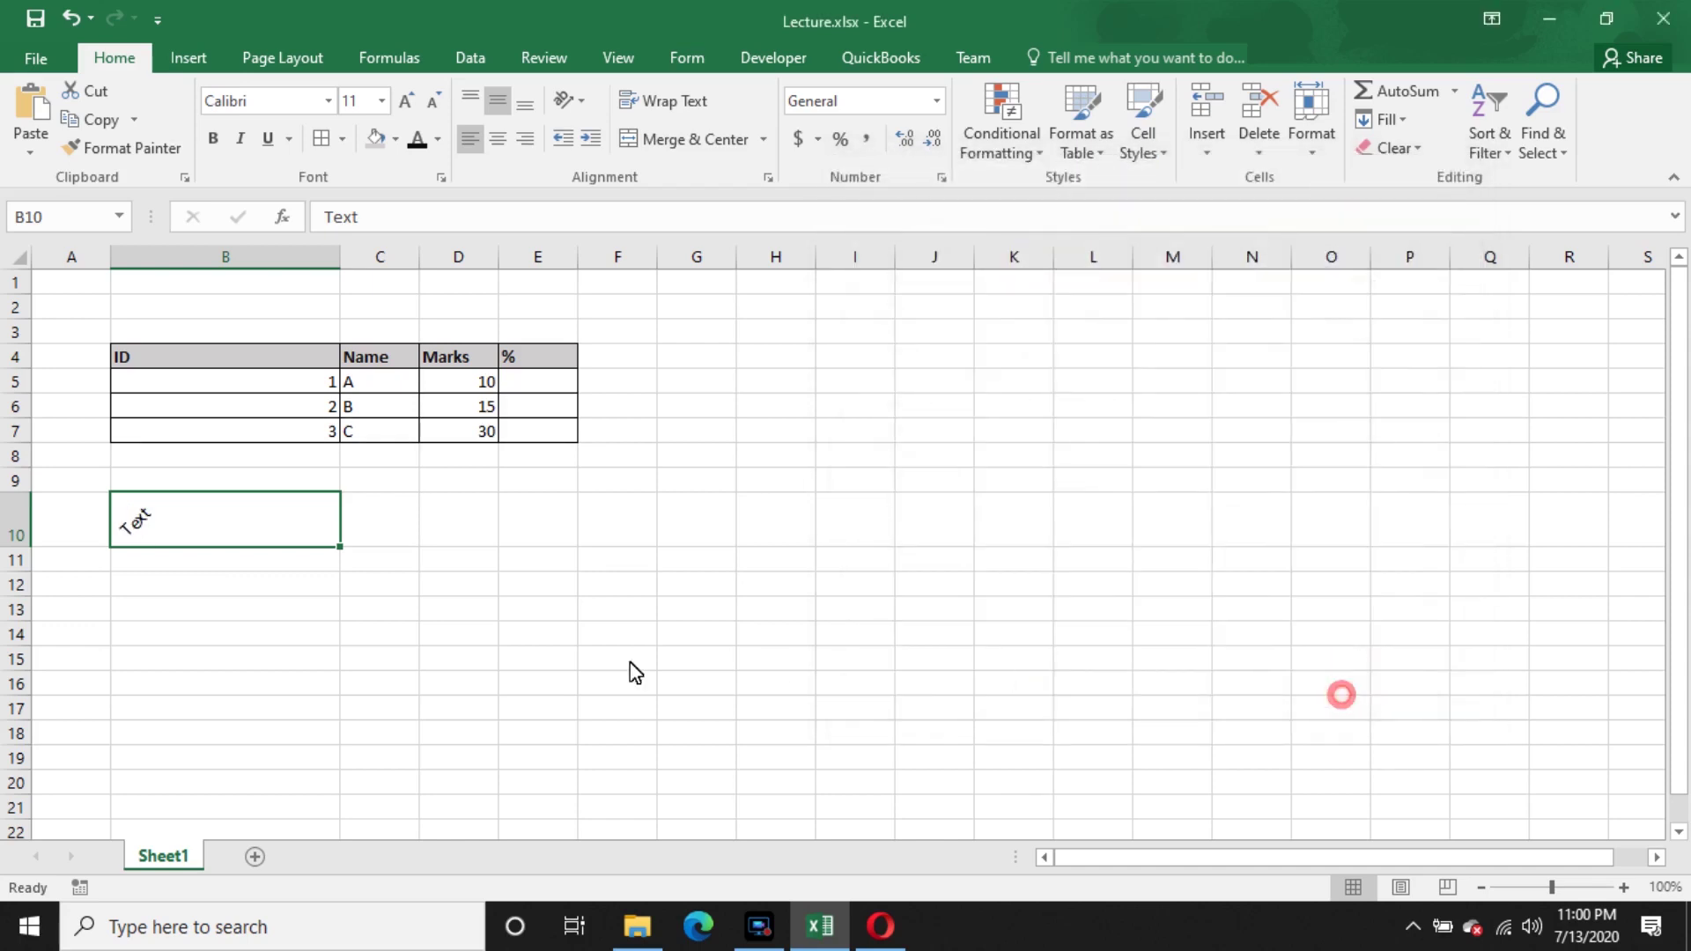
- Reset the orientation of the text in B10 to 0 degrees in the cell alignment settings
left_click(572, 100)
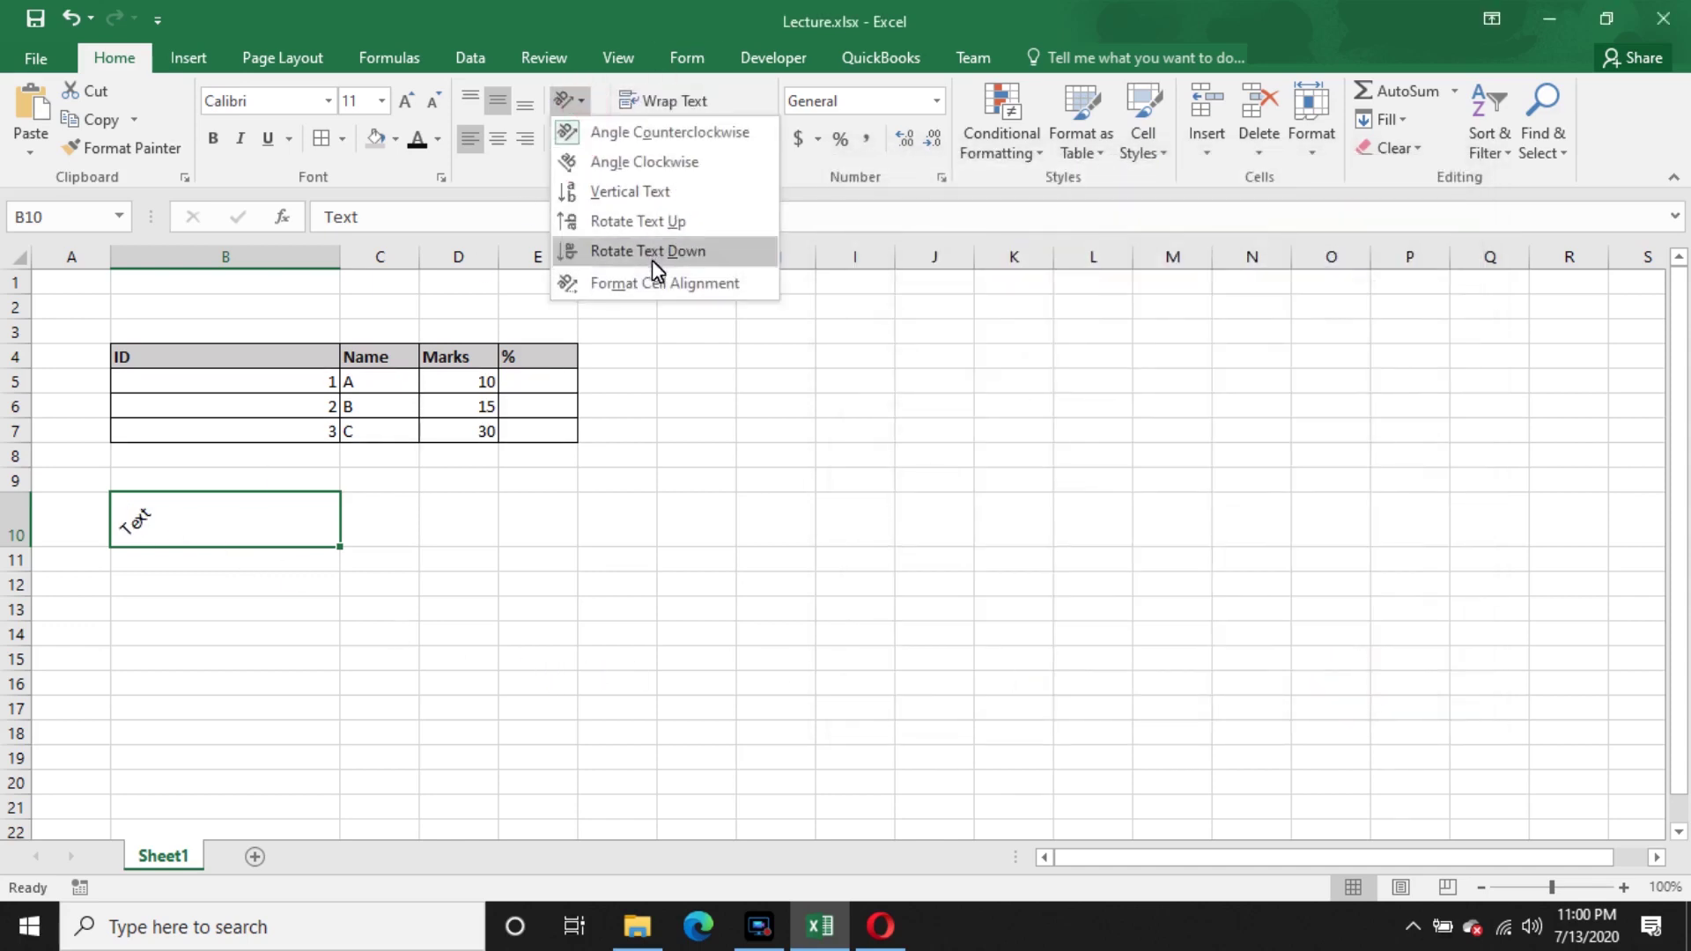
left_click(650, 282)
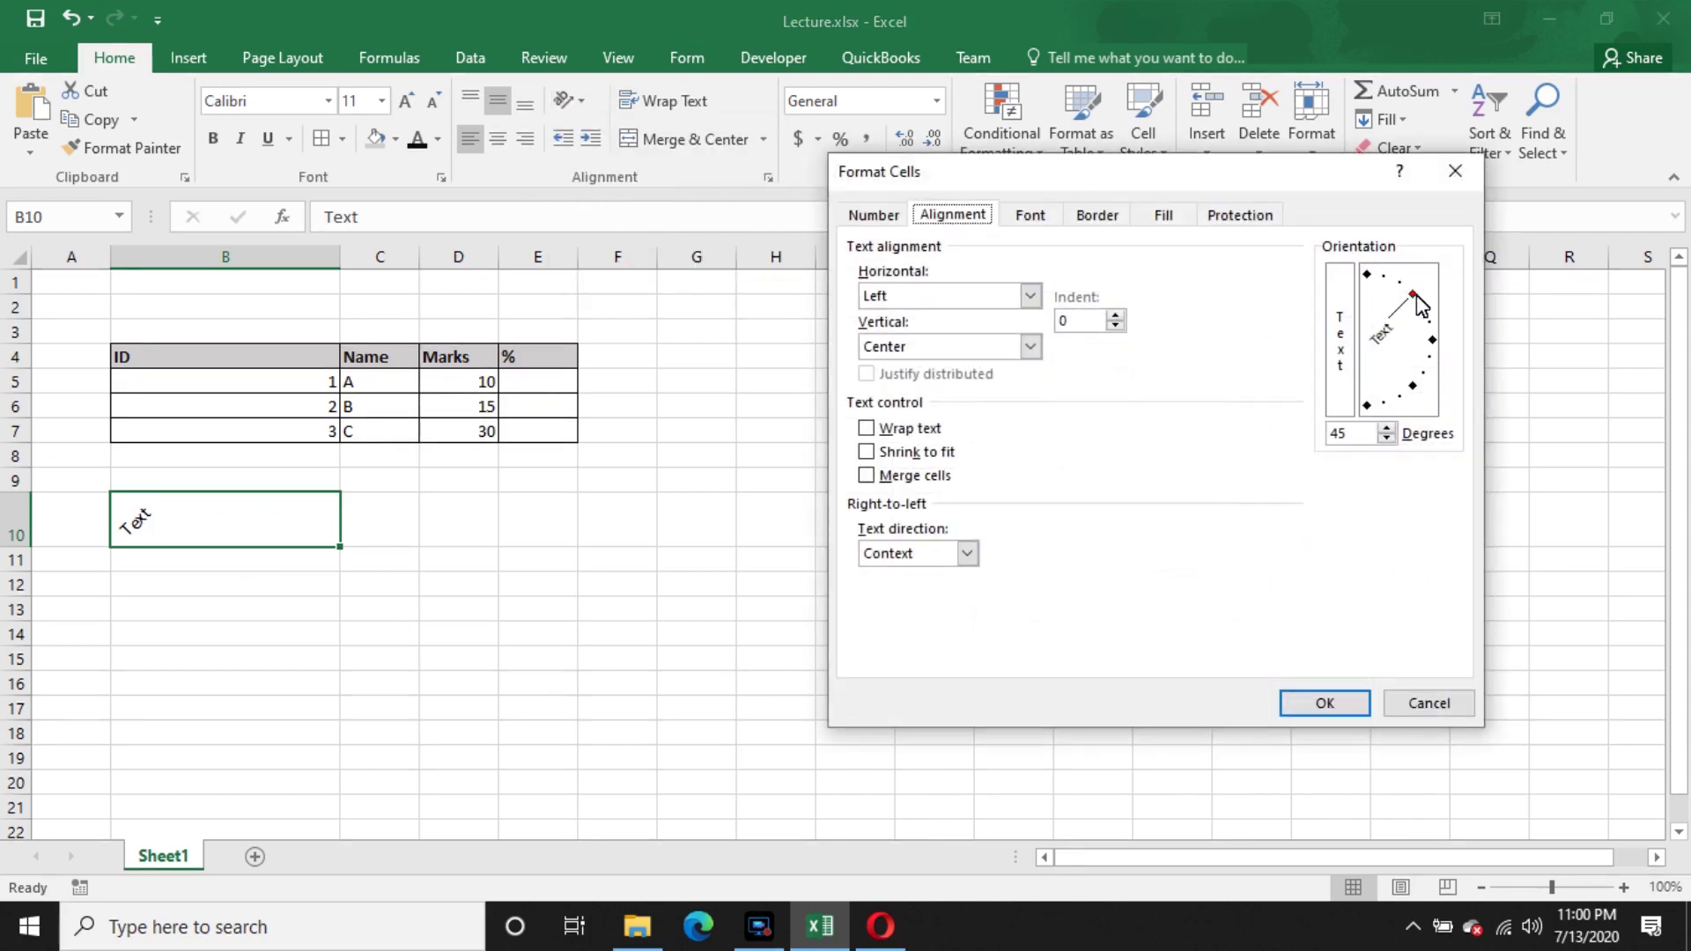
left_click_drag(1413, 294, 1432, 343)
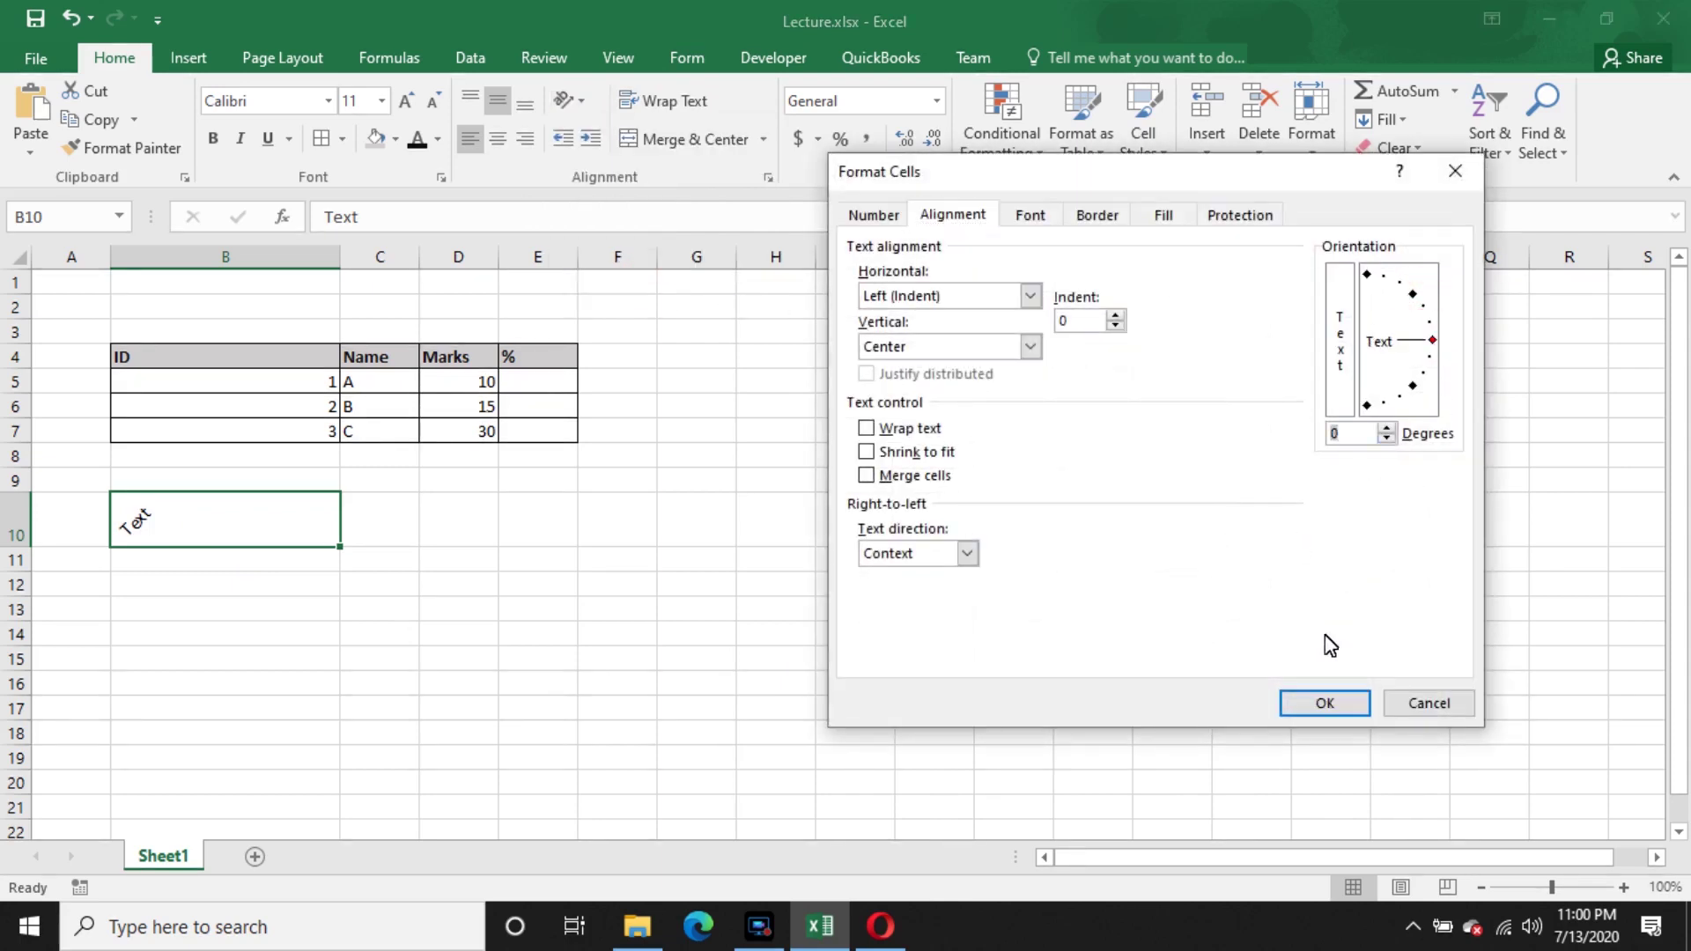
left_click(1330, 703)
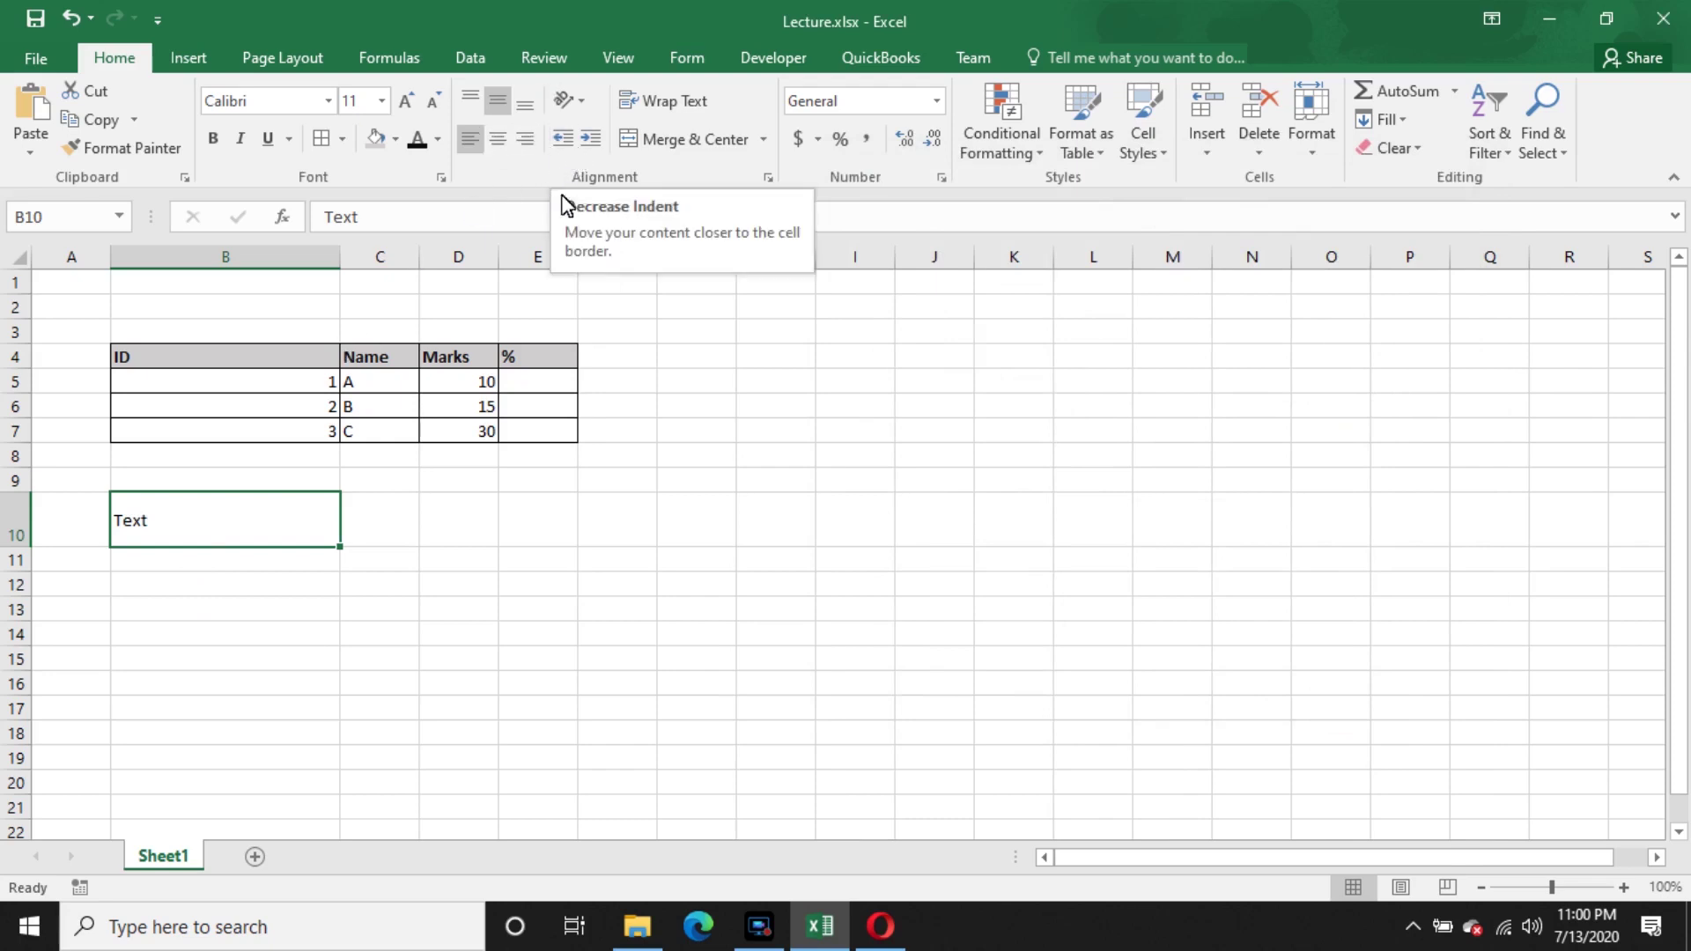
- Increase the indent of the text in B10 by five levels, and reduce it back to one level
left_click(589, 140)
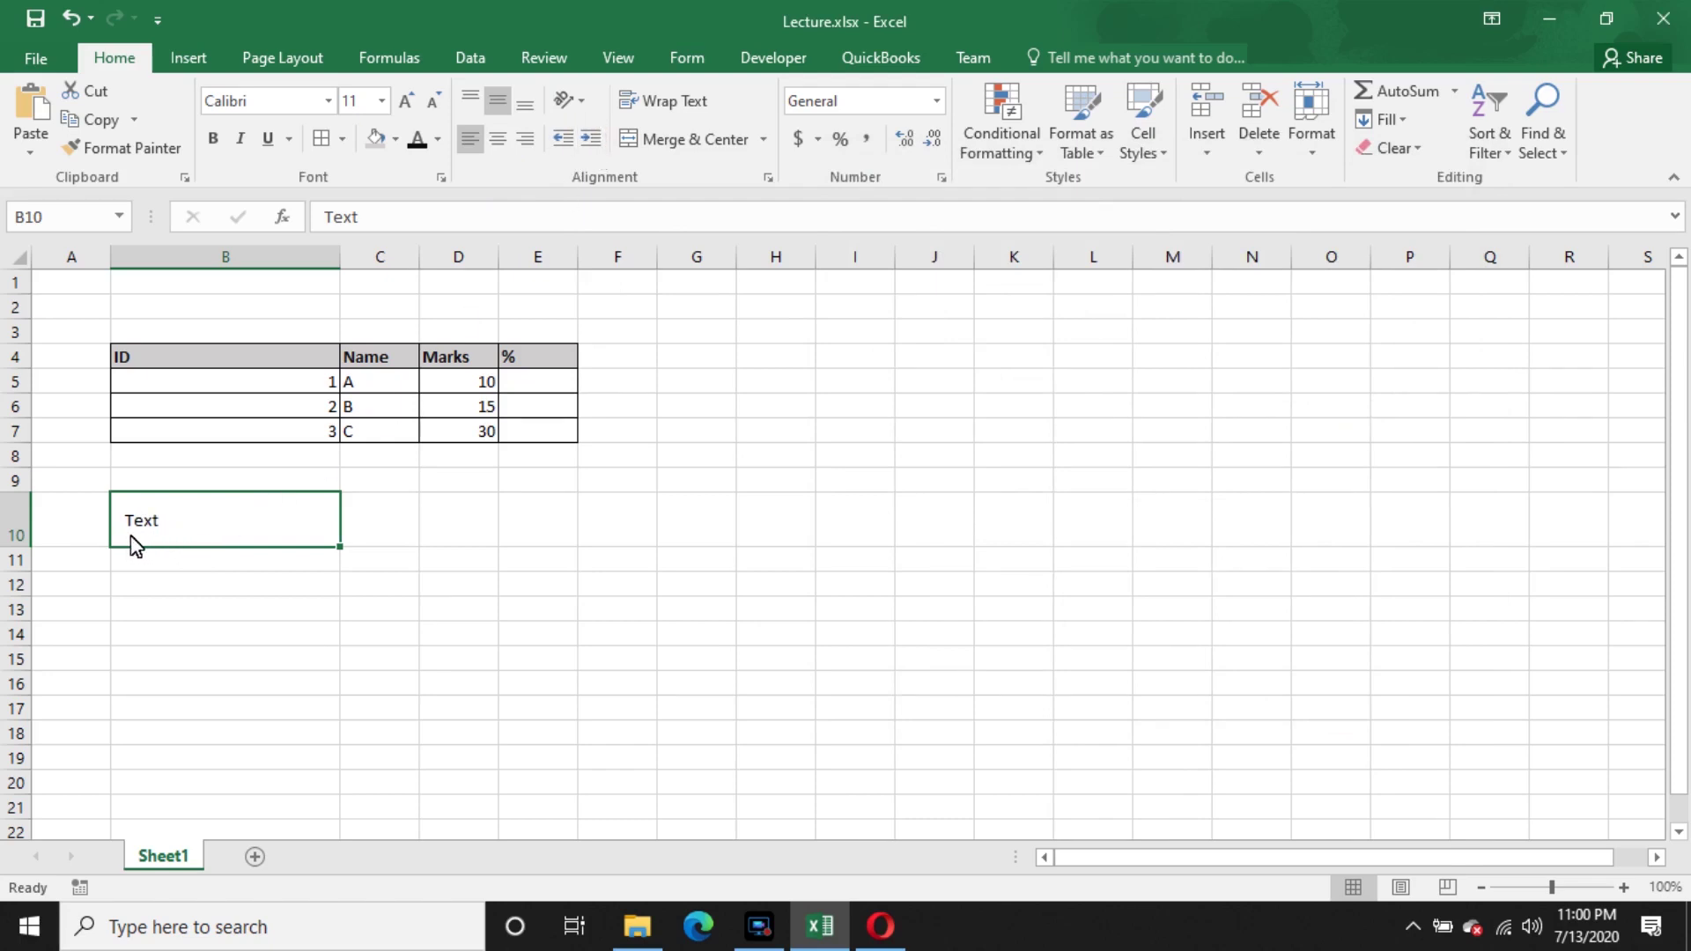
left_click(589, 141)
left_click(590, 141)
left_click(589, 141)
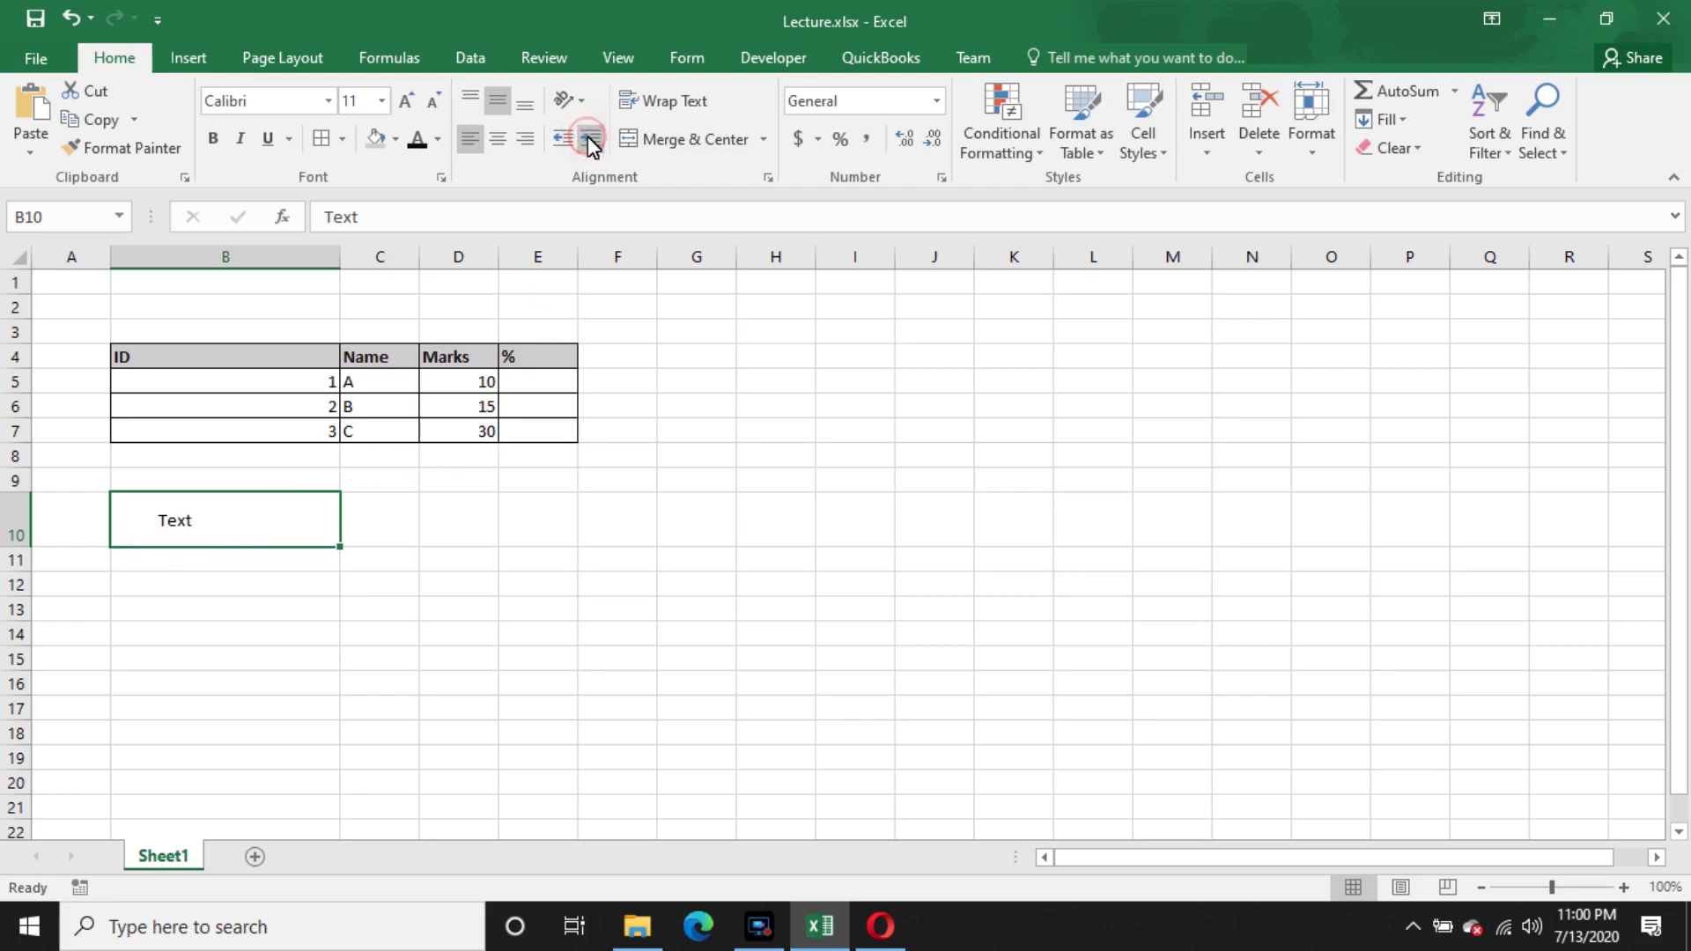
left_click(589, 141)
left_click(557, 143)
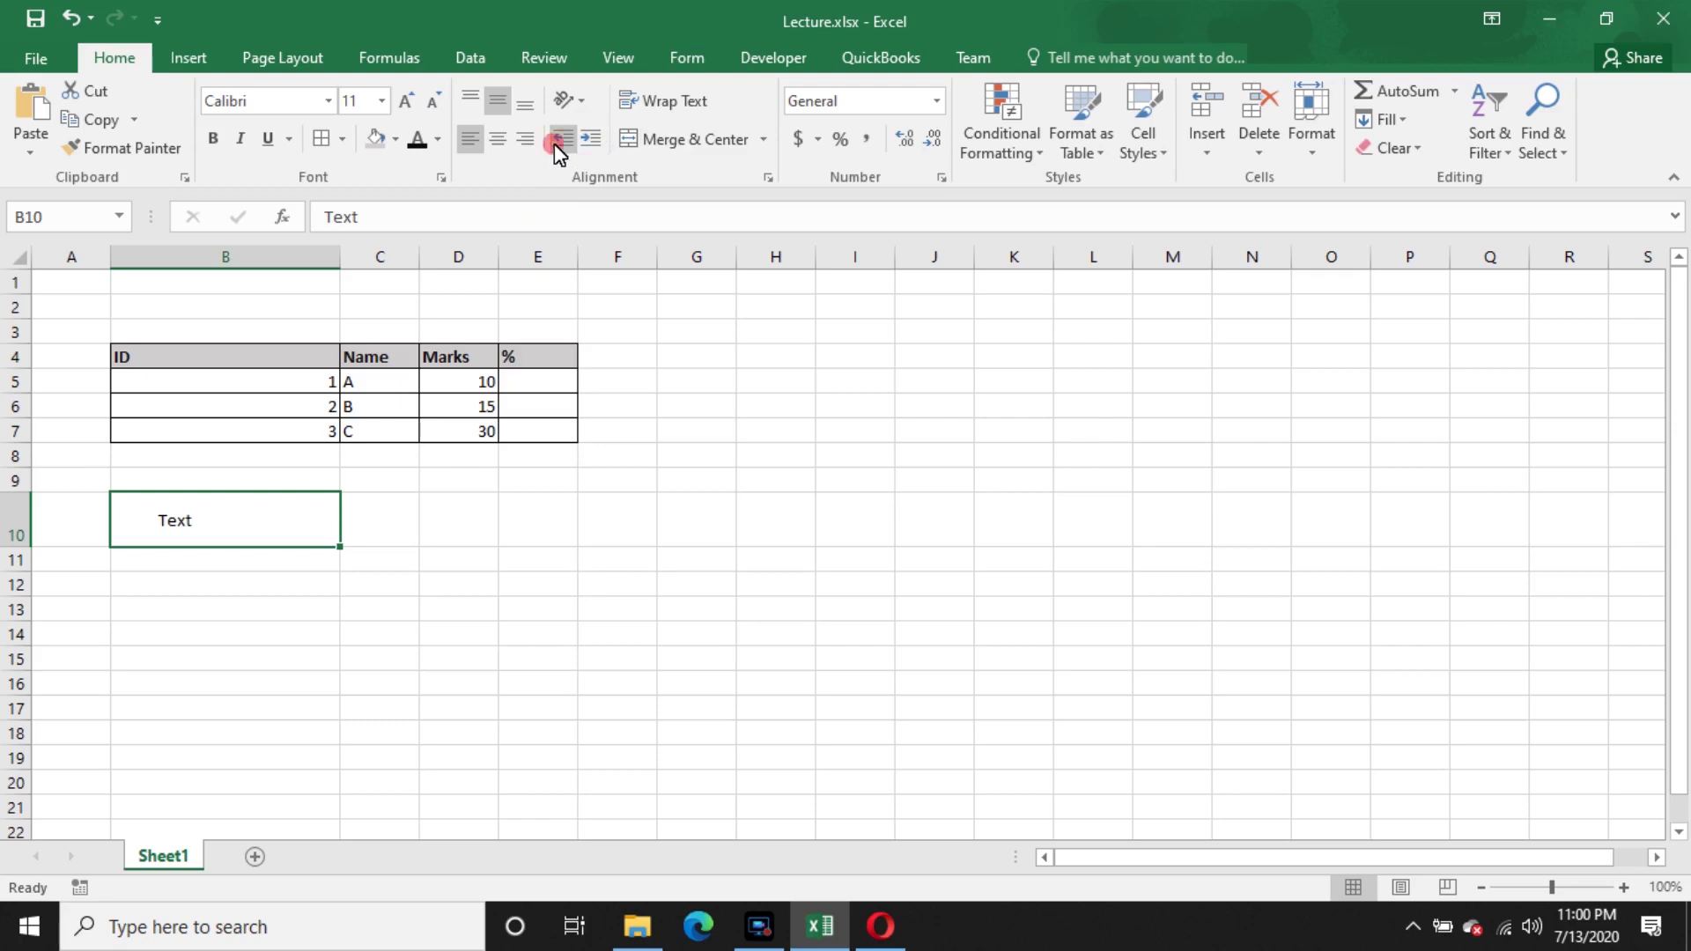
left_click(558, 144)
left_click(564, 143)
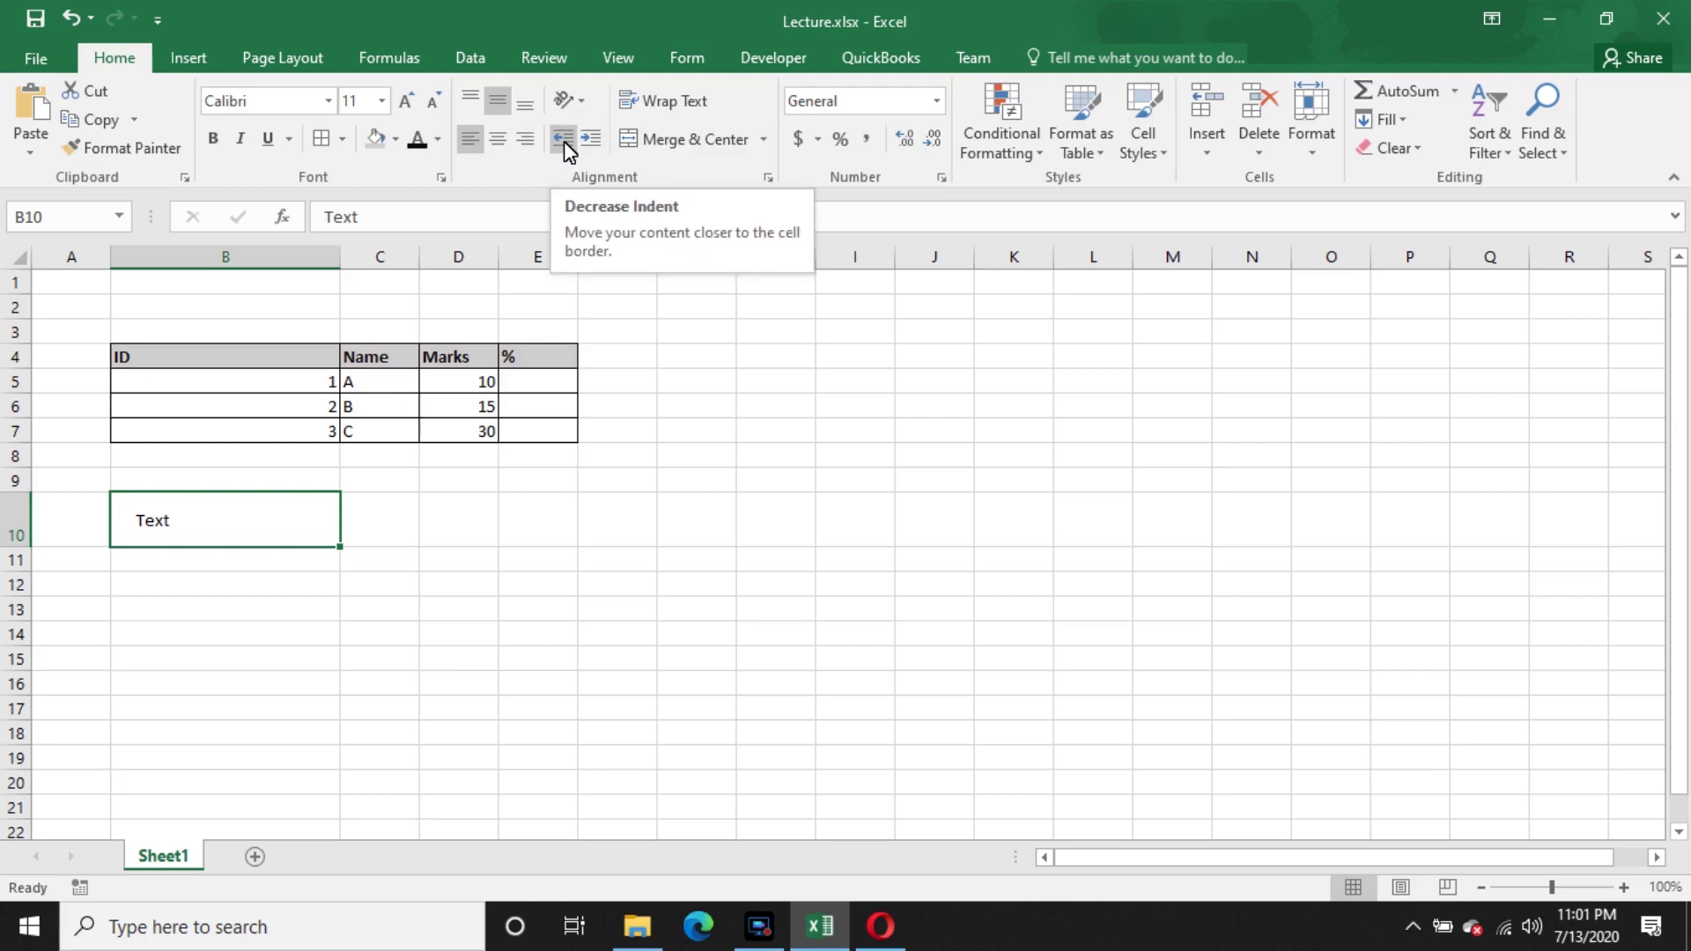
left_click(564, 141)
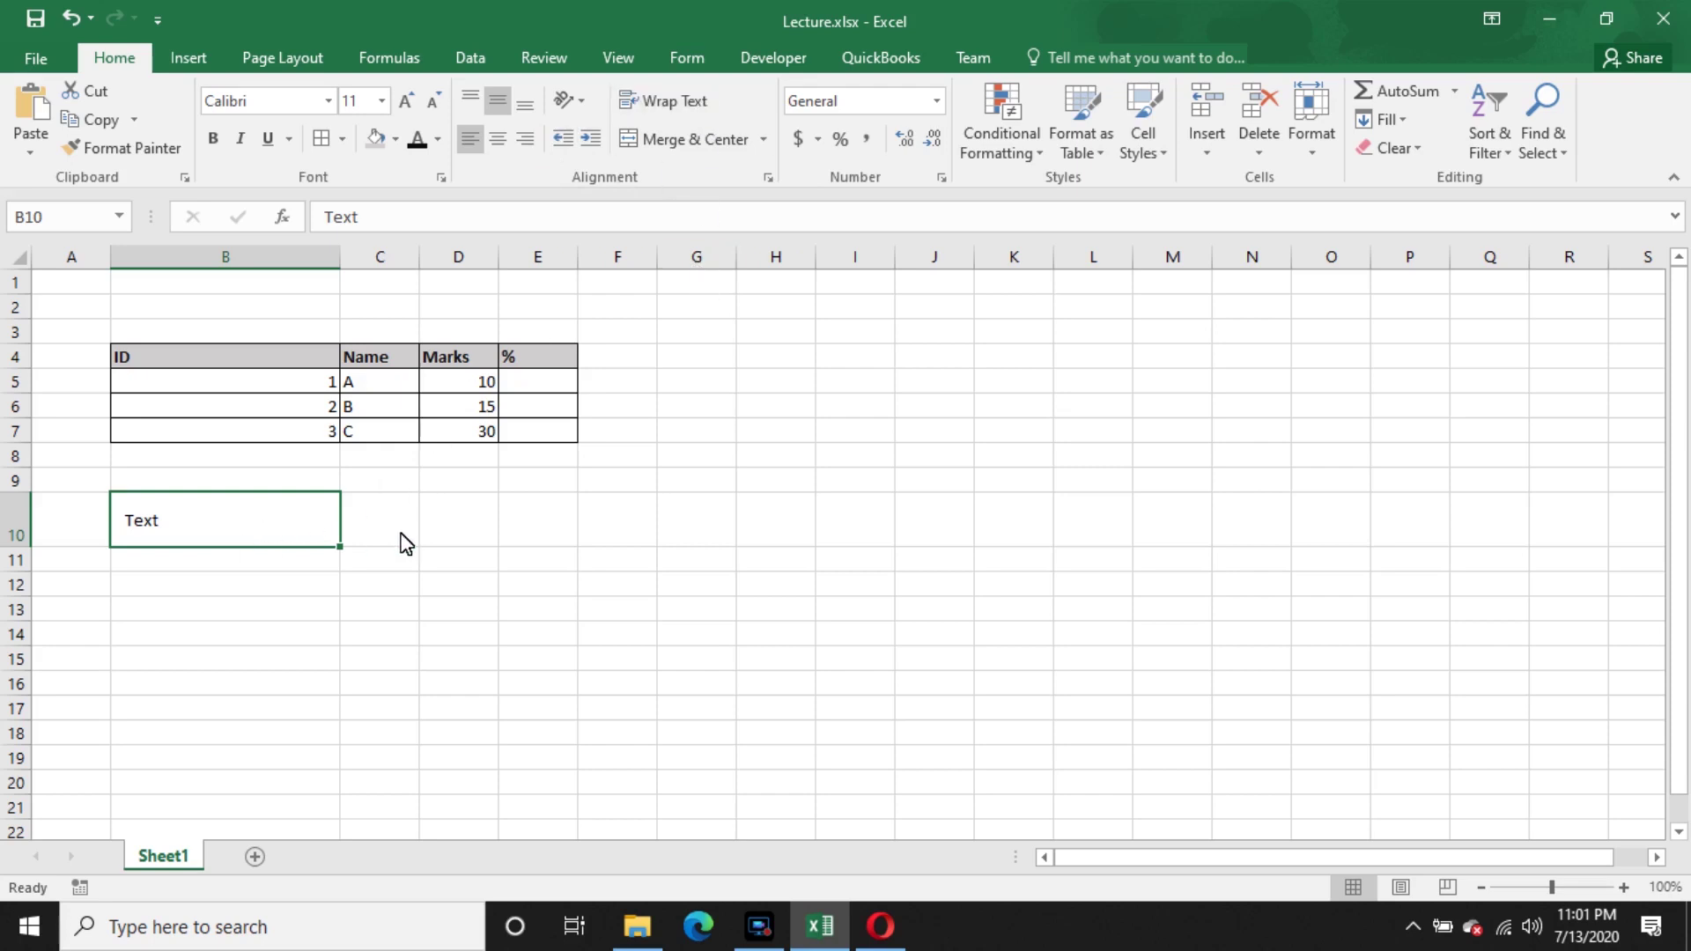
- Change the "Marks" header in D4 to "Total Marks"
left_click(474, 358)
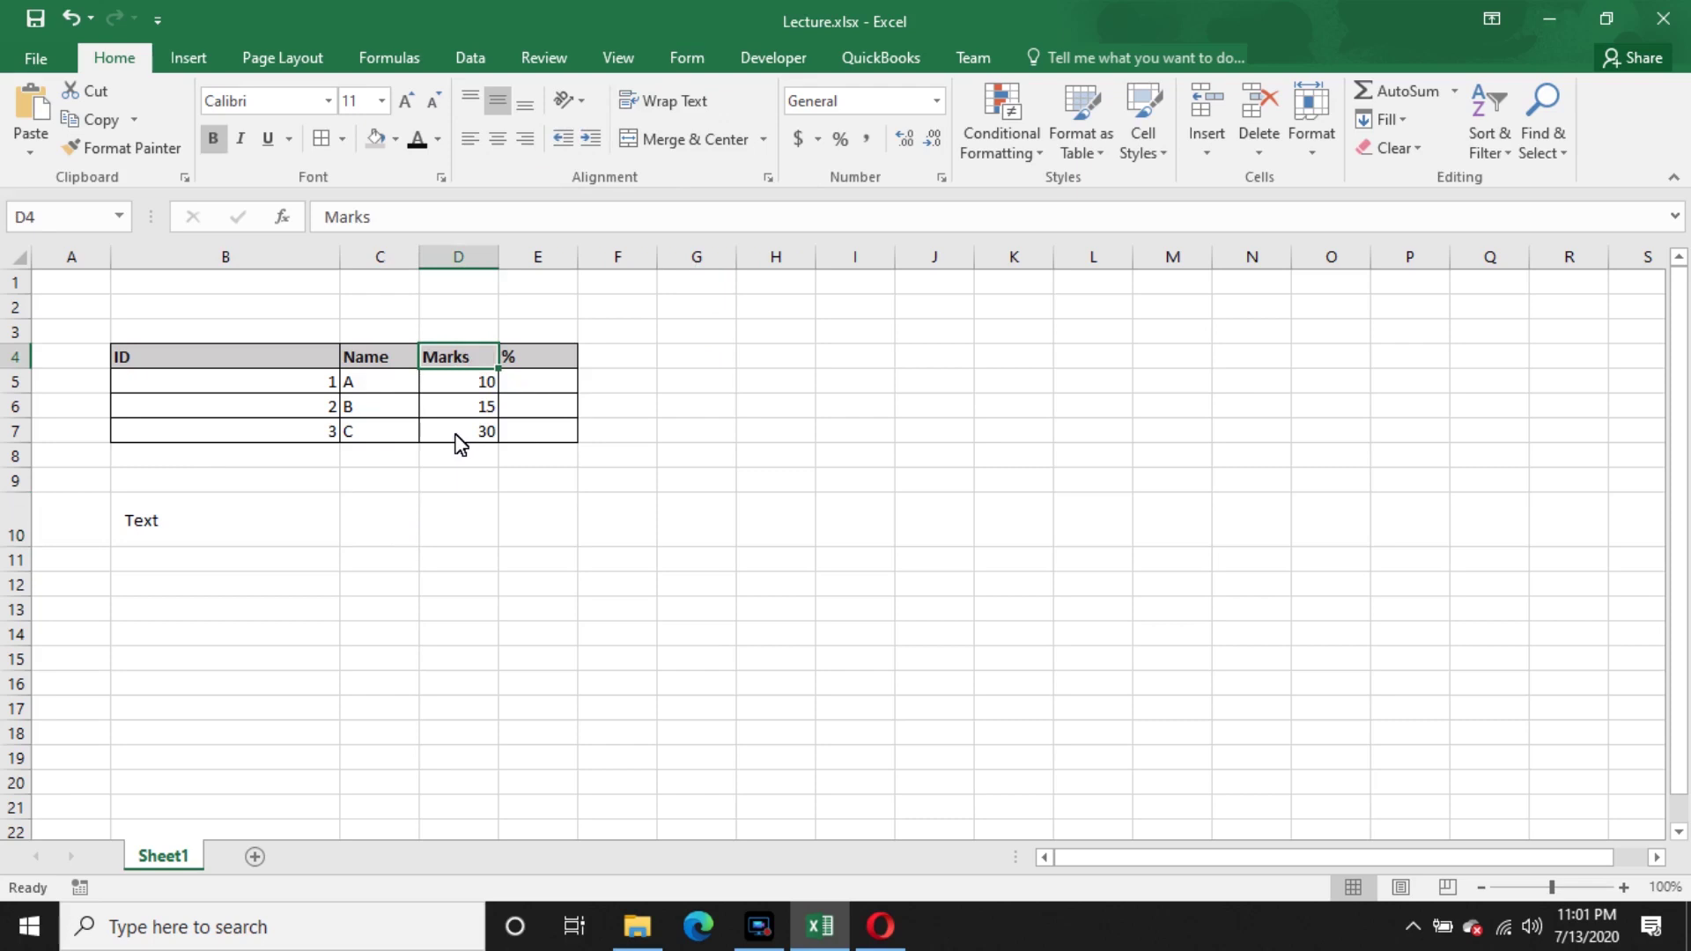
key("F2")
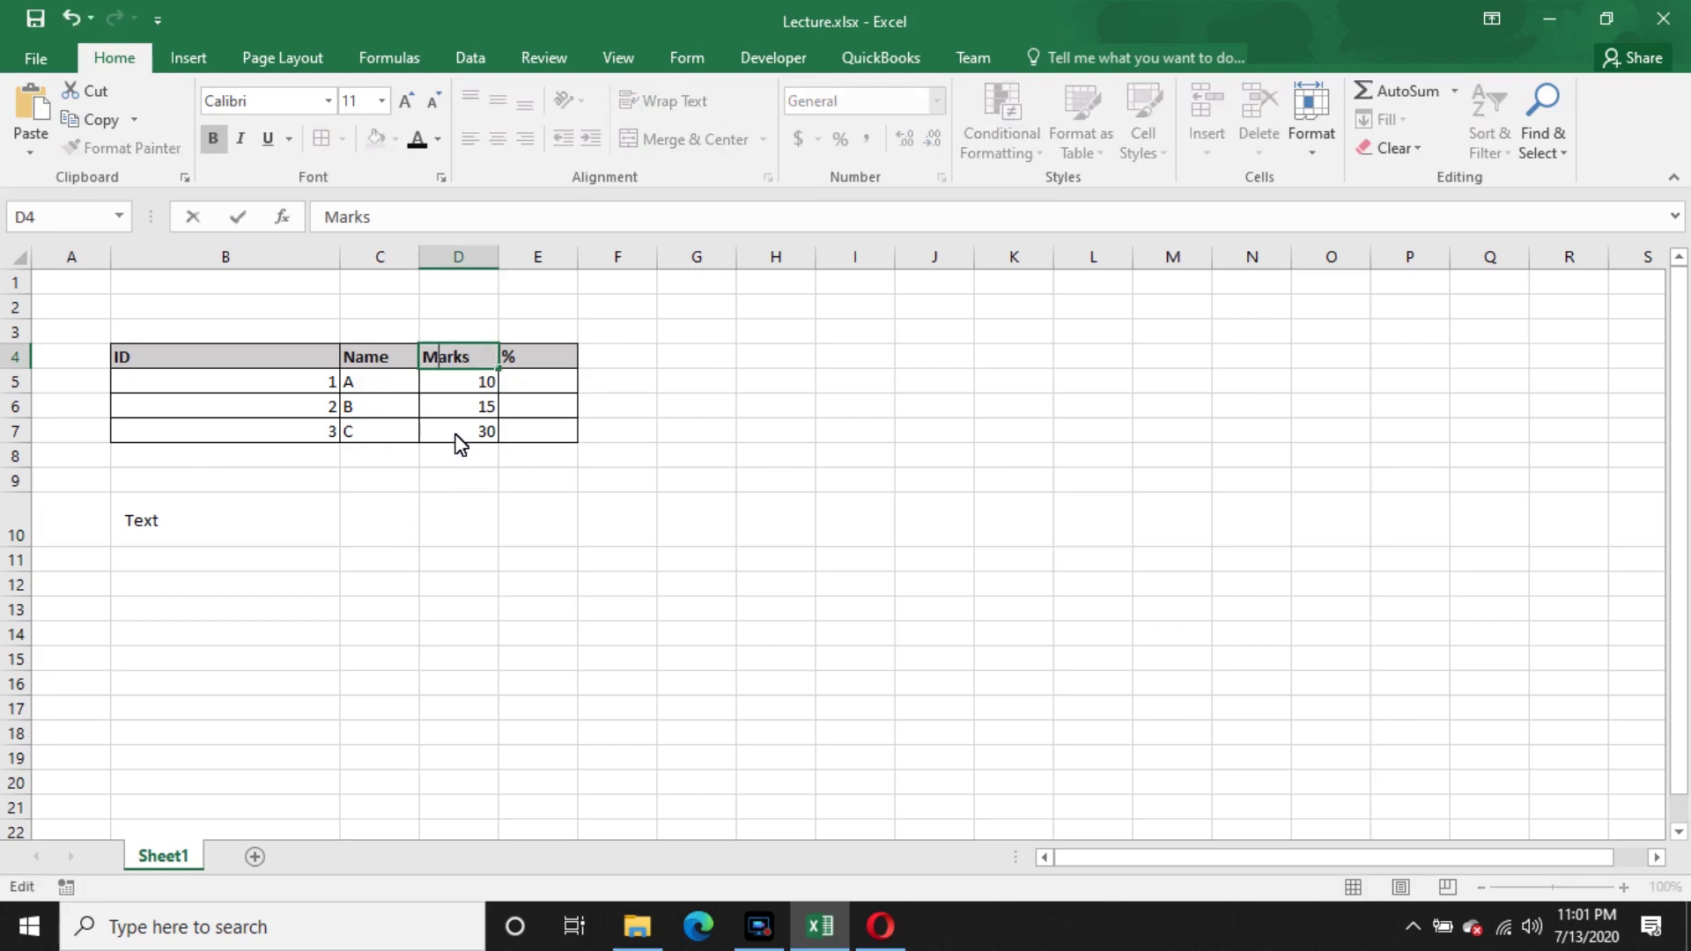
key("Home")
type("Total")
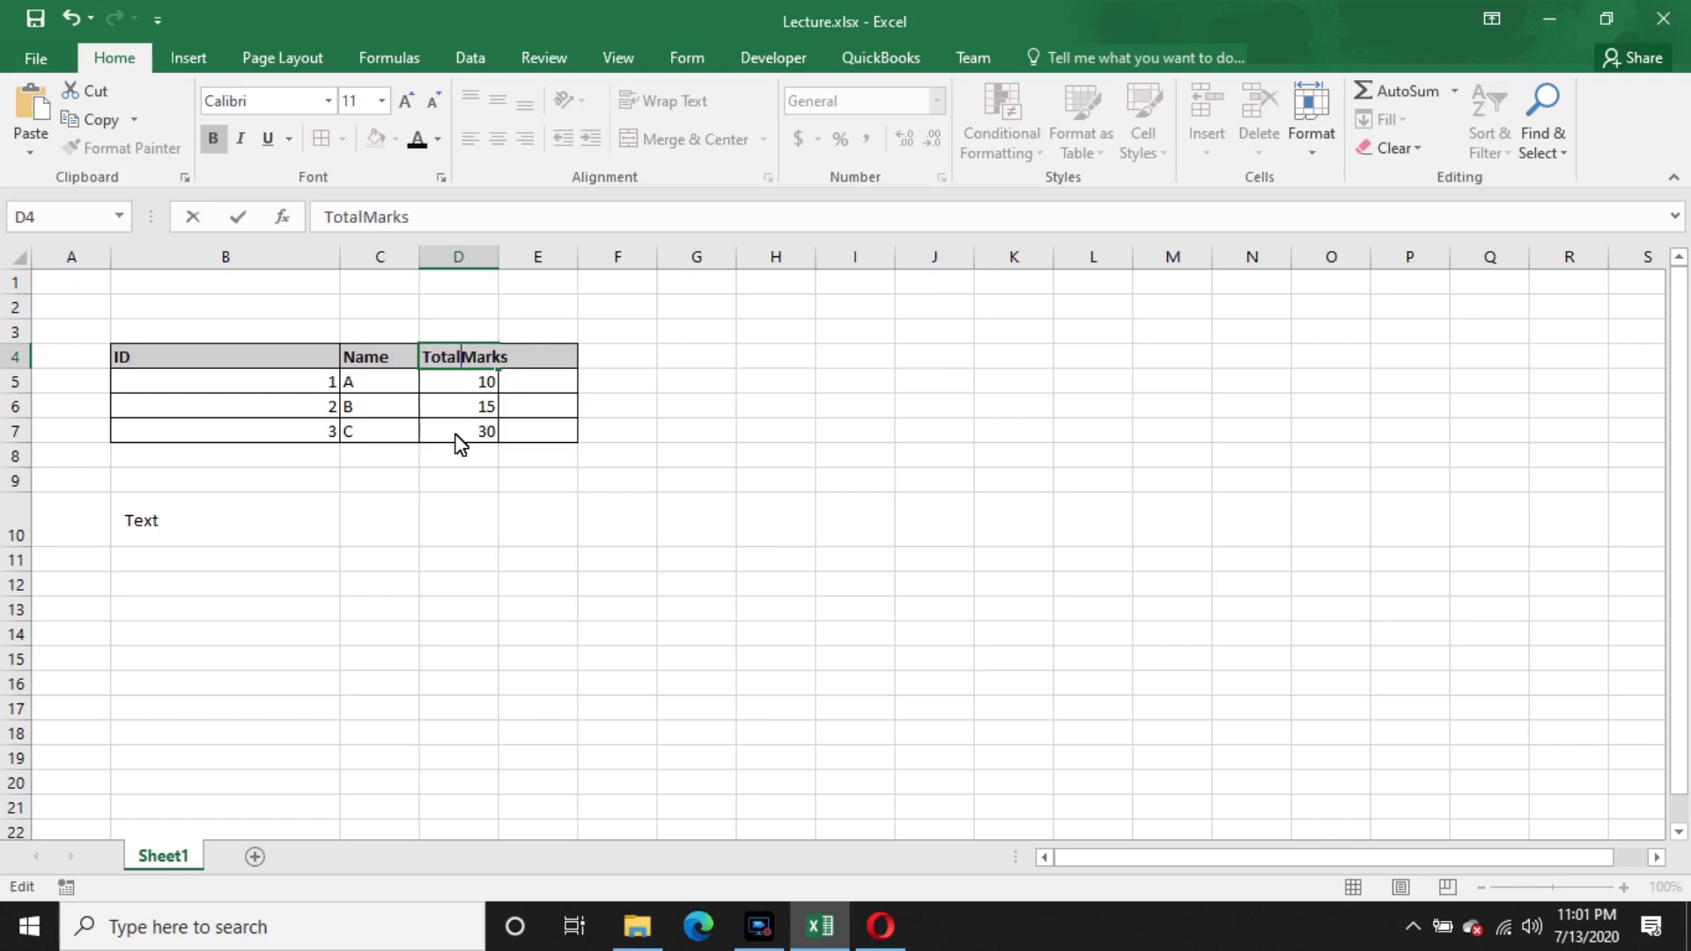
left_click(456, 434)
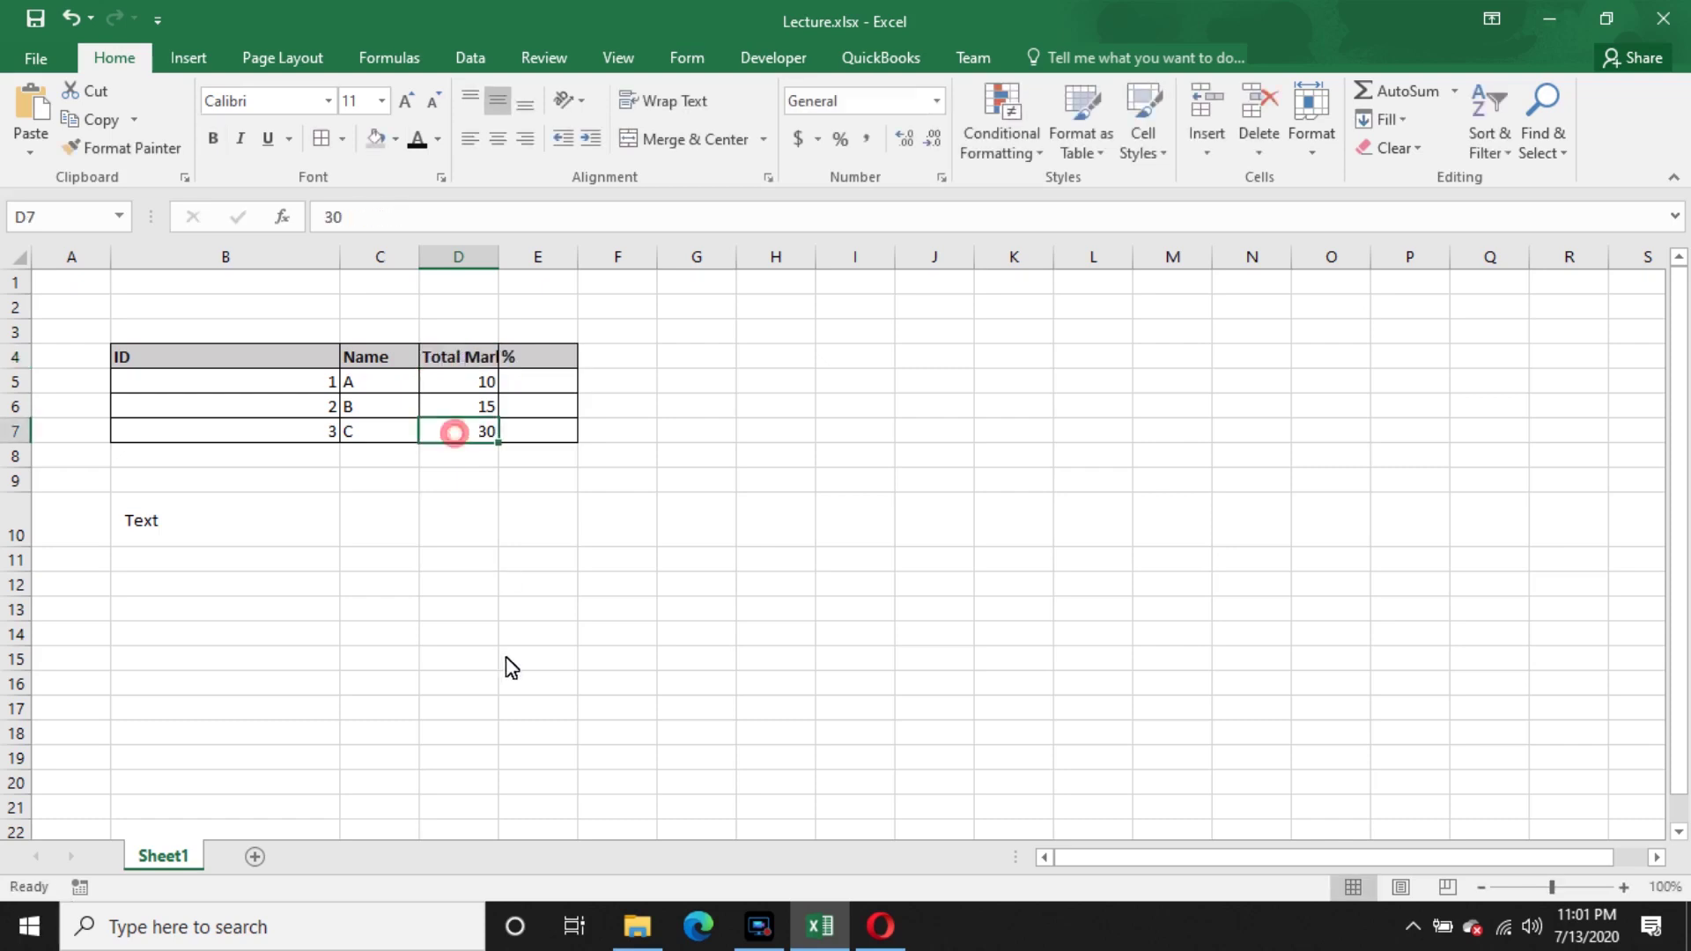
- Wrap the text of the "Total Marks" header in D4 and autofit the width of column D
left_click(467, 361)
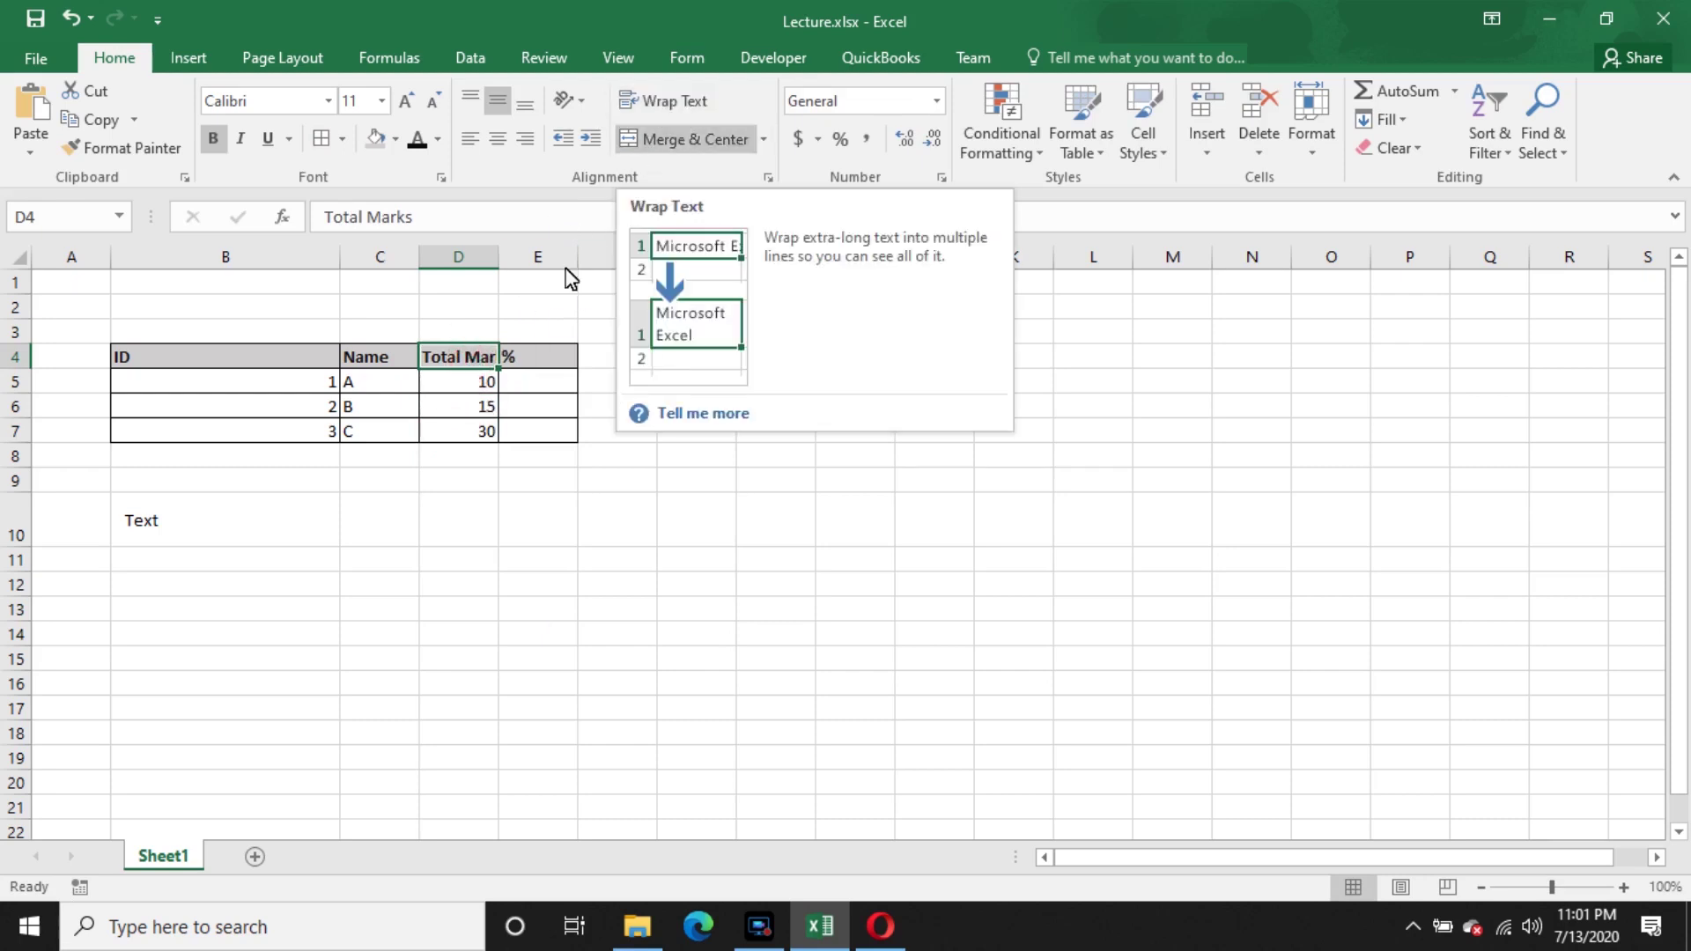
left_click(692, 110)
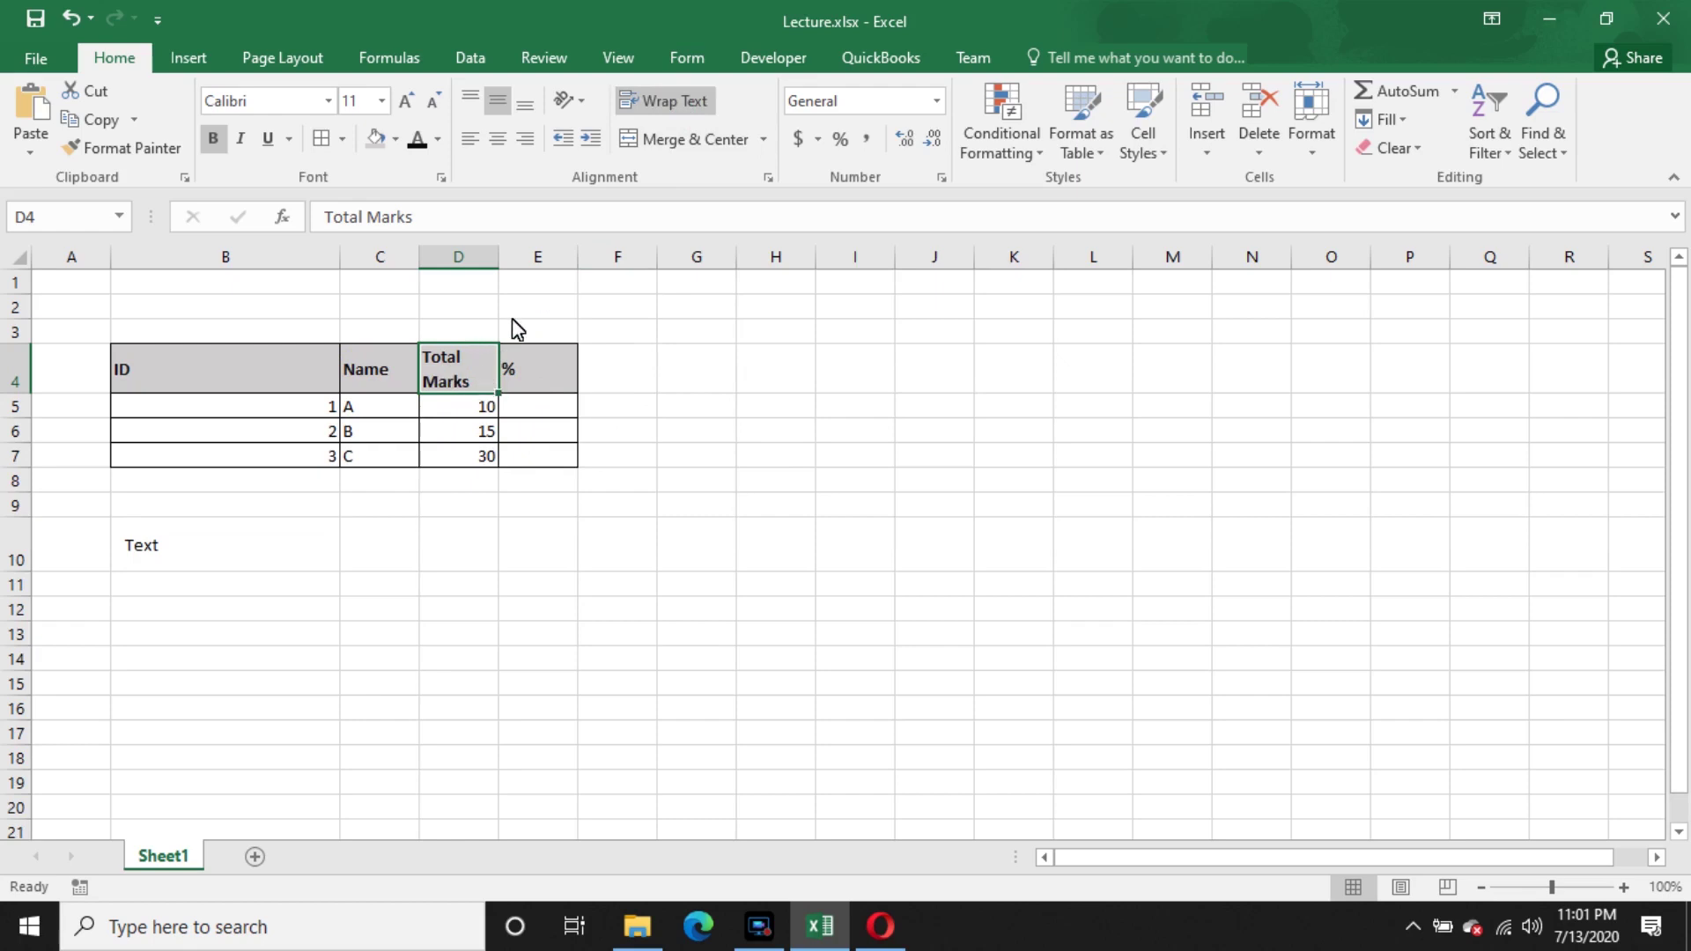
double_click(499, 259)
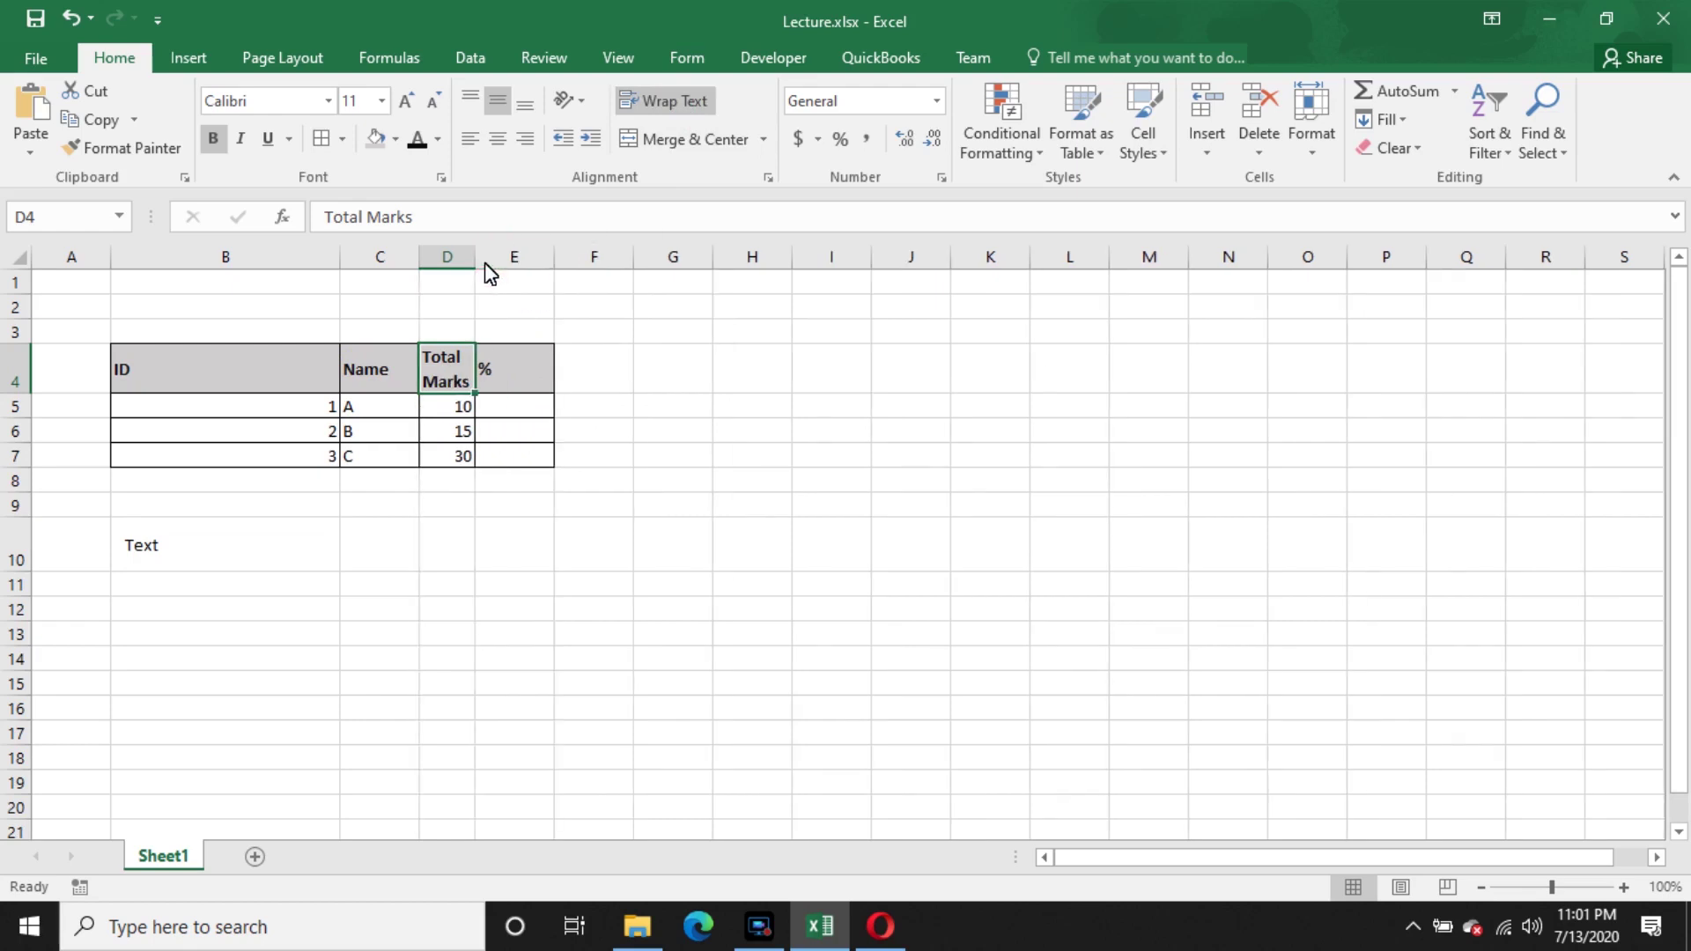
left_click(679, 478)
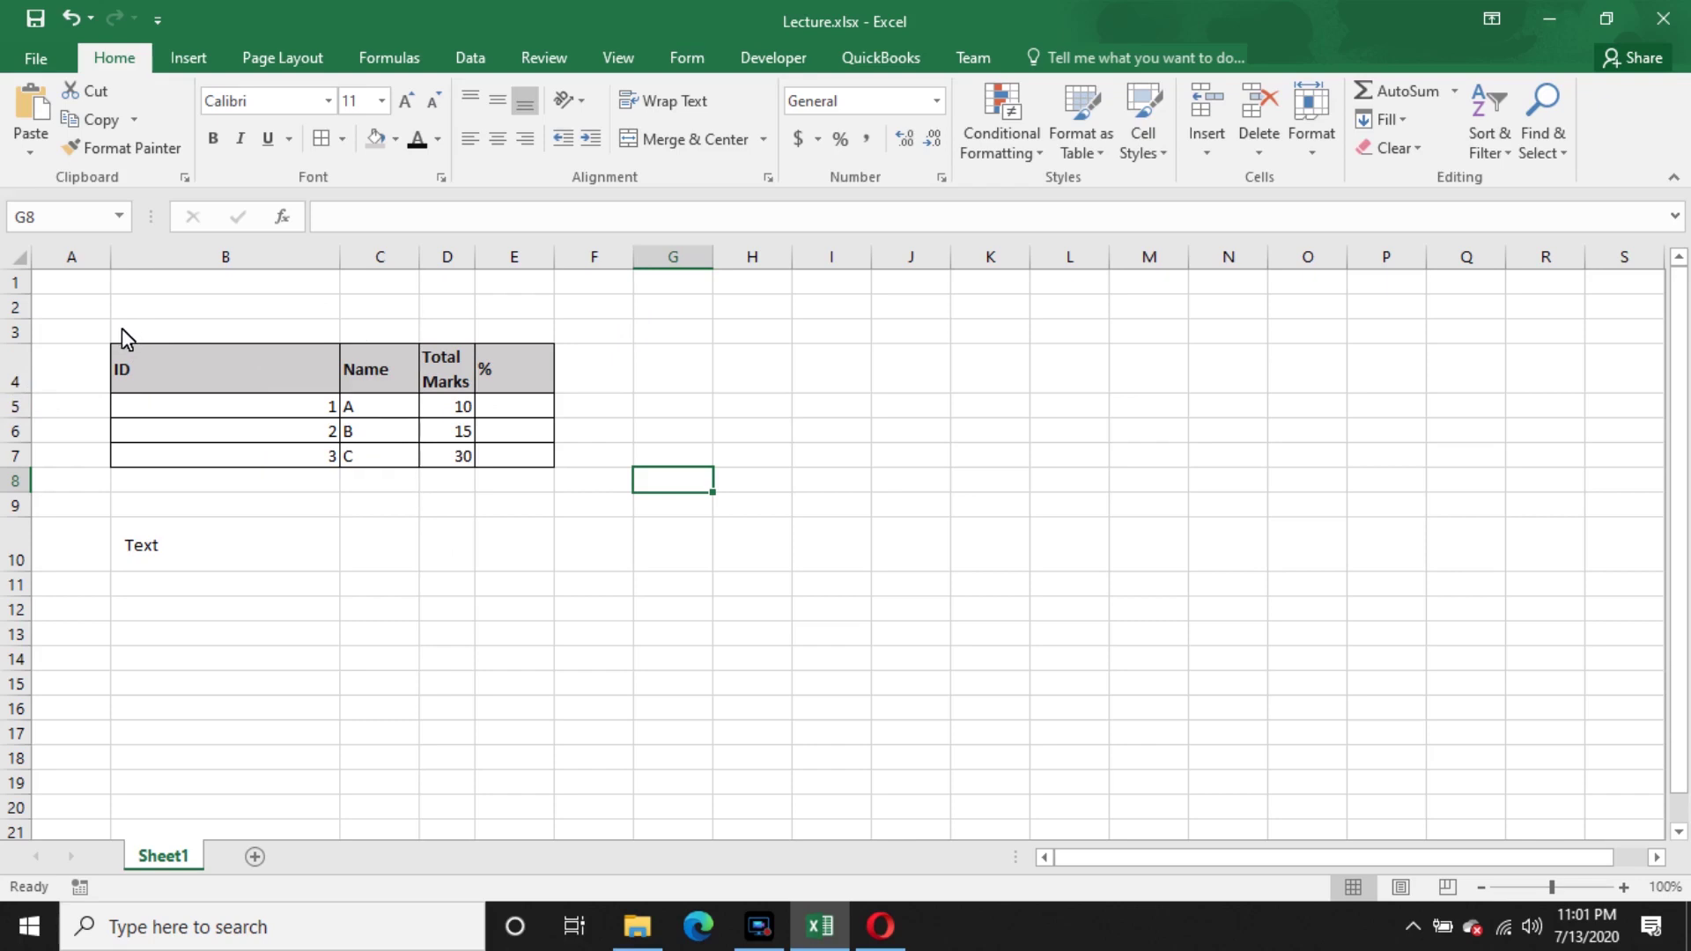
- Merge and center B3:E3 above the table, enter the title "College Name", and reselect the merged cell
left_click_drag(121, 332, 511, 332)
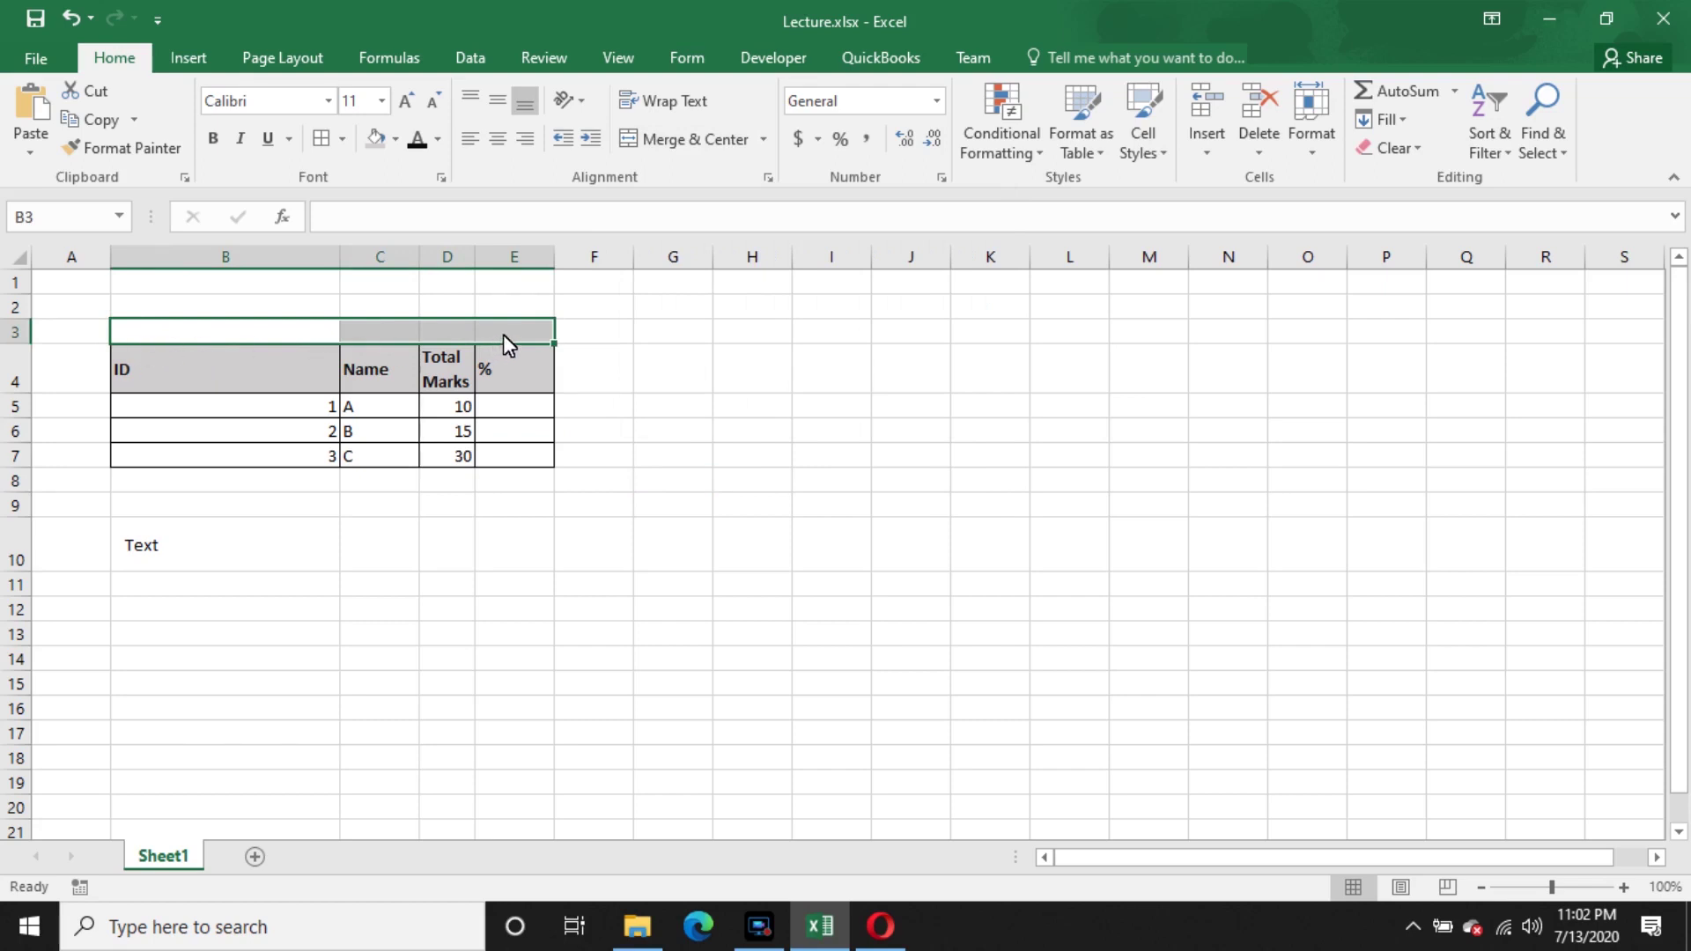
left_click(661, 141)
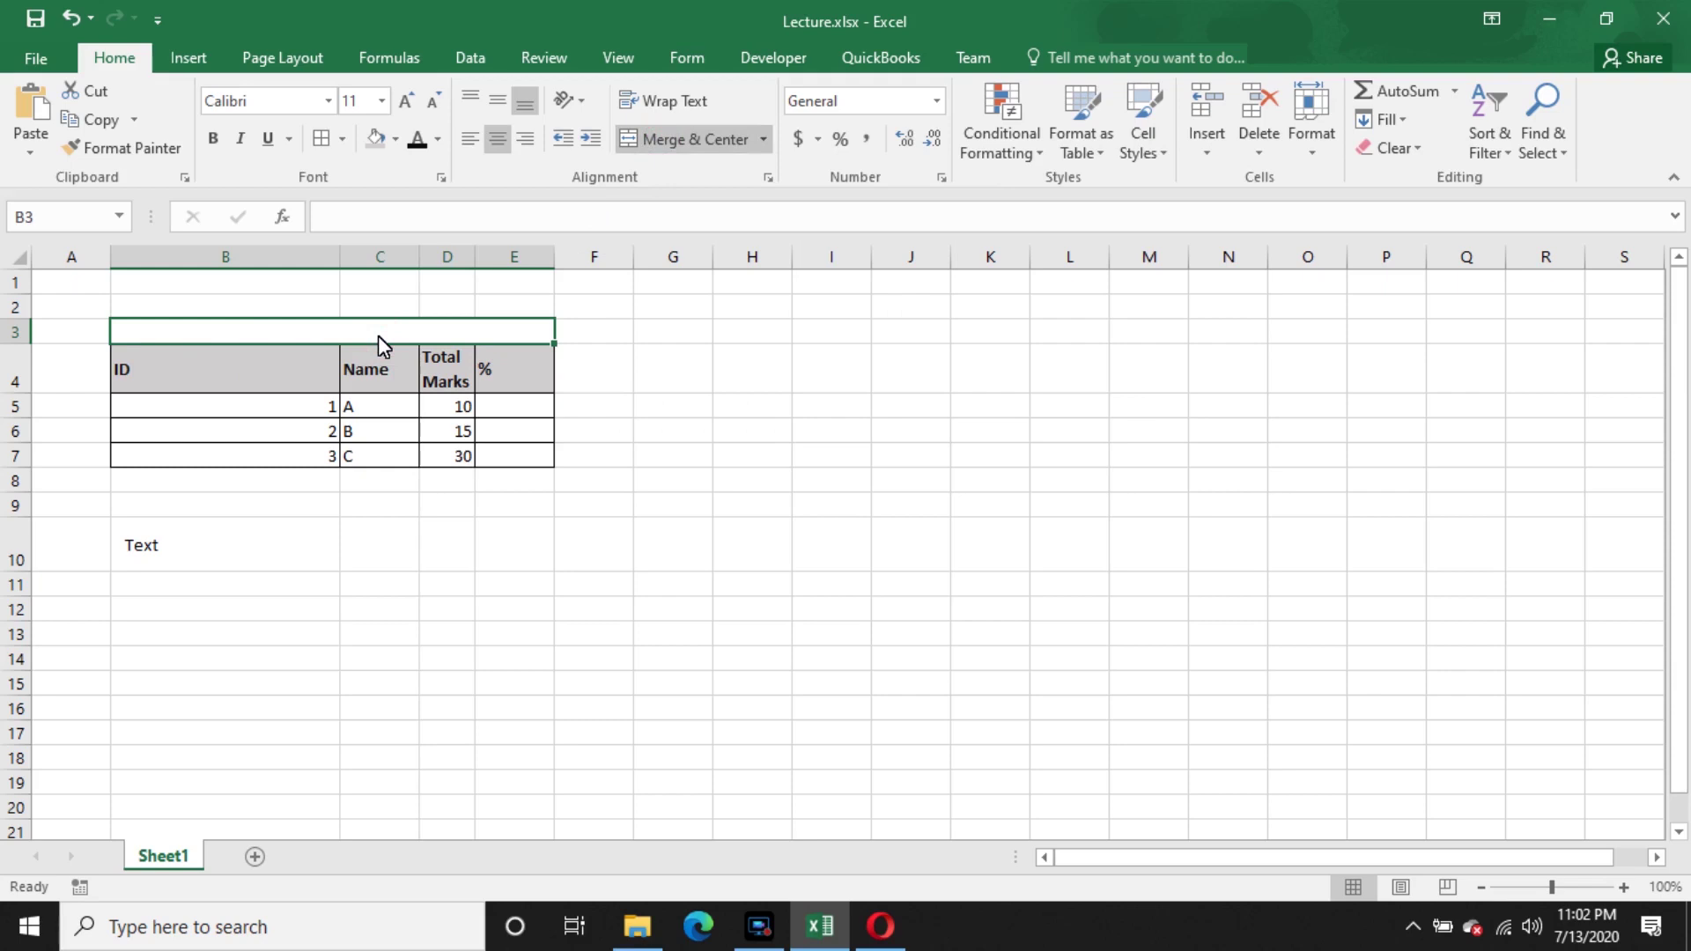
type("College")
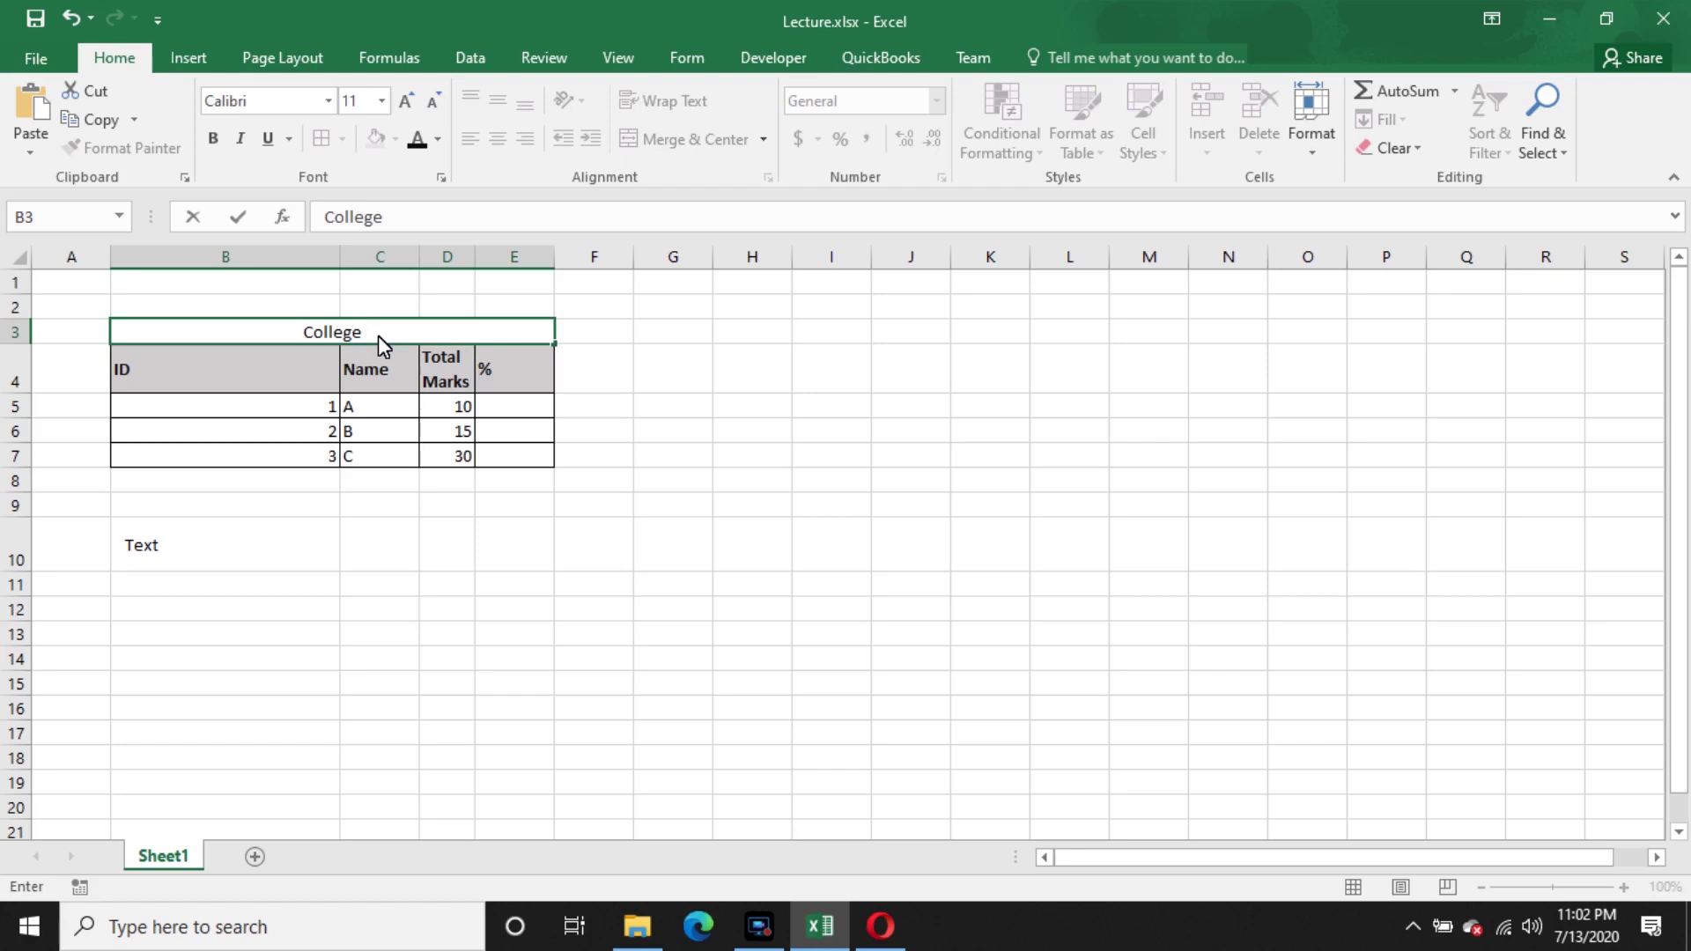
type(" Name")
left_click(592, 384)
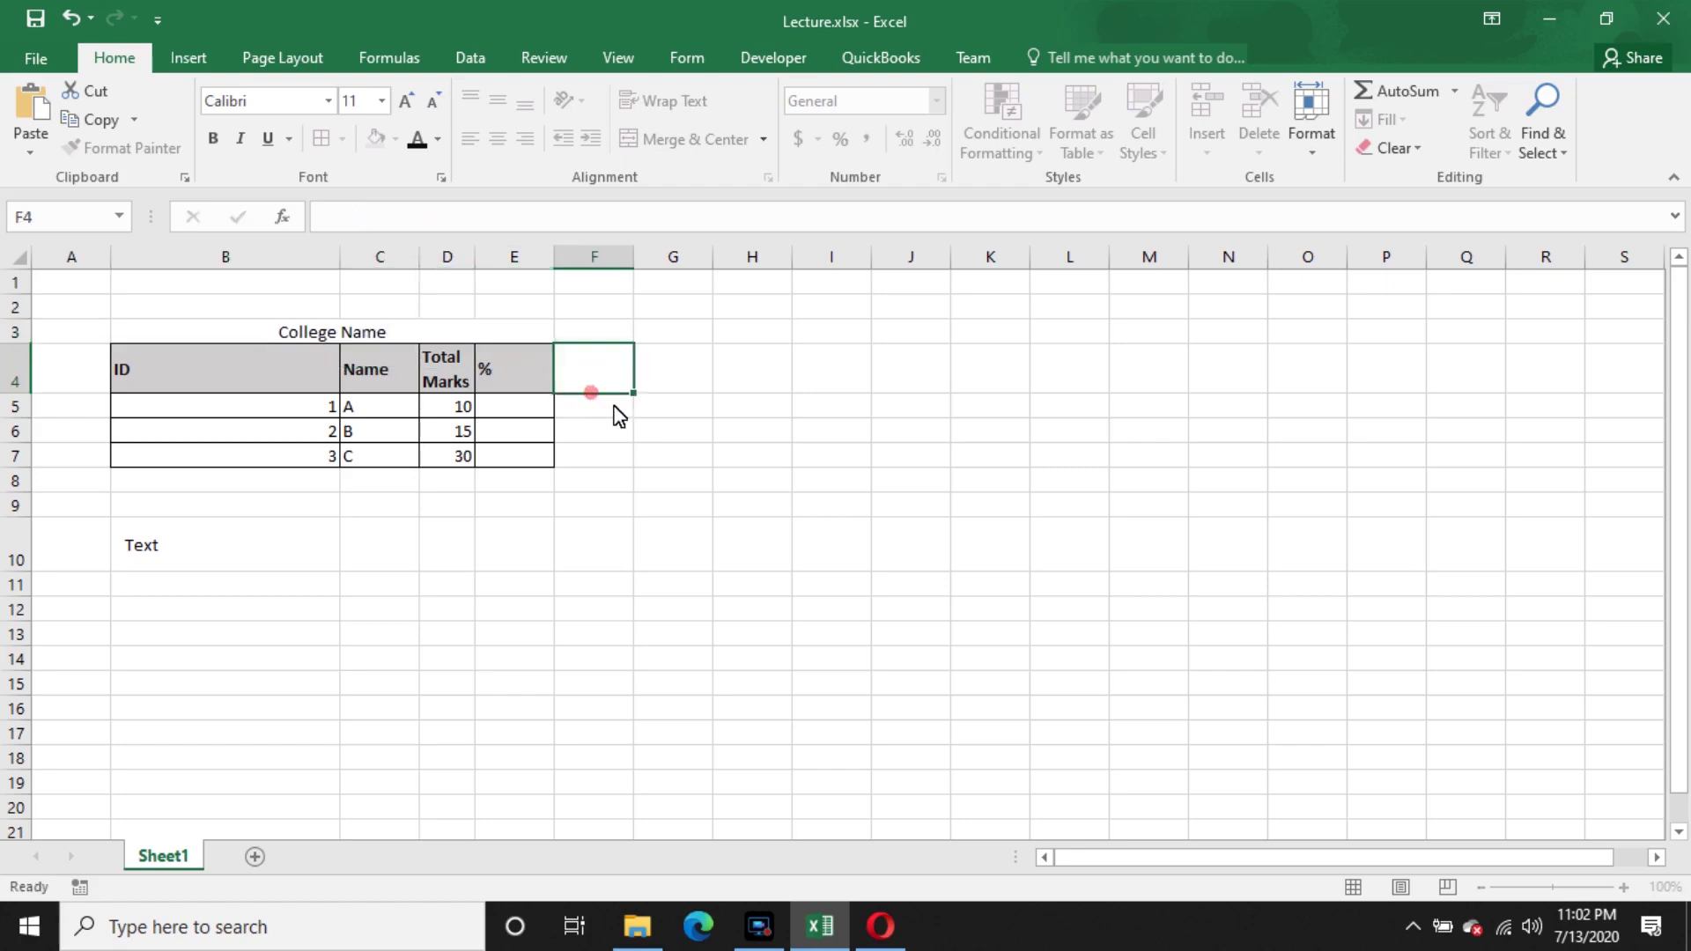
left_click(293, 332)
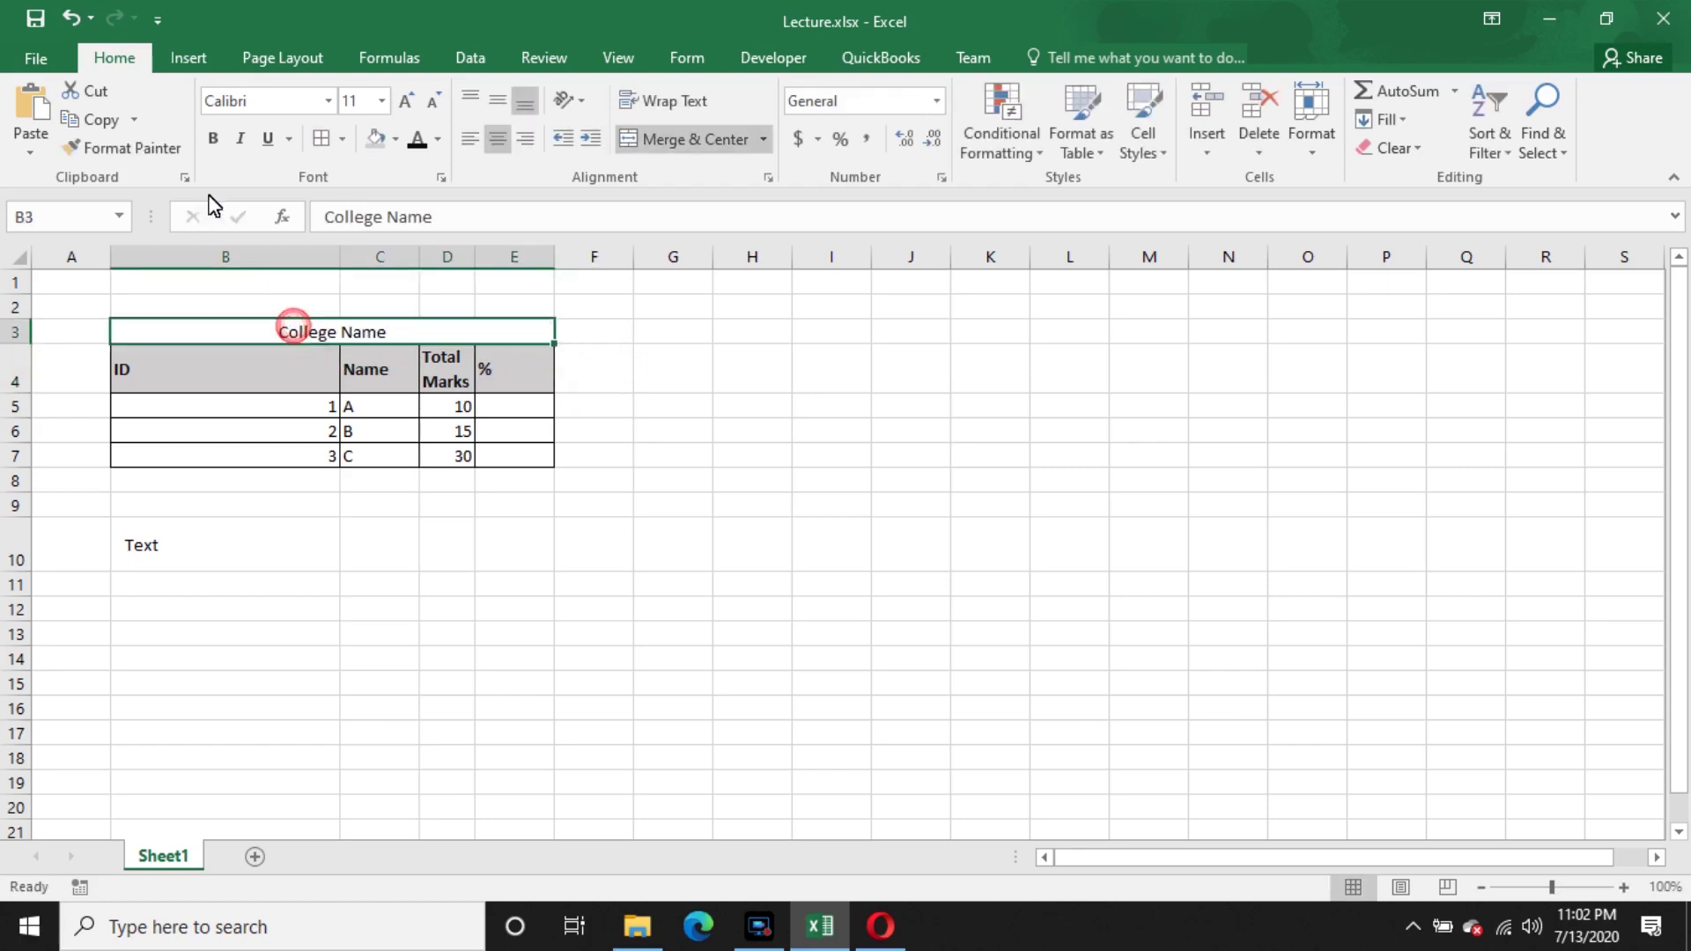
- Roughly double the height of row 3, then middle-align and bold the "College Name" title in it
left_click(782, 502)
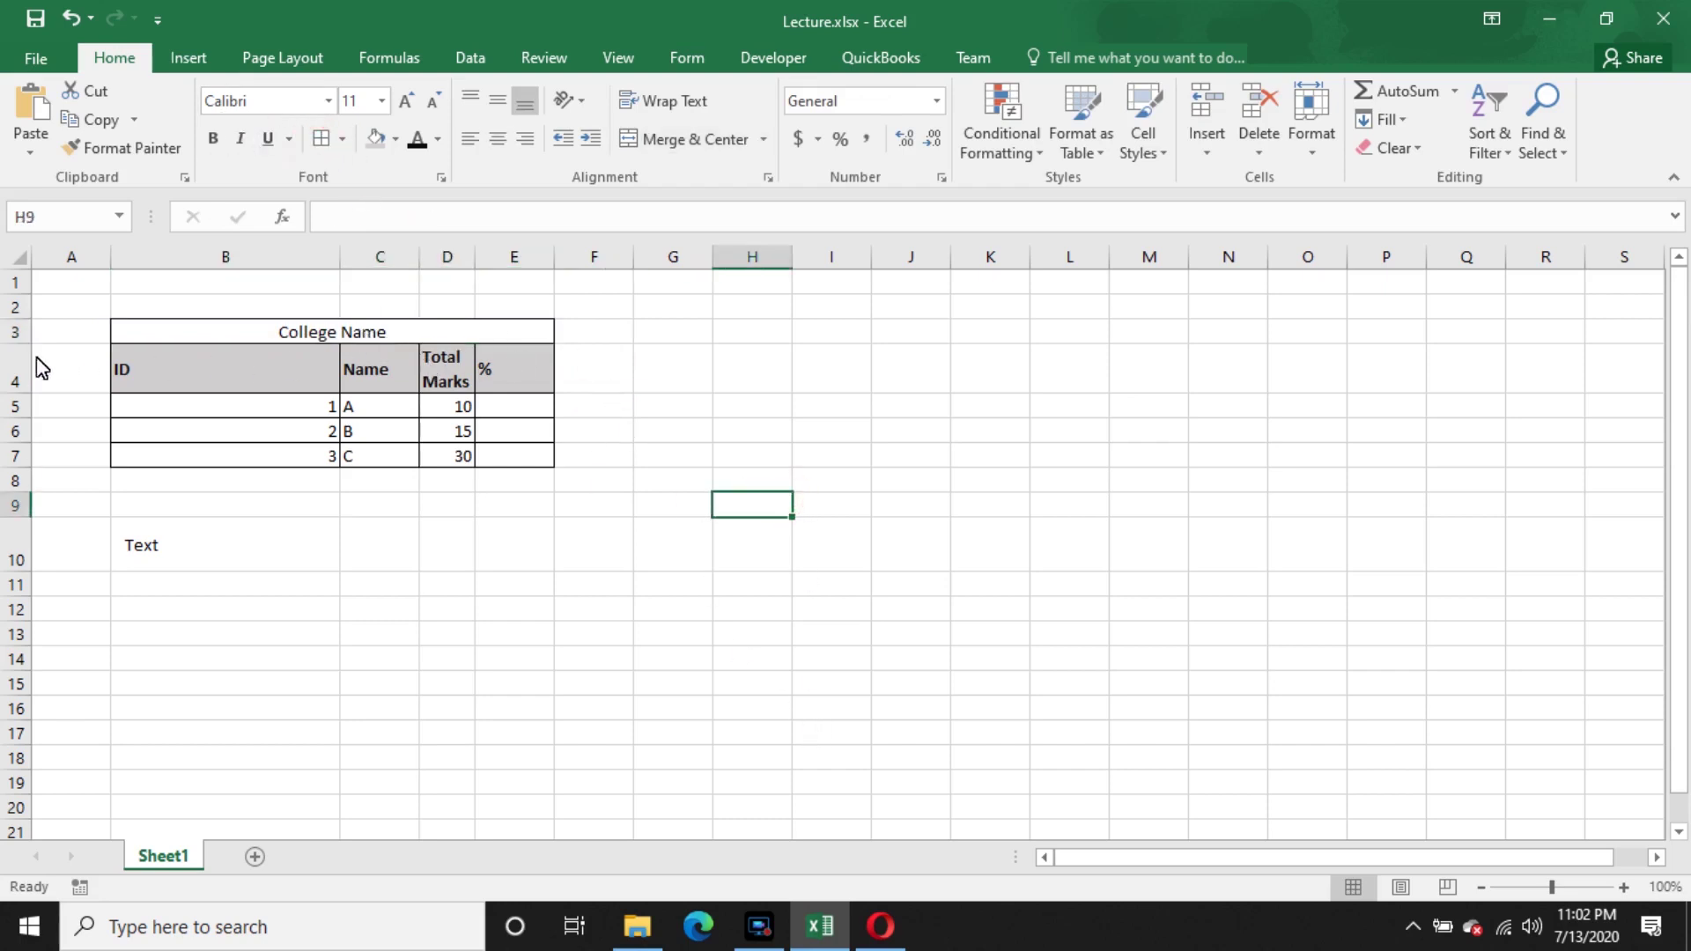
left_click_drag(13, 345, 17, 371)
left_click(370, 355)
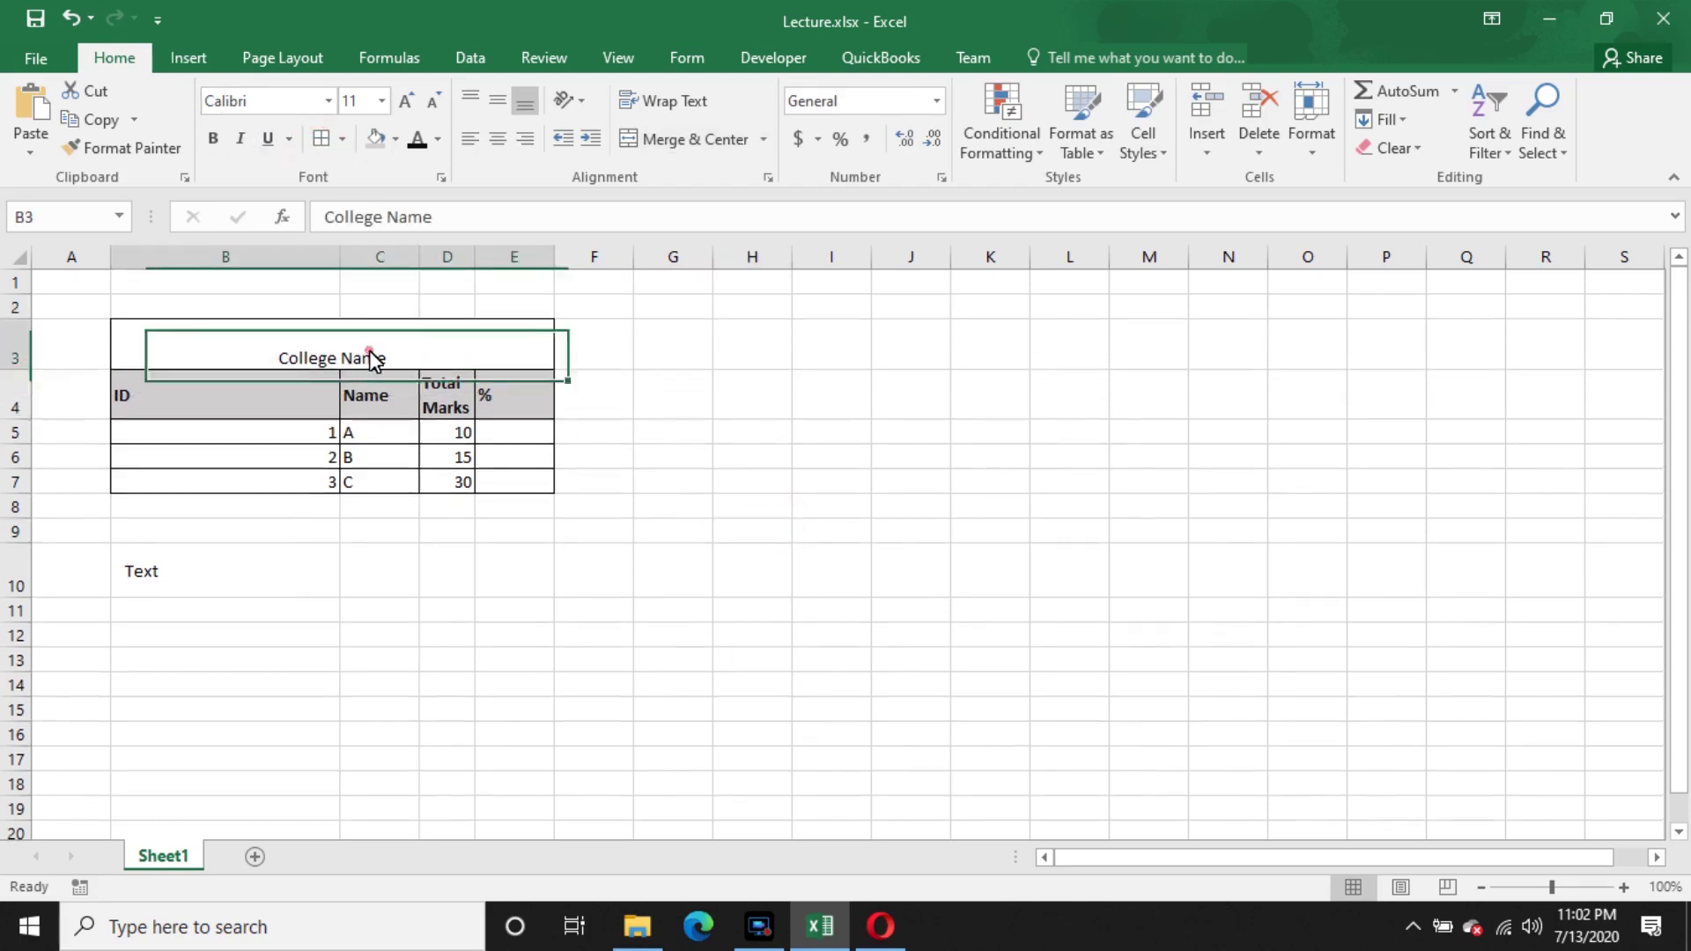
left_click(503, 99)
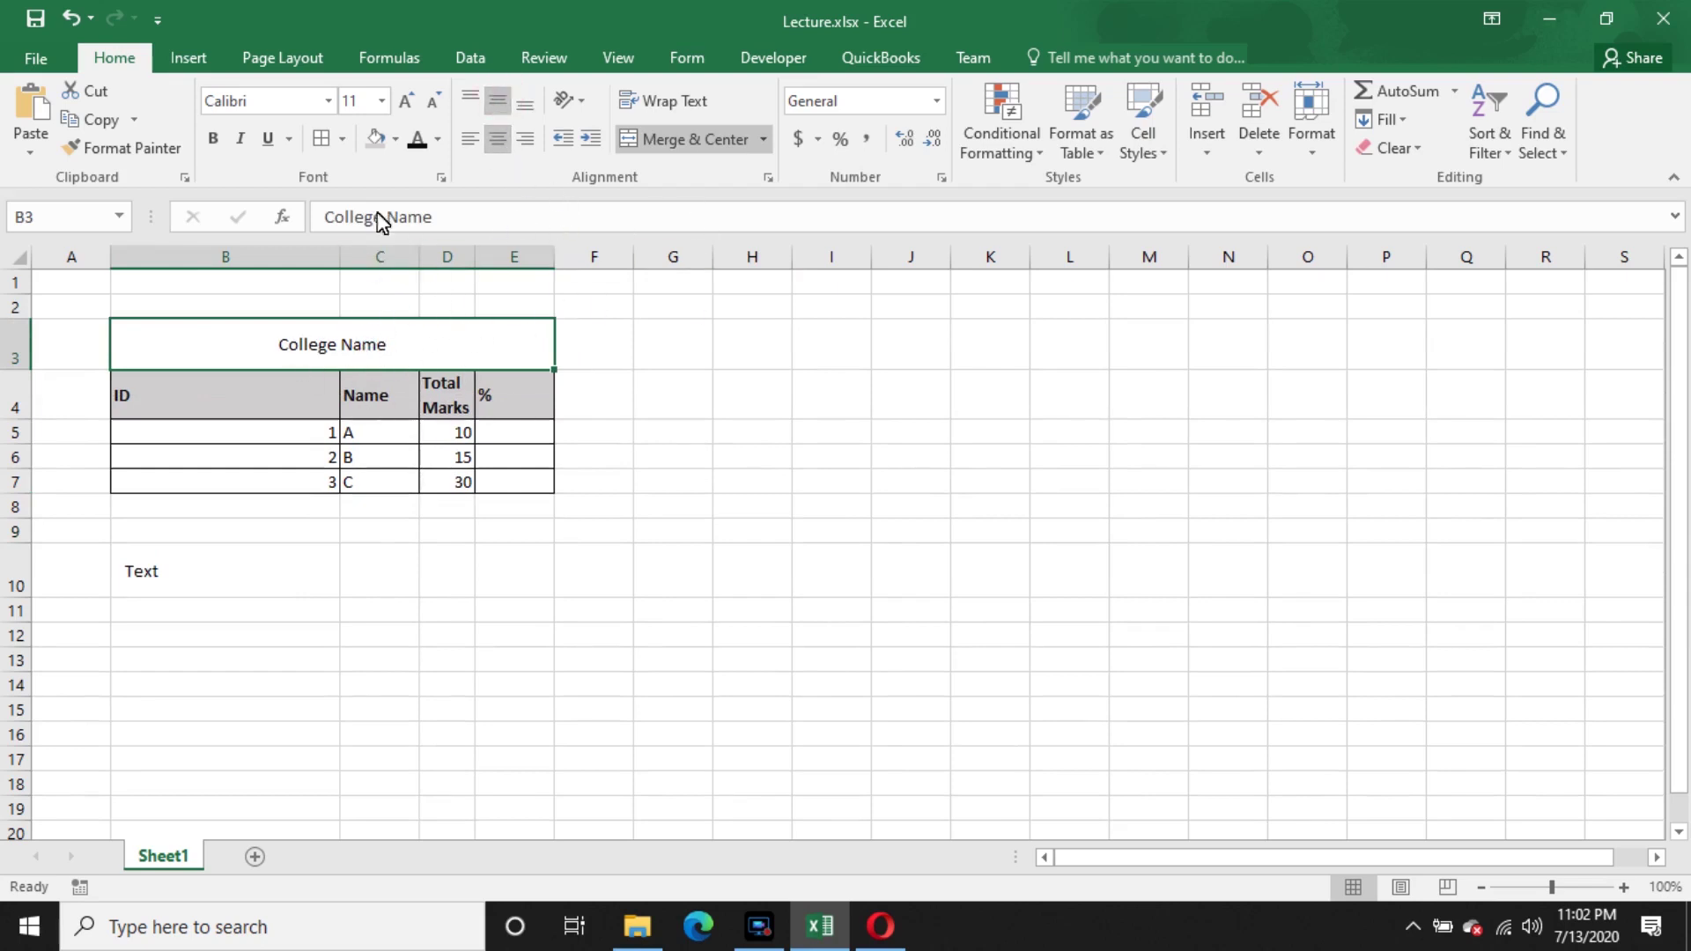
left_click(212, 138)
left_click(737, 476)
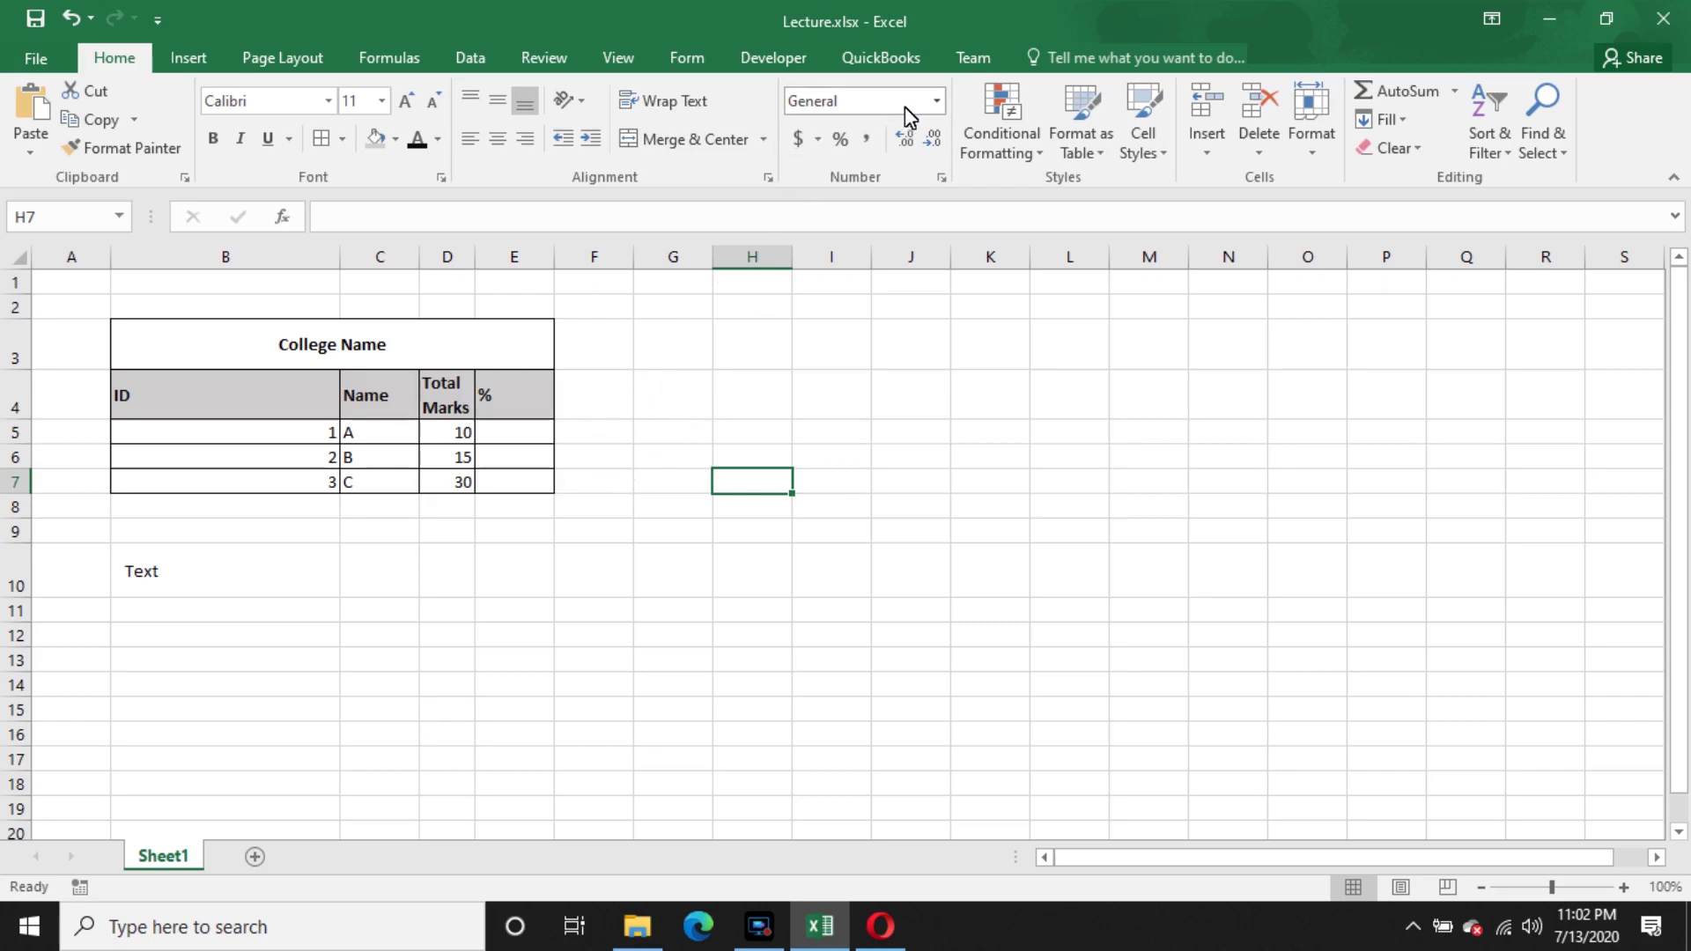
left_click(766, 262)
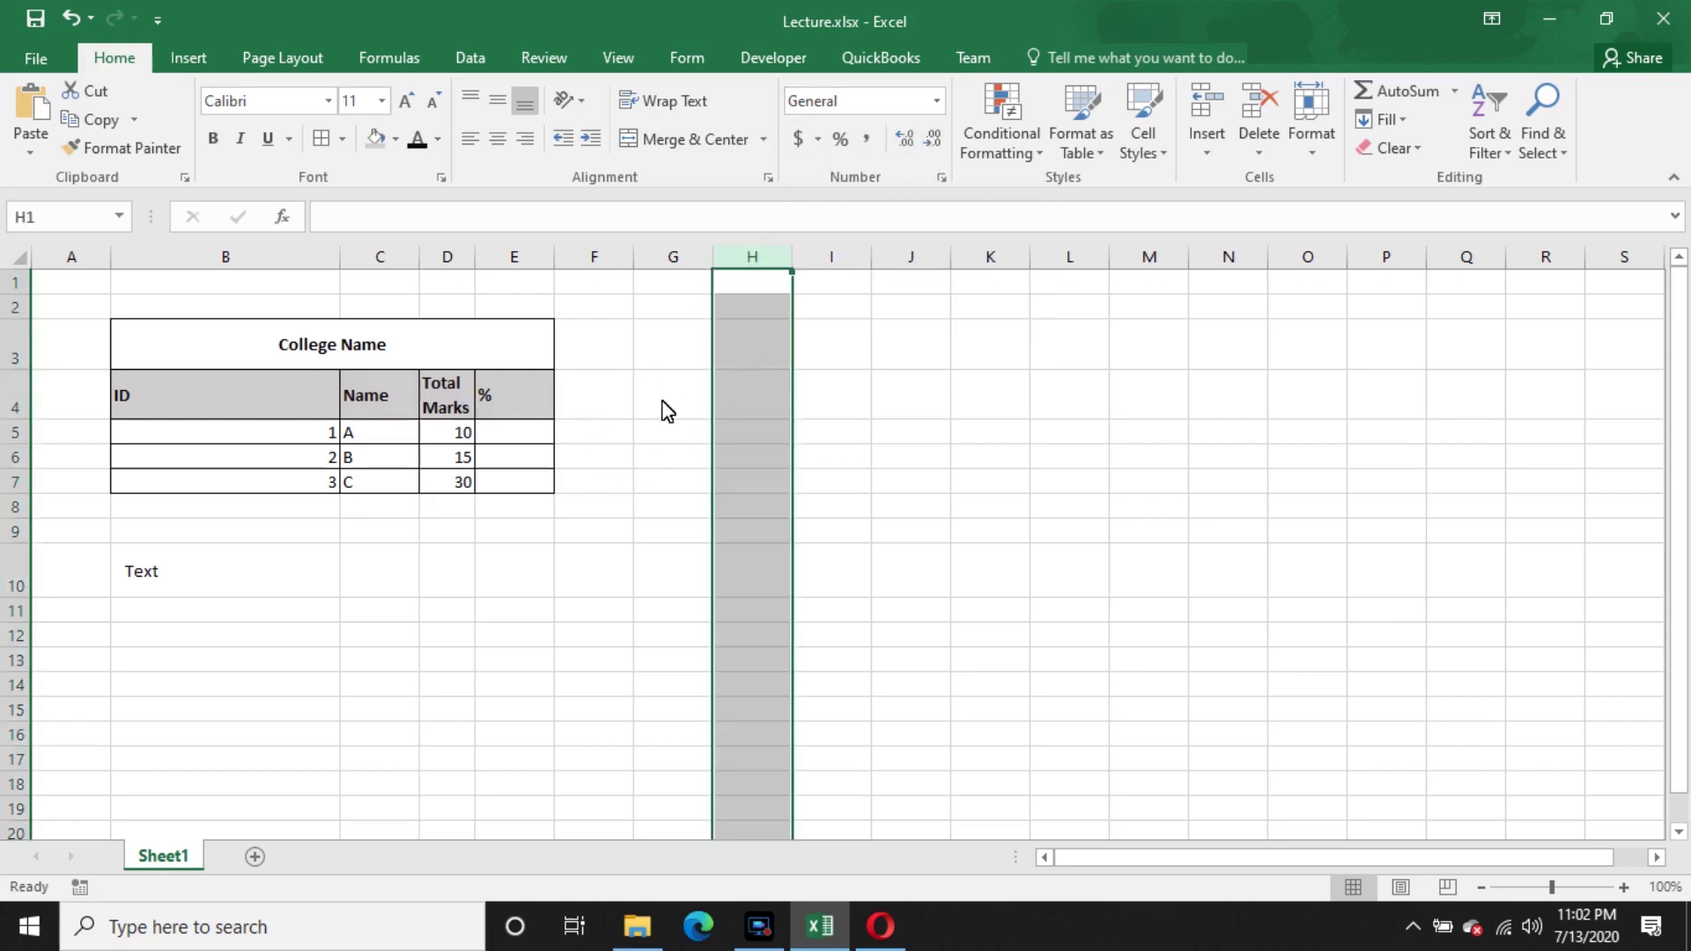
left_click_drag(666, 401, 1052, 609)
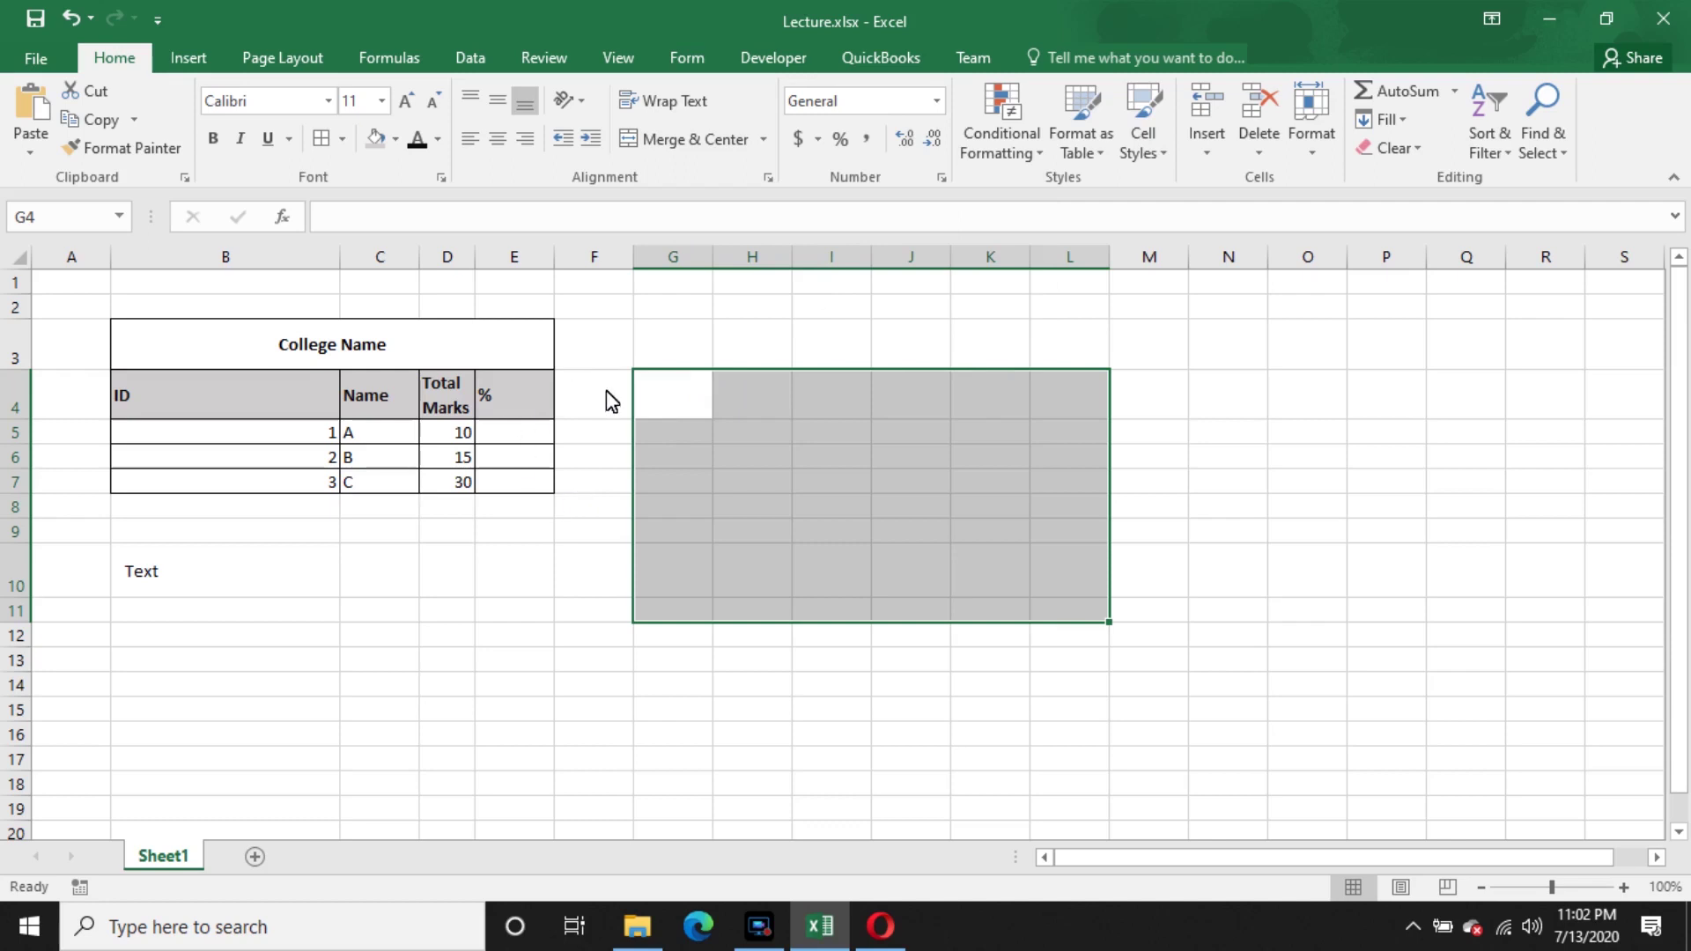
left_click(621, 363)
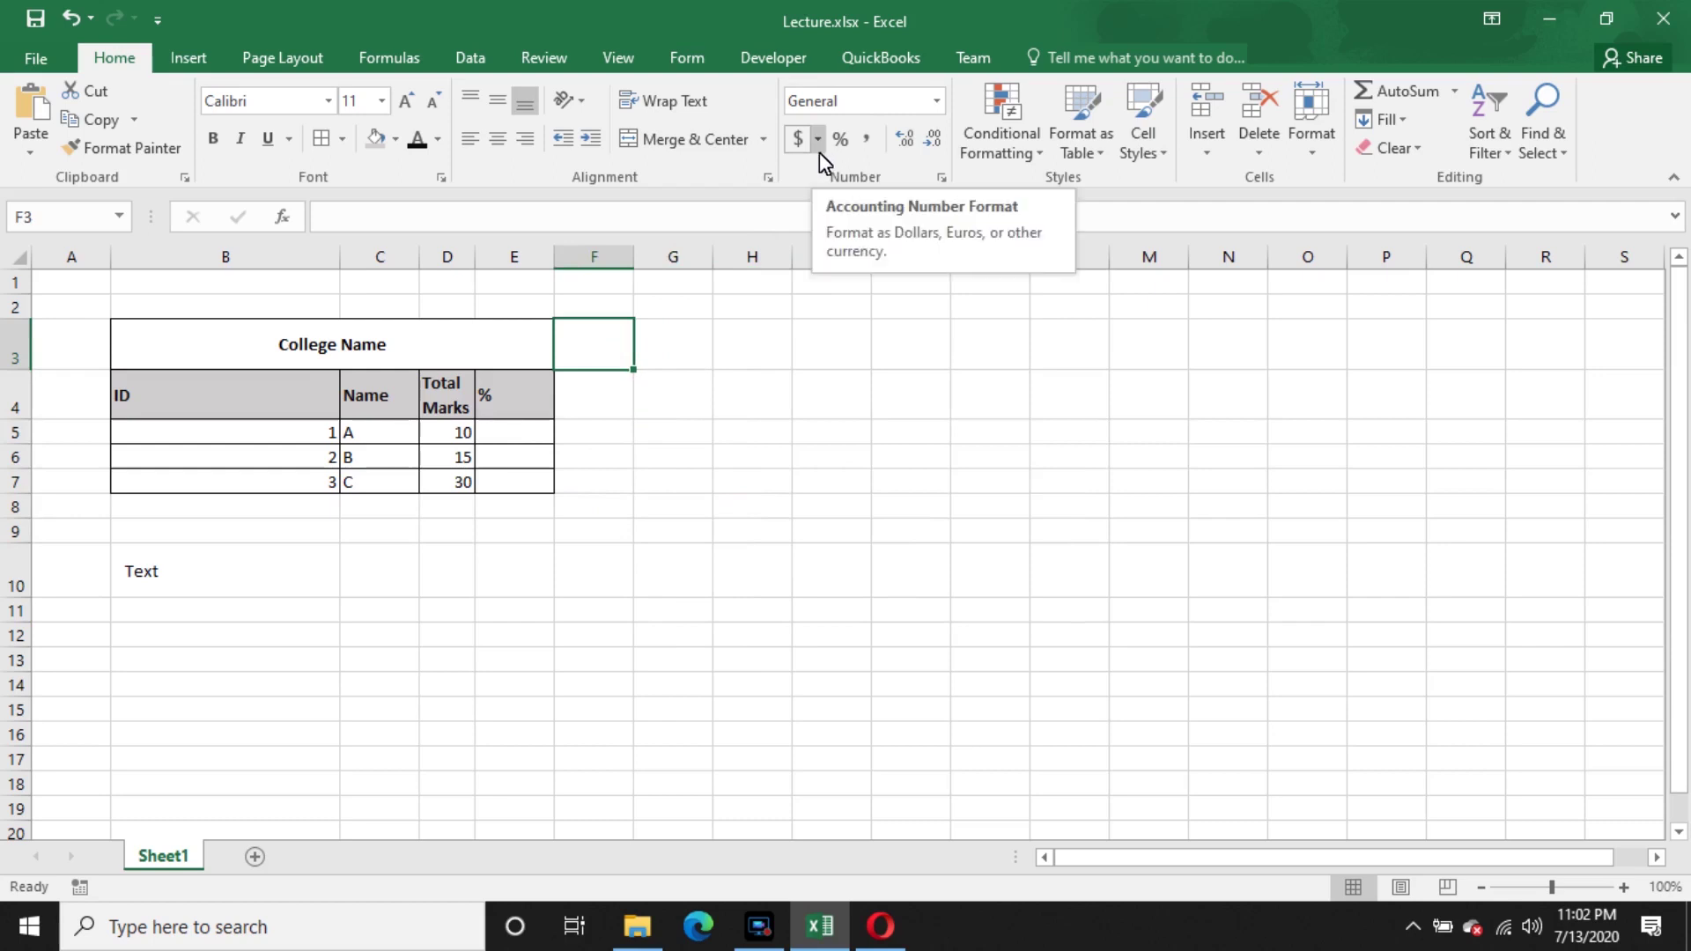
- Enter the header "Fee" in F4, beside the % header
left_click(583, 405)
type("Fee")
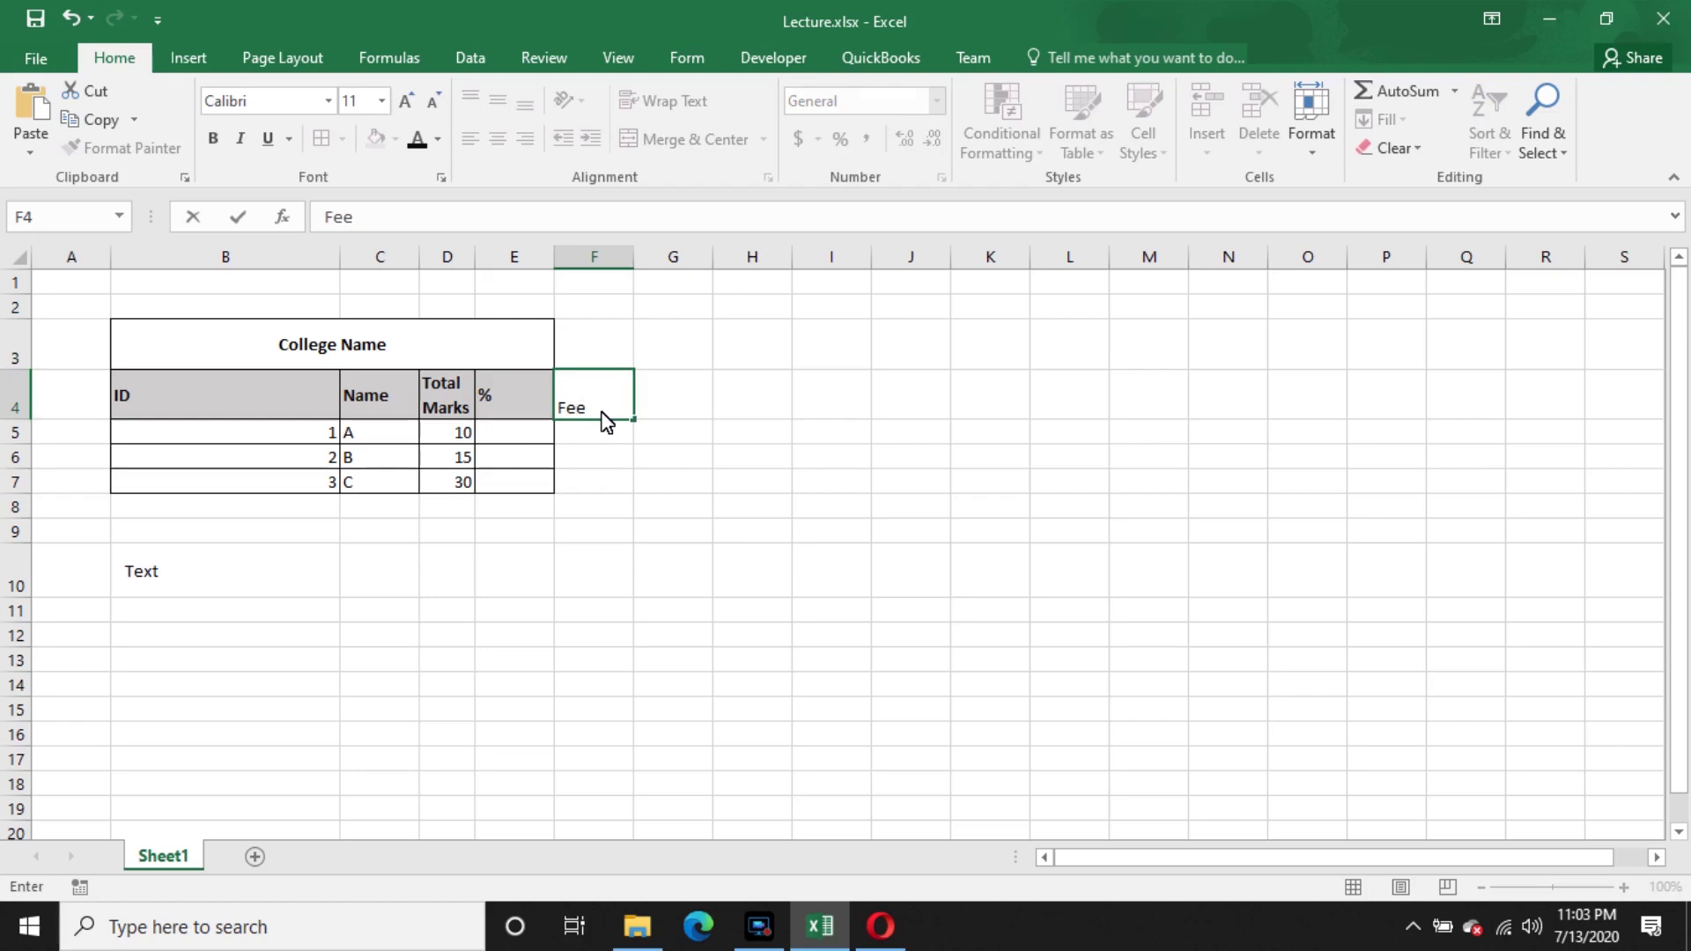
key("Return")
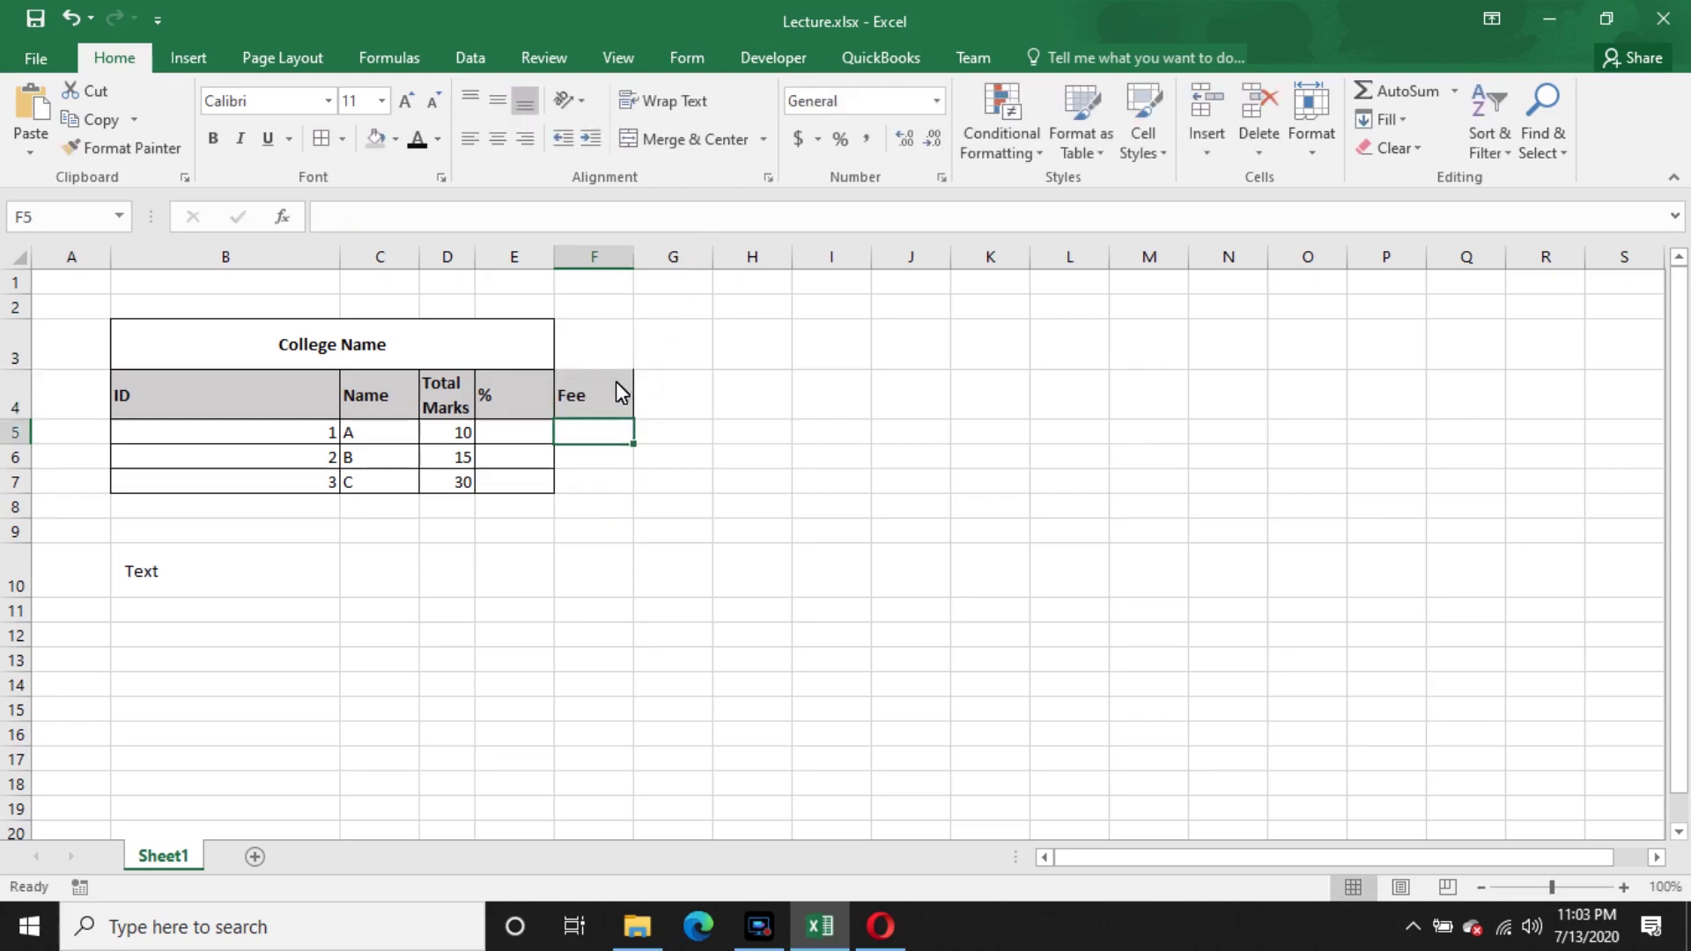
- Apply the dollar accounting number format to F5:F7 and enter a fee of 1 in F5
left_click_drag(602, 442, 606, 491)
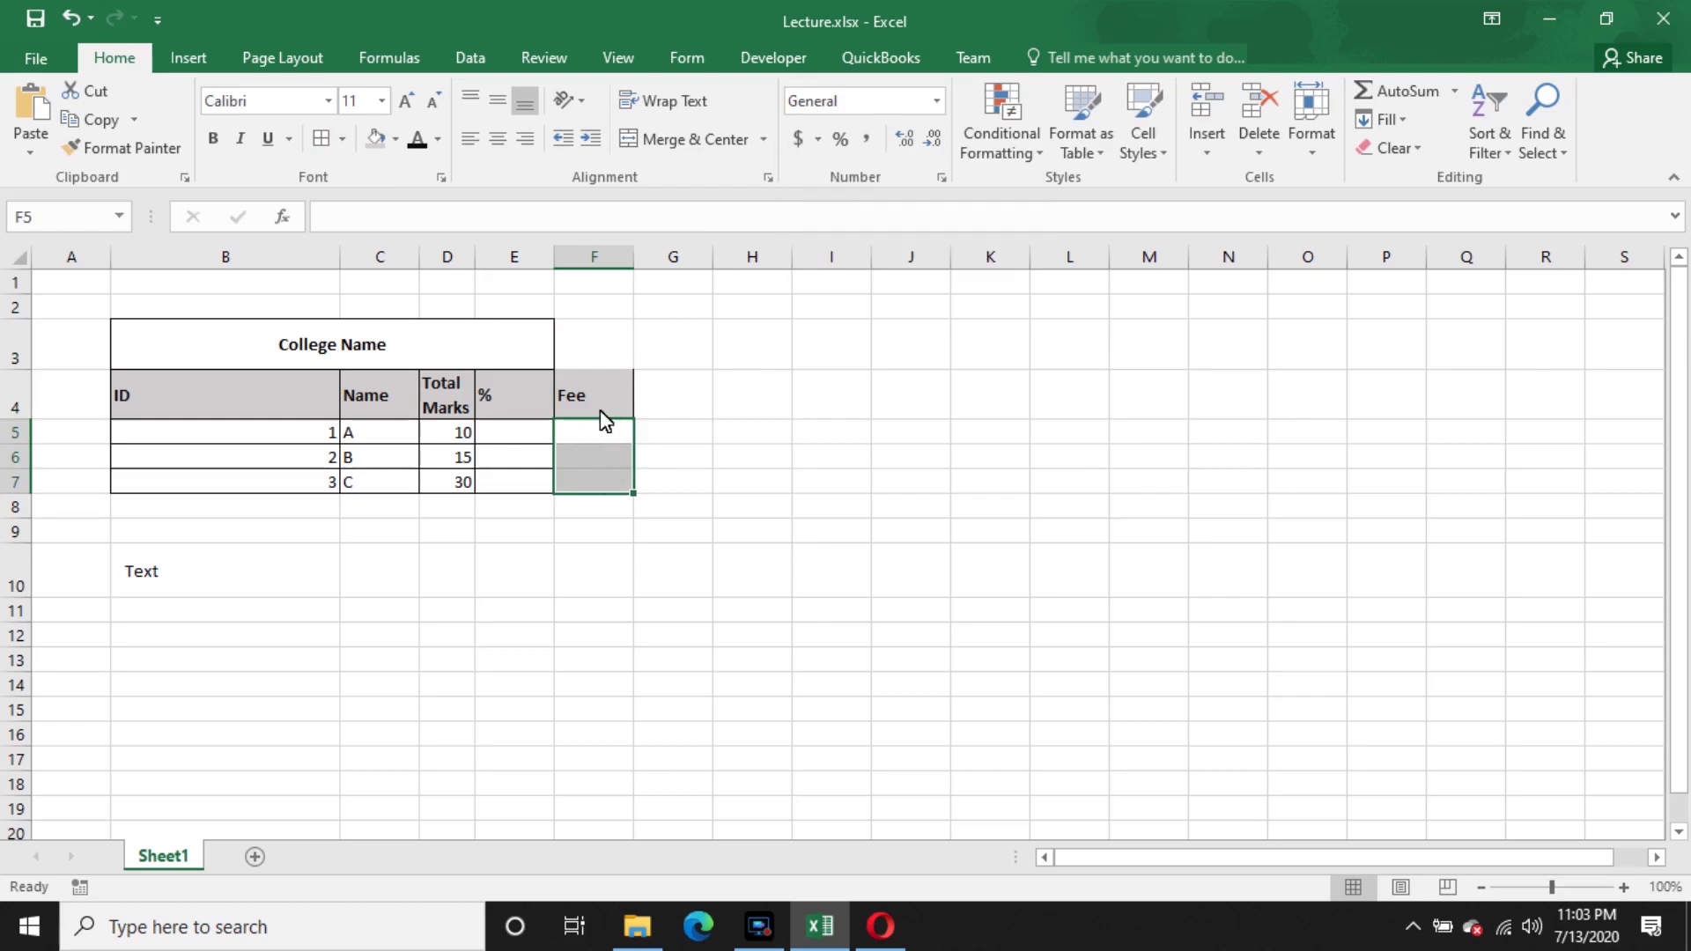
left_click(798, 141)
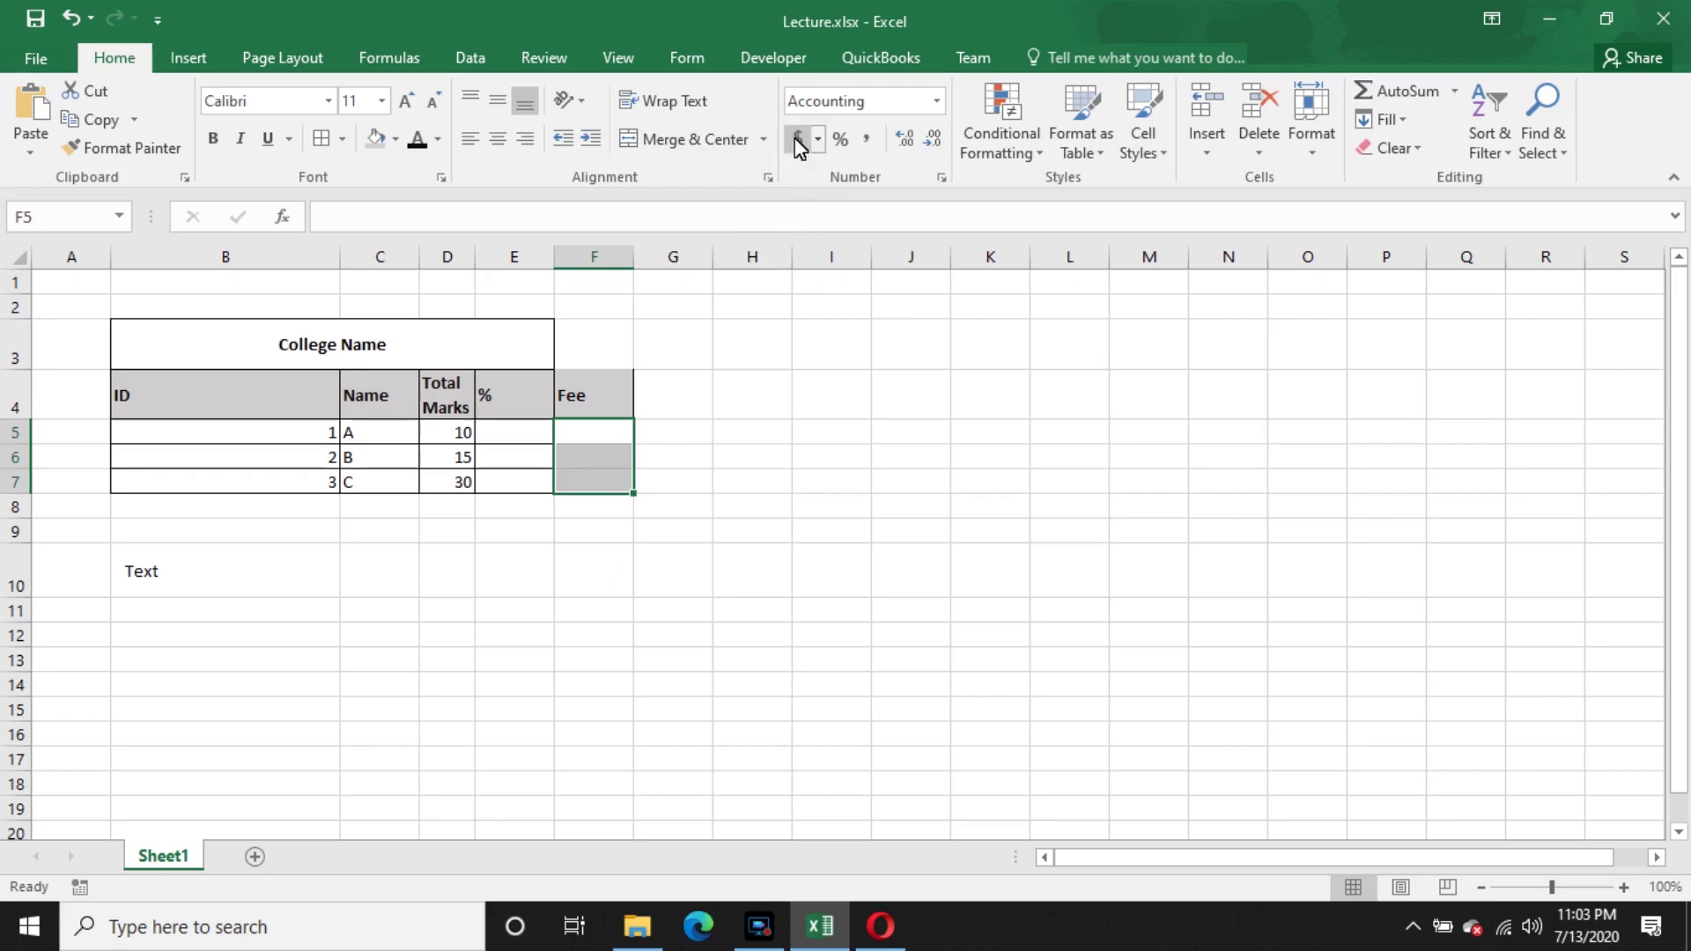
left_click(616, 431)
type("1")
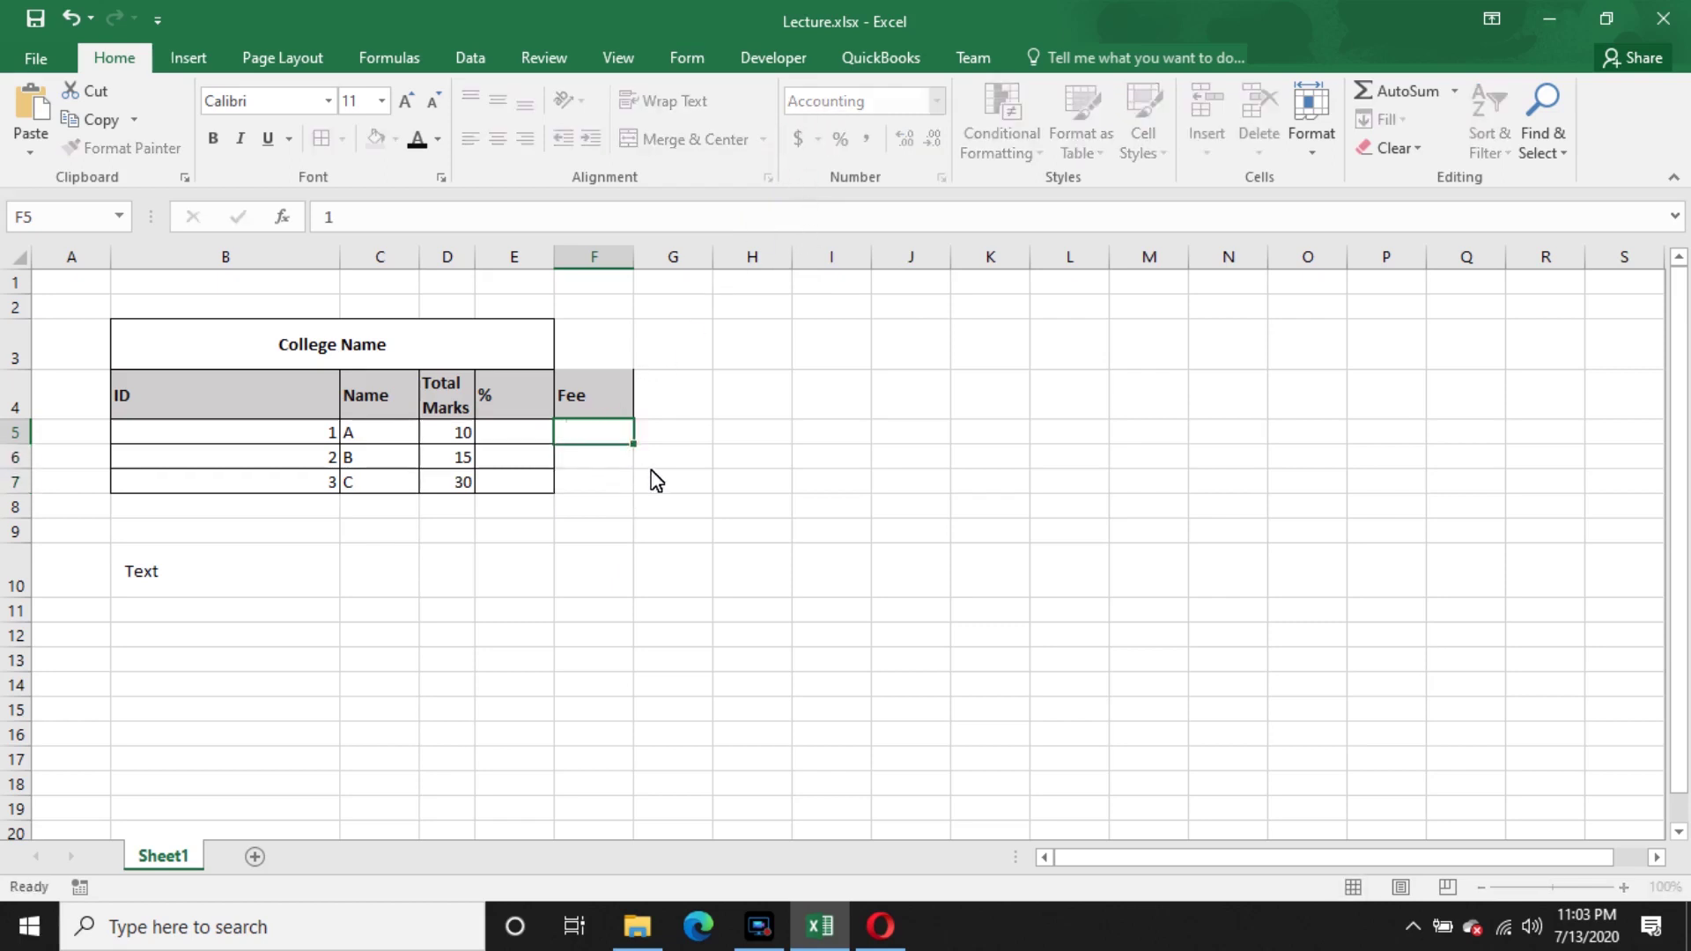
key("Return")
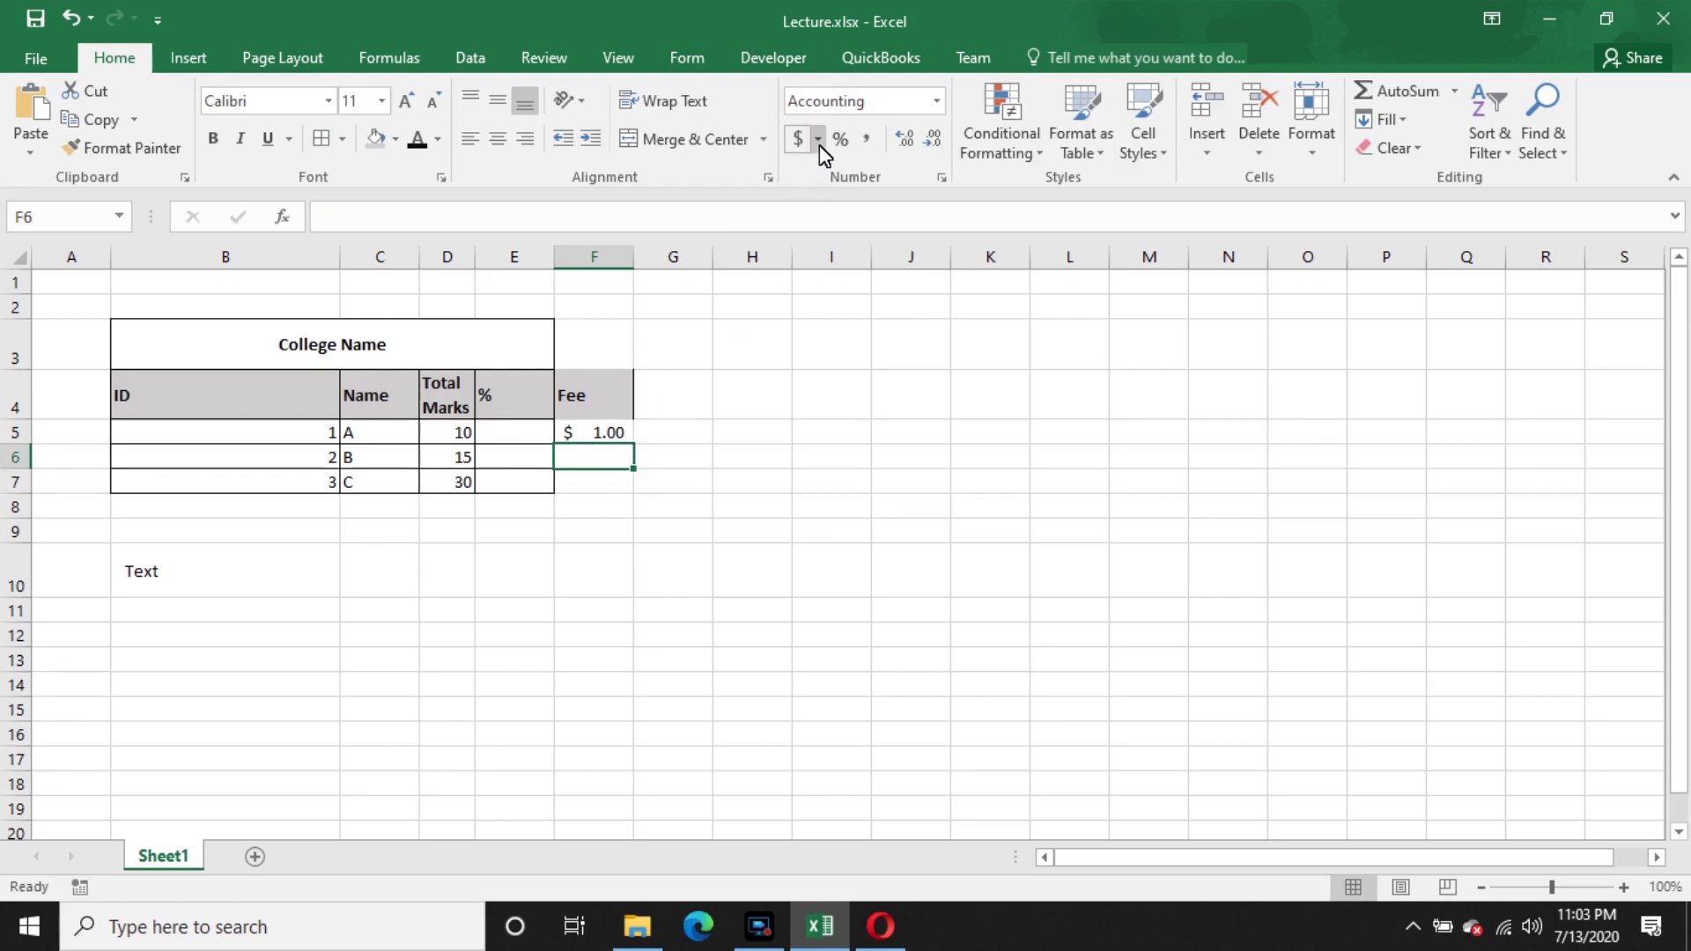
left_click(611, 436)
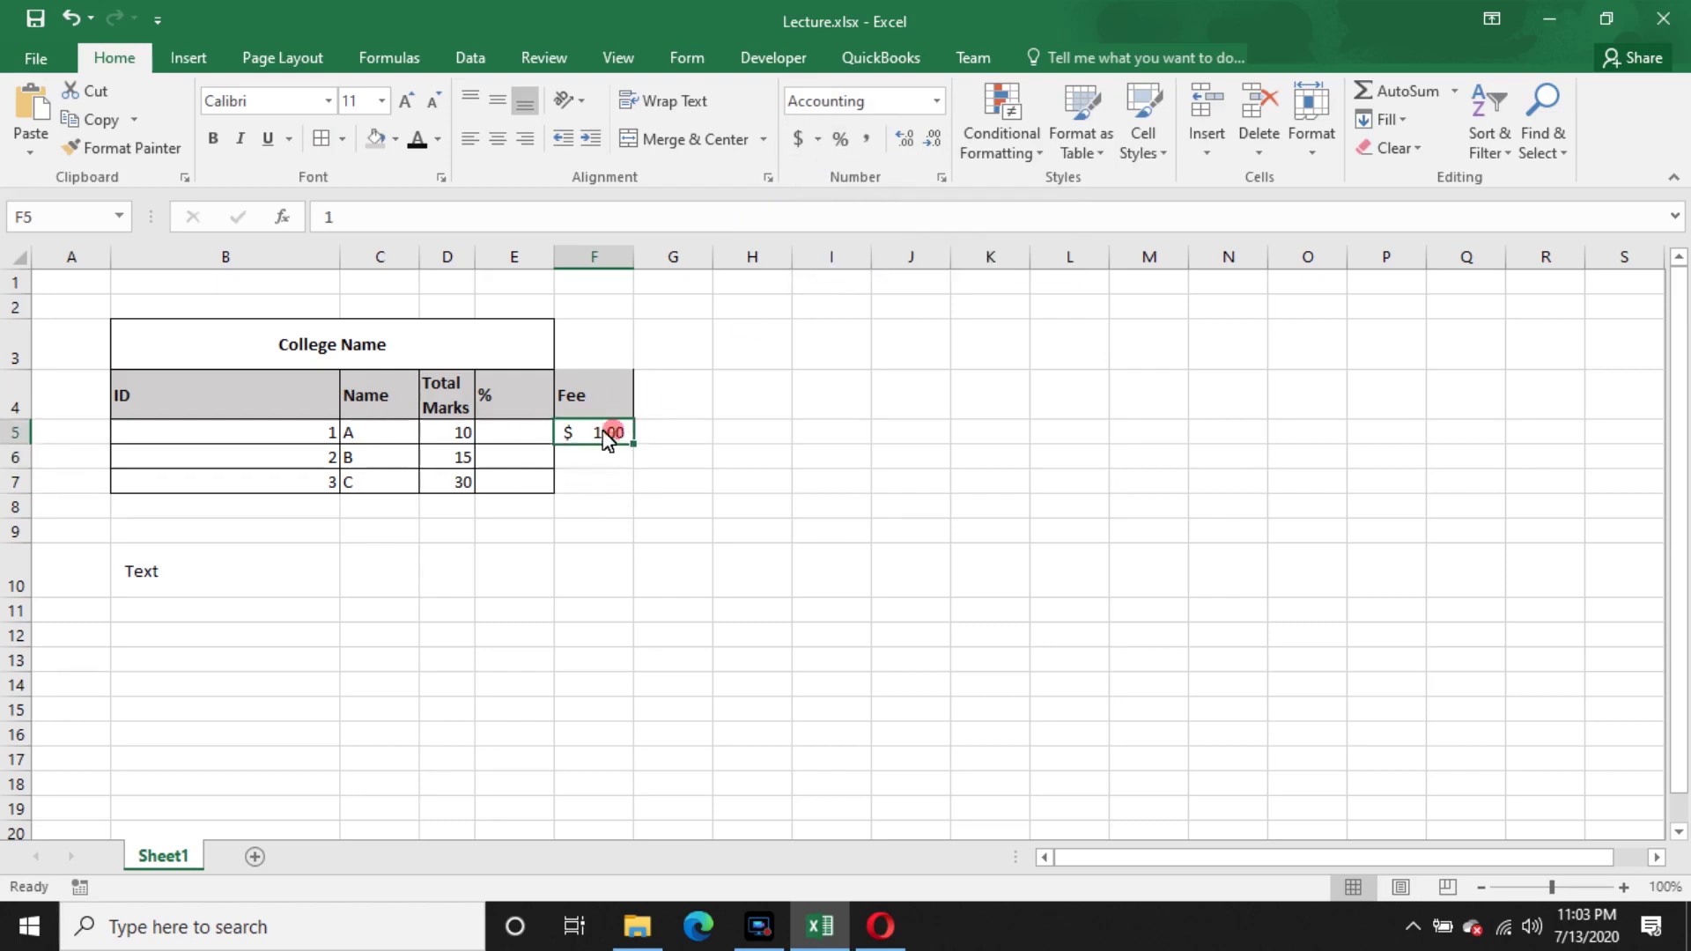
left_click(534, 436)
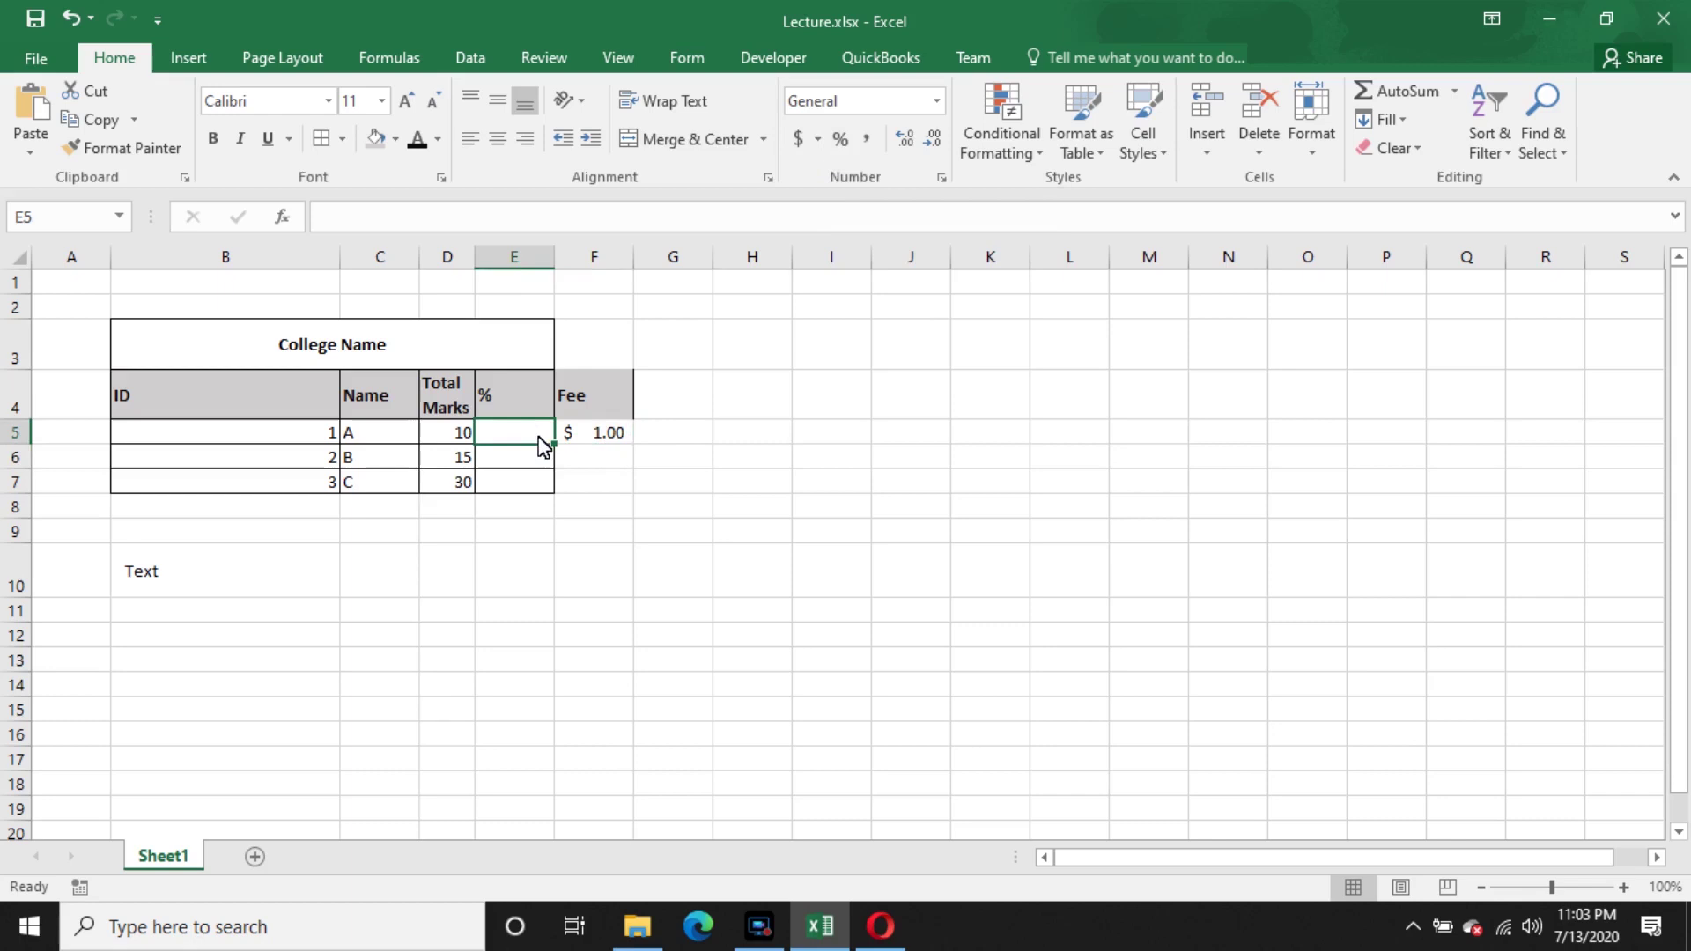
type("=")
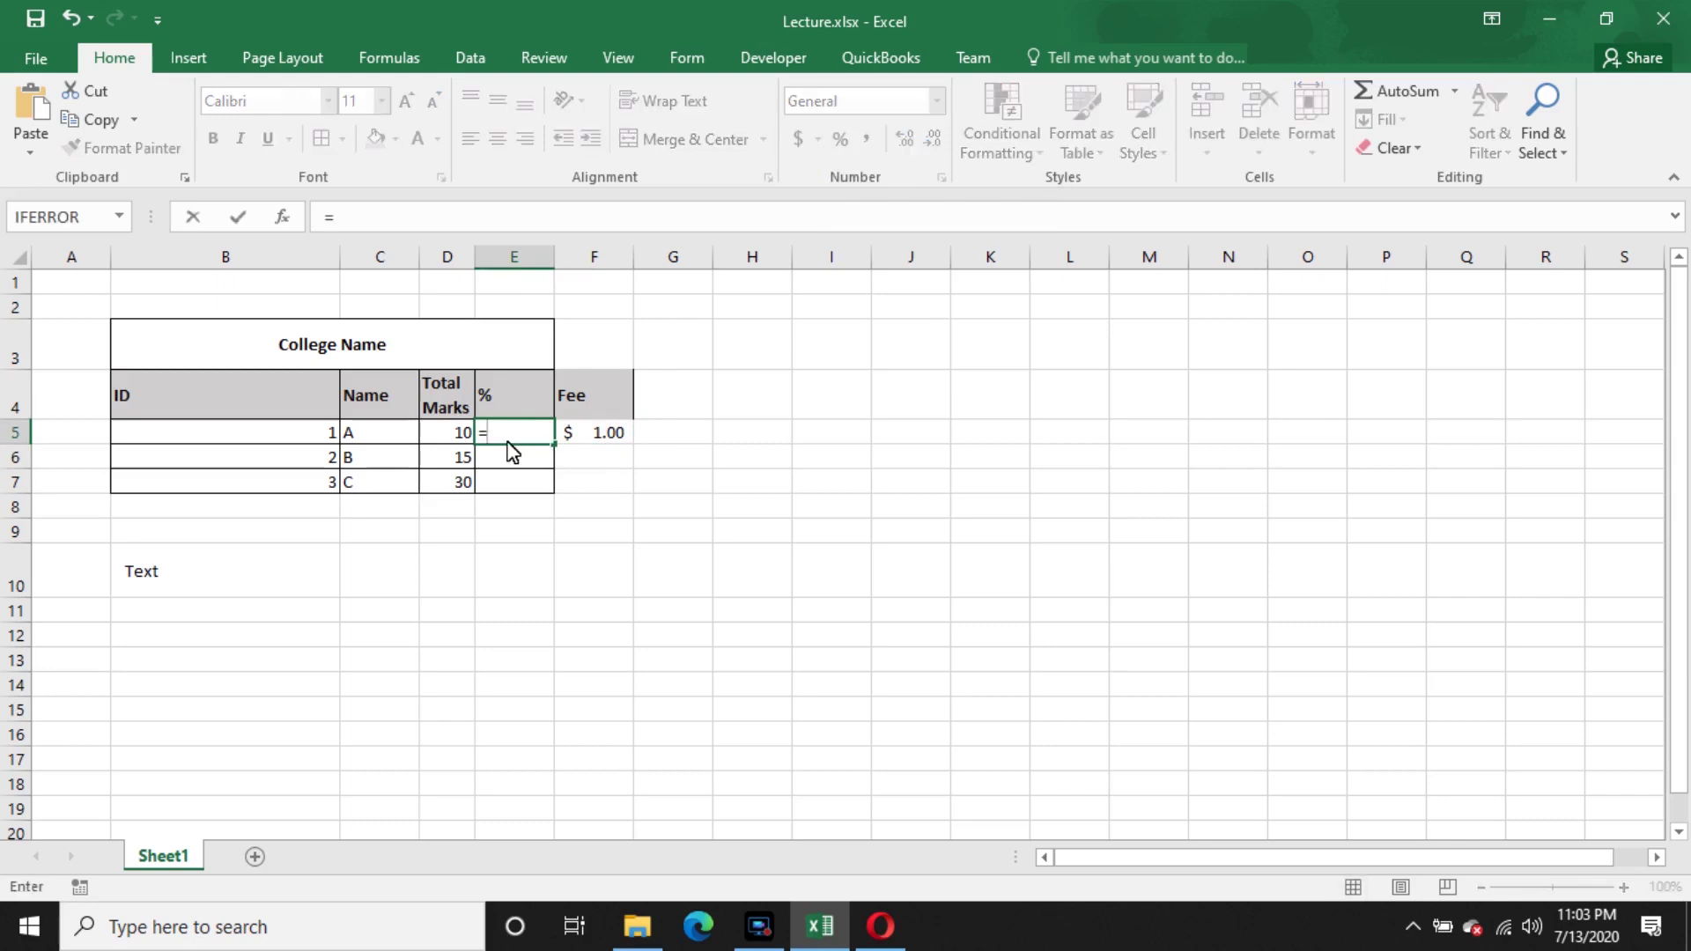
left_click(460, 436)
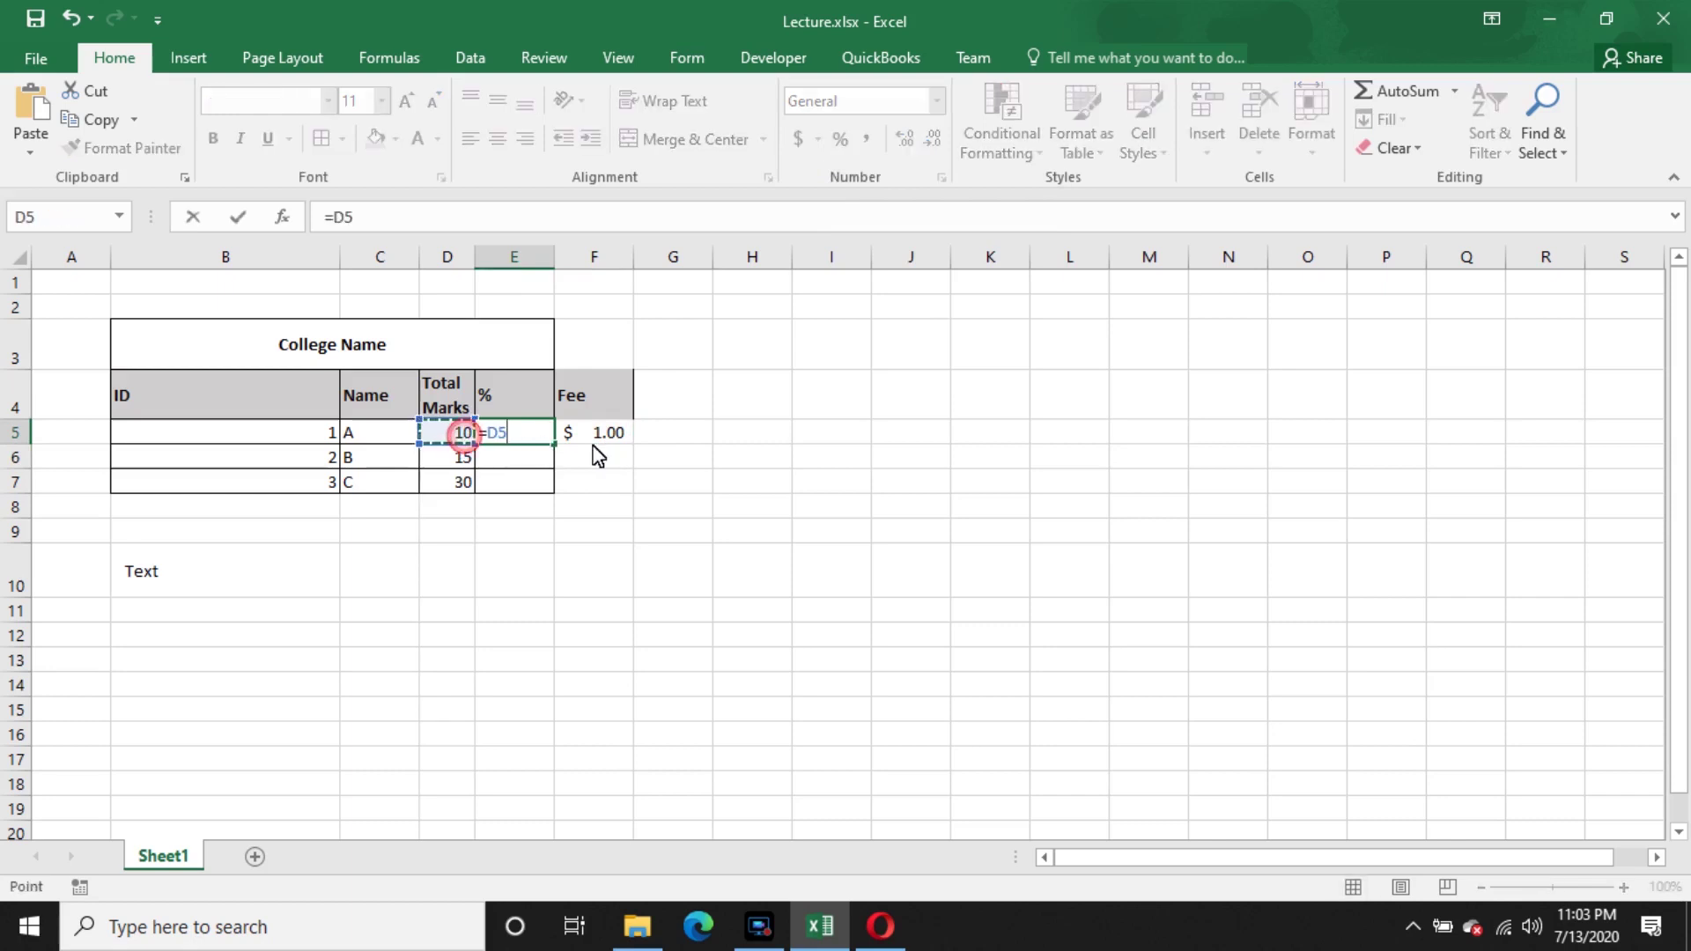
double_click(495, 432)
key("BackSpace")
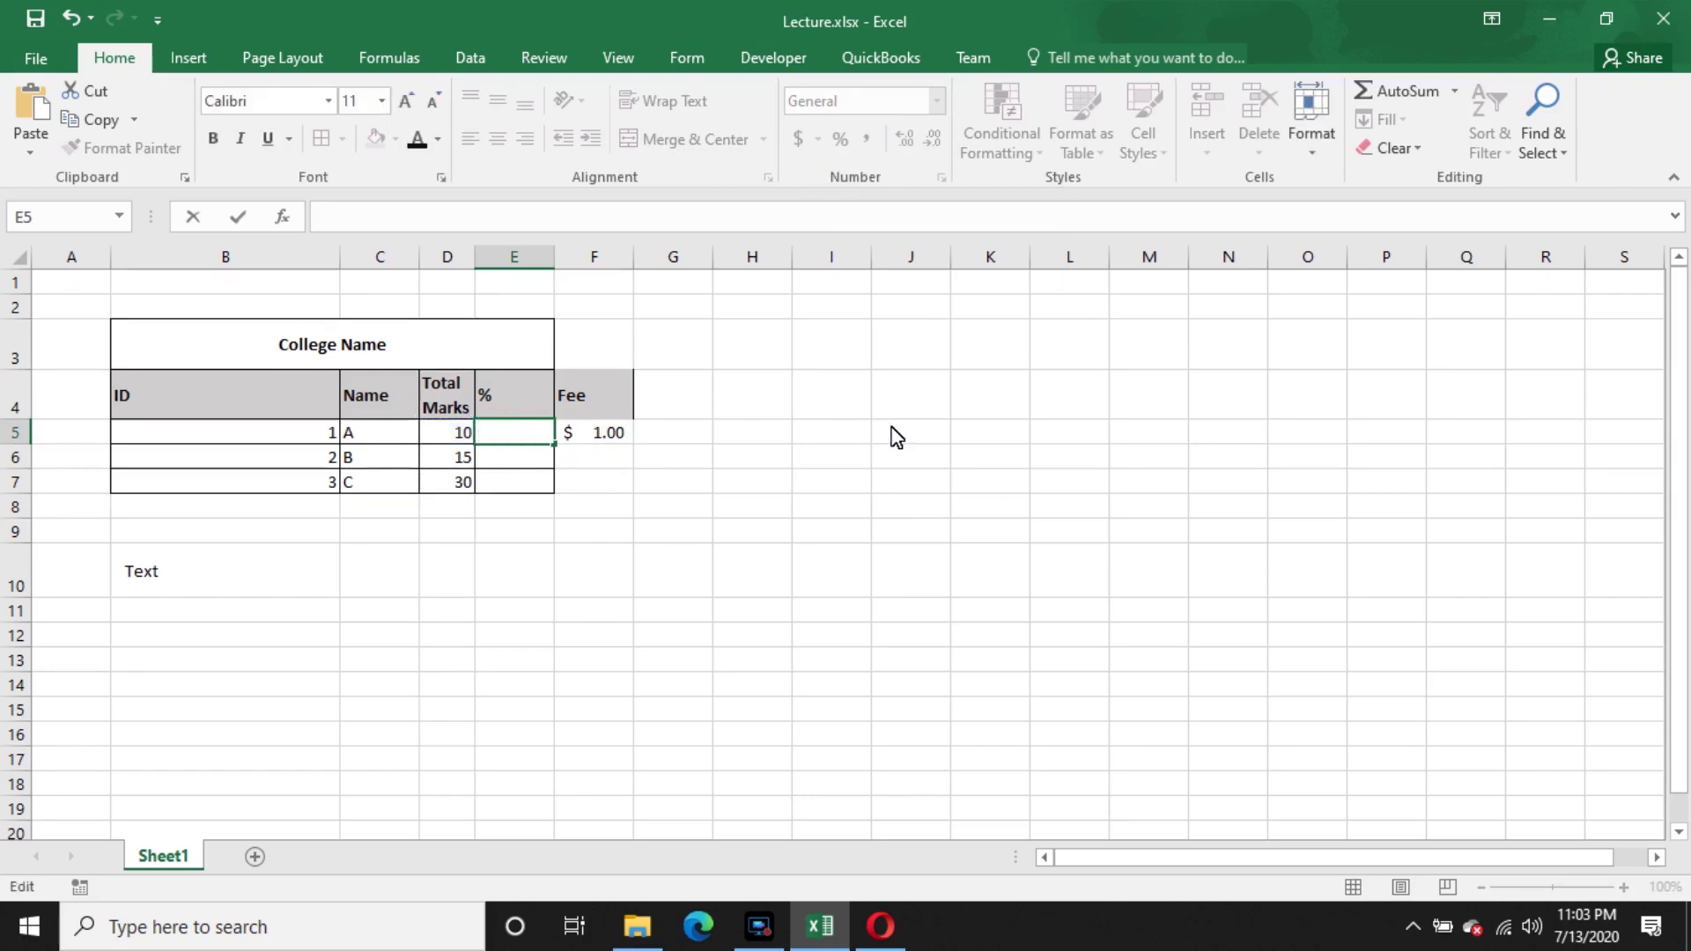
left_click(896, 436)
- Enter the formula =D5/20 in E5 to calculate student A's share of the marks
left_click(526, 436)
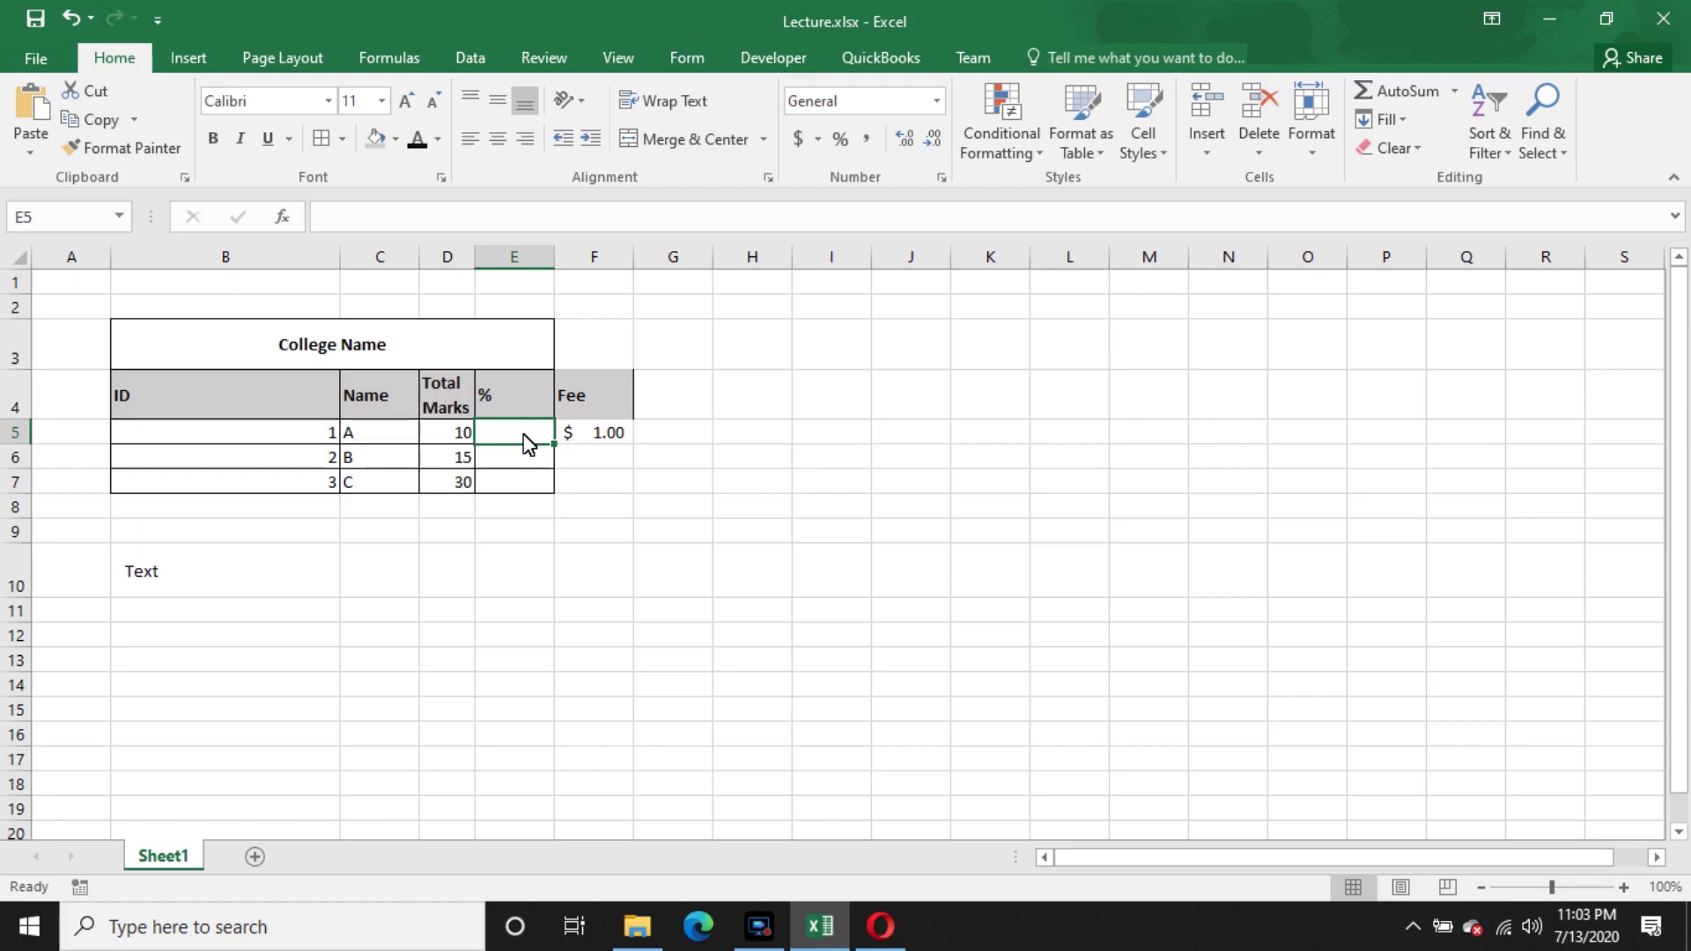
type("=")
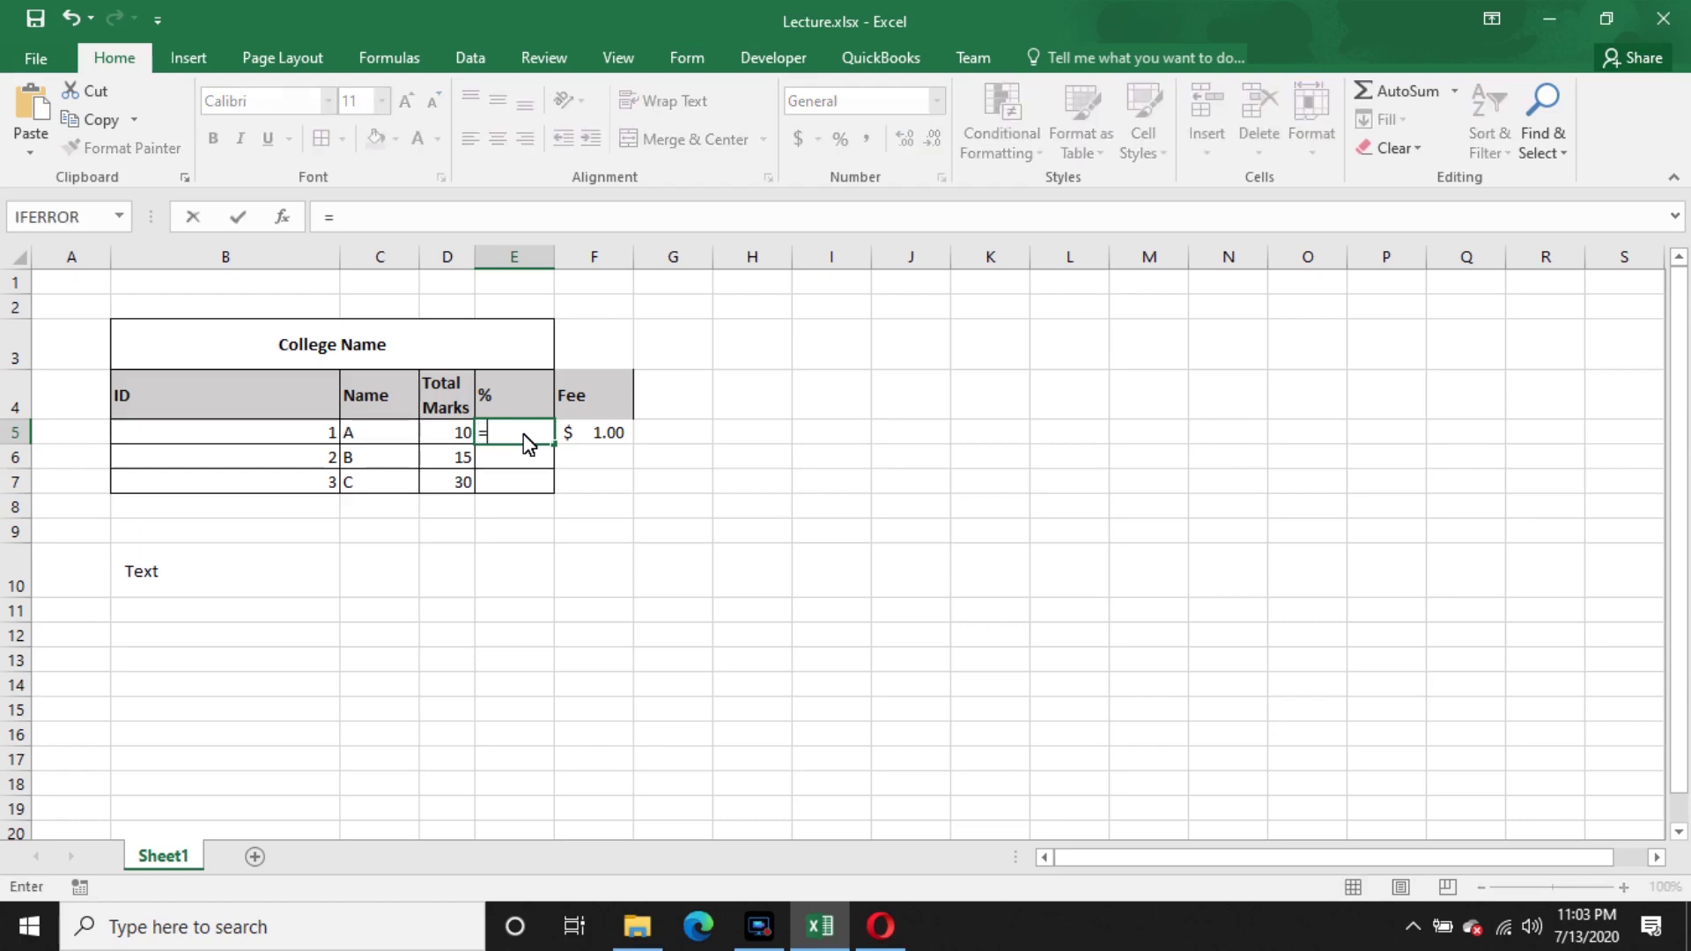
left_click(451, 433)
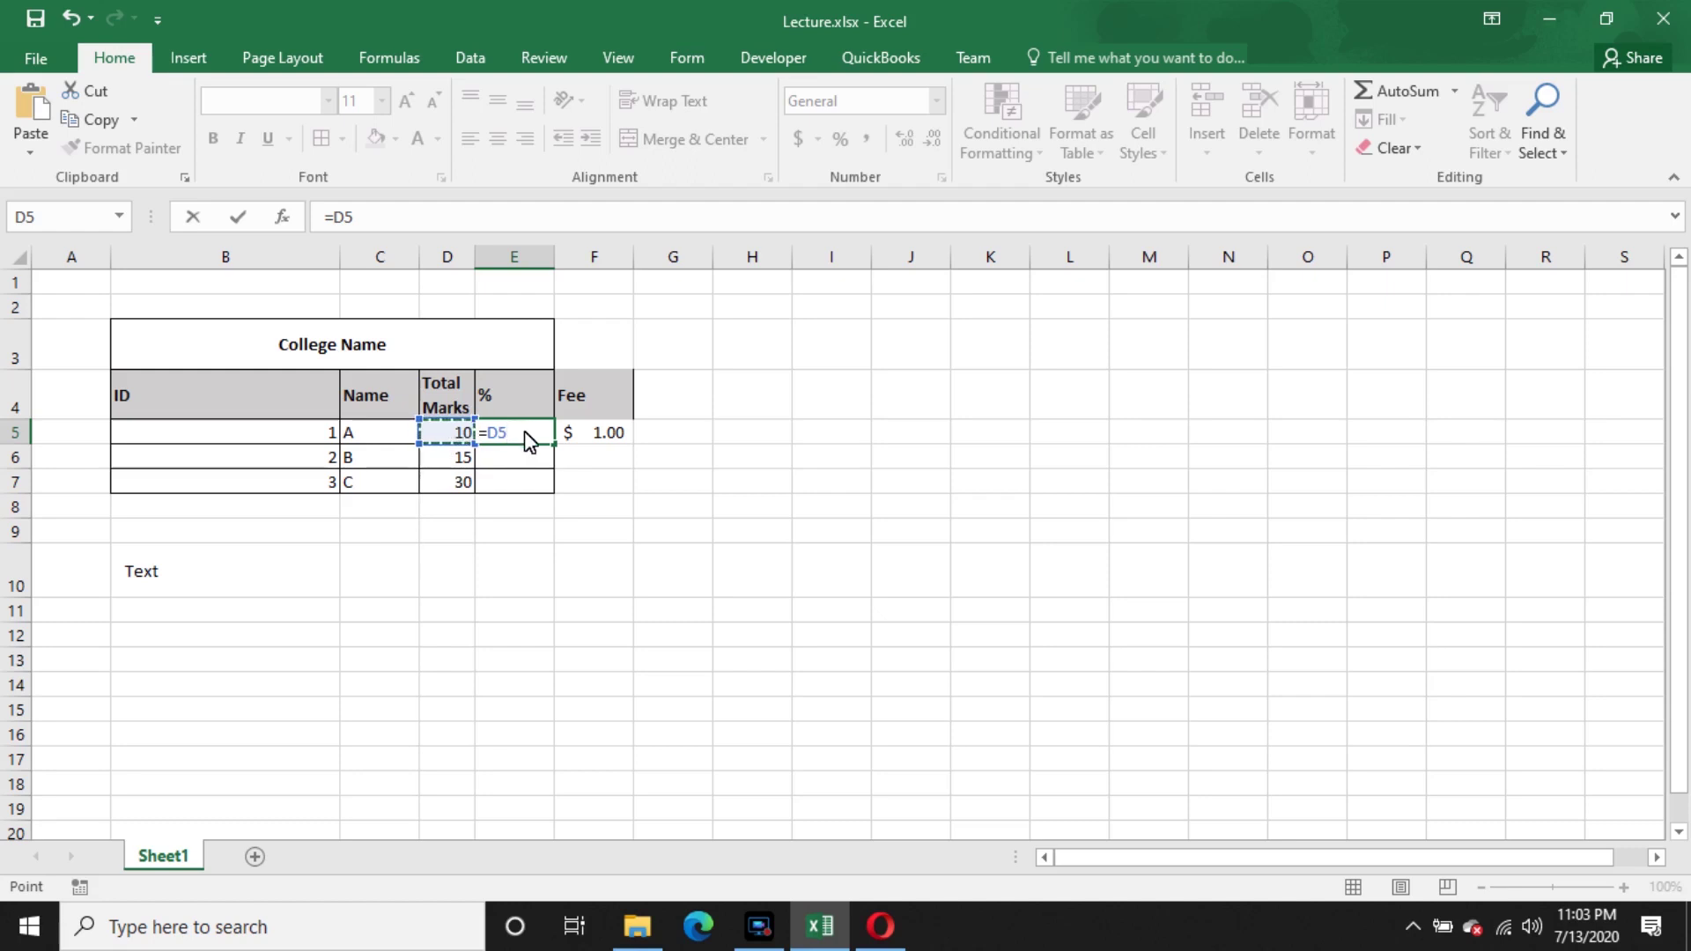
type("/20")
key("Return")
- Apply the percent style to E5:E7 in the % column
left_click(525, 431)
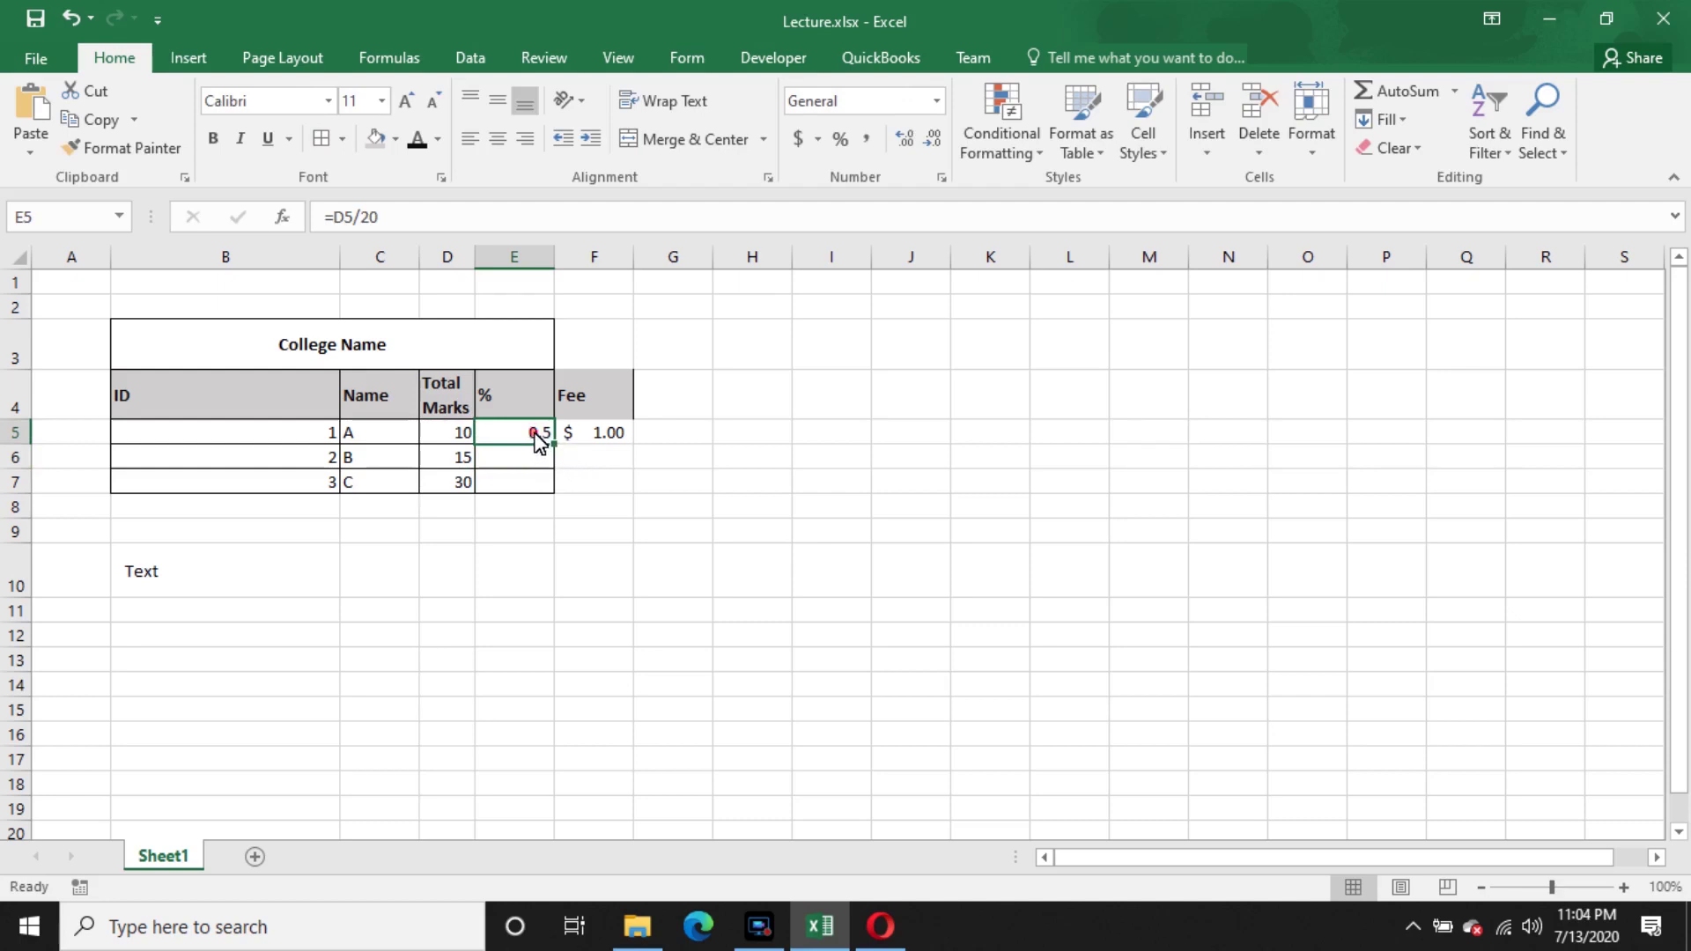
left_click_drag(540, 440, 540, 494)
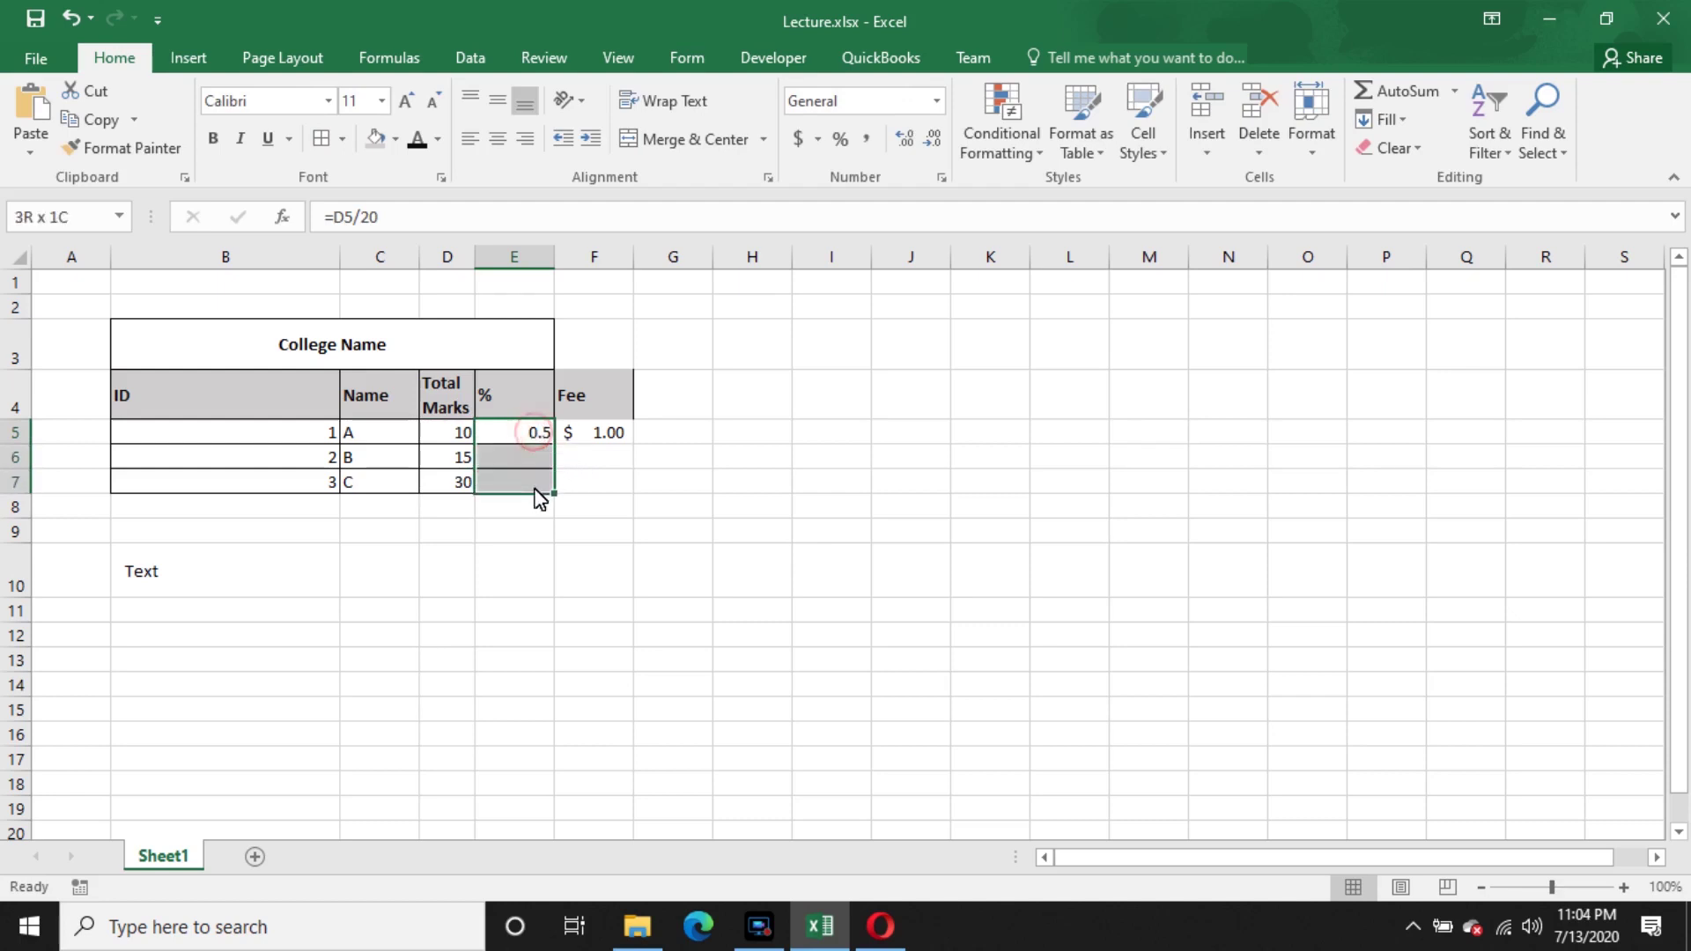
left_click(841, 140)
left_click(621, 602)
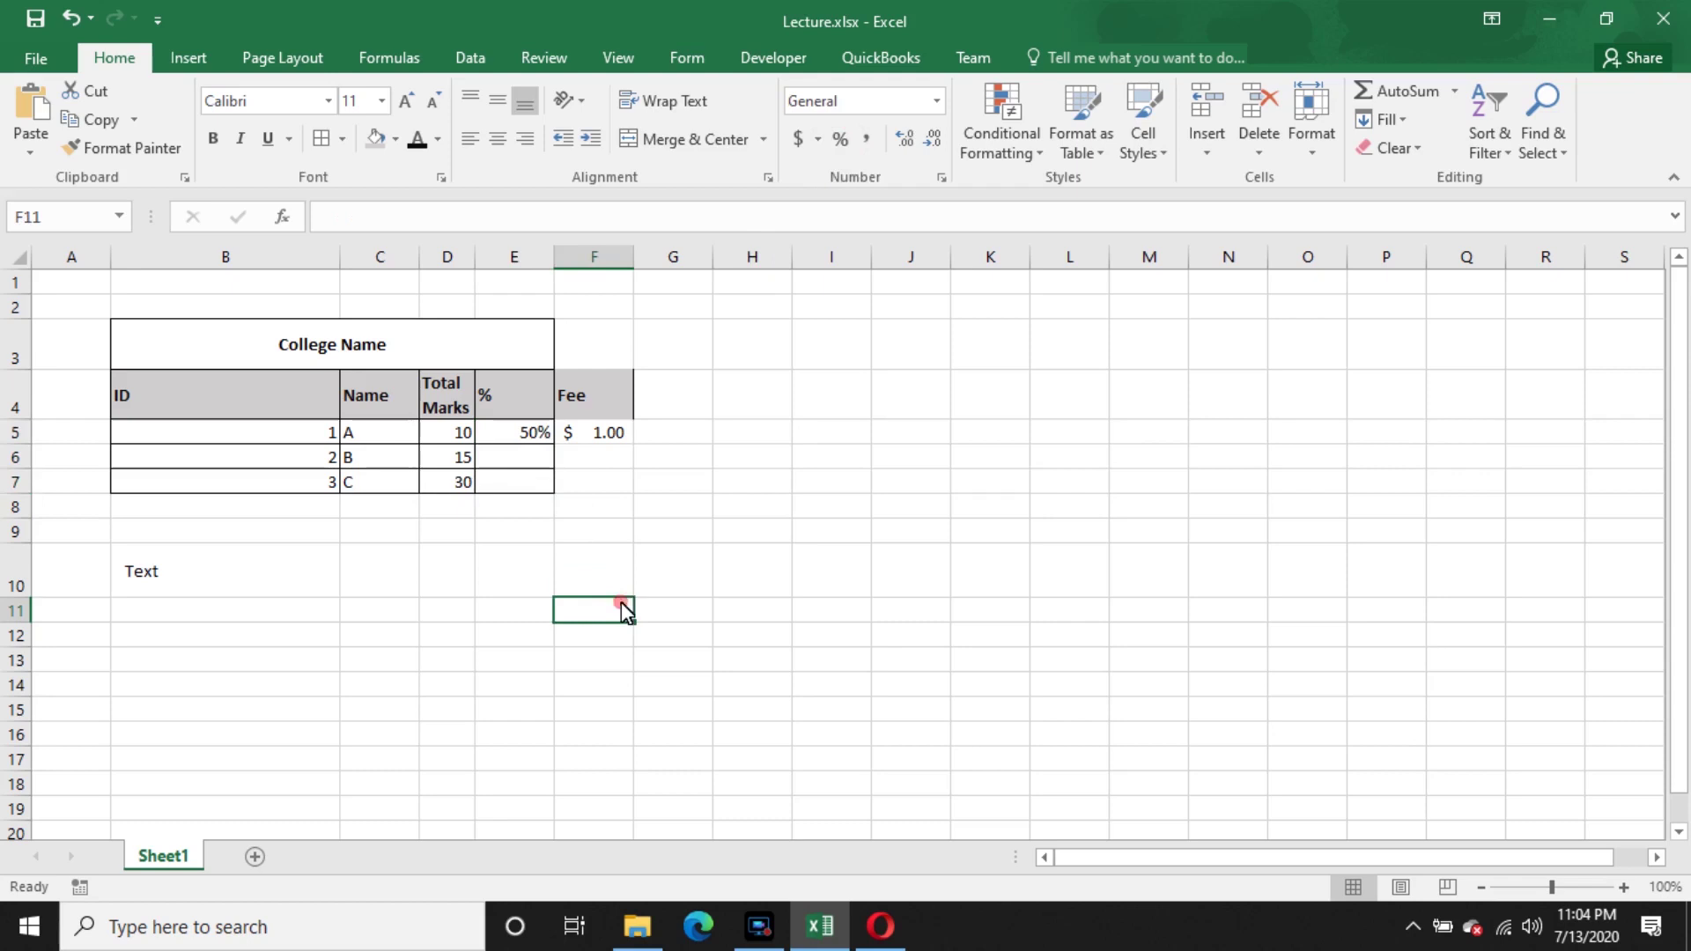
- Fill the formula from E5 down through E7
left_click(529, 435)
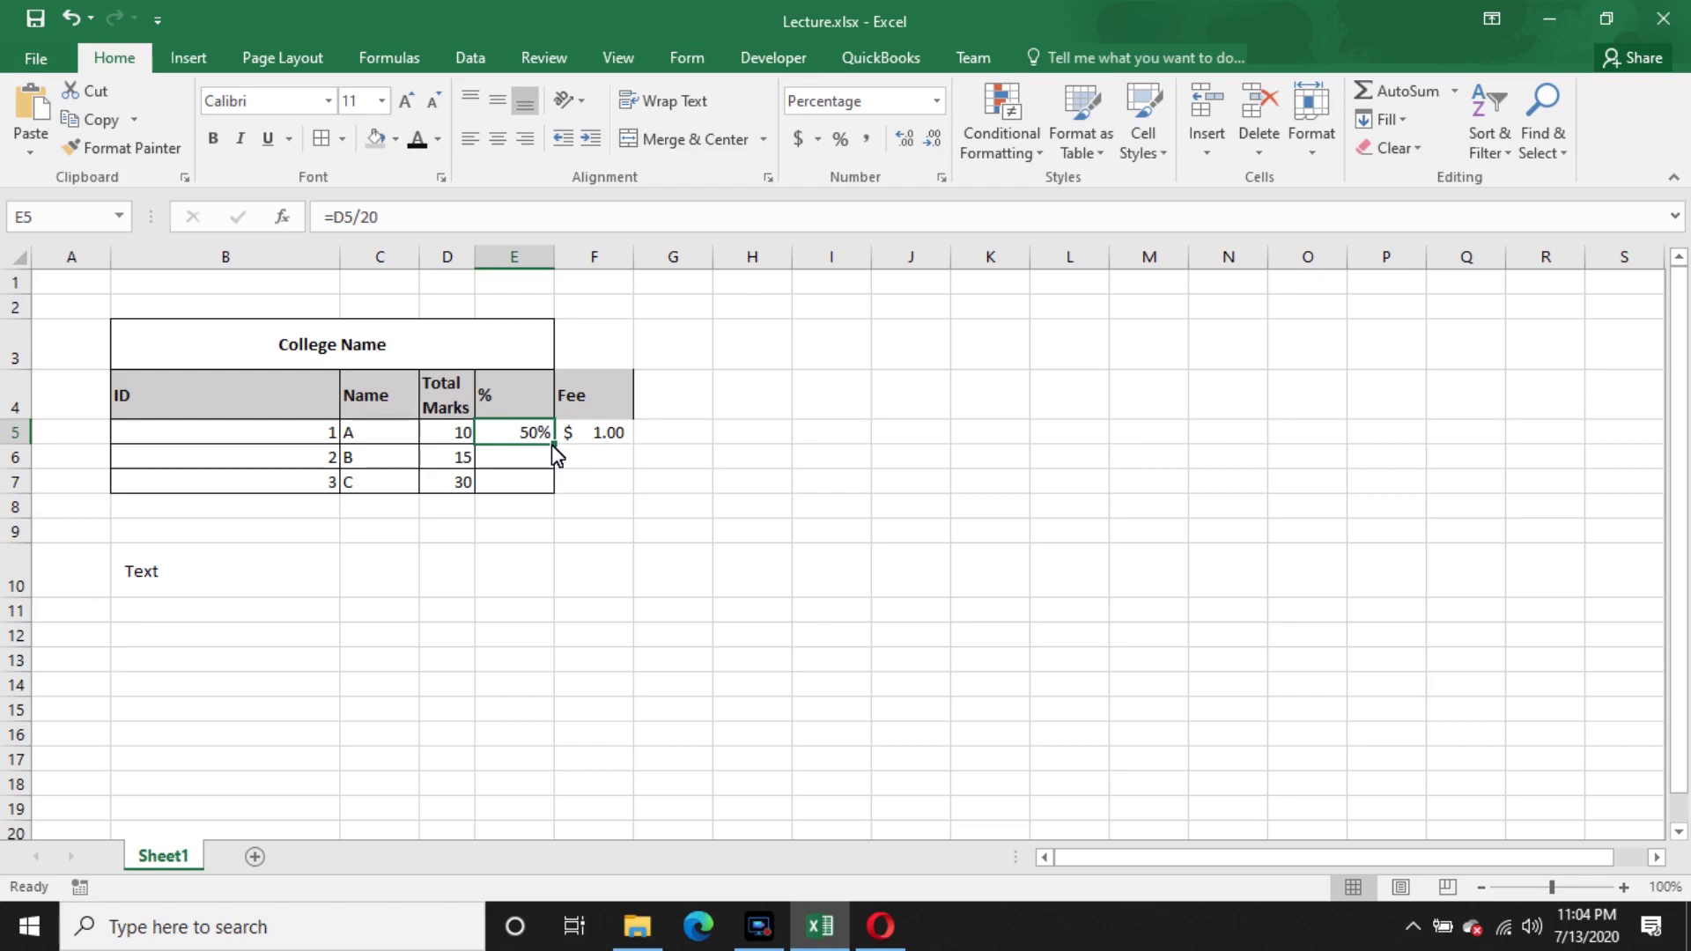
mouse_move(553, 446)
left_mouse_down()
mouse_move(560, 537)
mouse_move(555, 445)
left_mouse_up()
double_click(556, 445)
- Change student C's total marks in D7 to 18
left_click(447, 484)
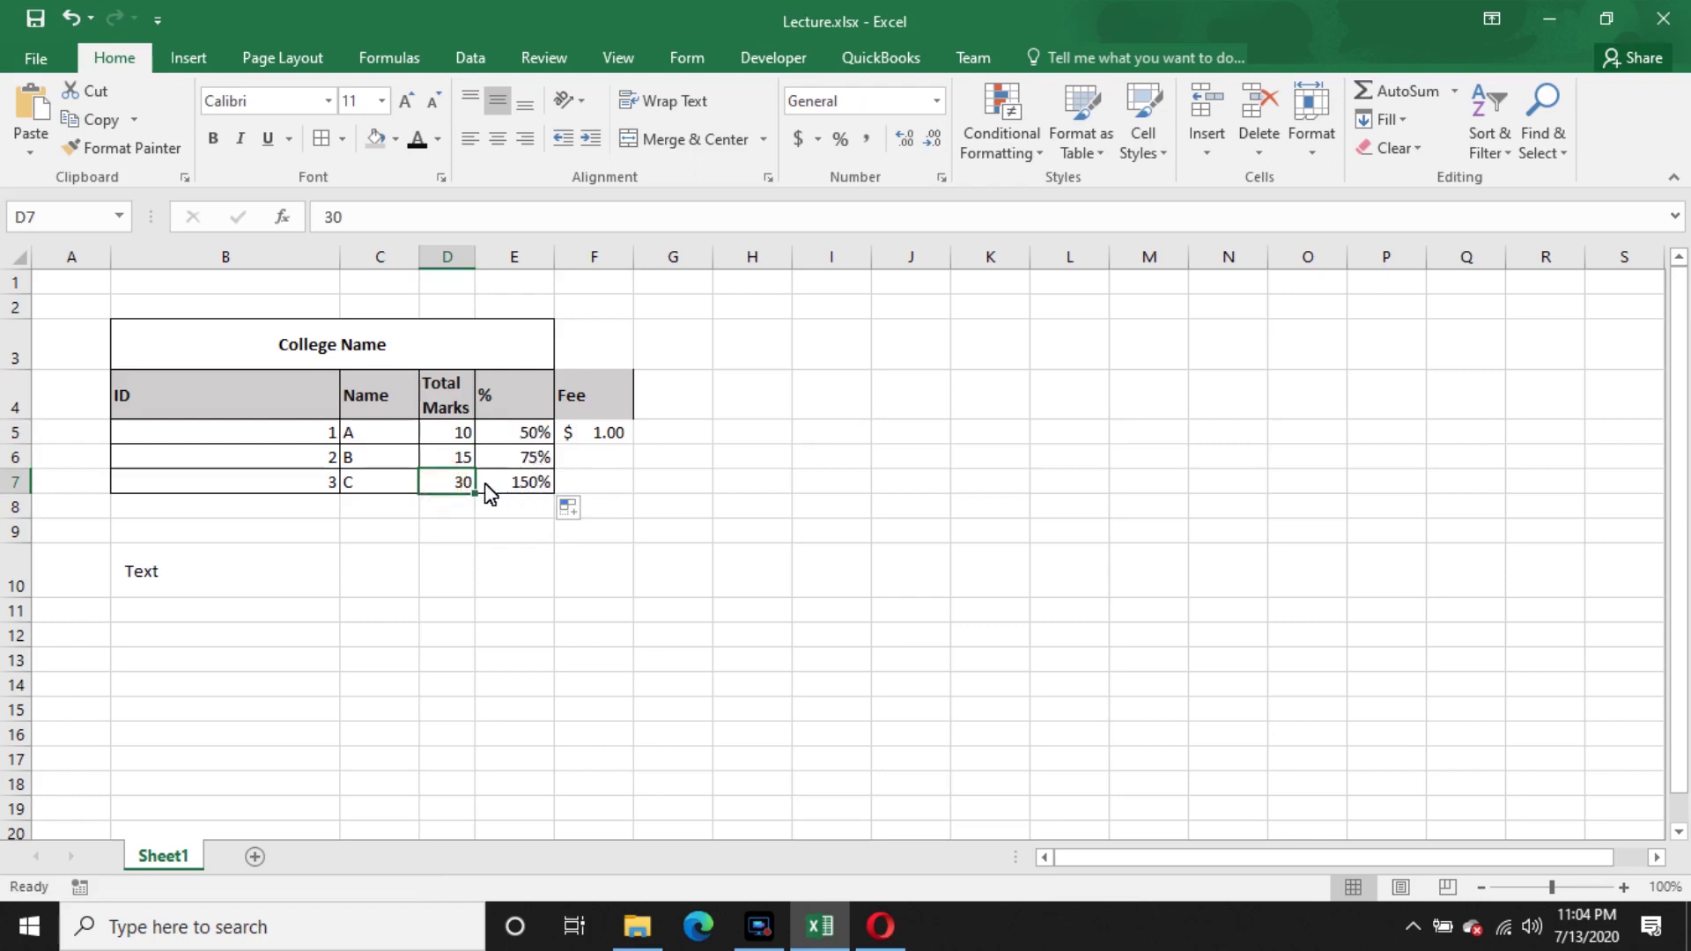
left_click(460, 485)
type("18")
key("Return")
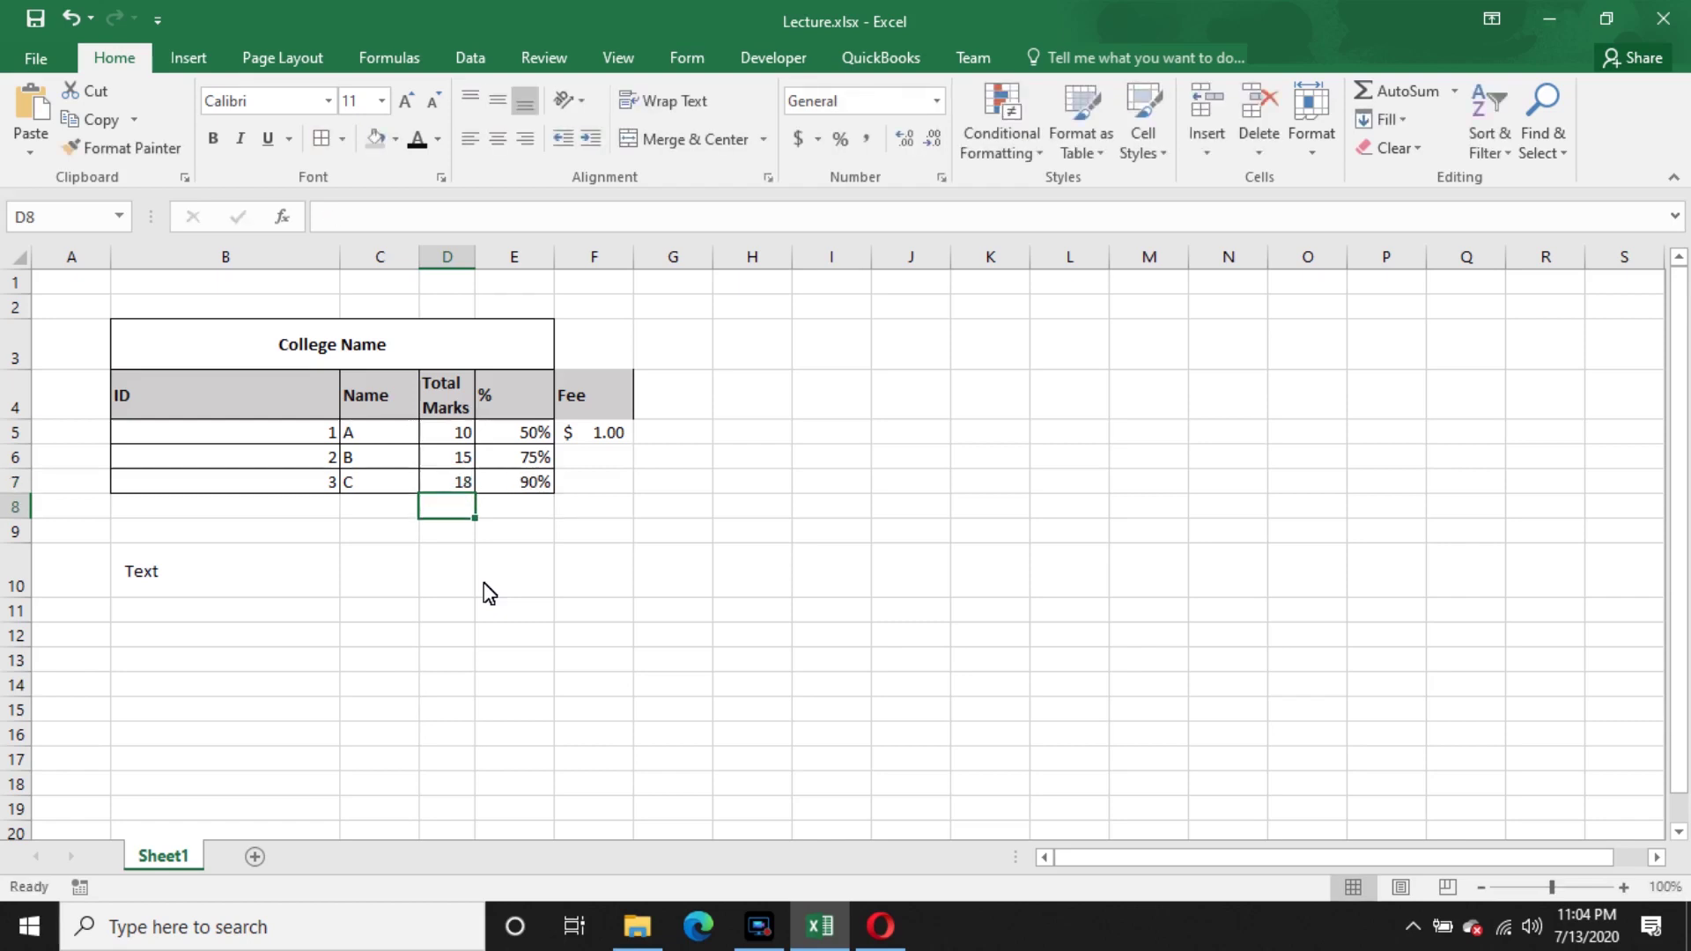
- Clear the percentage formulas from E6:E7
left_click(535, 432)
left_click(537, 457)
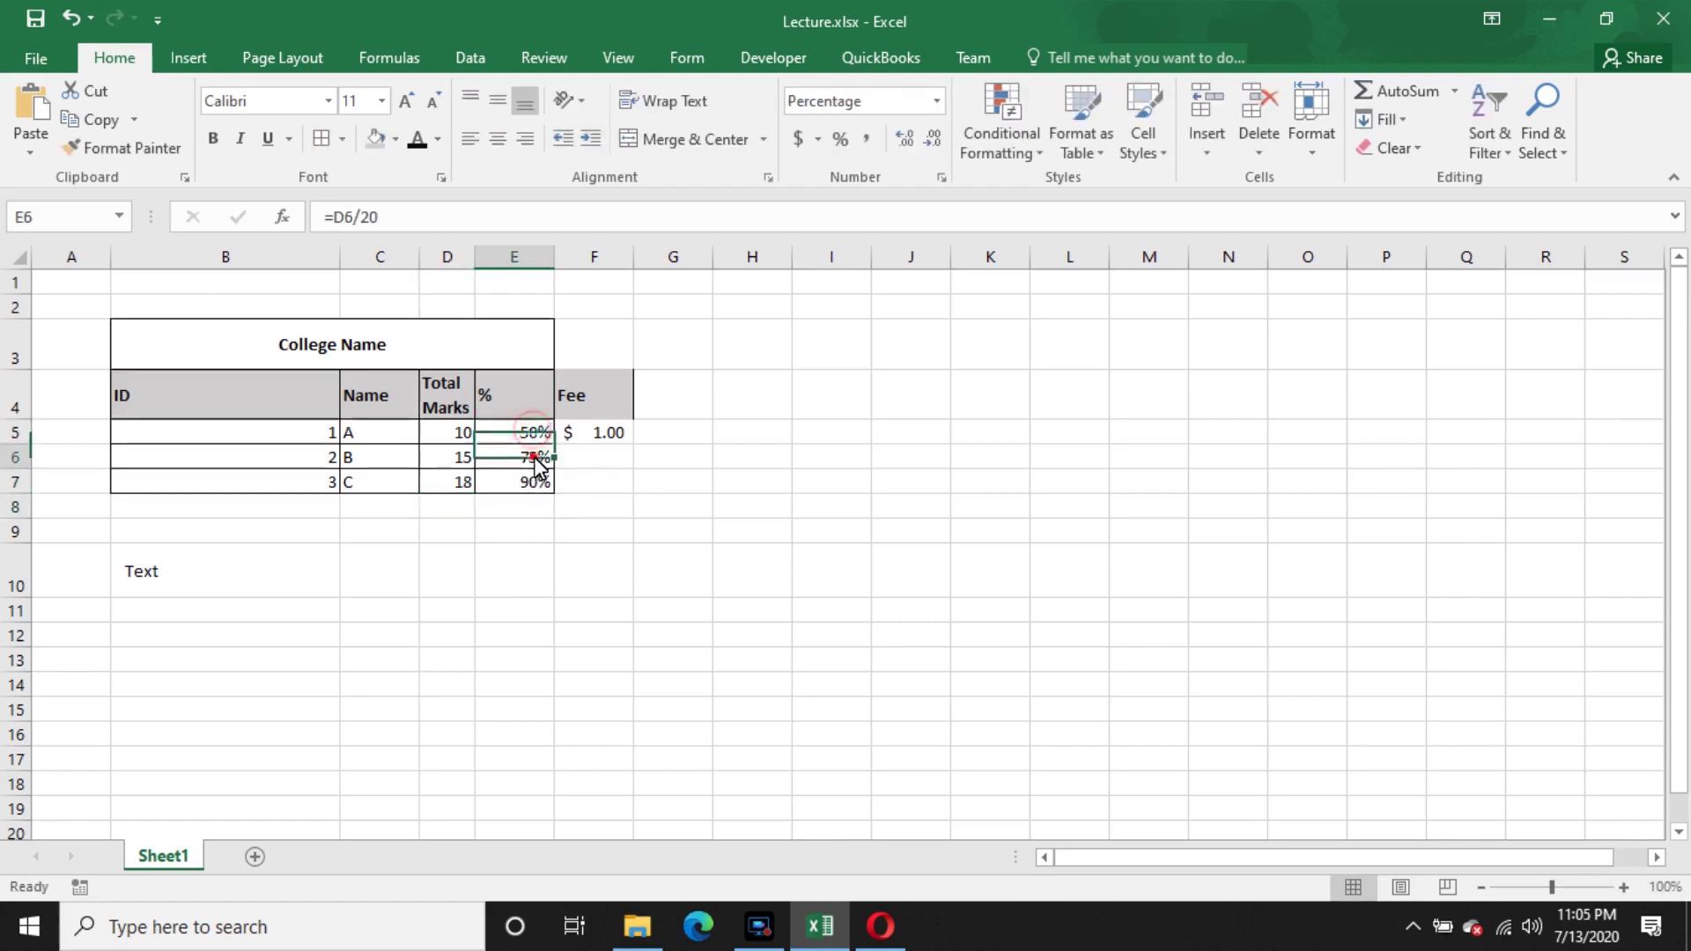
left_click_drag(537, 459, 538, 498)
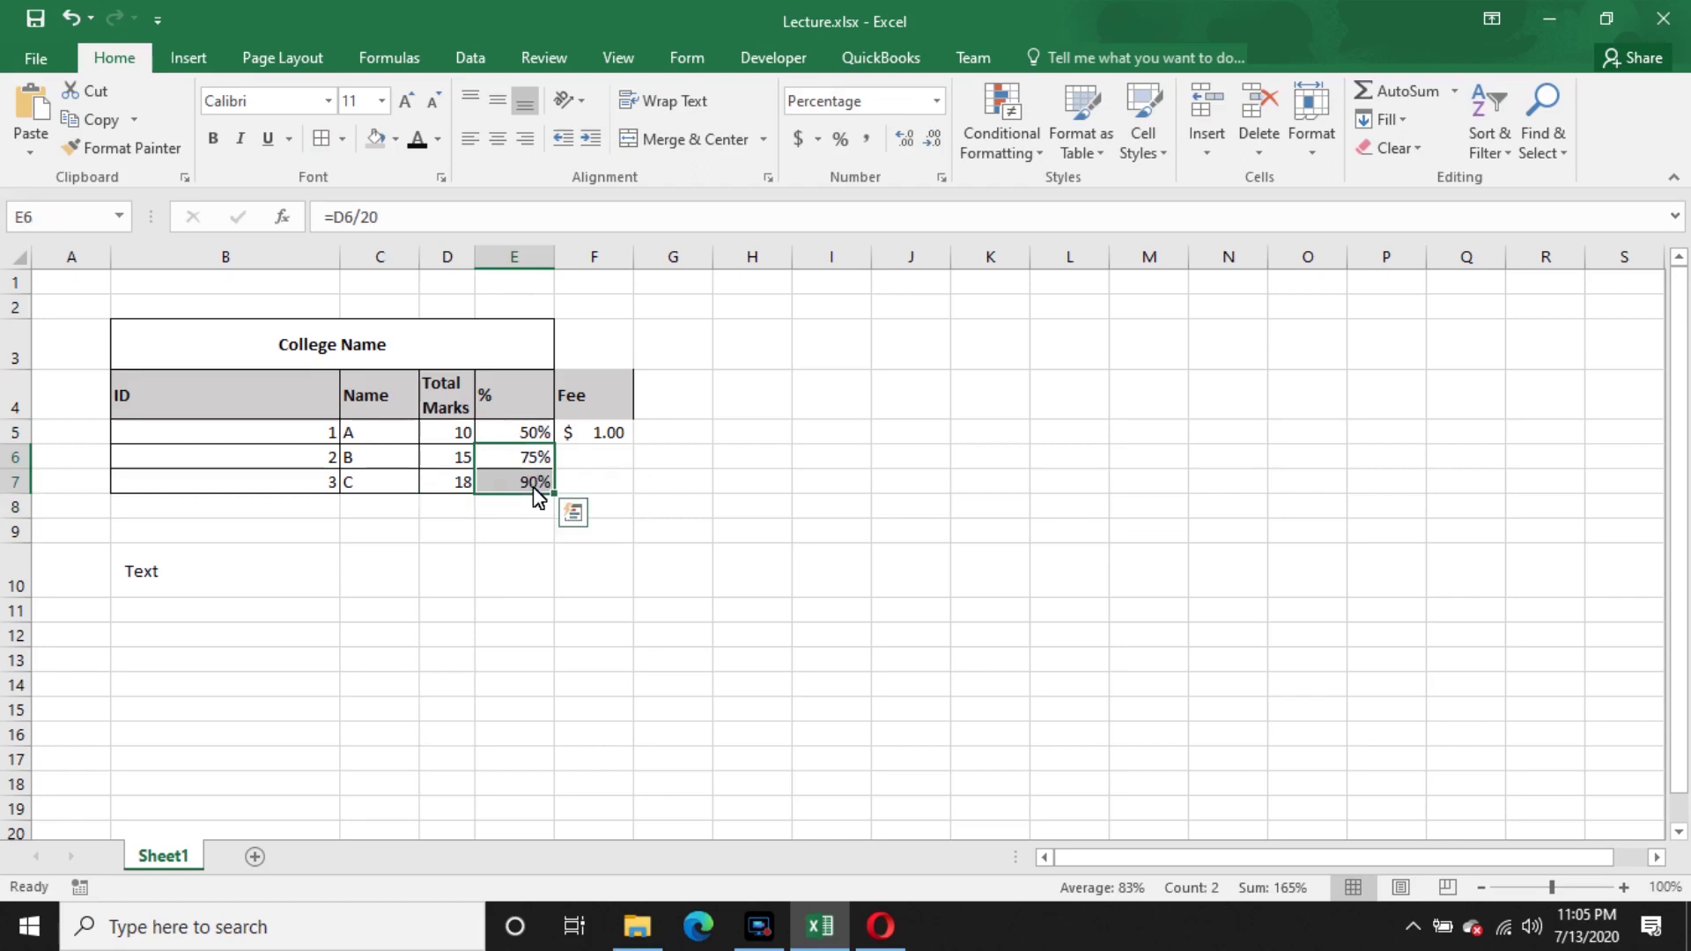
key("Delete")
- Fill the percentage formula from E5 down into E6 only
left_click(536, 428)
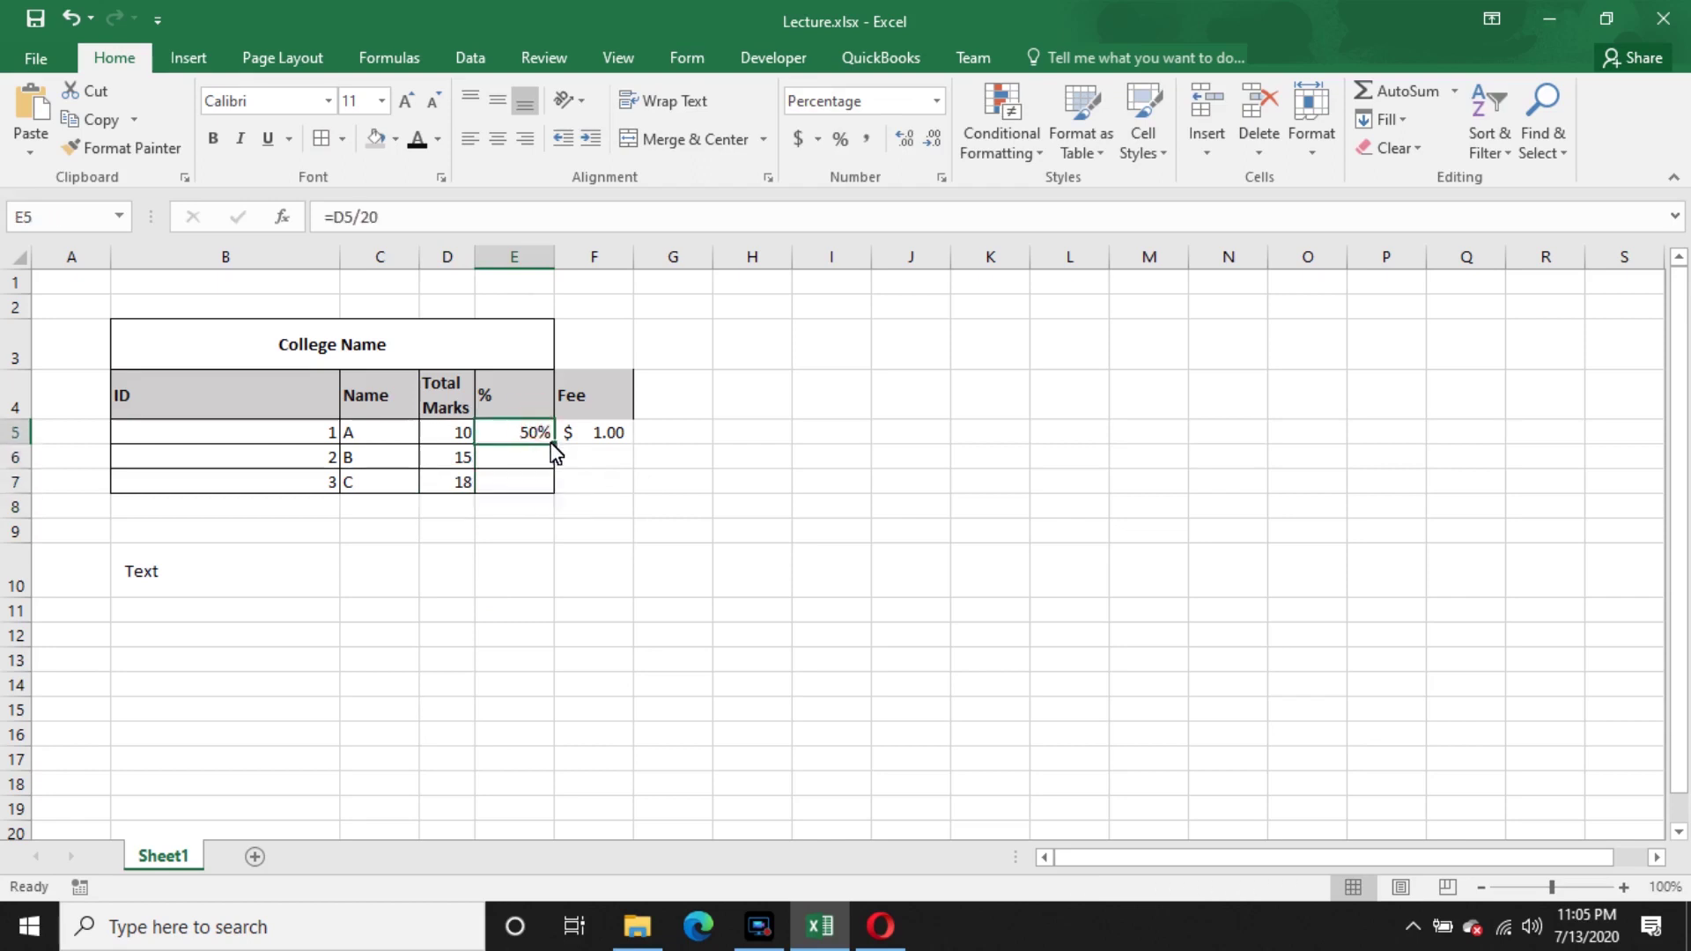
left_click_drag(551, 443, 554, 472)
left_click(824, 502)
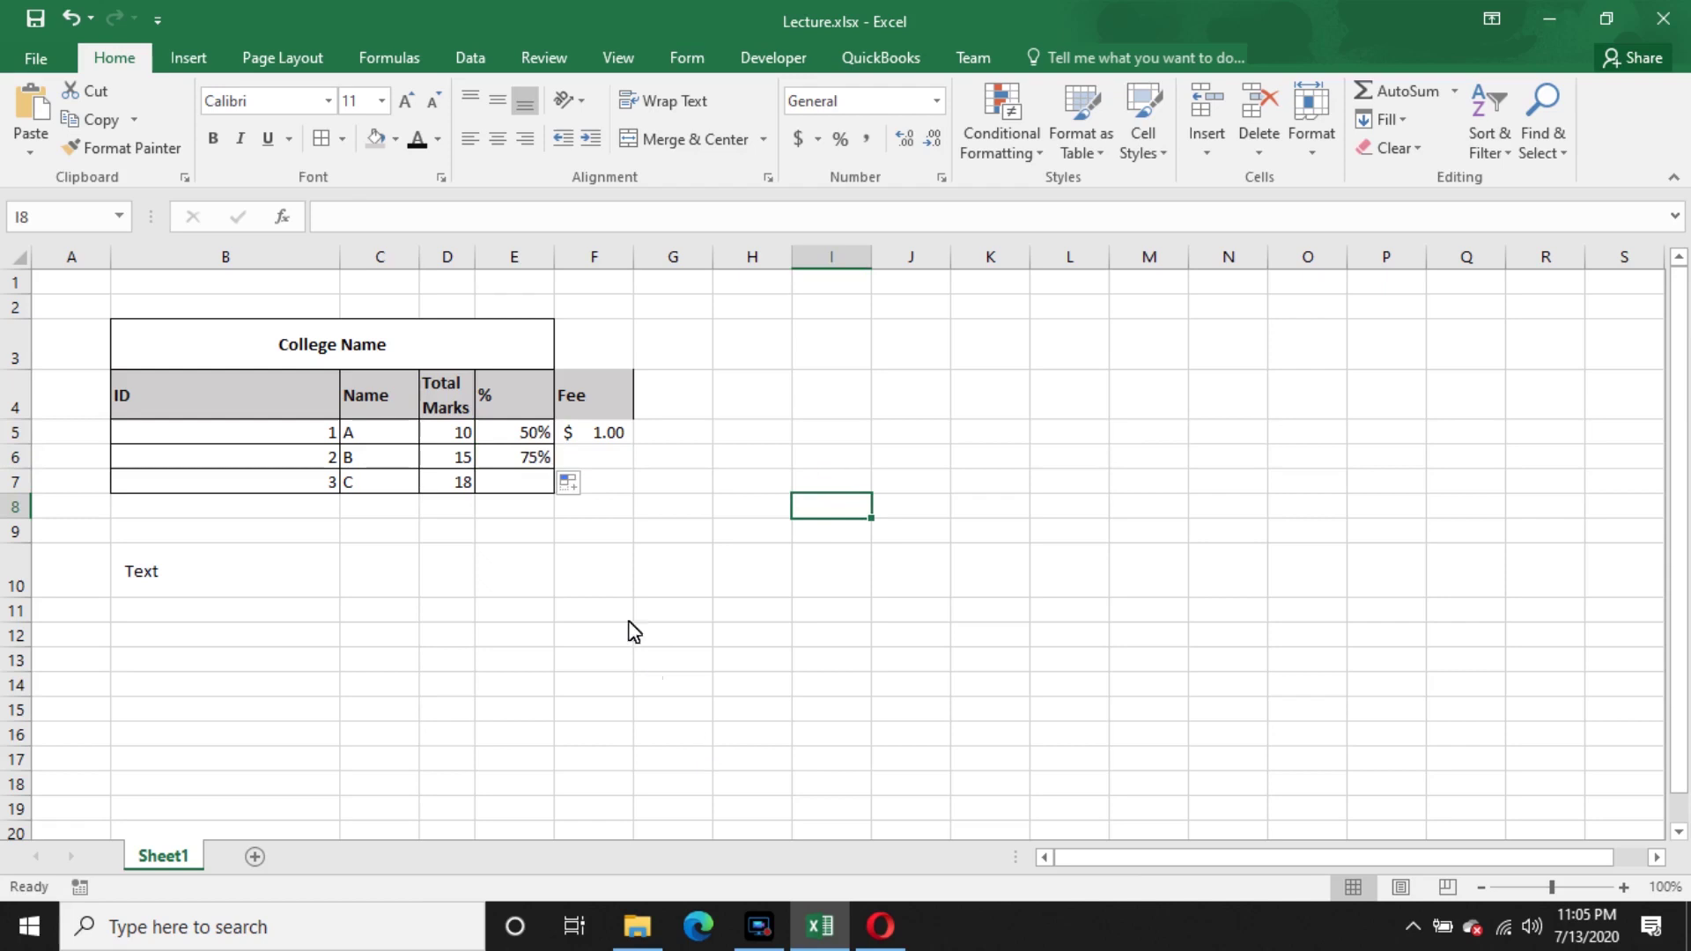
- Inspect the filled formula in E6 and compare its cell reference with the formula in E5
left_click(531, 463)
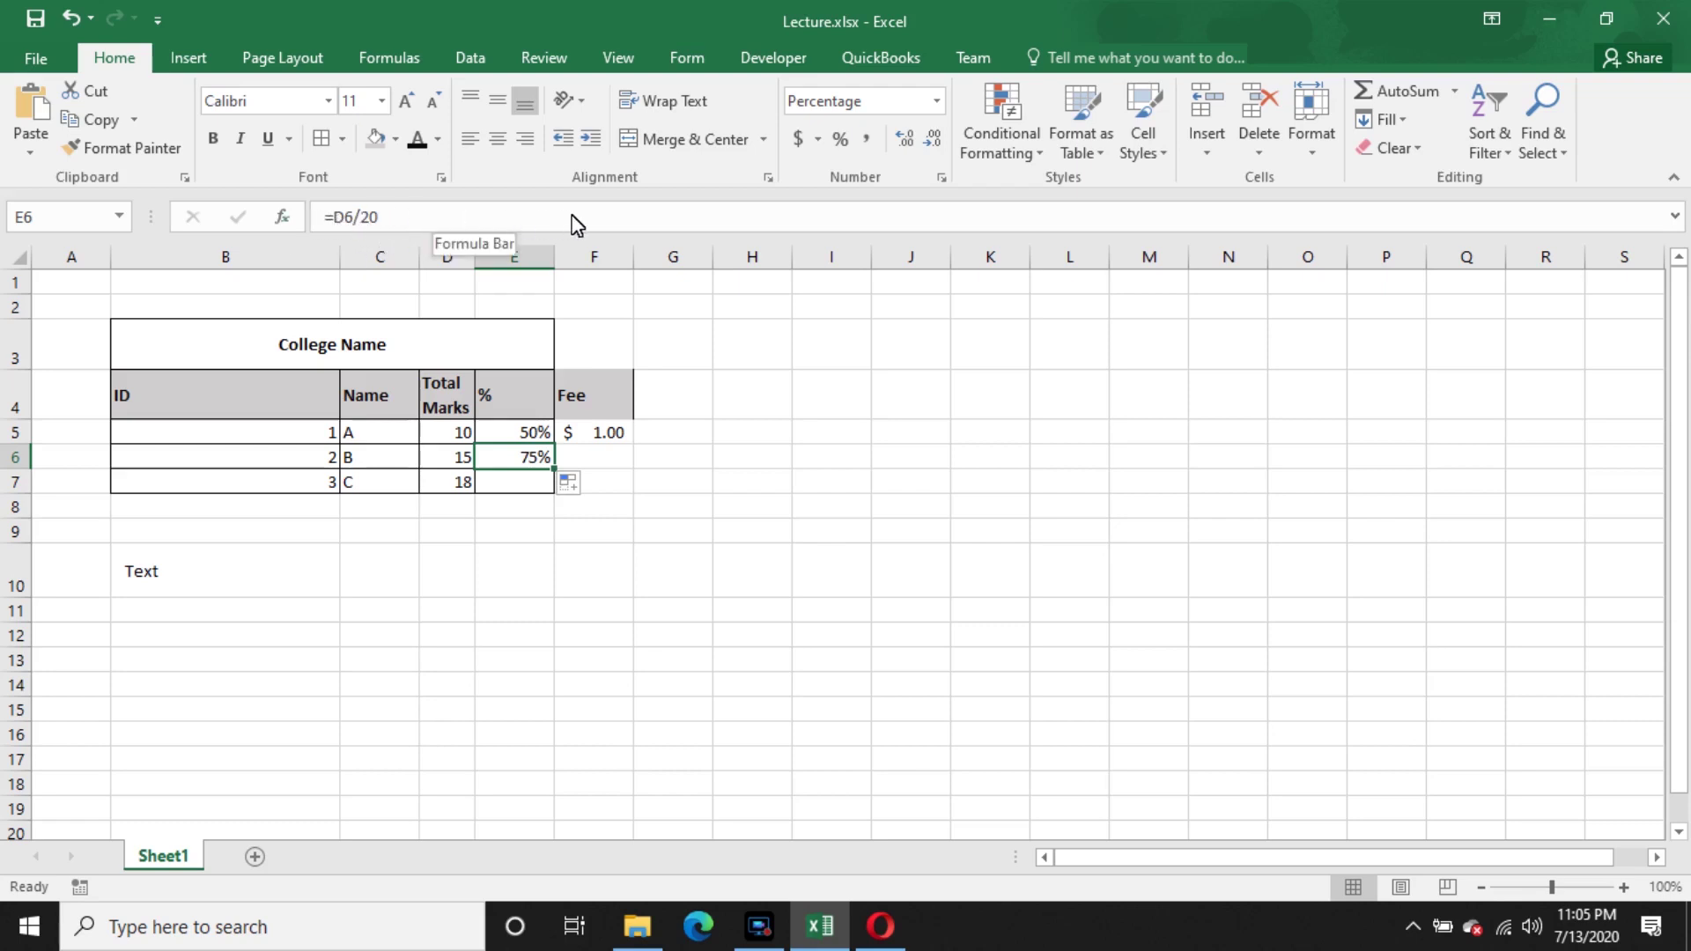
left_click(352, 217)
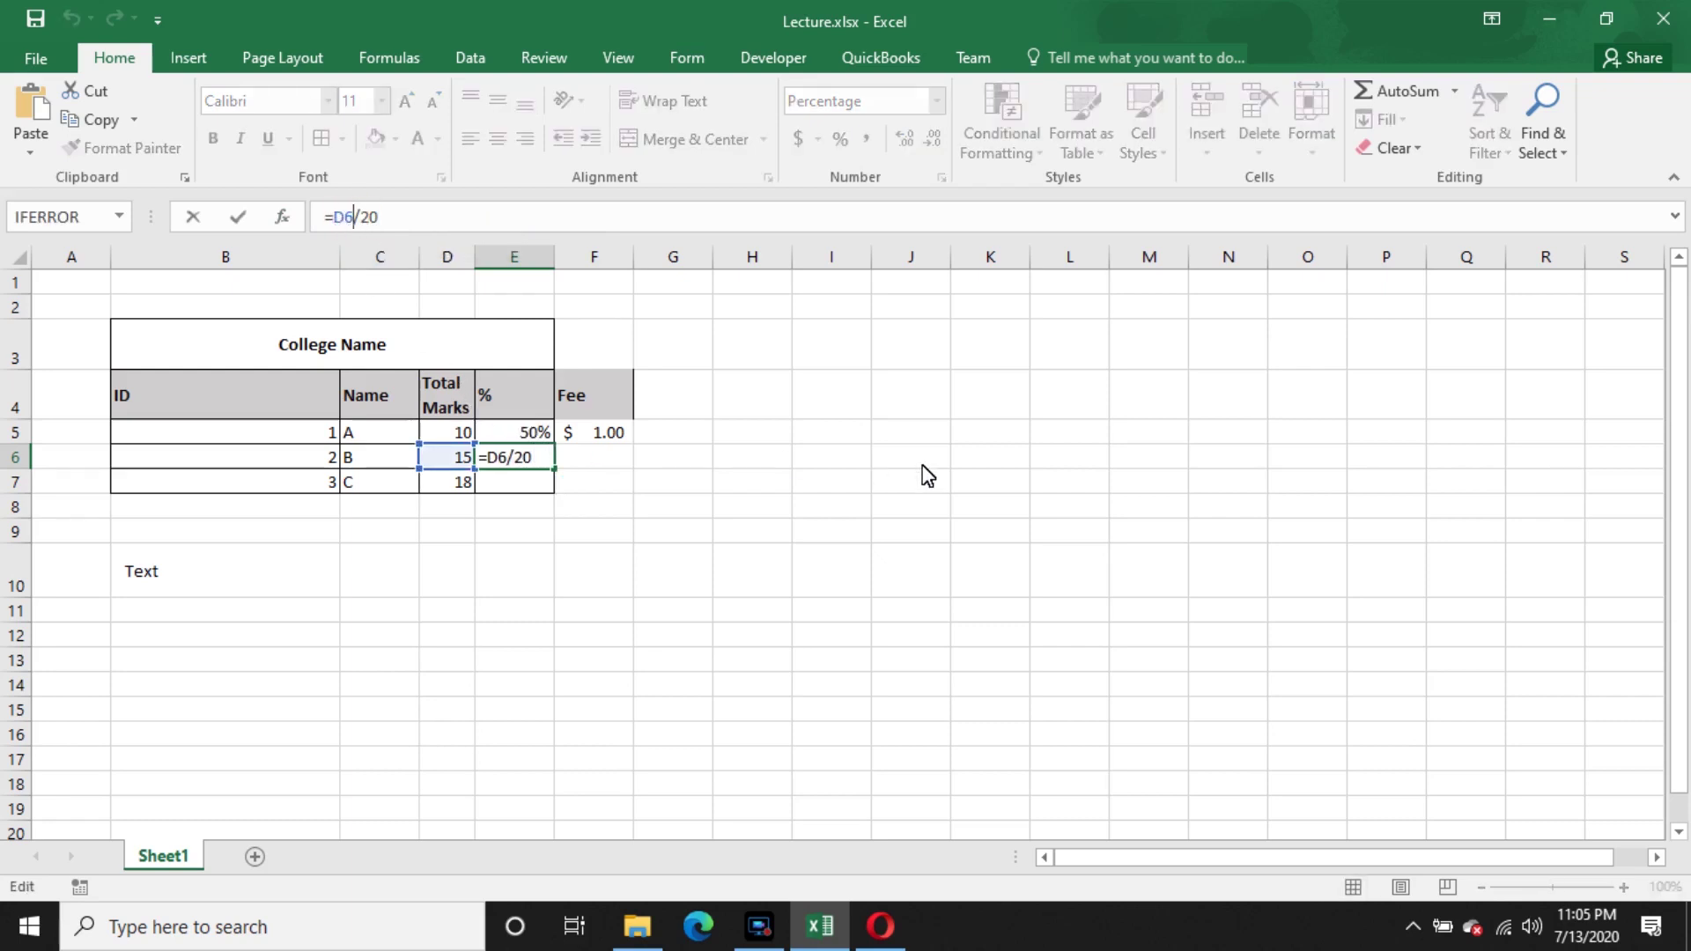
key("Return")
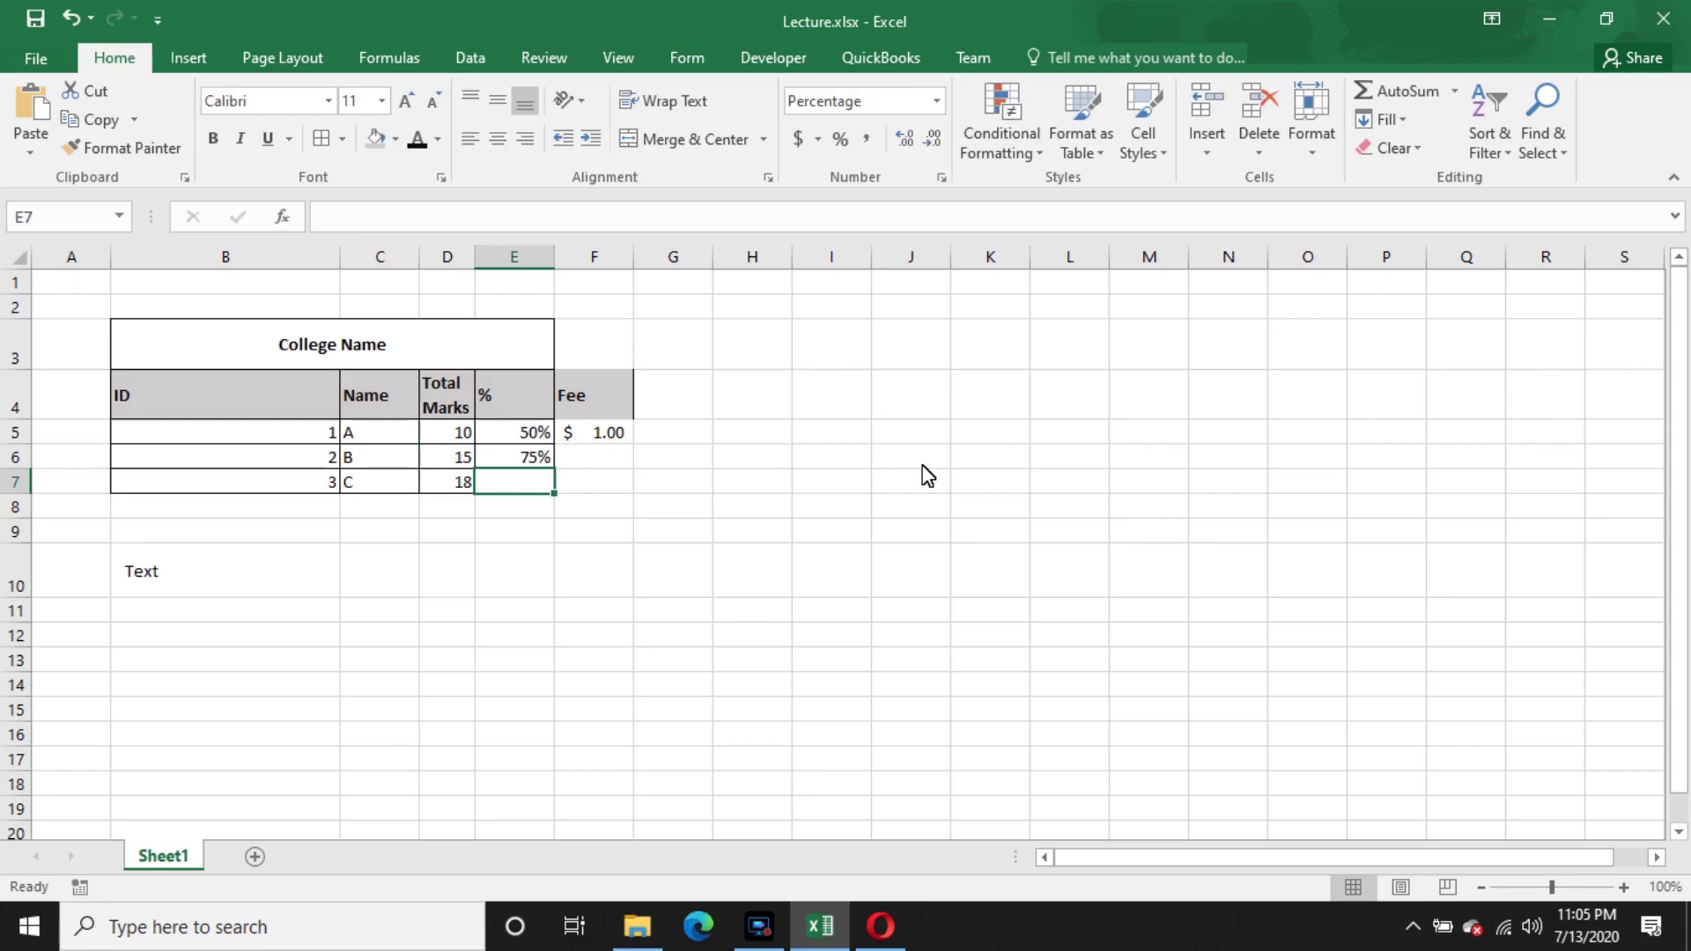
left_click(535, 441)
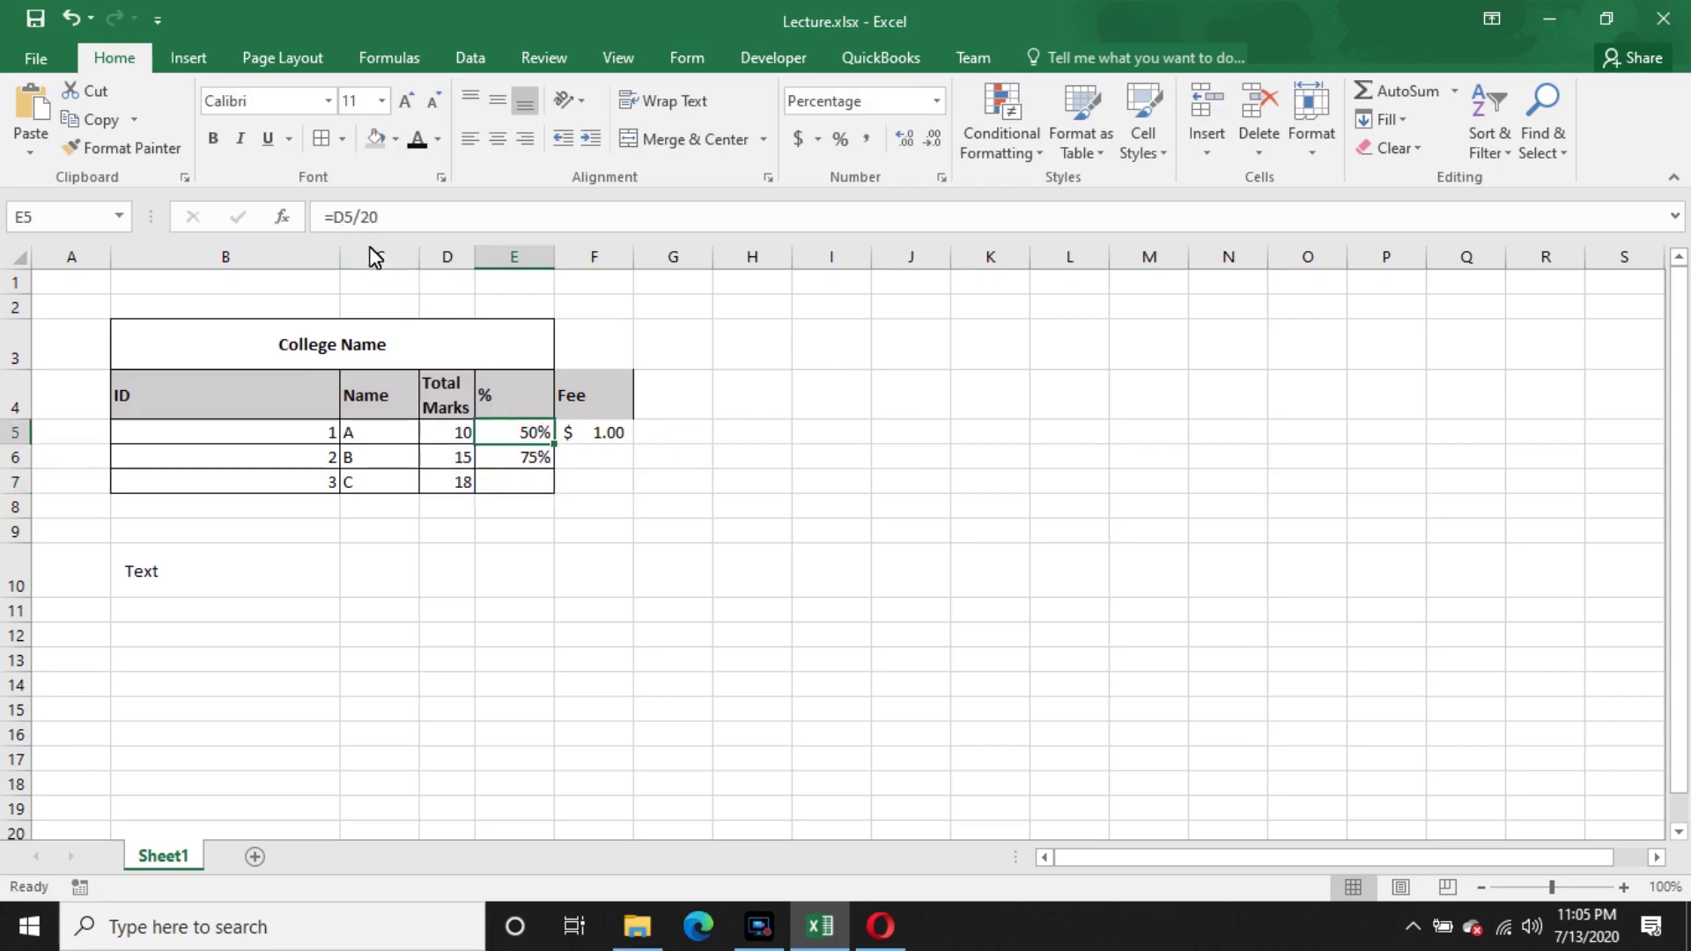
- Compare the percentage formulas in E5 and E6 with the total marks cell that E6 refers to
left_click(532, 458)
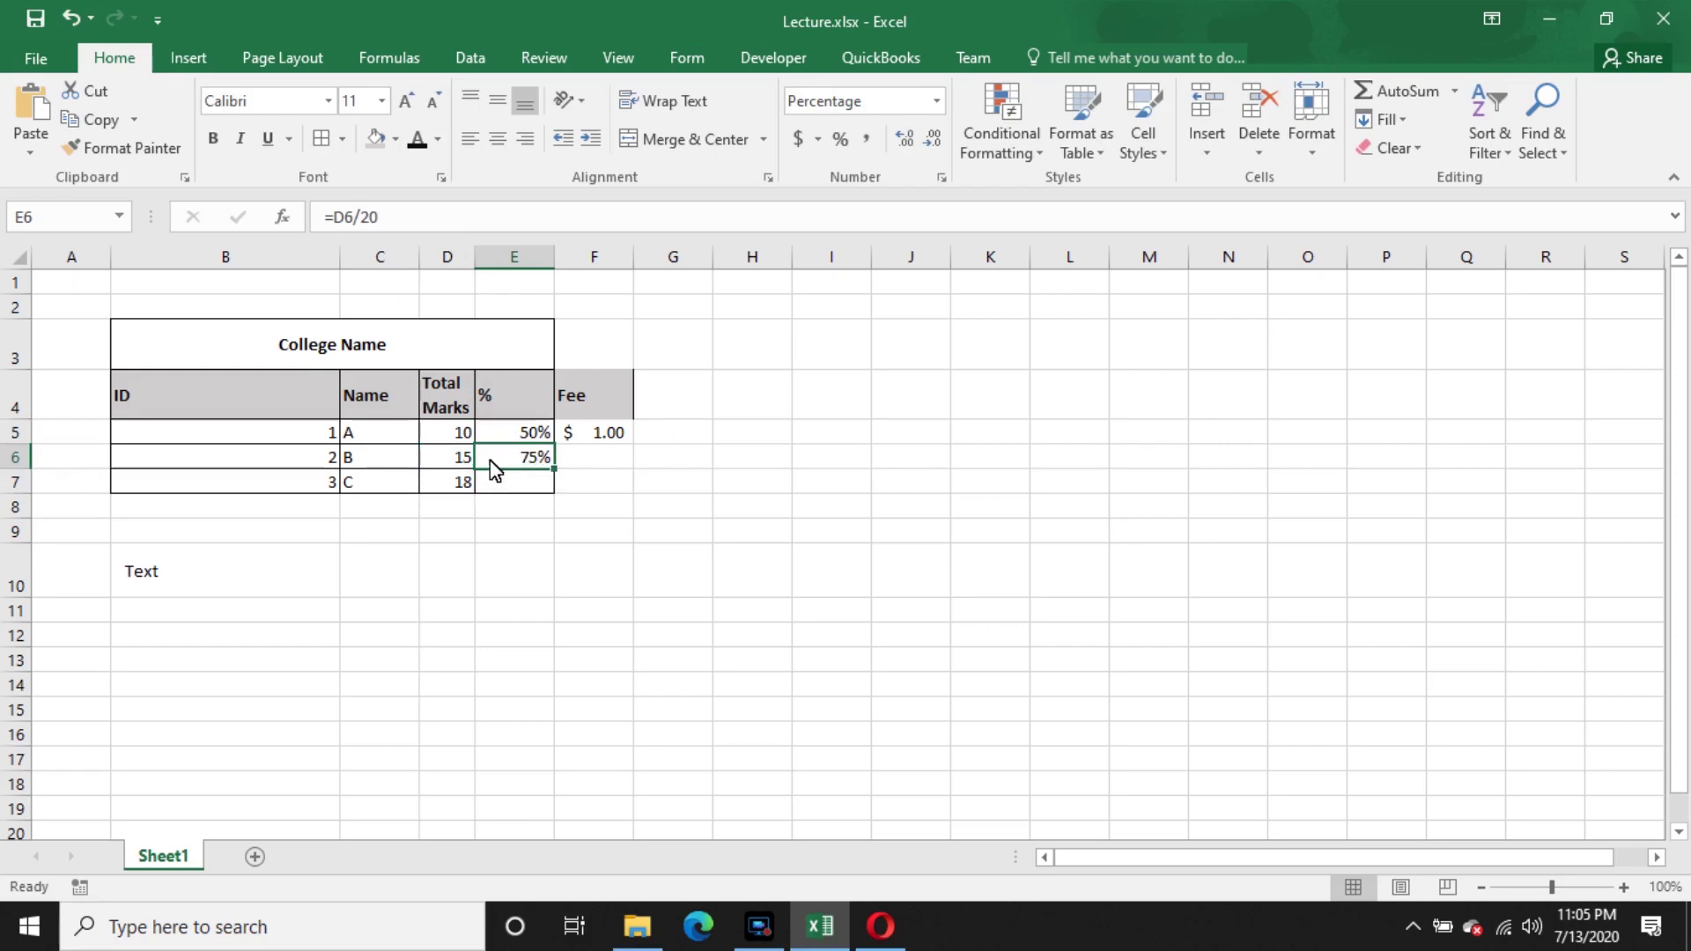
left_click(451, 460)
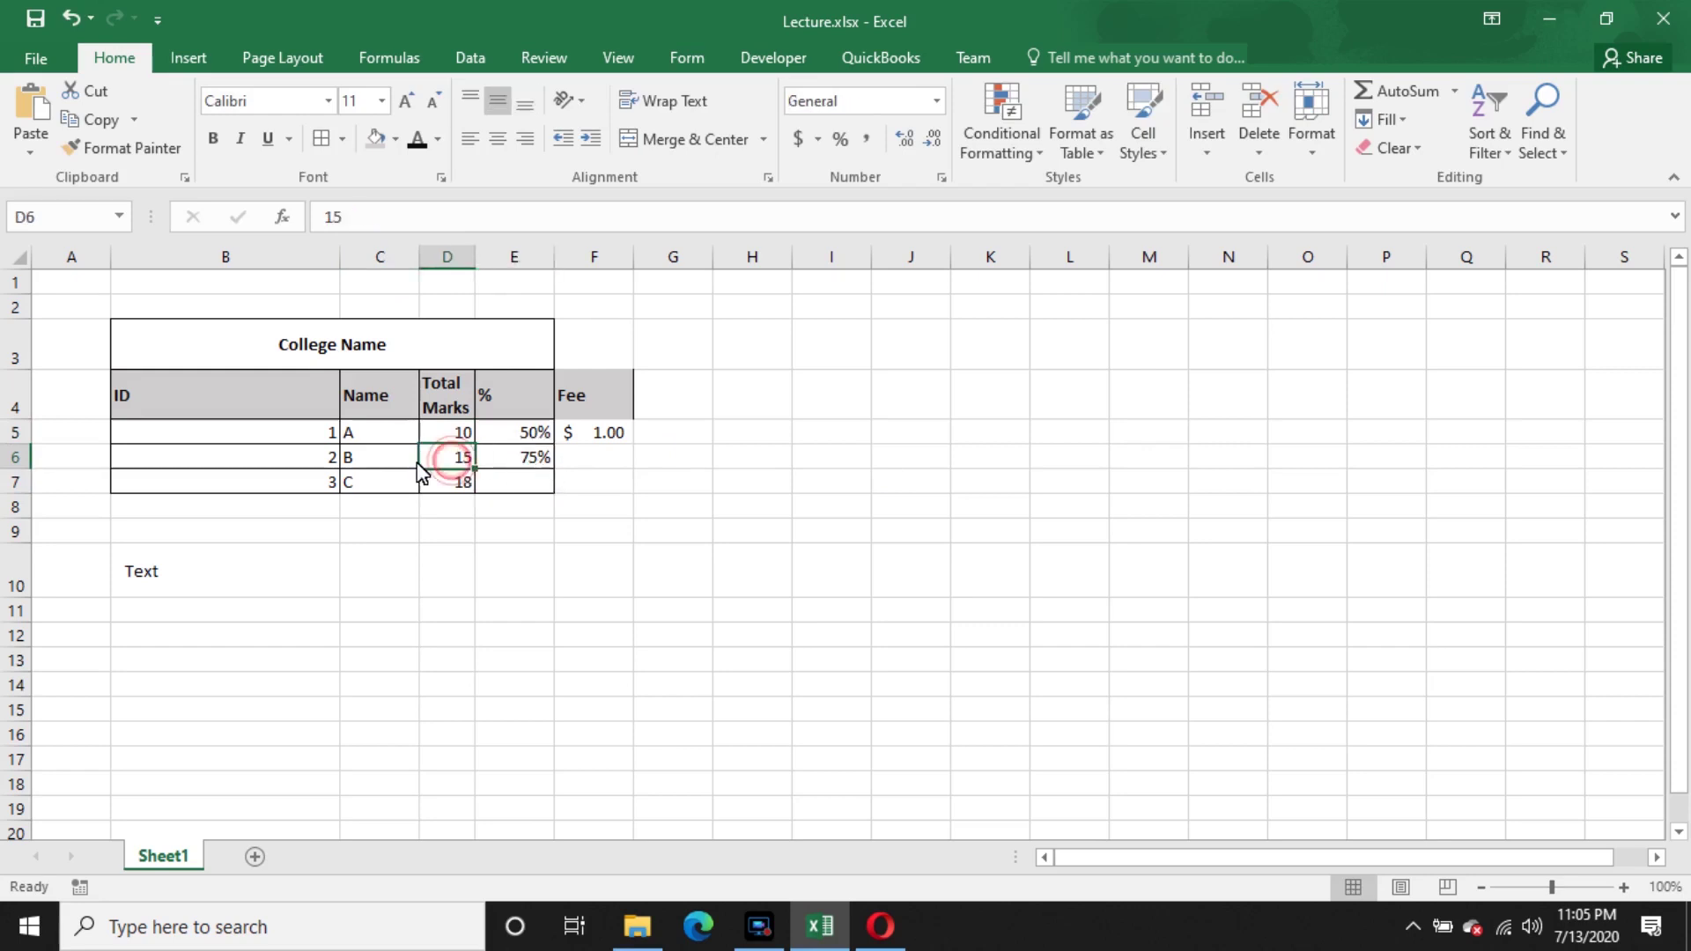
left_click(519, 460)
left_click(463, 458)
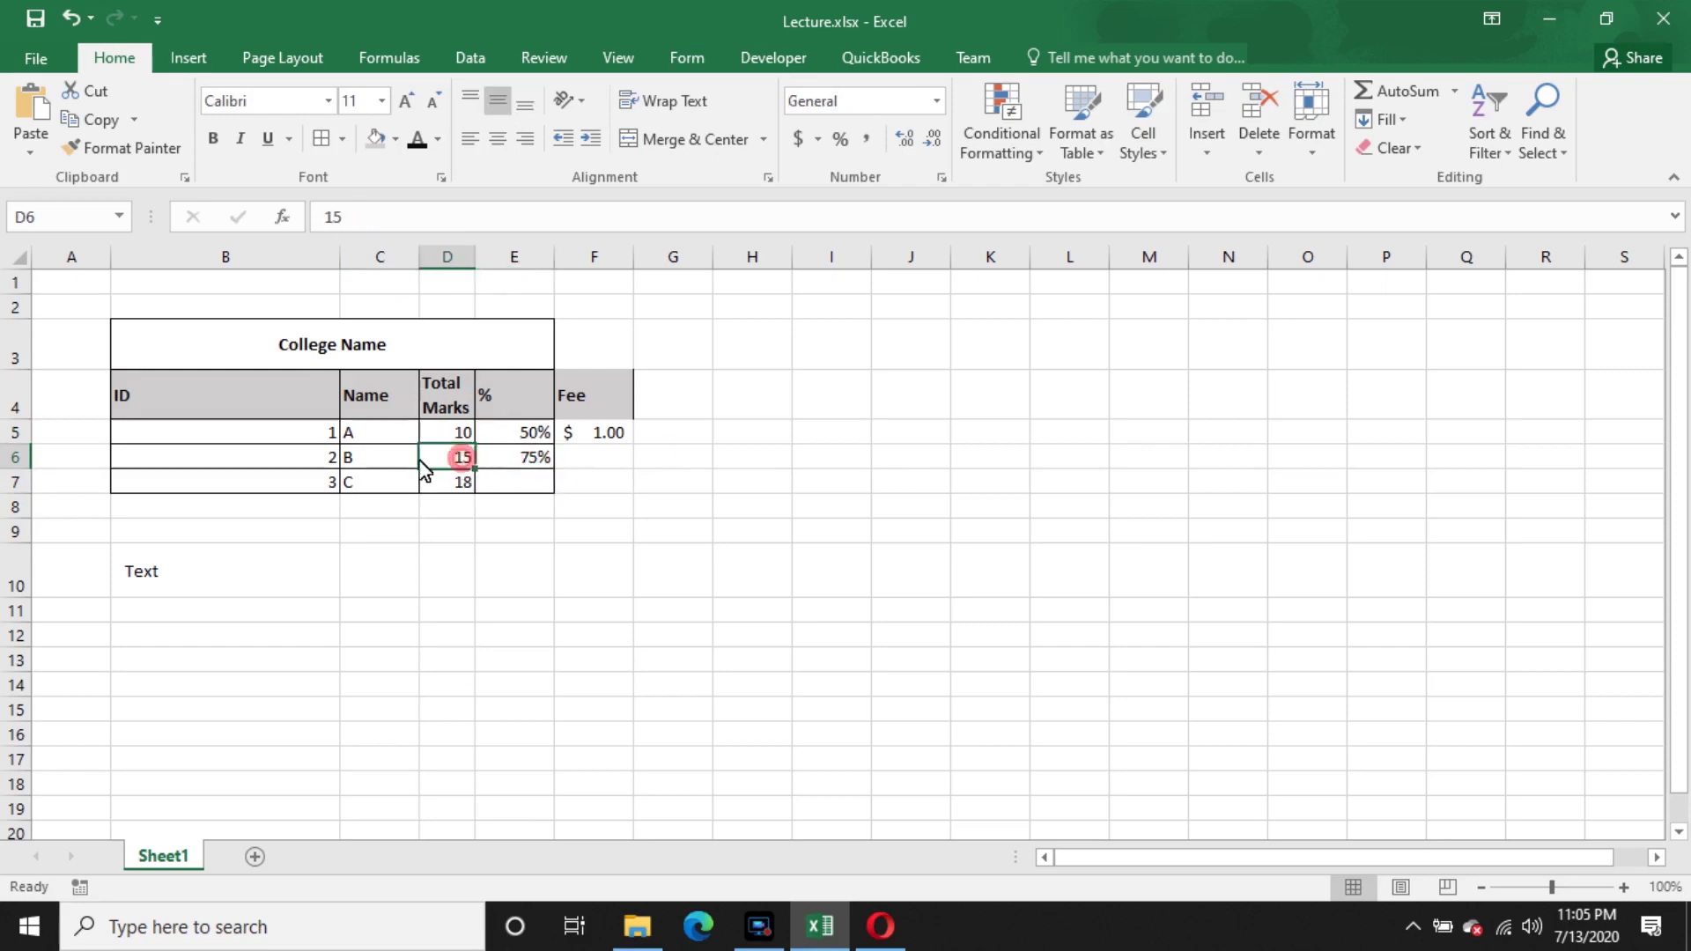
left_click(514, 463)
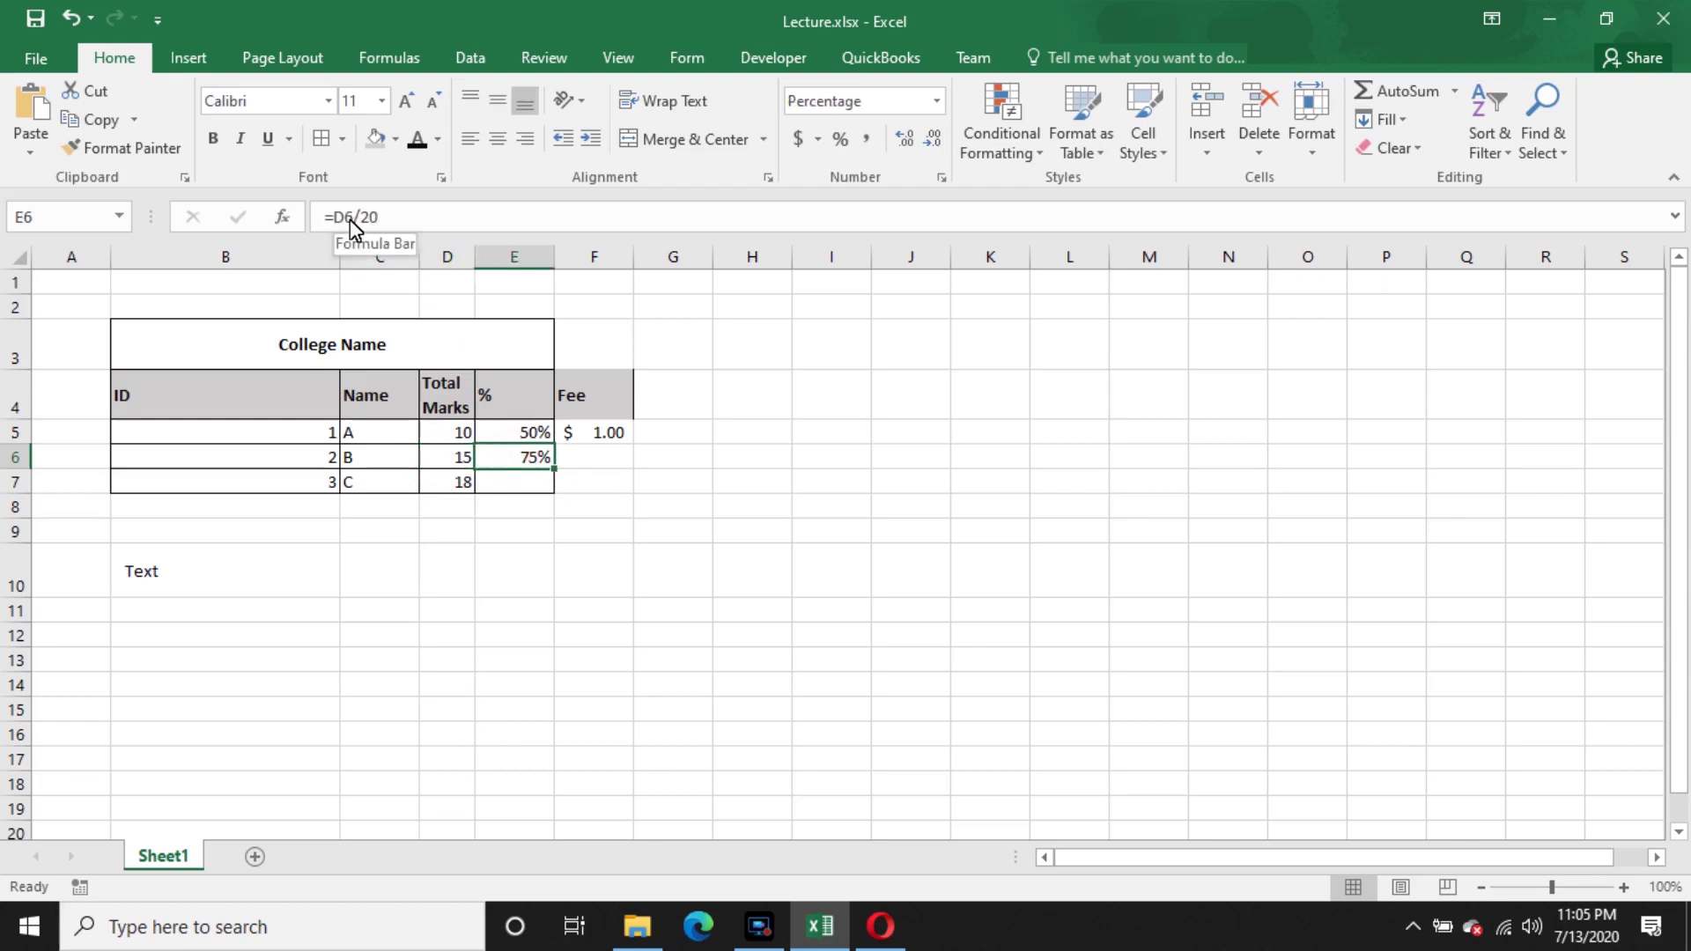
left_click(533, 433)
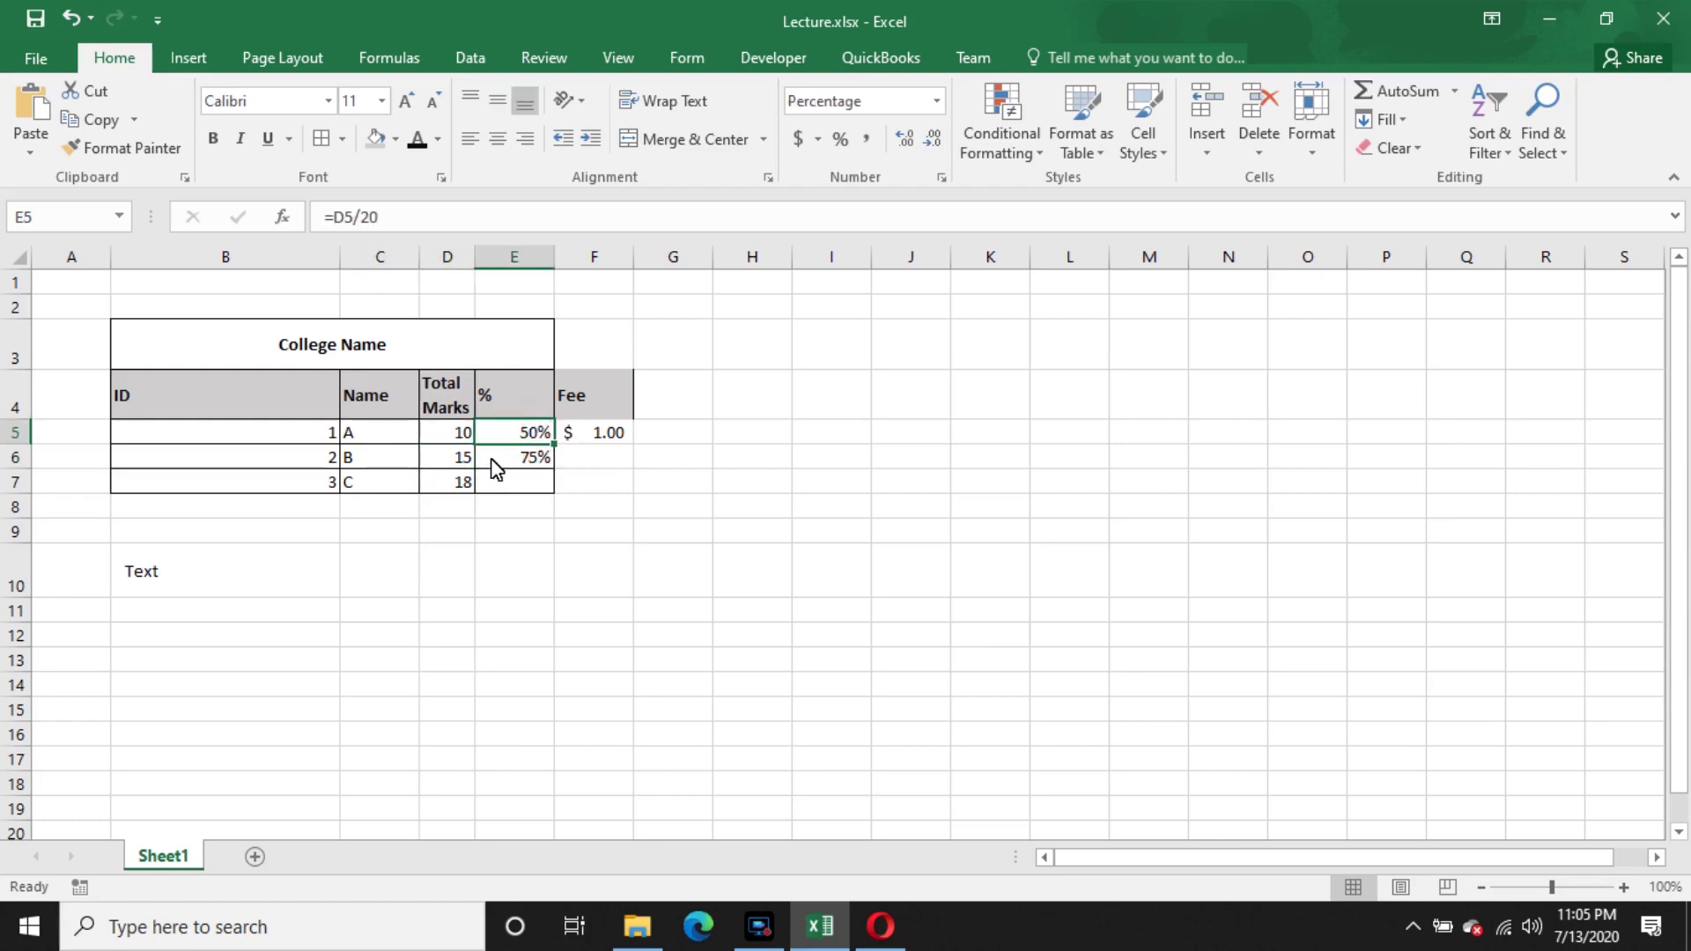
left_click(459, 459)
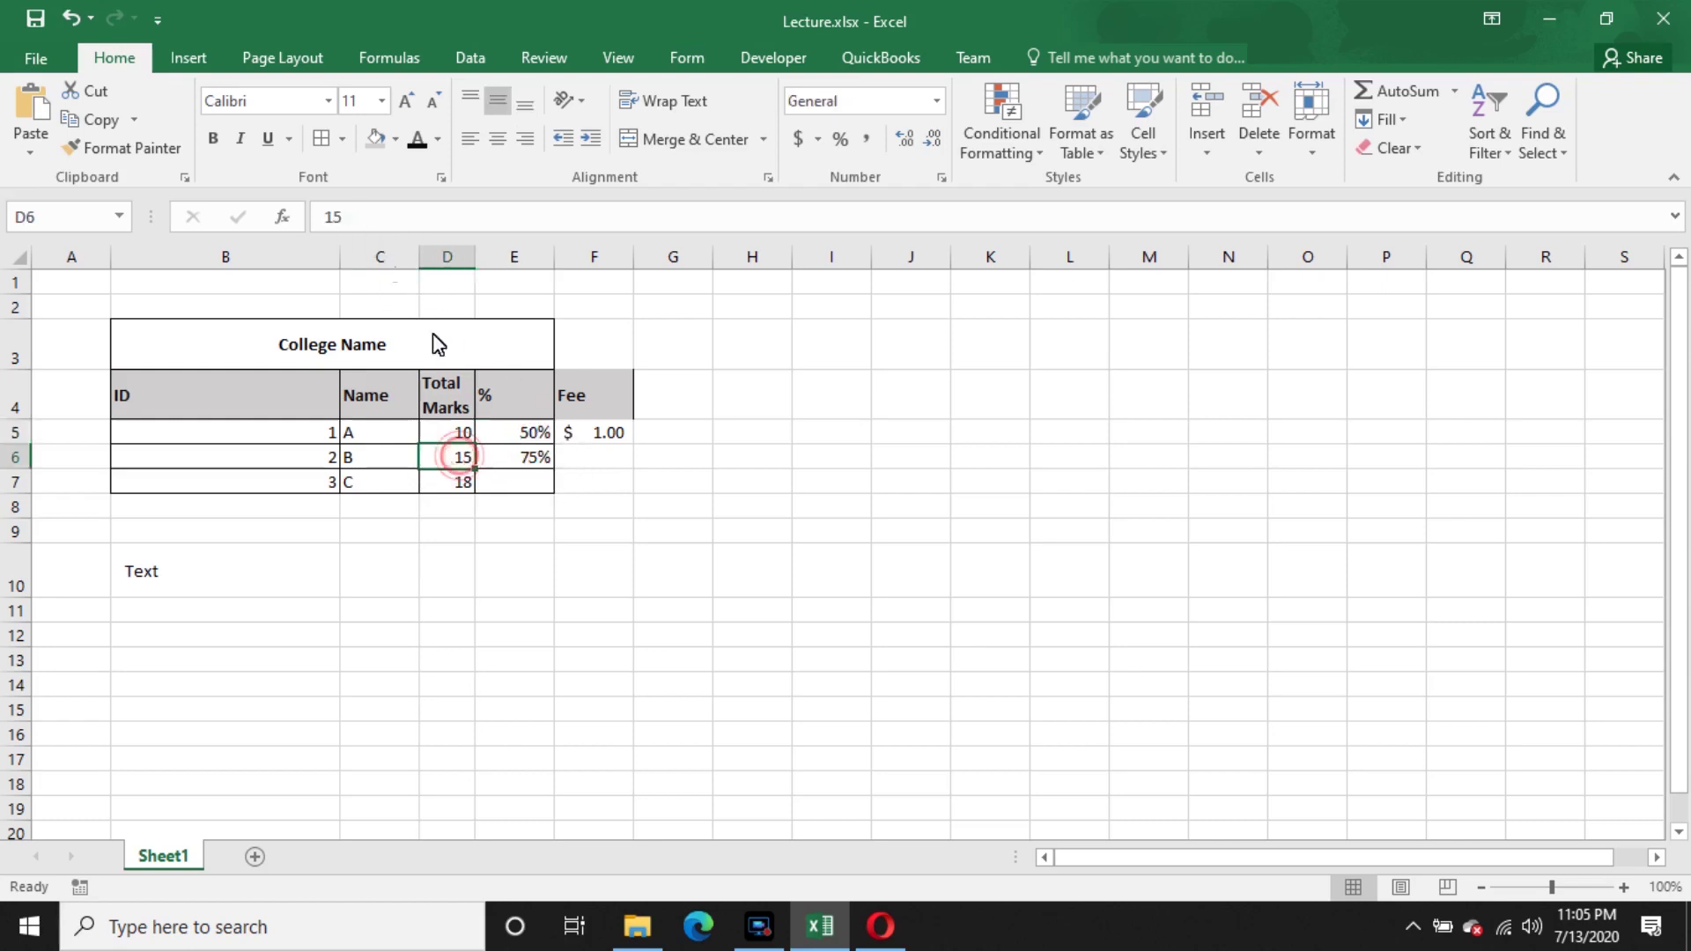
- Fill the percentage formula from E6 down into E7 for student C
left_click(537, 463)
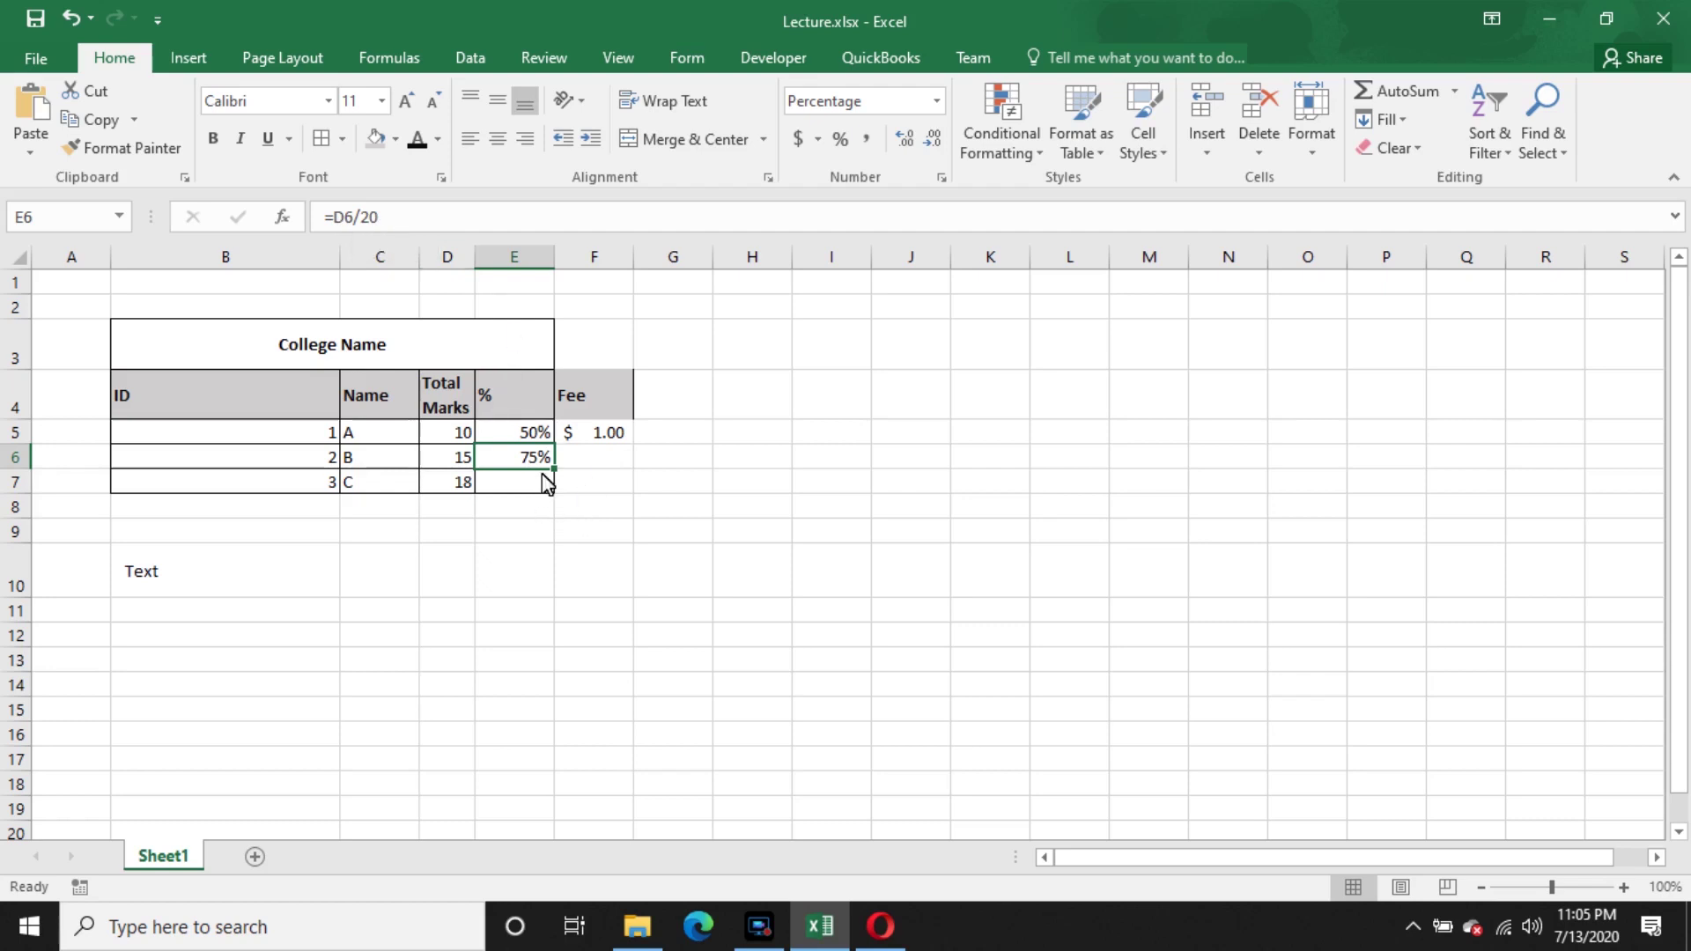
left_click_drag(554, 470, 564, 483)
left_click(643, 480)
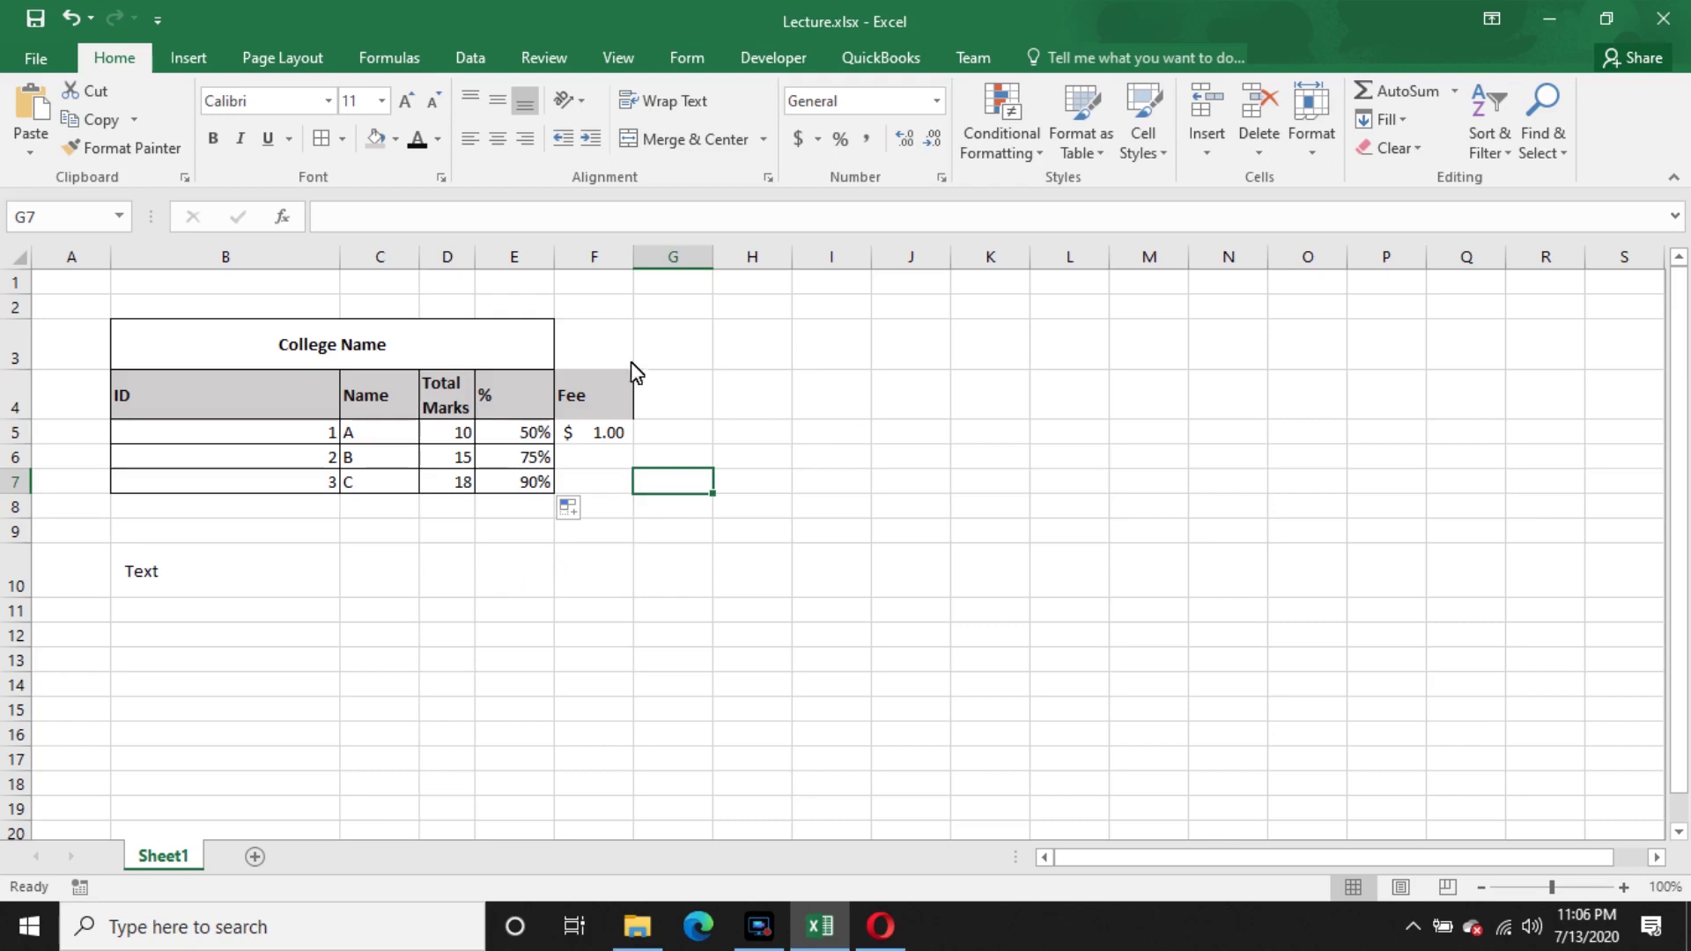
- Format the percentage cells E5:E7 as Percentage with 2 decimal places
left_click(528, 263)
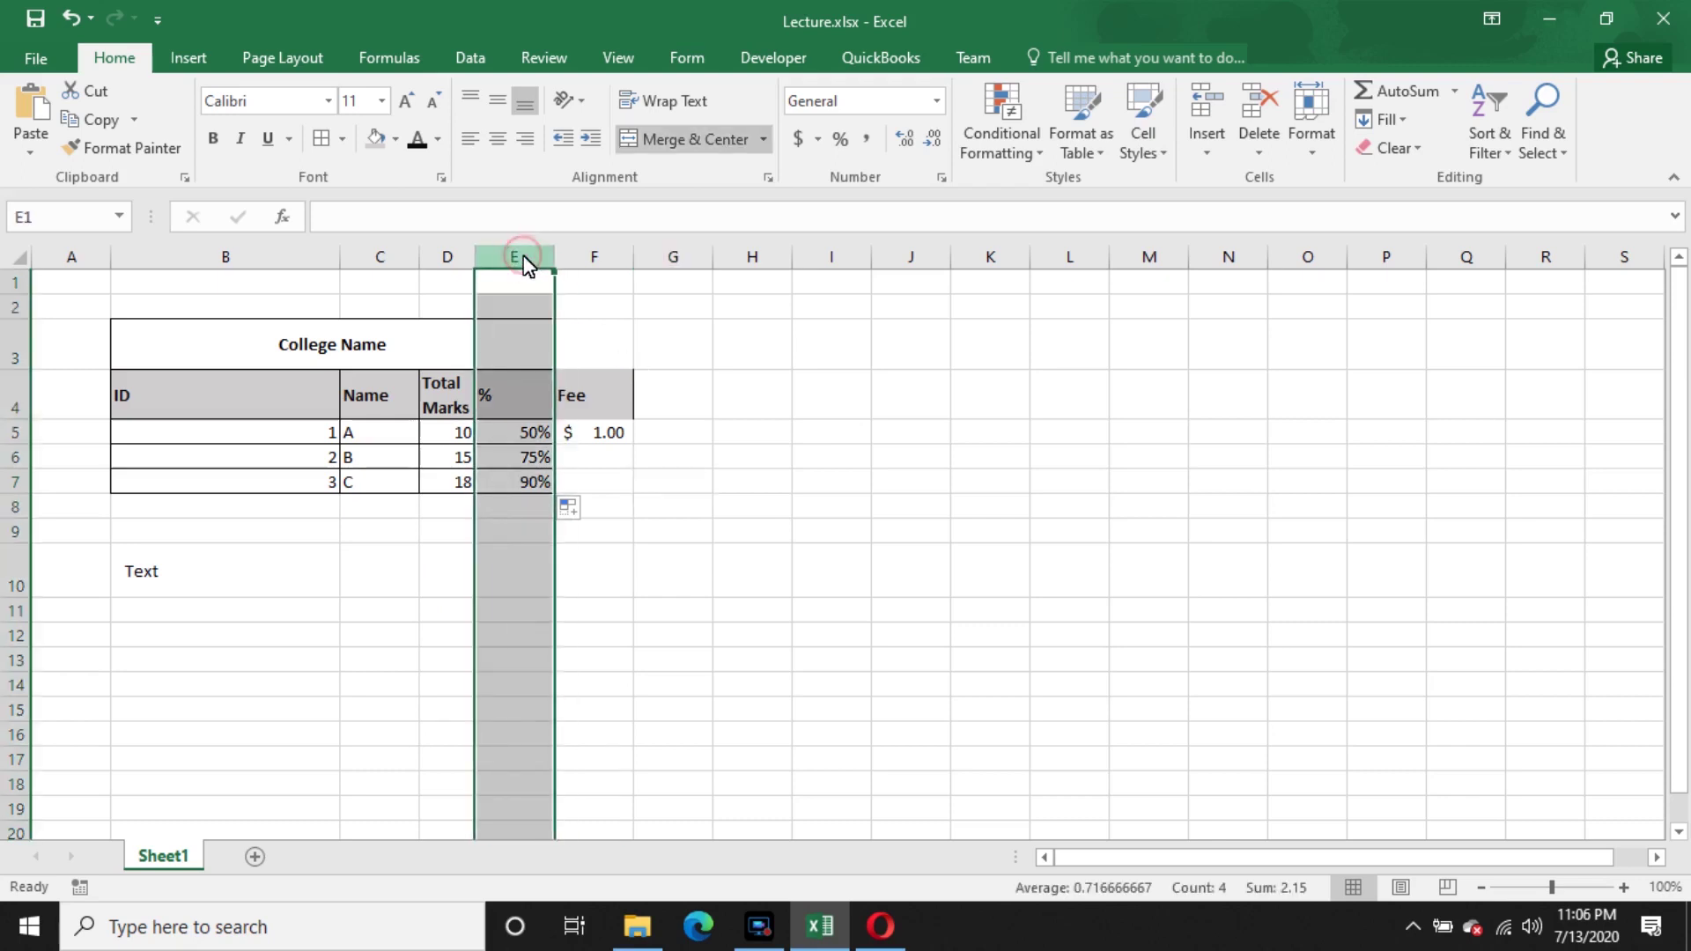
left_click(646, 502)
left_click_drag(521, 432, 535, 496)
right_click(528, 469)
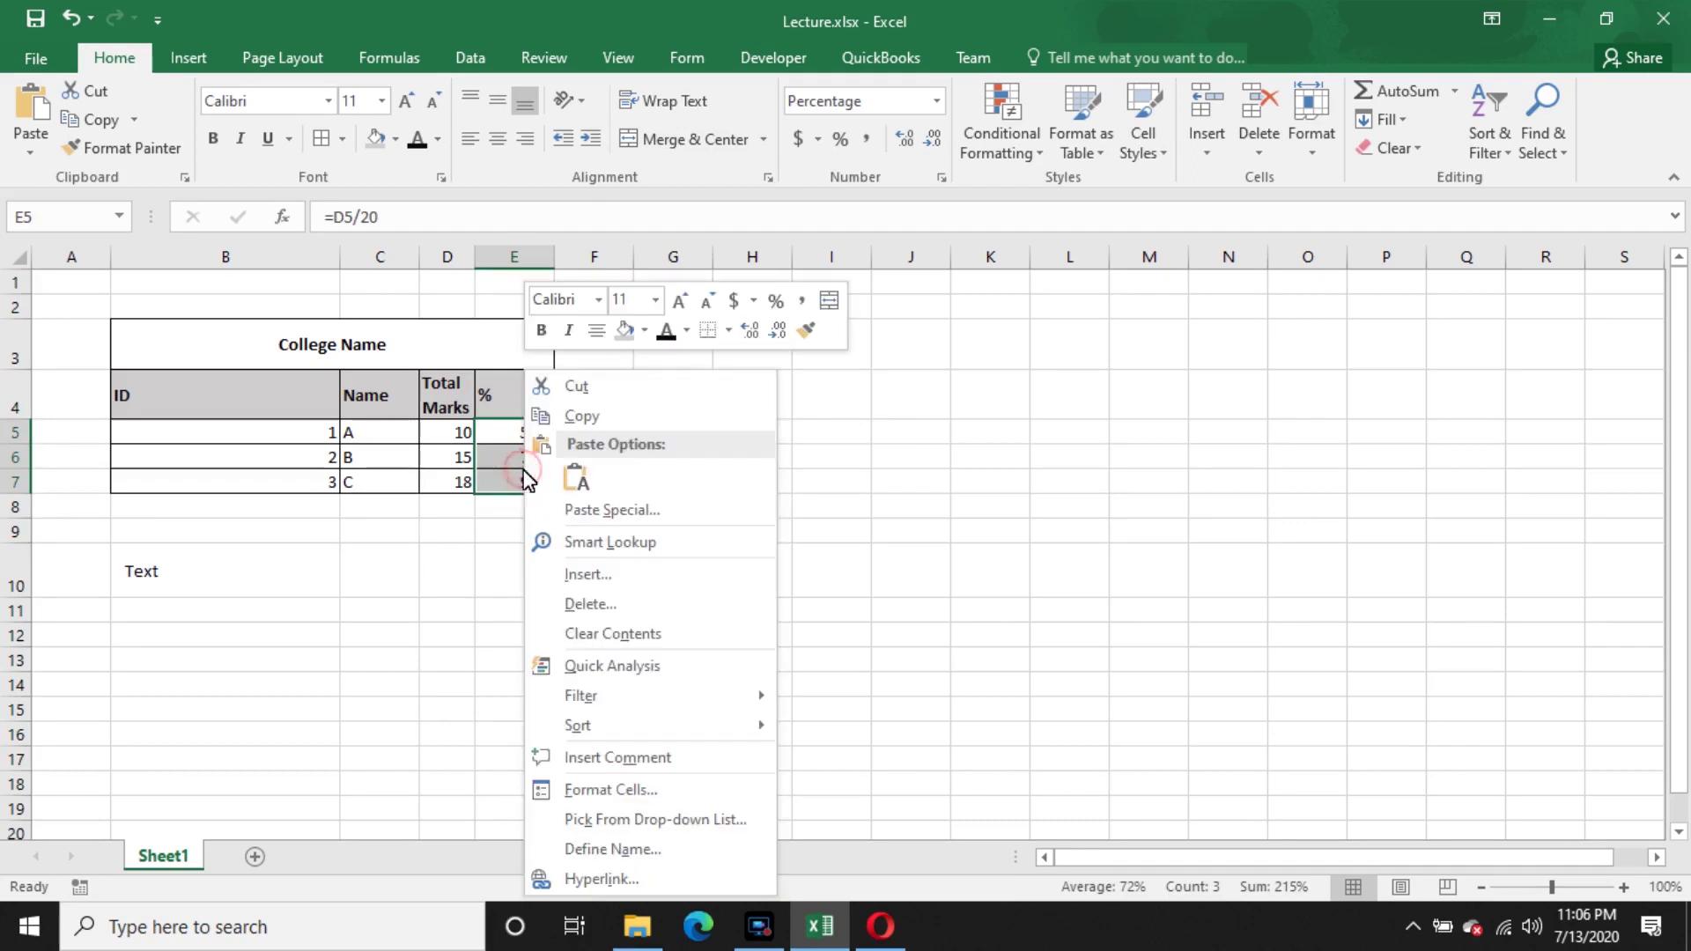
left_click(669, 795)
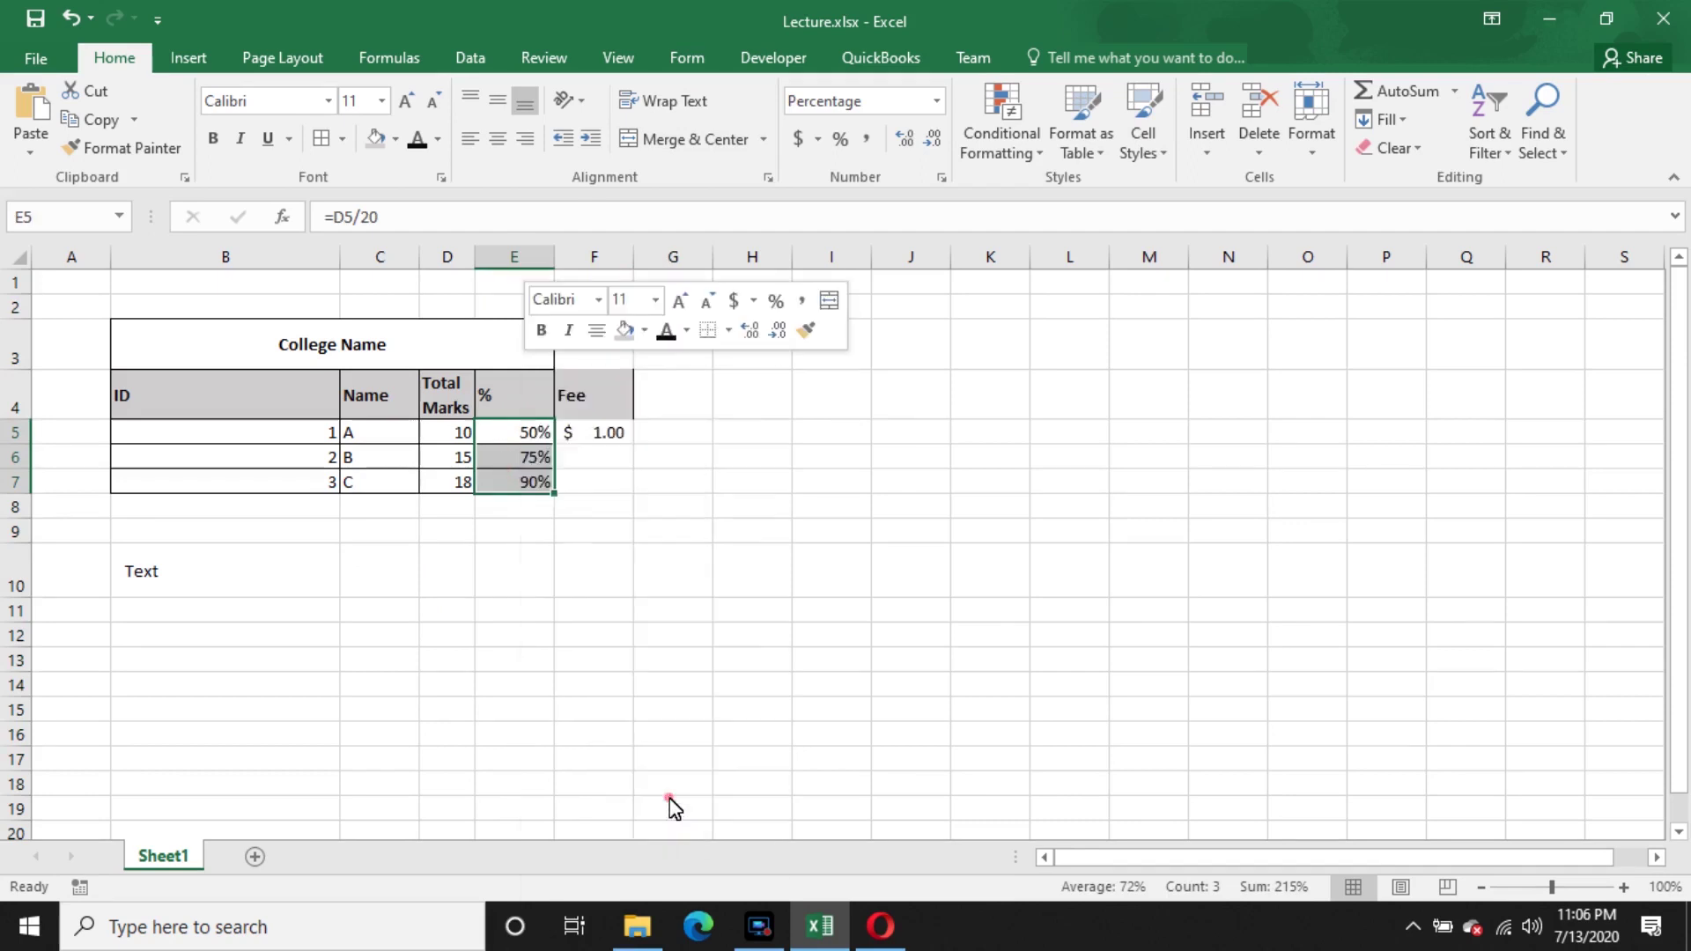
left_click_drag(532, 335, 636, 180)
left_click(492, 223)
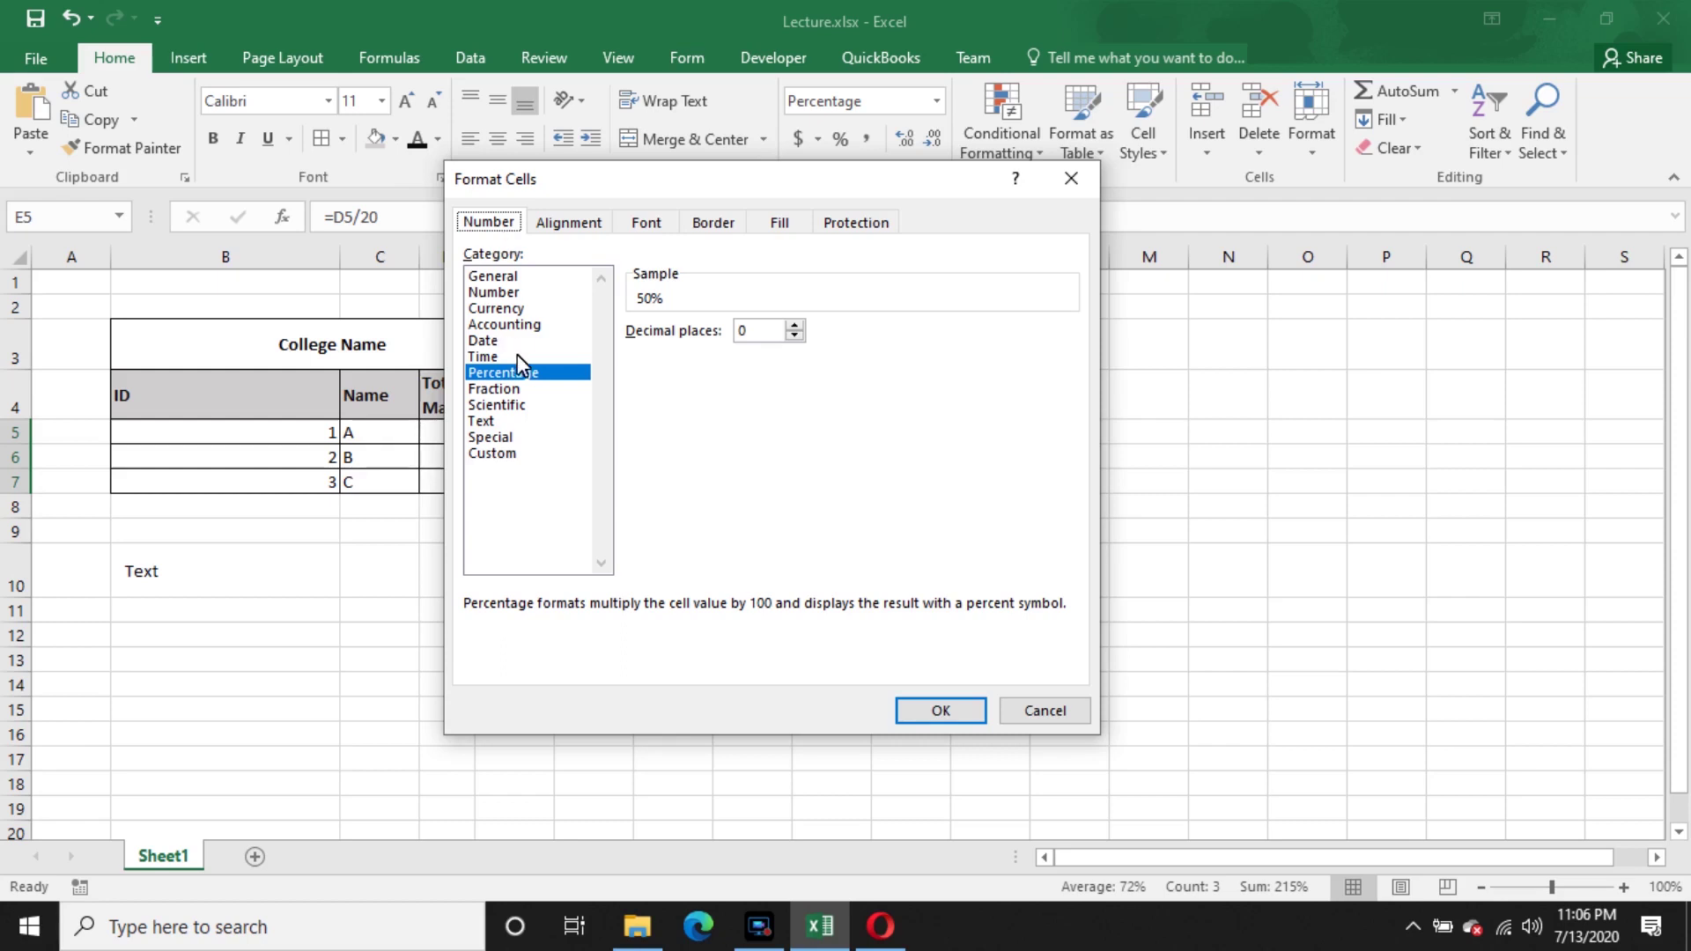
left_click(795, 327)
left_click(795, 325)
left_click(953, 710)
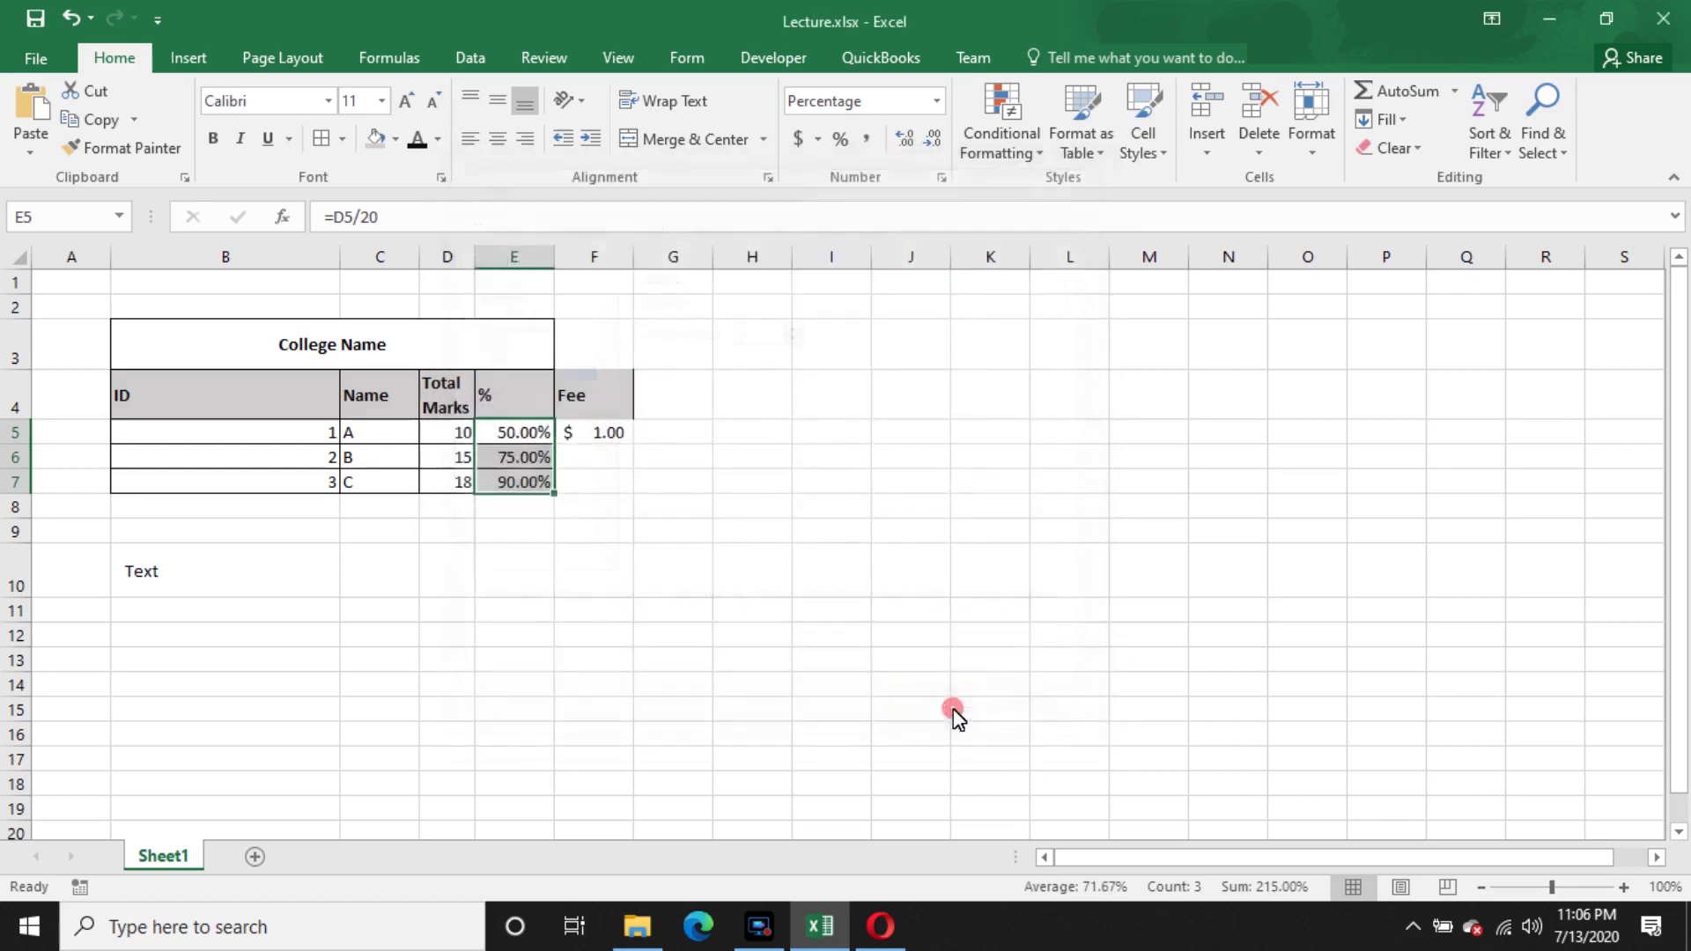
left_click(808, 608)
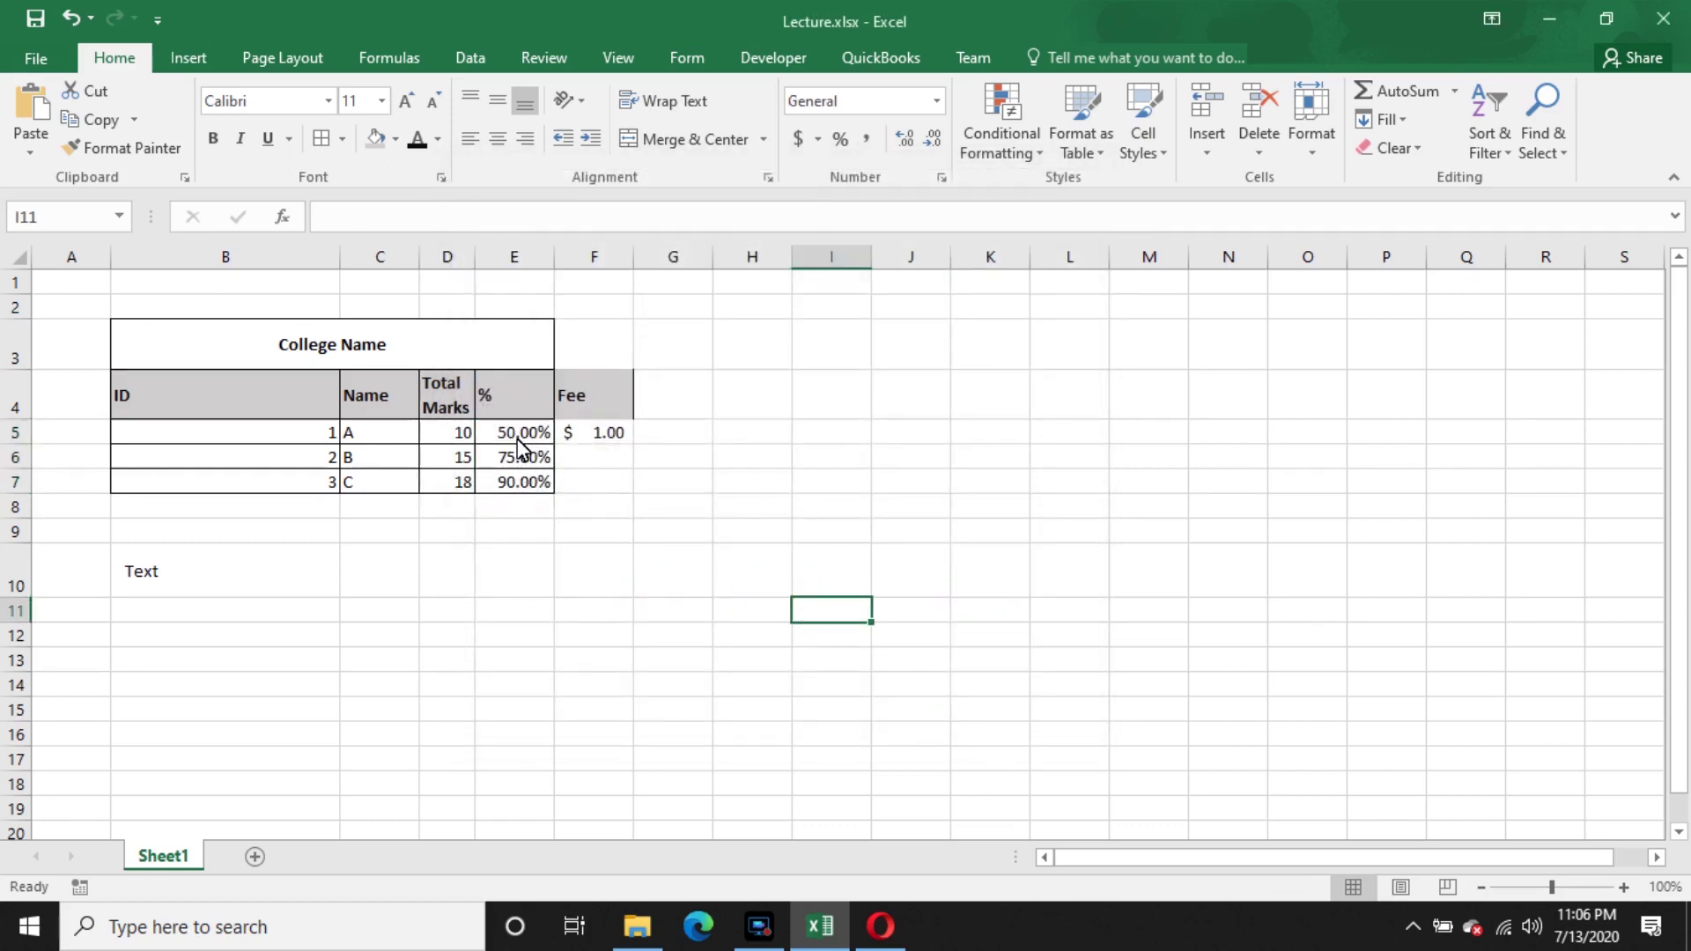
- Test the percentage formula by setting student A's total marks in D5 to 3, and restore them to 10
left_click(451, 428)
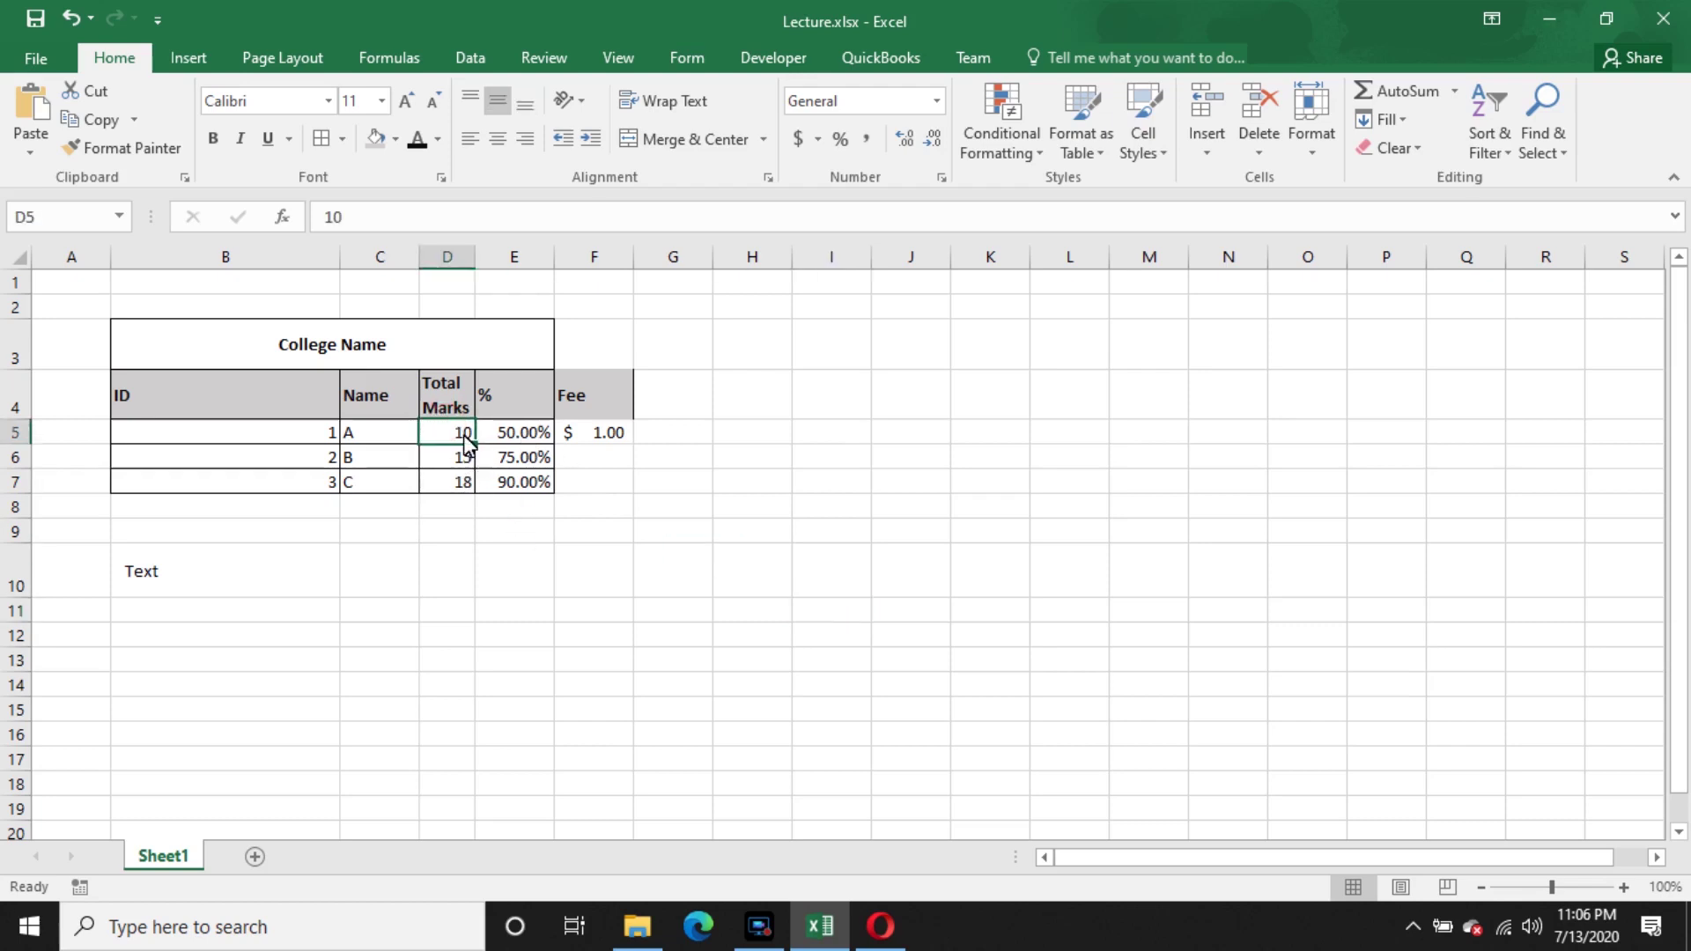
type("3")
left_click(732, 615)
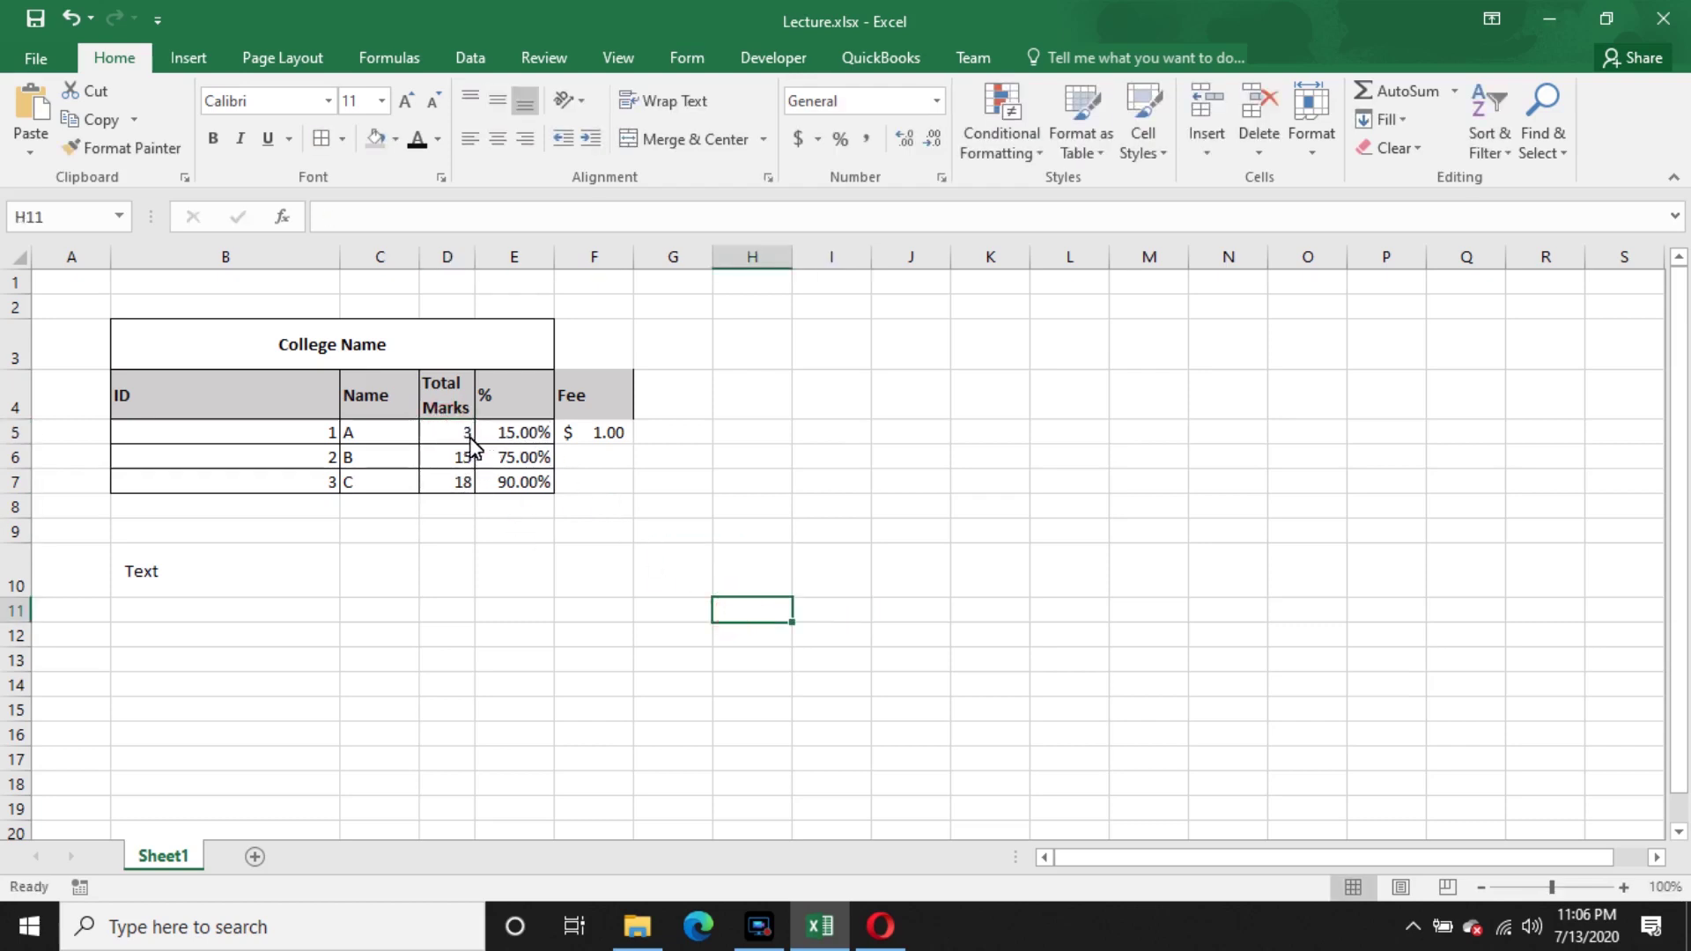
left_click(460, 433)
type("10")
key("Return")
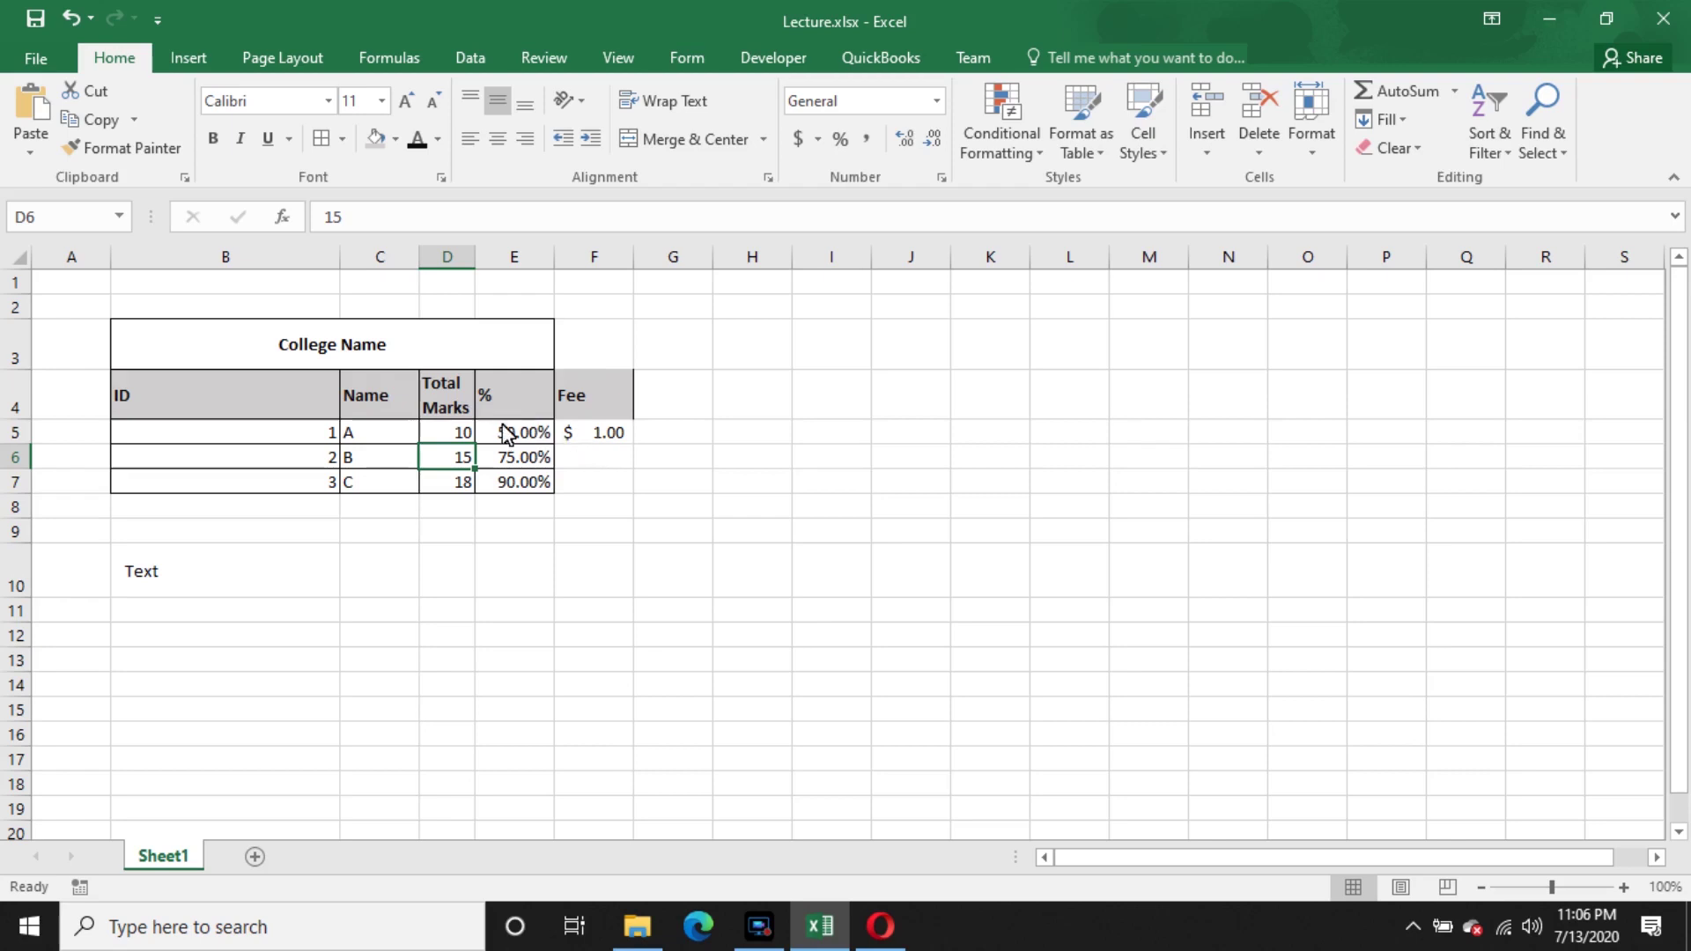
left_click_drag(514, 436, 514, 485)
right_click(513, 480)
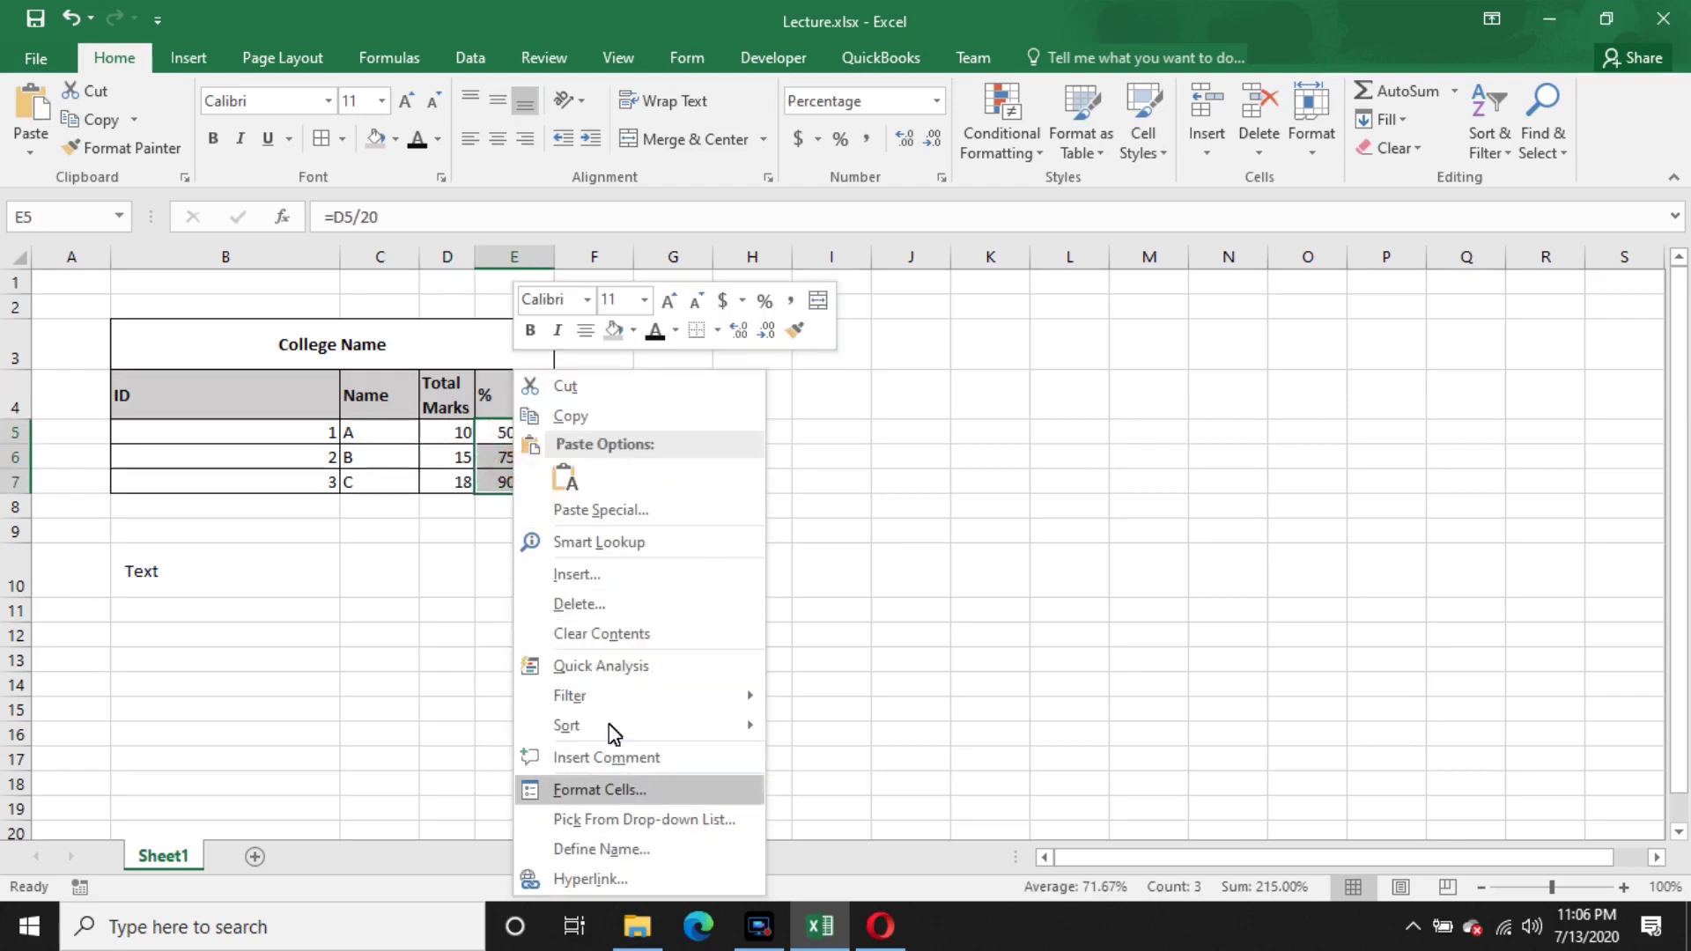
left_click(489, 685)
double_click(608, 434)
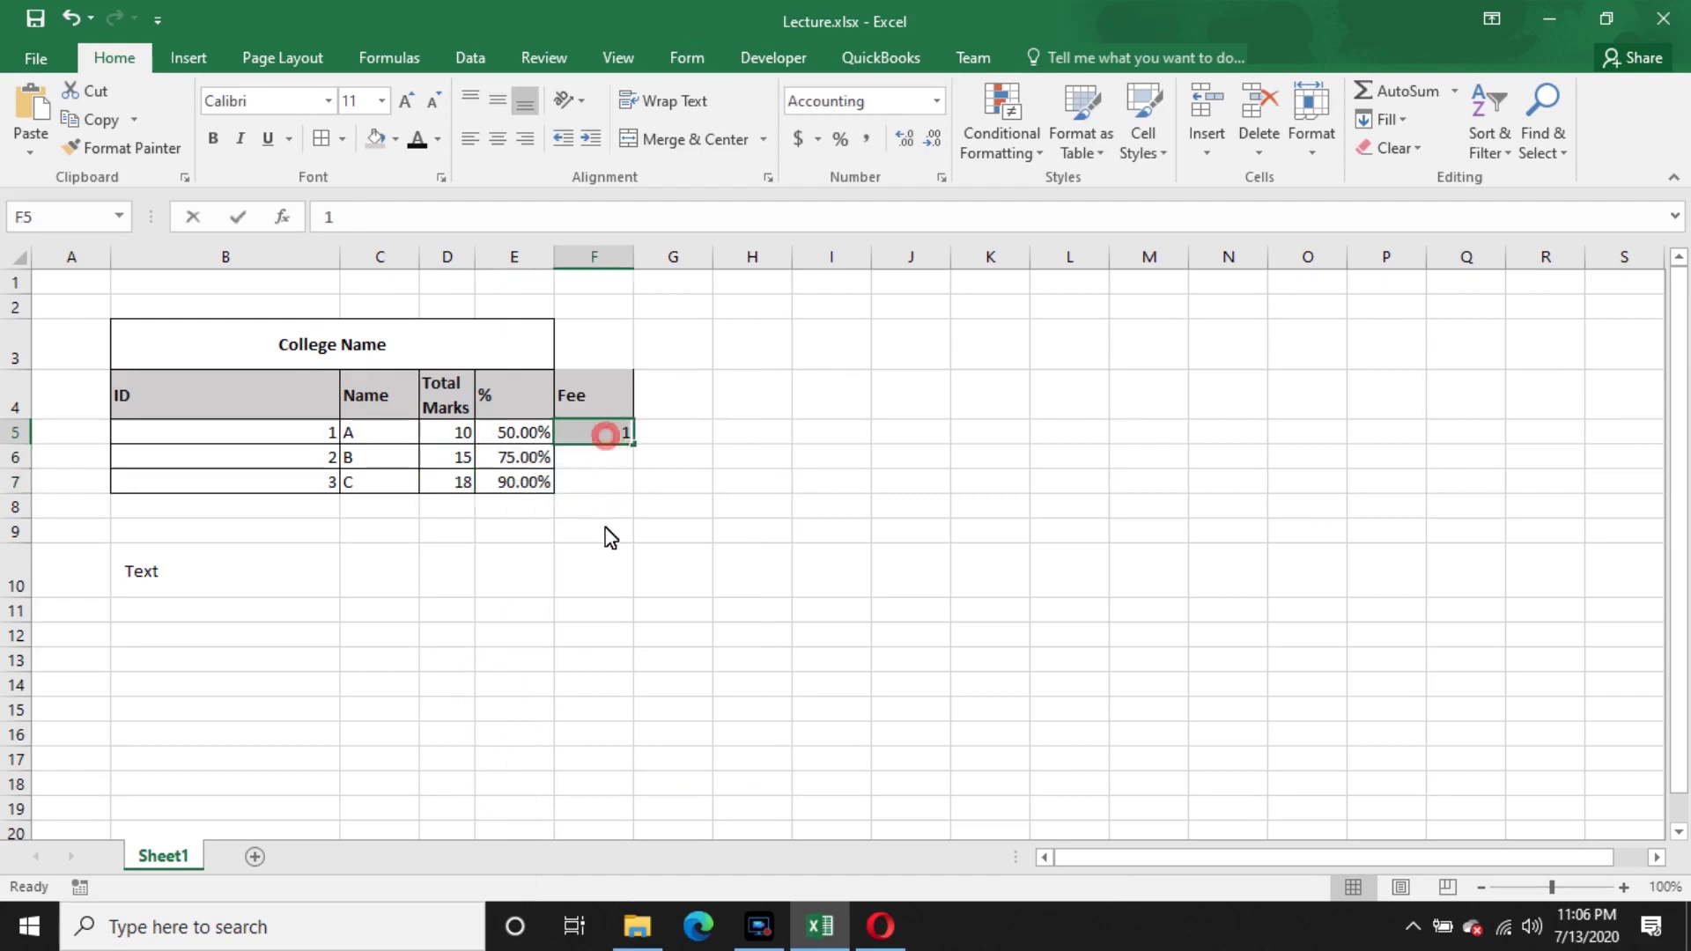
left_click(577, 554)
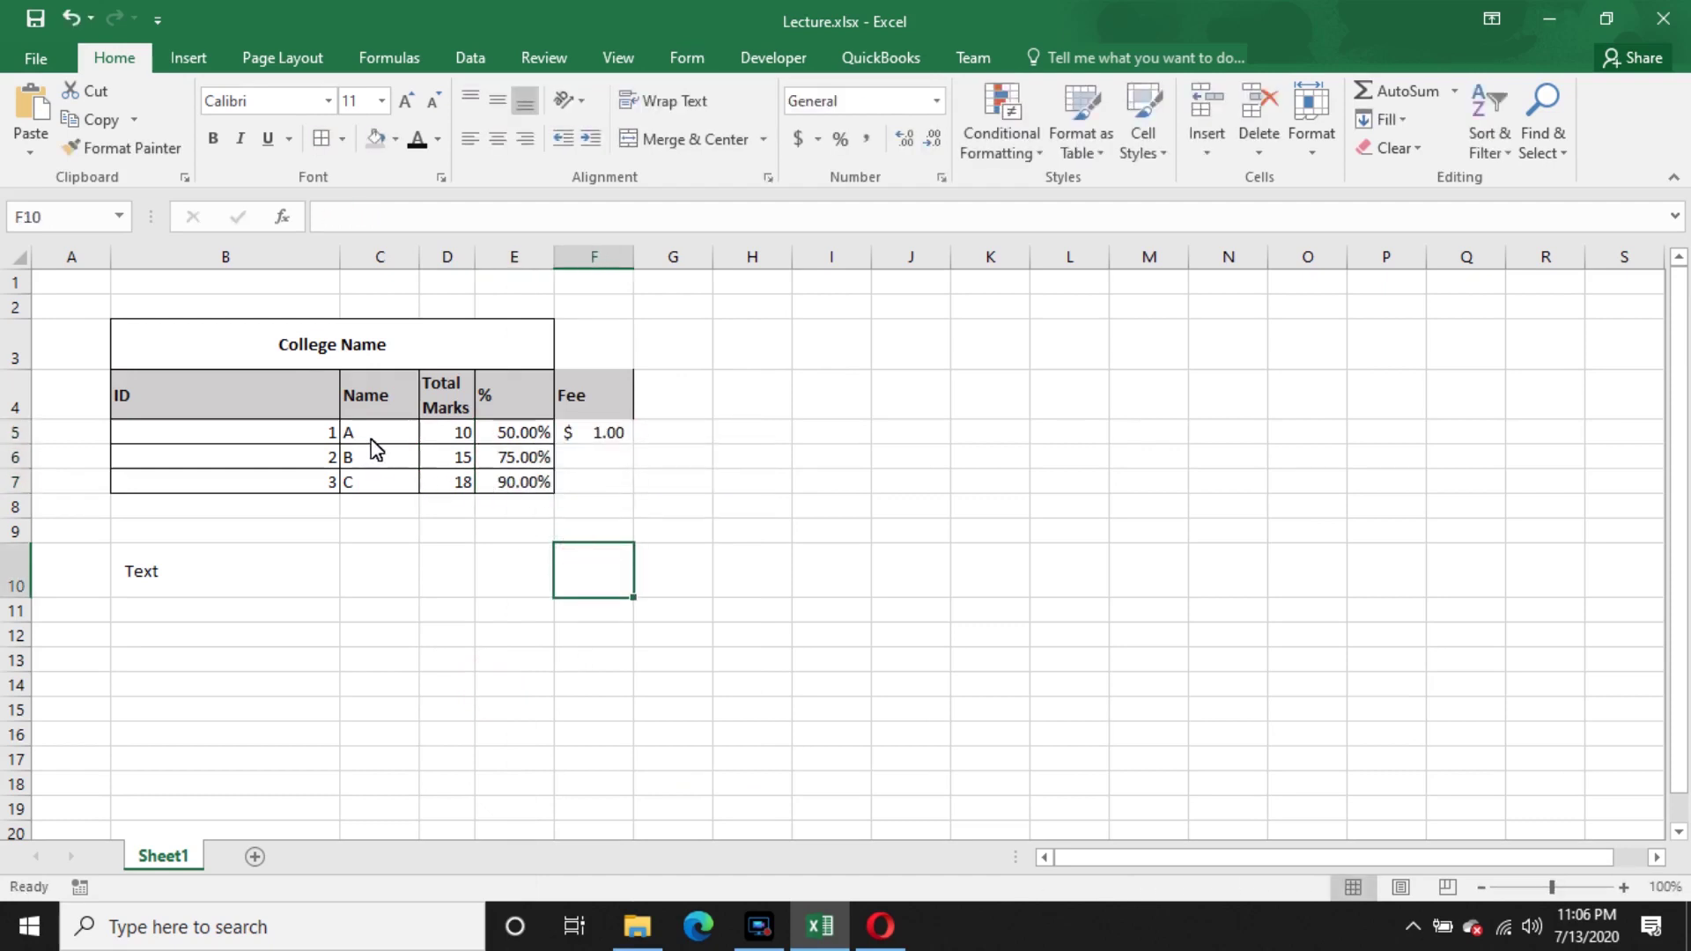
- Review the General, Number and Currency format options for the fee cells F5:F7 without applying any
left_click_drag(604, 433, 604, 490)
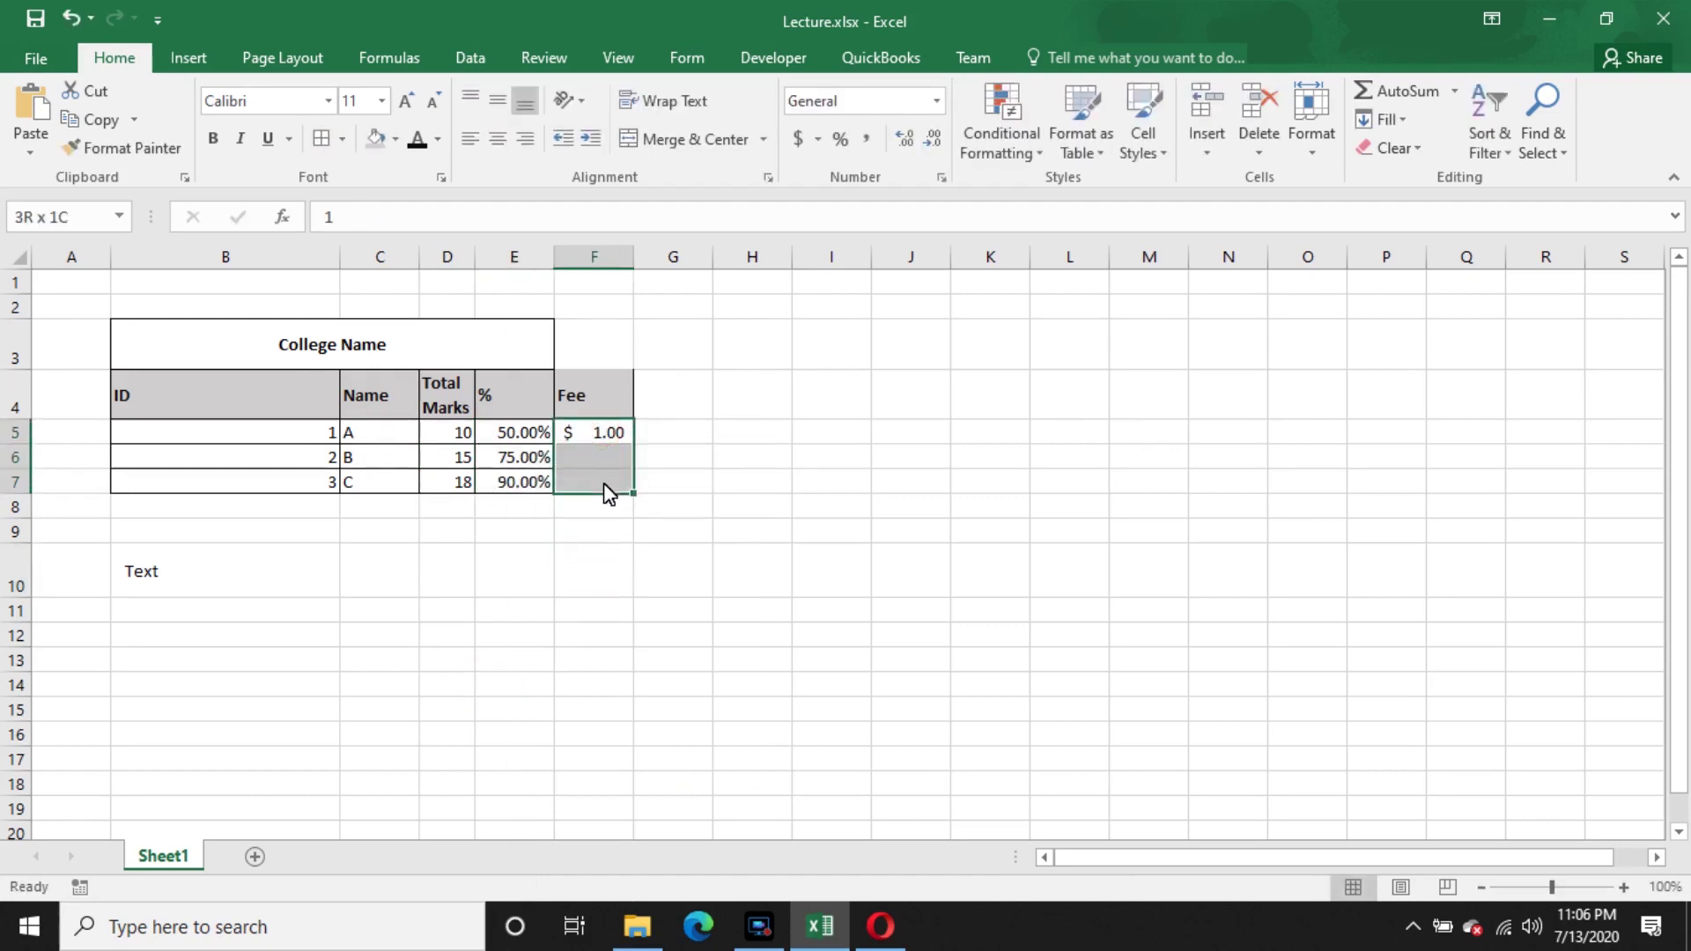
right_click(588, 461)
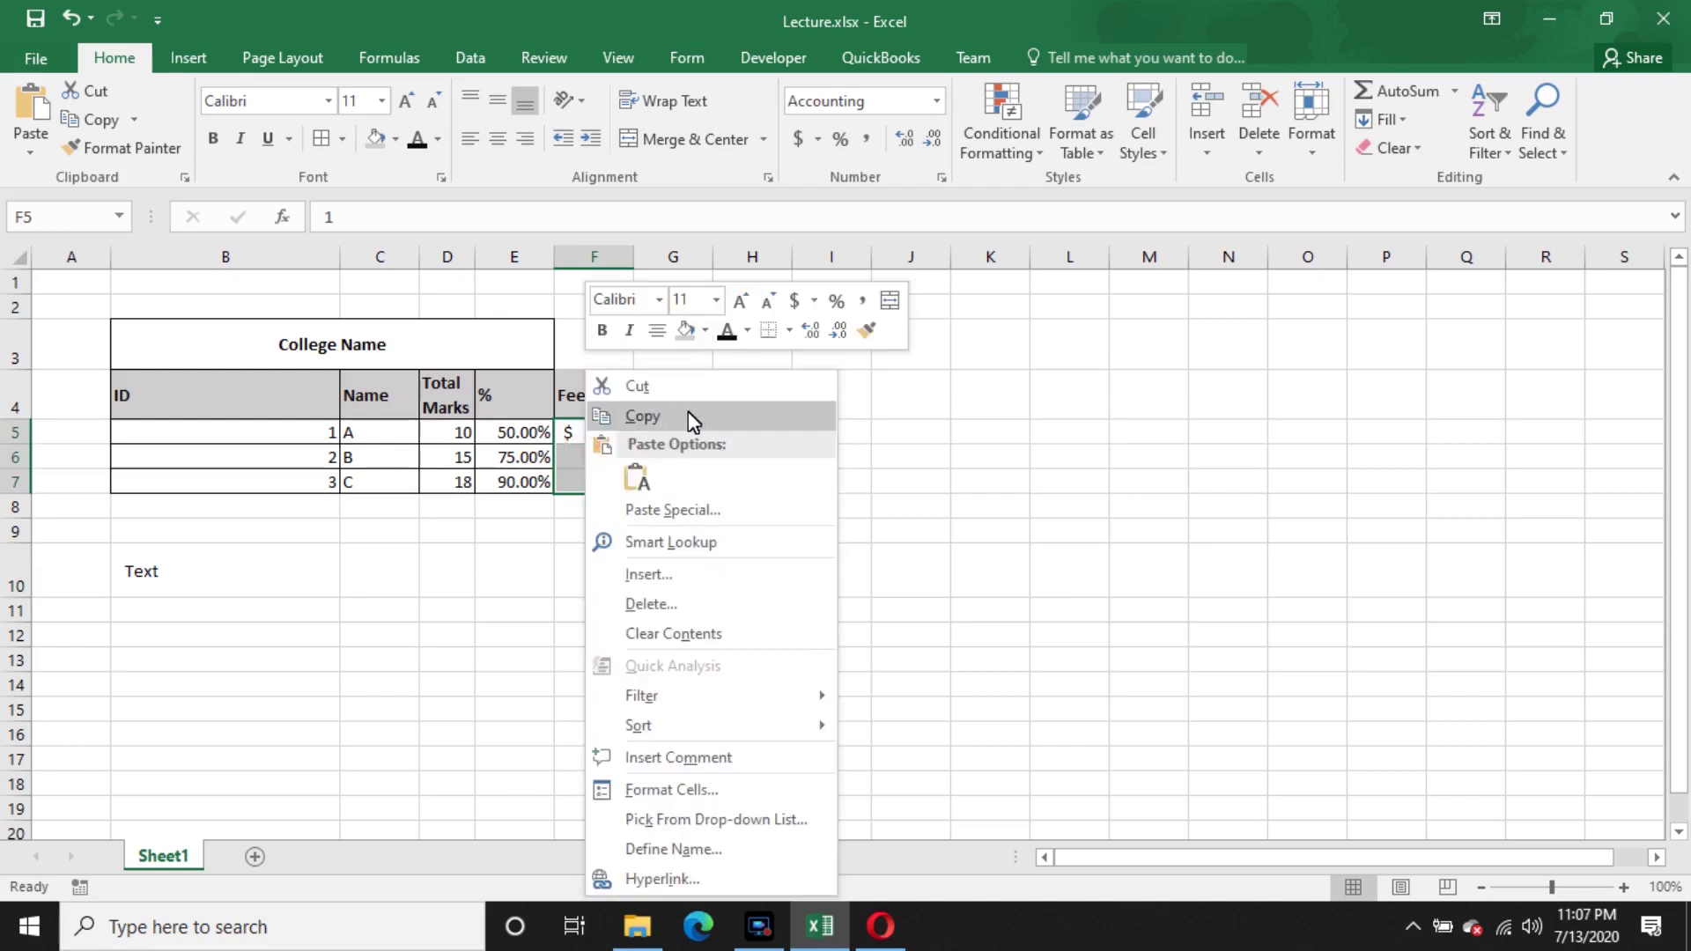
left_click(711, 790)
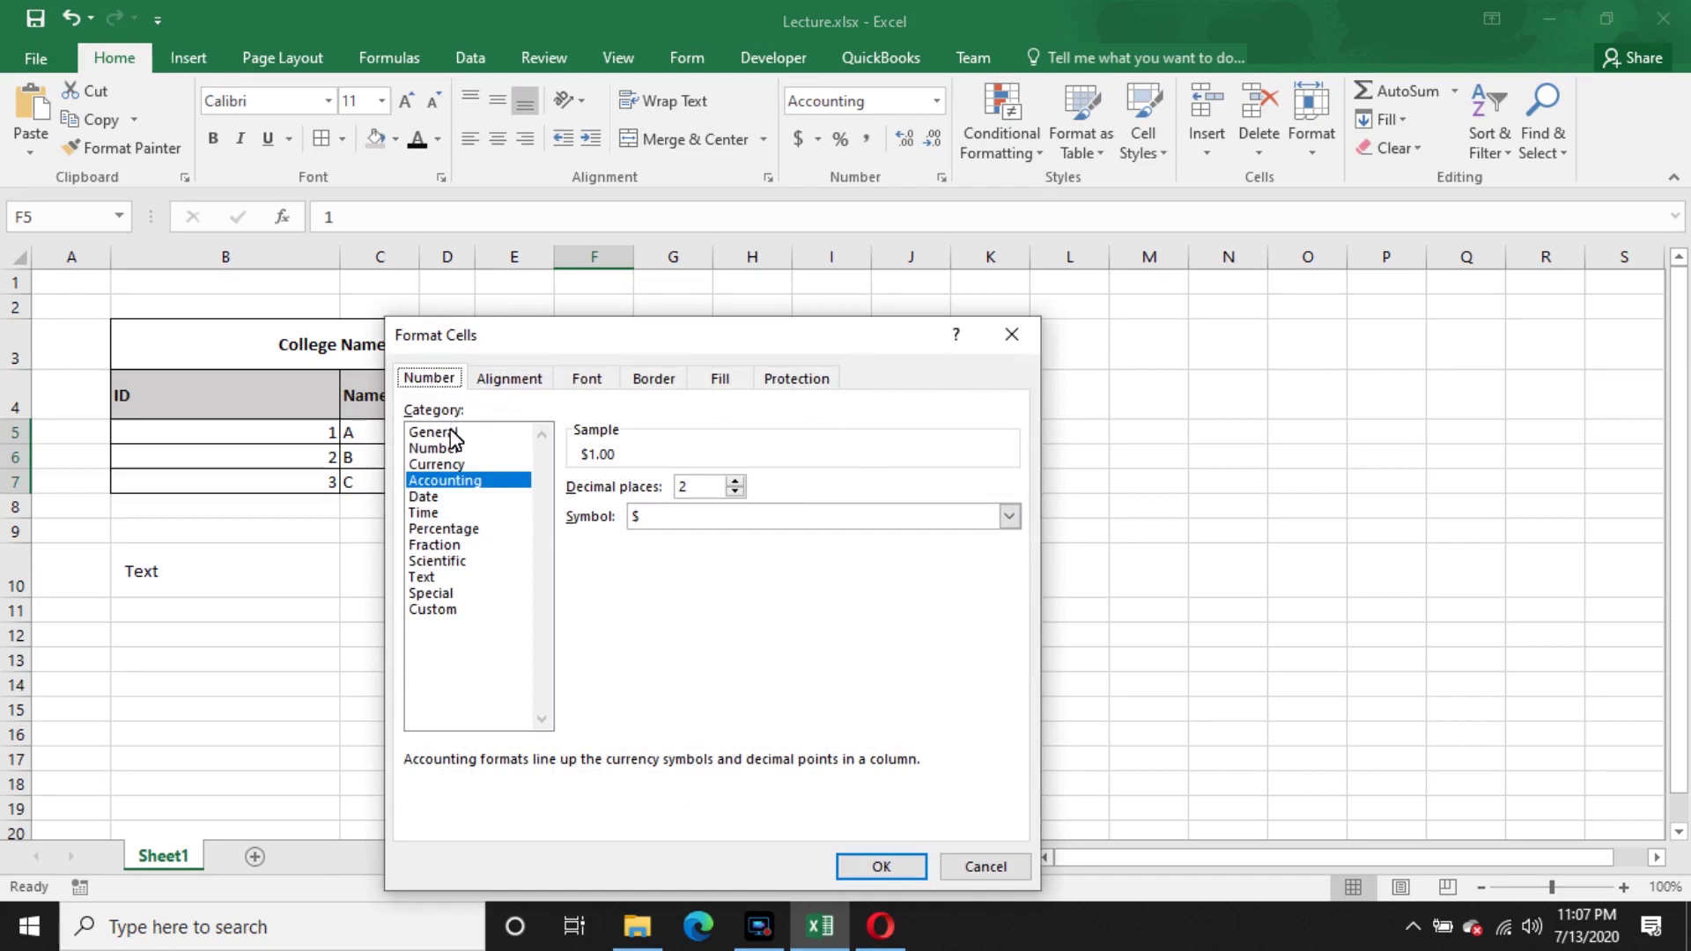
left_click(450, 432)
left_click(445, 447)
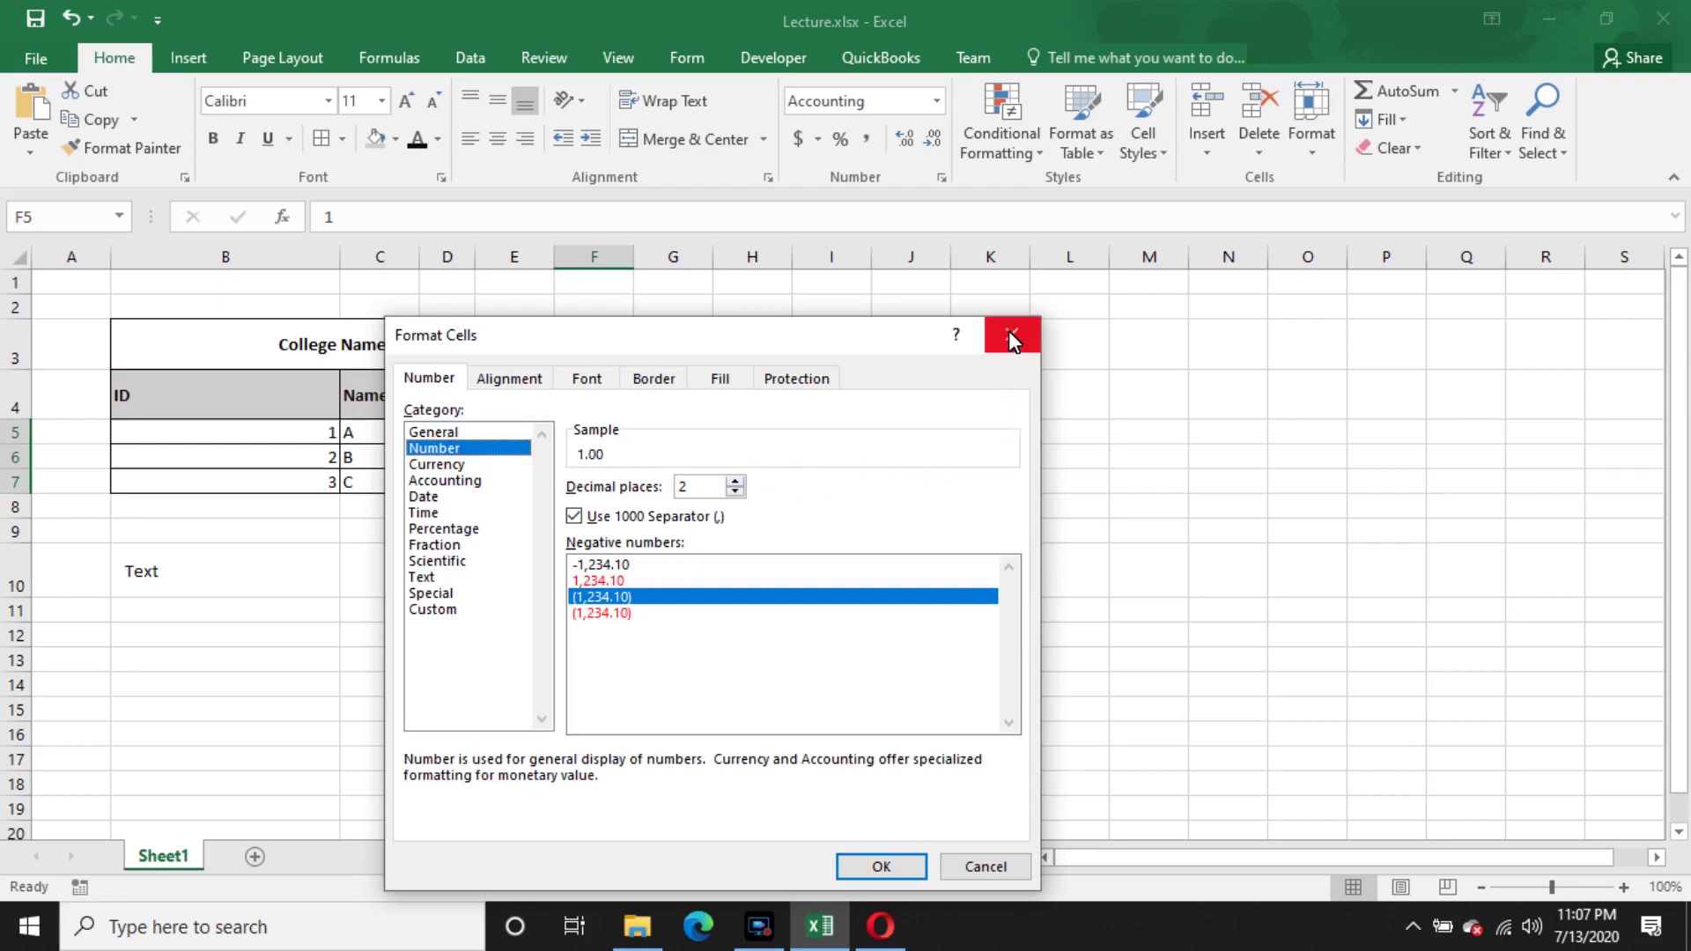
left_click(436, 466)
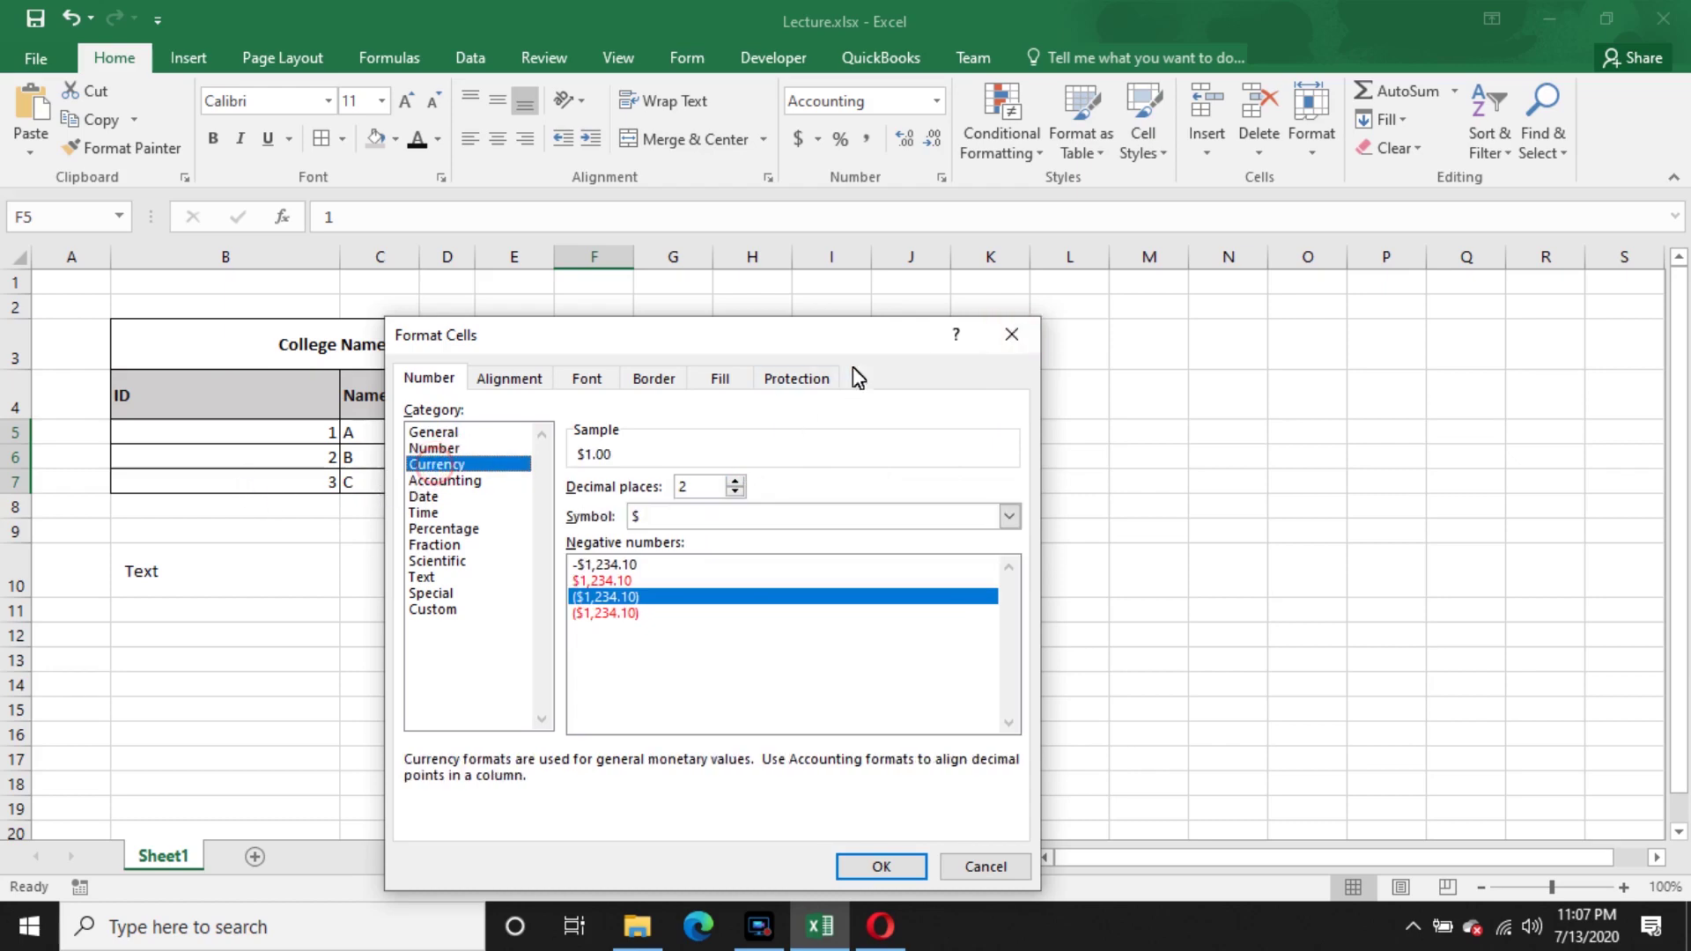
left_click(1027, 336)
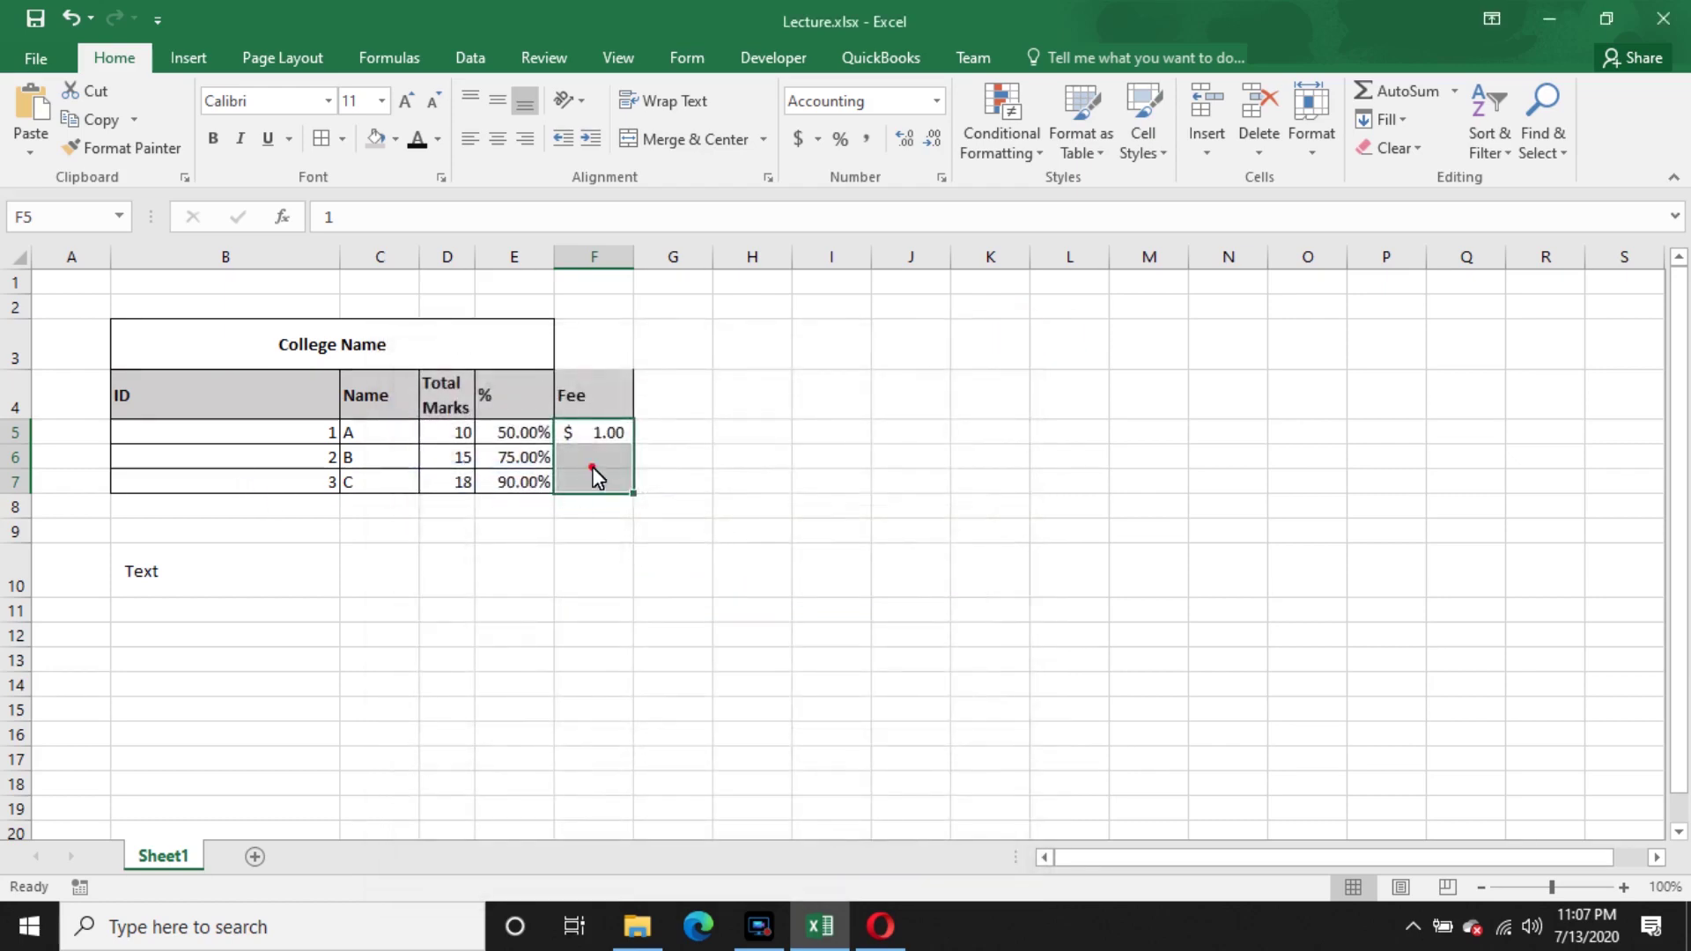
- Enter a fee of 1000 for student B in F6 and 200 for student C in F7
left_click(597, 460)
type("1,")
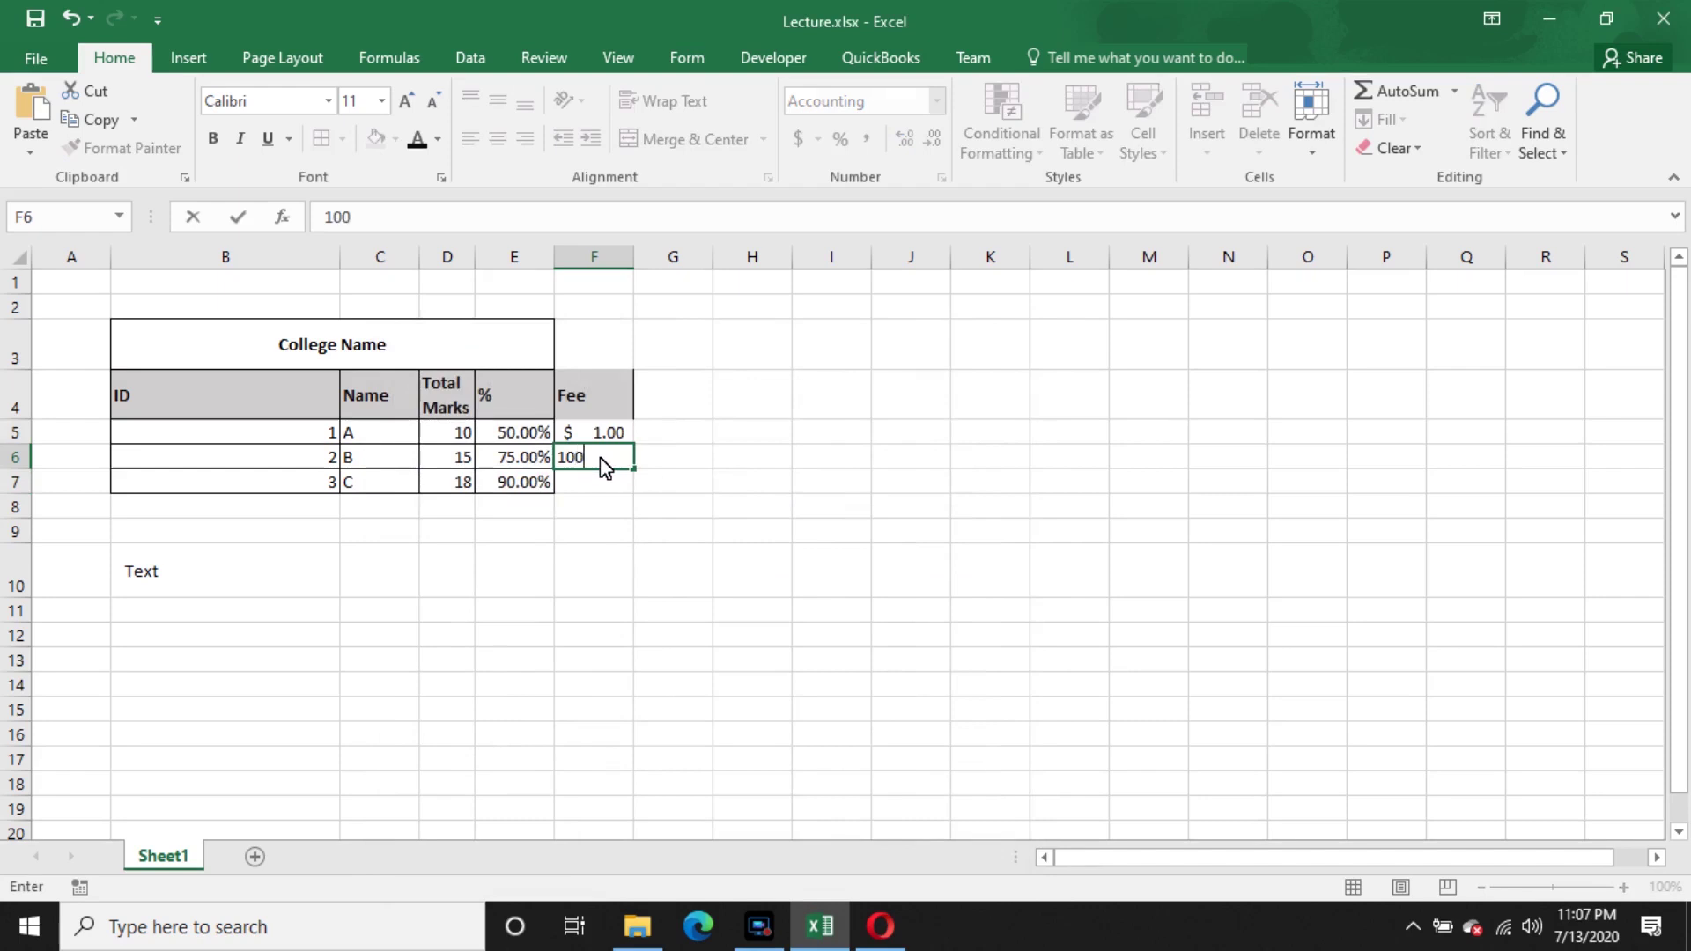
type("000")
key("Return")
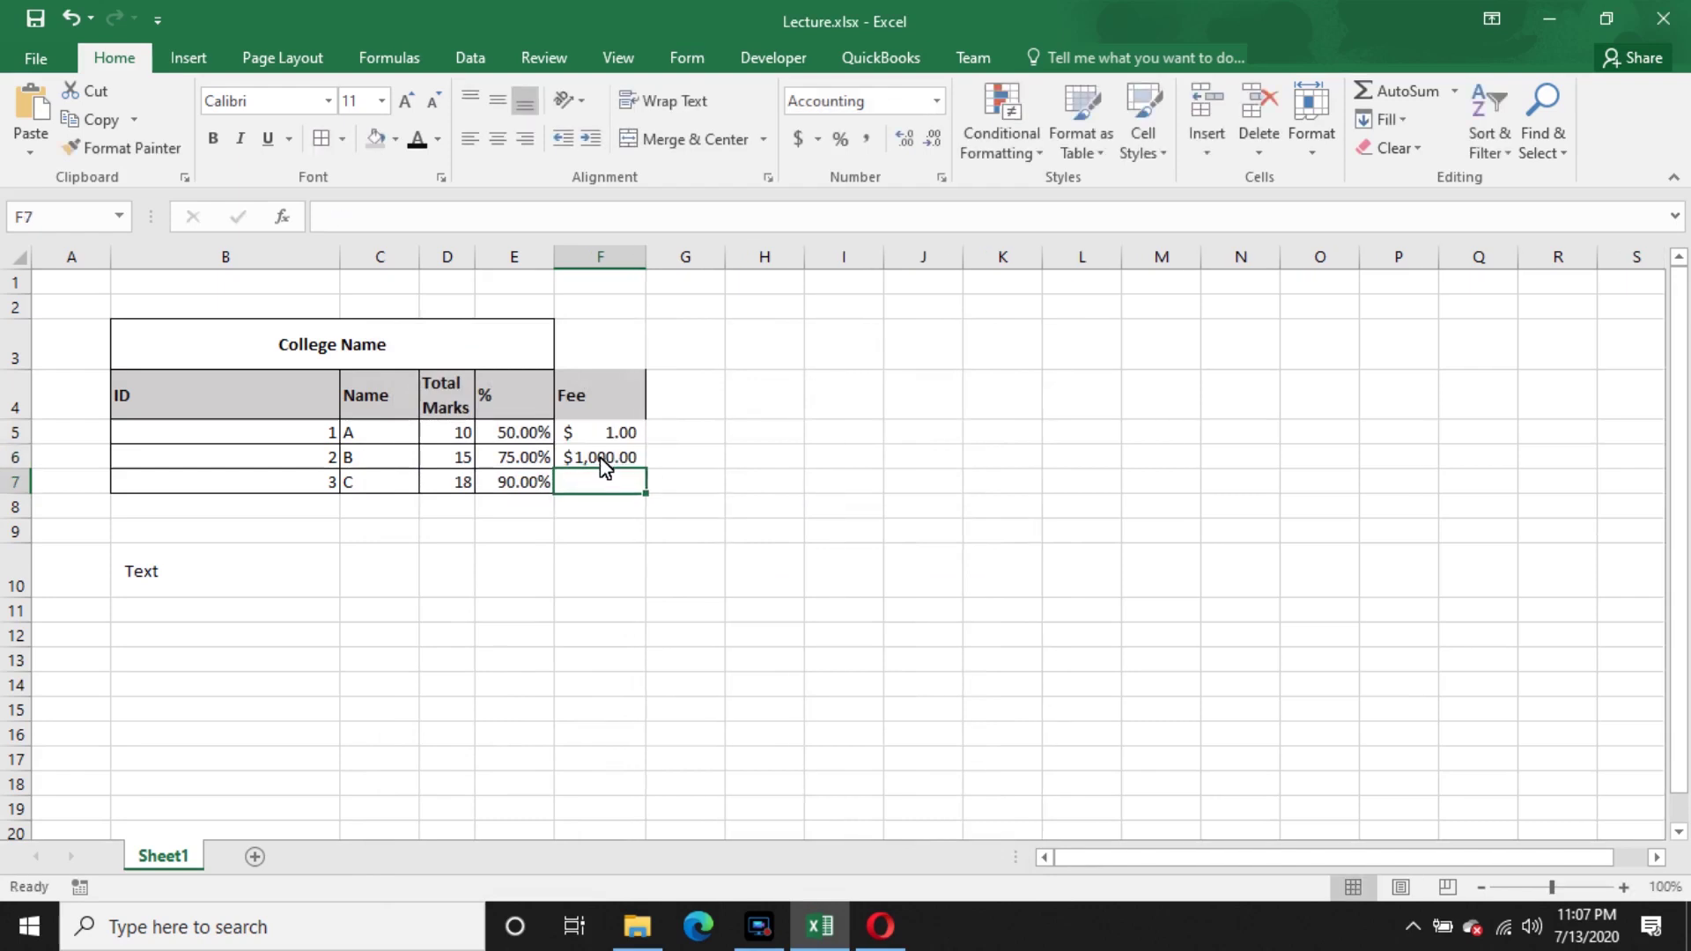
type("200")
key("Return")
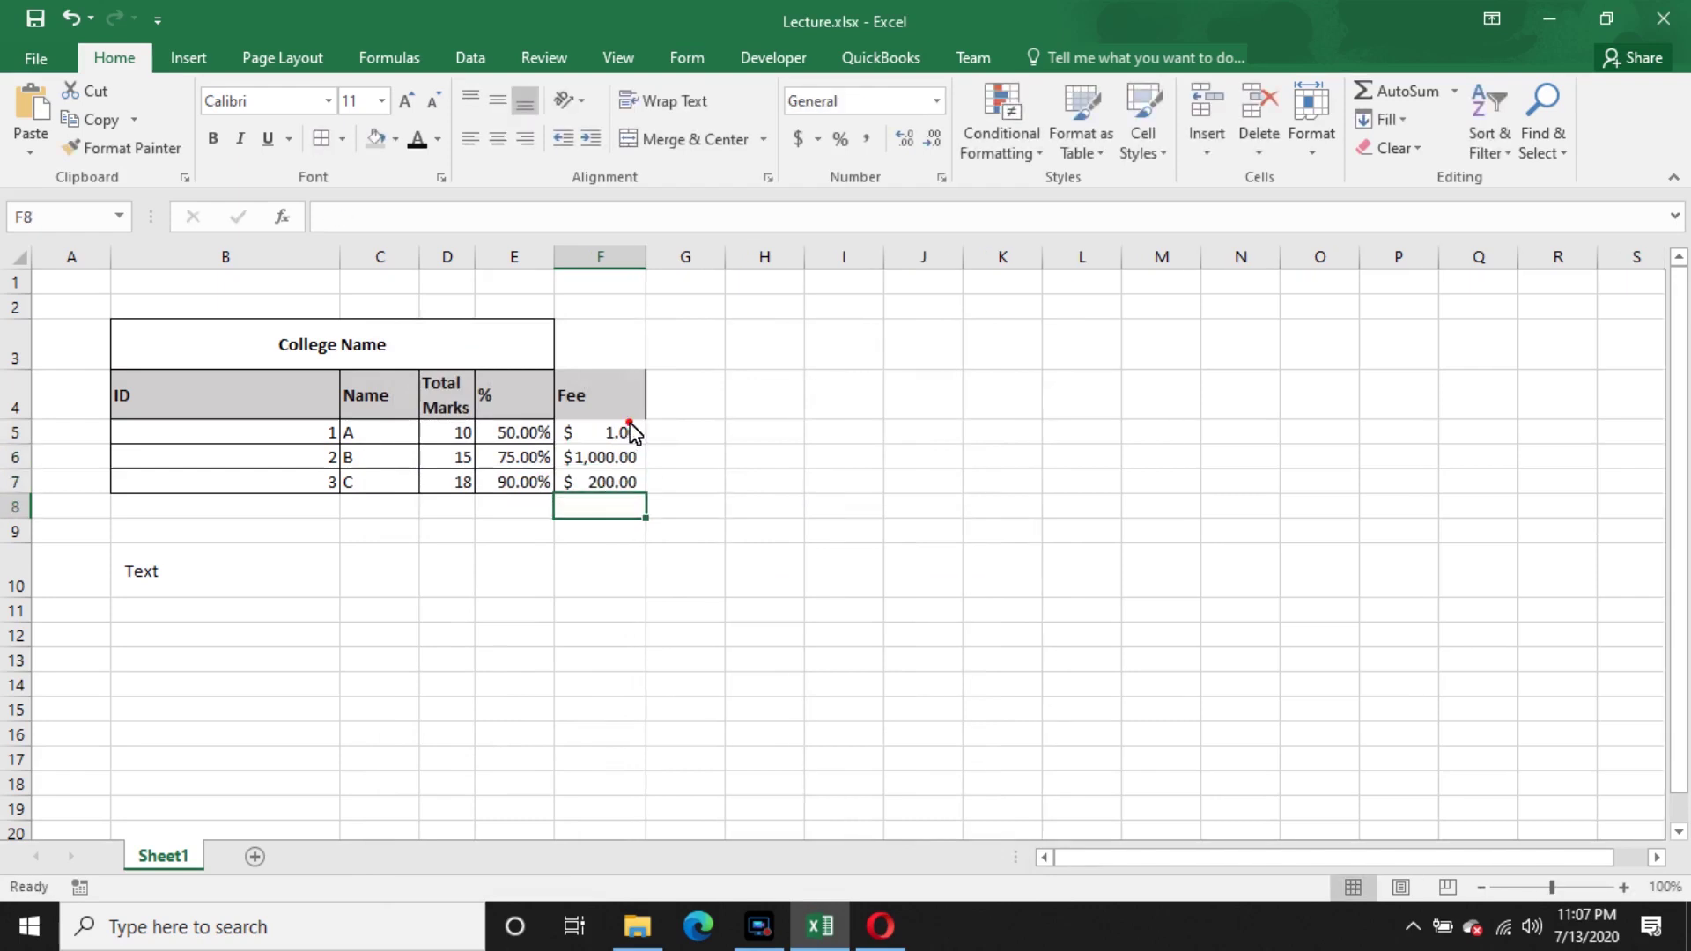
- Choose the Currency number format with 1 decimal place for the whole Fee column F
left_click(633, 431)
left_click(625, 500, "shift")
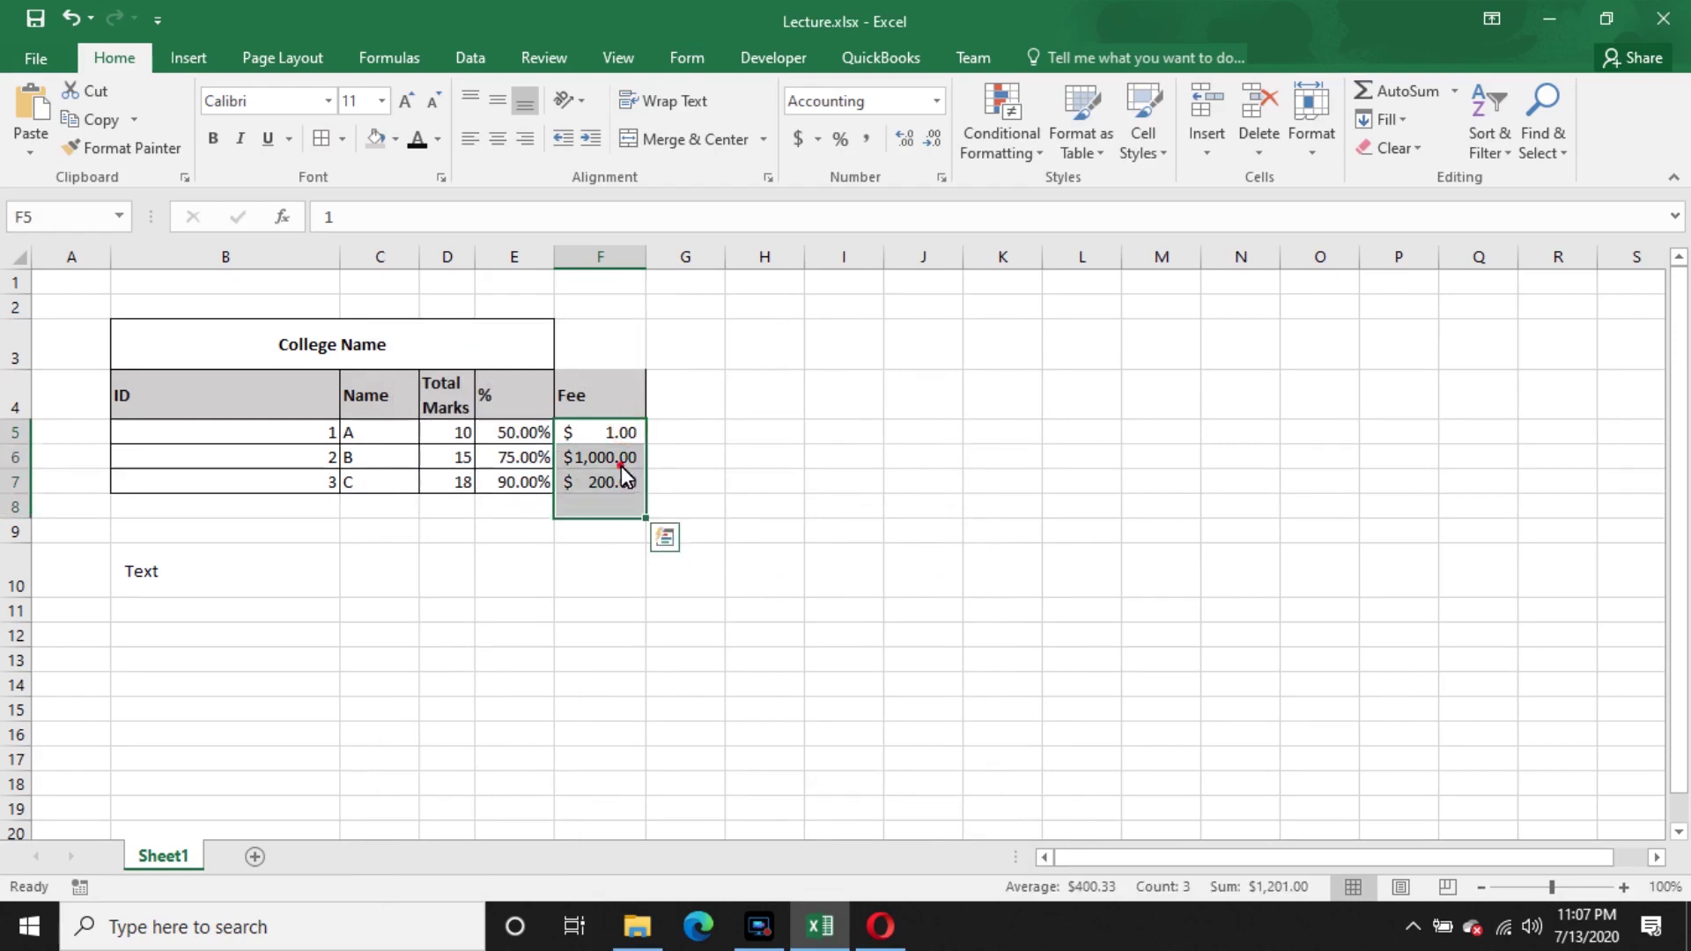
left_click_drag(620, 431, 623, 458)
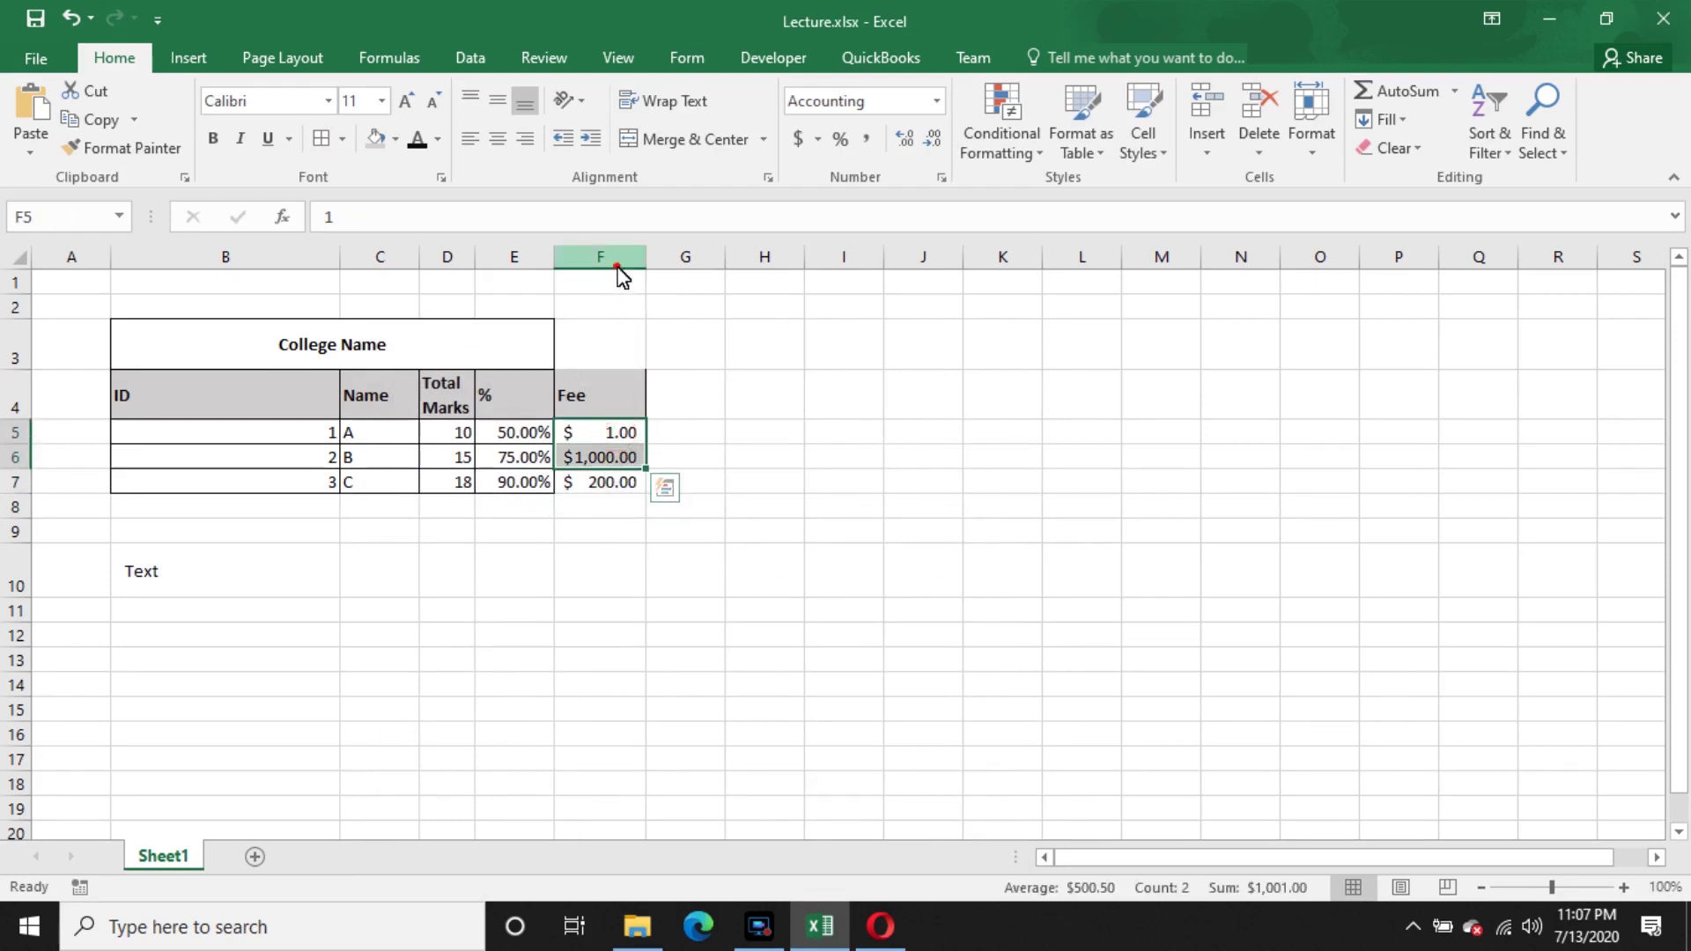
right_click(617, 266)
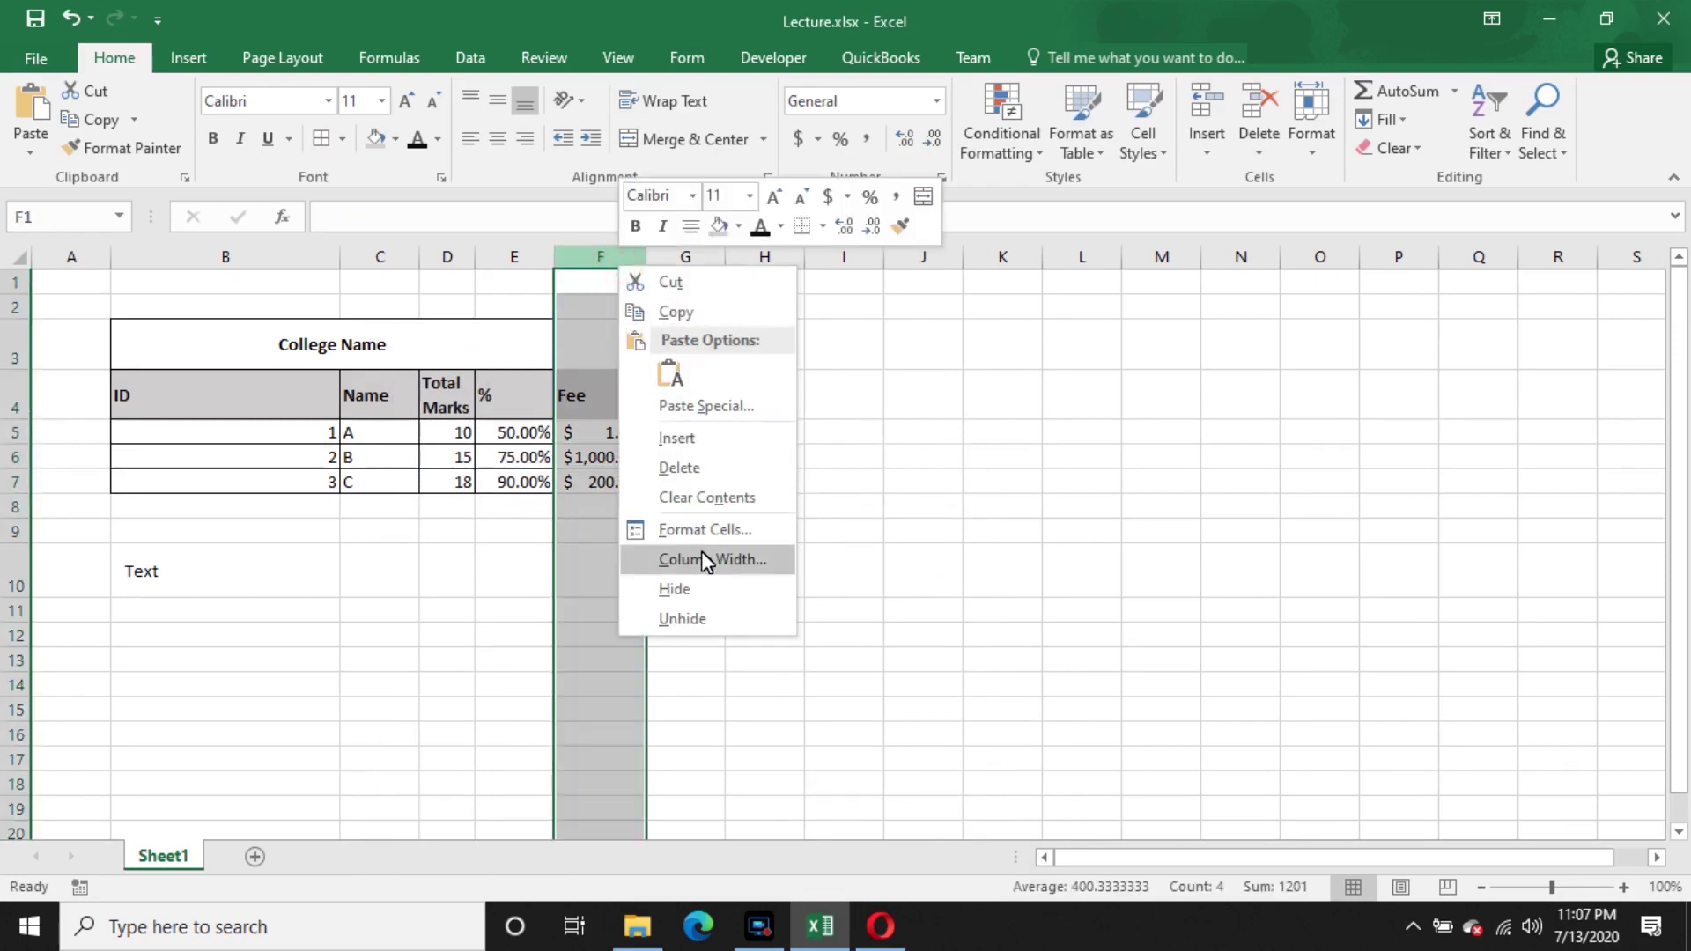
left_click(718, 529)
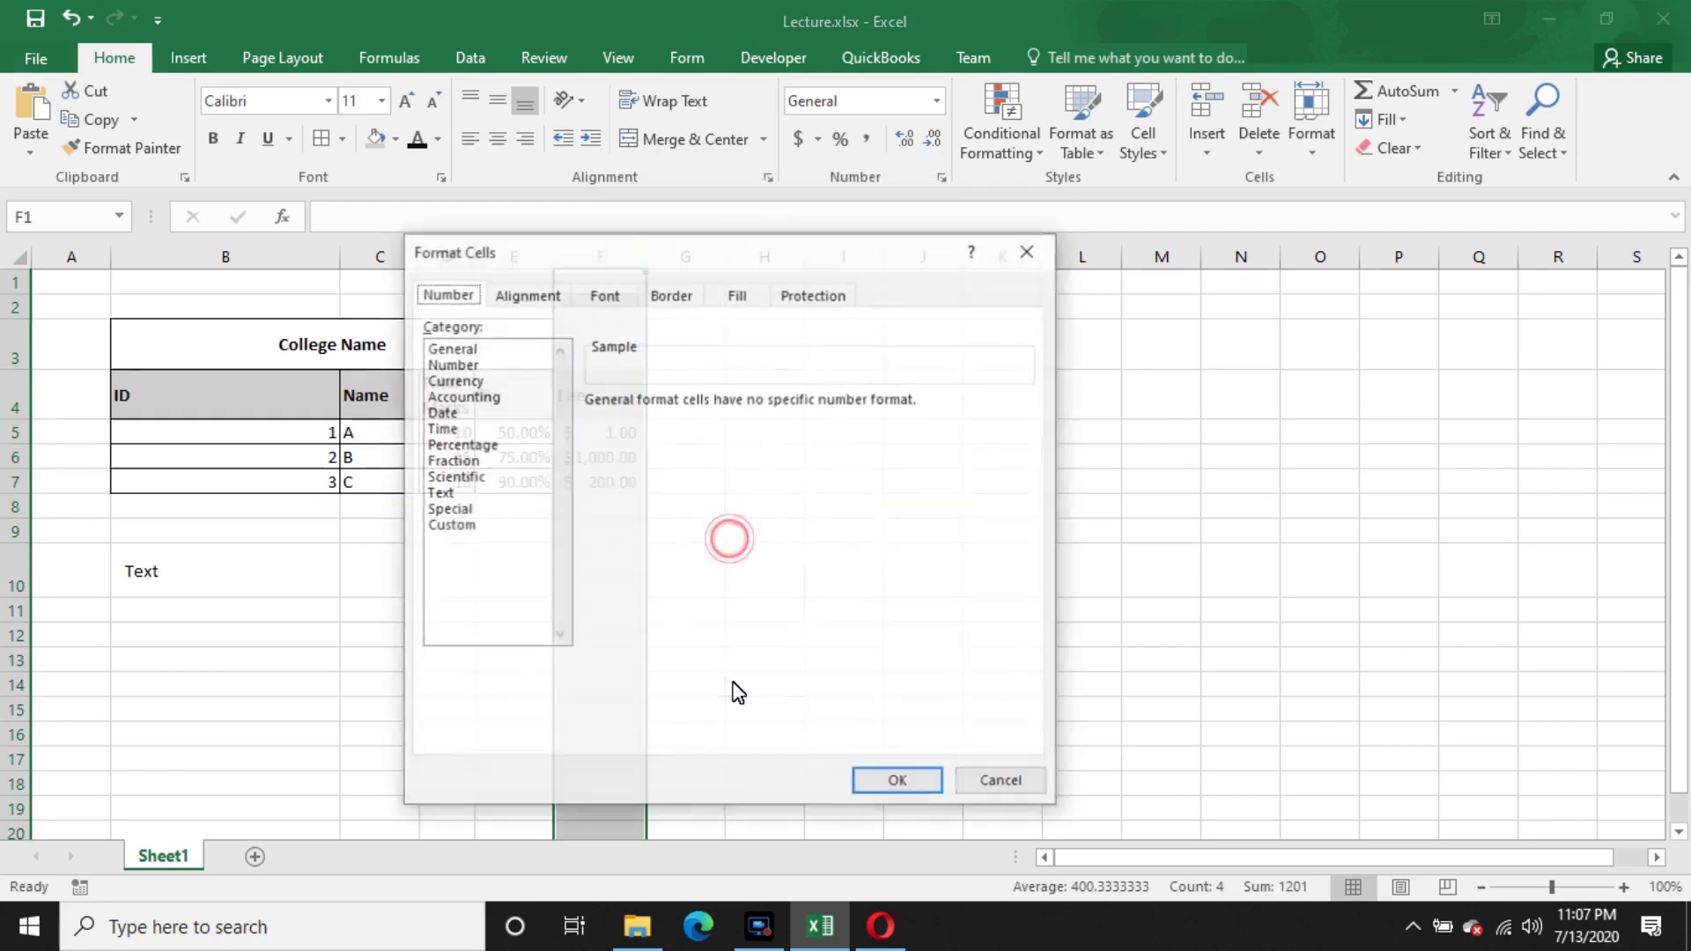
left_click(475, 382)
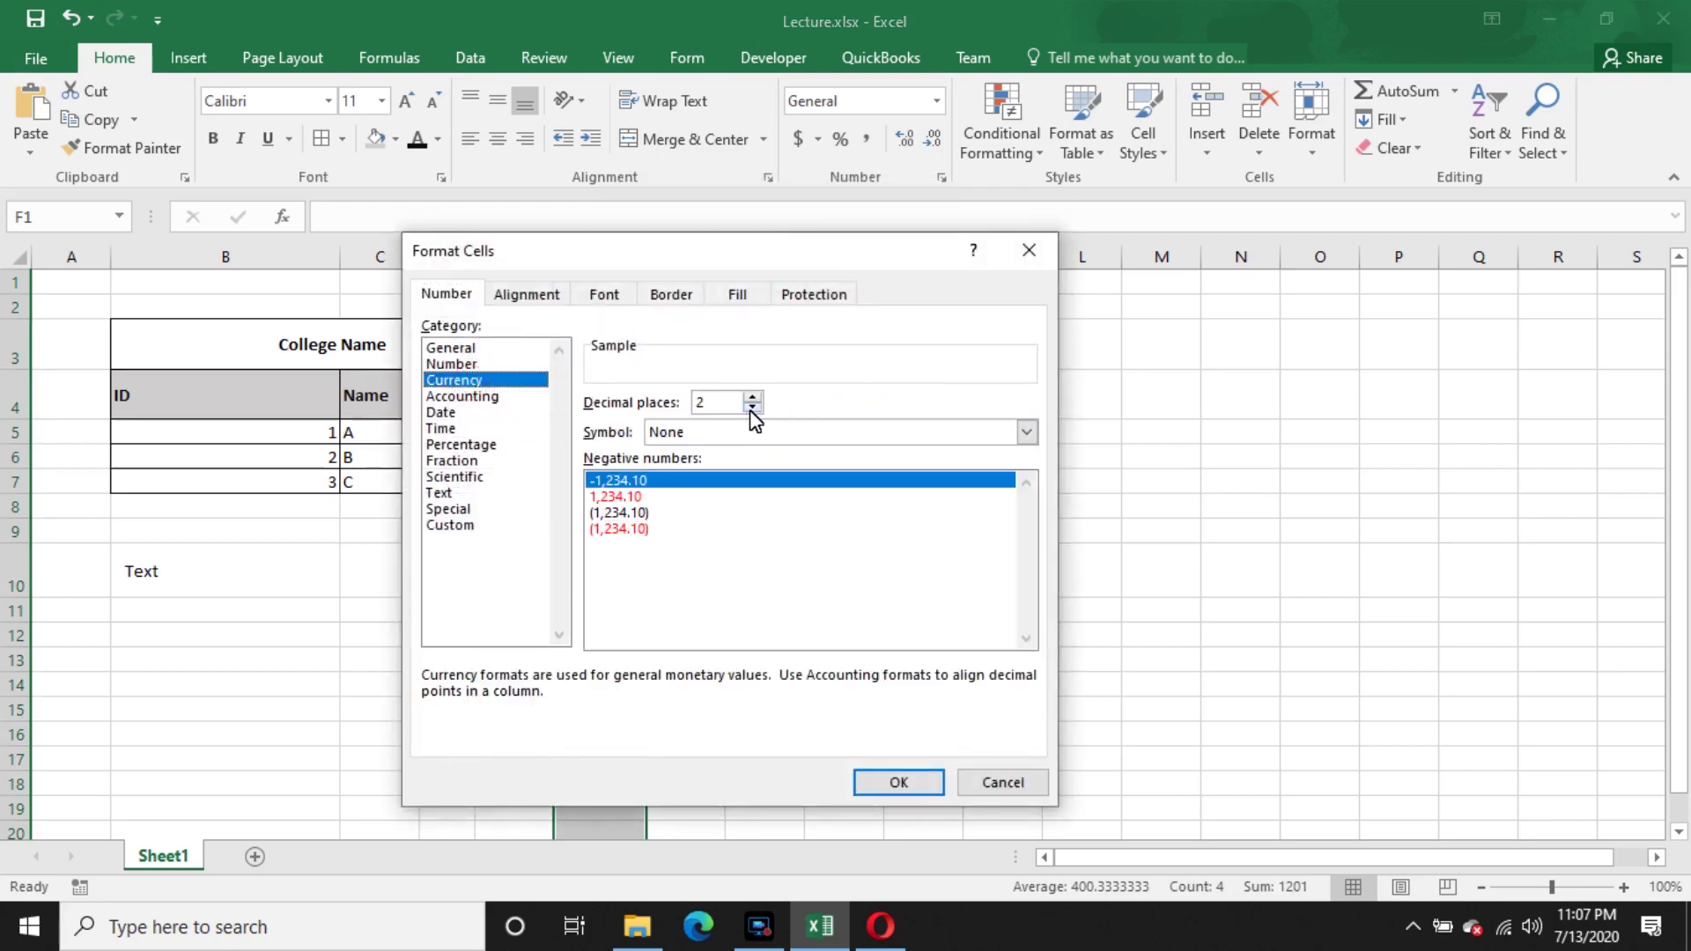
left_click(752, 408)
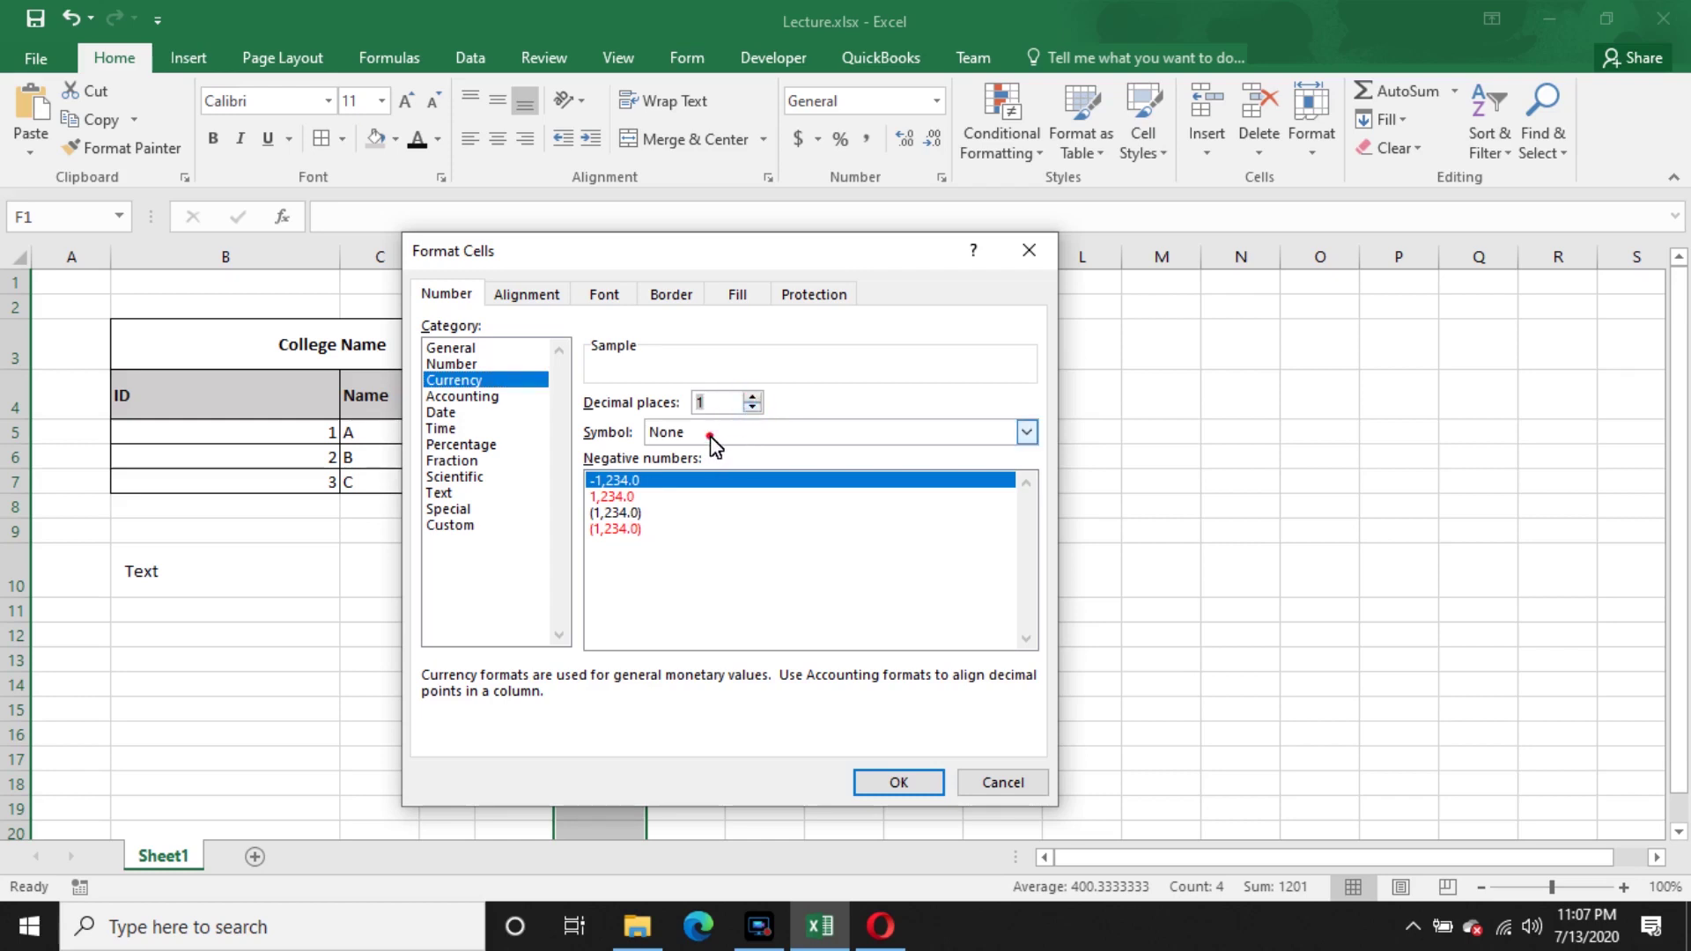
- Set the currency symbol to PKR and apply the format to the Fee column
left_click(710, 435)
left_click(715, 432)
left_click(717, 432)
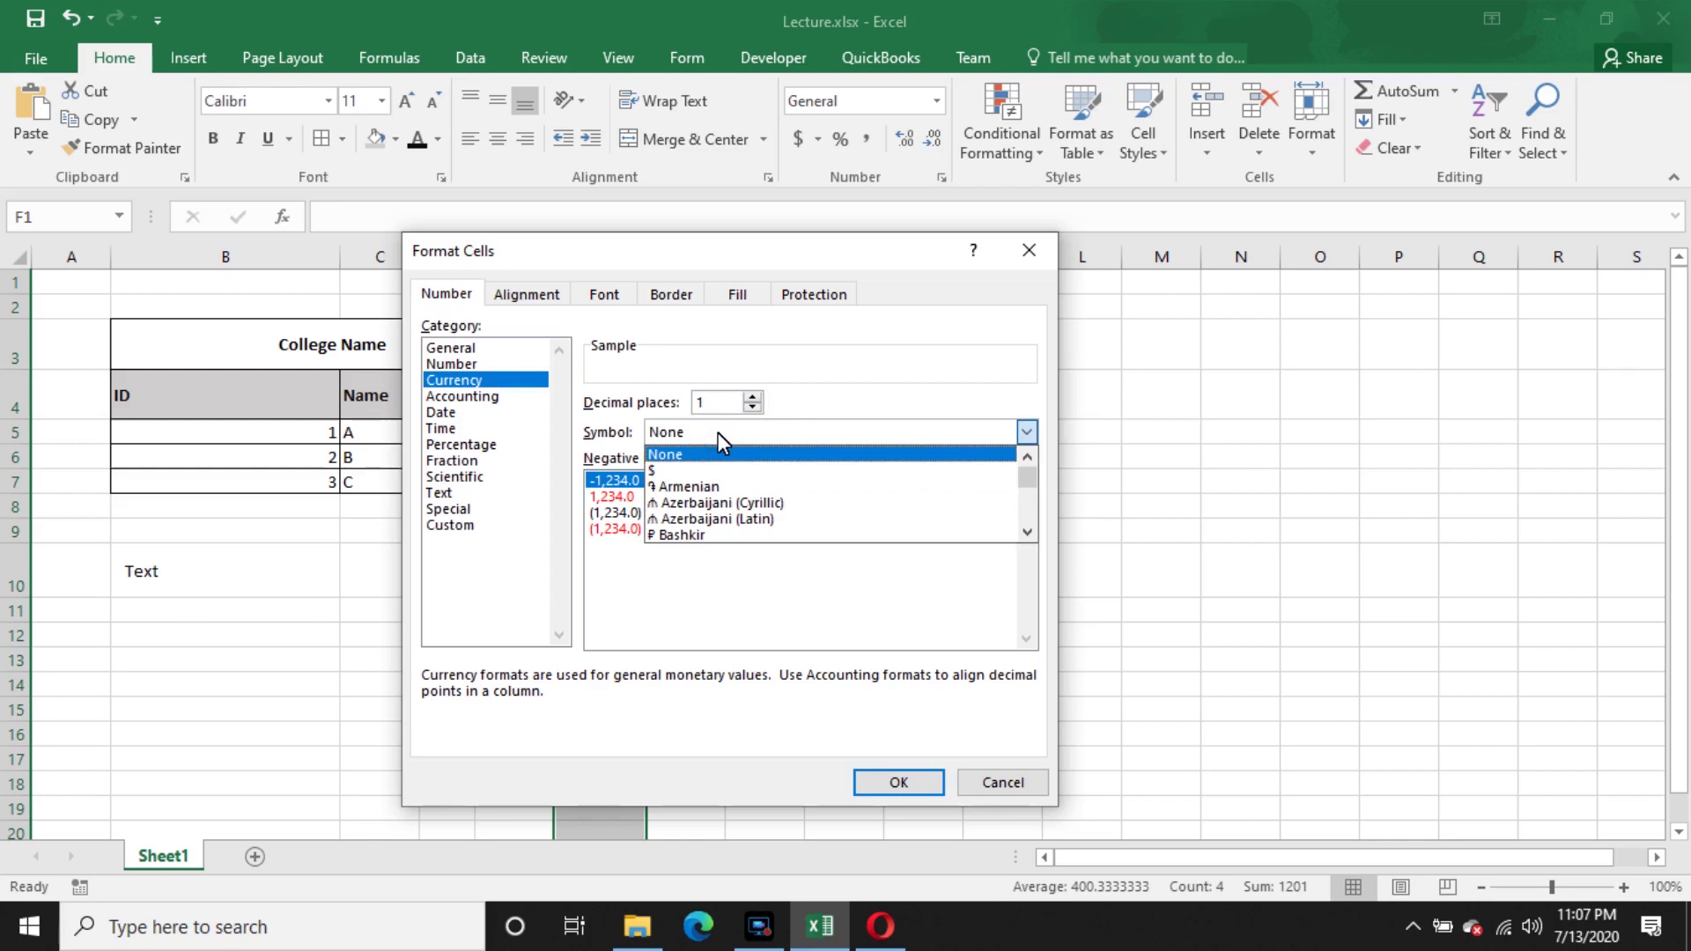
key("p")
key("p")
key("p")
key("p")
key("p")
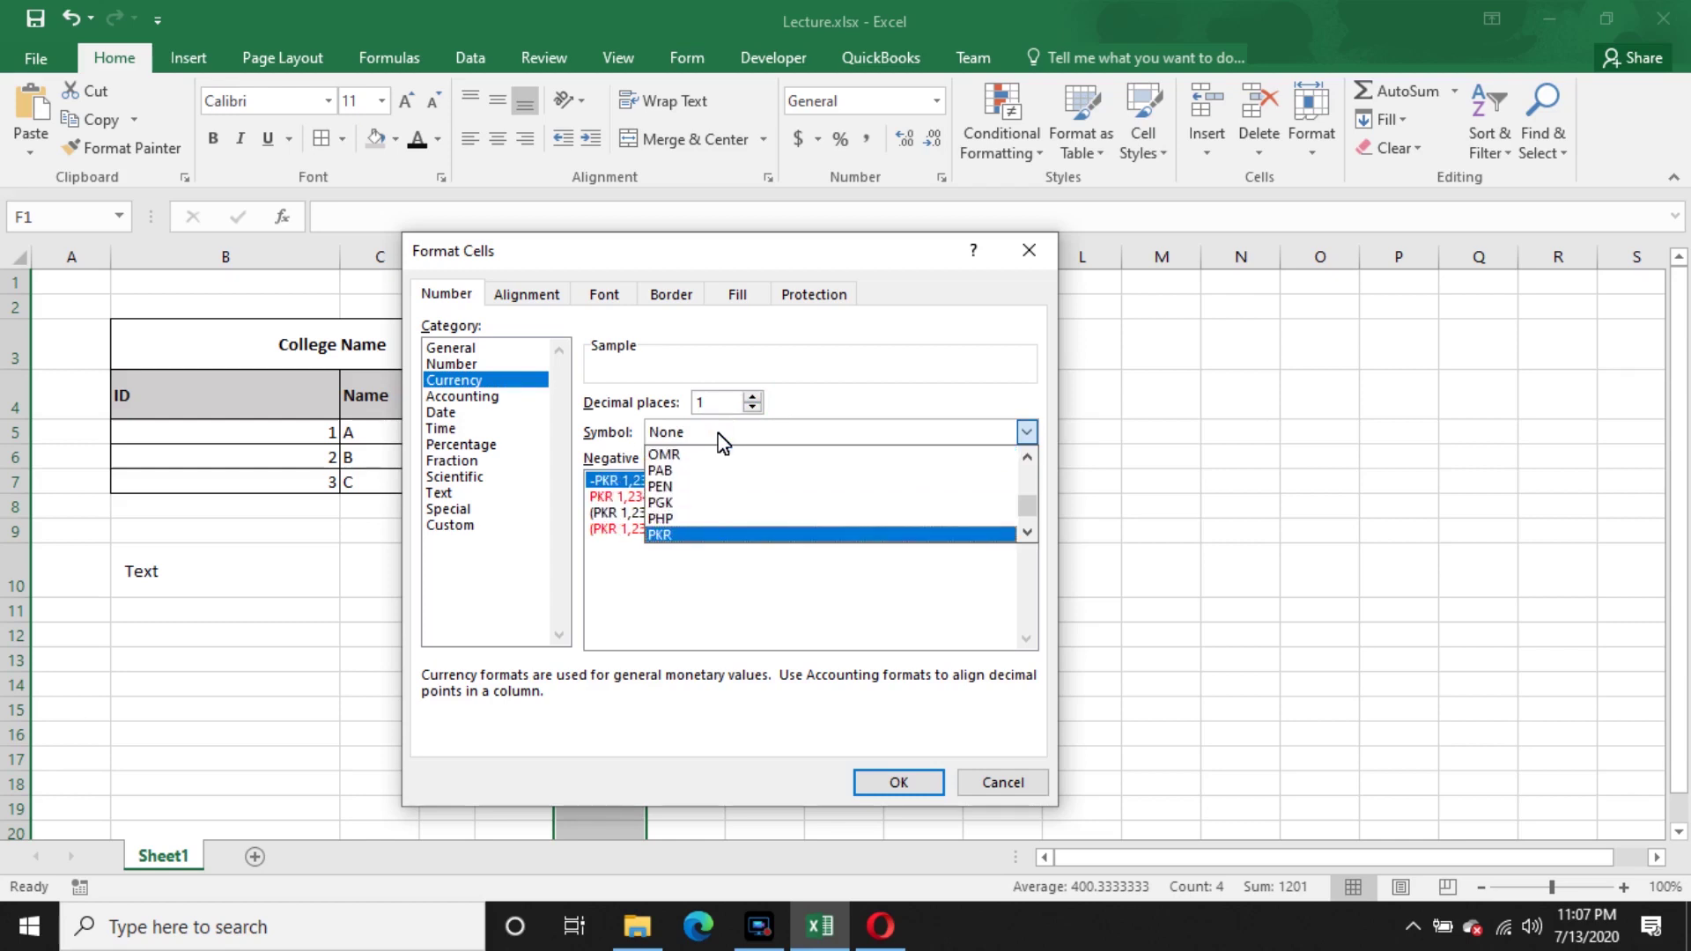
key("Return")
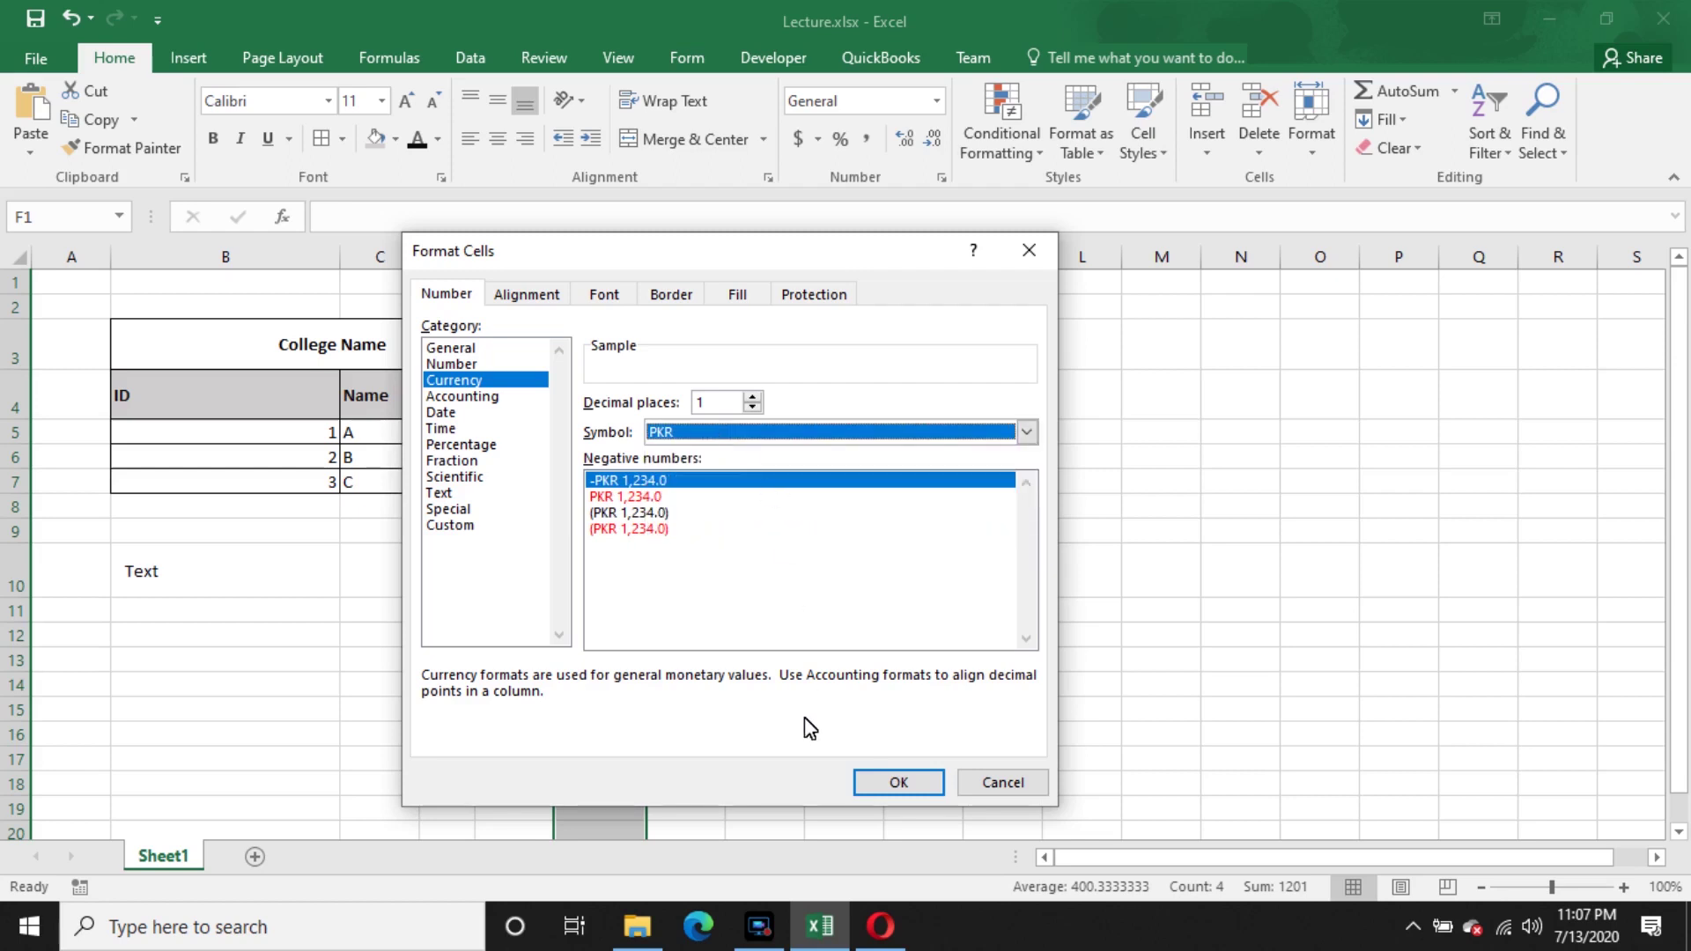
left_click(885, 793)
left_click(860, 571)
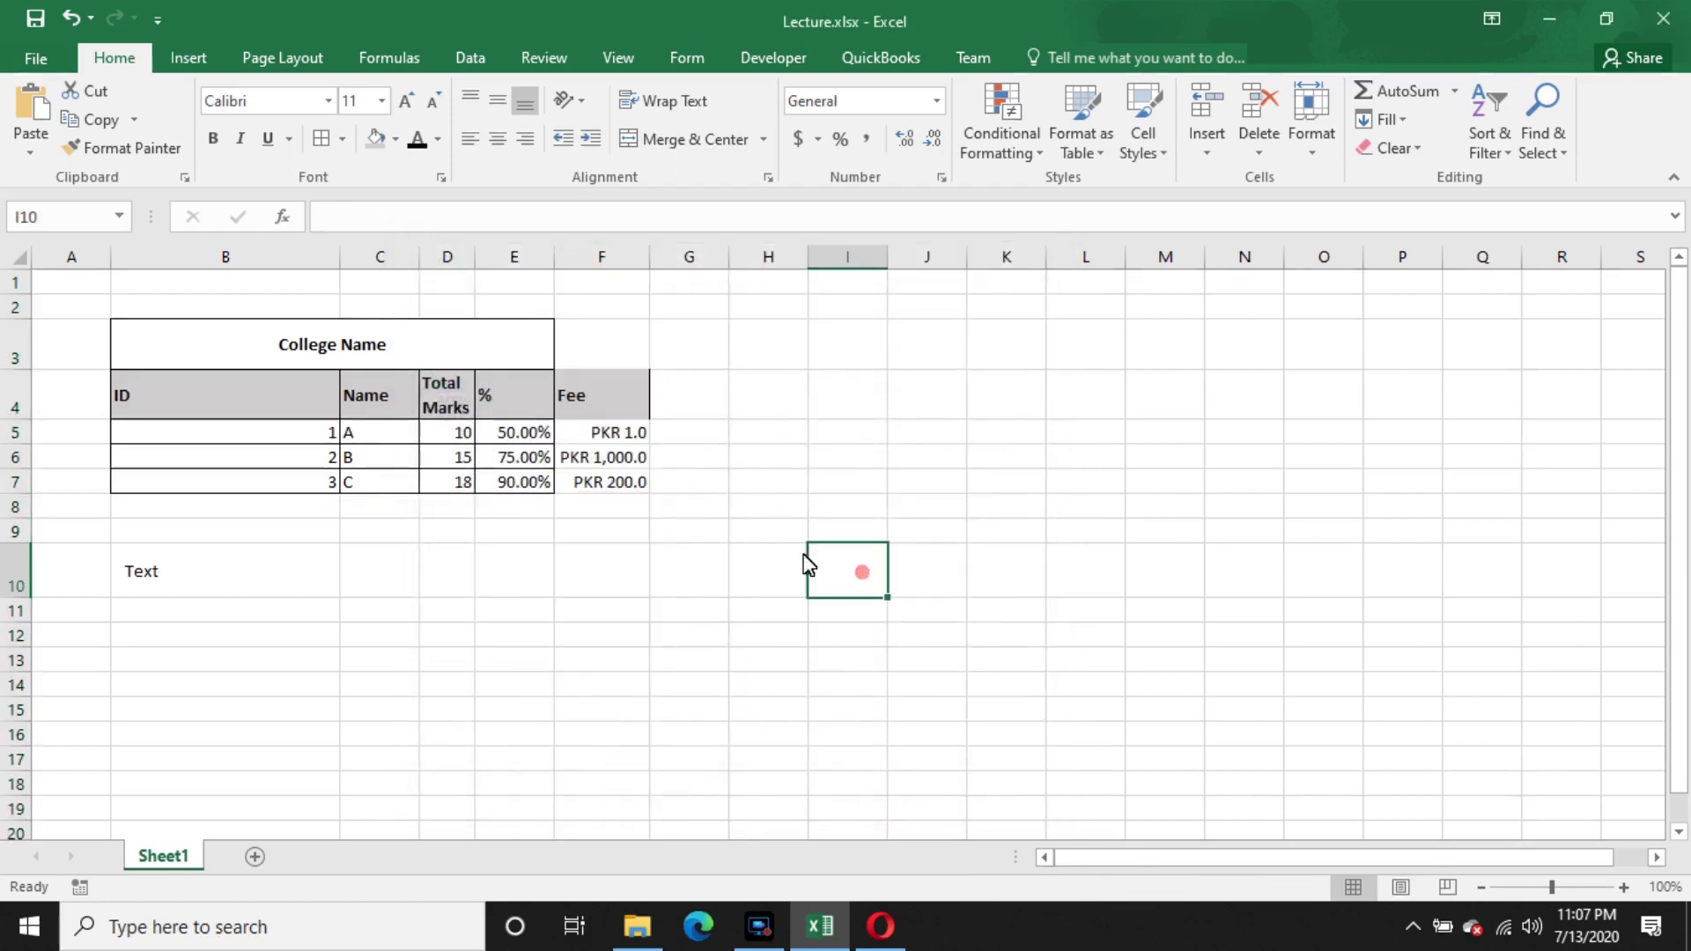
- Set column F's currency format to show negative numbers in red without a minus sign or parentheses
left_click(616, 258)
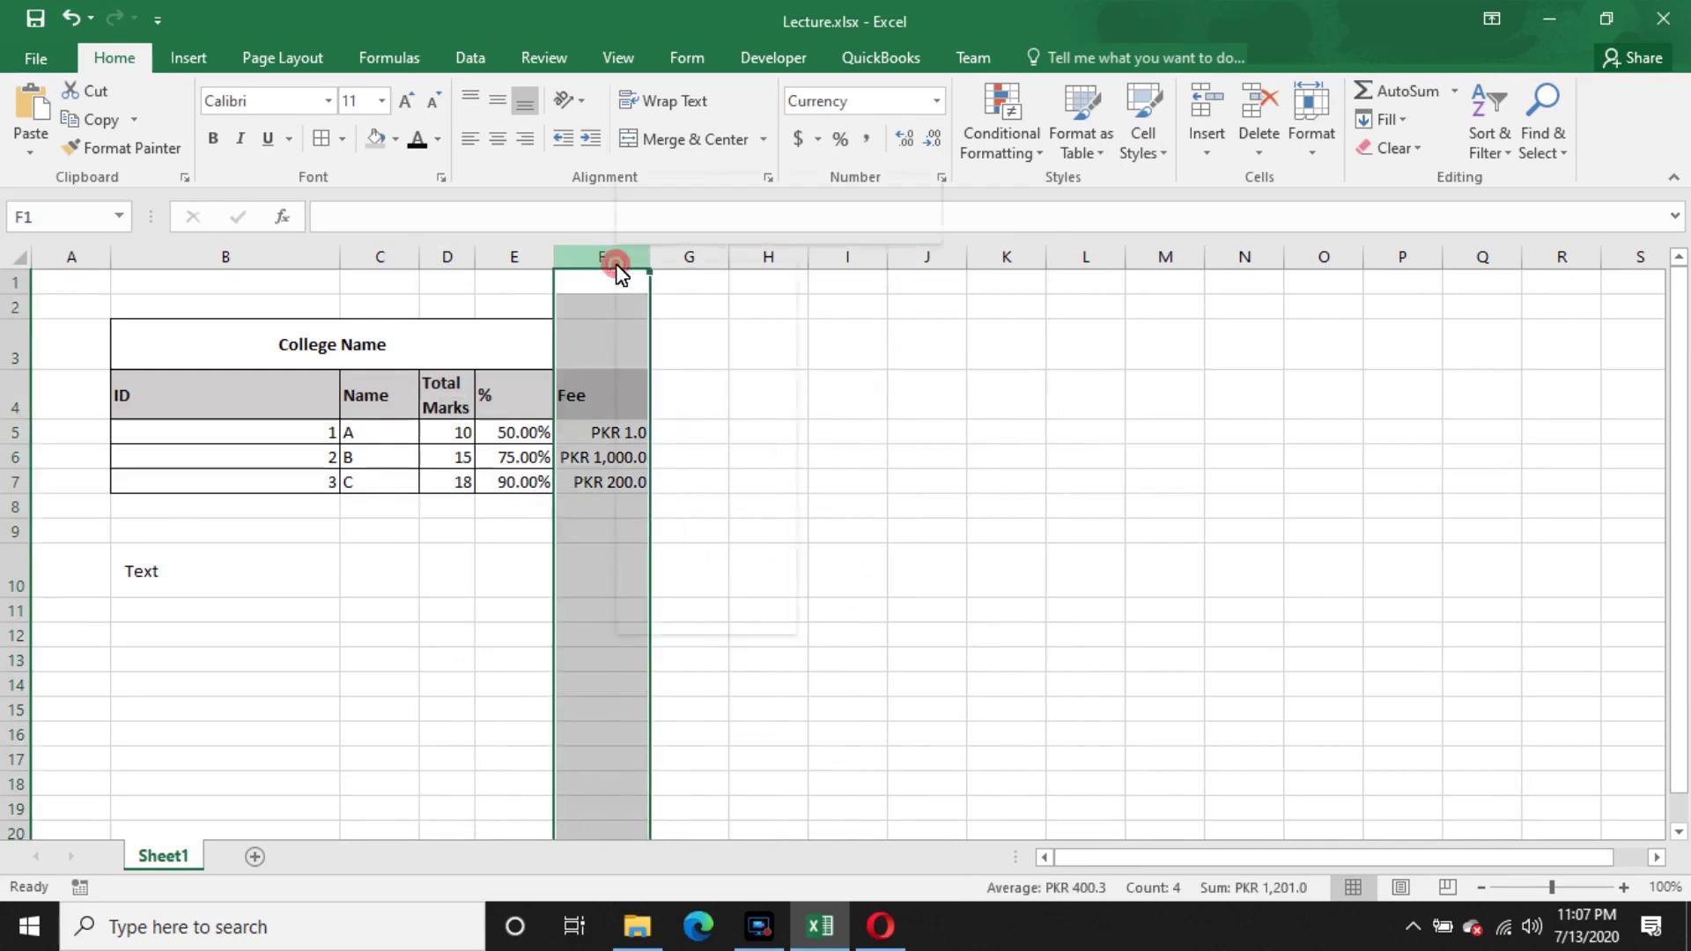
right_click(616, 263)
left_click(727, 528)
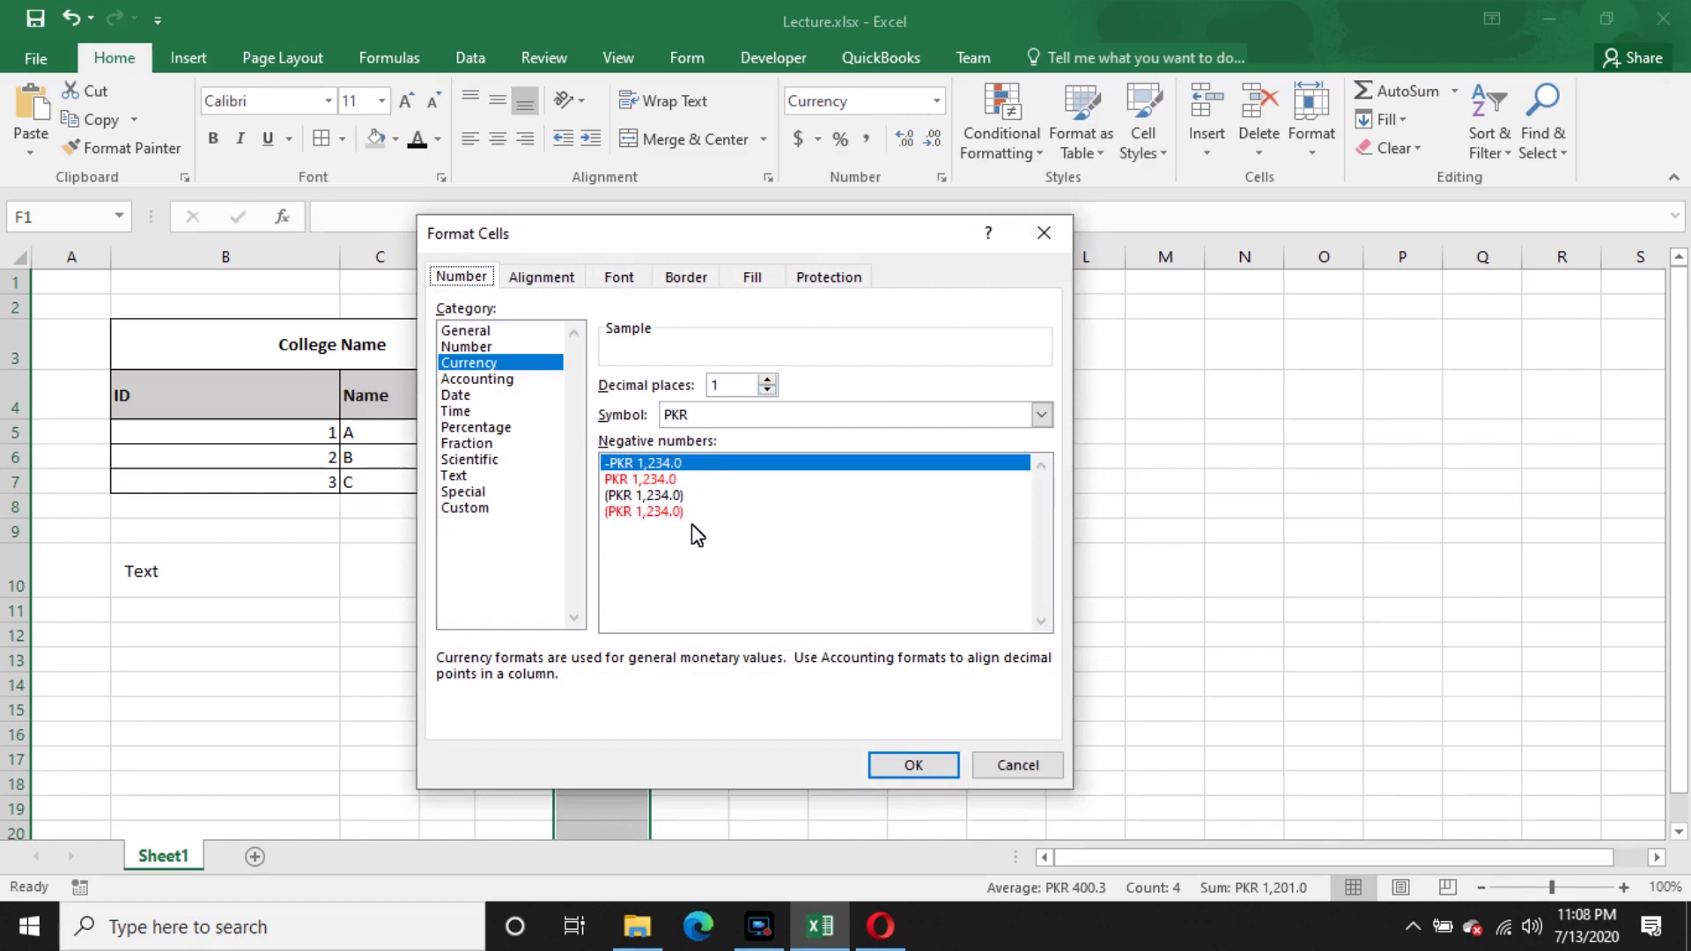
left_click(662, 483)
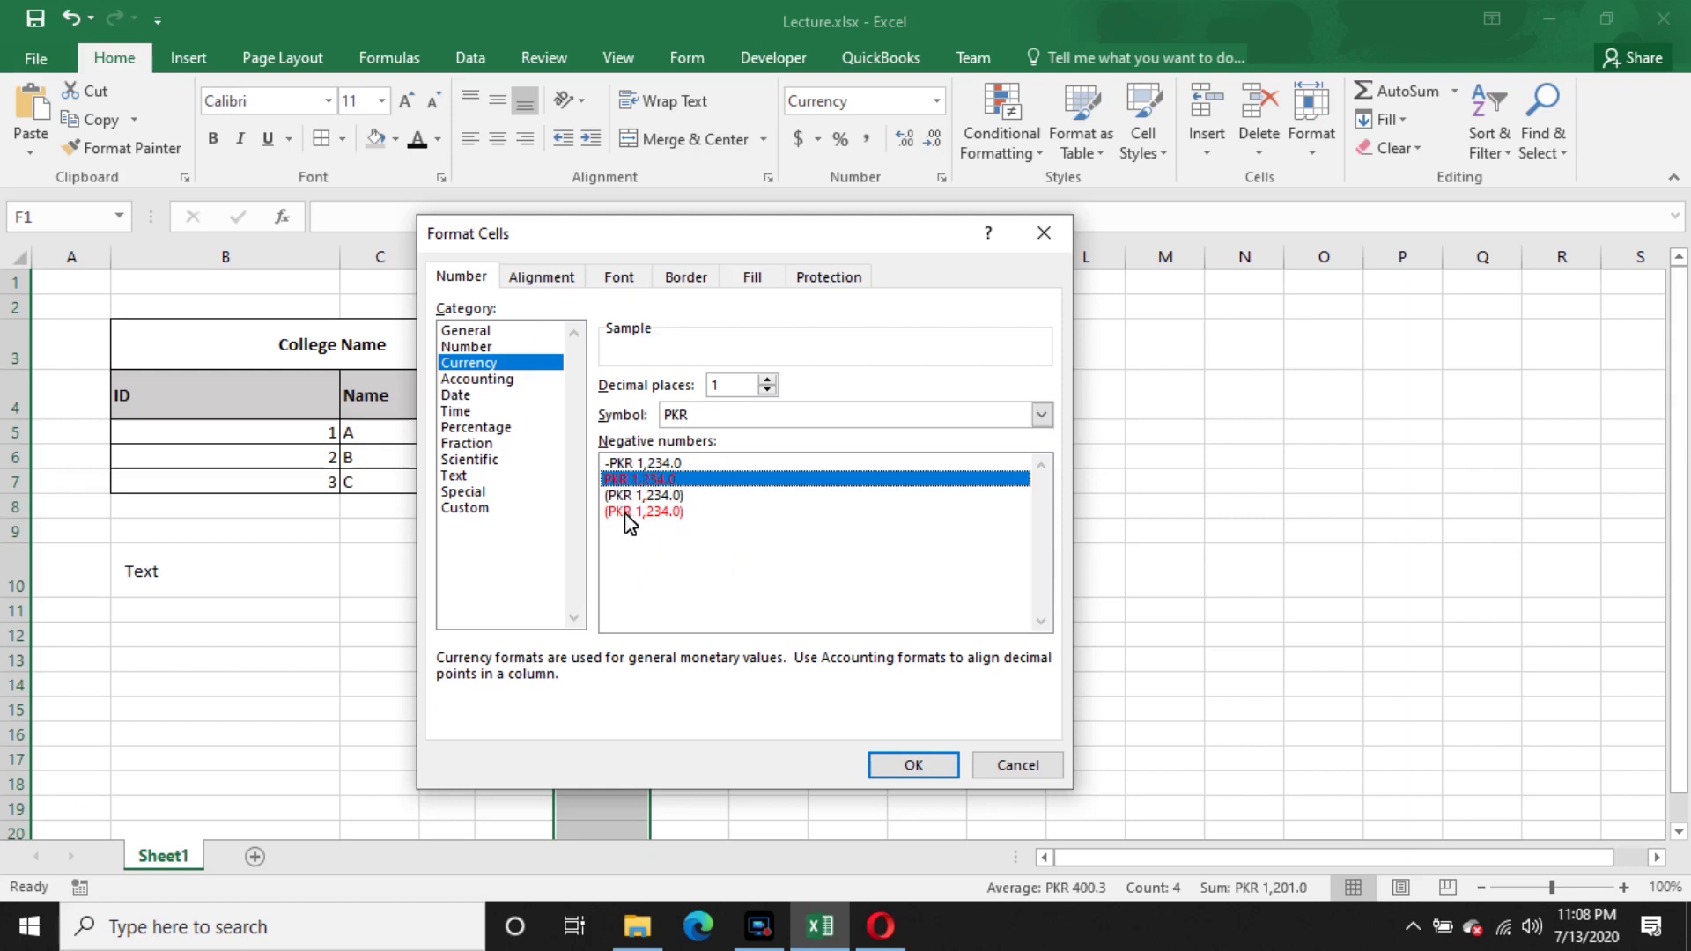
left_click(664, 495)
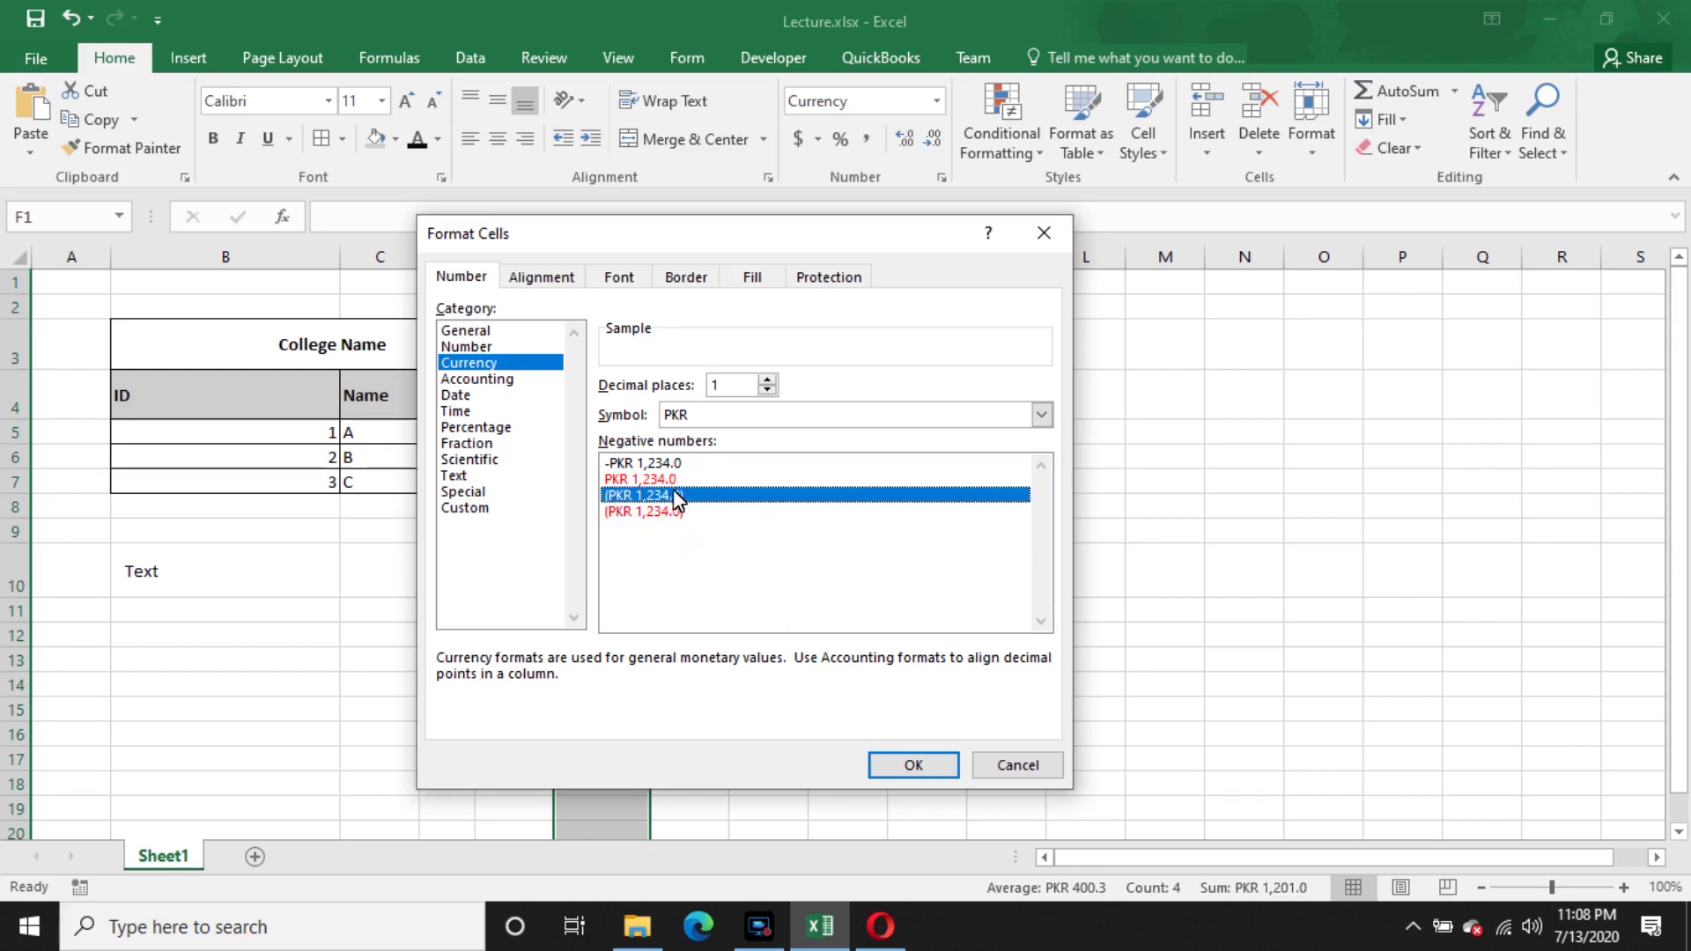
left_click(695, 464)
left_click(701, 480)
left_click(919, 763)
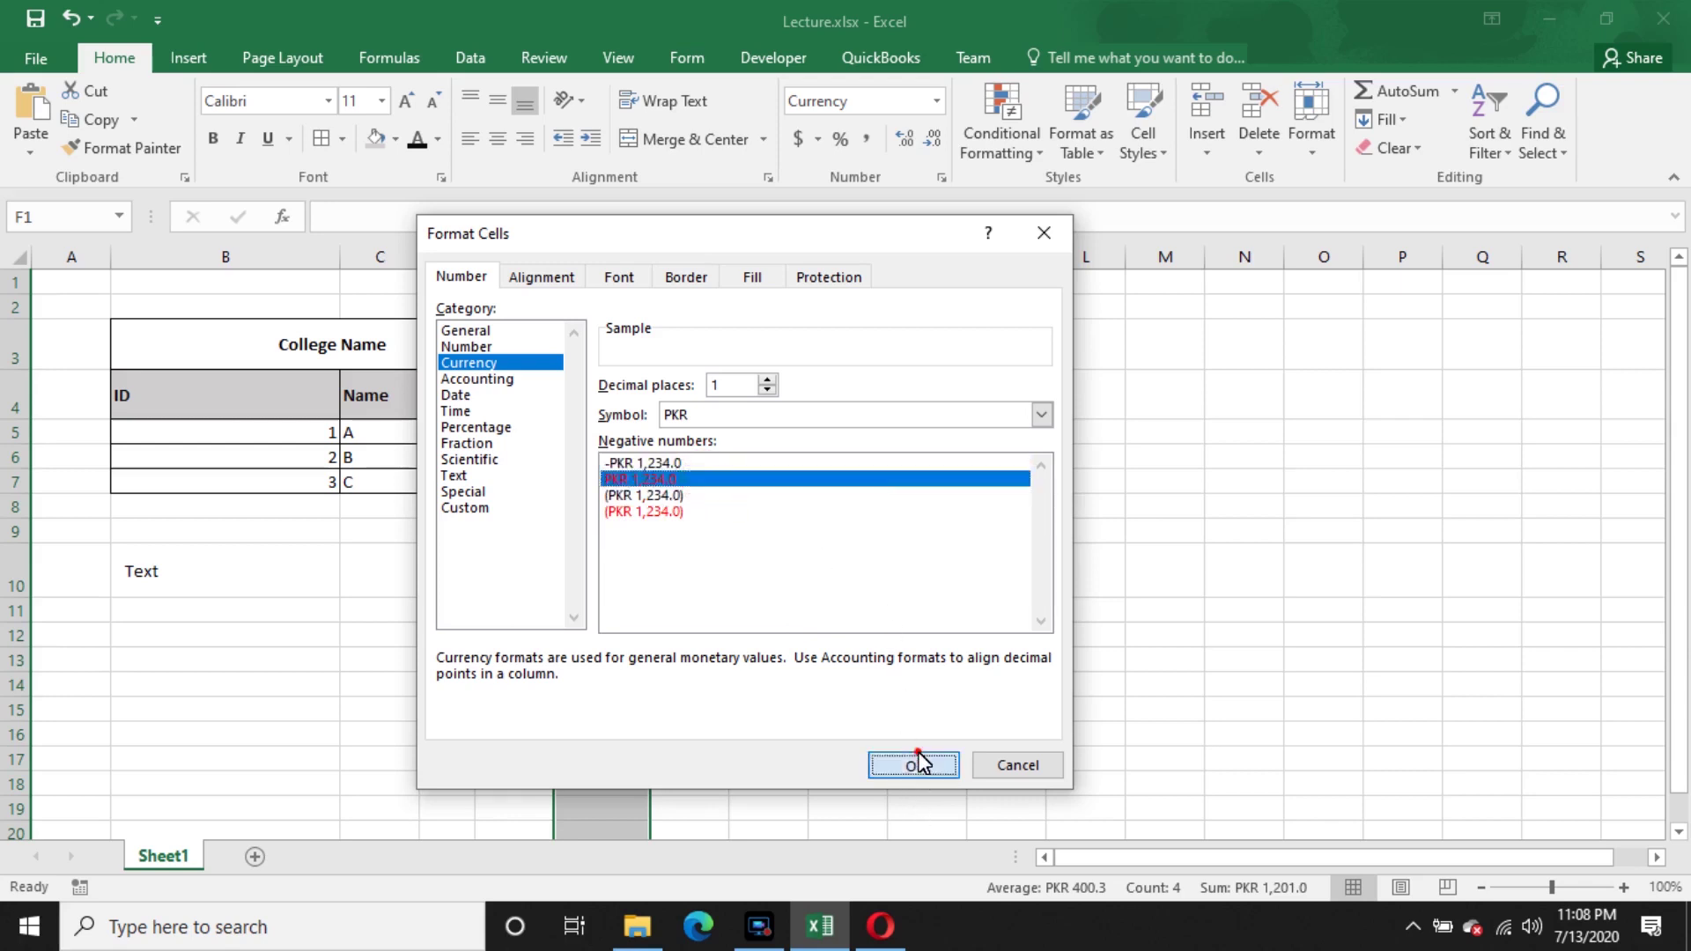
left_click(756, 564)
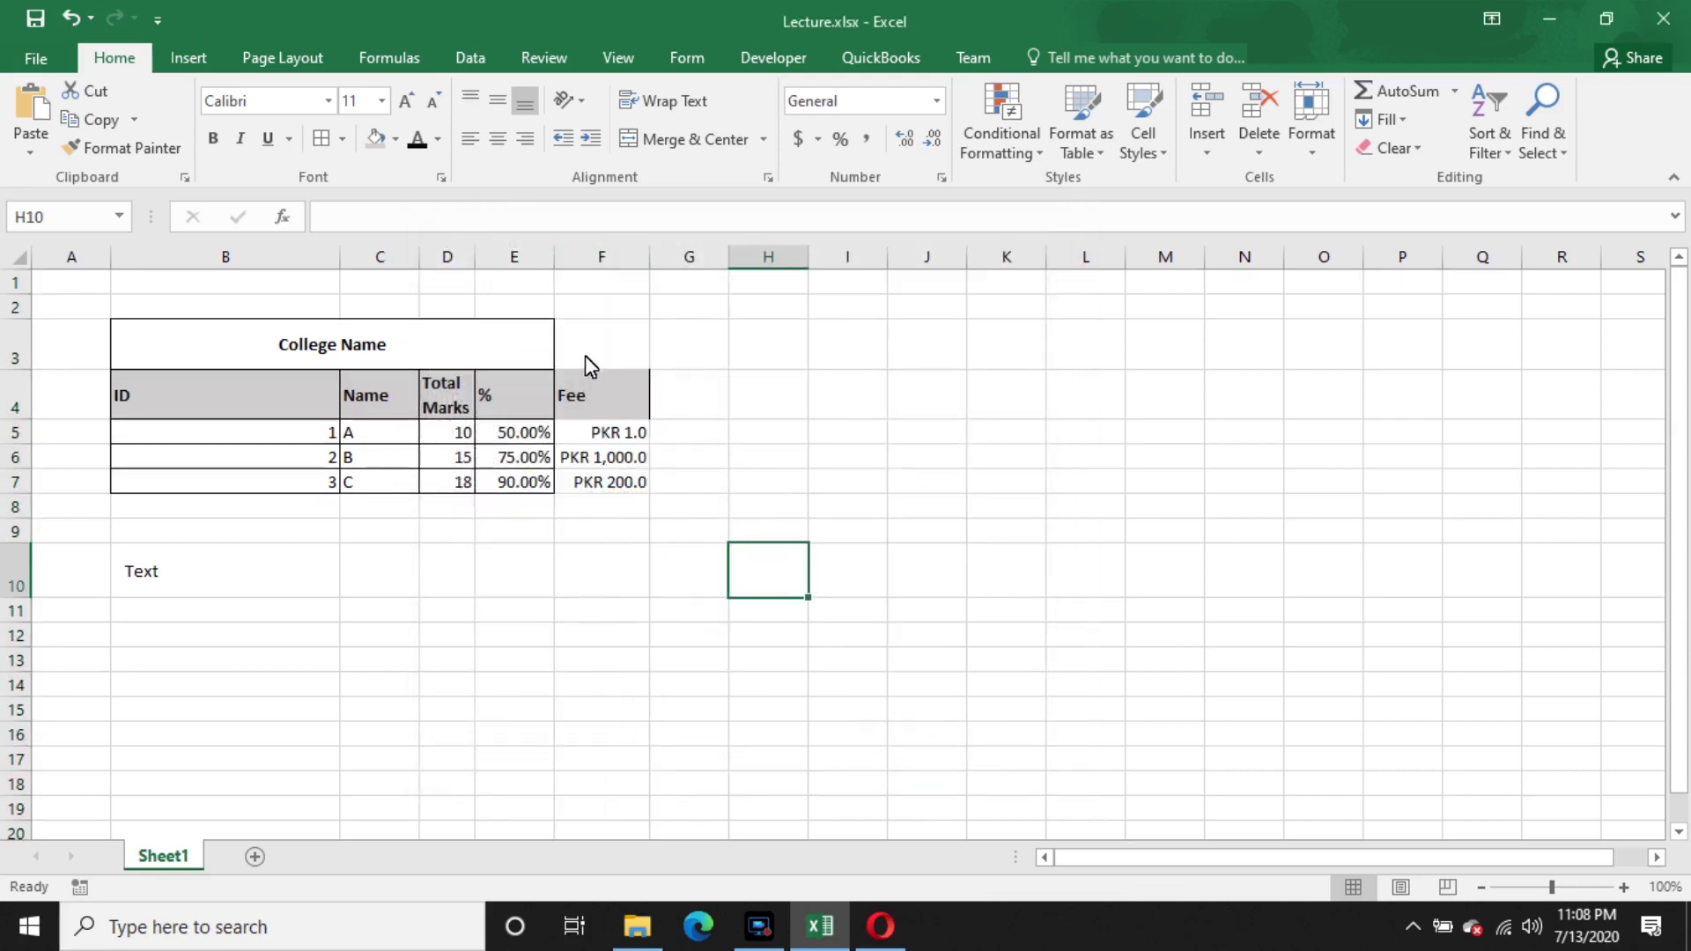
- Add all borders to the Fee column cells F3:F7 and unmerge the College Name title cells in row 3
left_click_drag(585, 356, 588, 487)
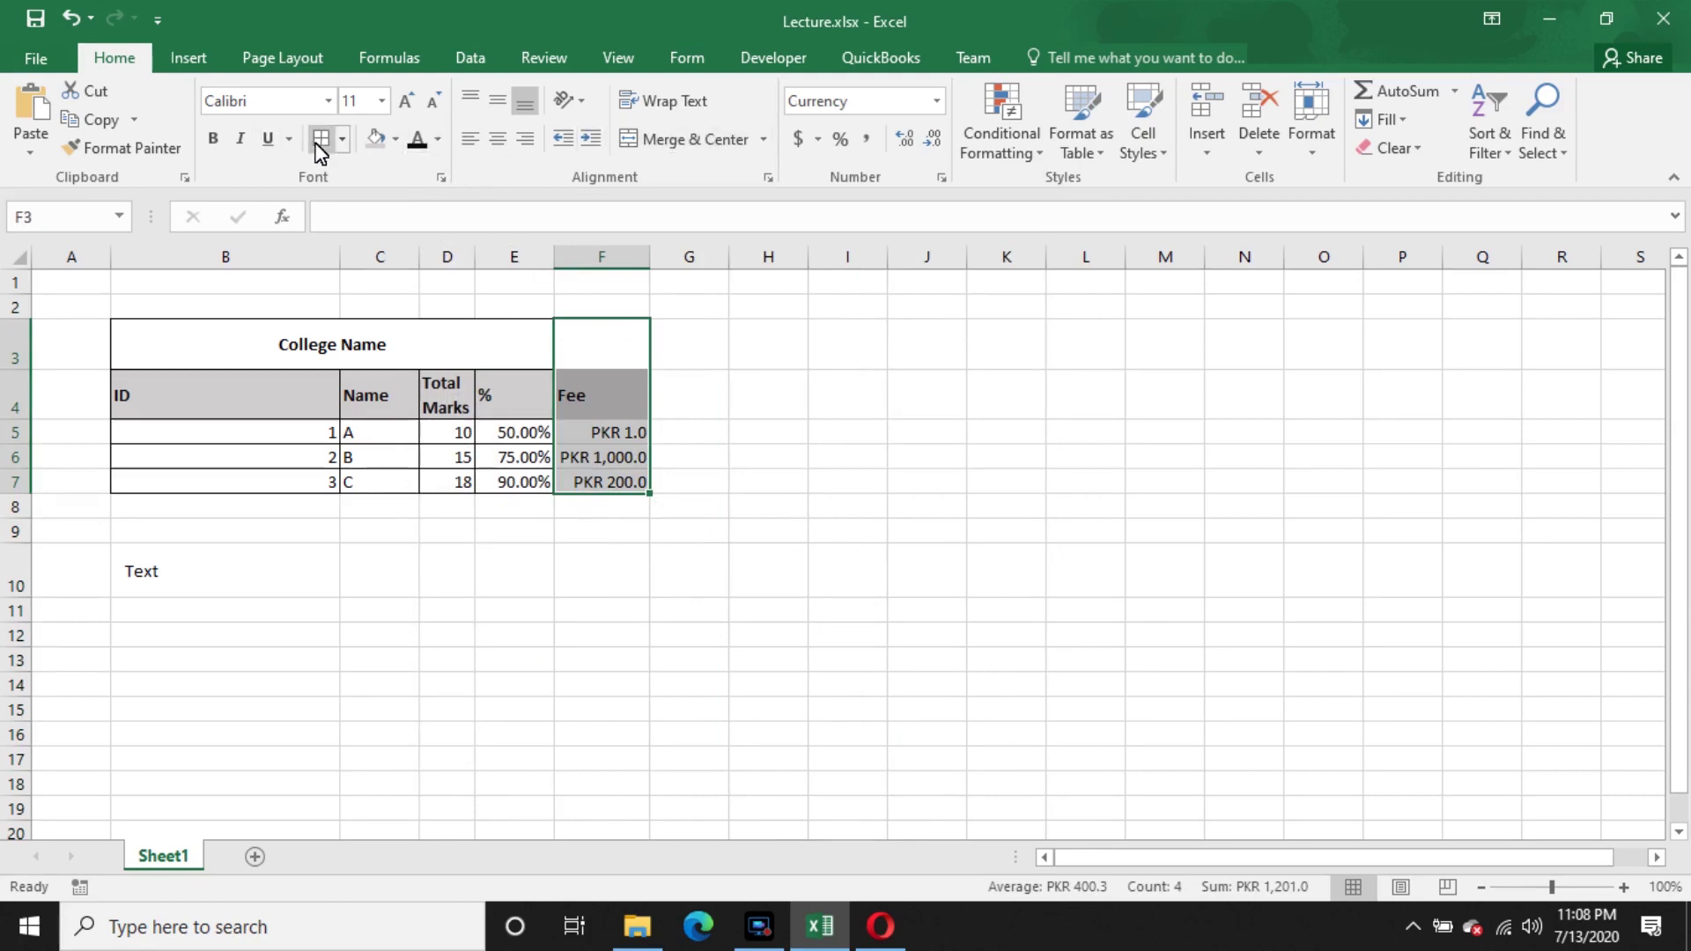
left_click(683, 434)
left_click(516, 340)
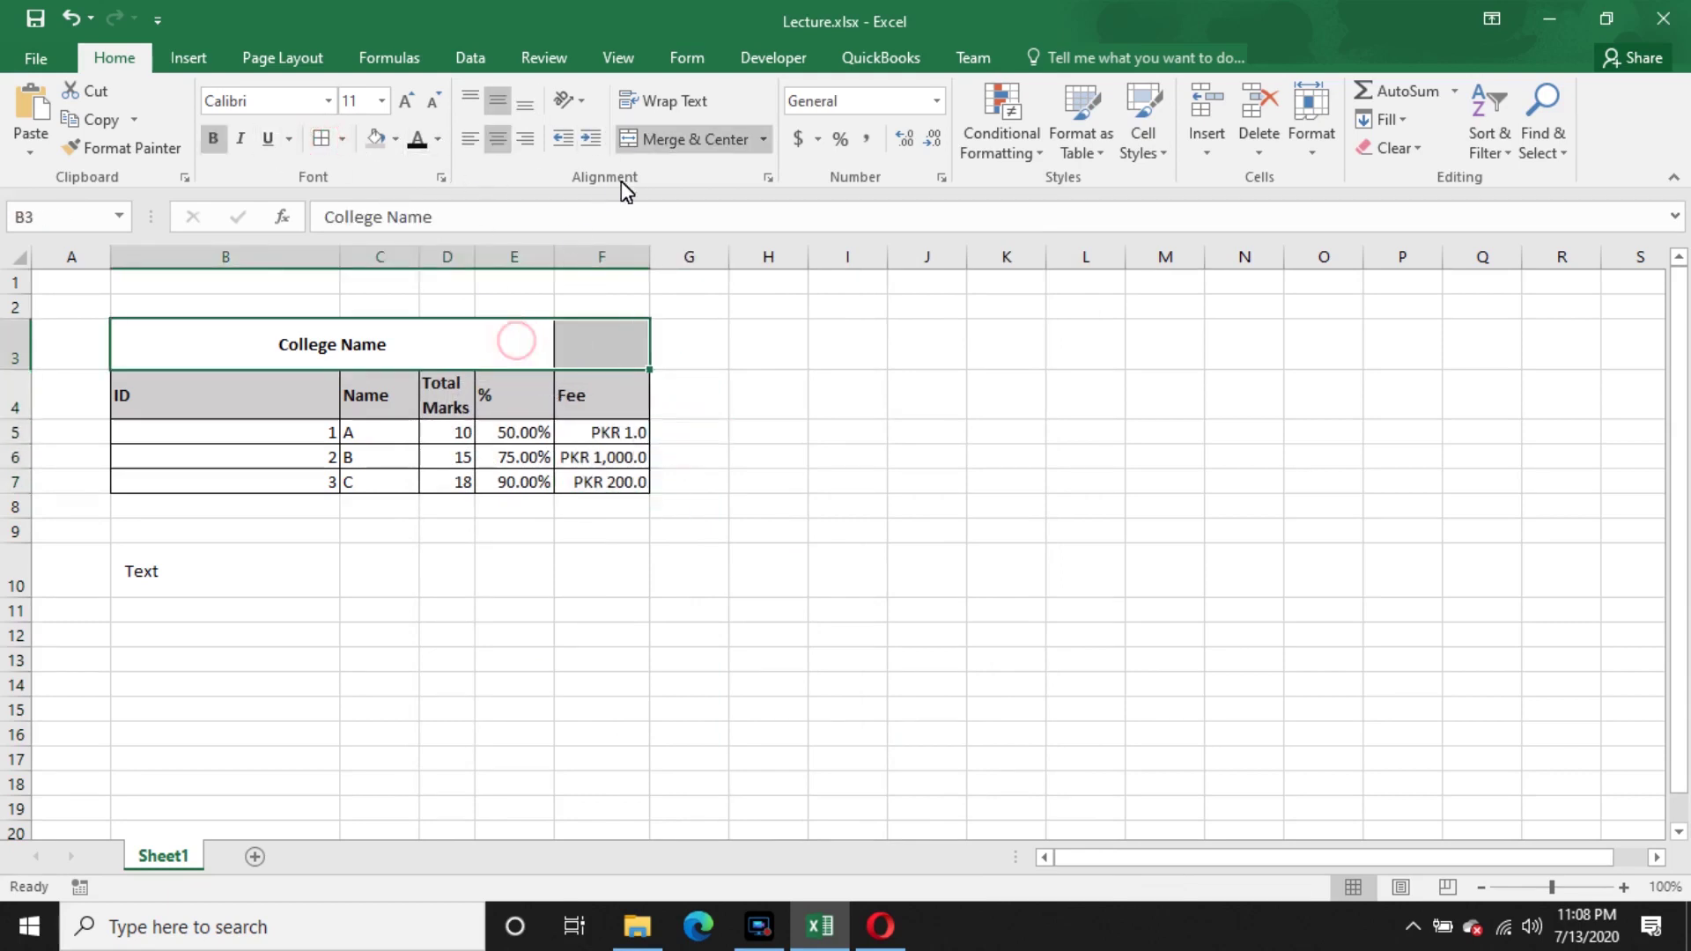
left_click(665, 143)
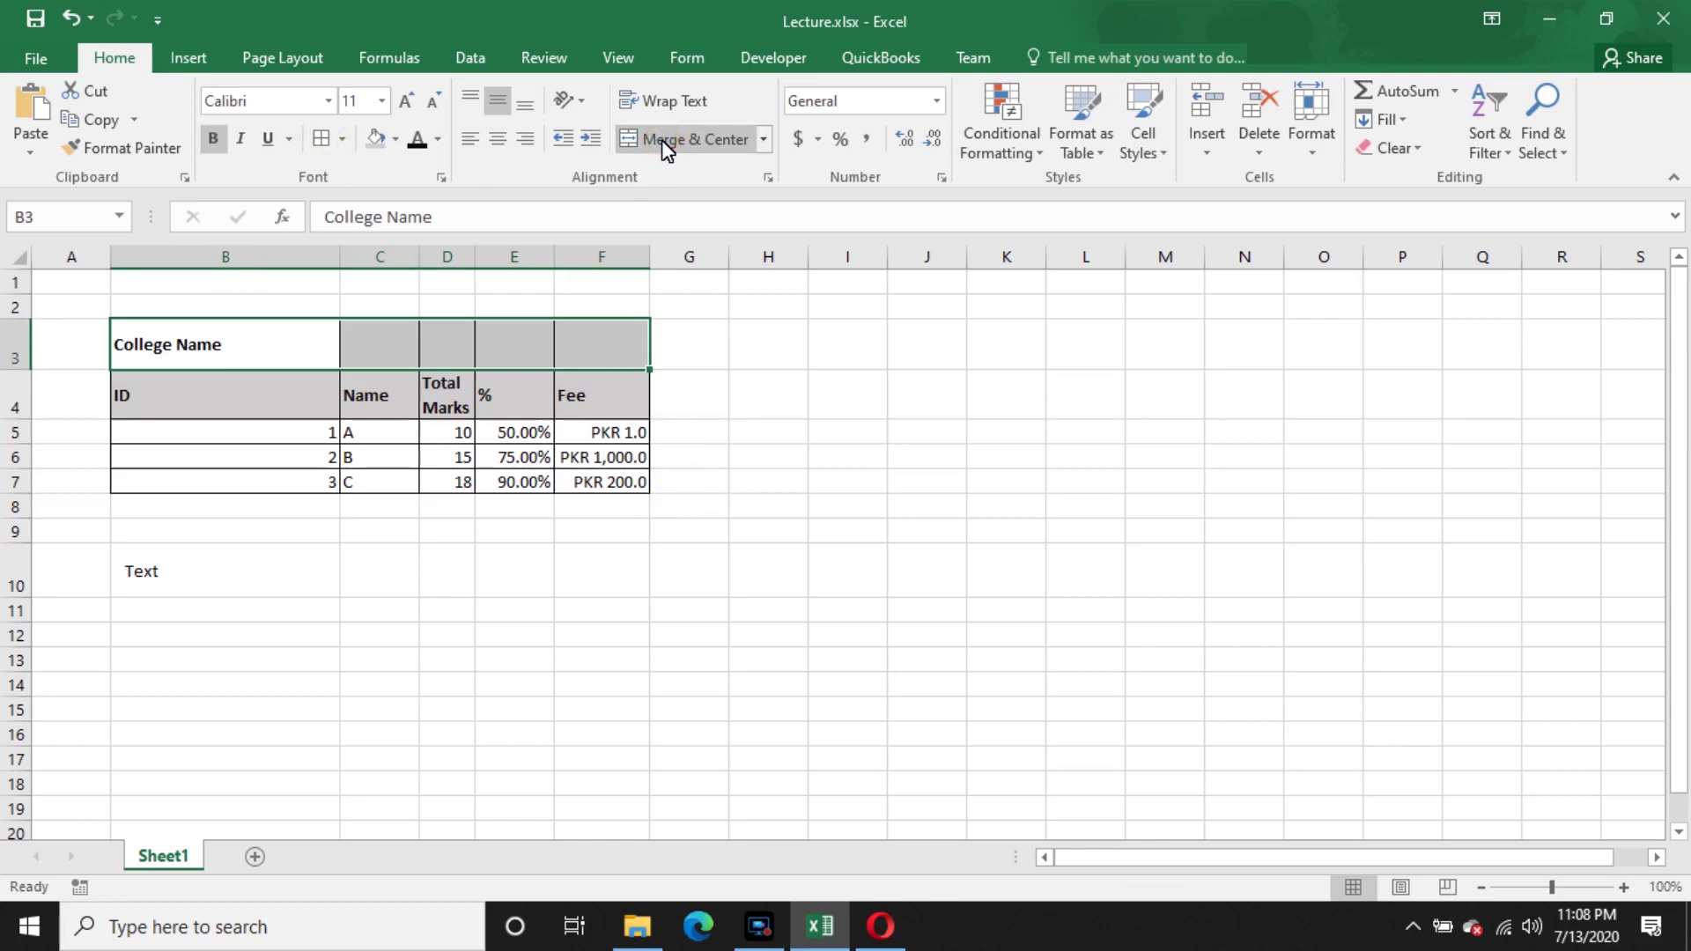
left_click(744, 461)
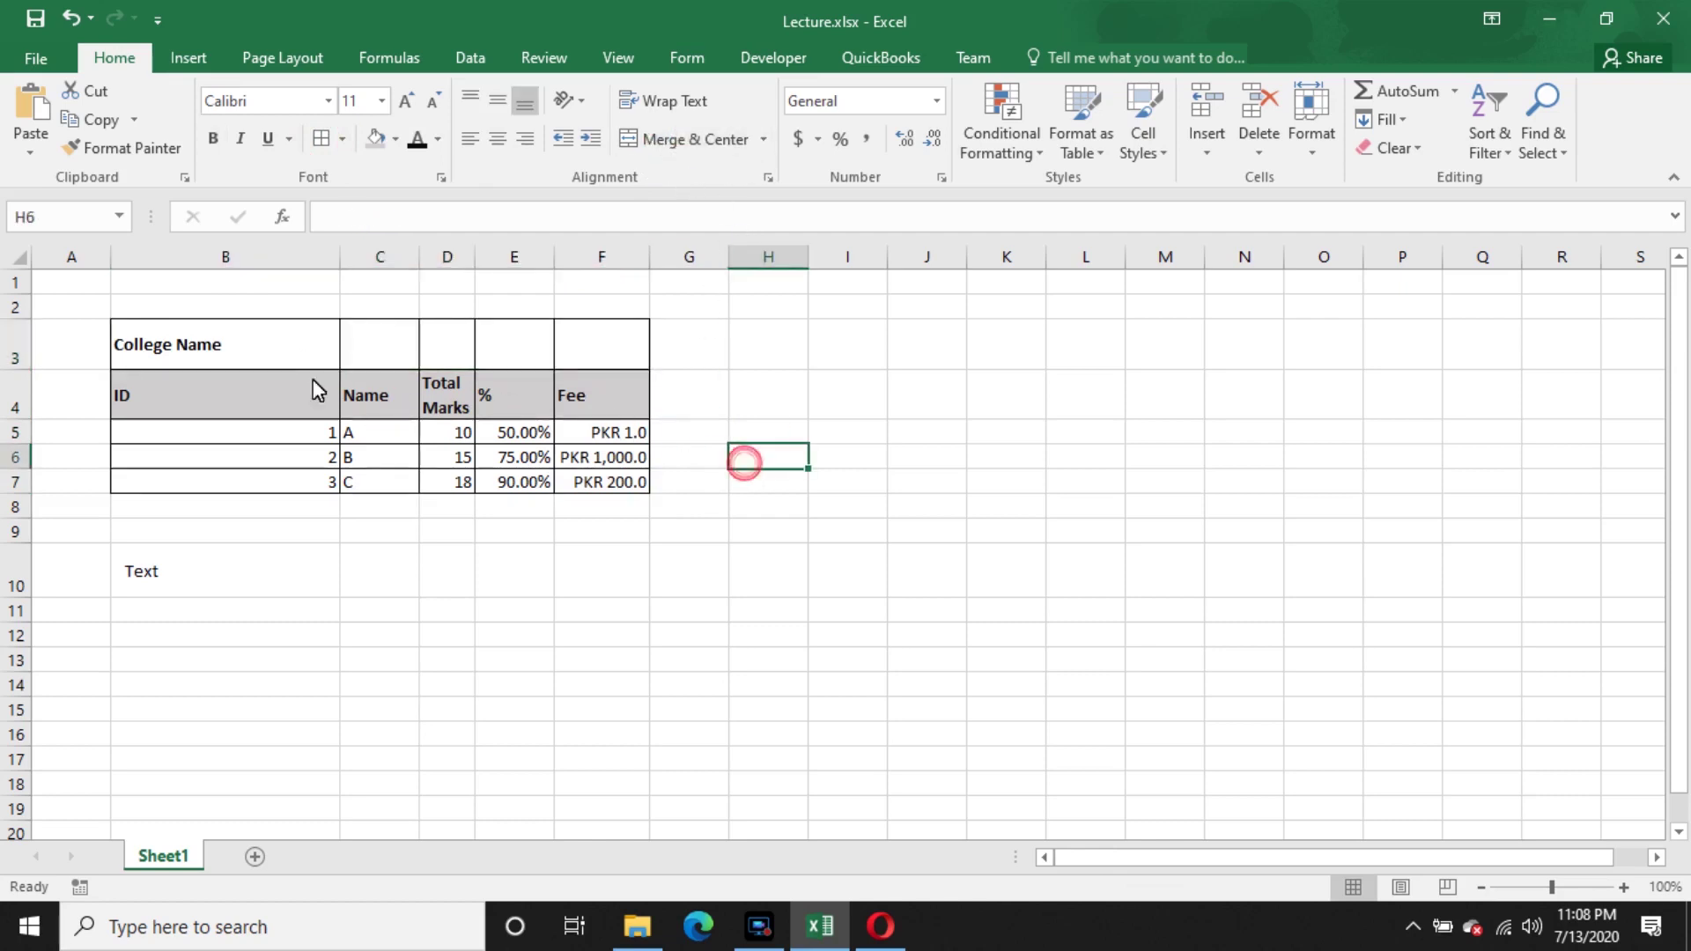
- Merge and center the College Name title across B3:F3 so it spans the Fee column
left_click_drag(170, 345, 471, 367)
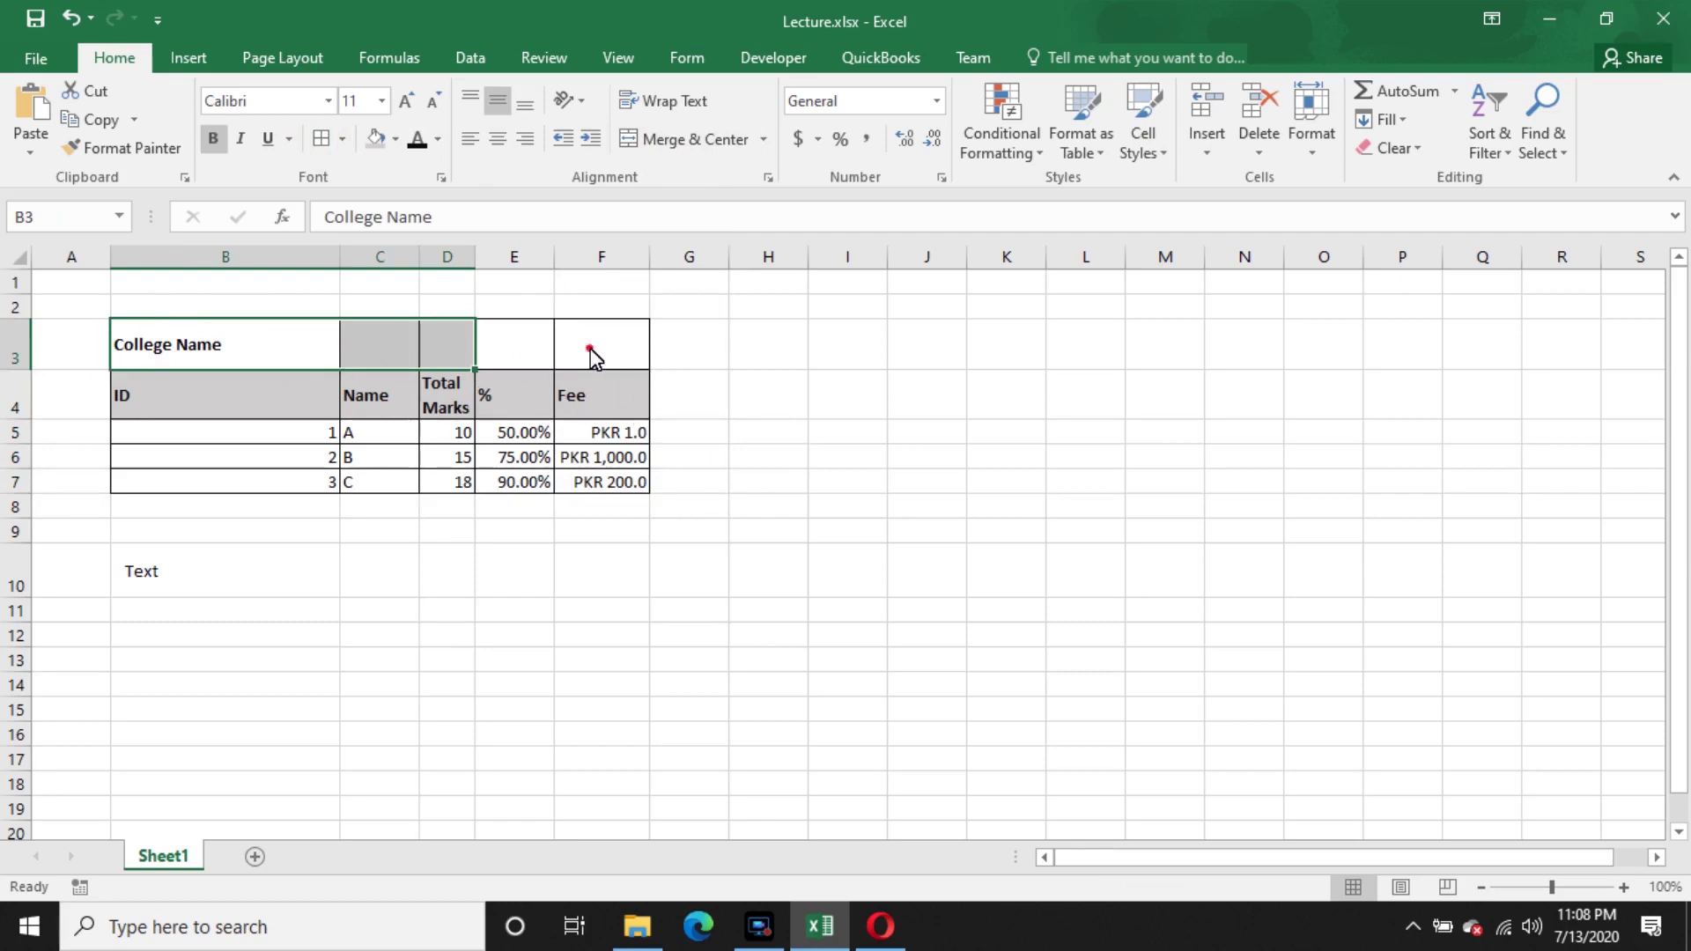
left_click_drag(590, 347, 215, 357)
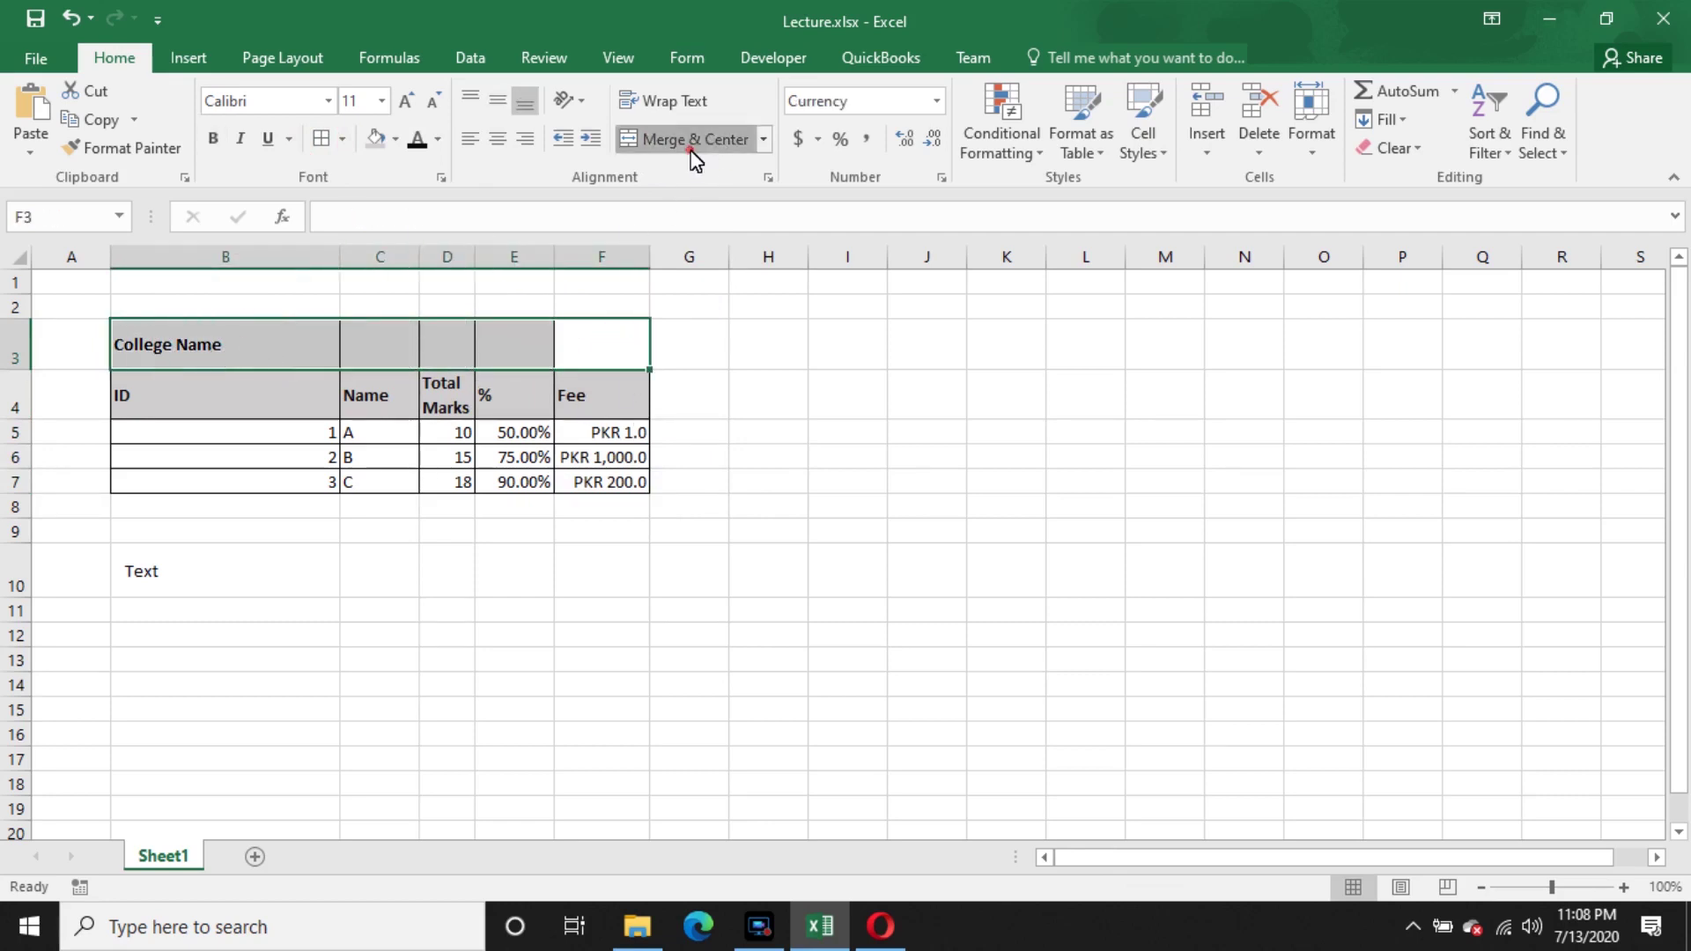
left_click(691, 139)
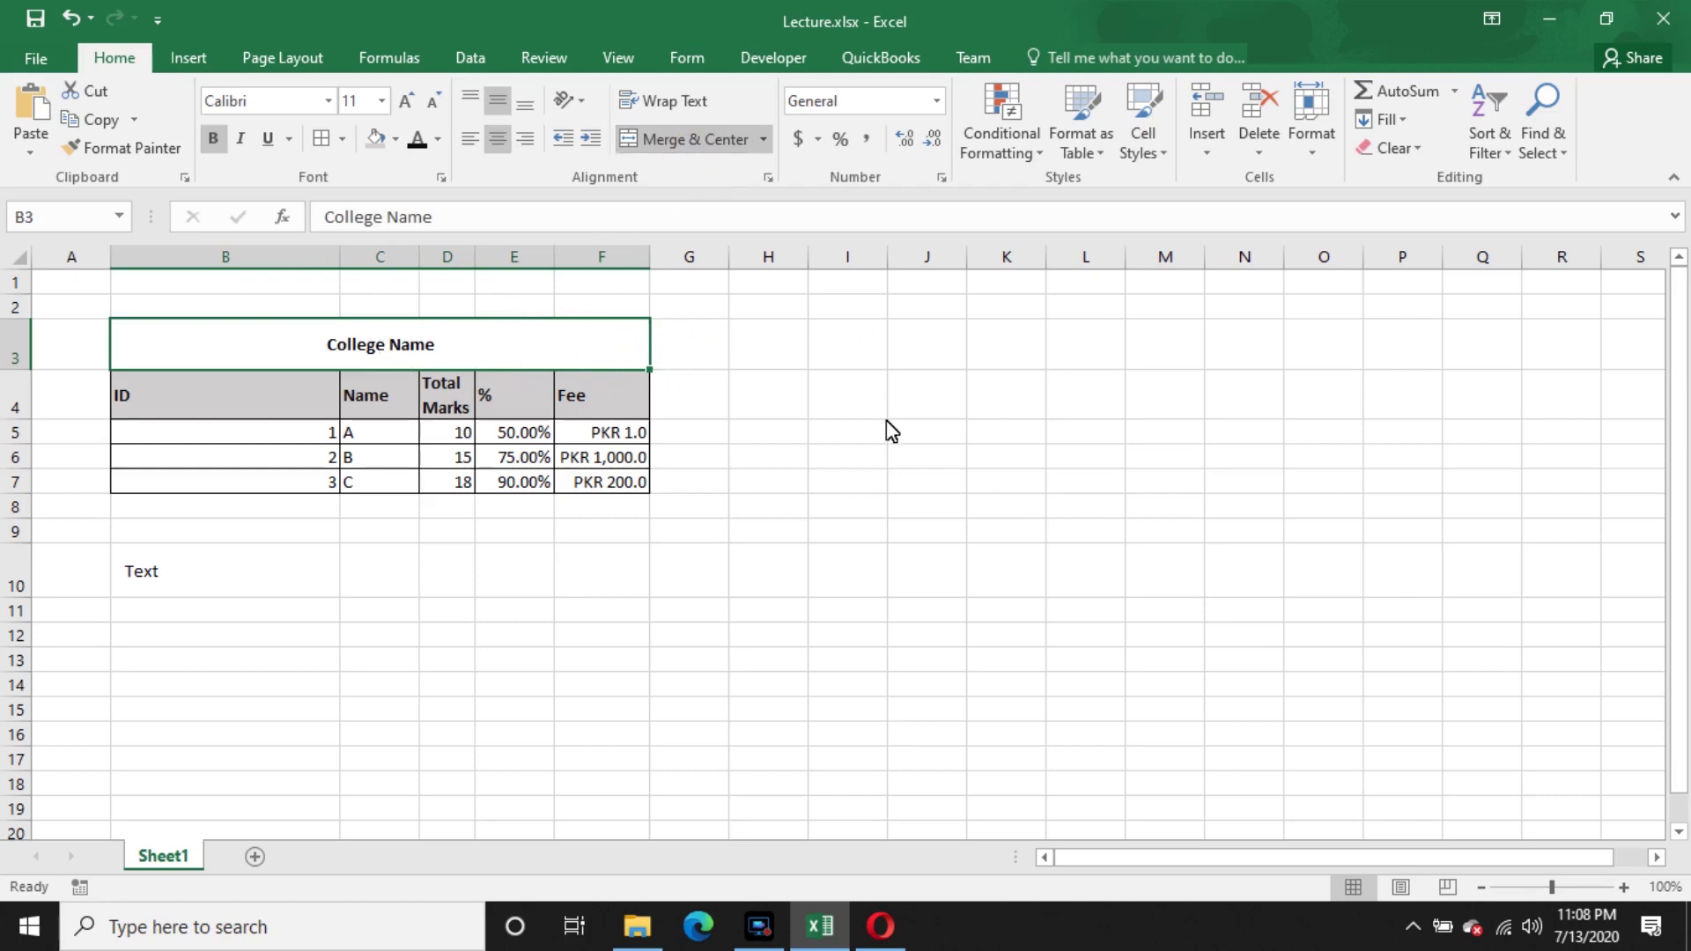
left_click(685, 139)
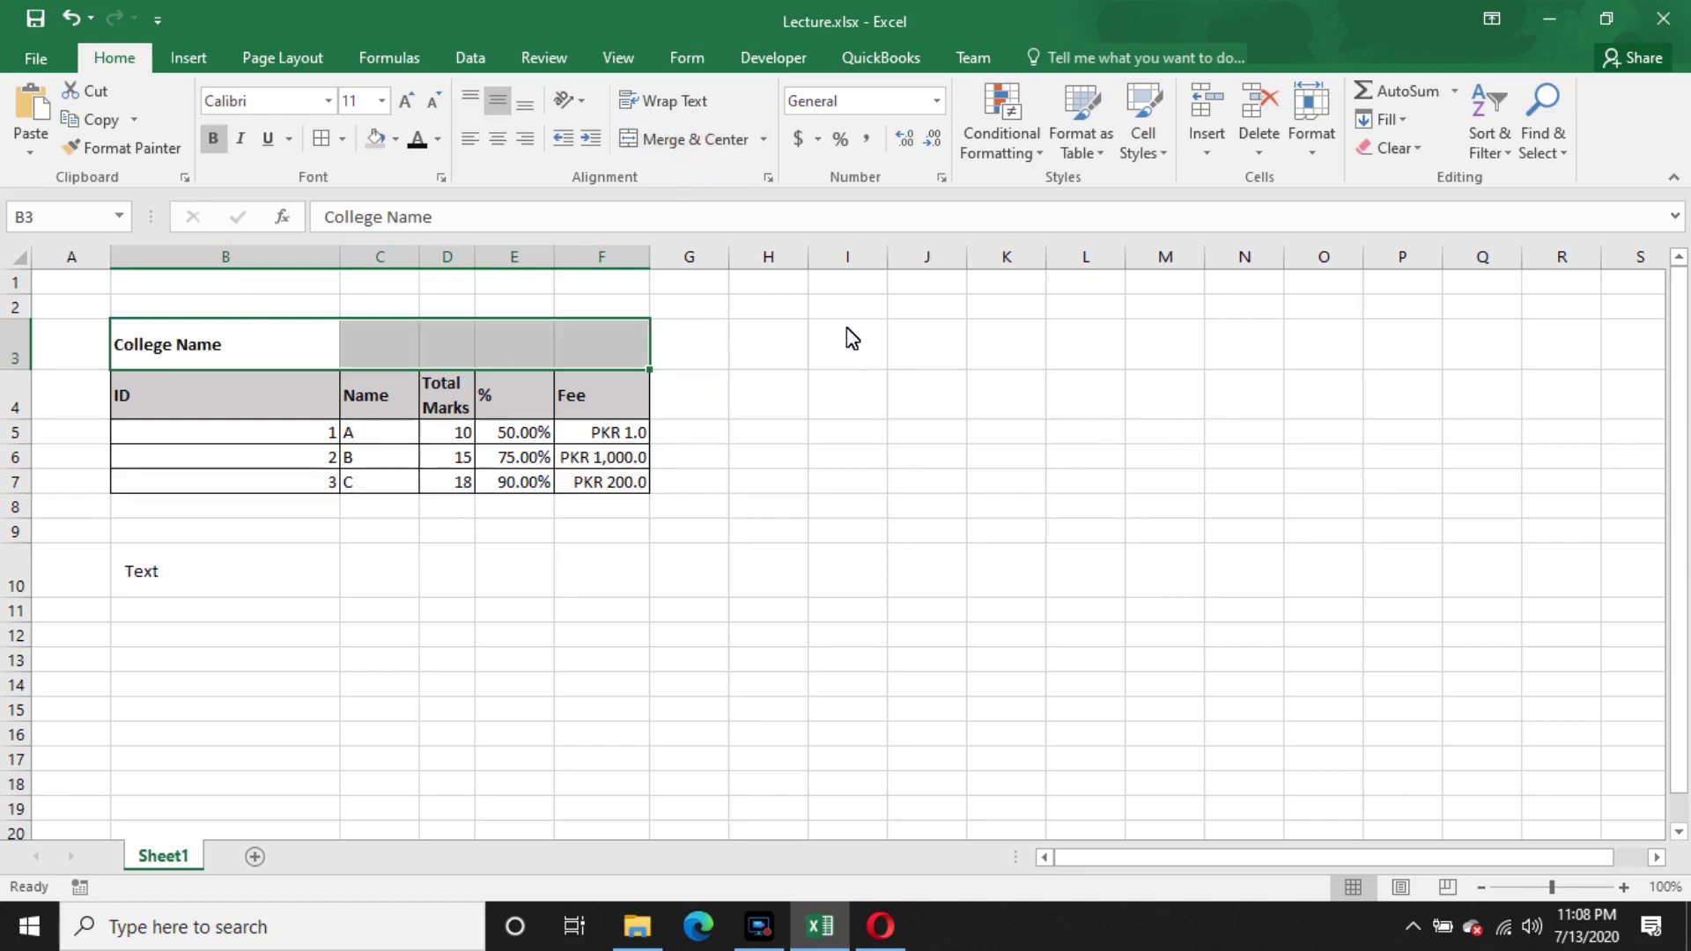
left_click(657, 140)
left_click(890, 527)
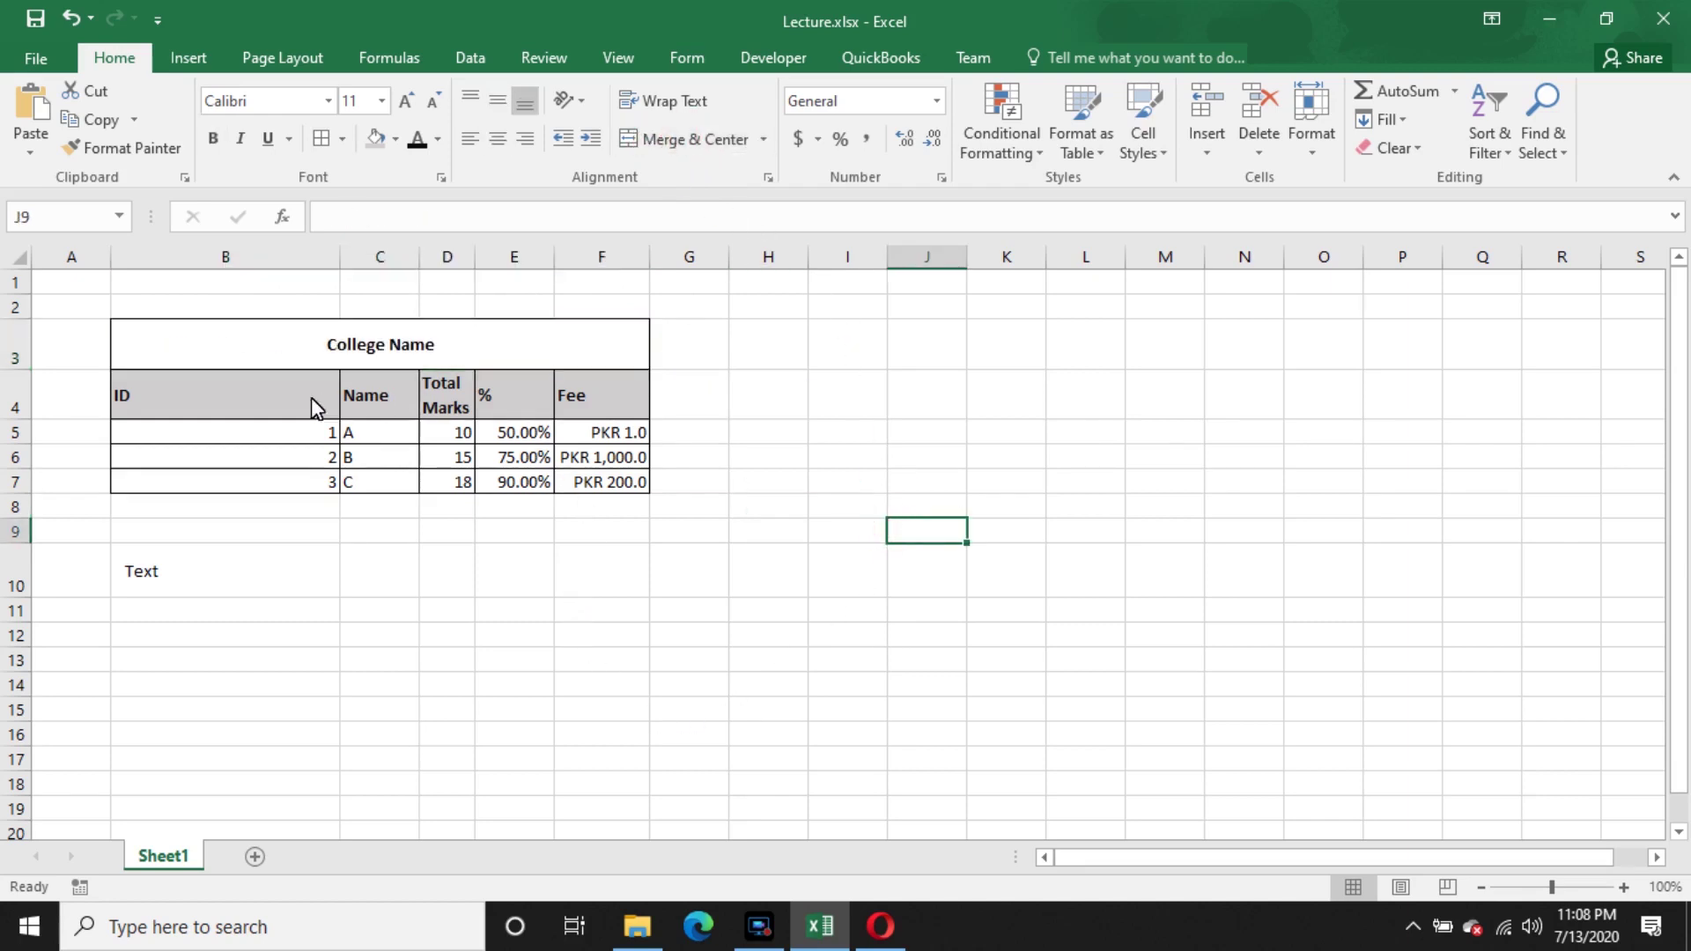
- Center the column headings in B4:F4 horizontally
left_click_drag(200, 401, 582, 403)
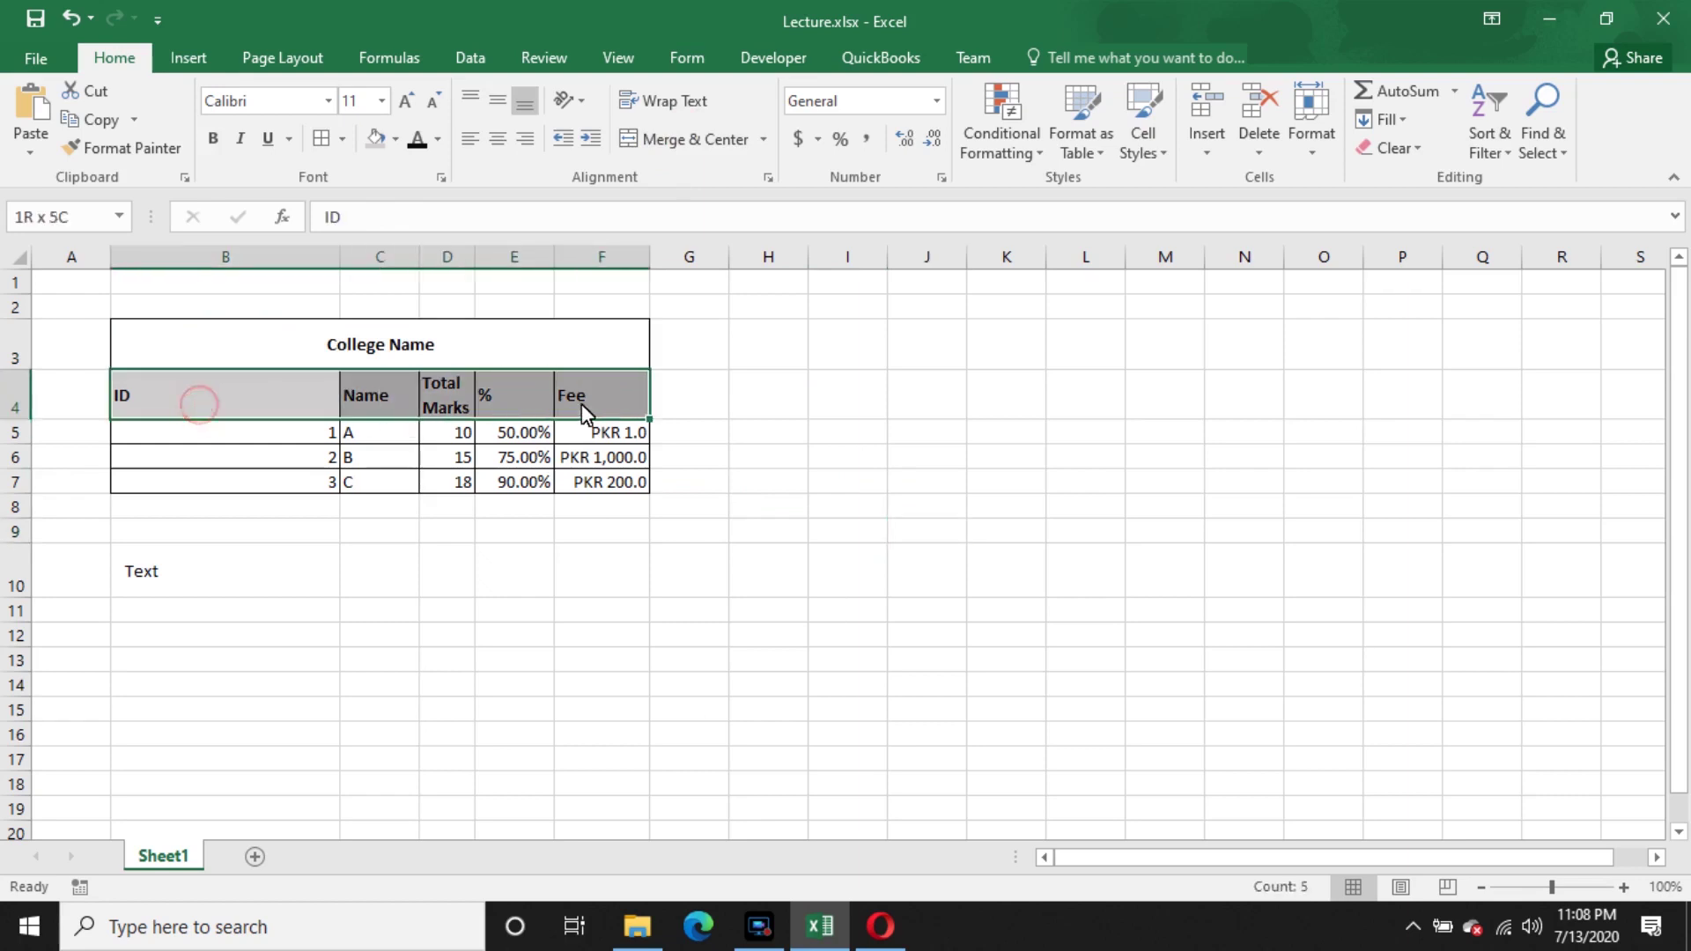
left_click(498, 141)
left_click(799, 418)
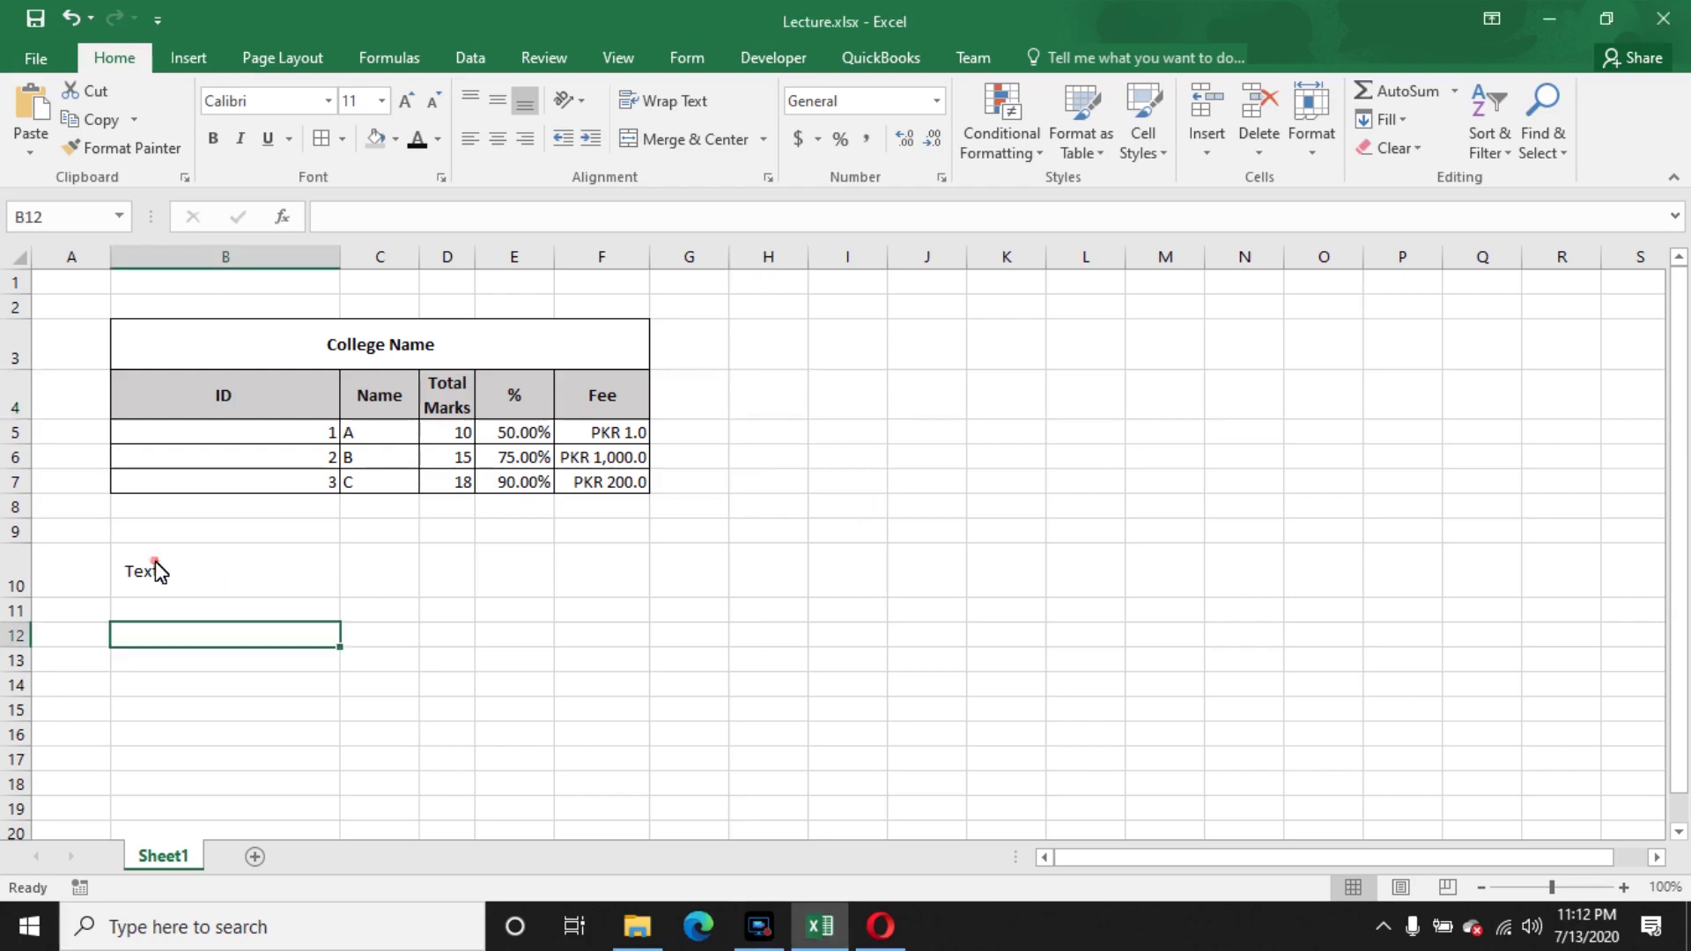
- Open the cell formatting options for the Text cell B10 and review its fill, alignment, number, font and border settings
left_click(168, 571)
right_click(193, 573)
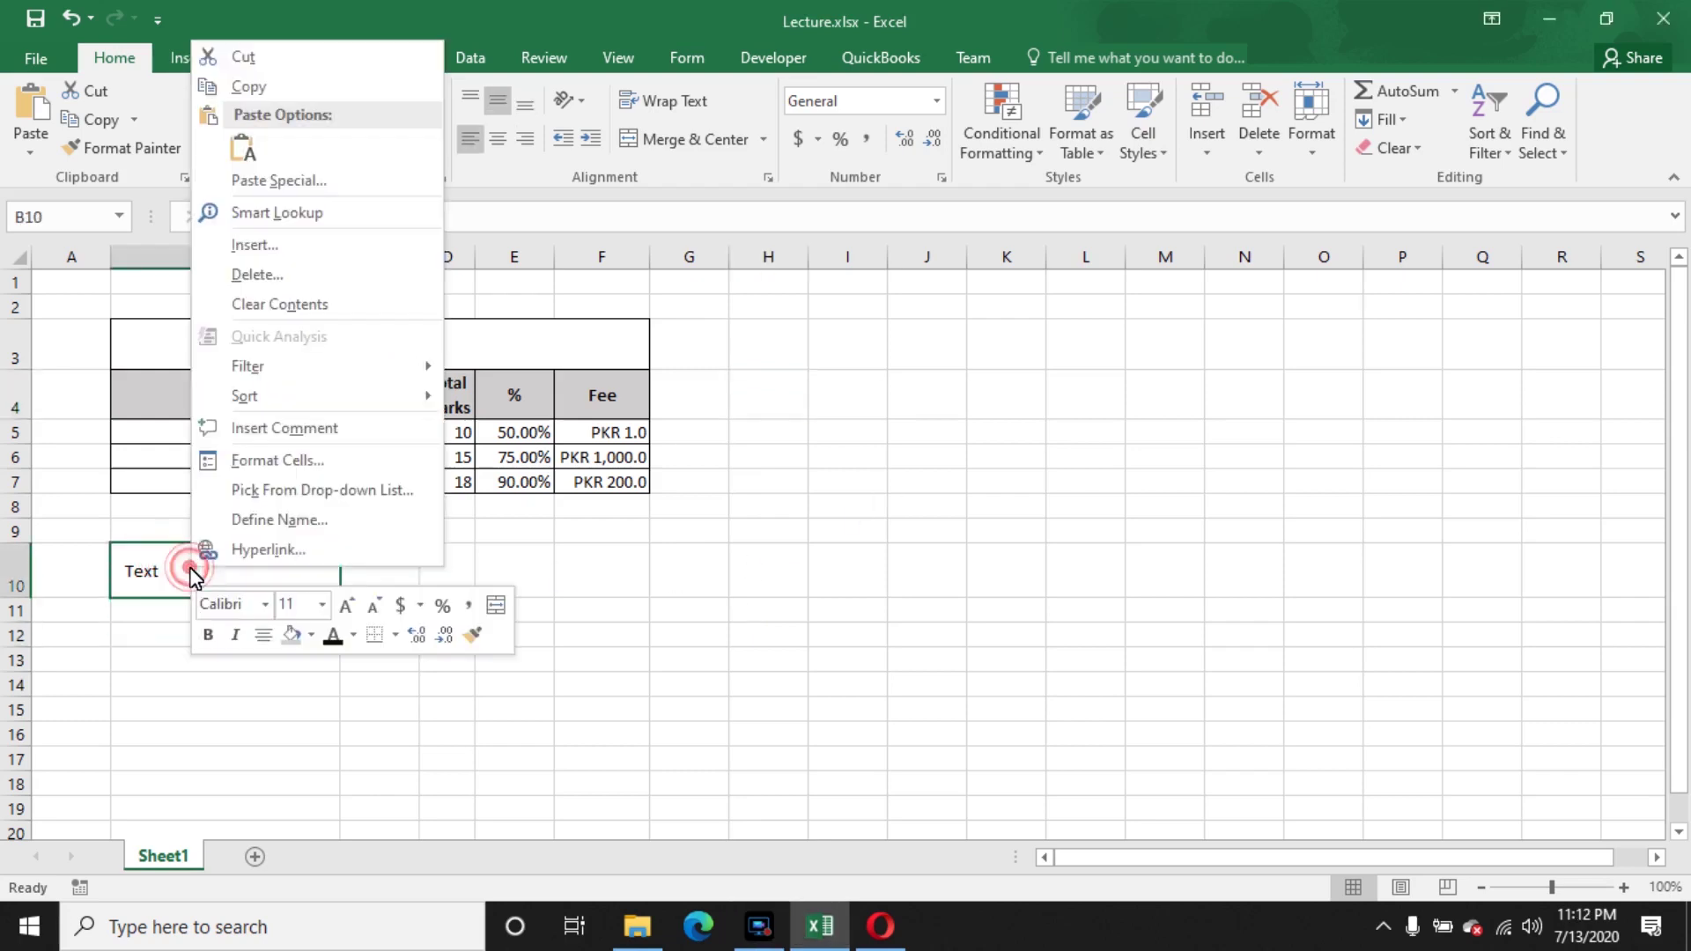
left_click(284, 460)
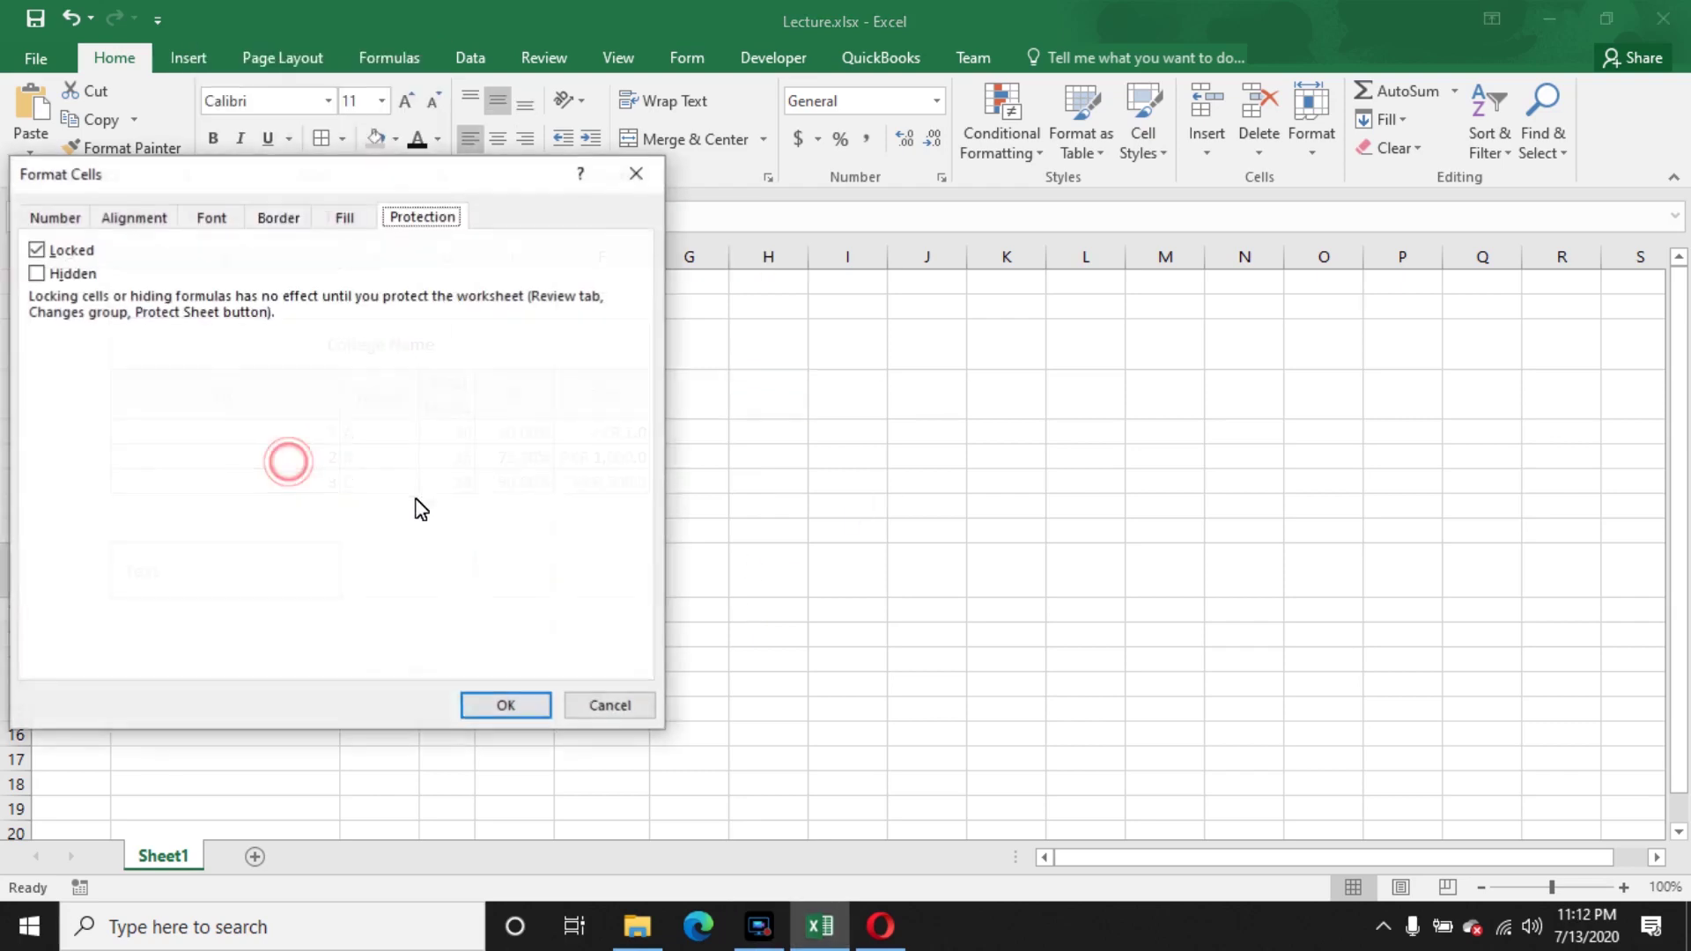
left_click(356, 224)
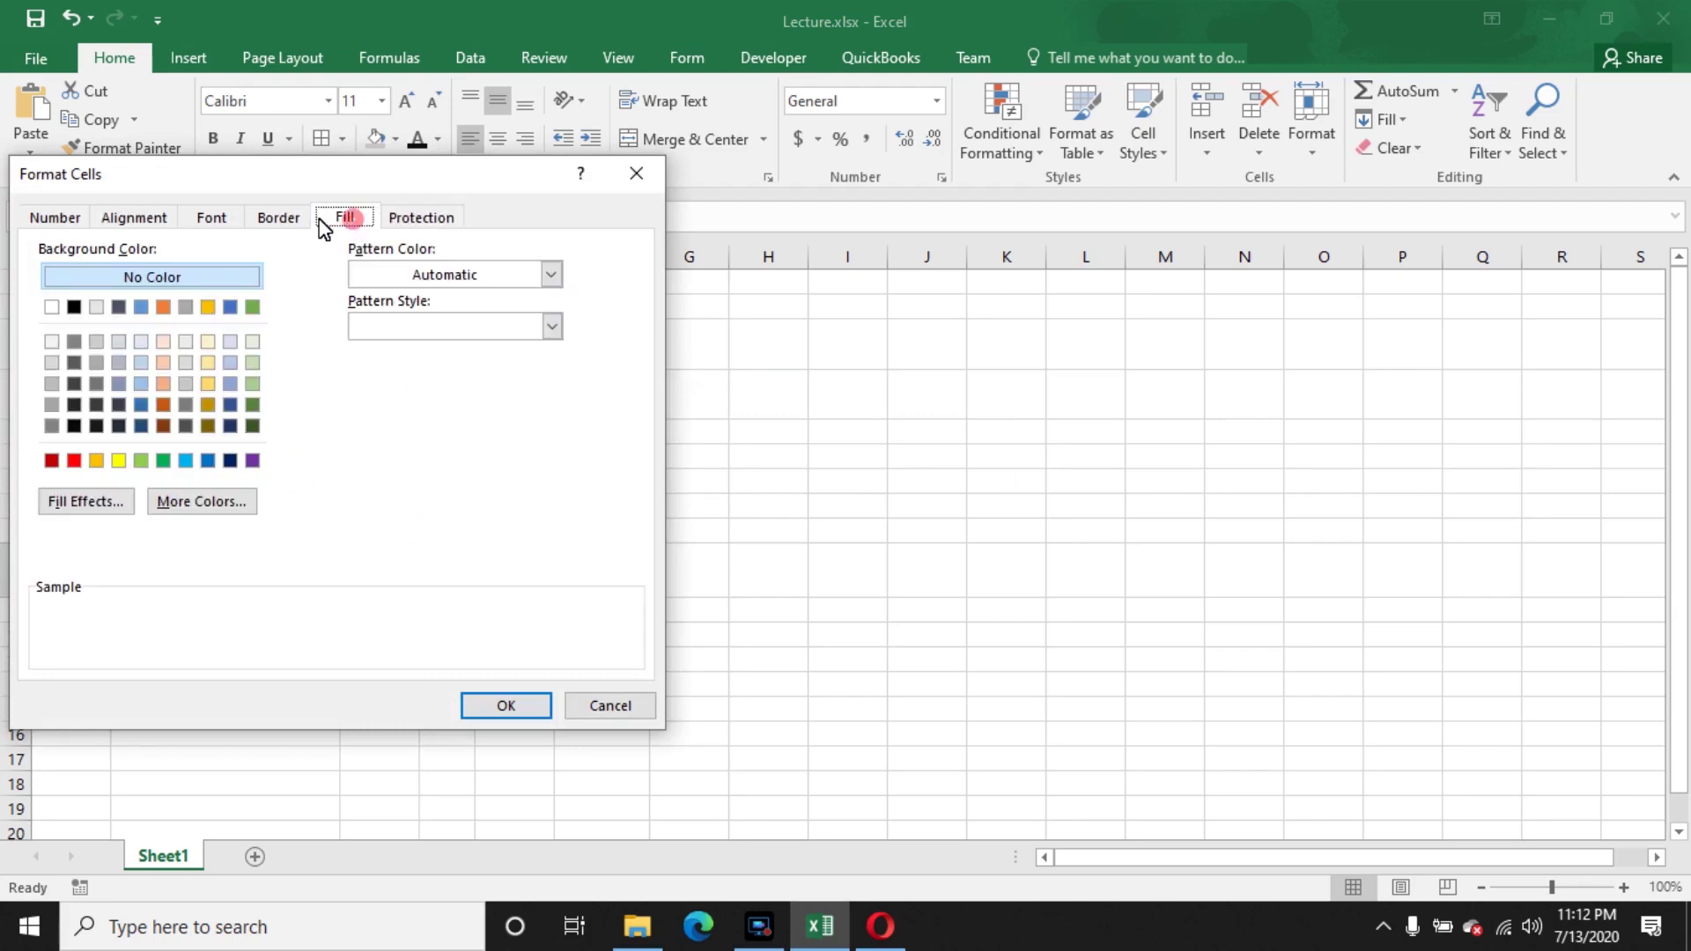
left_click(214, 216)
left_click(134, 220)
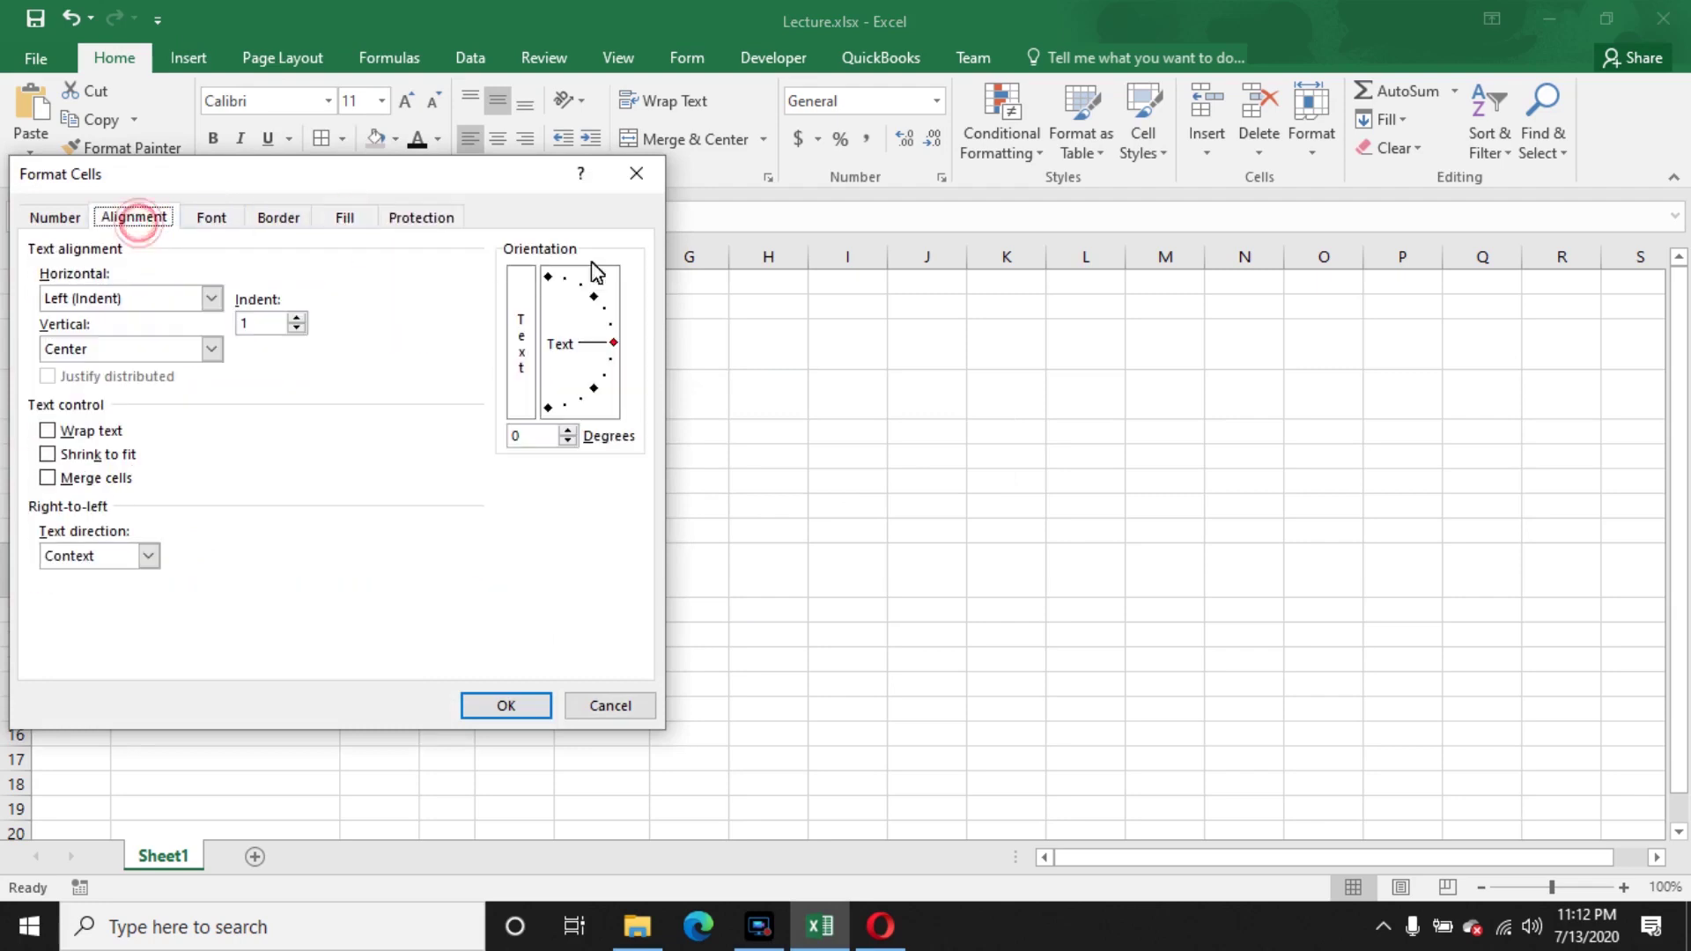
left_click(70, 220)
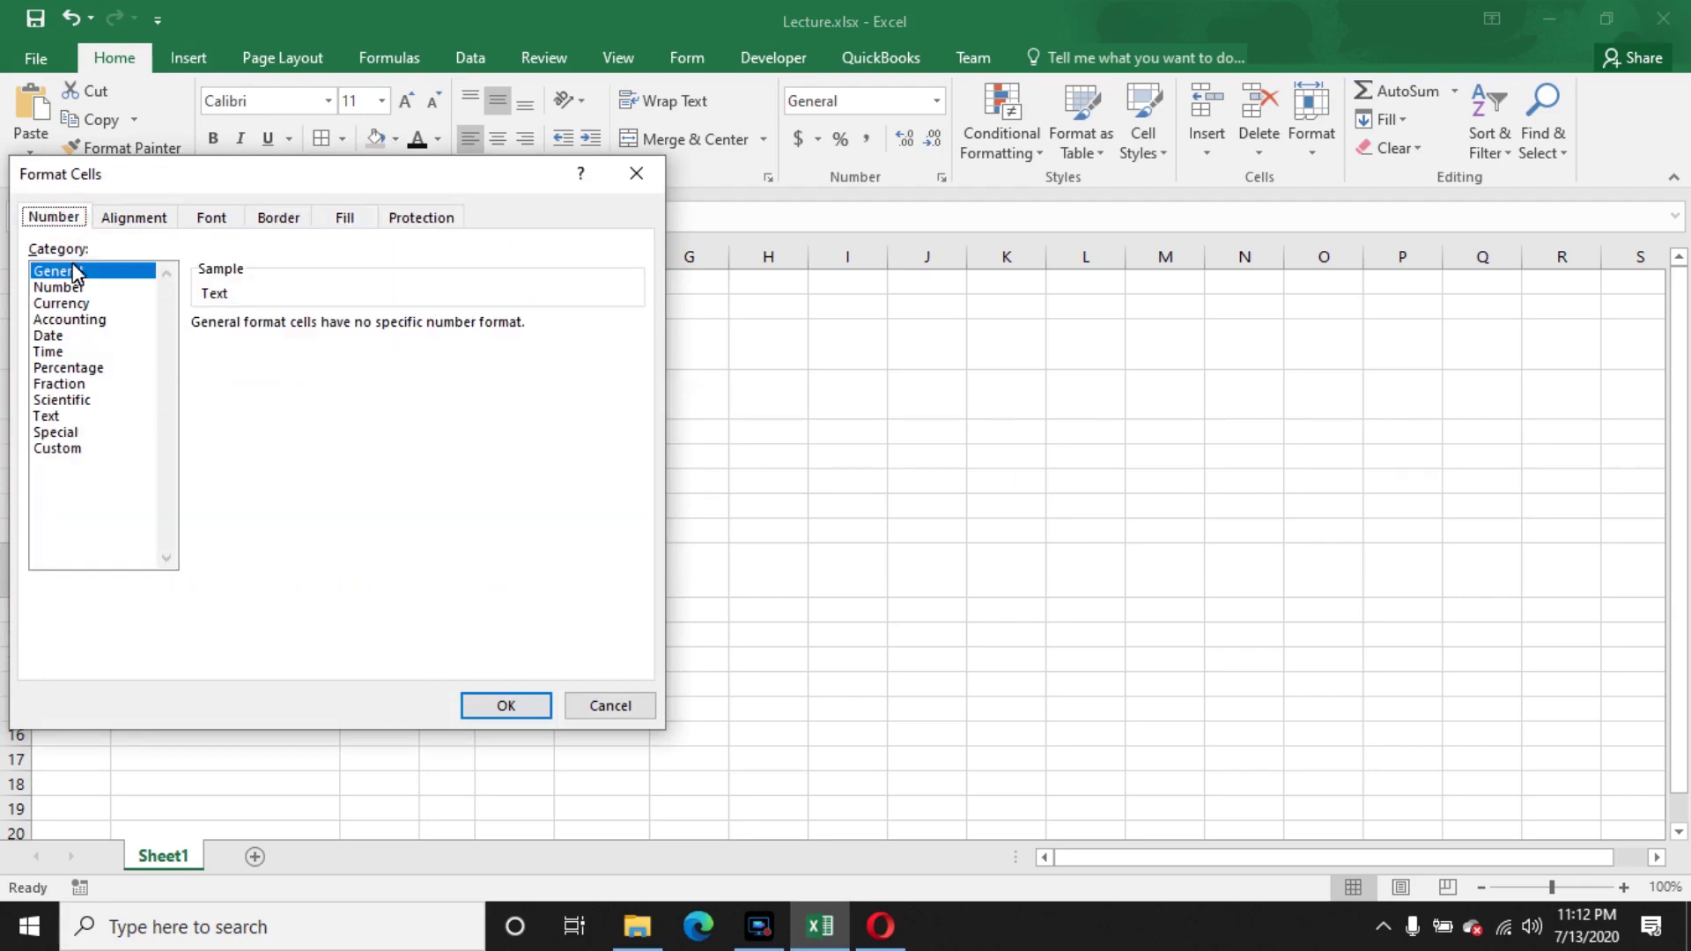
left_click(225, 220)
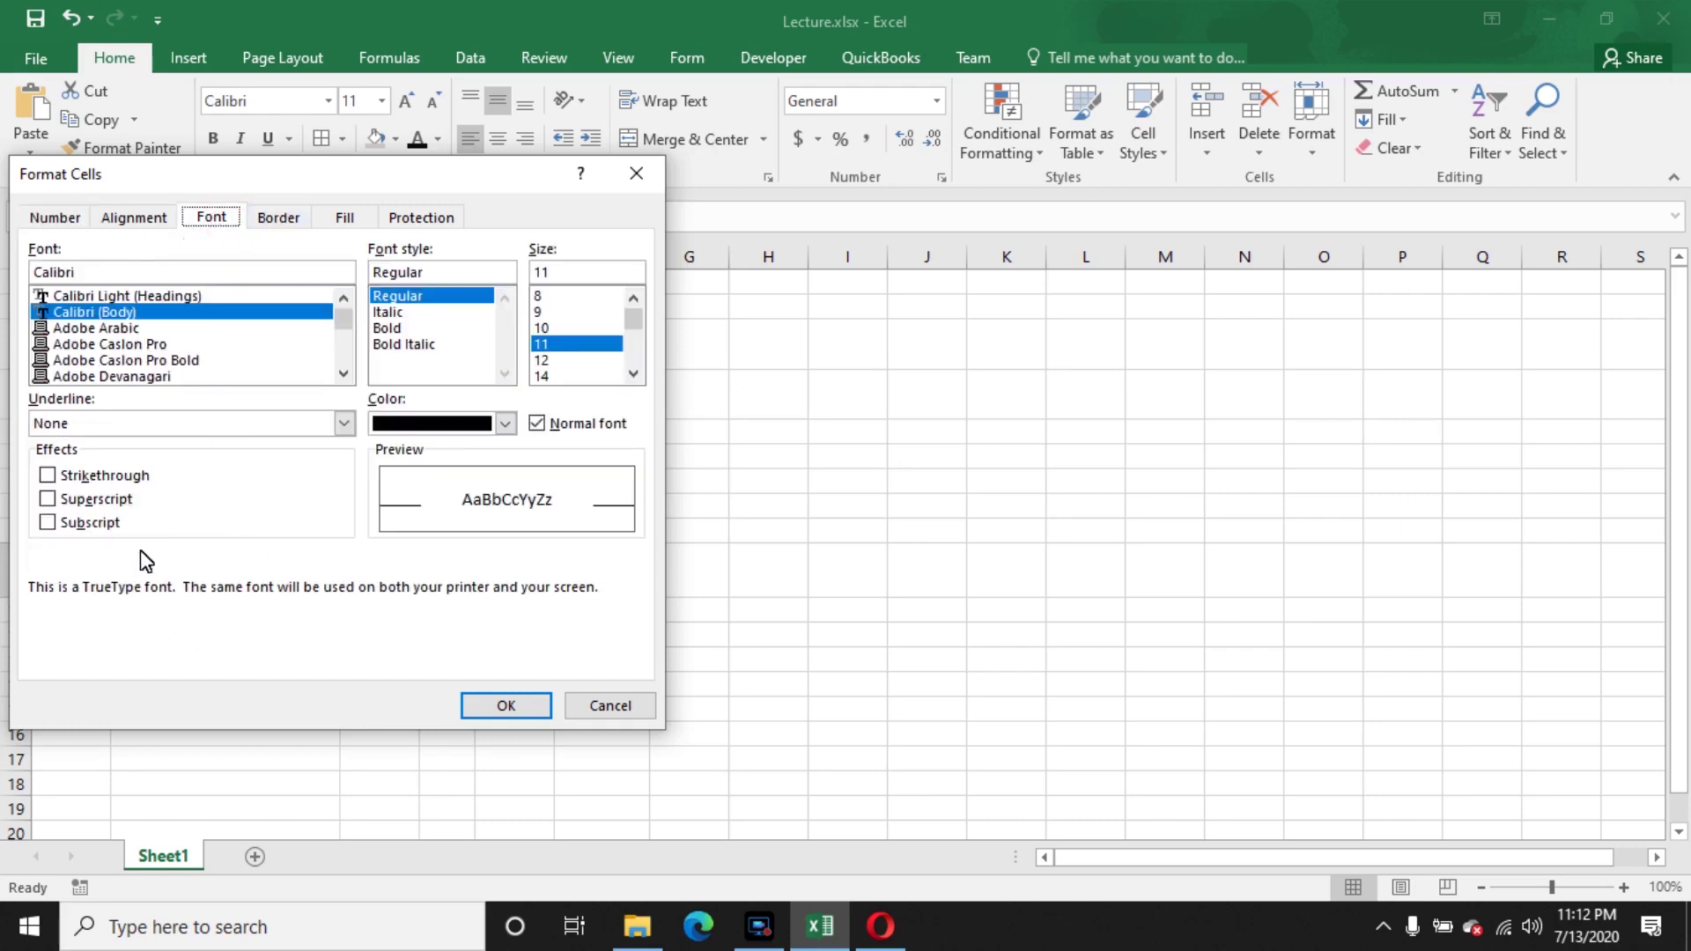
left_click(280, 217)
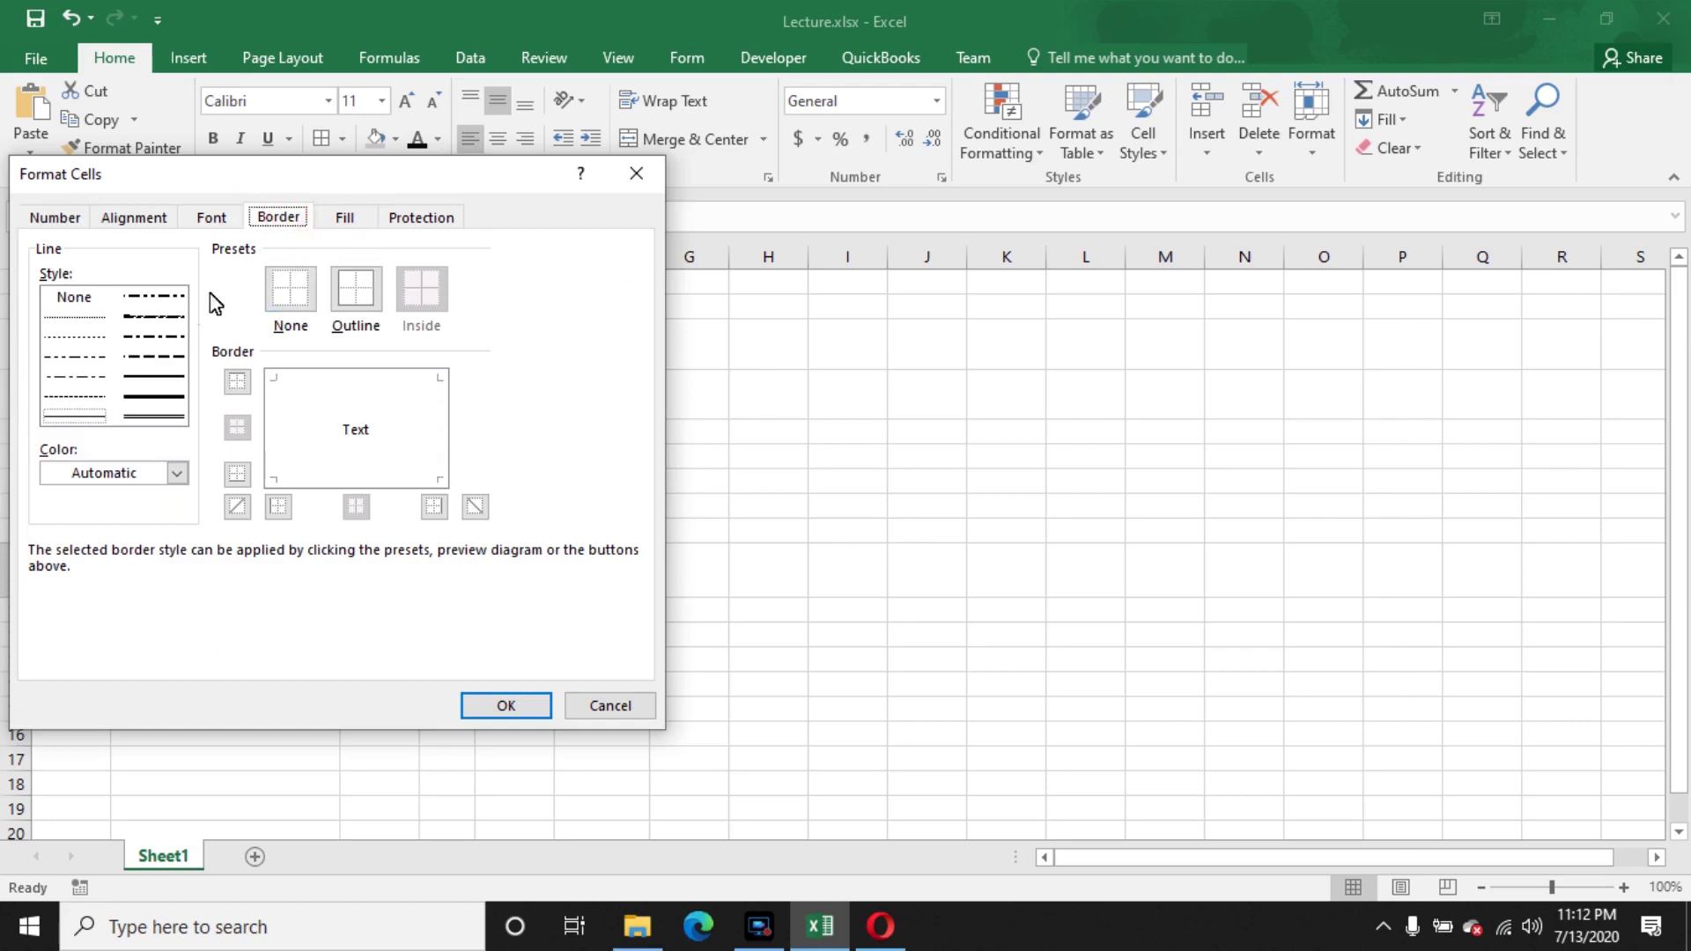
- Give cell B10 a slanted dash-dot top border and a medium solid bottom border with automatic color
left_click_drag(285, 192, 859, 162)
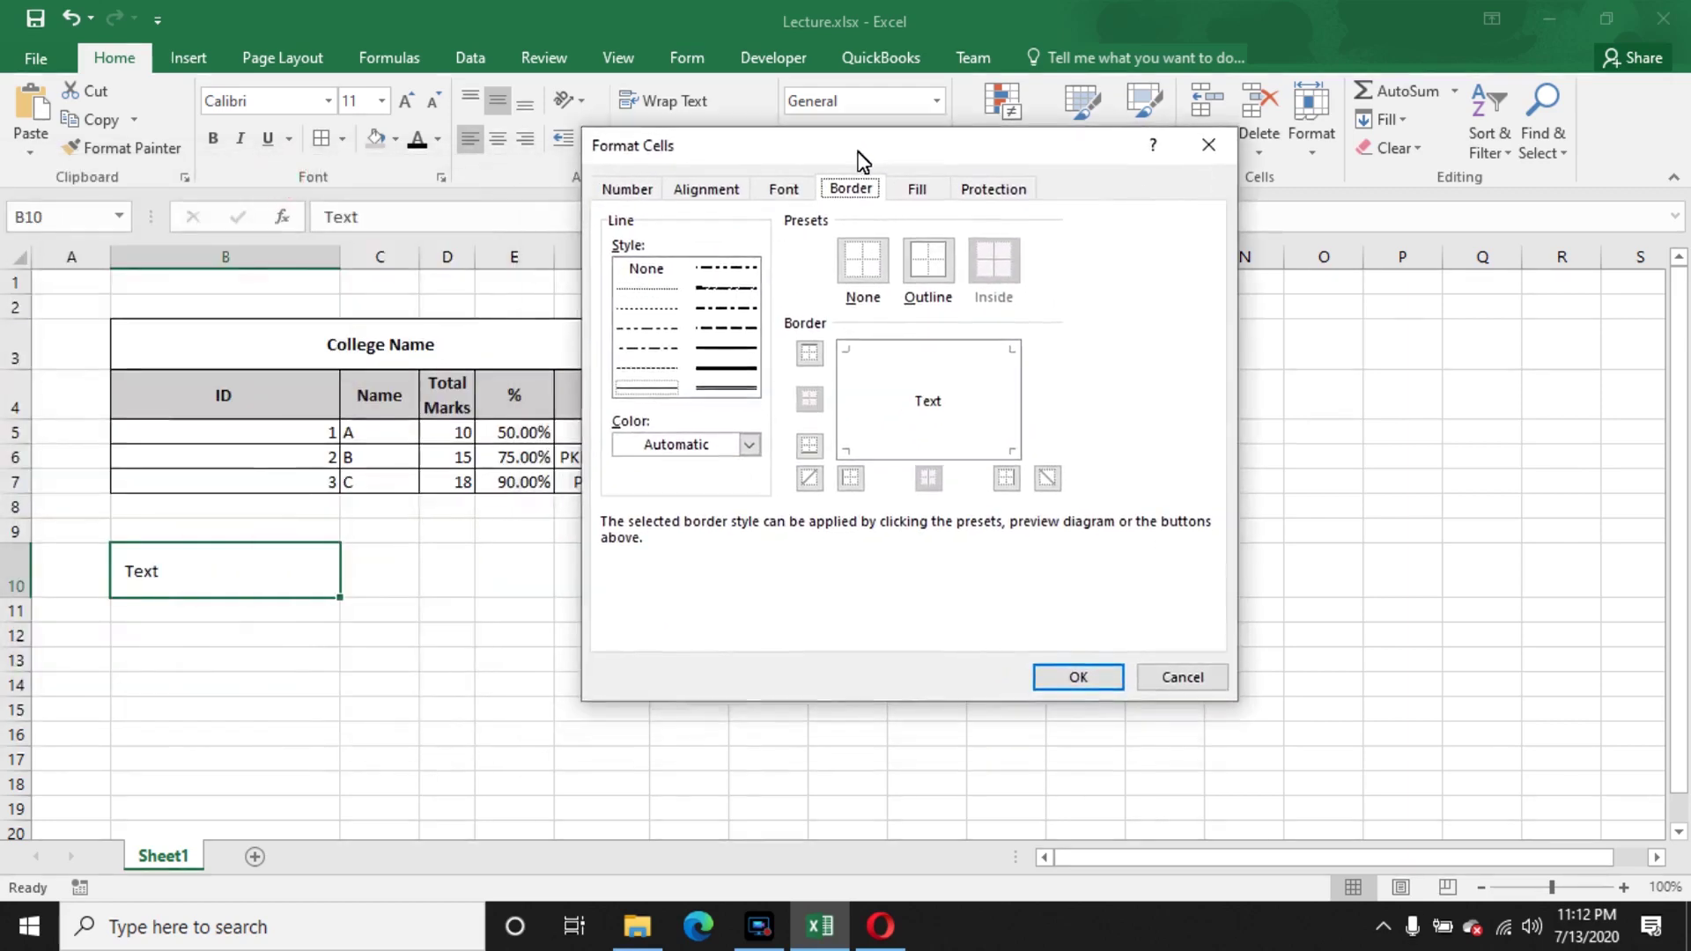
left_click(749, 443)
left_click(756, 448)
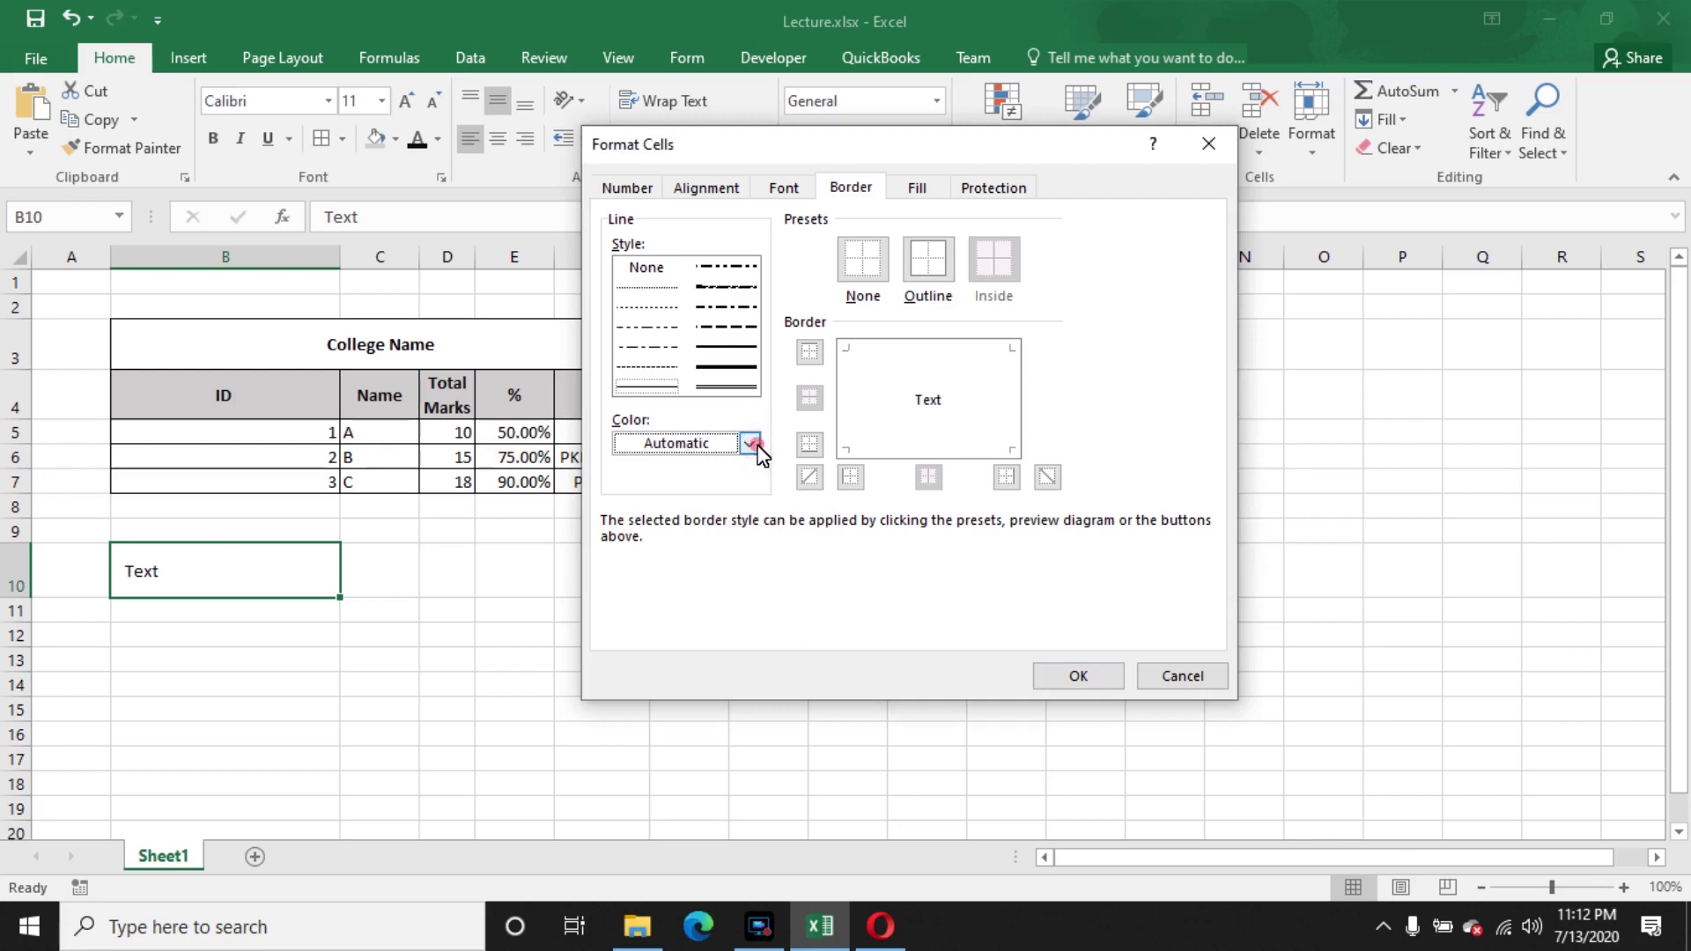
left_click(726, 288)
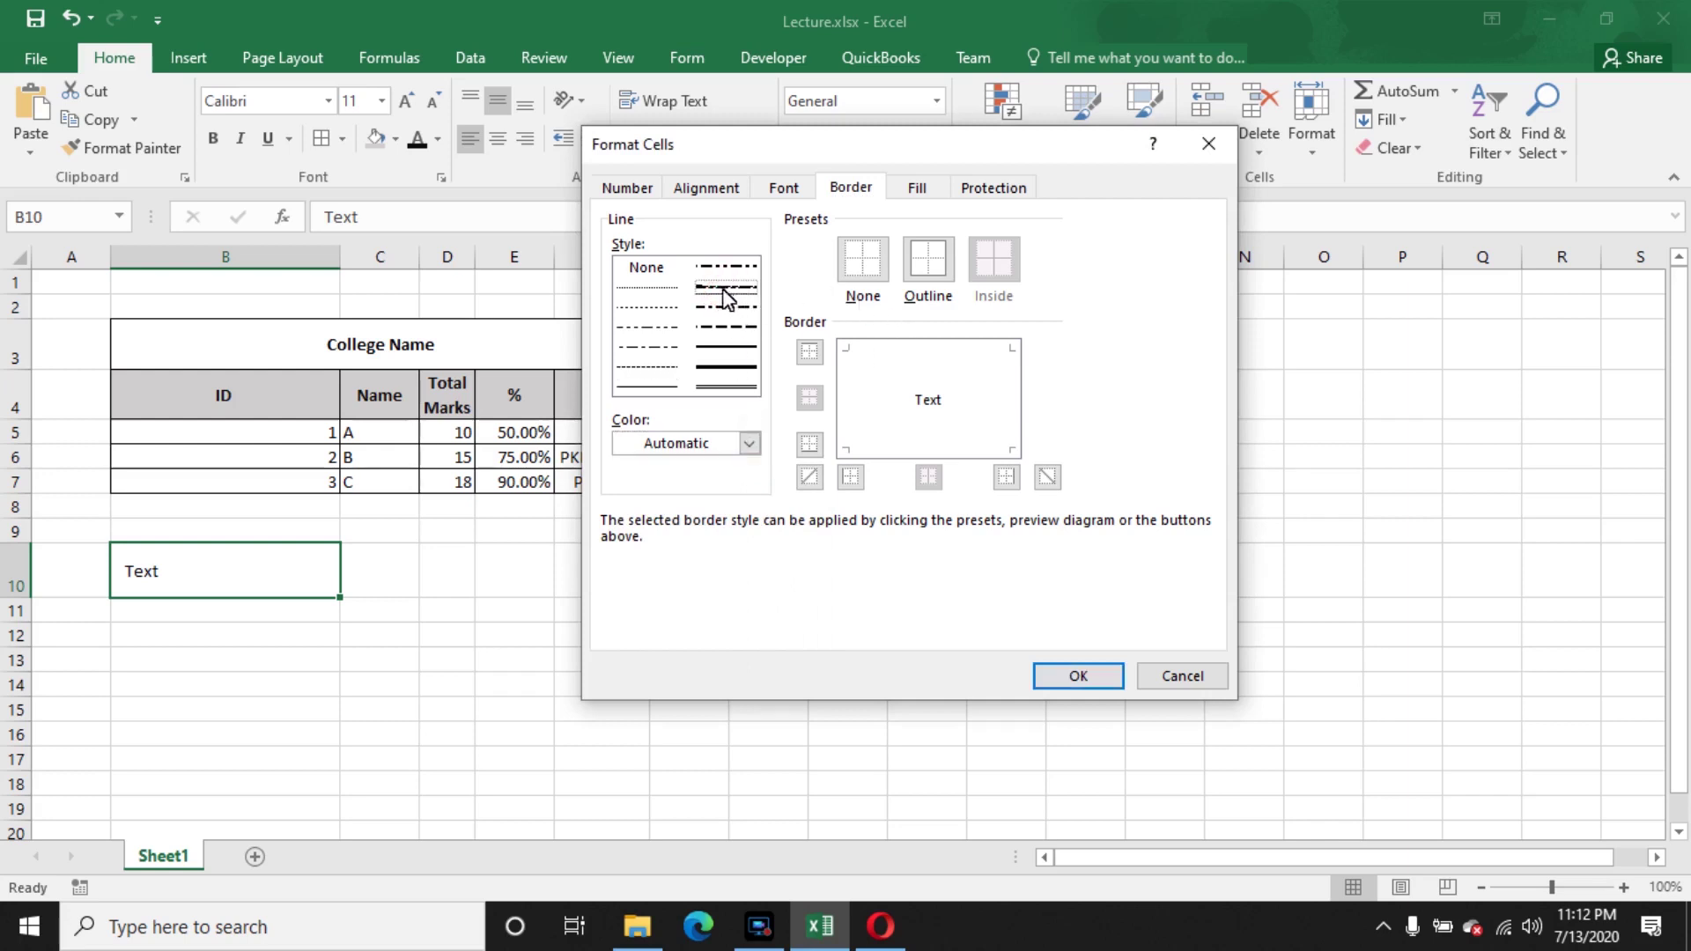
left_click(911, 361)
left_click(725, 347)
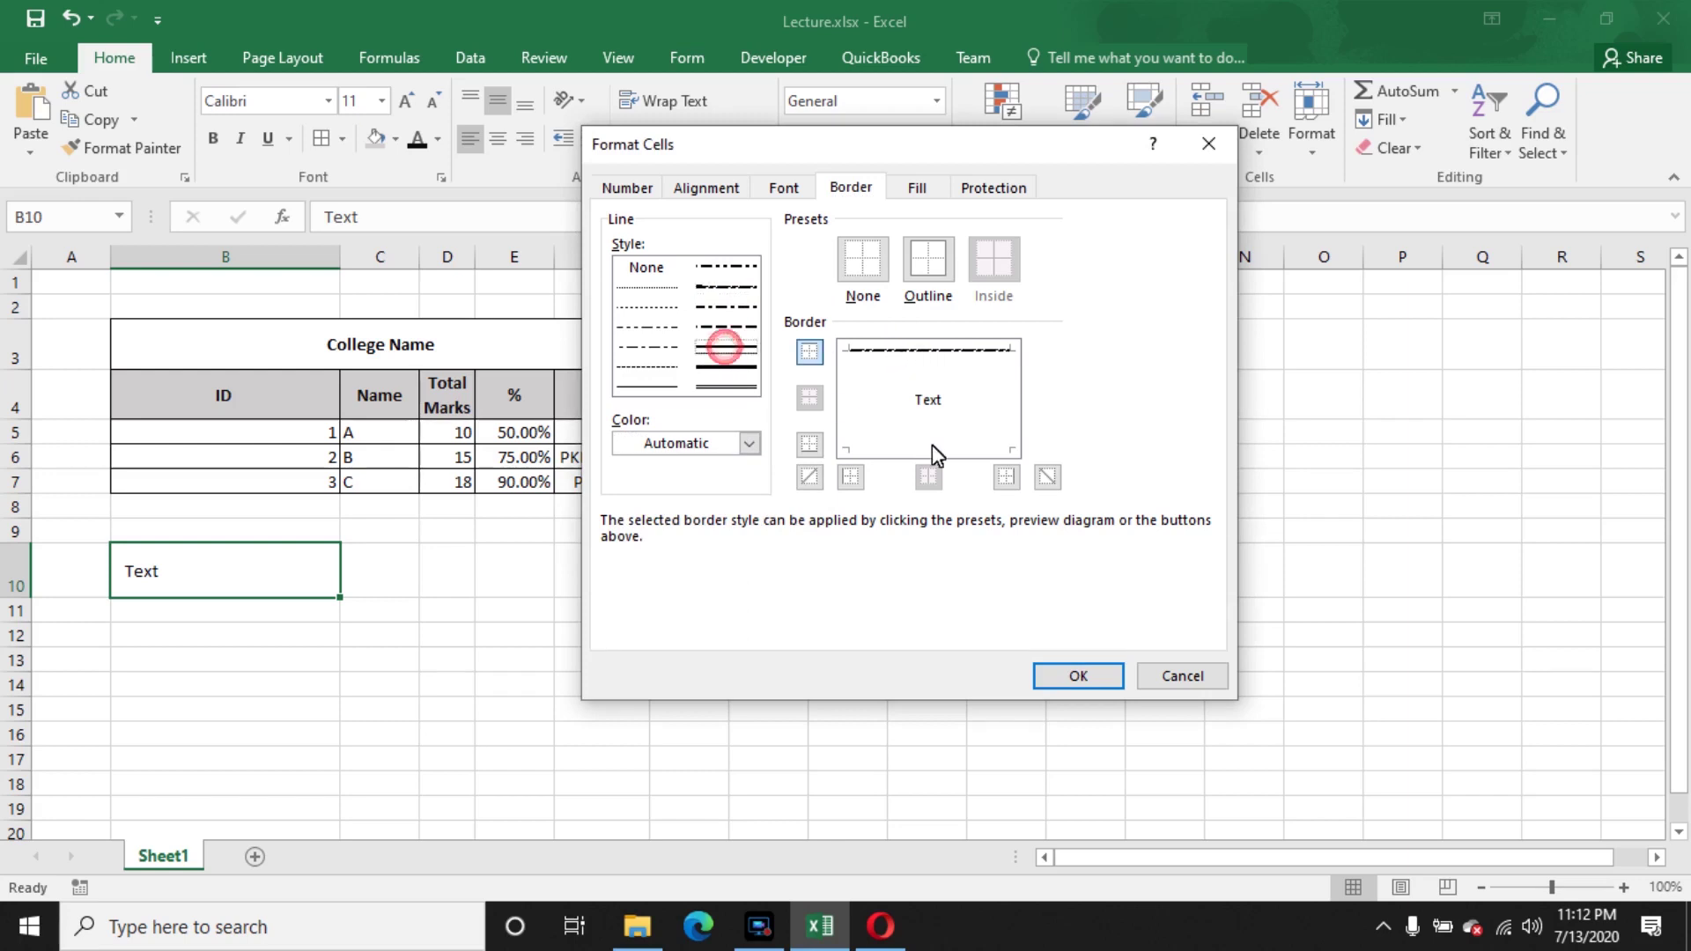
left_click(934, 447)
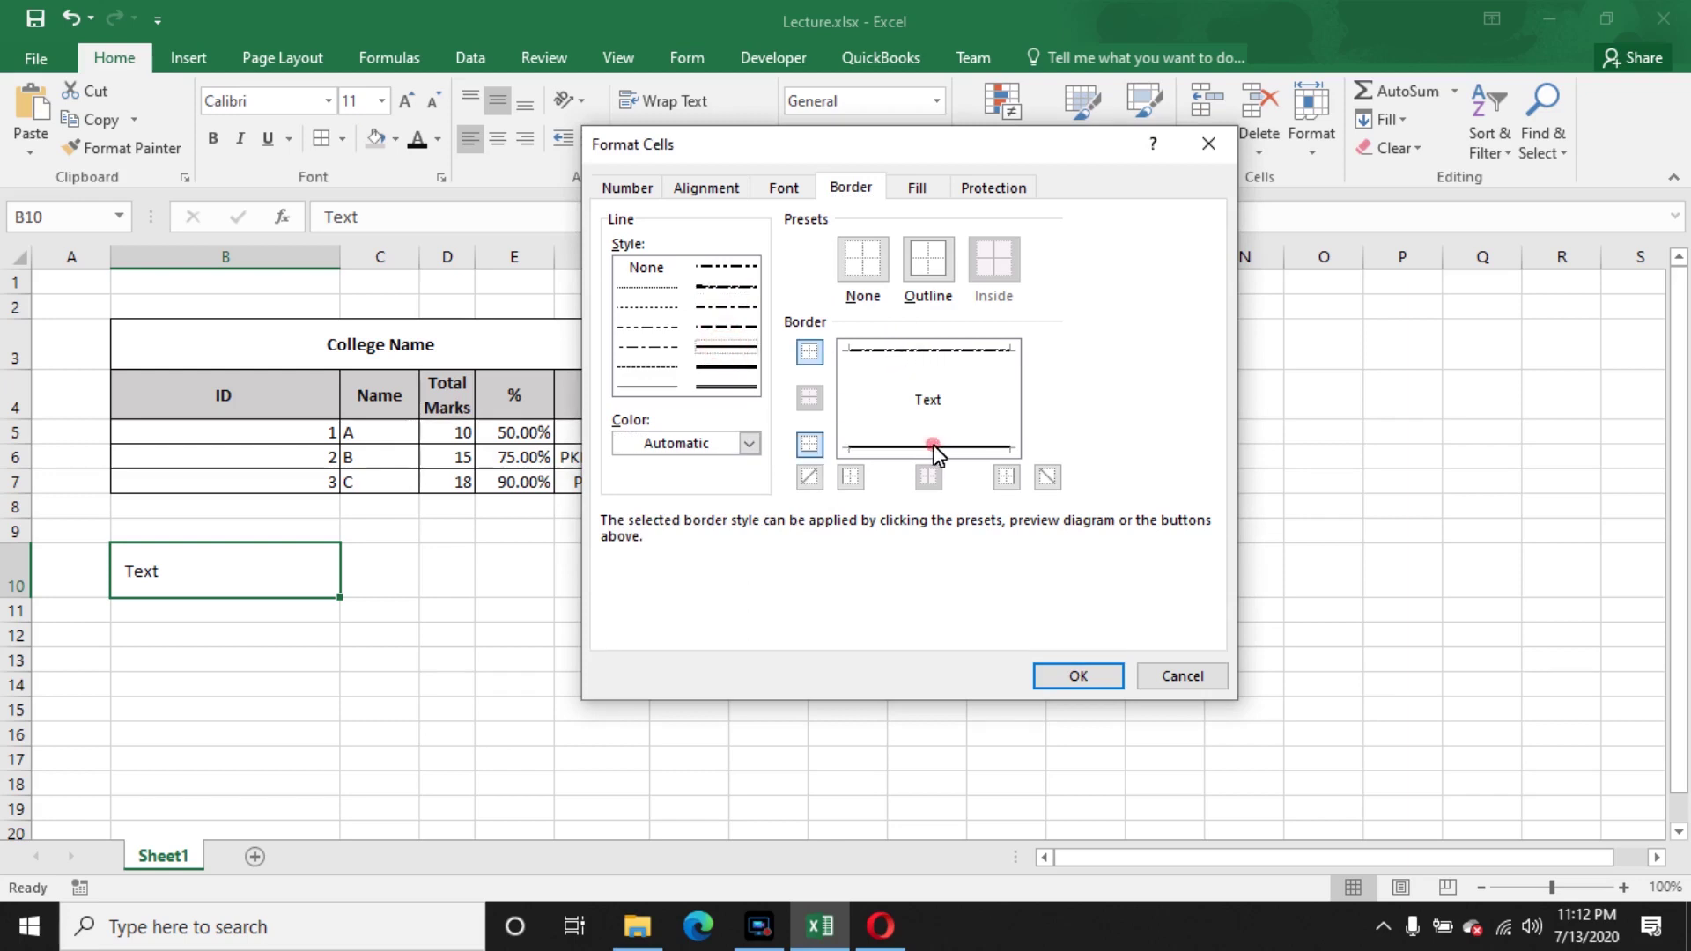
left_click(1082, 677)
left_click(757, 713)
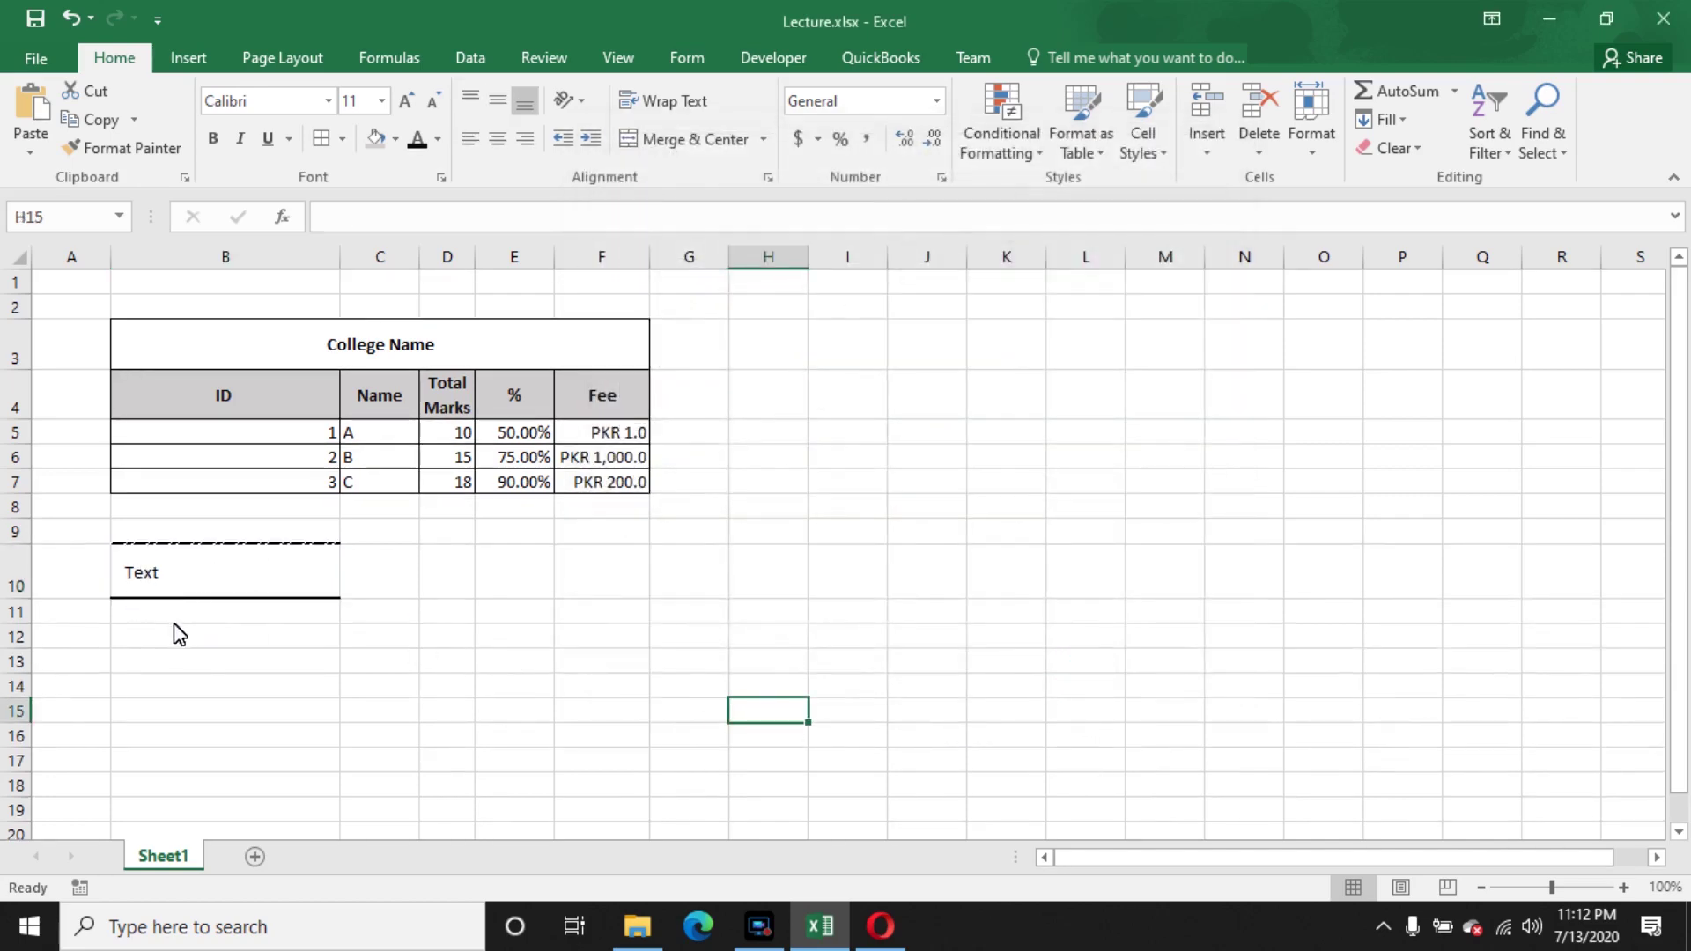
- Remove the top border from cell B10 in its cell formatting
right_click(188, 585)
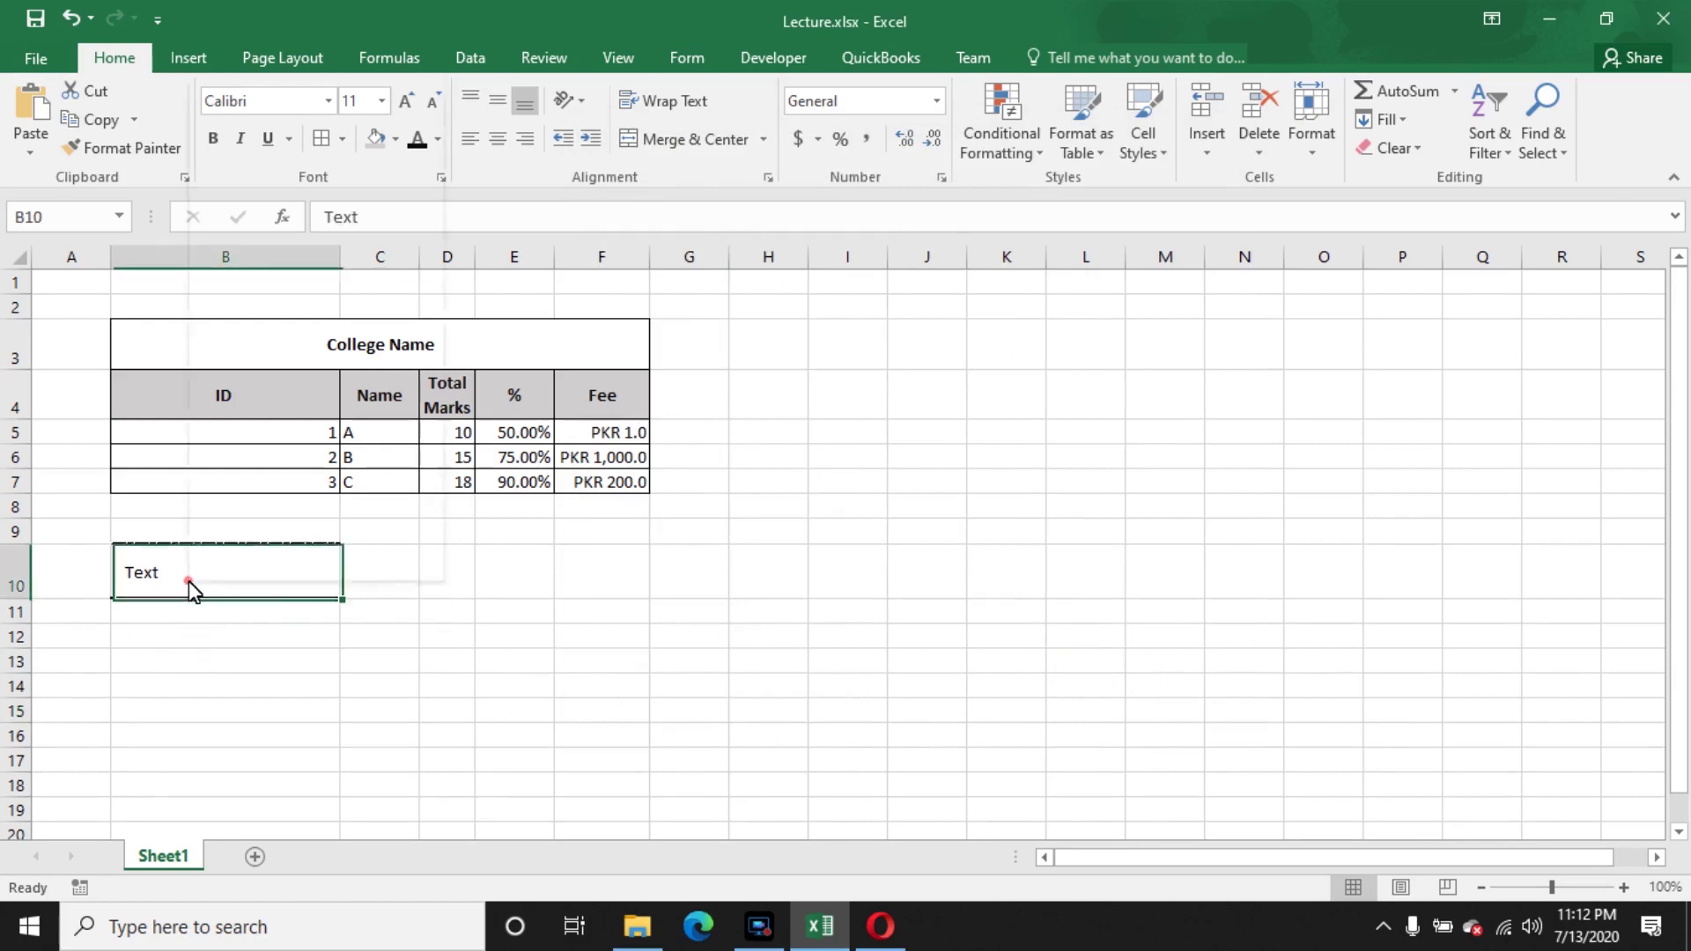
left_click(327, 478)
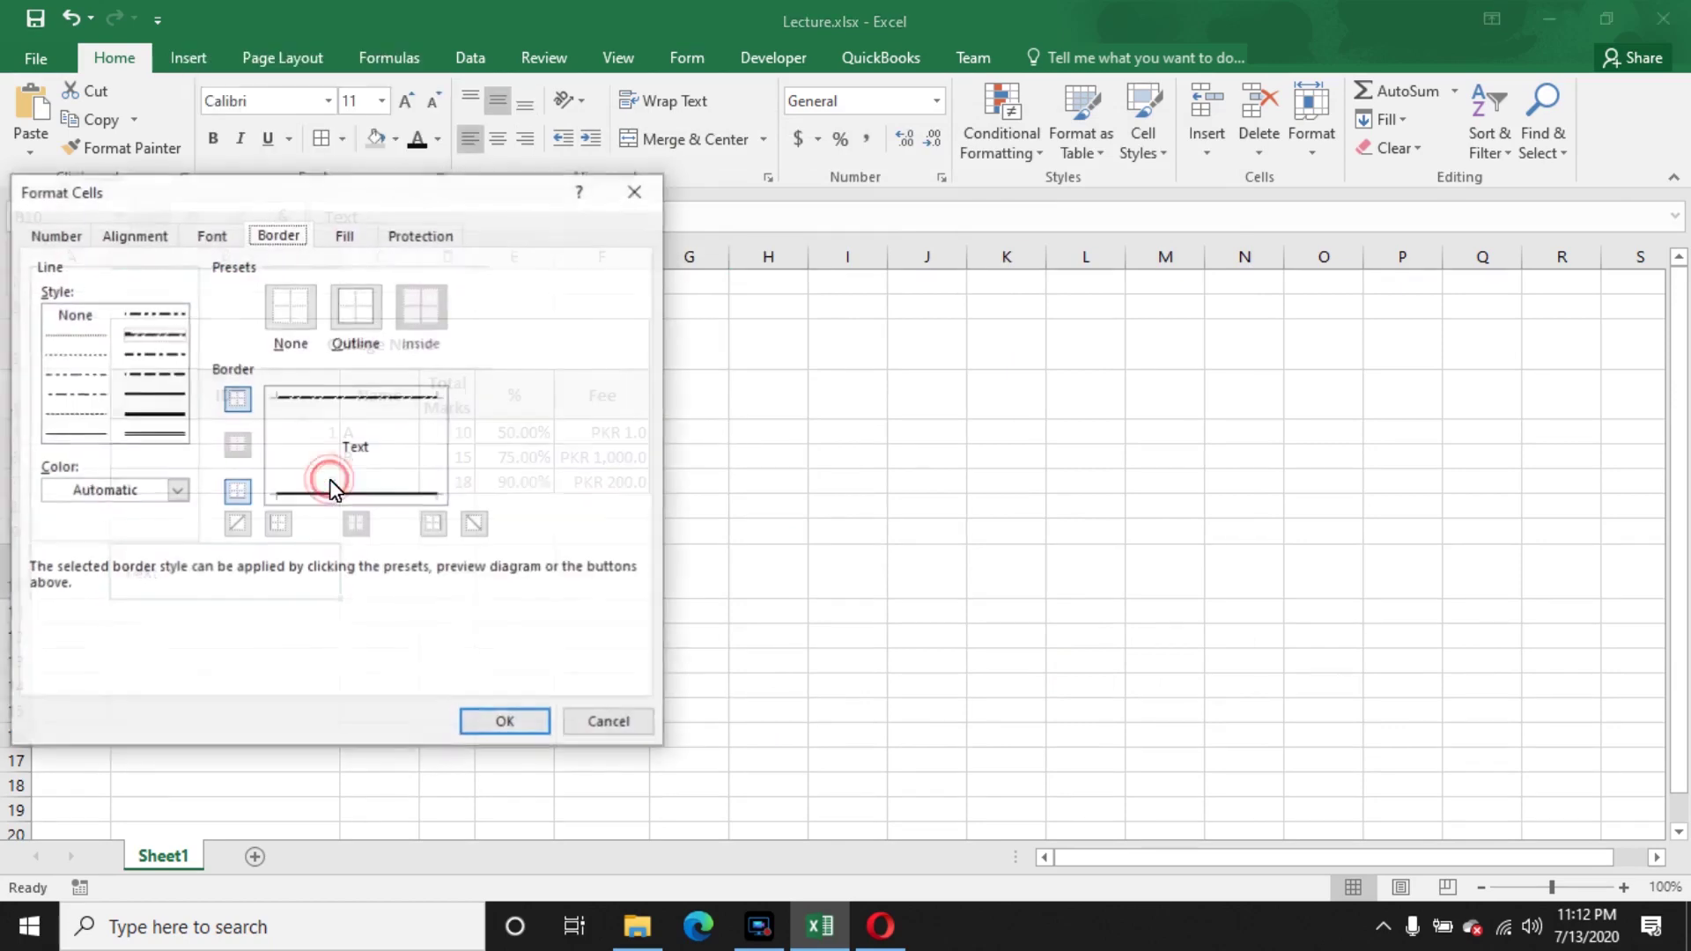
left_click(366, 398)
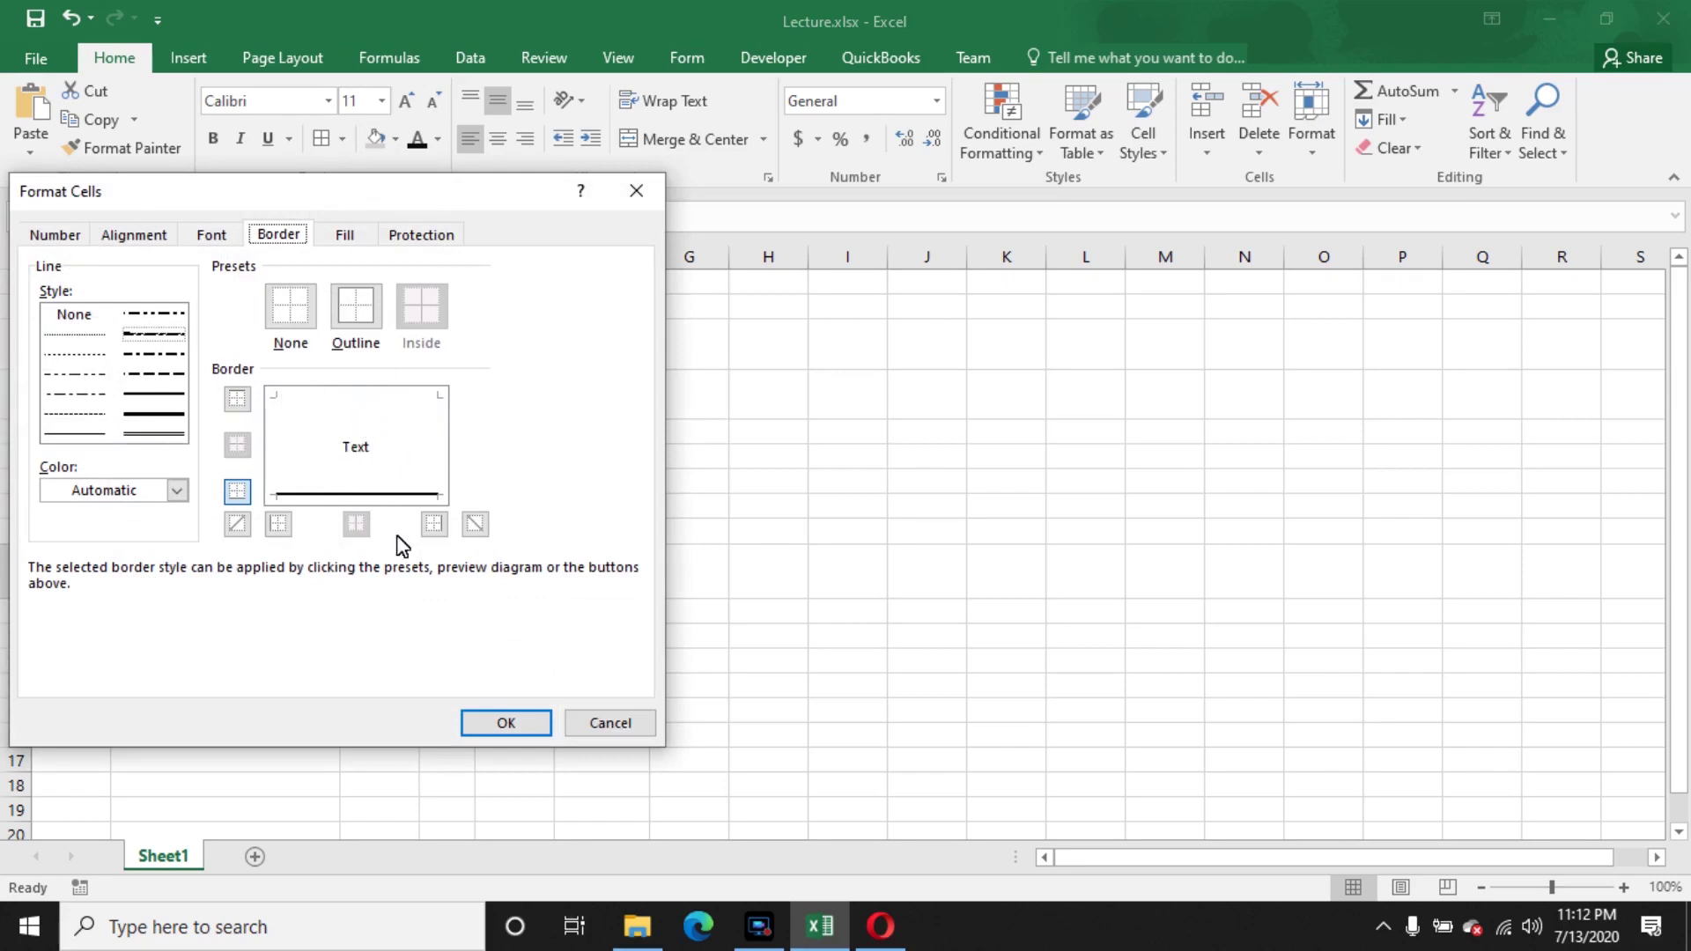
- Set up a horizontal two-color gradient fill for cell B10 with a dark blue as Color 1
left_click_drag(381, 214, 1087, 235)
left_click(1052, 256)
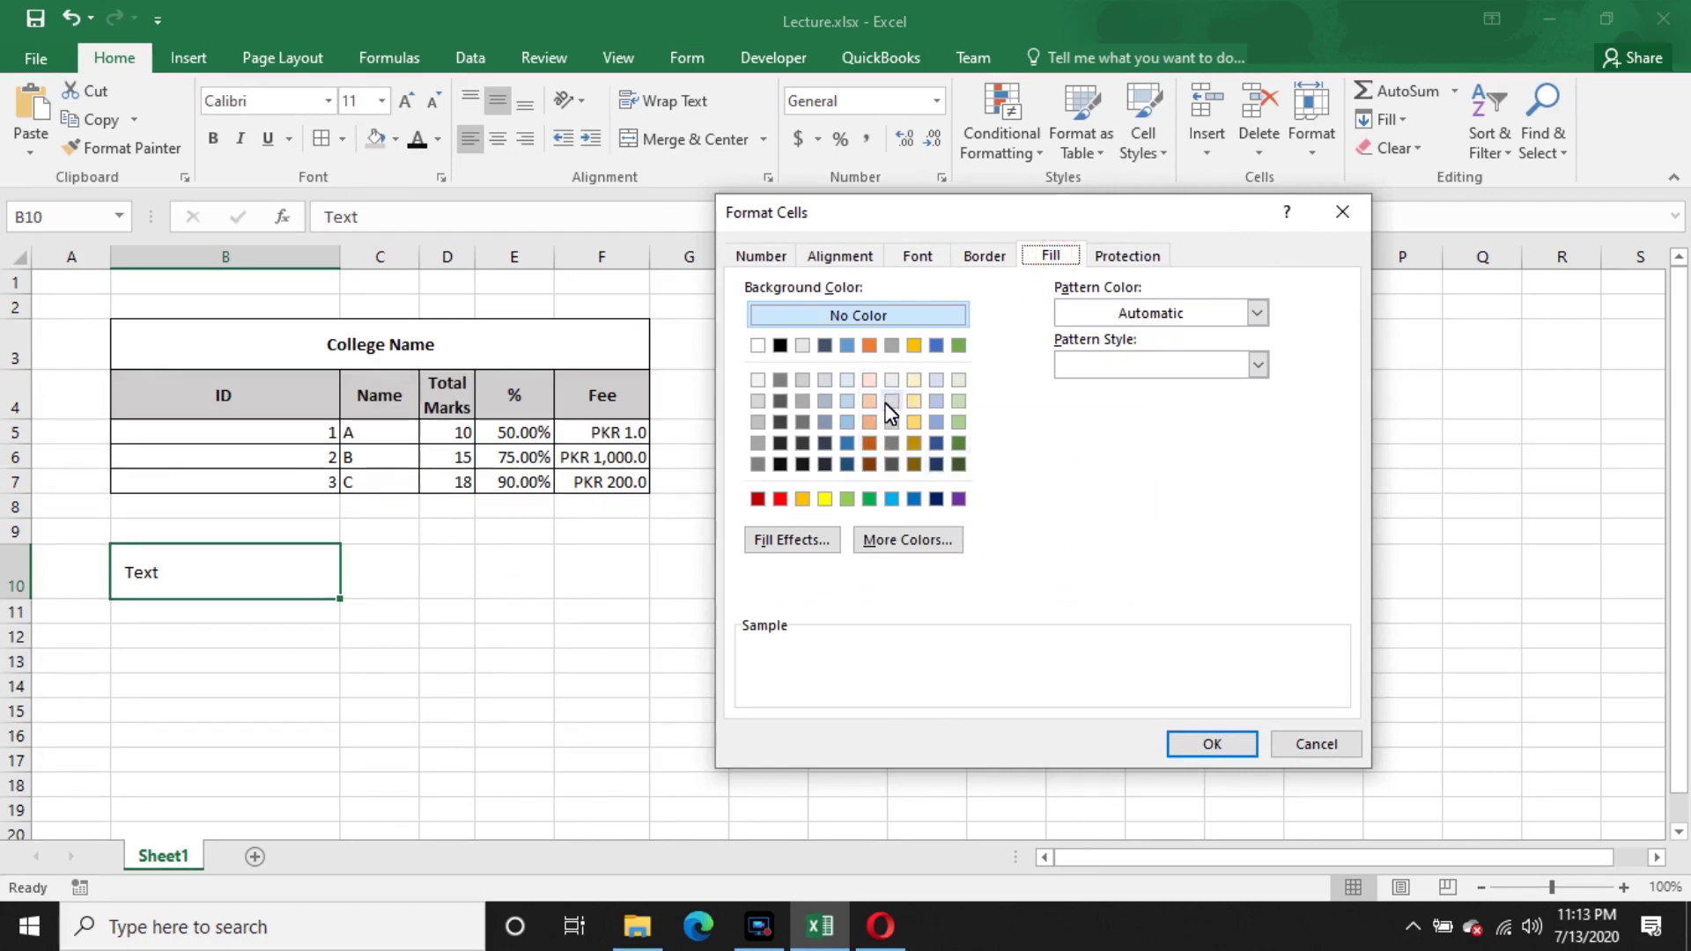
left_click(793, 541)
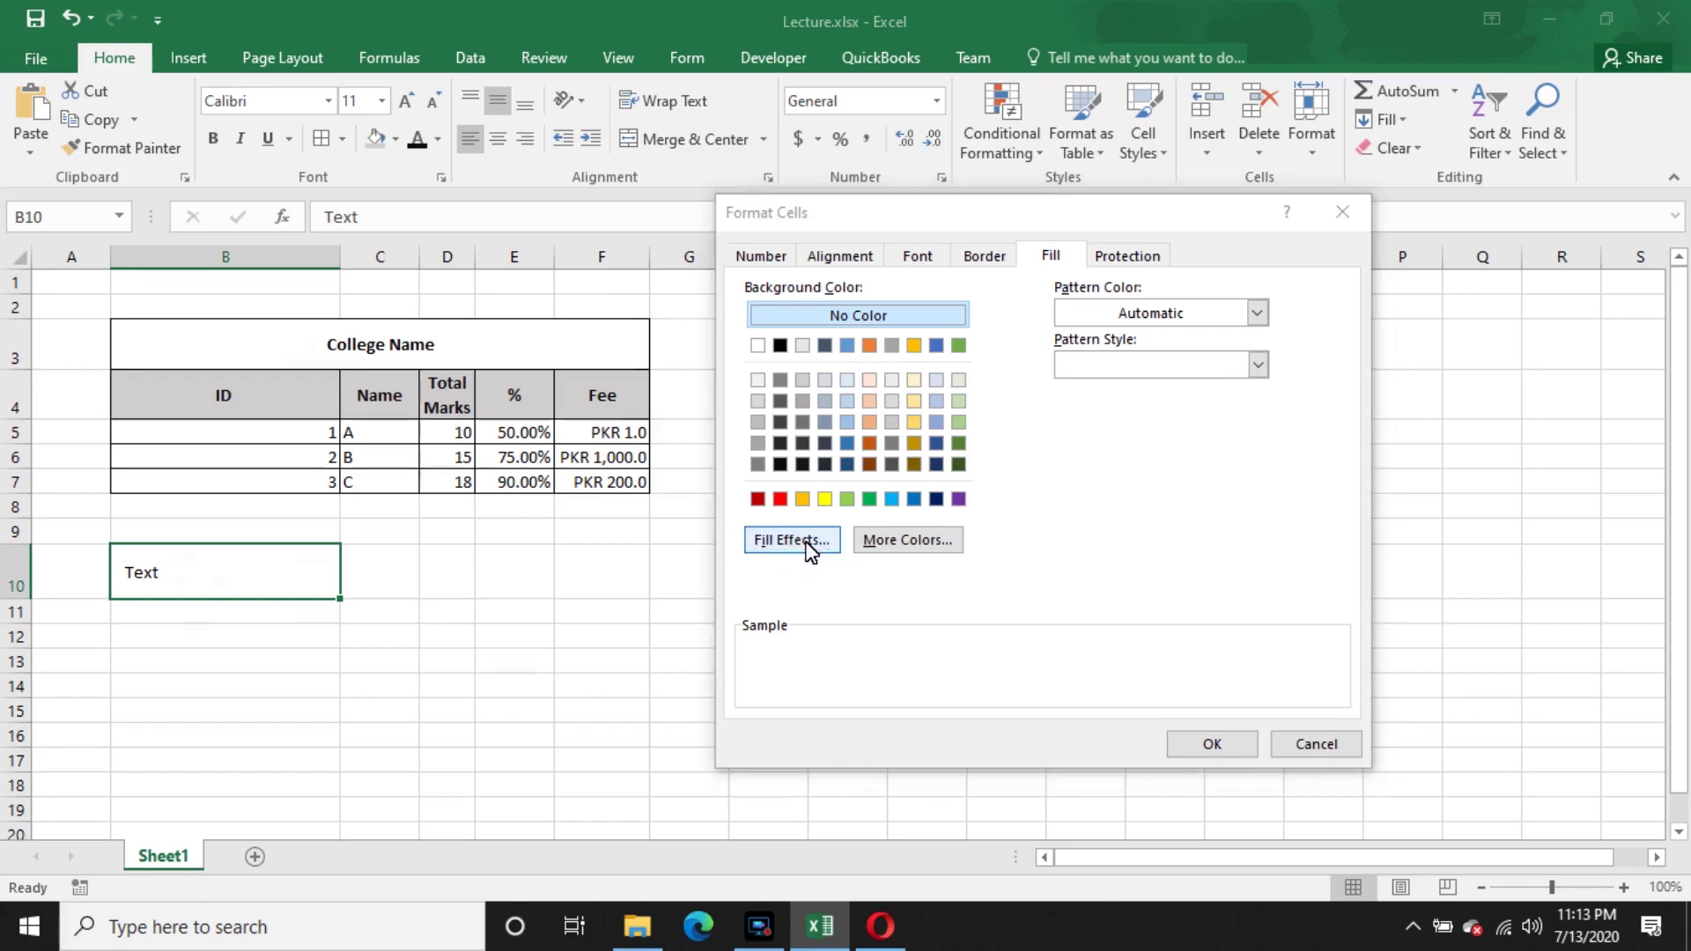
left_click_drag(286, 204, 1059, 141)
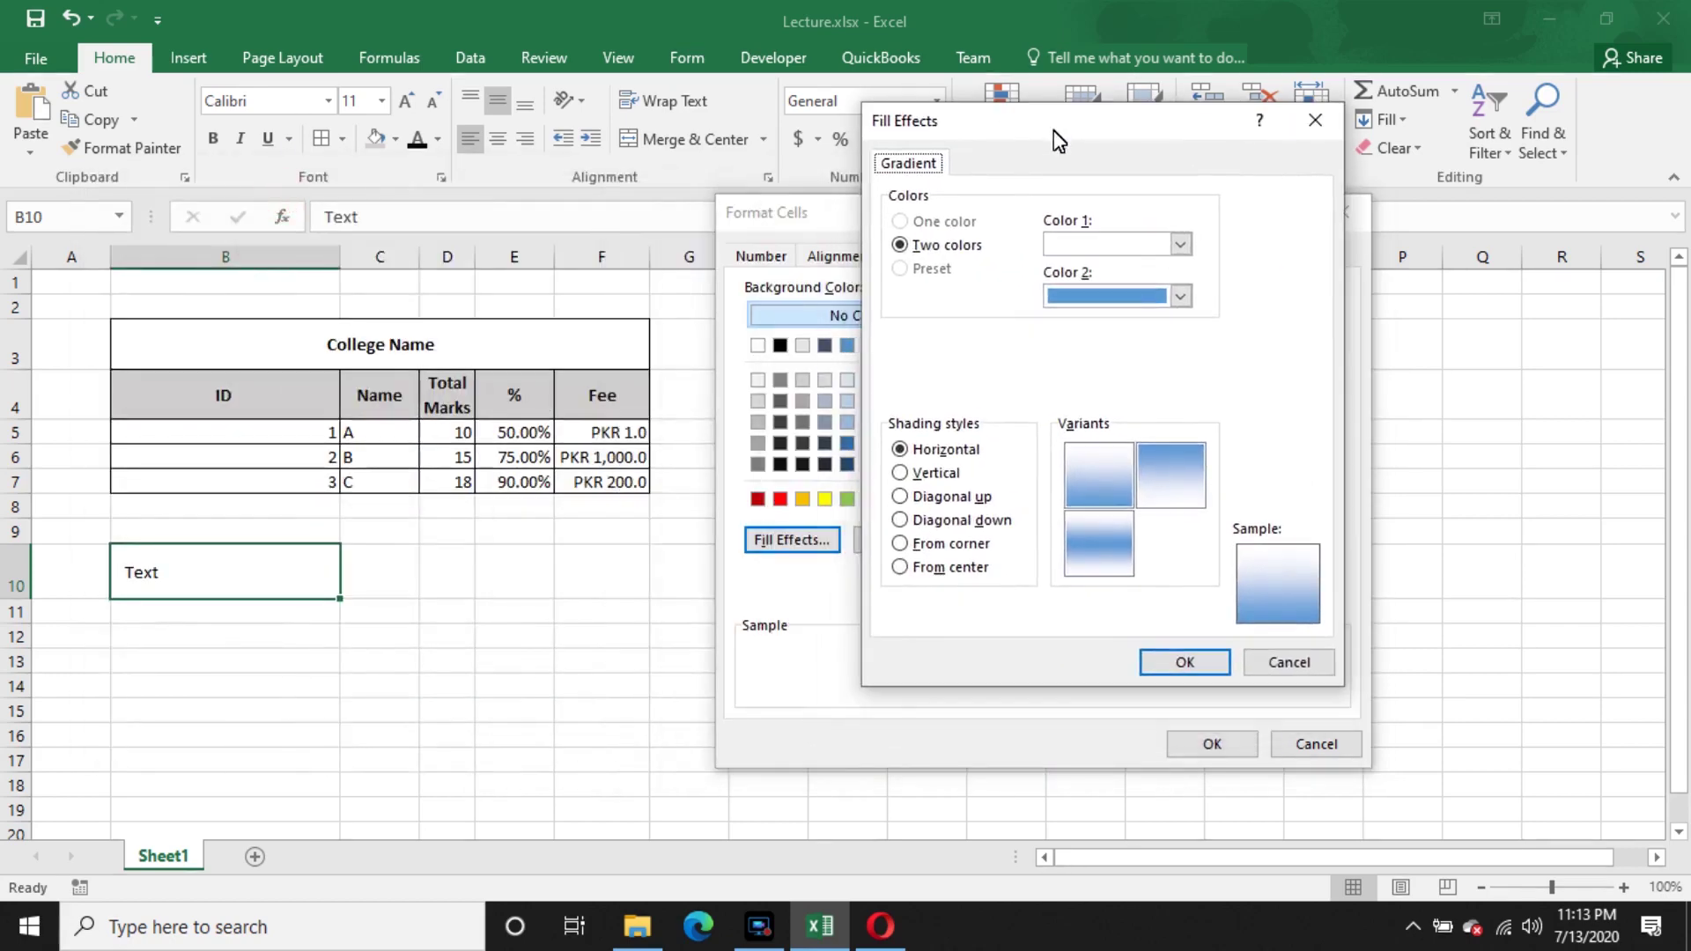
left_click(1179, 244)
left_click(1139, 369)
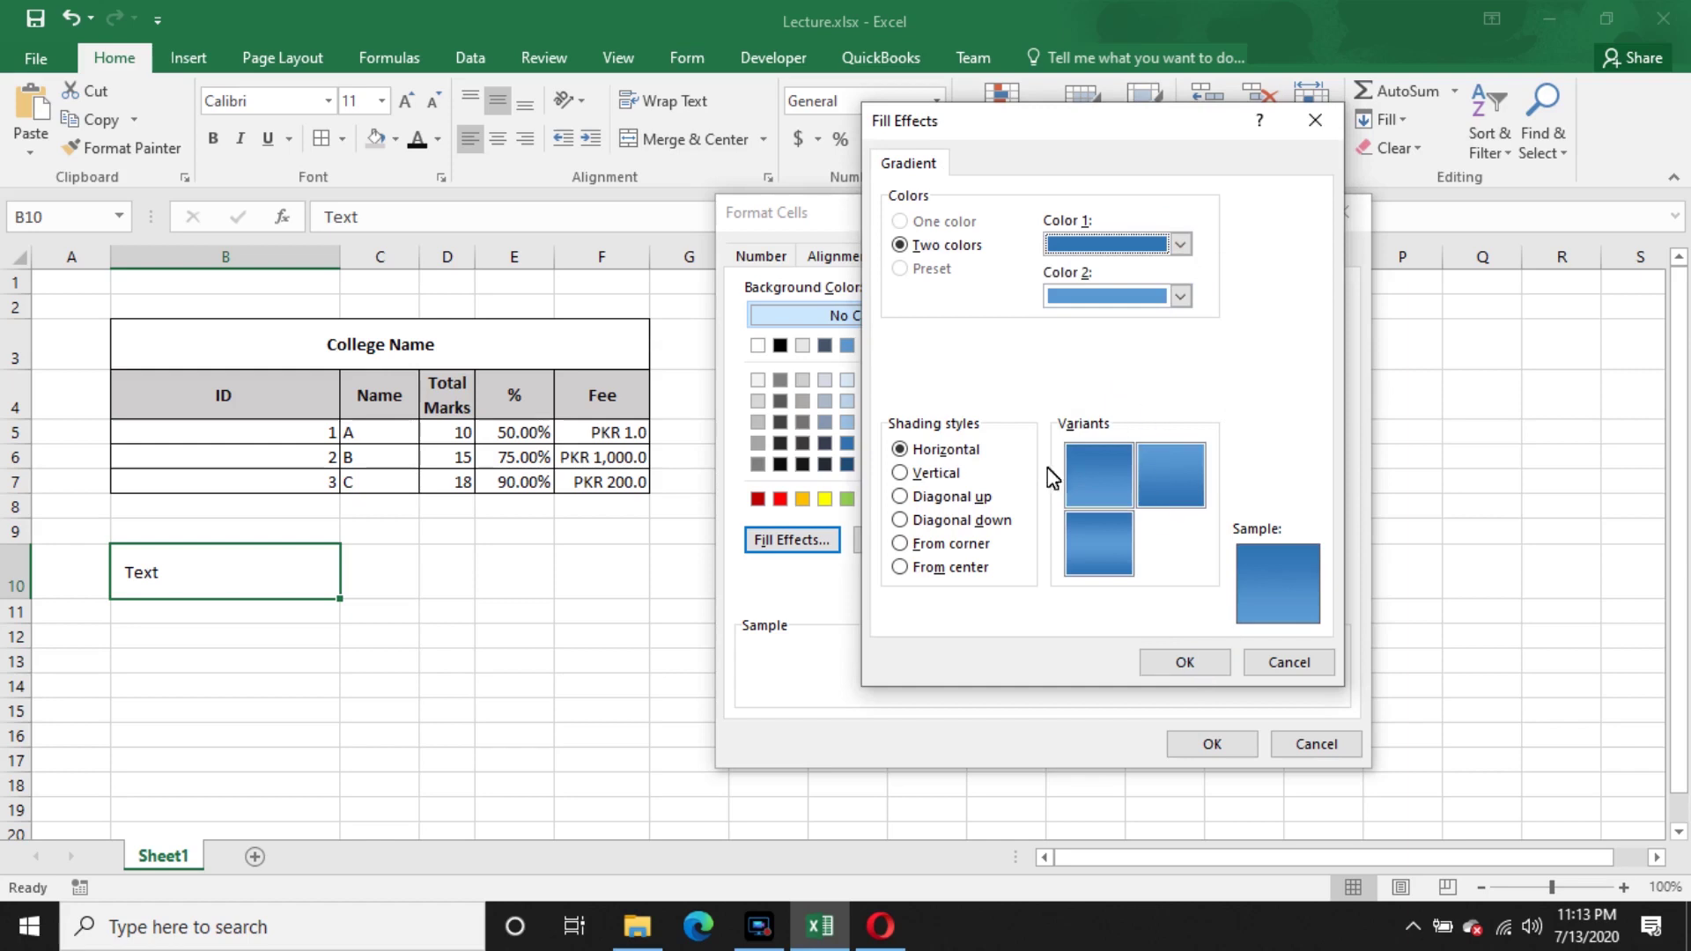
left_click(935, 476)
left_click(950, 451)
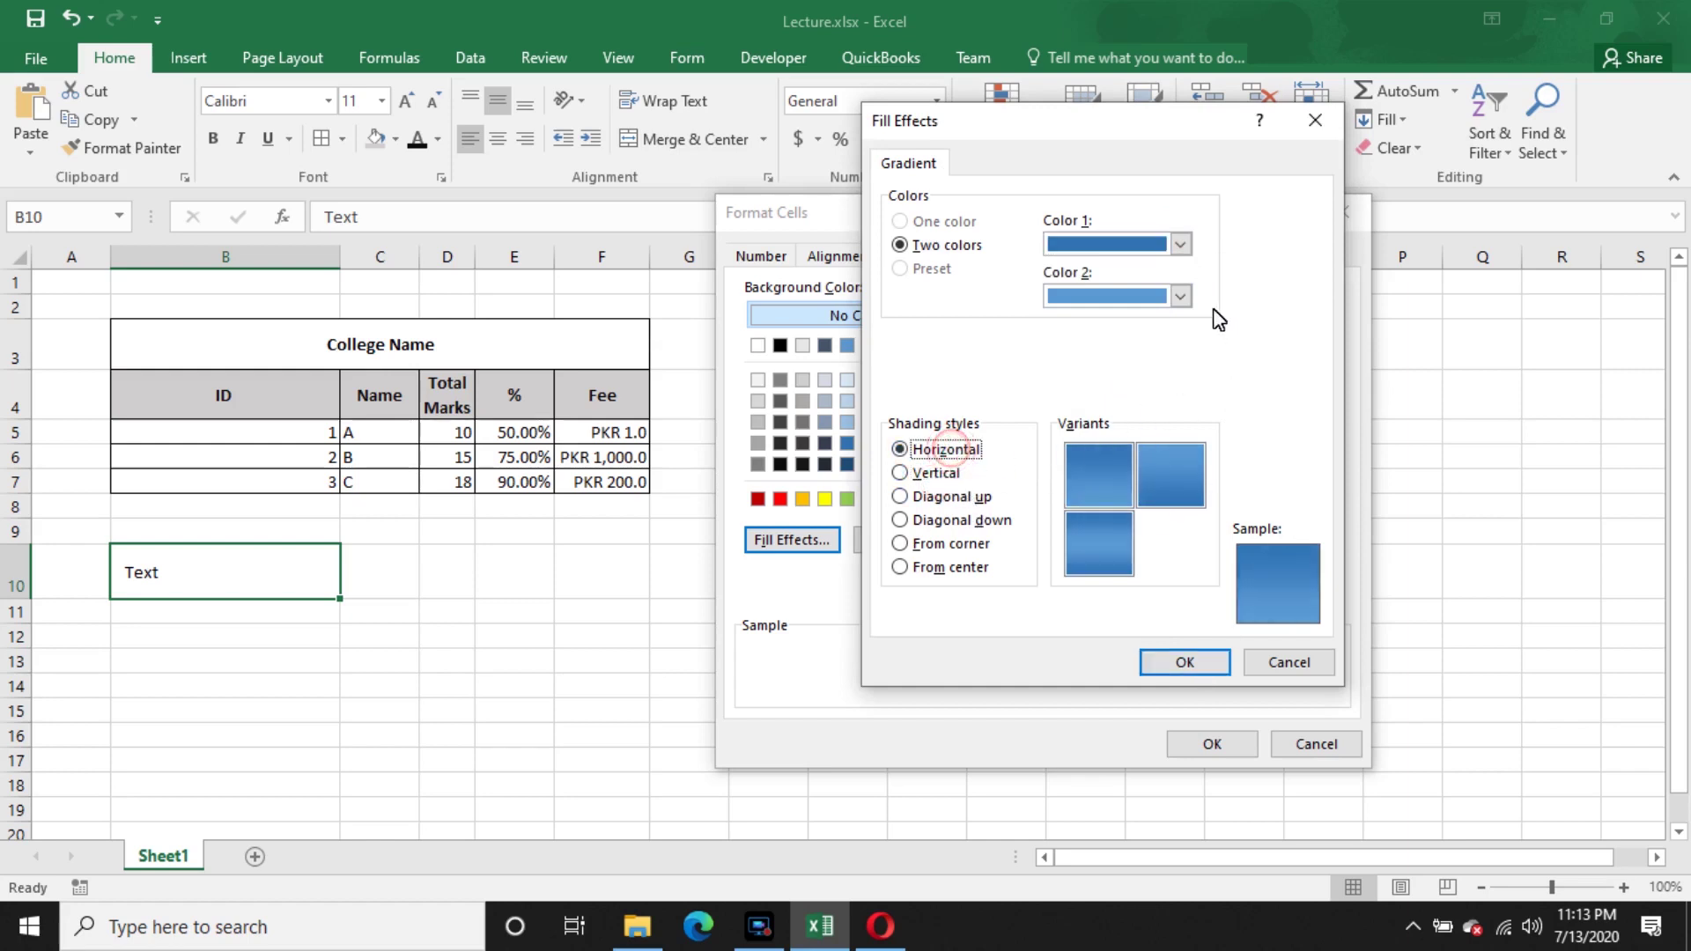
- Set the gradient's Color 1 to light blue and Color 2 to dark blue, and apply the formatting to cell B10
left_click(1179, 244)
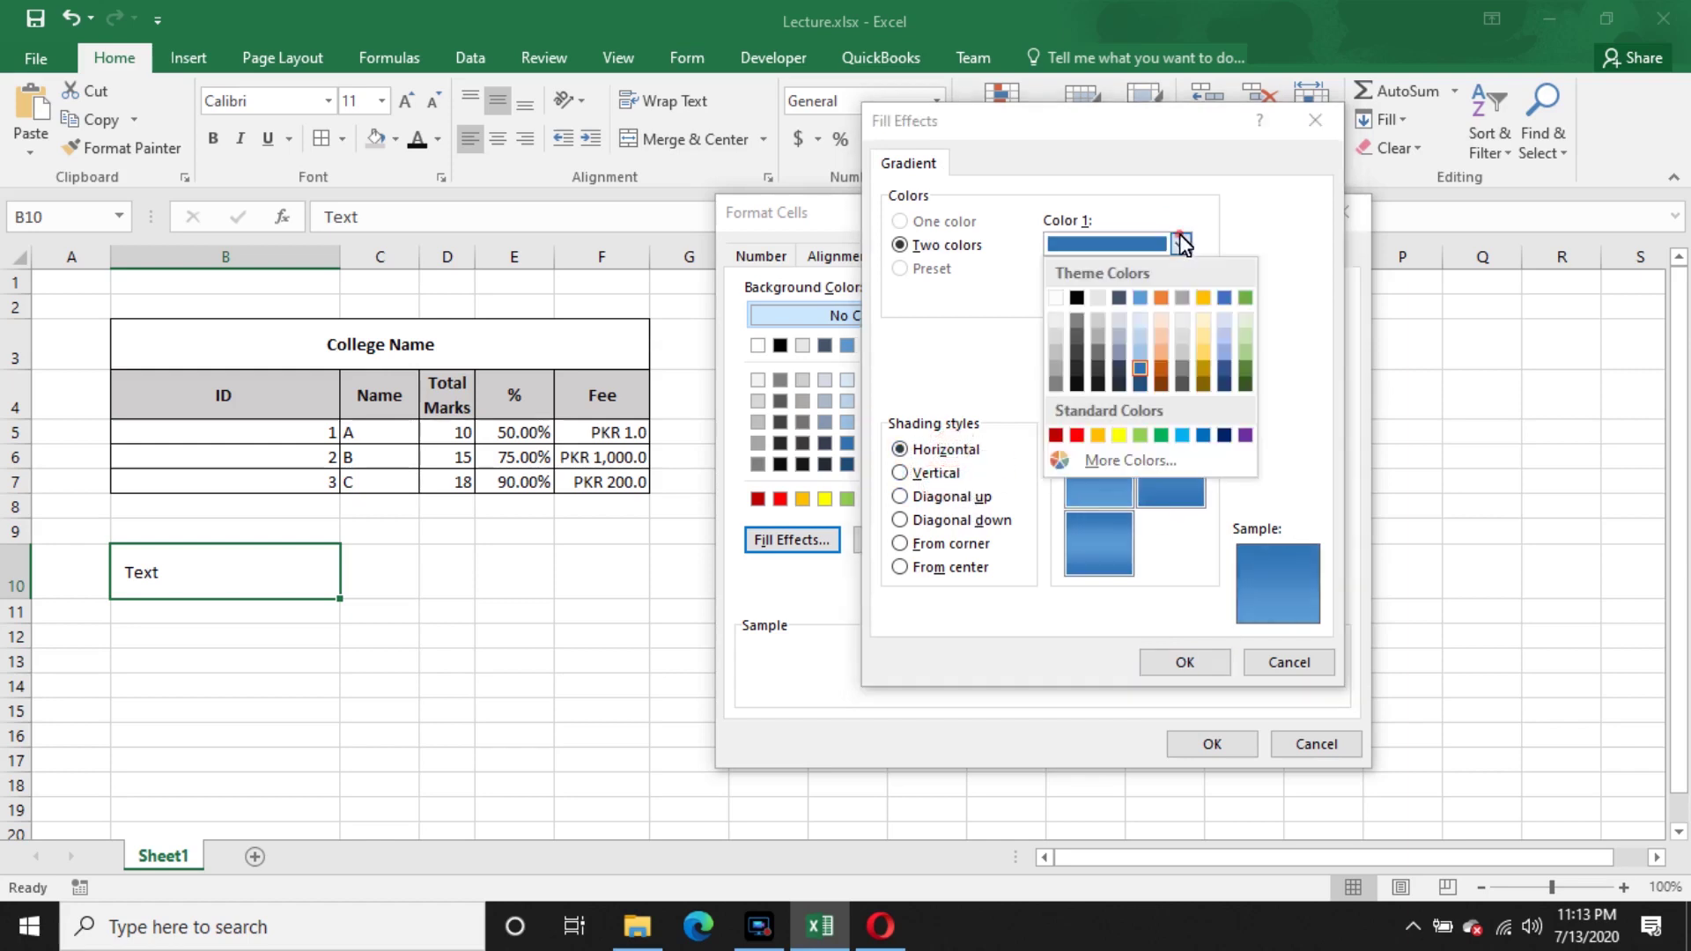
left_click(1138, 358)
left_click(1180, 296)
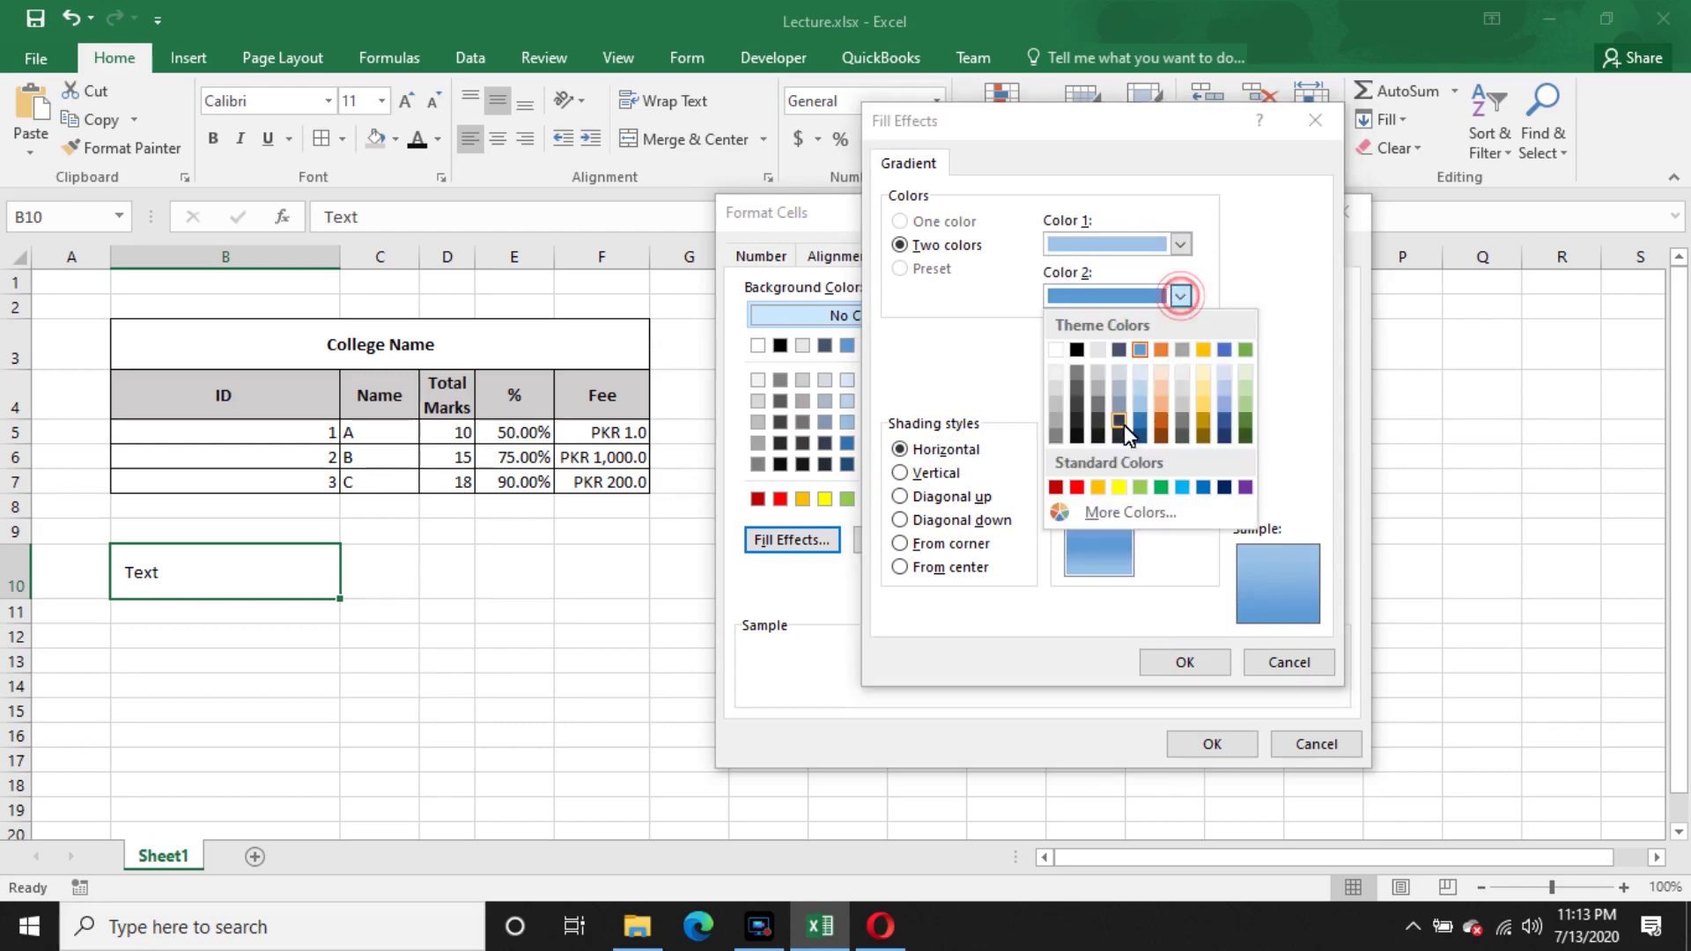
left_click(1140, 421)
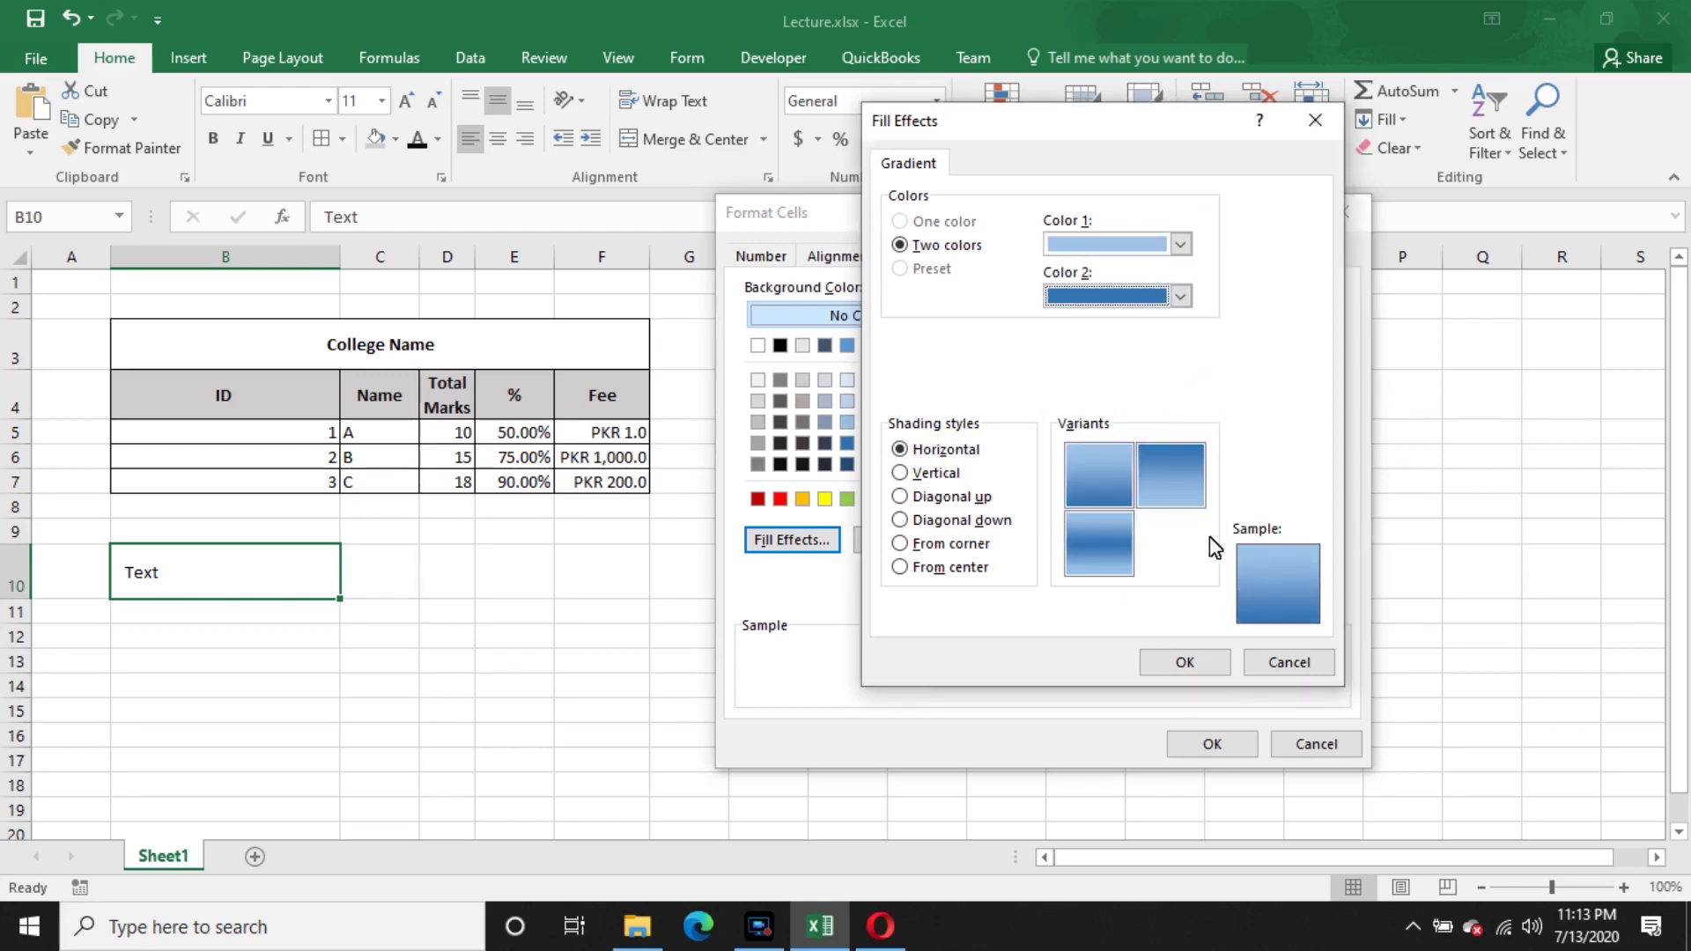
left_click(1206, 667)
left_click(1252, 746)
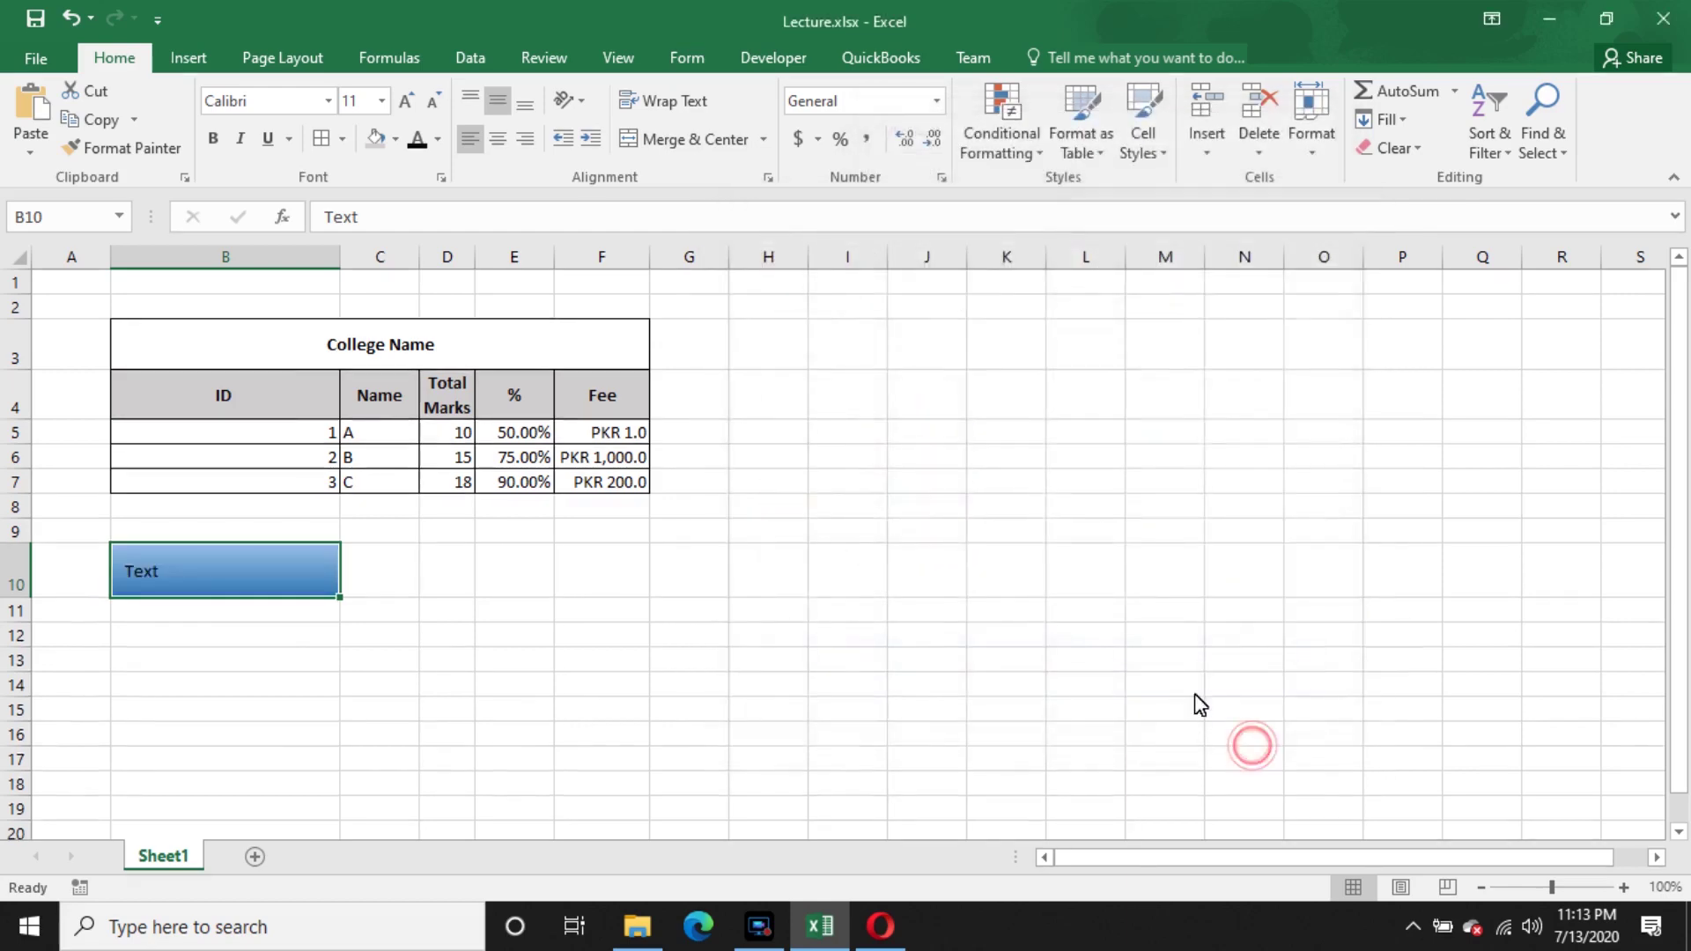
left_click(1182, 682)
- Reopen cell B10's formatting and review its font, alignment, number, border and fill settings
left_click(141, 570)
right_click(247, 566)
left_click(387, 464)
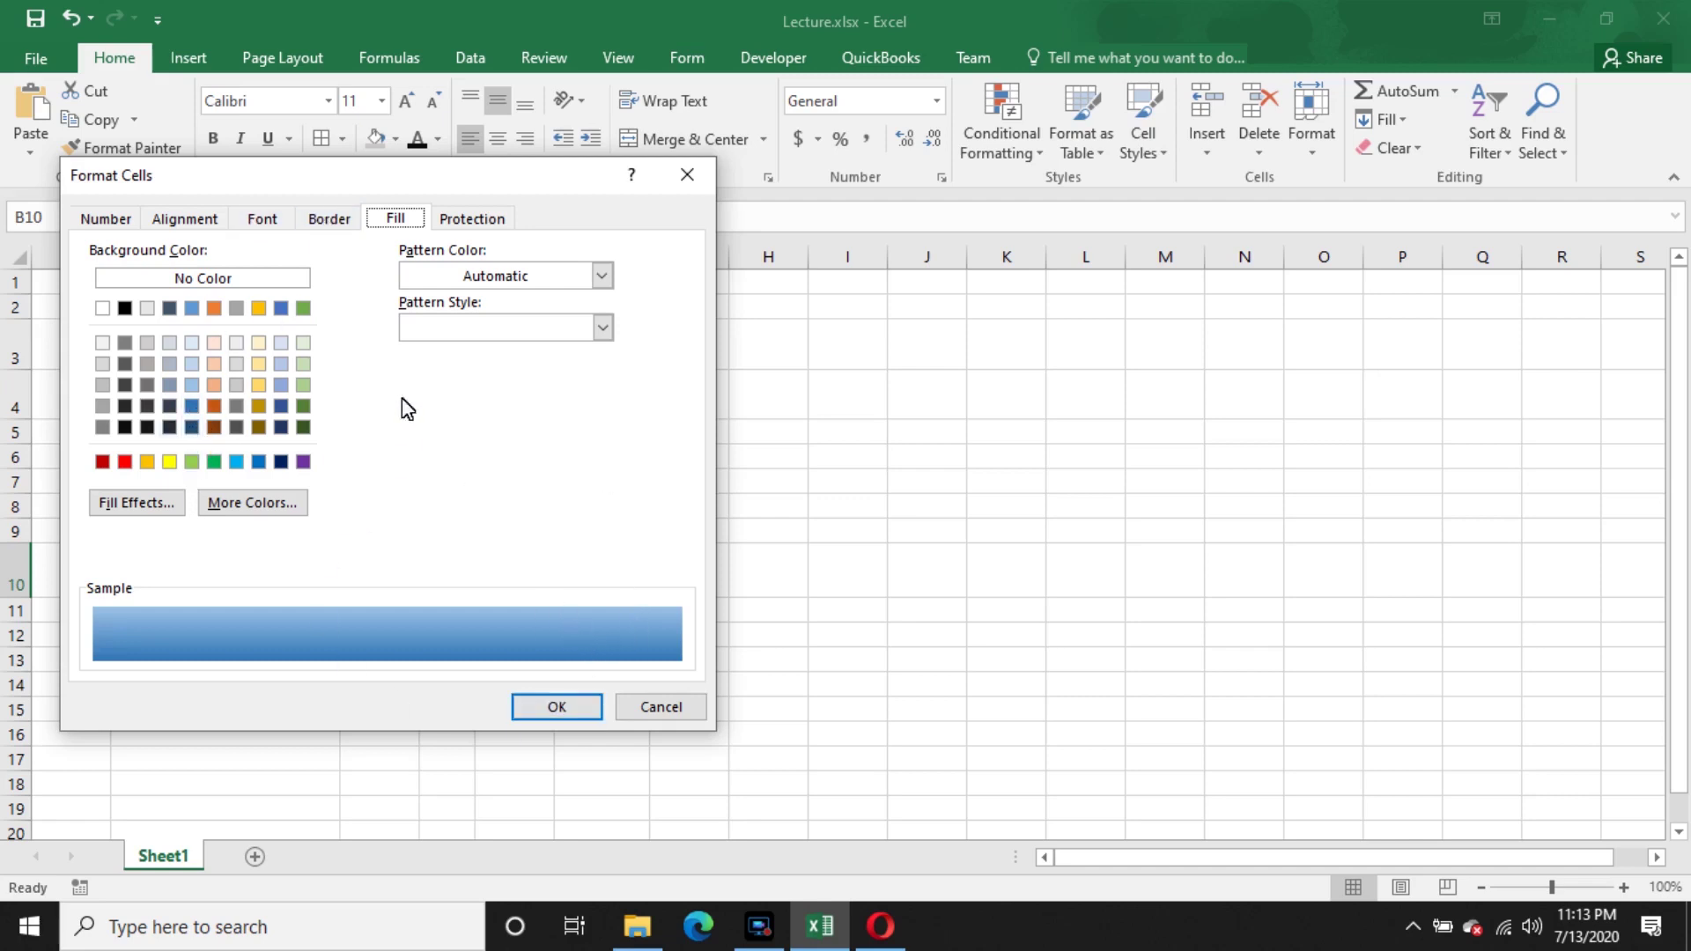
left_click(260, 219)
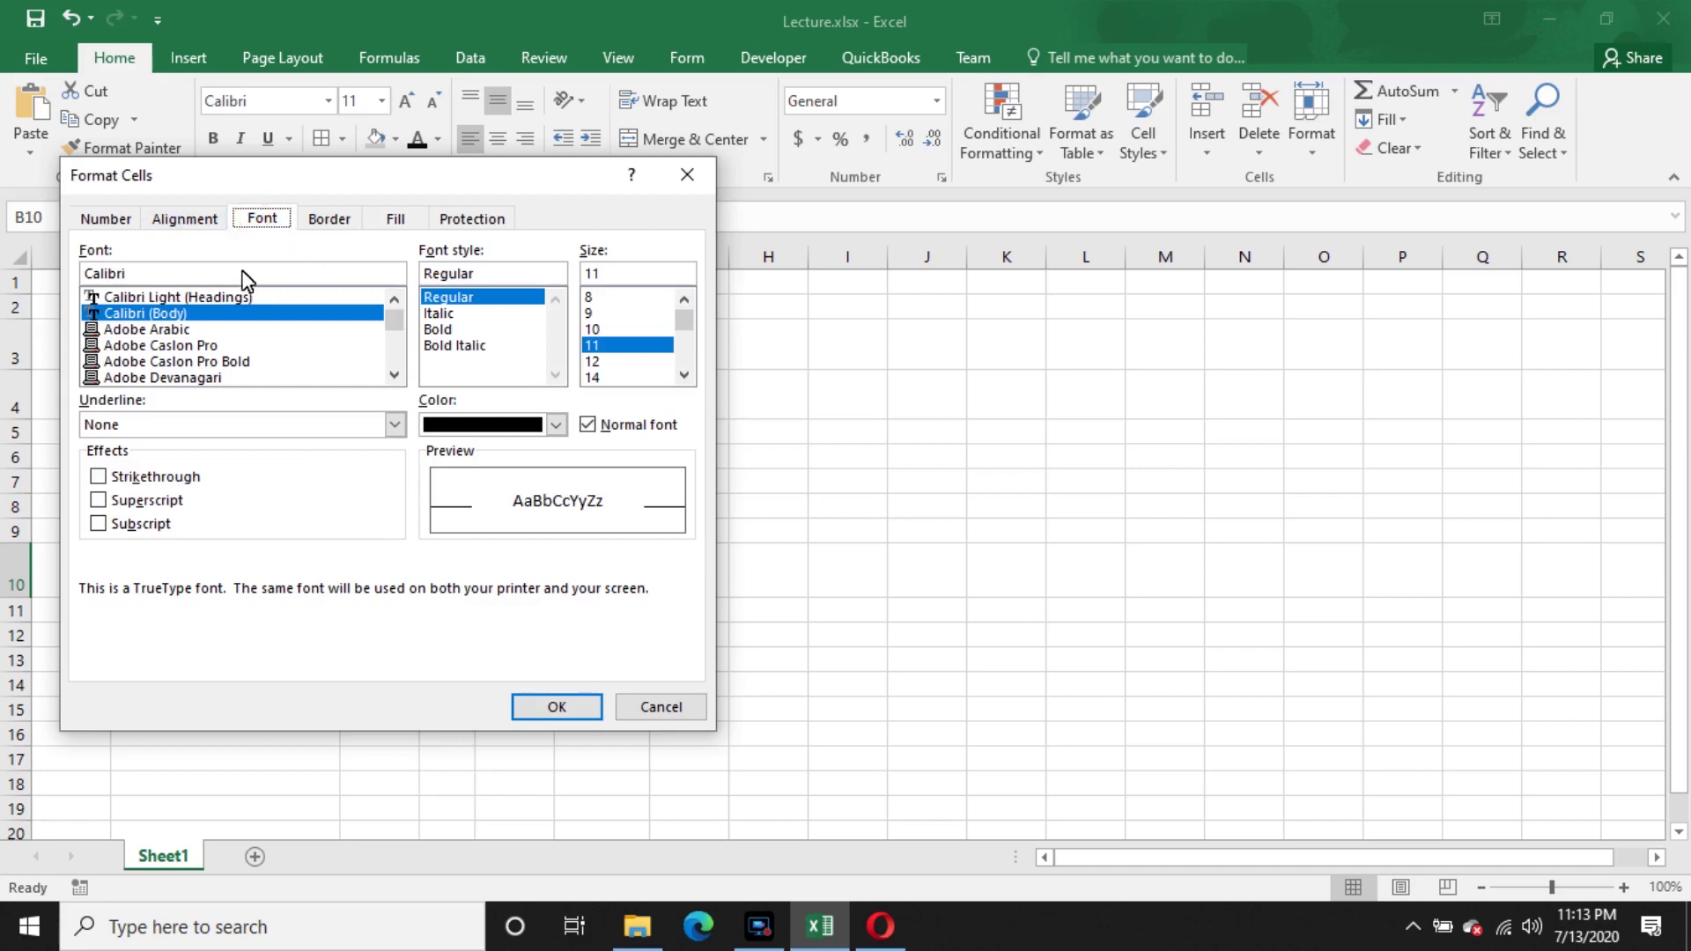
left_click(183, 222)
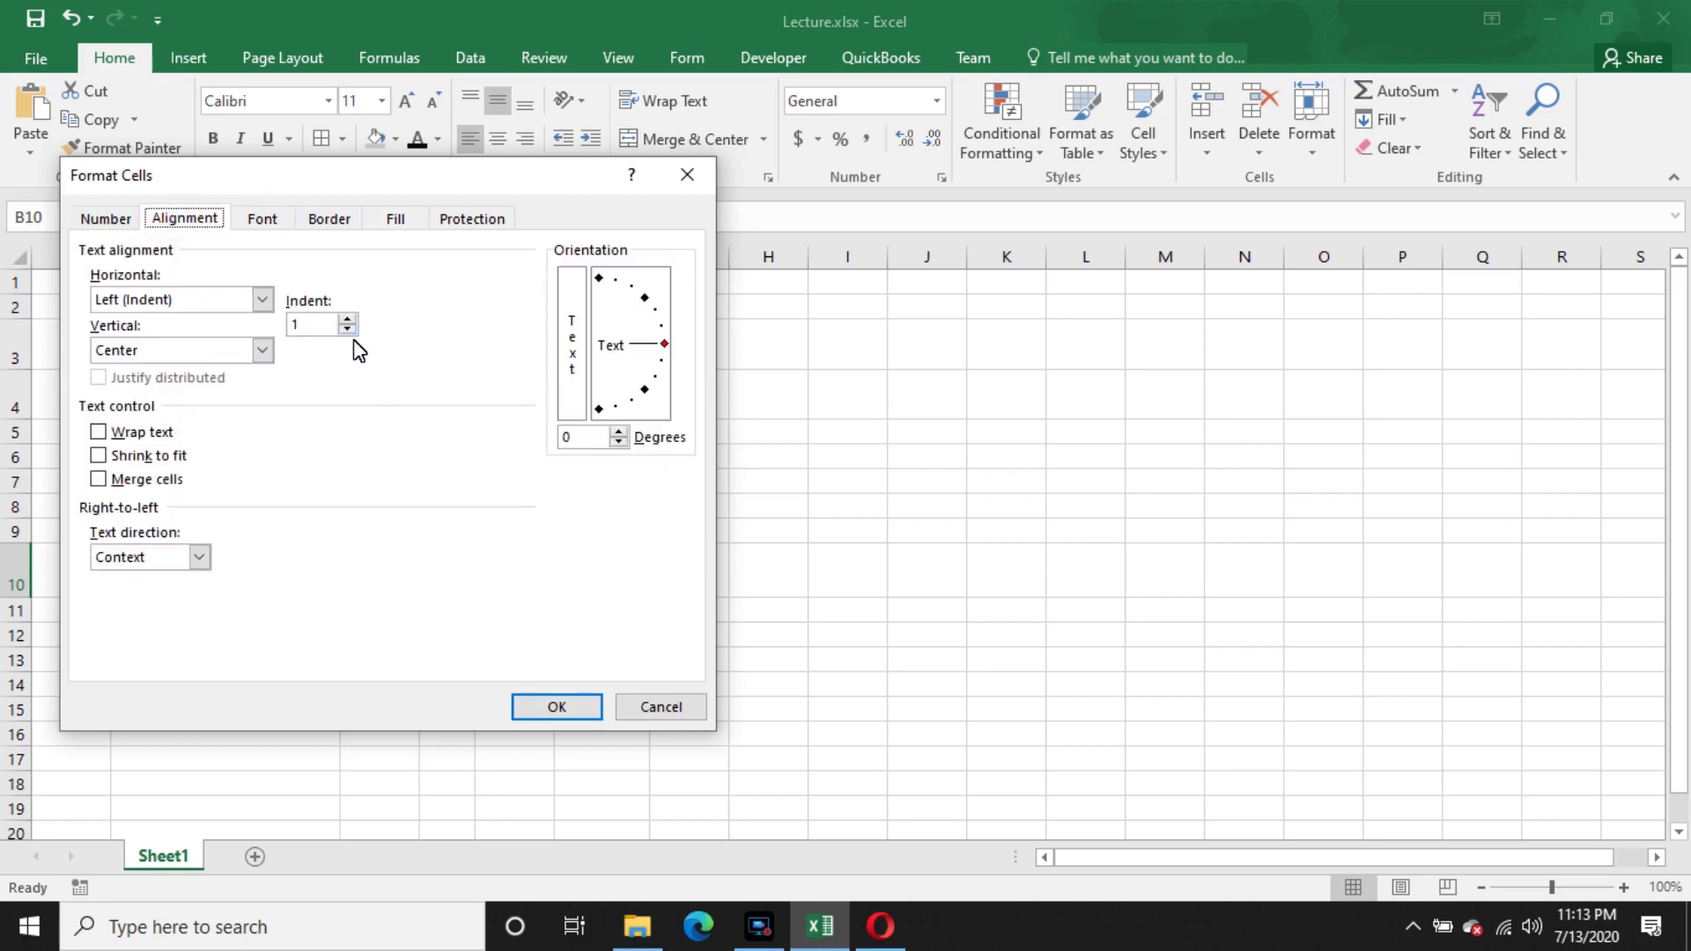
left_click(124, 222)
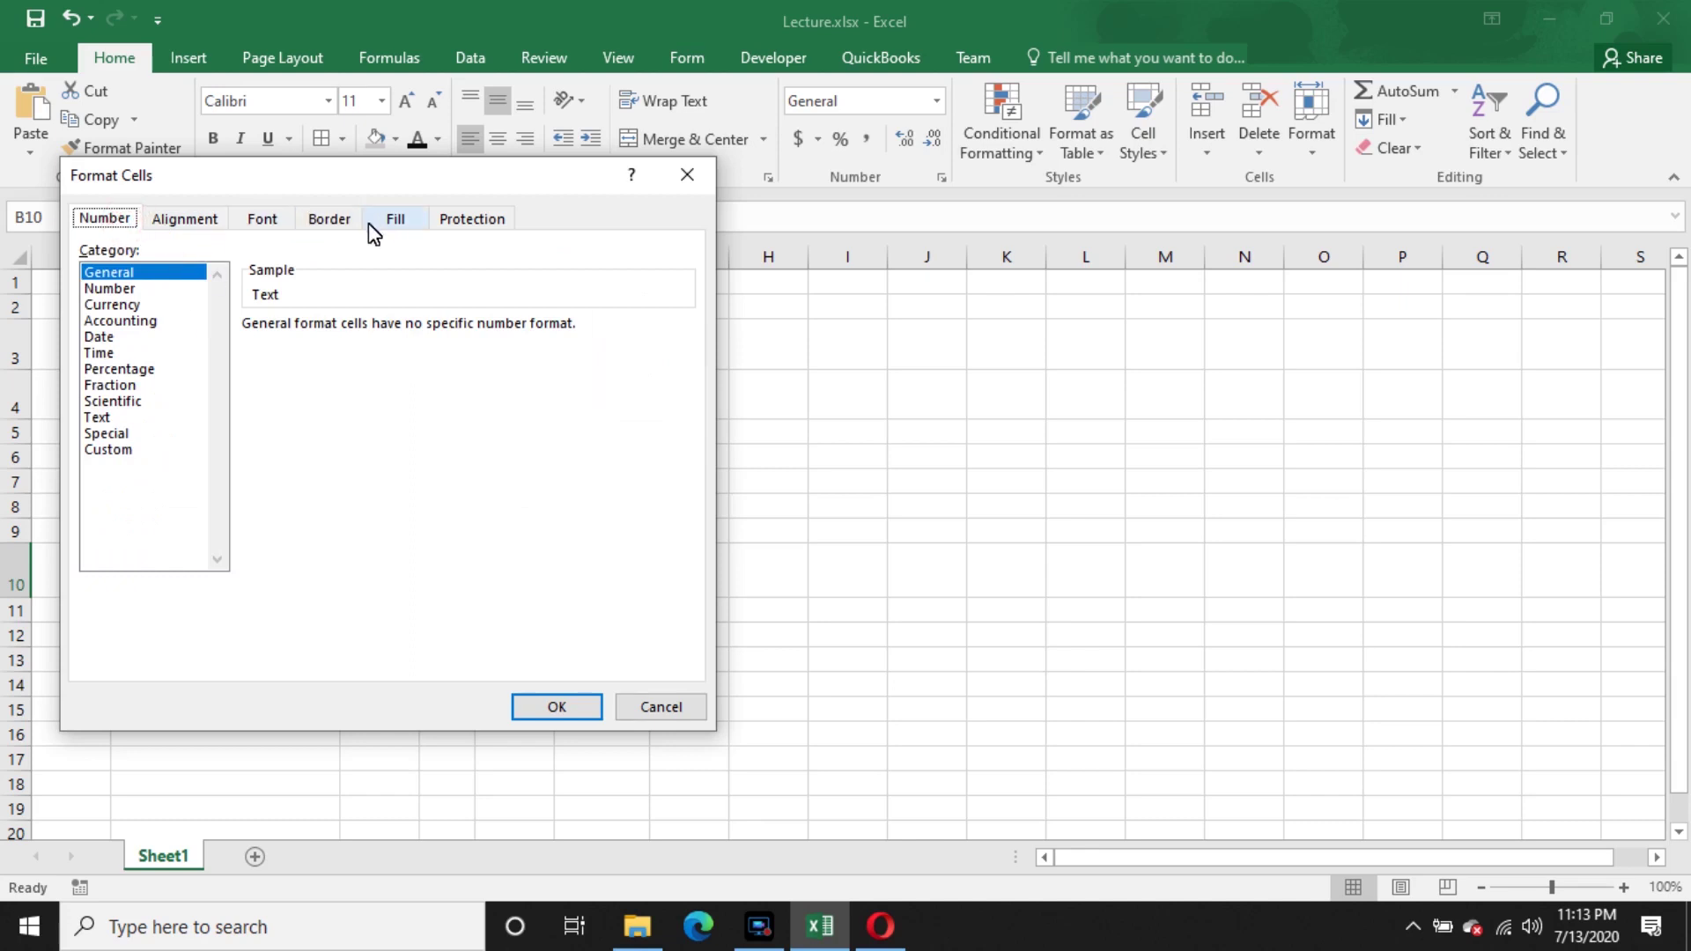
left_click(327, 220)
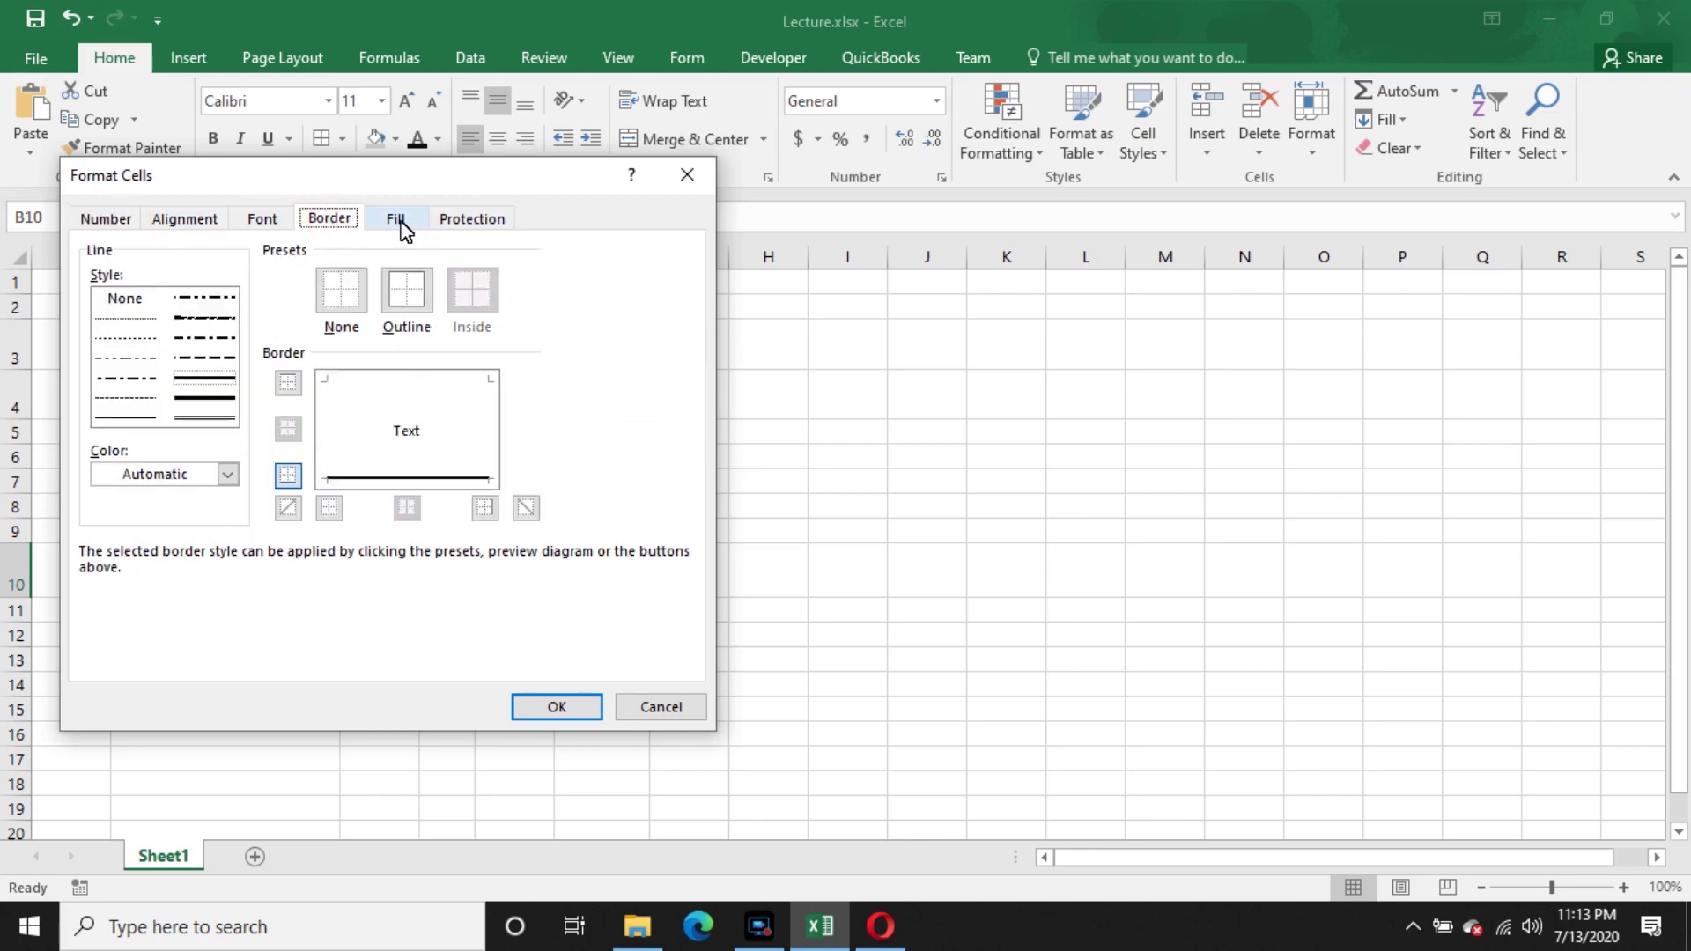
left_click(395, 221)
- Try several pattern styles for cell B10's fill and apply the thick diagonal crosshatch pattern
left_click(517, 326)
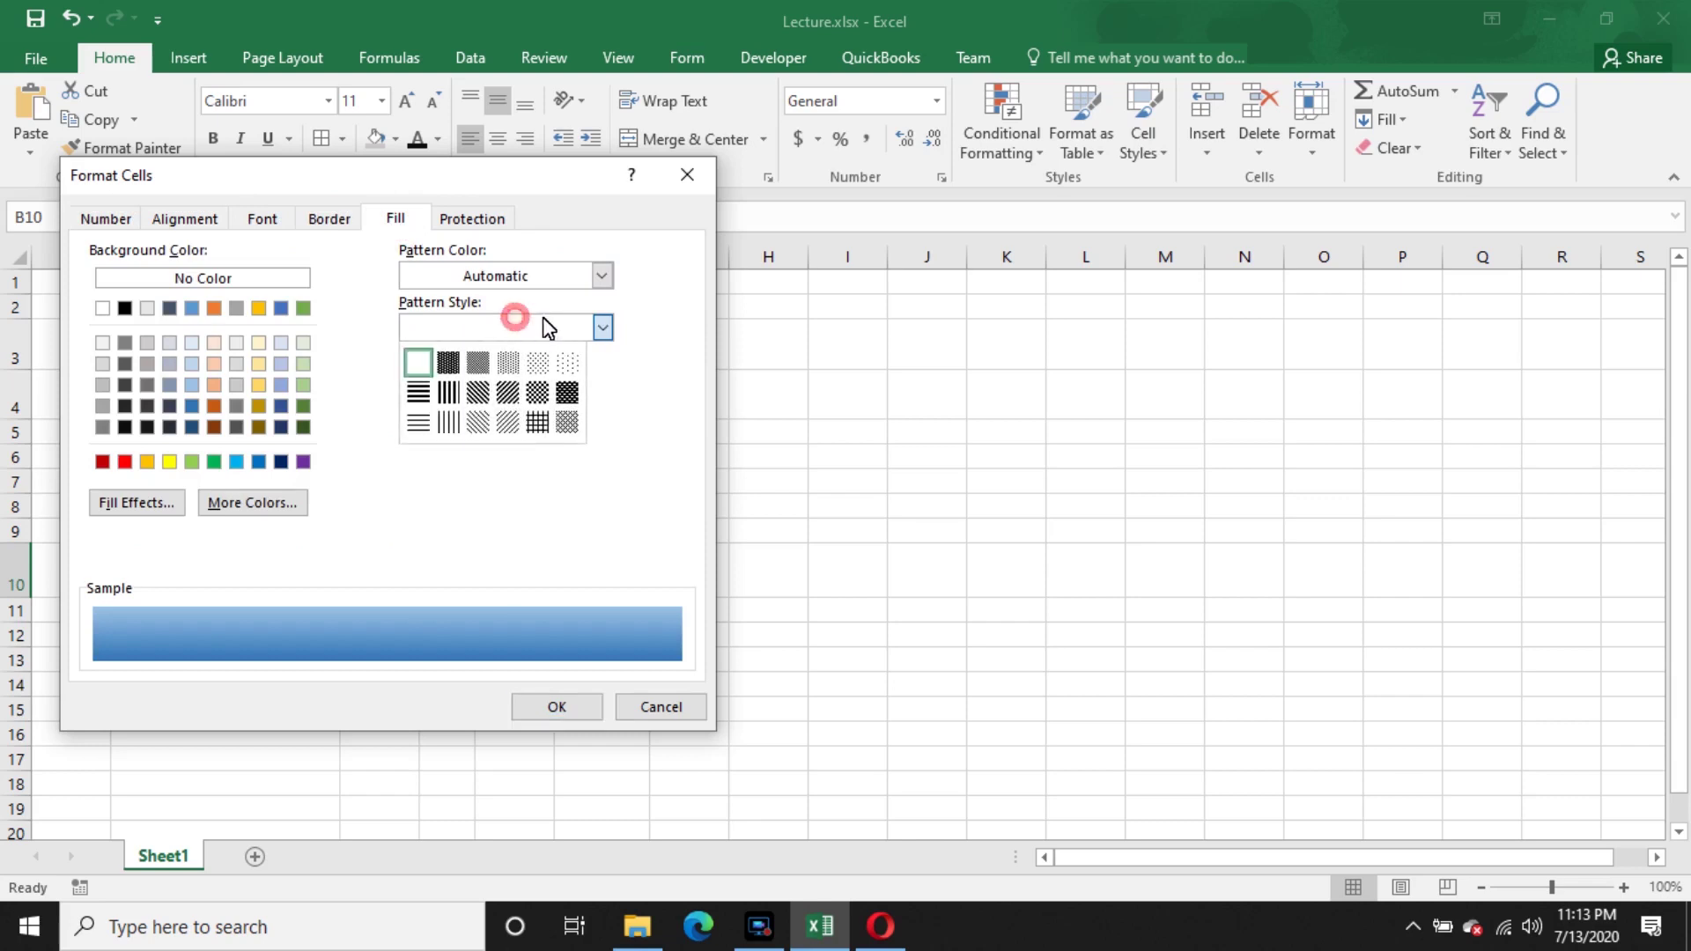
left_click(478, 370)
left_click(568, 325)
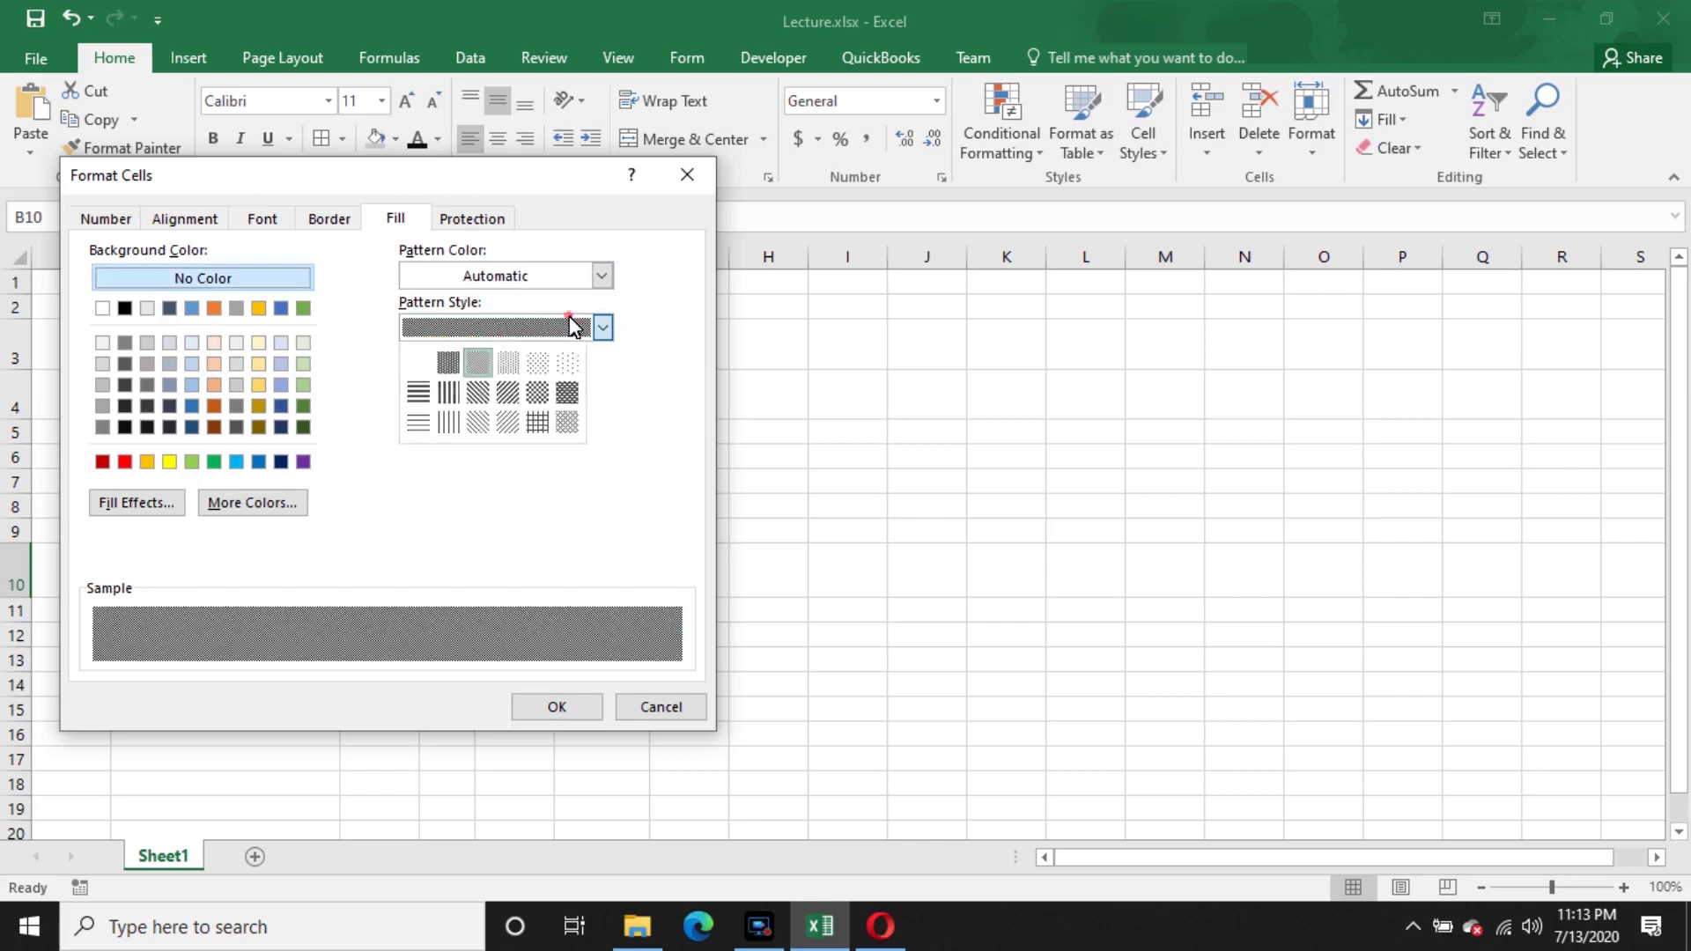
left_click(541, 390)
left_click(582, 327)
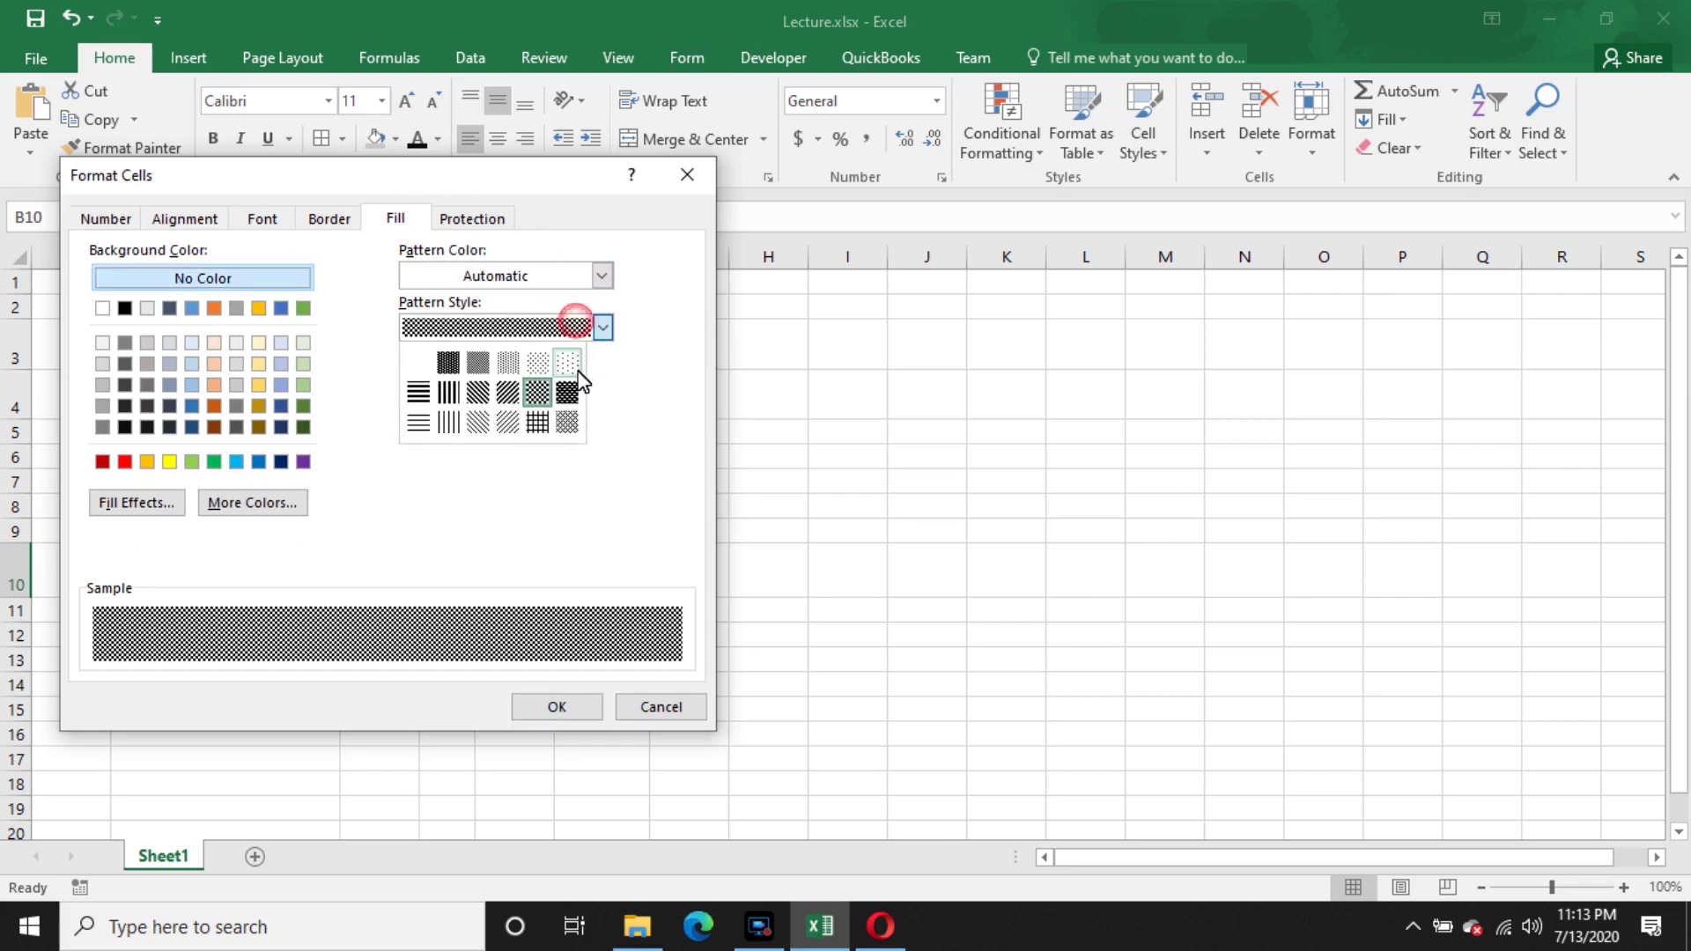
left_click(571, 391)
left_click(577, 705)
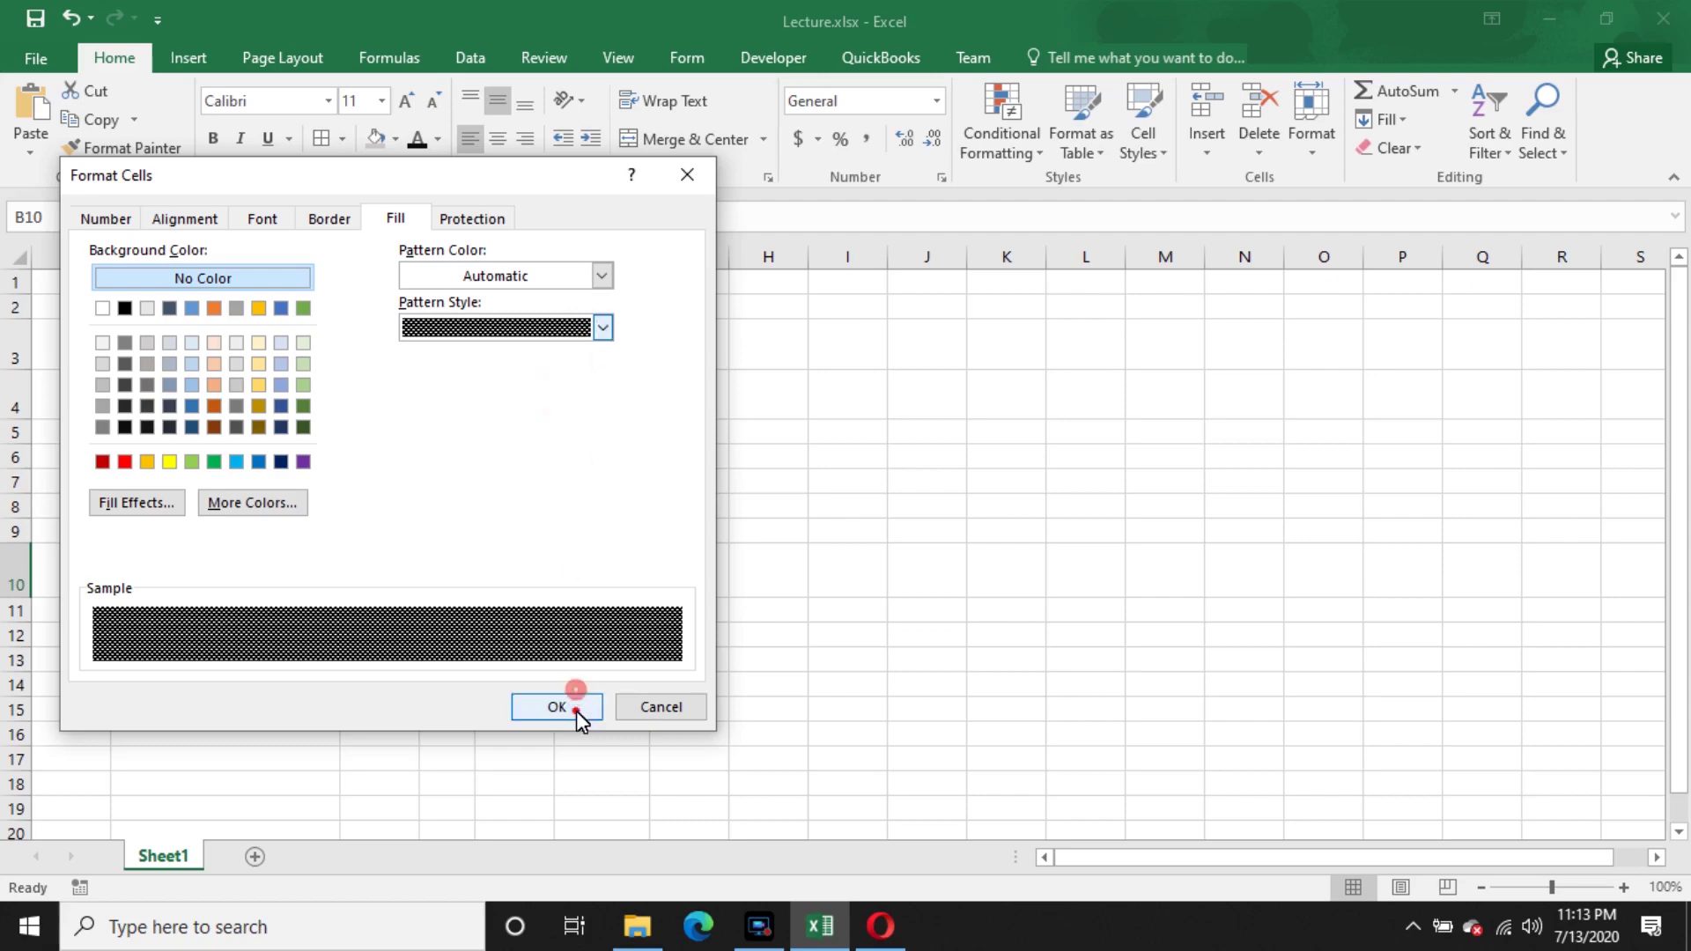
left_click(700, 572)
left_click(289, 596)
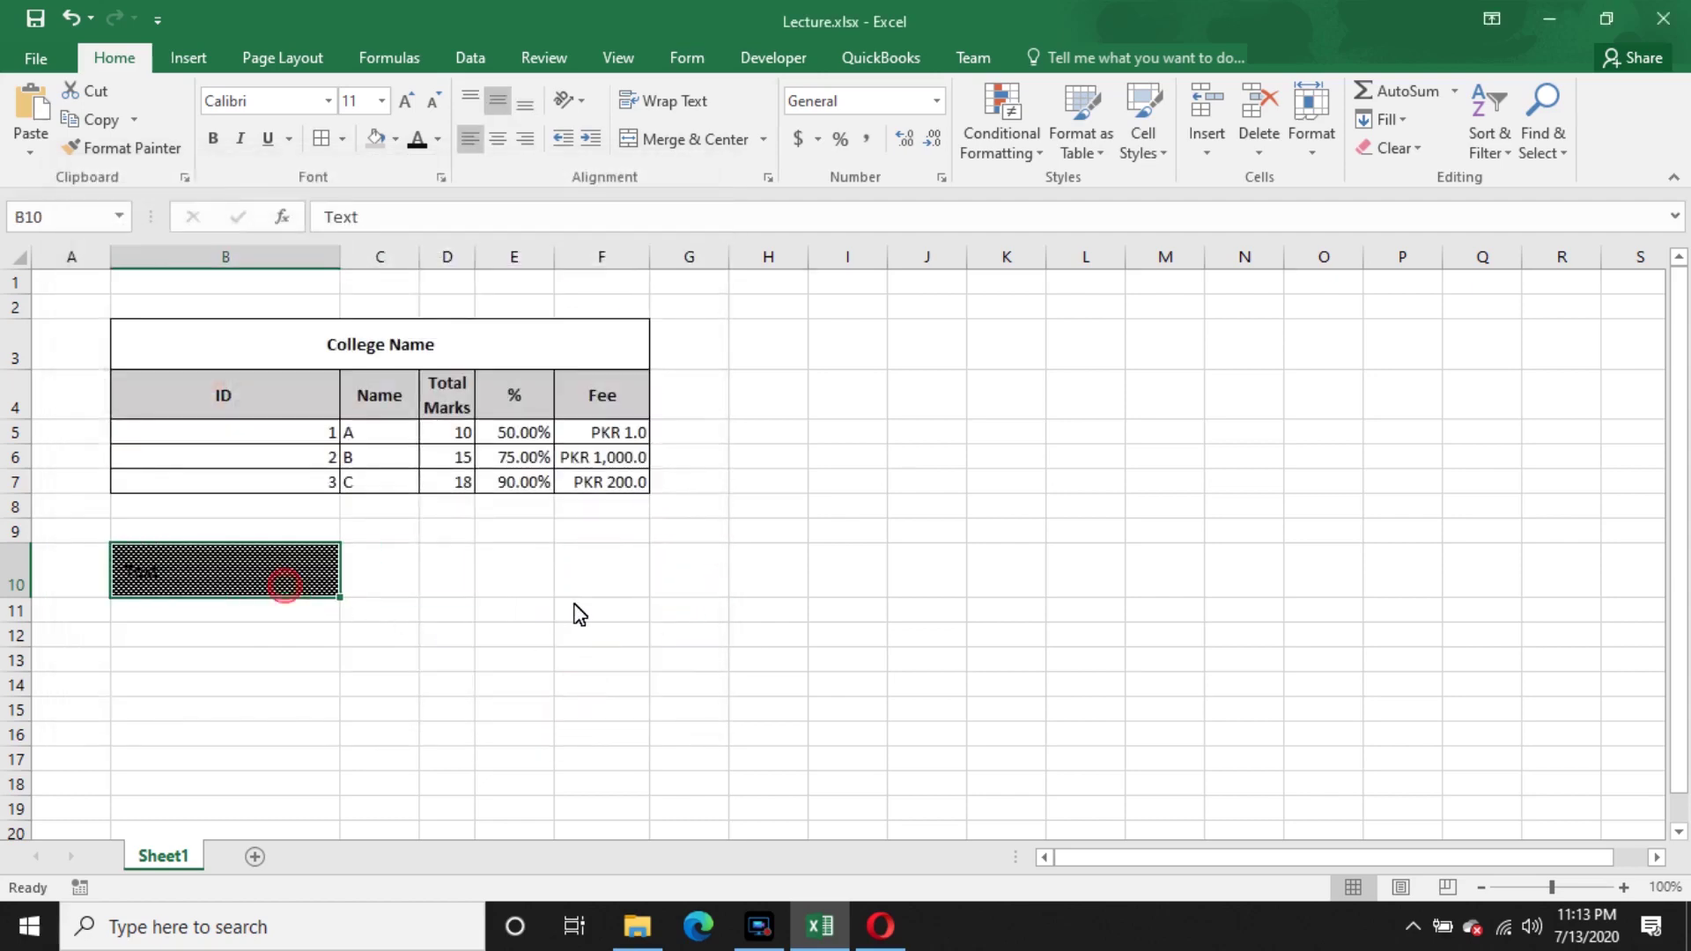
- Undo the crosshatch pattern fill on cell B10 to restore its blue gradient
key("ctrl+z")
left_click(550, 592)
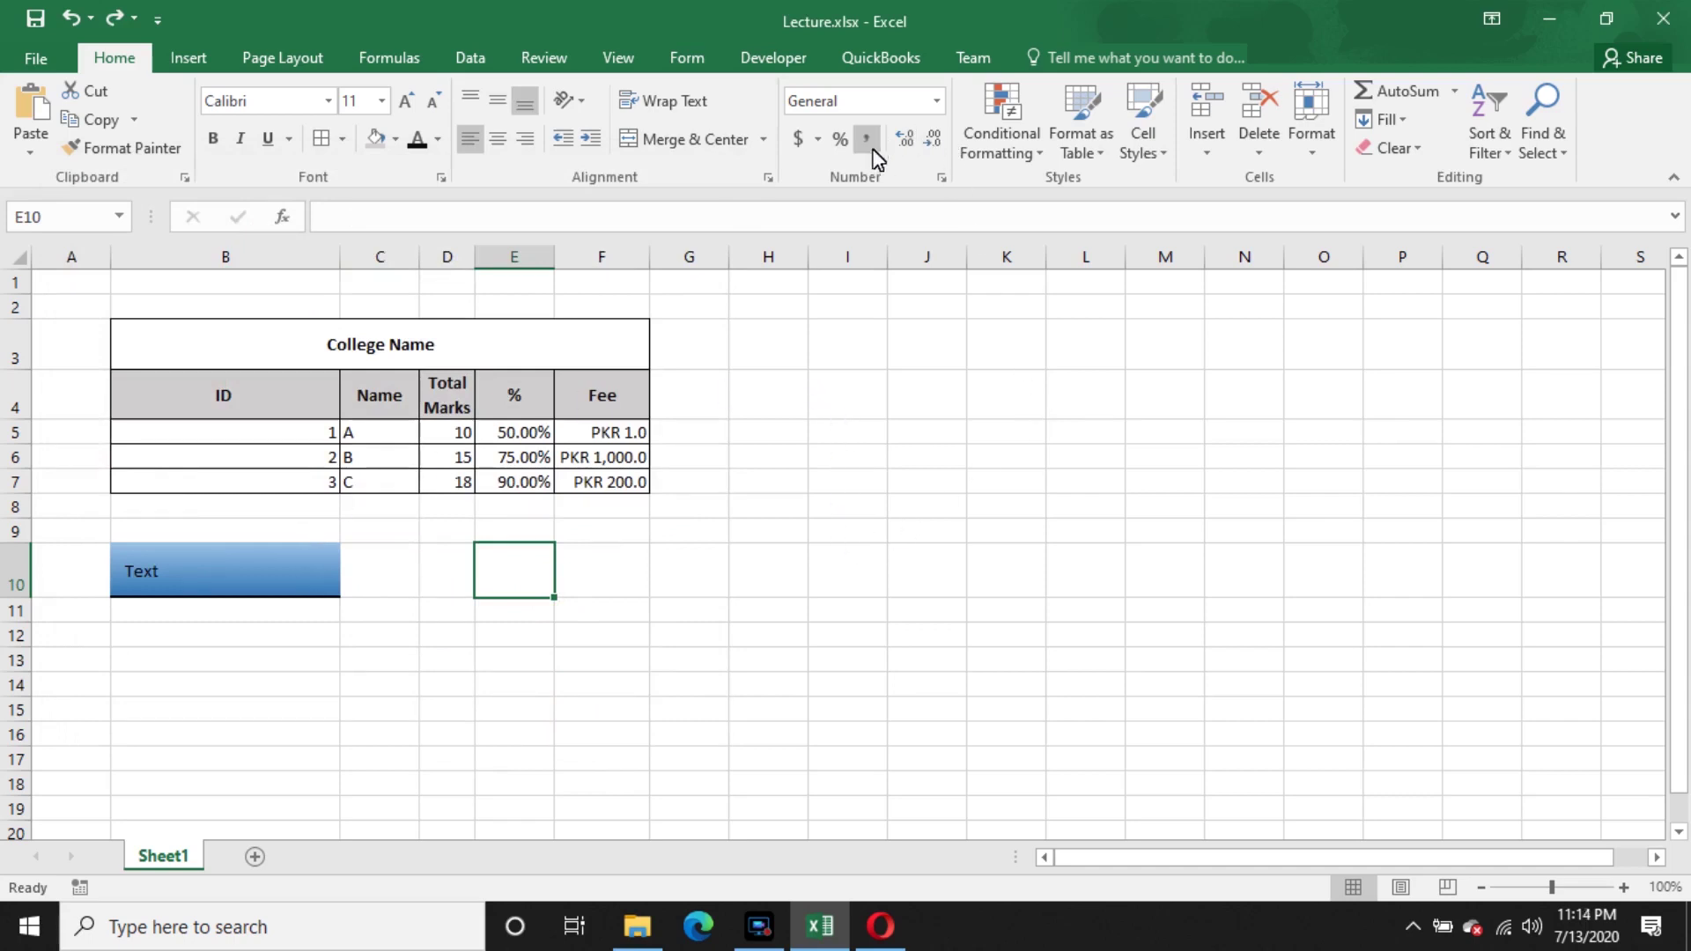
left_click(611, 461)
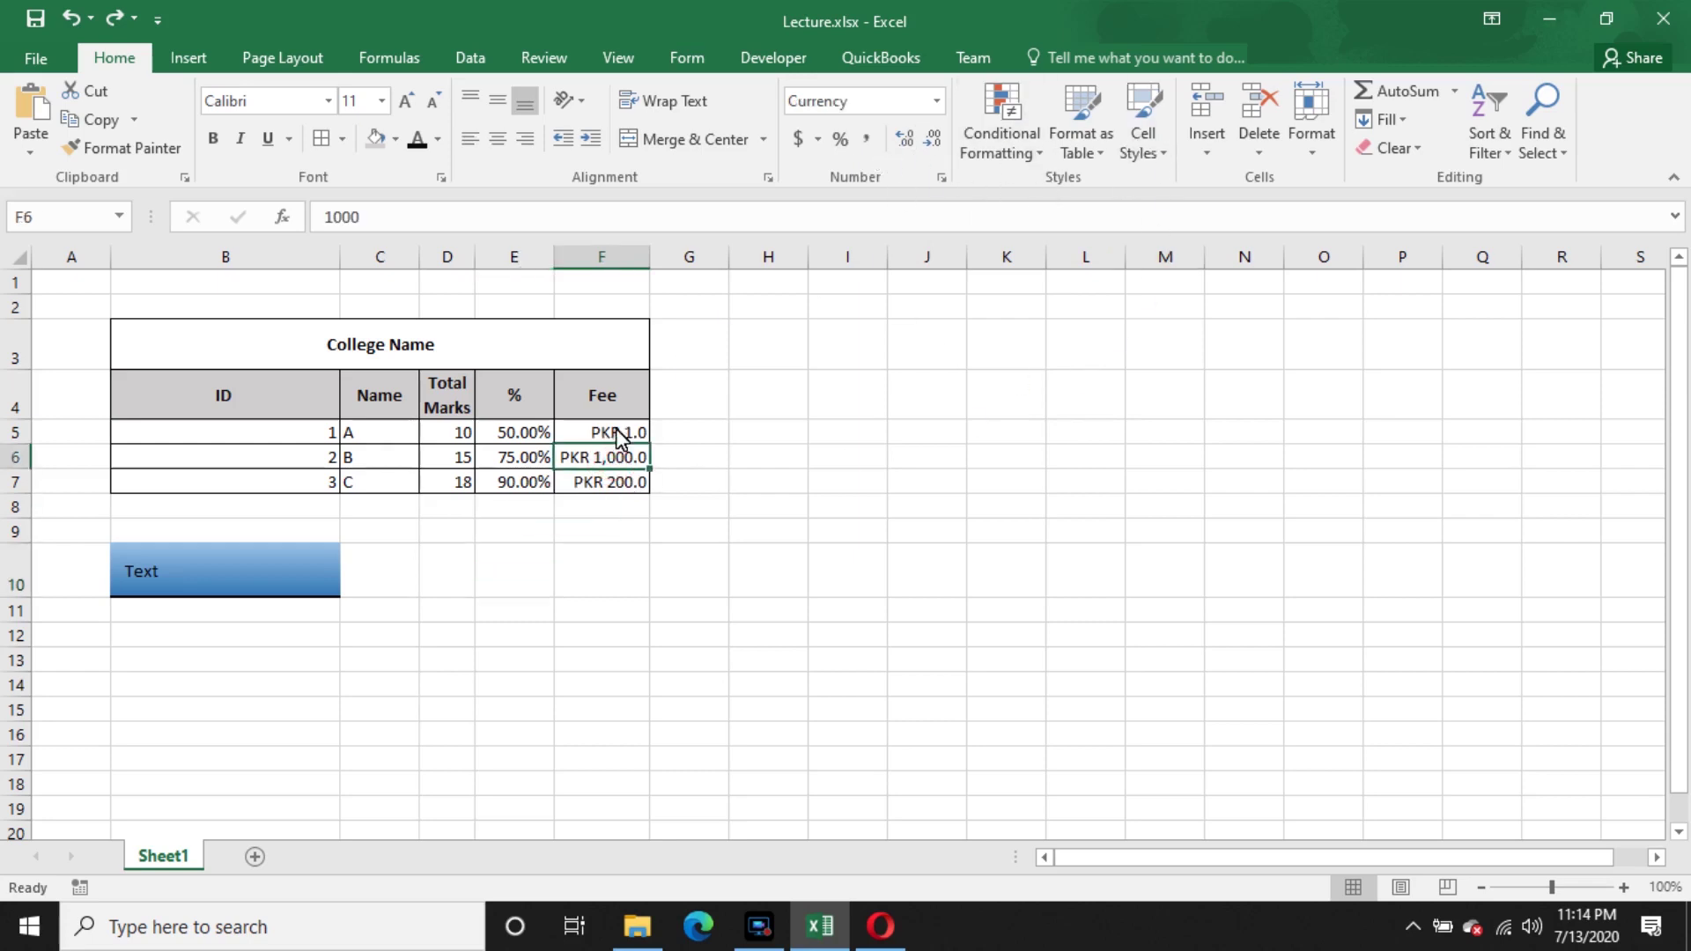
- Try to highlight column F values greater than PKR 100.00 using Light Red Fill with Dark Red Text
left_click(600, 257)
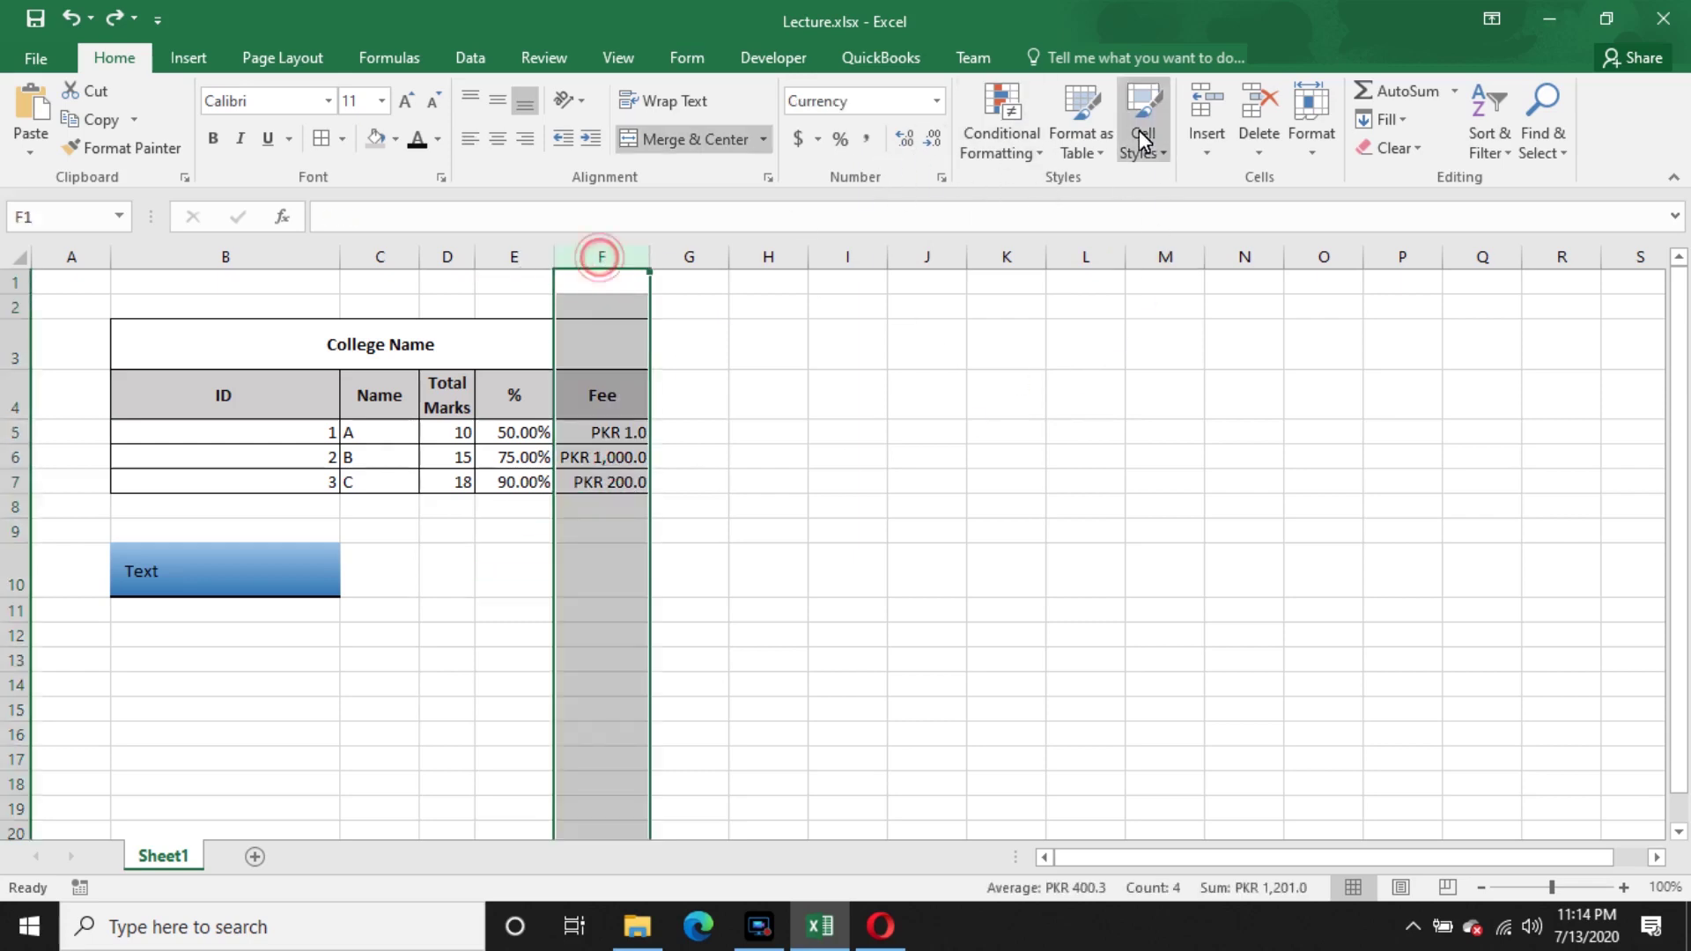
left_click(999, 142)
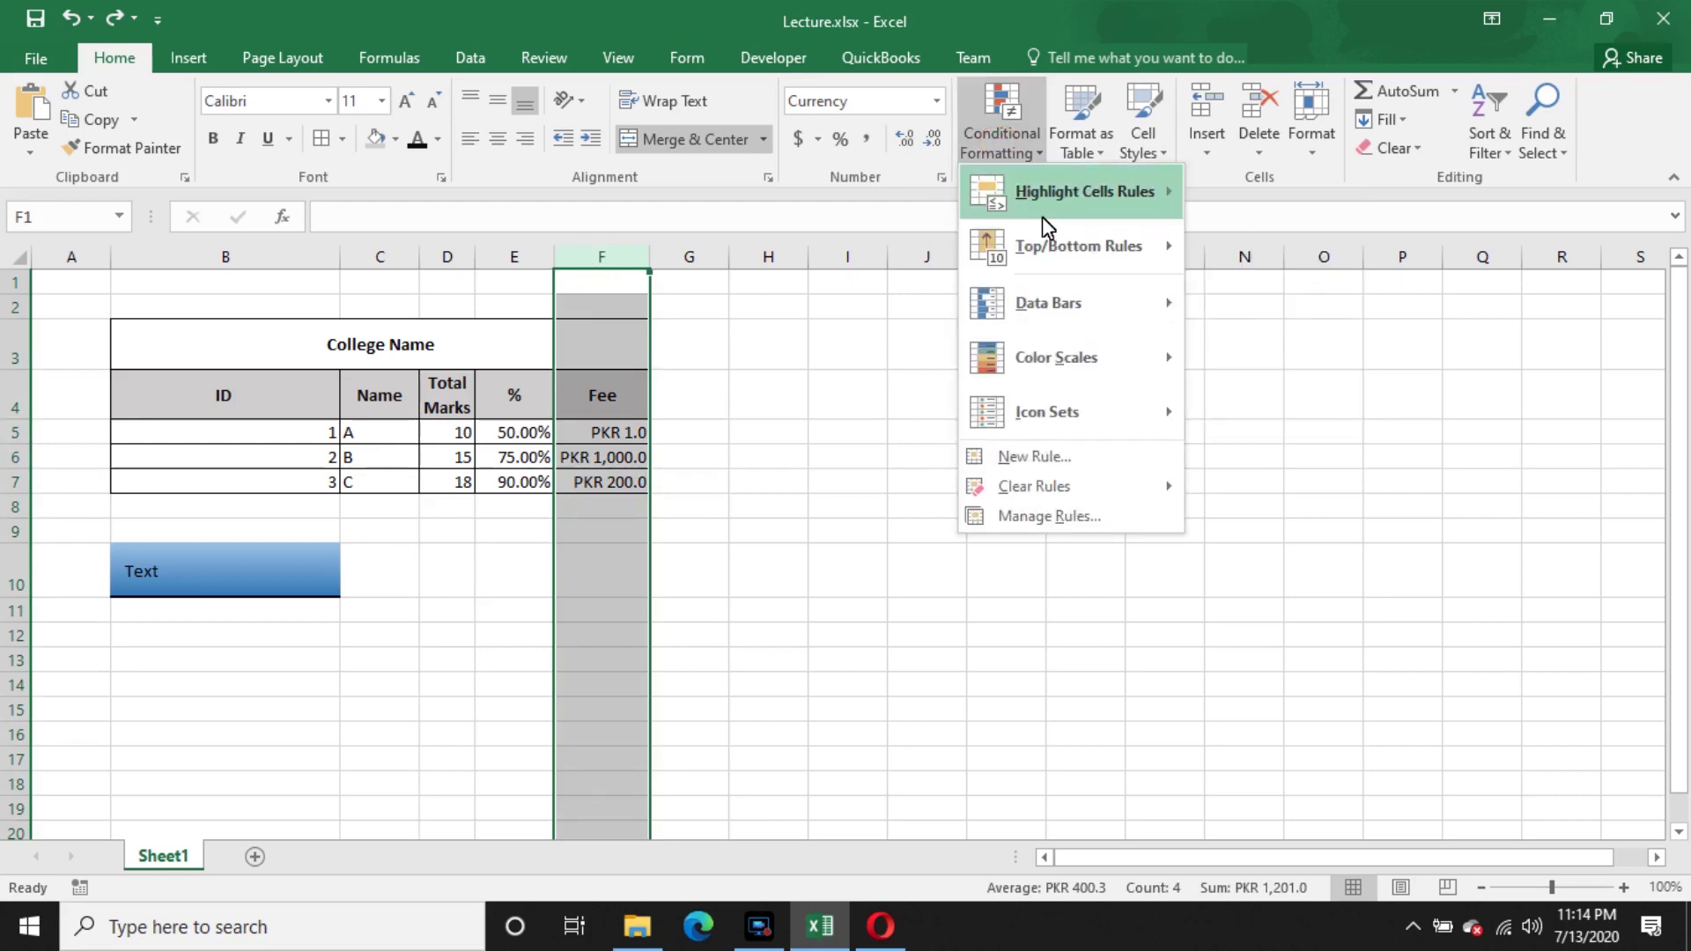
mouse_move(1069, 214)
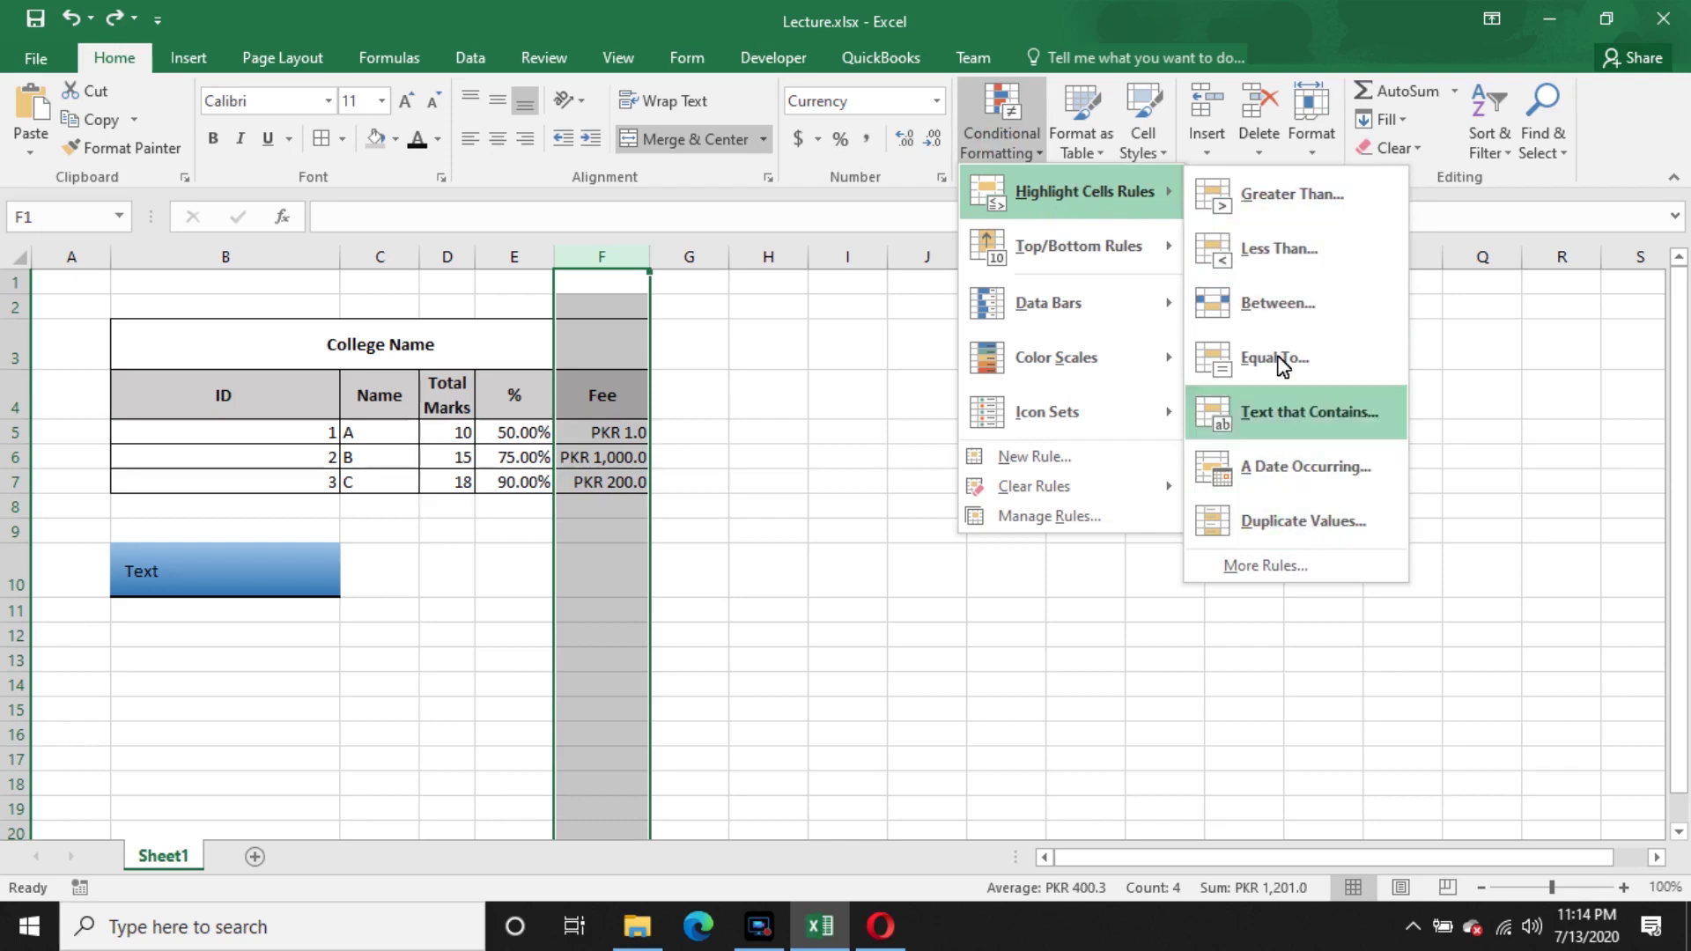
left_click(1335, 212)
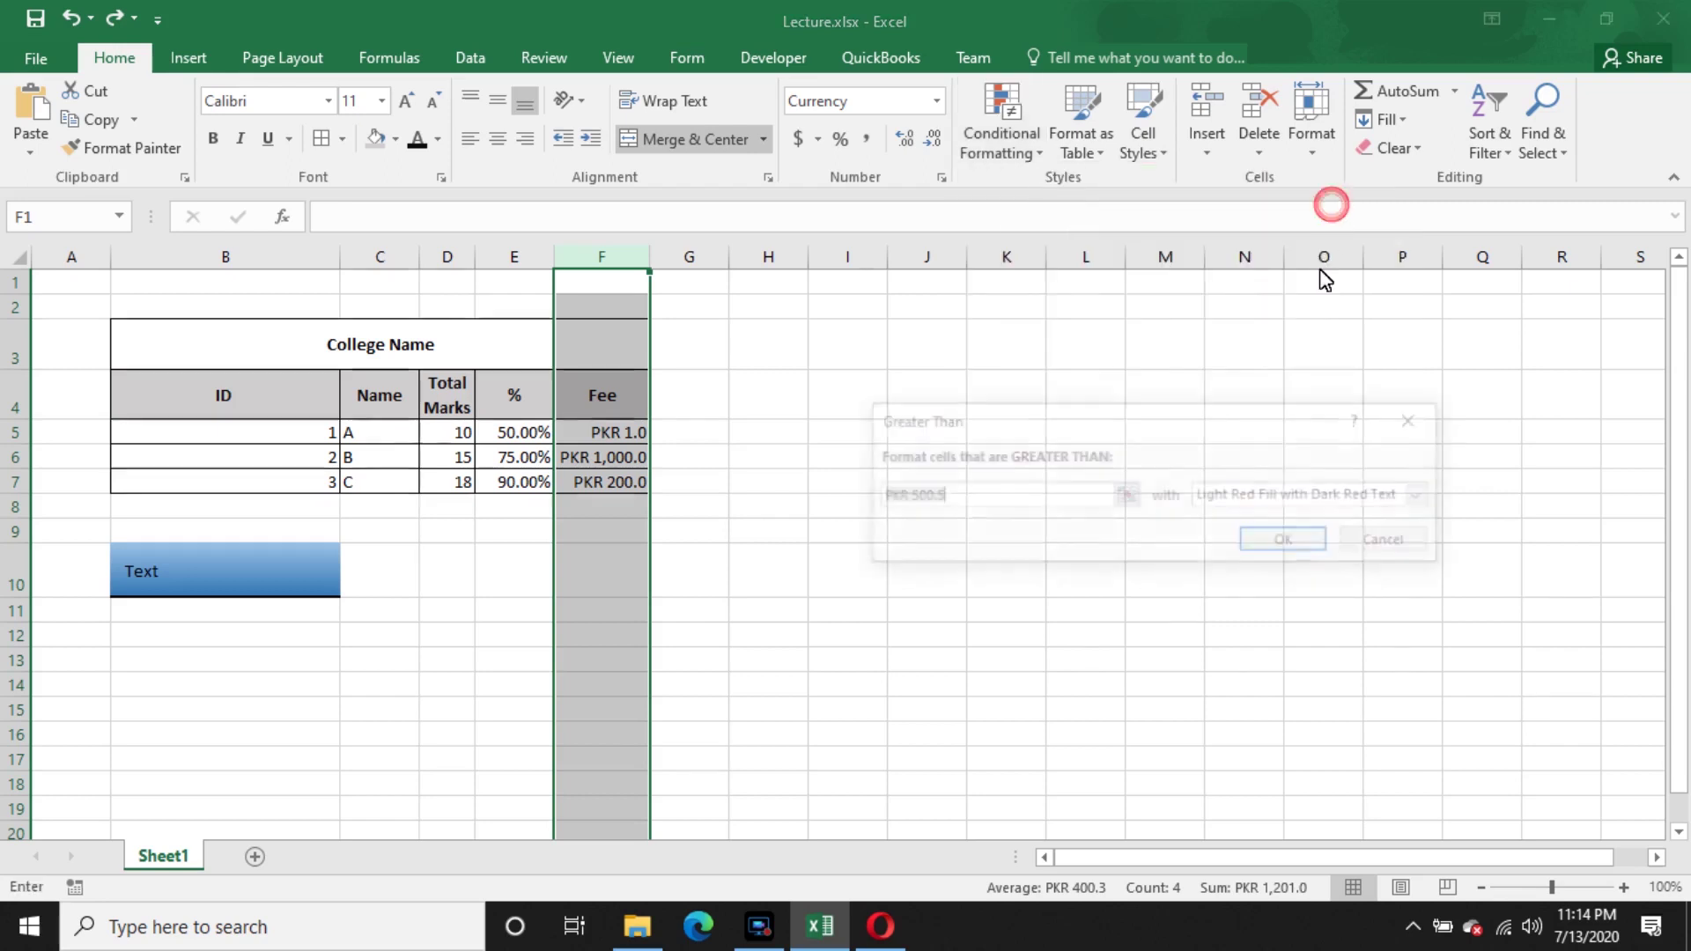
left_click(1014, 501)
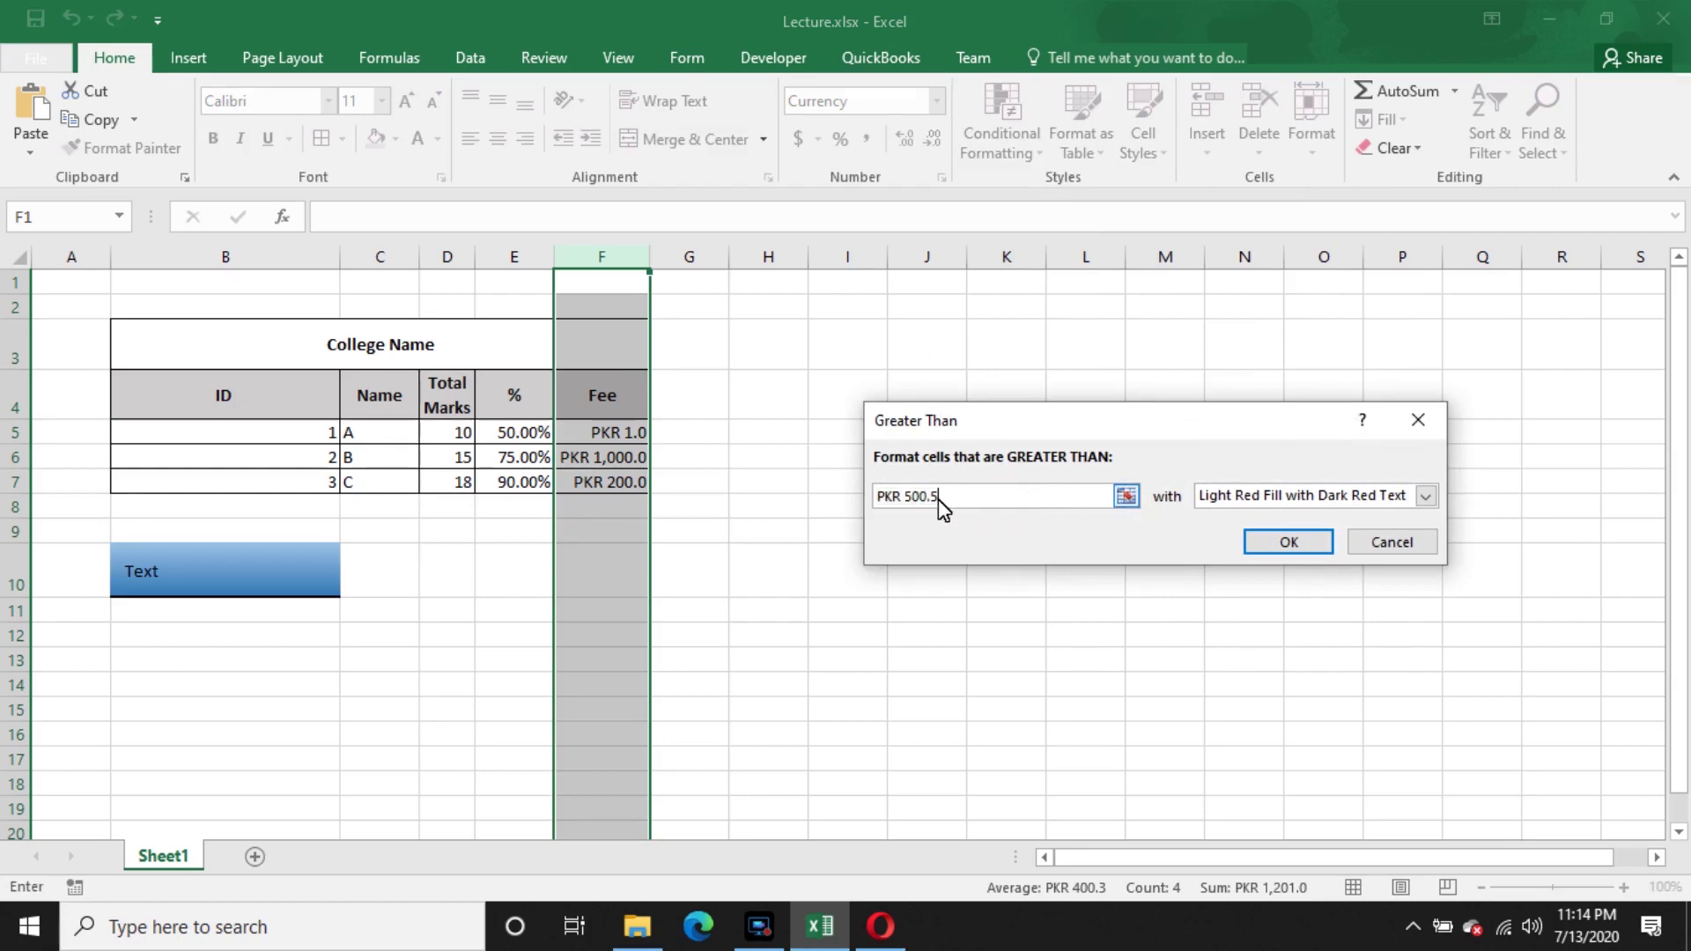
left_click_drag(939, 497, 907, 495)
type("100.00")
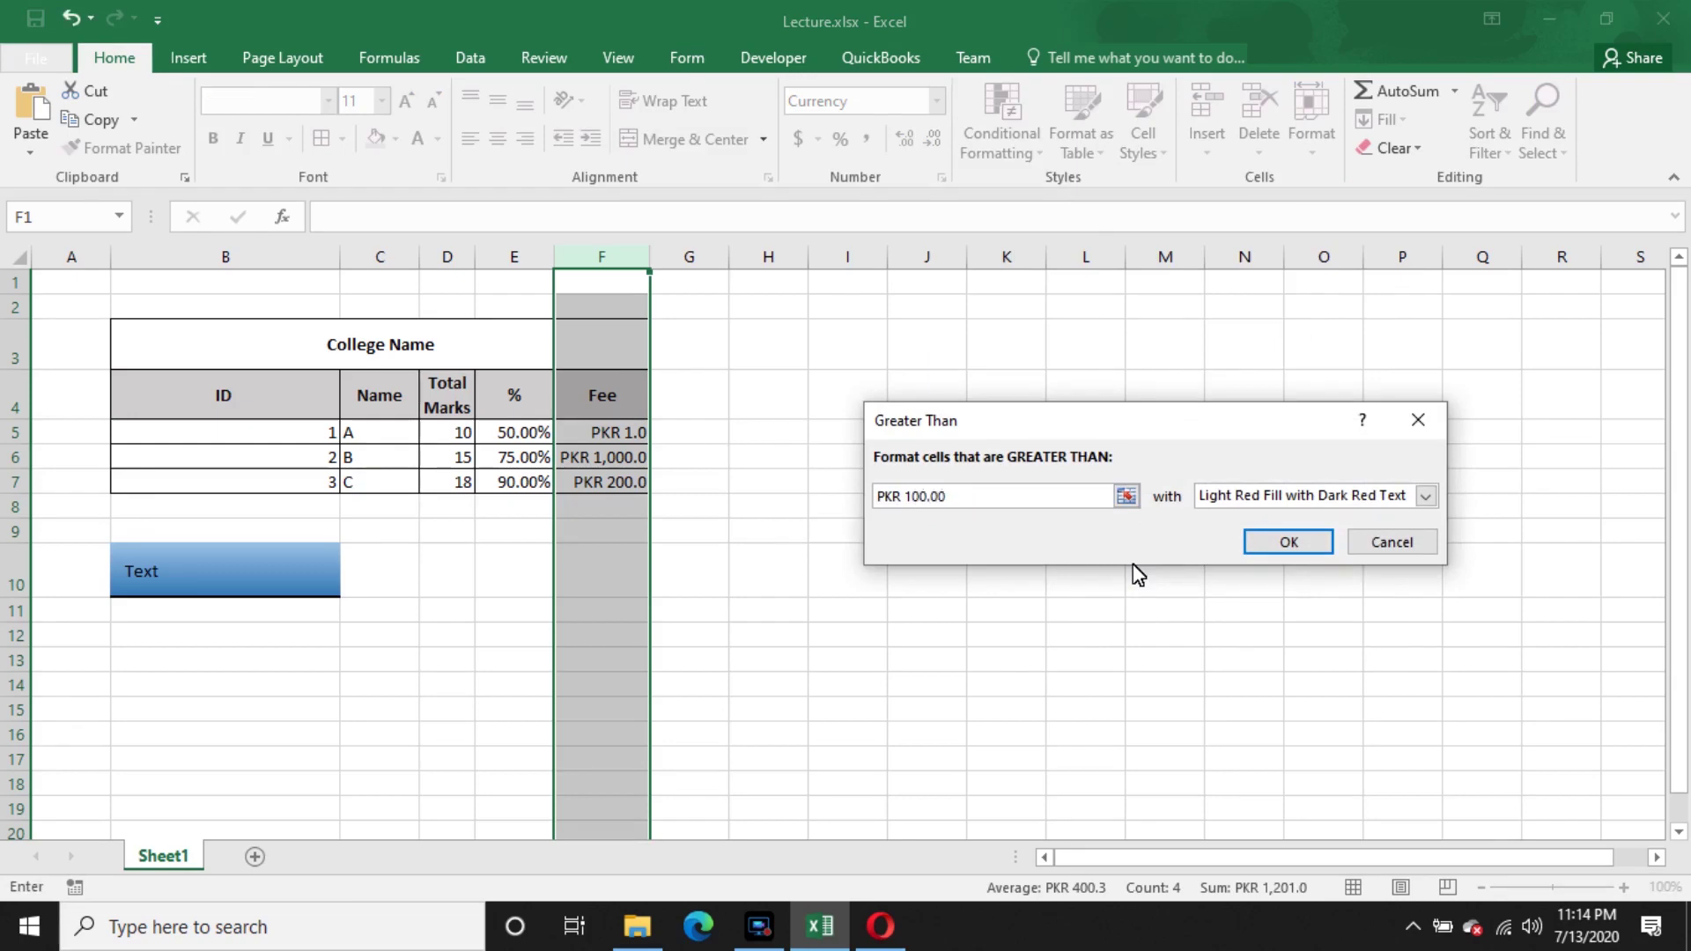
left_click(1307, 550)
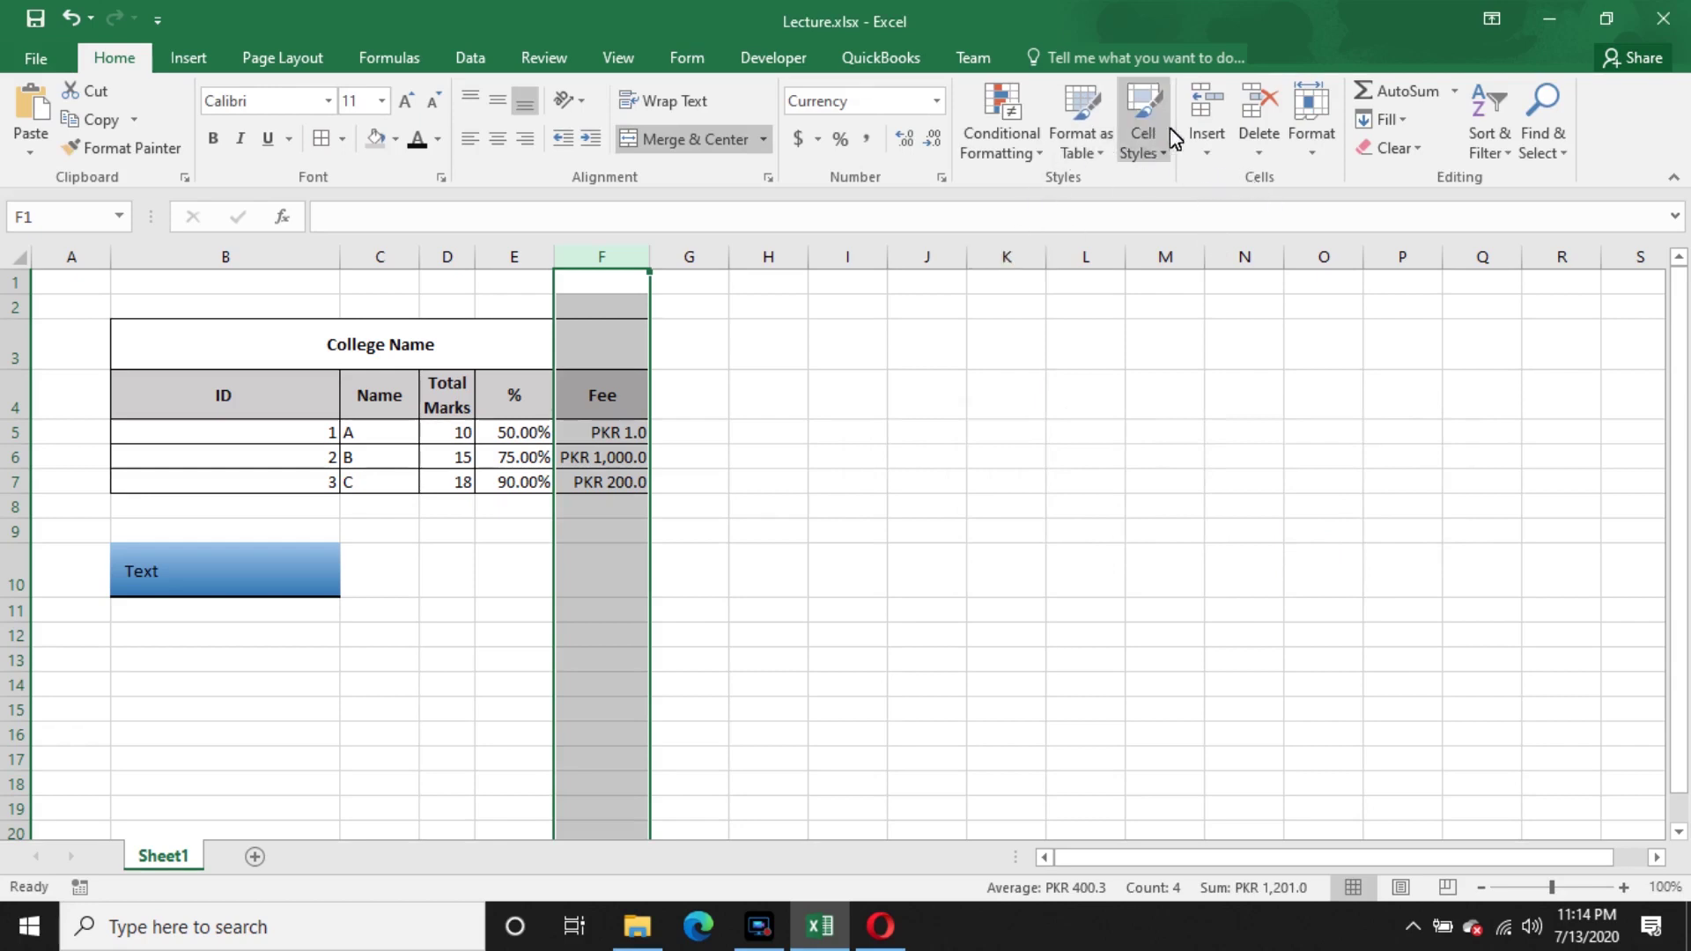
- Try a Greater Than highlight rule on column F with the suggested threshold PKR 500.5
left_click(999, 151)
left_click(1045, 191)
left_click(1291, 195)
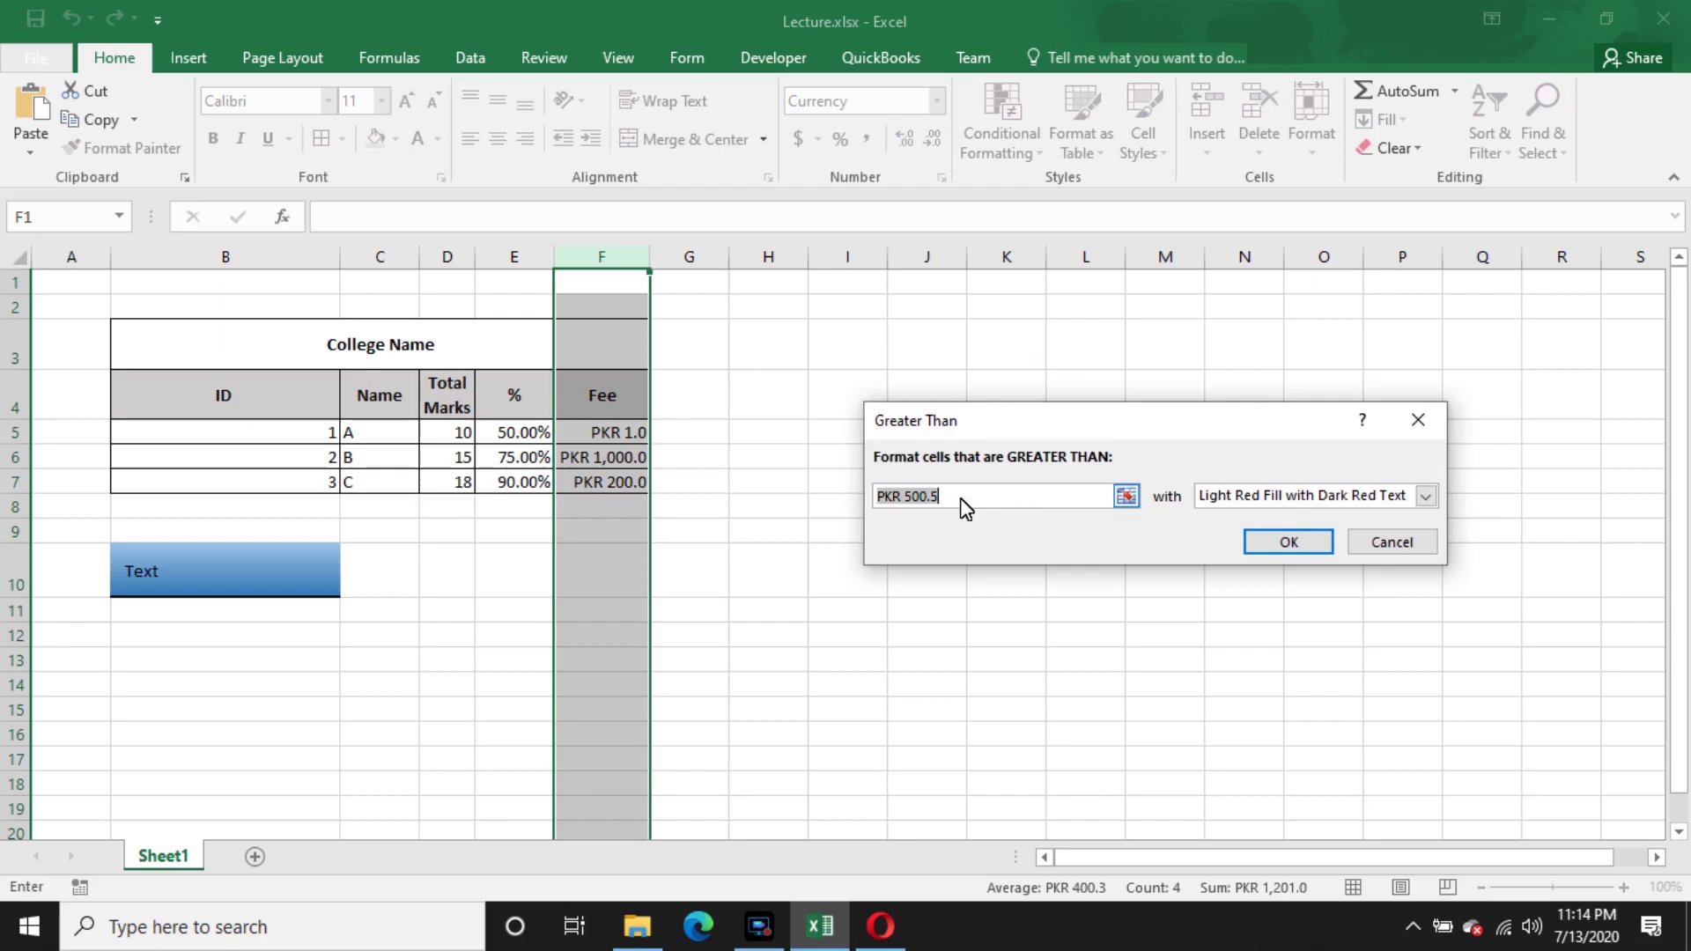
left_click(1287, 541)
left_click(912, 520)
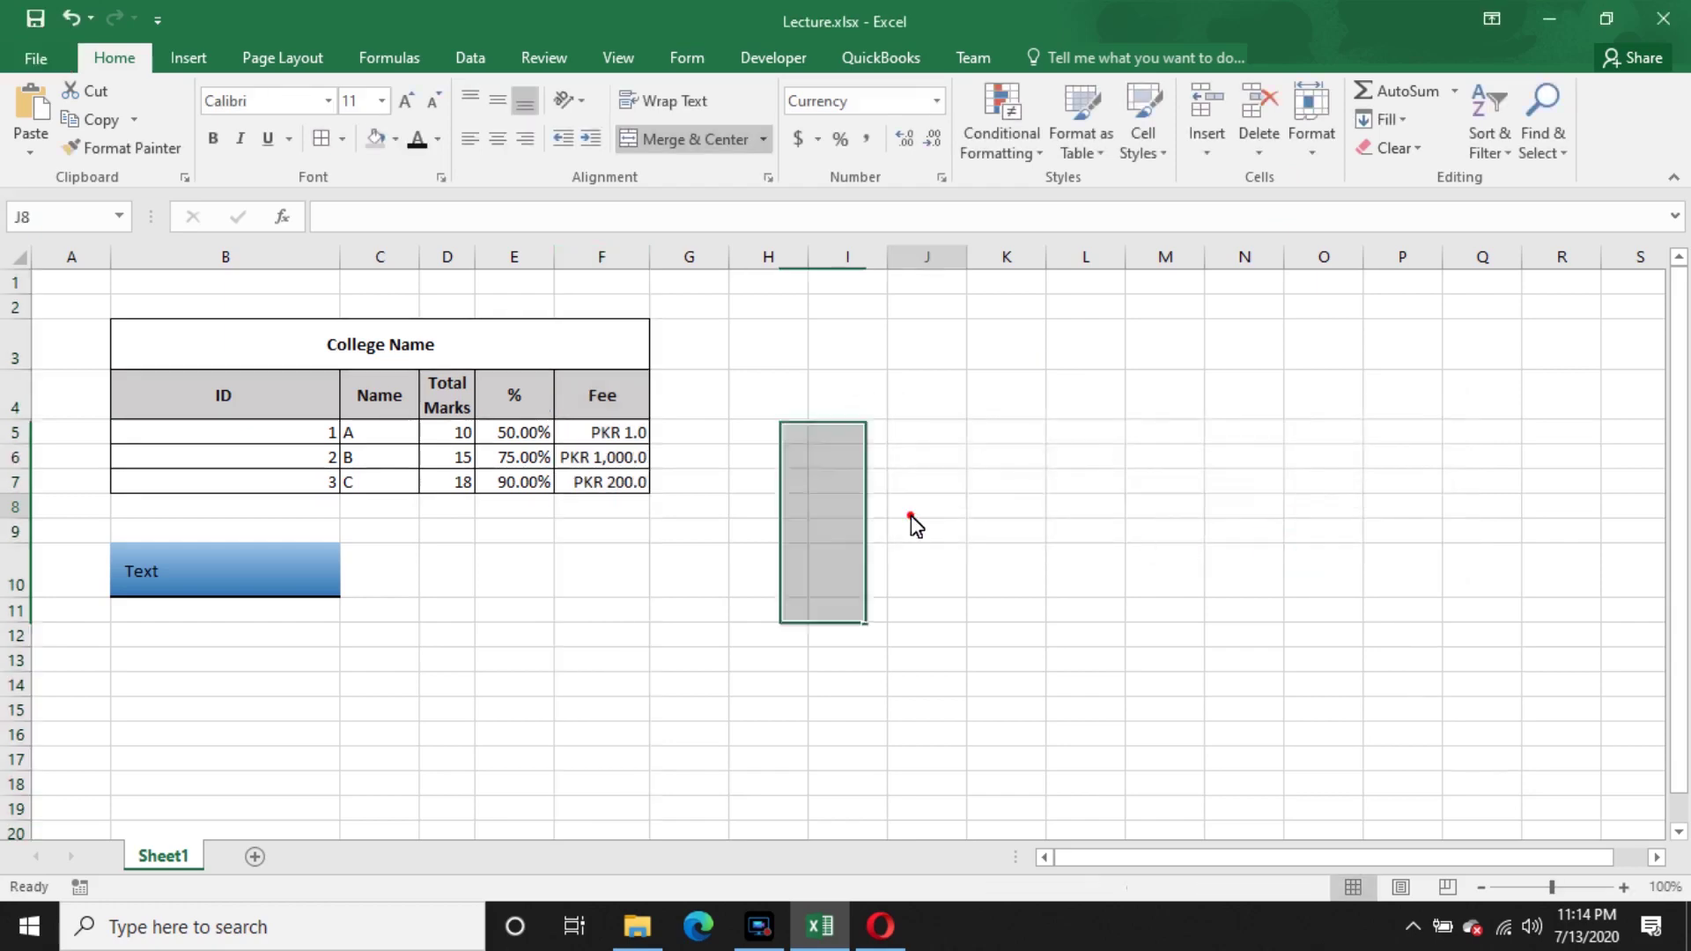
left_click(616, 467)
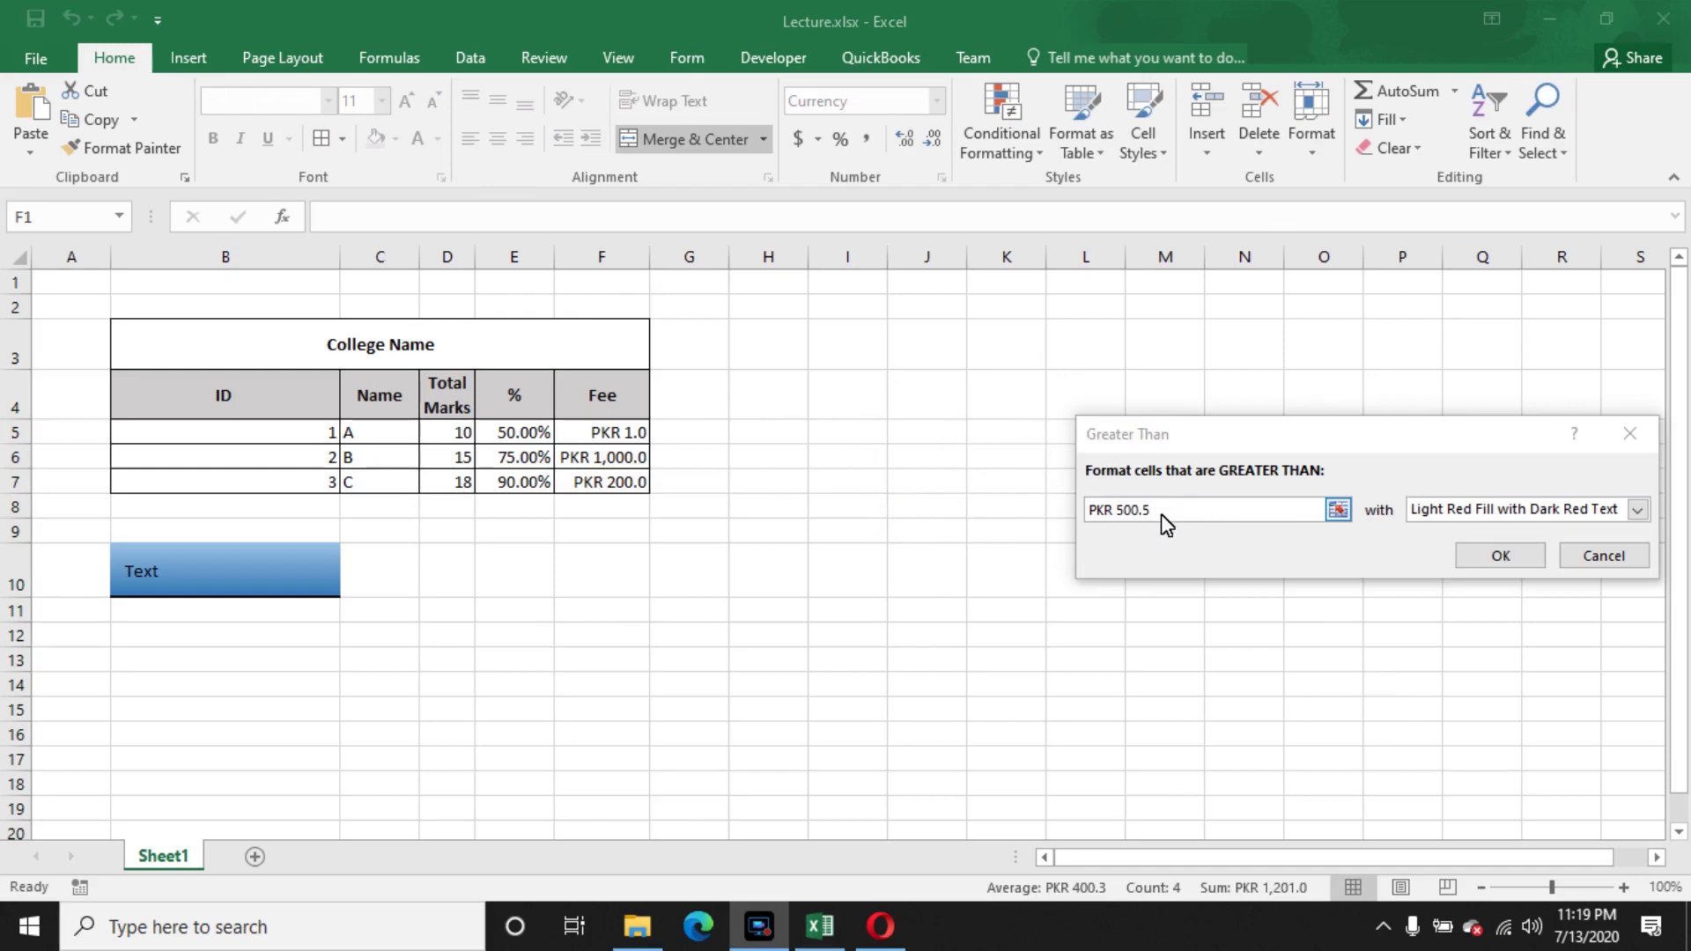
left_click(1163, 518)
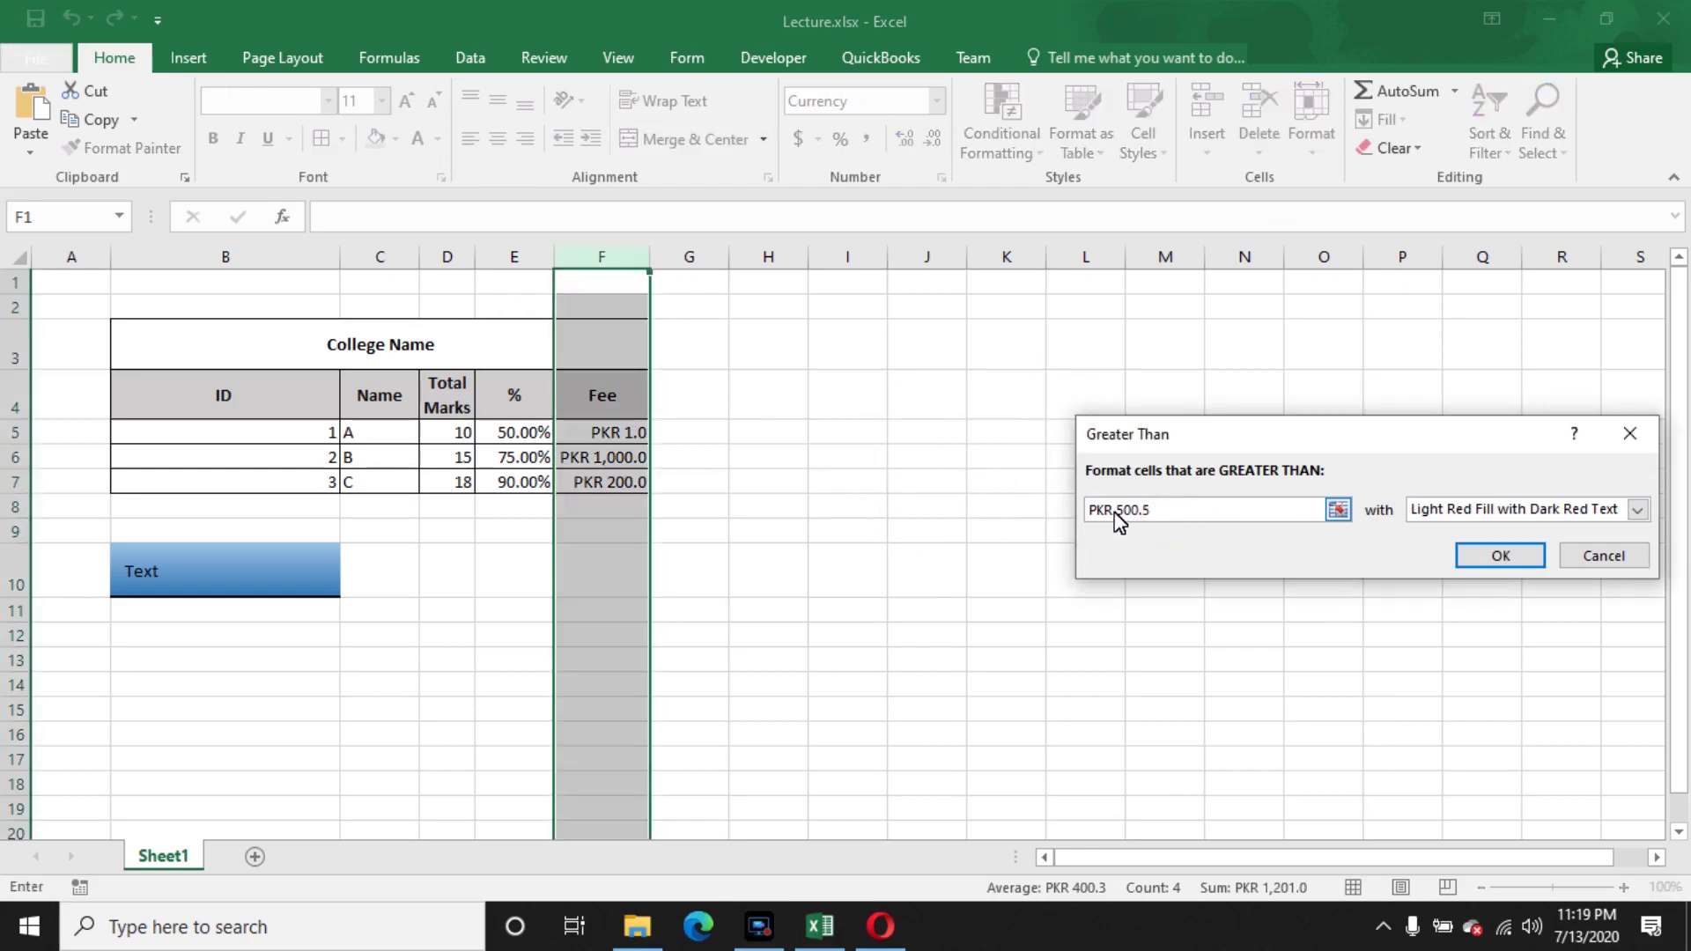
left_click(1605, 557)
left_click(641, 469)
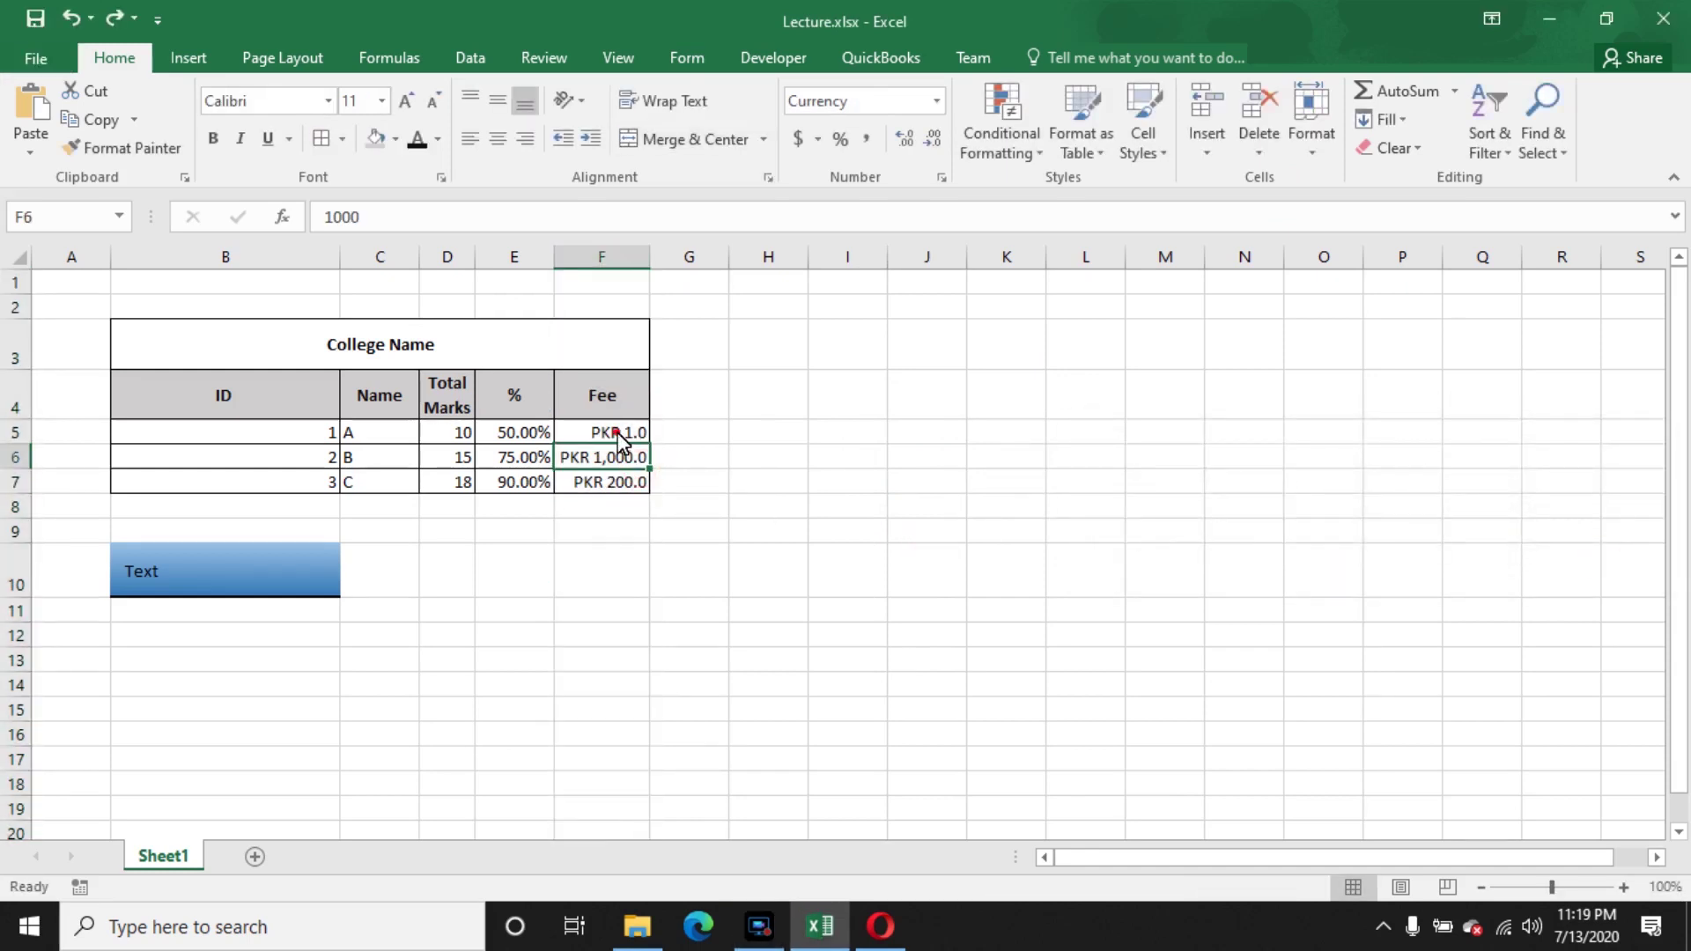
- Start a Greater Than highlight rule for fee cells F5:F7 and remove the PKR prefix from its threshold
left_click_drag(617, 431, 619, 484)
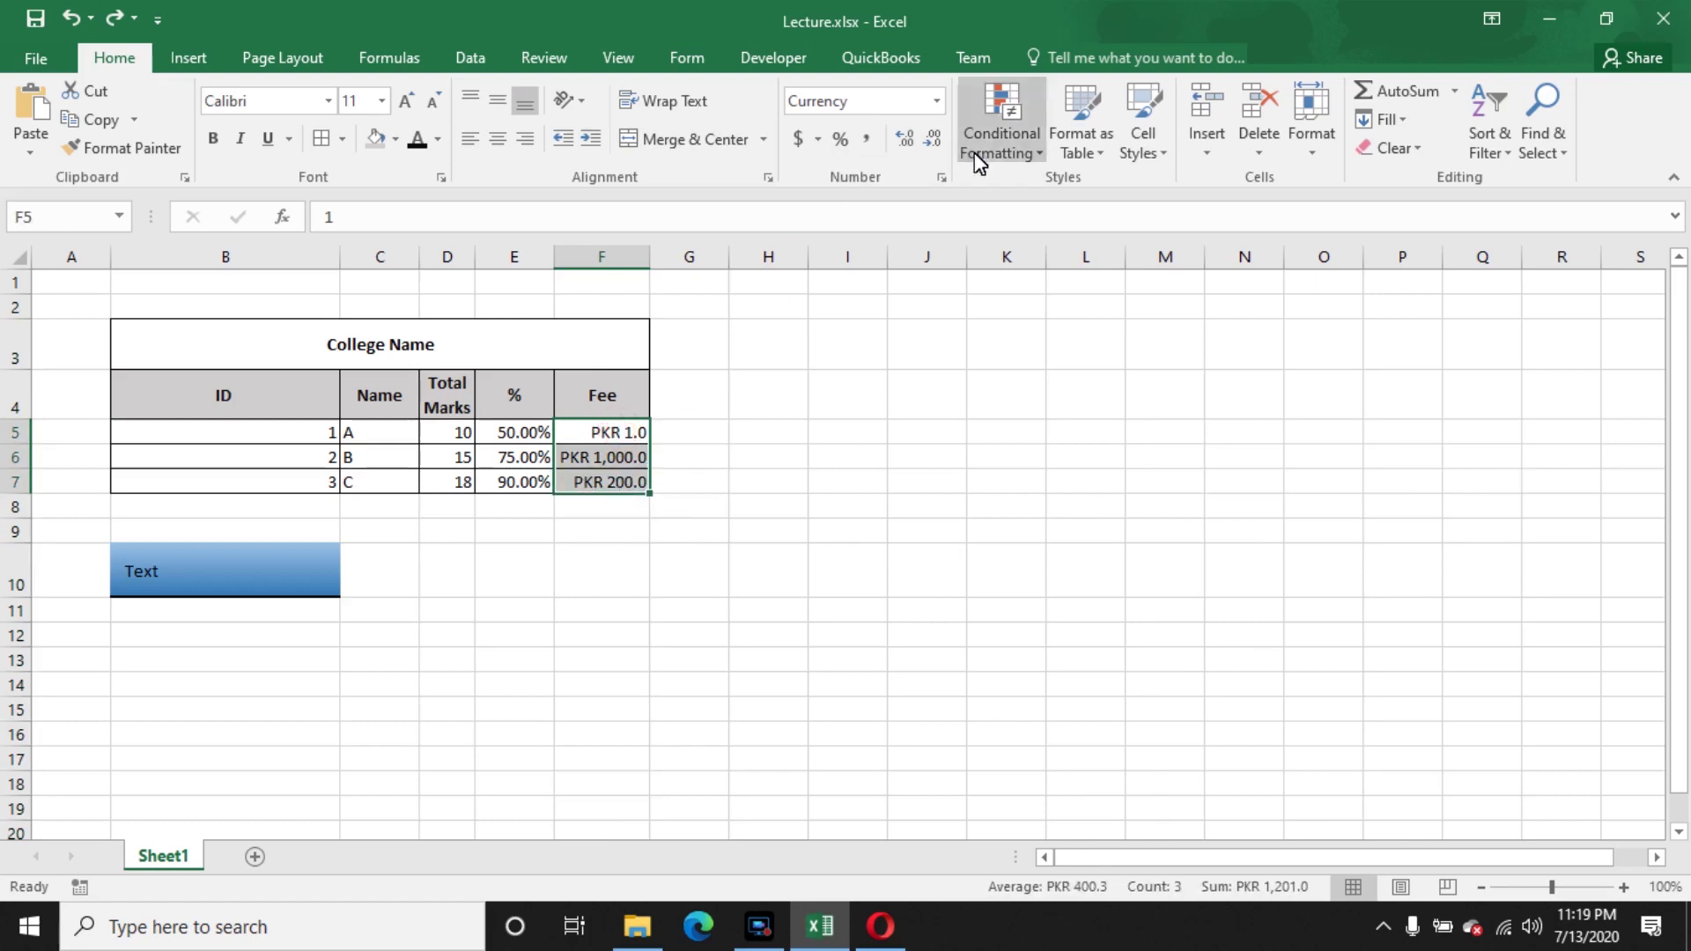
left_click(1019, 155)
mouse_move(1092, 192)
left_click(1277, 191)
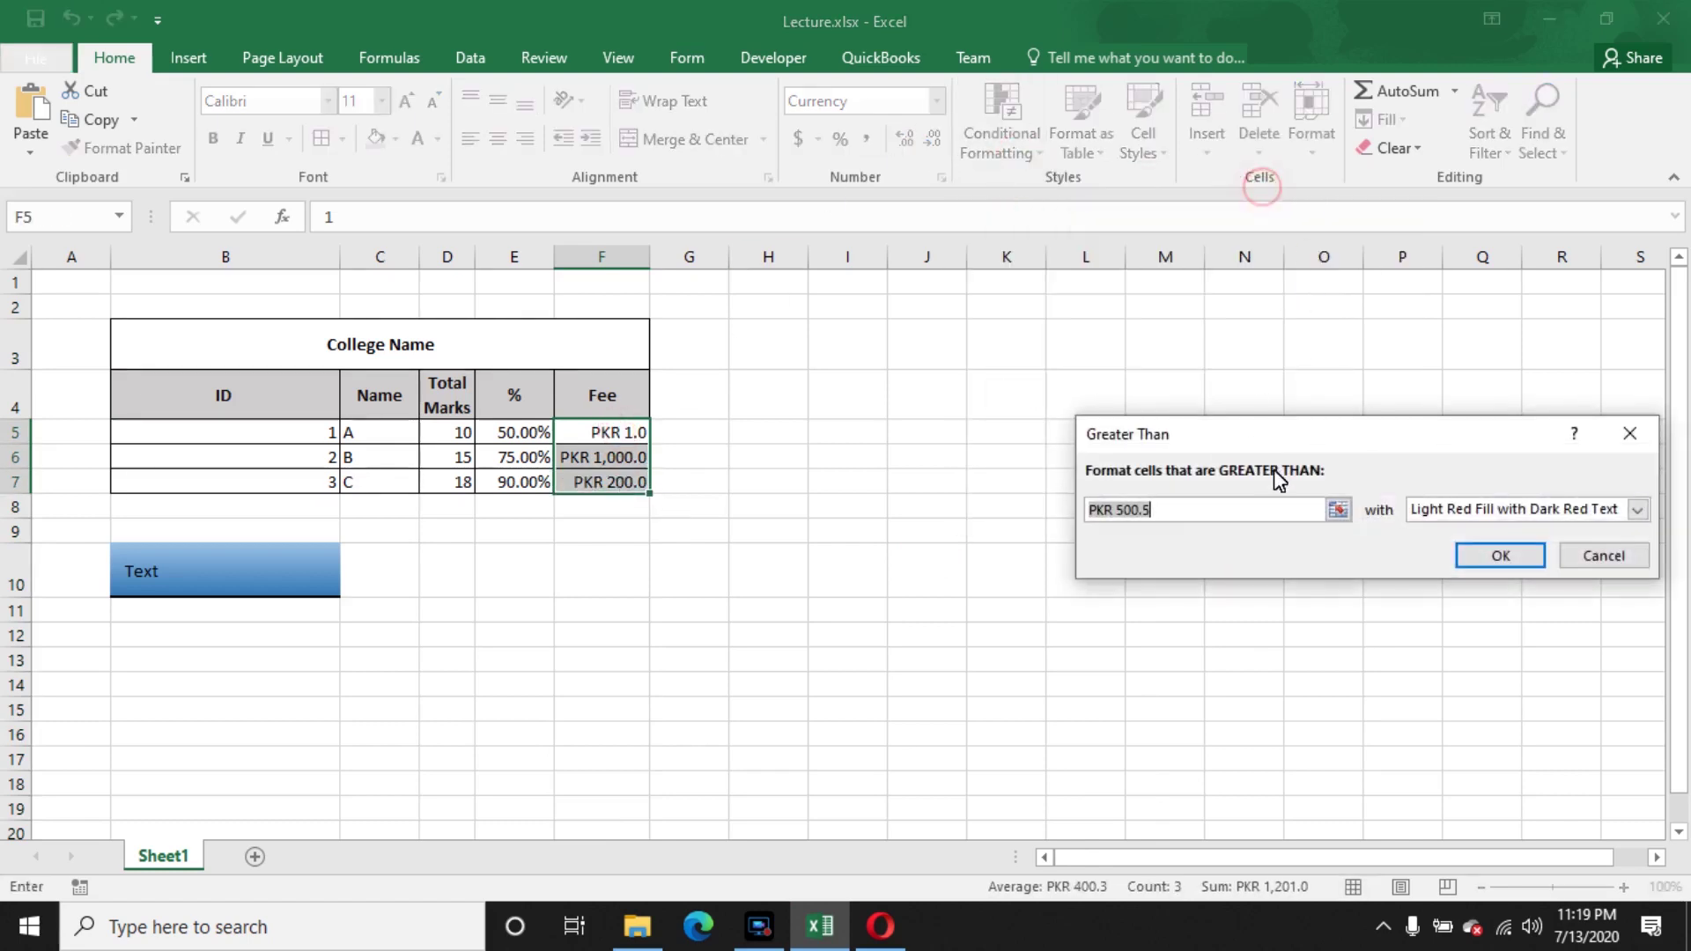
left_click(1123, 509)
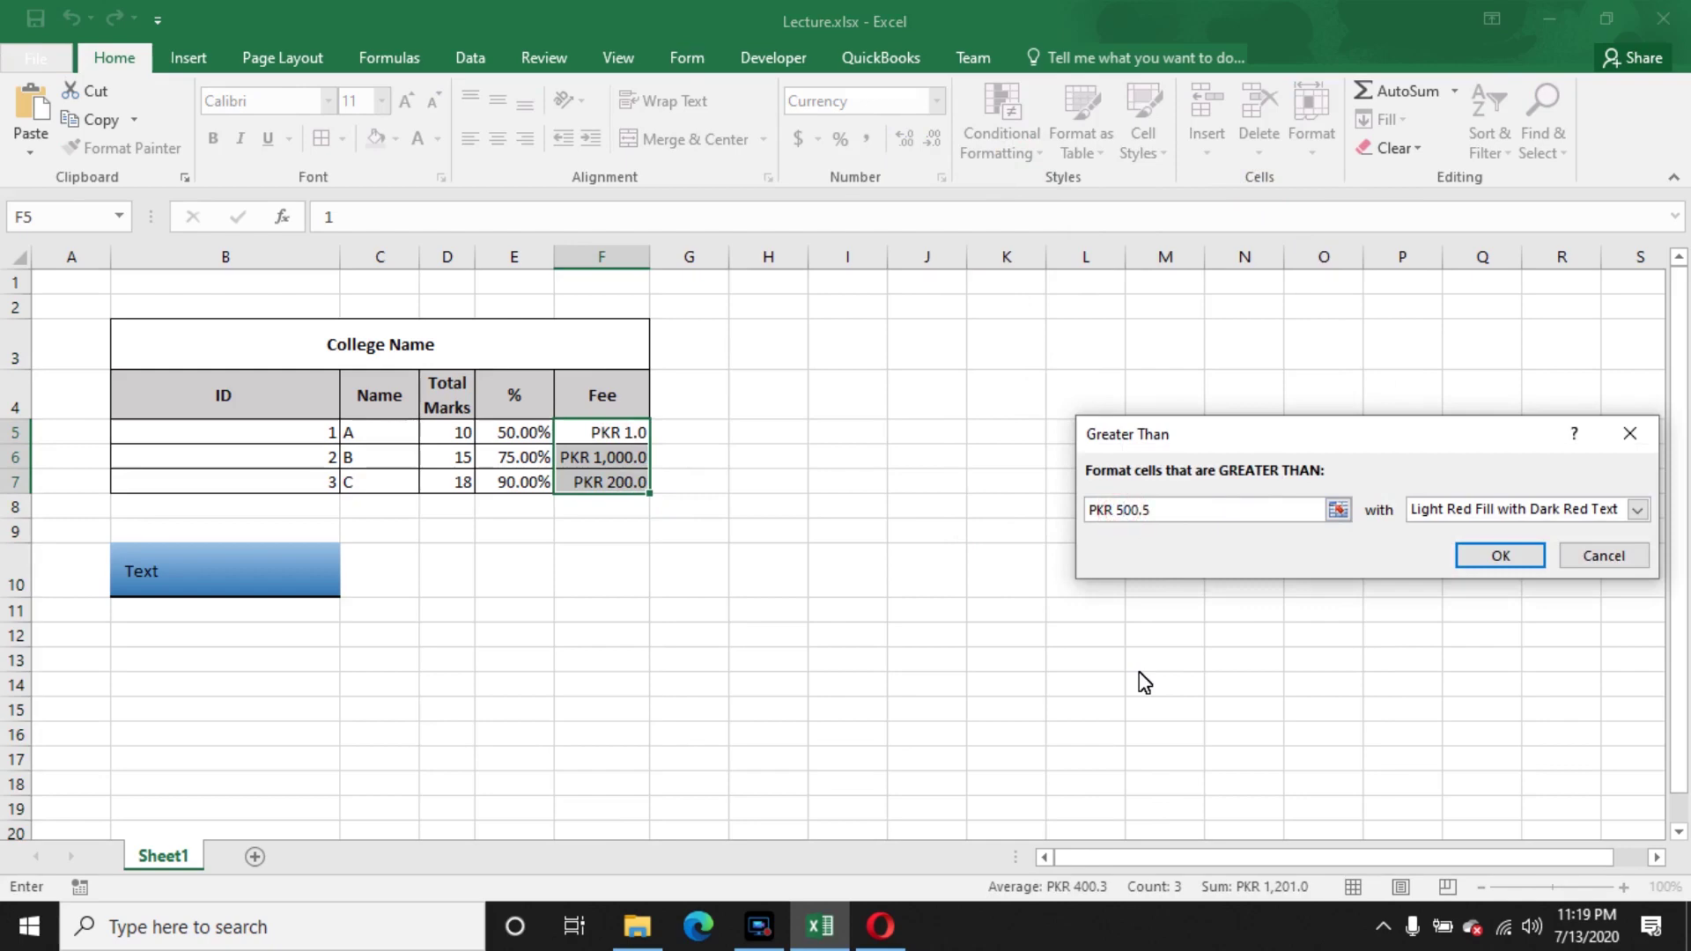
key("Left")
key("ctrl+z")
left_click_drag(1115, 509, 1089, 518)
key("BackSpace")
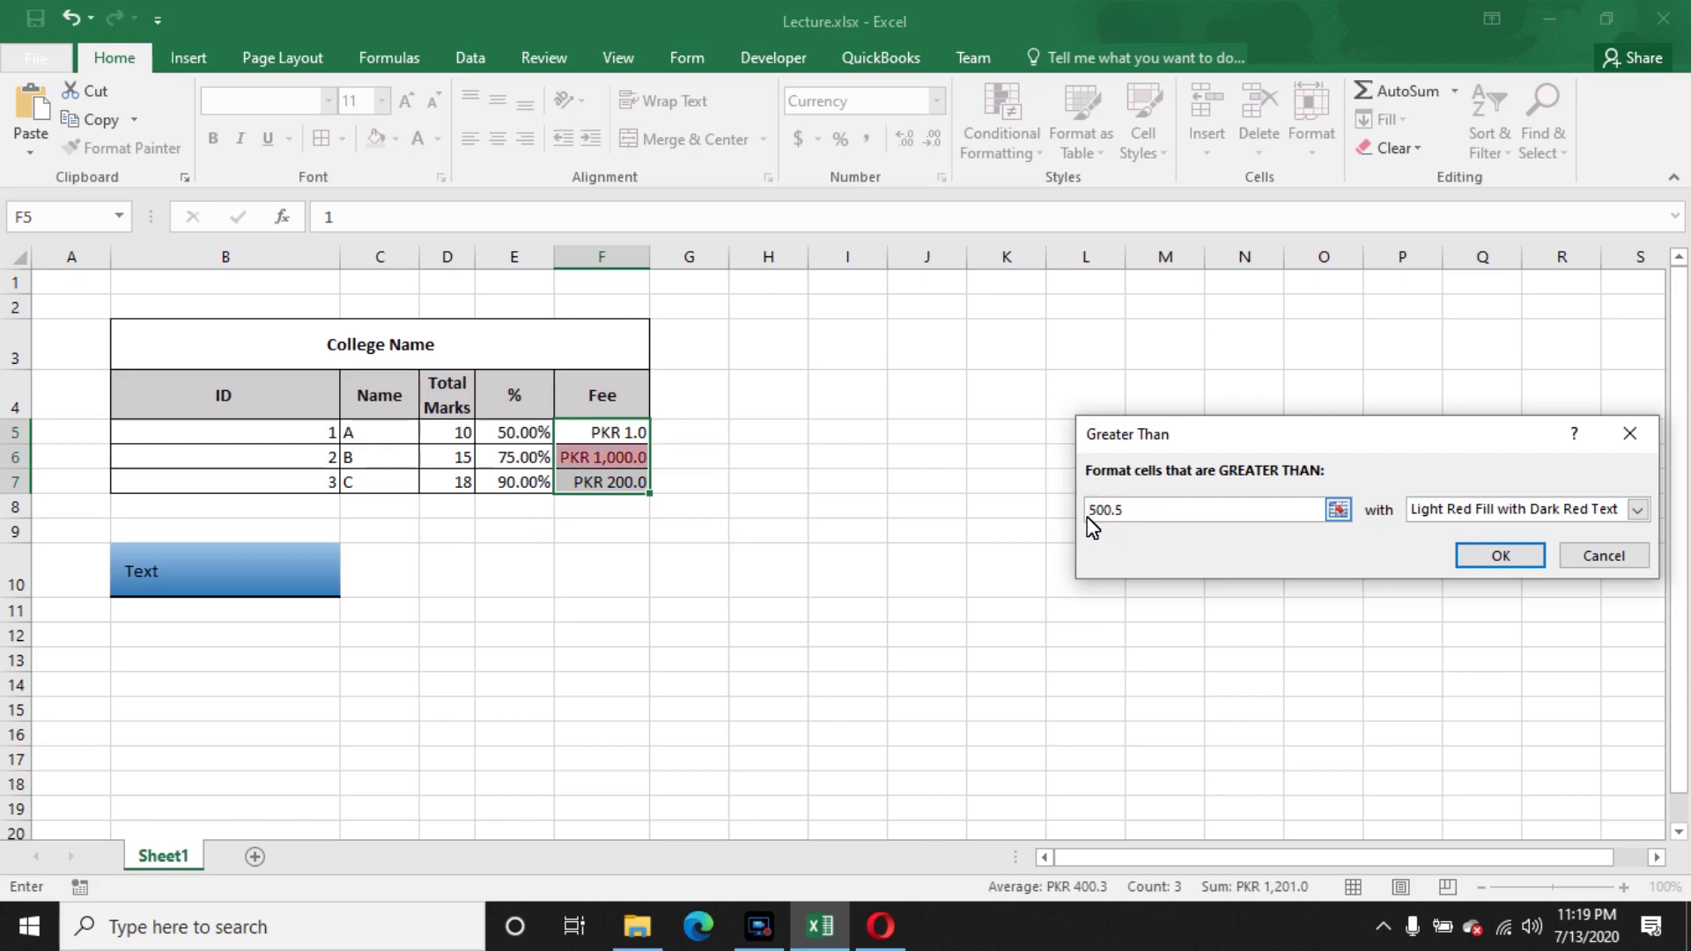
- Set the Greater Than rule's threshold to =500.0
type("=")
key("Right")
key("BackSpace")
left_click(1151, 514)
key("BackSpace")
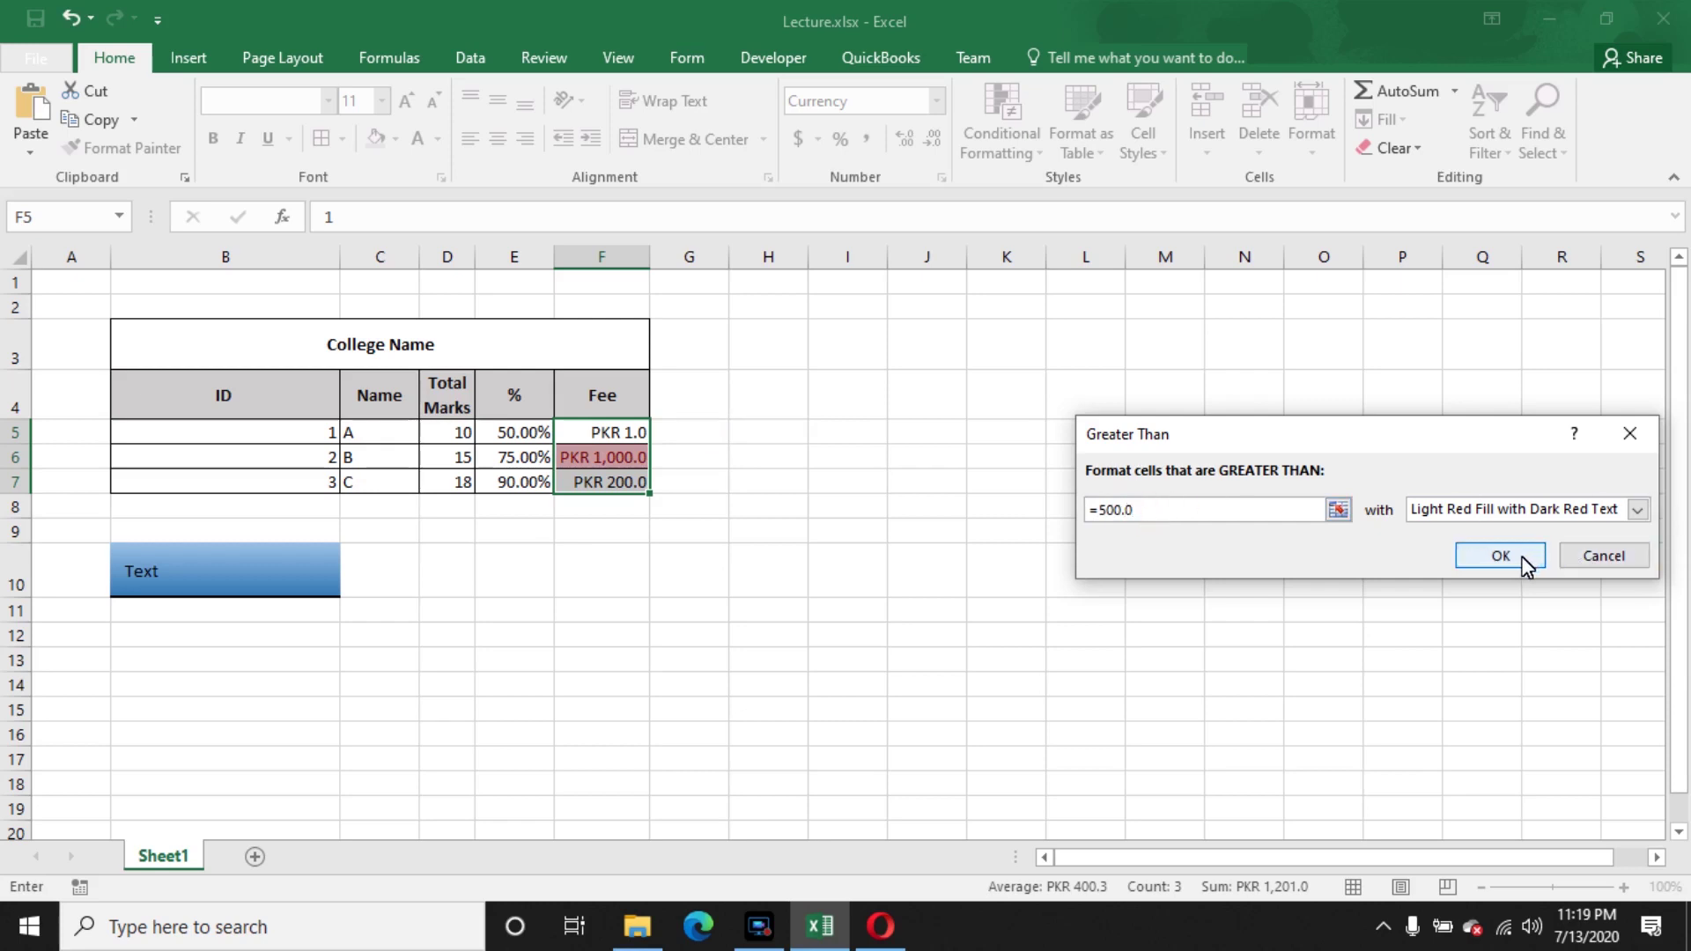
type("0")
- Try the Yellow Fill with Dark Yellow Text and Red Text formats for the Greater Than rule
left_click(1432, 509)
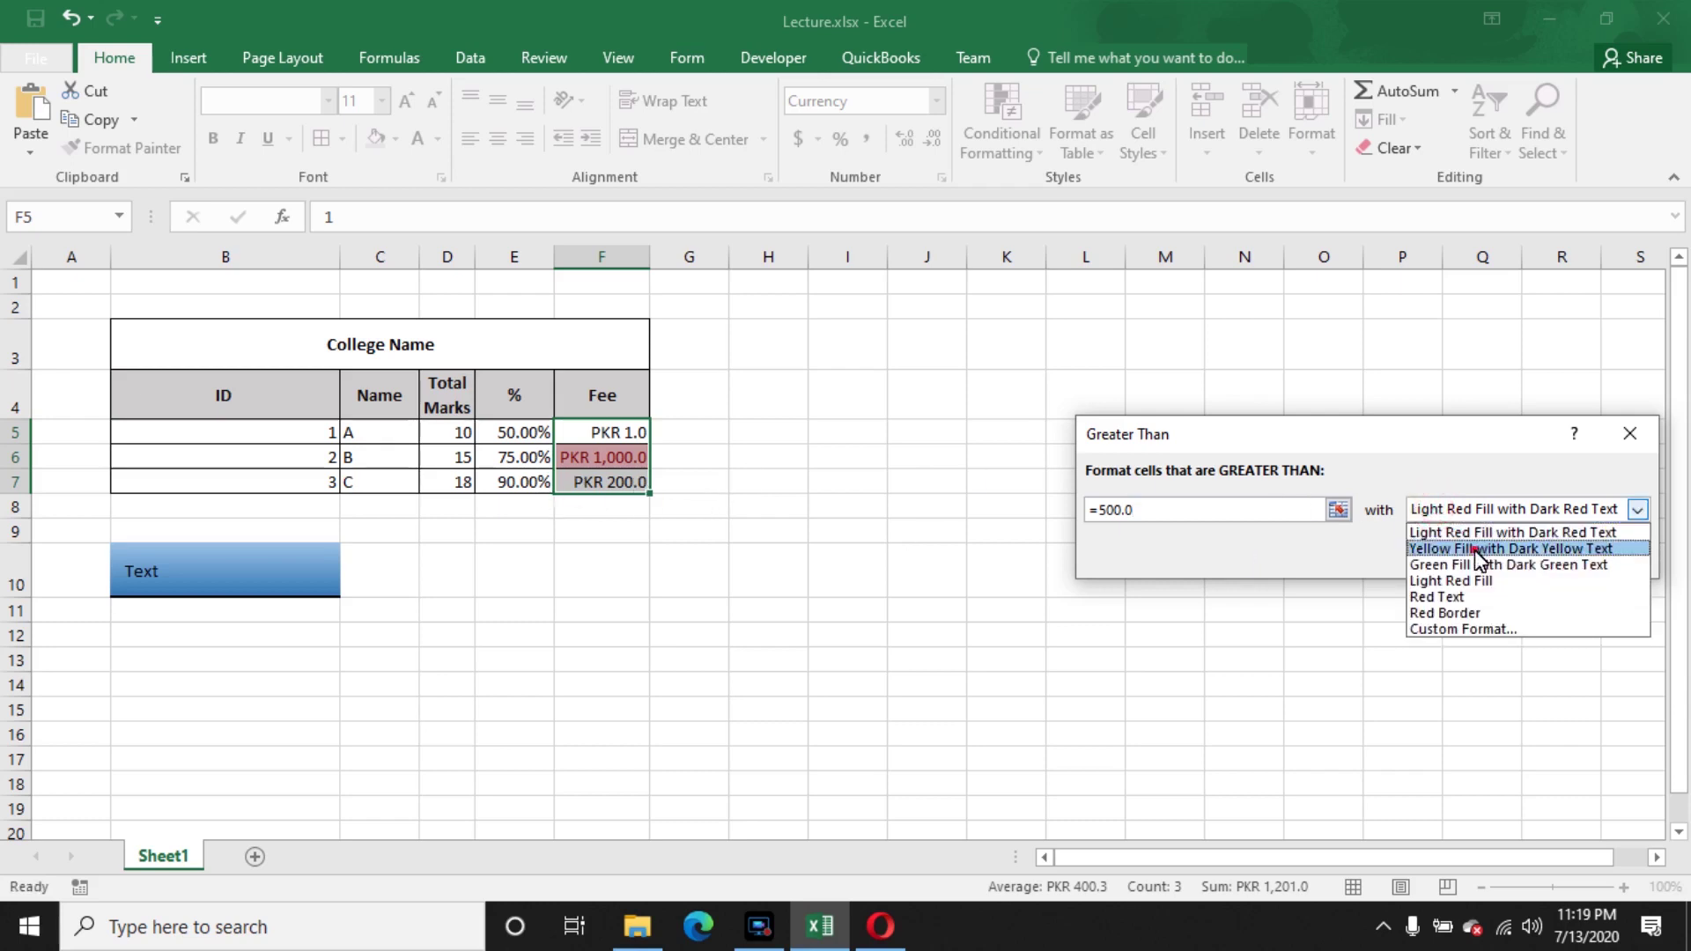
left_click(1477, 549)
left_click(1515, 509)
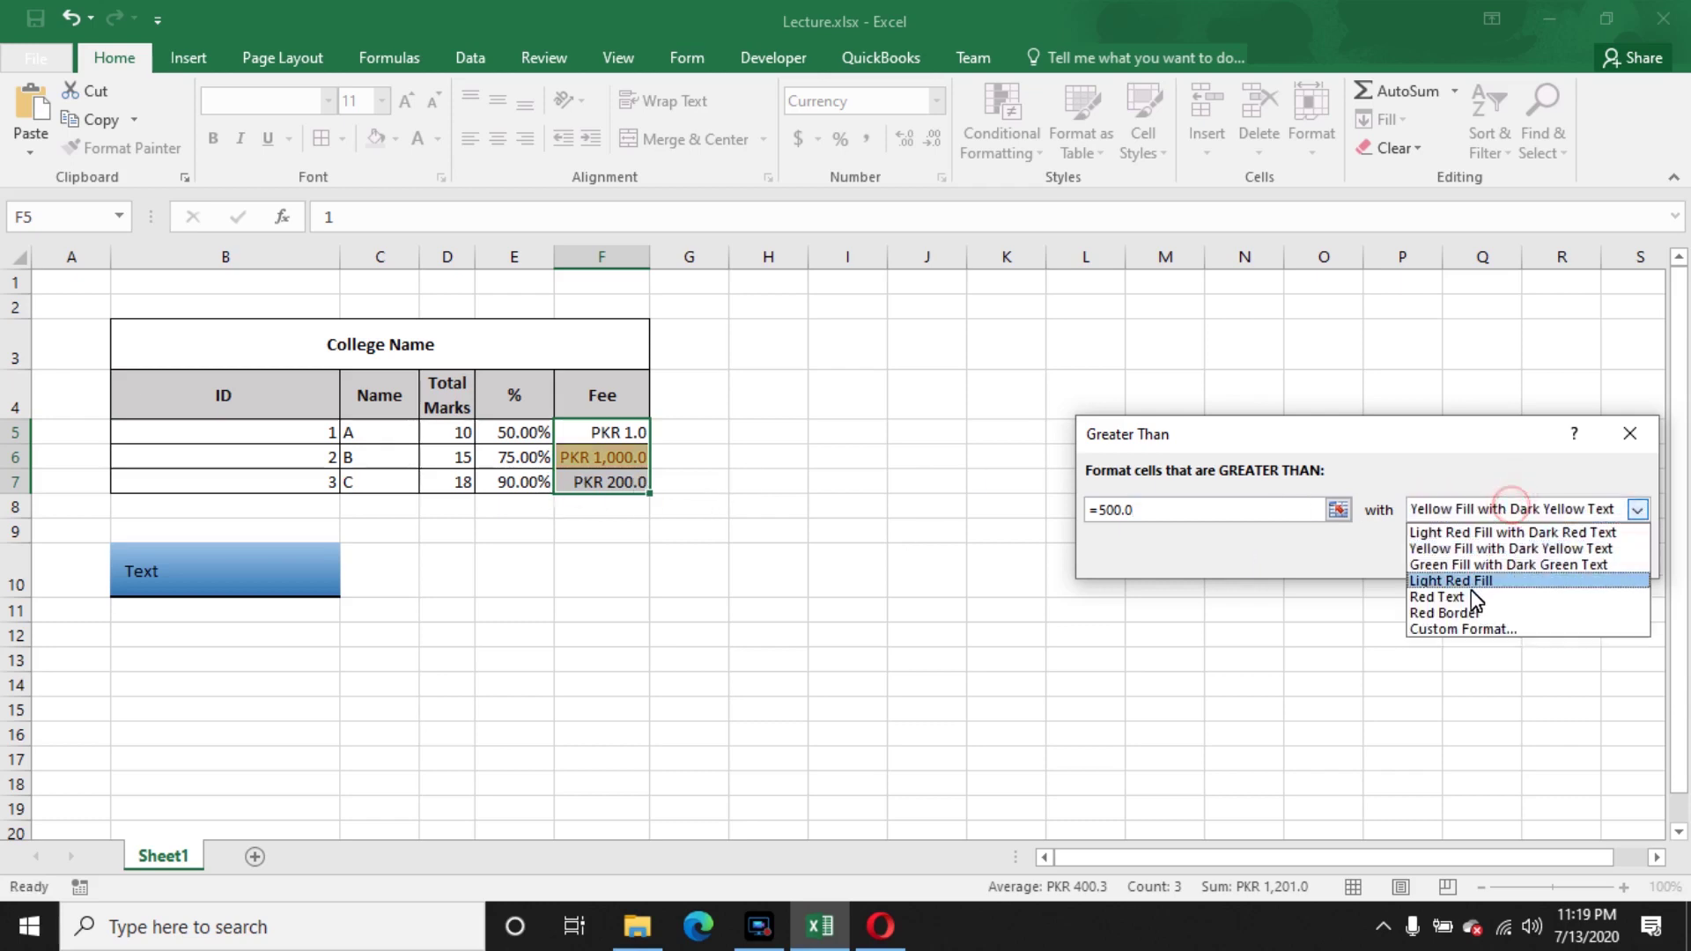
left_click(1472, 597)
- Try a custom format with a blue background fill for the Greater Than rule
left_click(1529, 516)
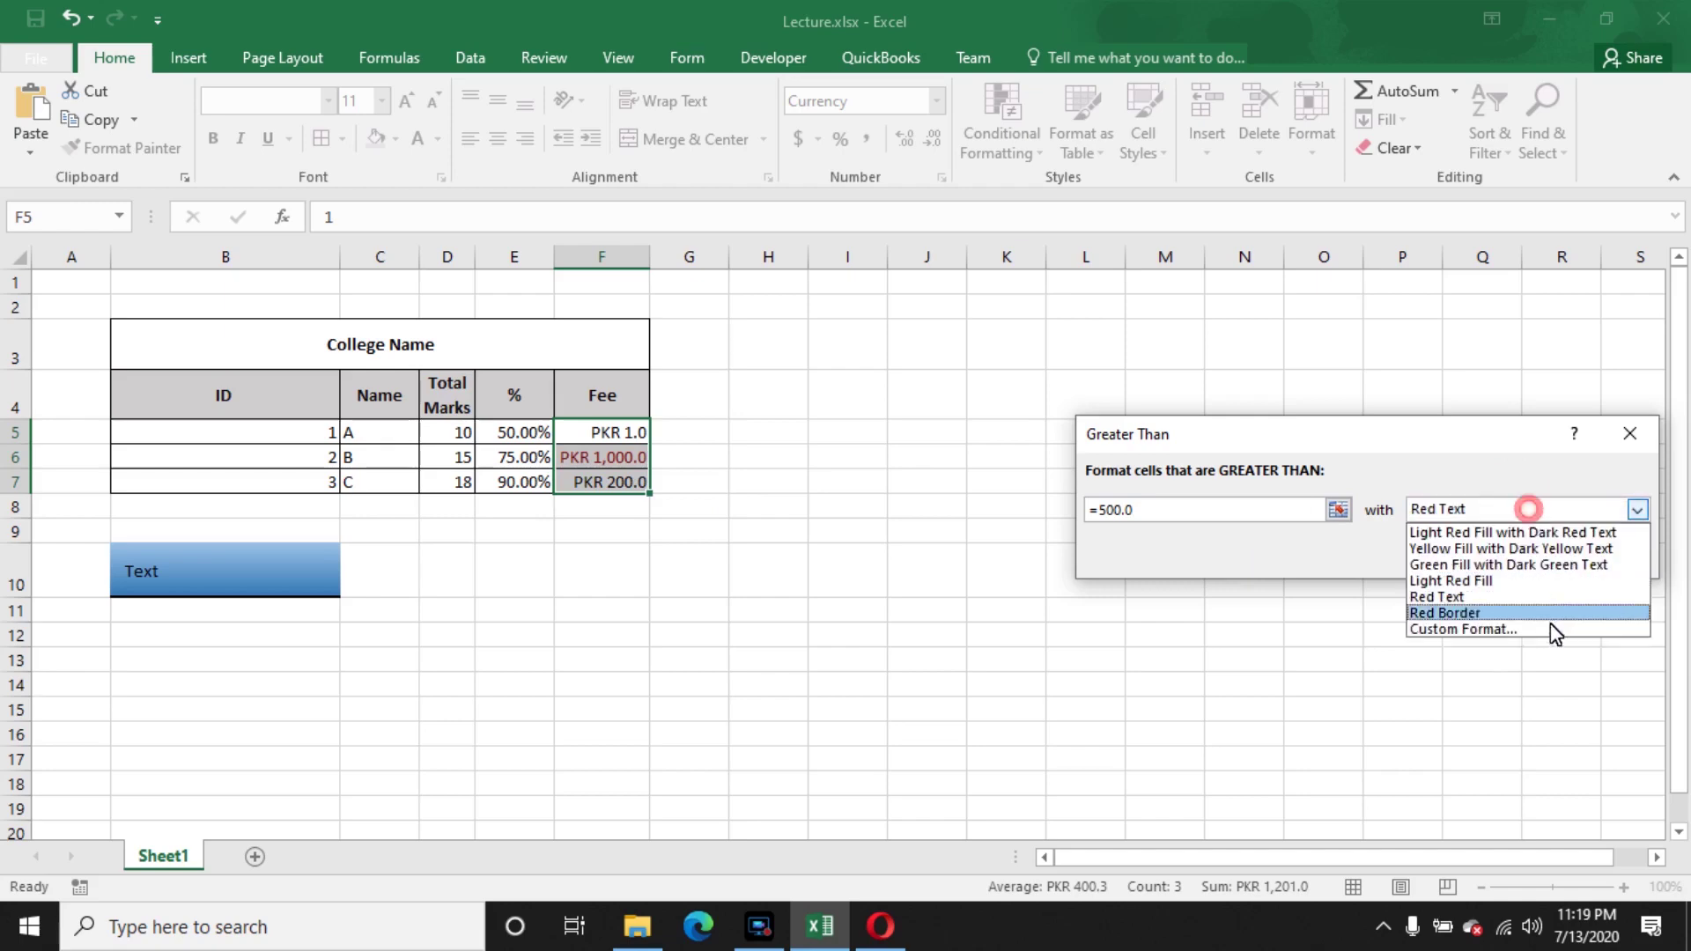
left_click(1503, 631)
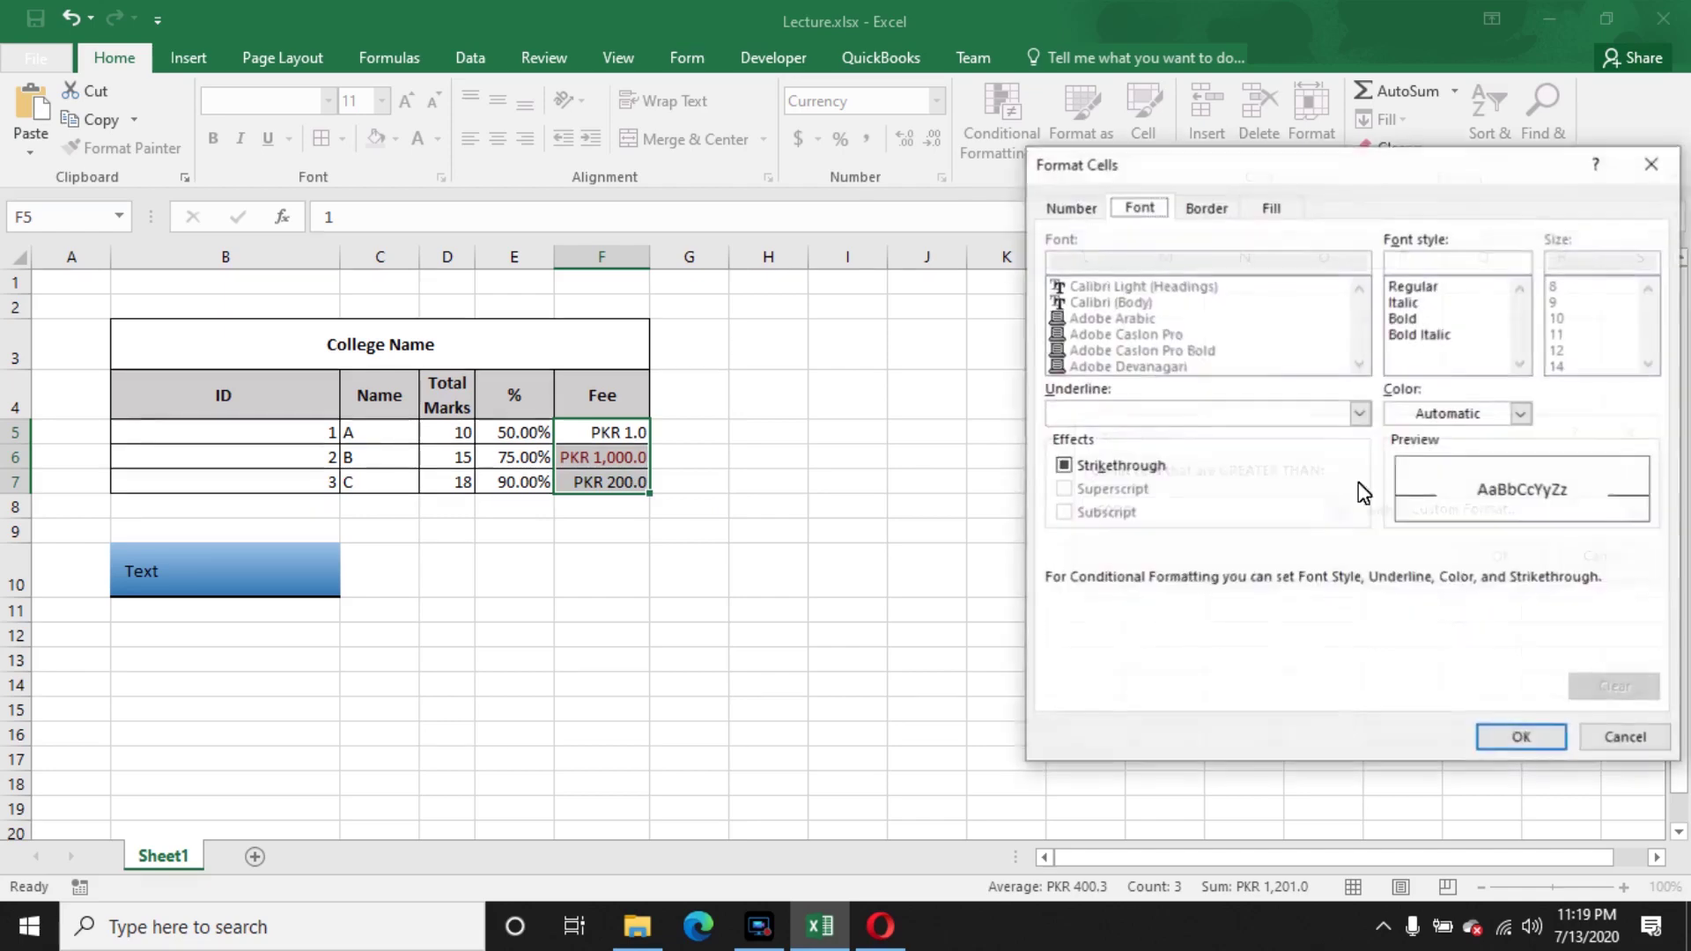
left_click(1272, 209)
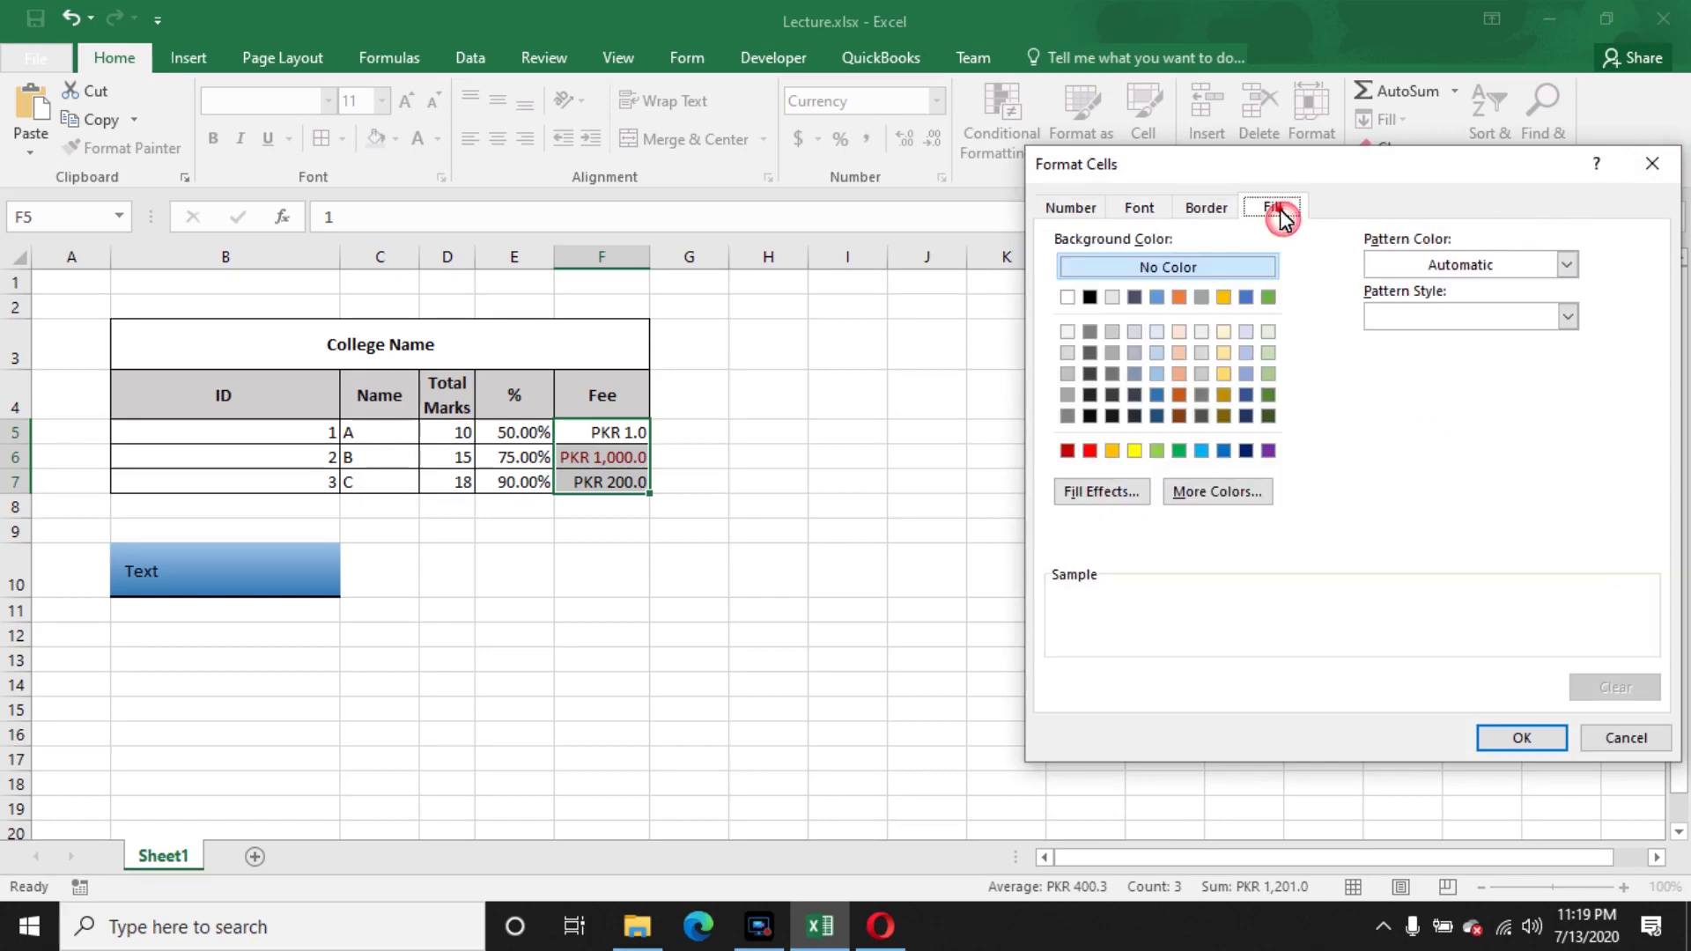
left_click(1157, 393)
left_click(1518, 740)
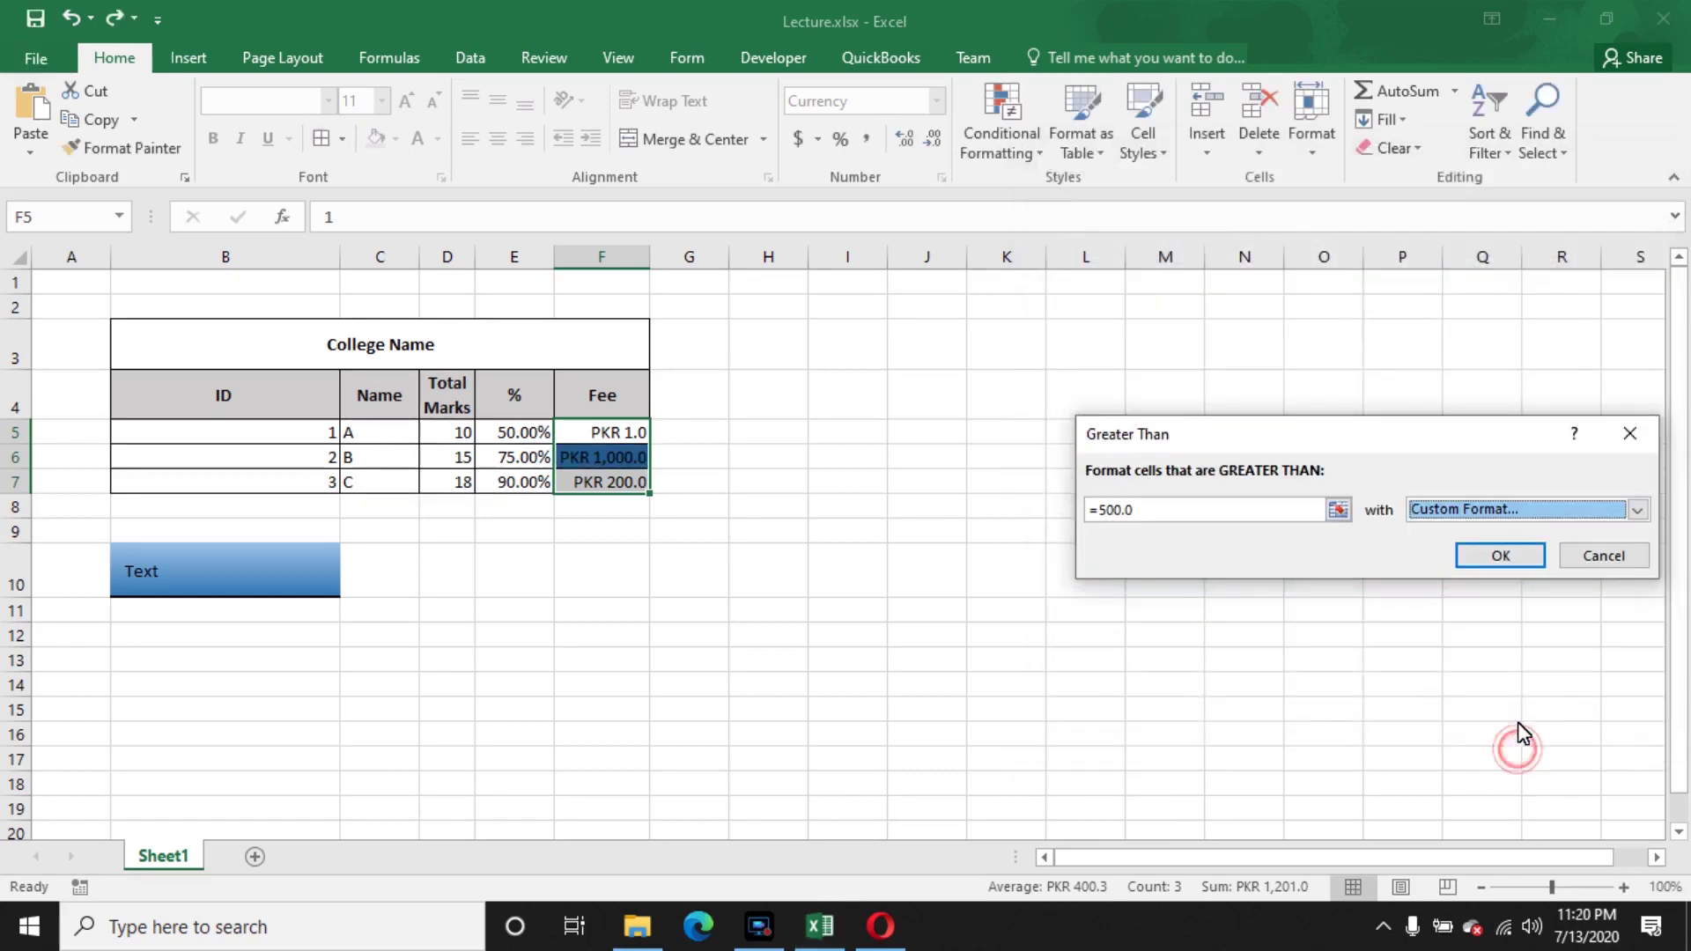
left_click(1597, 511)
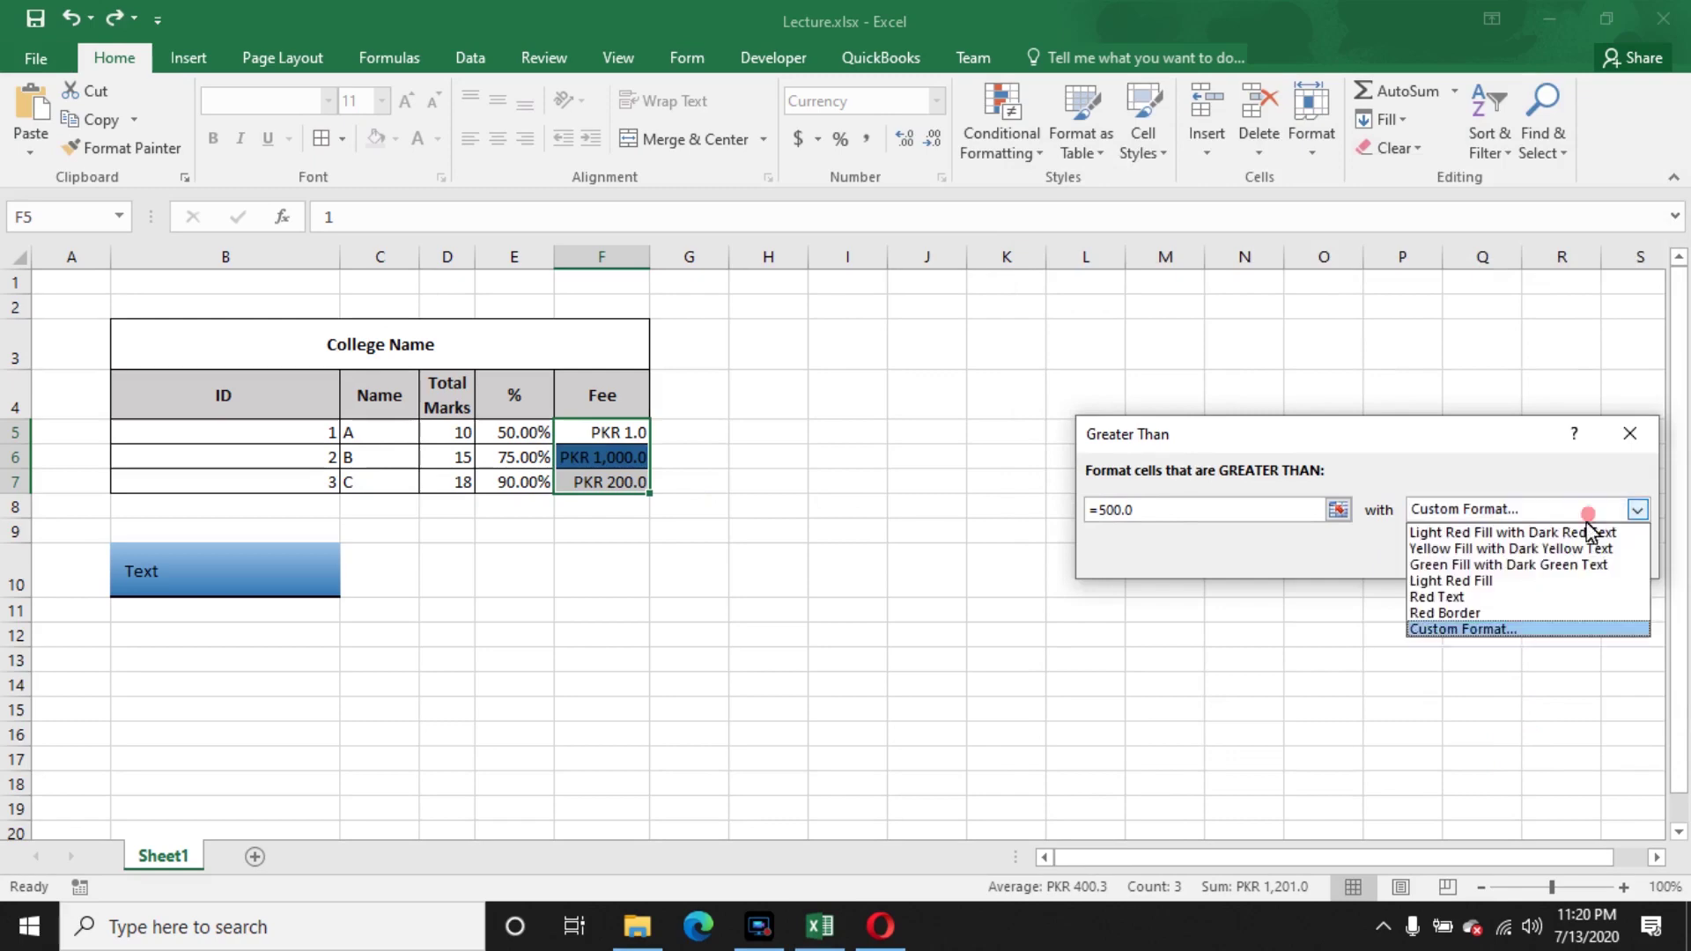
left_click(1508, 634)
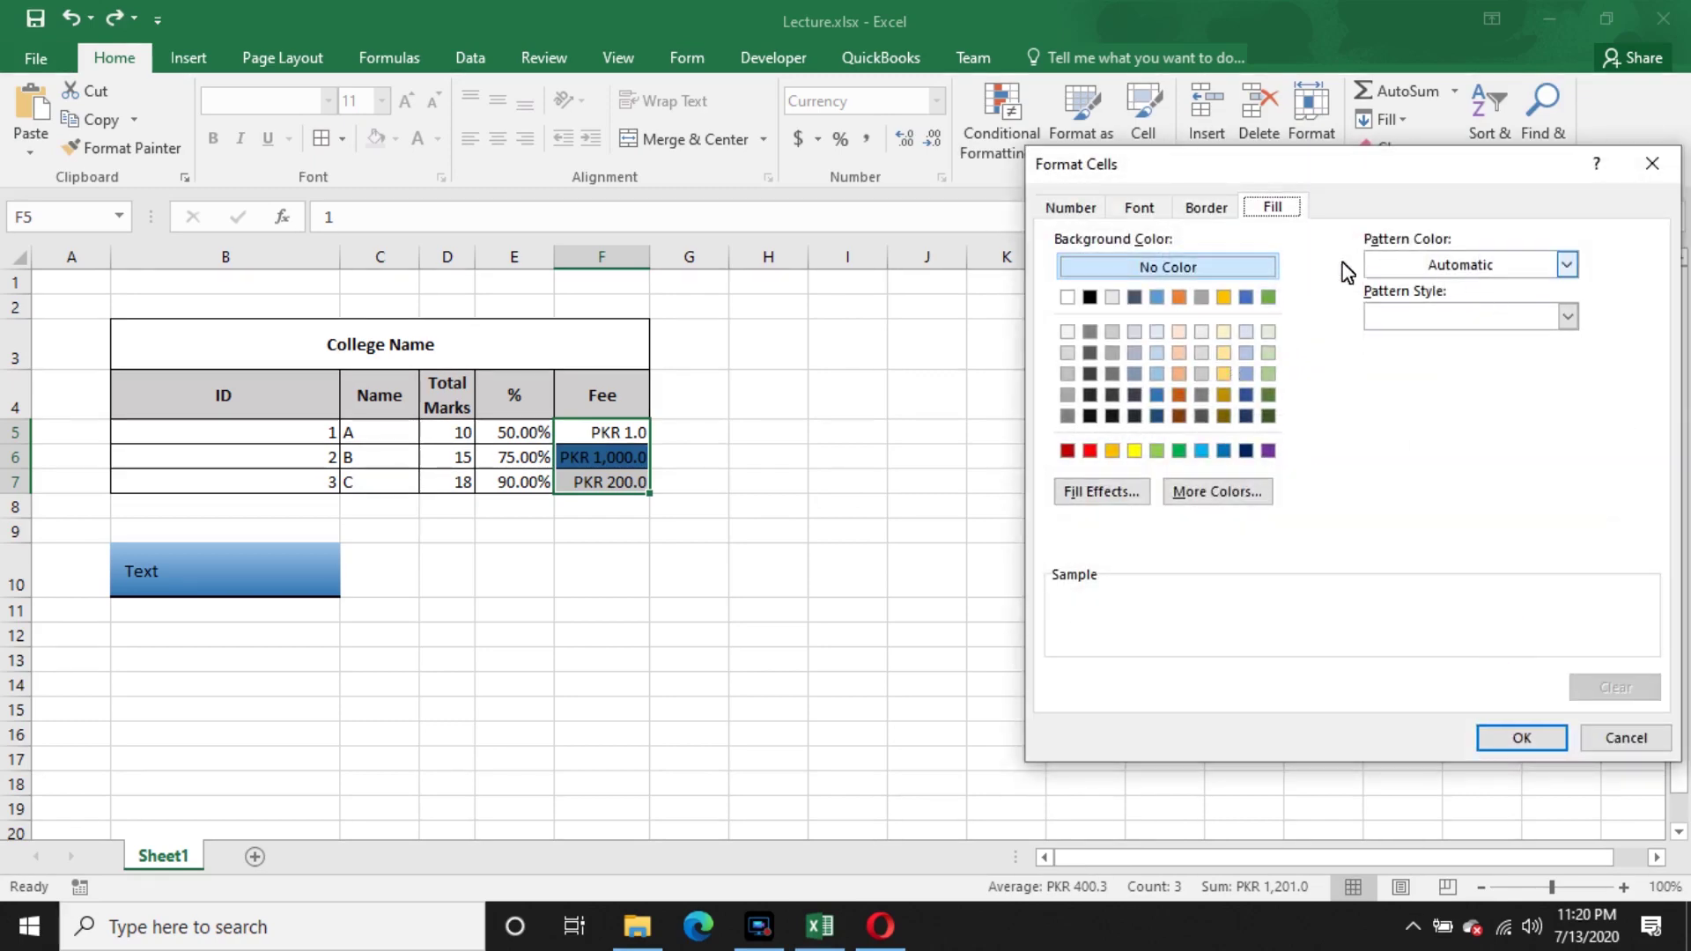
left_click(1626, 738)
- Choose Light Red Fill with Dark Red Text for the Greater Than rule and apply it to the fee cells
left_click(1540, 510)
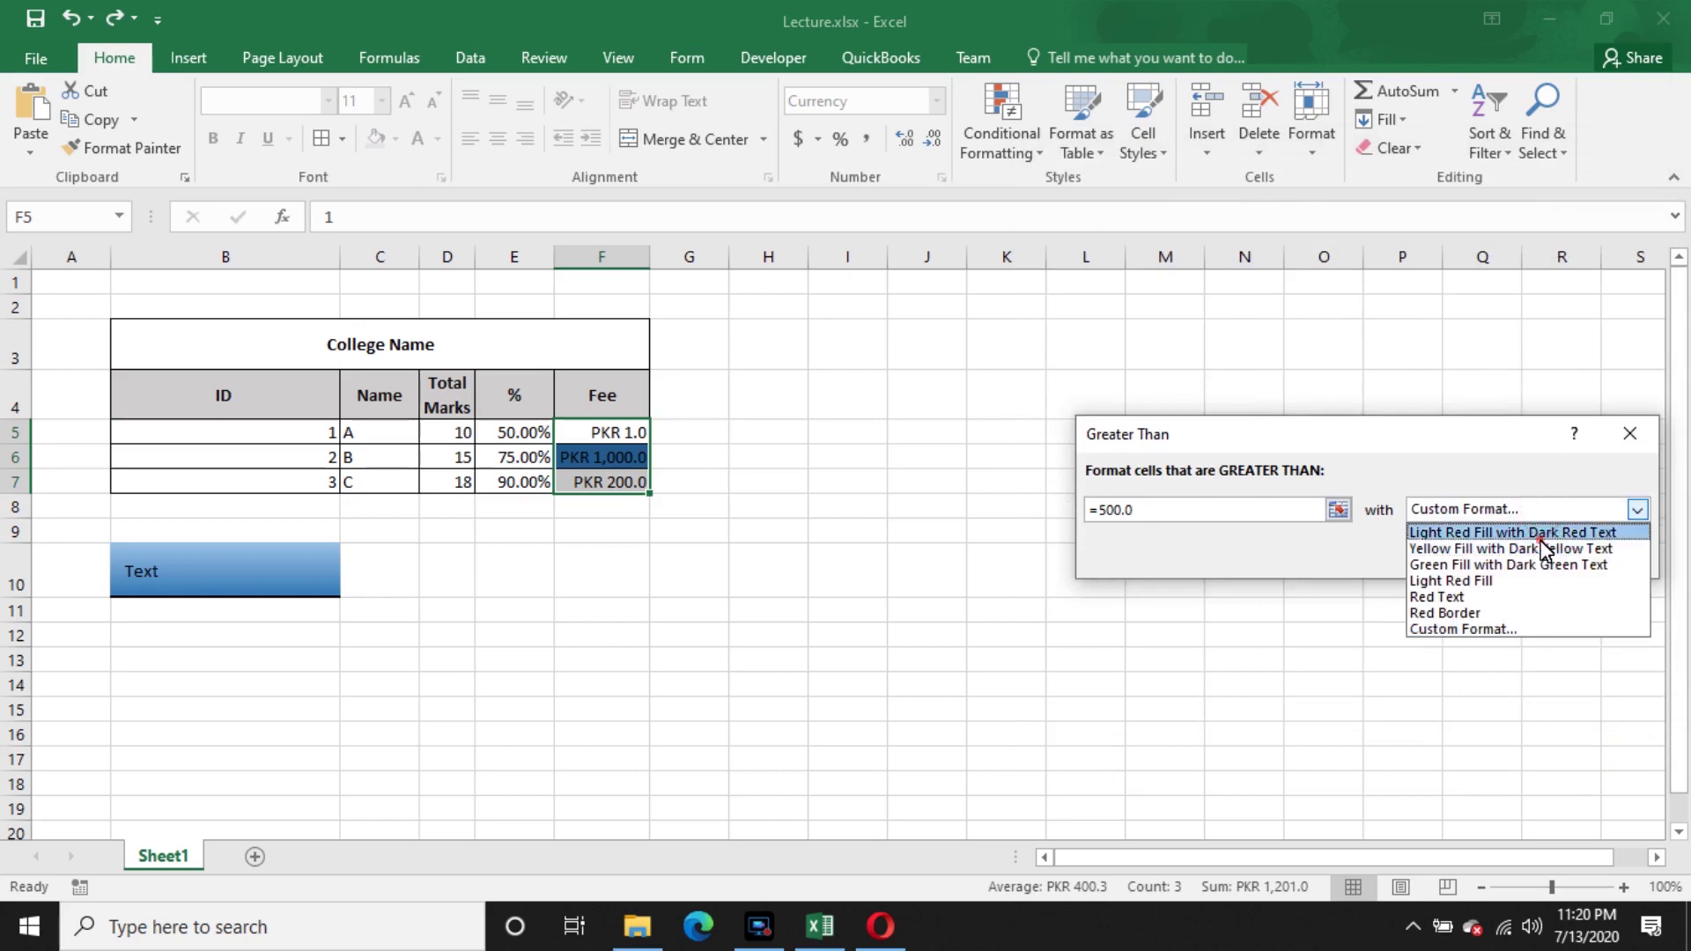
left_click(1542, 533)
left_click(1508, 562)
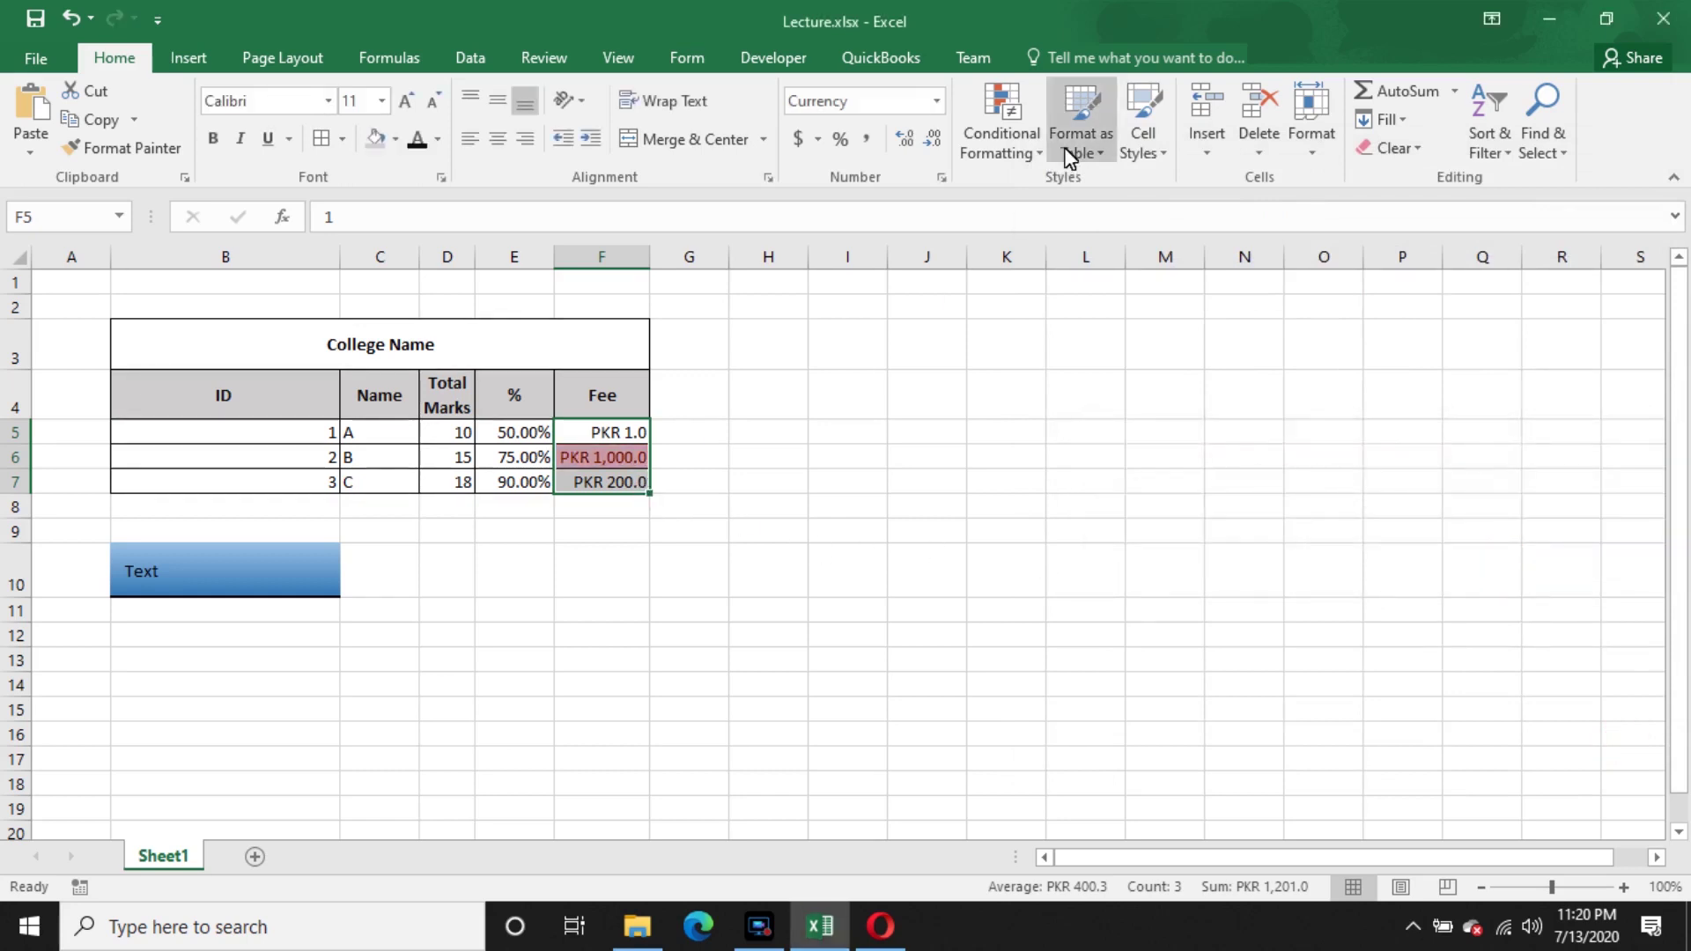
- Start a Less Than highlight rule on the fee cells with a threshold of 100.00
left_click(1011, 150)
mouse_move(1059, 192)
left_click(1260, 264)
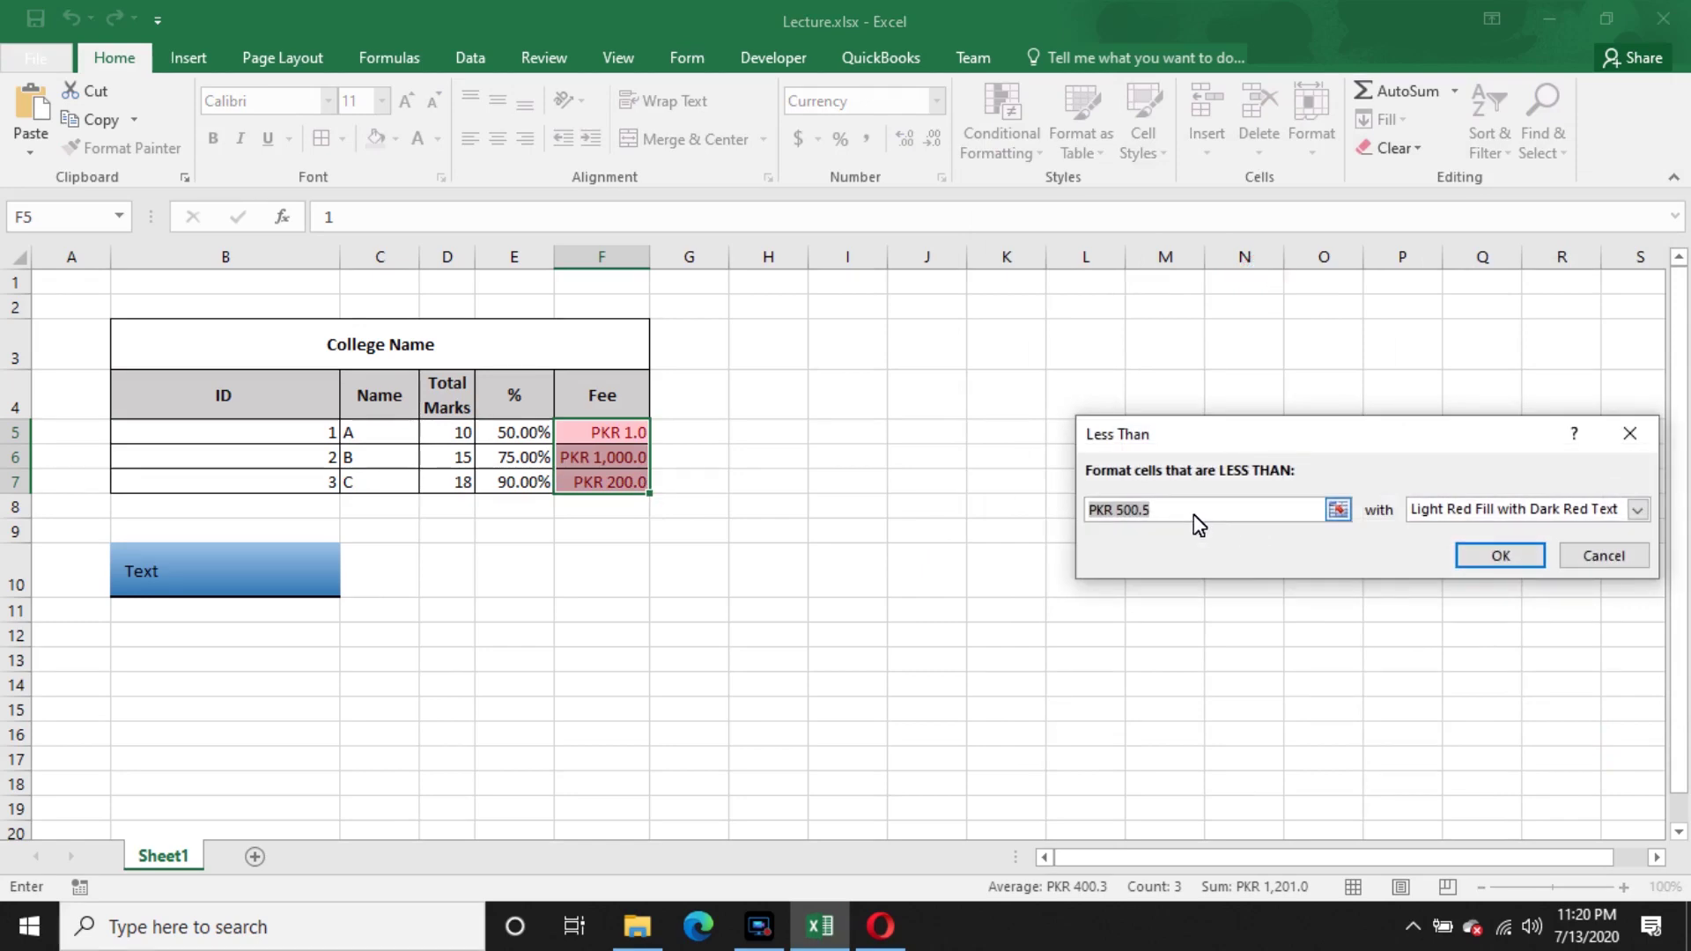
type("1")
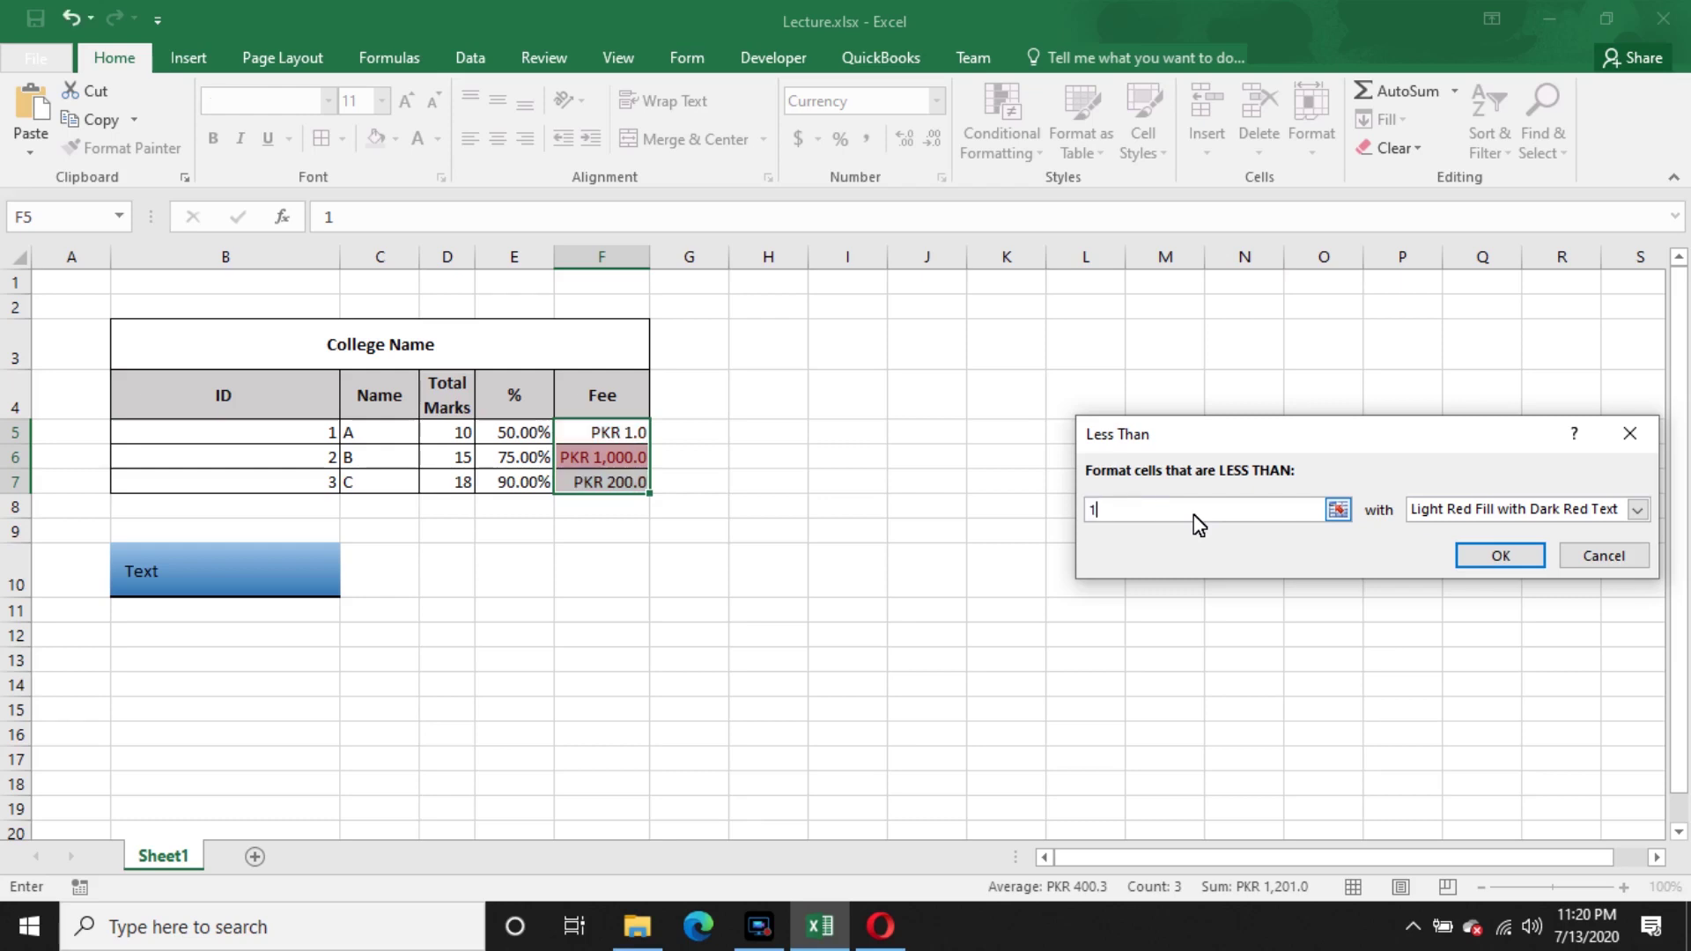
type("0000/")
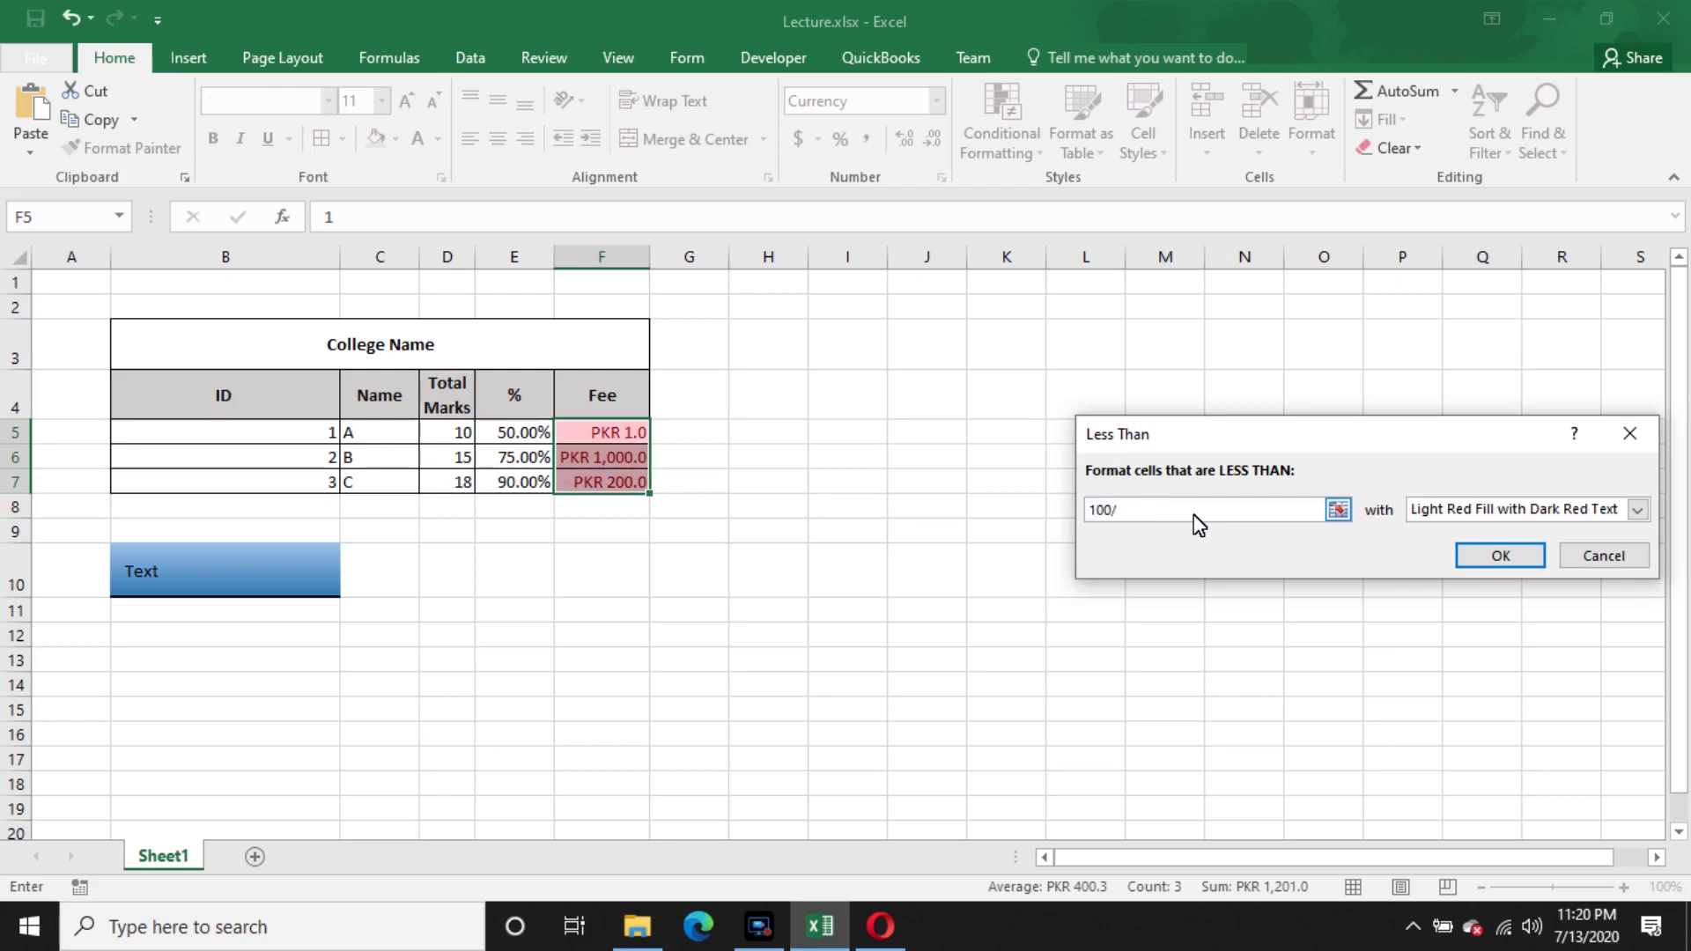
key("BackSpace")
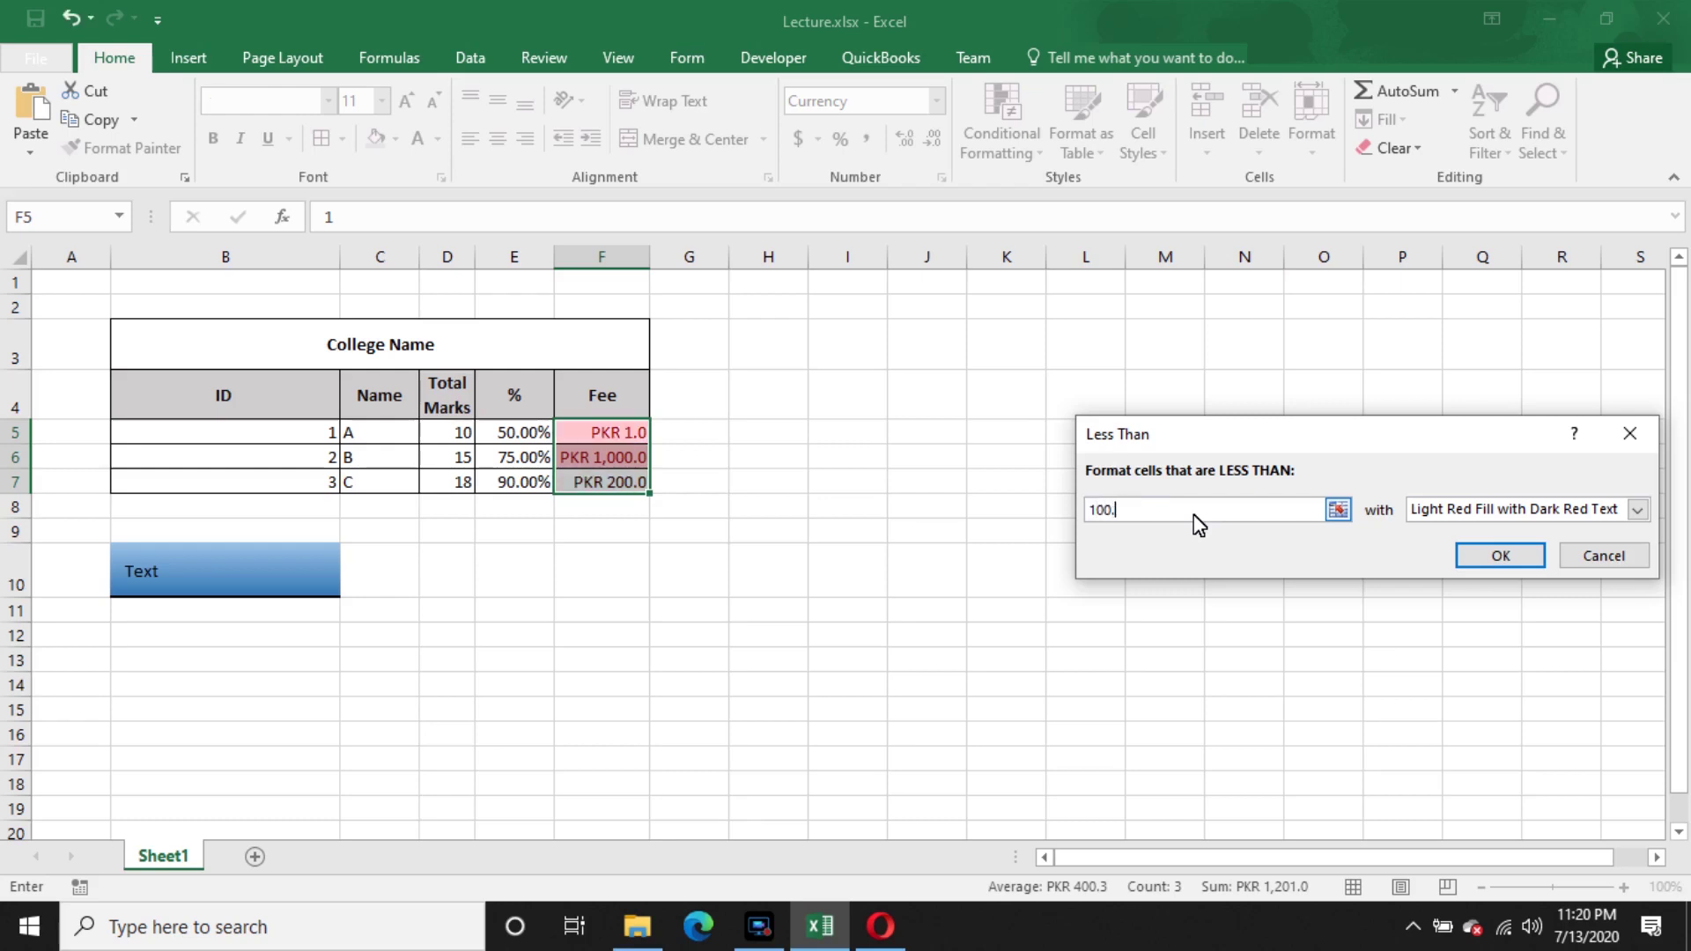
type(".00")
- Choose Yellow Fill with Dark Yellow Text for the Less Than rule and apply it to the fee cells
left_click(1521, 508)
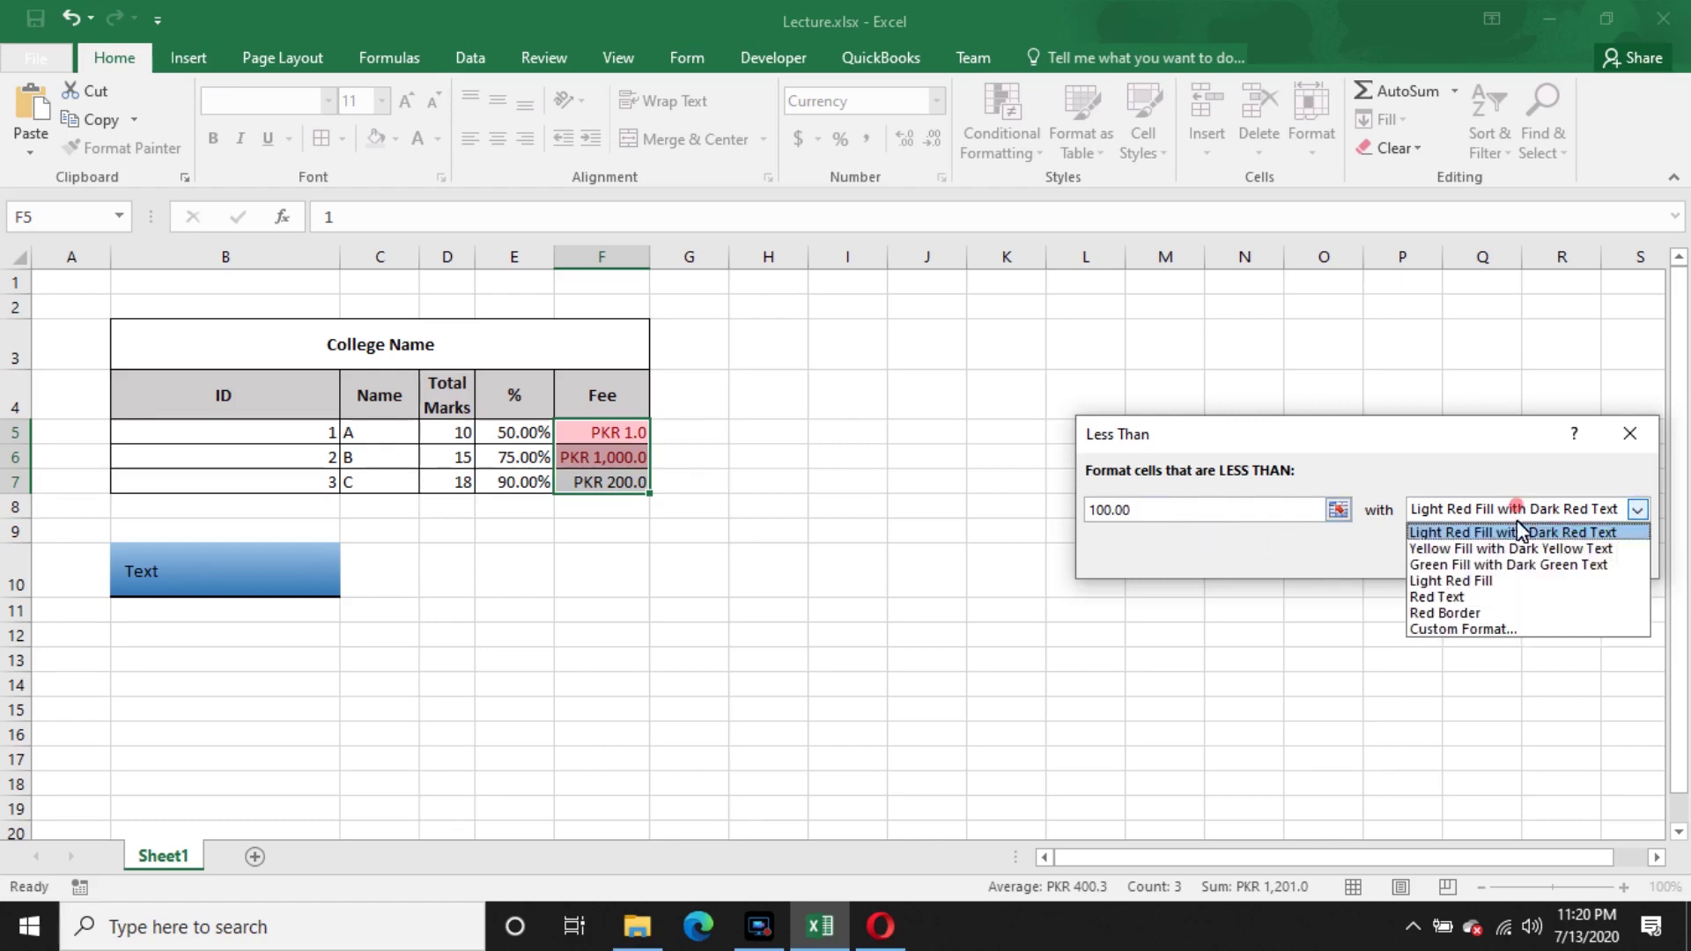
left_click(1511, 546)
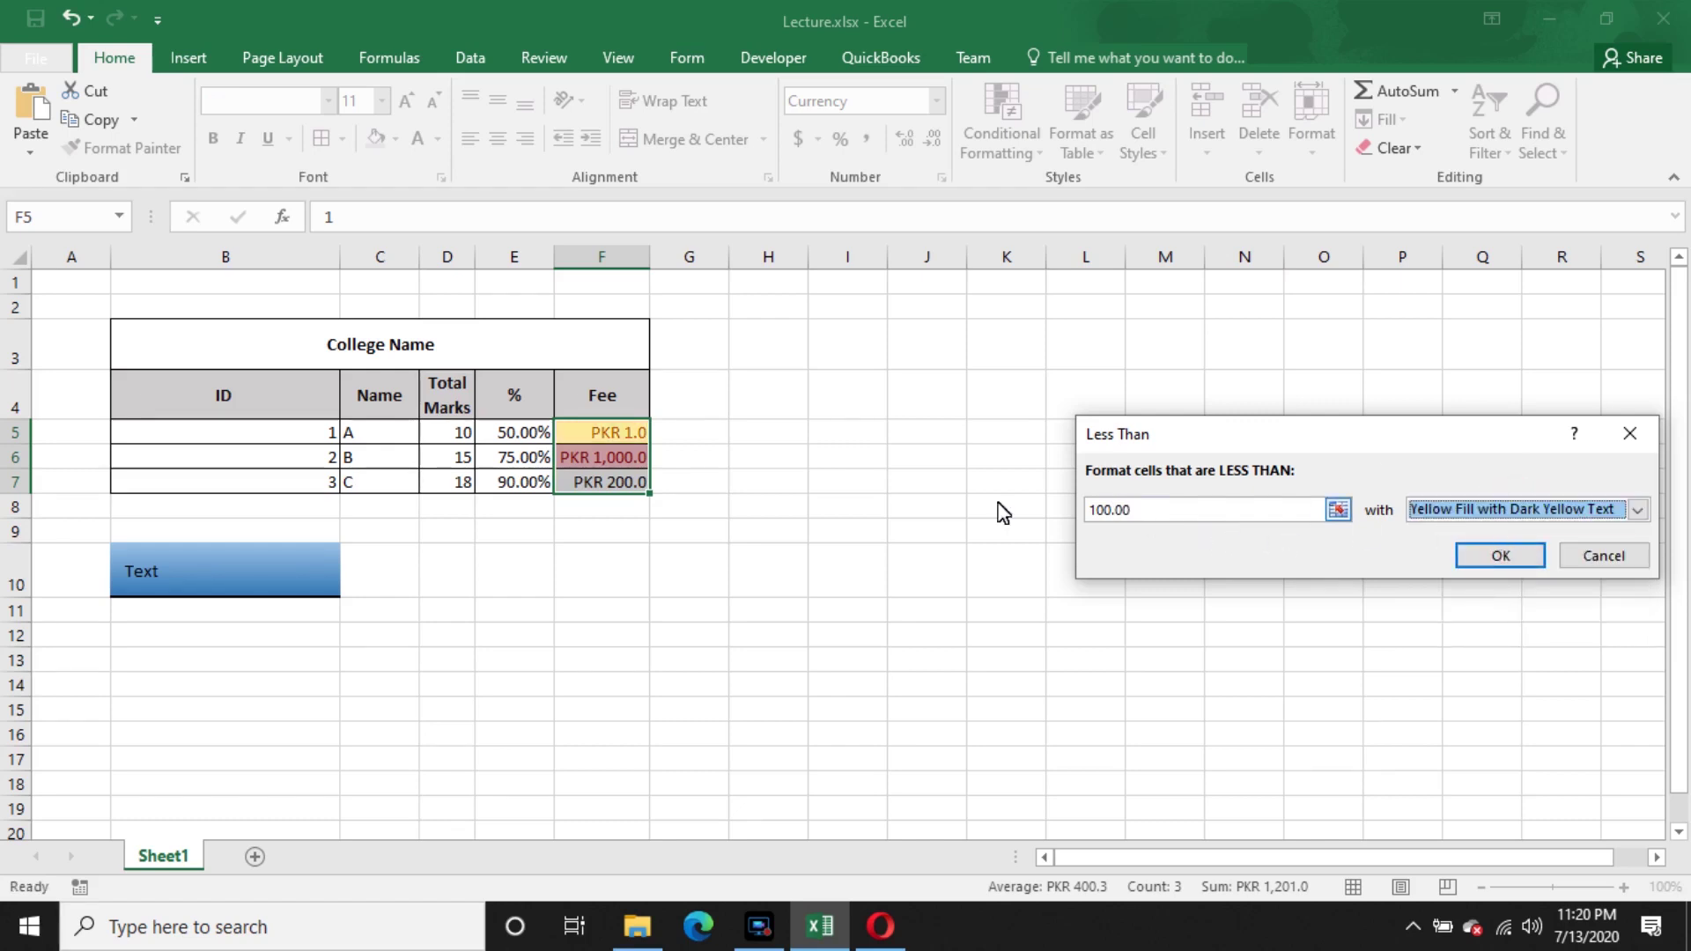
left_click(1487, 558)
left_click(813, 549)
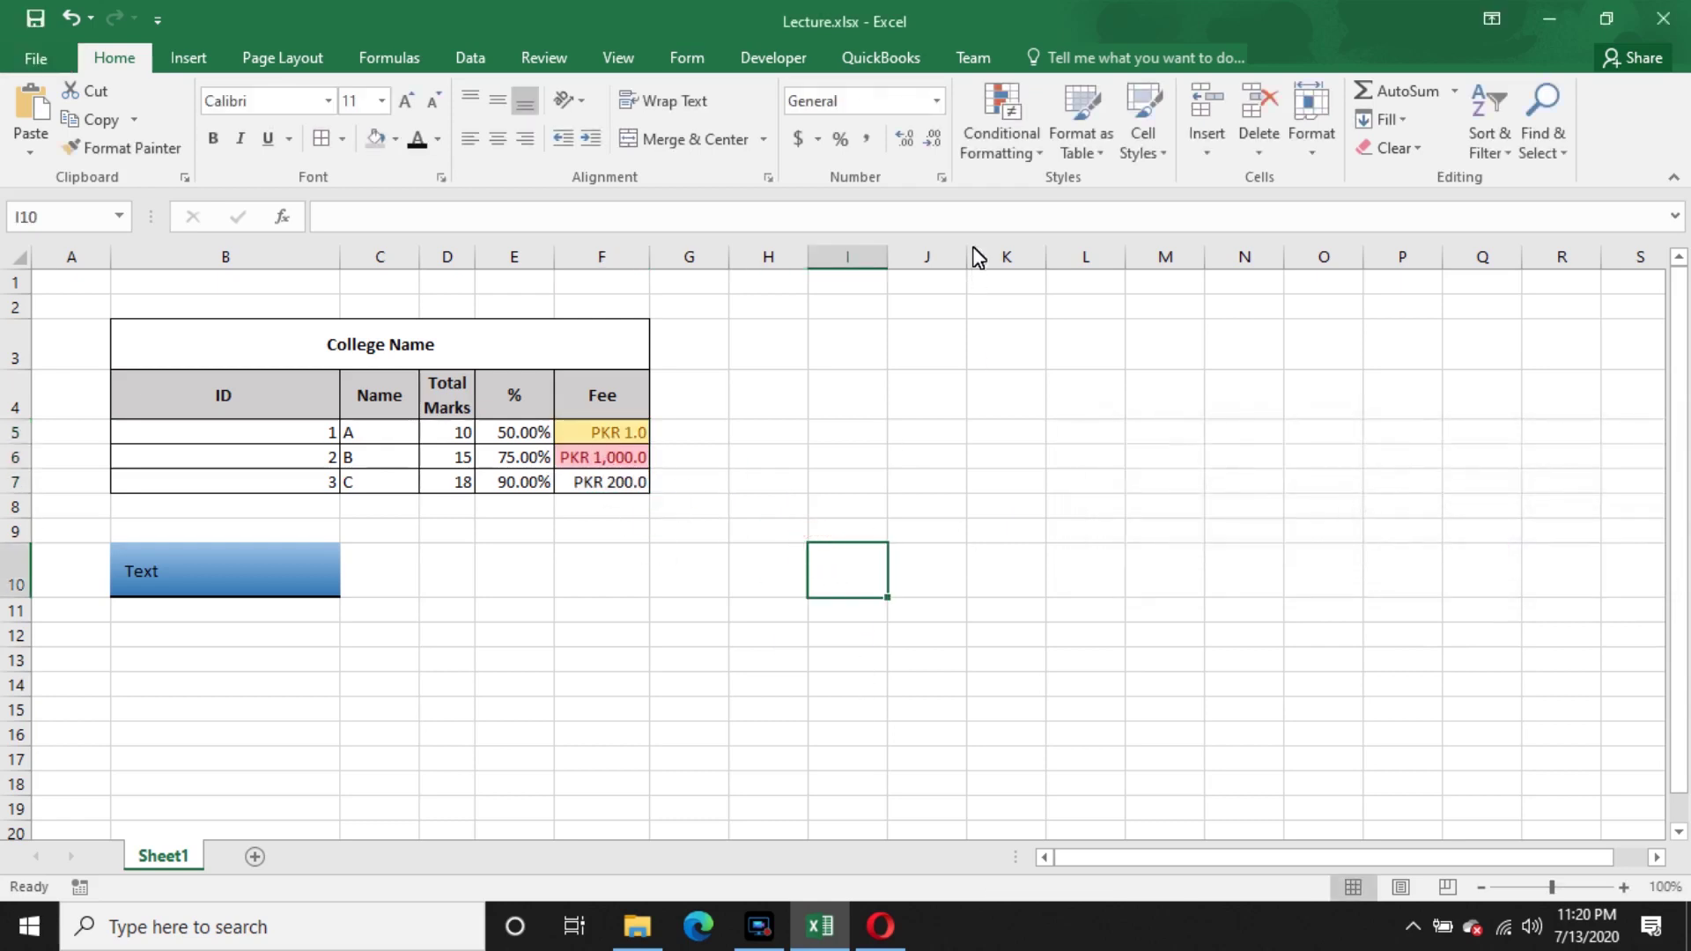
- Start a Between highlight rule on the empty cell I10 with limits 1 and 300
left_click(1002, 145)
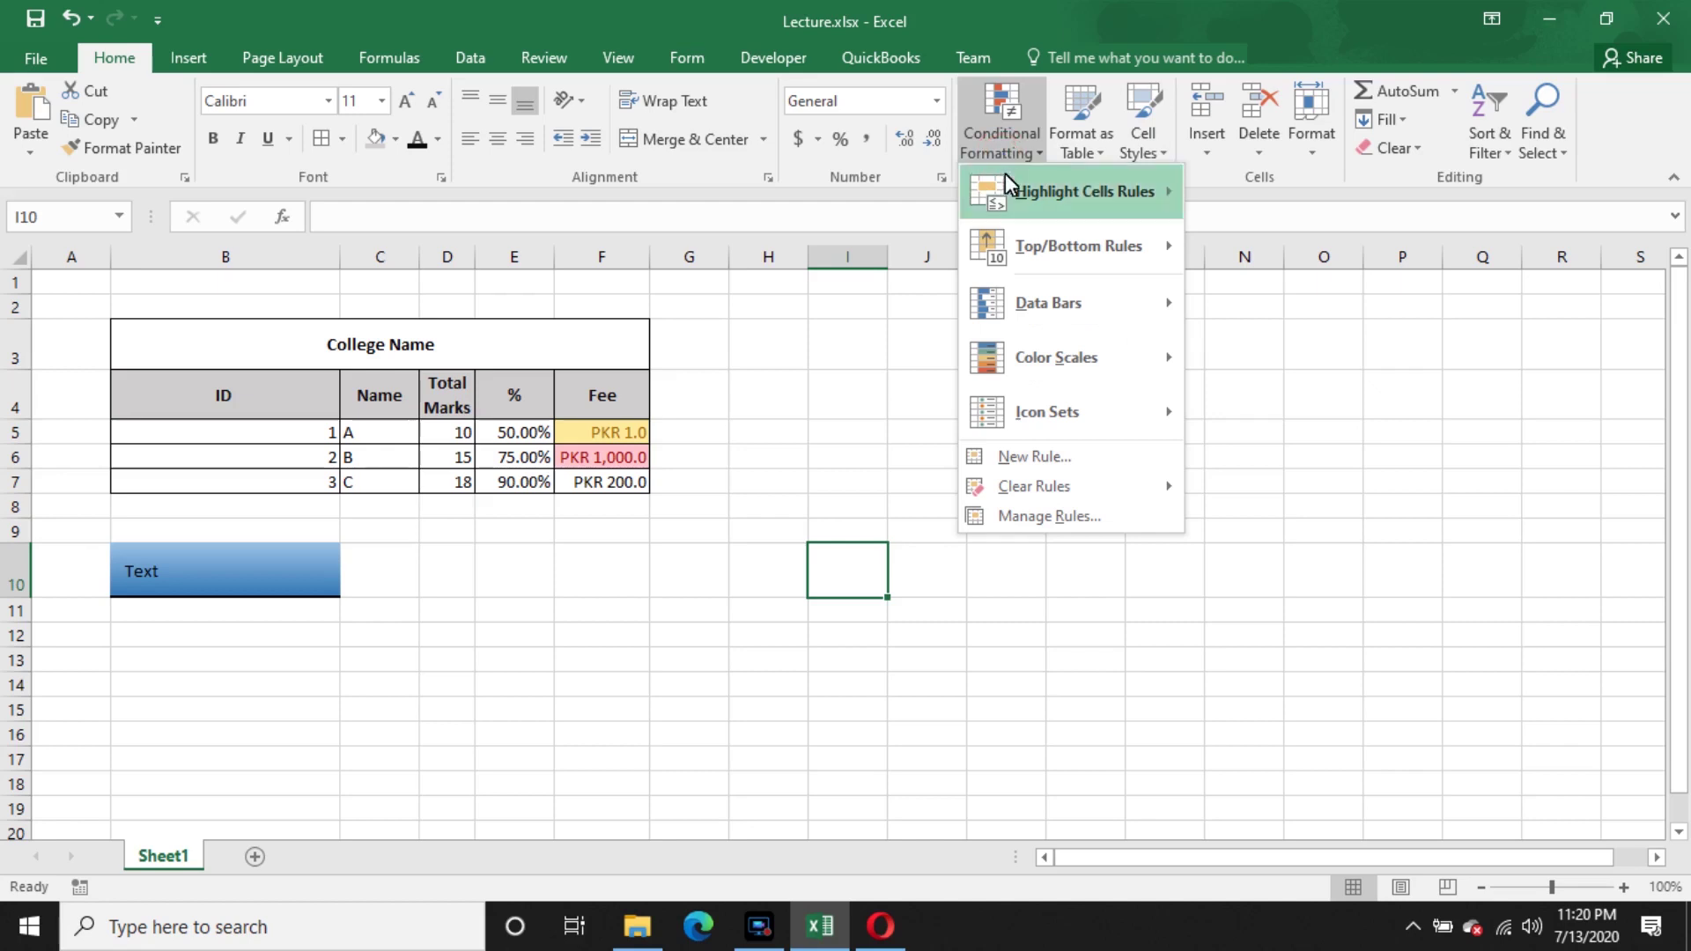
mouse_move(1006, 182)
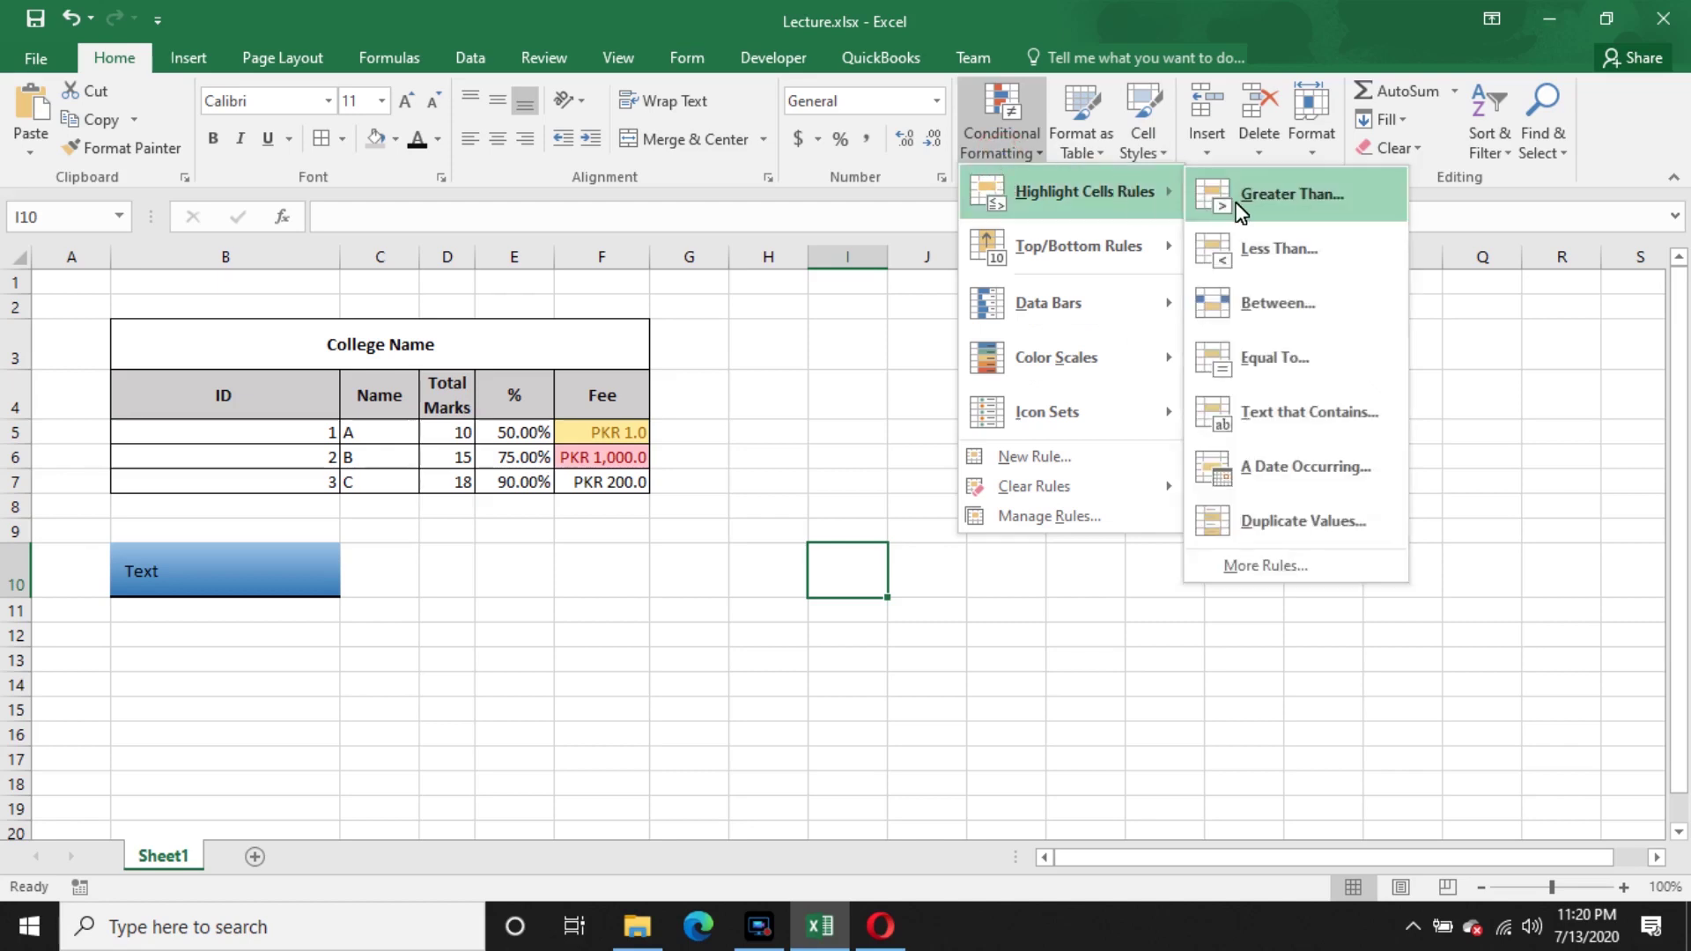
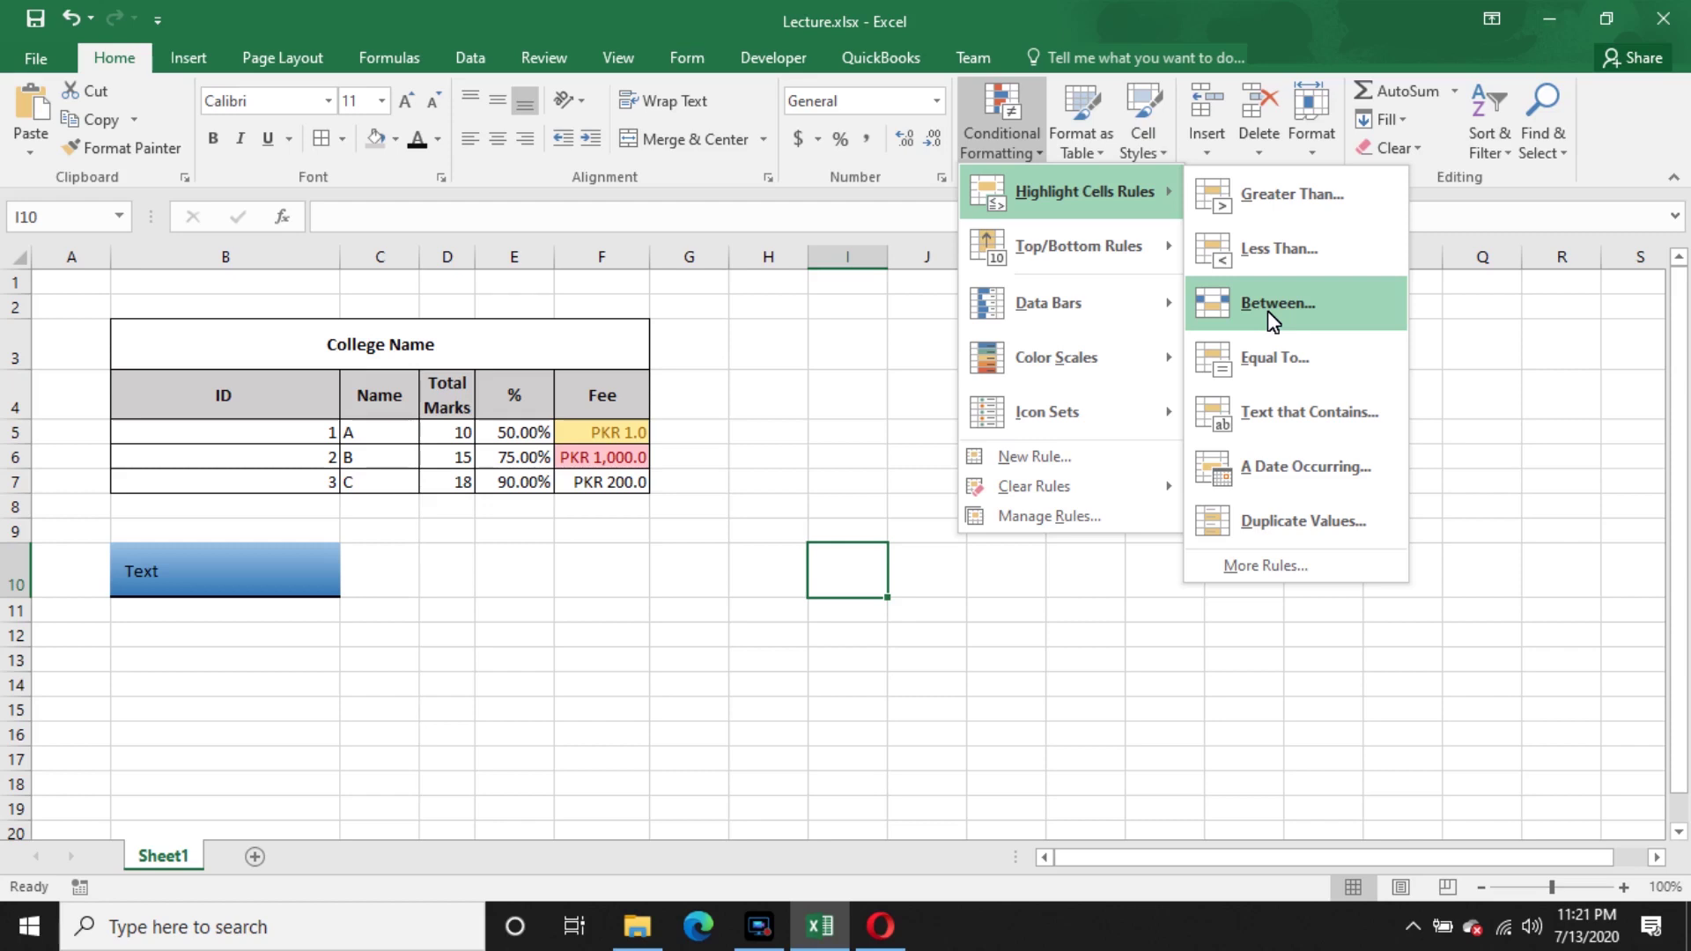
left_click(1267, 310)
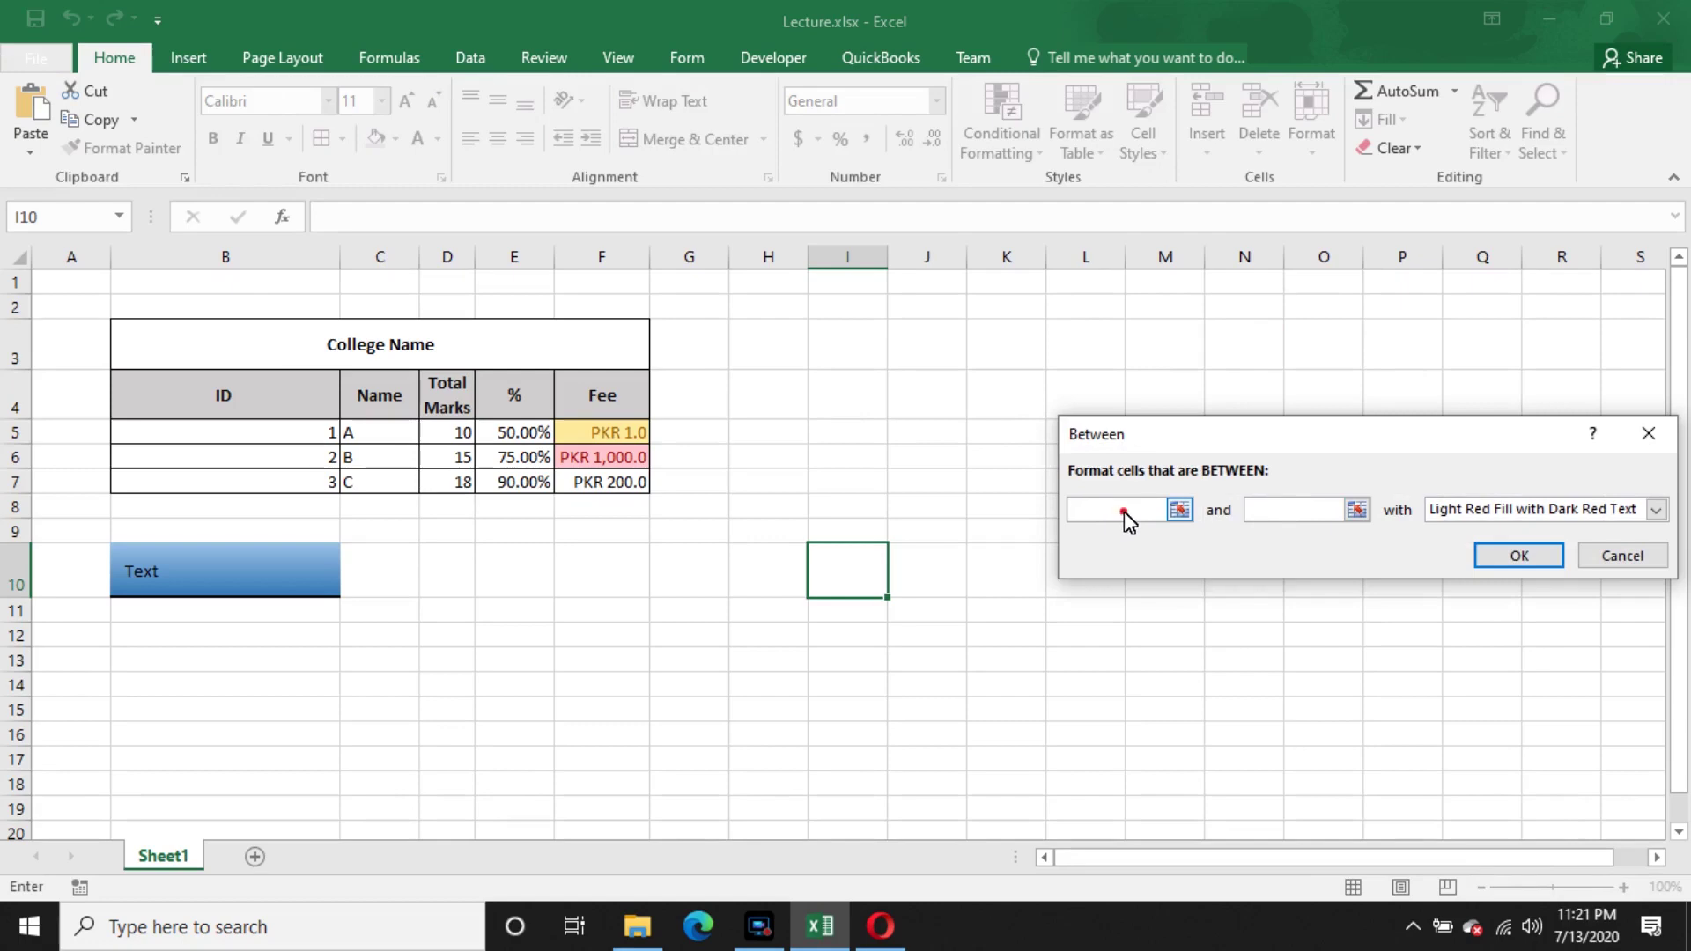
left_click(1129, 514)
type("11")
key("Home")
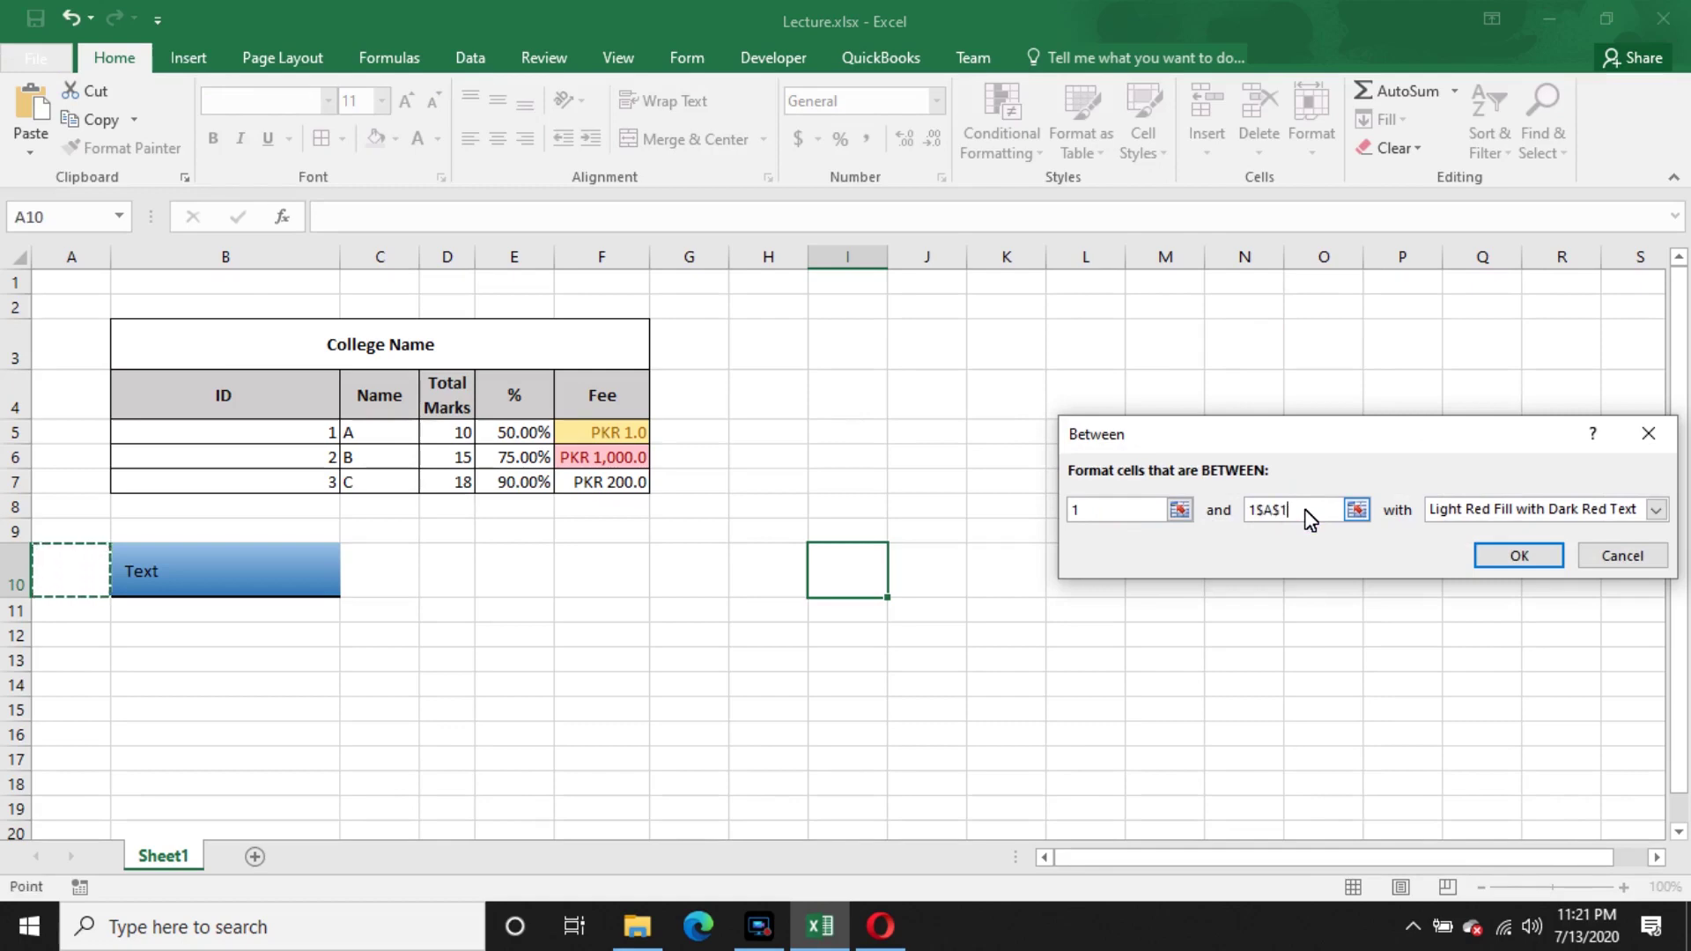
key("BackSpace")
key("BackSpace")
key("BackSpace")
key("BackSpace")
key("BackSpace")
key("BackSpace")
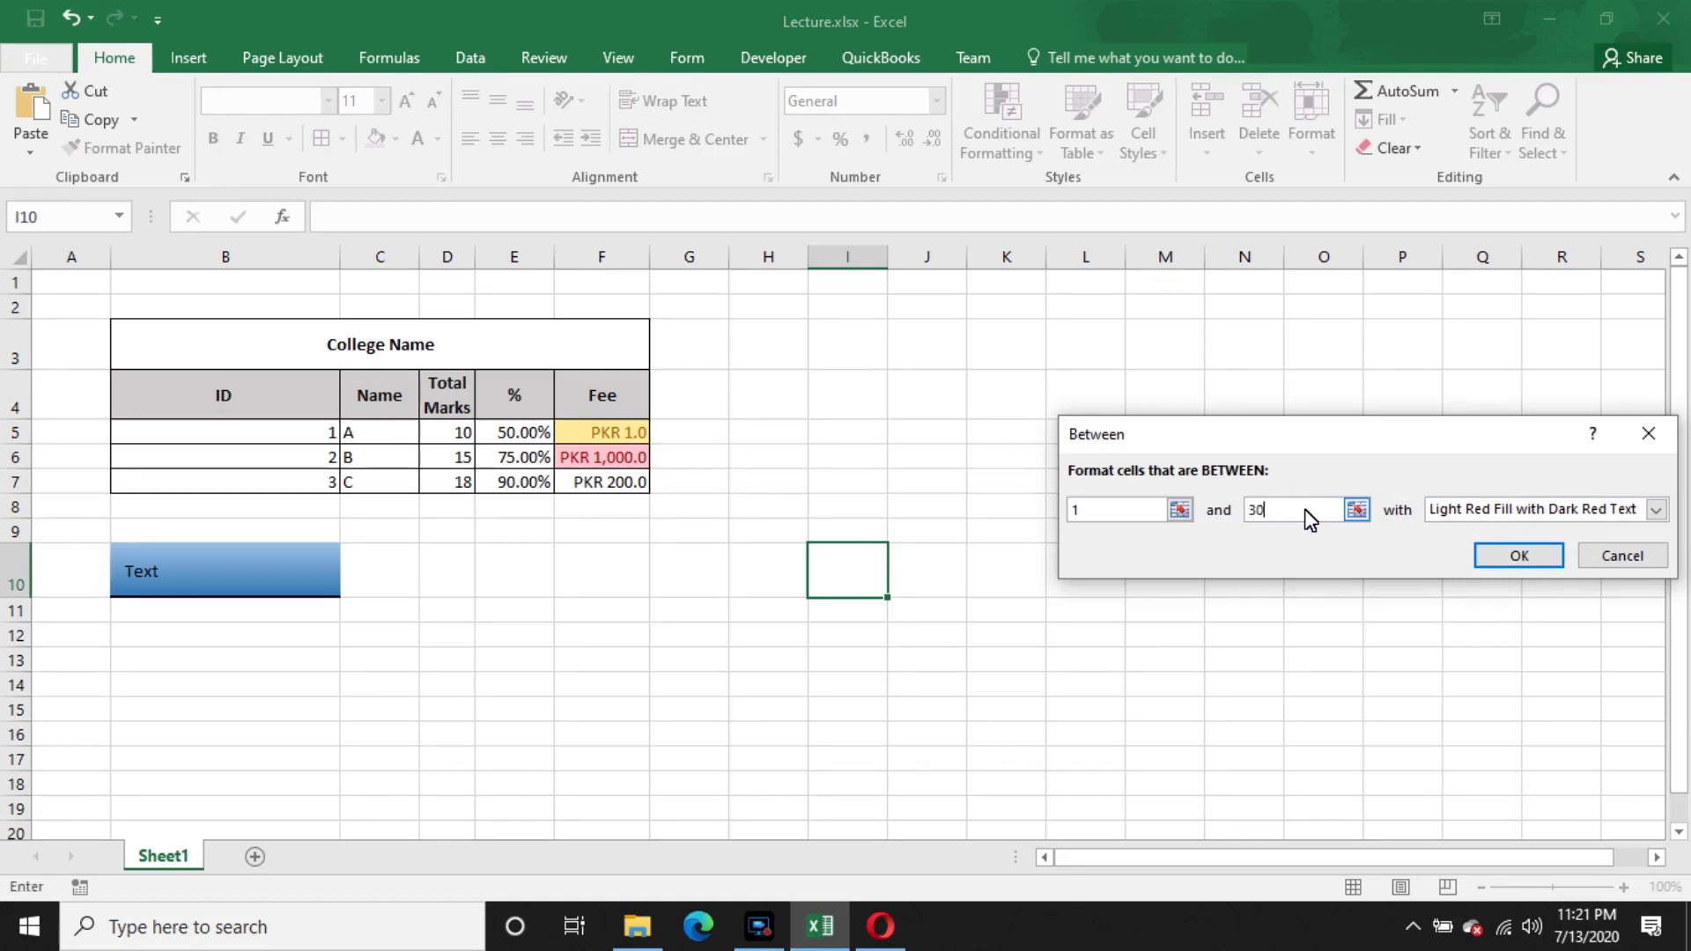
- Choose Light Red Fill for the Between rule and apply it to cell I10
left_click(1515, 509)
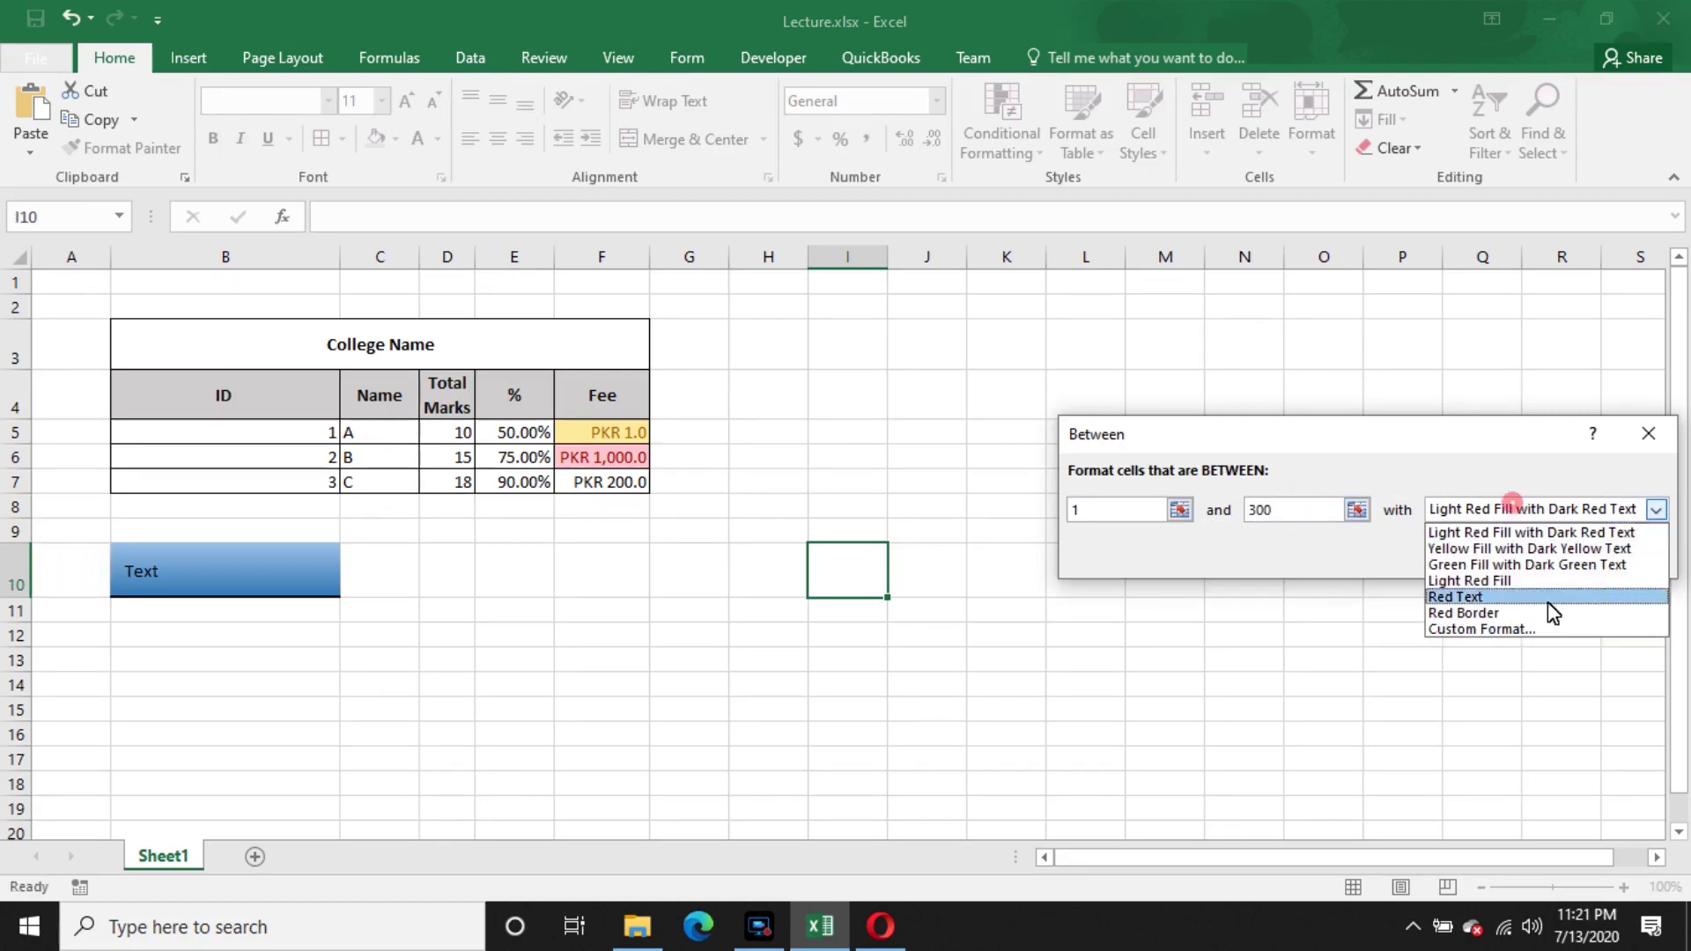
left_click(1532, 579)
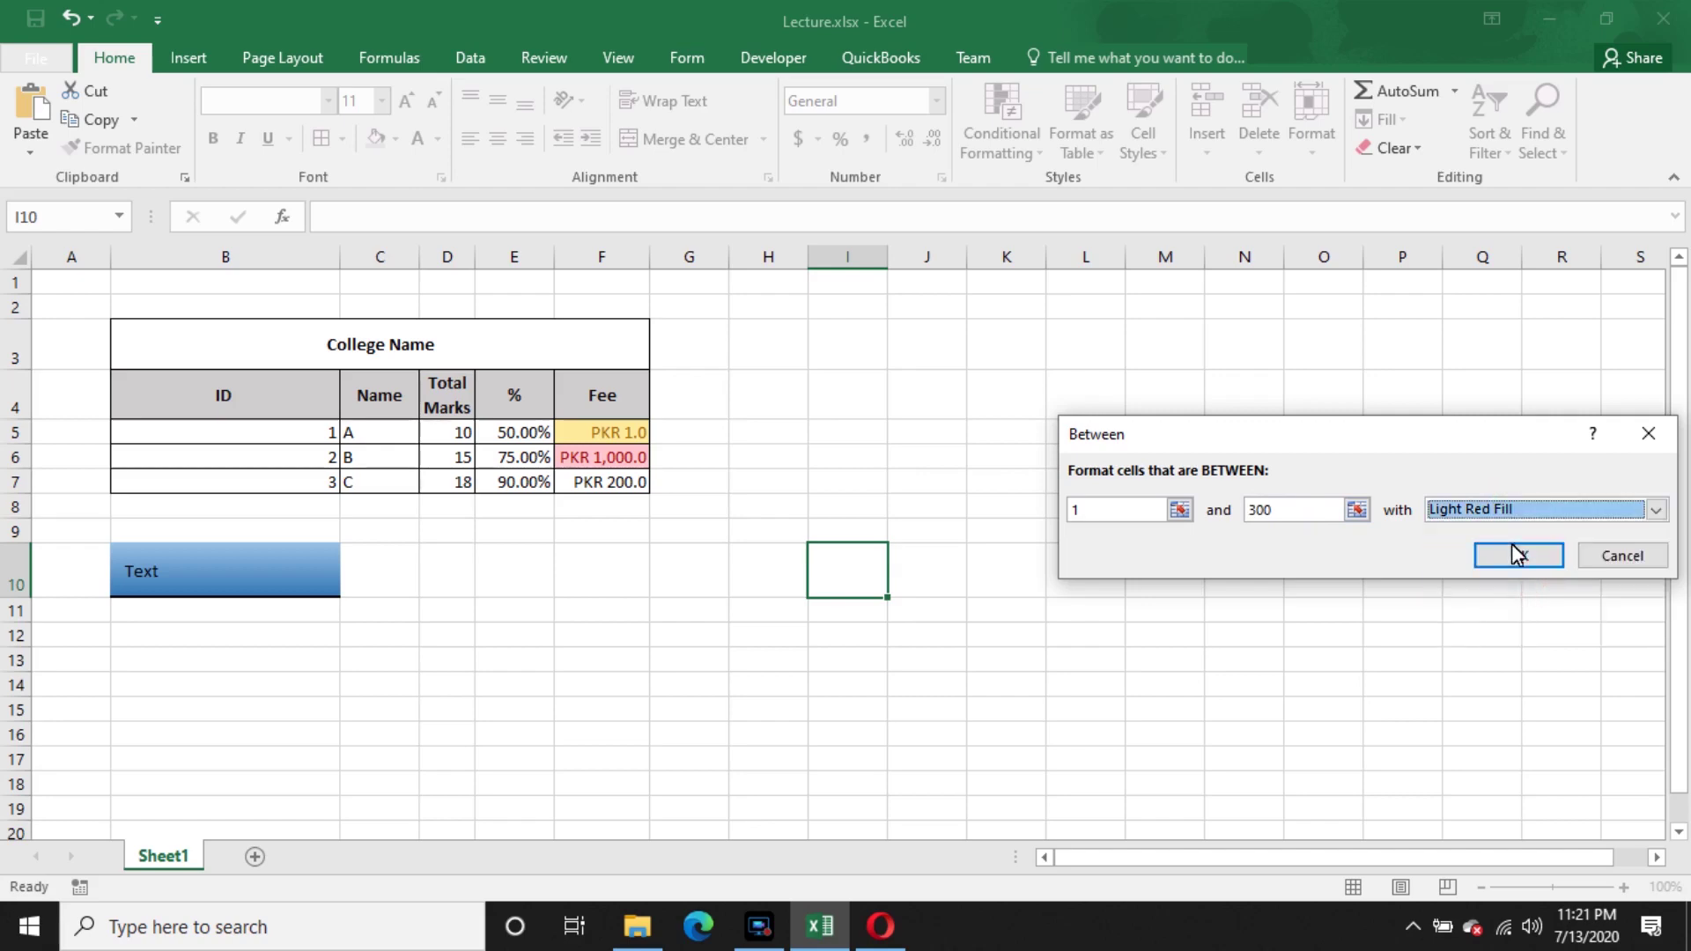
left_click(1514, 549)
- Start a Between highlight rule on the fee cells F5:F7 and choose the Red Text format
left_click(608, 428)
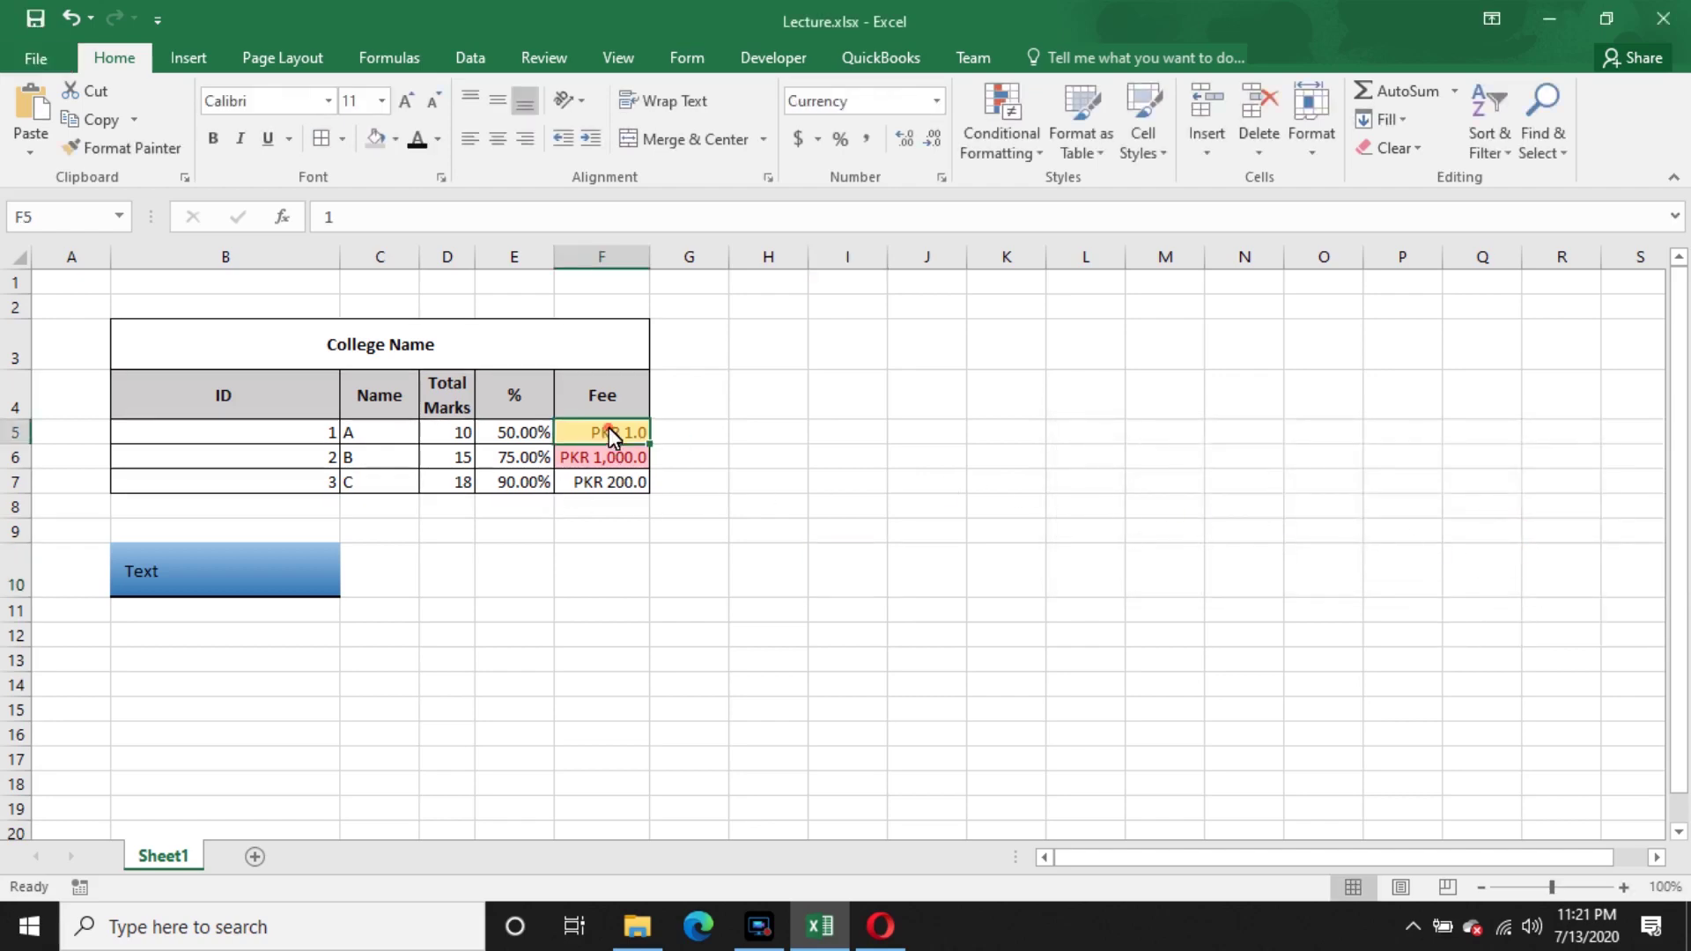
left_click_drag(607, 431, 611, 493)
left_click(1037, 113)
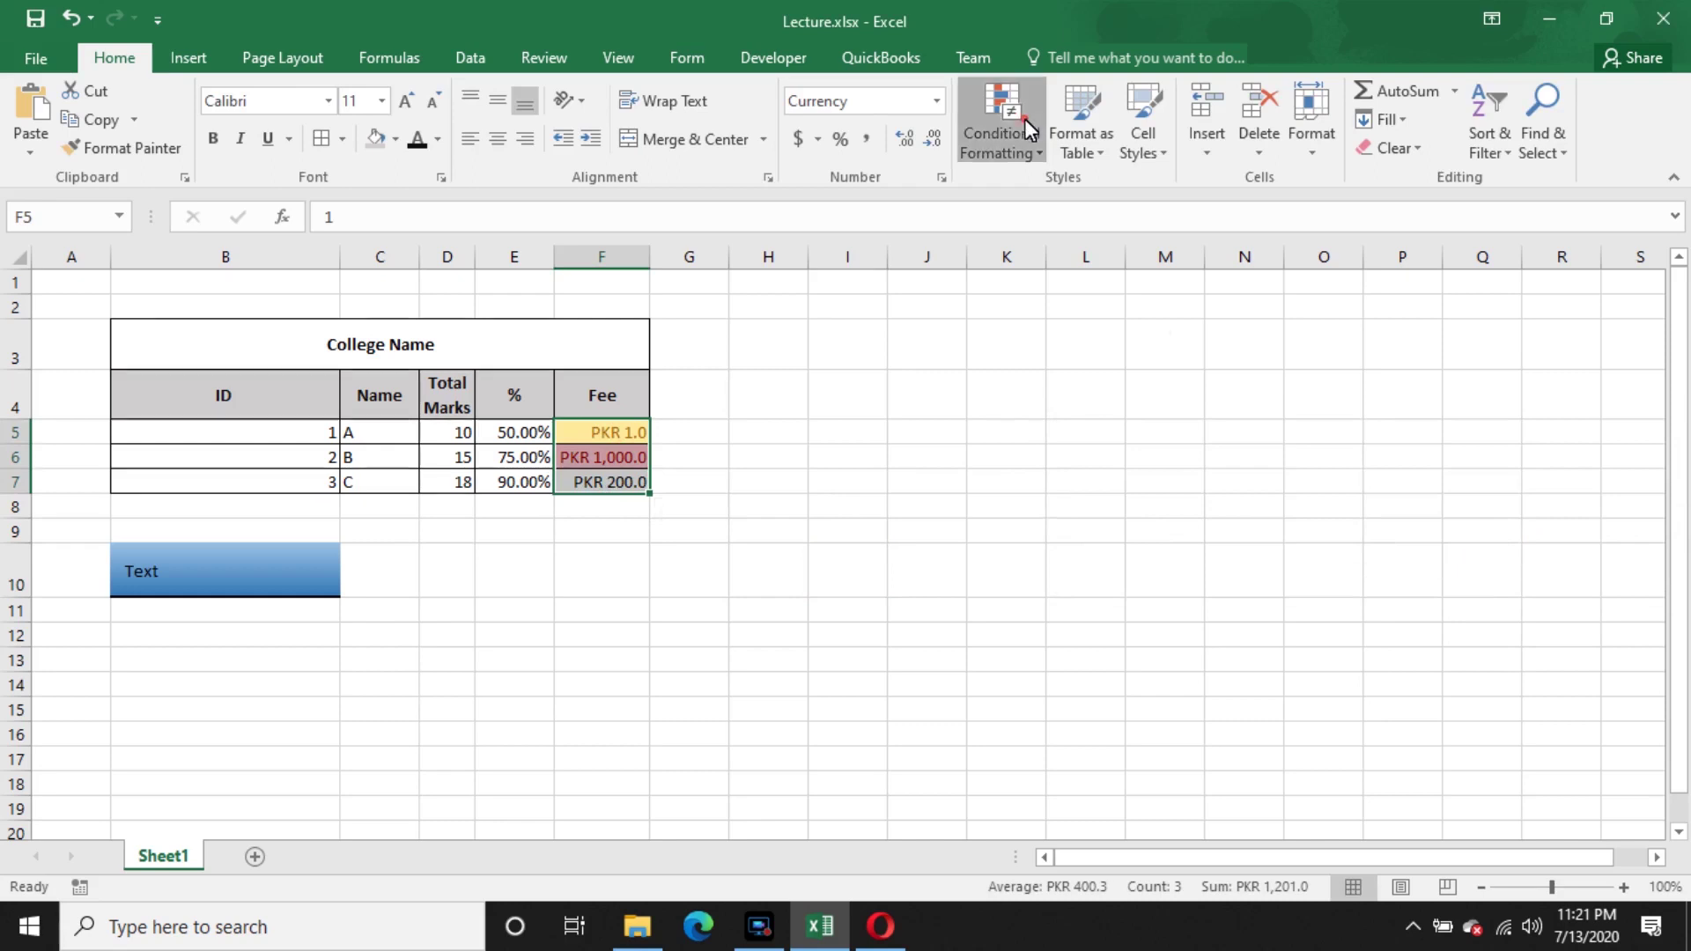
mouse_move(1140, 195)
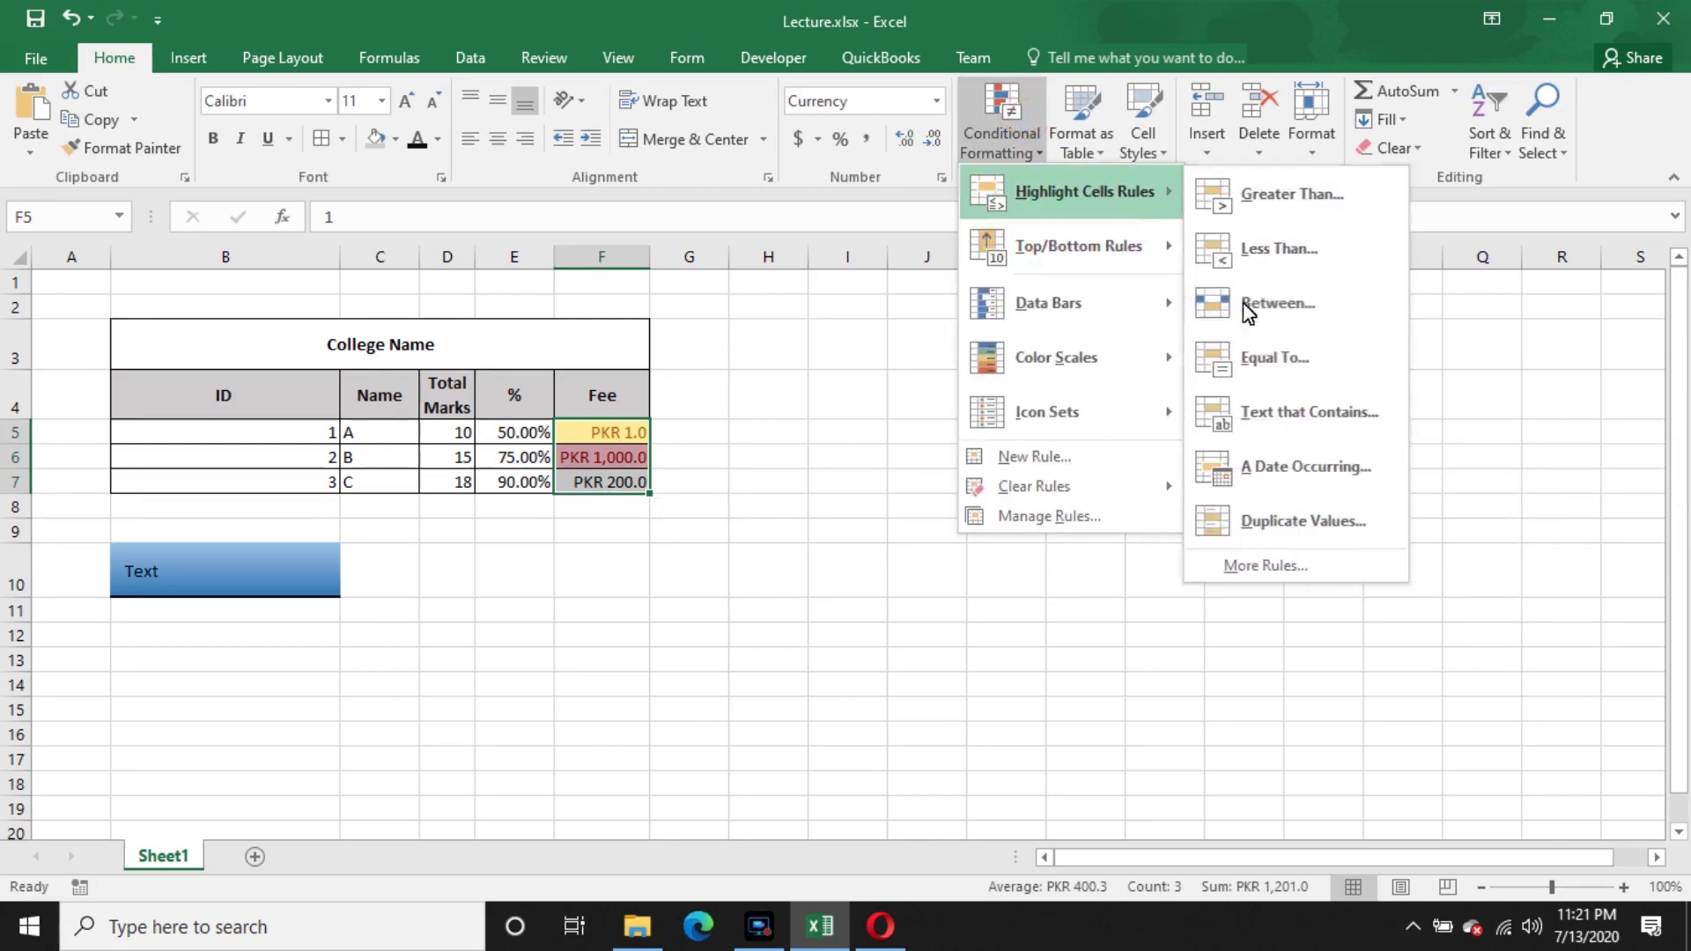
left_click(1273, 306)
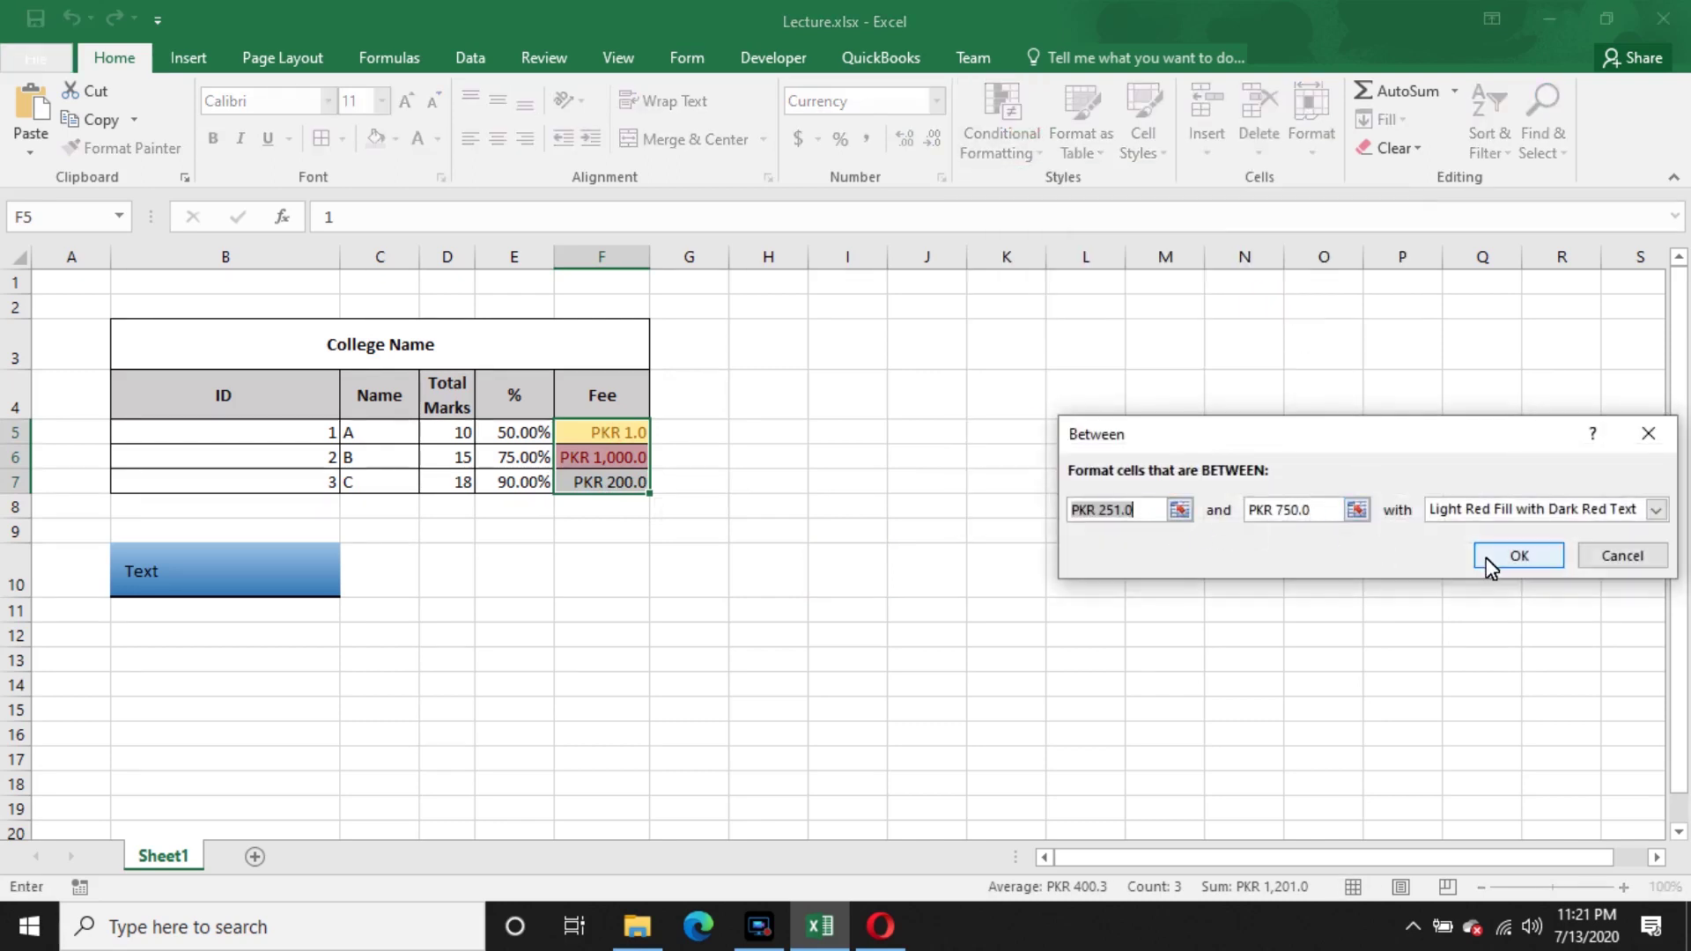
left_click(1541, 518)
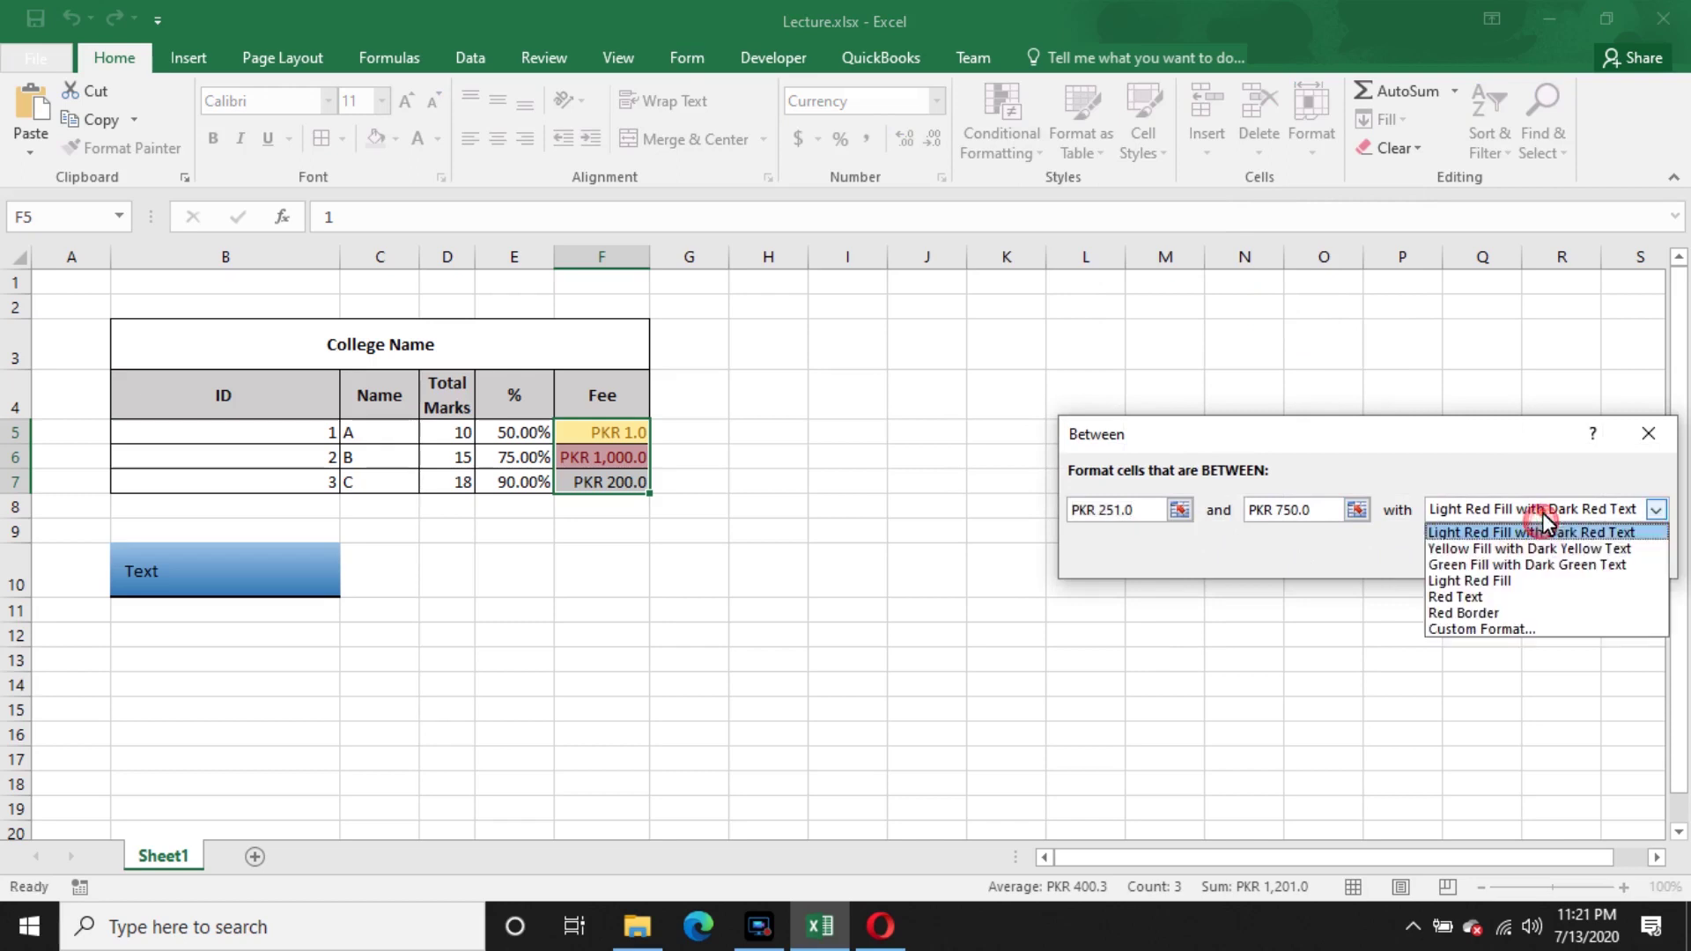
left_click(1503, 599)
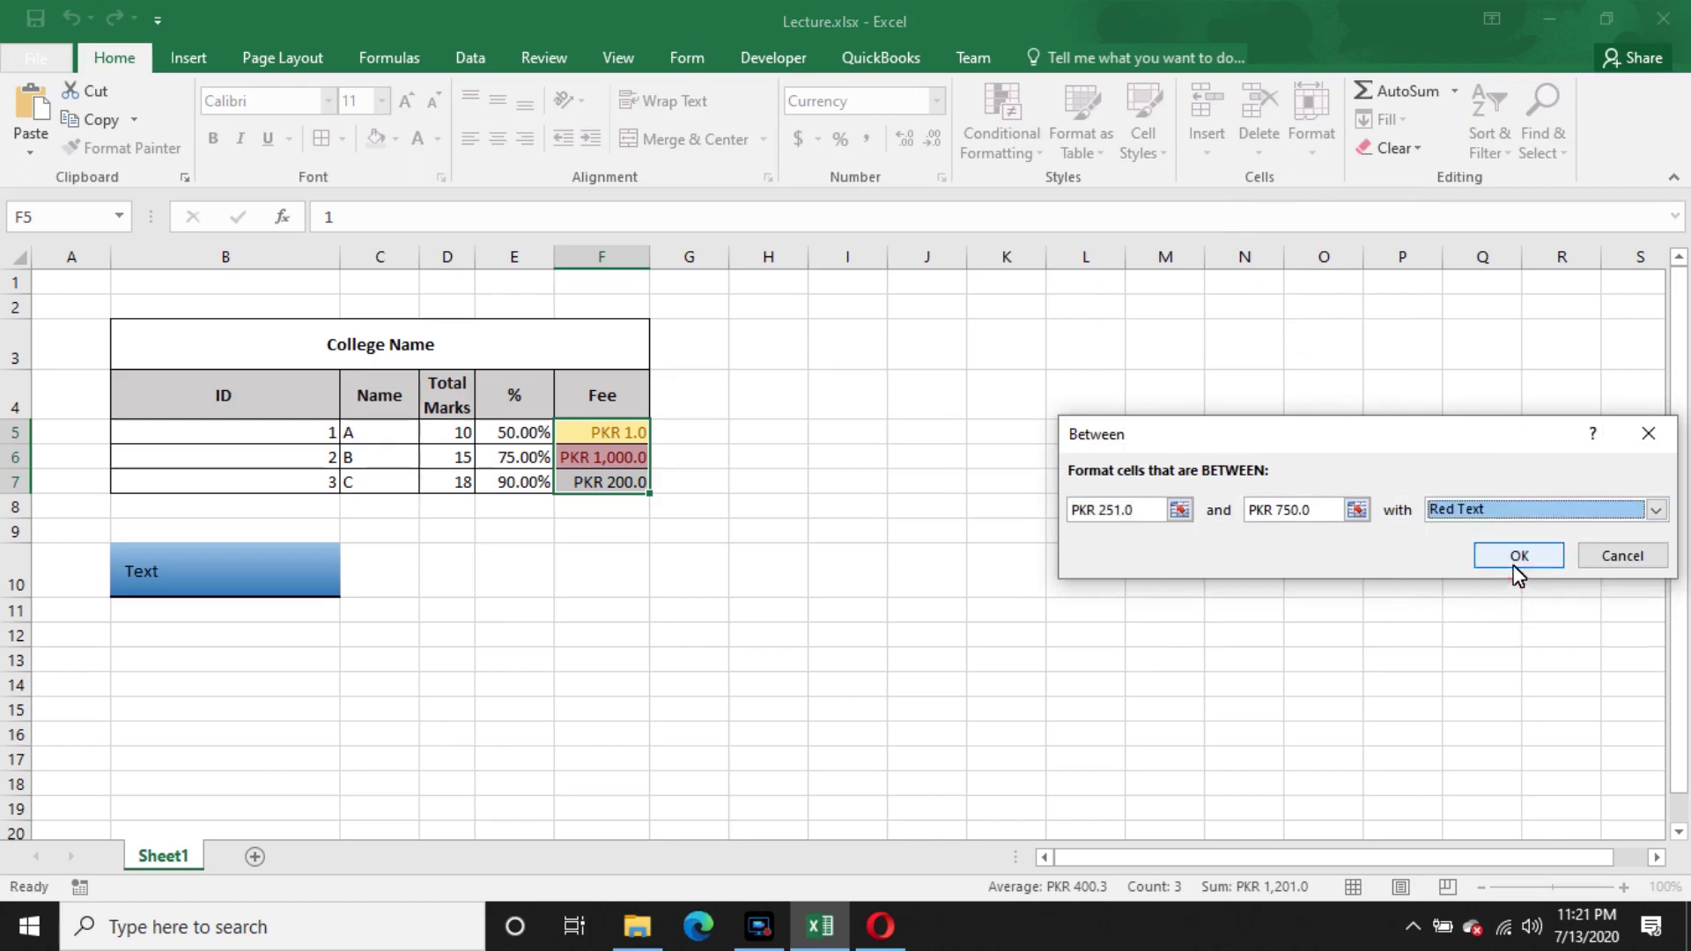
- Set the Between rule's limits to 1 and 200 and apply it to the fee cells
left_click_drag(1147, 519, 956, 519)
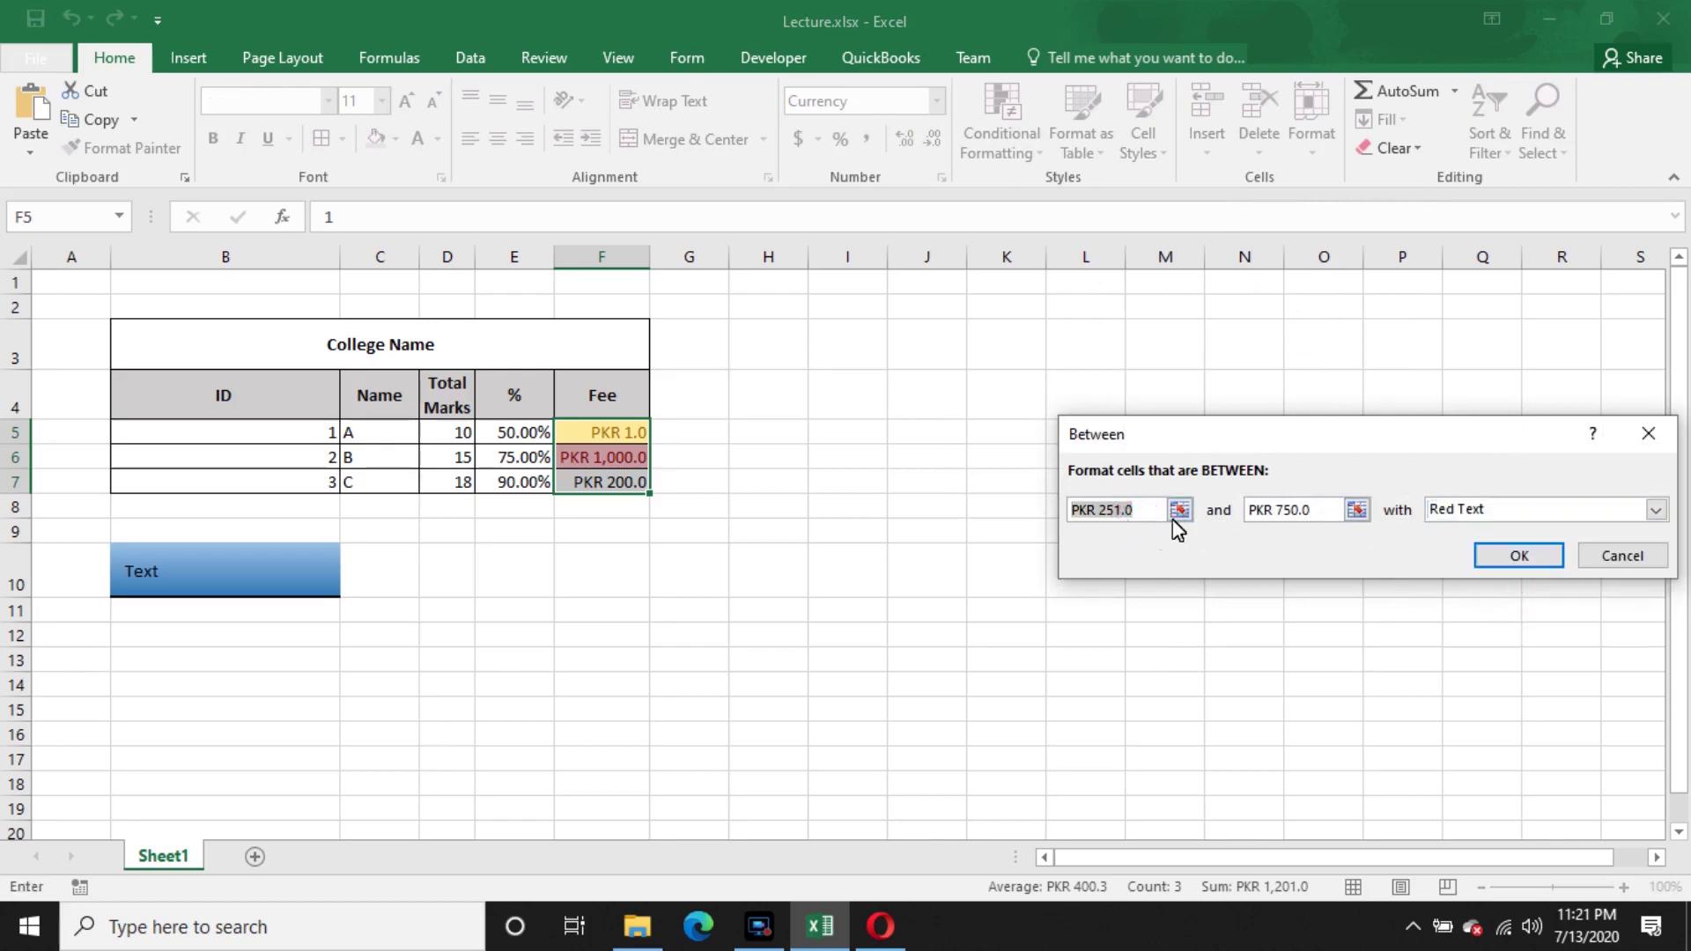
type("1")
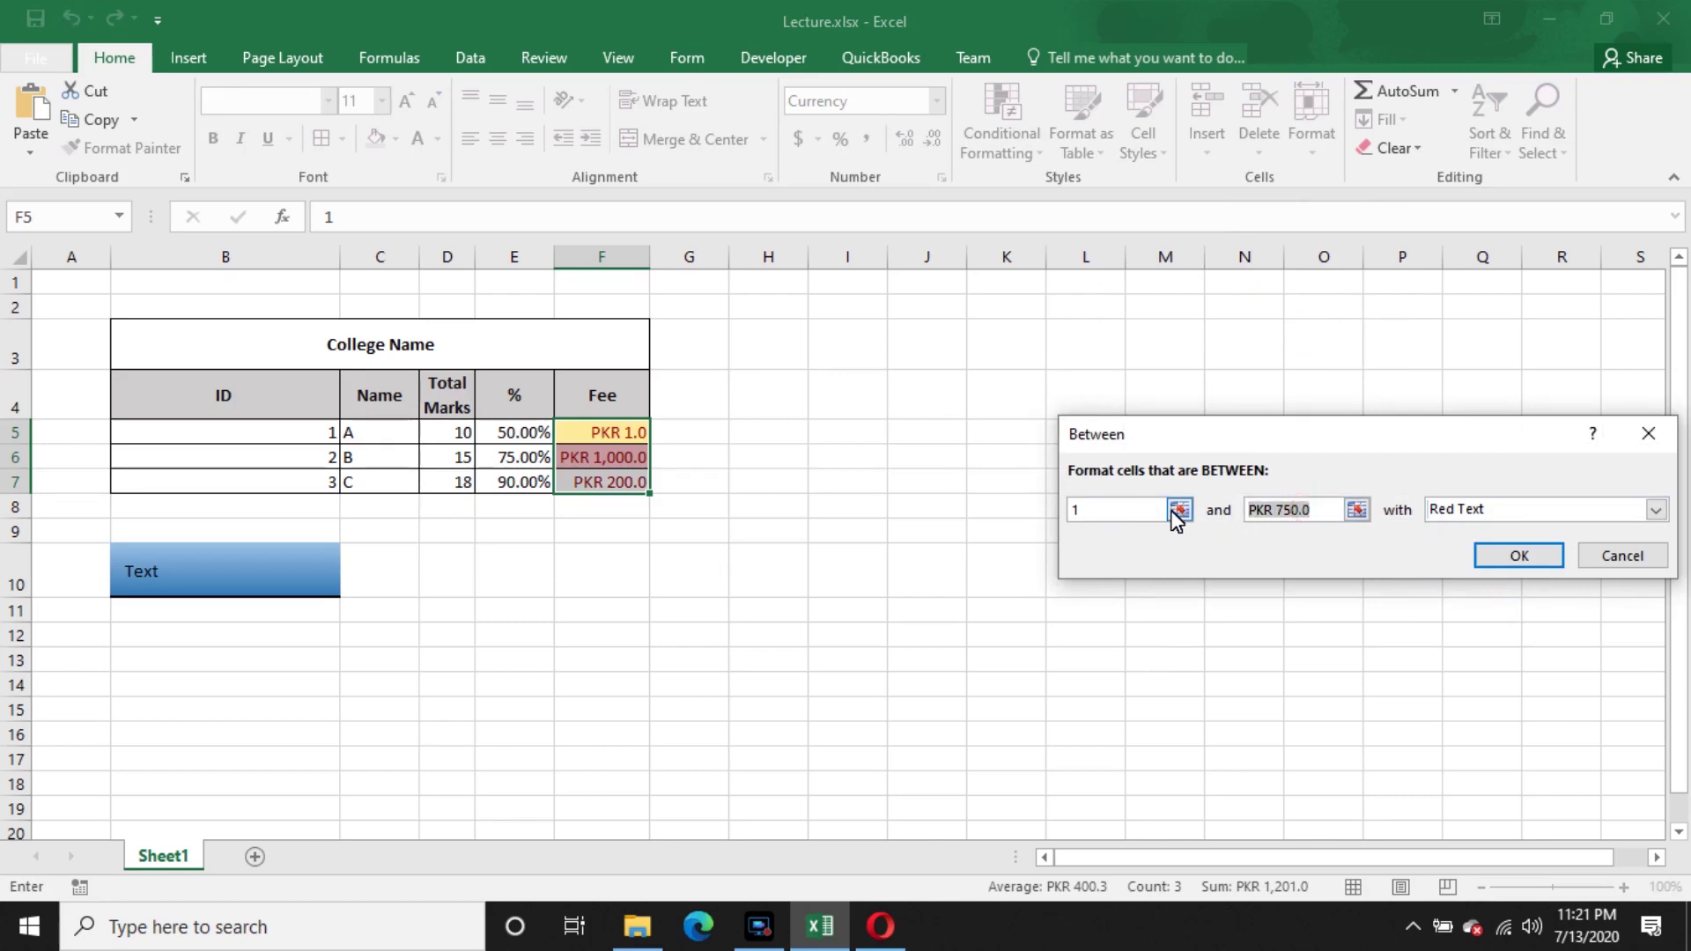
type("200")
key("Return")
left_click(1171, 516)
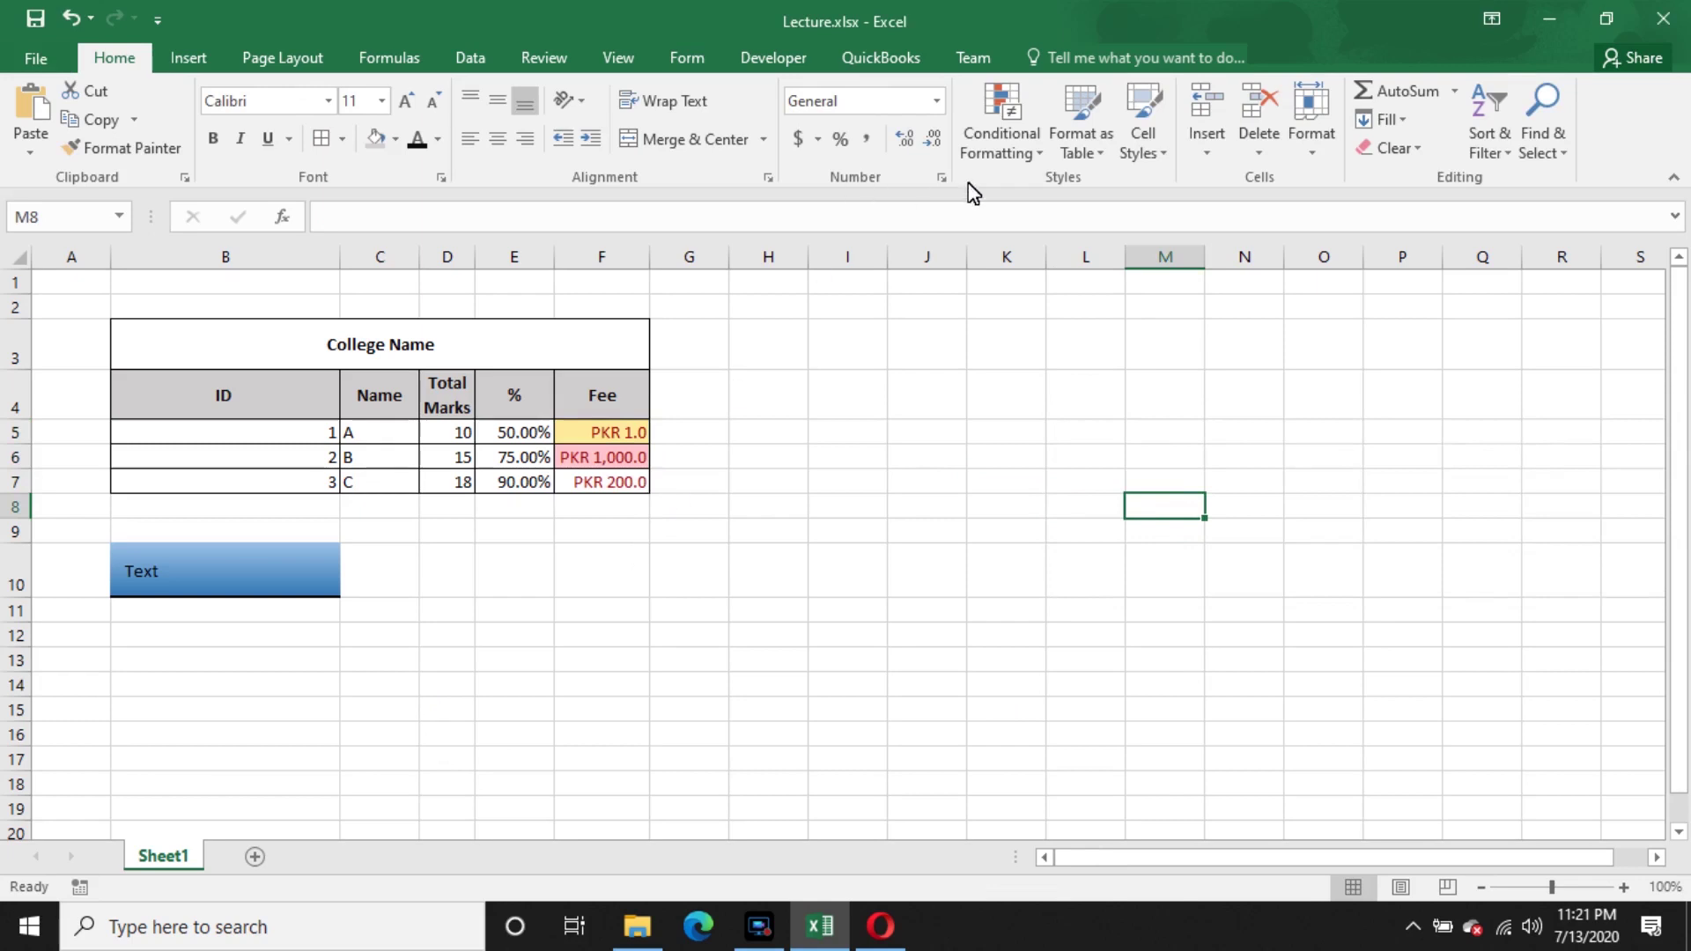
left_click(993, 151)
mouse_move(1097, 256)
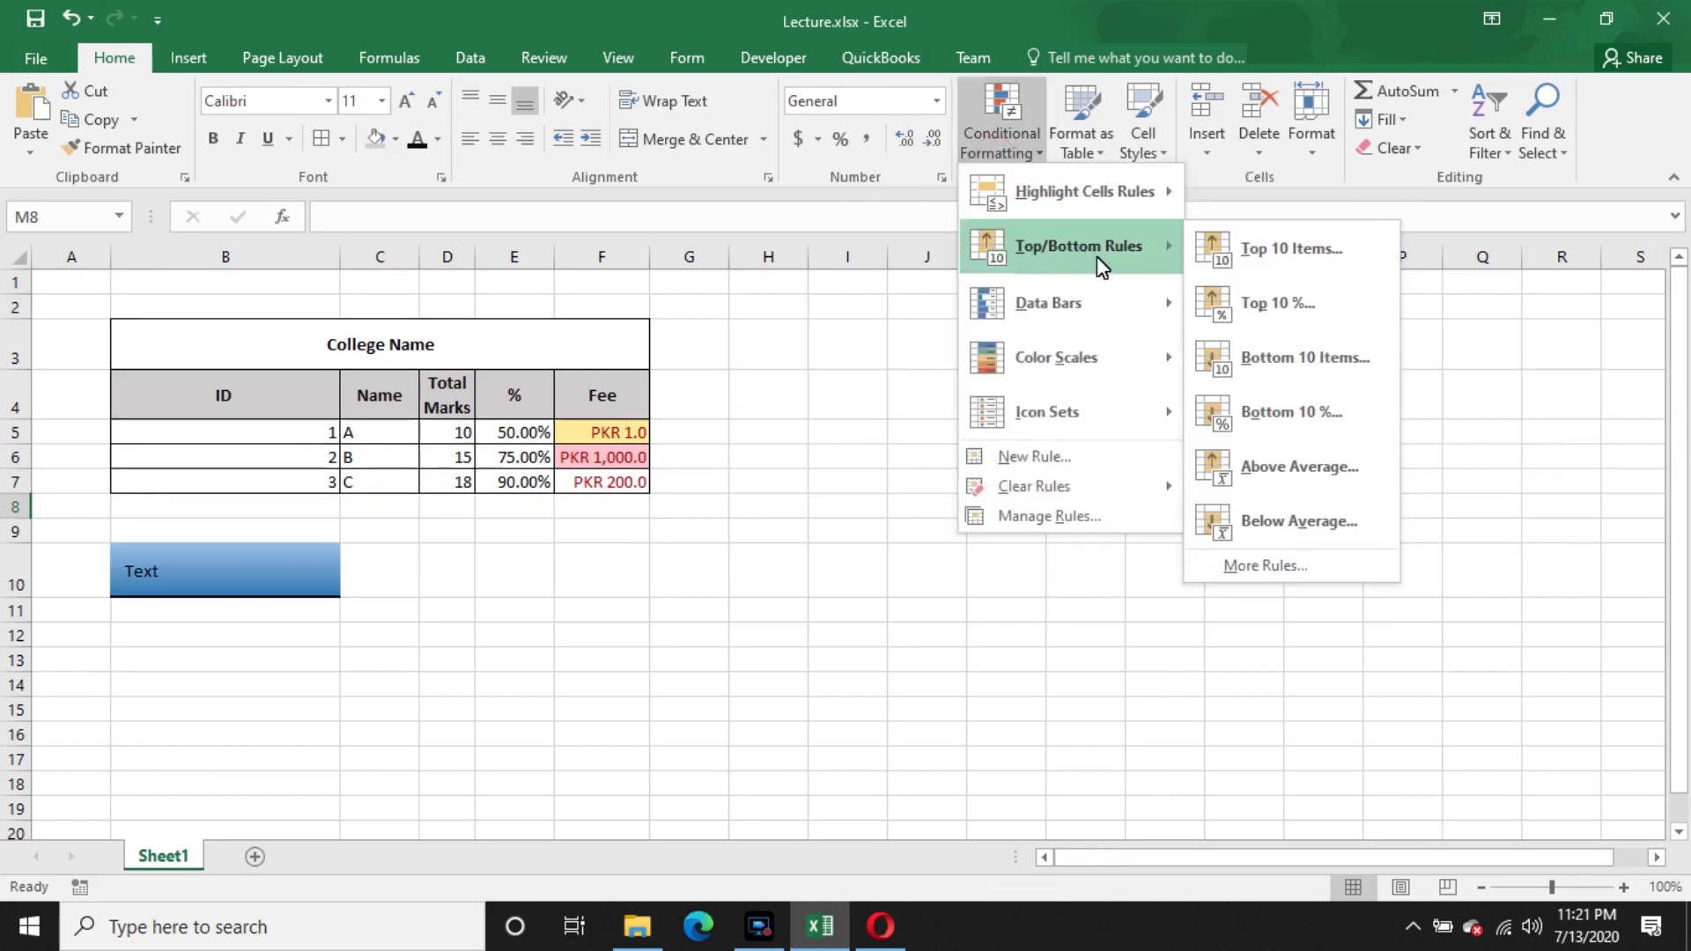
left_click(464, 573)
- Apply the green gradient-fill data bars to the fee cells F5:F7
left_click_drag(607, 432, 621, 499)
left_click(995, 145)
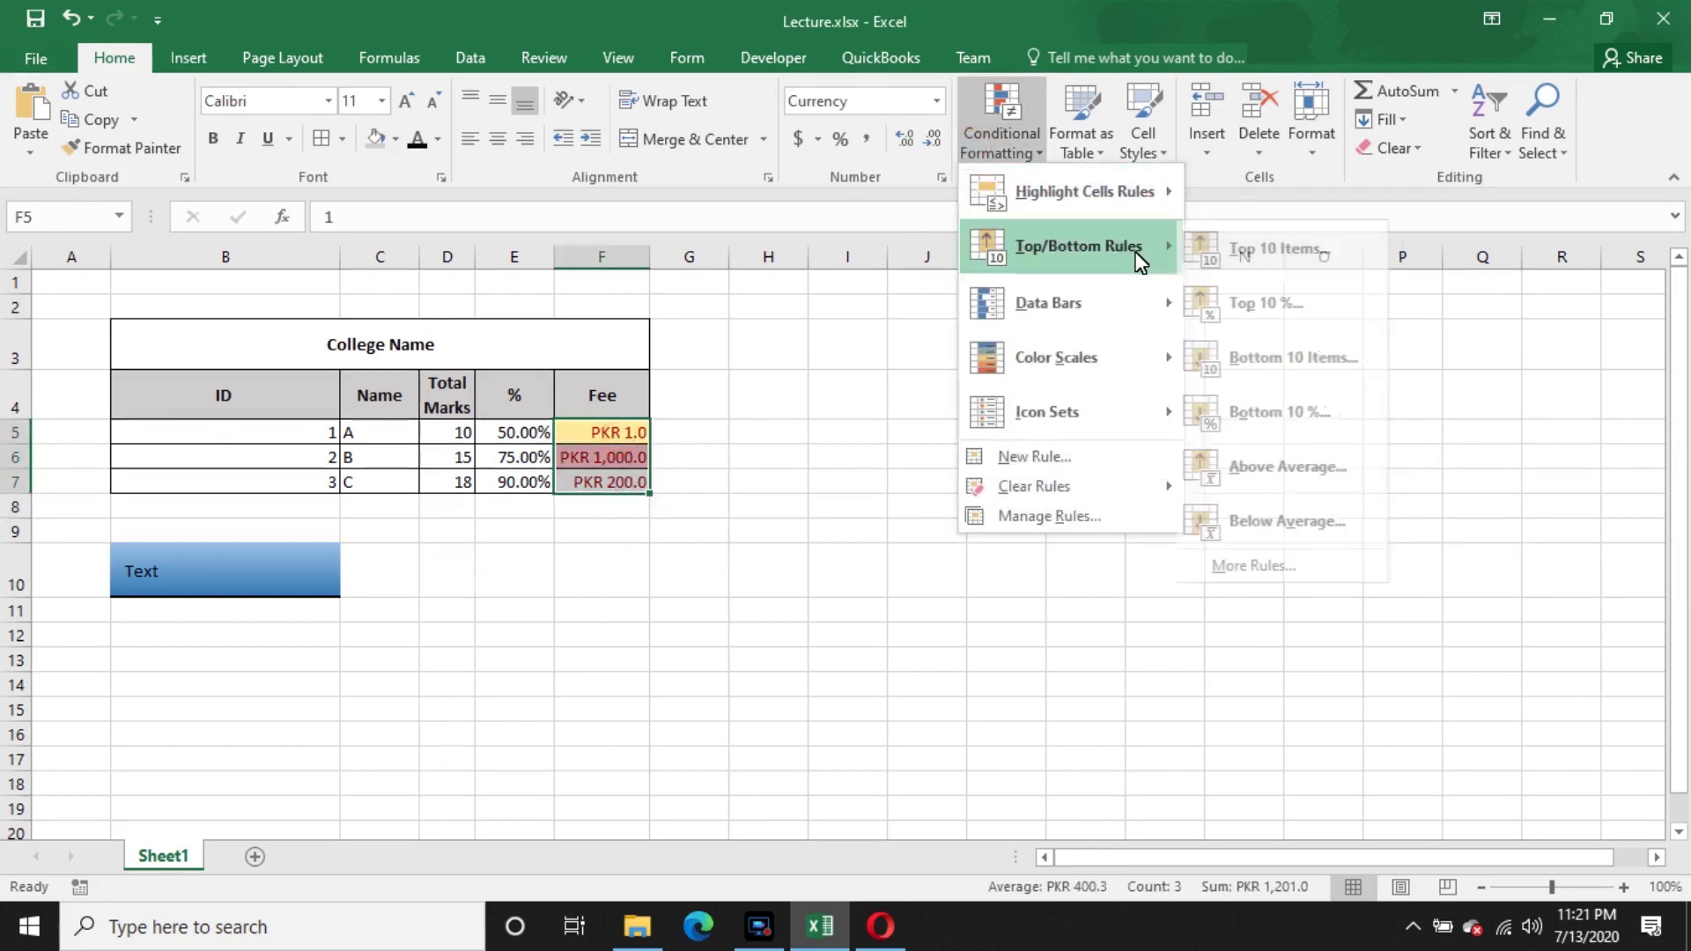
mouse_move(1124, 321)
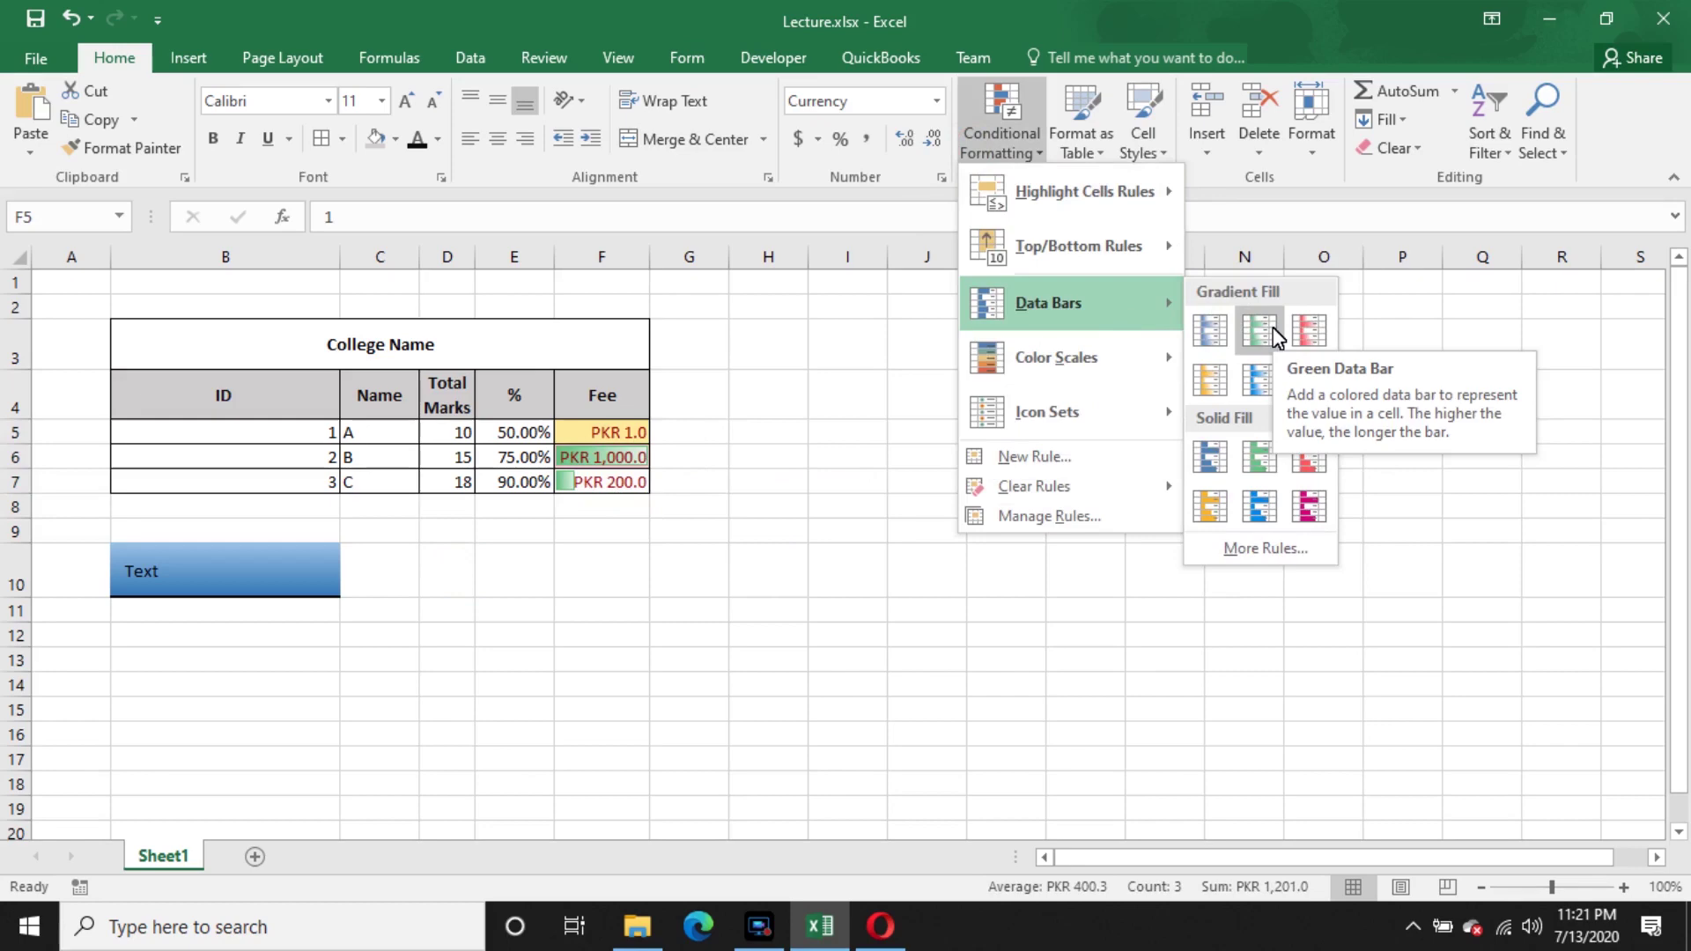
left_click(1272, 326)
left_click(645, 577)
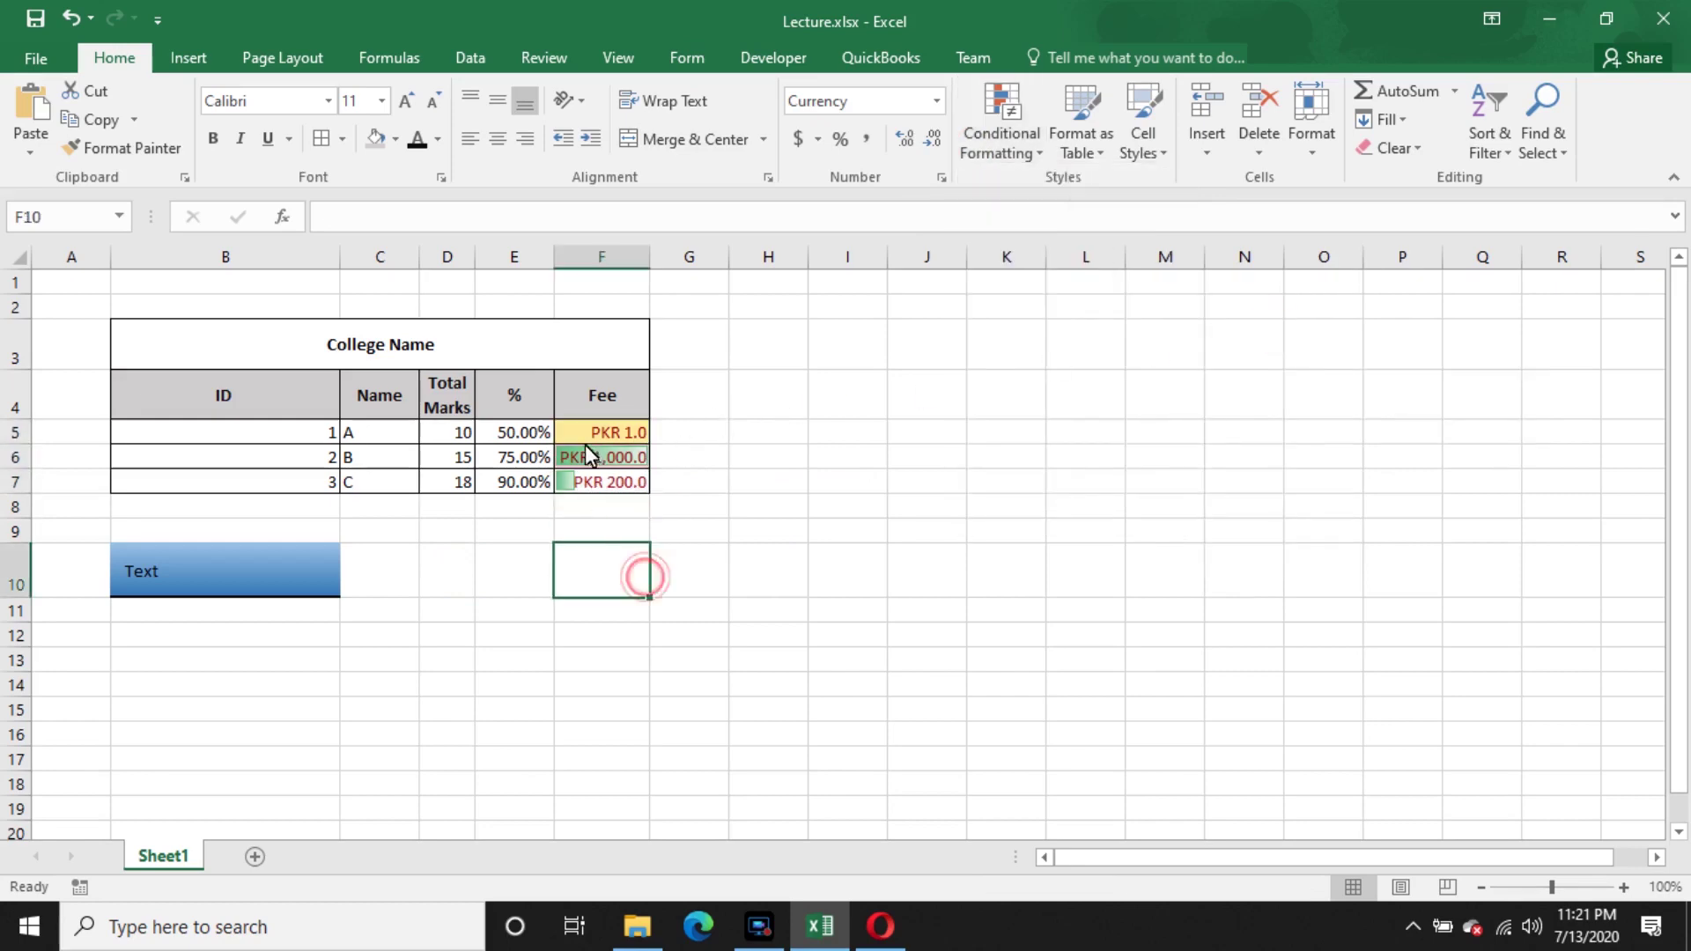
- Widen the Fee column to several times its width to show the data bars at greater length
left_click(573, 460)
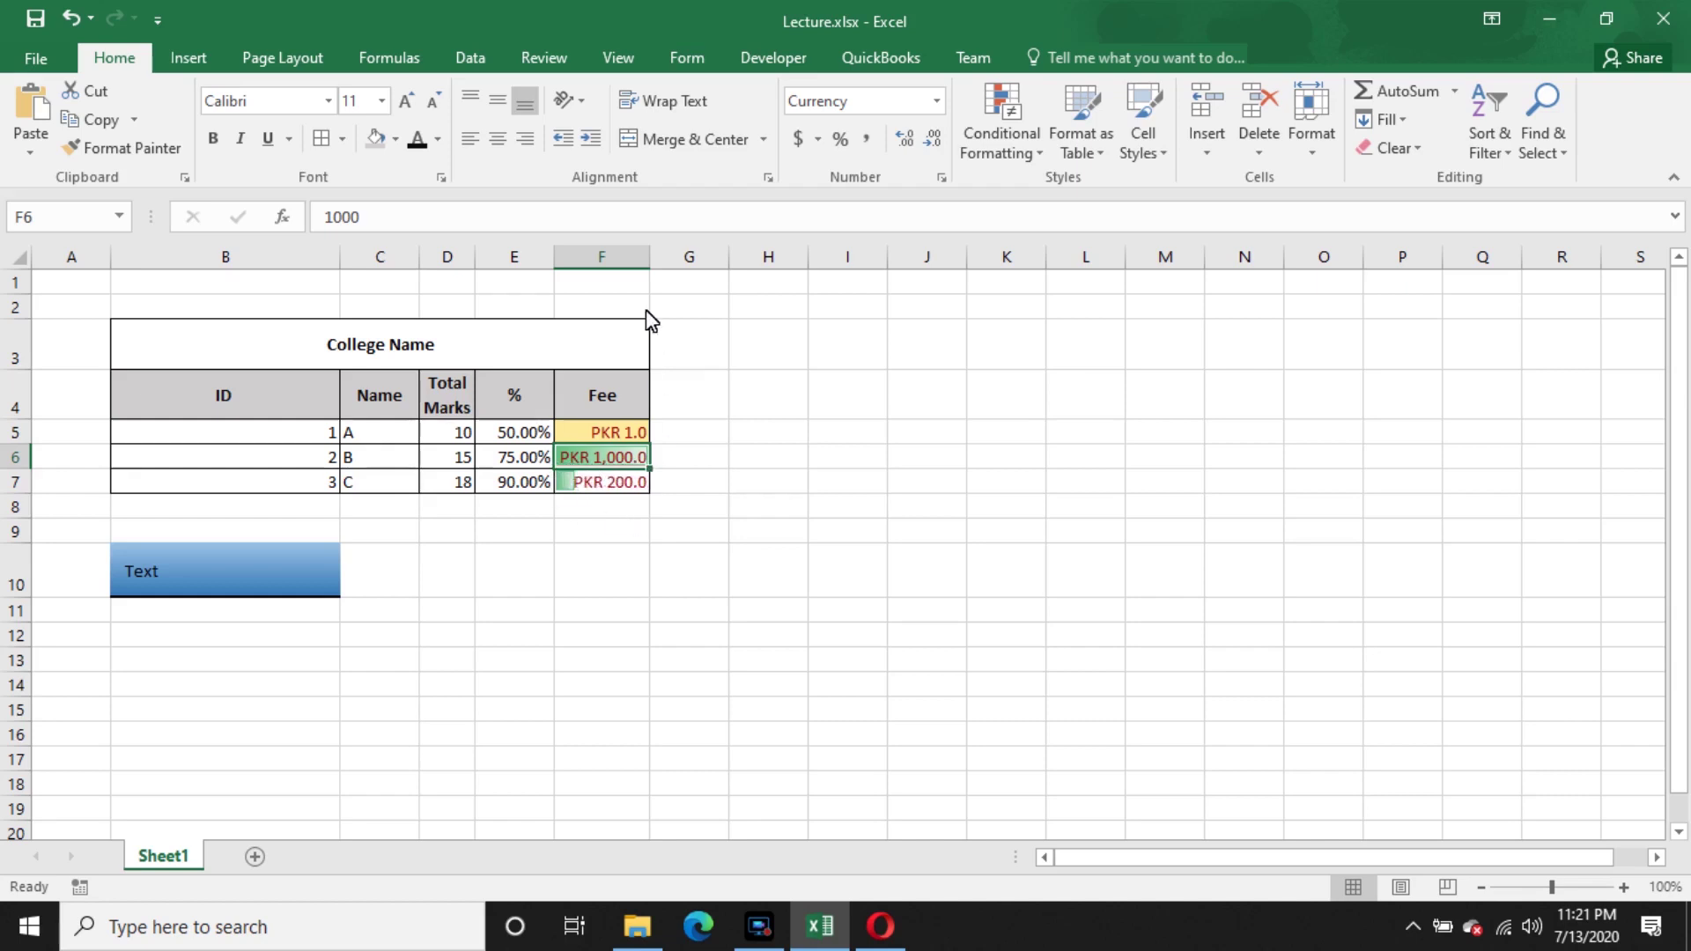
left_click_drag(648, 265, 964, 273)
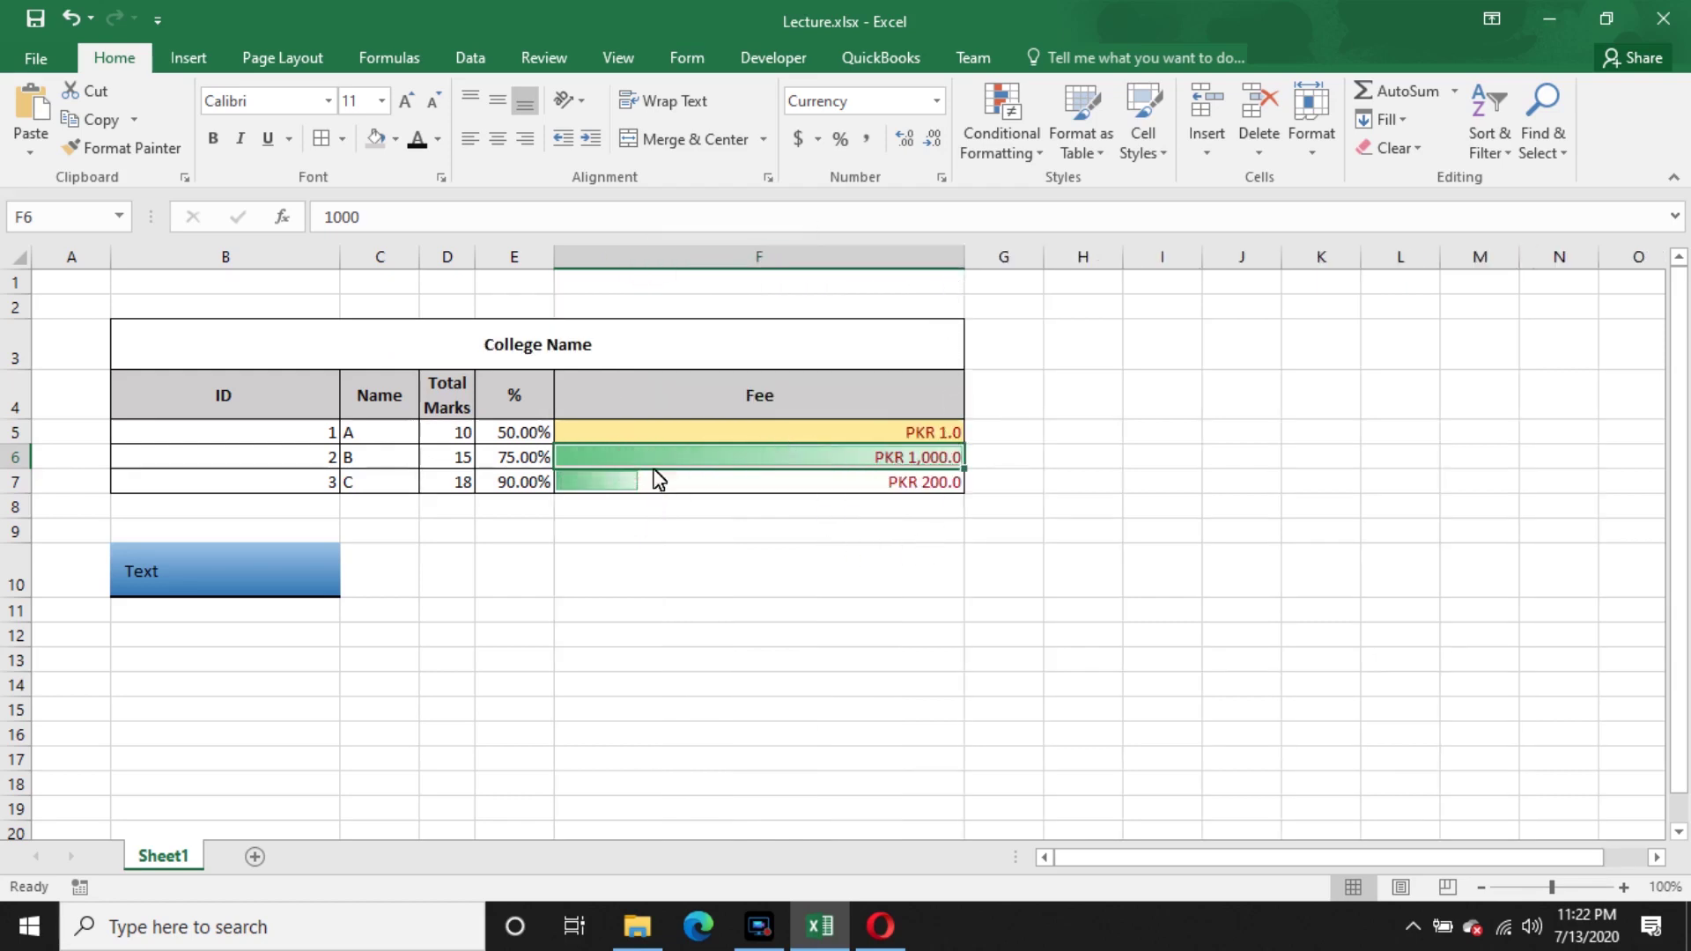
left_click(652, 436)
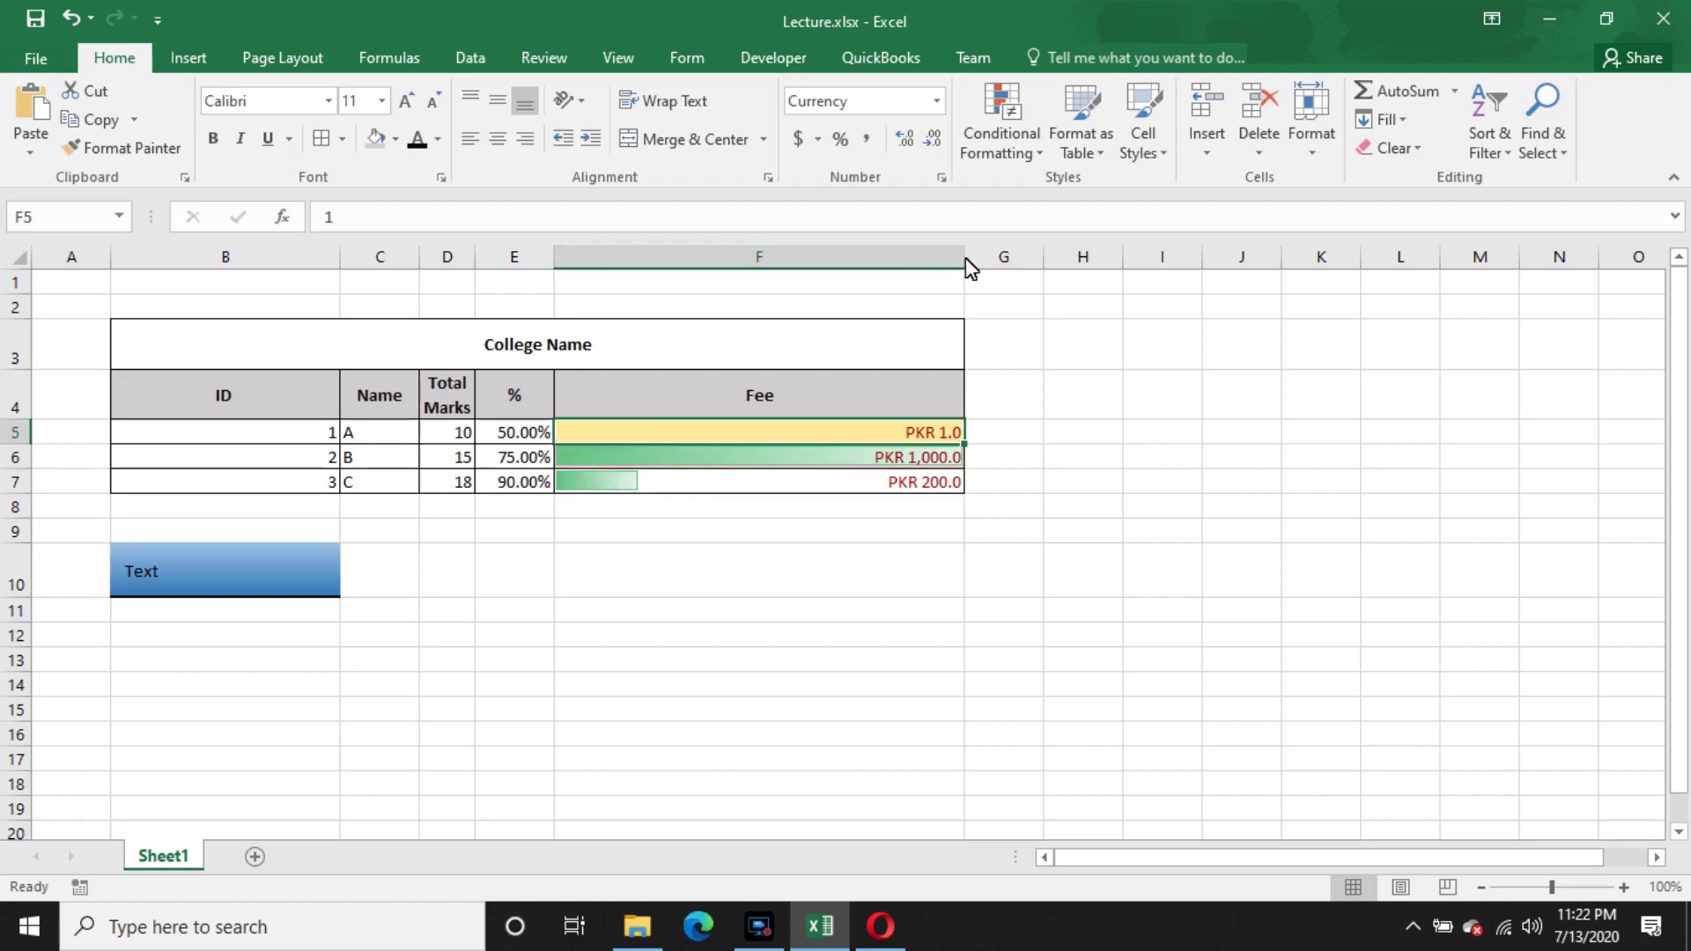
left_click_drag(966, 259, 1299, 265)
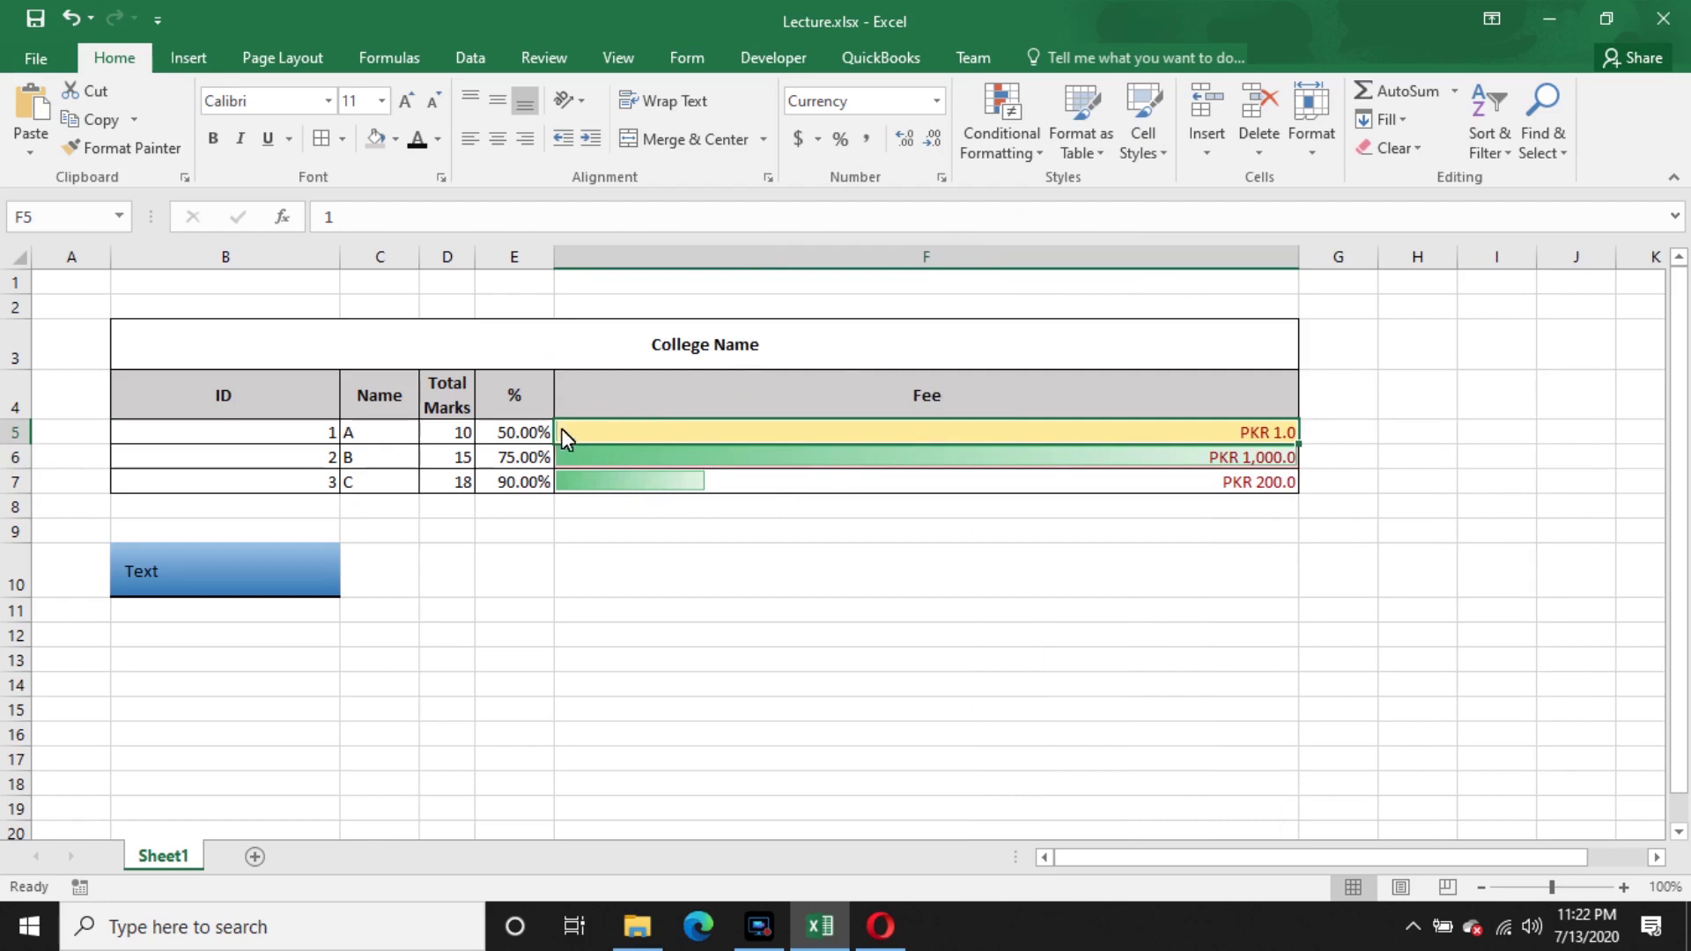
left_click(574, 482)
- Change the fee of the first record in F5 to 100
left_click(641, 433)
type("1")
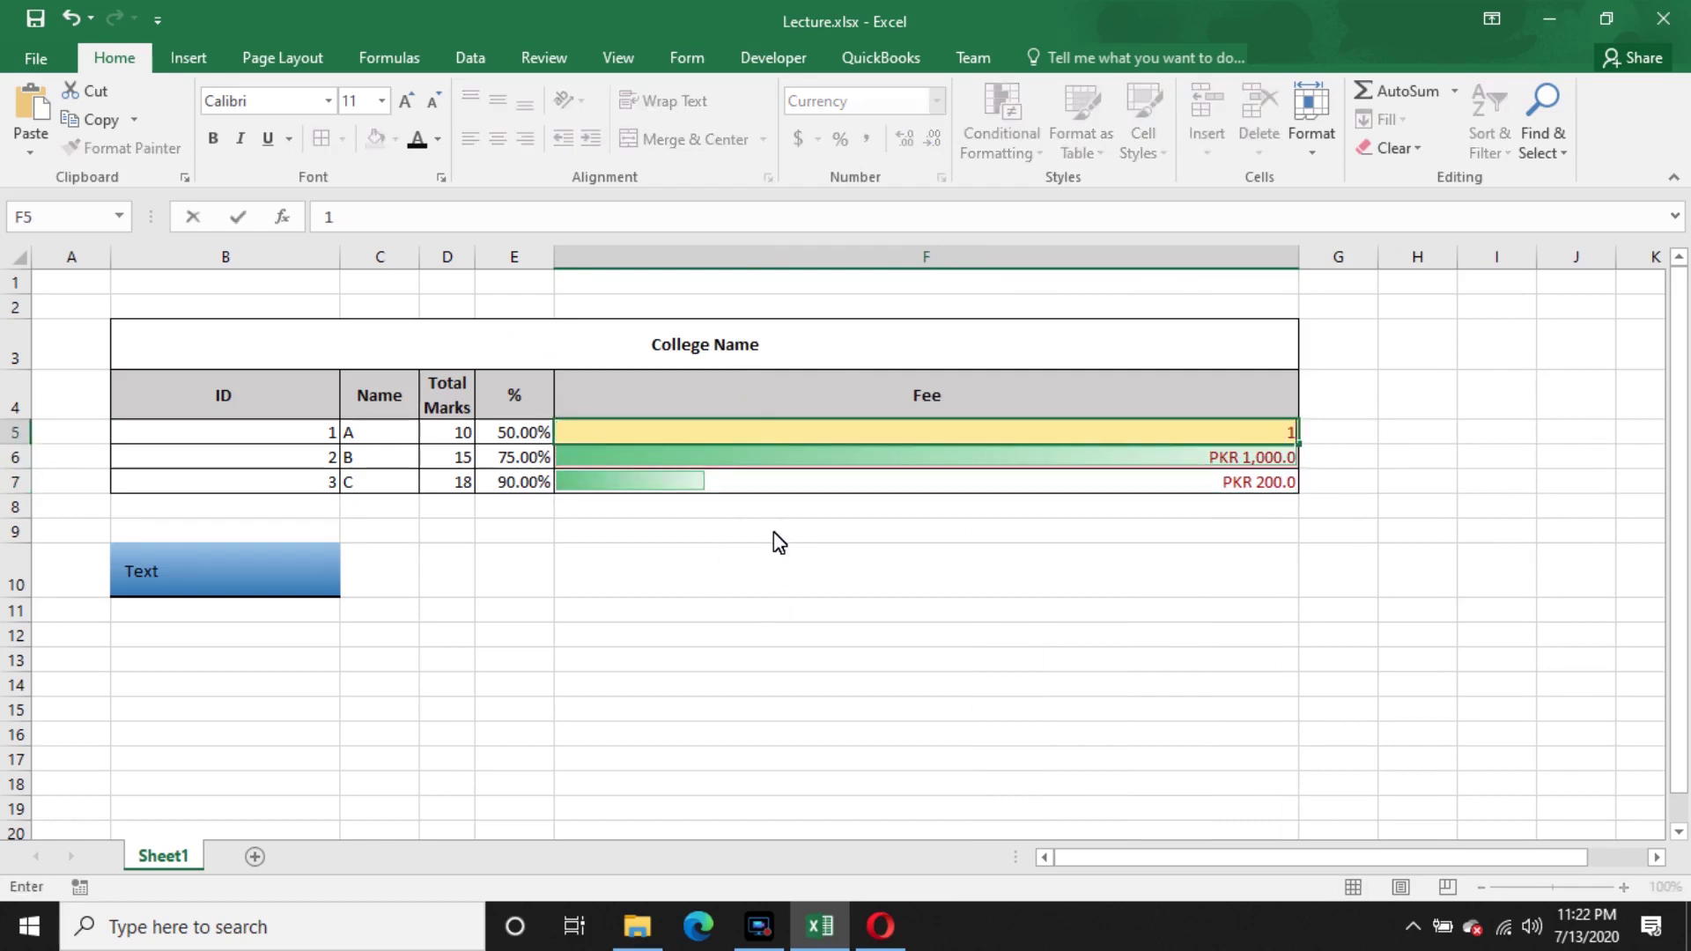
type("00")
key("Return")
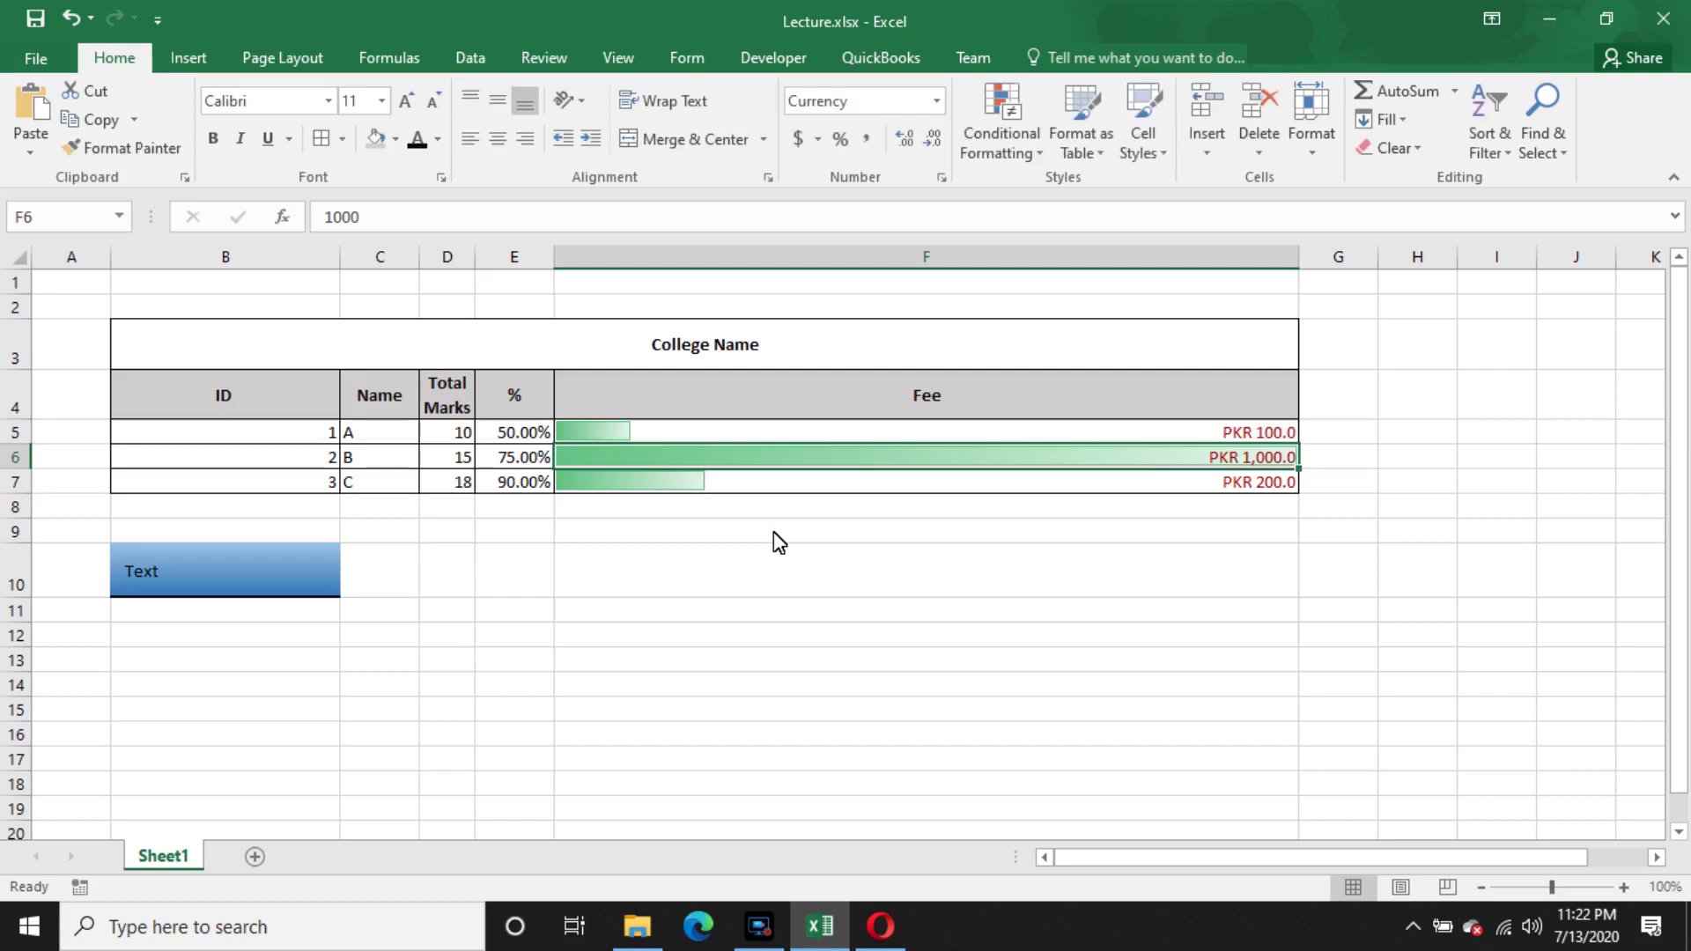
left_click(793, 577)
left_click(612, 436)
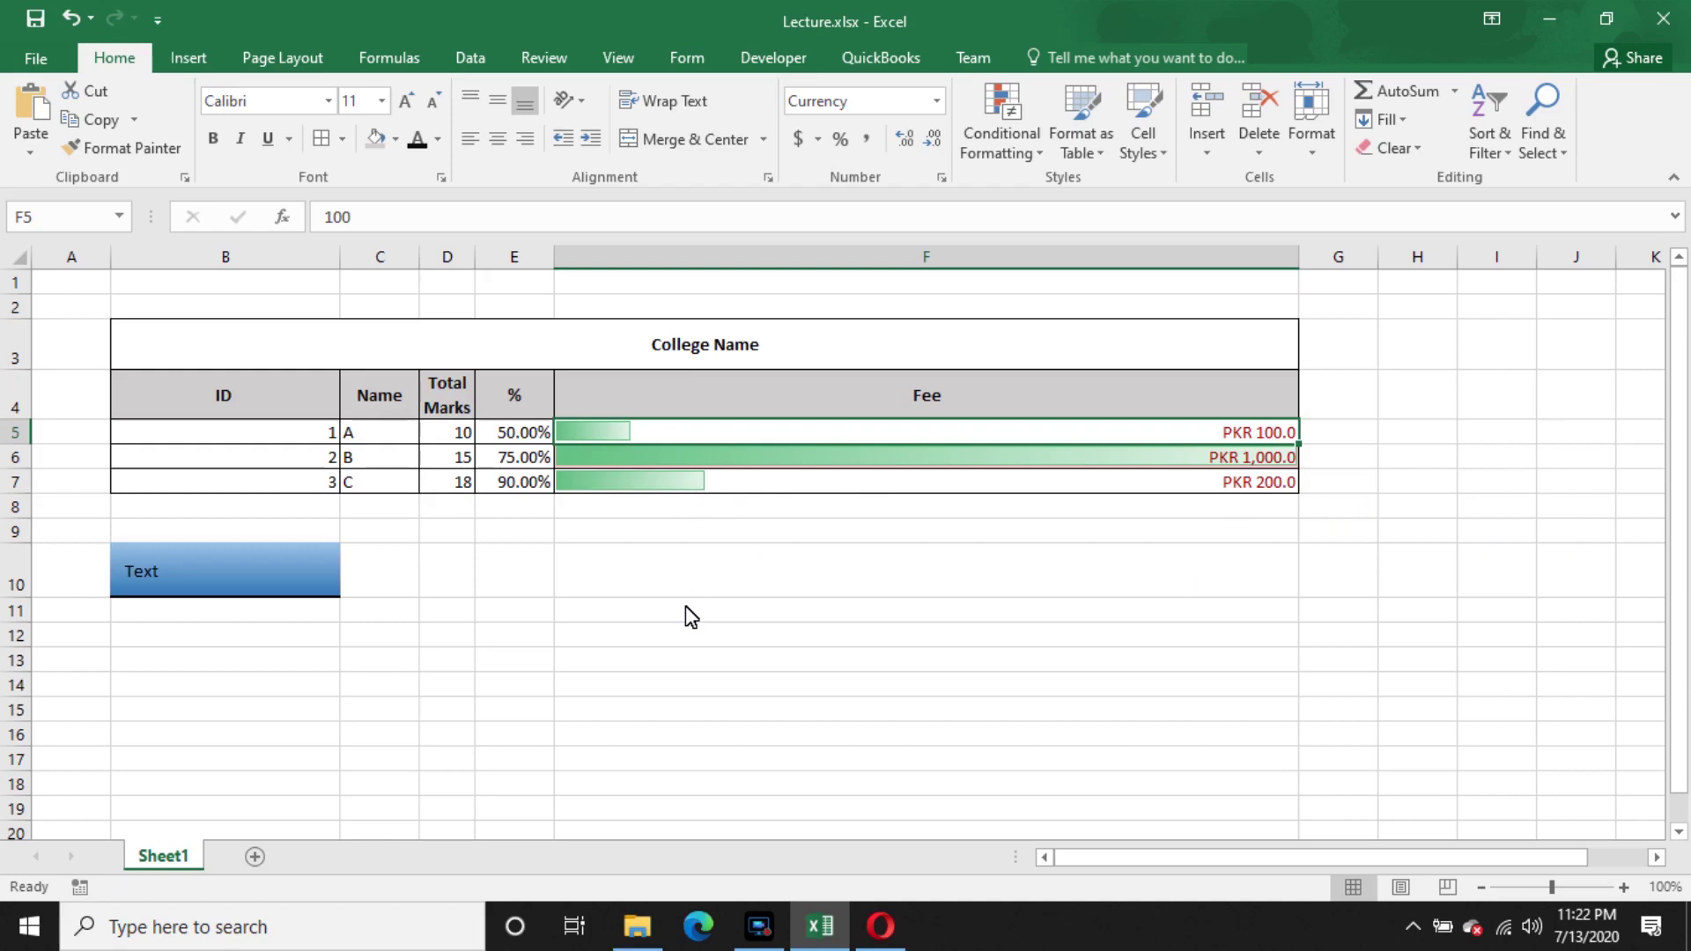
left_click_drag(985, 434, 986, 494)
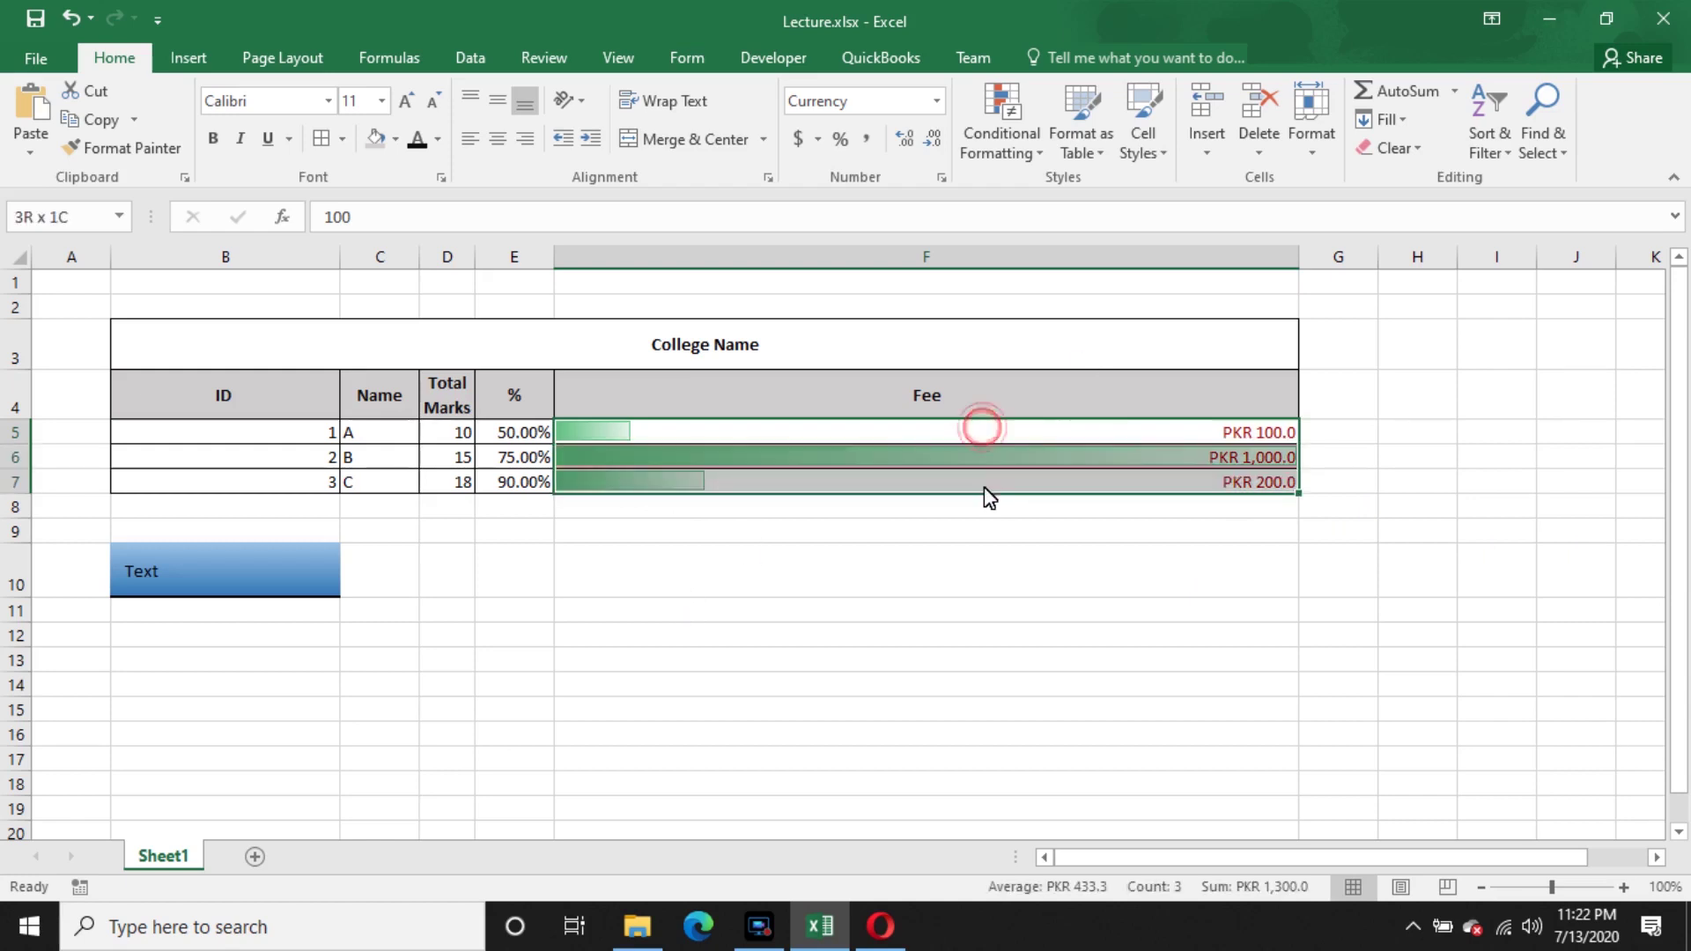
left_click(1032, 134)
mouse_move(1073, 375)
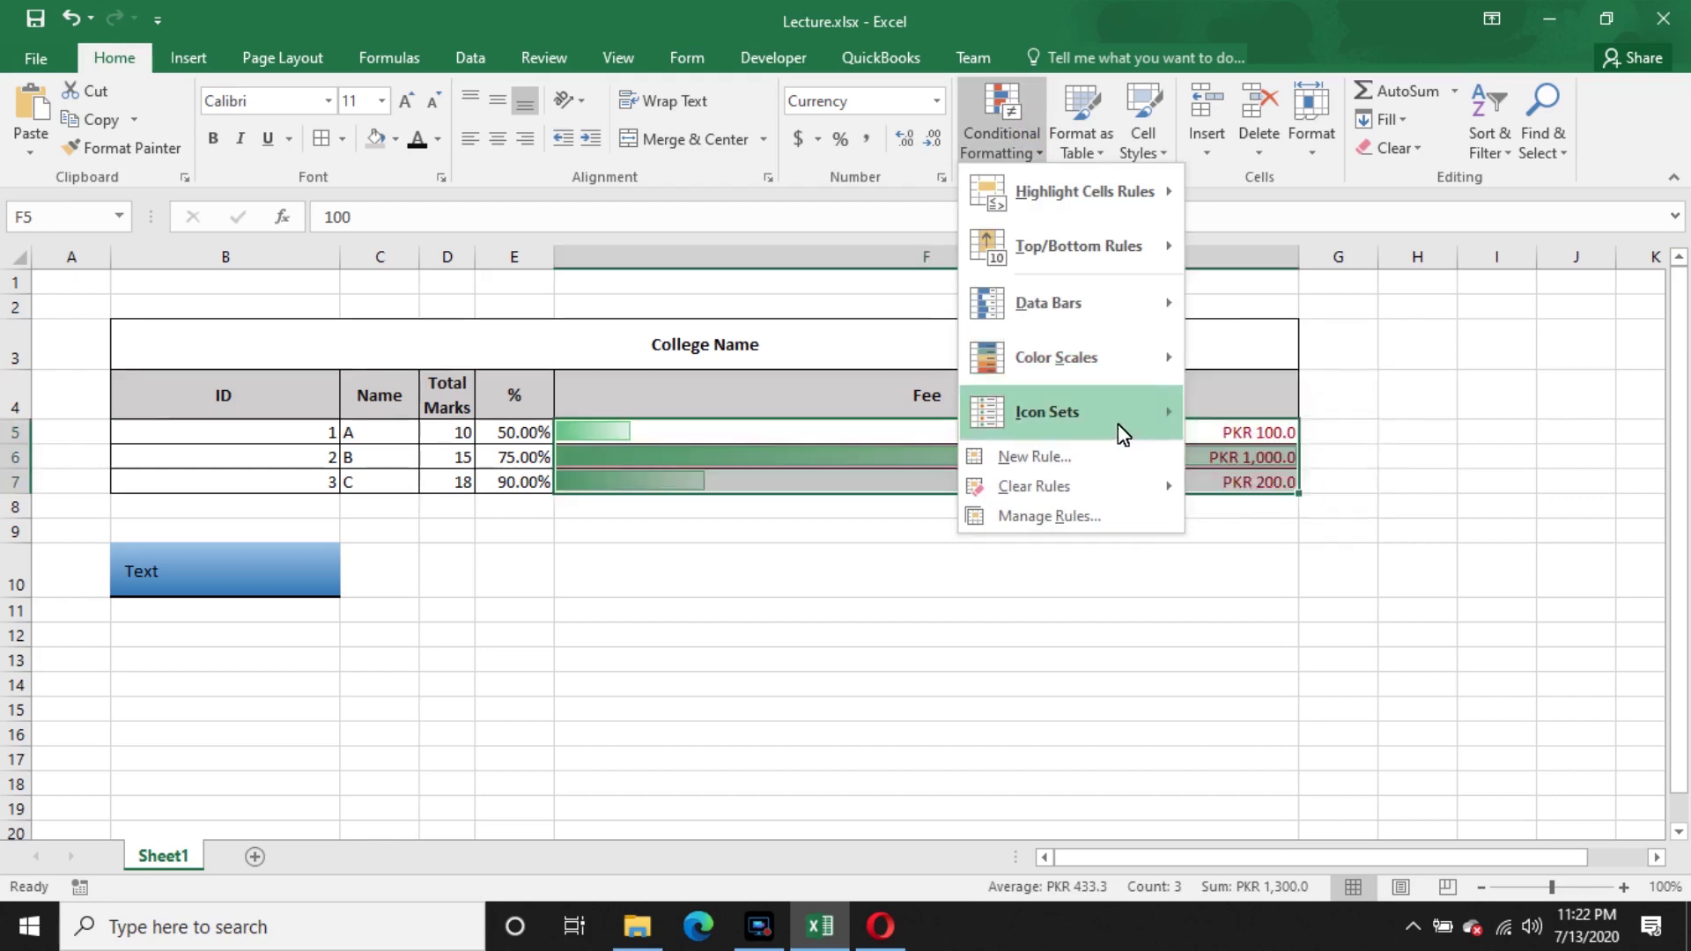
mouse_move(1118, 427)
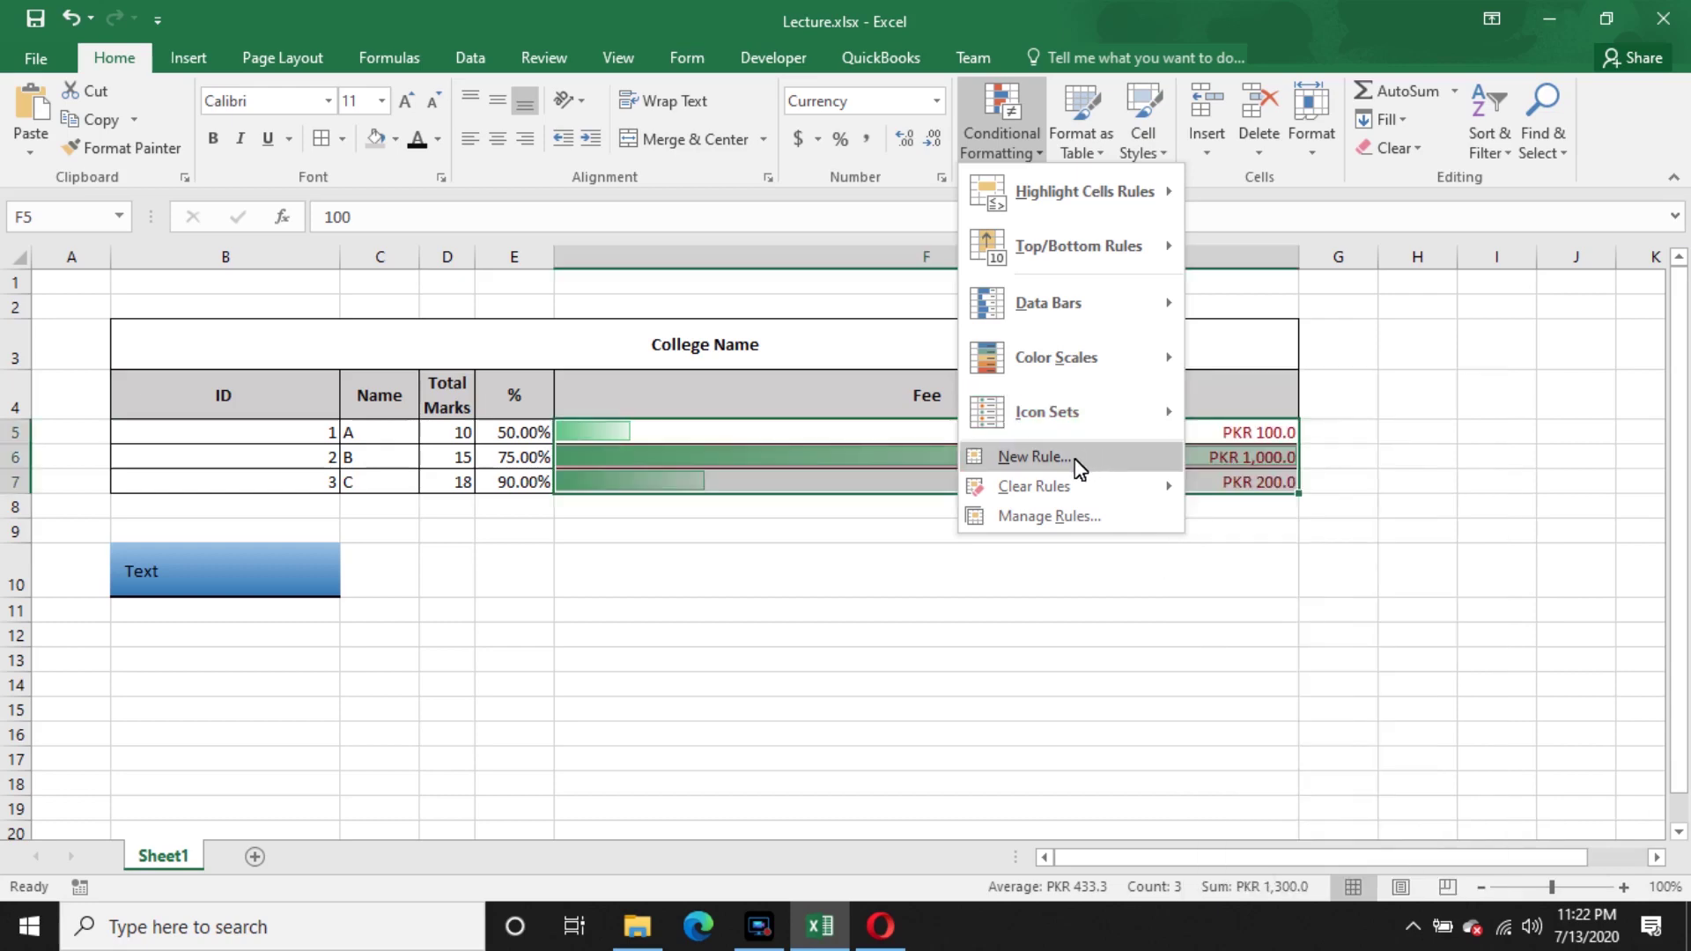
mouse_move(984, 495)
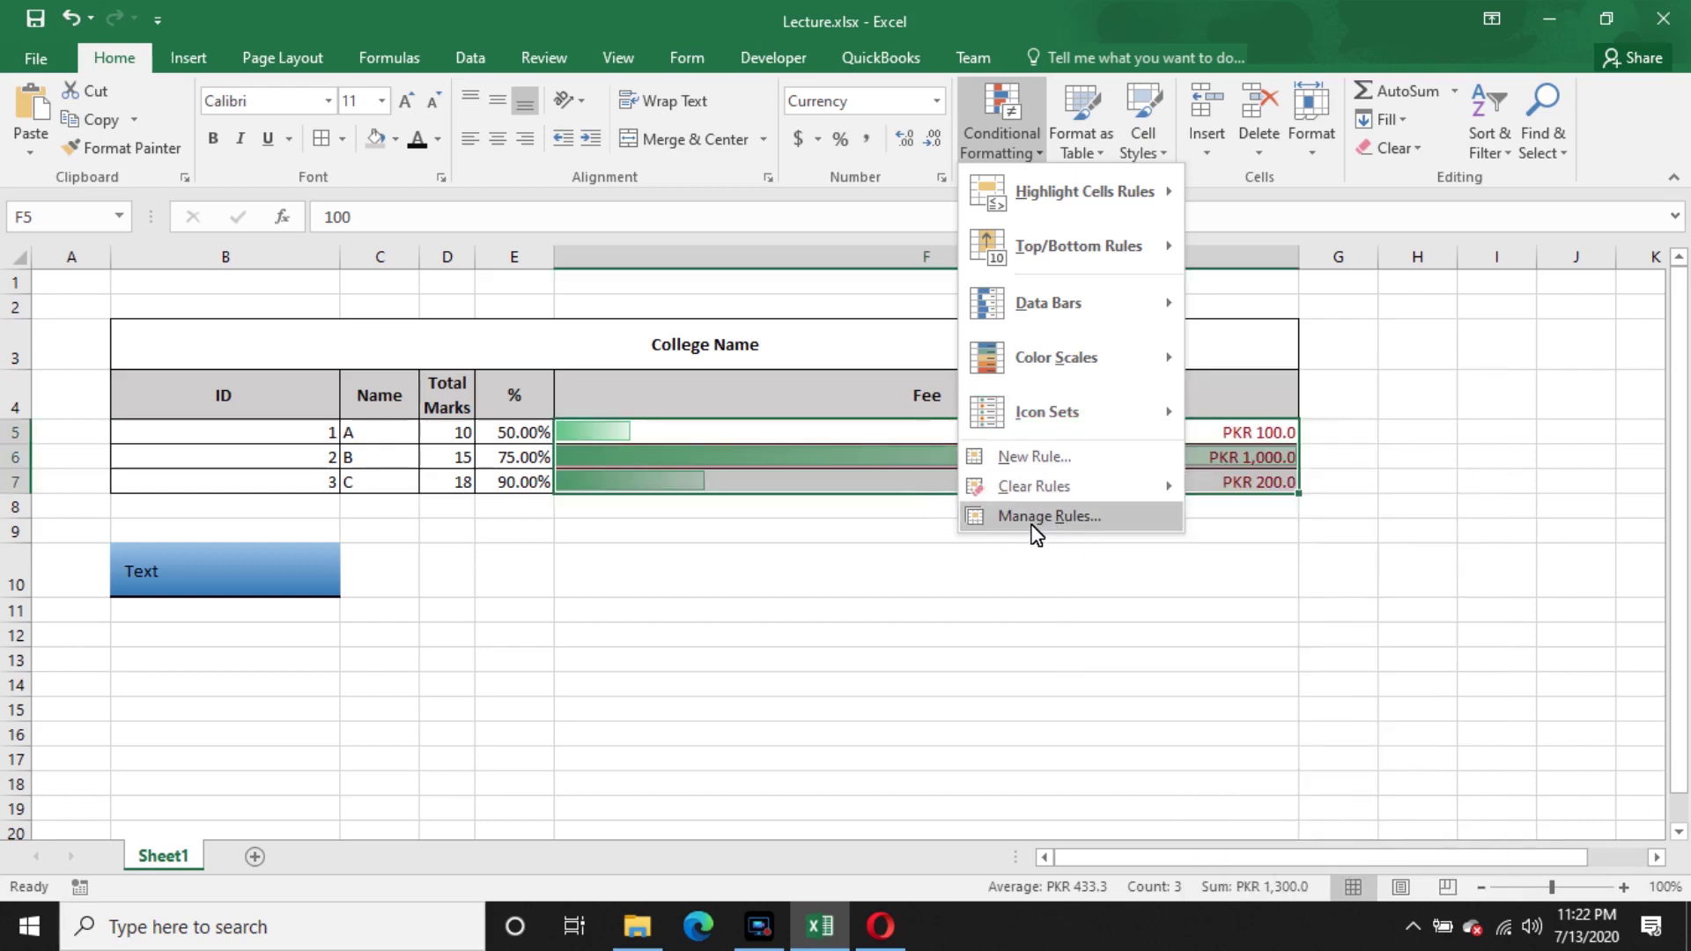
left_click(760, 574)
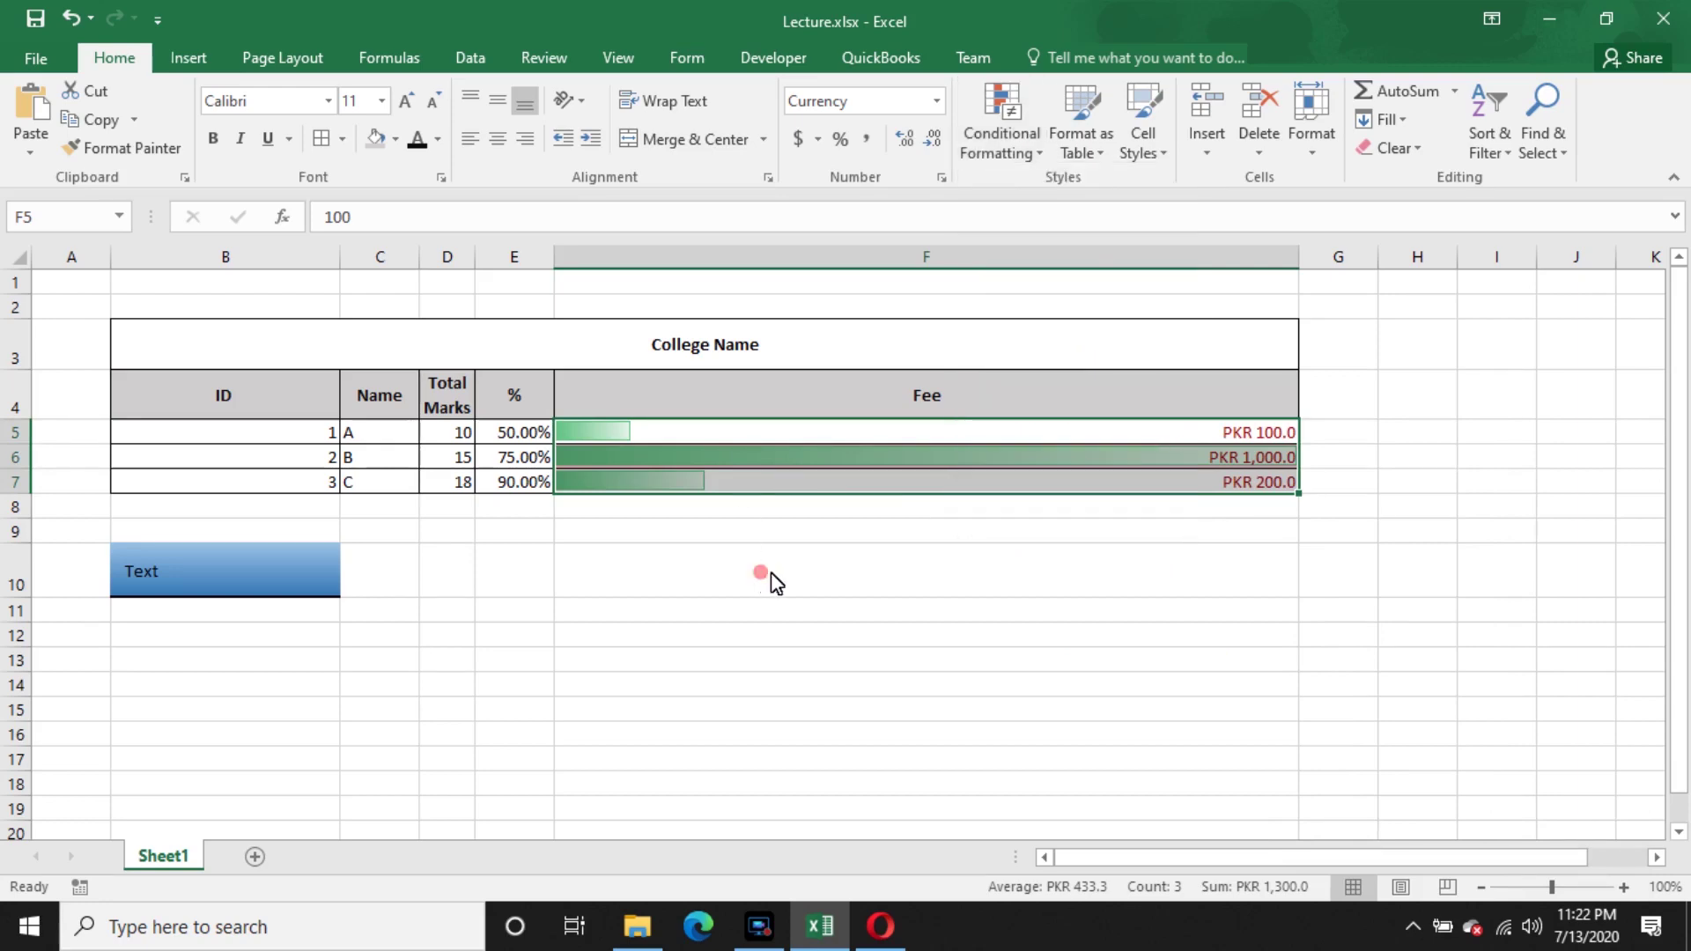
left_click(1103, 152)
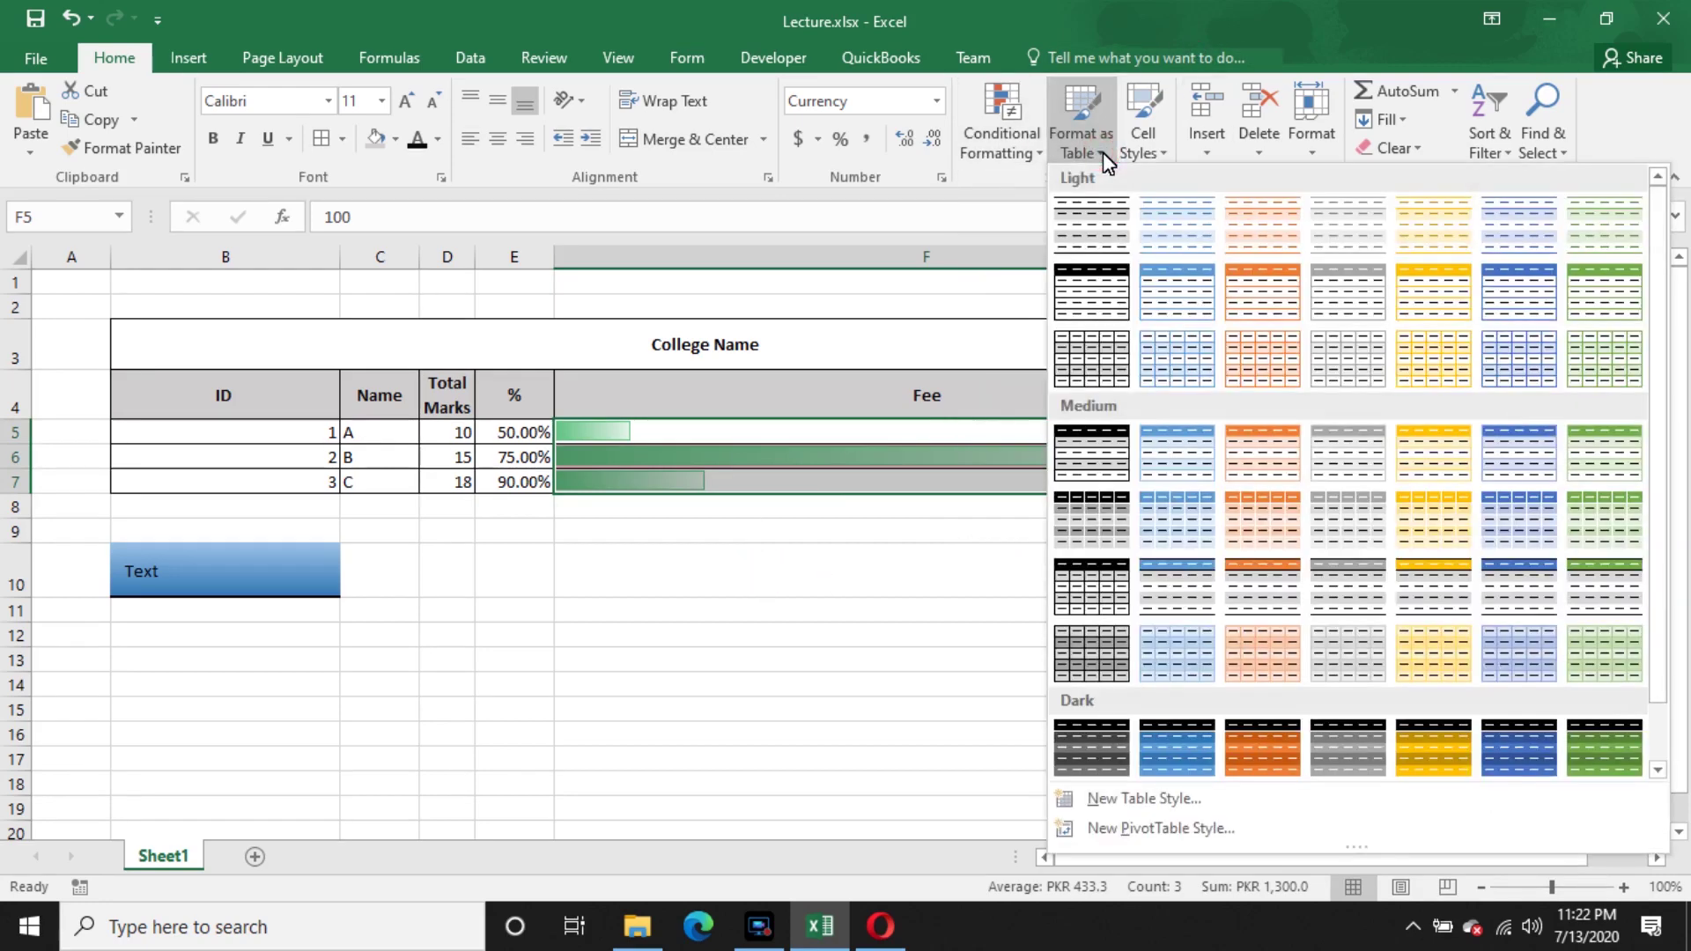
left_click(337, 378)
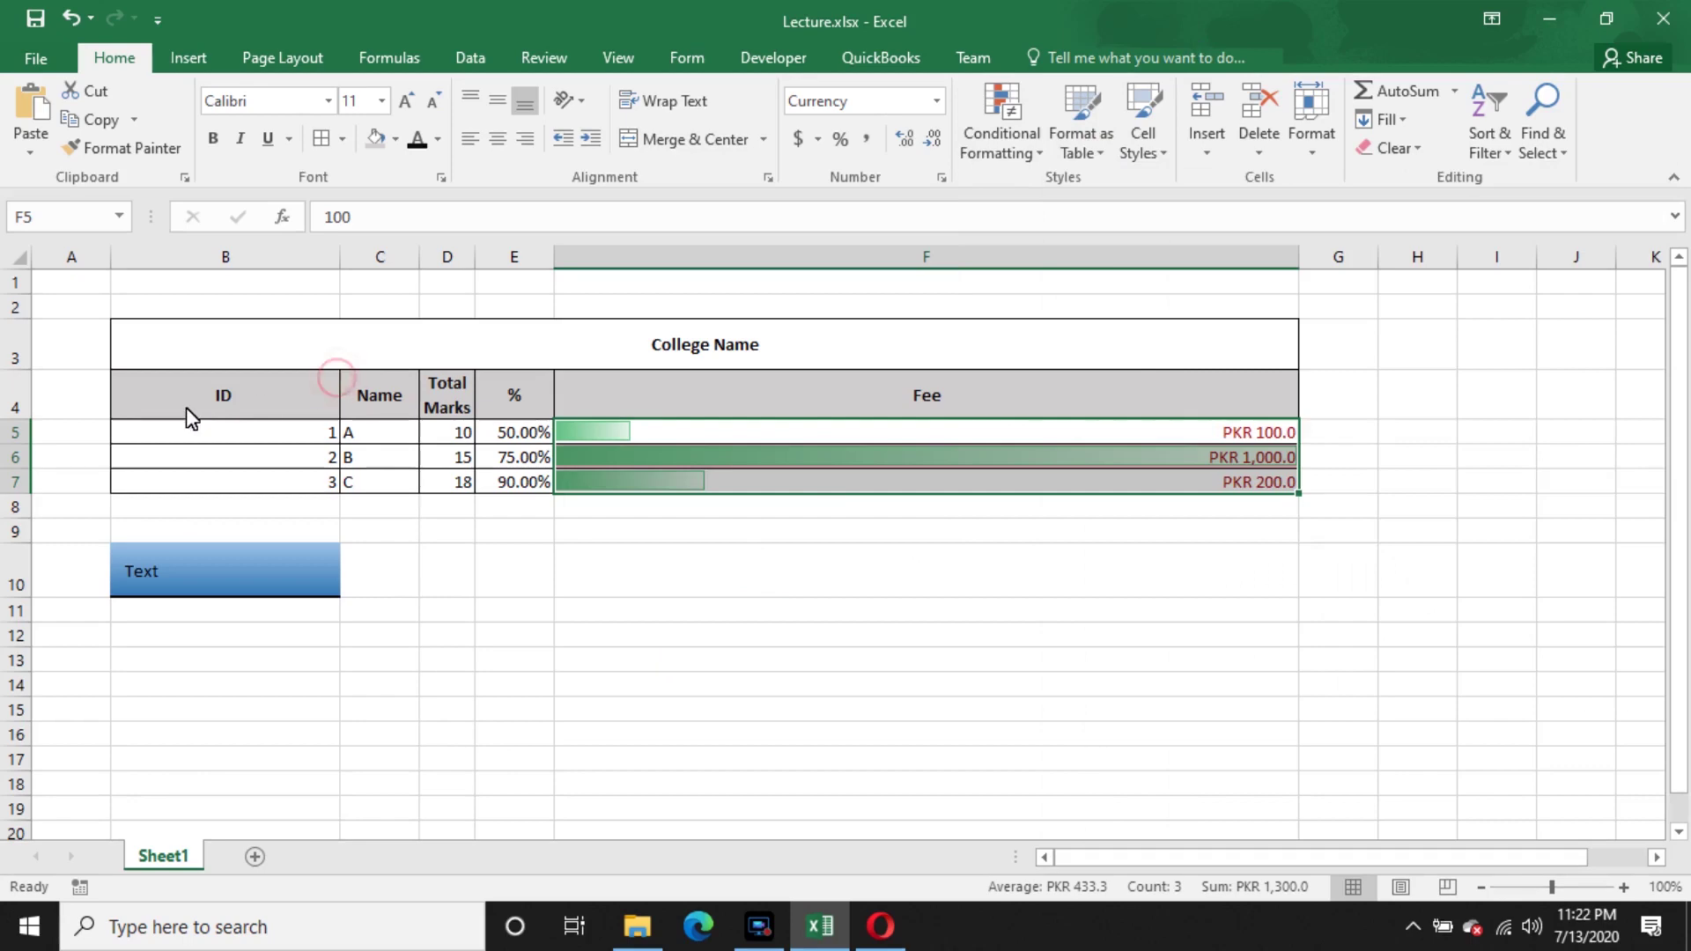
- Format the range B4:F7 as a table with headers, using the light table style with a black header row
left_click_drag(186, 393, 1027, 487)
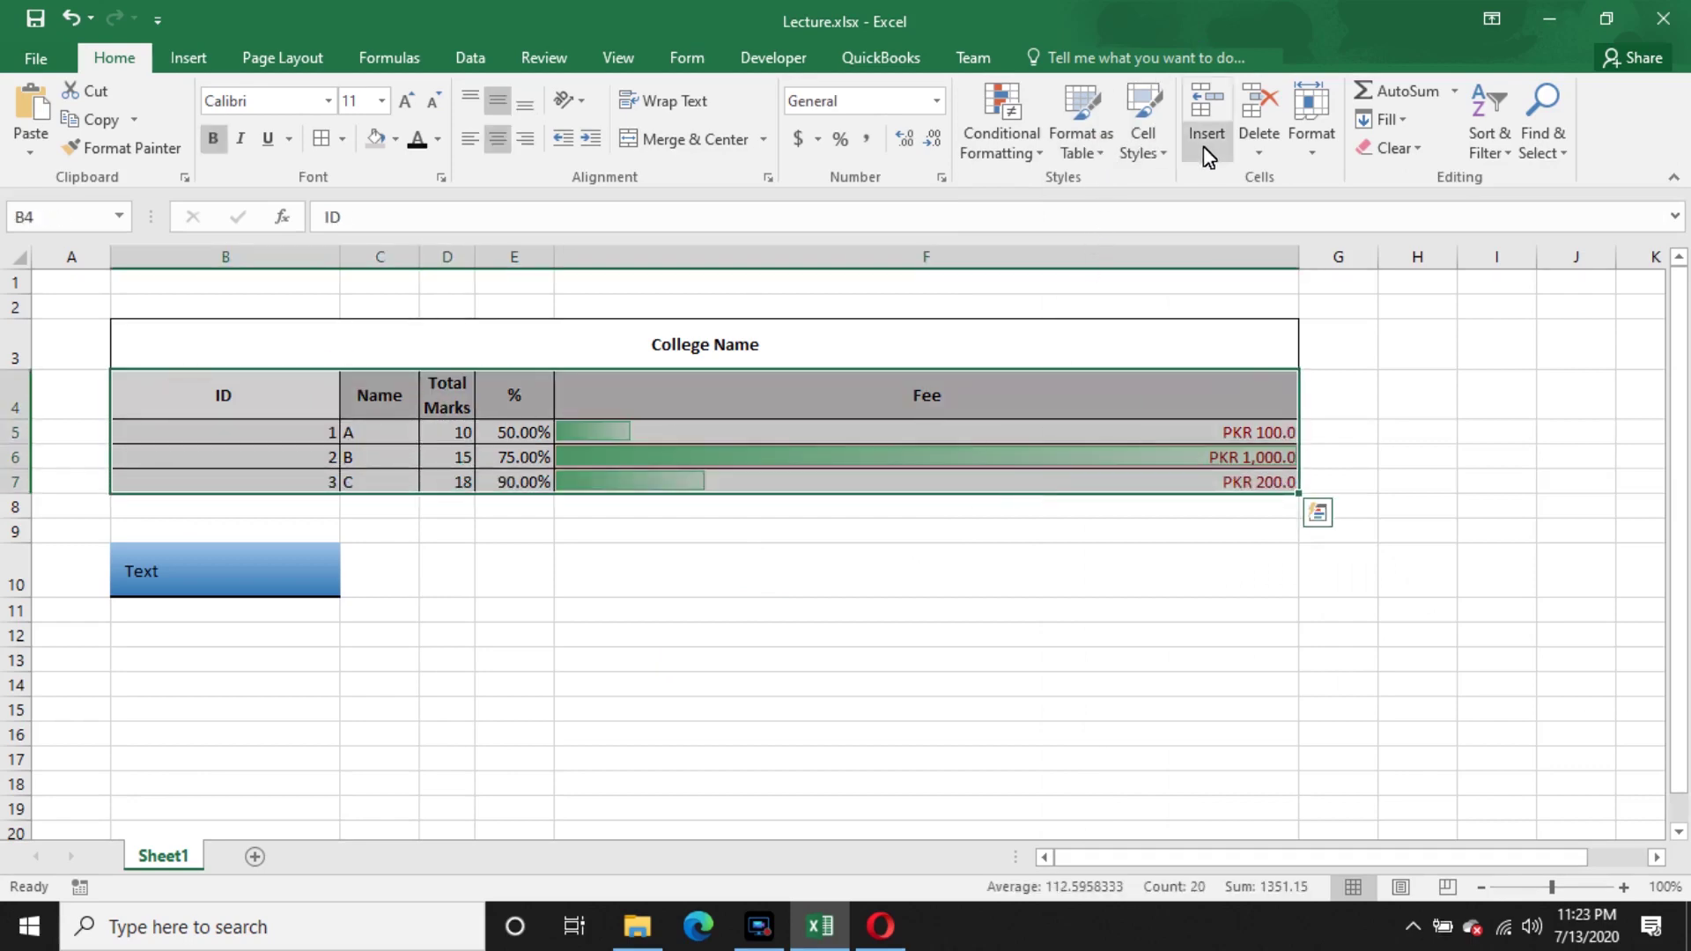
left_click(1081, 151)
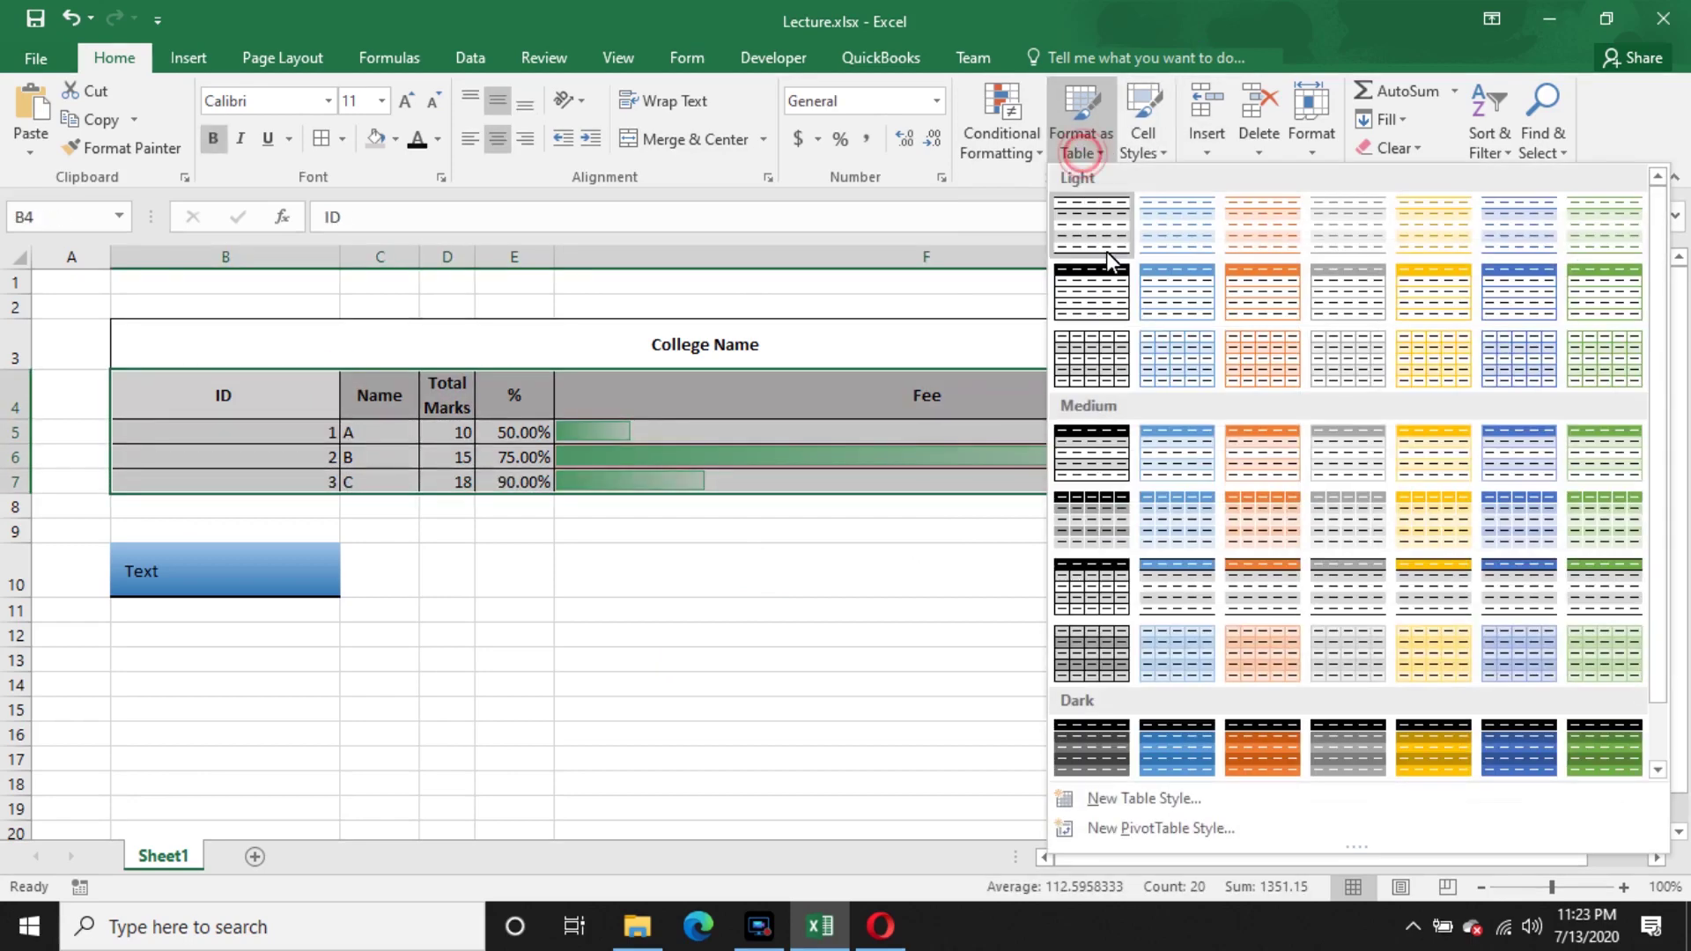
left_click(1106, 303)
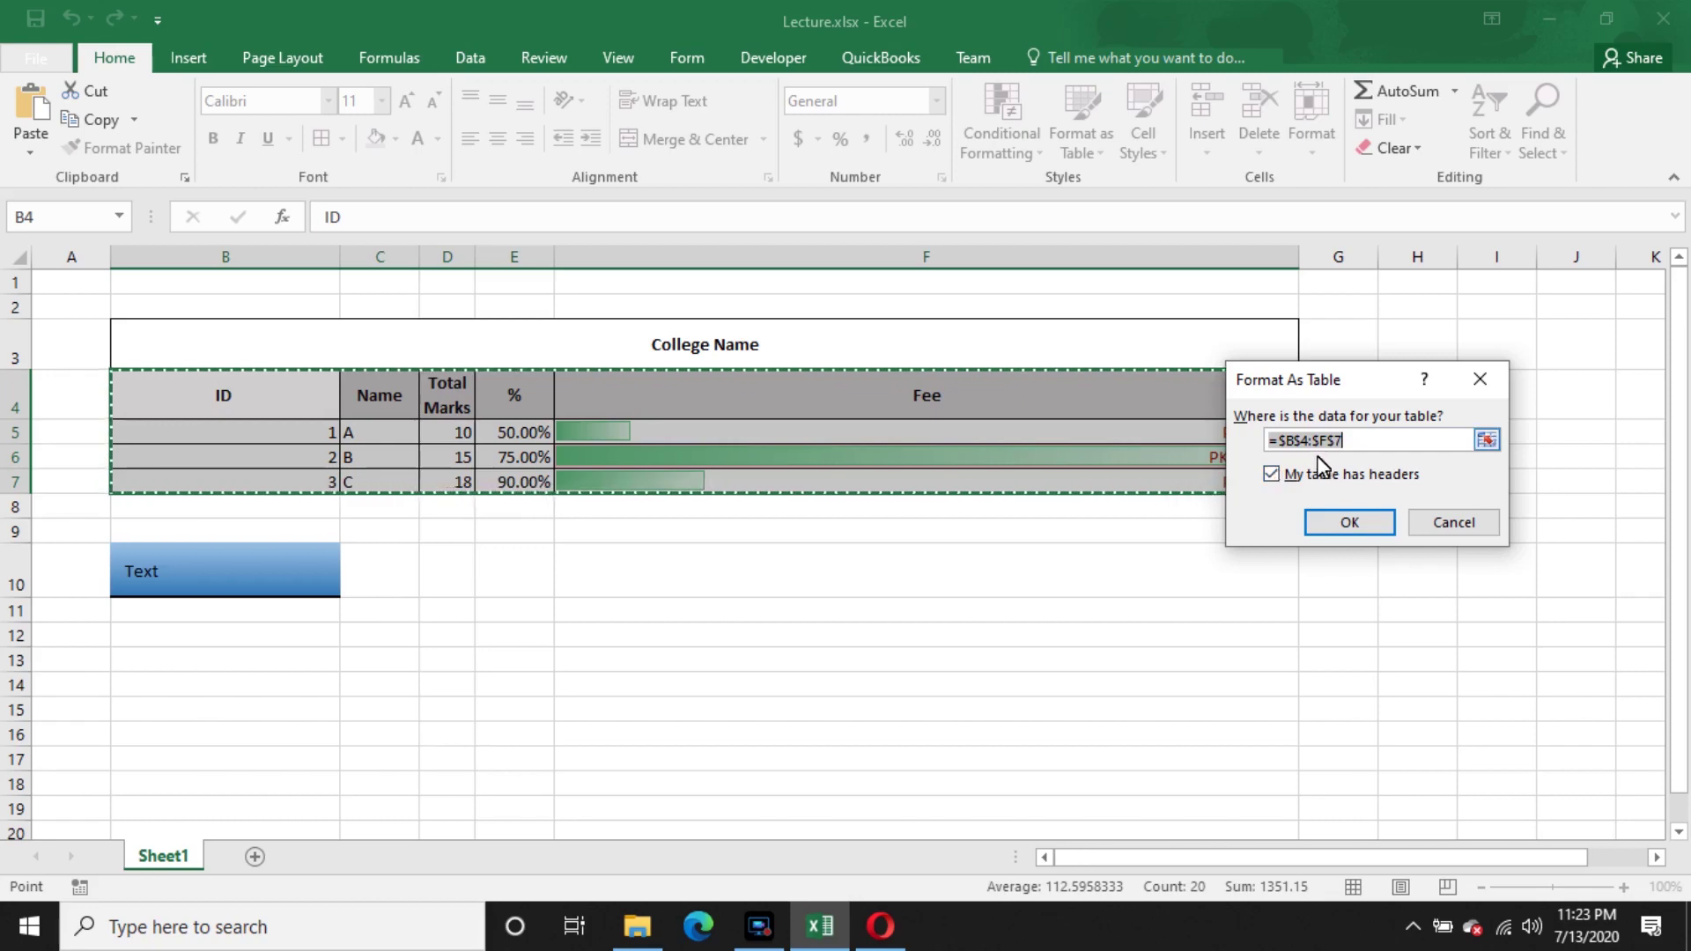
left_click(1338, 527)
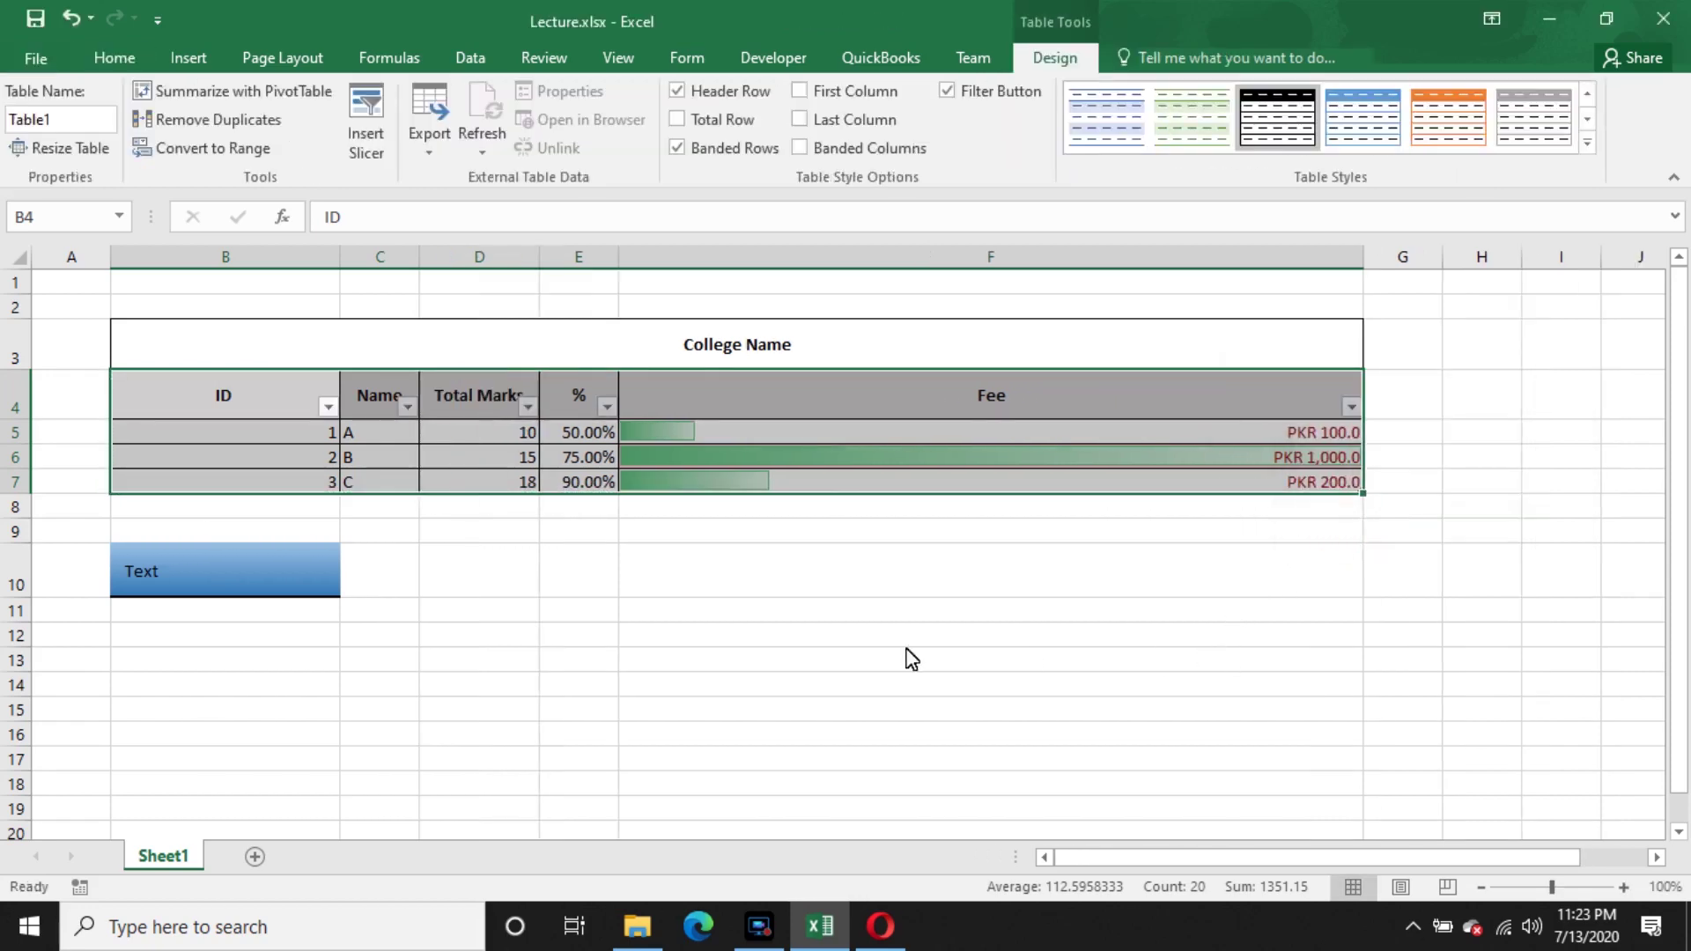
left_click(908, 652)
- Change the table B4:F7 to the light blue banded table style
left_click_drag(236, 396, 1122, 491)
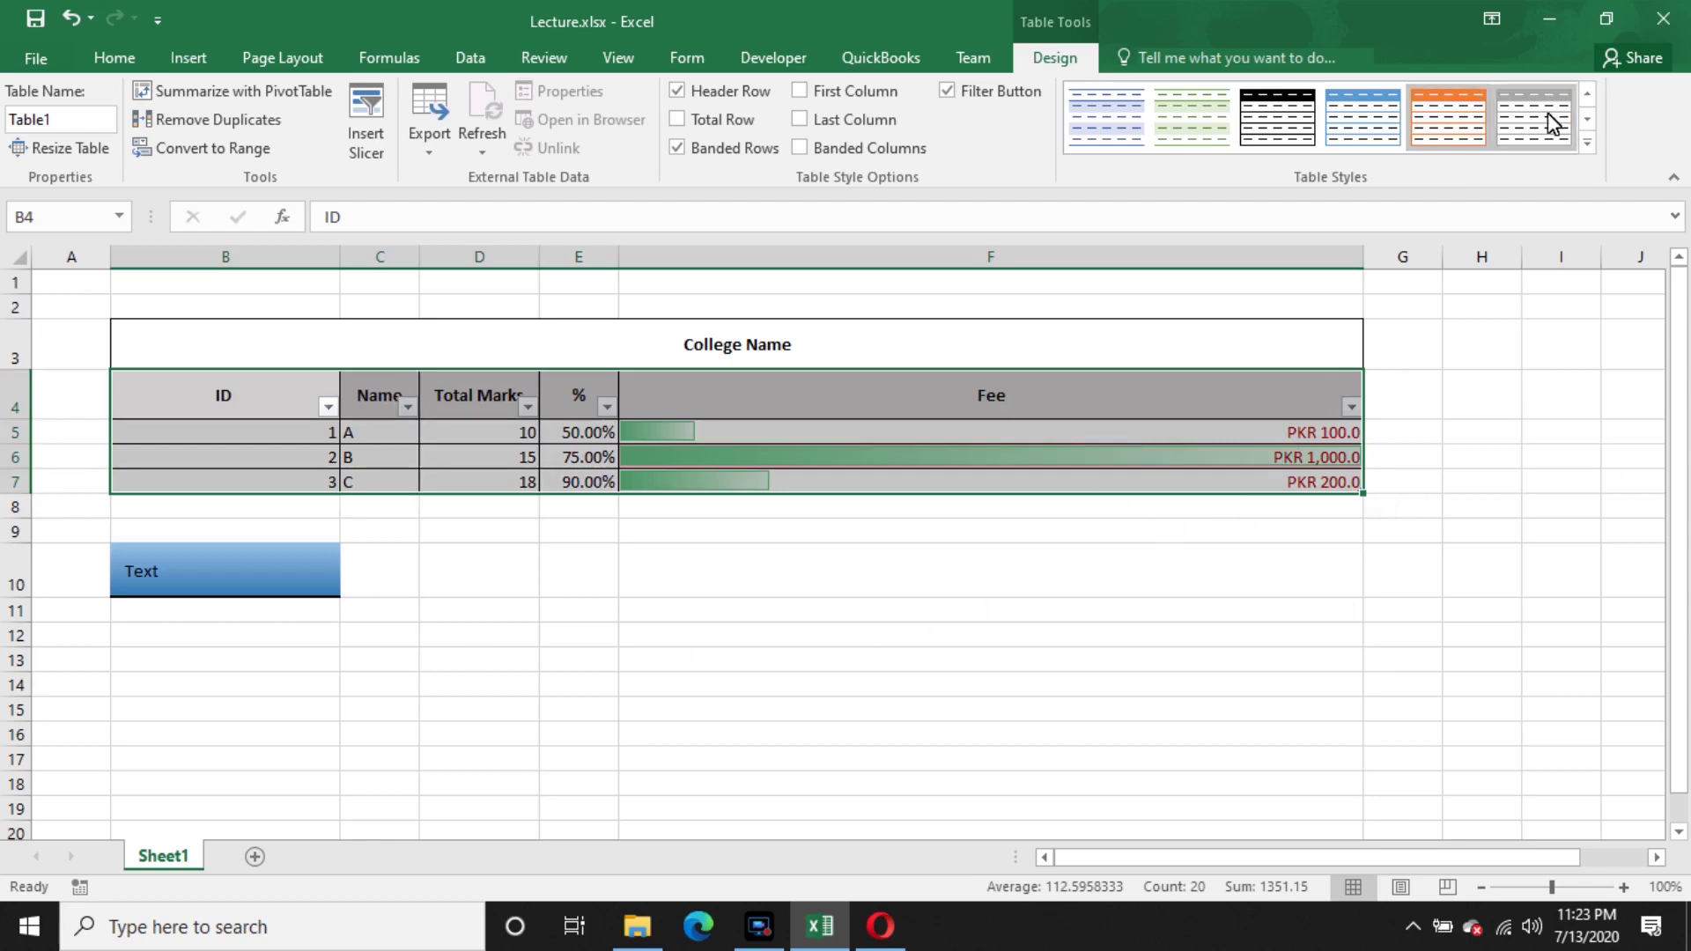
left_click(1130, 122)
left_click(917, 660)
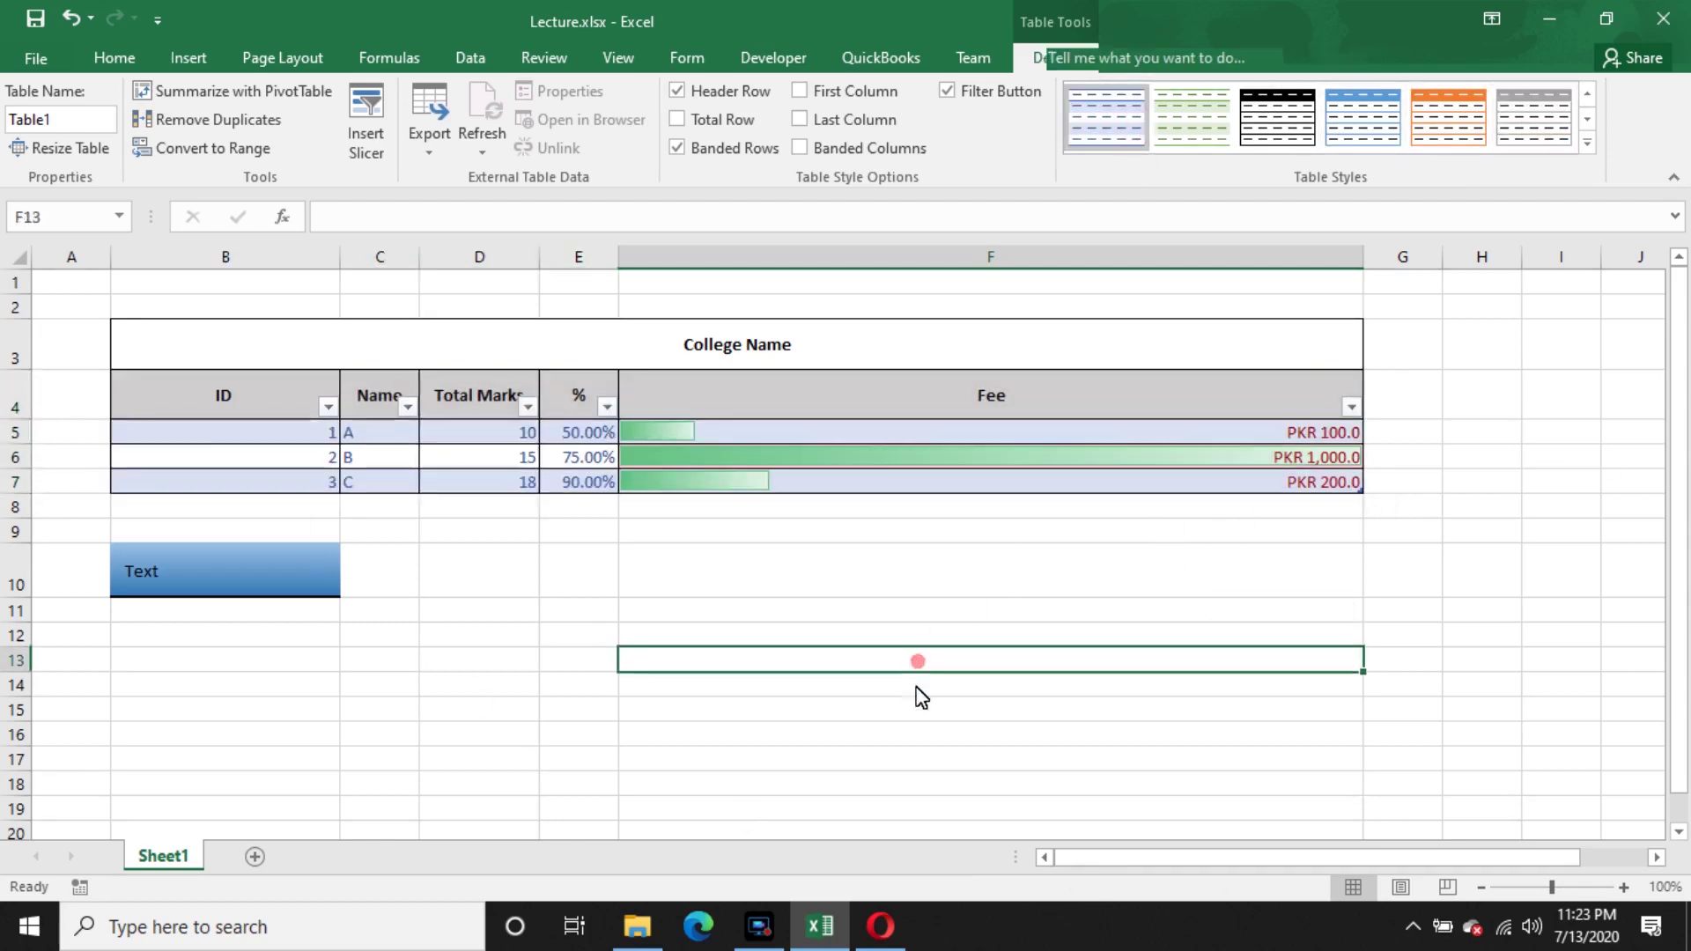
- Remove the grey fill from the table's header row B4:F4
left_click_drag(209, 400, 1048, 405)
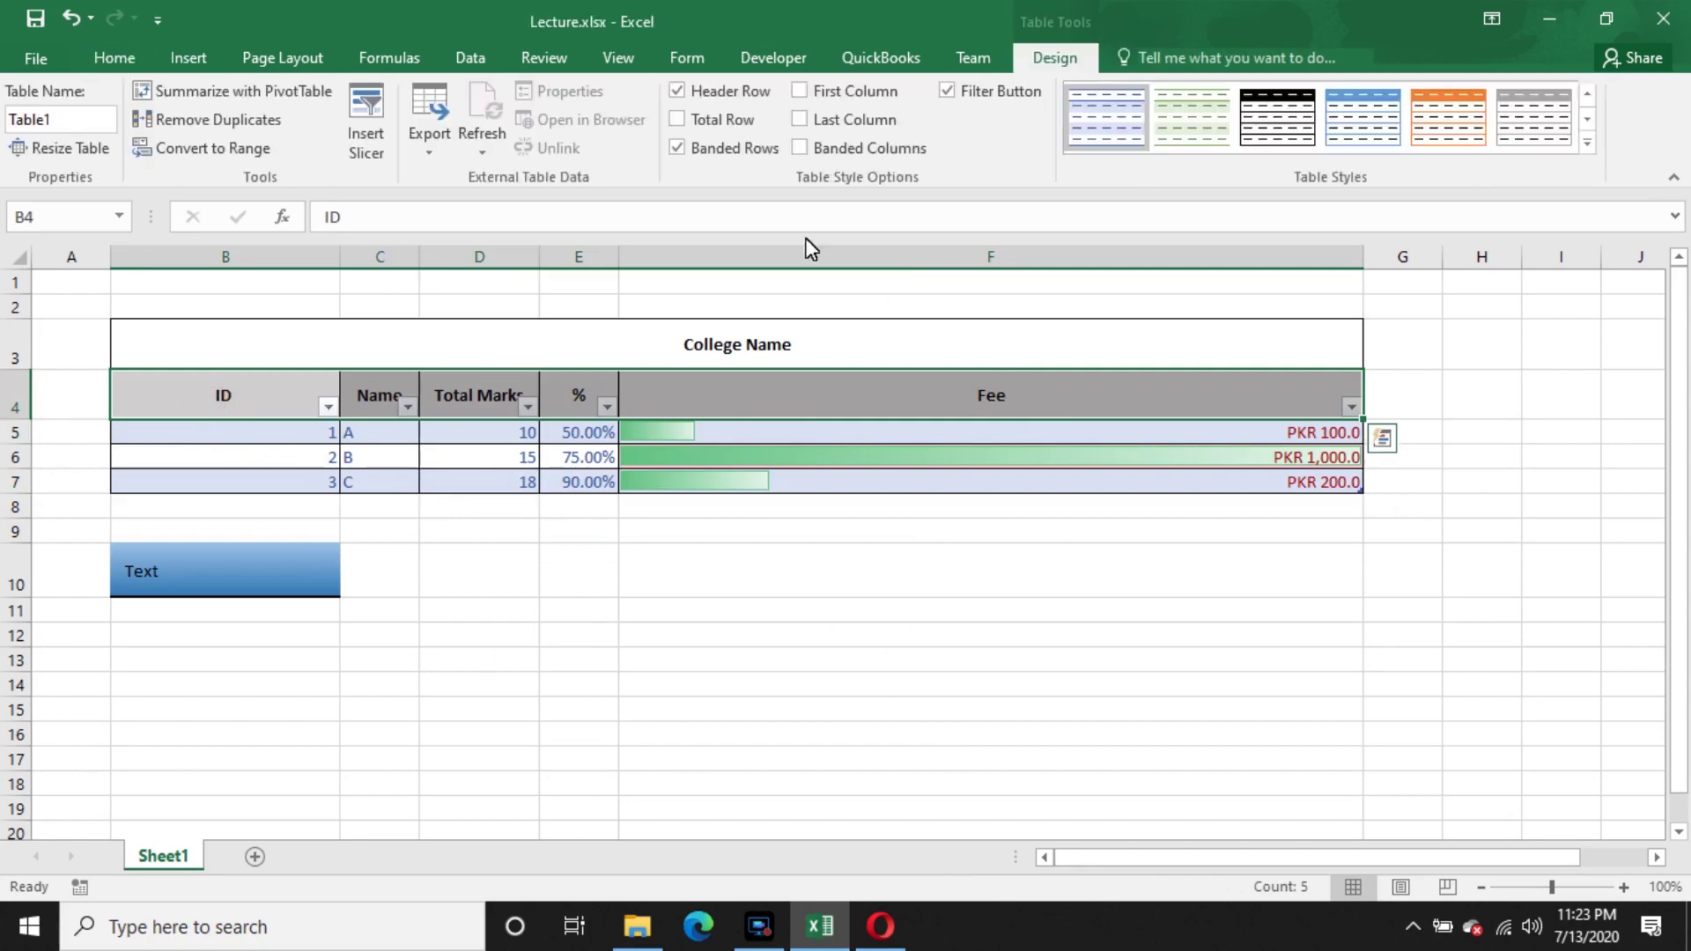
left_click(102, 70)
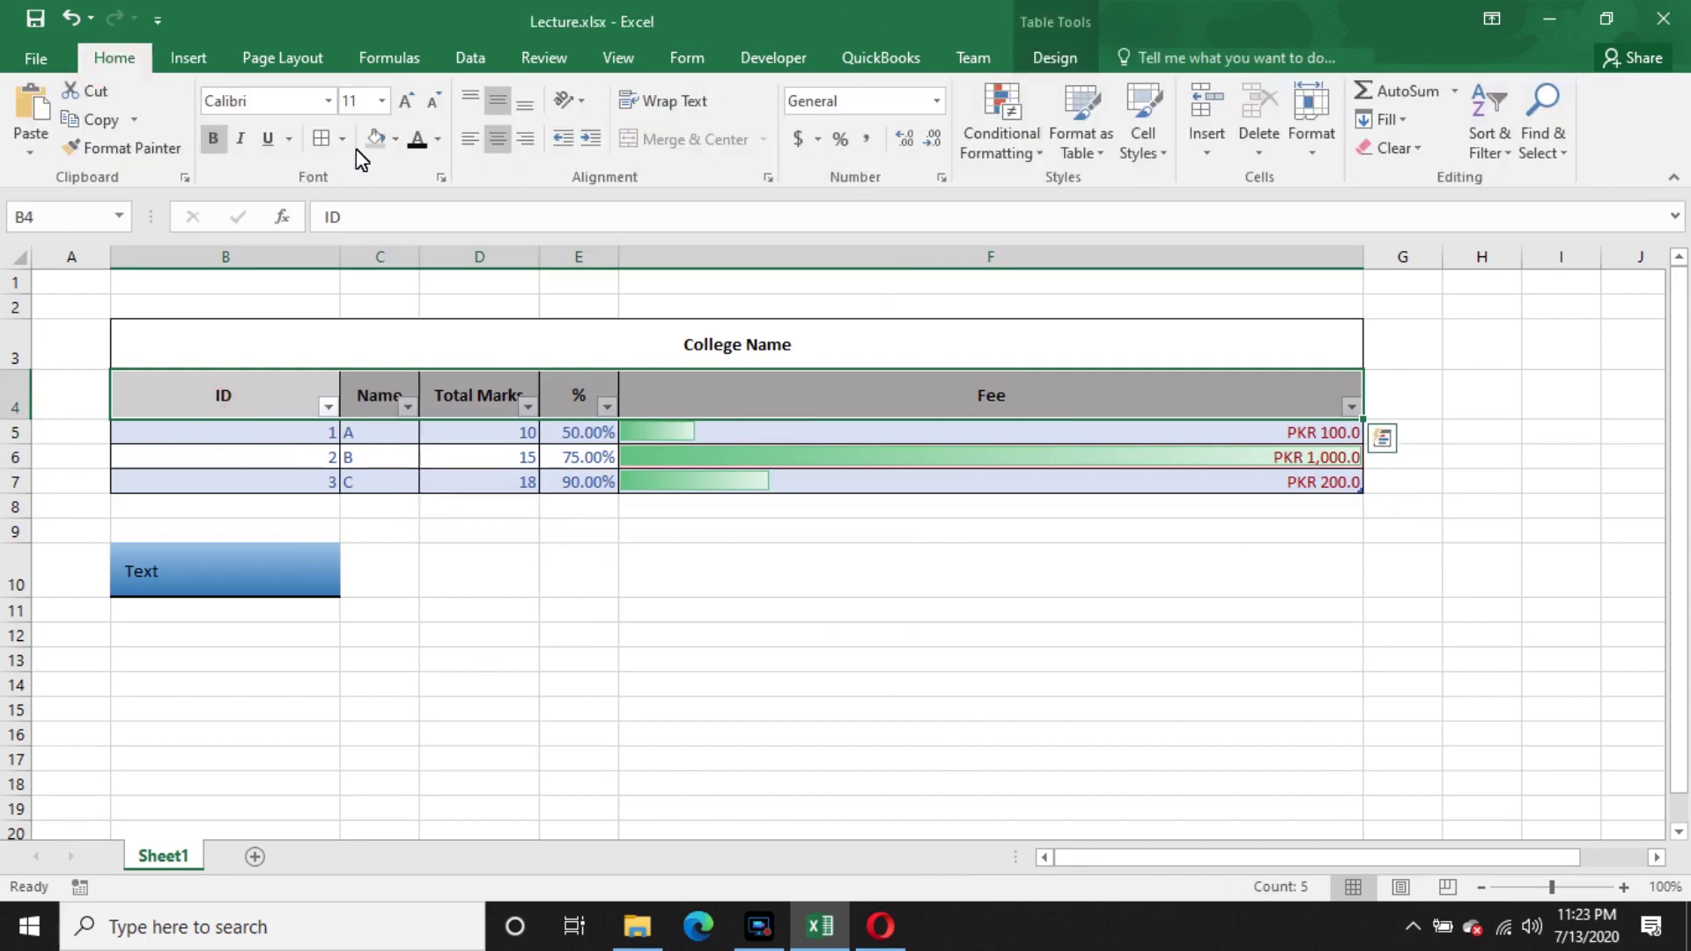
left_click(393, 146)
left_click(425, 356)
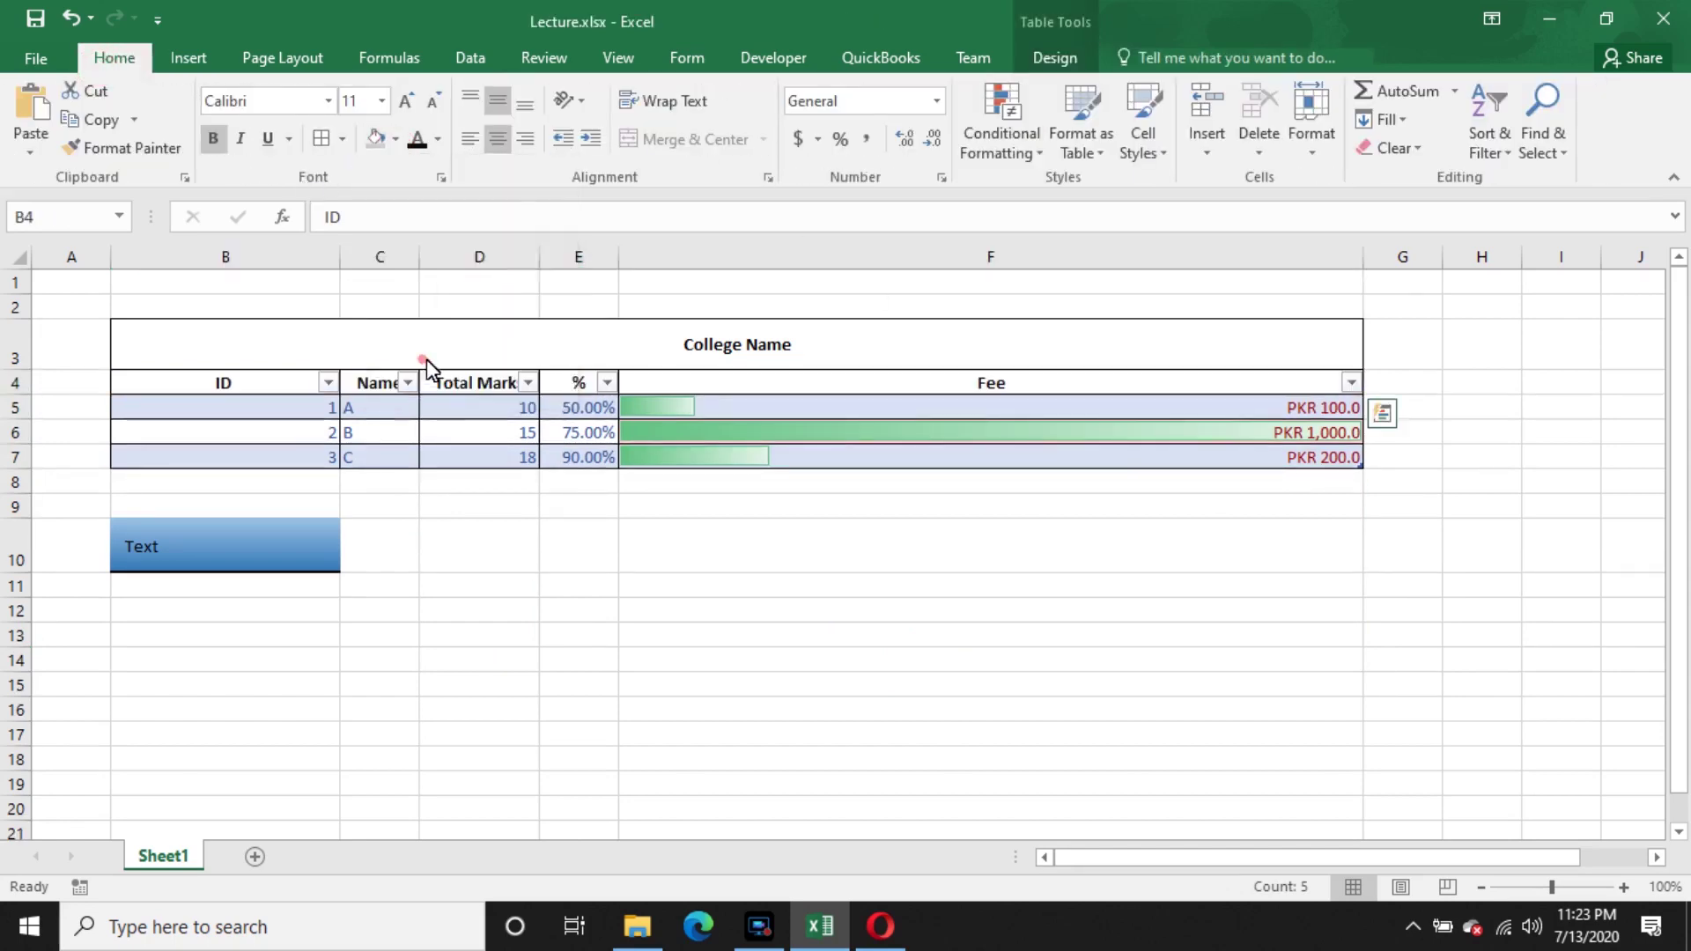
left_click(621, 634)
- Apply the medium blue table style with a solid blue header and blue banded rows to B4:F7
left_click_drag(253, 391, 922, 458)
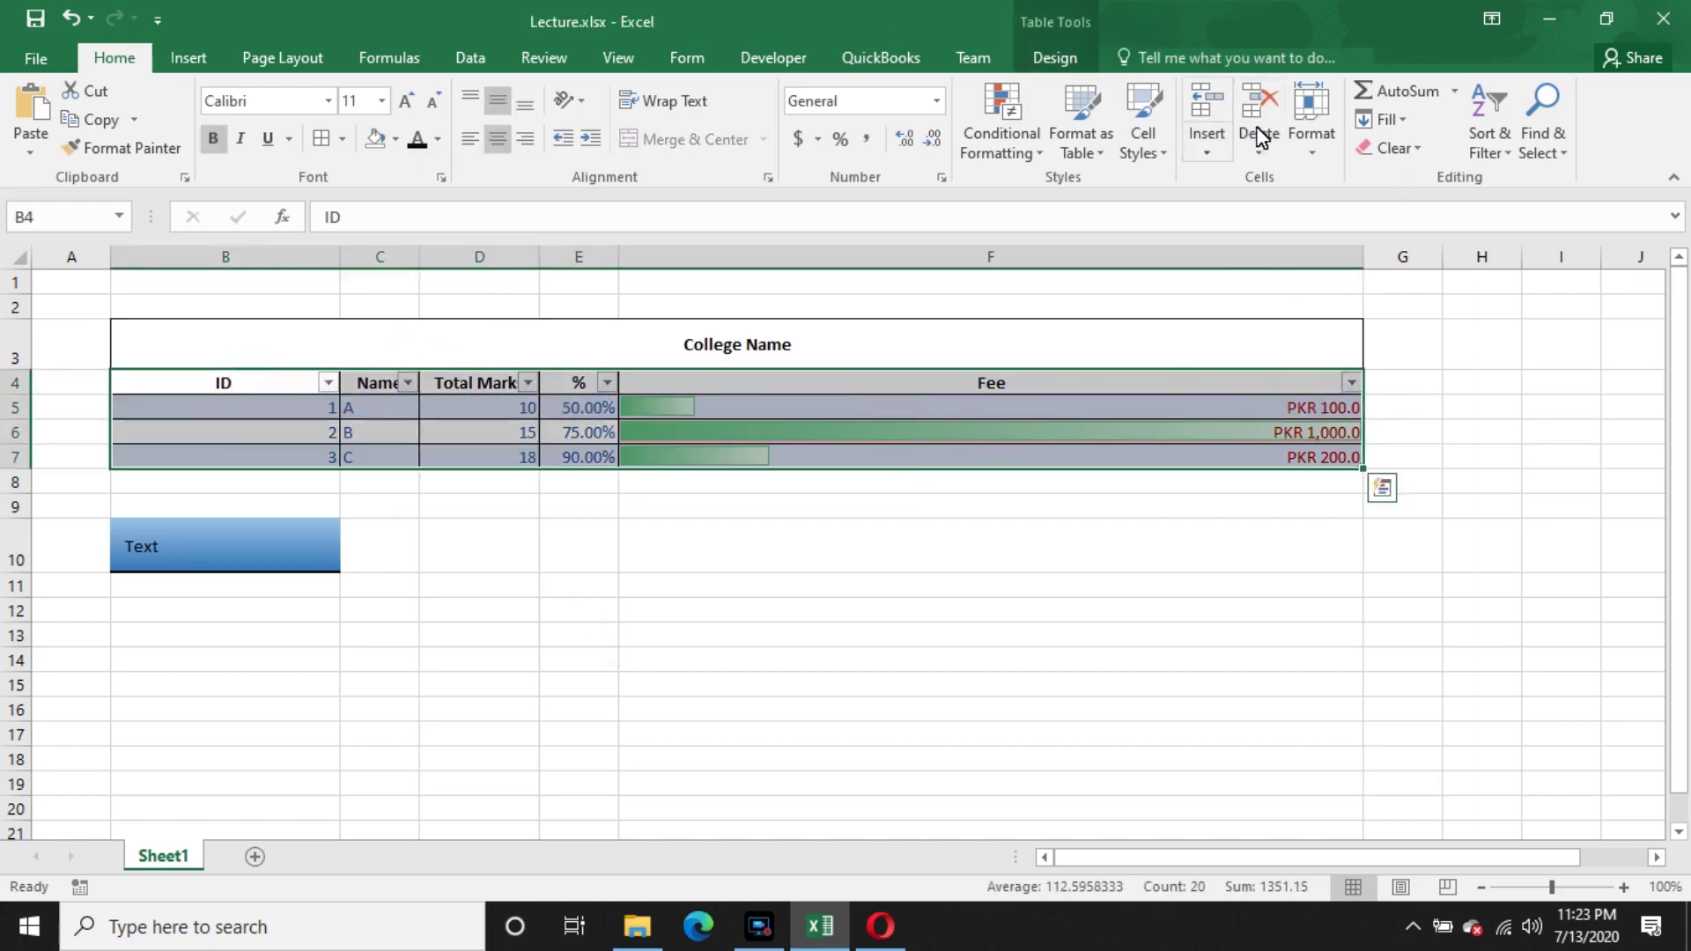
left_click(1093, 150)
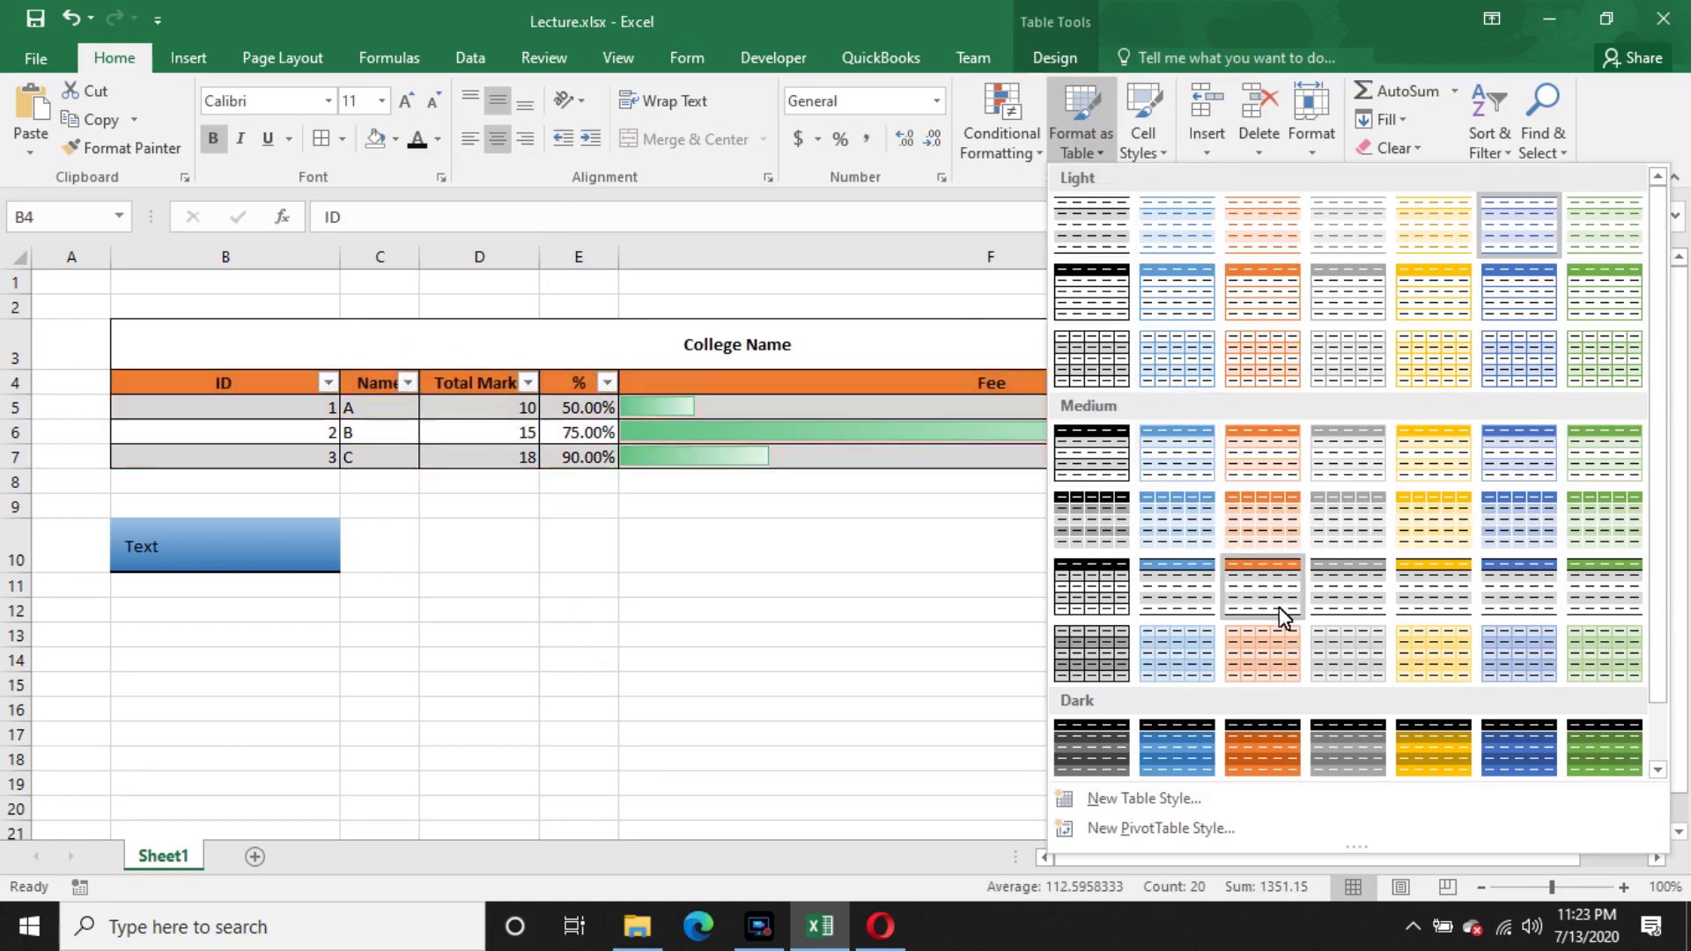
left_click(1185, 525)
left_click(781, 634)
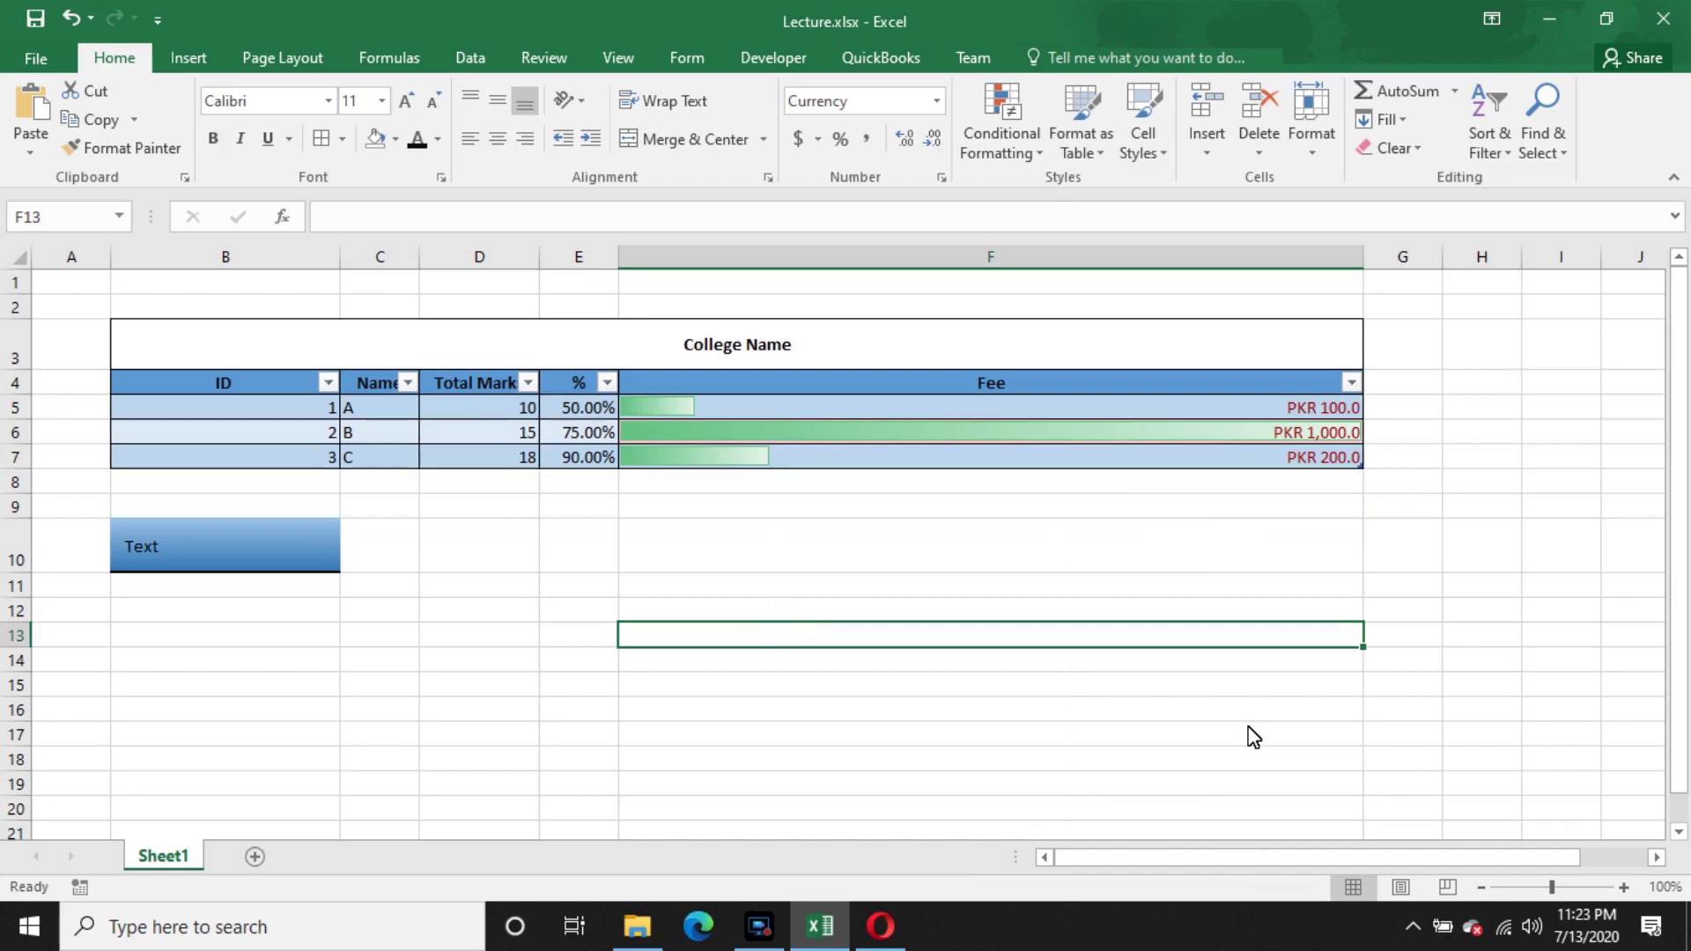
- Clear the word "Text" from cell B10
left_click(1159, 145)
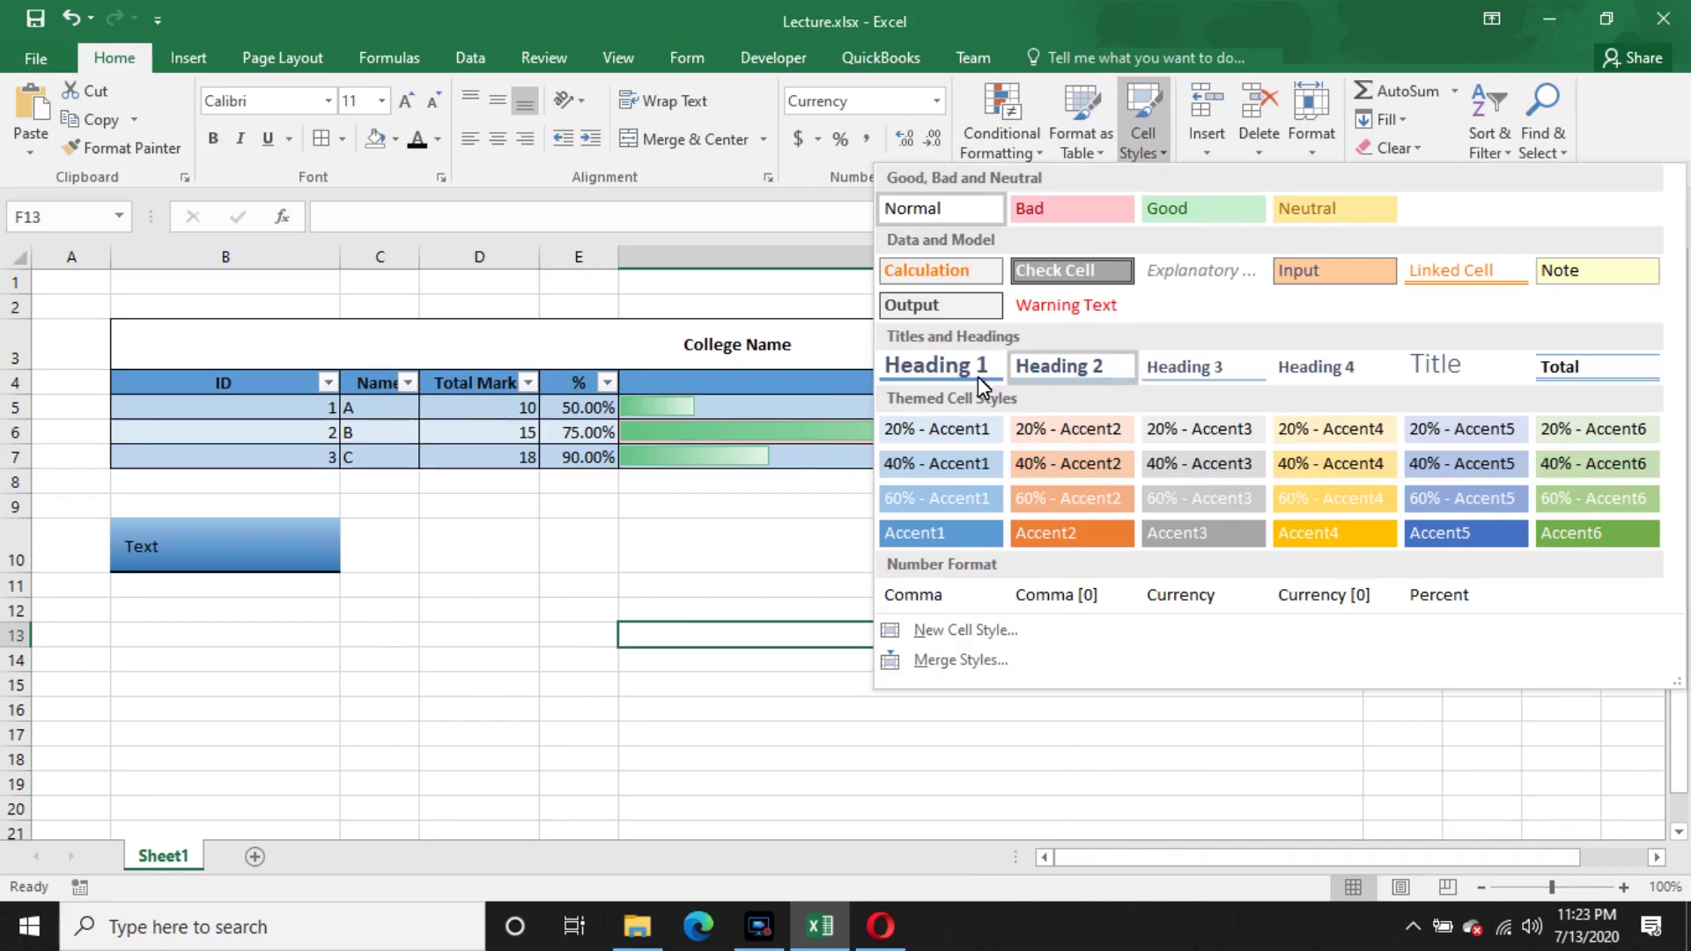
left_click(304, 550)
left_click(220, 569)
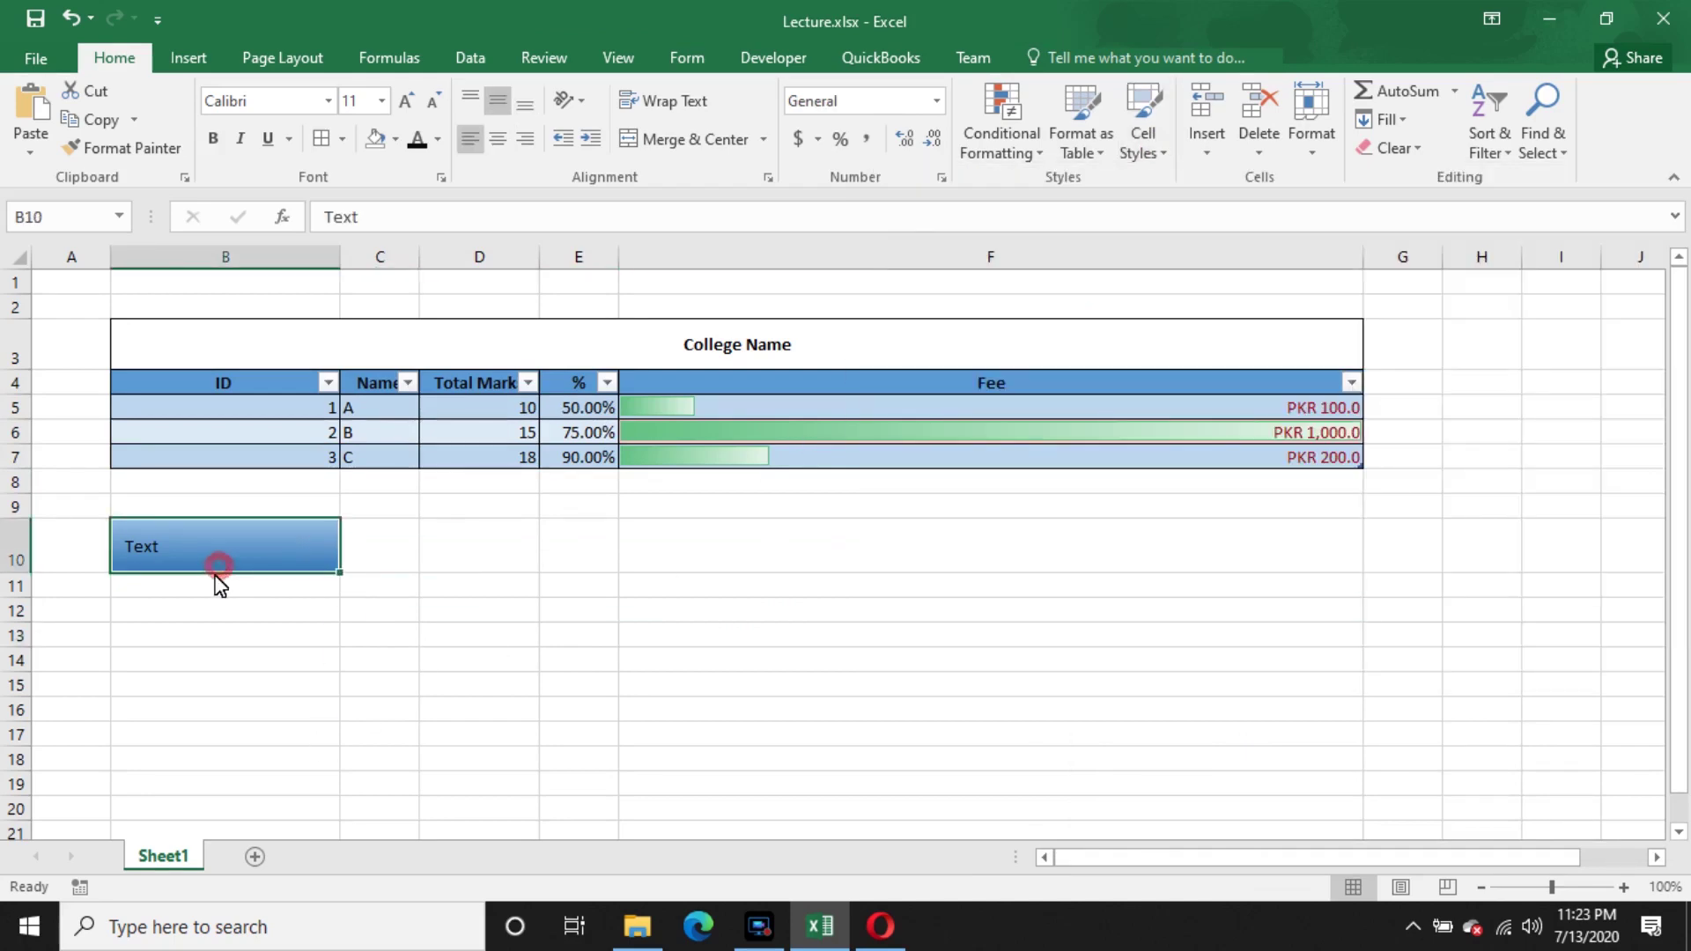
key("Delete")
left_click(690, 793)
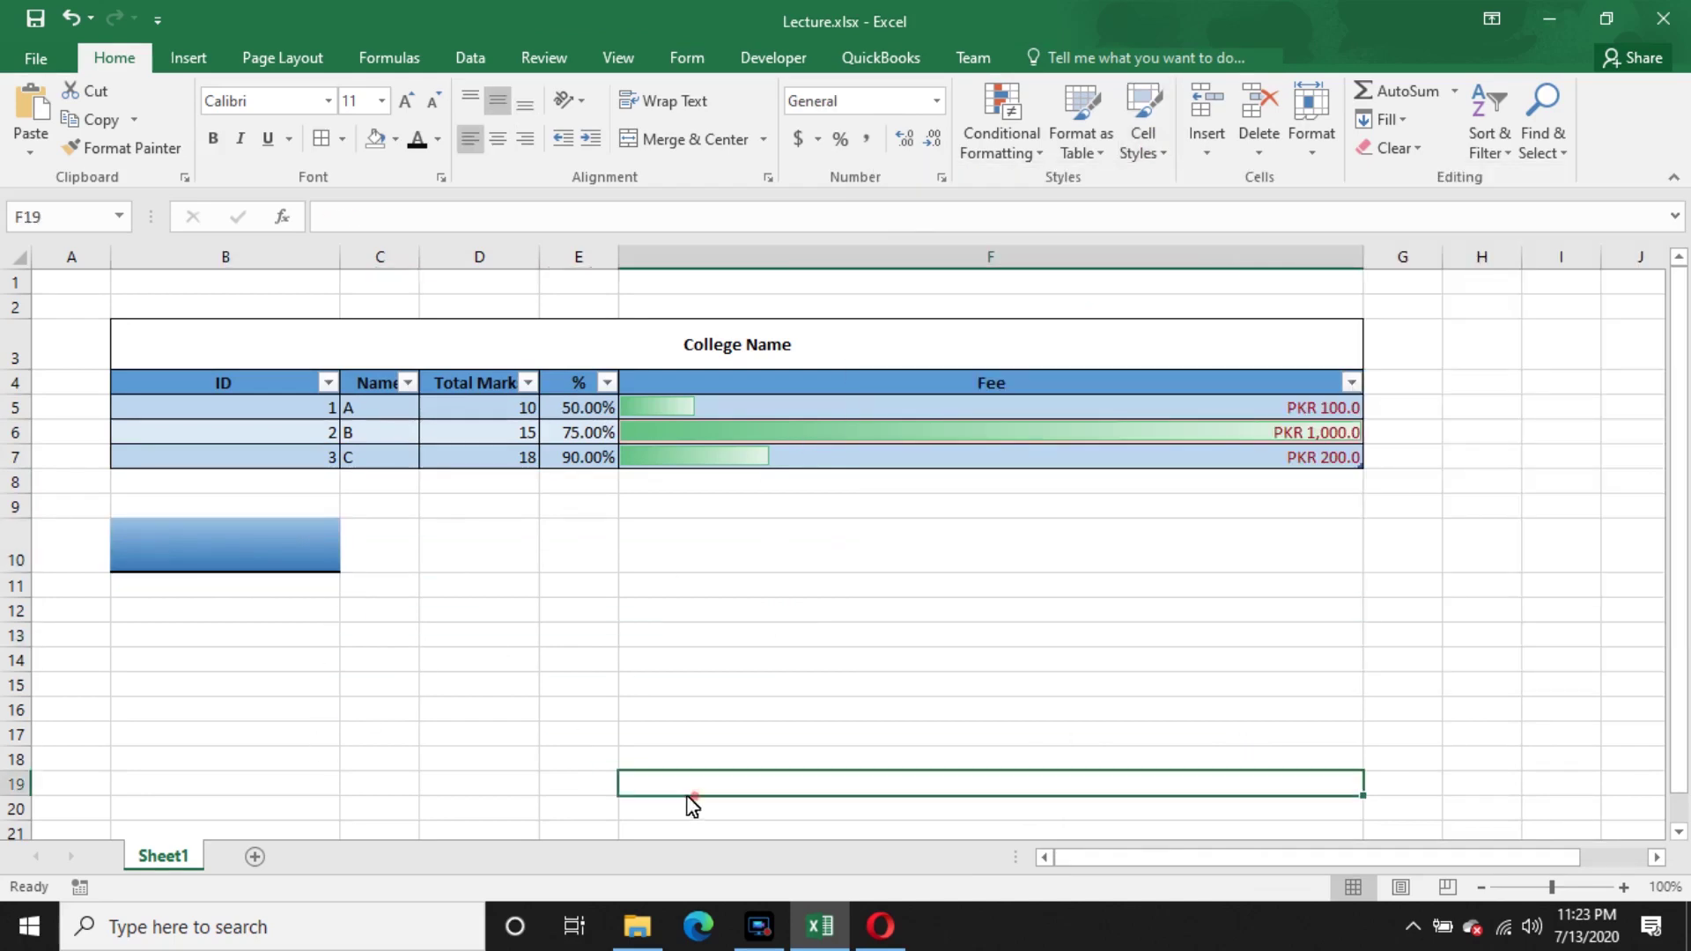
- Delete the whole of row 10 with its blue gradient cell
left_click(18, 559)
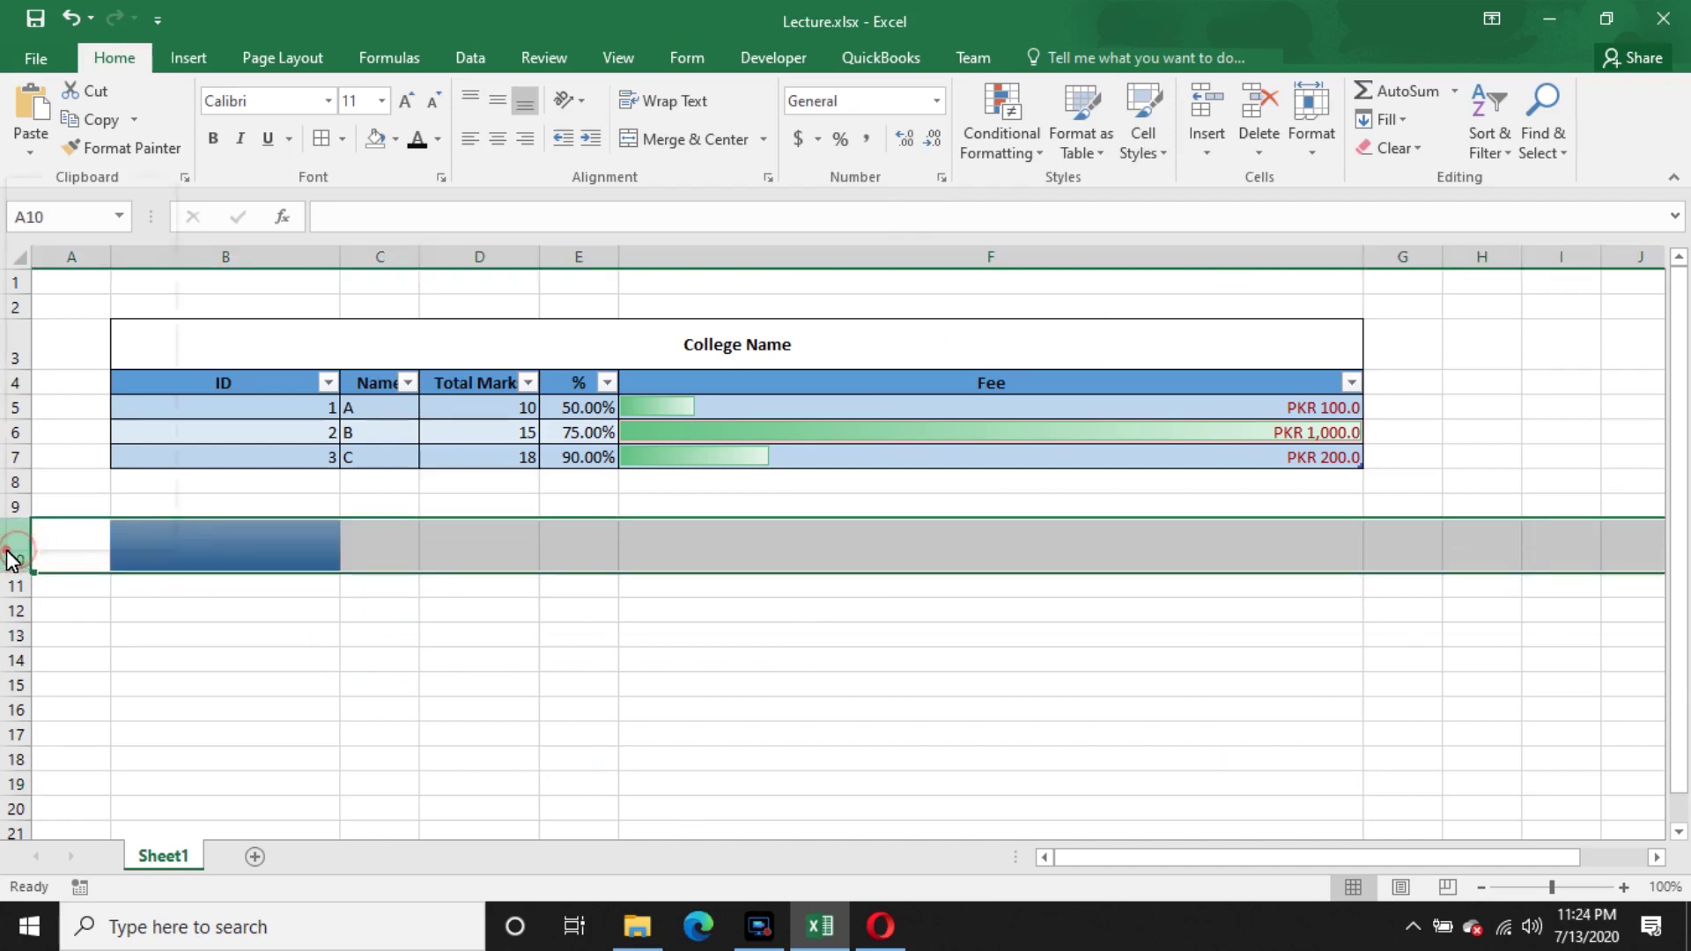
right_click(17, 559)
left_click(830, 663)
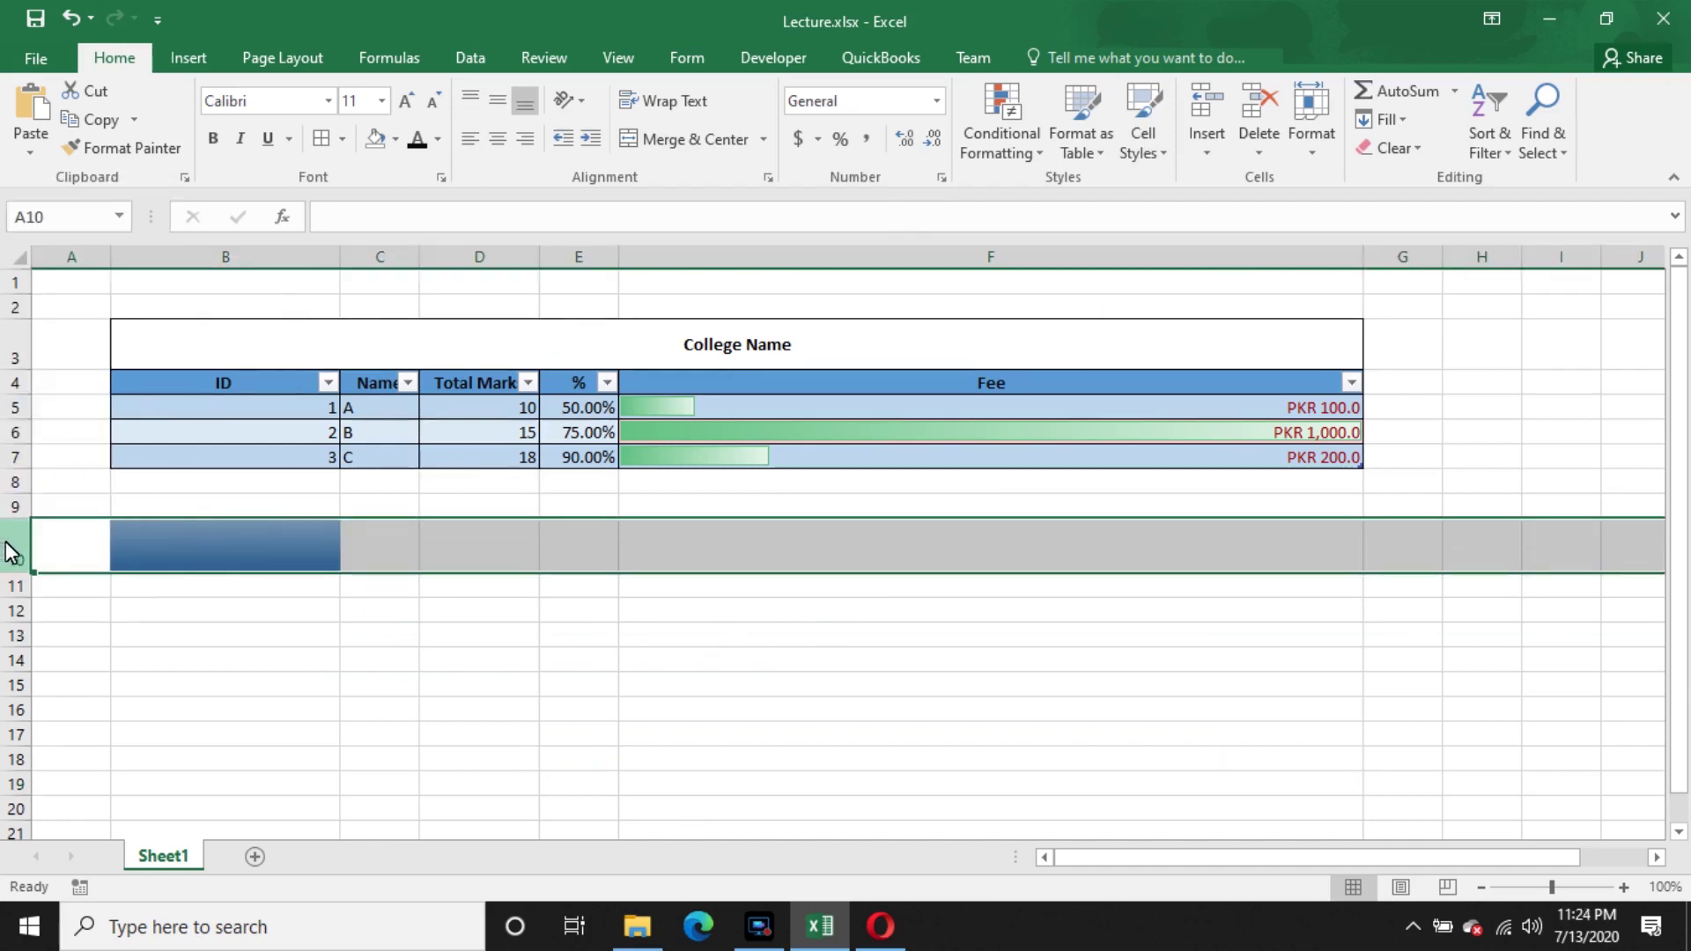
left_click(1259, 104)
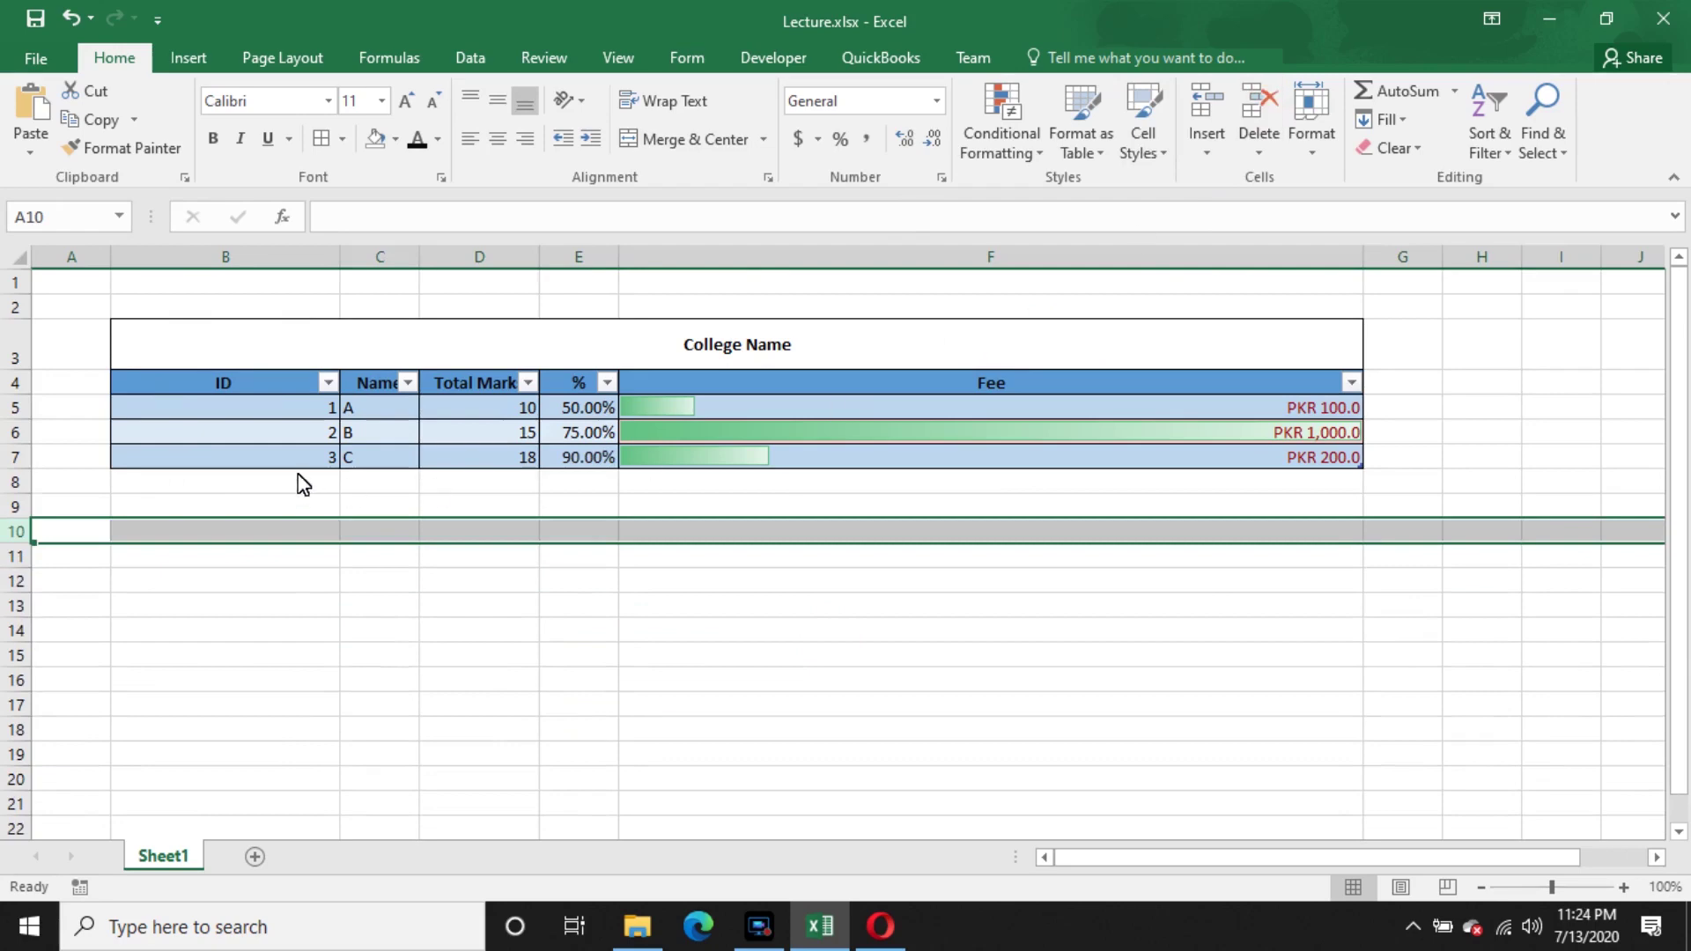
- Apply the Heading 1 cell style to the empty range B10:F19
left_click(136, 536)
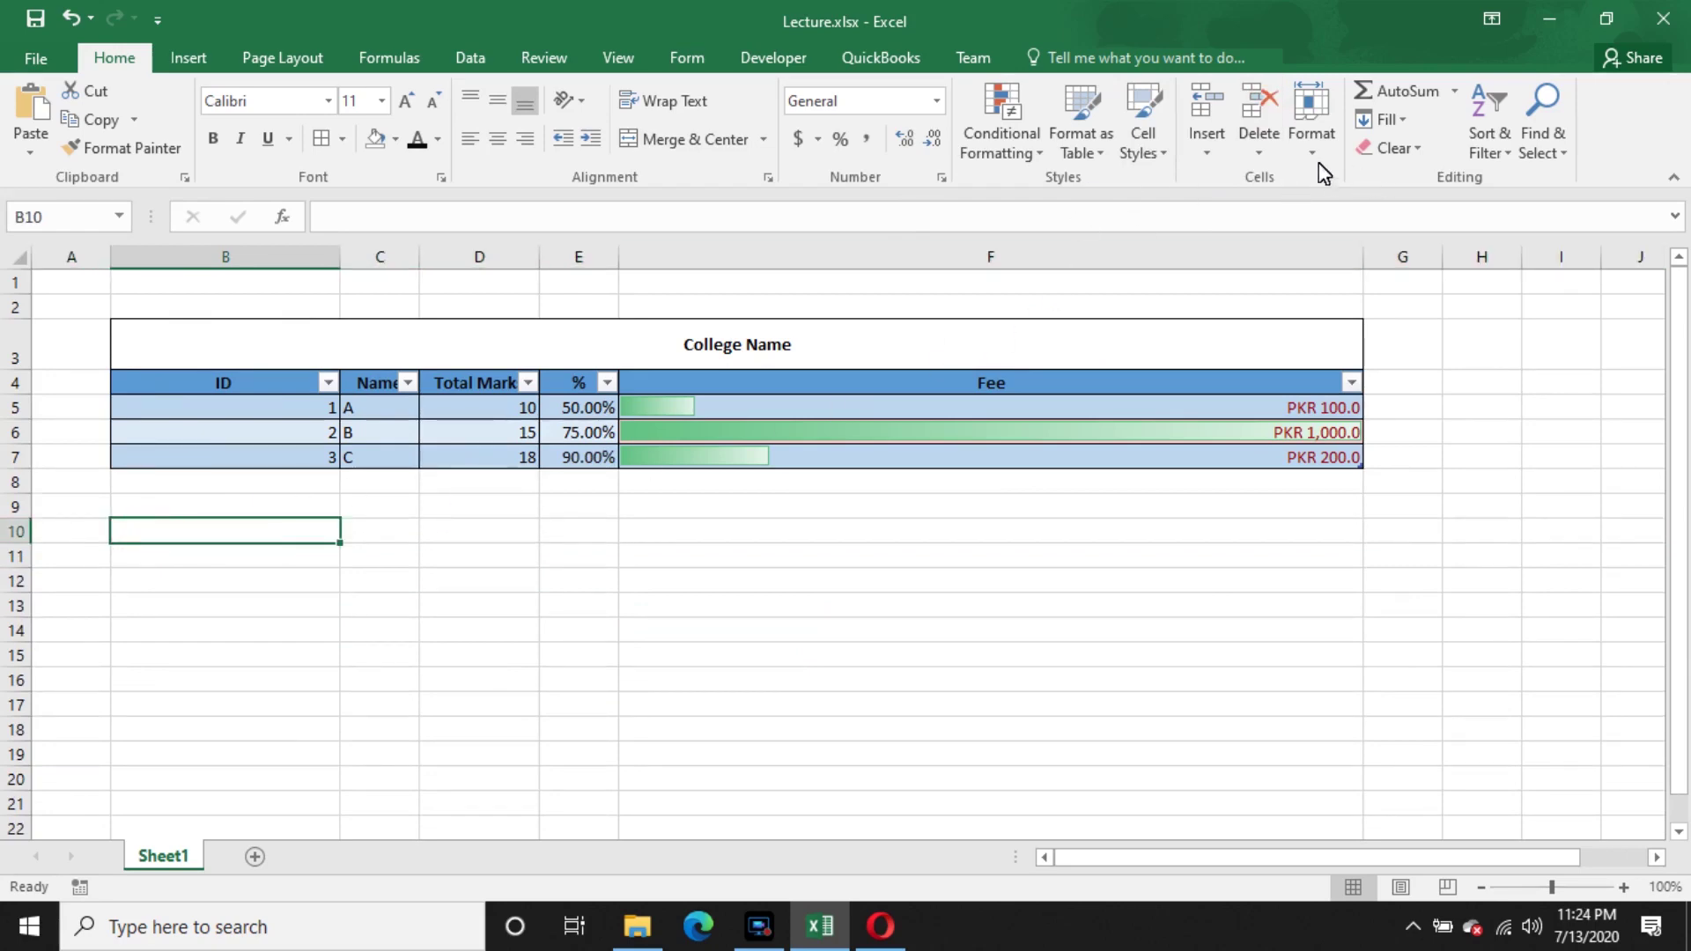
left_click(1154, 145)
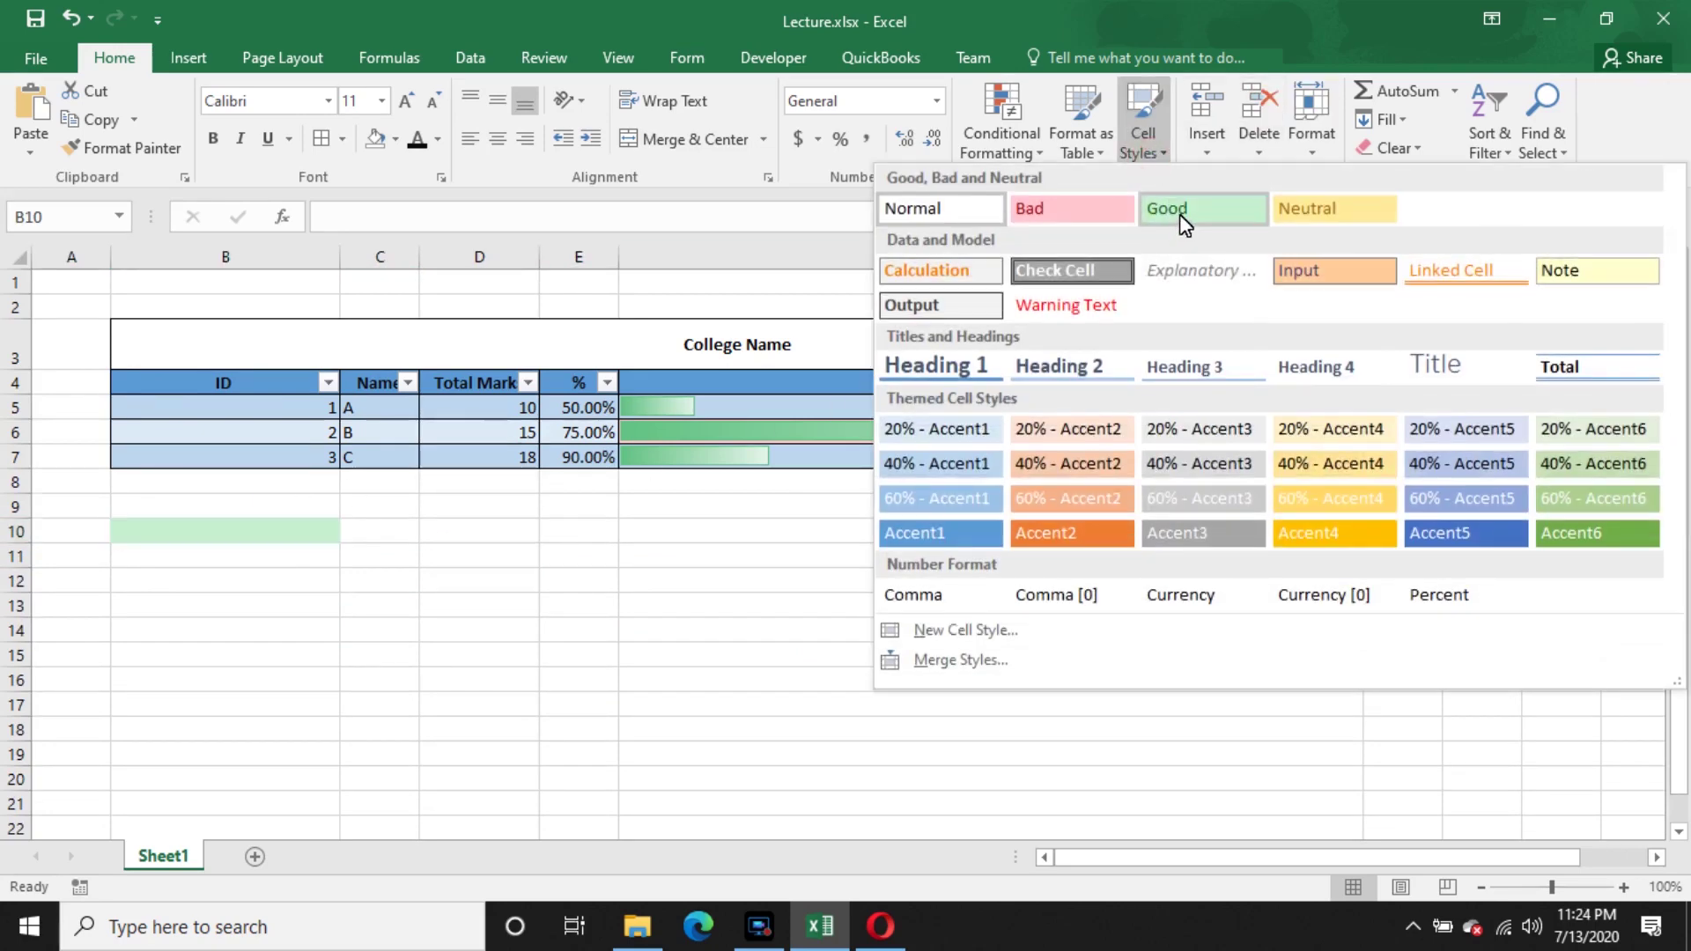
left_click(949, 373)
left_click_drag(197, 533, 810, 756)
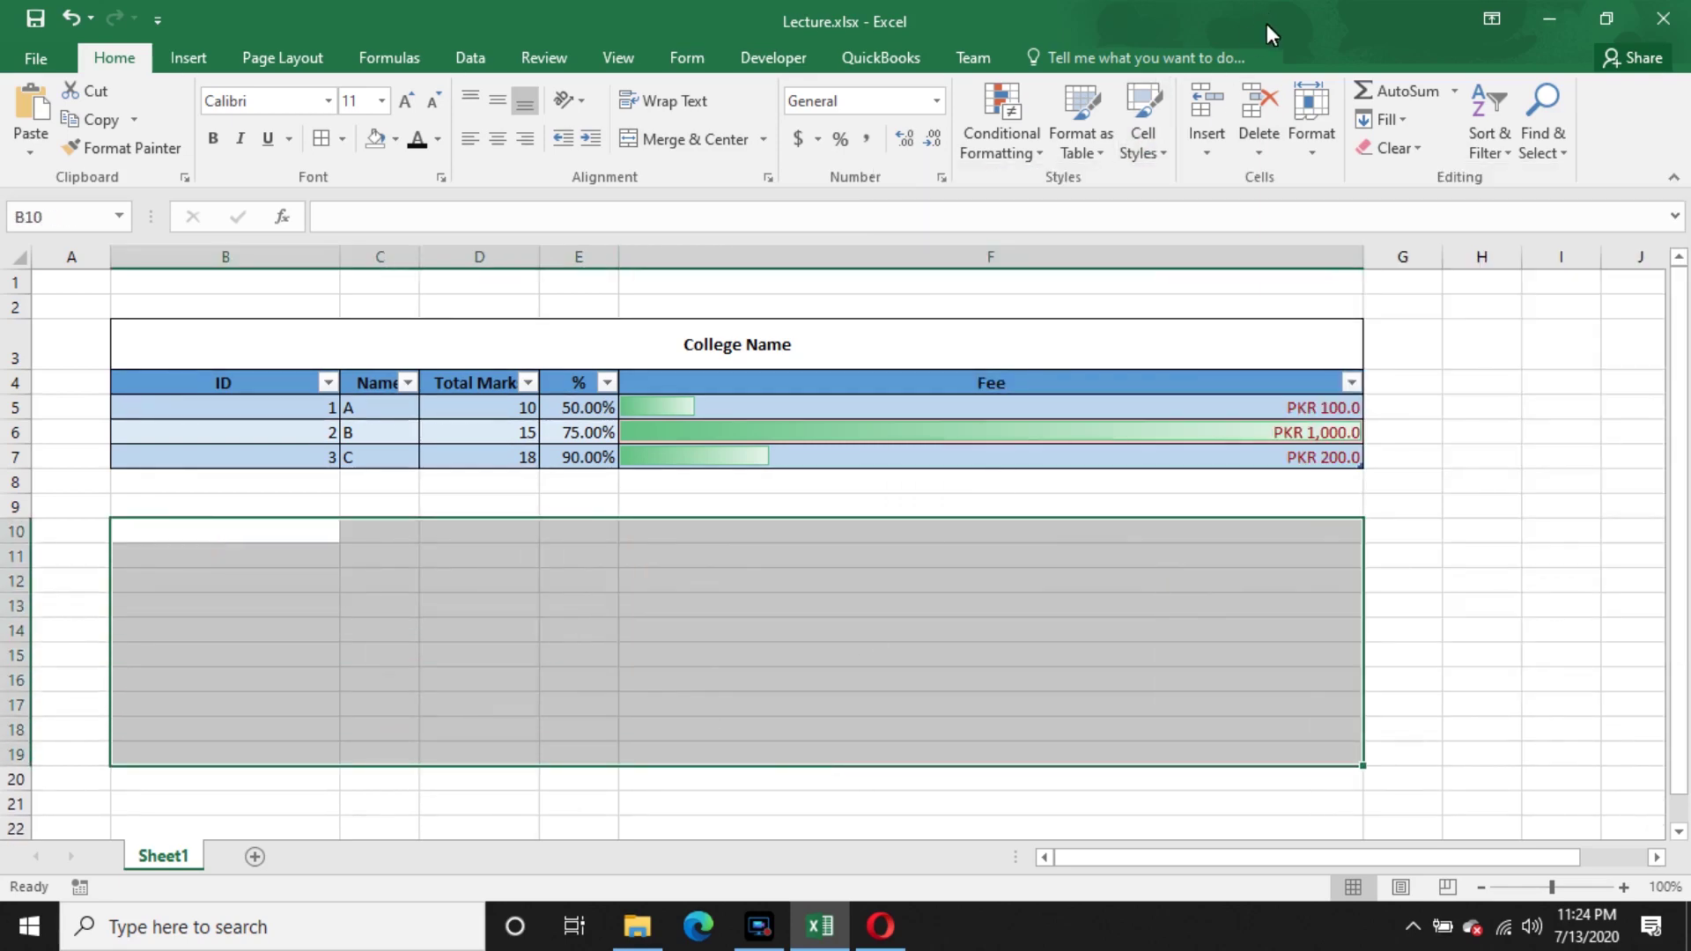
left_click(1141, 148)
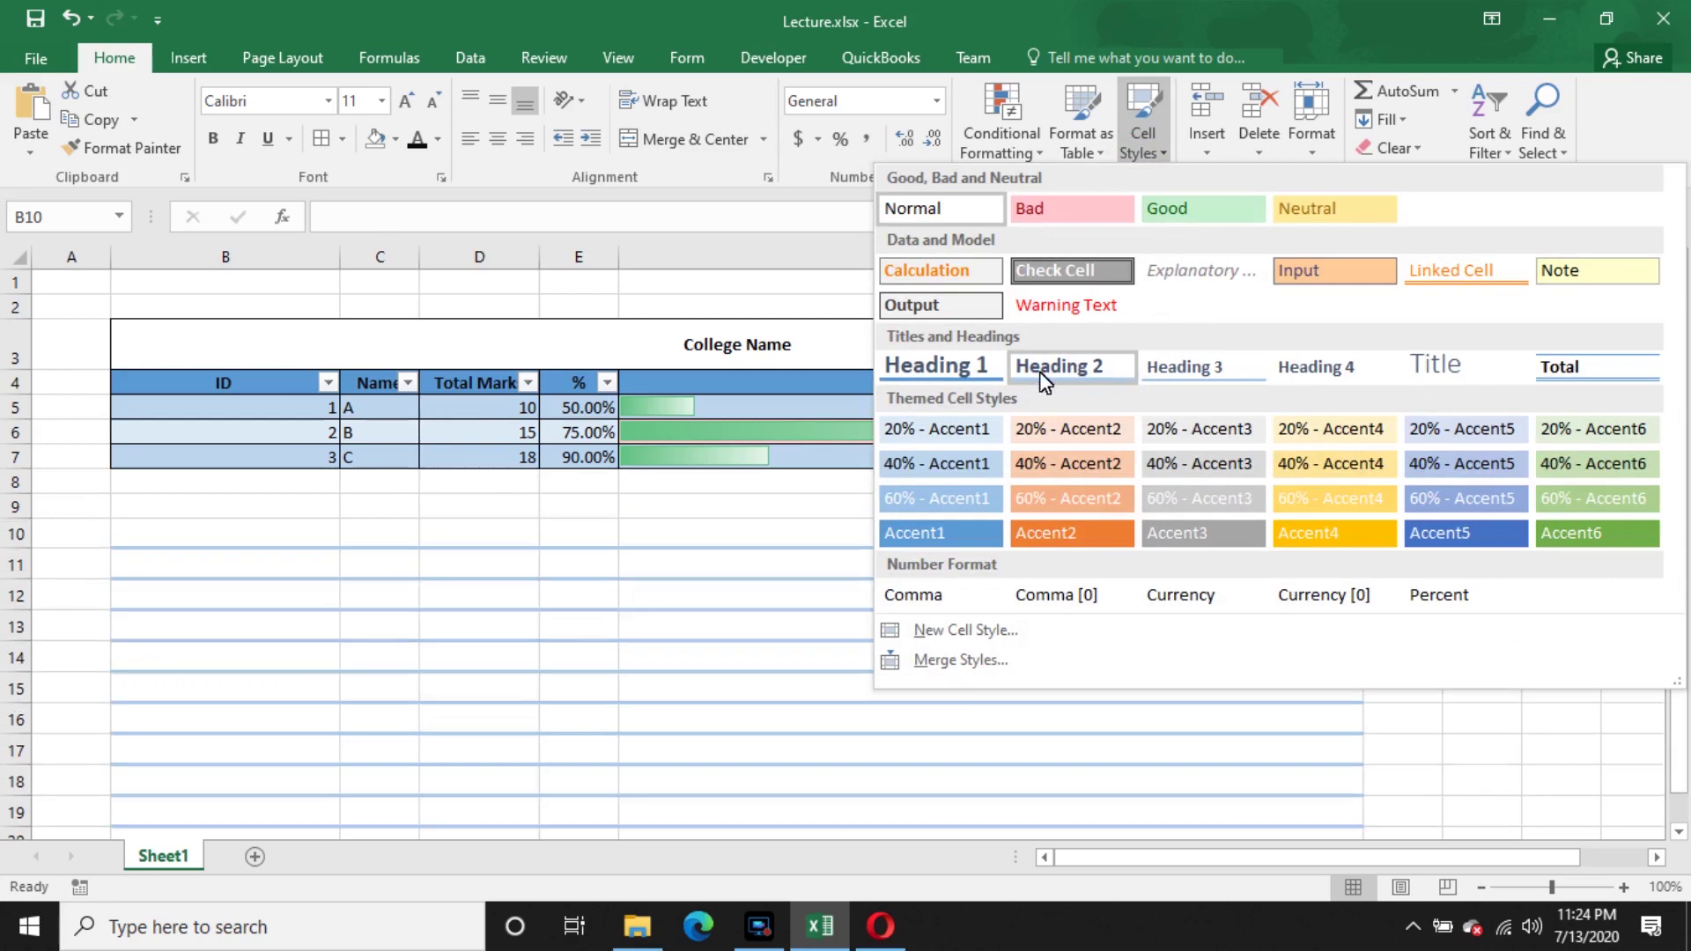
left_click(938, 368)
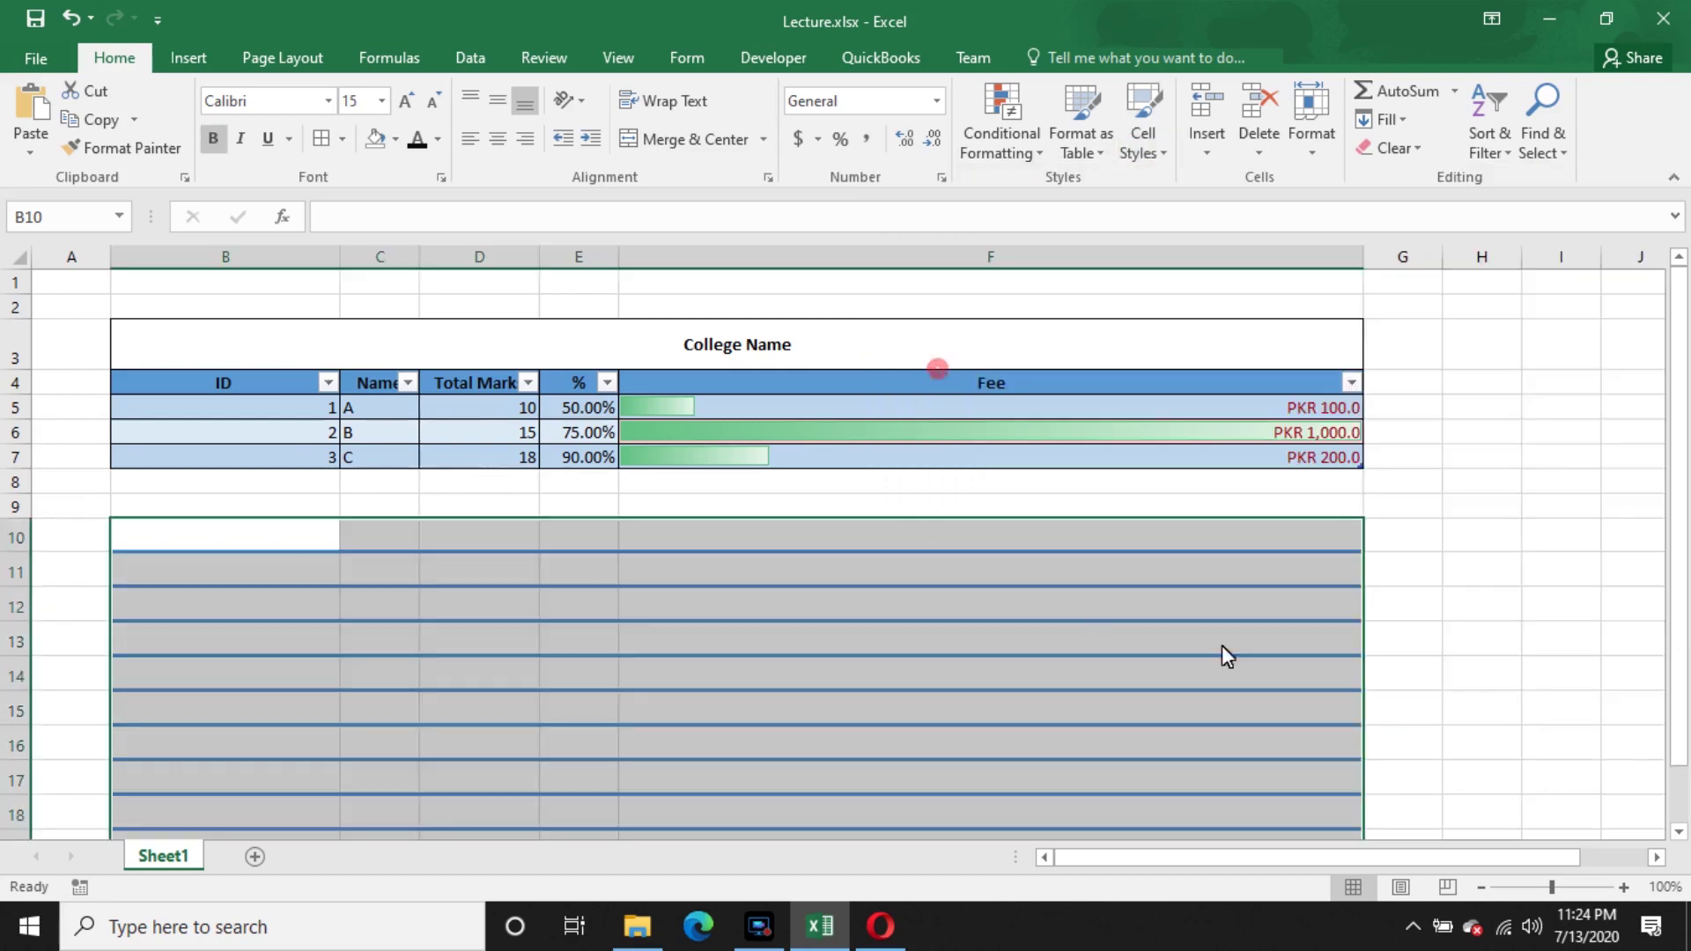
scroll(1435, 643, "down", 1)
left_click(1453, 472)
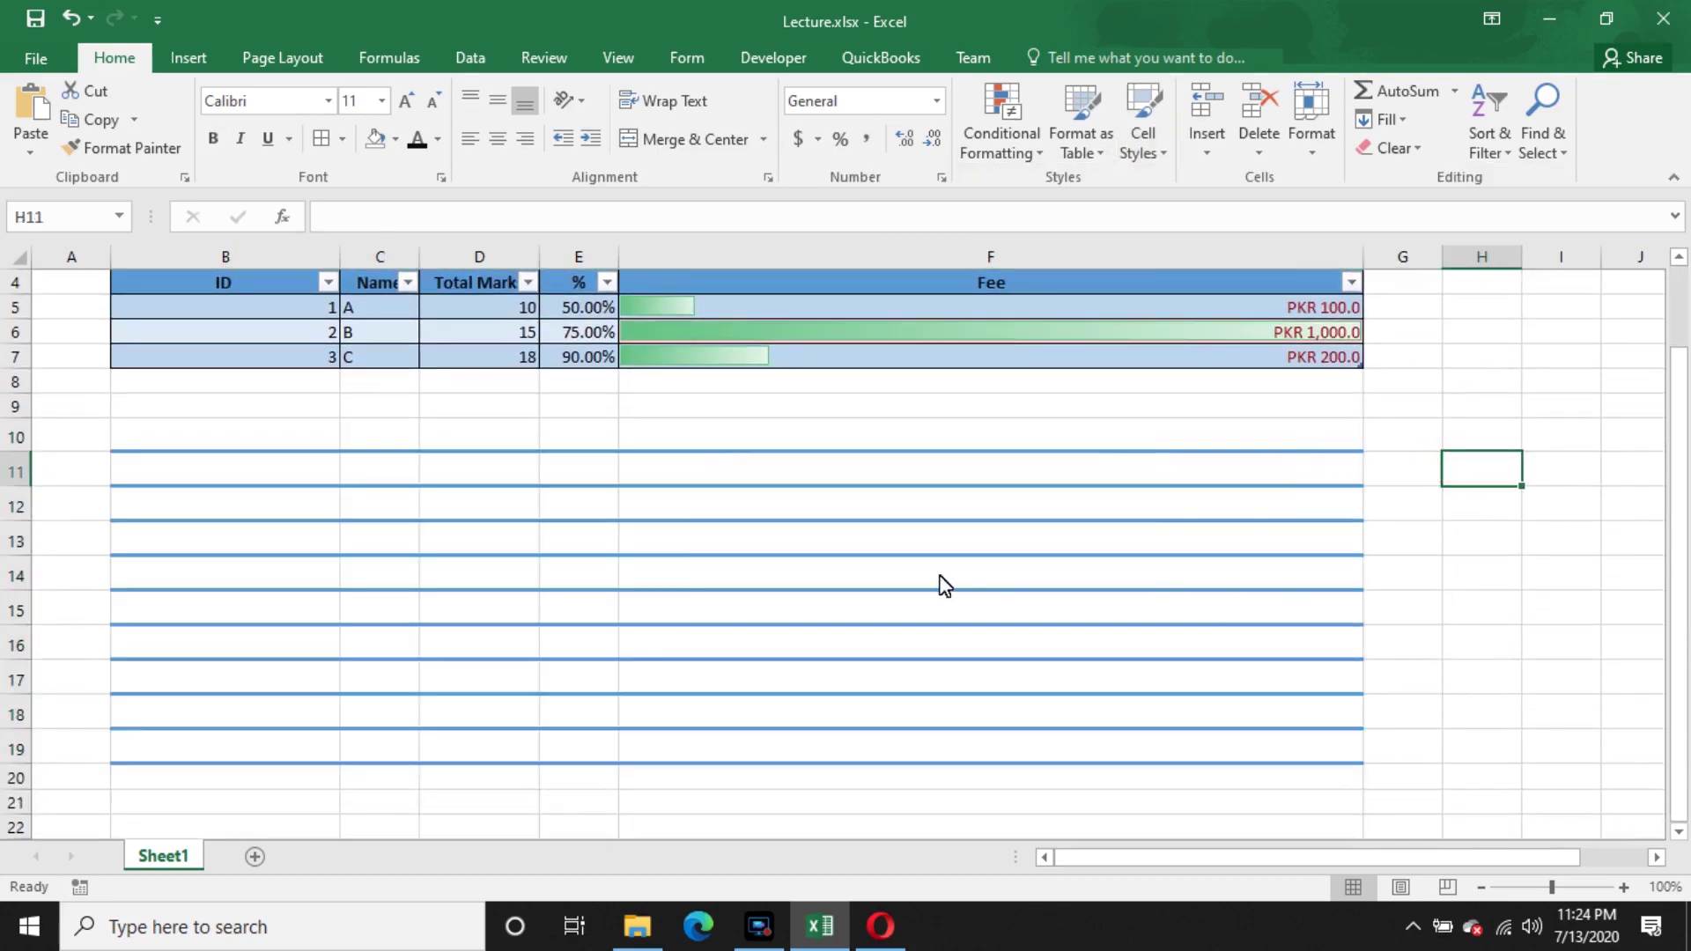
- Undo the Heading 1 cell style on B10:F19
key("ctrl+z")
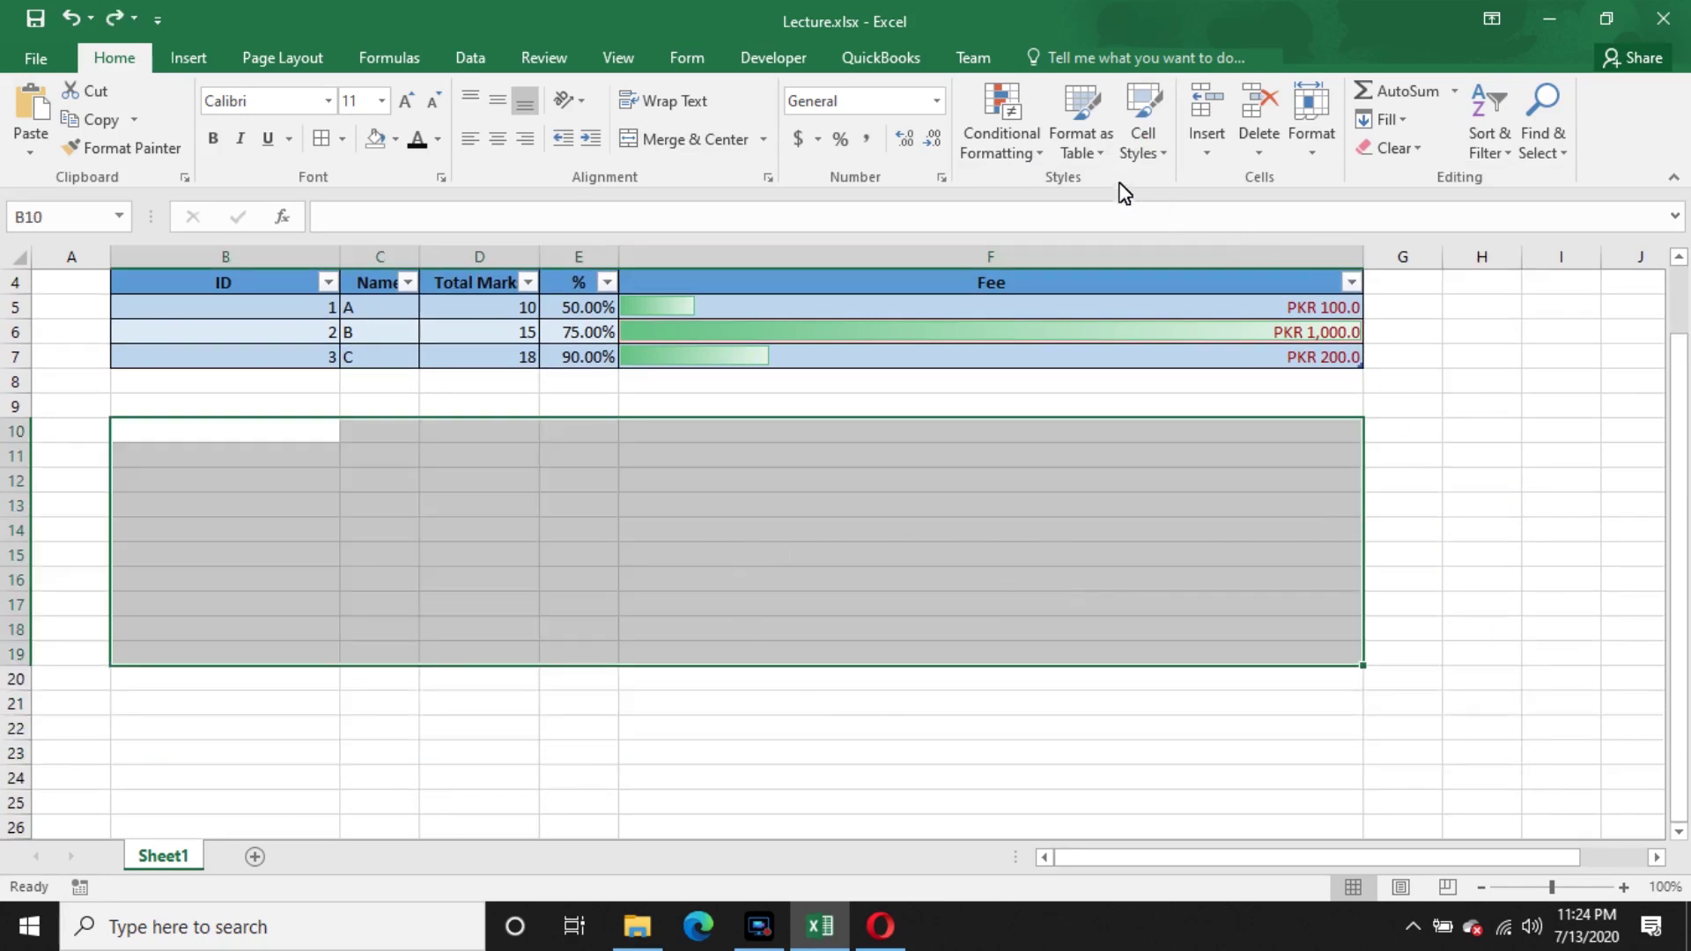
left_click(598, 558)
left_click(571, 457)
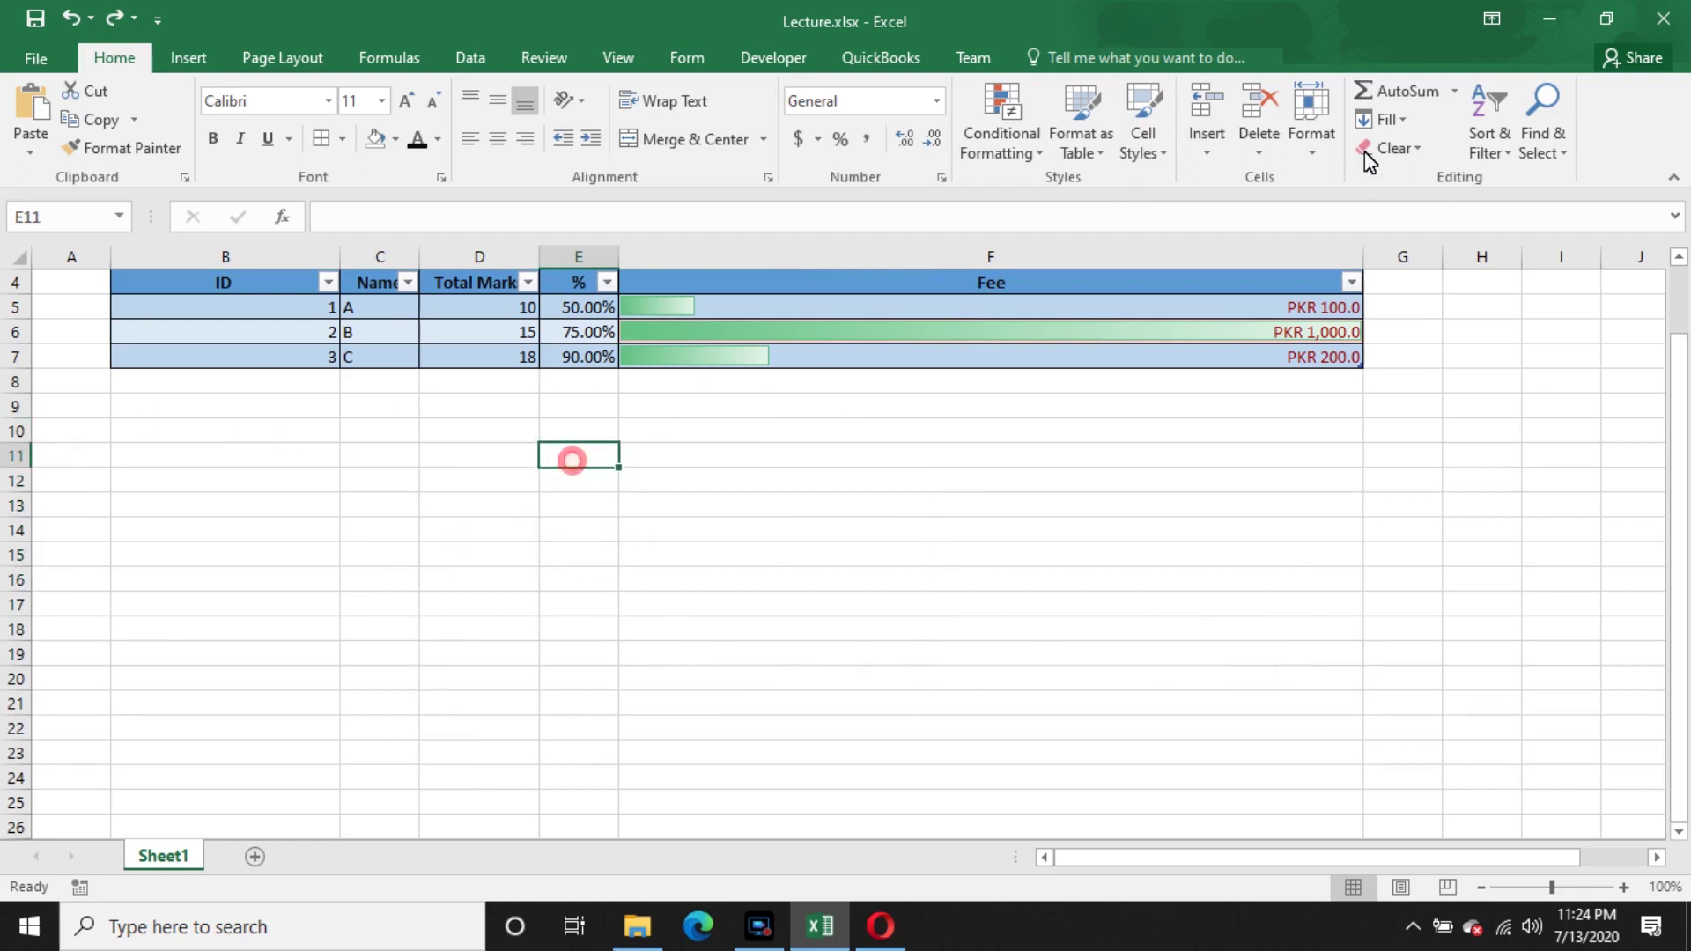
left_click(1206, 152)
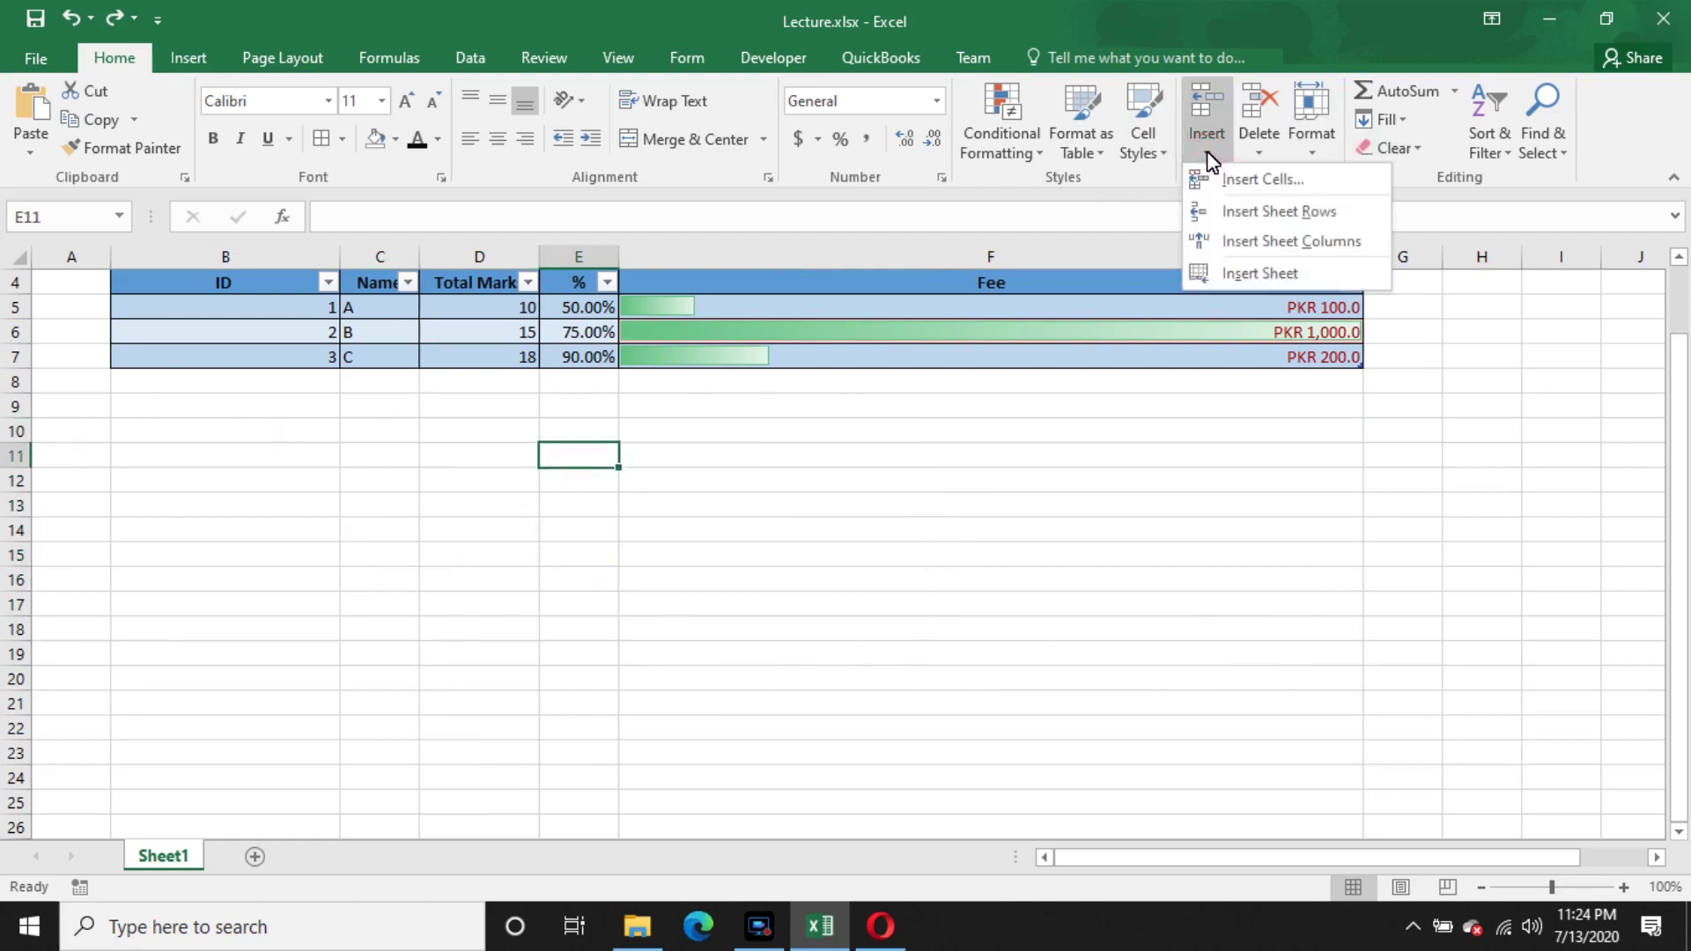
left_click(773, 671)
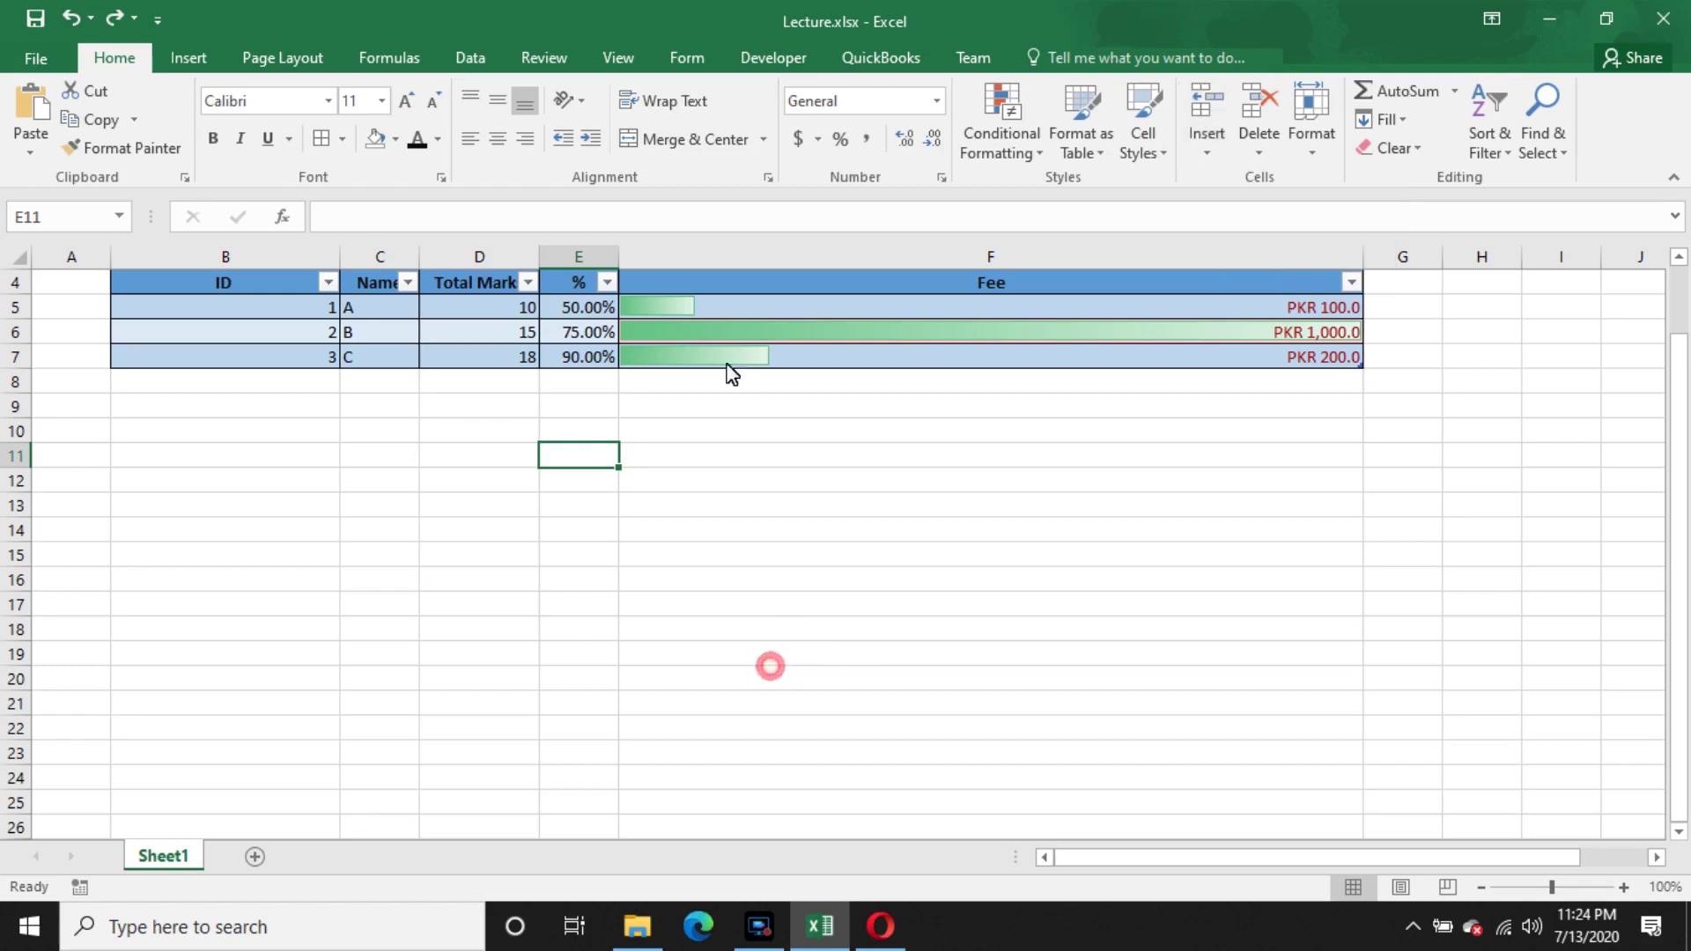
- Insert a new column directly before the Fee column of the table
right_click(670, 260)
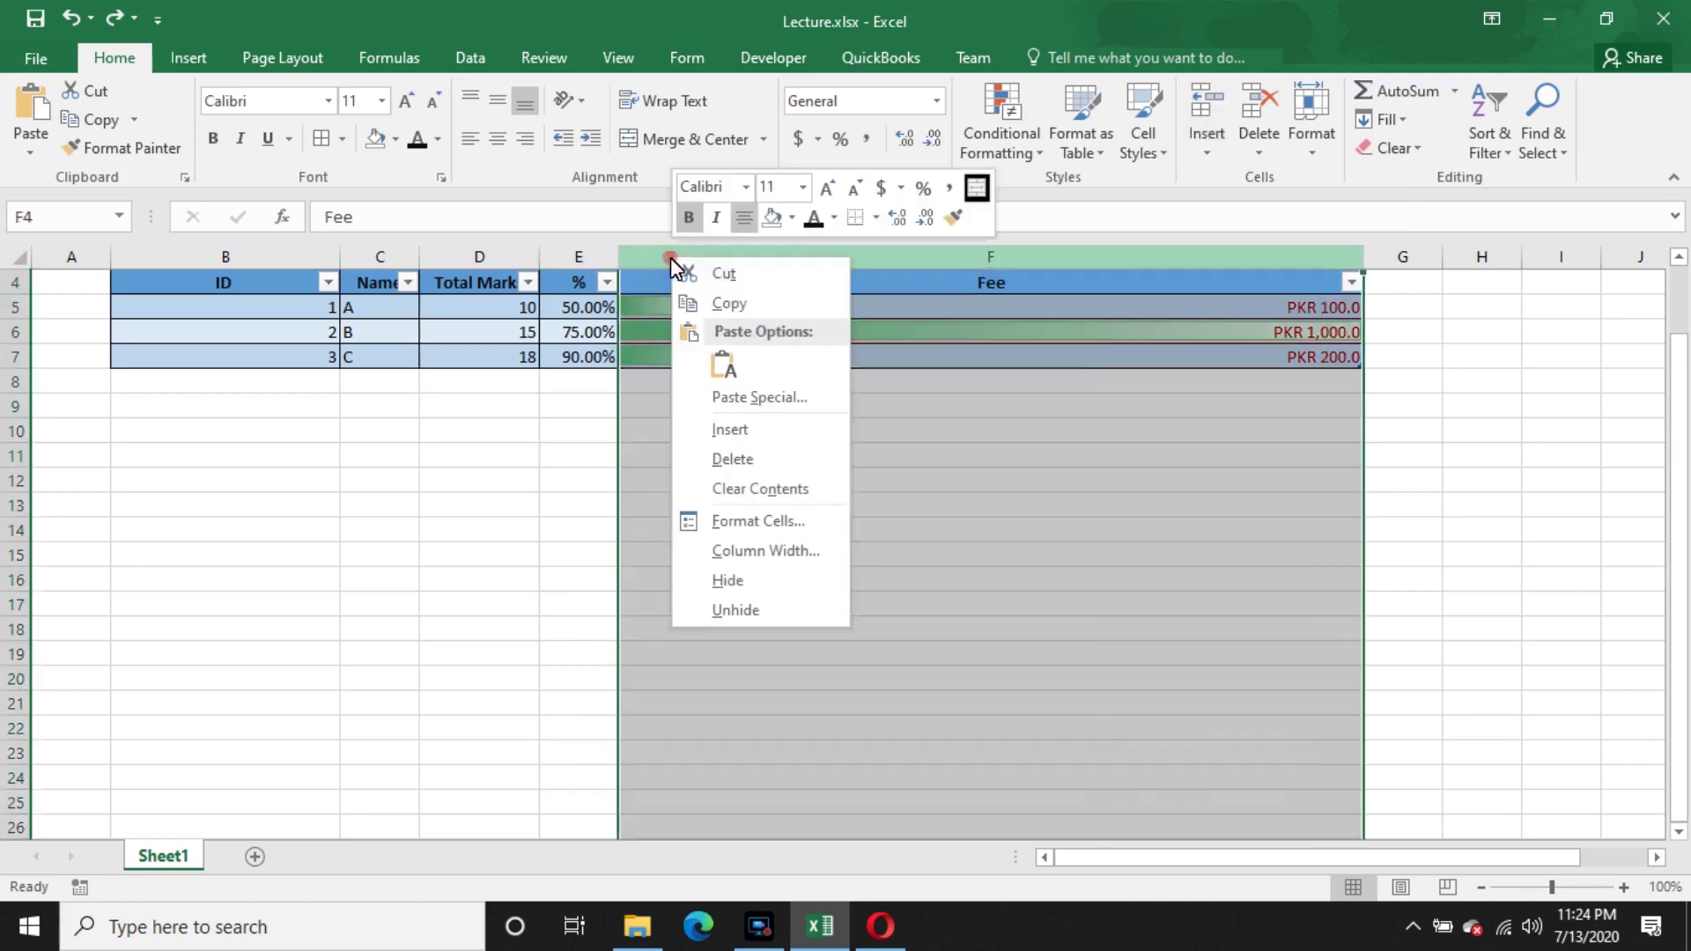
left_click(770, 432)
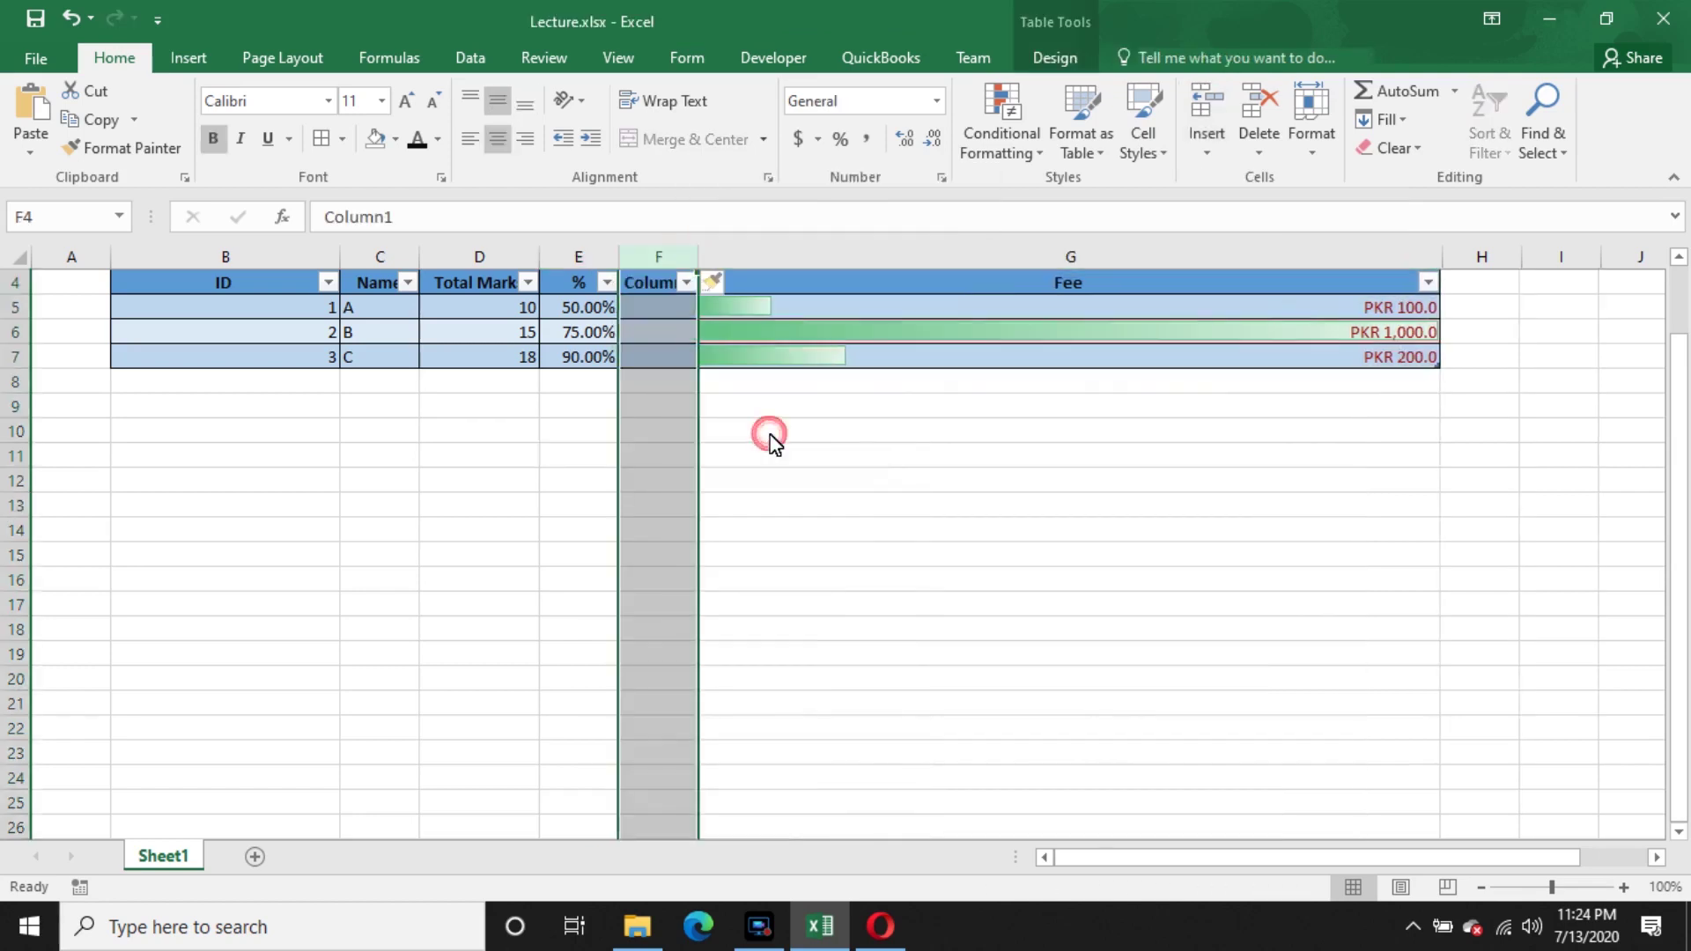
left_click(913, 500)
scroll(715, 495, "up", 1)
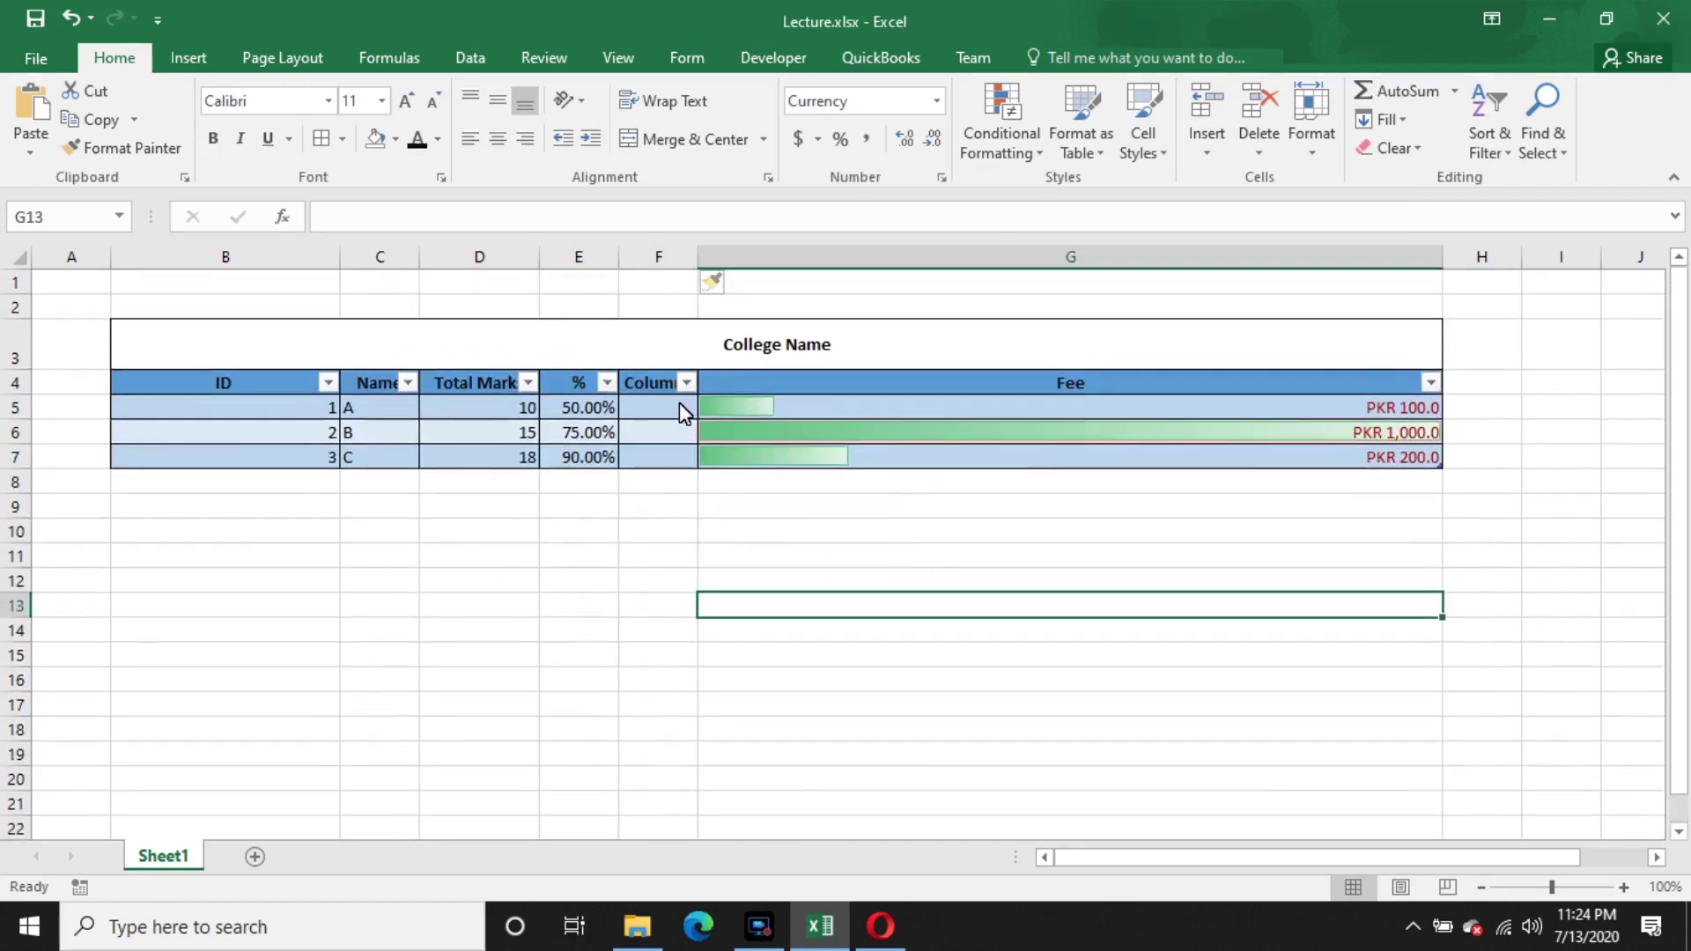
- Change the new column's header in cell F4 to "ABC"
left_click(665, 387)
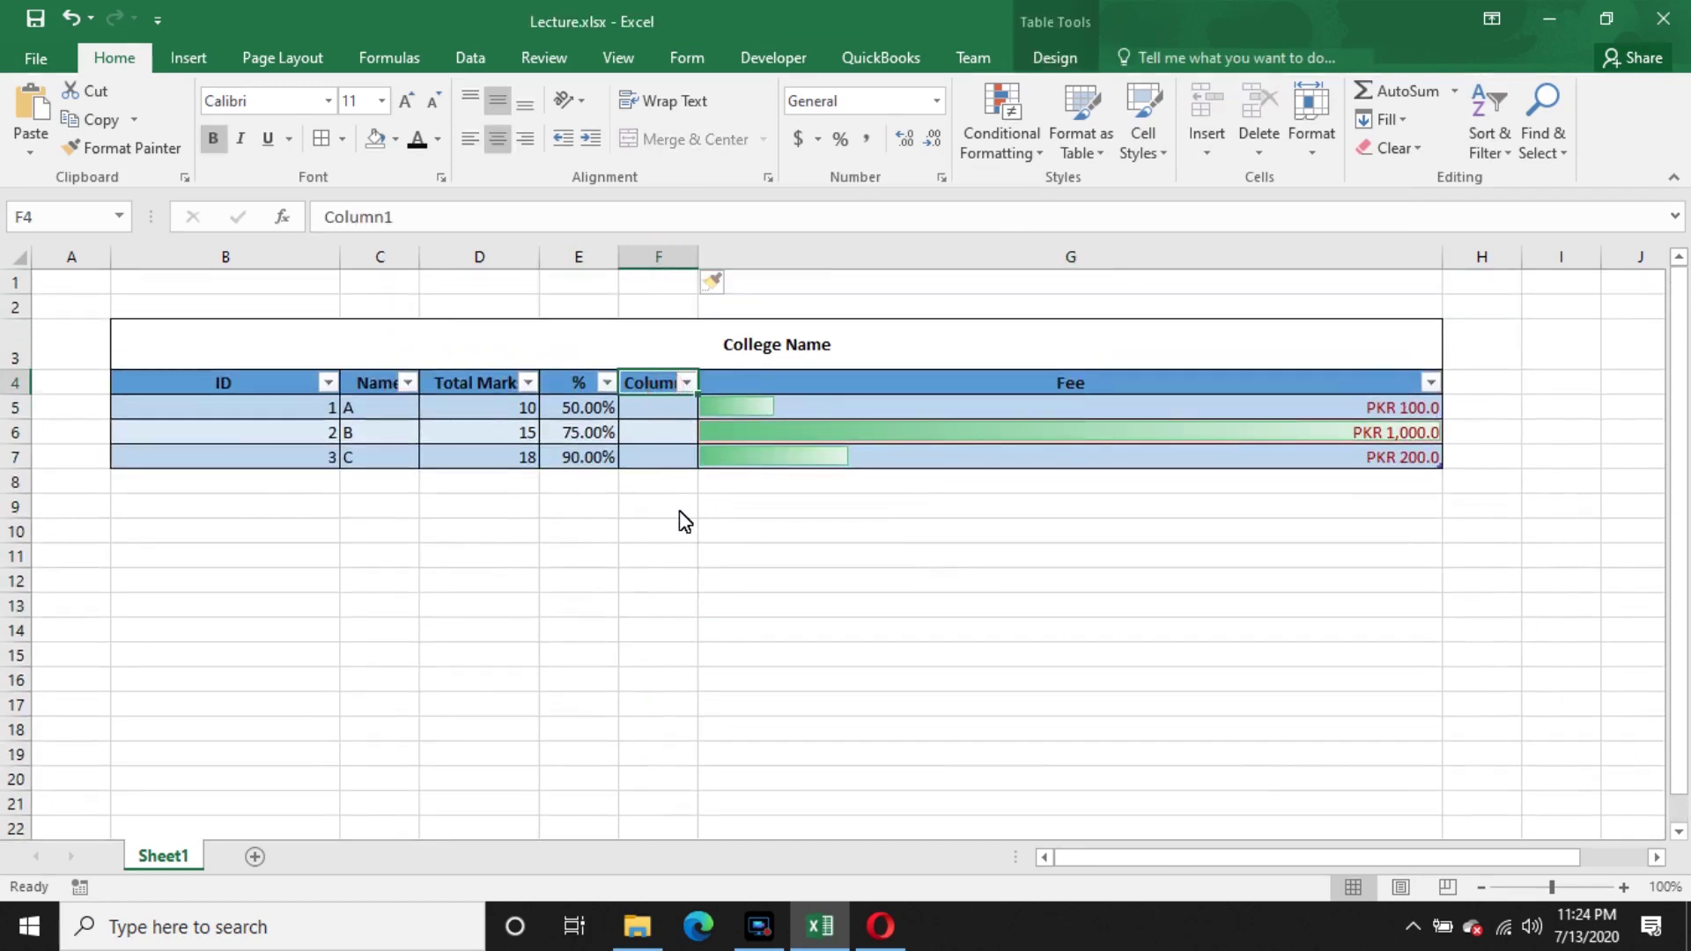
type("A")
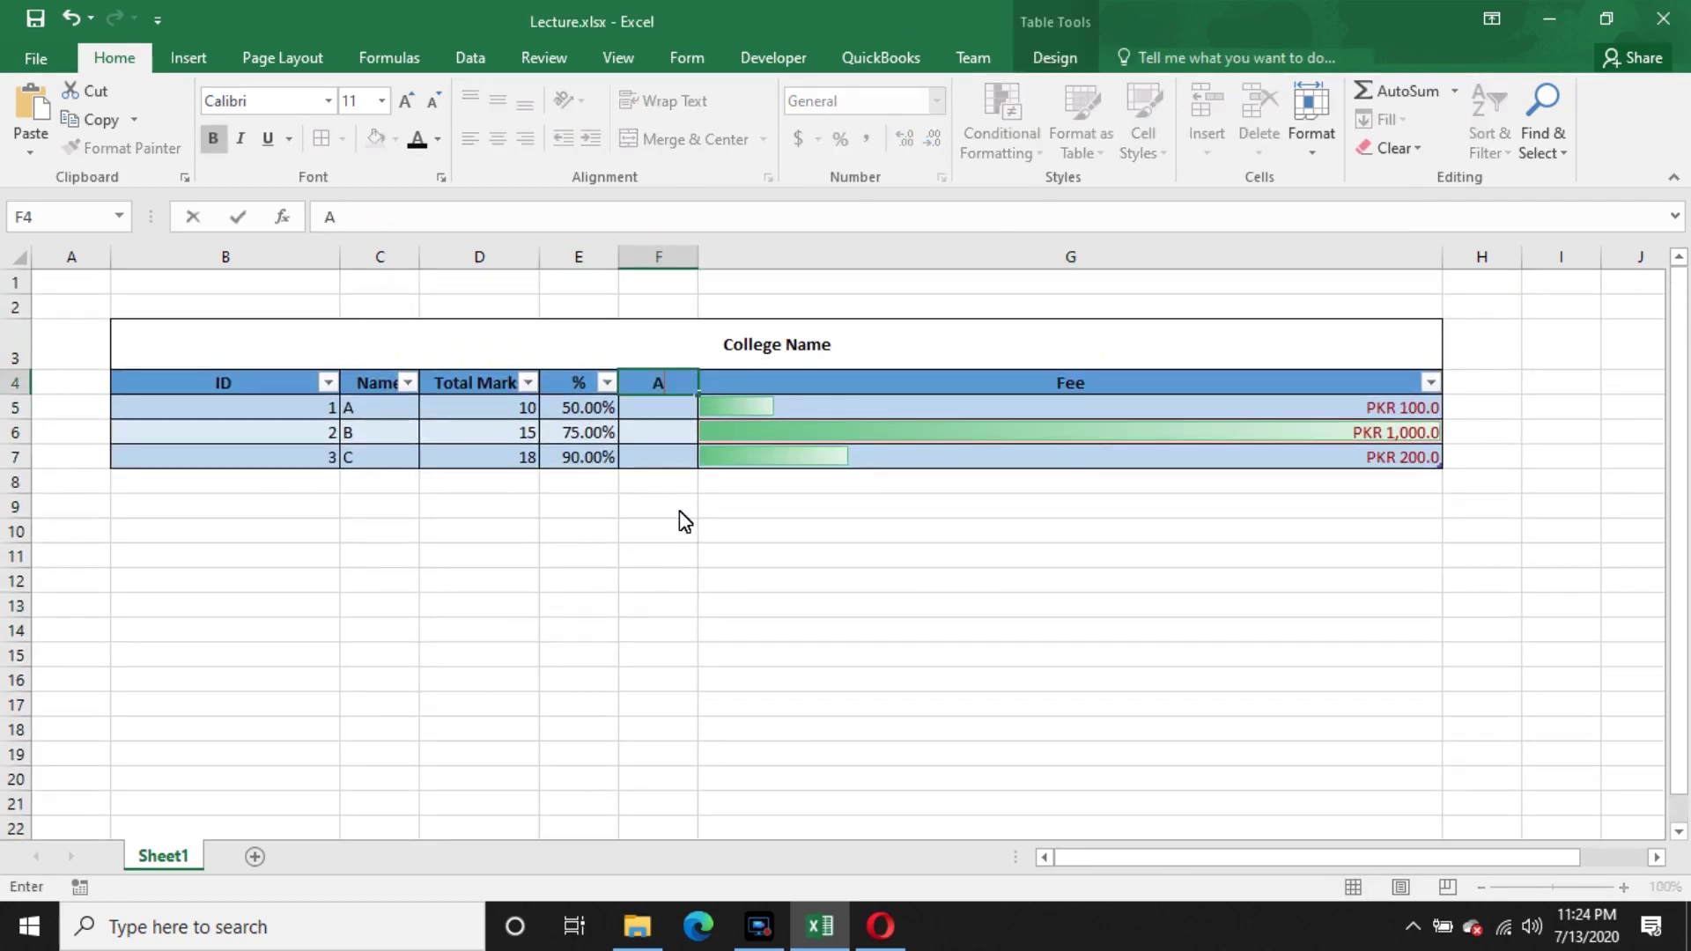
type("BC")
key("Return")
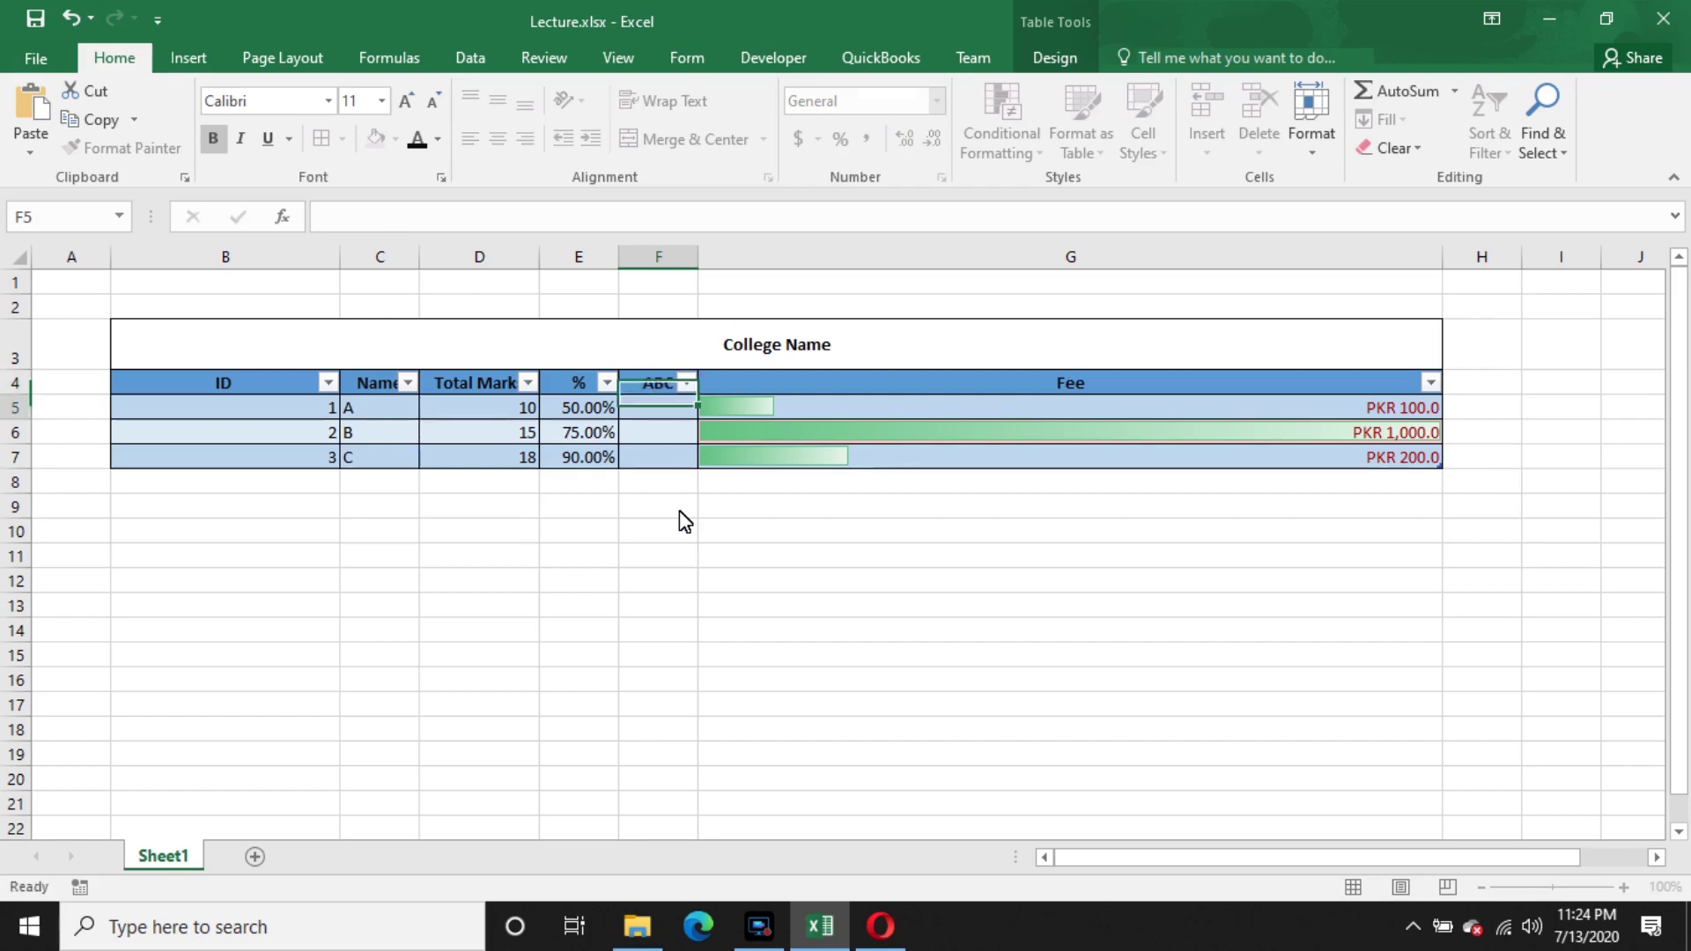
- Insert a blank row above row 10, below the table
left_click(13, 532)
right_click(13, 532)
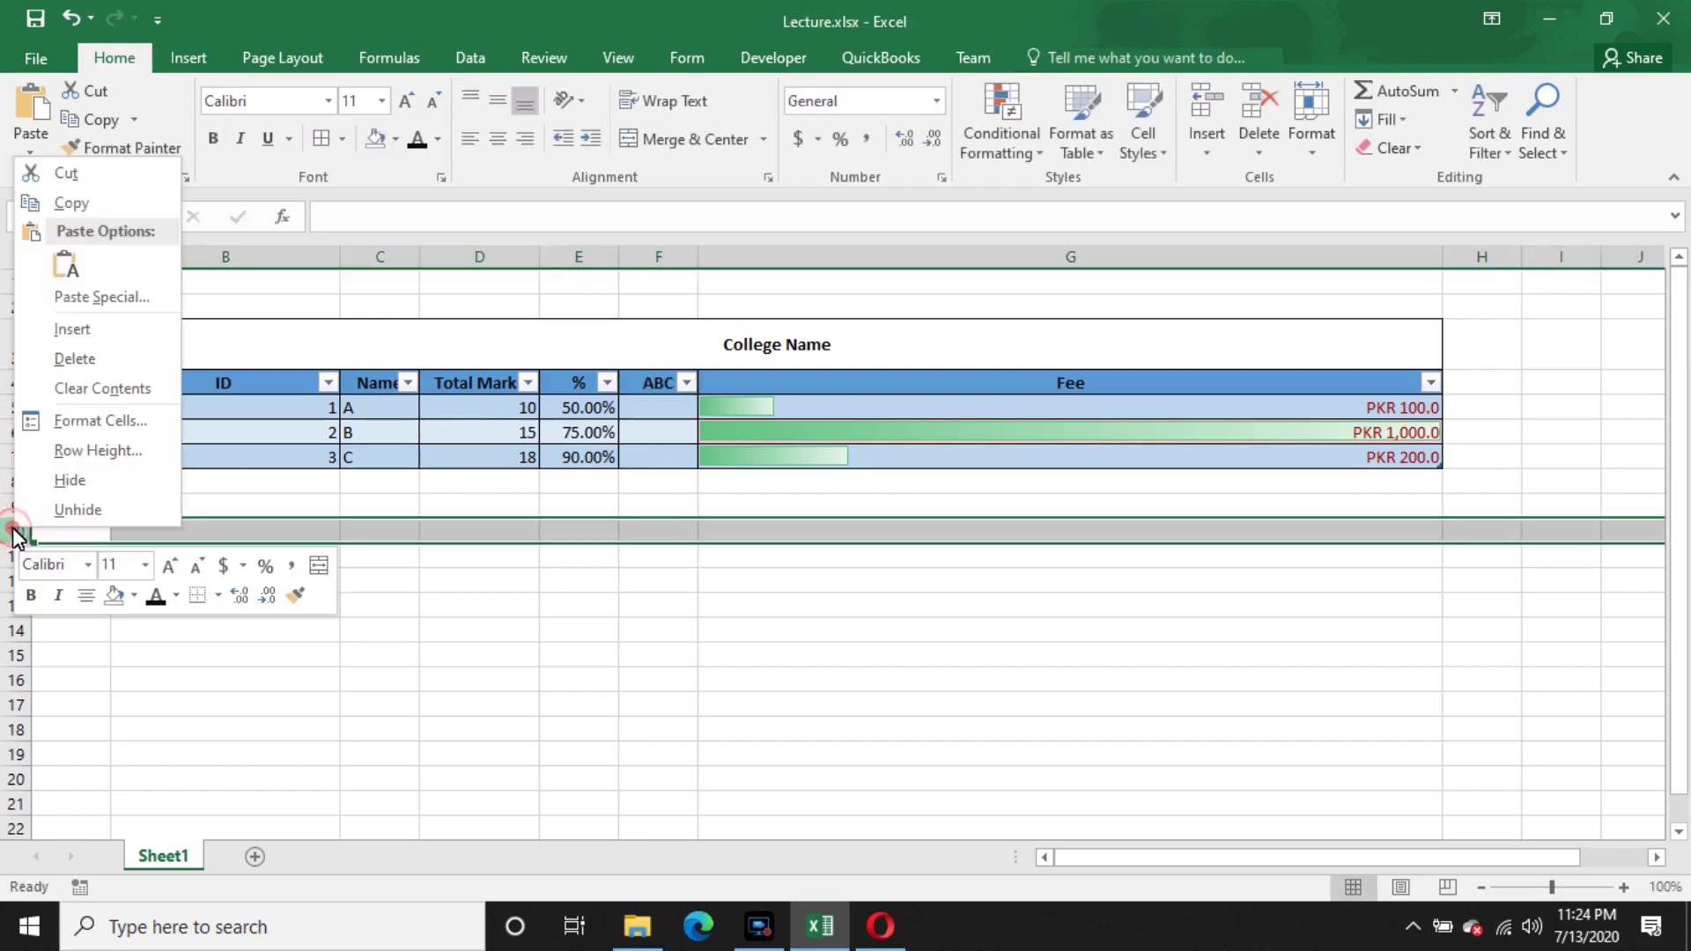
left_click(105, 333)
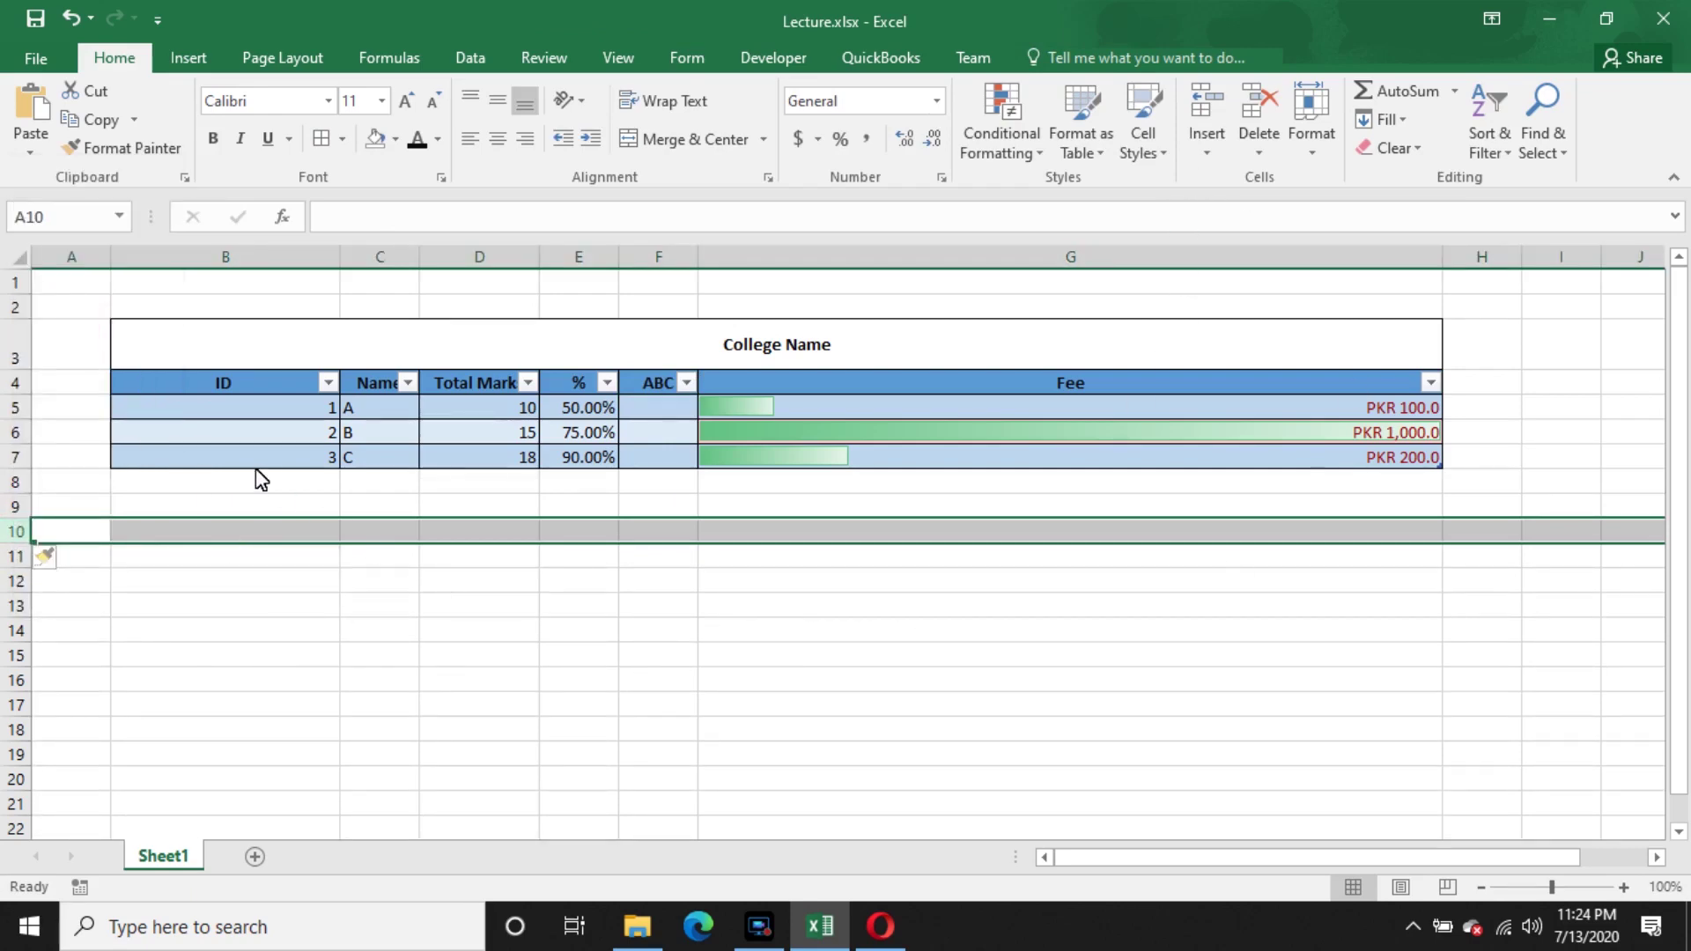
- Insert a blank row inside the table, directly above the row with ID 3
left_click(14, 457)
right_click(13, 457)
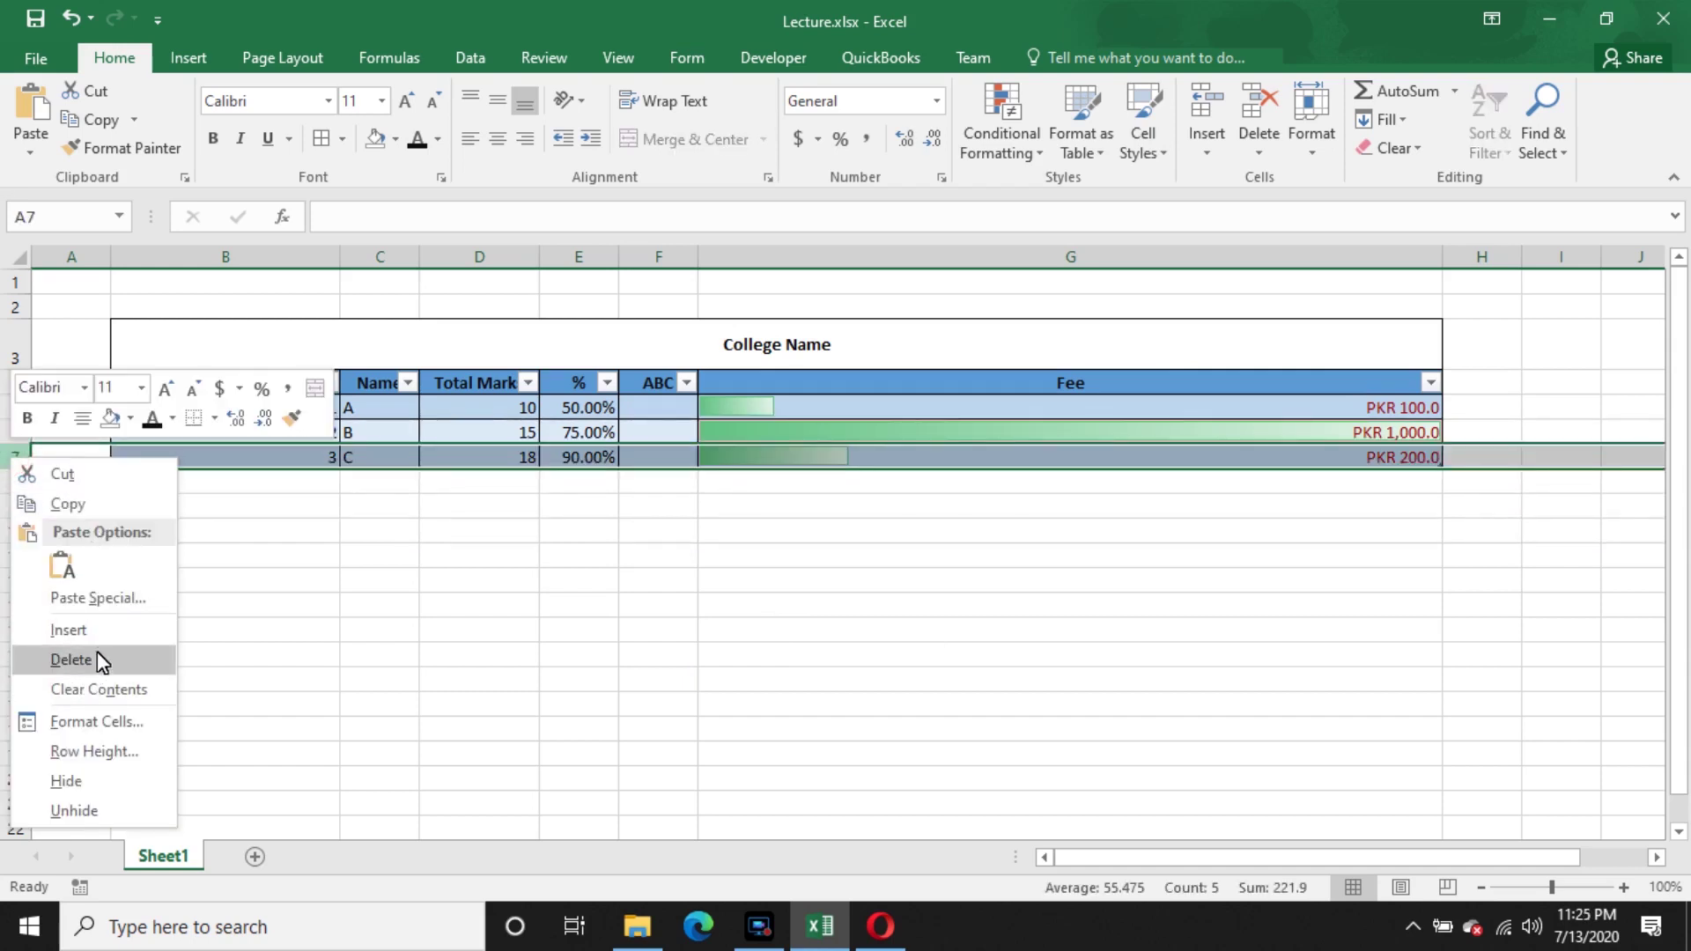
left_click(69, 630)
left_click(498, 583)
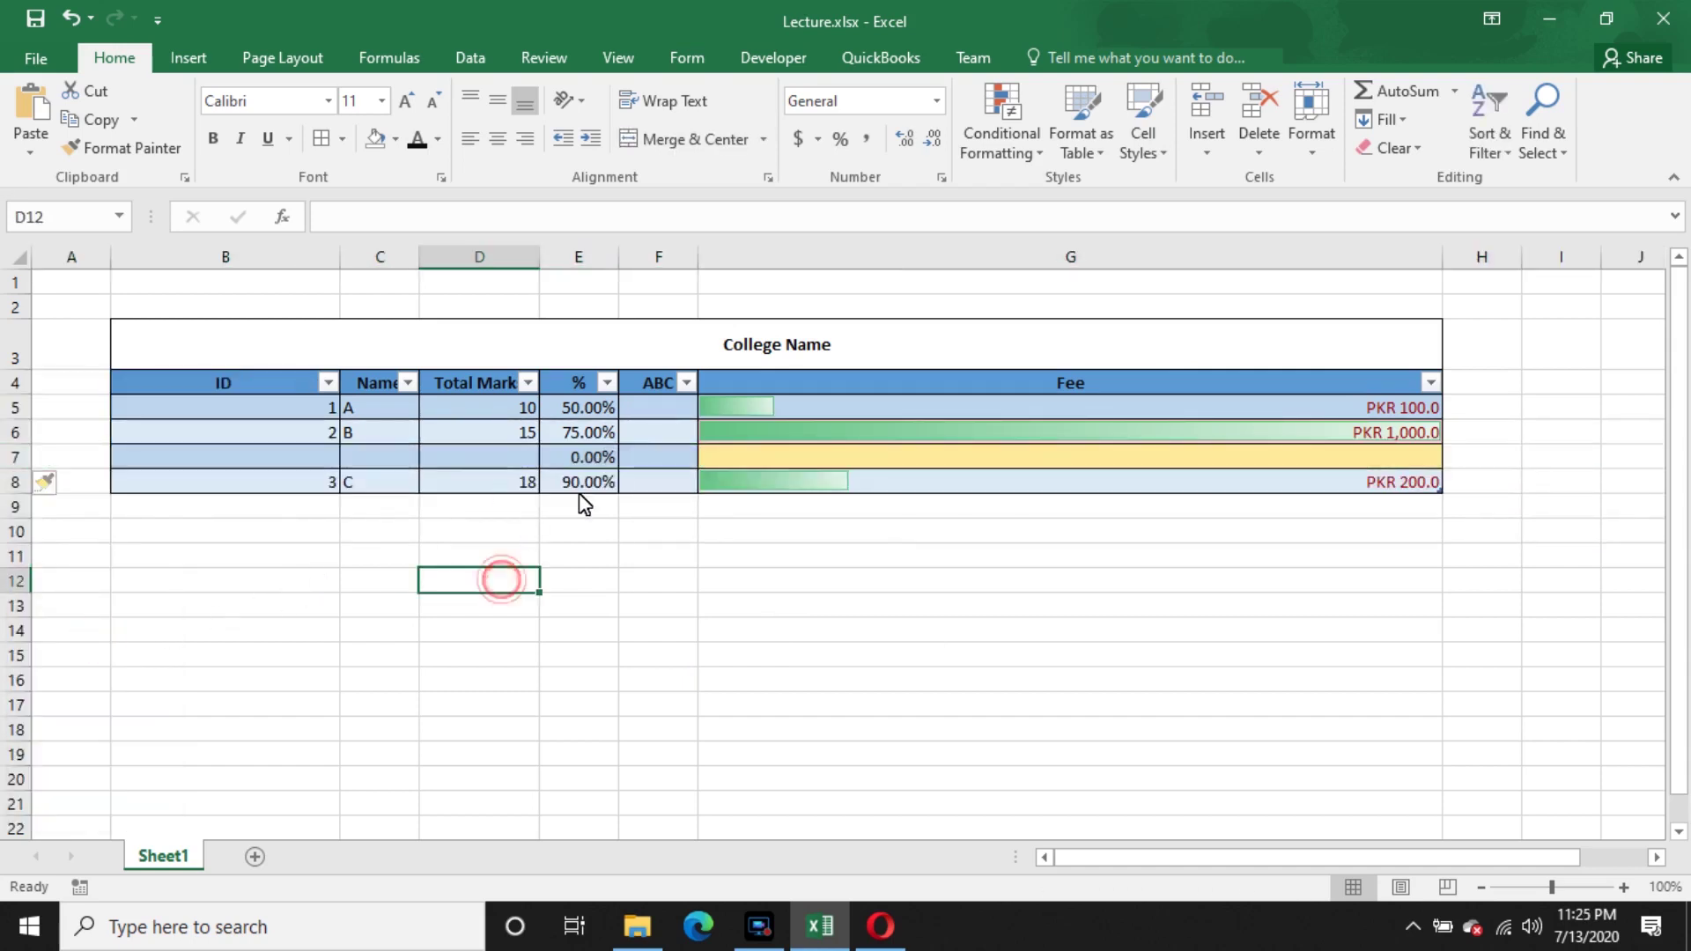
- Enter a fee of 1 in cell G7 of the newly inserted table row
left_click(764, 465)
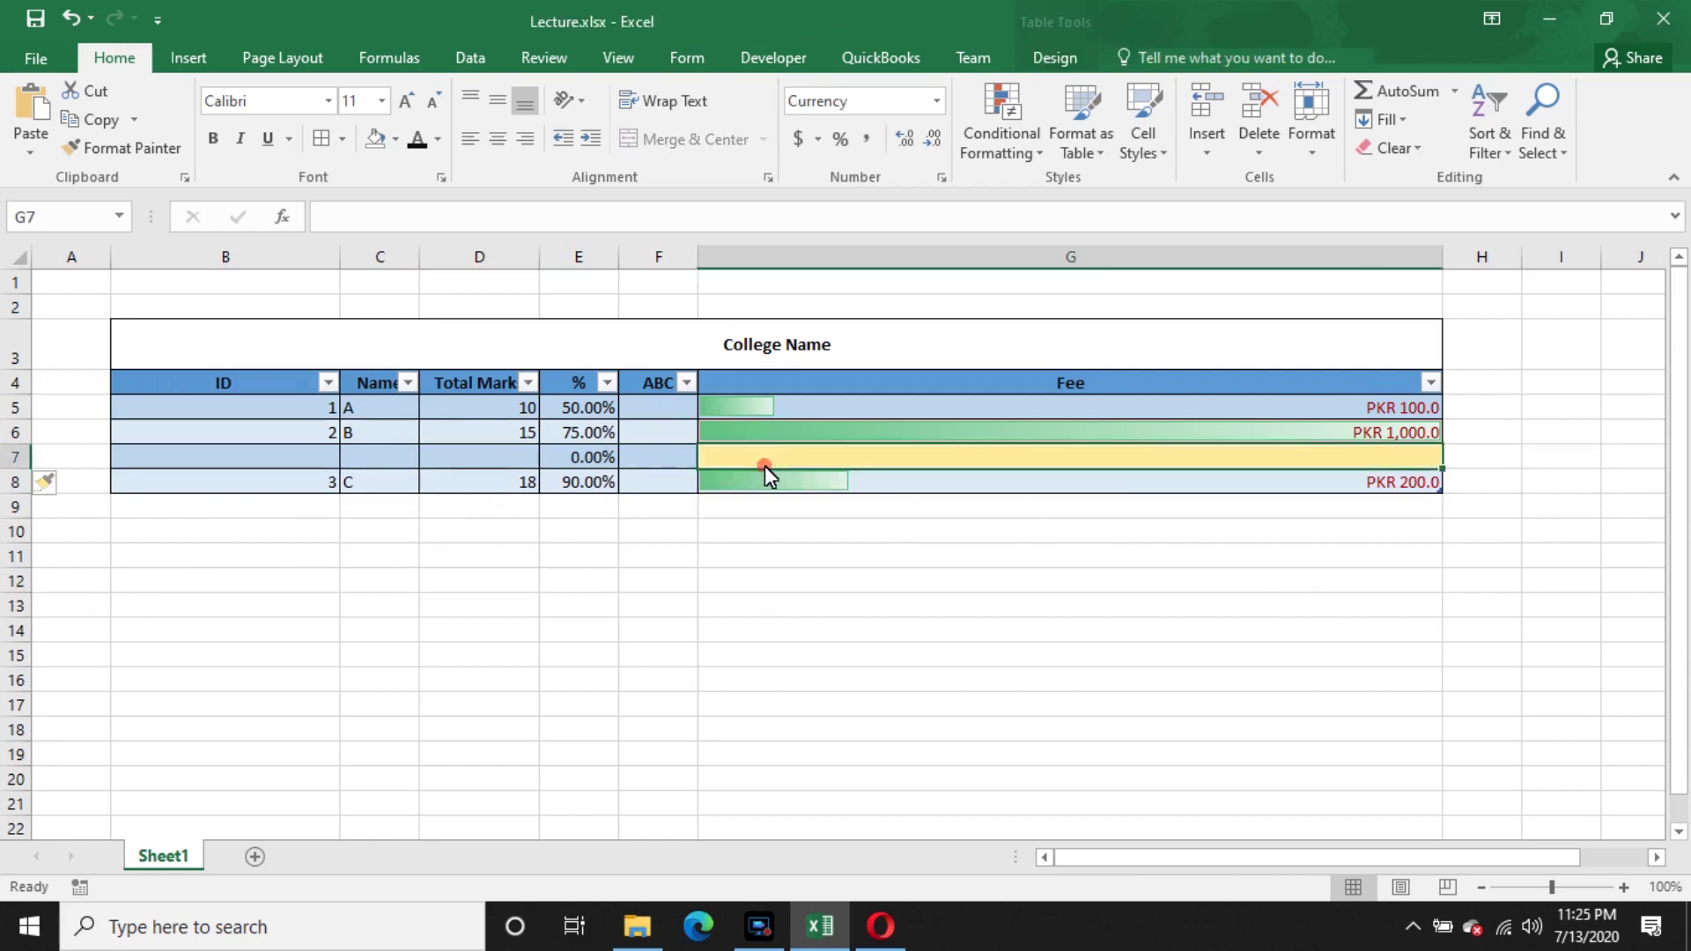
type("1")
left_click(837, 675)
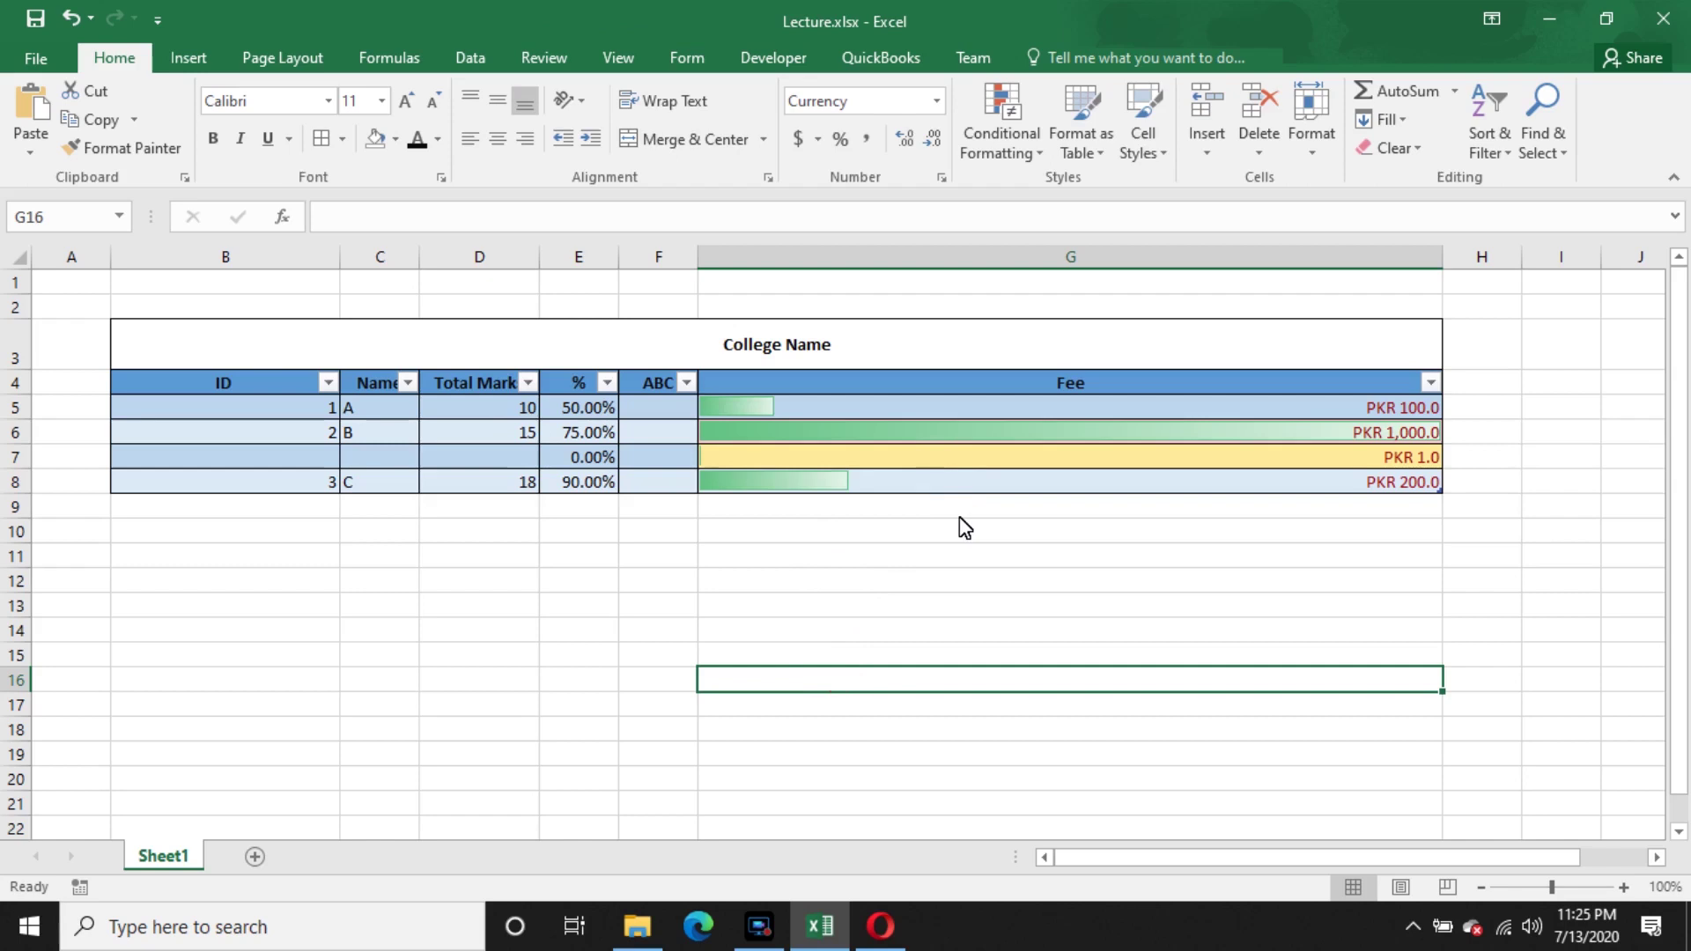
left_click(1407, 121)
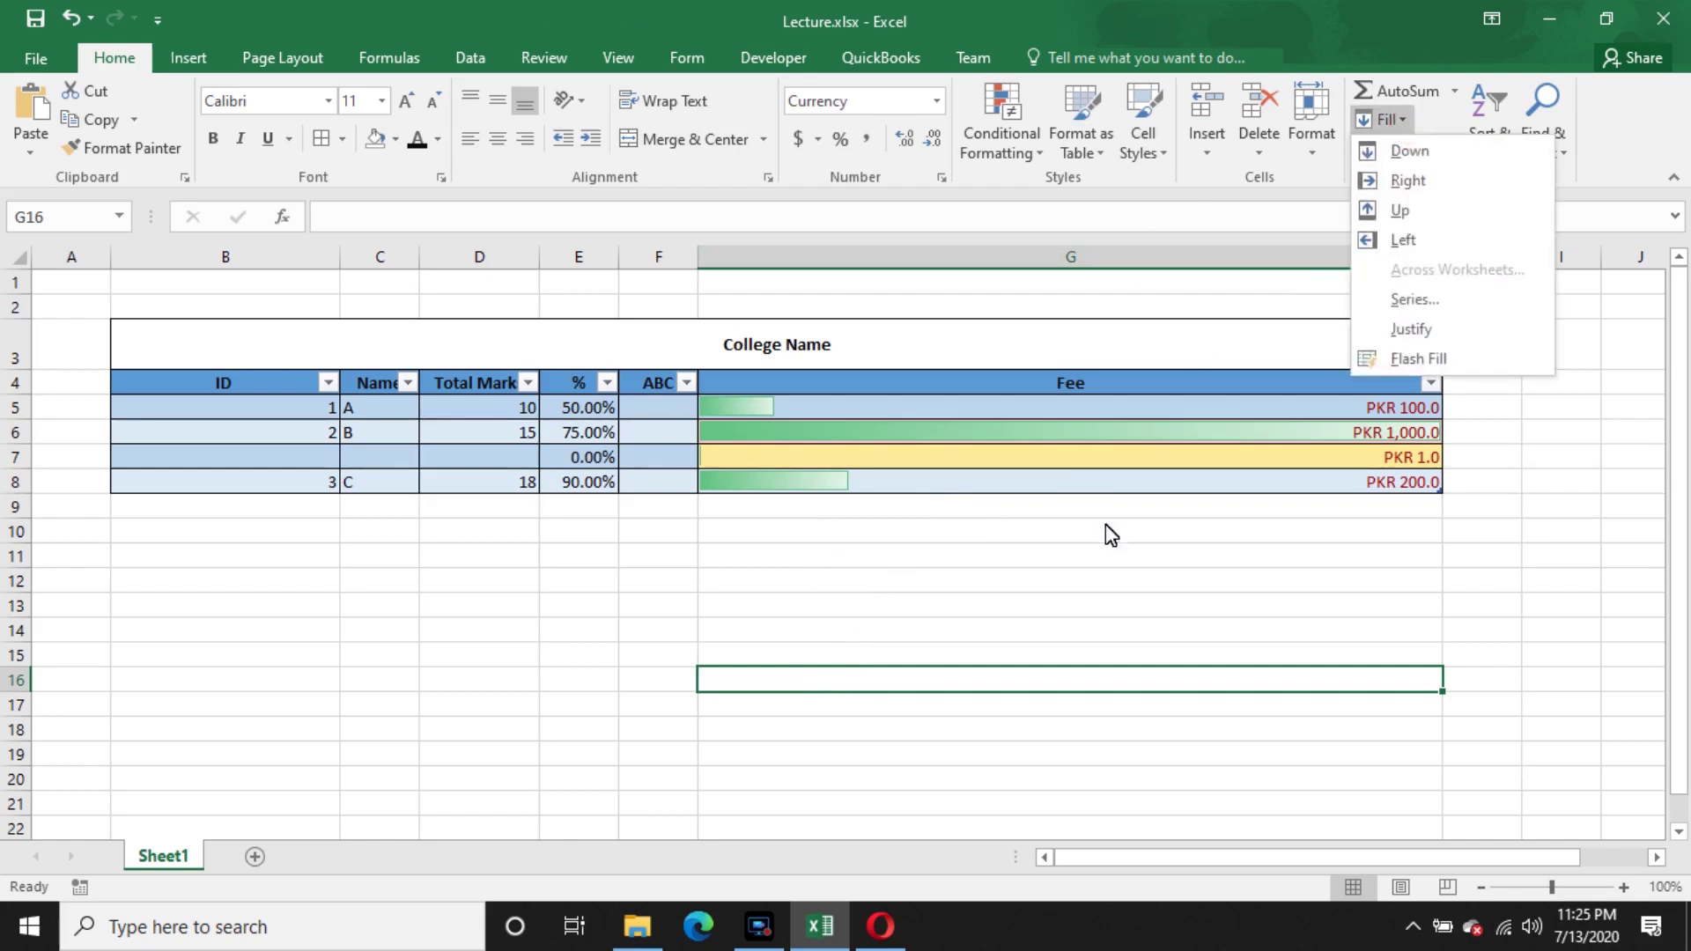
left_click(1123, 575)
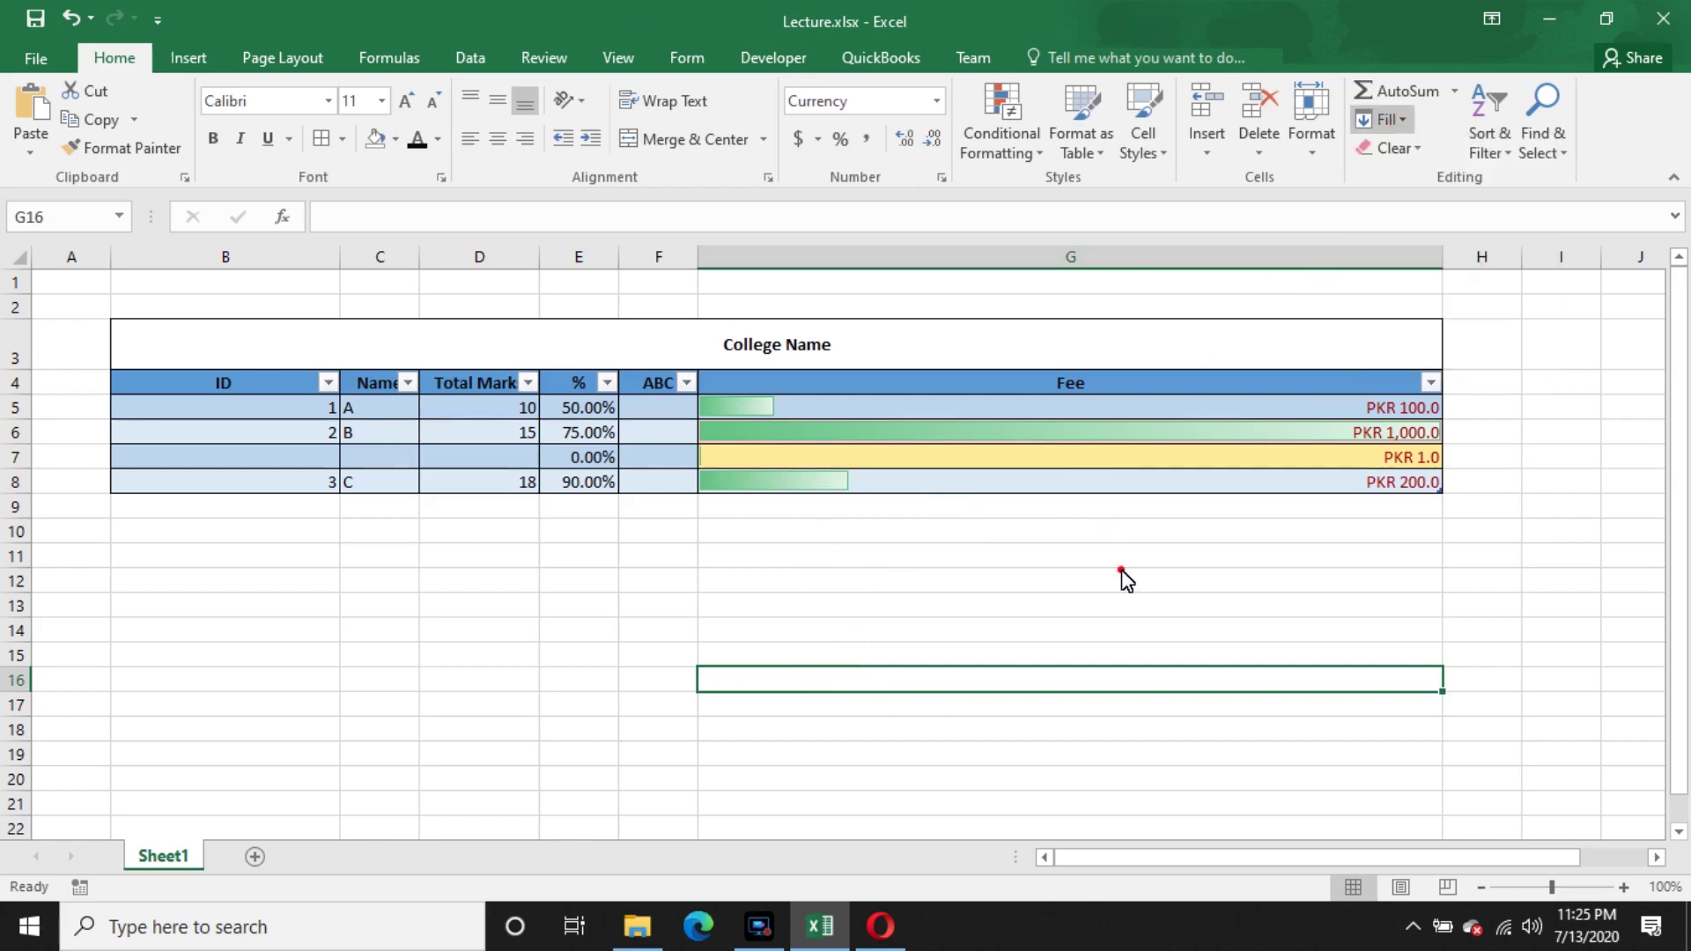
left_click(1327, 152)
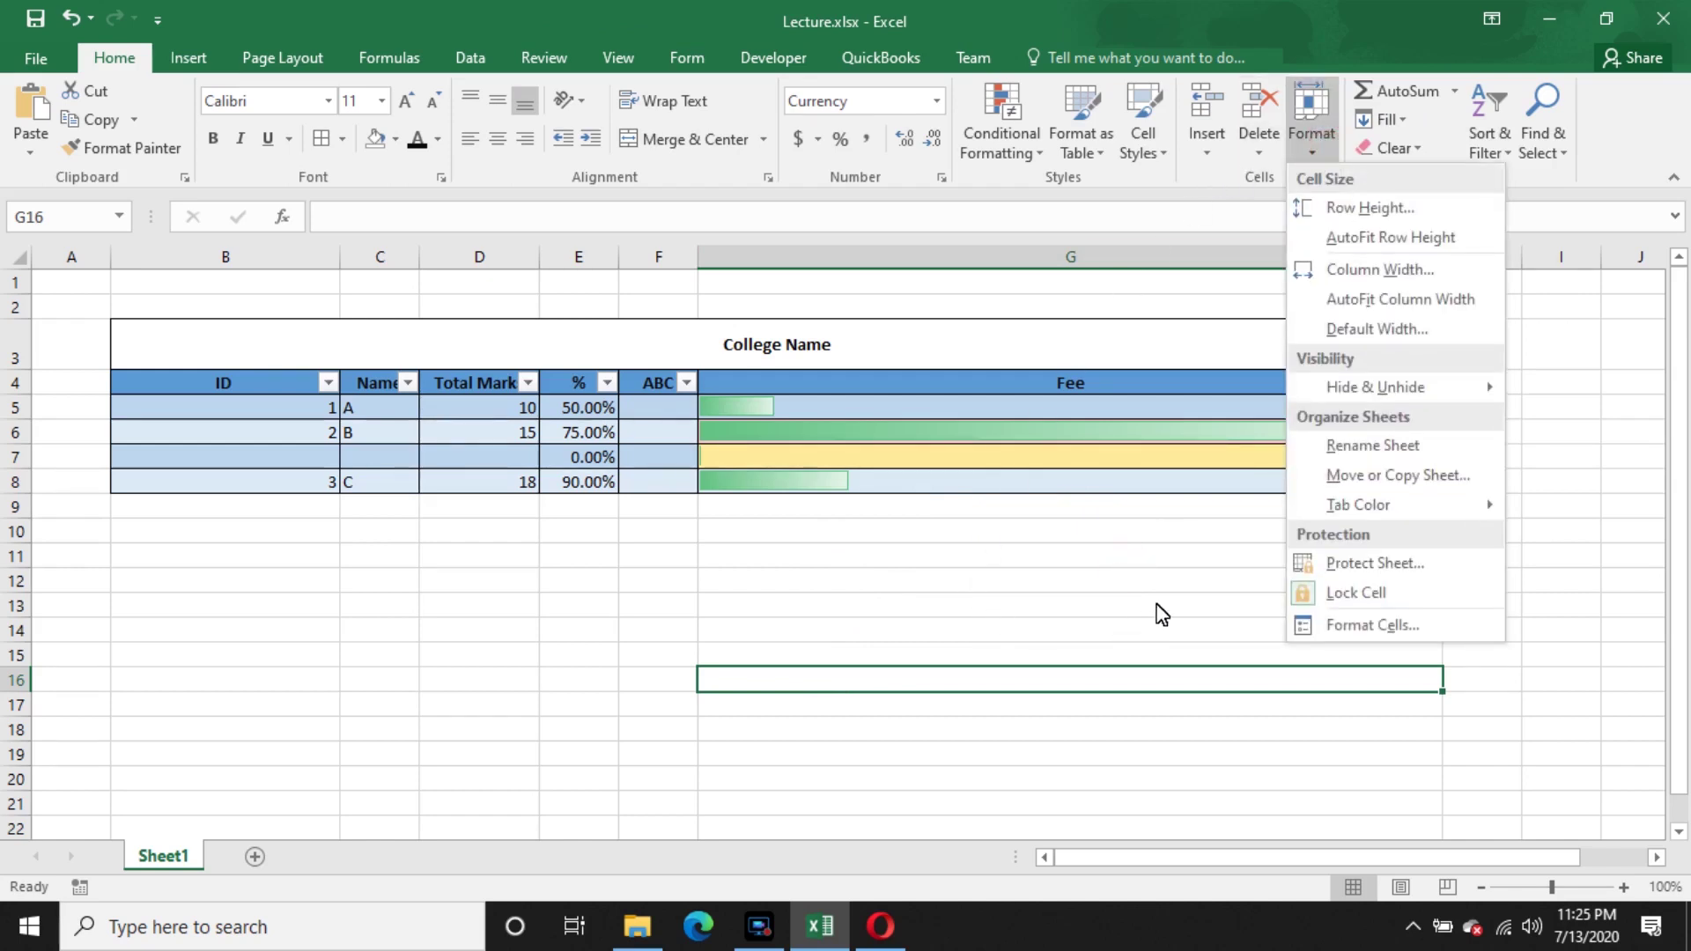
left_click(1127, 604)
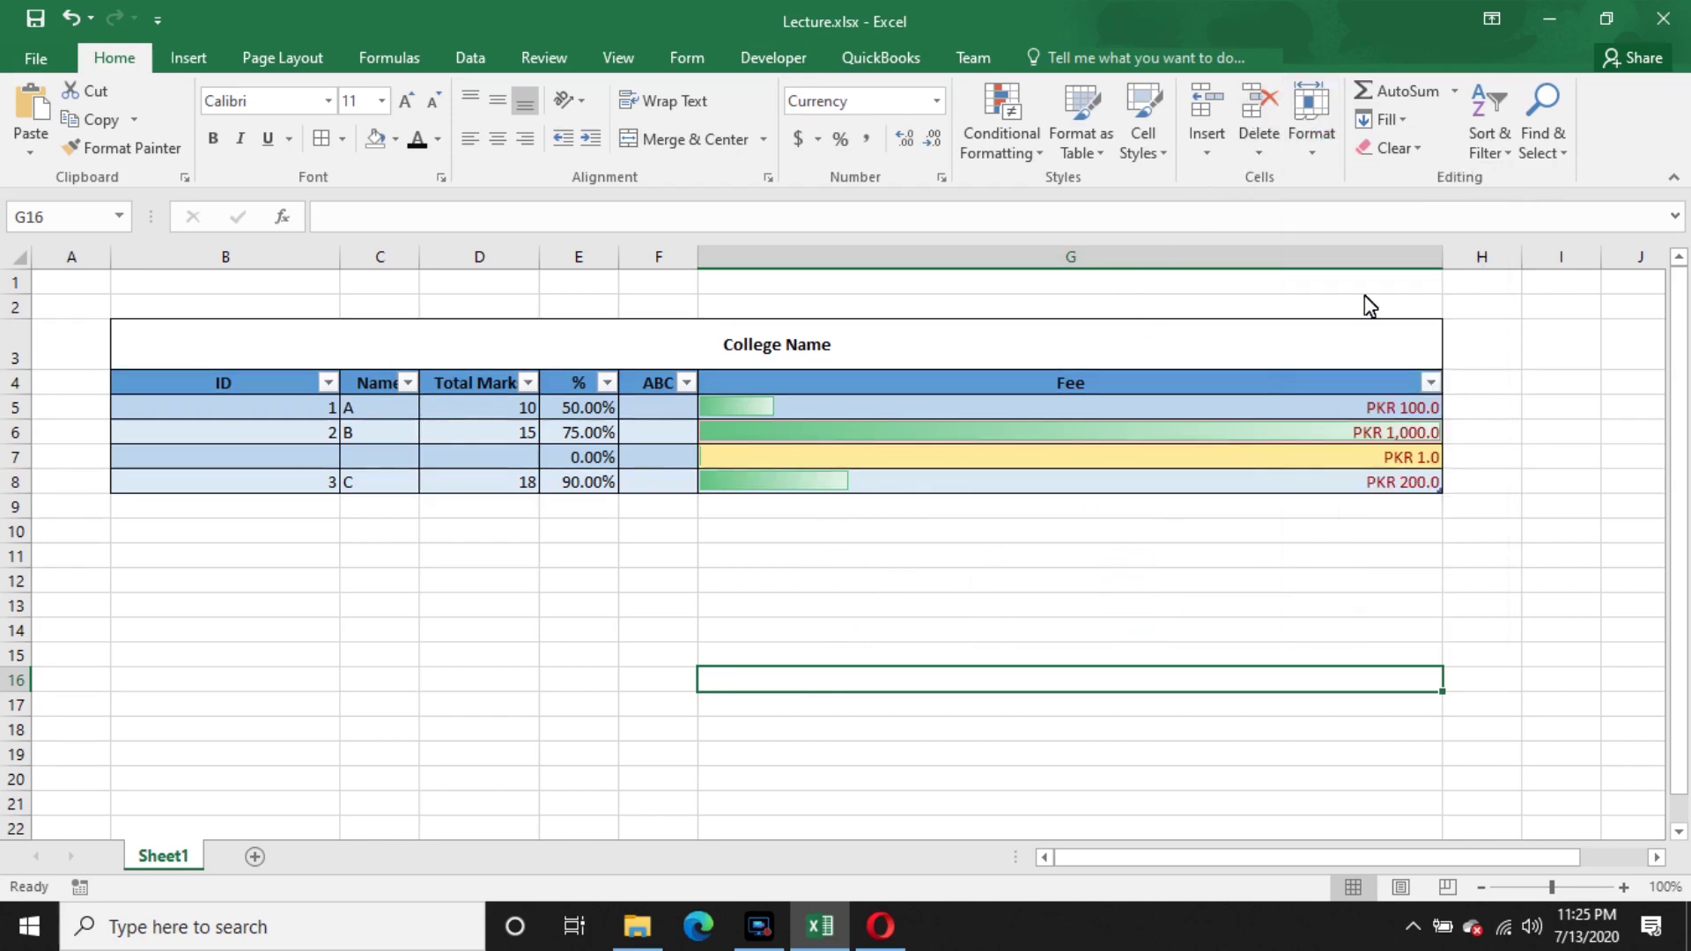
left_click(327, 383)
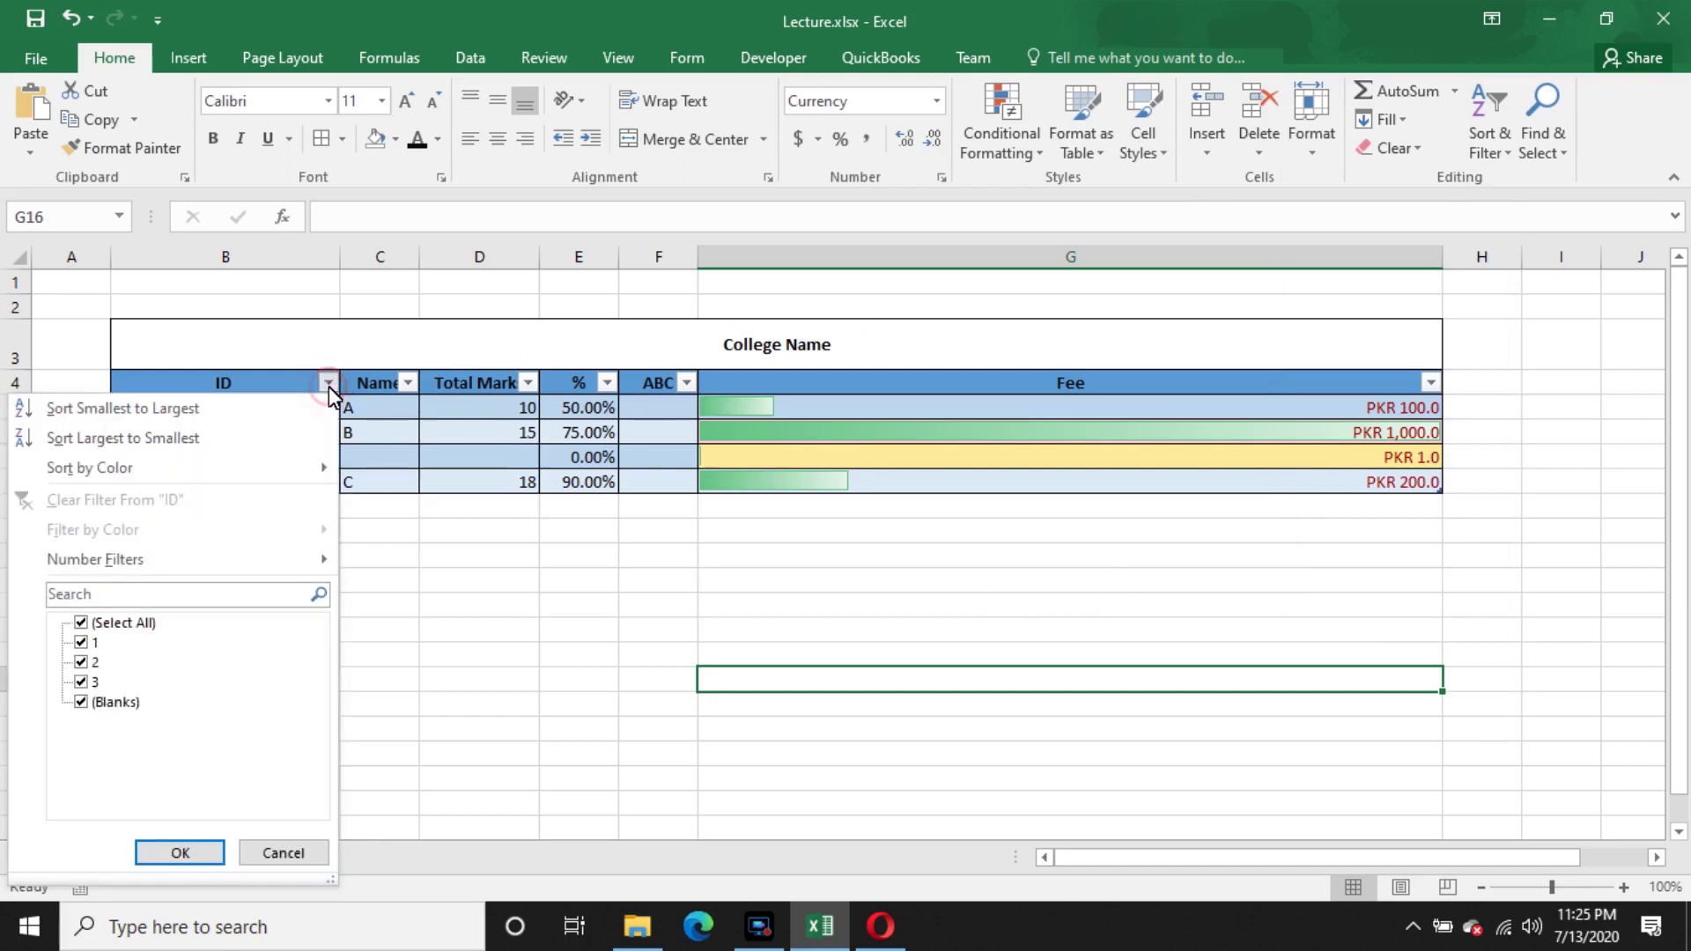
left_click(567, 680)
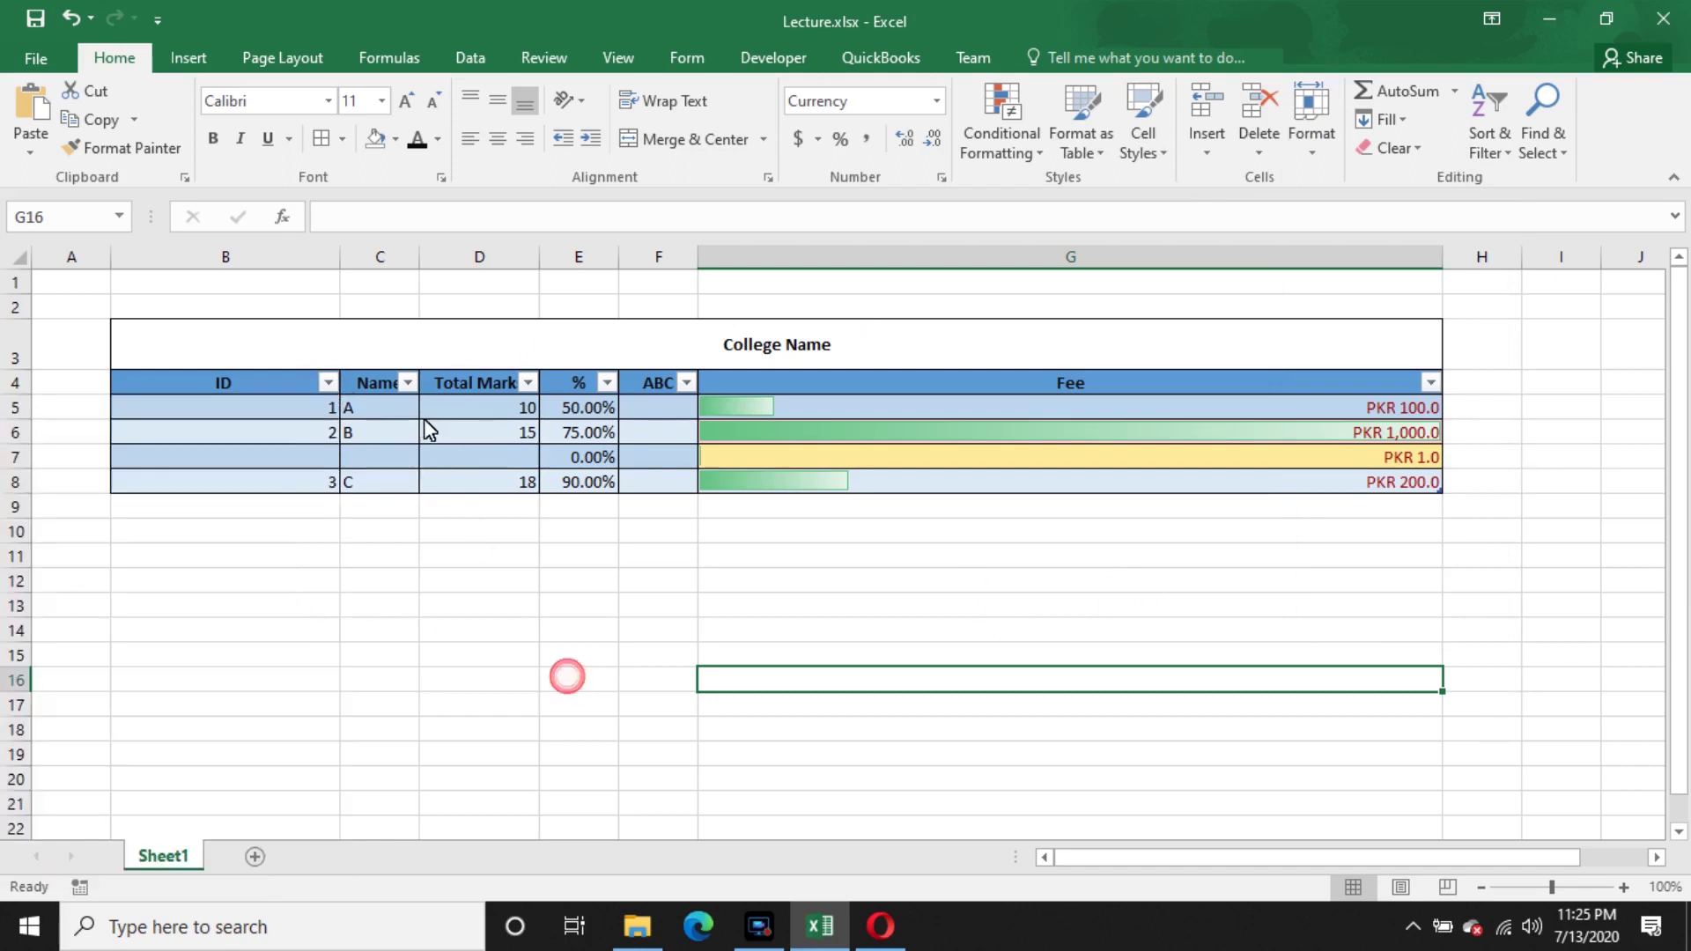
- Enter the student's first name in cell C7 of the Name column
left_click(374, 451)
type("Faheem")
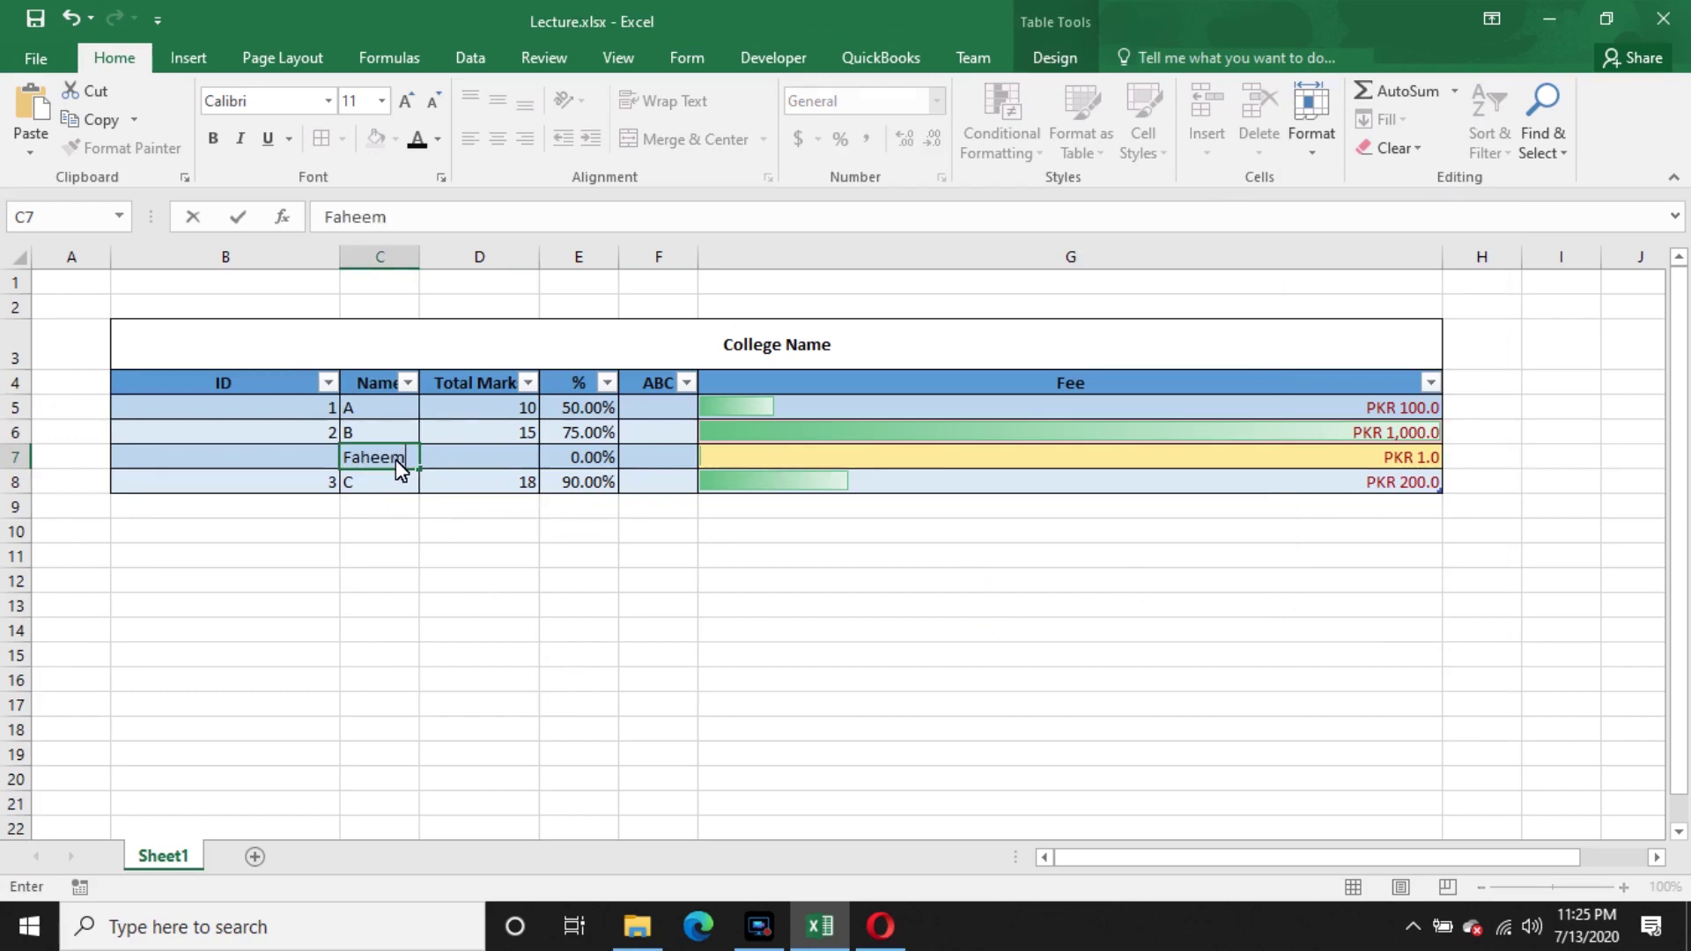
key("Return")
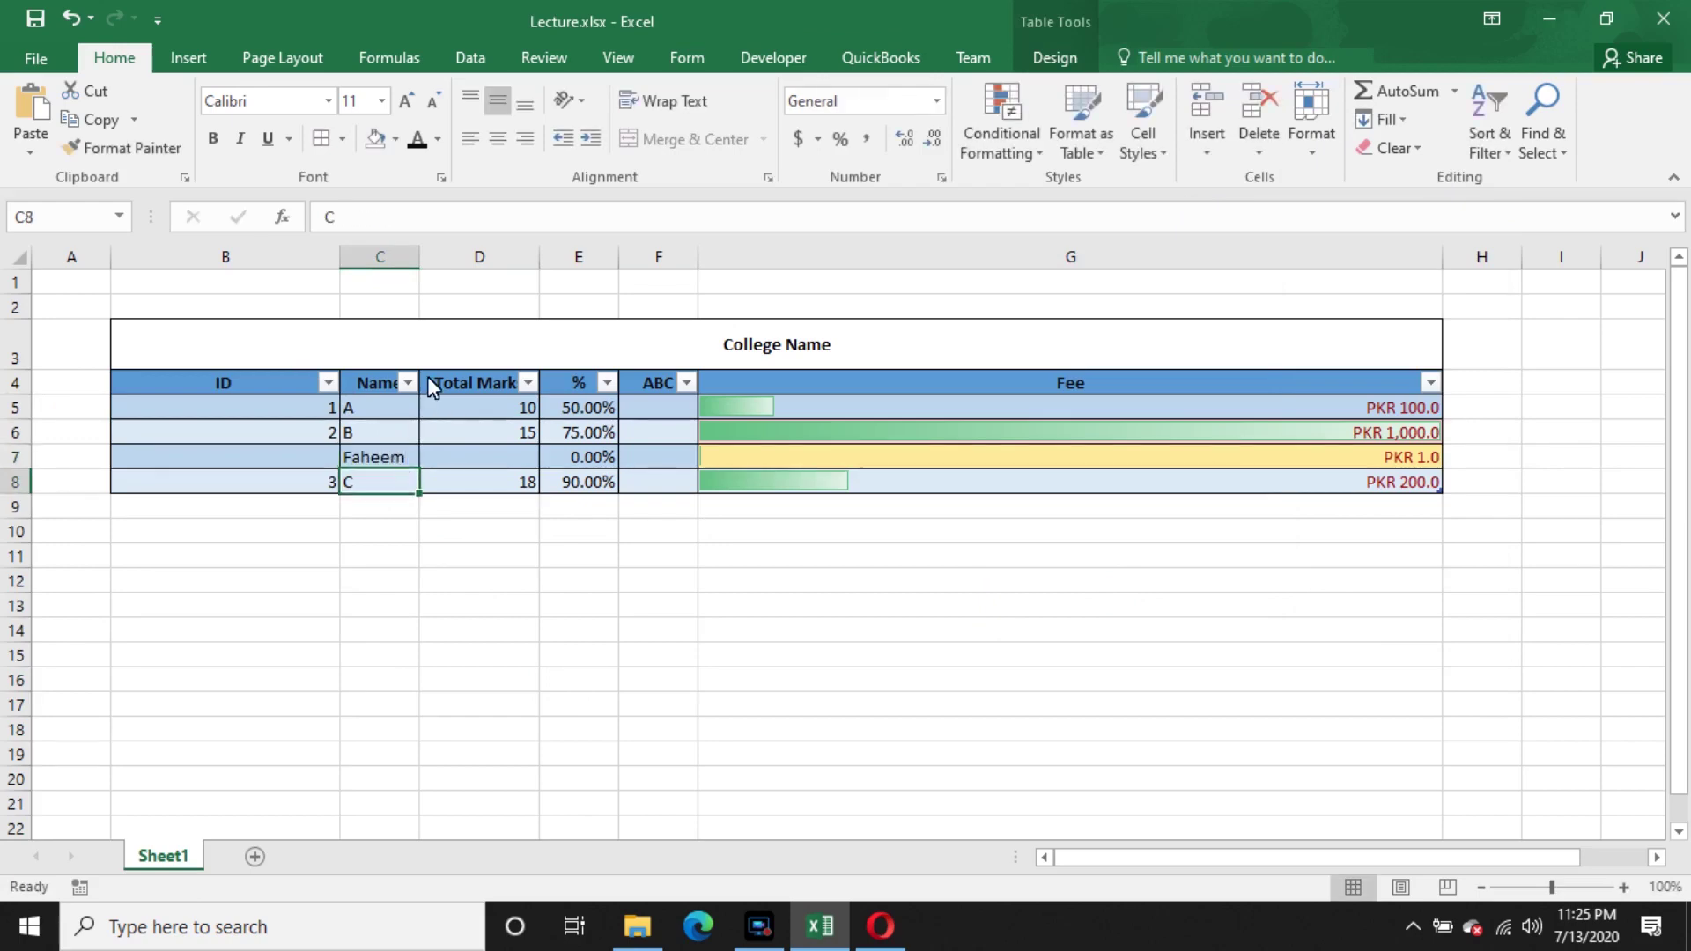
- Filter the Name column by searching for the row 7 student's name, showing only that record
left_click(407, 385)
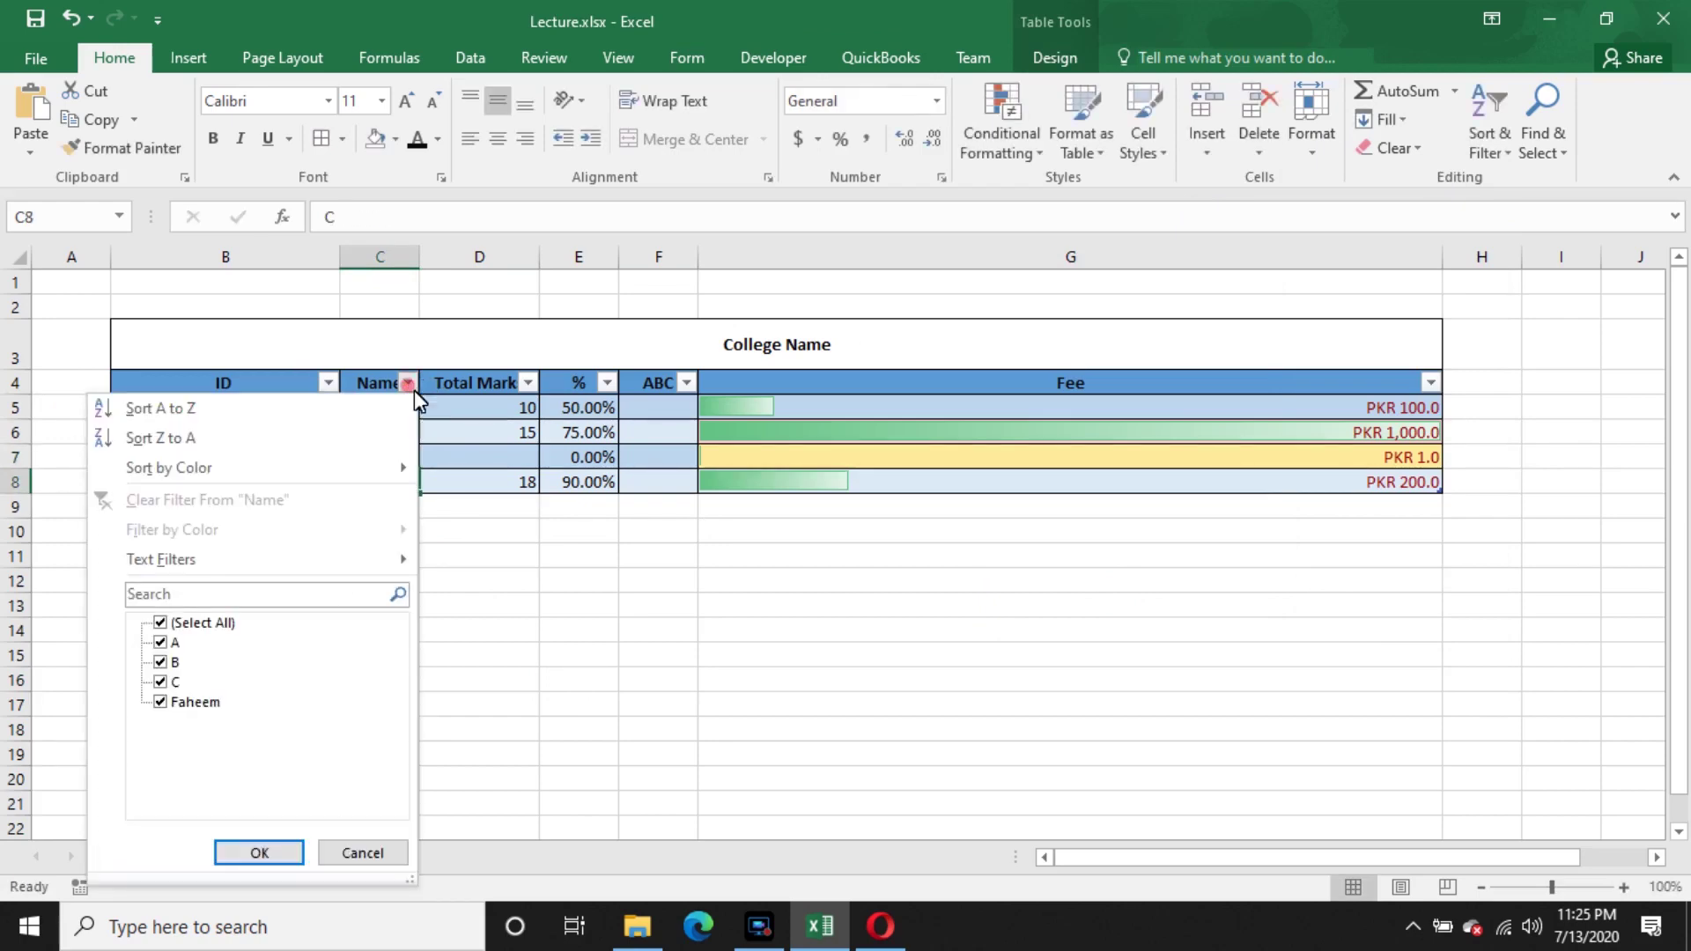
left_click(199, 601)
type("faheem")
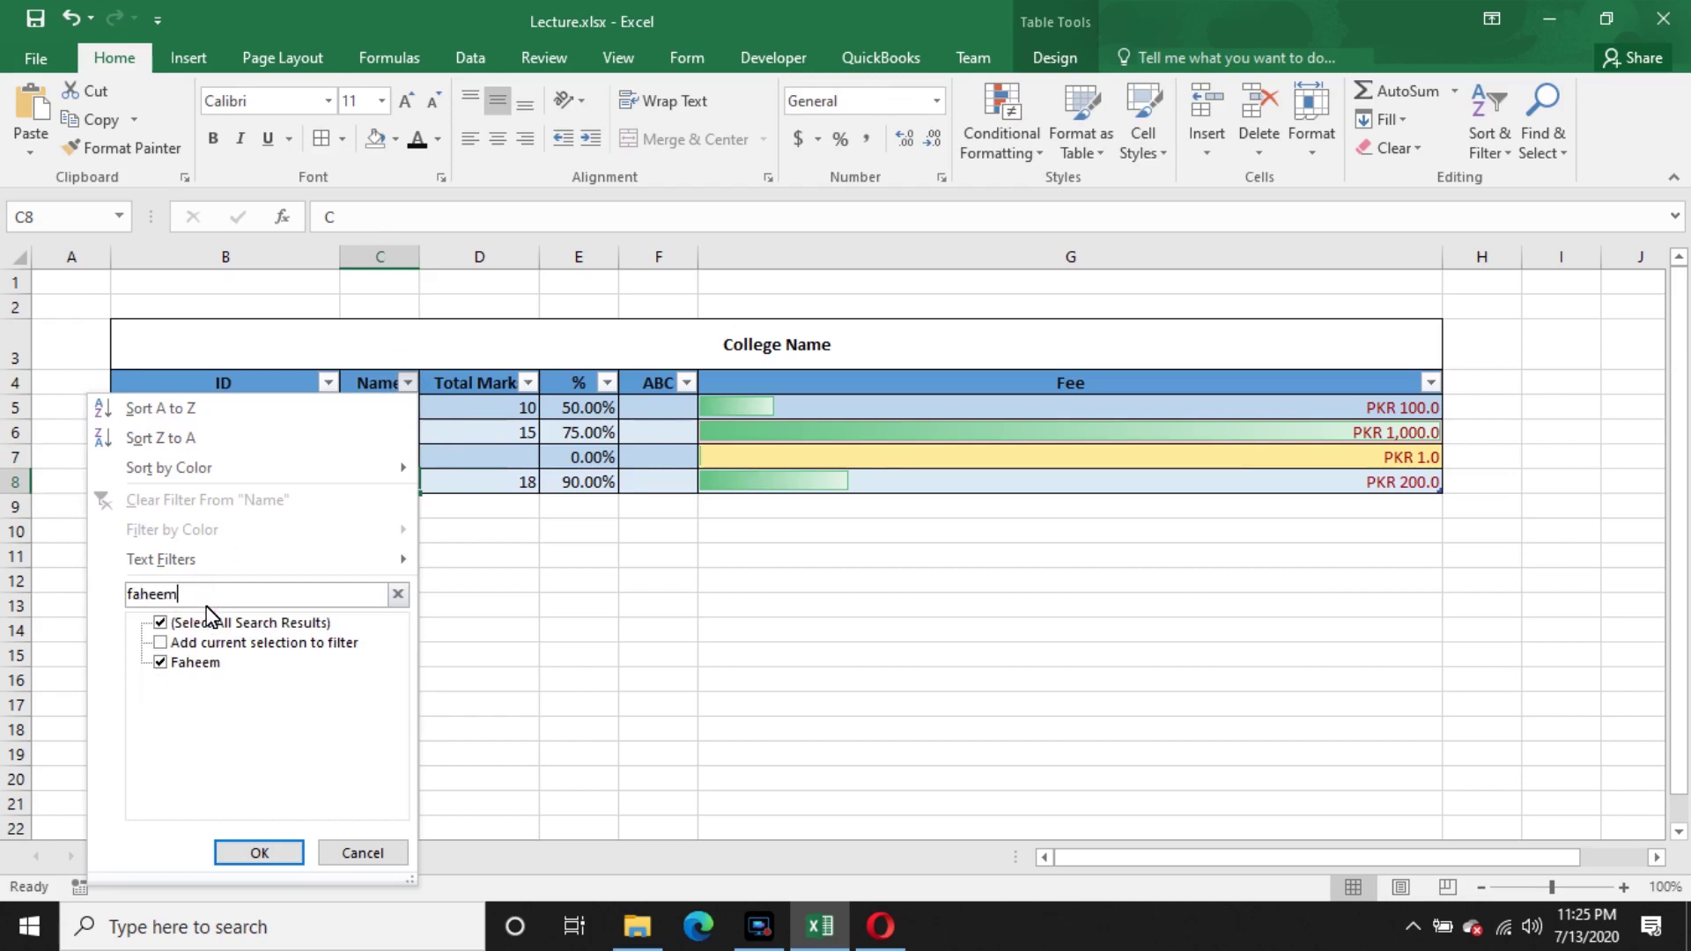
left_click(159, 663)
left_click(159, 663)
left_click(258, 850)
left_click(522, 584)
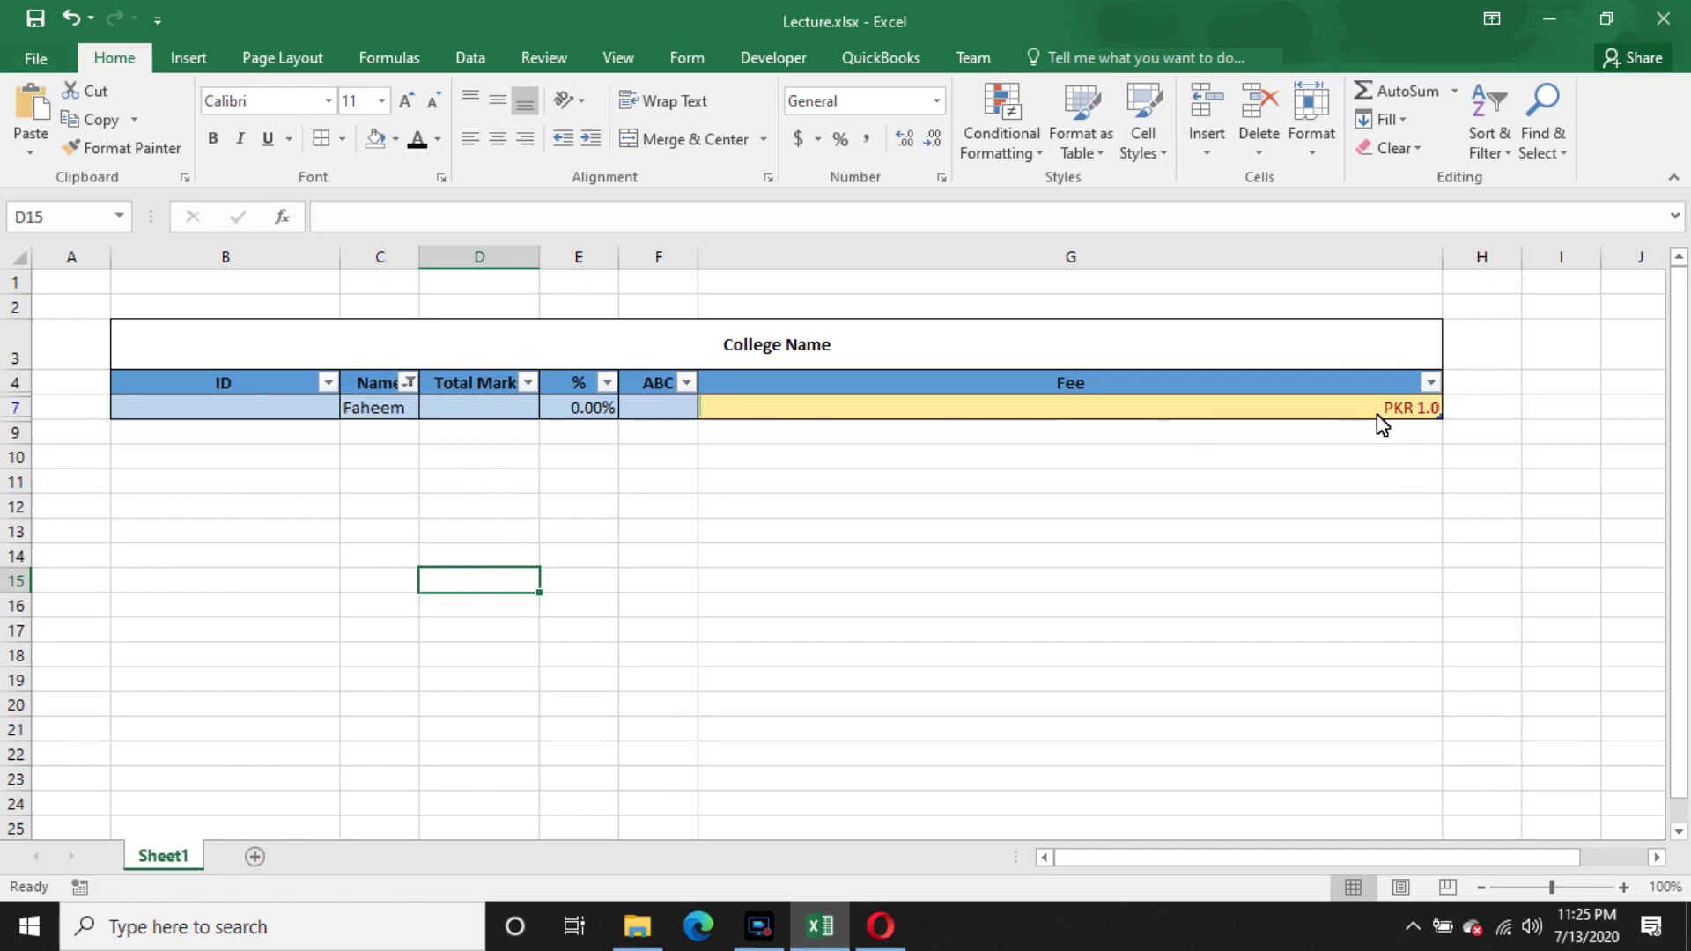
- Reset the Name column filter by selecting all values so every record is included
left_click(409, 382)
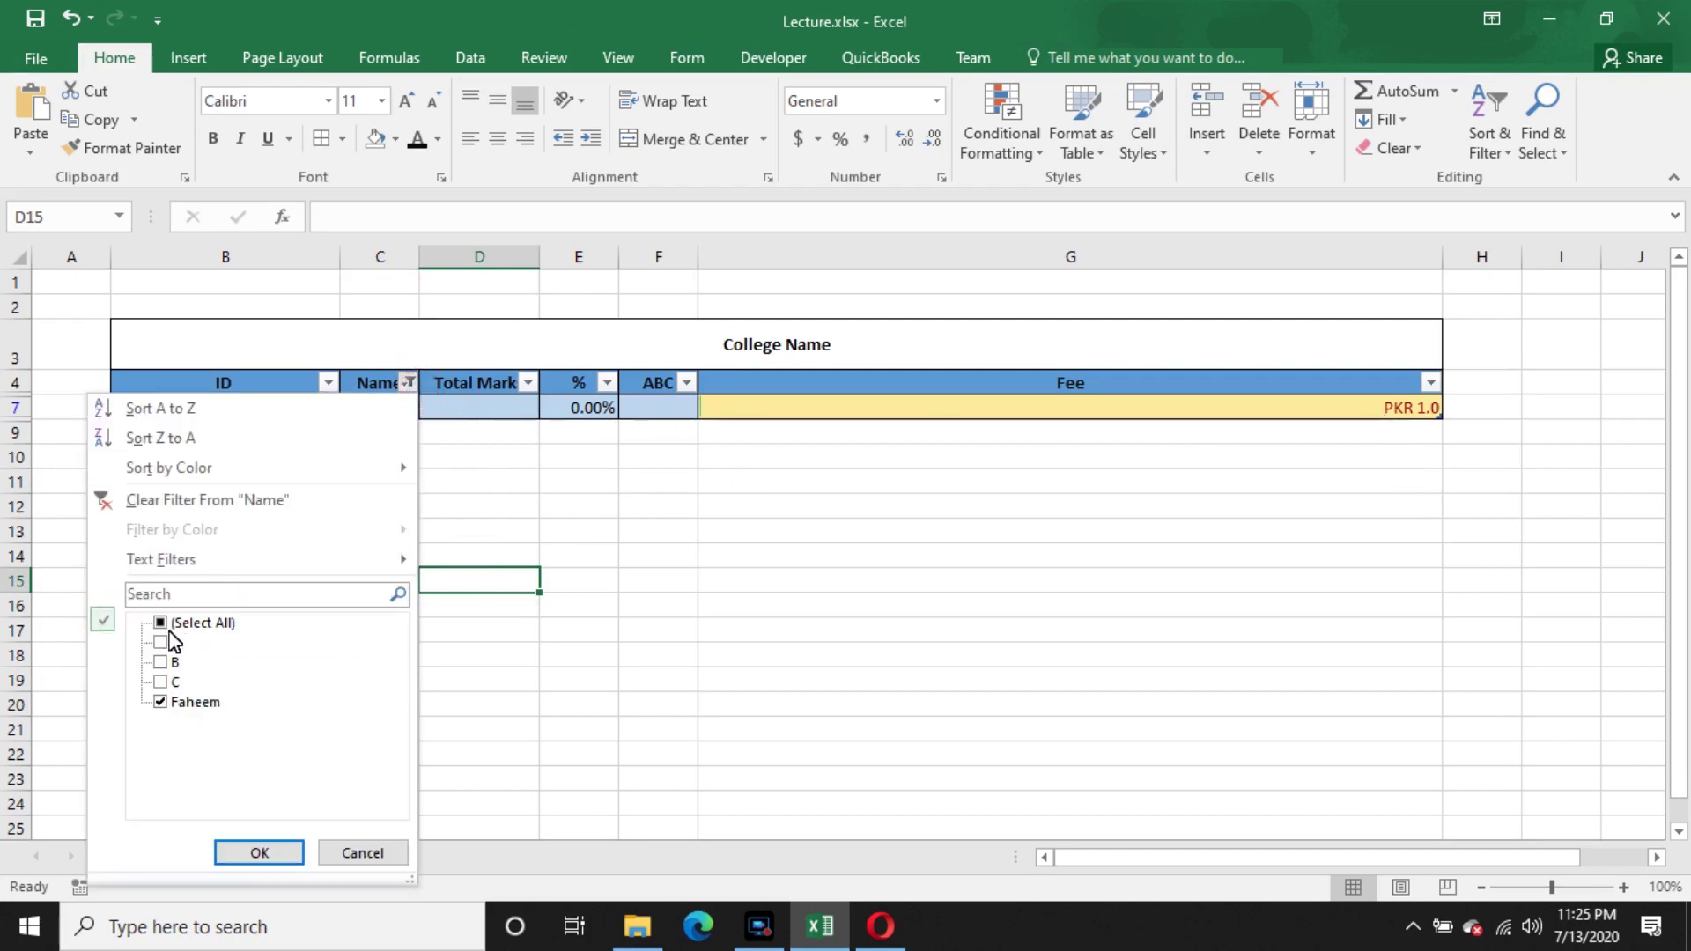
left_click(159, 623)
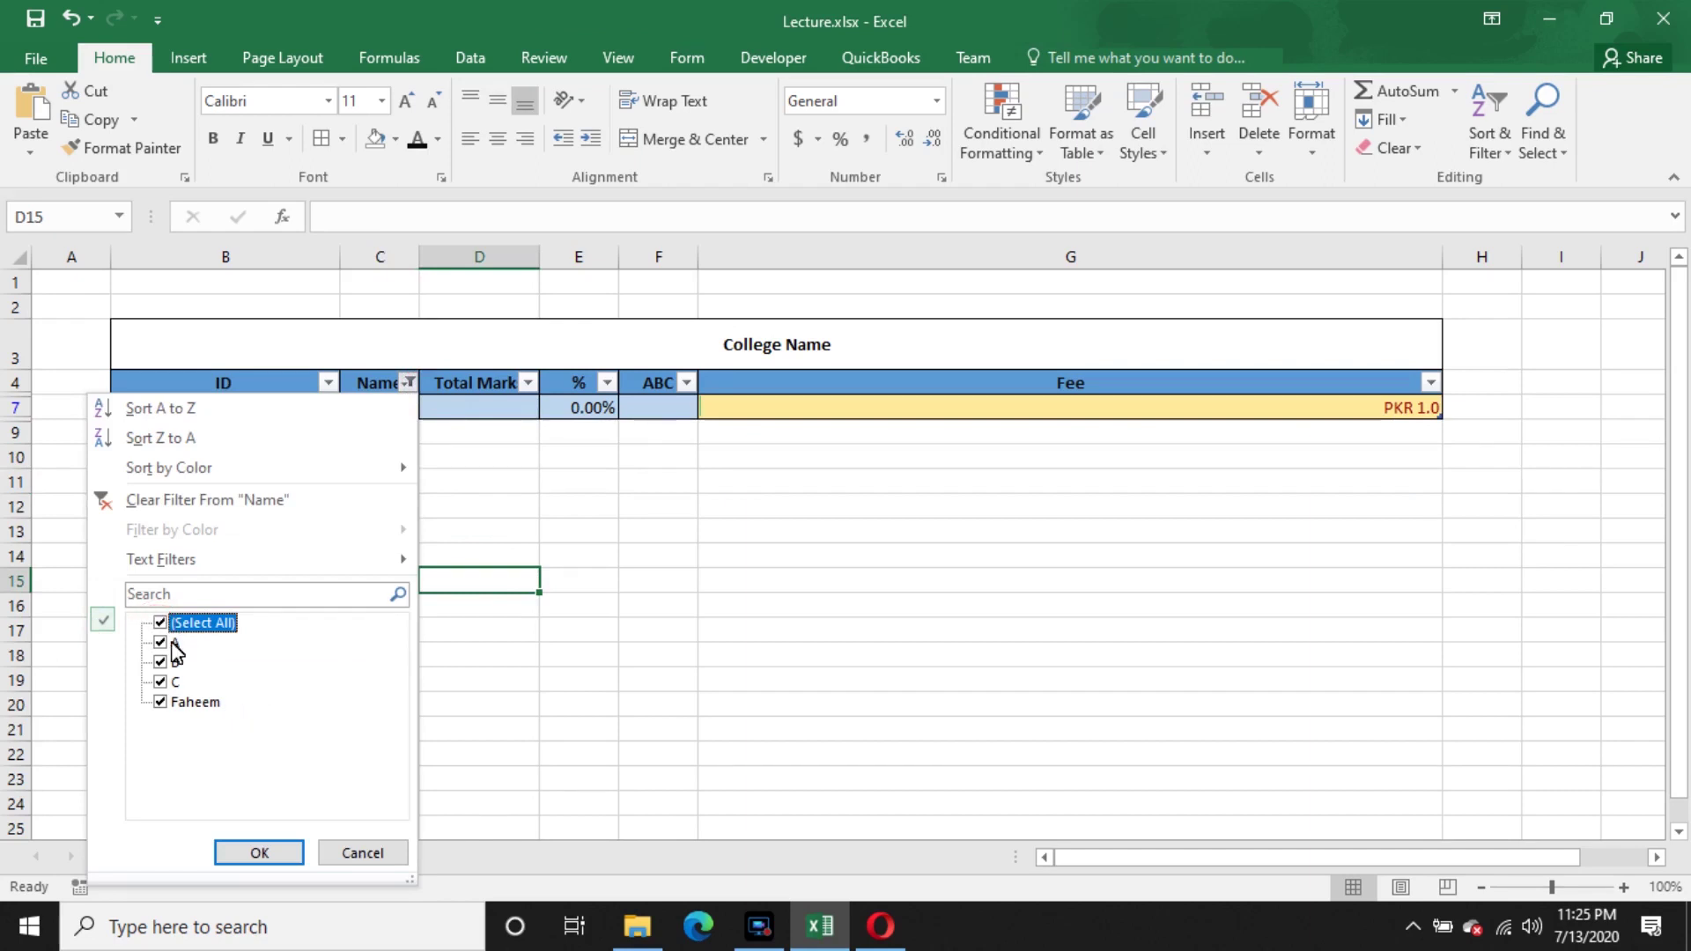
left_click(252, 853)
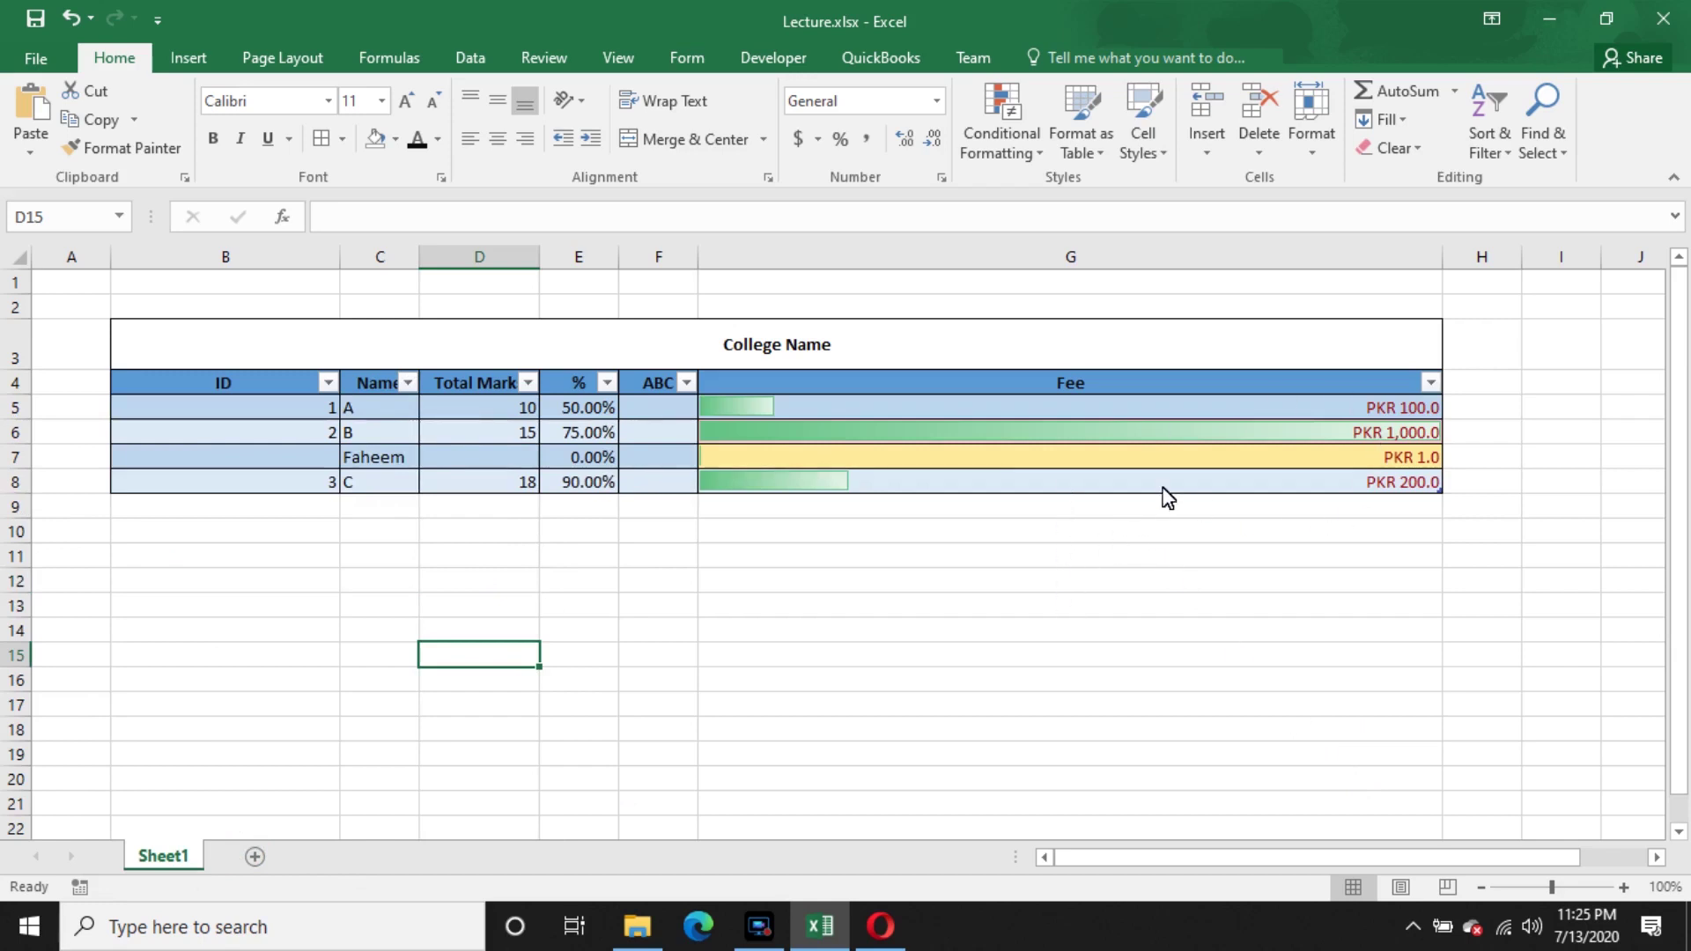
- Find the row 7 student's name in the sheet with Find and Replace, and close the dialog
key("ctrl+f")
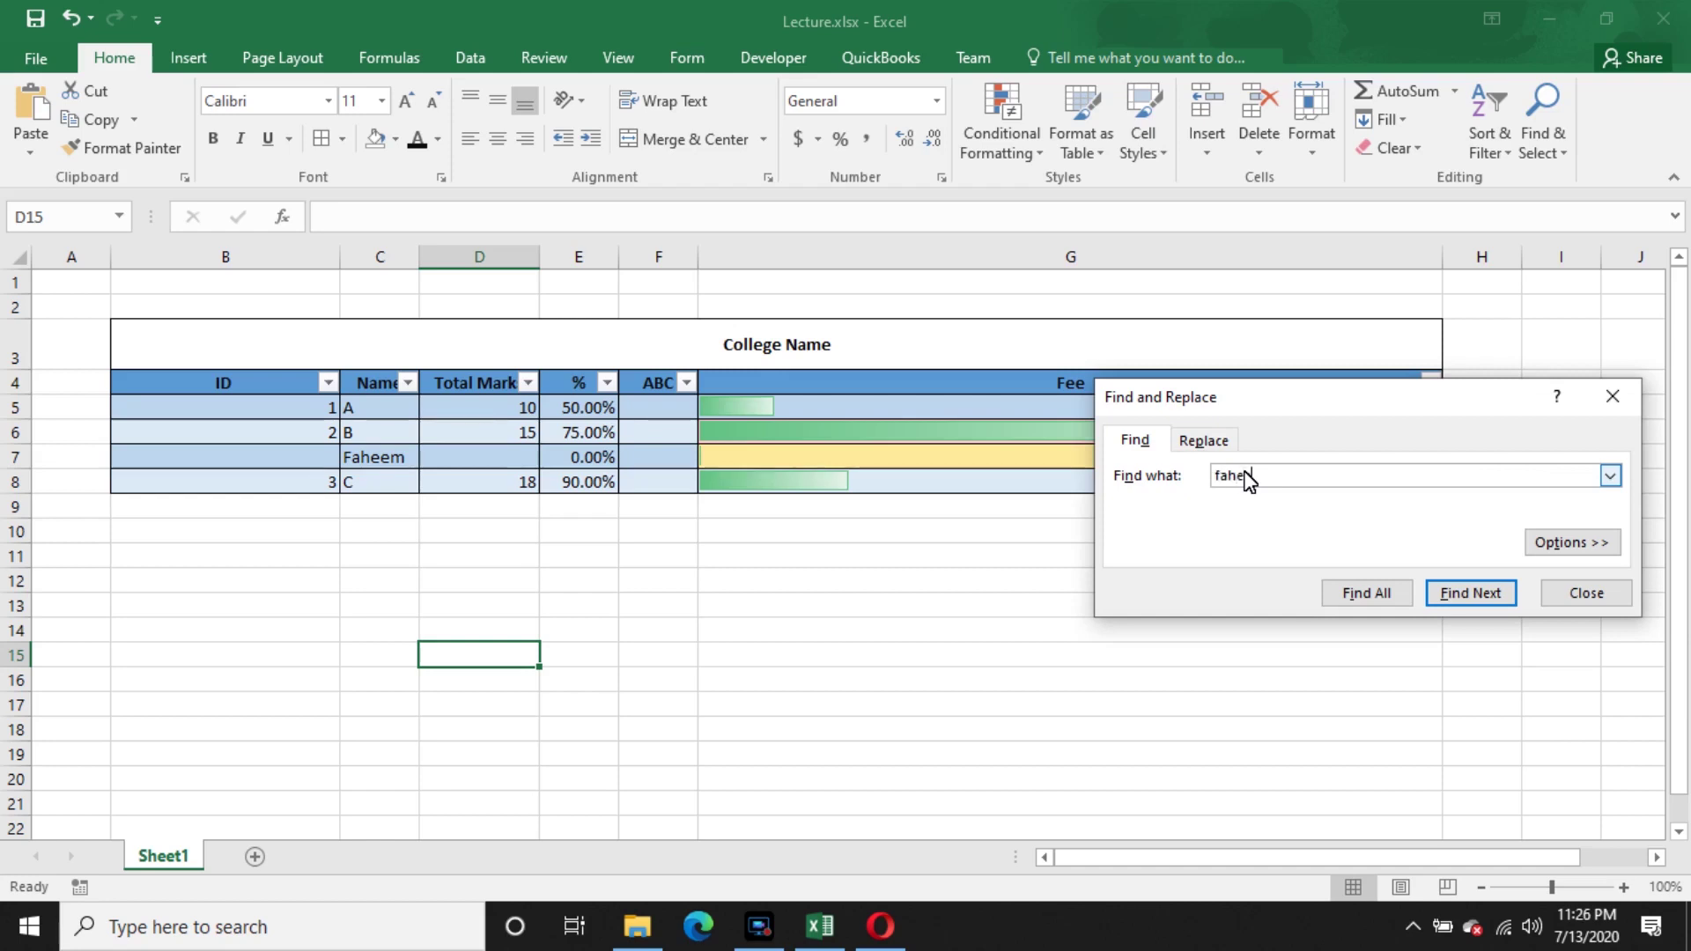
key("Return")
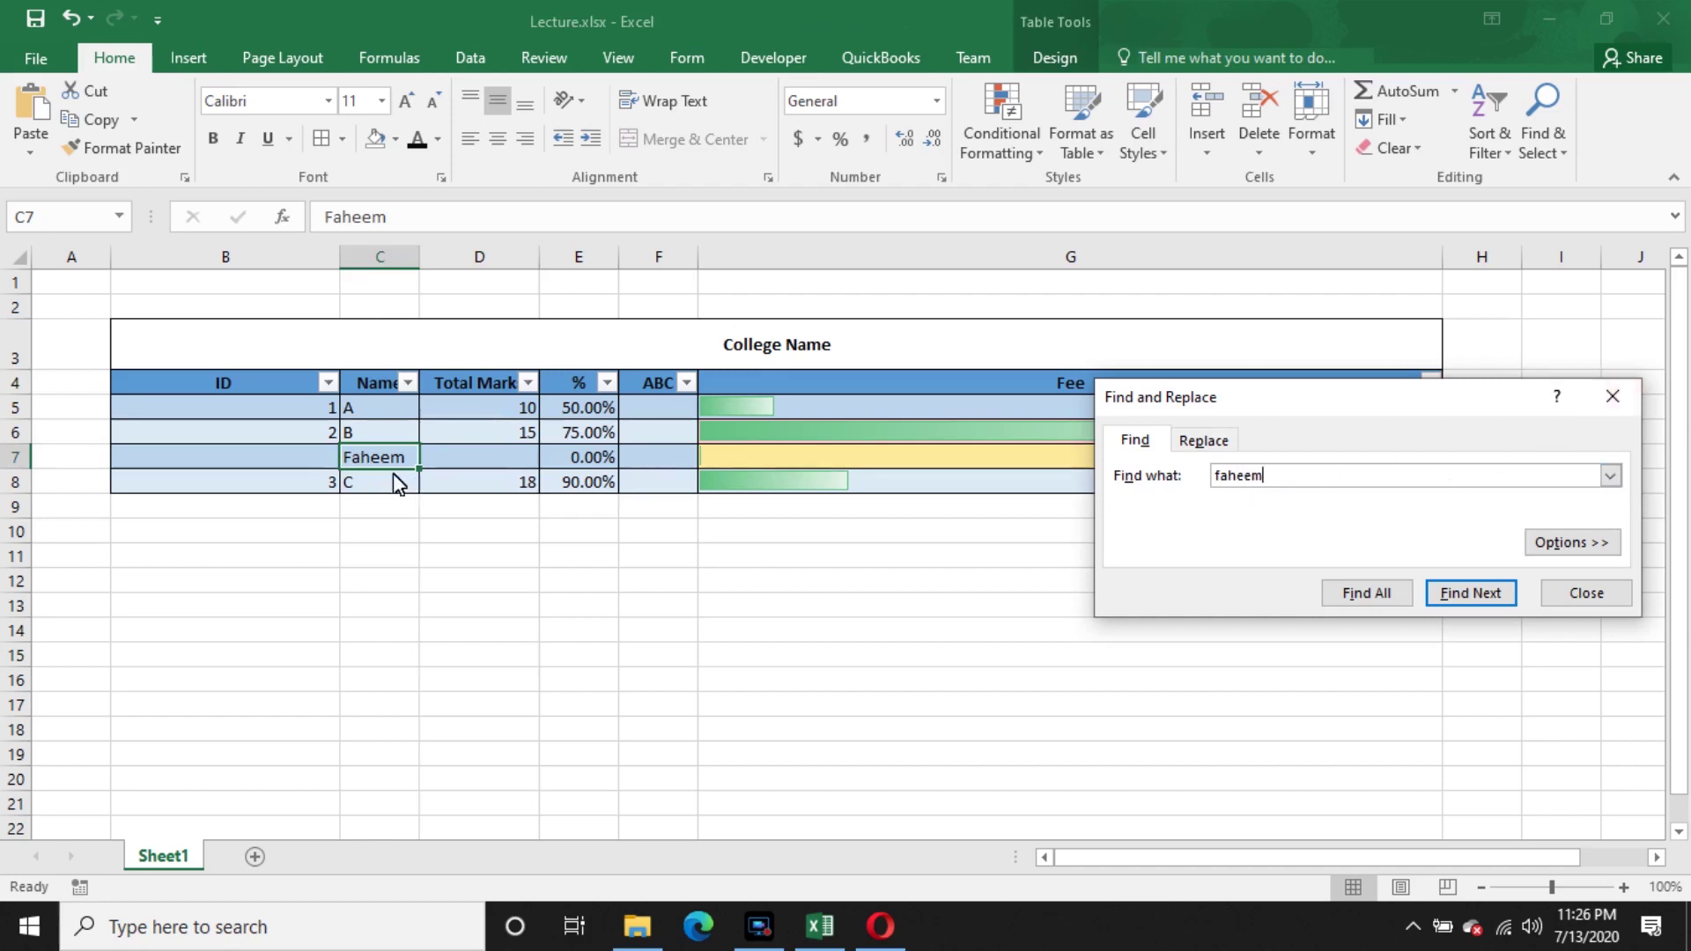
left_click(1613, 396)
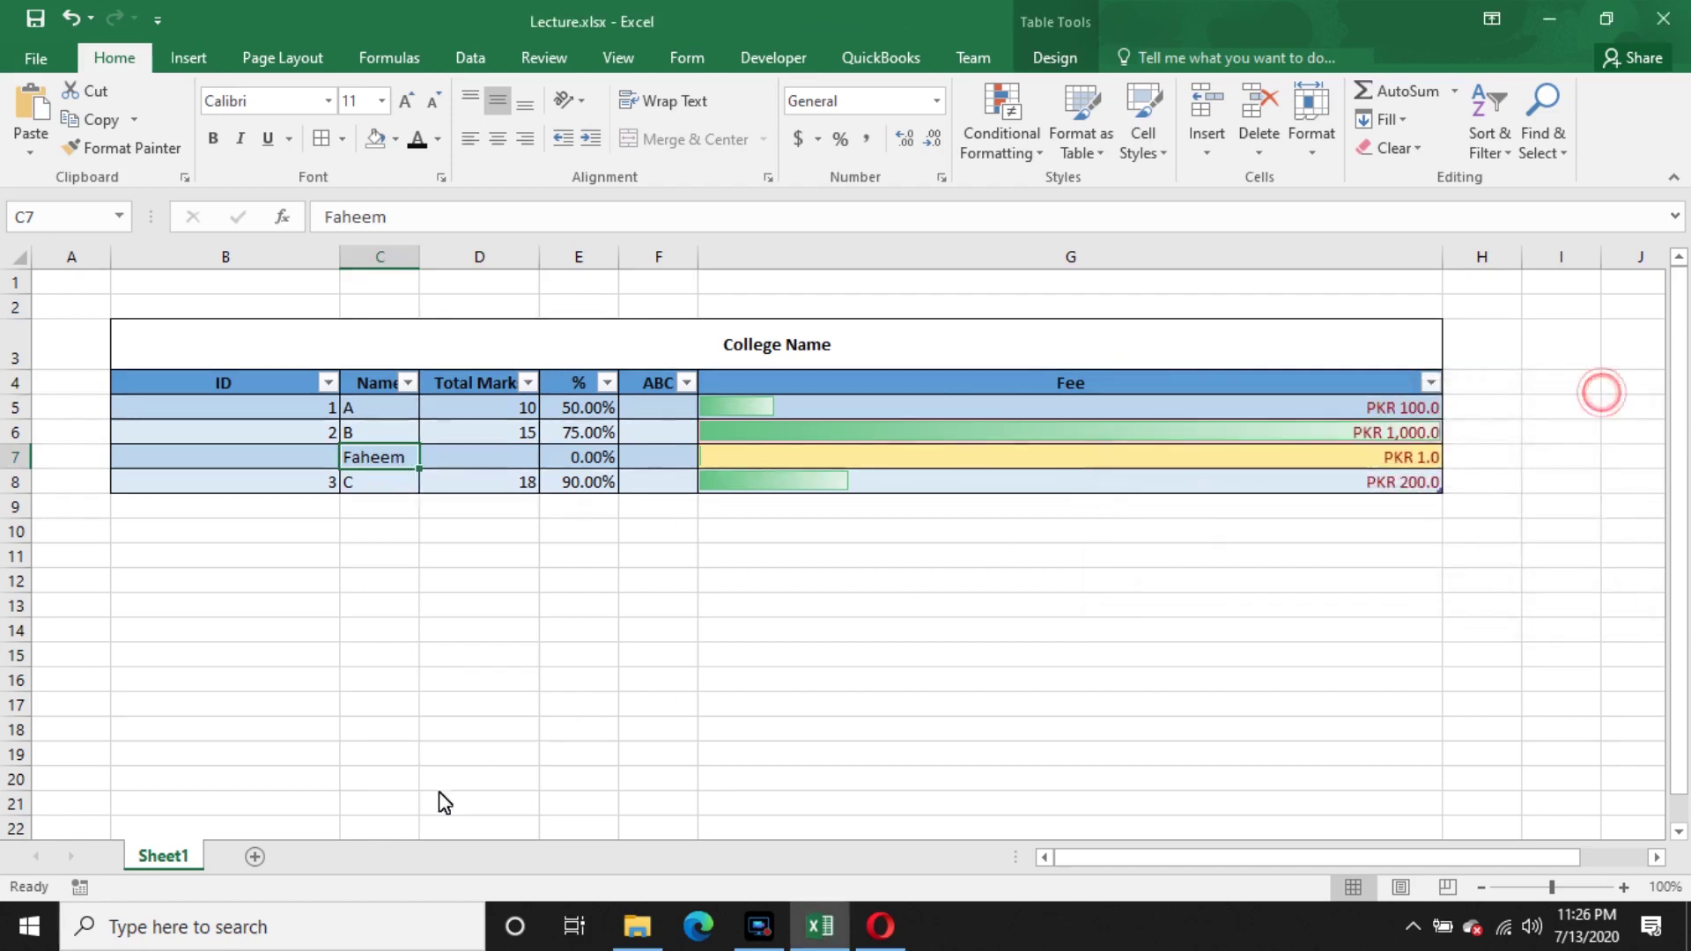
- Add a new worksheet and rename Sheet1 as "One"
left_click(256, 857)
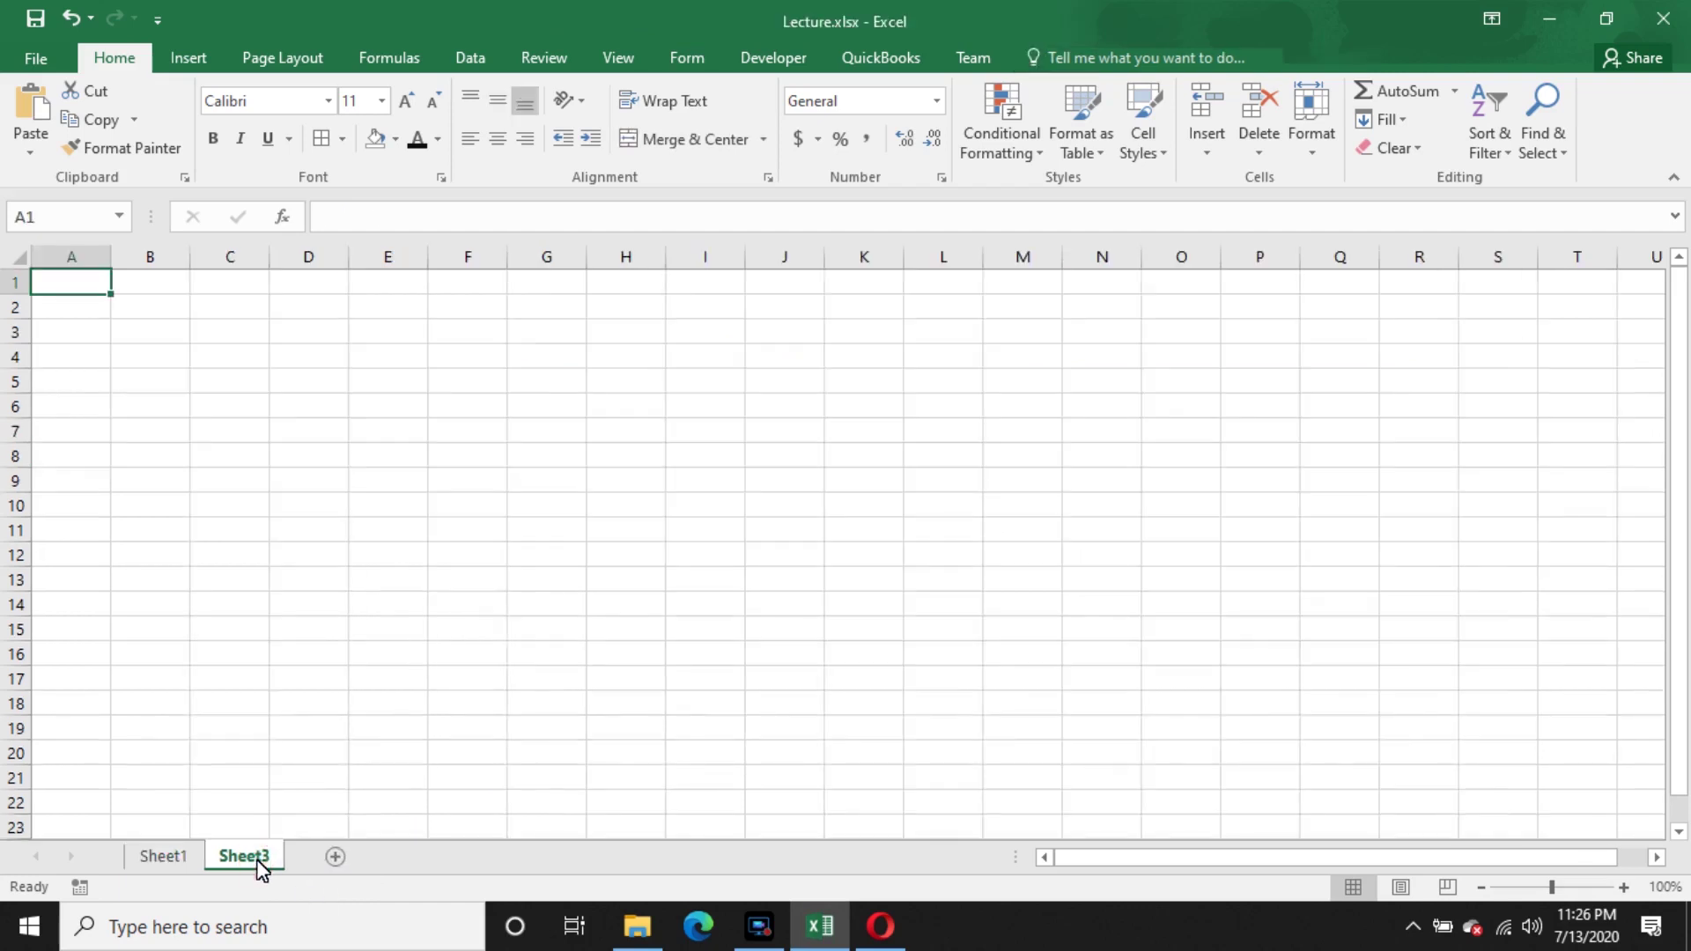
left_click(171, 859)
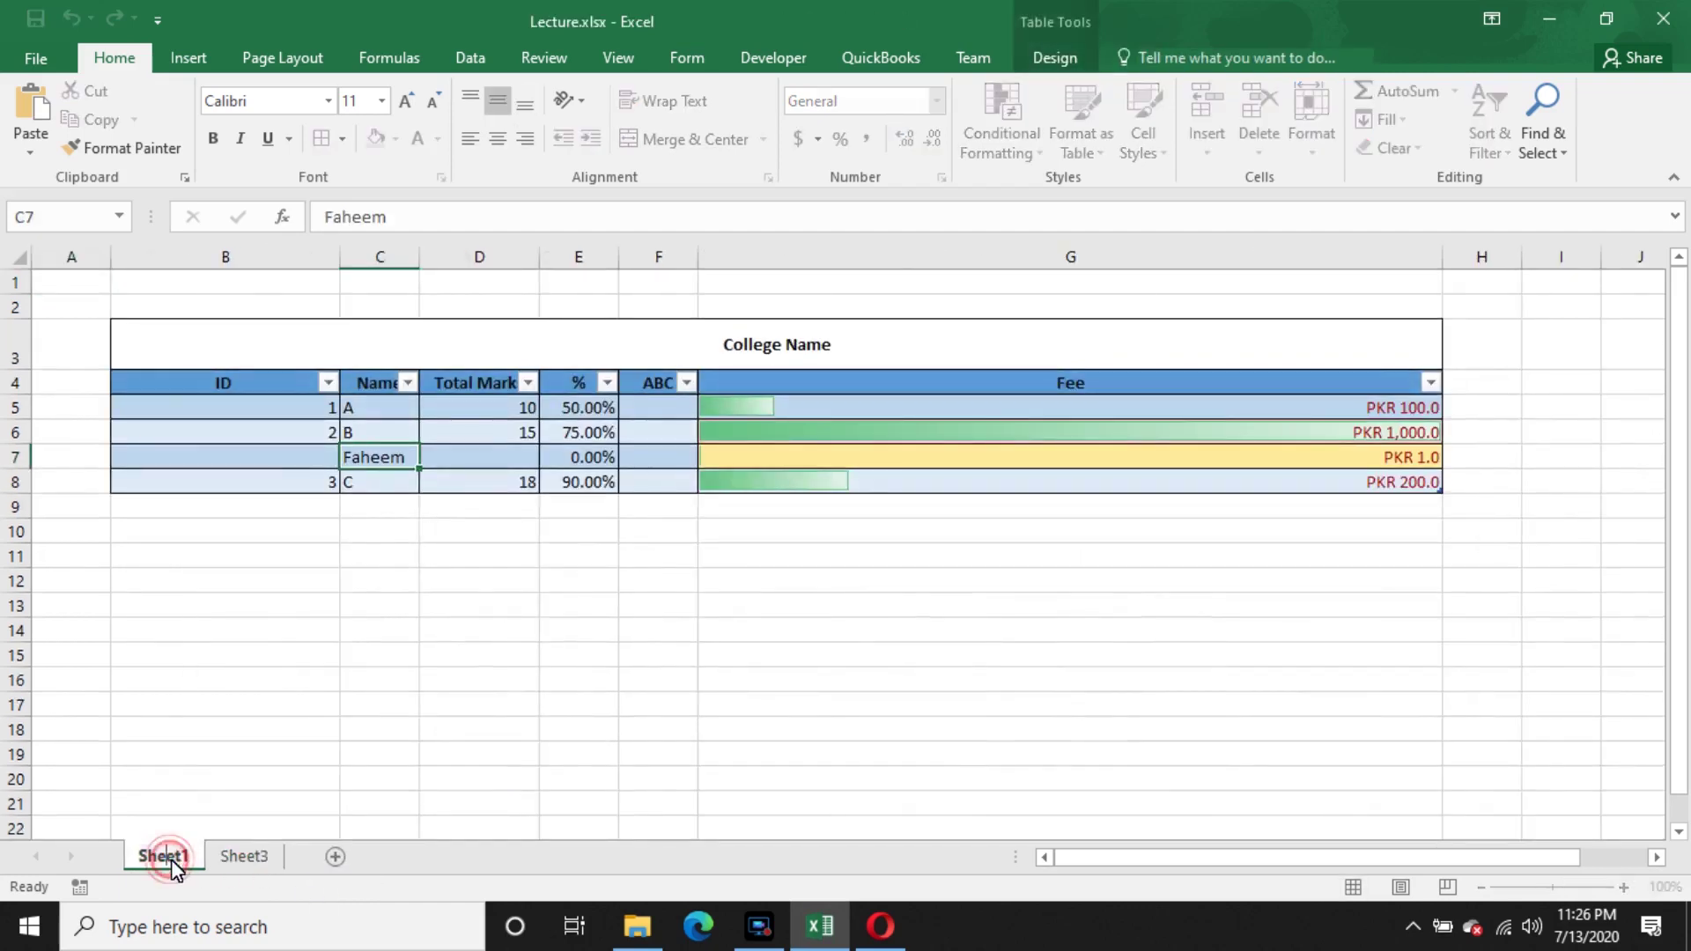
double_click(177, 859)
type("One")
key("Return")
- Rename Sheet3 as "Two" and return to the sheet with the marks table
left_click(225, 856)
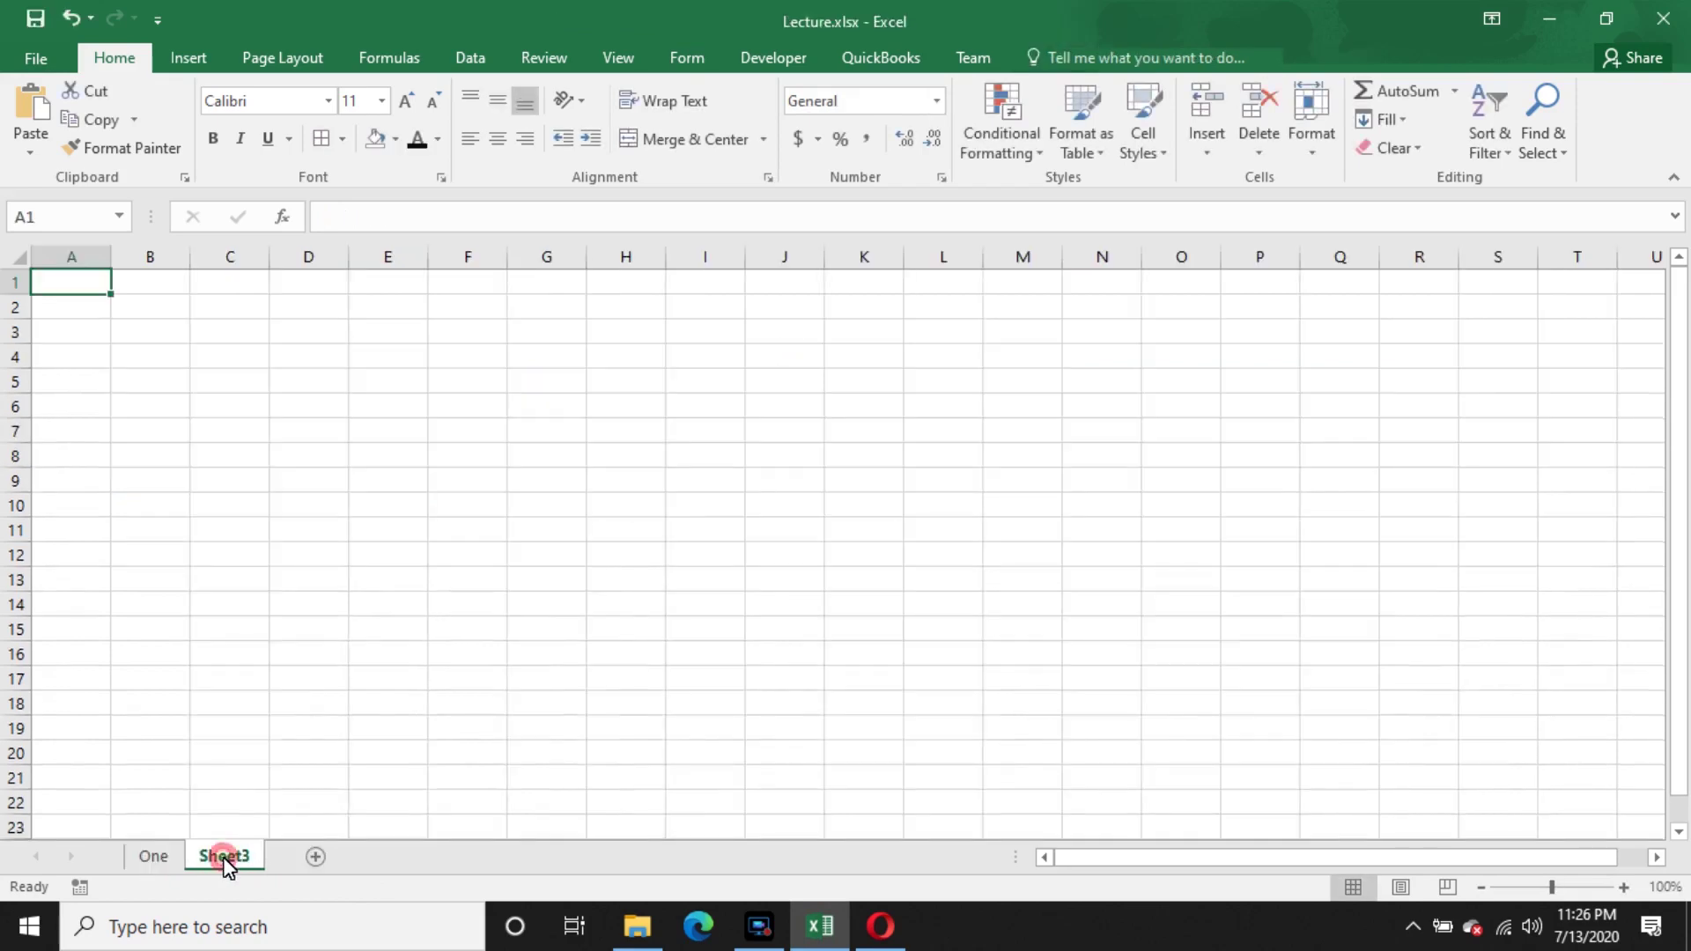
double_click(224, 856)
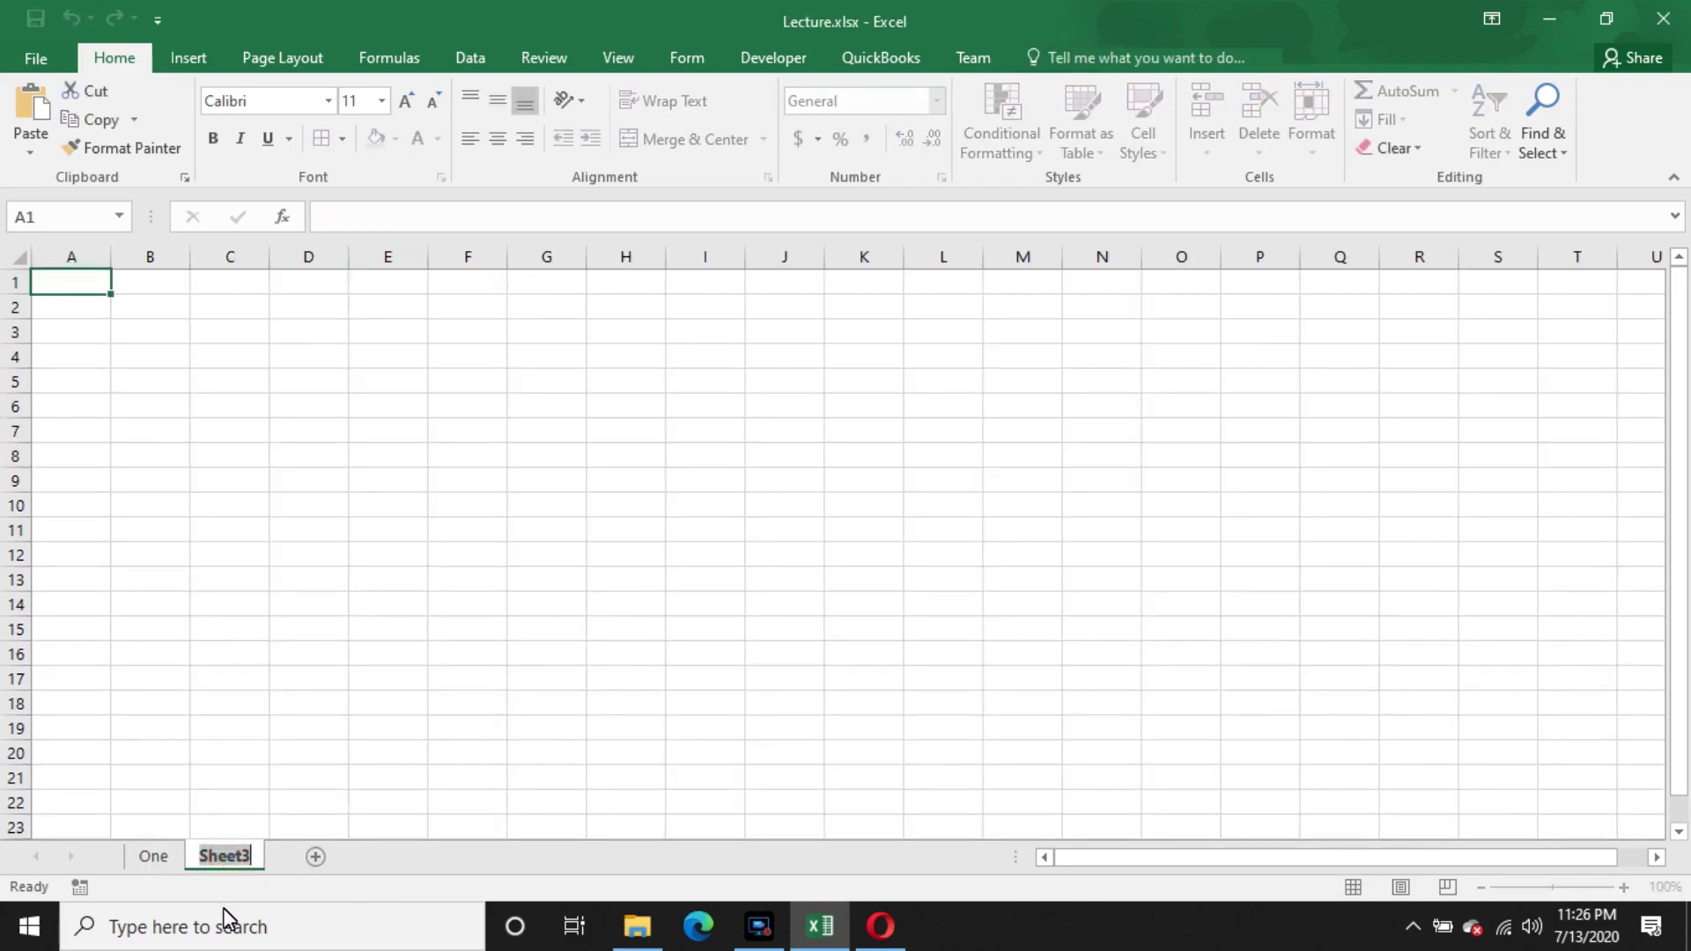
type("Two")
key("Return")
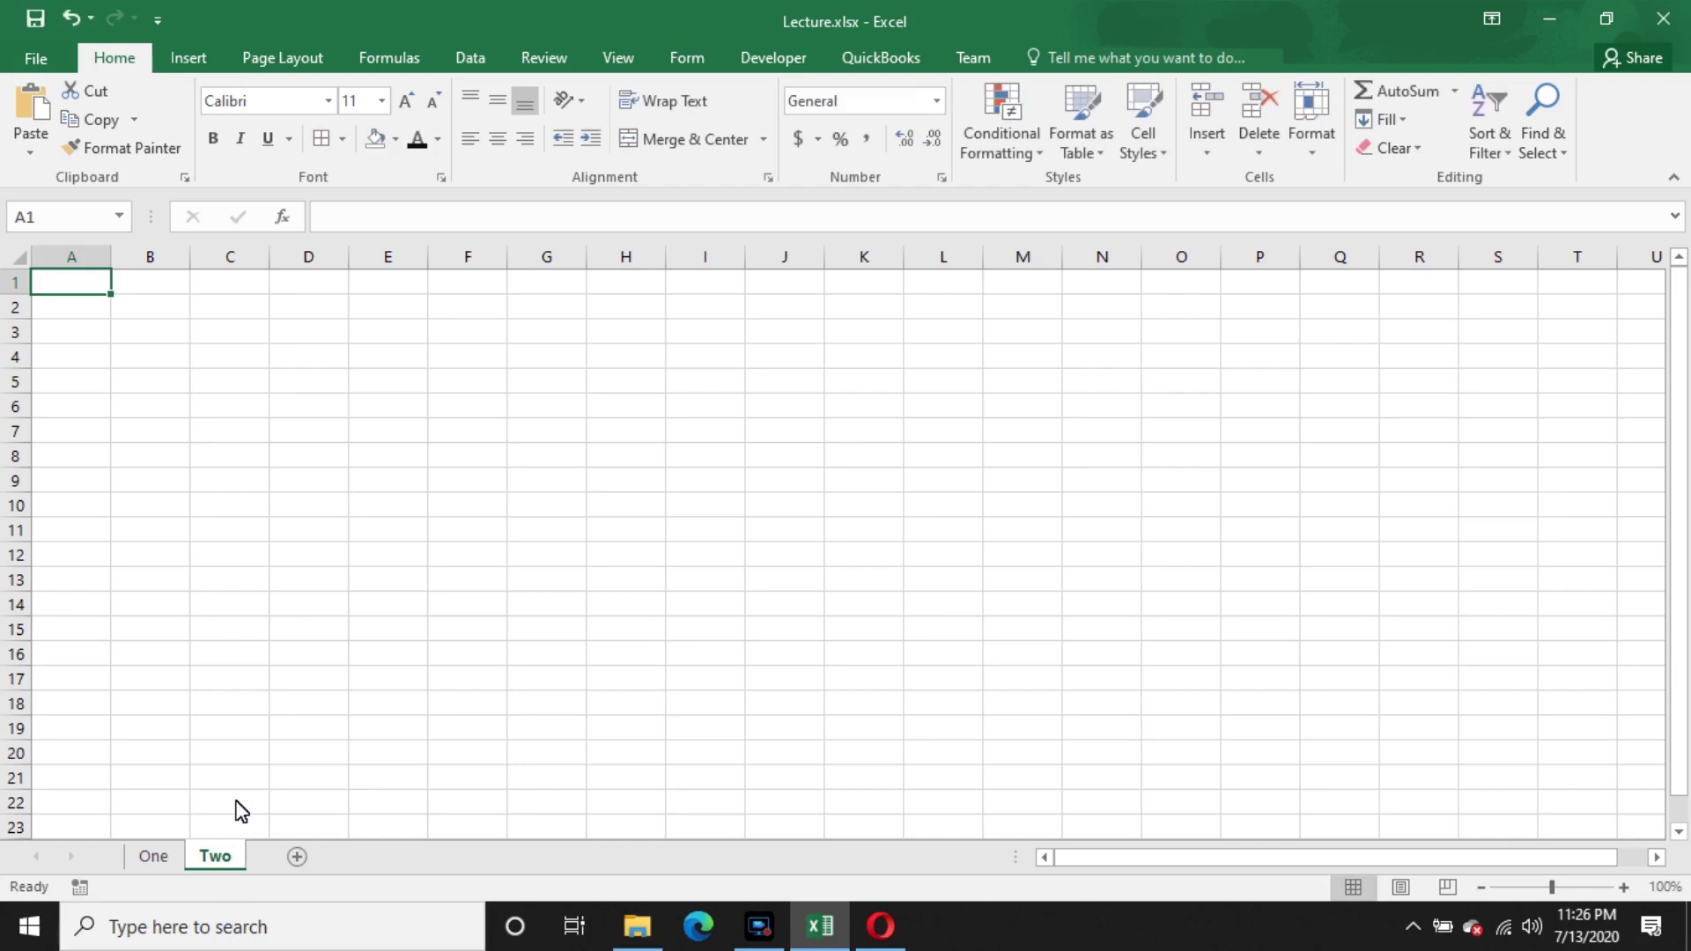
left_click(153, 859)
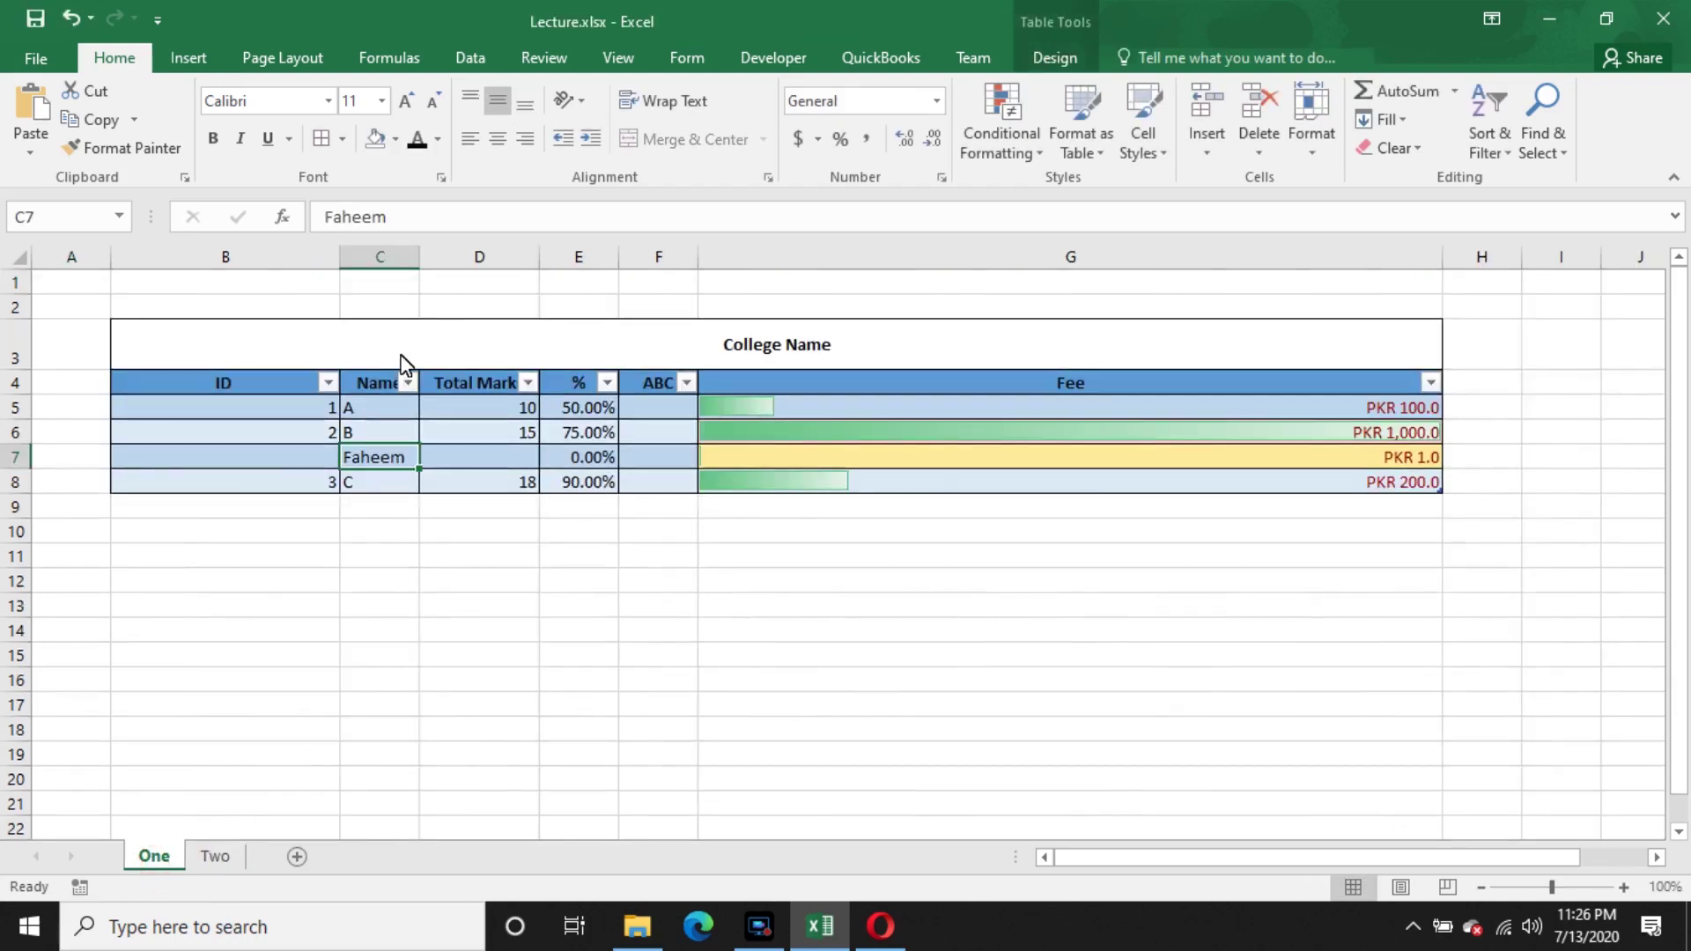
- Draw a rectangle shape about 0.99" high and 2.03" wide and place it below the table's ID column
left_click(188, 57)
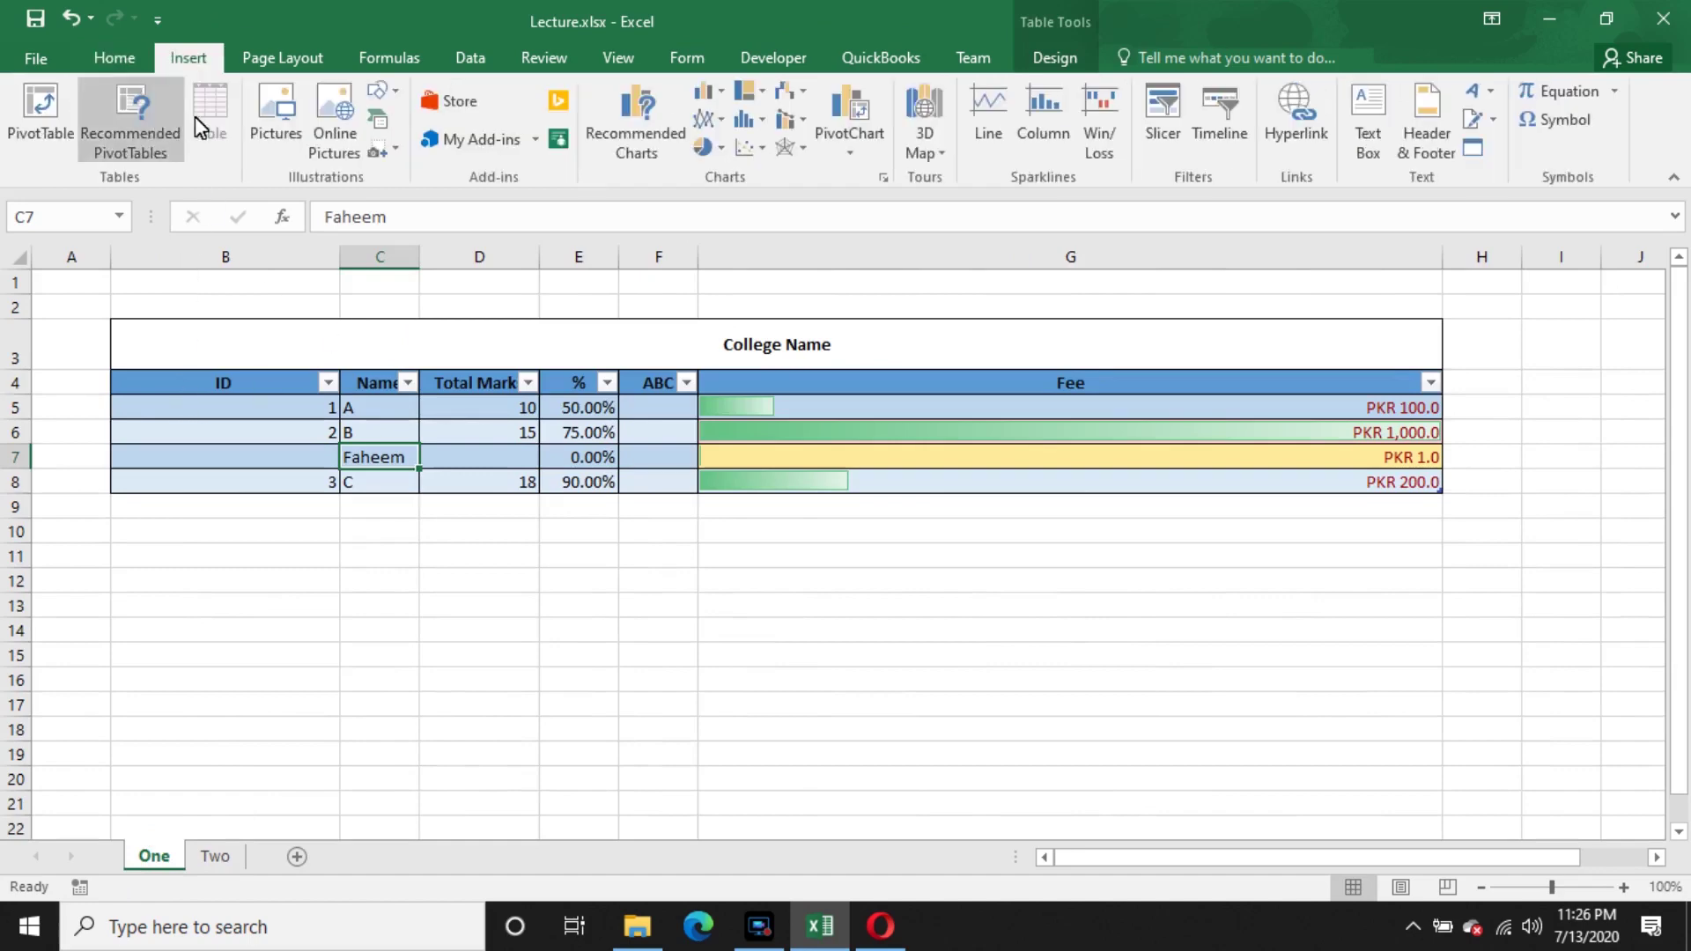
left_click(380, 95)
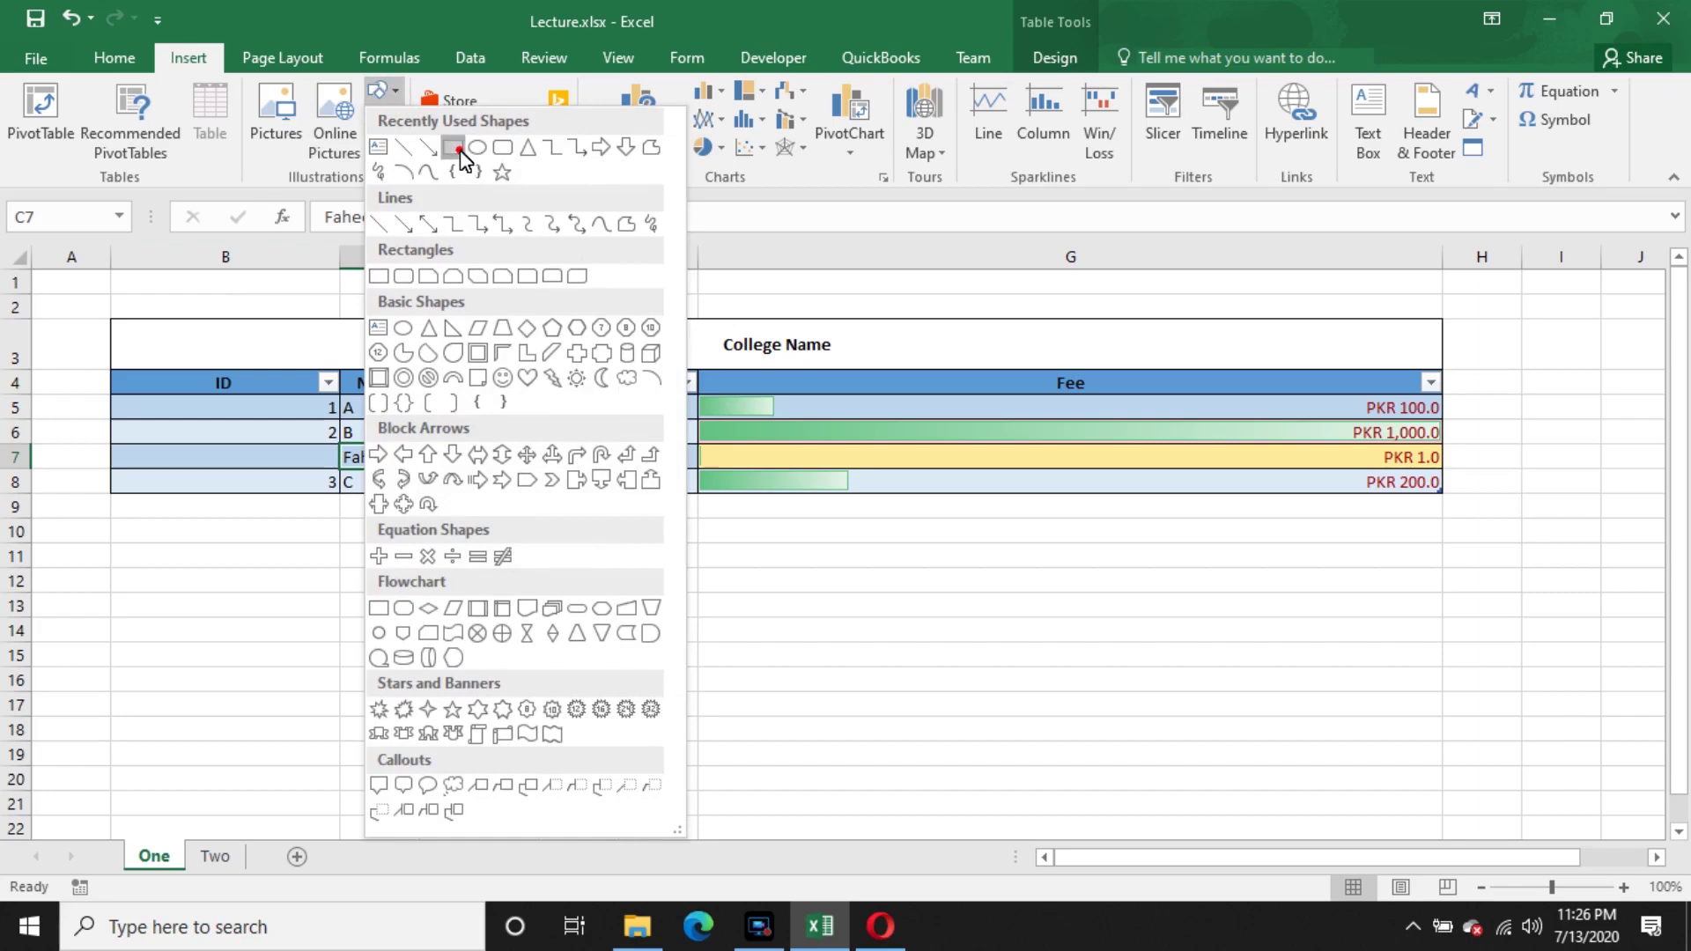
left_click(458, 149)
mouse_move(321, 508)
left_mouse_down()
mouse_move(566, 668)
mouse_move(563, 623)
left_mouse_up()
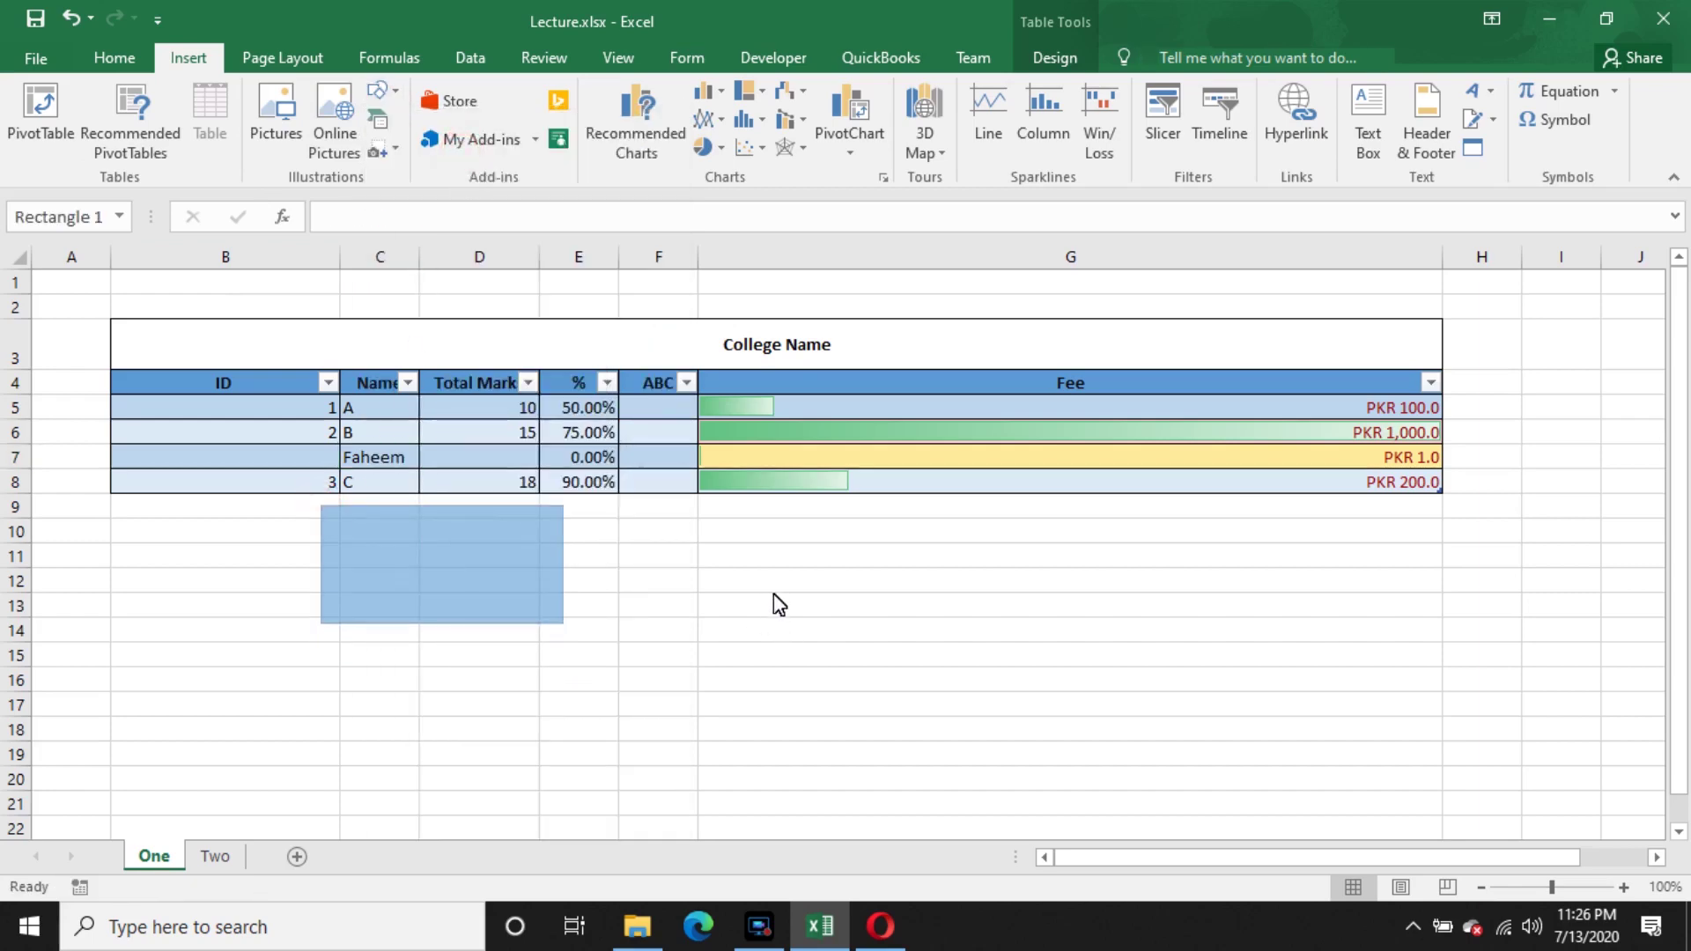
left_click_drag(468, 570, 218, 601)
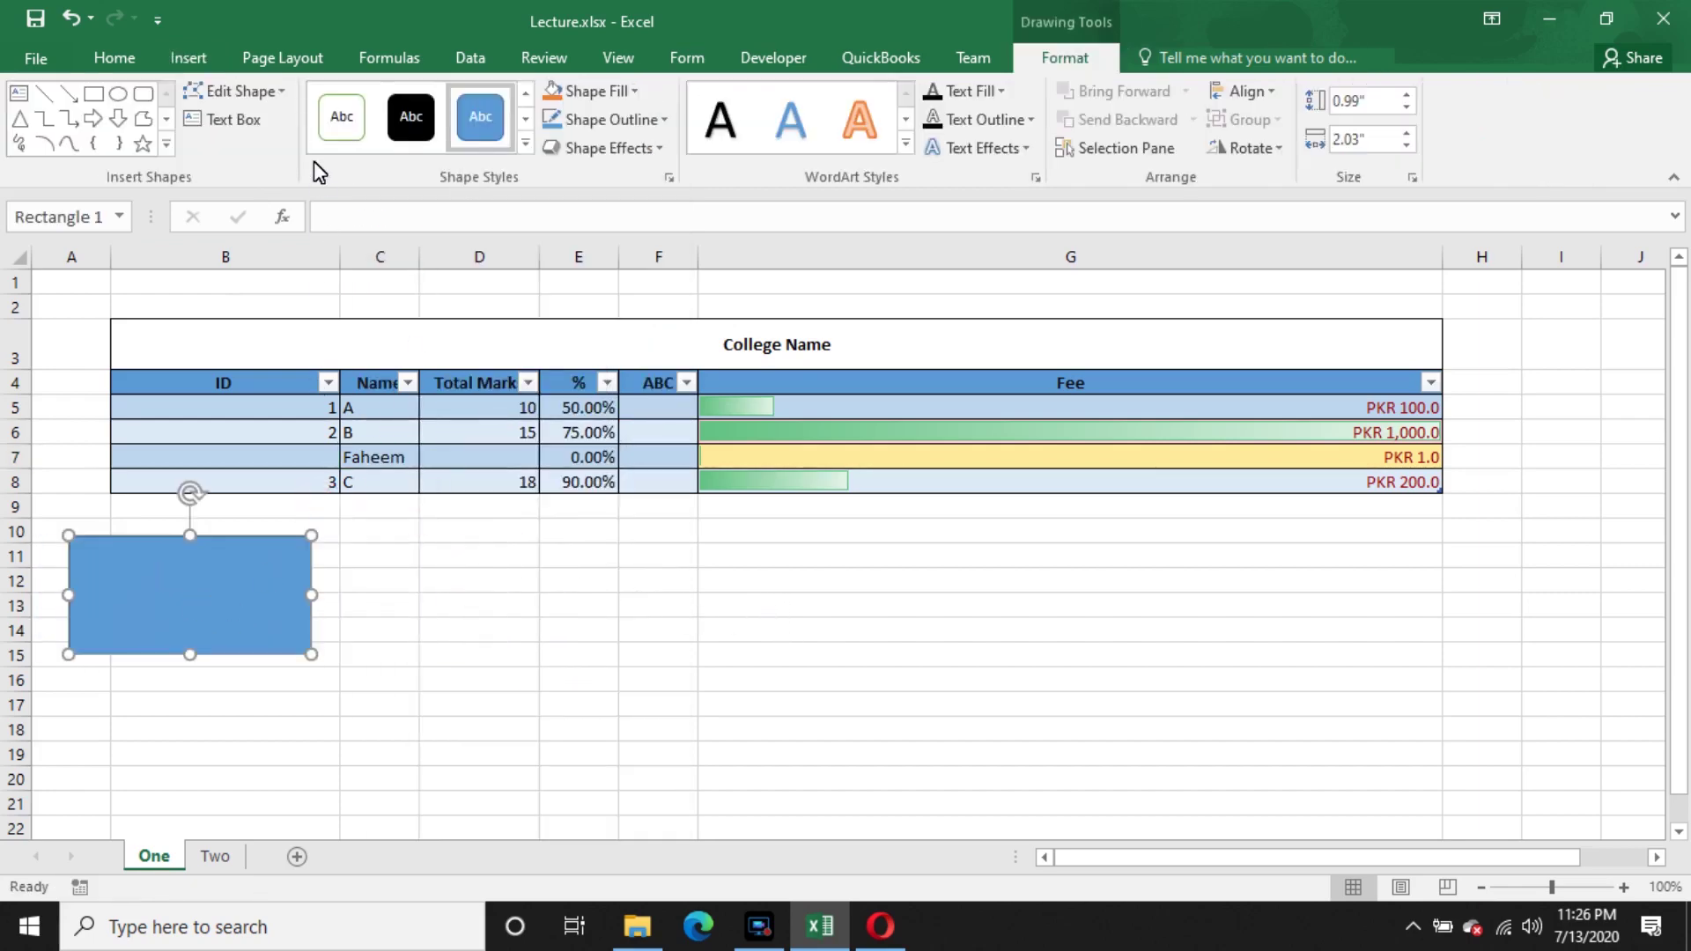
- Apply the solid black shape style to the rectangle and give it a white outline
left_click(414, 122)
left_click(661, 123)
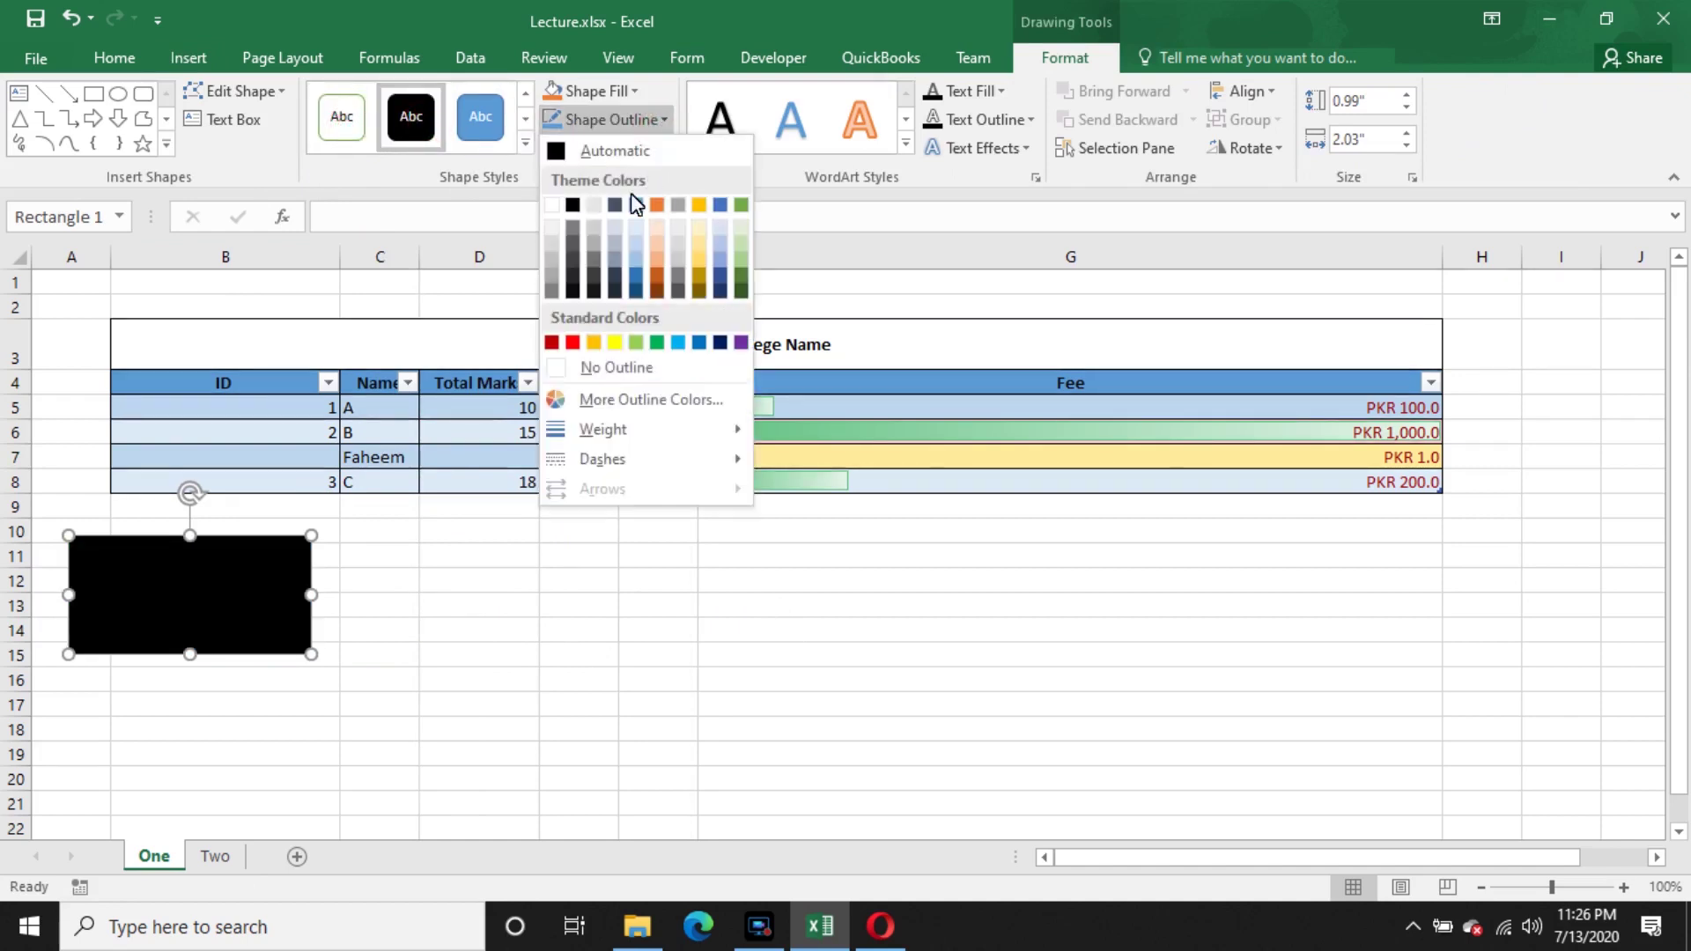
left_click(557, 208)
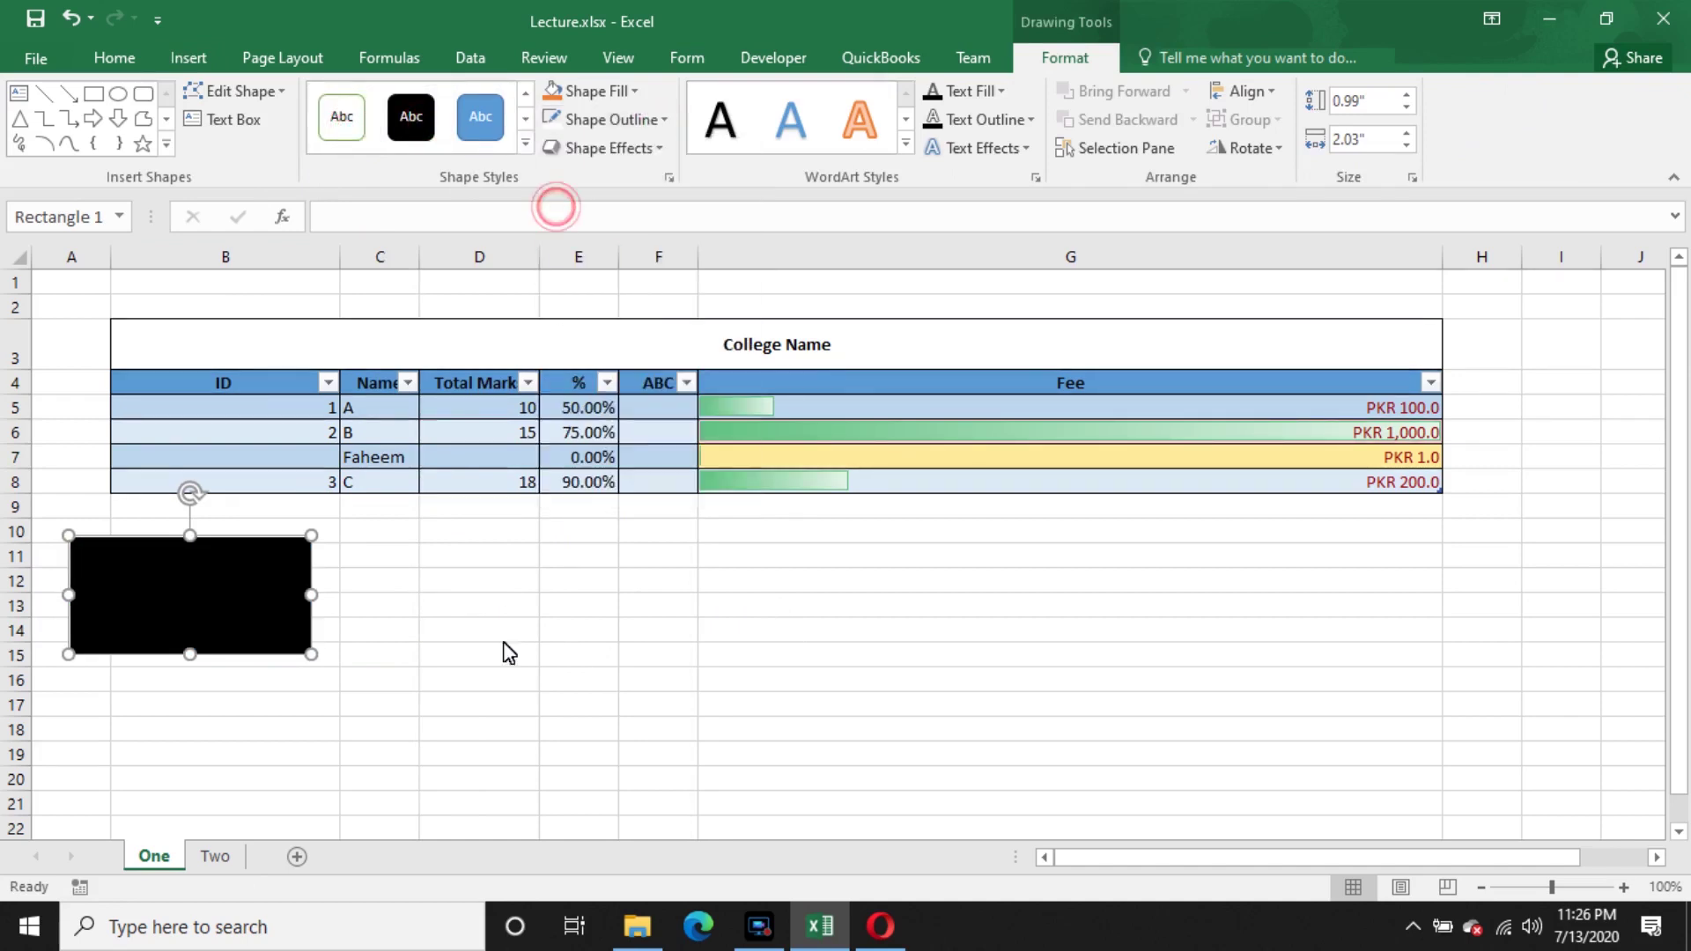
left_click(501, 671)
- Set the rectangle's outline weight to 3 pt and its outline colour to the theme's blue
left_click(260, 617)
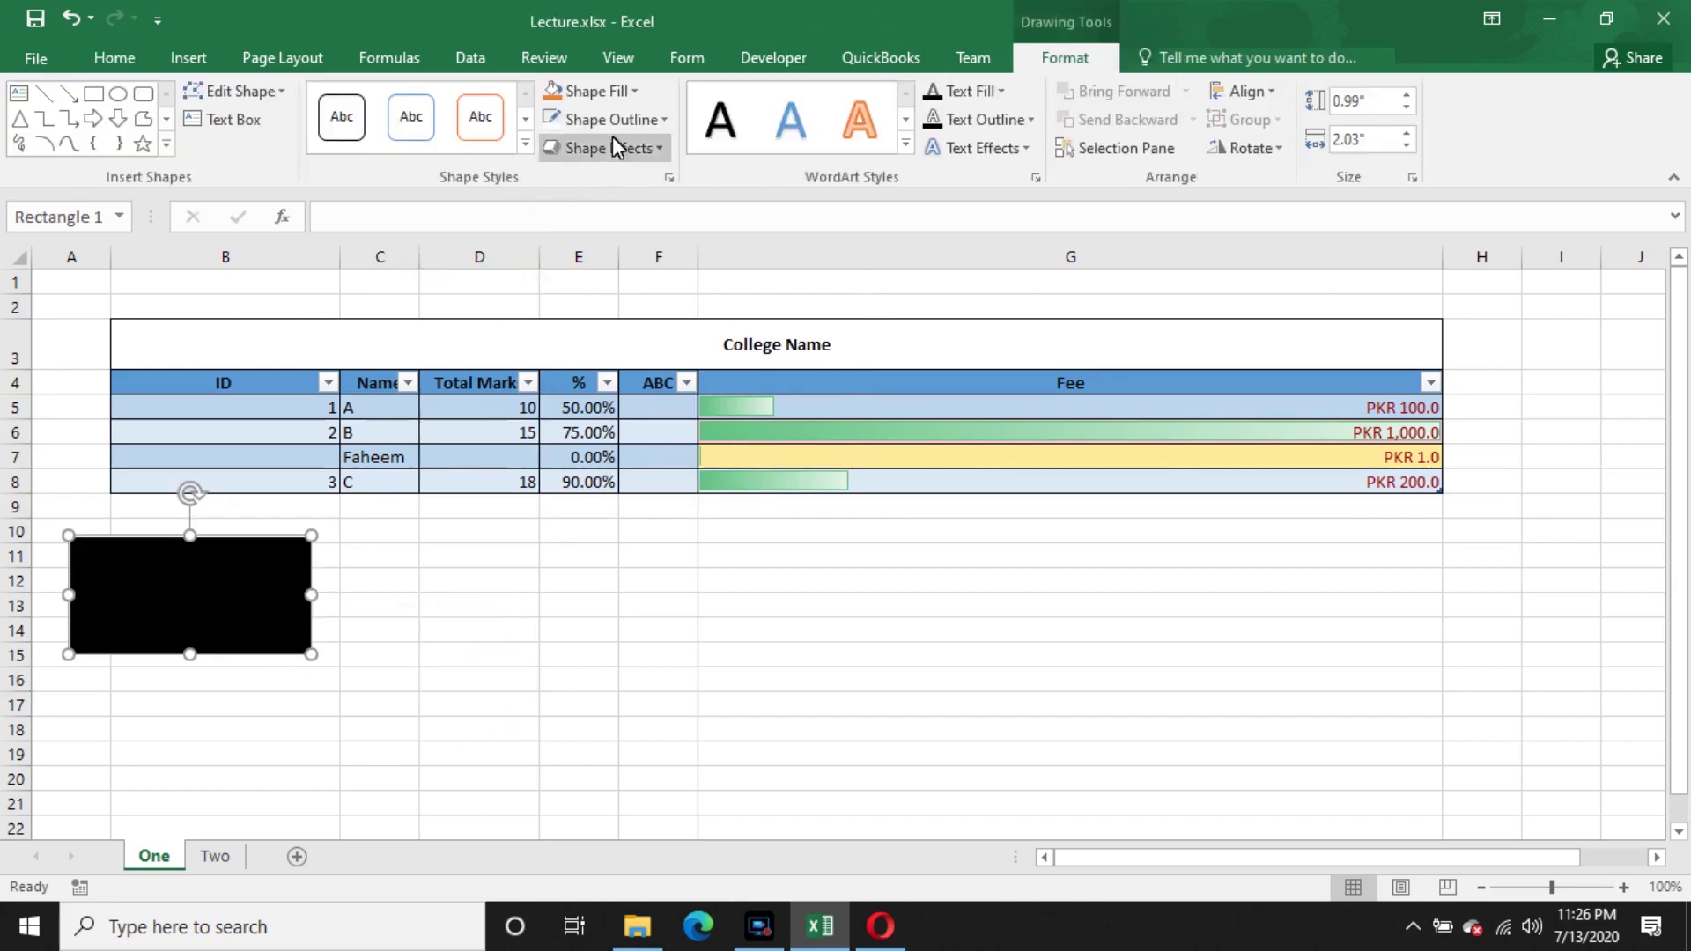
left_click(632, 132)
mouse_move(669, 430)
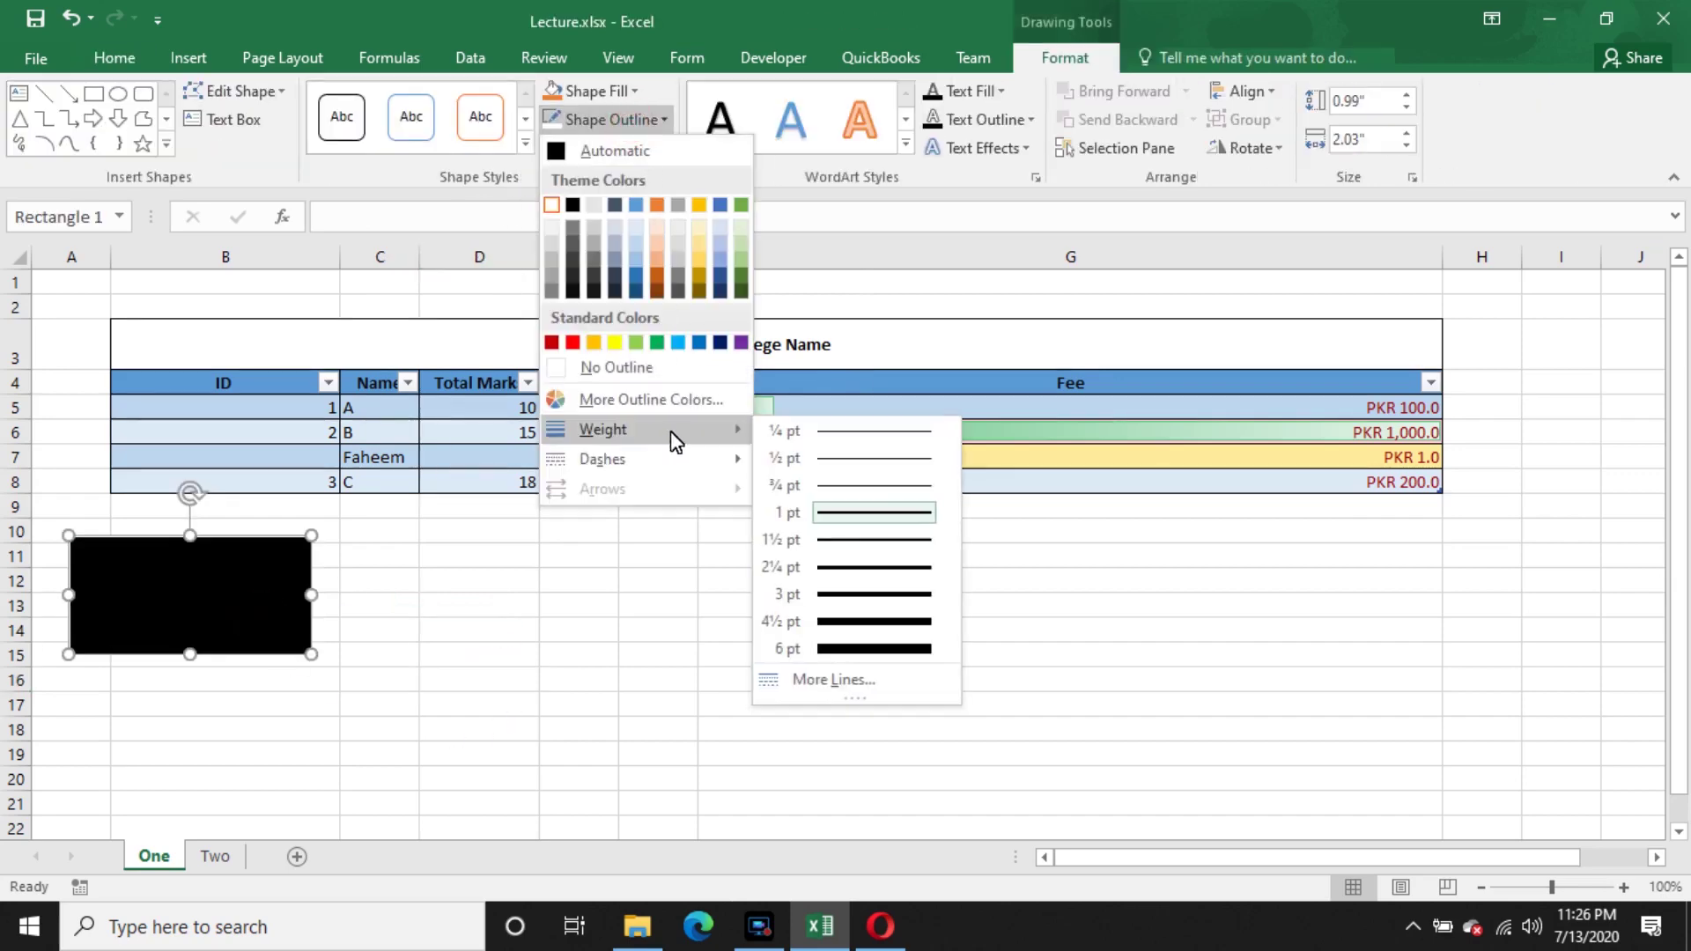
left_click(874, 593)
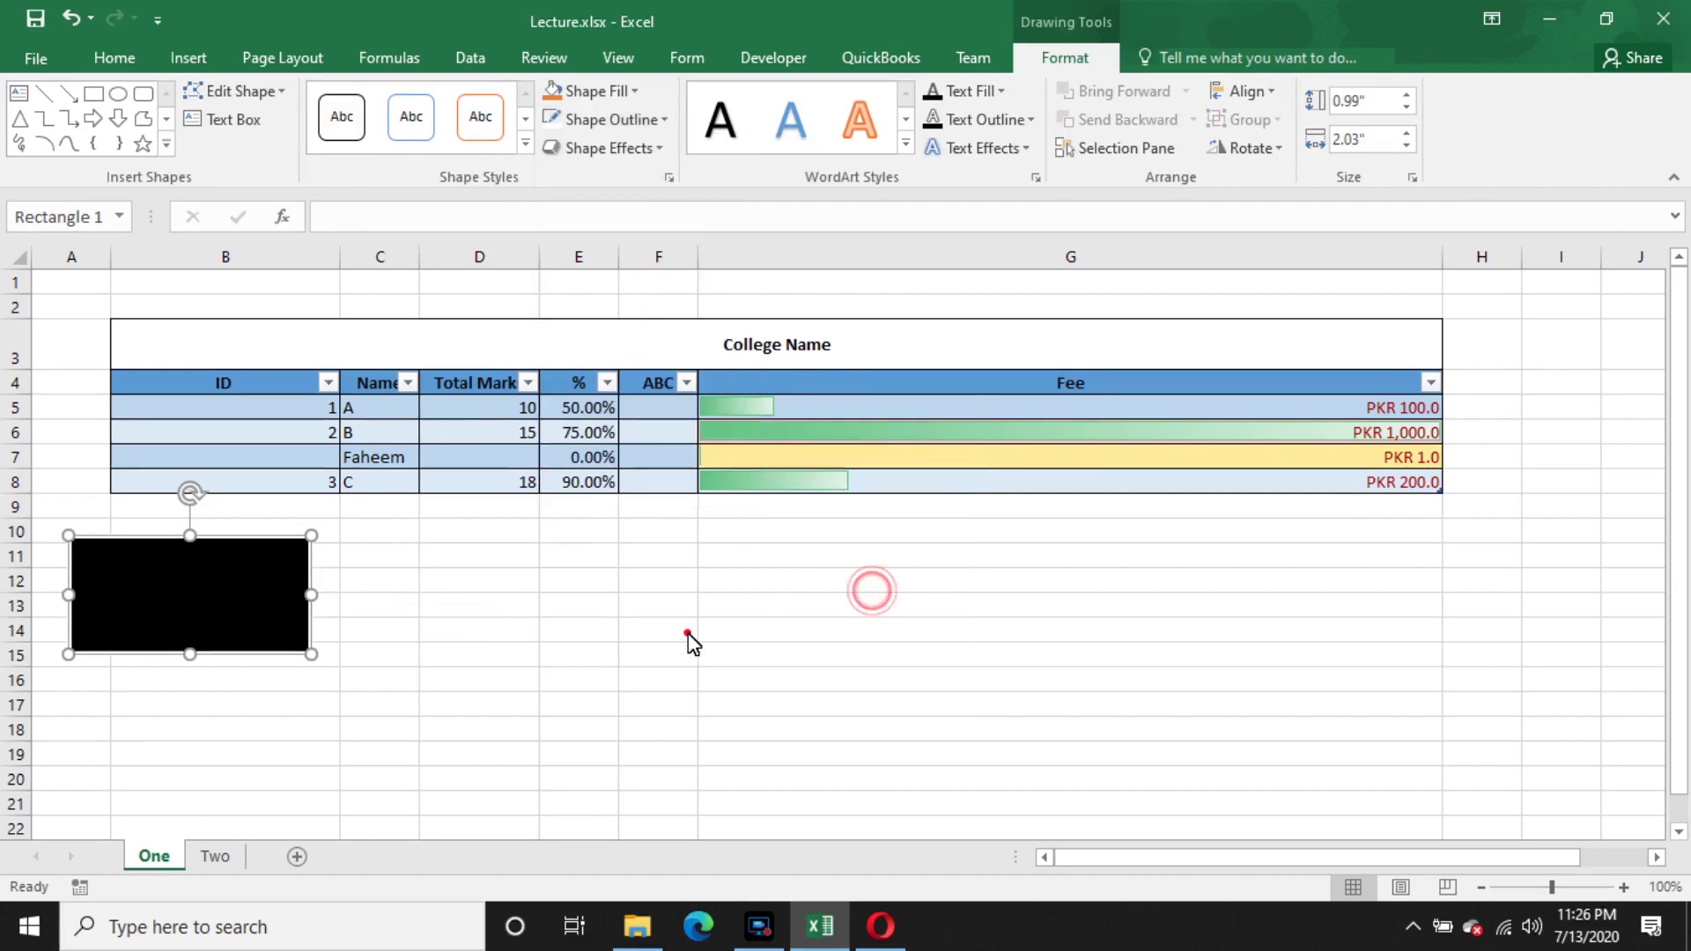
left_click(687, 632)
left_click(283, 565)
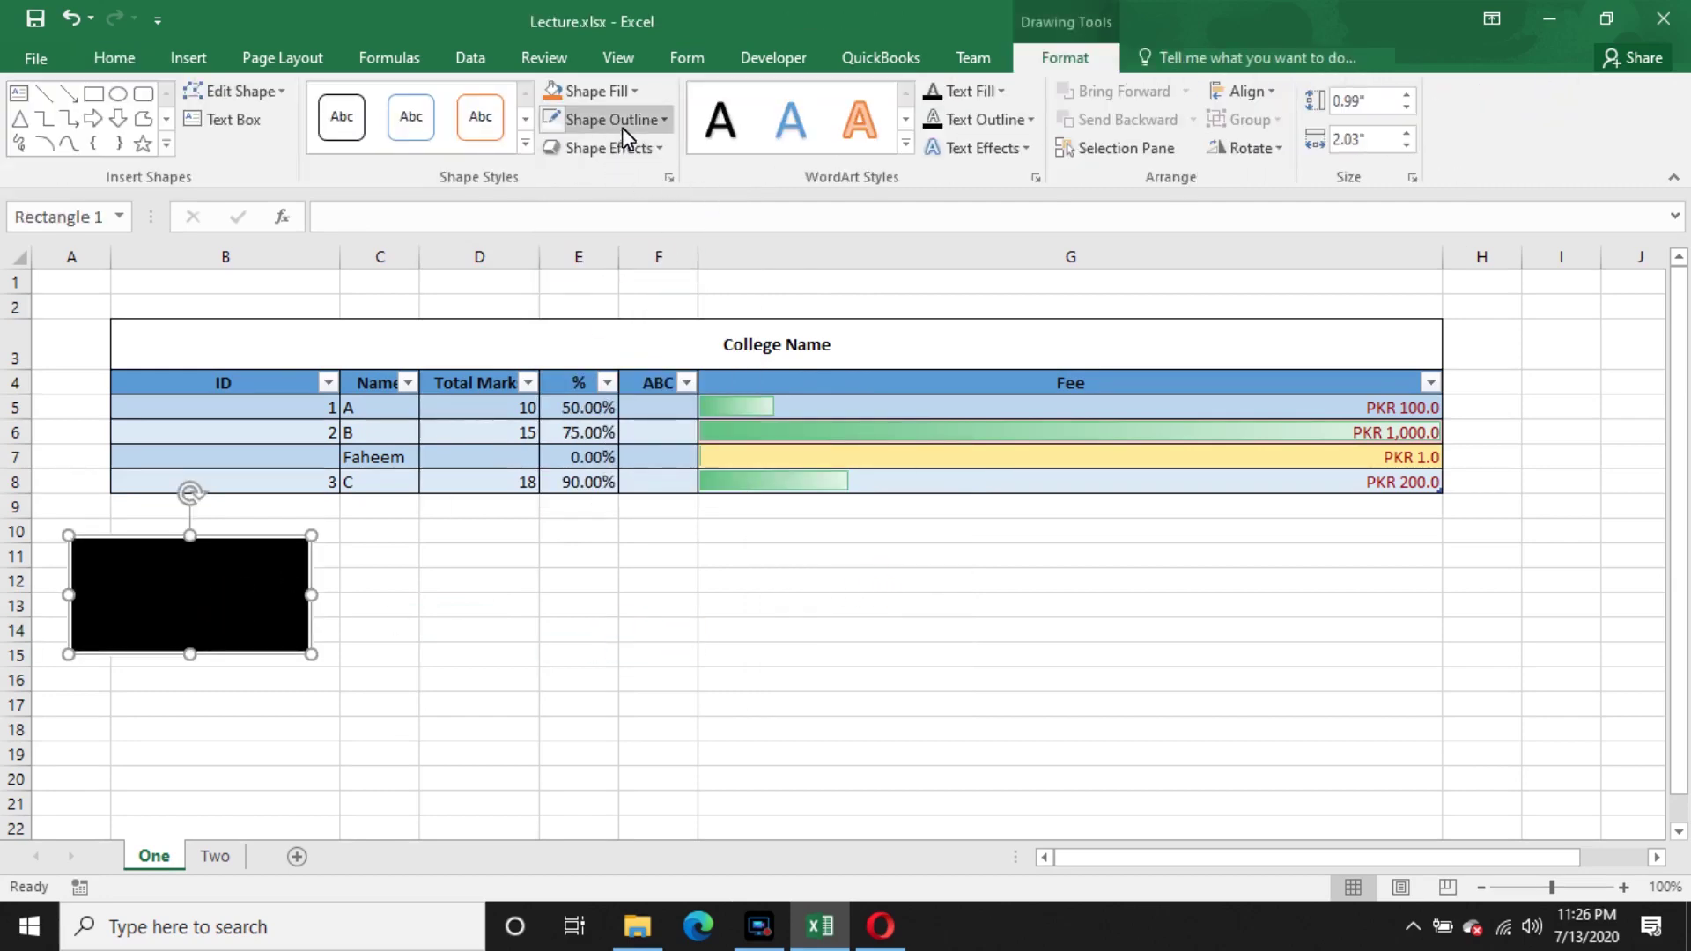
left_click(625, 121)
left_click(634, 205)
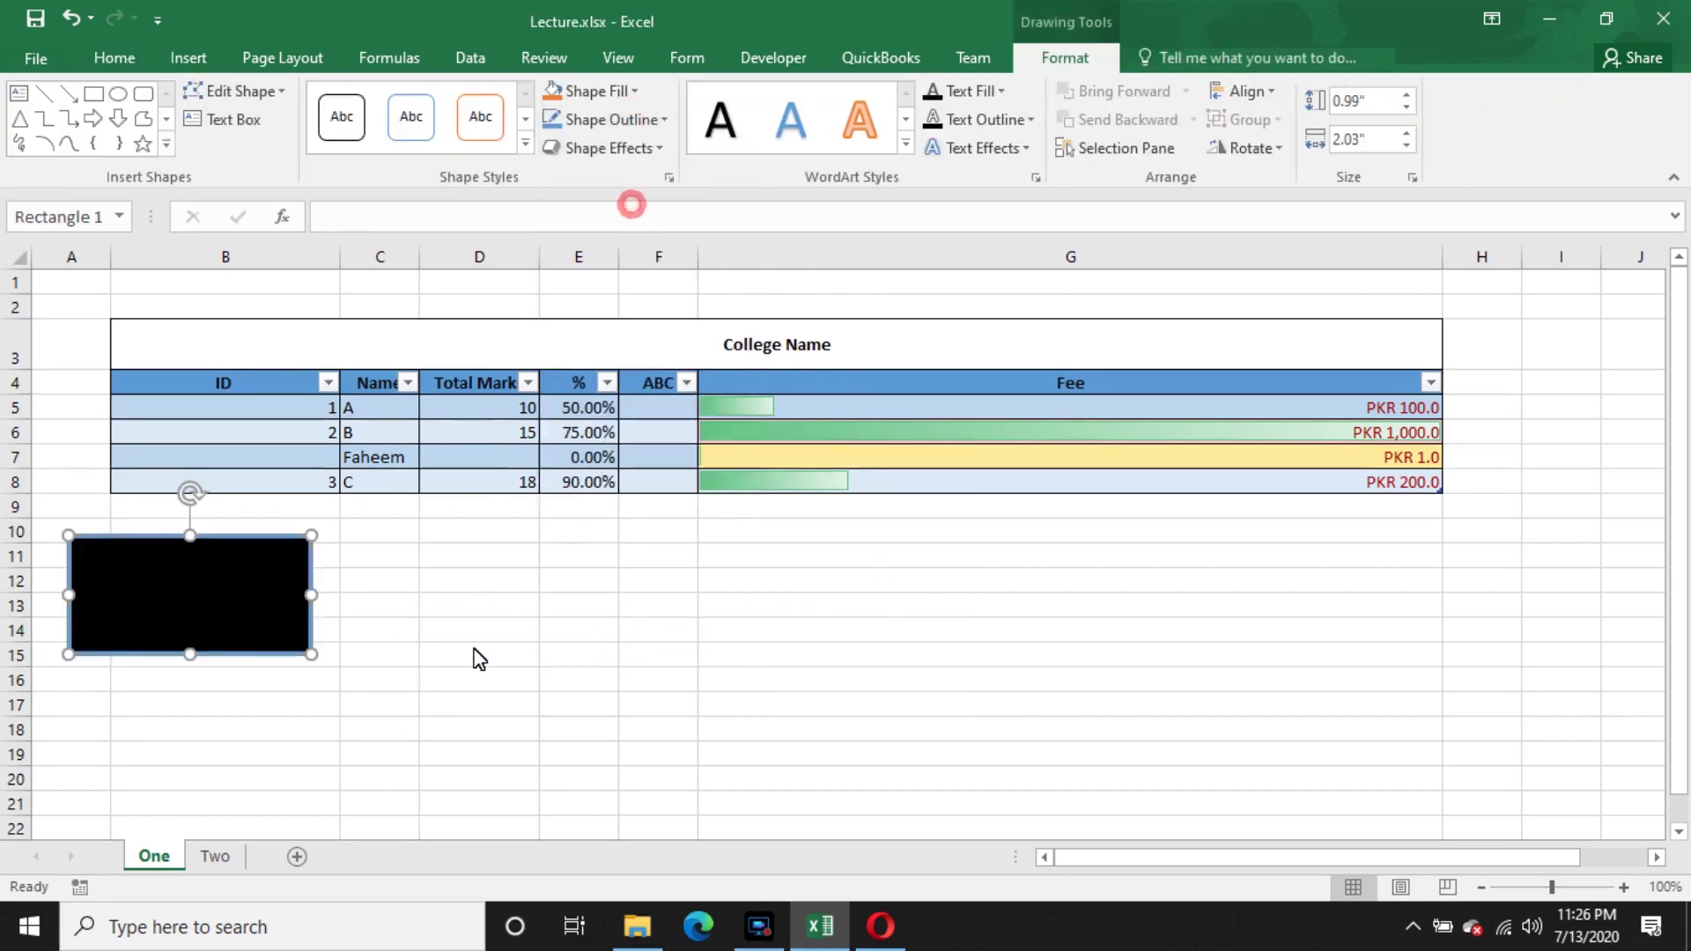
left_click(471, 654)
- Fill the rectangle with a medium grey theme colour
left_click(262, 581)
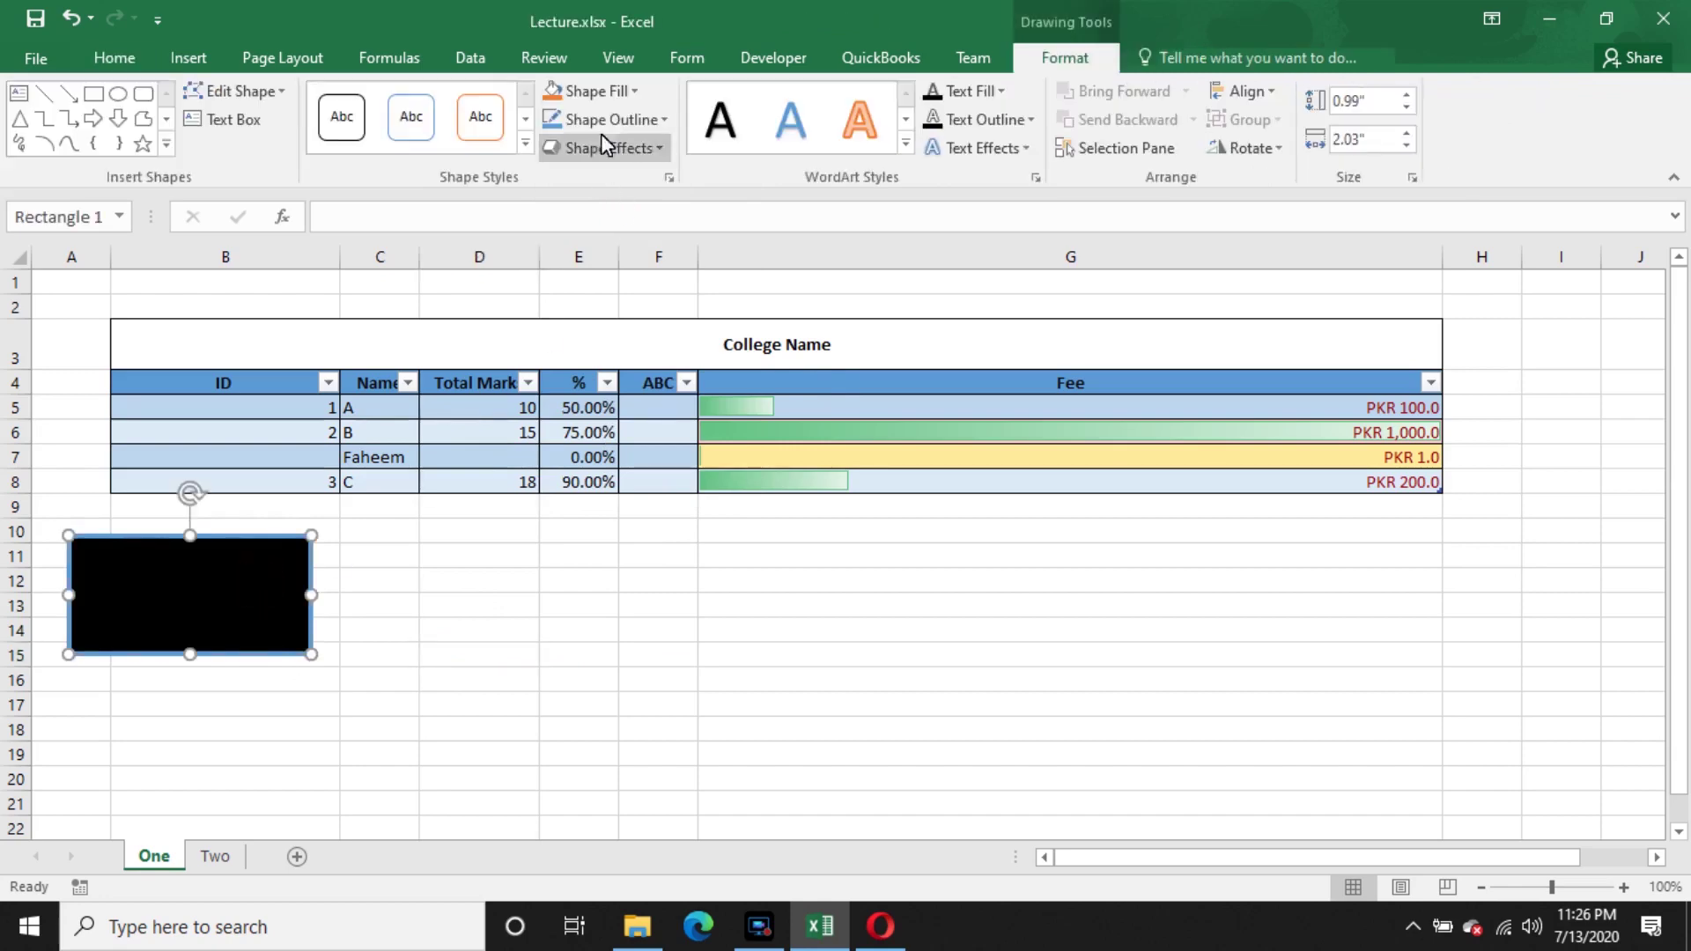
left_click(619, 92)
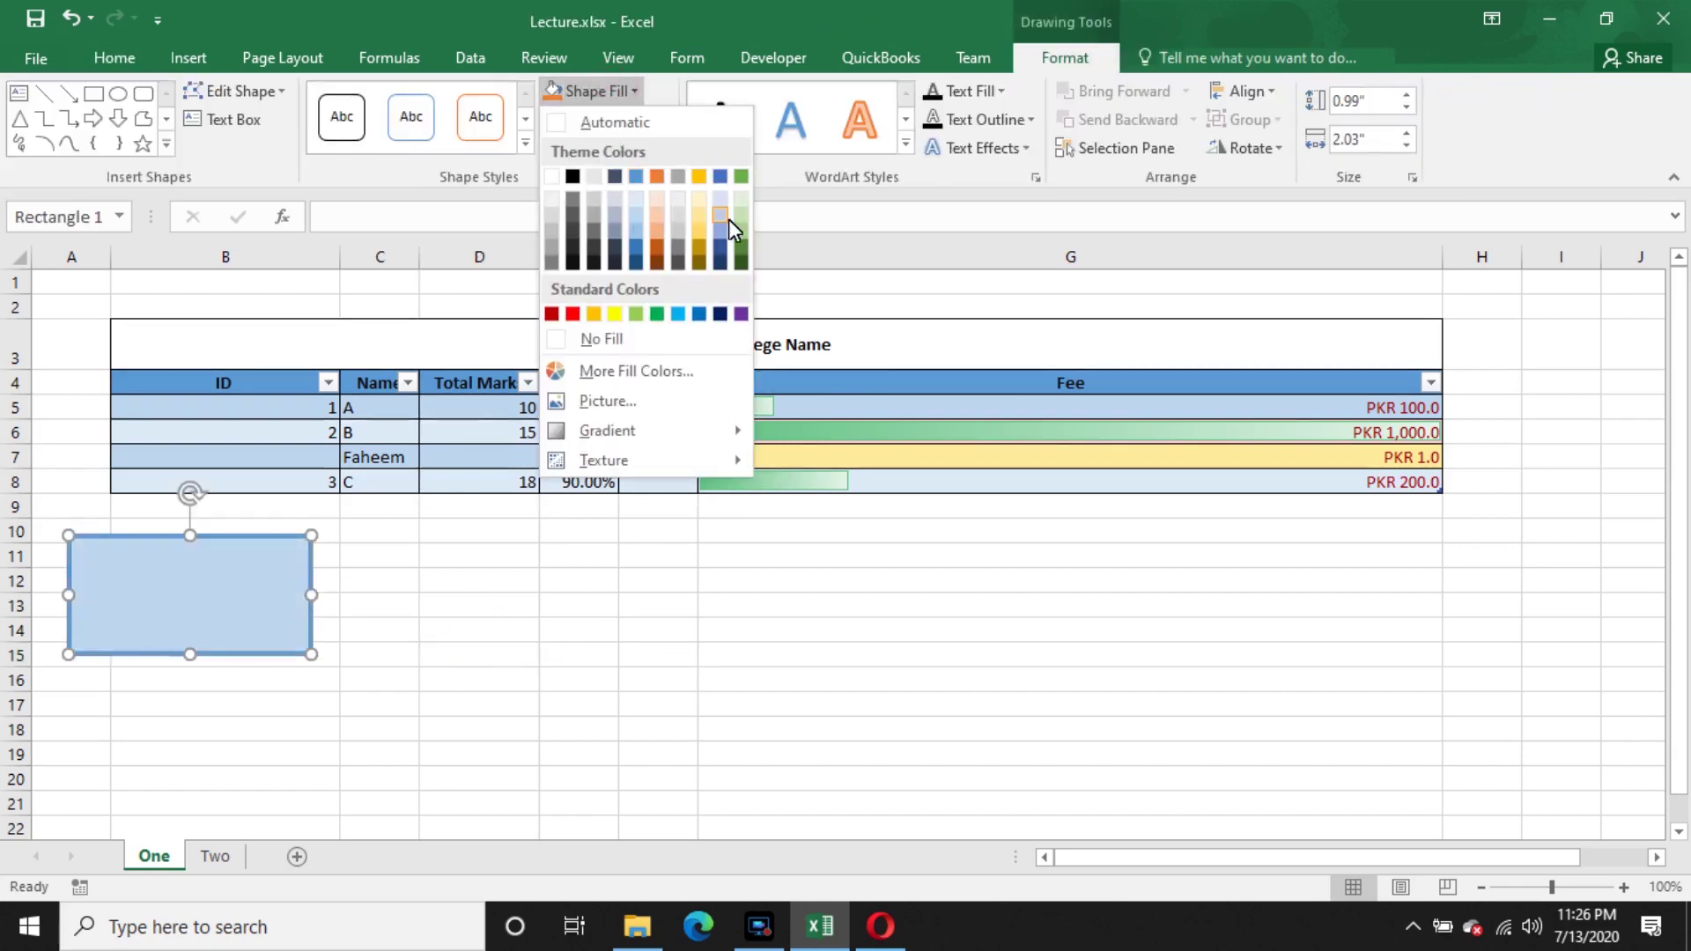
left_click(597, 215)
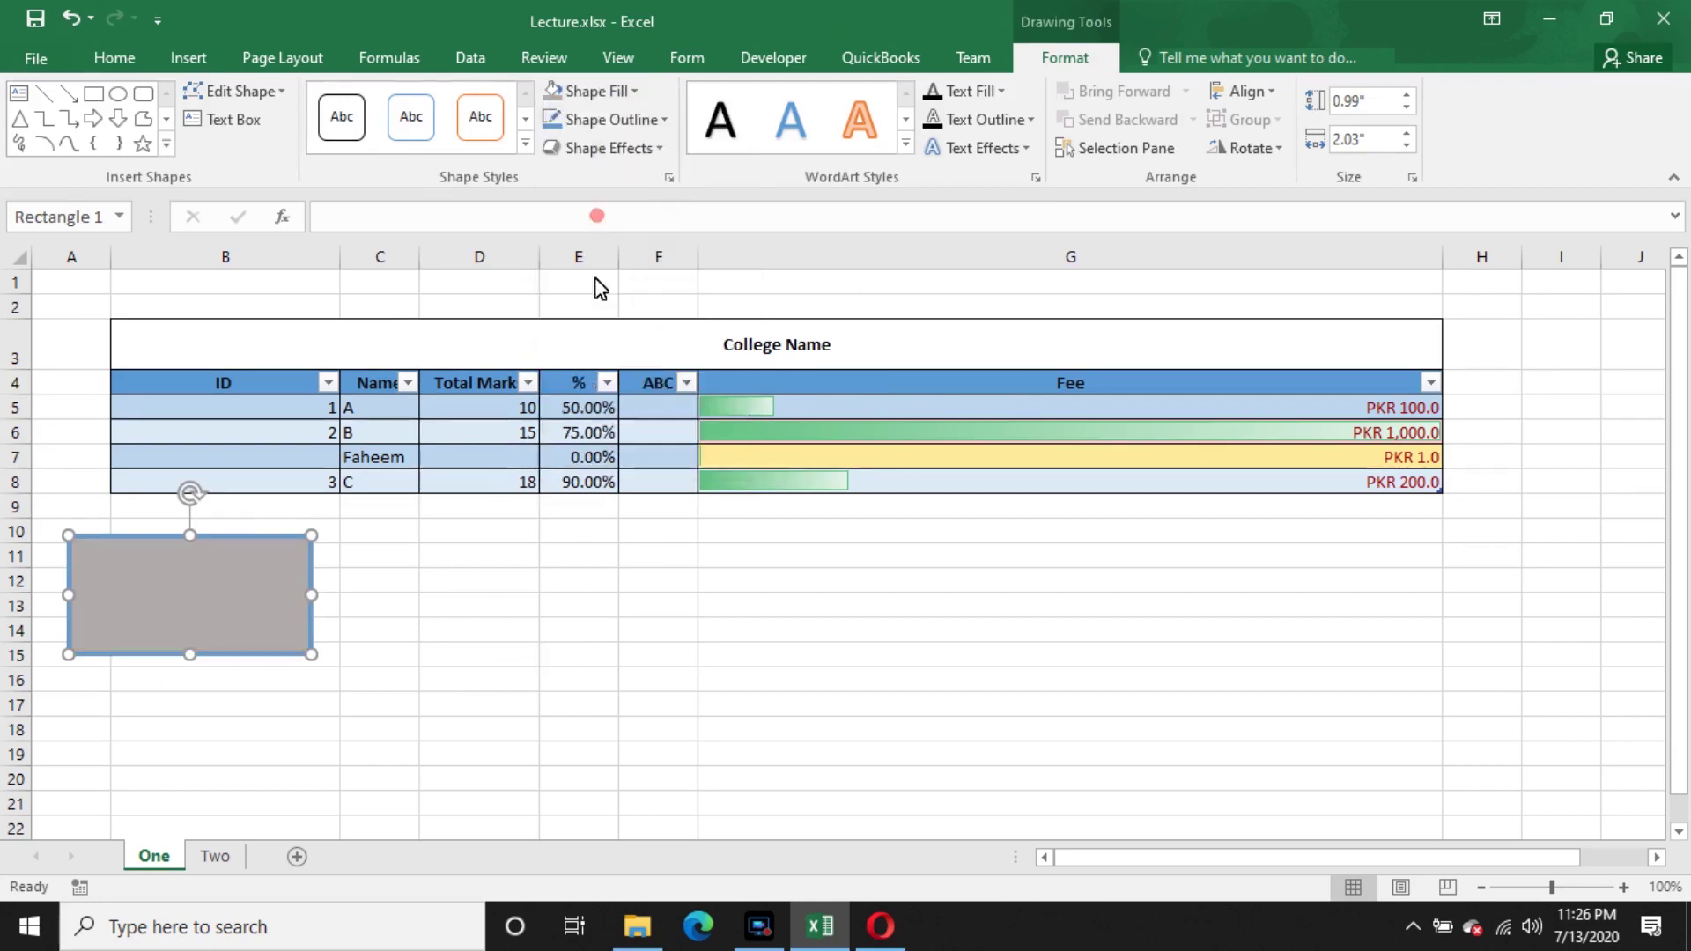
left_click(396, 751)
left_click(150, 608)
- Search Bing for "computer" as an online picture and insert the black laptop image
left_click(184, 62)
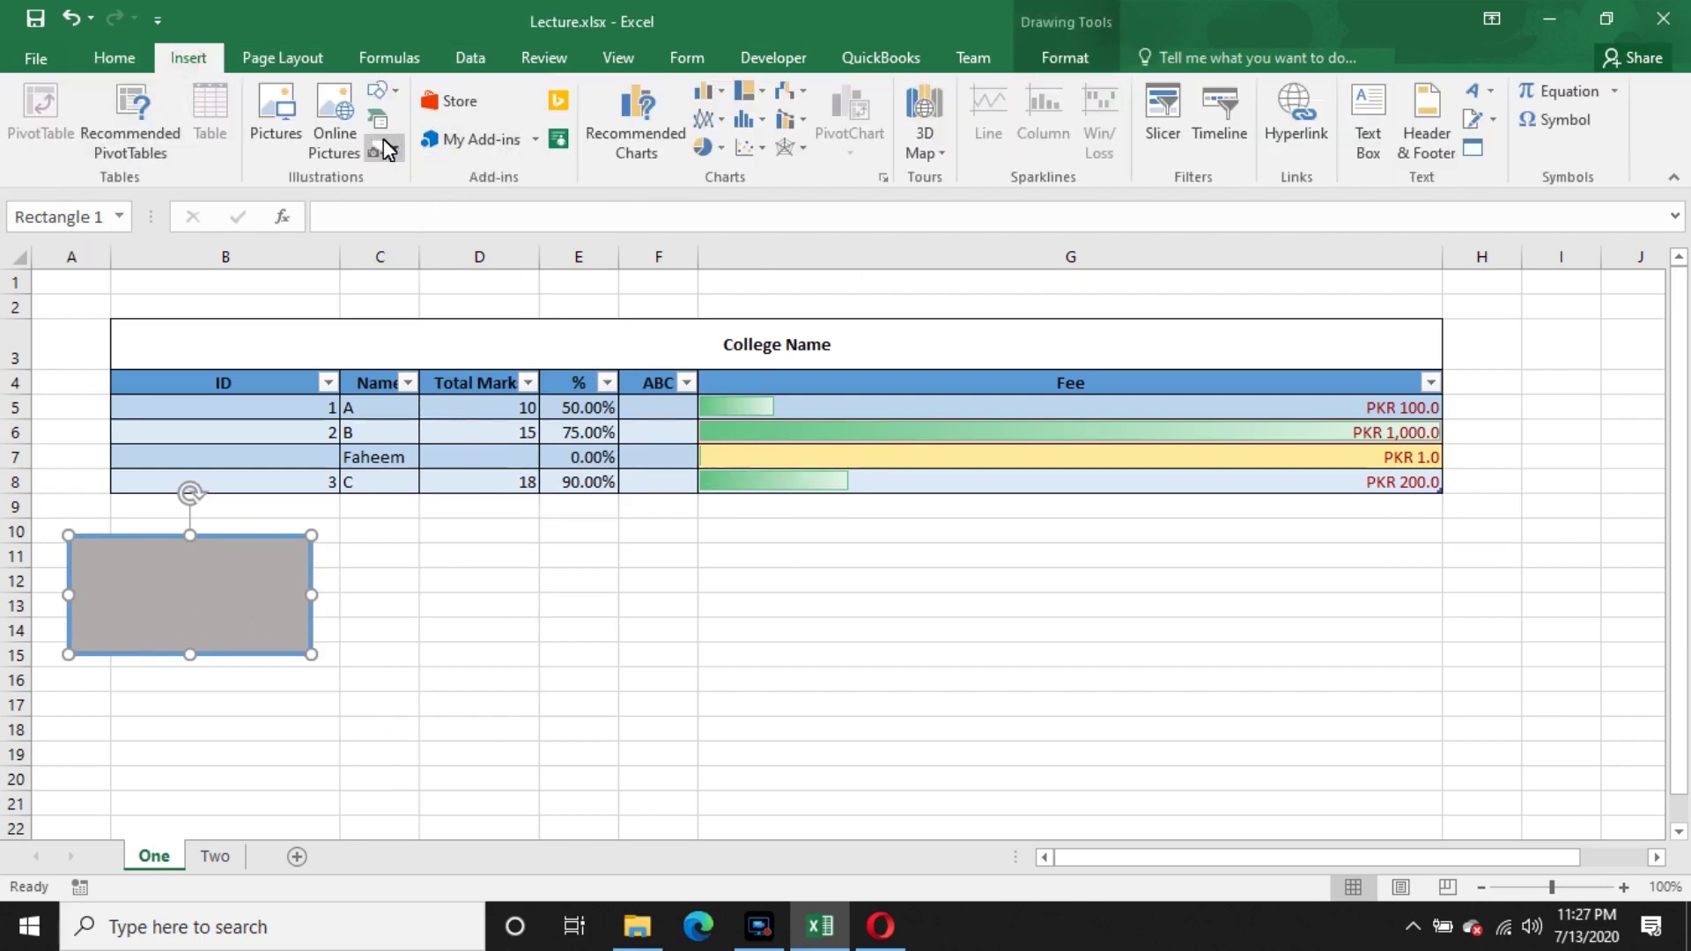
left_click(336, 148)
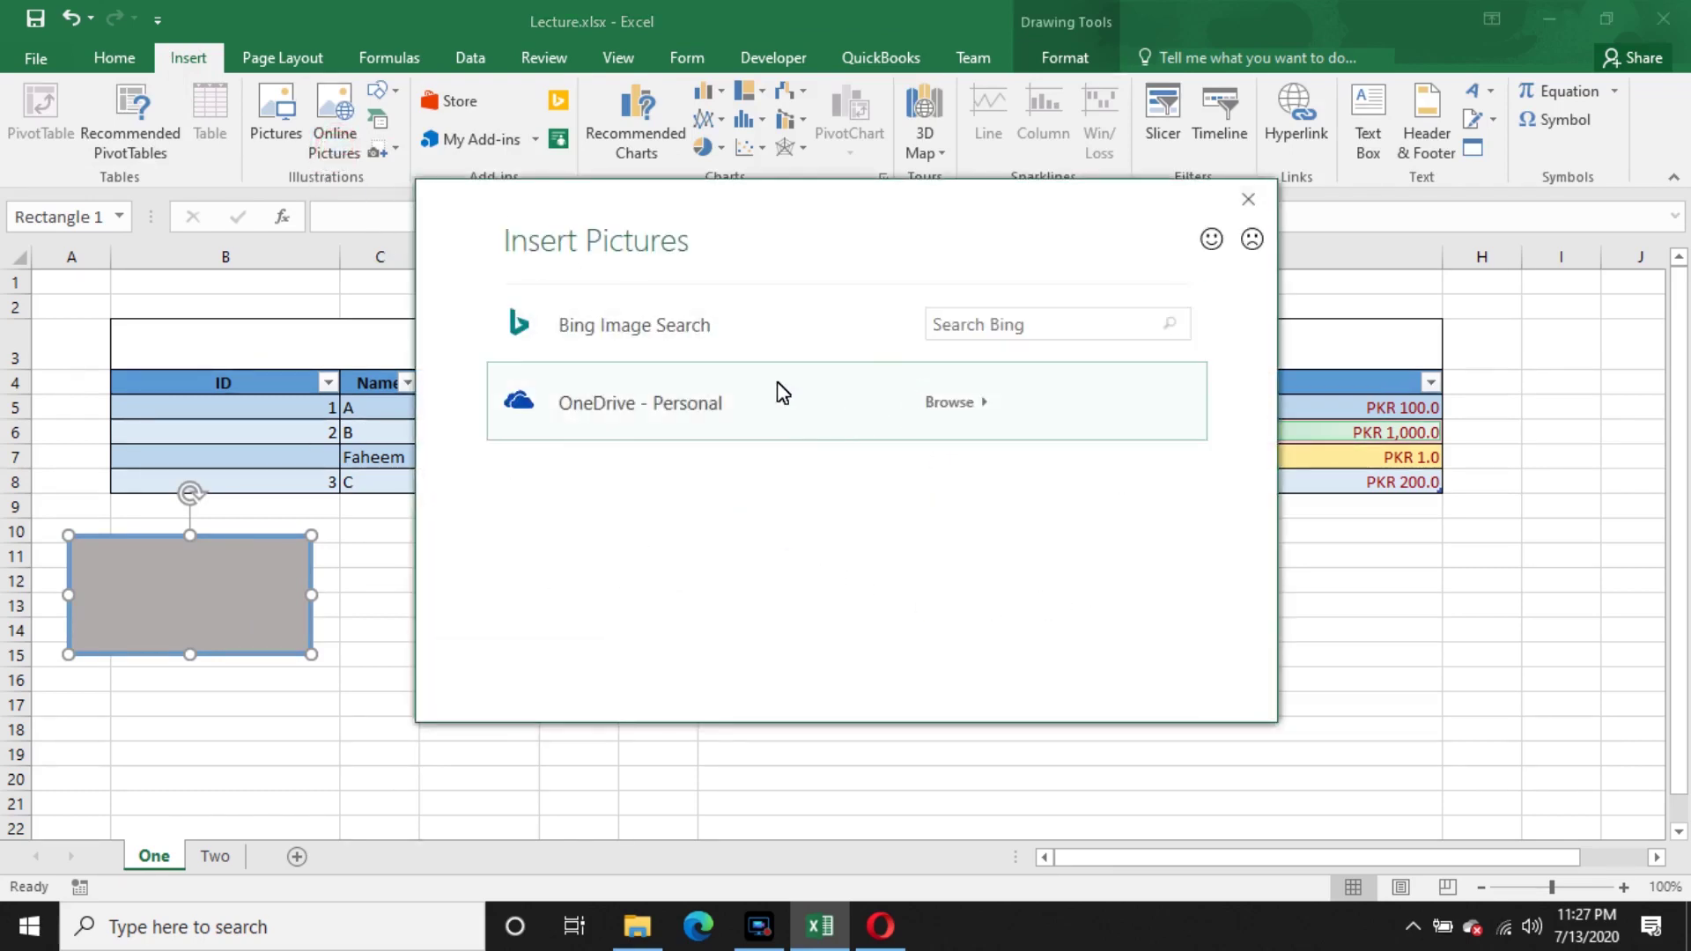
left_click(1007, 329)
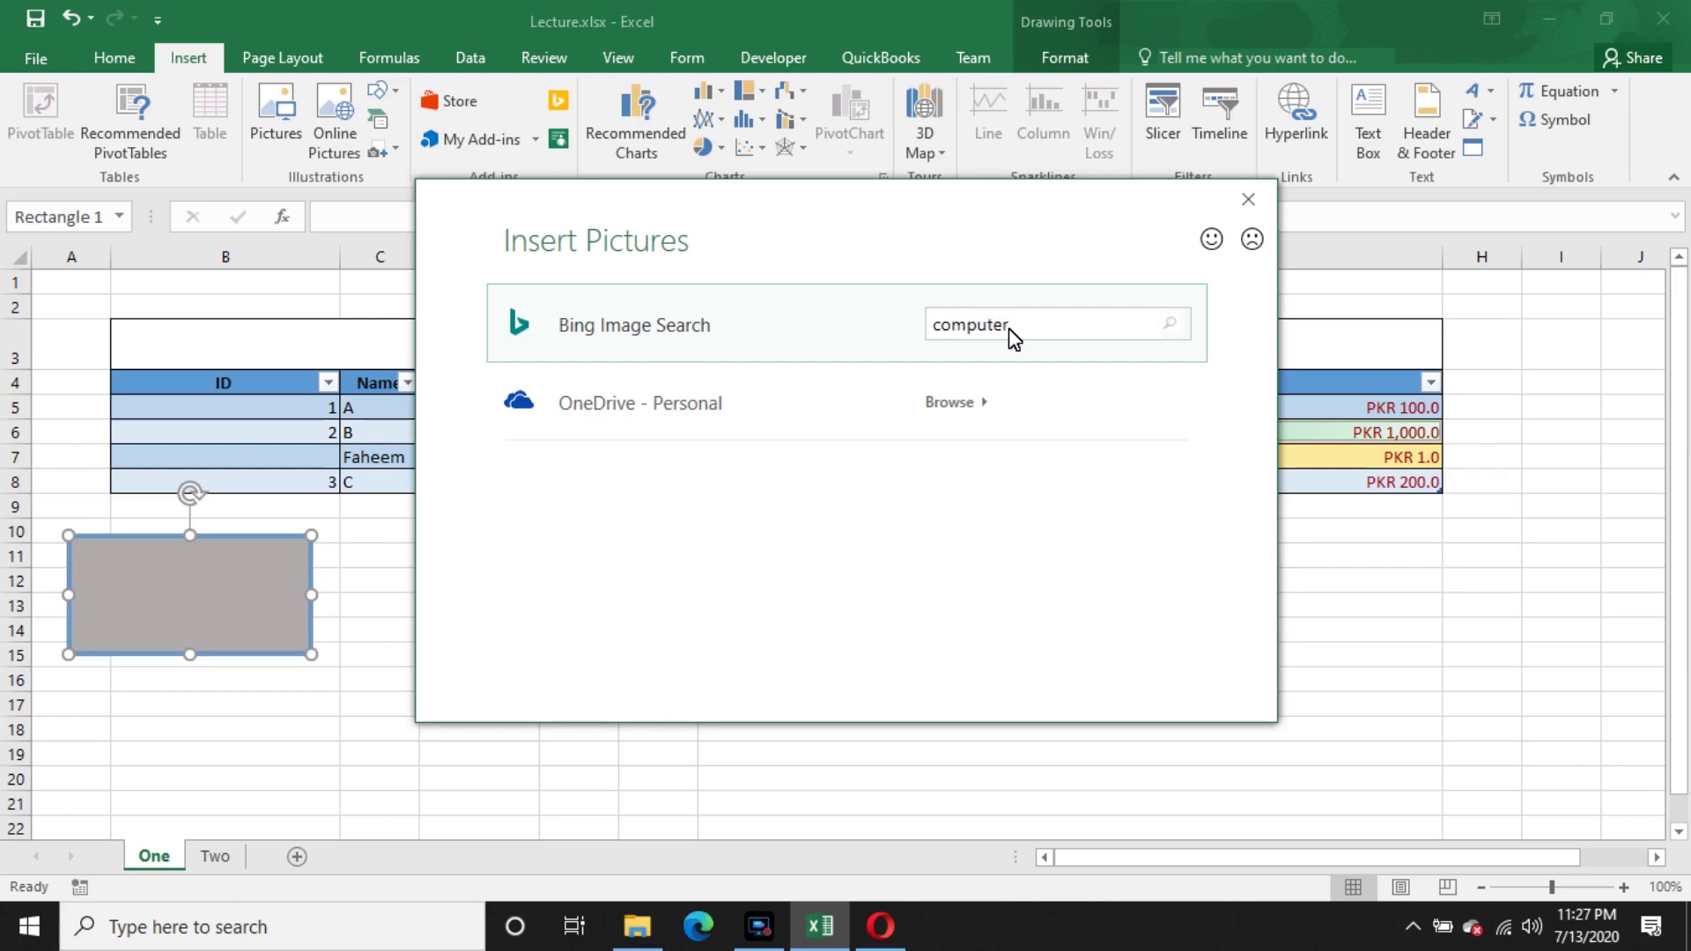
key("Return")
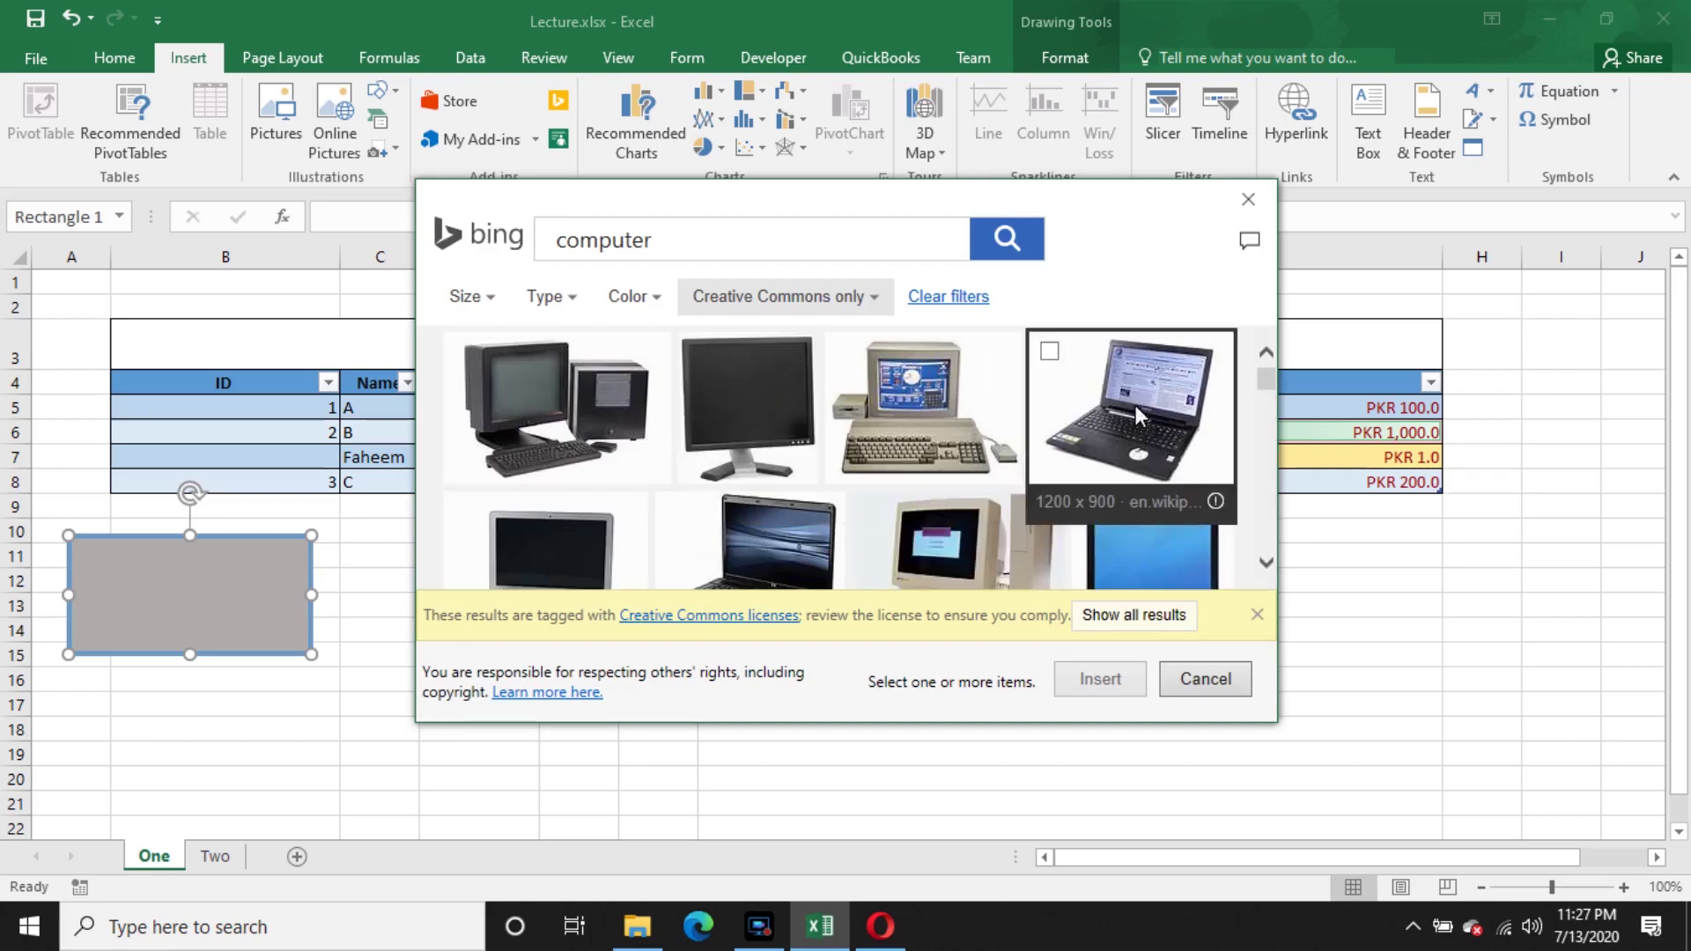
left_click(1048, 353)
left_click(1111, 680)
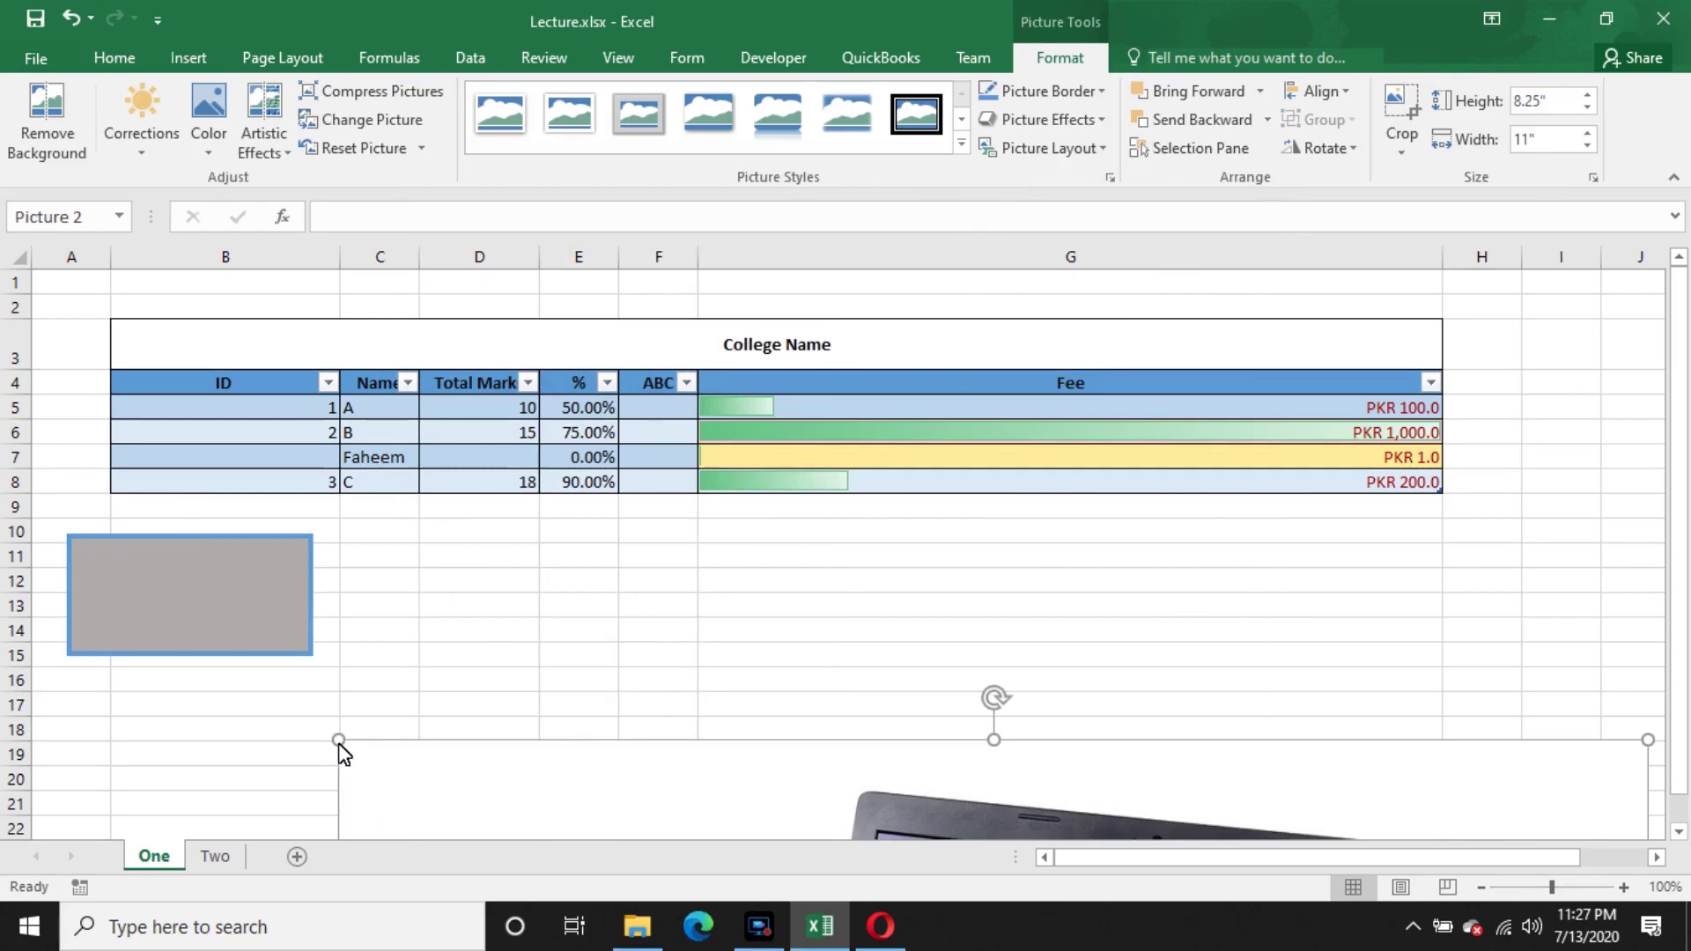
- Shrink the laptop picture and place it below the right end of the Fee column
left_click_drag(407, 755, 1317, 490)
left_click_drag(920, 407, 1192, 604)
left_click_drag(1398, 715, 1411, 610)
left_click(1623, 558)
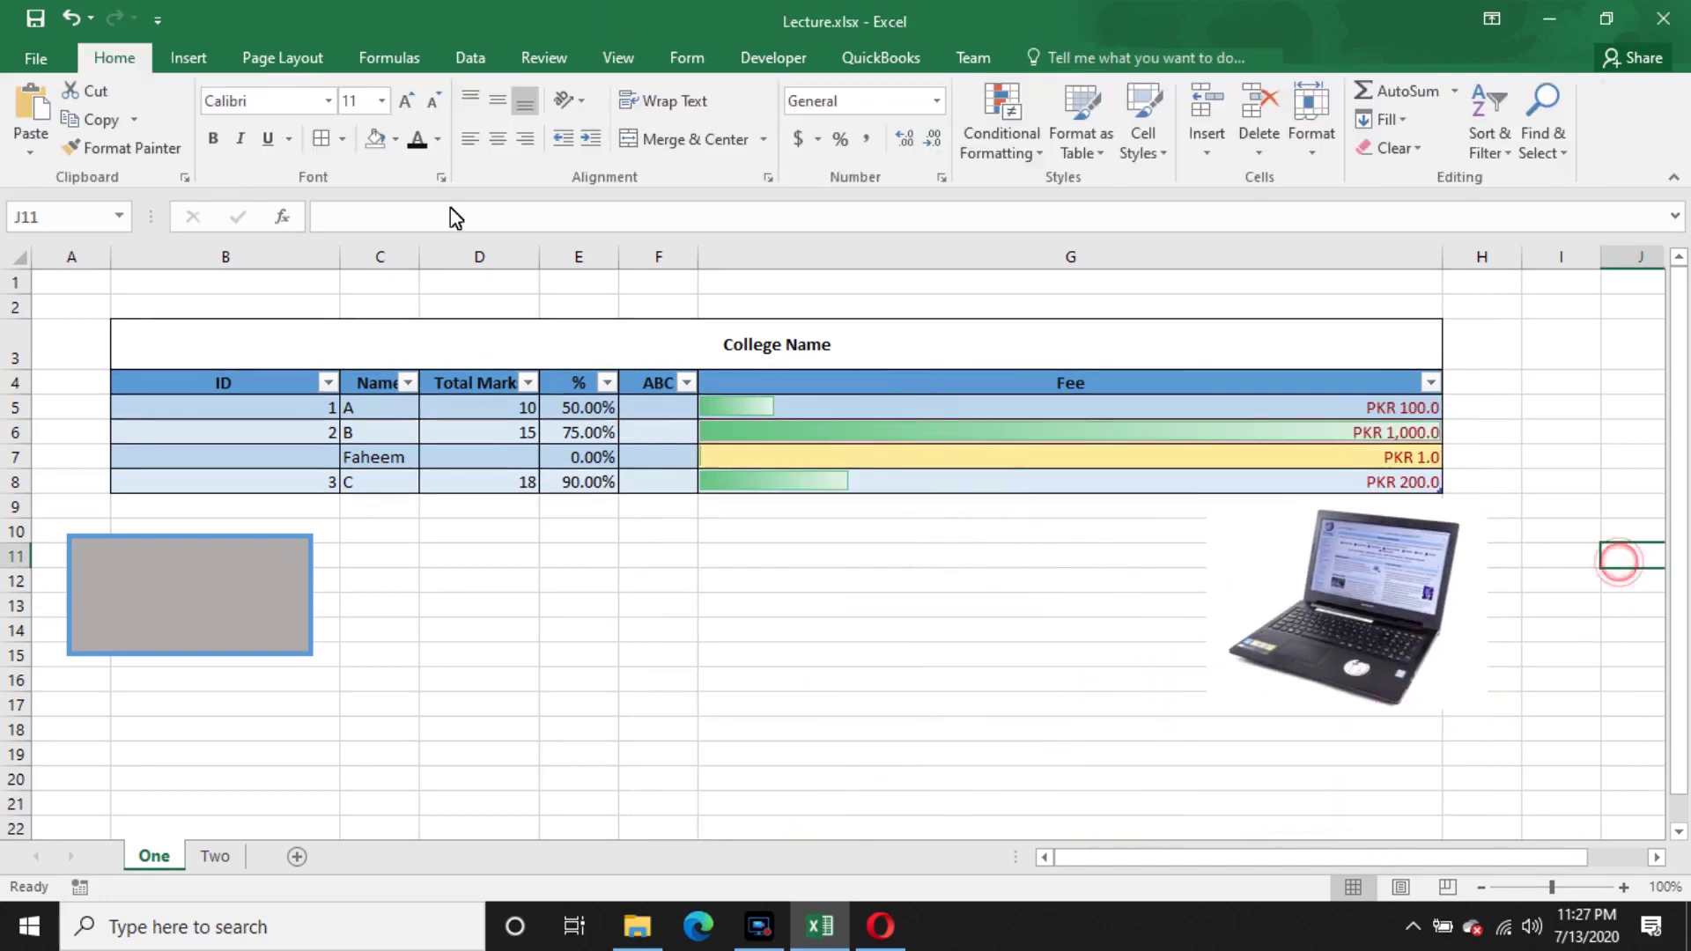
left_click(187, 70)
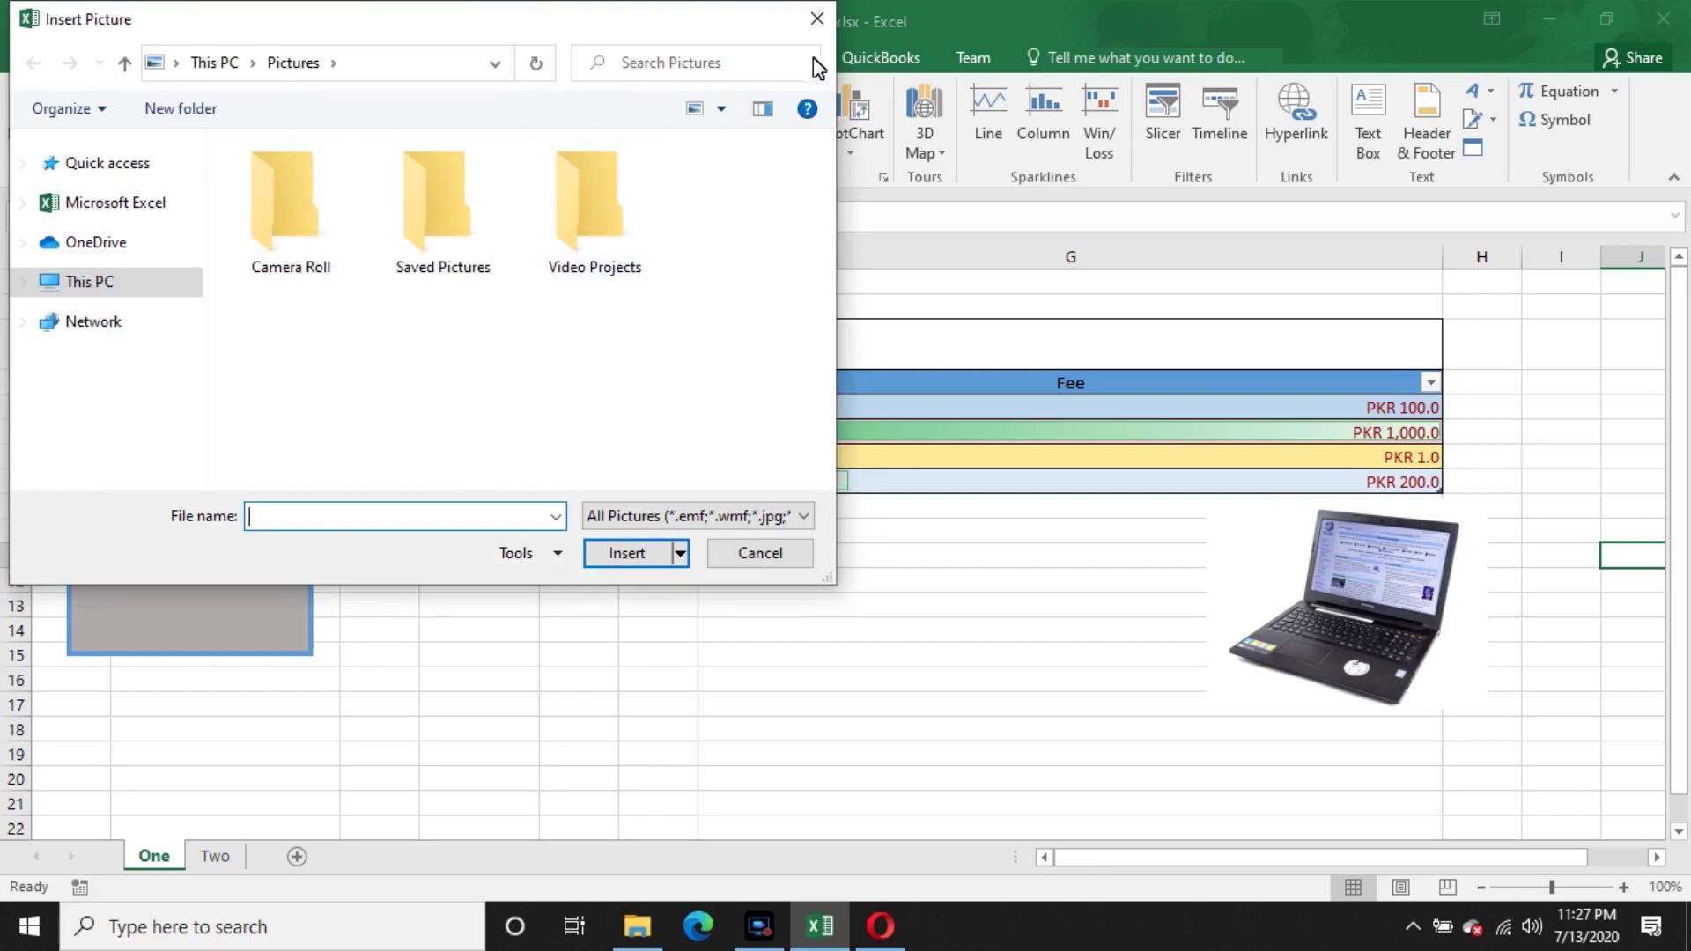
left_click(815, 19)
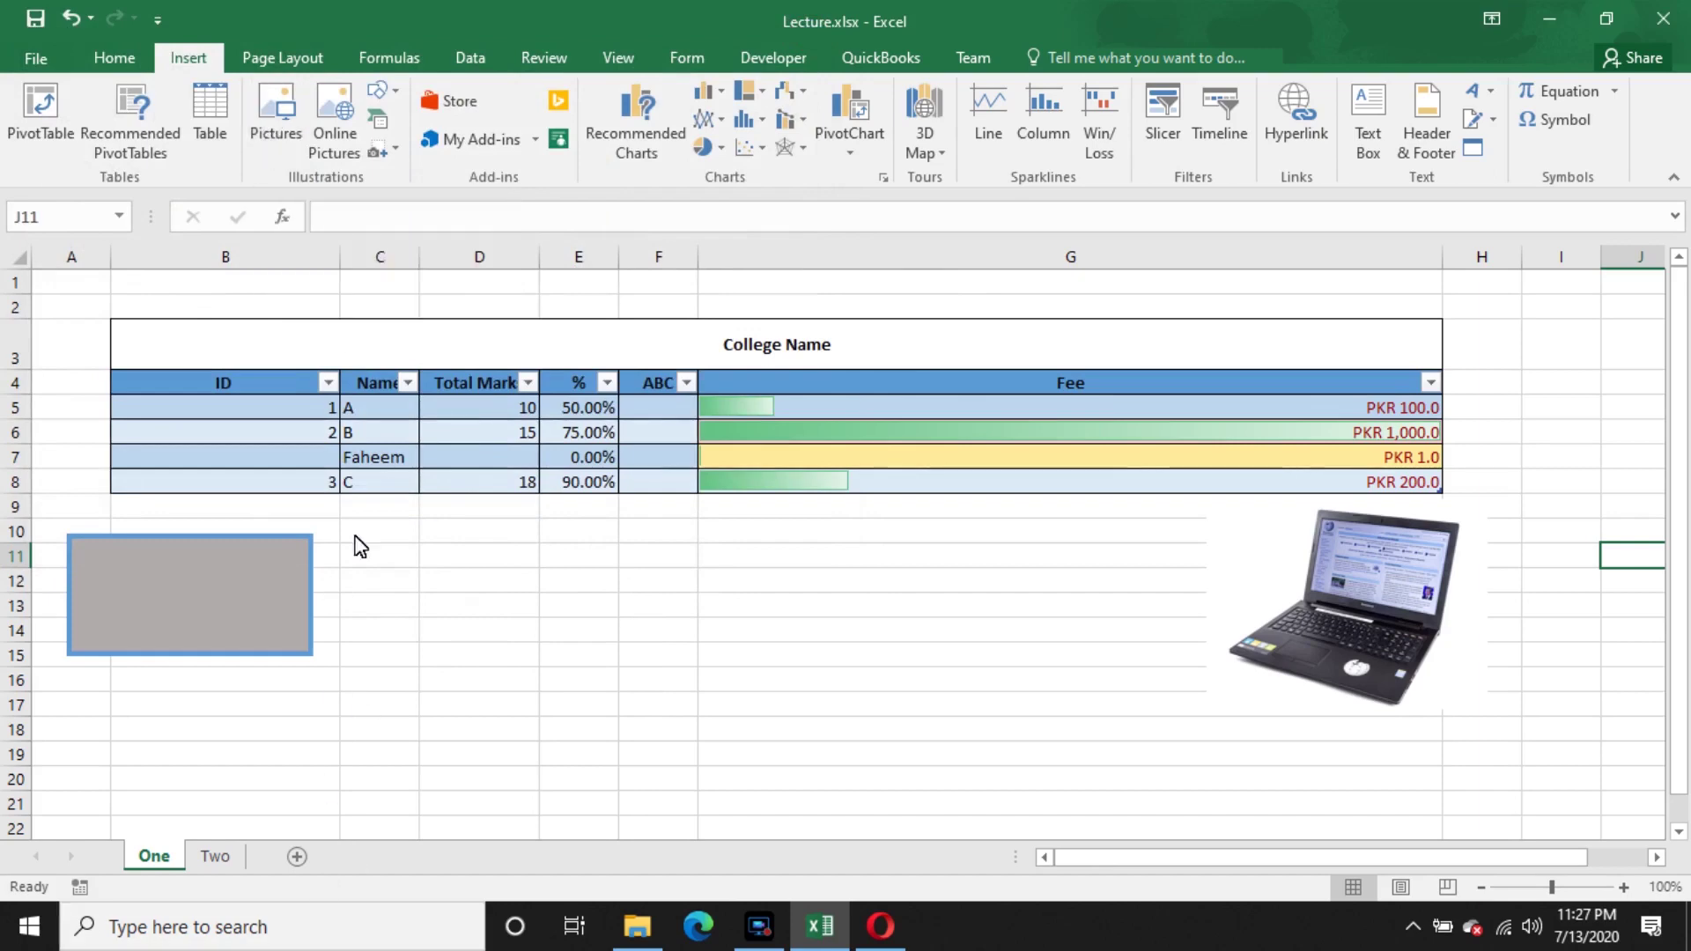
left_click(219, 125)
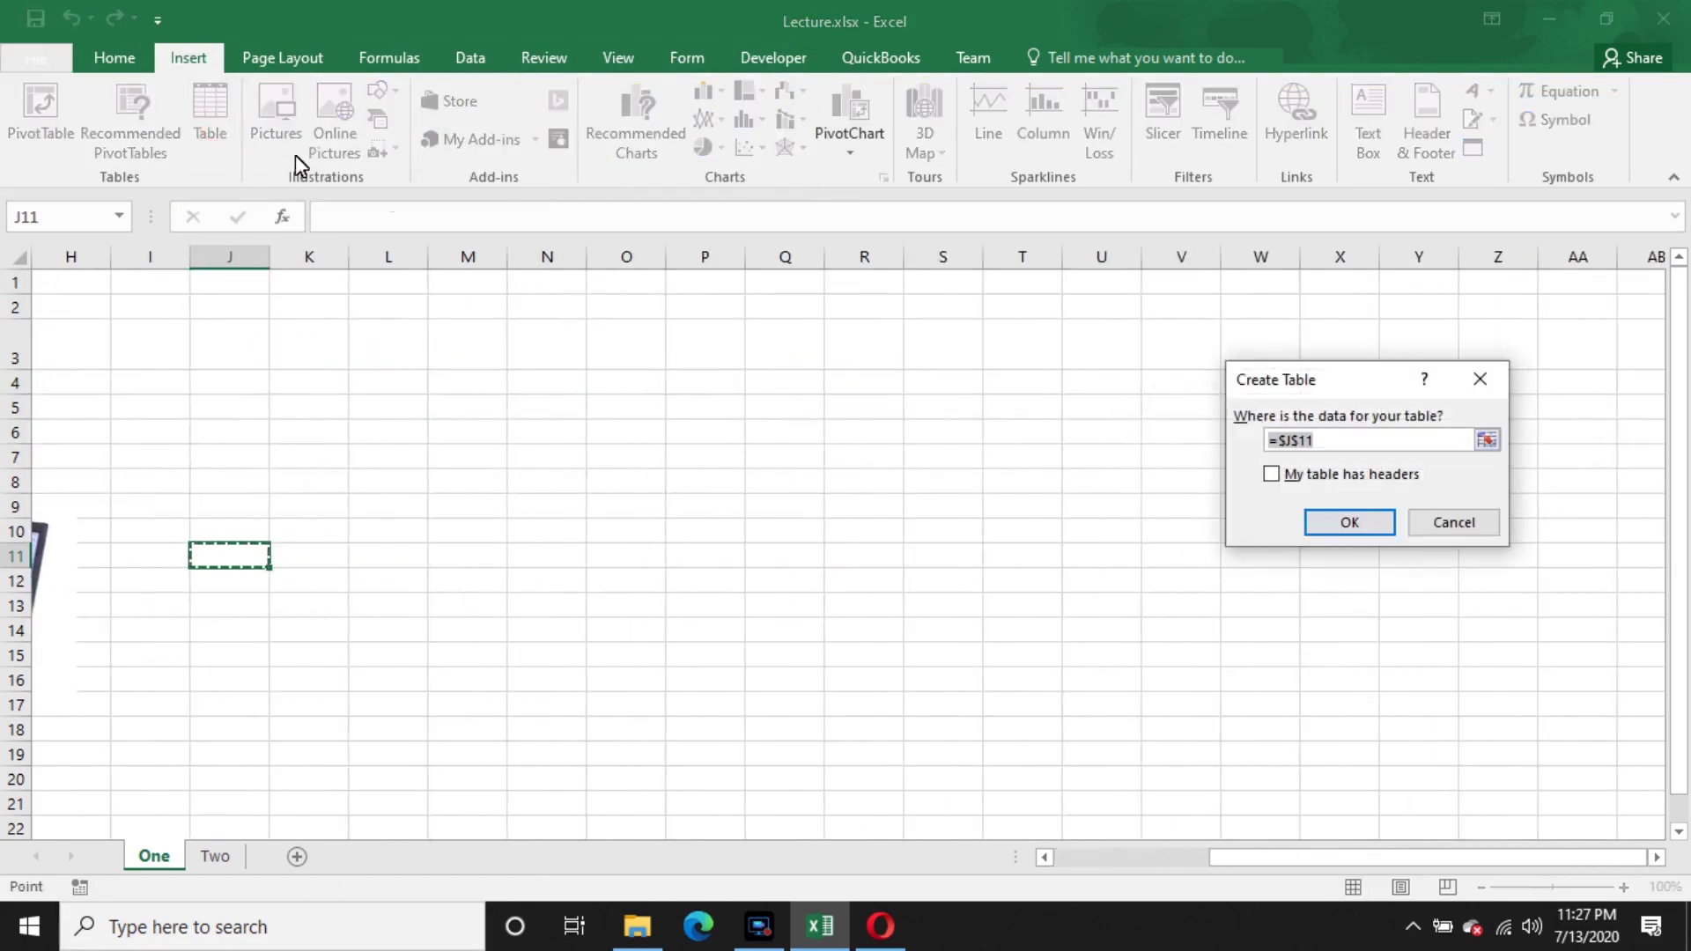
left_click(1453, 524)
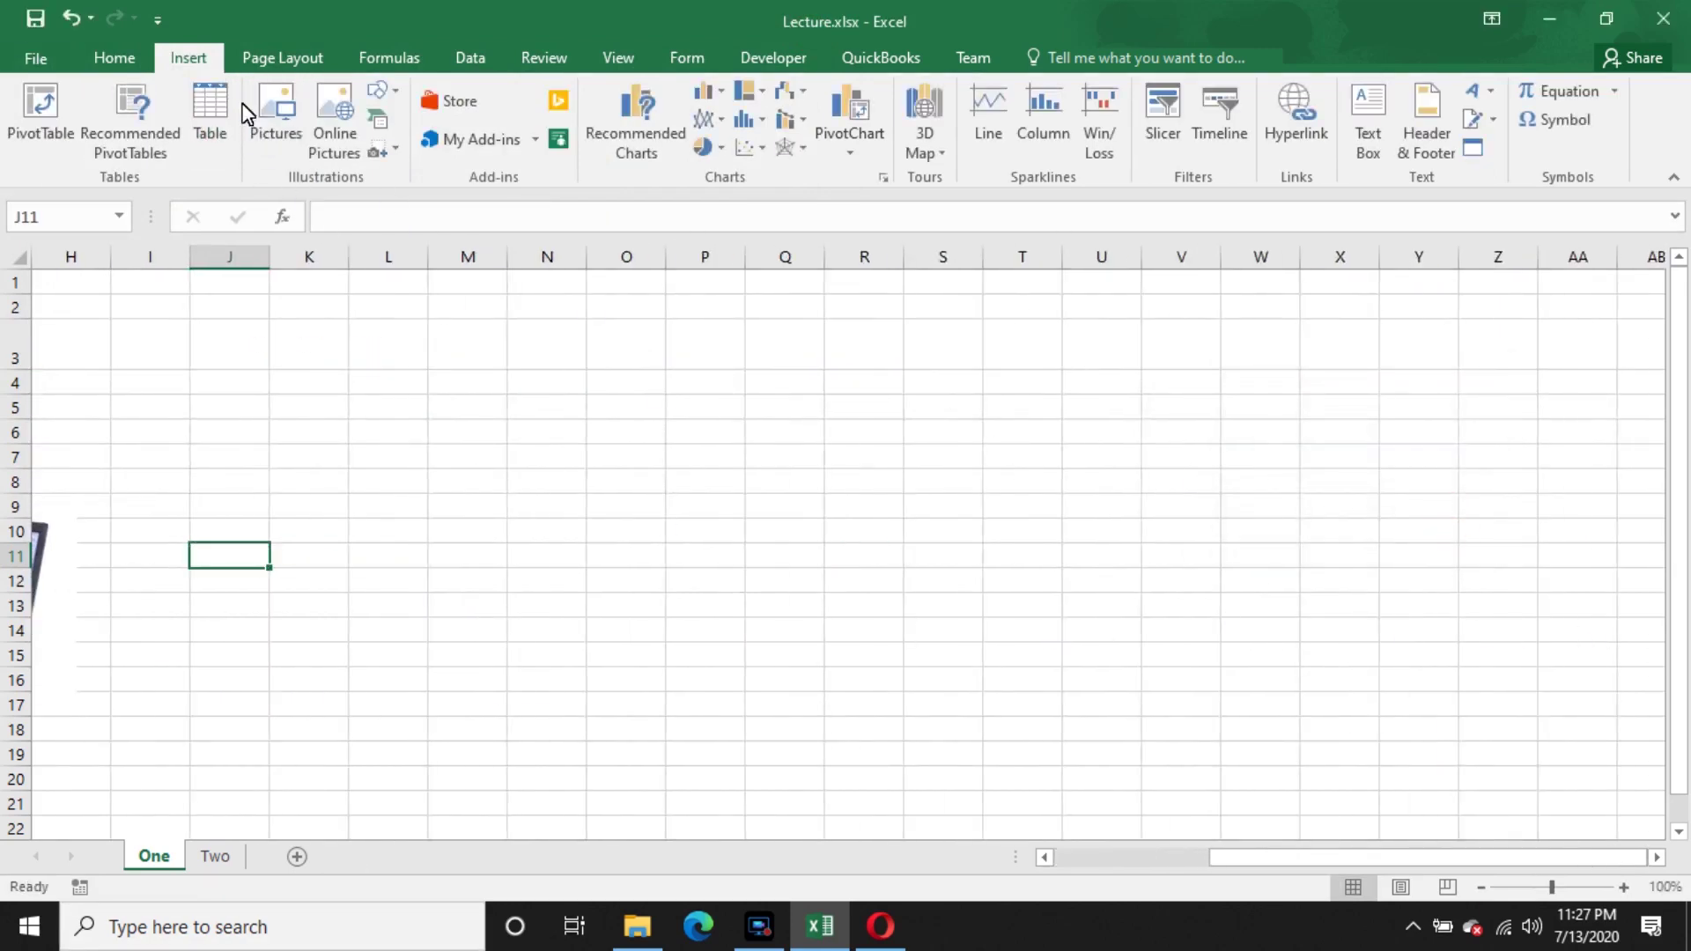
left_click(1108, 859)
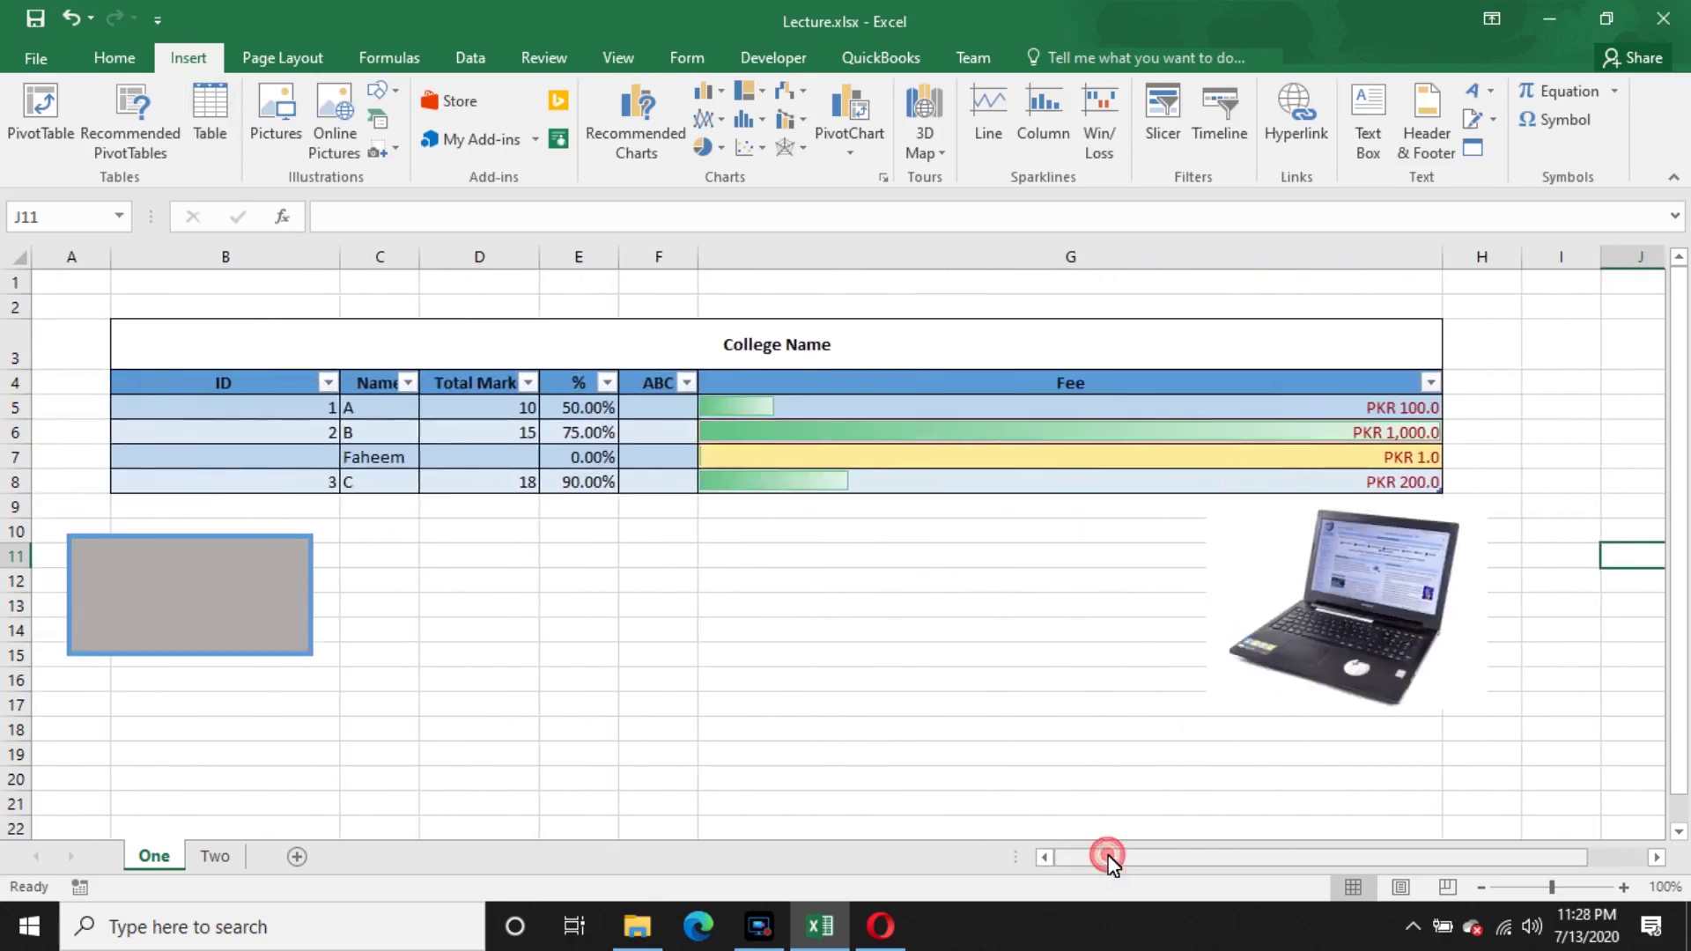
- Insert a 2-D clustered column chart from the percentage values in E5:E8
left_click(114, 60)
left_click(165, 57)
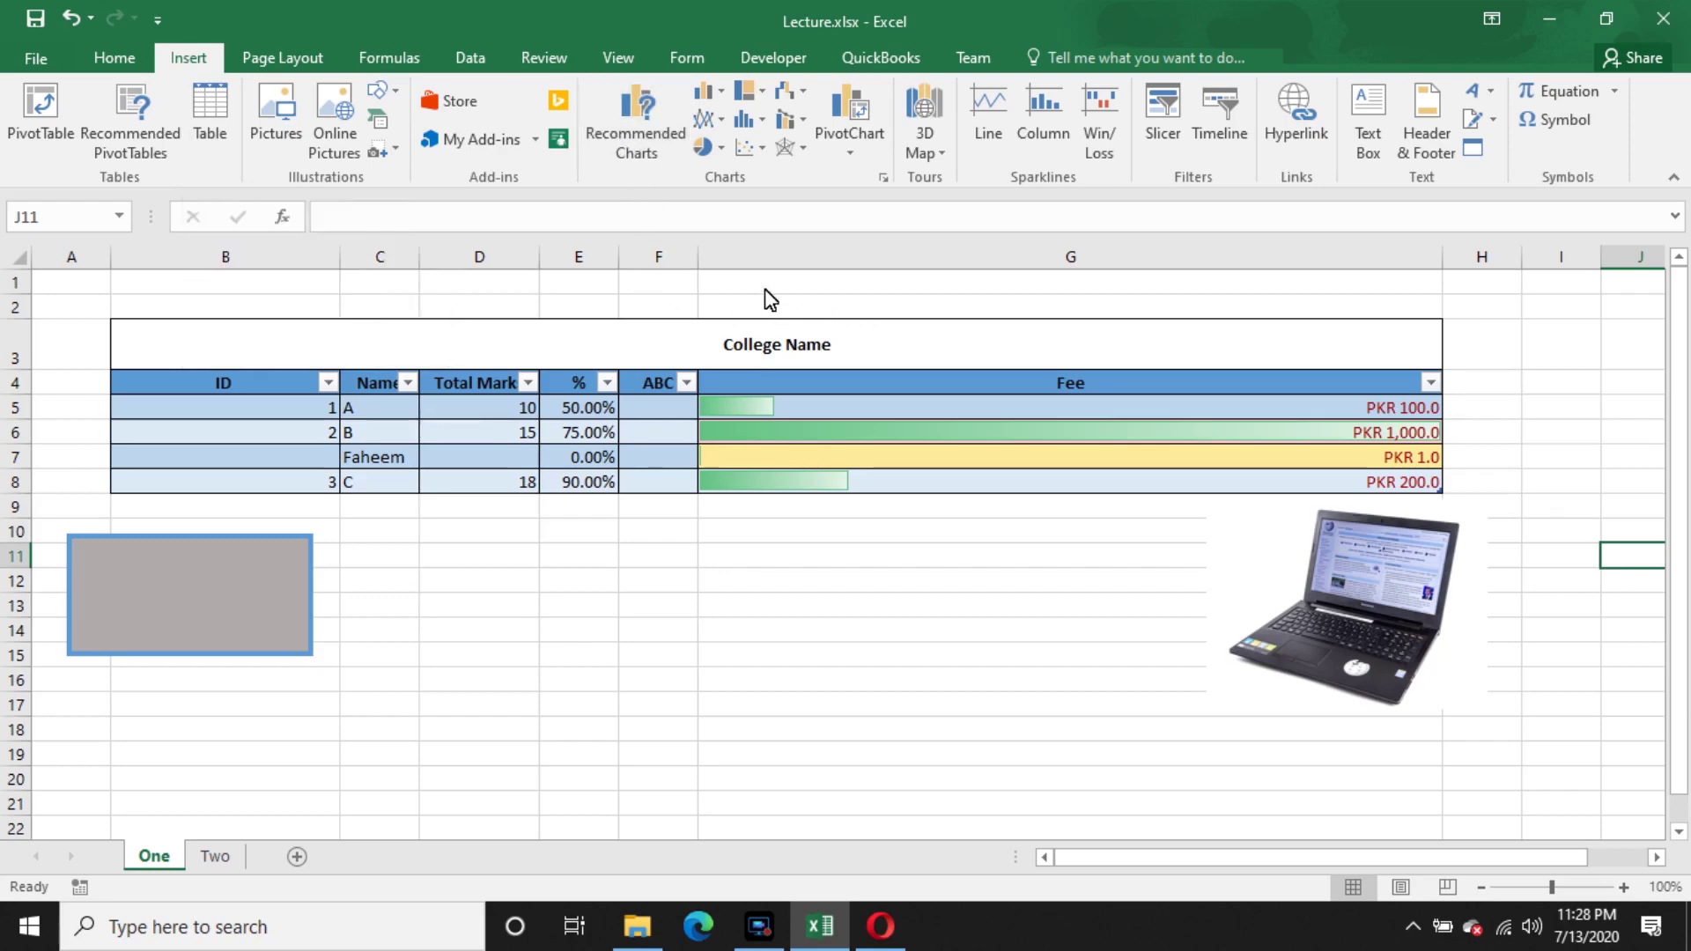
left_click_drag(577, 408, 589, 506)
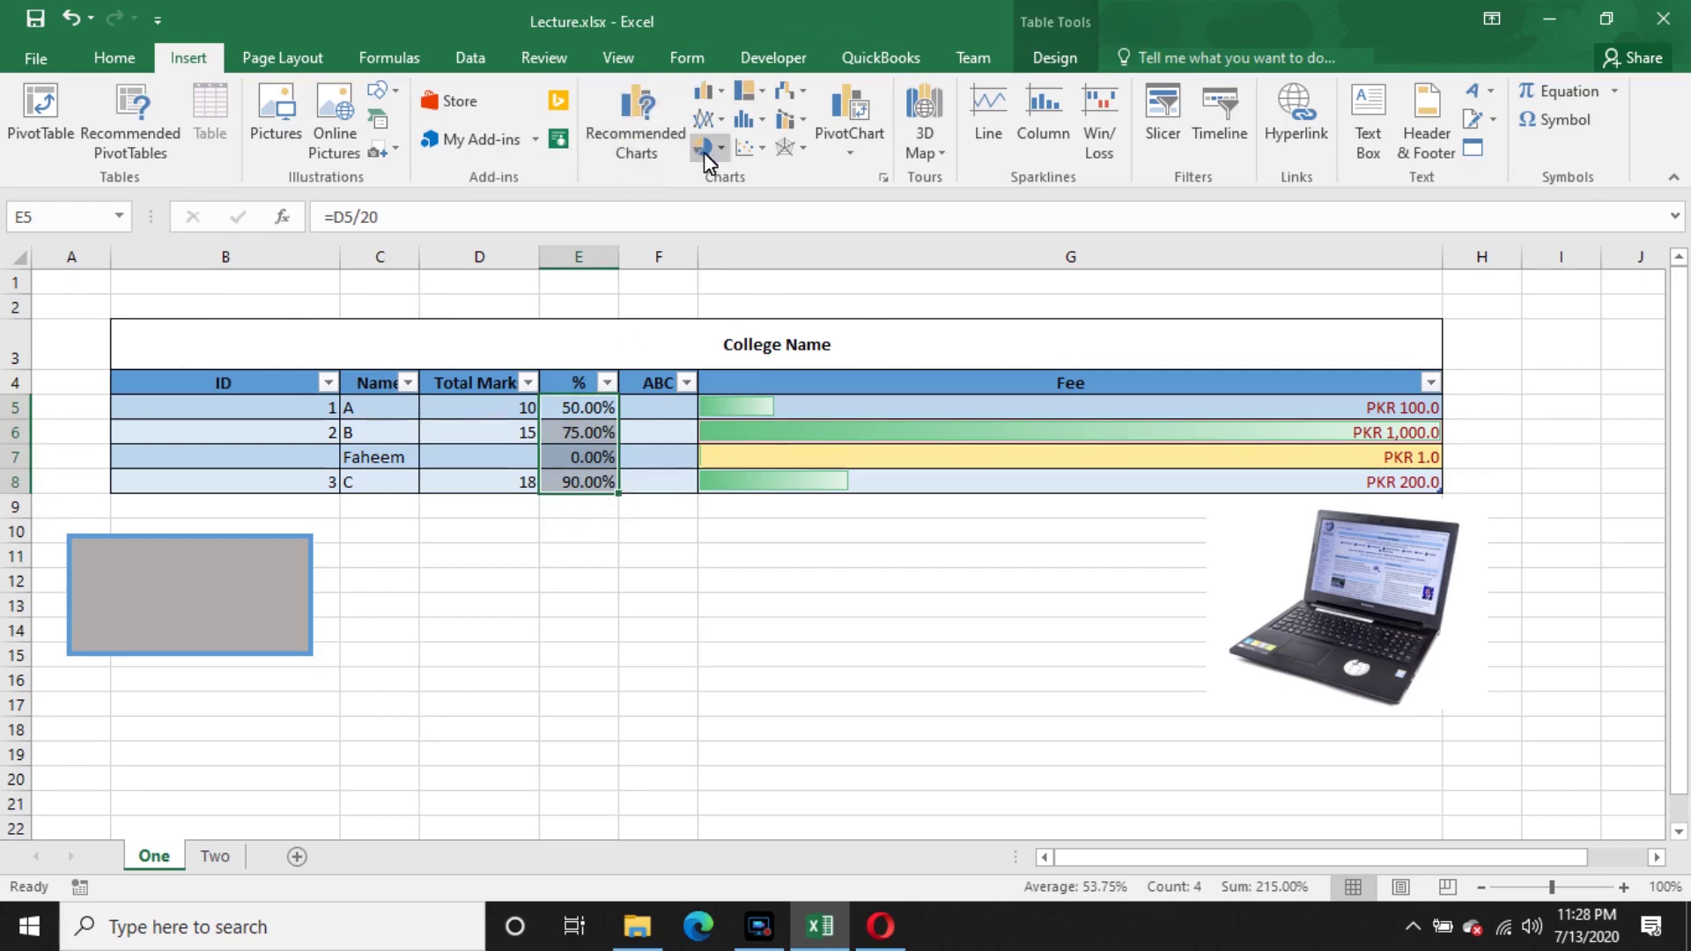
left_click(705, 91)
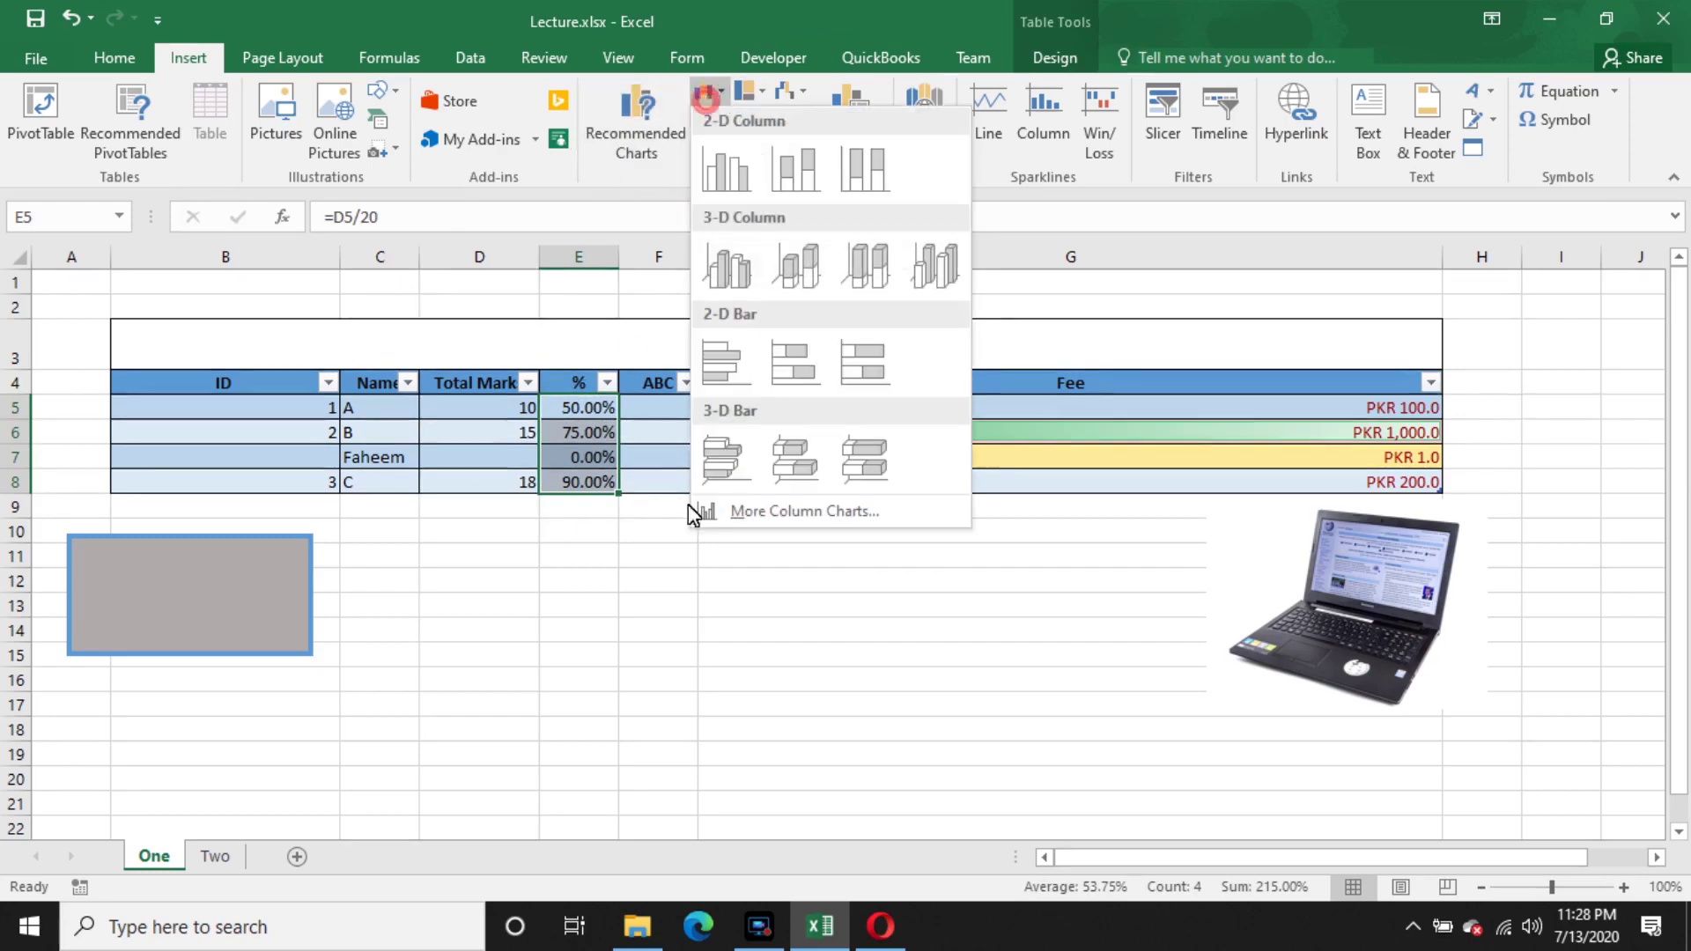
left_click(744, 184)
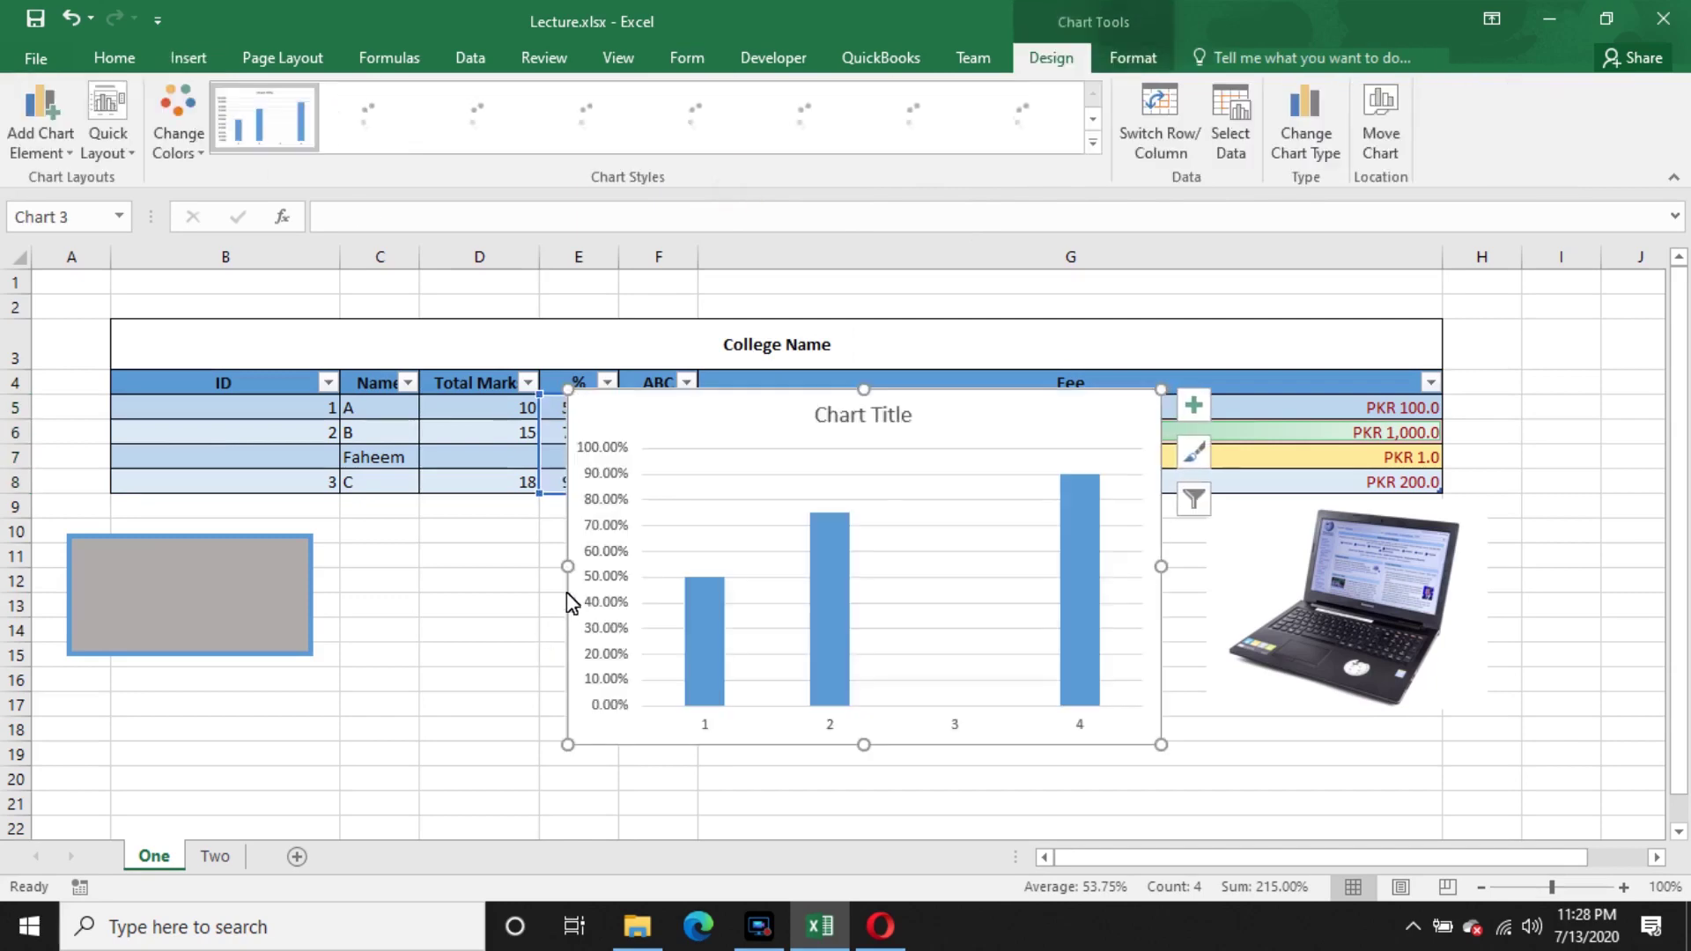
left_click(864, 451)
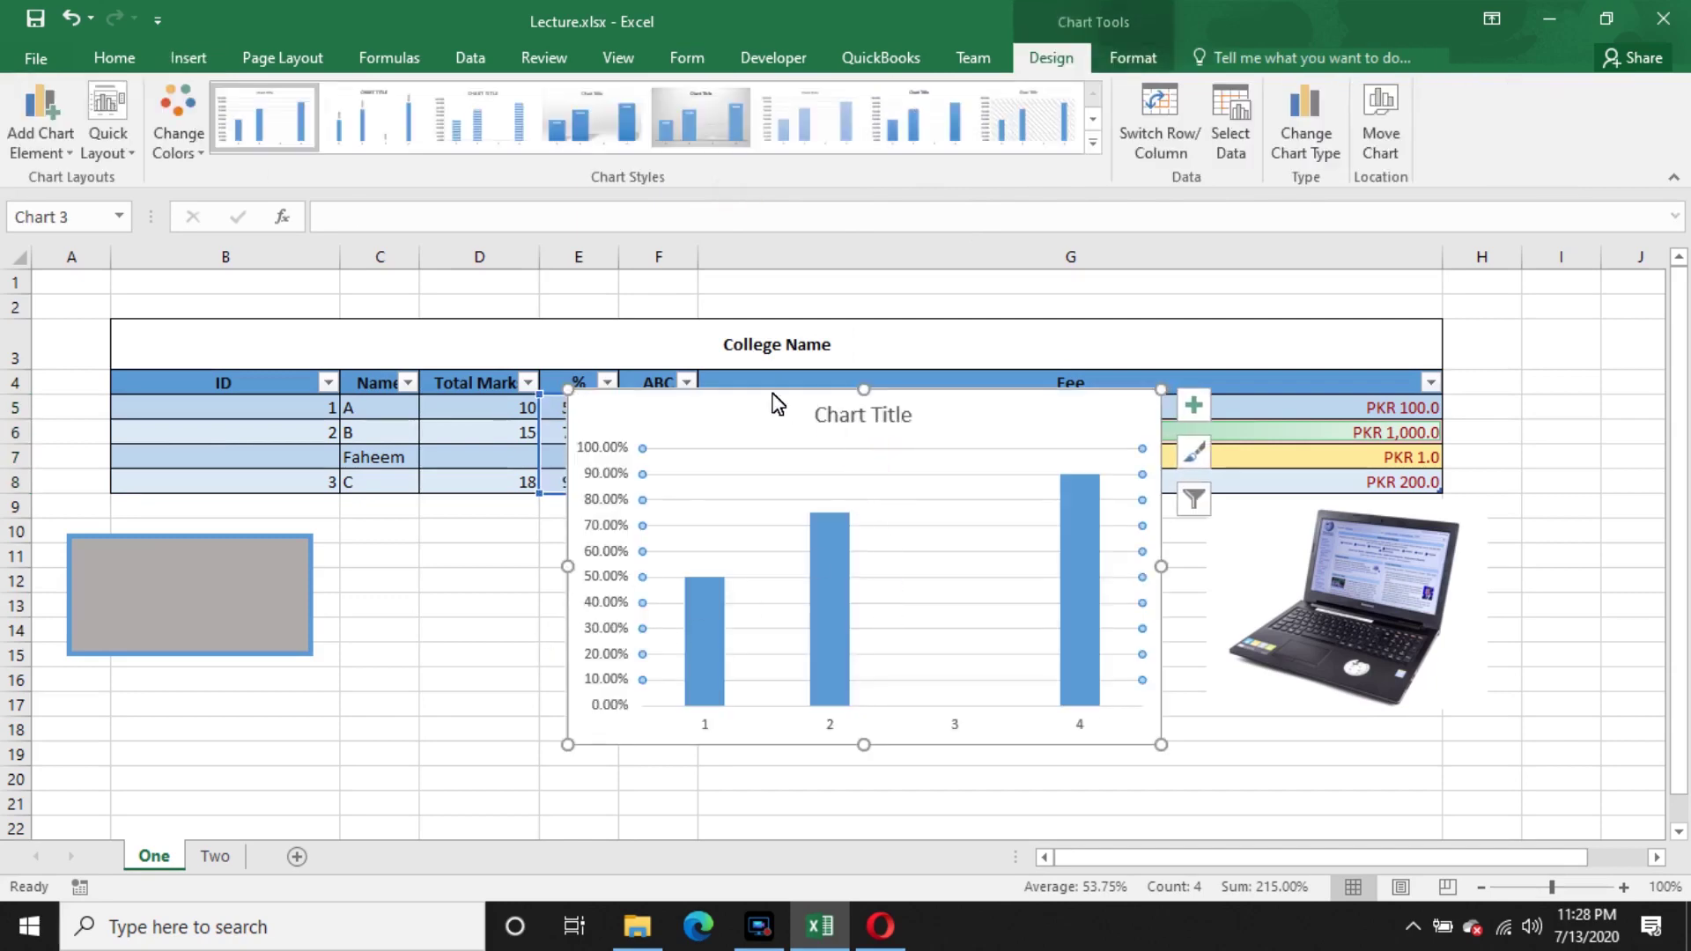
- Move the column chart below the table and shrink it to fit beside the laptop picture
left_click_drag(772, 393, 875, 544)
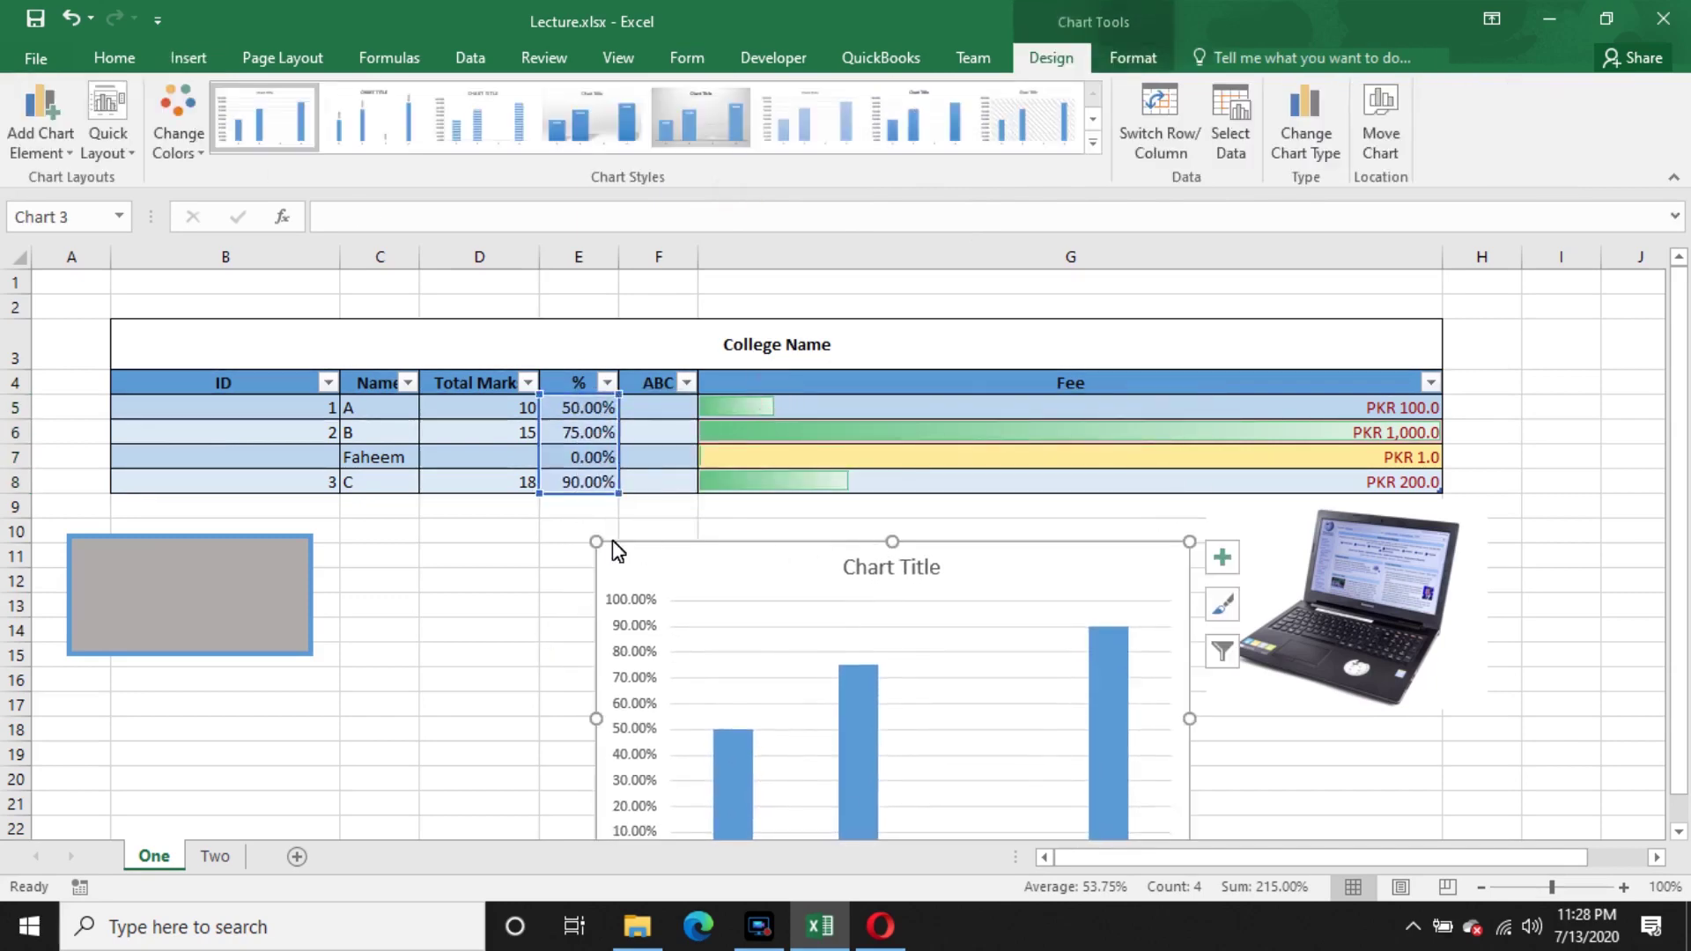
left_click_drag(596, 542, 649, 624)
left_click_drag(811, 662, 794, 574)
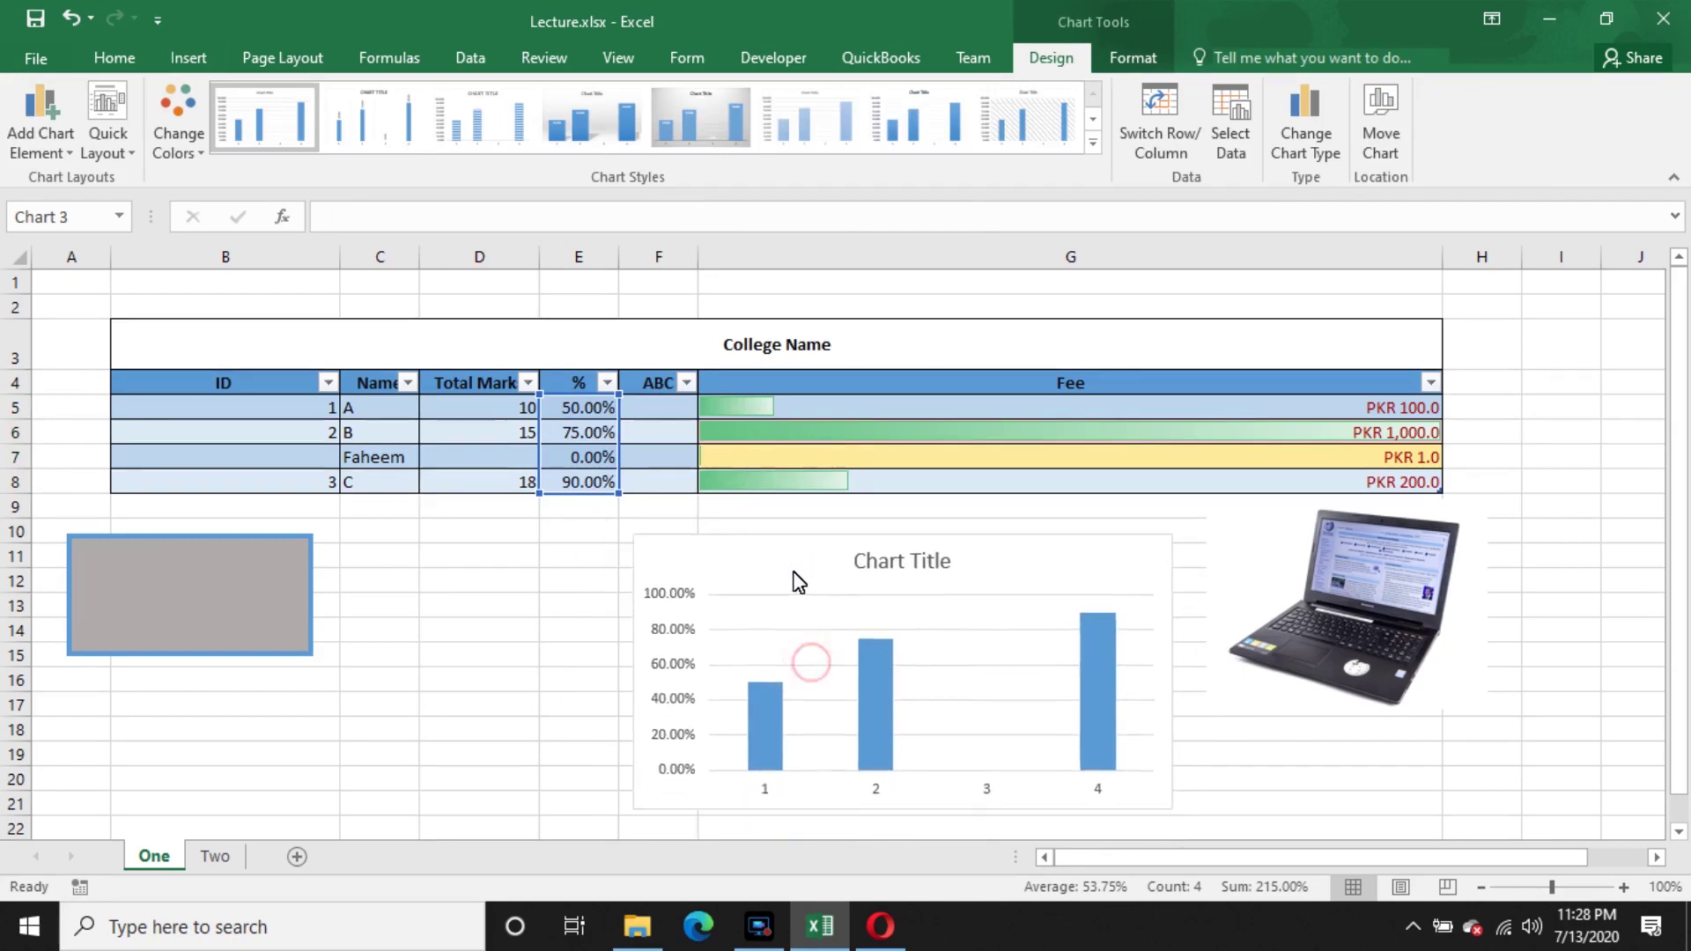
- Enter 20 as the total marks in cell D7 and check the chart's bars
left_click(572, 456)
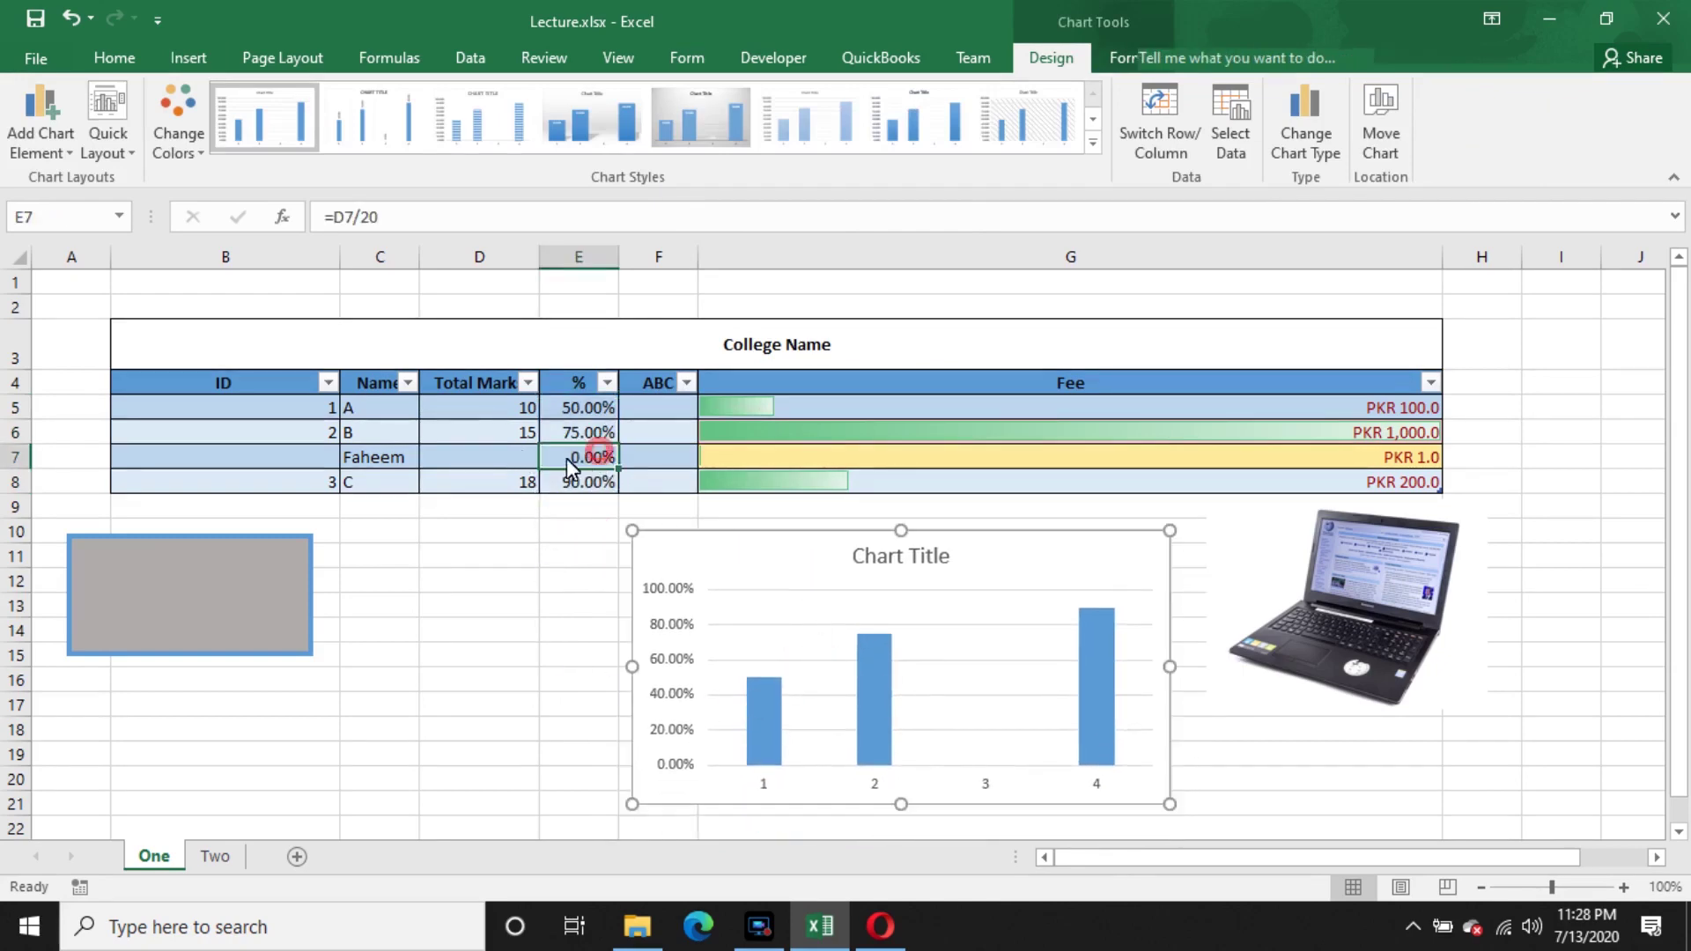
left_click(506, 457)
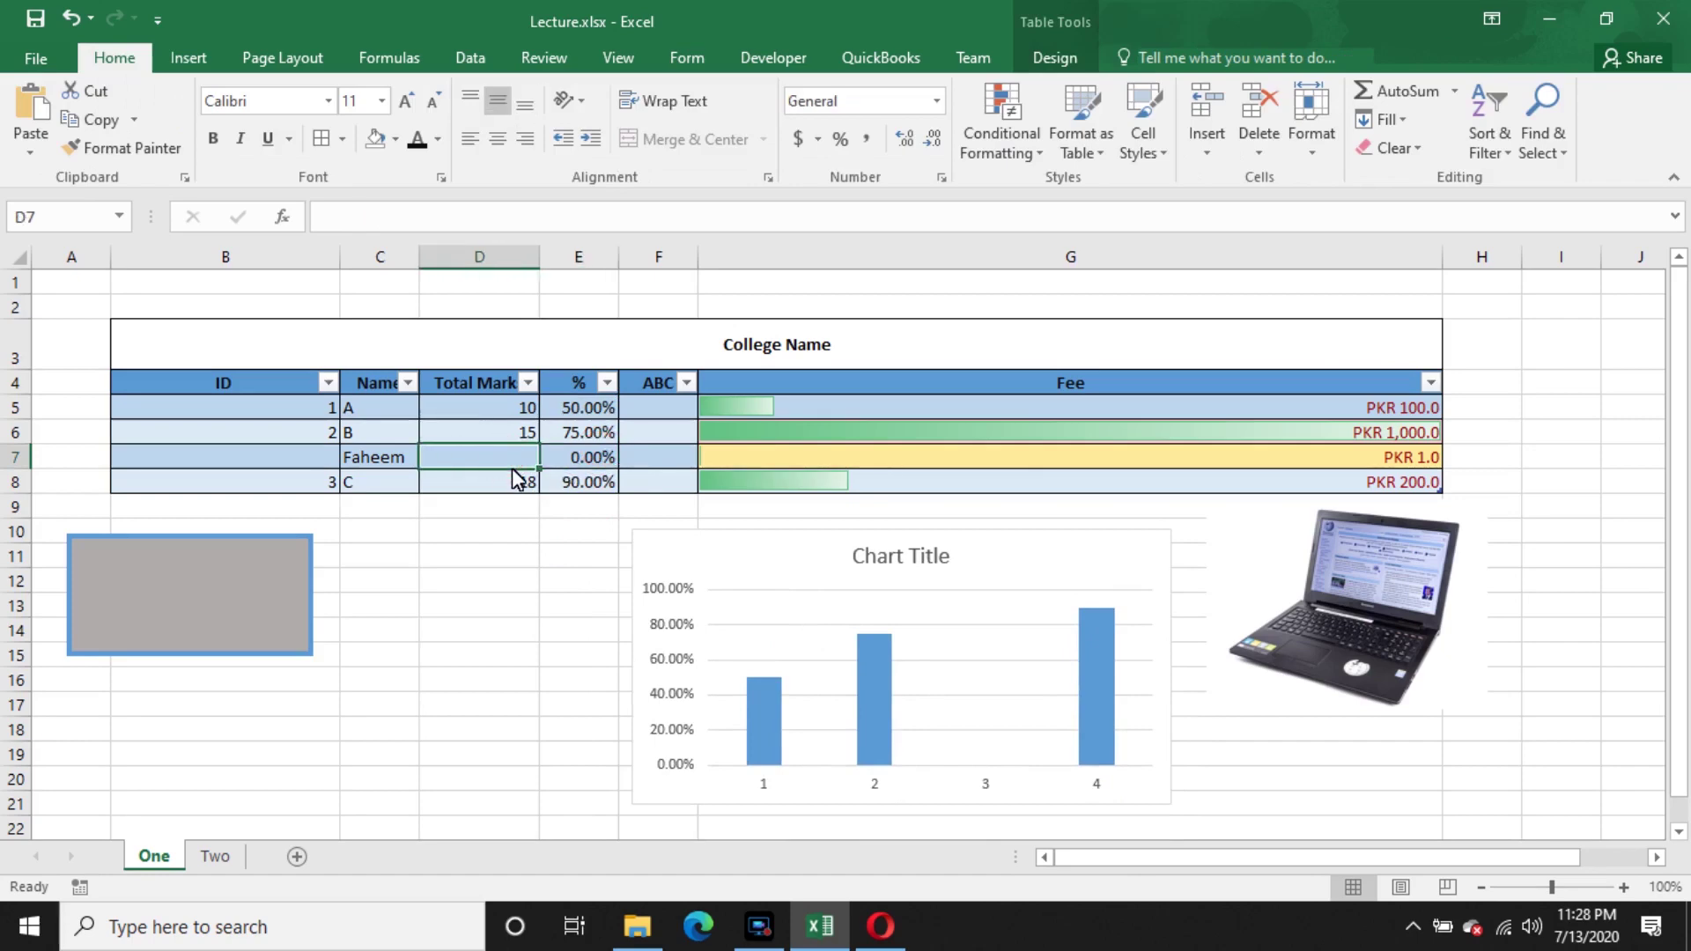
type("20")
key("Return")
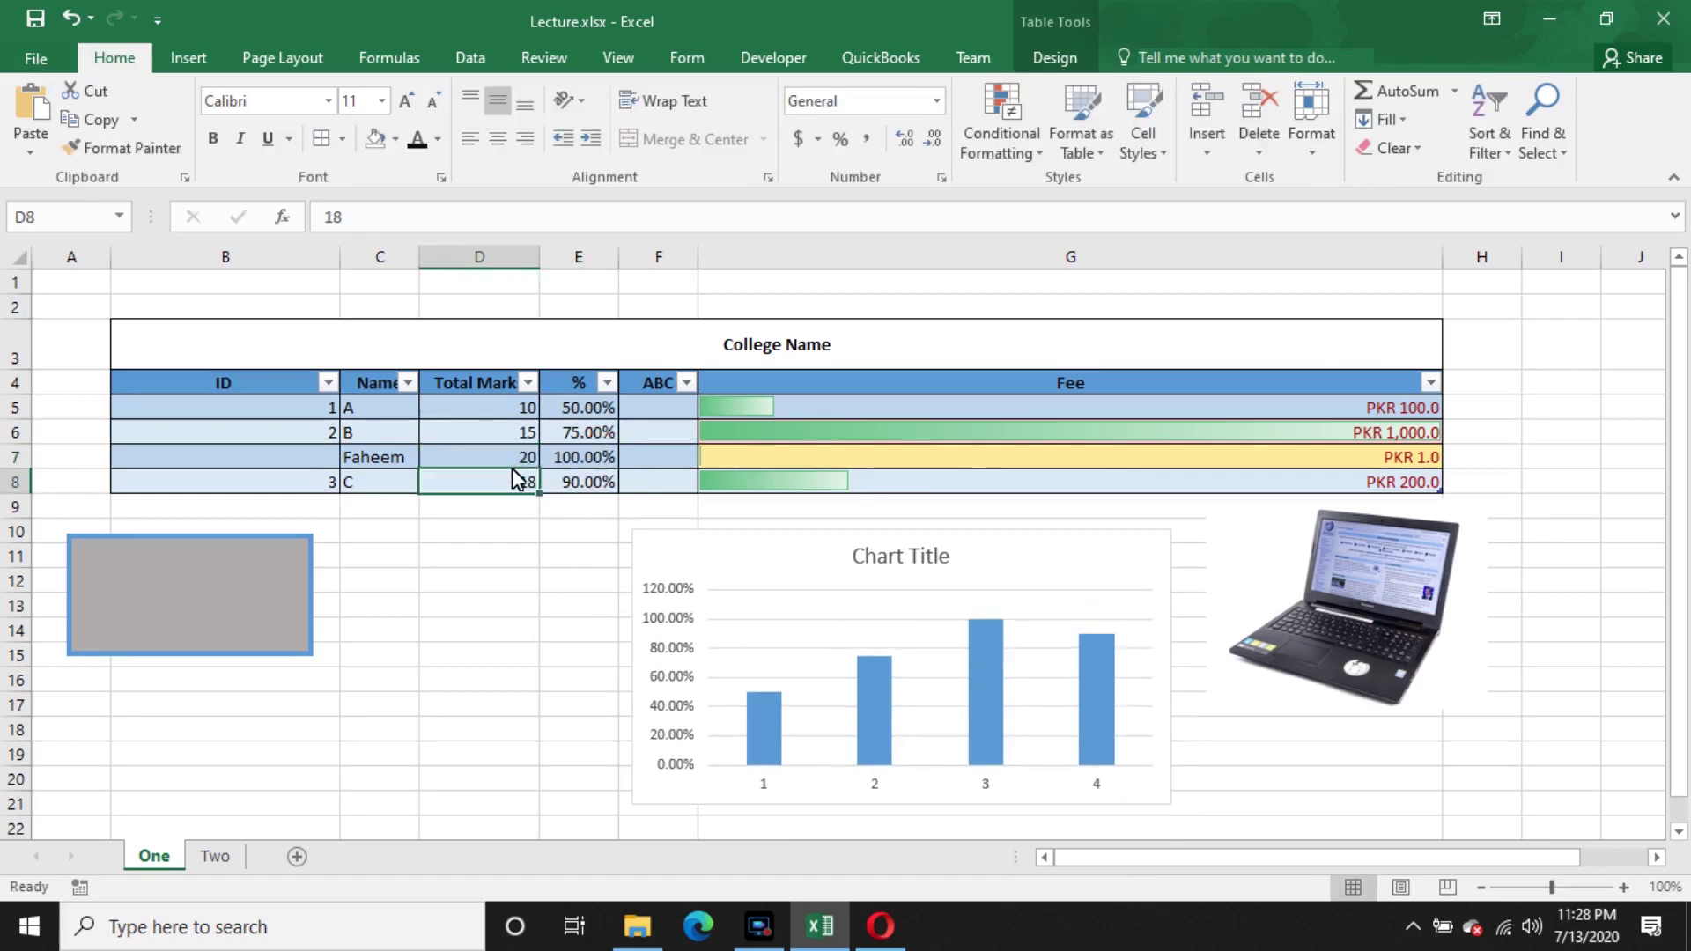
mouse_move(755, 727)
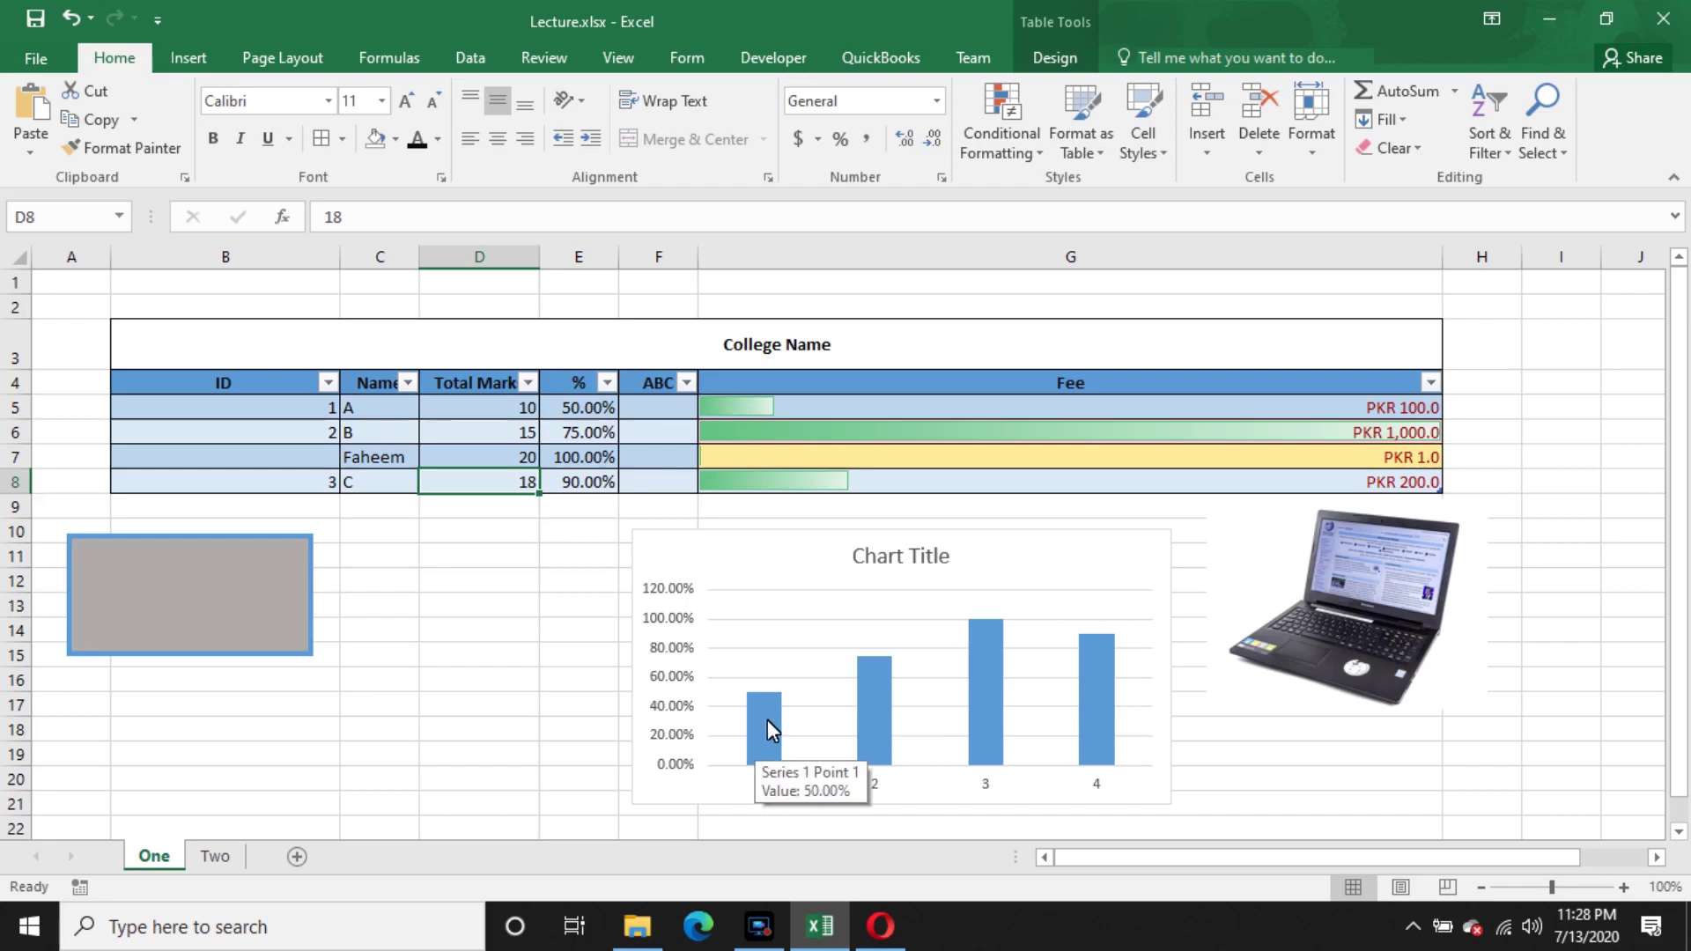
mouse_move(872, 729)
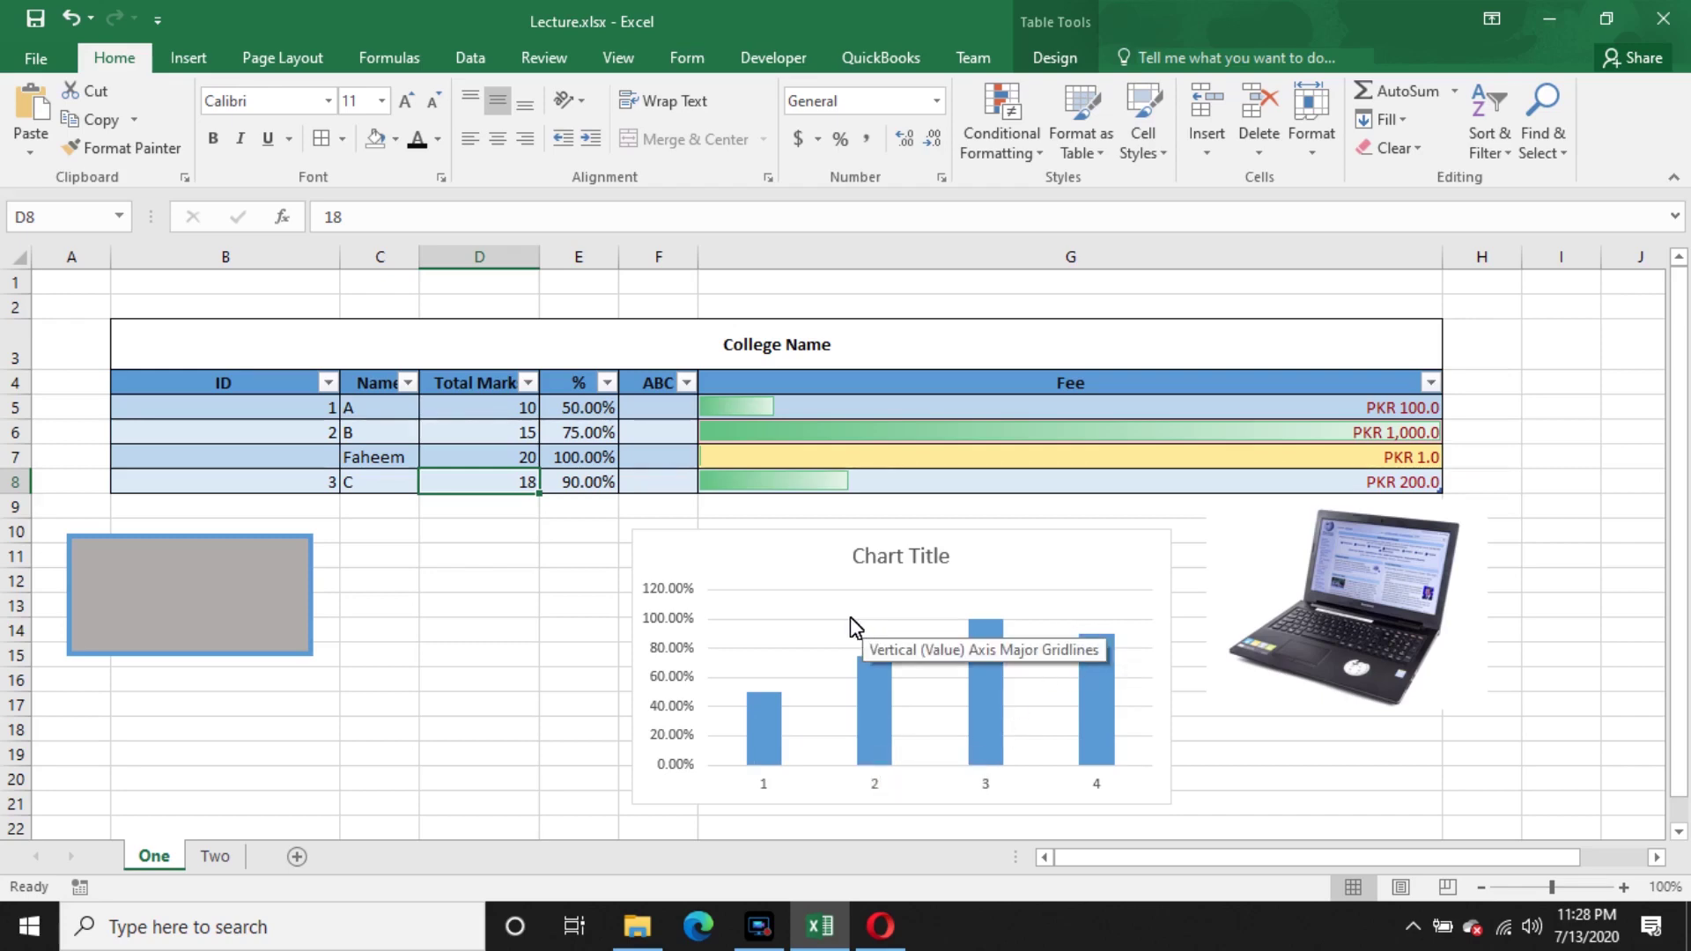
- Replace the chart's title with "Student Marks" and close the formatting pane
left_click(900, 553)
double_click(903, 558)
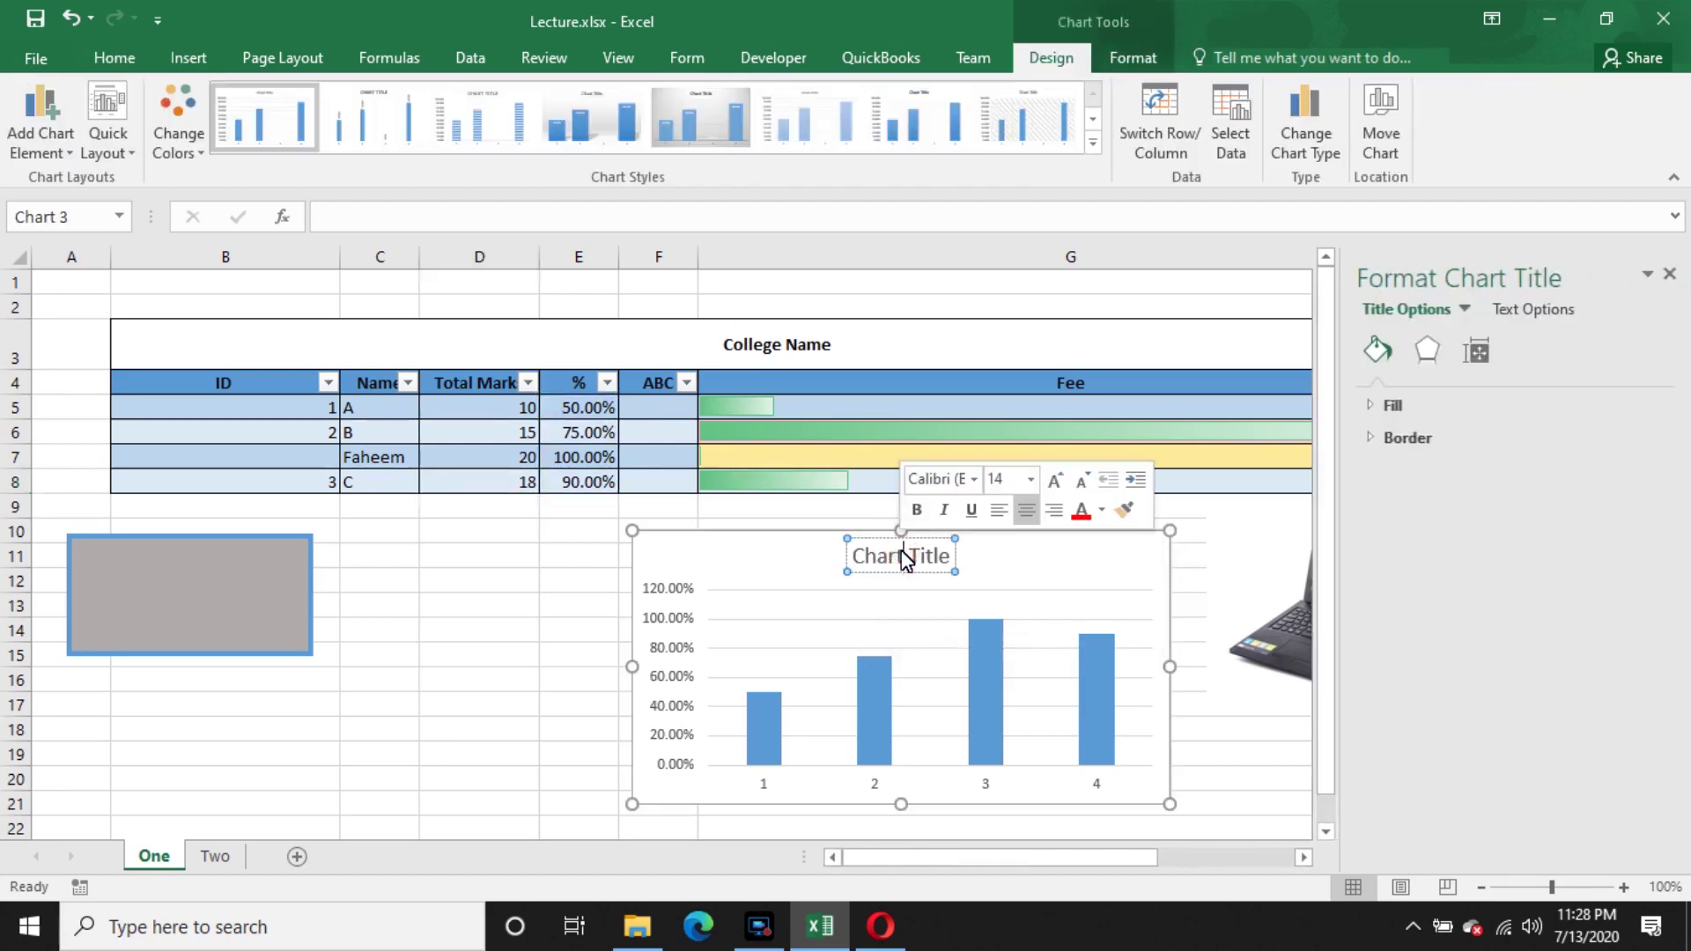
left_click_drag(952, 563, 870, 570)
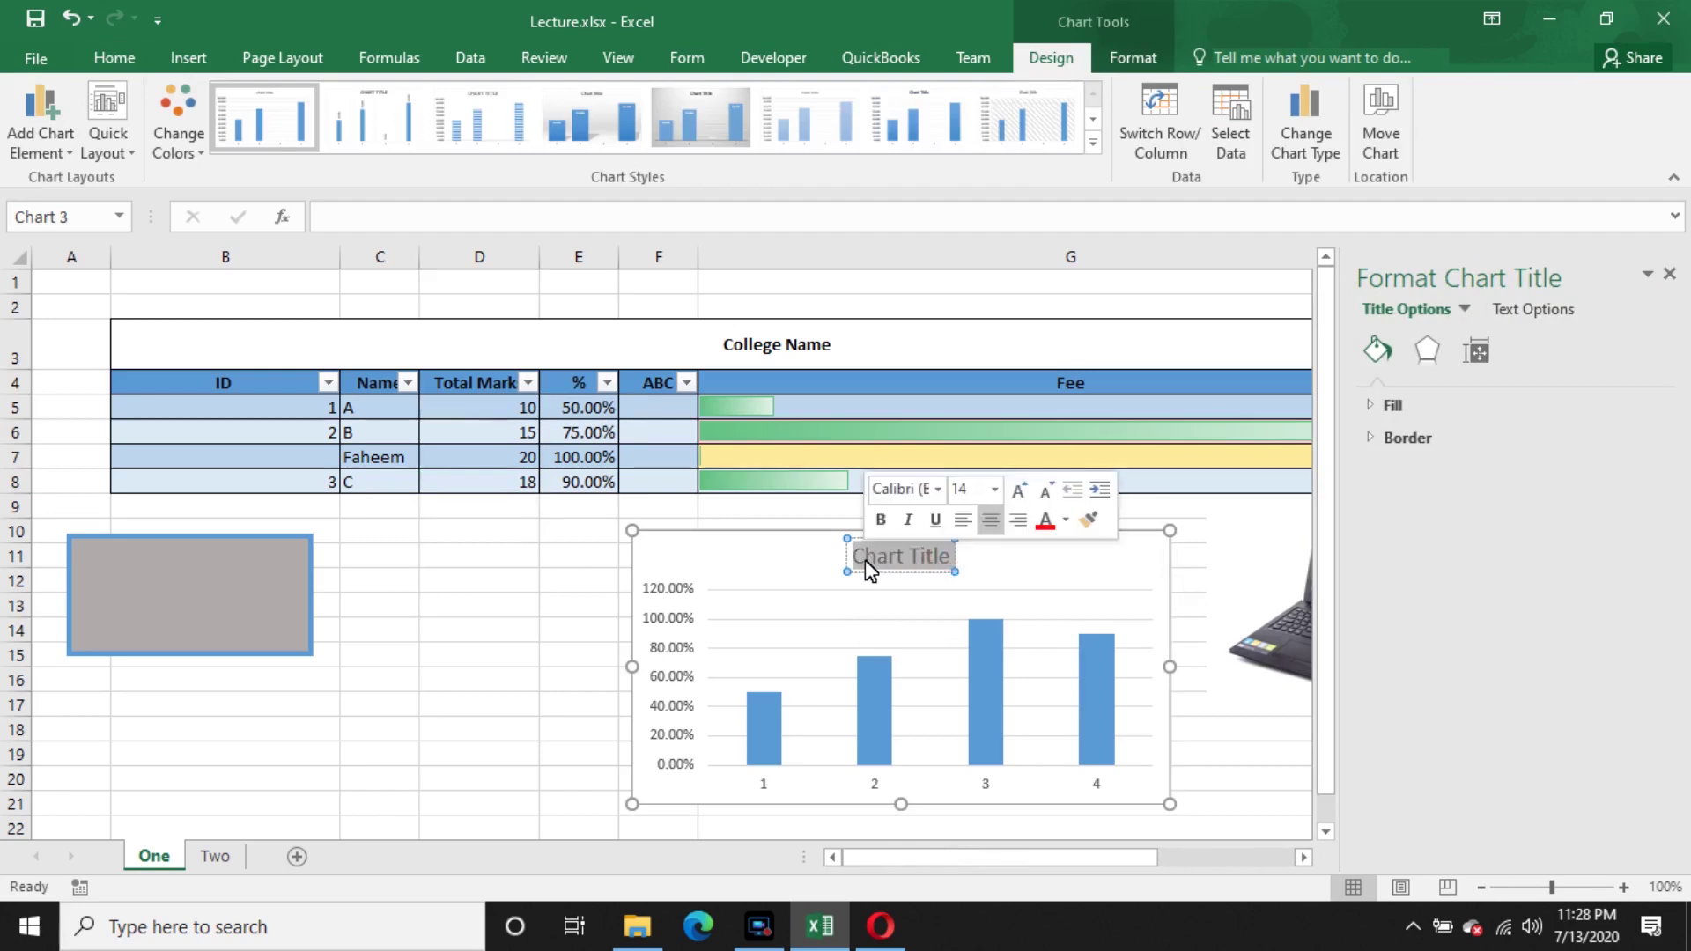
type("S")
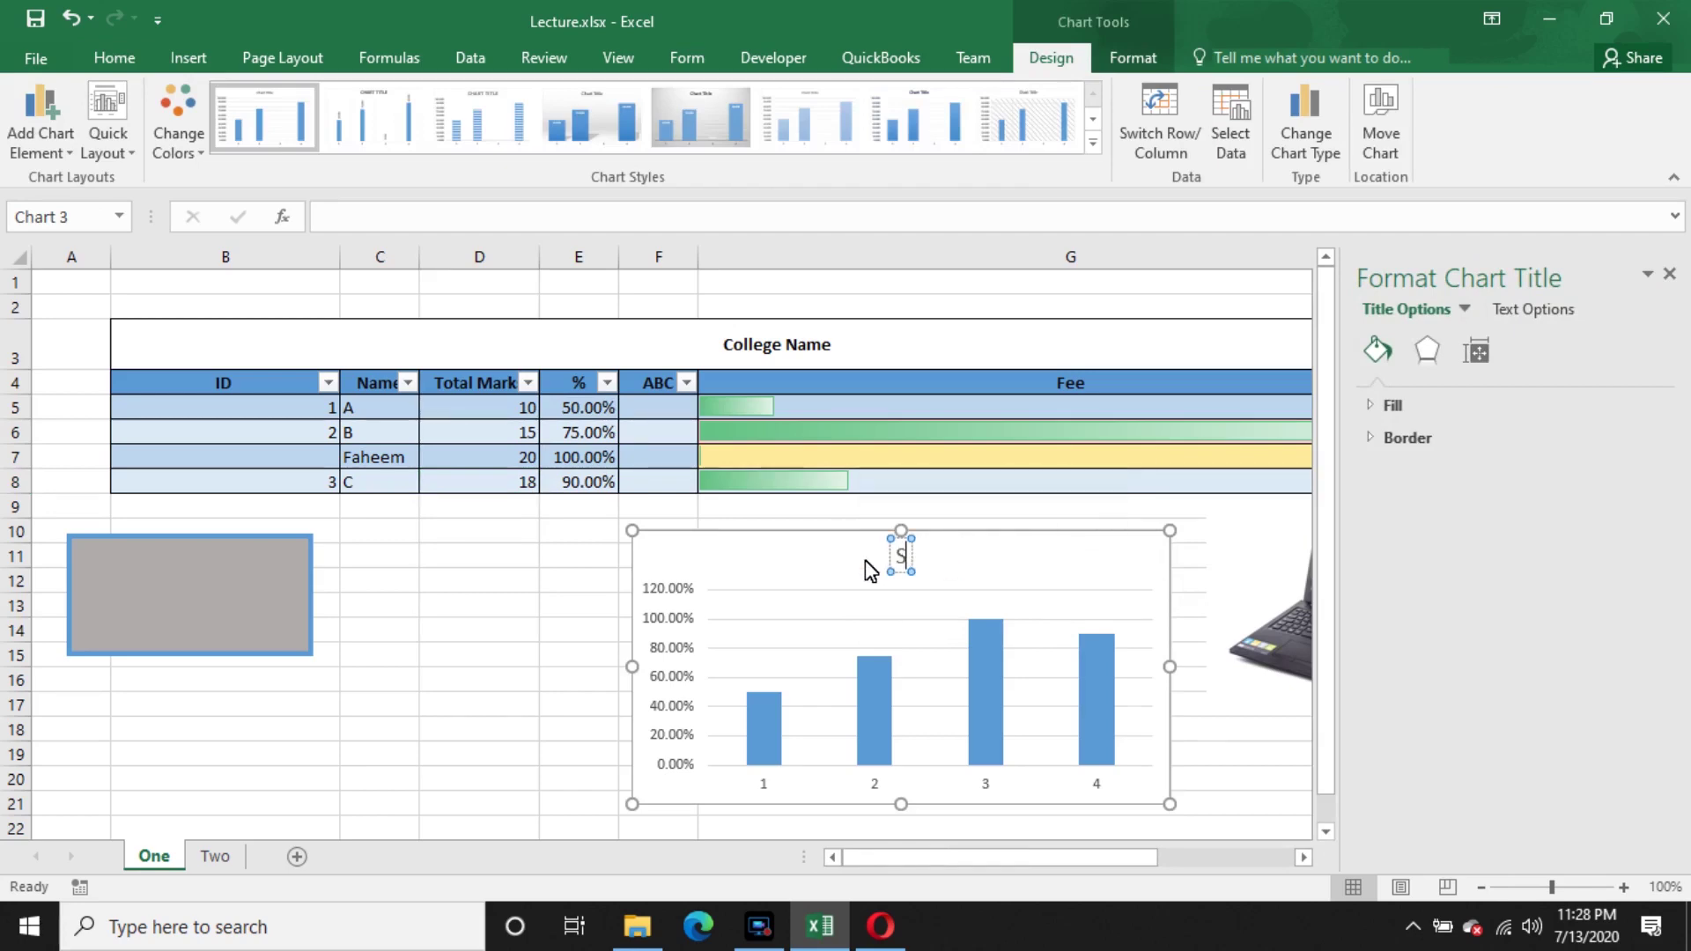
type("tudent Marks")
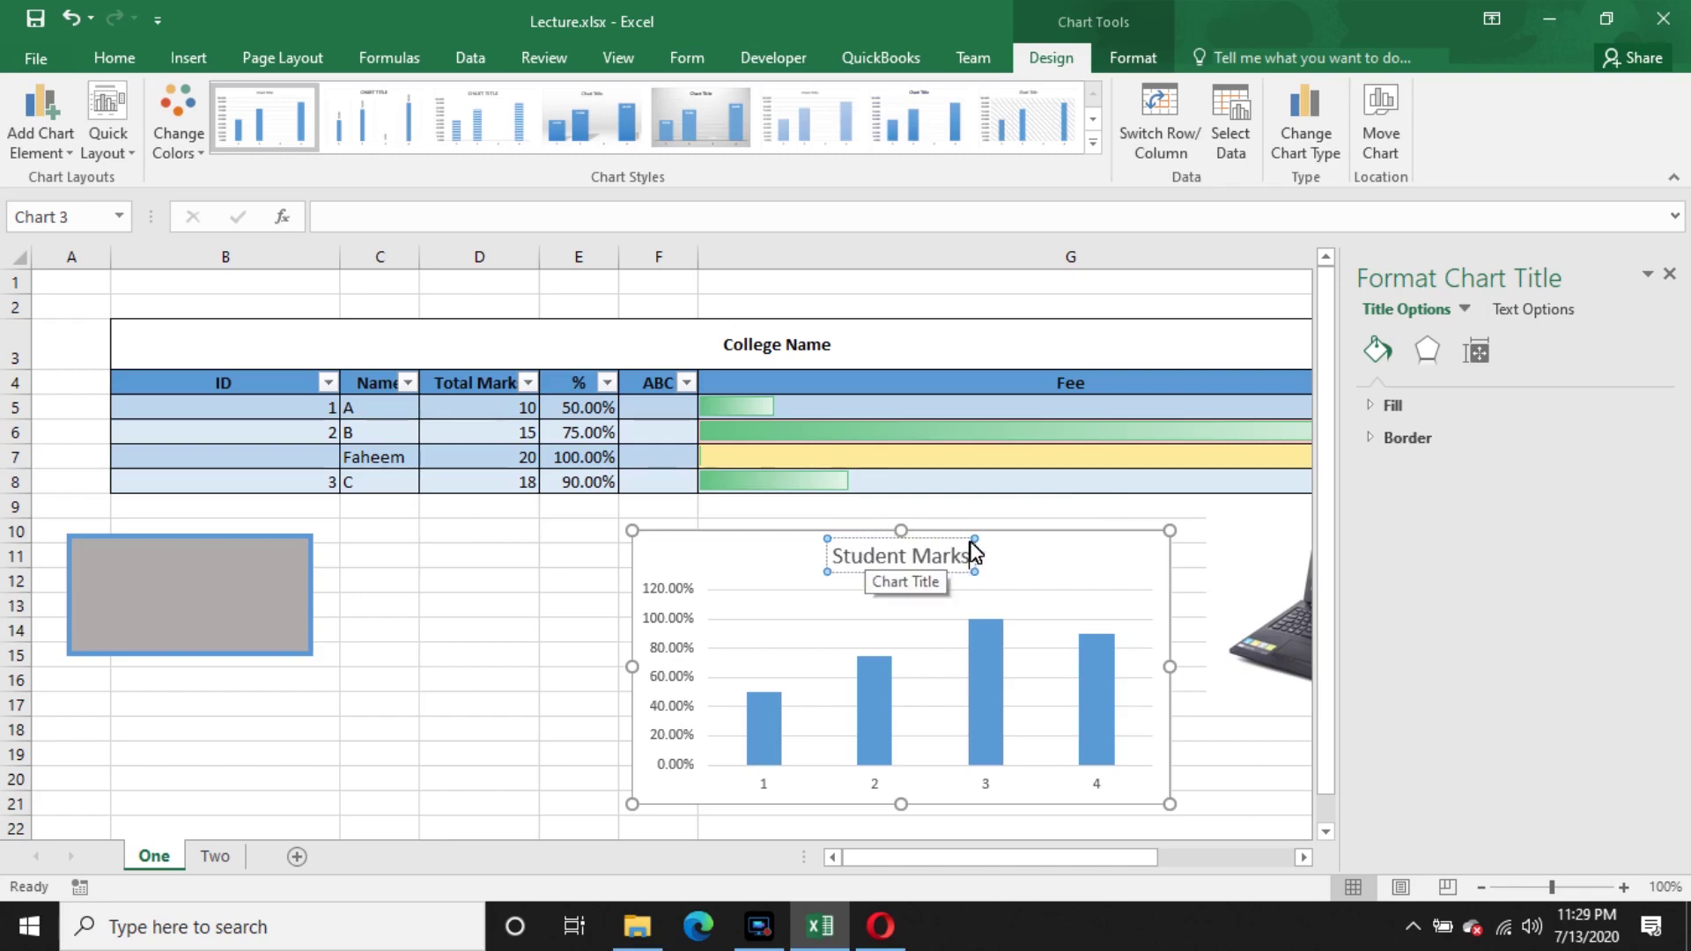
left_click(1253, 549)
left_click(854, 649)
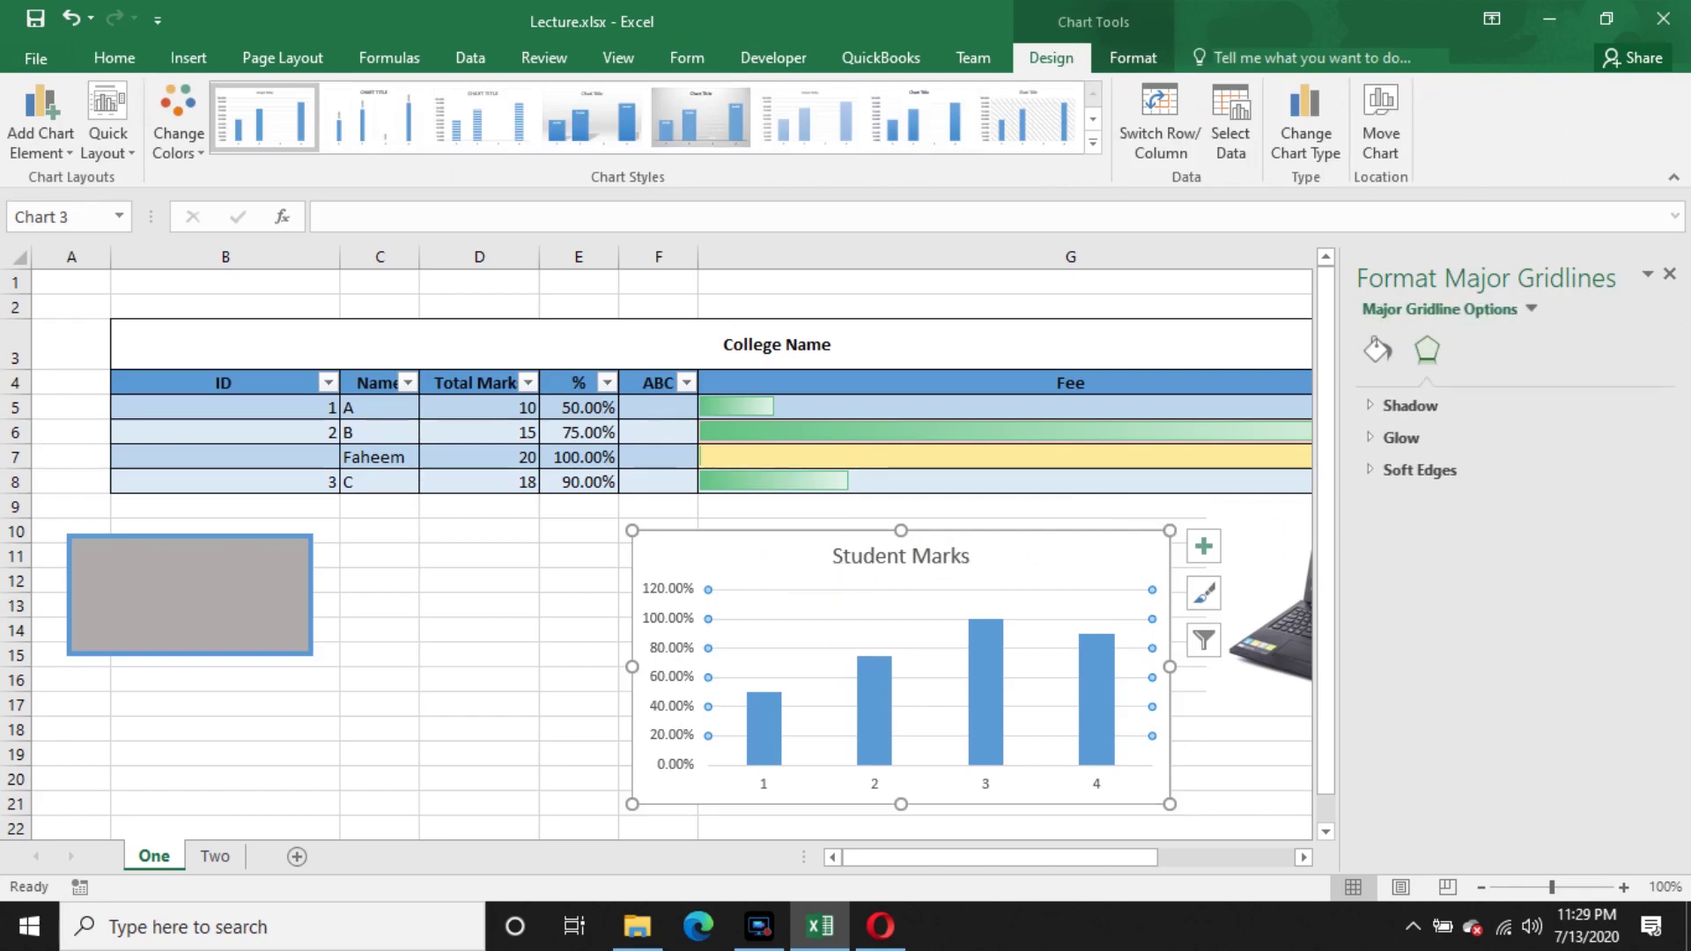
left_click(1669, 274)
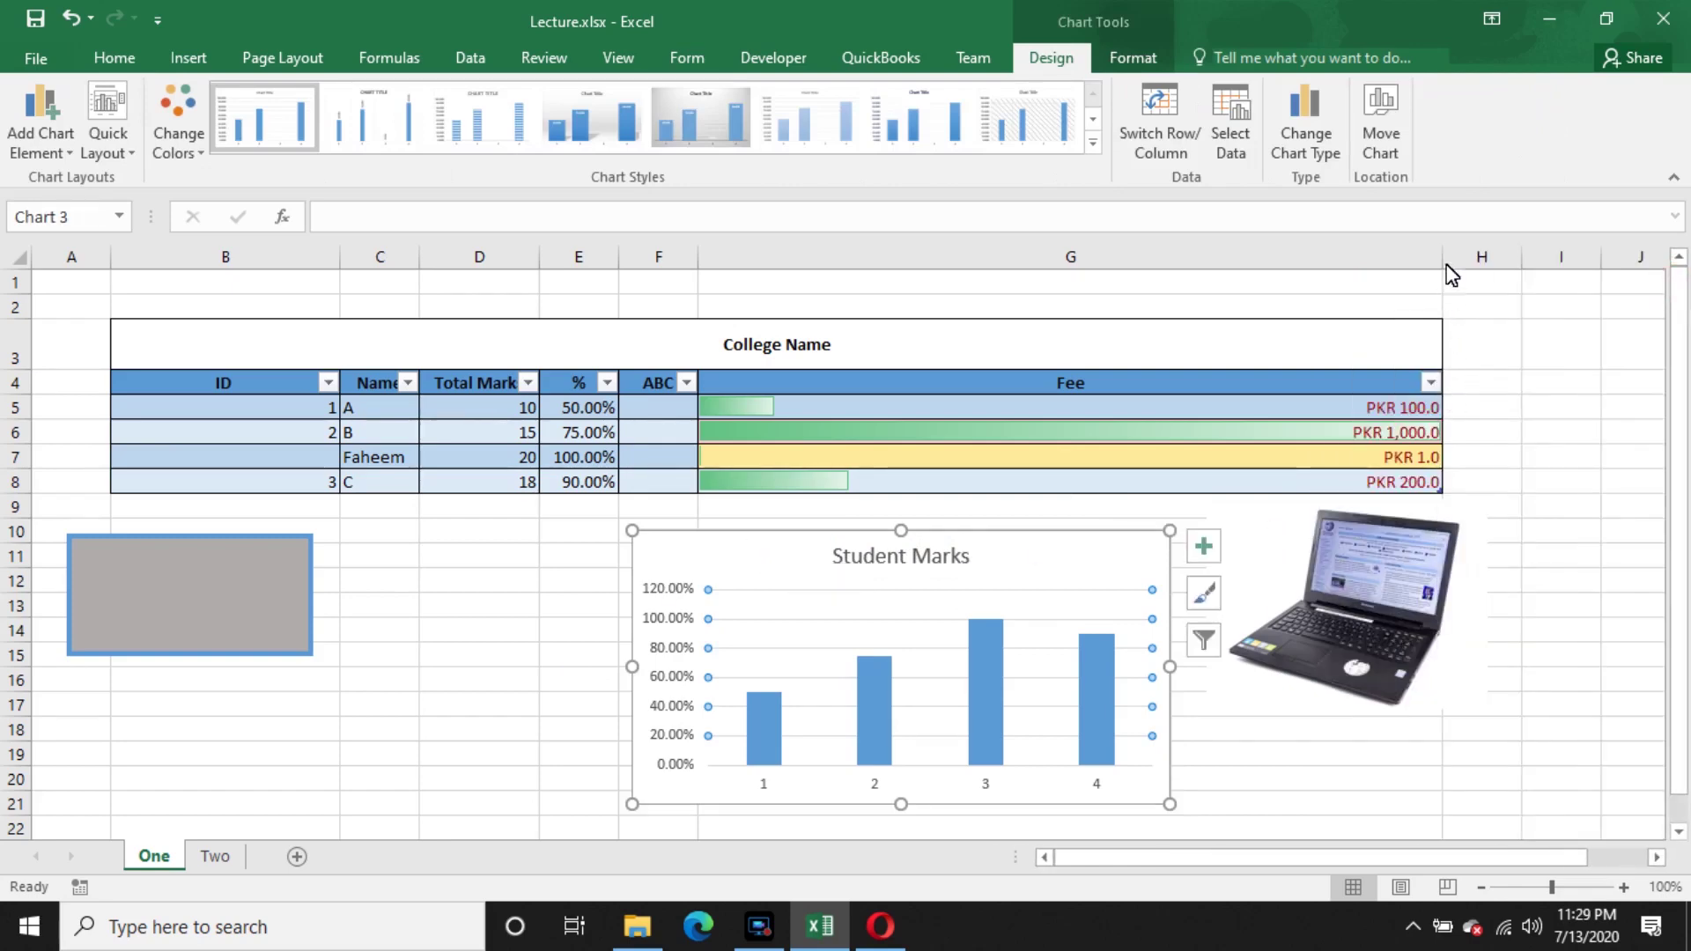
- Narrow the Fee column to fit its values and move the chart directly beside the table
left_click_drag(1445, 264, 872, 300)
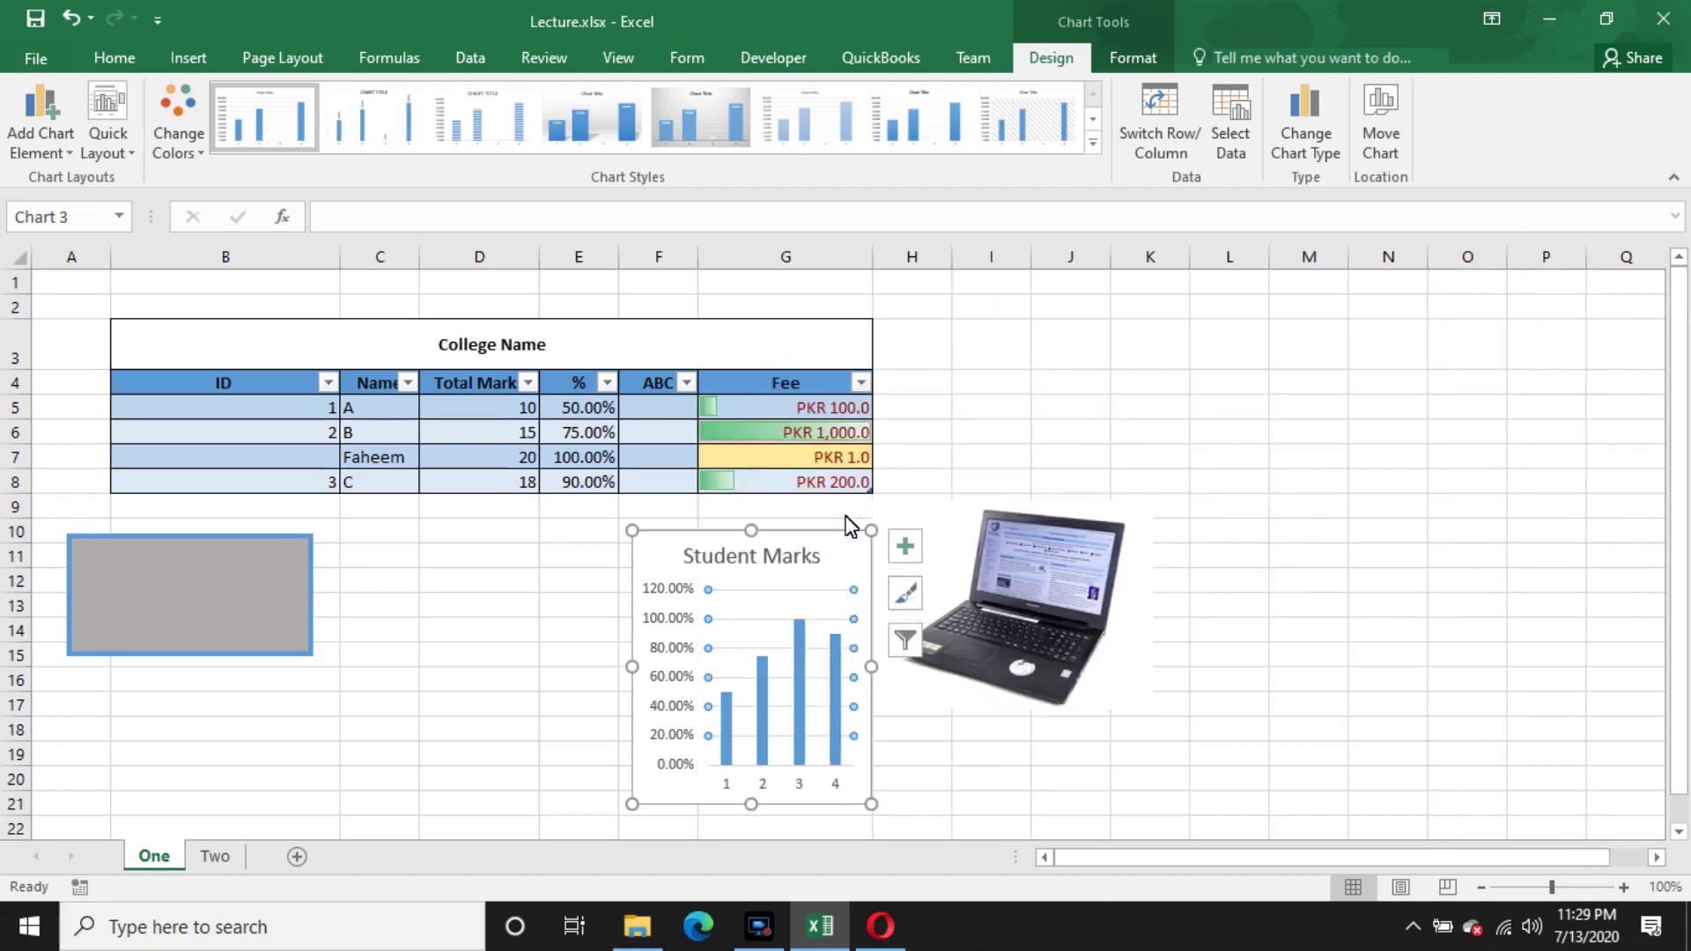
left_click(769, 551)
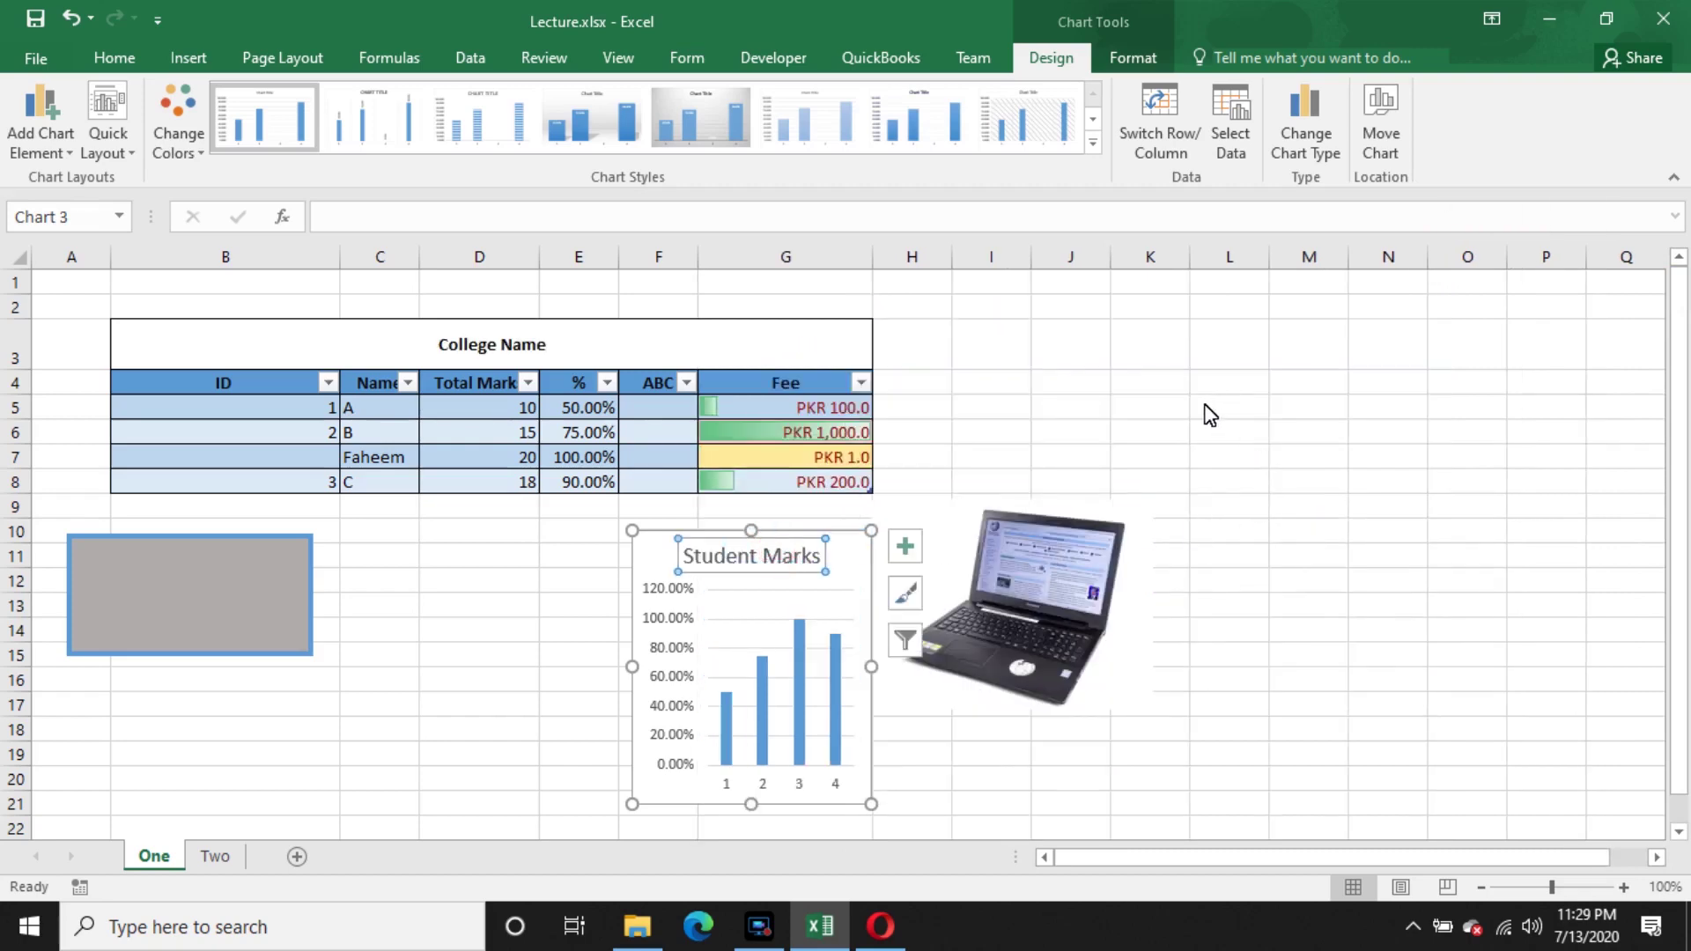
left_click_drag(674, 548, 928, 325)
left_click(712, 526)
- Move the laptop picture to the far side of the chart and centre the Student Marks title above the plot
left_click_drag(1033, 661, 1337, 439)
left_click(1032, 350)
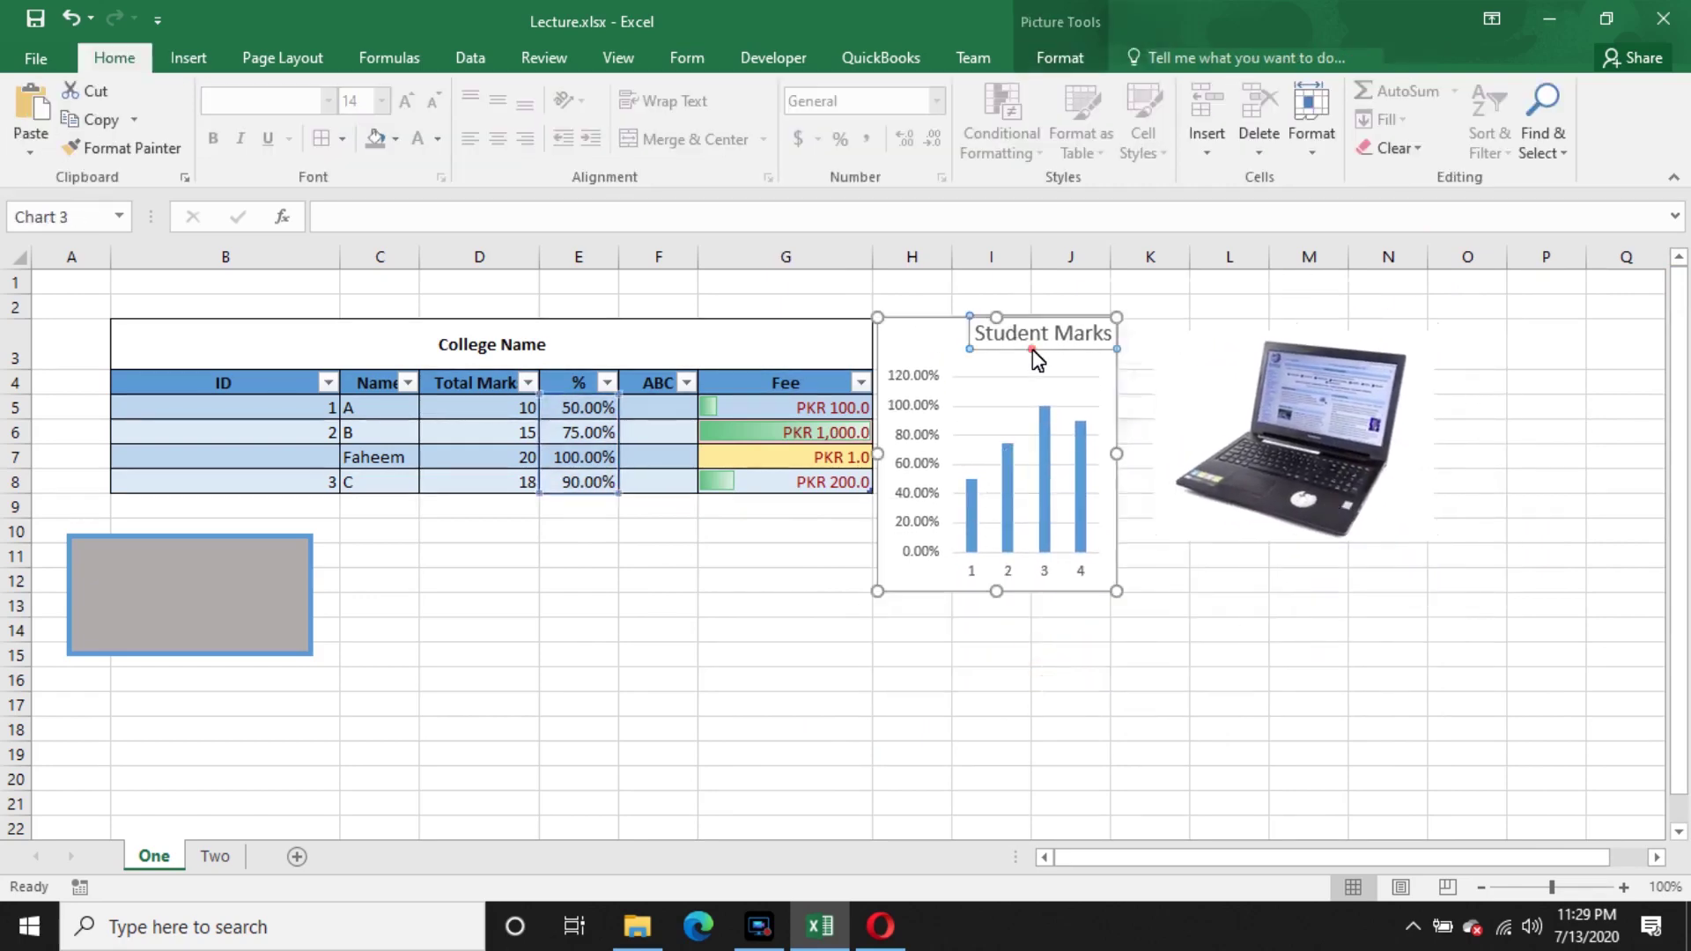
left_click_drag(1003, 361, 954, 365)
left_click(1248, 589)
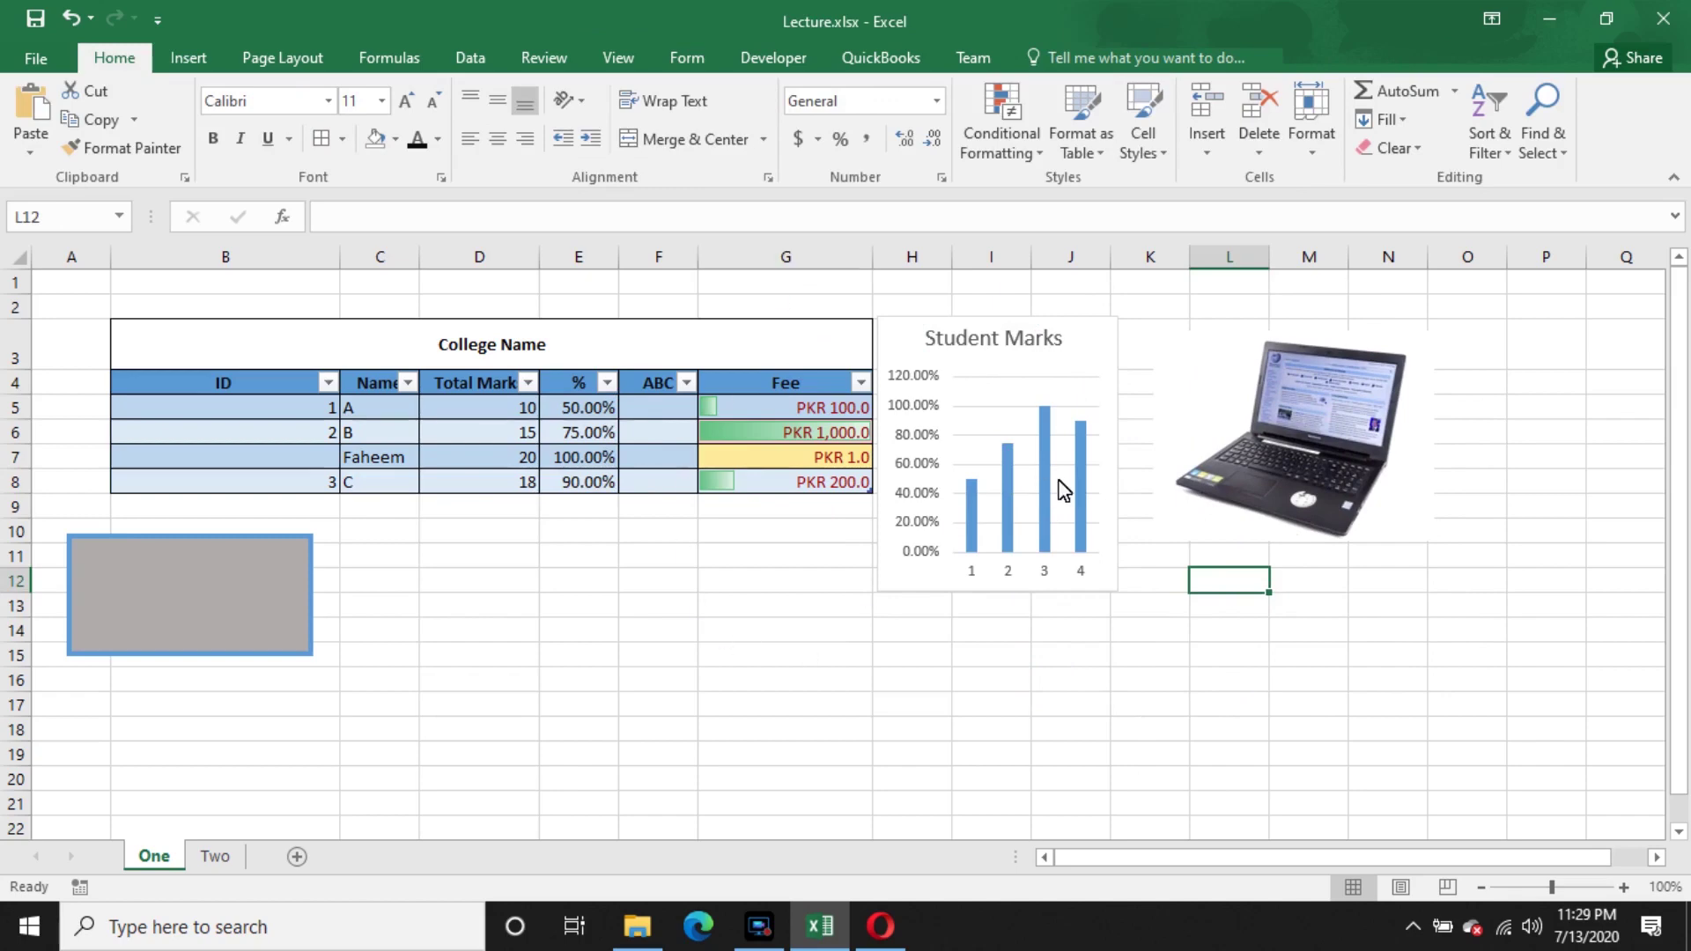
- Change the Student Marks column chart to a 2-D stacked line chart
left_click(1011, 482)
double_click(1011, 370)
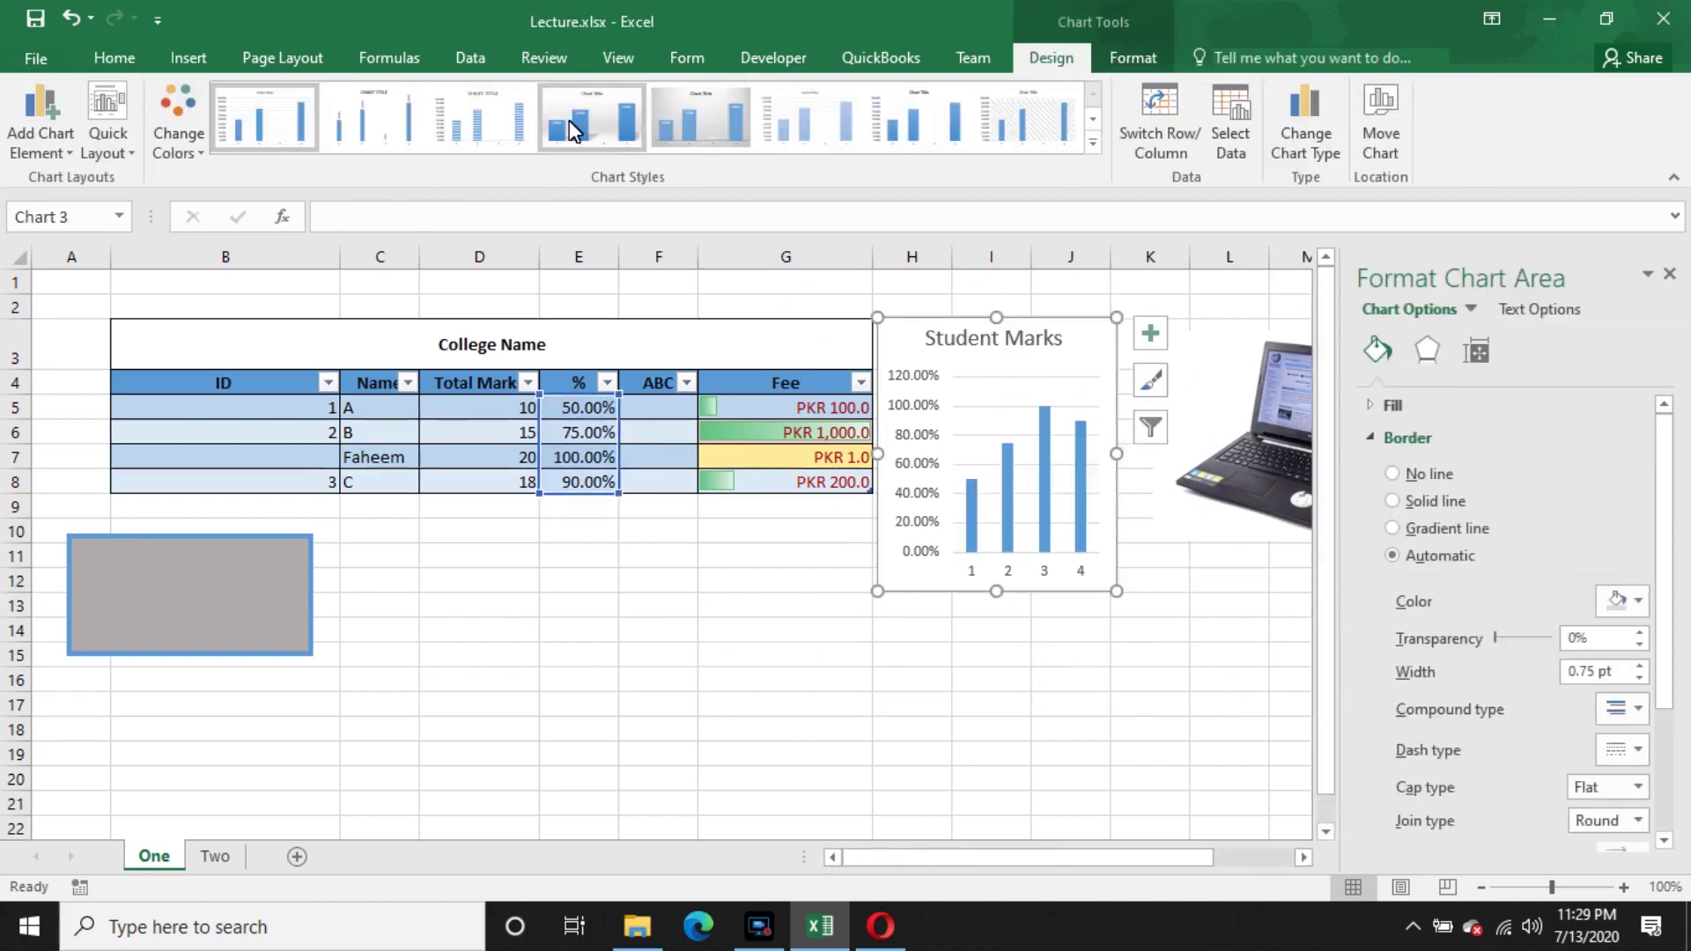
left_click(437, 124)
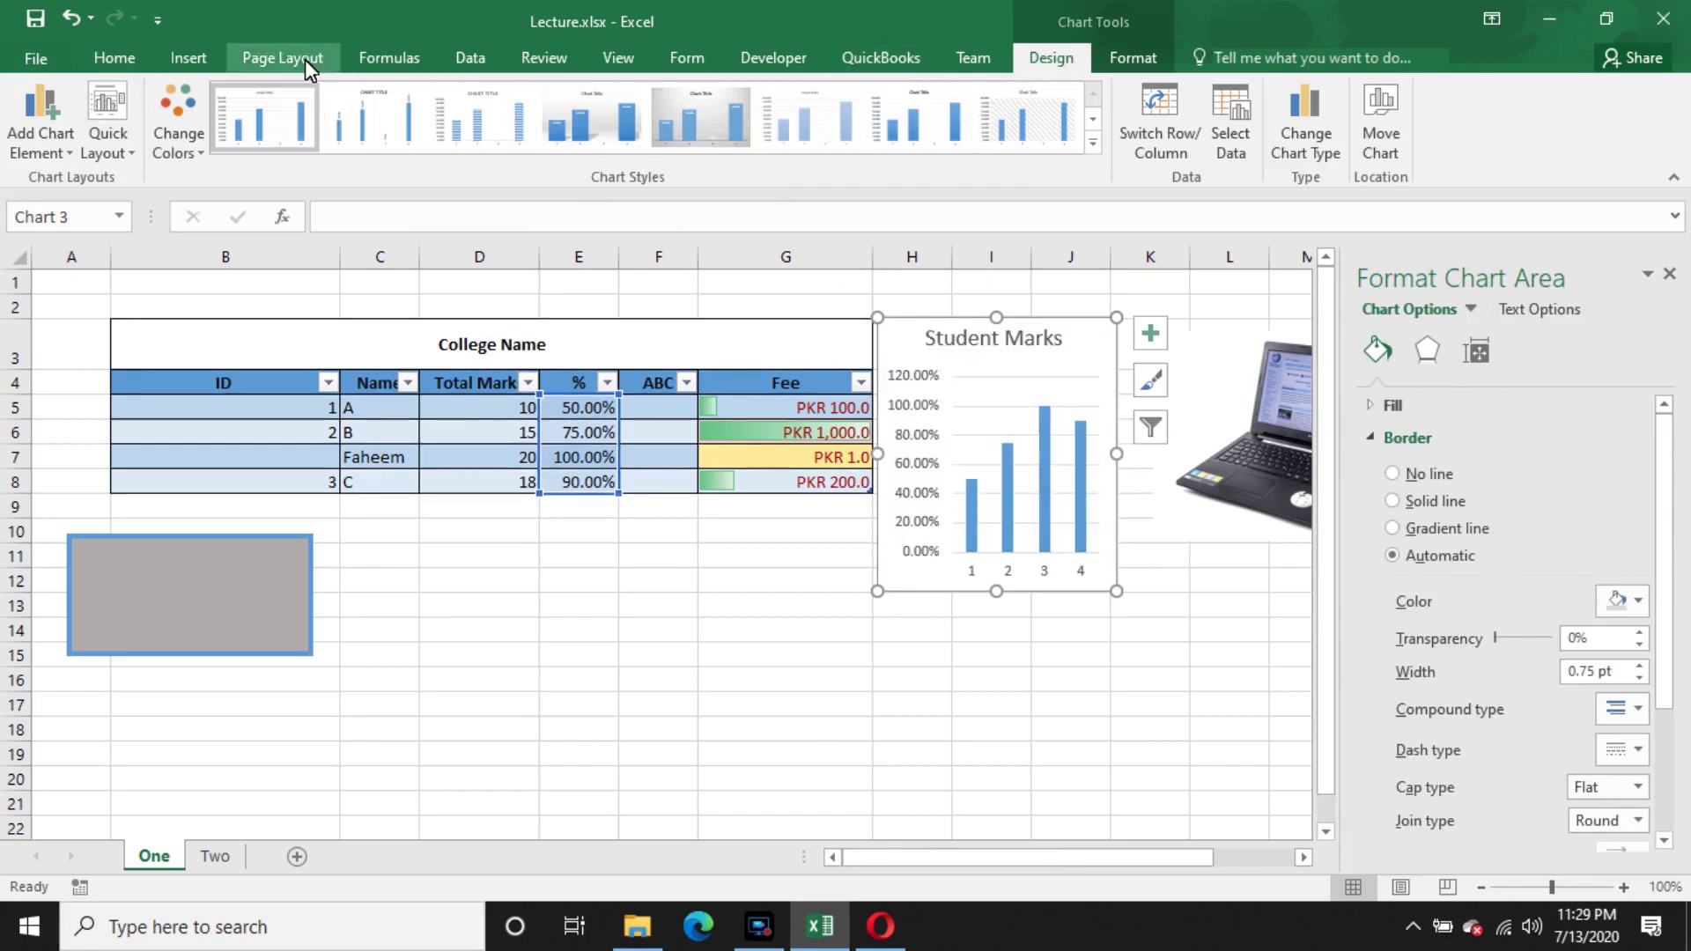
left_click(189, 57)
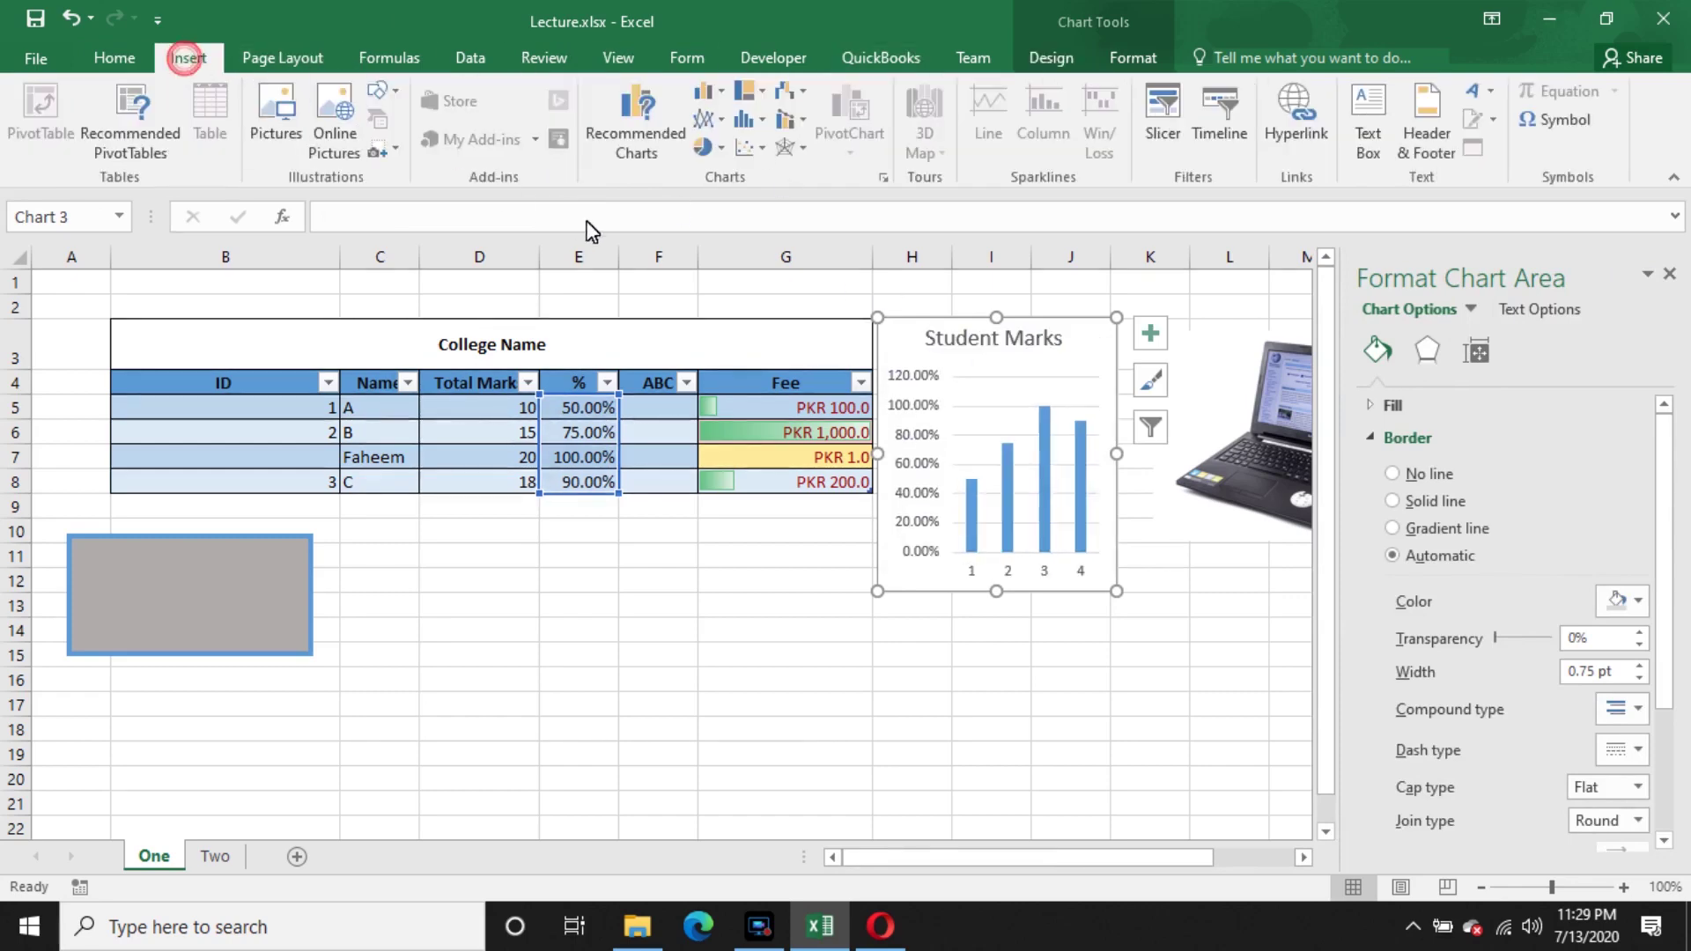
left_click(788, 119)
left_click(718, 122)
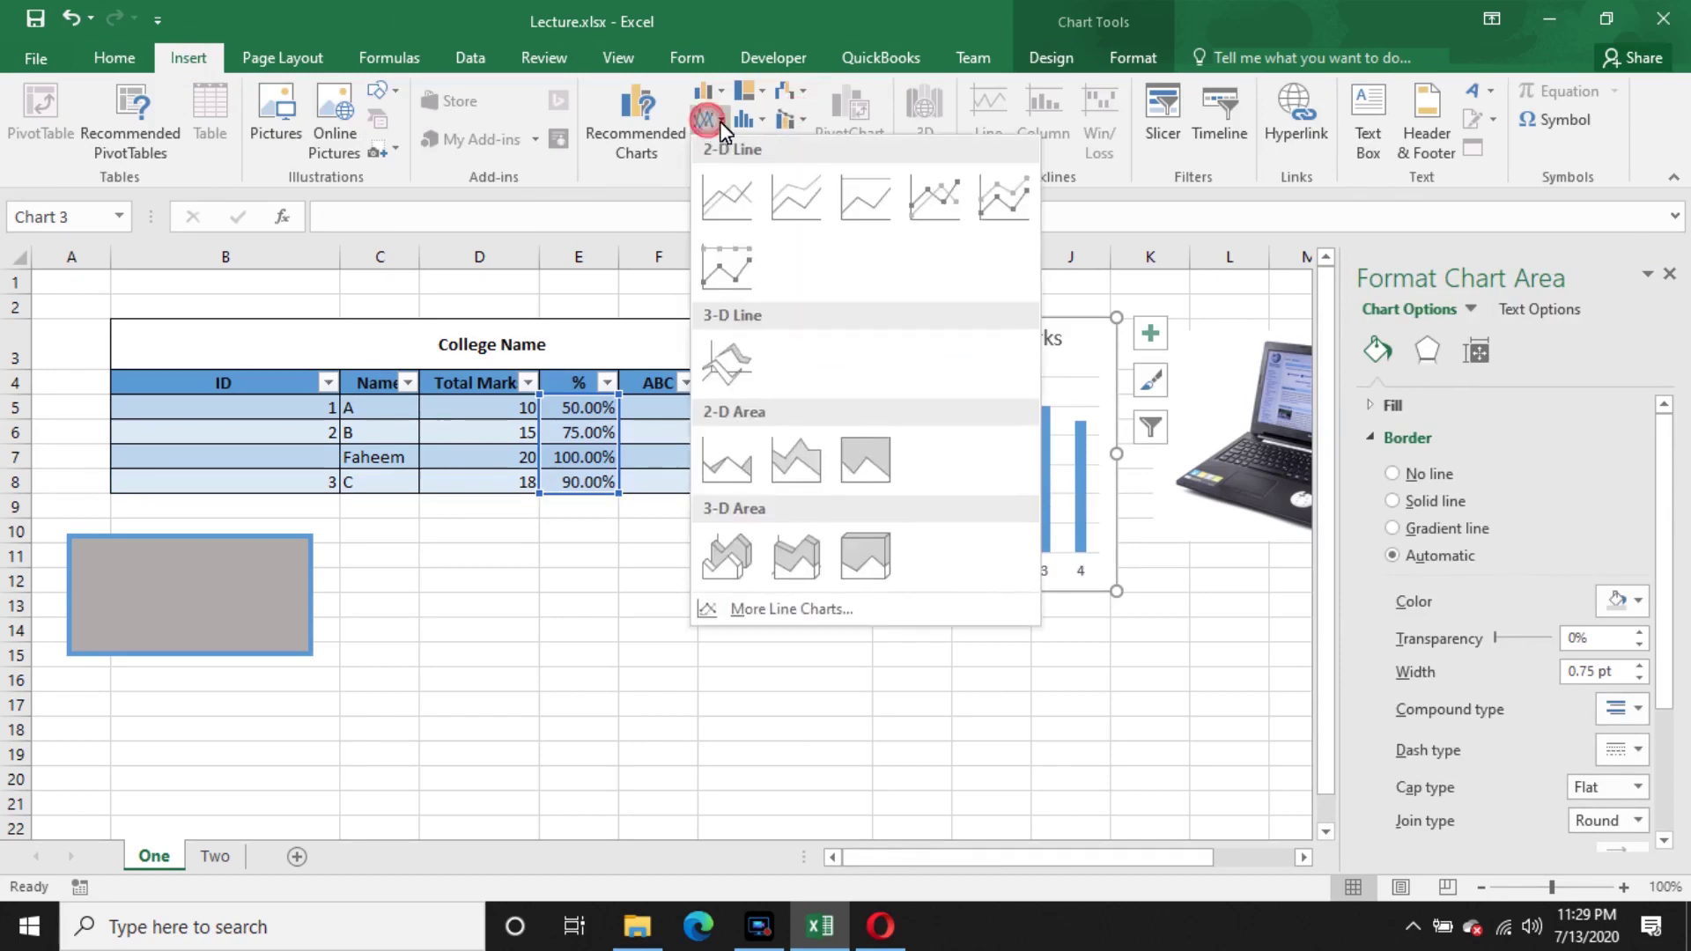
left_click(779, 220)
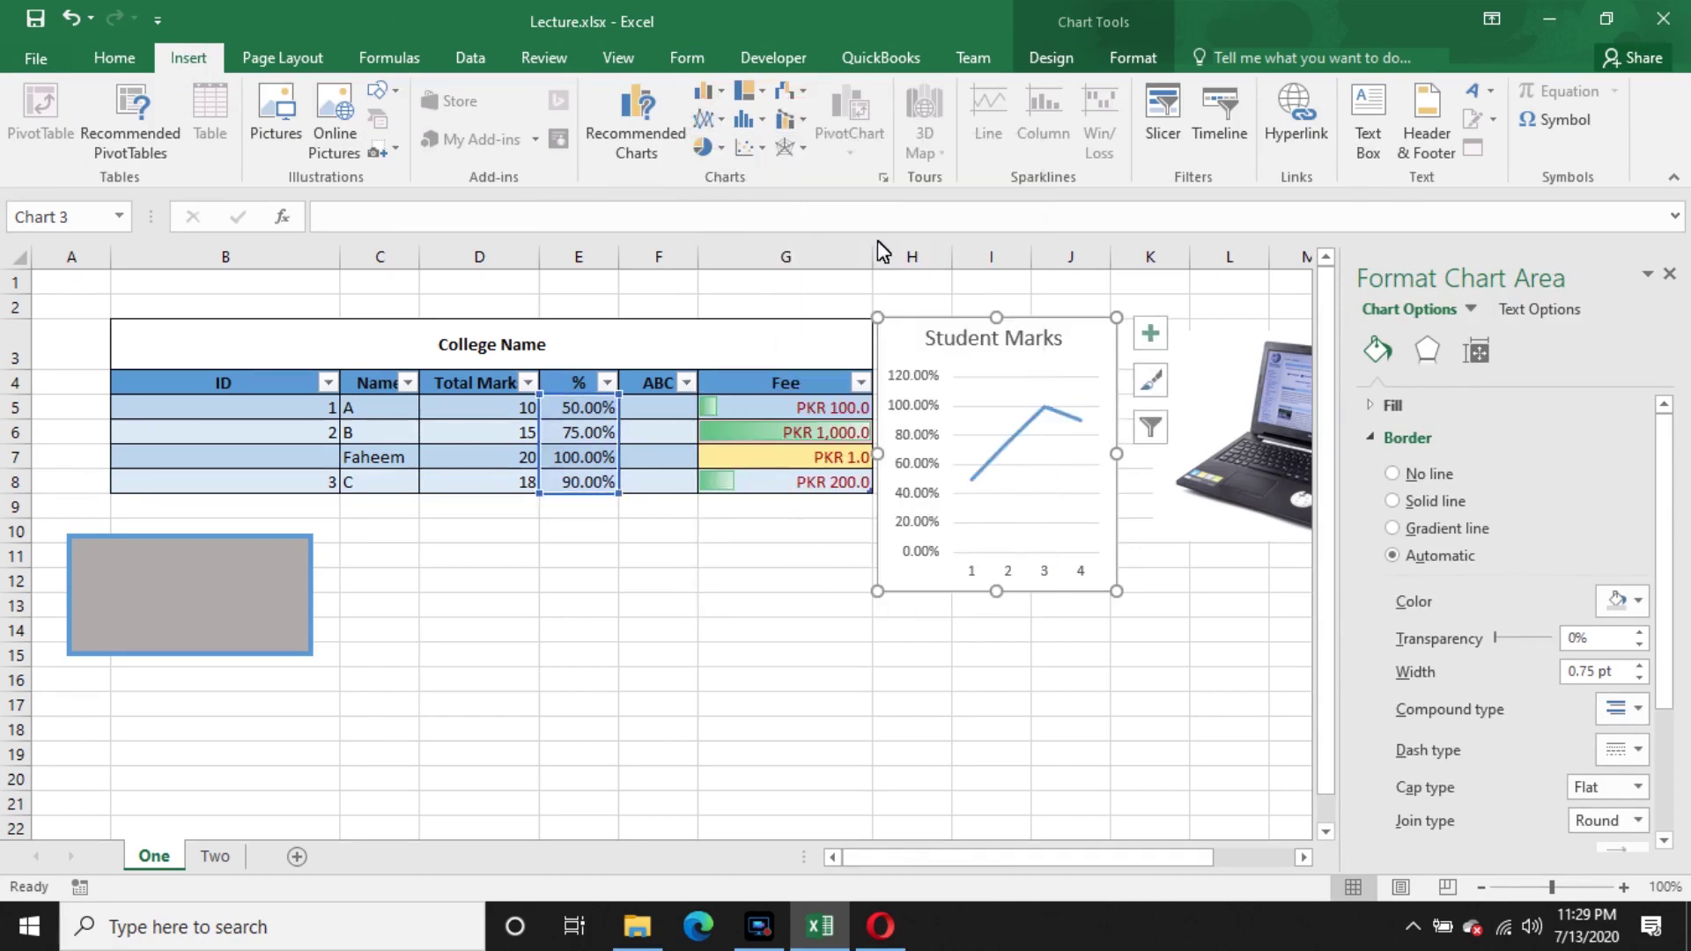
- Change the Student Marks chart to a 2-D line chart with markers and close the formatting pane
left_click(747, 121)
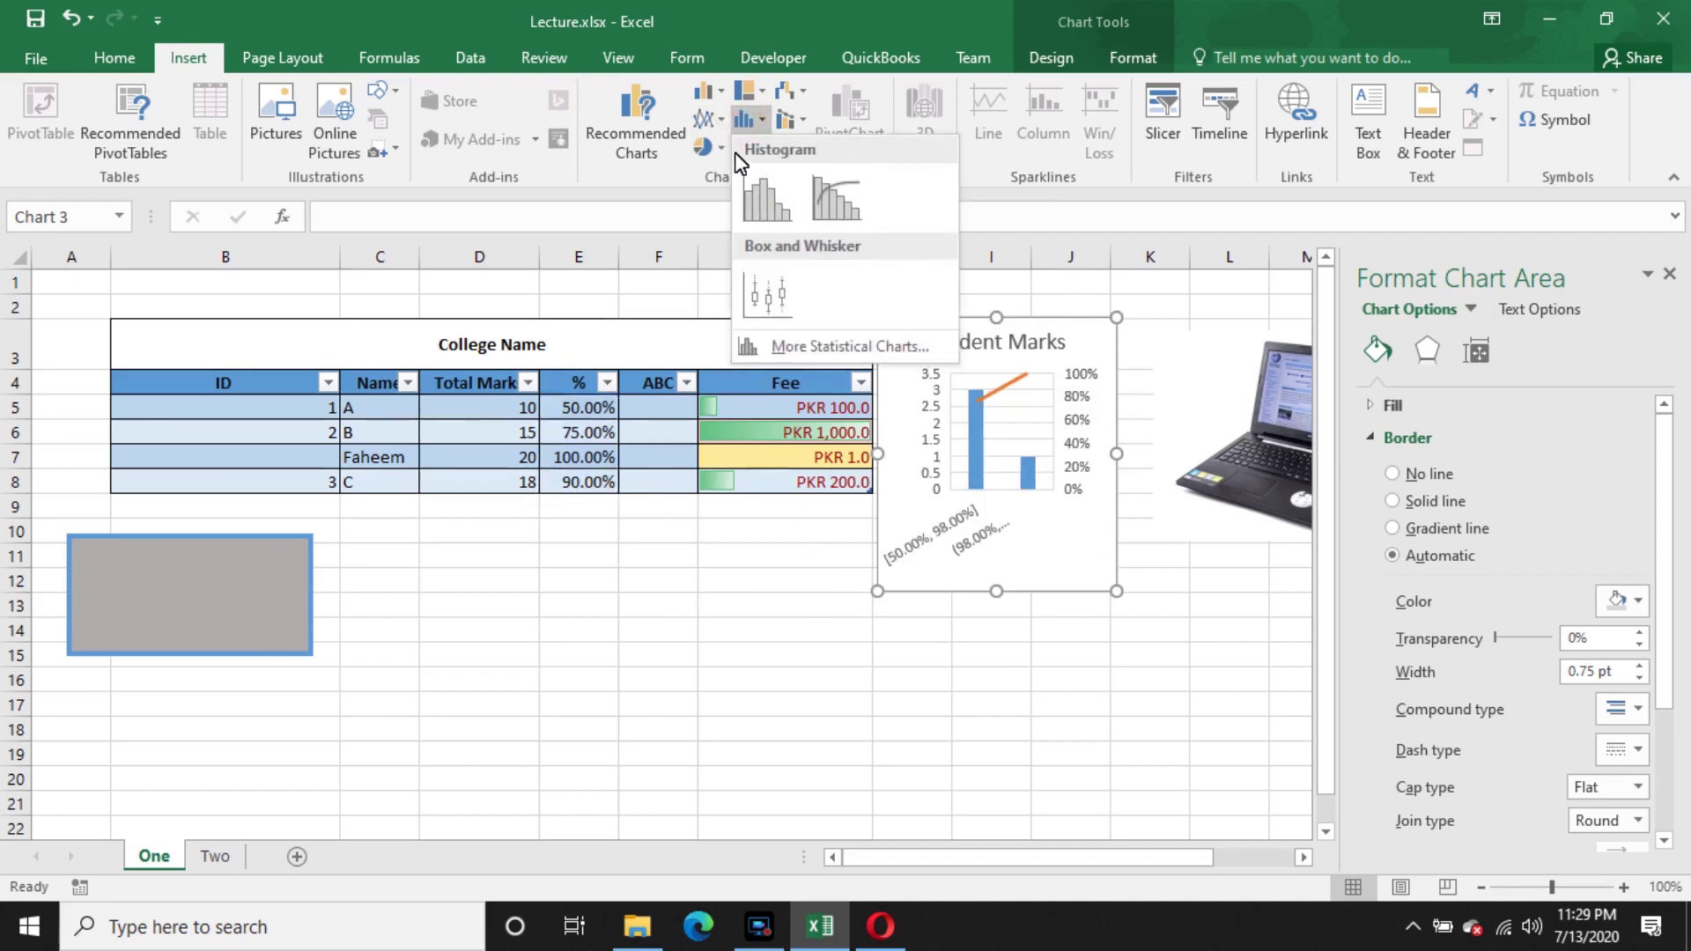
left_click(704, 121)
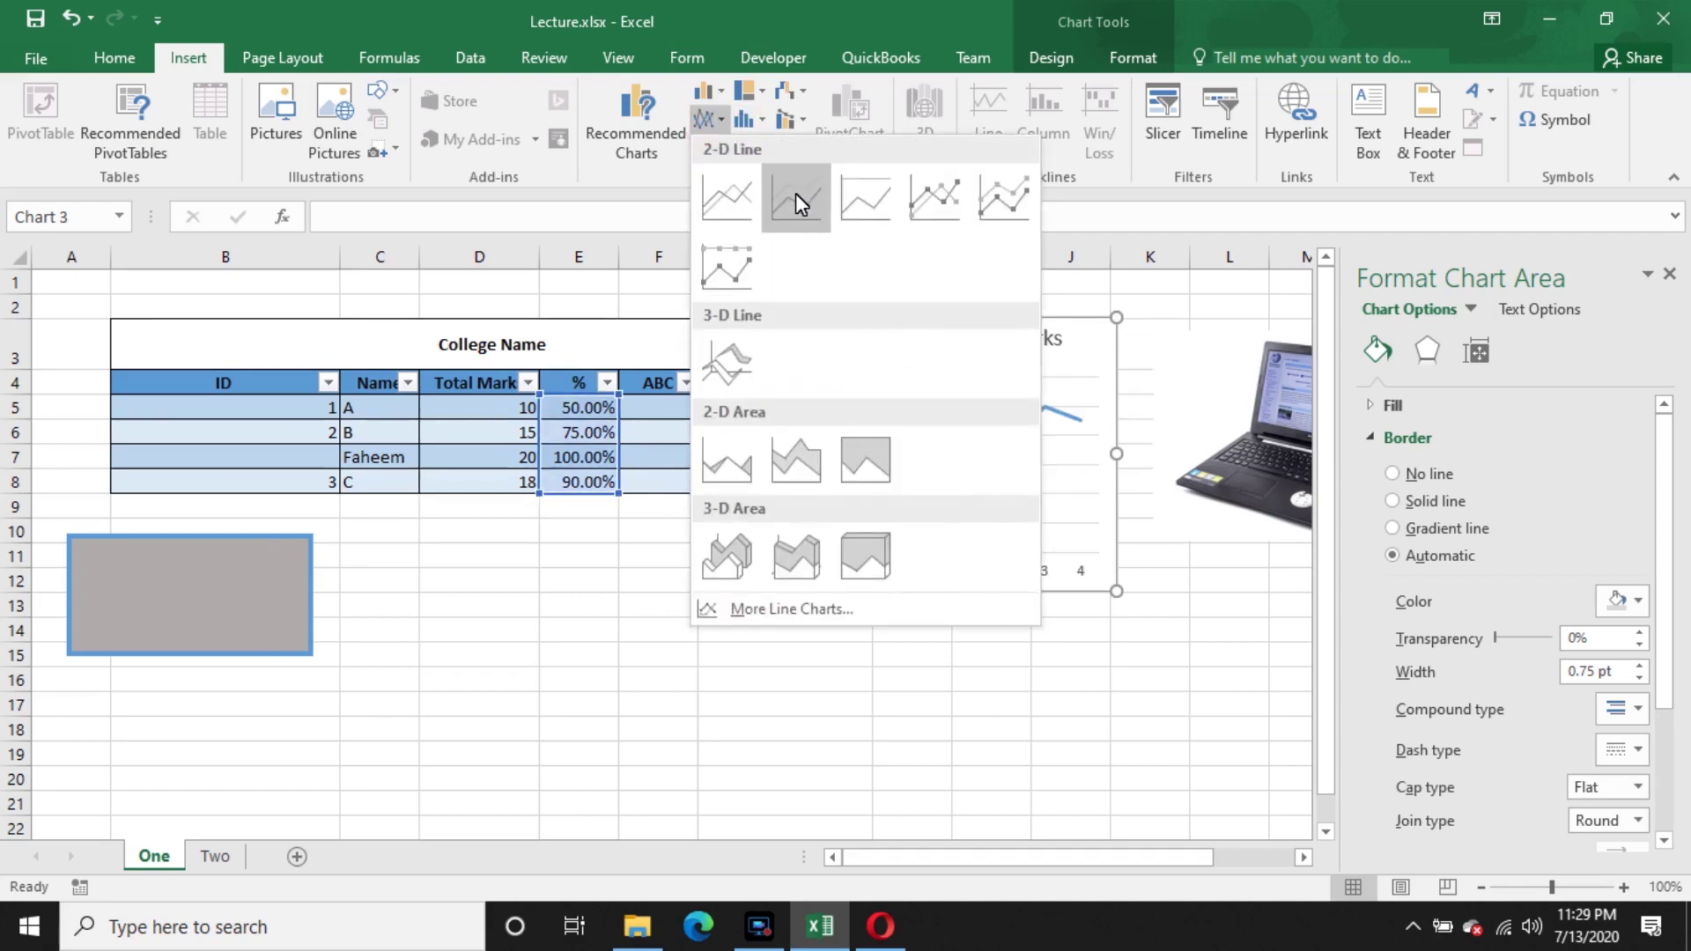
left_click(938, 217)
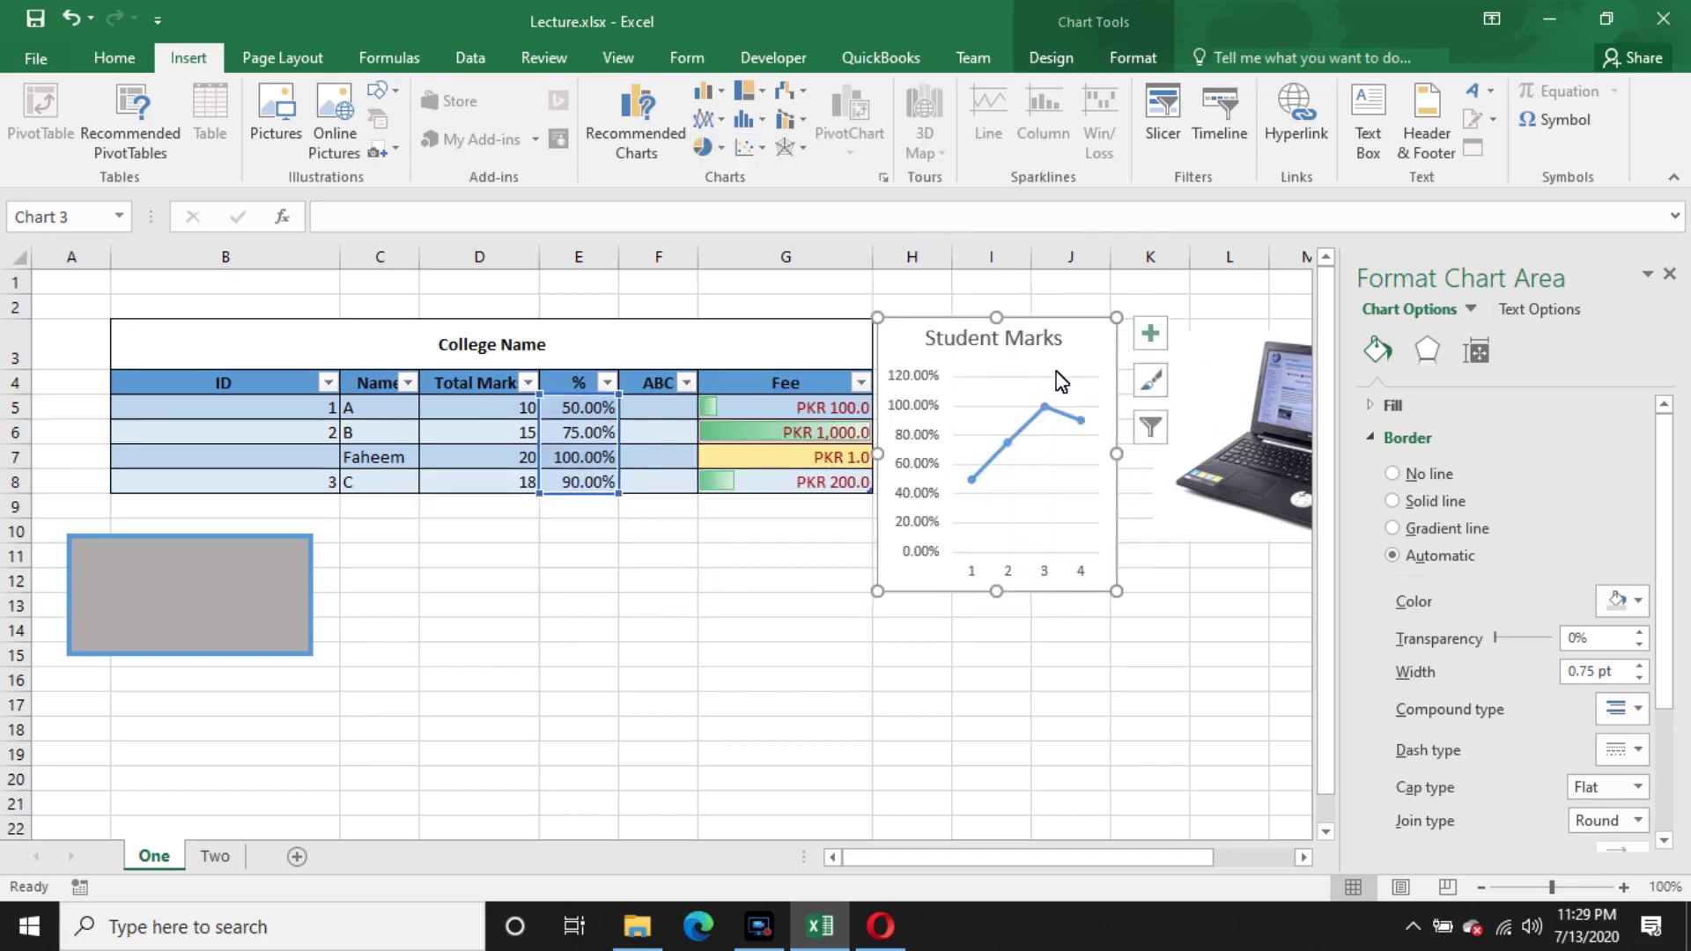
left_click(585, 656)
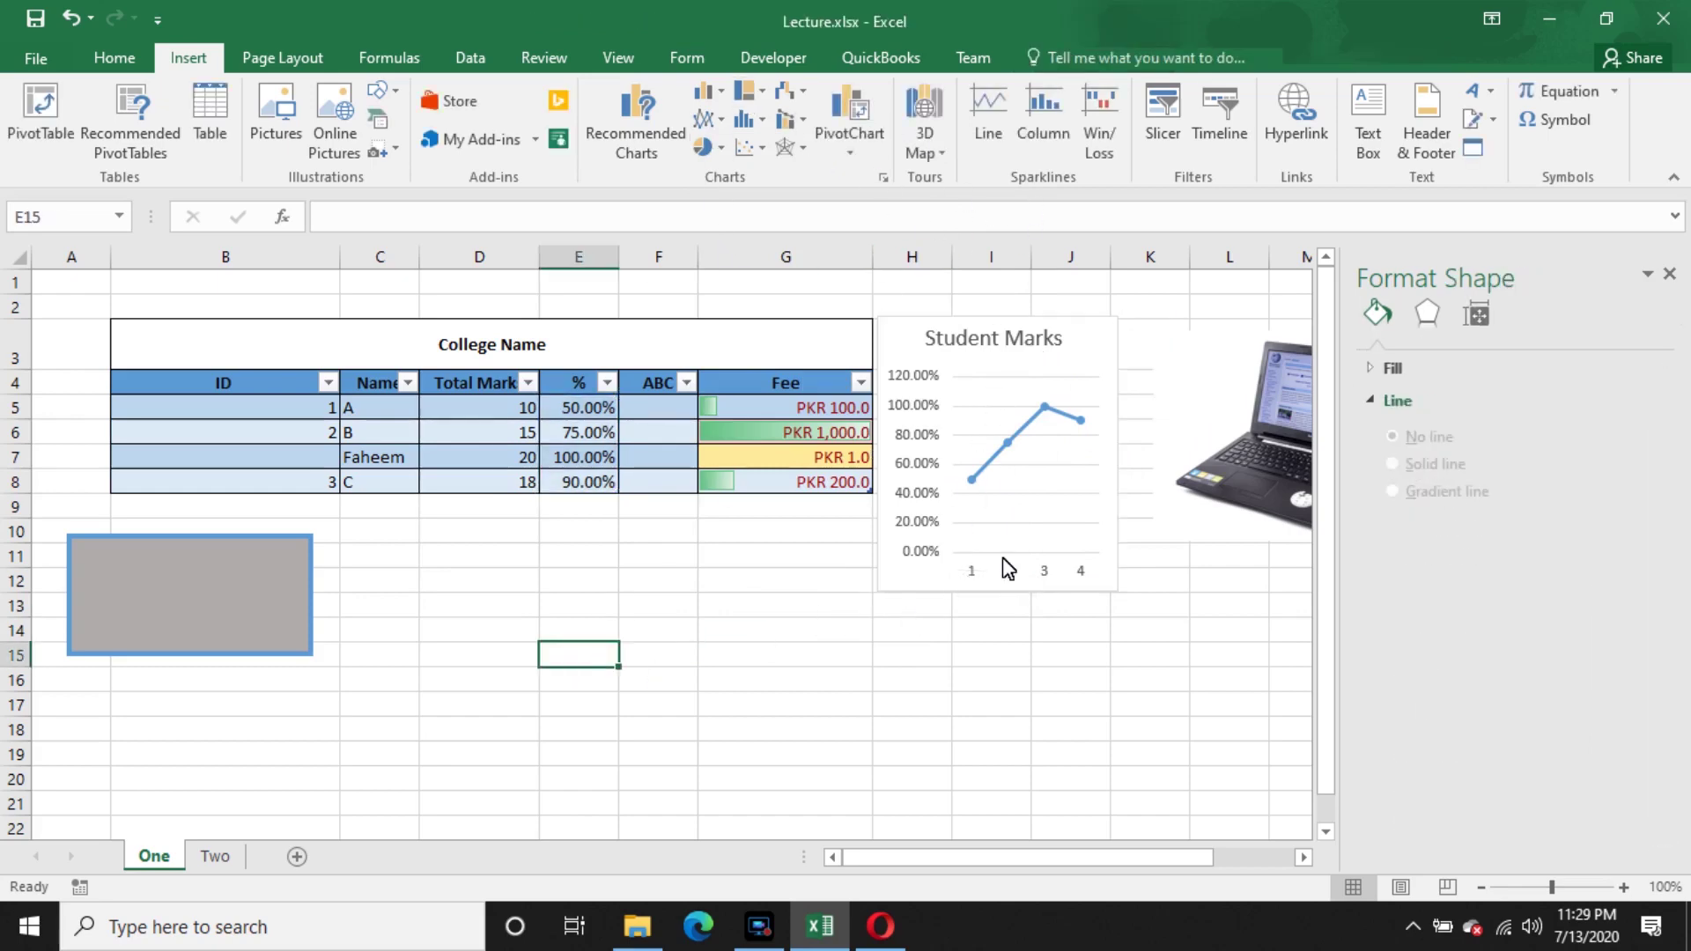
left_click(287, 55)
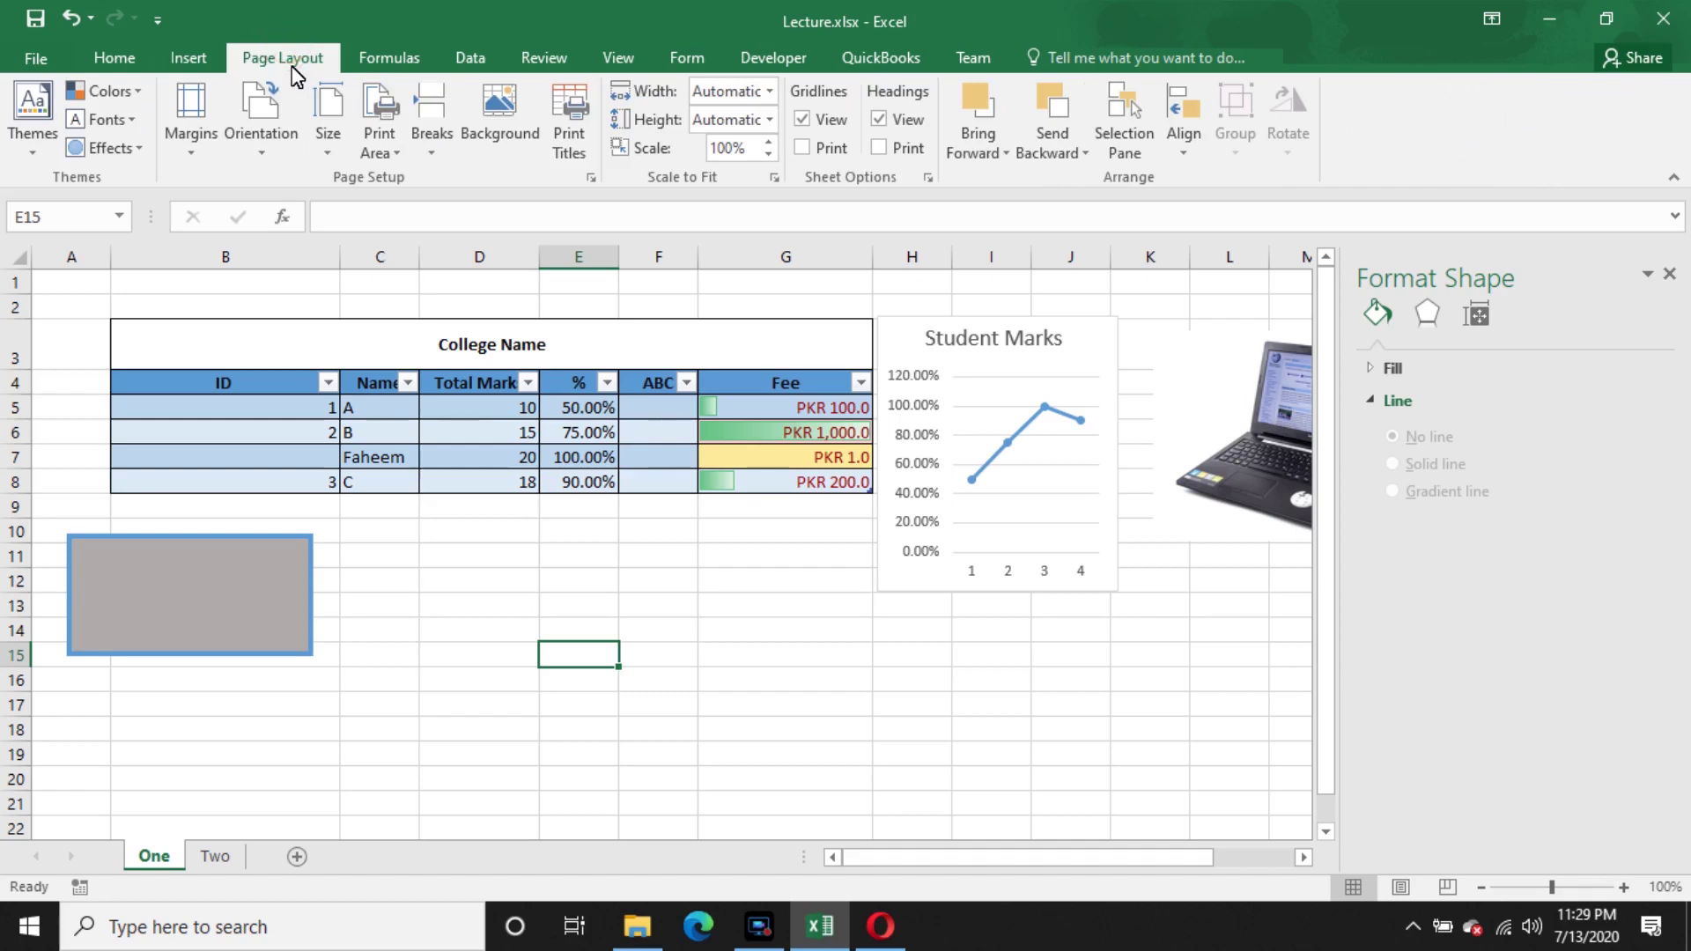
left_click(1670, 273)
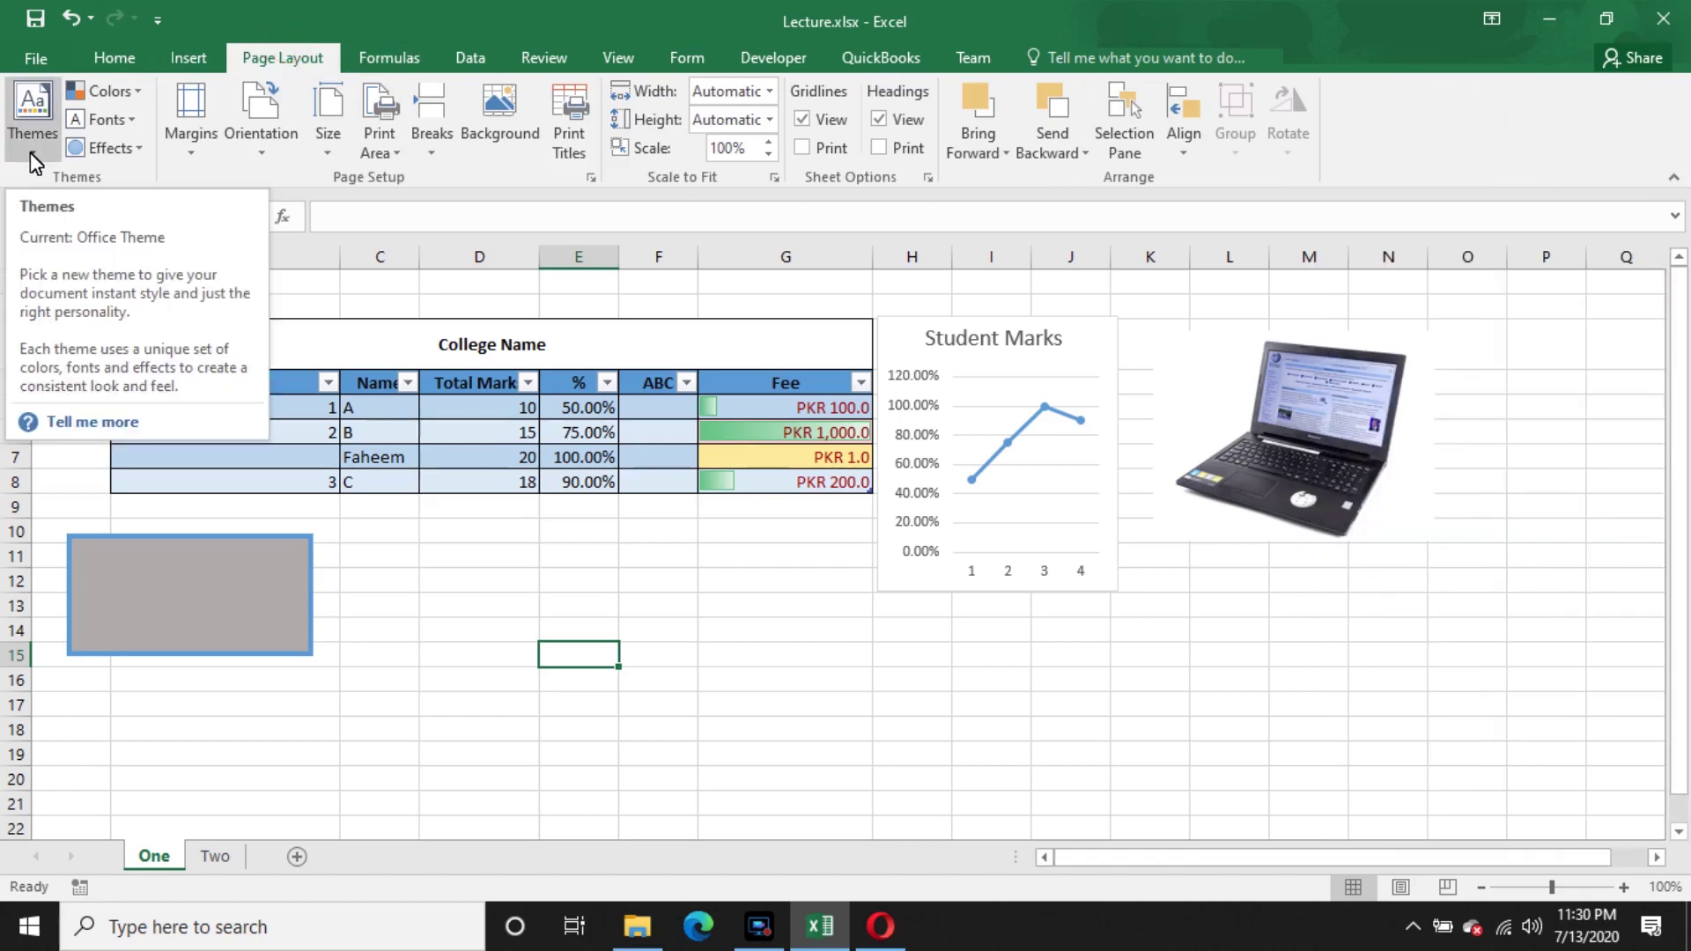
- Try the Facet, Ion Boardroom and Integral themes on the workbook one after another
left_click(30, 151)
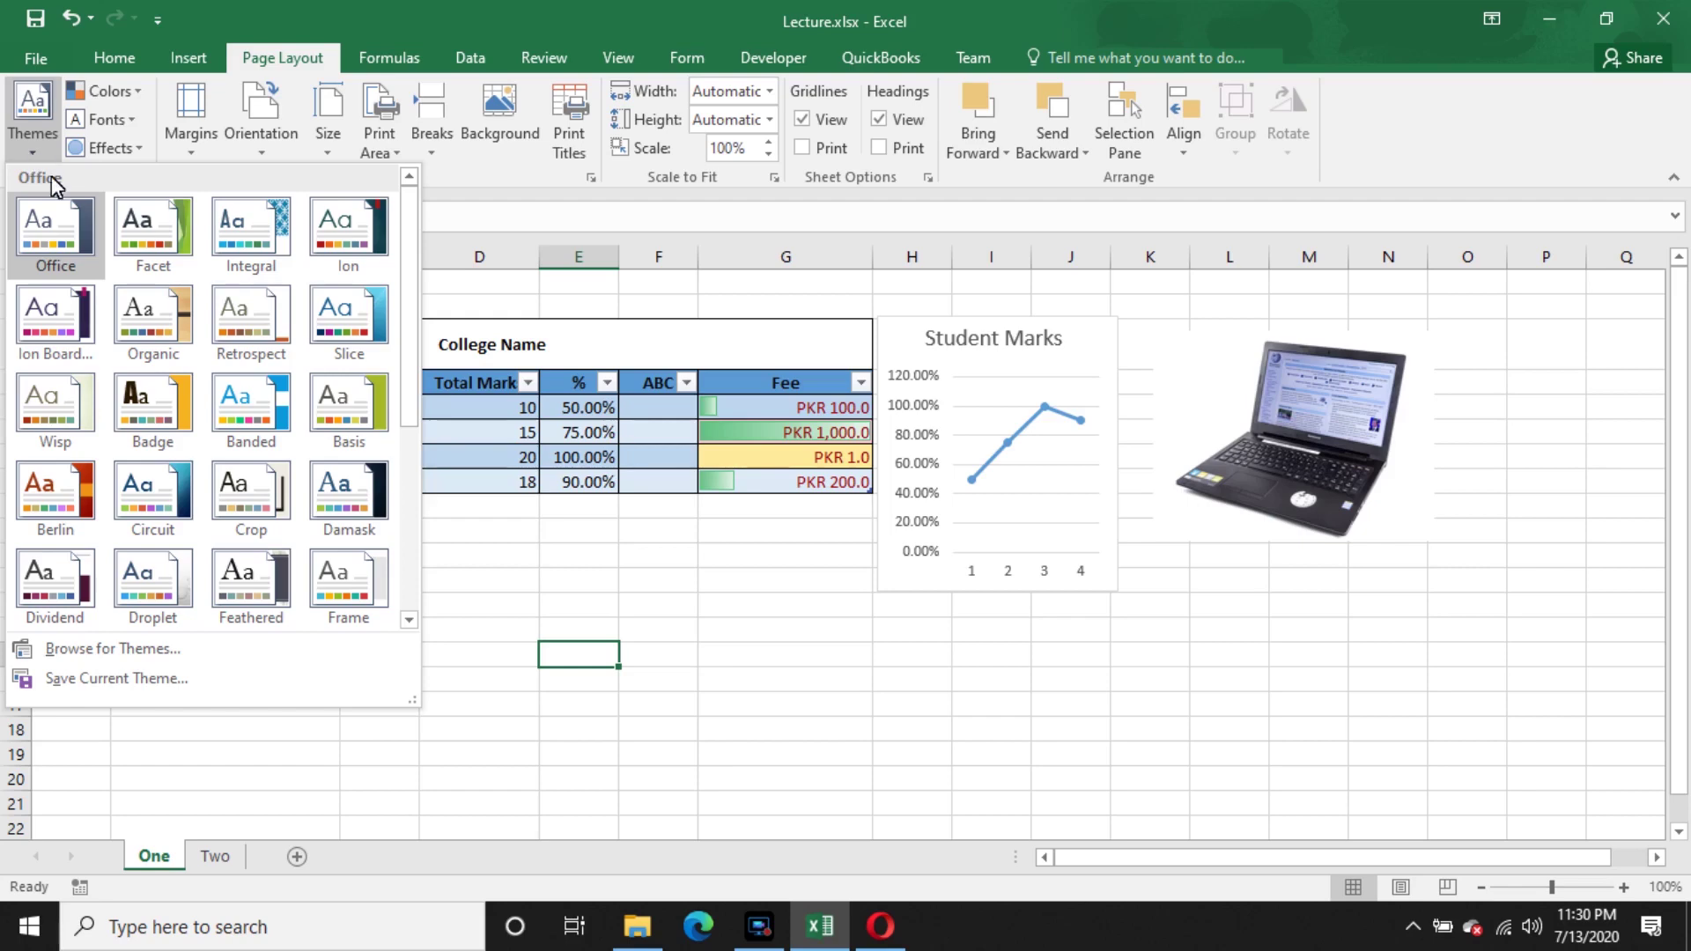
left_click(130, 236)
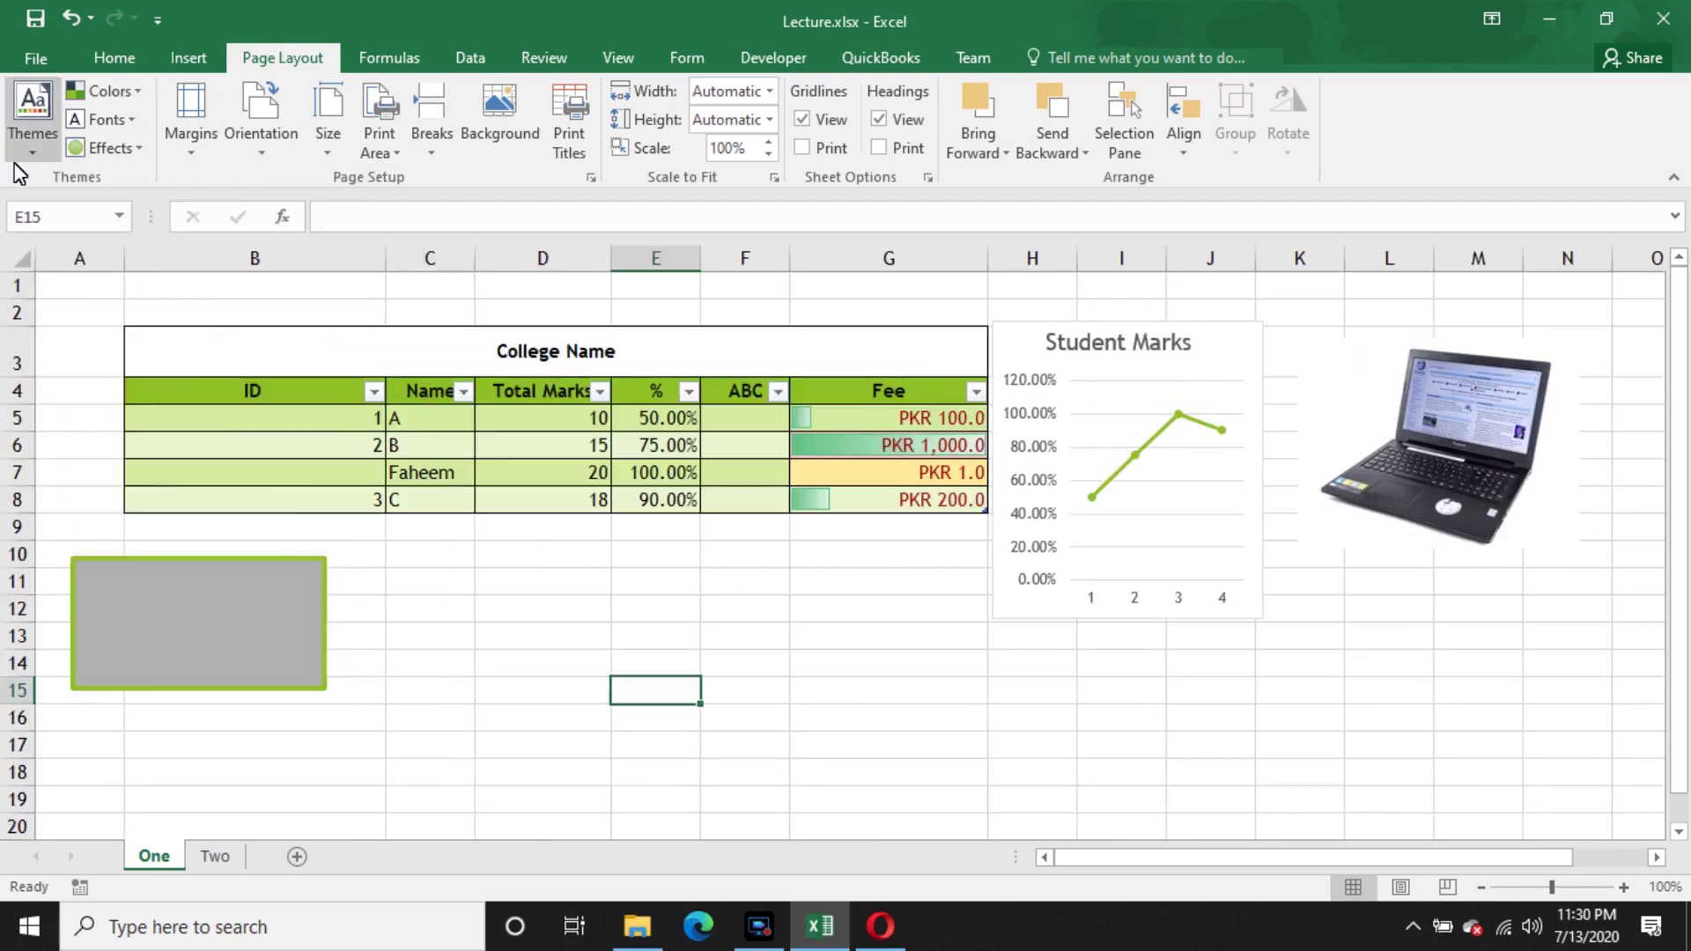
left_click(32, 119)
left_click(56, 309)
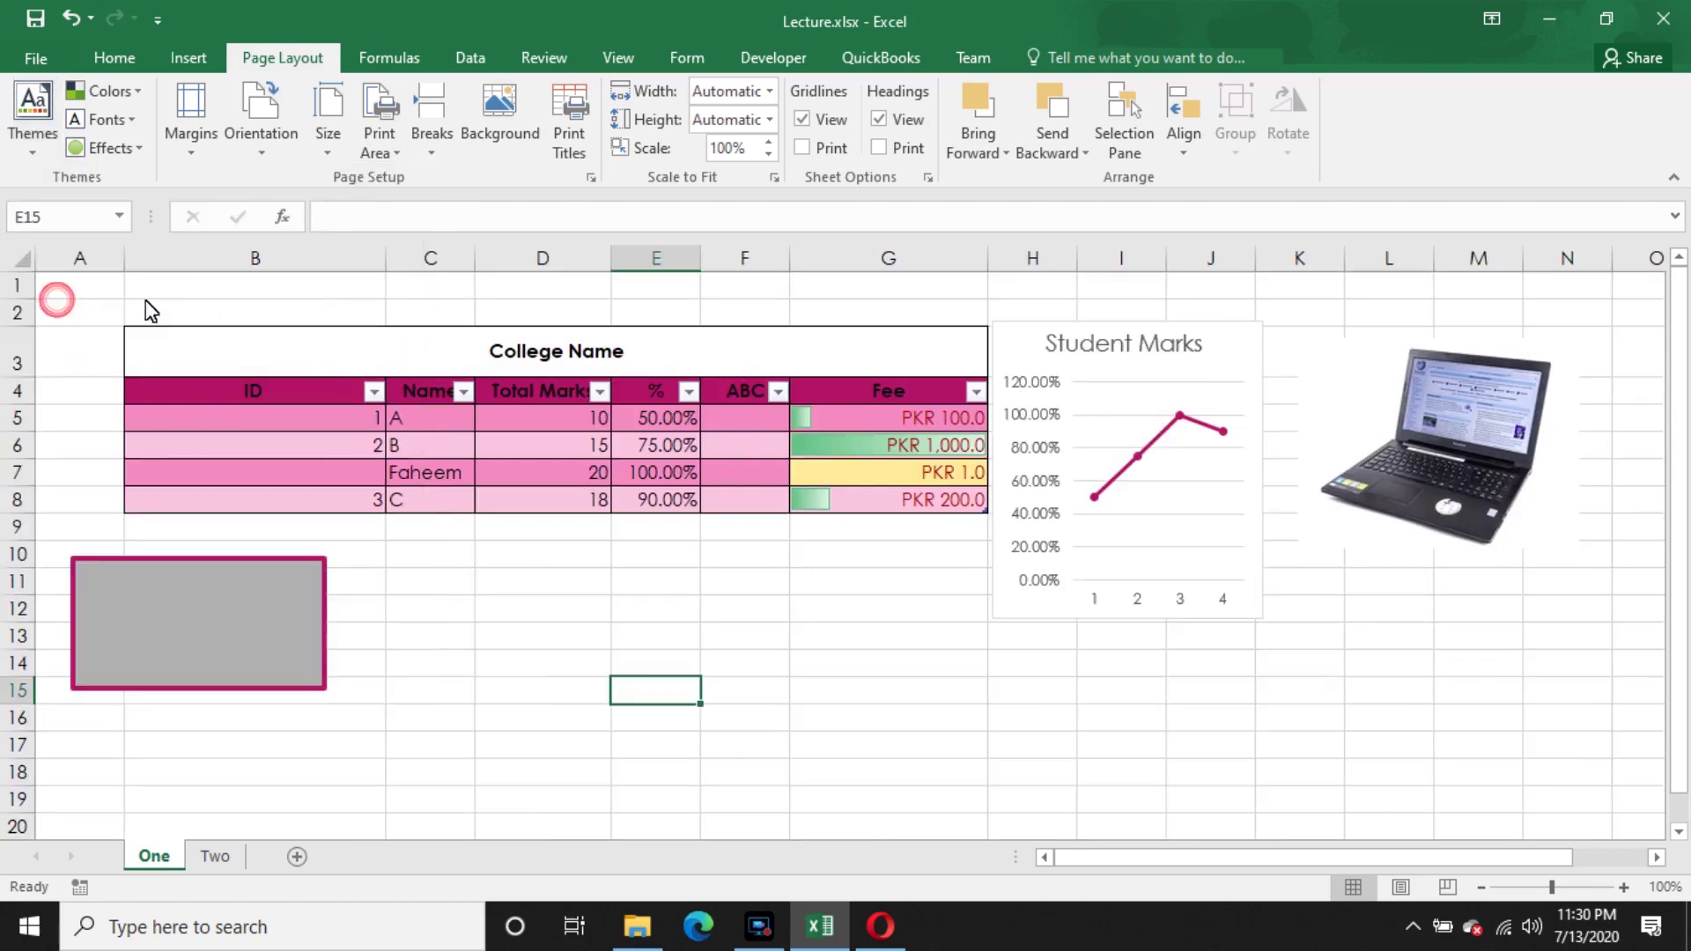
left_click(35, 125)
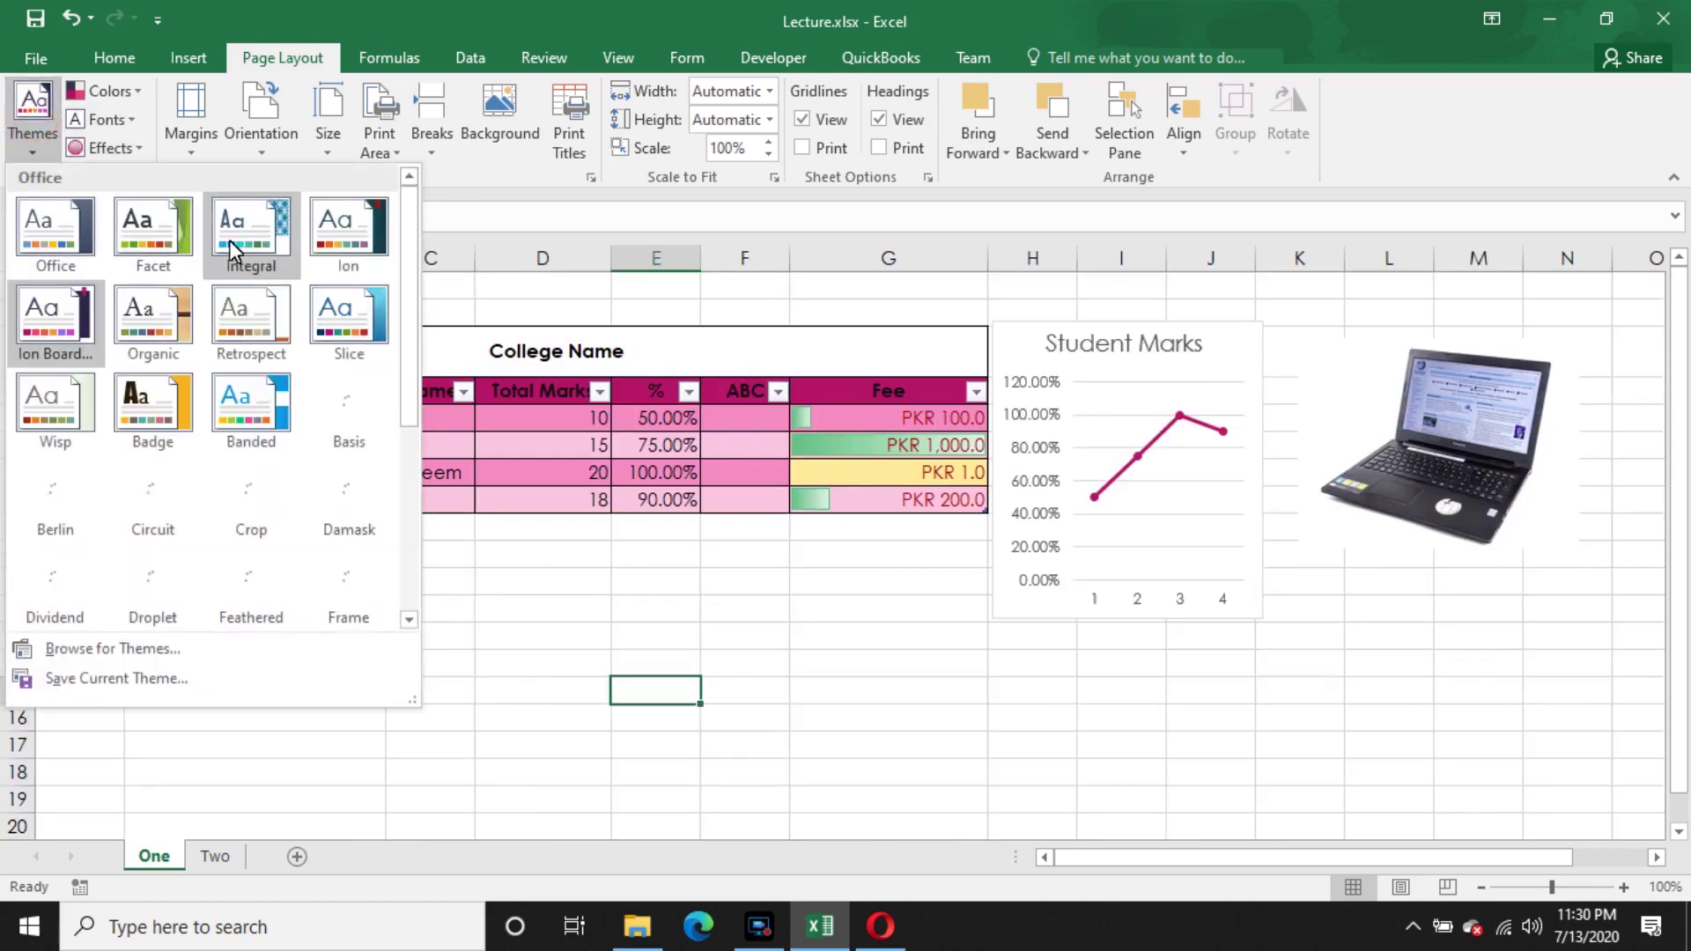
left_click(289, 243)
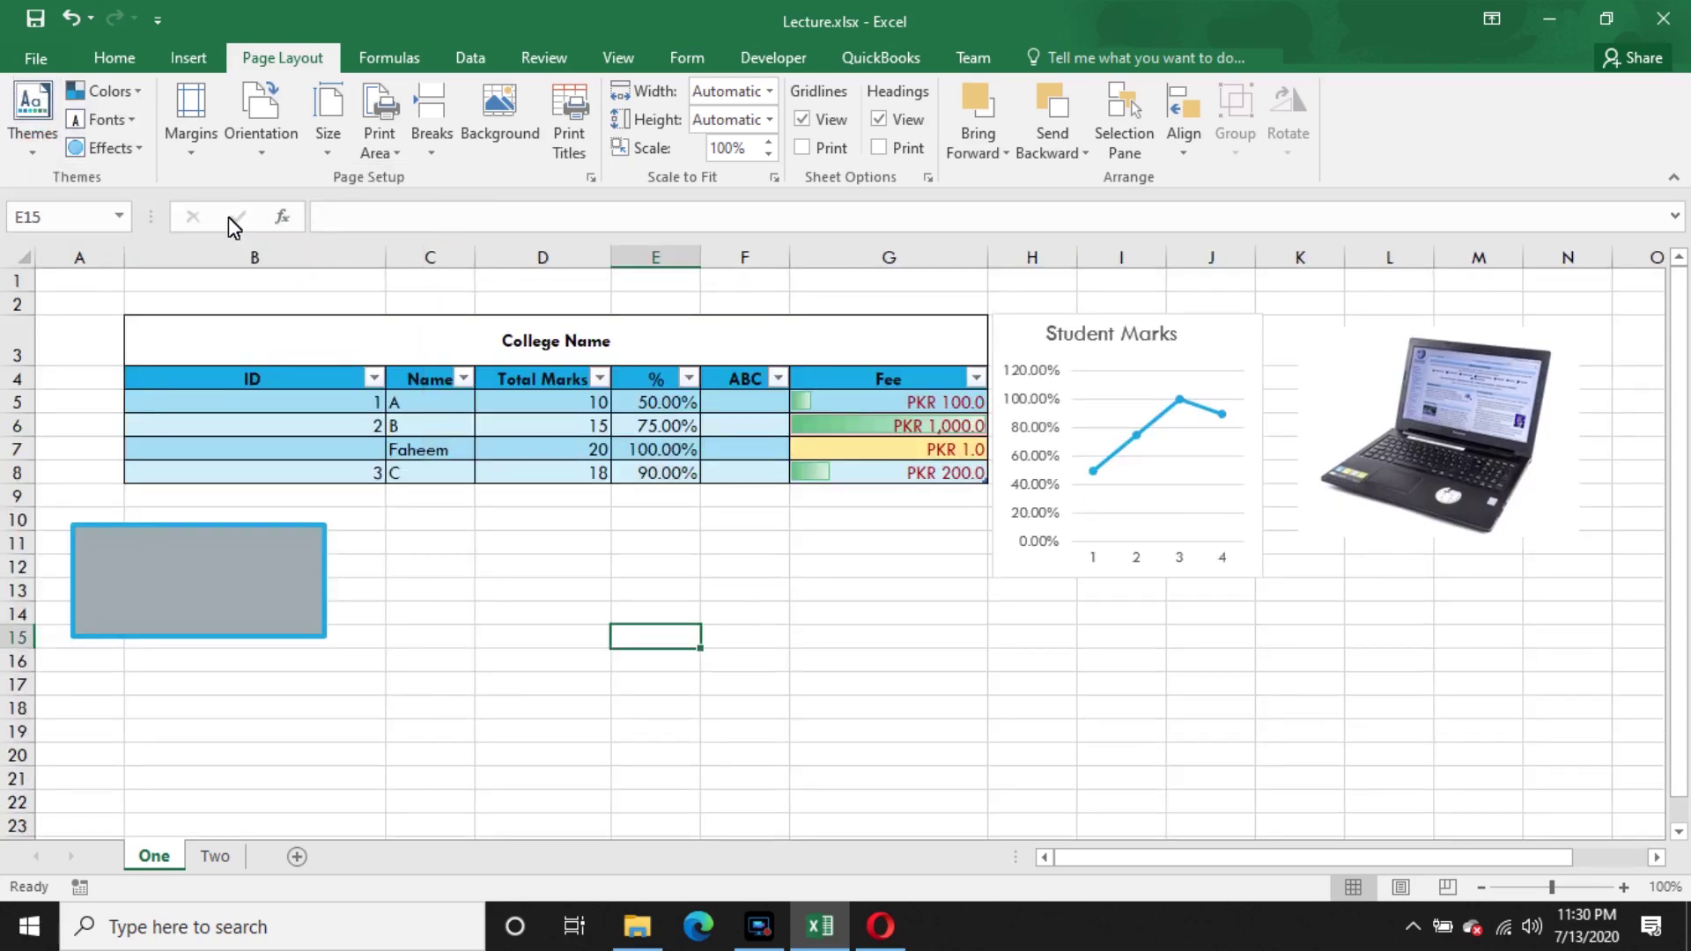
- Apply the Organic theme to the workbook
left_click(17, 132)
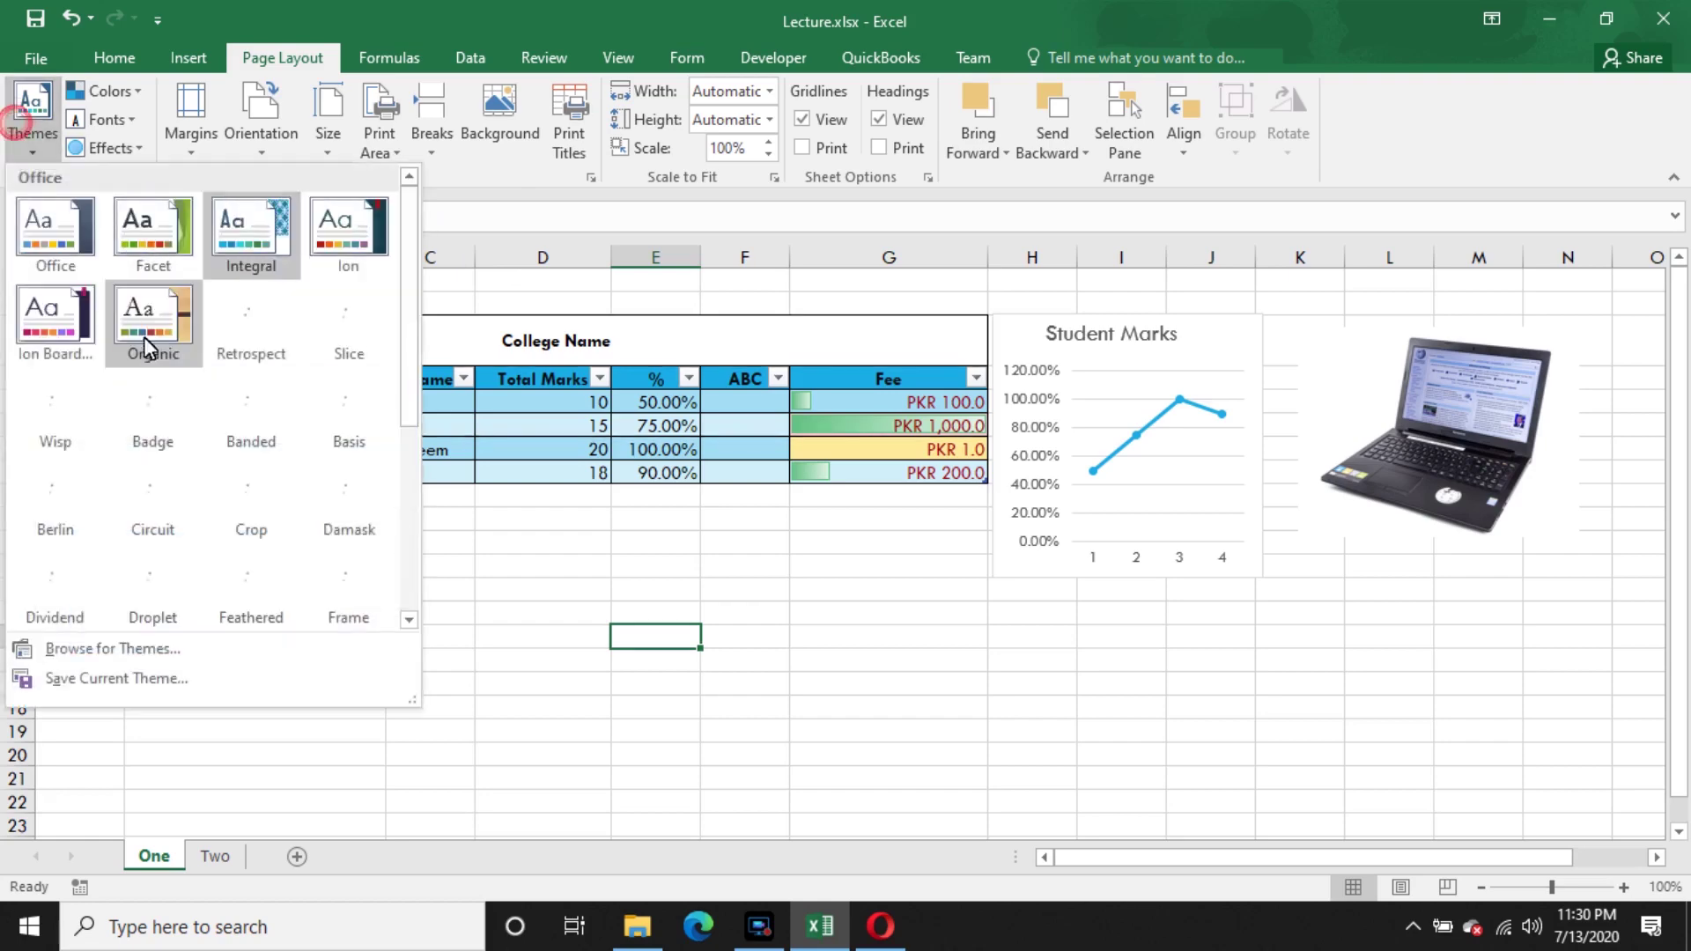
left_click(145, 336)
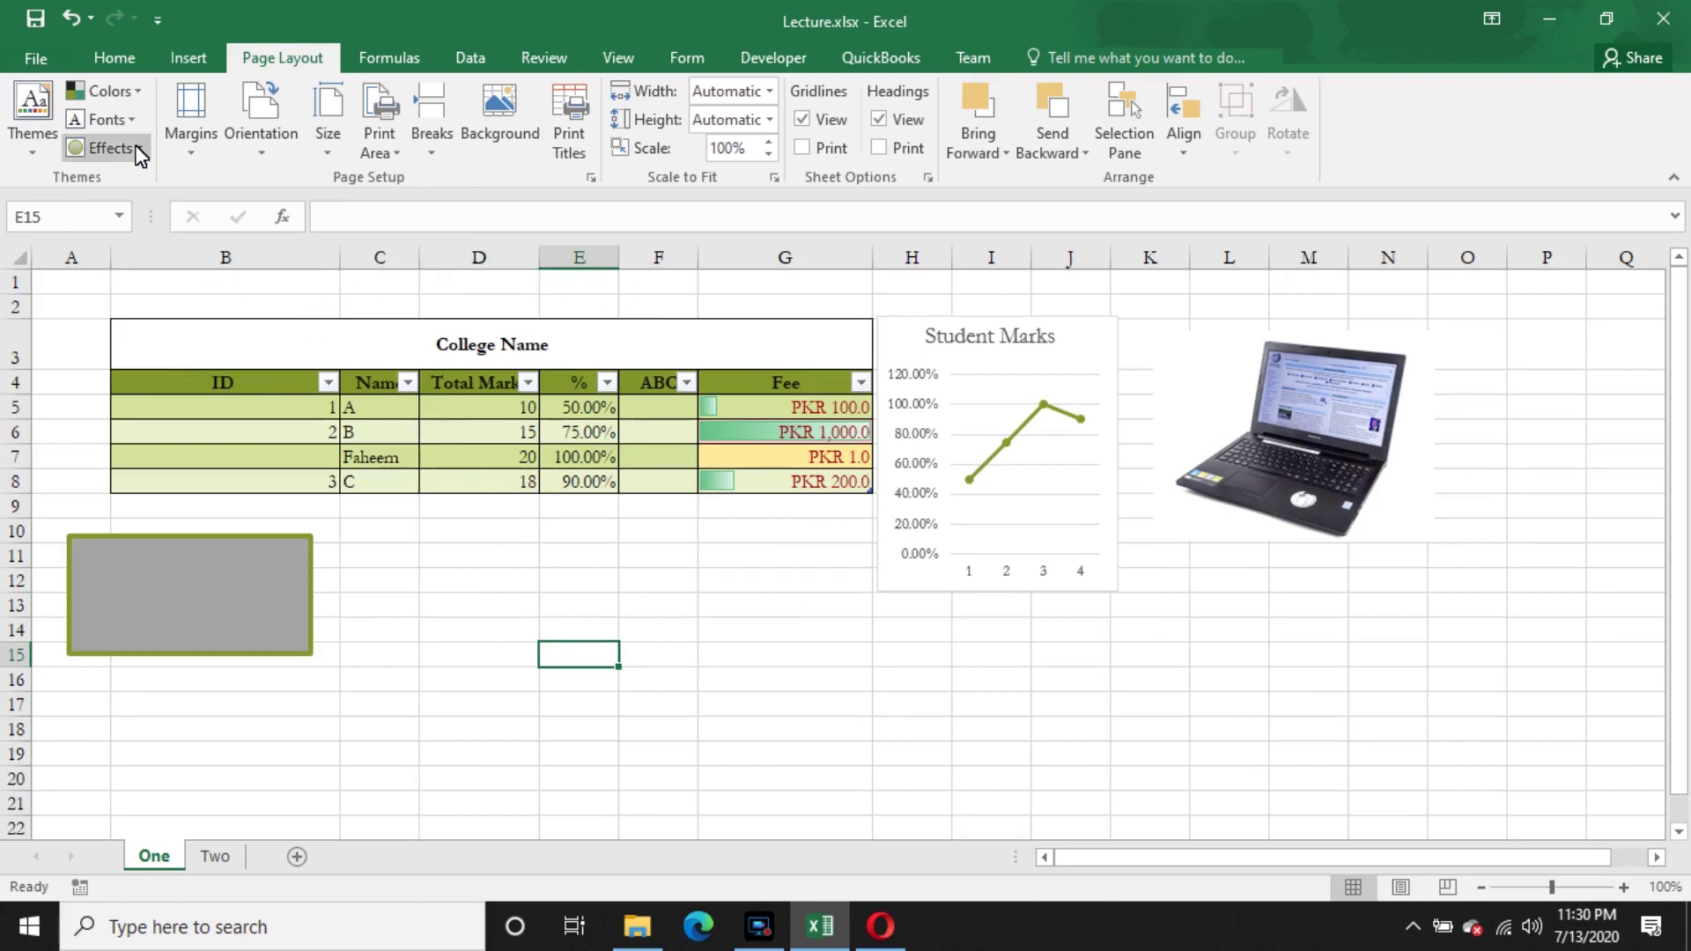
- Apply the Office 2007 - 2010 theme fonts to the workbook and change its theme colors to a green set
left_click(130, 120)
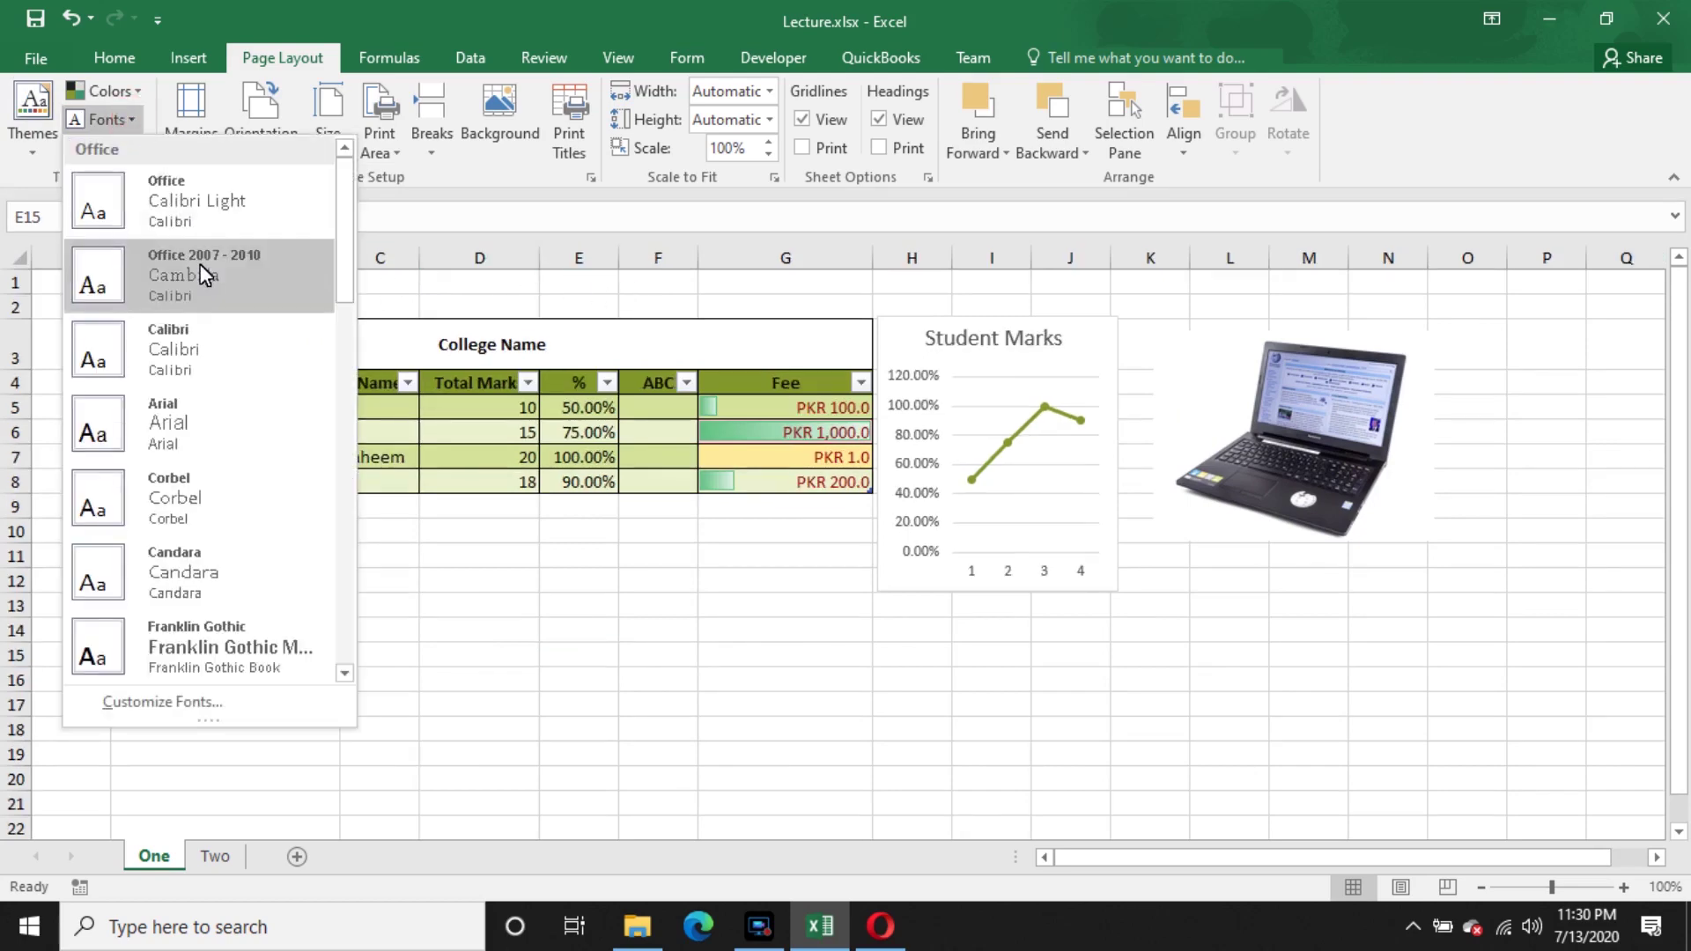
left_click(208, 280)
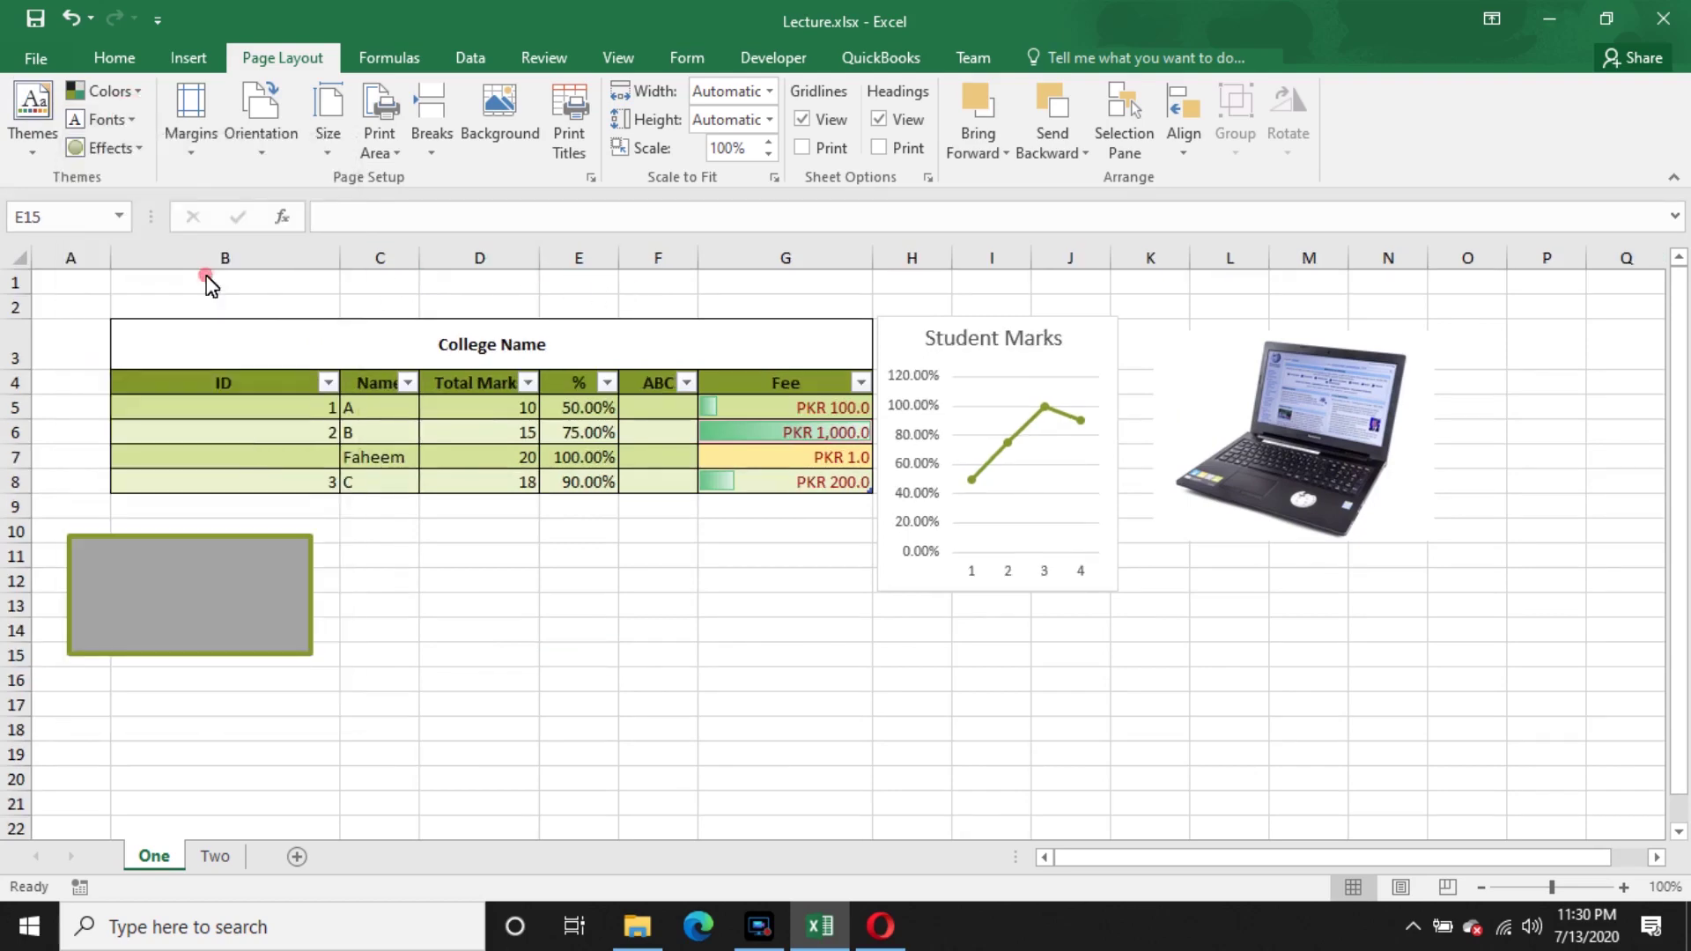
left_click(111, 92)
left_click(241, 217)
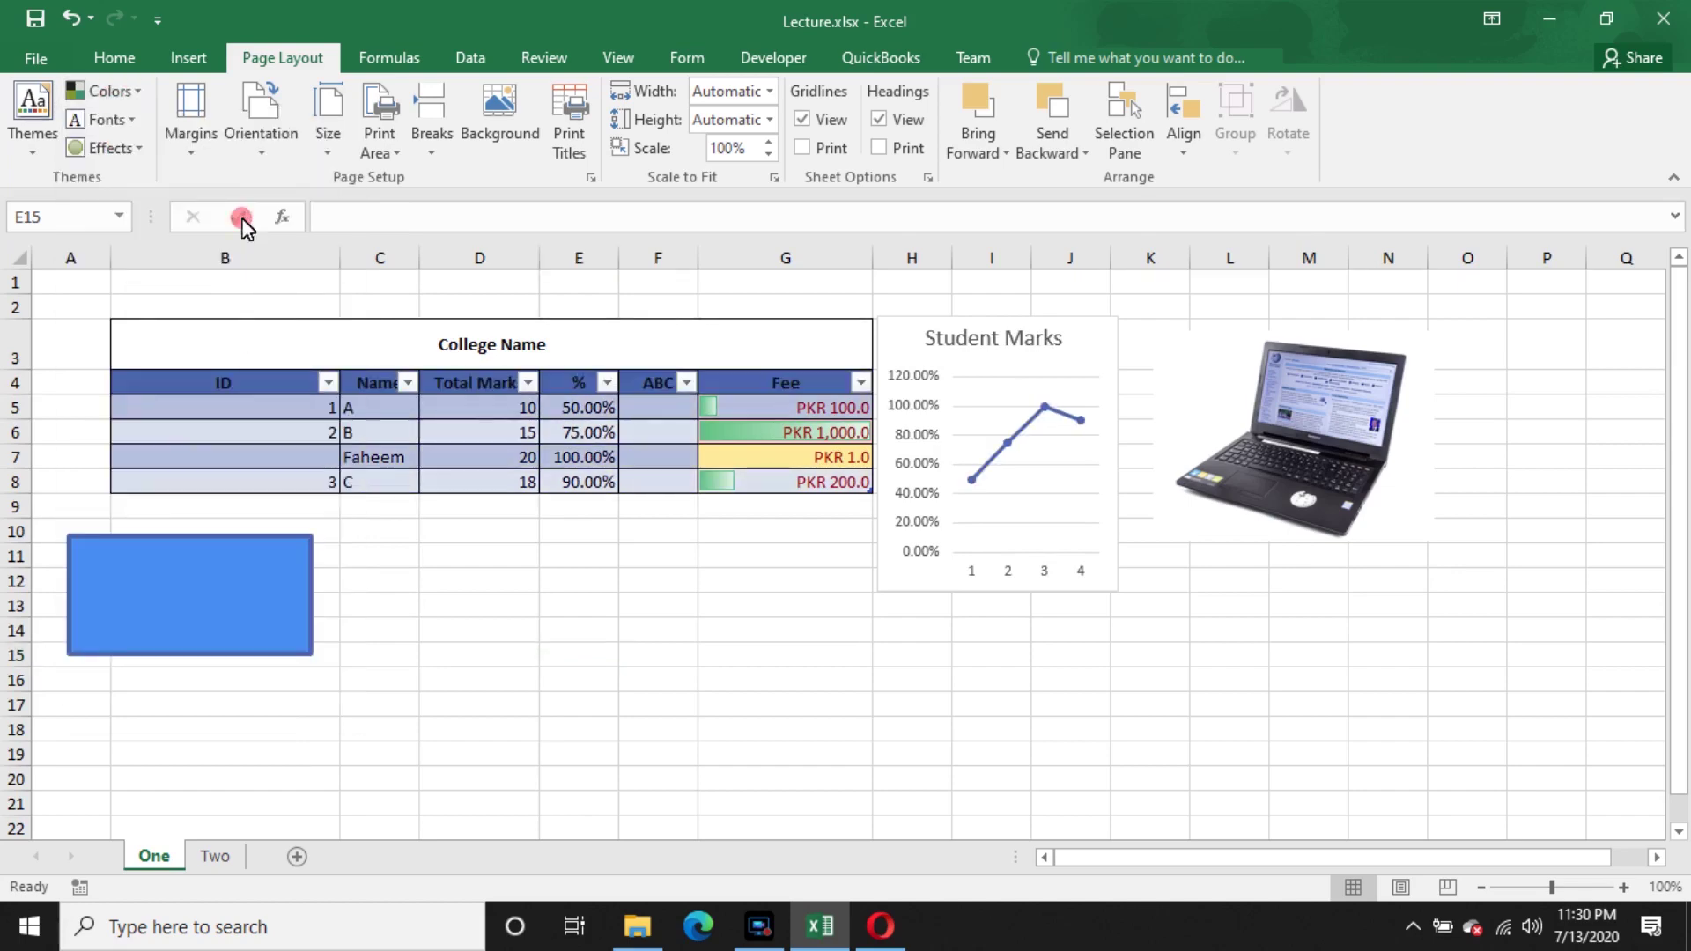
left_click(113, 98)
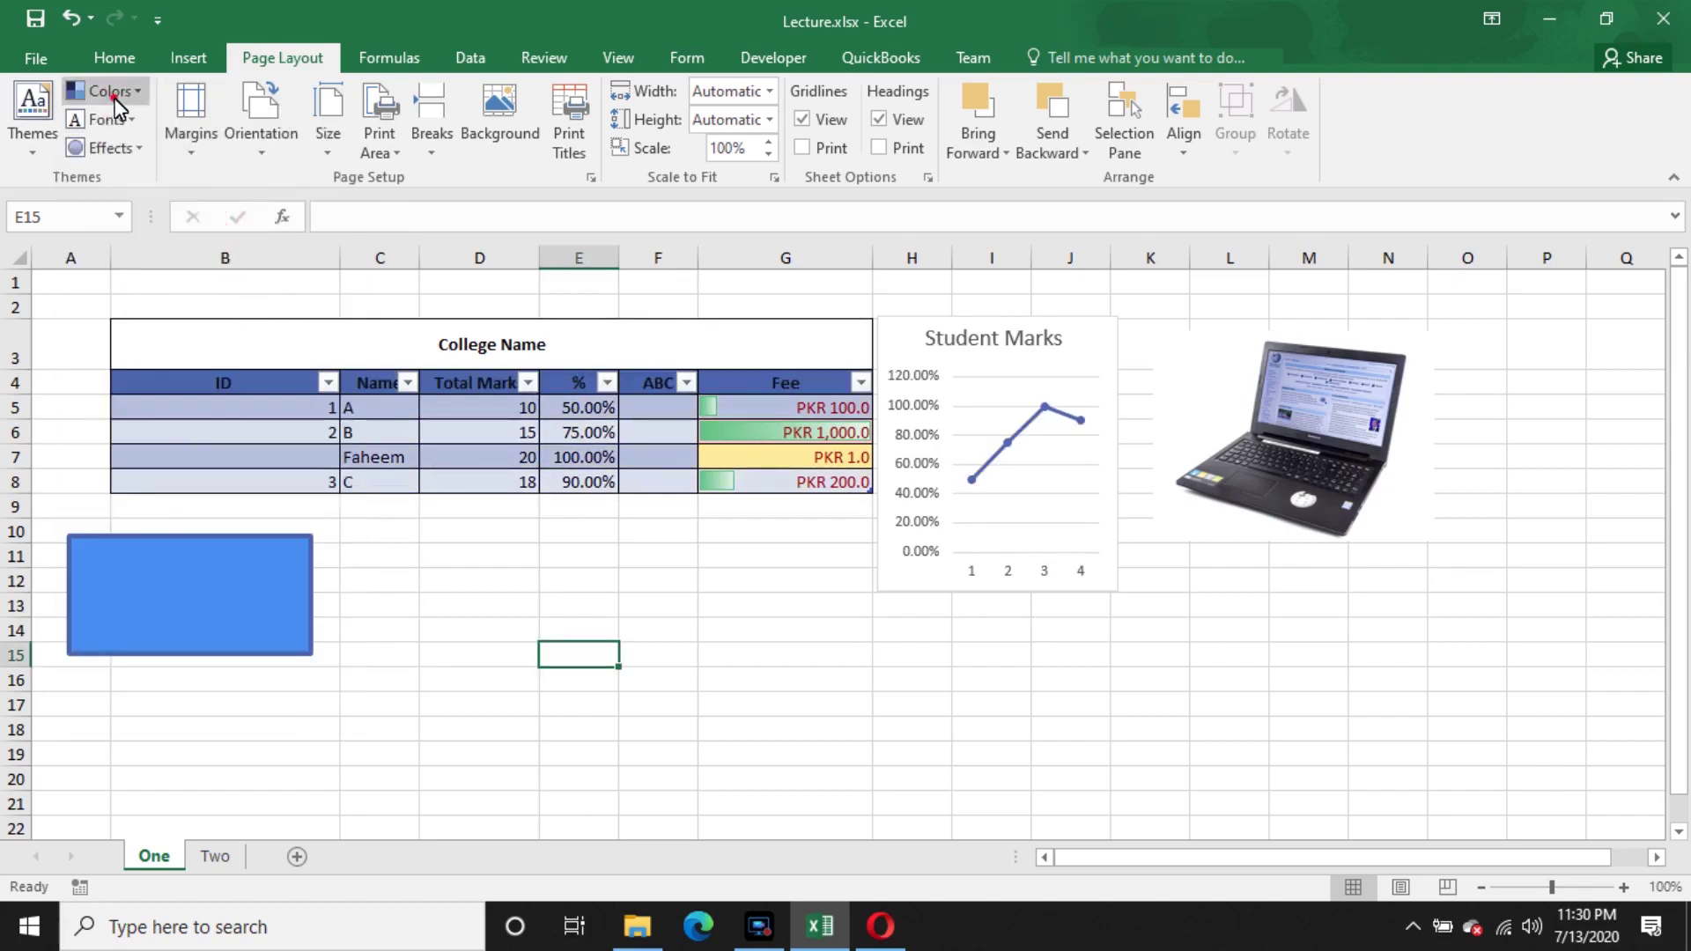
left_click(182, 353)
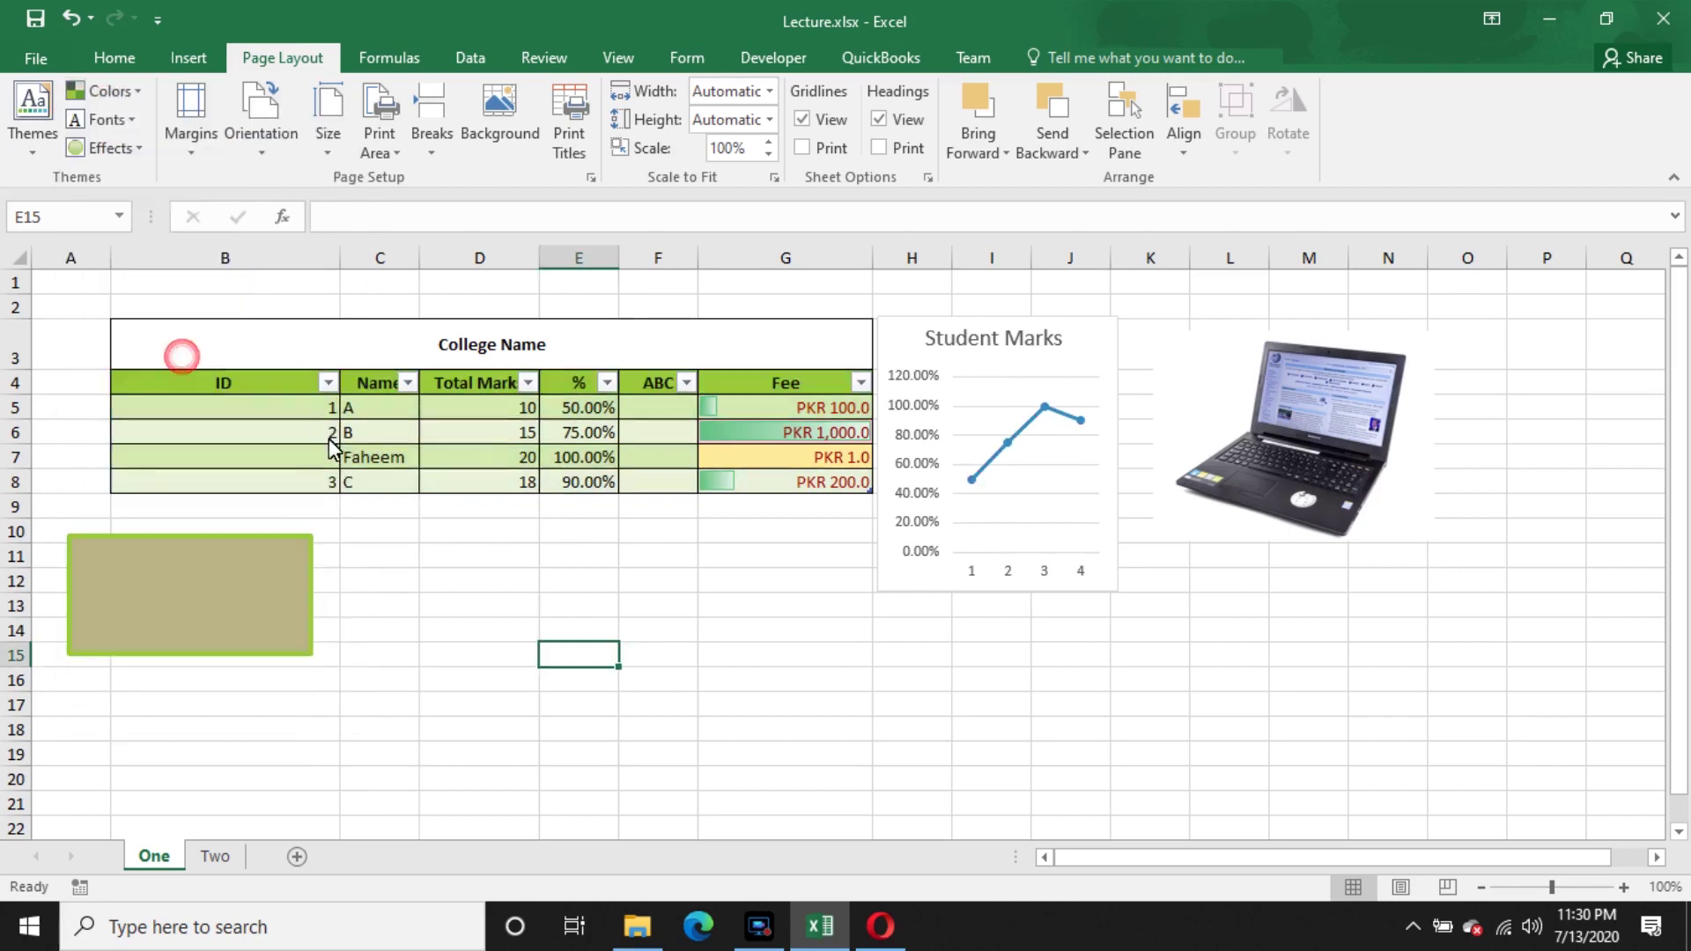
left_click(478, 685)
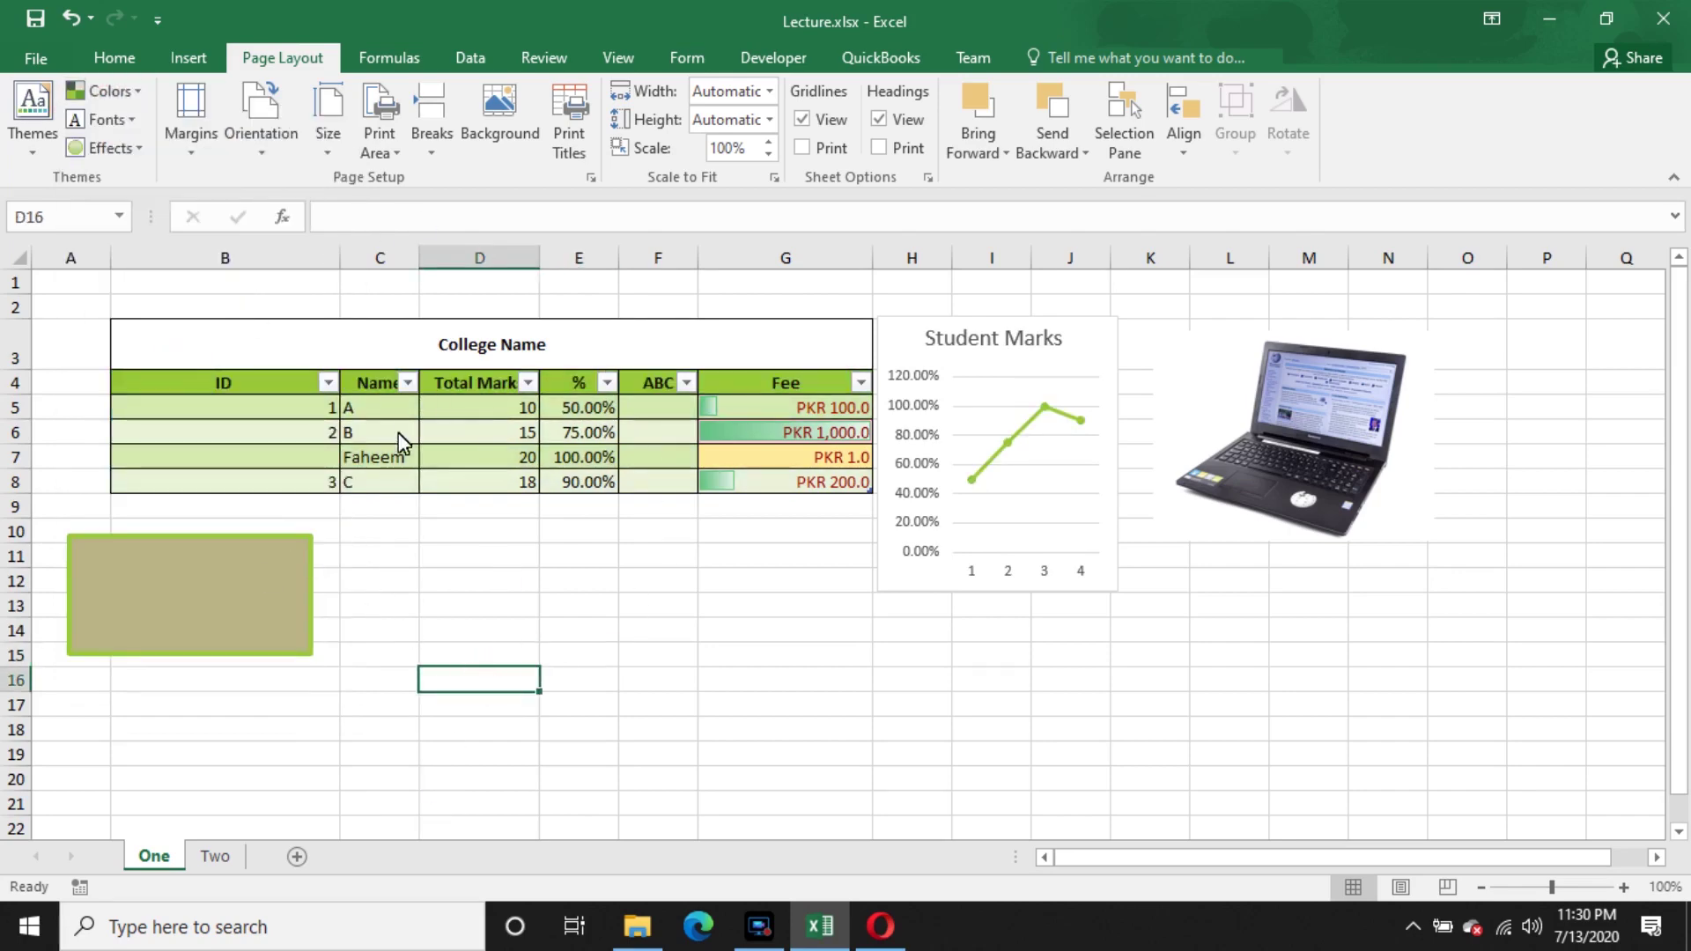
left_click(256, 385)
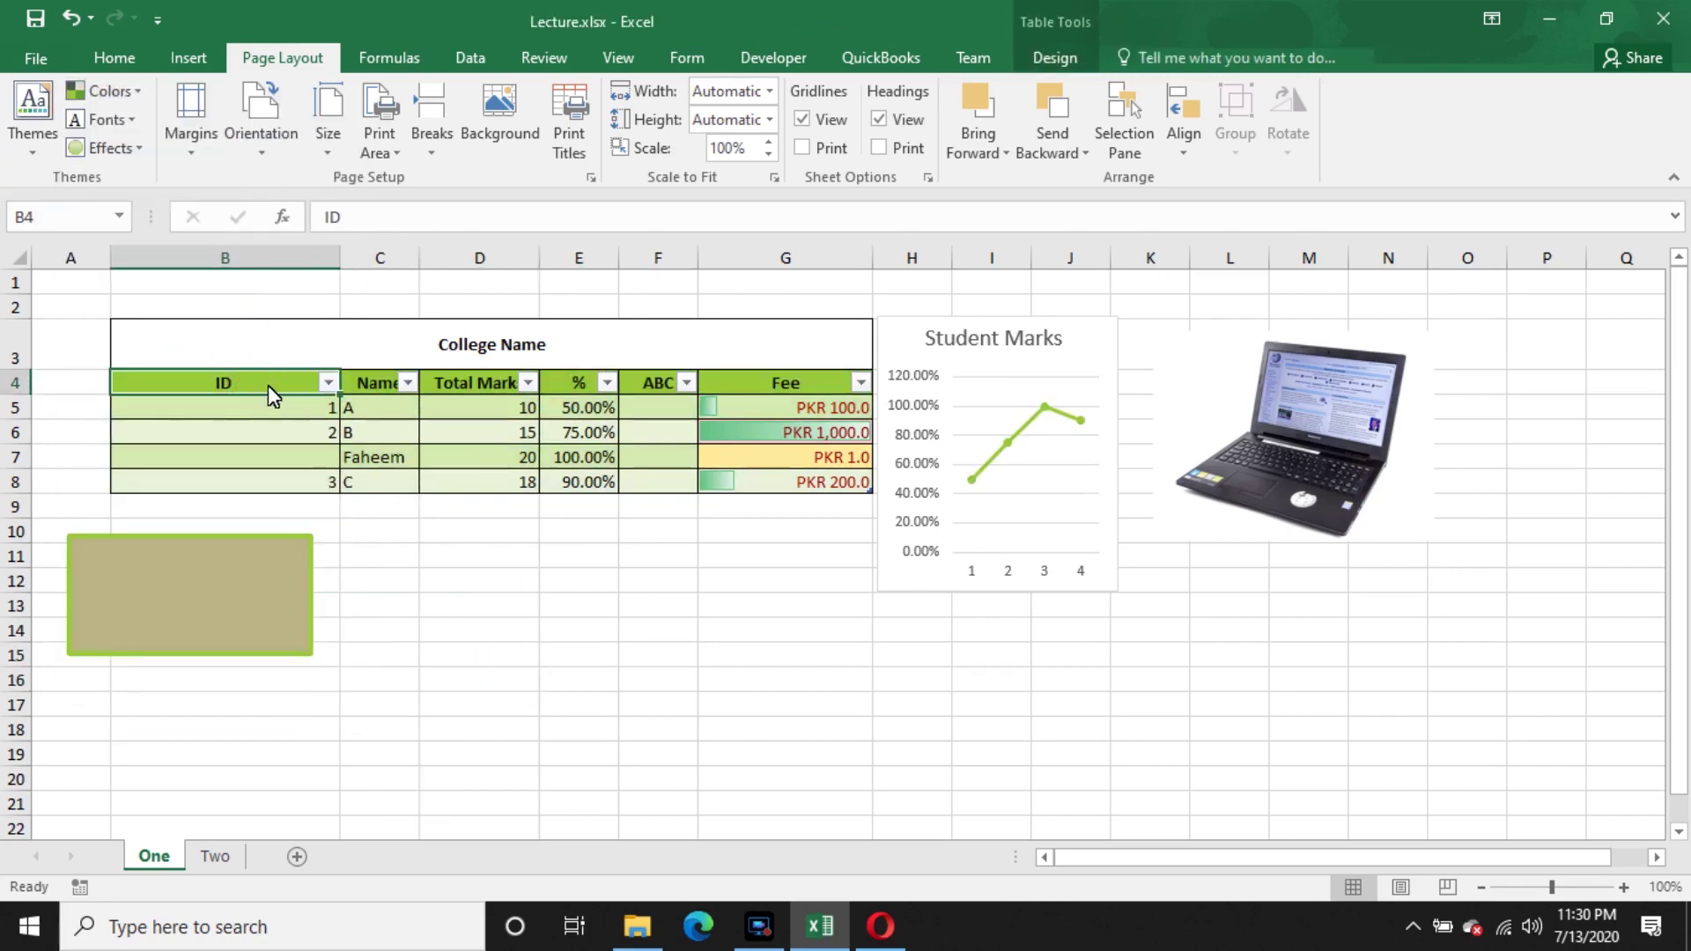
left_click(261, 558)
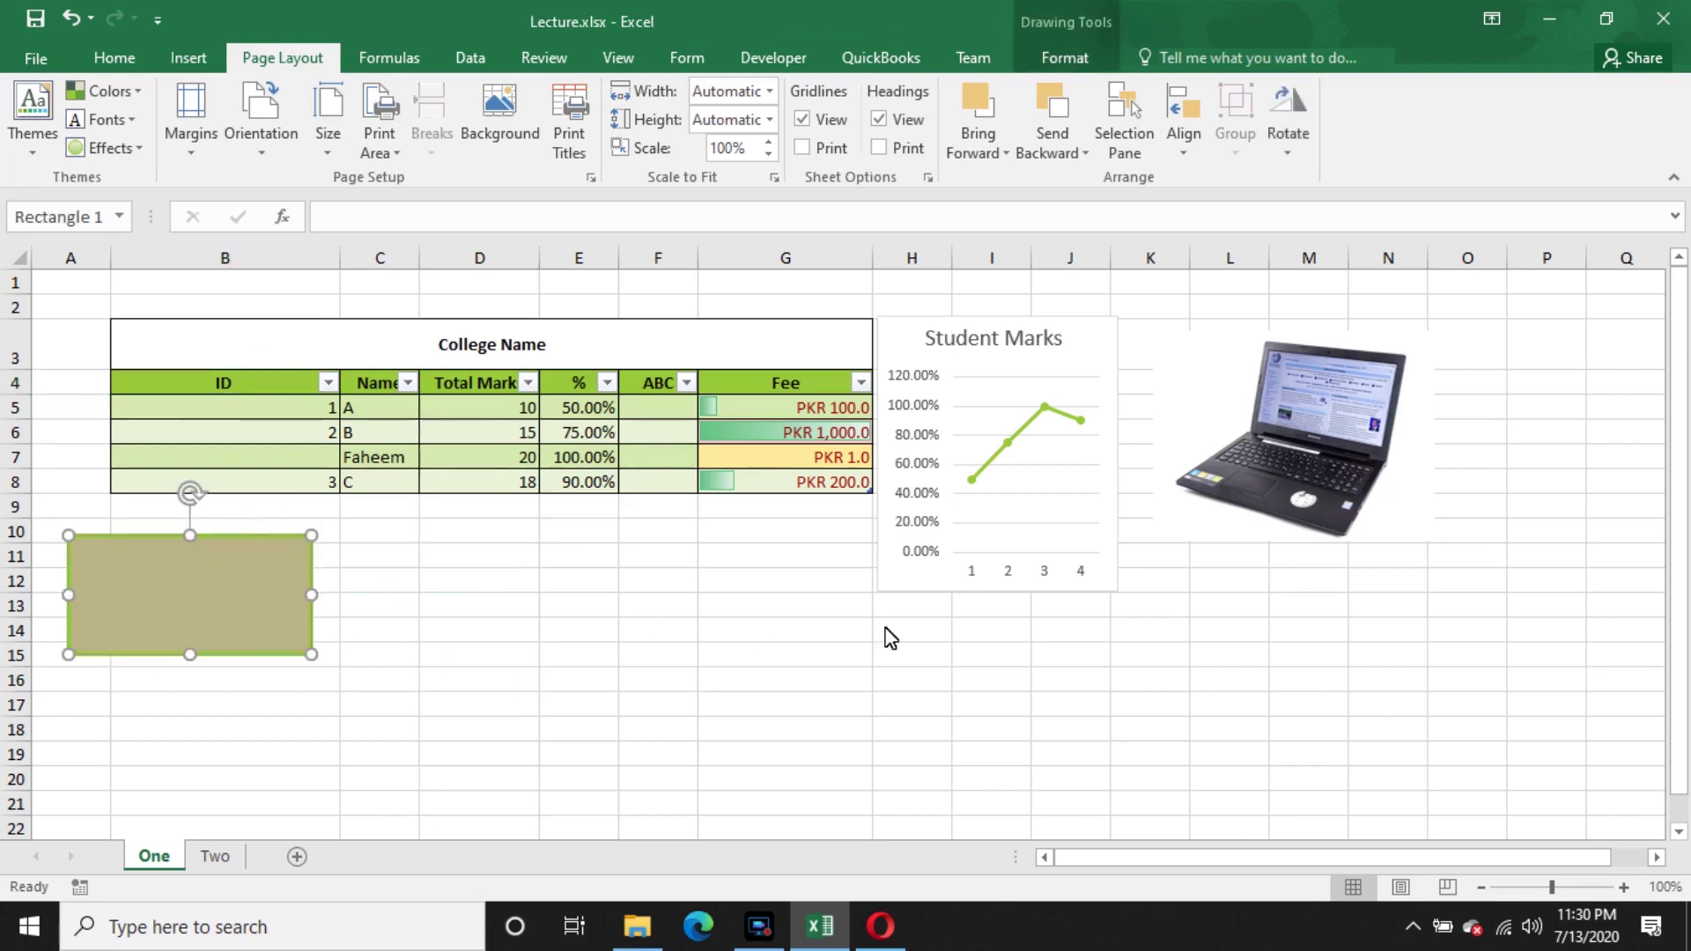
left_click(1057, 427)
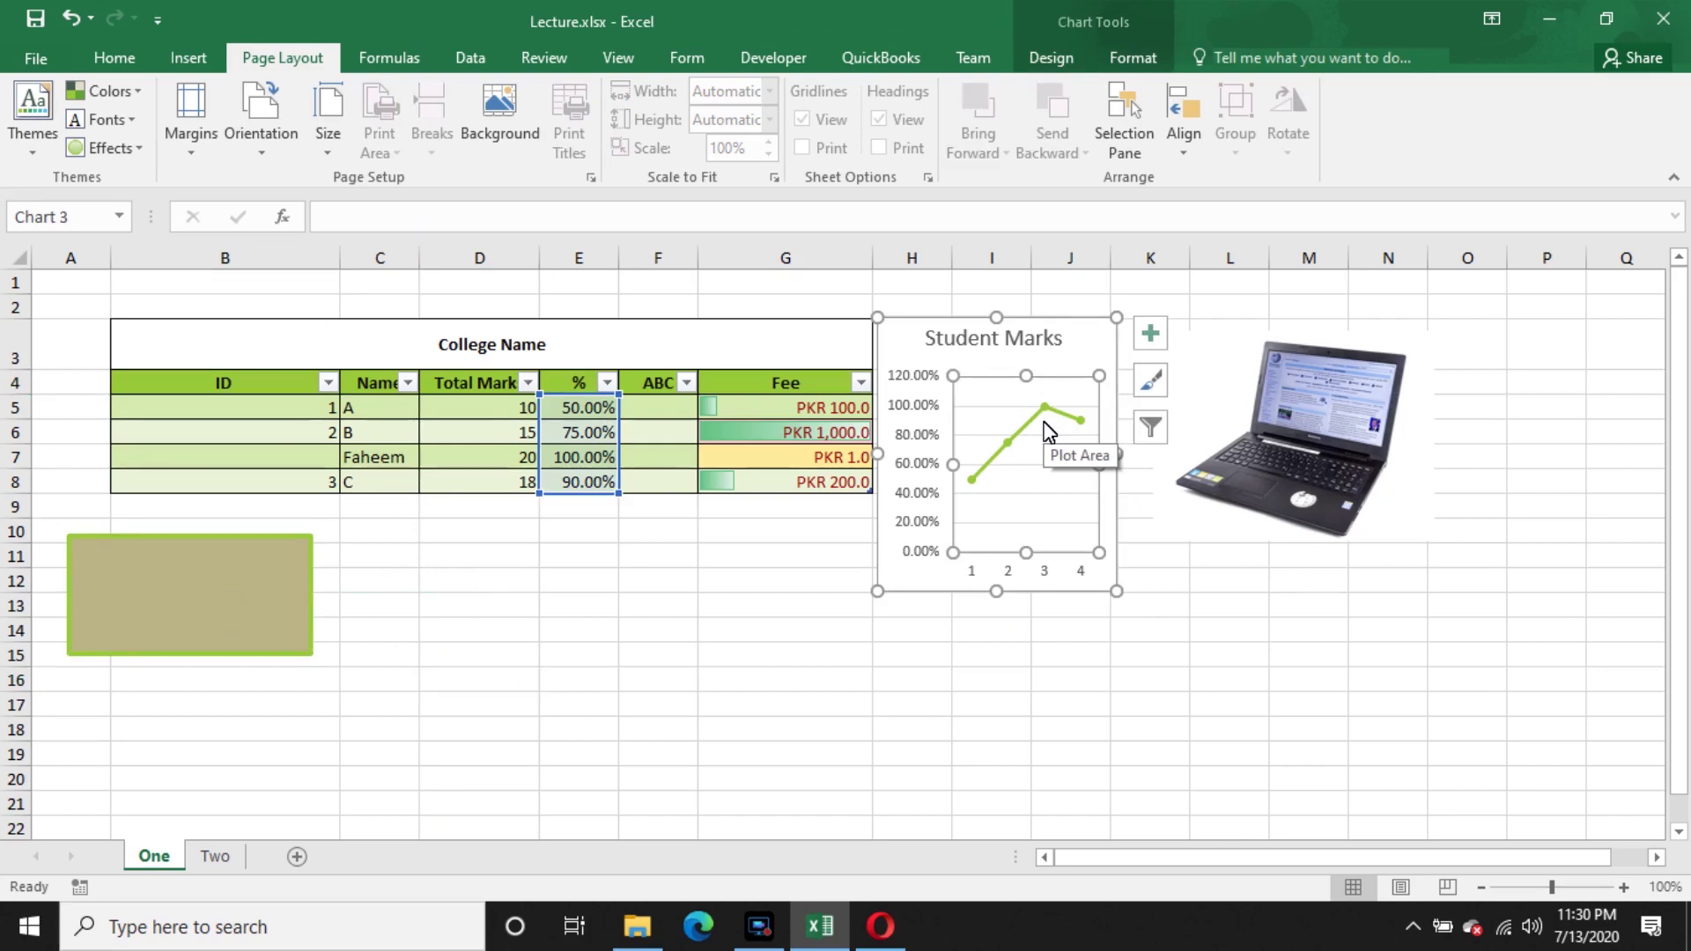
left_click(673, 680)
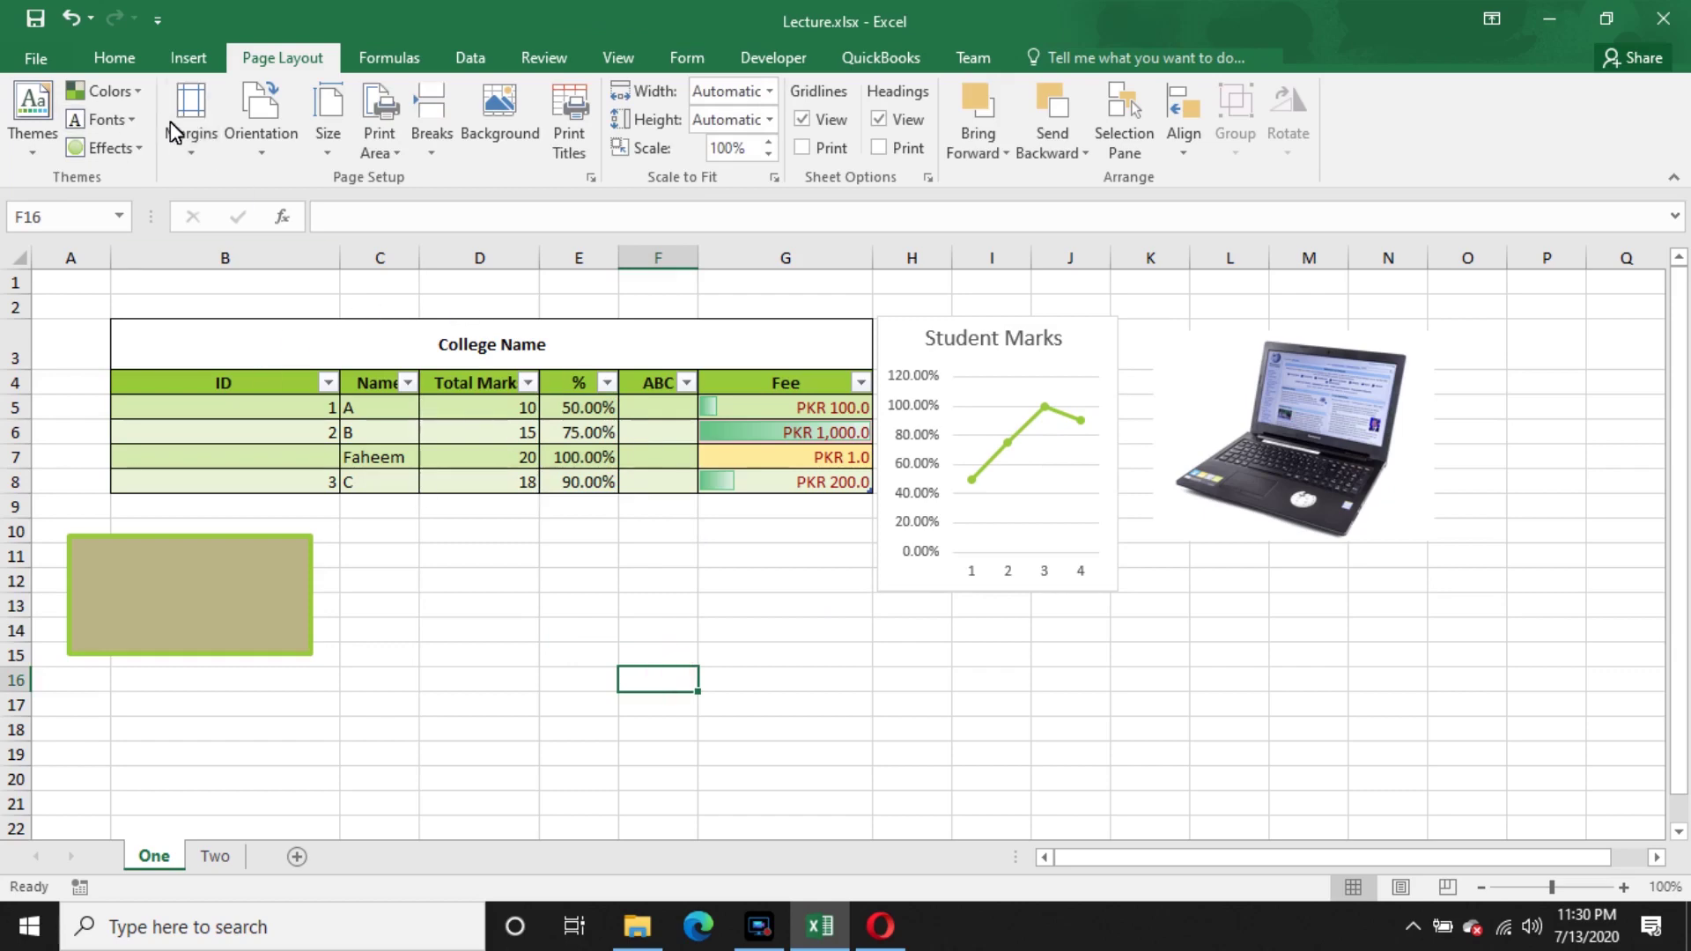
- Try the Wide page margins on the sheet and restore the Normal margins
left_click(195, 140)
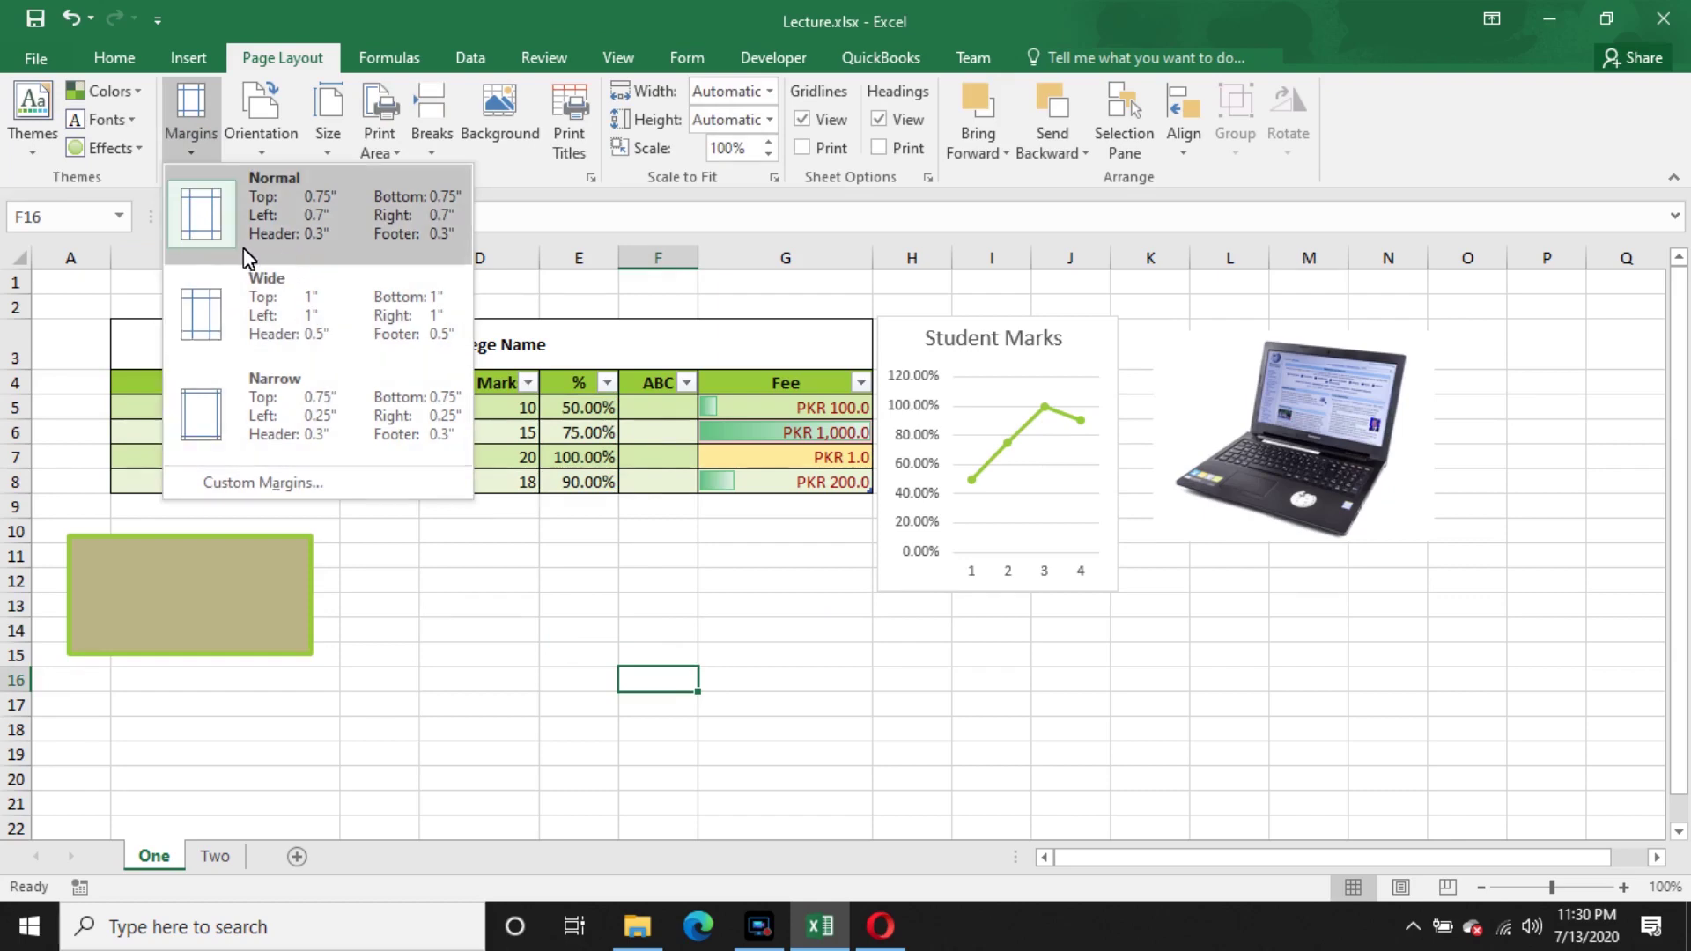
left_click(295, 308)
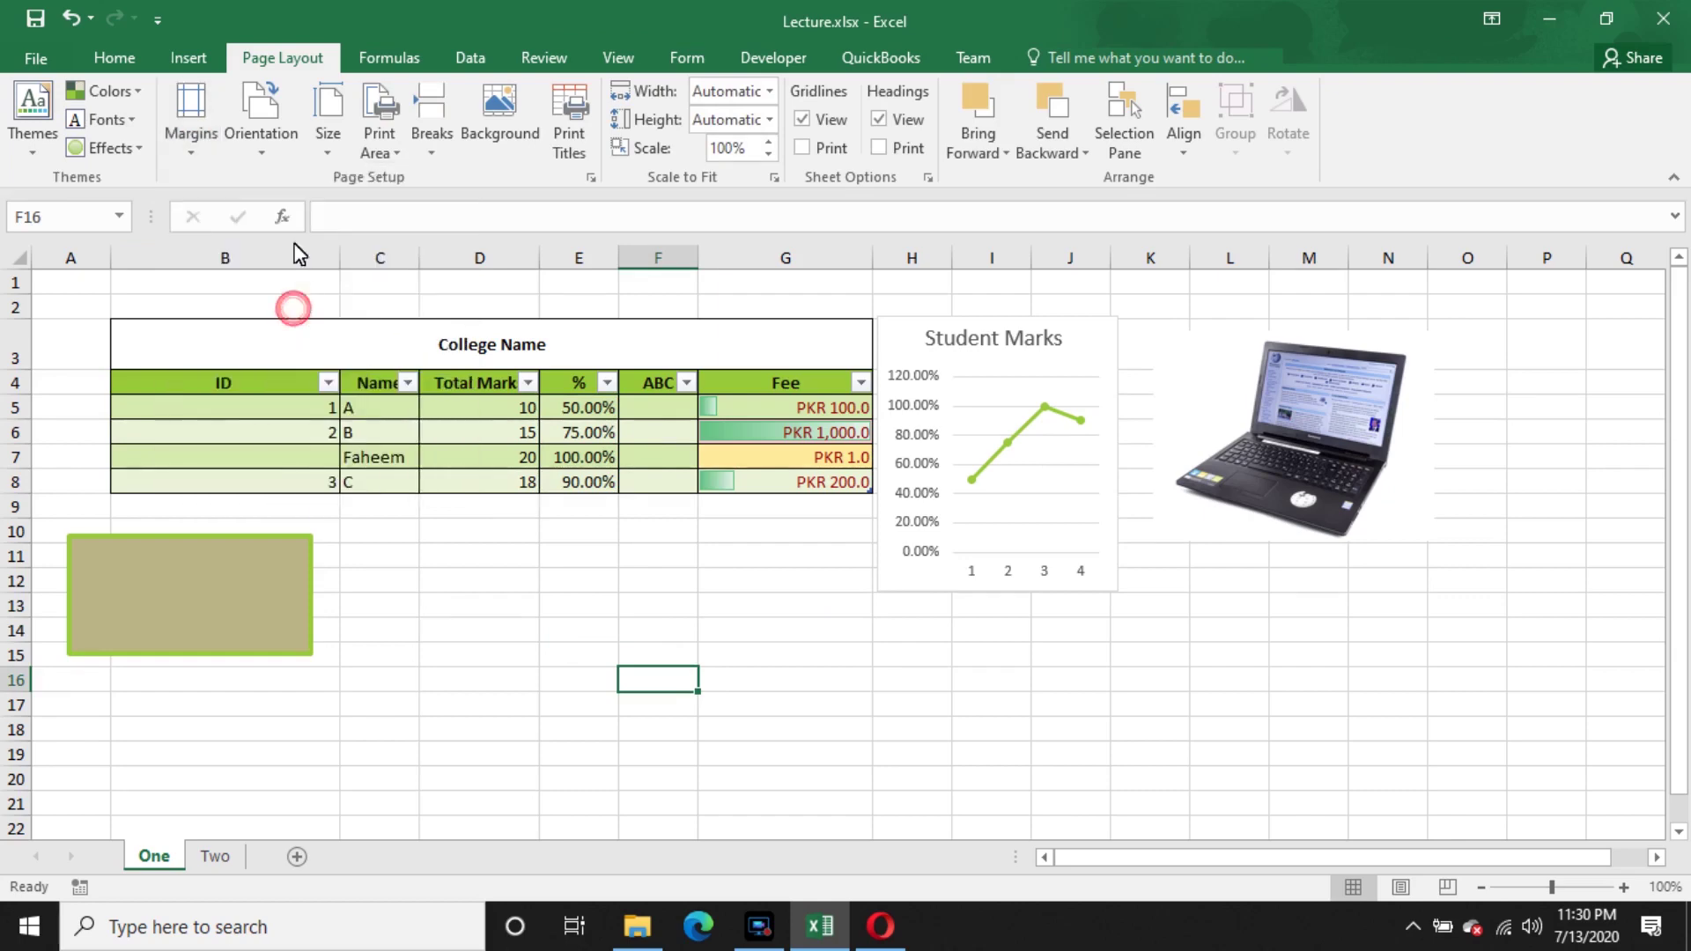
left_click(195, 156)
left_click(242, 217)
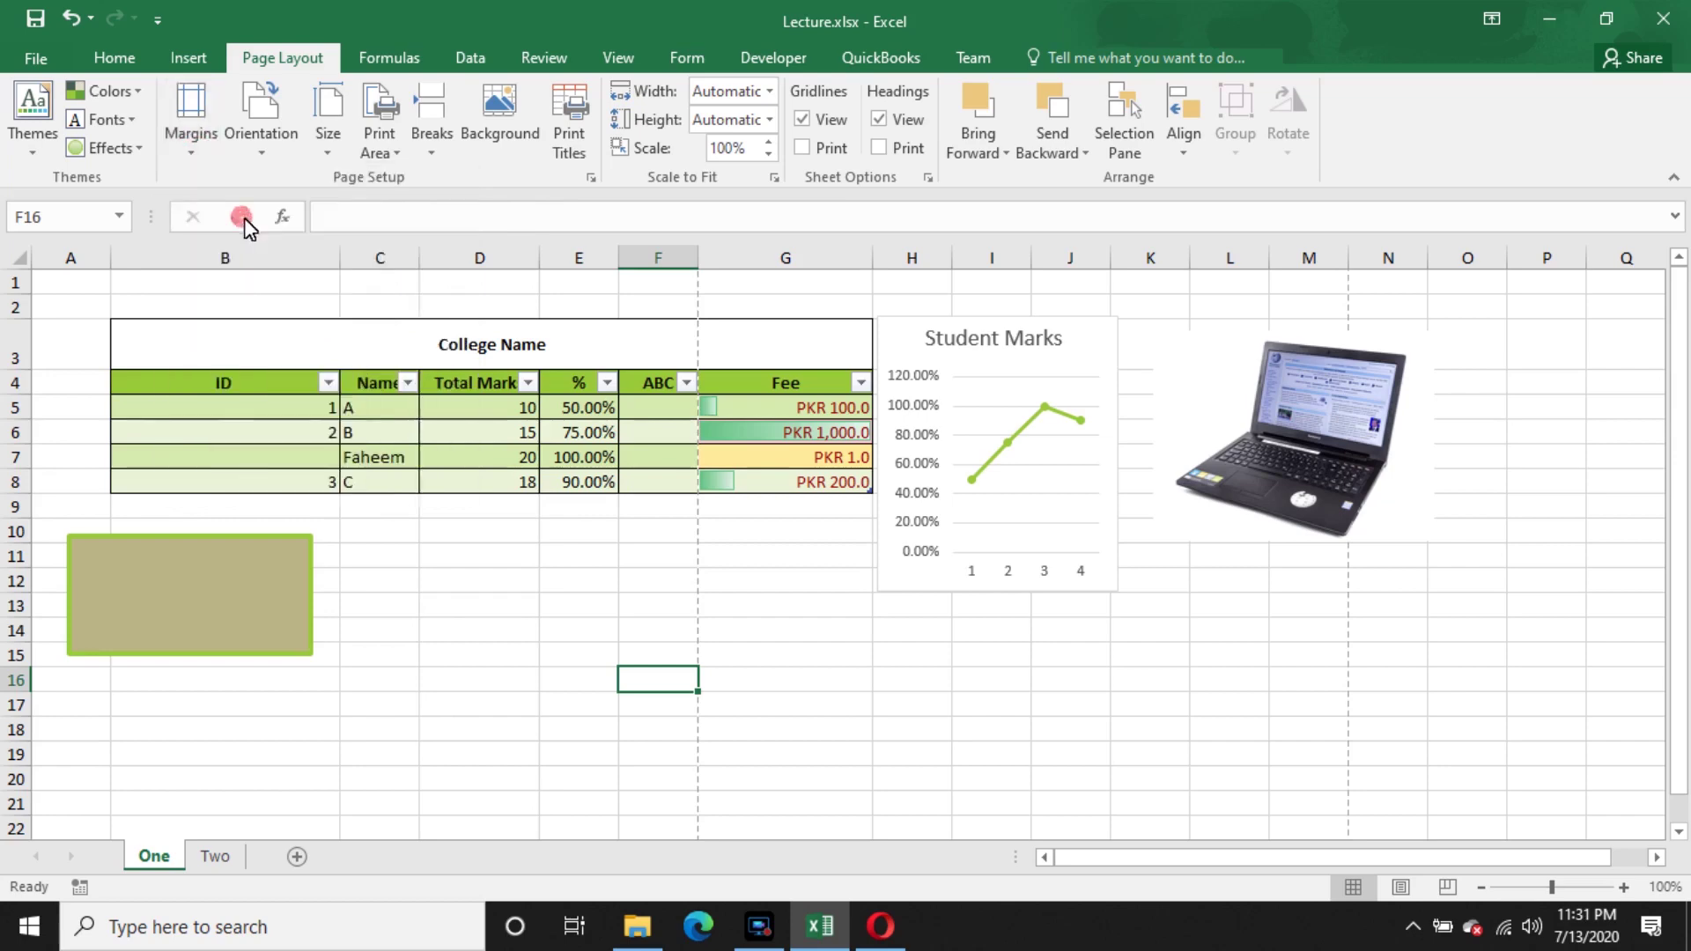
left_click(184, 155)
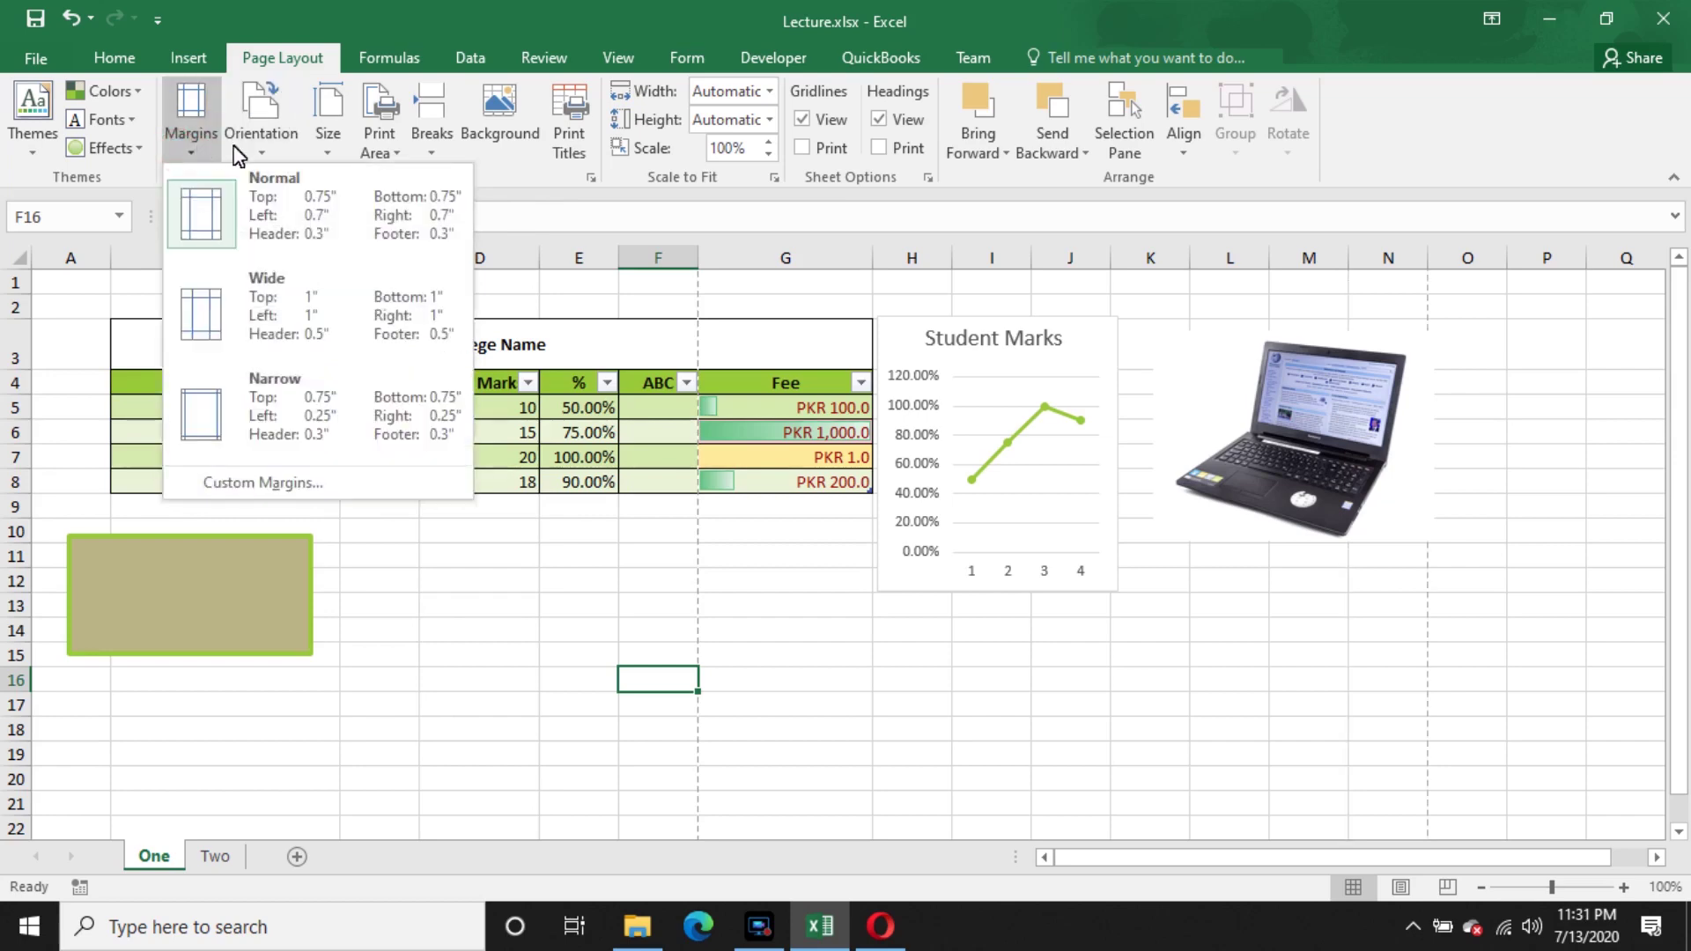
- Try the landscape page orientation on the sheet and set it back to portrait
left_click(278, 146)
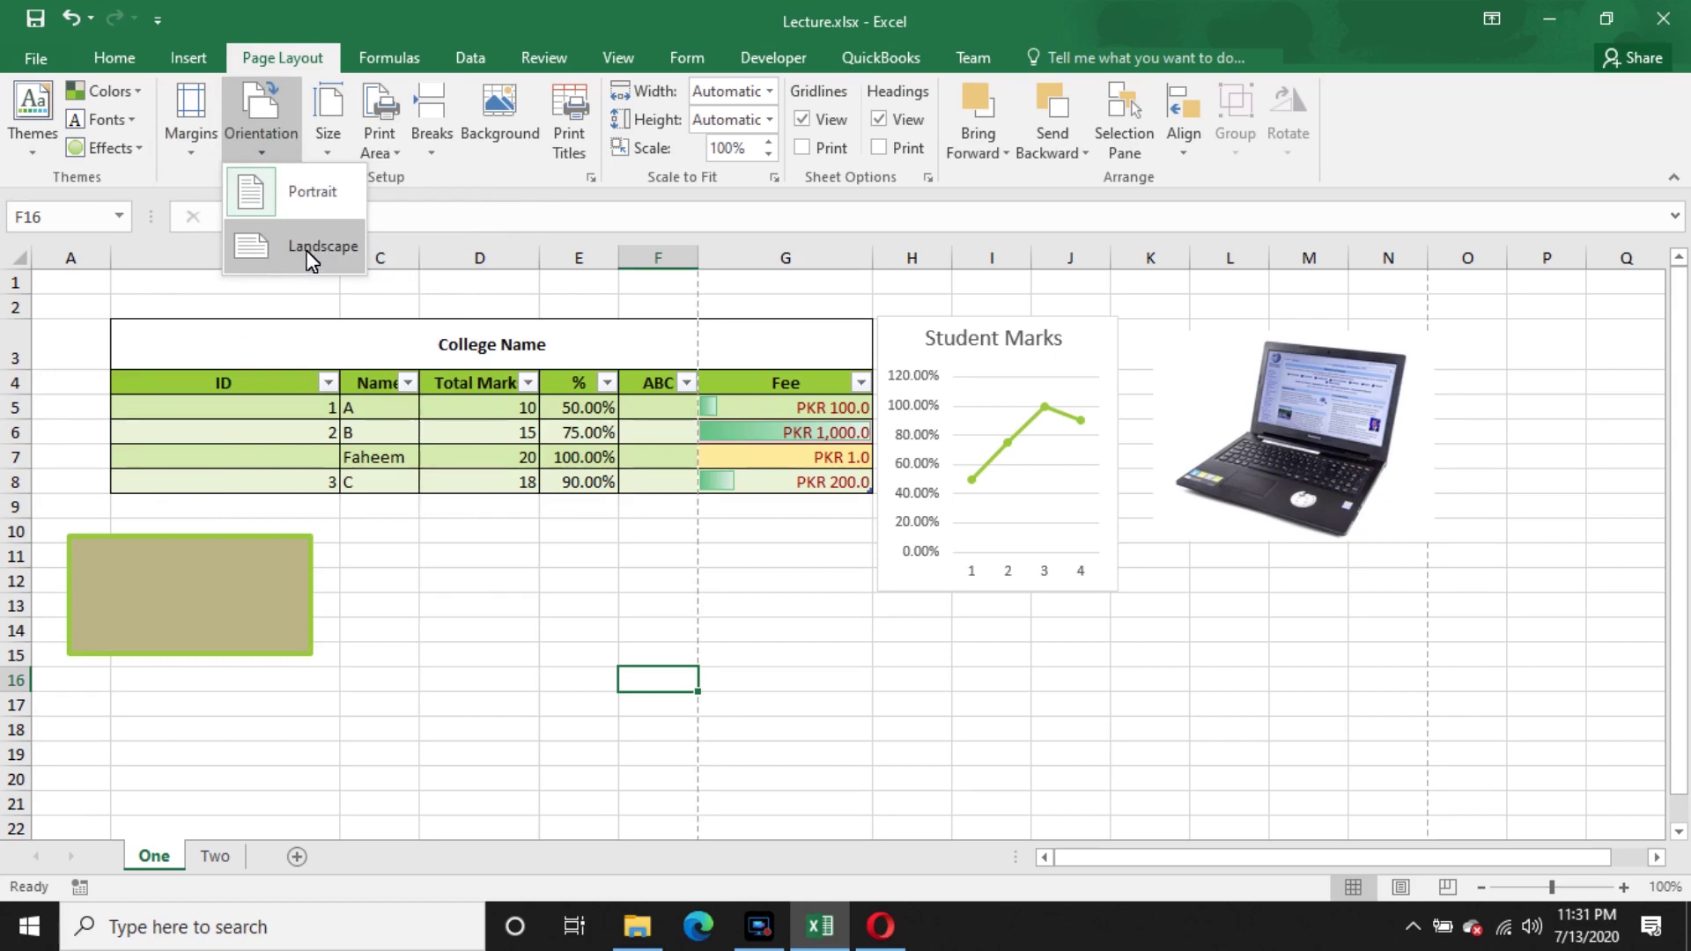
left_click(307, 251)
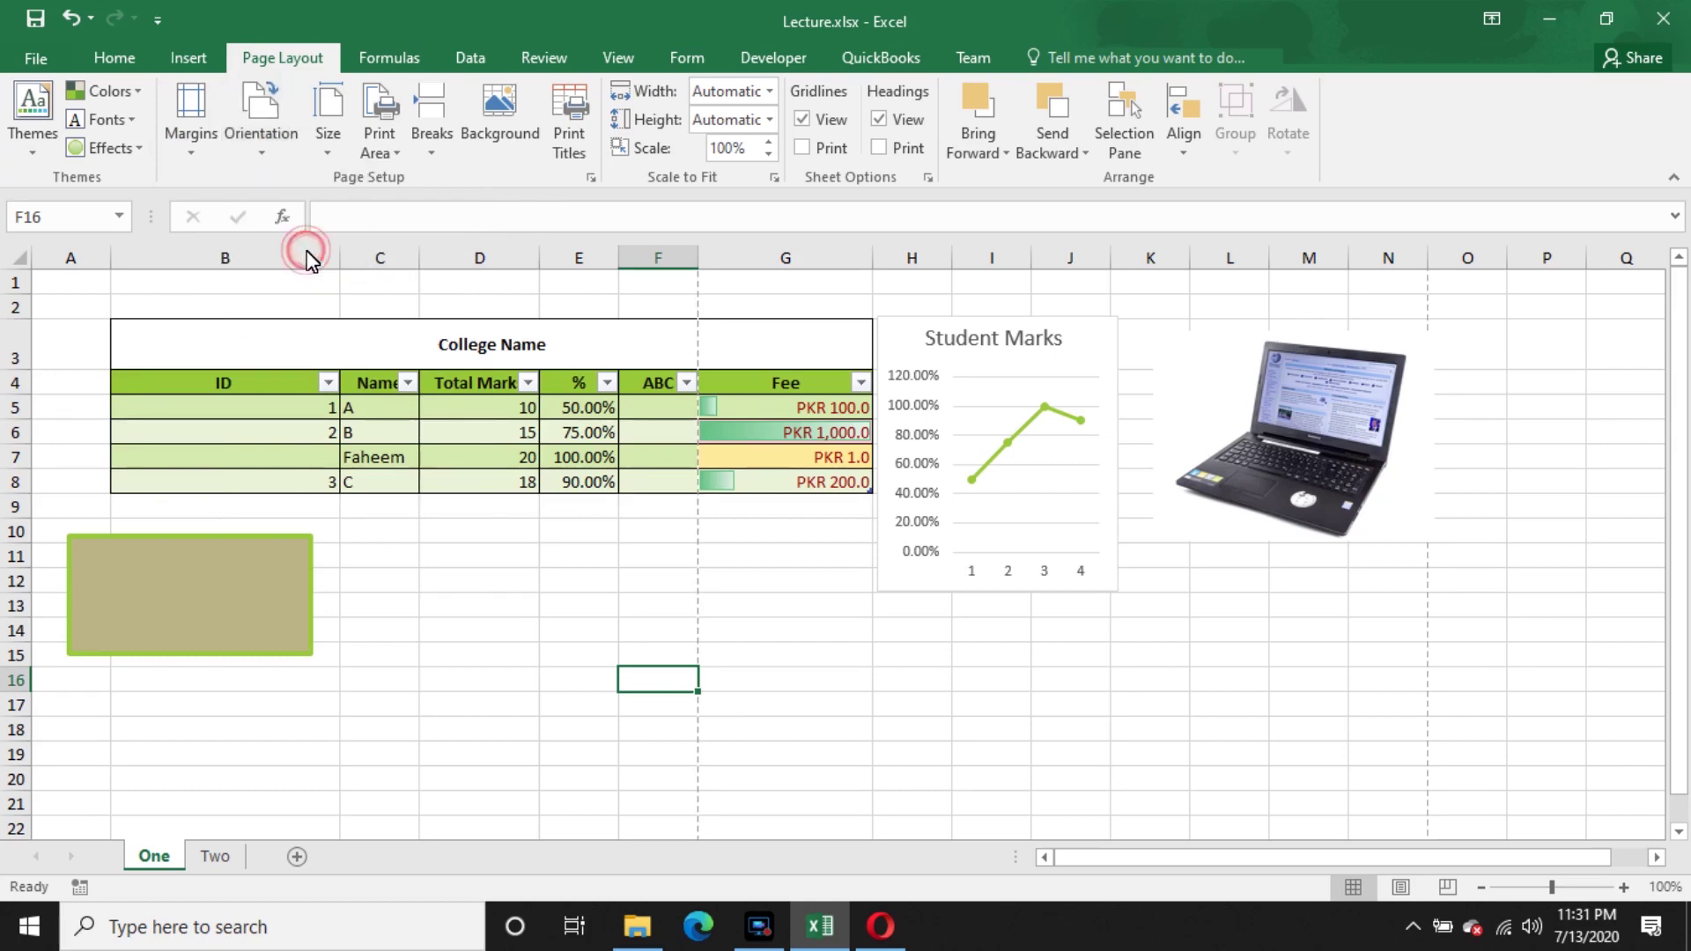
left_click(270, 155)
left_click(278, 192)
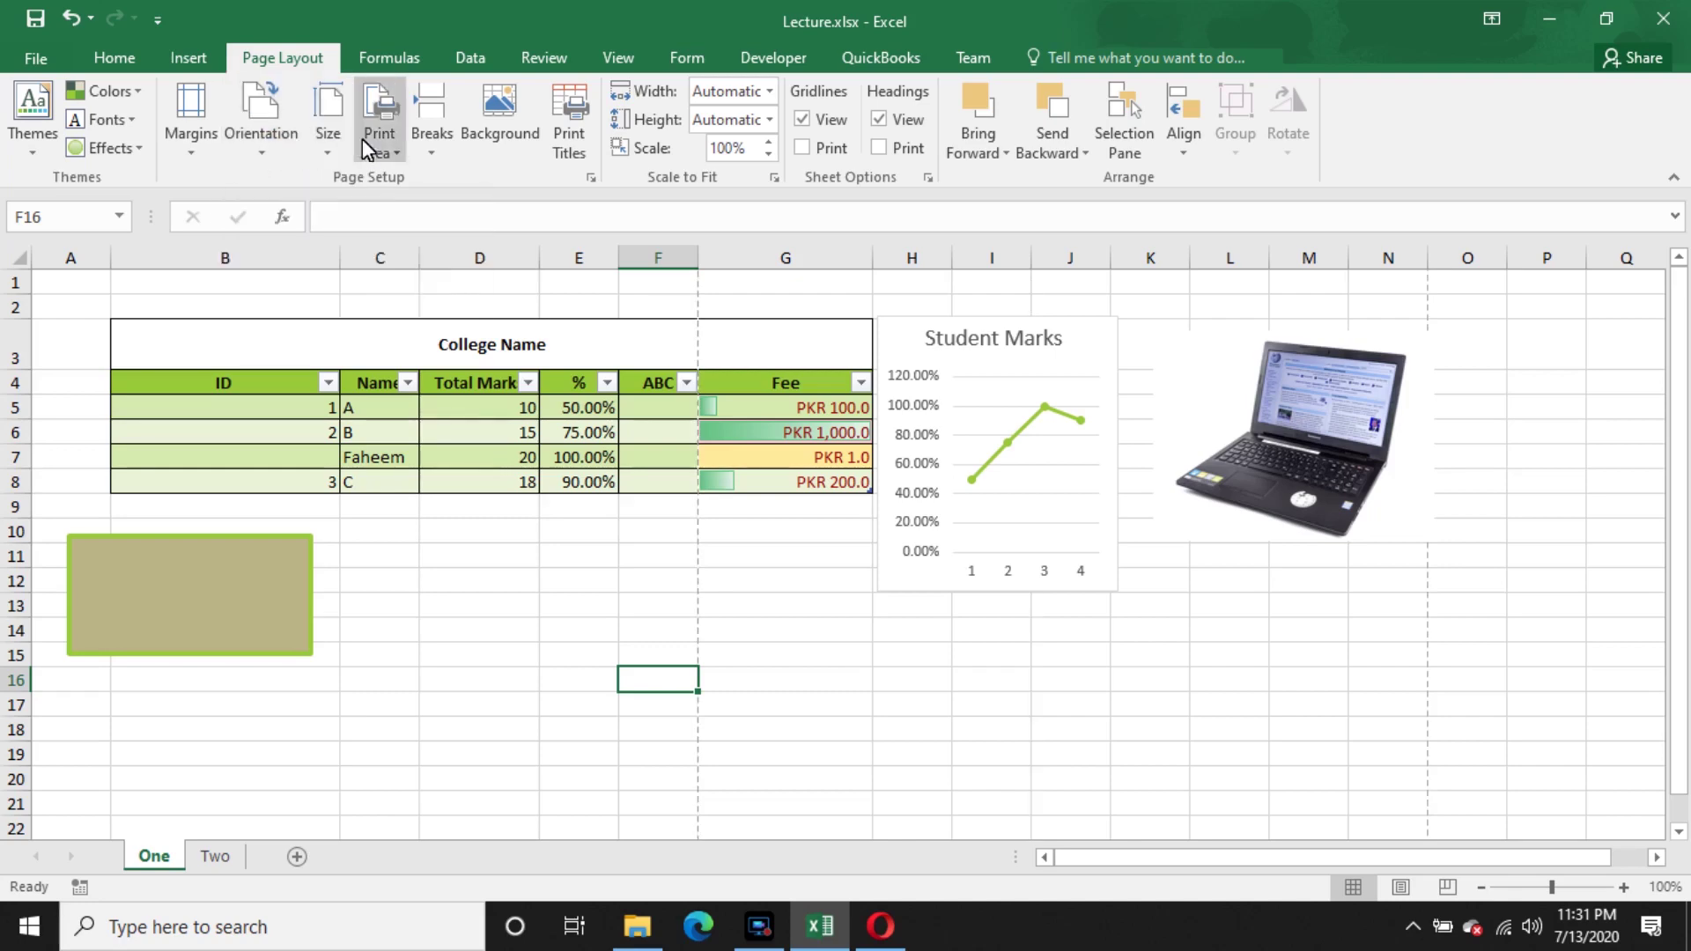
- Set the sheet's paper size to A4 (8.27" x 11.69")
left_click(336, 151)
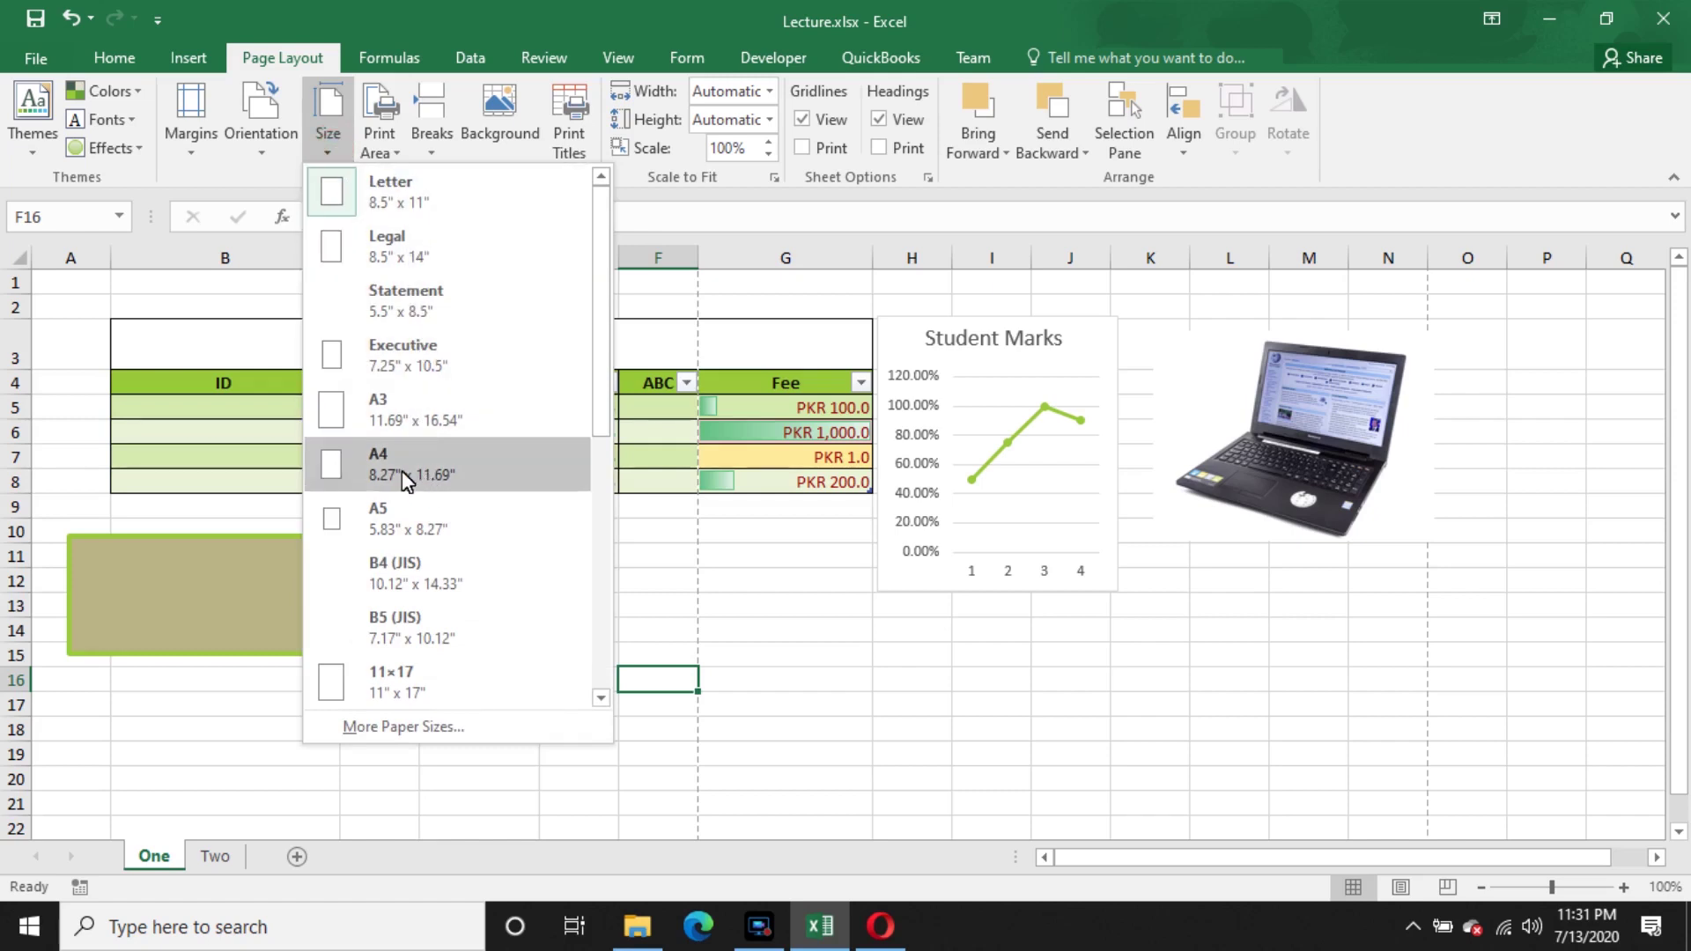
left_click(429, 475)
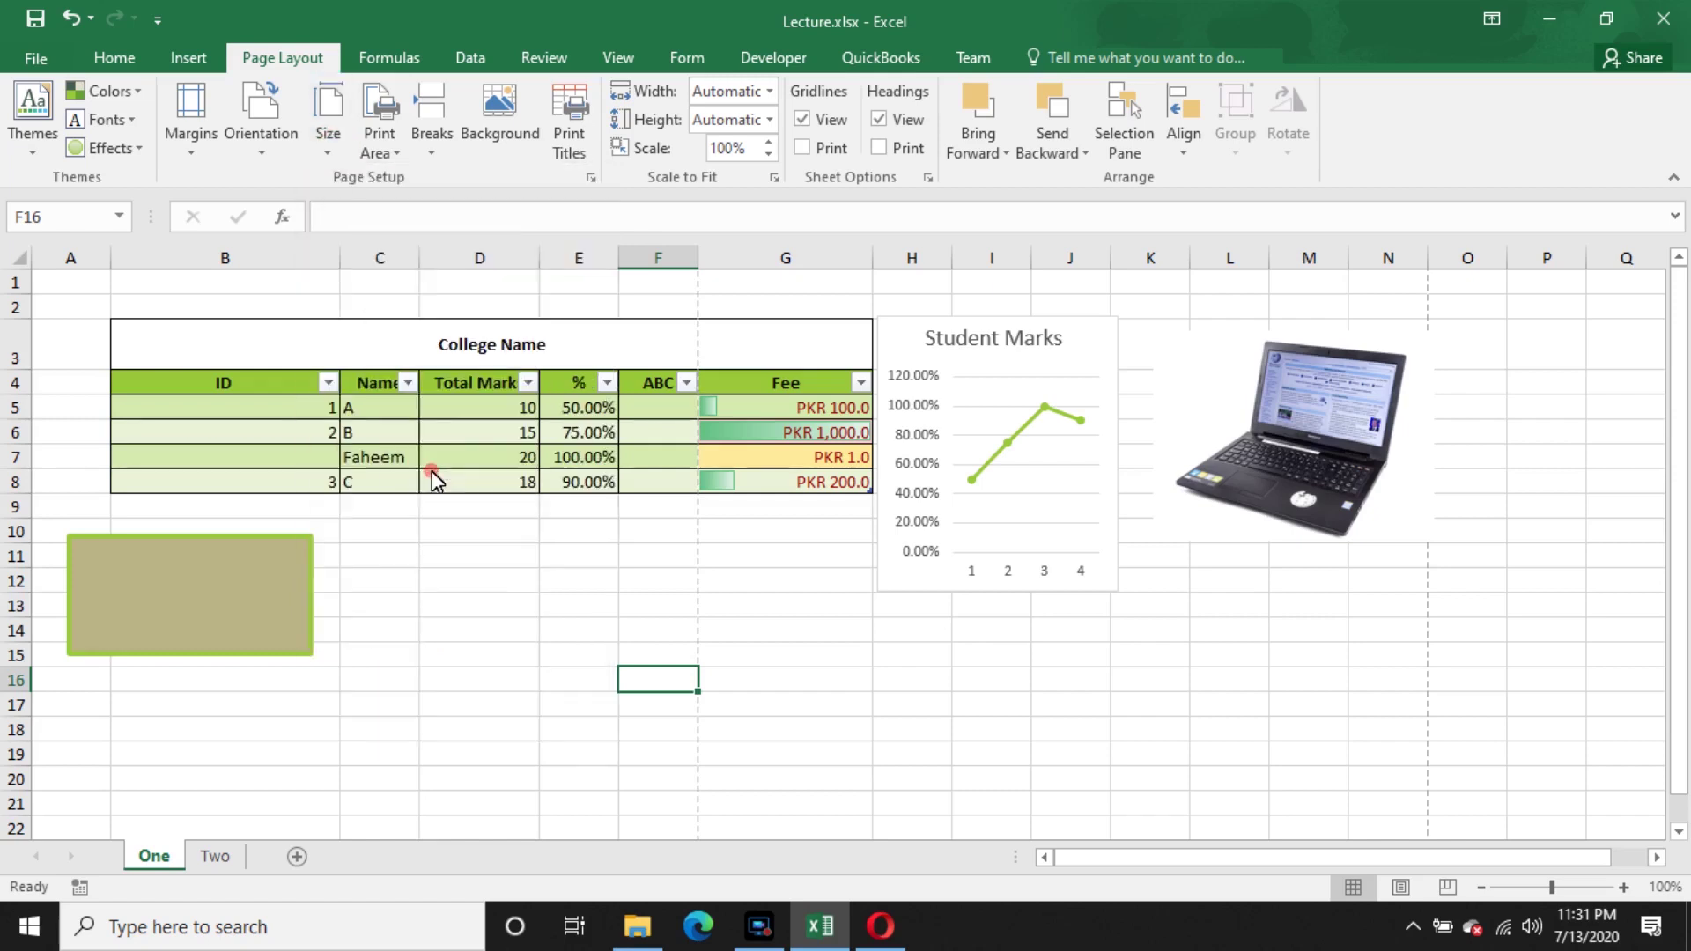
left_click(328, 128)
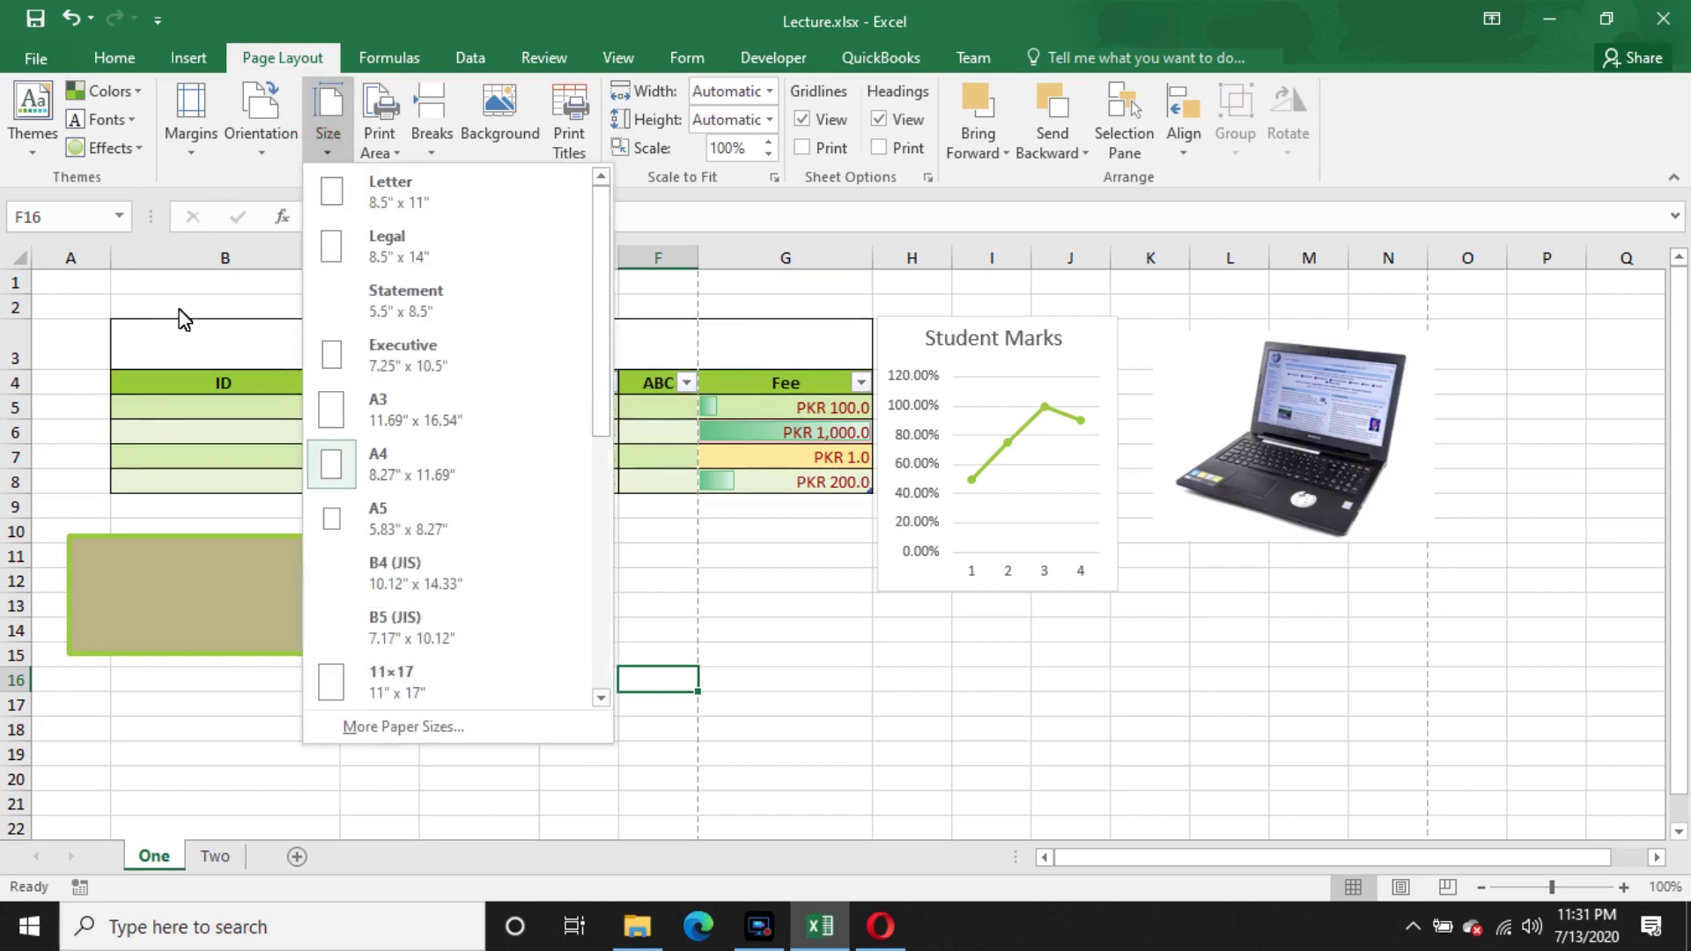
left_click(141, 763)
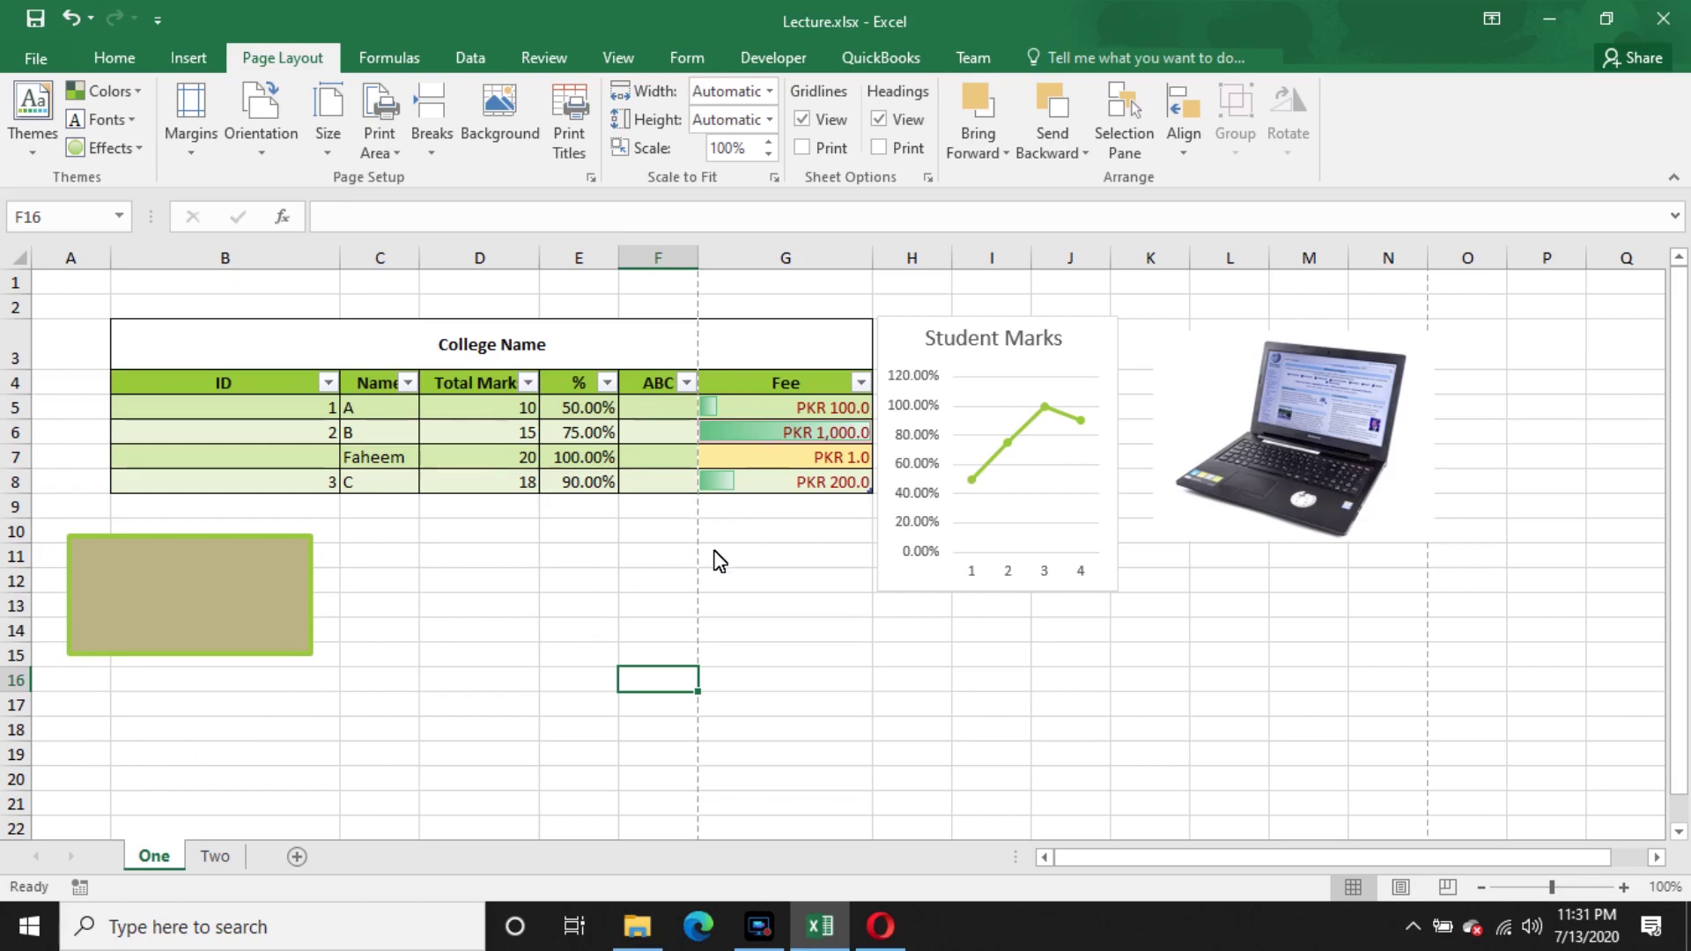
- Open the print preview, zoom in on the page and set the scaling to Fit Sheet on One Page
key("ctrl+p")
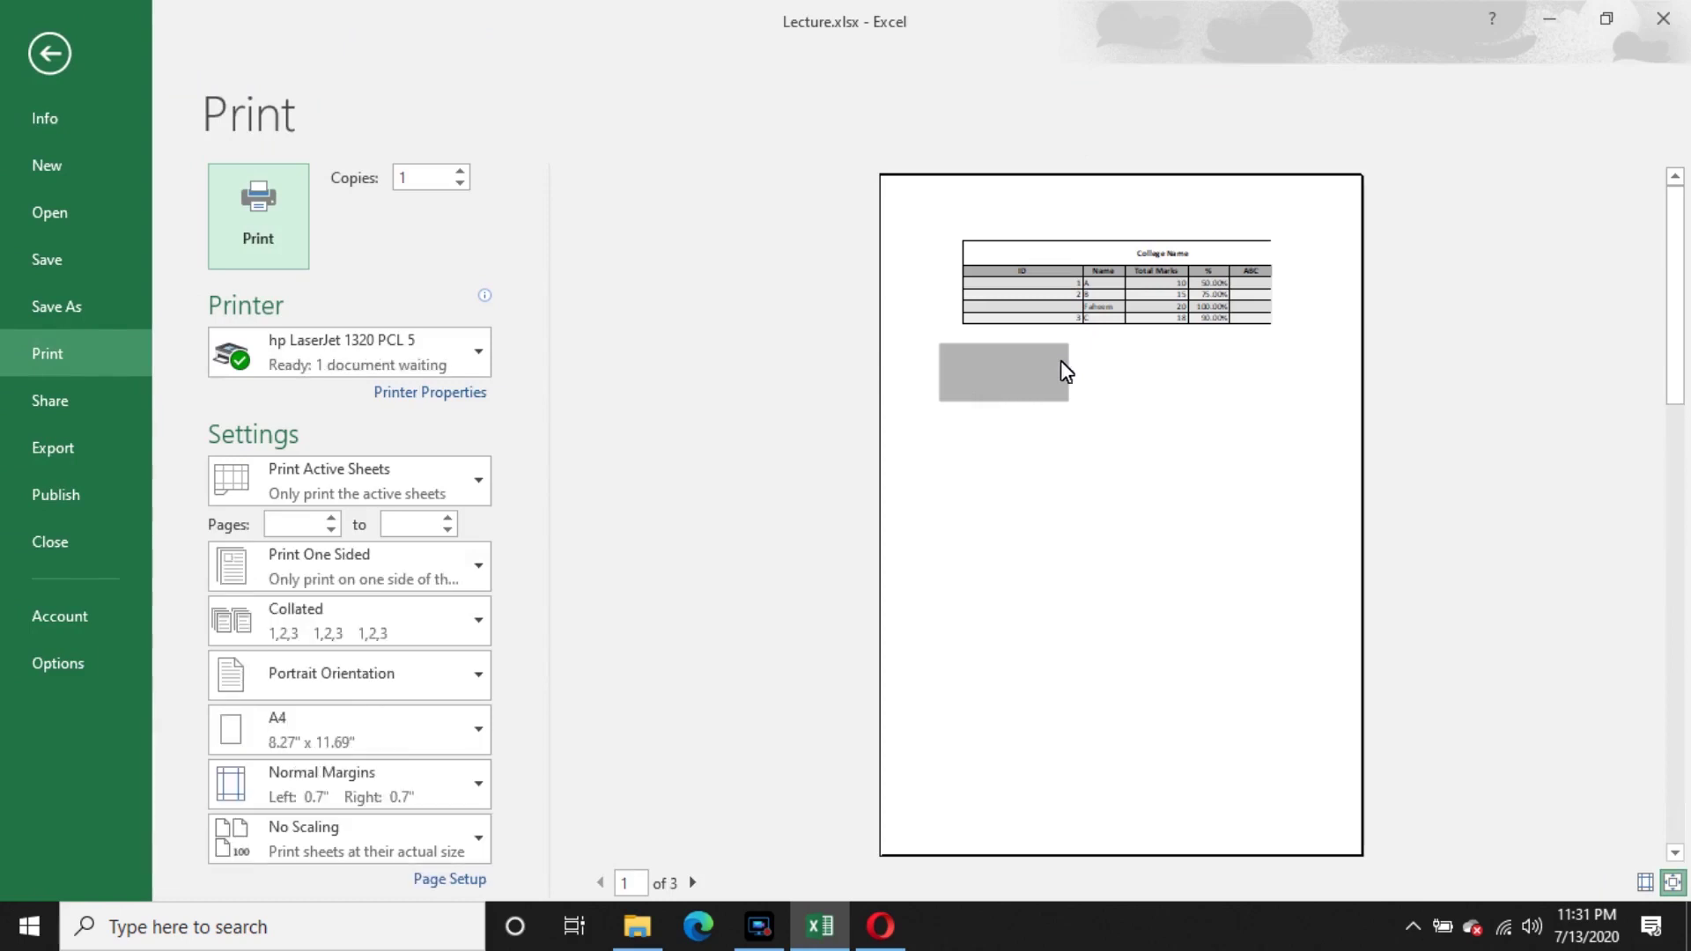
left_click(1061, 361)
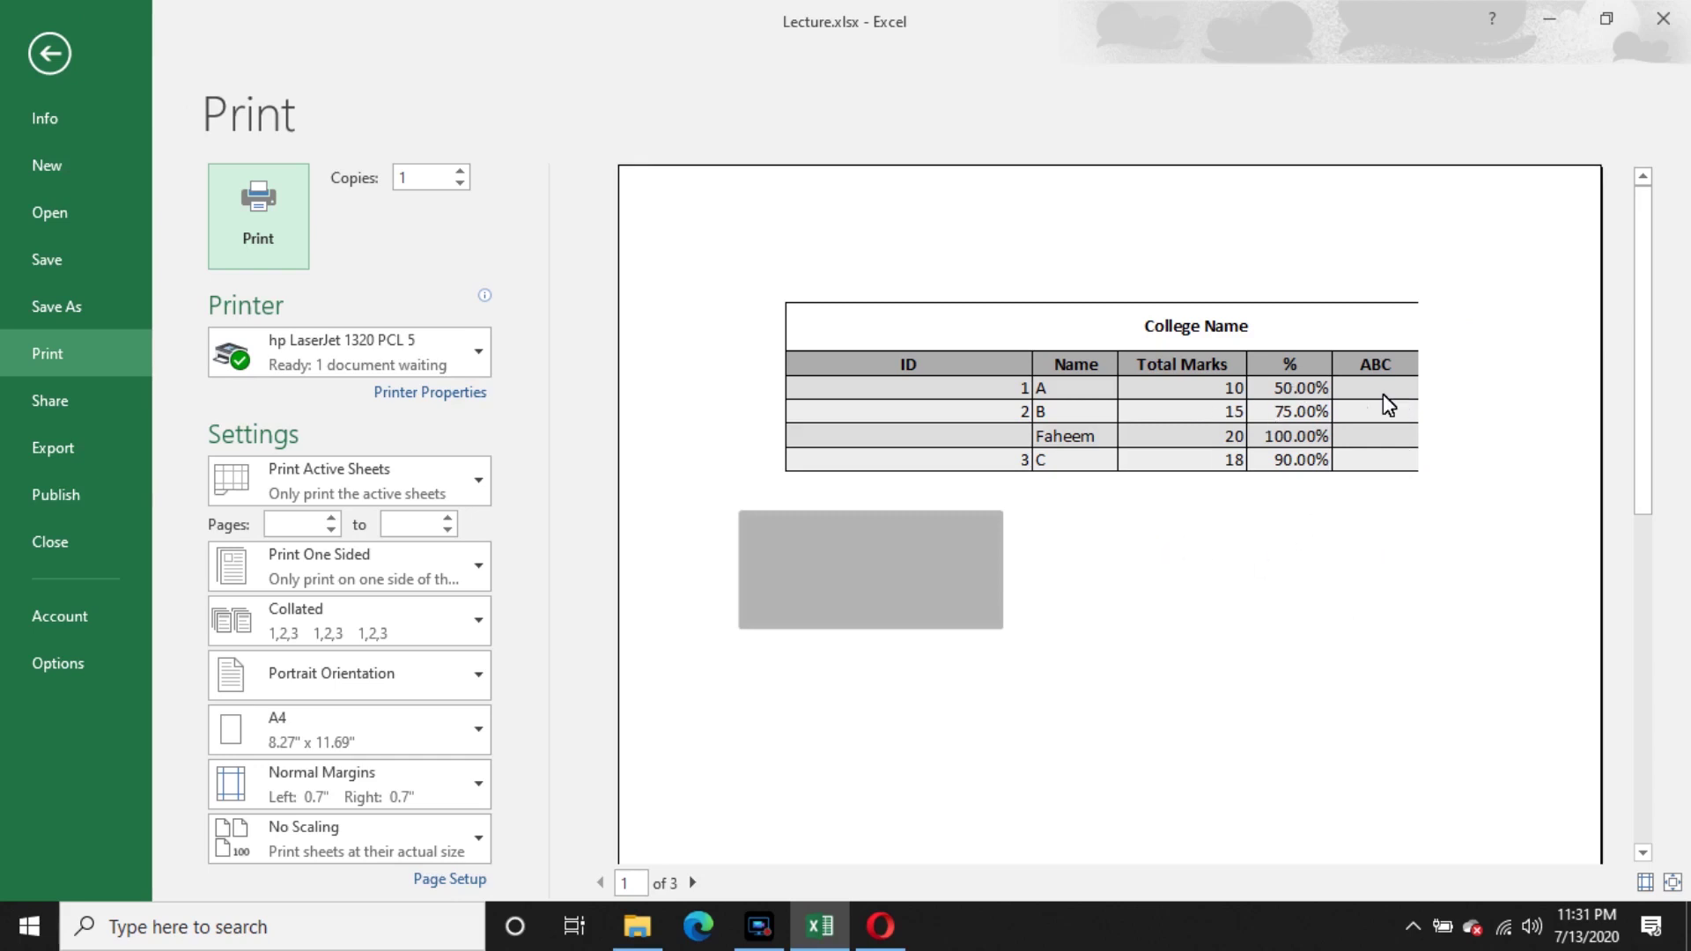
scroll(1249, 666, "down", 1)
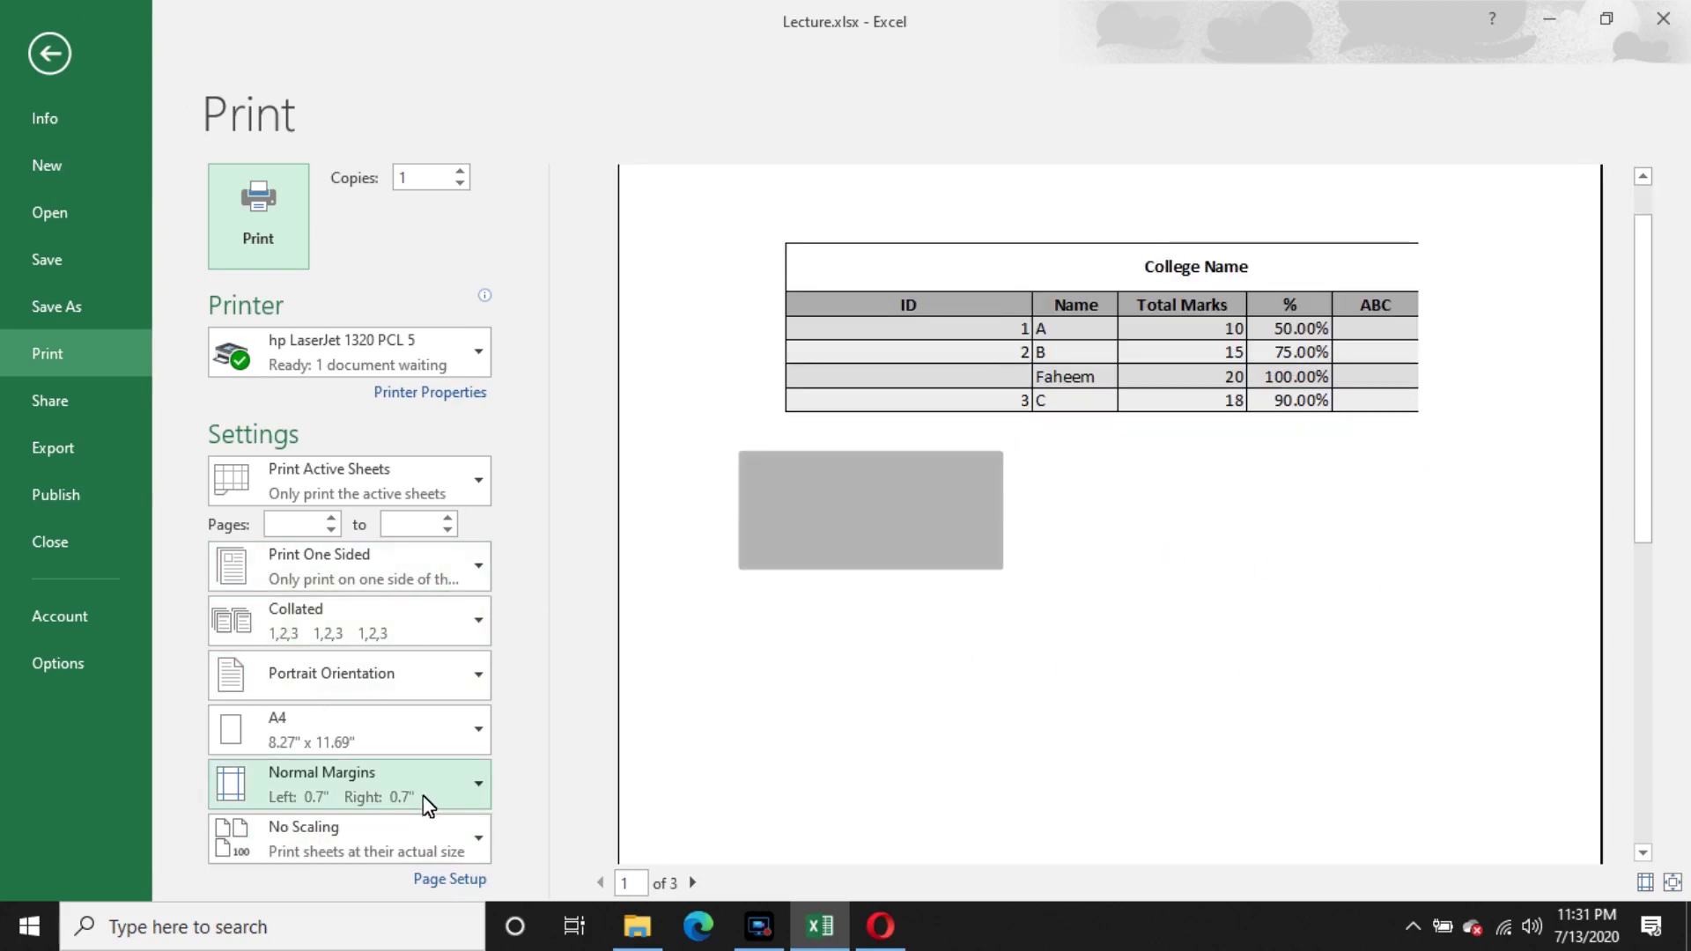
left_click(430, 837)
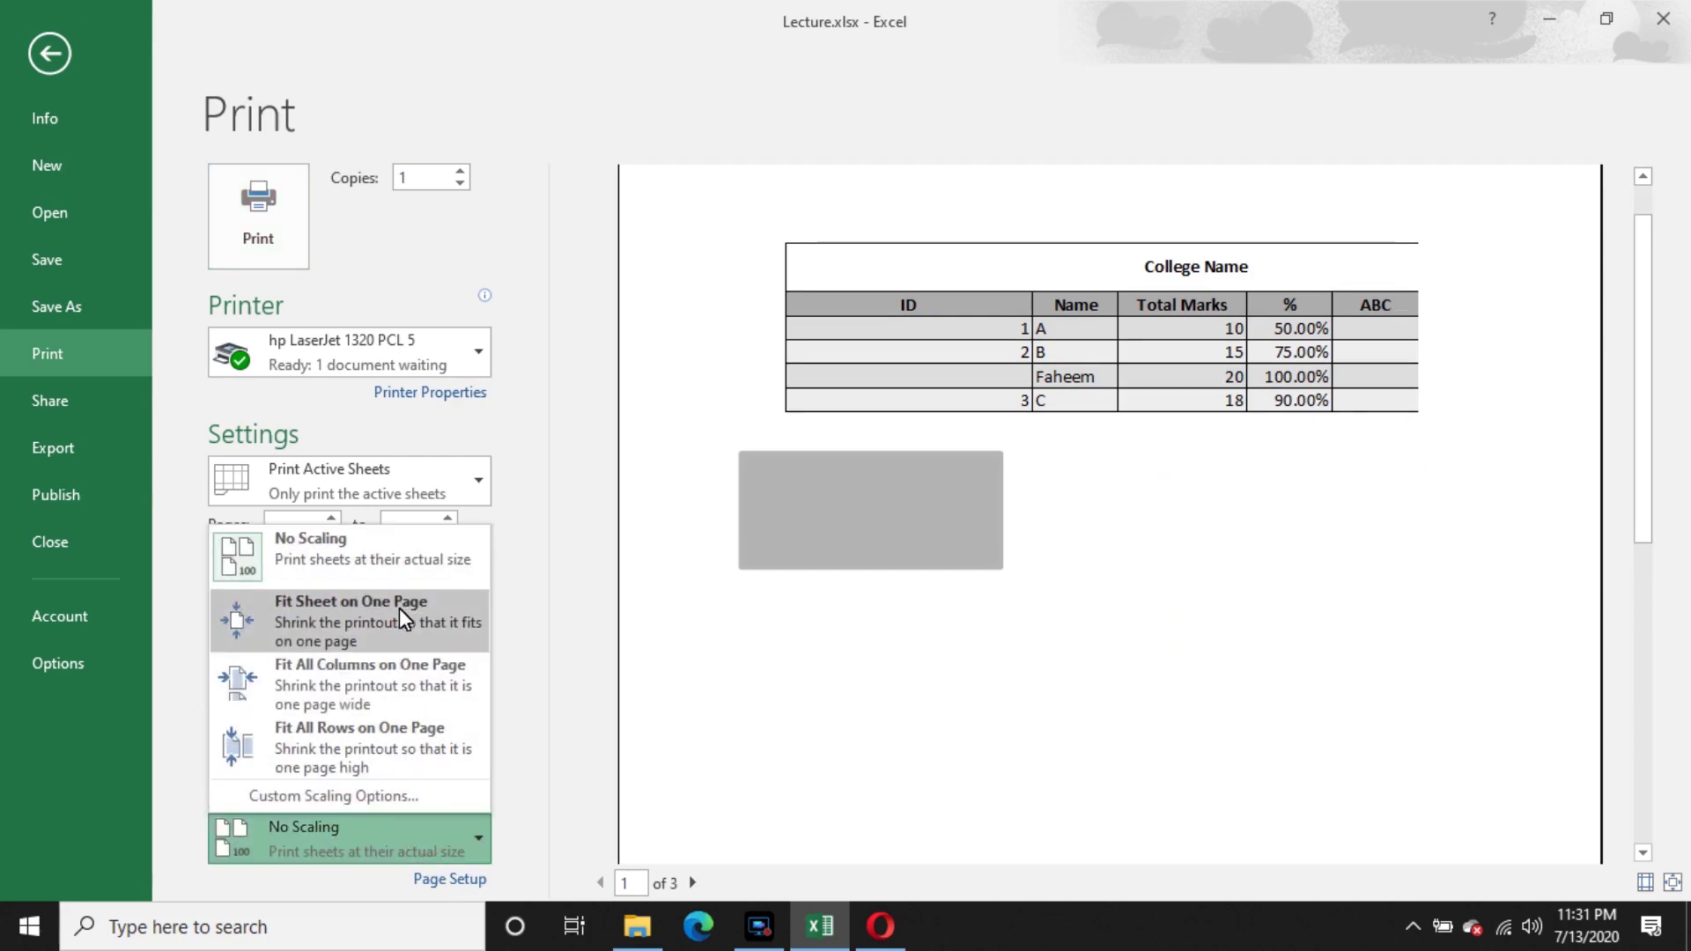
left_click(419, 624)
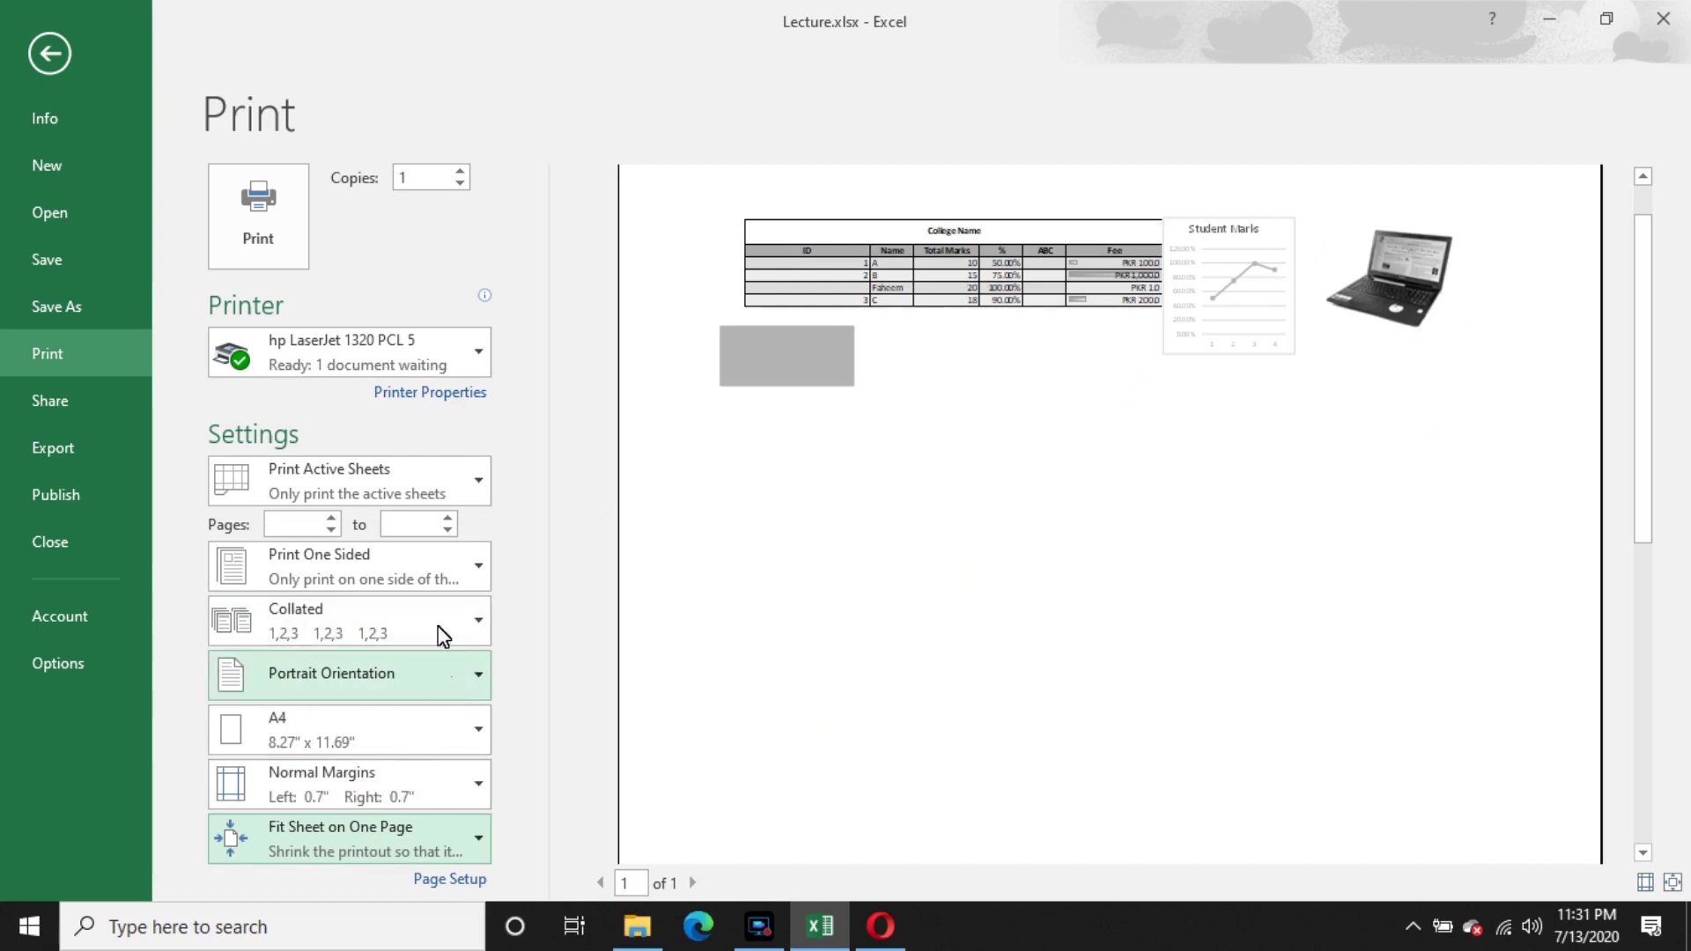
- Switch the printout to landscape orientation in the print settings
left_click(426, 696)
left_click(343, 777)
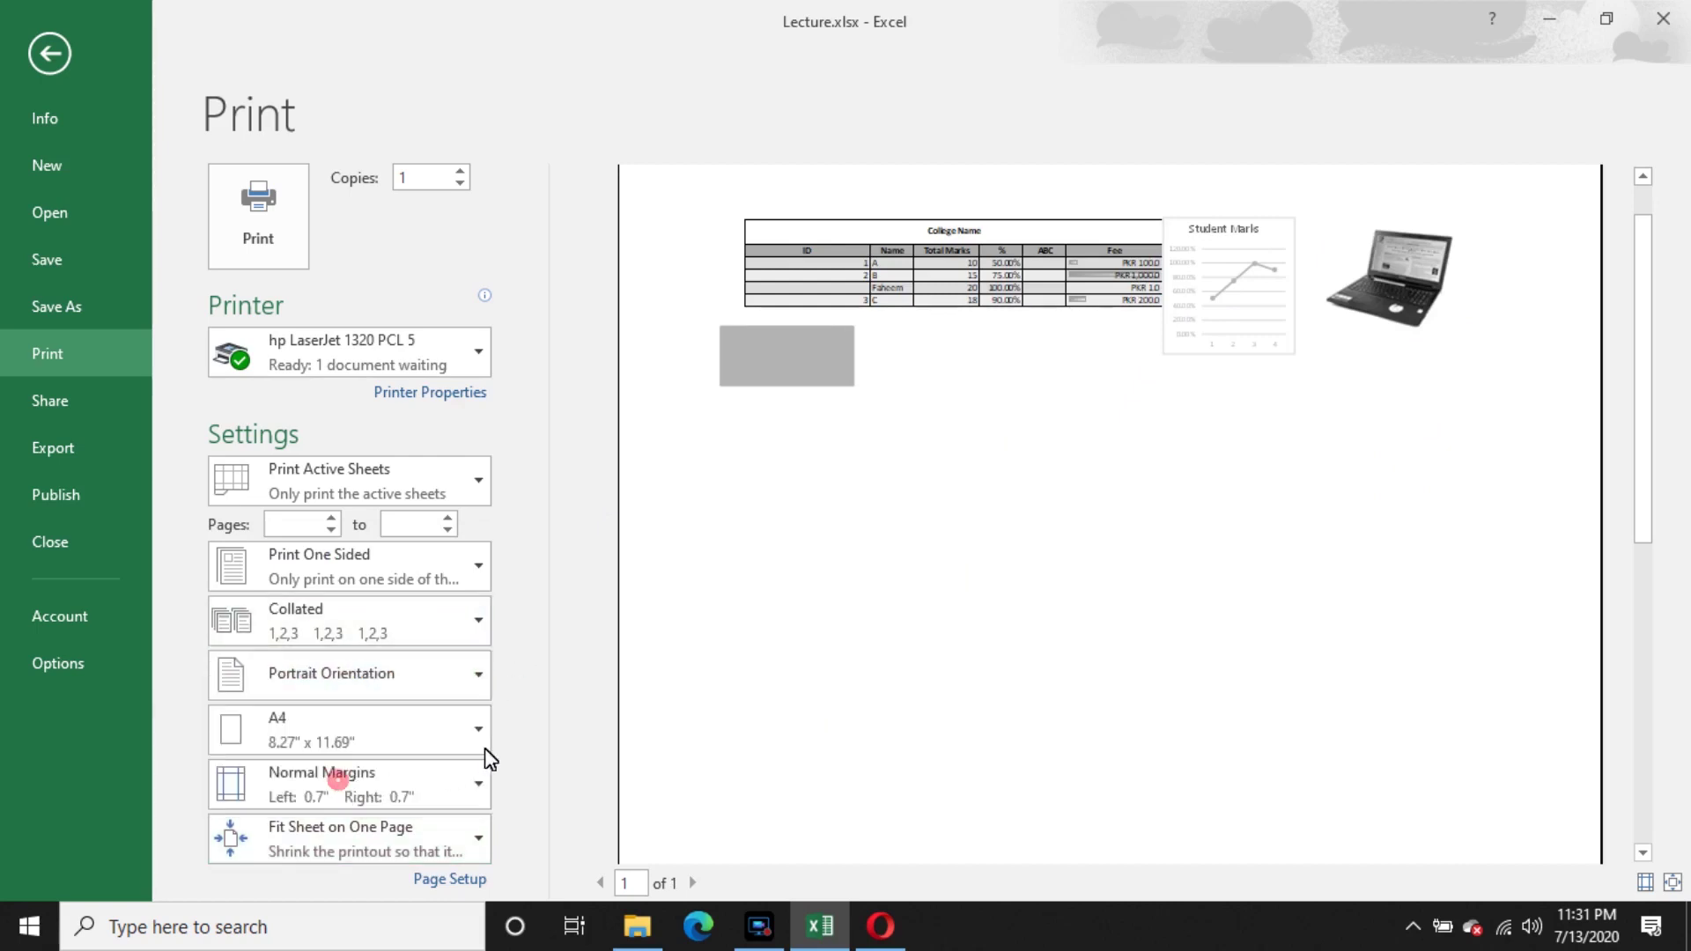
left_click(693, 608)
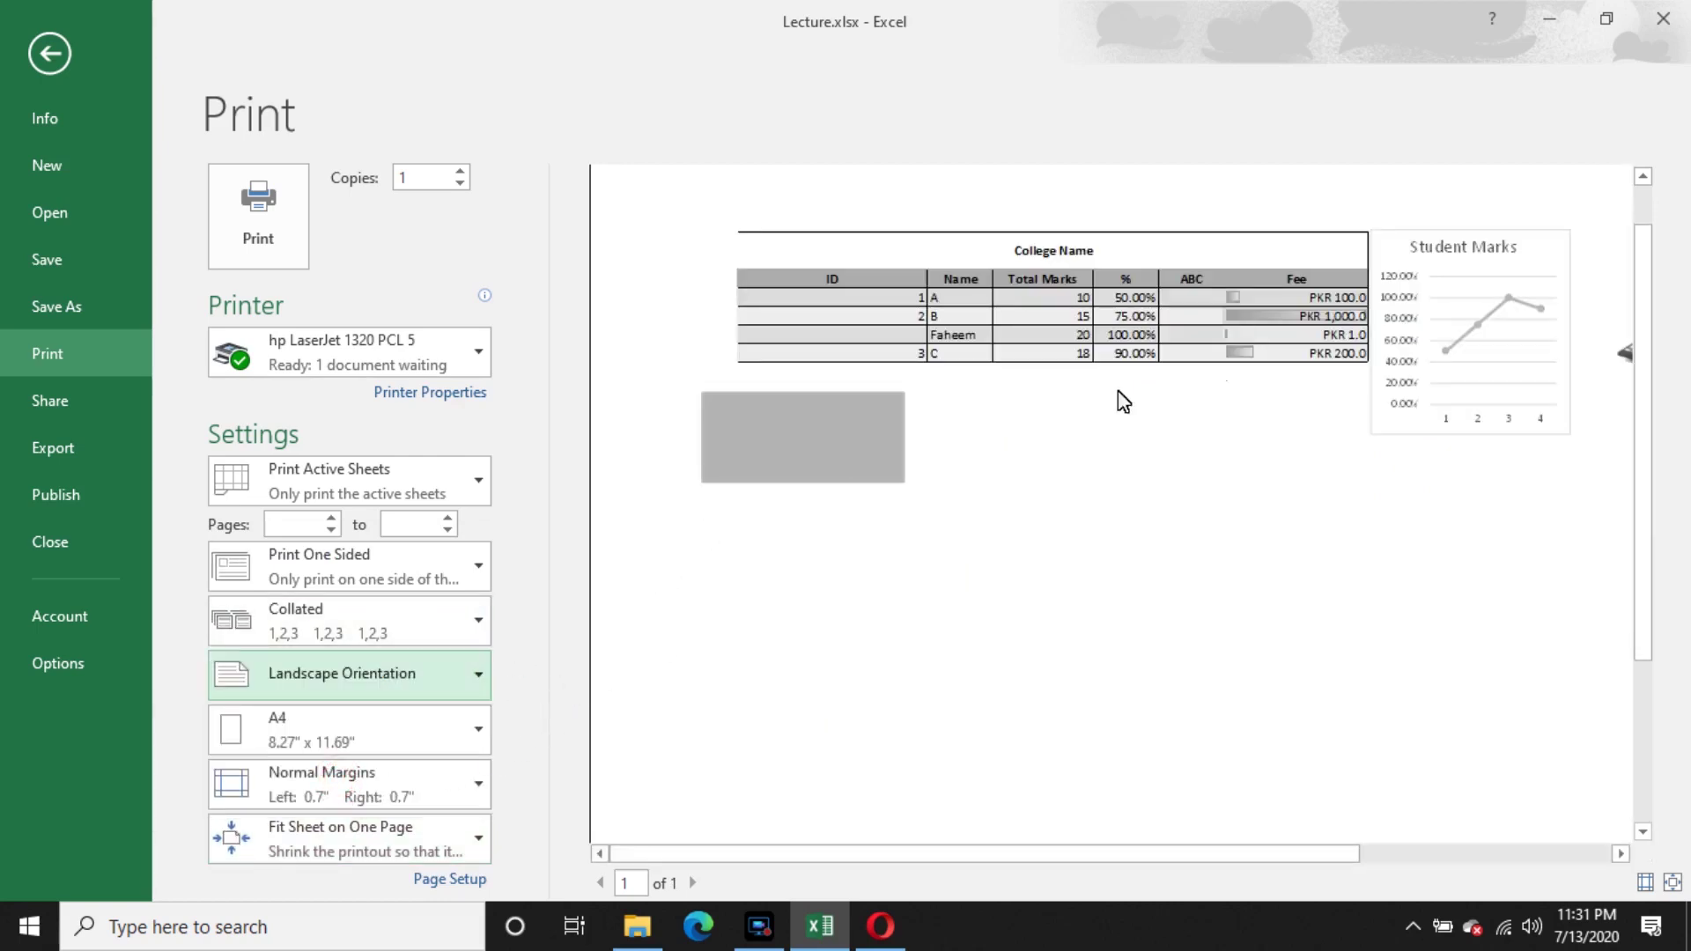
left_click_drag(1272, 854, 1313, 858)
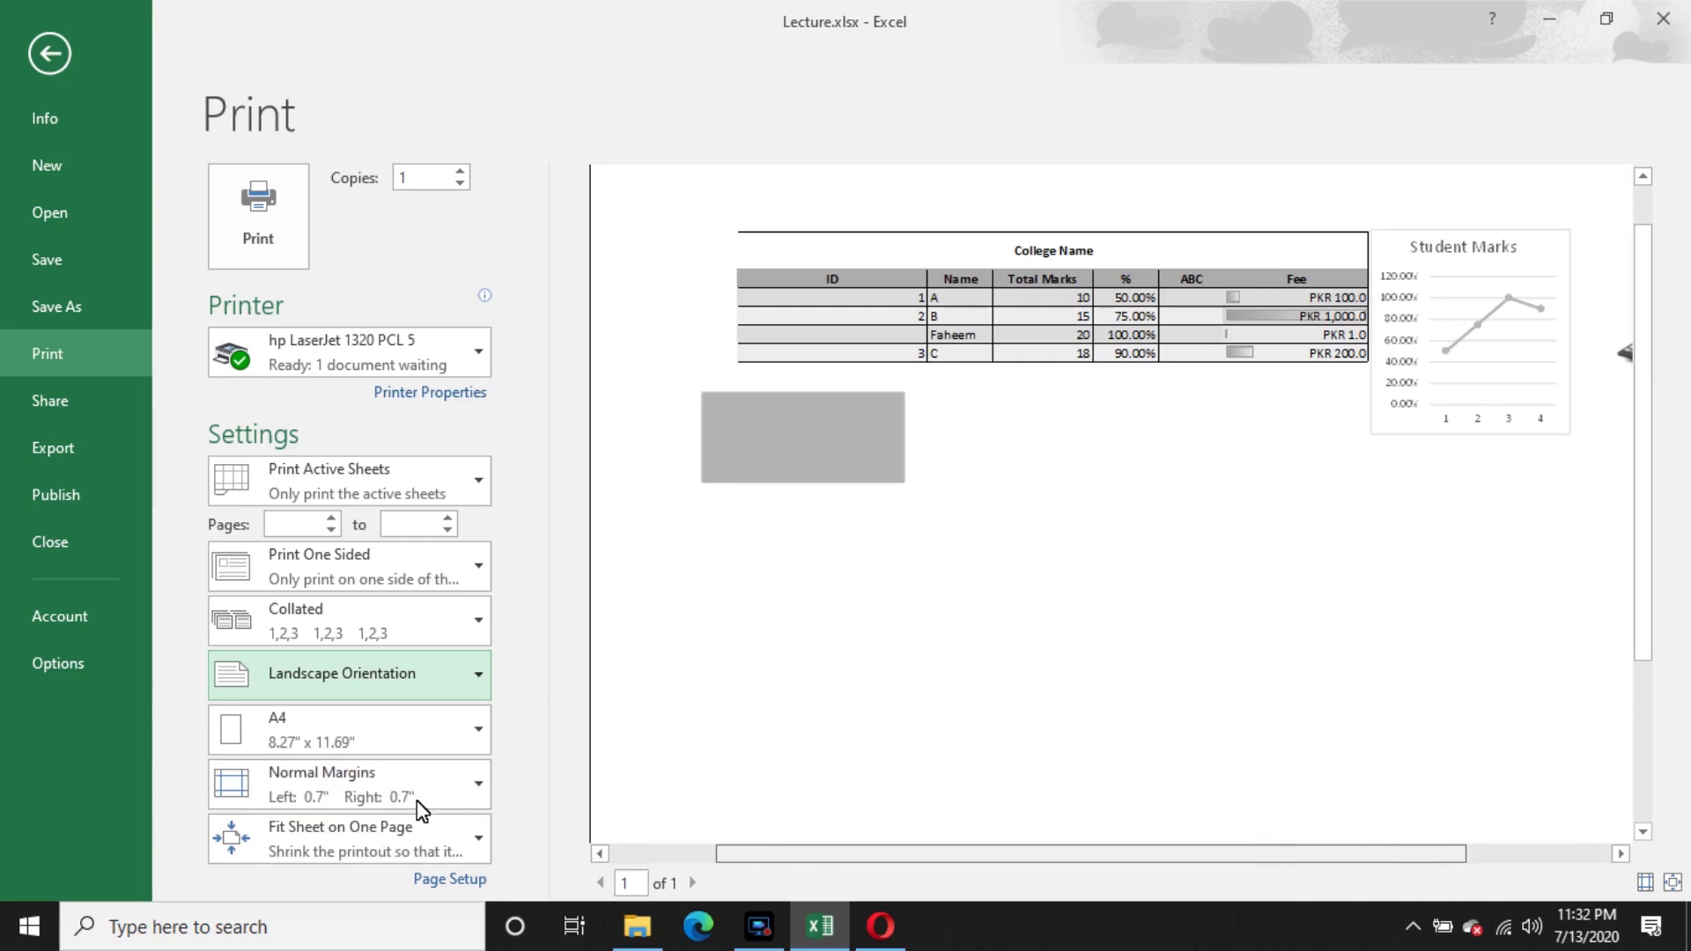
- Set the printout's margins to Narrow, check the page preview and return to the worksheet
left_click(421, 804)
left_click(377, 652)
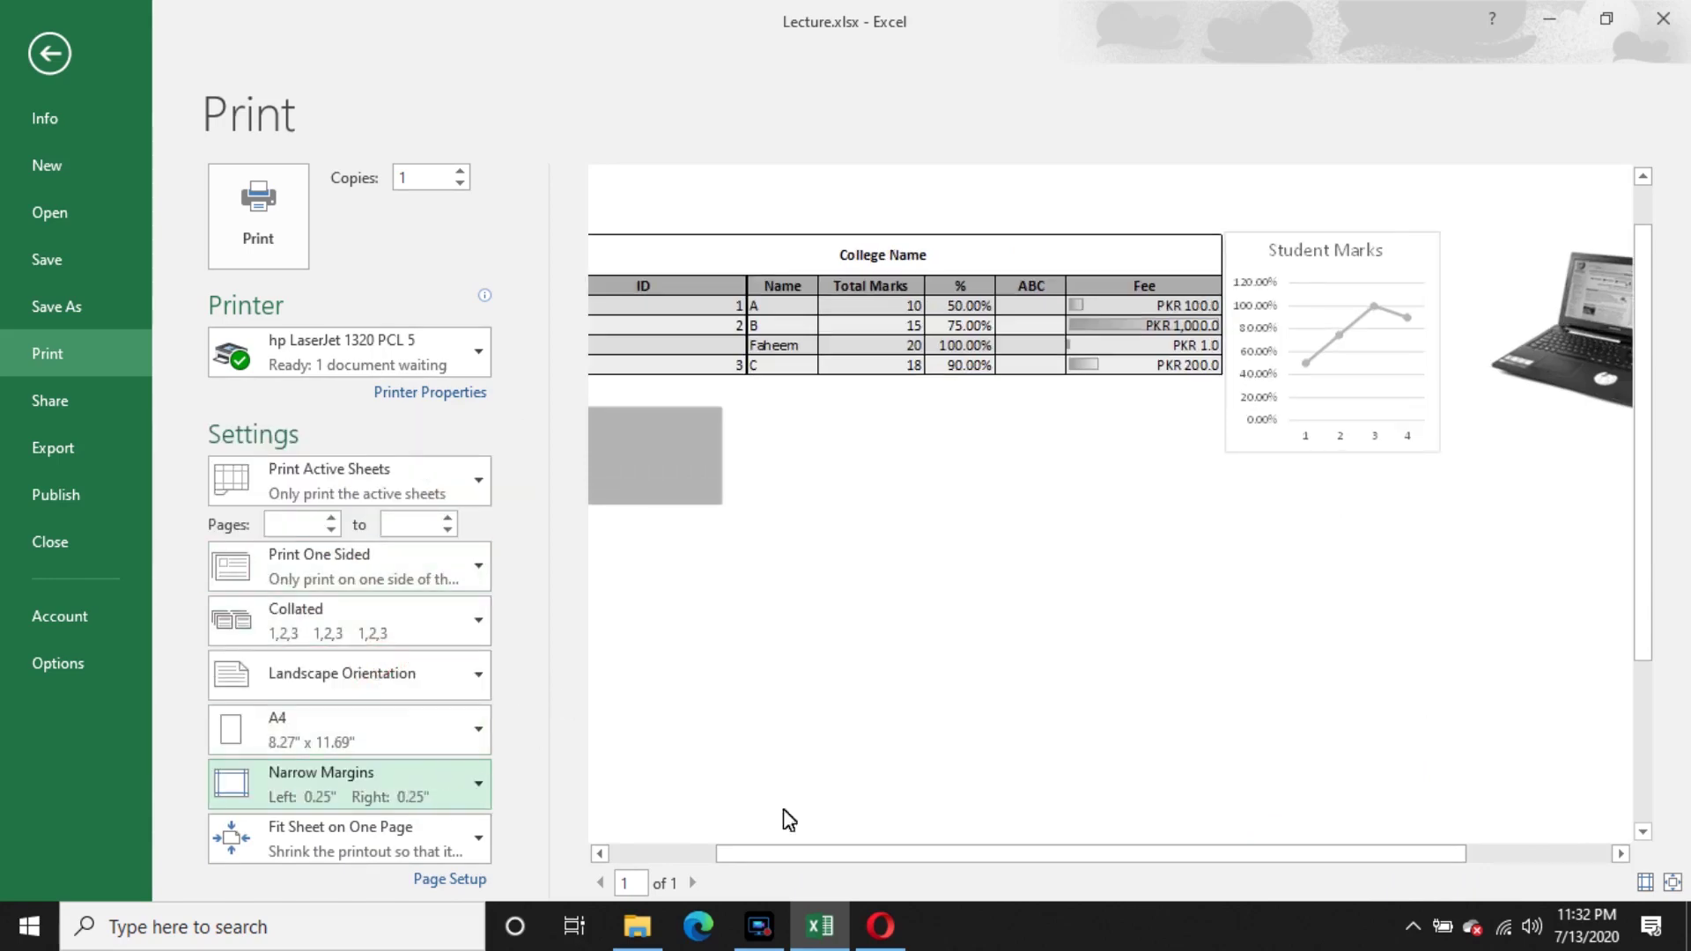
left_click(652, 851)
left_click(639, 853)
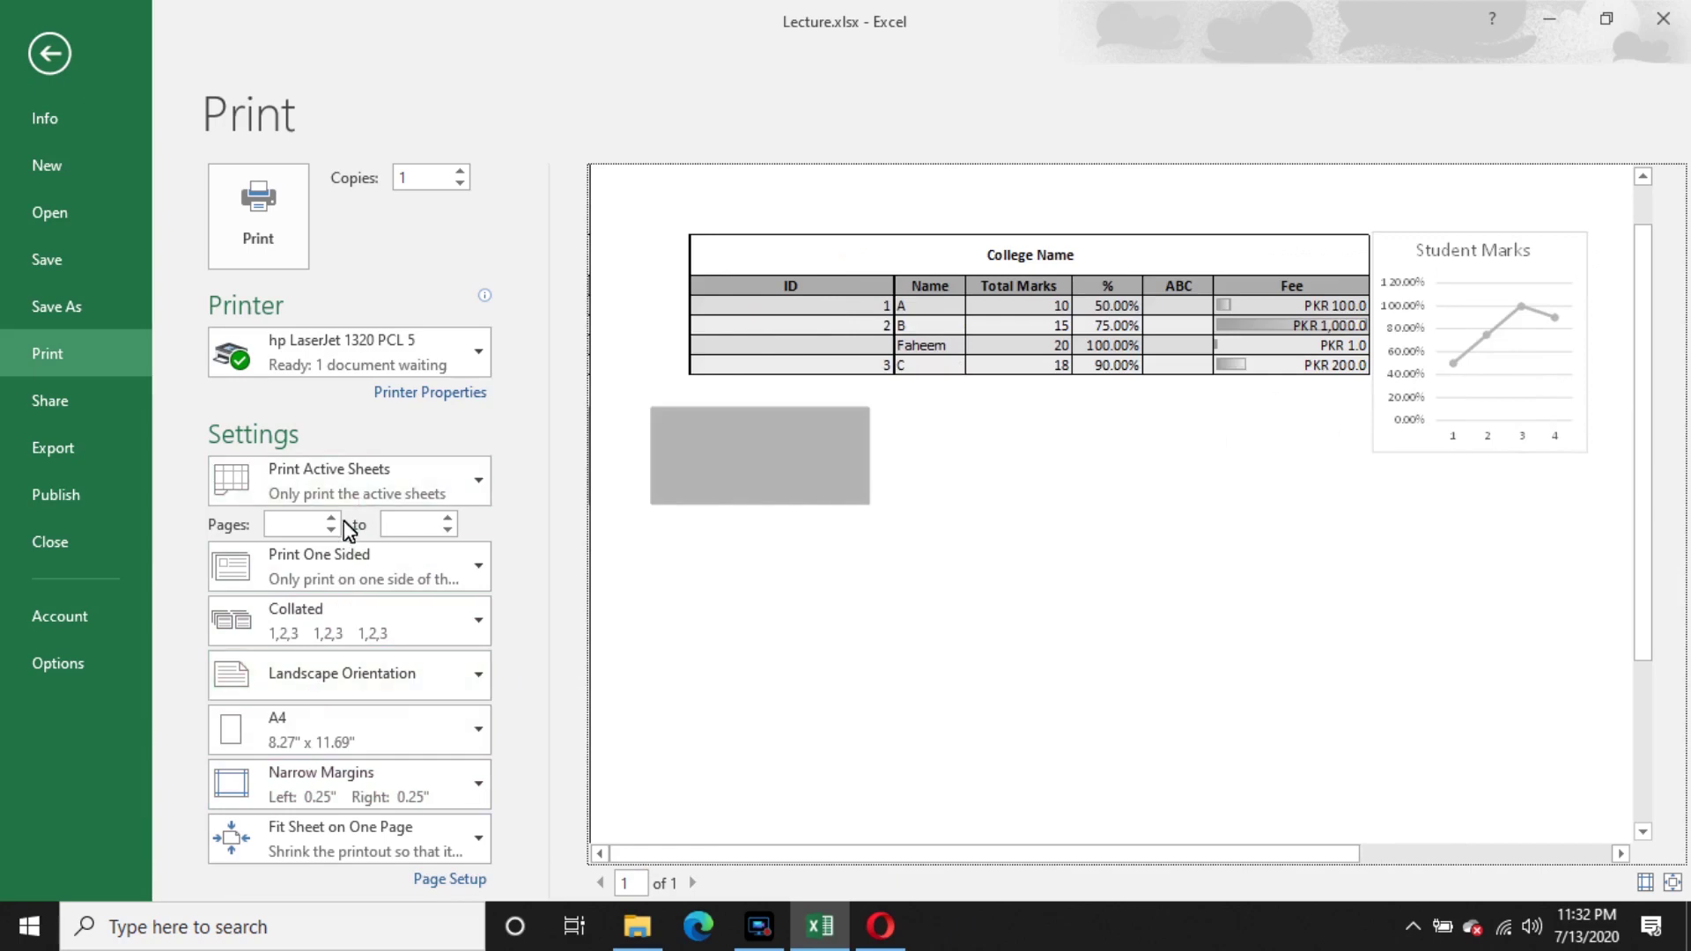
left_click(47, 55)
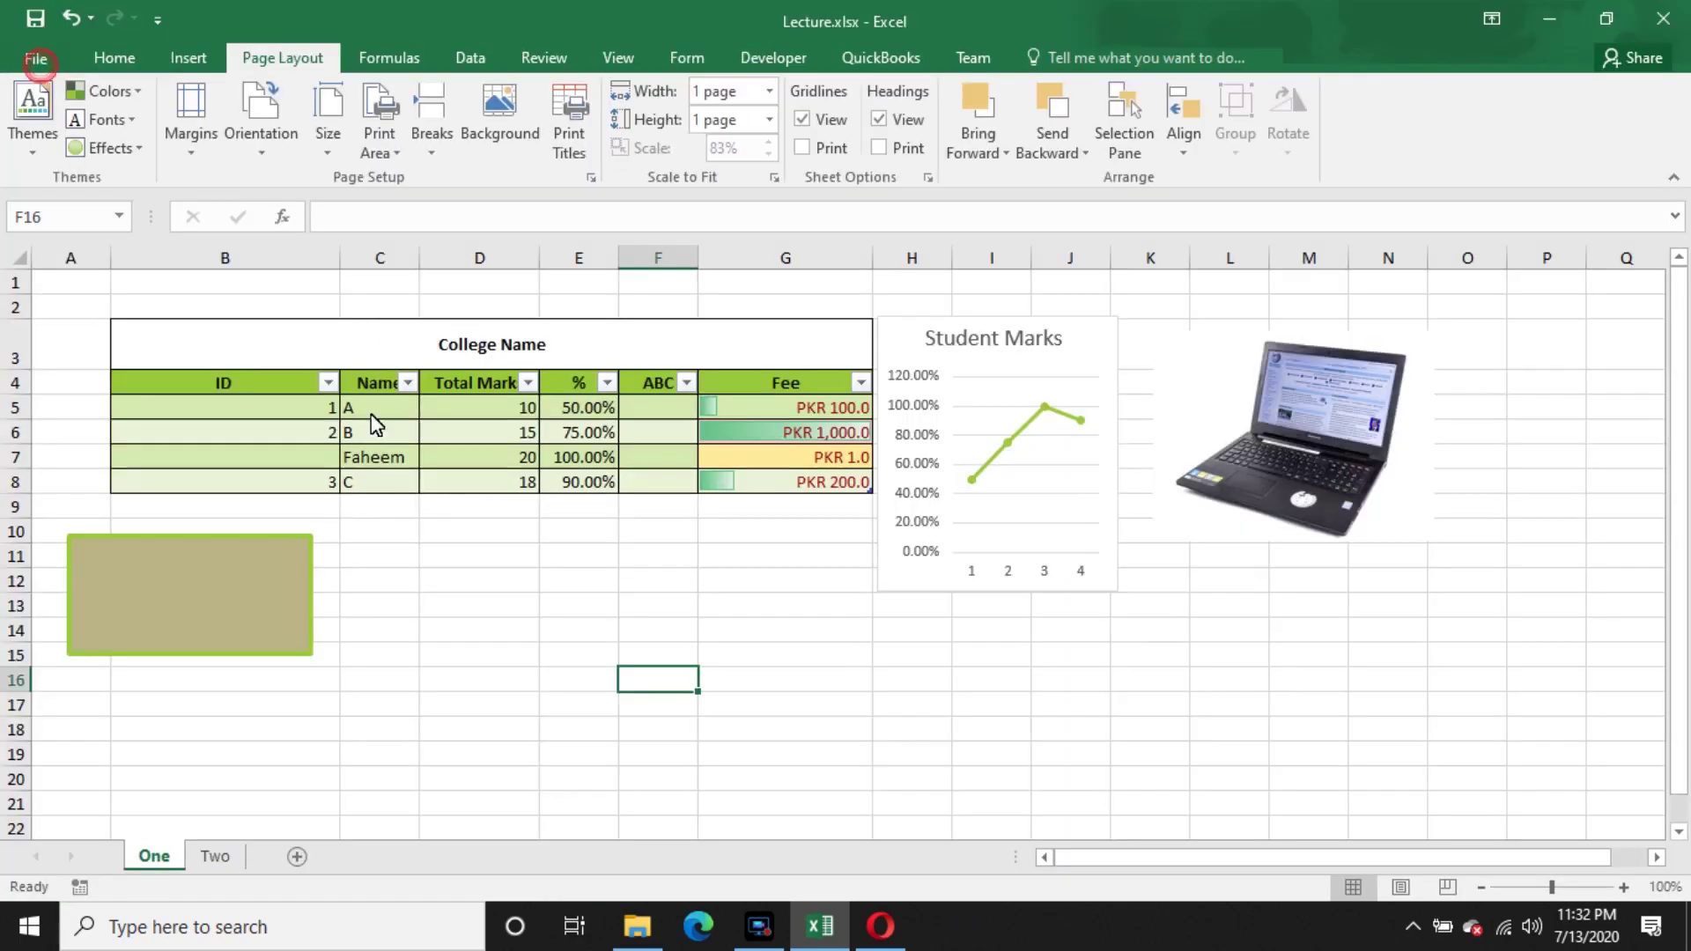
- Select the College Name table (B3:G8) and set the printout to Print Selection in the print settings
left_click(370, 504)
left_click_drag(192, 336, 424, 484)
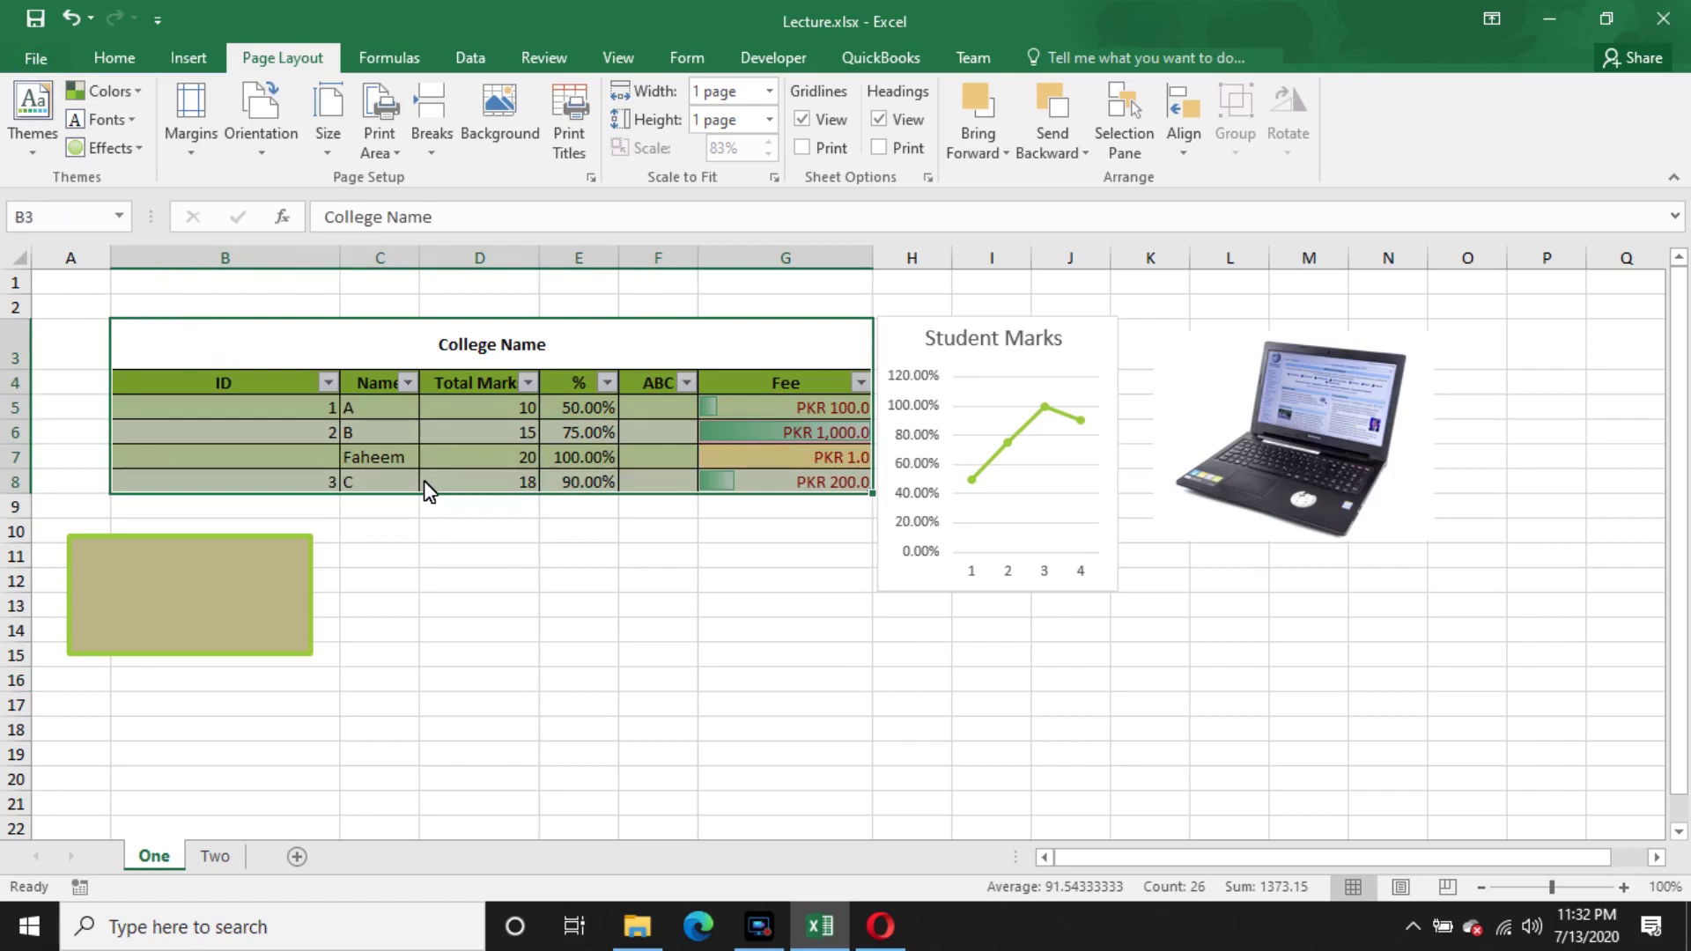
key("ctrl+p")
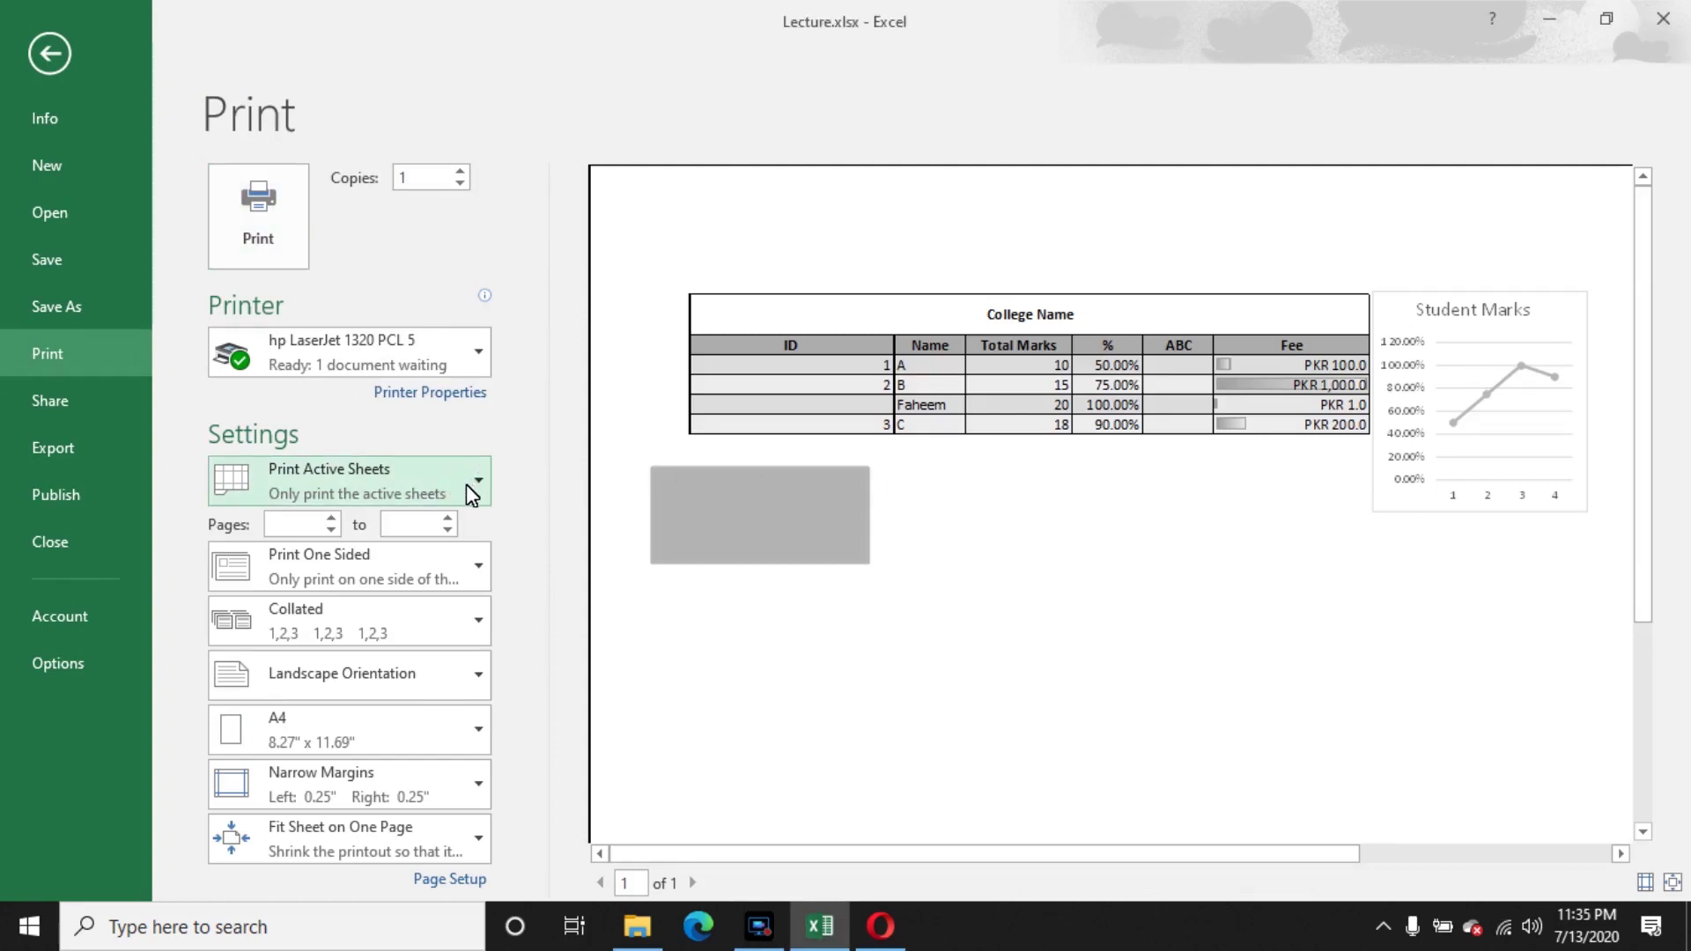
left_click(473, 487)
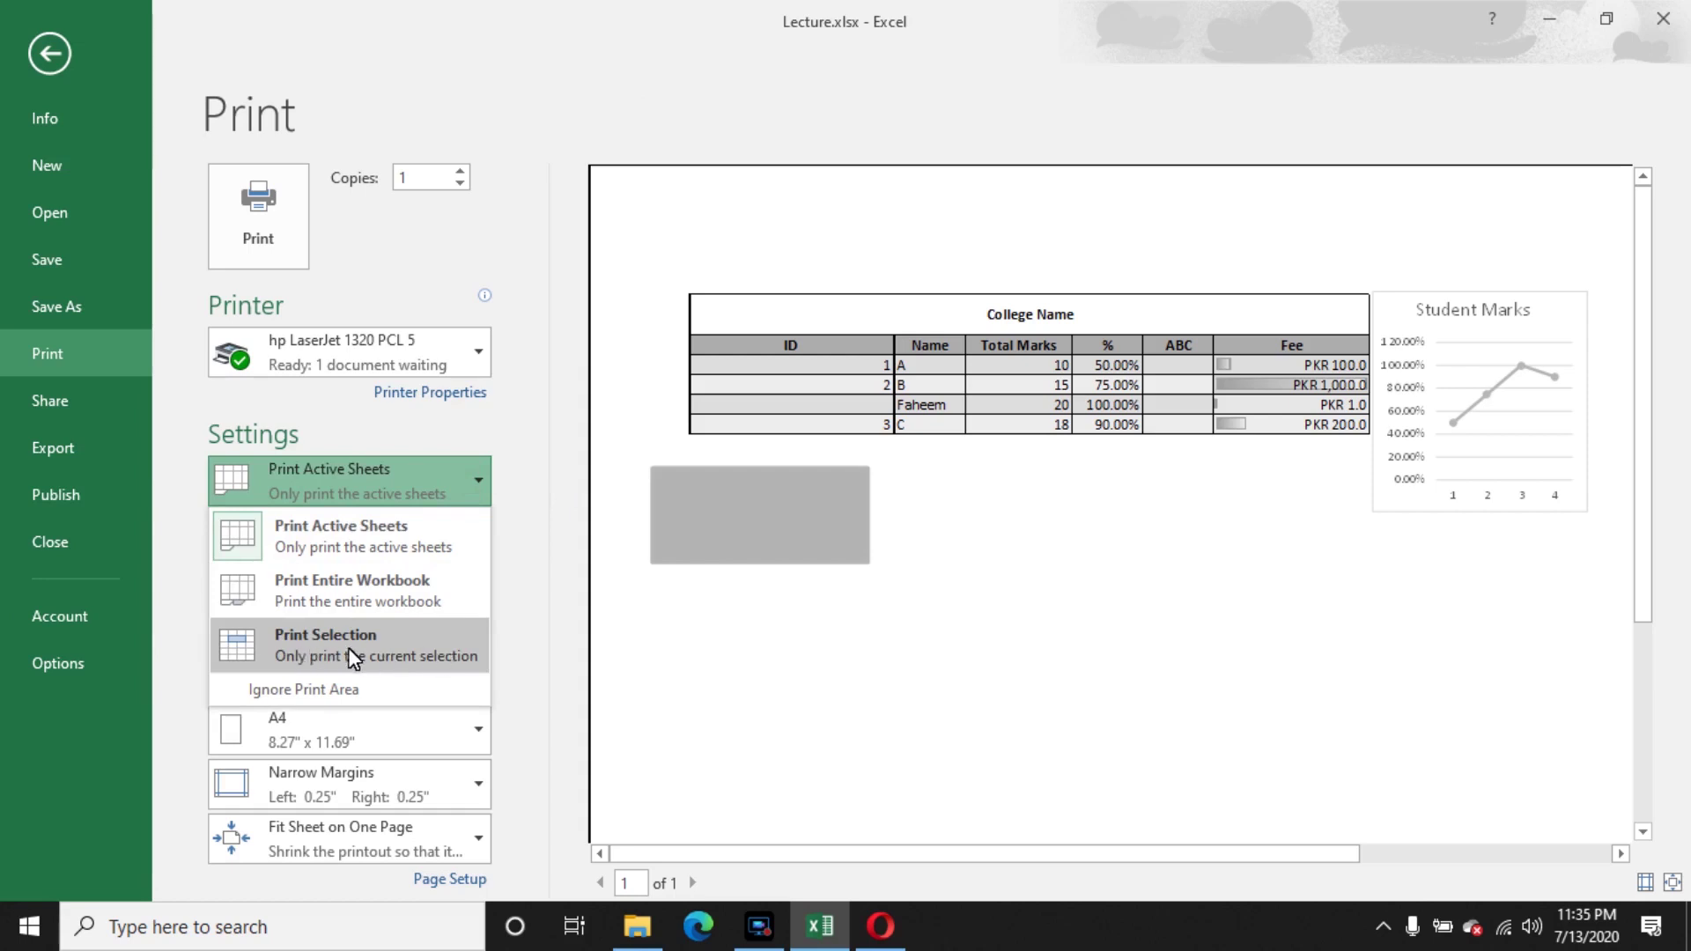
left_click(347, 650)
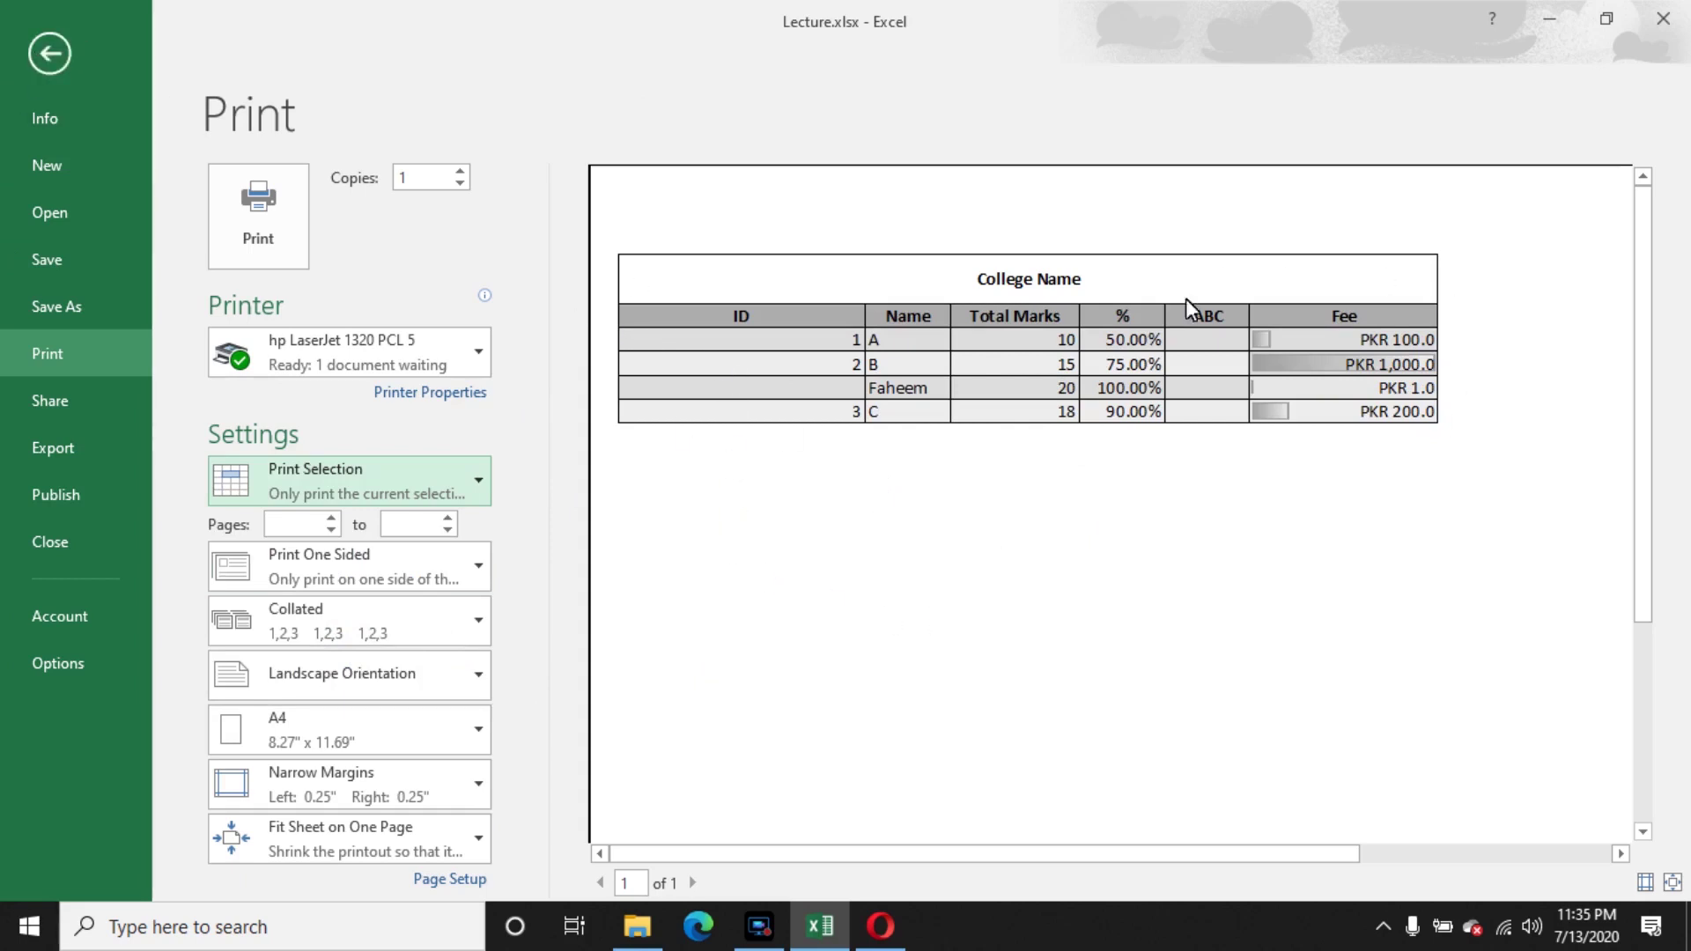
- Switch the printout to portrait orientation and return to the worksheet
left_click(359, 669)
left_click(361, 738)
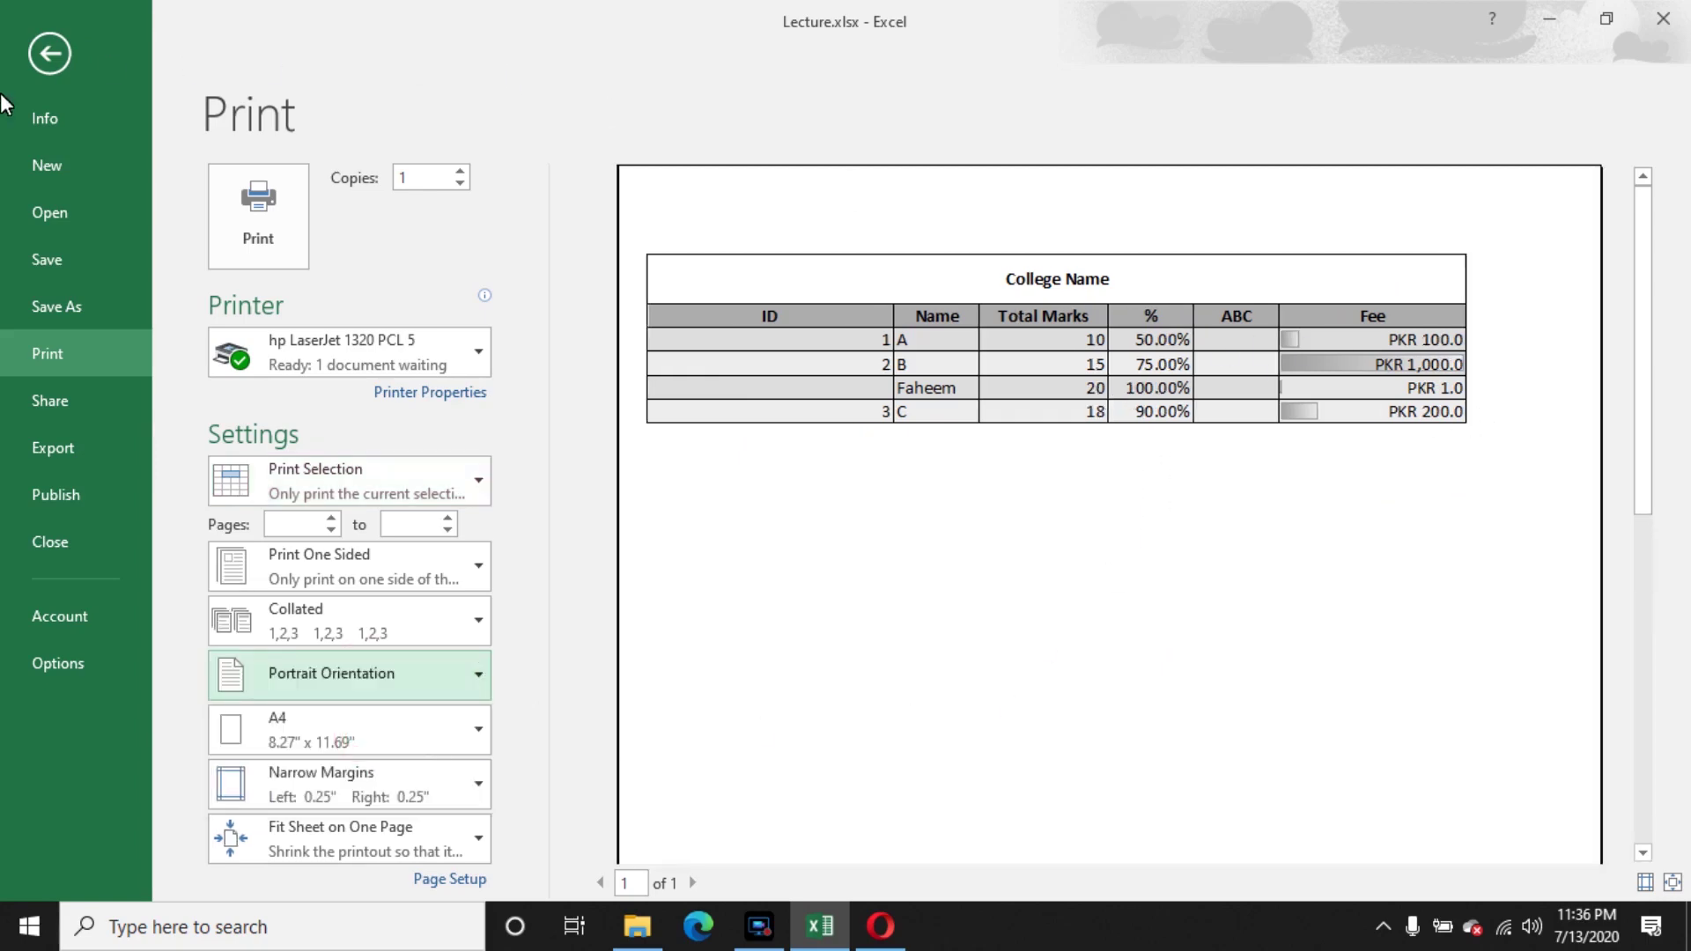
left_click(50, 53)
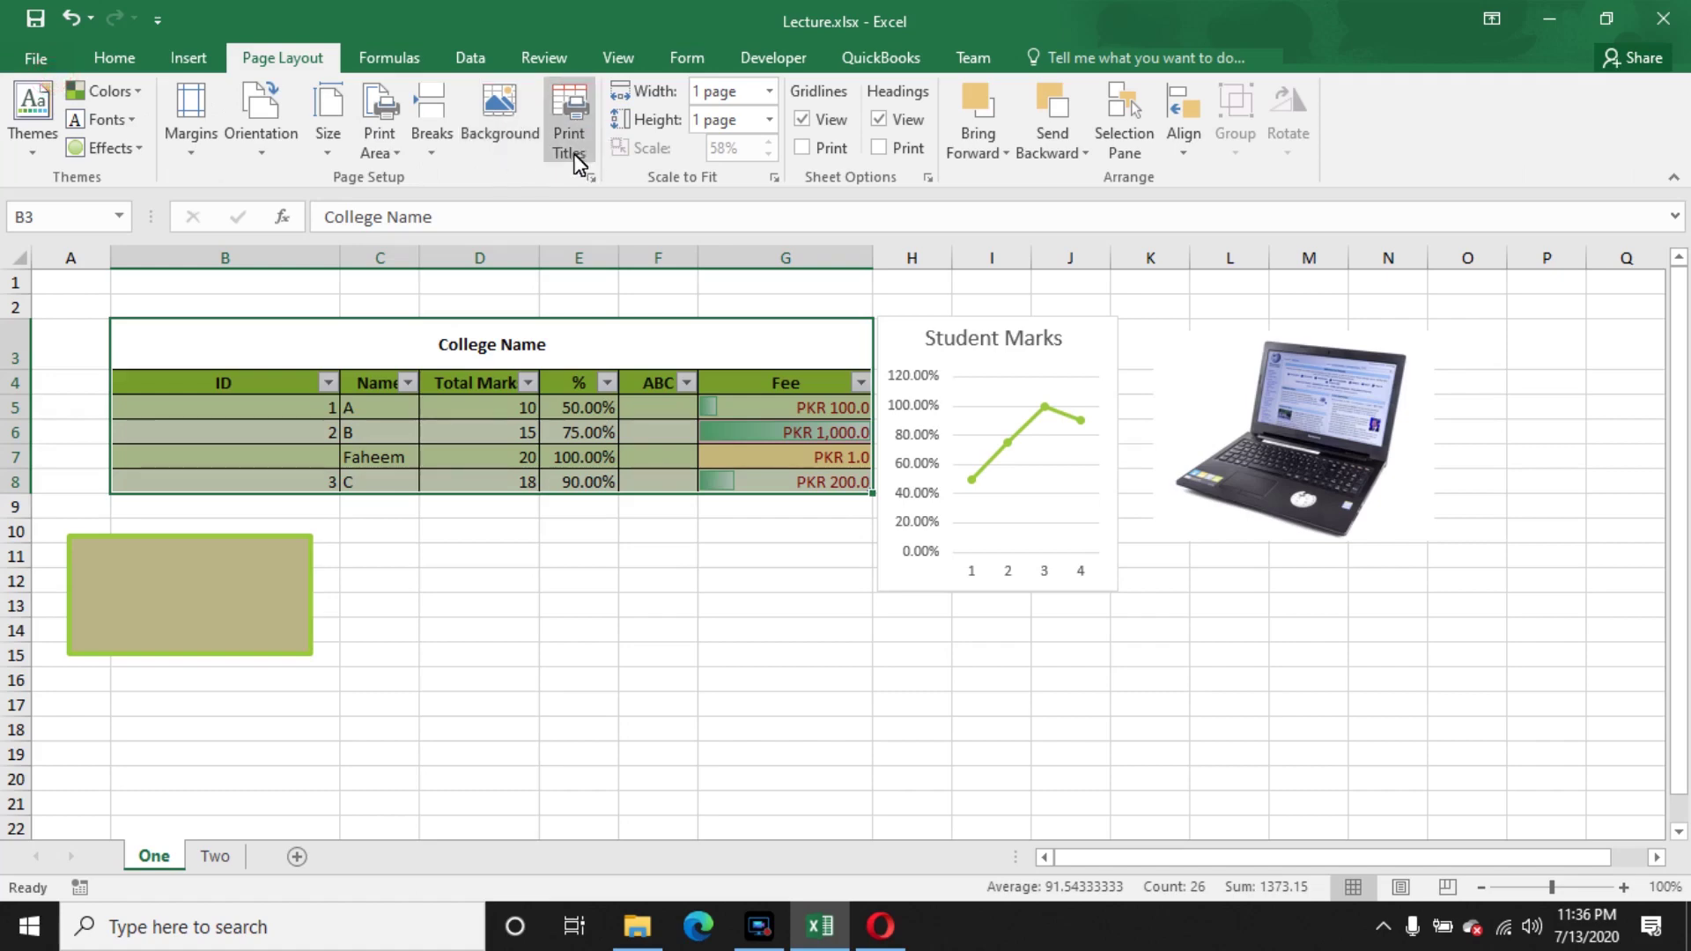
- Center the printout on the page both horizontally and vertically in the page setup
left_click(573, 155)
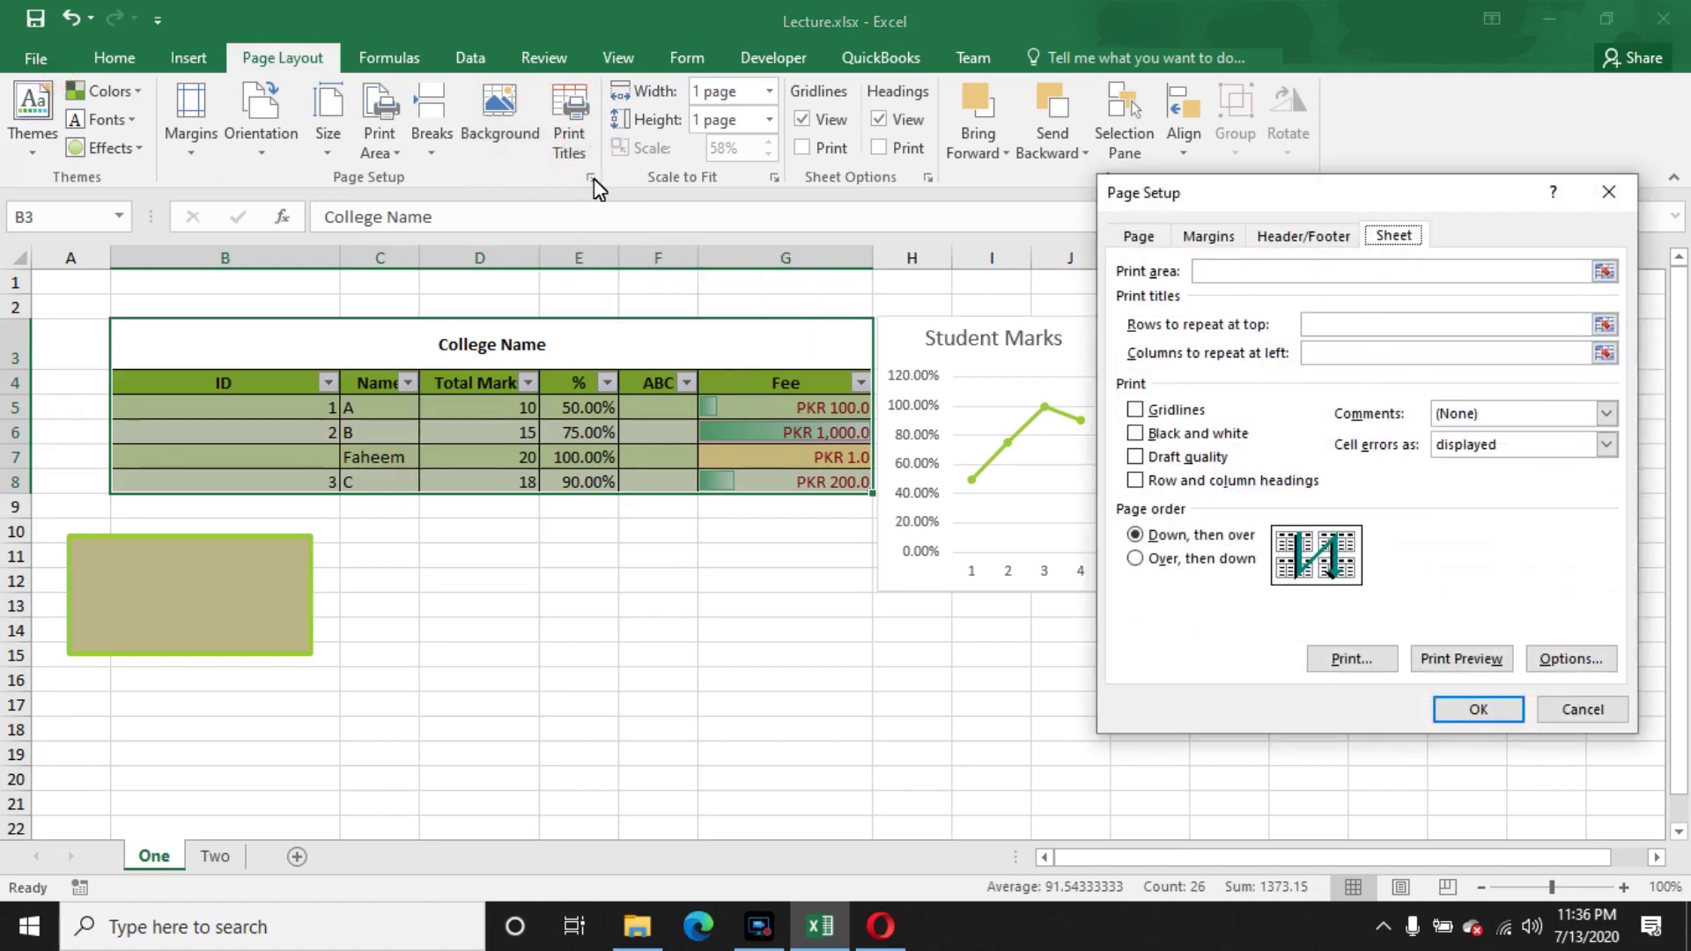
left_click(1209, 236)
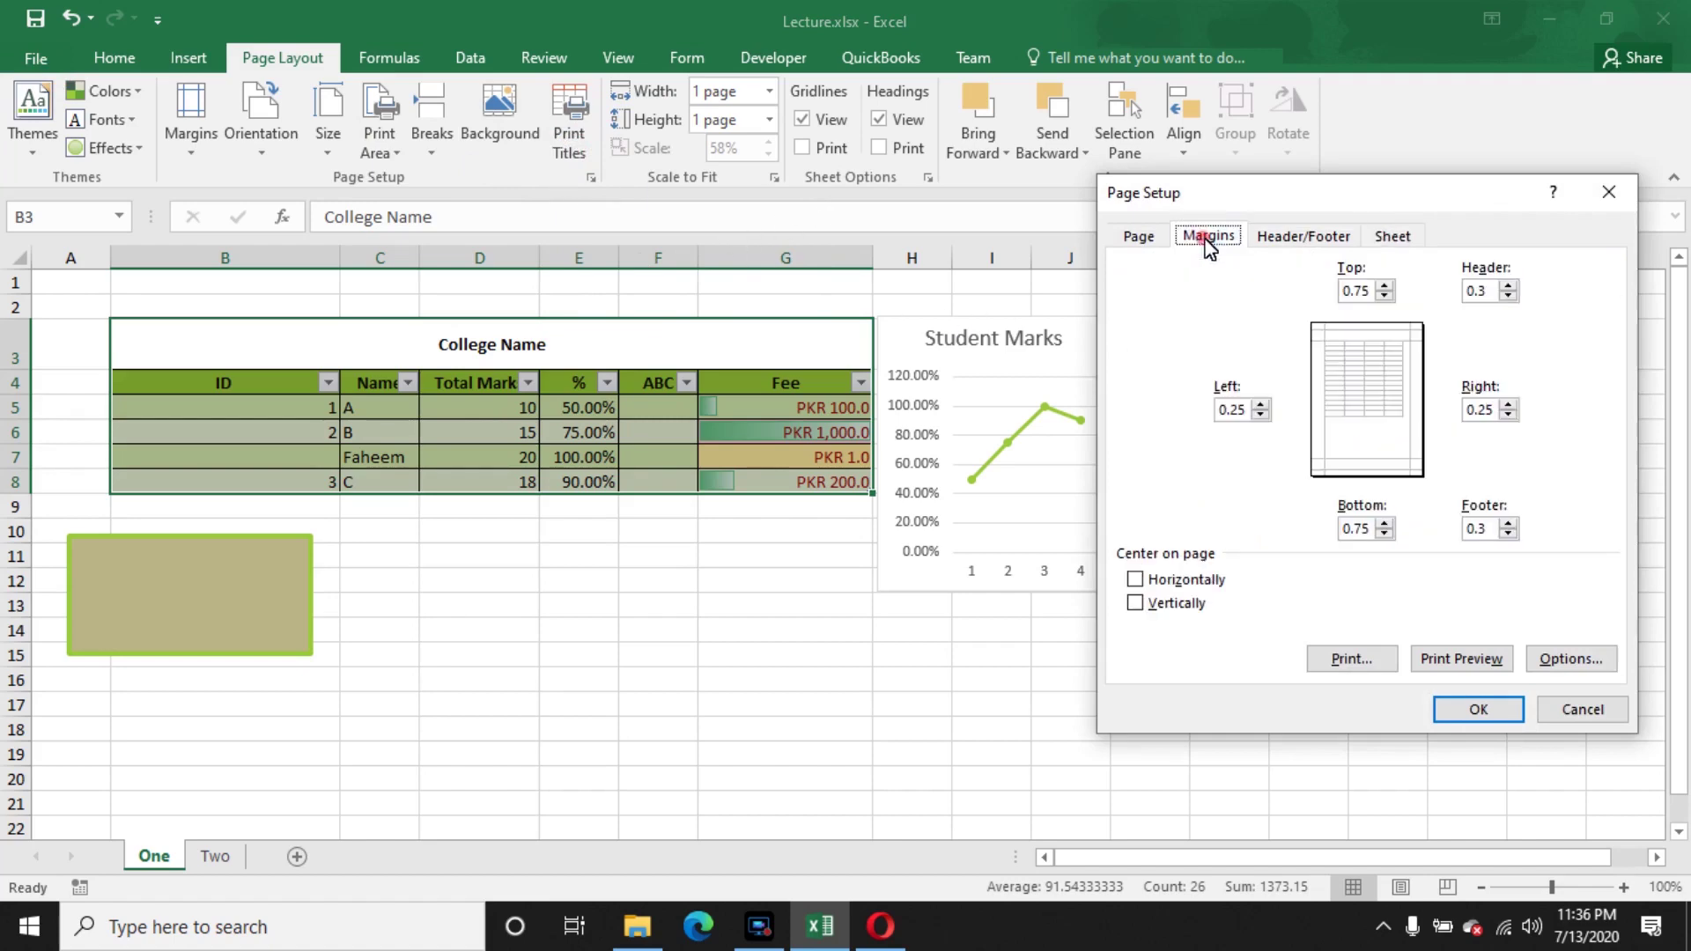
left_click(1189, 582)
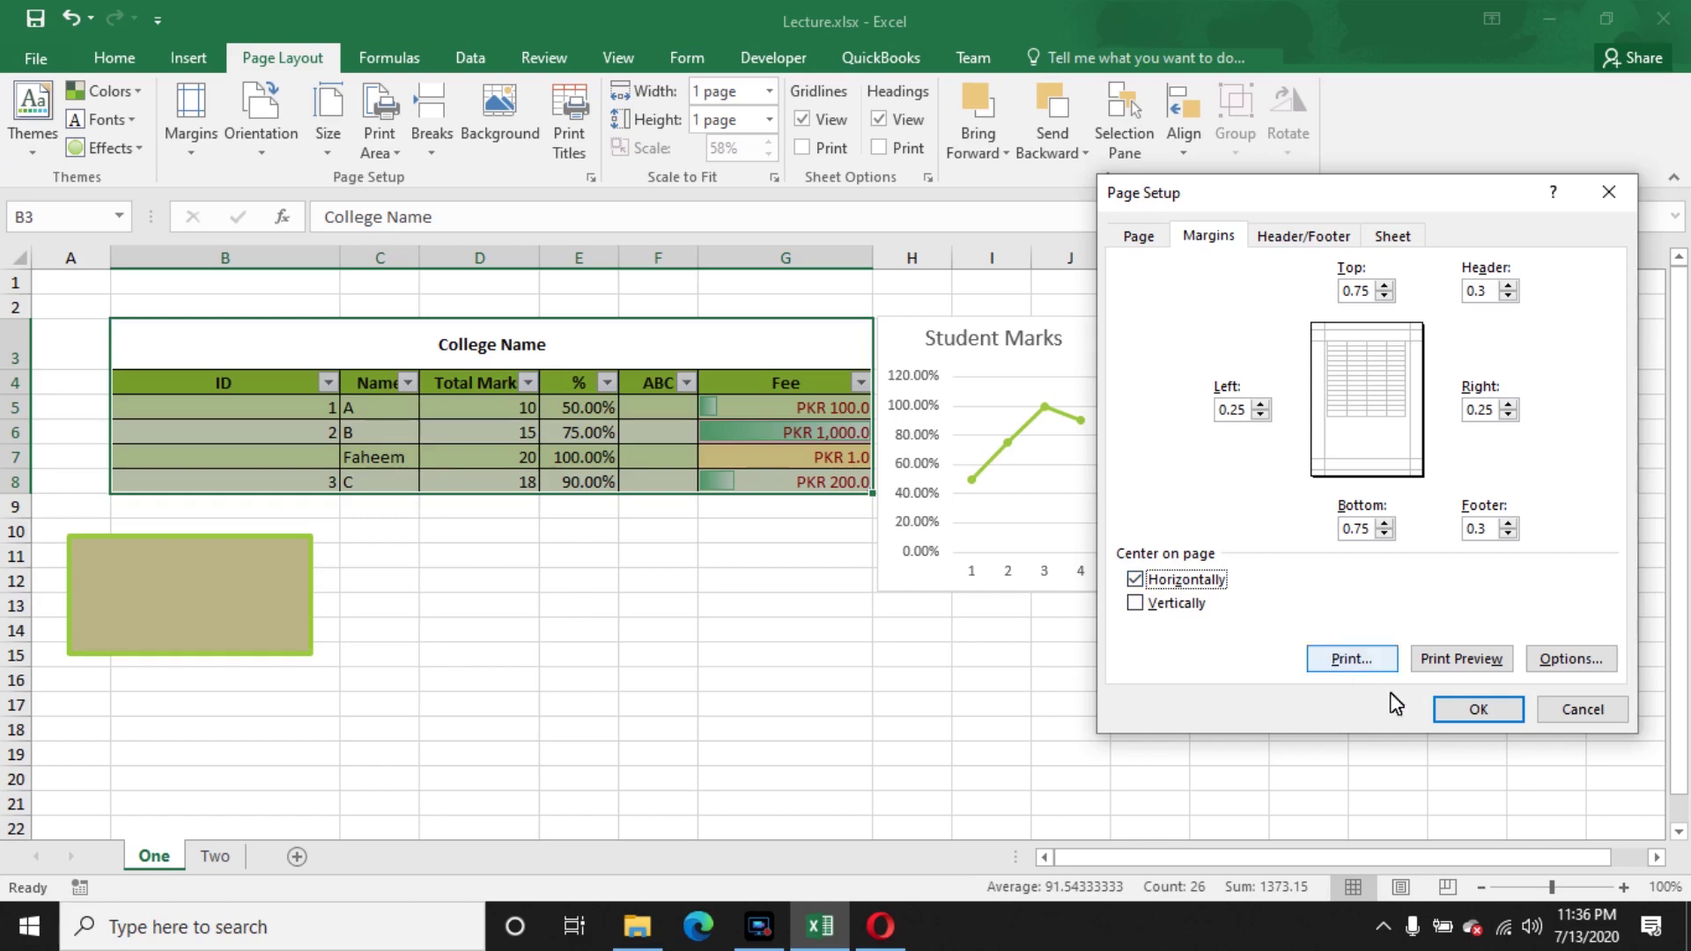
left_click(1176, 606)
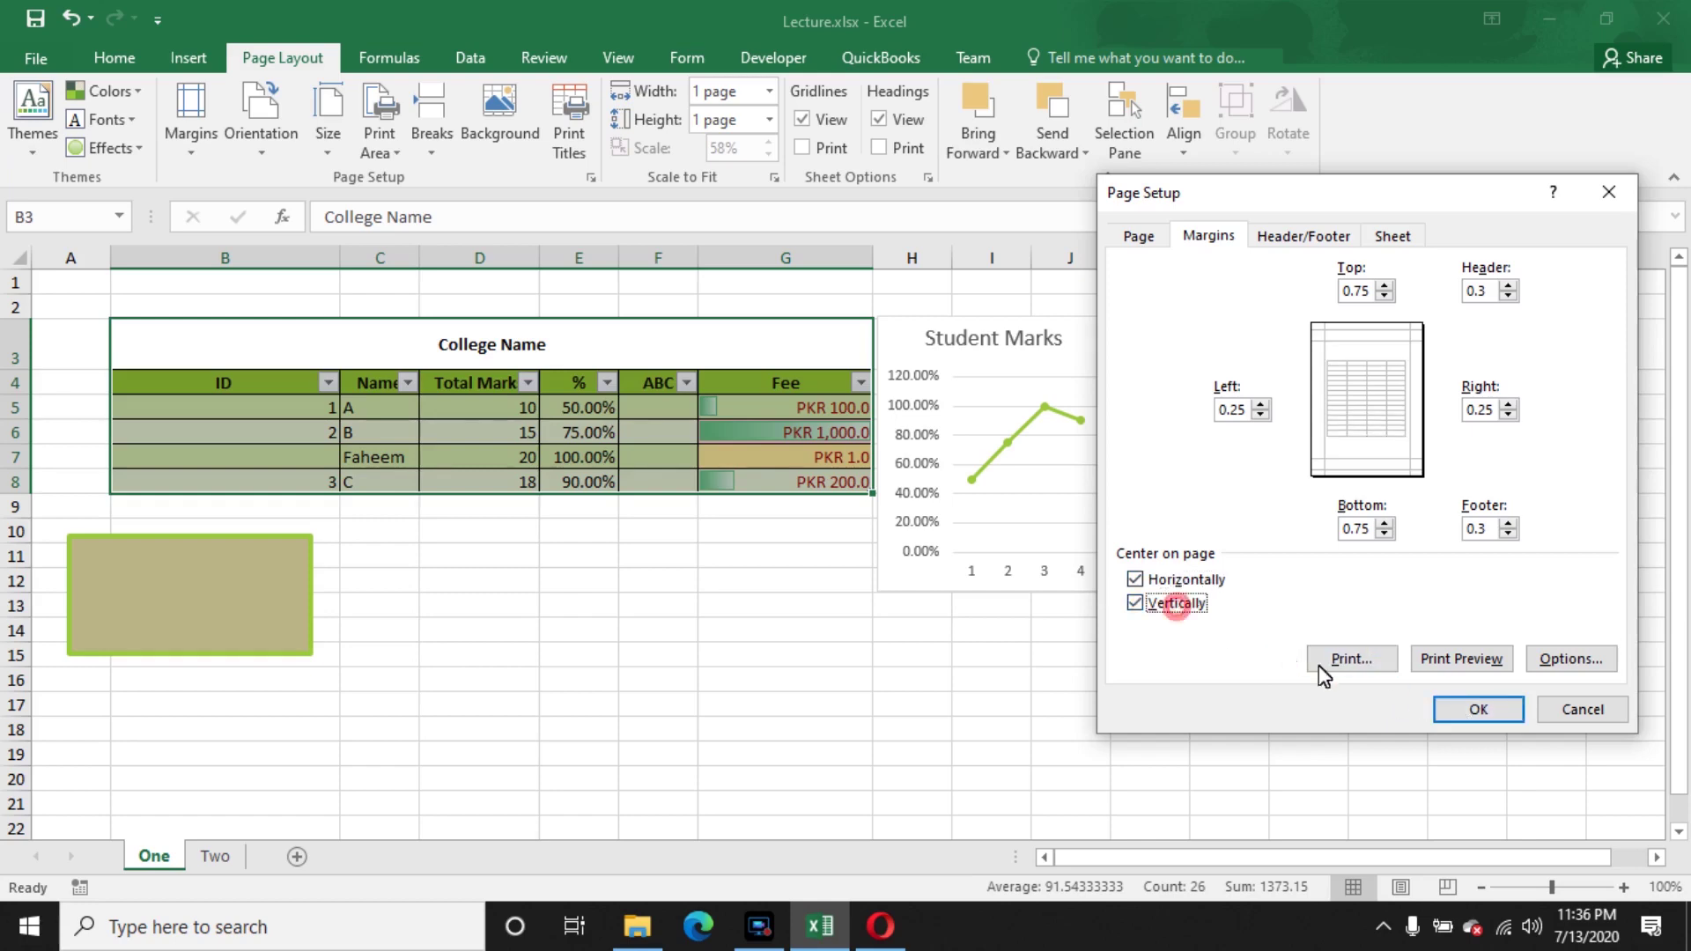
left_click(1462, 705)
left_click(1177, 666)
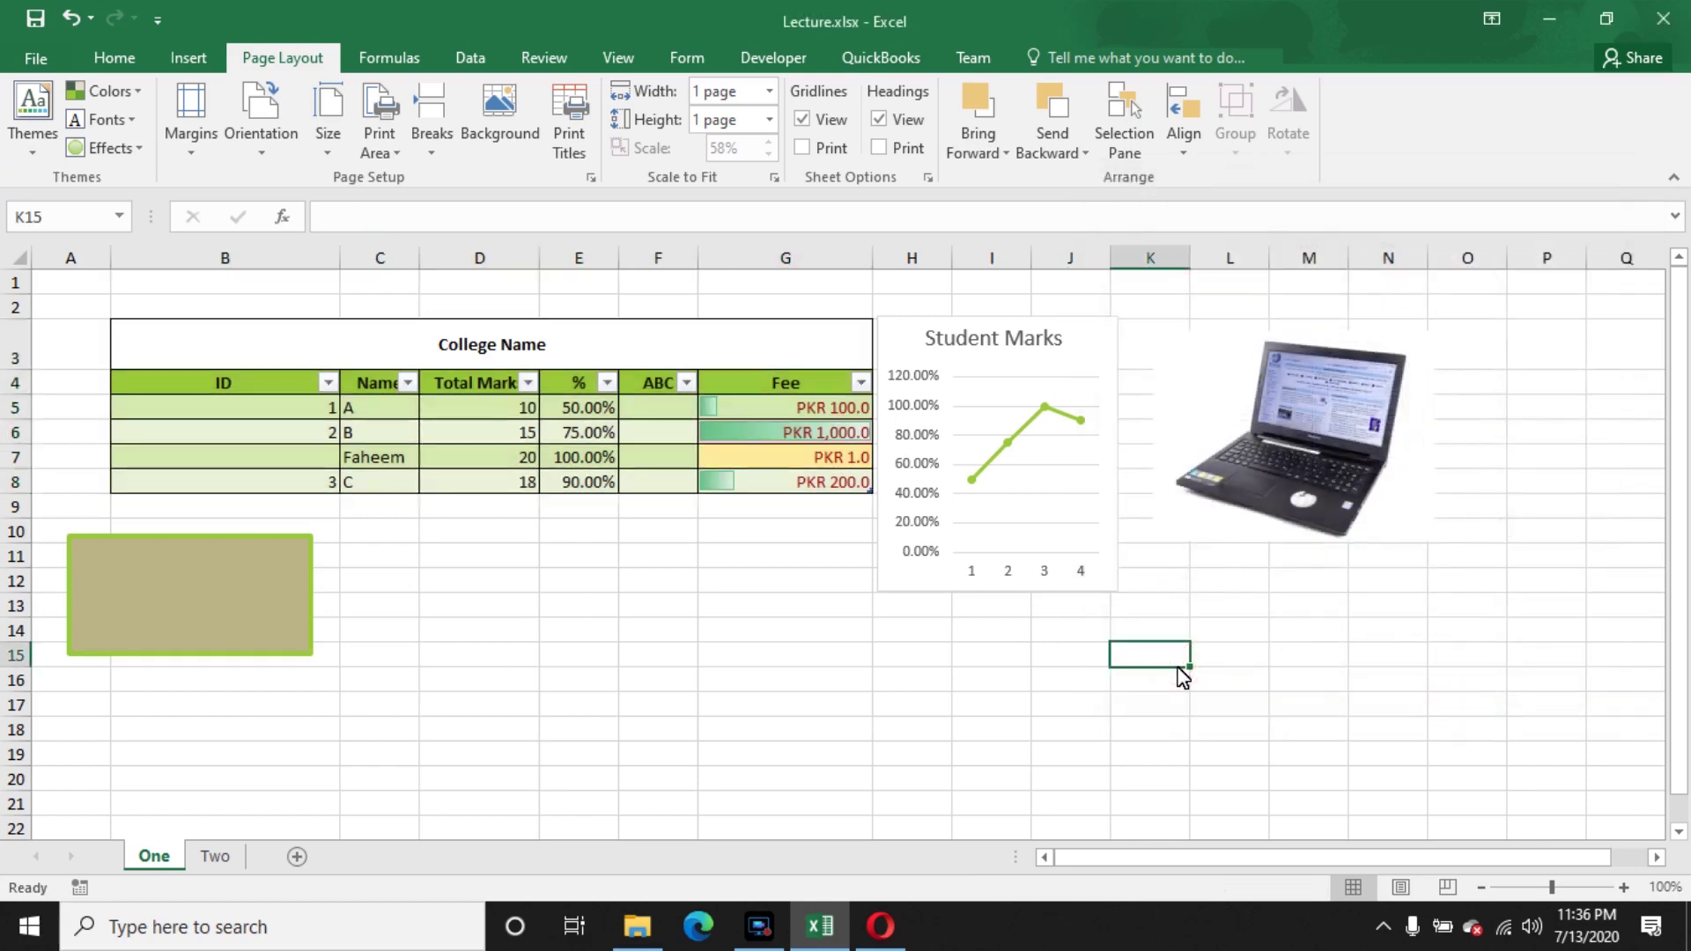
- Open the print preview, inspect the whole page with the centering applied and return to the worksheet
key("ctrl+p")
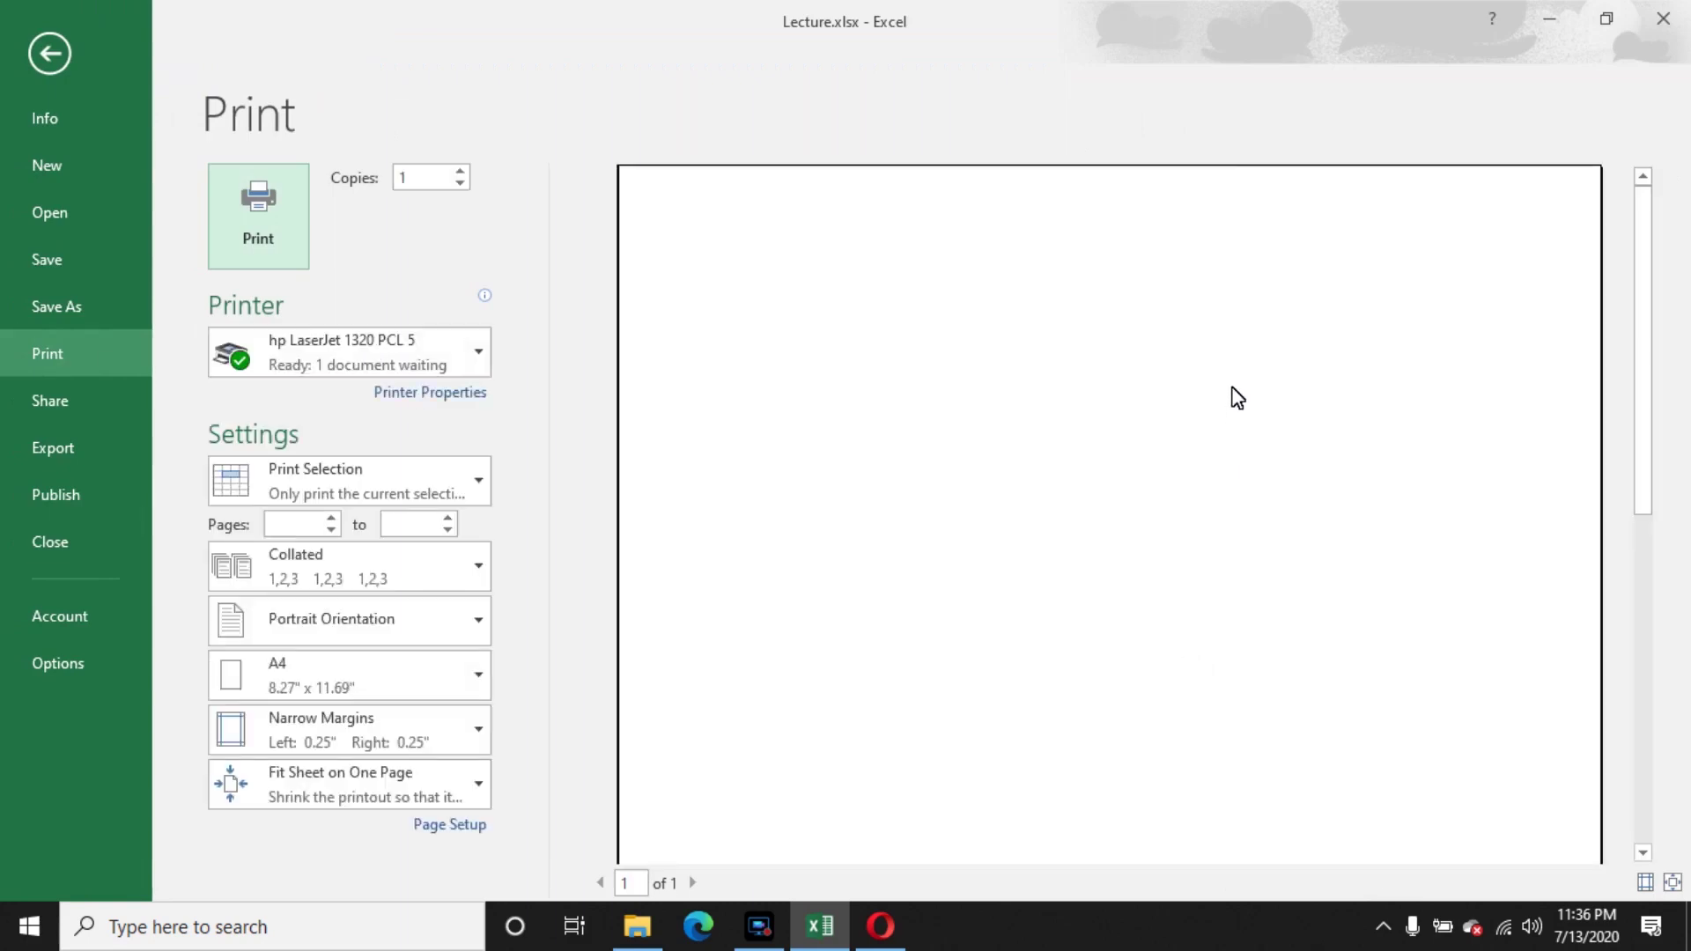
scroll(939, 656, "down", 3)
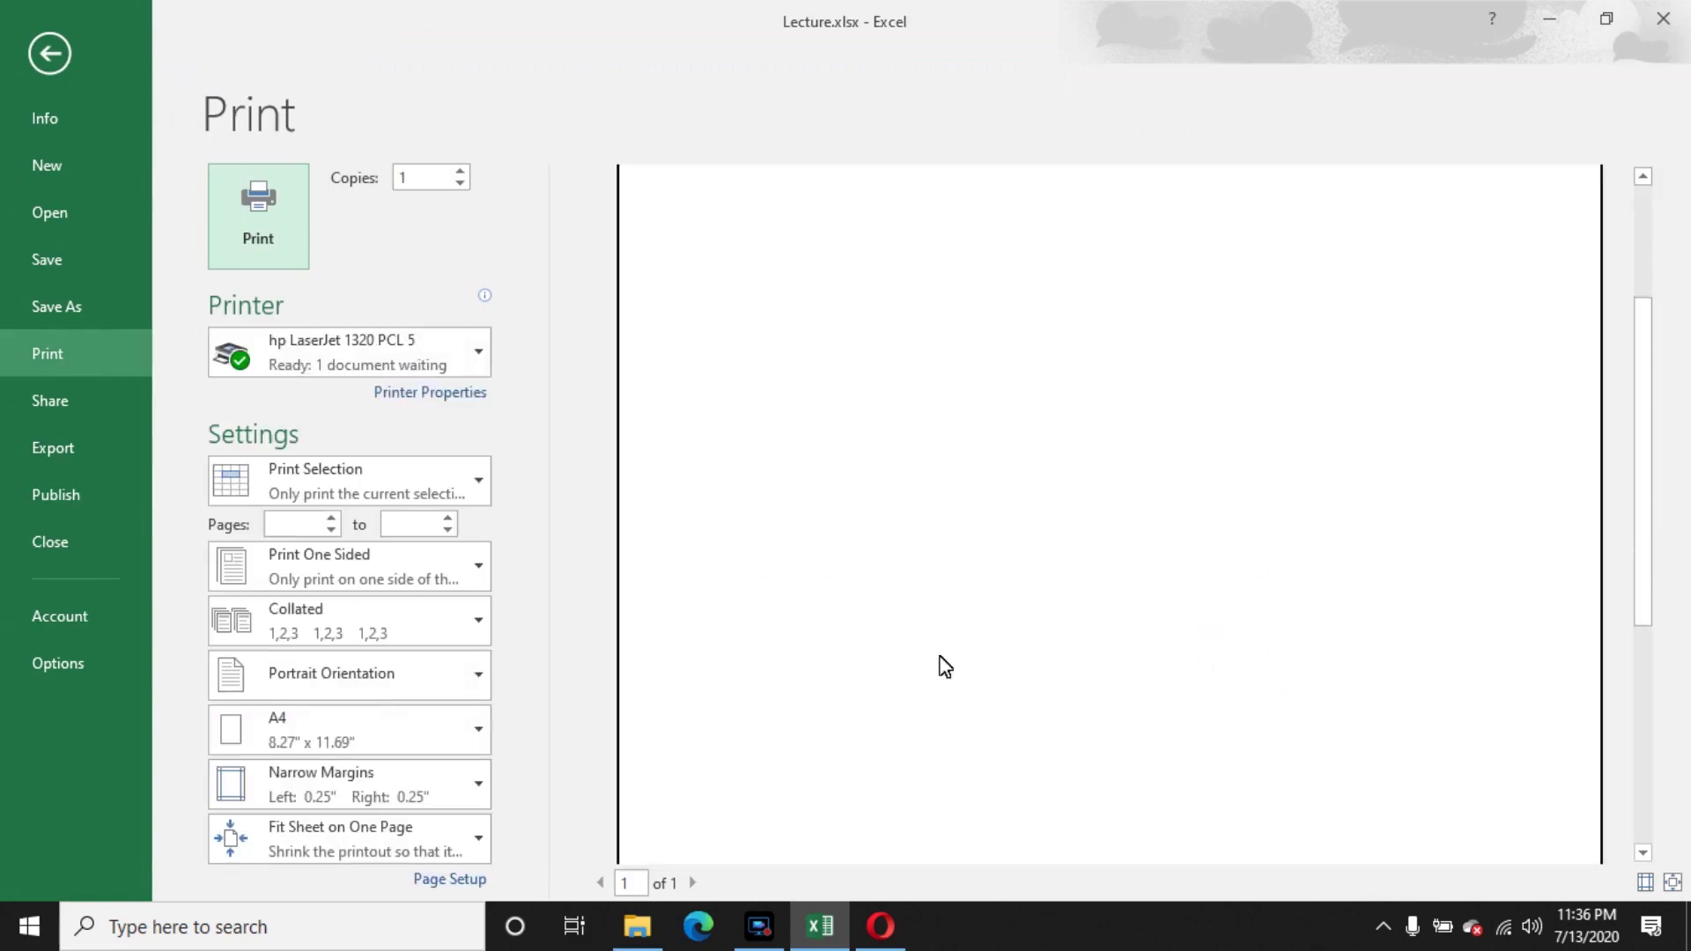
left_click_drag(1638, 621, 1641, 366)
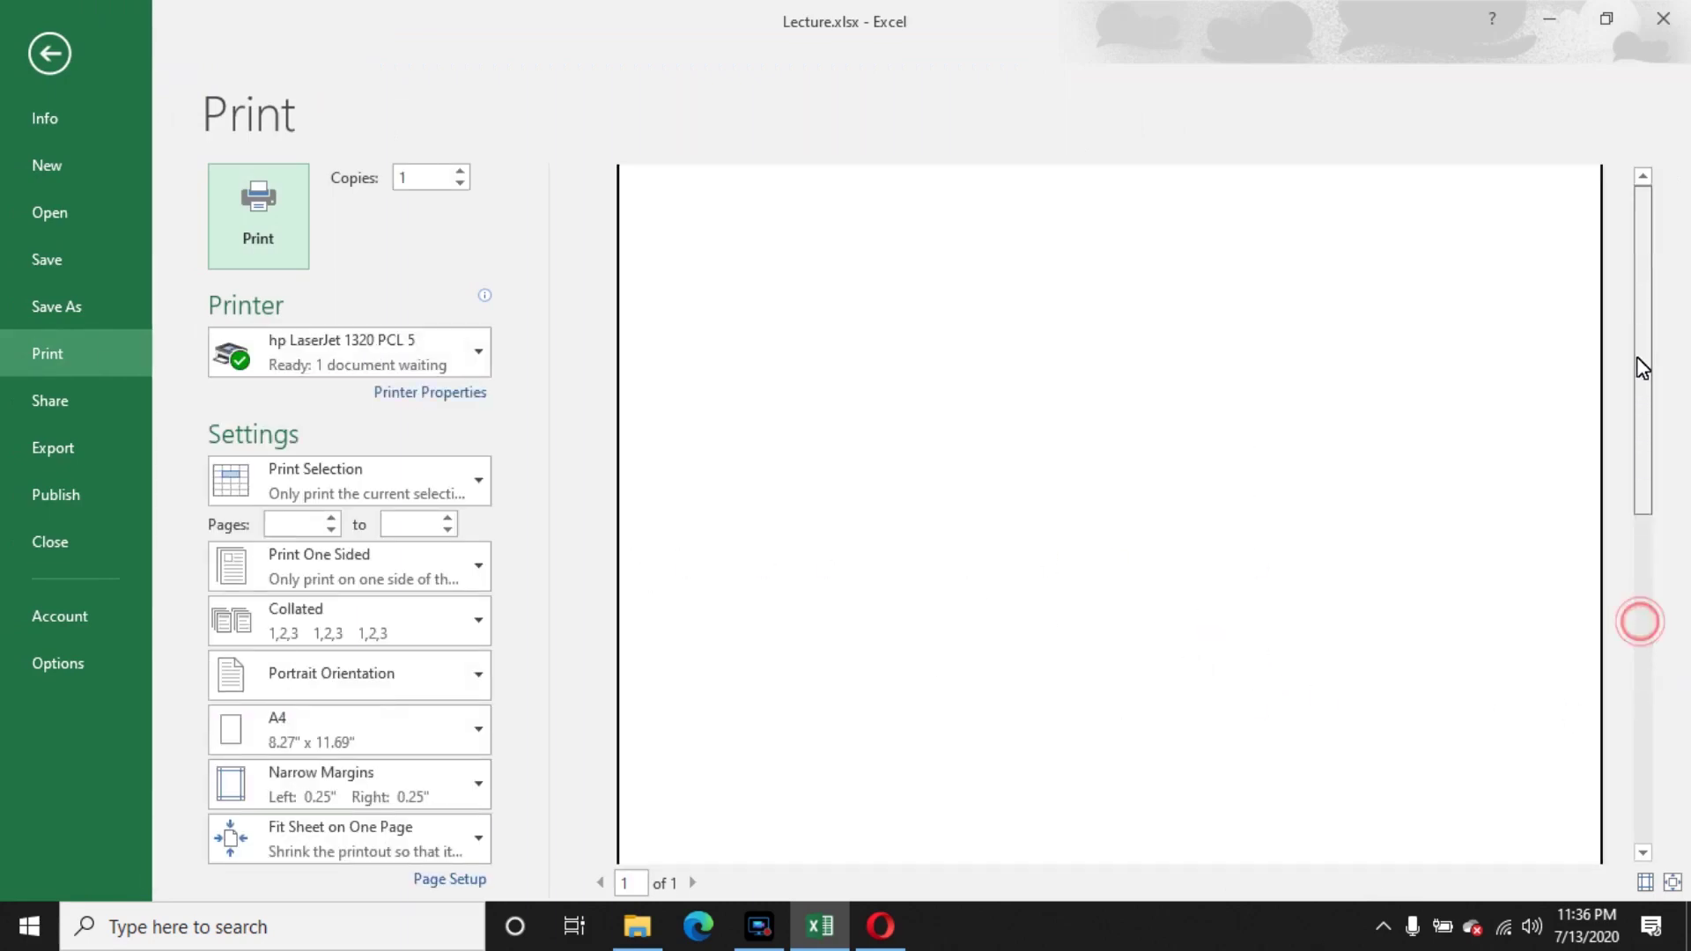
left_click(1095, 625)
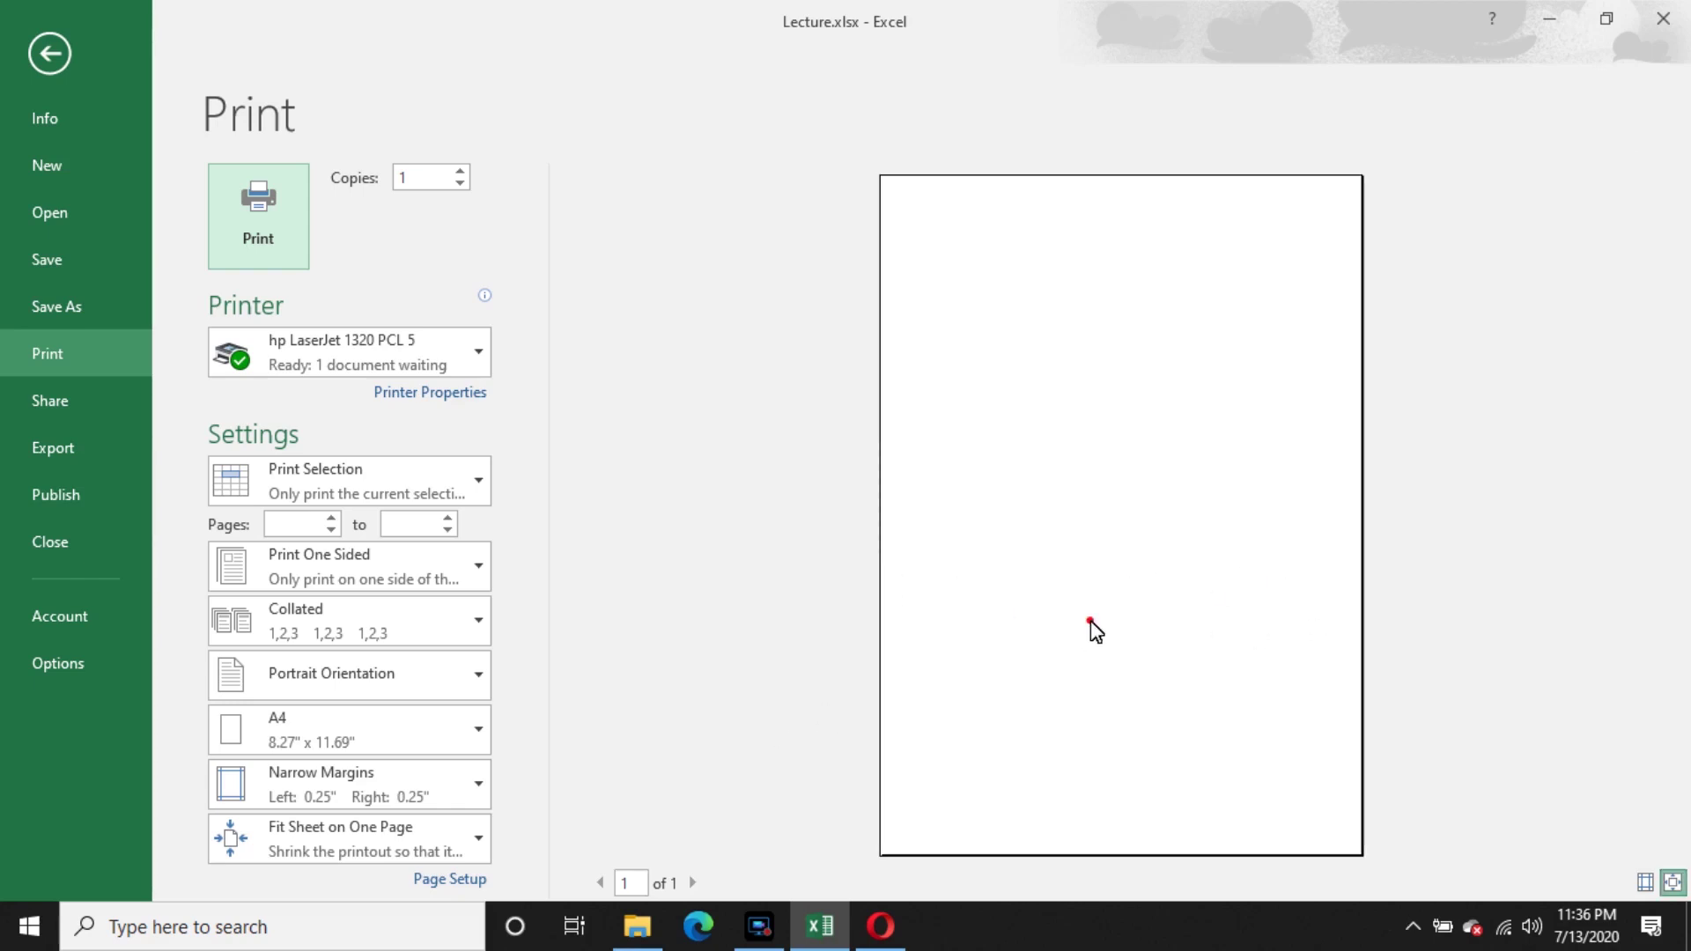
left_click(38, 63)
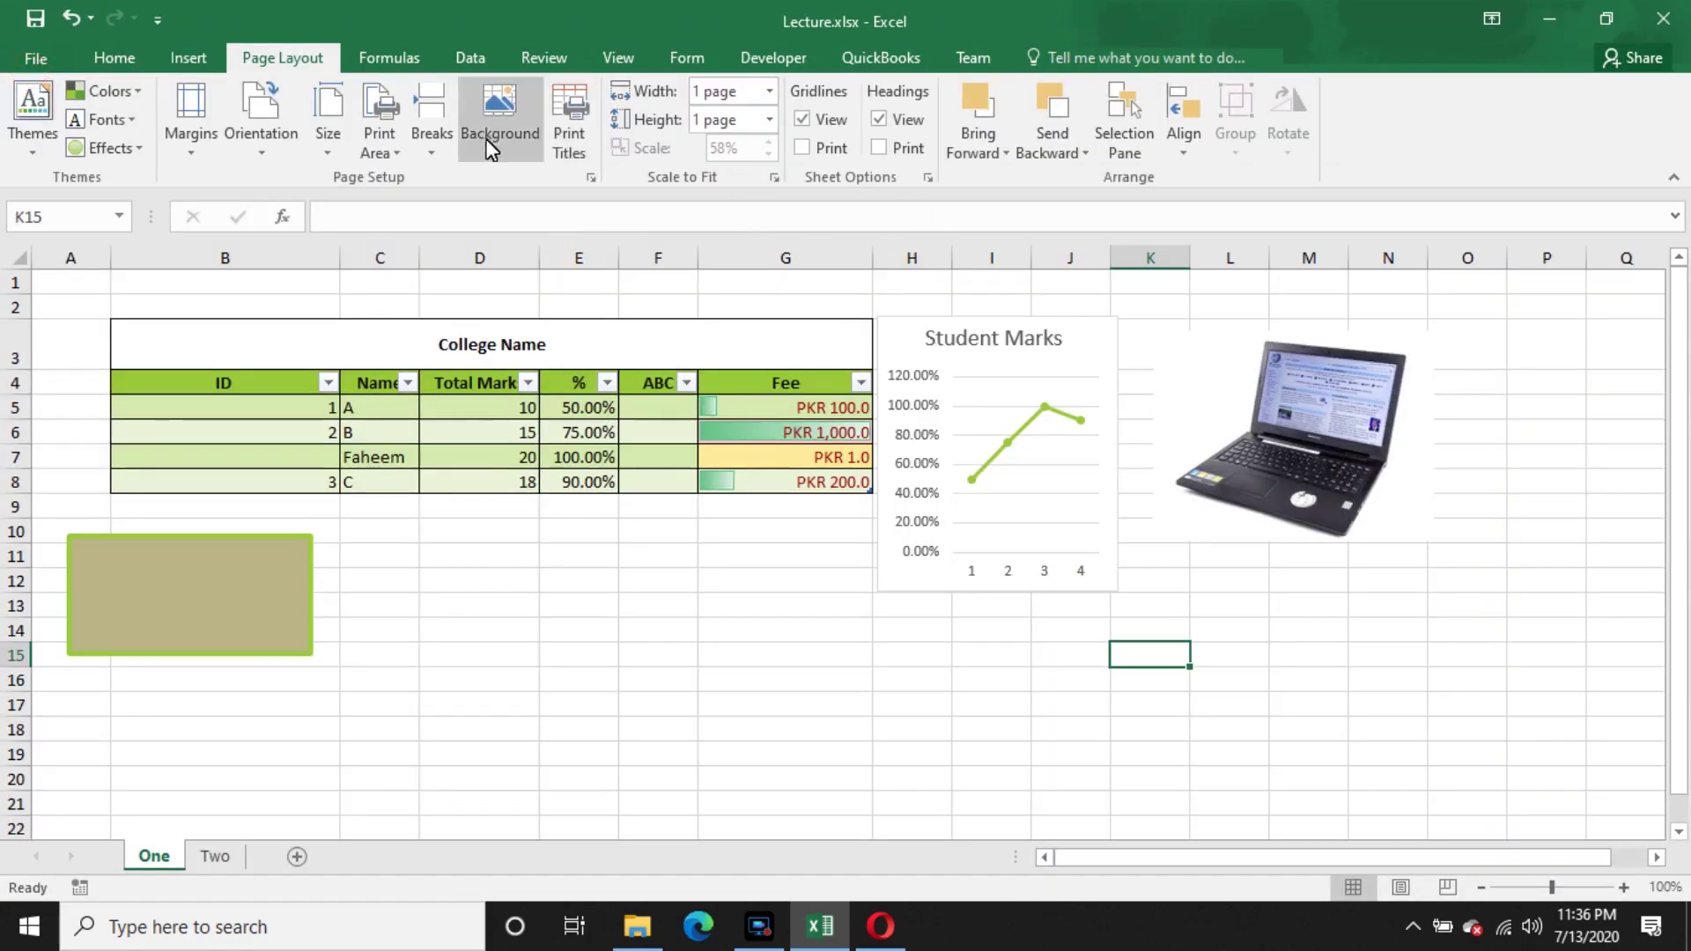
- Turn off vertical centering on the page in the page setup
left_click(380, 136)
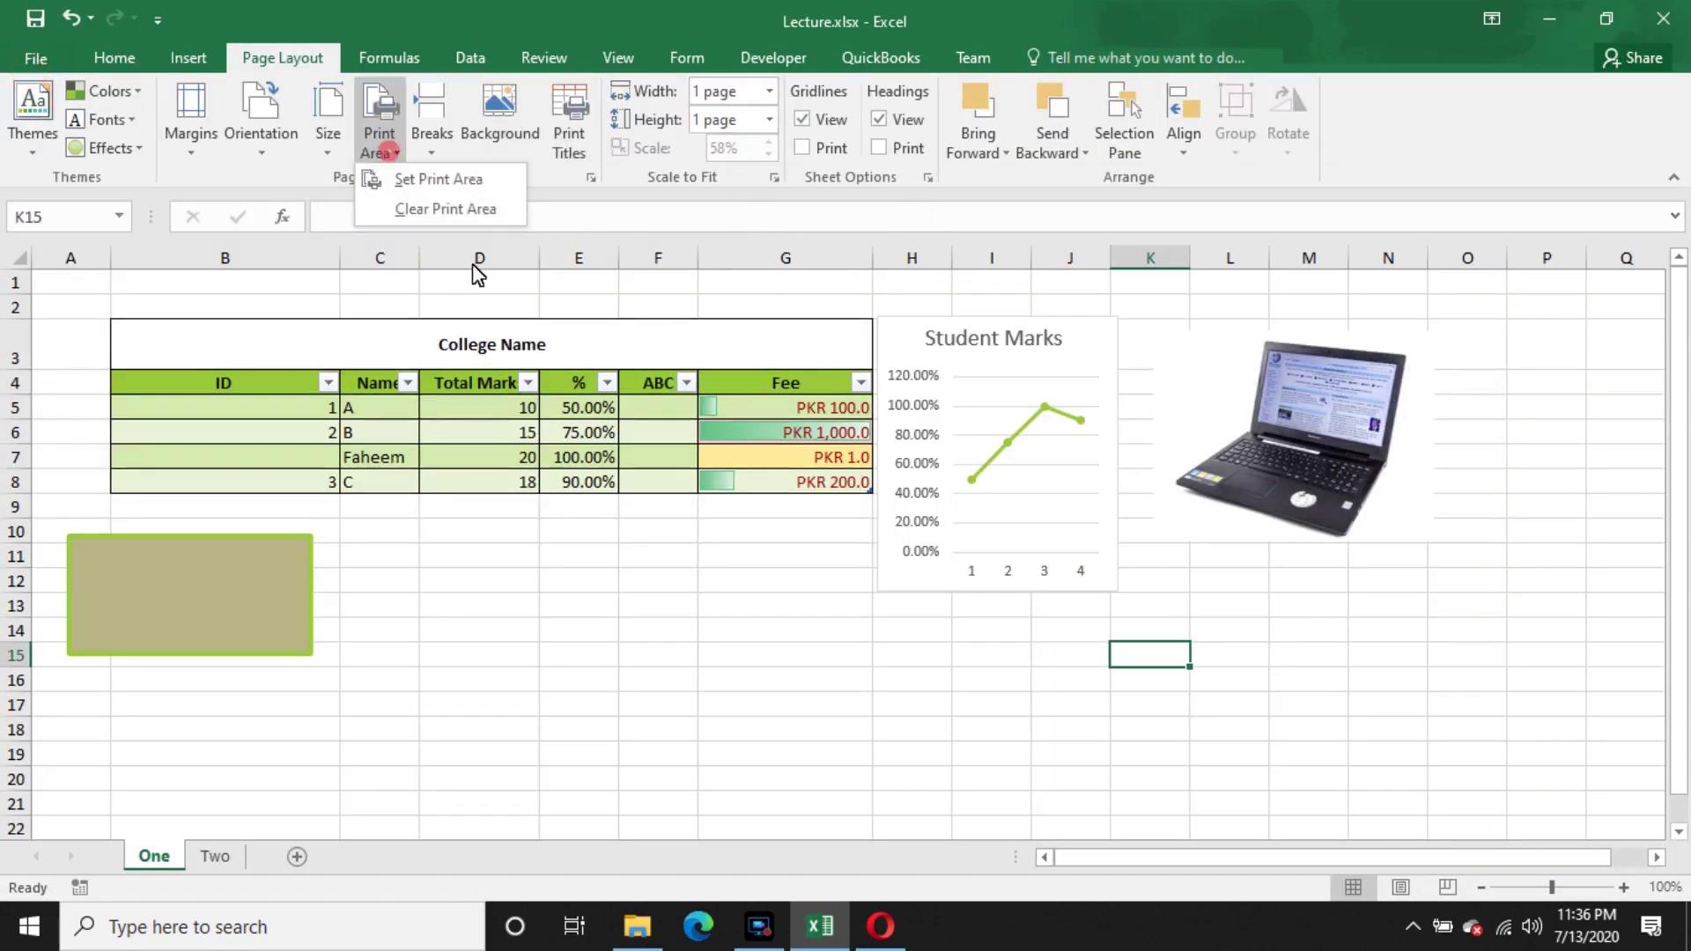
left_click(569, 124)
left_click(1208, 237)
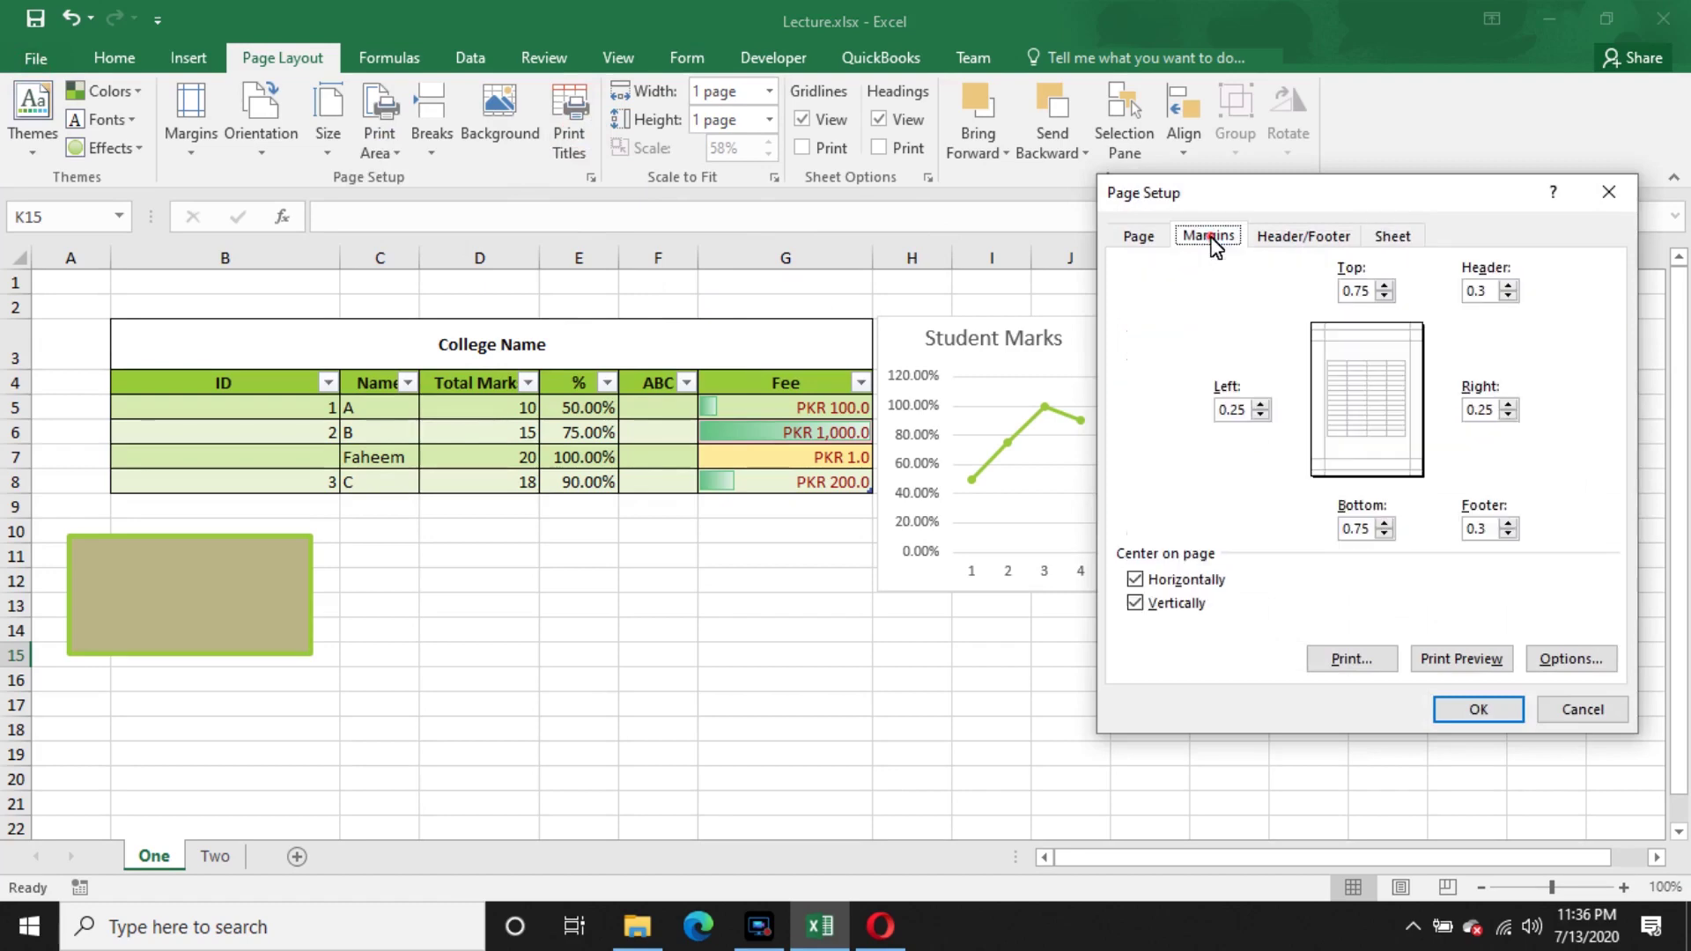
left_click(1184, 603)
left_click(1465, 710)
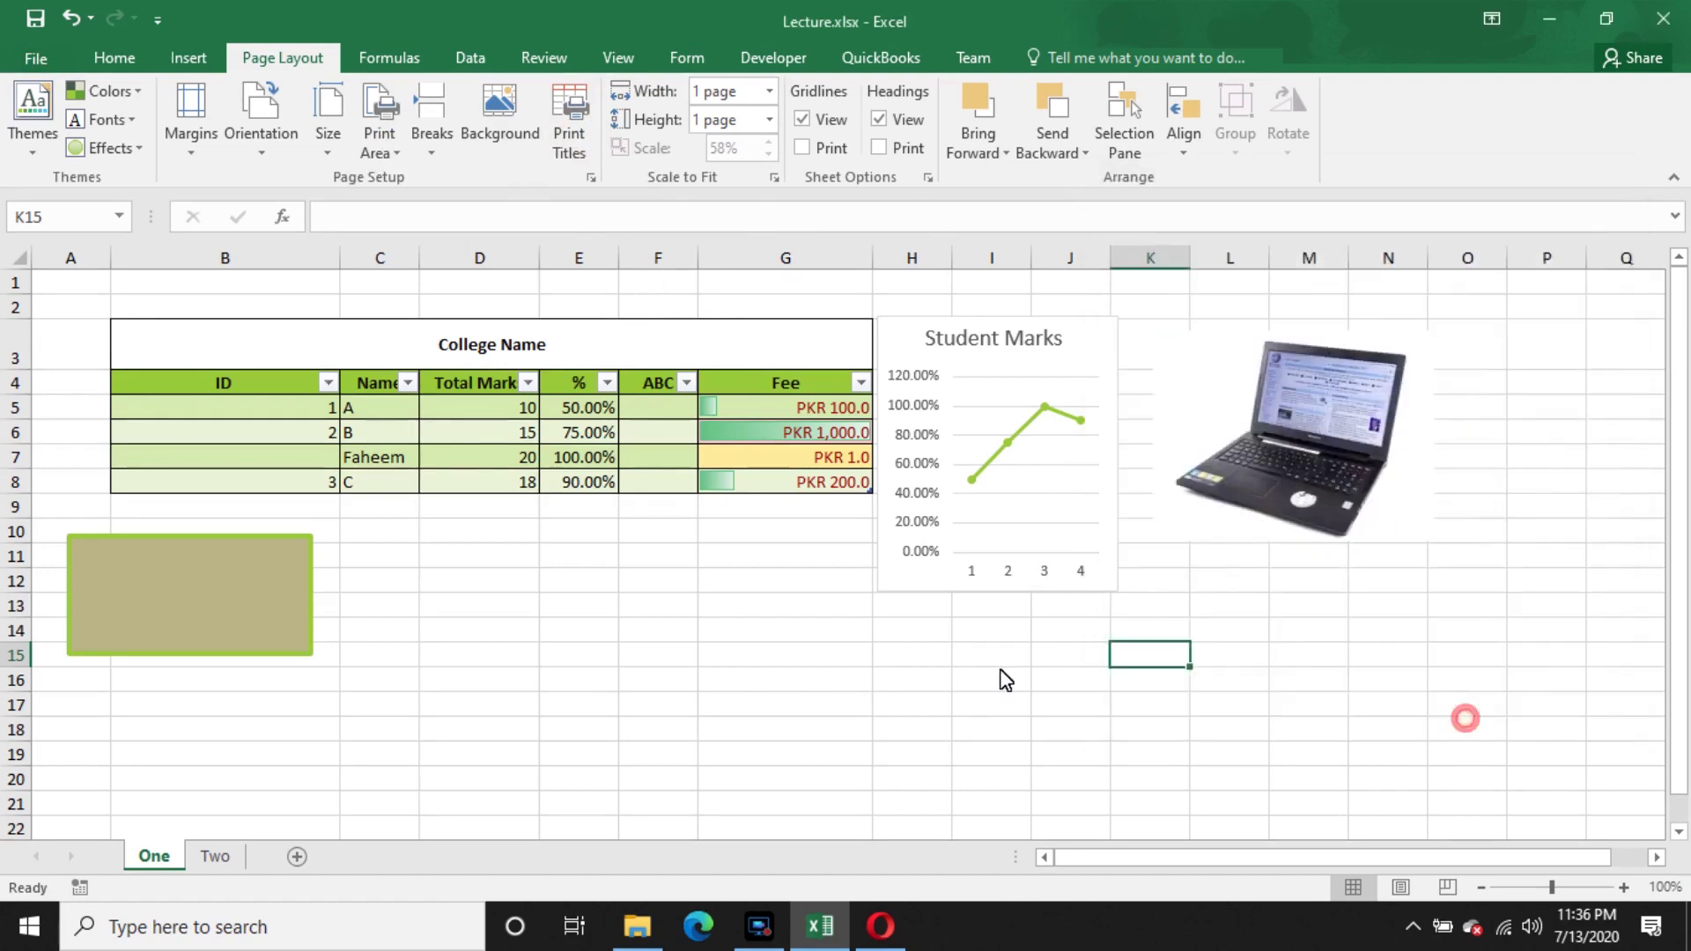
- Set the printout to Print Active Sheets in the print settings, check the preview and return to the worksheet
left_click(992, 676)
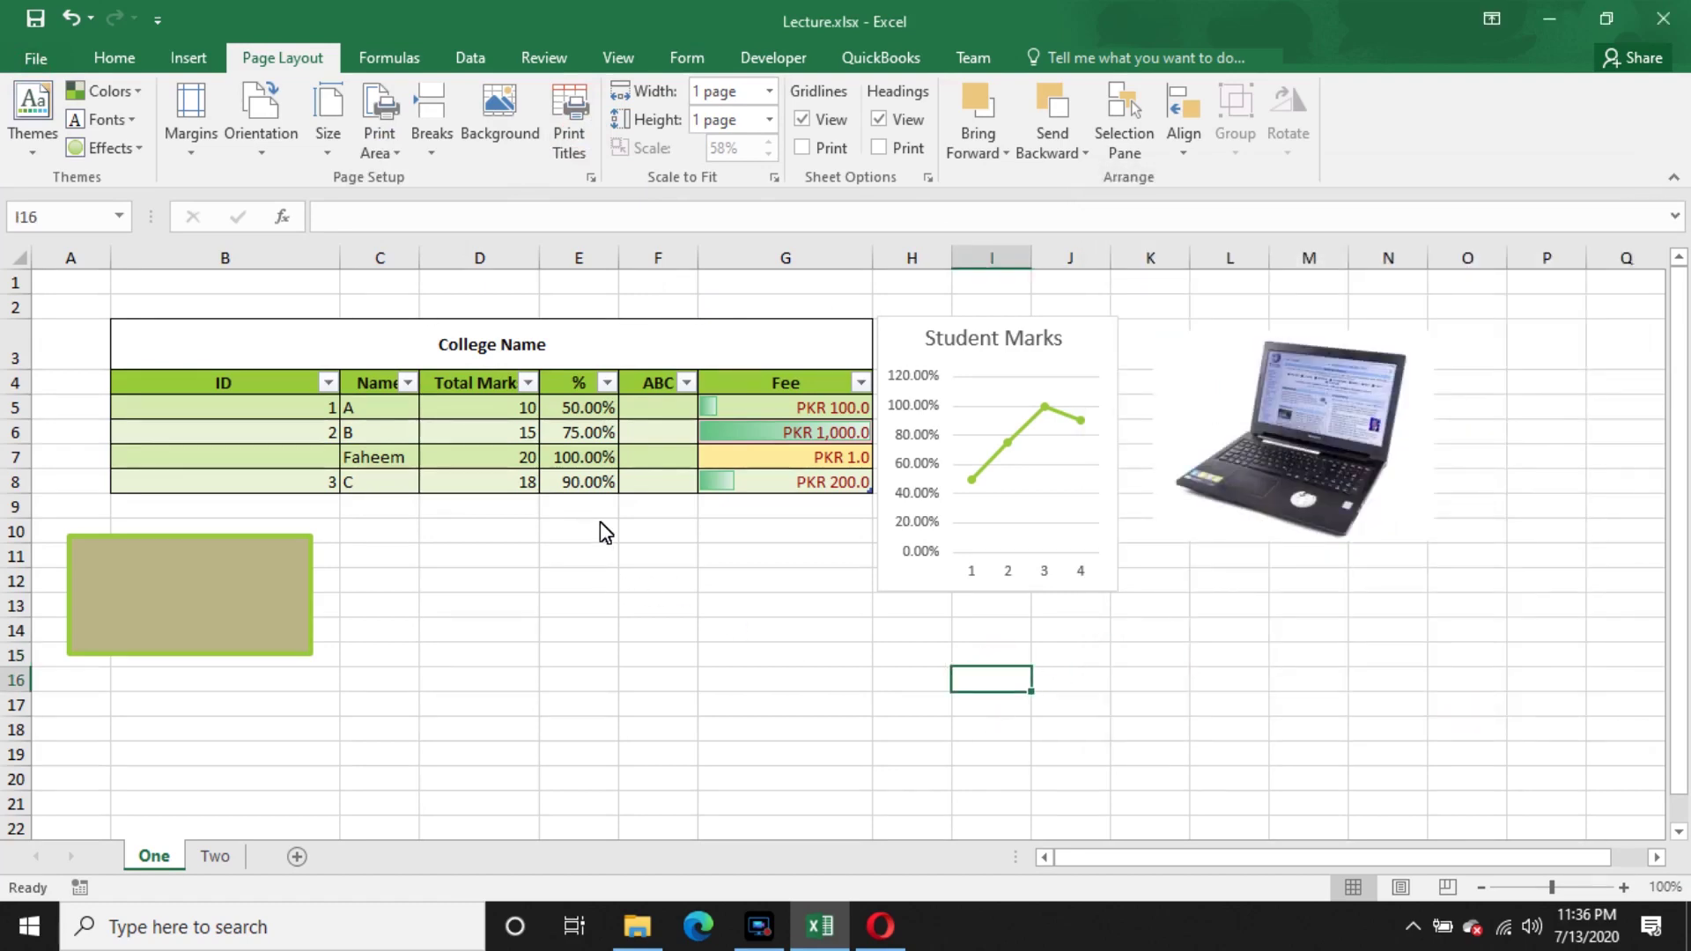
key("ctrl+p")
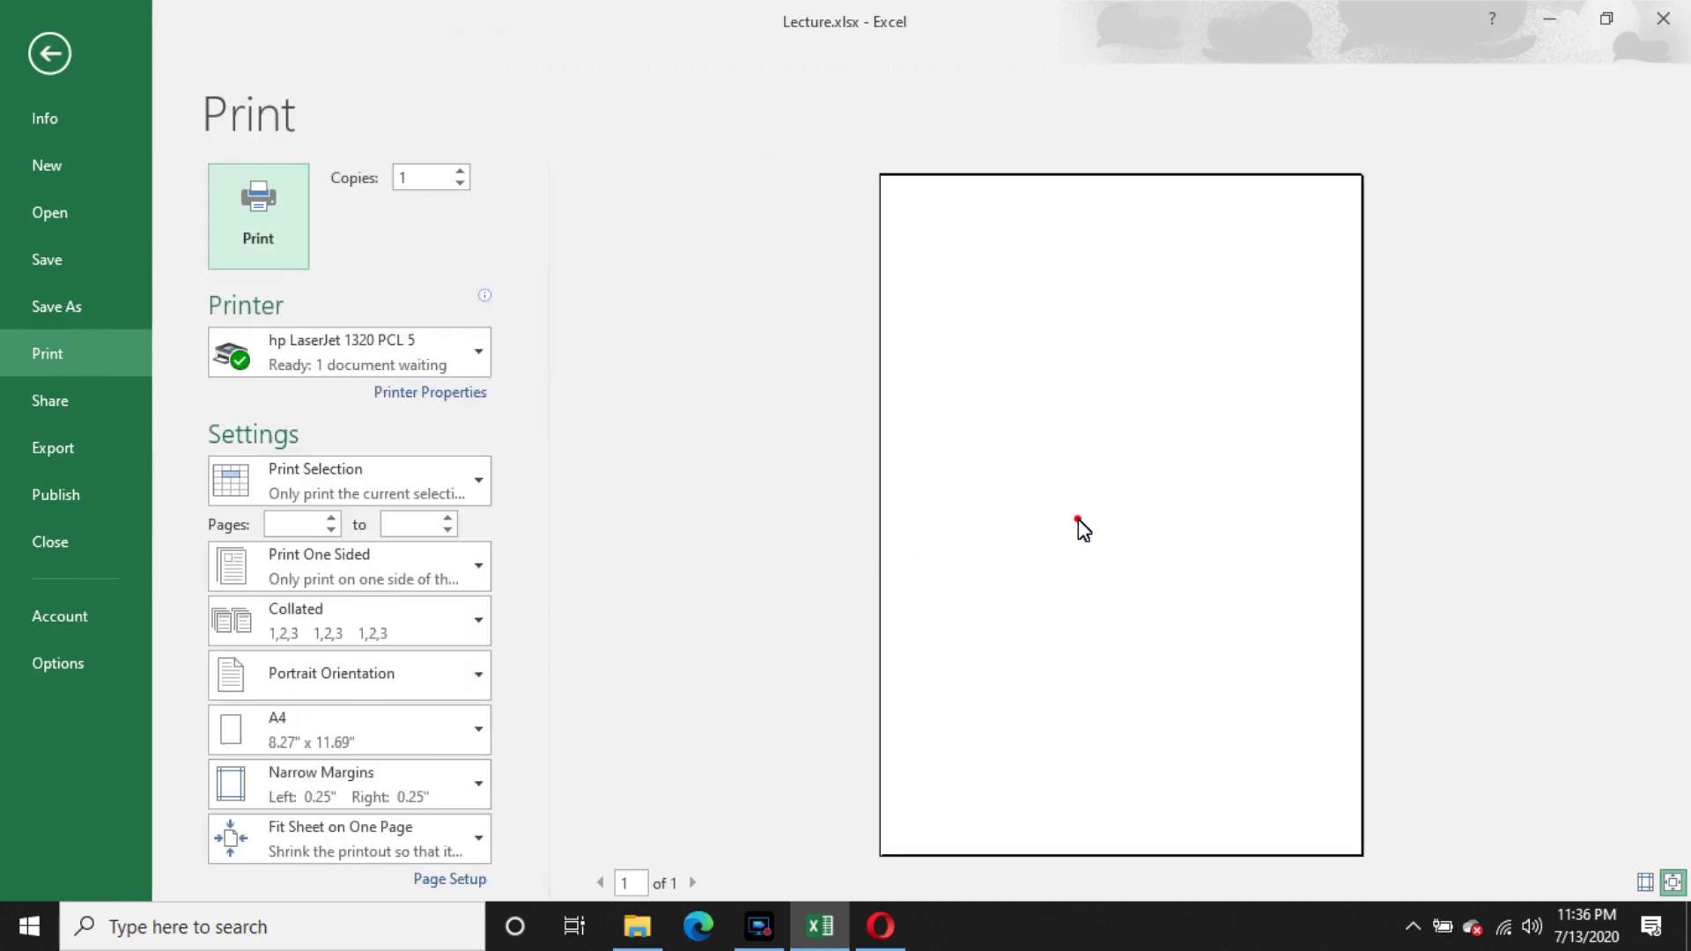
left_click(1160, 458)
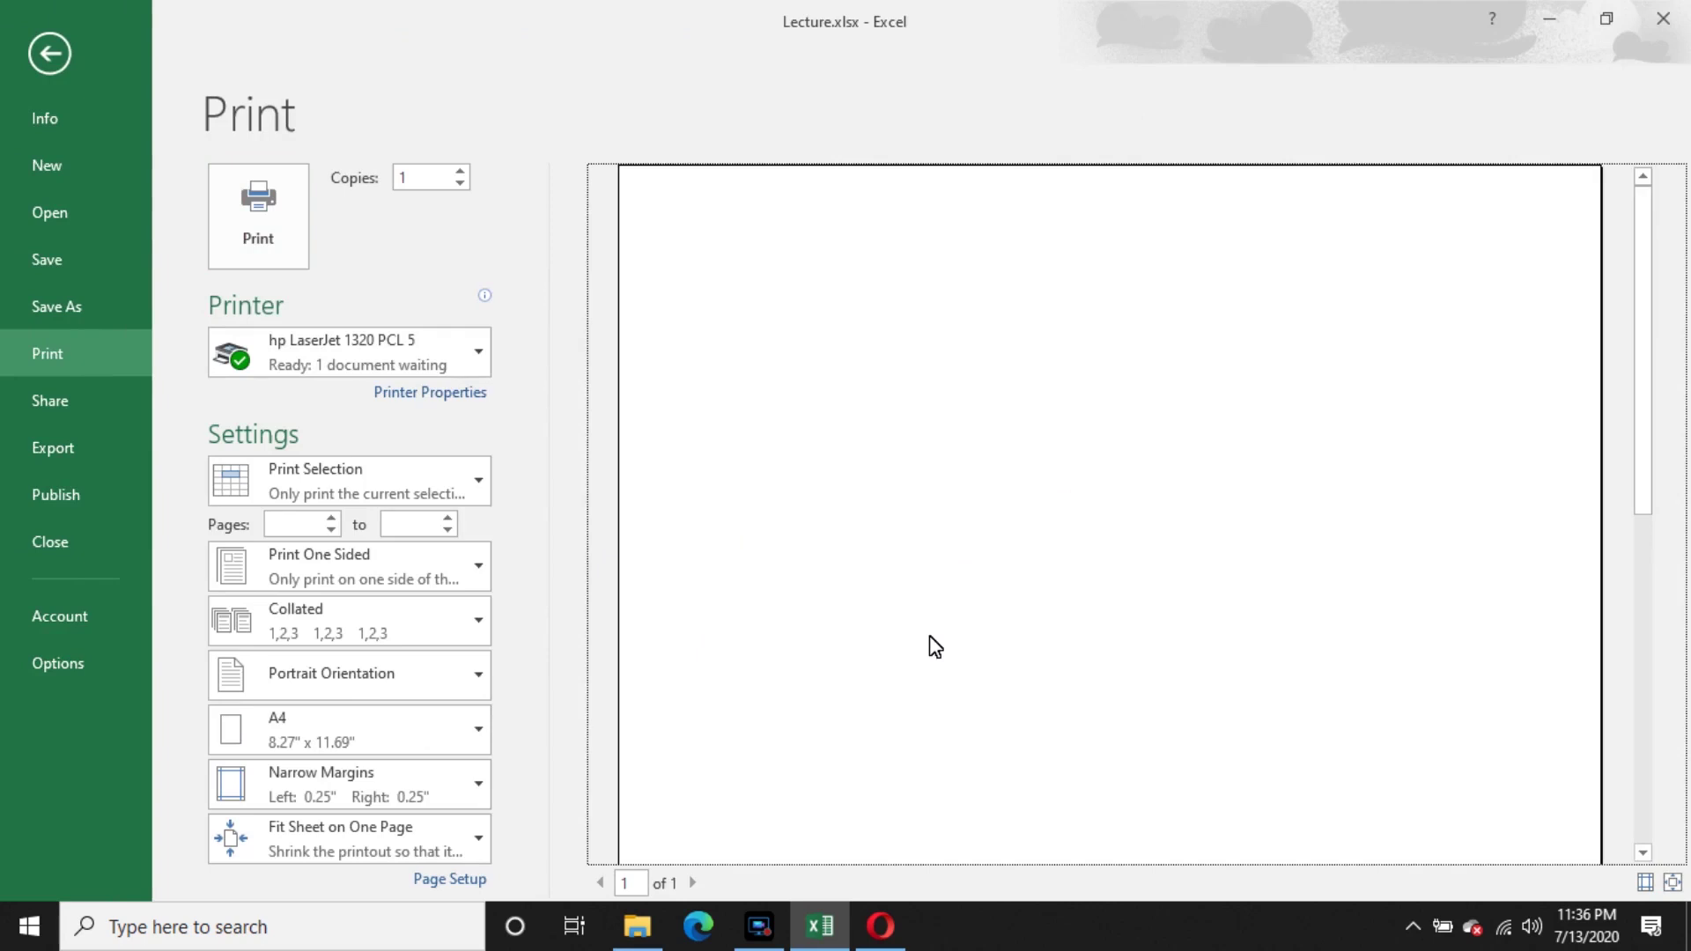
left_click(411, 484)
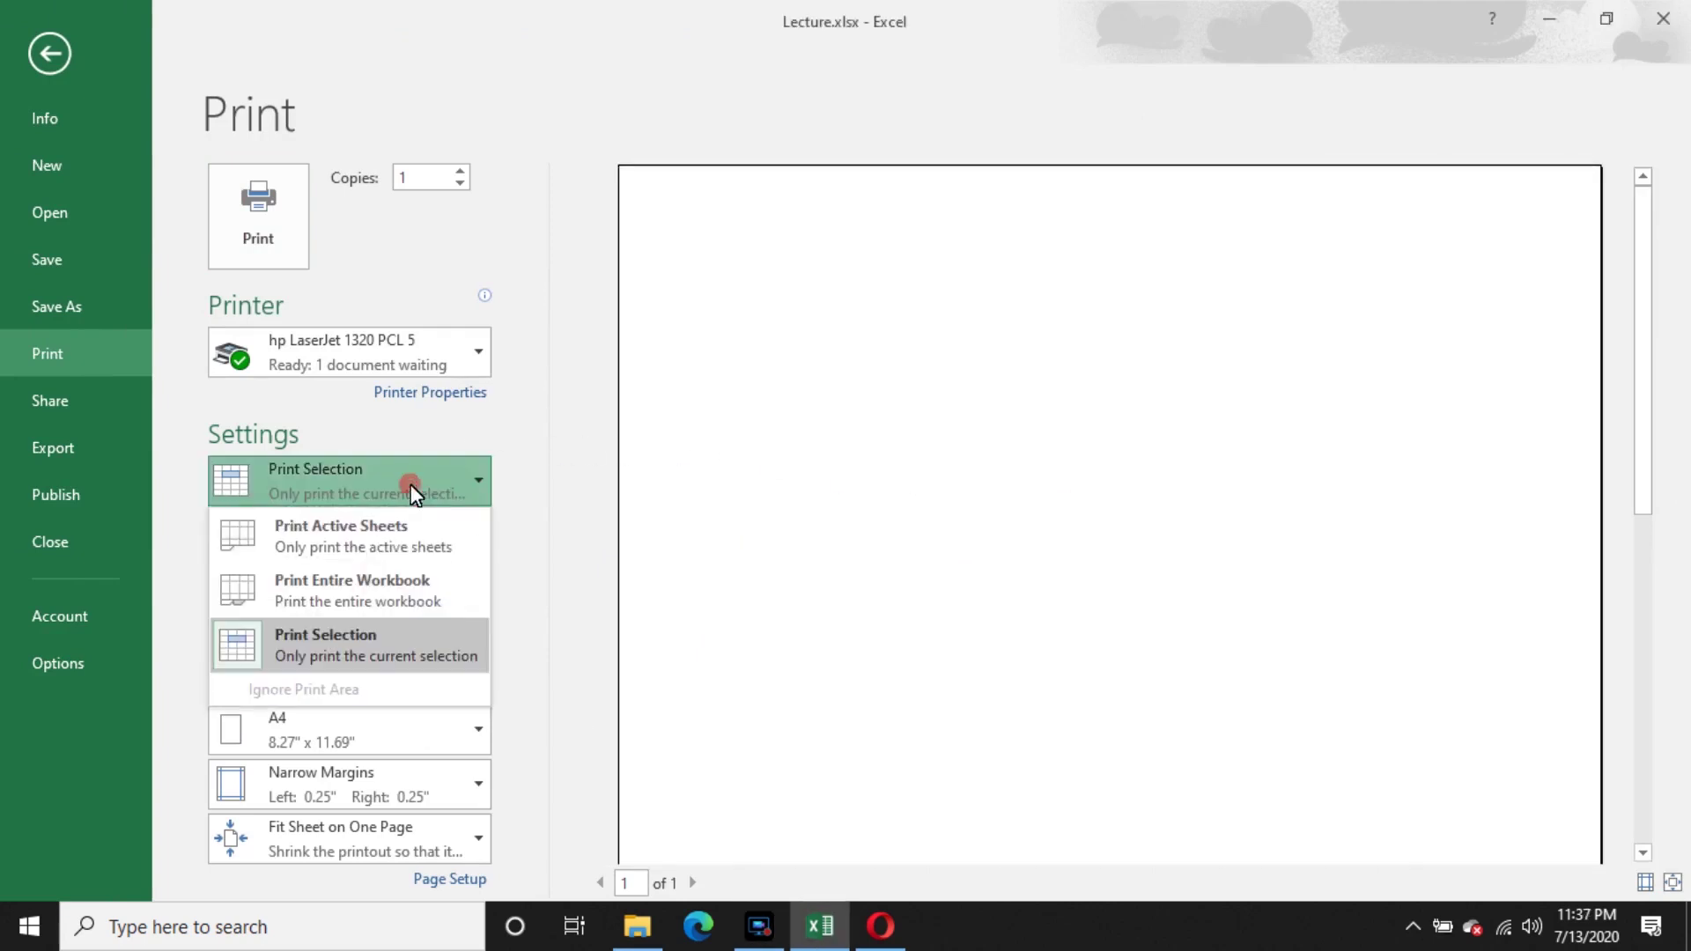
left_click(357, 544)
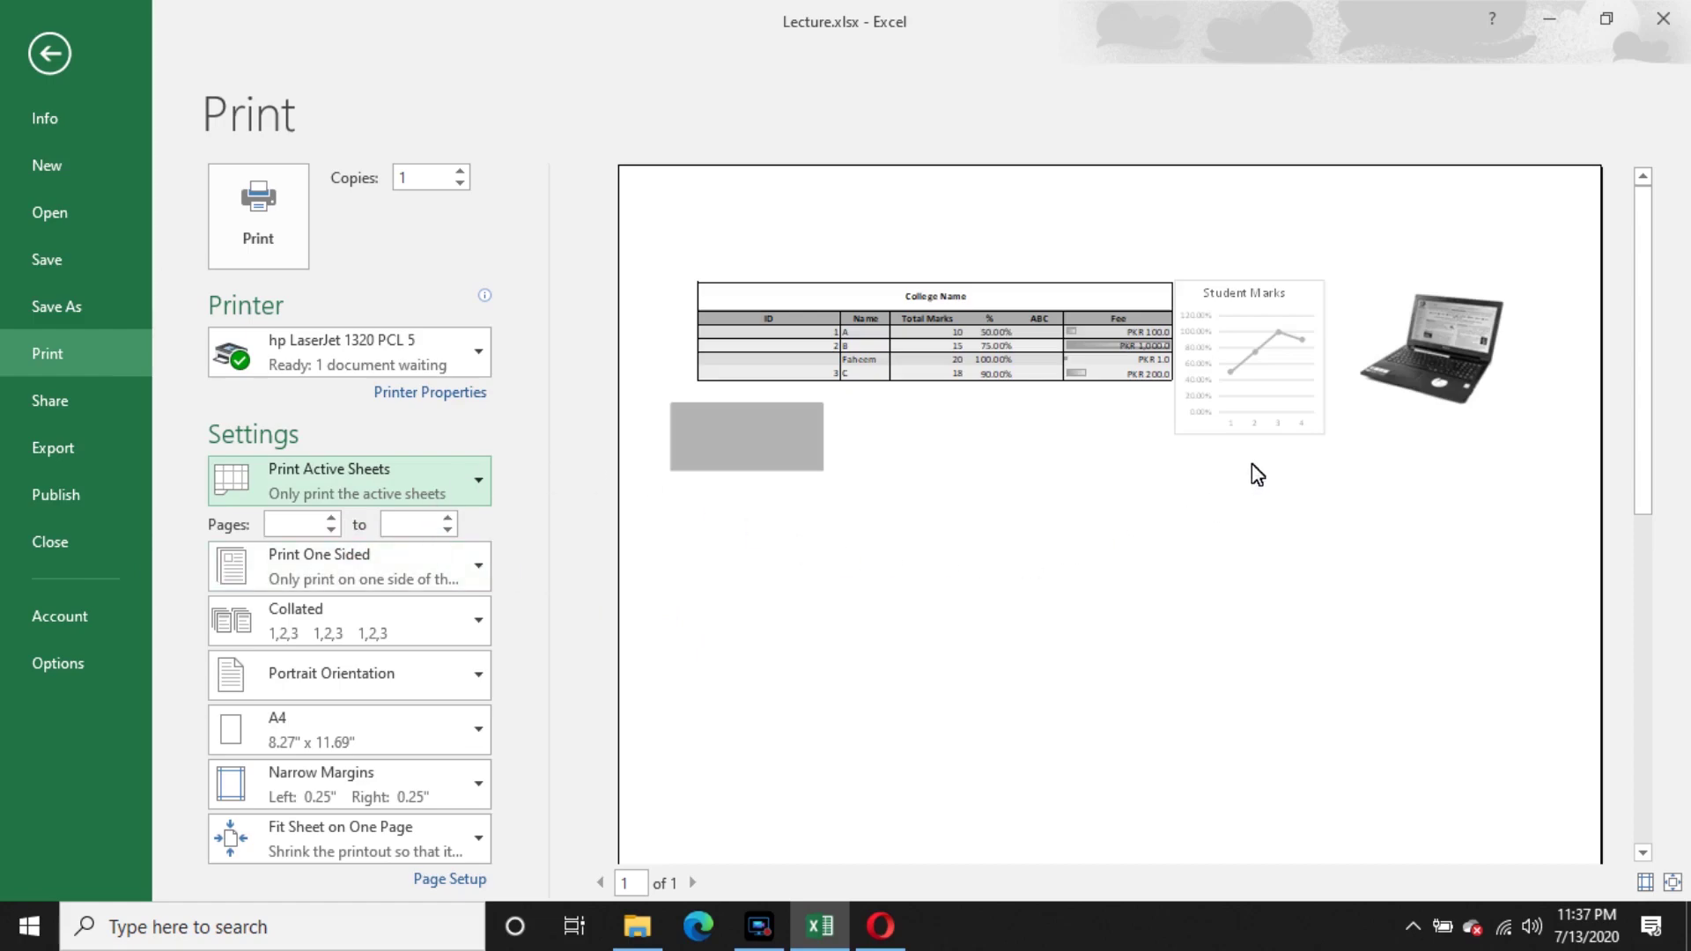
left_click(46, 57)
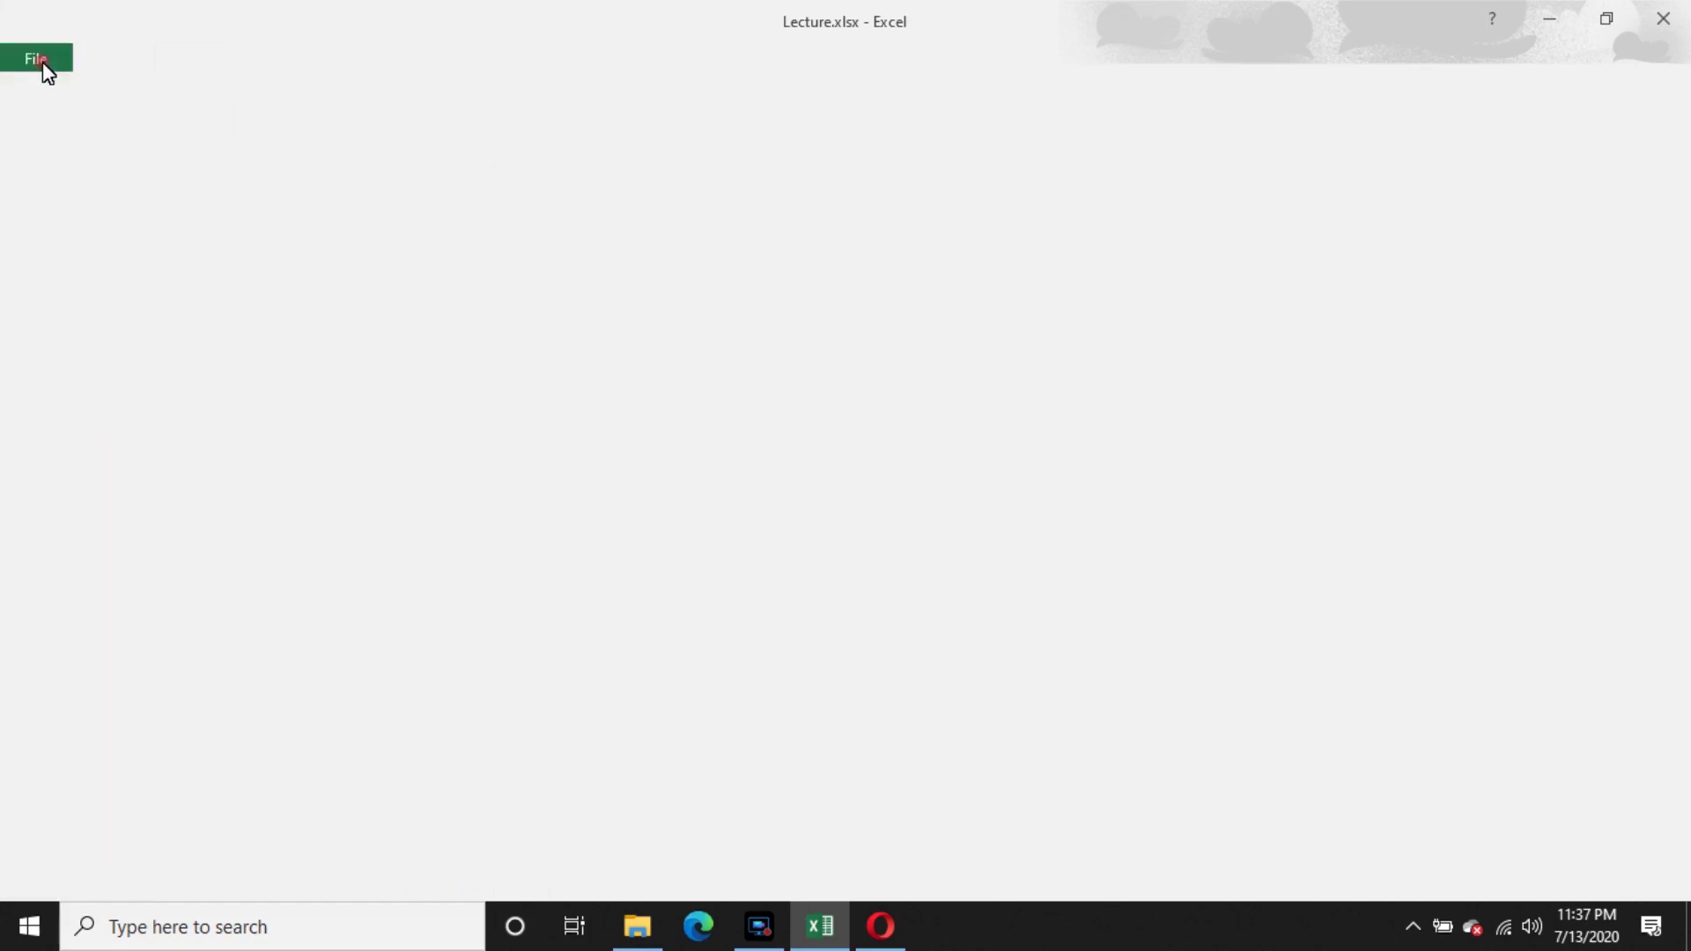
- Turn on vertical centering on the page in the page setup
left_click(558, 158)
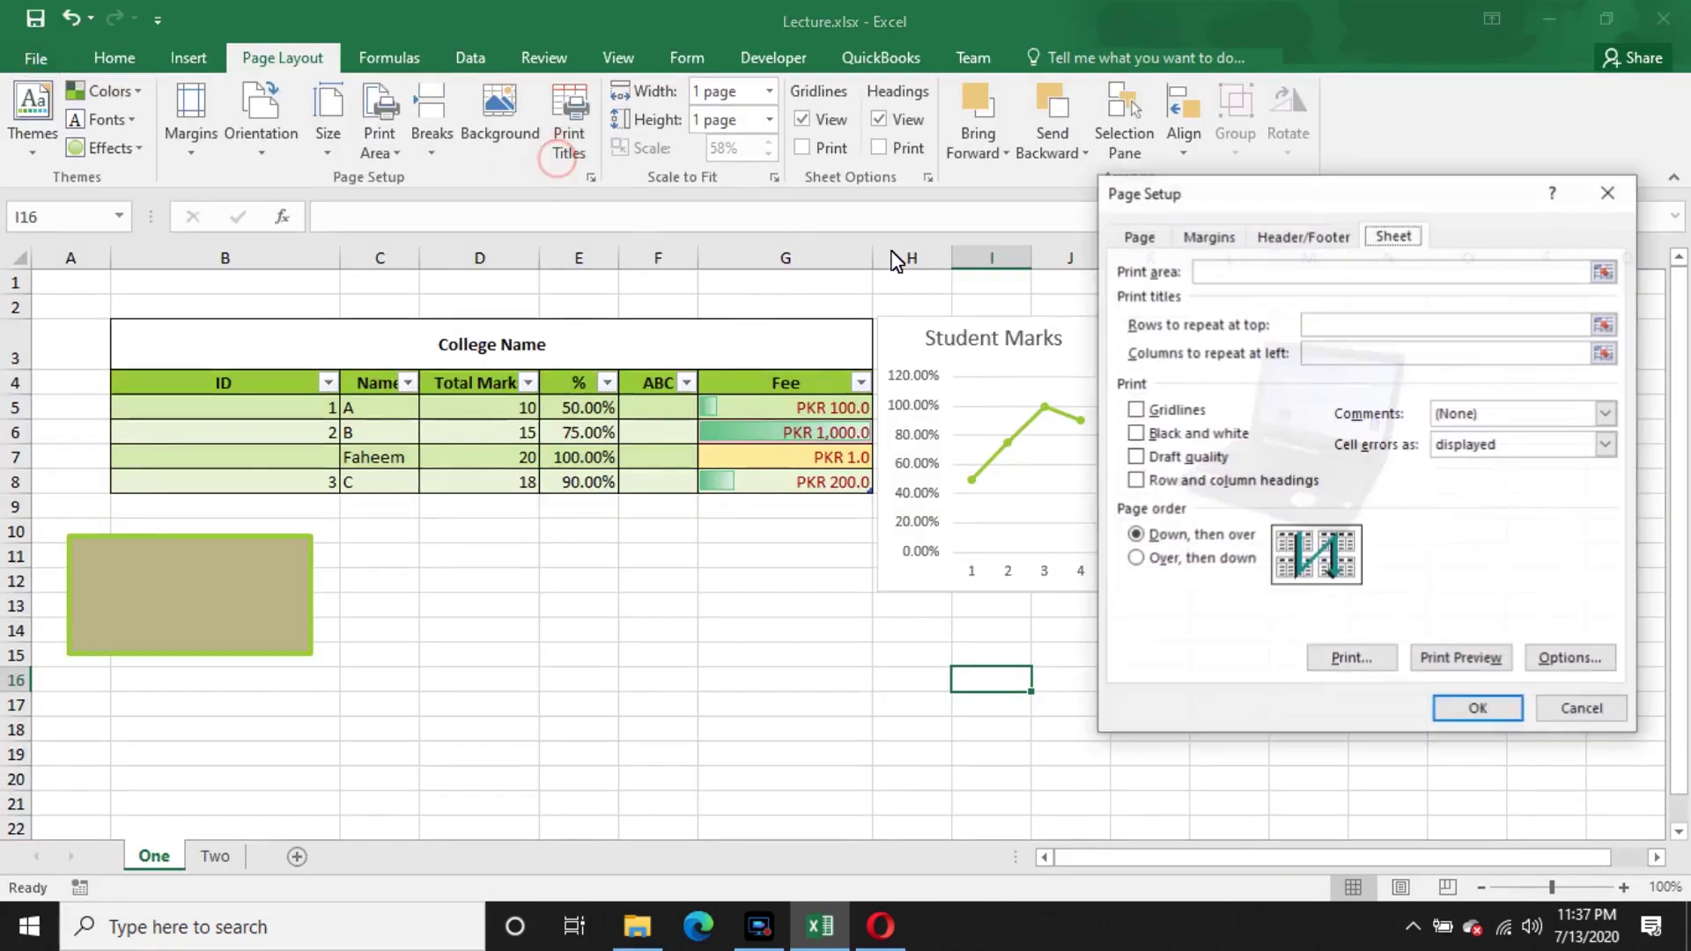
left_click(1211, 237)
left_click(1194, 603)
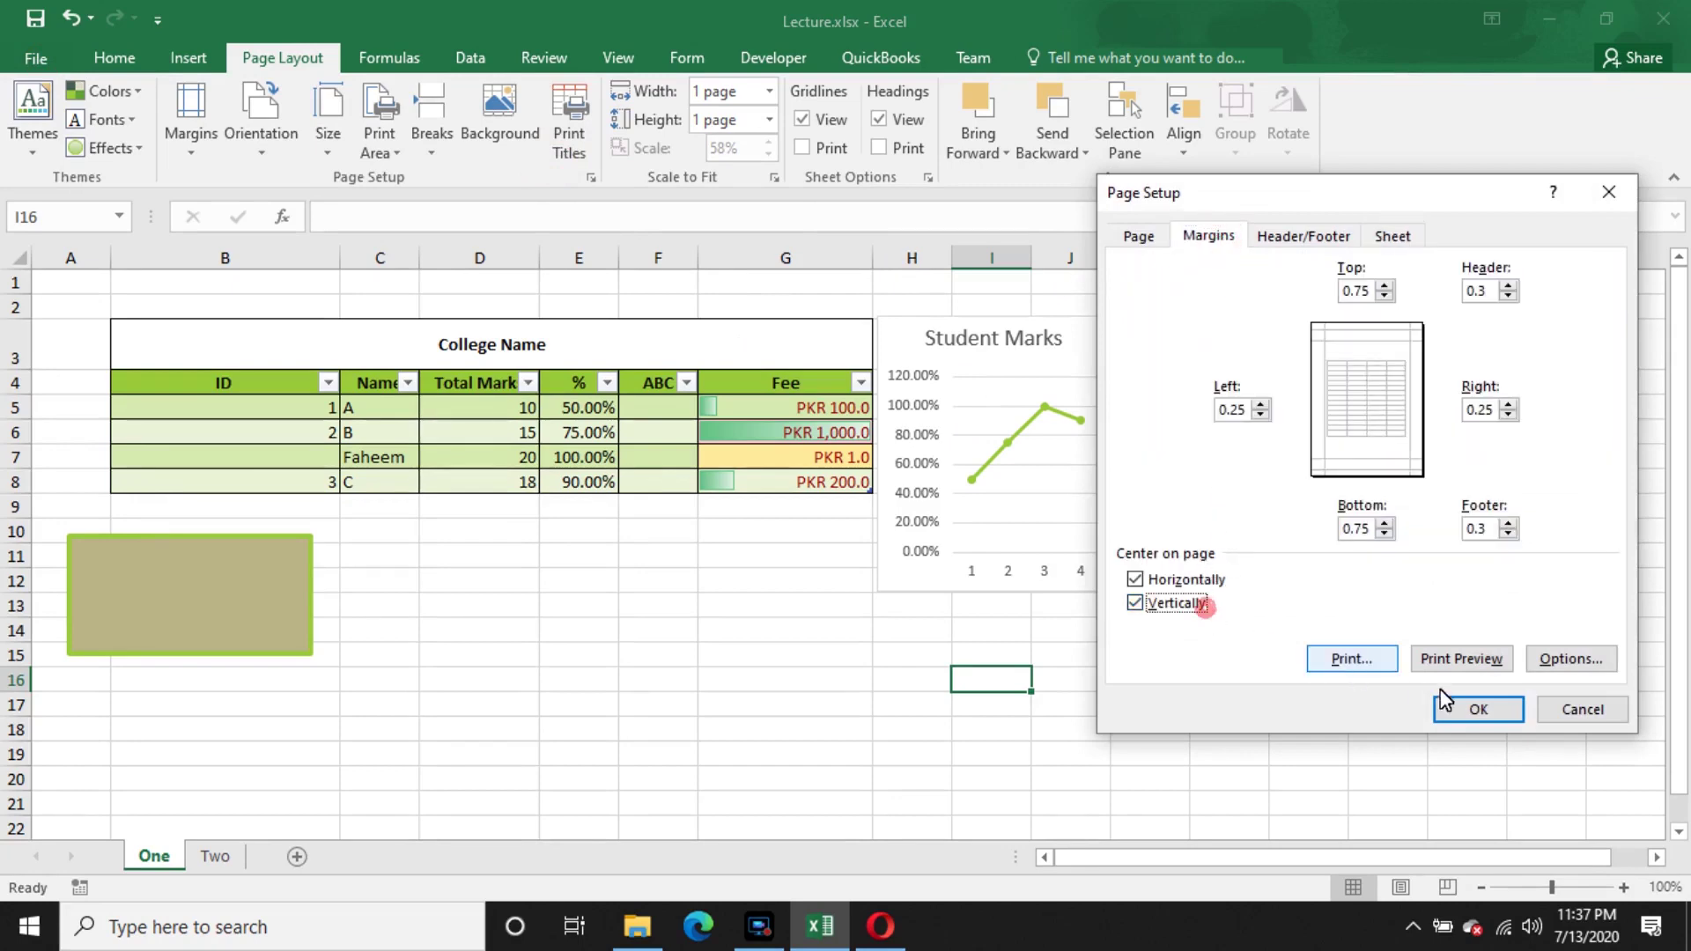
left_click(1475, 708)
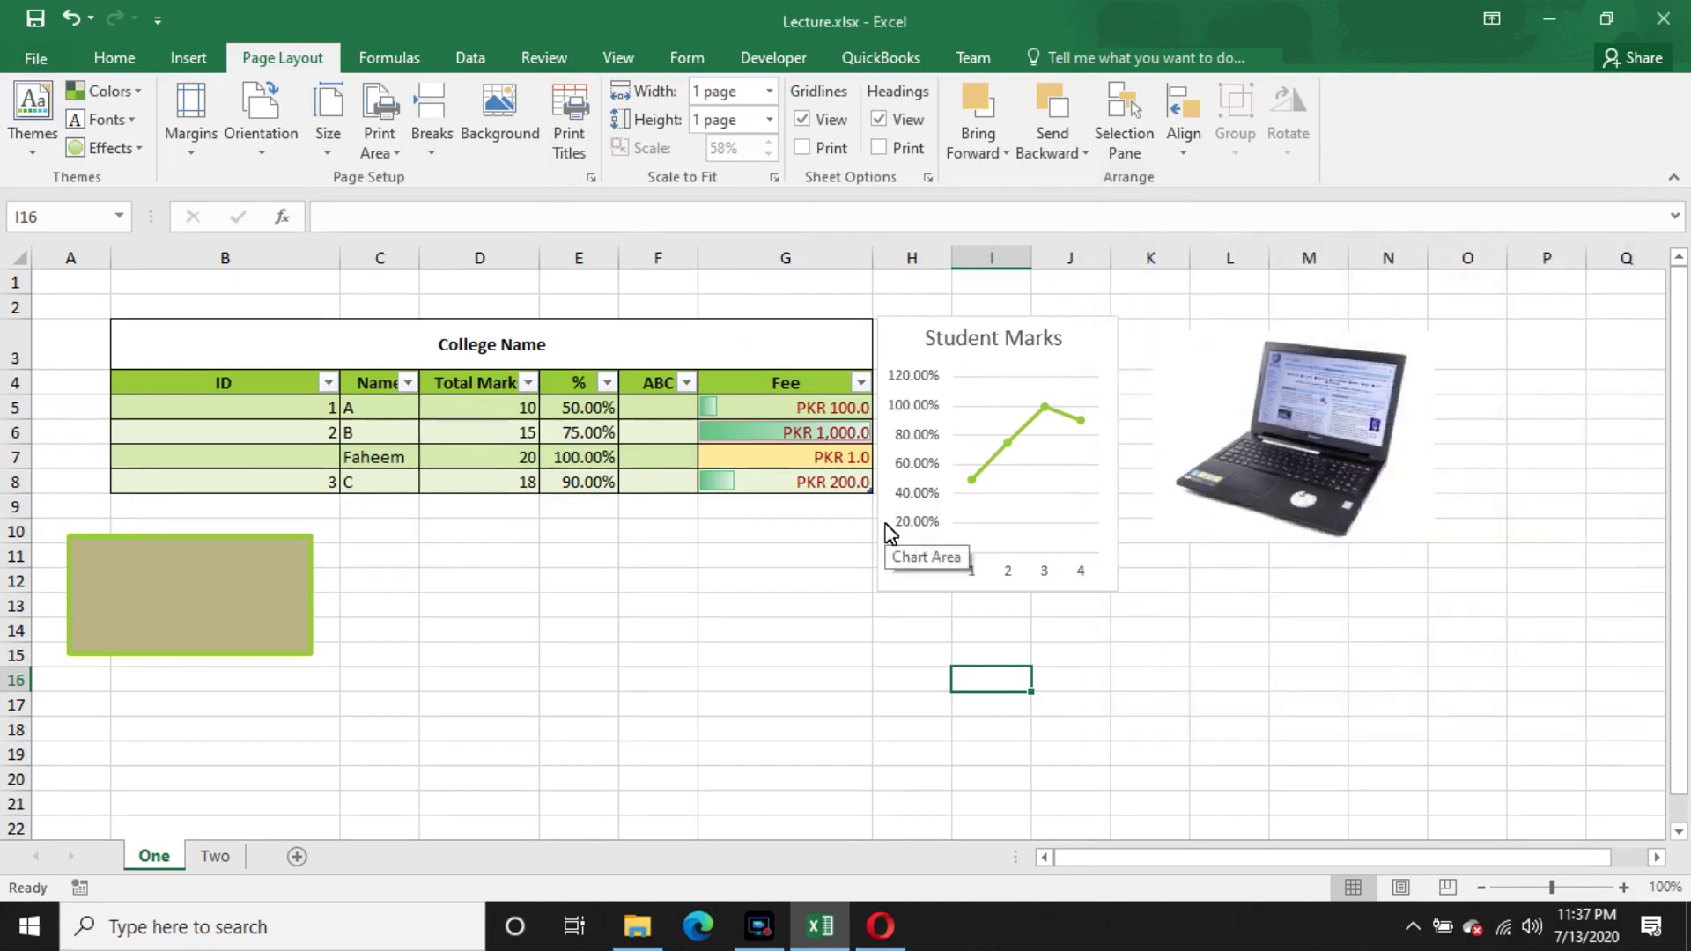
- Examine the placement of the table, chart and pictures on the page in the print preview, and return to the worksheet
key("ctrl+p")
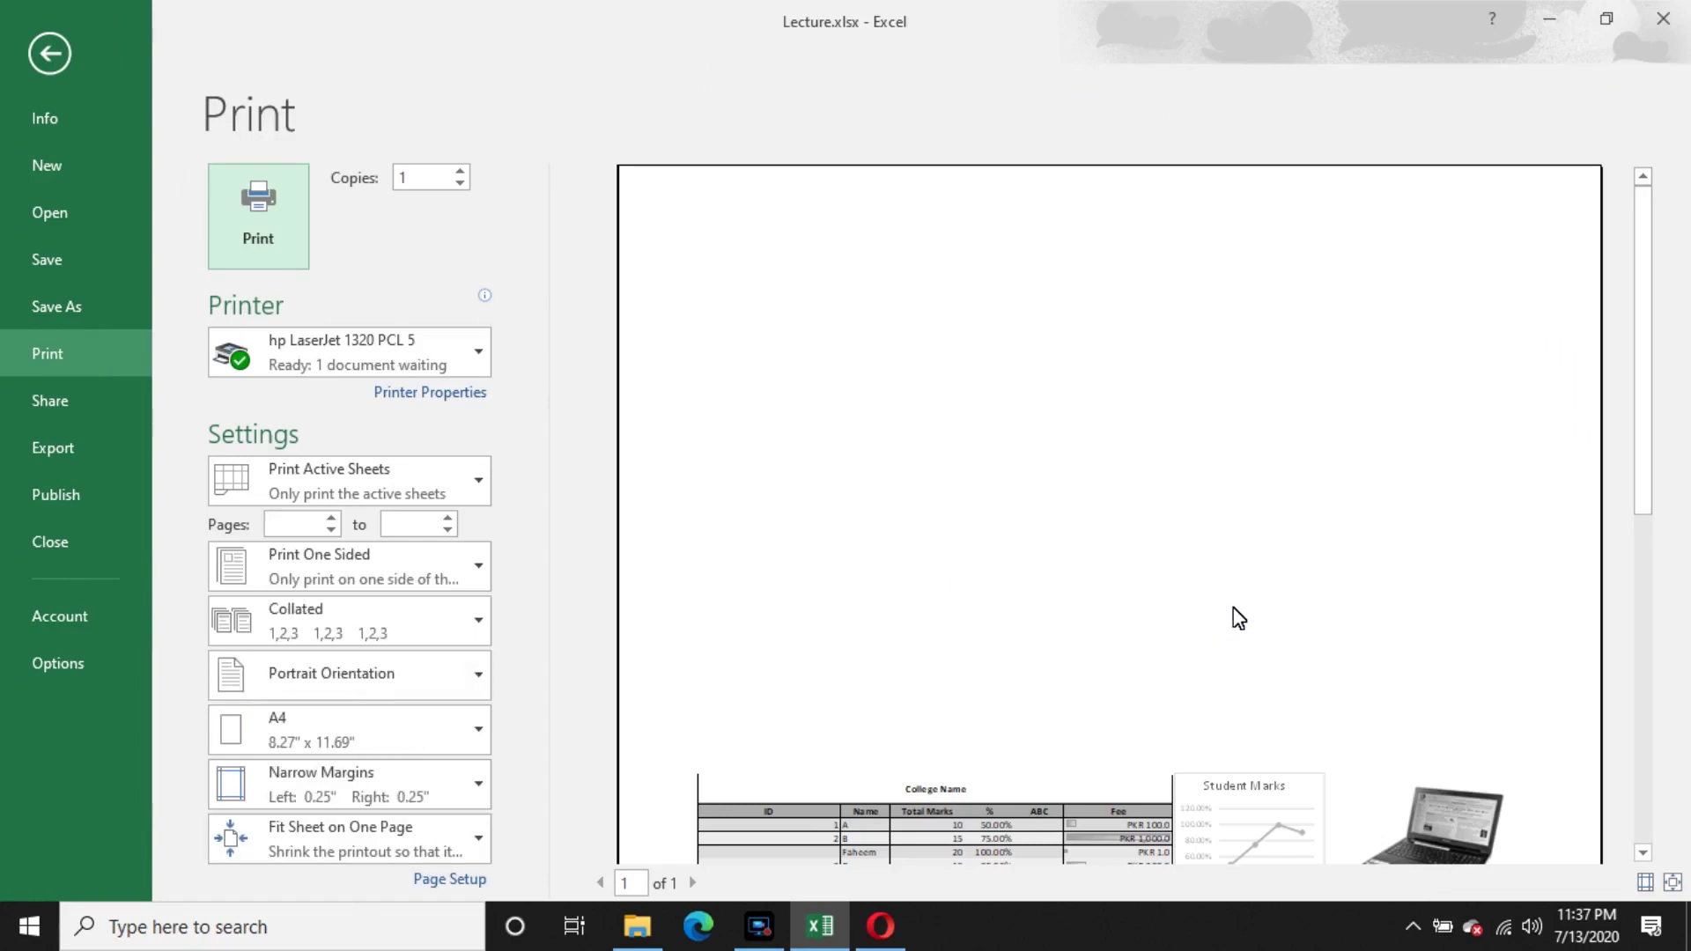
scroll(1621, 563, "down", 1)
left_click_drag(1640, 589, 1630, 810)
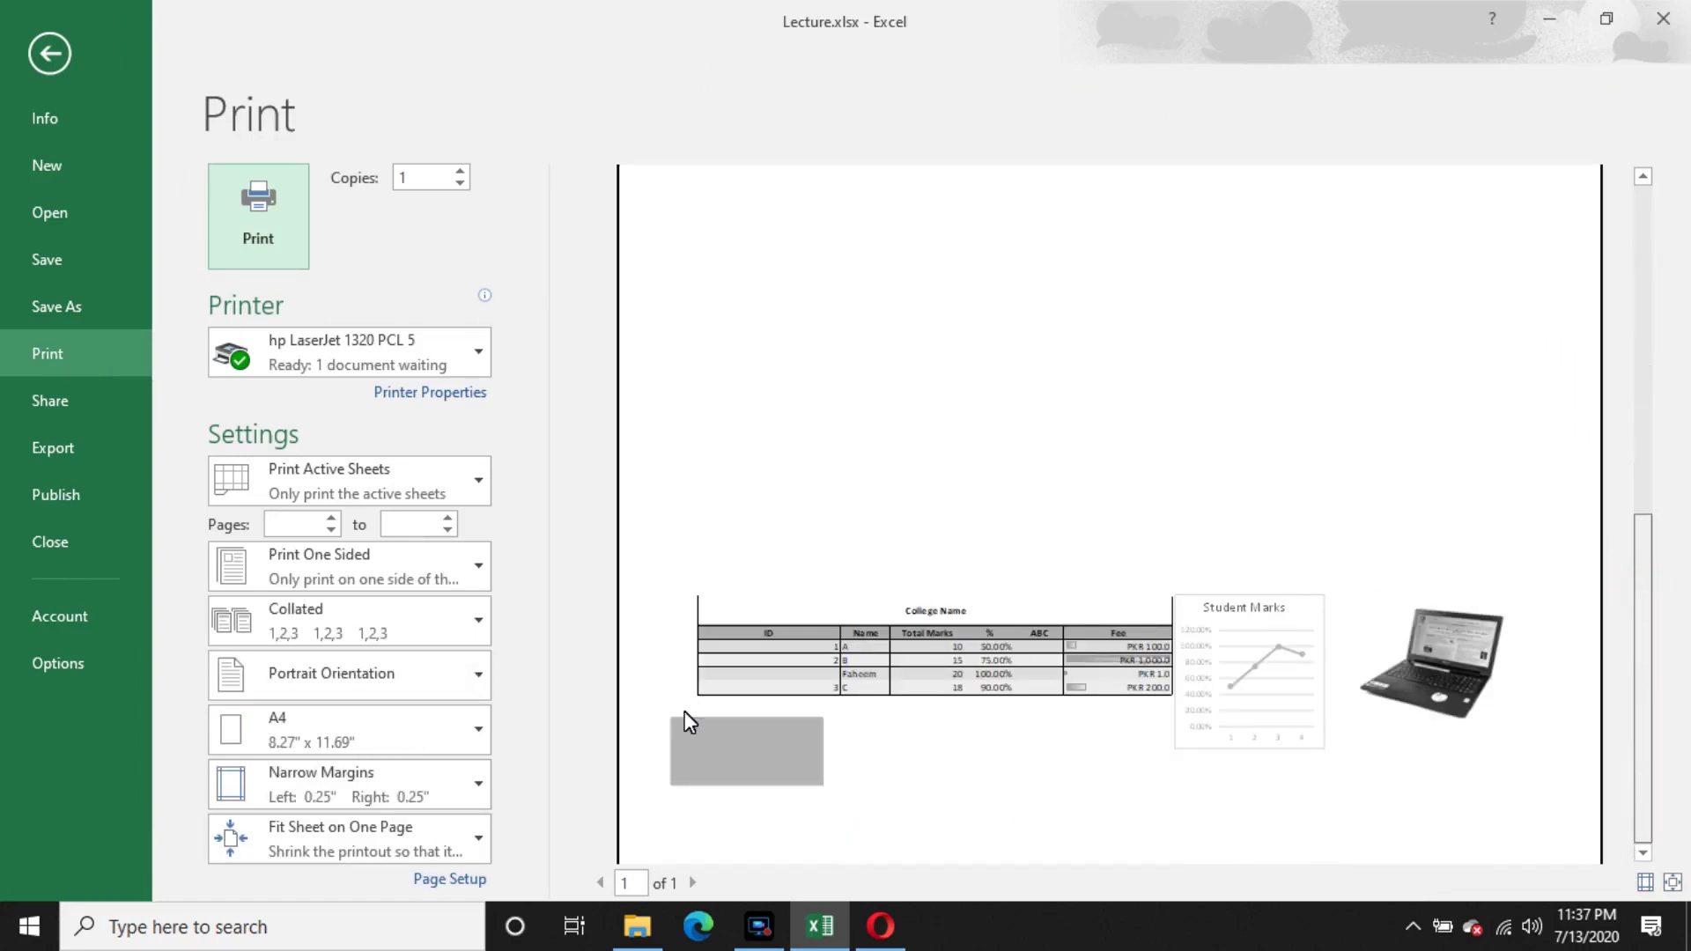
scroll(969, 822, "down", 5)
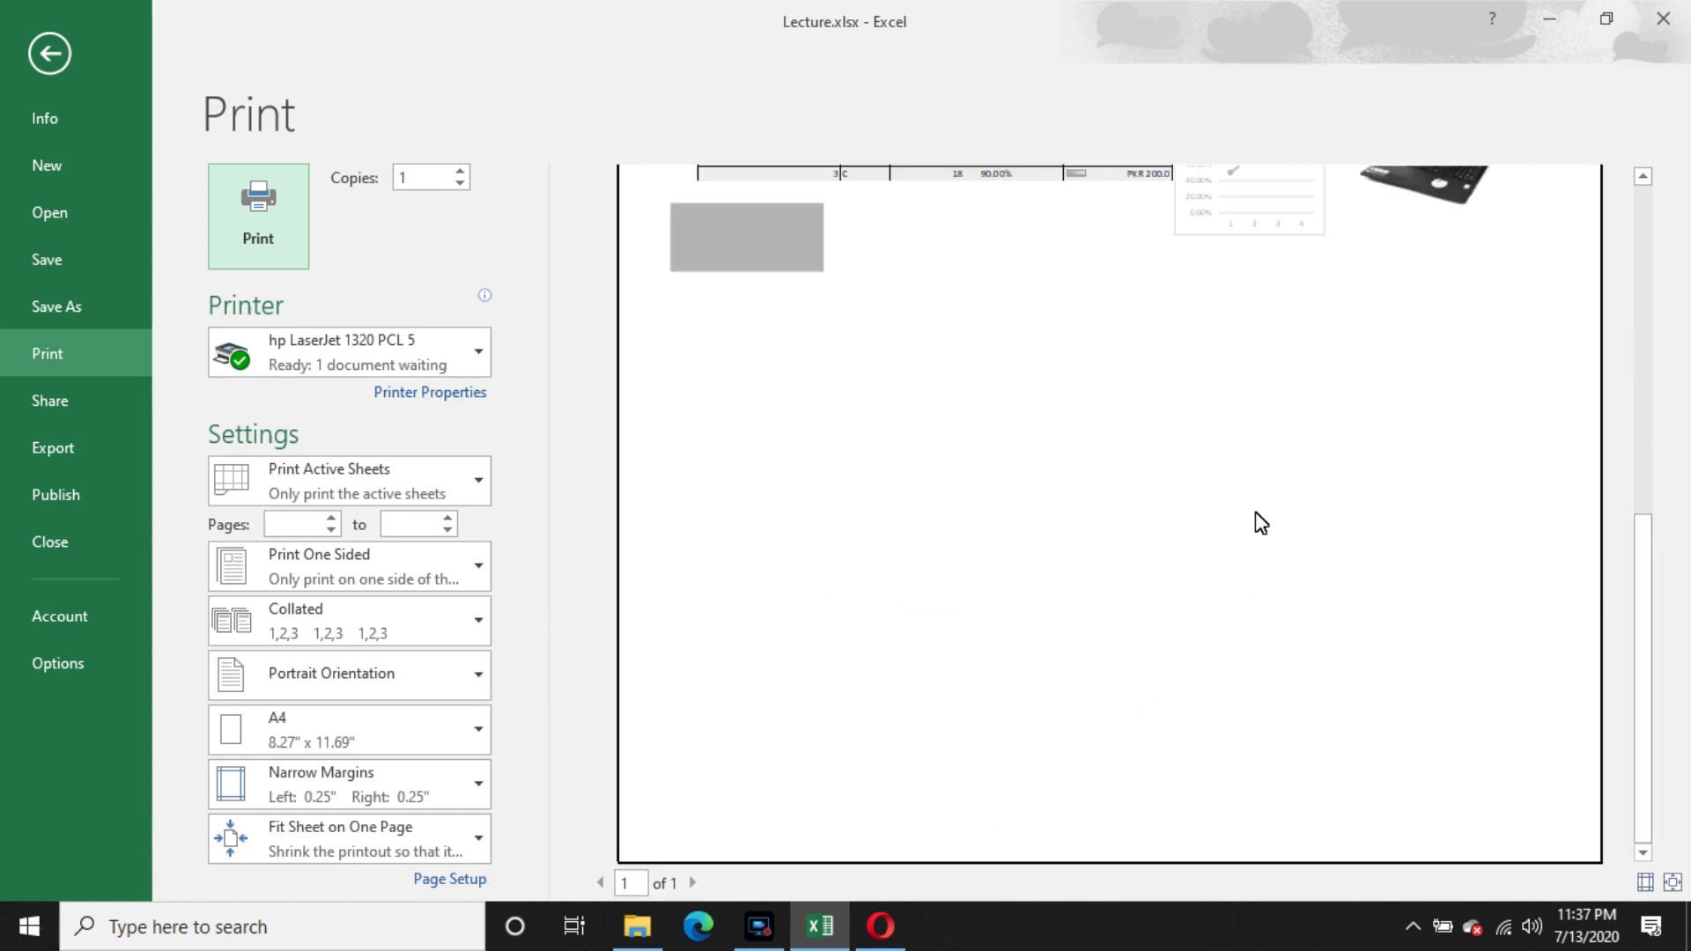
scroll(1261, 429, "up", 1)
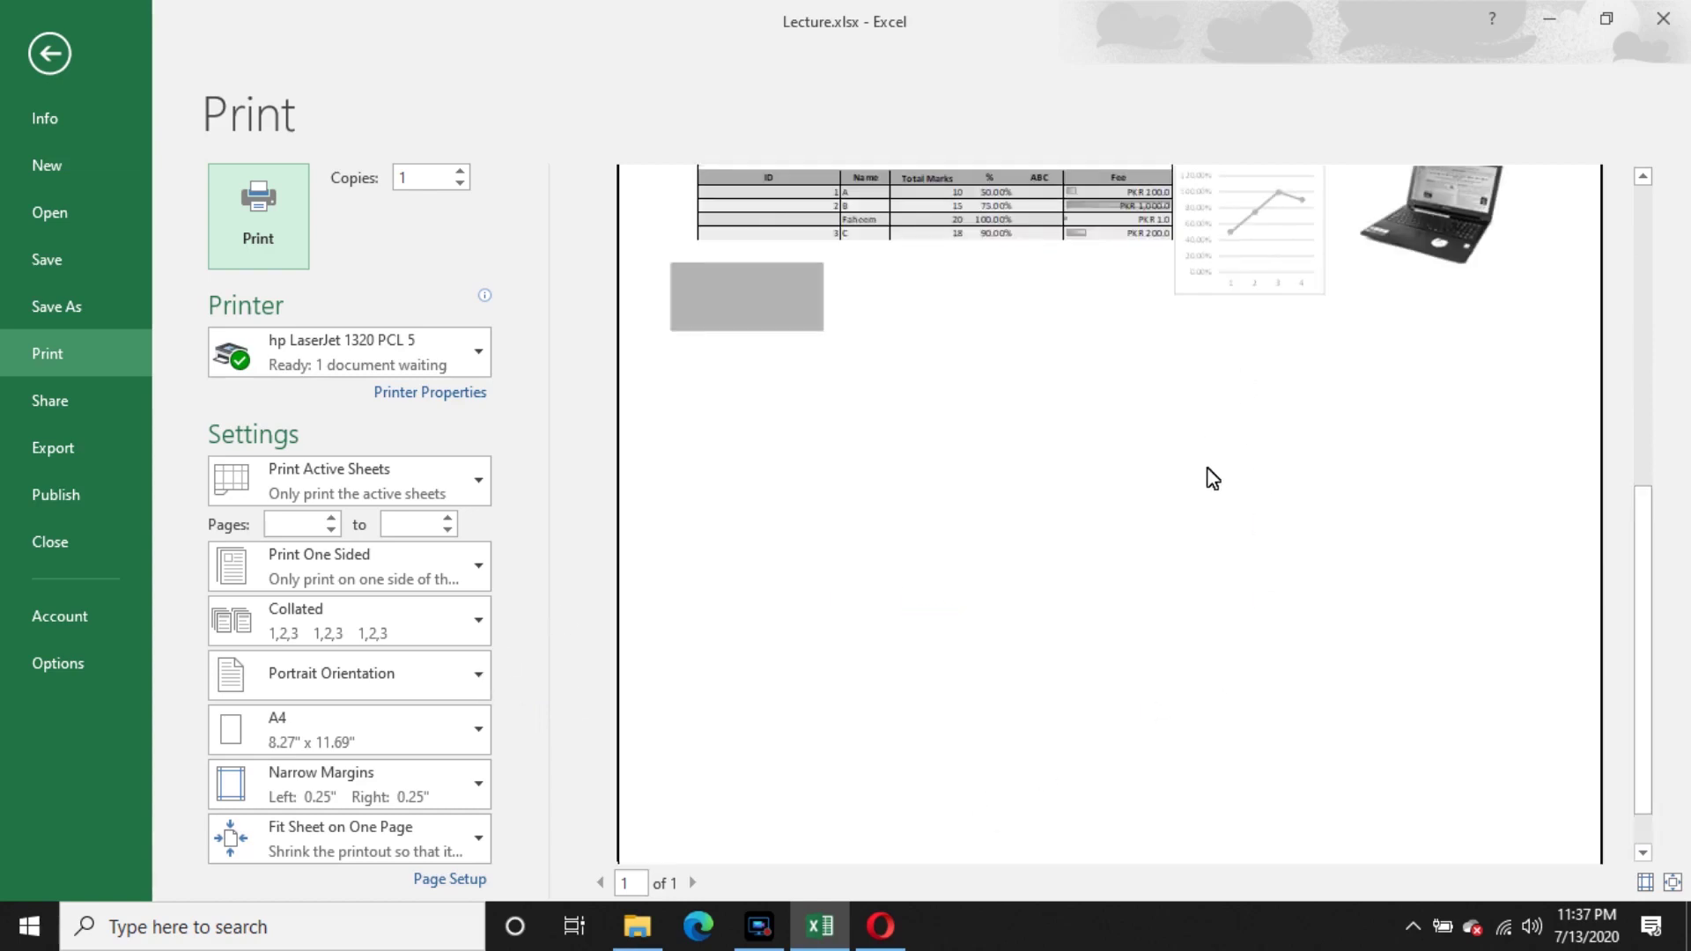
scroll(1251, 432, "up", 1)
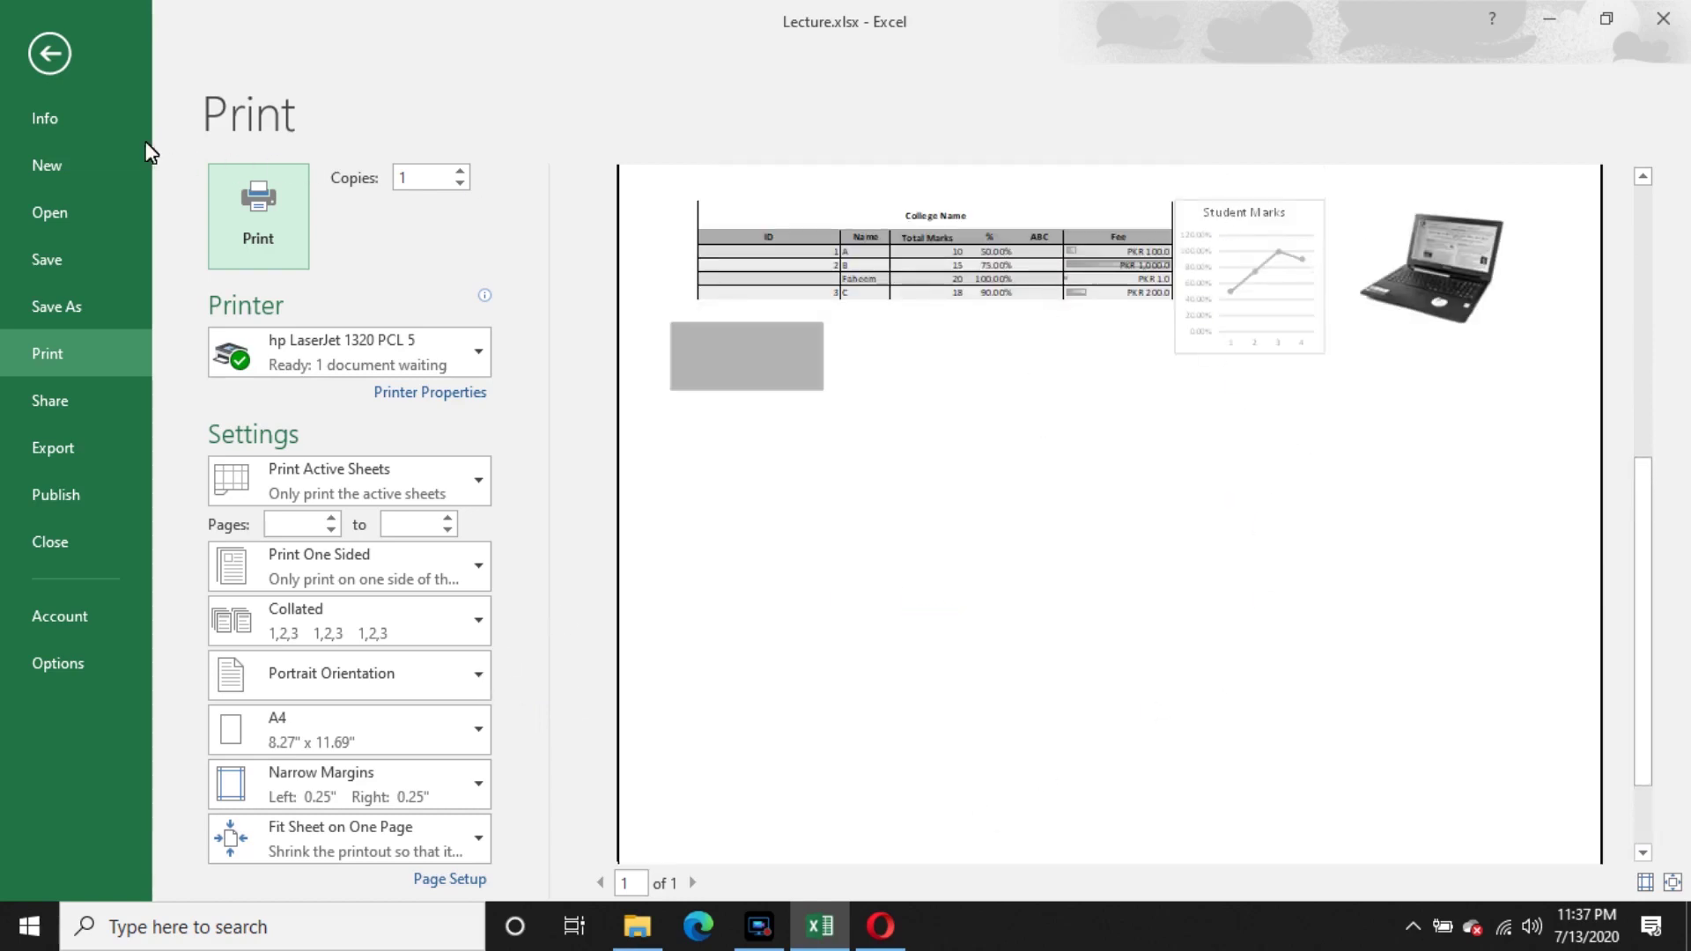
left_click(46, 59)
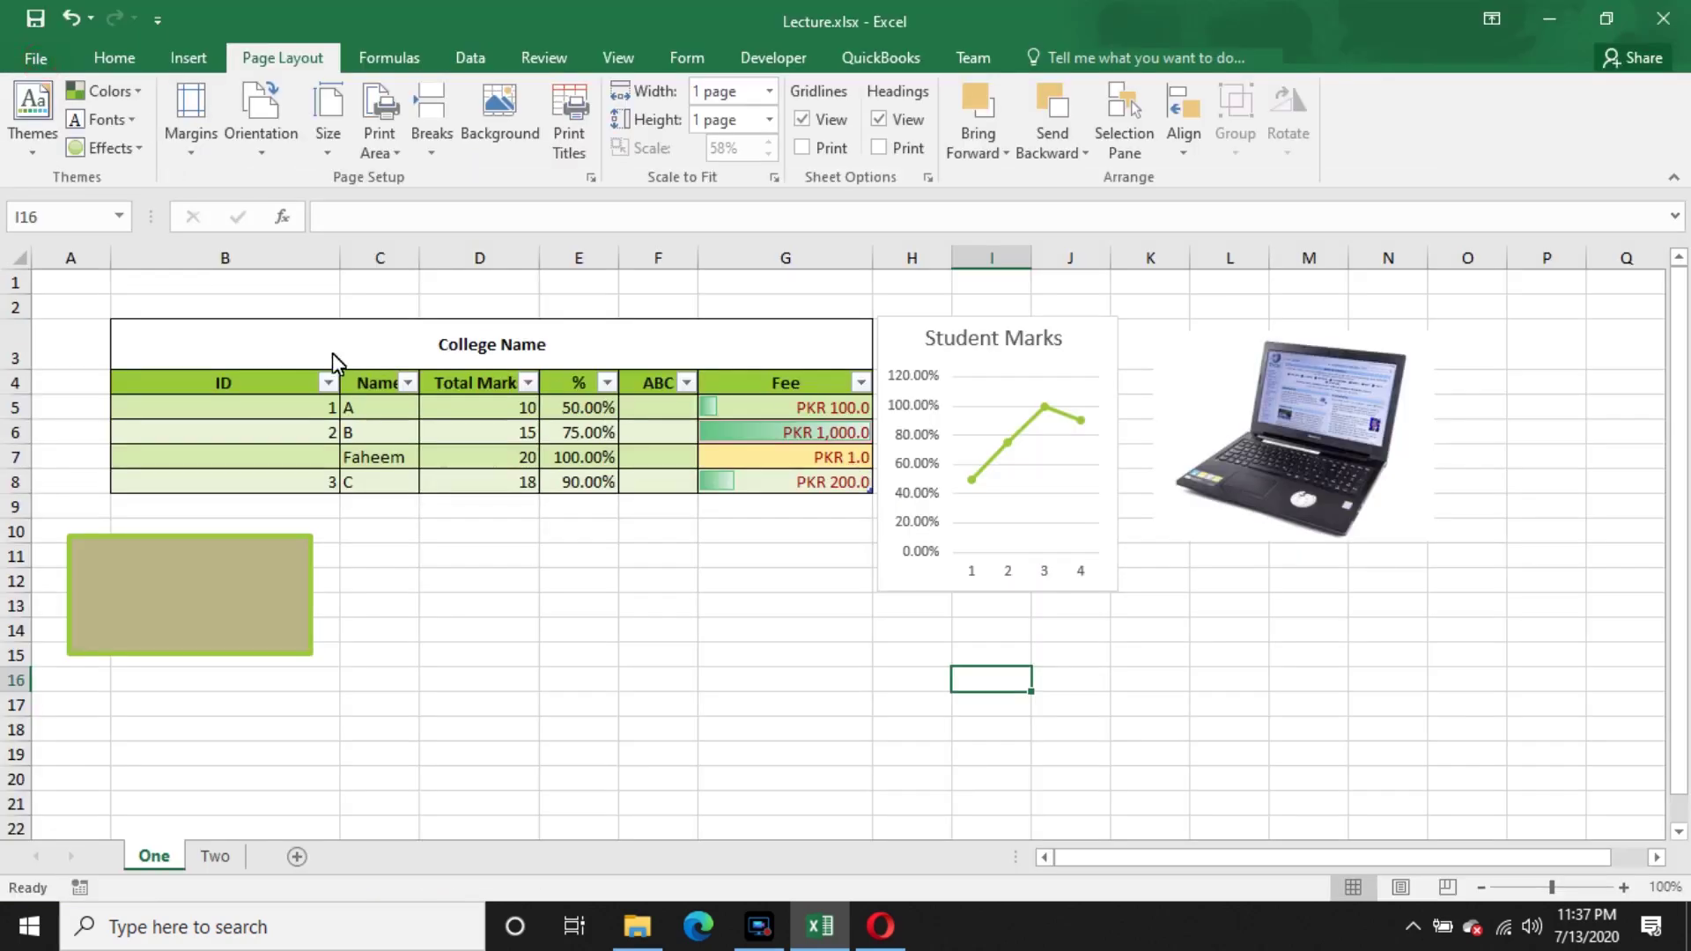
- Select the College Name table in B3:G8 and turn off vertical centering on the page in the page setup
left_click_drag(292, 387, 292, 493)
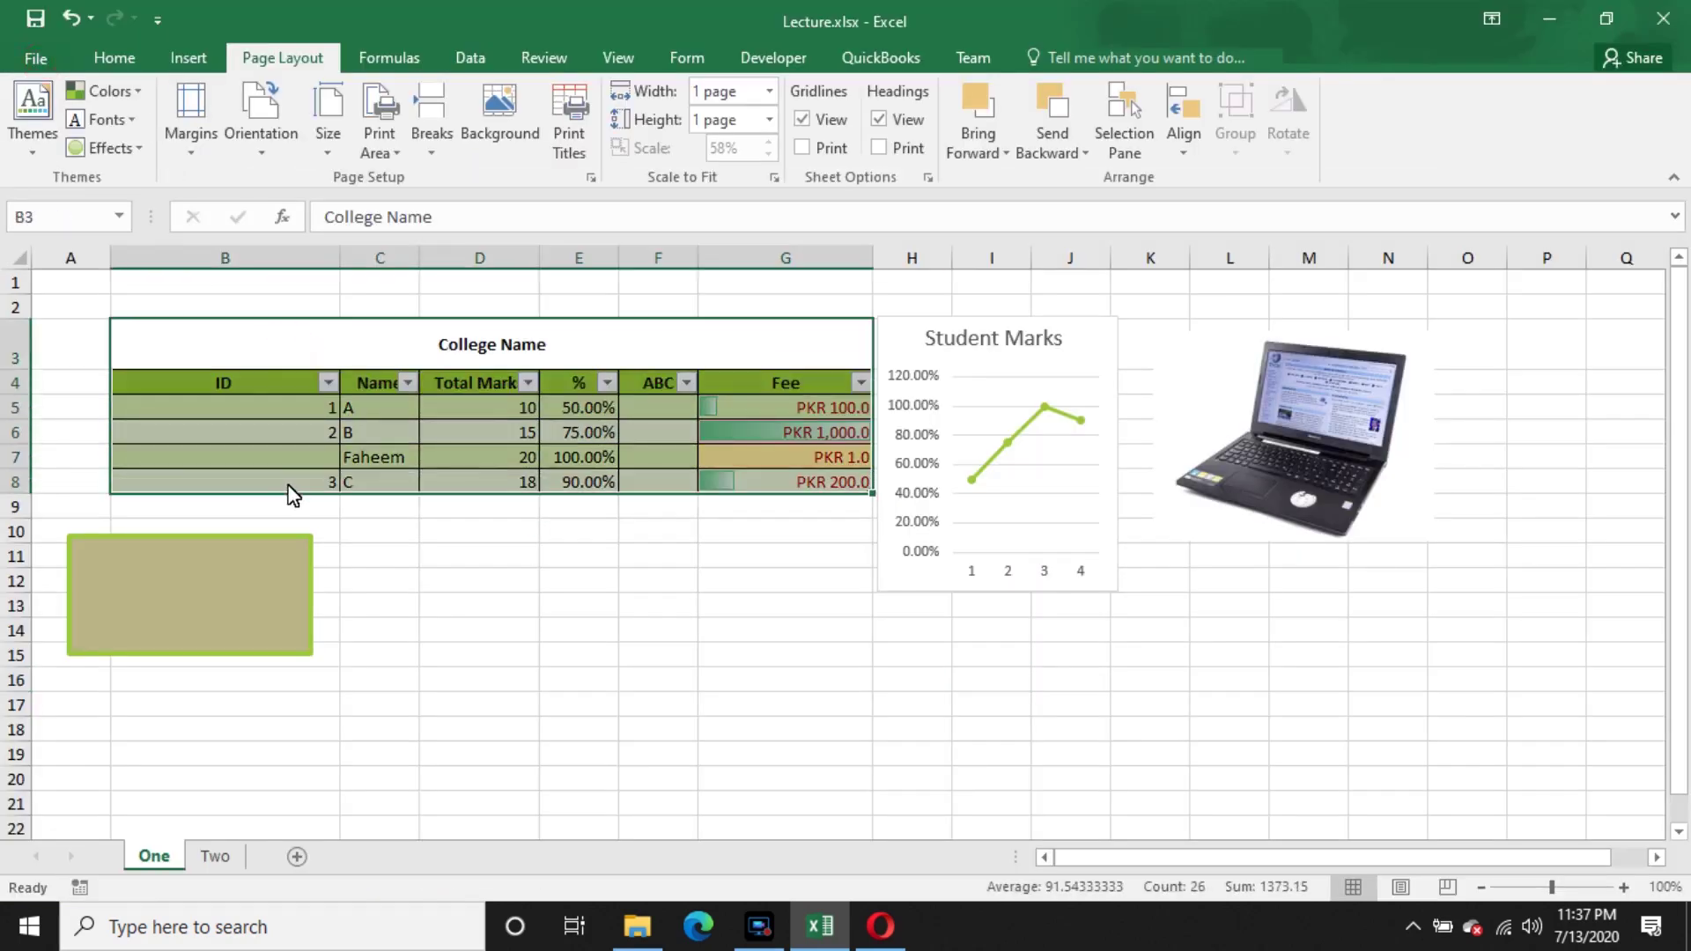
left_click(579, 143)
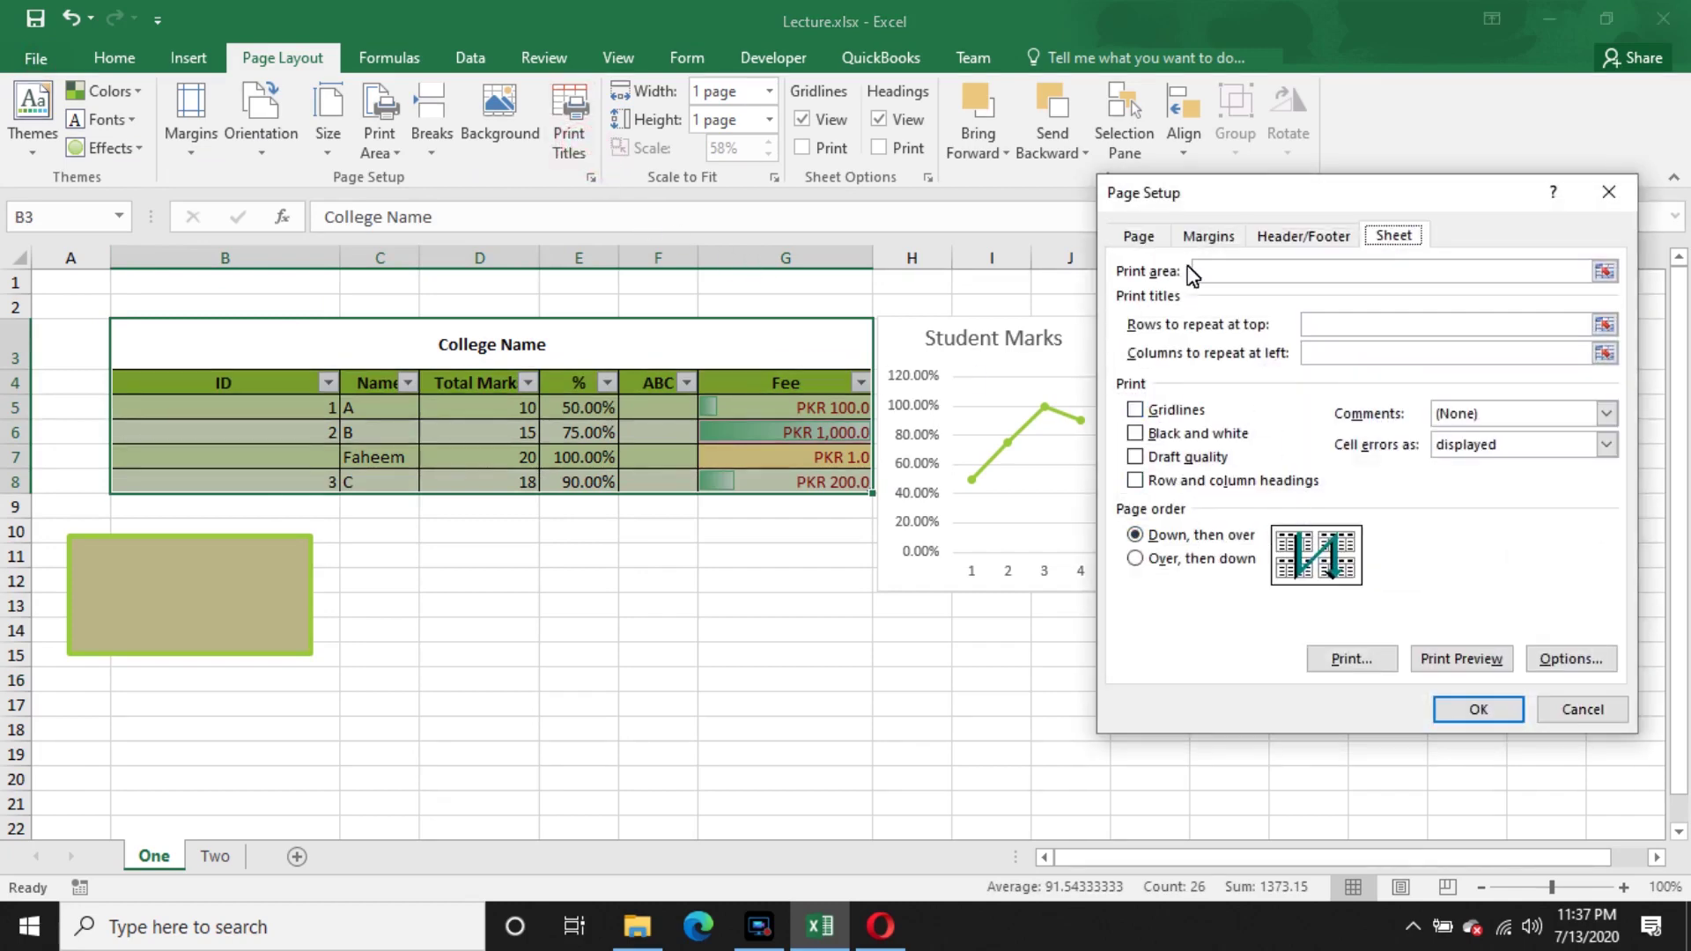
left_click(1204, 236)
left_click(1154, 608)
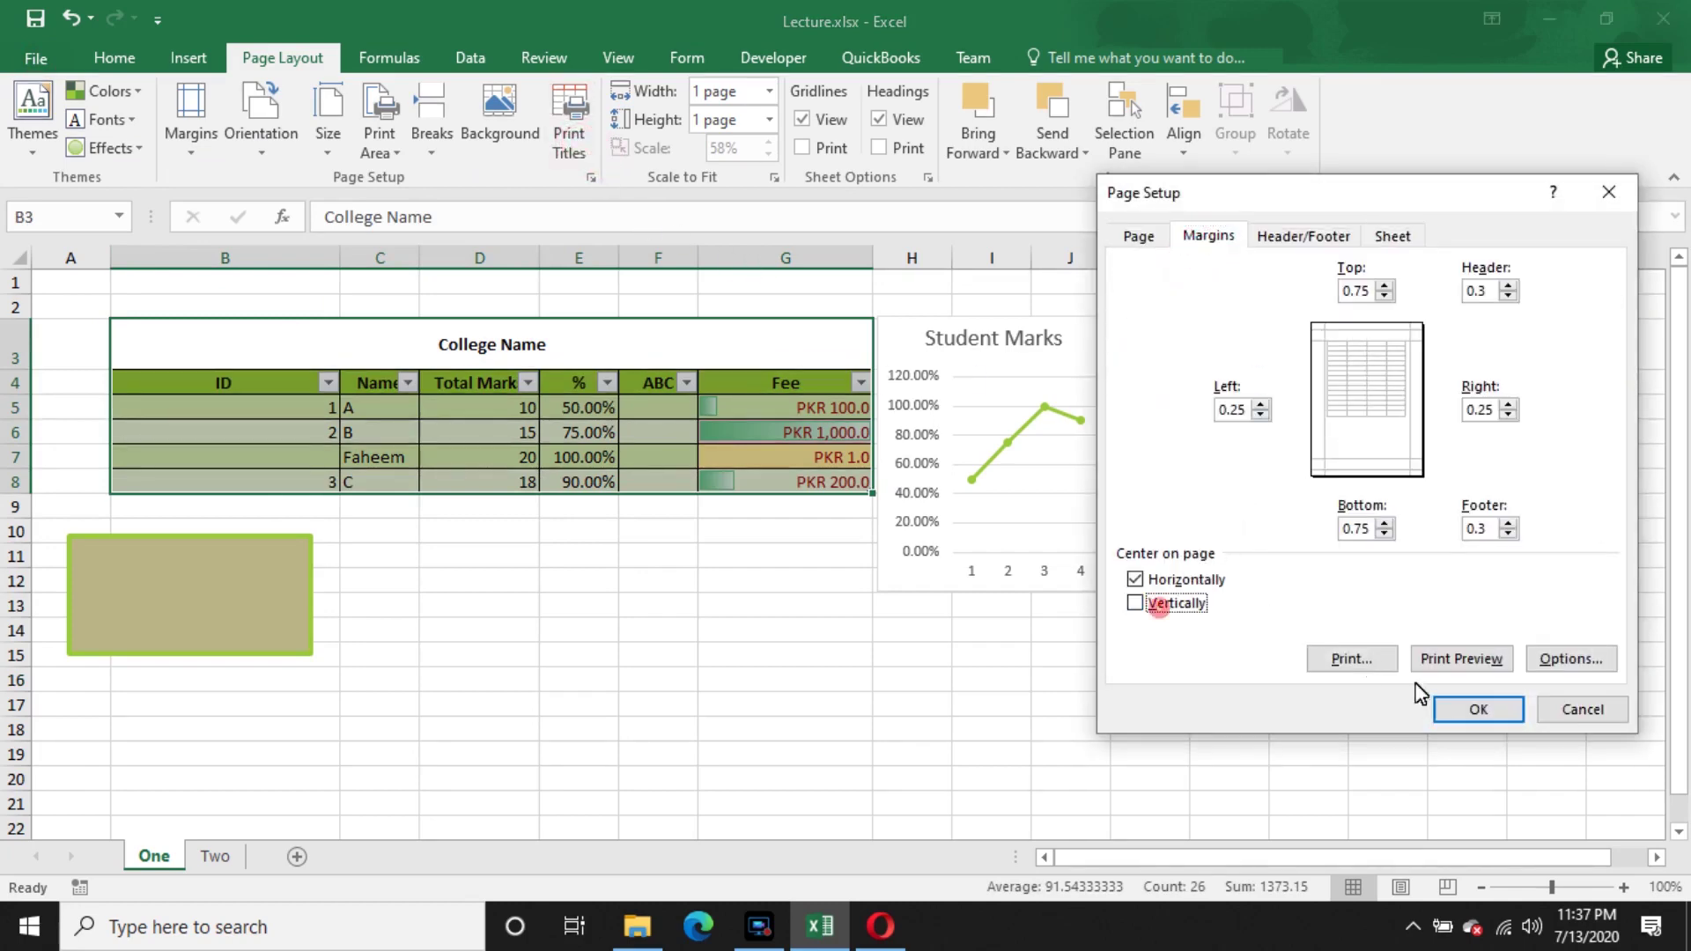
left_click(1476, 709)
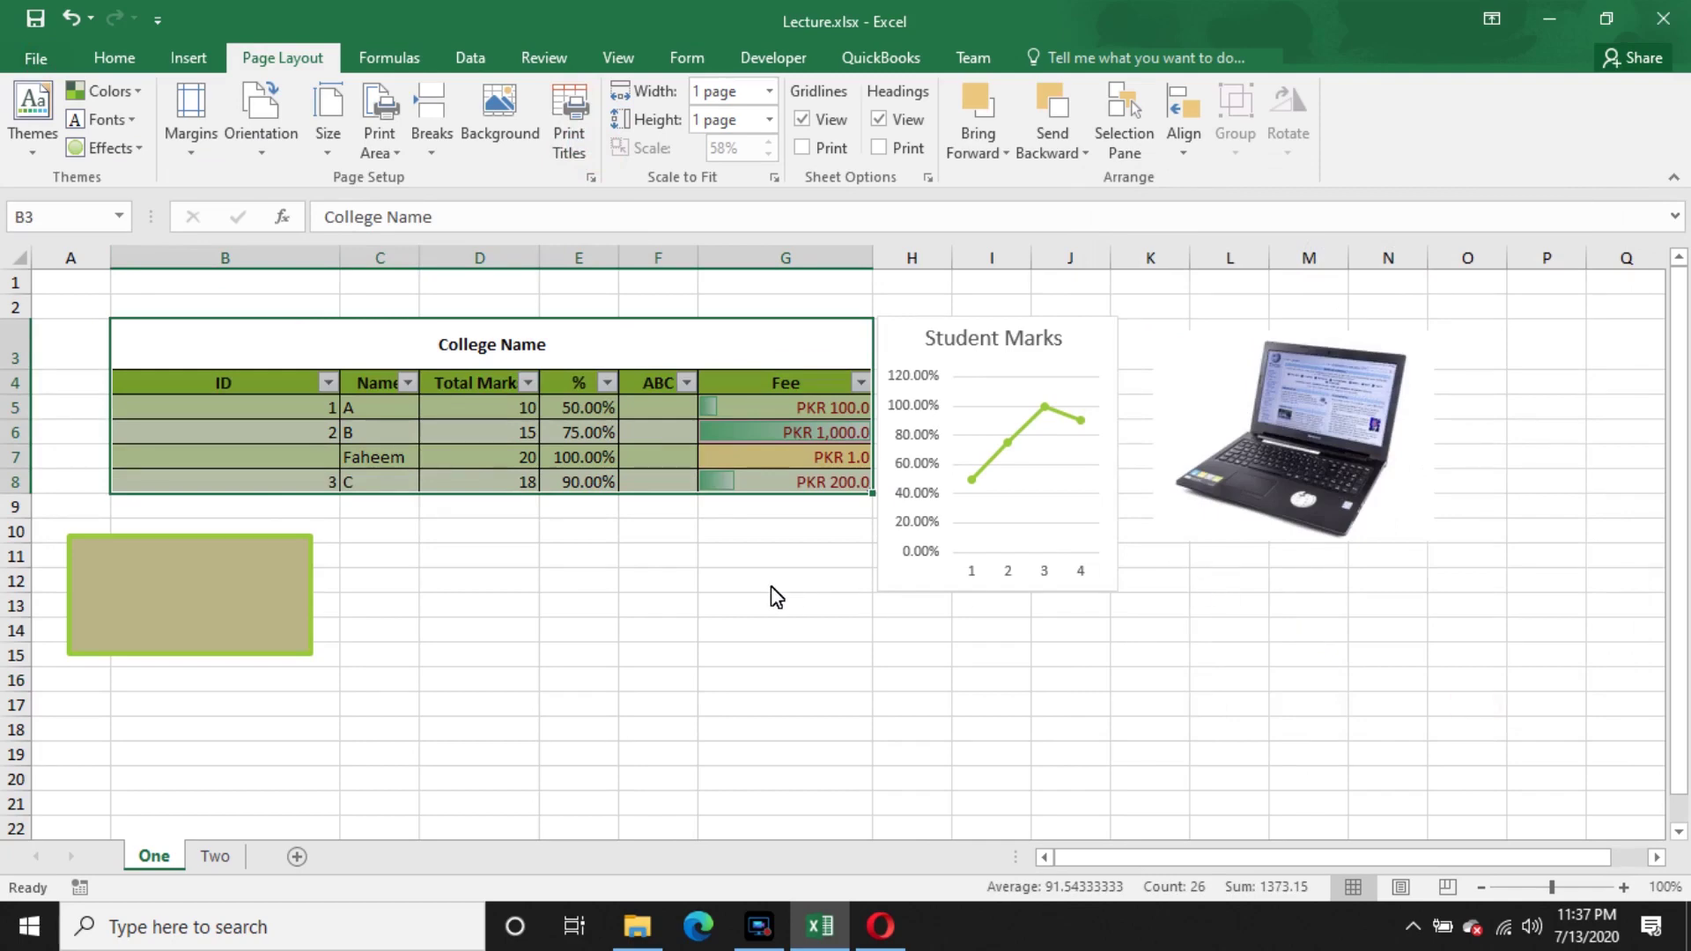
- Set the printout of the selected table to Print Selection in the print settings
key("ctrl+p")
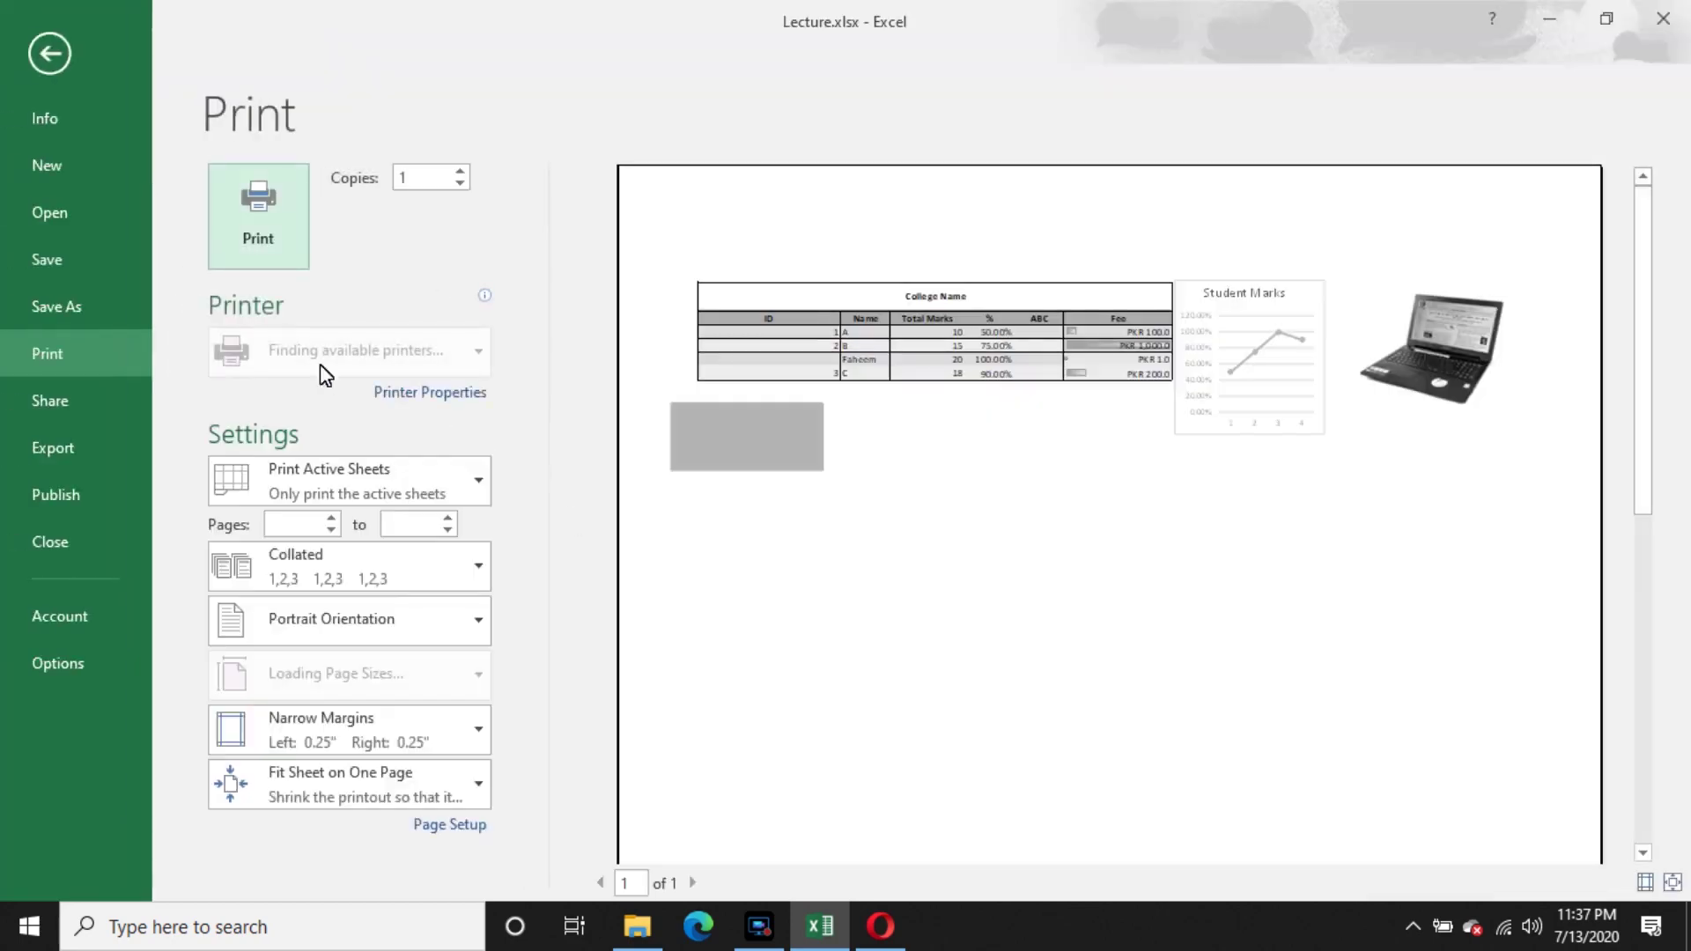
left_click(352, 375)
left_click(536, 319)
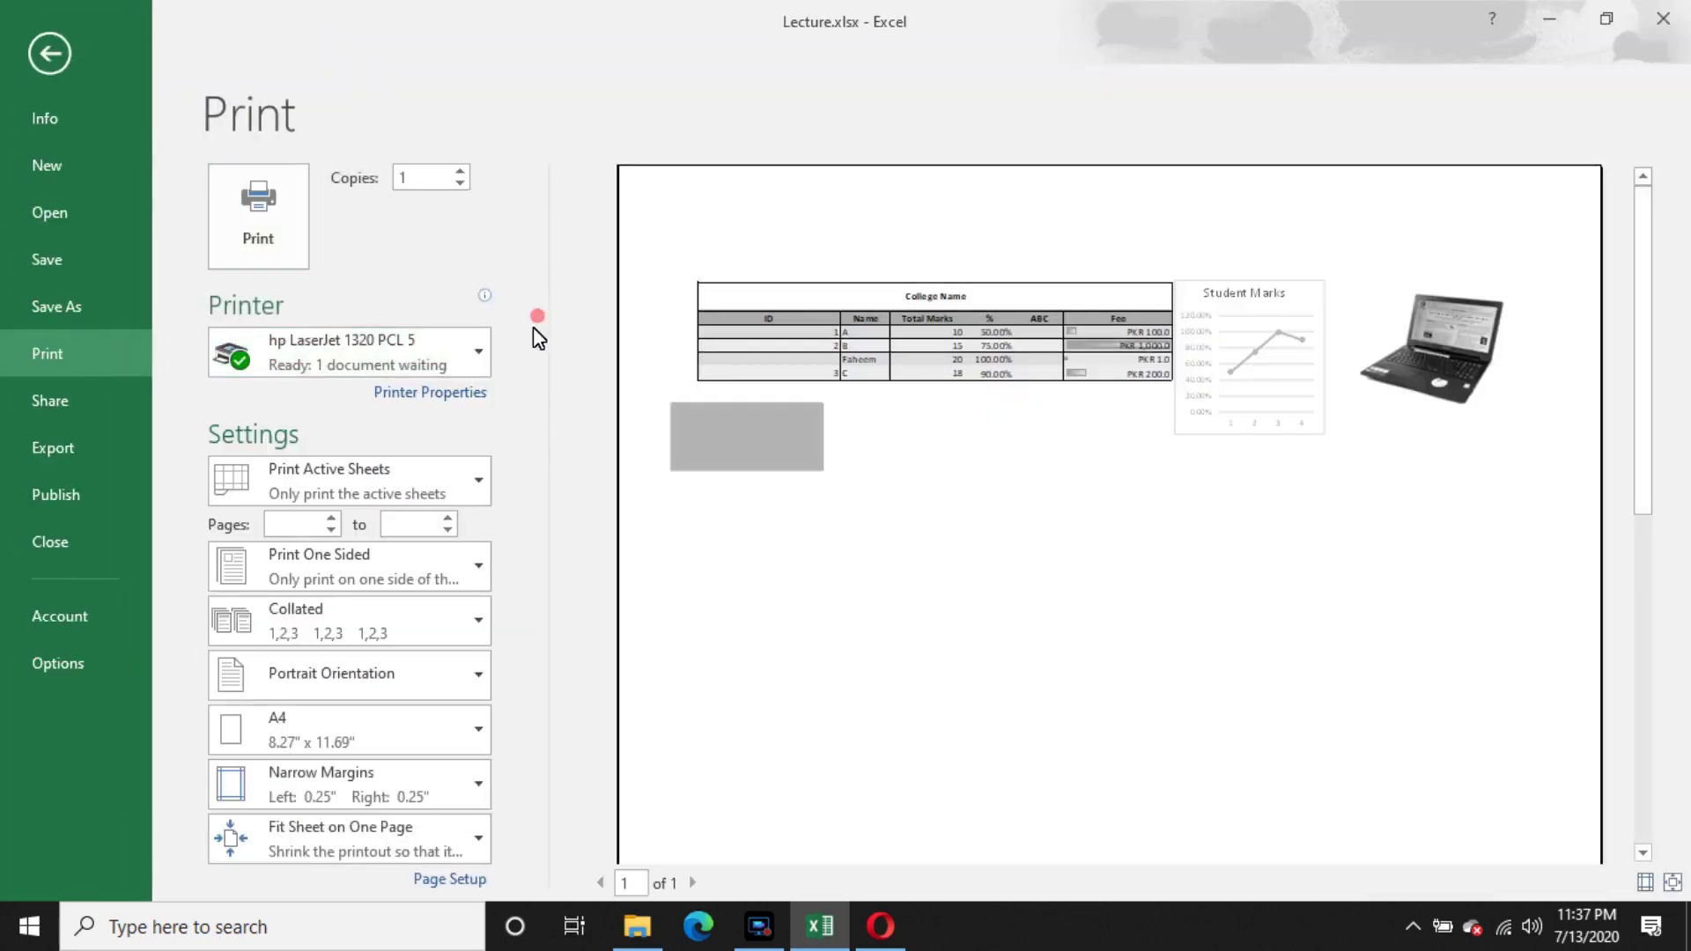
left_click(405, 366)
left_click(559, 445)
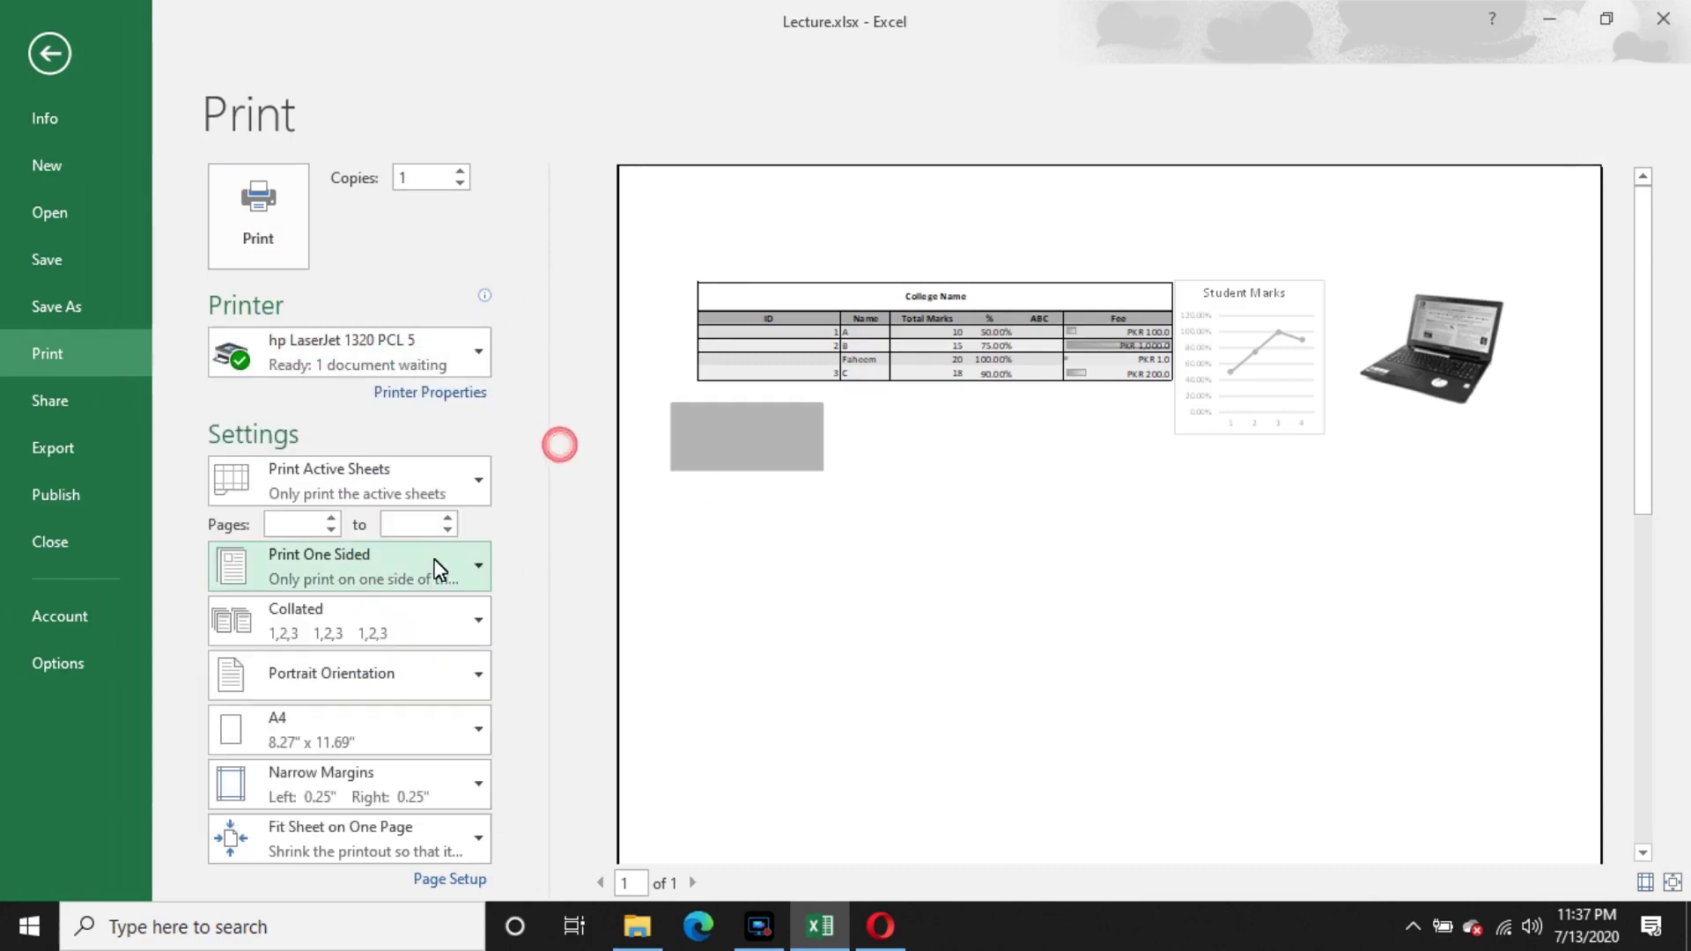
left_click(410, 577)
left_click(388, 485)
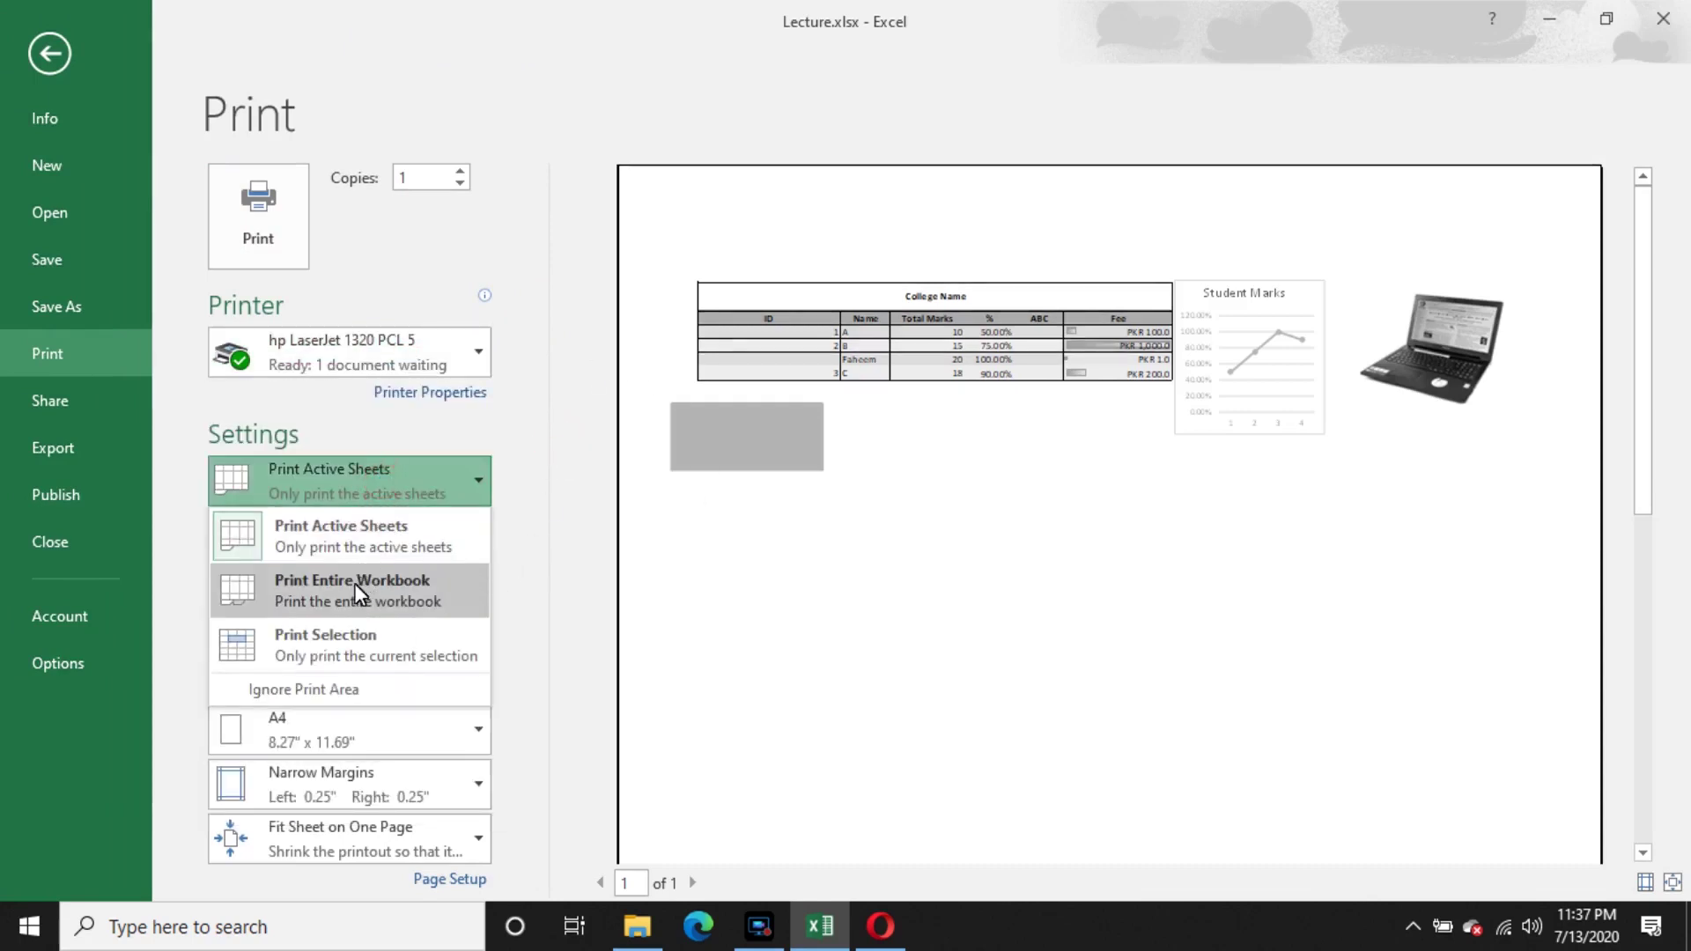
left_click(321, 652)
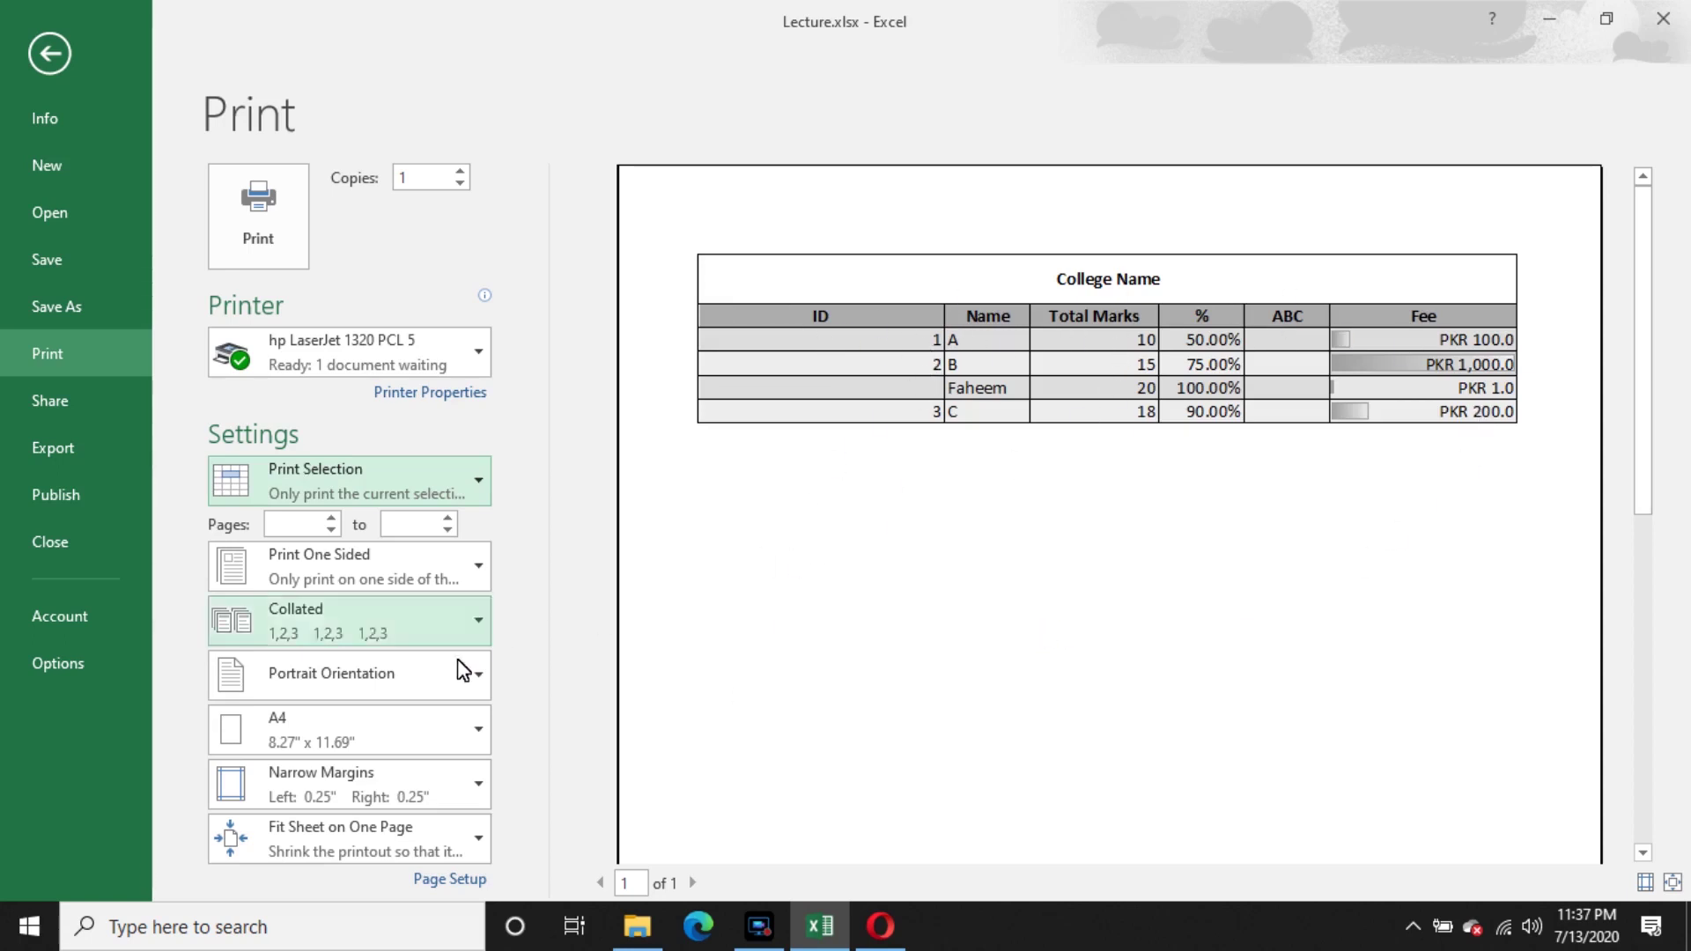
- Set the printout to Print on Both Sides with pages flipped on the short edge
left_click(459, 583)
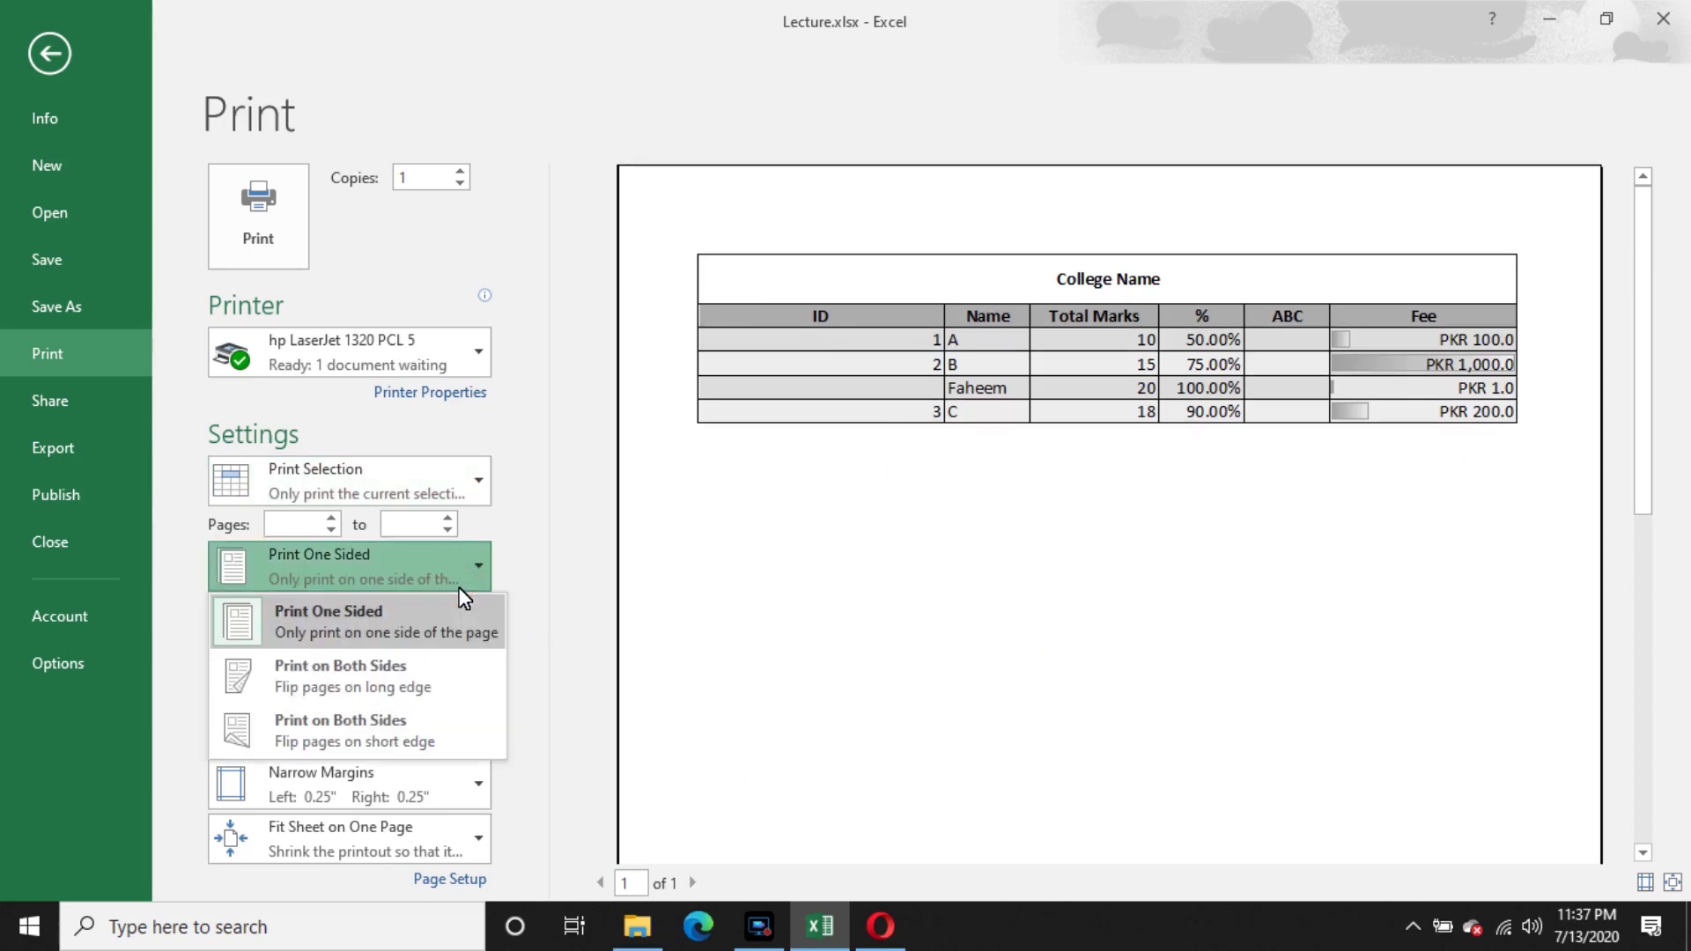
left_click(417, 756)
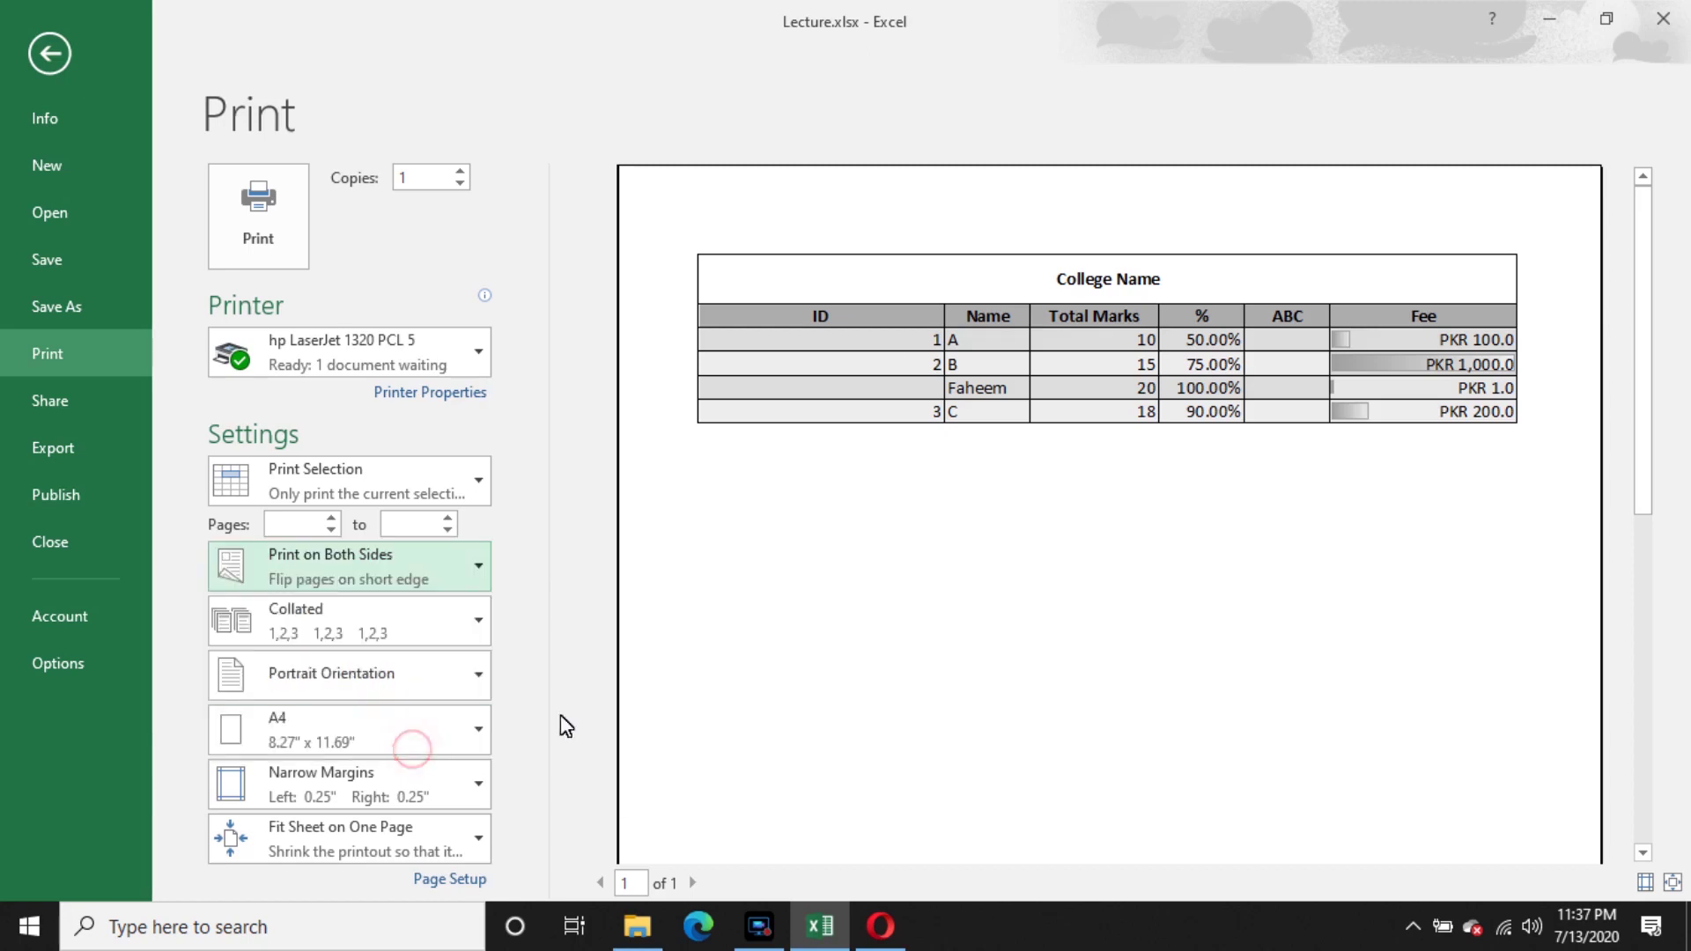
left_click(450, 588)
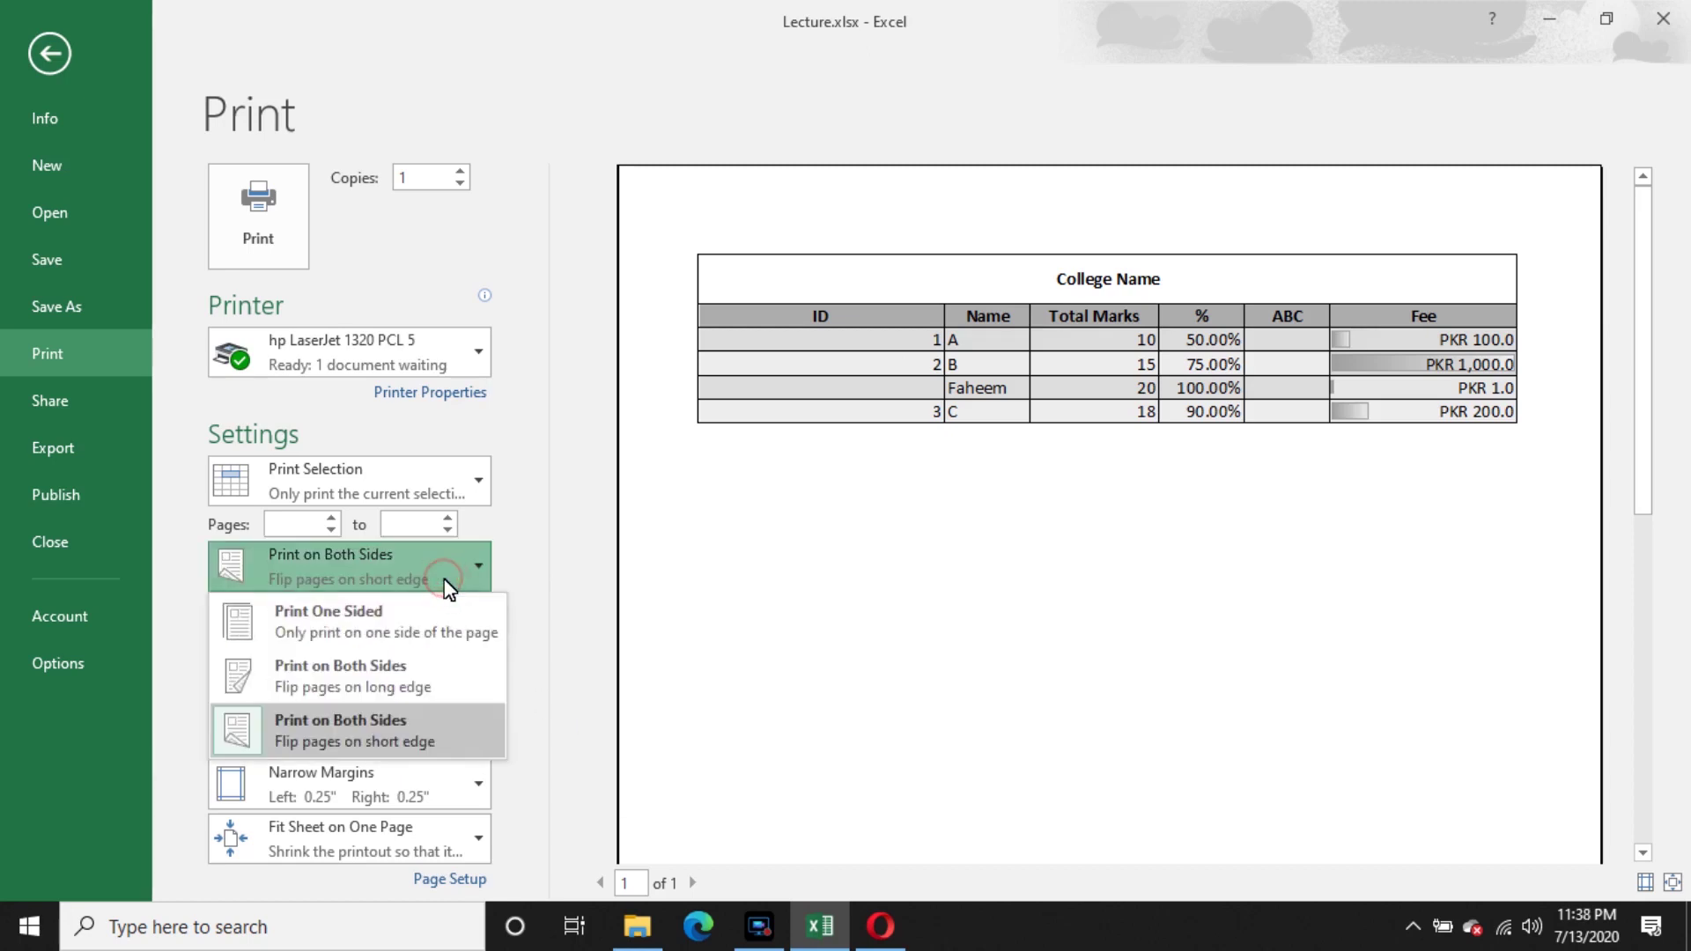
left_click(448, 586)
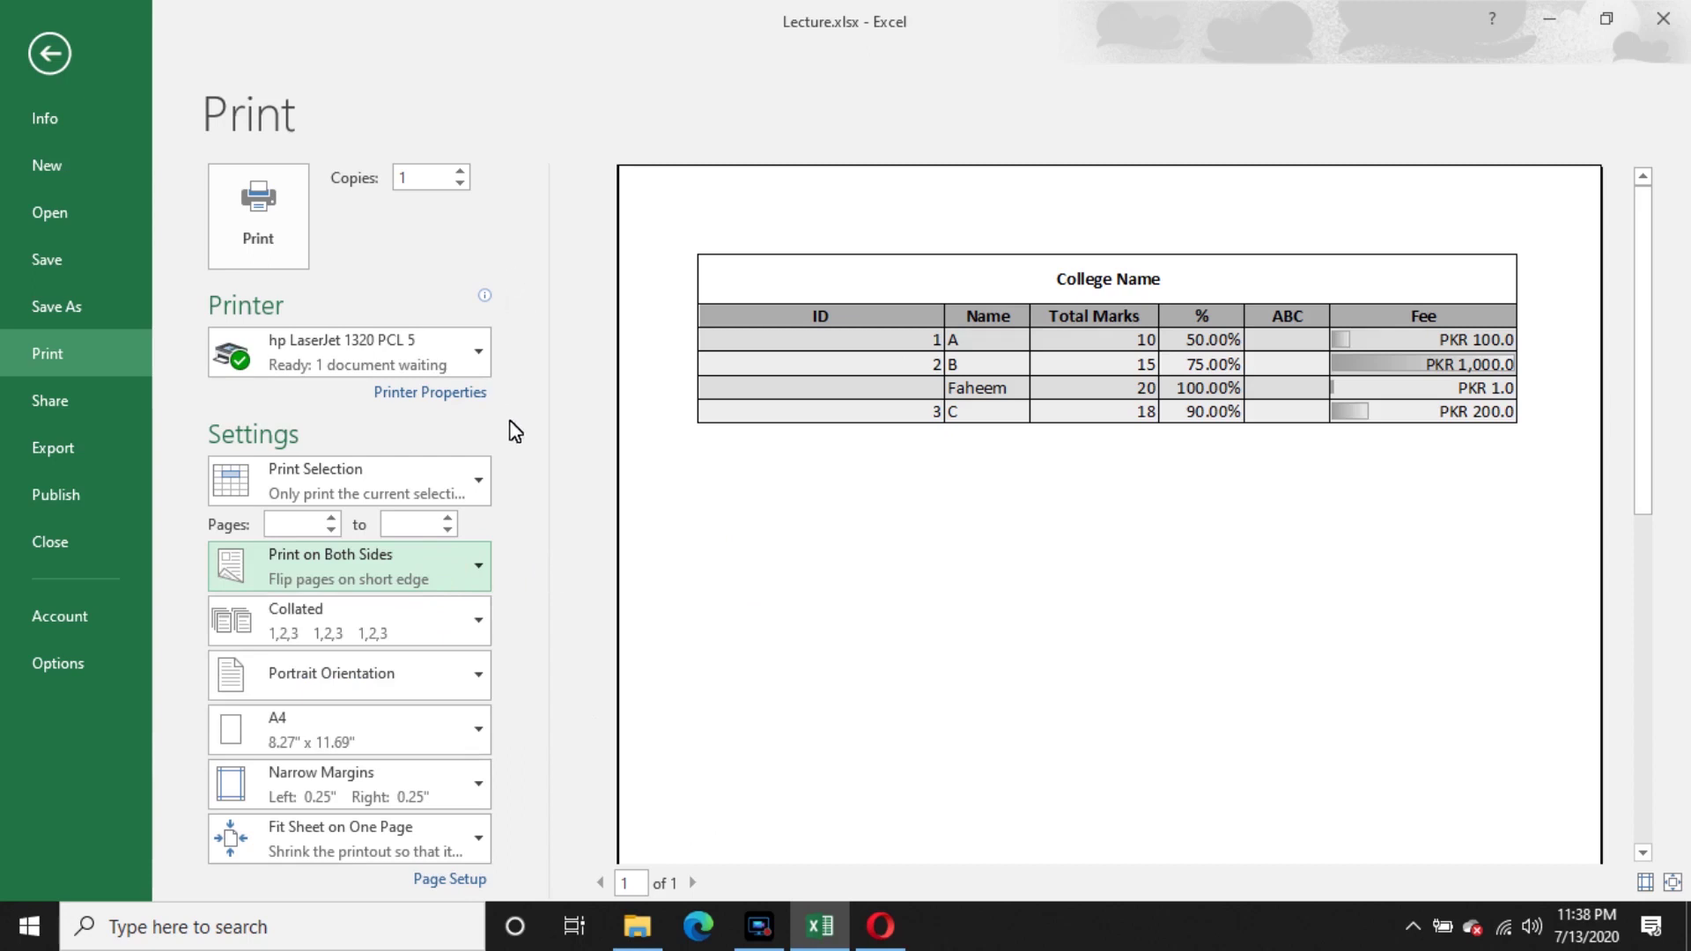
- Switch the copies to Uncollated and back to Collated in the print settings
left_click(419, 625)
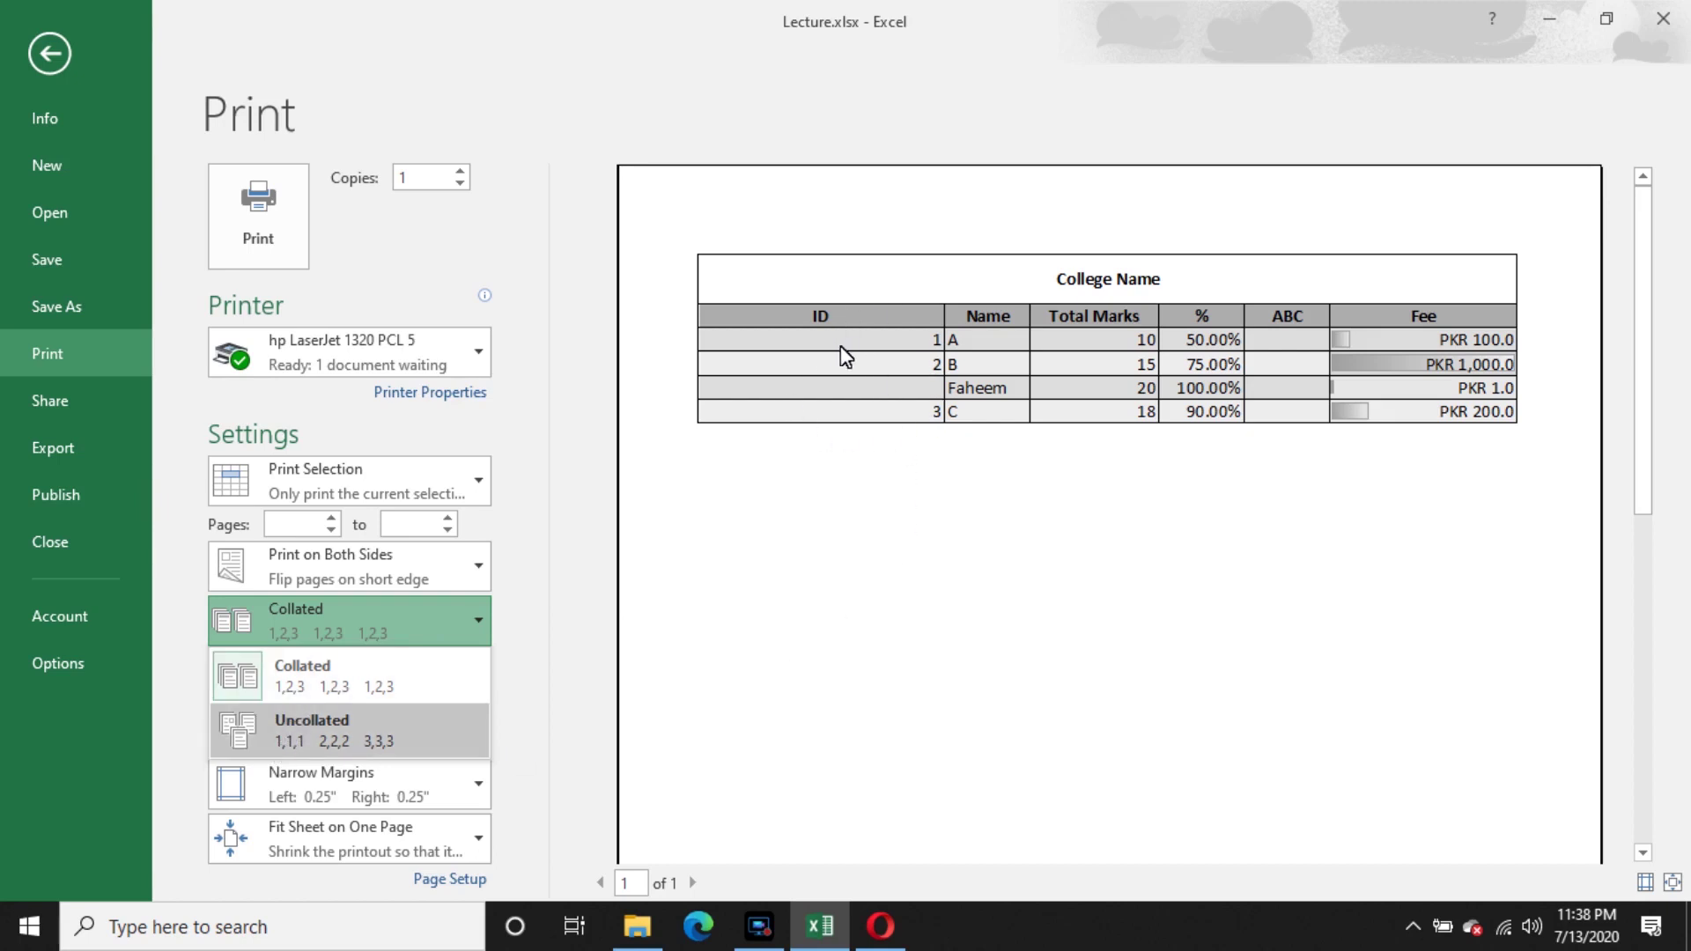
left_click(316, 742)
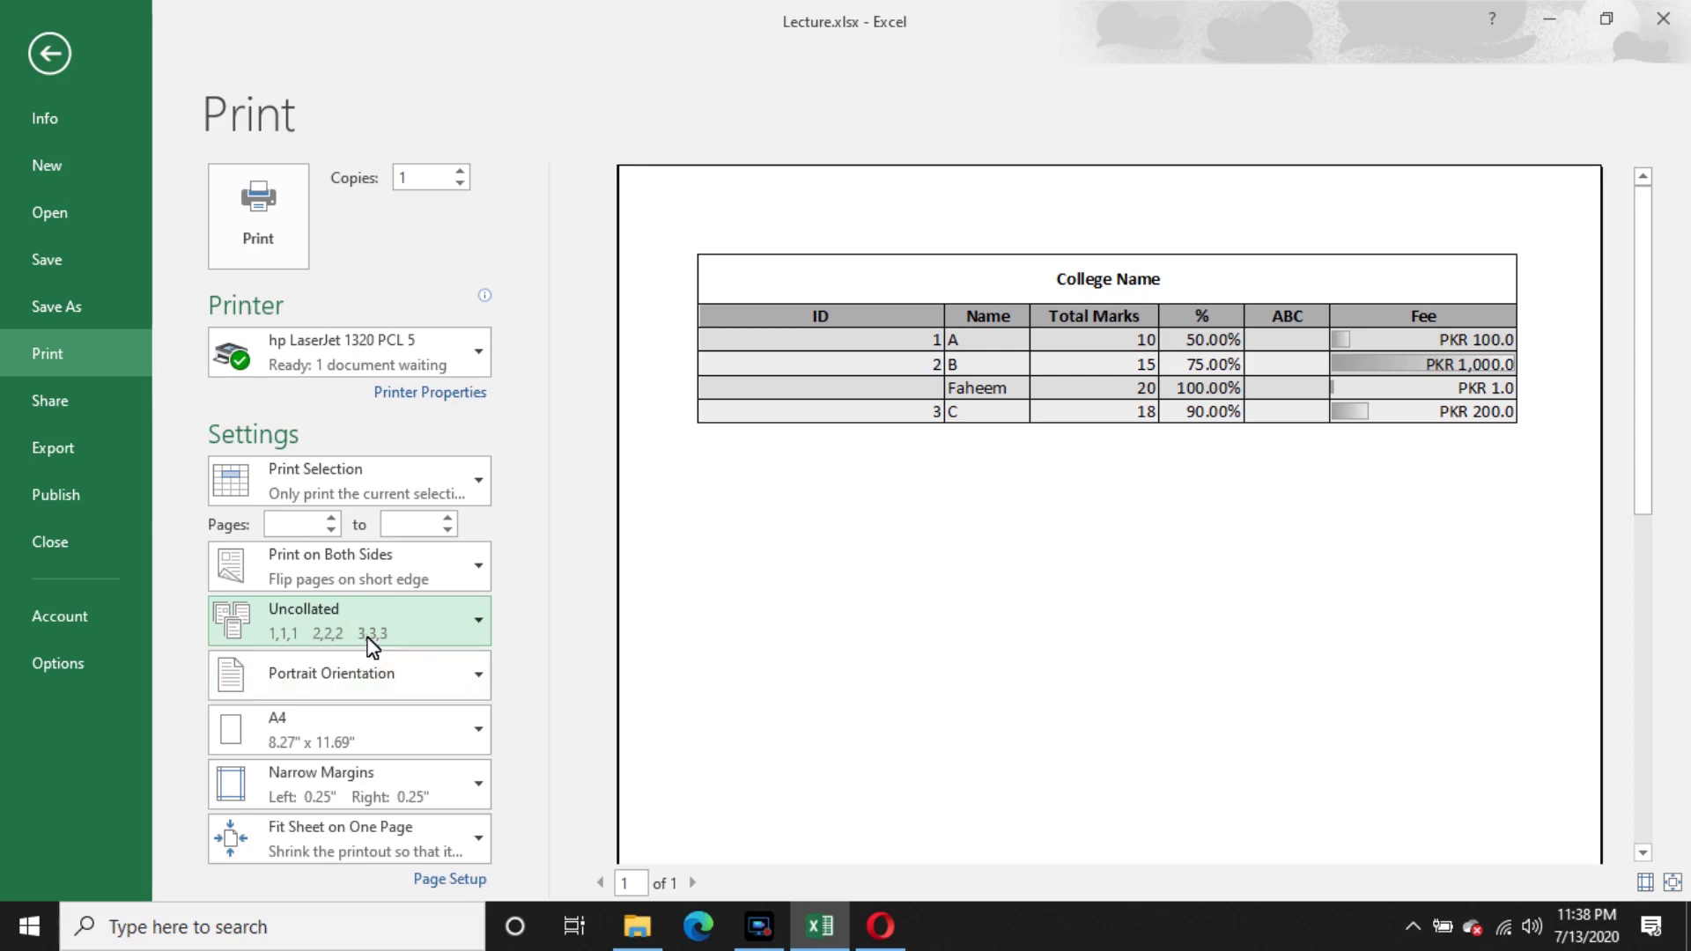
left_click(424, 636)
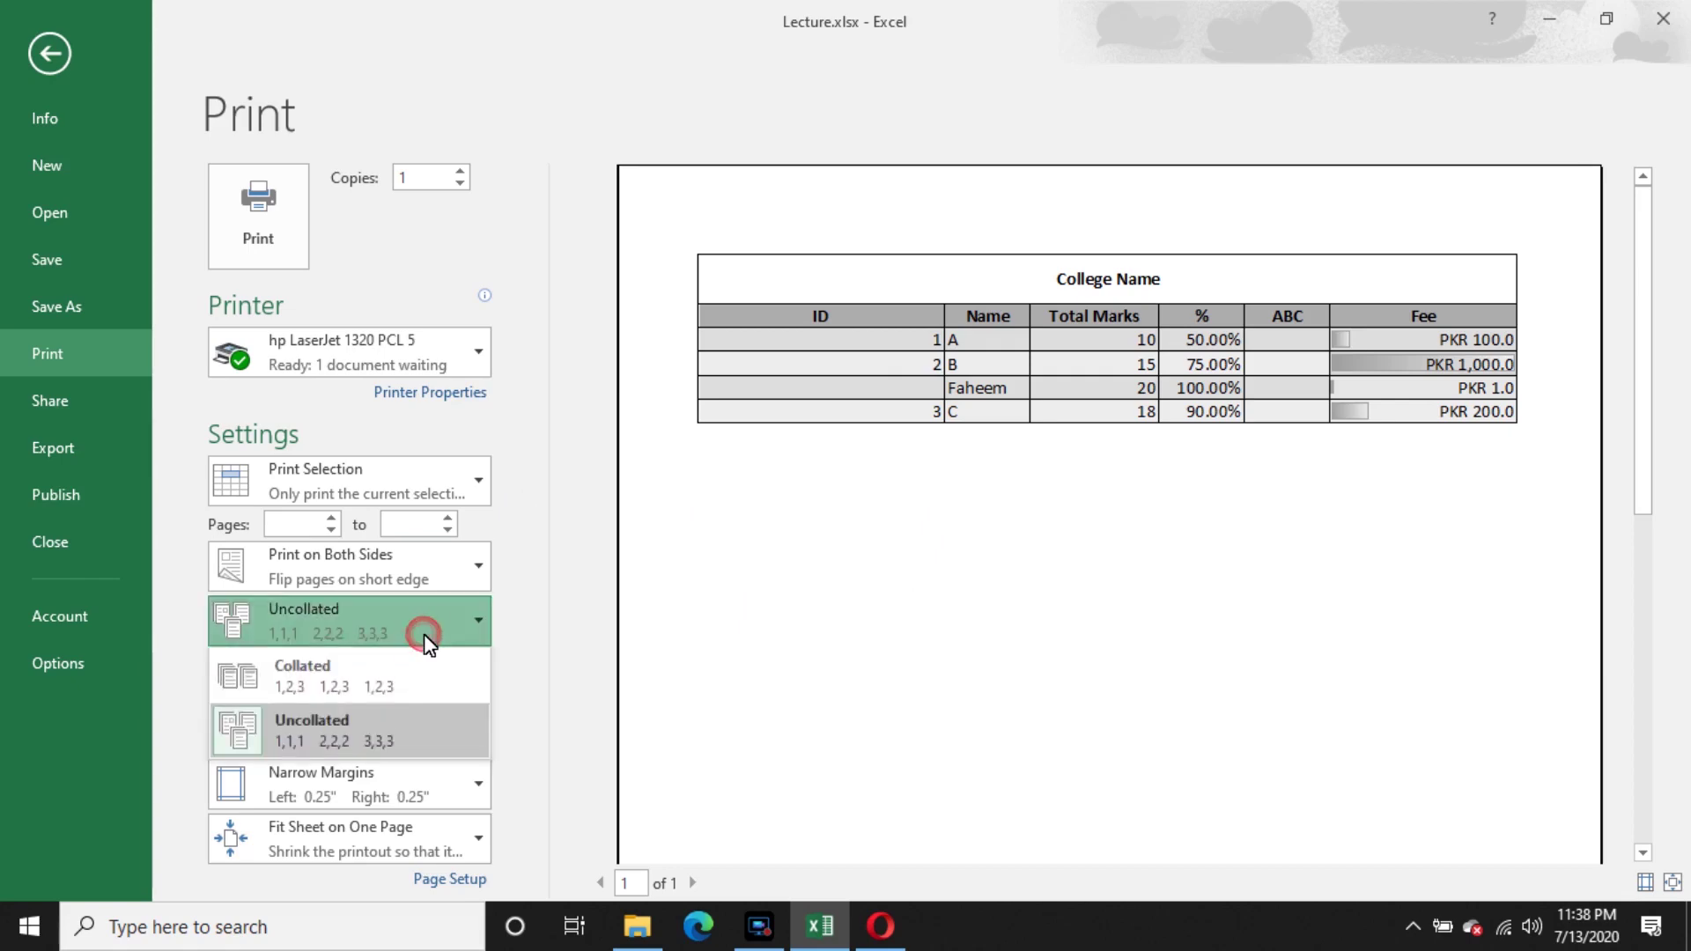
left_click(353, 682)
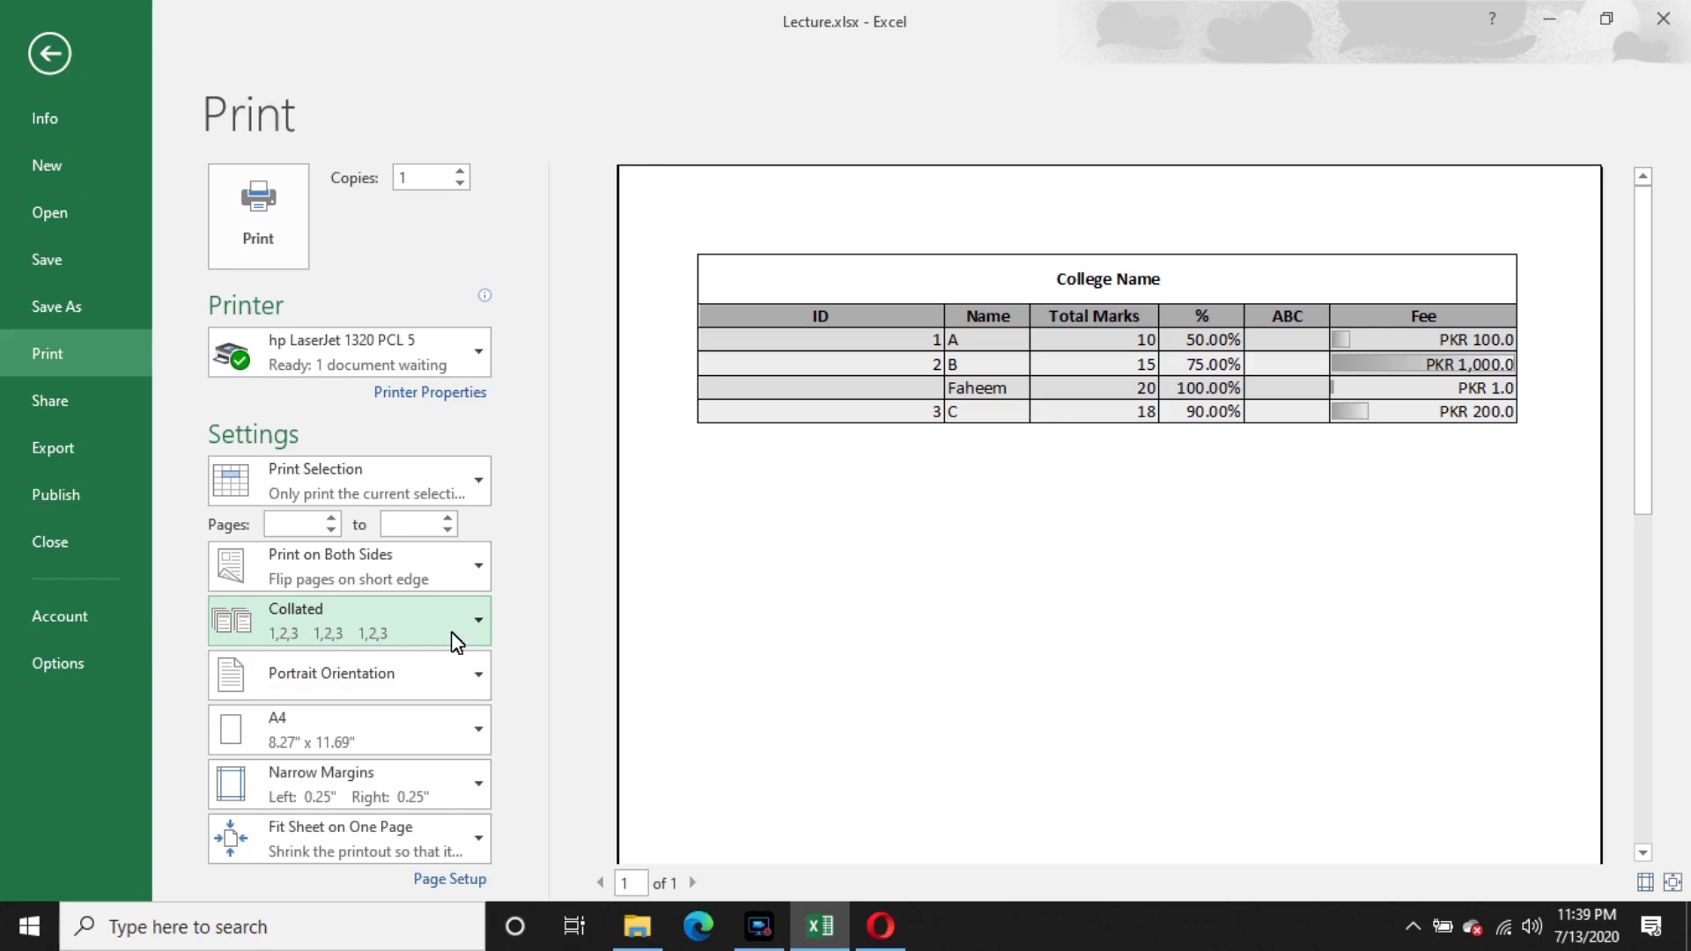
- Return to the worksheet and set the College Name table in B3:G8 as the print area
left_click(55, 55)
left_click(685, 680)
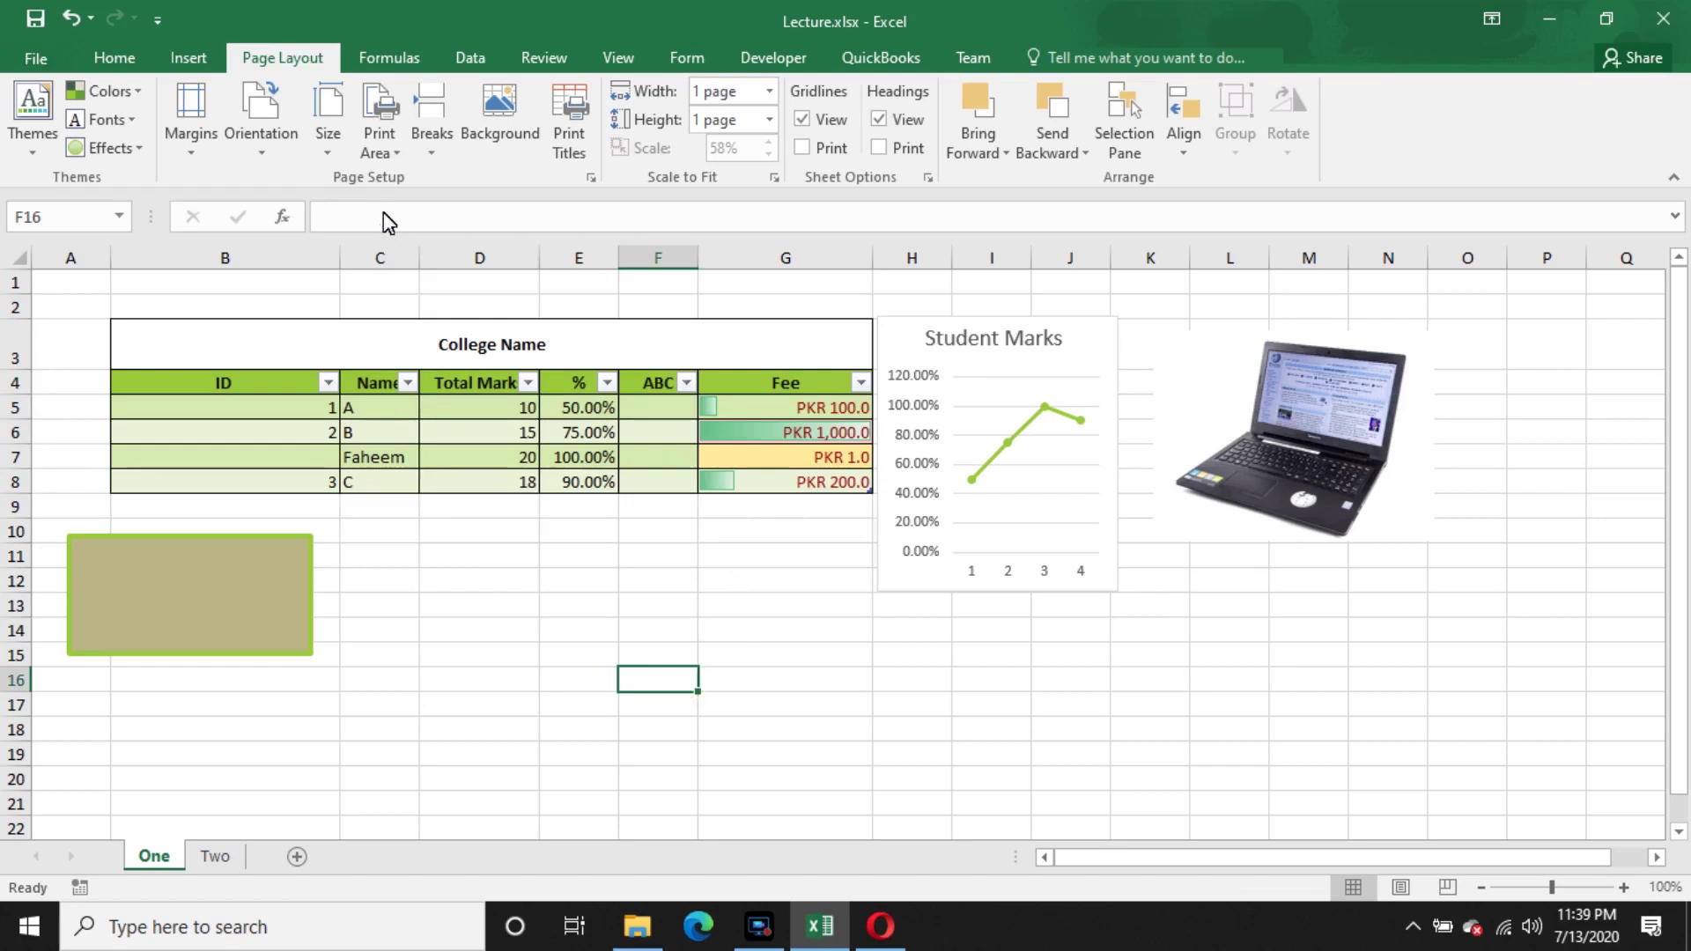
left_click(391, 152)
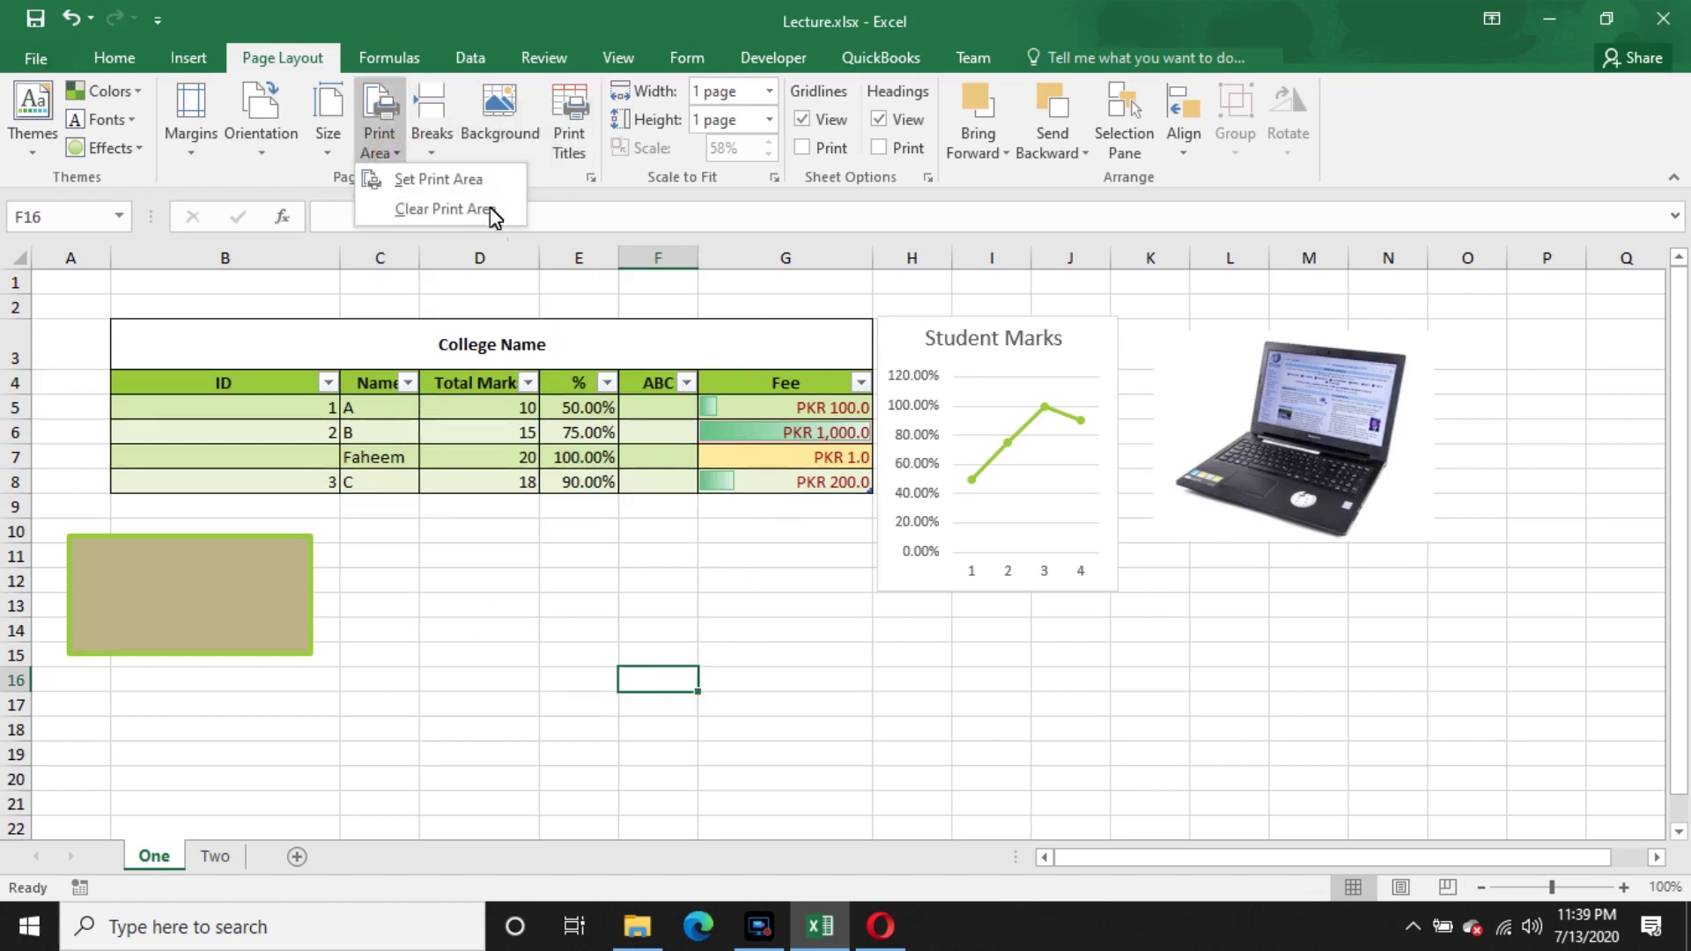
left_click(174, 342)
left_click_drag(208, 343, 245, 485)
left_click(380, 143)
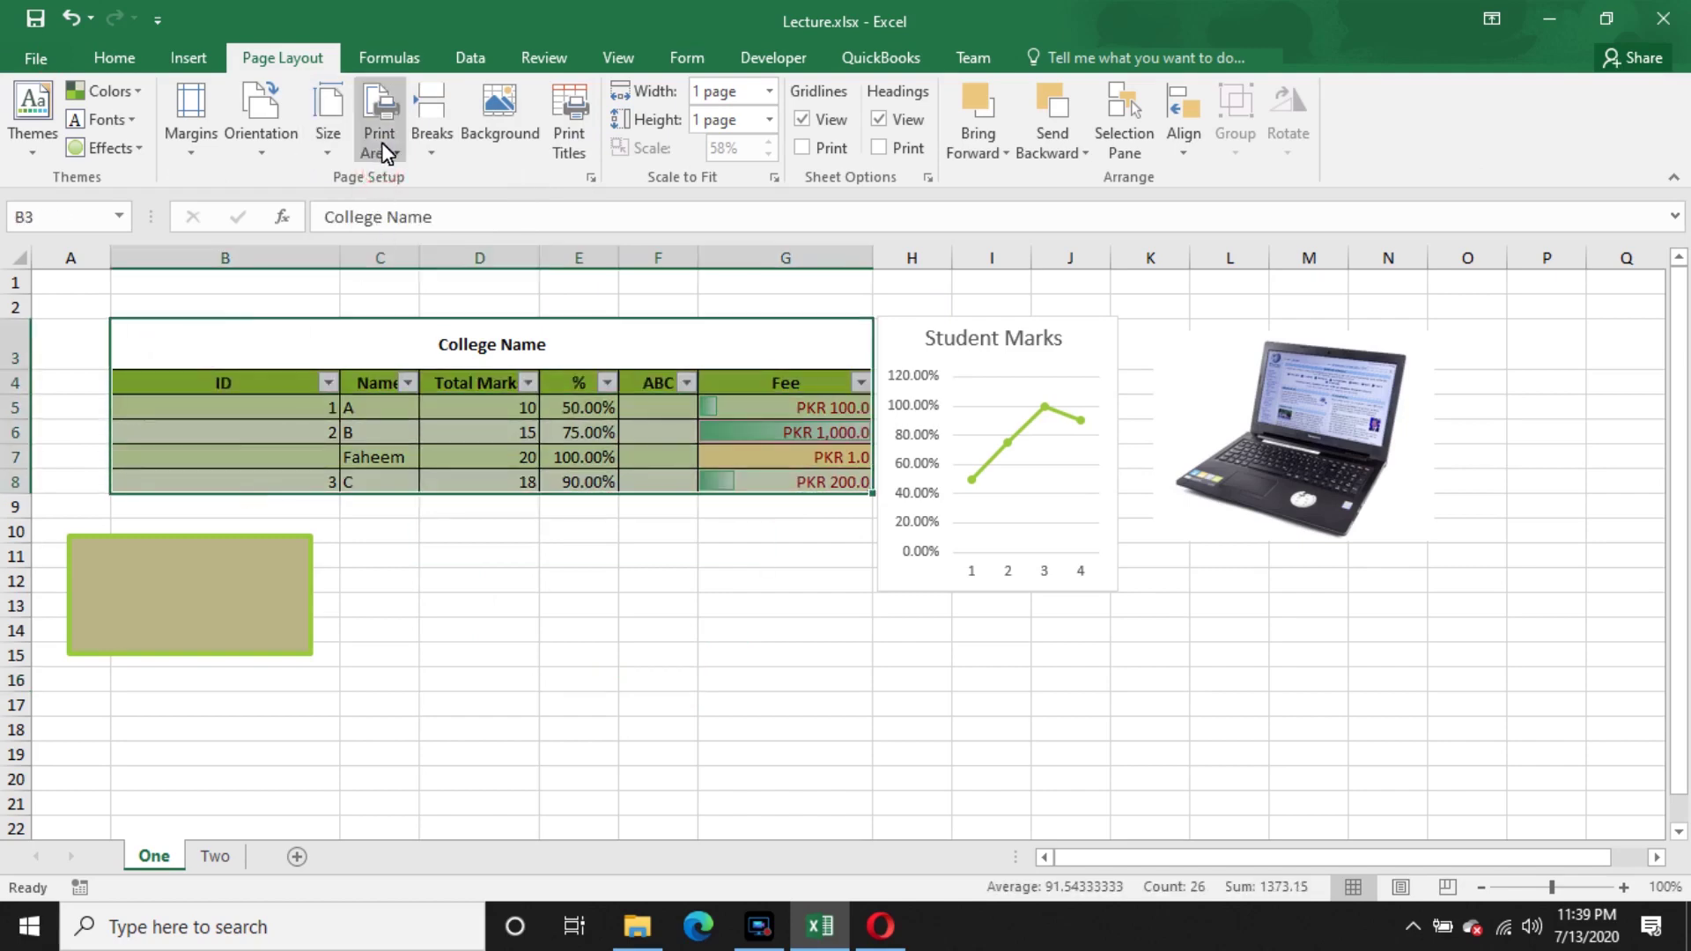
left_click(434, 180)
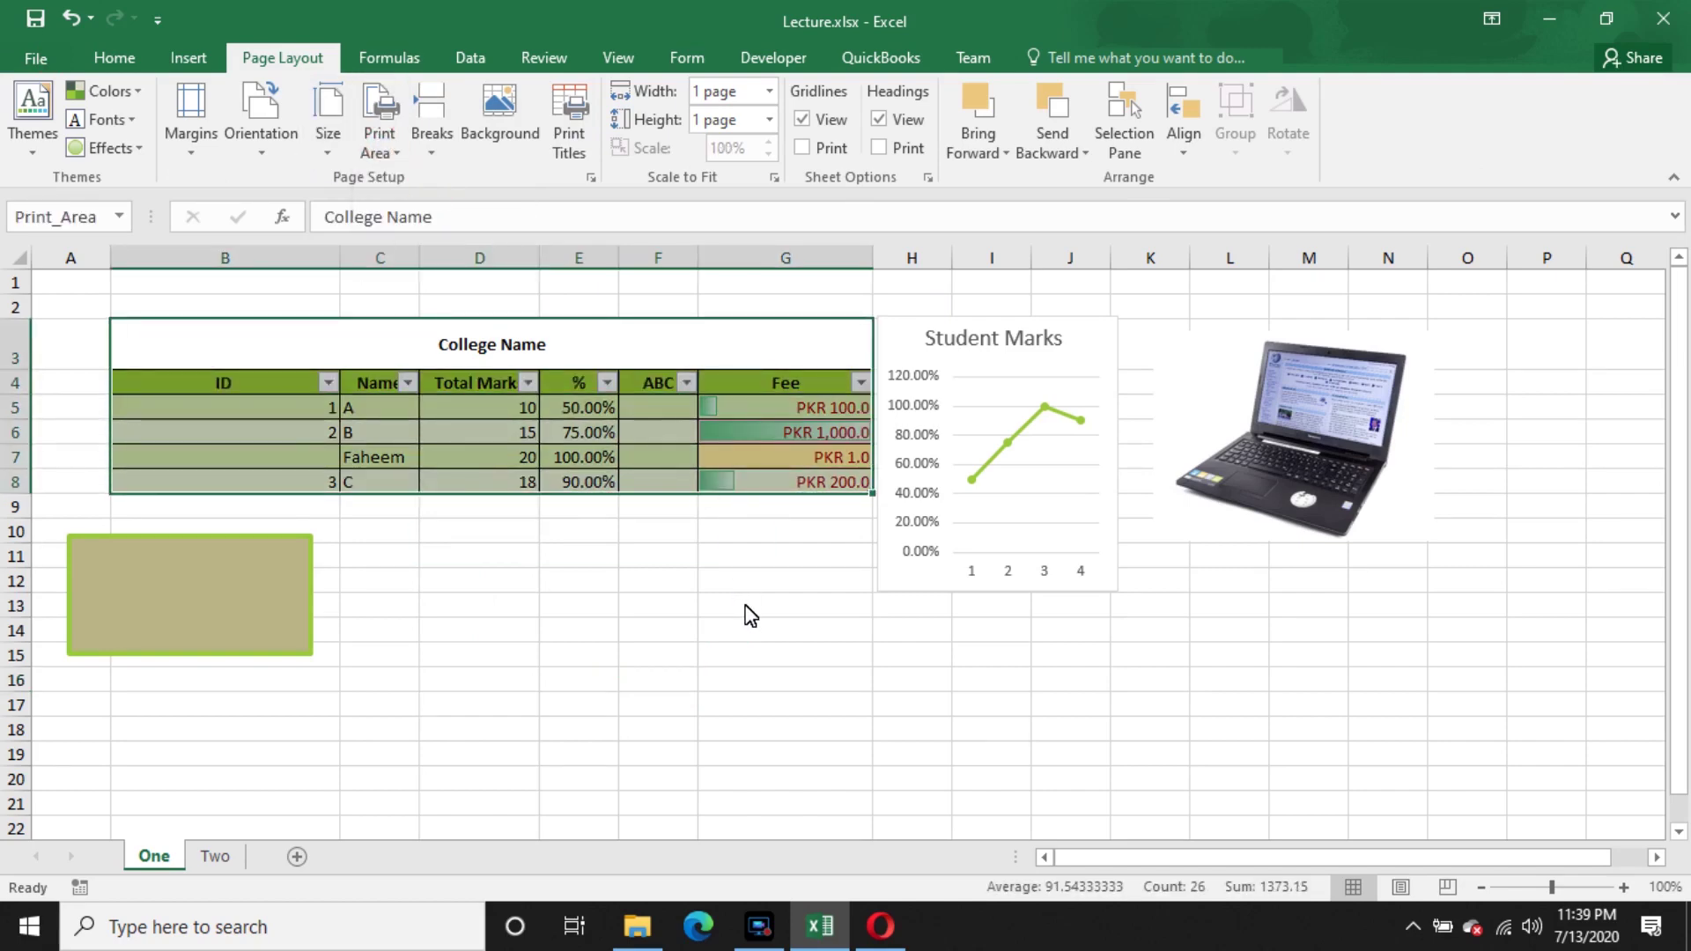
- Set the printout to Print Active Sheets with a cell outside the table selected, check the preview and return to the worksheet
left_click(755, 588)
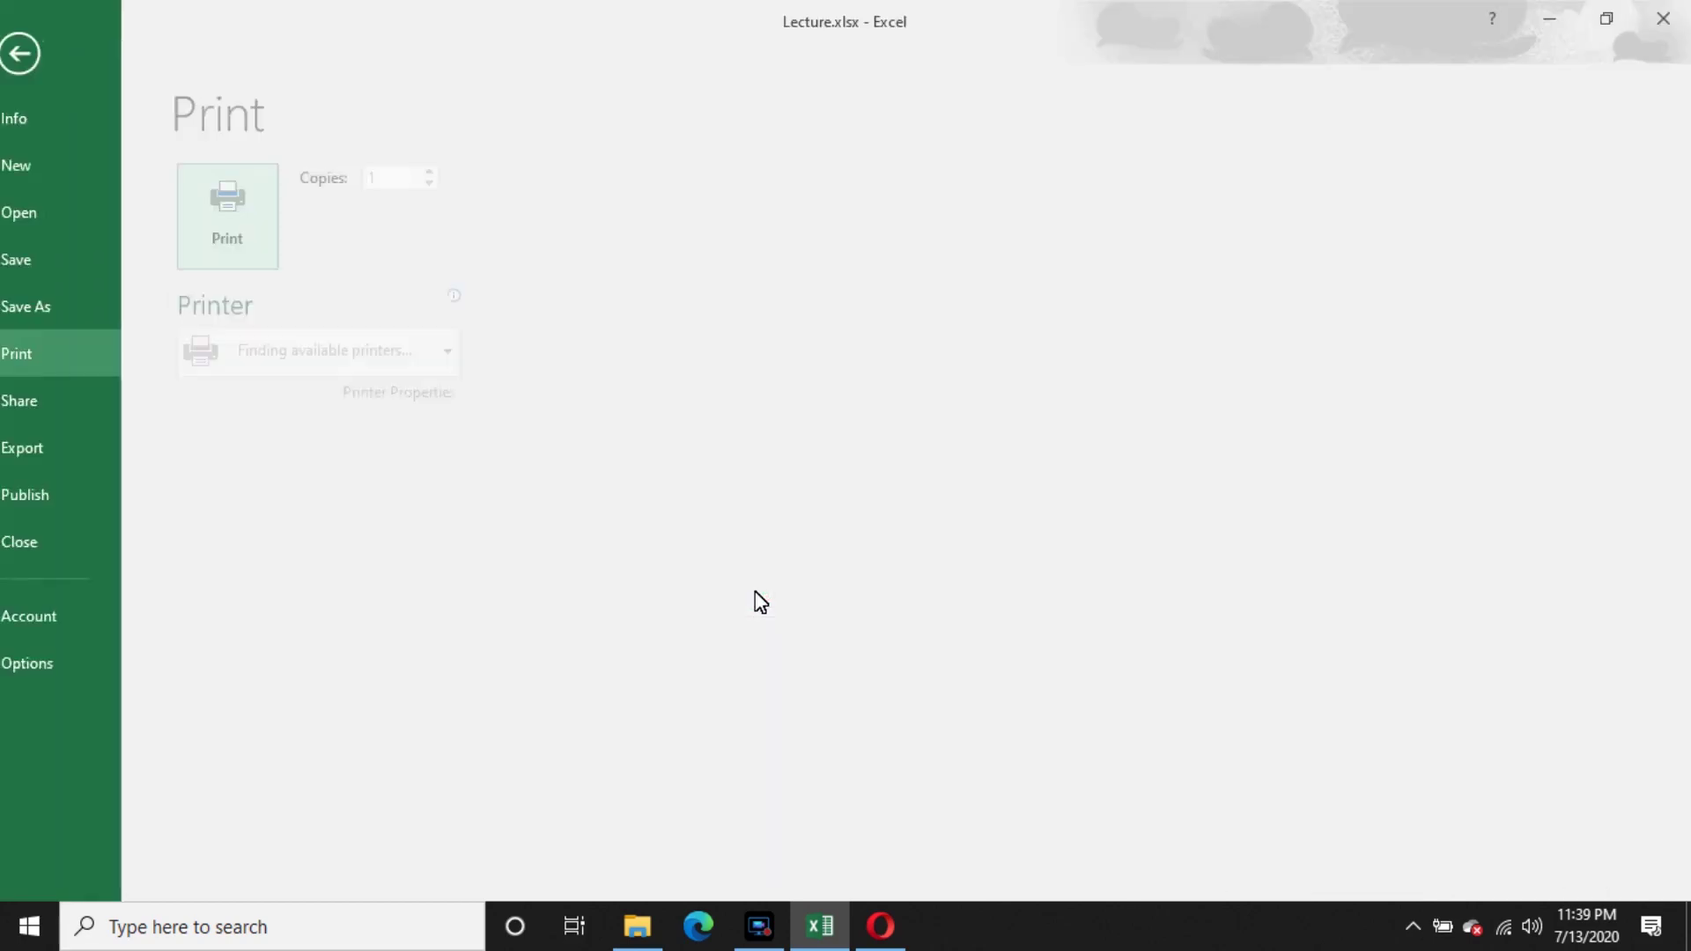
key("ctrl+p")
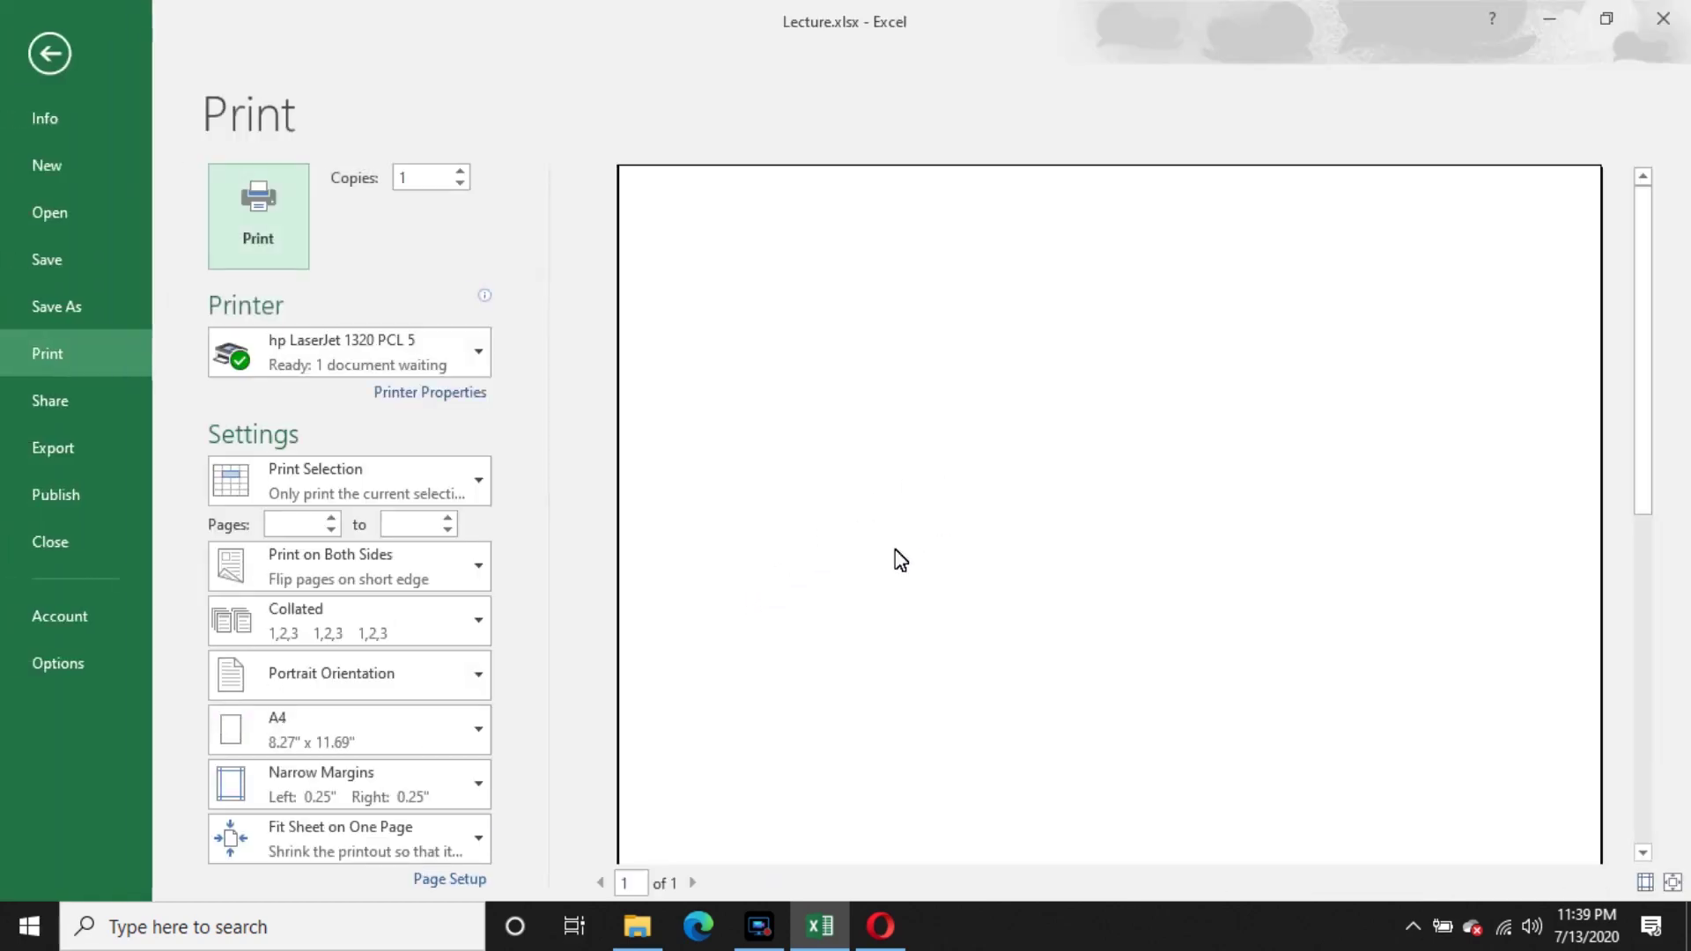
left_click(426, 494)
left_click(398, 548)
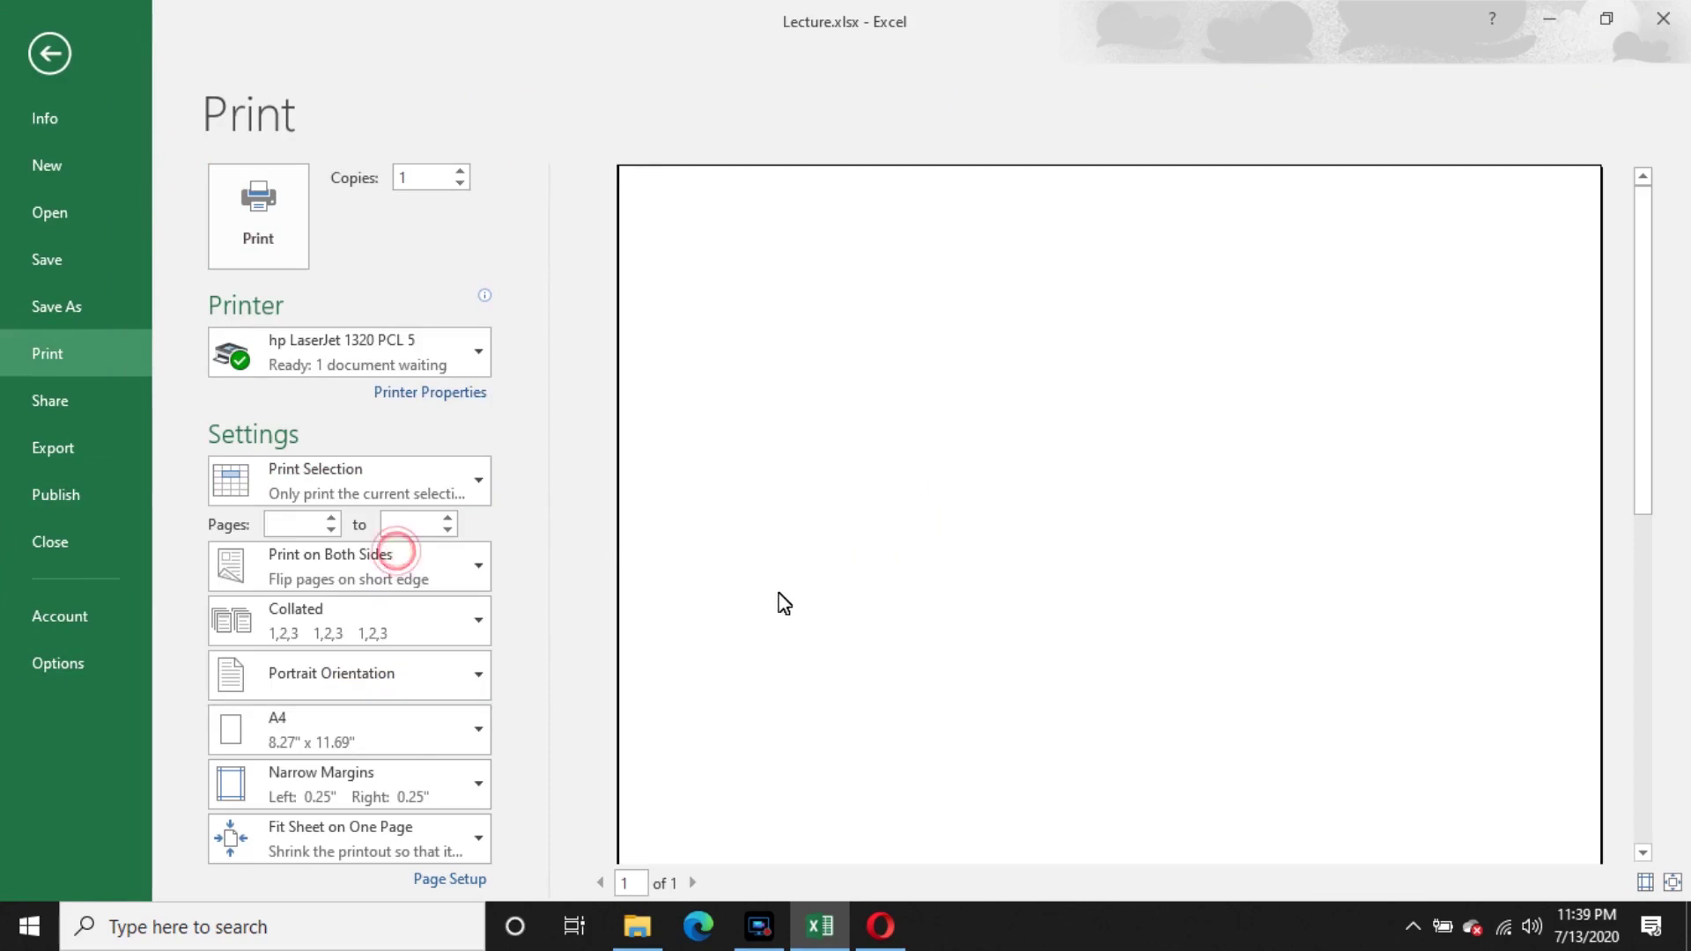
left_click(345, 487)
left_click(339, 650)
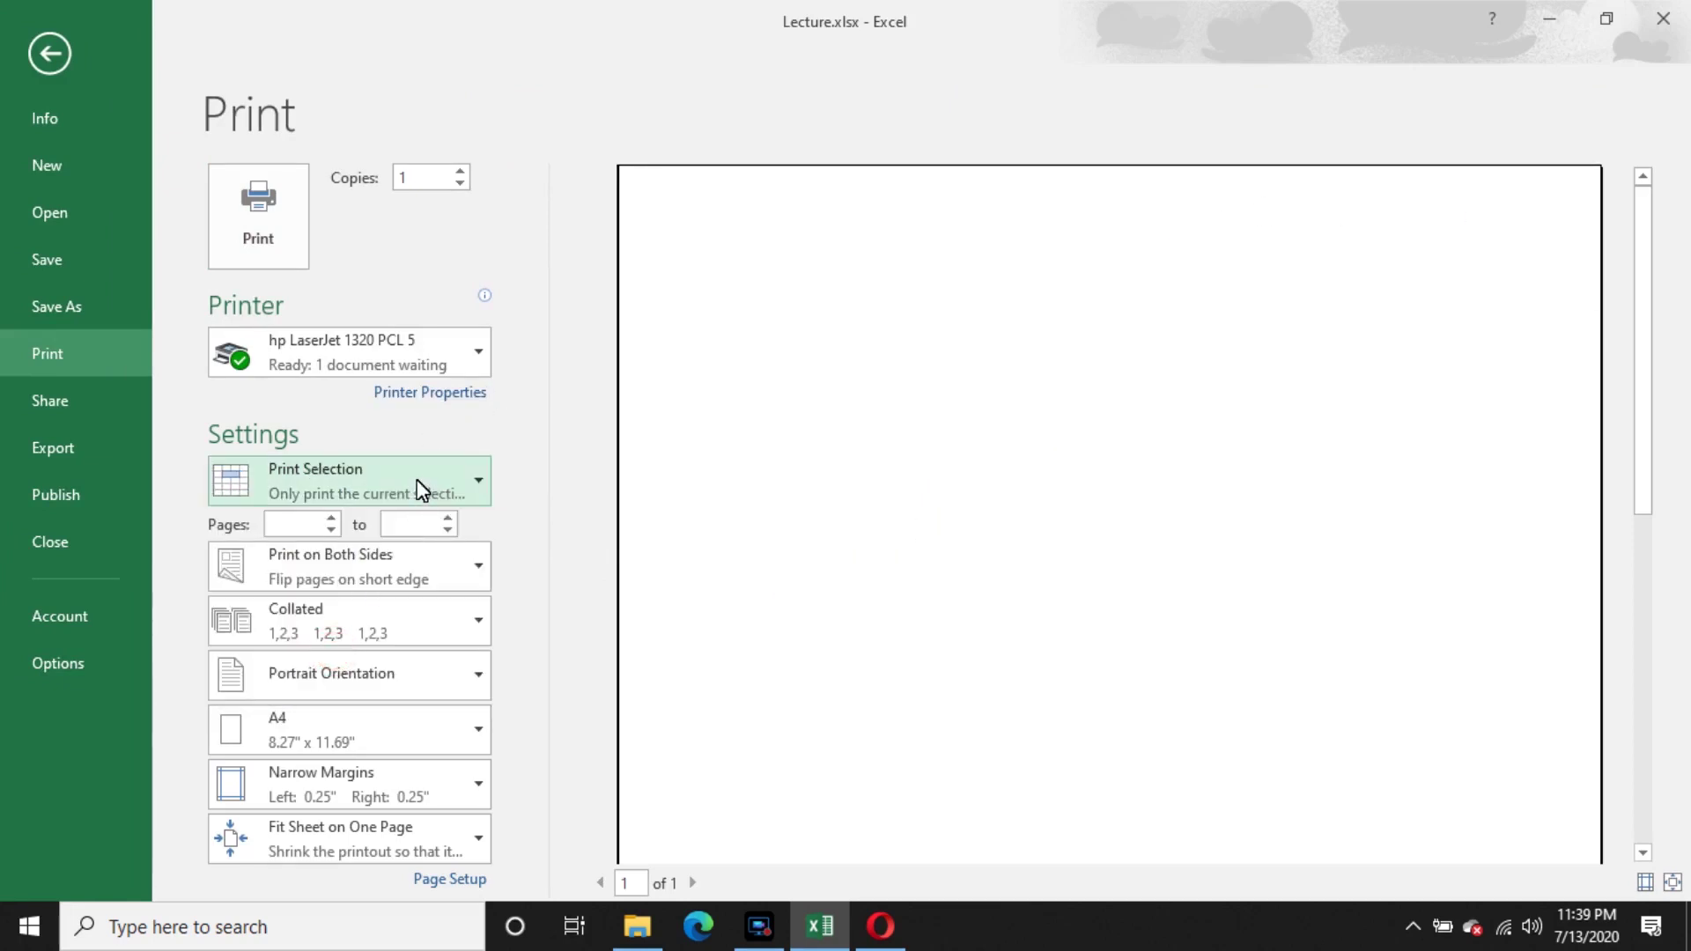
left_click(379, 483)
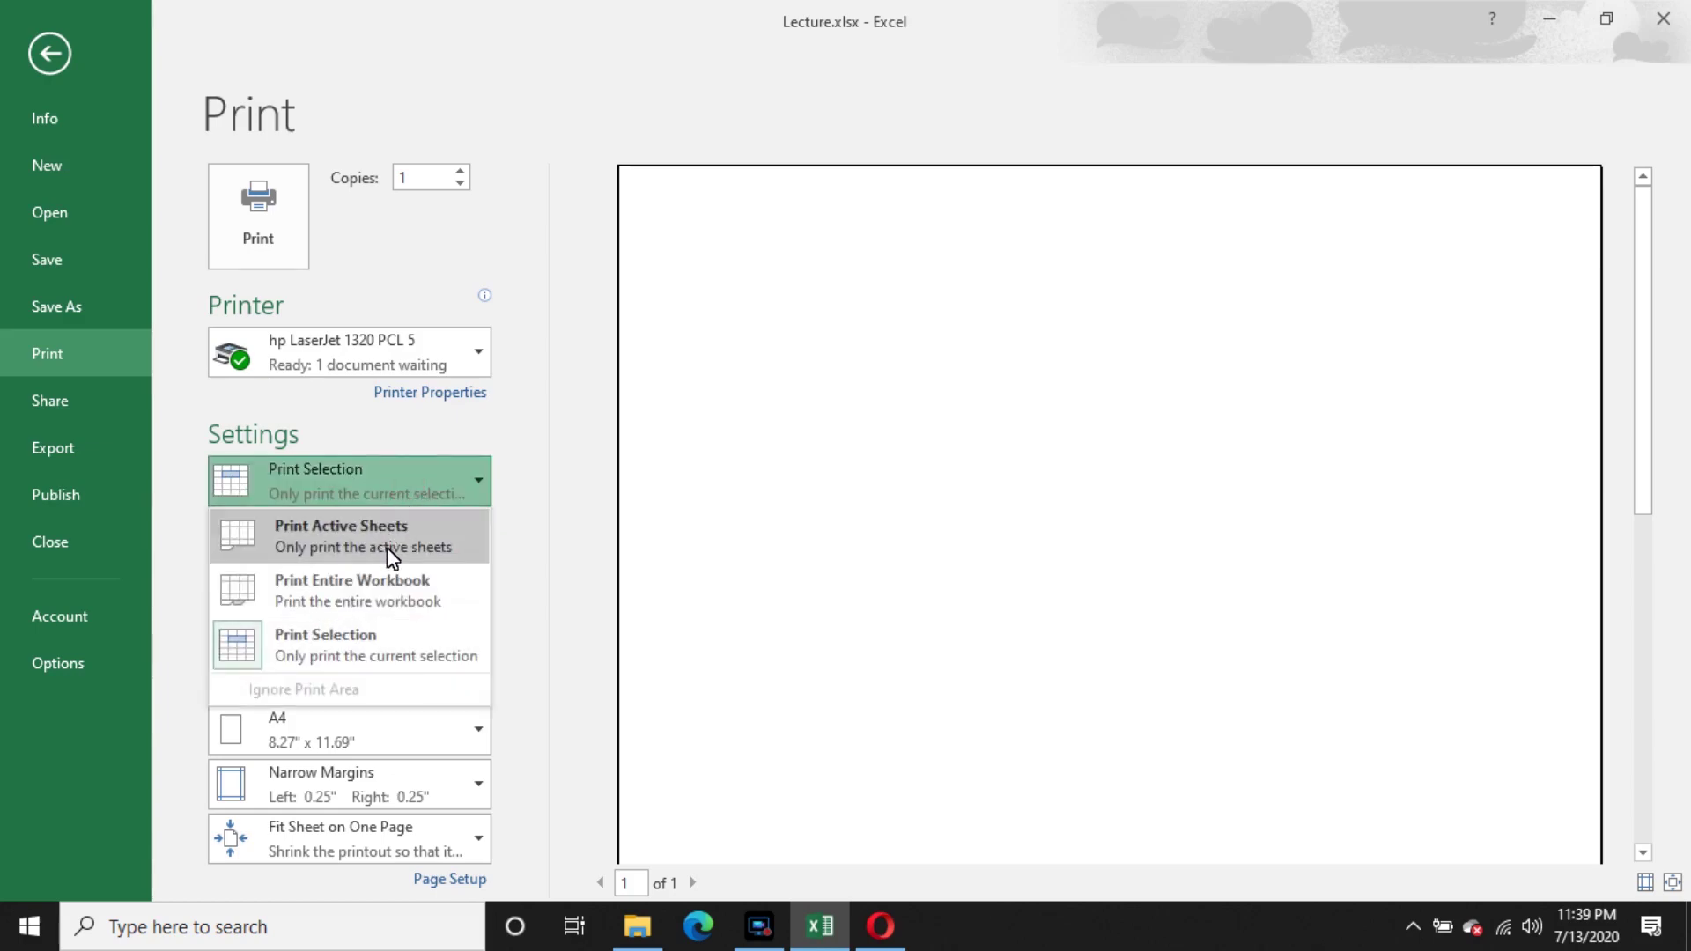
left_click(401, 549)
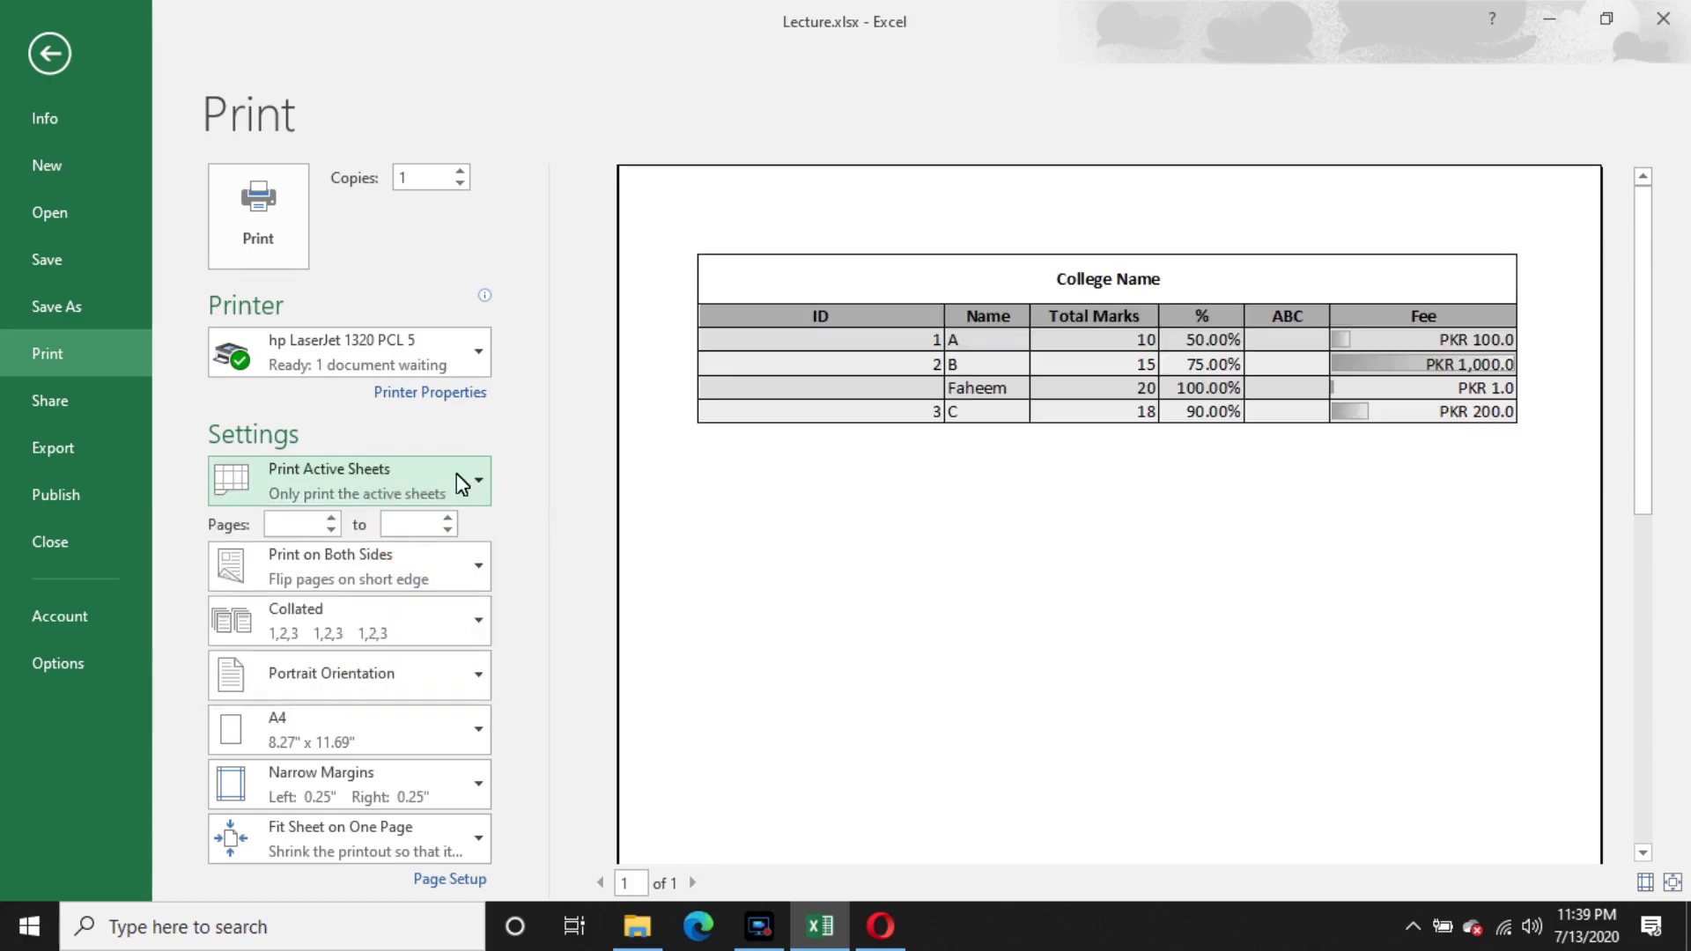
left_click(34, 61)
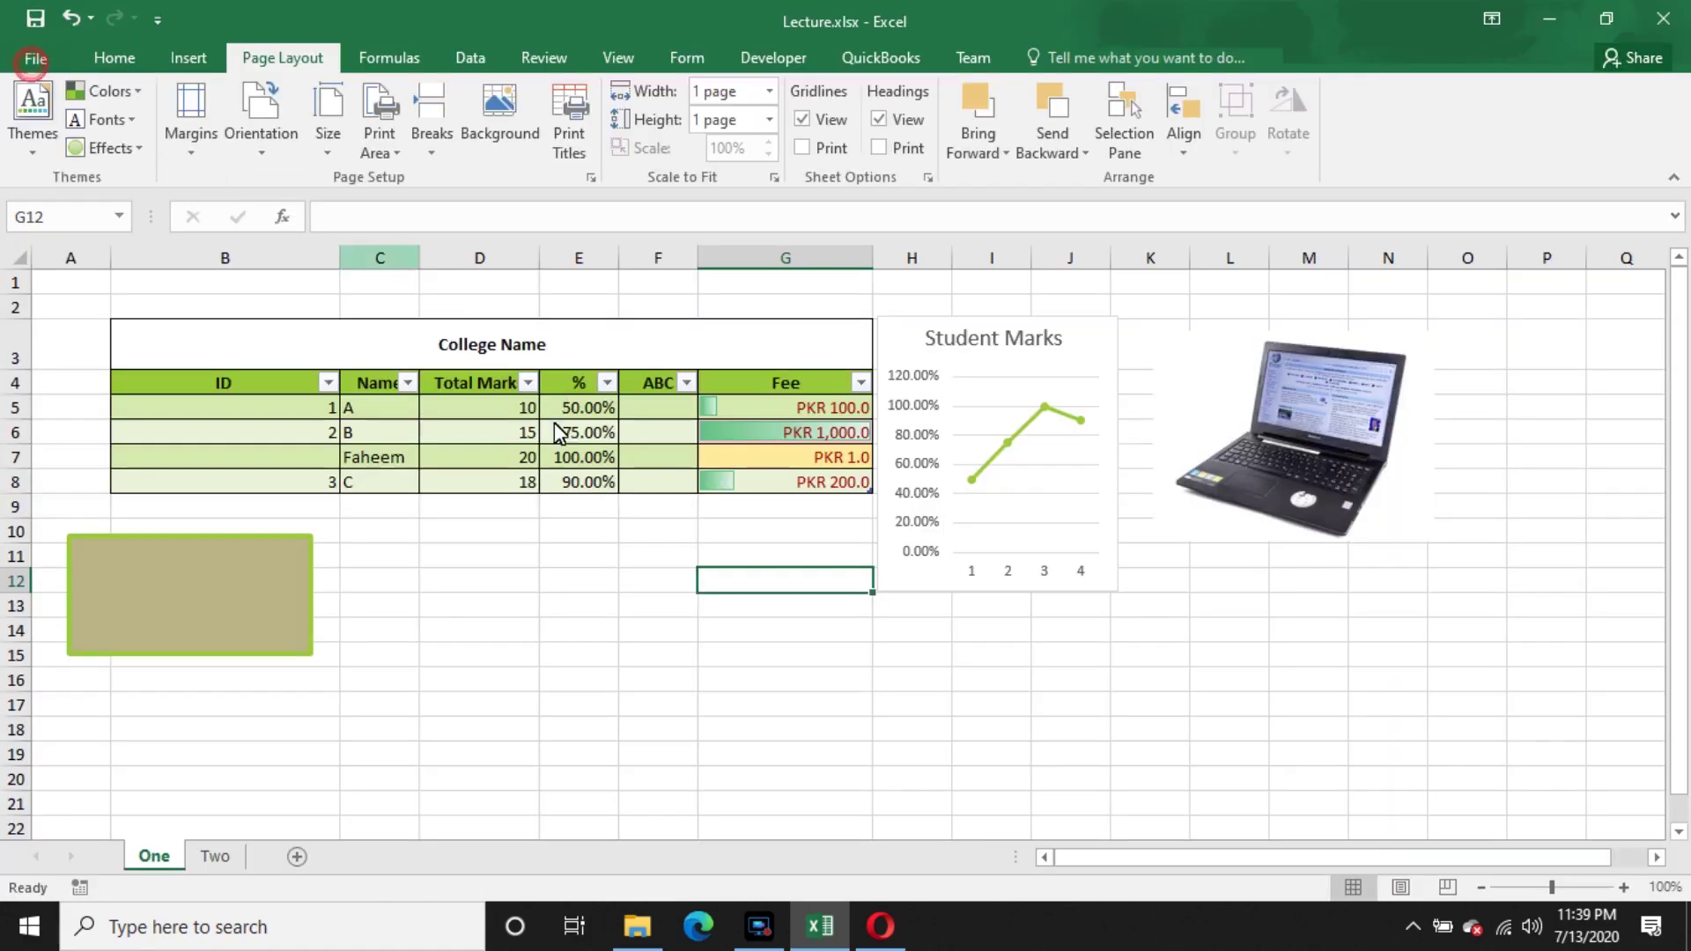
- Set the College Name table as the print area again
left_click_drag(515, 352, 513, 498)
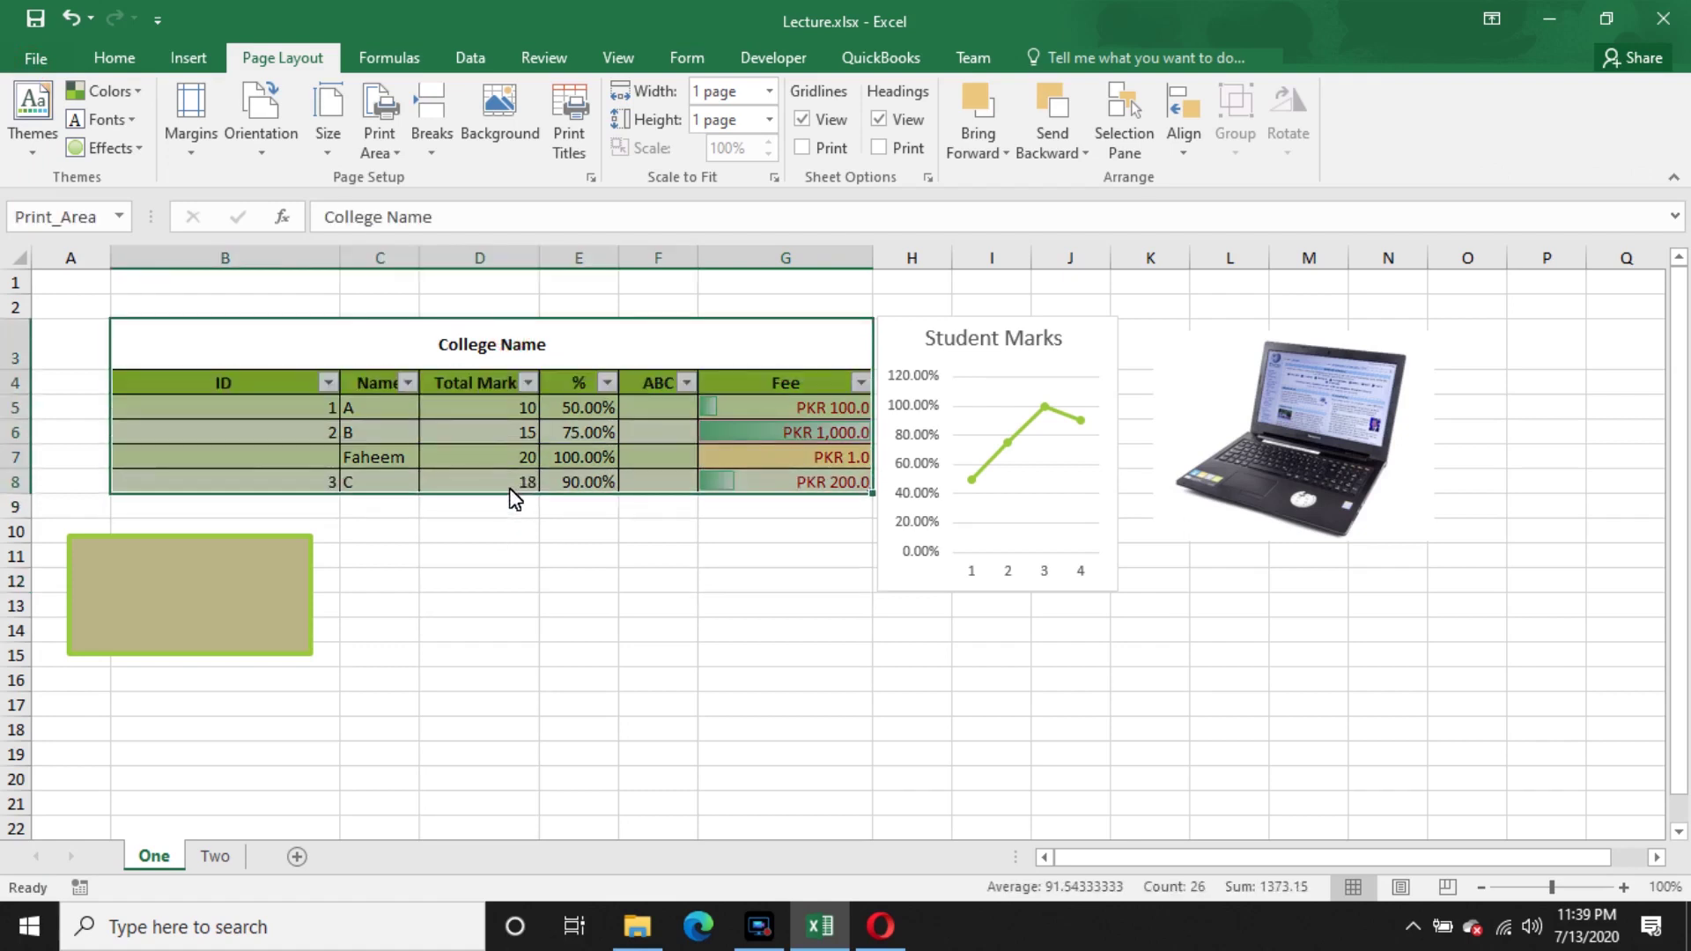
left_click(380, 145)
left_click(468, 181)
left_click(1007, 443)
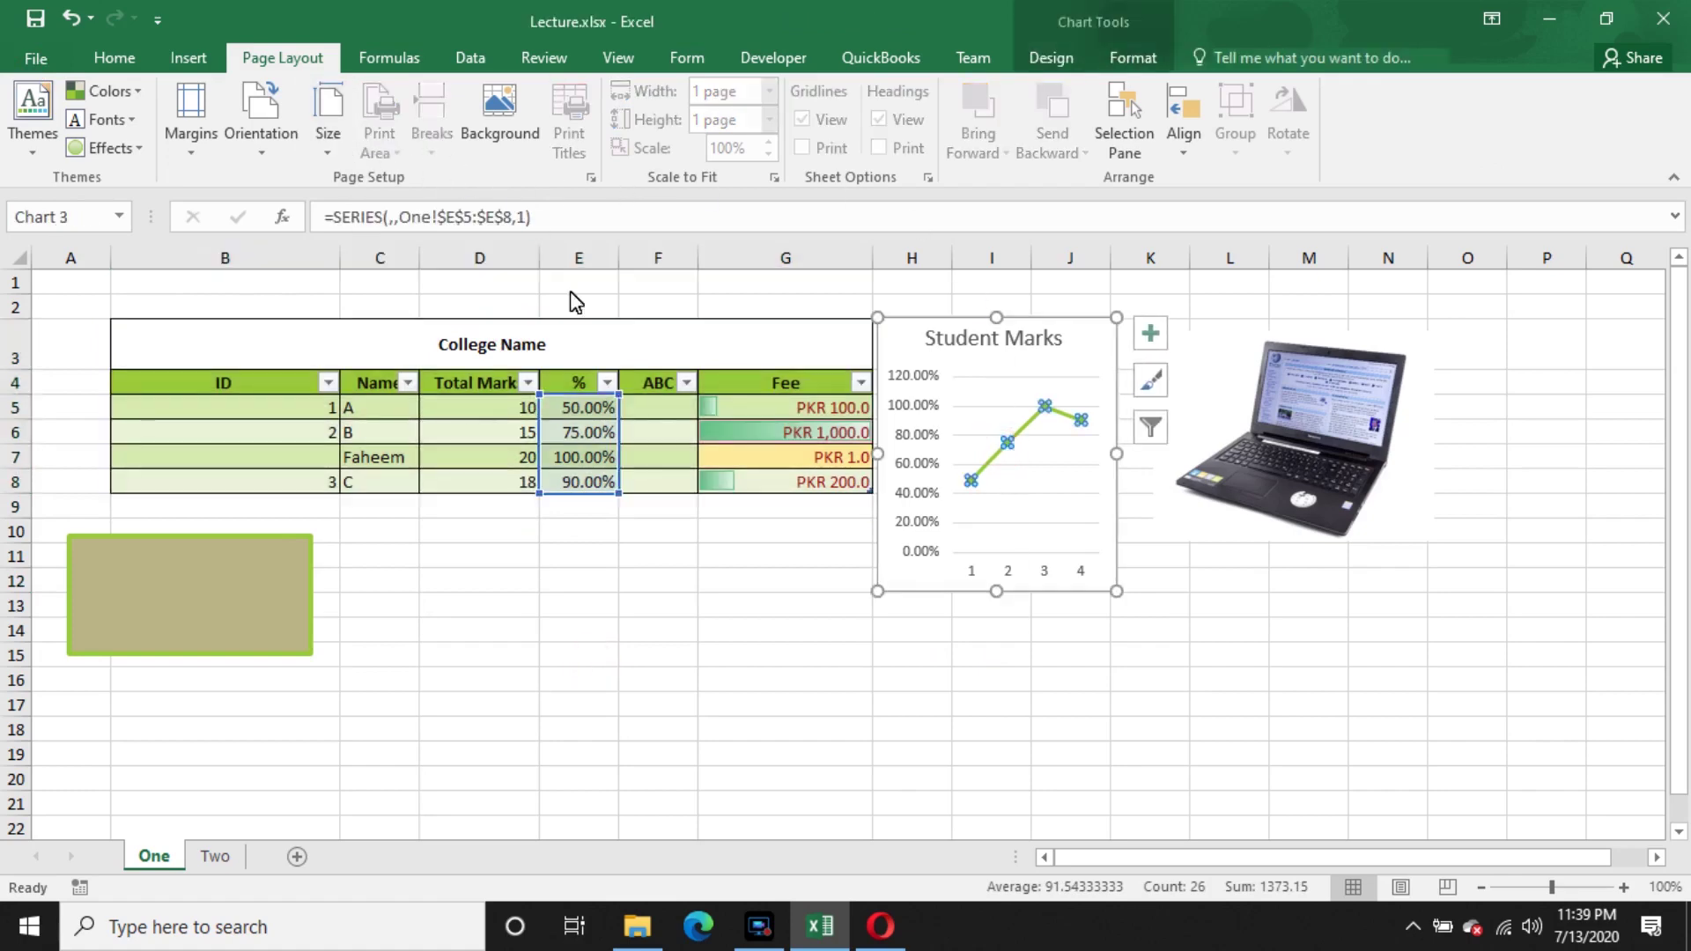
left_click(820, 700)
left_click(212, 564)
left_click(520, 604)
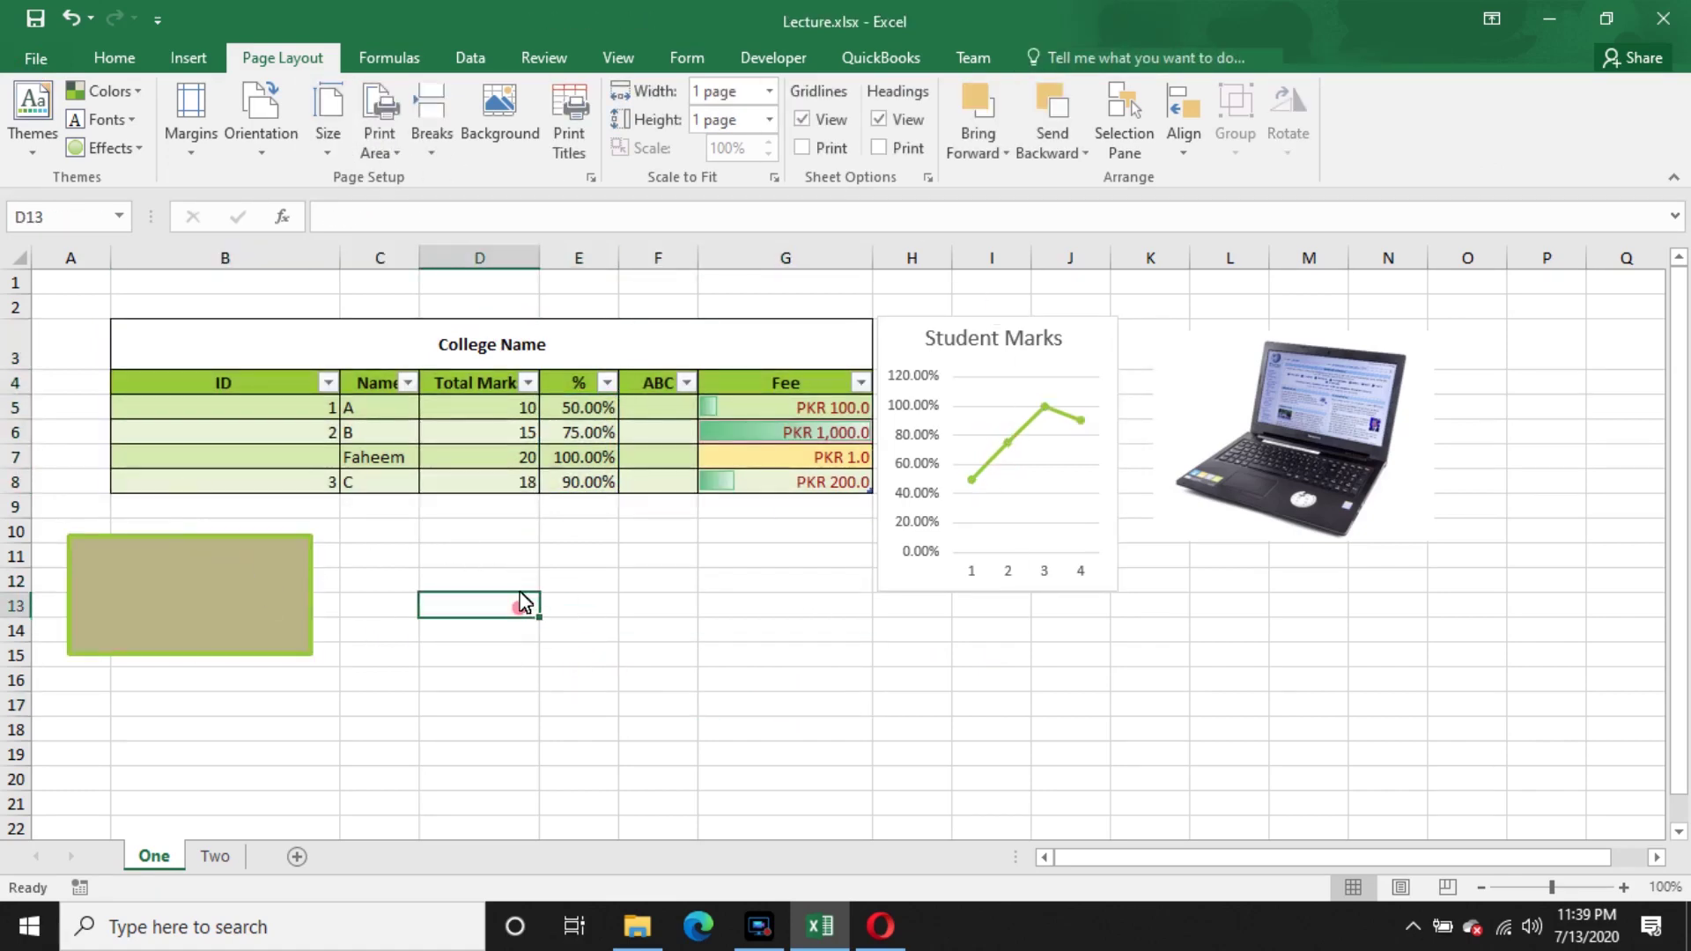
- Set the cells H2:J13 around the Student Marks chart as the print area and open the print preview
left_click_drag(921, 306, 1103, 607)
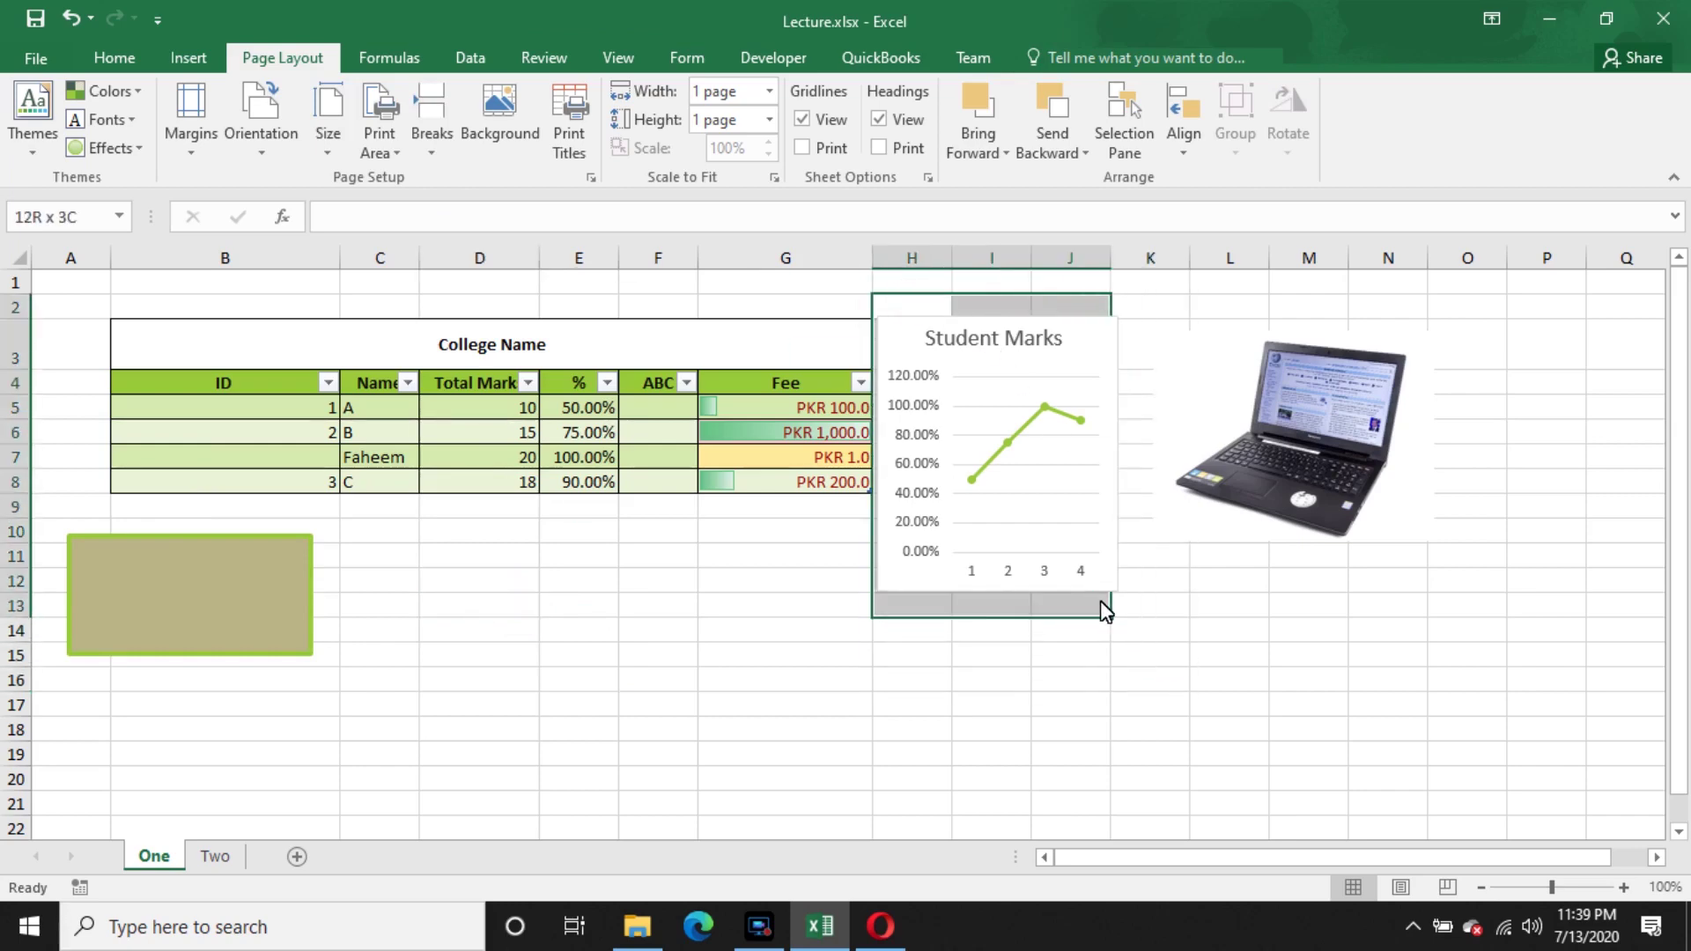
left_click(388, 146)
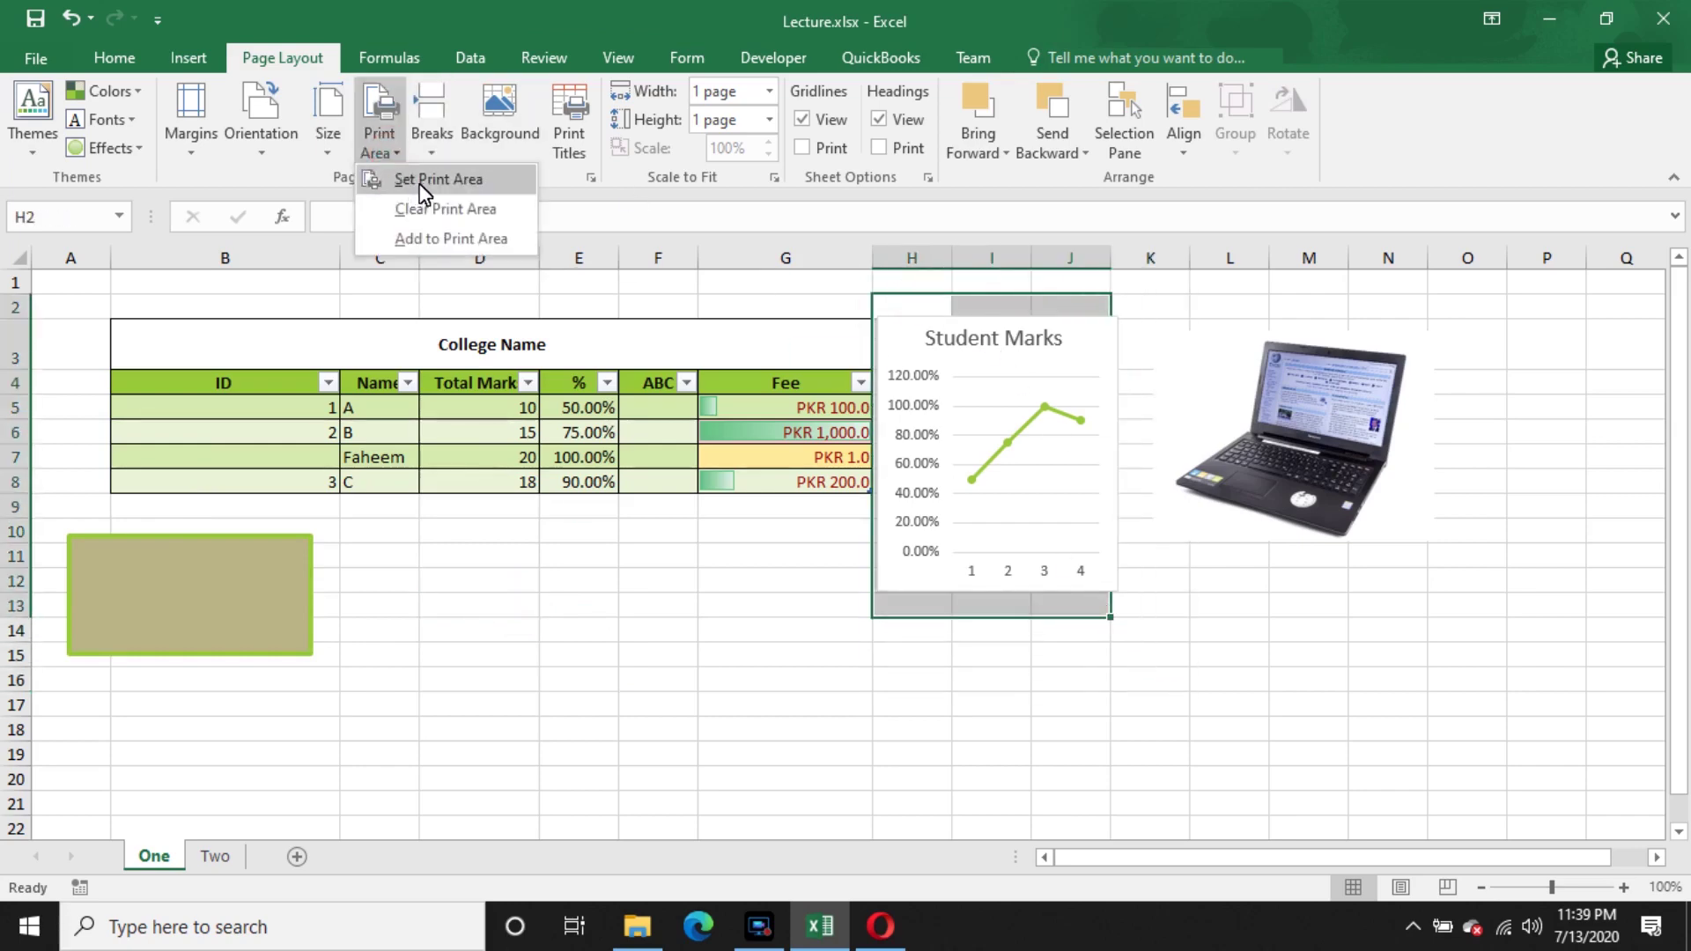
left_click(421, 180)
left_click(535, 556)
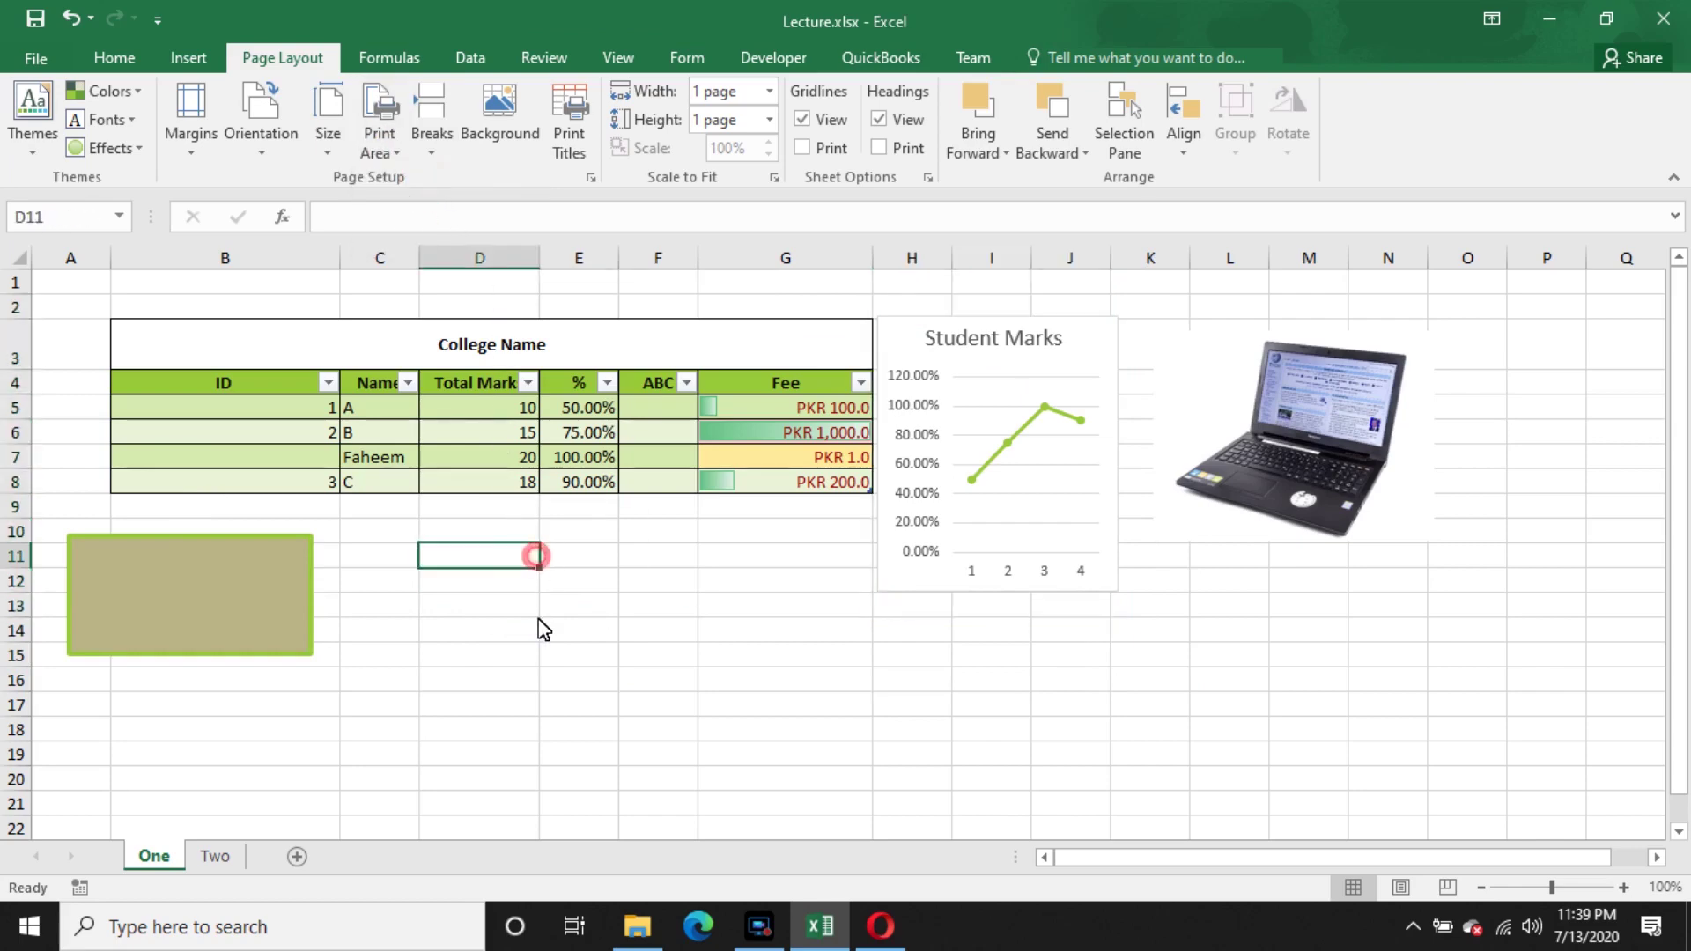
key("ctrl+p")
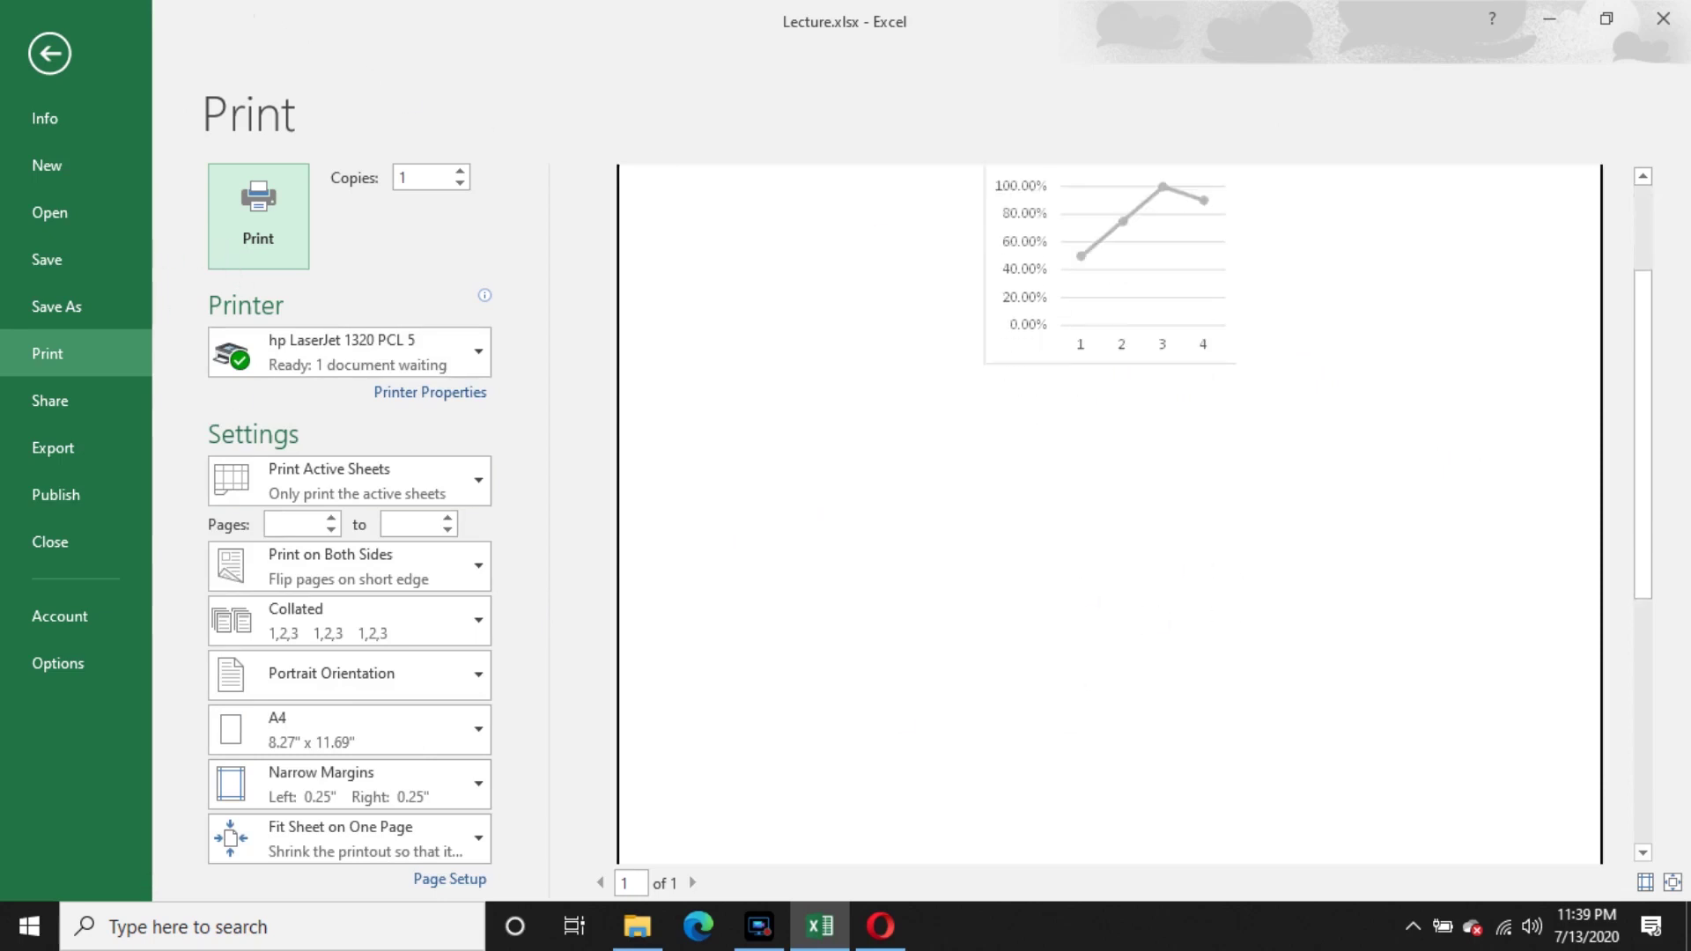
- Set both the College Name table B3:G8 and the chart cells H2:J13 as the print area and open the print preview
left_click(49, 53)
left_click_drag(498, 352, 518, 482)
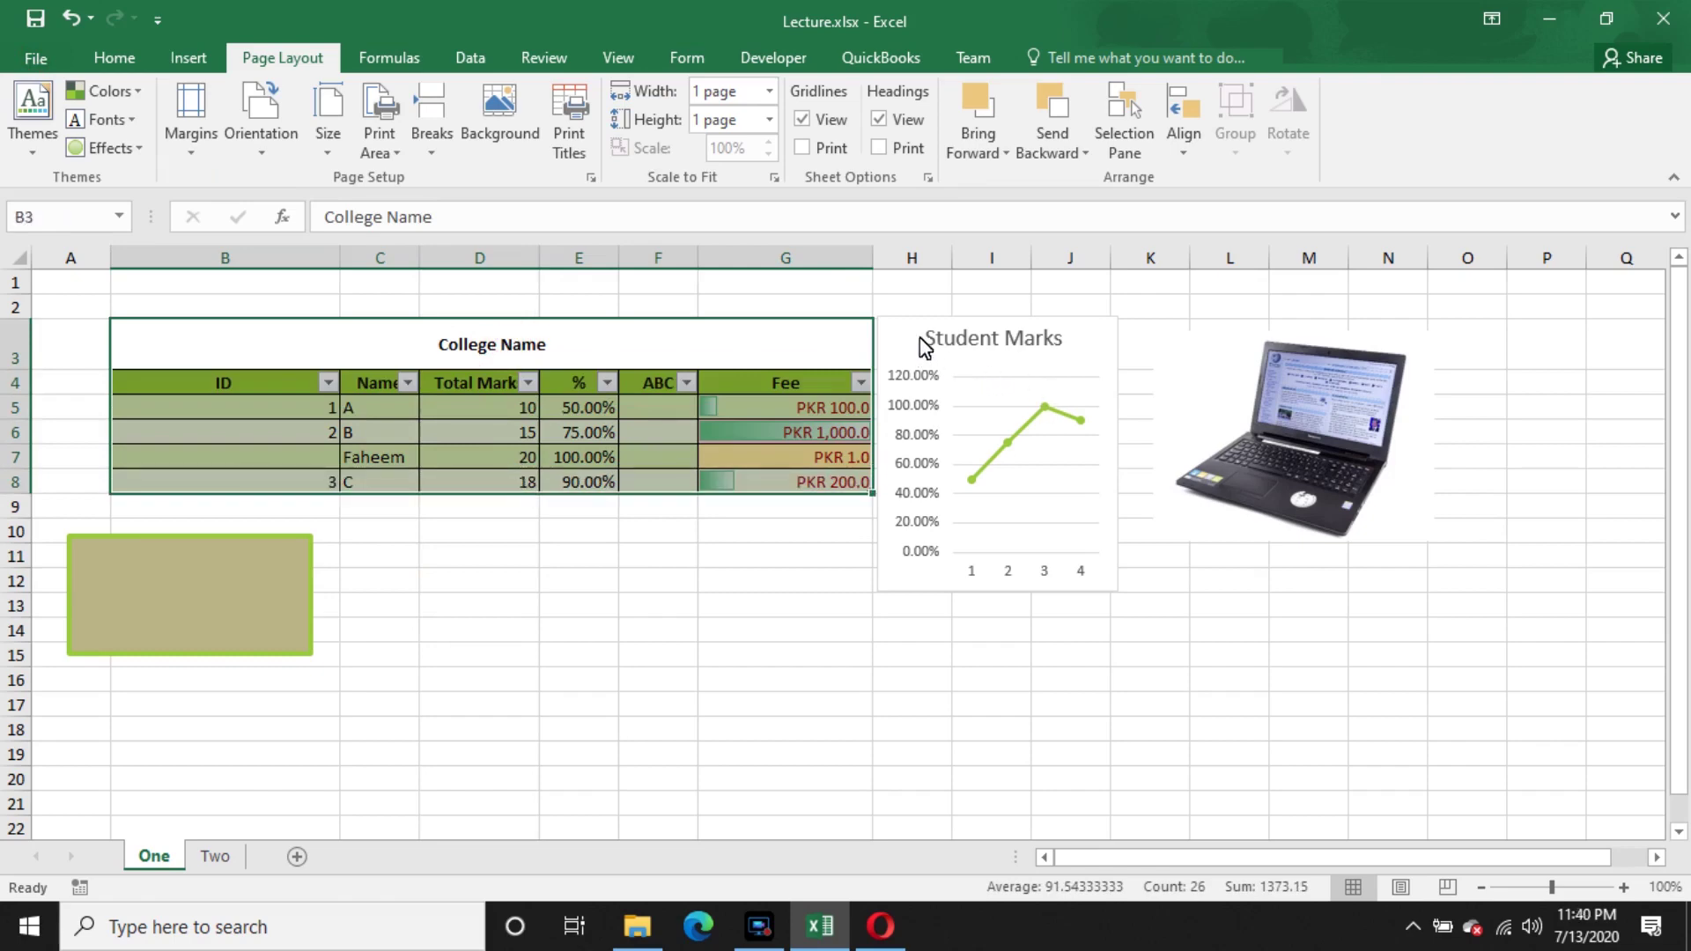
left_click_drag(912, 308, 1104, 616)
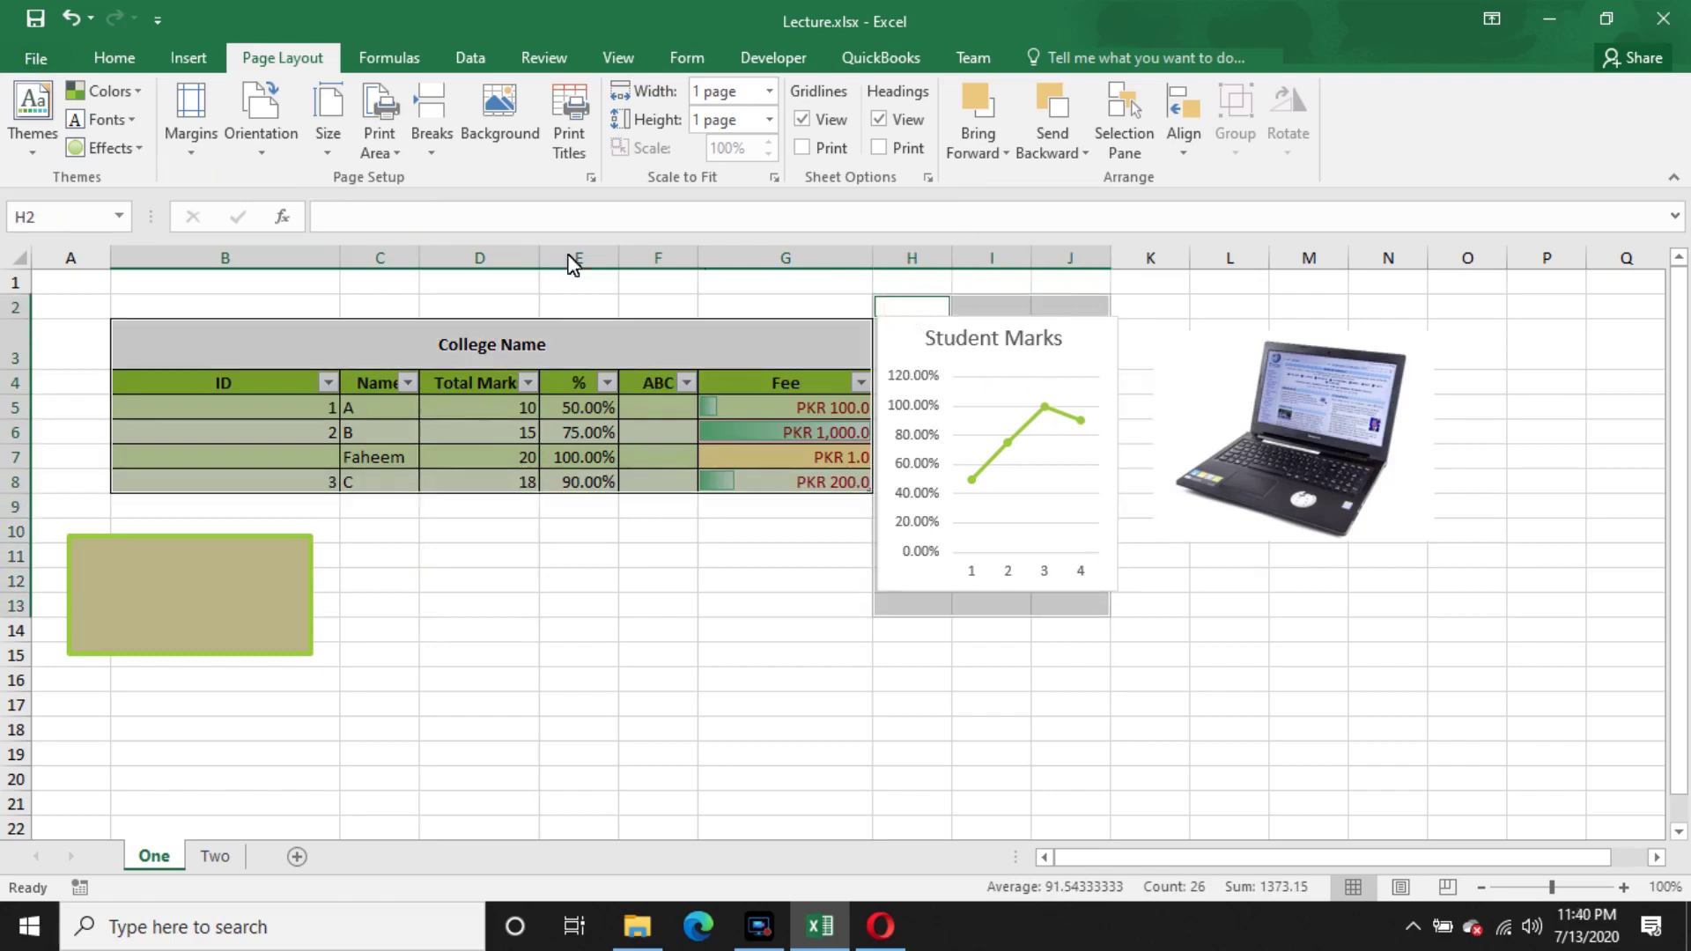
left_click(378, 141)
left_click(416, 176)
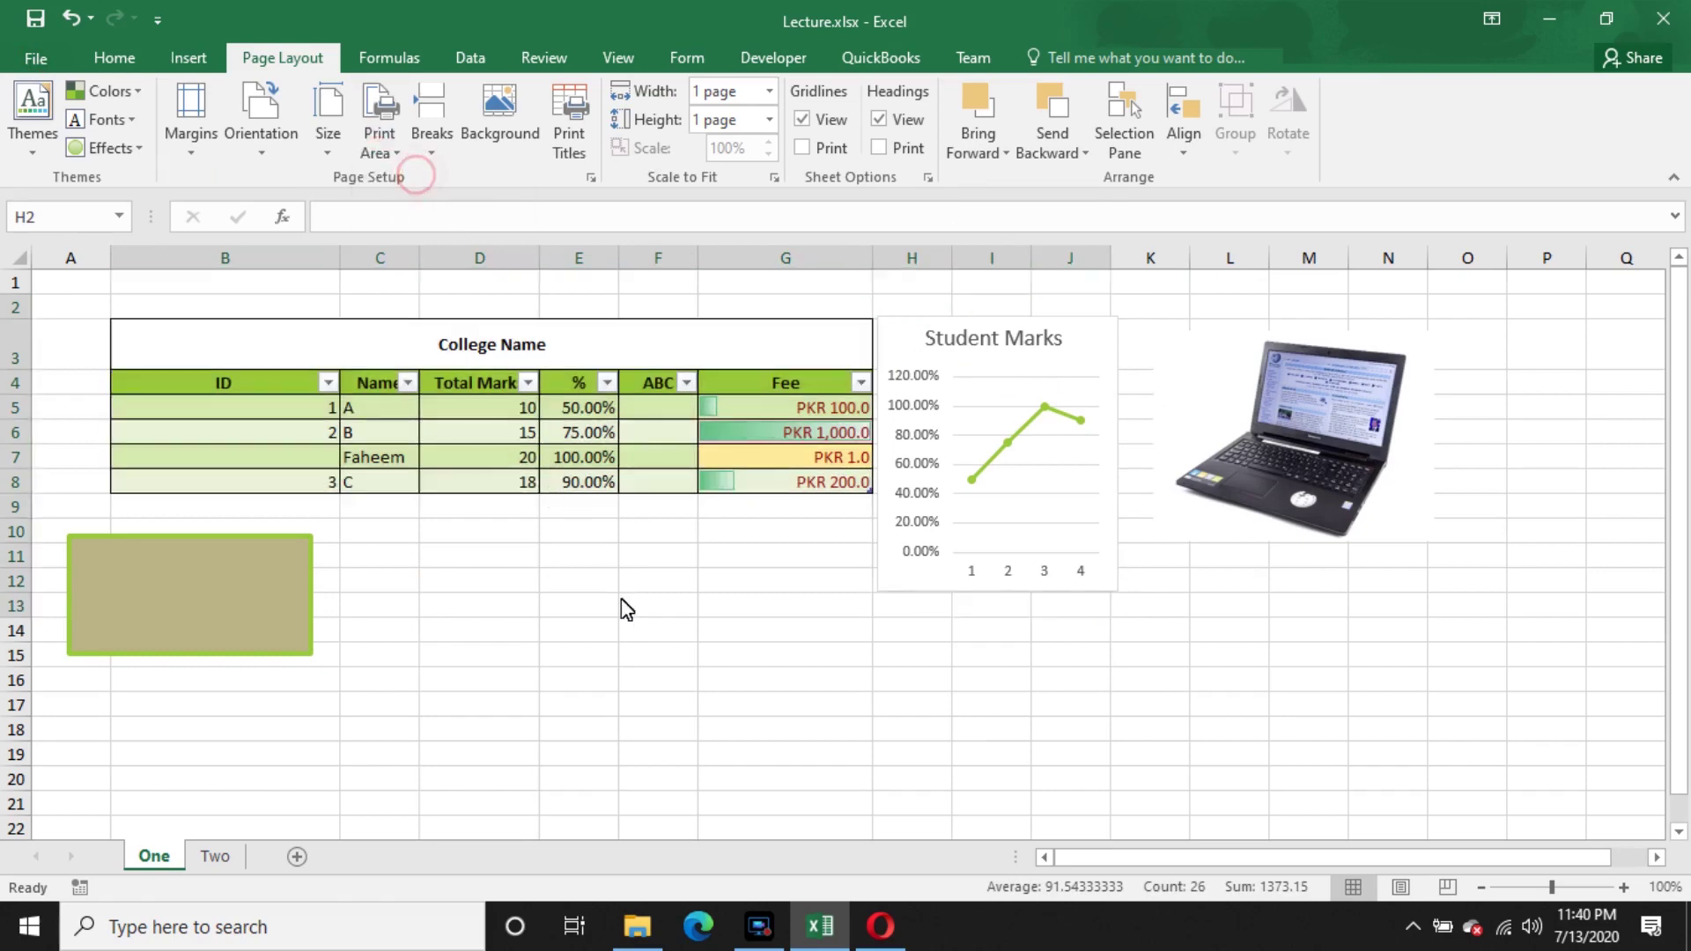
key("ctrl+p")
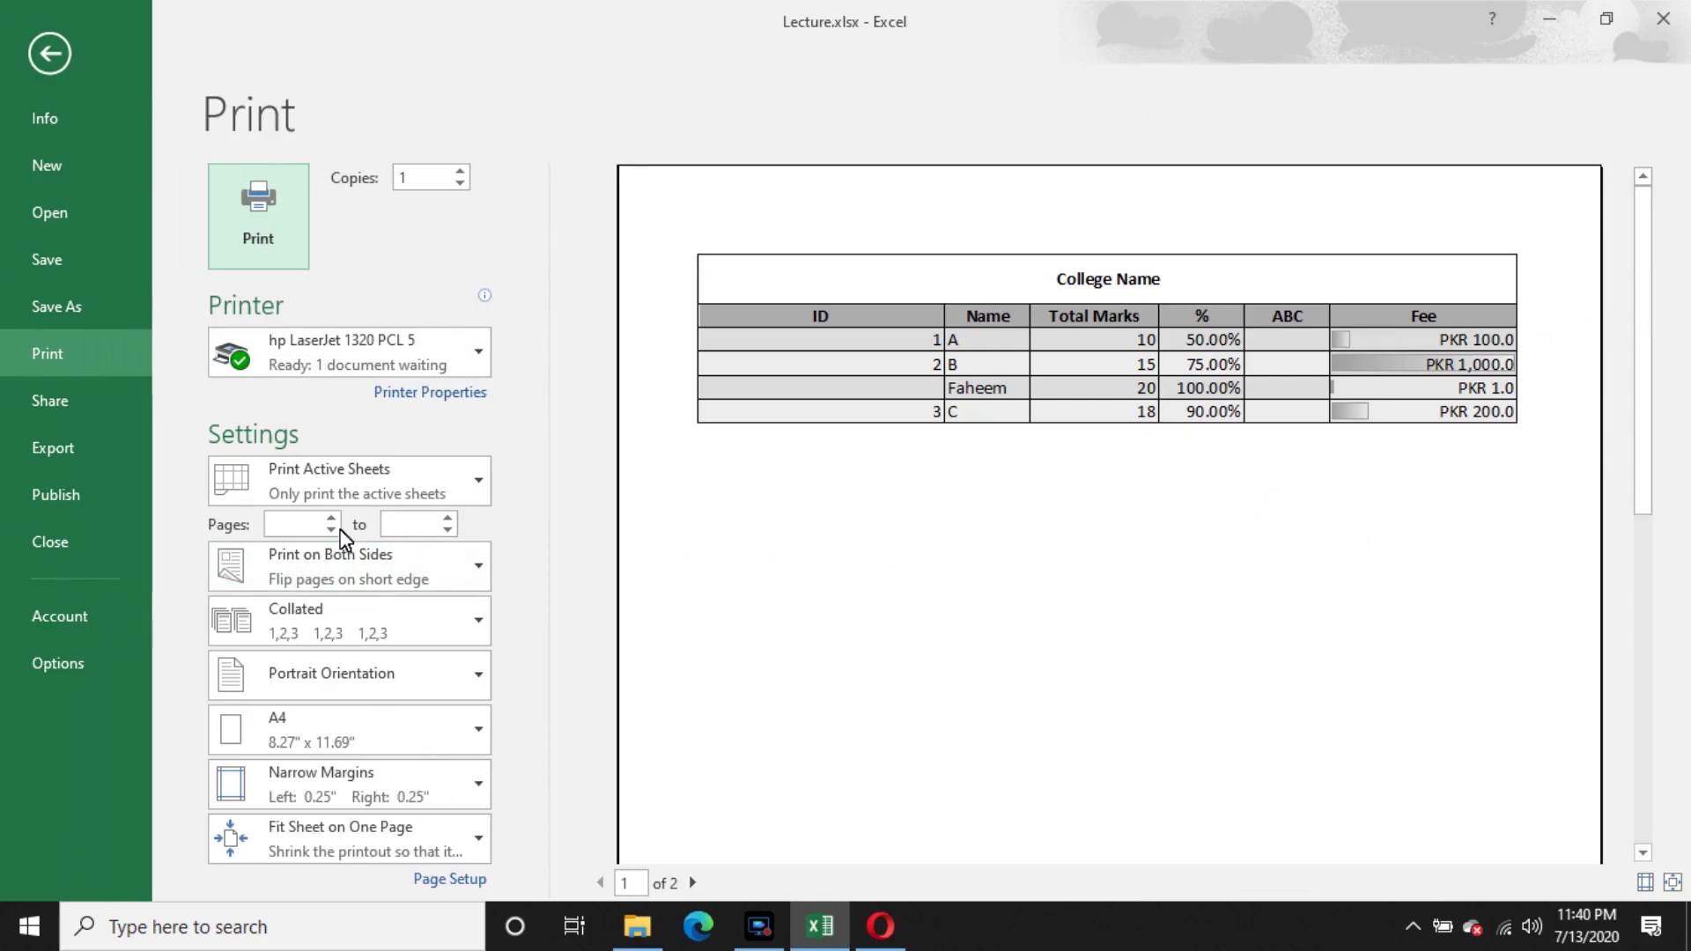
- Examine the print scope, margin and scaling choices in the print settings and return to the worksheet
left_click(335, 490)
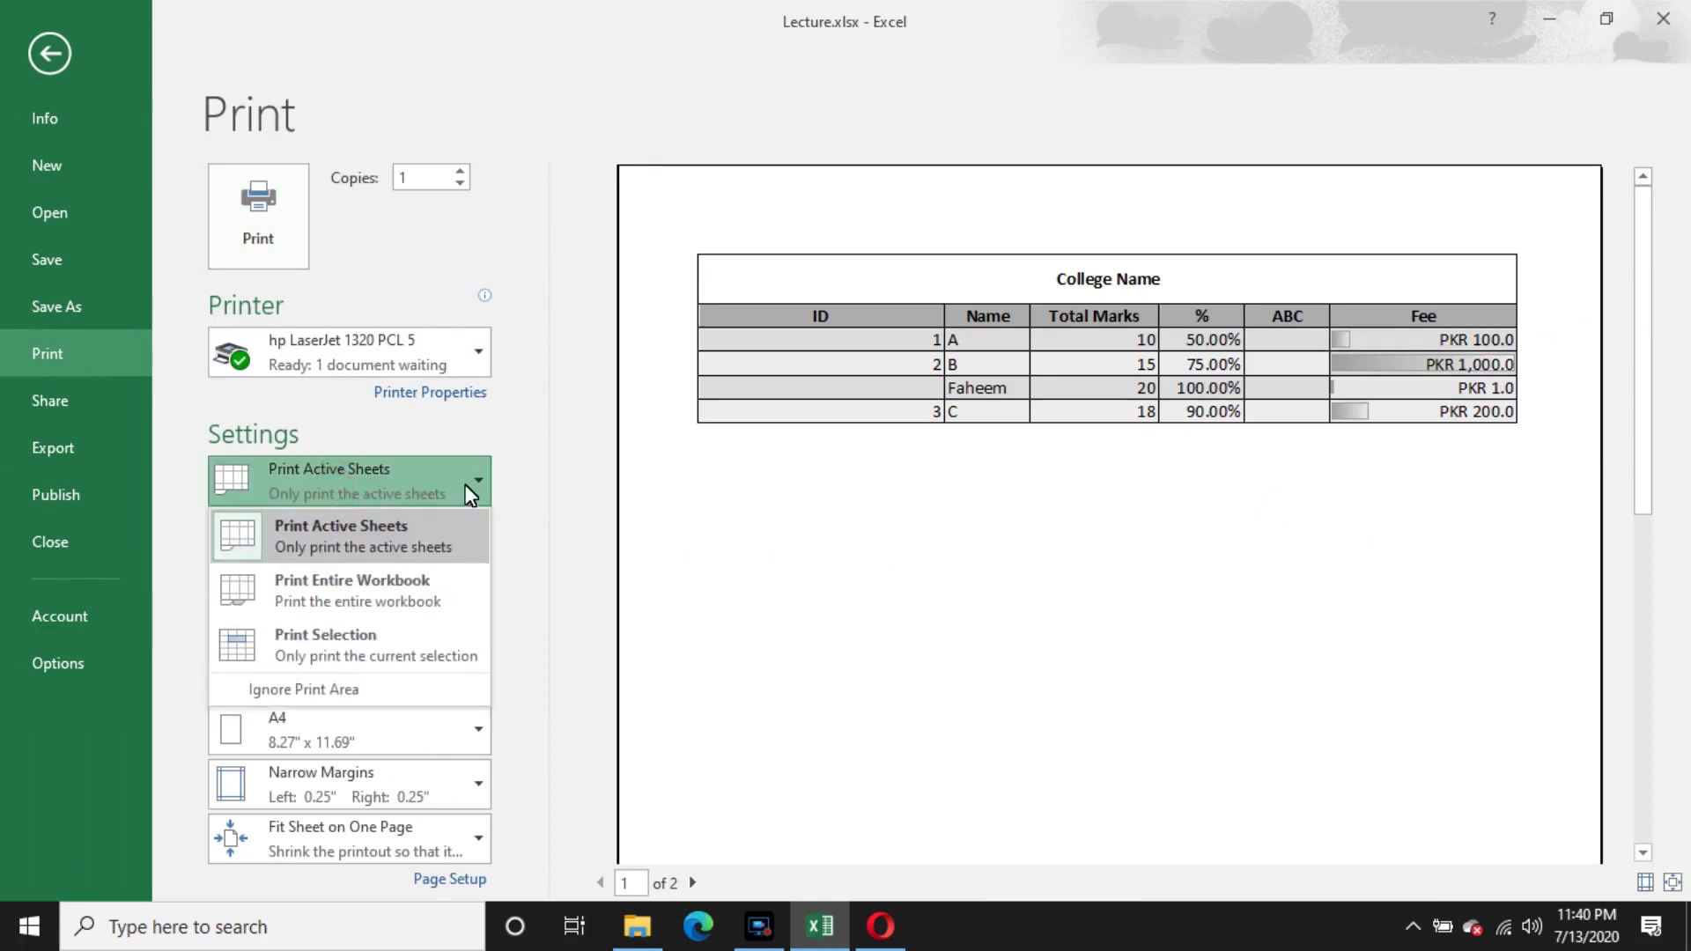
left_click(540, 774)
left_click(436, 801)
left_click(441, 797)
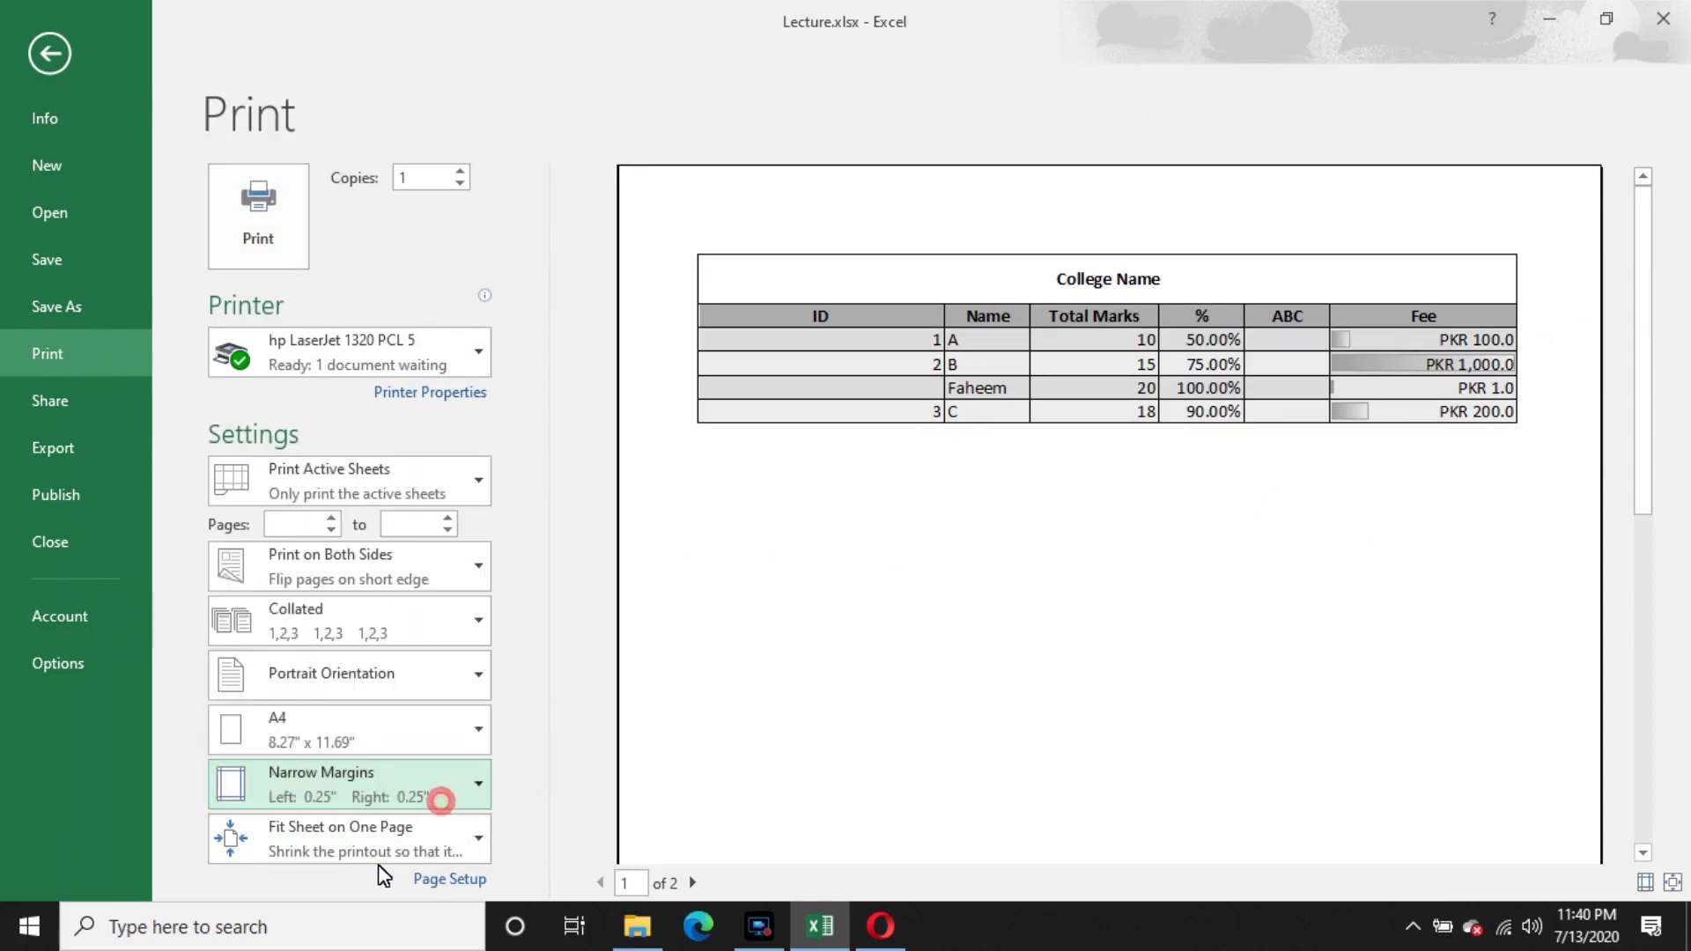
left_click(368, 854)
left_click(1177, 702)
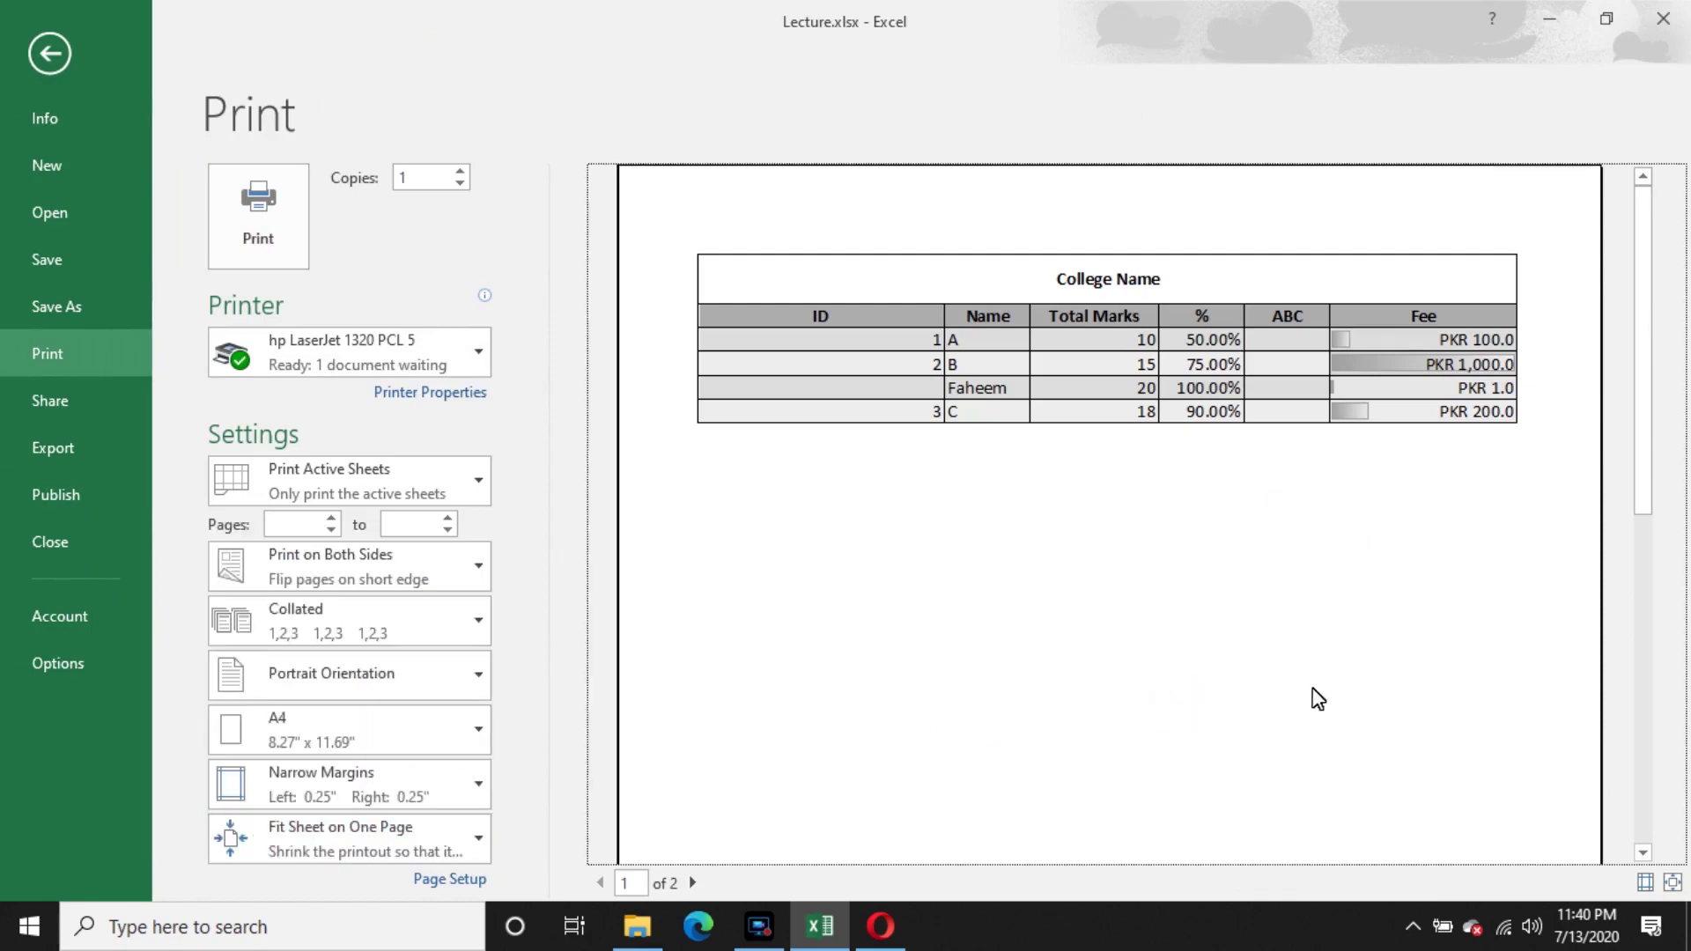
left_click(40, 55)
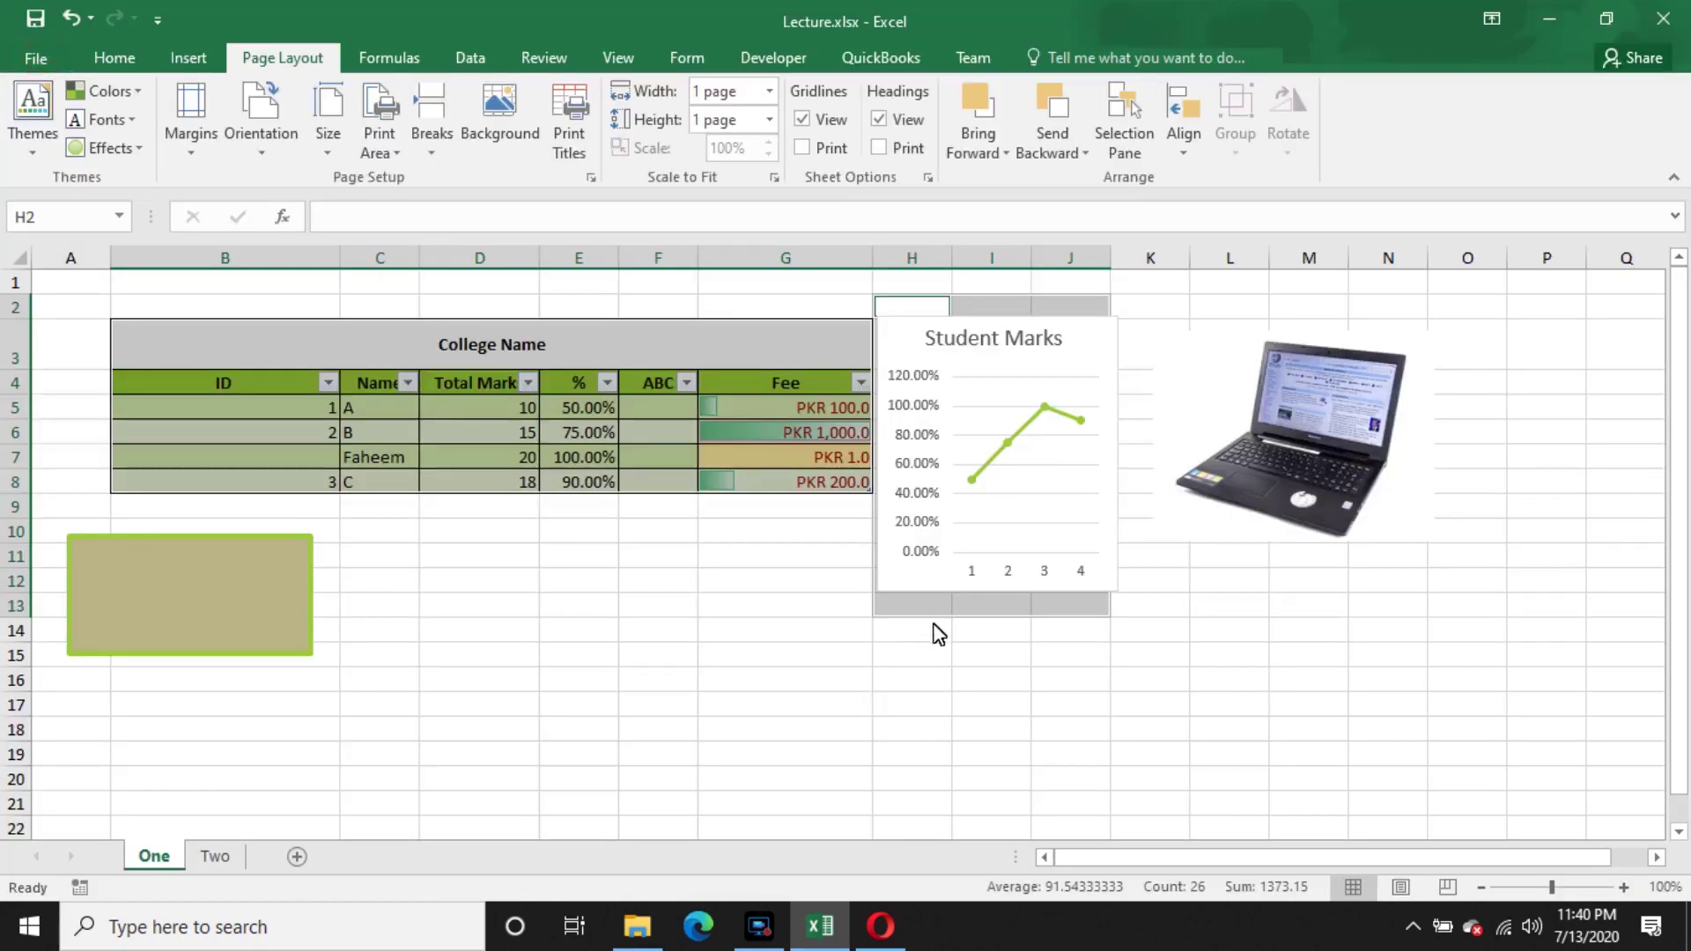
- Look at the picture sources offered for a sheet background without inserting one
left_click(993, 655)
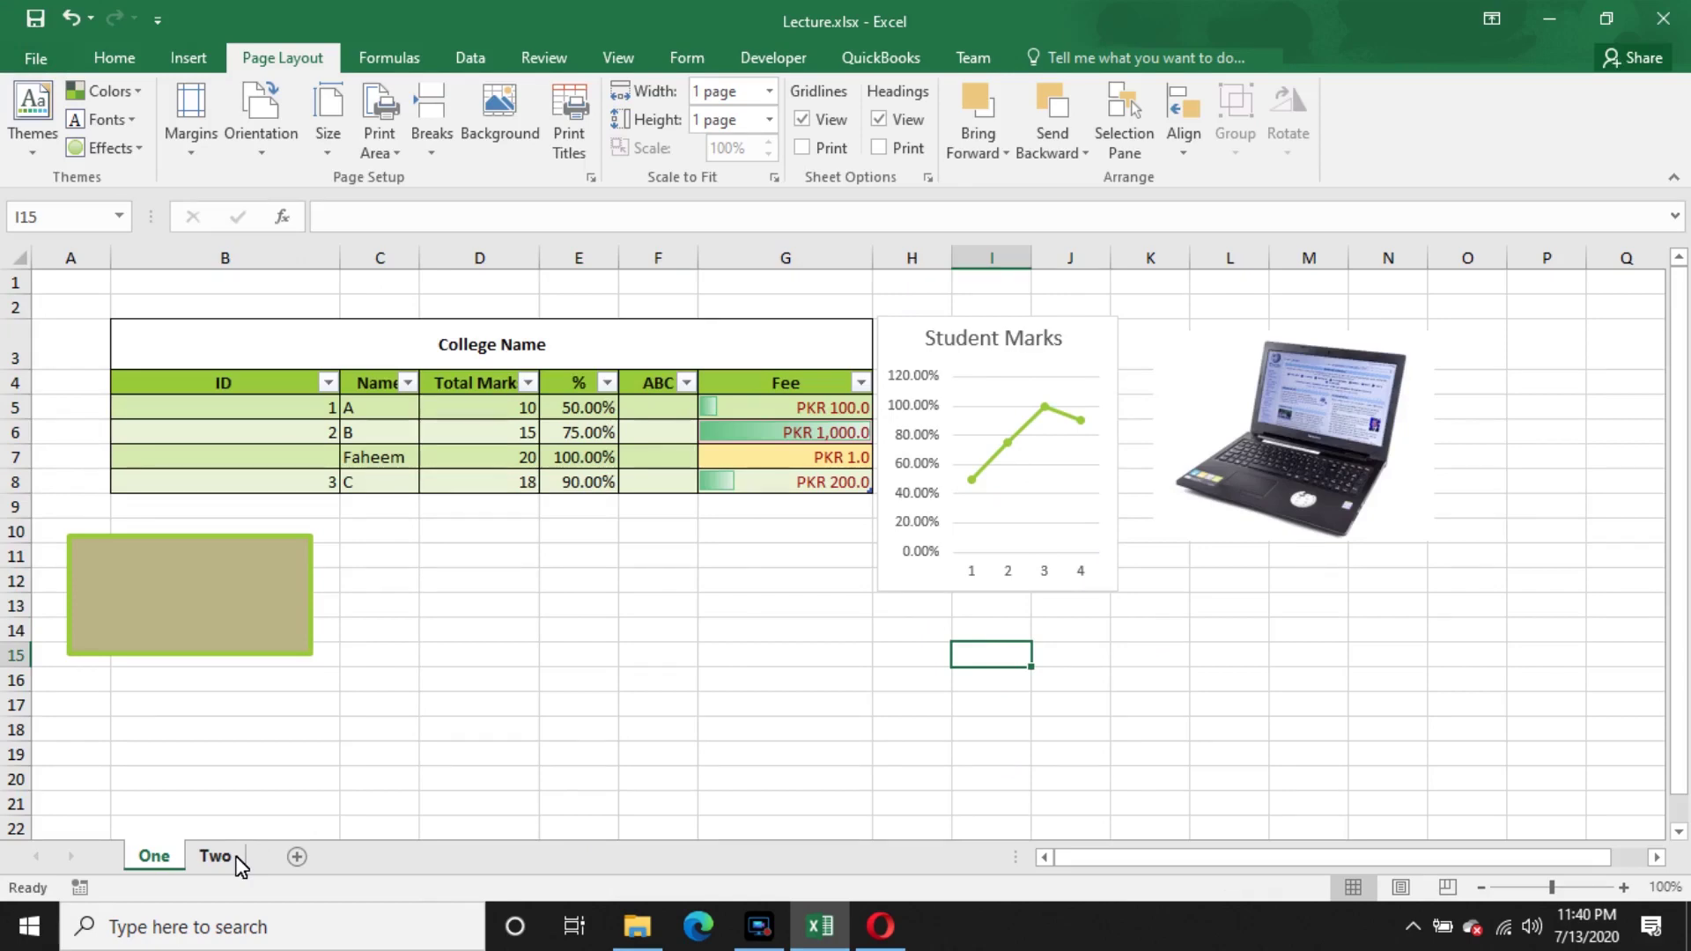
left_click(493, 128)
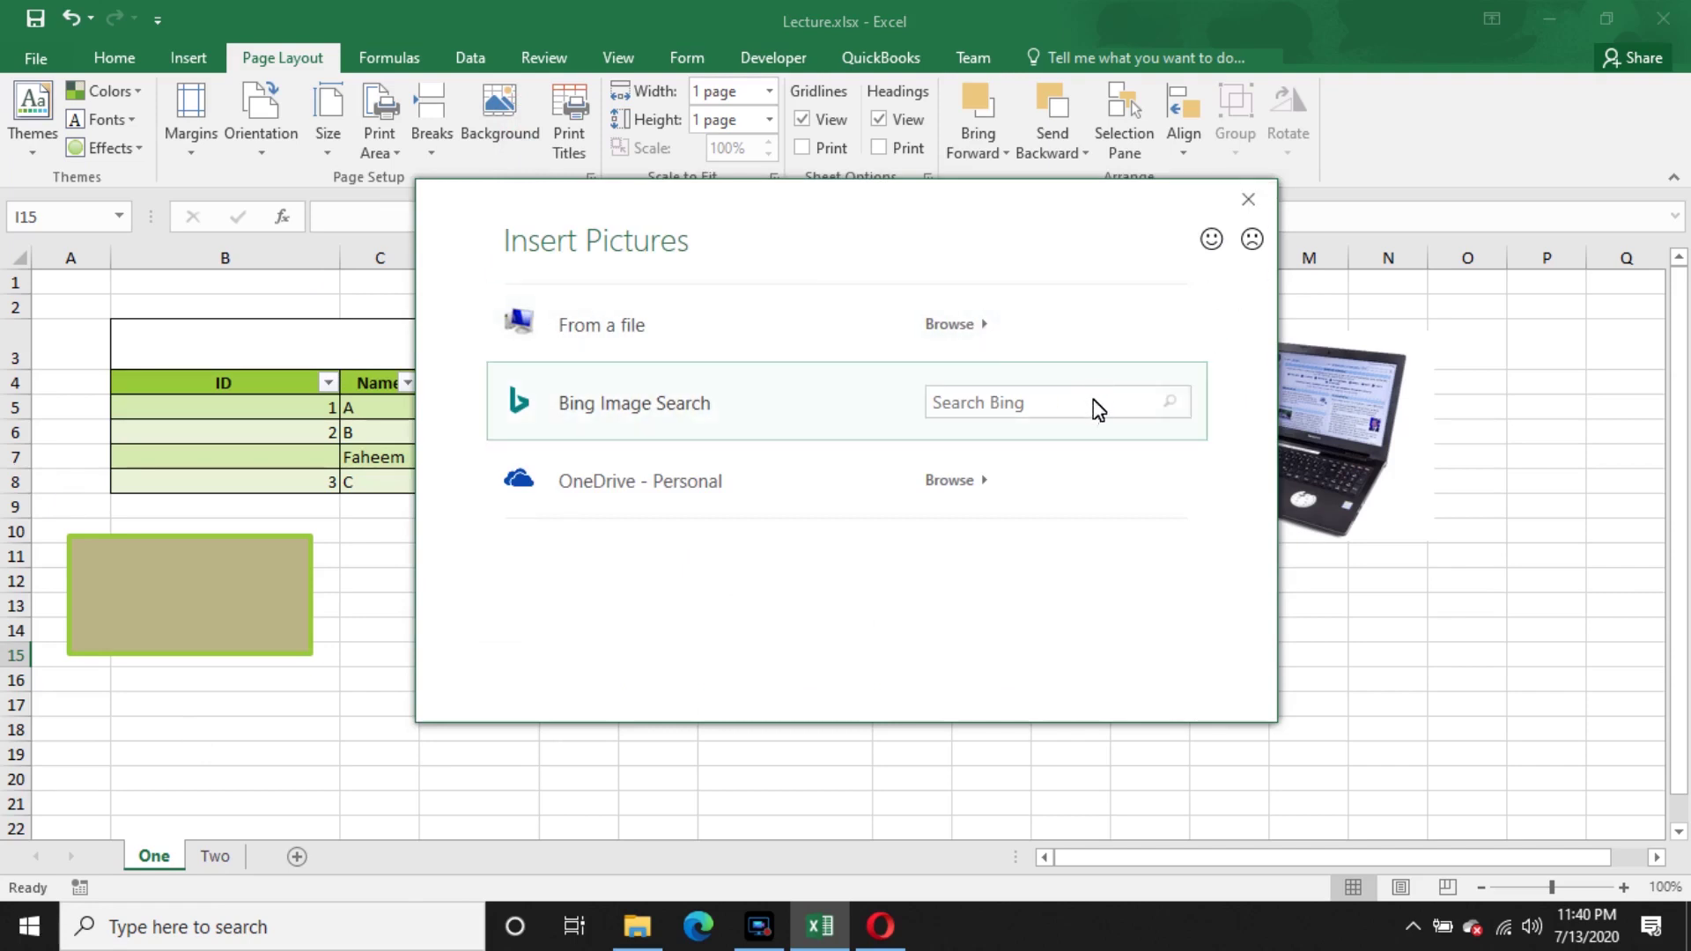
left_click(1249, 199)
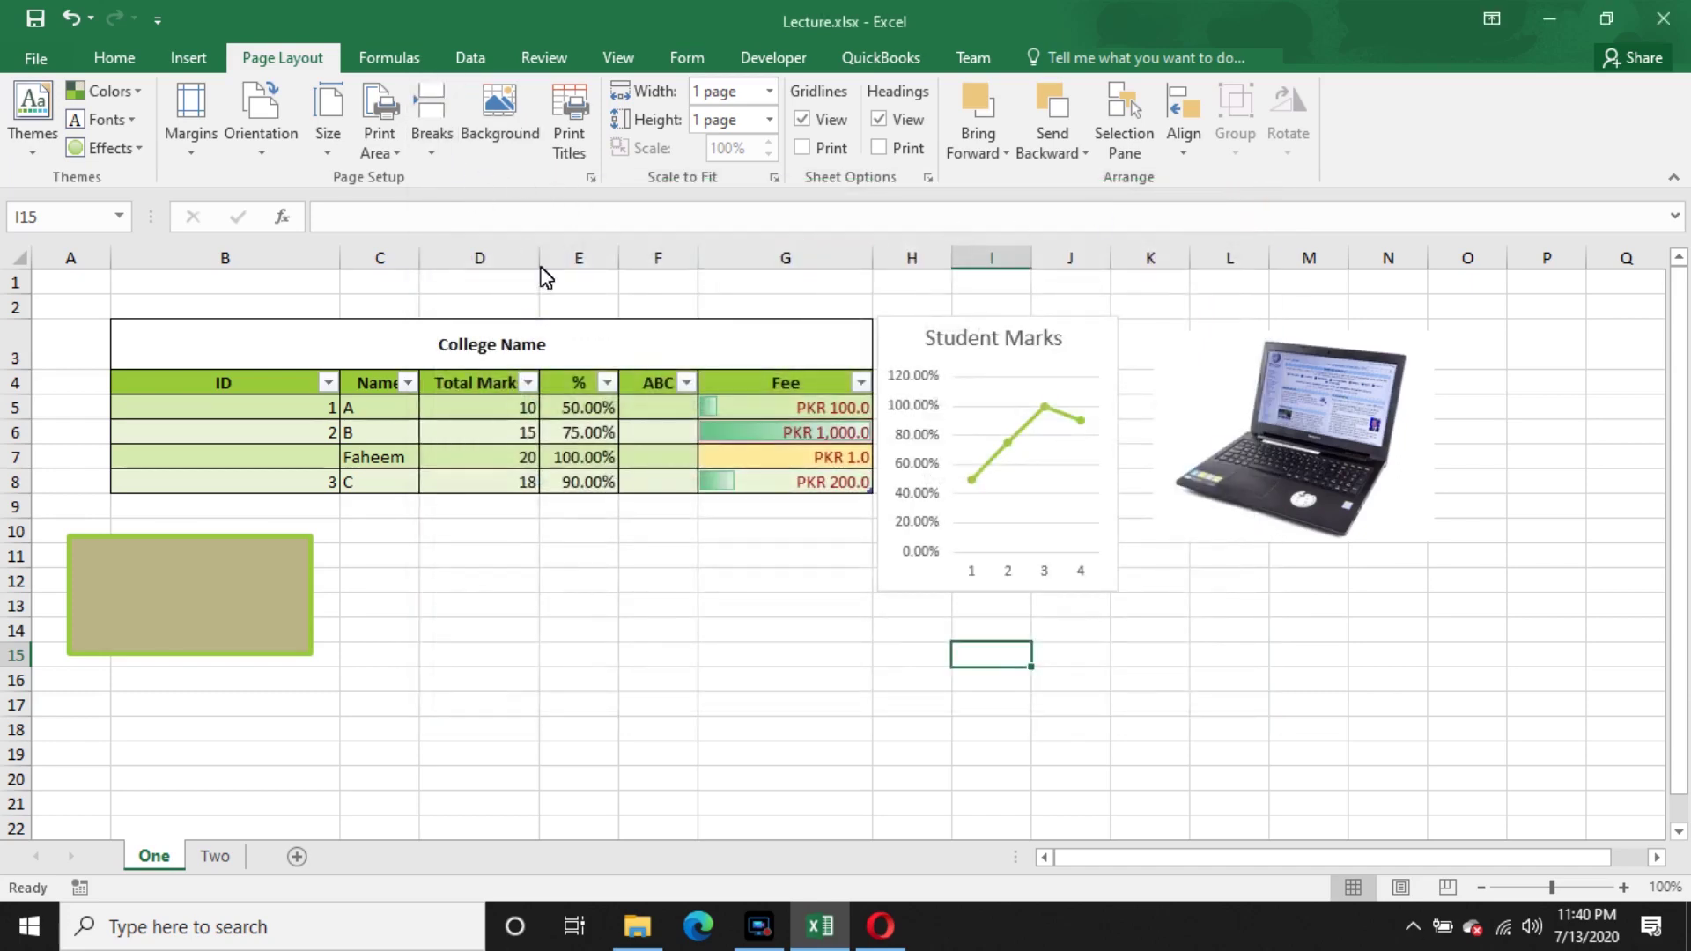
- Draw a second rectangle about 0.83" high and 0.95" wide overlapping the lower right corner of the tan rectangle
left_click(144, 62)
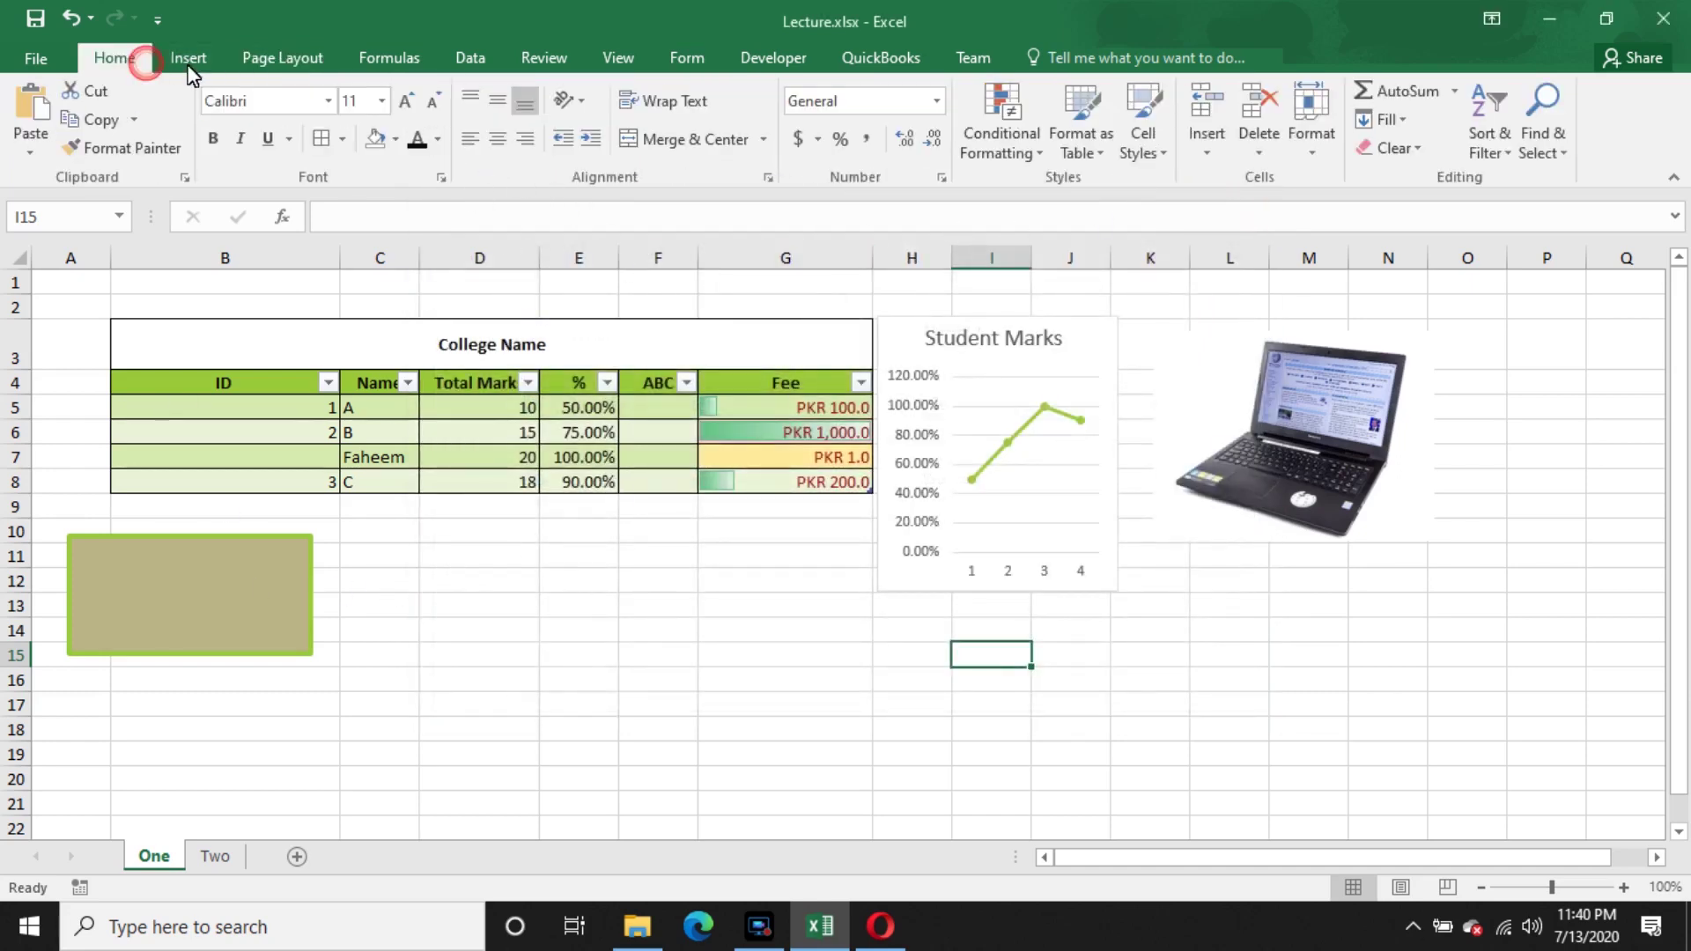
left_click(198, 58)
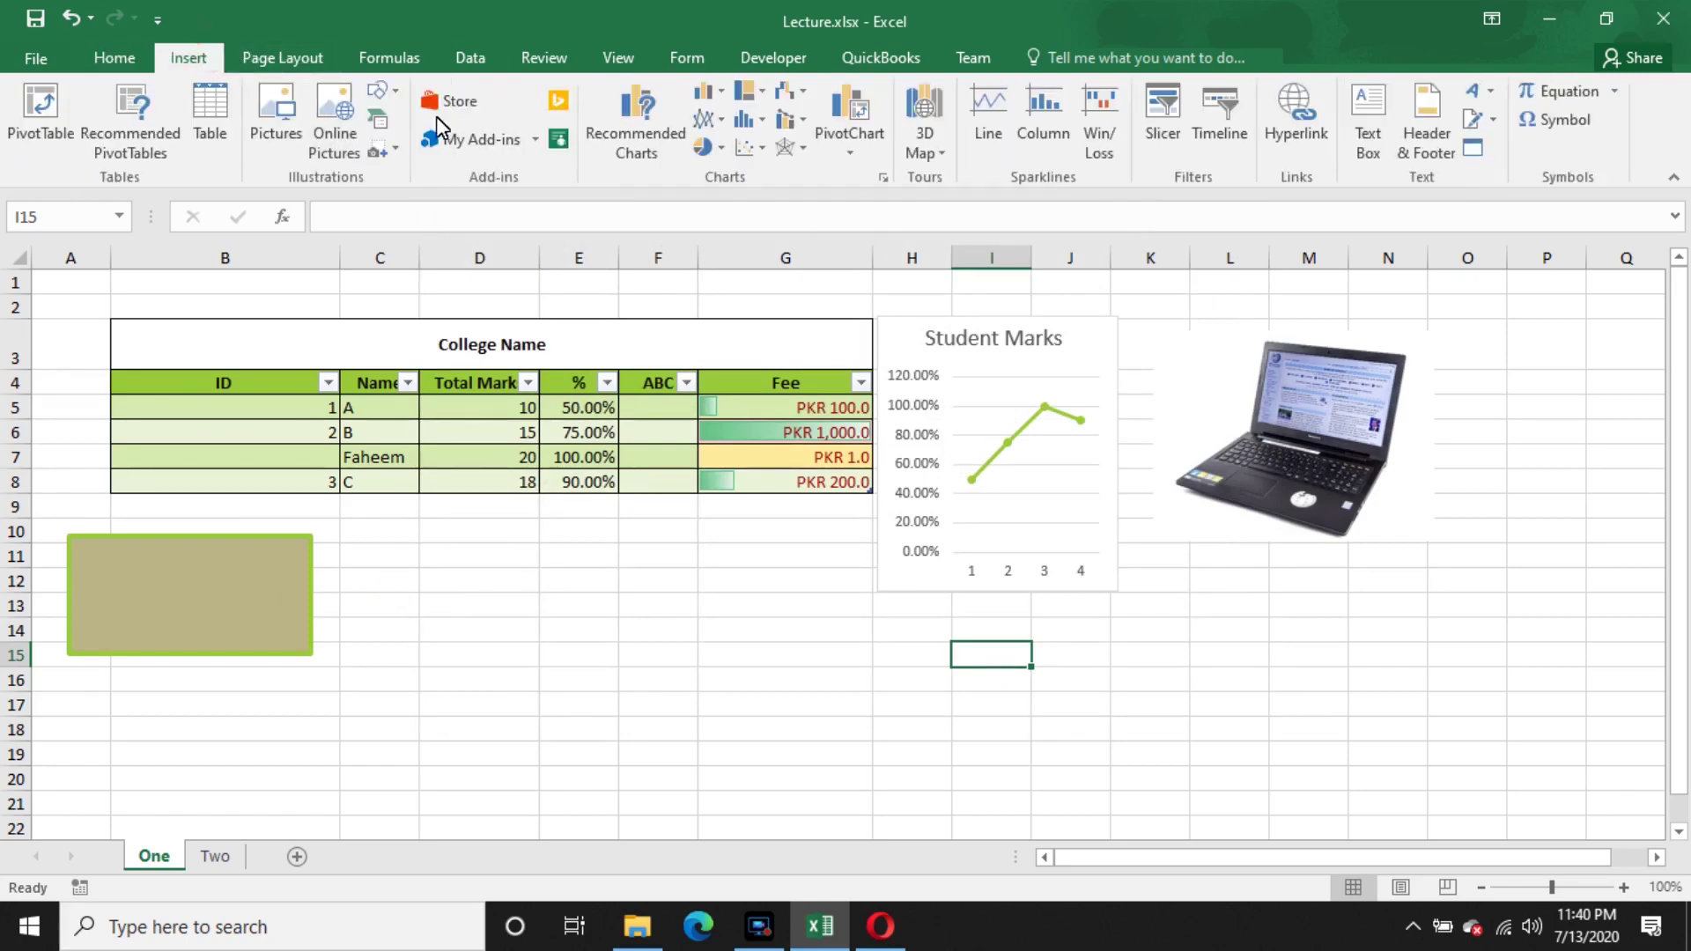
left_click(381, 90)
left_click(452, 146)
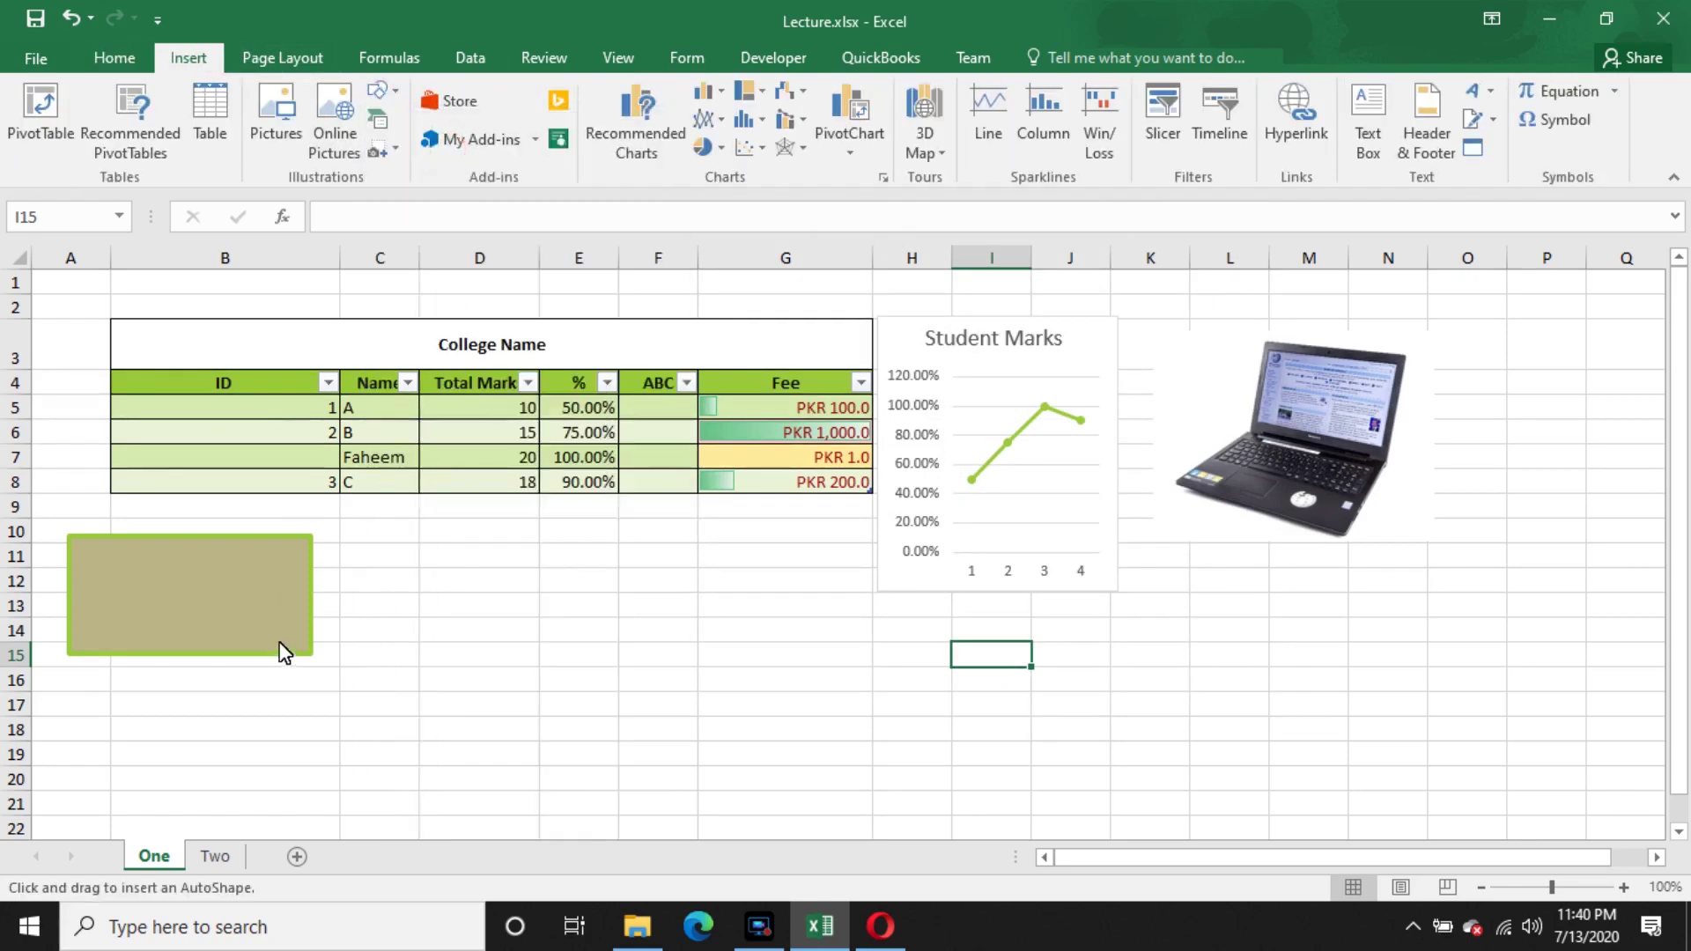
left_click_drag(249, 597, 365, 699)
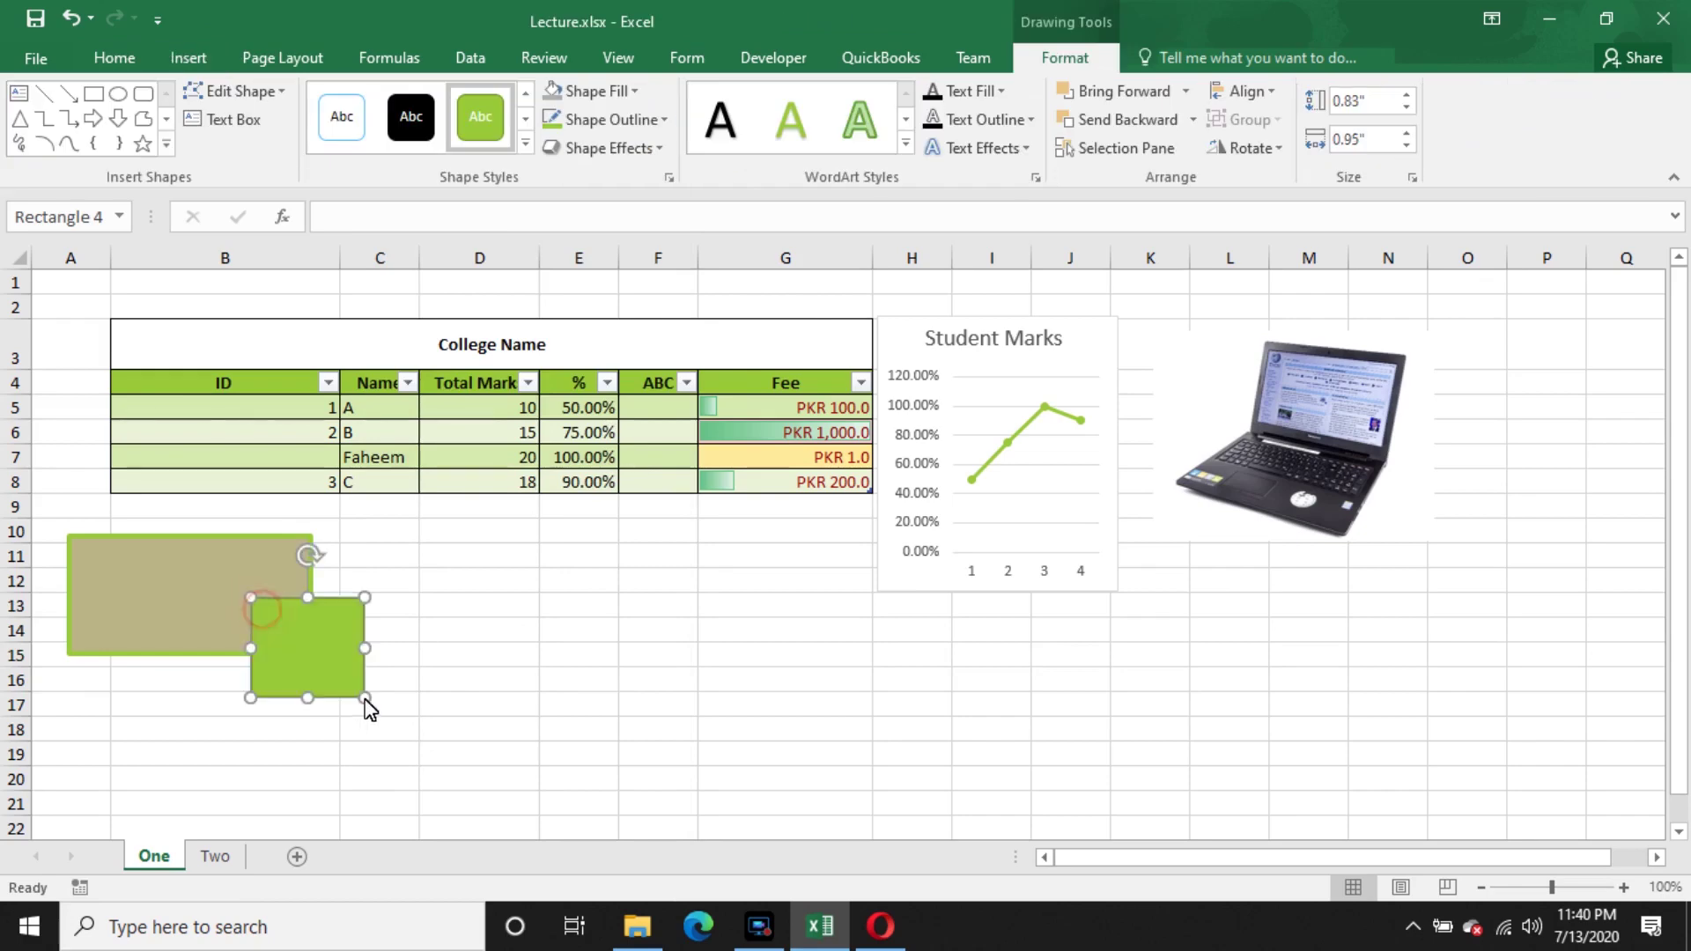
- Try to send the small green rectangle one level backward behind the tan rectangle
left_click(572, 681)
left_click(161, 578)
left_click(335, 705)
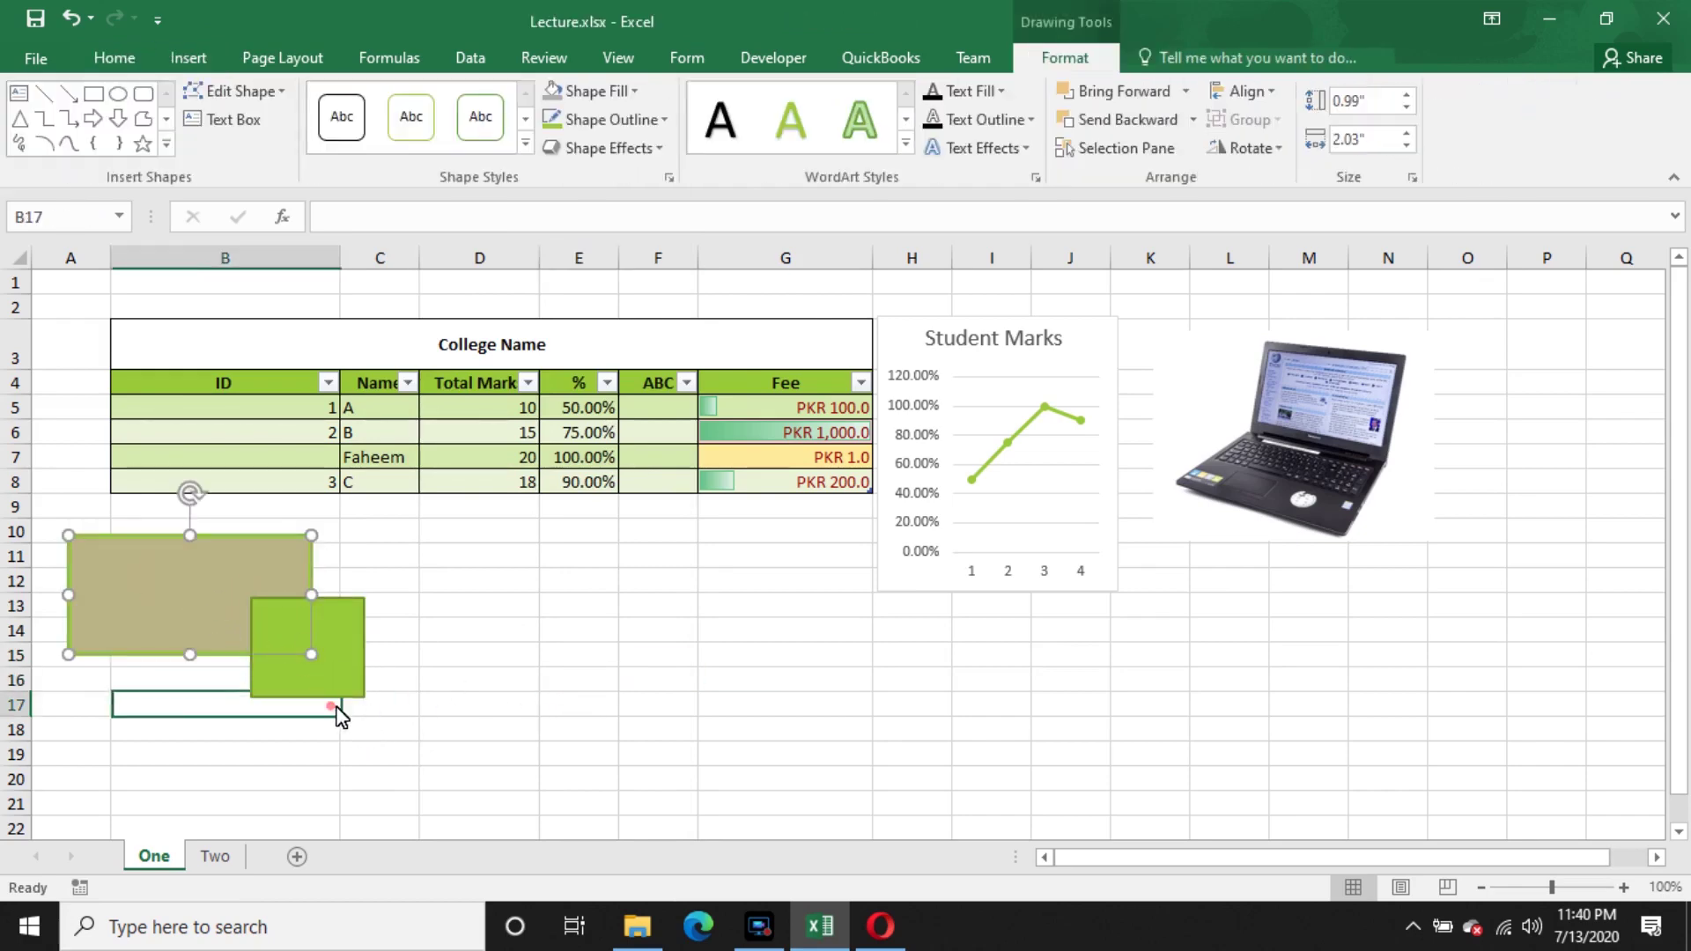
left_click(338, 647)
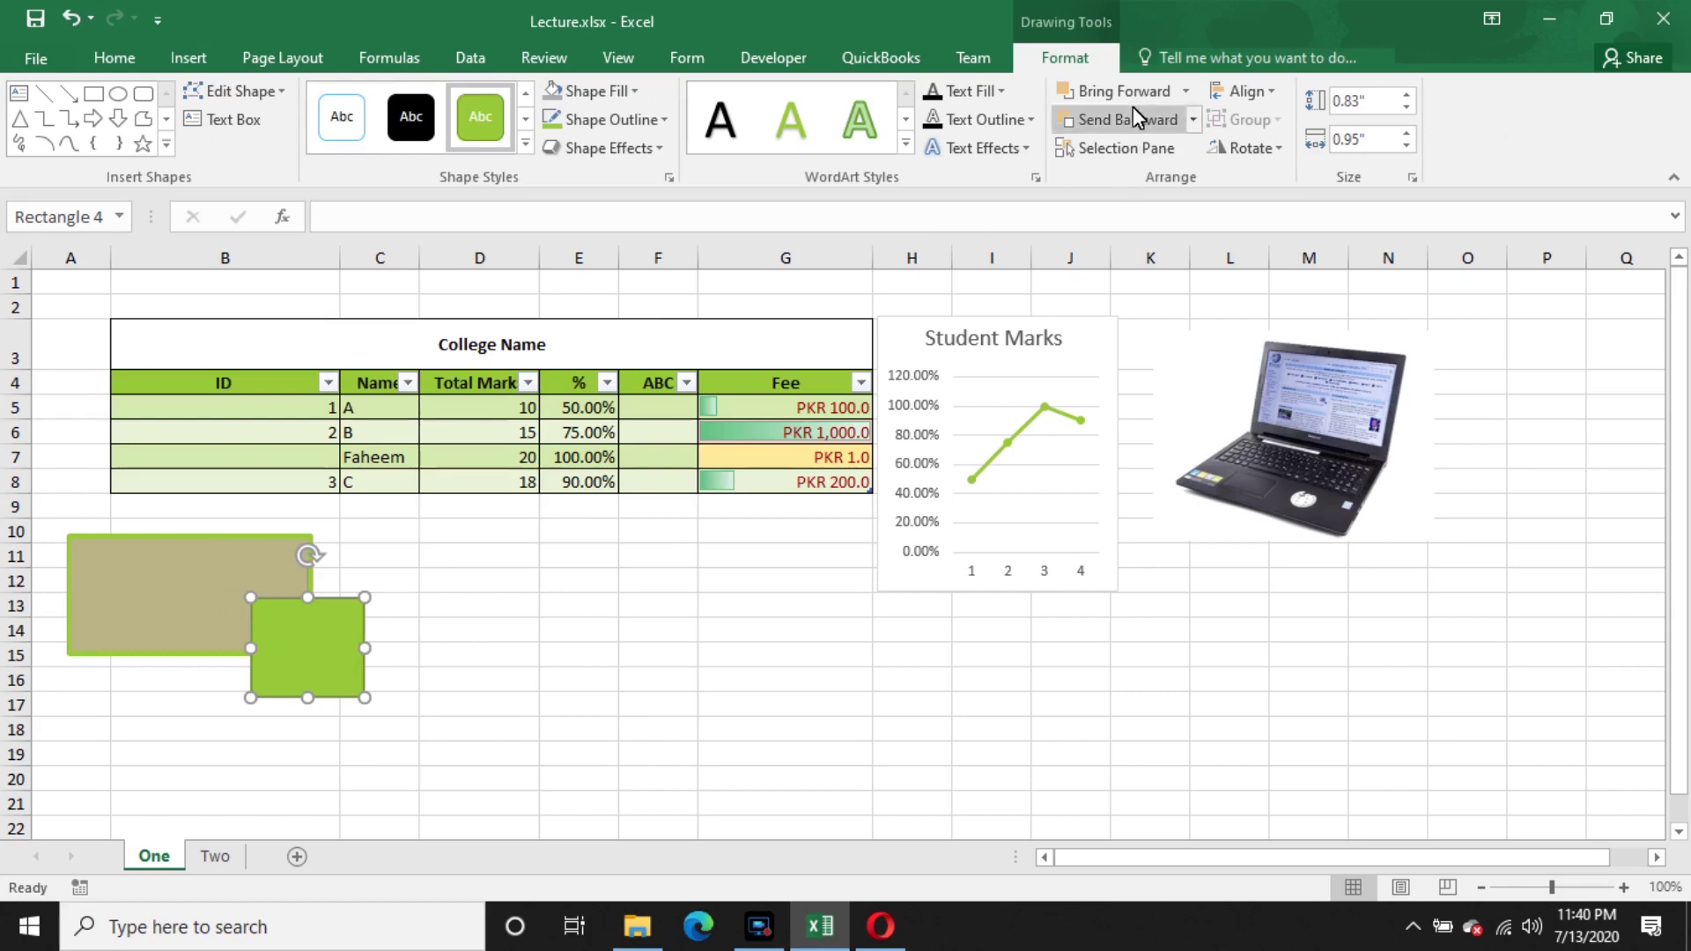
left_click(1150, 122)
left_click(197, 569)
left_click(296, 653)
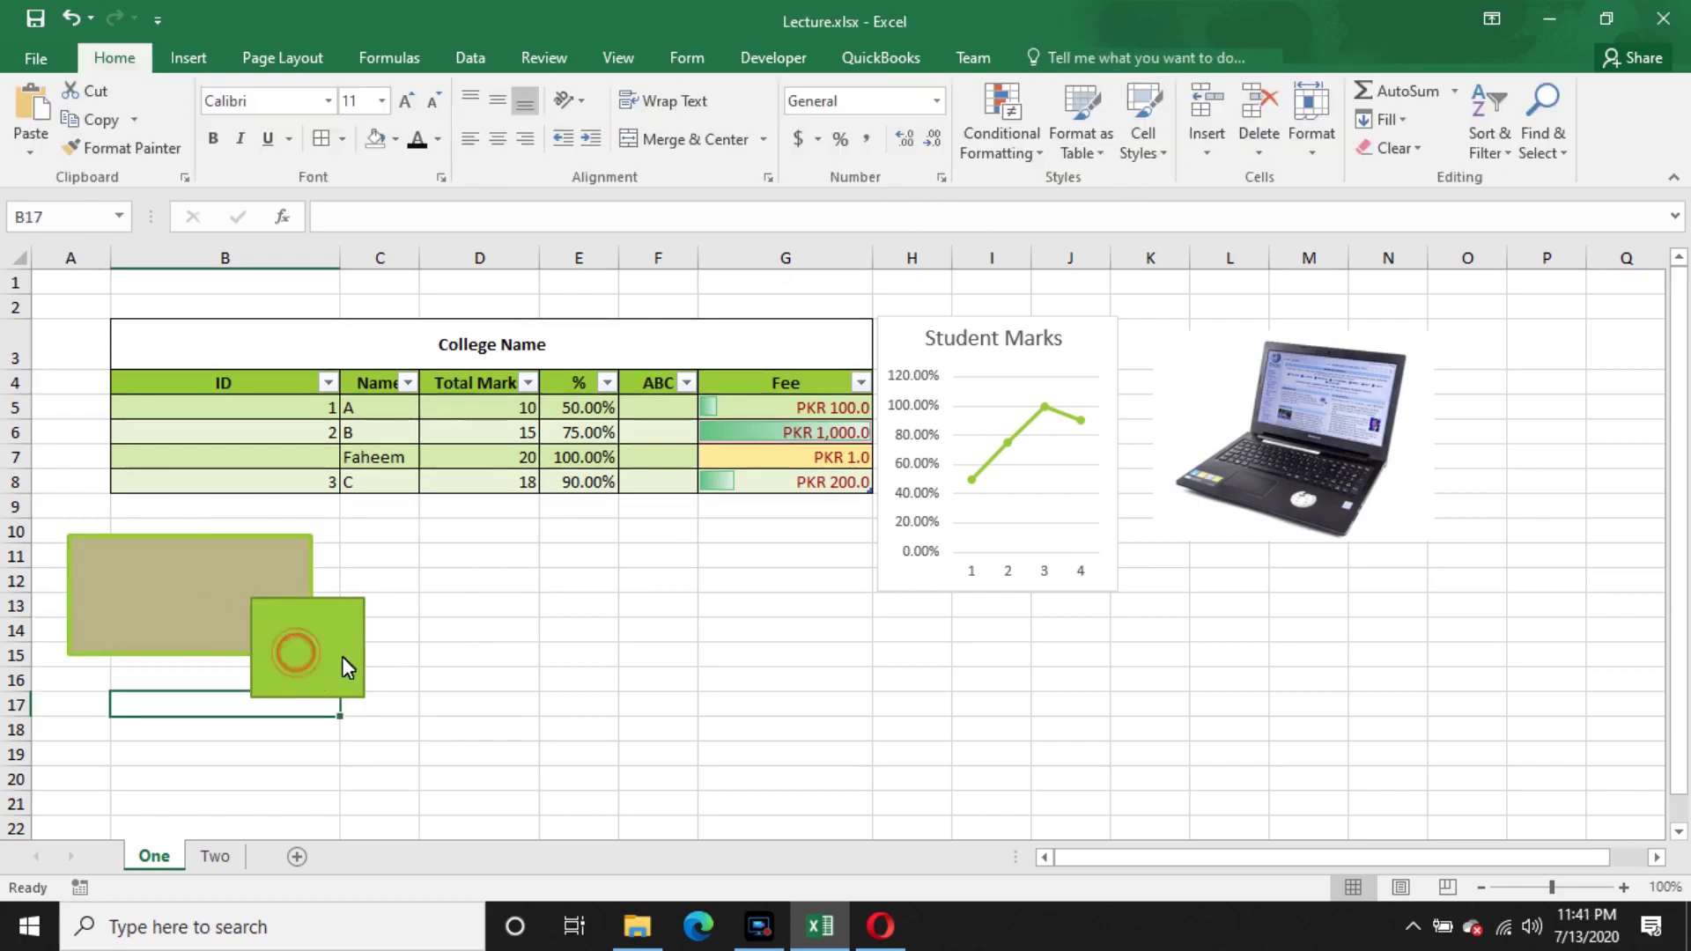
left_click(343, 656)
left_click(201, 565, "ctrl")
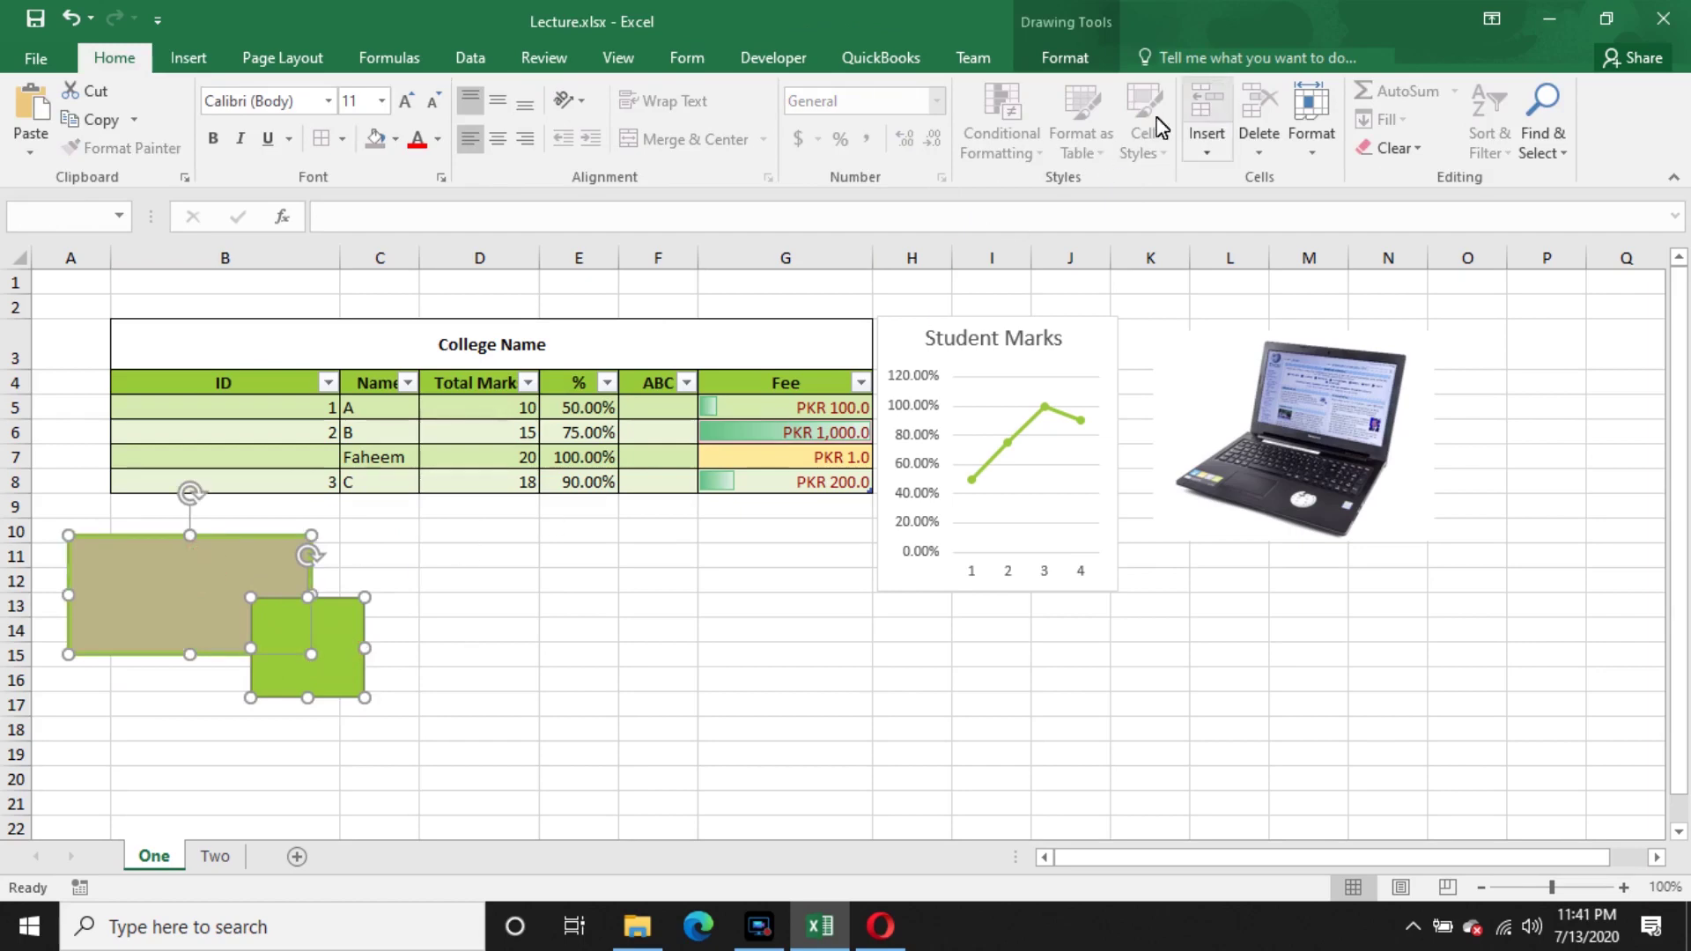
left_click(327, 65)
left_click(451, 58)
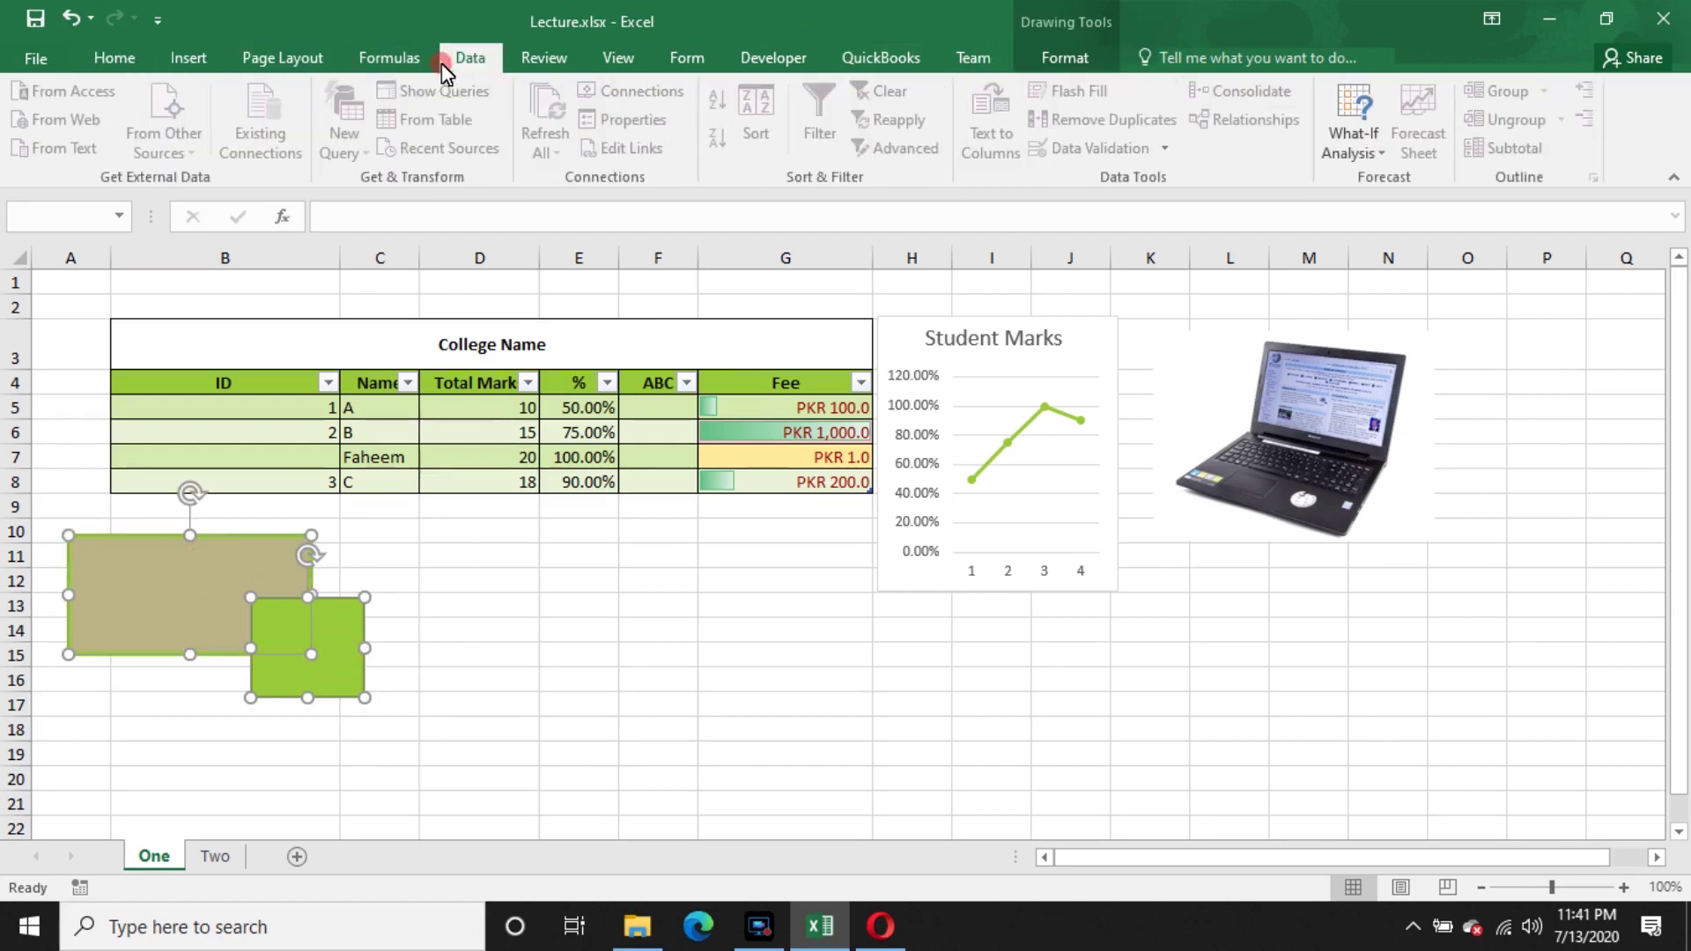
left_click(390, 58)
left_click(303, 65)
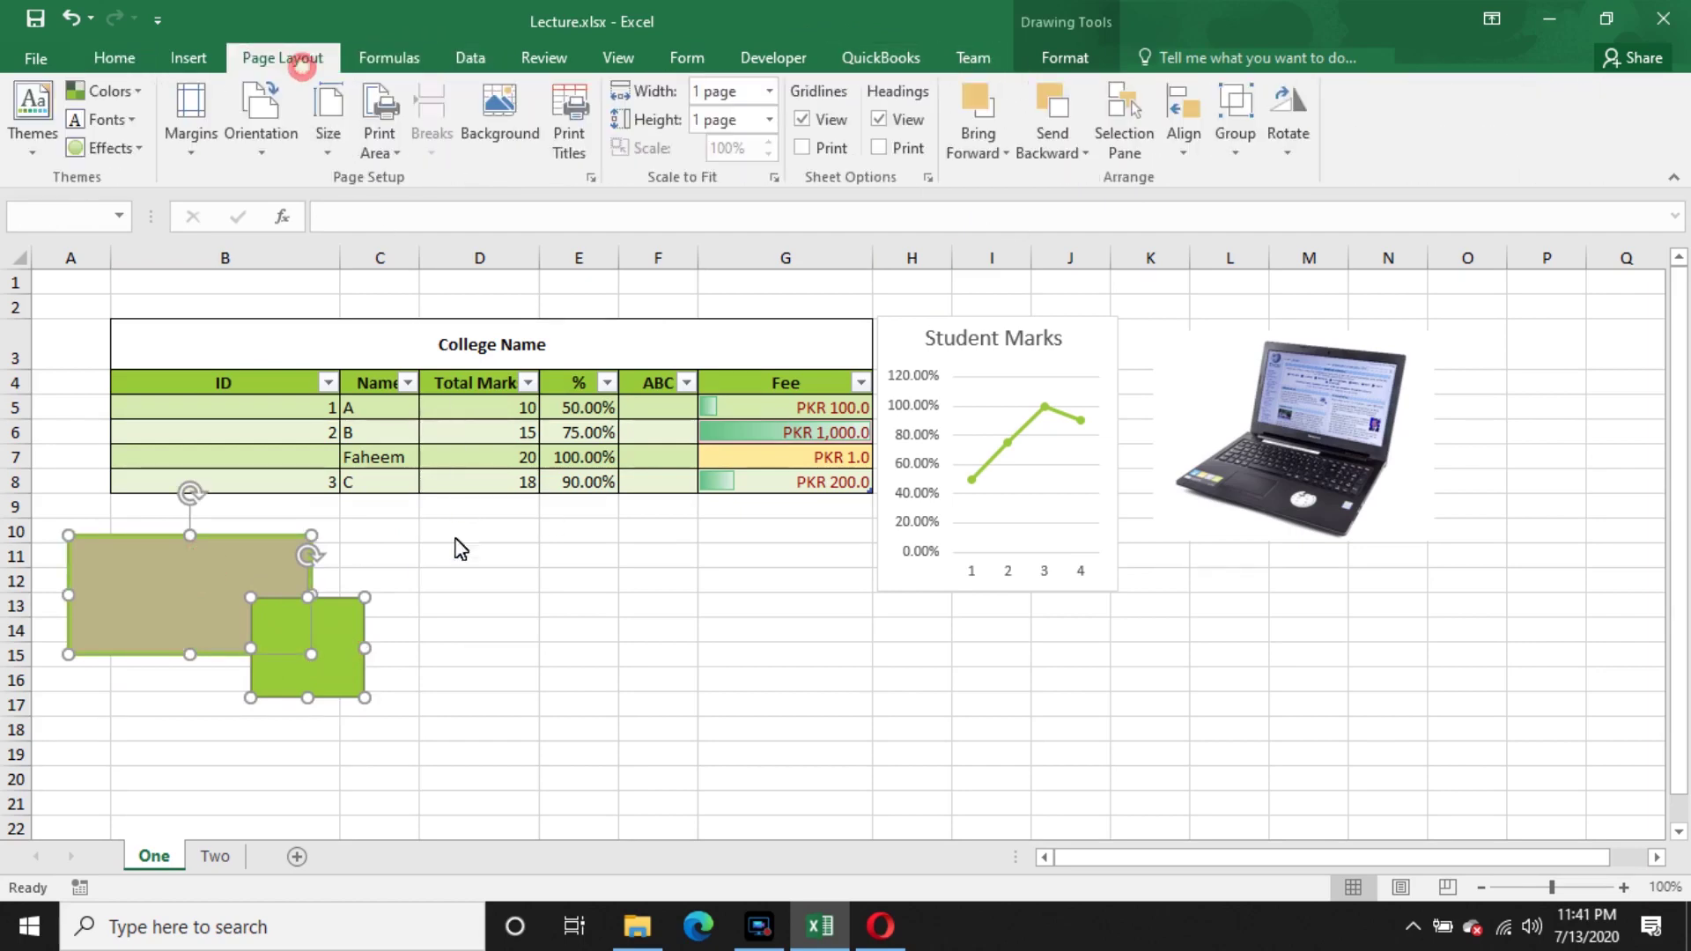
left_click(465, 579)
- Bring the small green rectangle forward one level and to the front of all objects
left_click(310, 627)
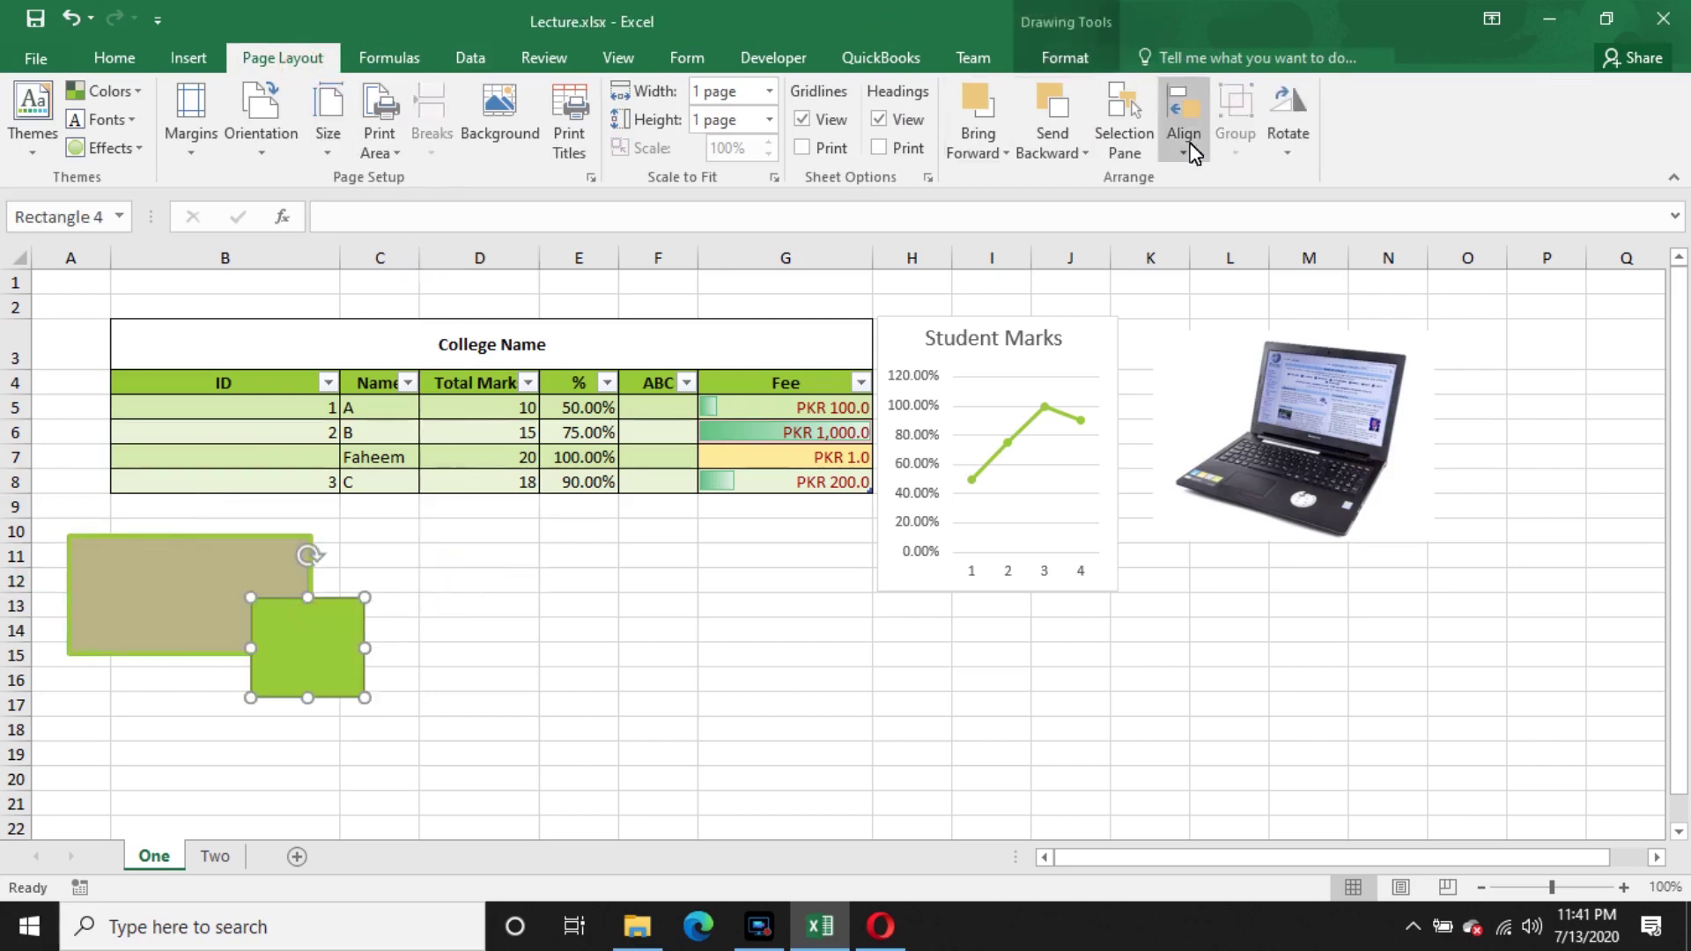
left_click(989, 155)
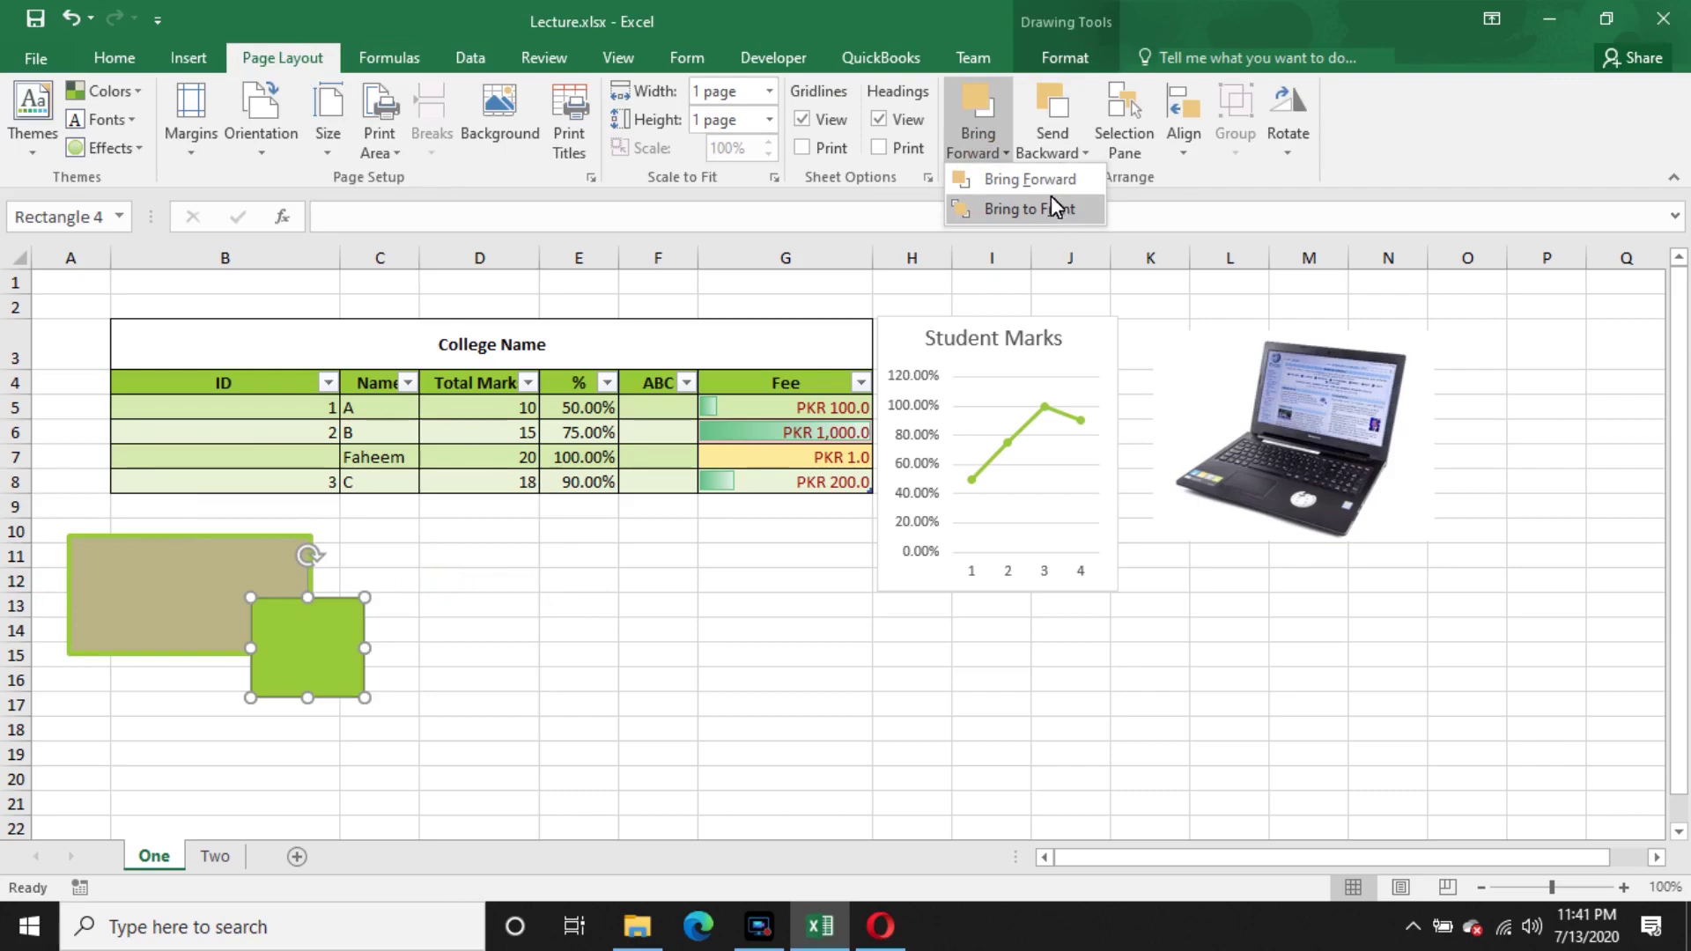
left_click(1048, 182)
left_click(992, 146)
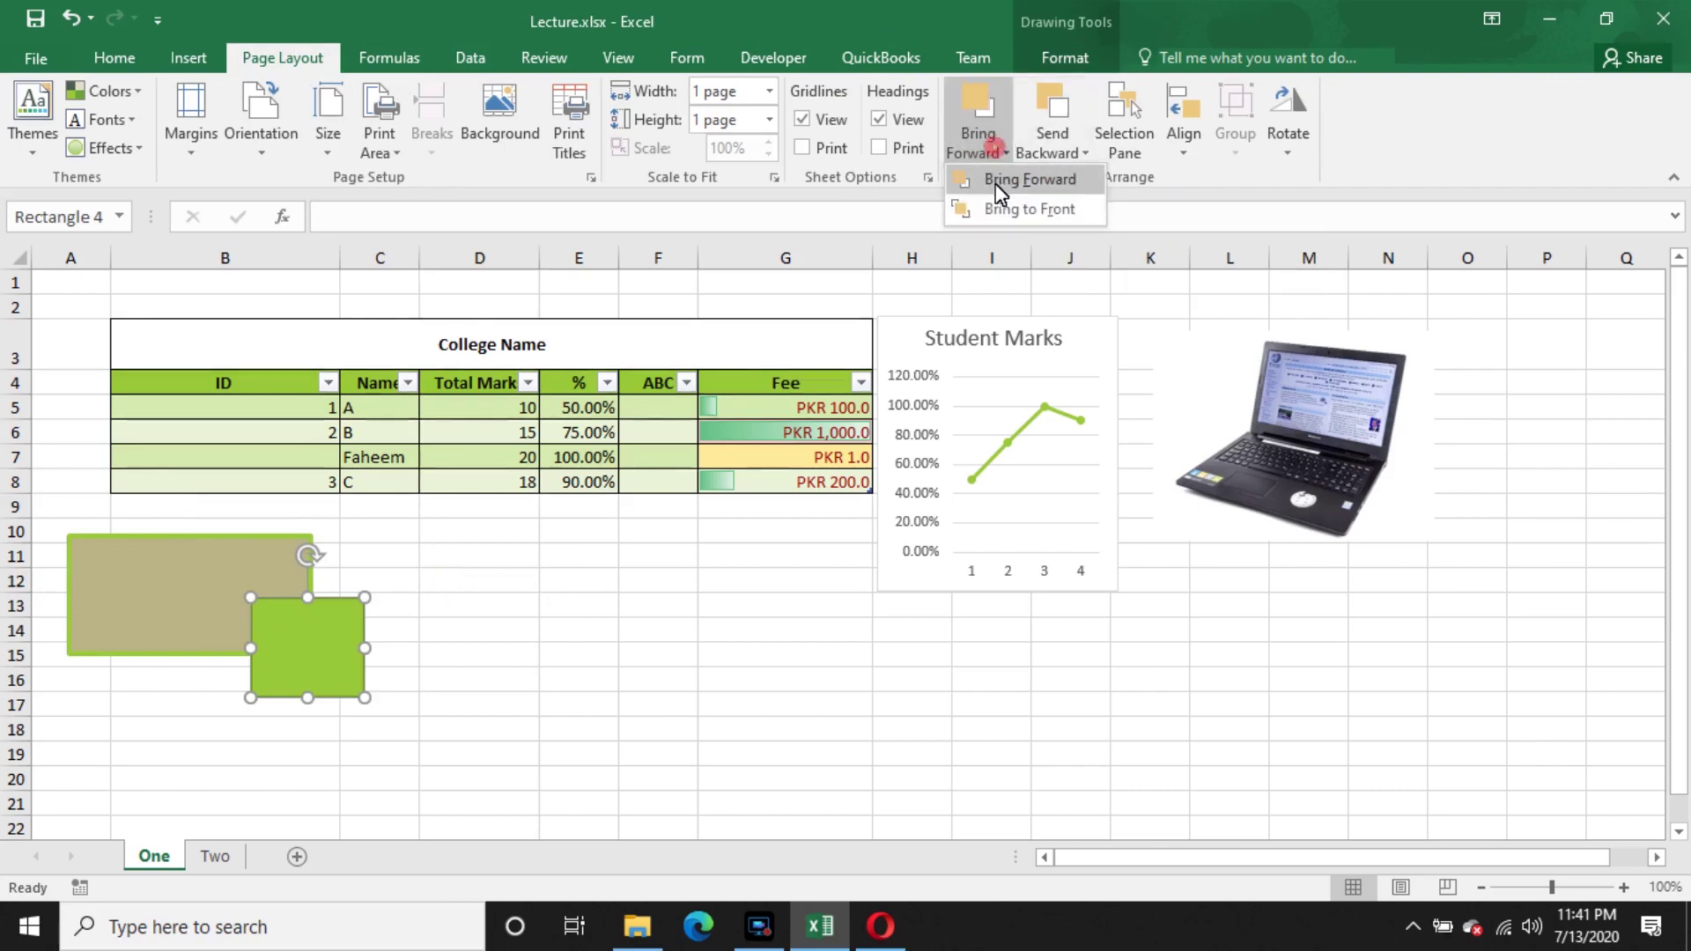
left_click(999, 216)
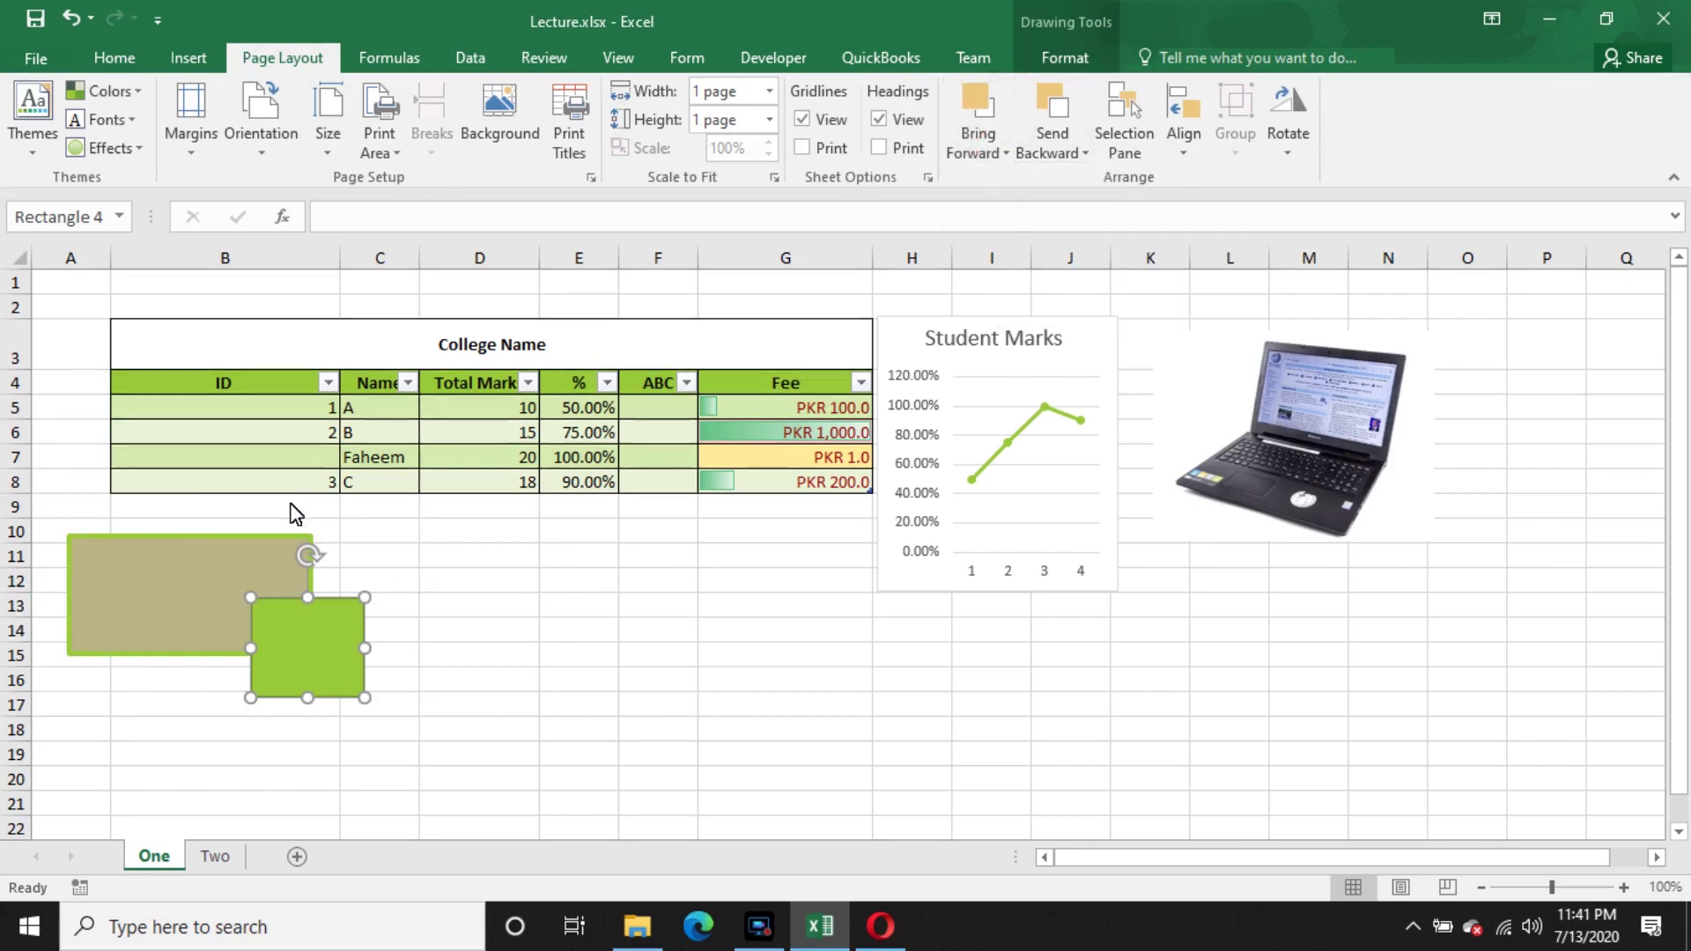
- Try to bring the large tan rectangle forward one level
left_click(268, 553)
left_click(1001, 151)
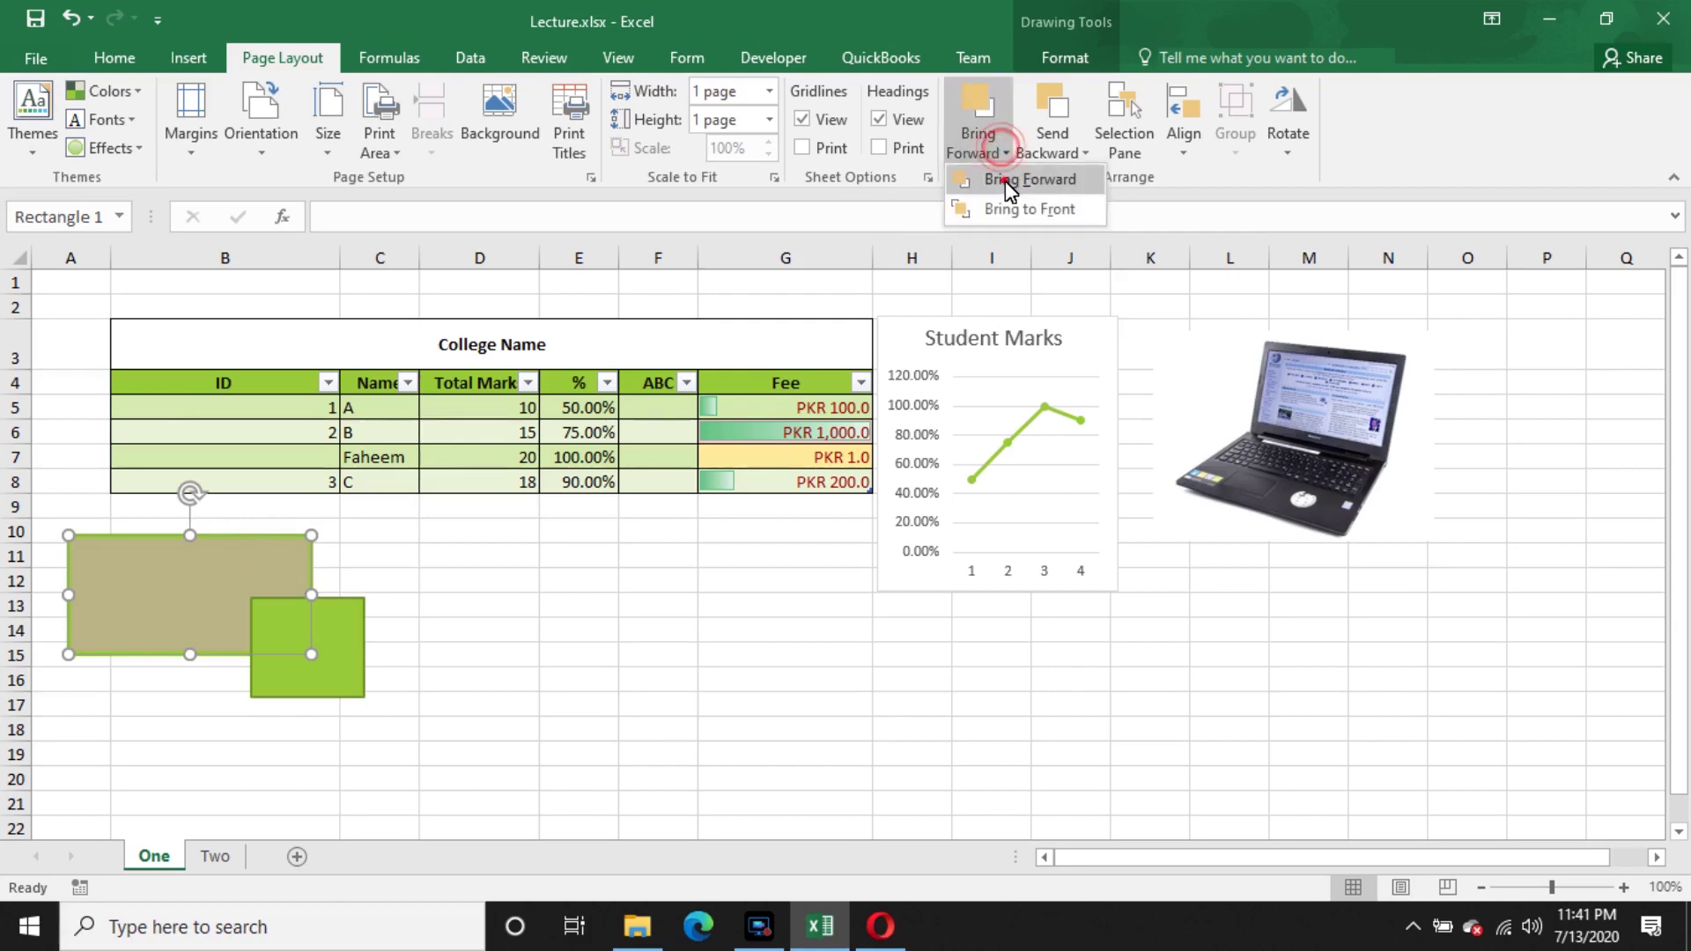
left_click(1001, 182)
left_click(209, 587)
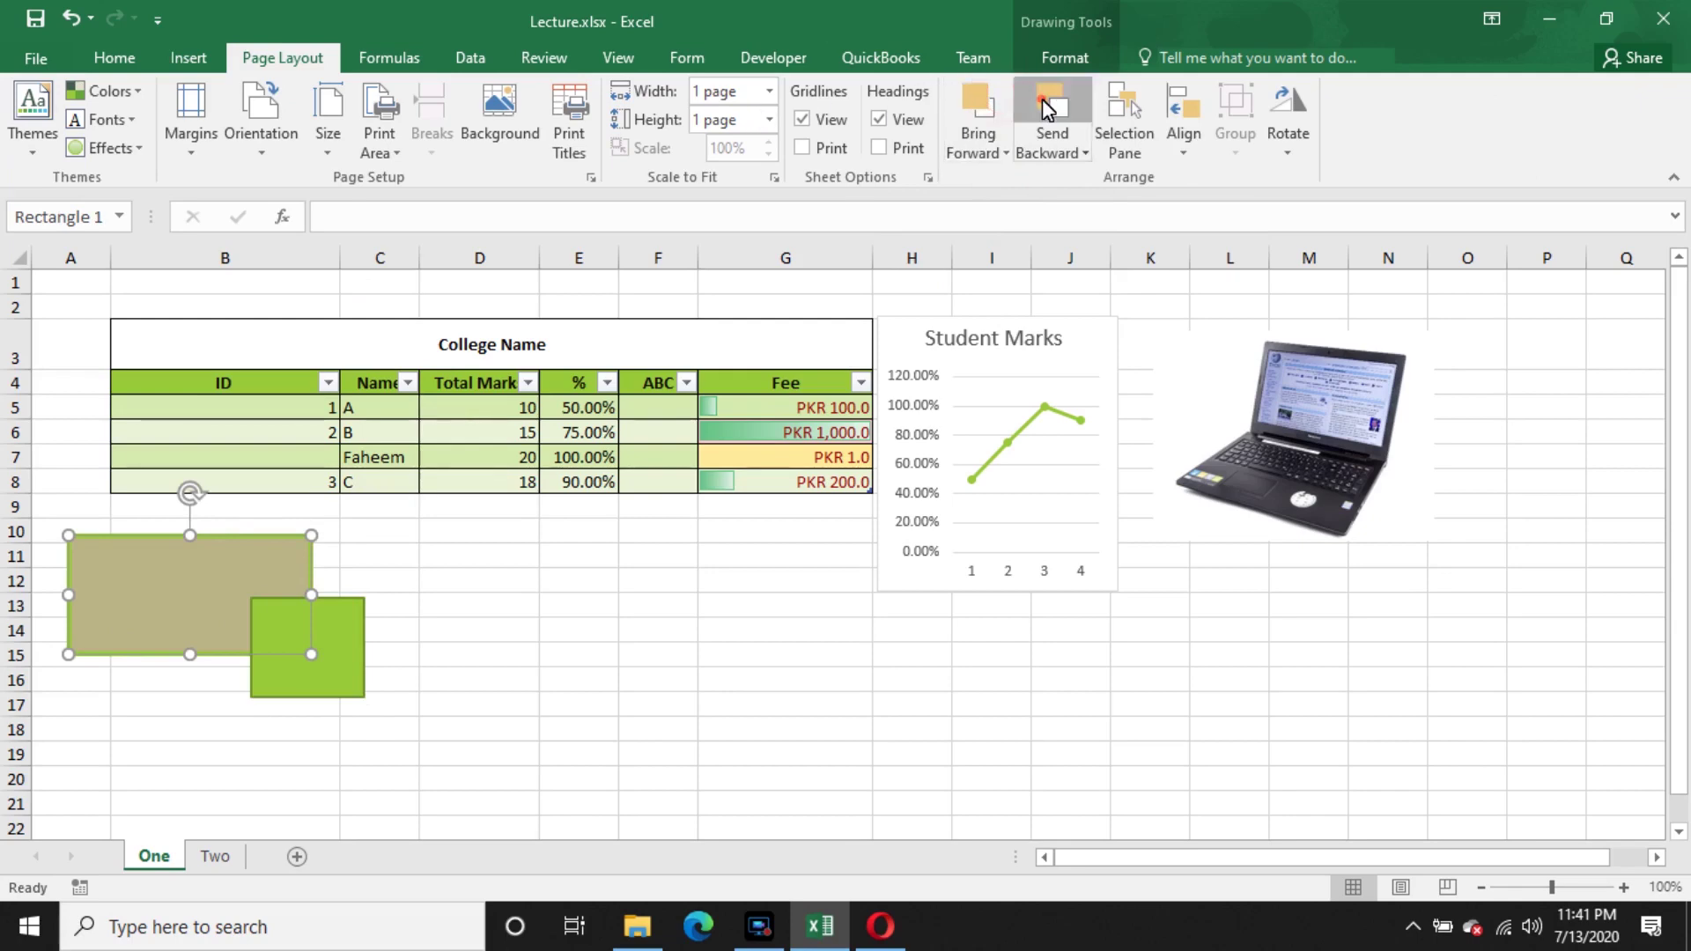
- Clear the Total Marks cell D8 and fill it with an AutoSum of D5:D7
left_click(392, 59)
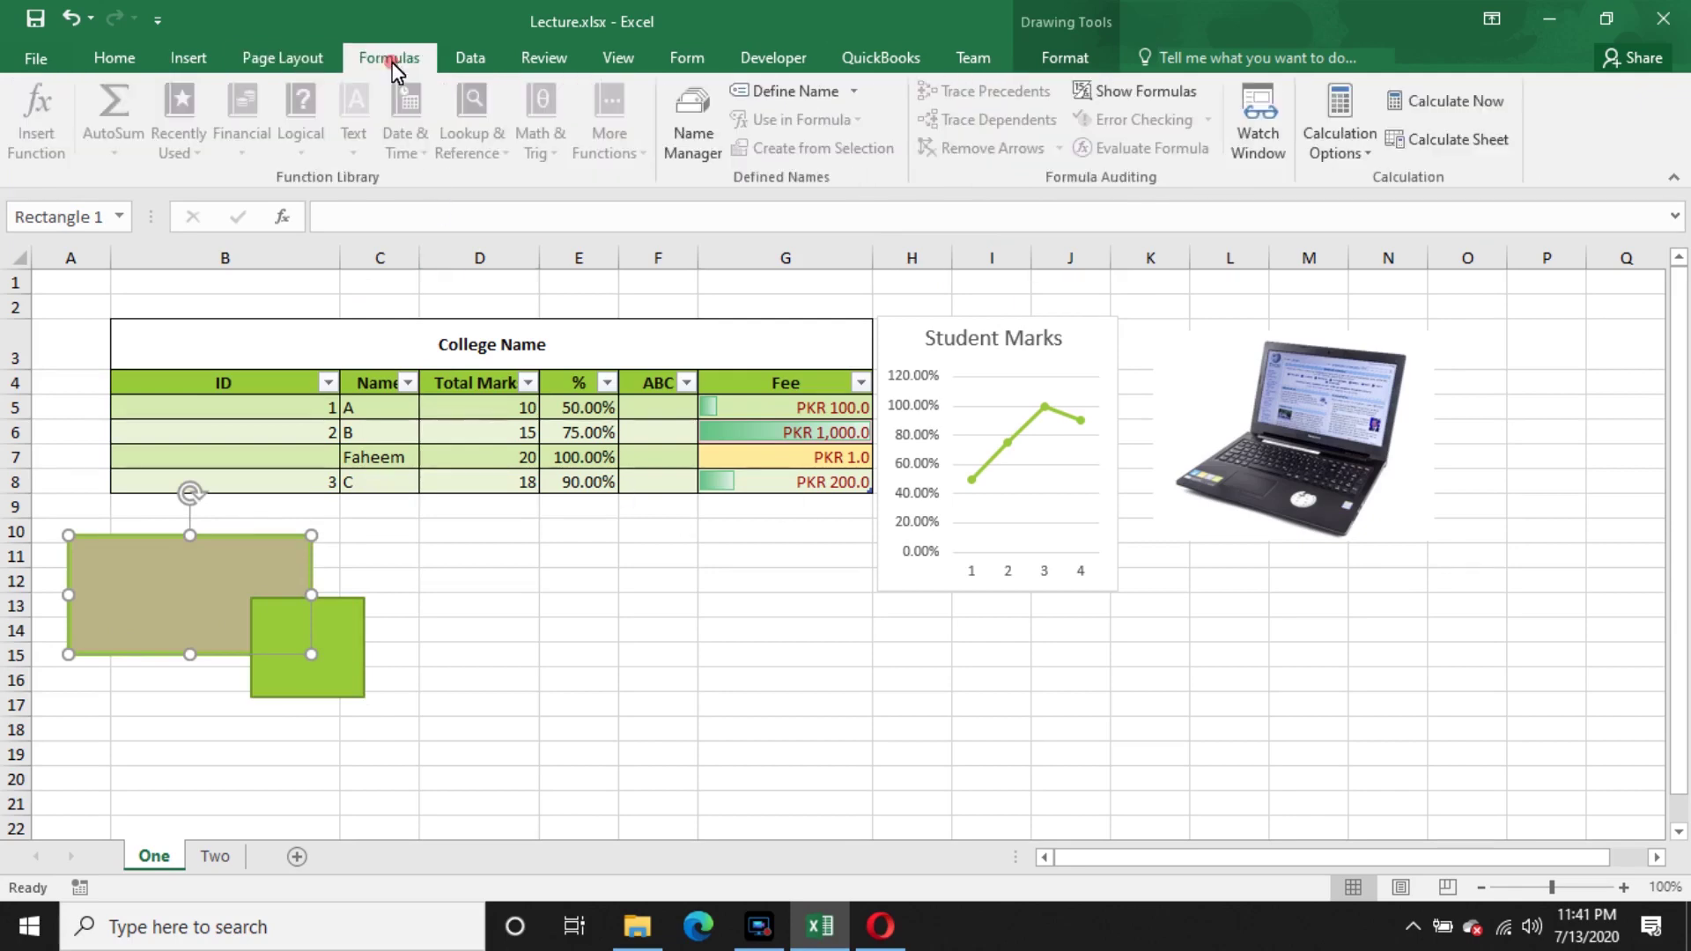
left_click(470, 58)
left_click(389, 60)
left_click(577, 655)
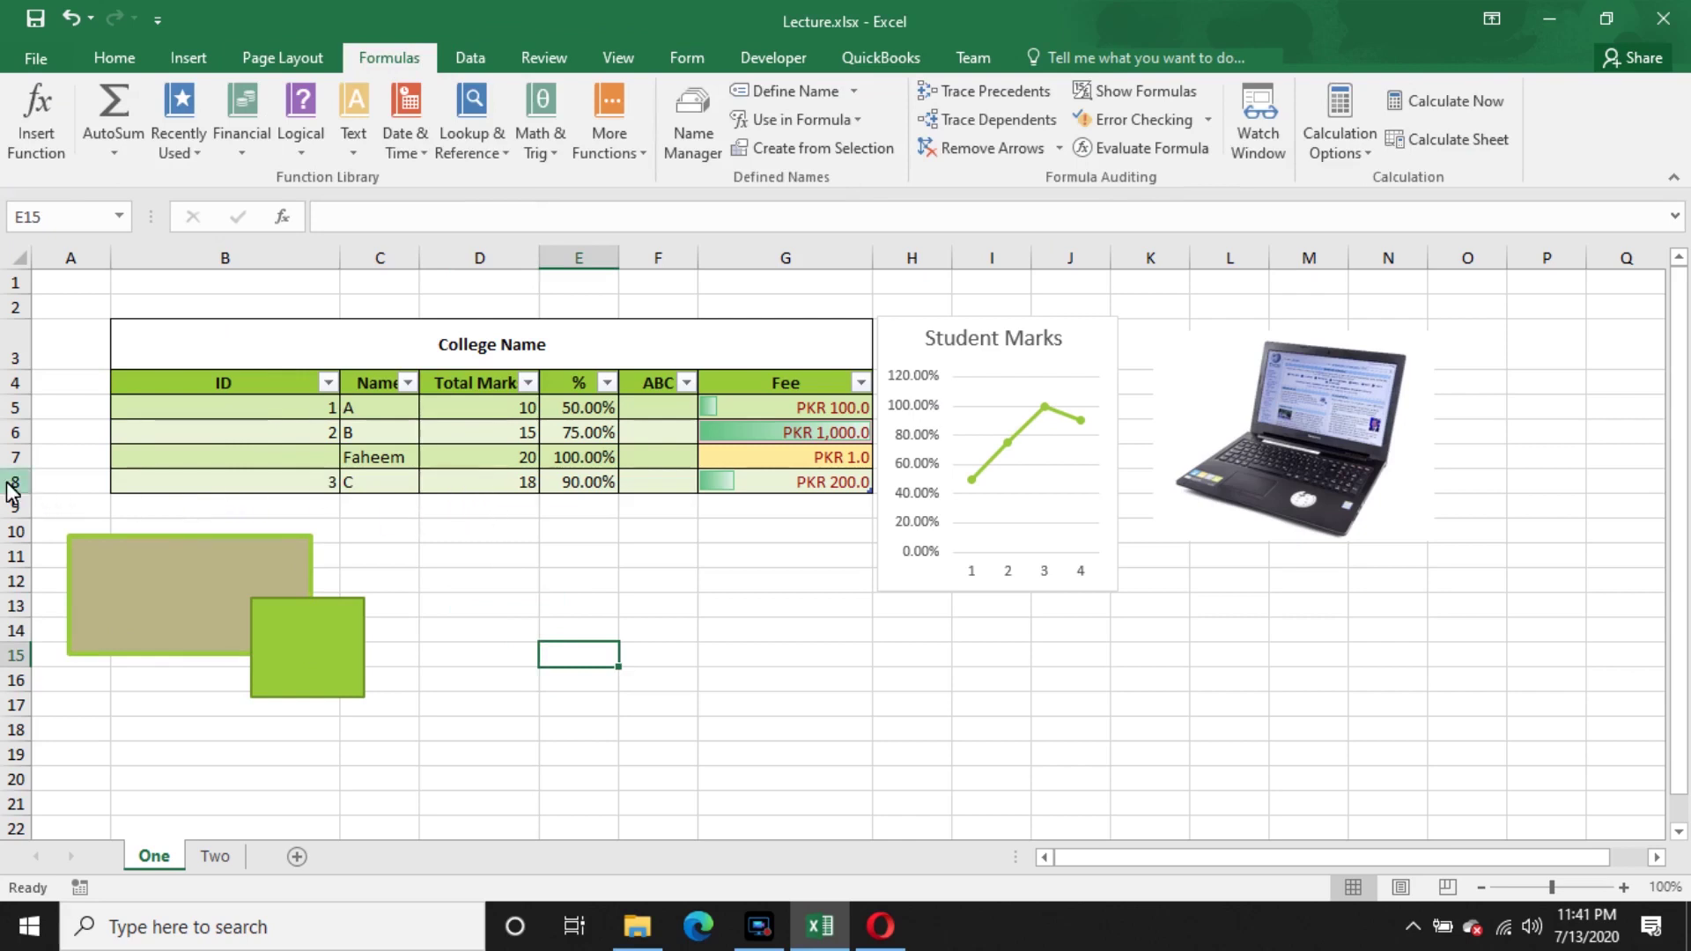
left_click(511, 484)
key("Delete")
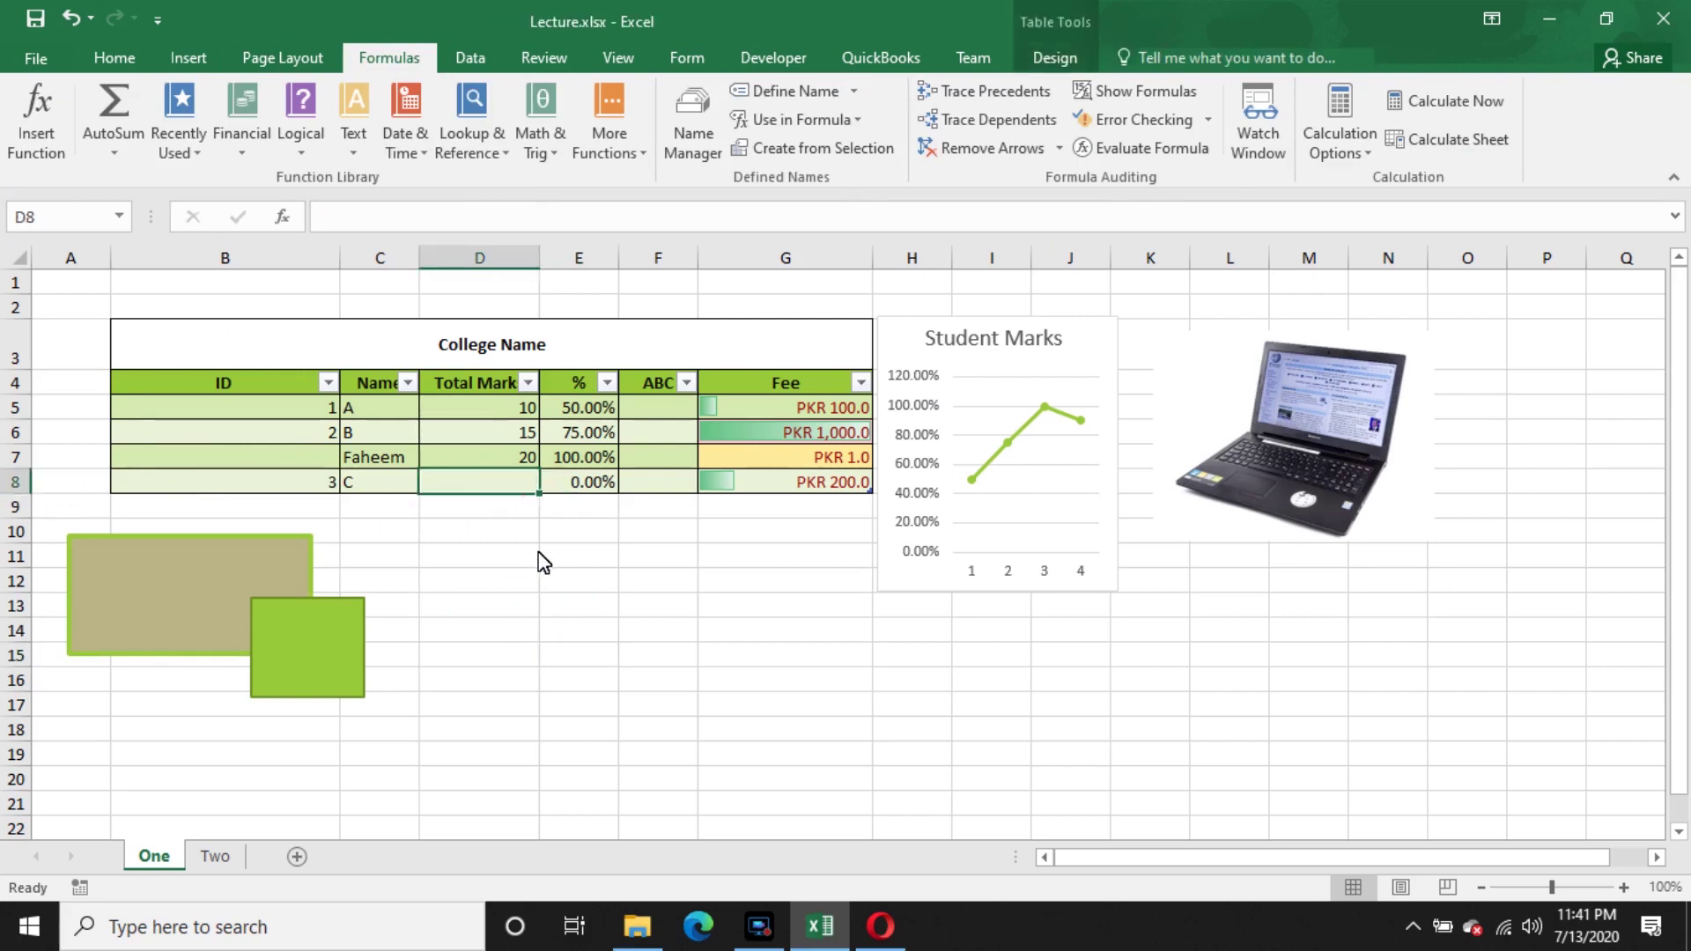
left_click(113, 104)
double_click(534, 489)
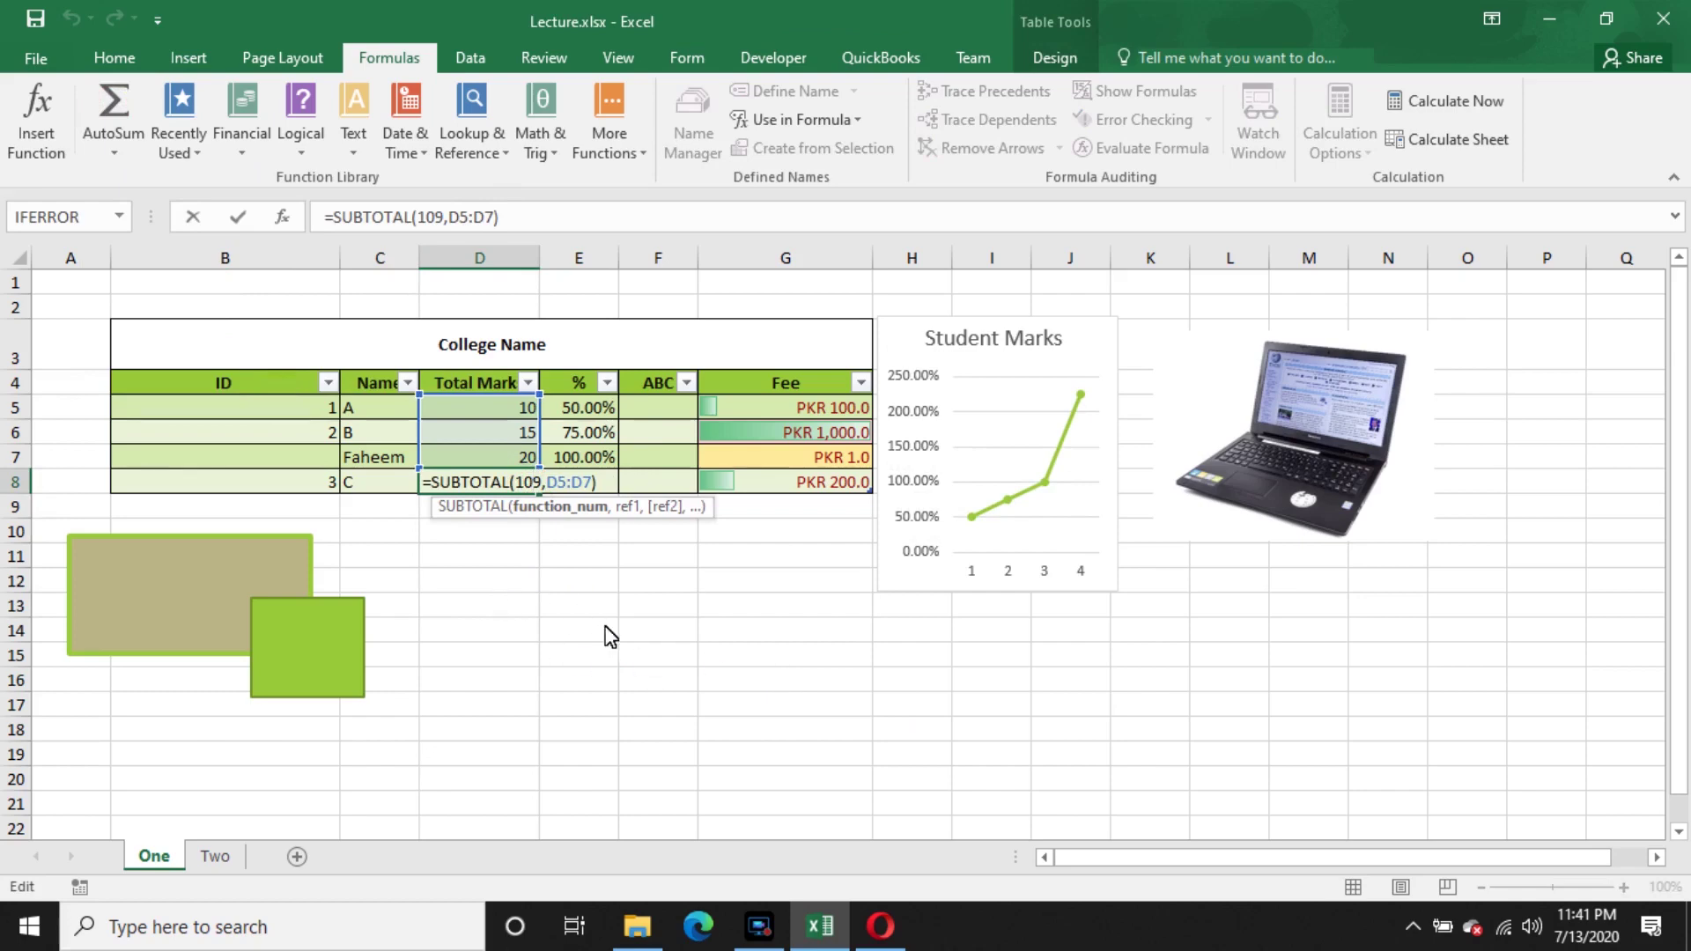
key("Return")
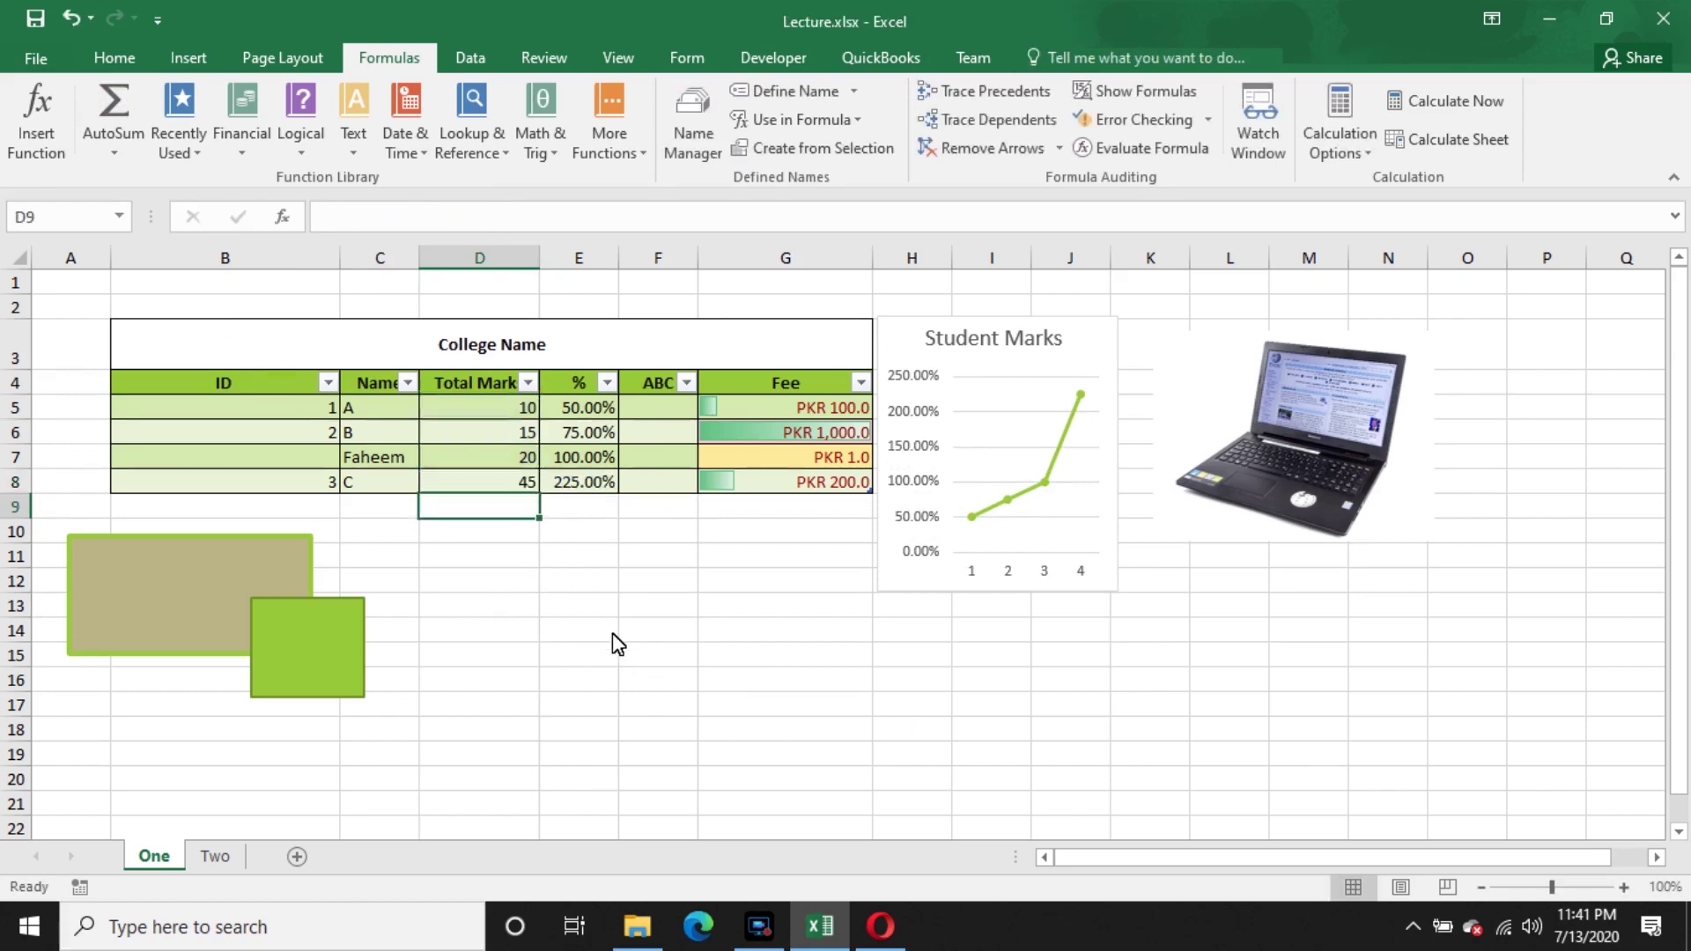
- Delete the AutoSum formula from the Total Marks cell D8
left_click(518, 482)
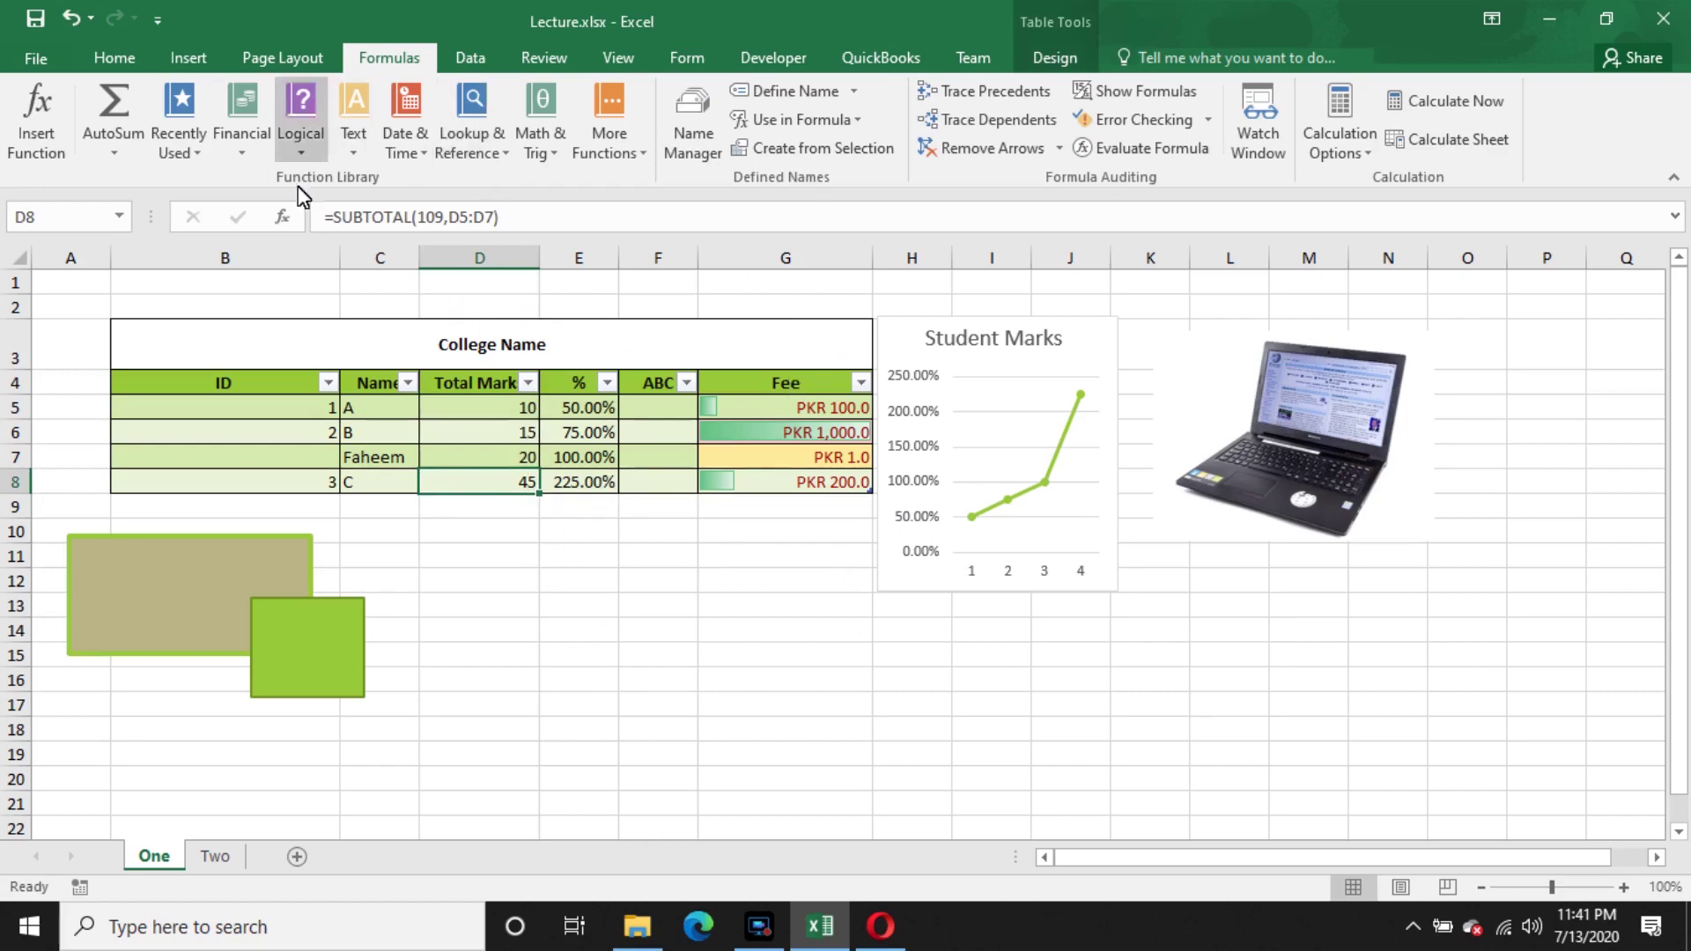
left_click(481, 58)
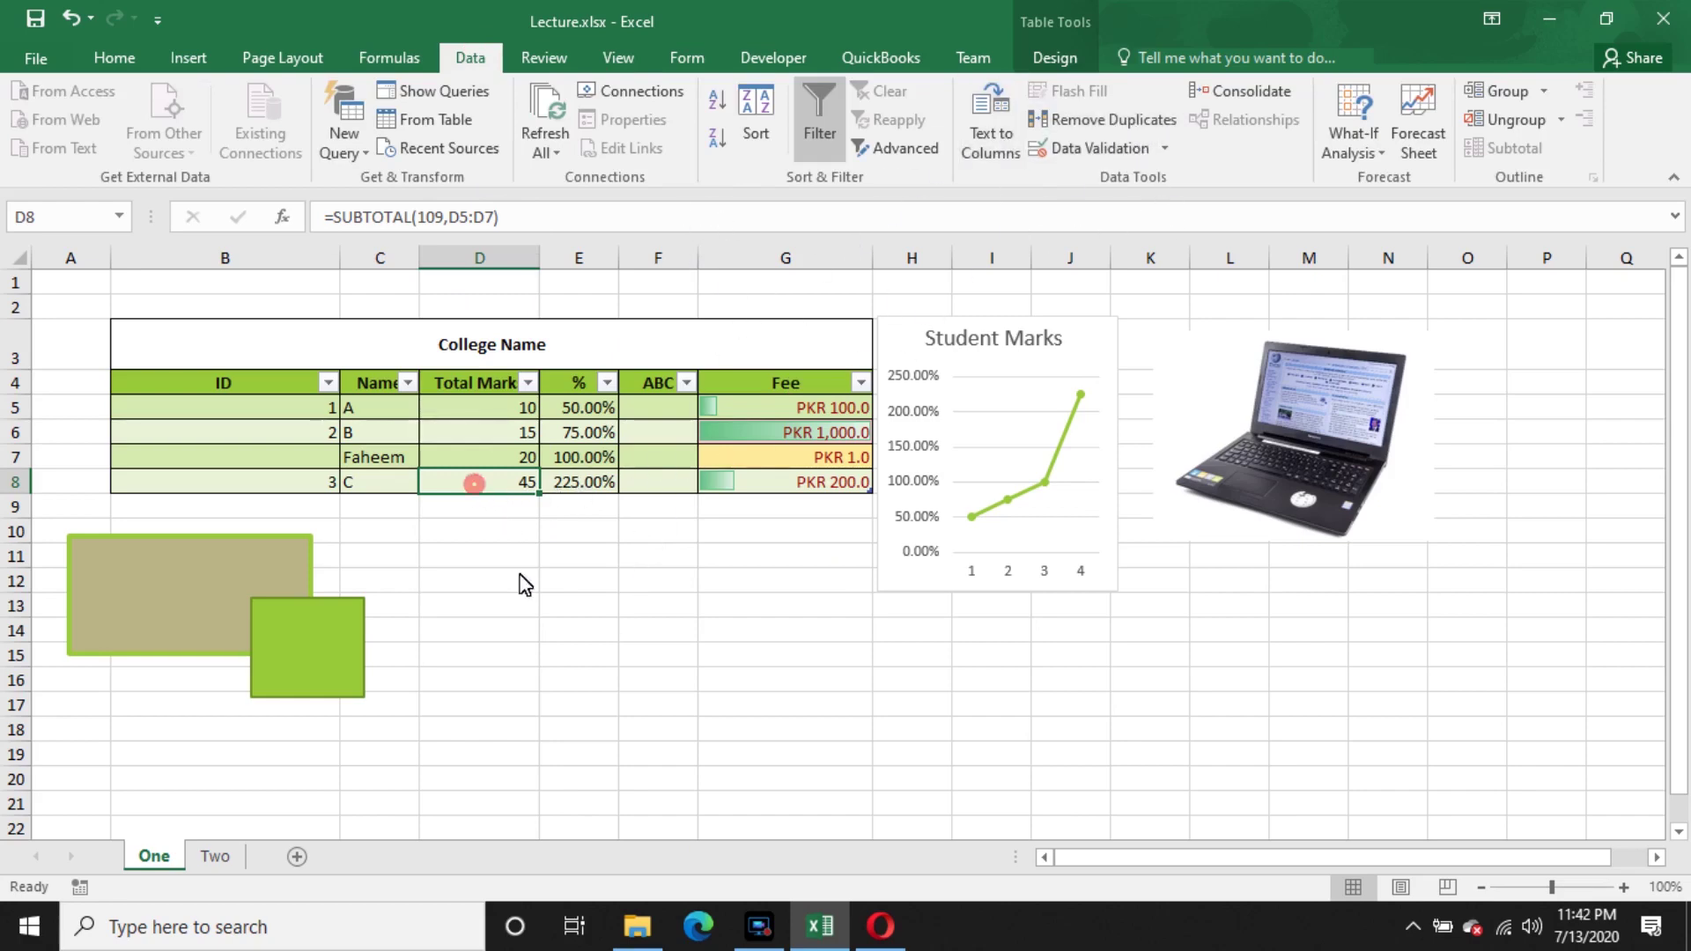
key("Delete")
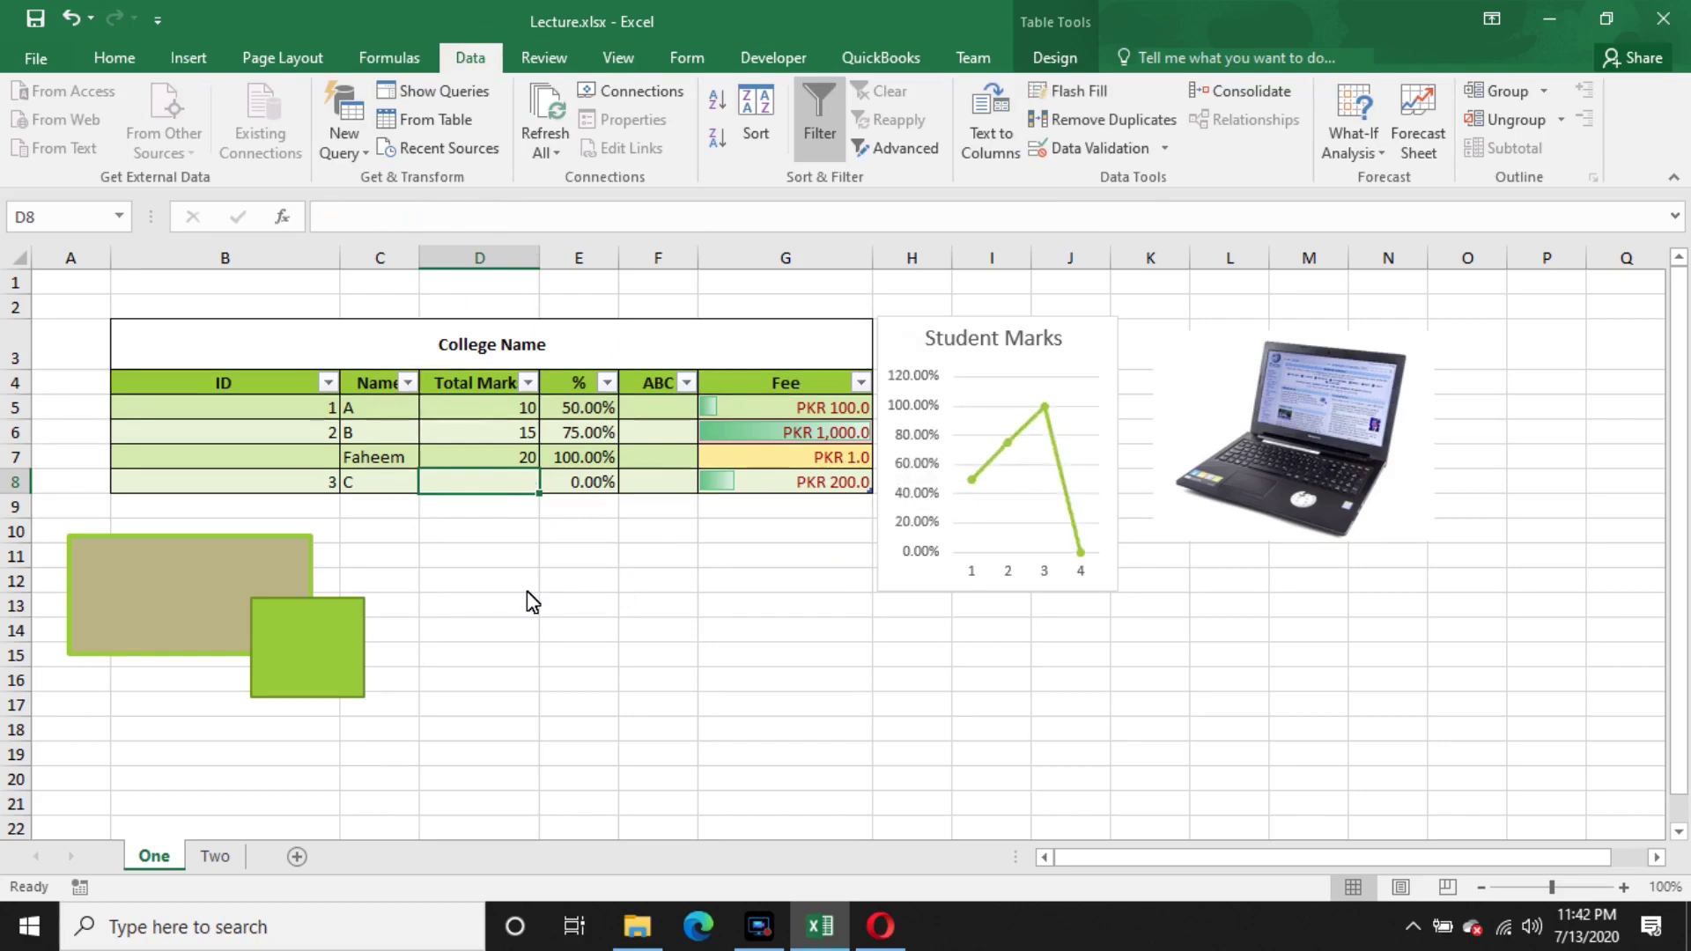
- Enter 10 in the empty Total Marks cell D8
left_click(510, 484)
double_click(515, 485)
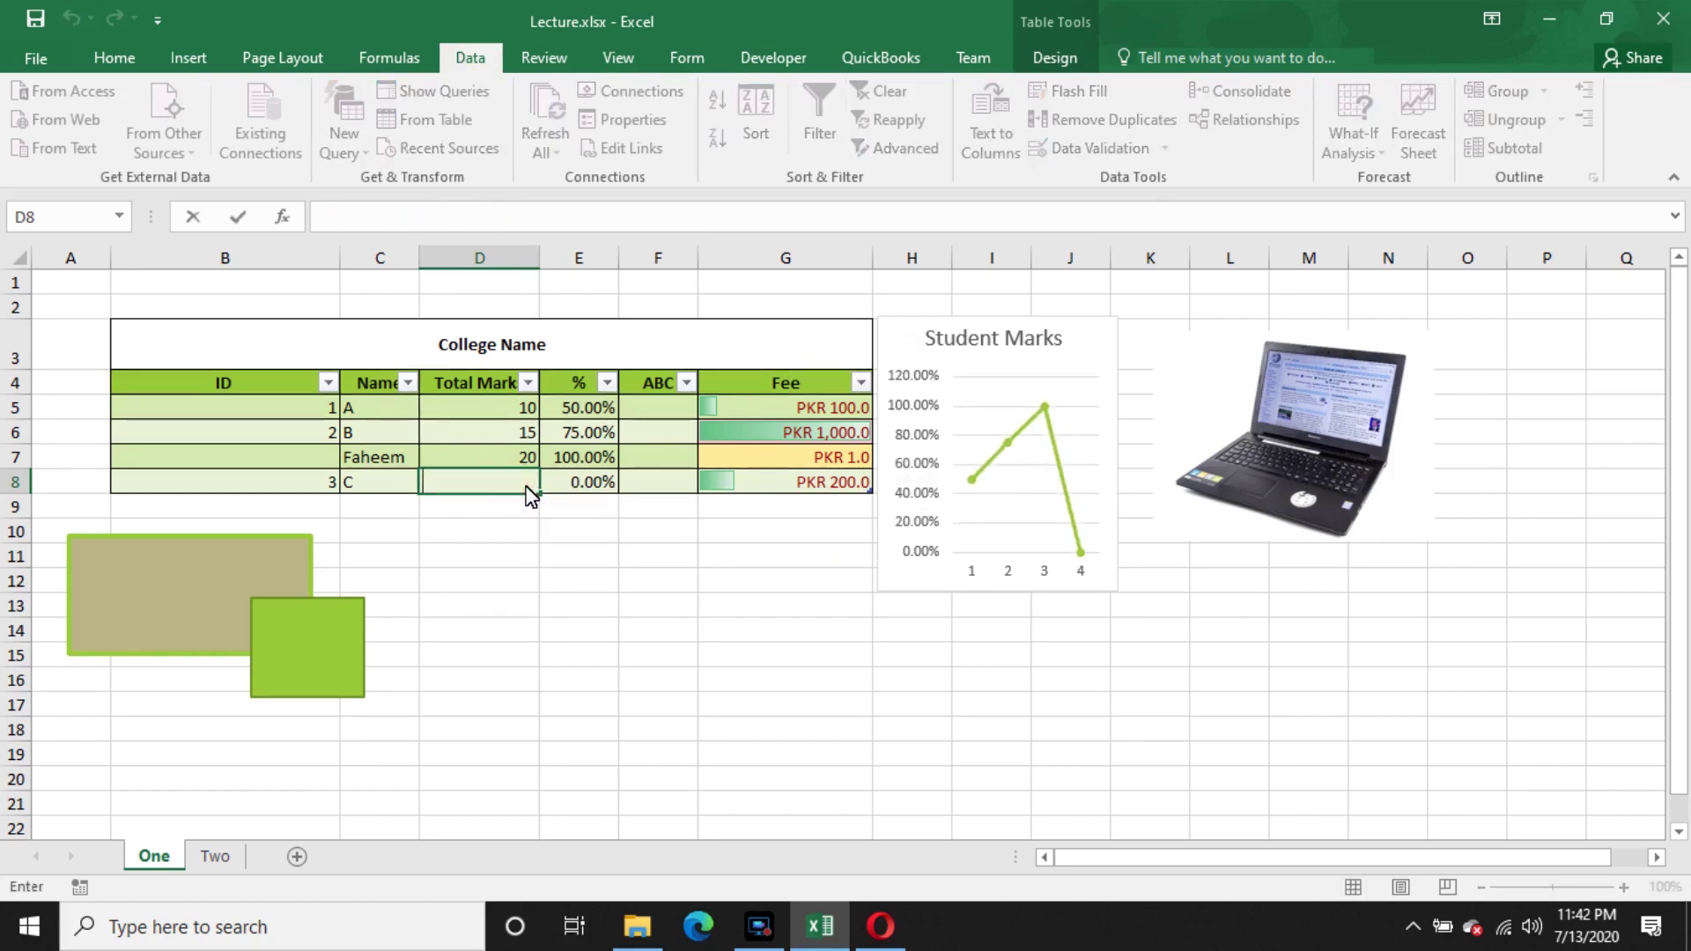
type("10")
key("Return")
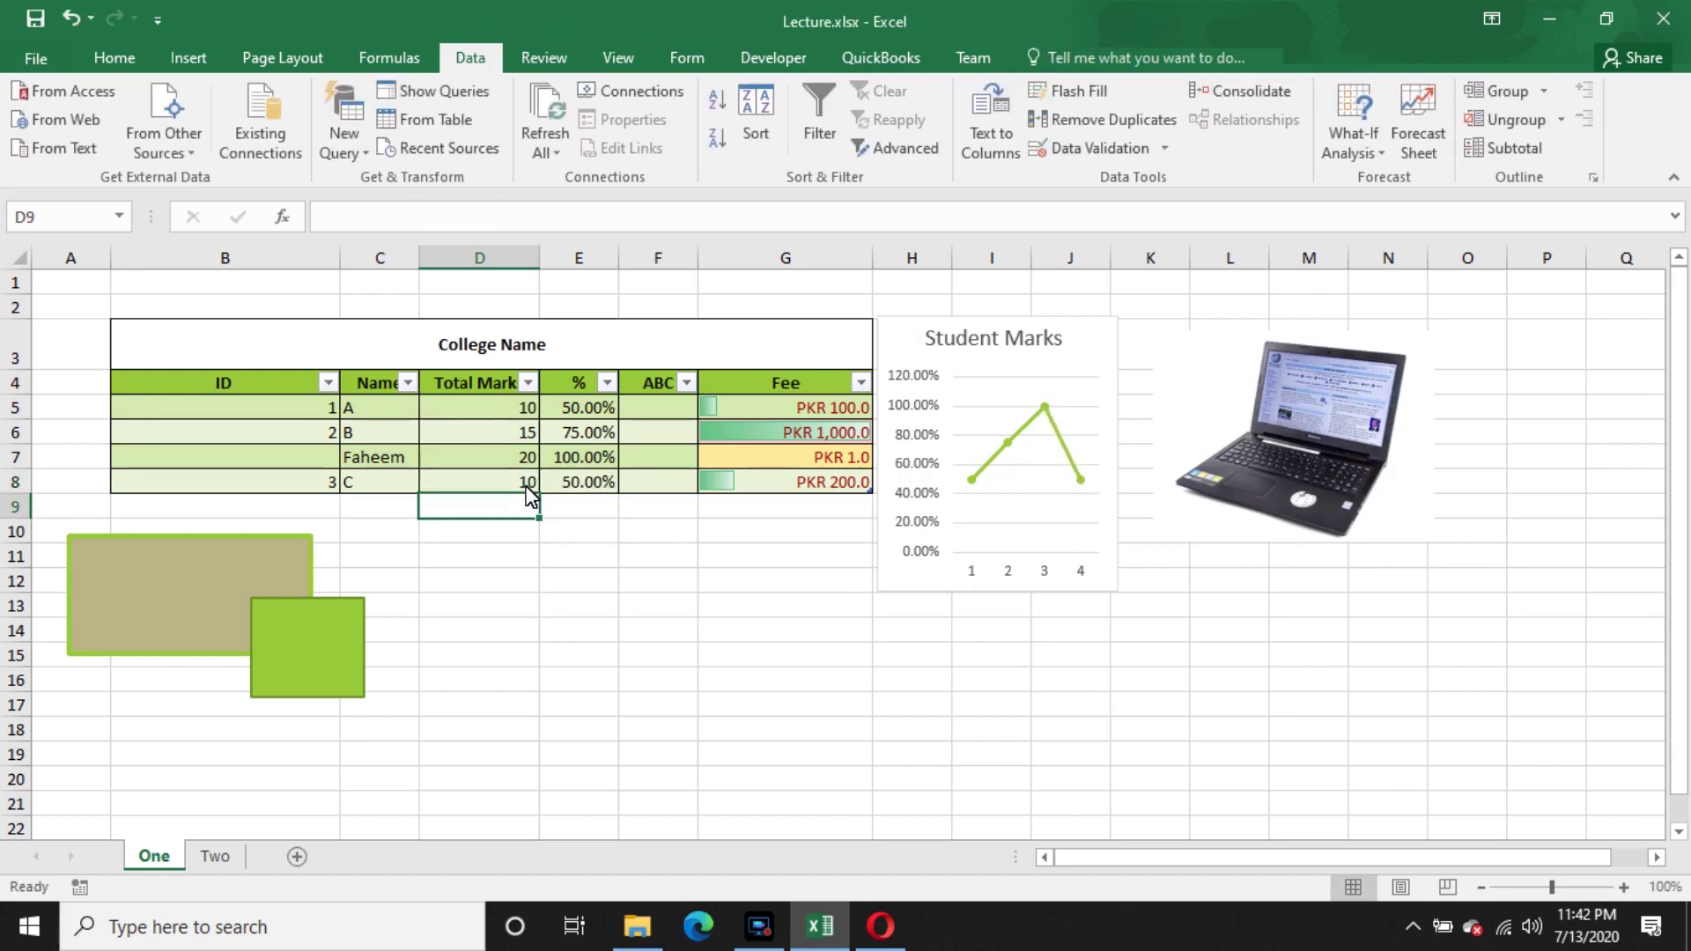
- Replace the name in cell C6 with A so that it duplicates the entry above
left_click_drag(381, 407, 379, 484)
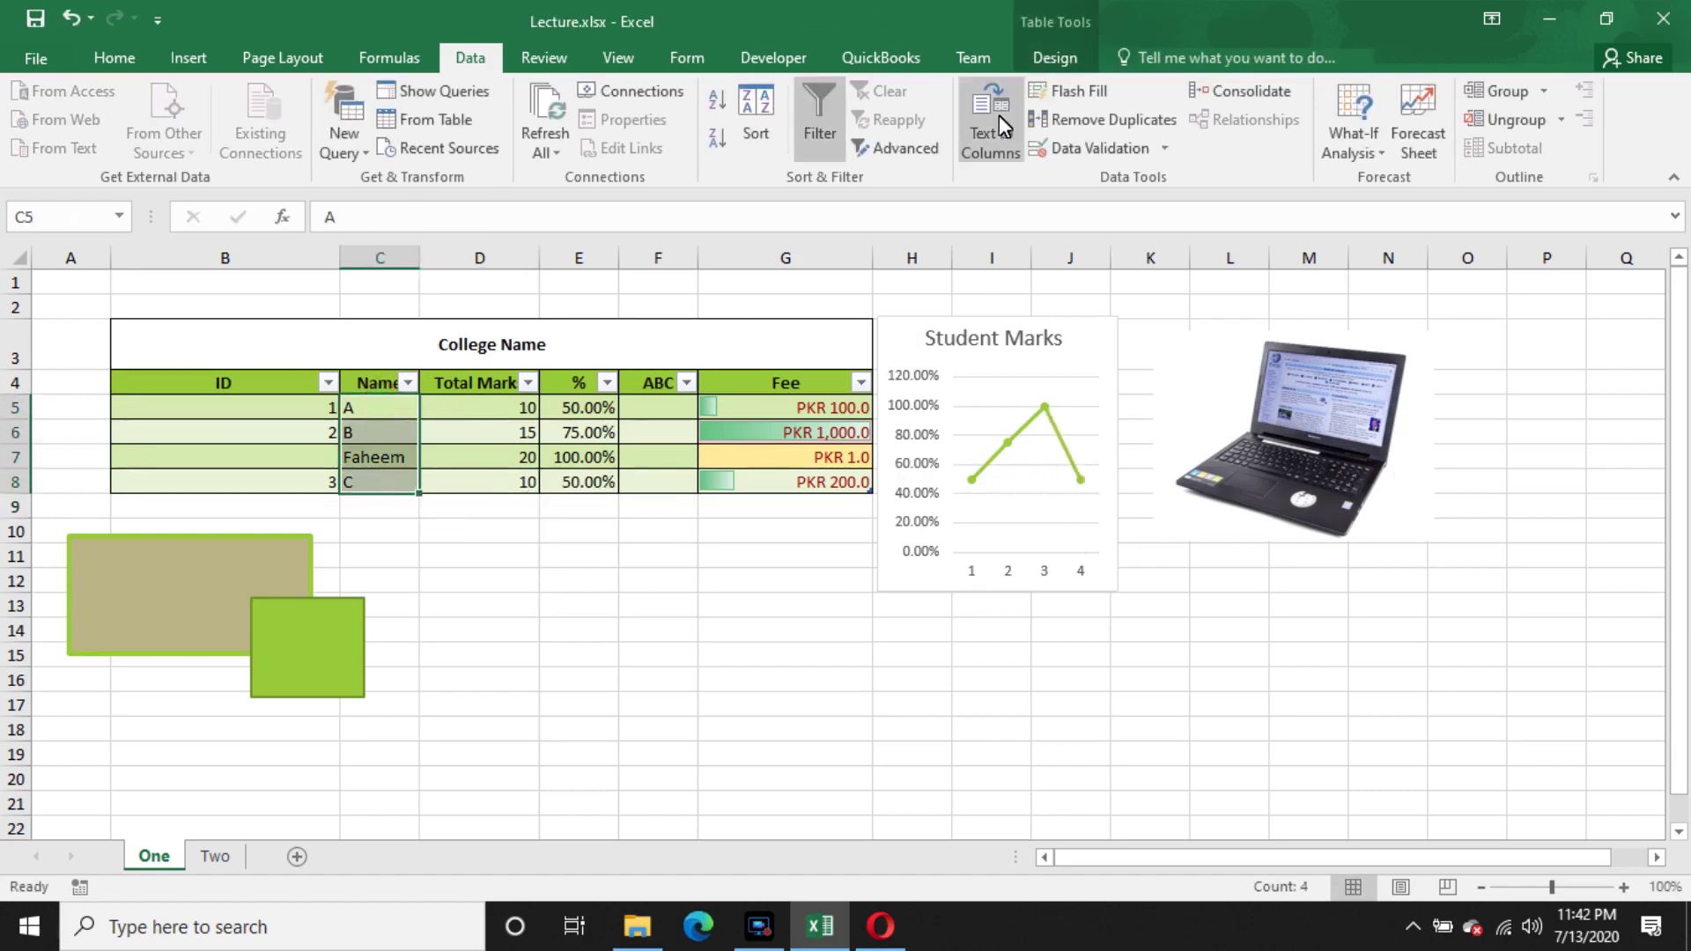
left_click(360, 440)
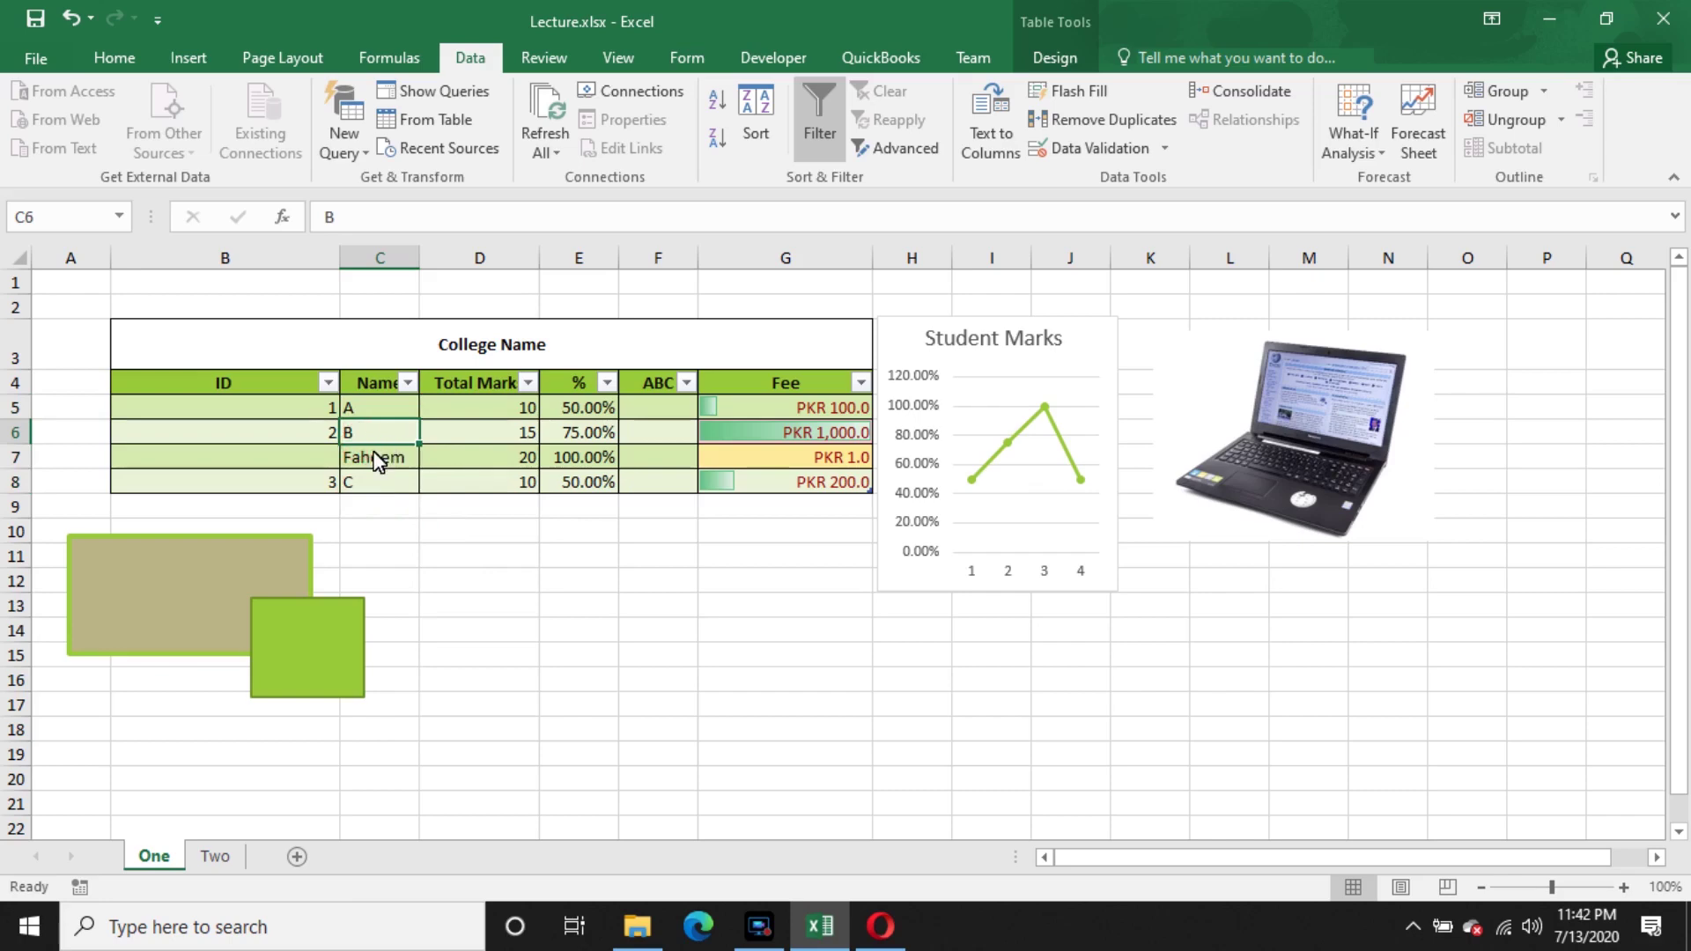
type("A")
left_click(391, 583)
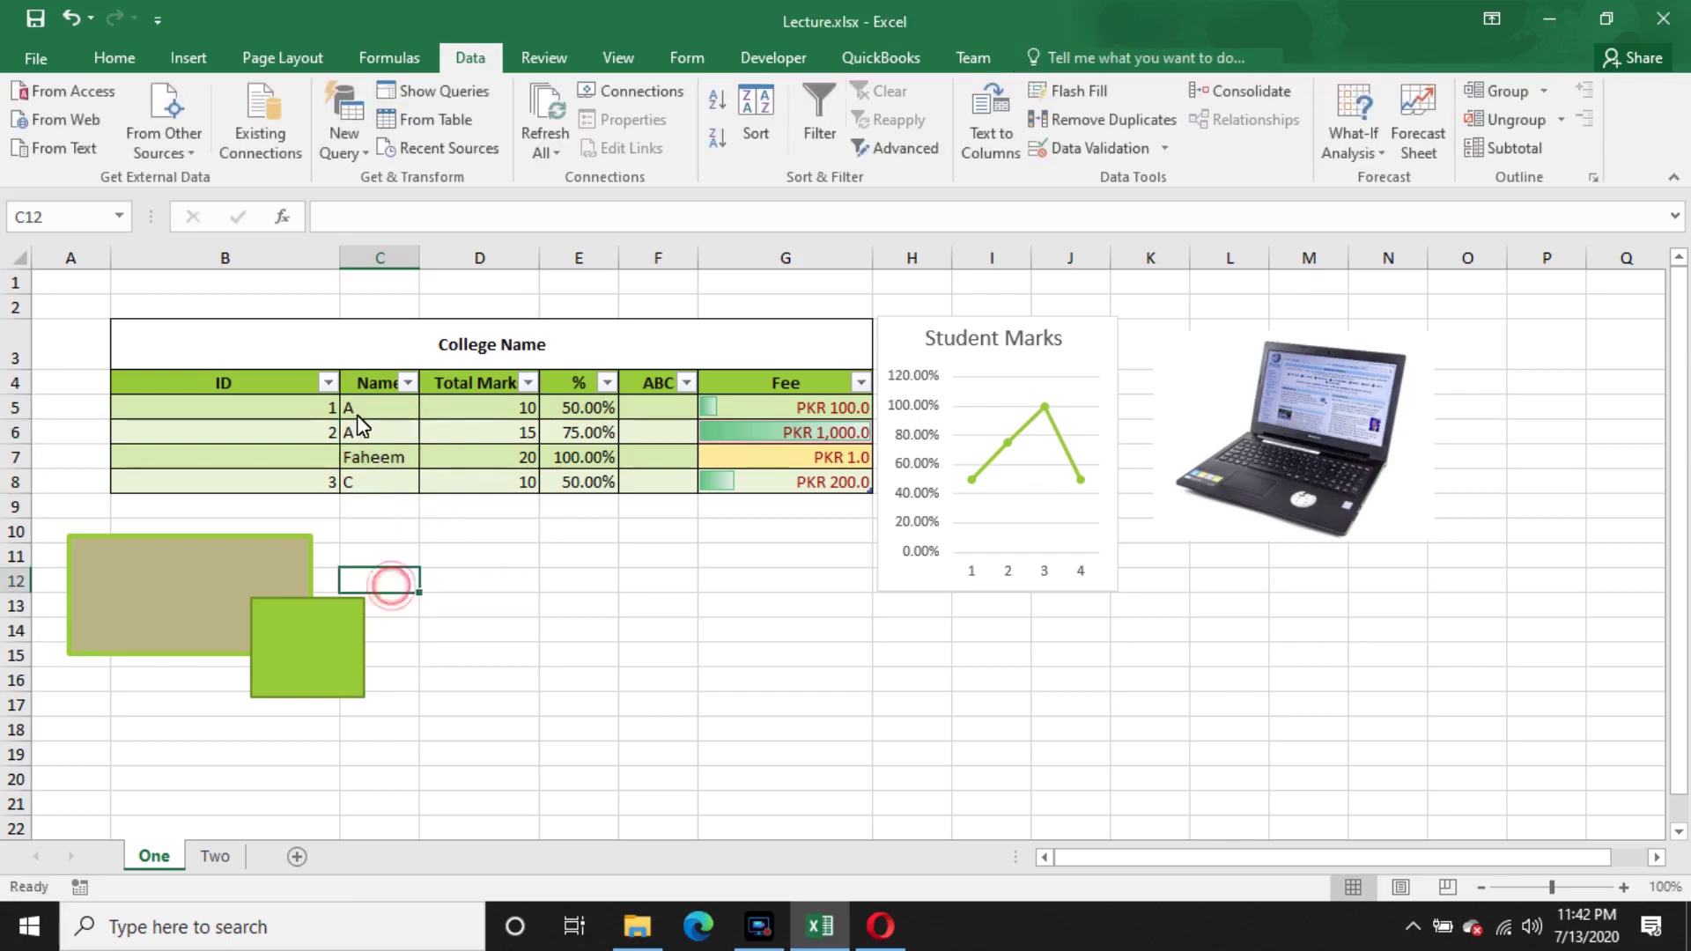
- Remove duplicate rows from the marks table, comparing only the Name column and excluding ID, Total Marks, %, ABC and Fee
left_click_drag(357, 415, 358, 483)
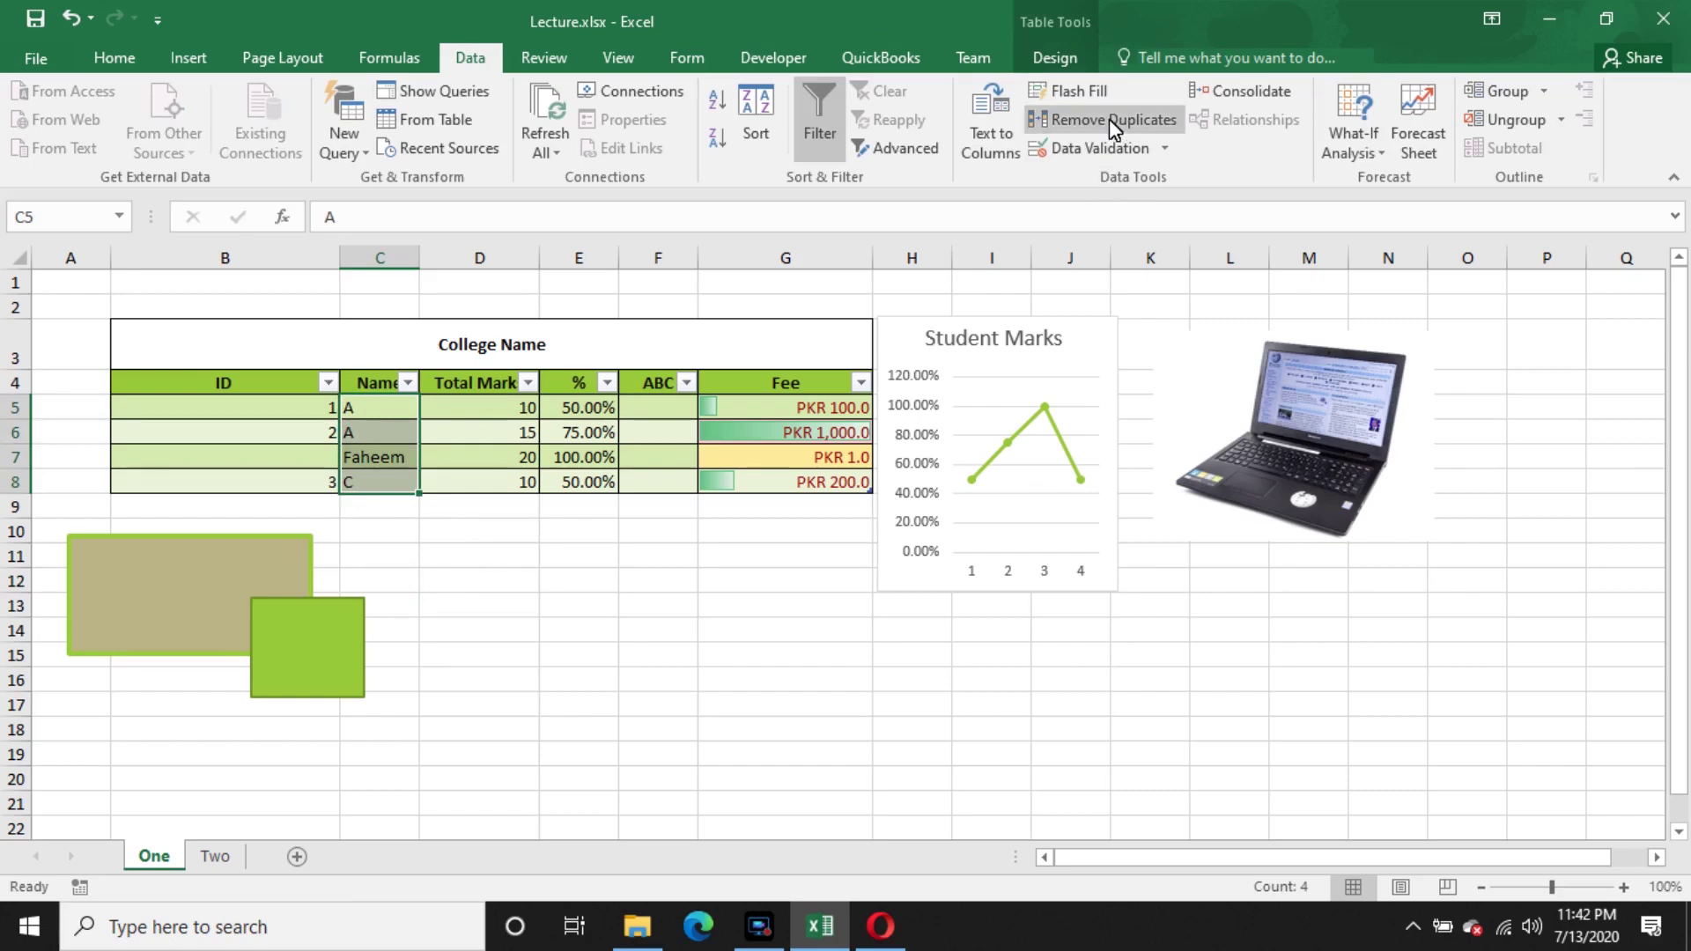
left_click(1141, 126)
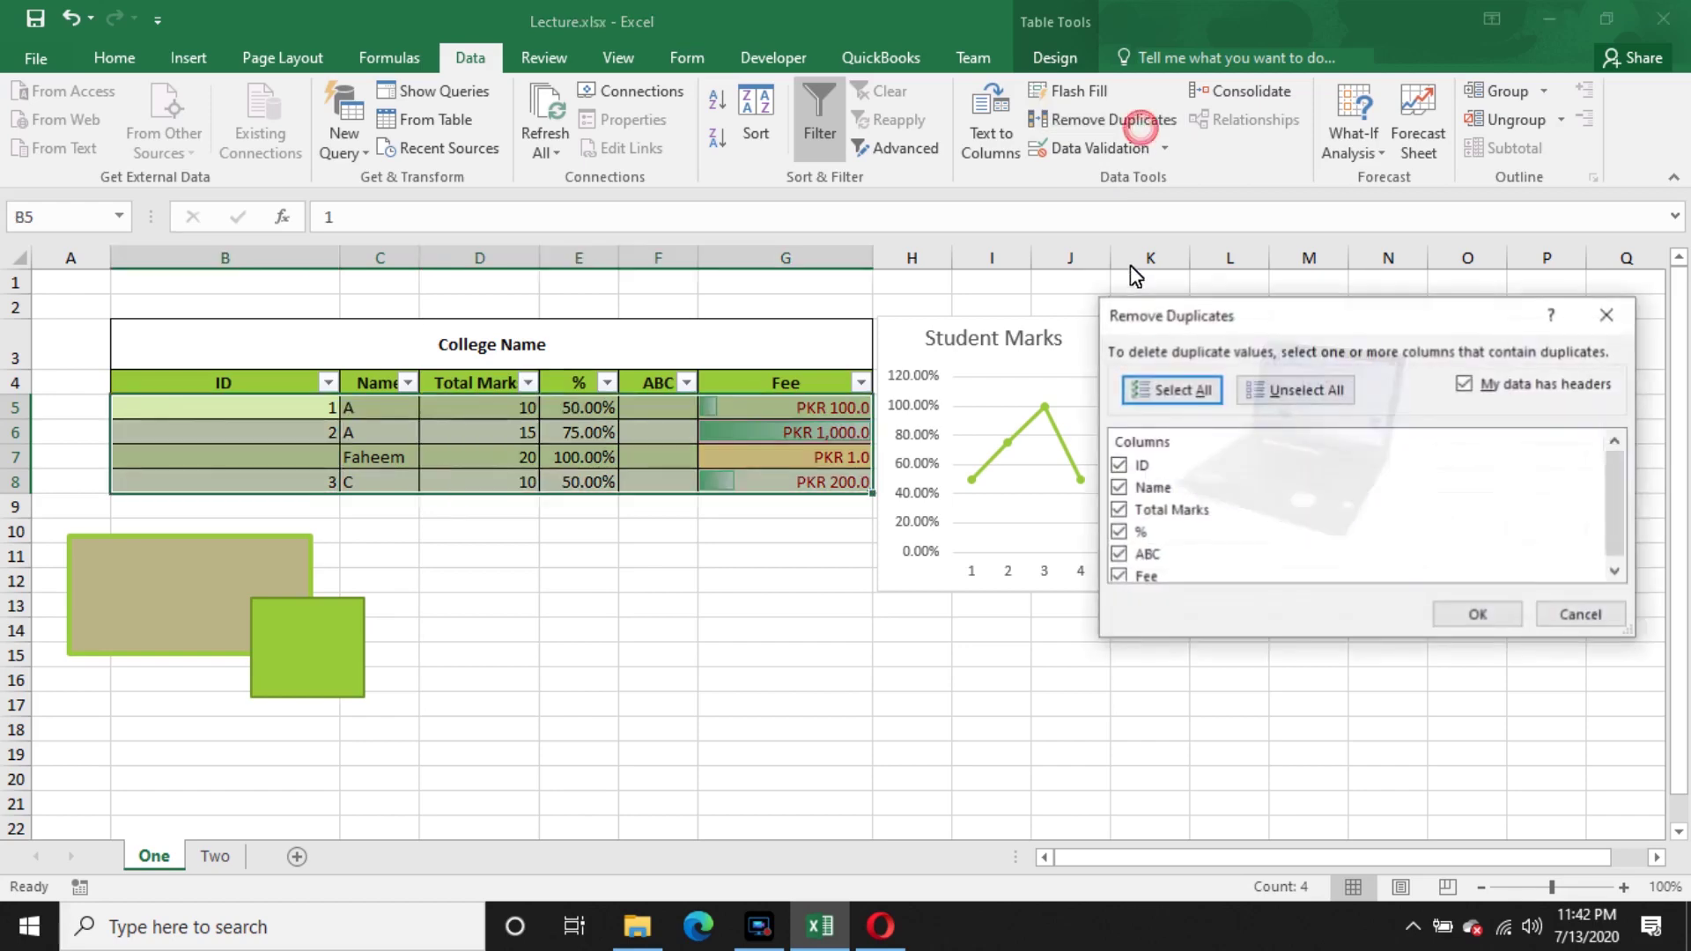
left_click(1119, 466)
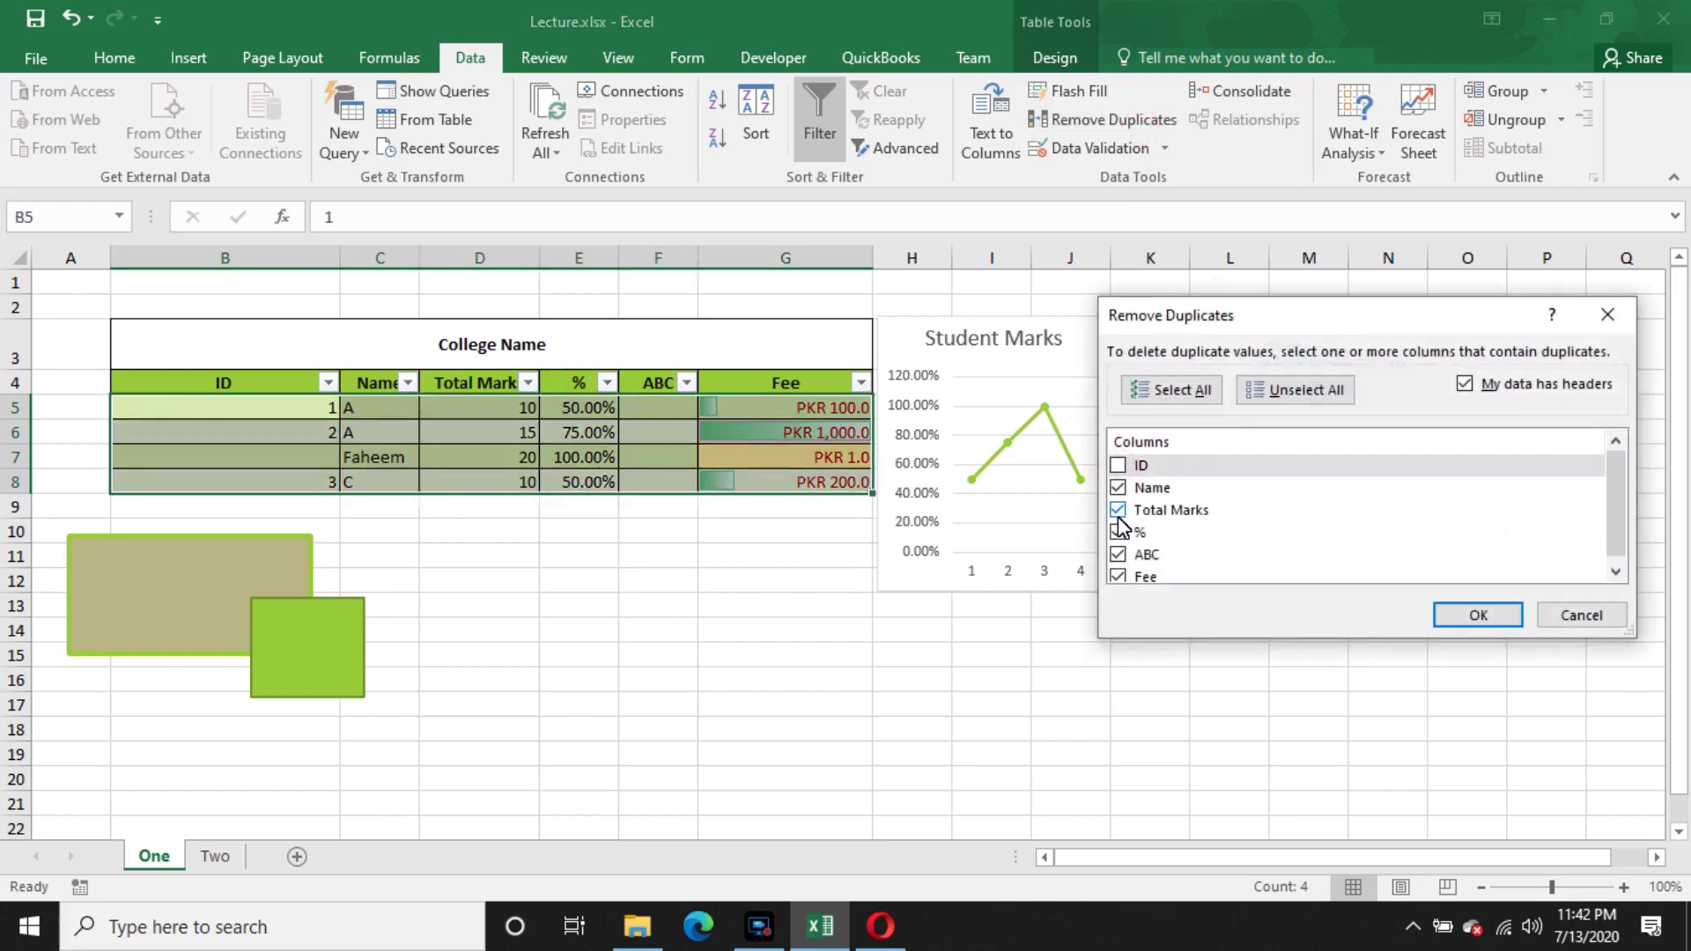
left_click(1117, 510)
left_click(1118, 532)
left_click(1118, 554)
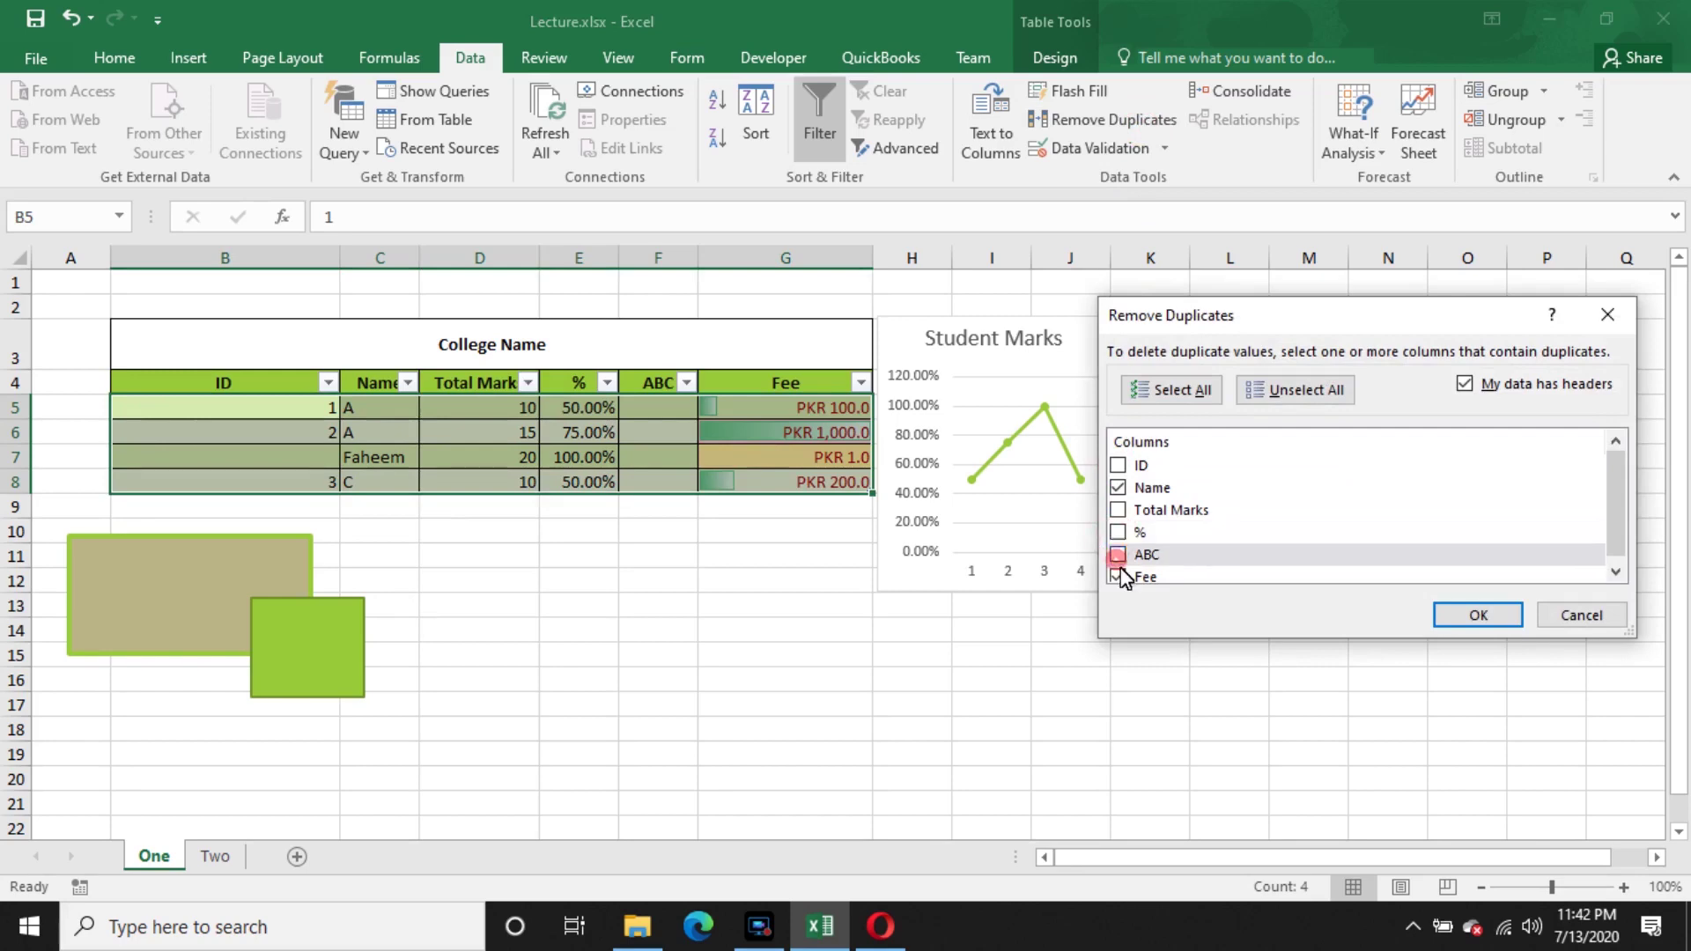
left_click(1118, 576)
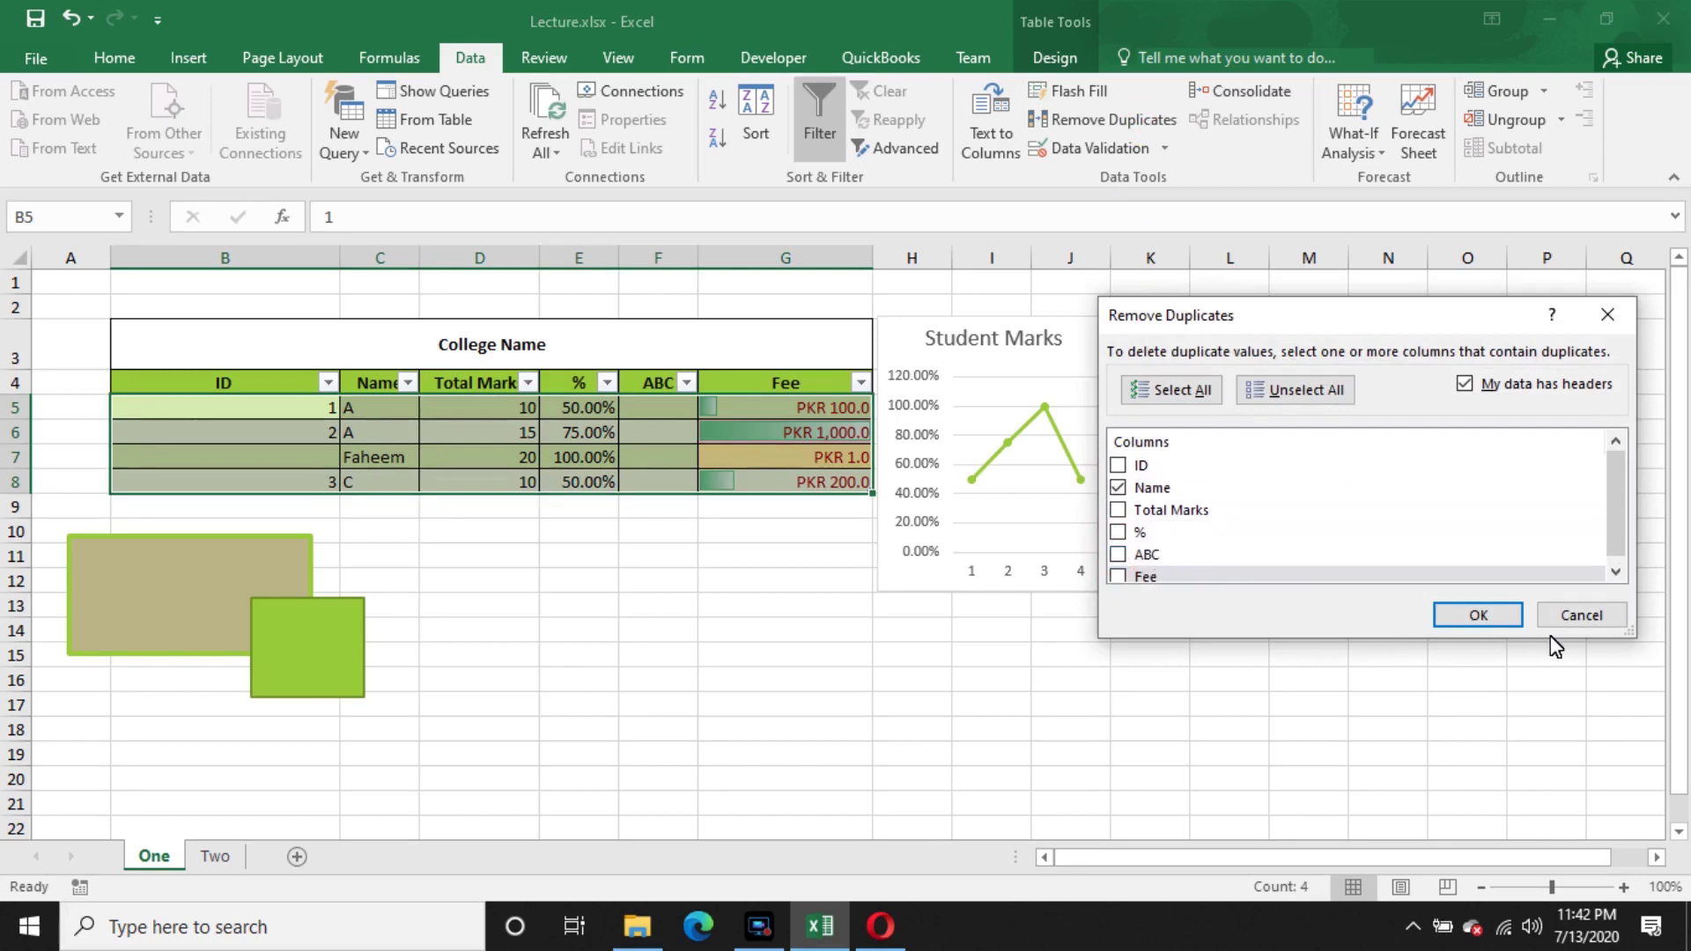
left_click(1486, 615)
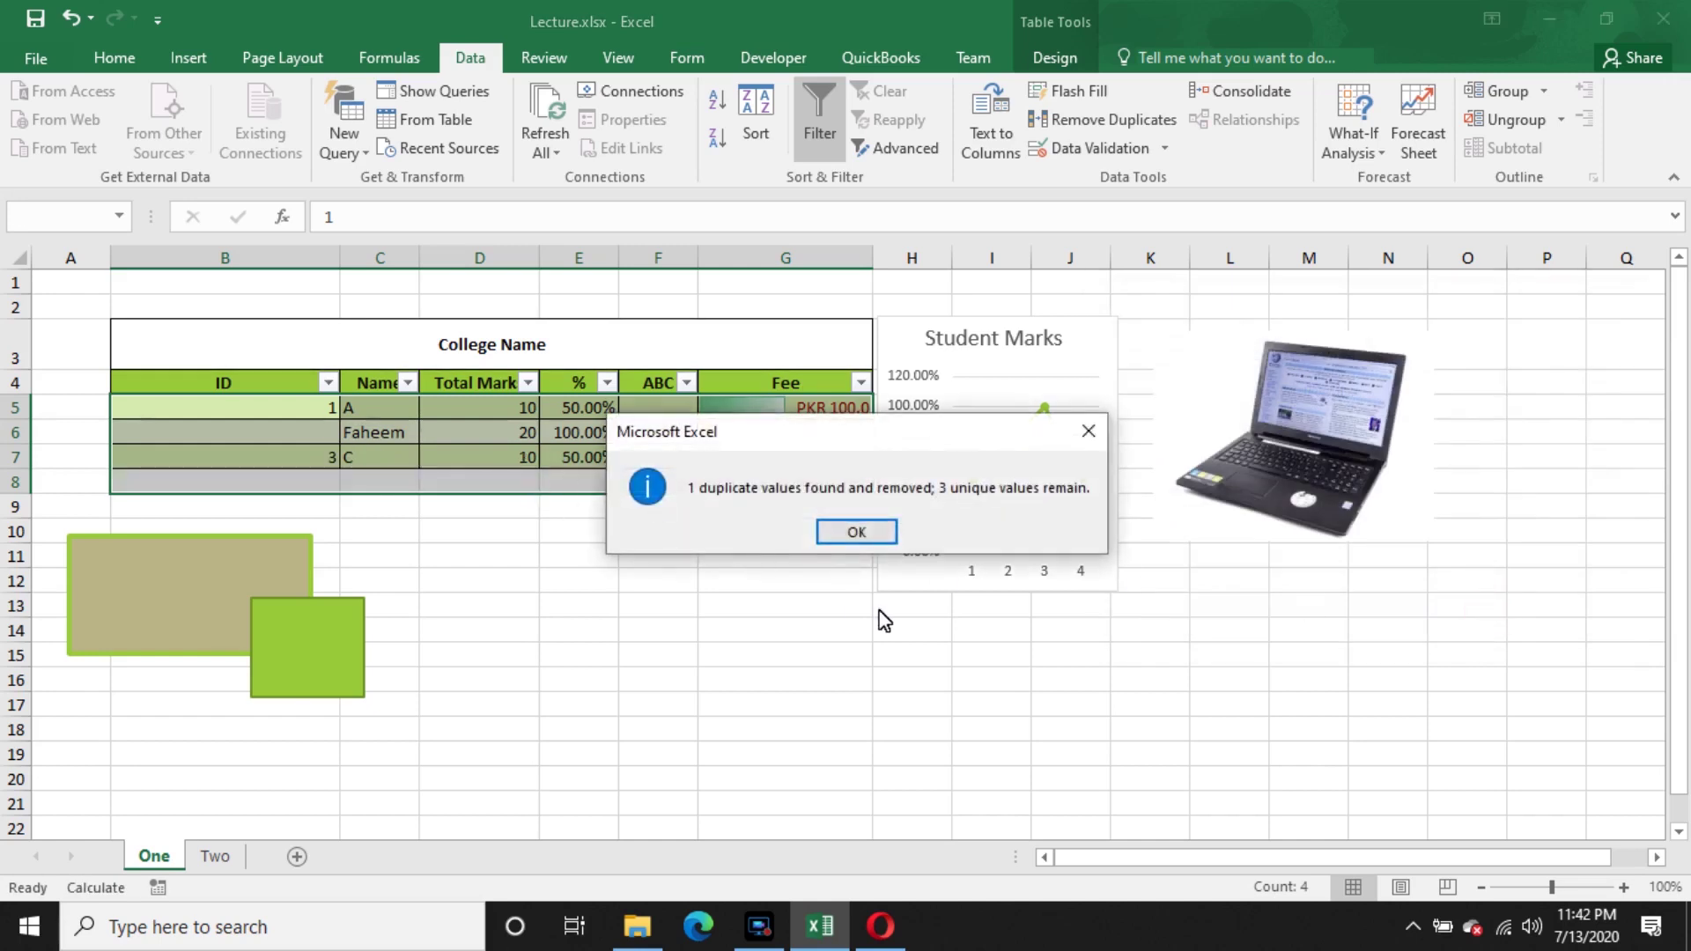
left_click(872, 531)
left_click_drag(378, 407, 408, 484)
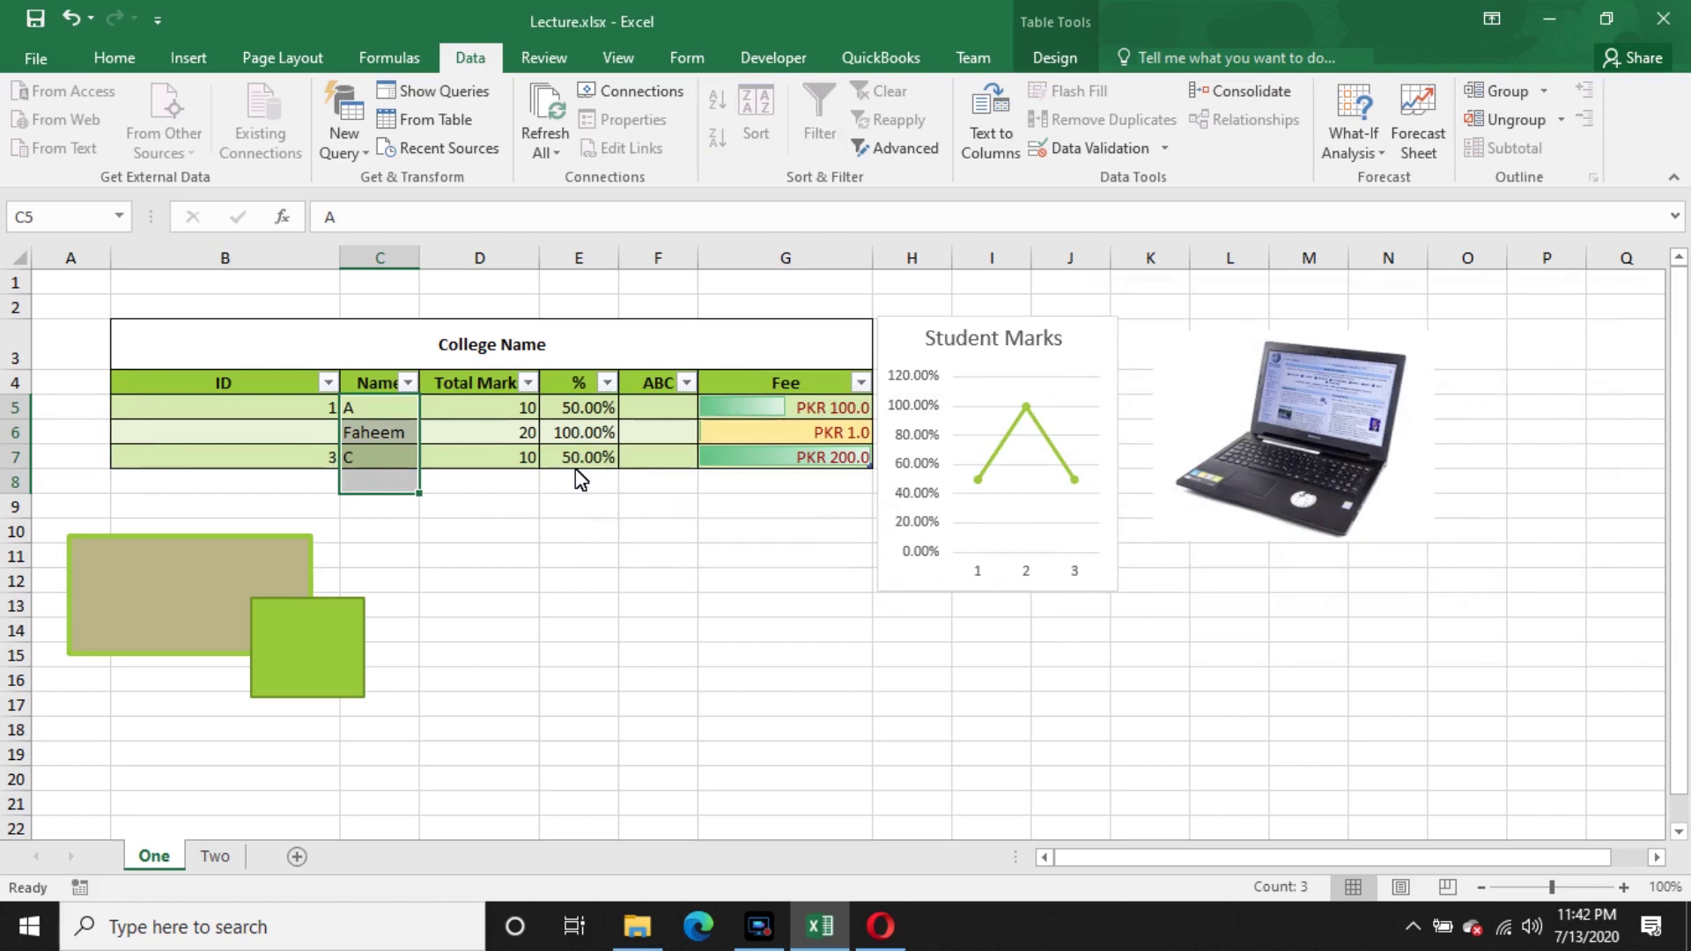
left_click(673, 632)
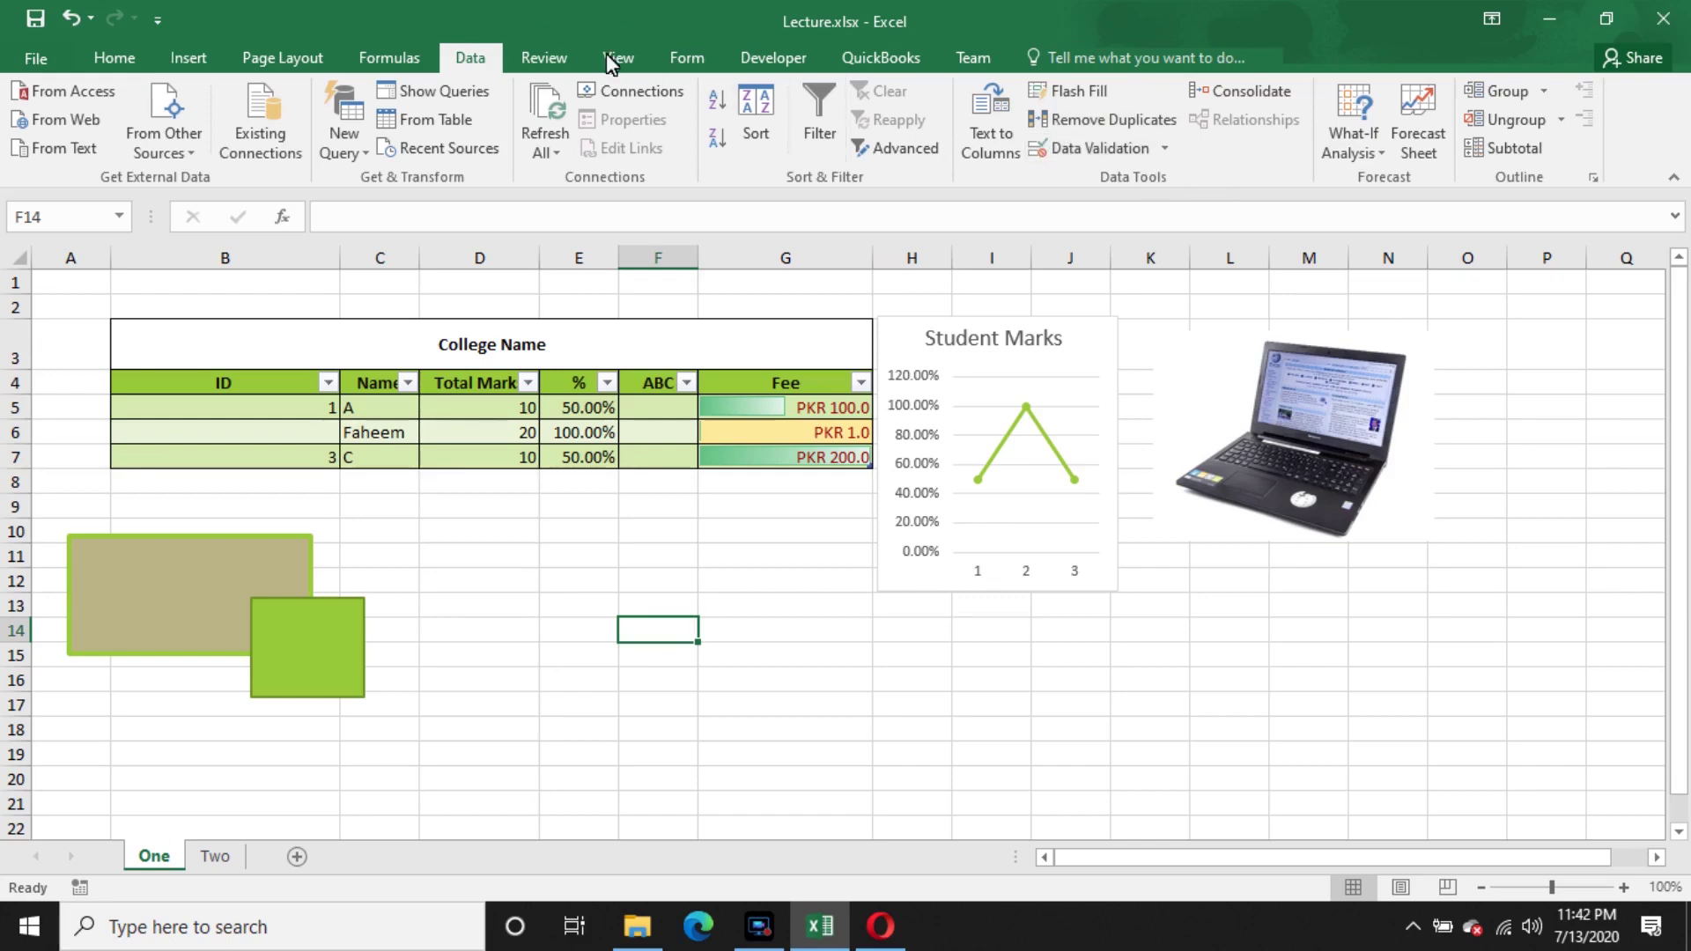
- Show the worksheet in Page Break Preview to examine its page boundaries
left_click(544, 58)
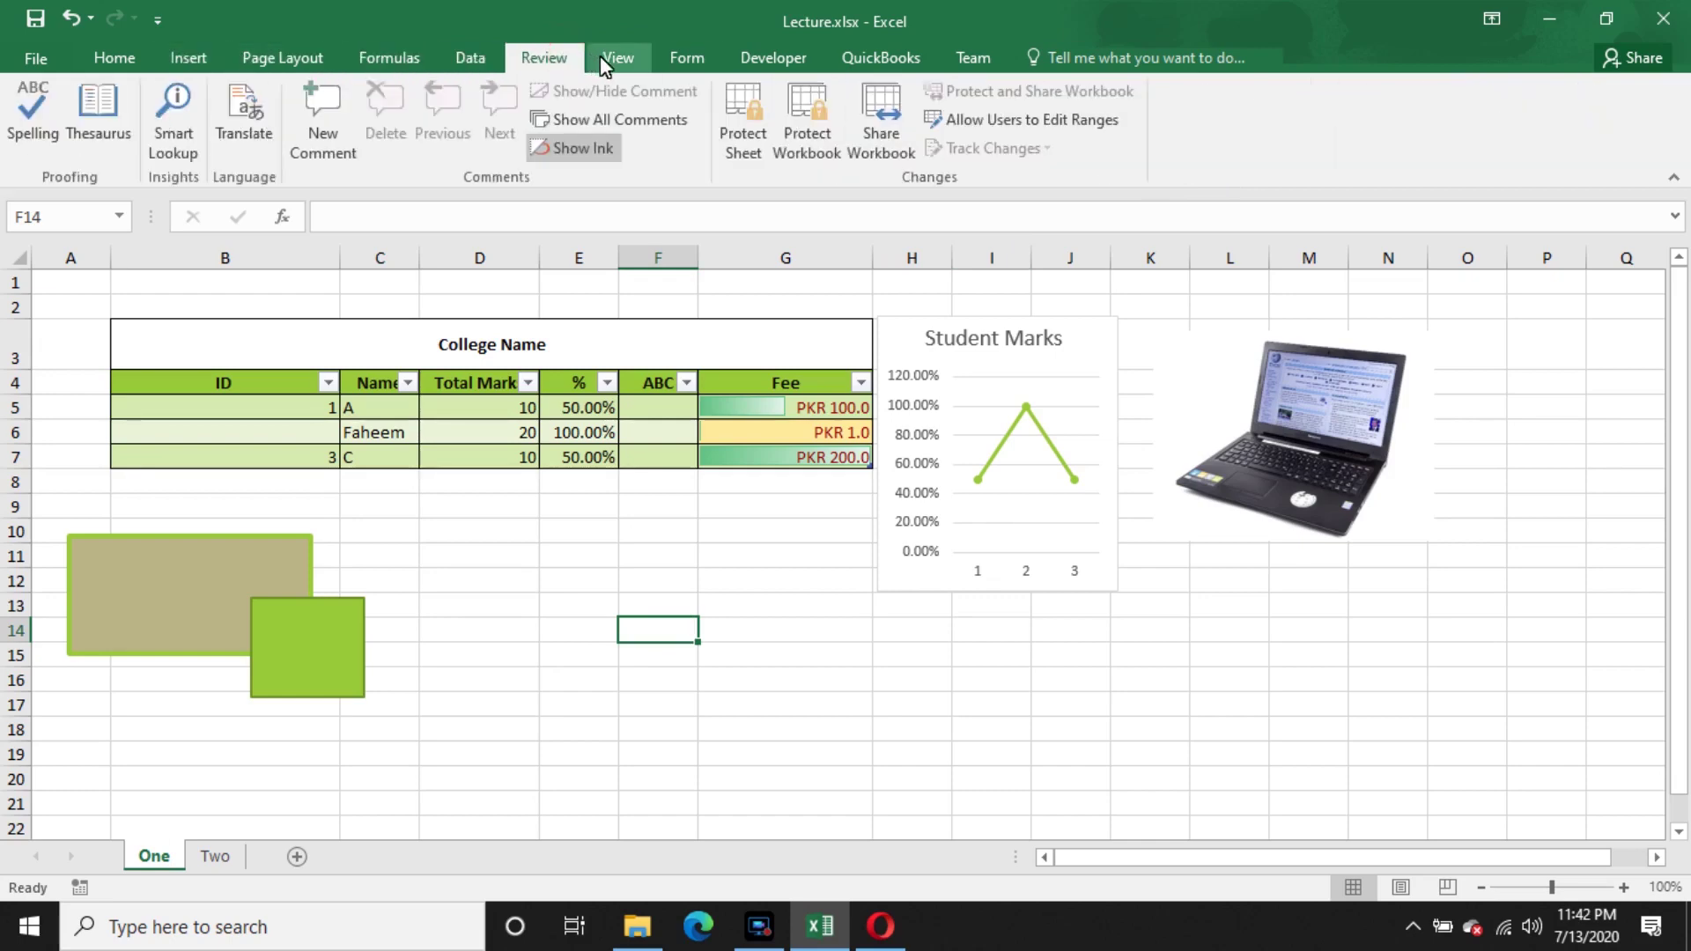
left_click(606, 58)
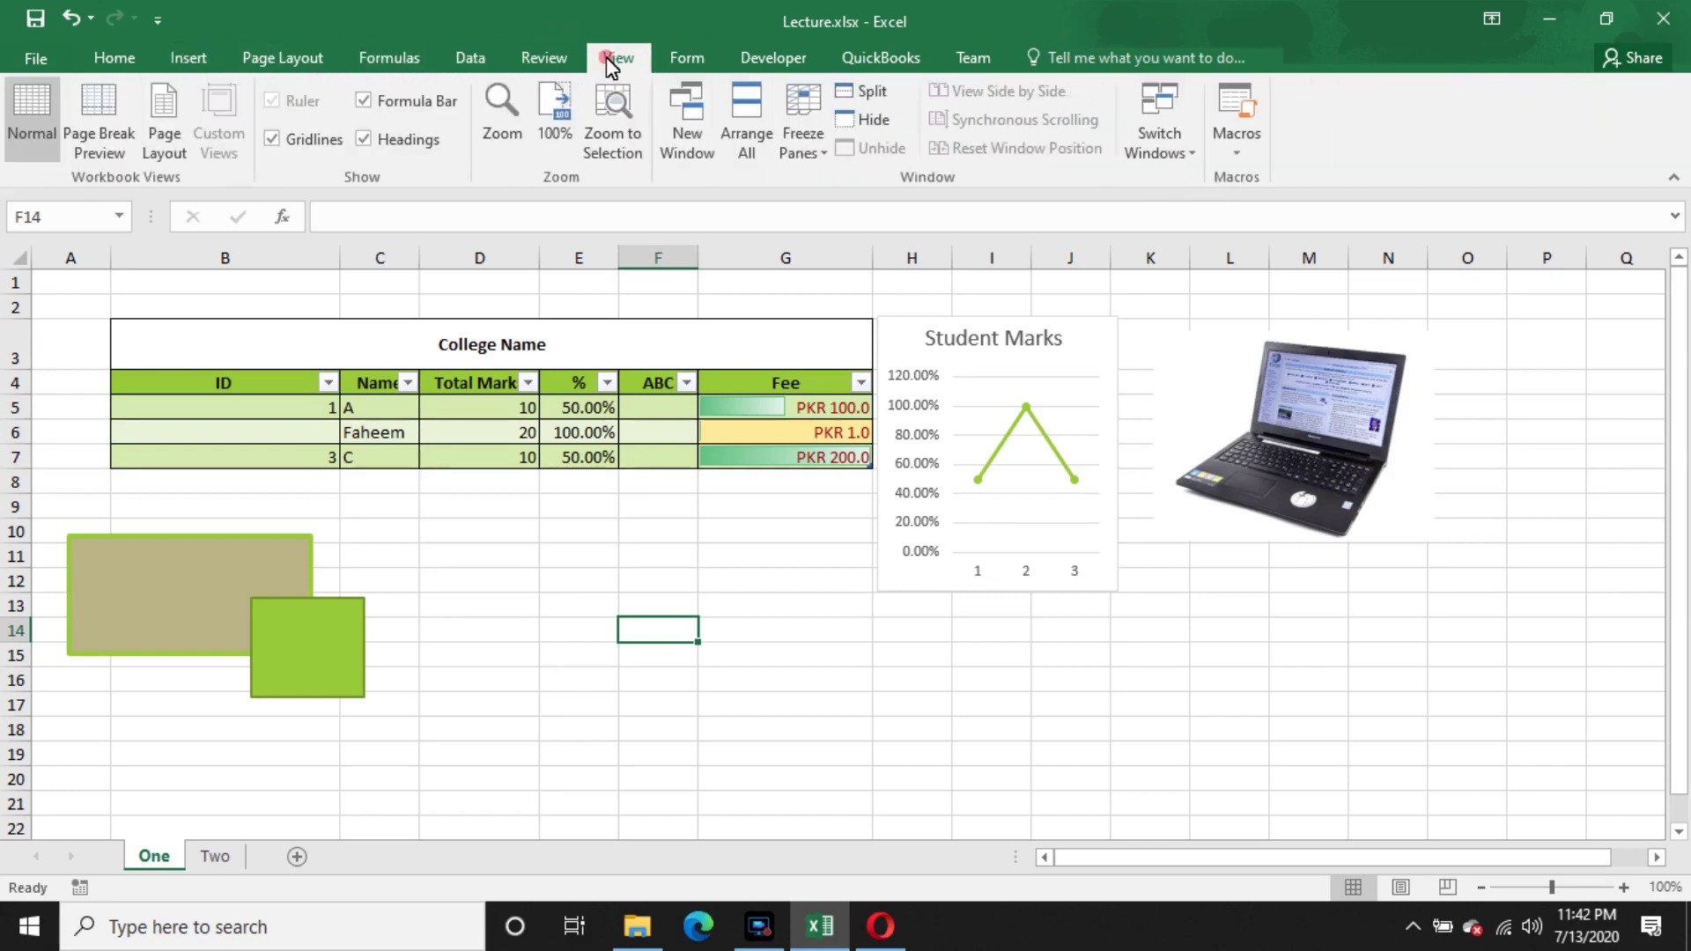
left_click(100, 141)
left_click(969, 417)
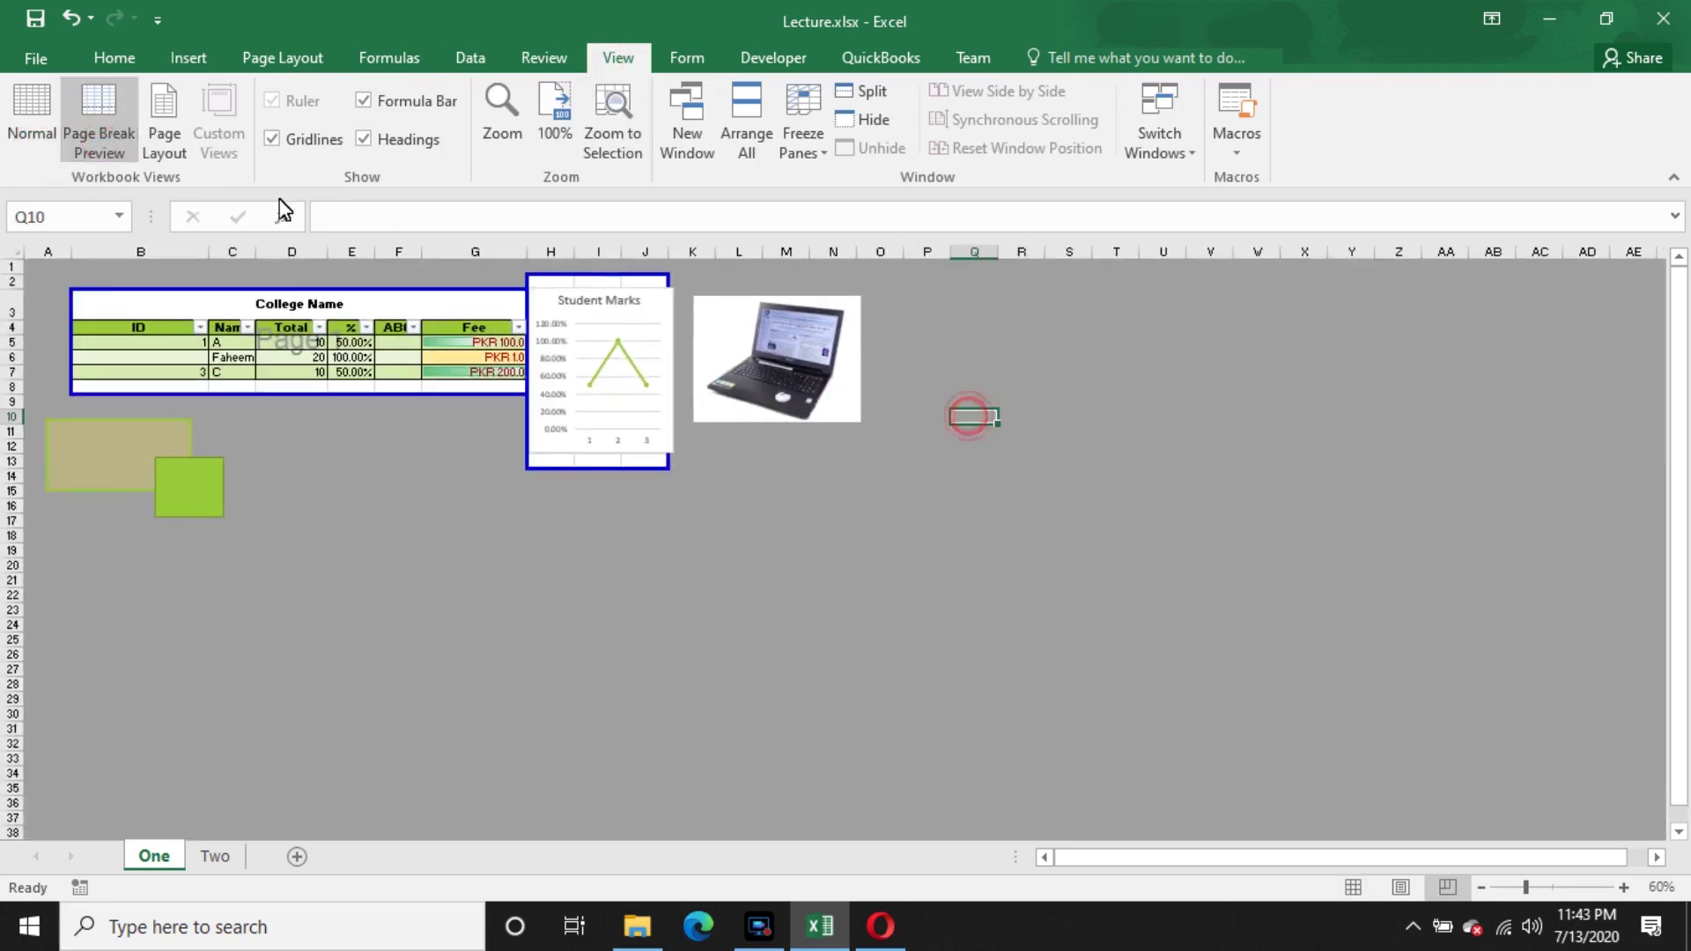
- Switch the sheet to Page Layout view and add Organization as the center header text
left_click(165, 141)
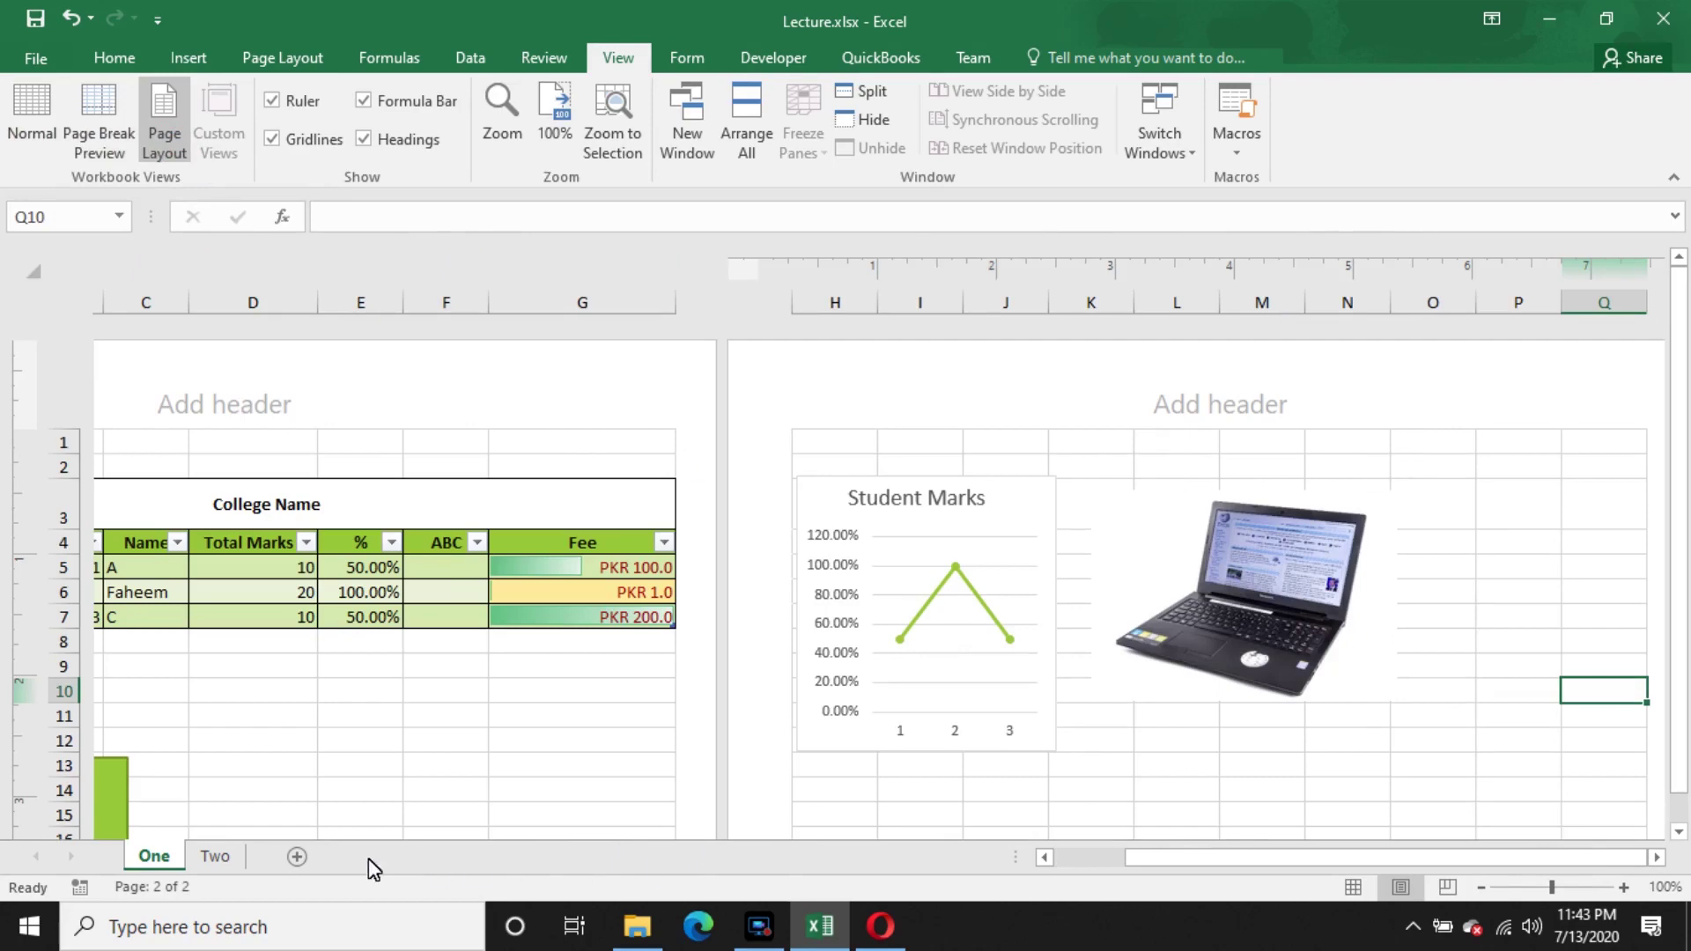
left_click(1066, 859)
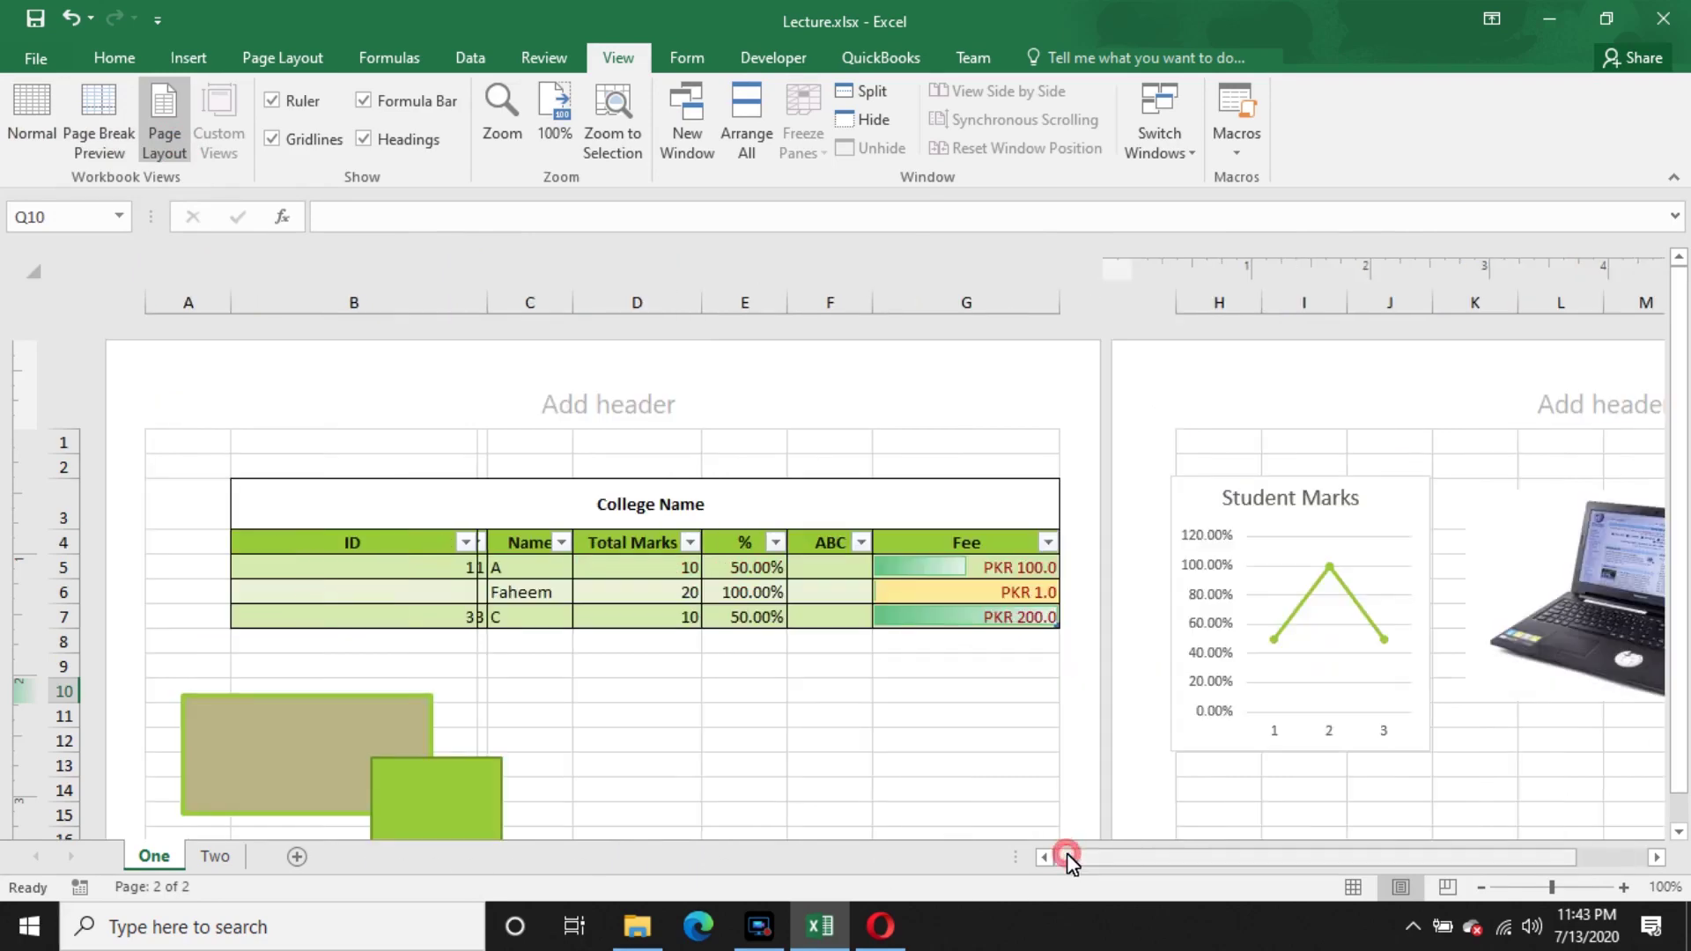
left_click(606, 404)
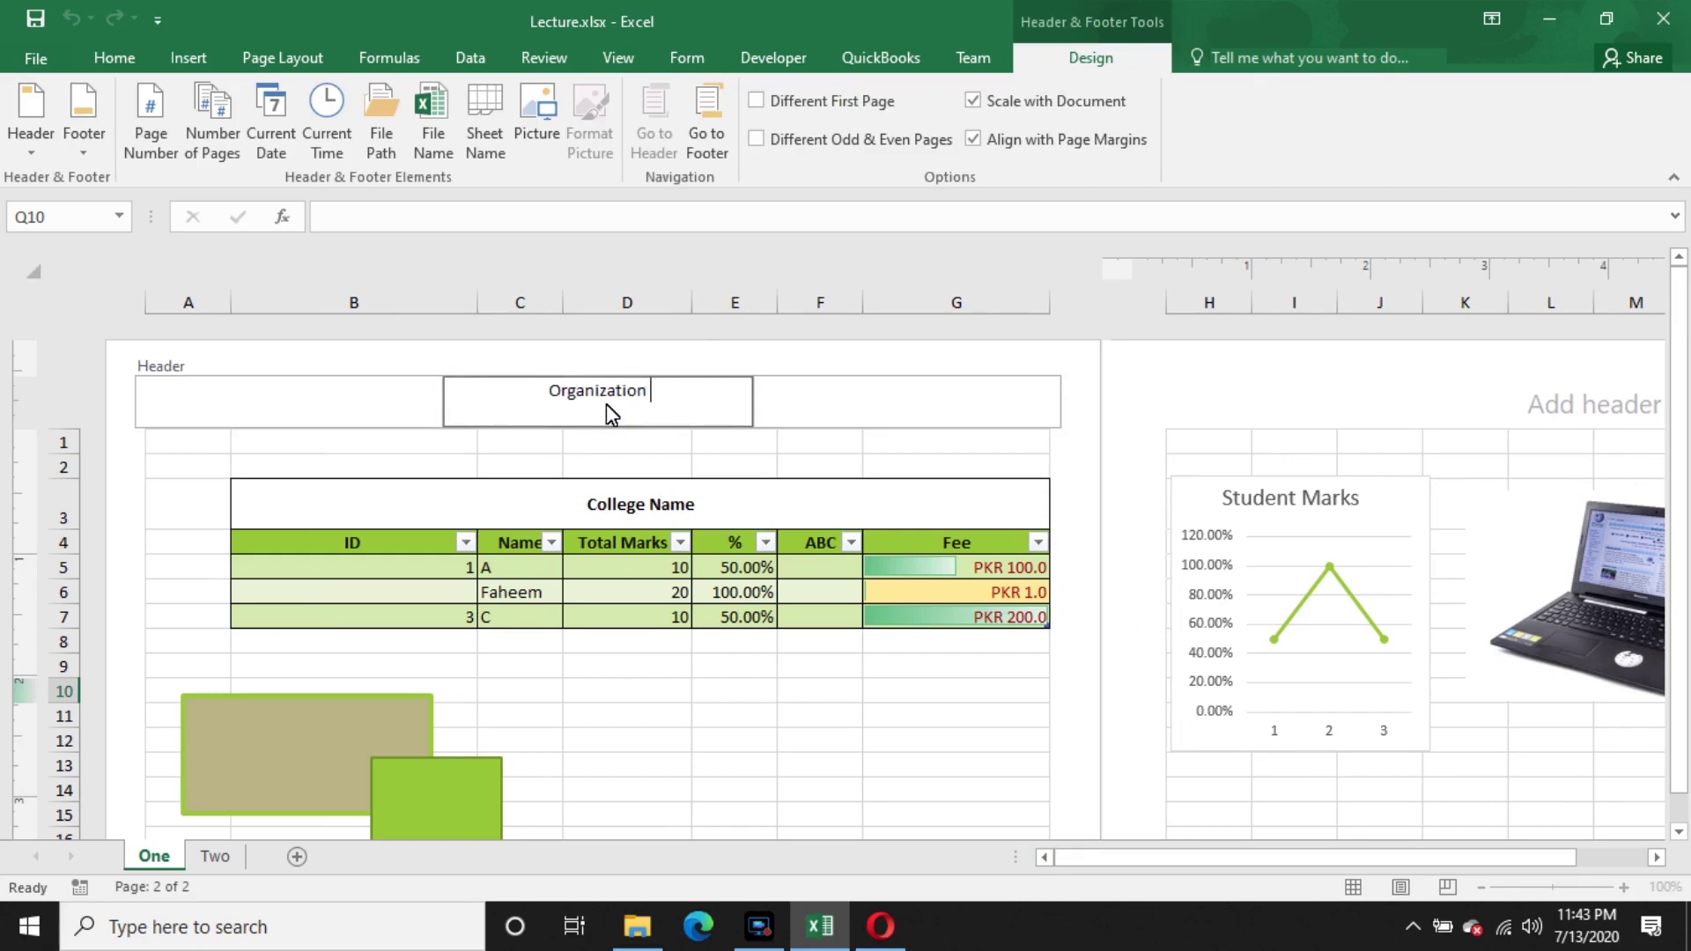
- Insert the automatic page number field into the left header section
left_click(335, 405)
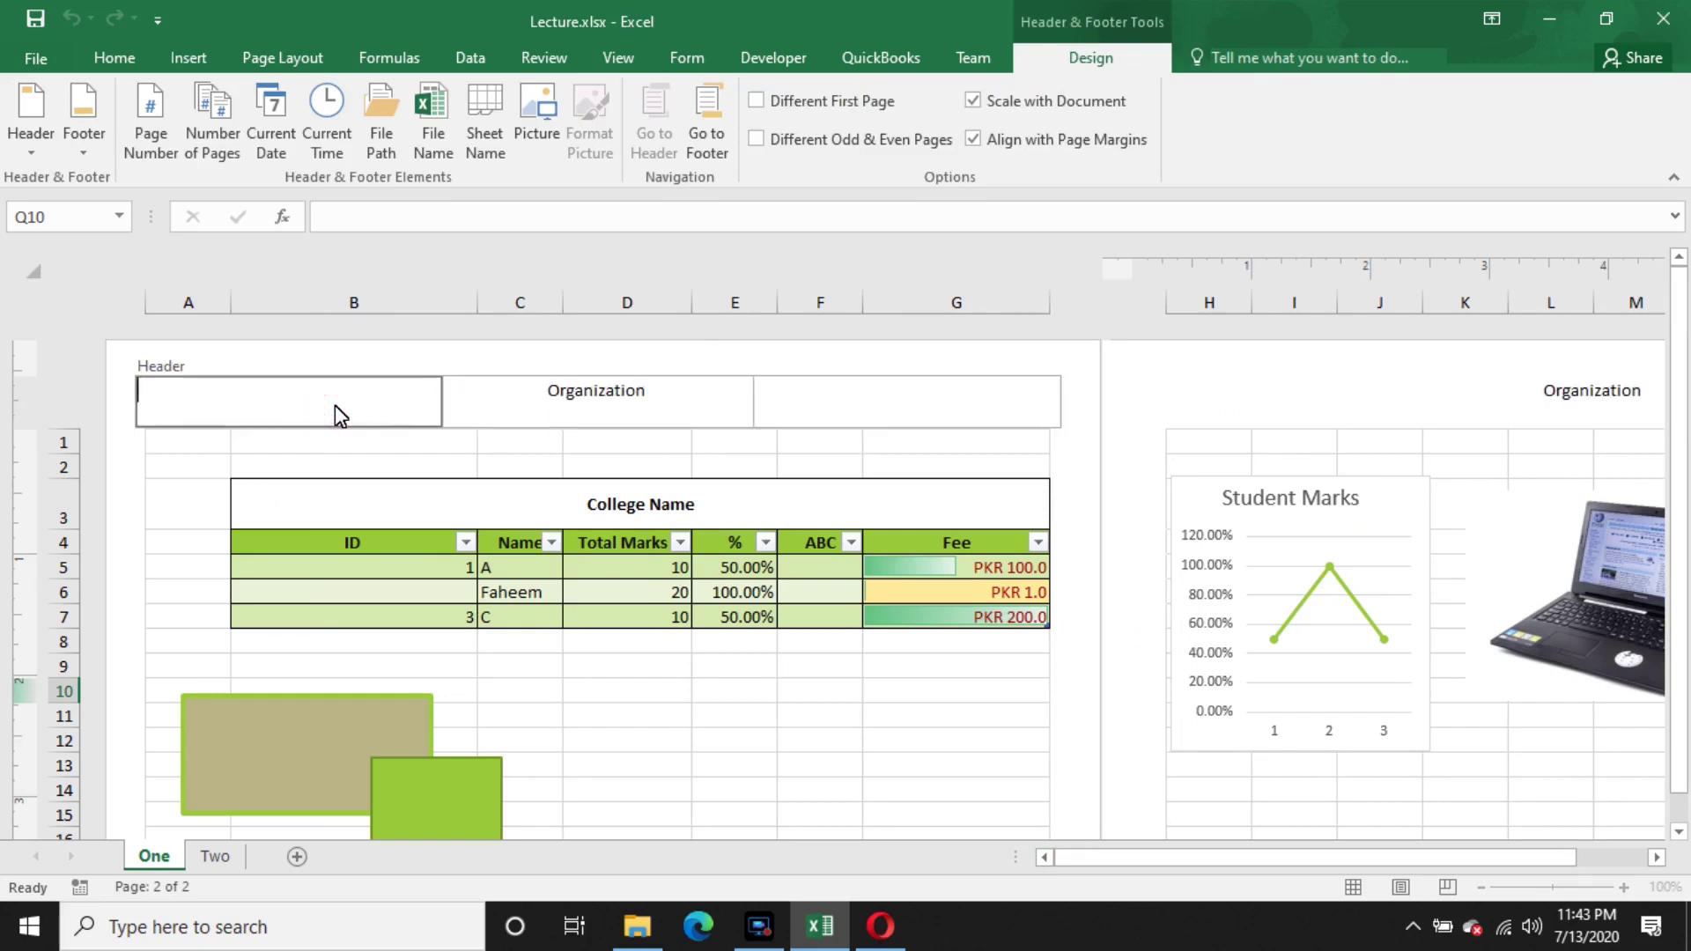
type("s")
key("BackSpace")
type("s")
key("BackSpace")
type("s")
key("BackSpace")
left_click(151, 123)
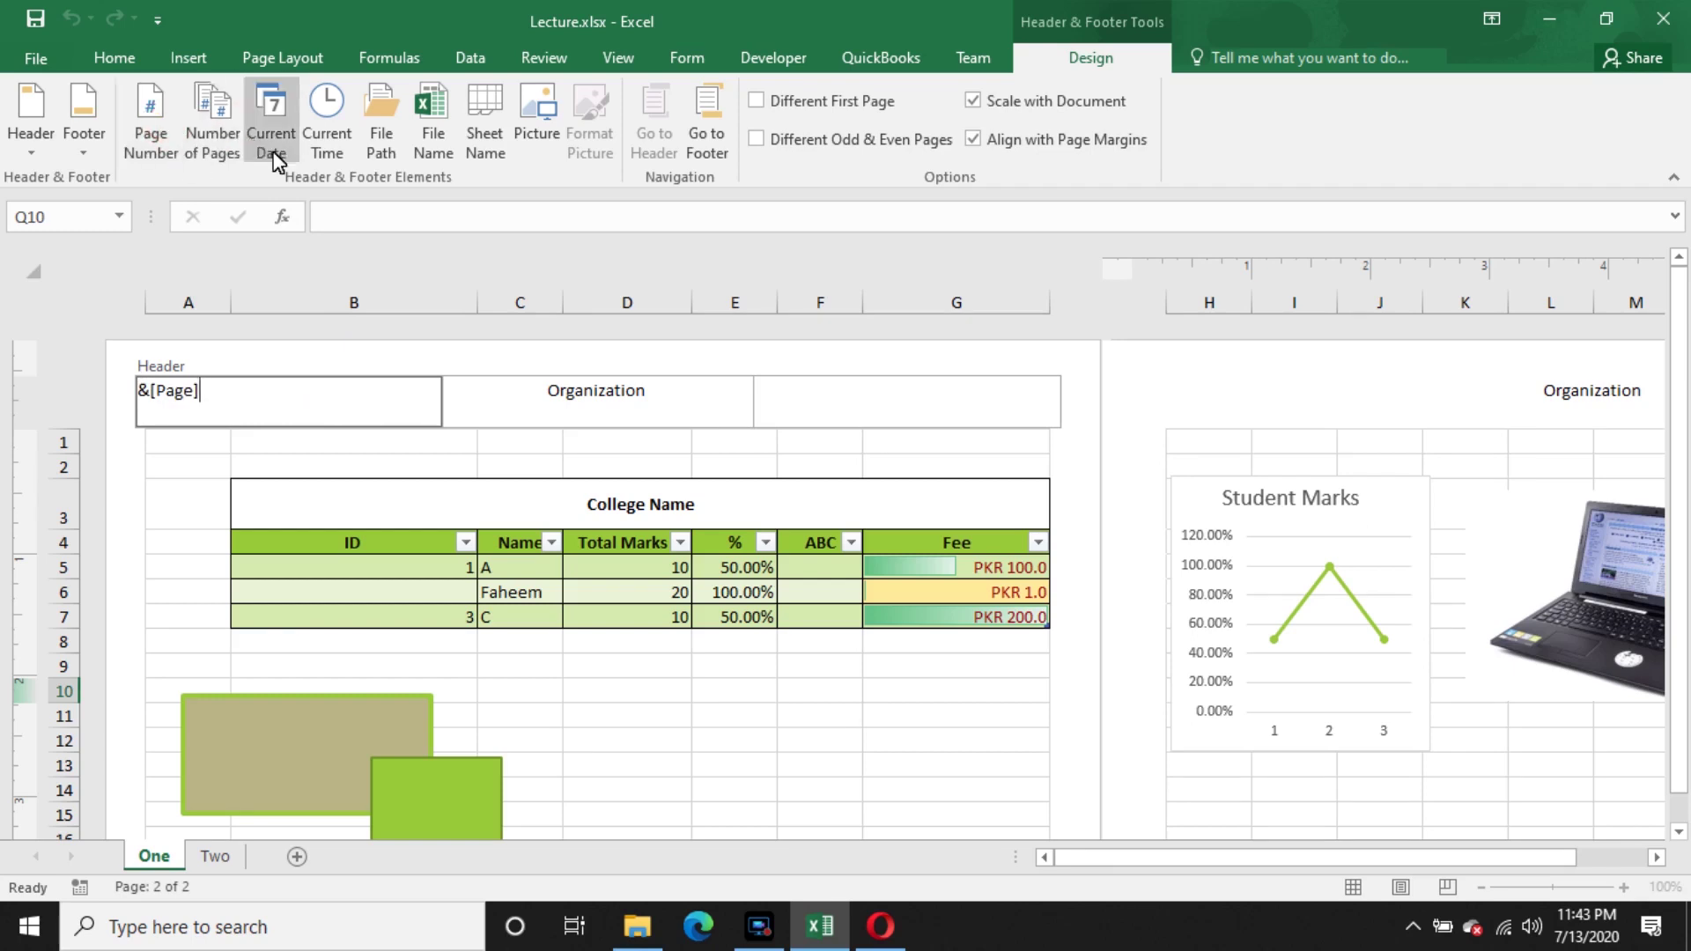
left_click(363, 490)
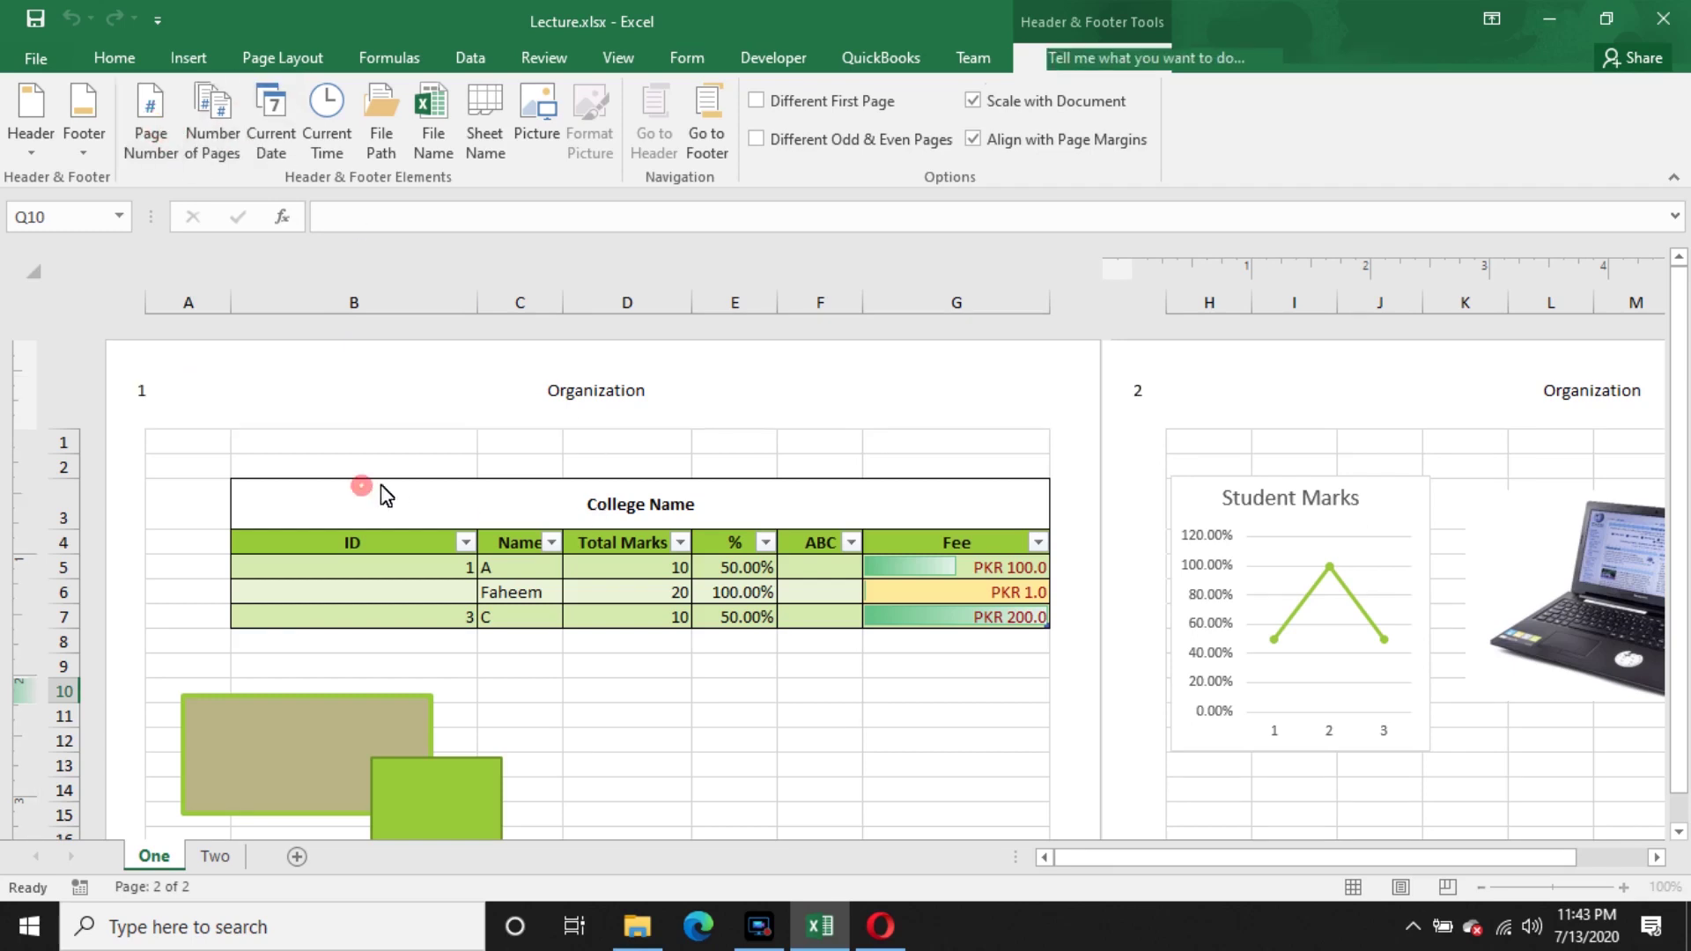
- Insert the current date field into the right header section
left_click(340, 392)
left_click(837, 406)
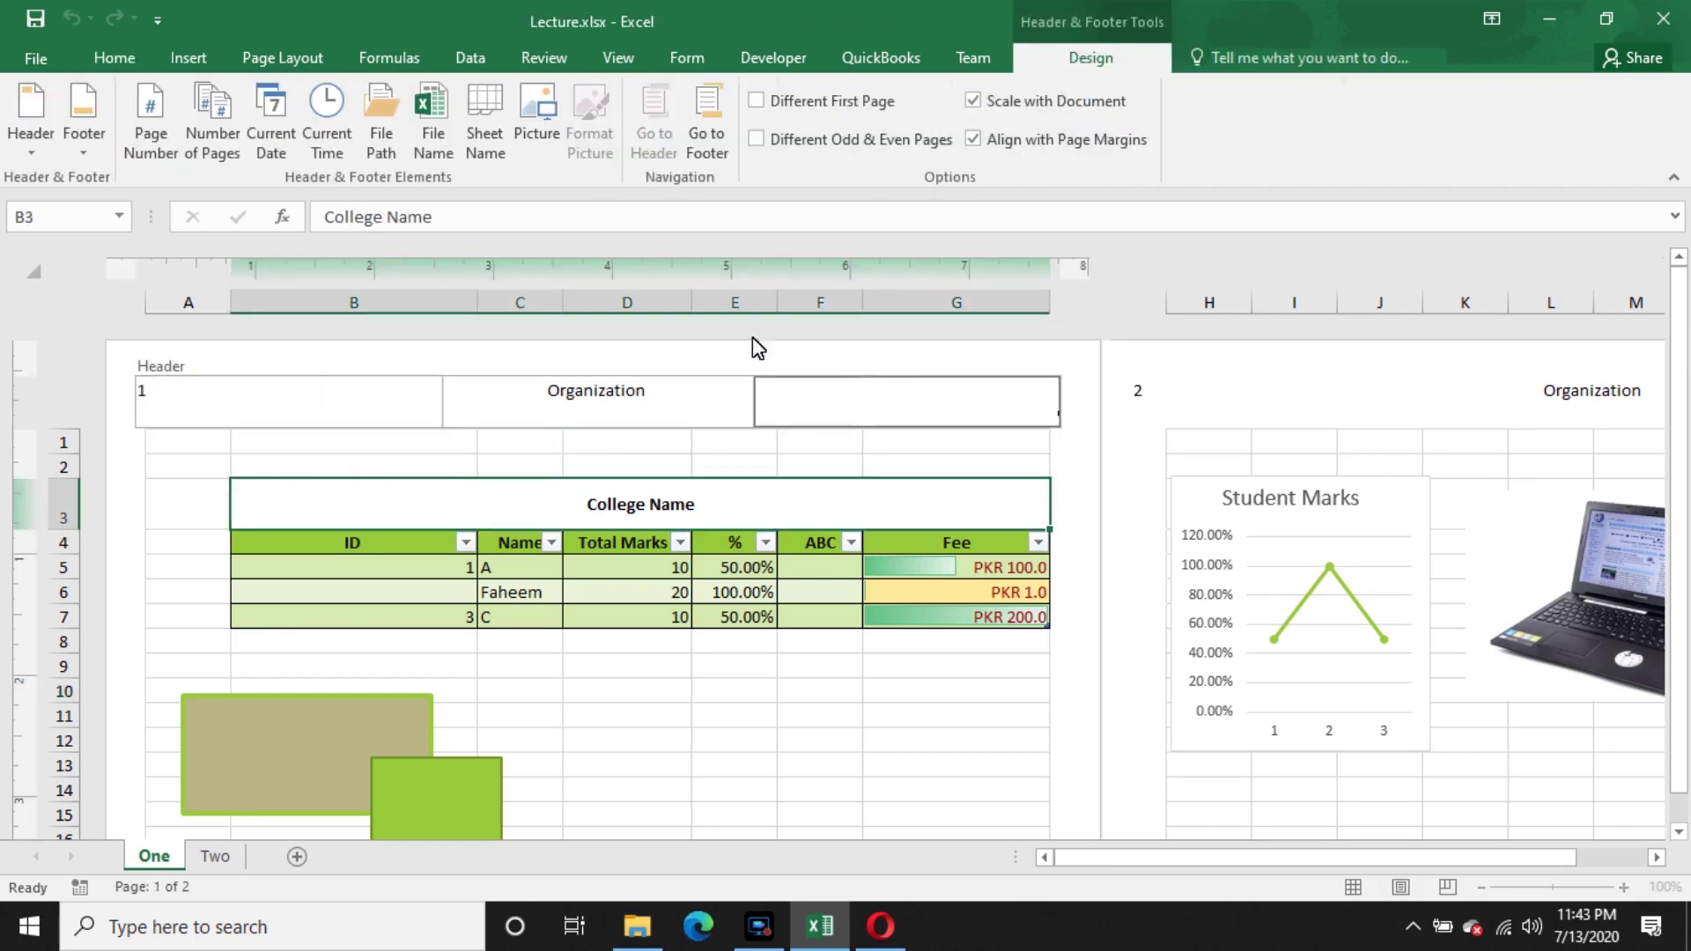
left_click(275, 141)
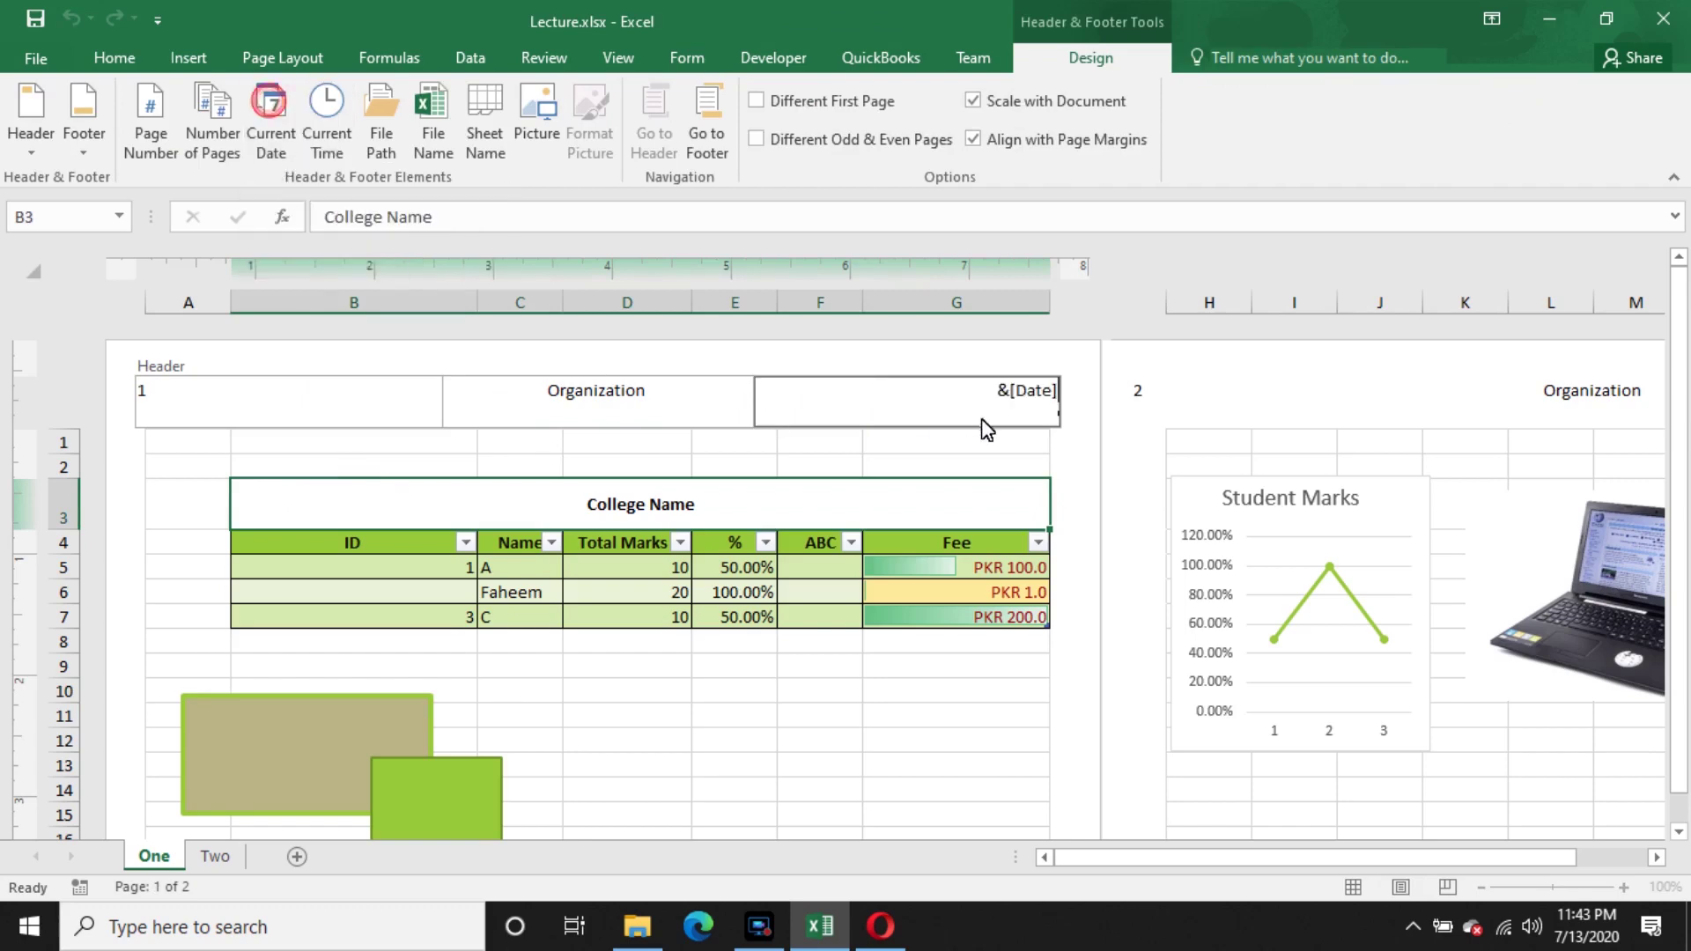
left_click(1096, 469)
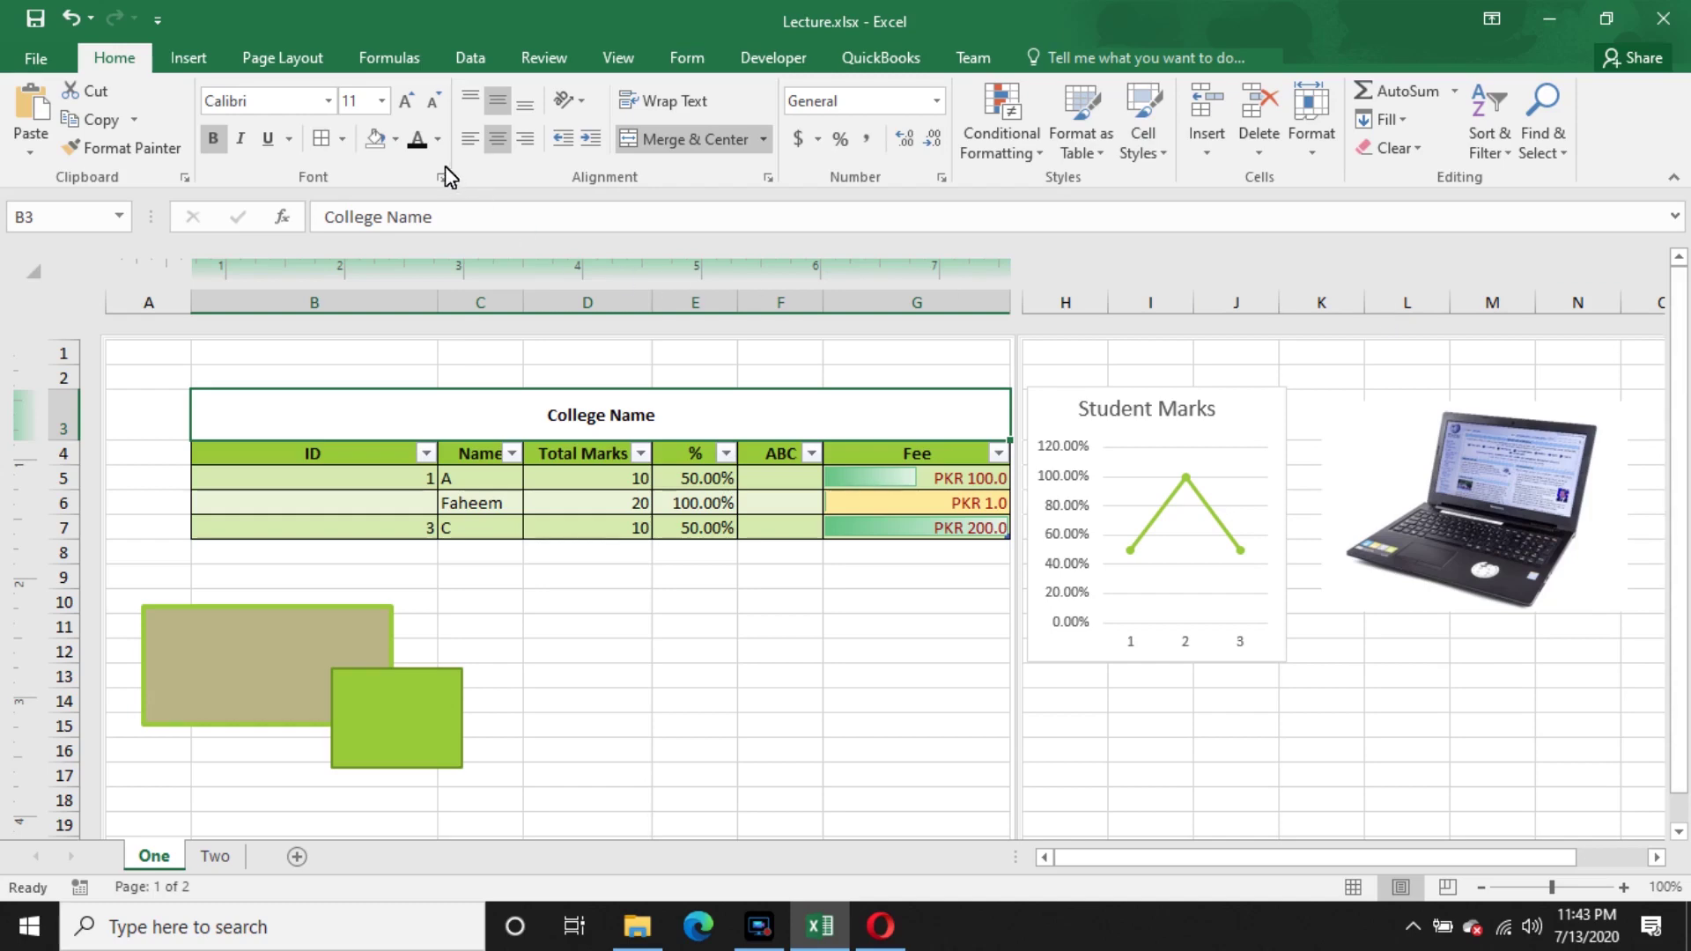
- Return the worksheet from Page Layout to Normal view
left_click(634, 53)
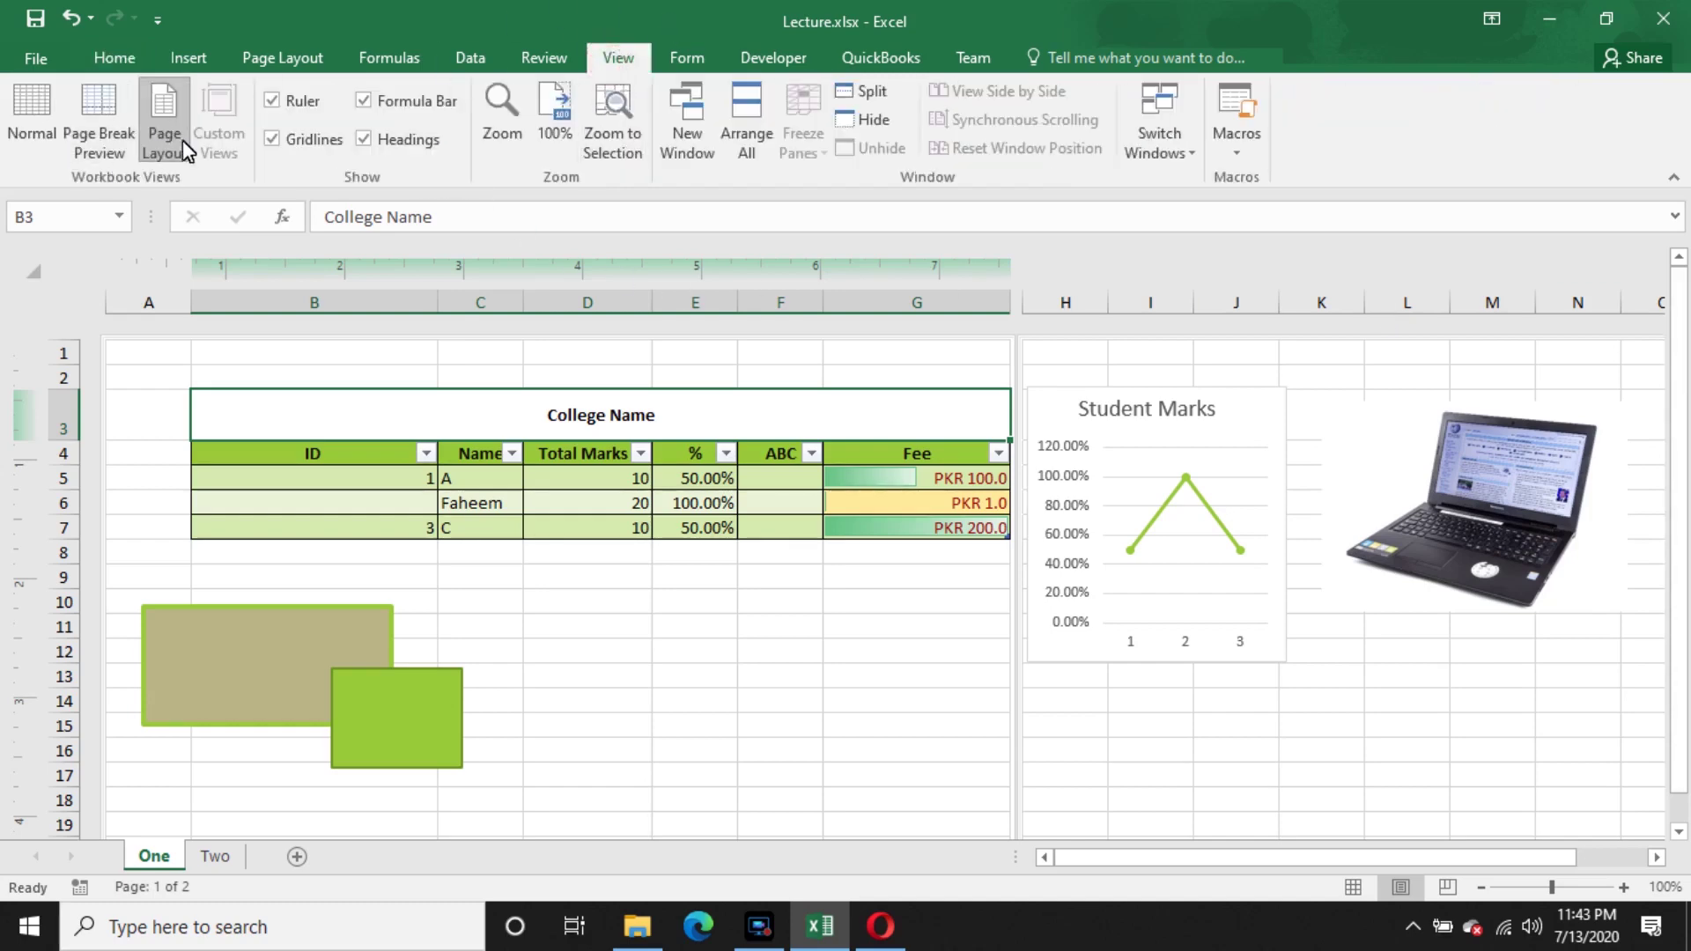
left_click(42, 132)
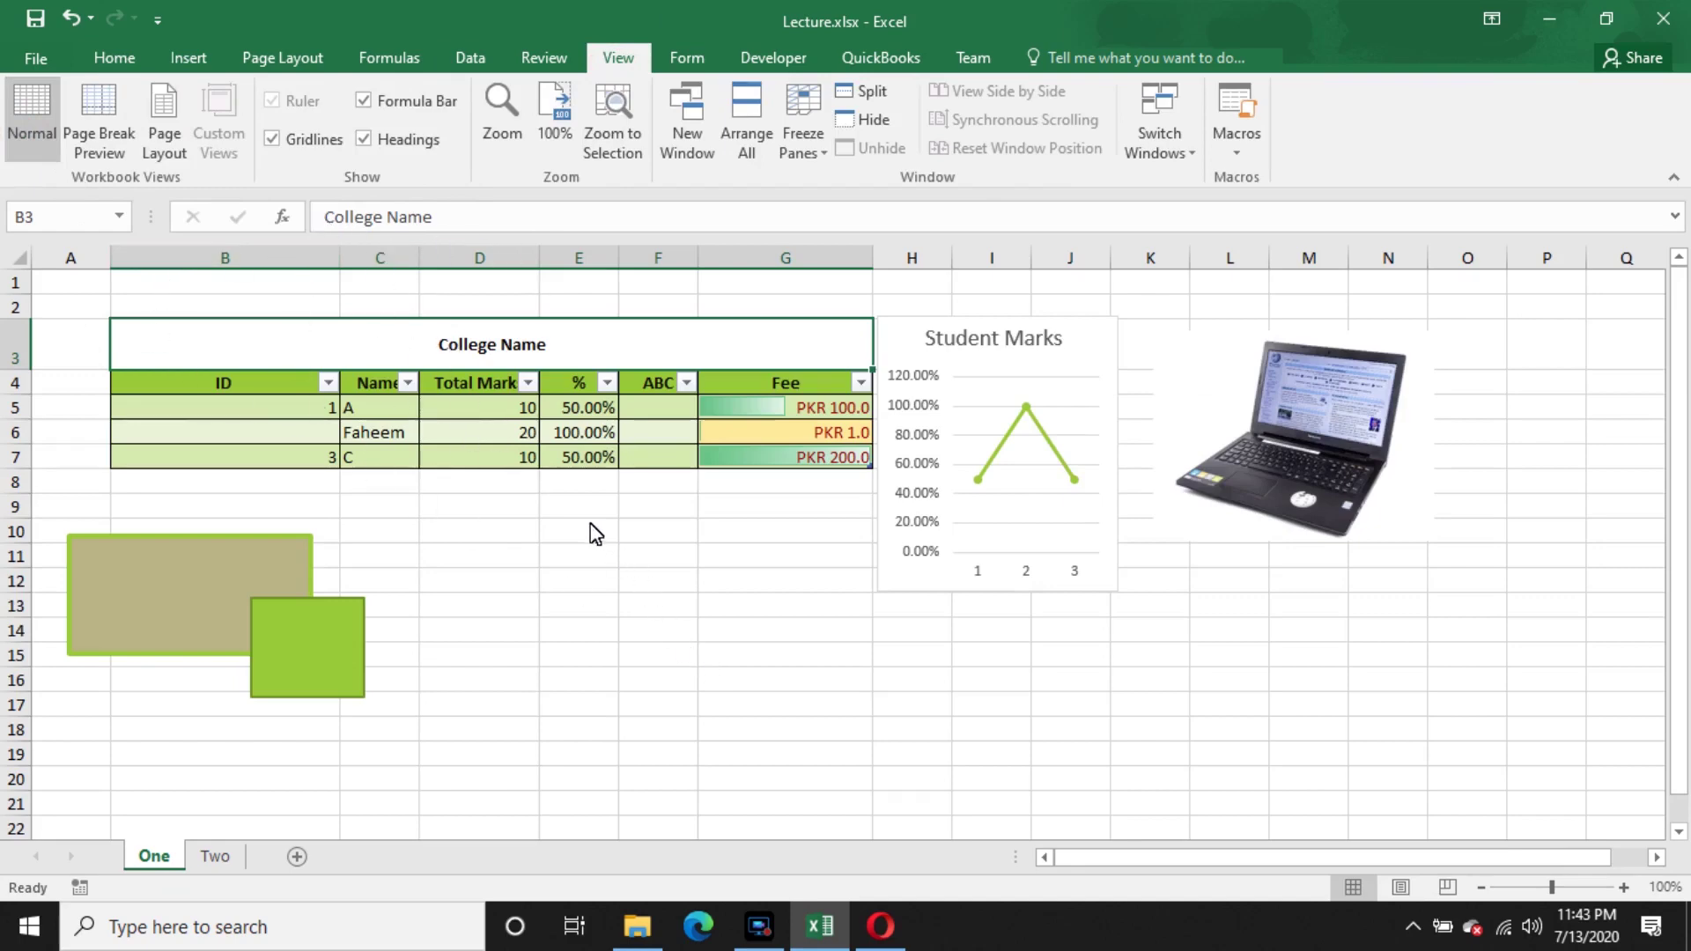
left_click_drag(531, 533, 710, 718)
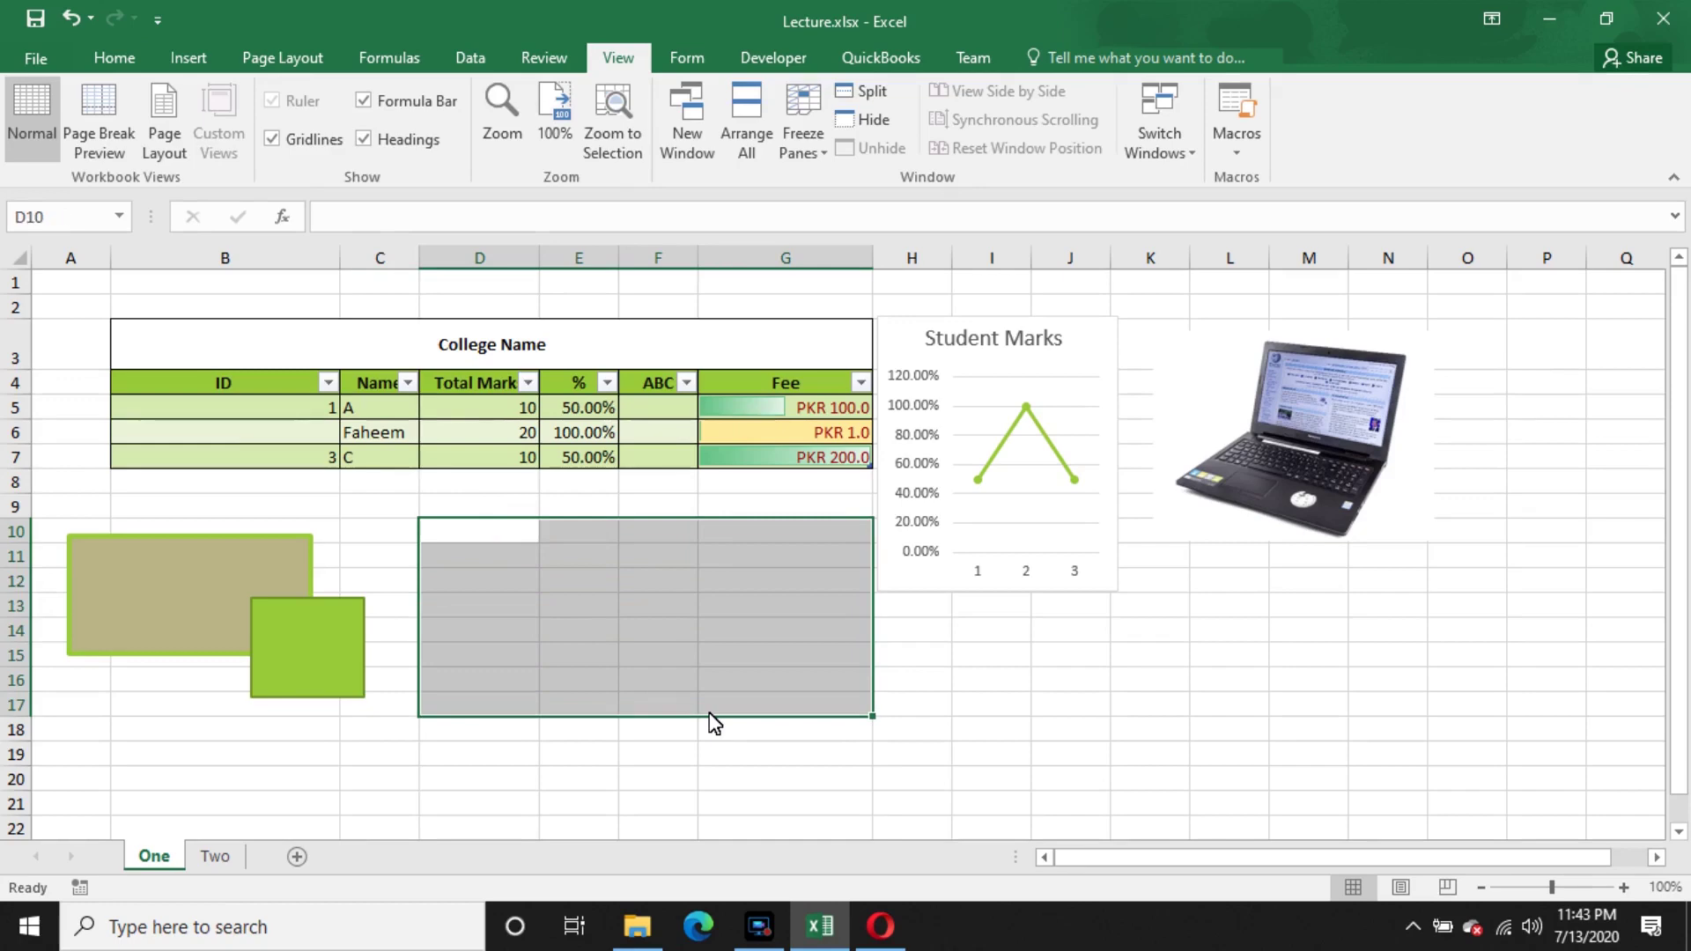
left_click(654, 756)
- Hide the worksheet gridlines and show them again
left_click(272, 139)
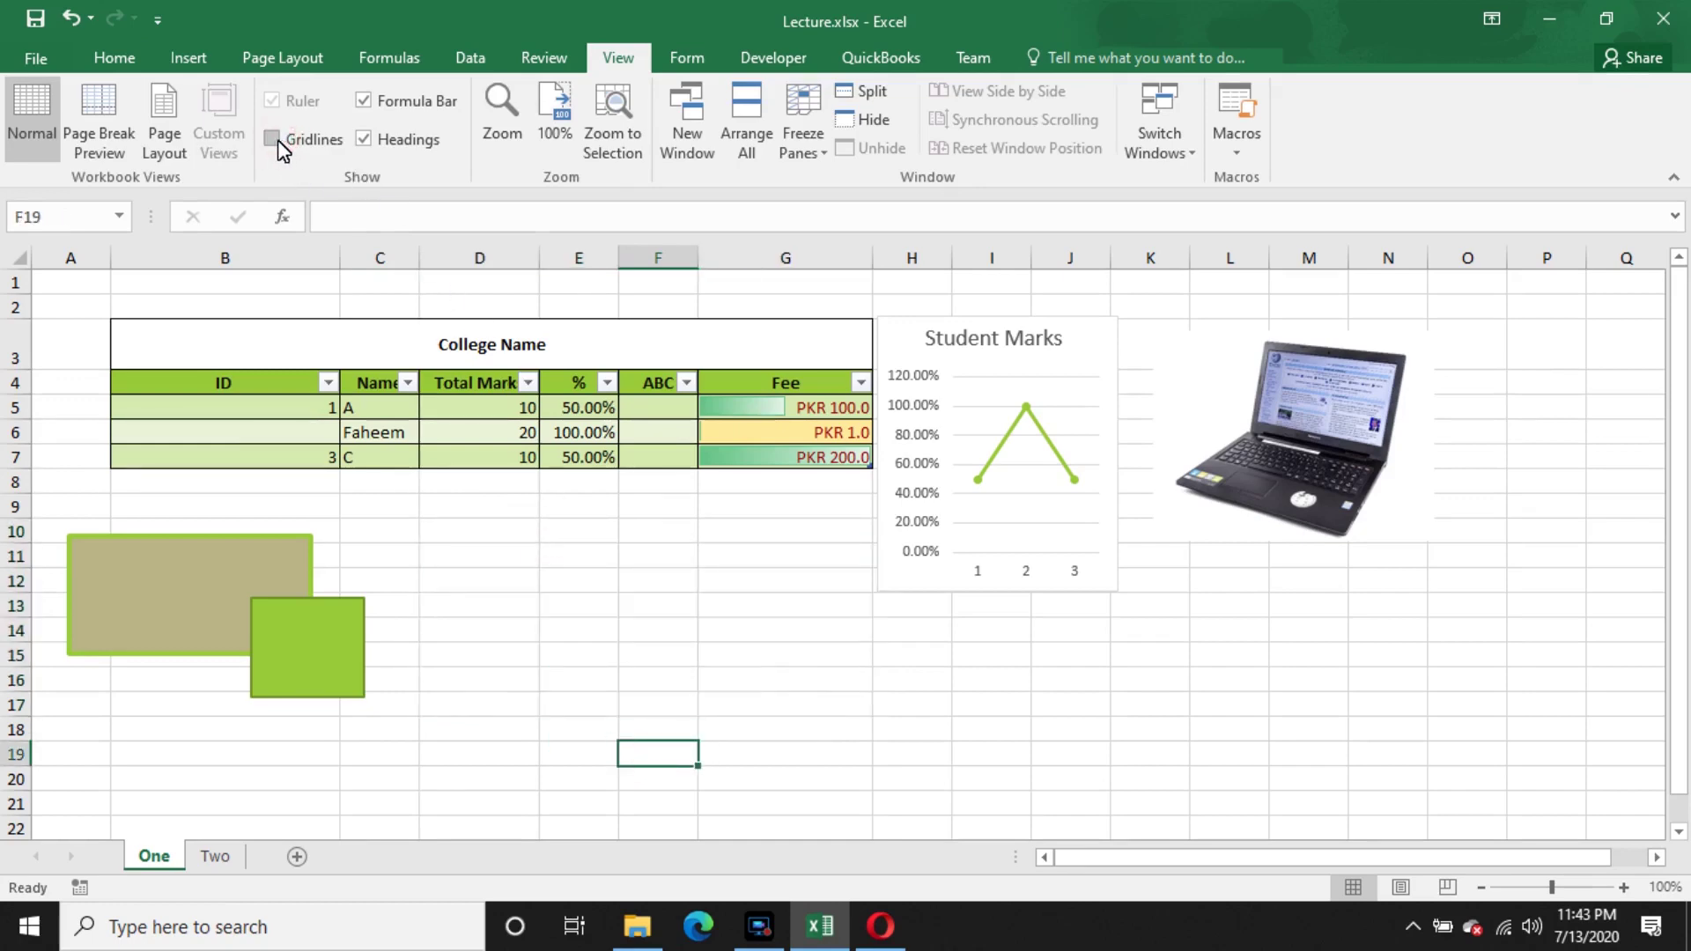
left_click(528, 659)
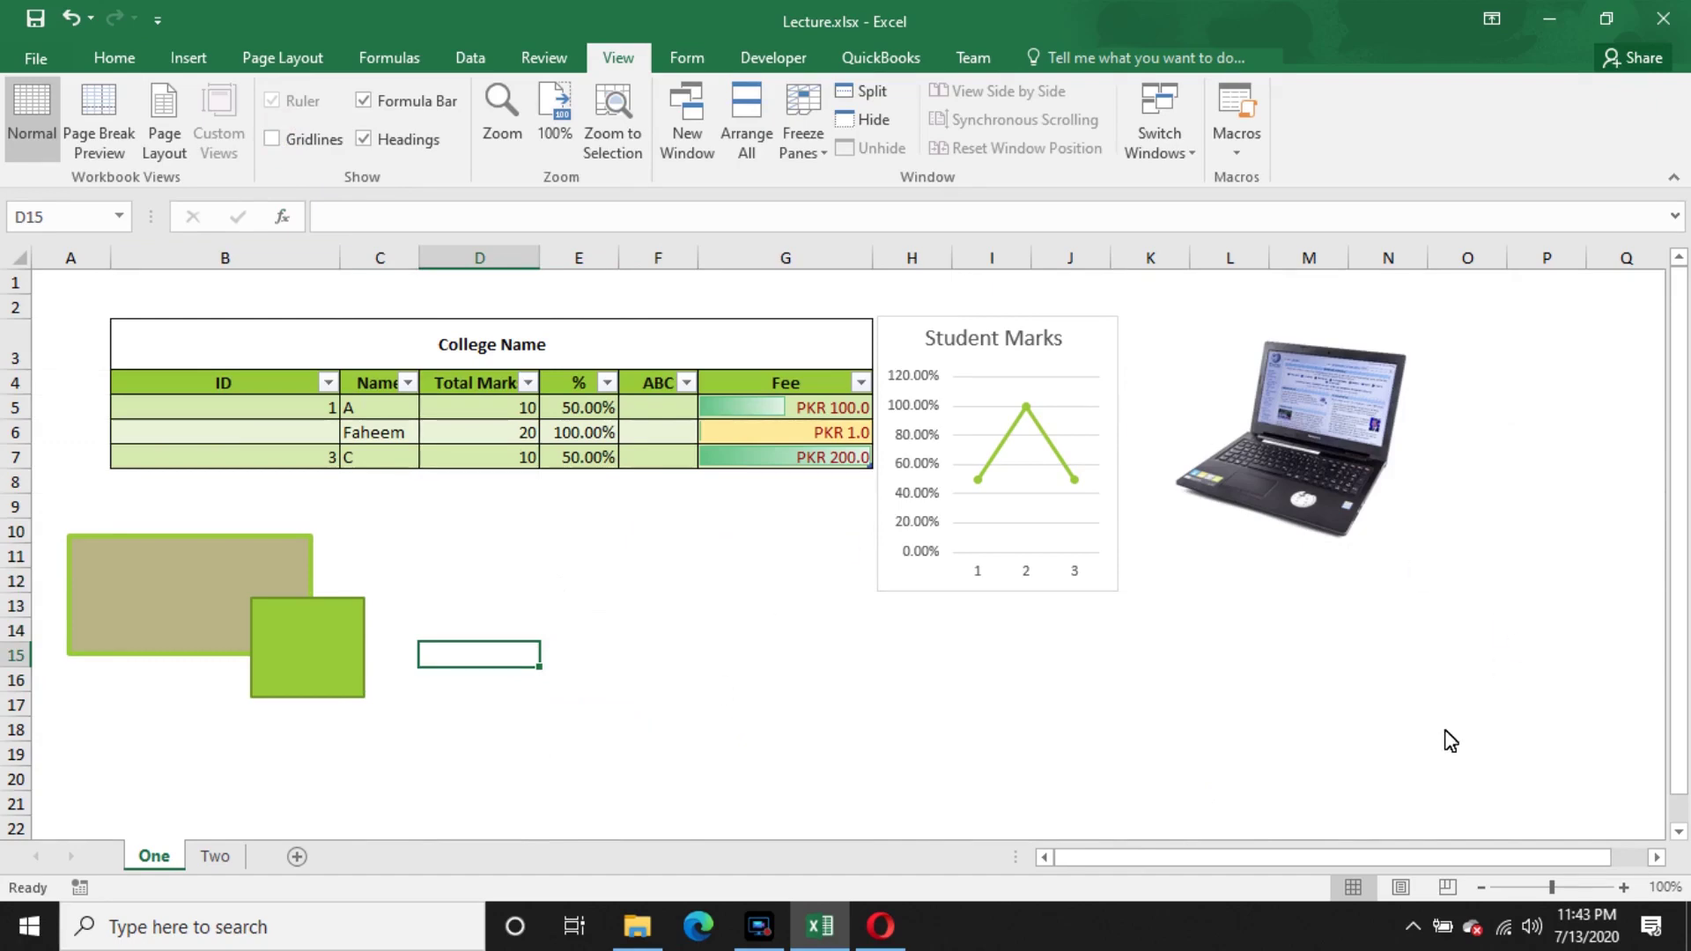
left_click(295, 144)
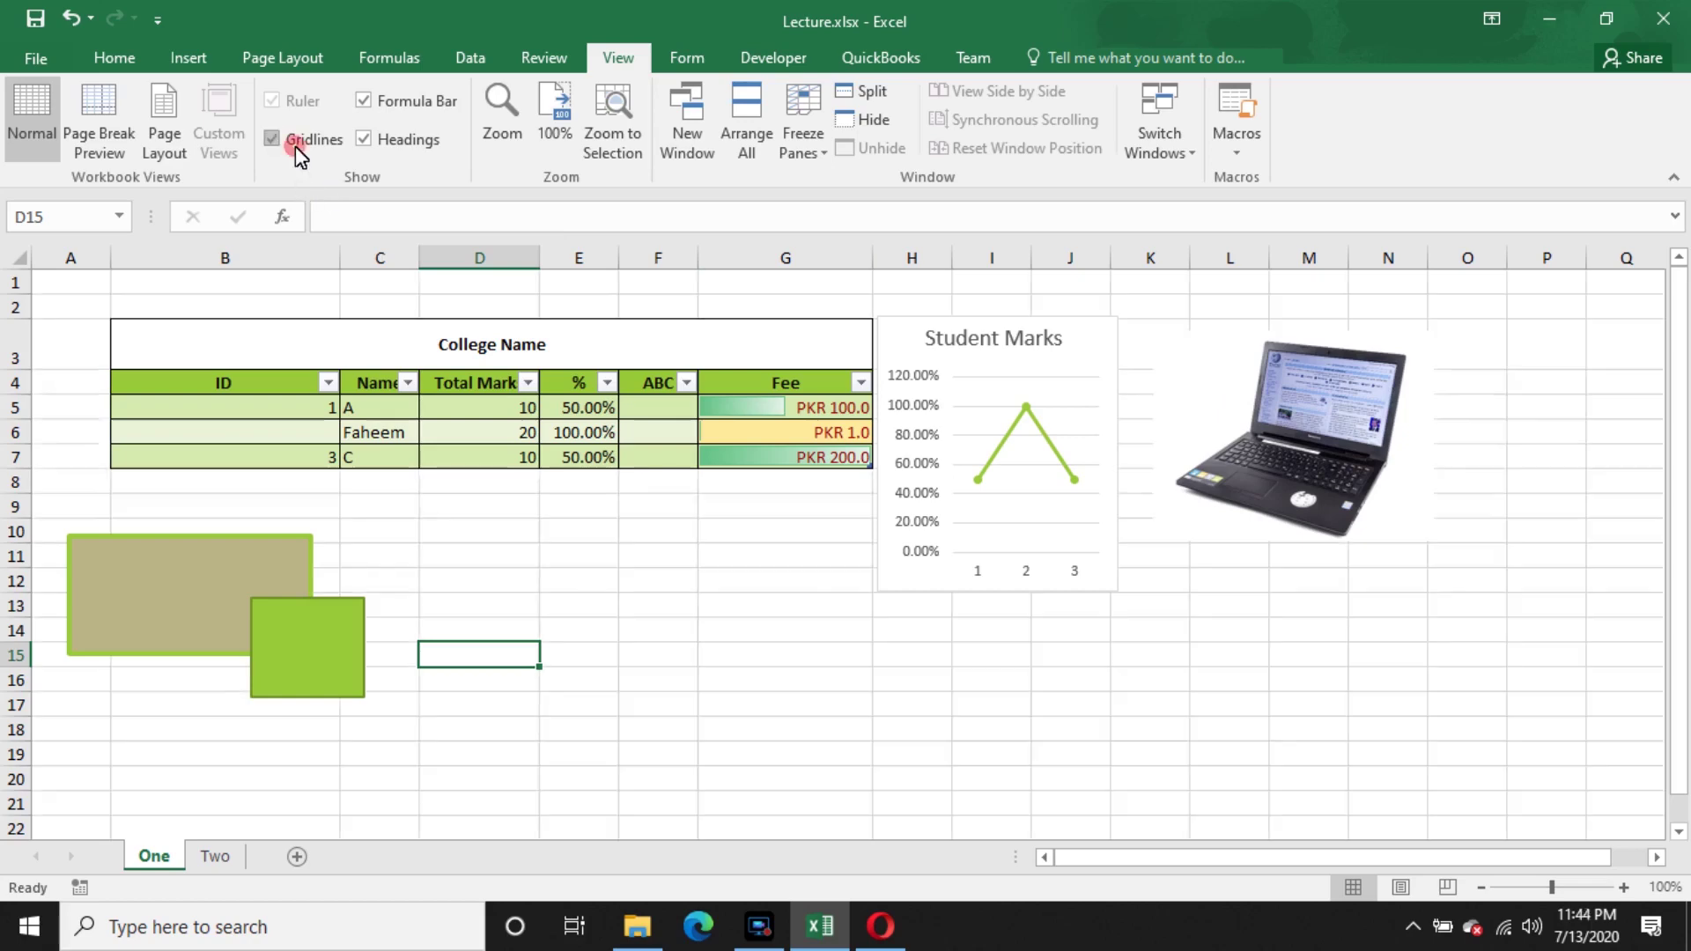
- Hide and restore the formula bar, and do the same with the row and column headings
left_click(384, 104)
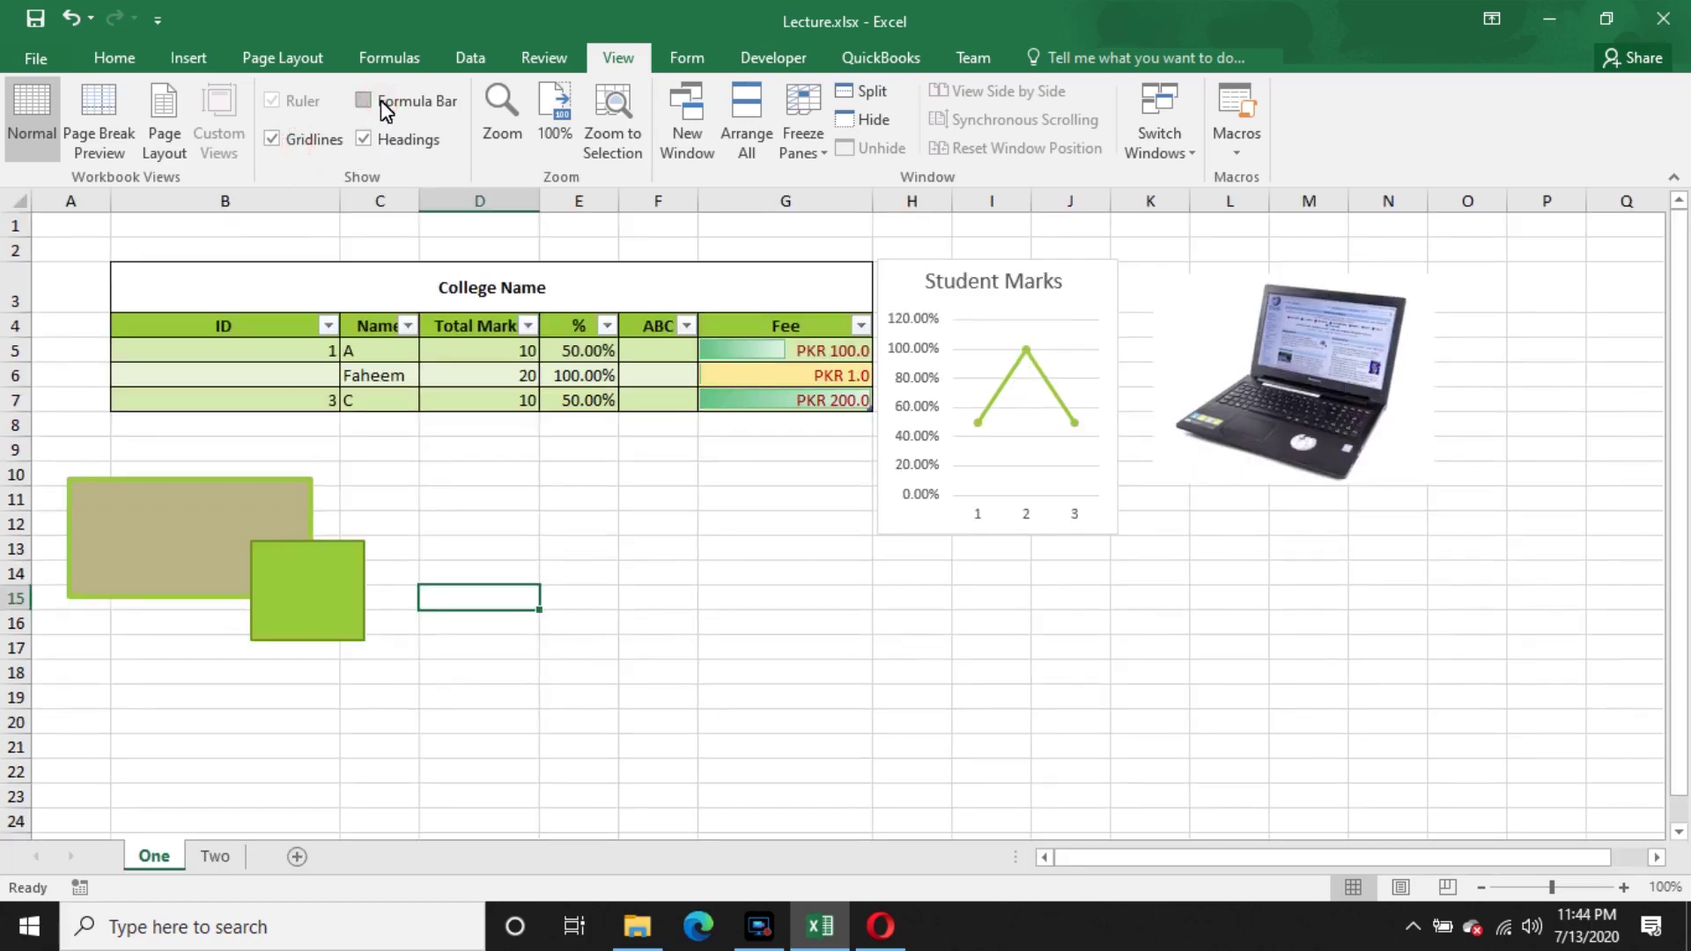
left_click(382, 102)
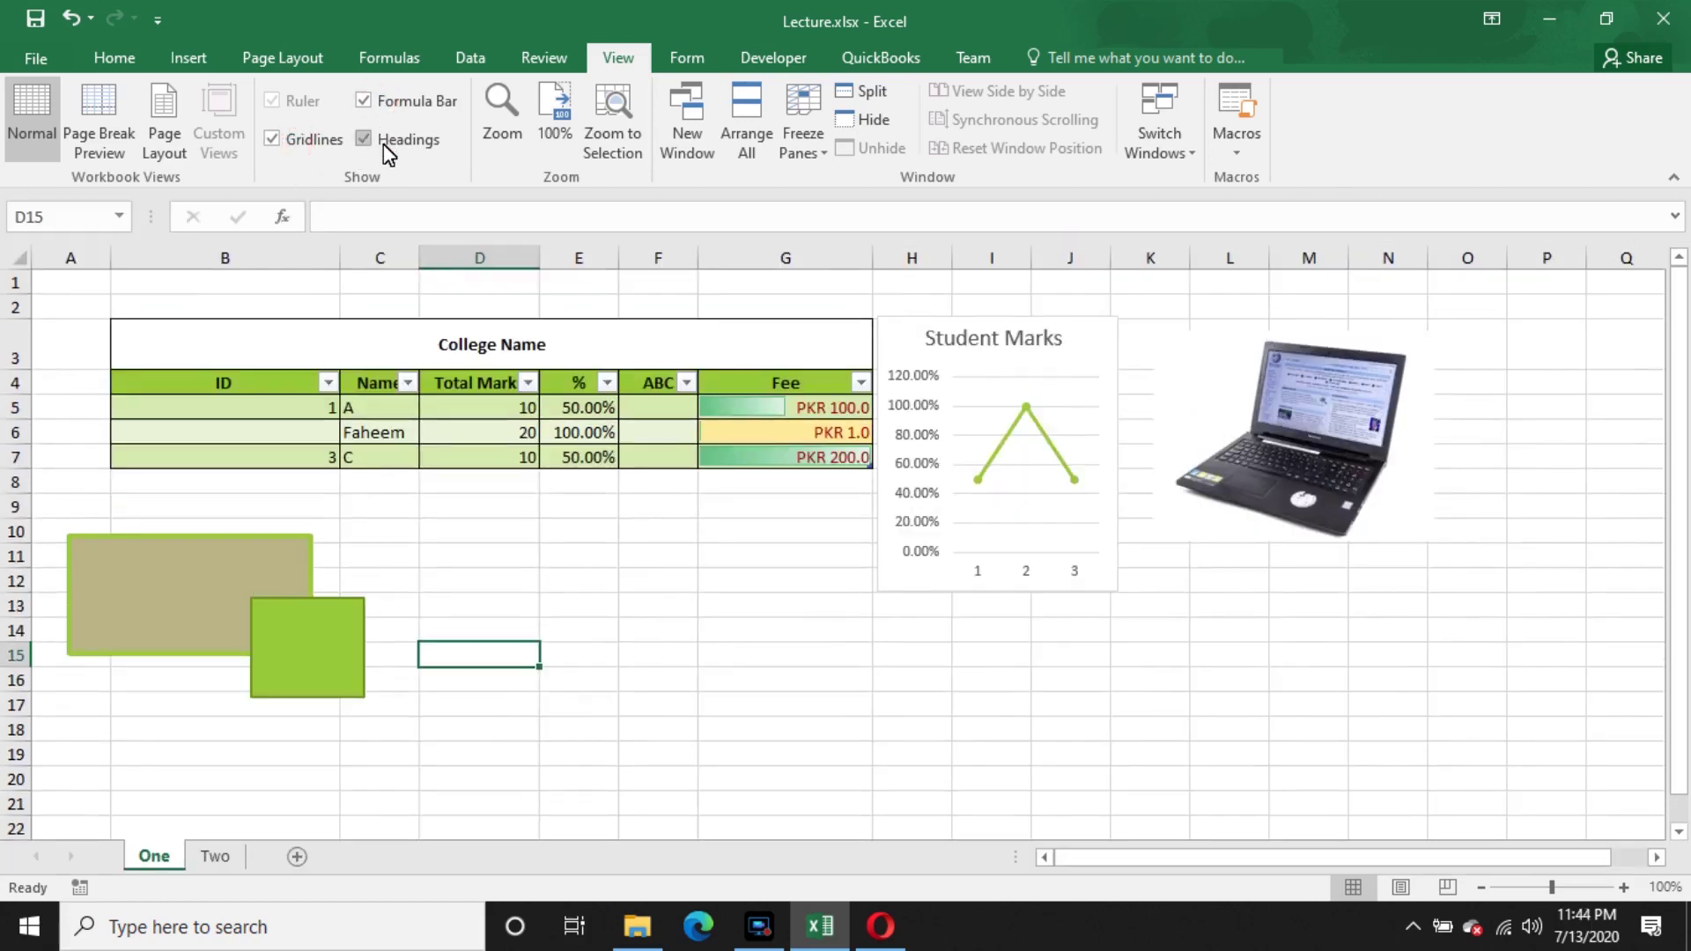
left_click(383, 144)
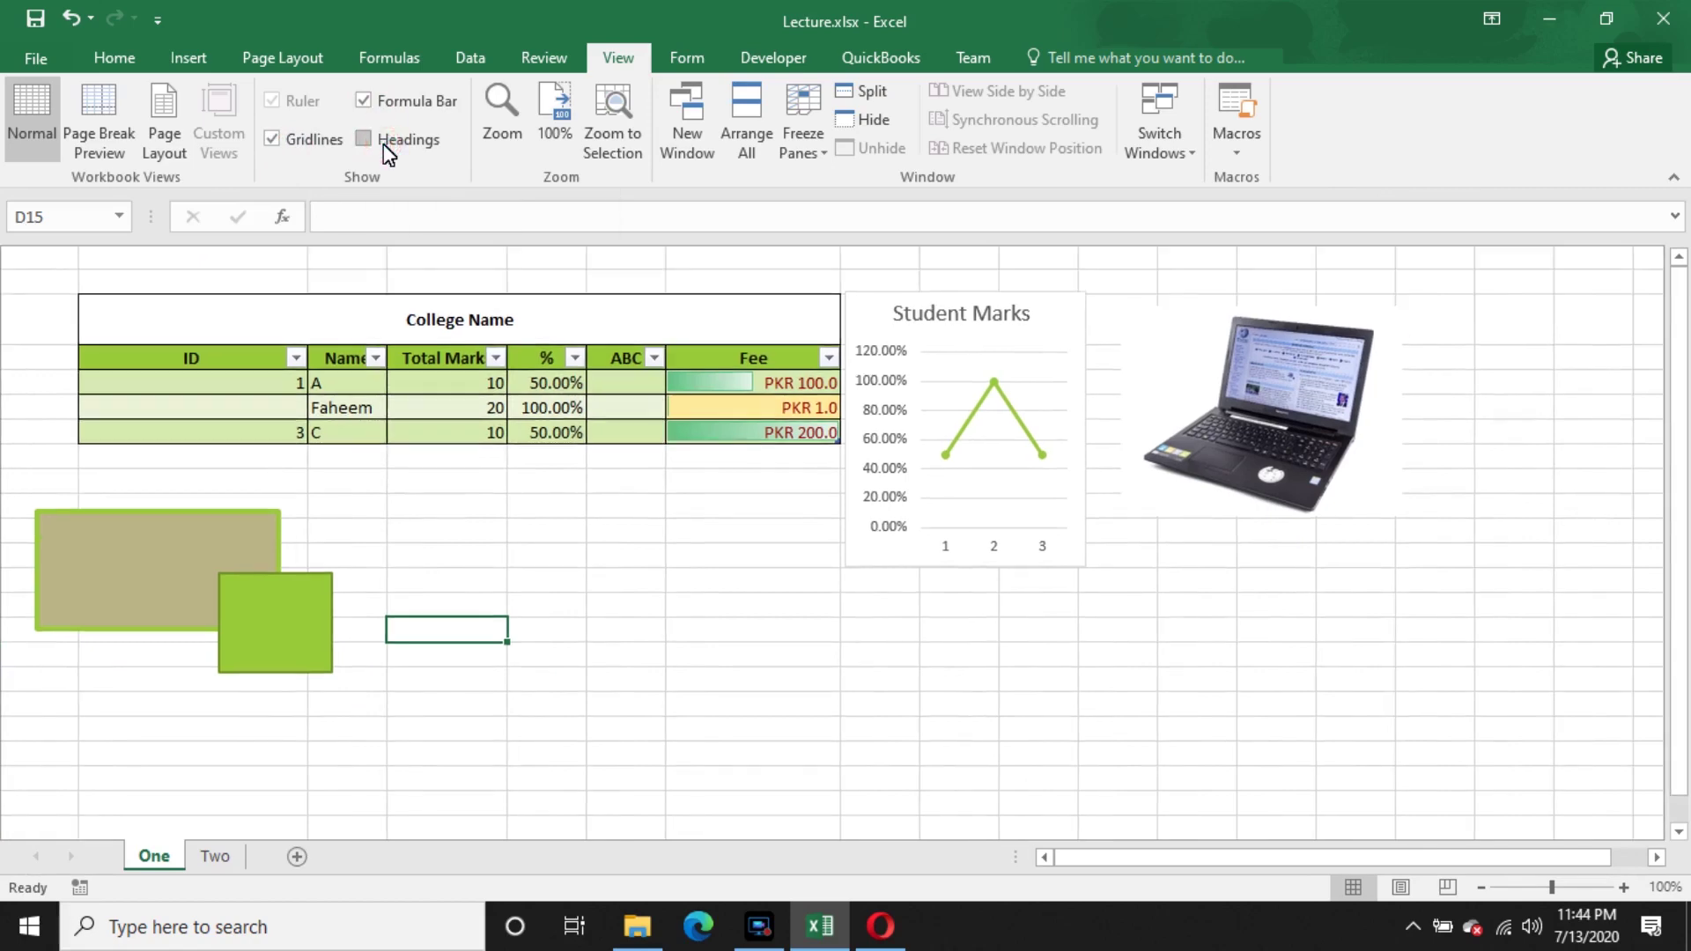
left_click(383, 145)
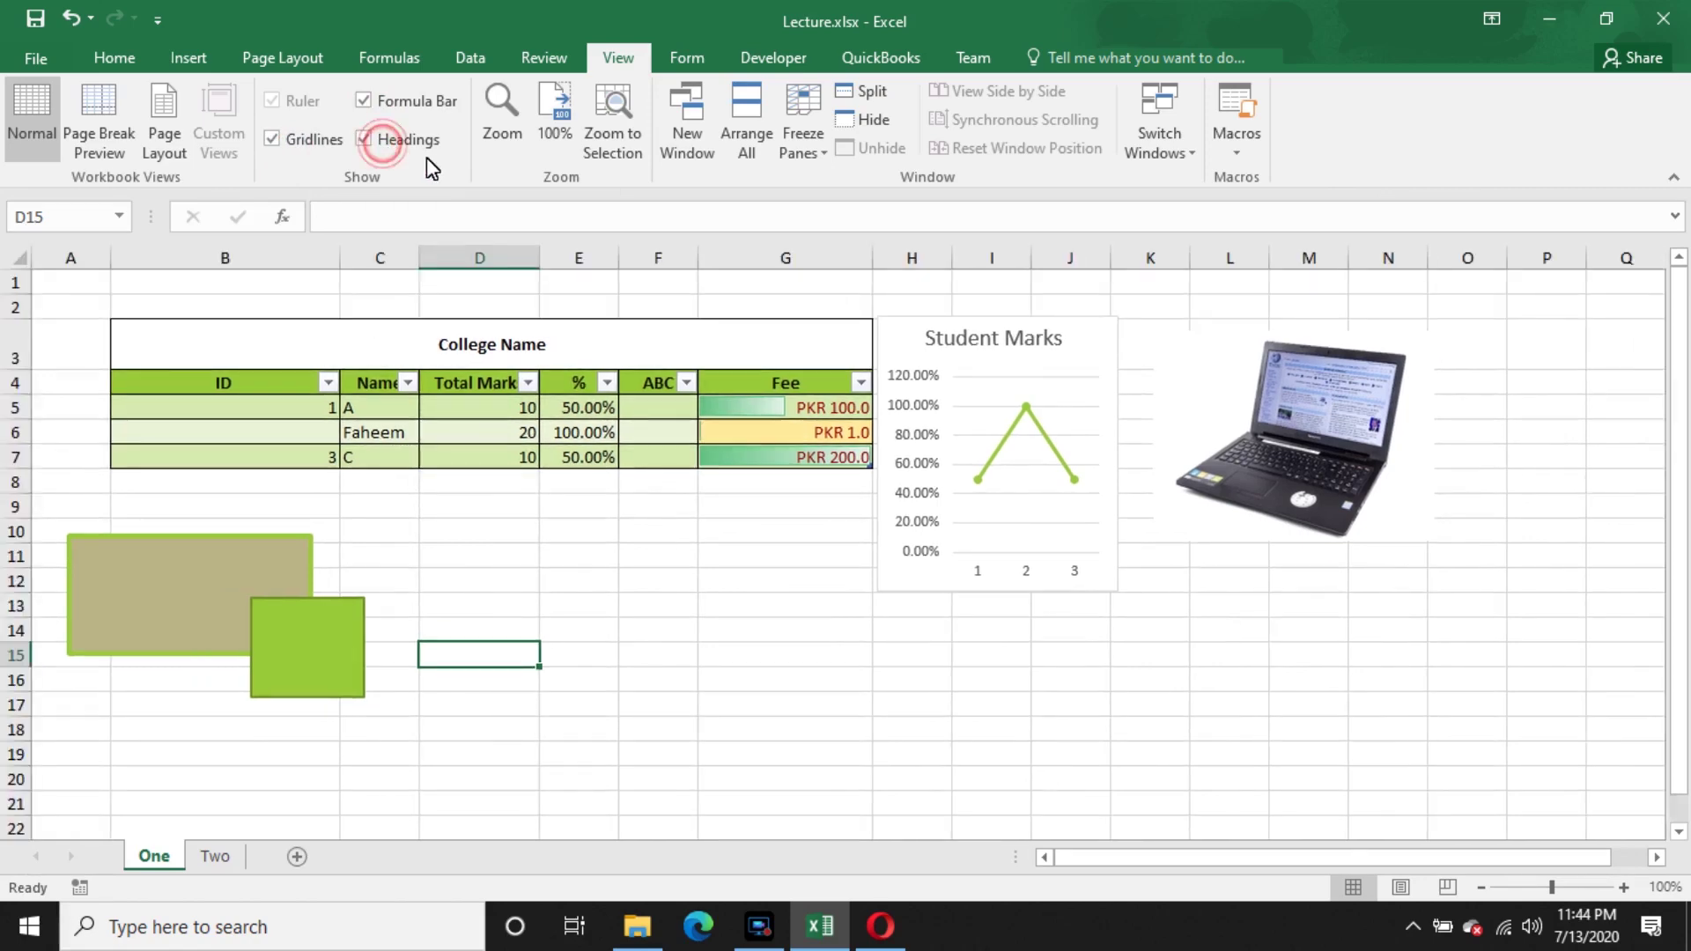
- Zoom the worksheet out to 25% magnification and return it to 100%
left_click(506, 129)
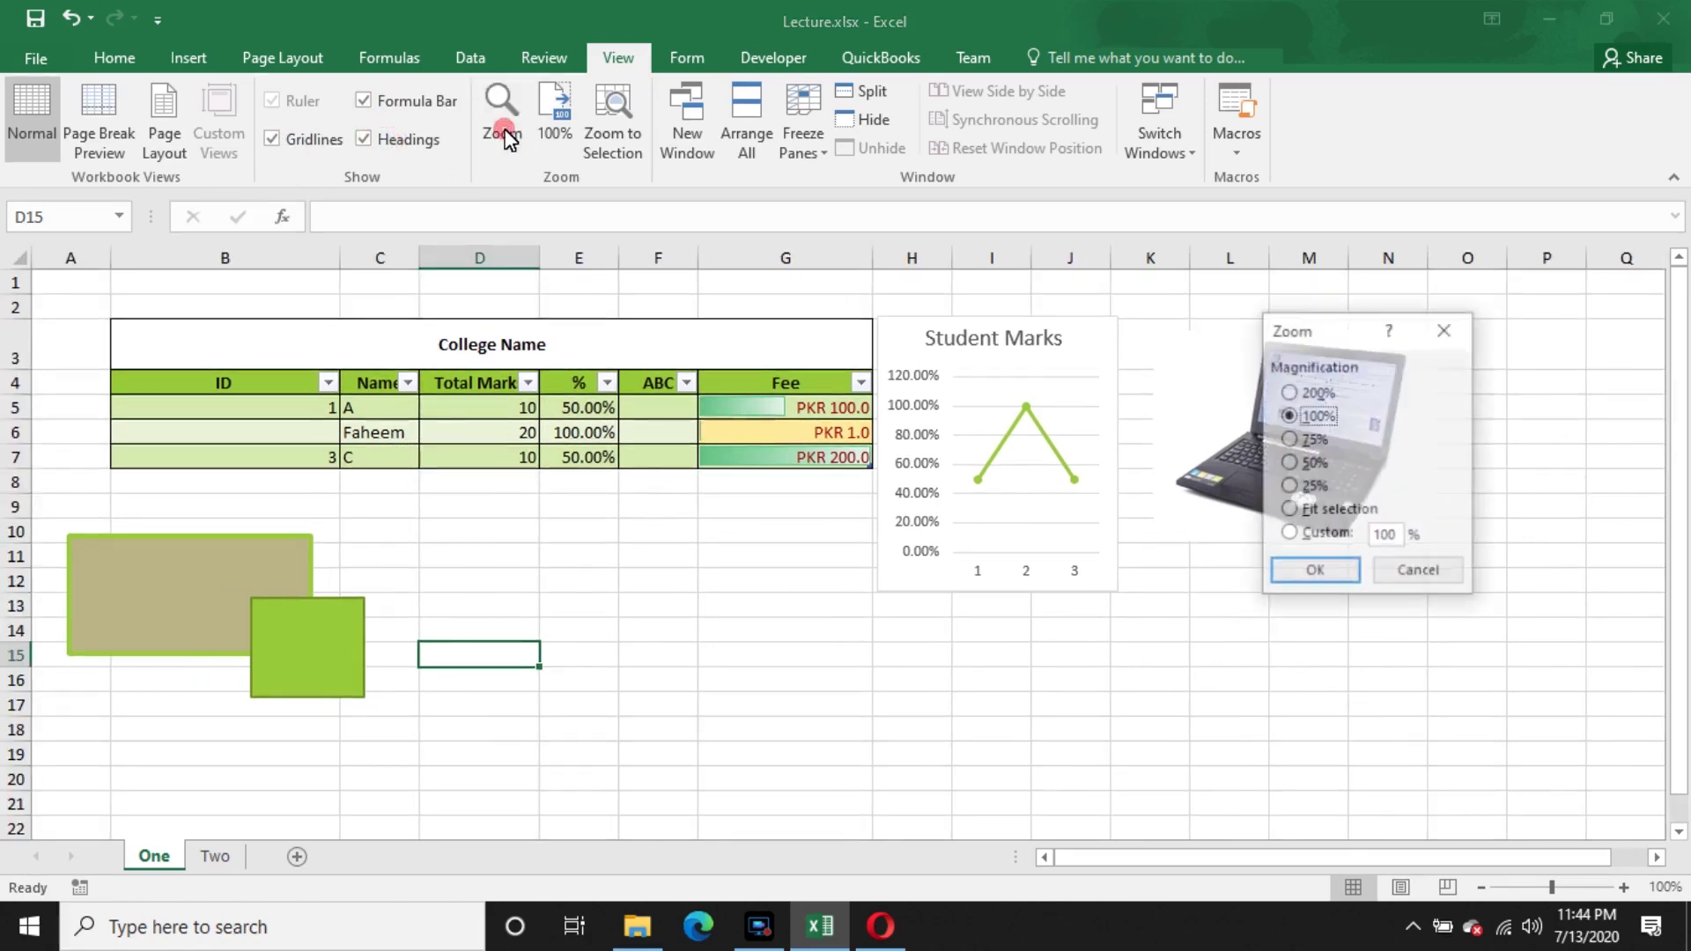
left_click(1313, 487)
left_click(1319, 568)
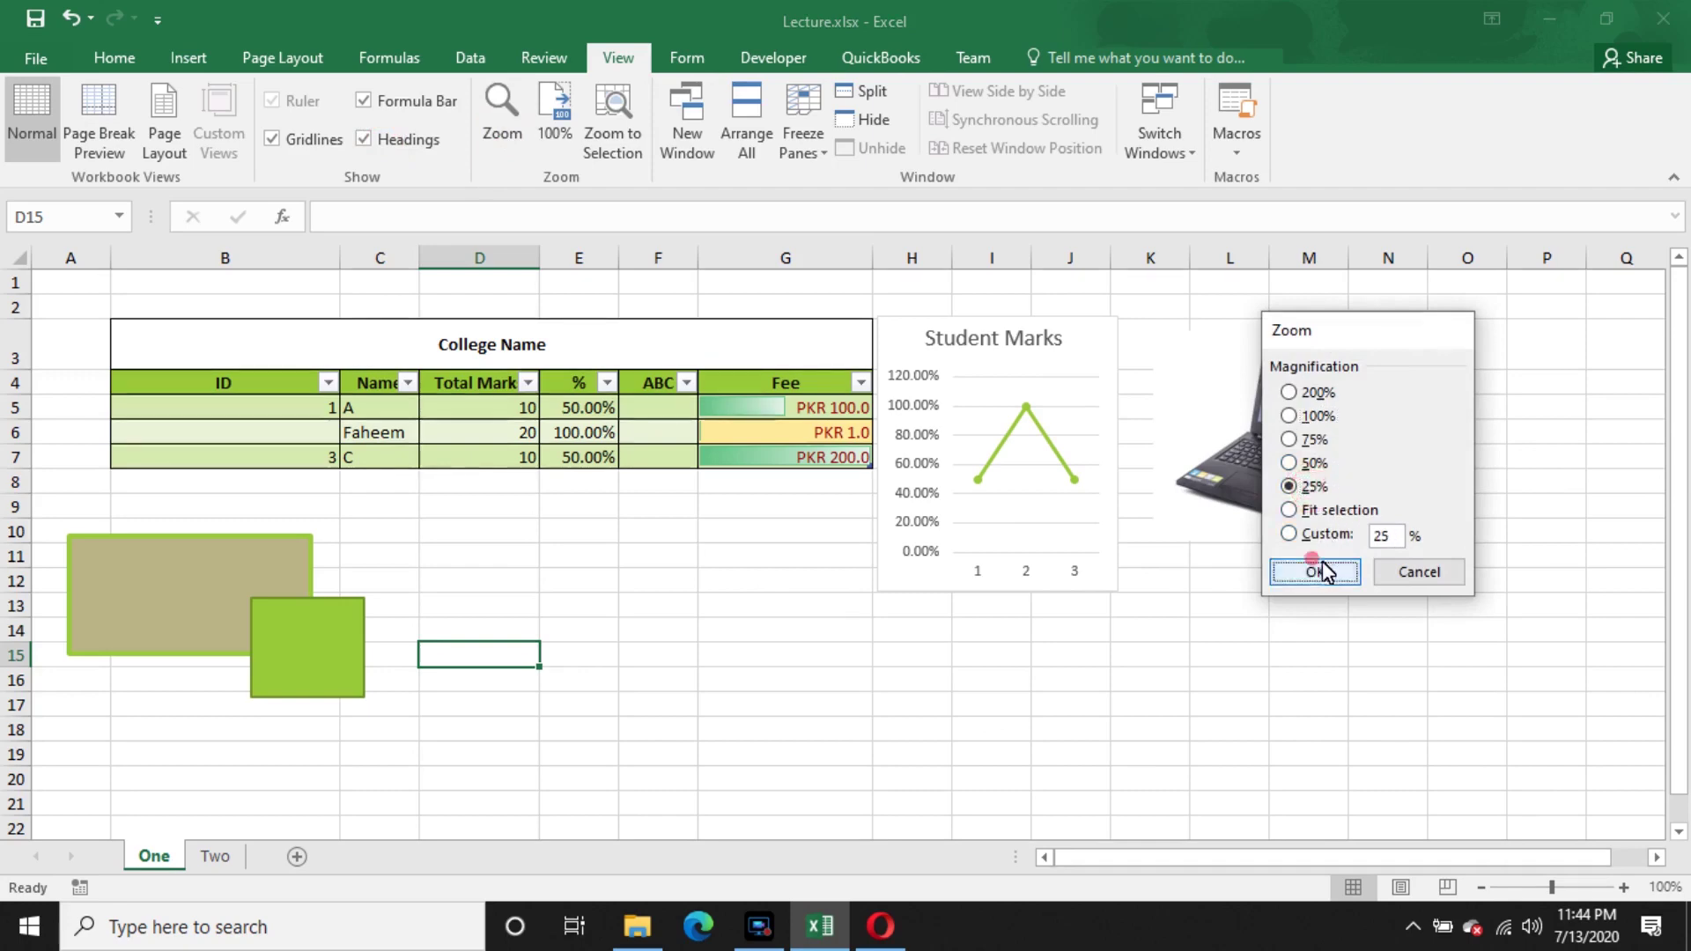
left_click(1552, 888)
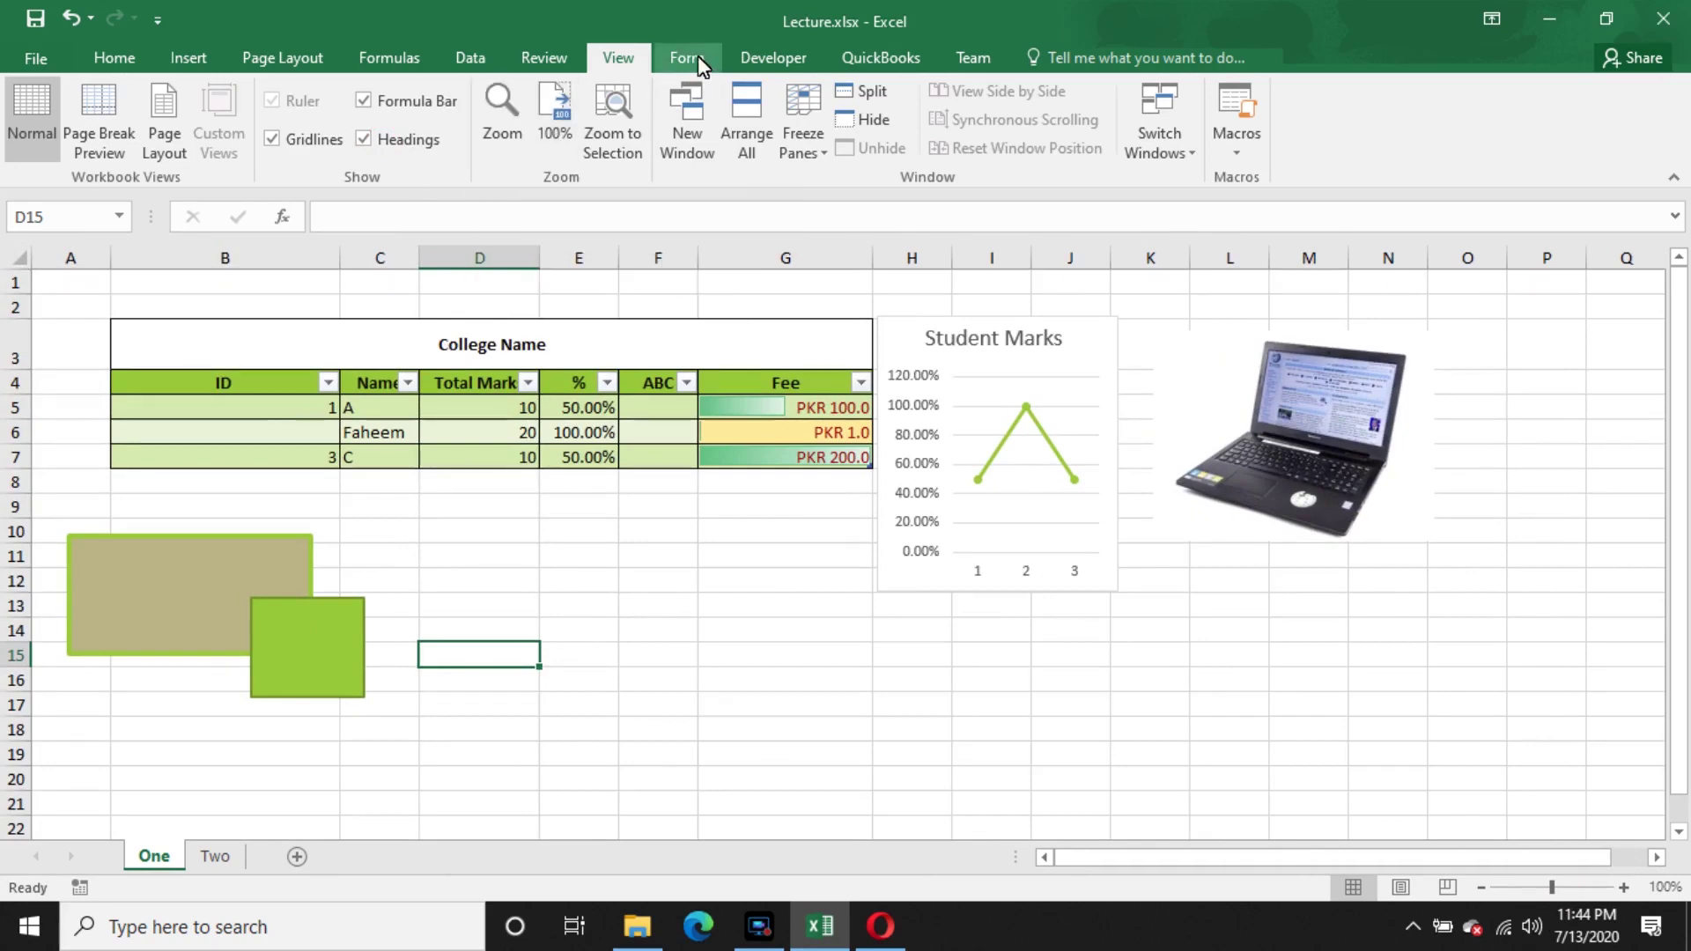
left_click(774, 61)
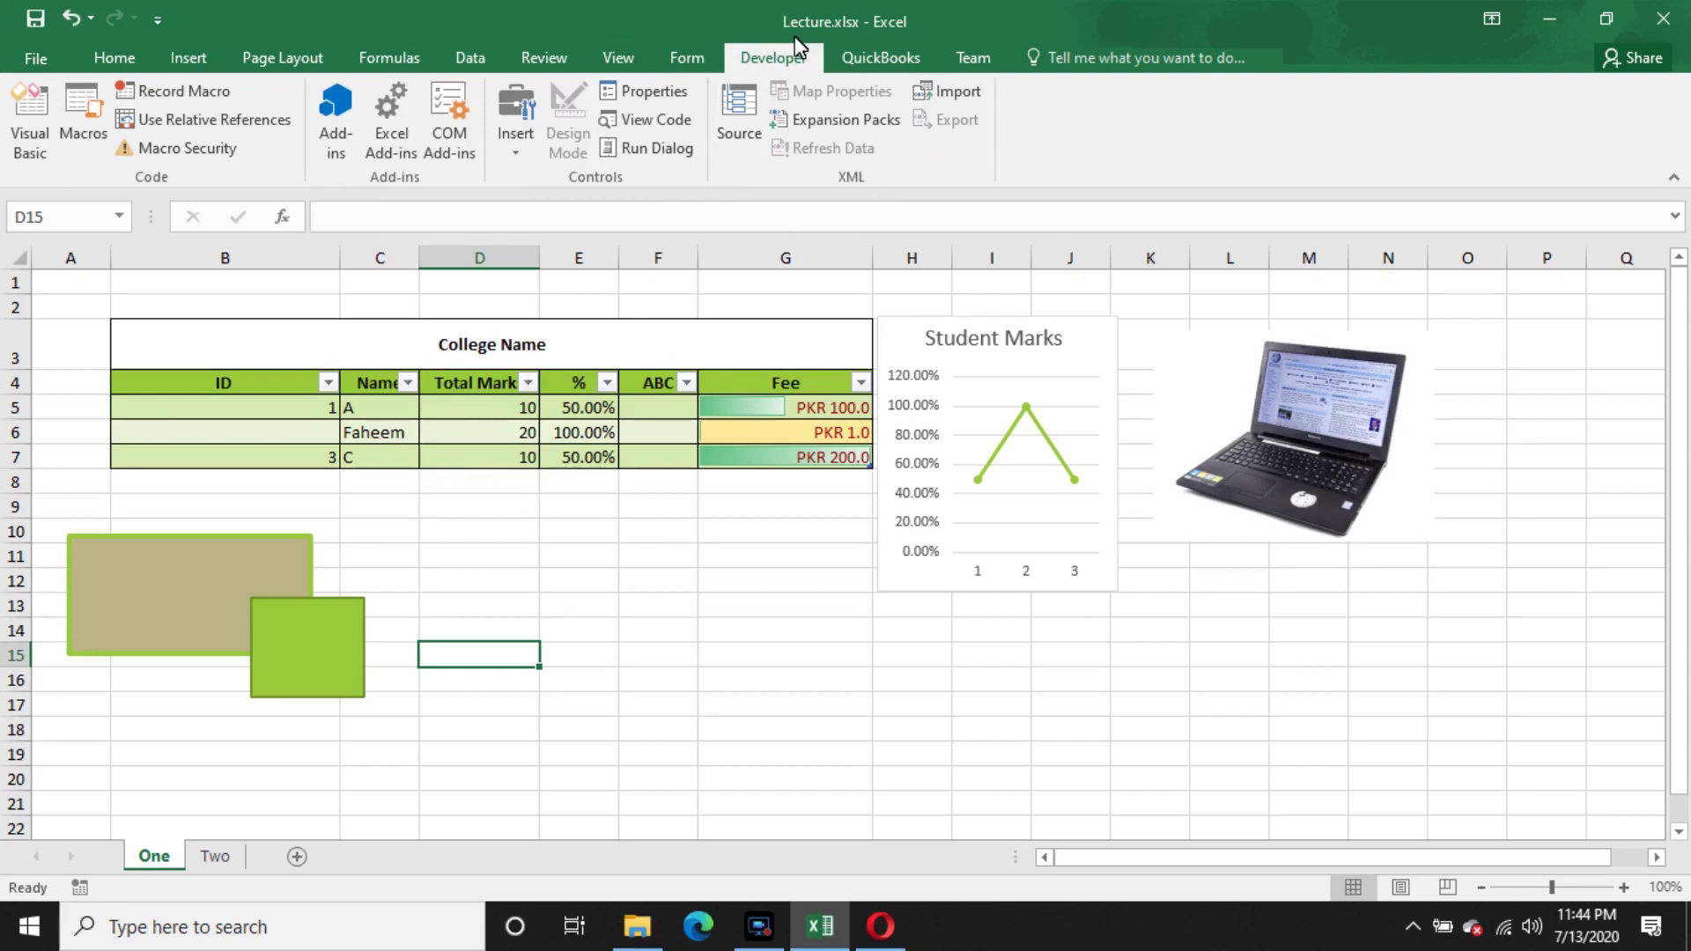
left_click(885, 57)
left_click(972, 57)
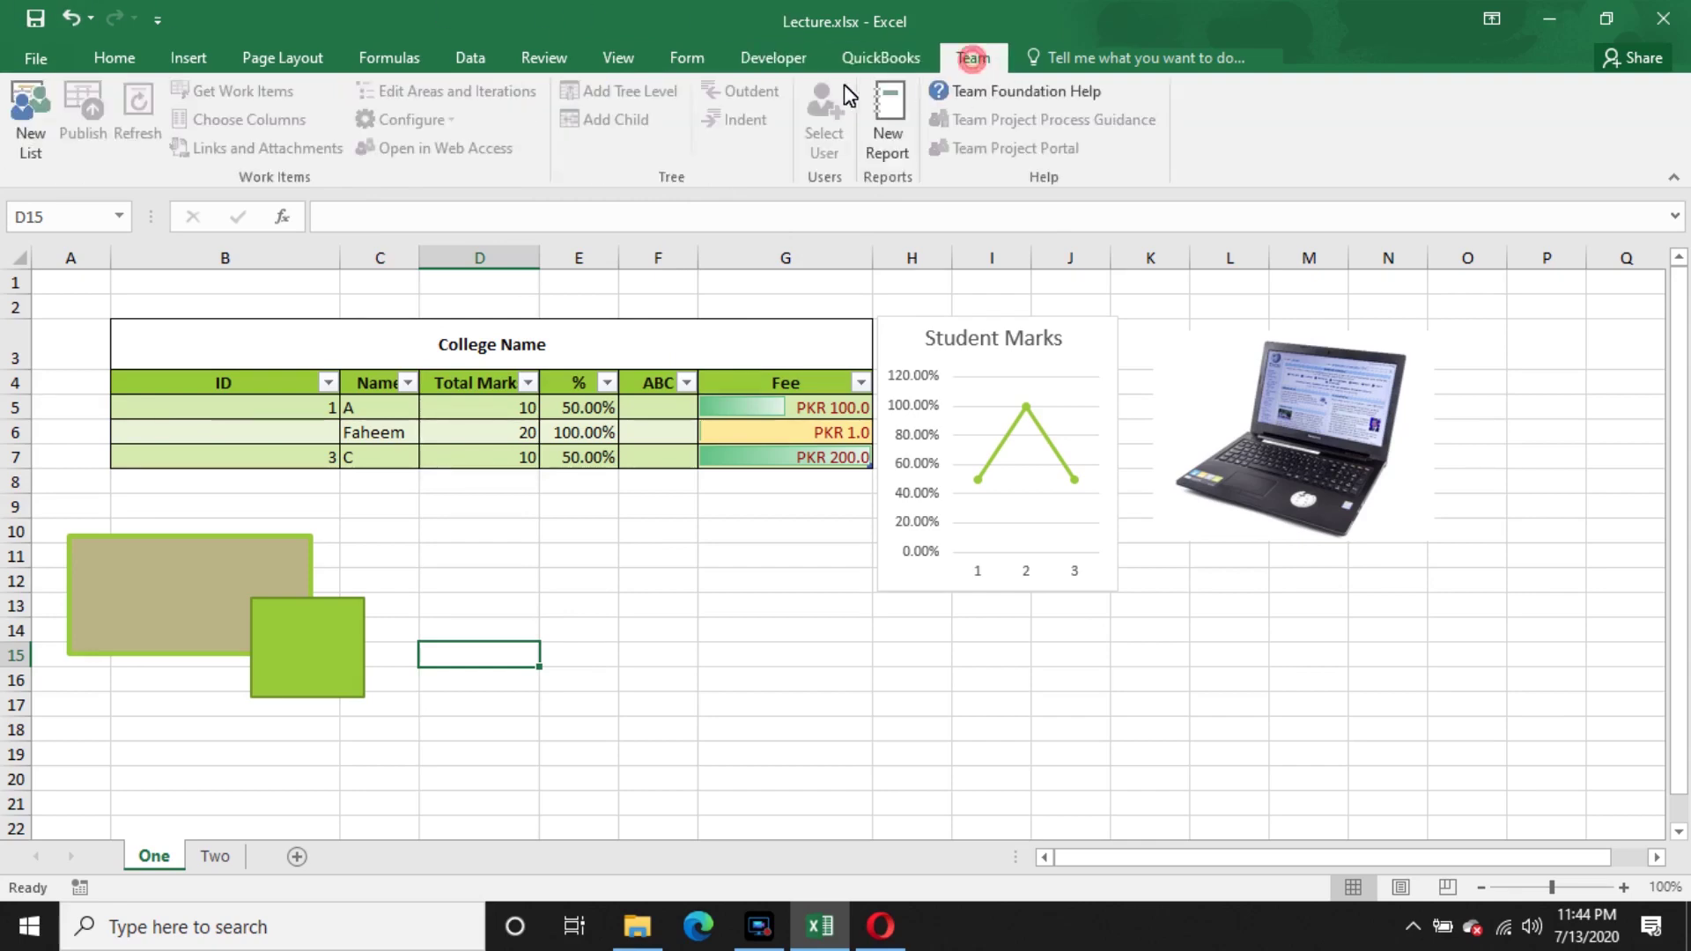
left_click(877, 60)
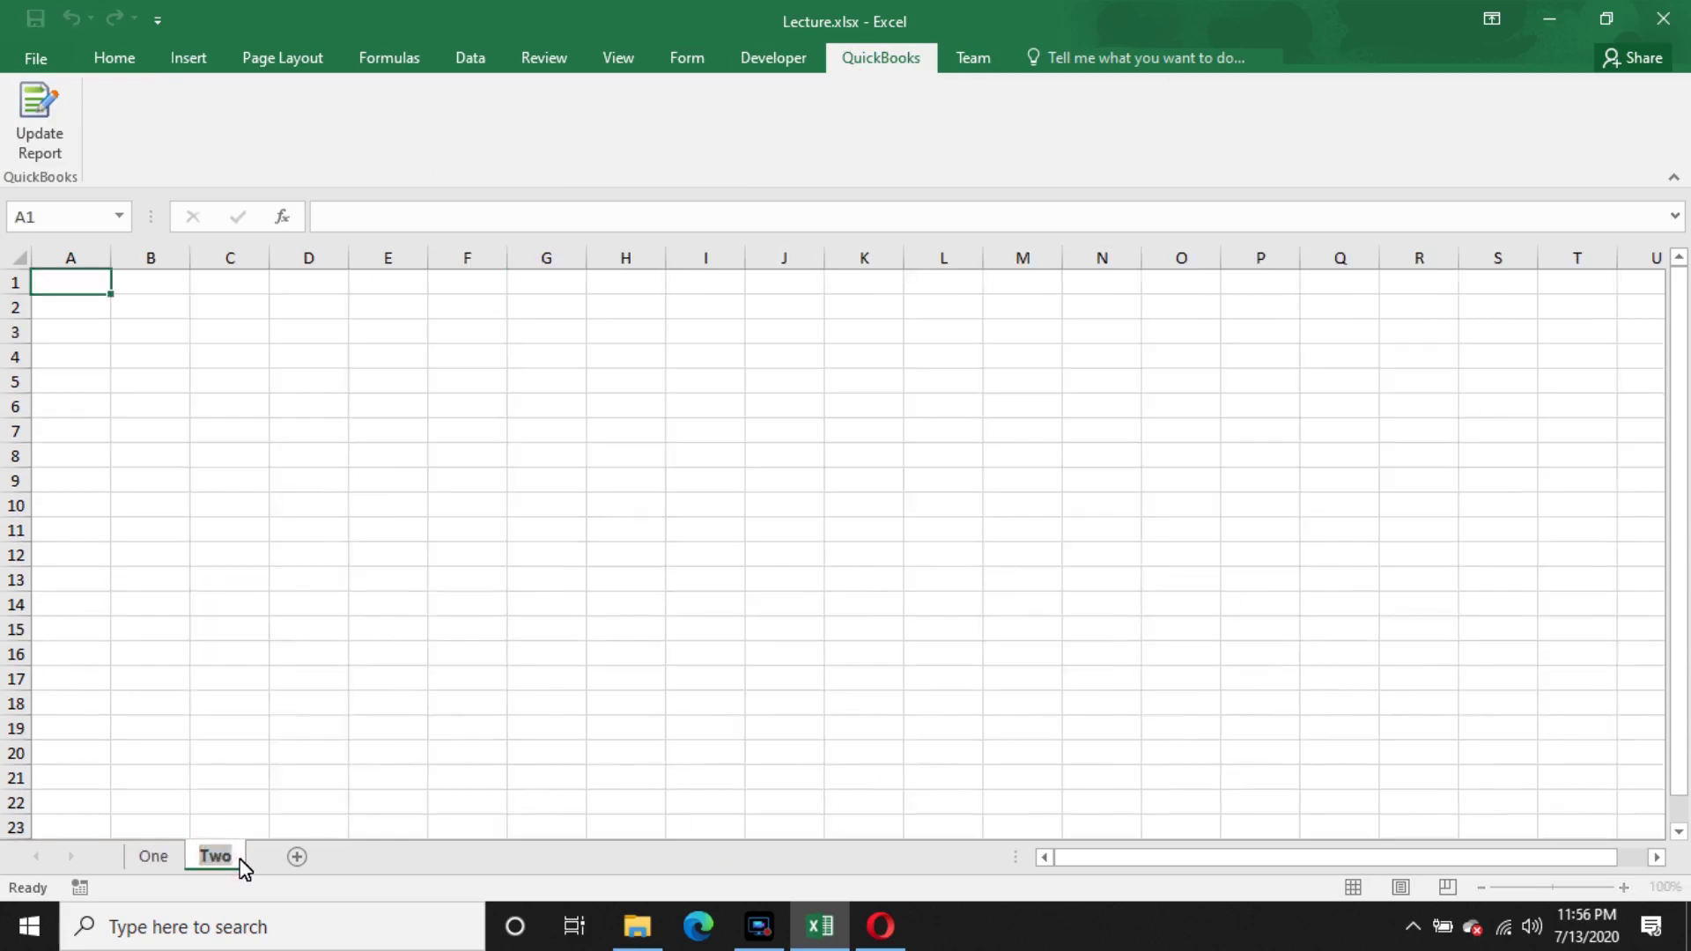
- Rename the worksheet Two as Result
type("Result")
key("Return")
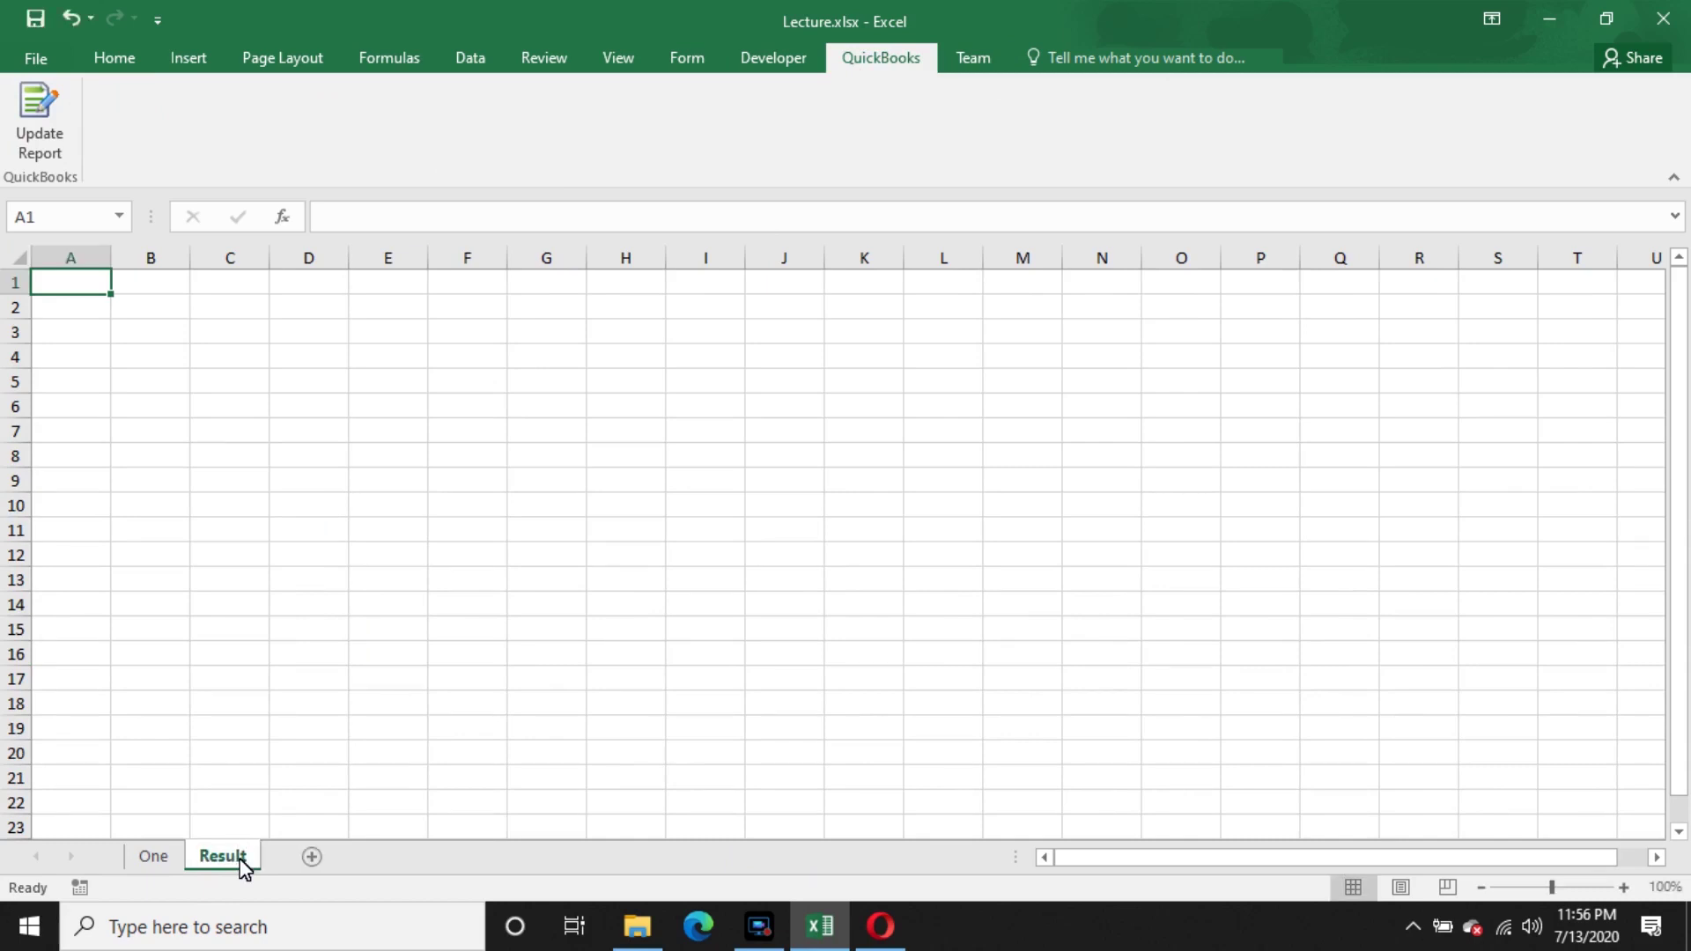
- Enter the headings Roll # in A5 and Student's Name in B5, and autofit column B to its heading
left_click(74, 380)
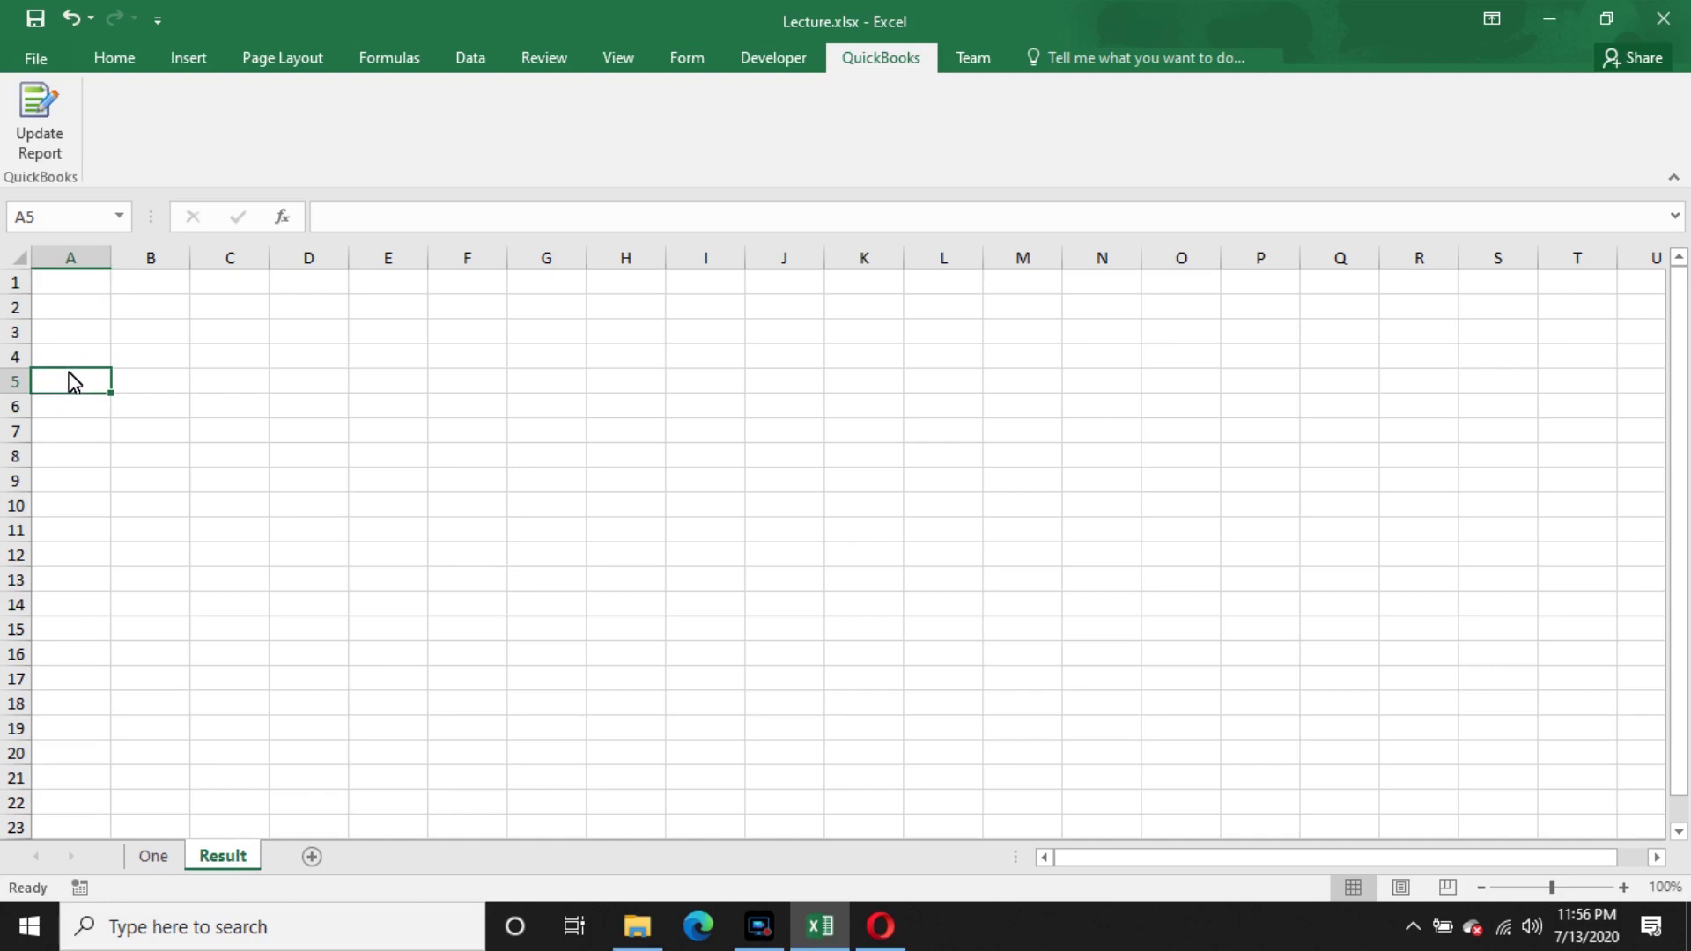
type("Ro")
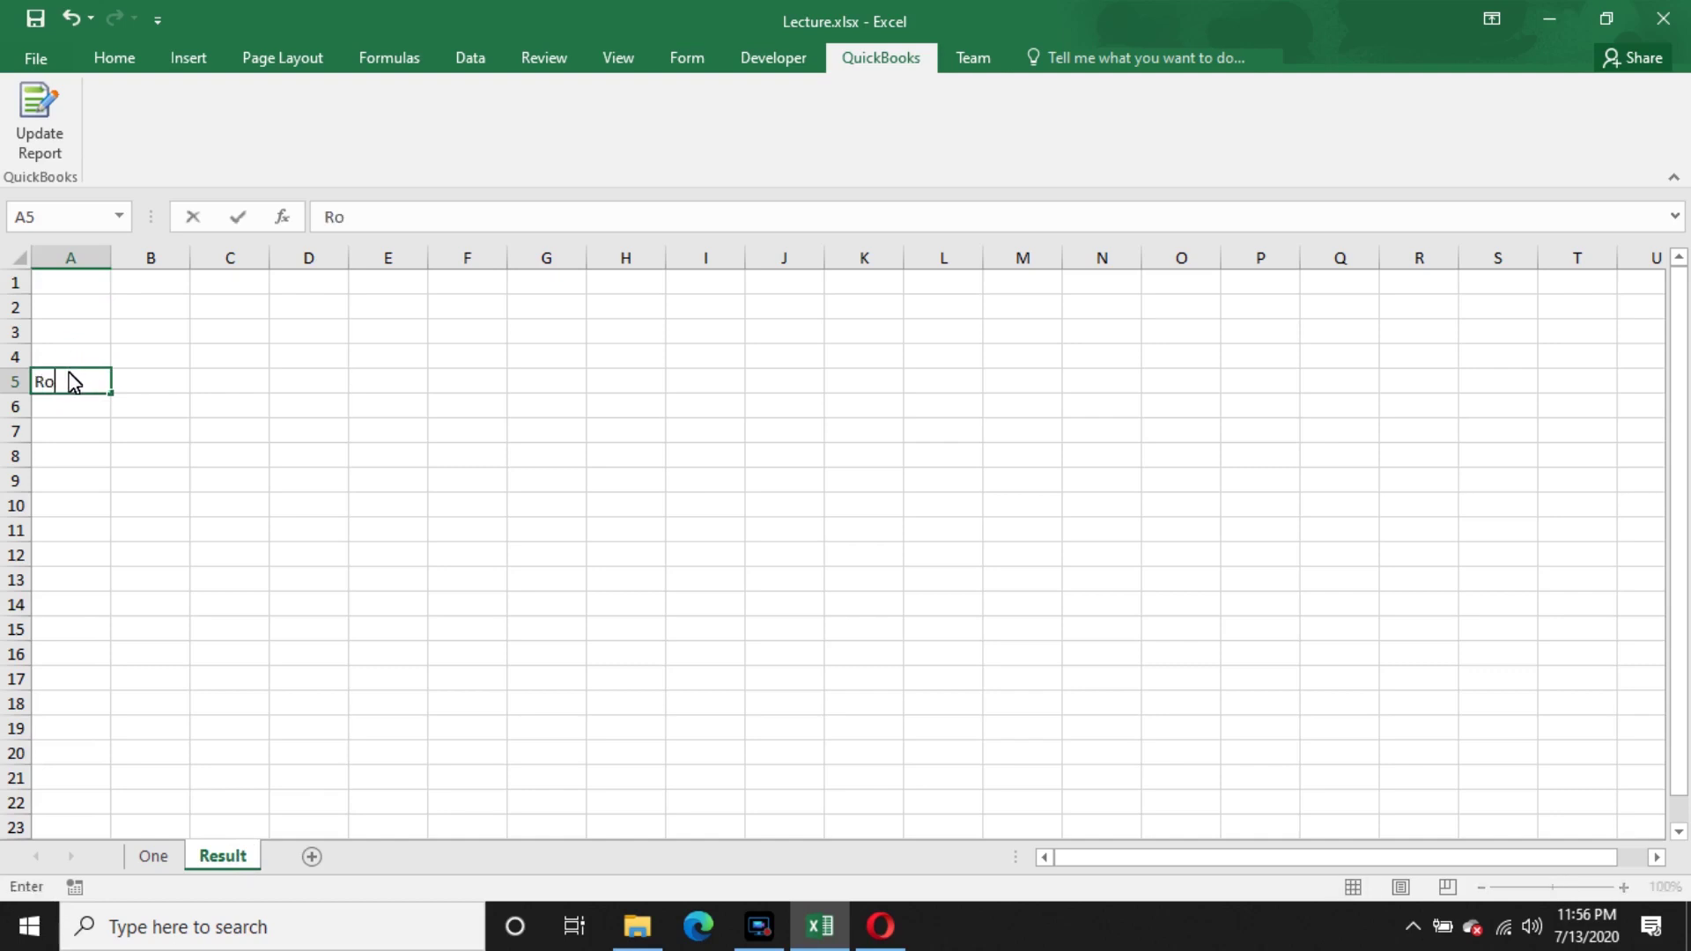
type("ll #")
key("Tab")
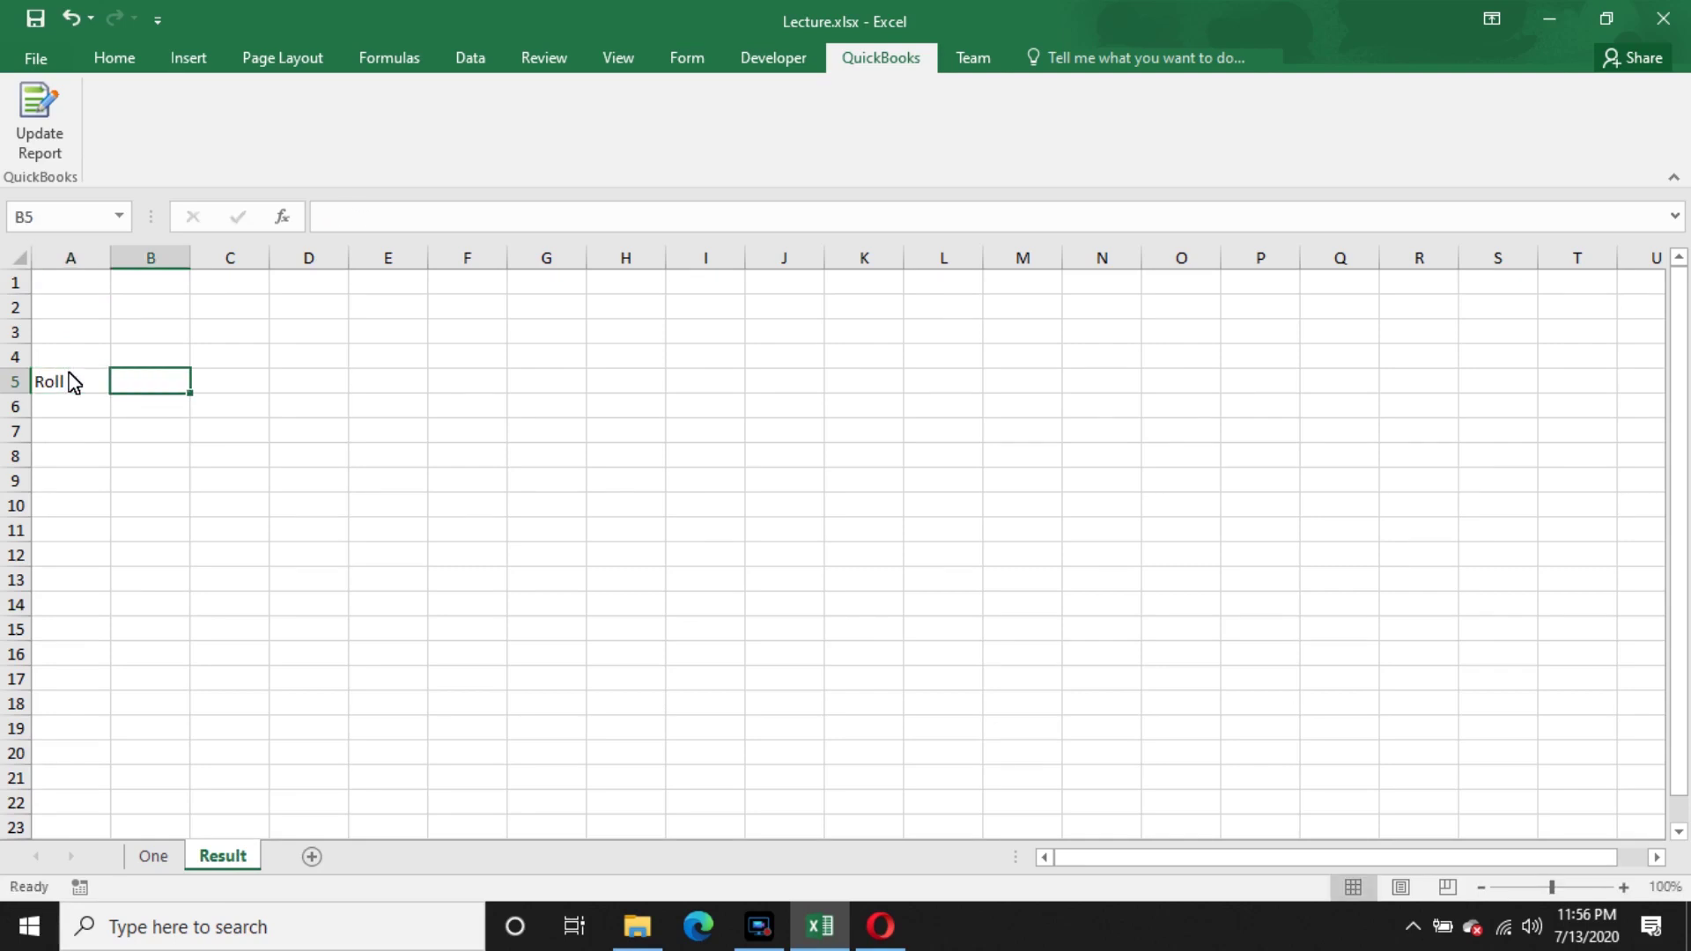
type("Studen")
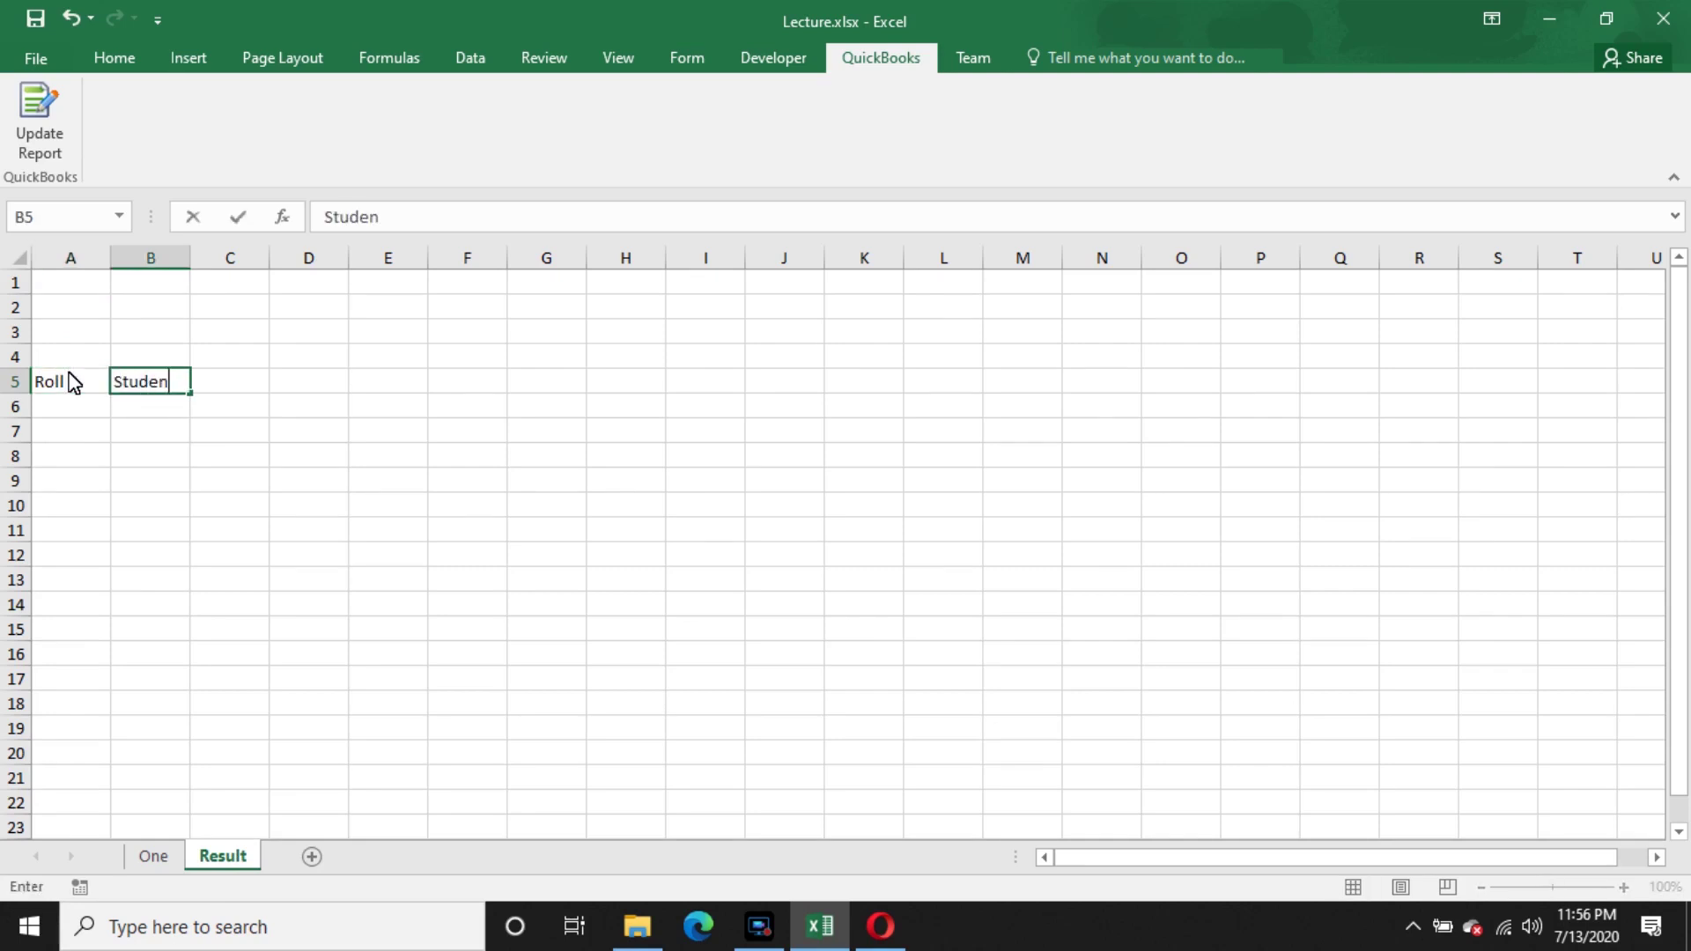
type("t's Name")
key("Tab")
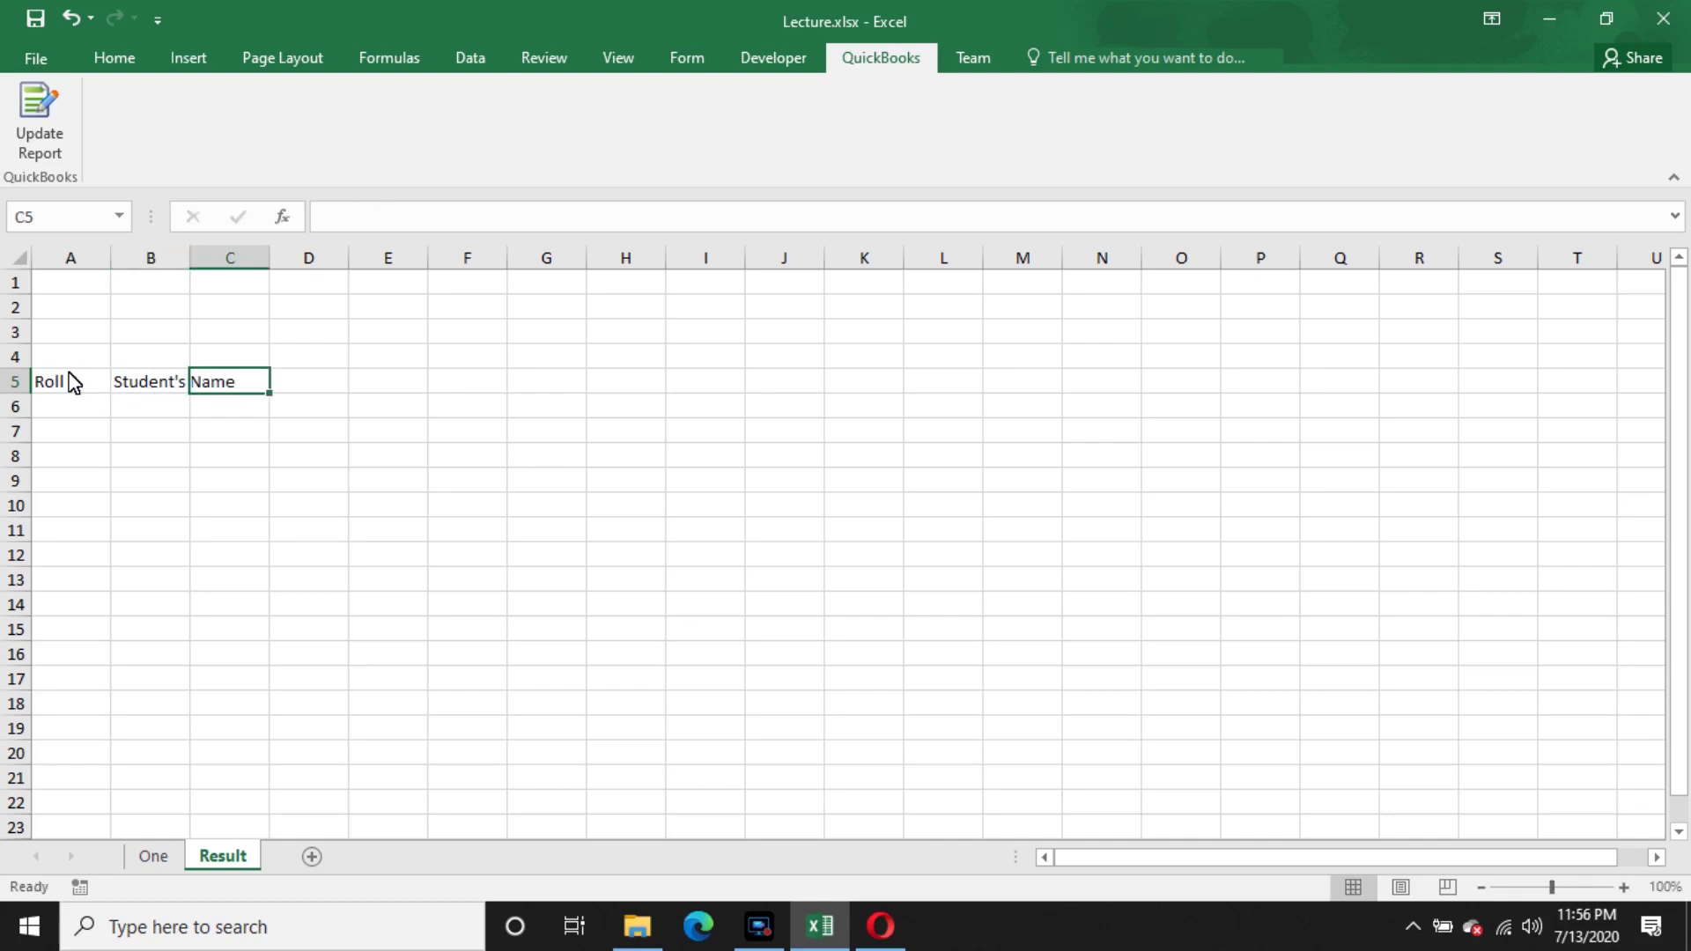
double_click(191, 263)
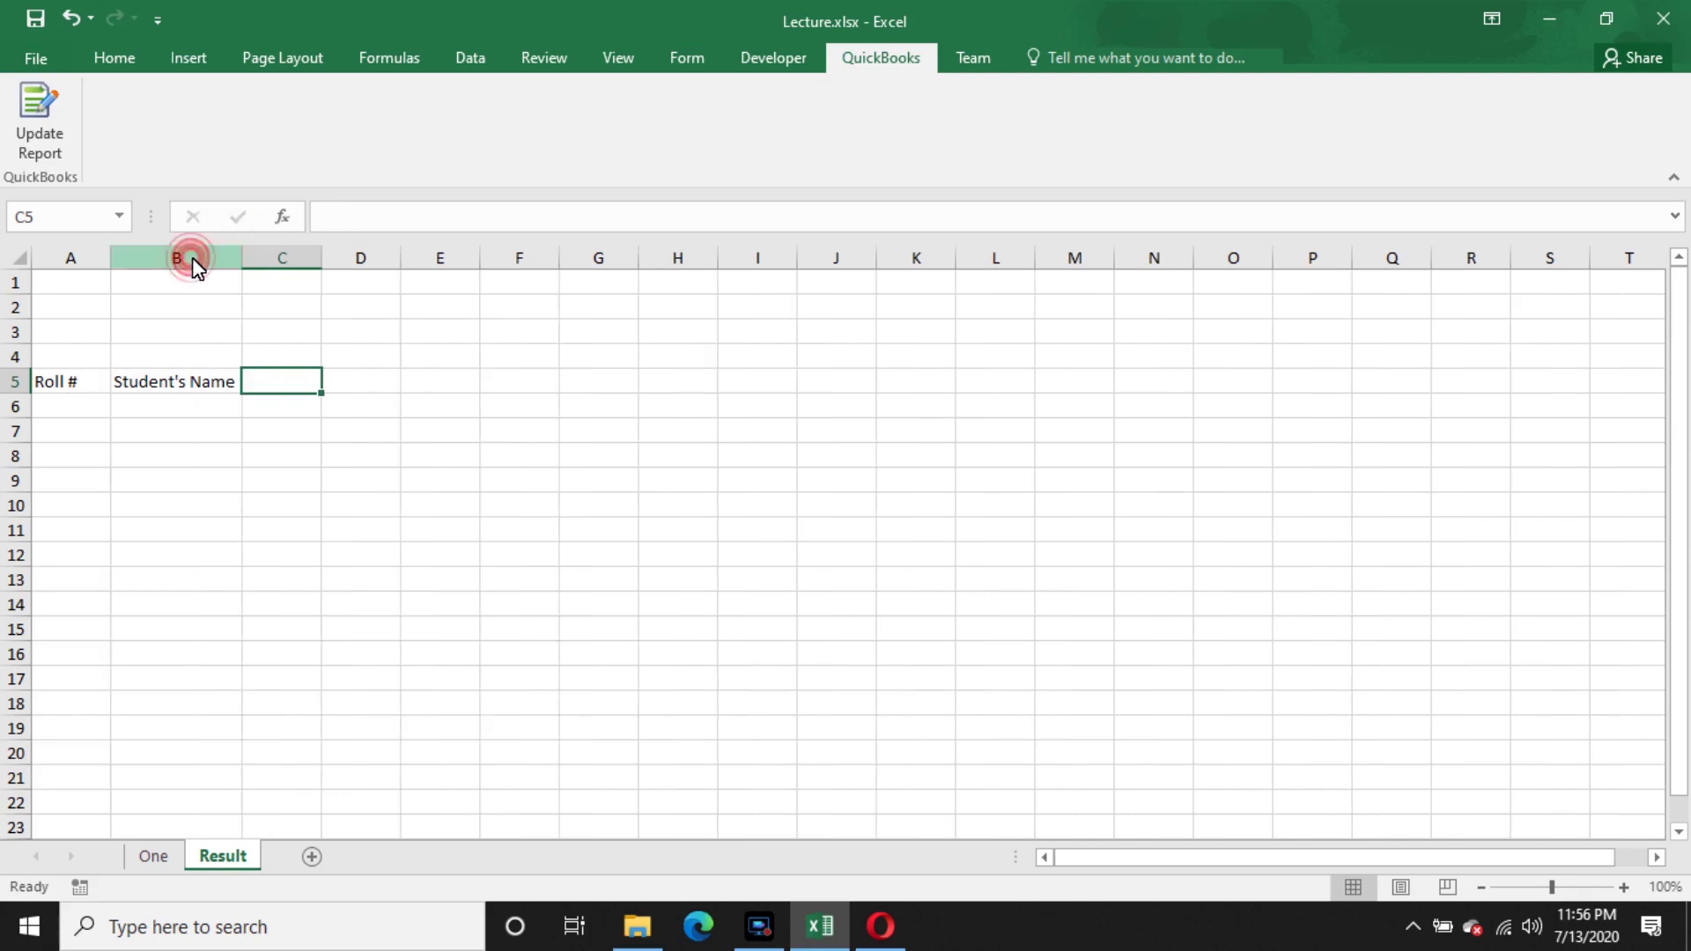
left_click(182, 394)
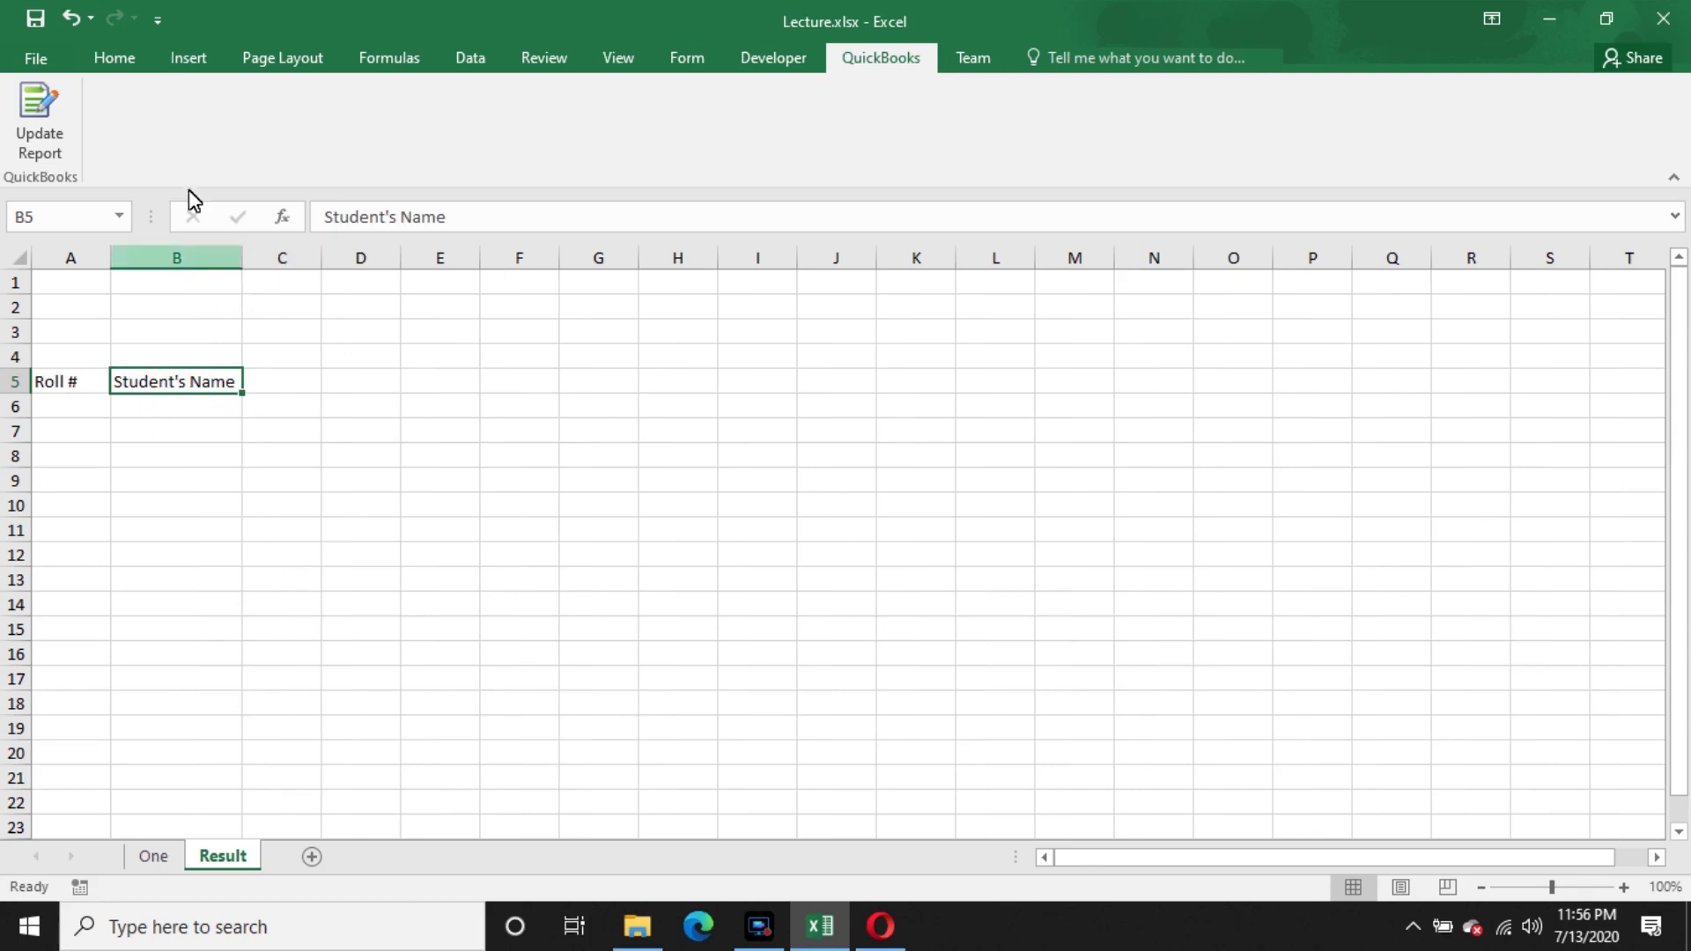
left_click(35, 58)
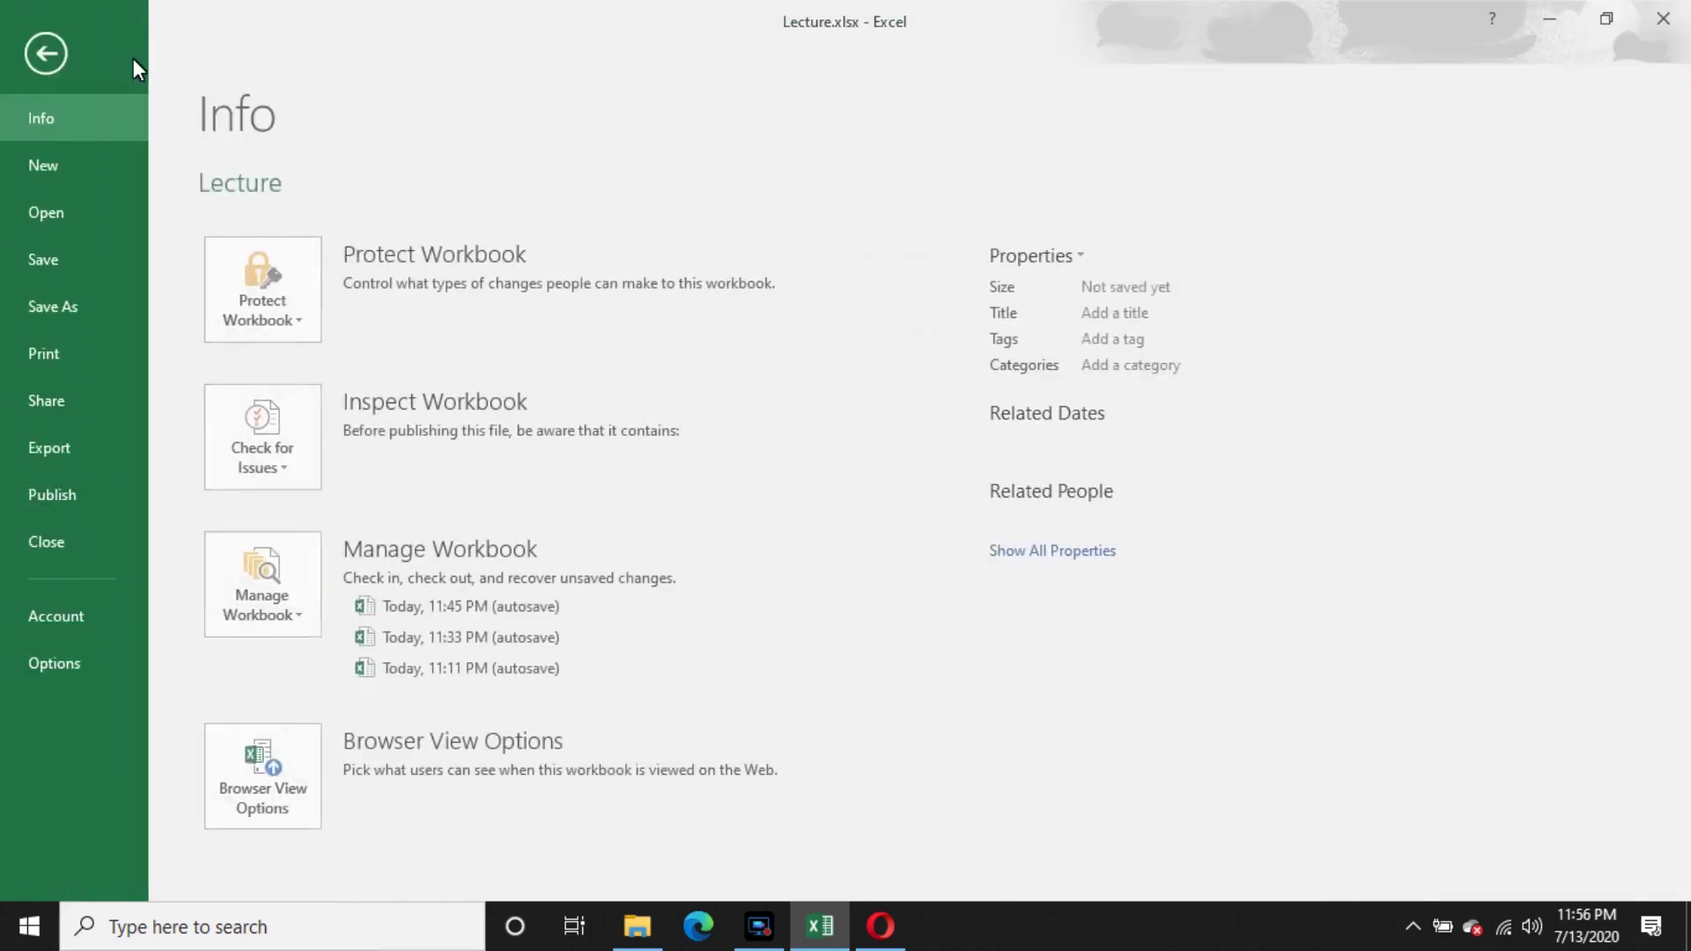
left_click(42, 46)
left_click(118, 58)
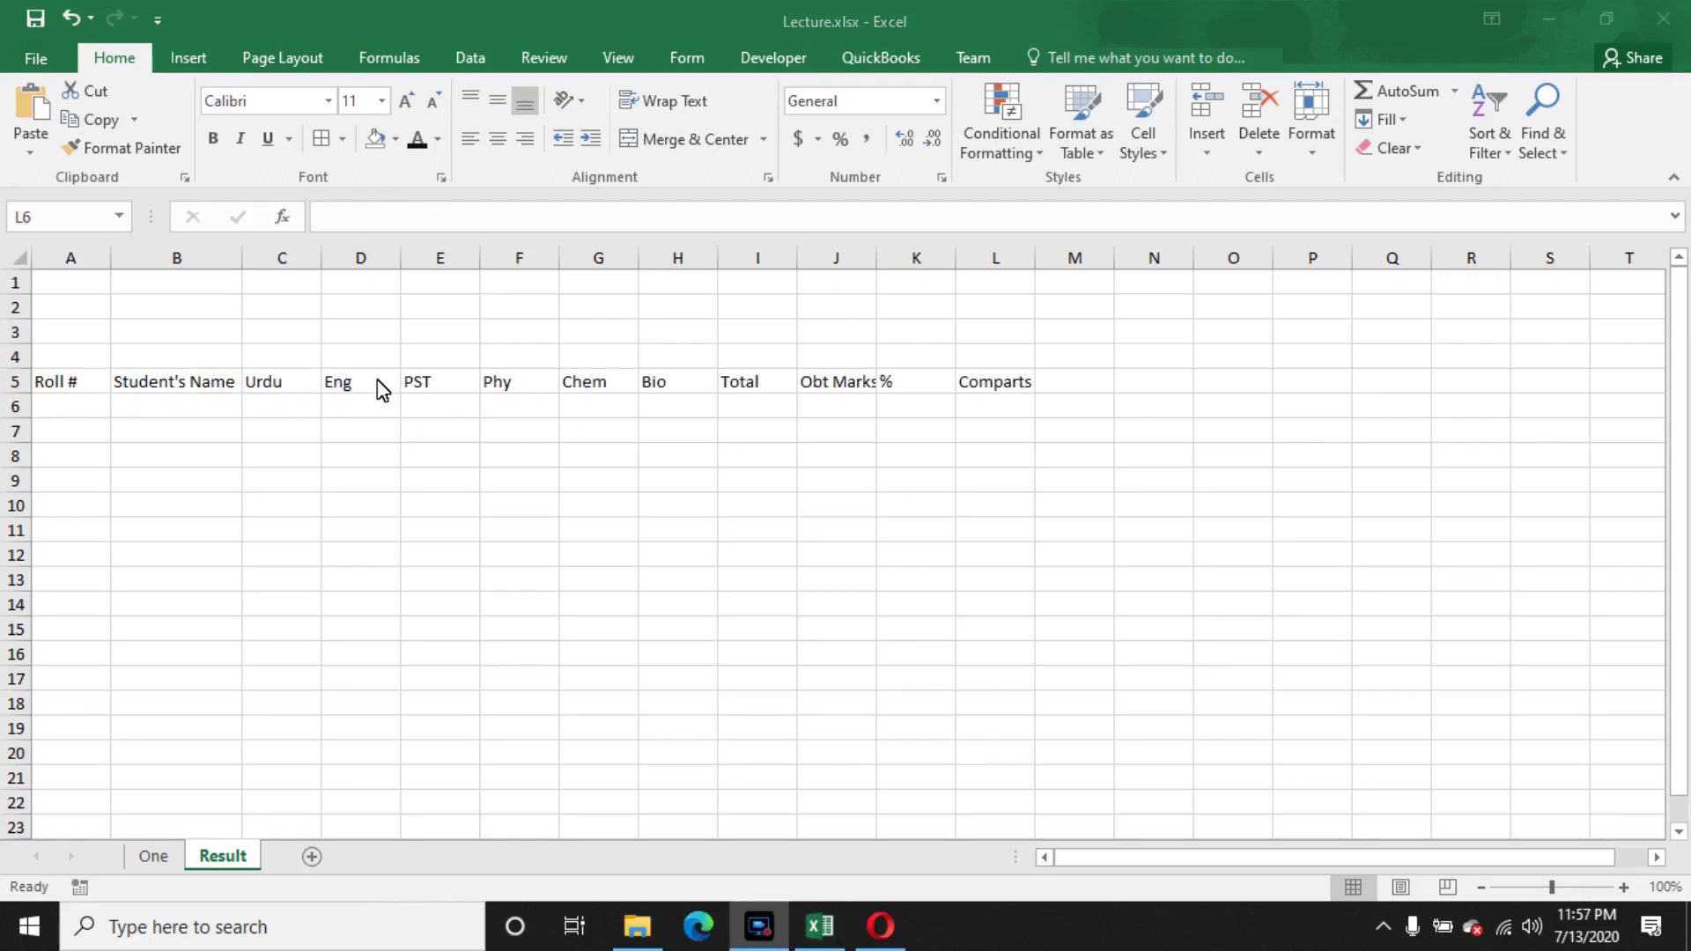
left_click(154, 386)
left_click(74, 386)
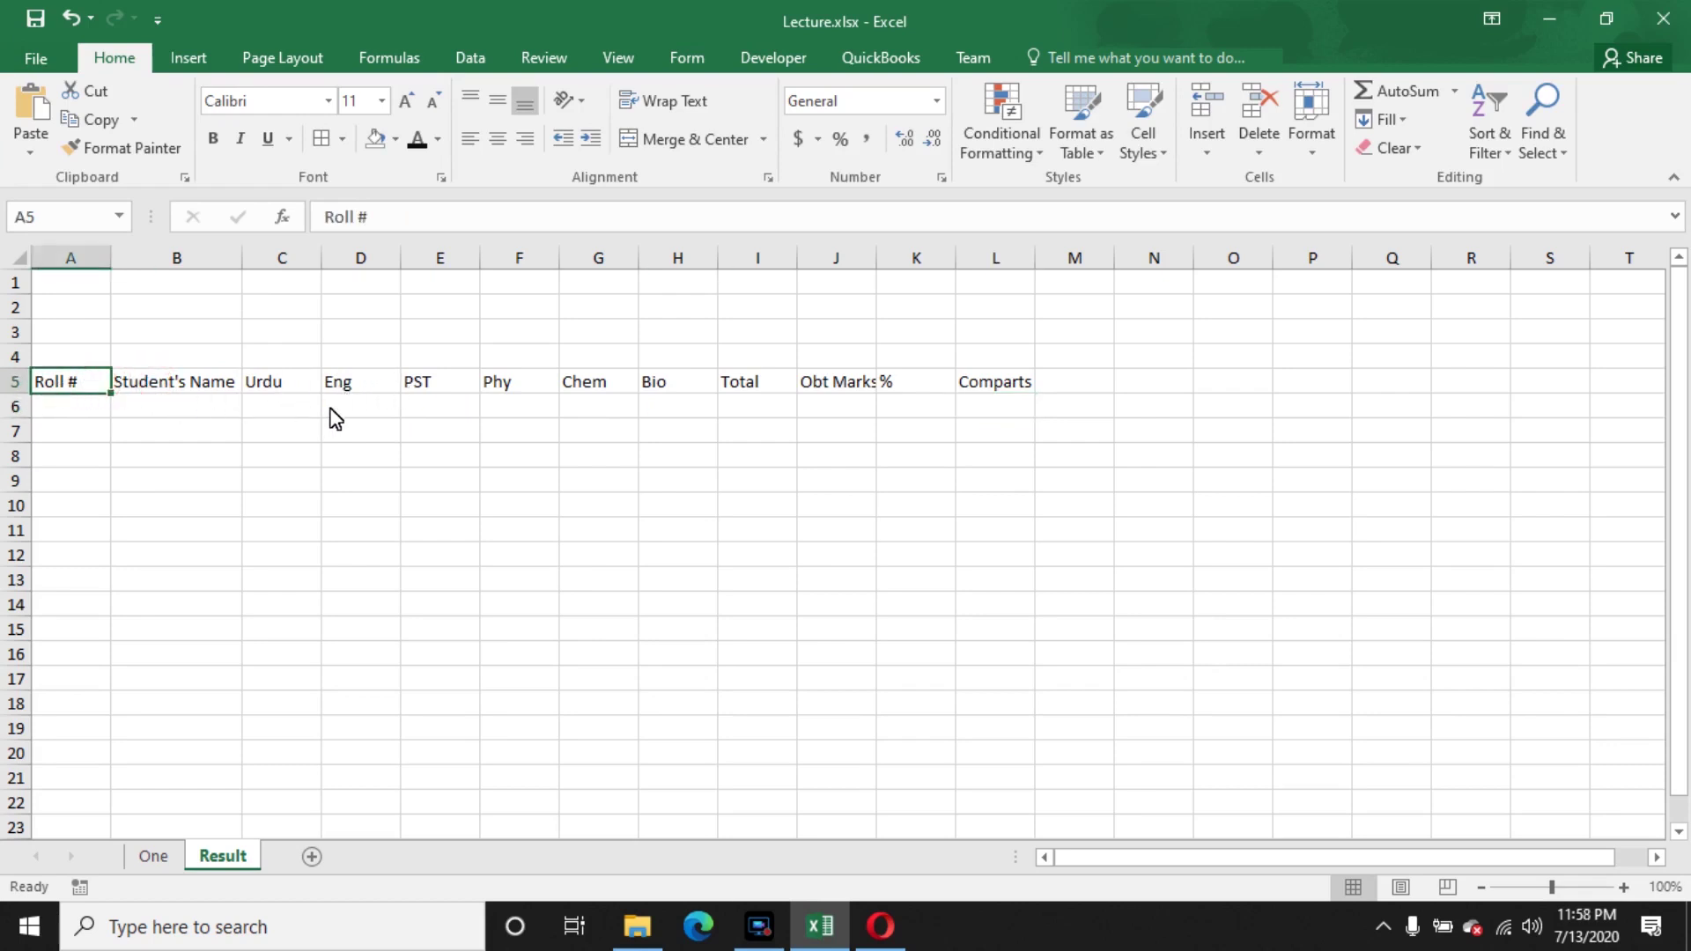
- Try to convert the heading row A5:L5 into a table without the headers option
left_click_drag(68, 388, 1000, 387)
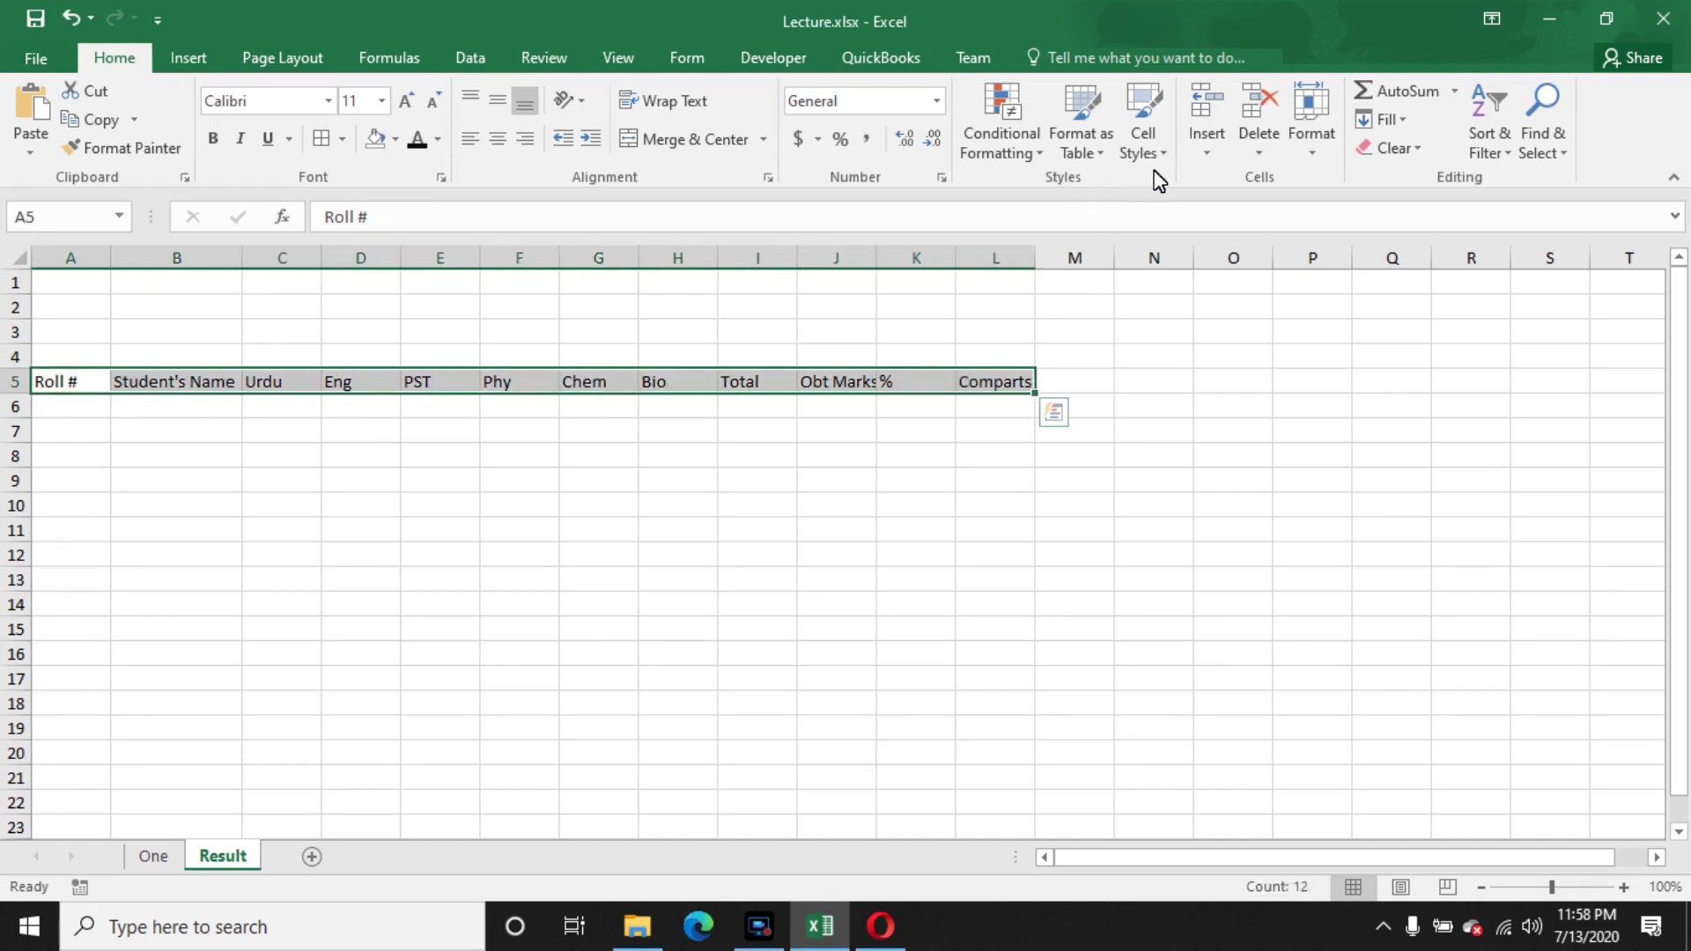
left_click(1211, 152)
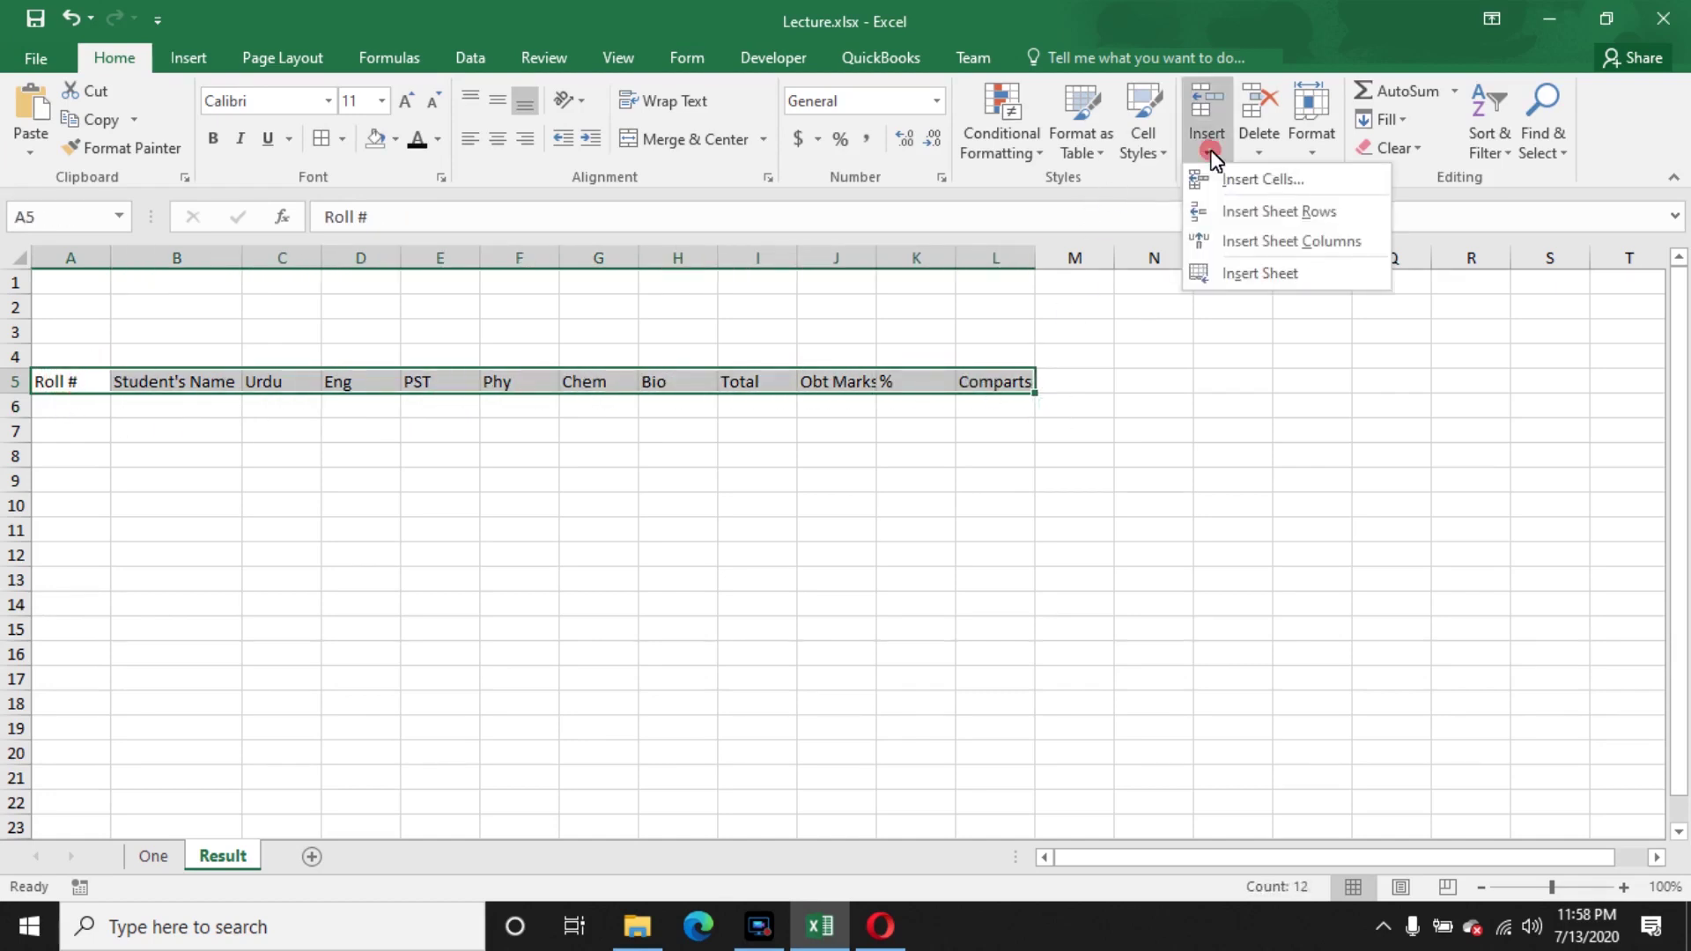
left_click(188, 55)
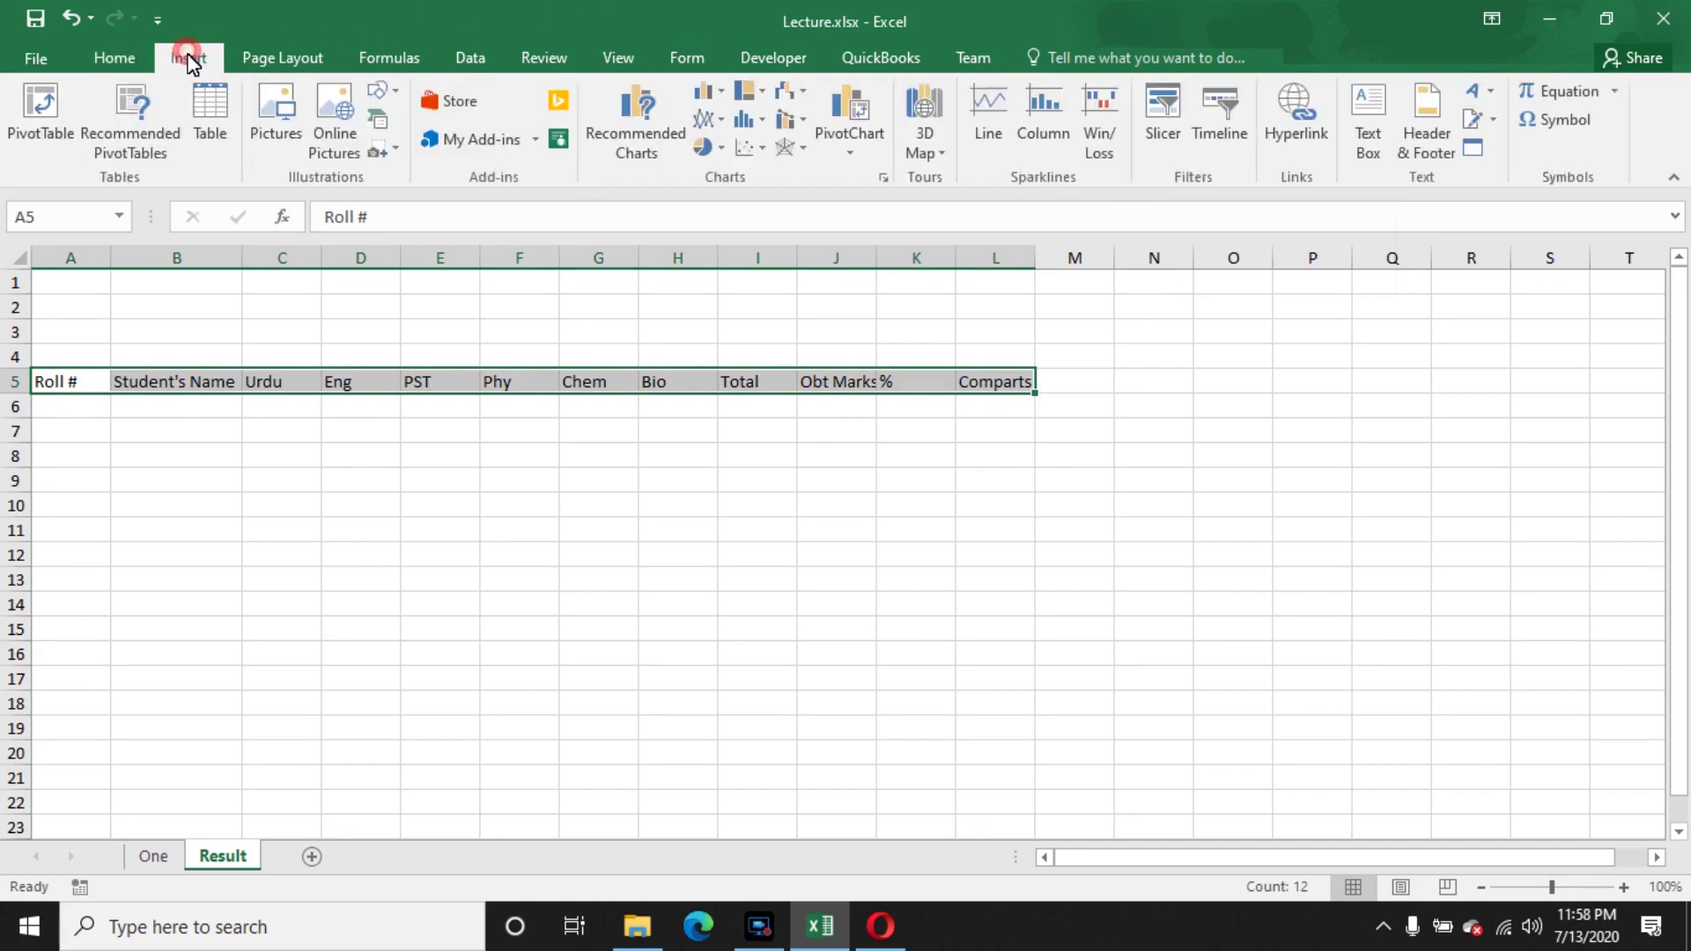
left_click(209, 130)
left_click(1350, 523)
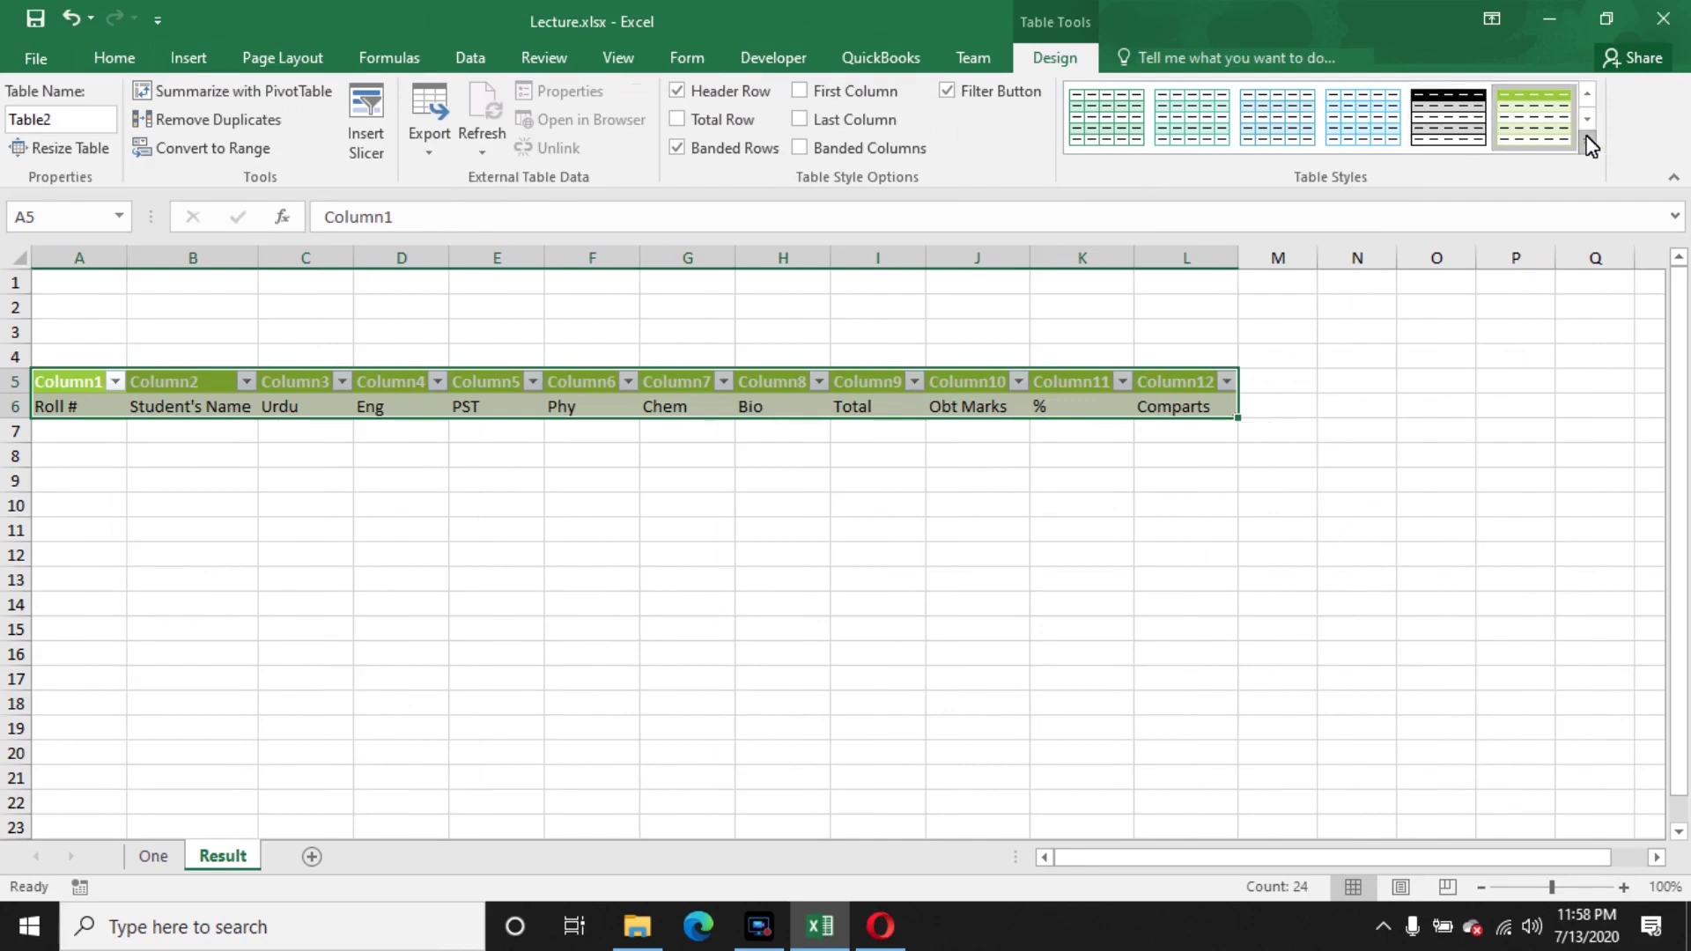
- Try a grey, black-bordered Medium table style on the table, and undo both the style and the table
left_click(1588, 143)
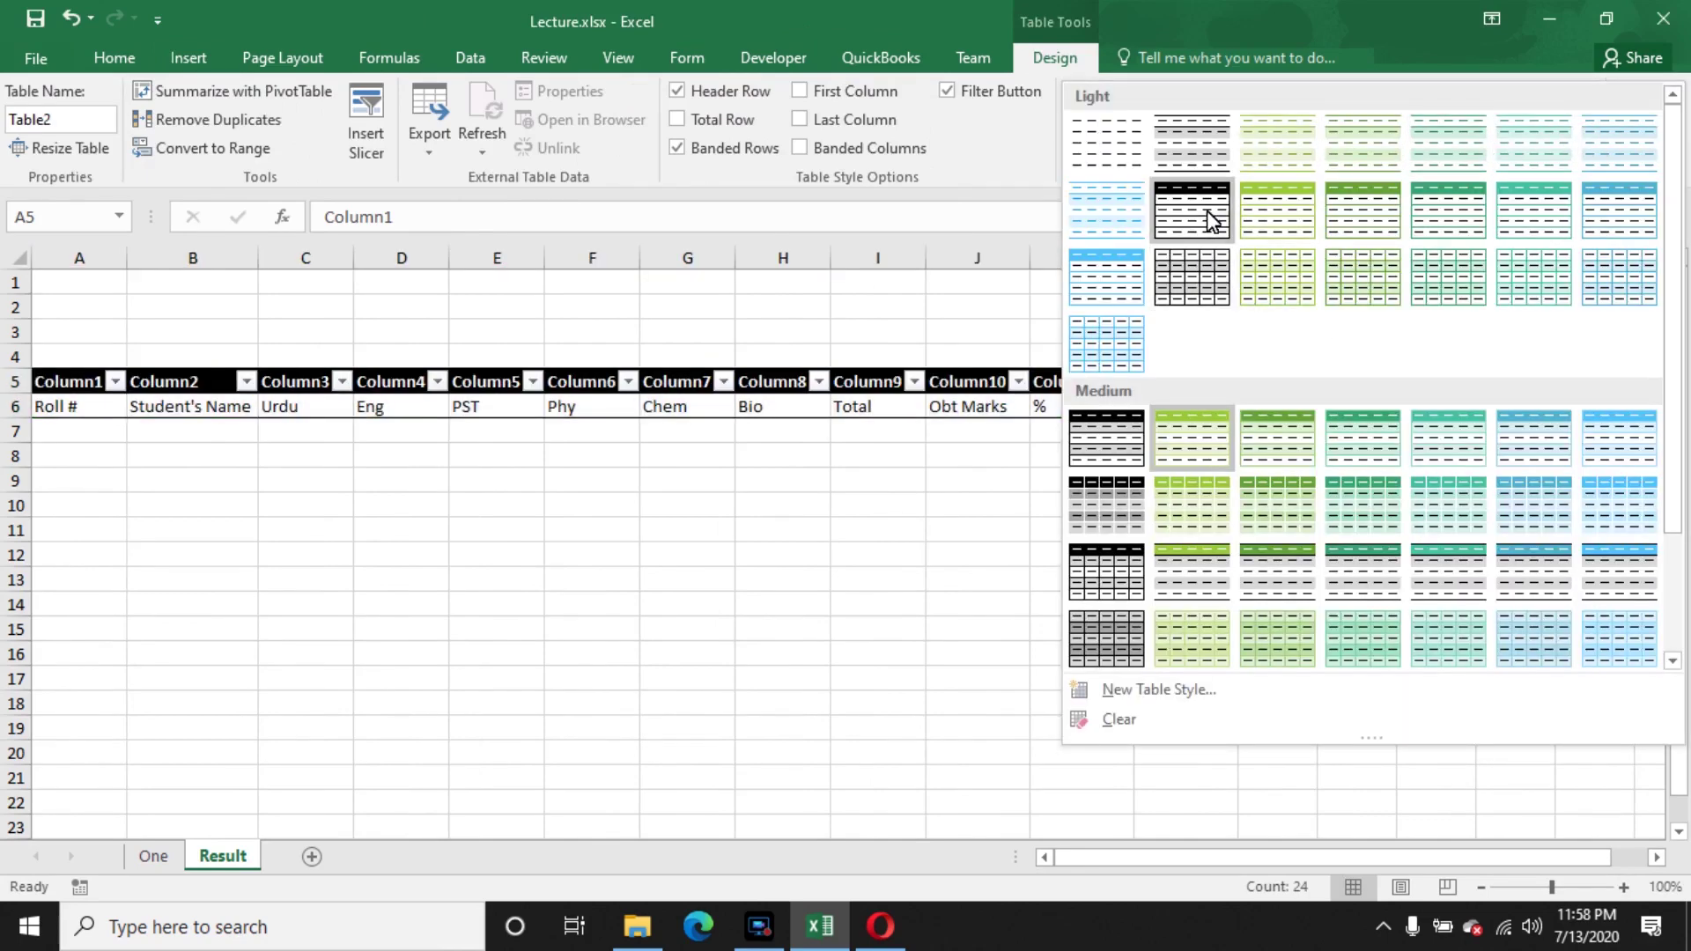
left_click(1107, 638)
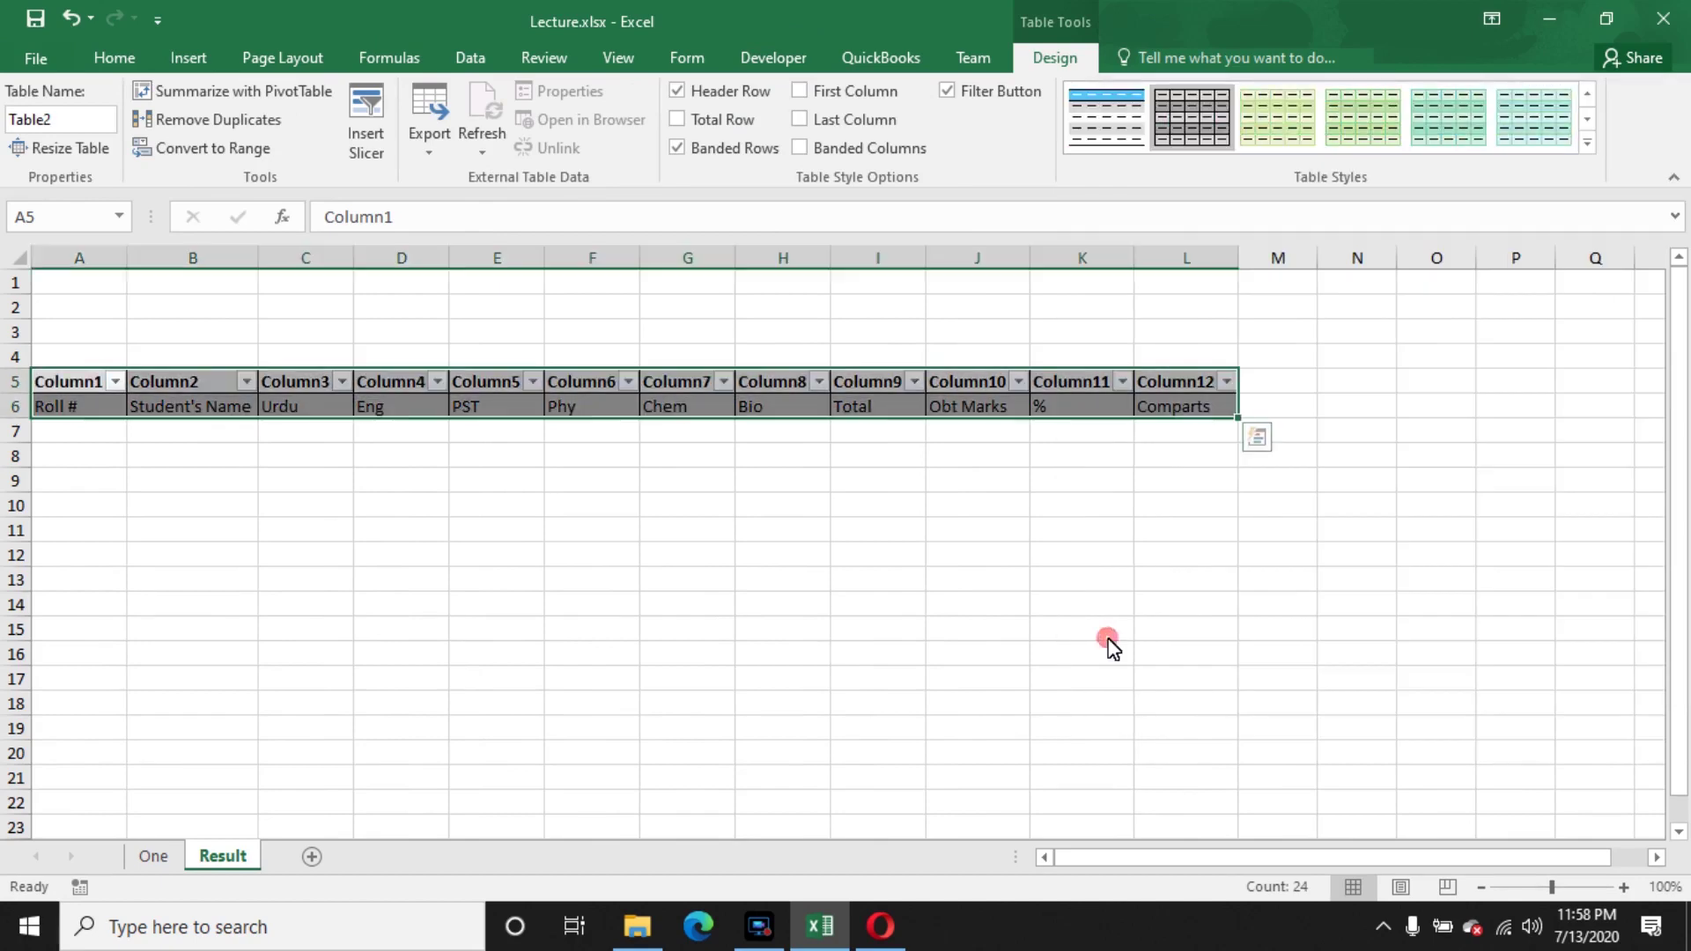
left_click(953, 533)
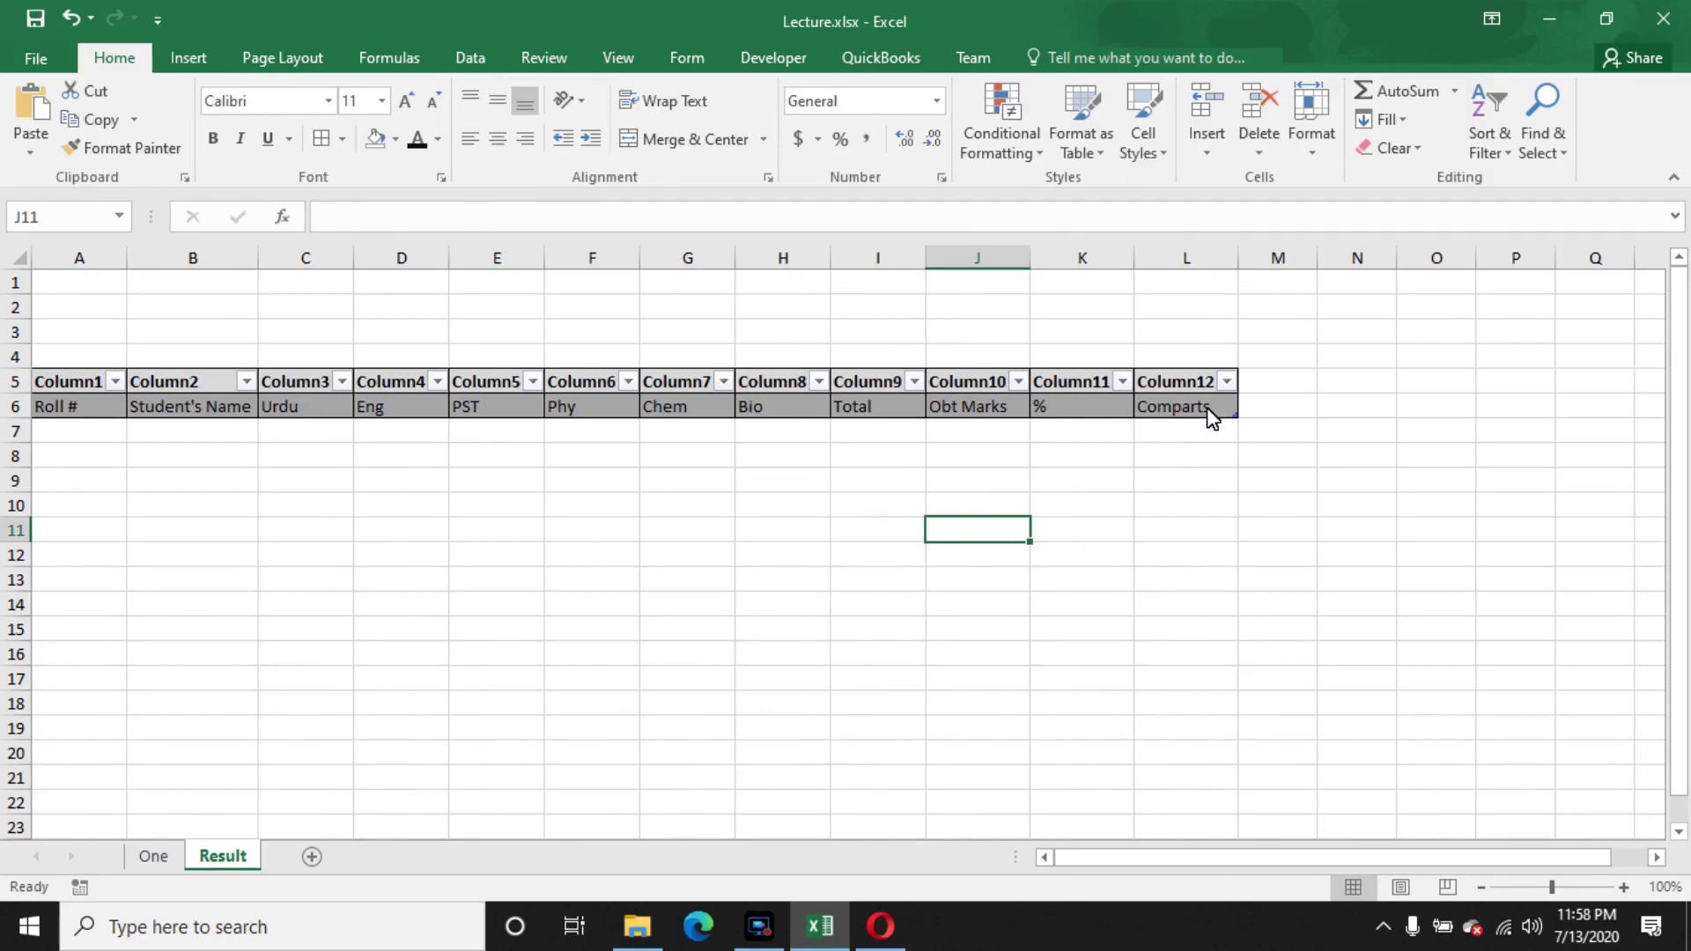
key("ctrl+z")
key("ctrl+z")
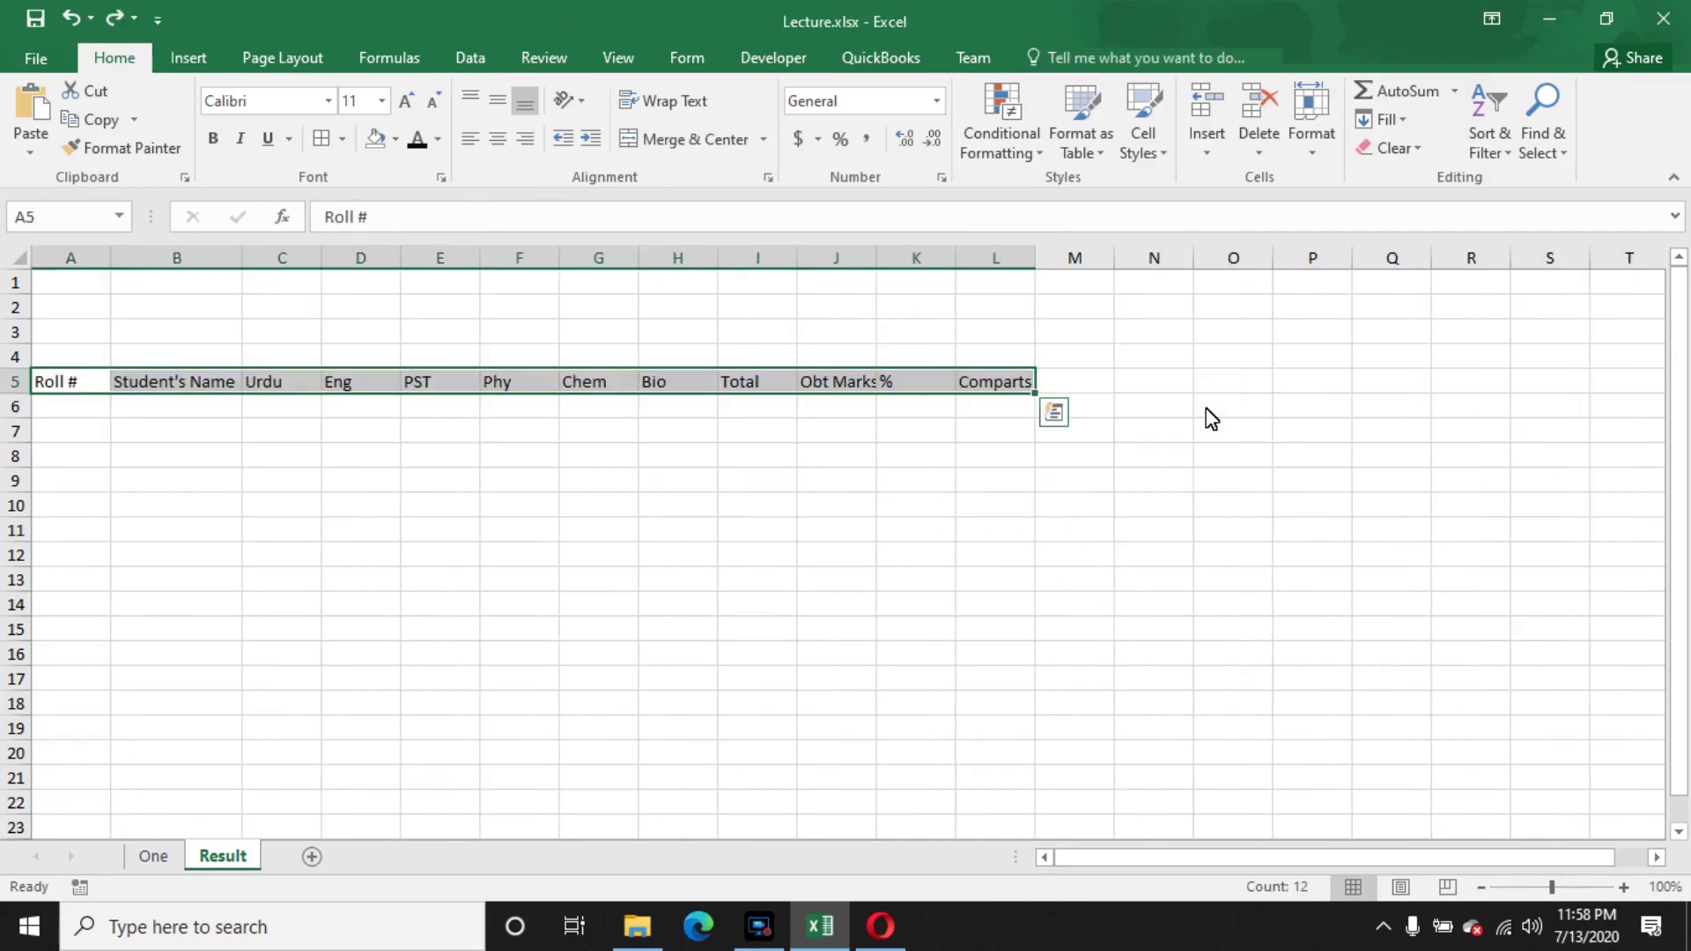
- Create a table from A5:L6, using the heading row as the table headers
left_click(189, 57)
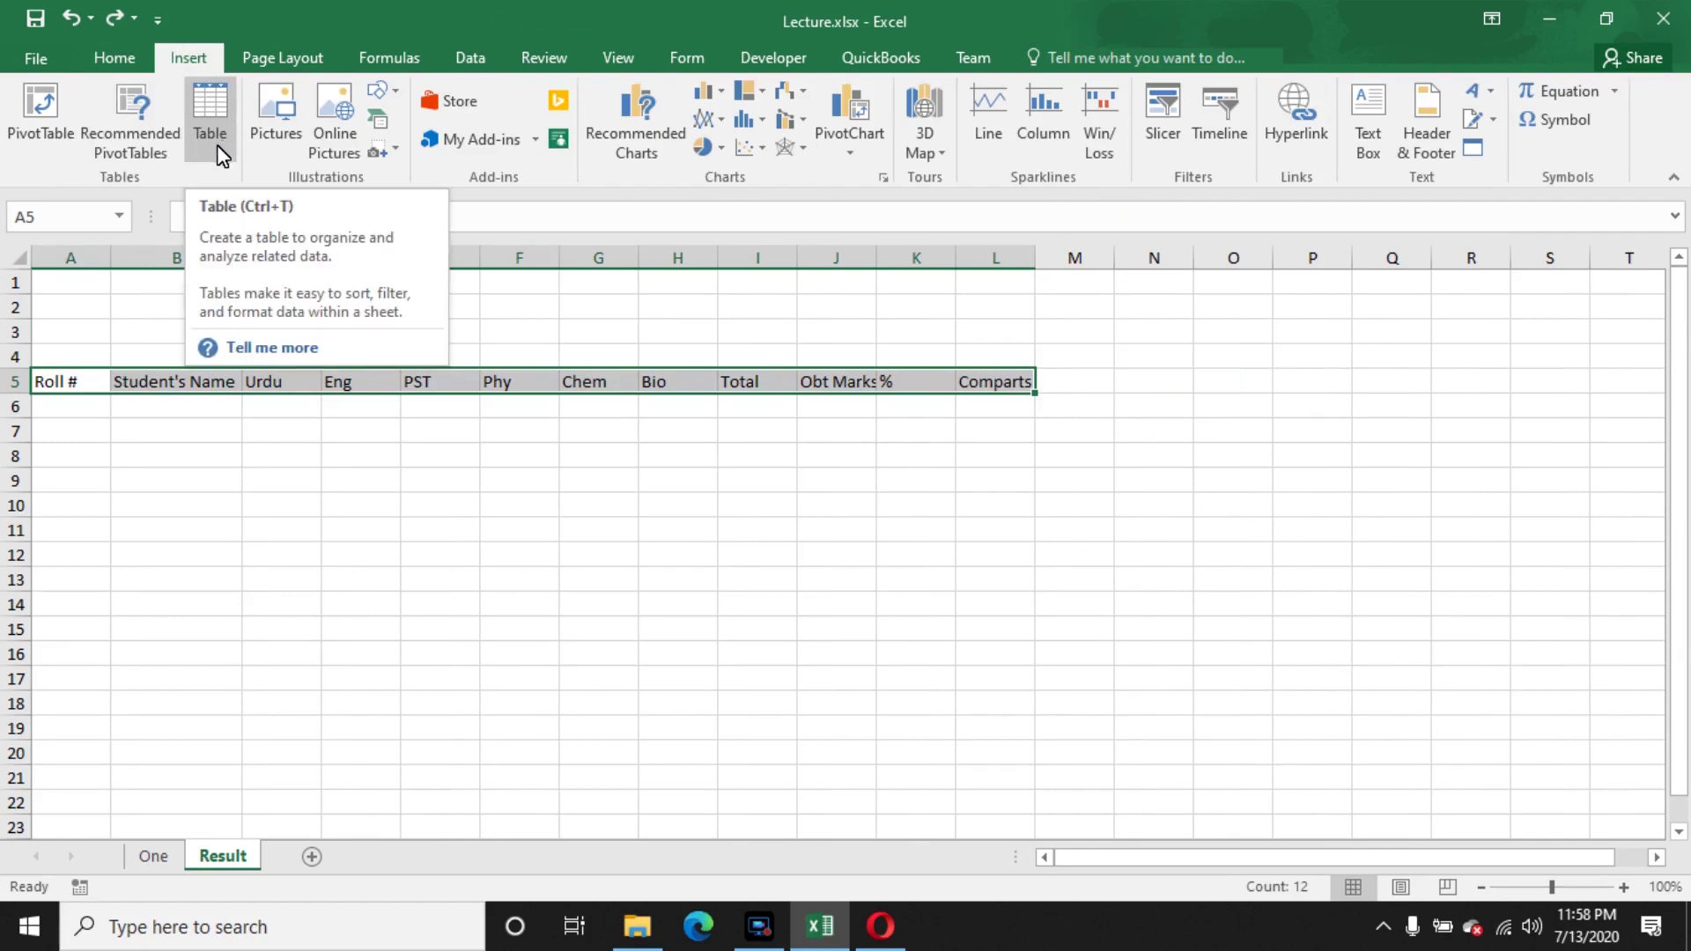
left_click(993, 431)
left_click_drag(67, 382, 1010, 424)
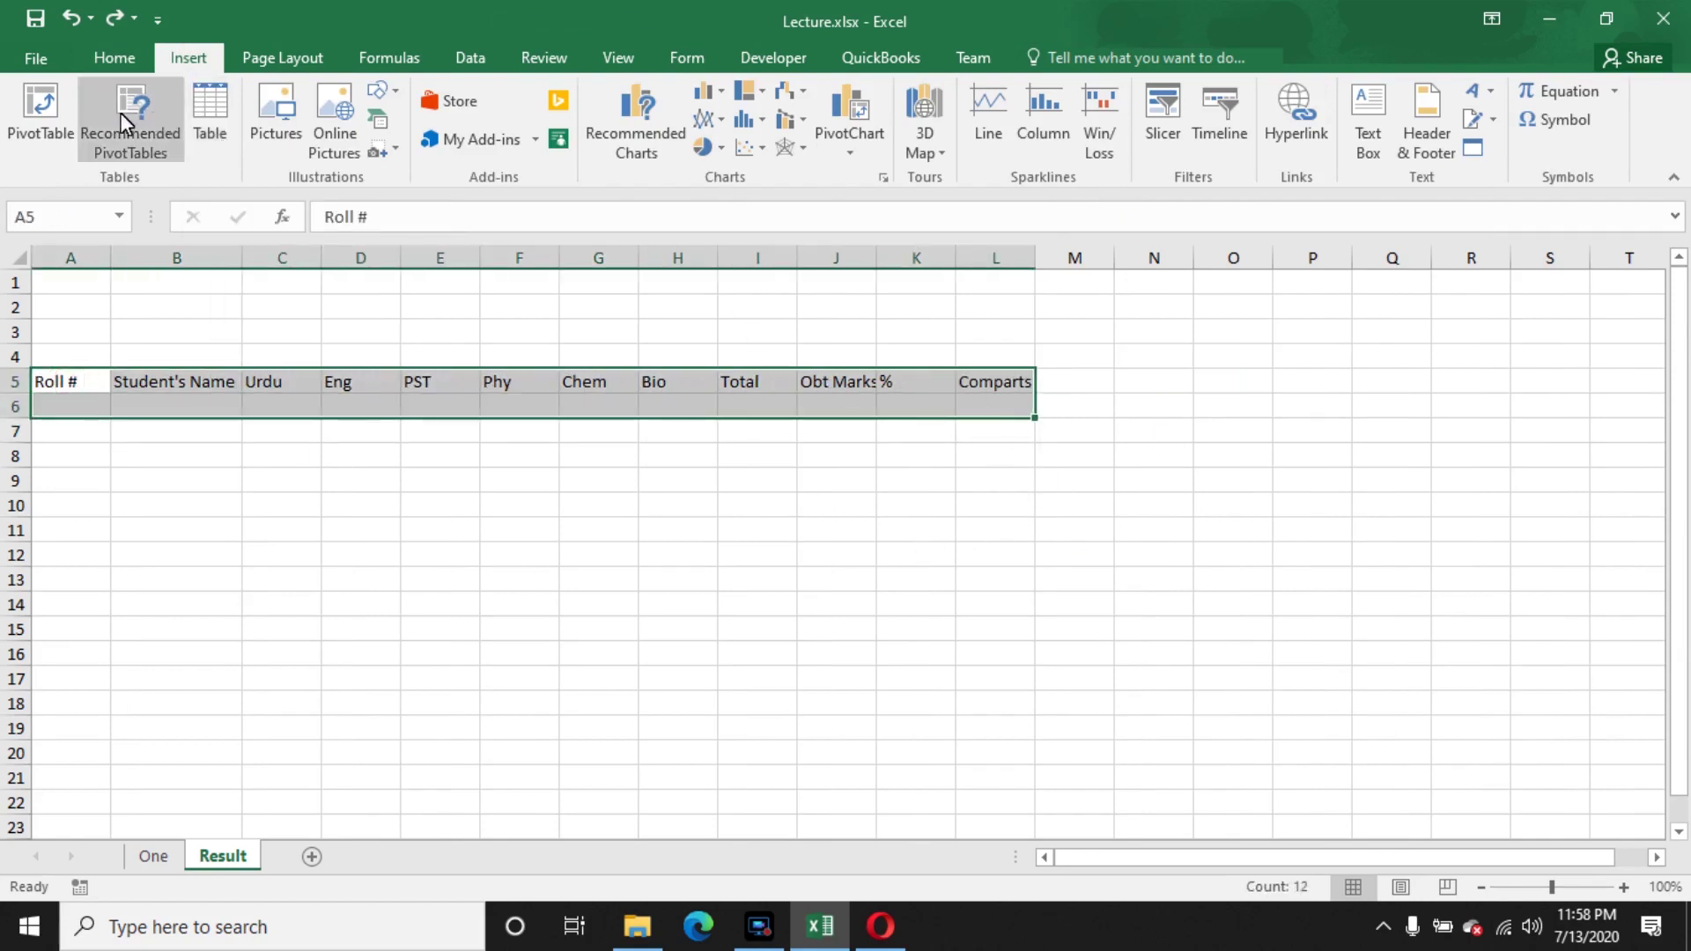
left_click(216, 133)
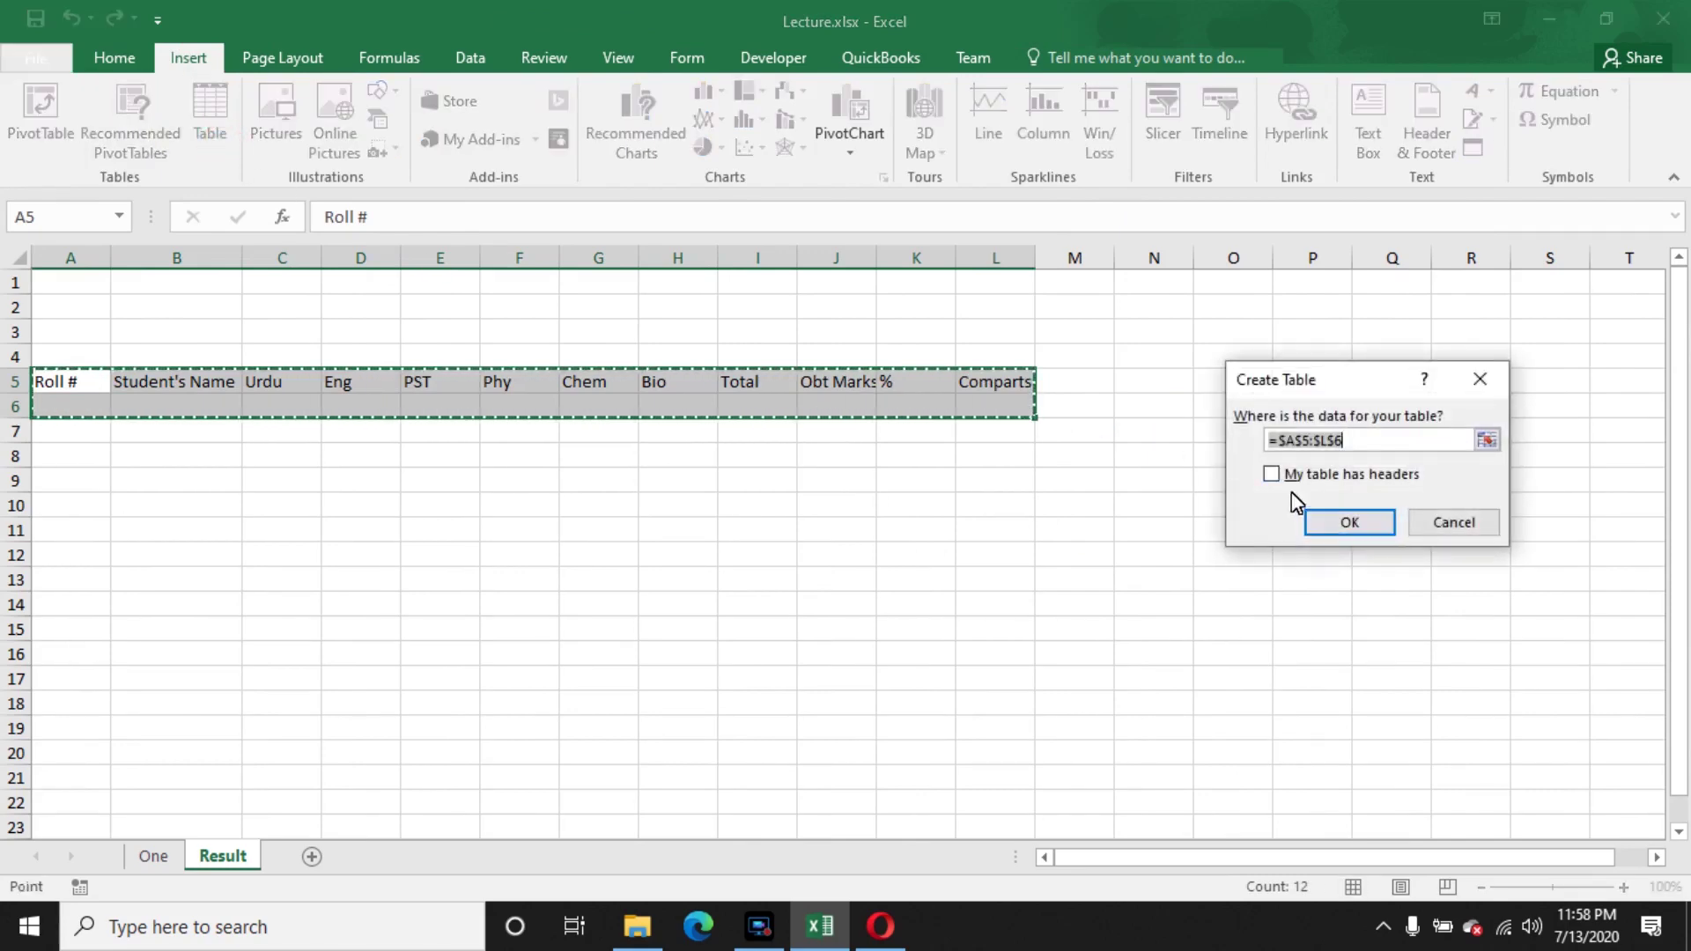
left_click(1271, 473)
left_click(1342, 525)
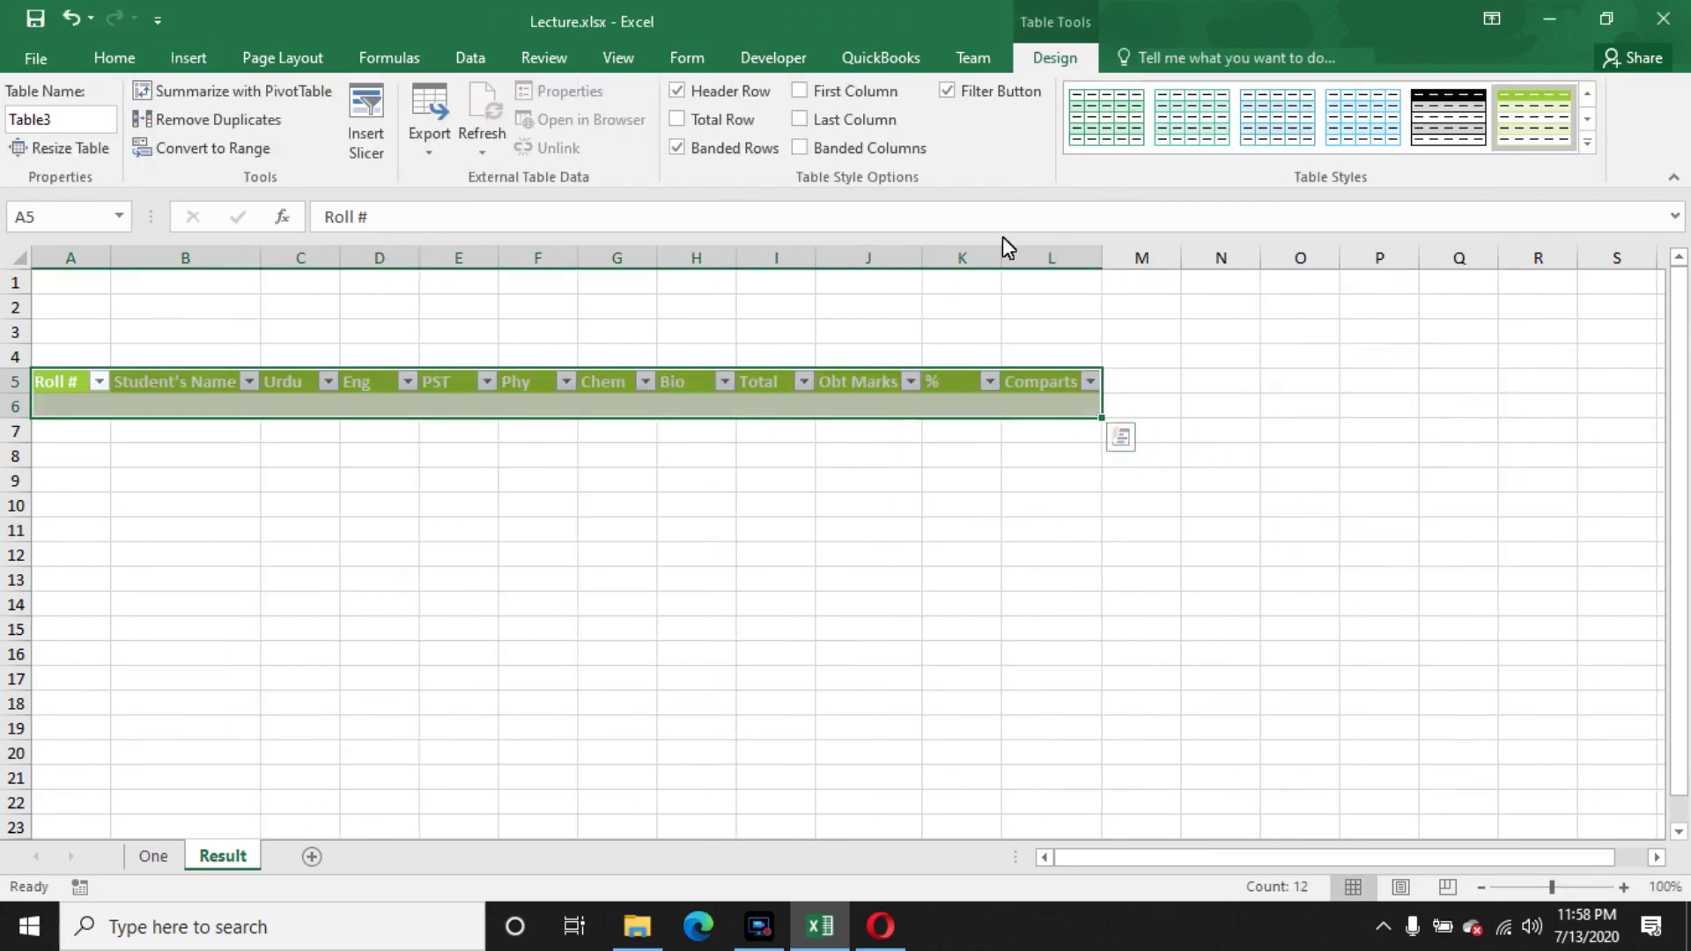
- Apply the grey, black-bordered Medium table style to the new result table
left_click(1586, 146)
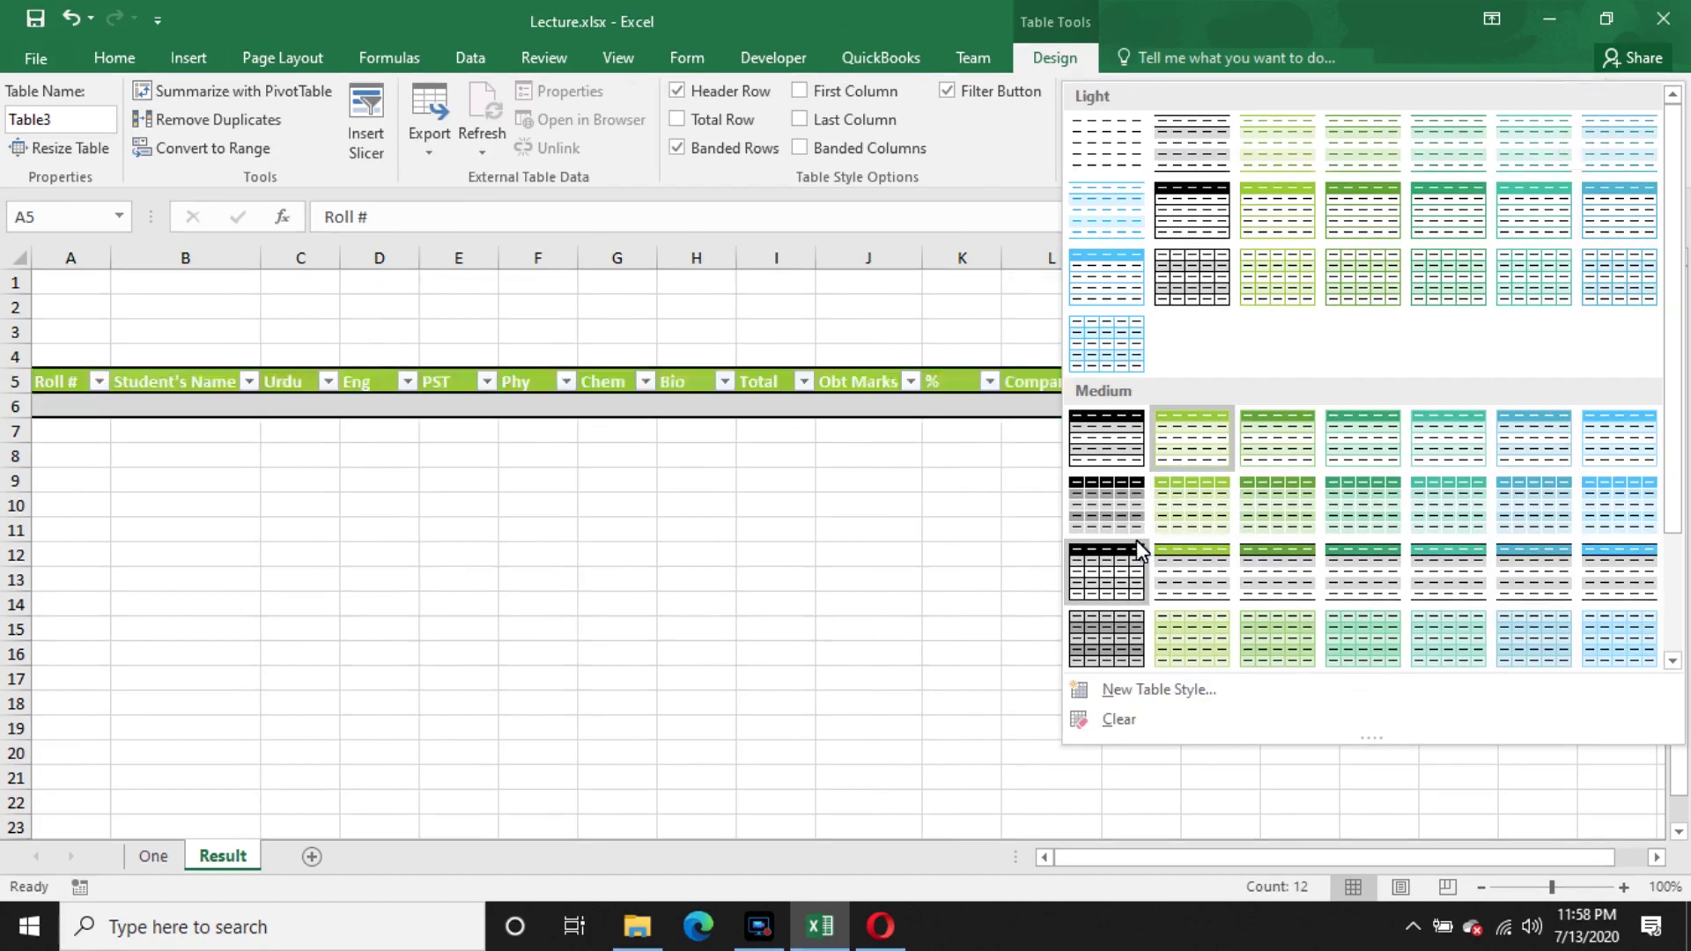
left_click(1108, 622)
left_click(967, 505)
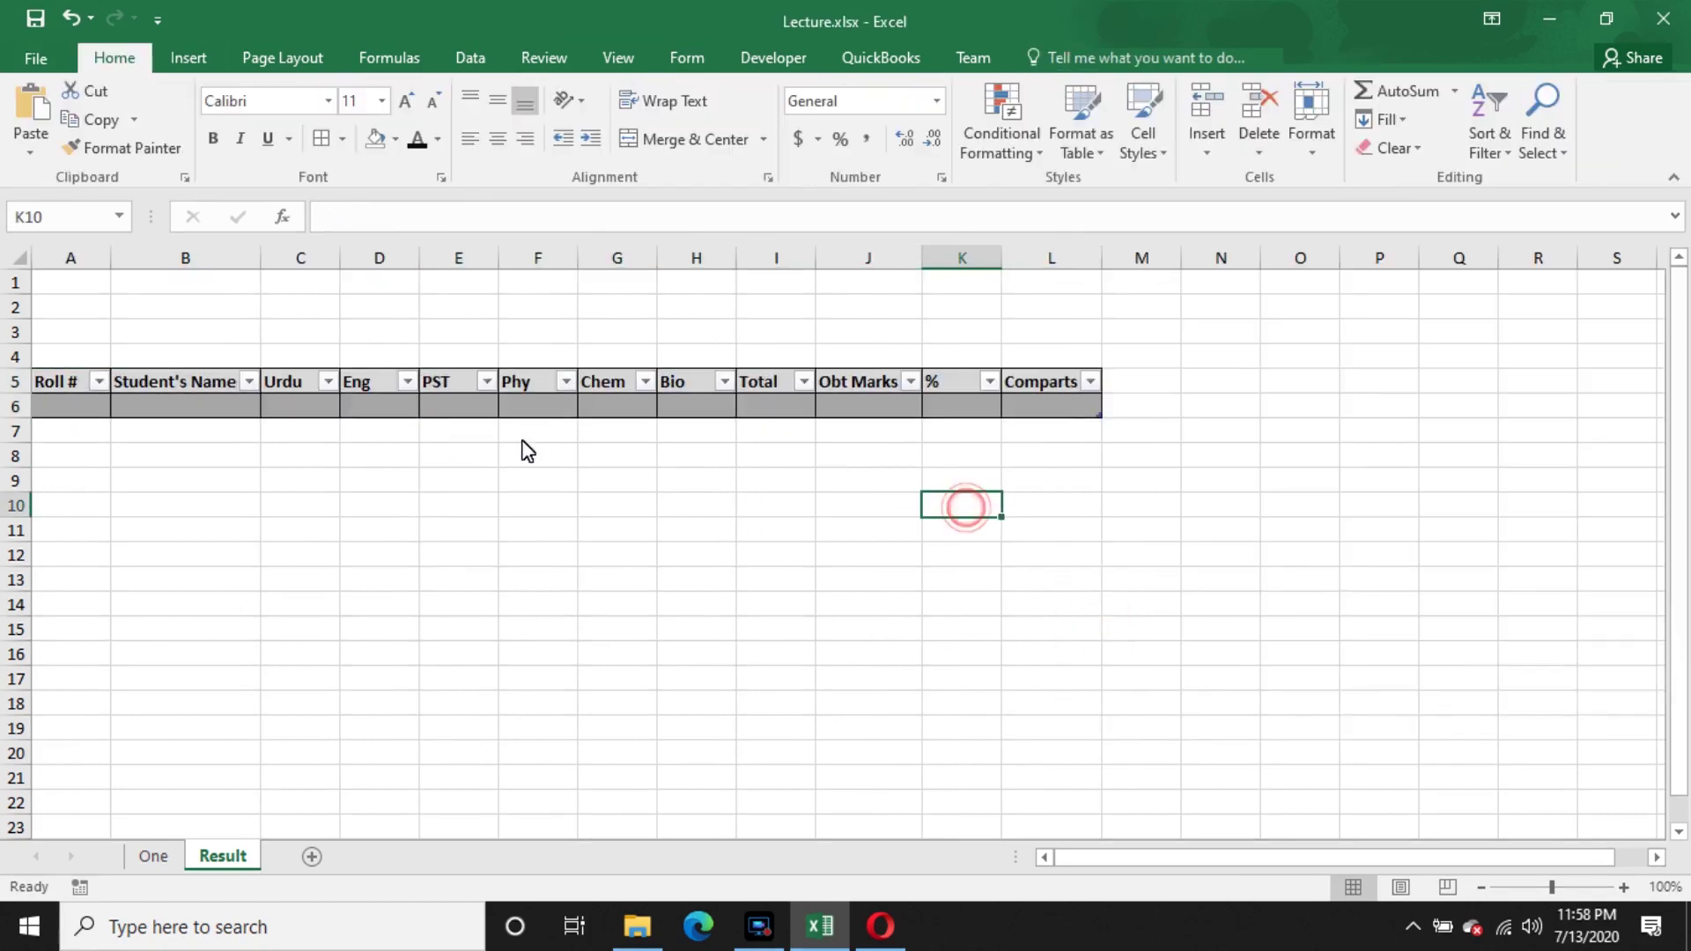
left_click(213, 581)
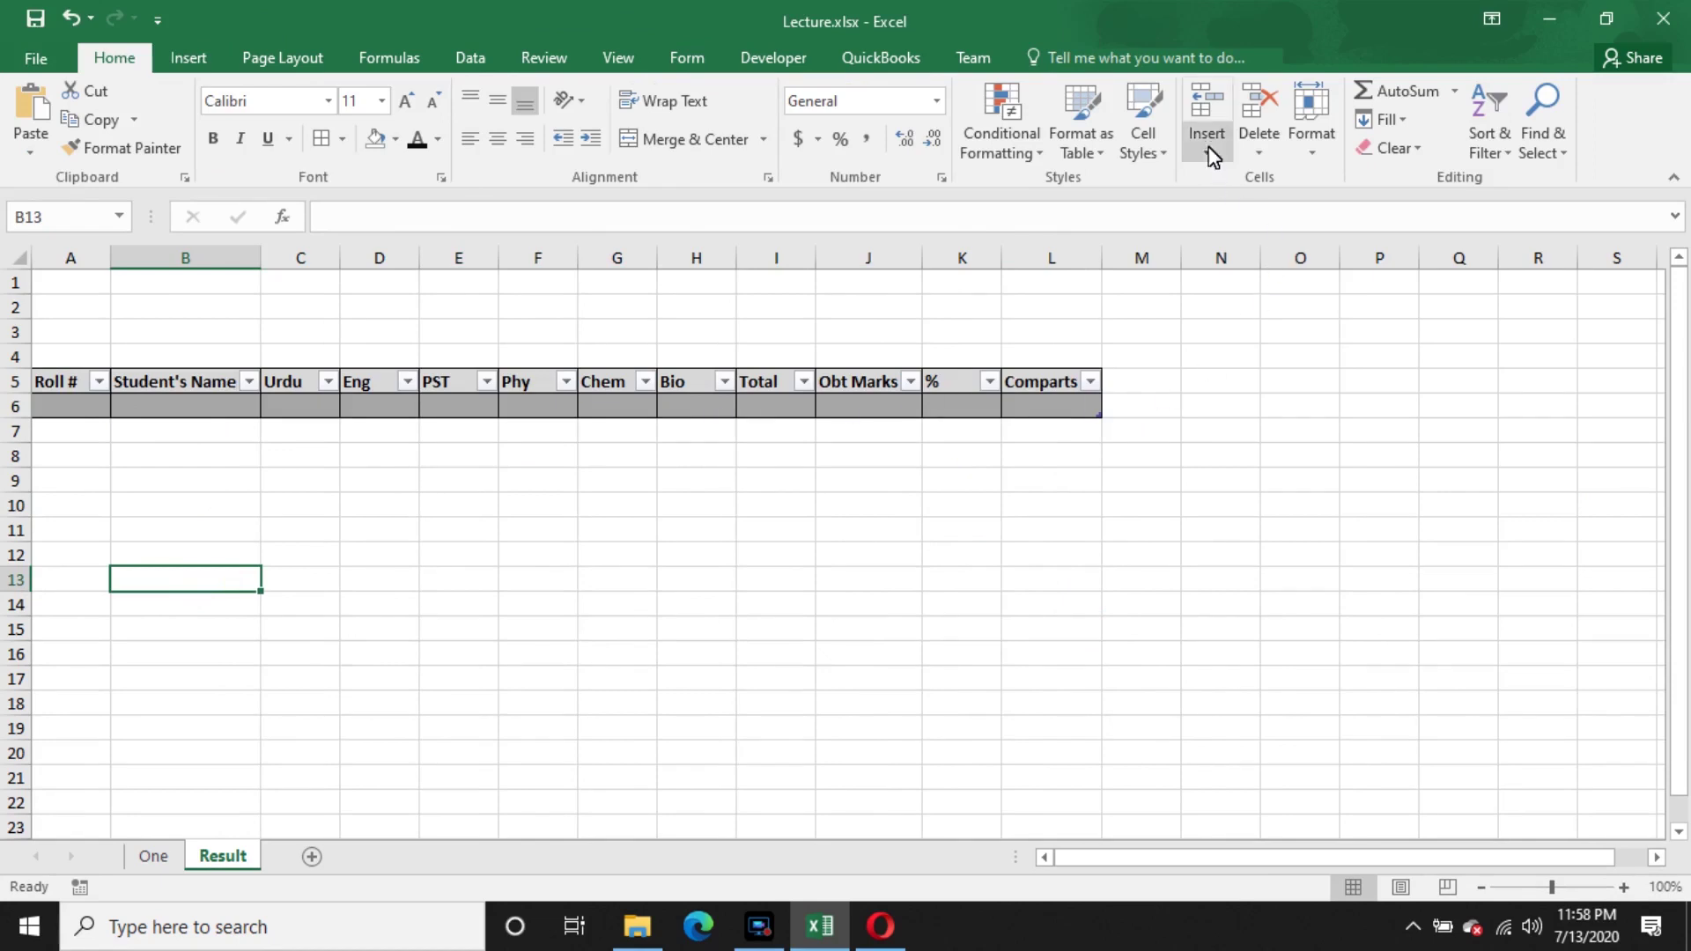
- Enter roll number 1 in the table's first data row and leave the student's name blank
left_click(85, 411)
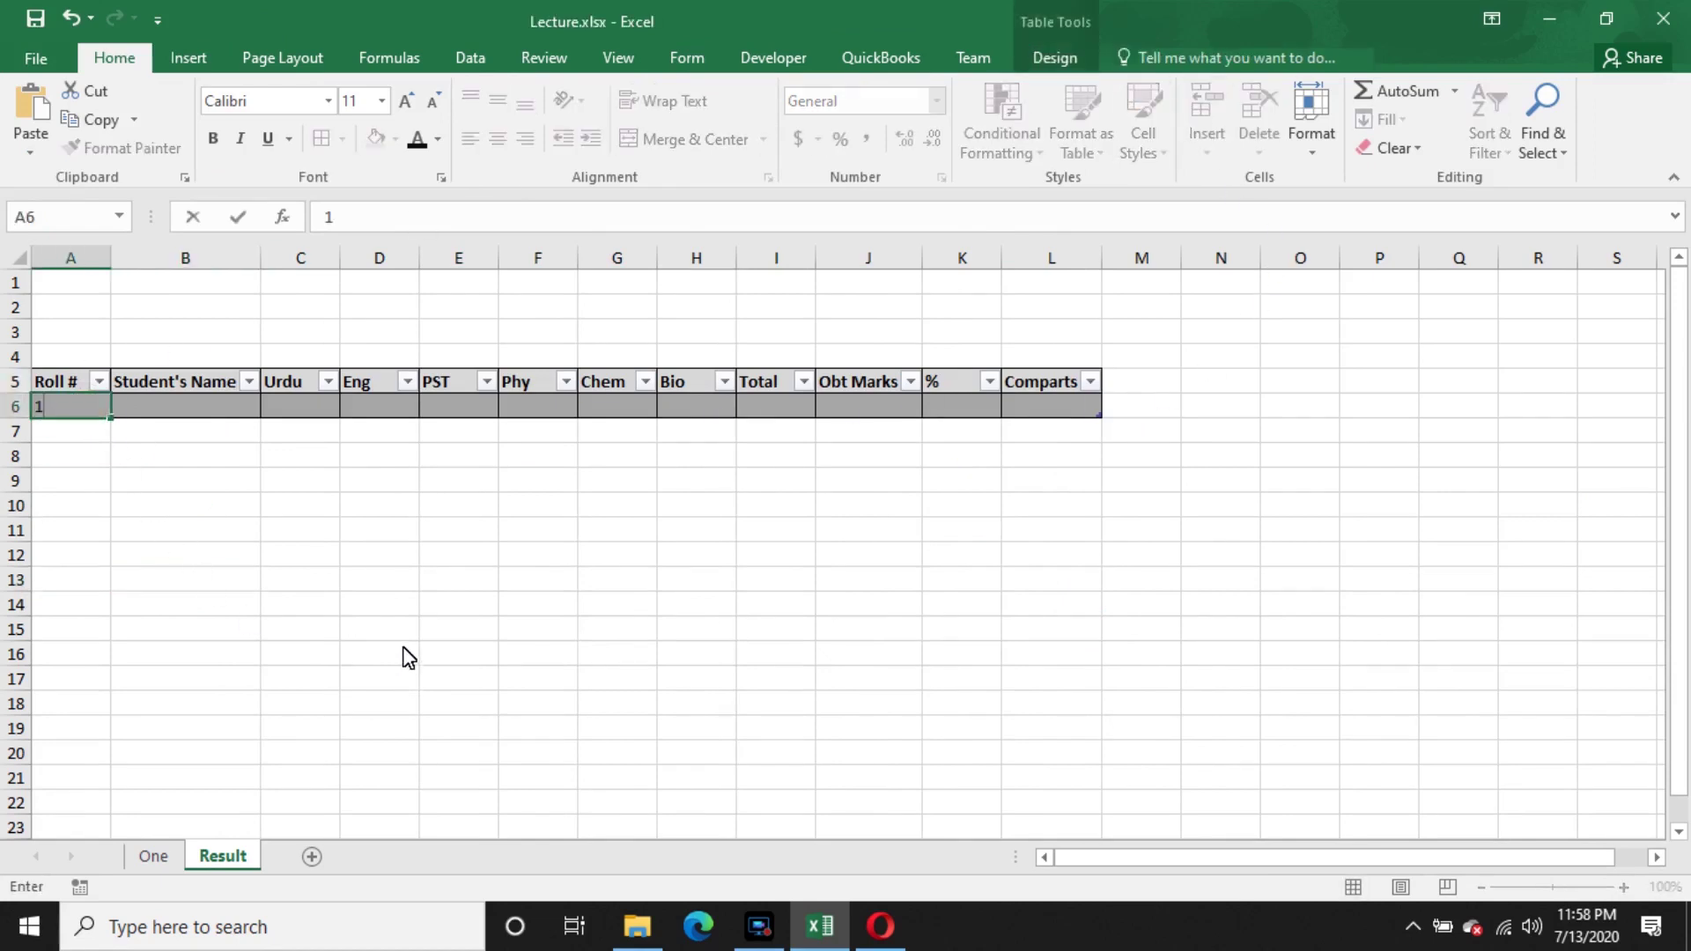
type("1")
key("Tab")
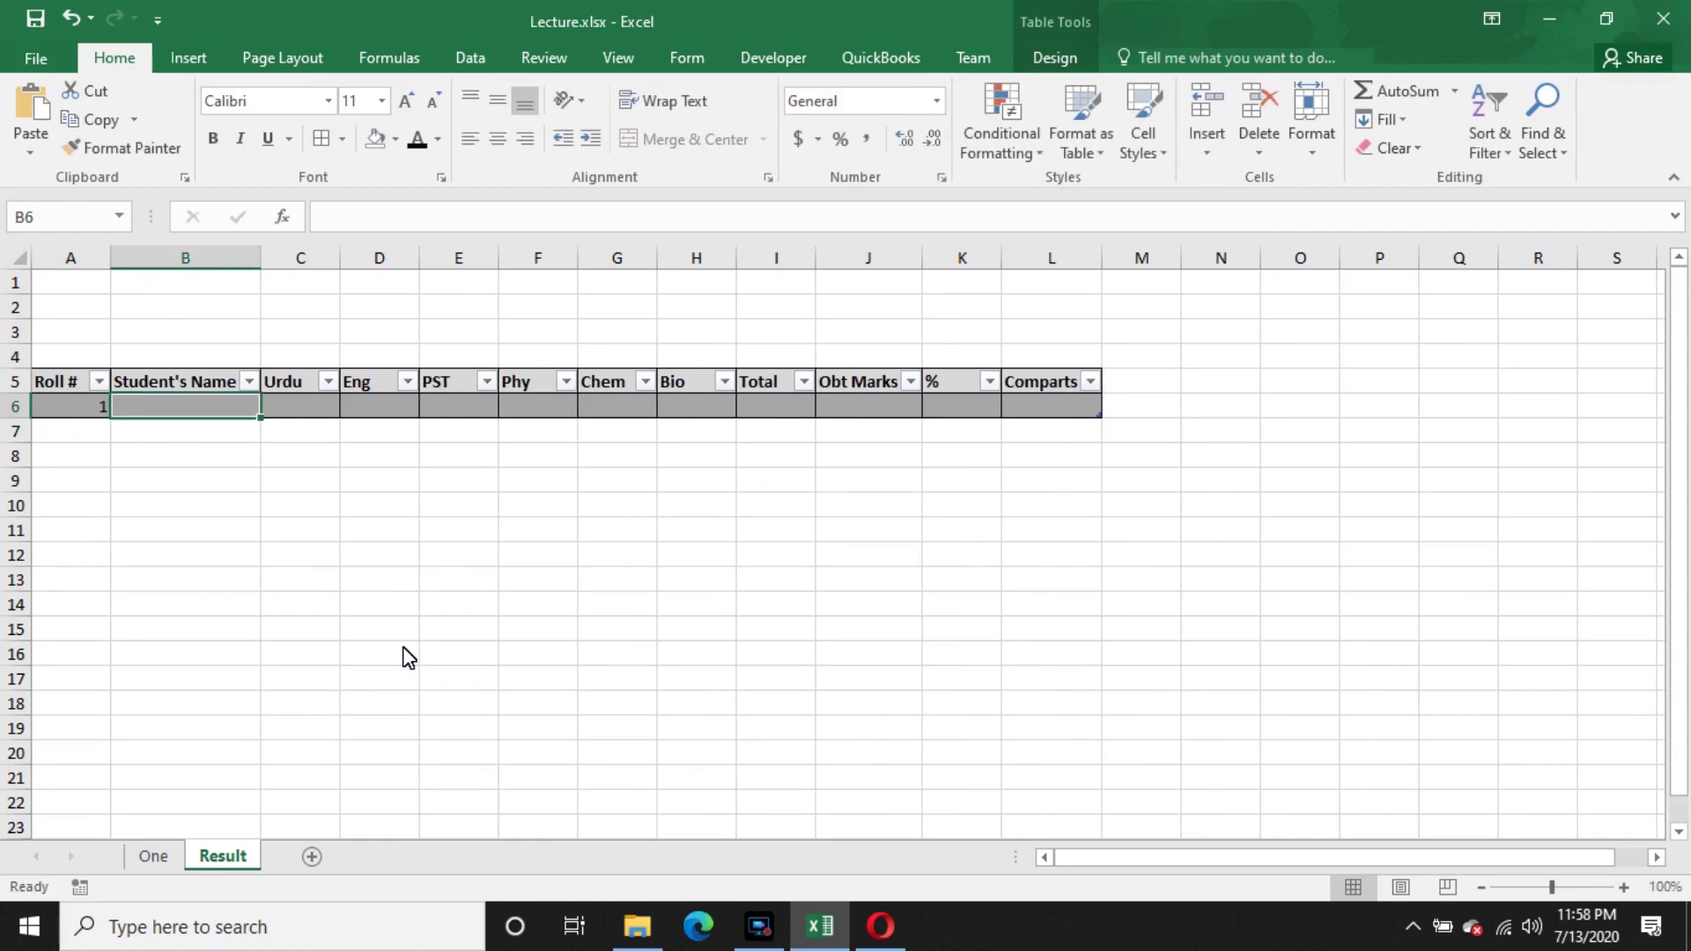
key("BackSpace")
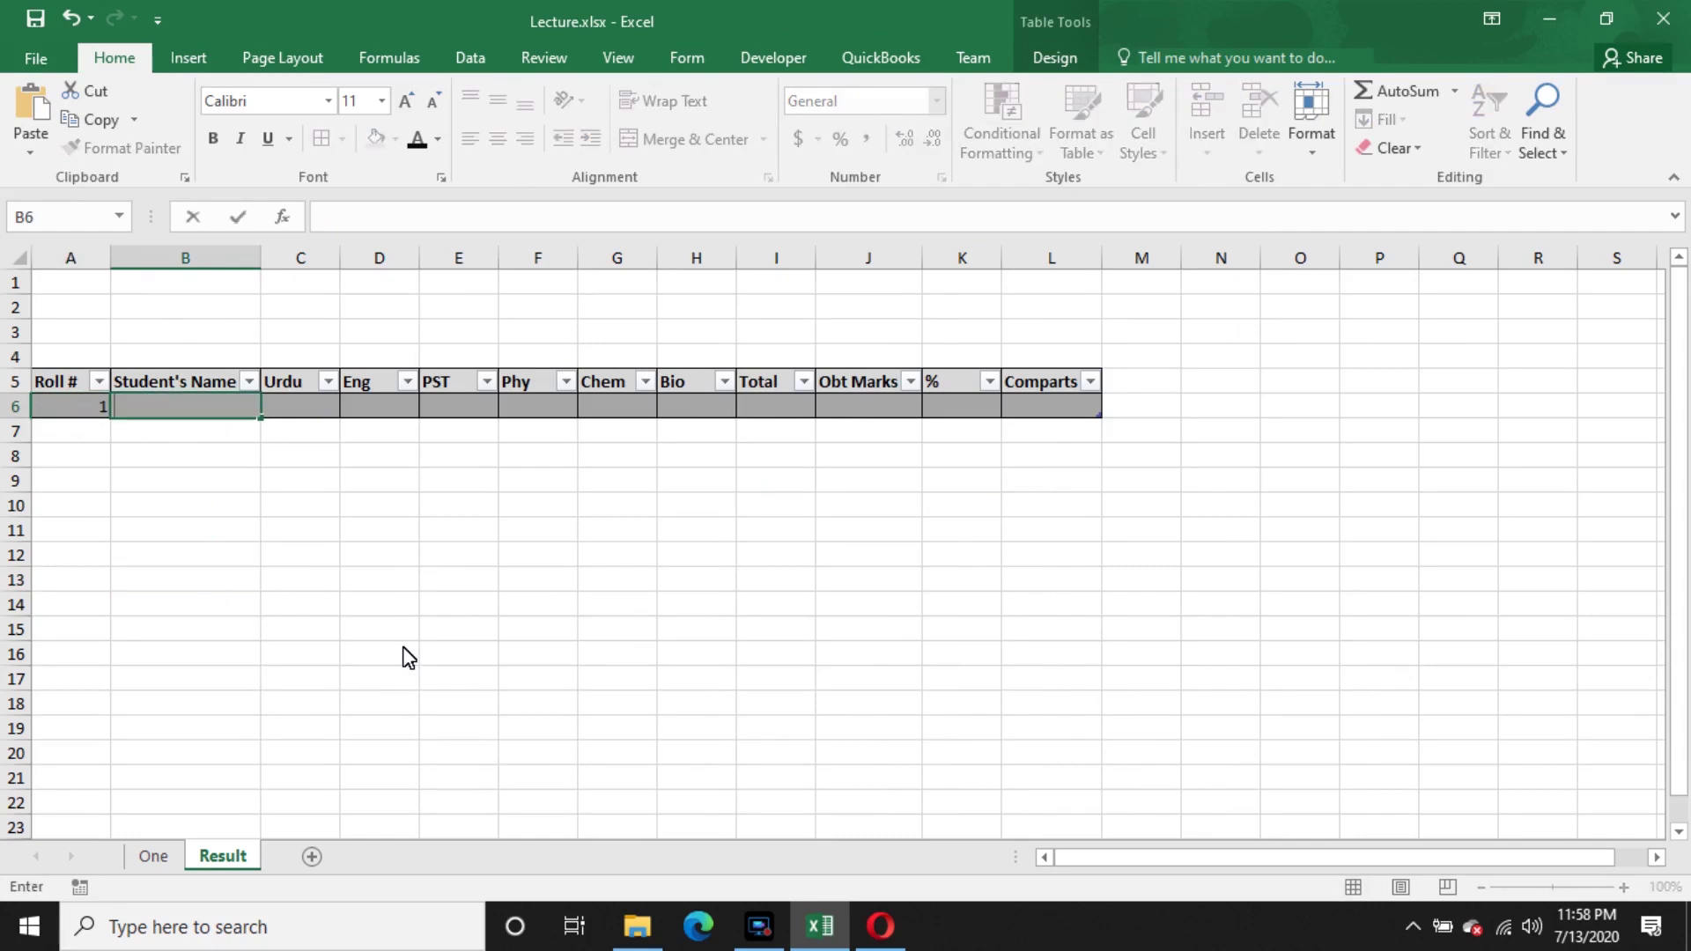
key("Tab")
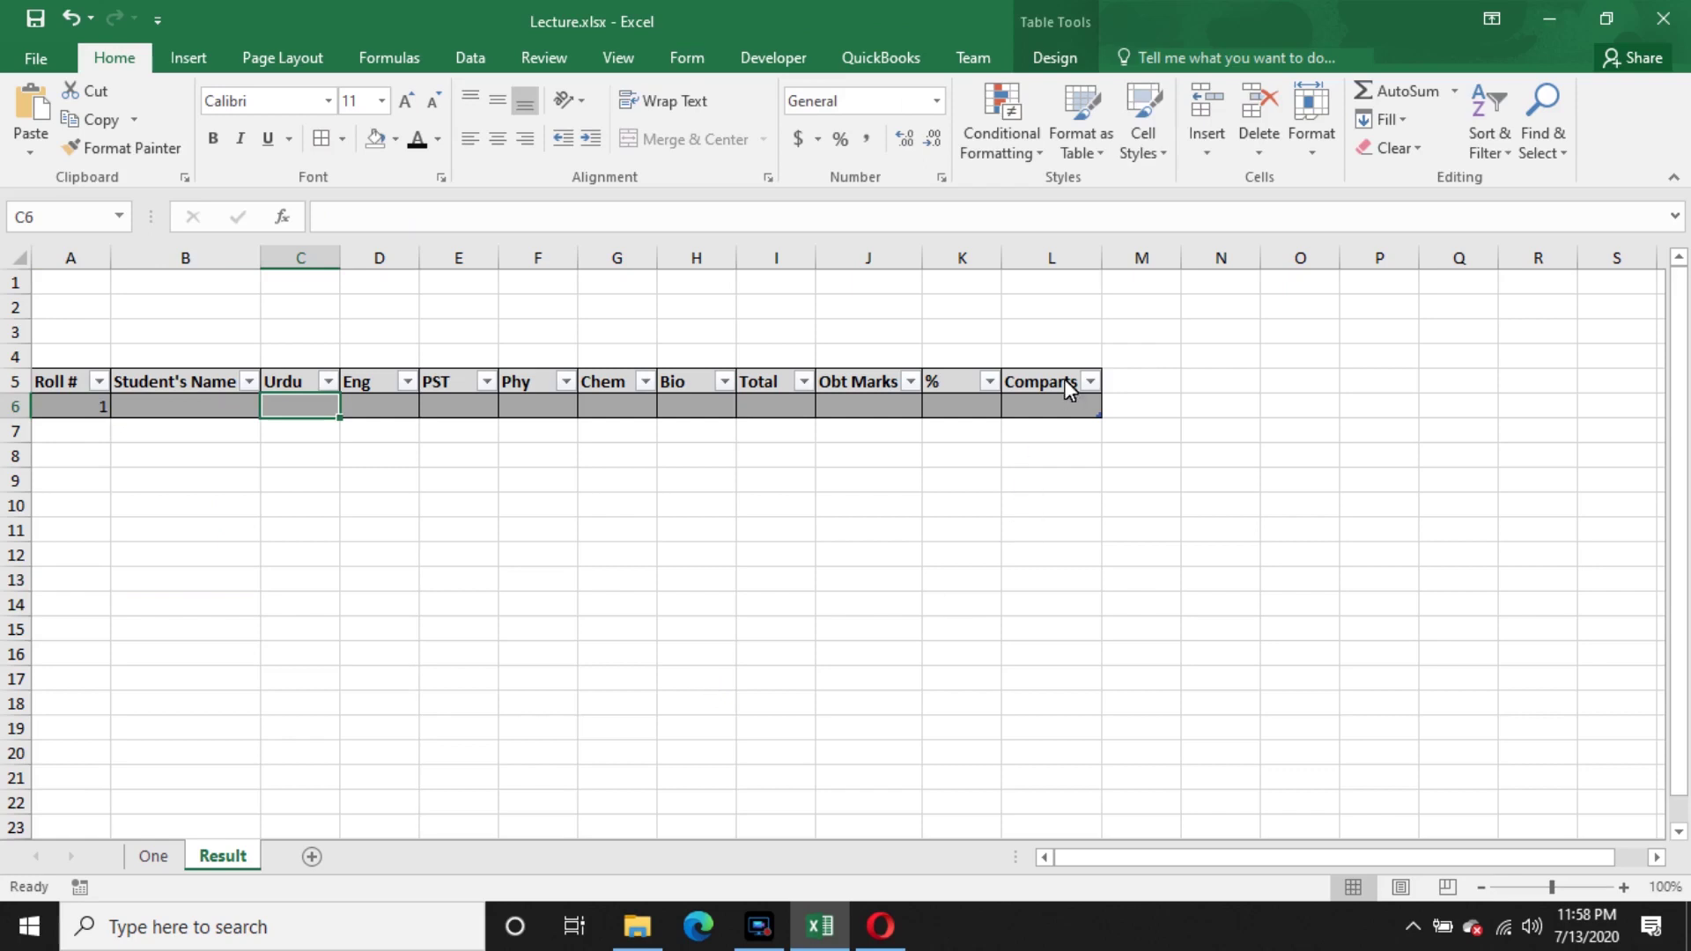
- Extend the result table by three blank rows, down to row 9
left_click(1064, 409)
key("Tab")
left_click(1092, 483)
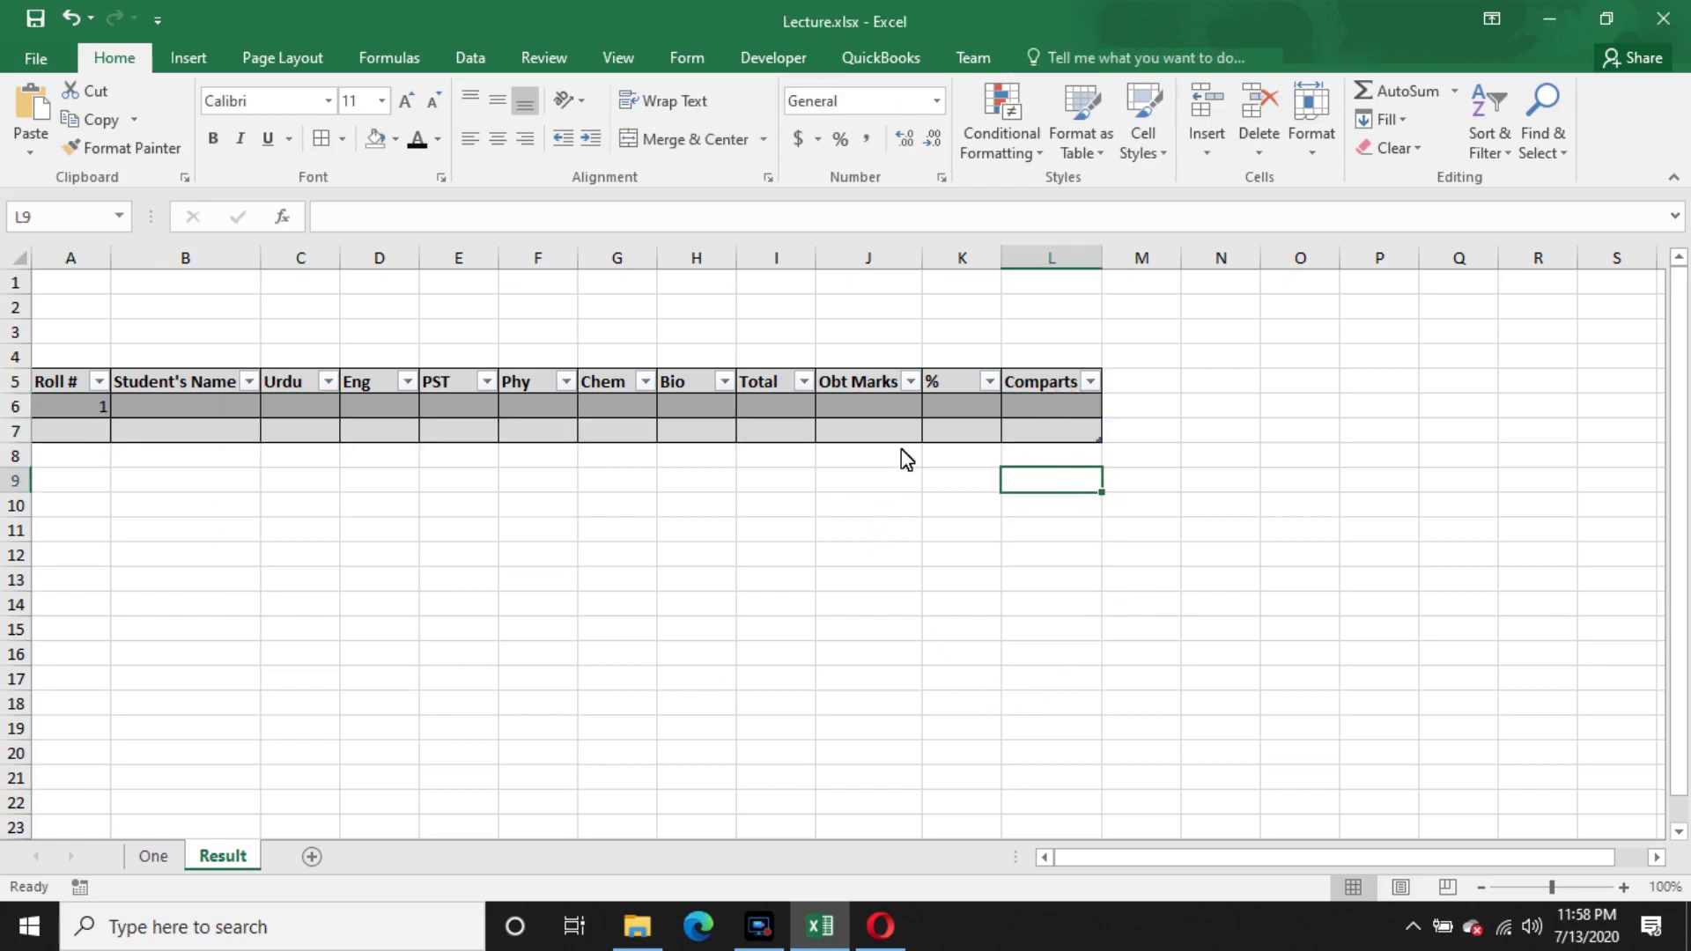
left_click(1055, 433)
key("Tab")
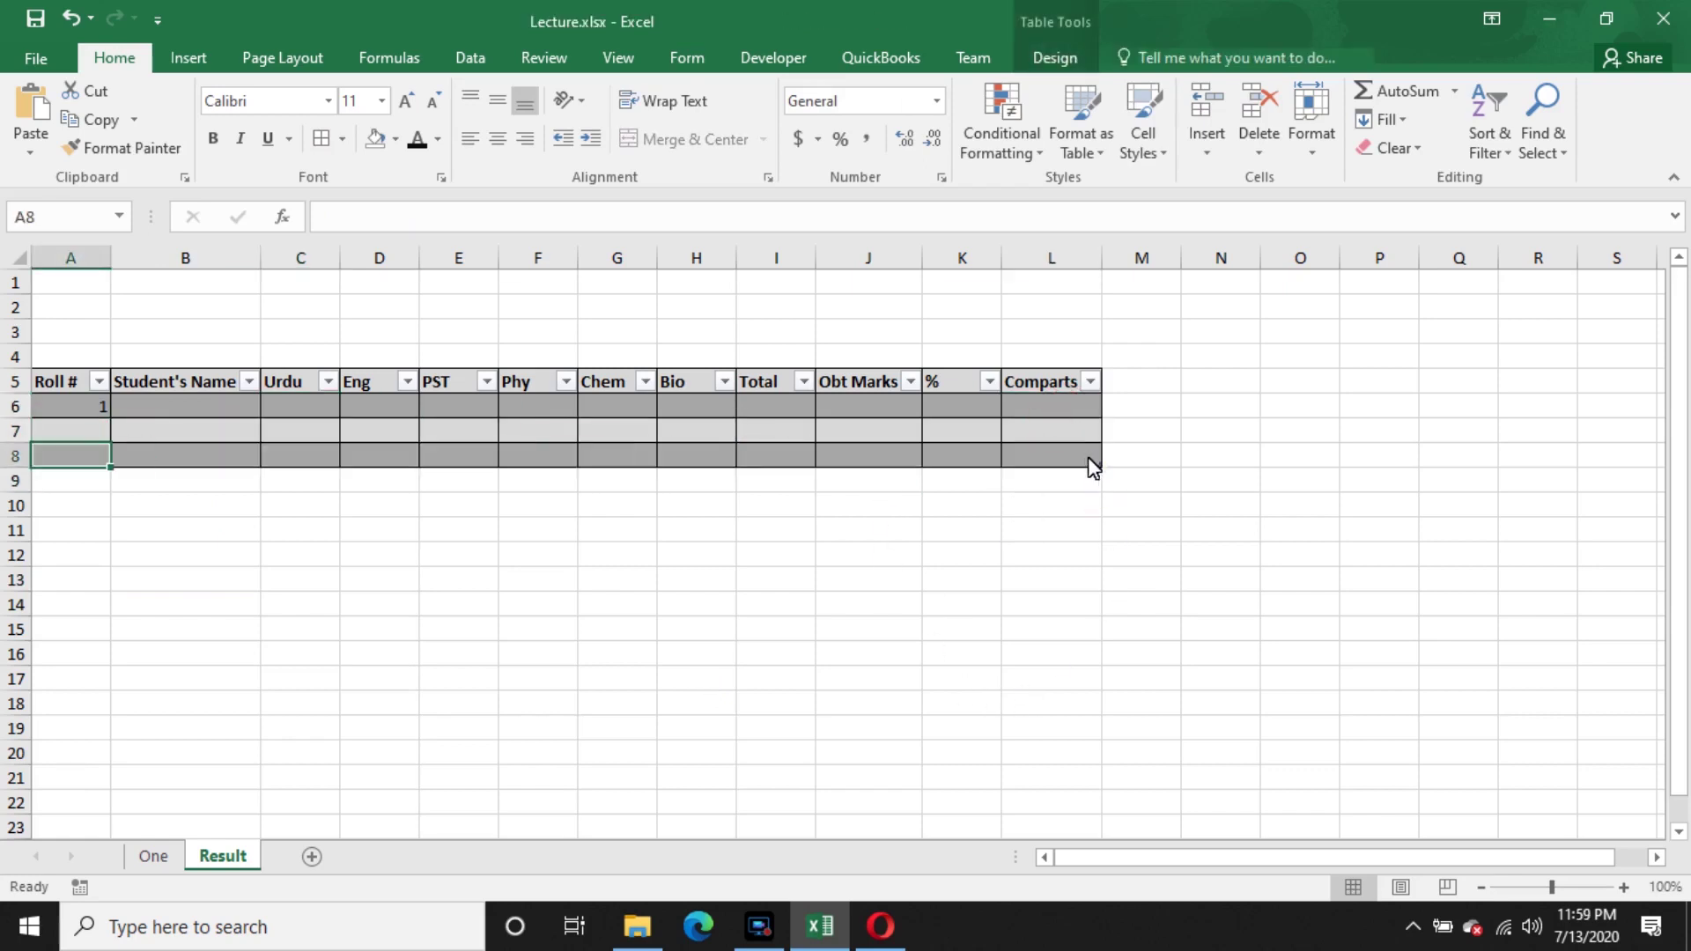
left_click(1082, 462)
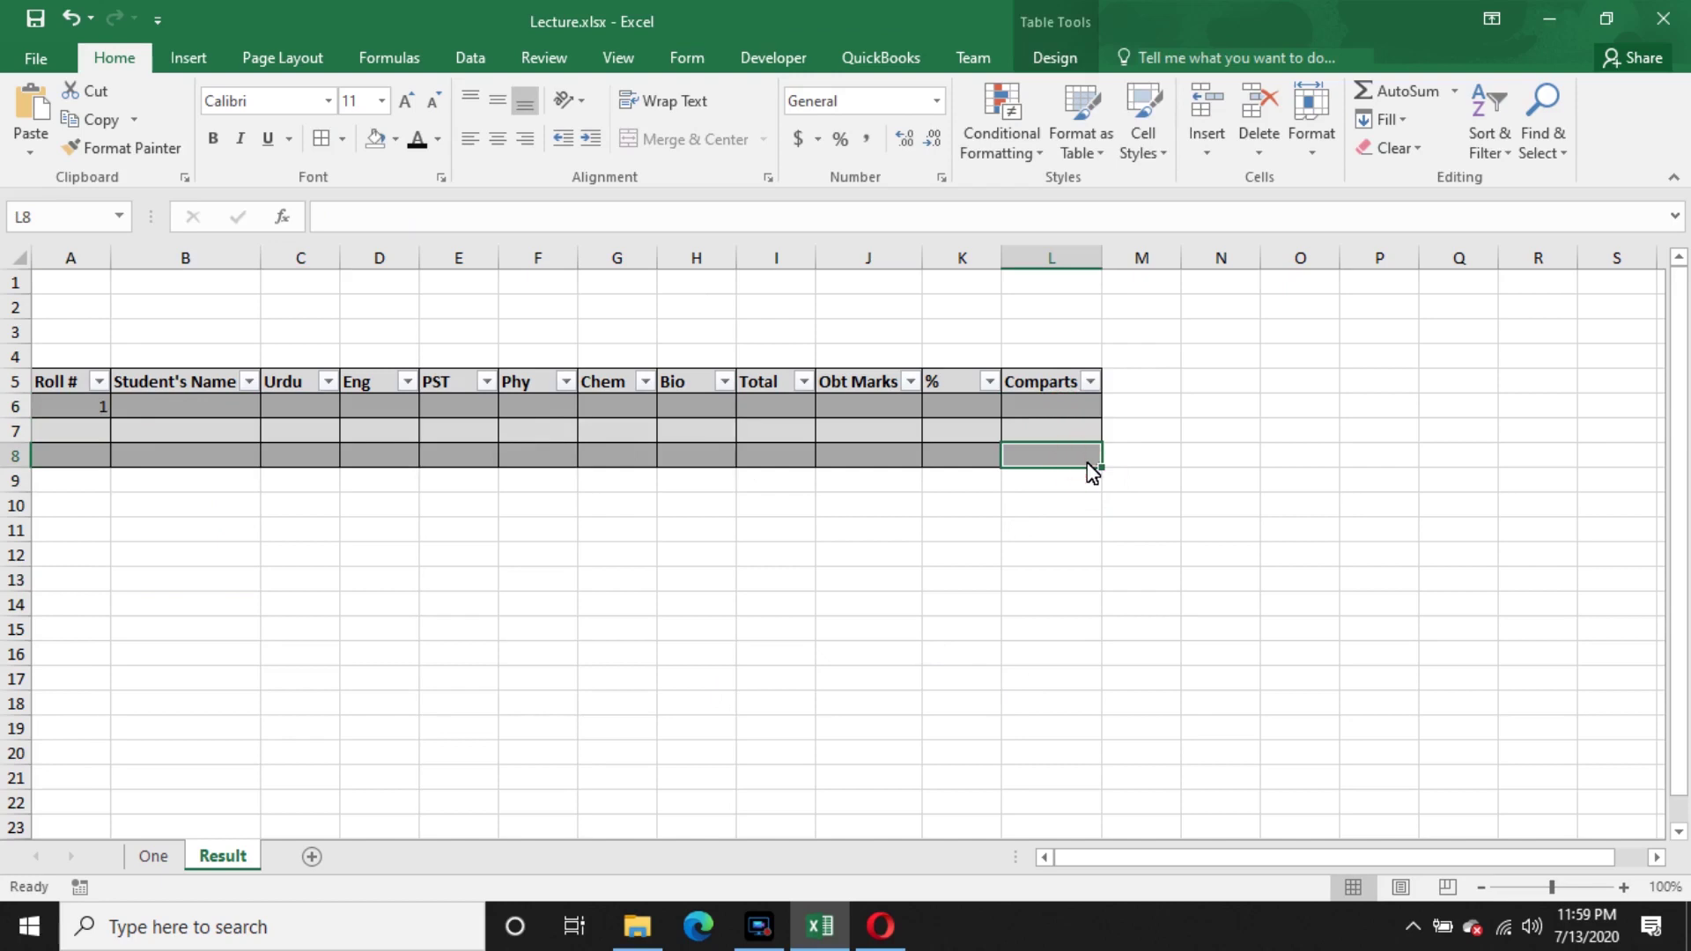
key("Tab")
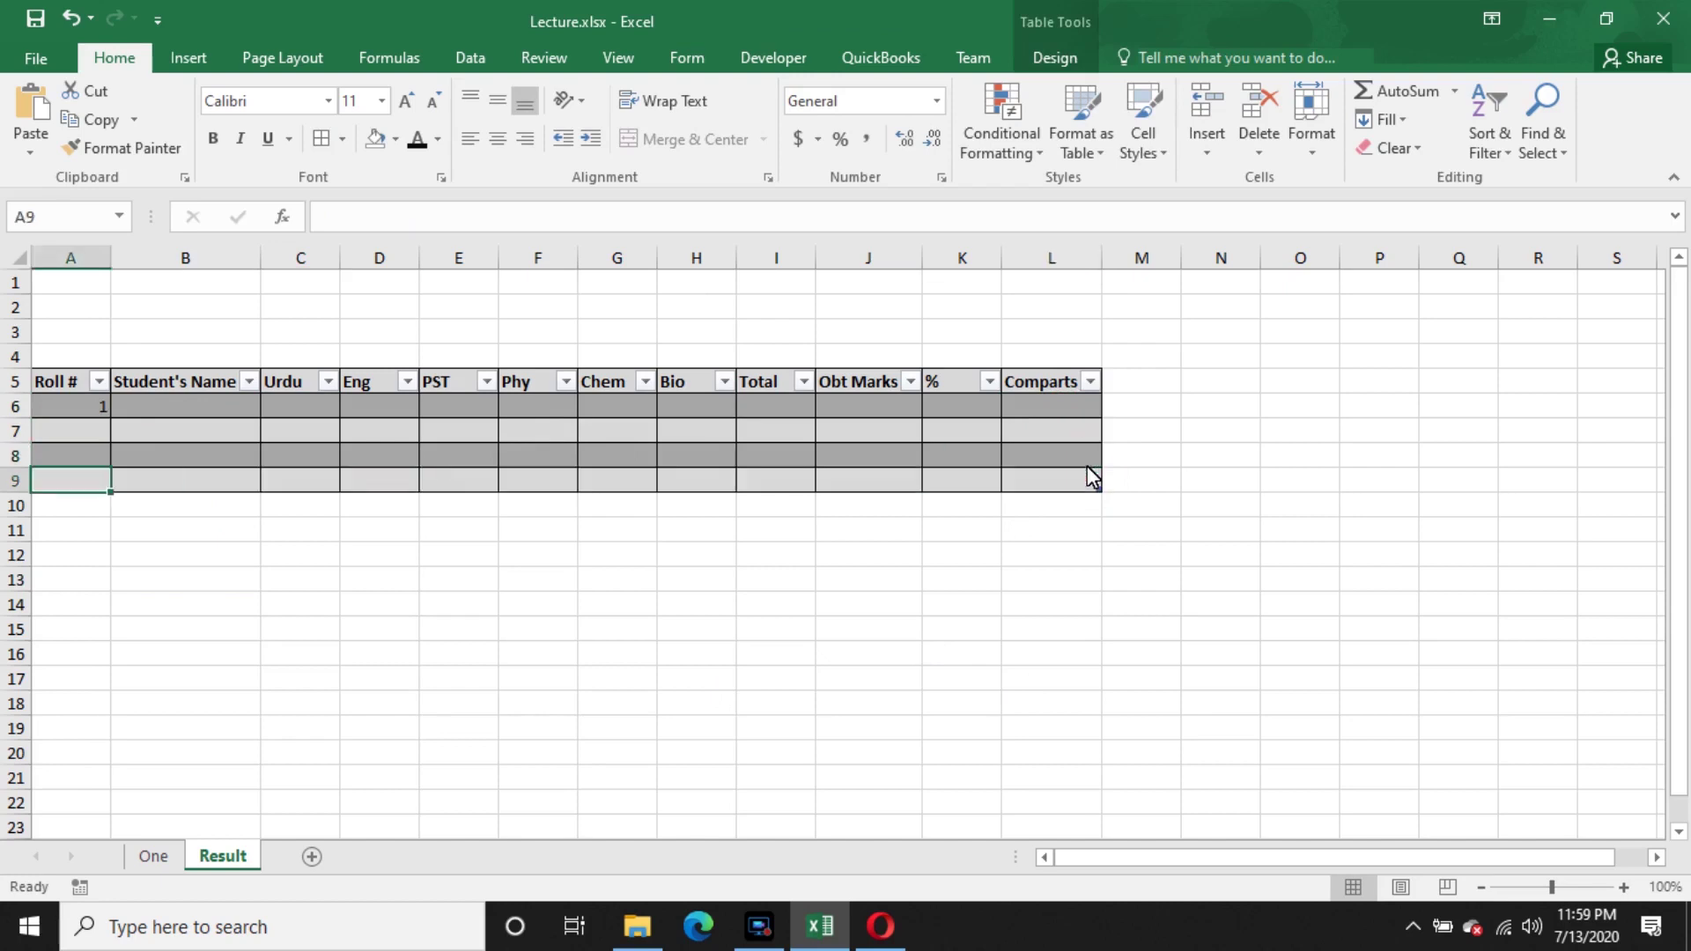
- Fill the table's first data row, A6:L6, with black
left_click(103, 412)
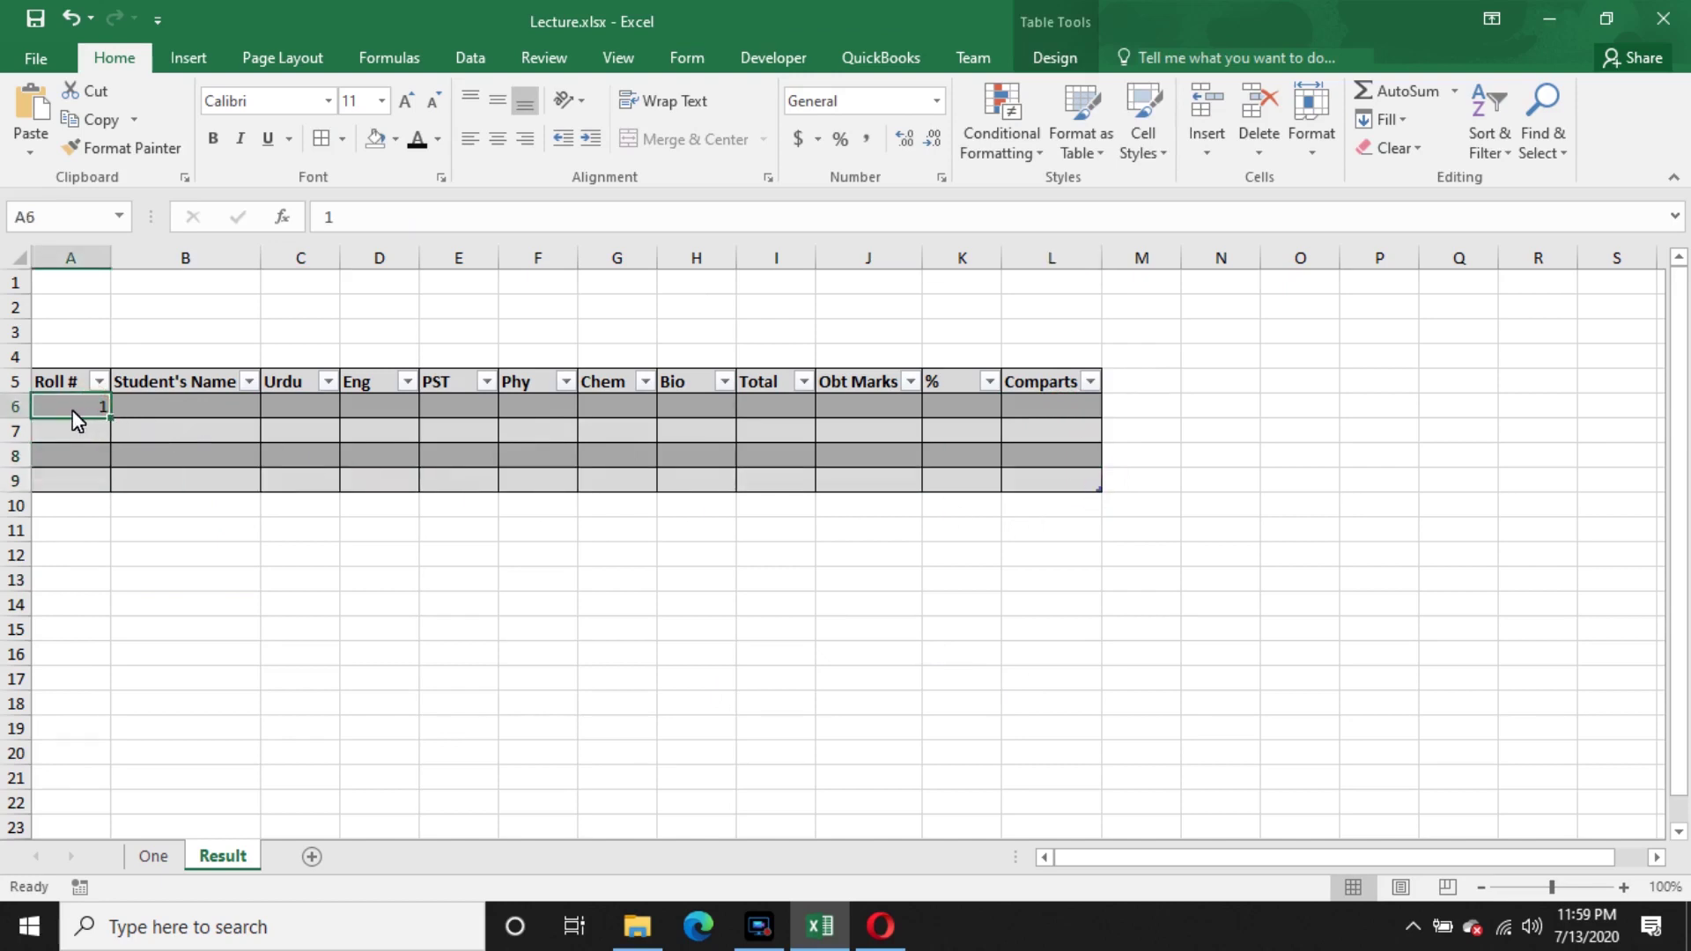
left_click_drag(73, 410, 1054, 415)
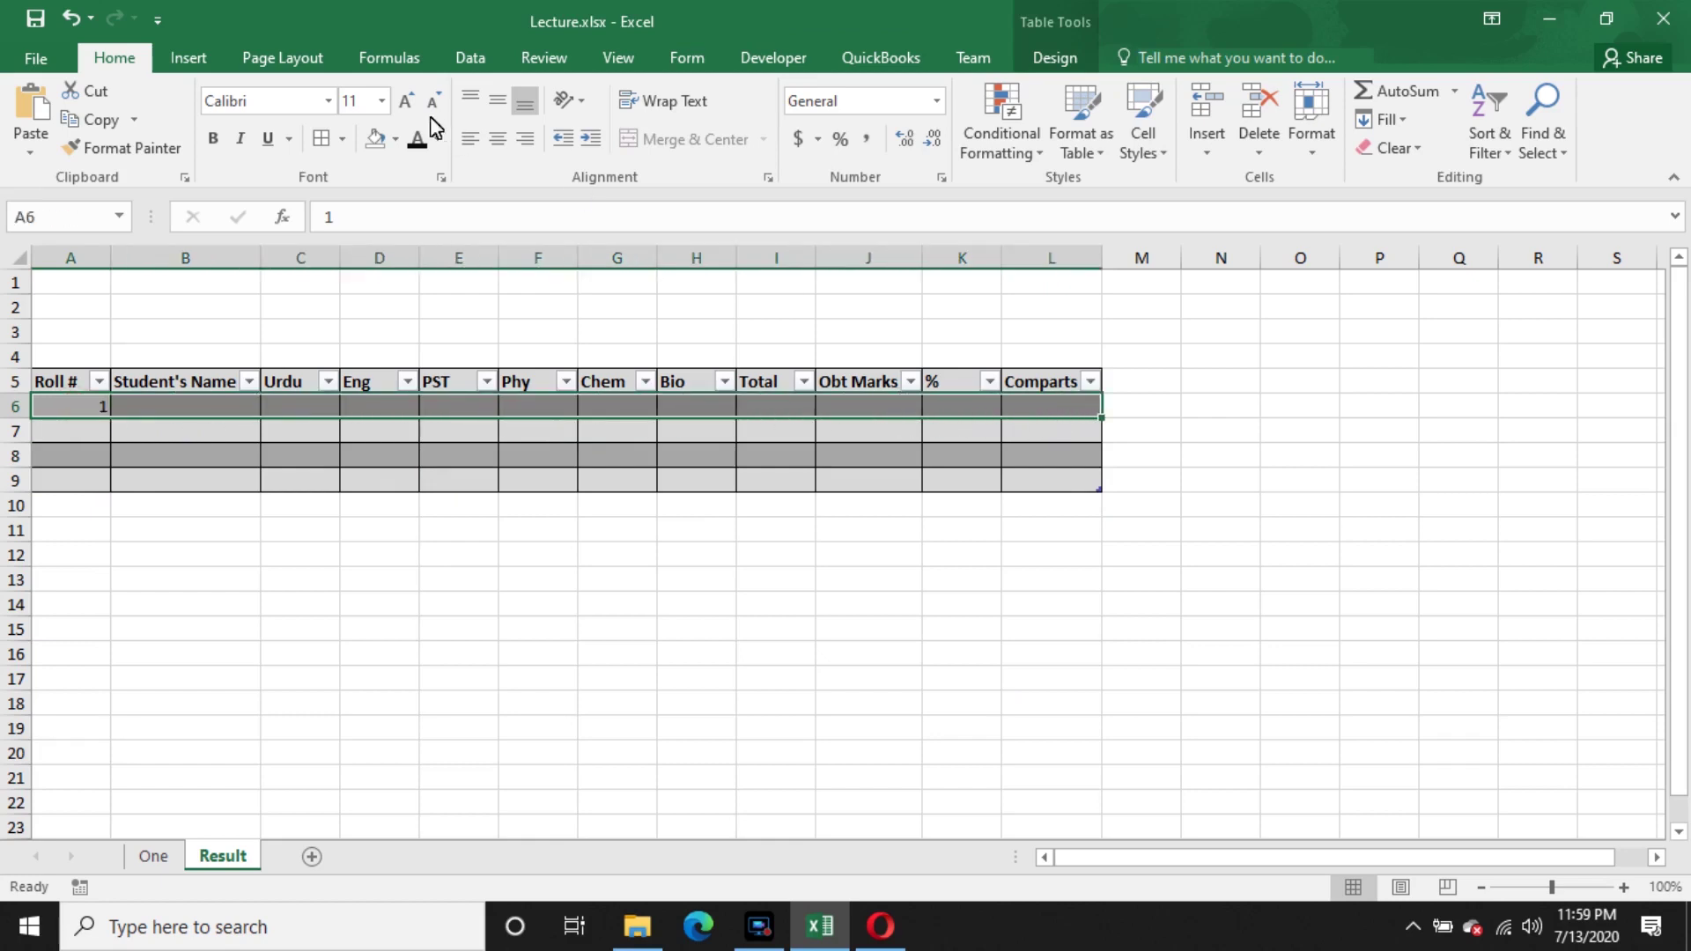
left_click(395, 141)
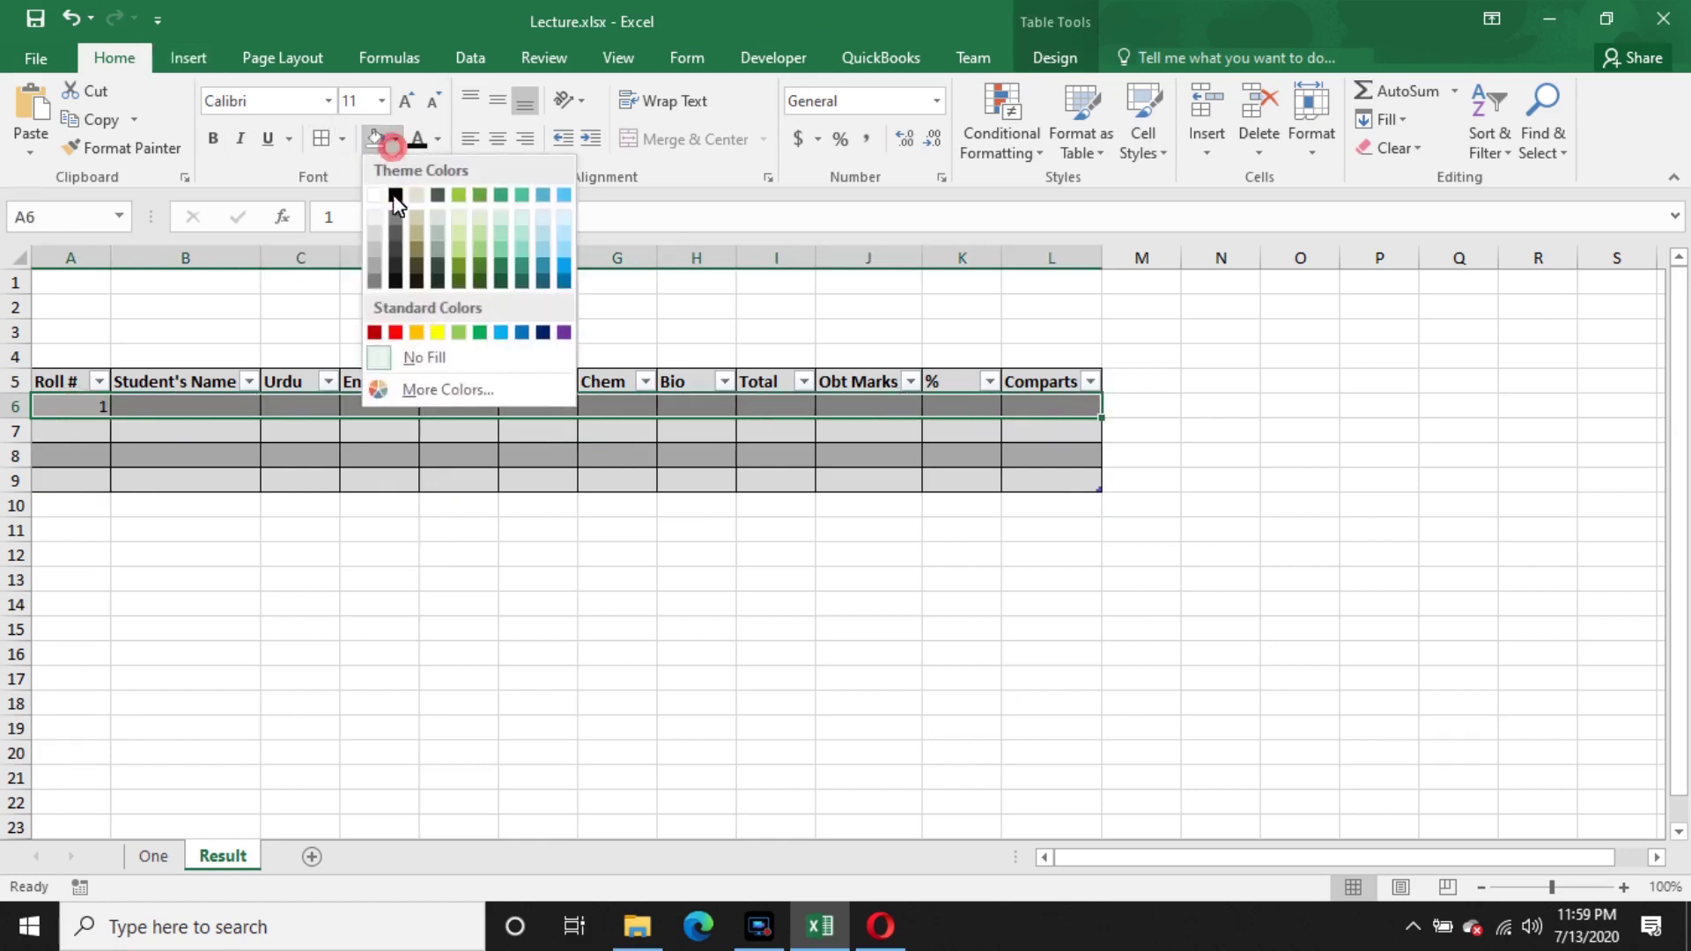
left_click(394, 196)
left_click(203, 654)
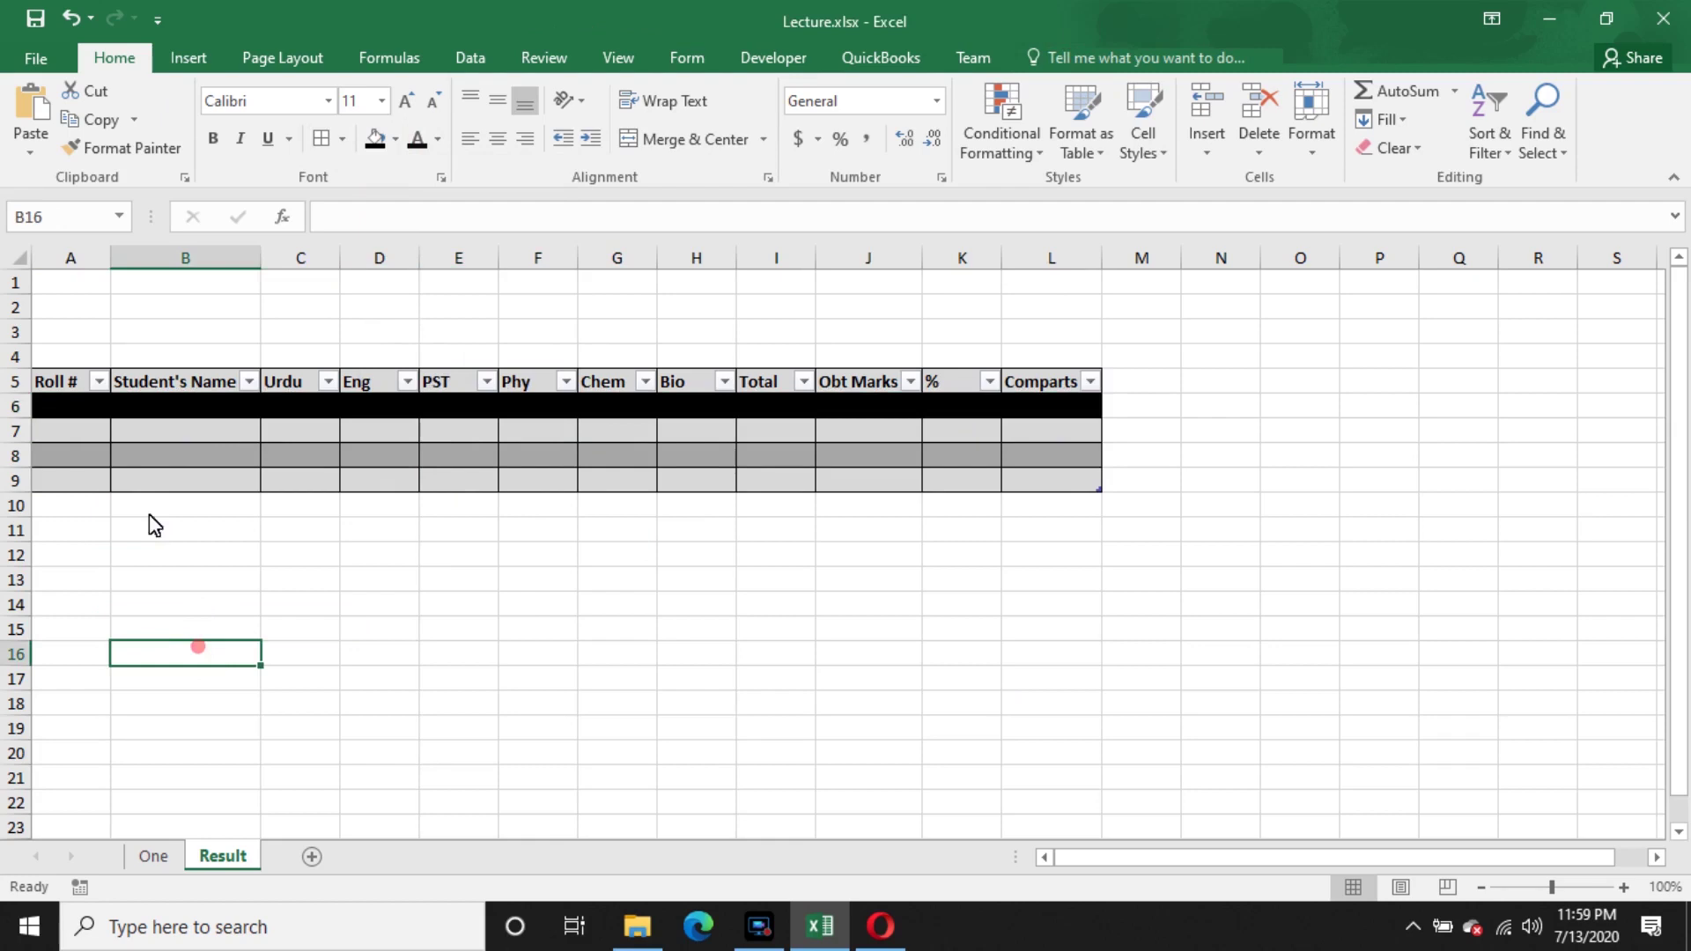
- Set the font colour of cell B6 to white and enter Medical in it
left_click(67, 403)
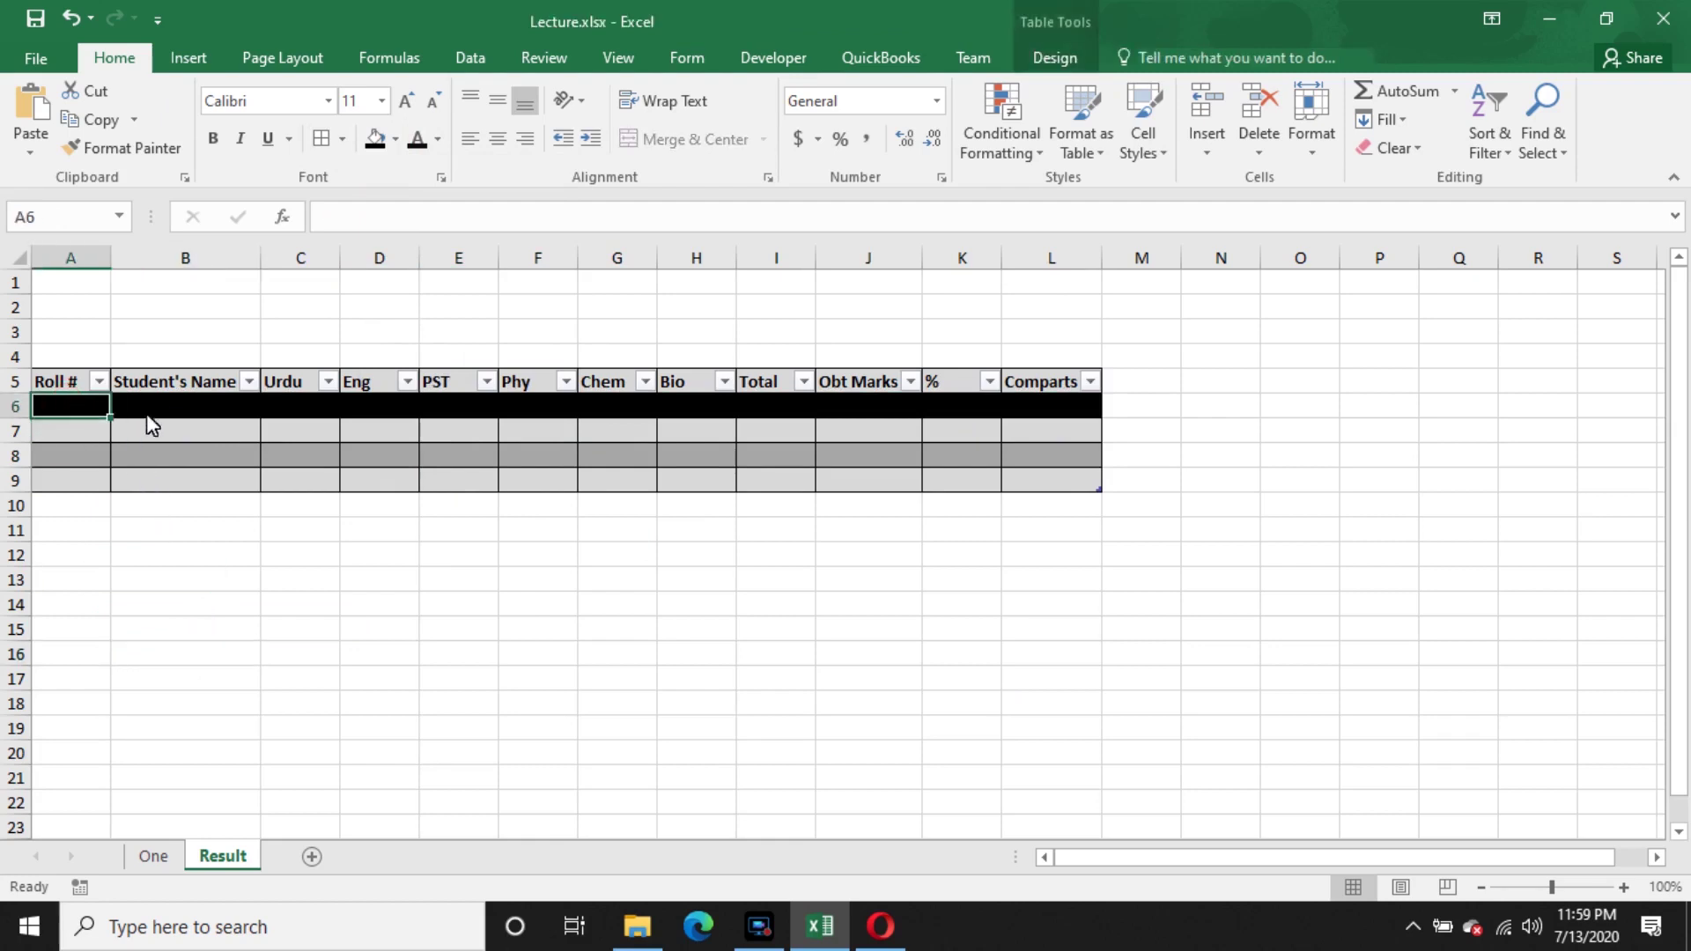
left_click(188, 407)
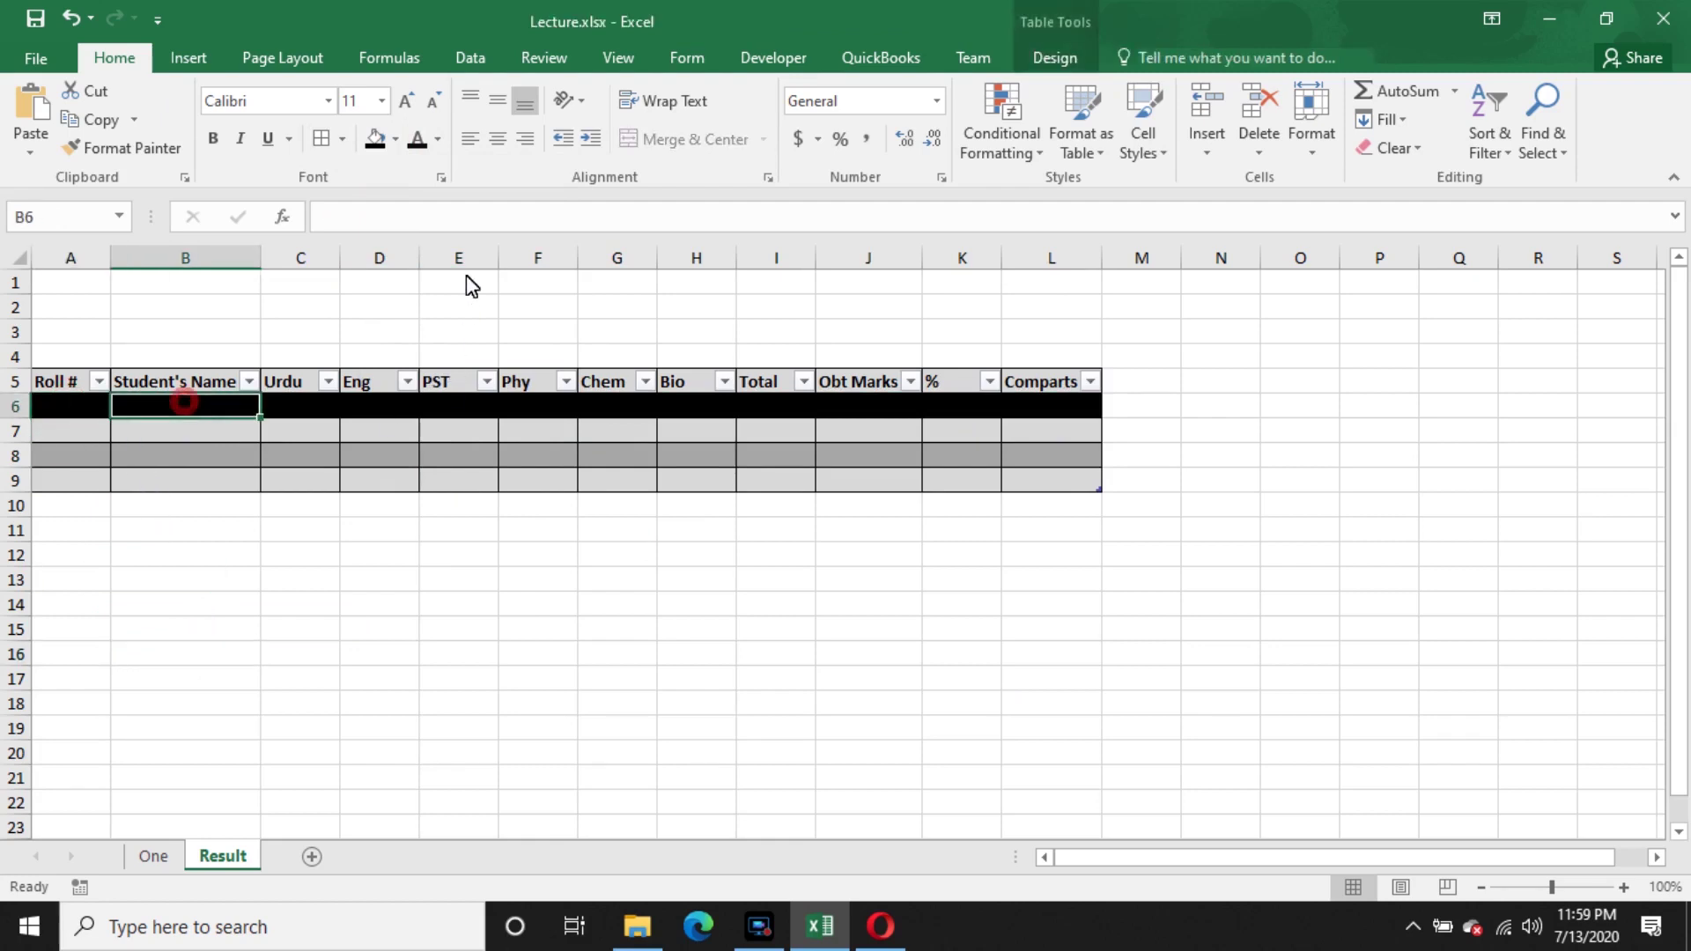
left_click(437, 142)
left_click(418, 225)
type("Me")
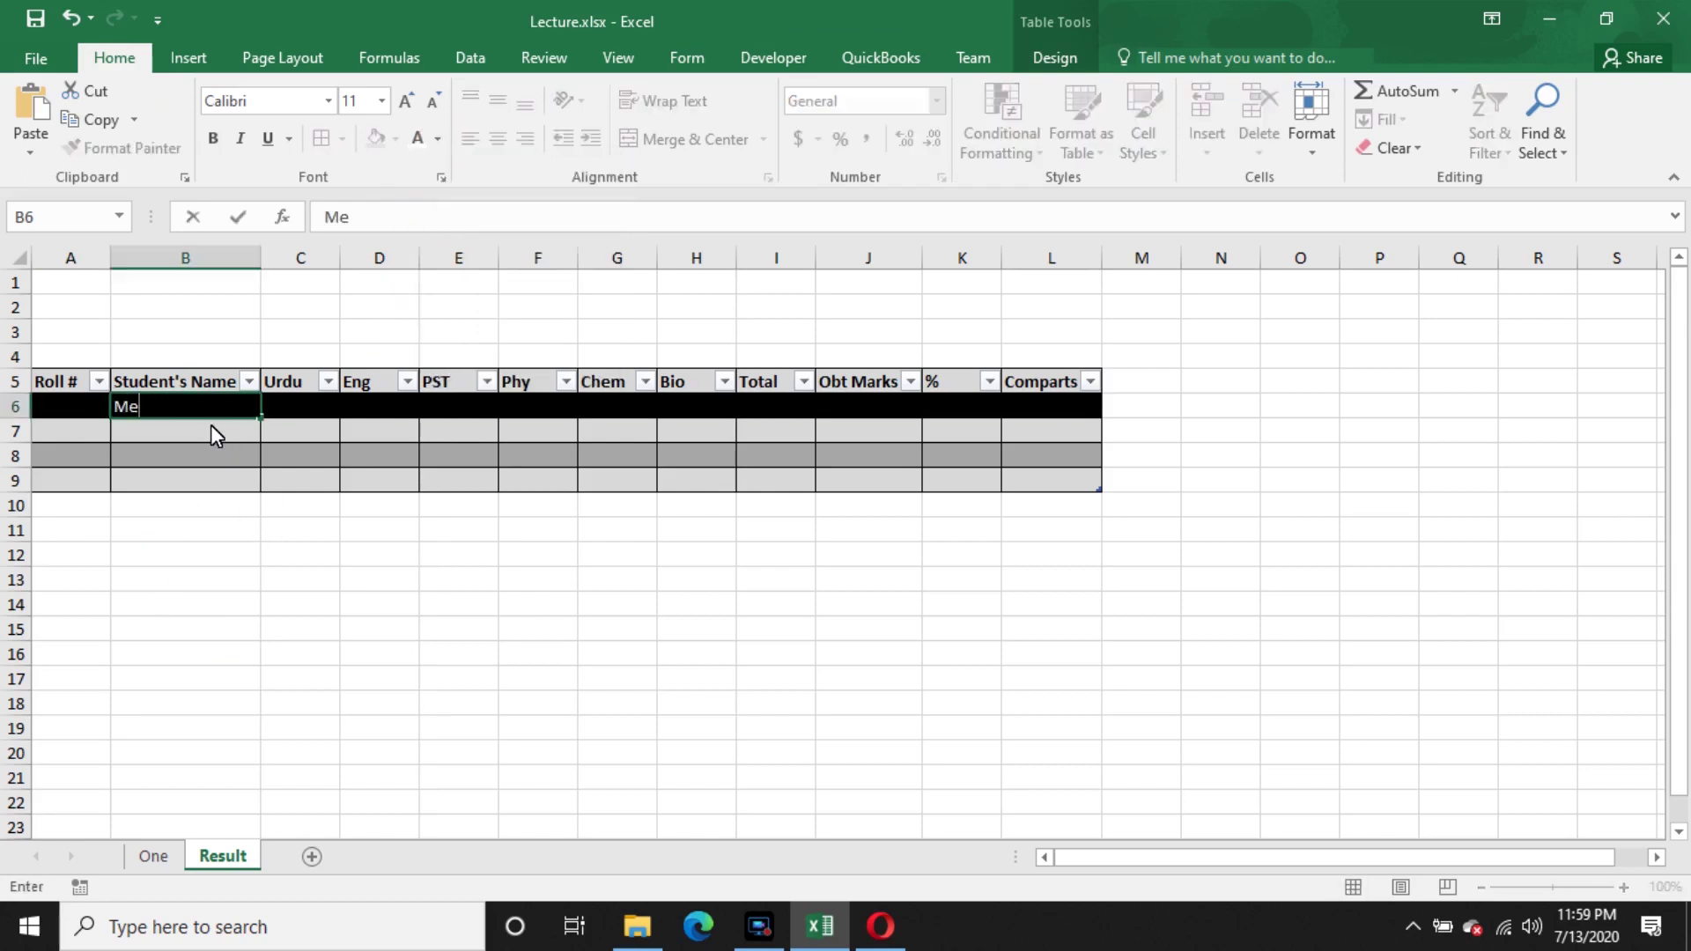
type("dical")
key("Return")
left_click(213, 408)
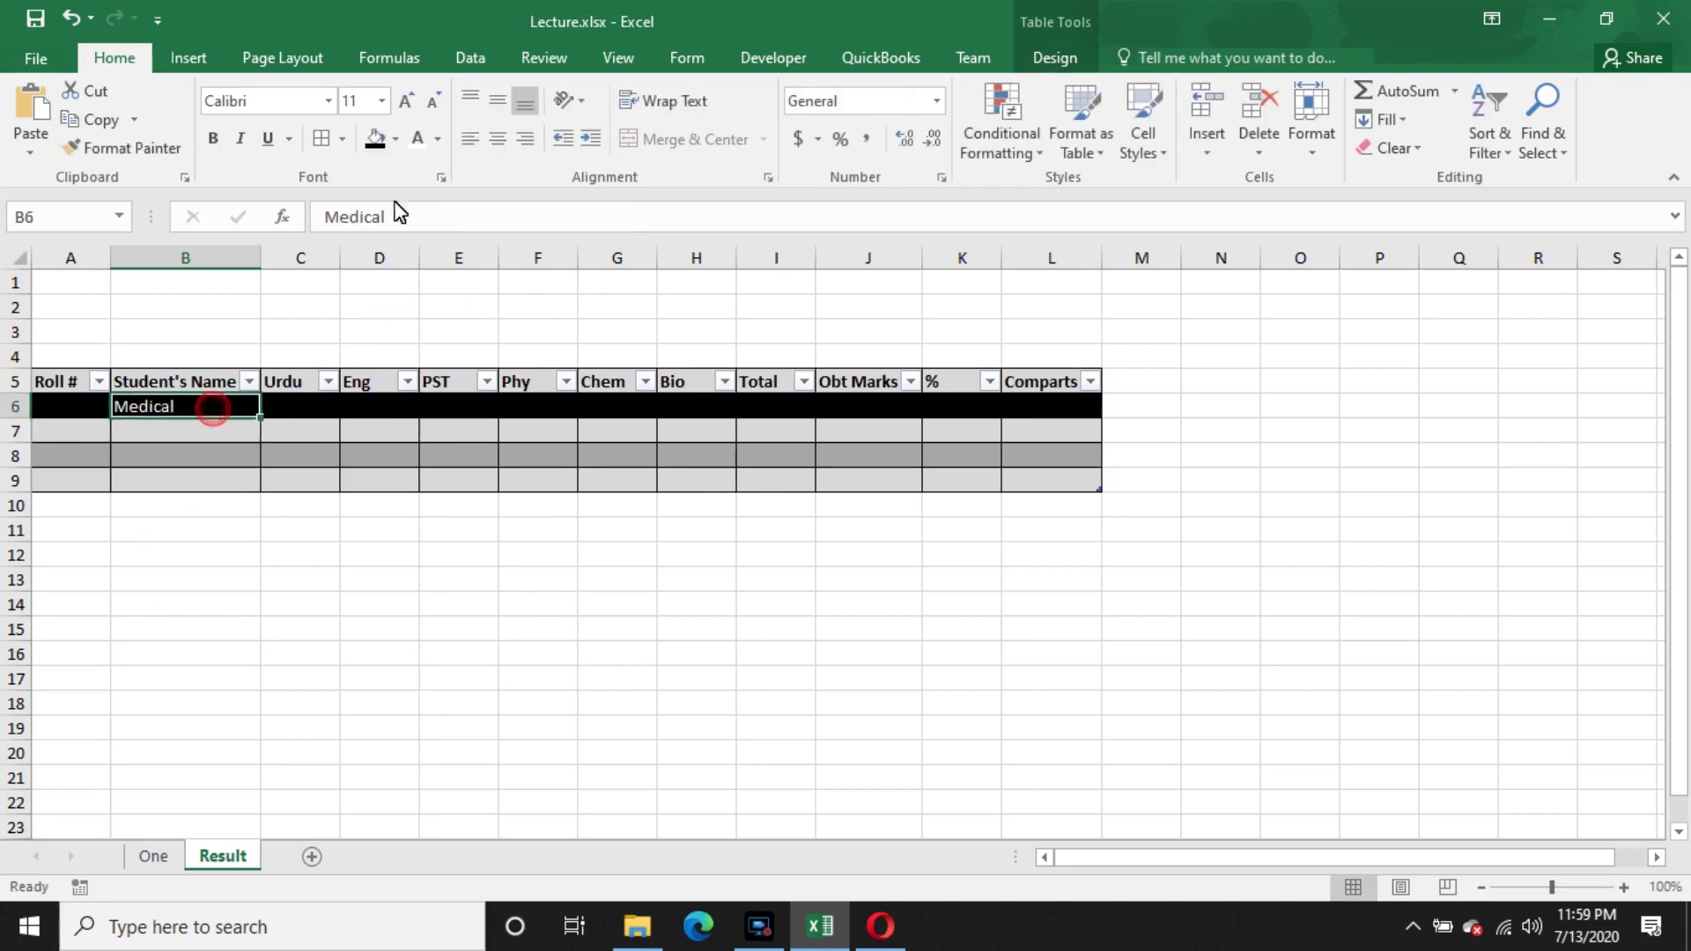
left_click(395, 139)
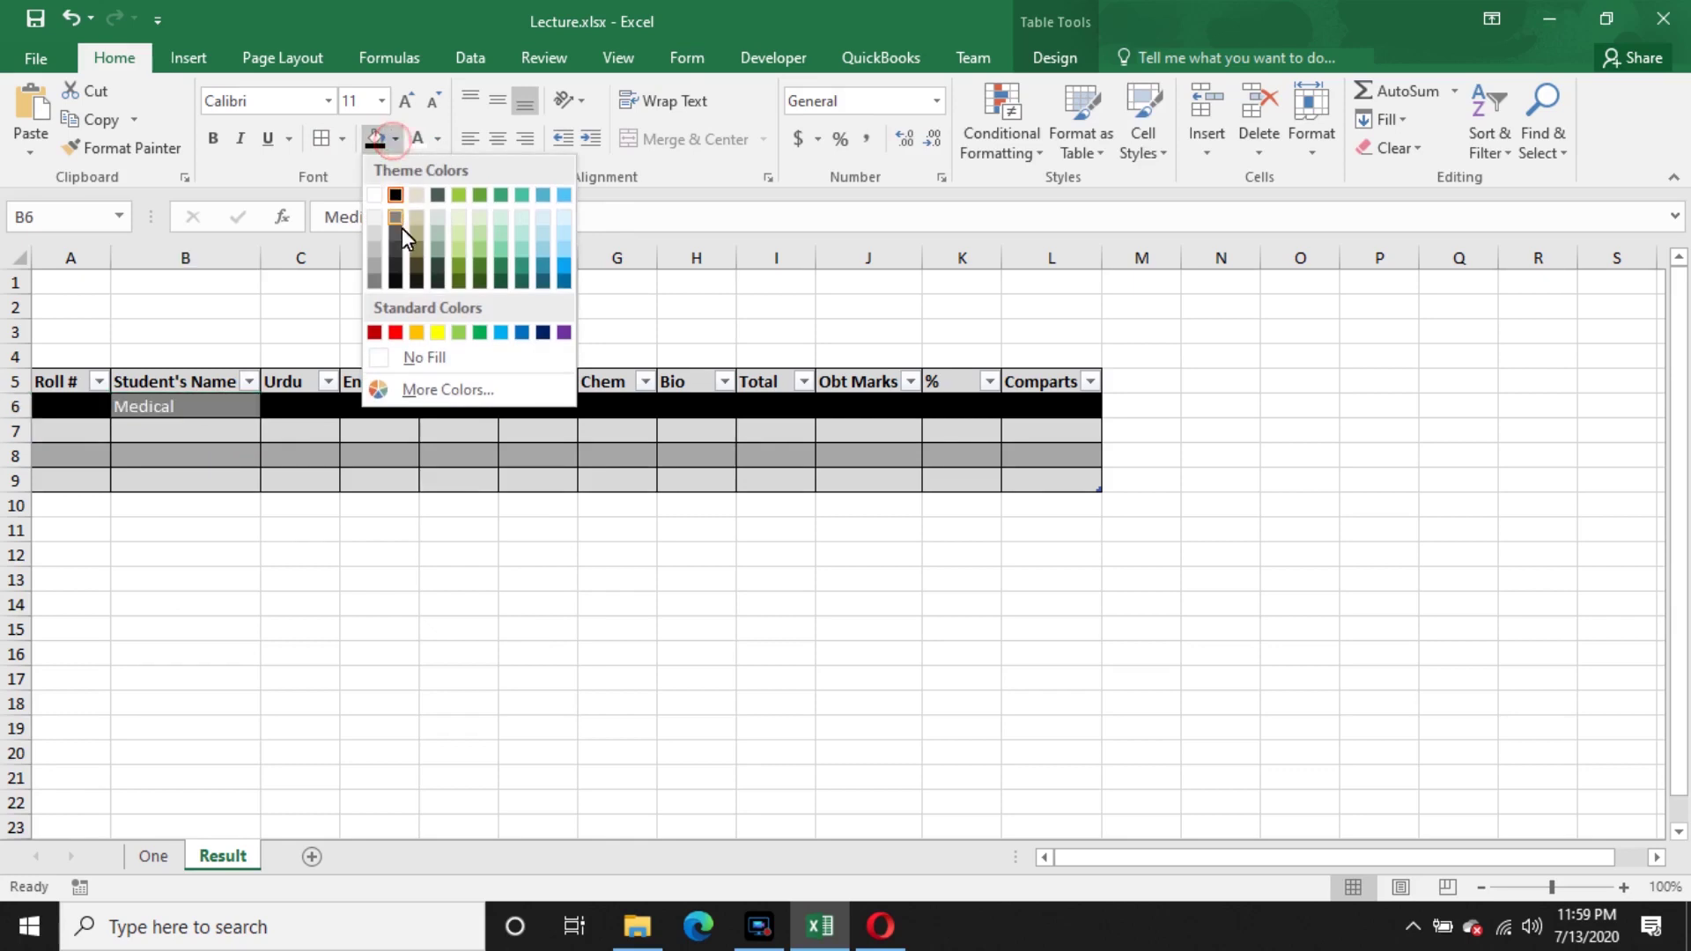
left_click(105, 515)
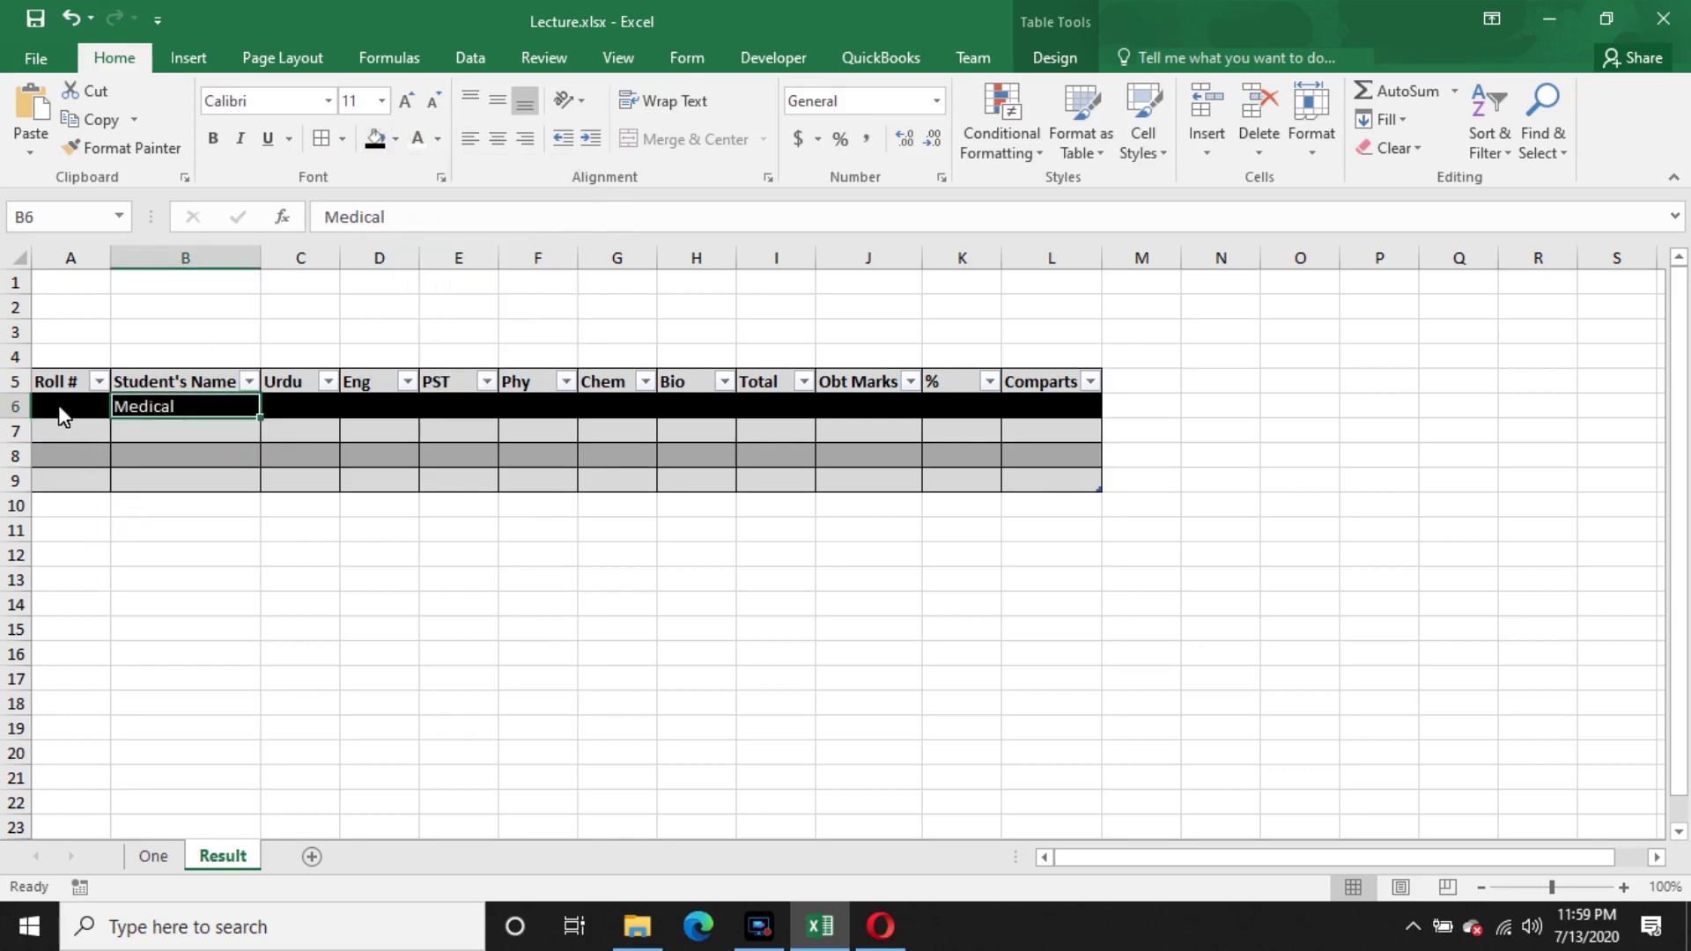
left_click_drag(61, 406, 1091, 409)
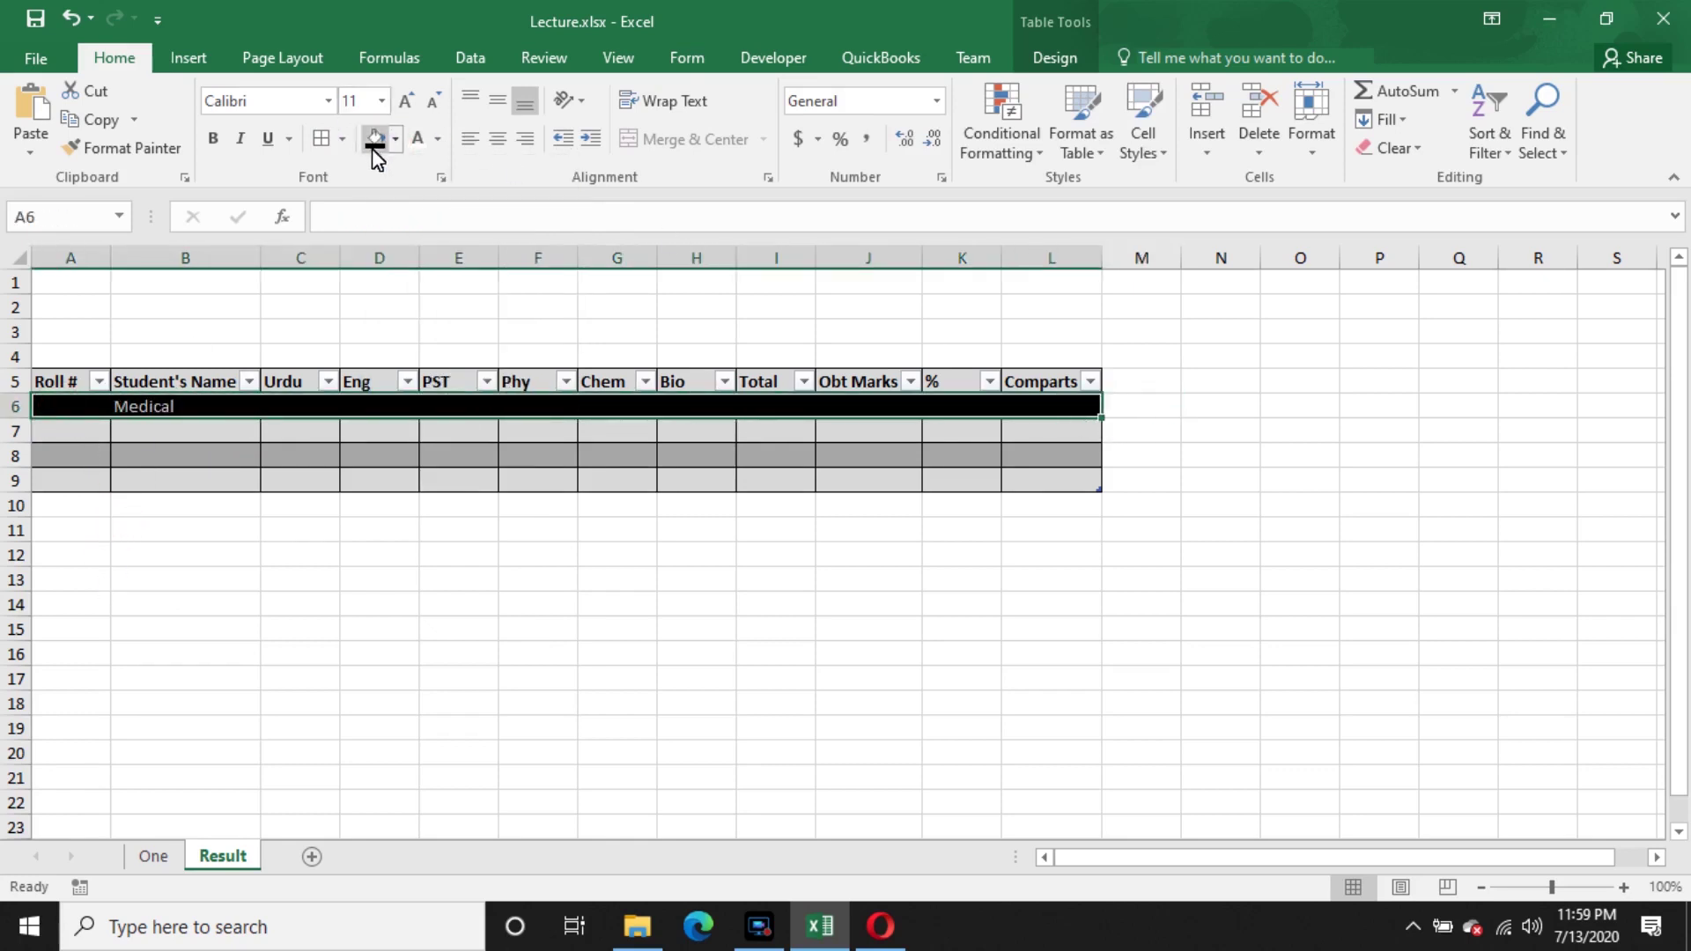
left_click(395, 139)
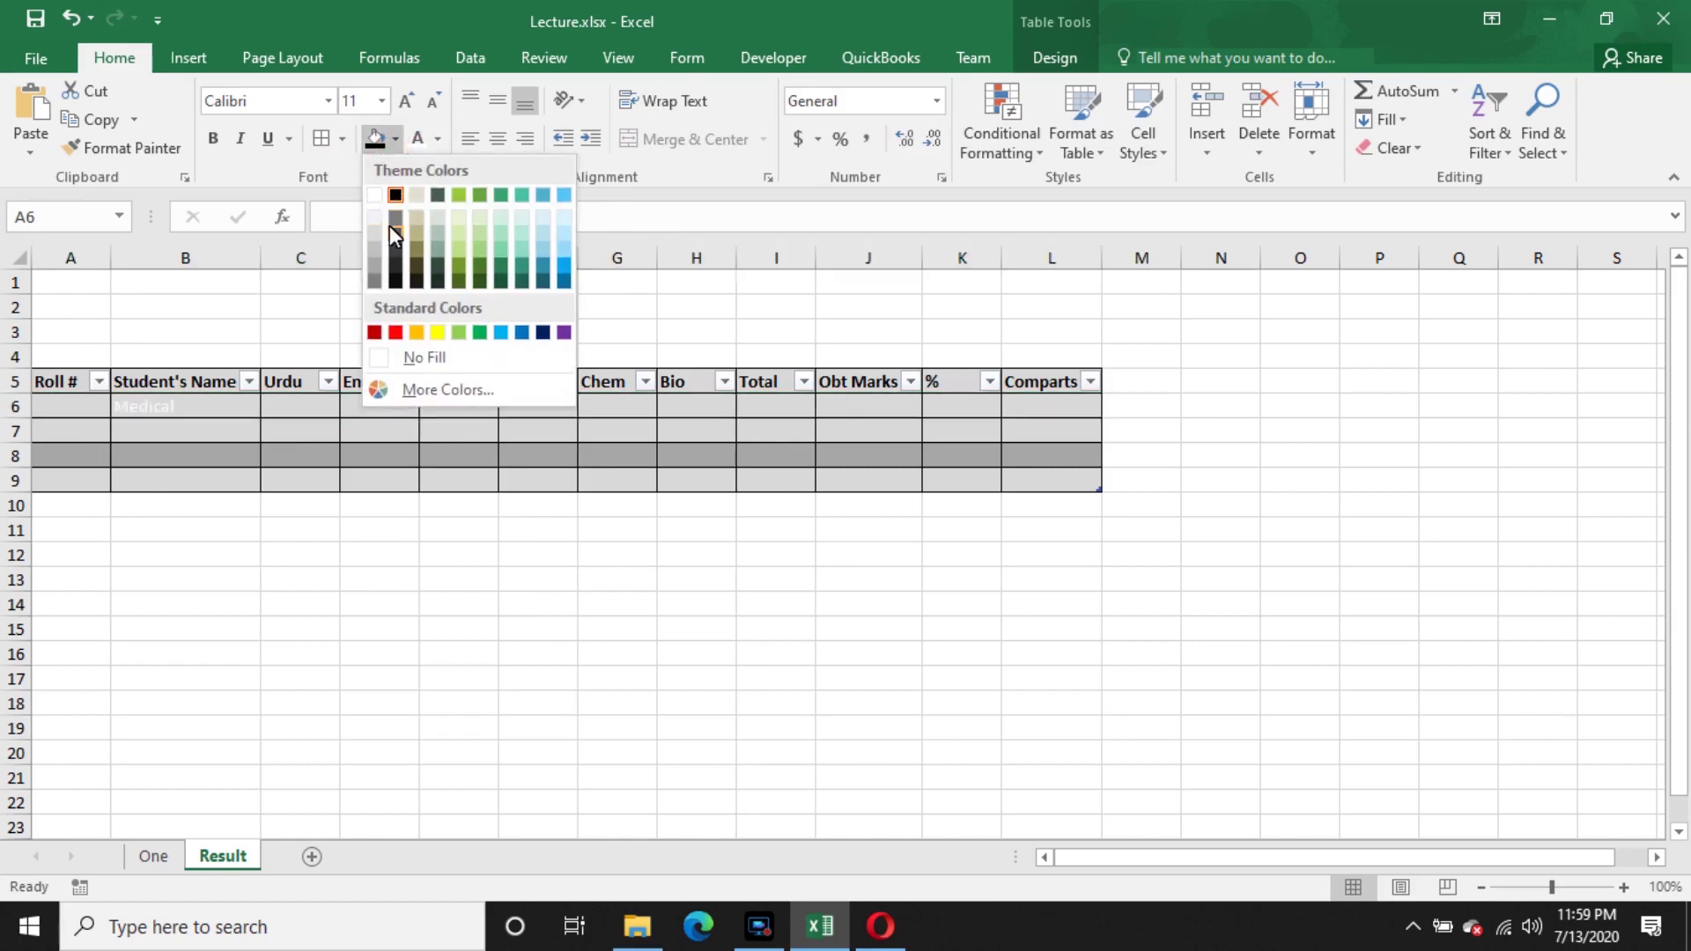
left_click(1357, 615)
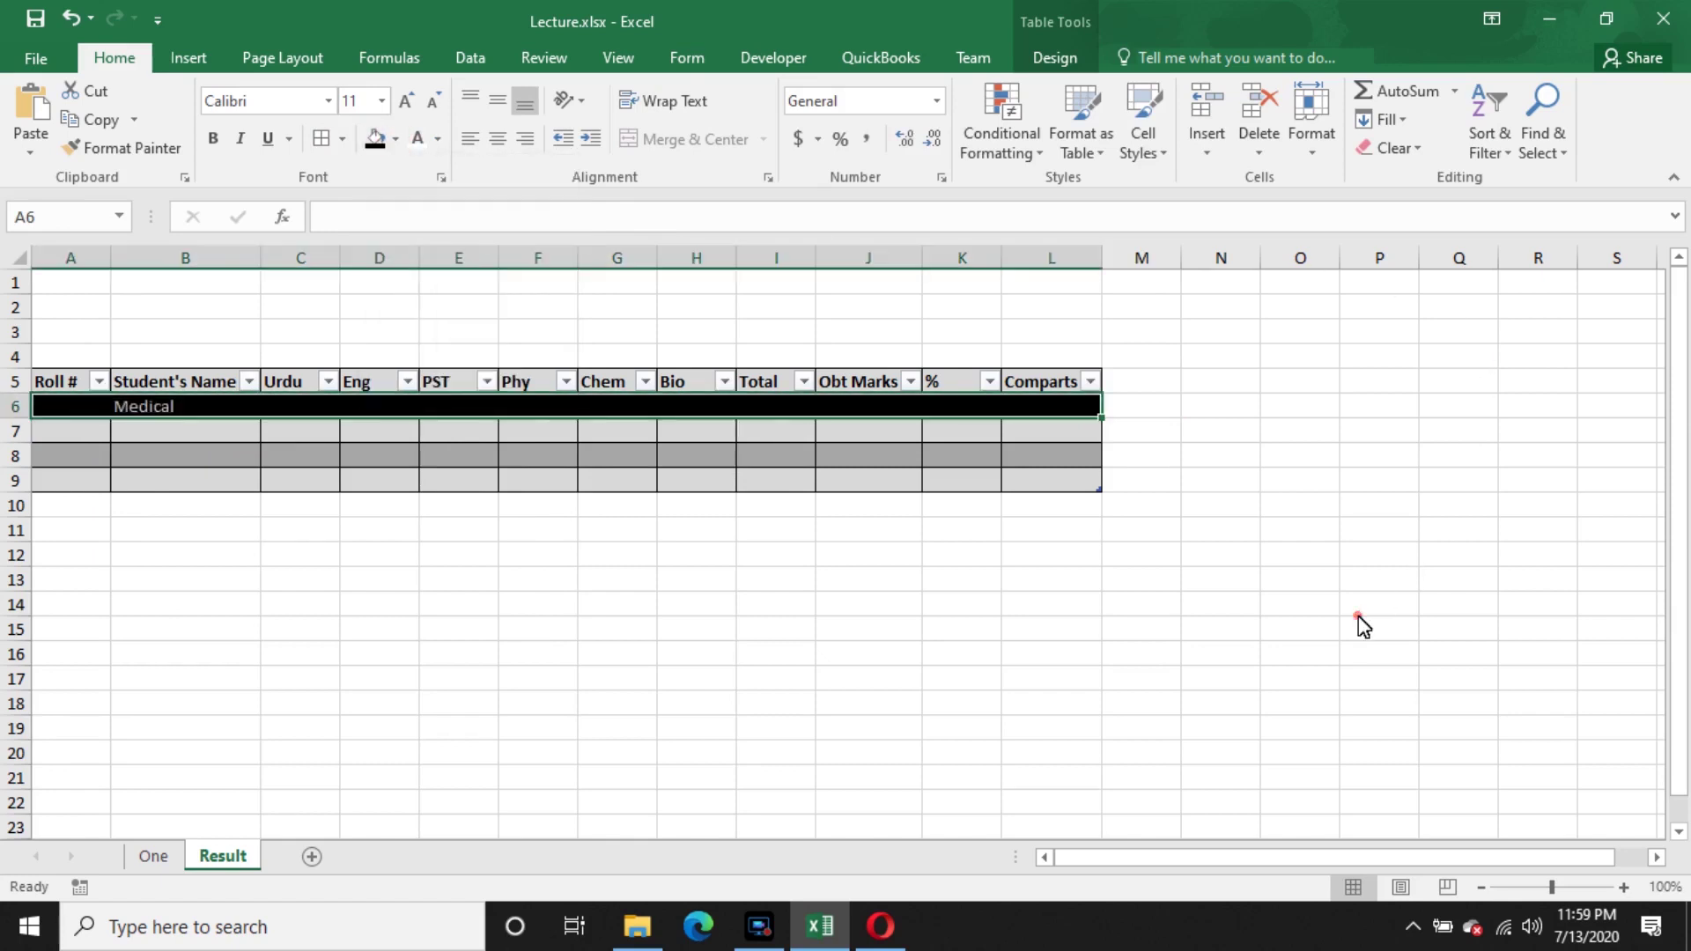
- Undo the Medical entry, its white font colour and the black fill of row 6
key("ctrl+z")
left_click(251, 511)
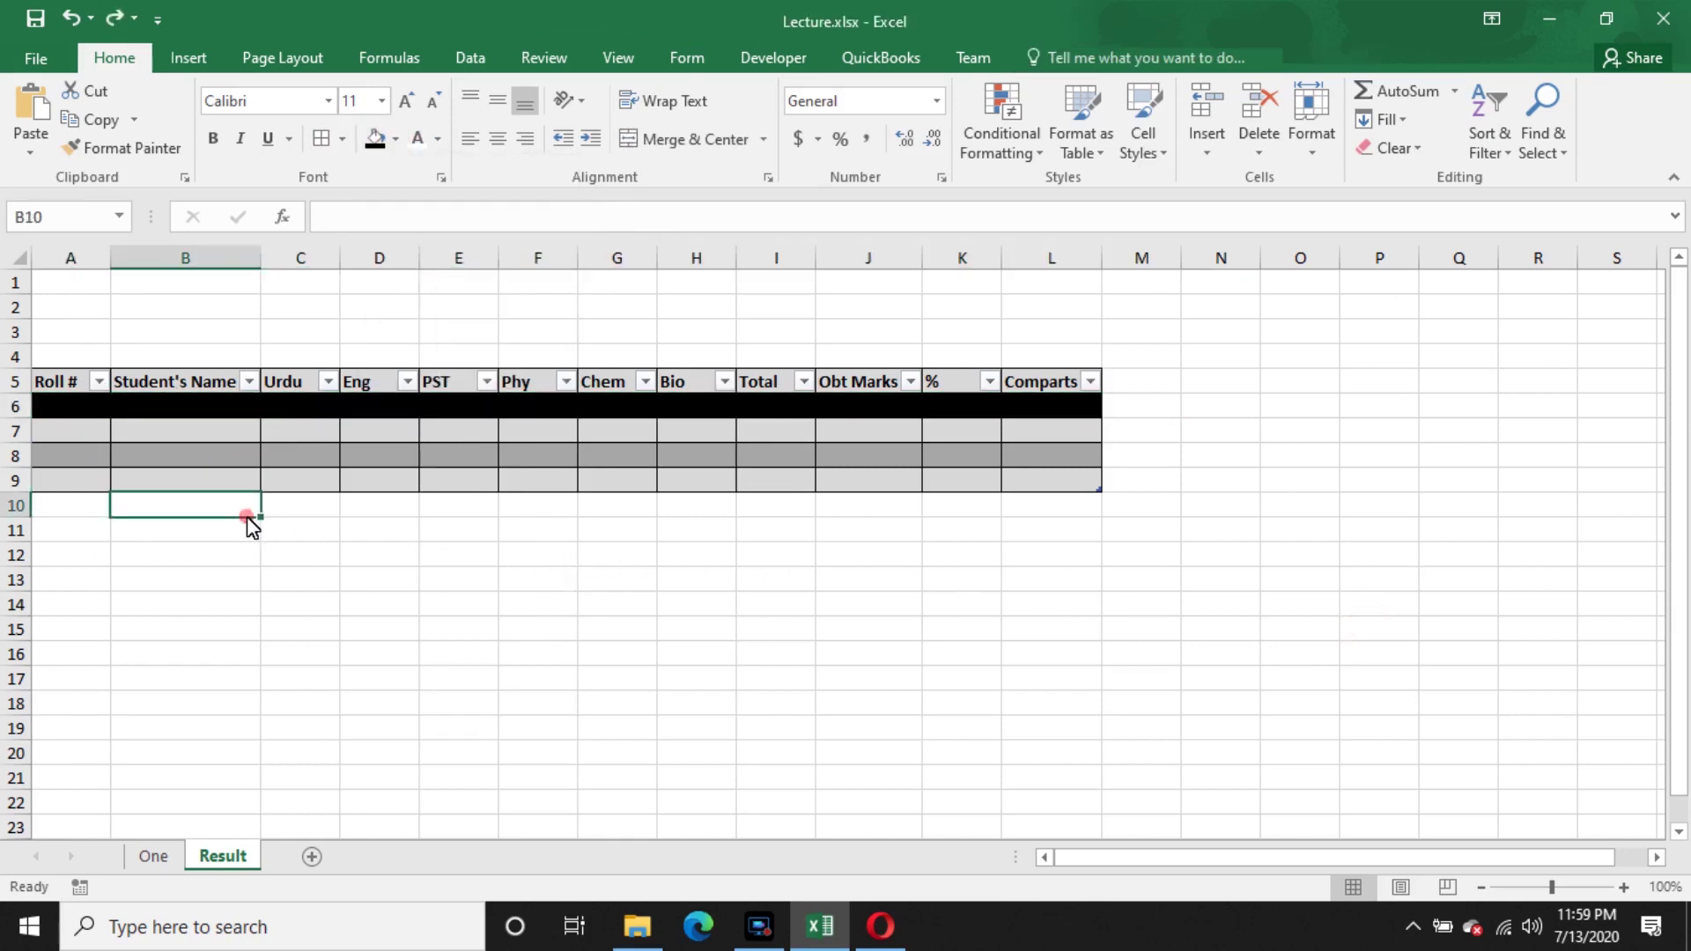
key("ctrl+z")
key("ctrl+z")
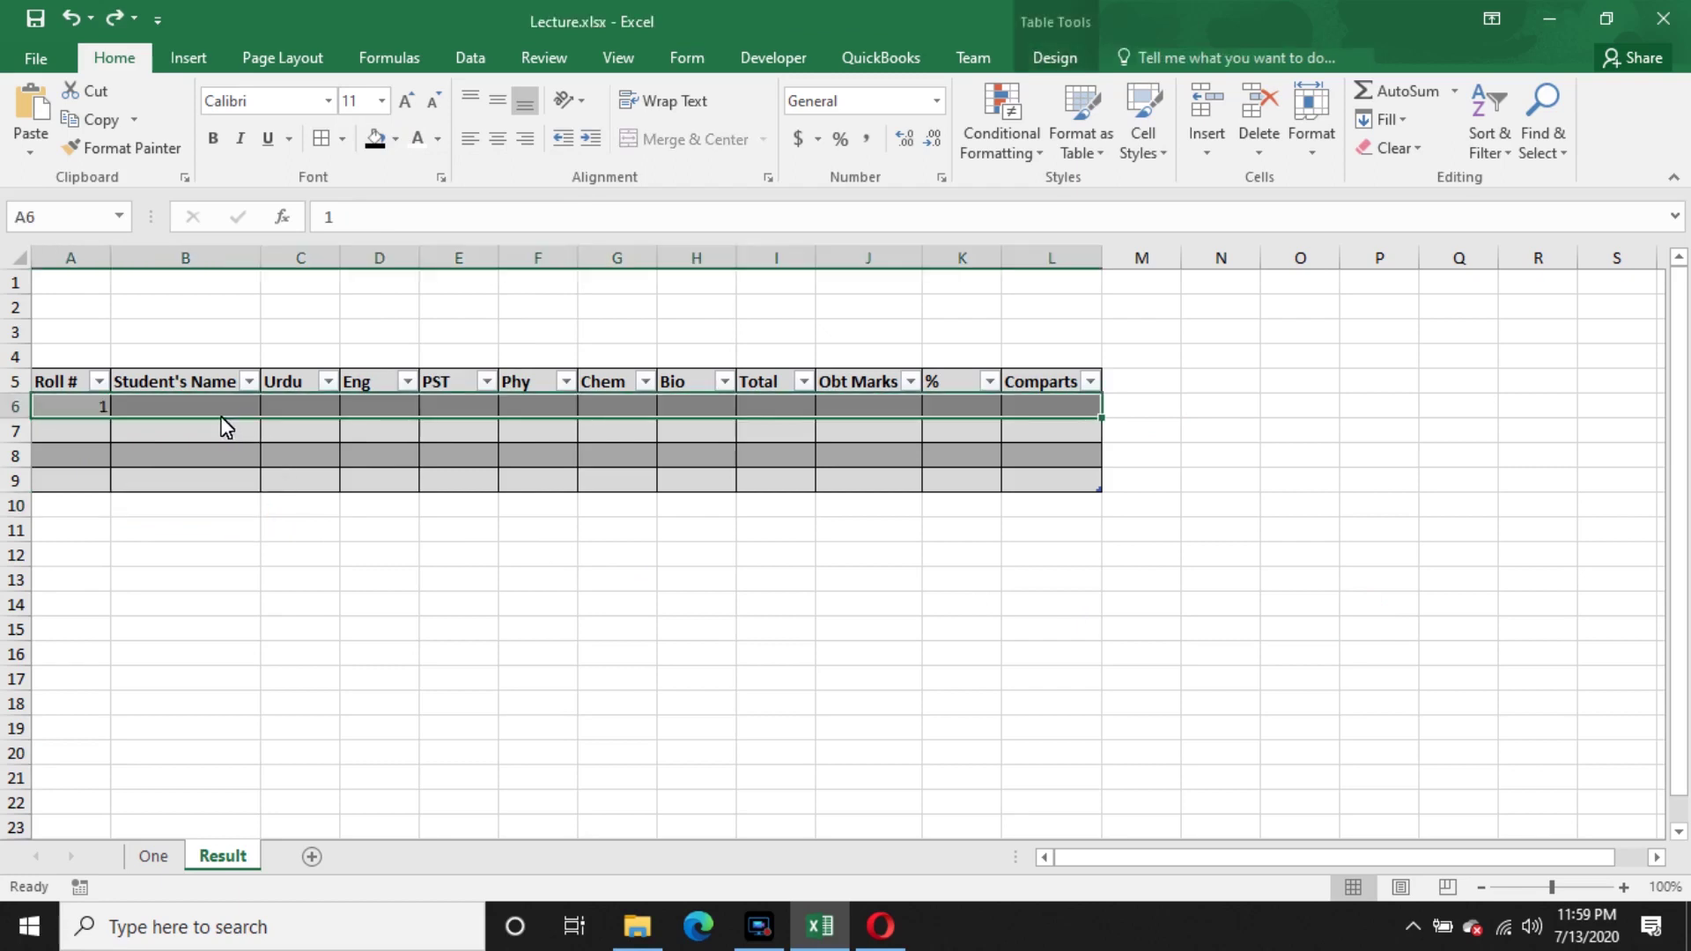
key("ctrl+z")
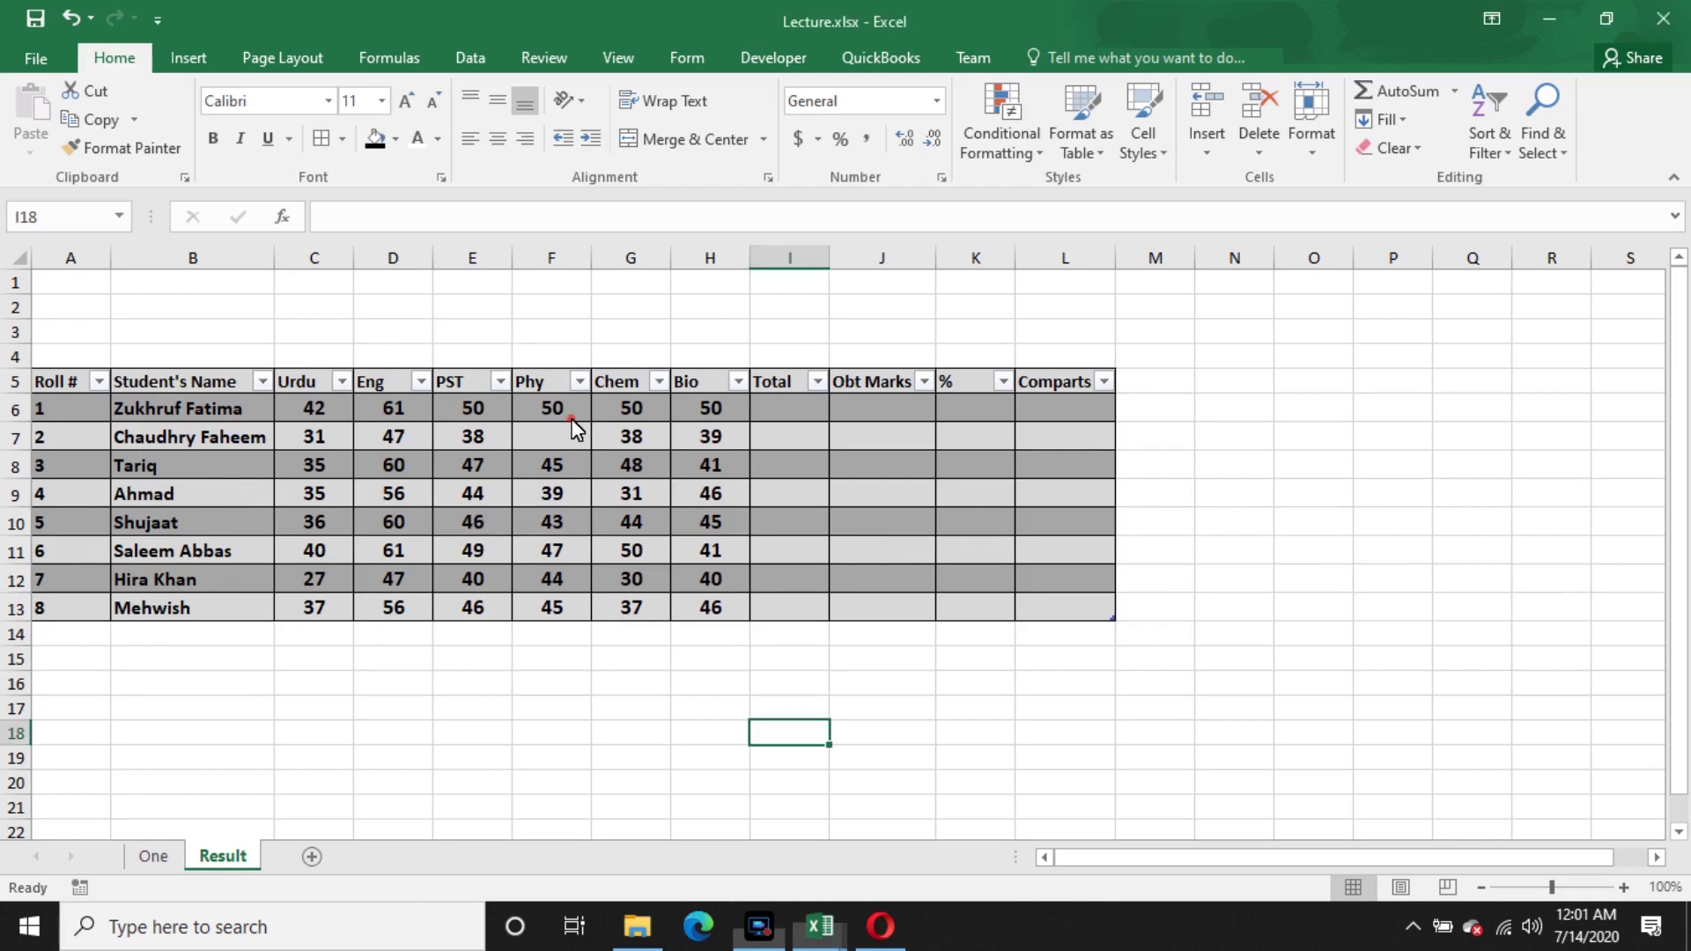
- Enter 50 as the missing Phy mark for roll number 2
left_click(554, 439)
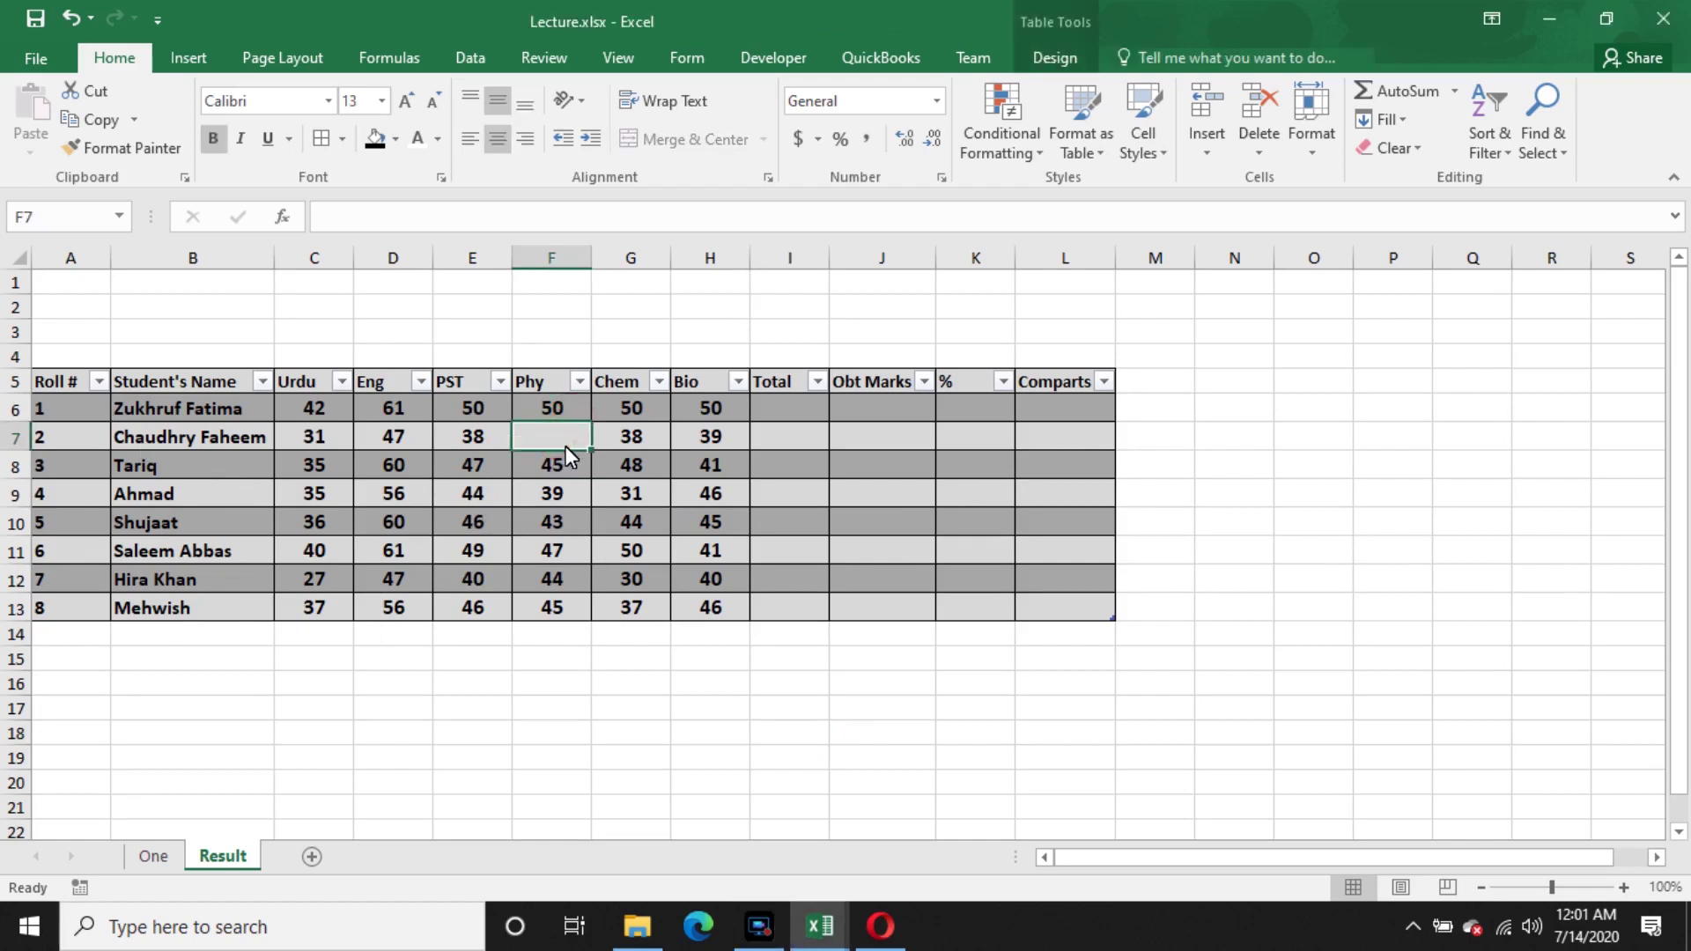
type("50")
key("Return")
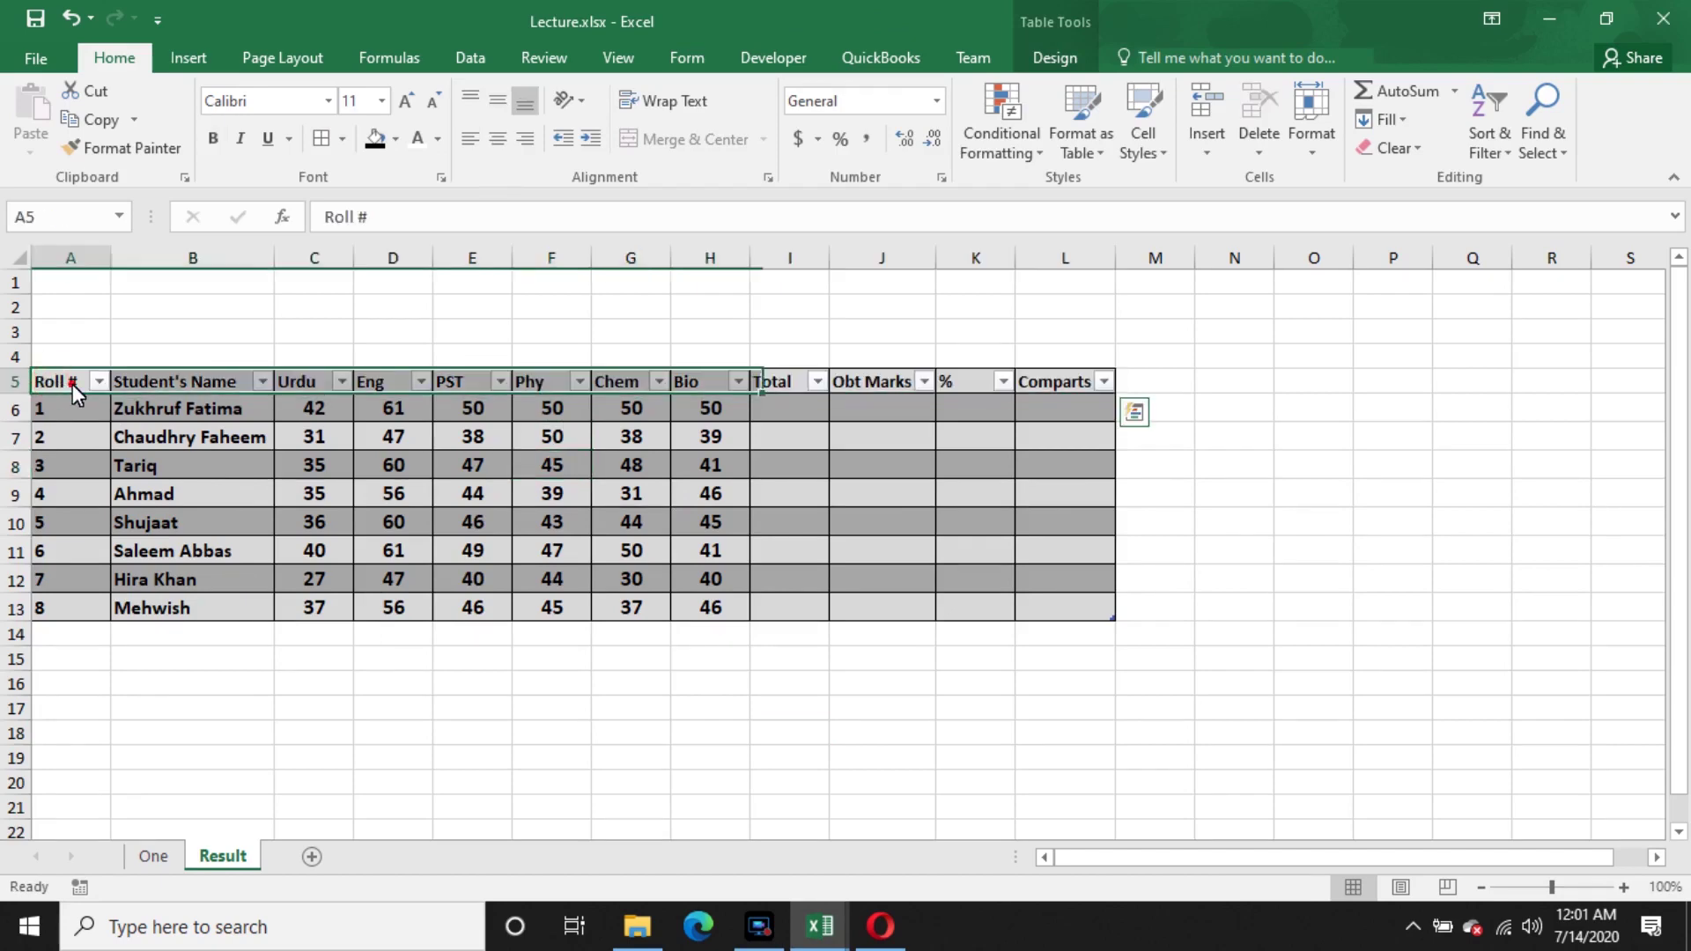
- Apply the black-and-grey banded Light table style to the whole result table, A5:L13
left_click_drag(72, 384, 1112, 622)
left_click(1057, 55)
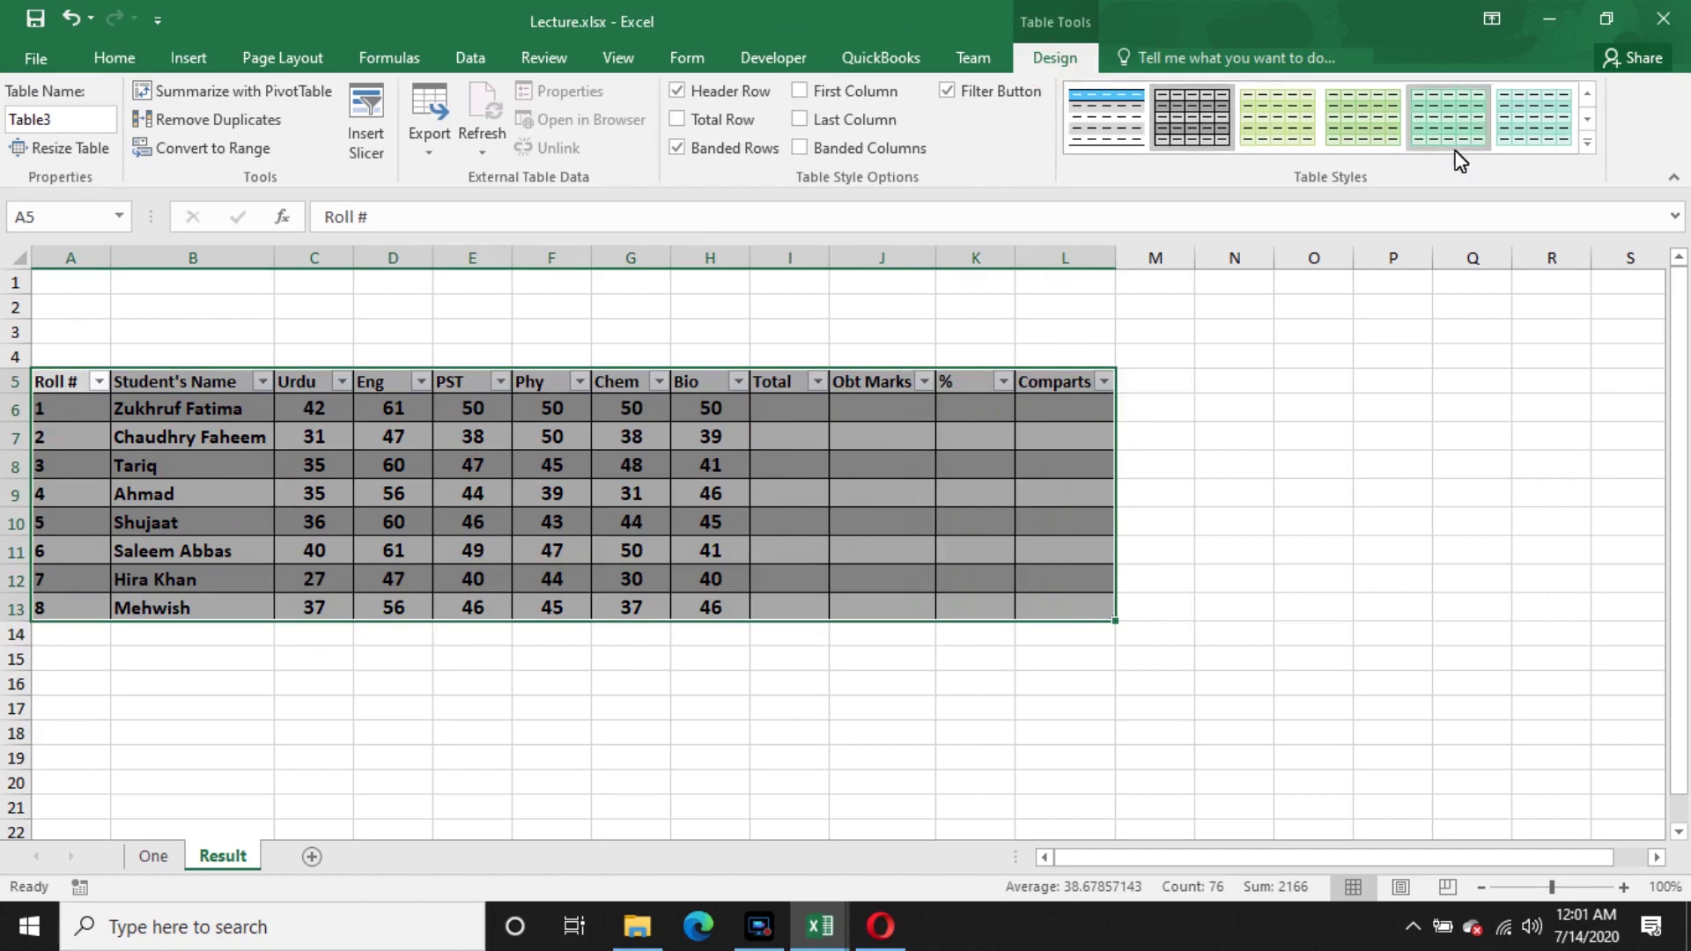
left_click(1589, 144)
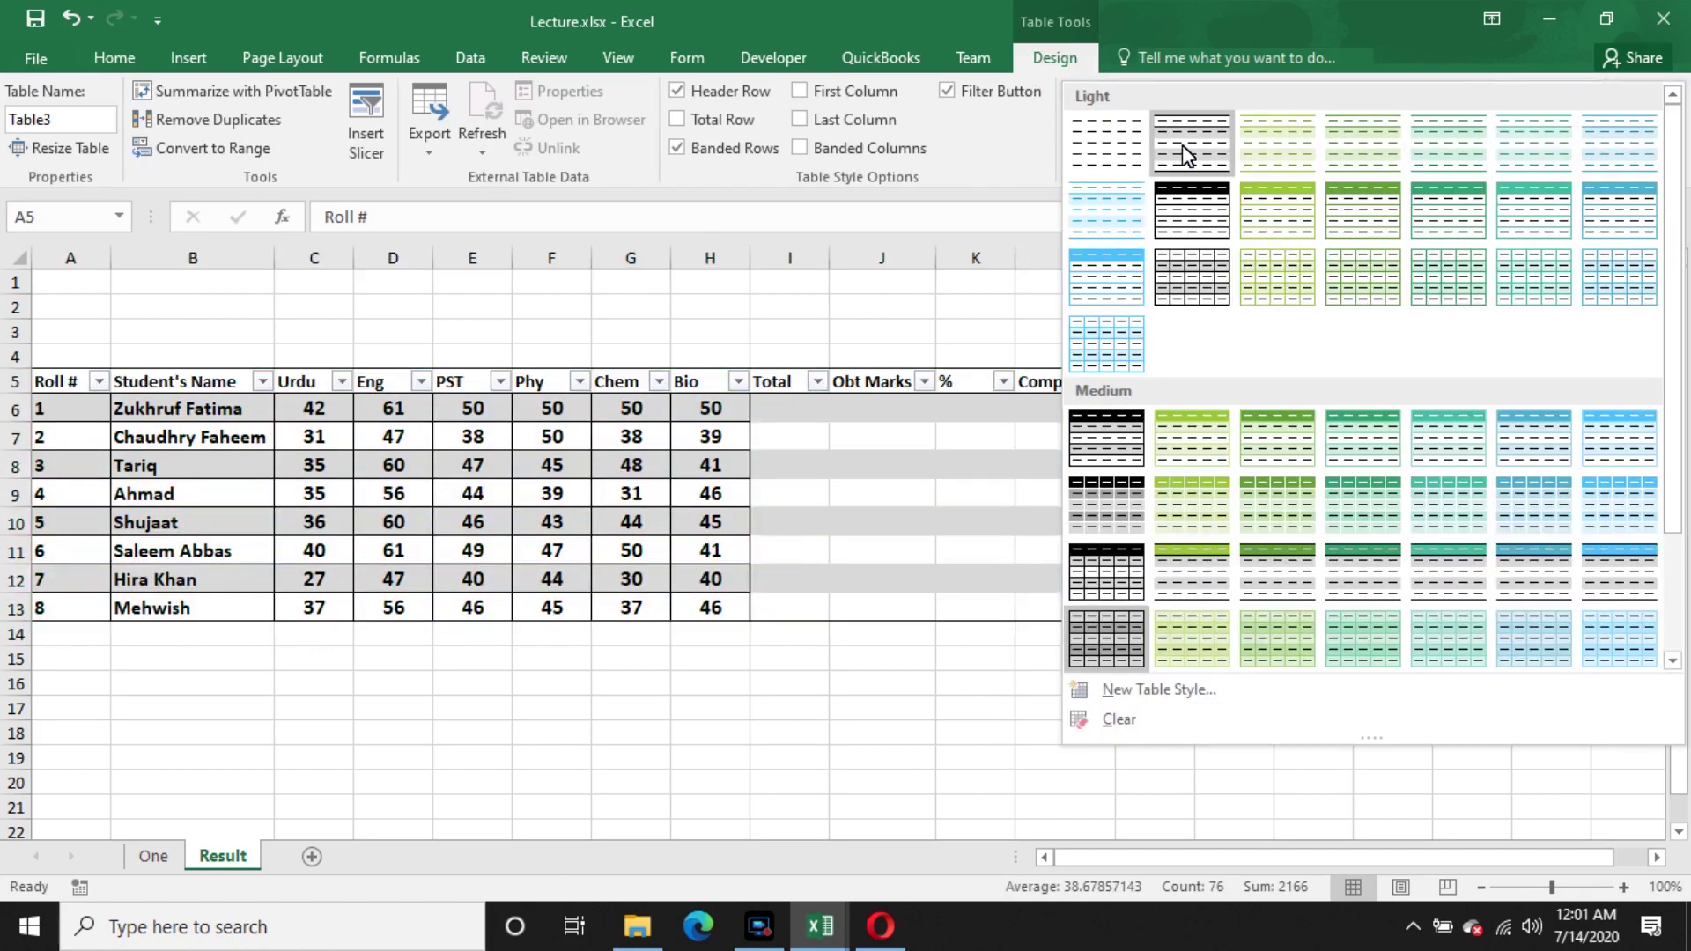
left_click(1182, 145)
left_click(974, 493)
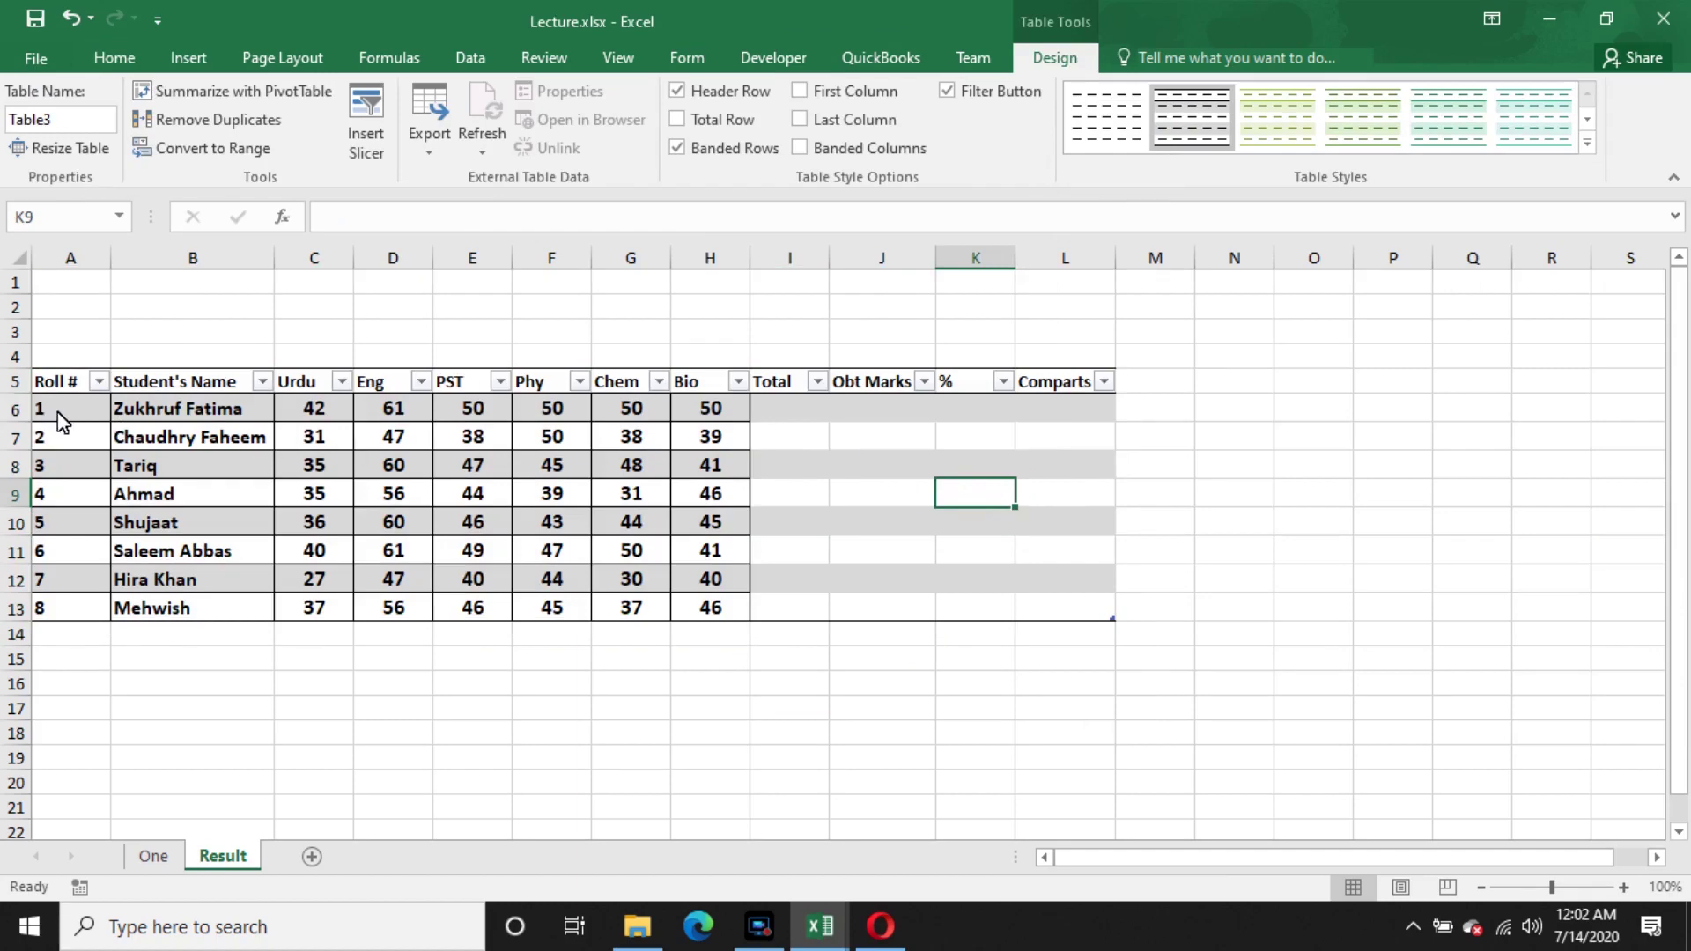
- Apply all borders to the table's data rows, A6:L13
left_click_drag(62, 421, 1072, 625)
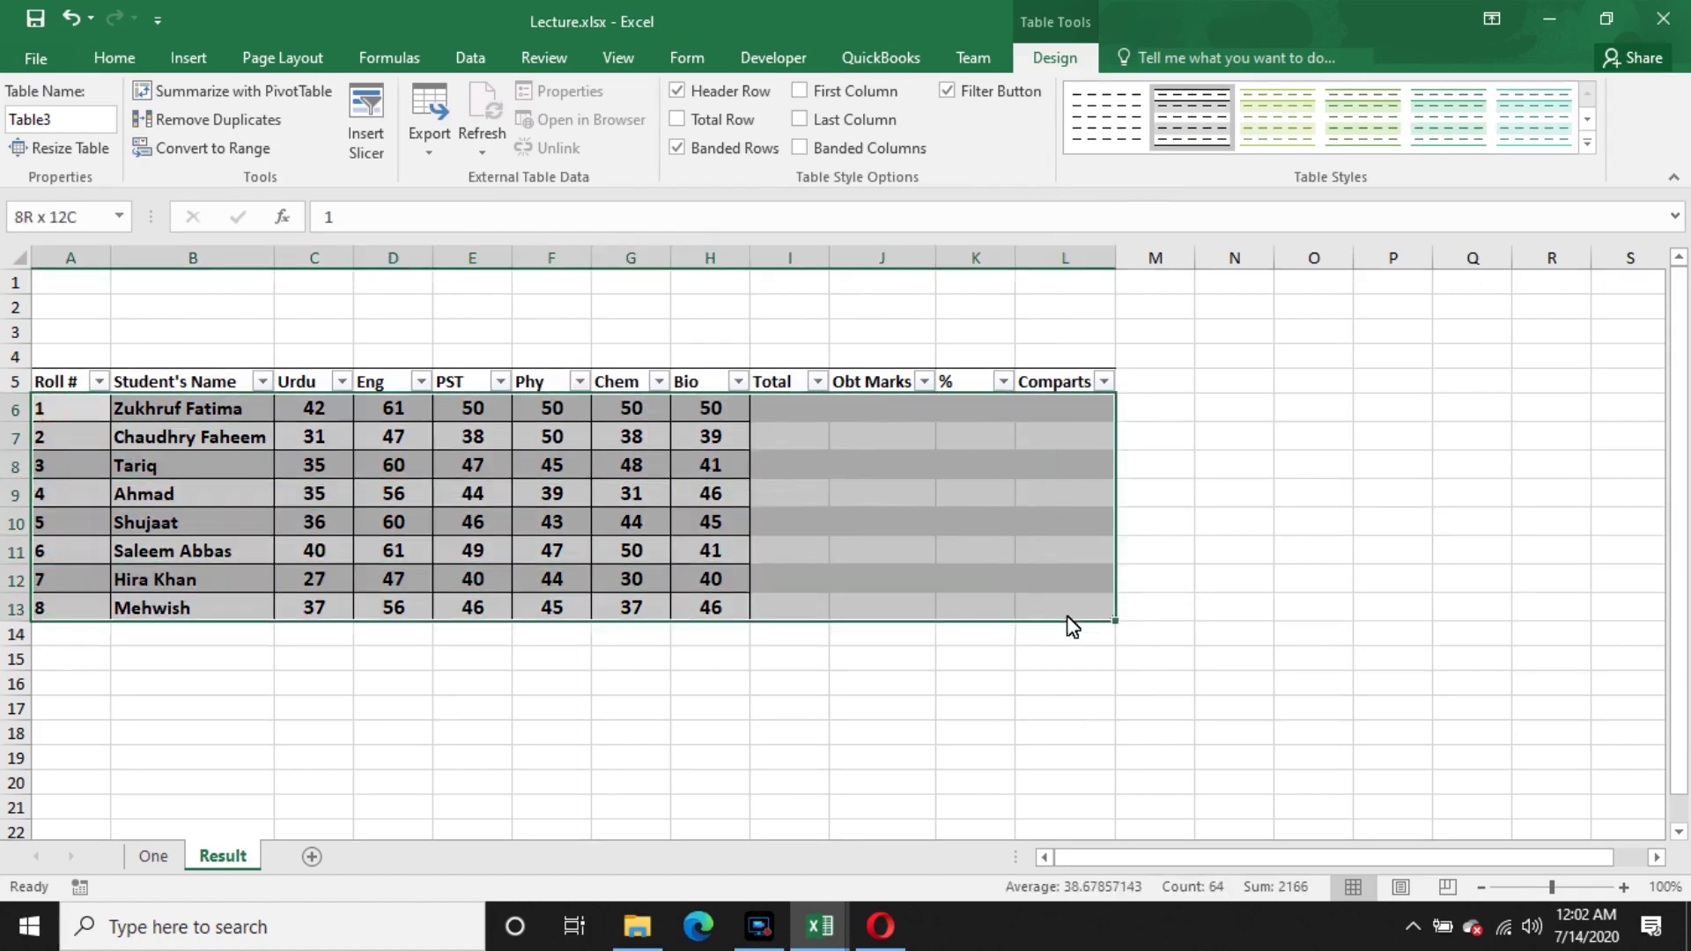
left_click(116, 60)
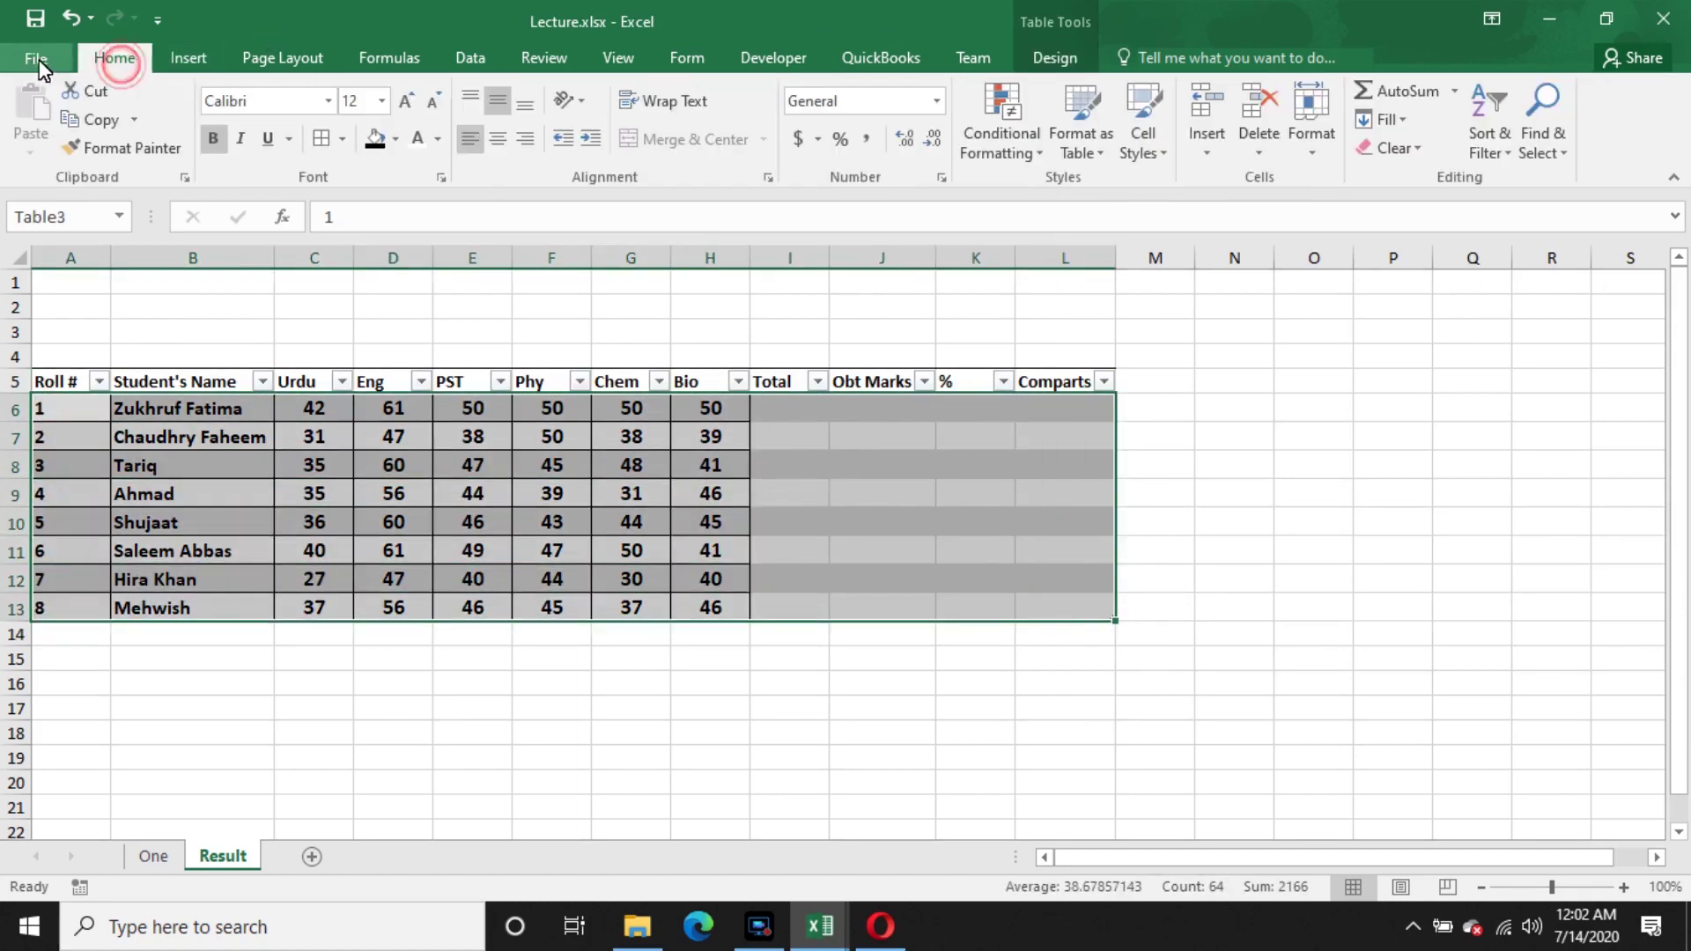
left_click(322, 139)
left_click(1198, 724)
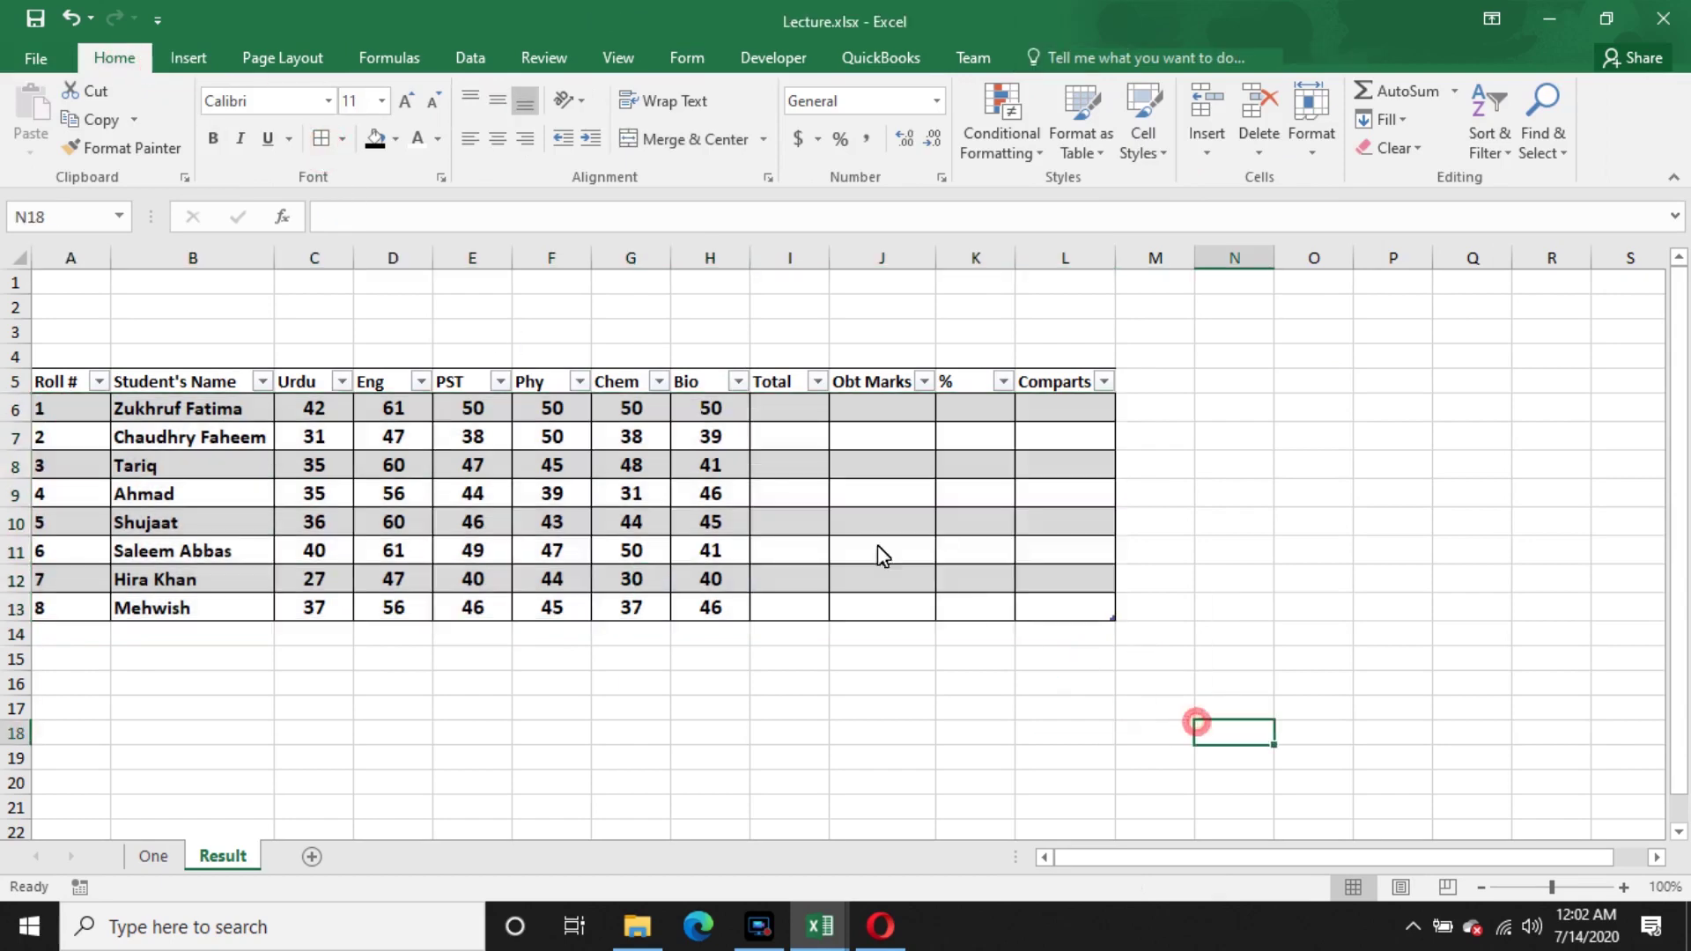
- Align the whole result table, A5:L13, to the middle vertically and to the left horizontally
left_click(792, 412)
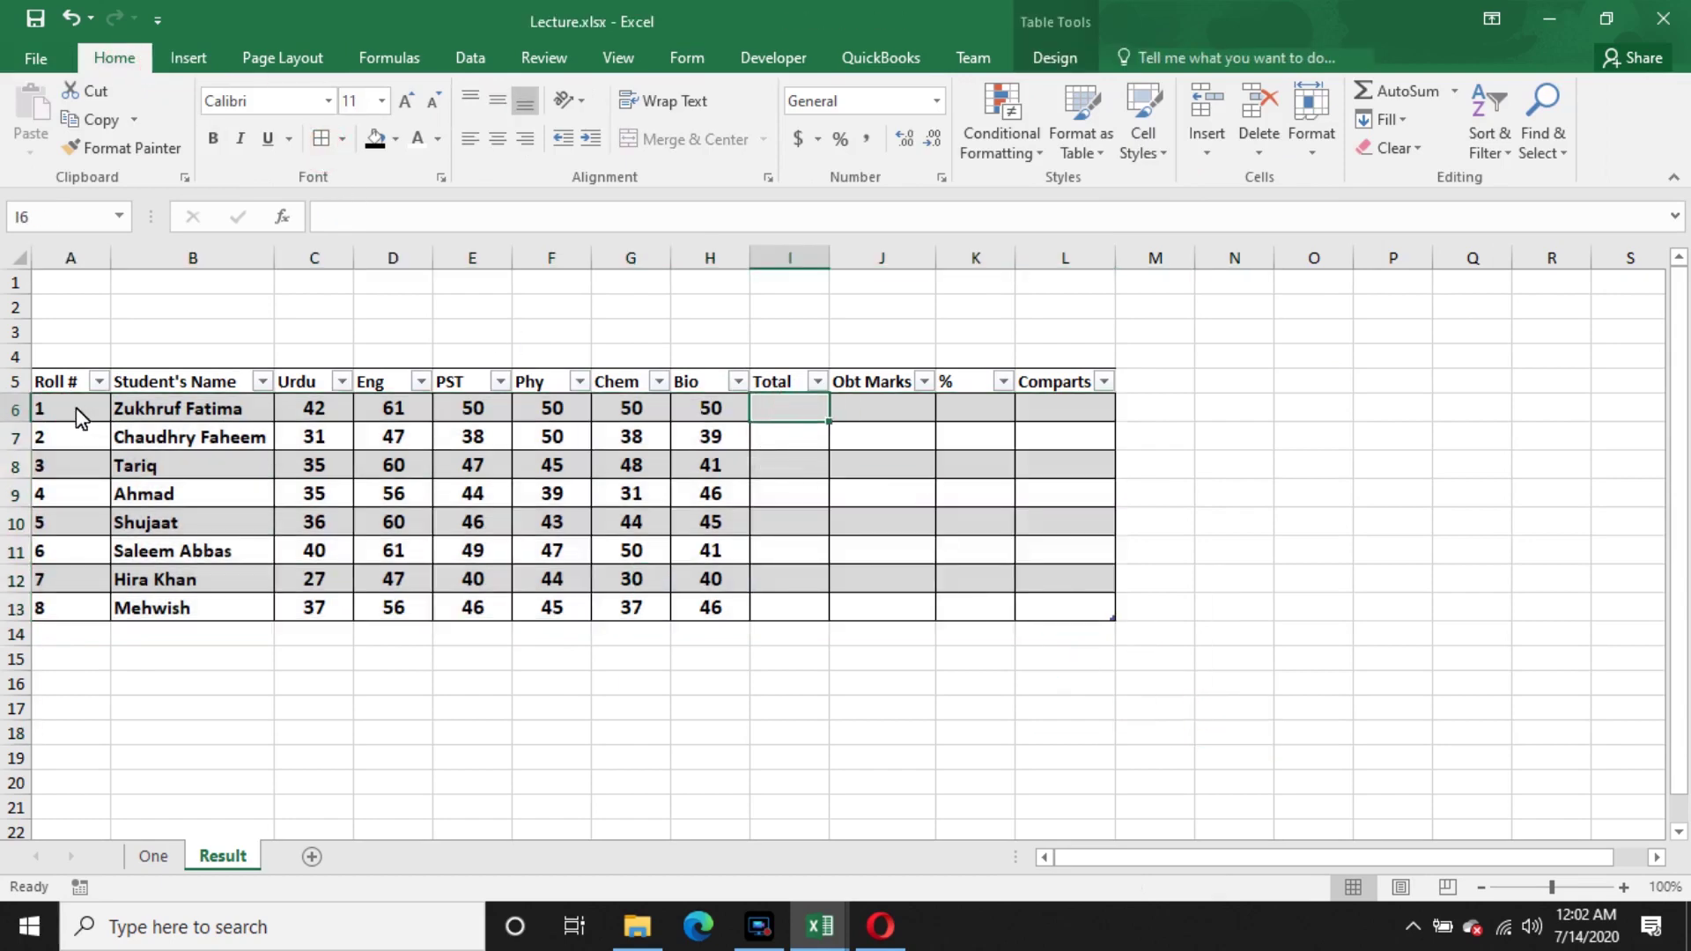
left_click_drag(16, 395, 1081, 621)
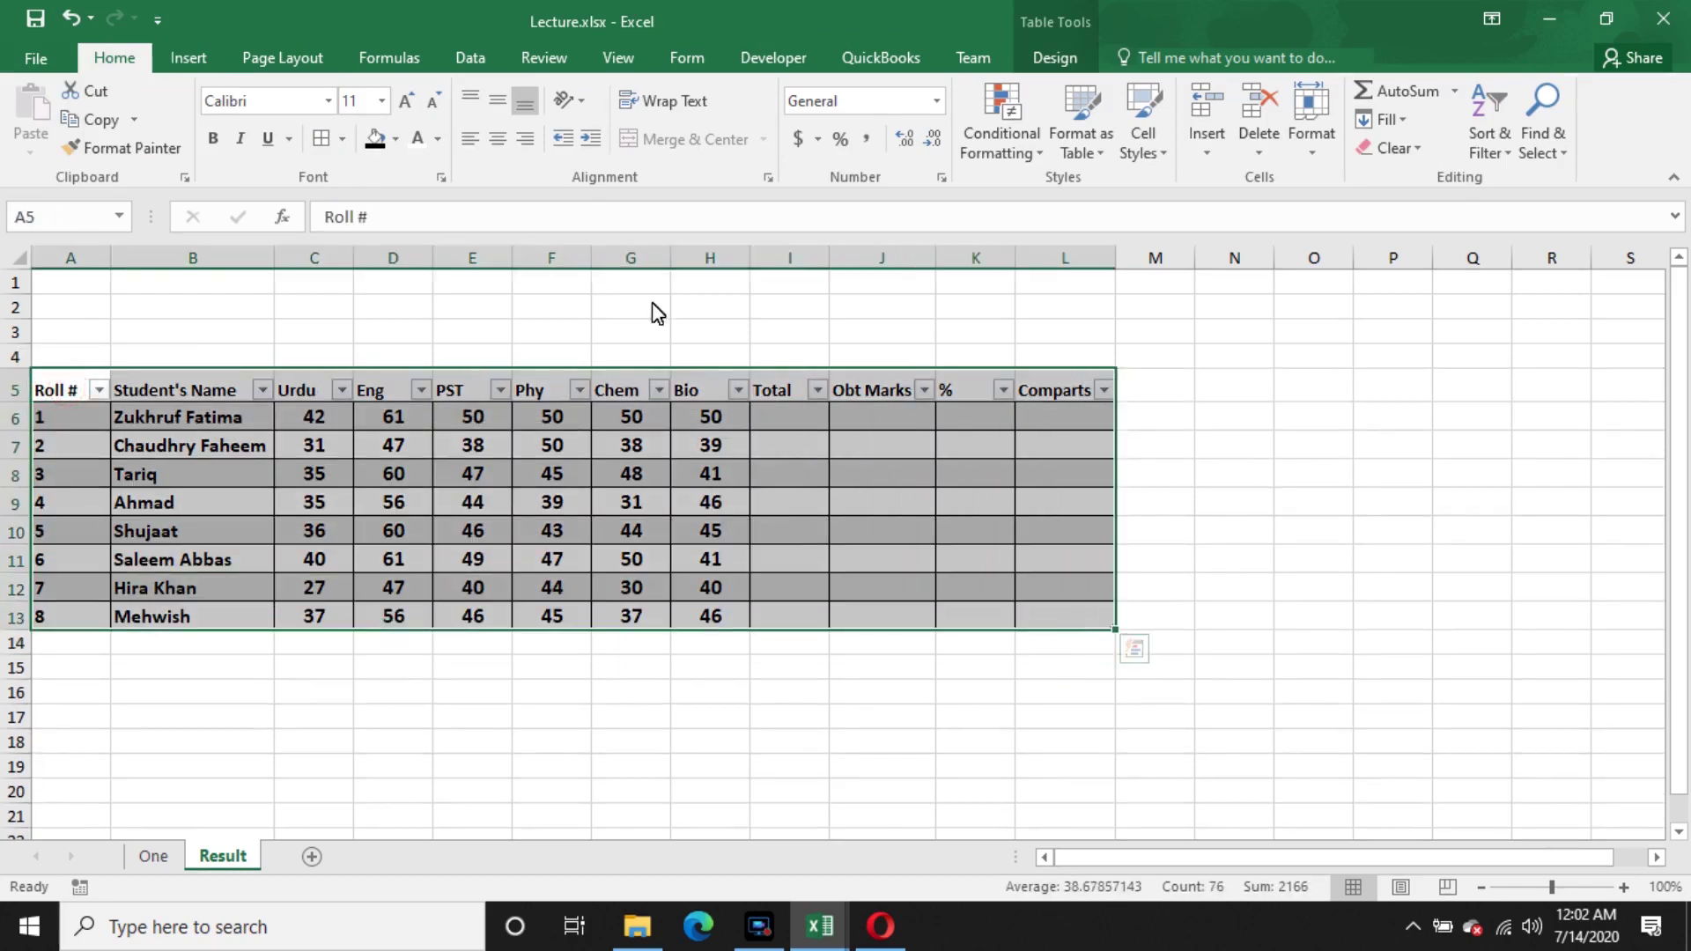
left_click(491, 97)
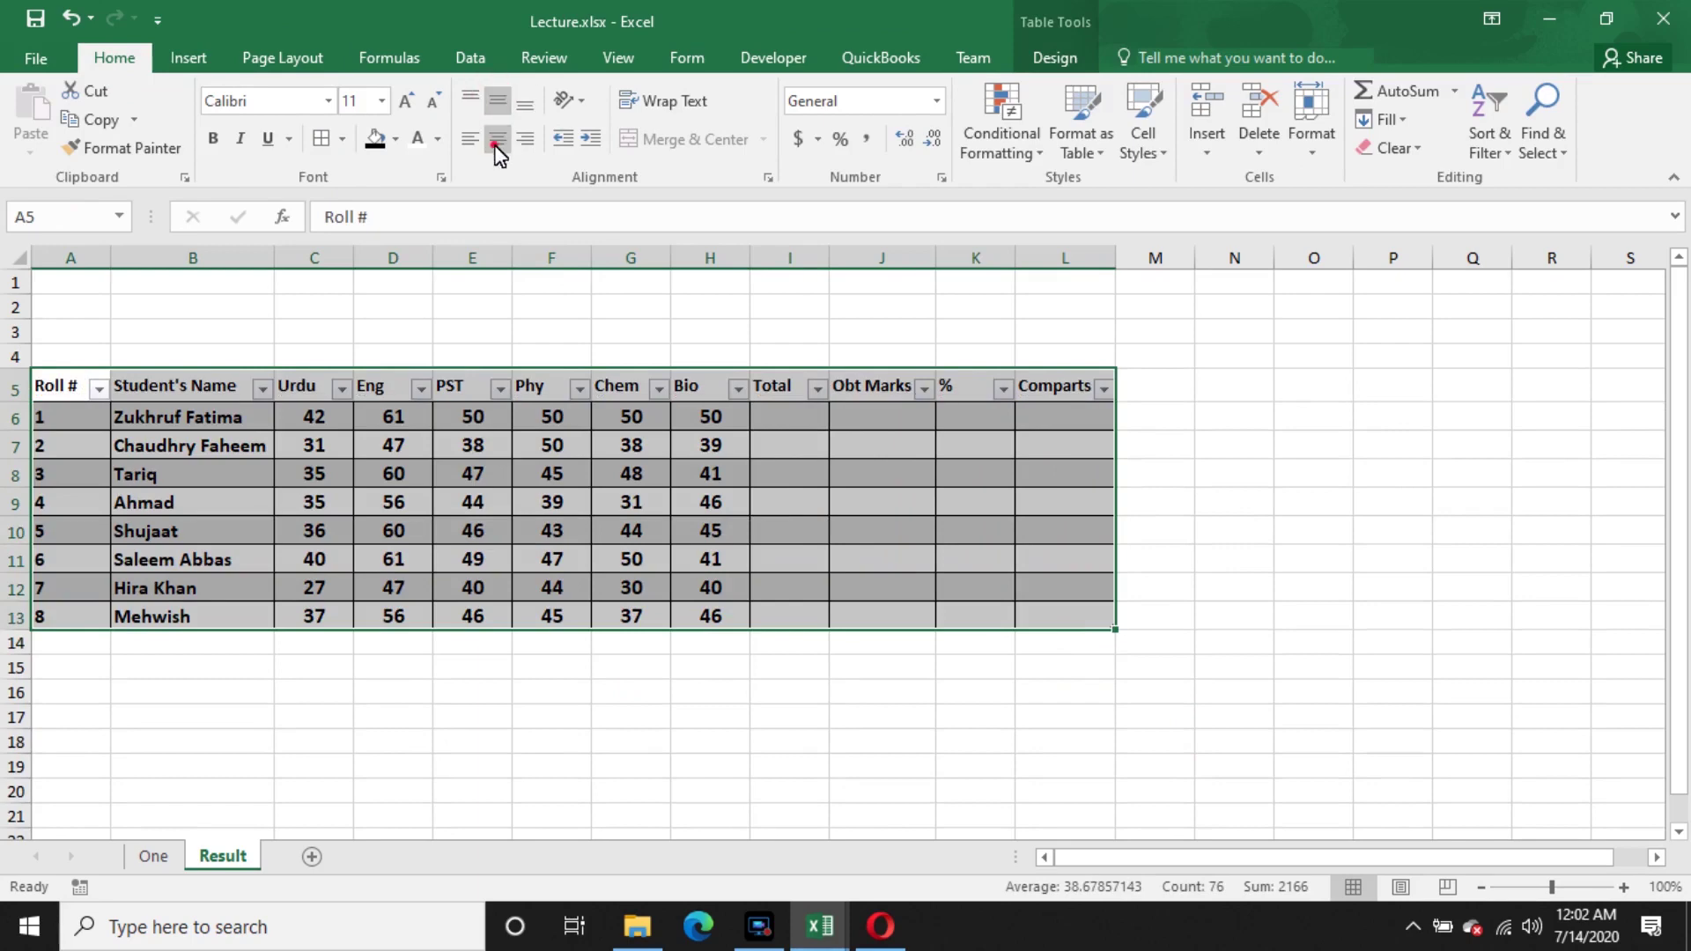
left_click(473, 138)
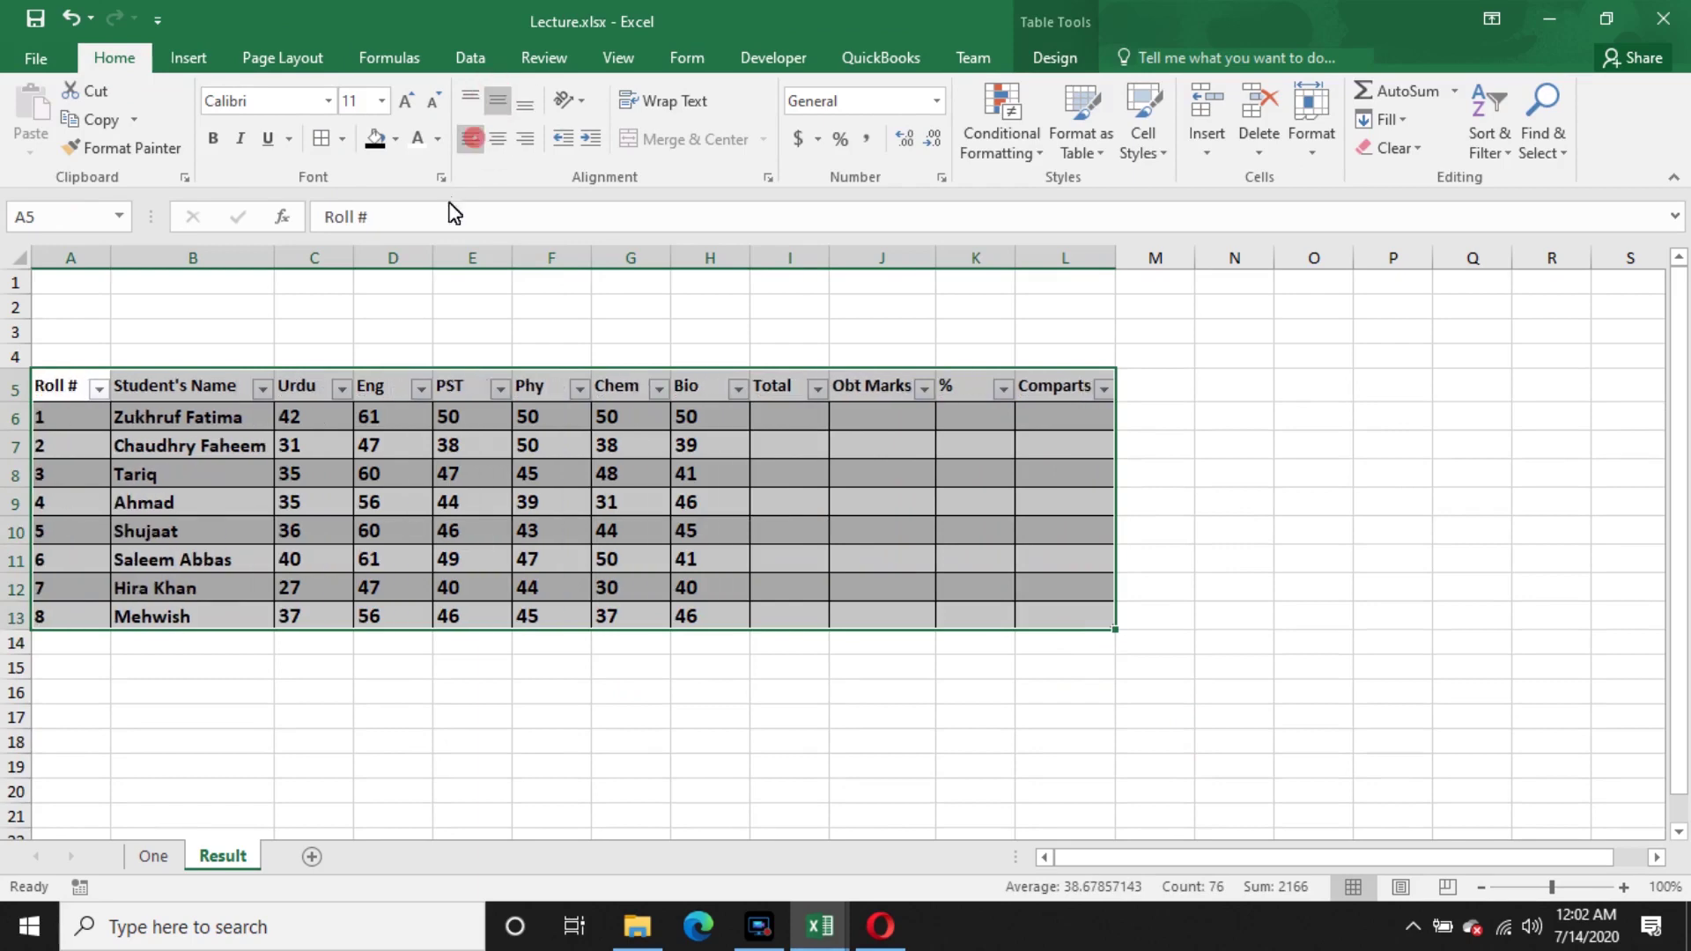
left_click(506, 499)
- Center the marks and the empty result columns horizontally, C6:L13, leaving the roll numbers and student names out
left_click_drag(315, 422, 716, 618)
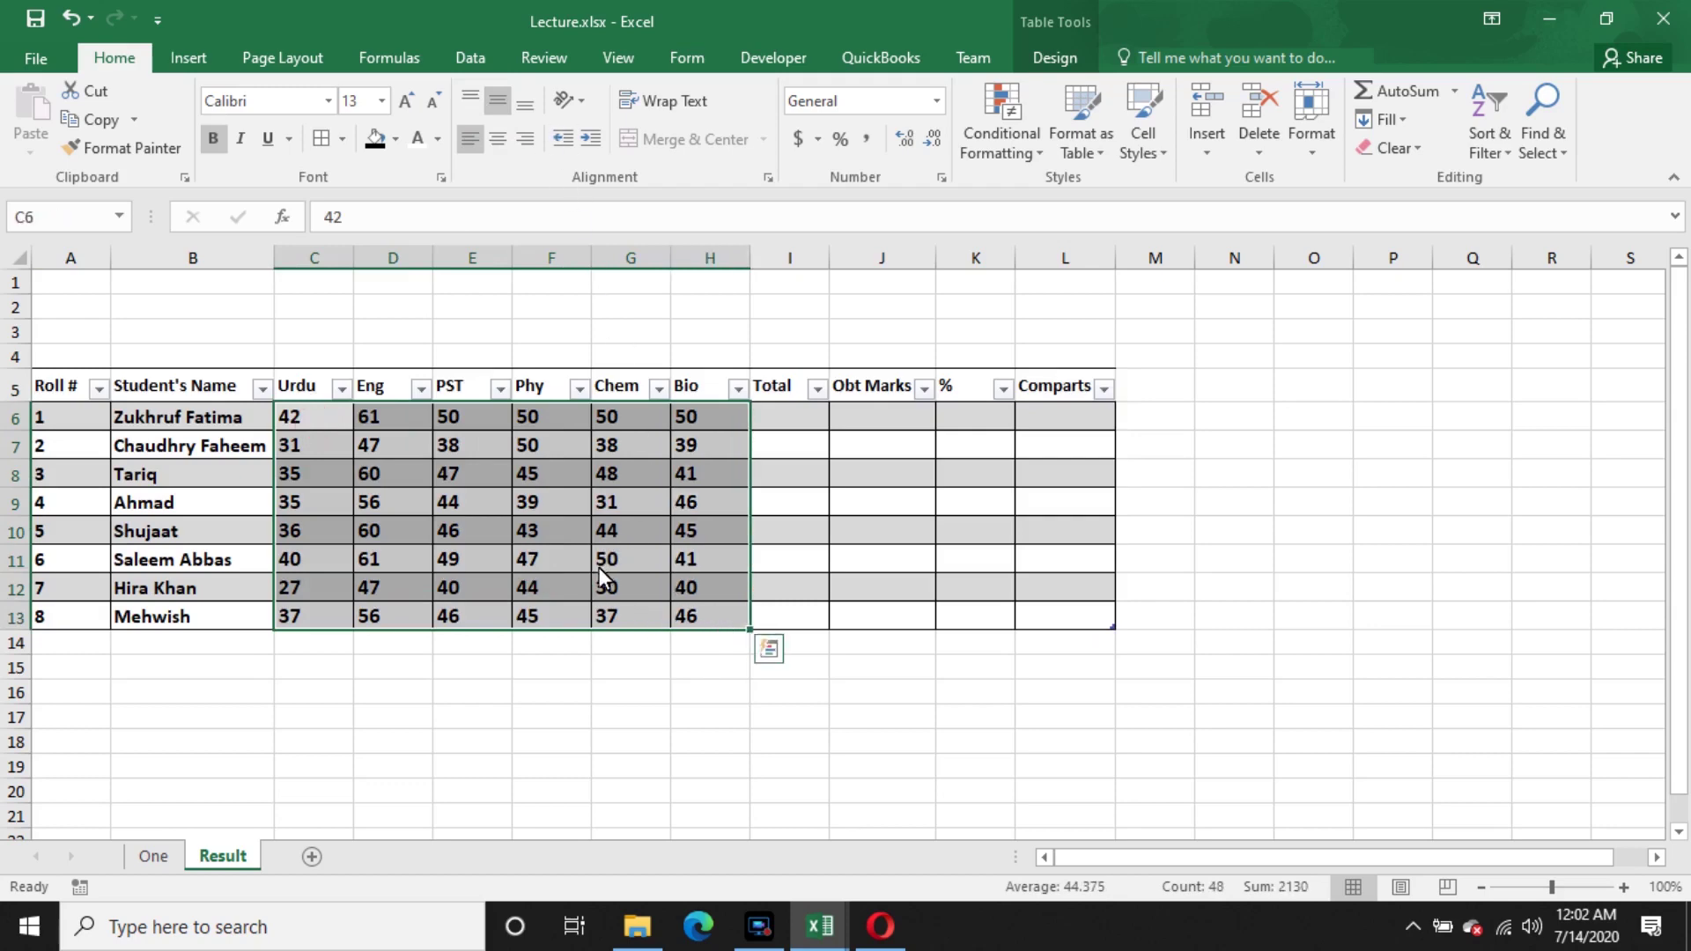
left_click(578, 668)
left_click_drag(295, 432, 1083, 627)
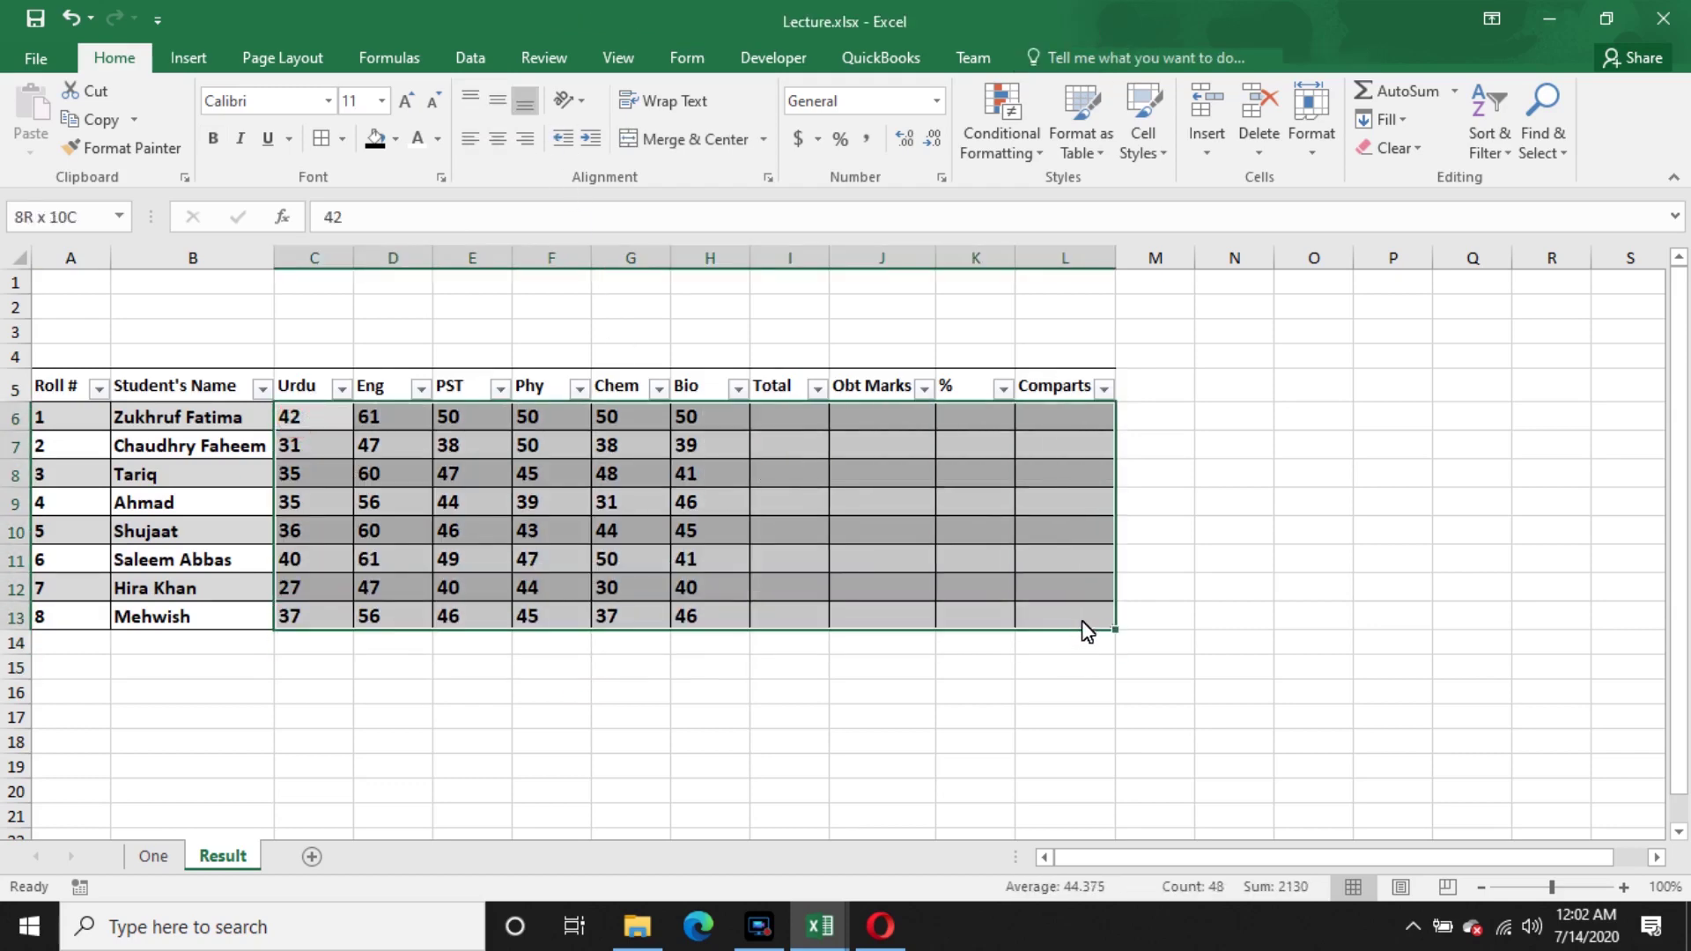
left_click(496, 140)
left_click(308, 742)
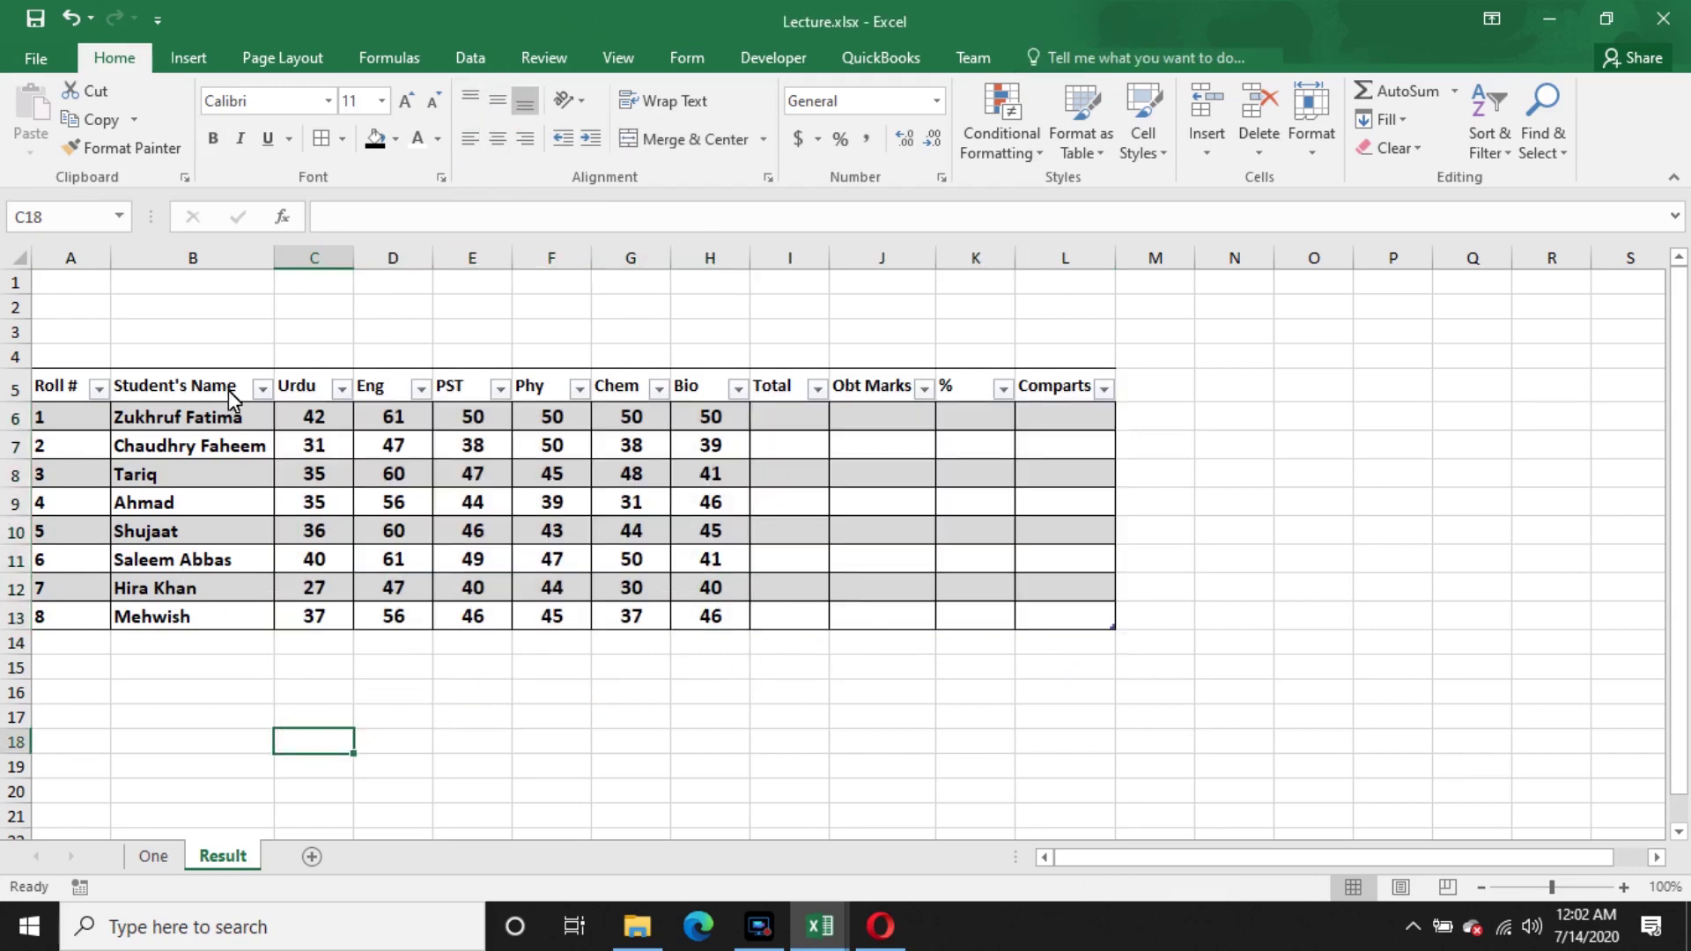
- Enter 320 as the Total for roll number 1 and fill it down to roll number 8, I6:I13
left_click(800, 421)
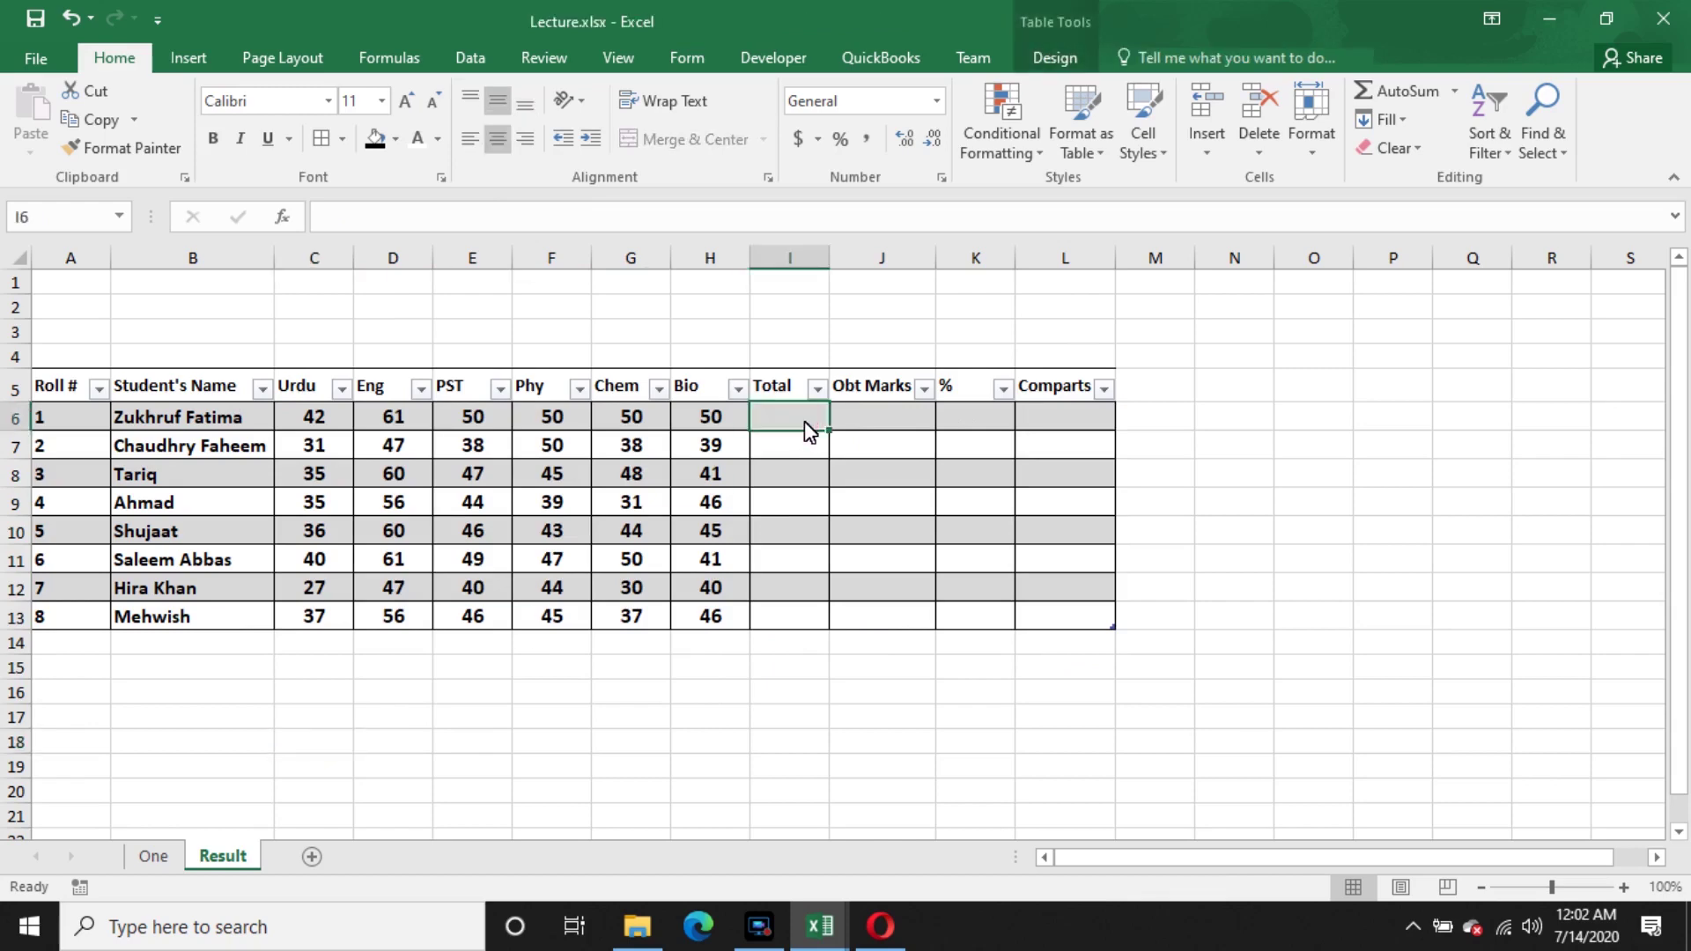
left_click(734, 417)
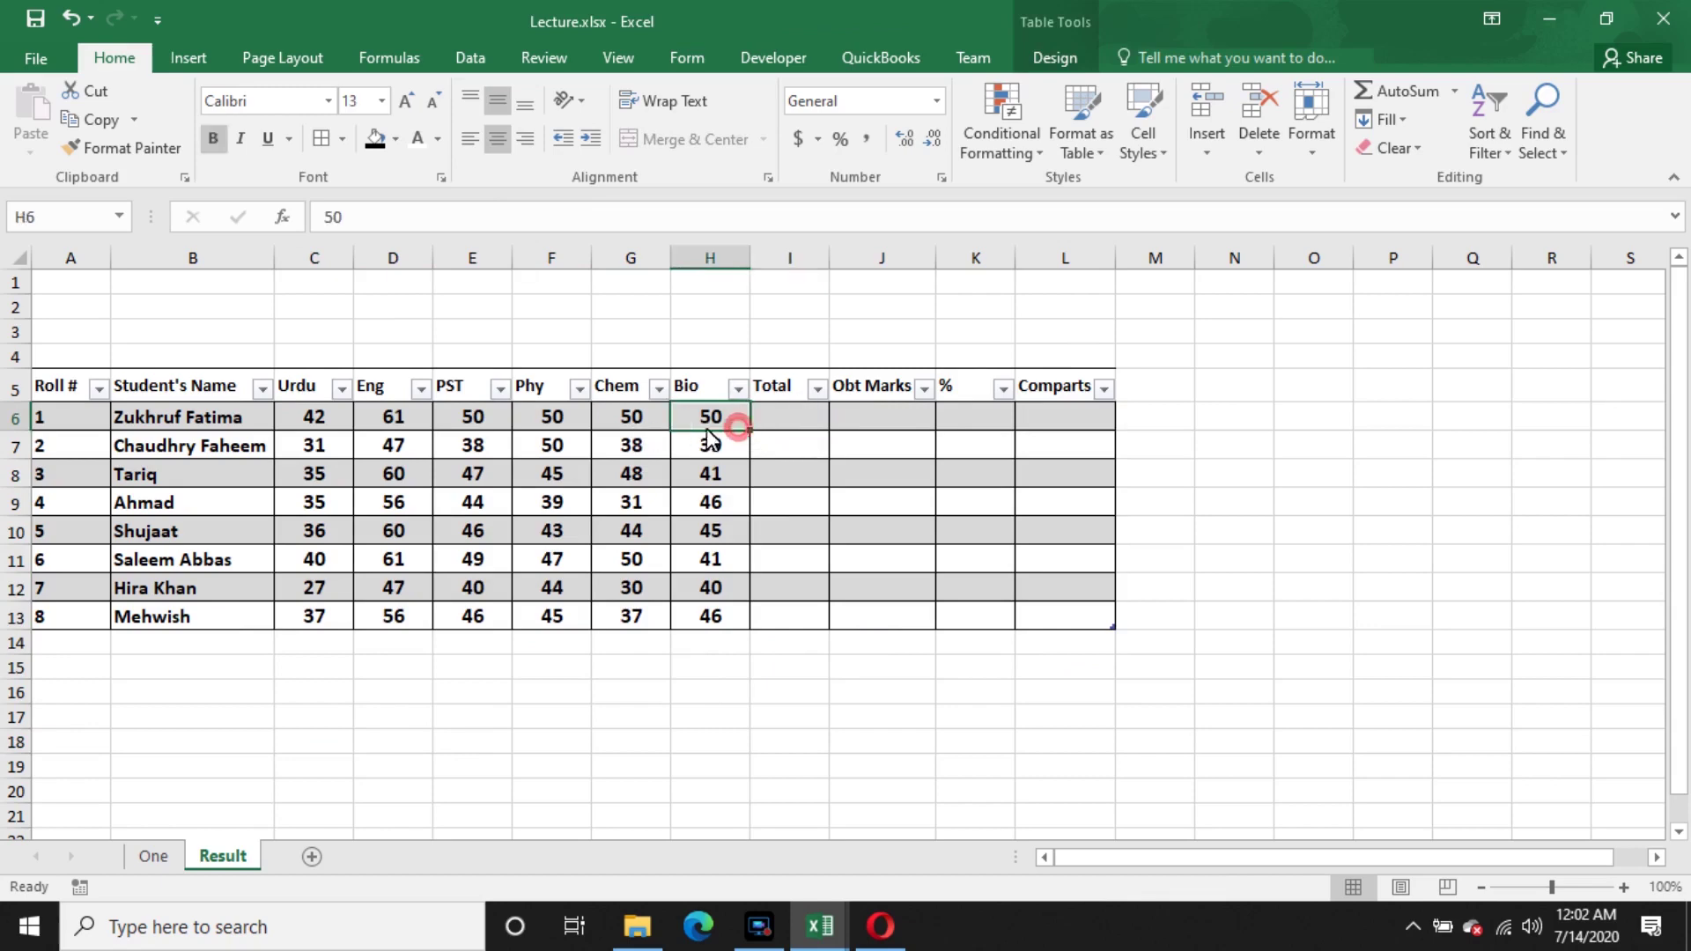
left_click(636, 420)
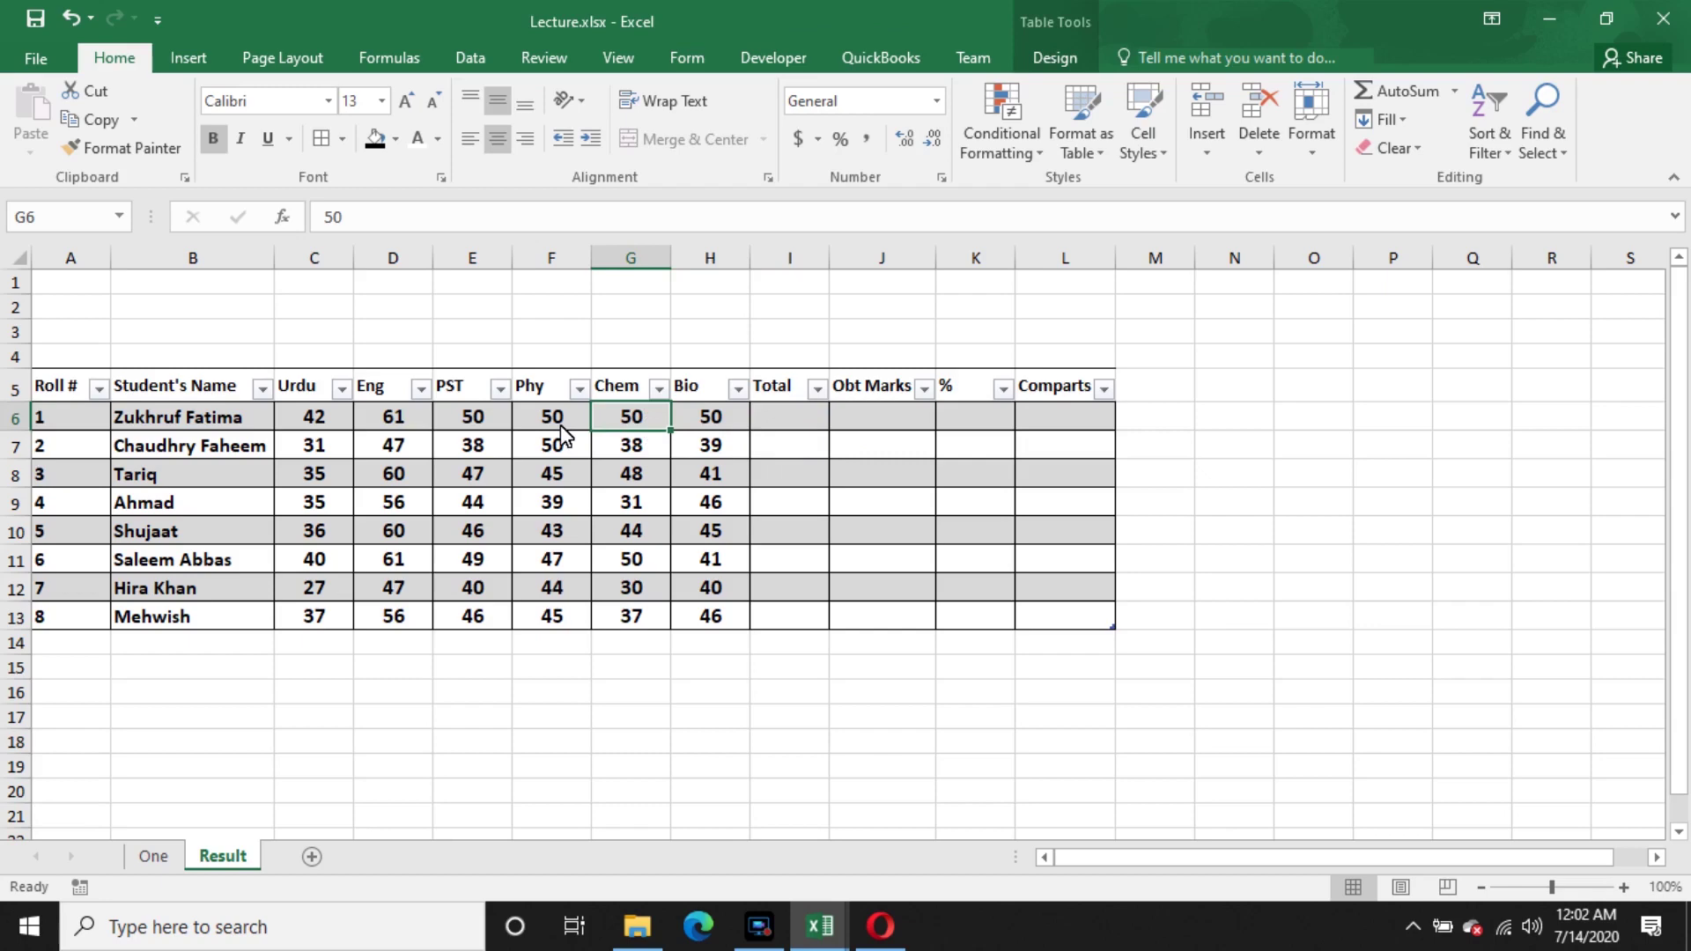
left_click(386, 424)
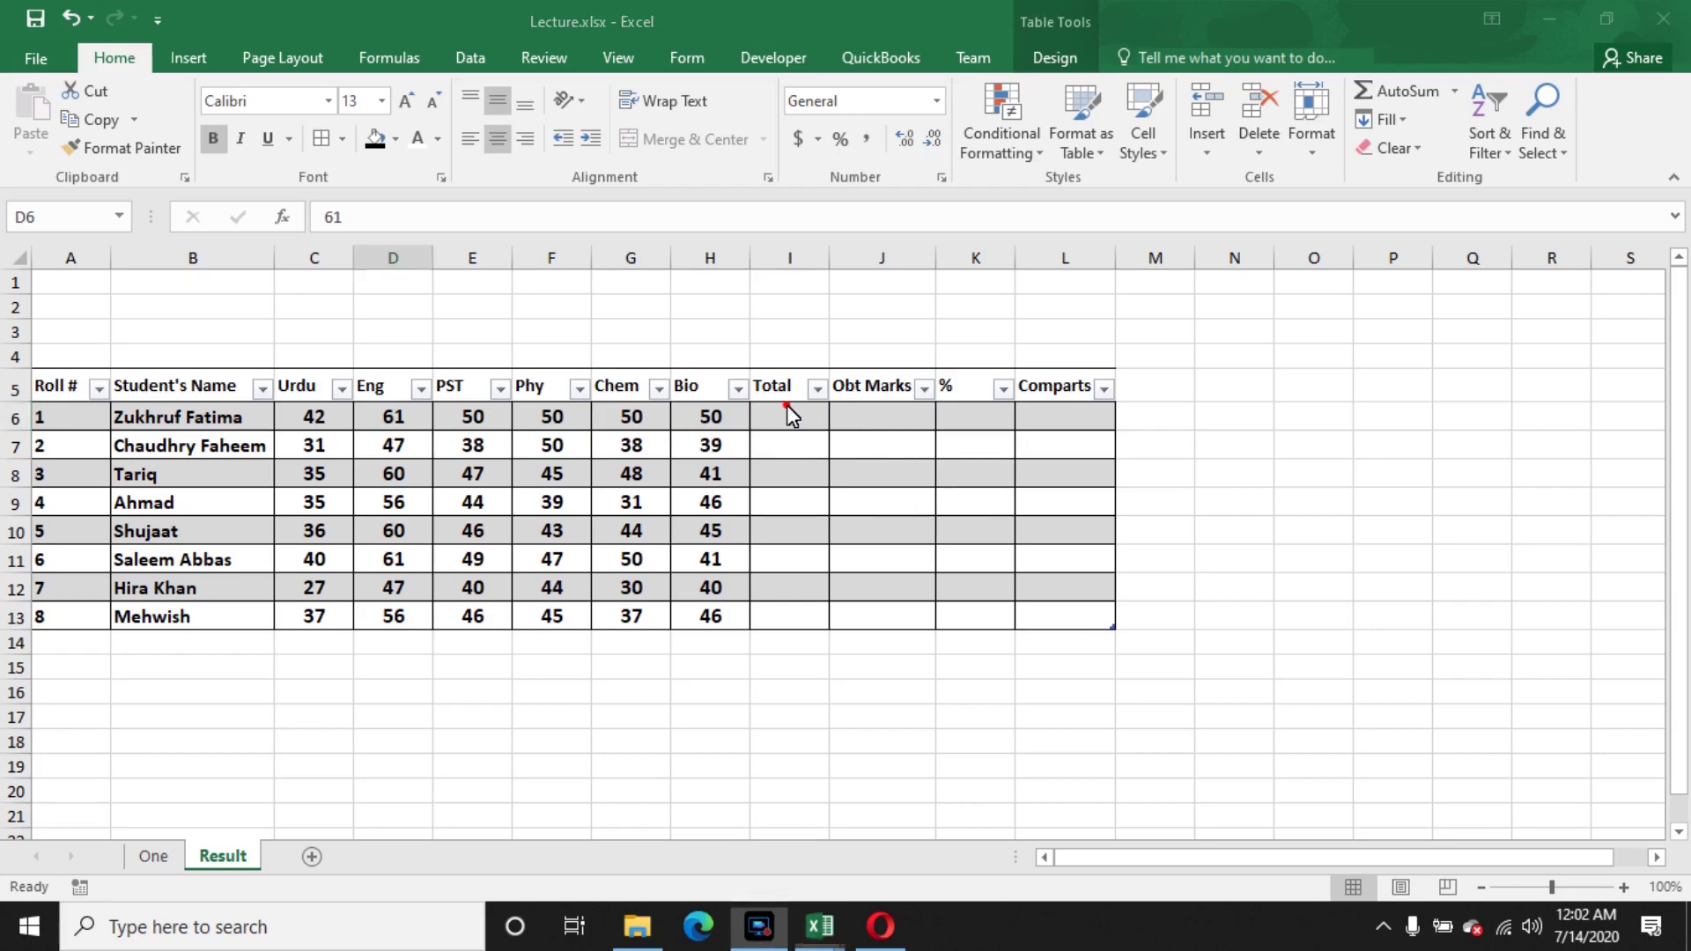
left_click(790, 412)
type("320")
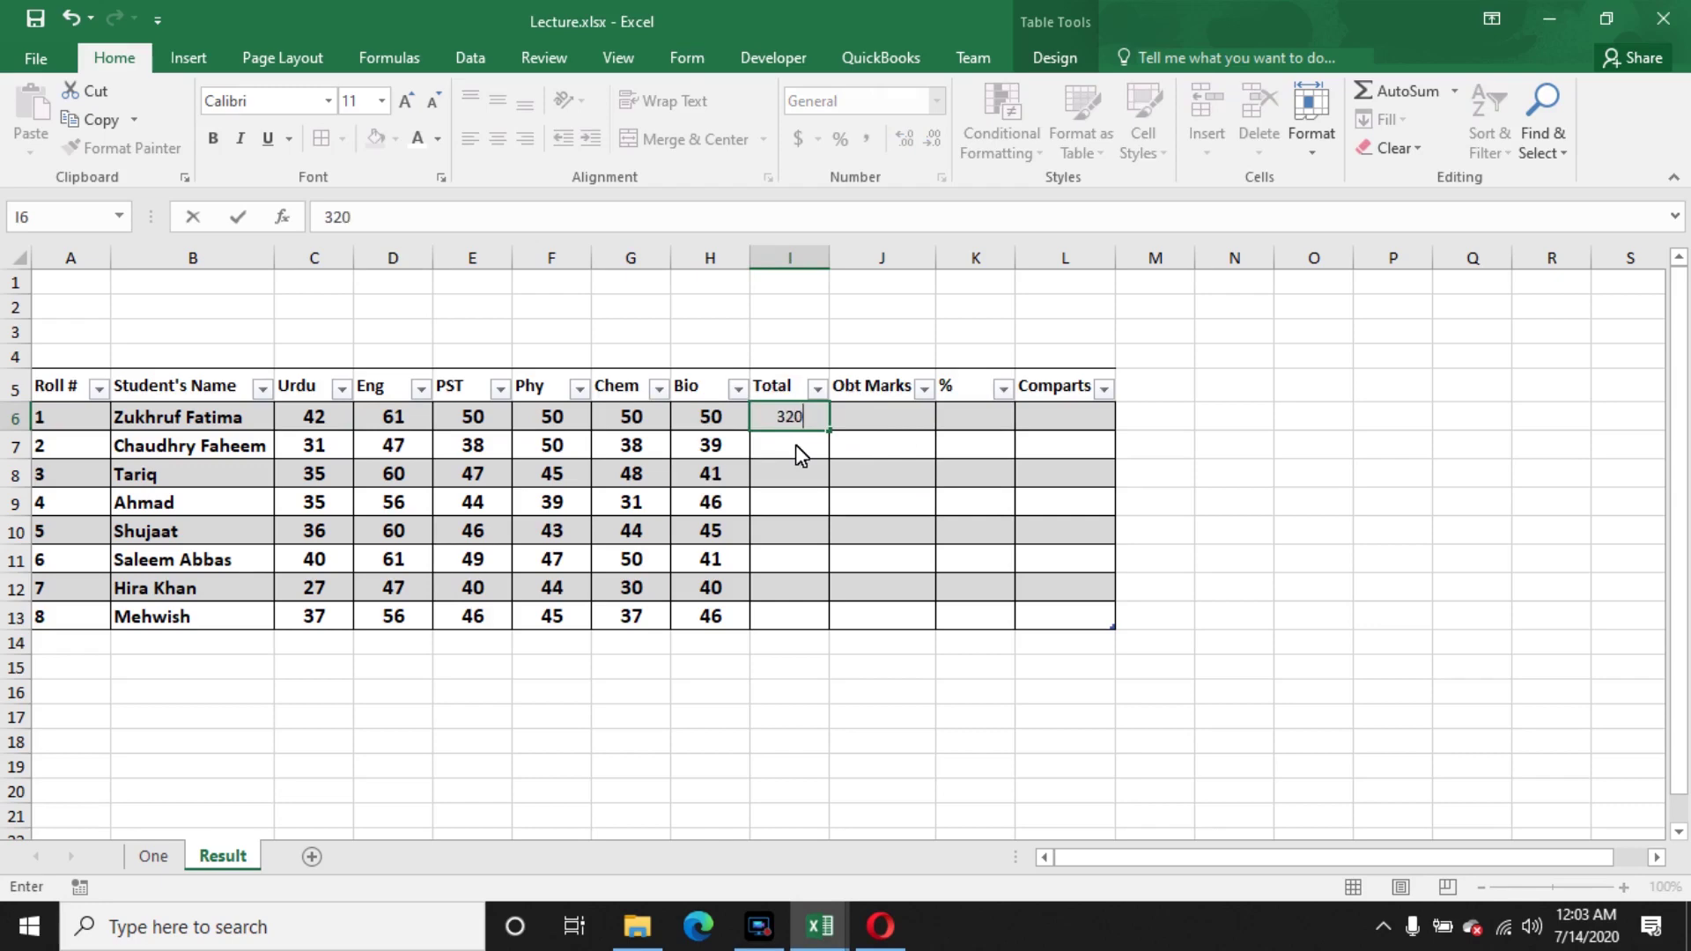
key("Return")
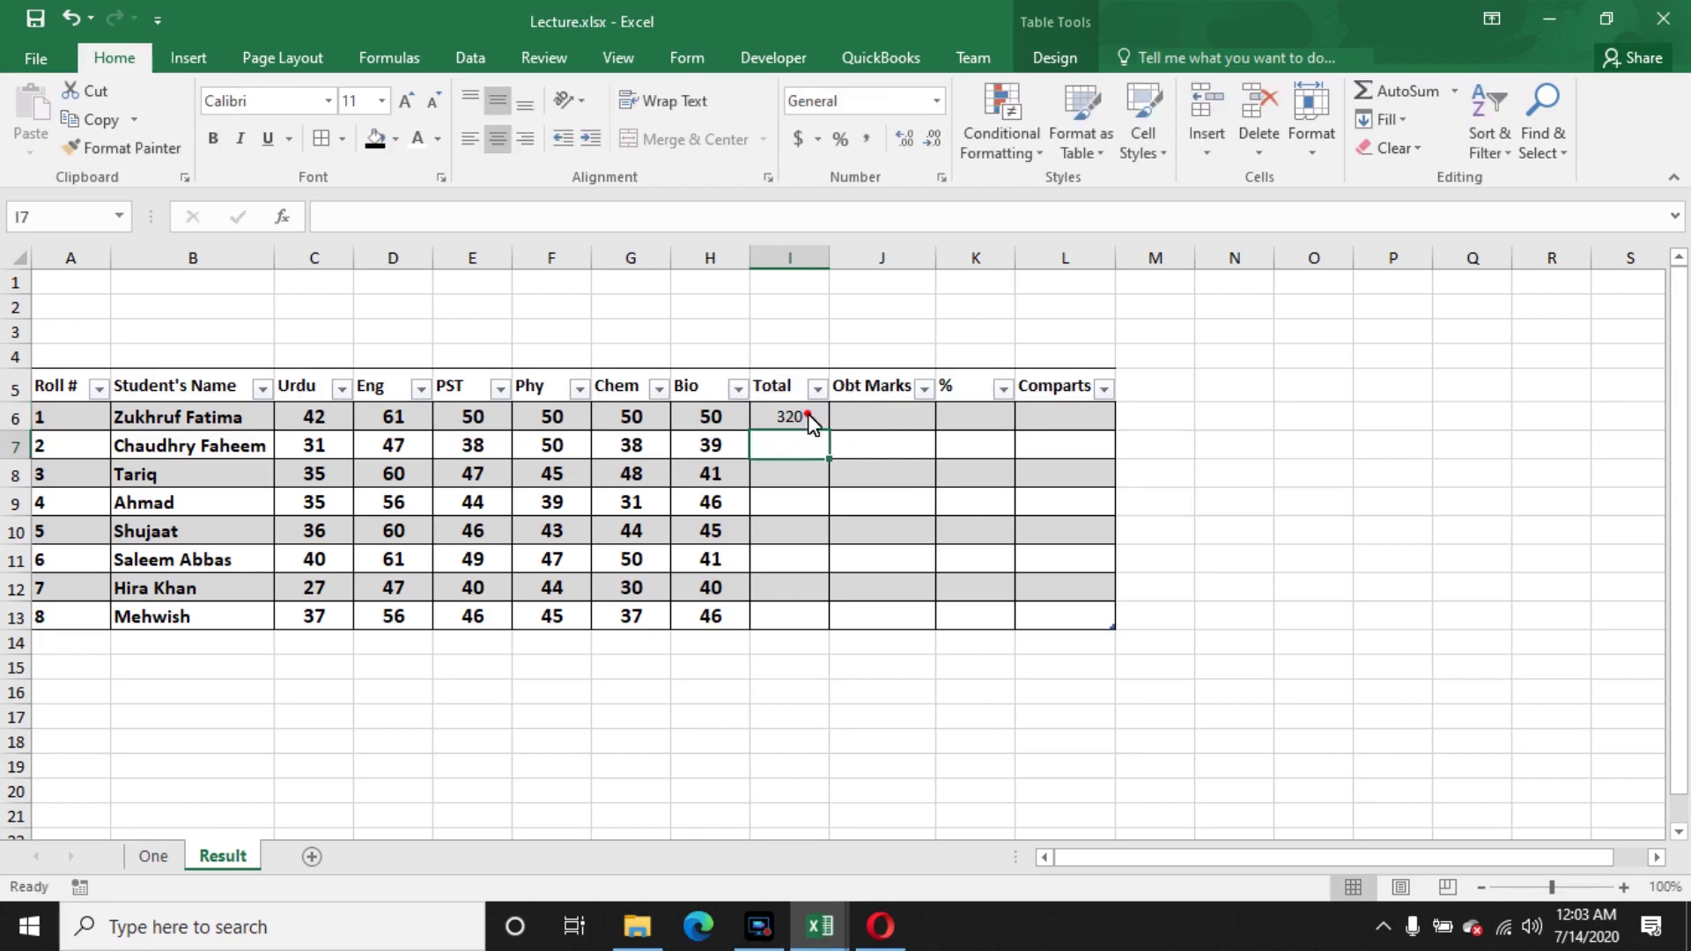
left_click(806, 414)
left_click_drag(828, 430, 819, 623)
left_click(722, 416)
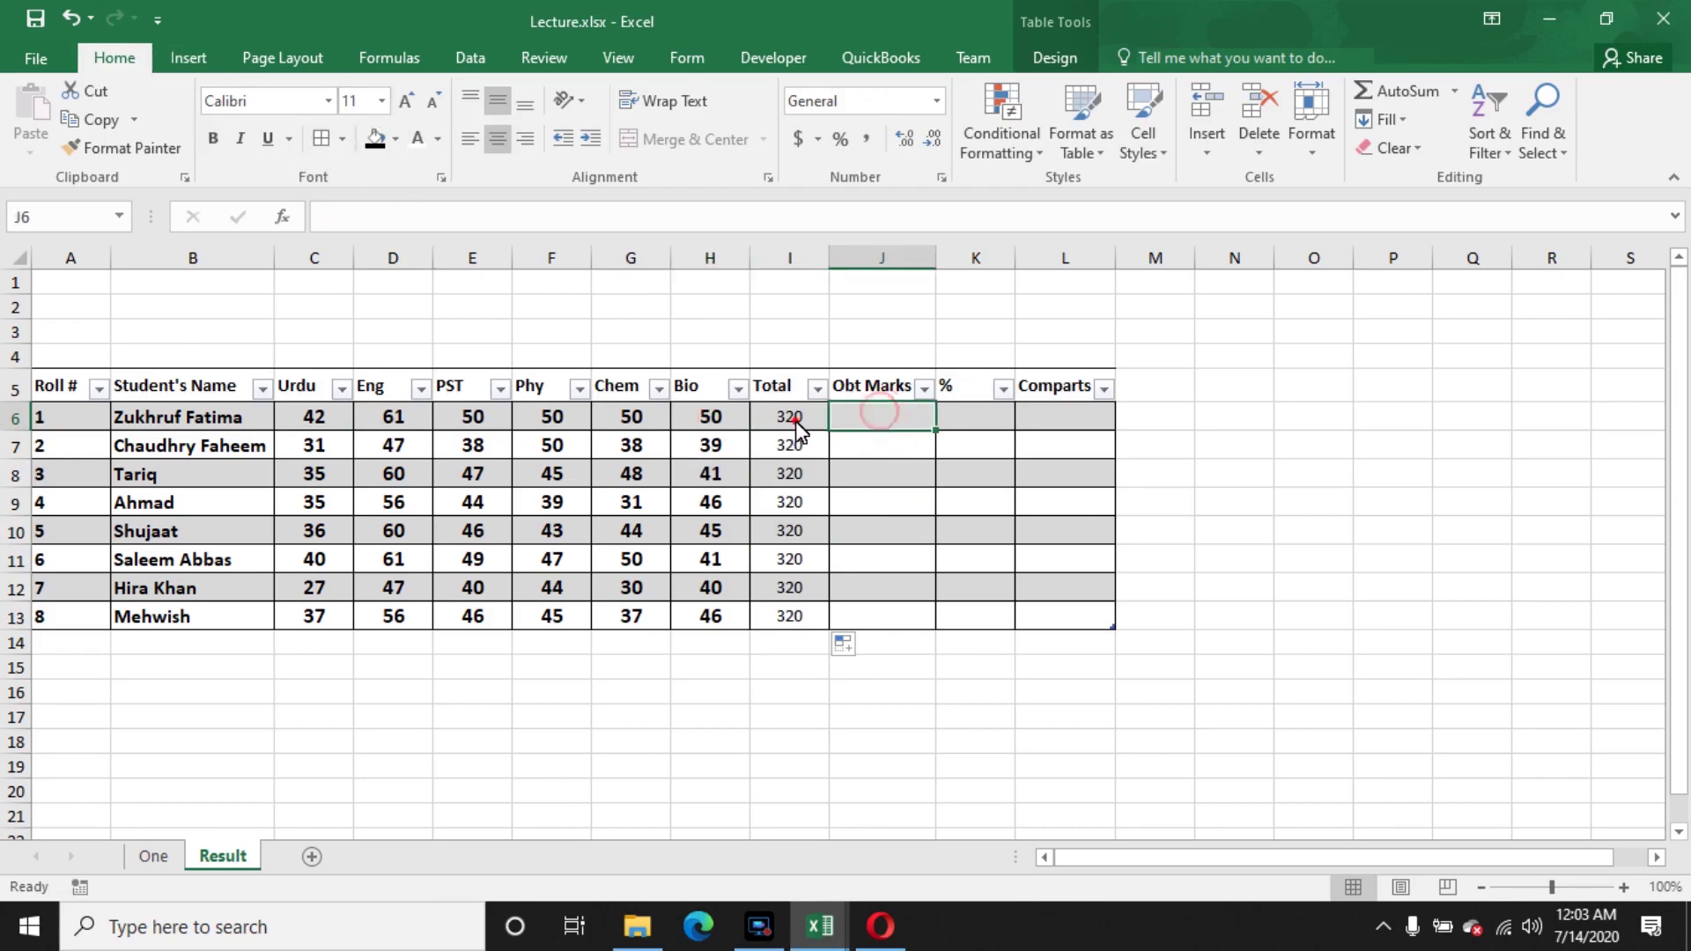
- Make the Total, Obt Marks, % and Comparts cells, I6:L13, bold with font size 13
left_click_drag(792, 419, 1070, 626)
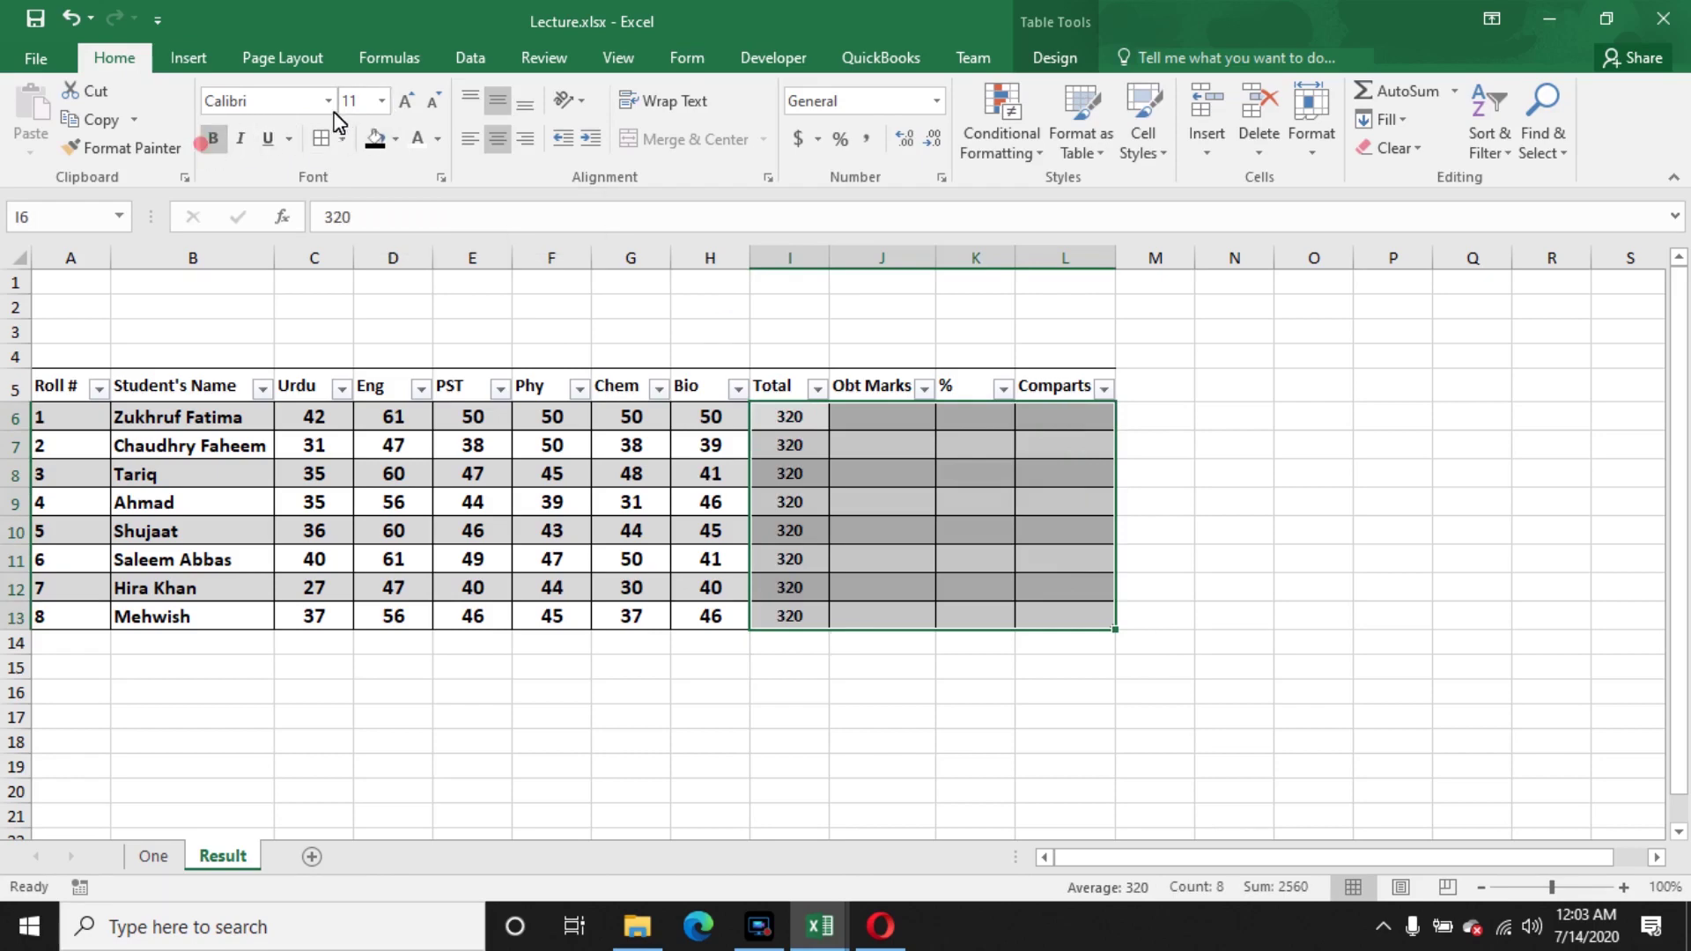
key("ctrl+b")
left_click(406, 100)
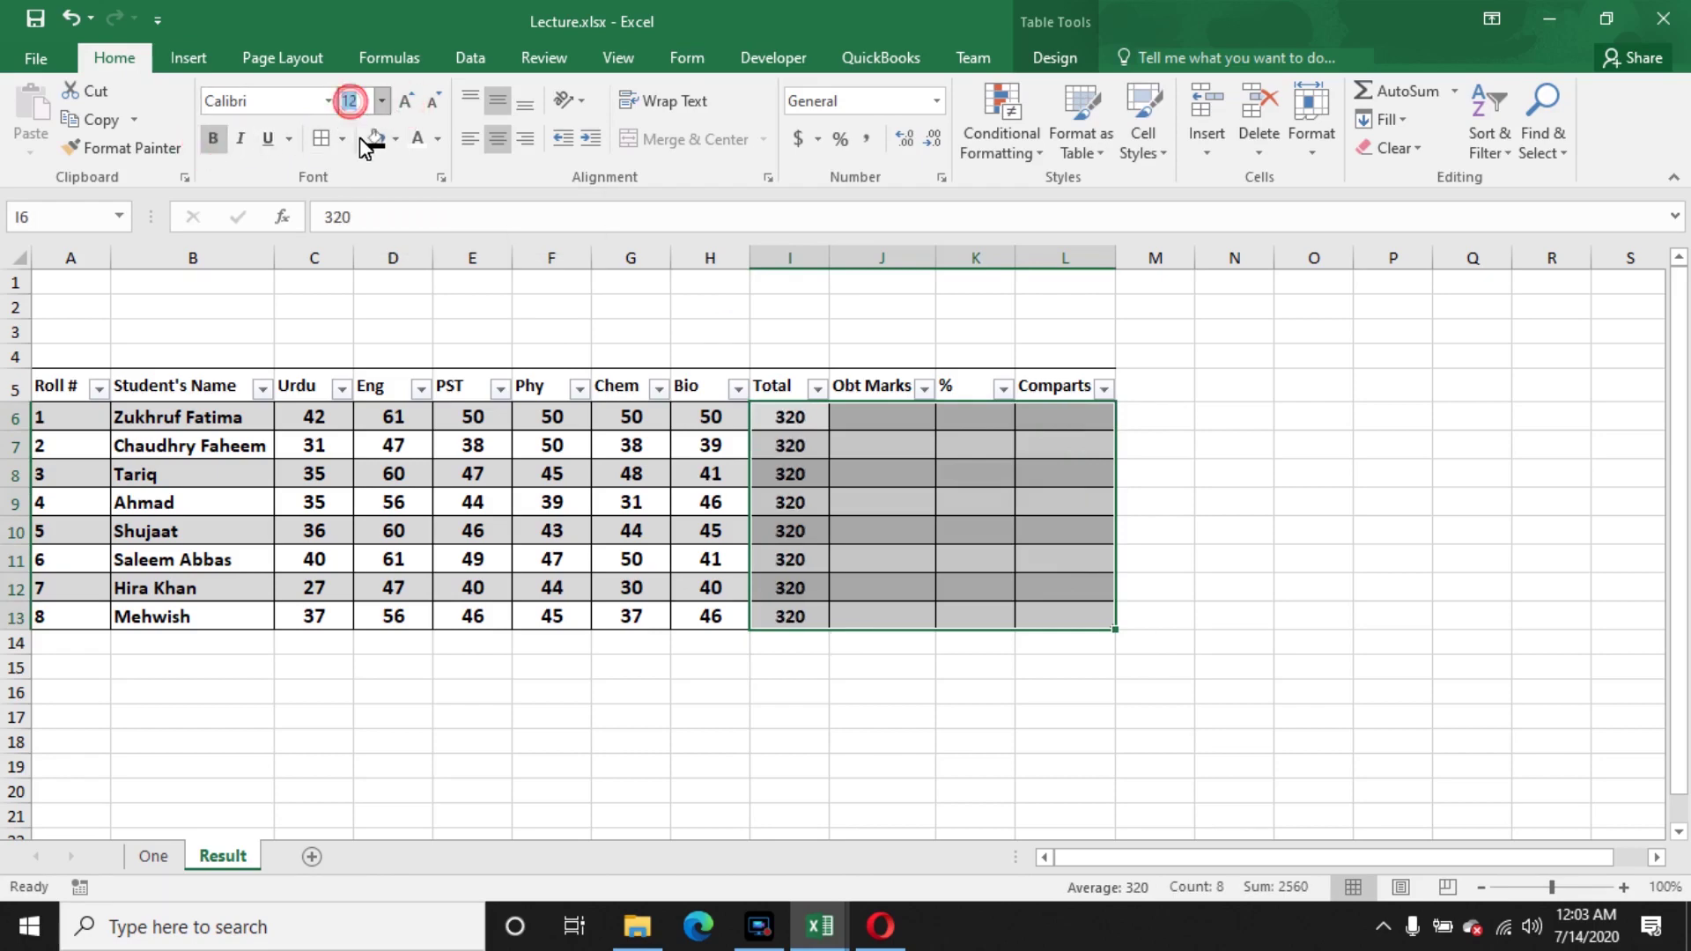
type("13")
key("Return")
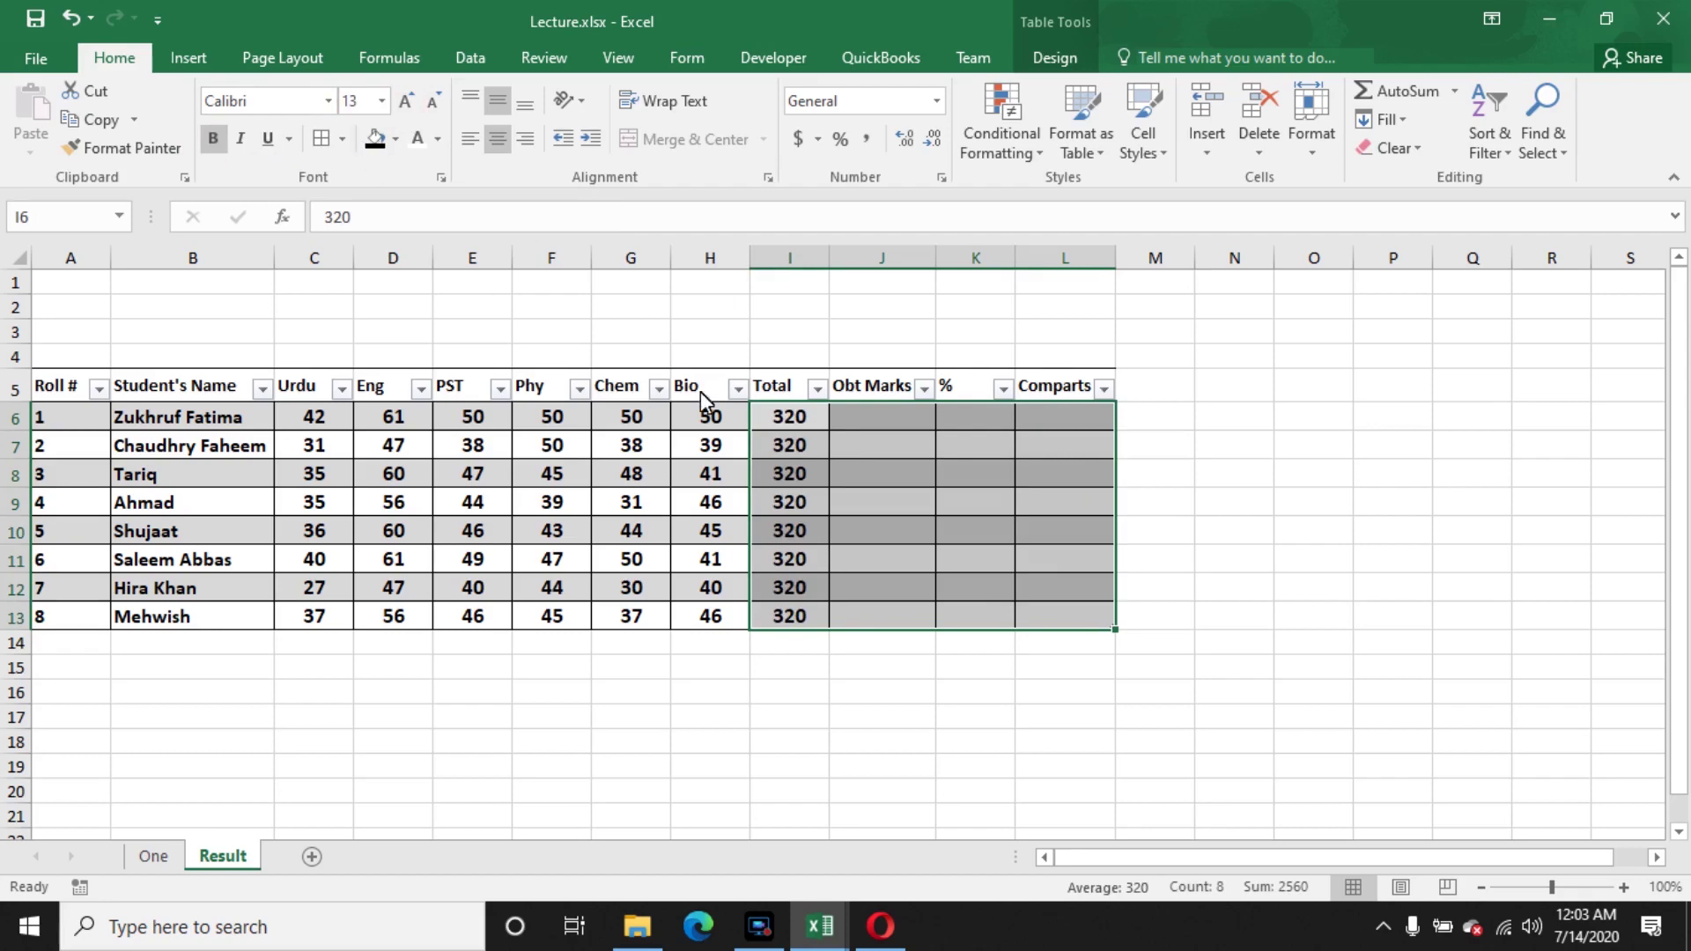
left_click(1125, 669)
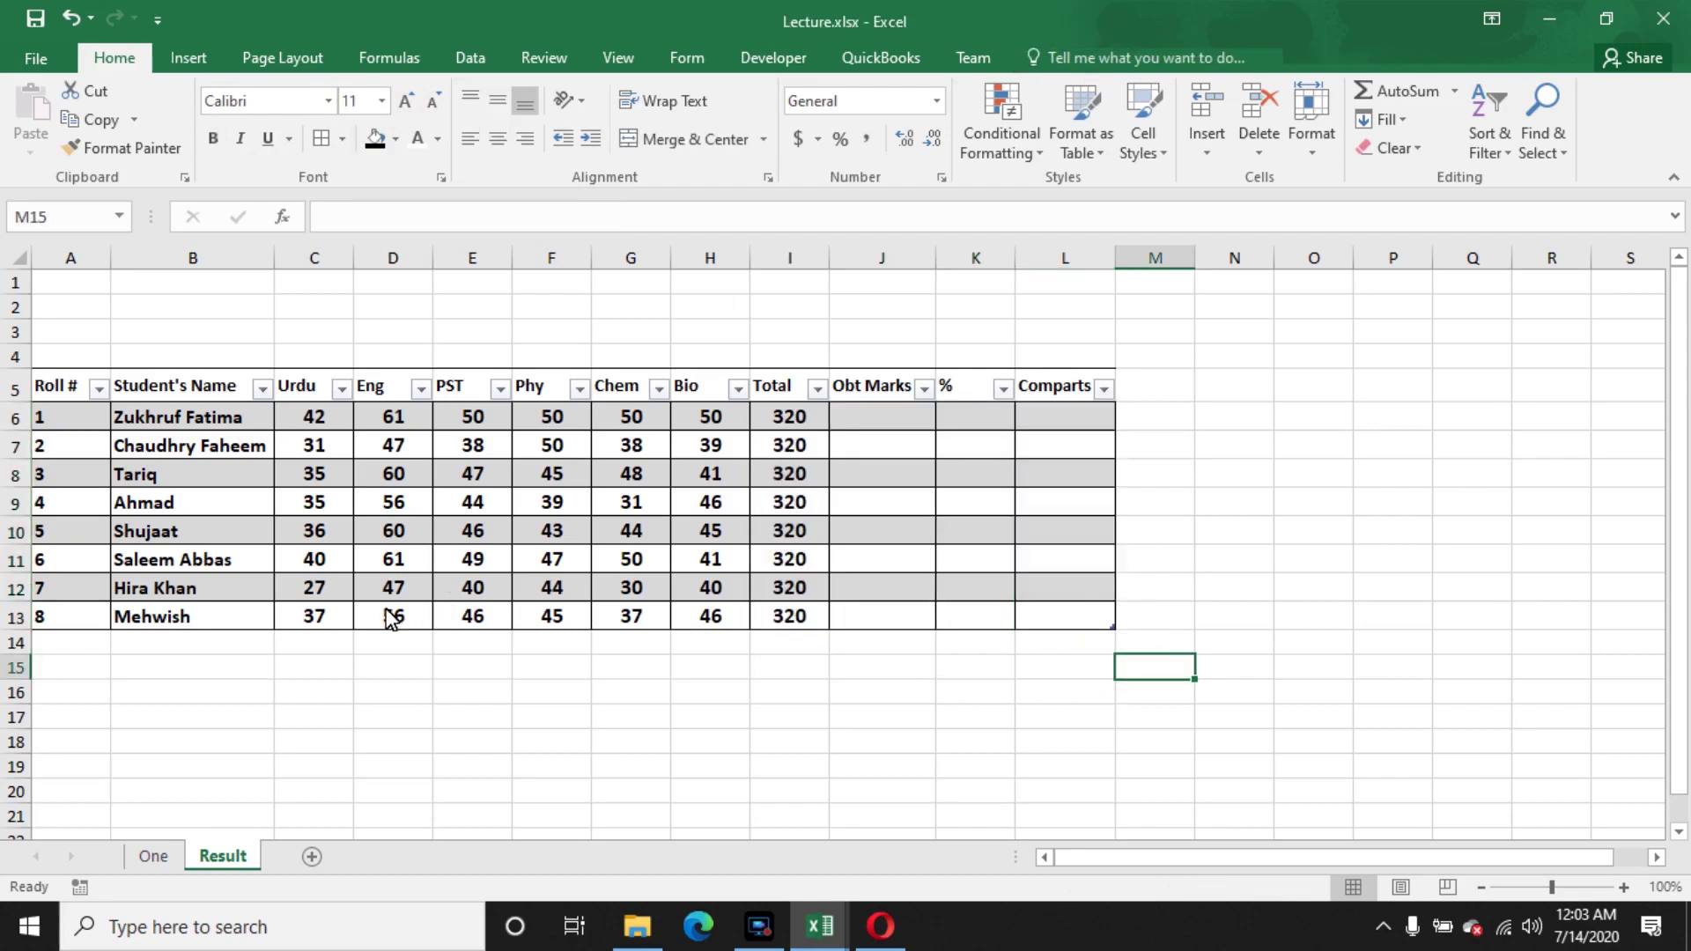
- Clear all subject marks of roll numbers 7 and 8, C12:H13
left_click_drag(326, 588, 743, 628)
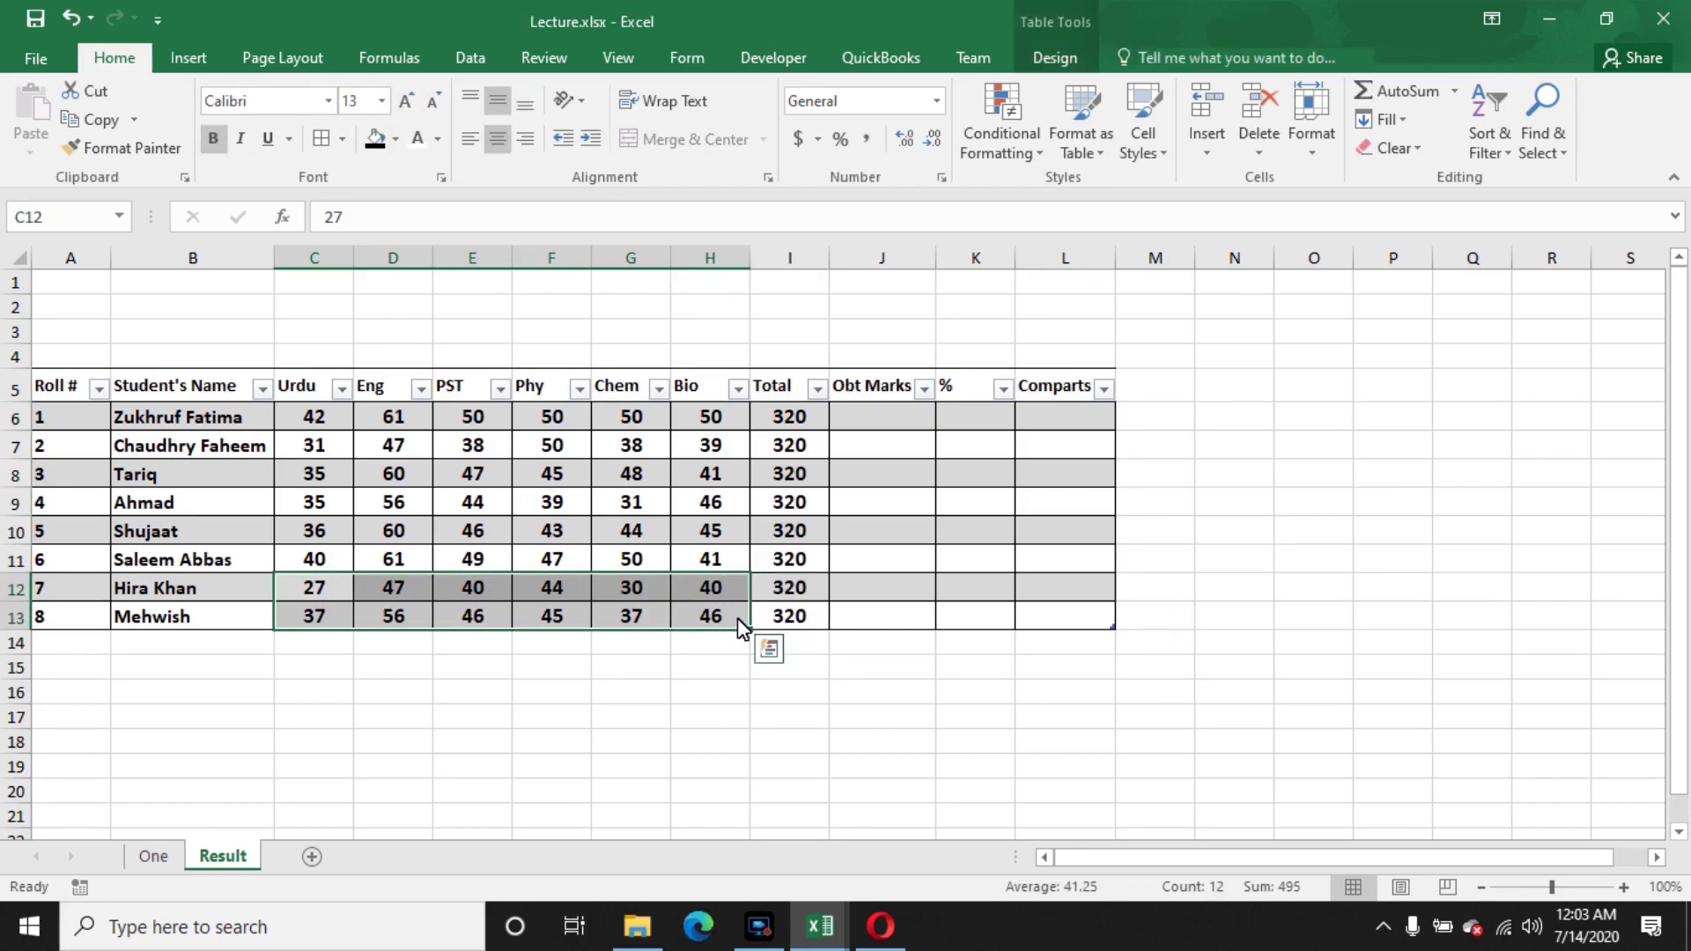
key("Delete")
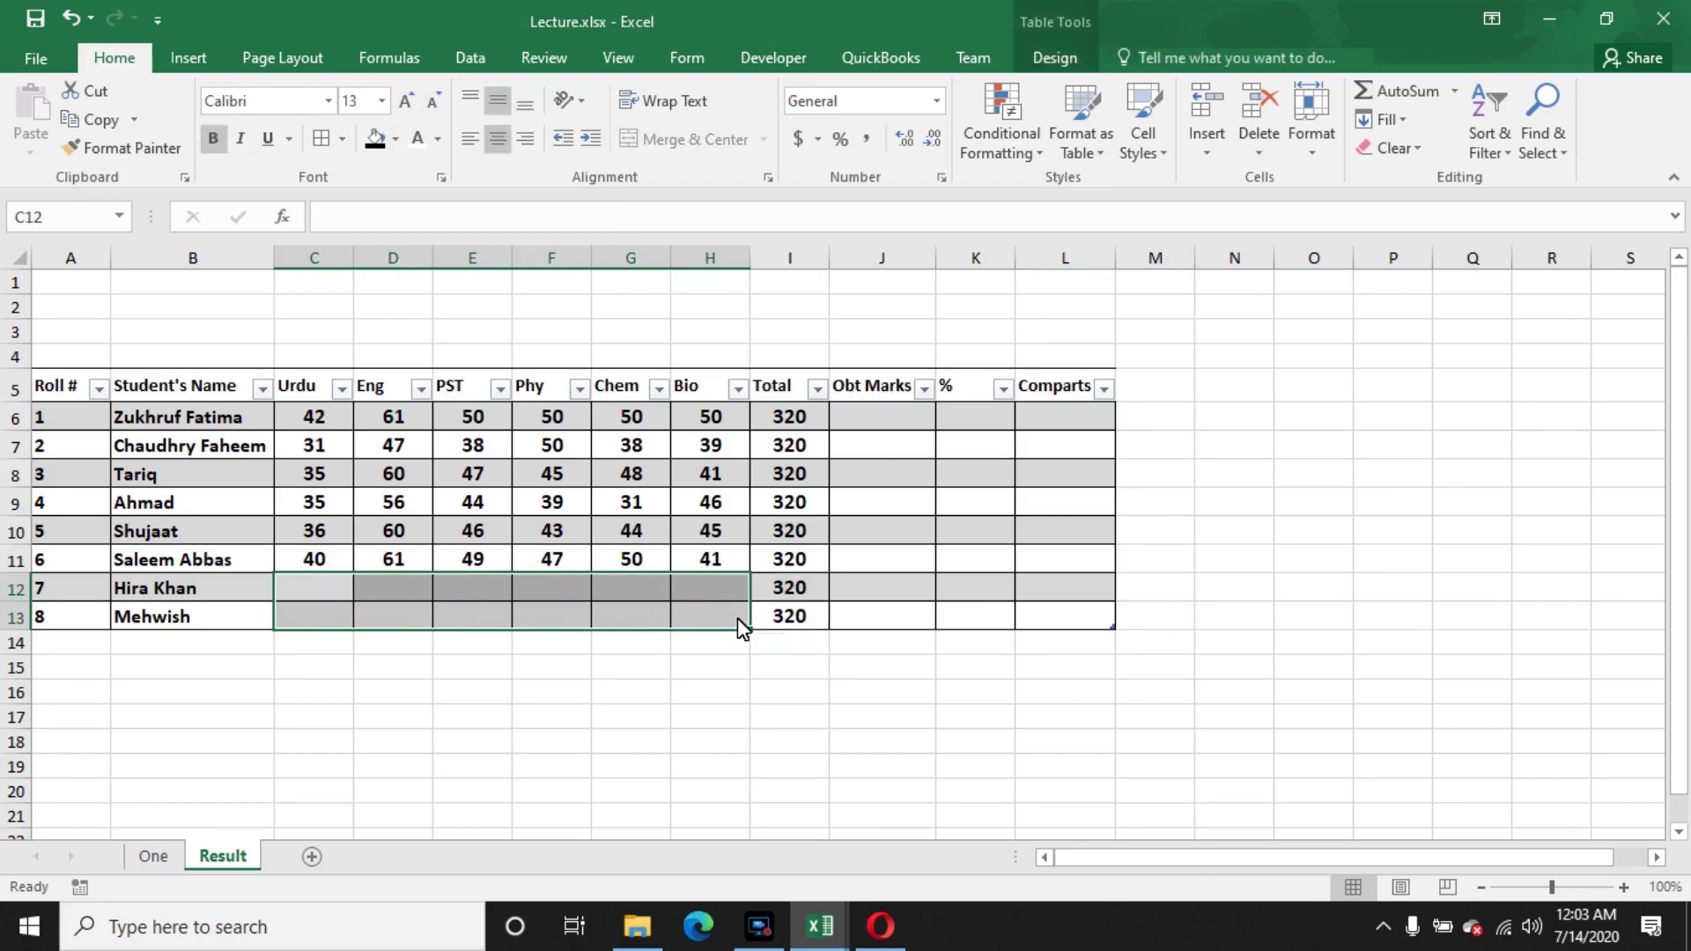
left_click(645, 706)
- With C12:H13 selected, enter Urdu marks 20 and 20 and Eng marks 30 and 40 for roll numbers 7 and 8
left_click_drag(317, 585, 742, 627)
left_click(318, 590)
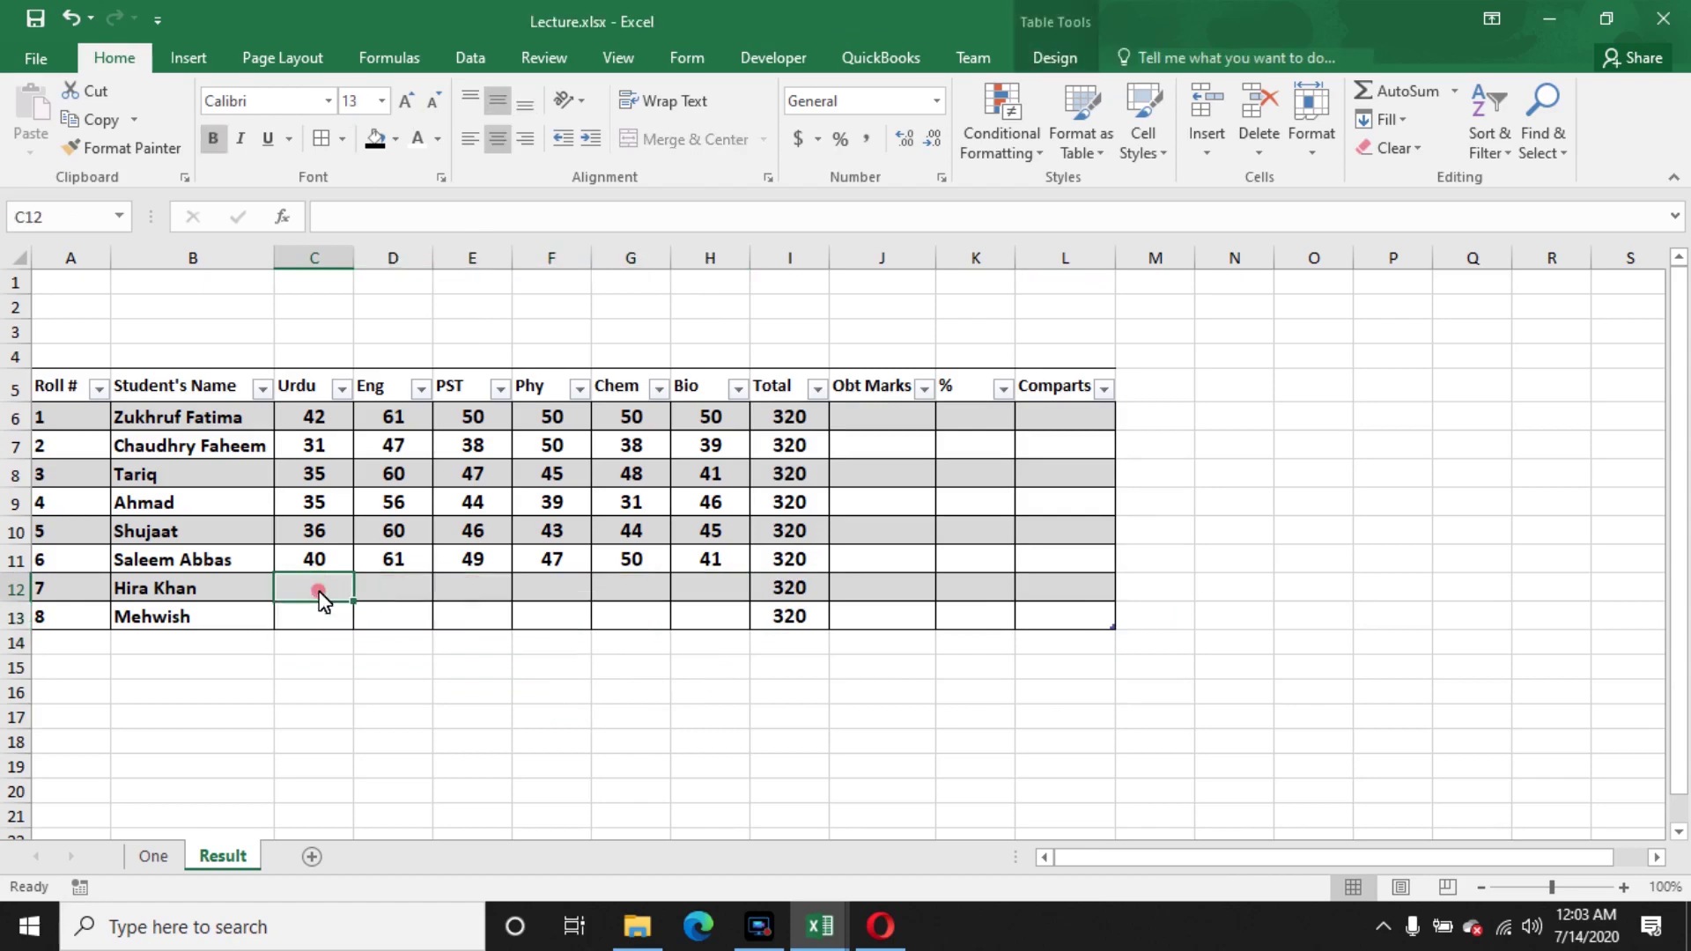
left_click_drag(319, 590, 747, 626)
type("20")
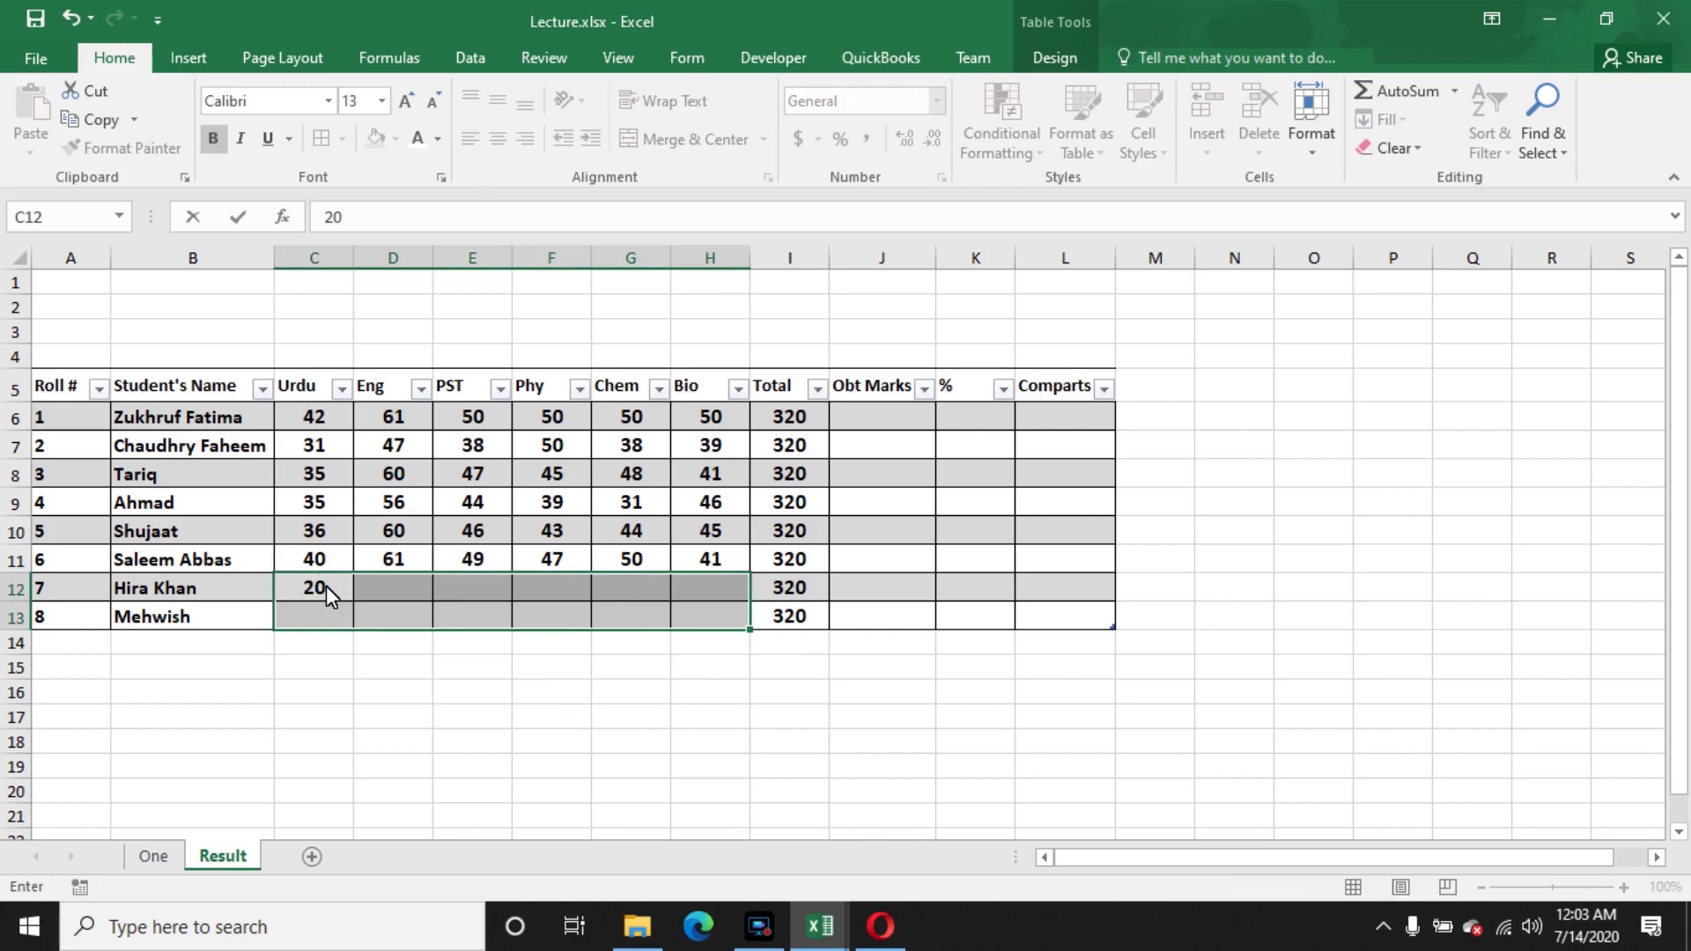
key("Return")
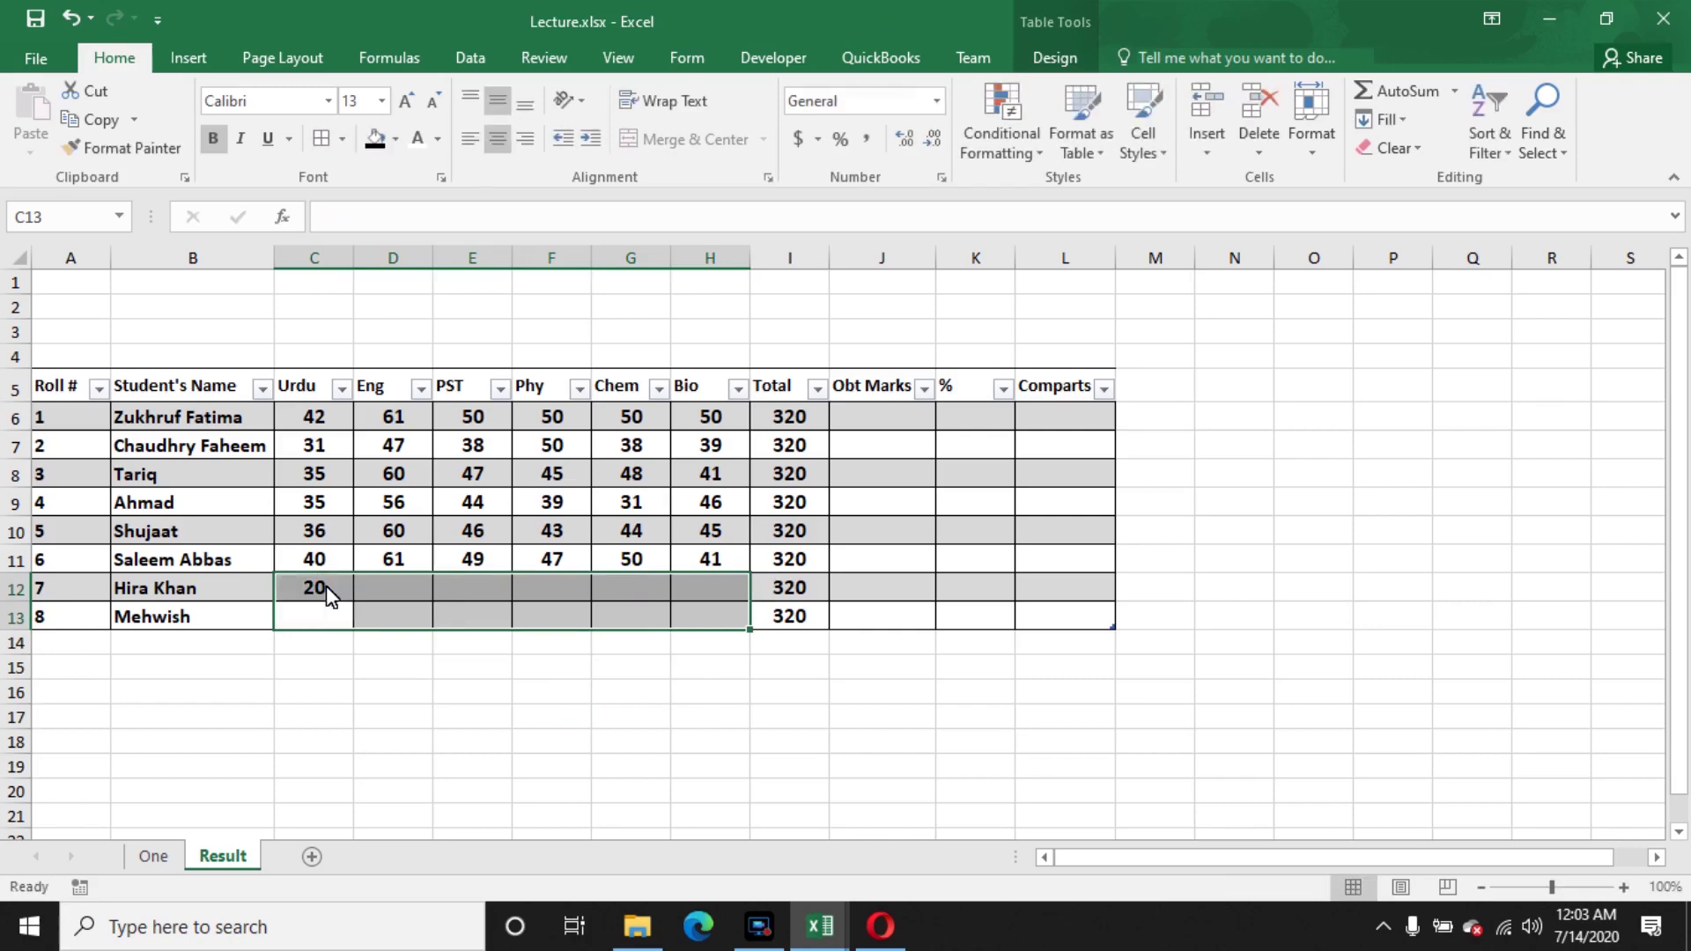
type("2")
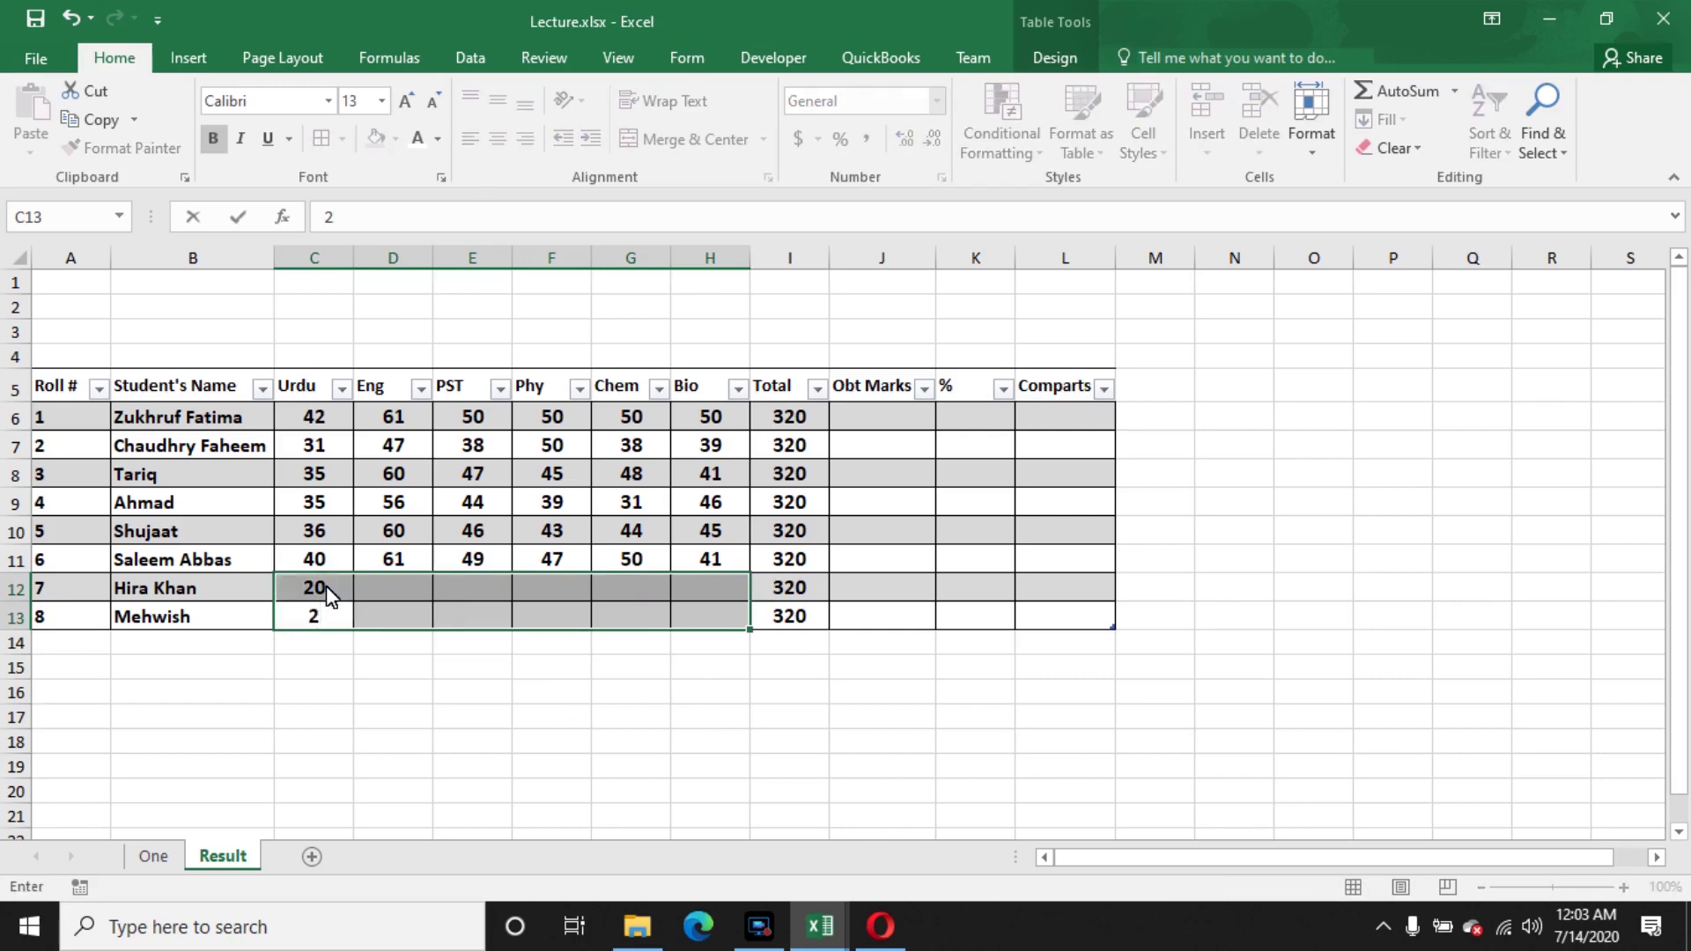
type("0")
key("Return")
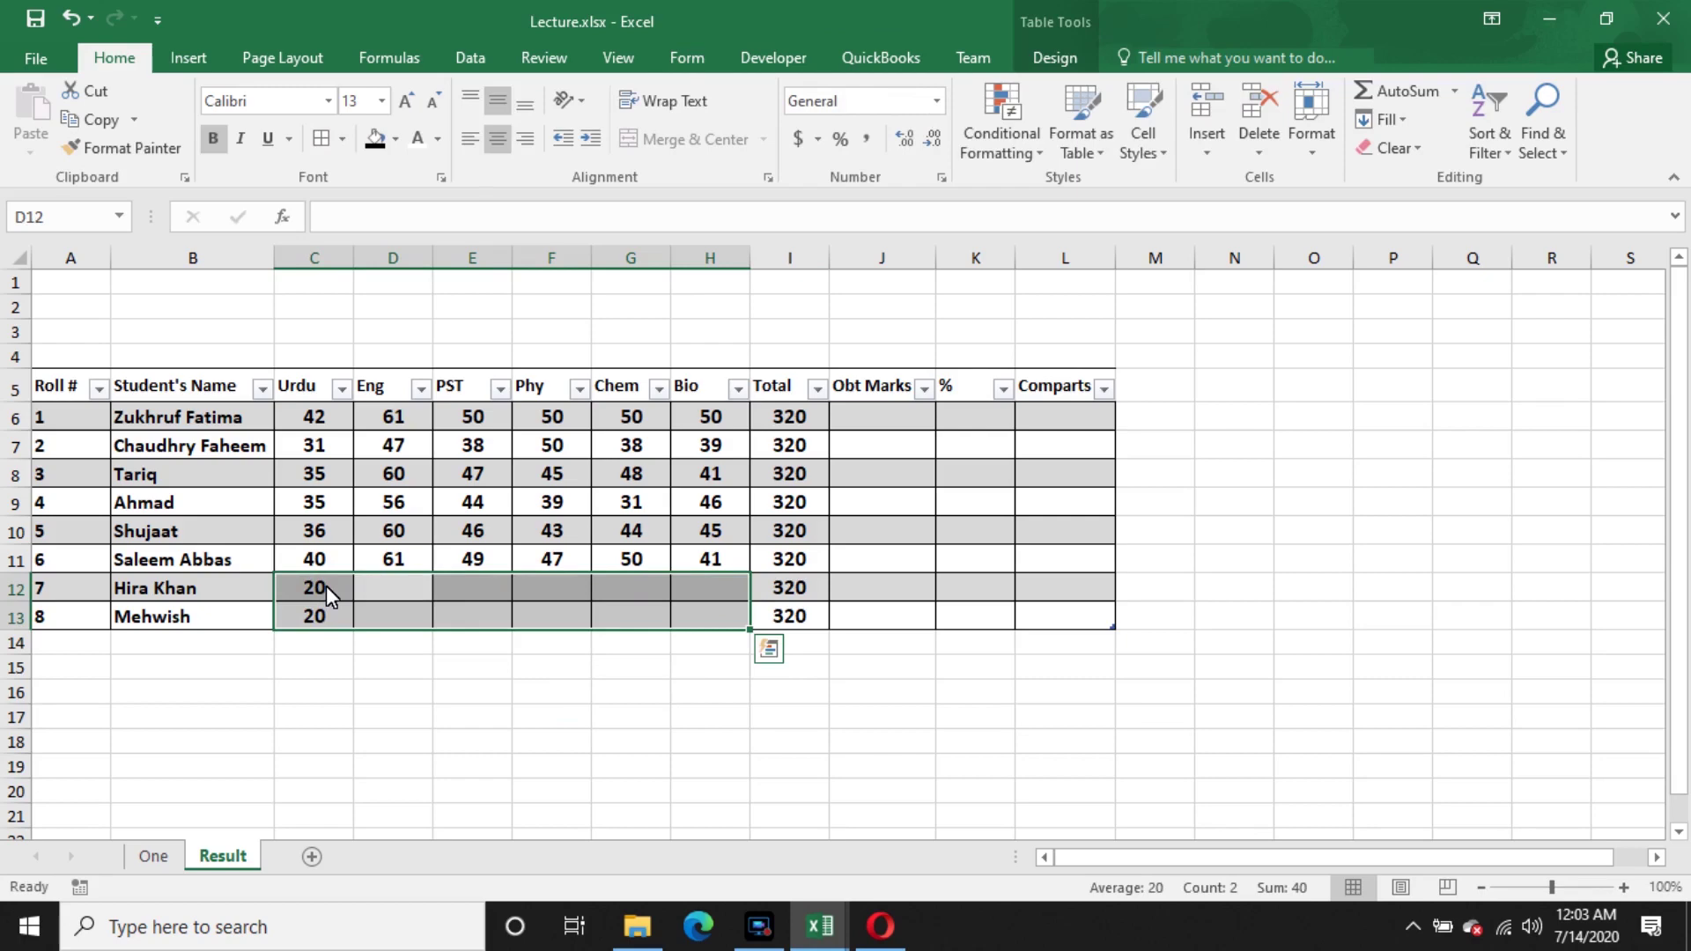
type("30")
key("Return")
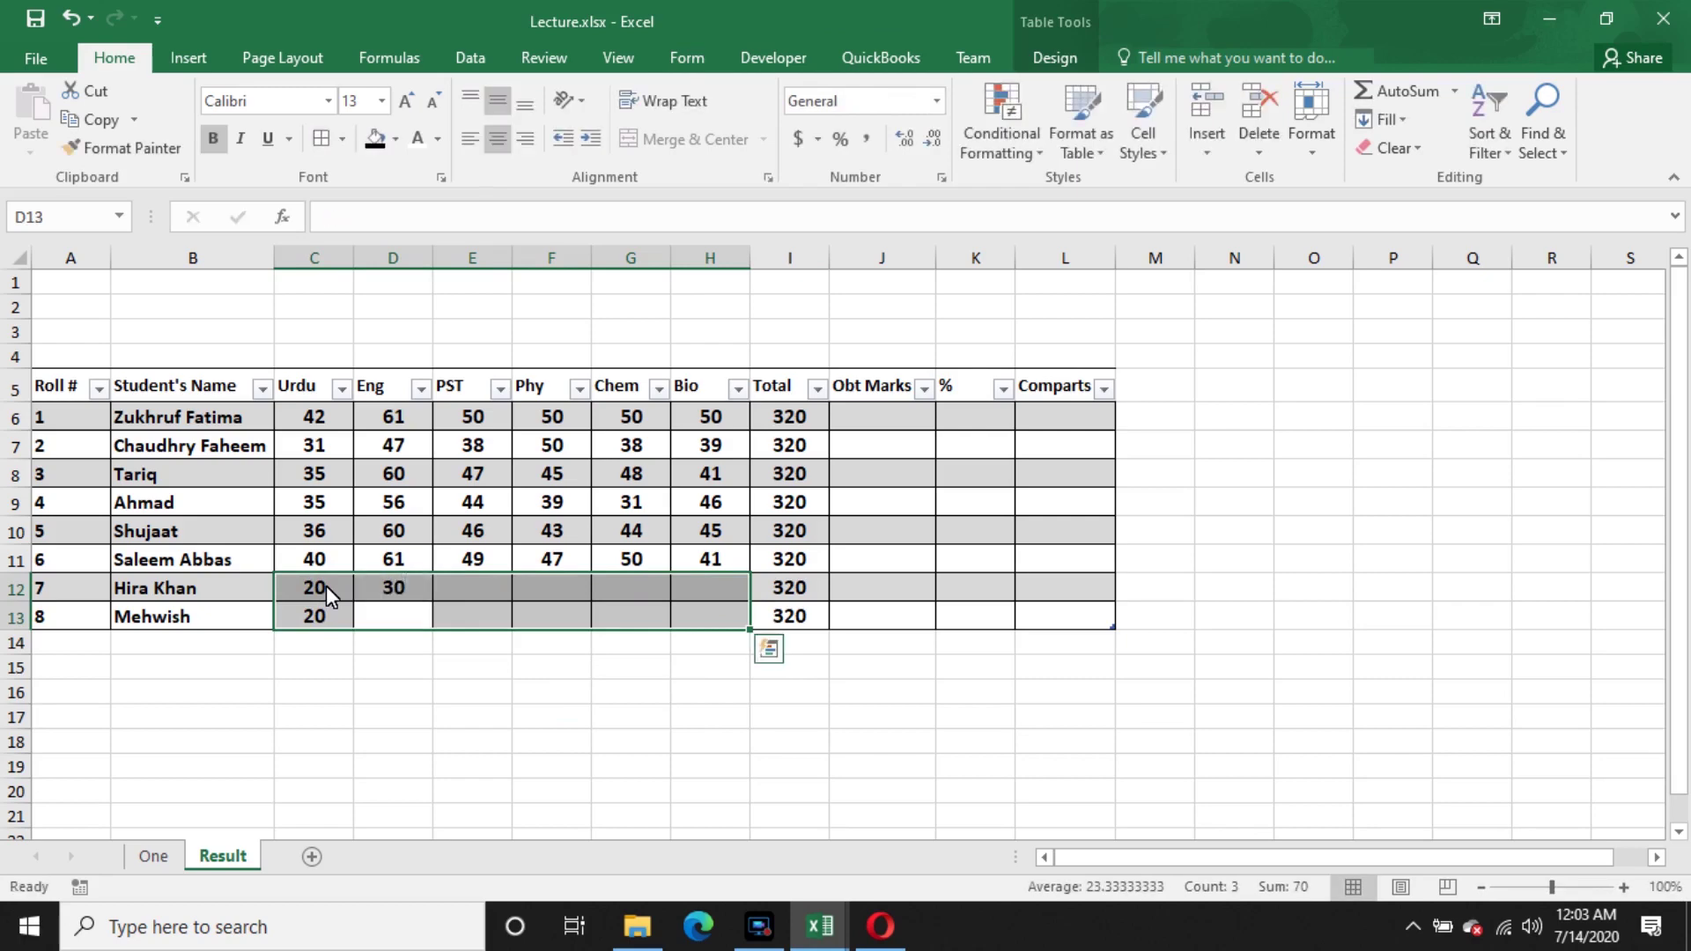
type("40")
key("Return")
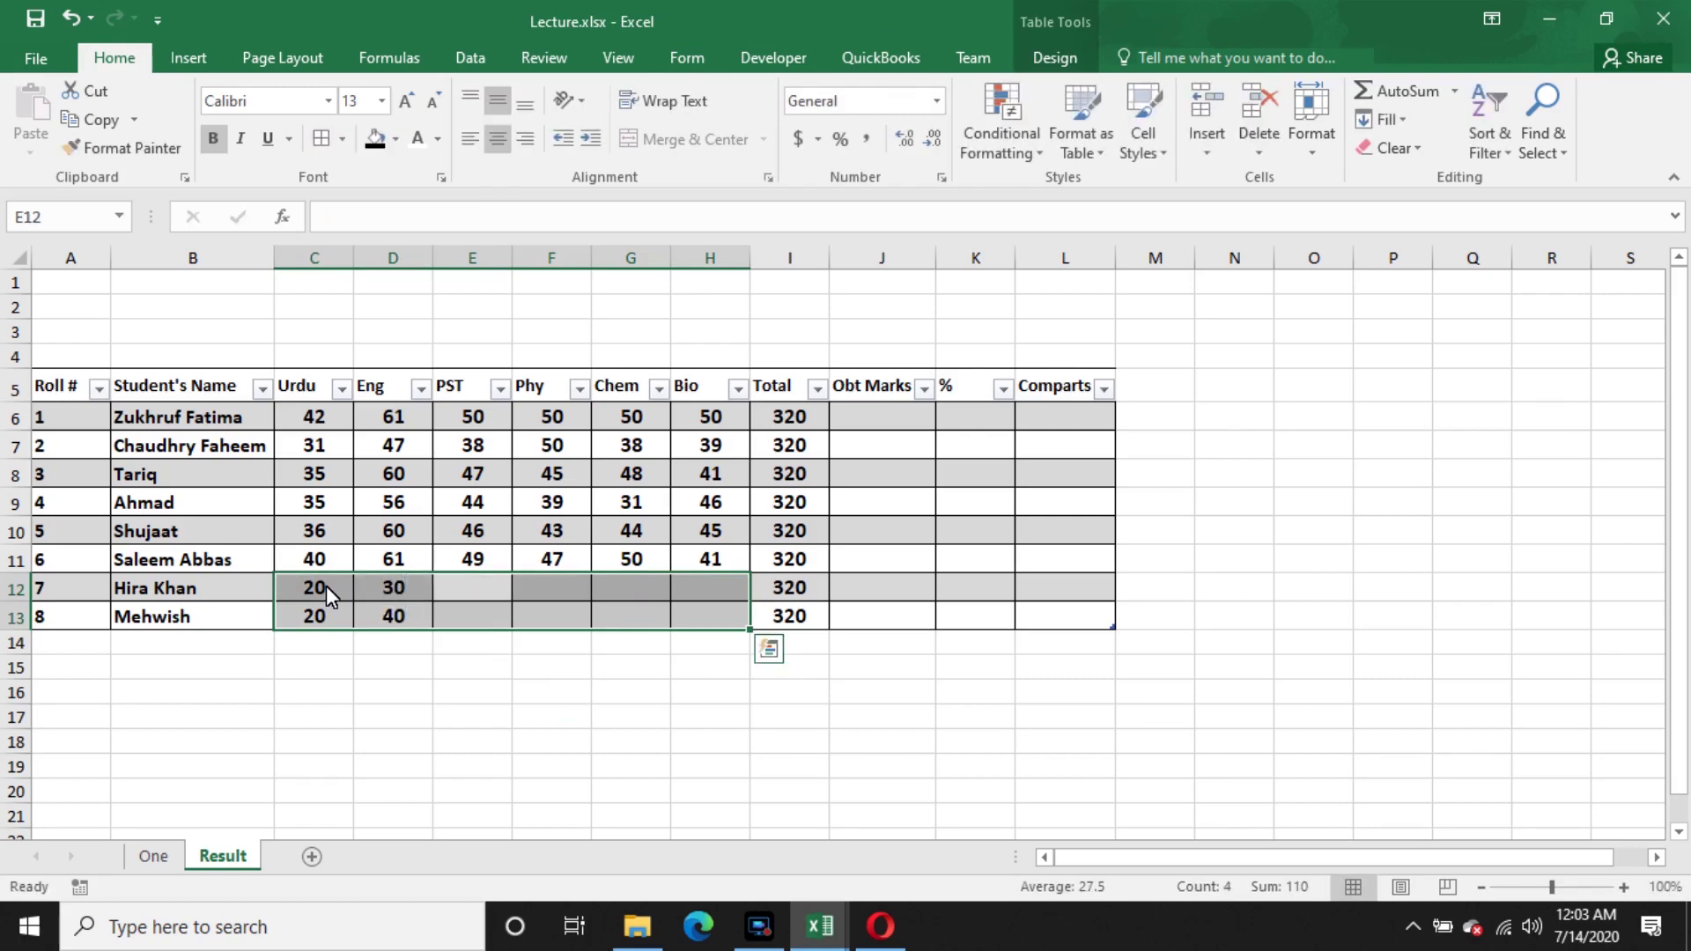
- Enter PST marks 40 and 30 for roll numbers 7 and 8, and Phy mark 50 for roll number 7
type("40")
key("Return")
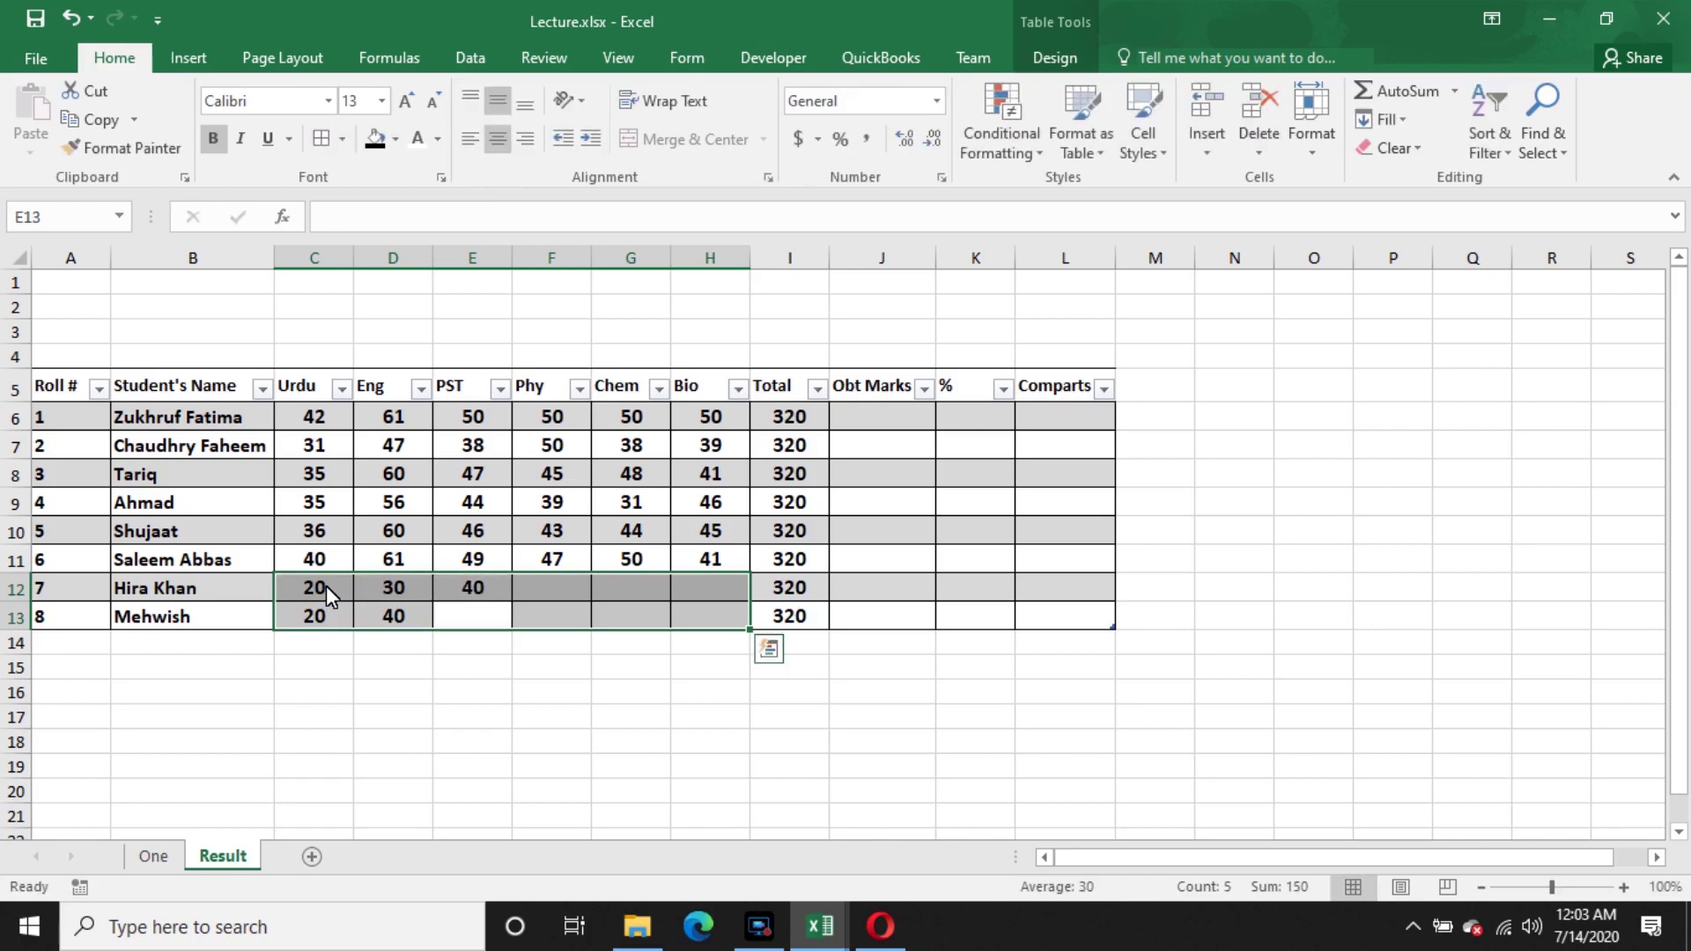
type("30")
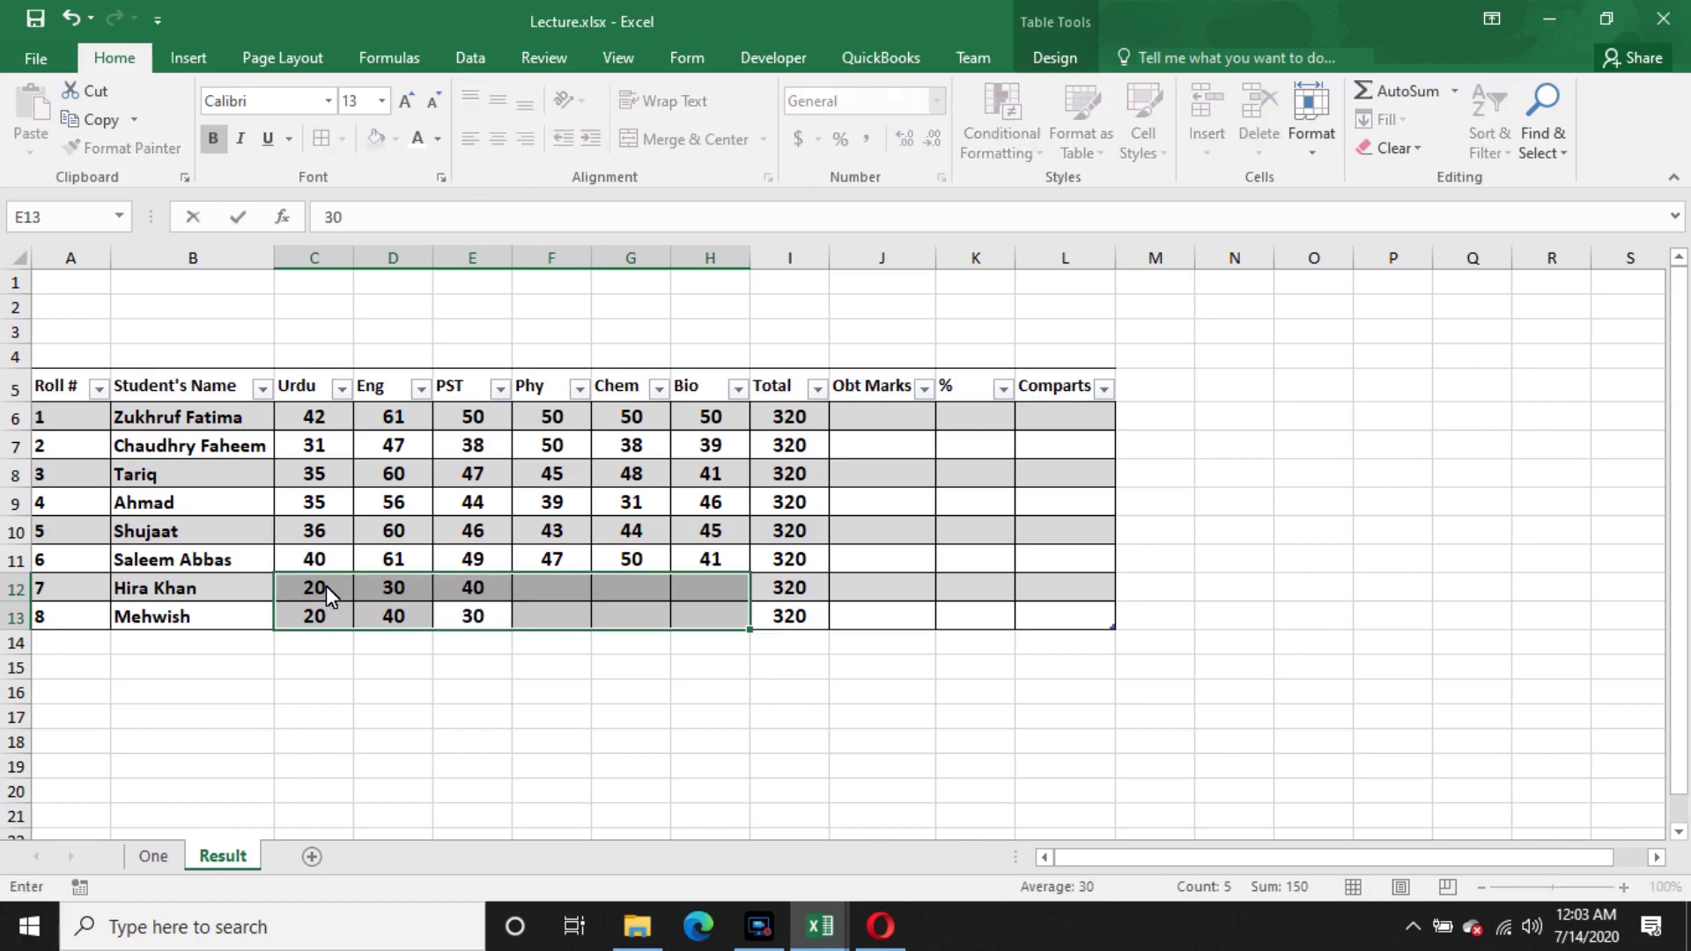
key("Return")
type("50")
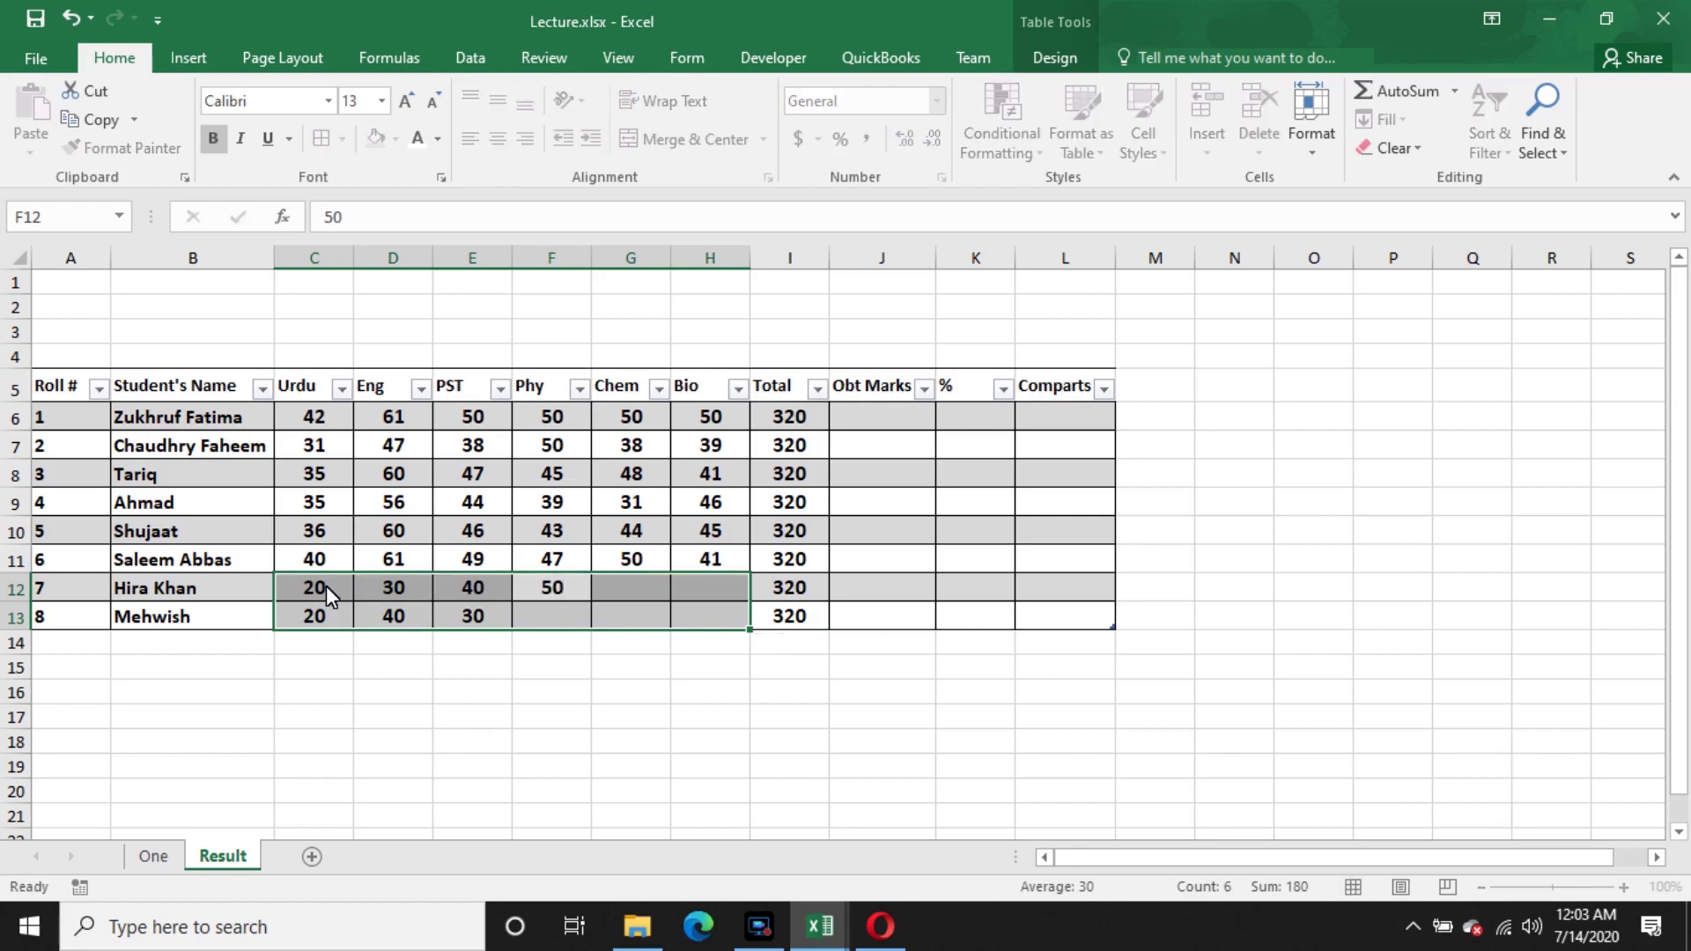
key("Tab")
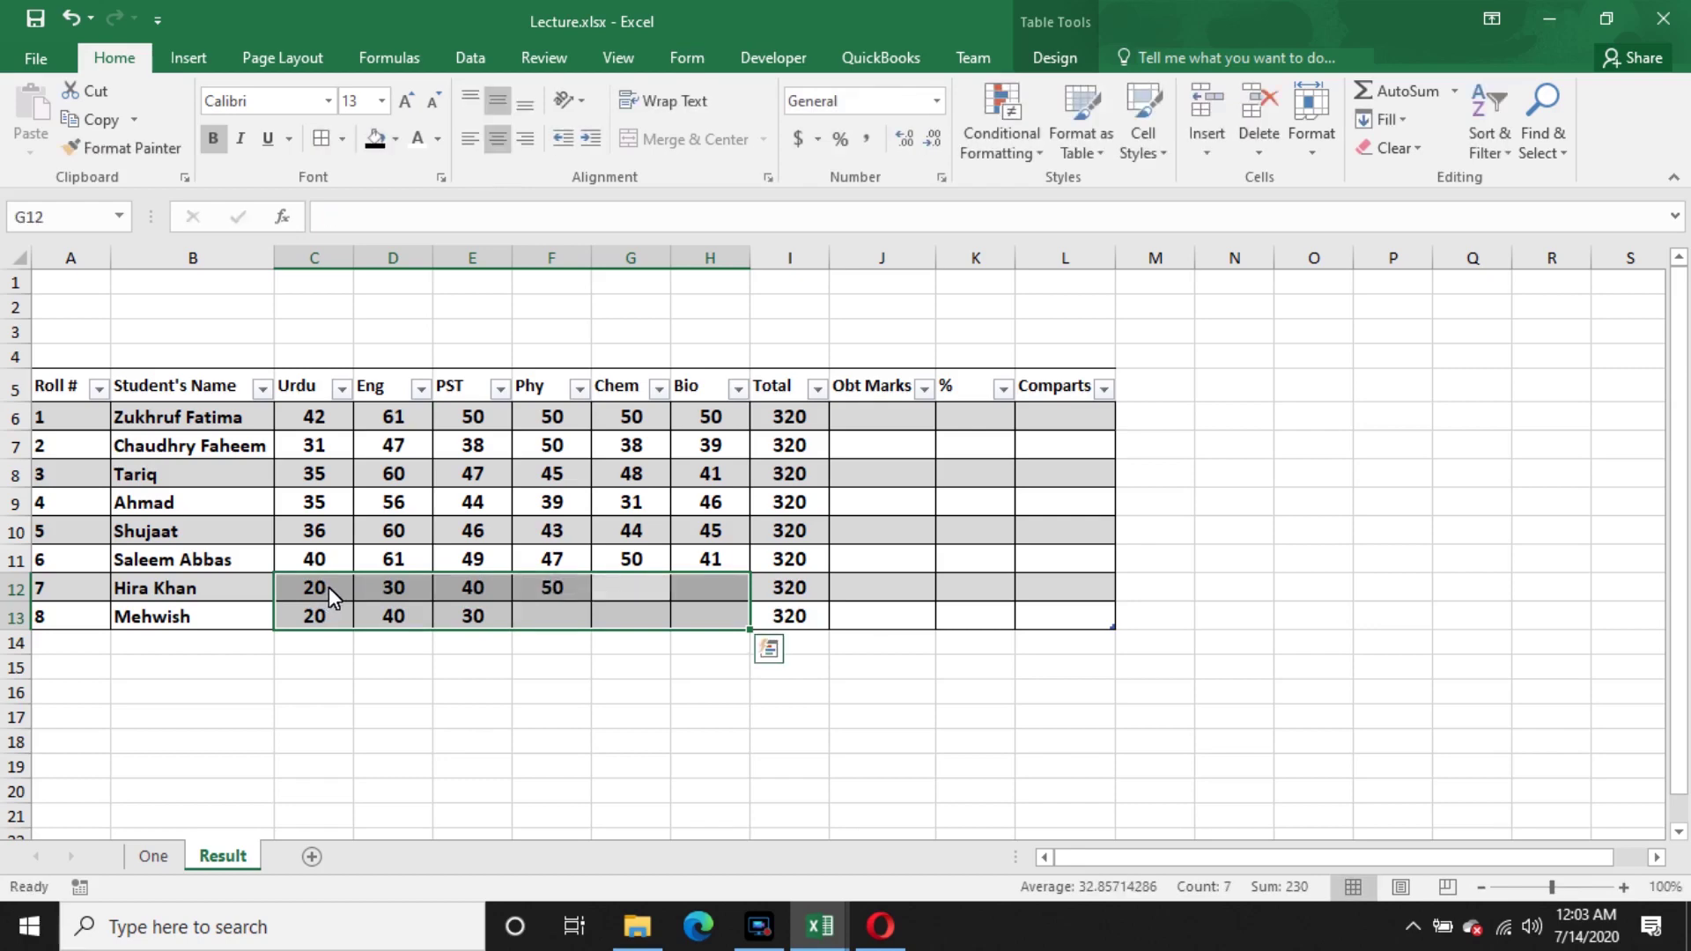
left_click(324, 588)
- Enter marks 30, 50 and 30 for Phy, Chem and Bio of roll number 8 in F13:H13
left_click(556, 615)
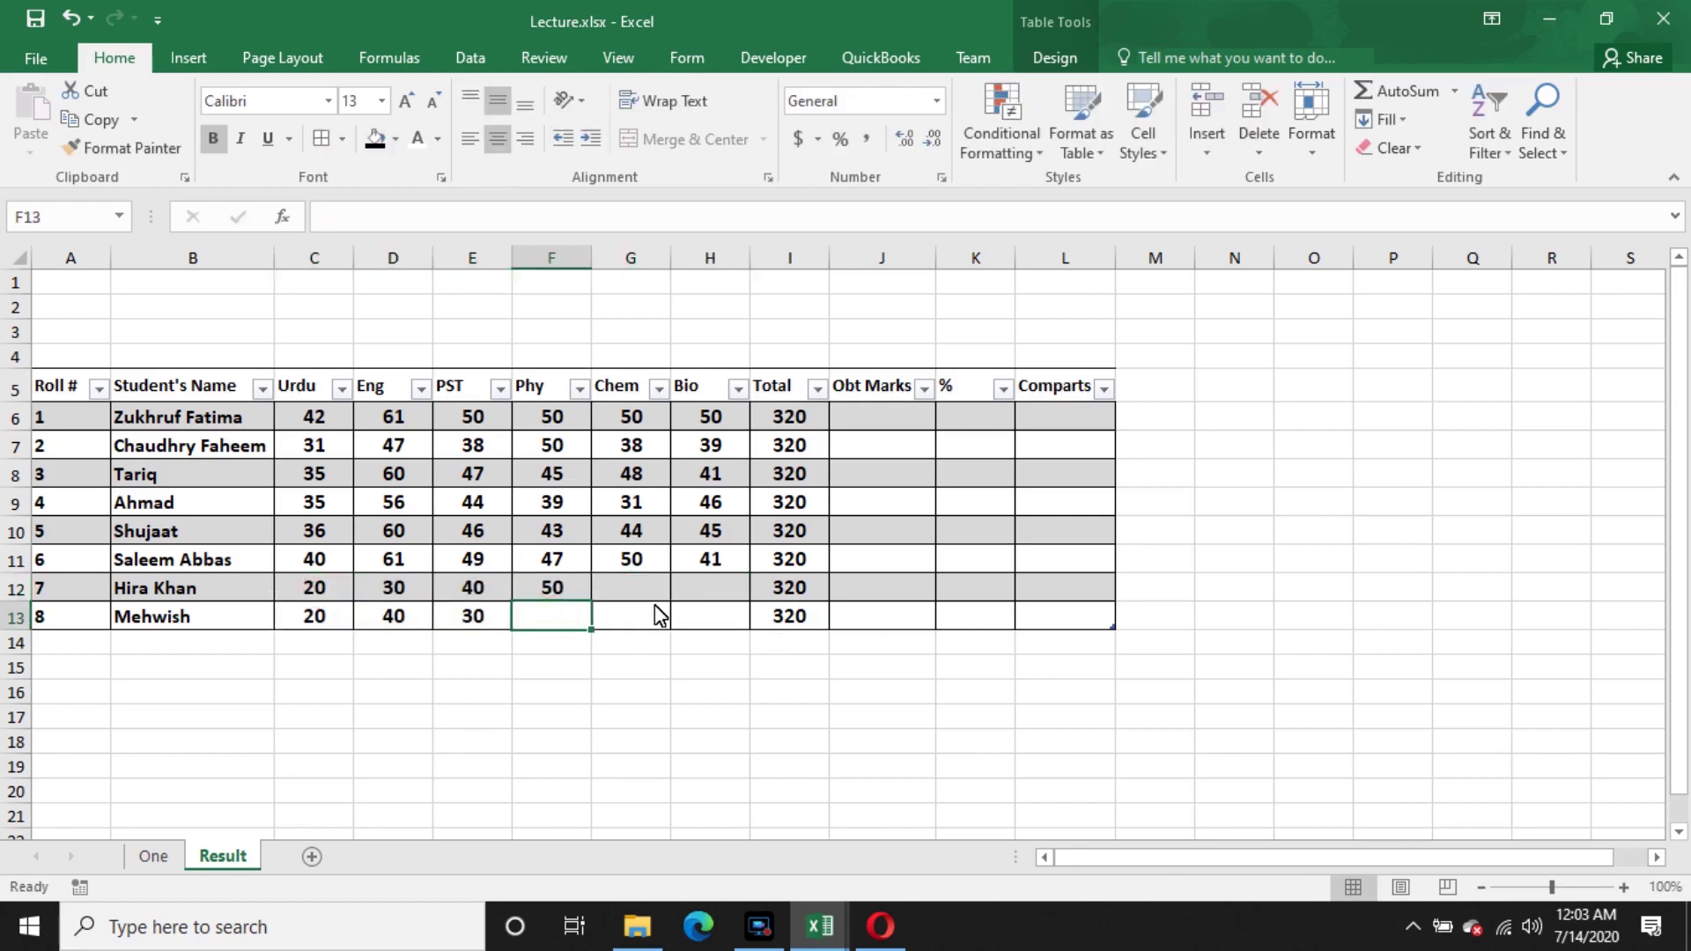
type("30")
key("Tab")
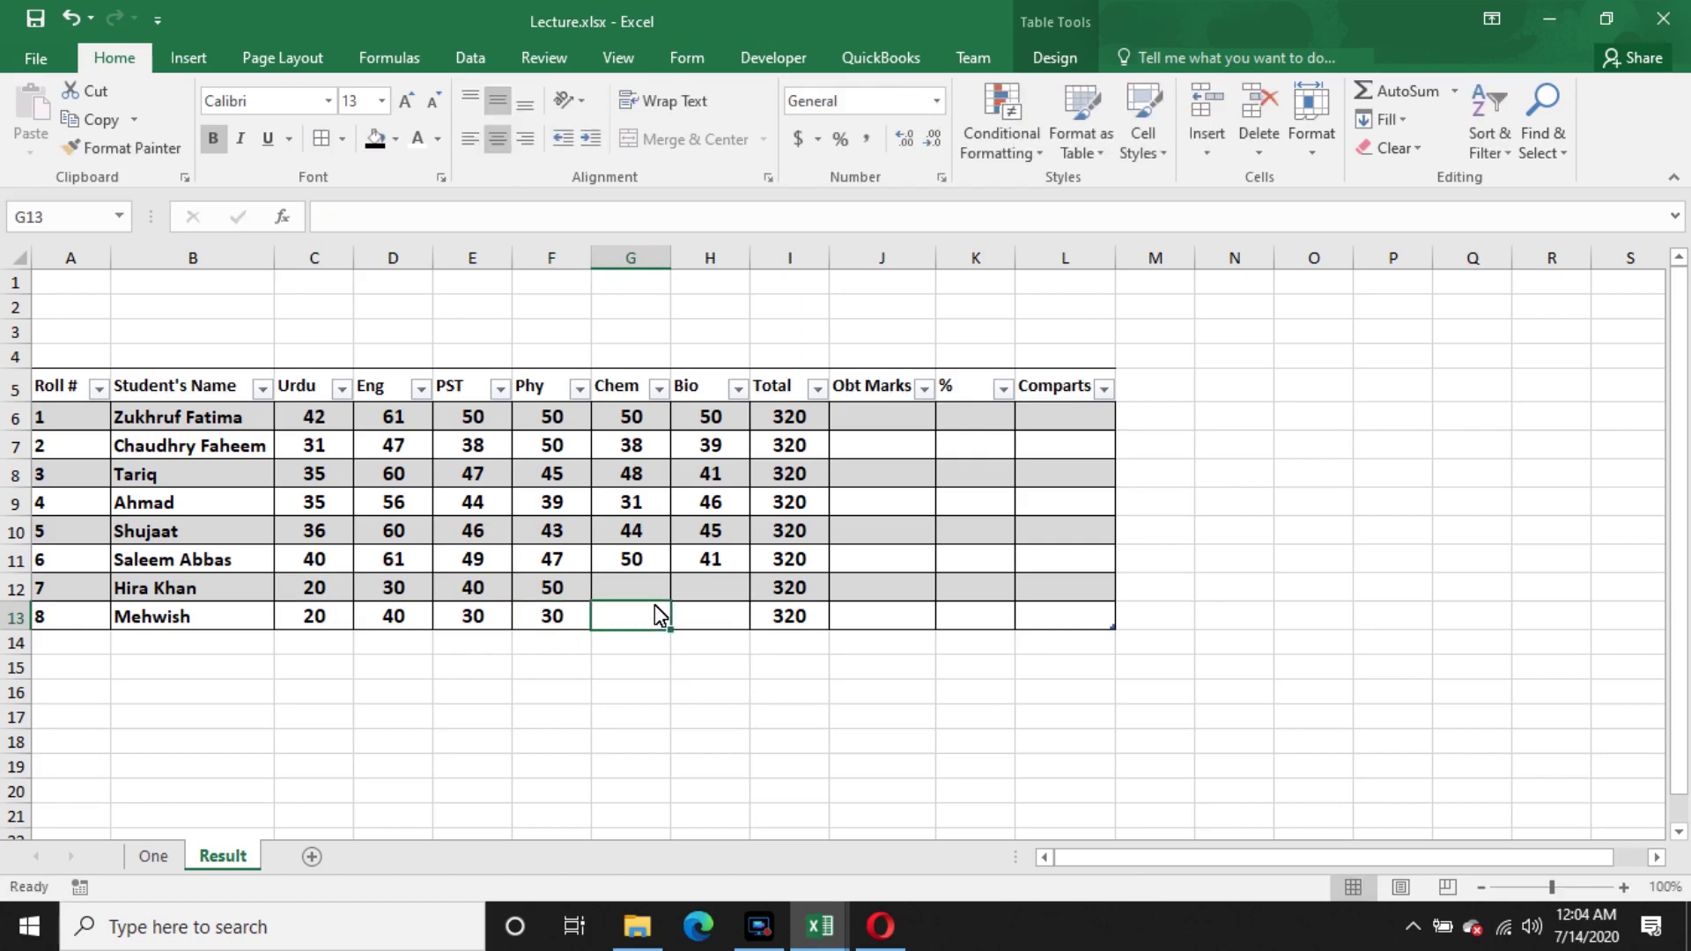
type("50")
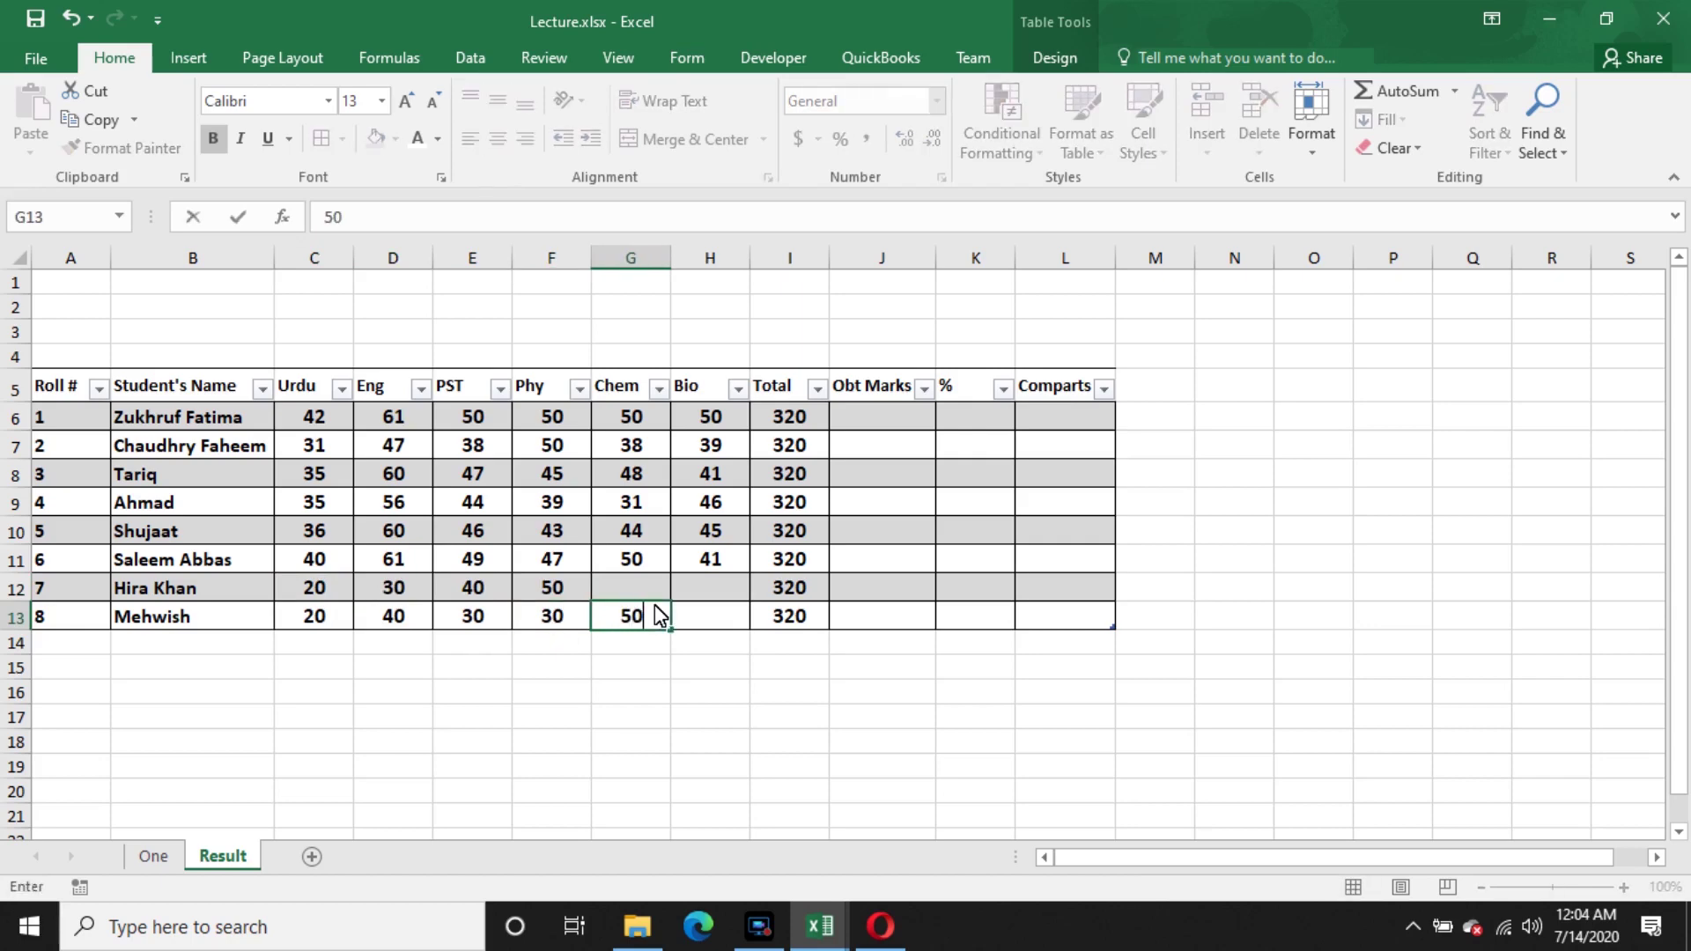
key("Tab")
type("30")
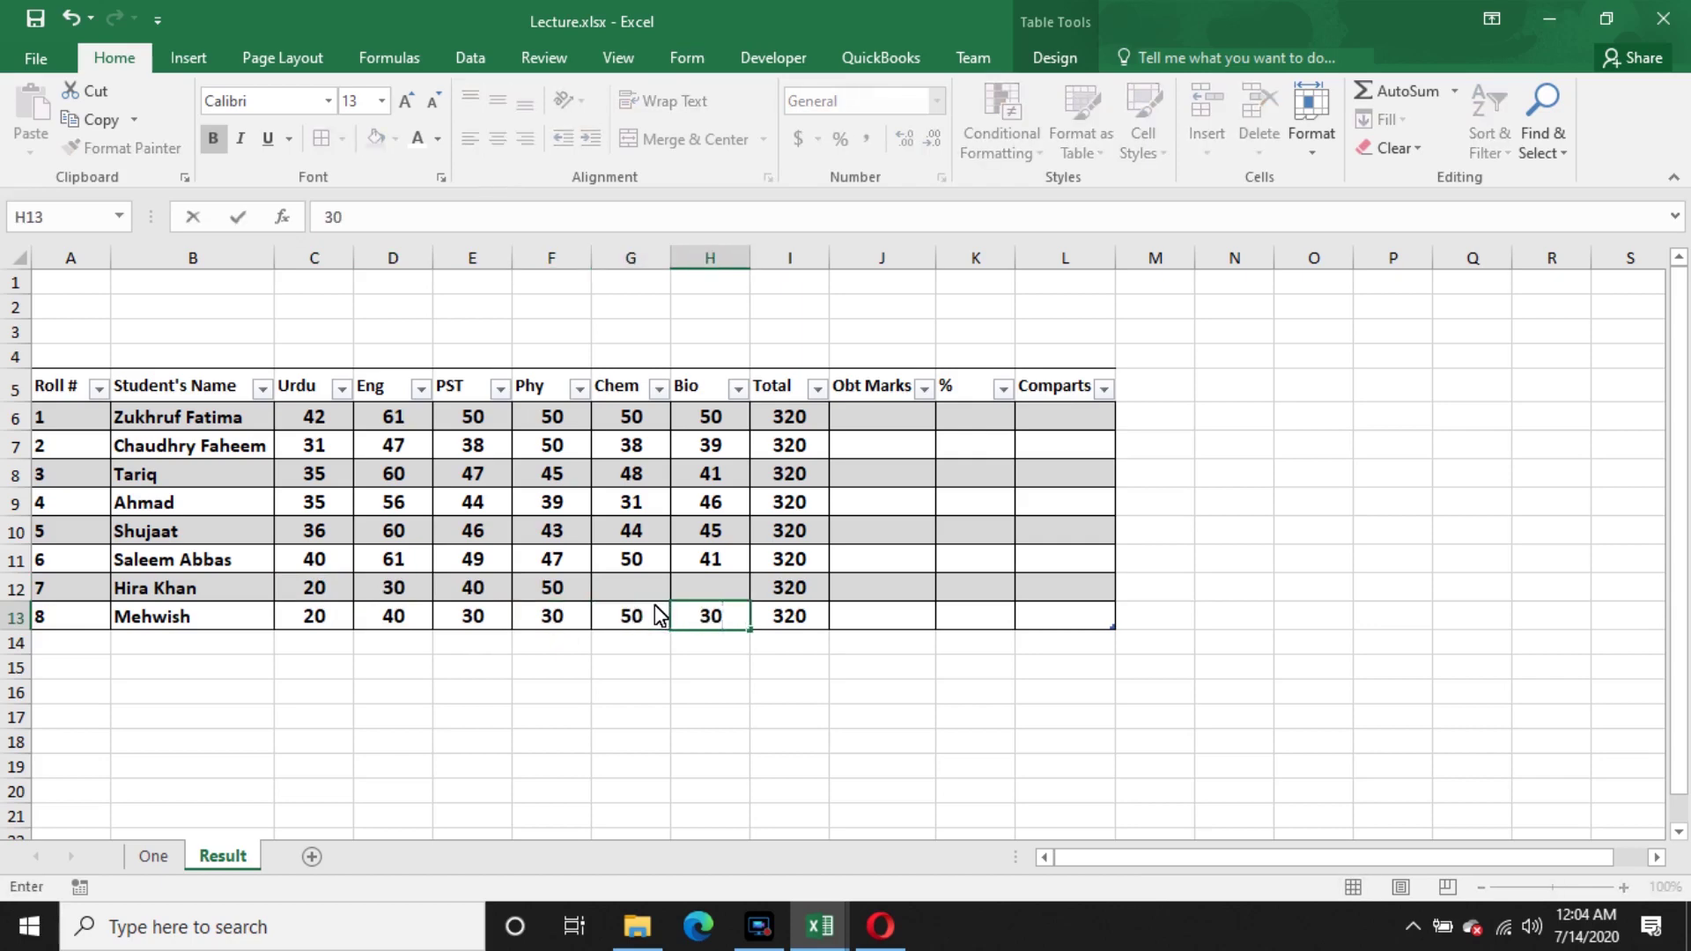
- Enter Bio mark 10 and Chem mark 20 for roll number 7 in H12 and G12
key("Up")
type("10")
key("Left")
key("Left")
key("Right")
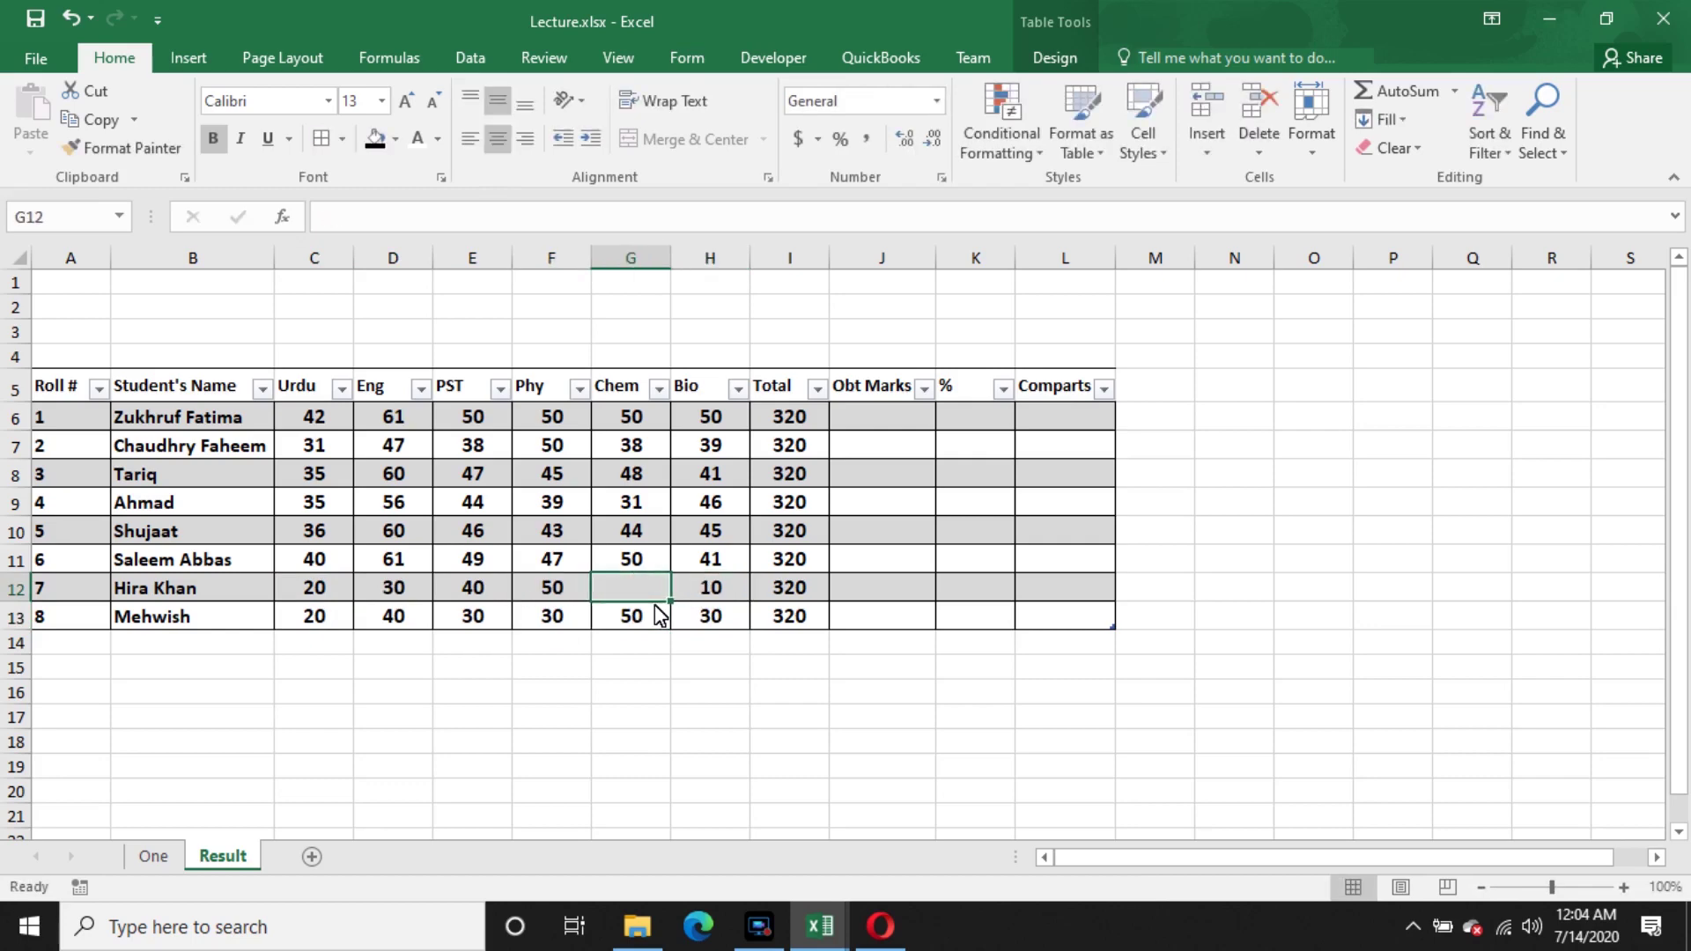
type("20")
key("Return")
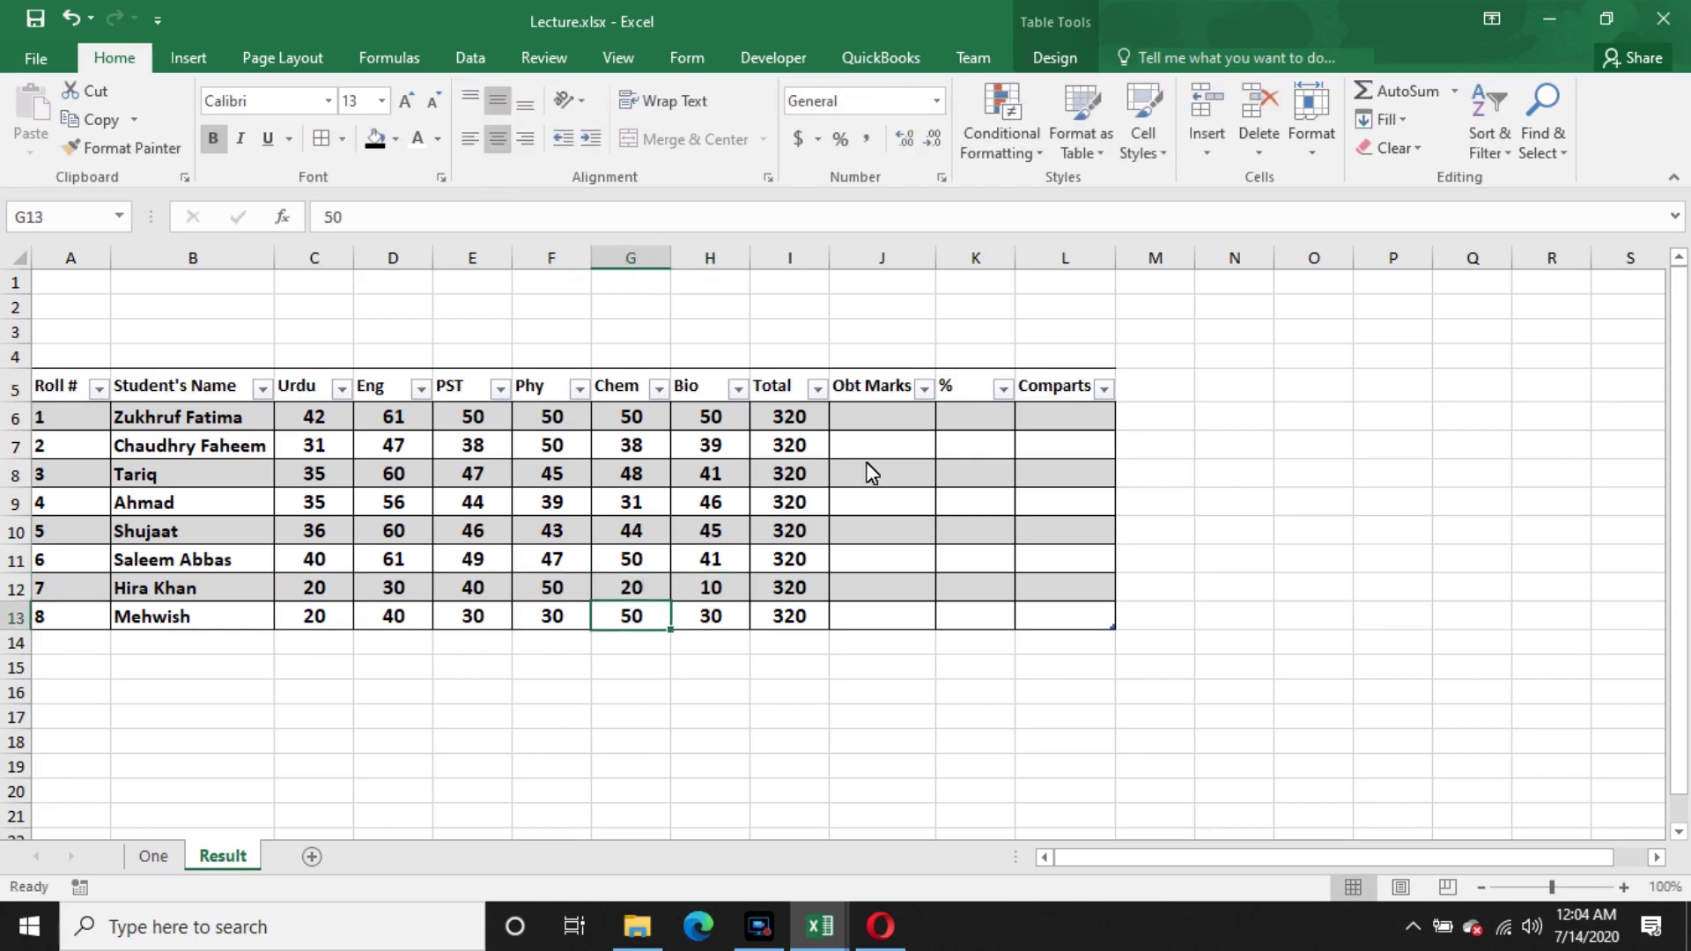
- Enter a SUM formula in J6 of the Obt Marks column that adds the Urdu through Total cells of the row
left_click(878, 419)
double_click(878, 420)
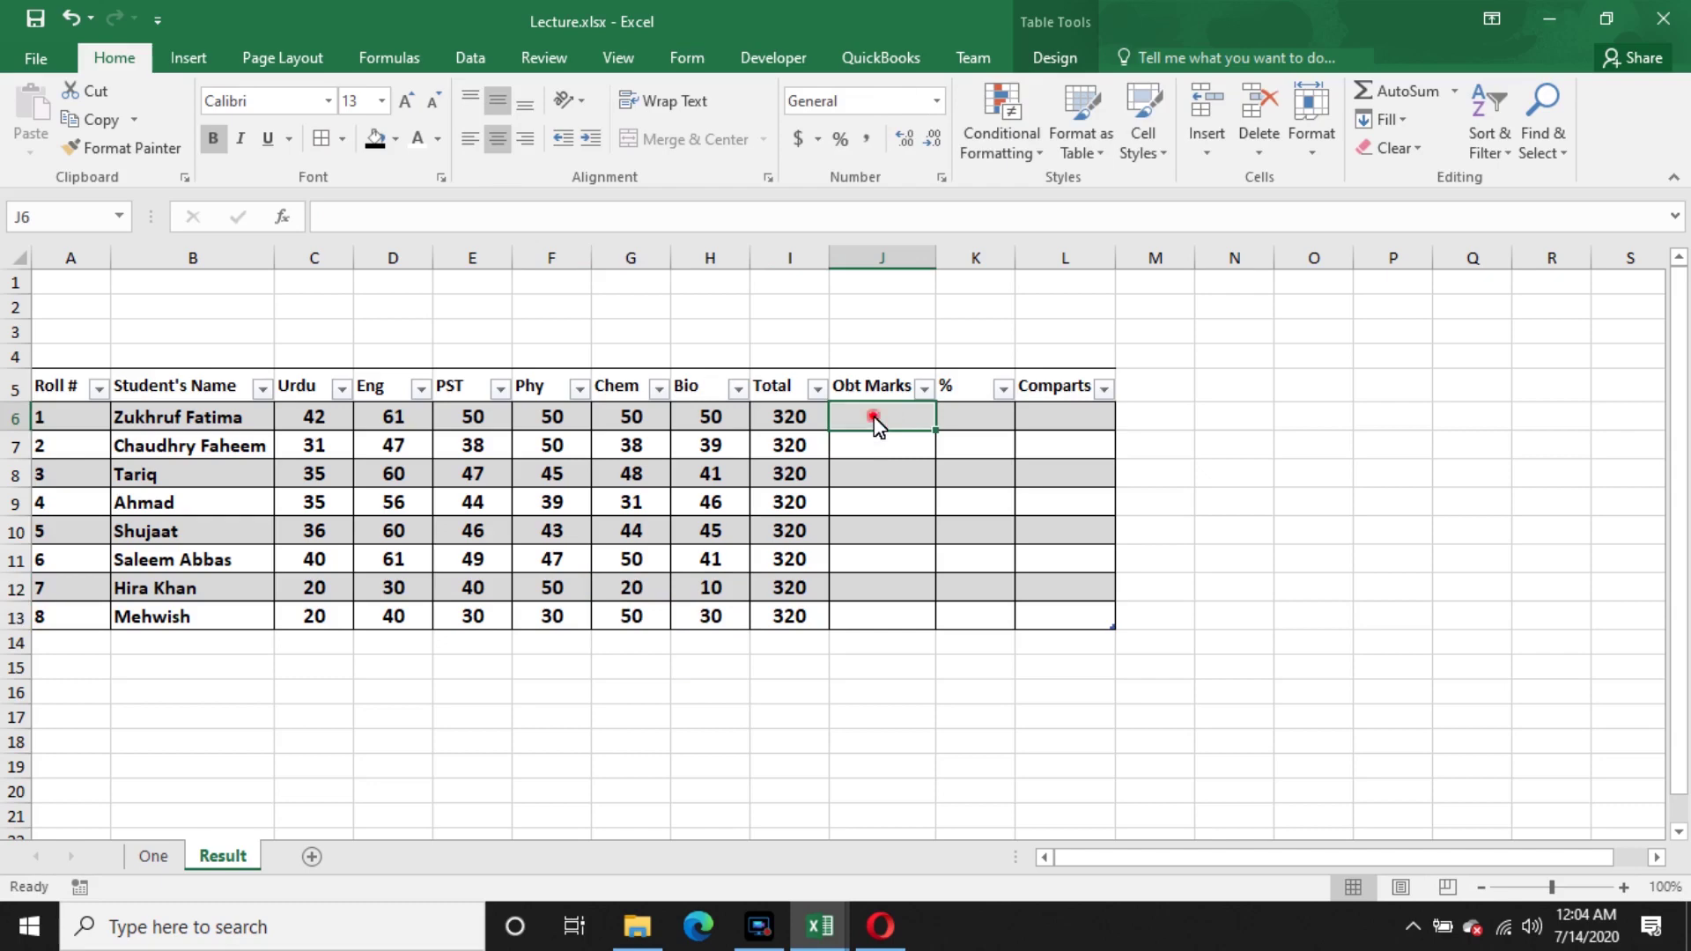
type("=")
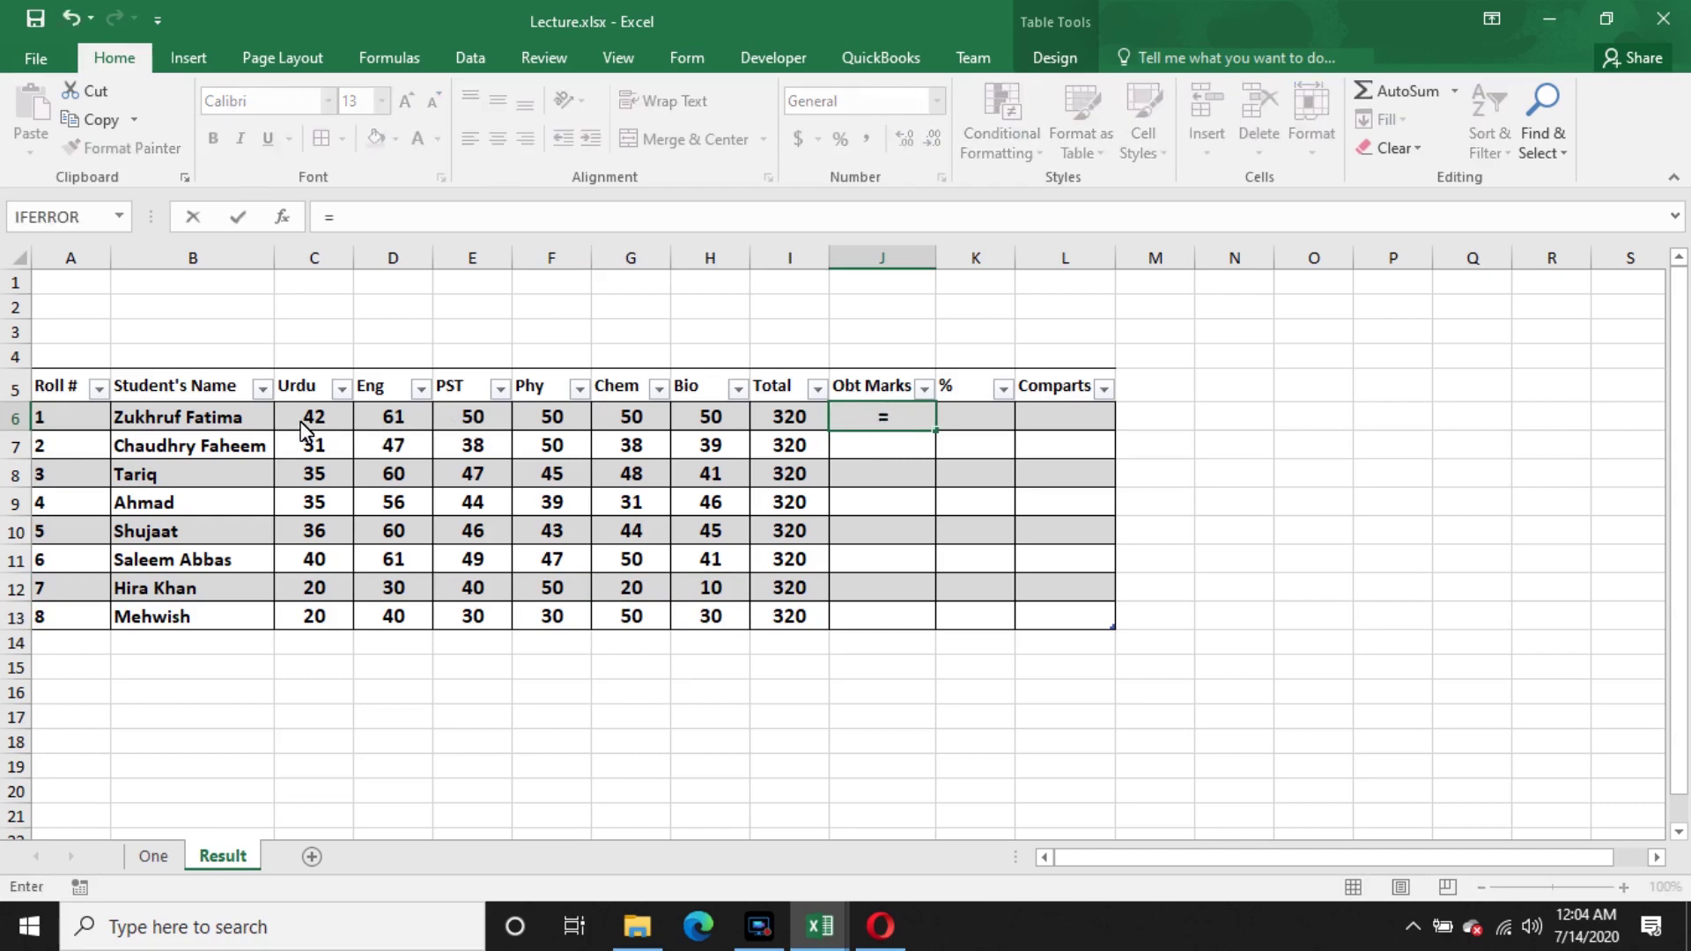
type("sum")
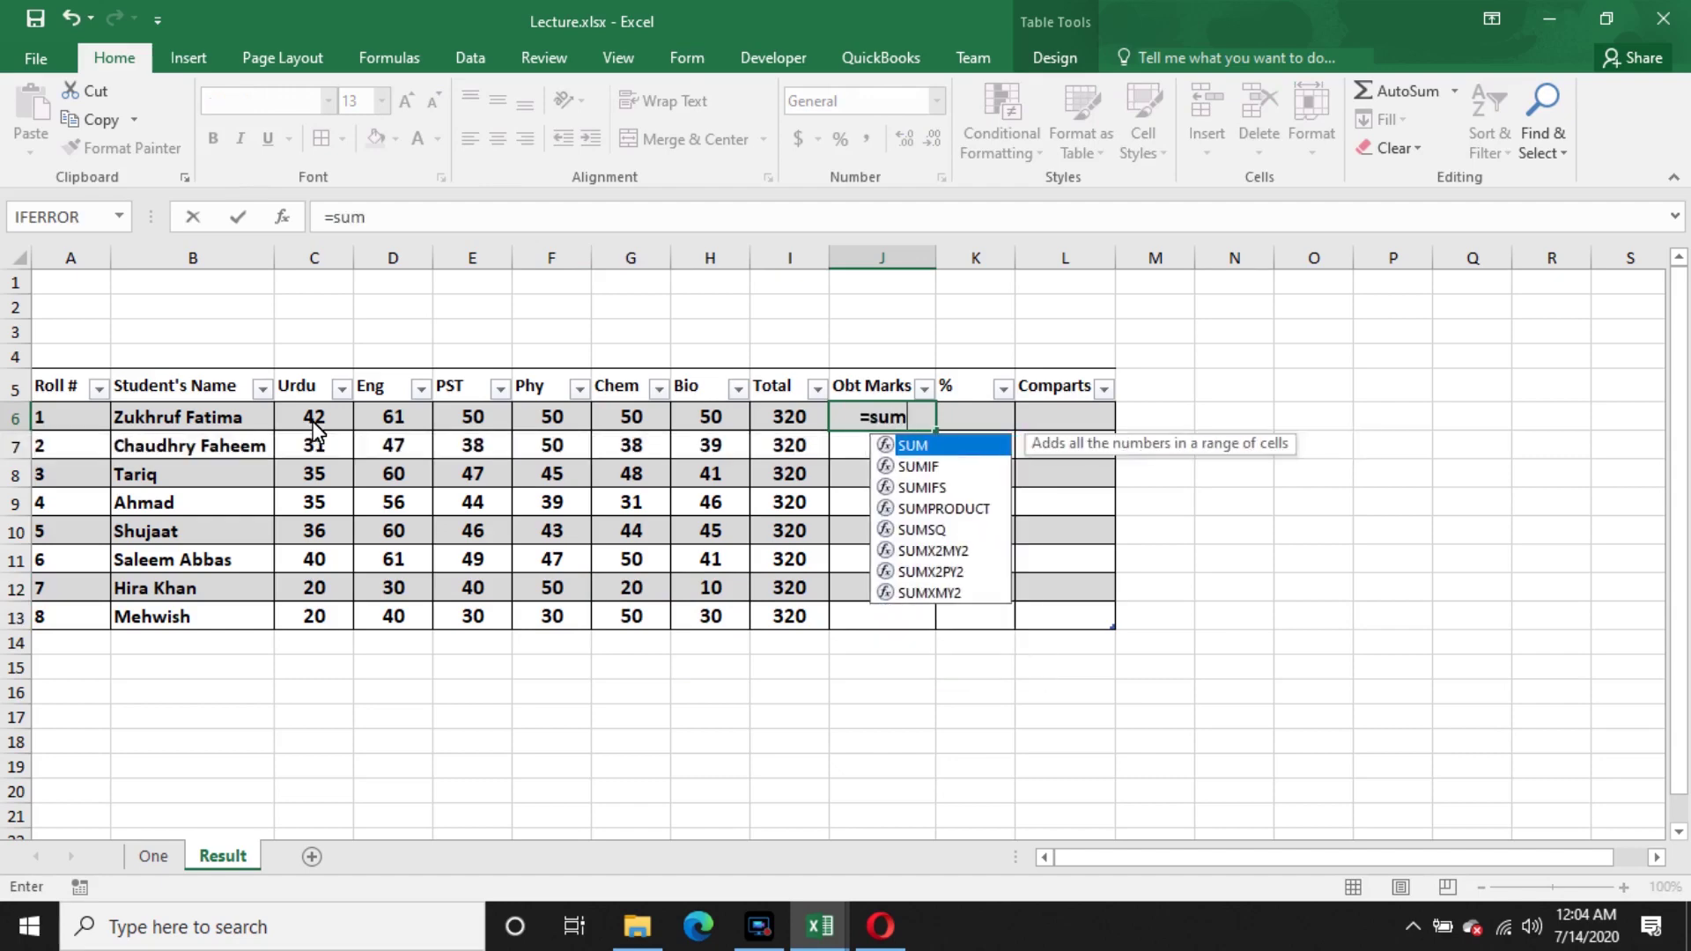
key("Tab")
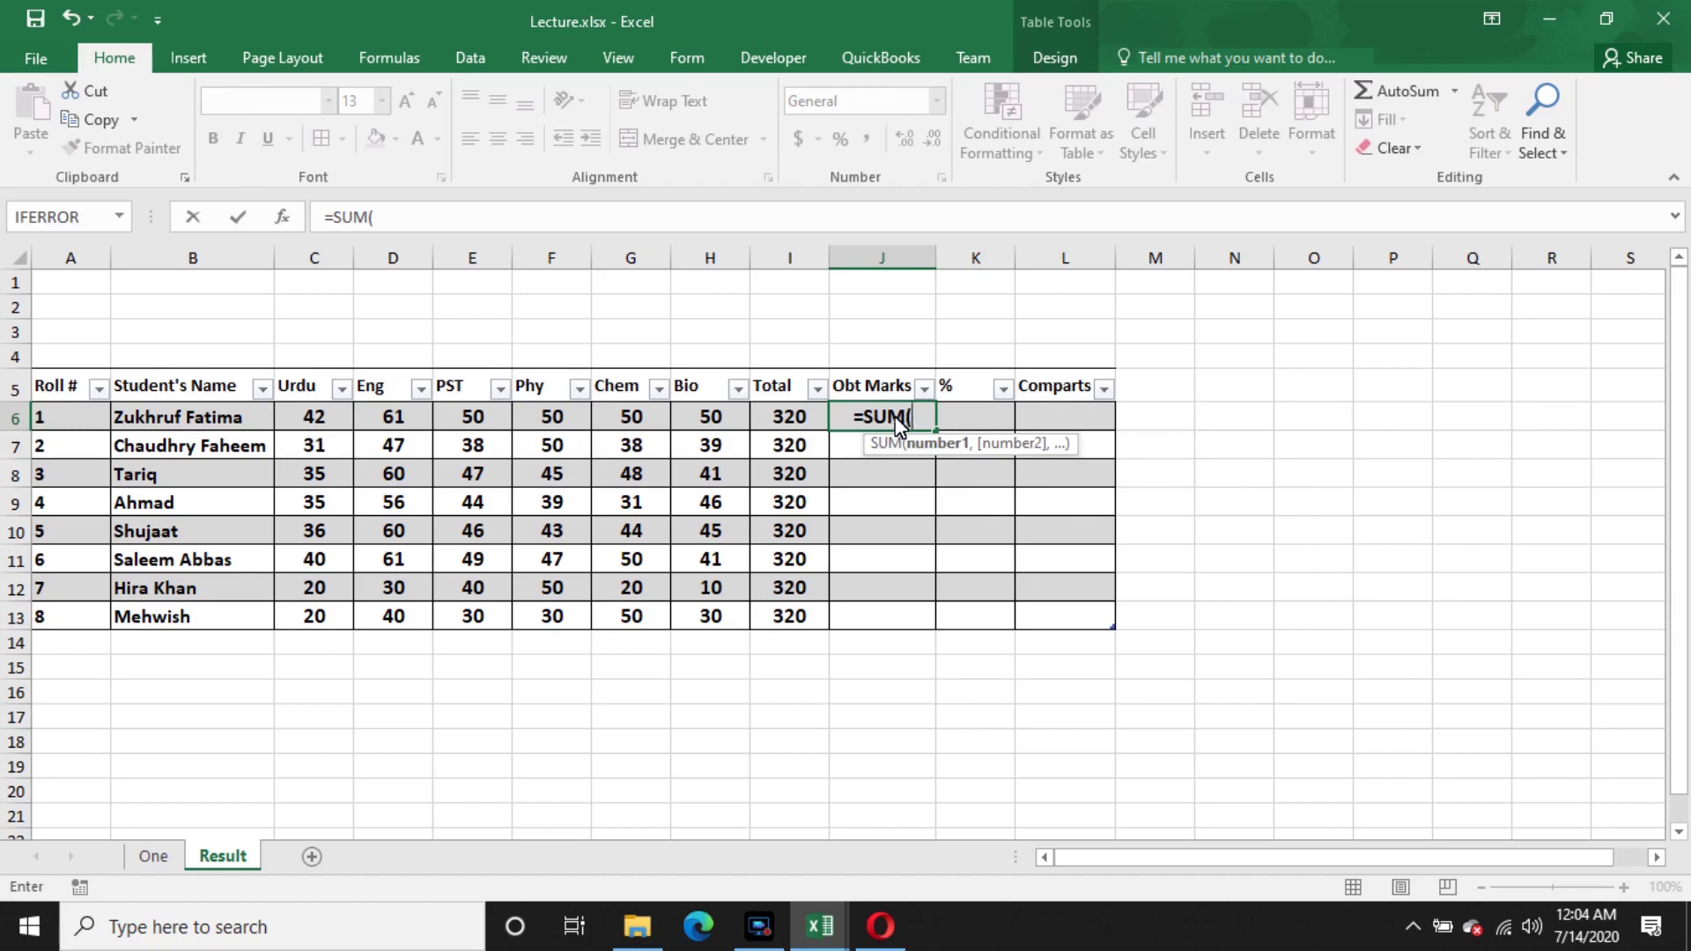
left_click_drag(315, 417, 768, 418)
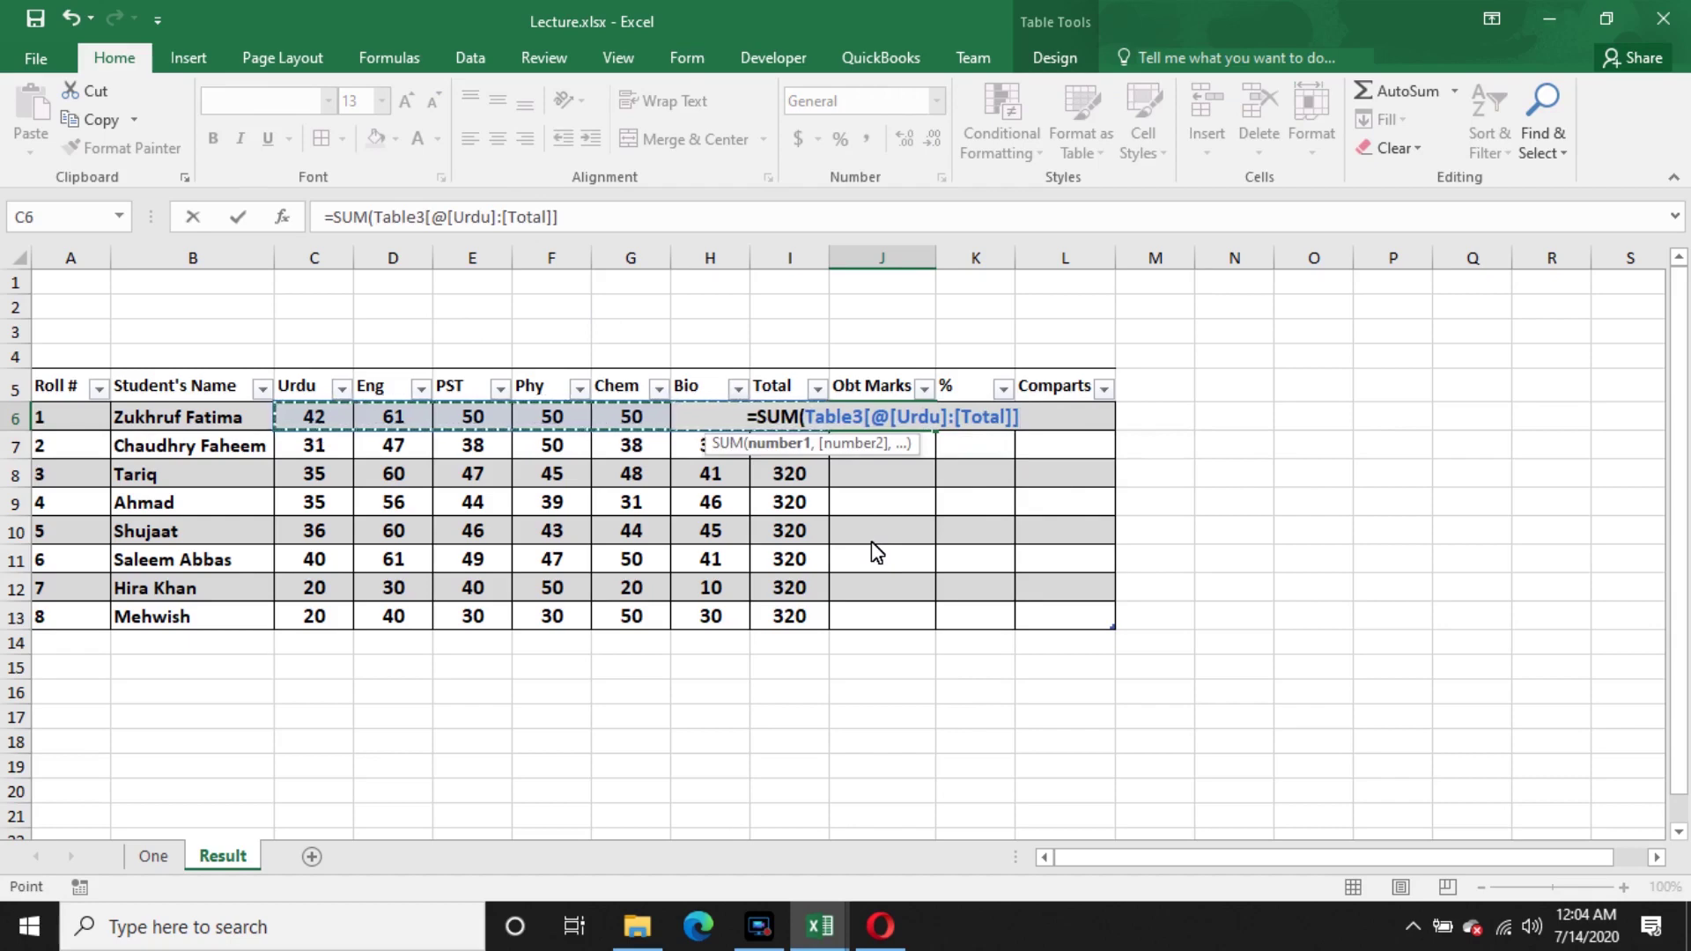
type(")")
key("Return")
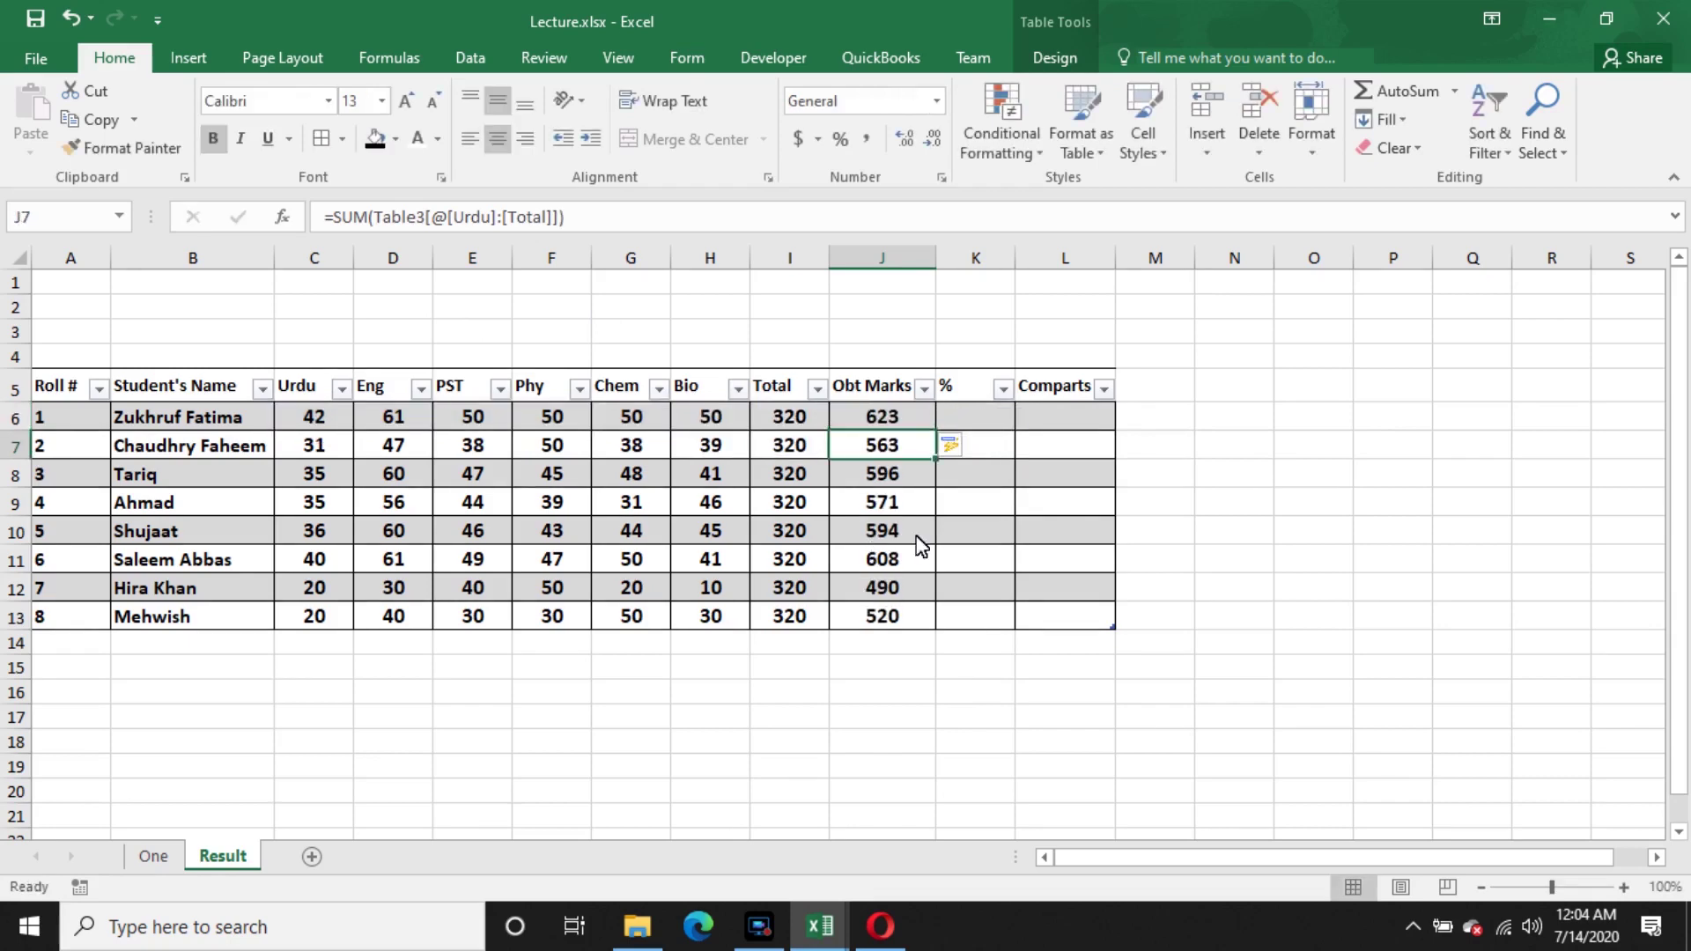
- Replace the range in J6's SUM formula so that it adds only the Urdu through Bio cells
left_click(890, 417)
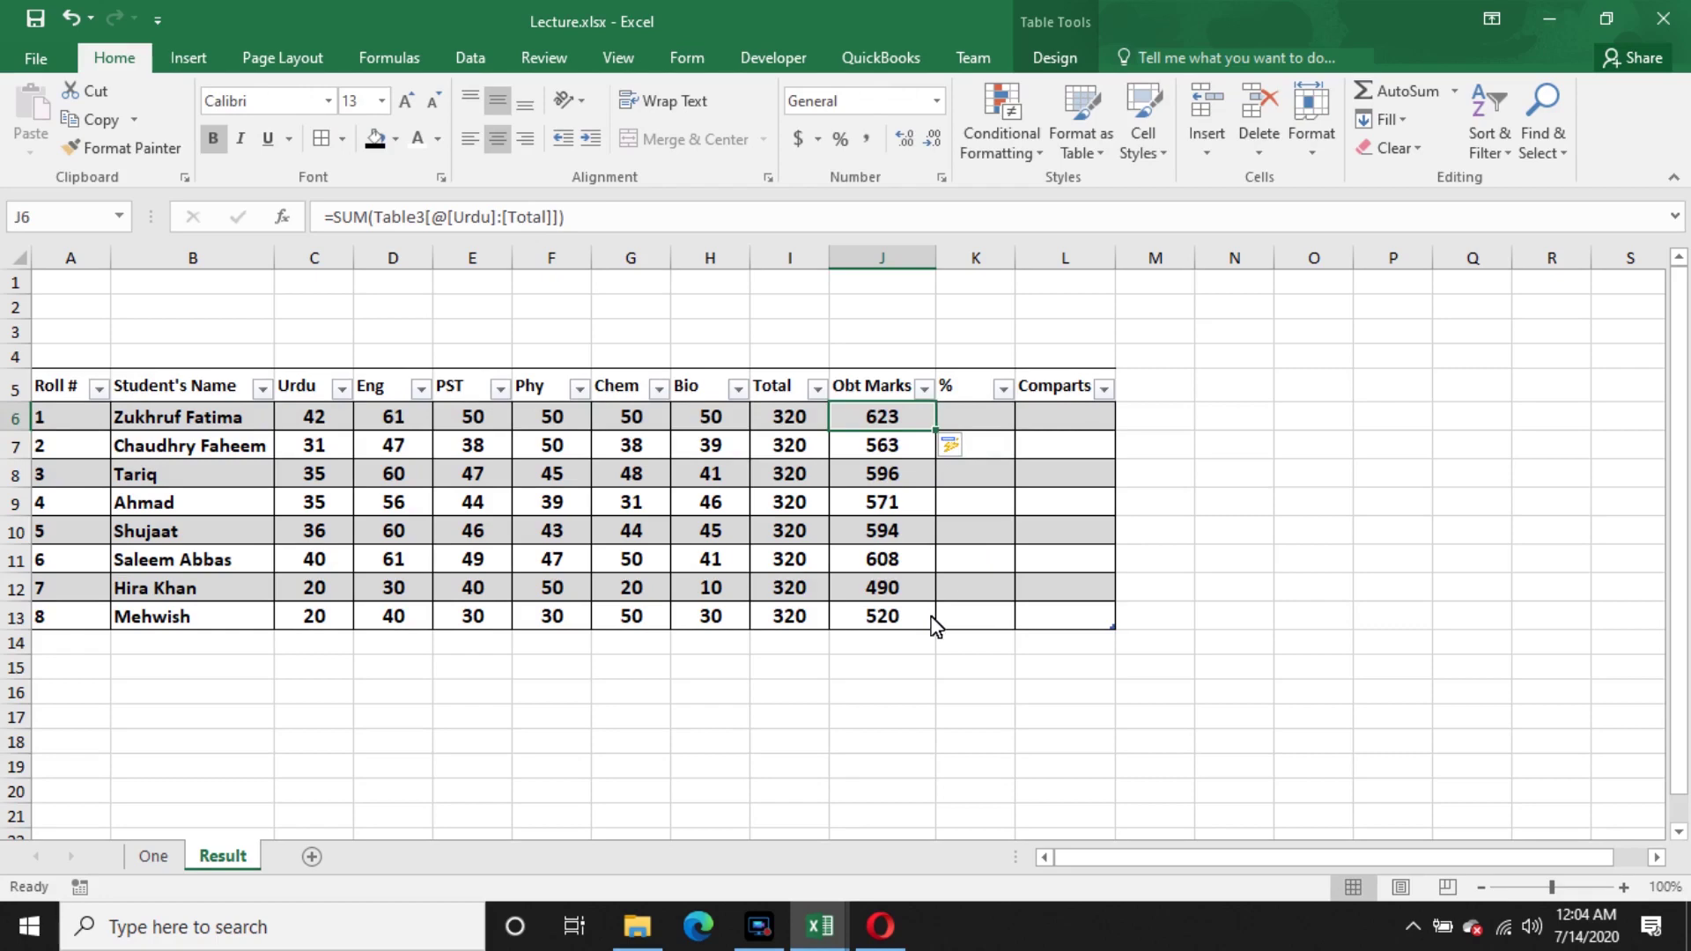
double_click(920, 416)
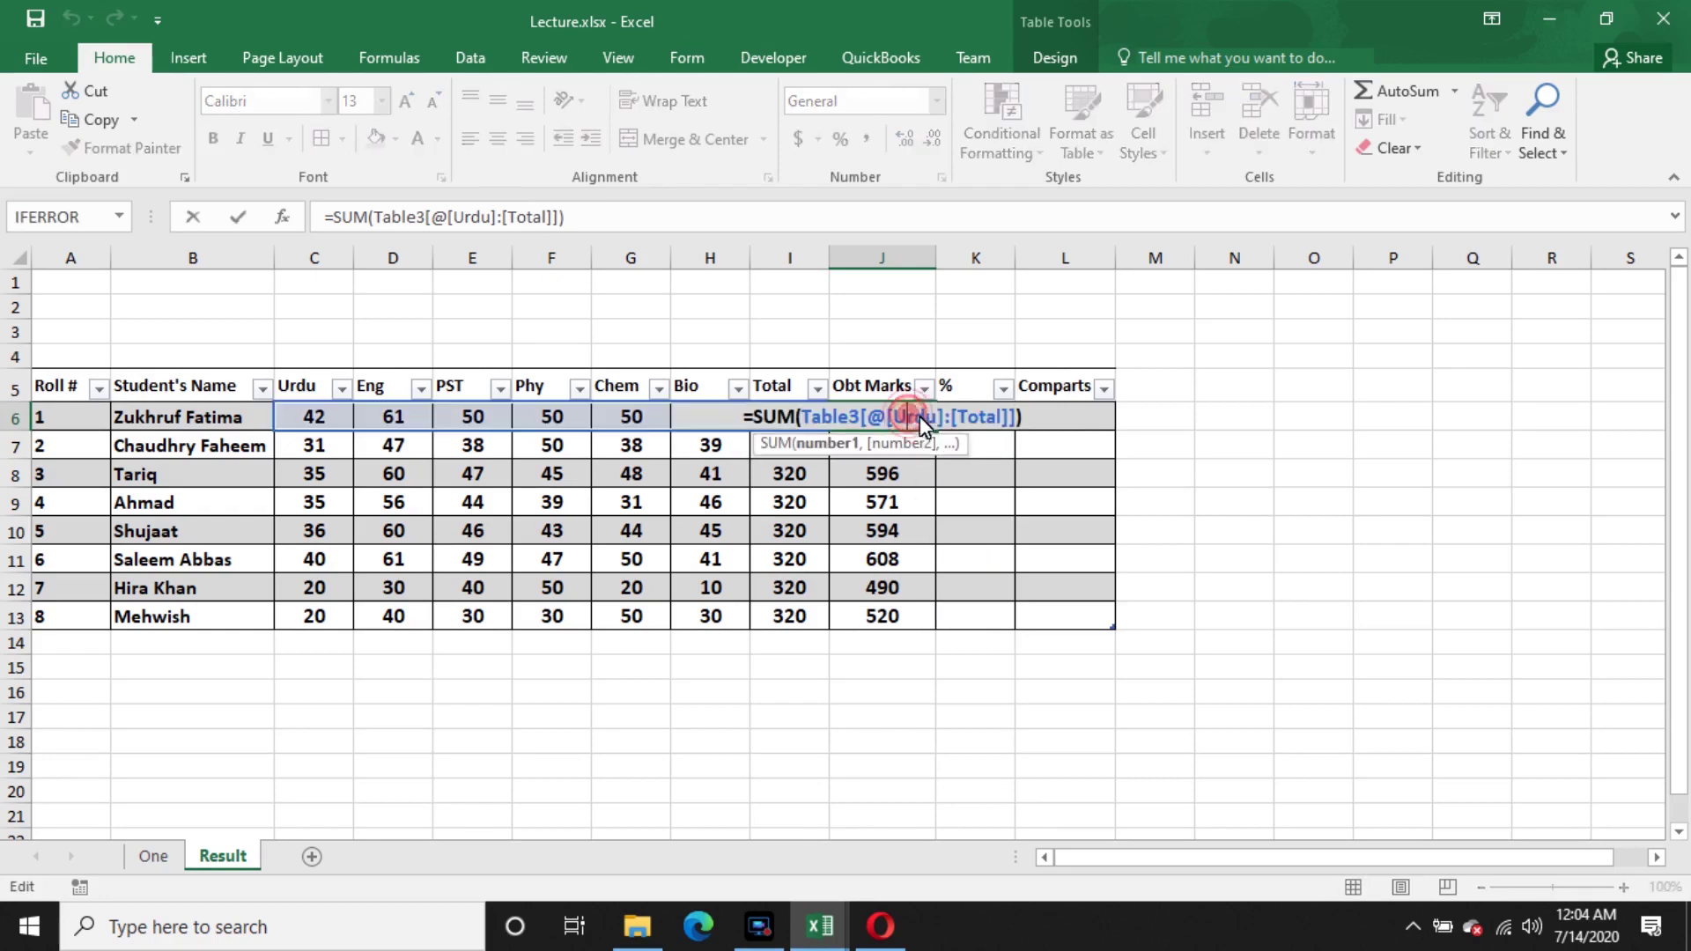
left_click(1014, 418)
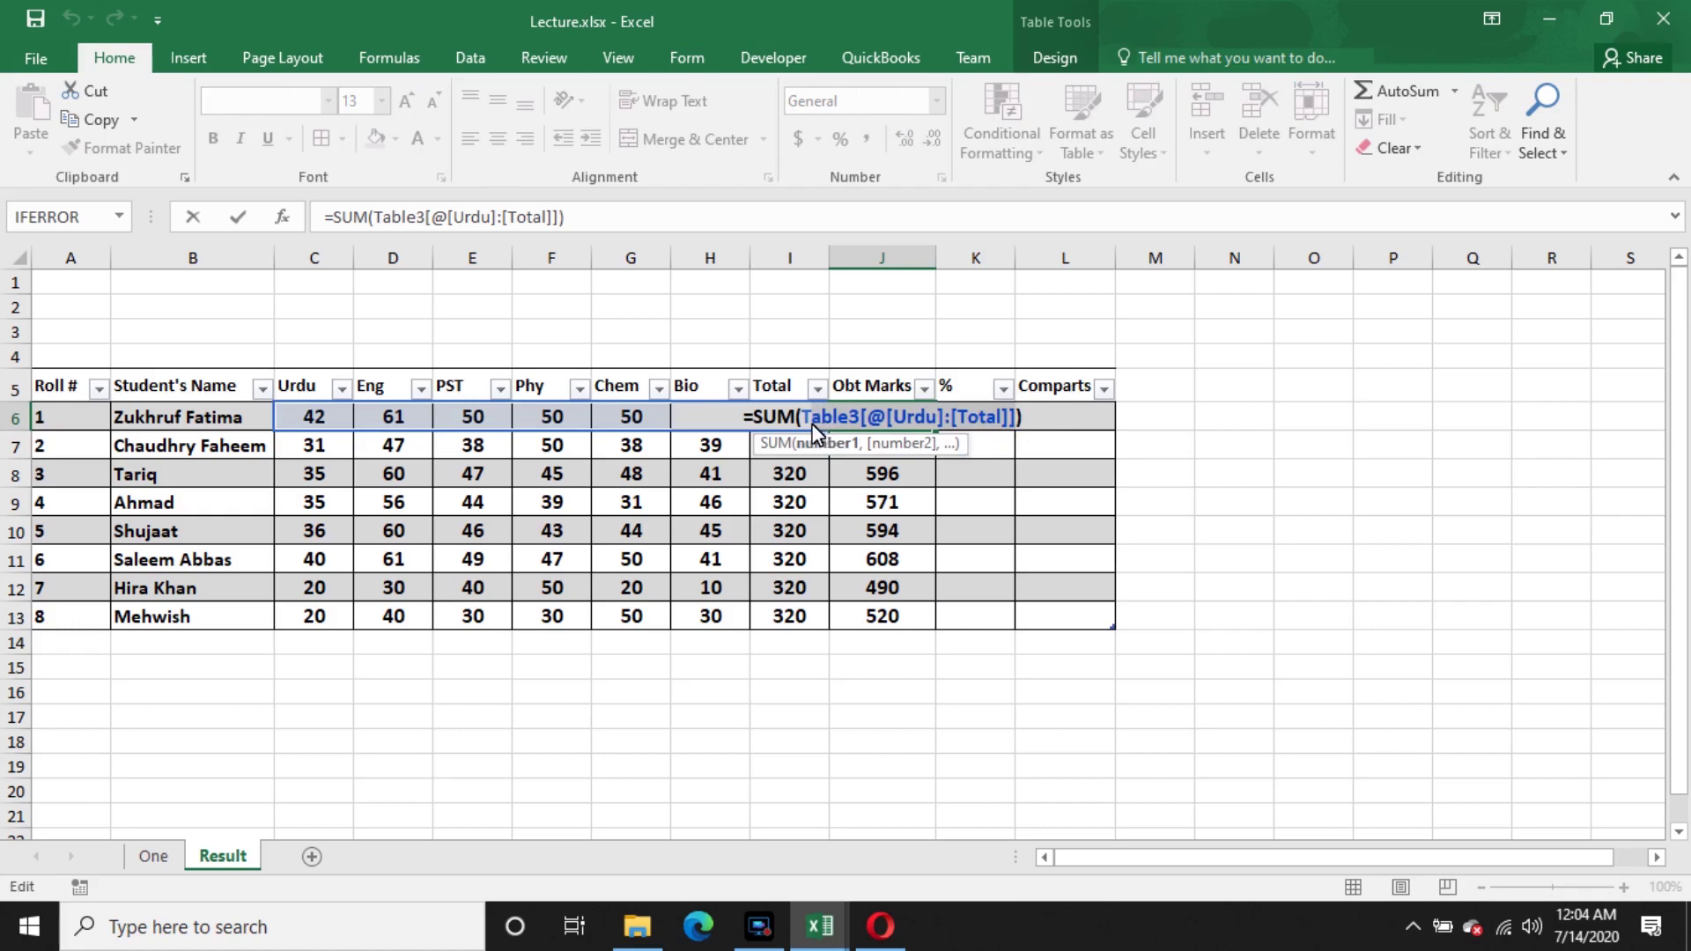
key("BackSpace")
key("BackSpace")
key("BackSpace")
key("BackSpace")
key("BackSpace")
key("BackSpace")
key("BackSpace")
key("BackSpace")
key("BackSpace")
key("BackSpace")
key("BackSpace")
key("BackSpace")
key("BackSpace")
key("BackSpace")
key("BackSpace")
key("BackSpace")
key("BackSpace")
key("BackSpace")
key("BackSpace")
key("BackSpace")
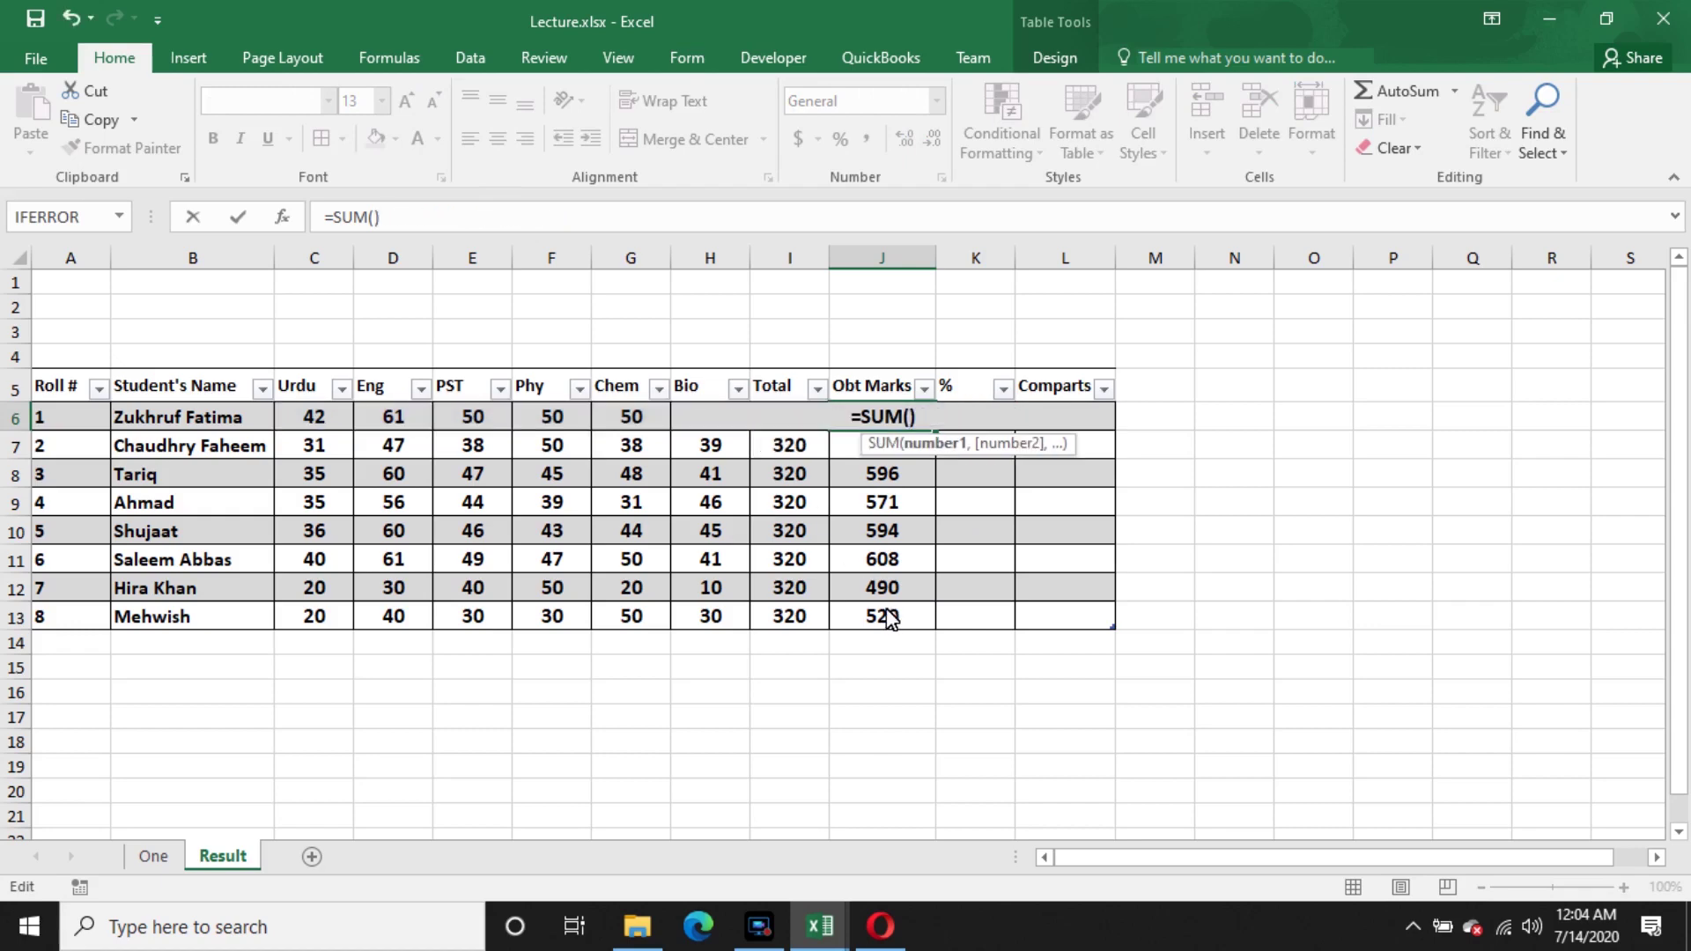
left_click_drag(299, 417, 704, 419)
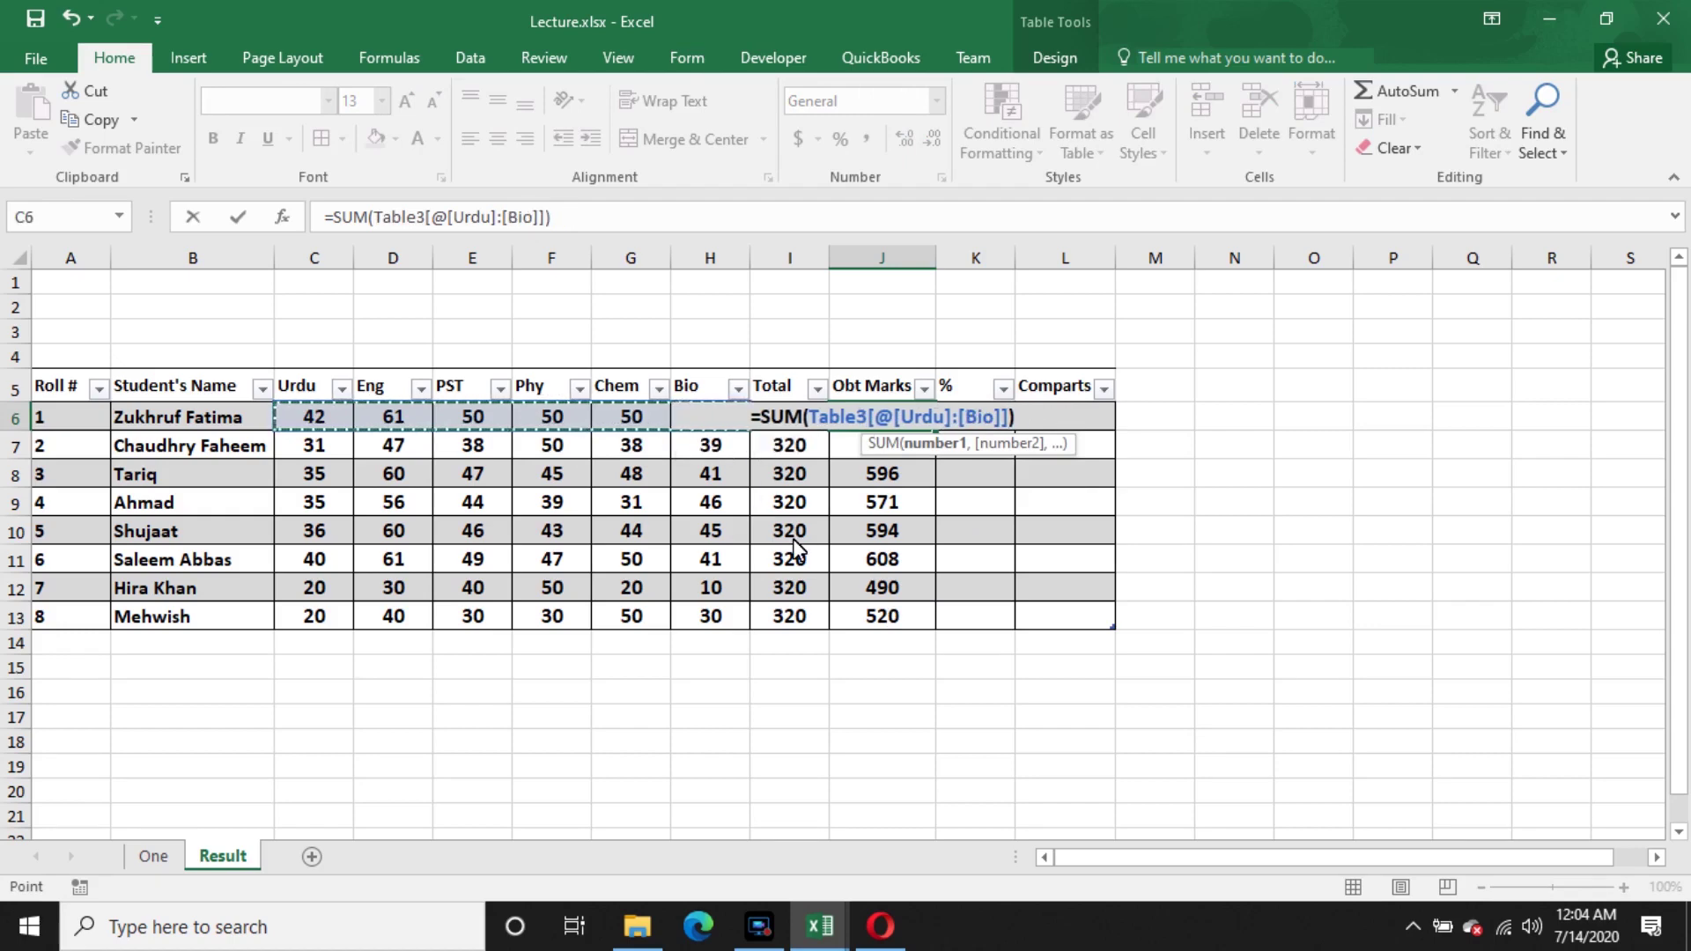
key("Return")
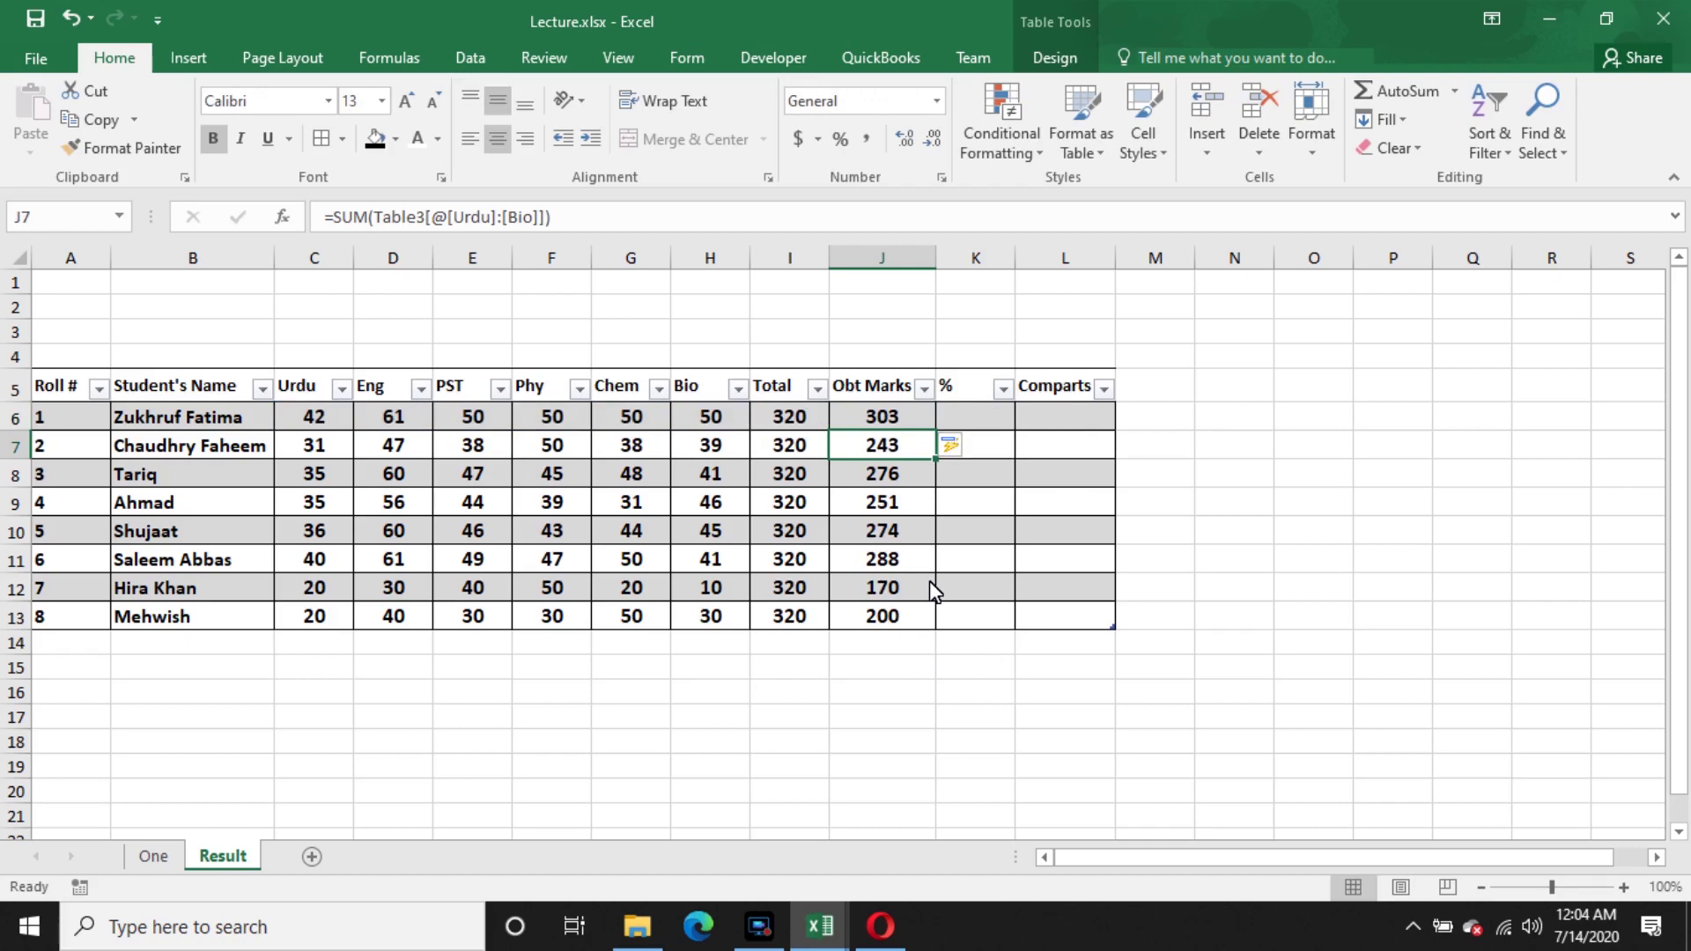
- Copy the Obt Marks cells J6:J13 and switch to sheet One
left_click_drag(883, 419, 884, 616)
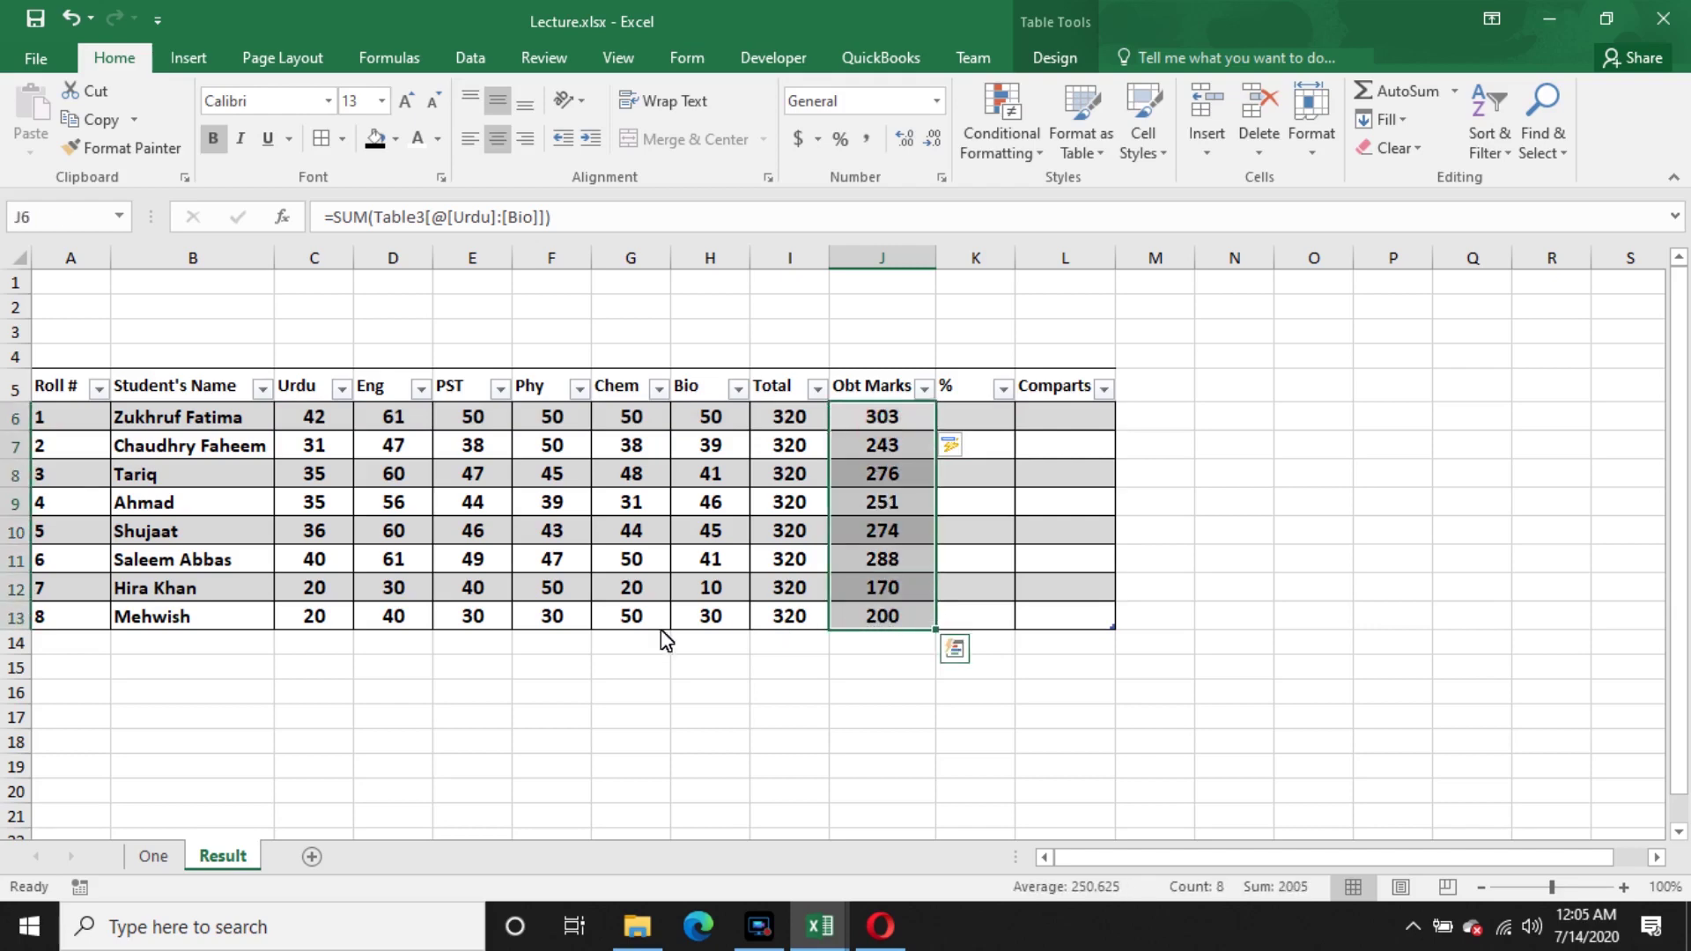
key("ctrl+c")
left_click(153, 856)
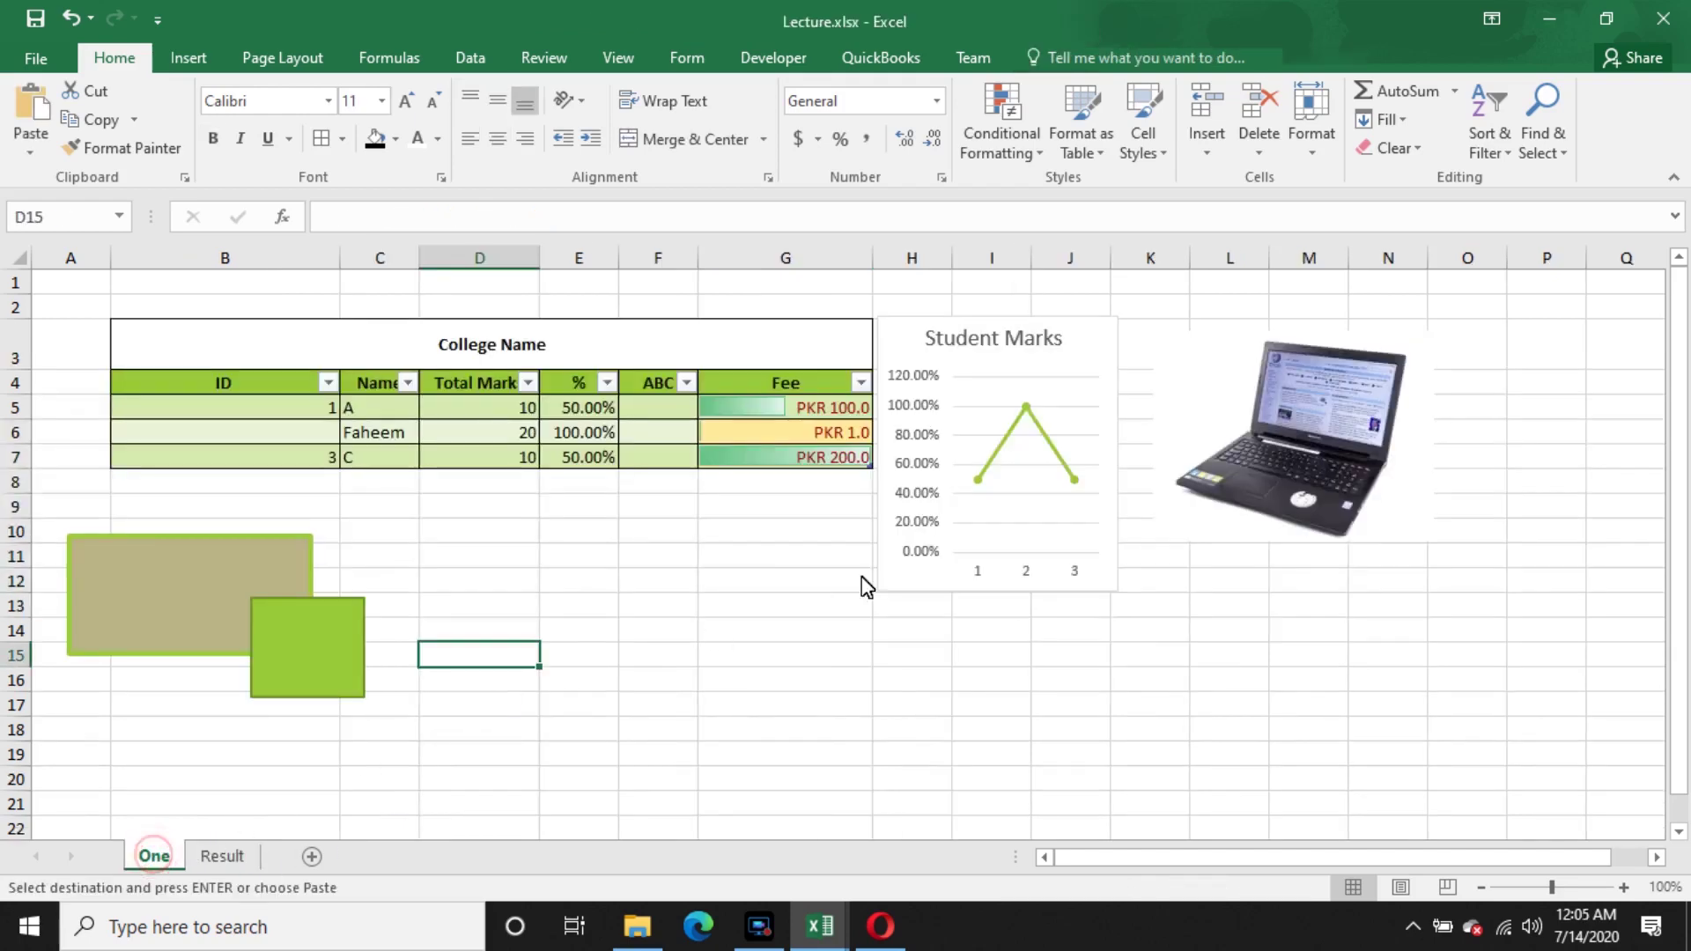
- Try a regular paste of the copied marks starting at G13 of sheet One, and undo it
scroll(969, 599, "down", 1)
scroll(1059, 607, "down", 1)
left_click(728, 504)
key("ctrl+v")
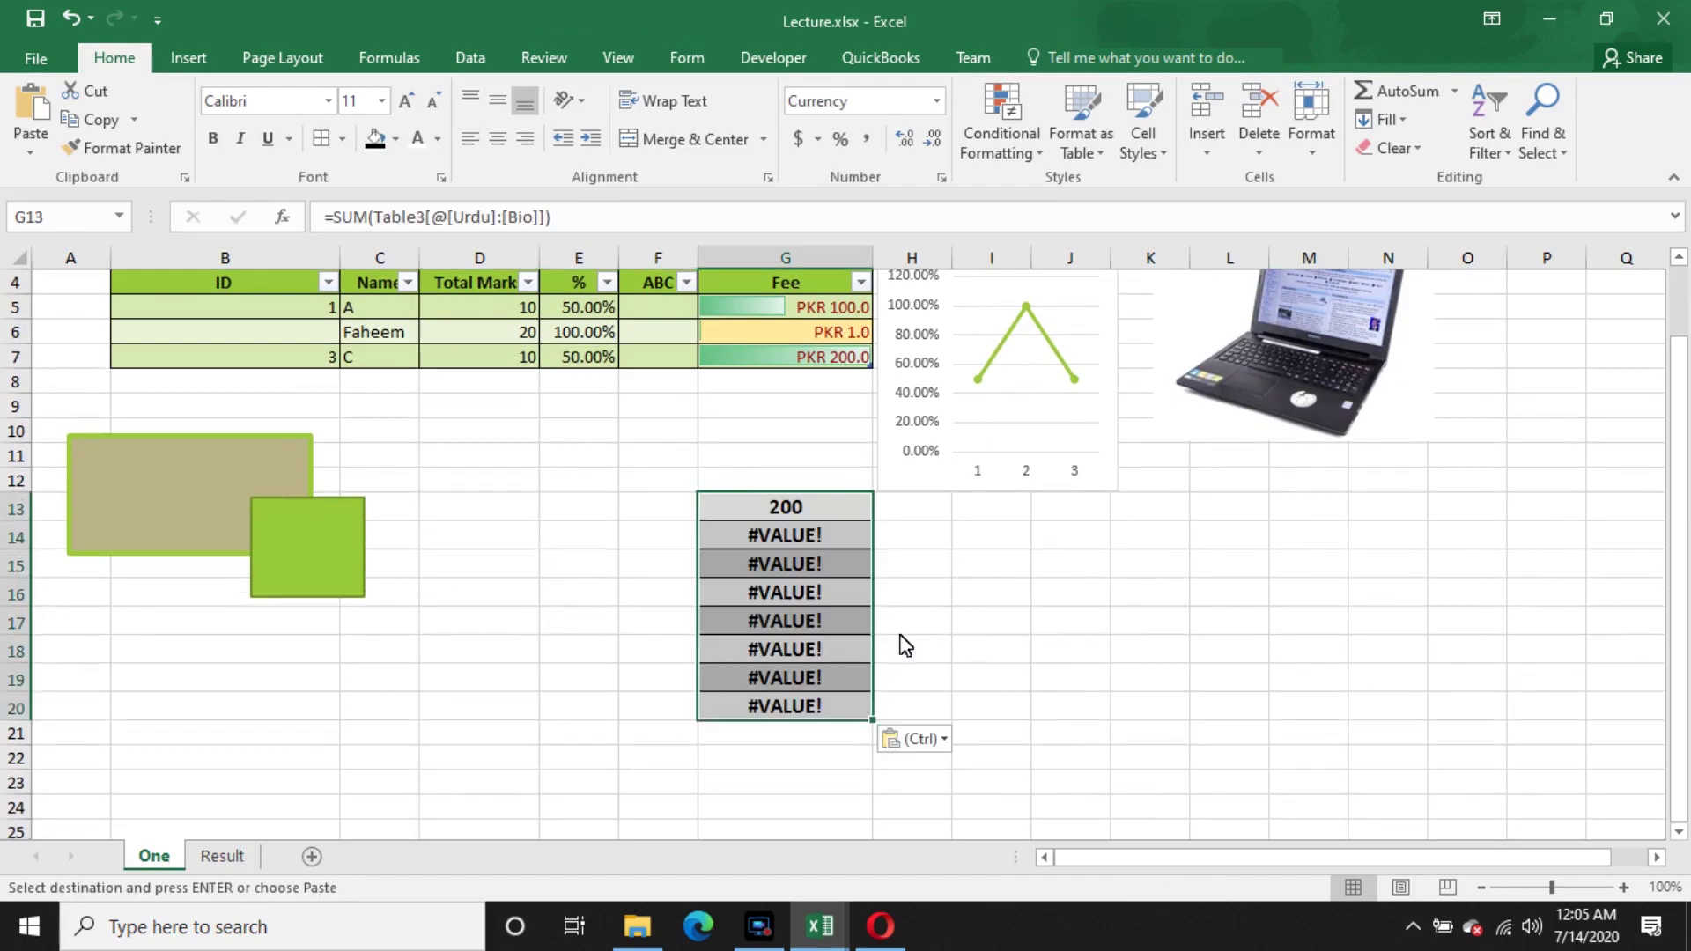
left_click(925, 740)
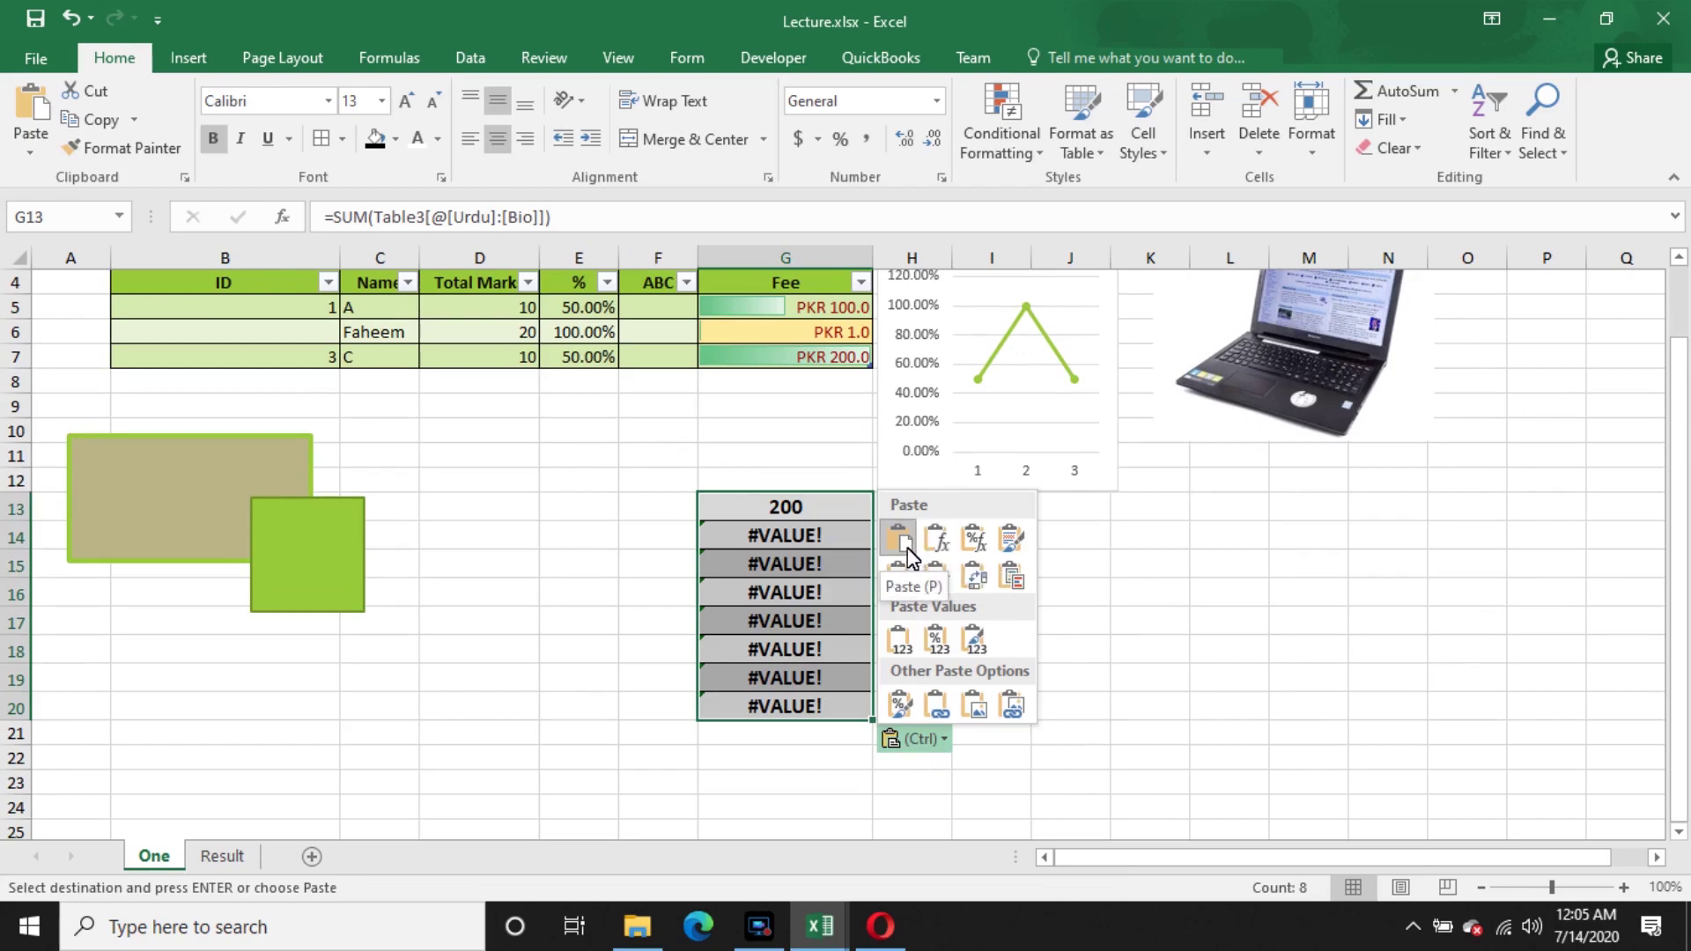
left_click(1187, 569)
left_click(639, 586)
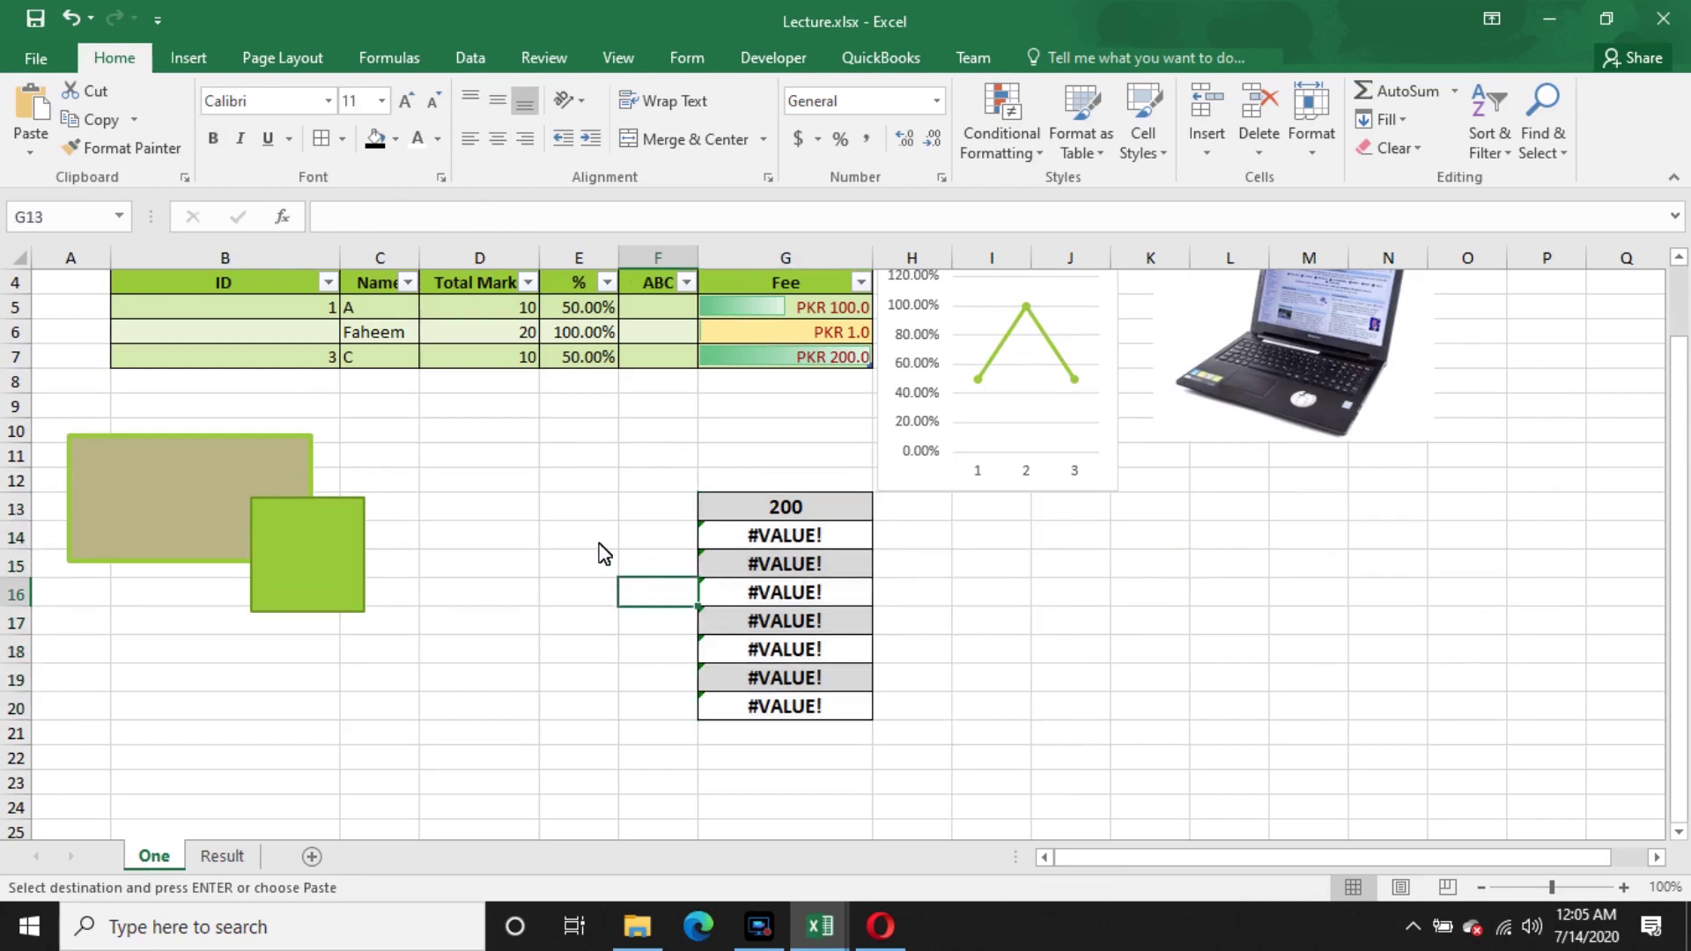
key("ctrl+z")
right_click(625, 525)
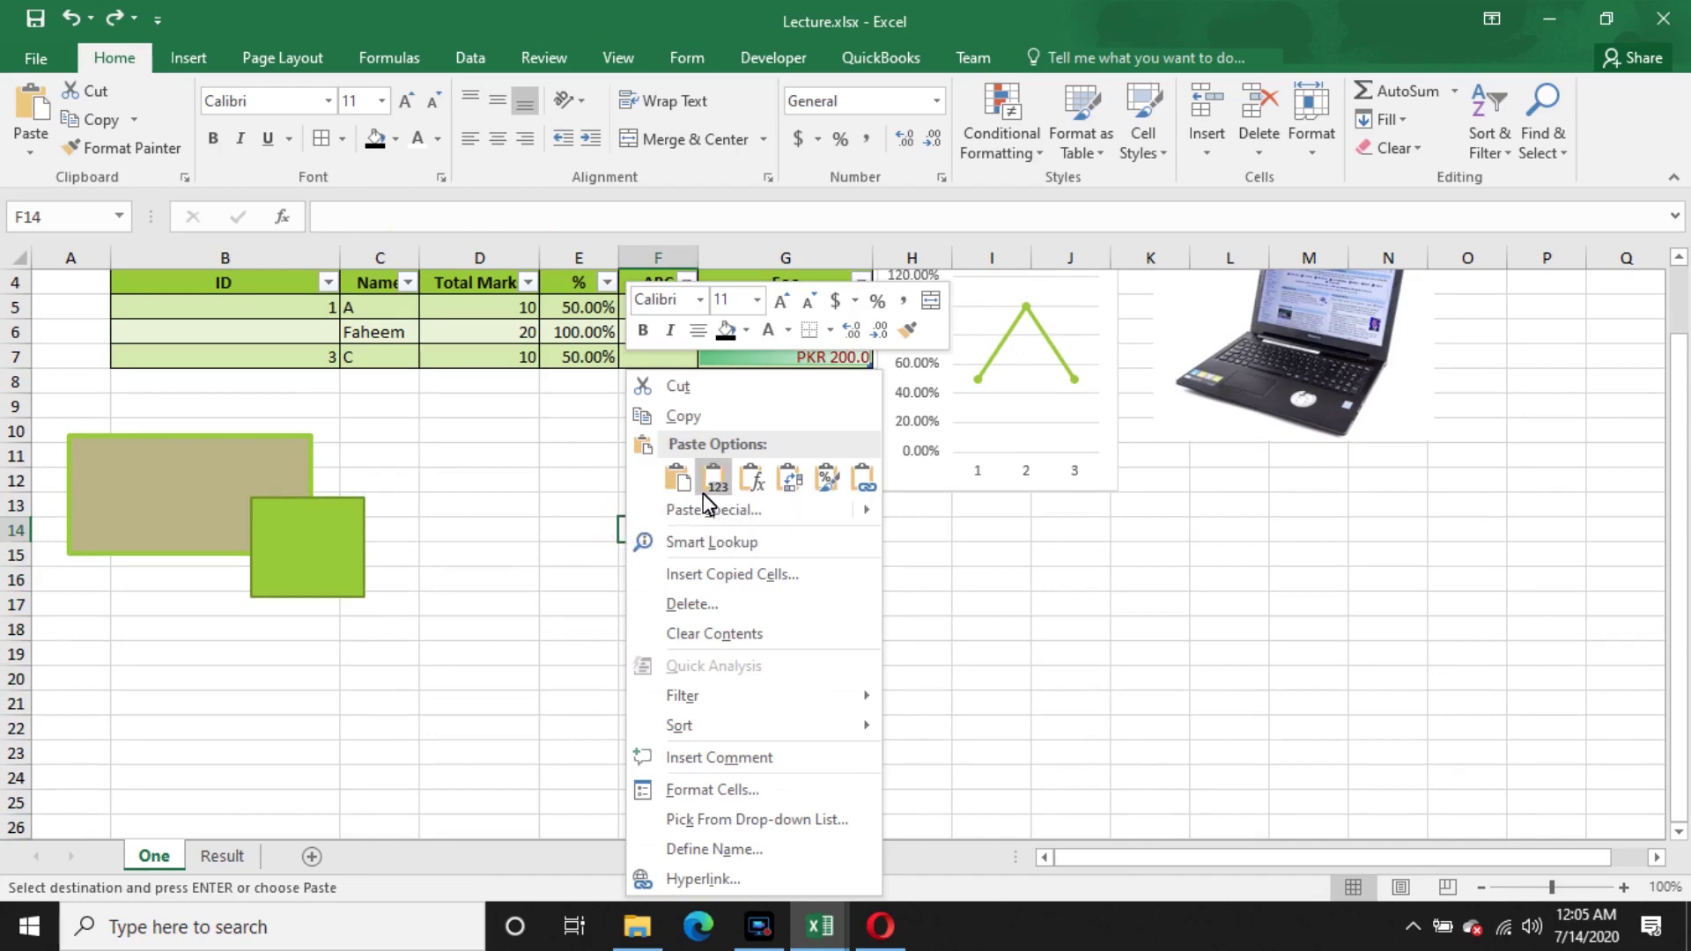
left_click(686, 496)
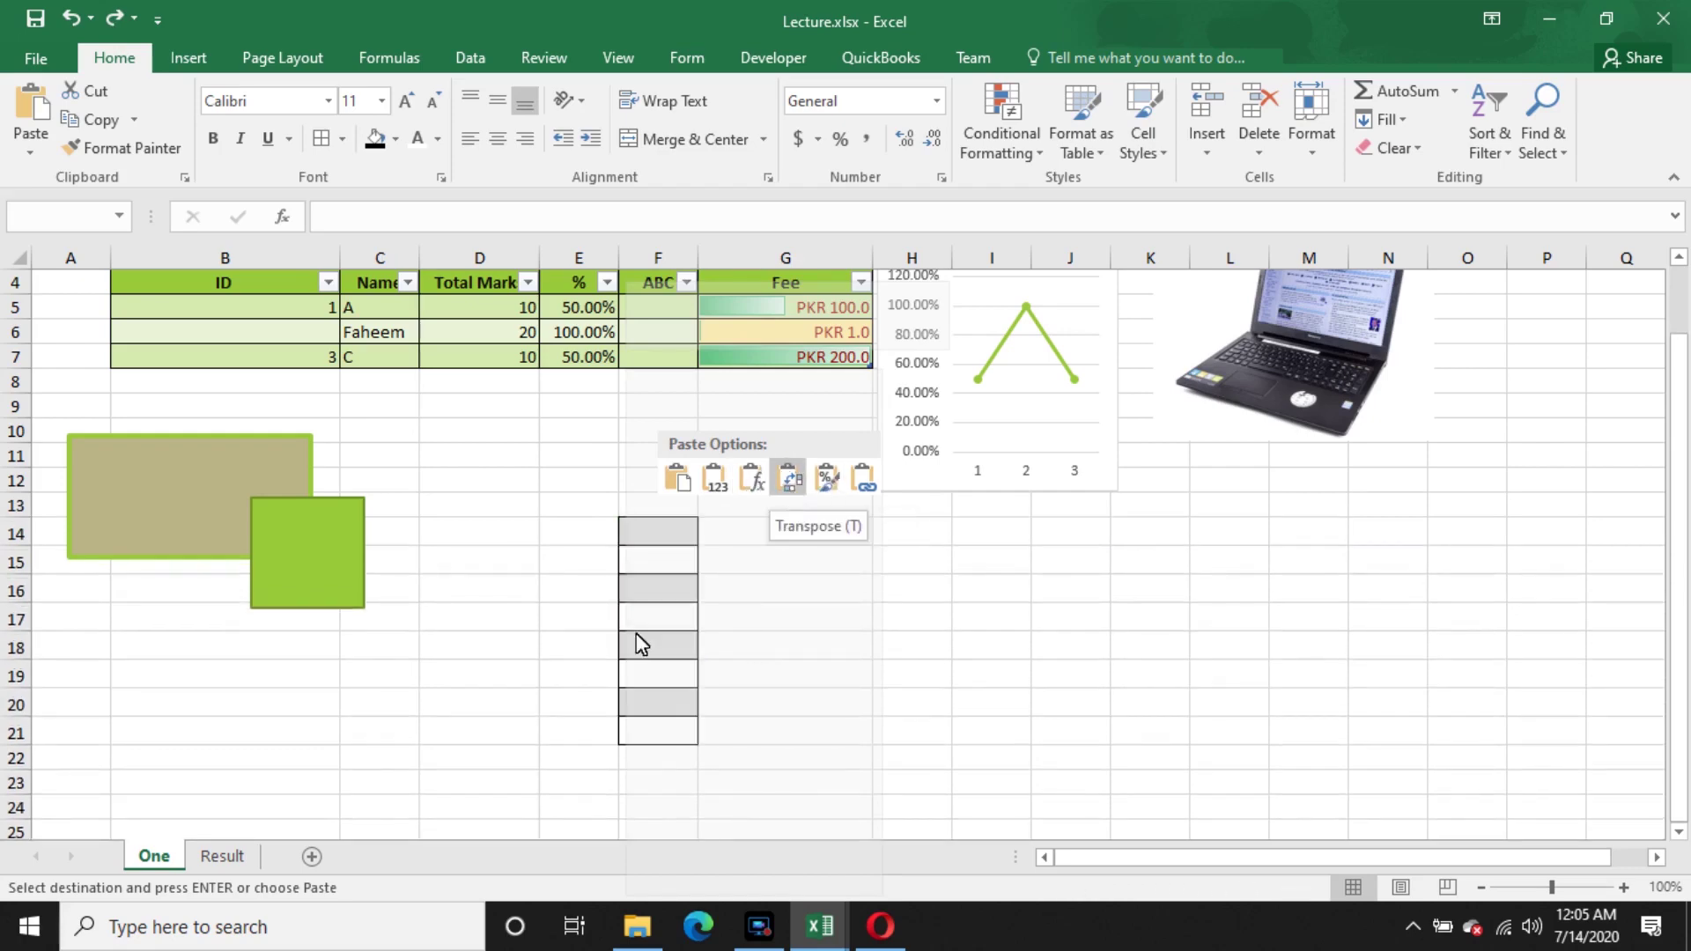
left_click(467, 593)
- Paste the copied marks at E11 of sheet One as Values & Source Formatting
left_click(583, 459)
right_click(585, 465)
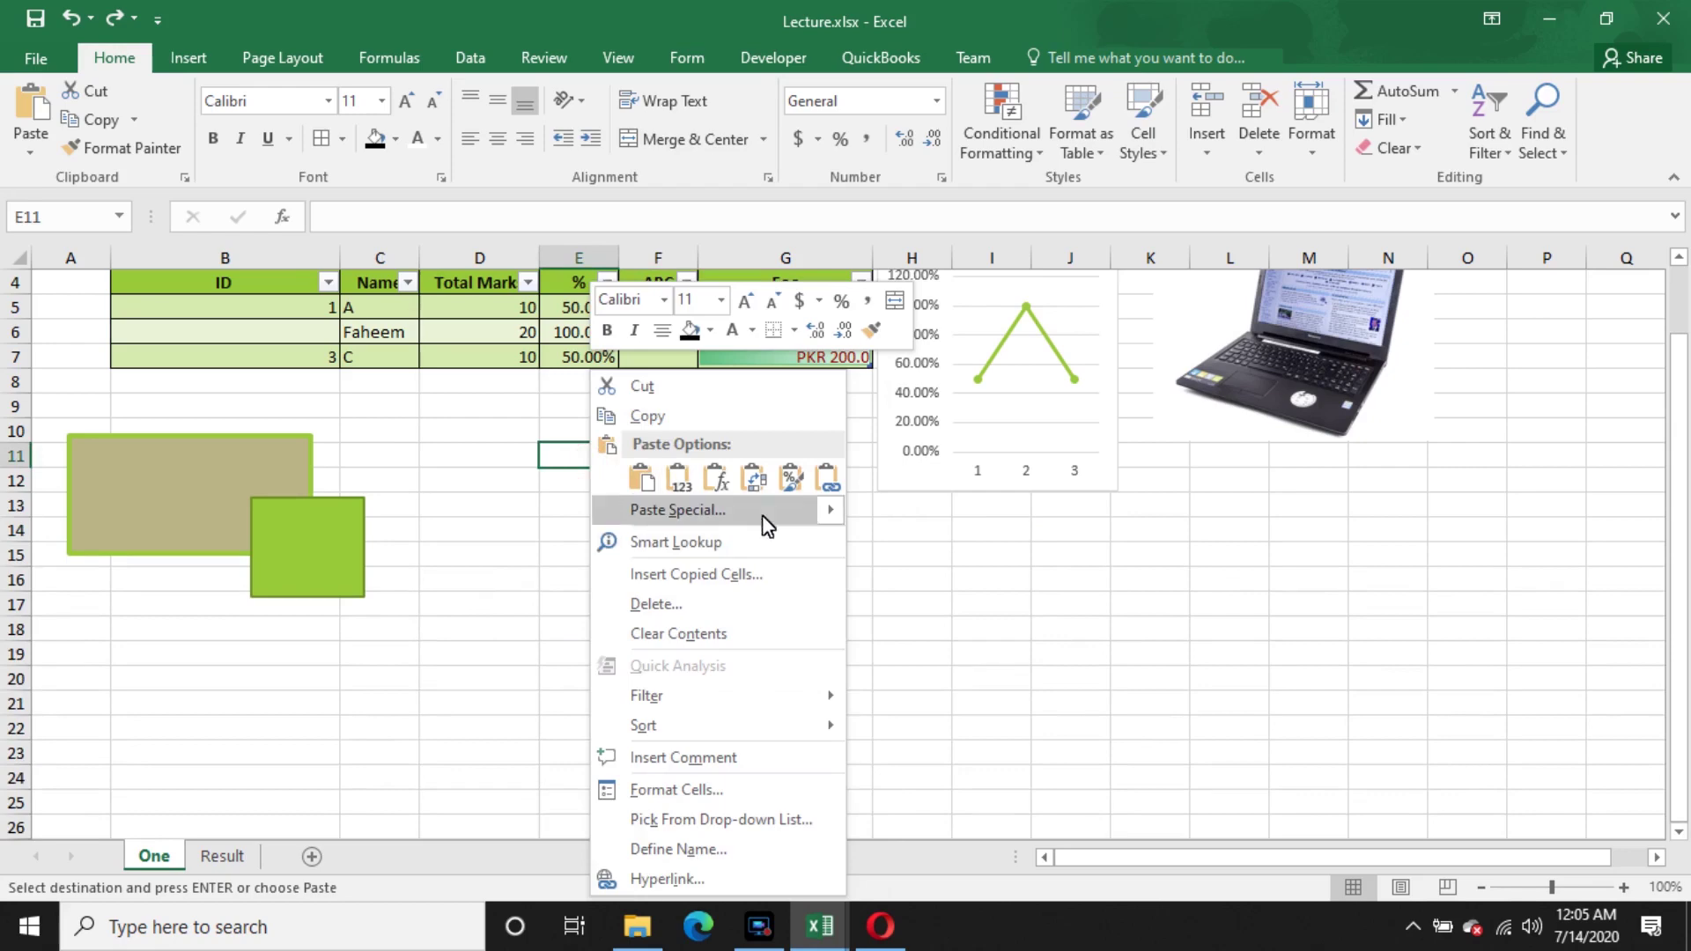
mouse_move(759, 507)
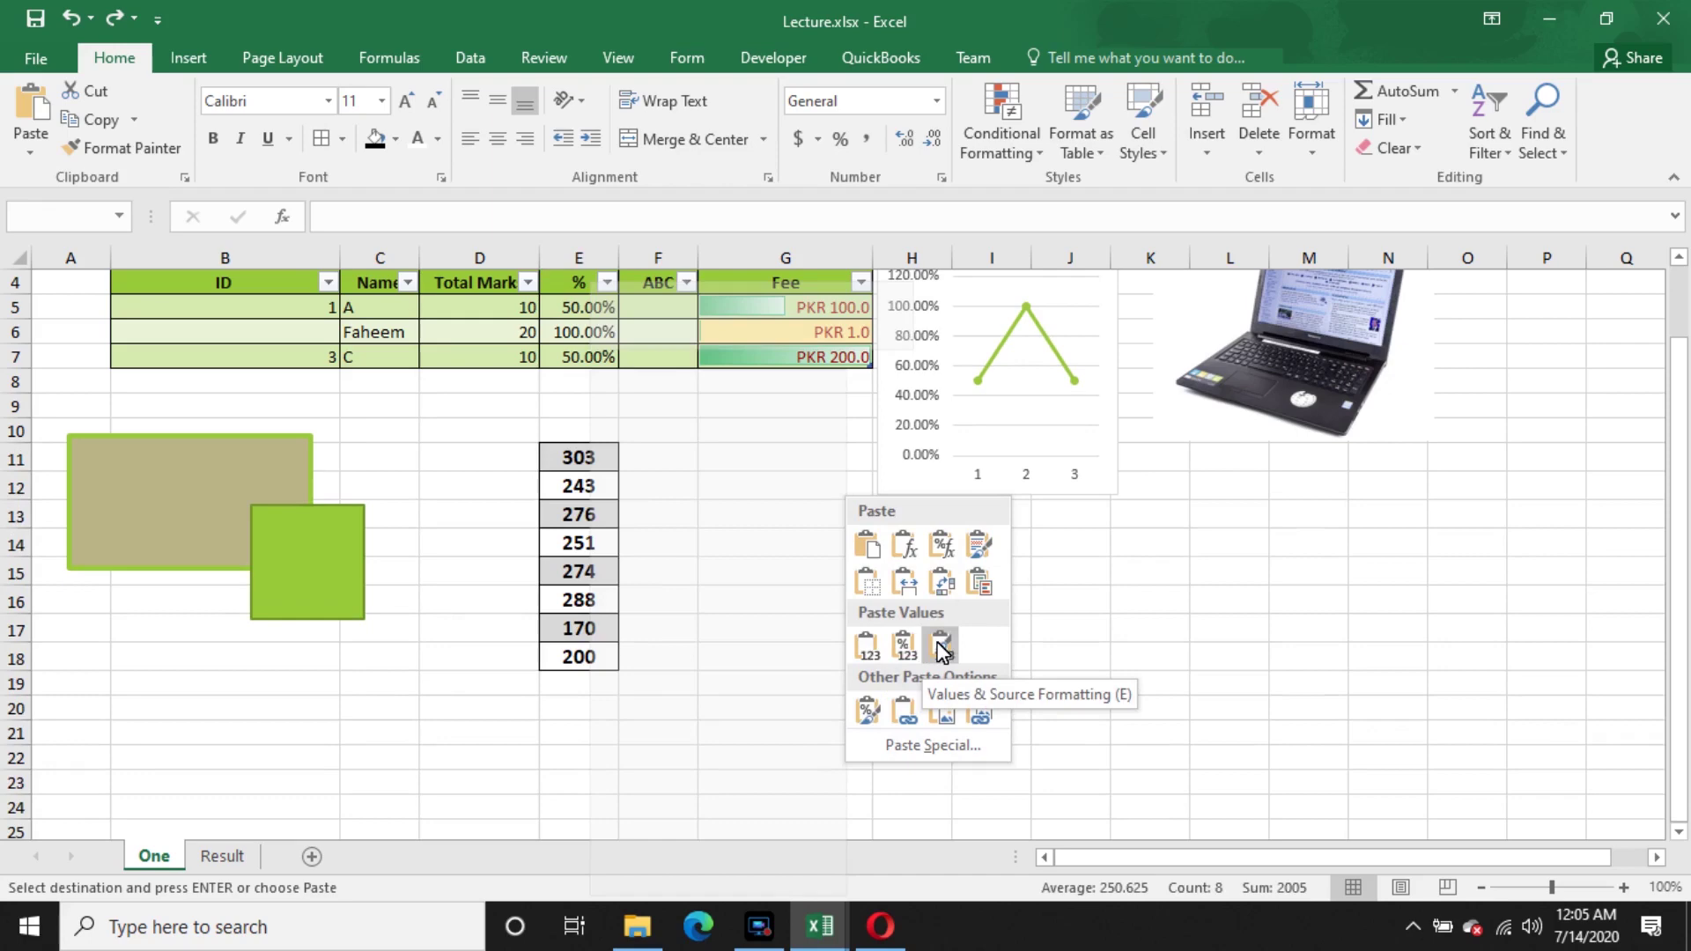
left_click(947, 647)
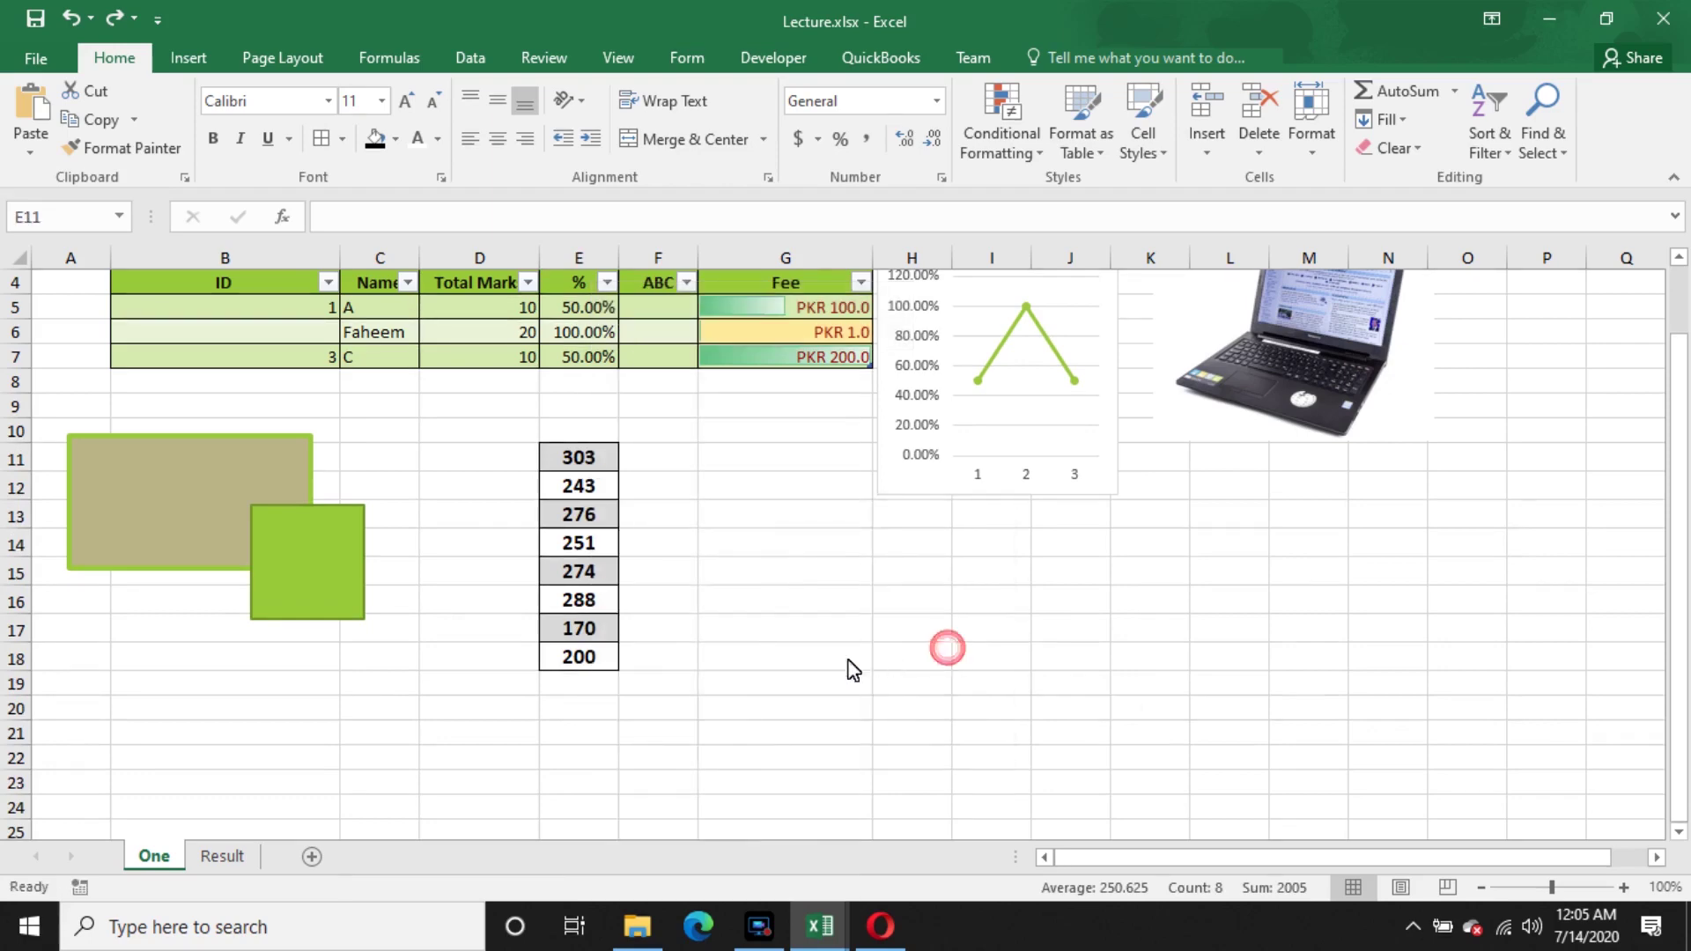
left_click(769, 674)
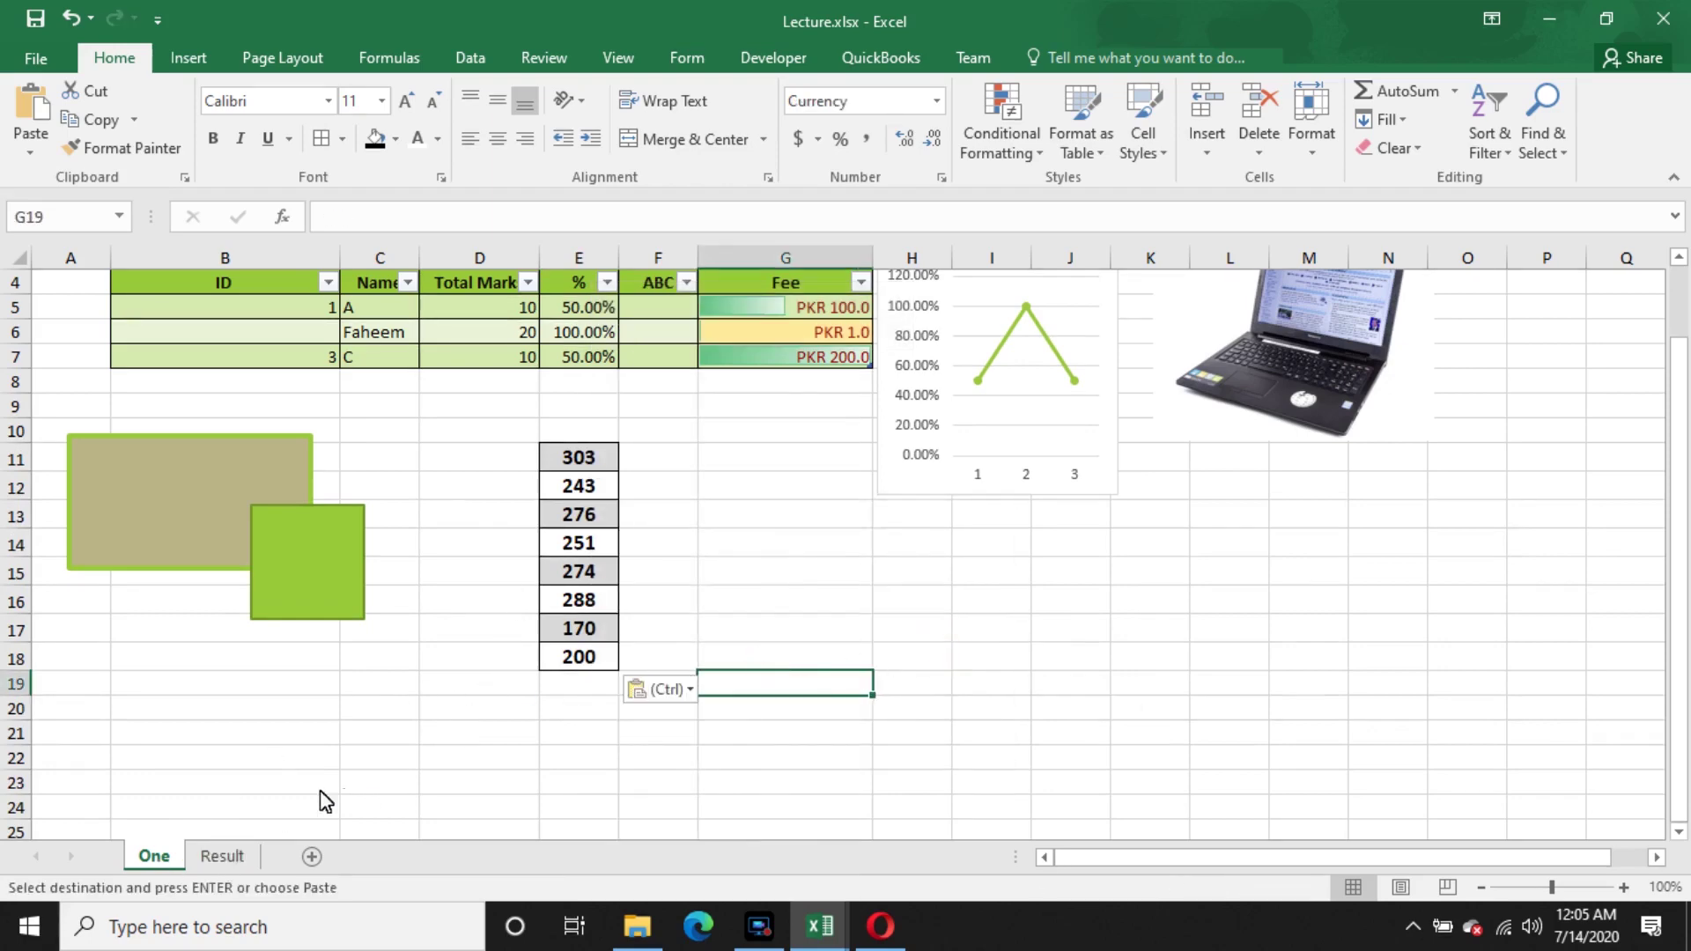
- Return to the Result sheet, cancel the copy selection and change roll number 1's Eng mark in D6 to 65
left_click(241, 853)
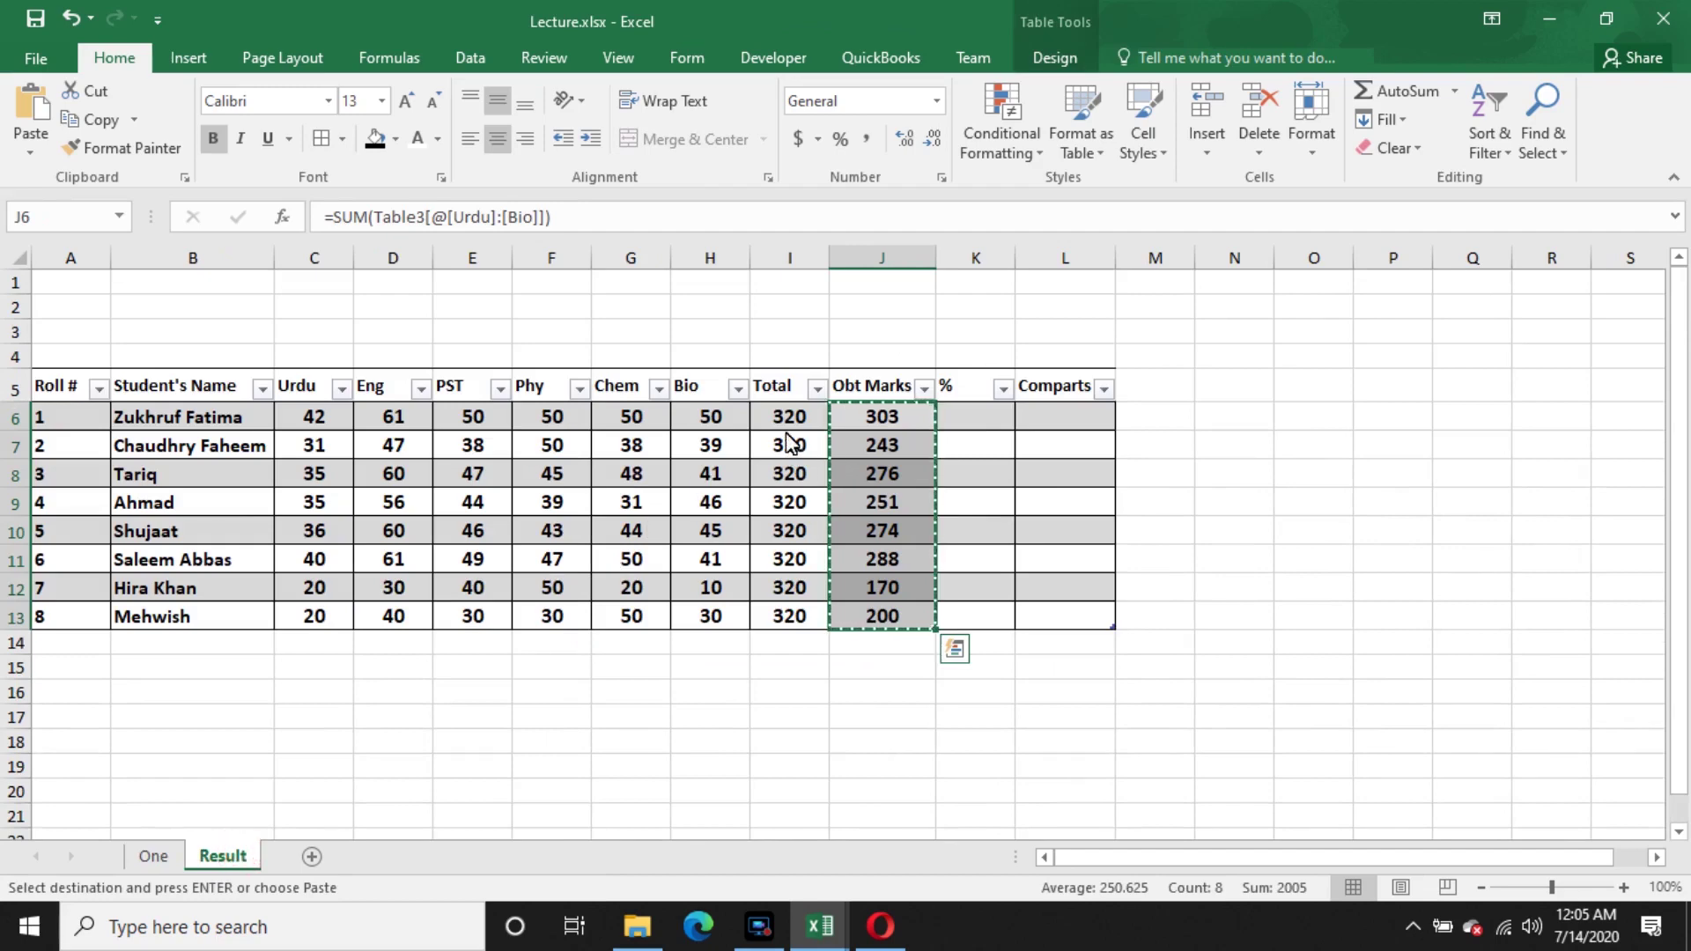
key("Escape")
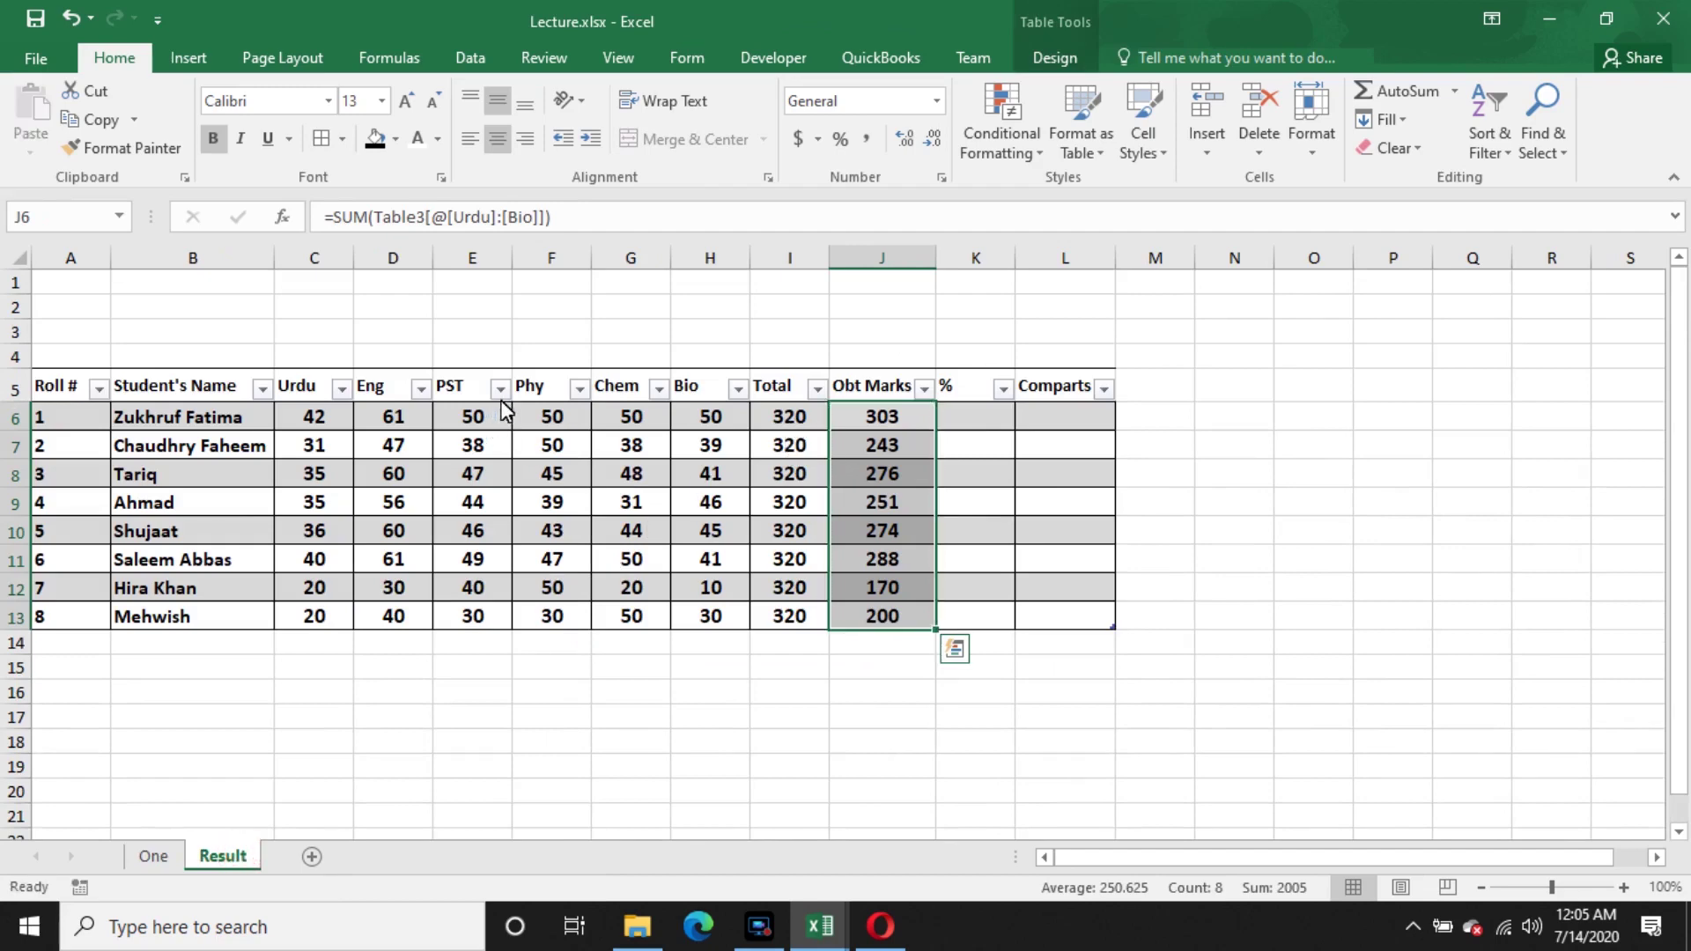
left_click(409, 421)
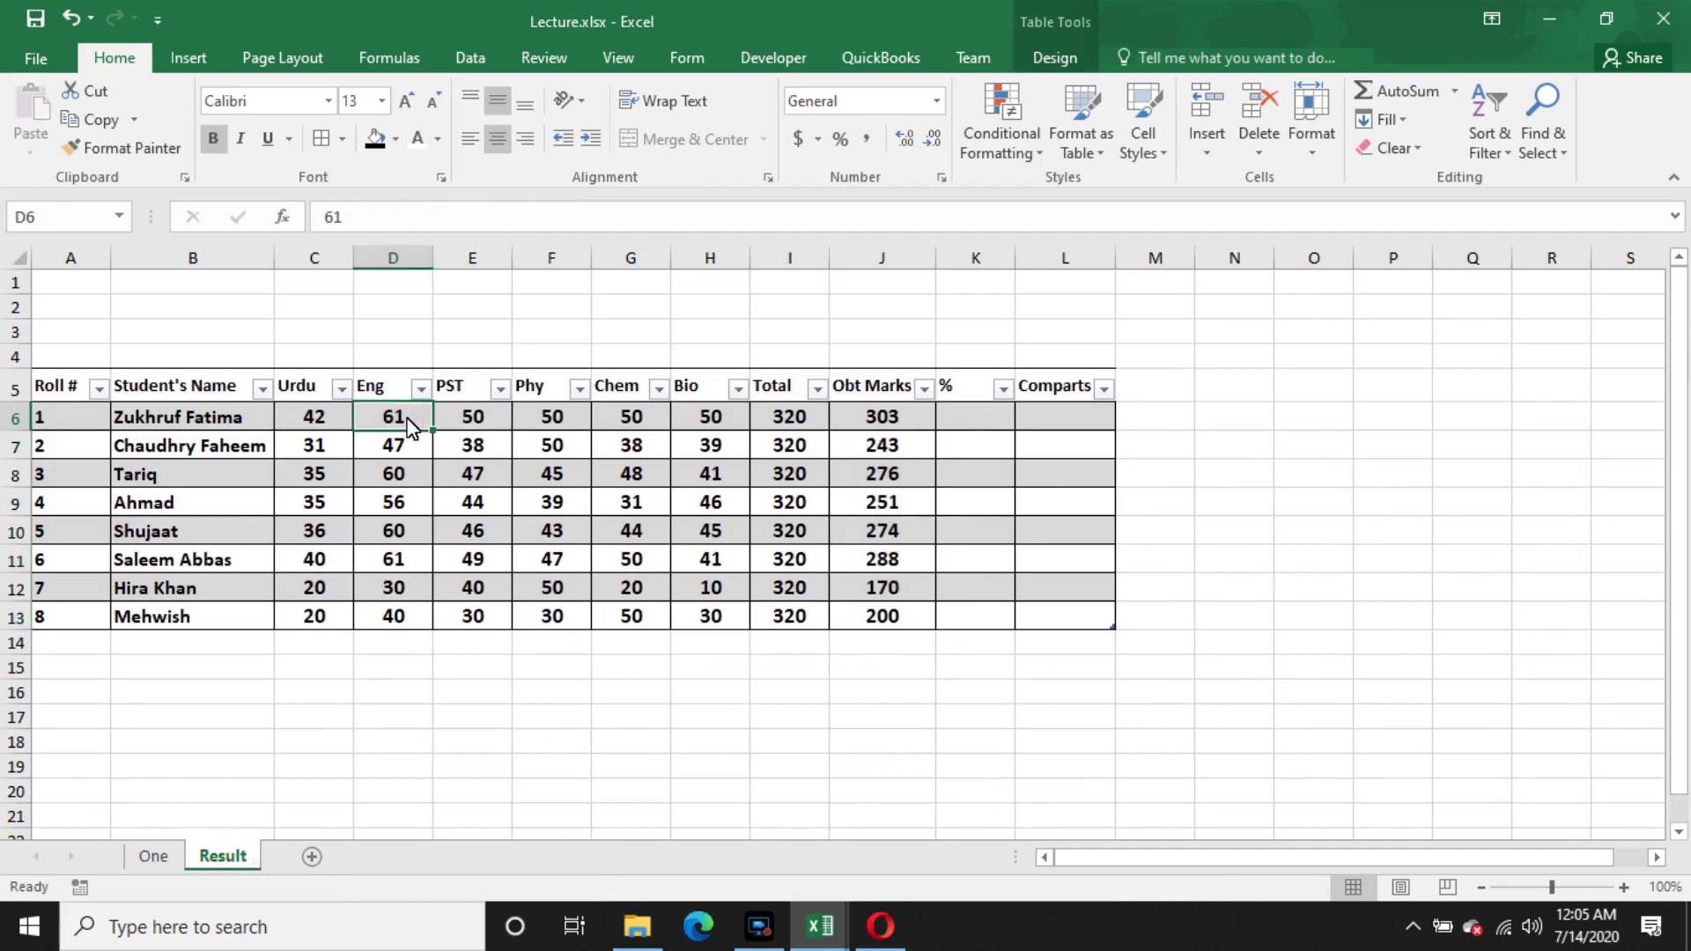
type("65")
key("Return")
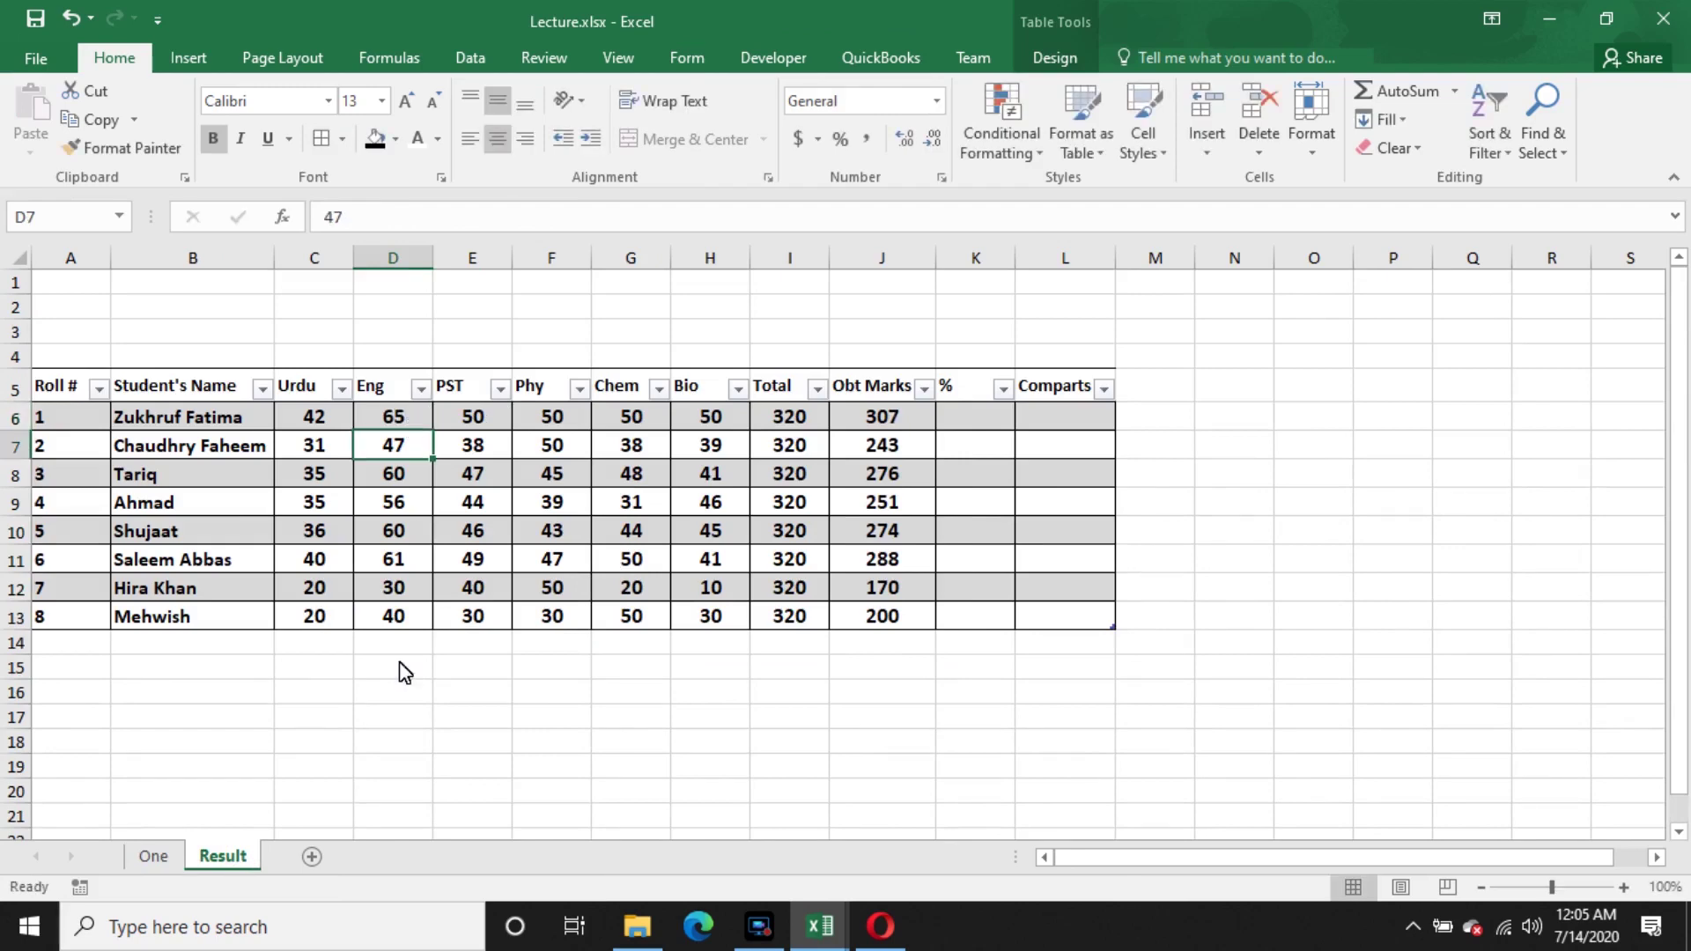
- Switch back to sheet One and check the content of pasted cell E11
left_click(148, 866)
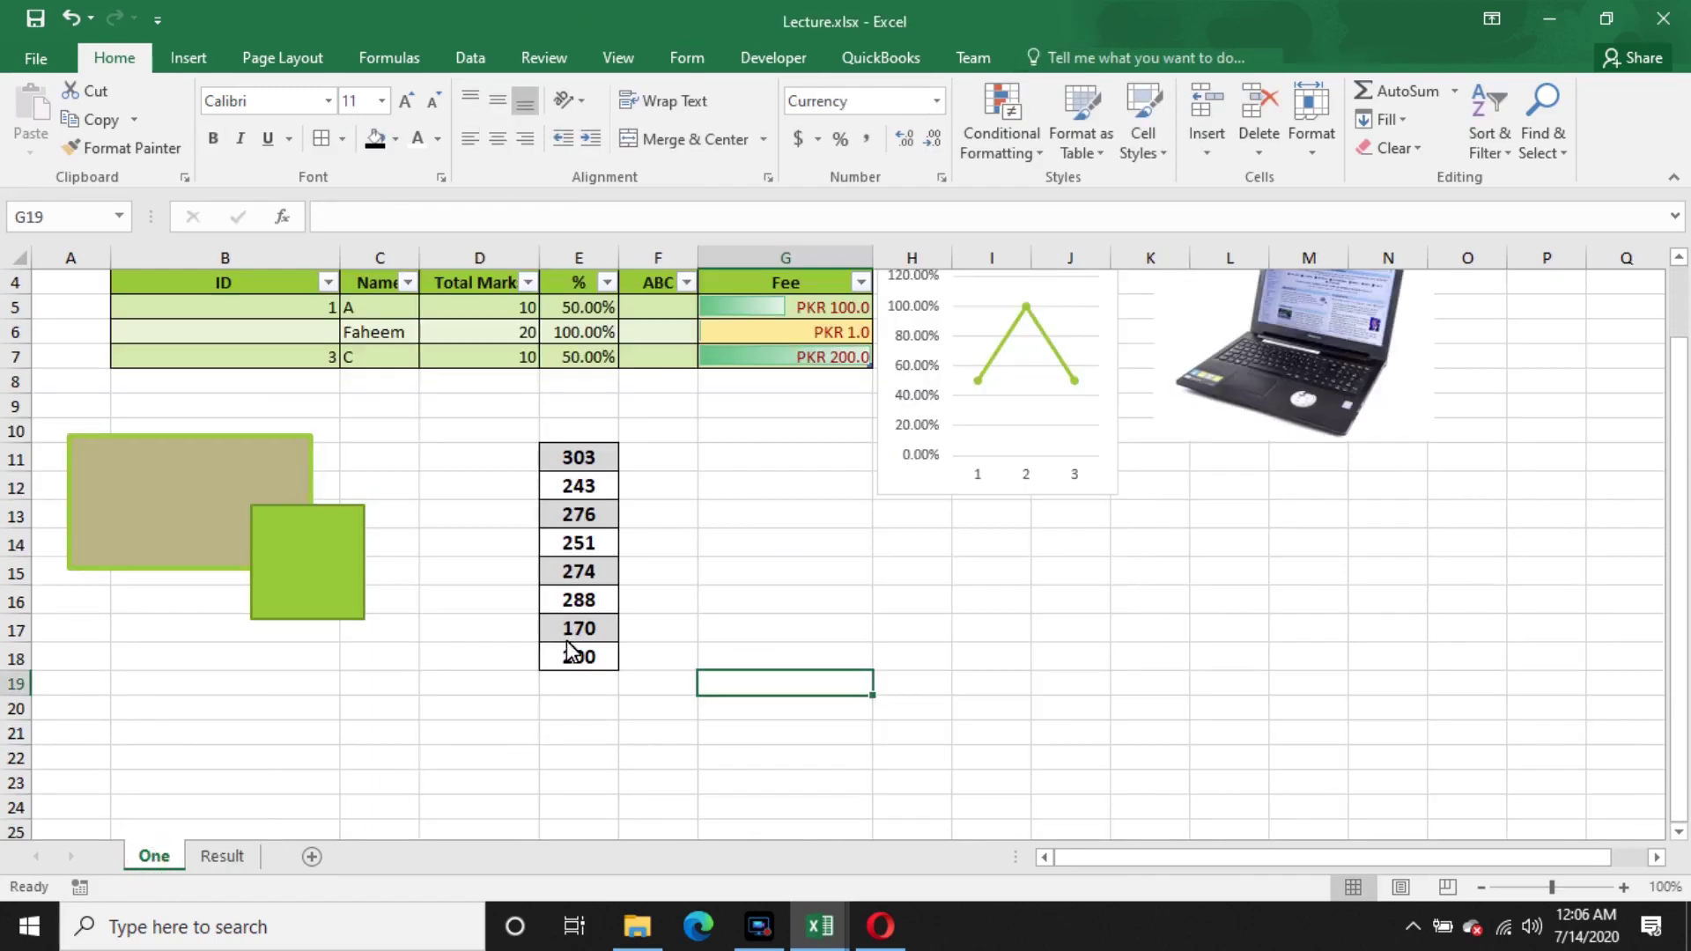
left_click(582, 461)
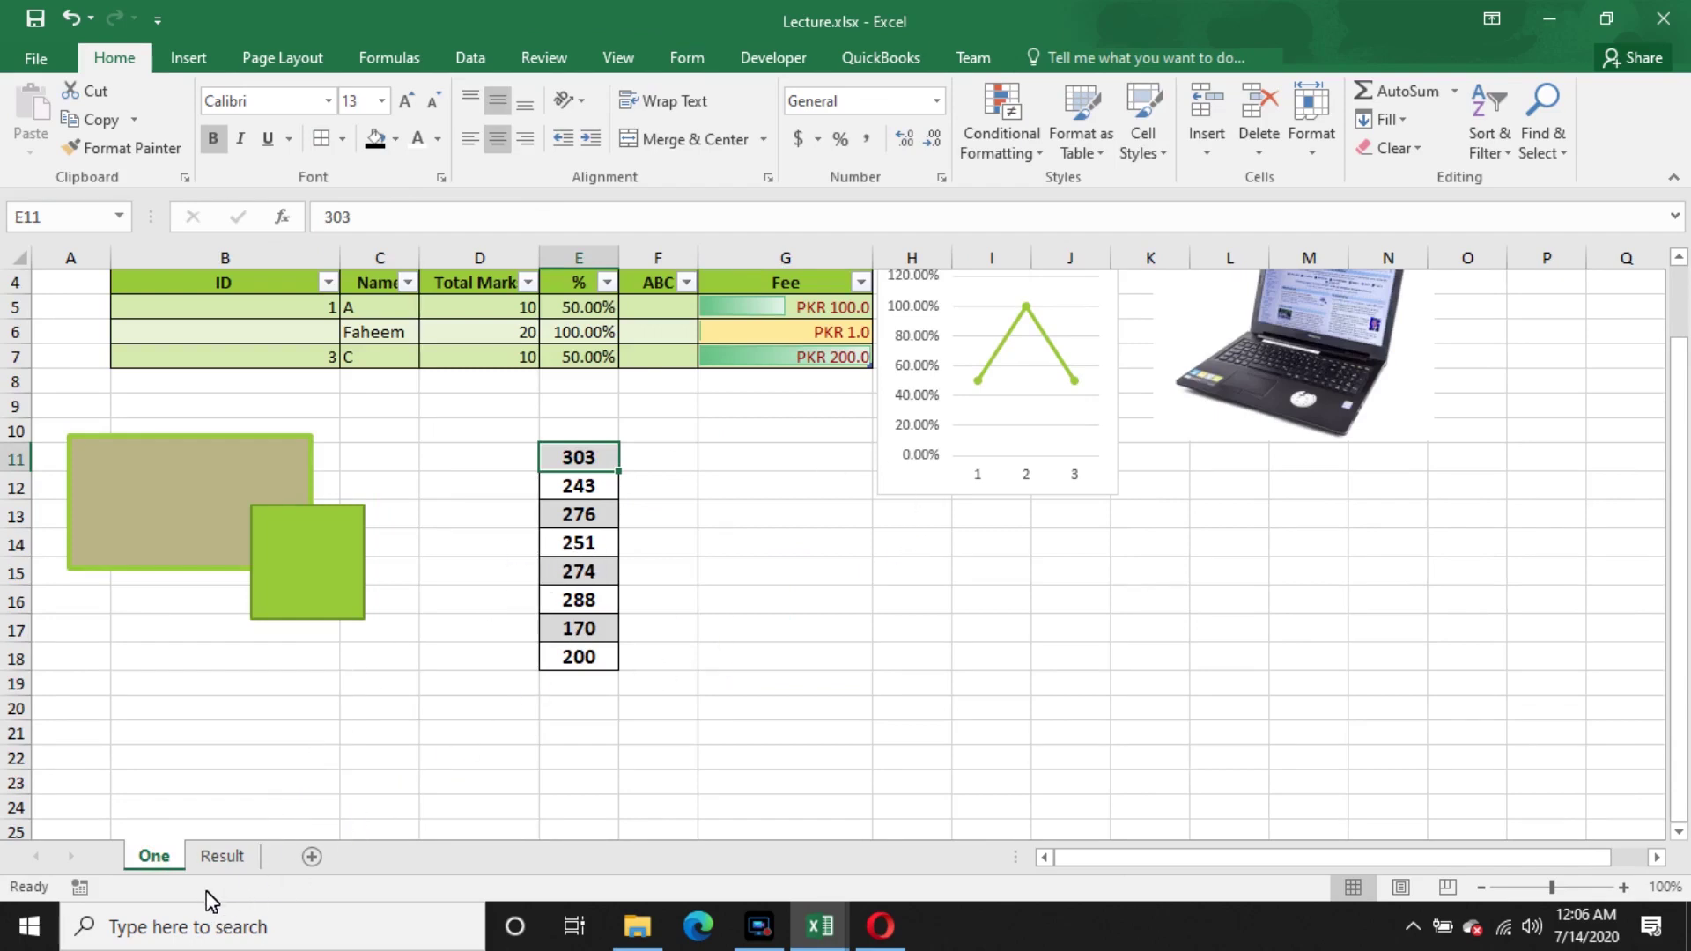
- Return to the Result sheet and format the % column cells K6:K13 as Percentage
left_click(222, 858)
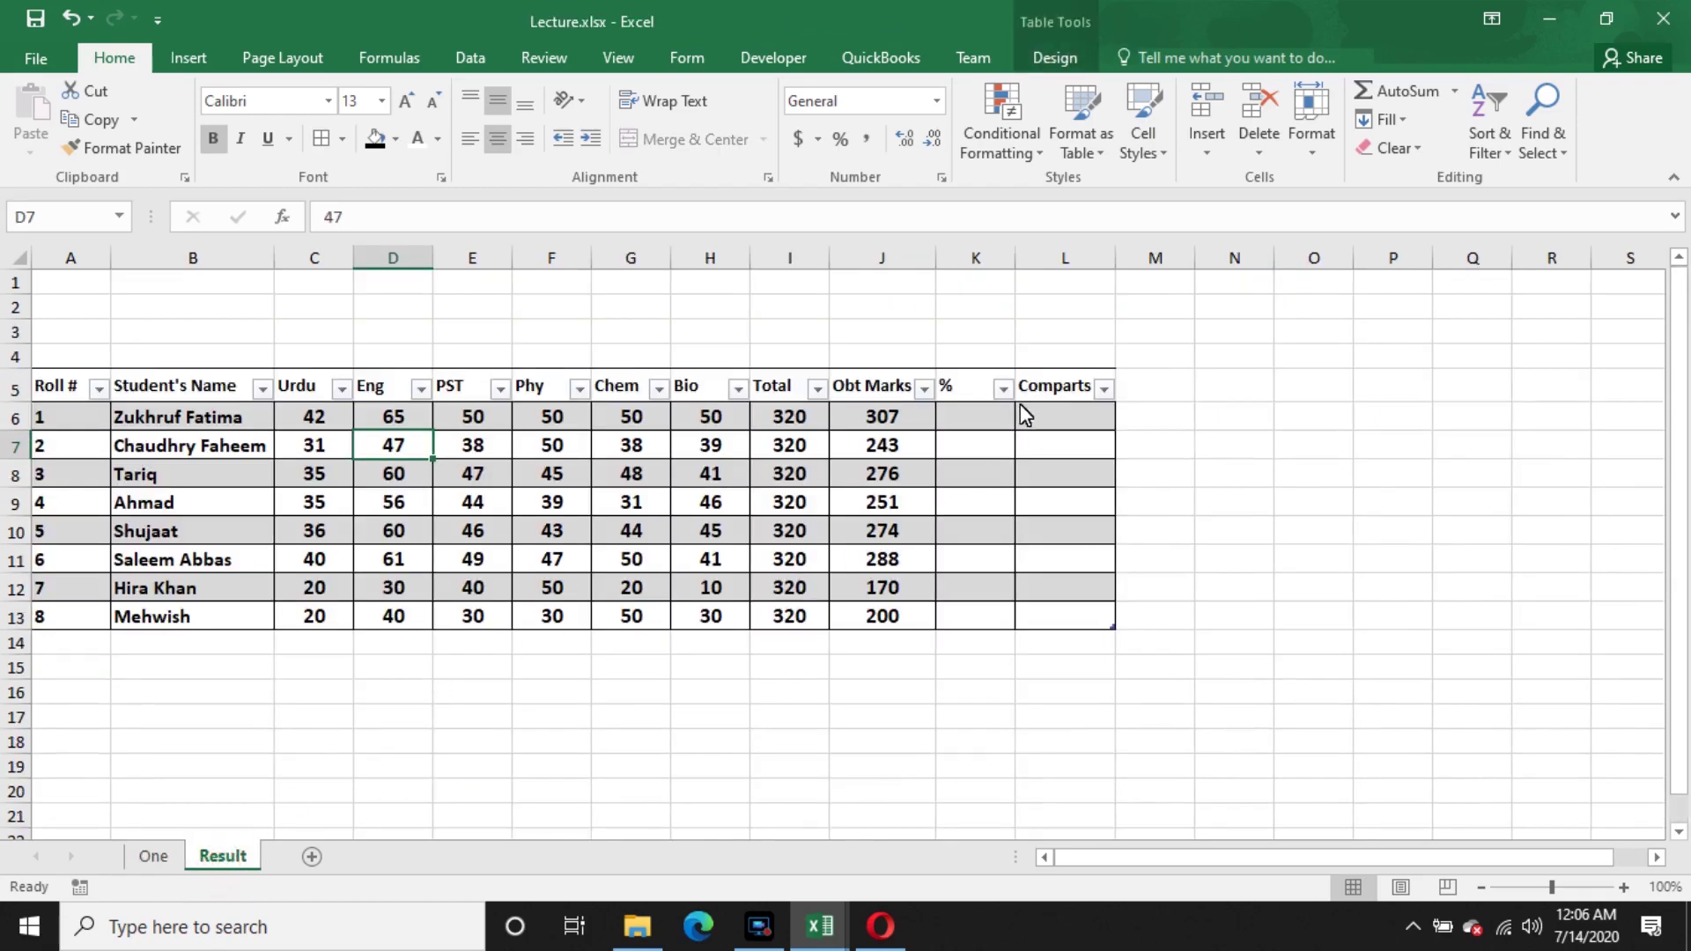
left_click(987, 416)
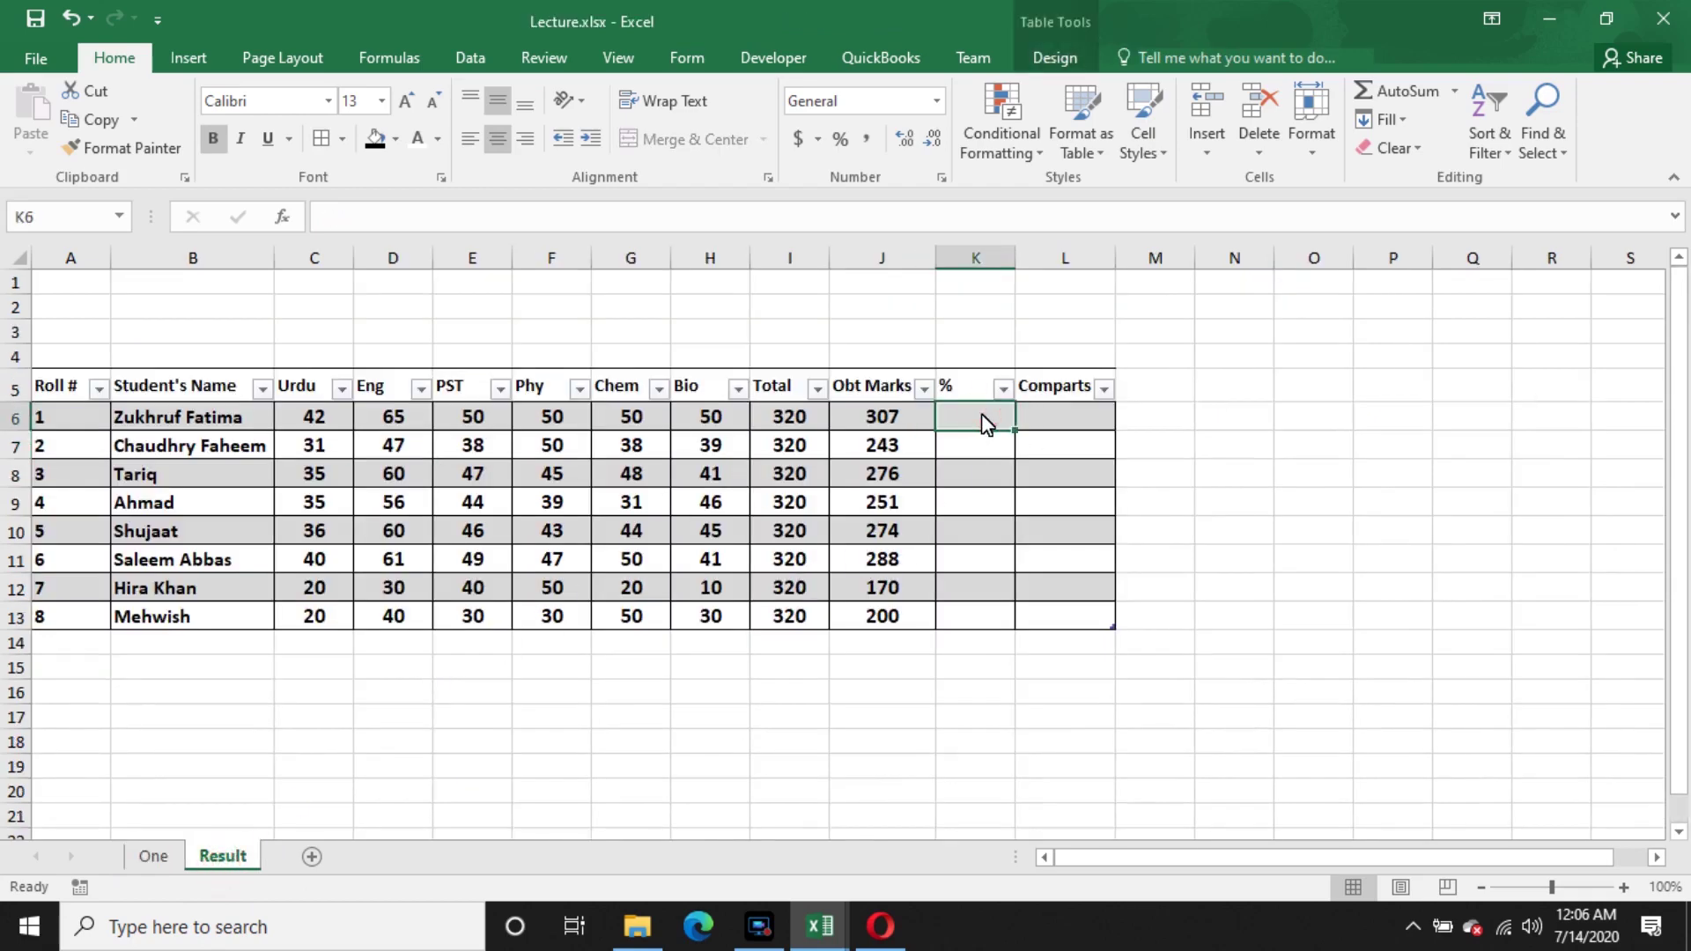
left_click_drag(986, 422, 1005, 612)
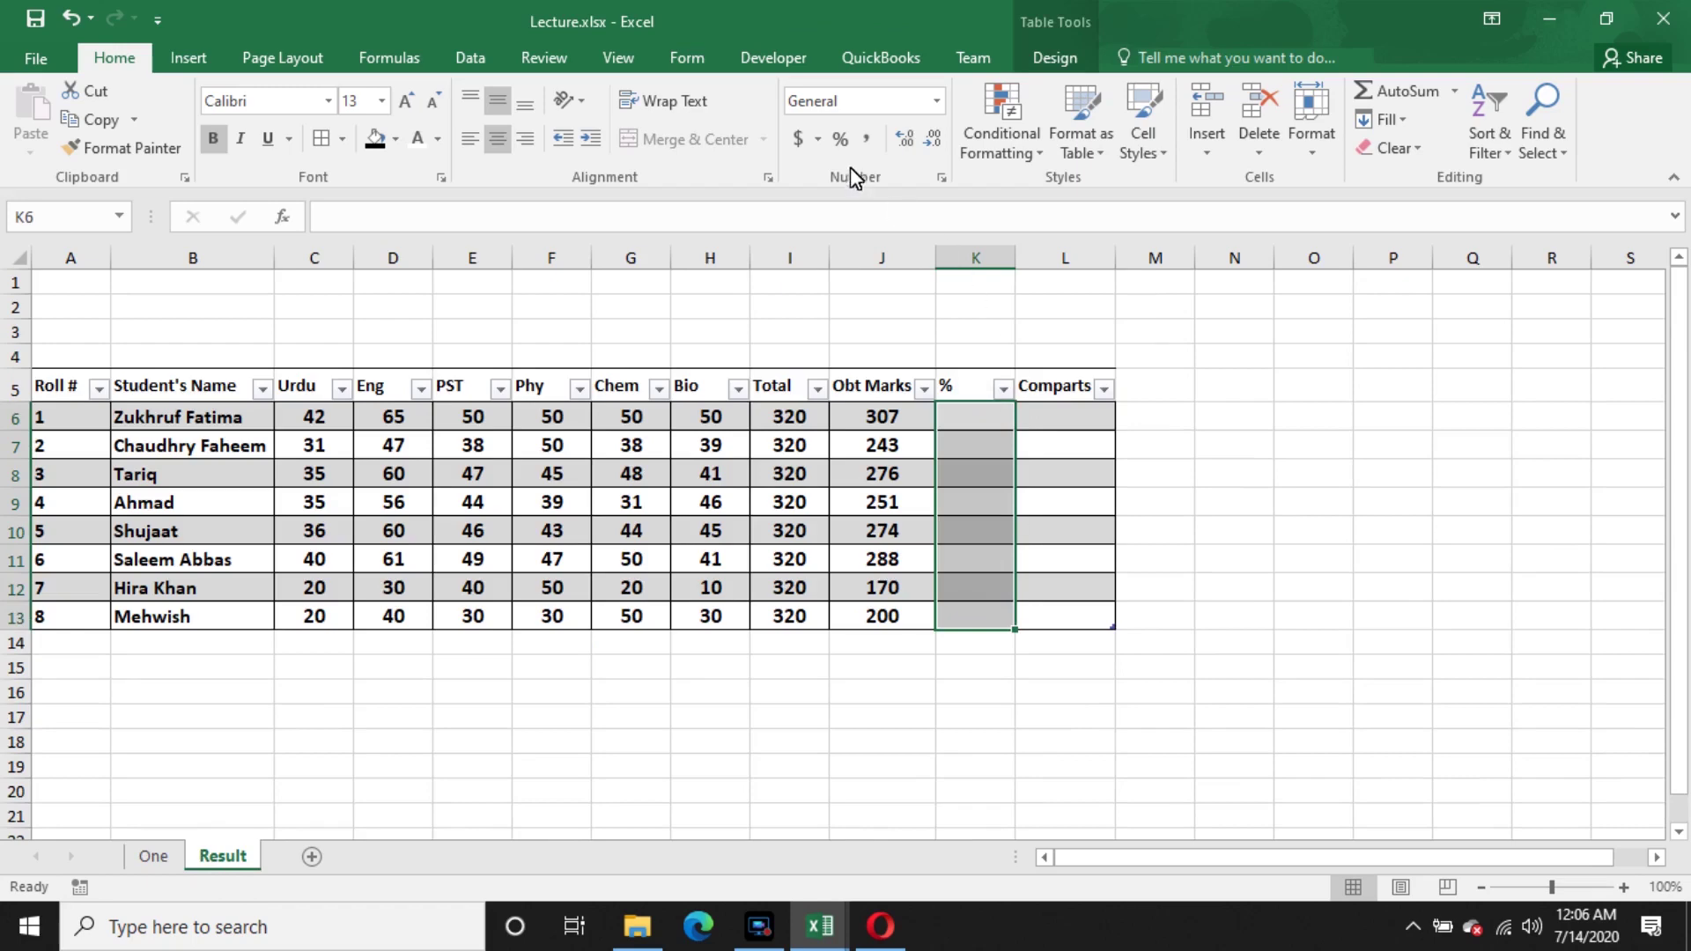
left_click(836, 140)
left_click(992, 414)
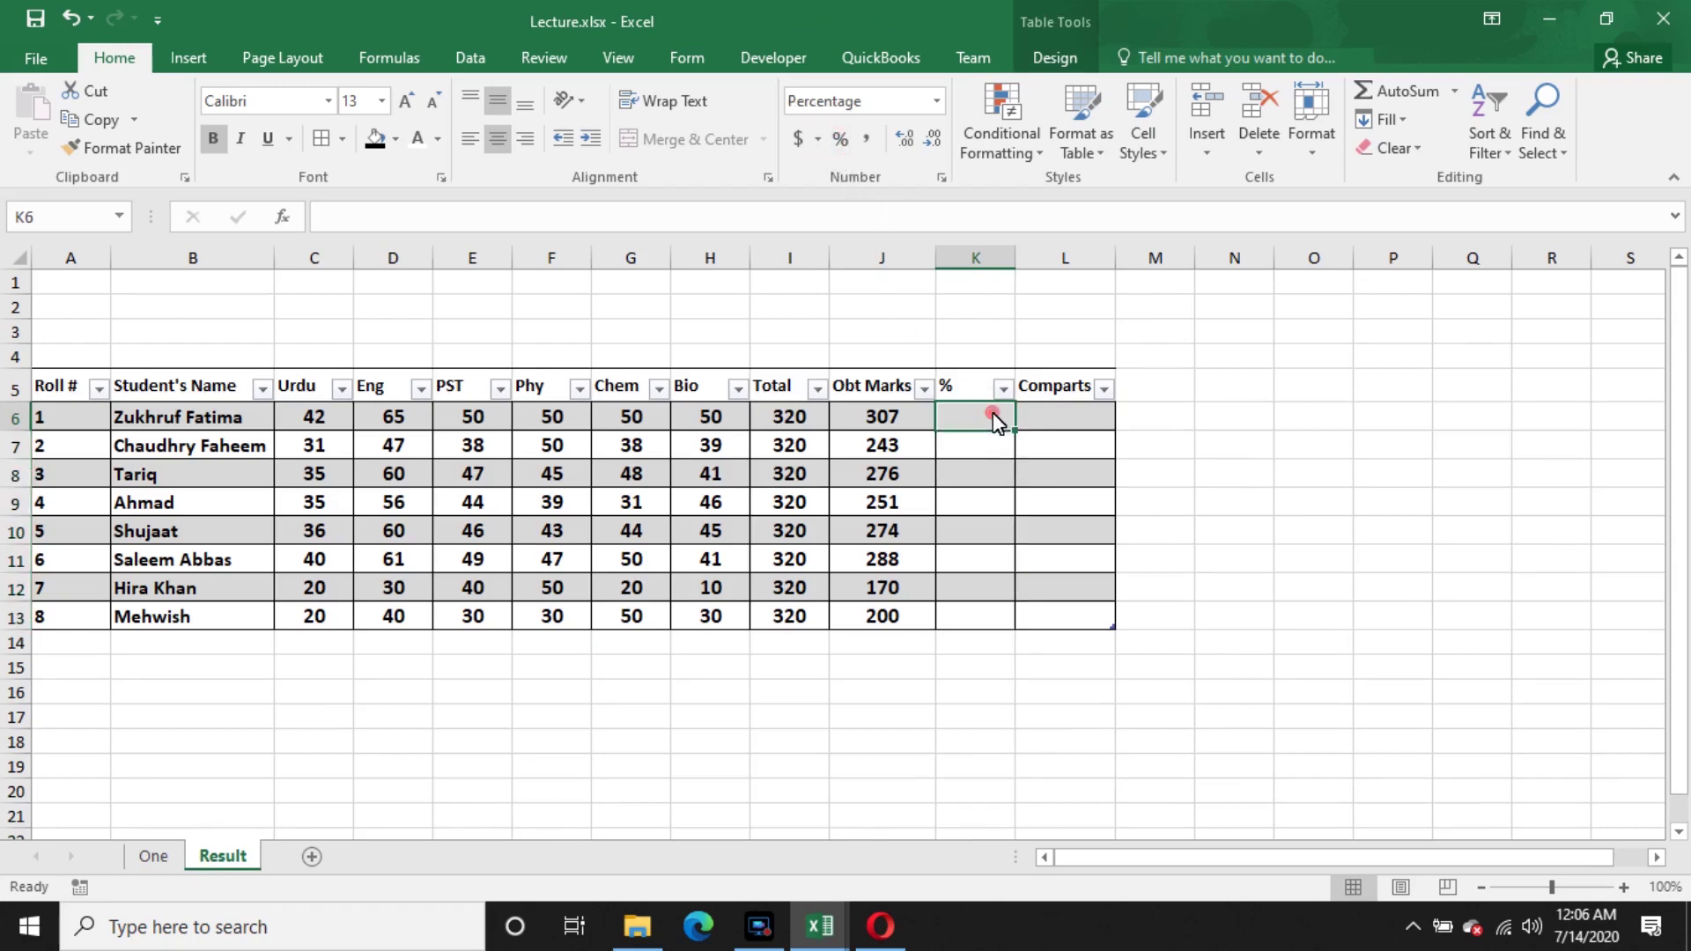
type("=")
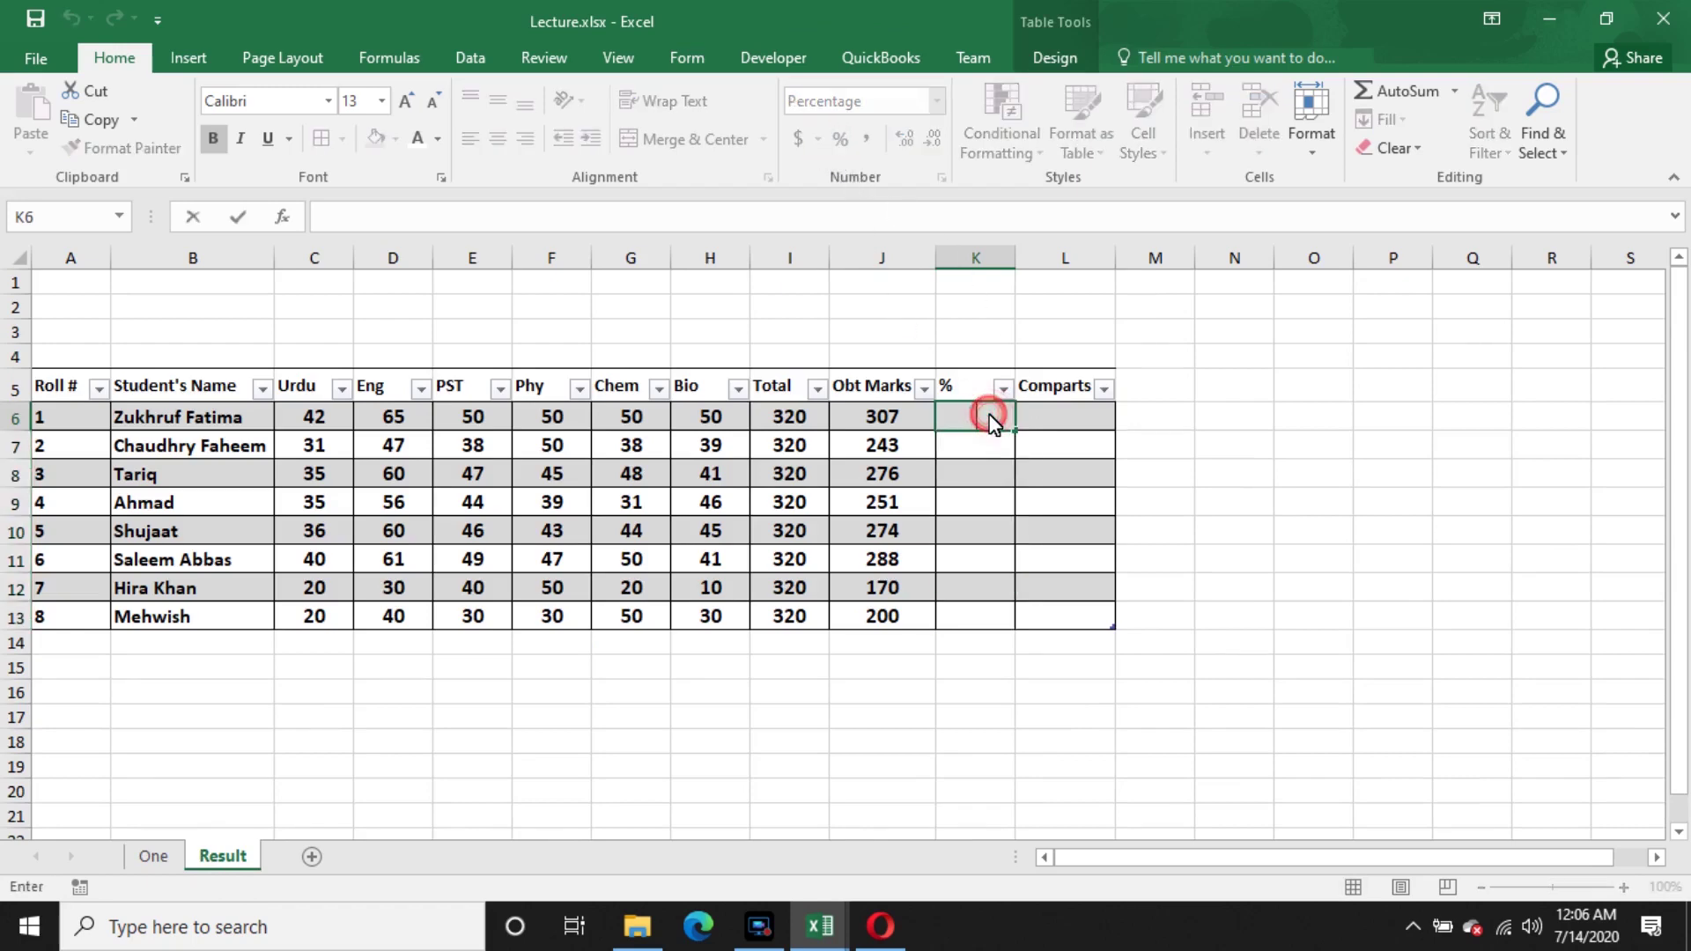
left_click(881, 416)
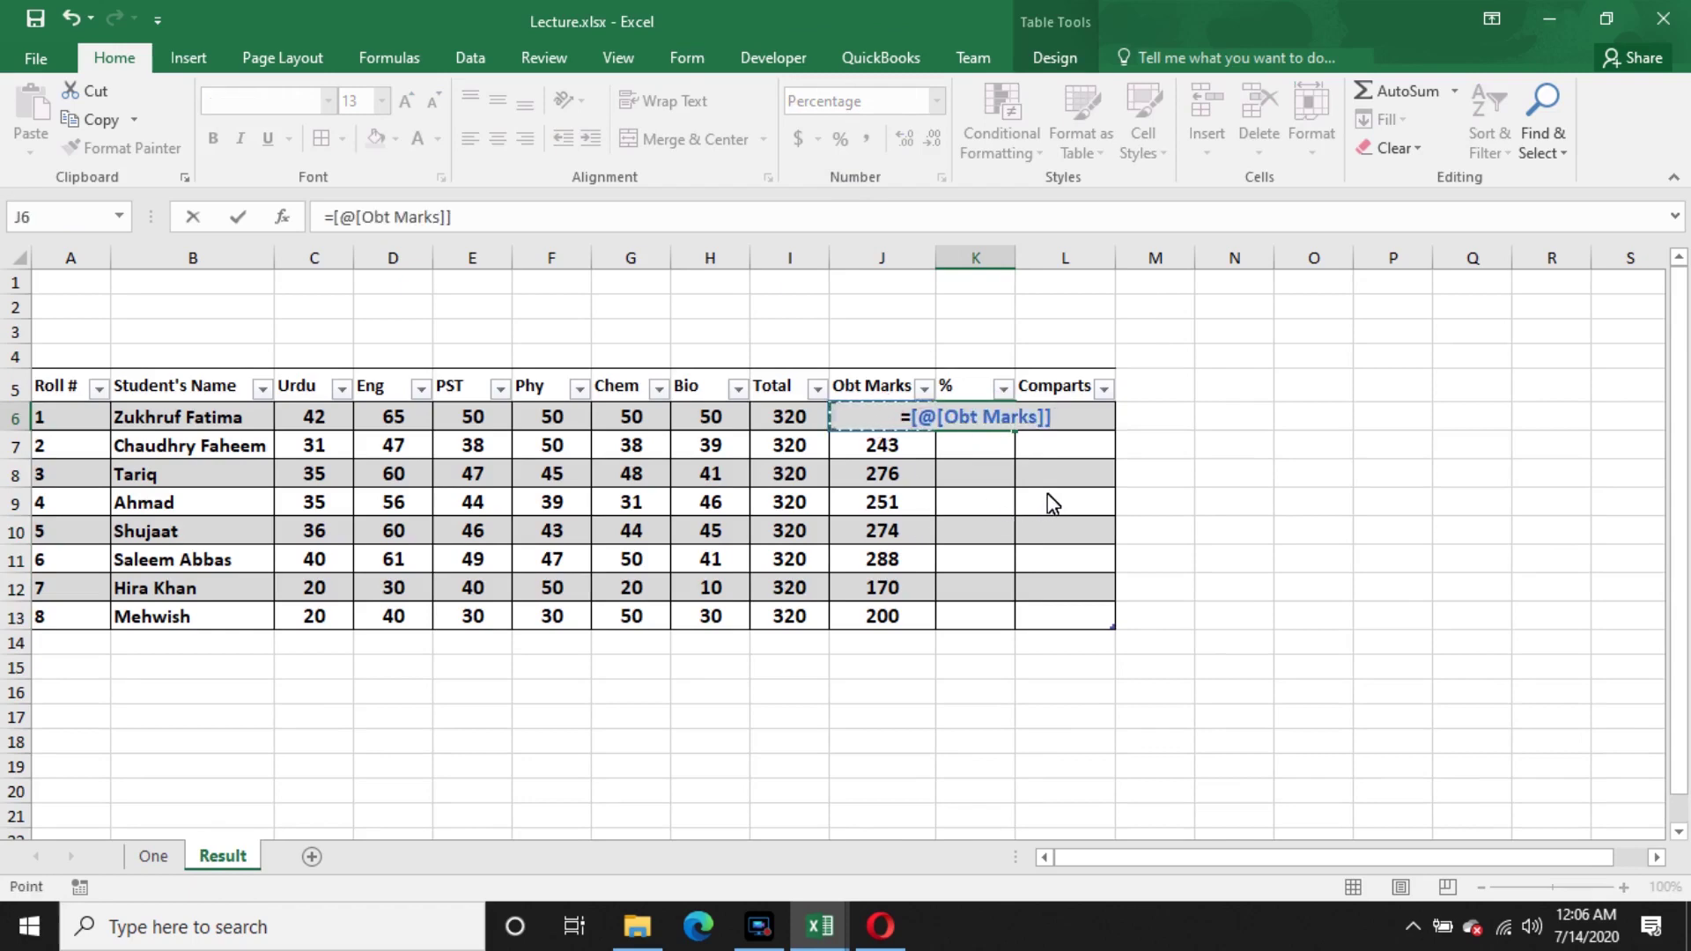
type("/")
left_click(798, 417)
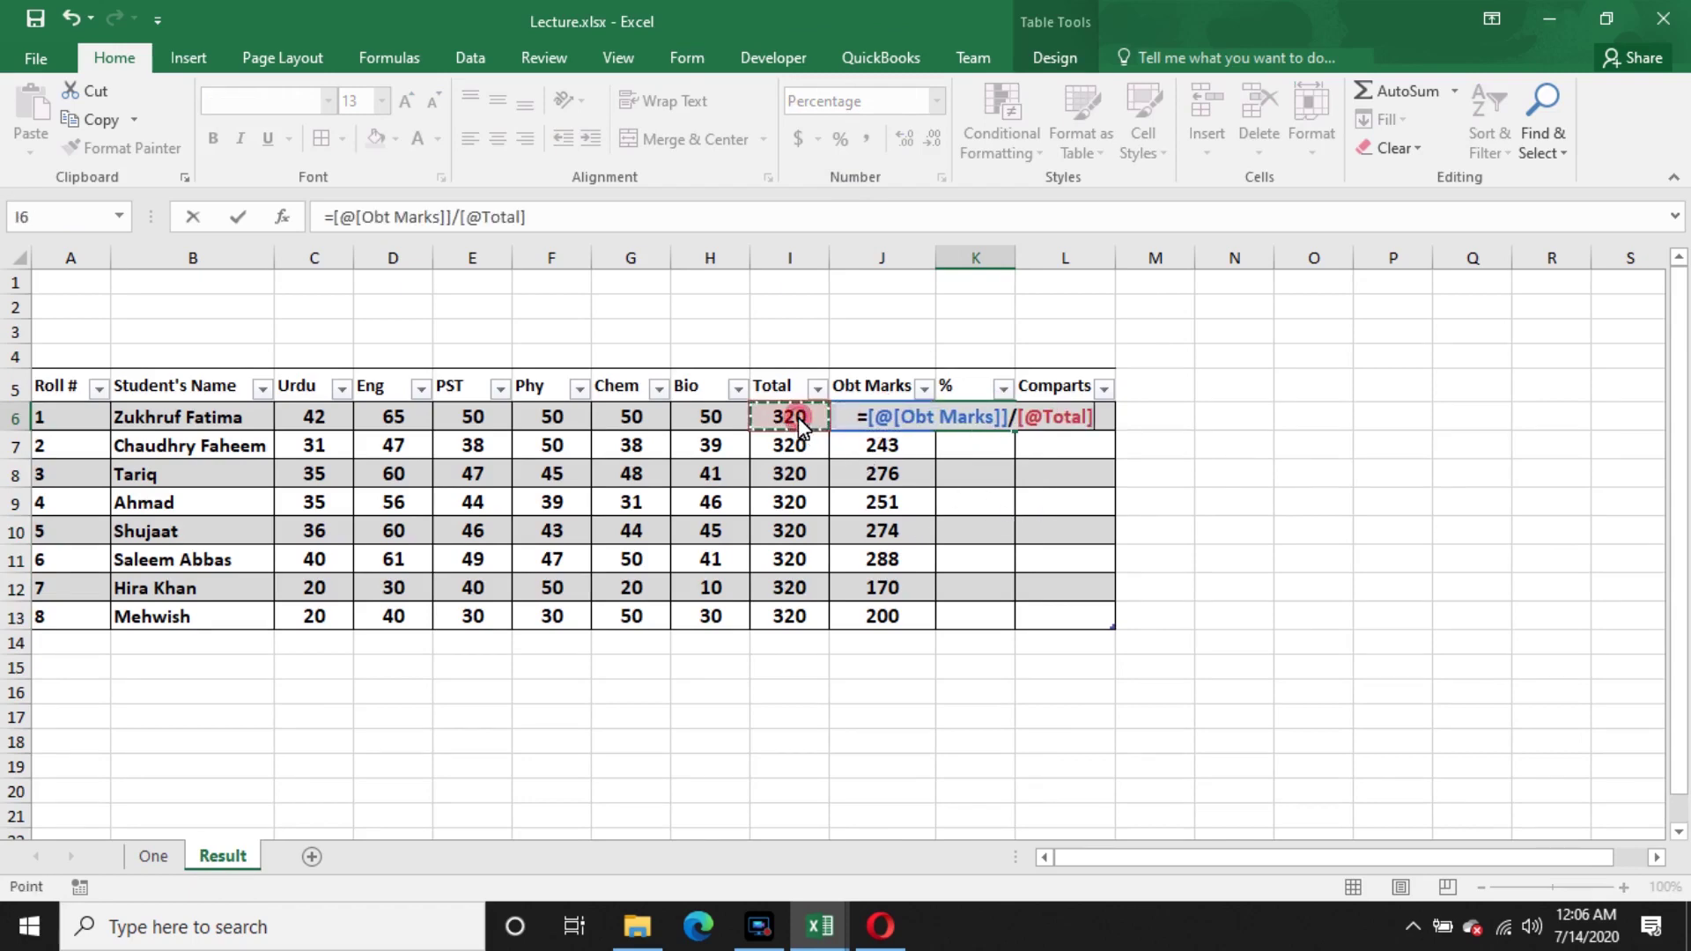
key("Return")
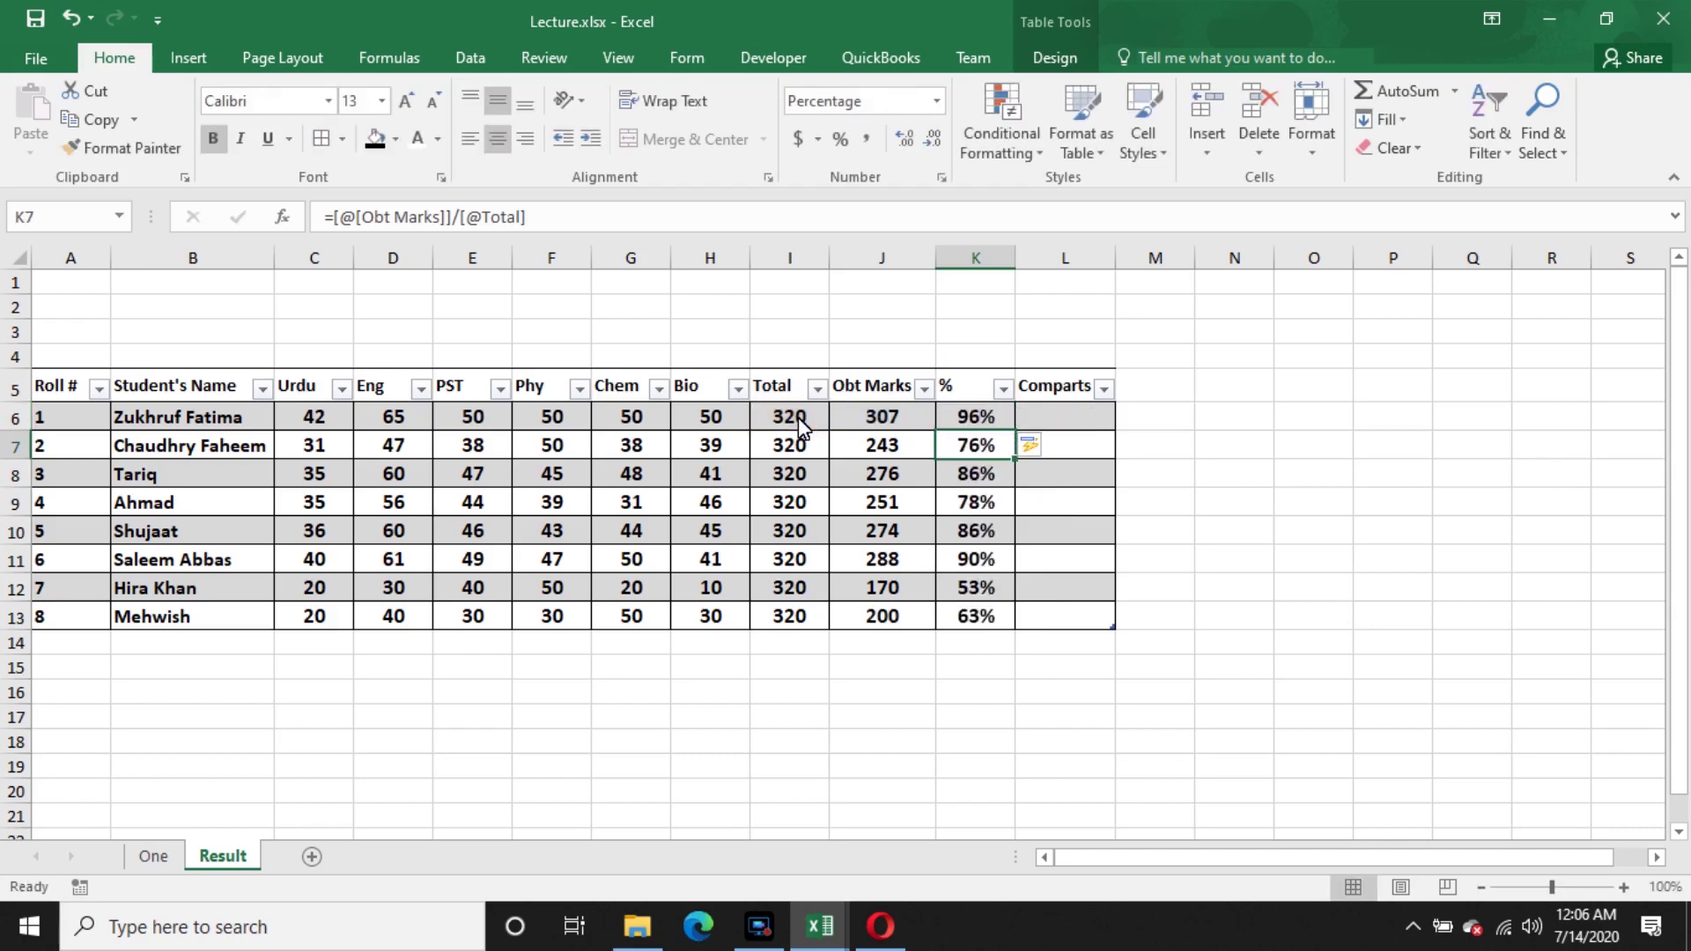
- Begin a COUNTIF formula in Comparts cell L6 with roll number 1's Urdu mark in C6 as the range
left_click(1087, 421)
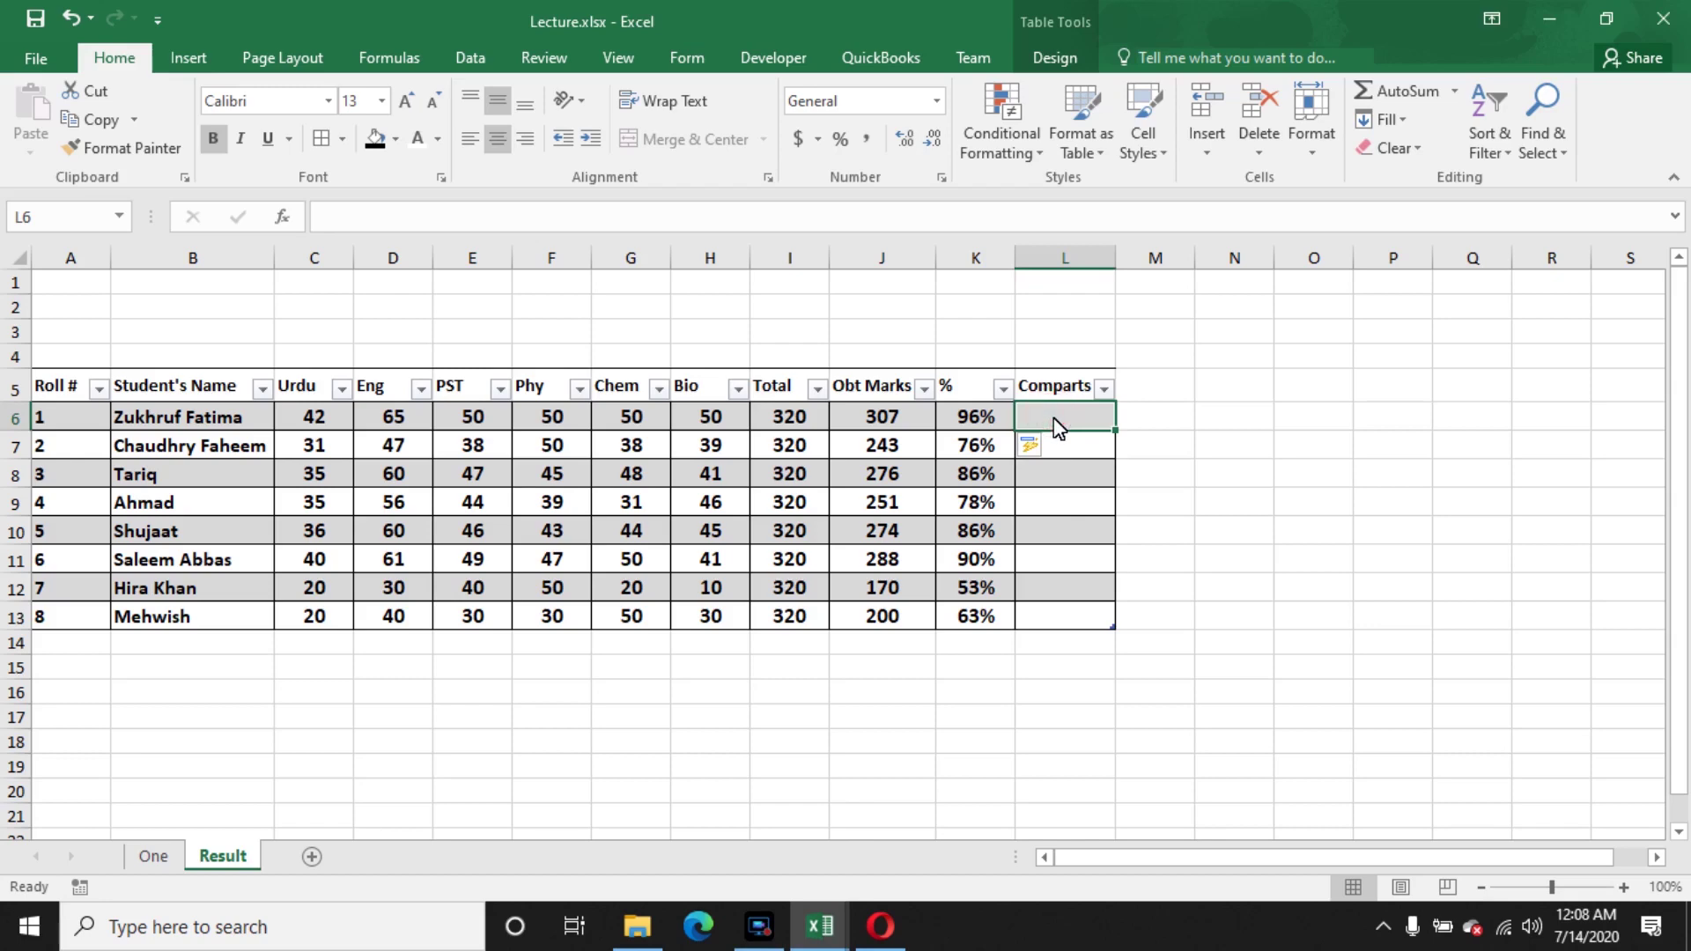
type("=cou")
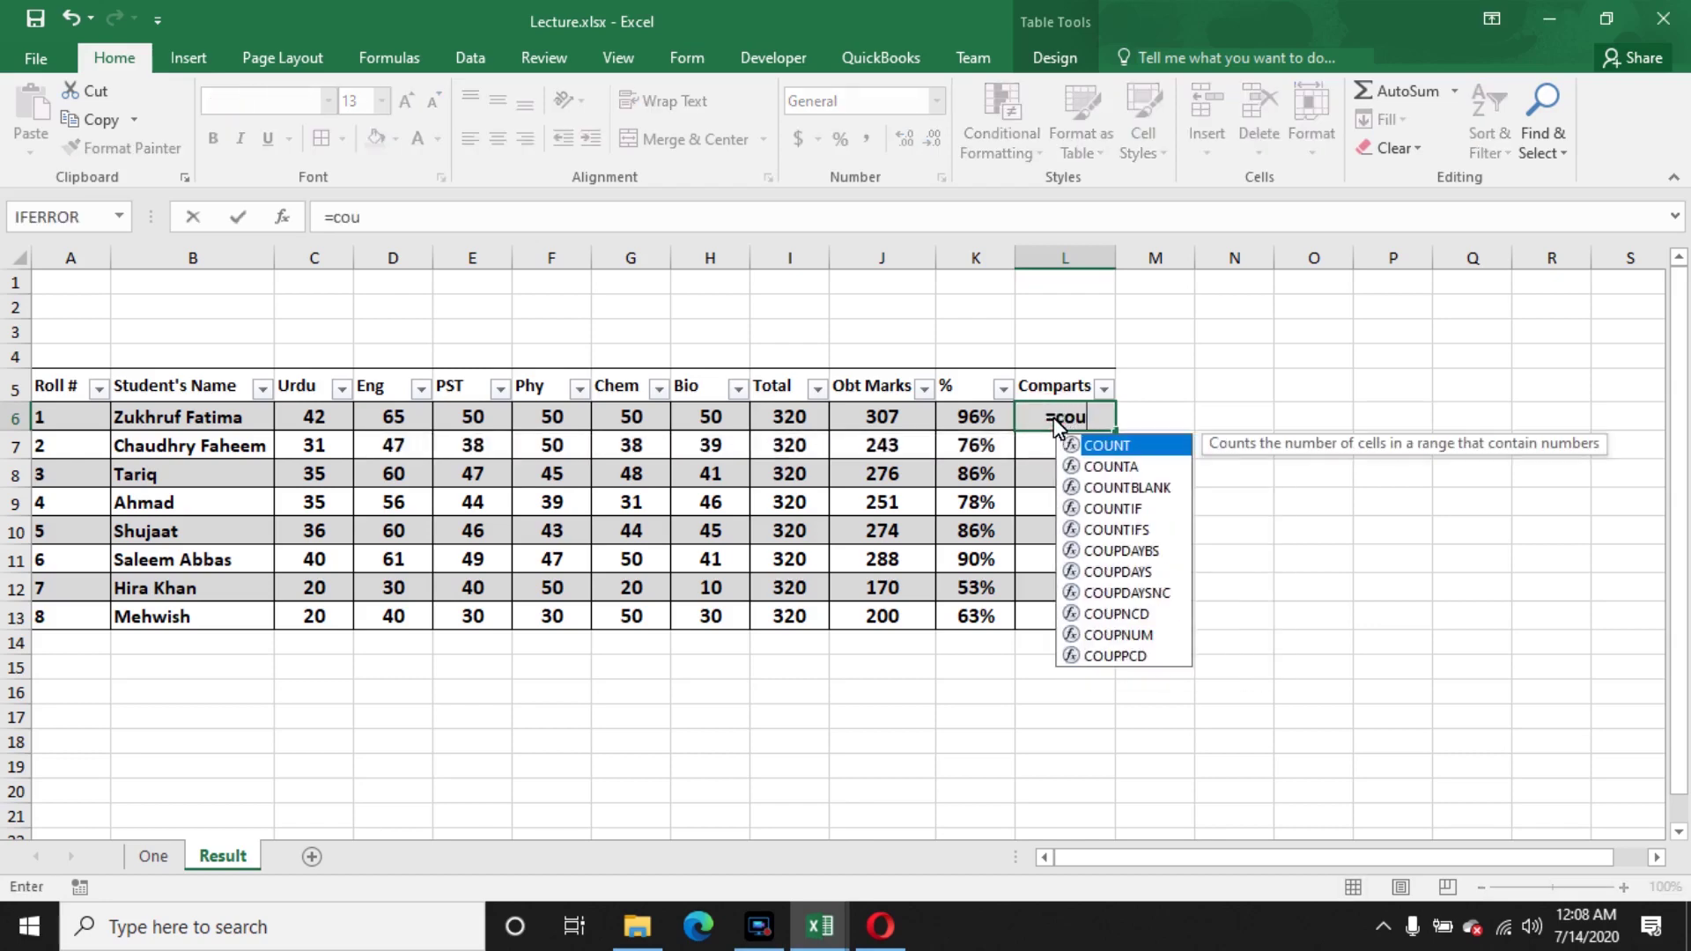
type("n")
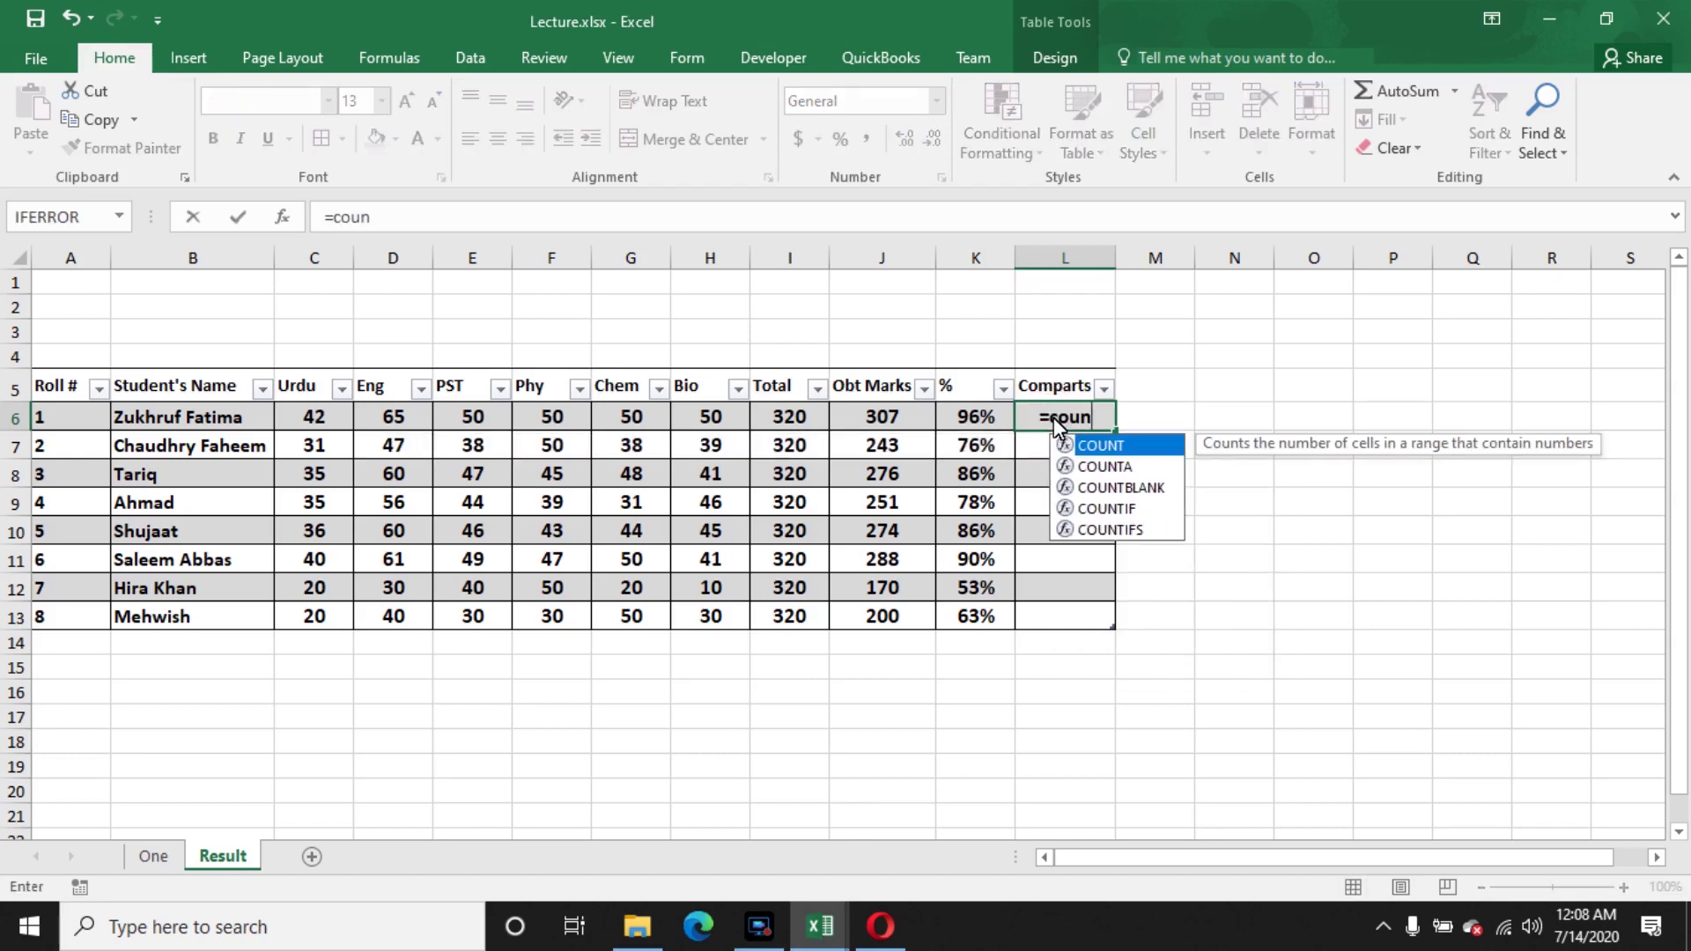
key("Down")
key("Down")
key("Down")
key("Tab")
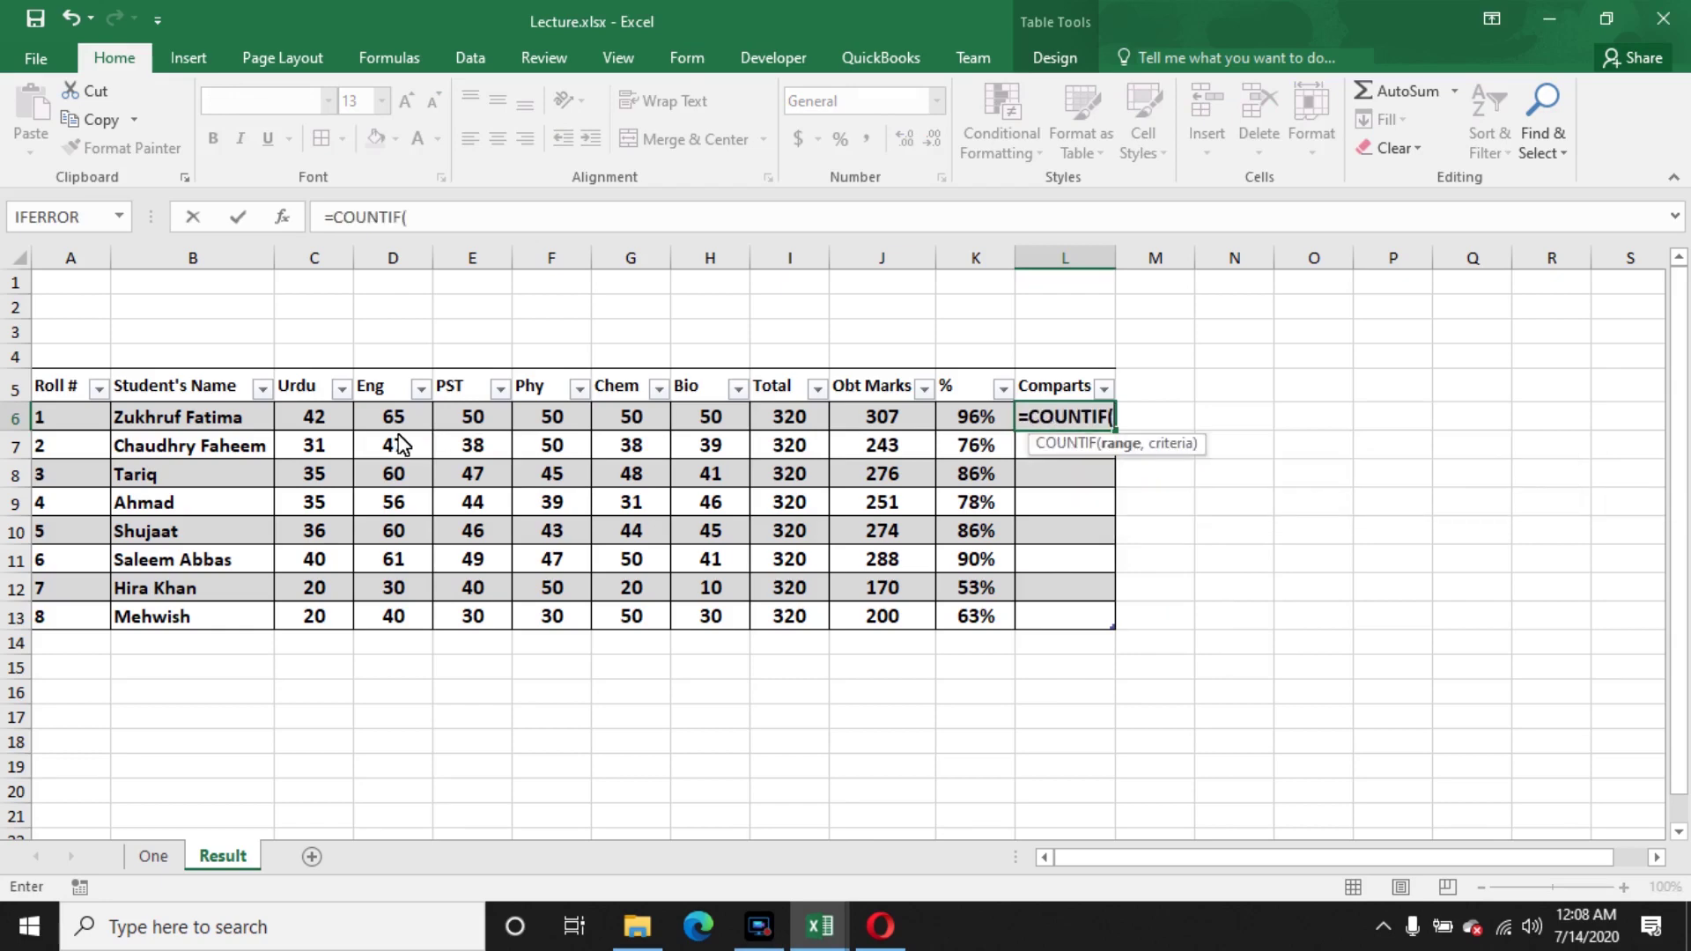
left_click(308, 421)
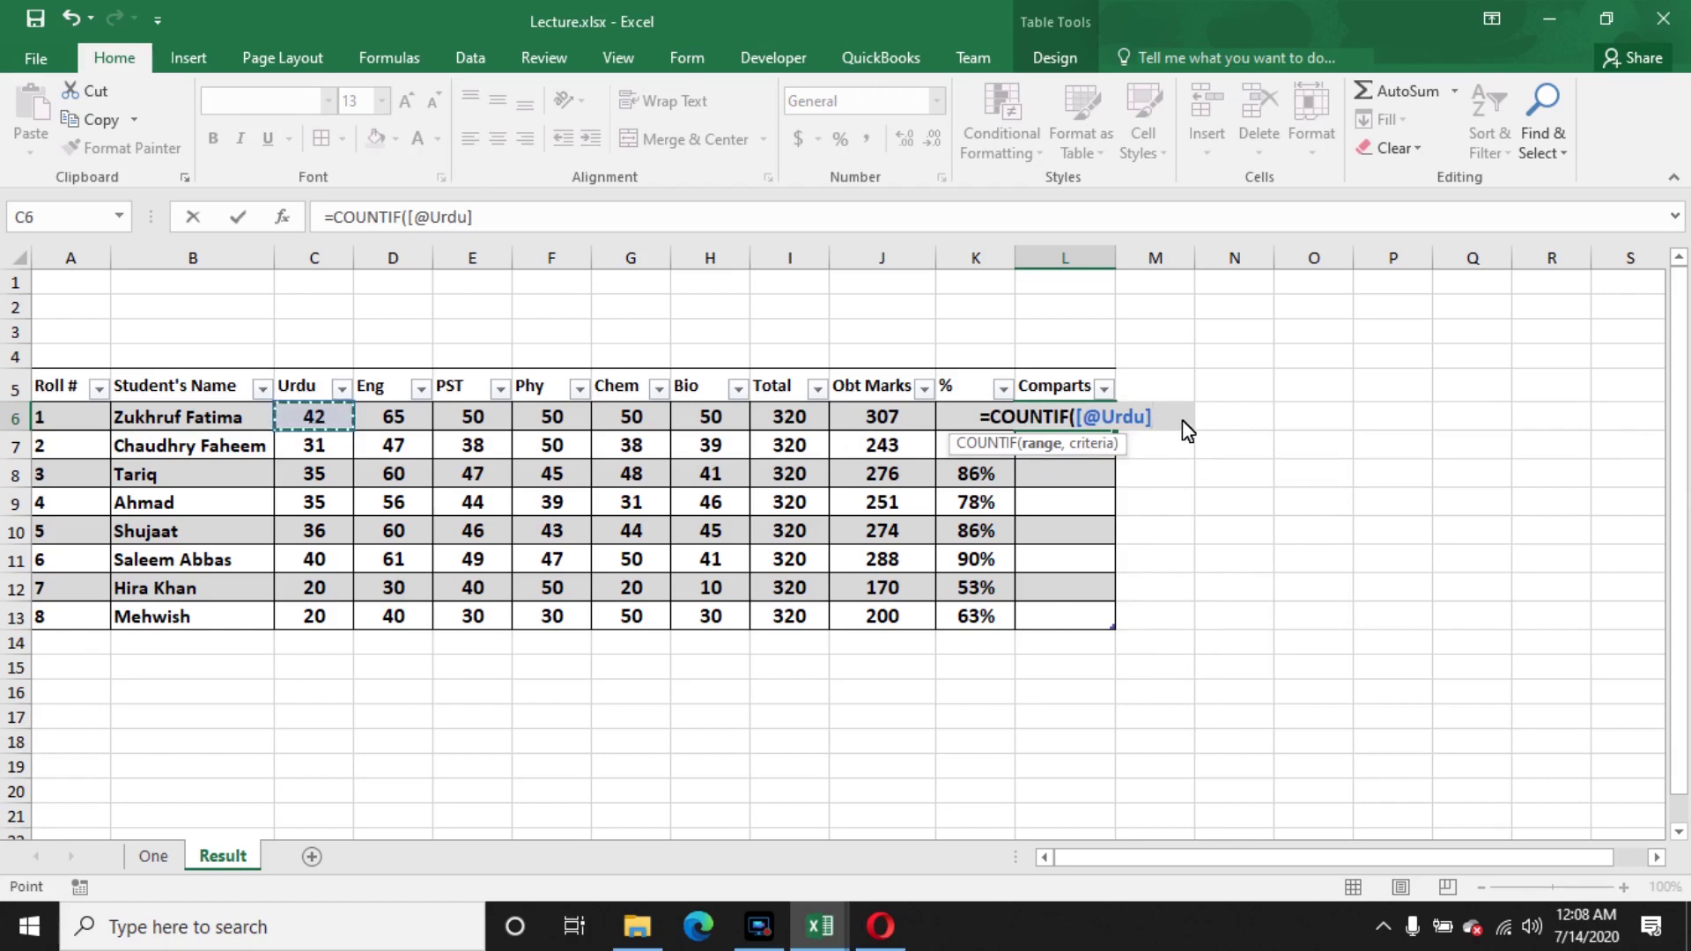
- Add the condition <"30" after the Urdu reference in the L6 formula
type("<")
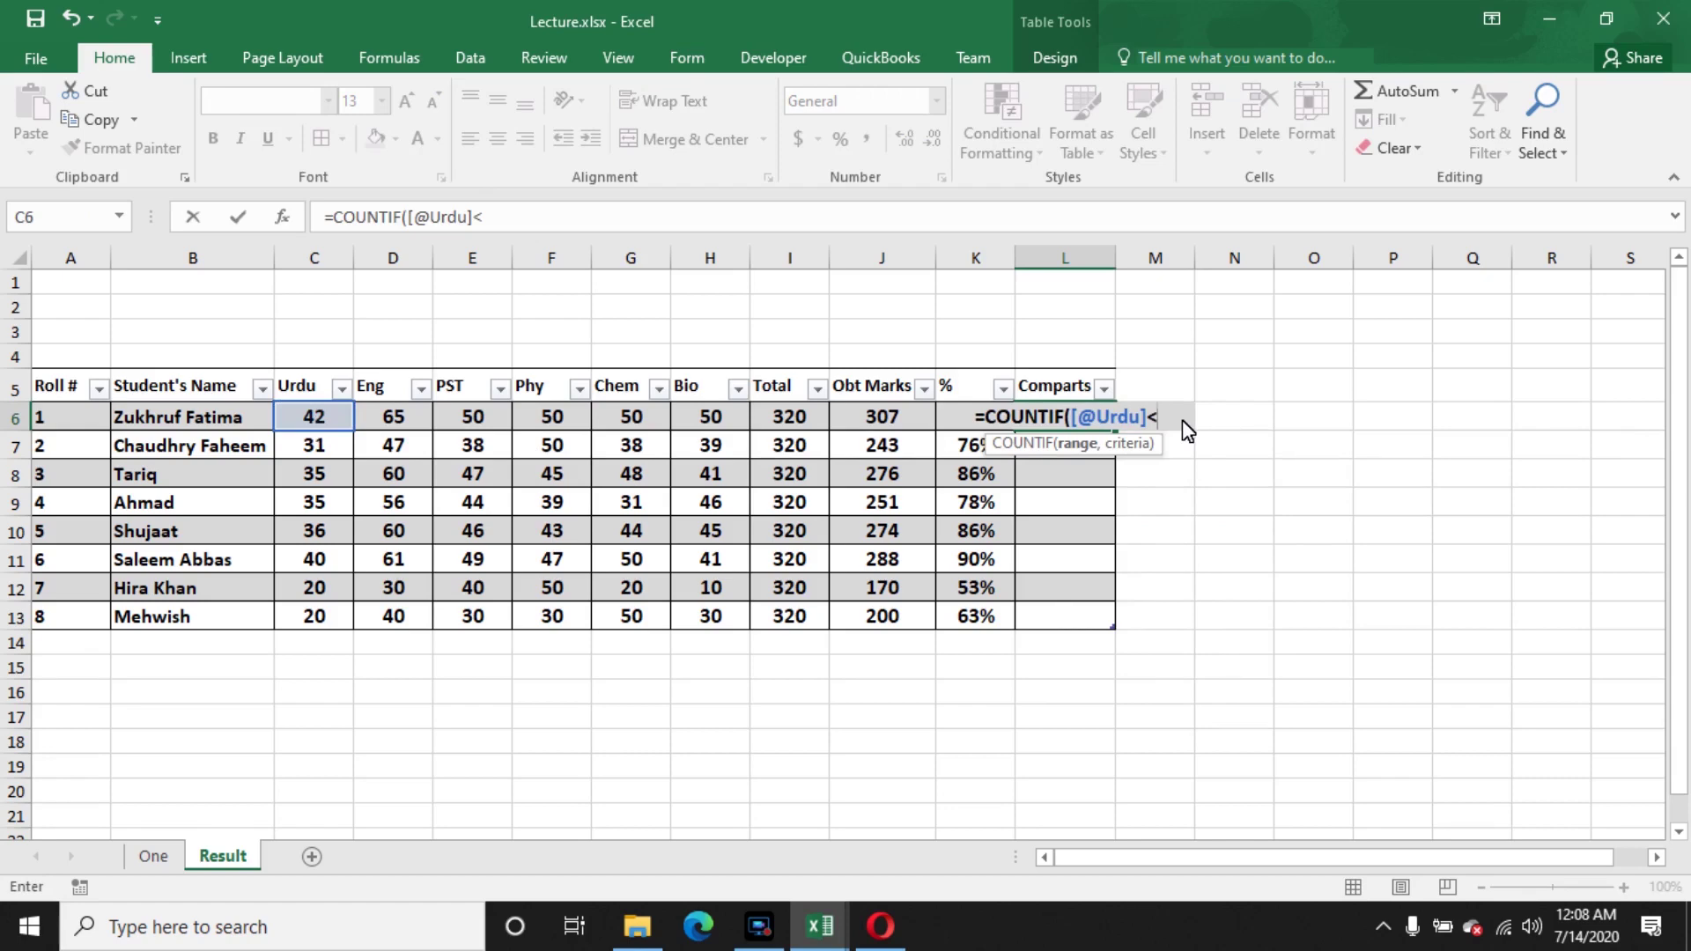
type("40")
key("BackSpace")
key("BackSpace")
type("30")
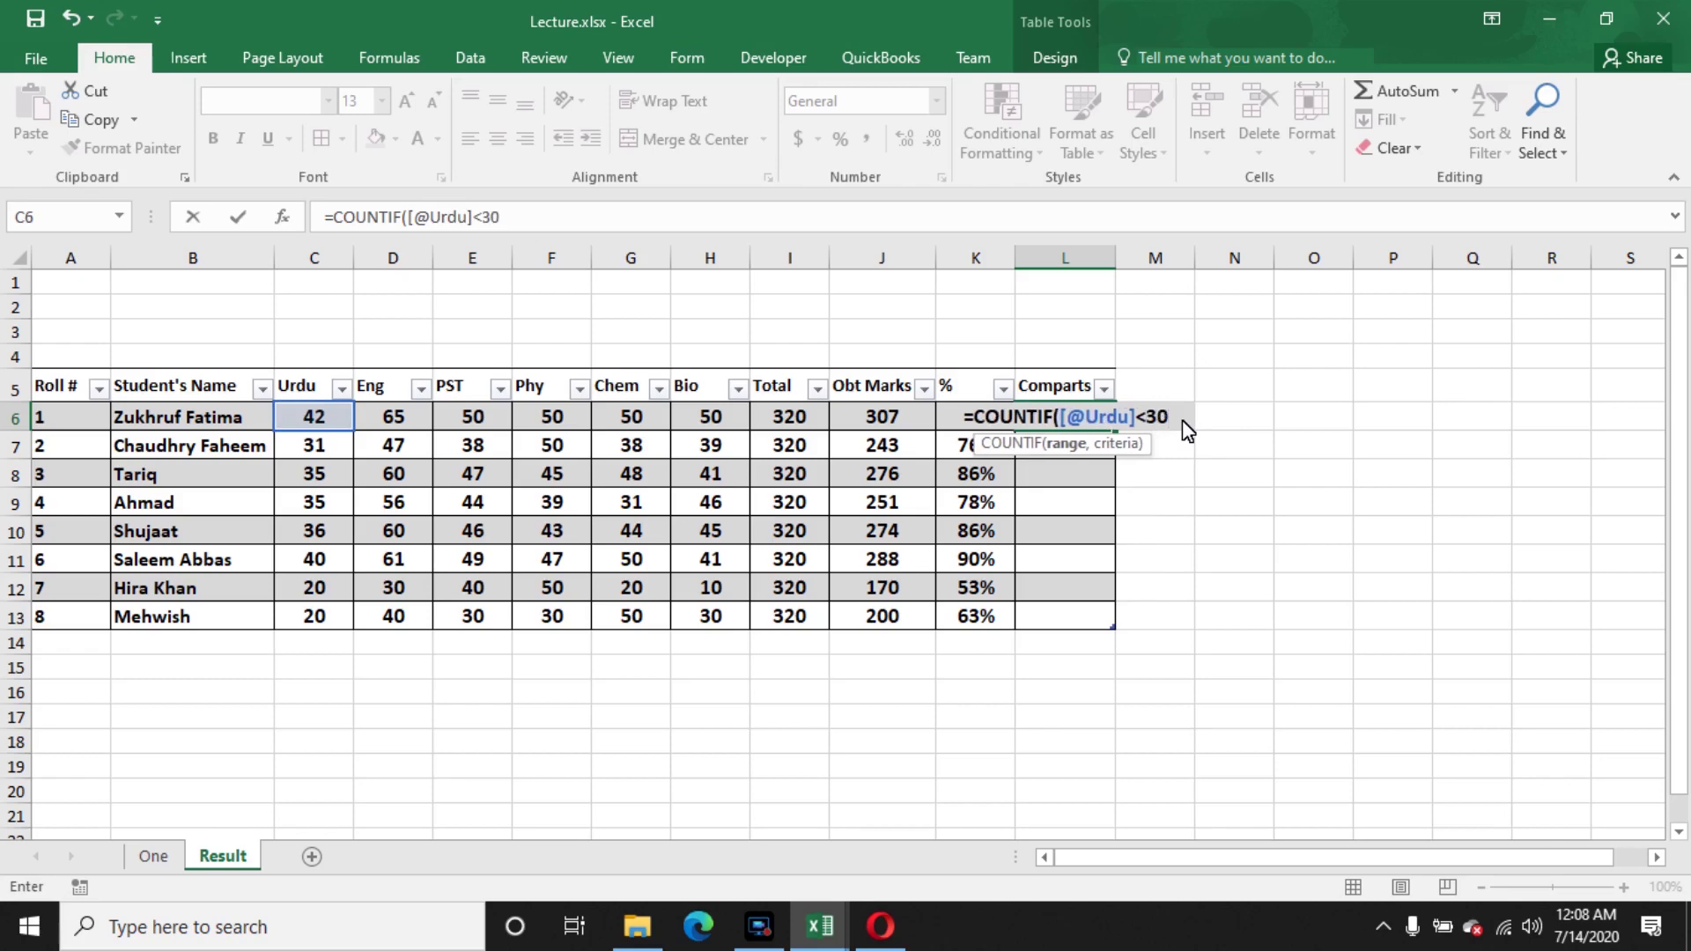
key("BackSpace")
key("BackSpace")
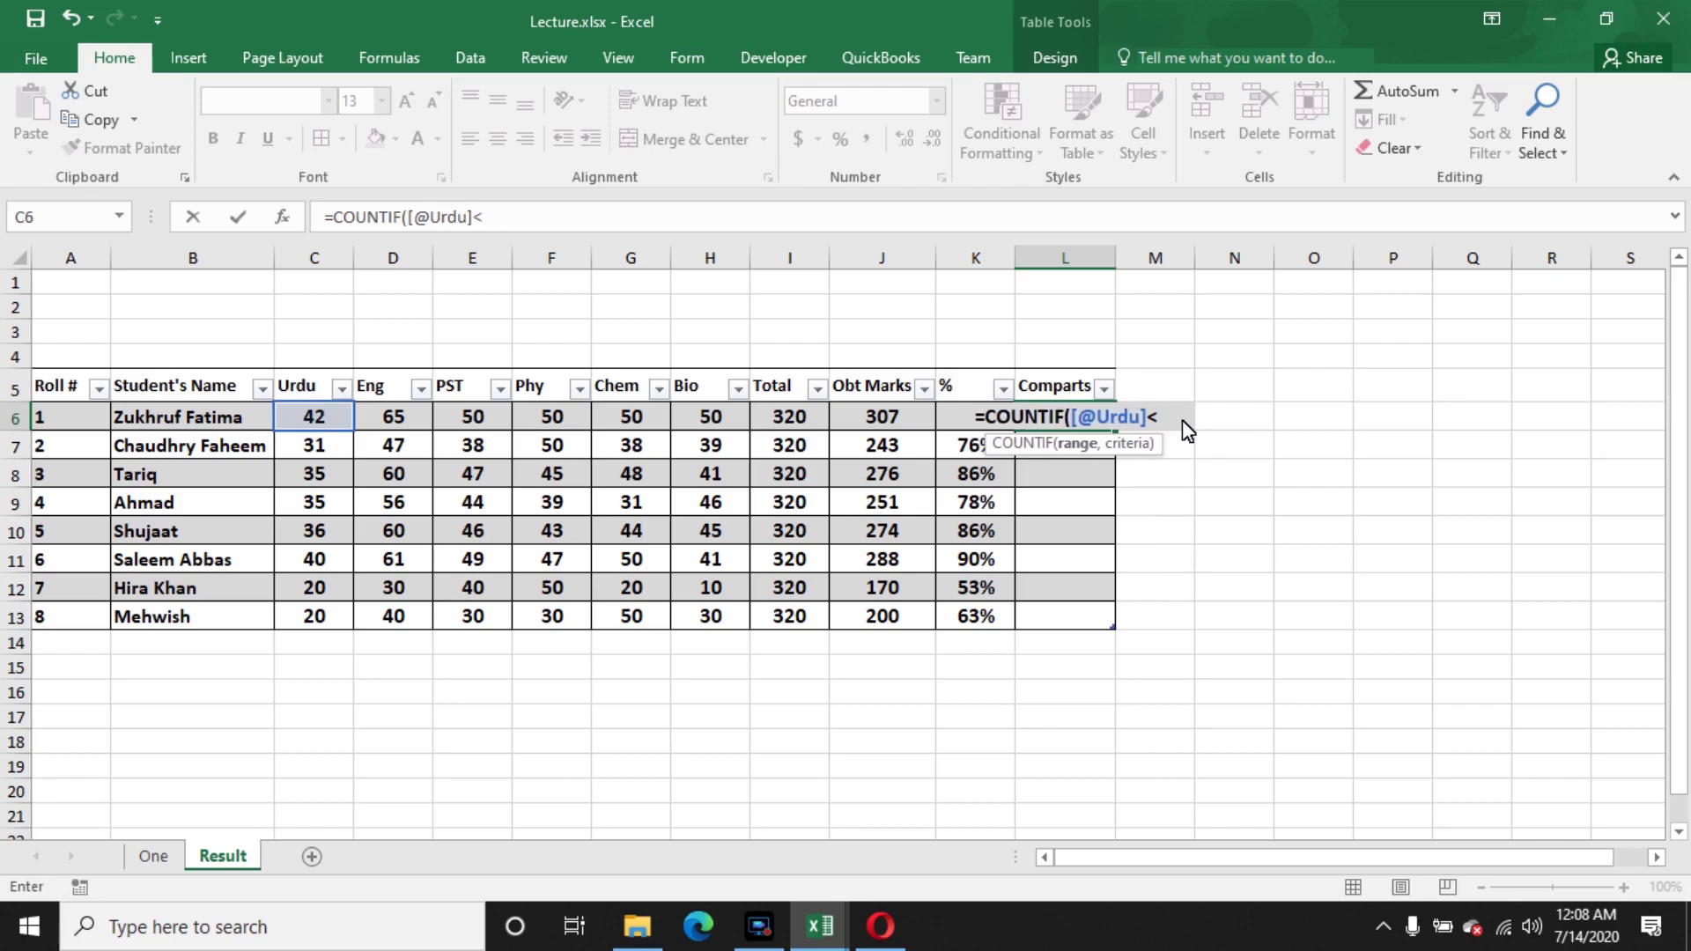
type("\"30")
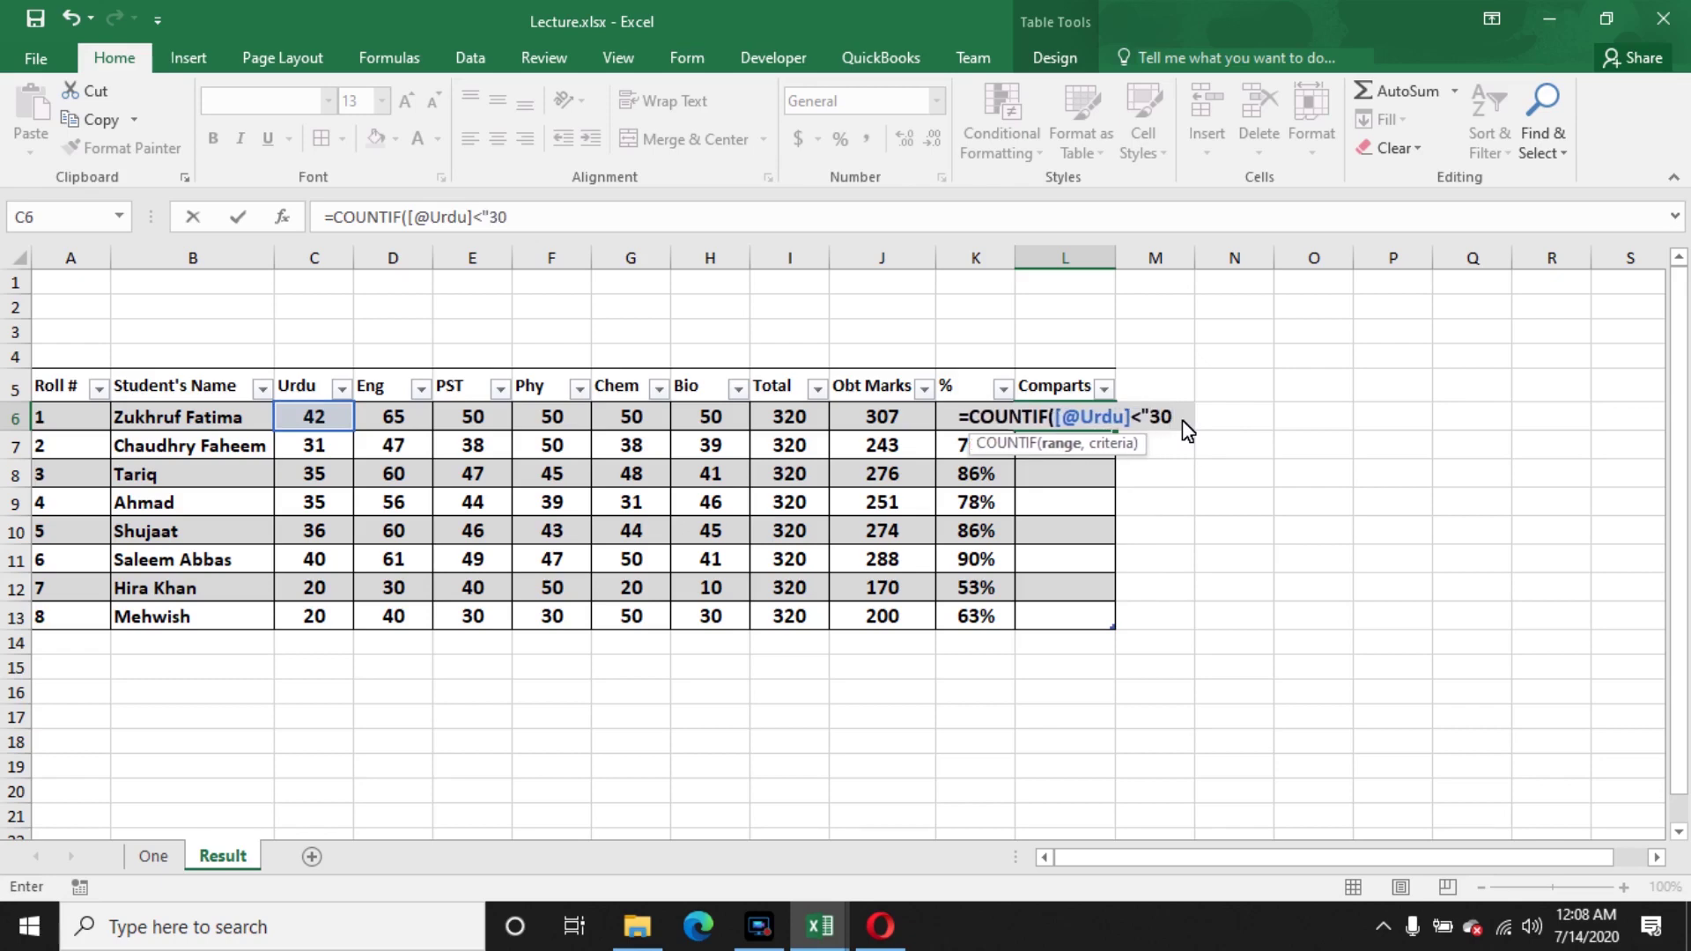
type("\"")
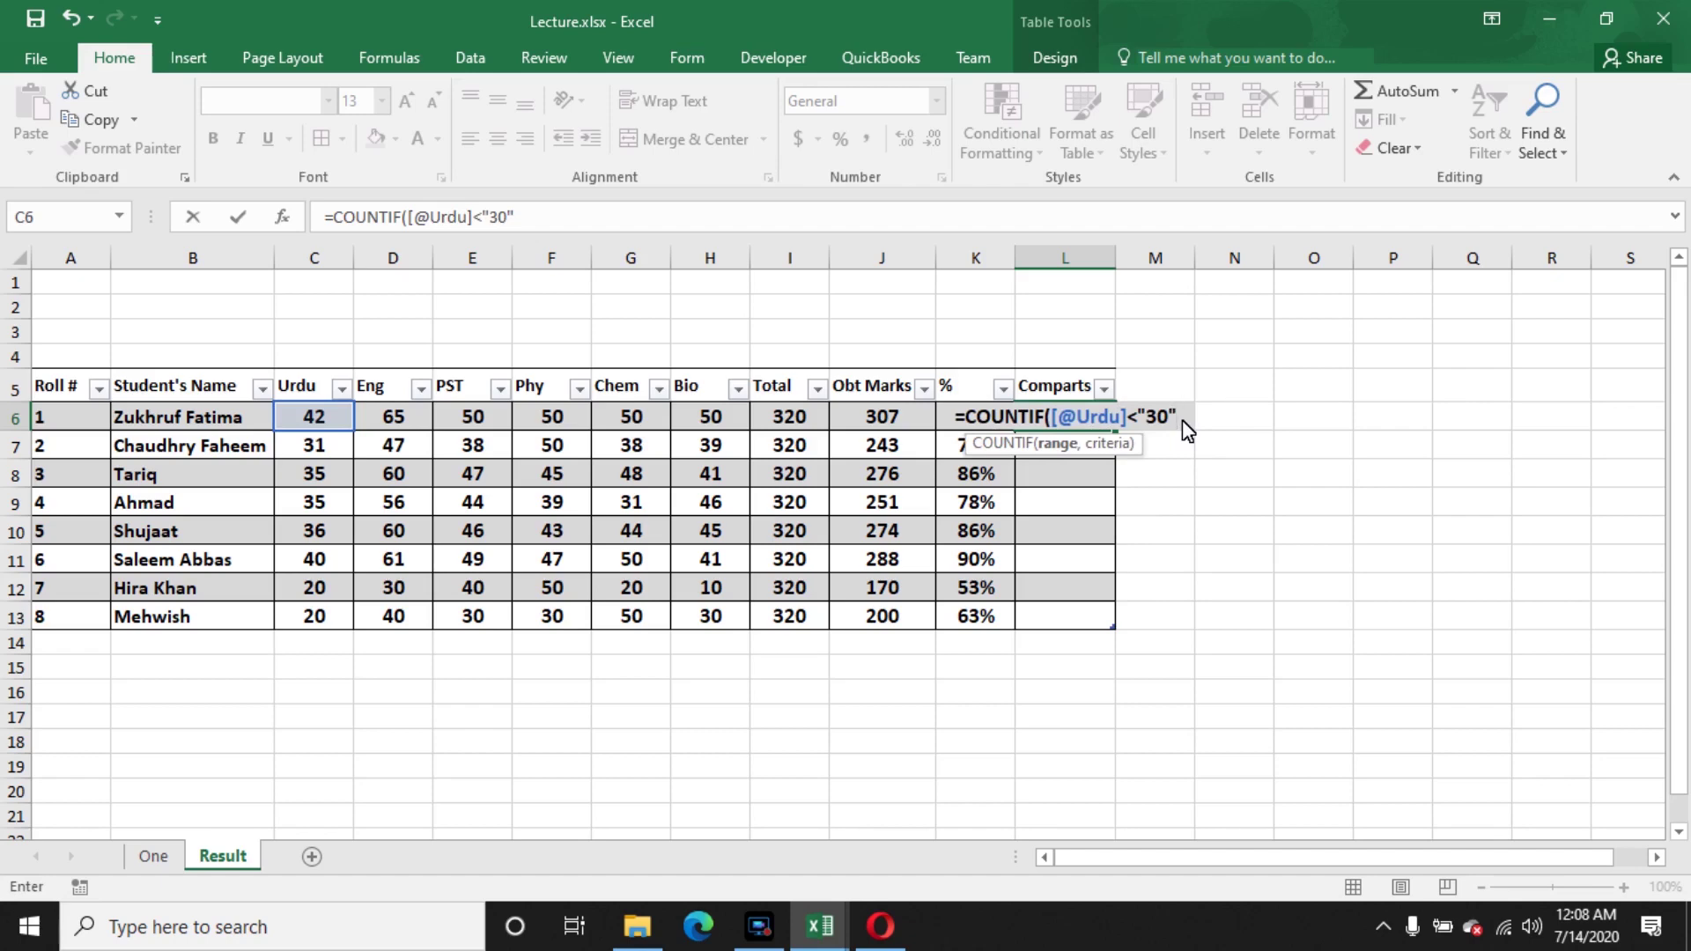
- Close the Urdu term and add a second COUNTIF to the L6 formula, referencing the Eng mark in D6
type(")+")
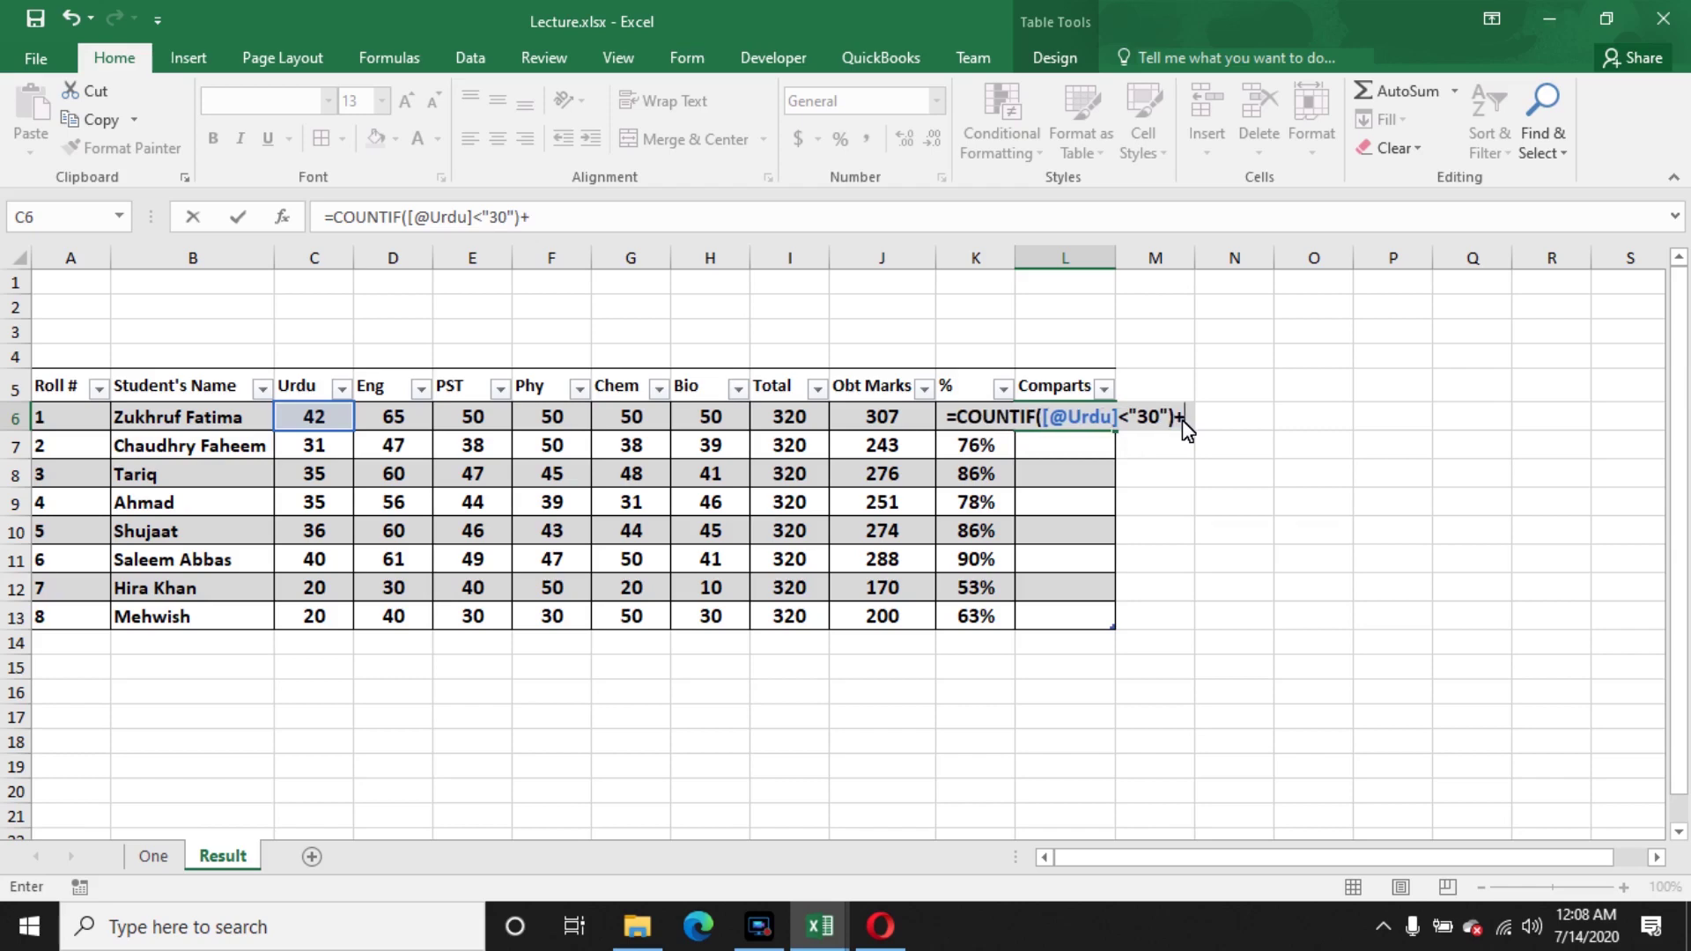
type("cp")
key("BackSpace")
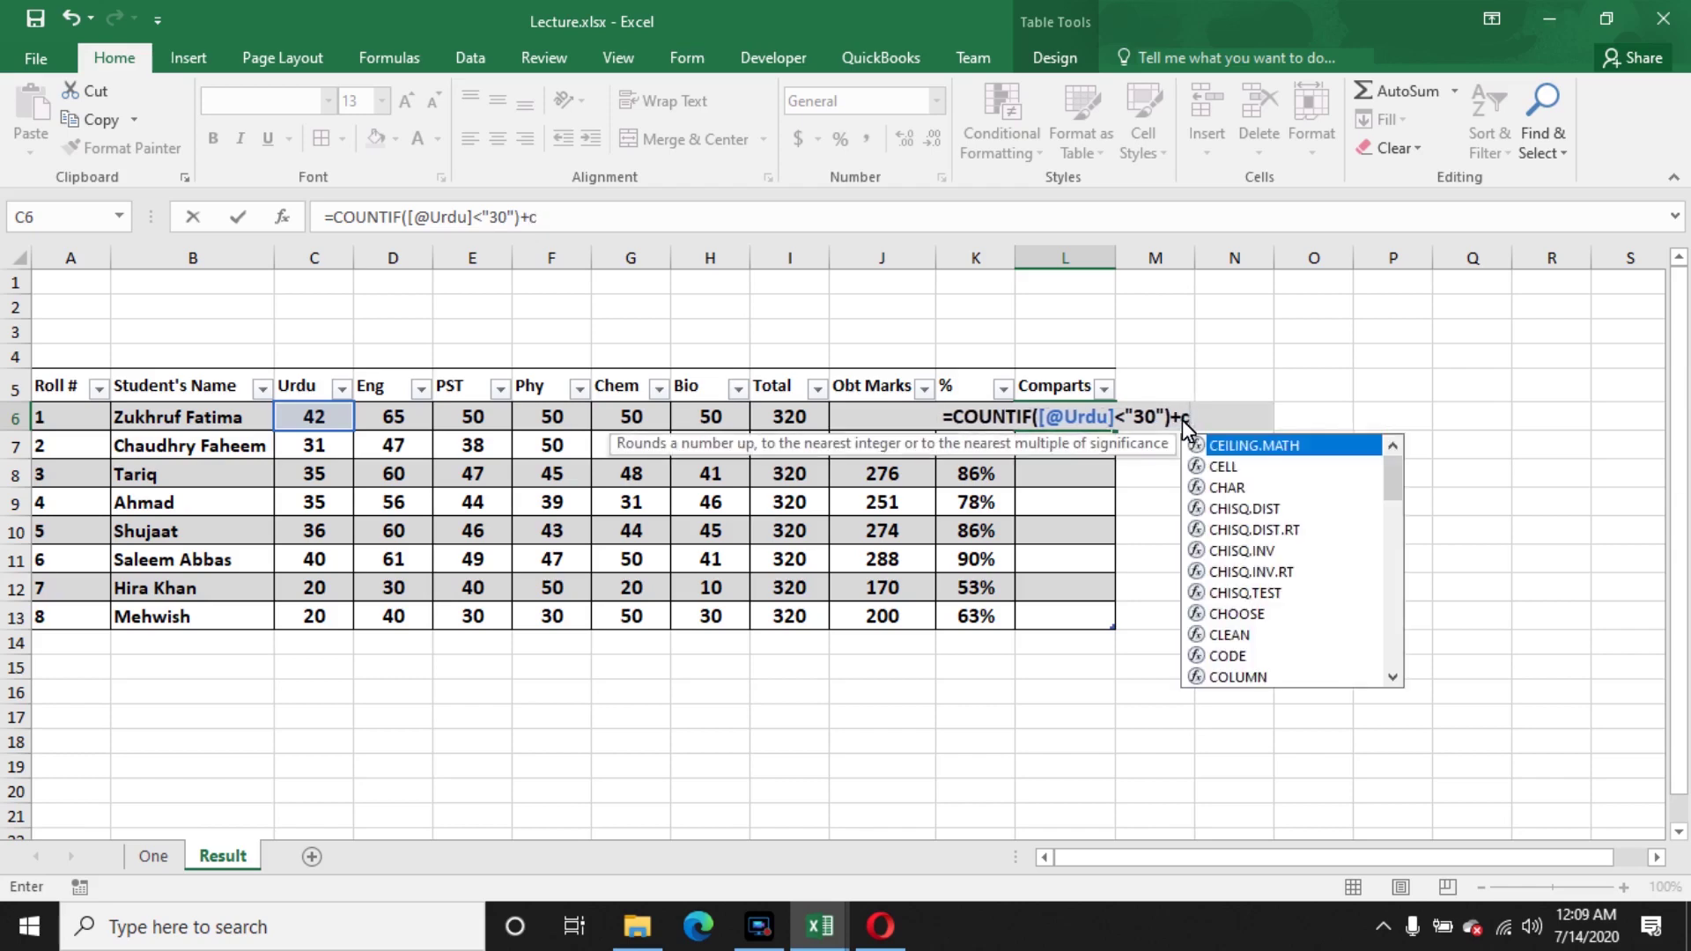
key("BackSpace")
type("coun")
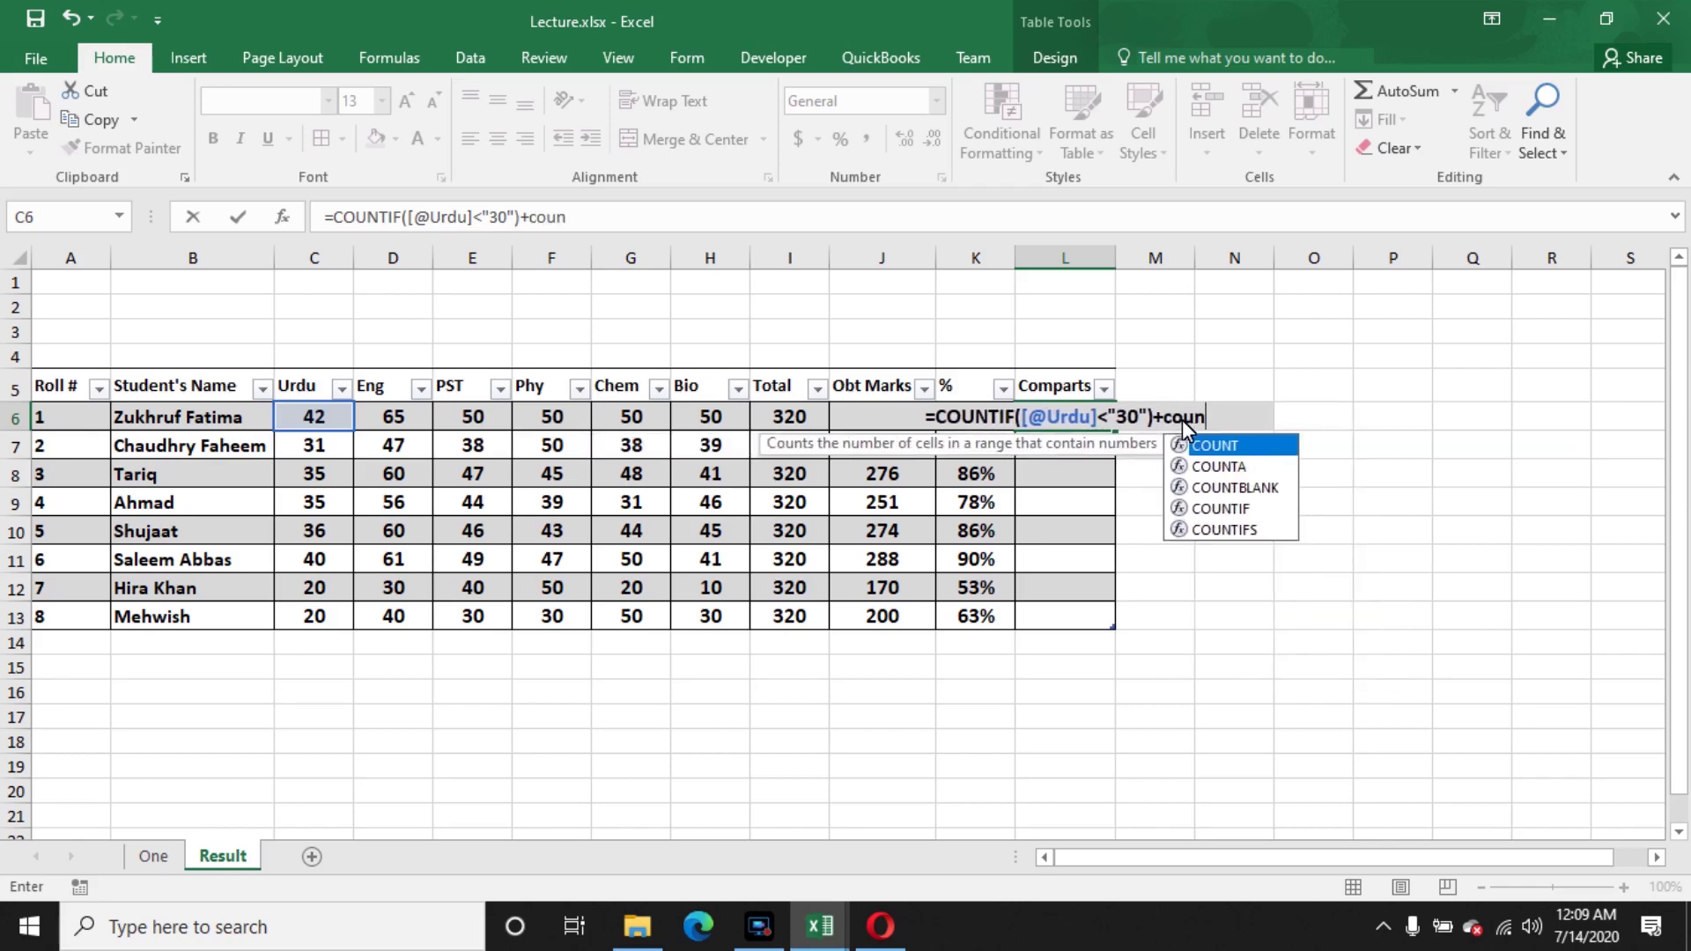
type("t")
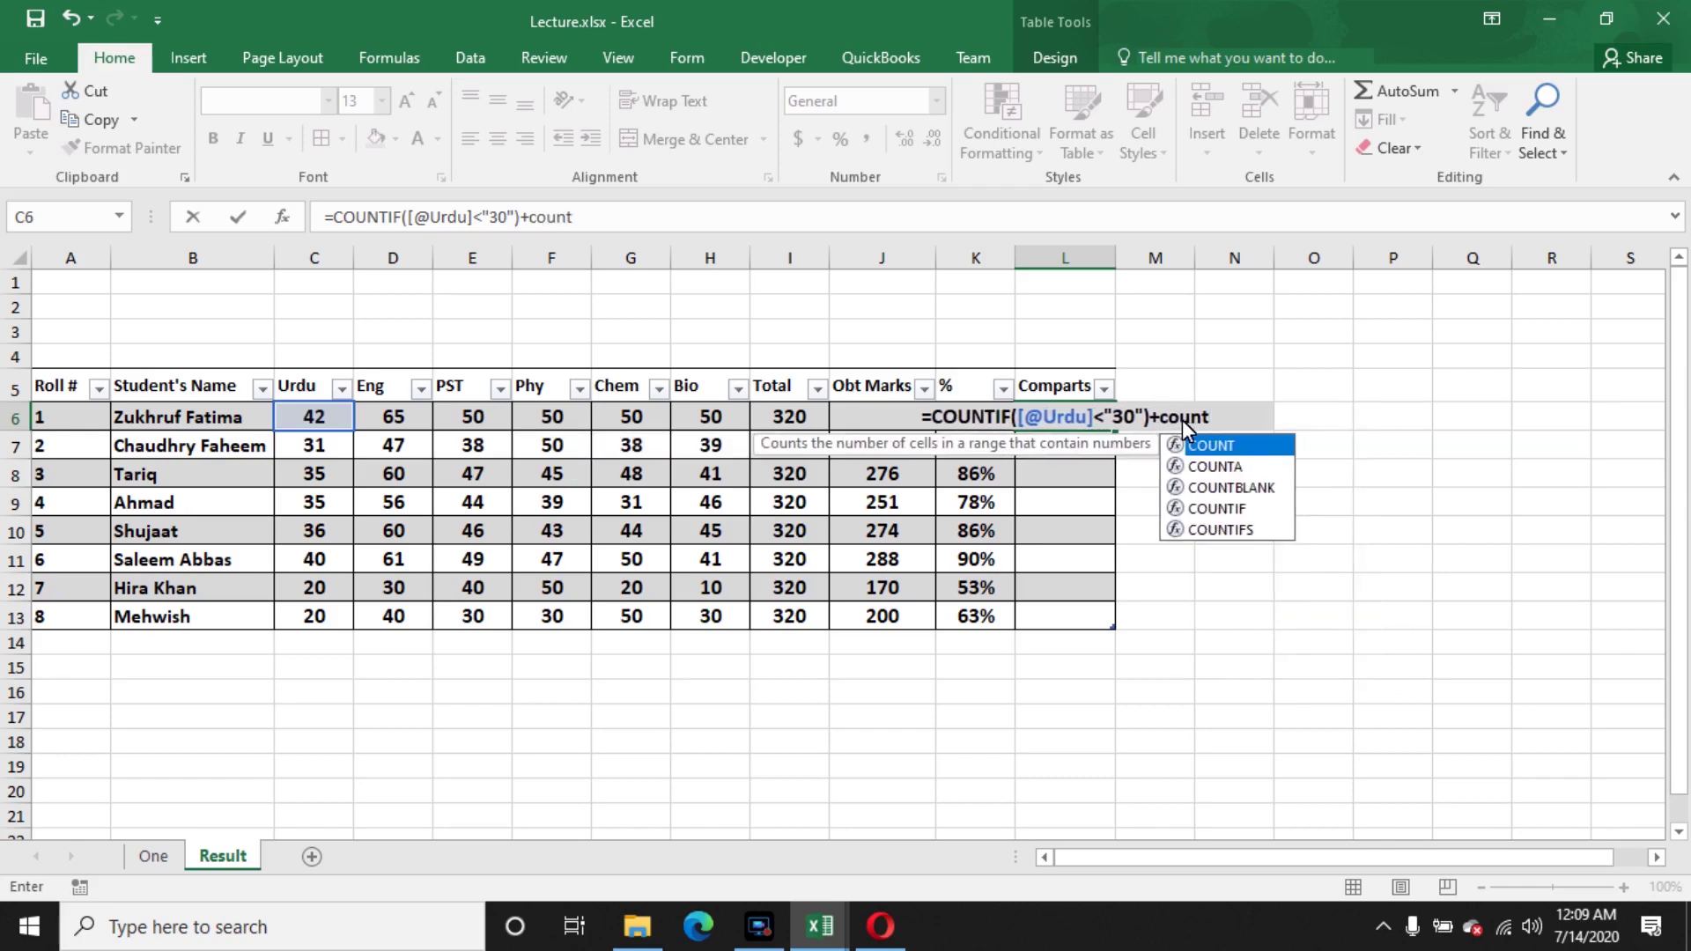
key("Down")
key("Down")
key("Down")
key("Tab")
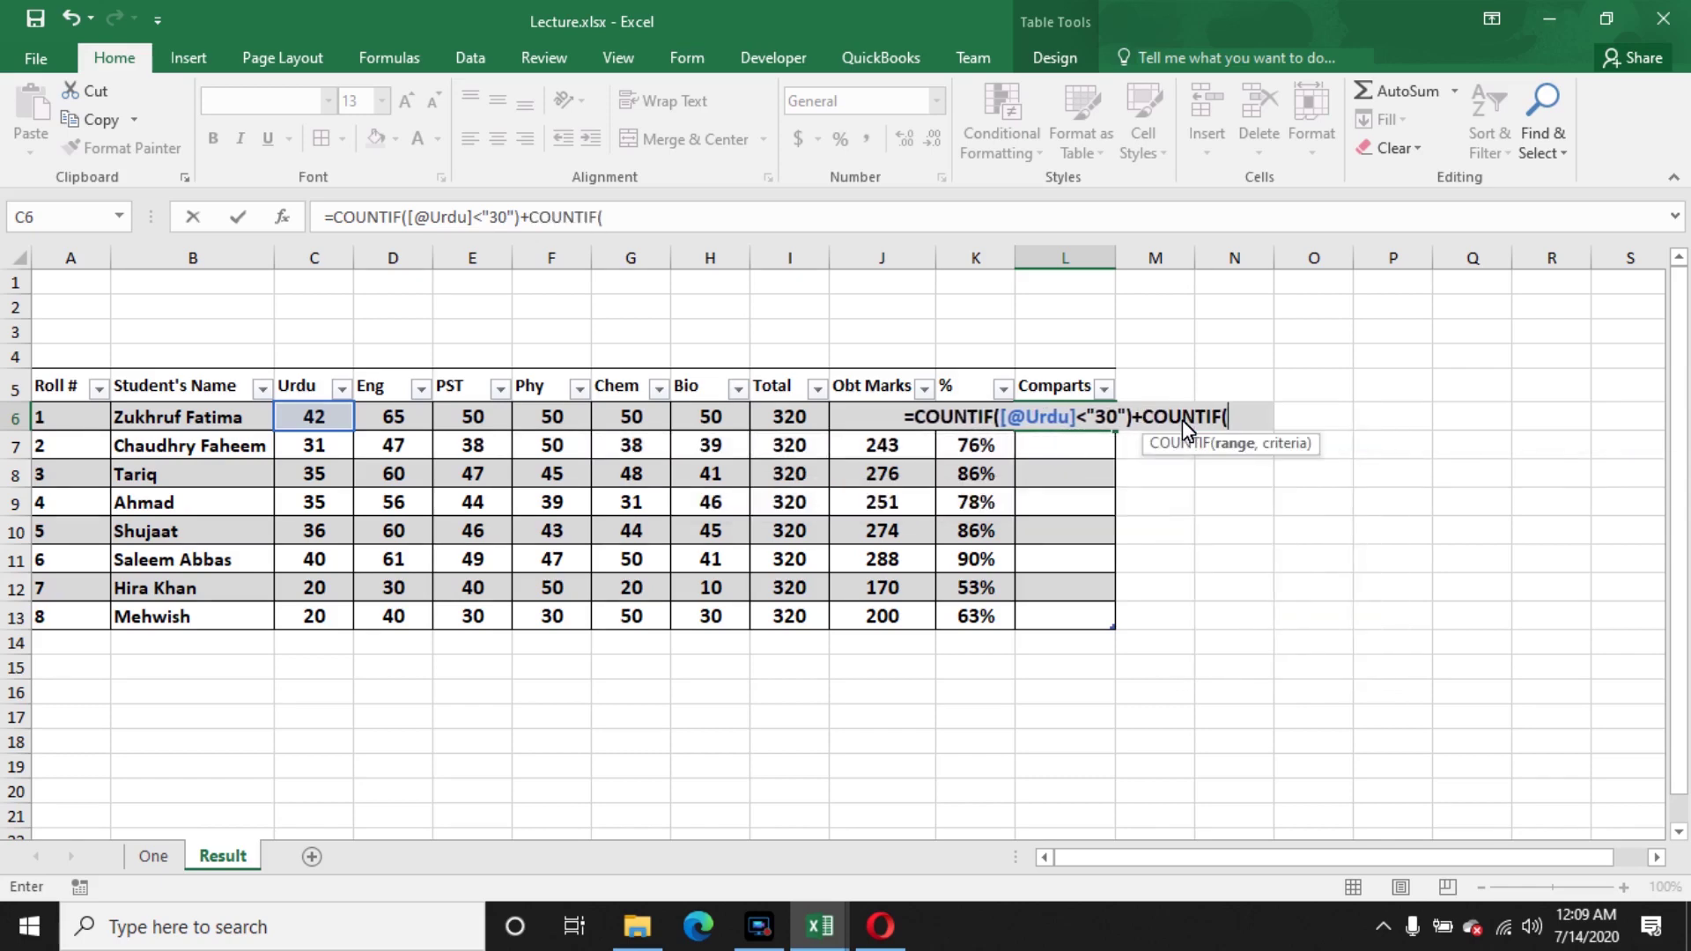
left_click(387, 421)
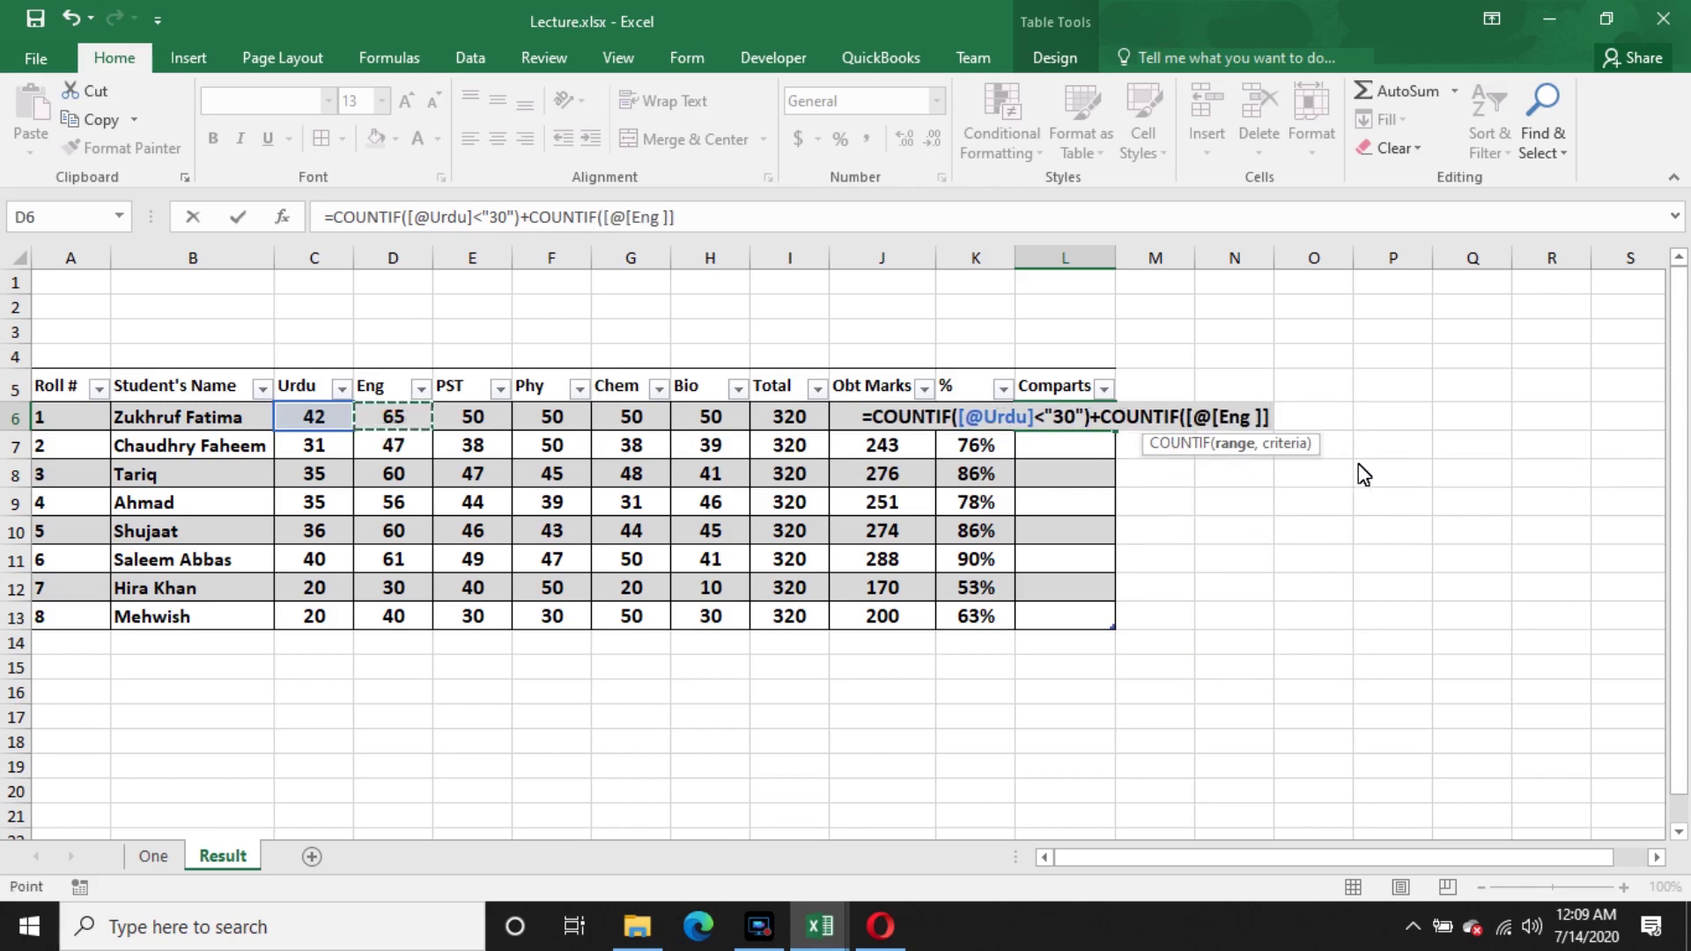
- Add the condition <"50" after the Eng reference in the L6 formula
type("<\"")
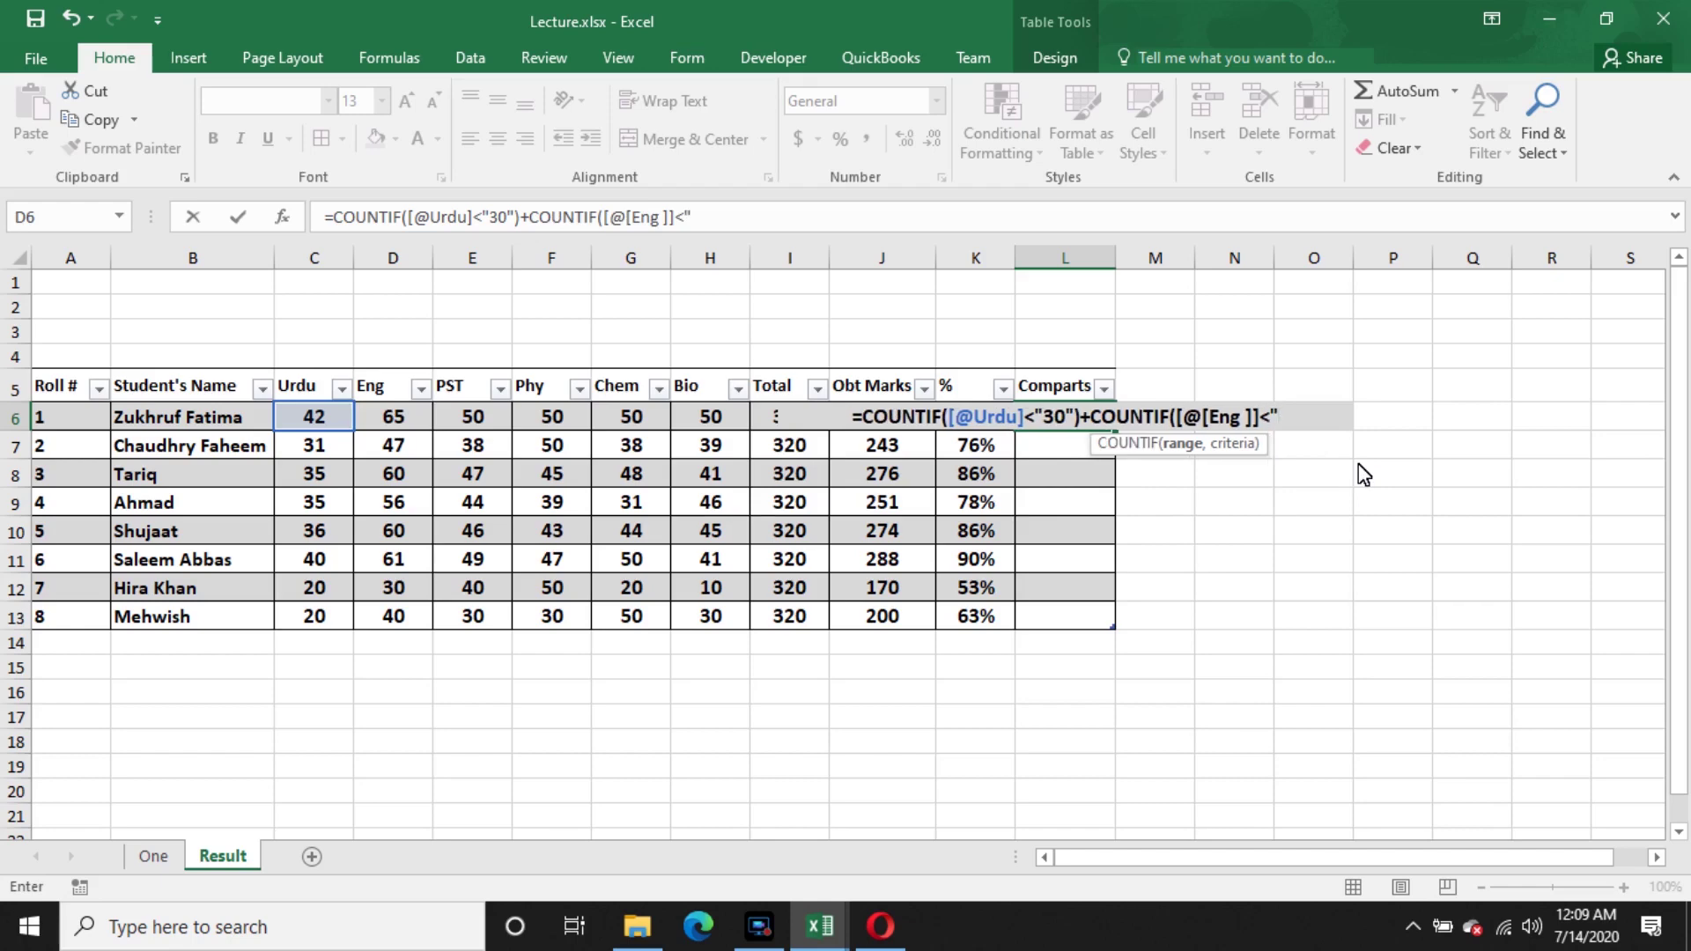
type("5")
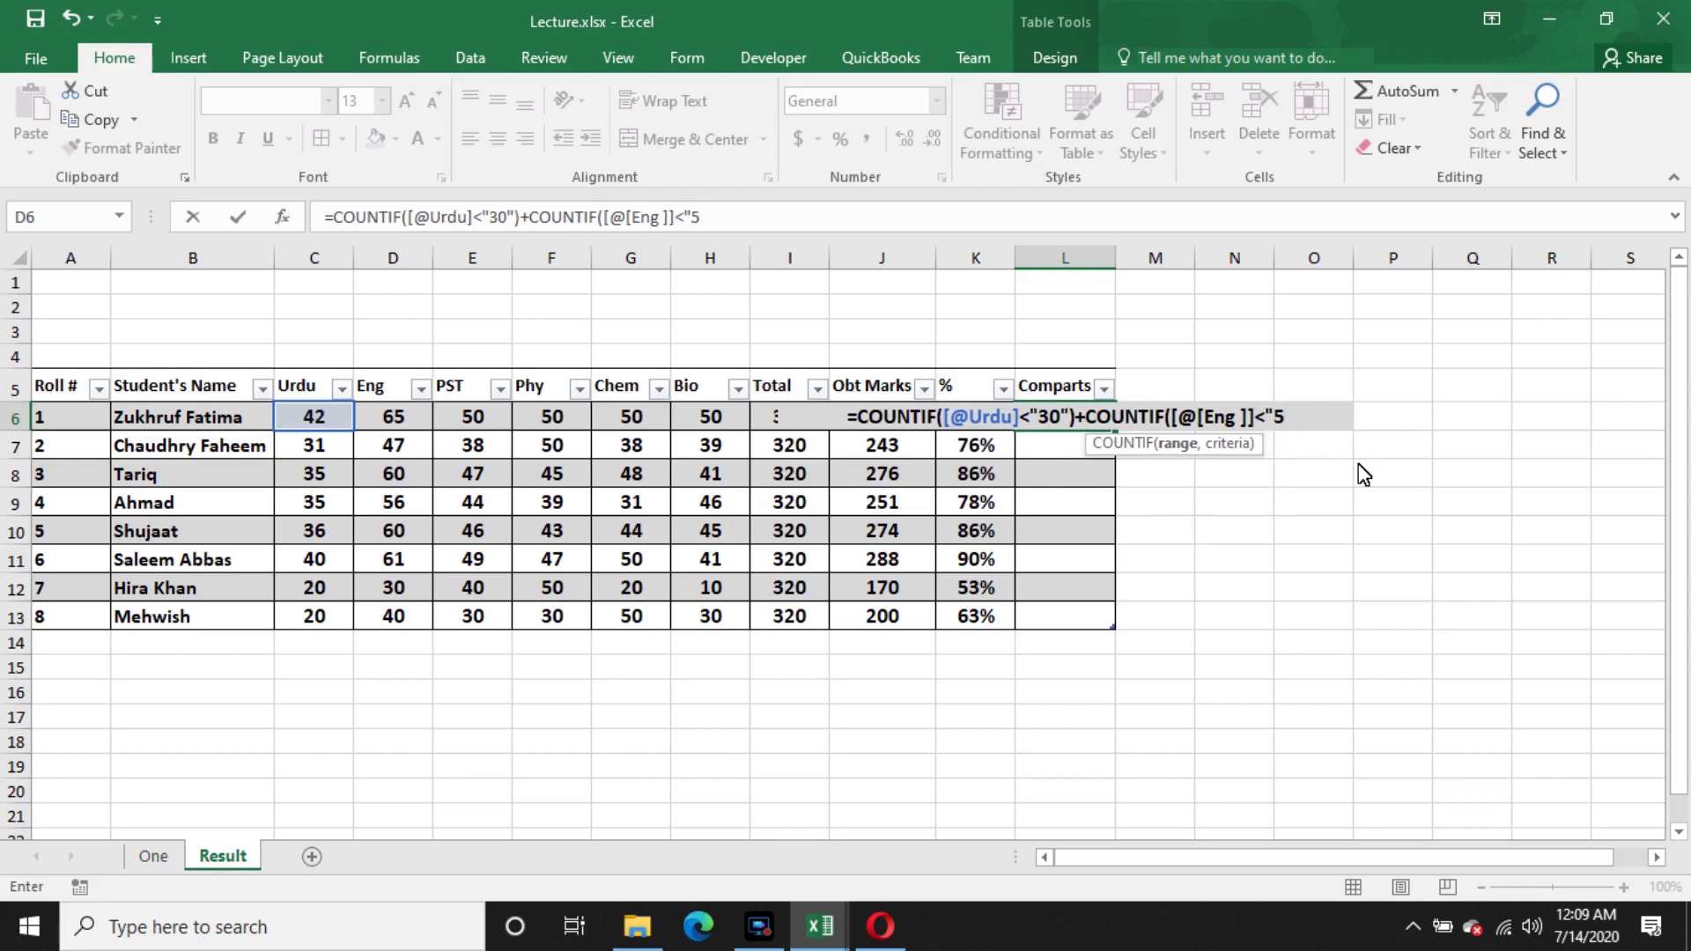
type("0\"")
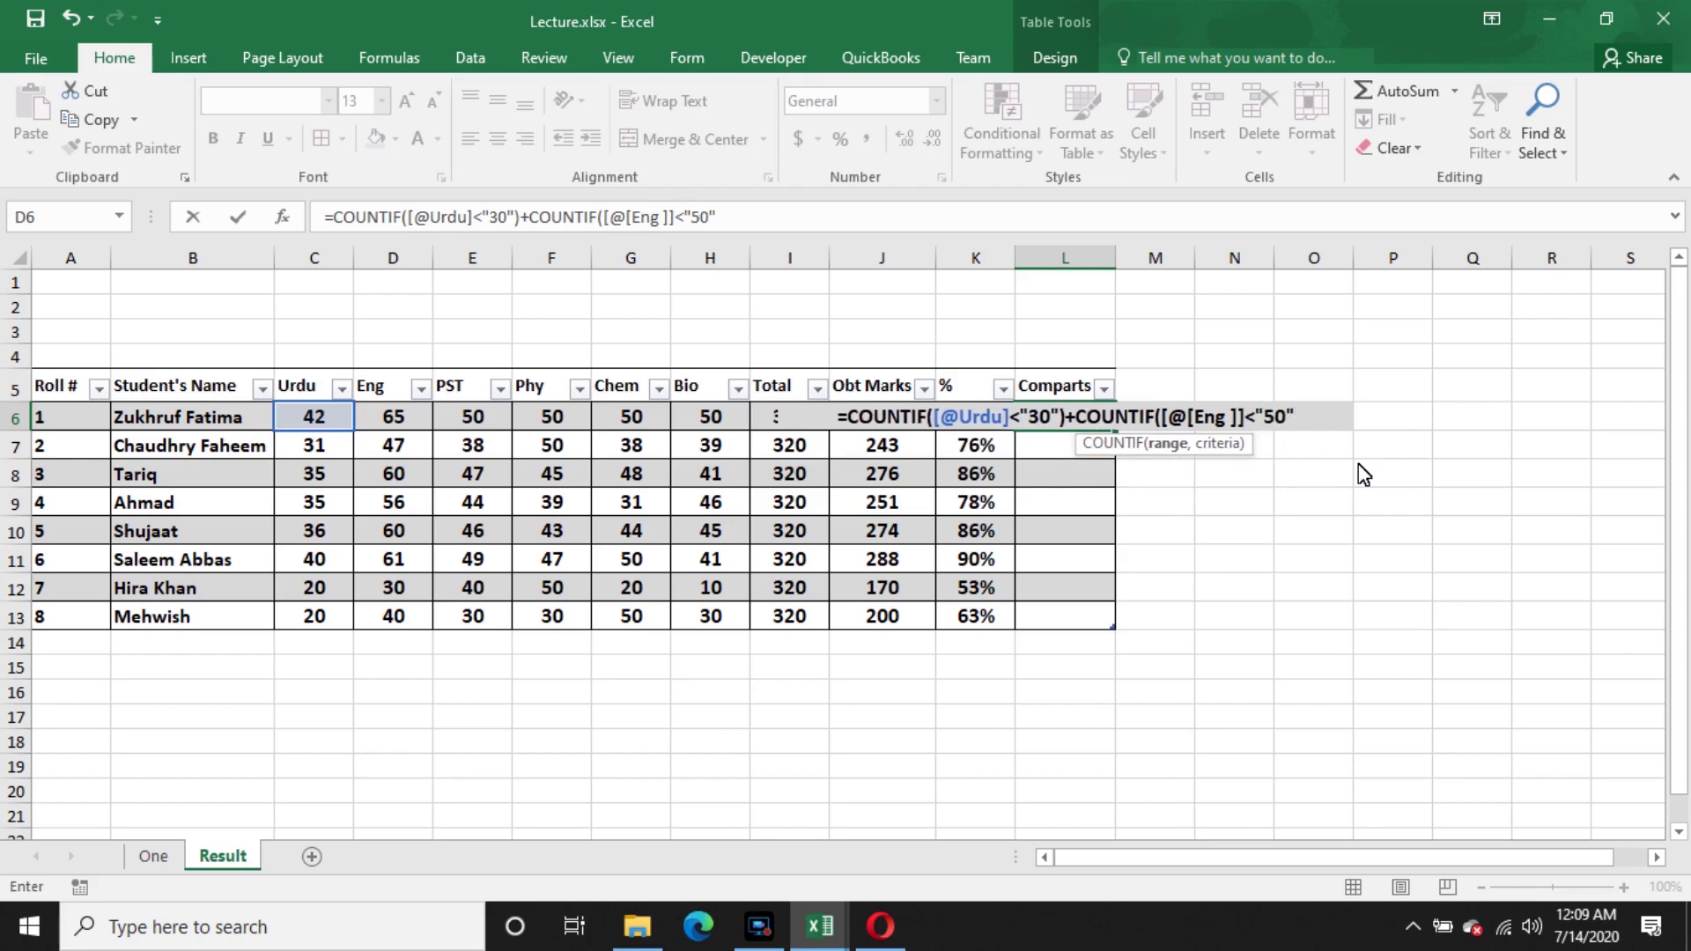
- Close the Eng term and add a third COUNTIF to the L6 formula, referencing the PST mark in E6
type(")+")
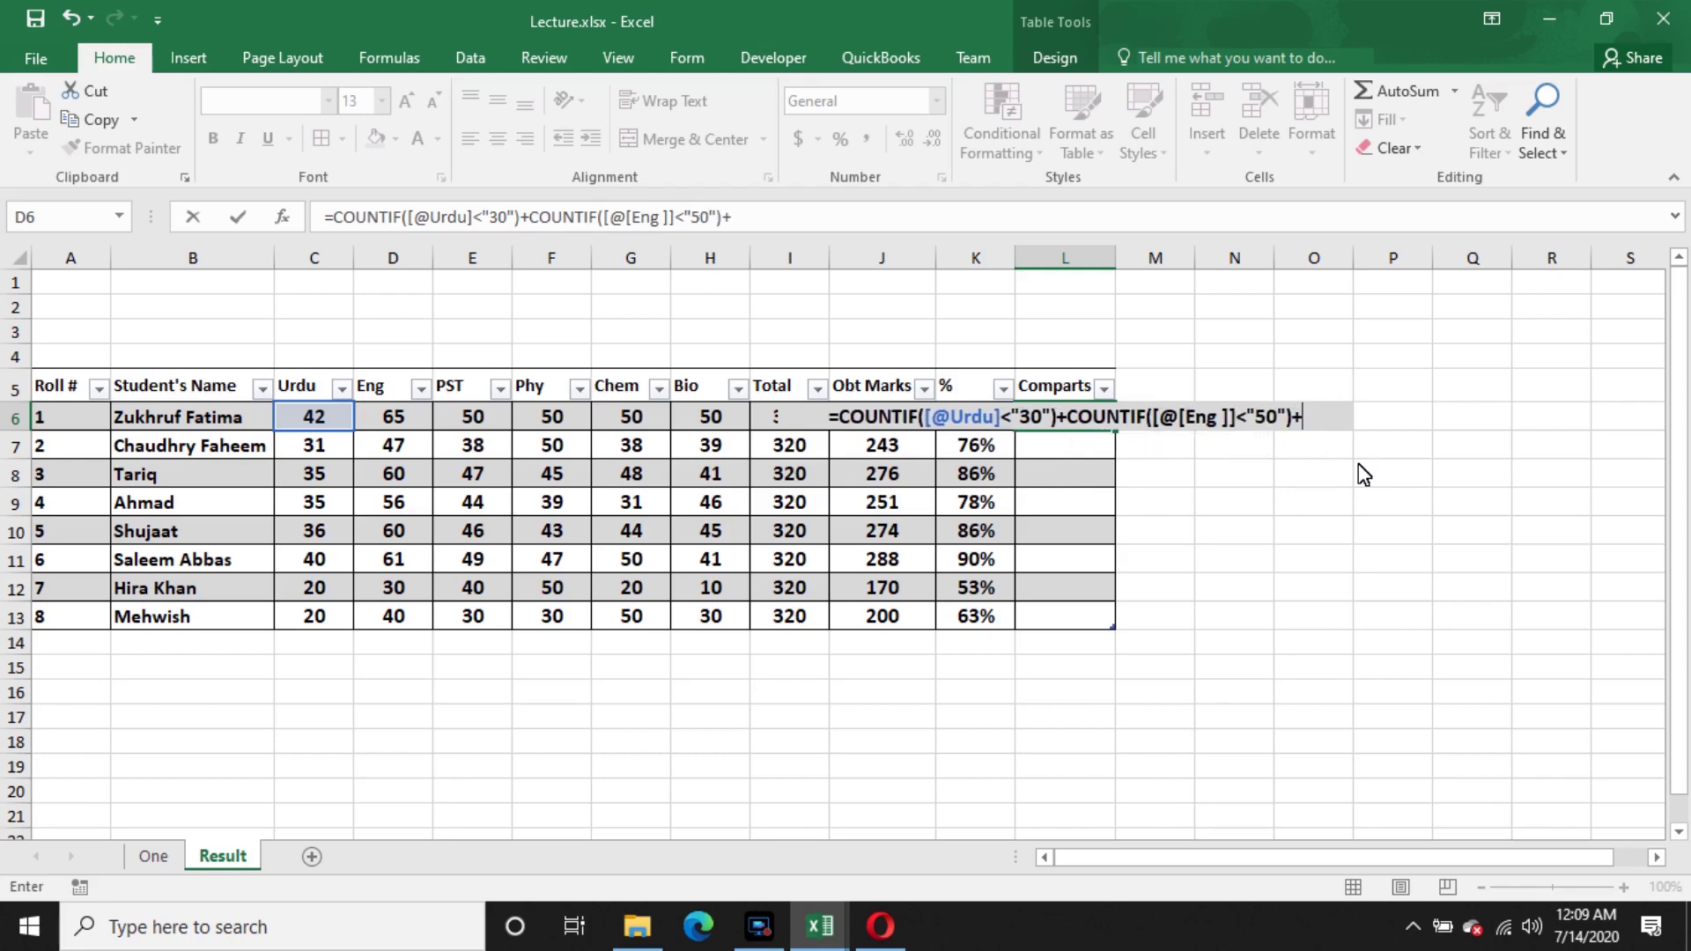
type("coi")
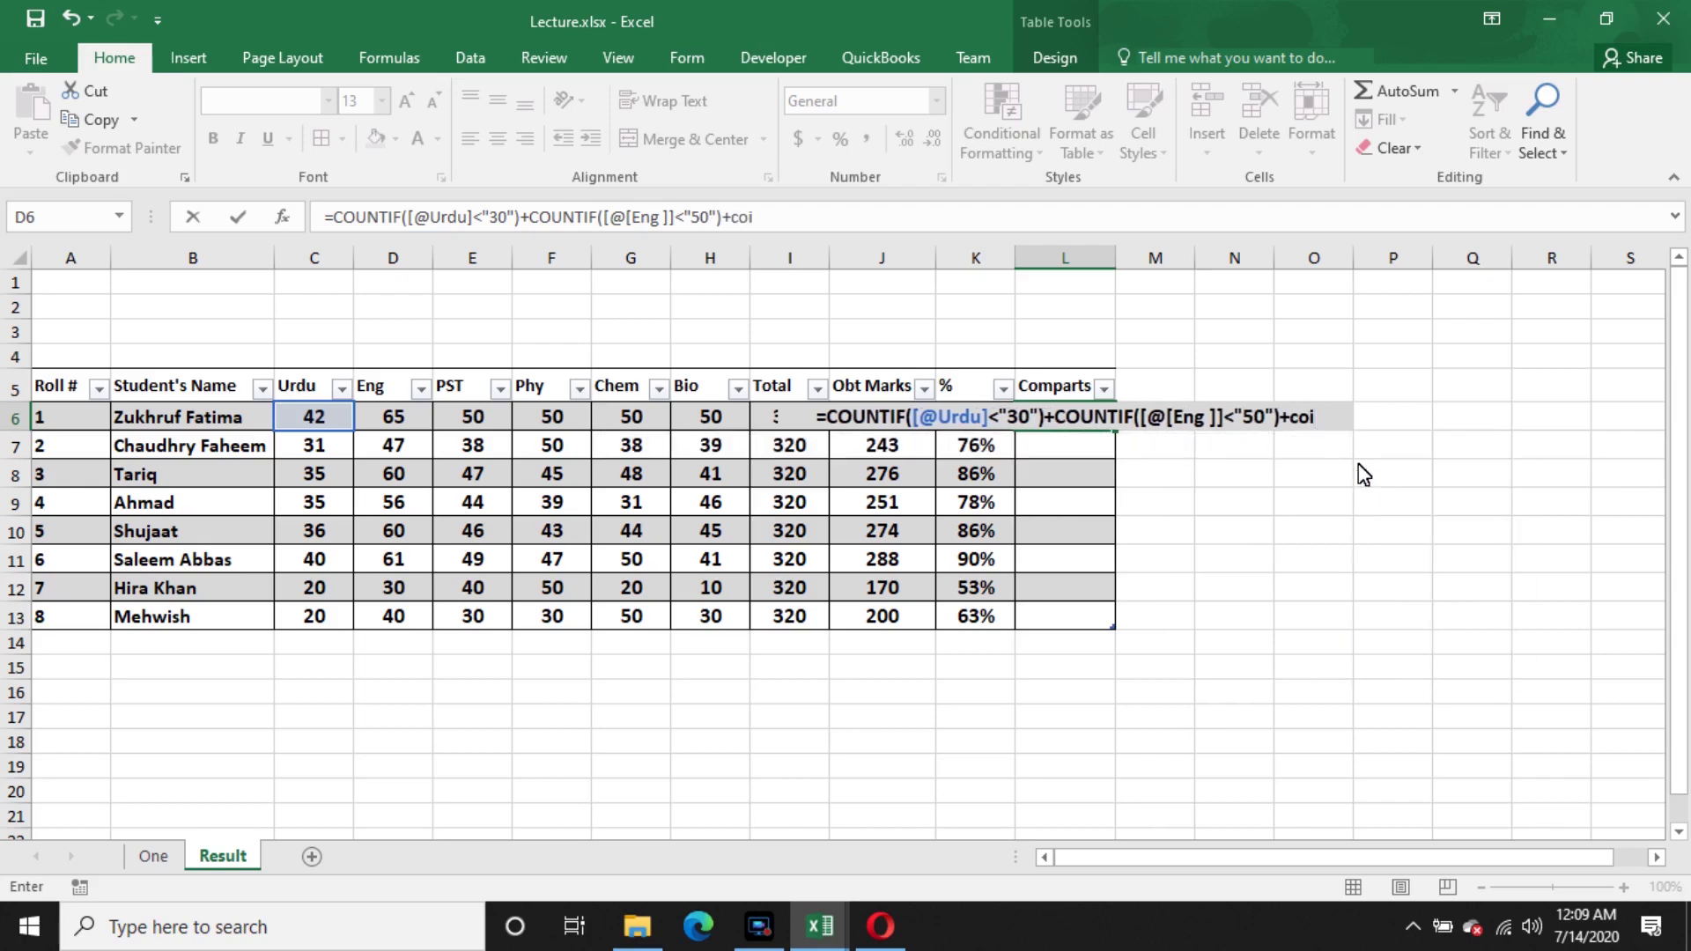
key("BackSpace")
type("unt")
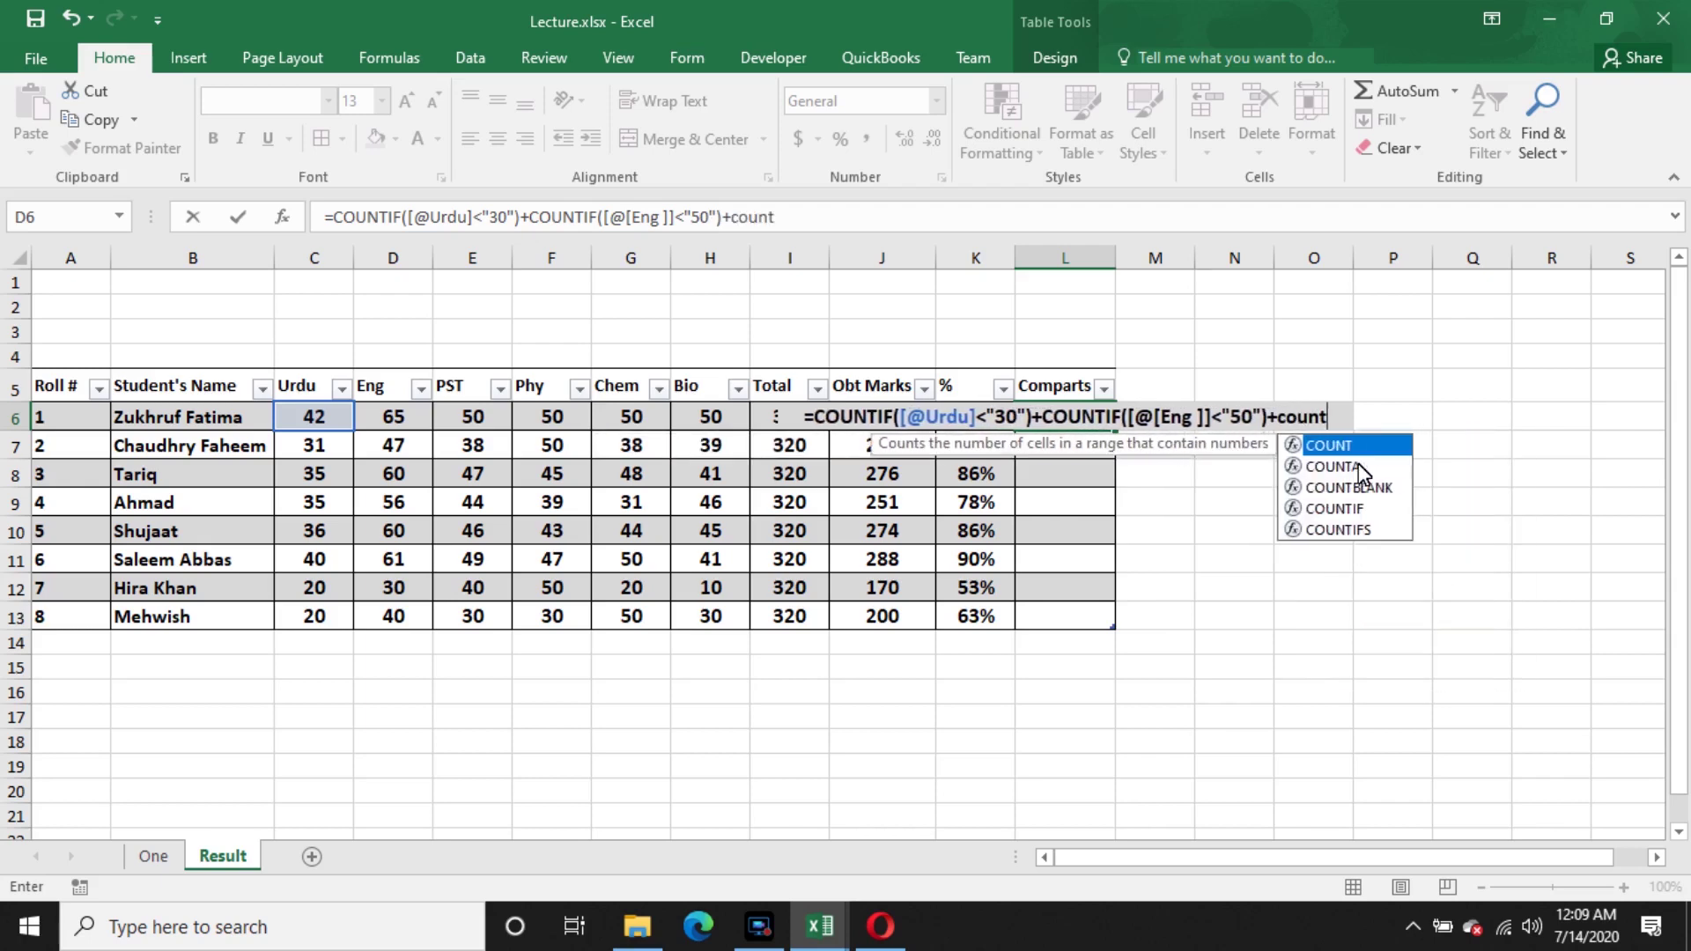
key("Down")
key("Down")
key("Down")
key("Tab")
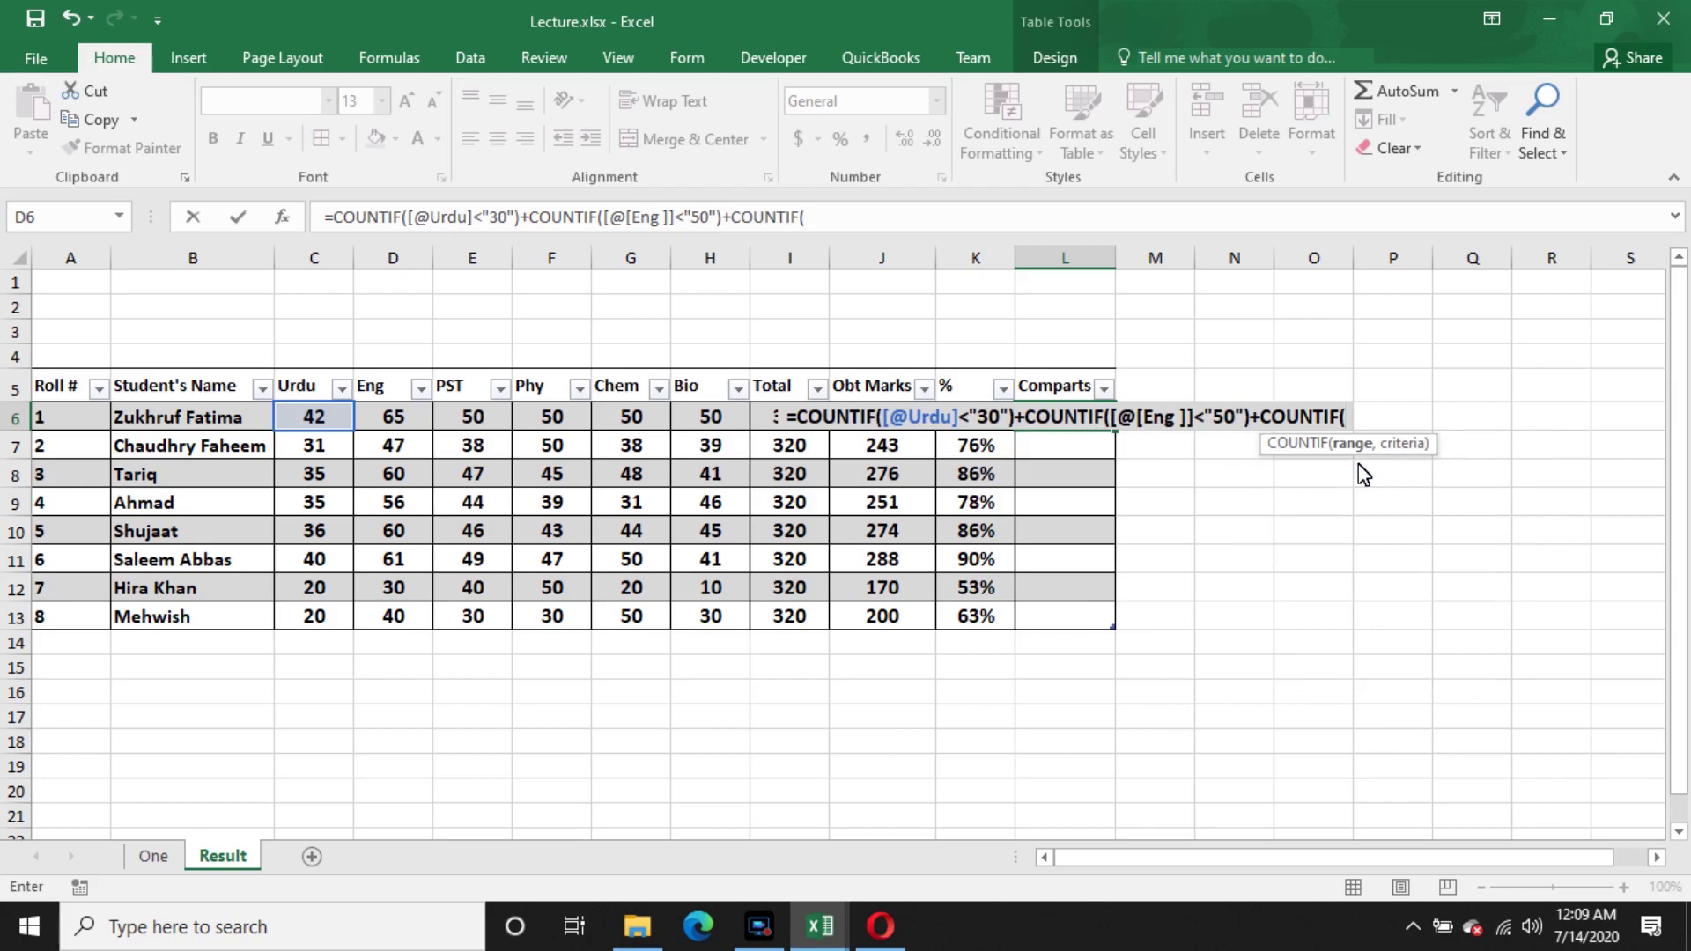
left_click(481, 421)
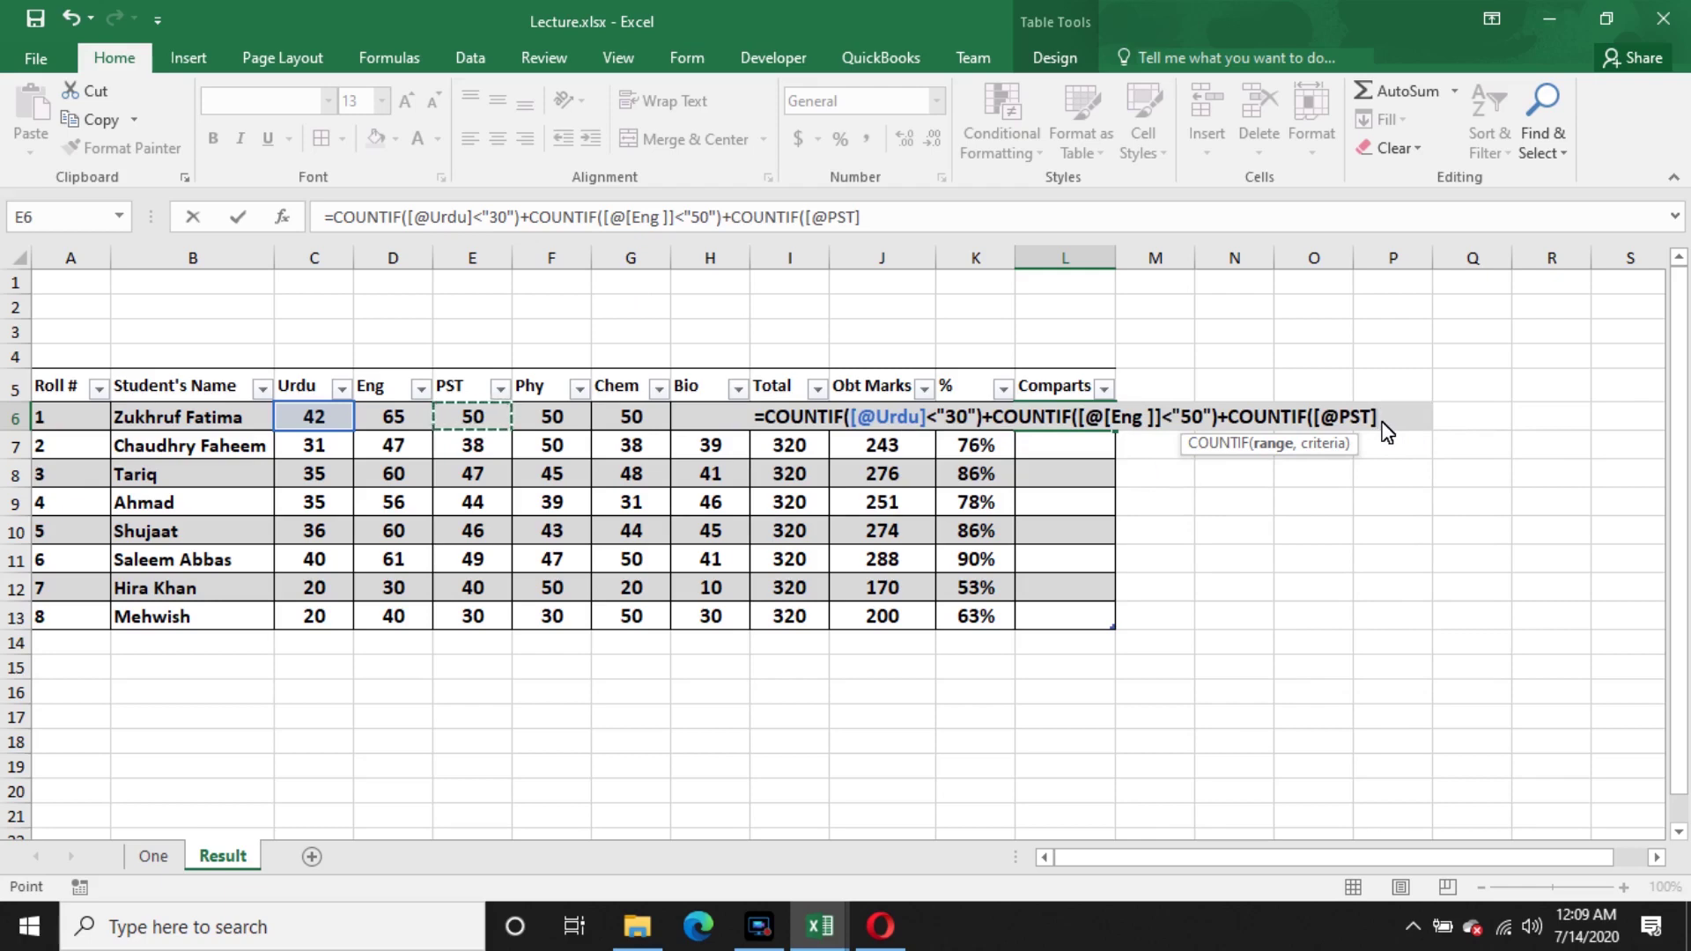
- Remove the extra bracket after the Eng reference in L6, and try completing the PST term with <"30" and a closing parenthesis
left_click(1166, 416)
key("BackSpace")
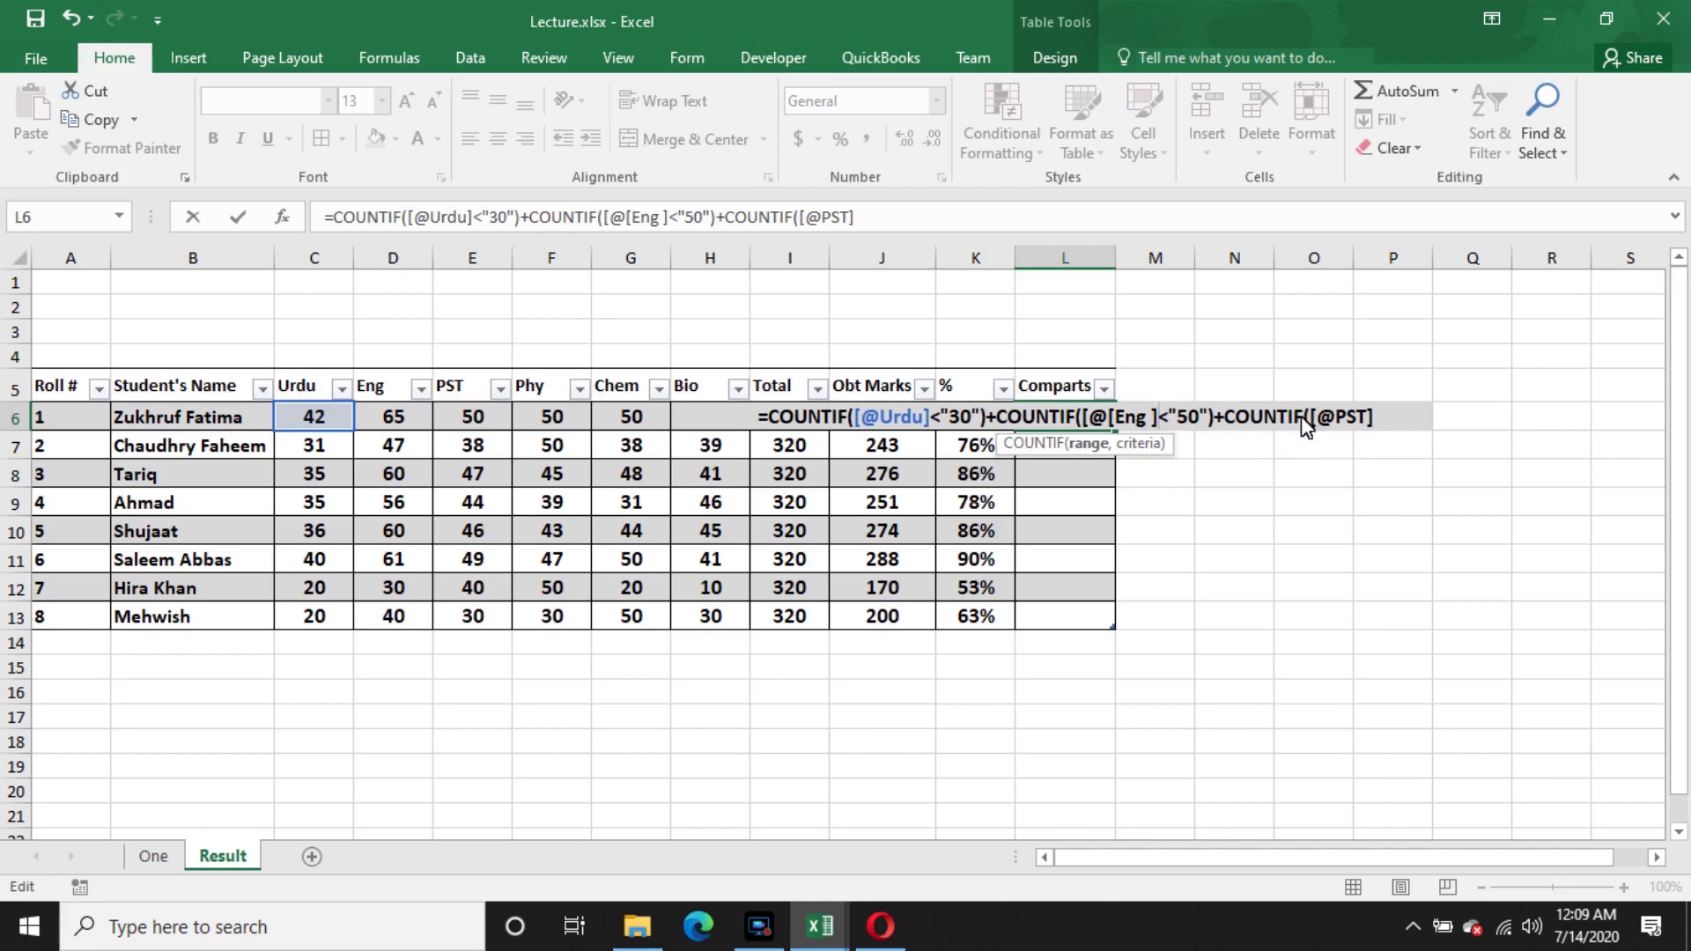
left_click(1376, 416)
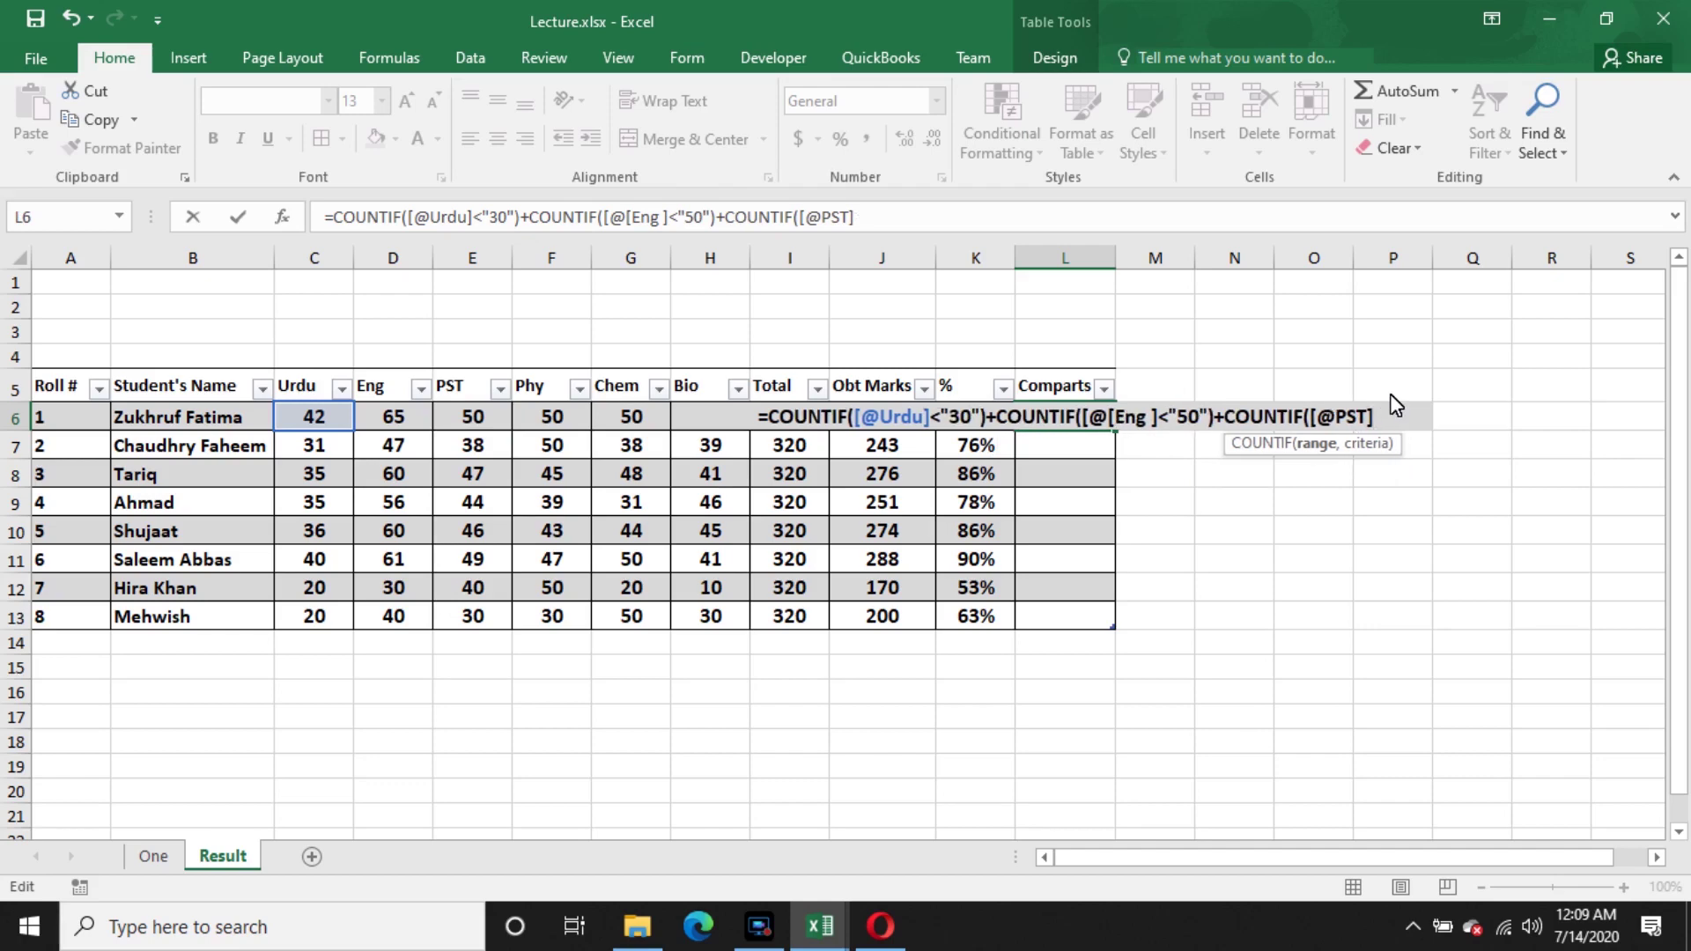
type("<\"")
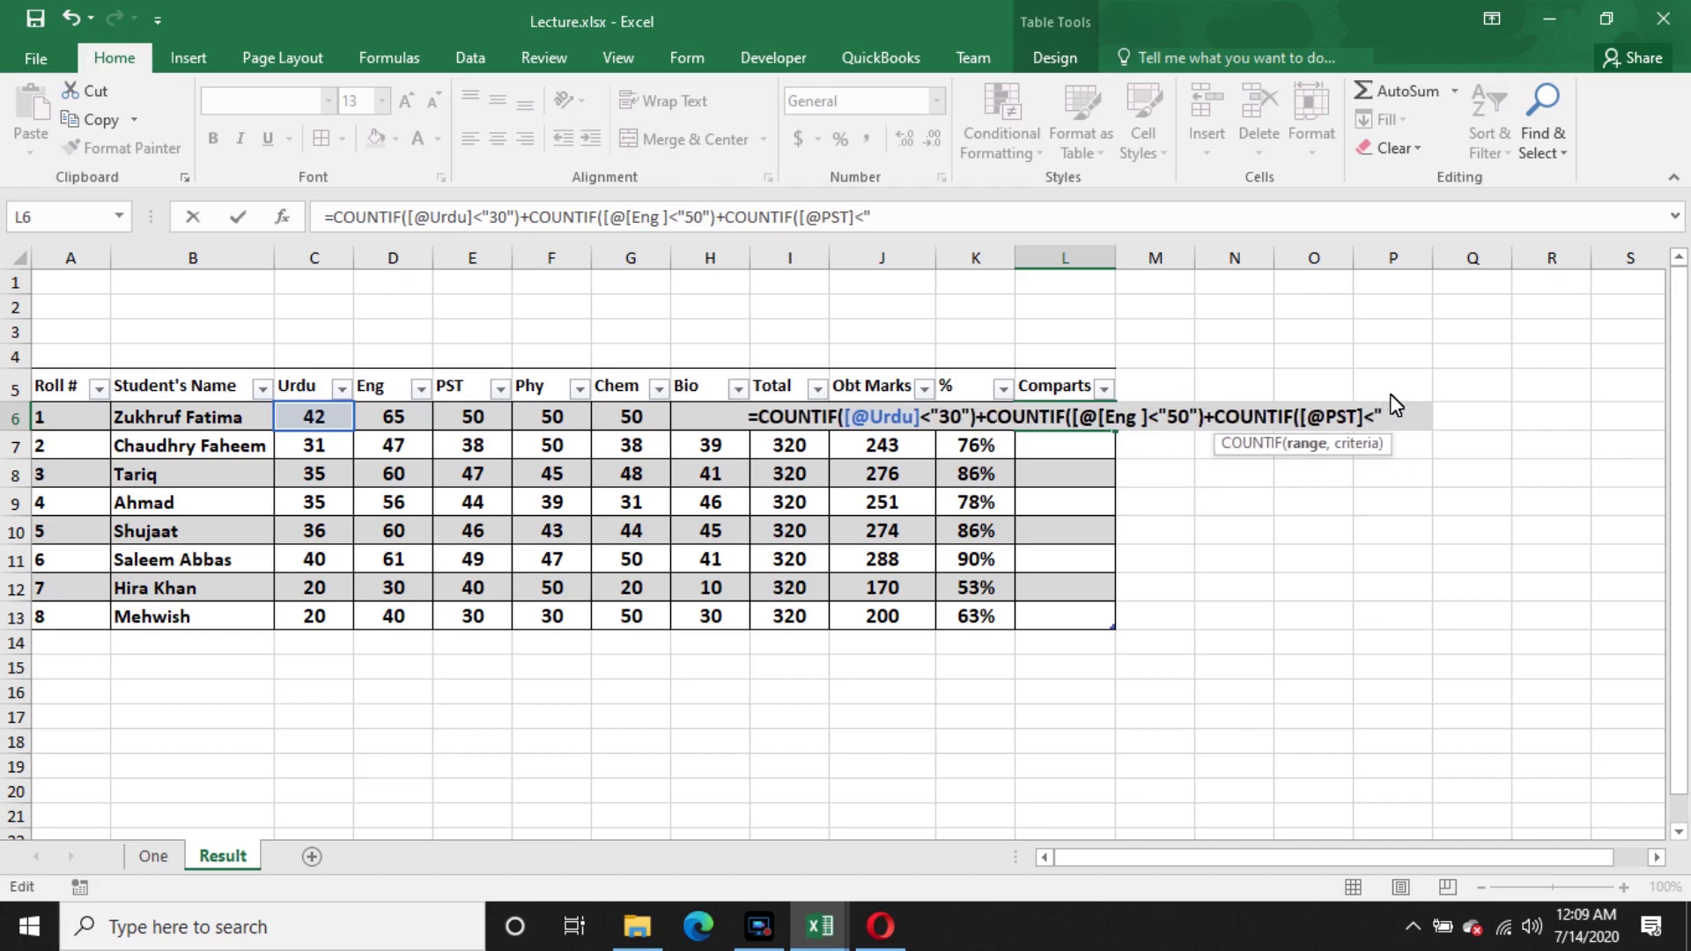
type("30")
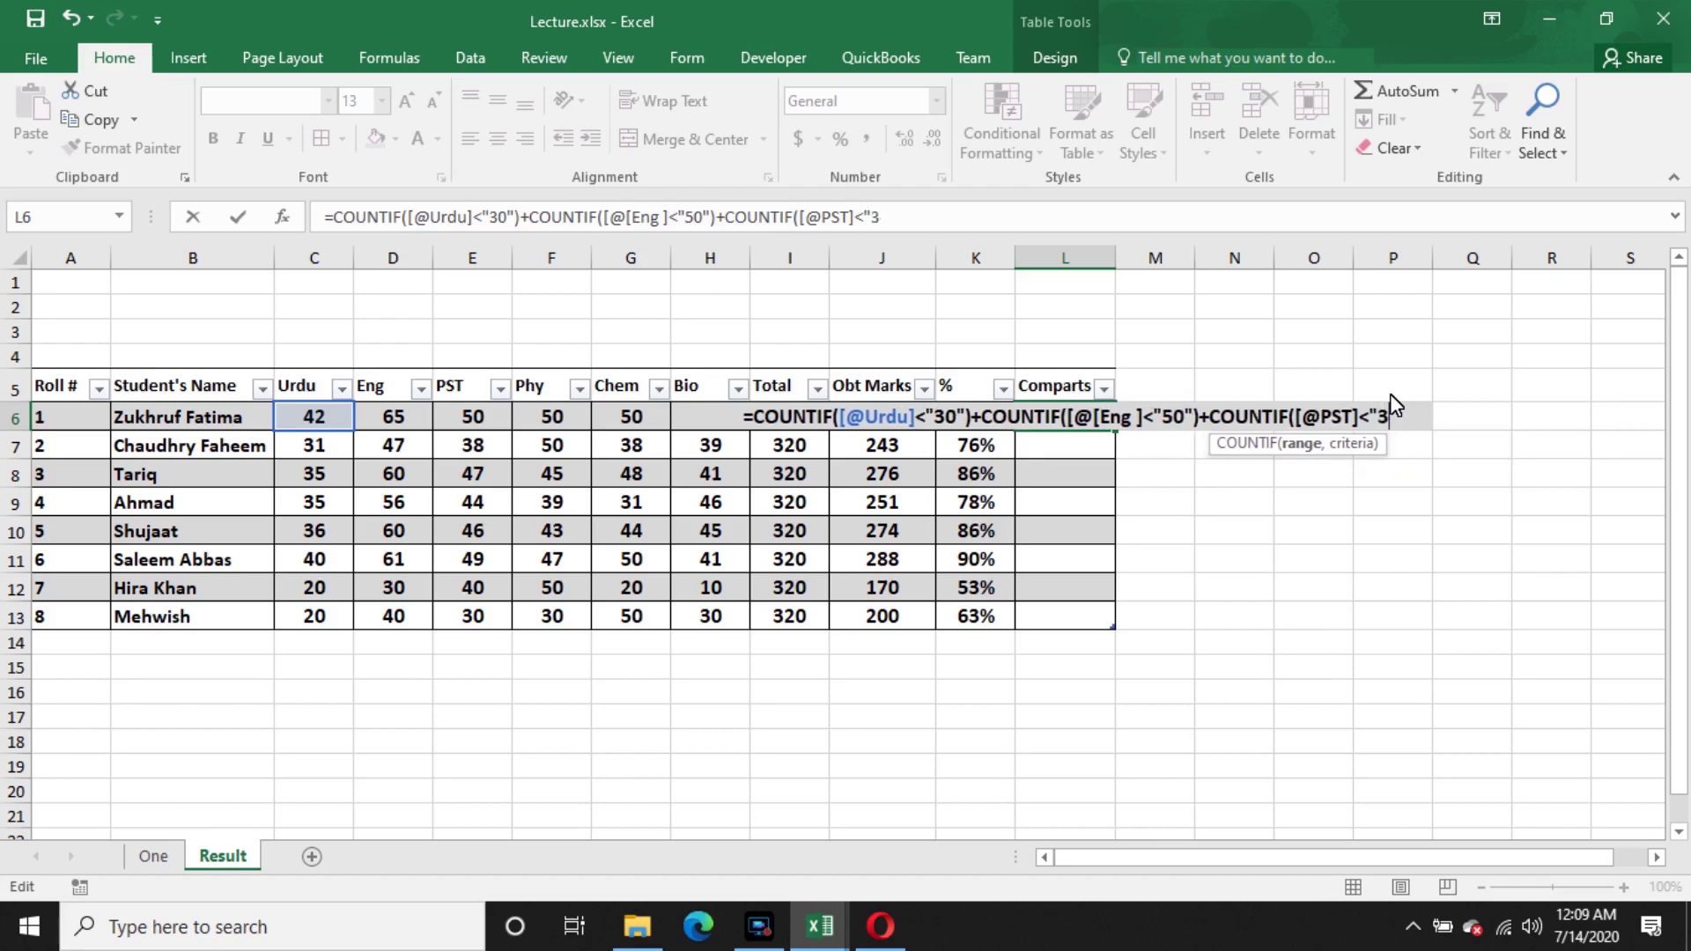
type("\"")
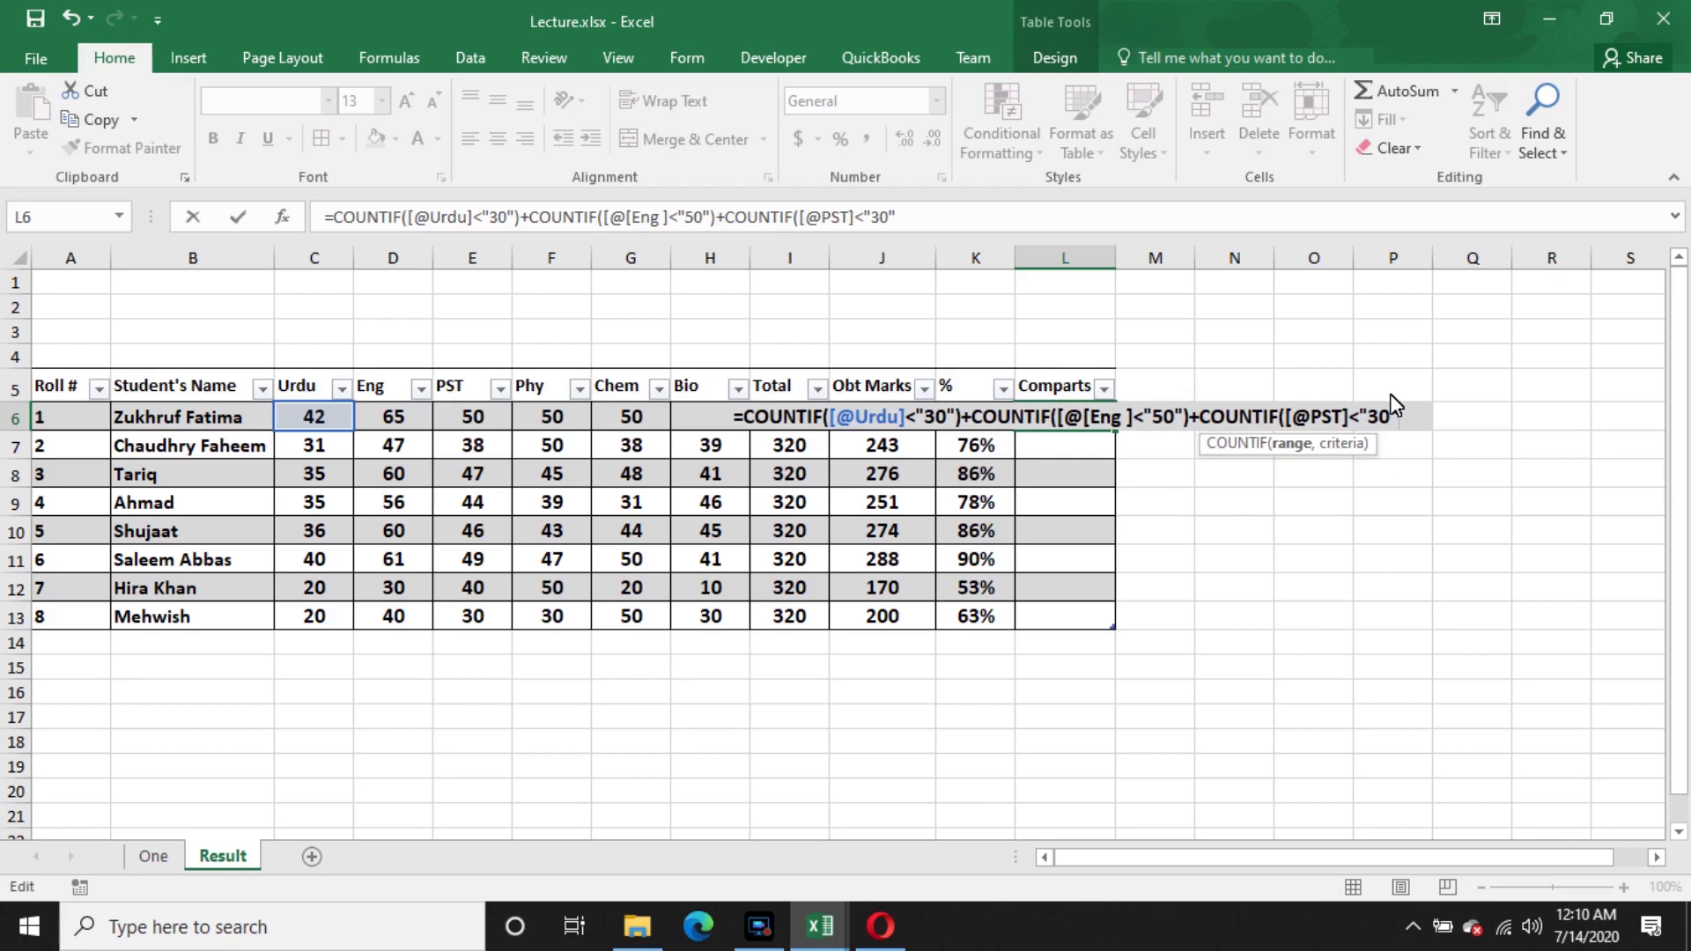
type(")")
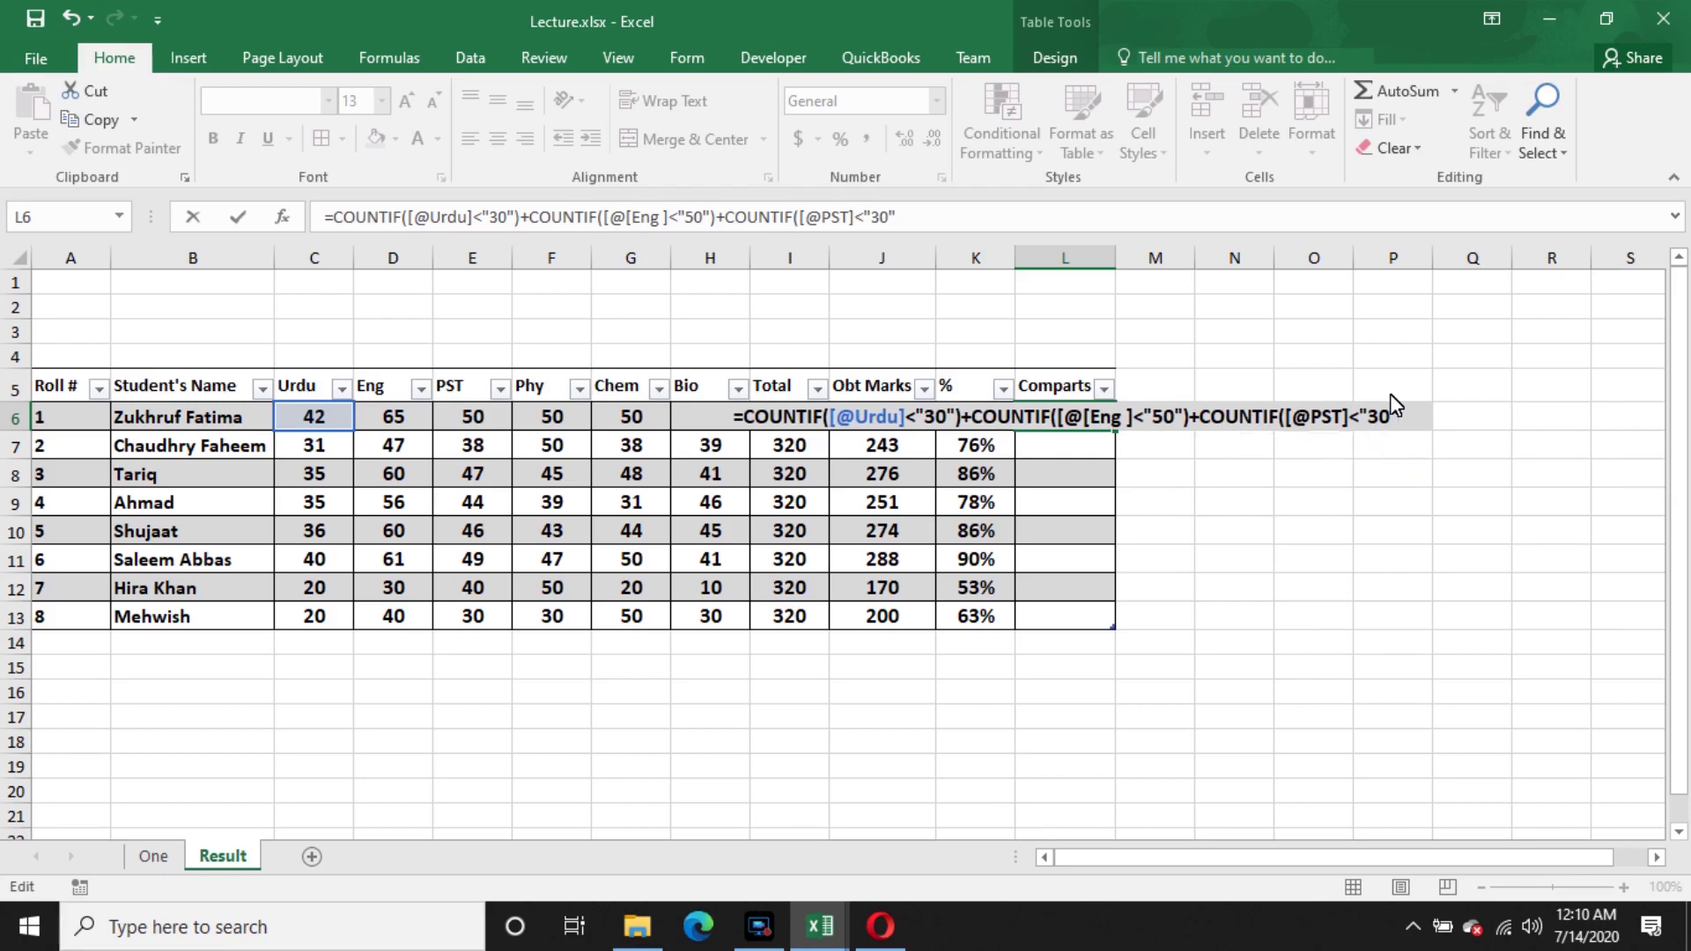
key("Return")
key("Return")
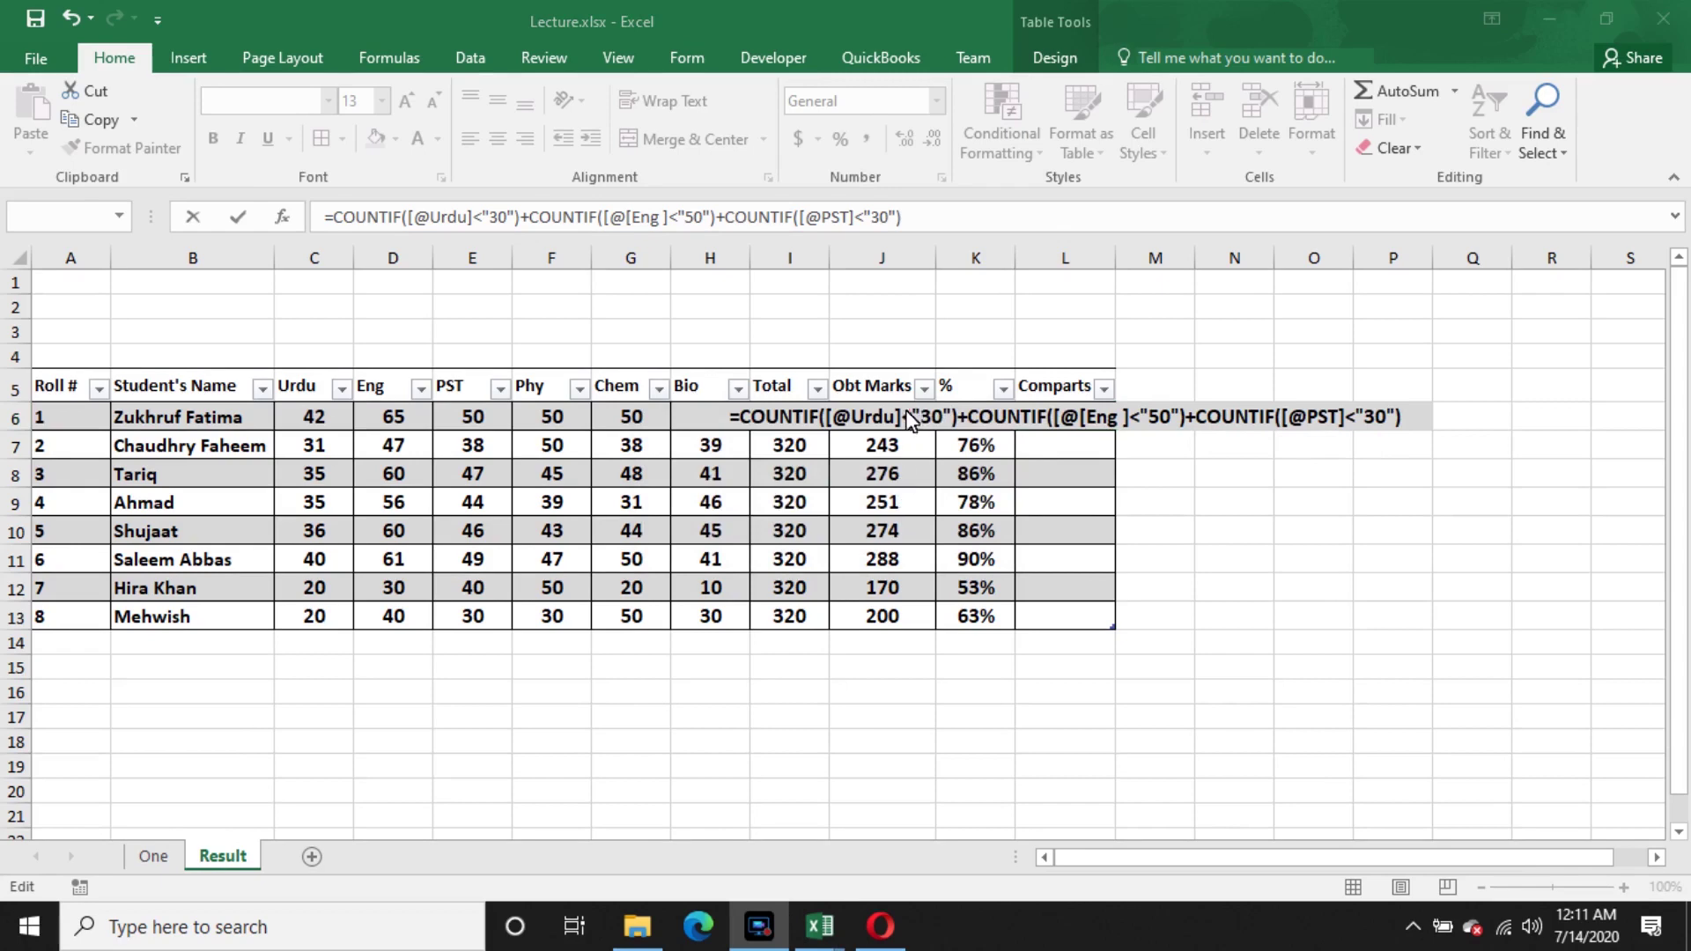
- Insert a comma between reference and condition in the Urdu, Eng and PST terms of L6, and try to enter the formula
left_click(912, 421)
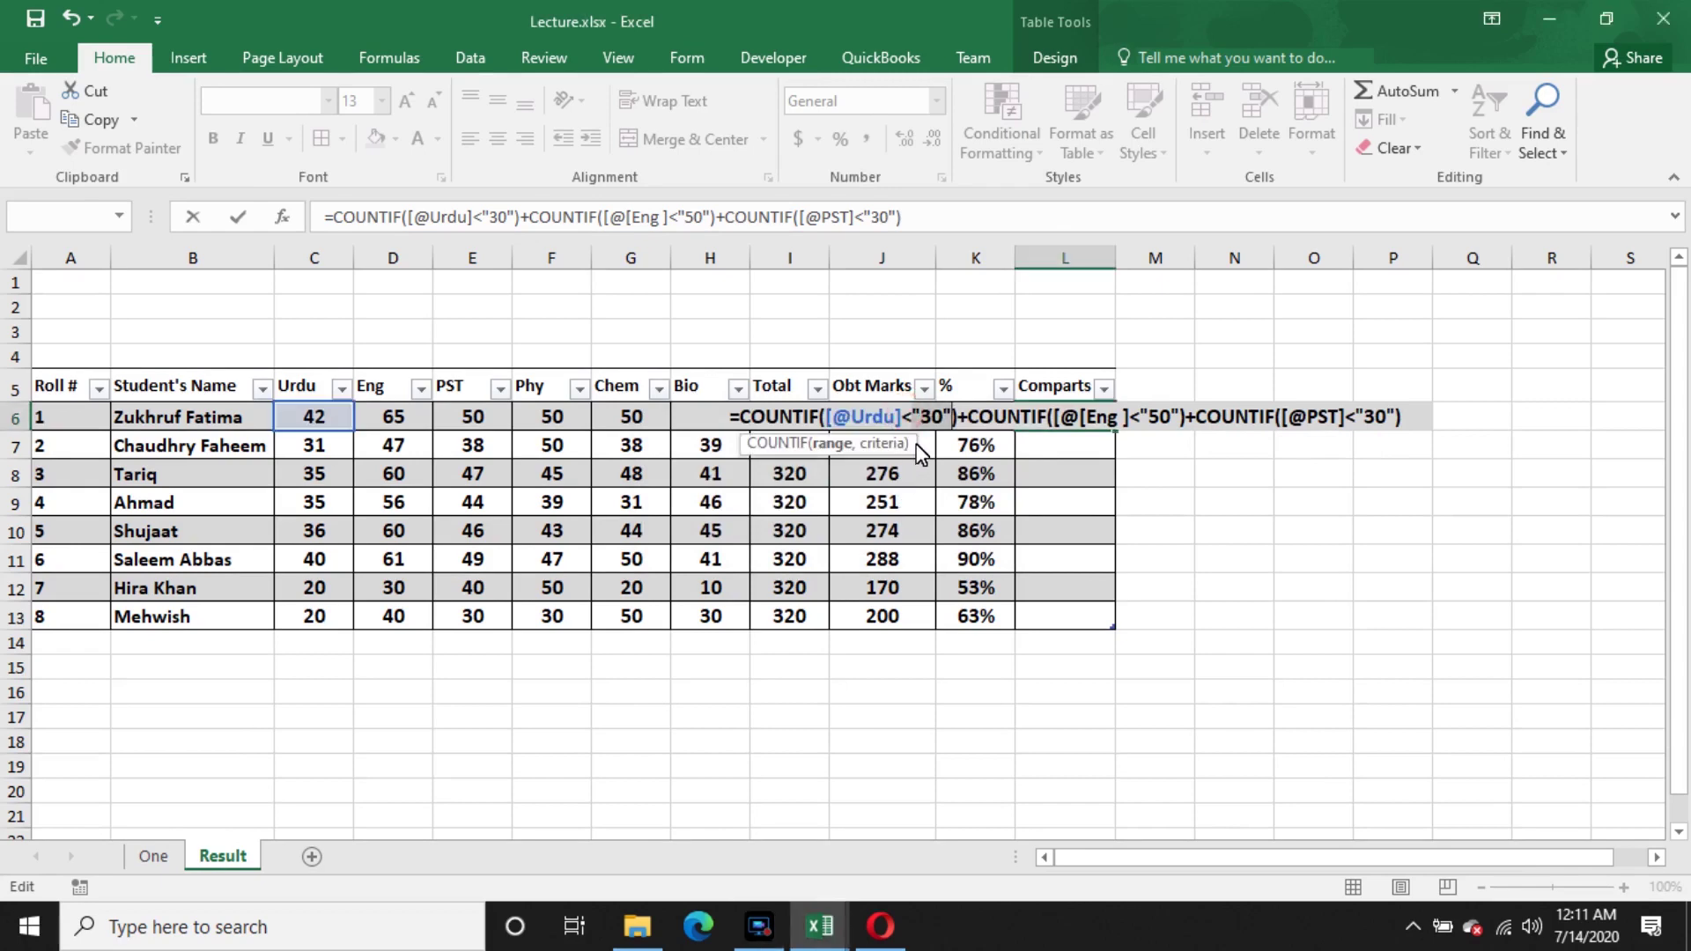
left_click(902, 418)
type(",")
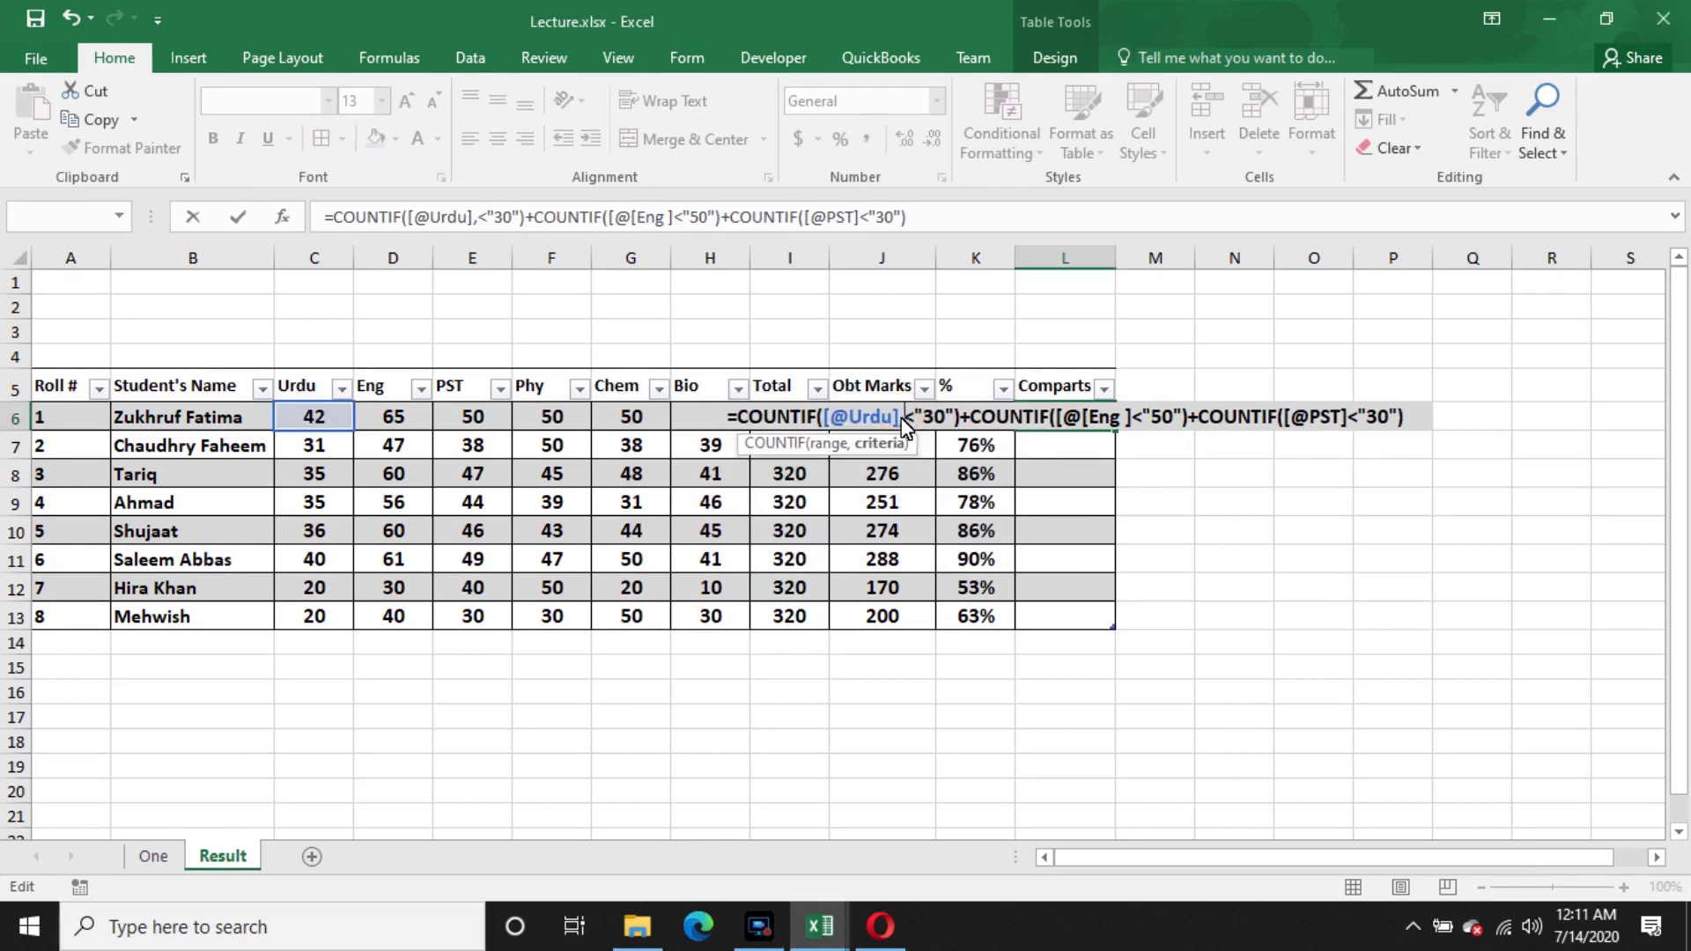
left_click(1125, 419)
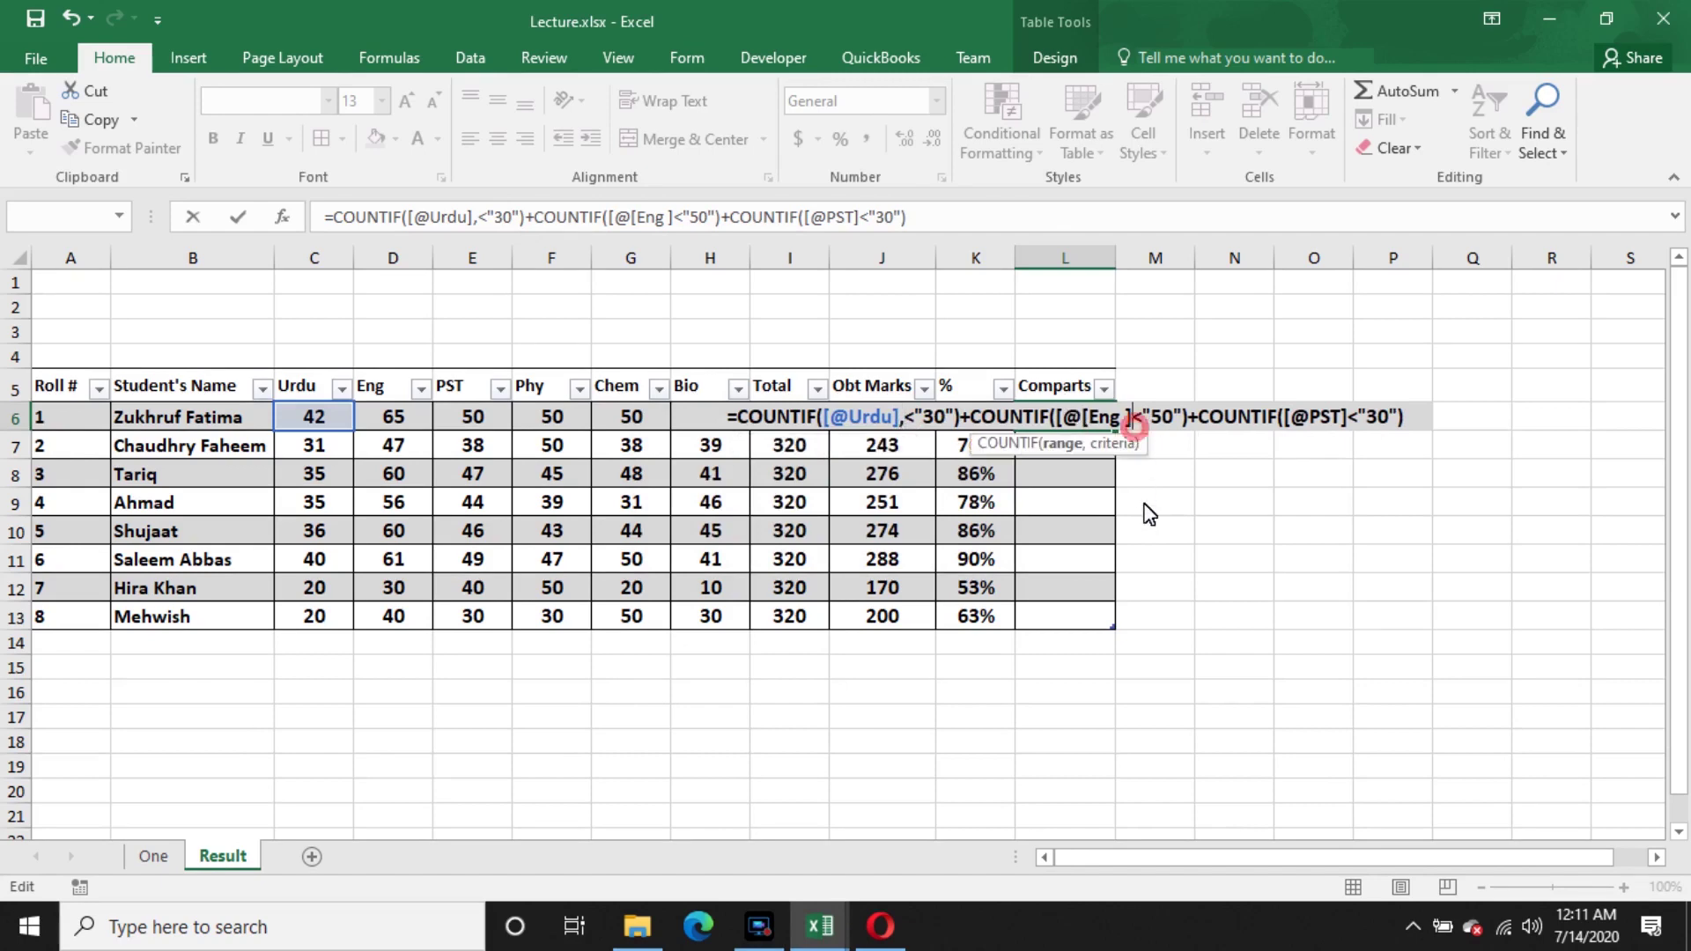
type(",")
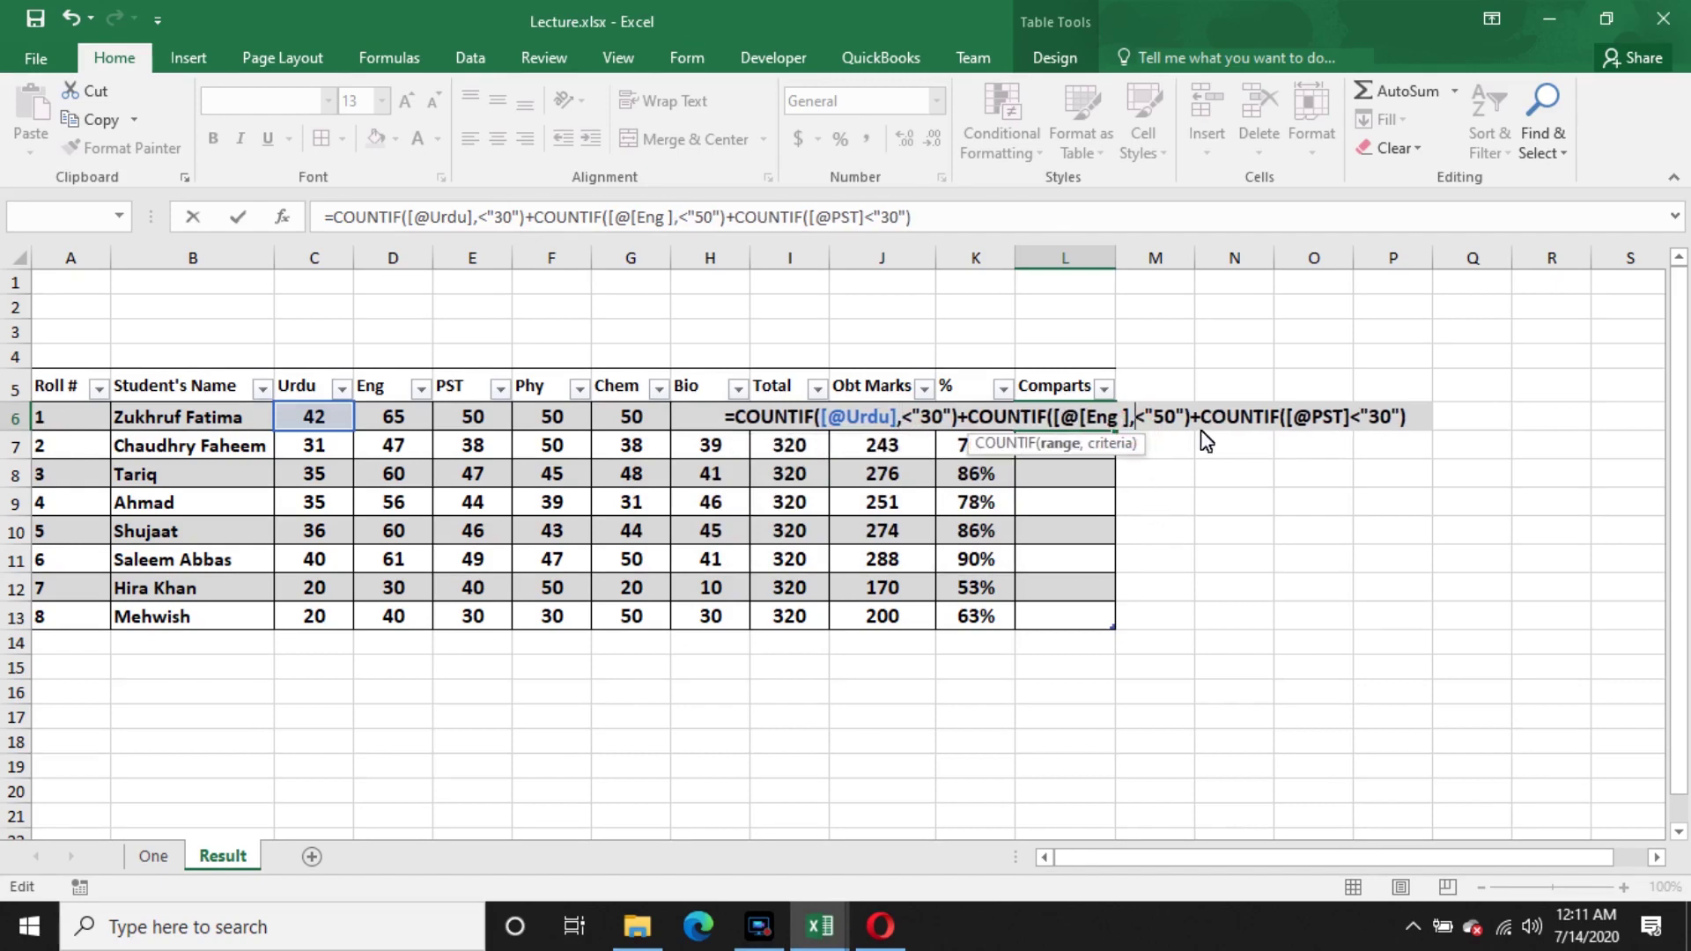
left_click(1350, 417)
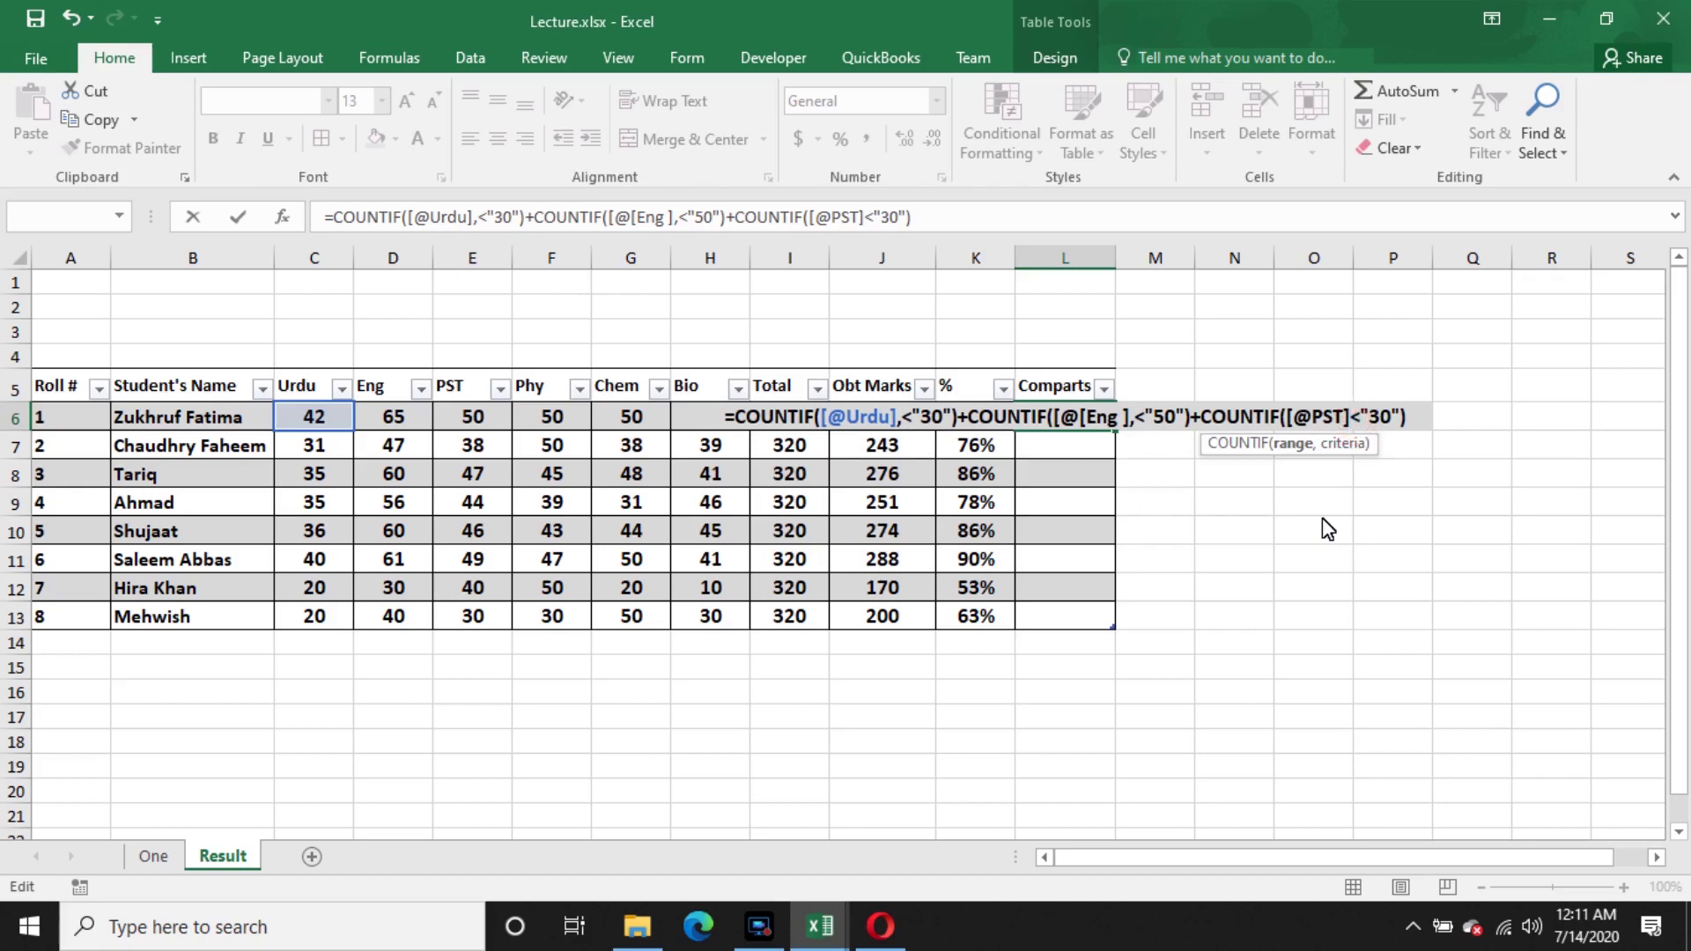
type(",")
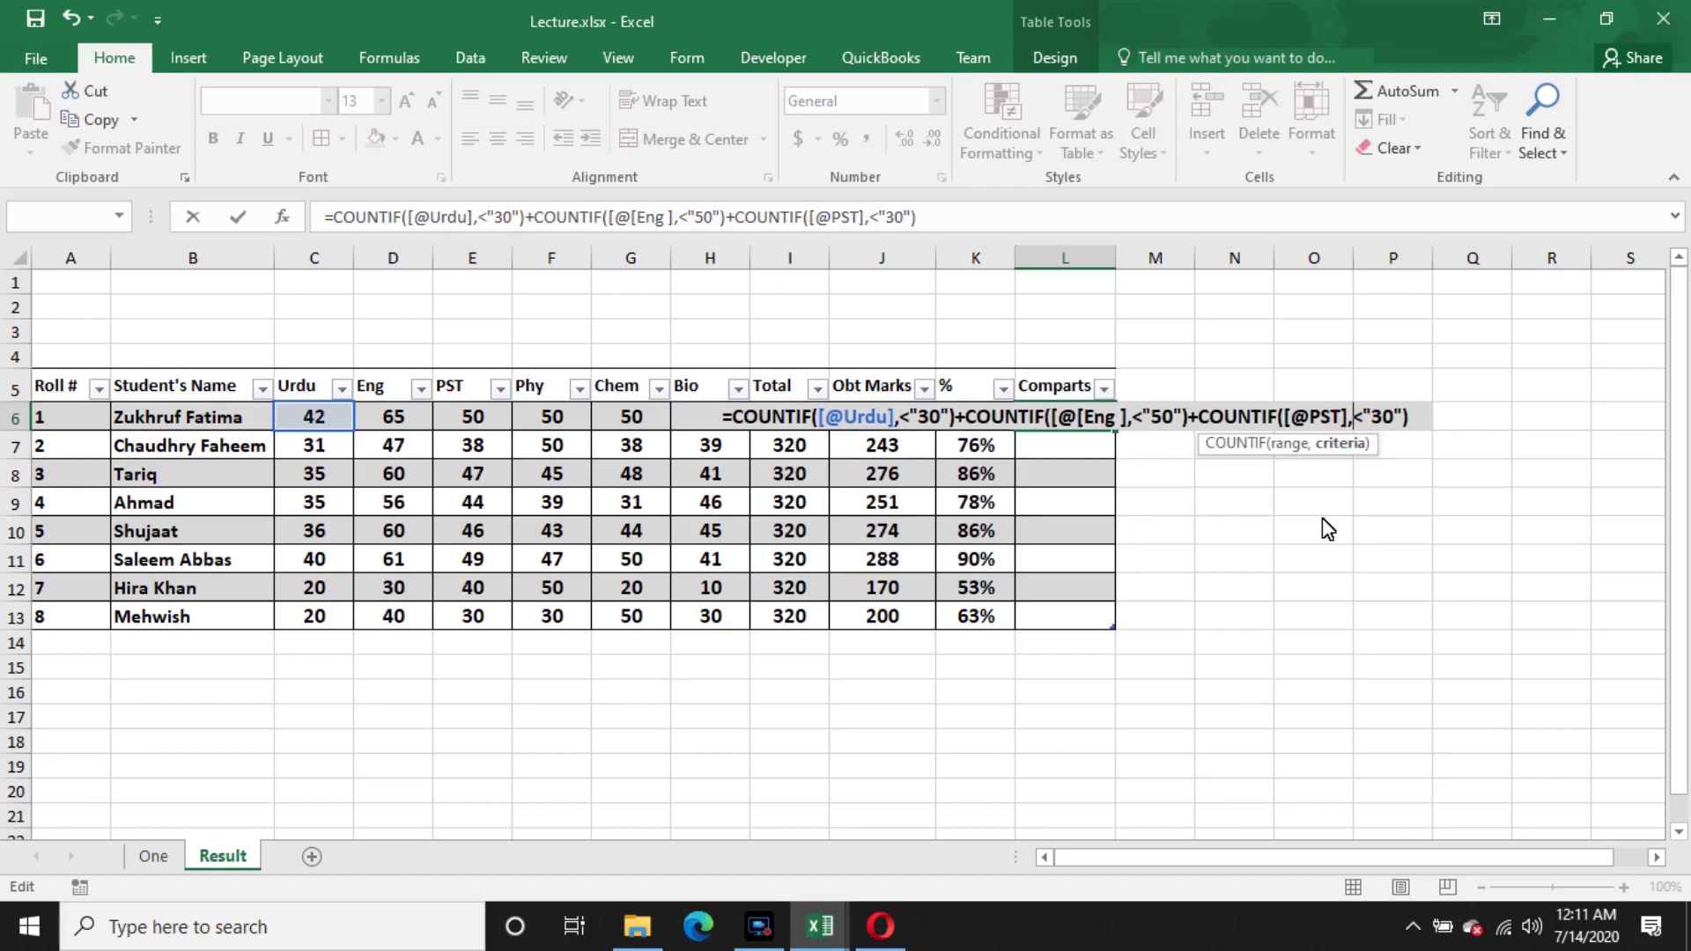
key("Return")
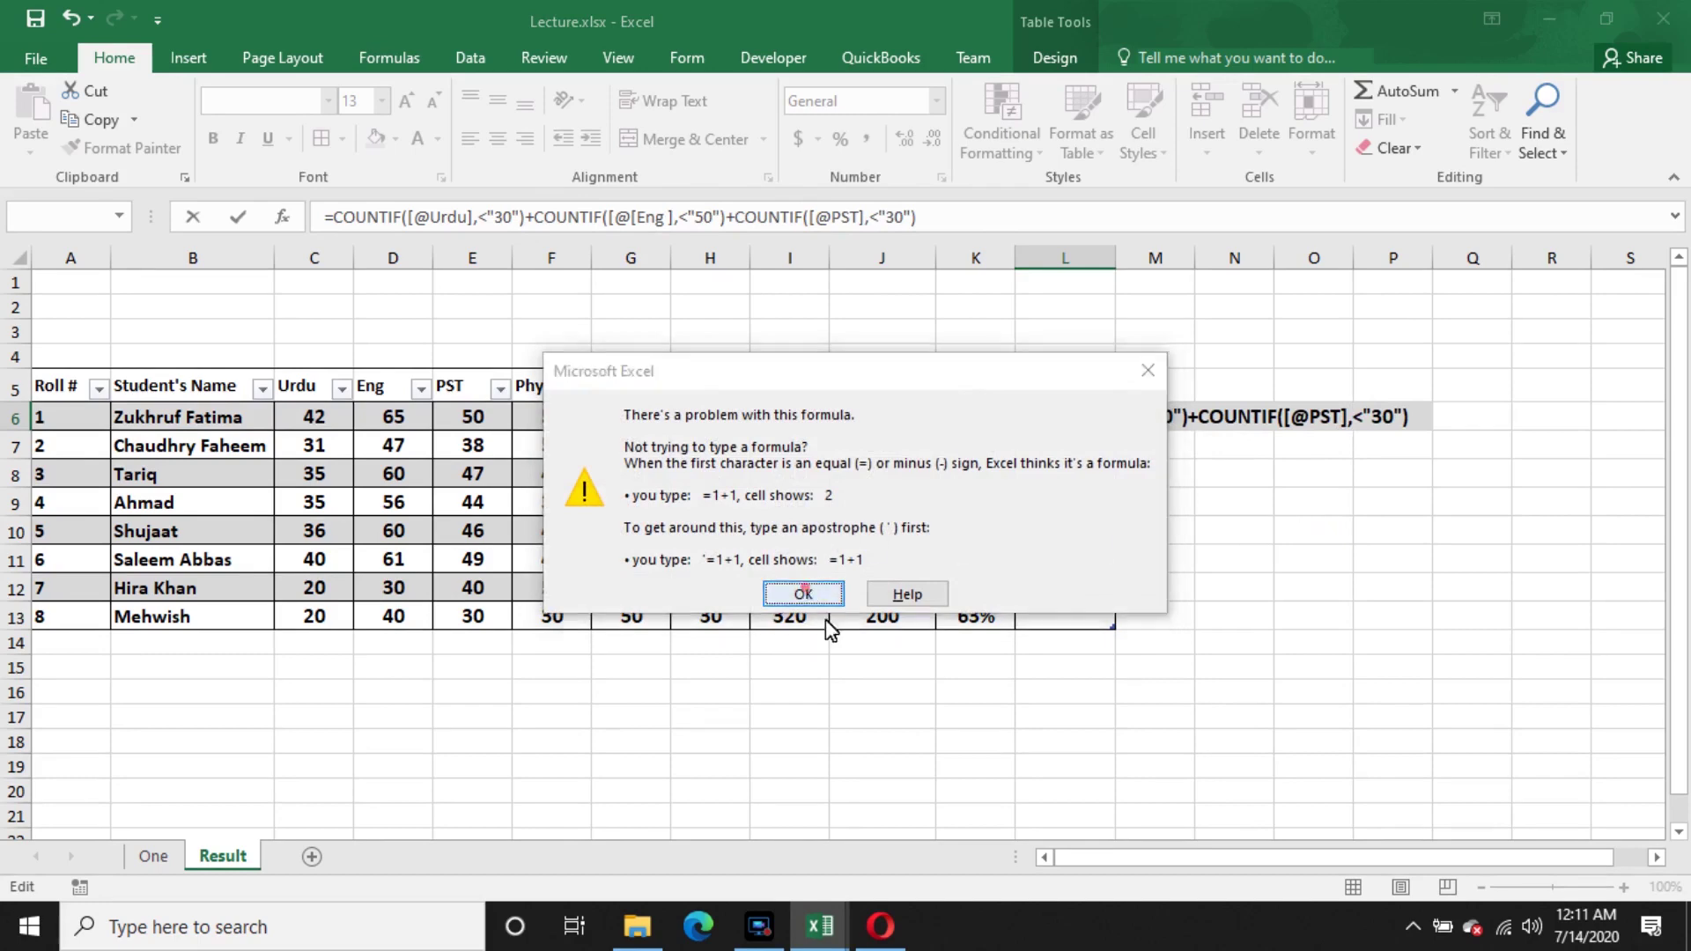
left_click(800, 594)
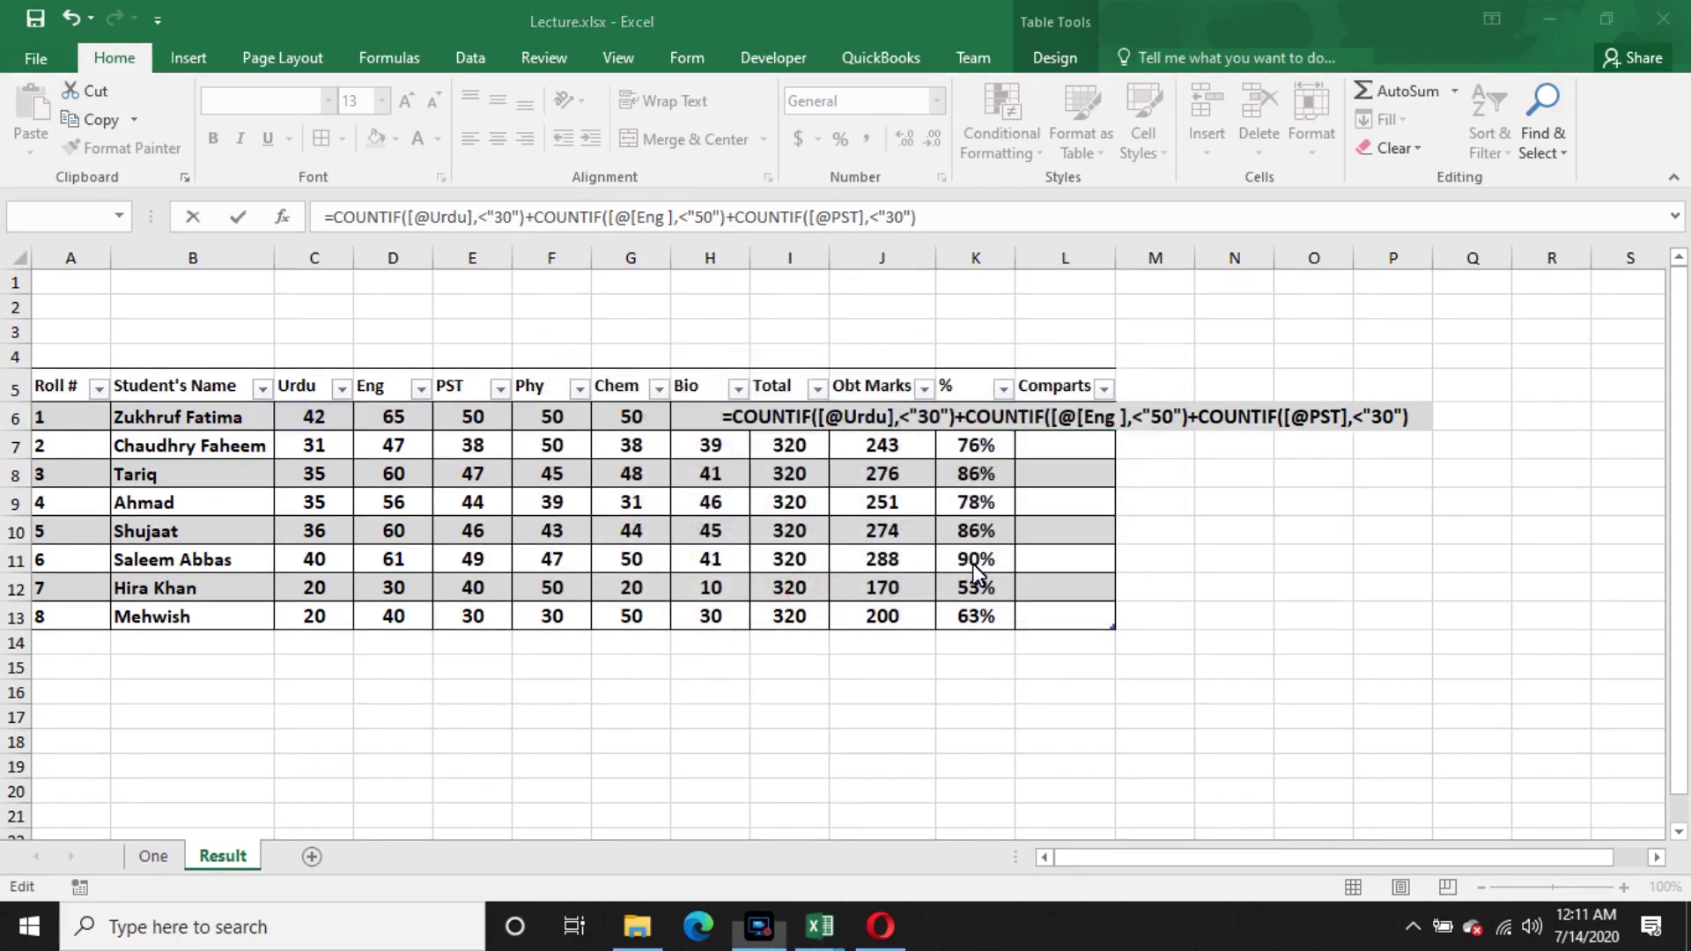
- Move the less-than sign inside the quotes of the Urdu condition in L6, making it "<30"
left_click(913, 419)
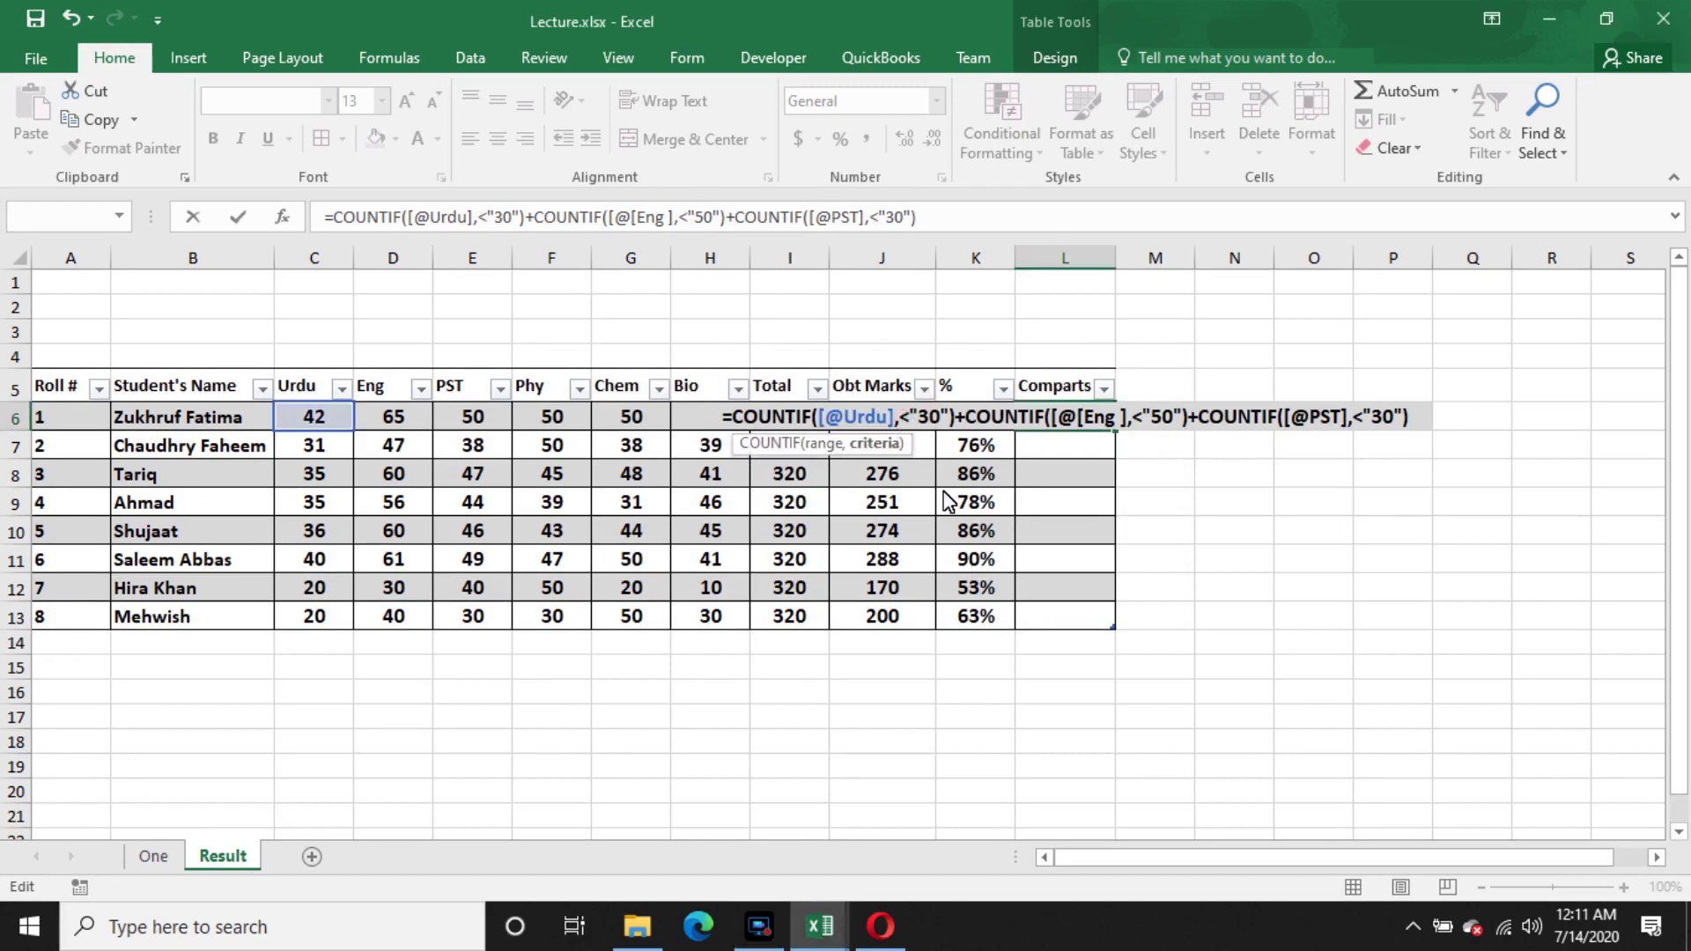
key("BackSpace")
type("<")
- Move the less-than sign inside the quotes of the Eng condition in L6, making it "<50"
key("Right")
key("Right")
key("Right")
key("Right")
key("Right")
key("Right")
key("Right")
key("Right")
key("Right")
key("Right")
key("Right")
key("Right")
key("Right")
key("Right")
key("Right")
key("Right")
key("Right")
key("Right")
key("Right")
key("Right")
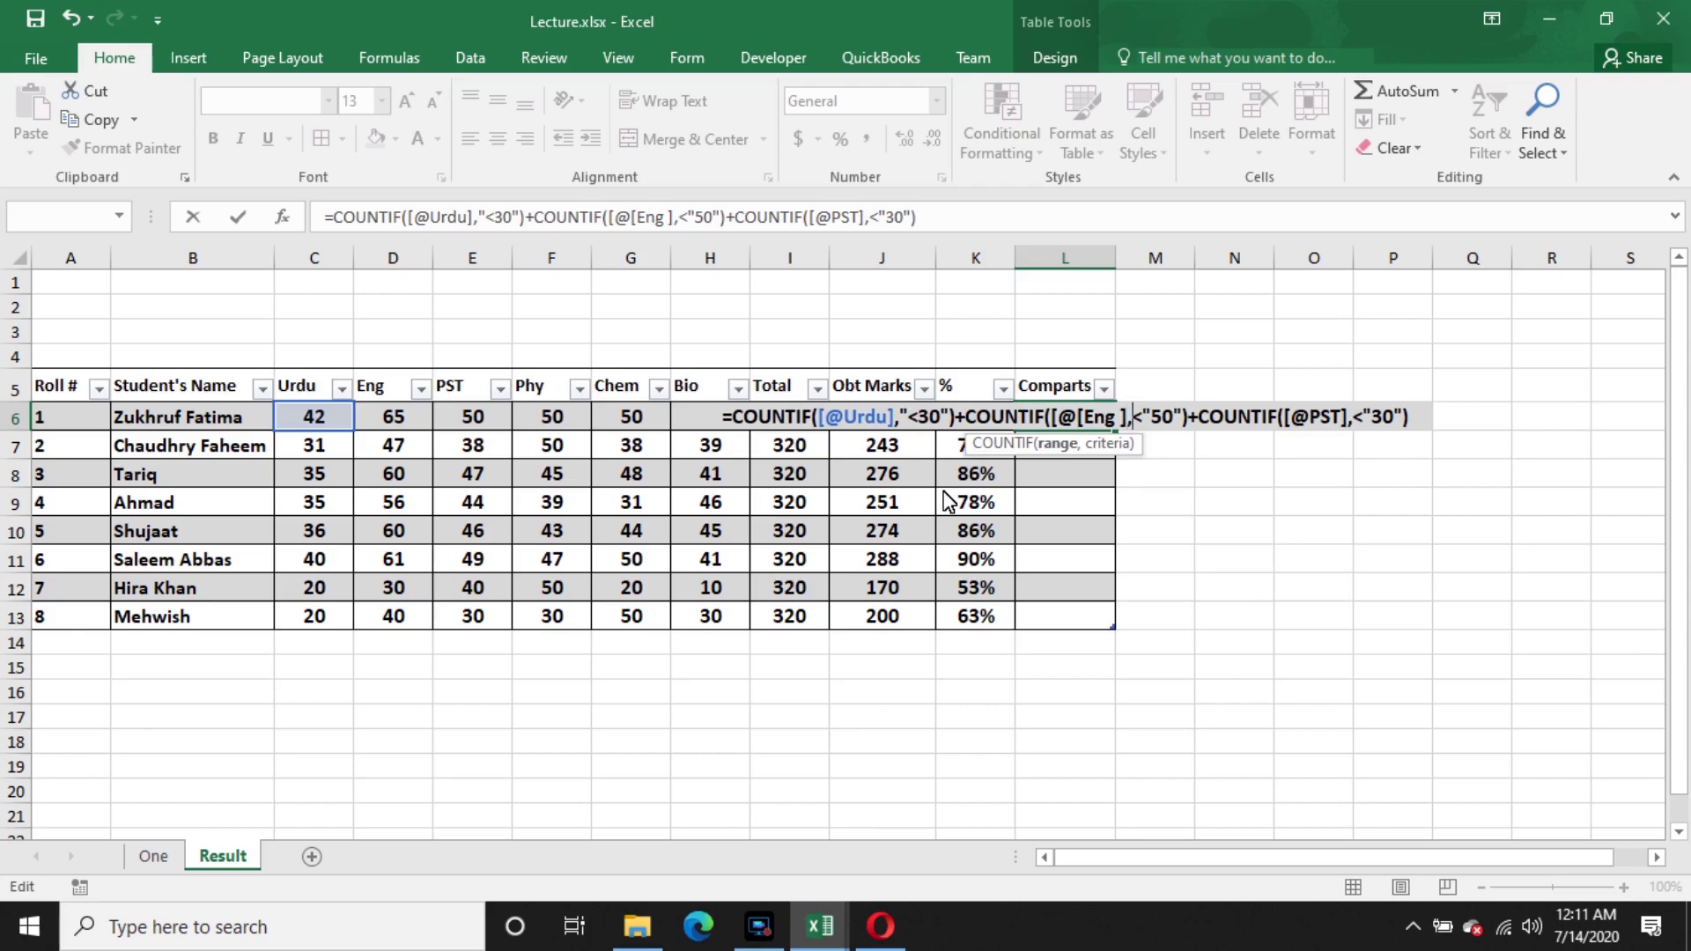
key("BackSpace")
key("Right")
type("<")
- Change the PST condition in L6 to "<30" with the less-than sign inside the quotes, and try to enter the formula
key("Right")
key("Right")
key("Right")
key("Right")
key("Right")
key("Right")
key("Right")
key("Right")
key("Right")
key("Right")
key("Right")
key("Right")
key("Right")
key("Right")
key("Right")
key("Right")
key("Right")
key("Right")
key("Right")
key("Right")
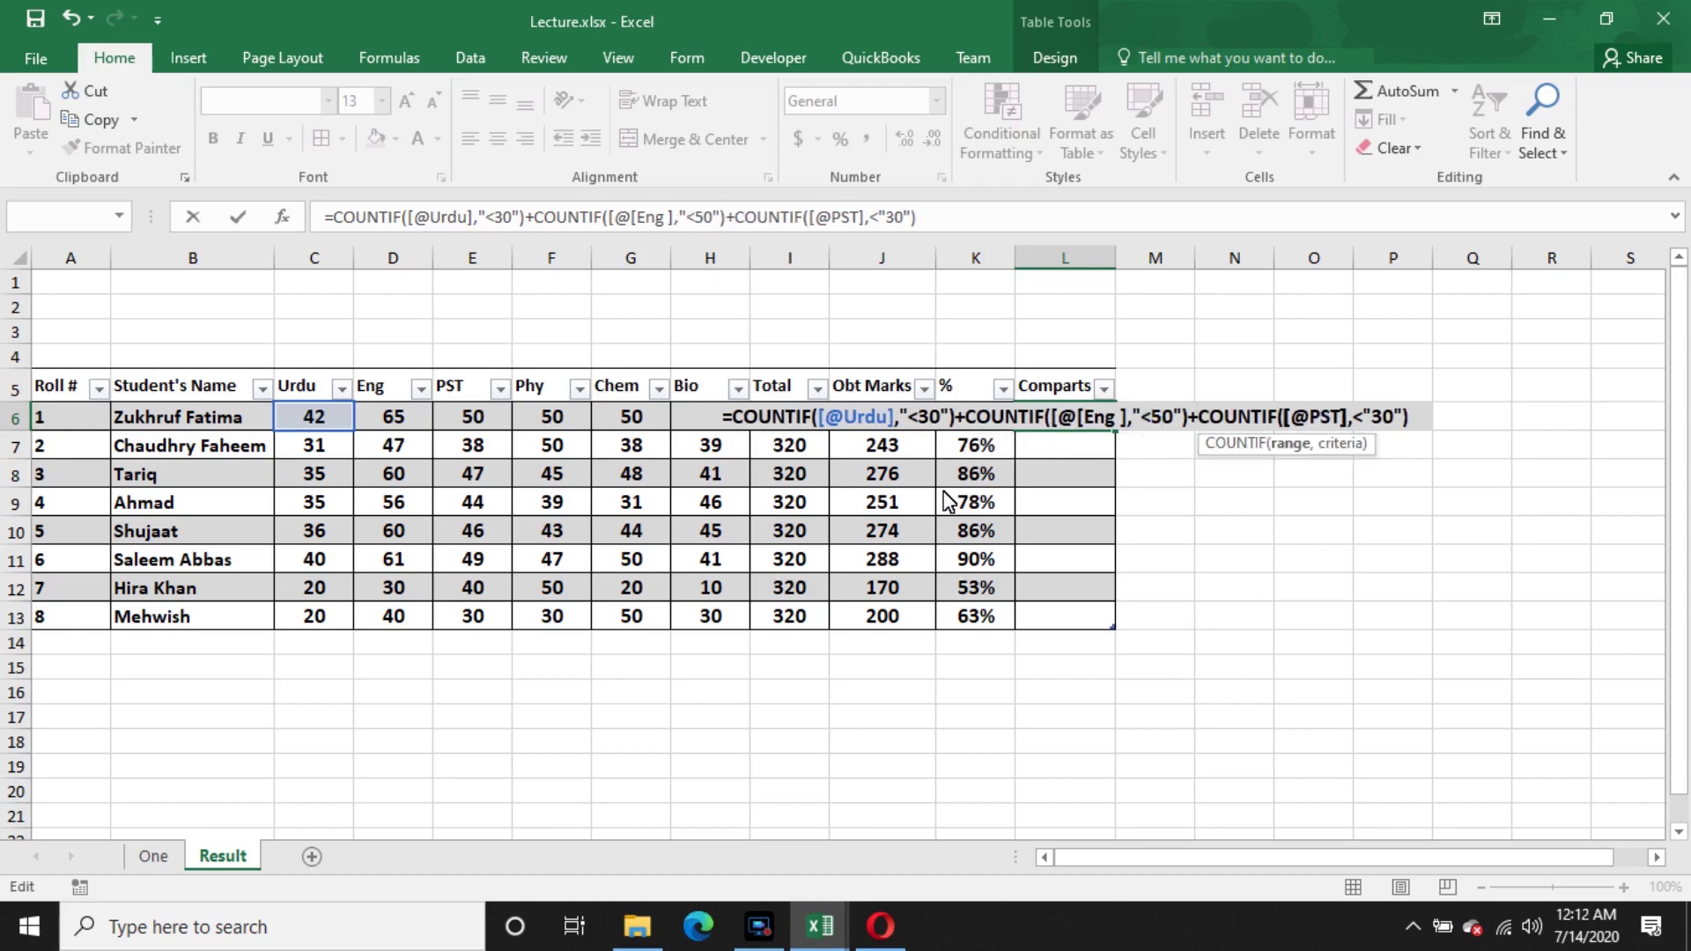
key("BackSpace")
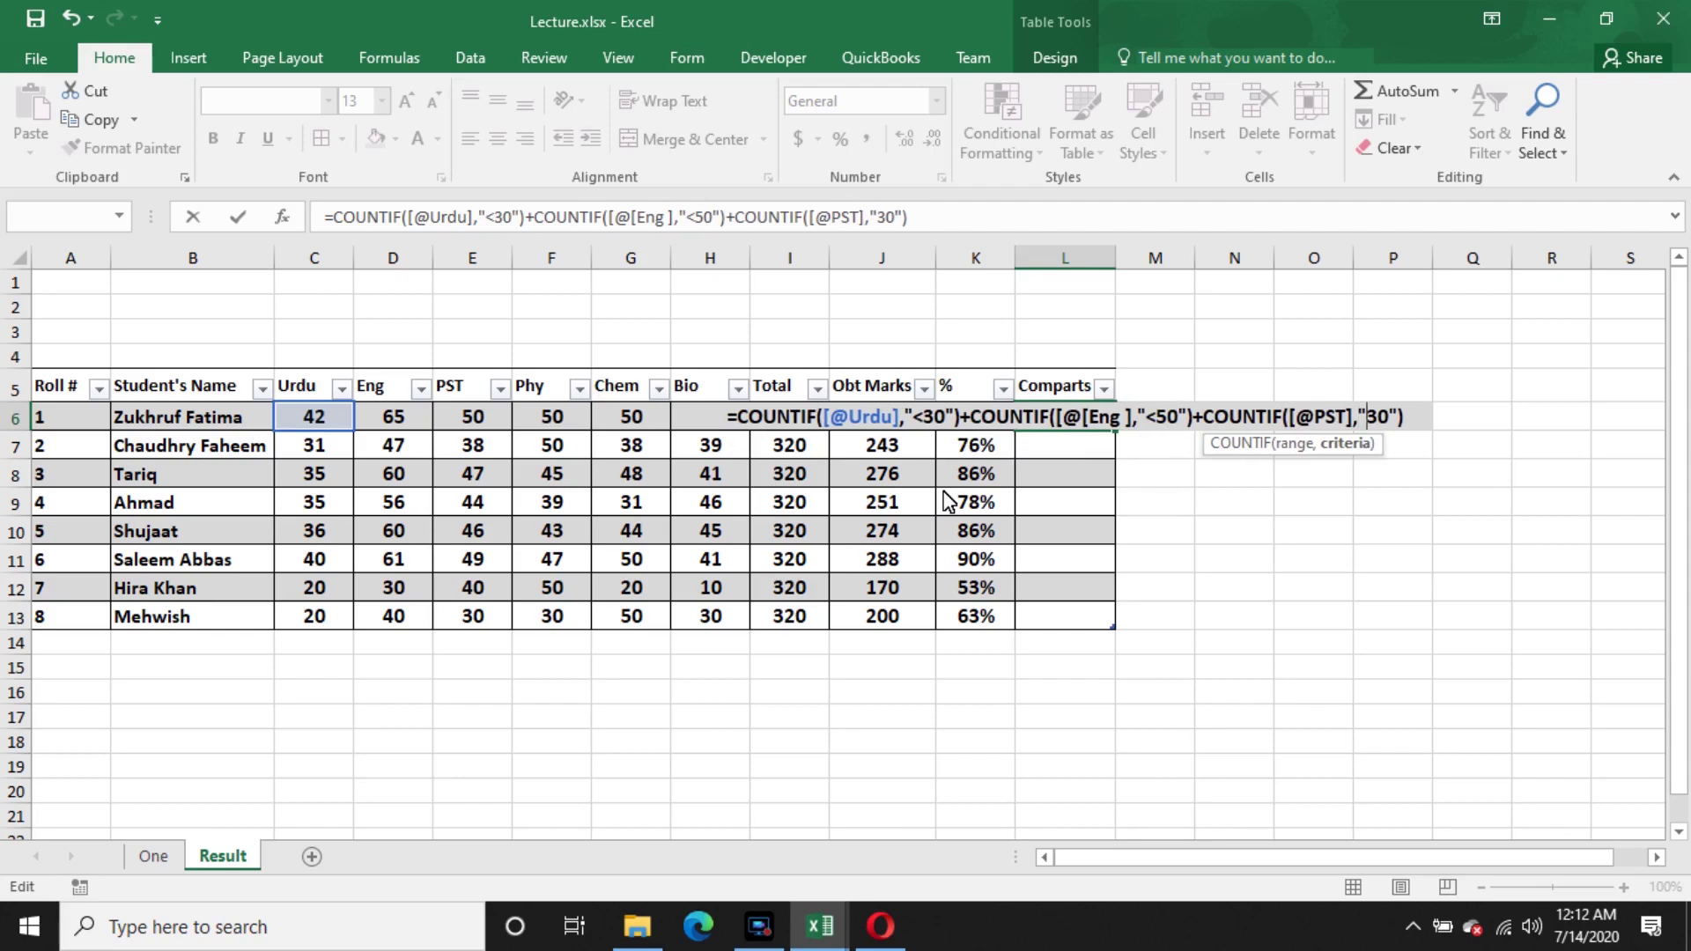
key("Right")
type("<")
key("Return")
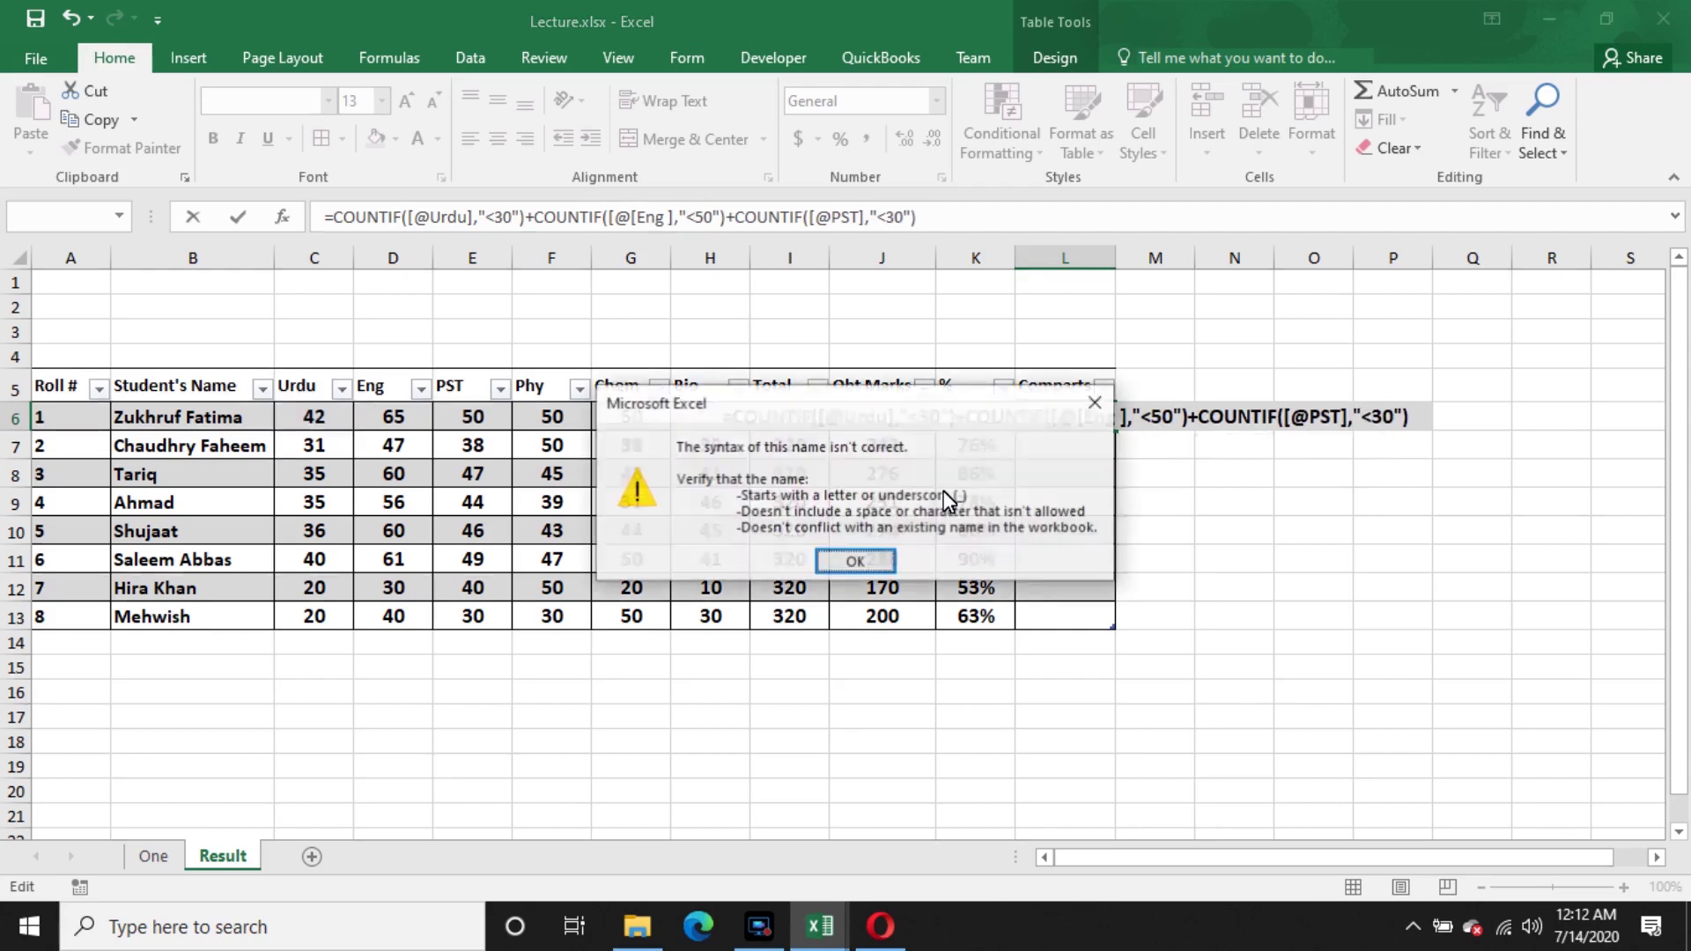
left_click(892, 569)
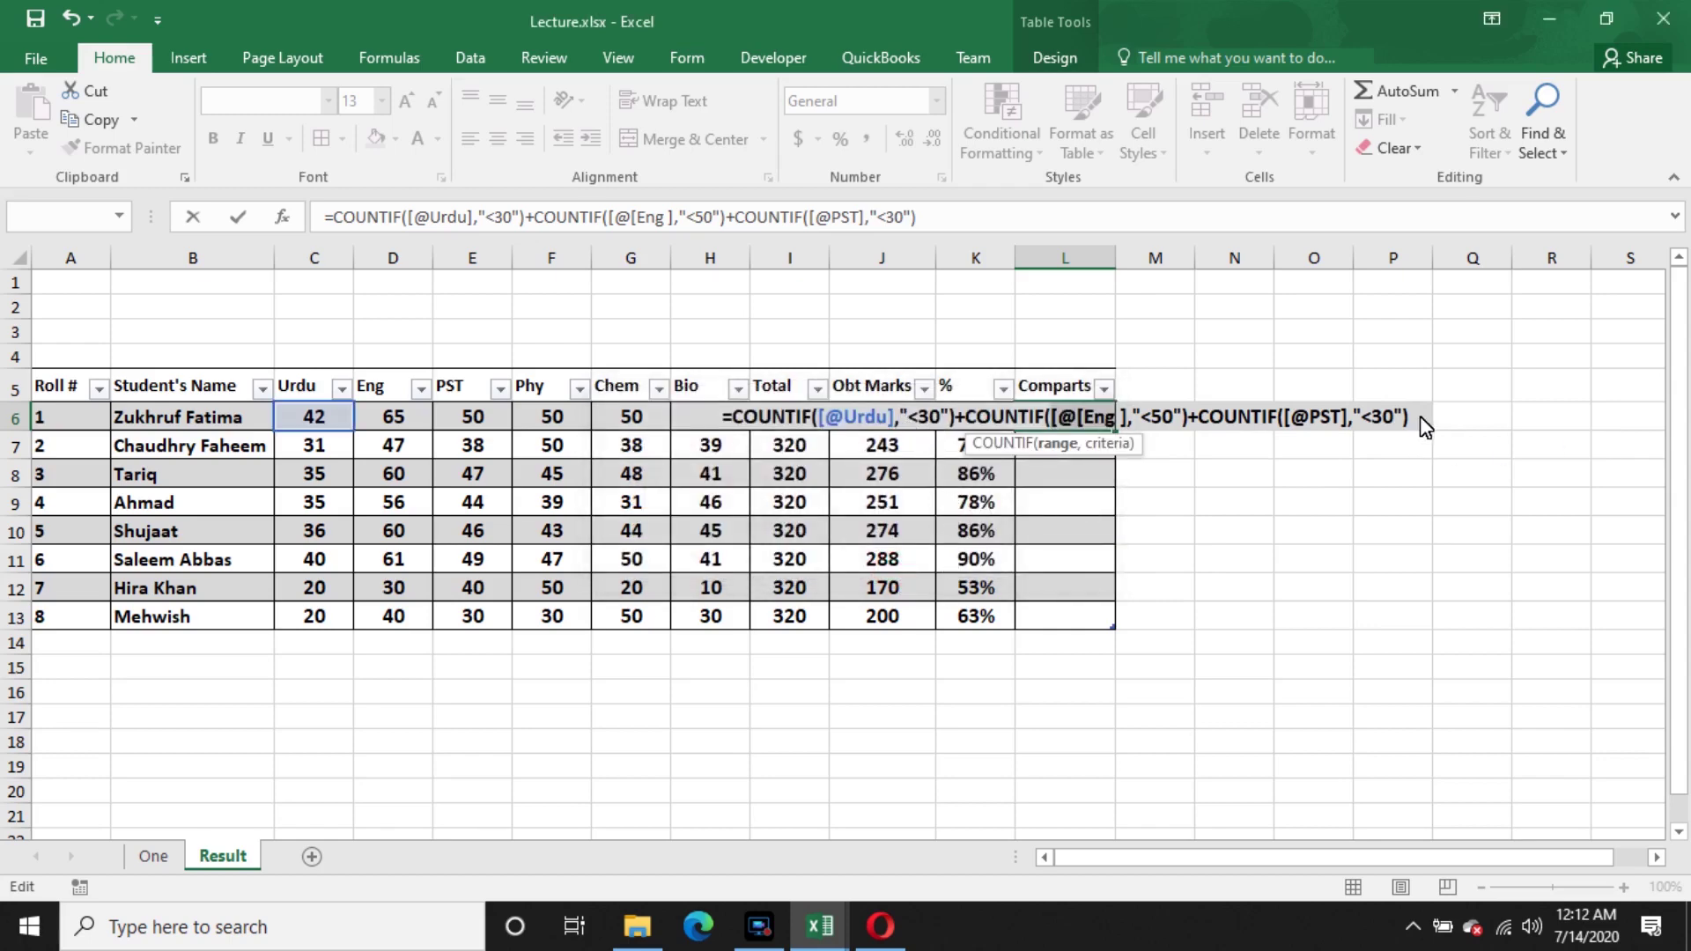
left_click_drag(1423, 415, 955, 422)
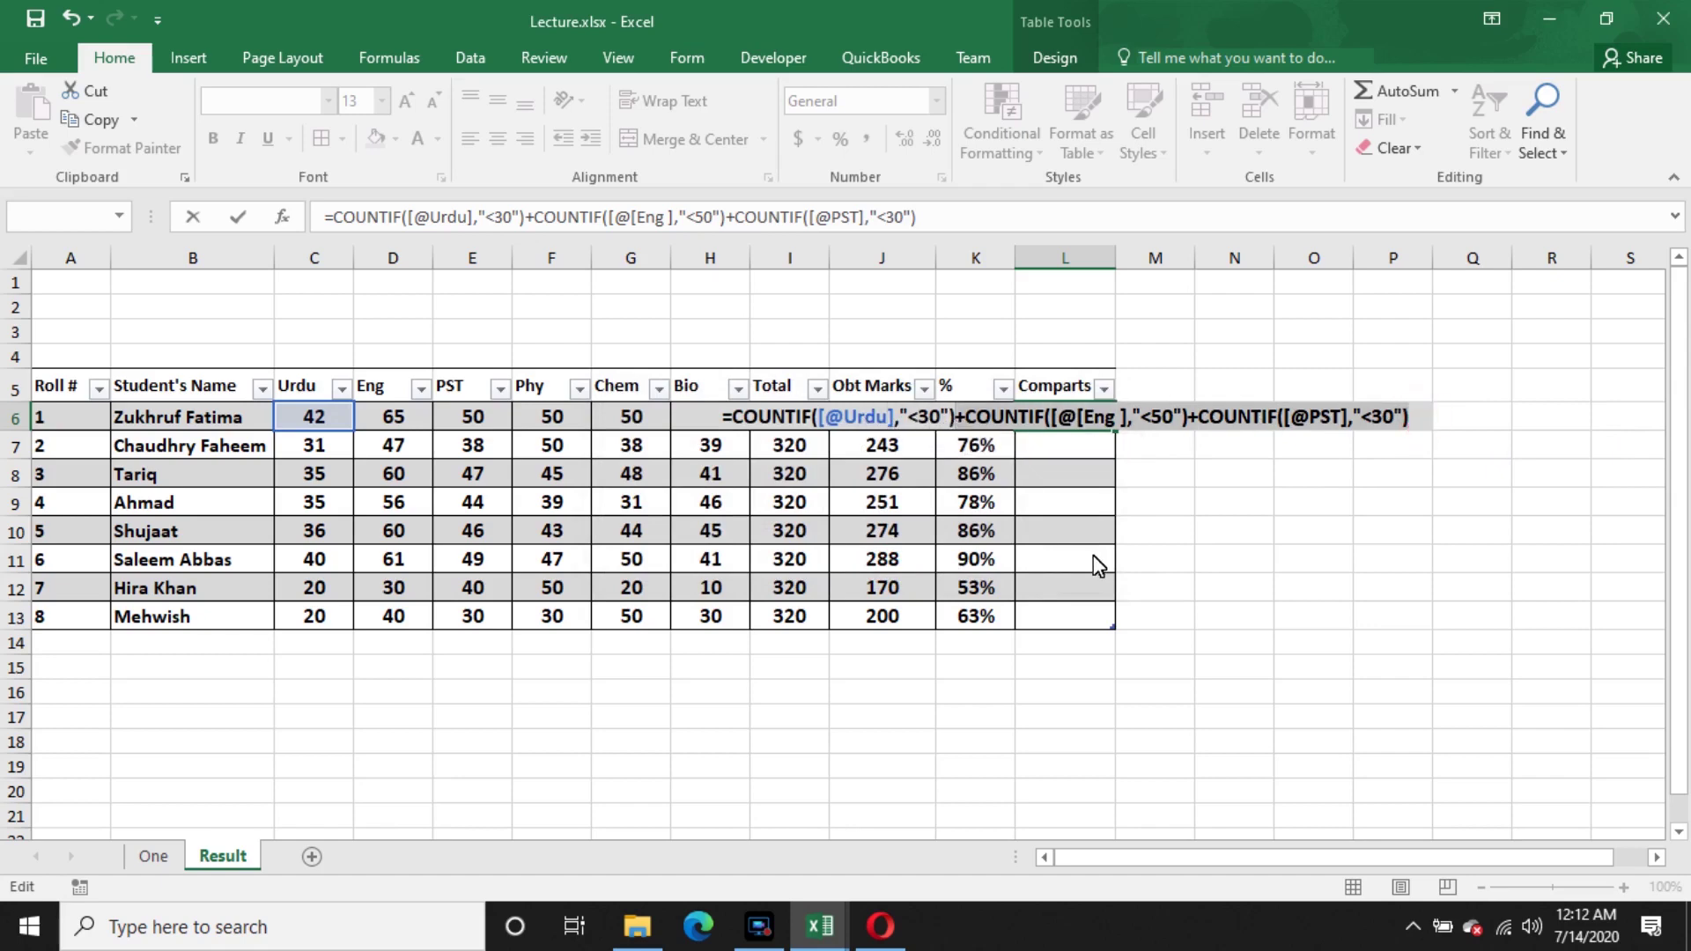
key("BackSpace")
key("Return")
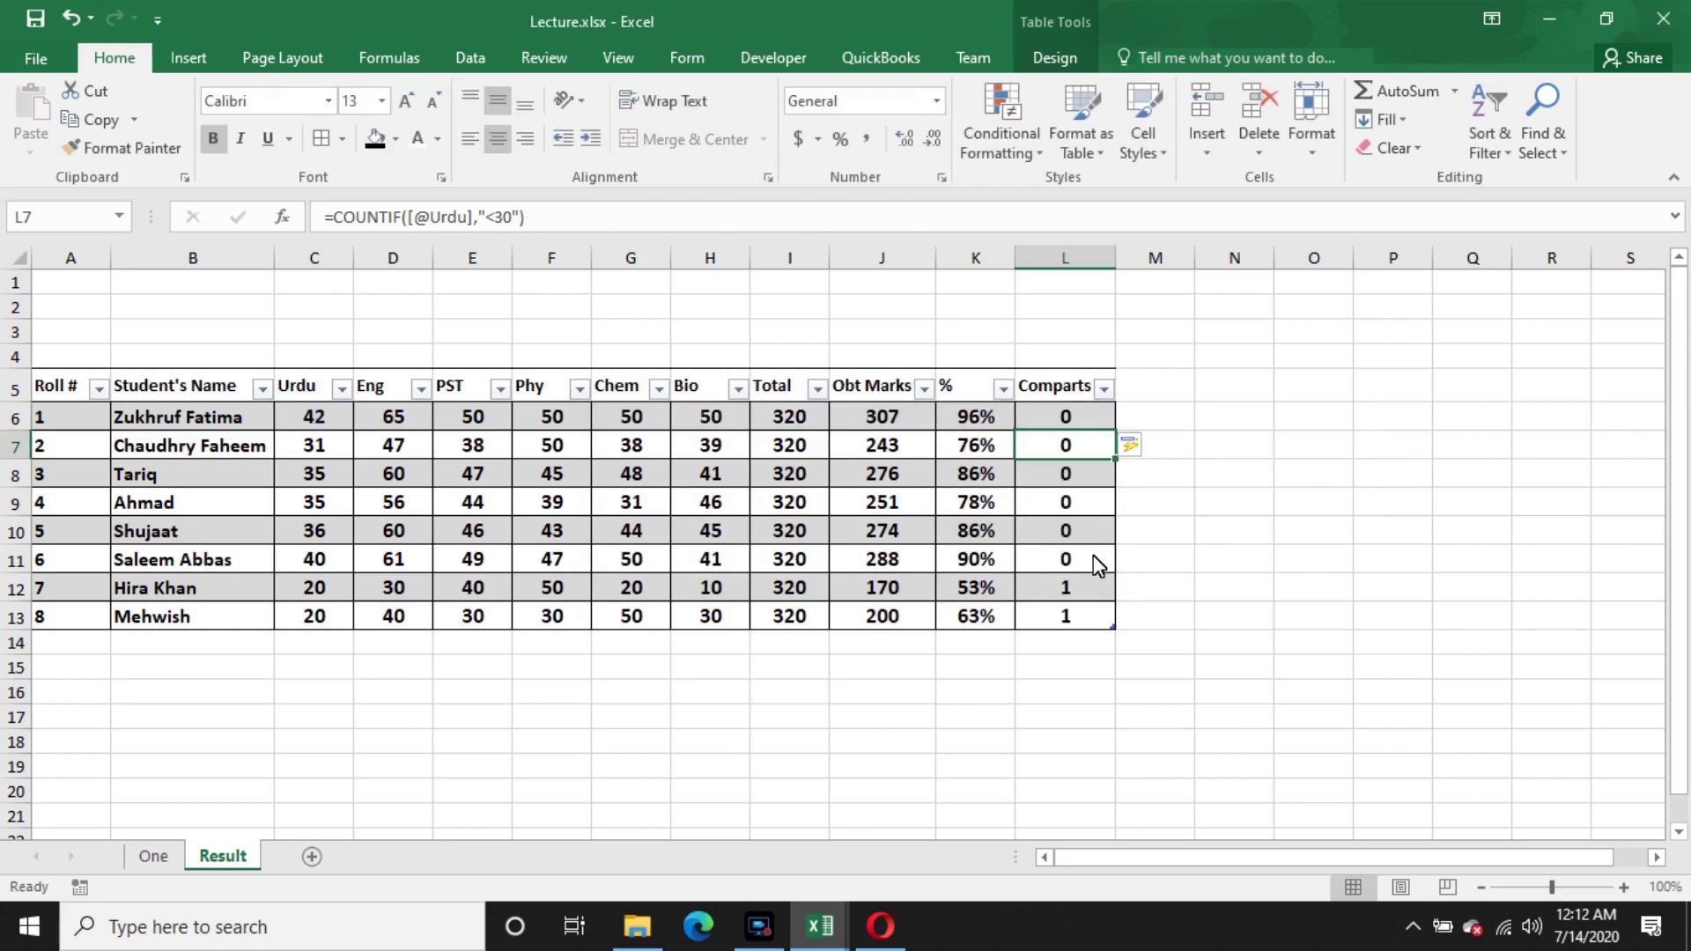
- Open the Comparts formula in L6 for editing
double_click(1101, 421)
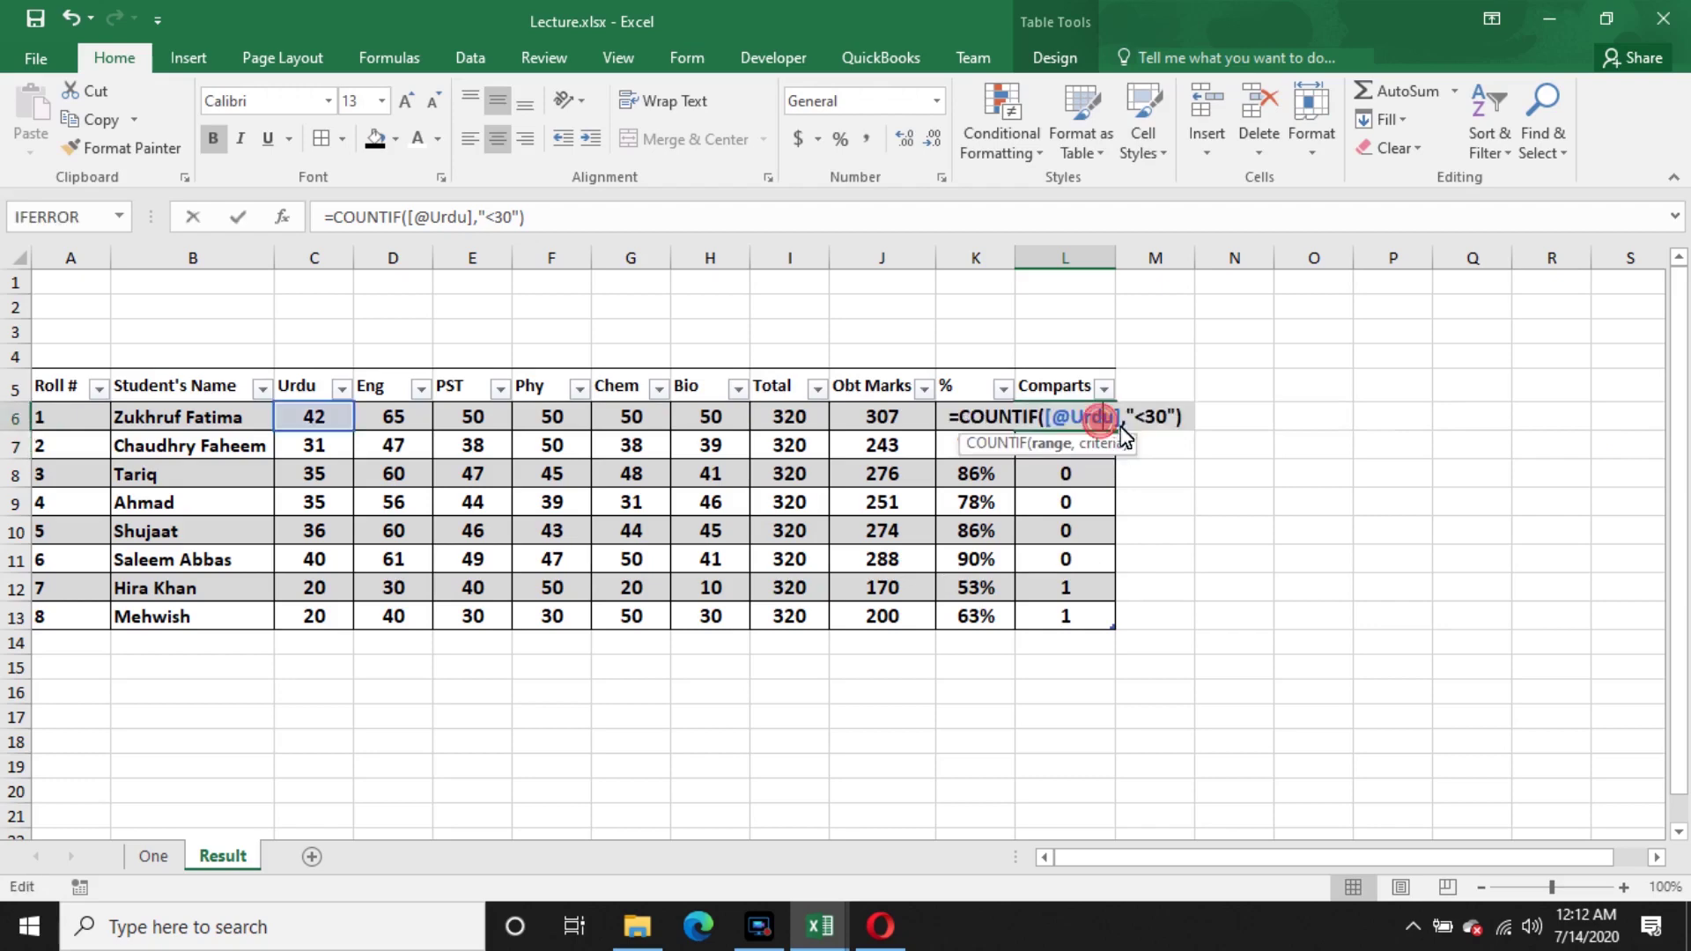
left_click(1184, 418)
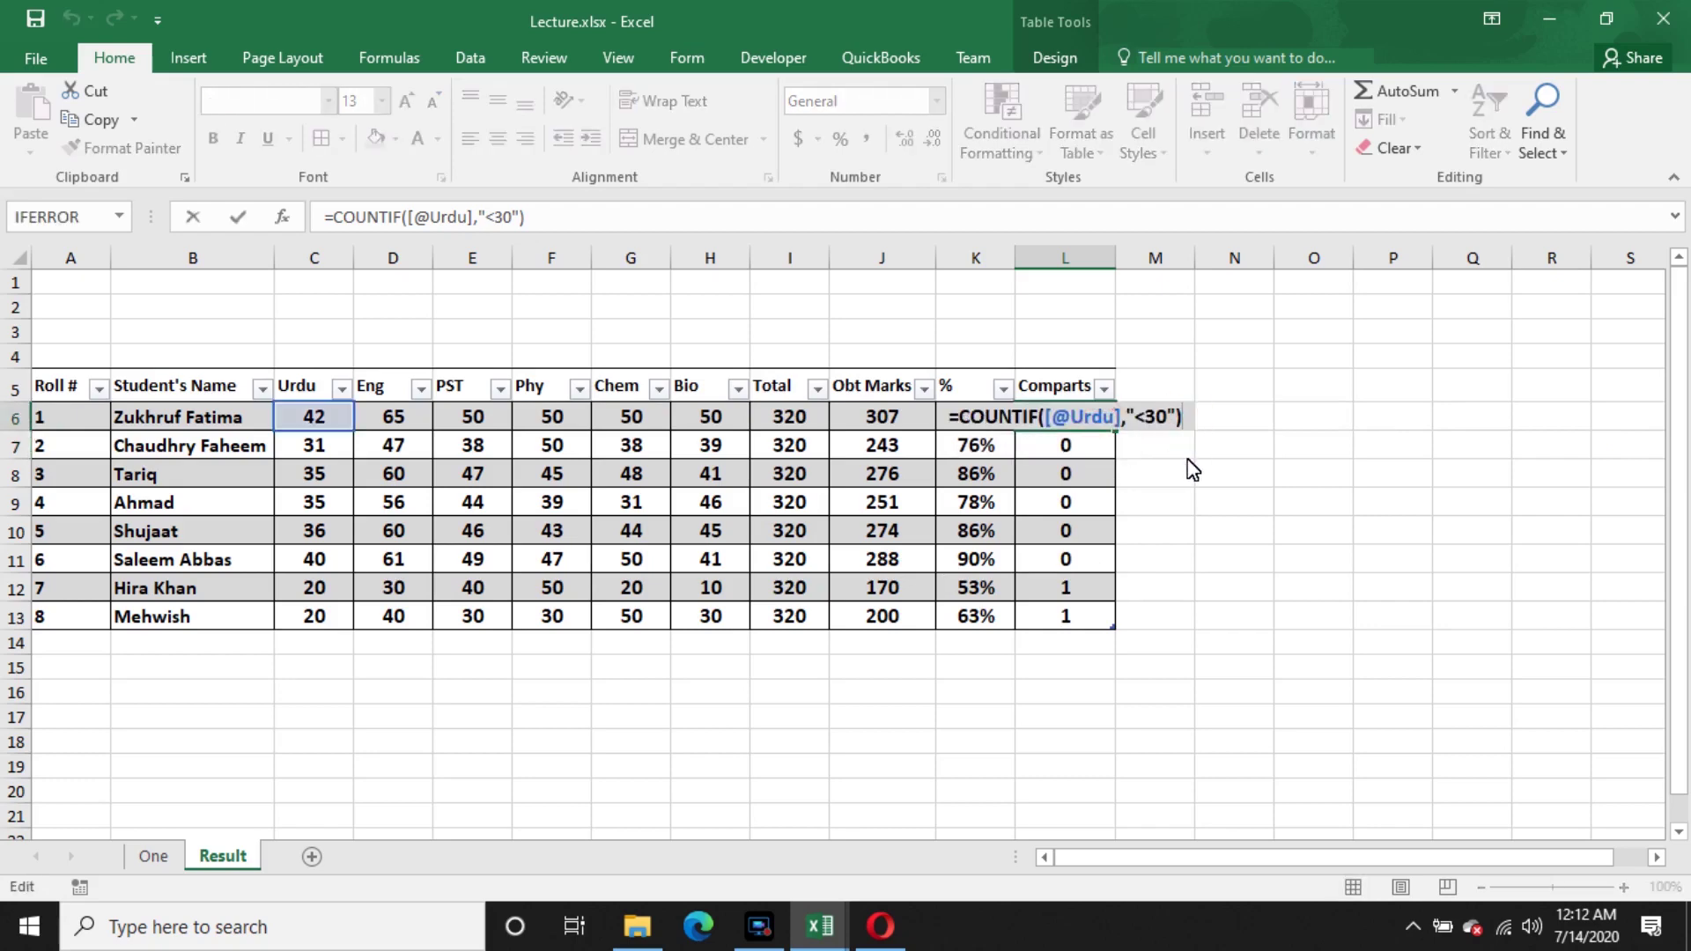
key("shift+Left")
key("shift+Left")
key("shift+Left")
key("shift+Left")
key("shift+Left")
key("shift+Left")
key("shift+Left")
key("shift+Left")
key("shift+Left")
key("shift+Left")
key("shift+Left")
key("shift+Left")
key("shift+Left")
key("shift+Left")
key("shift+Left")
key("shift+Left")
key("shift+Left")
key("shift+Left")
key("shift+Left")
key("shift+Left")
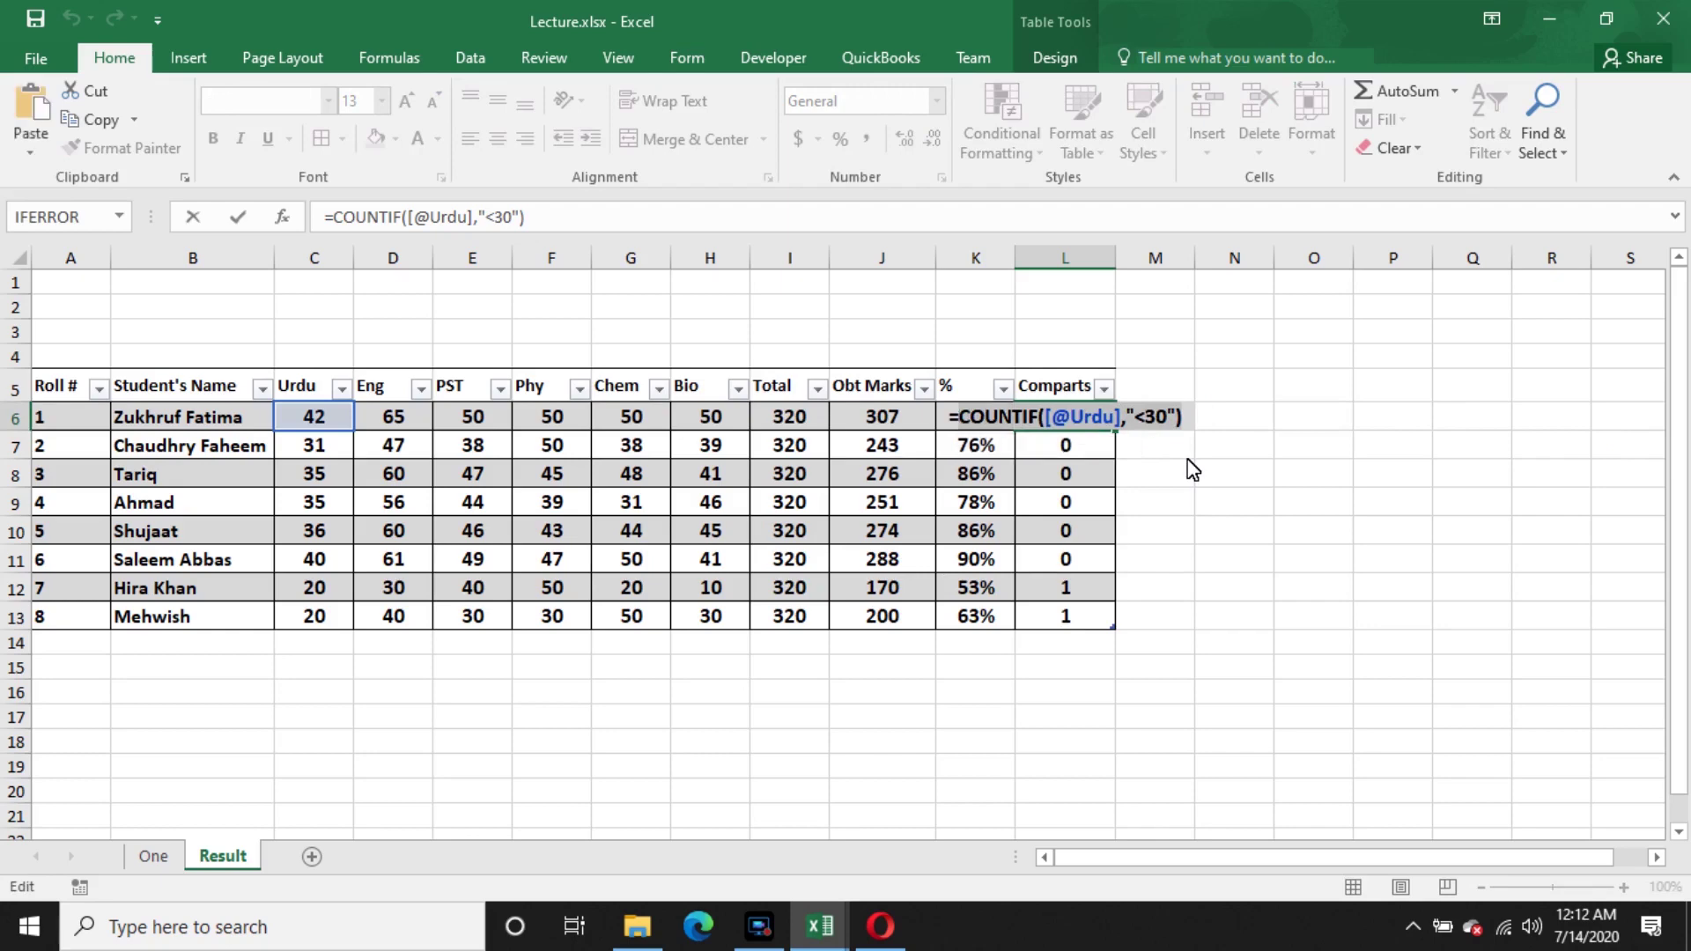
key("shift+Left")
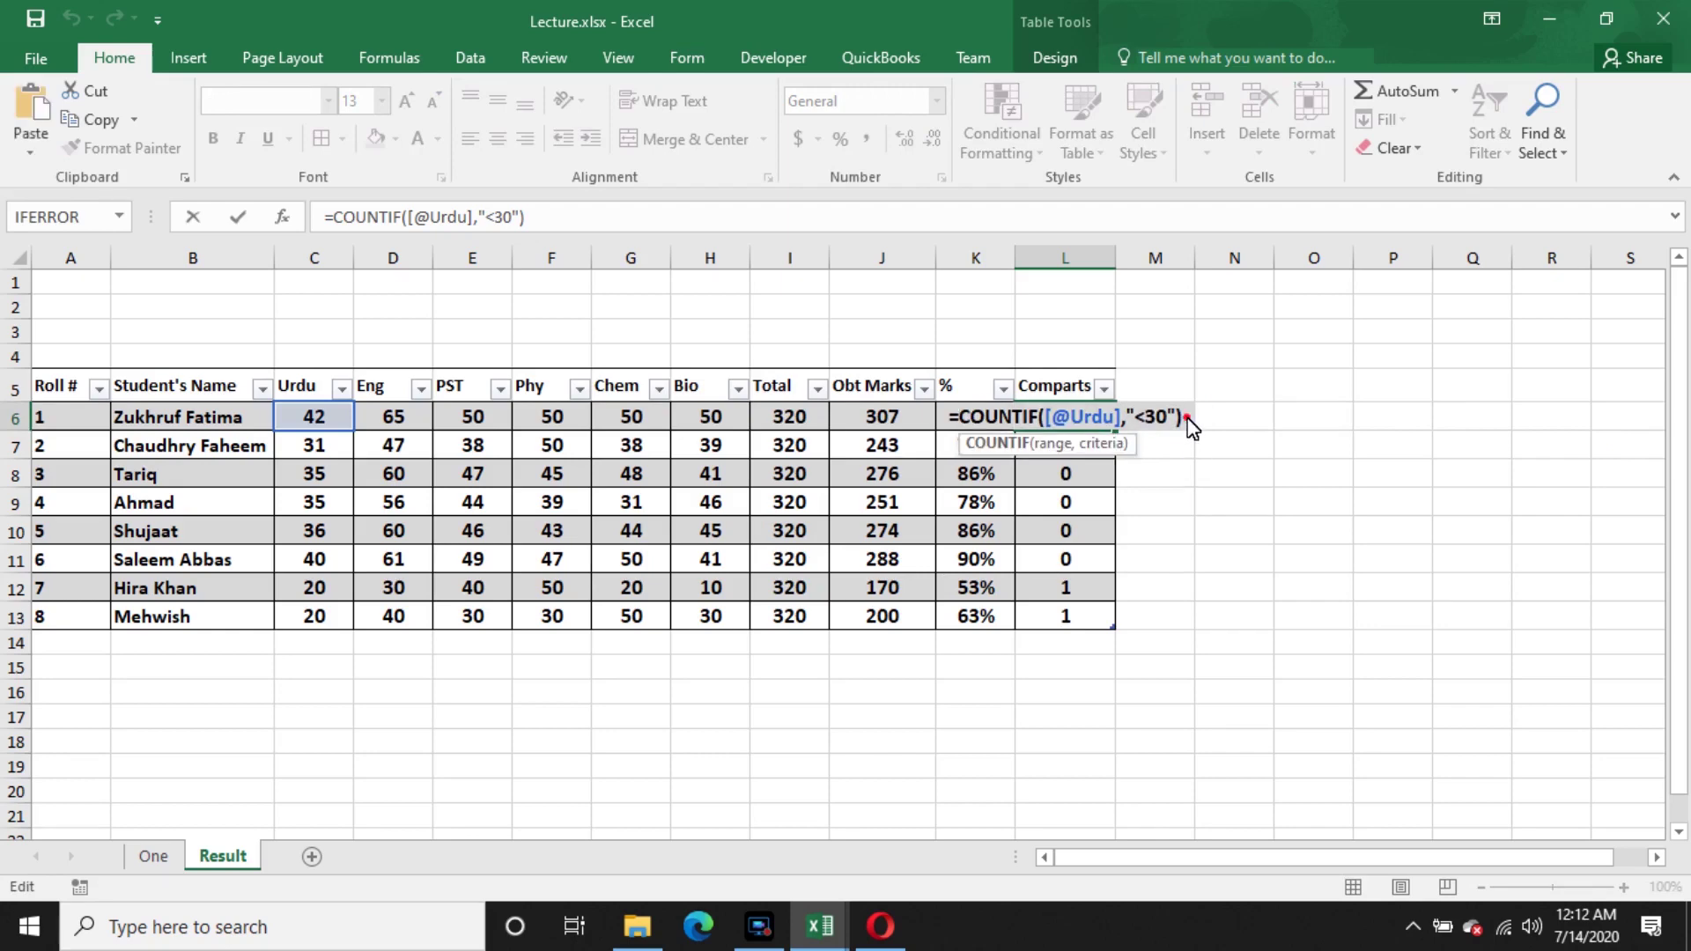
left_click(1183, 419)
type("+")
type("COUNTIF([@Urdu],\"<30\")")
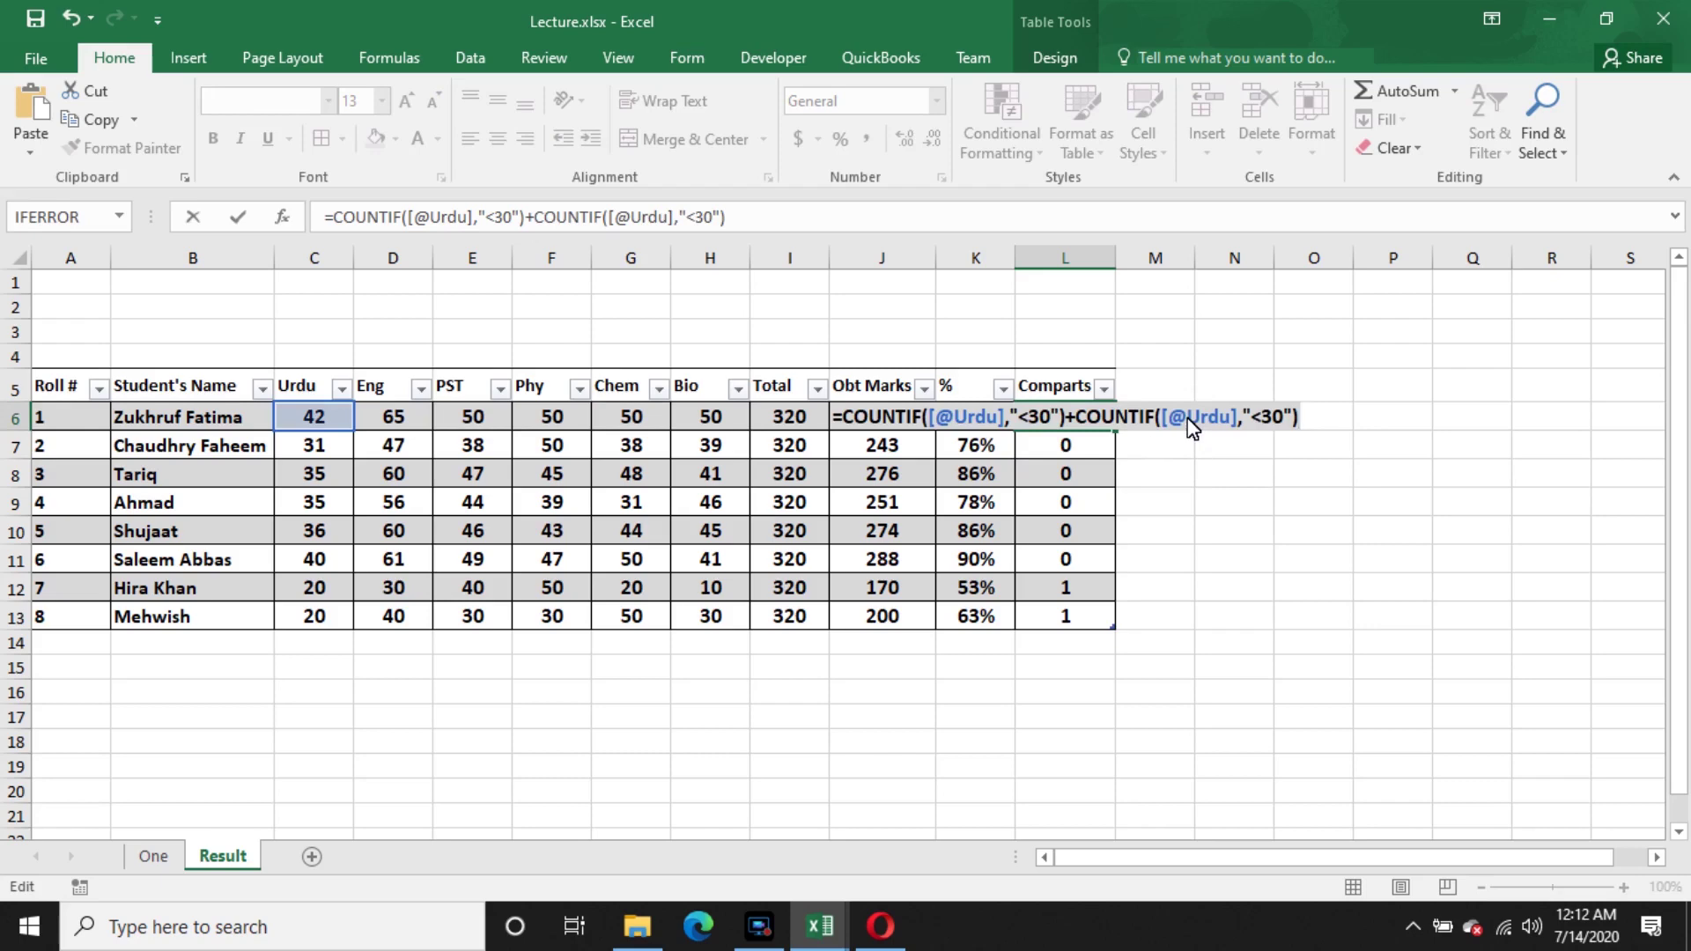
- Replace the range of the second COUNTIF in L6 with the Eng mark in the same row
left_click_drag(1238, 421, 1172, 431)
key("Delete")
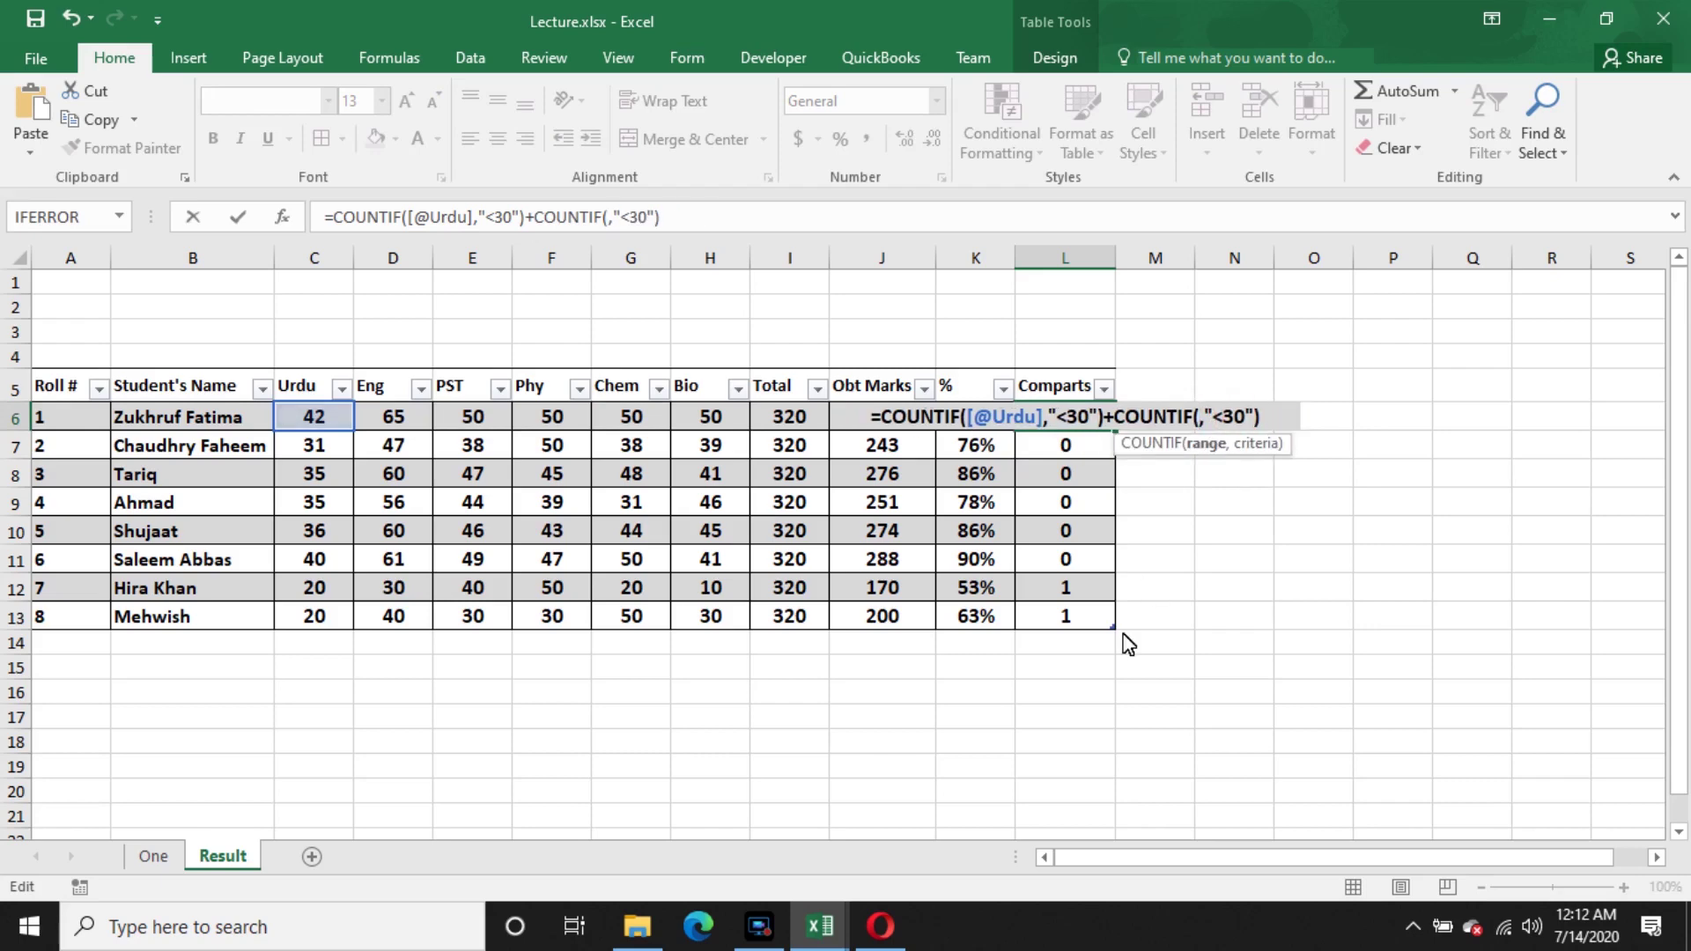
left_click(413, 421)
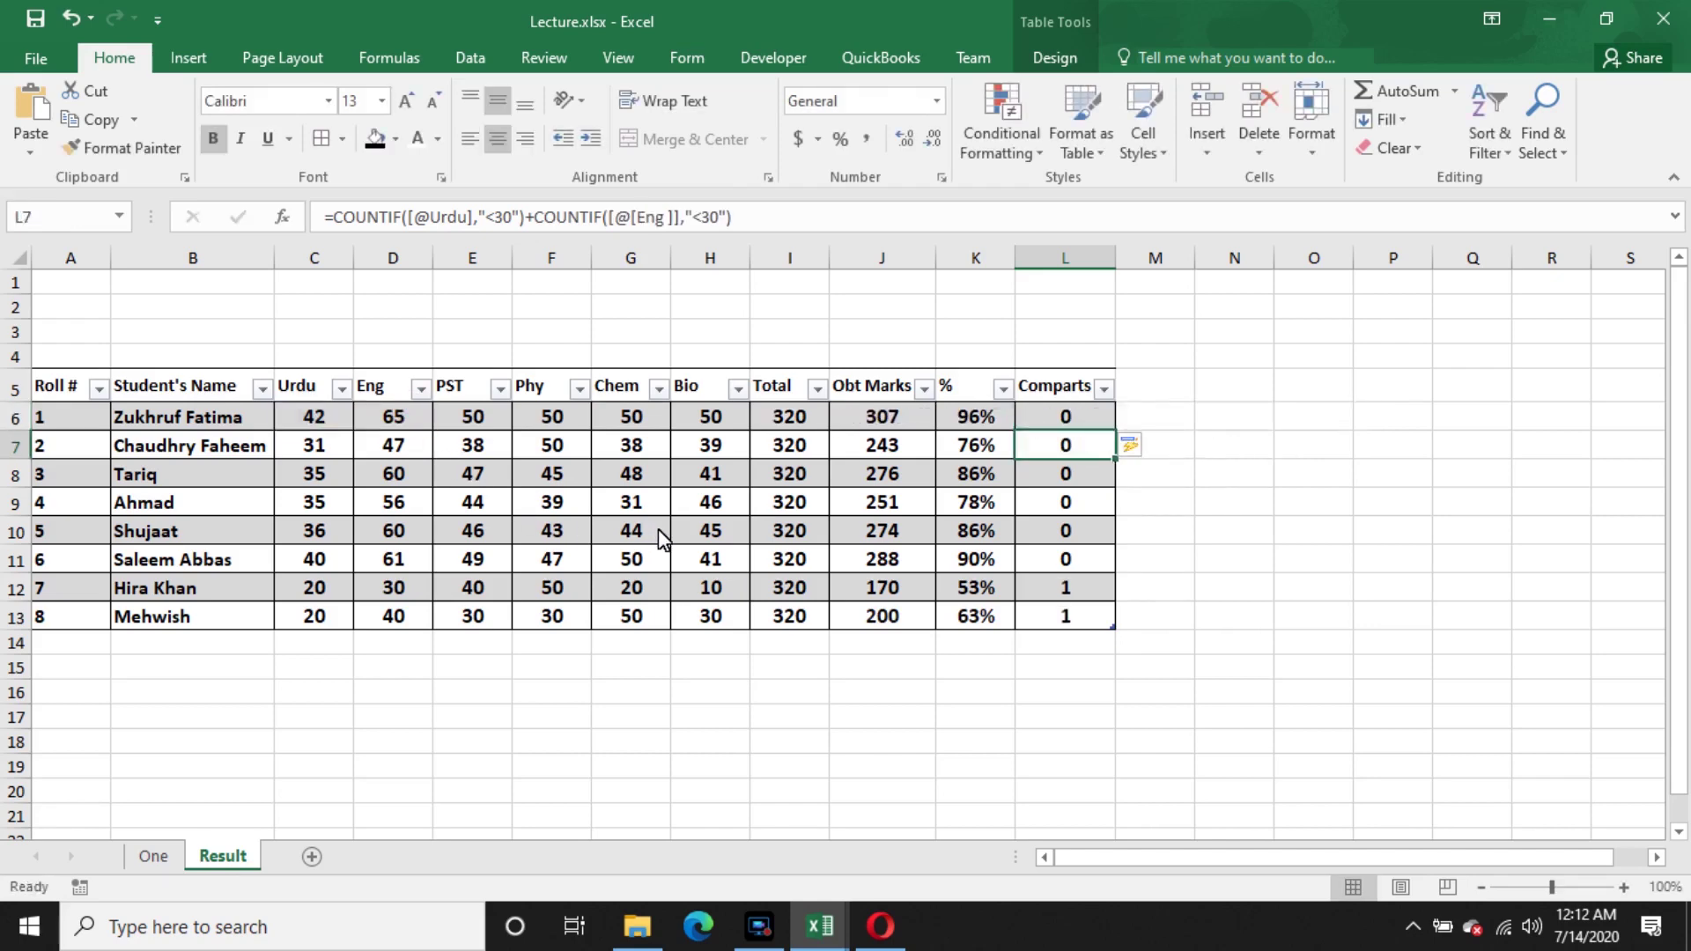
- Add a third COUNTIF to the Comparts formula in L6 that counts a PST mark with the criterion "<30"
left_click(1066, 417)
double_click(1066, 417)
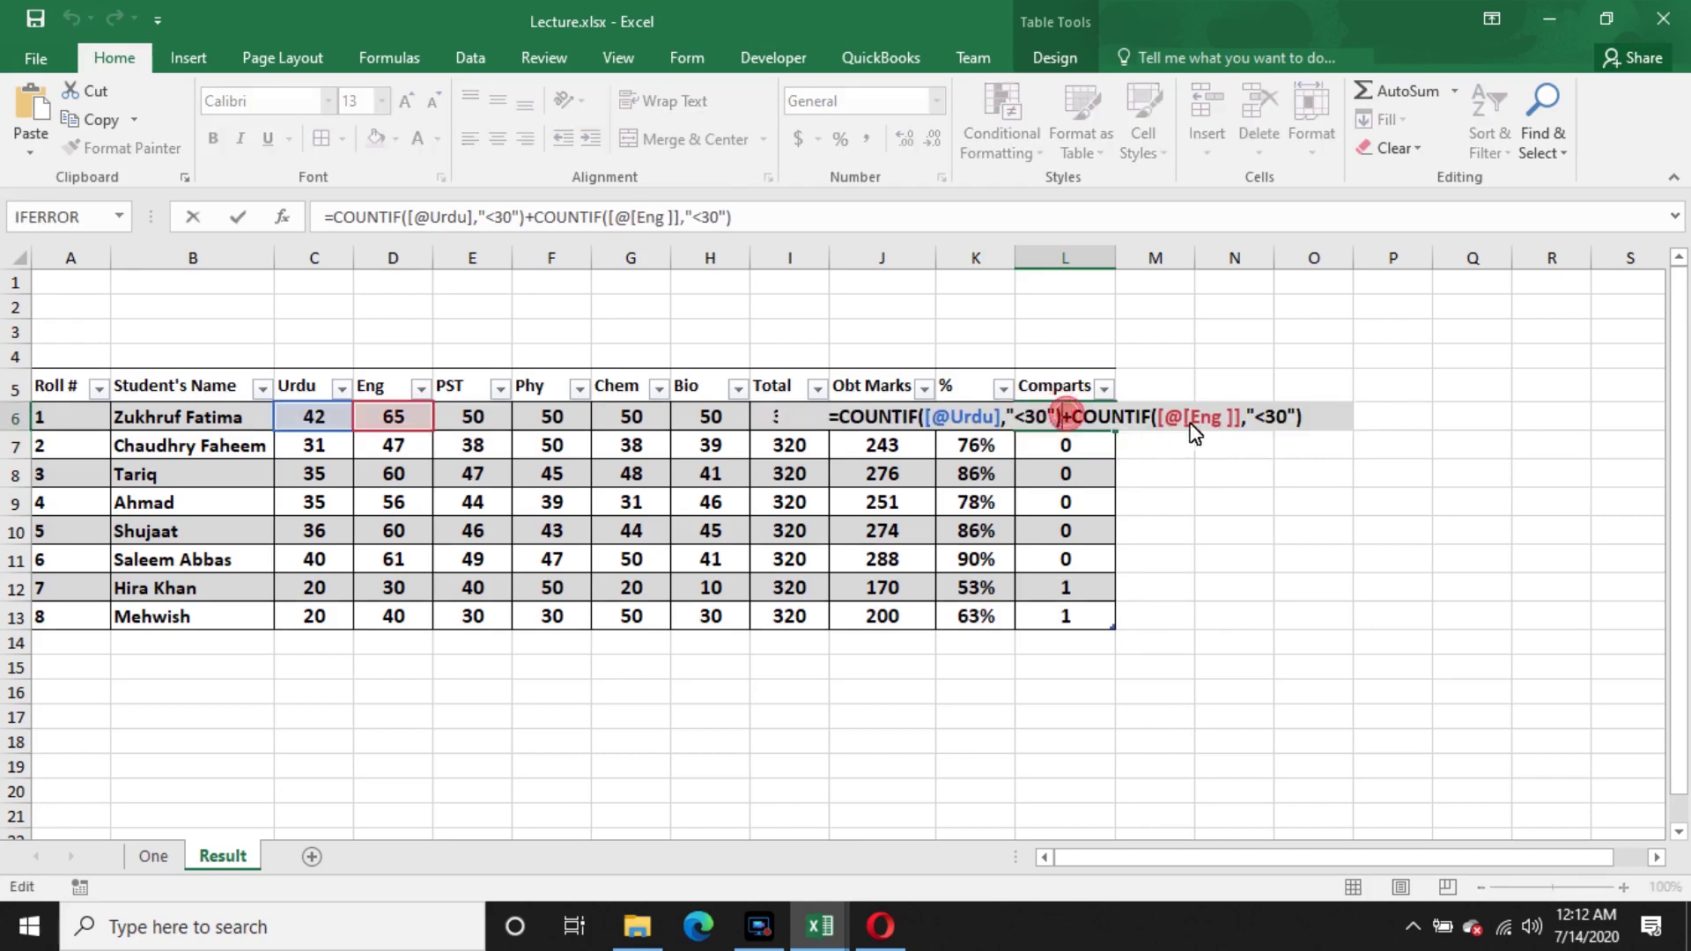
type("+")
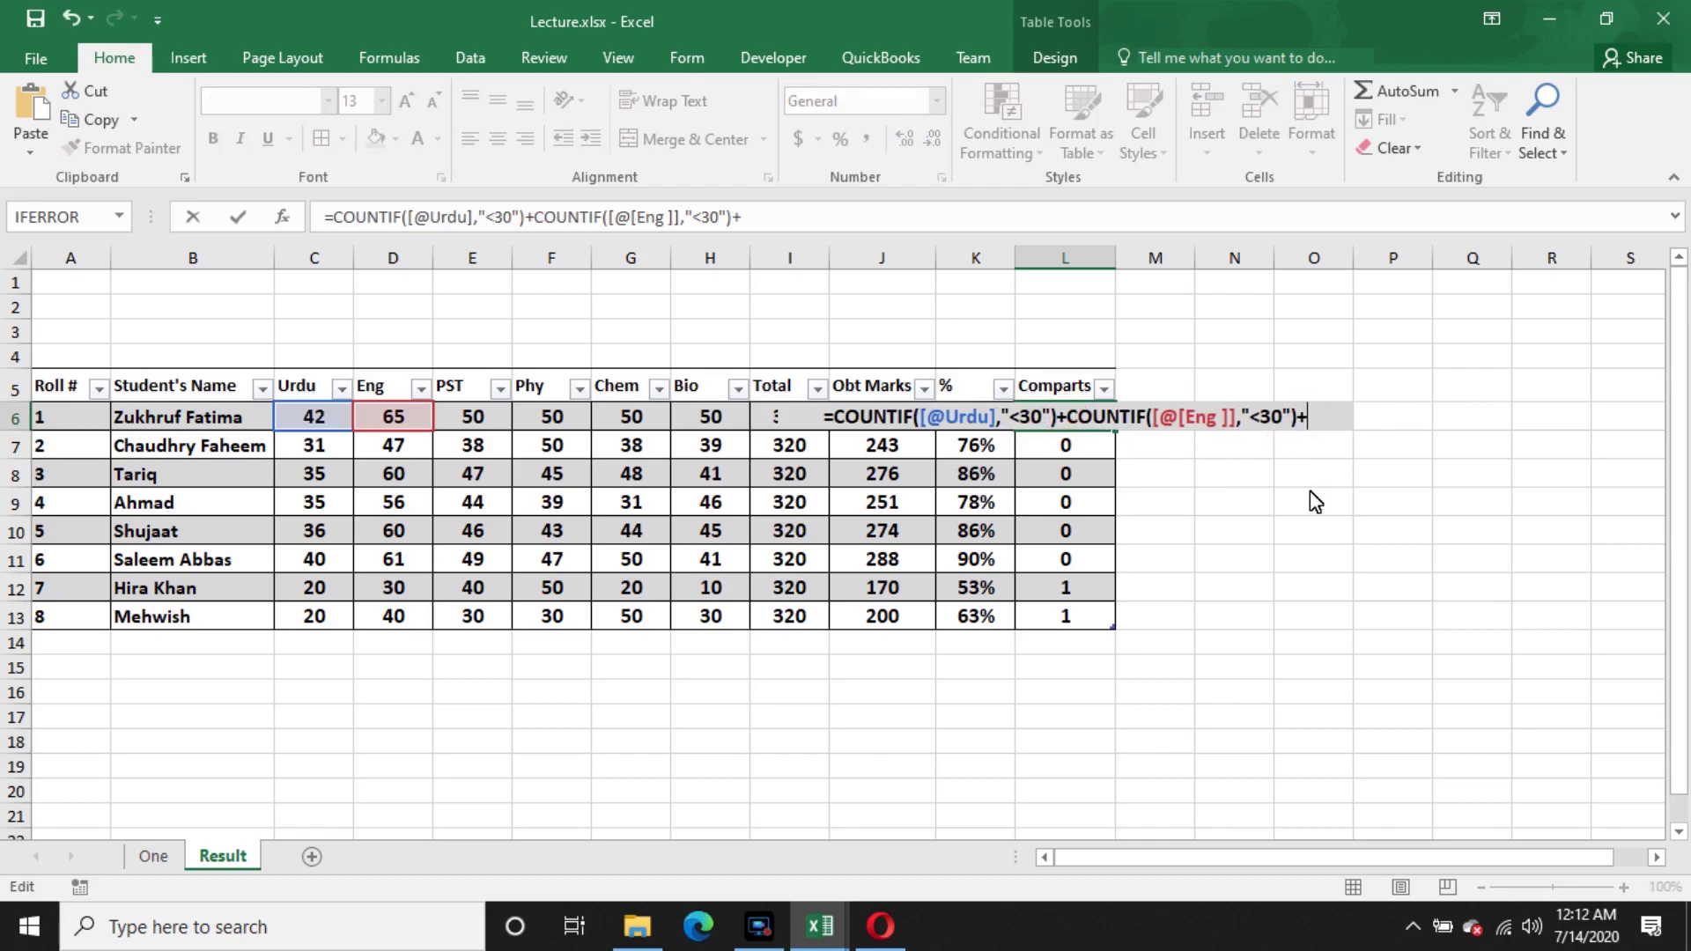
type("COUNTIF([@Urdu],\"<30\")")
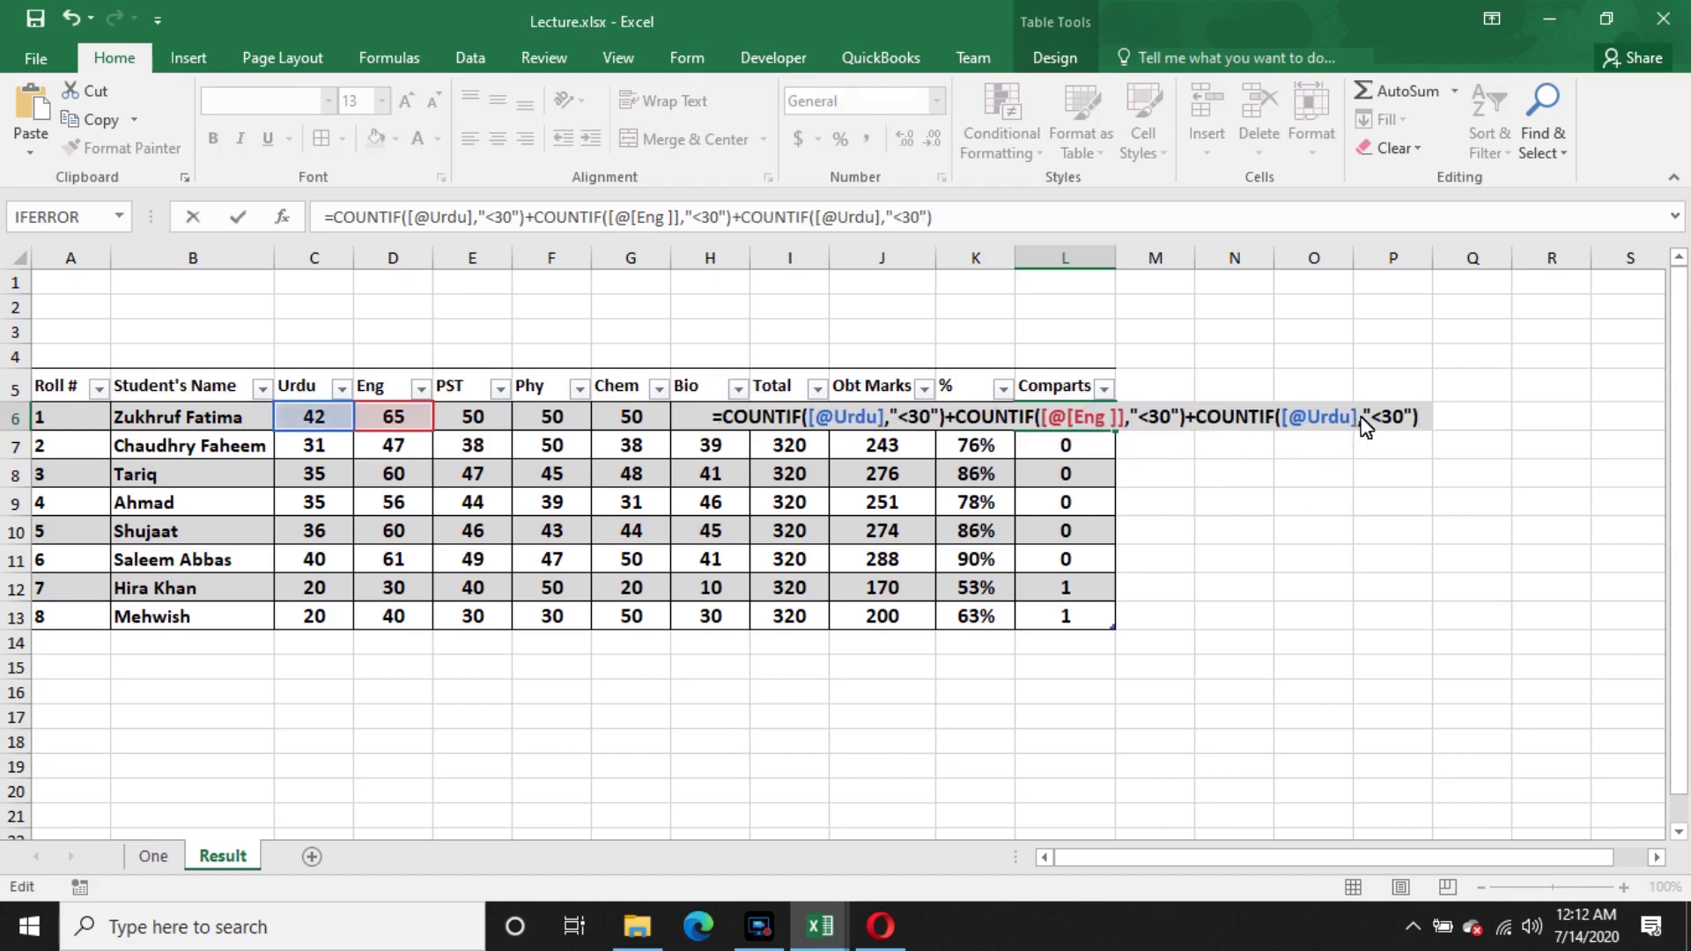
left_click_drag(1359, 426, 1282, 421)
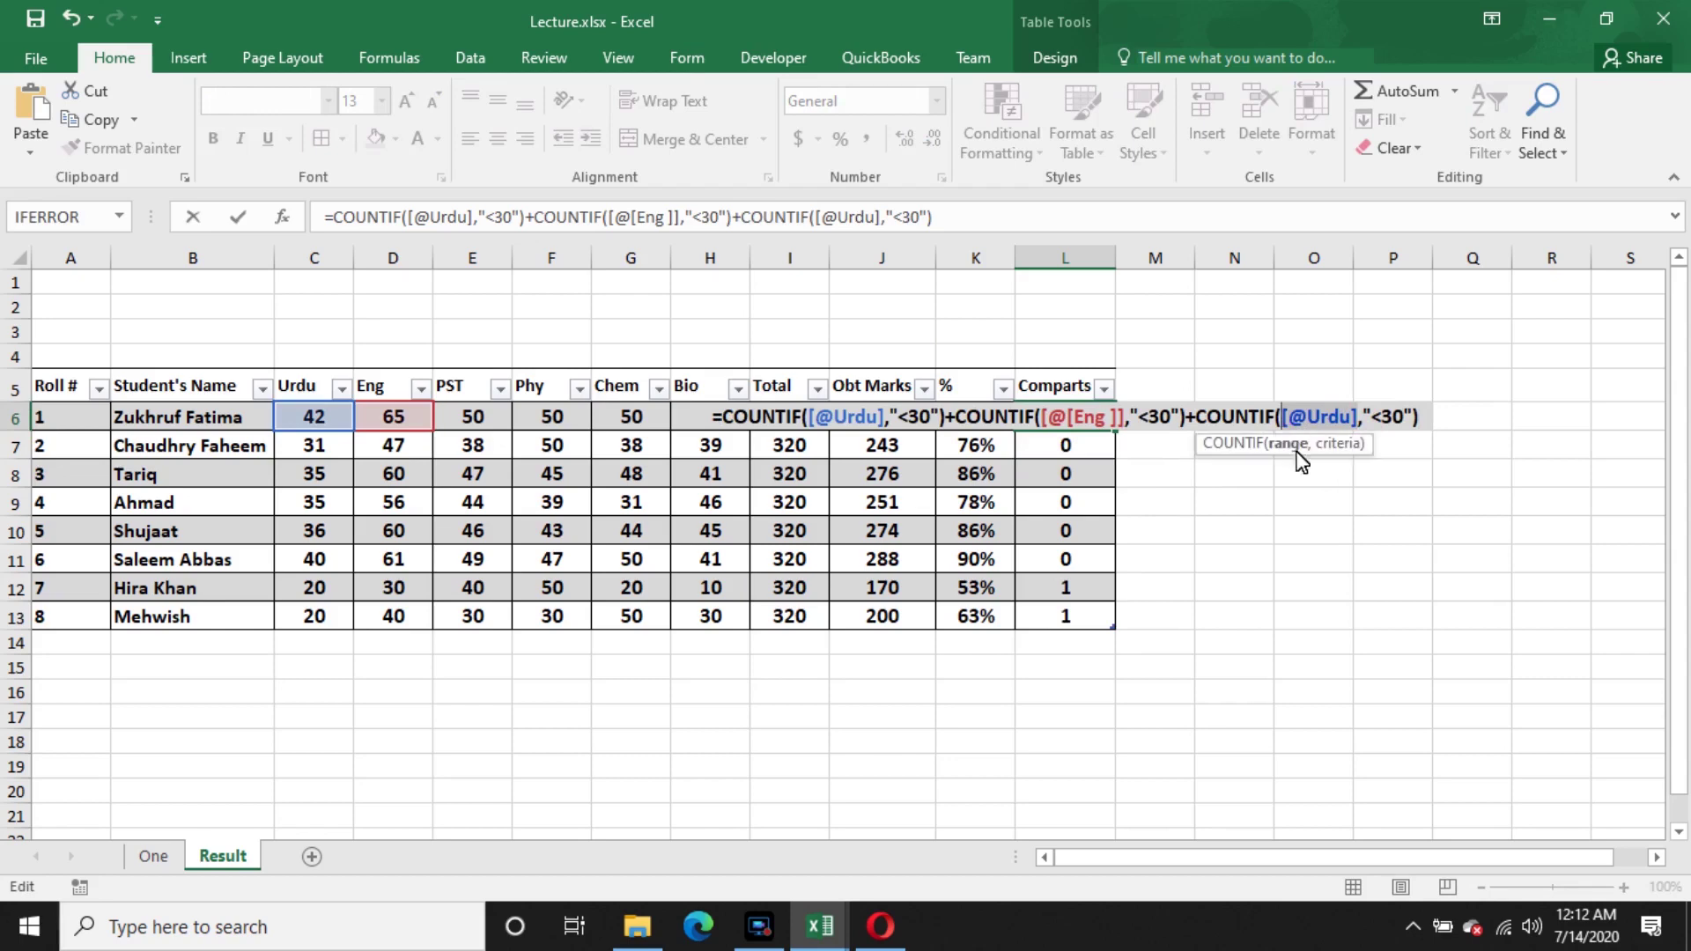
key("BackSpace")
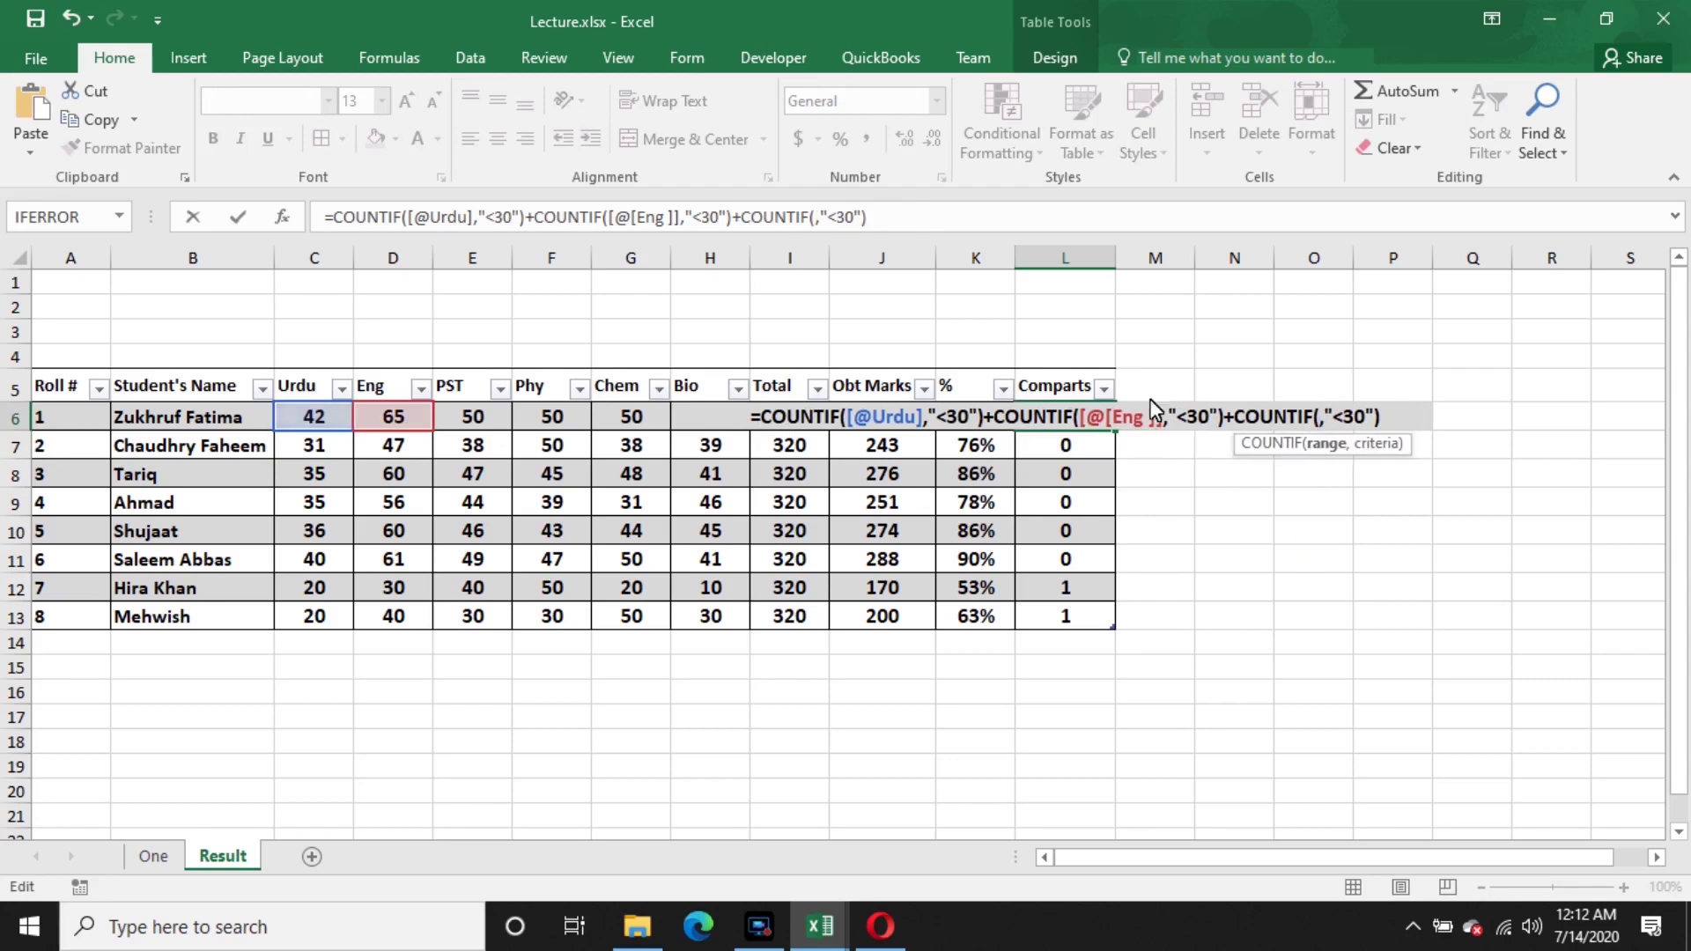
left_click(500, 421)
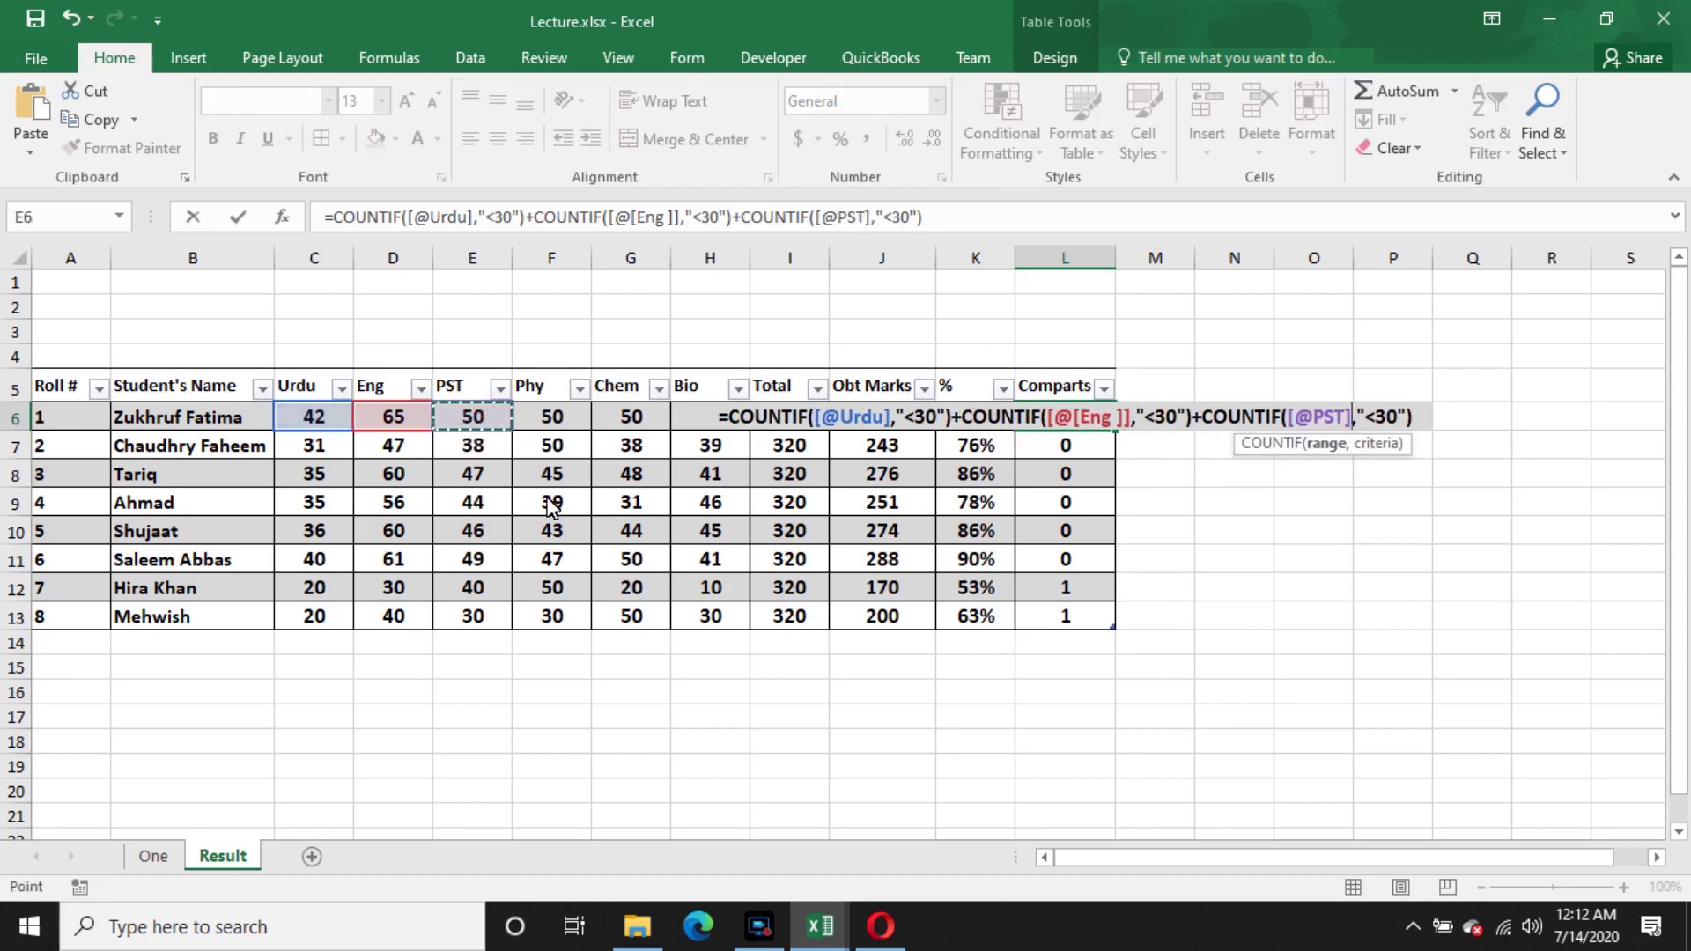
key("Return")
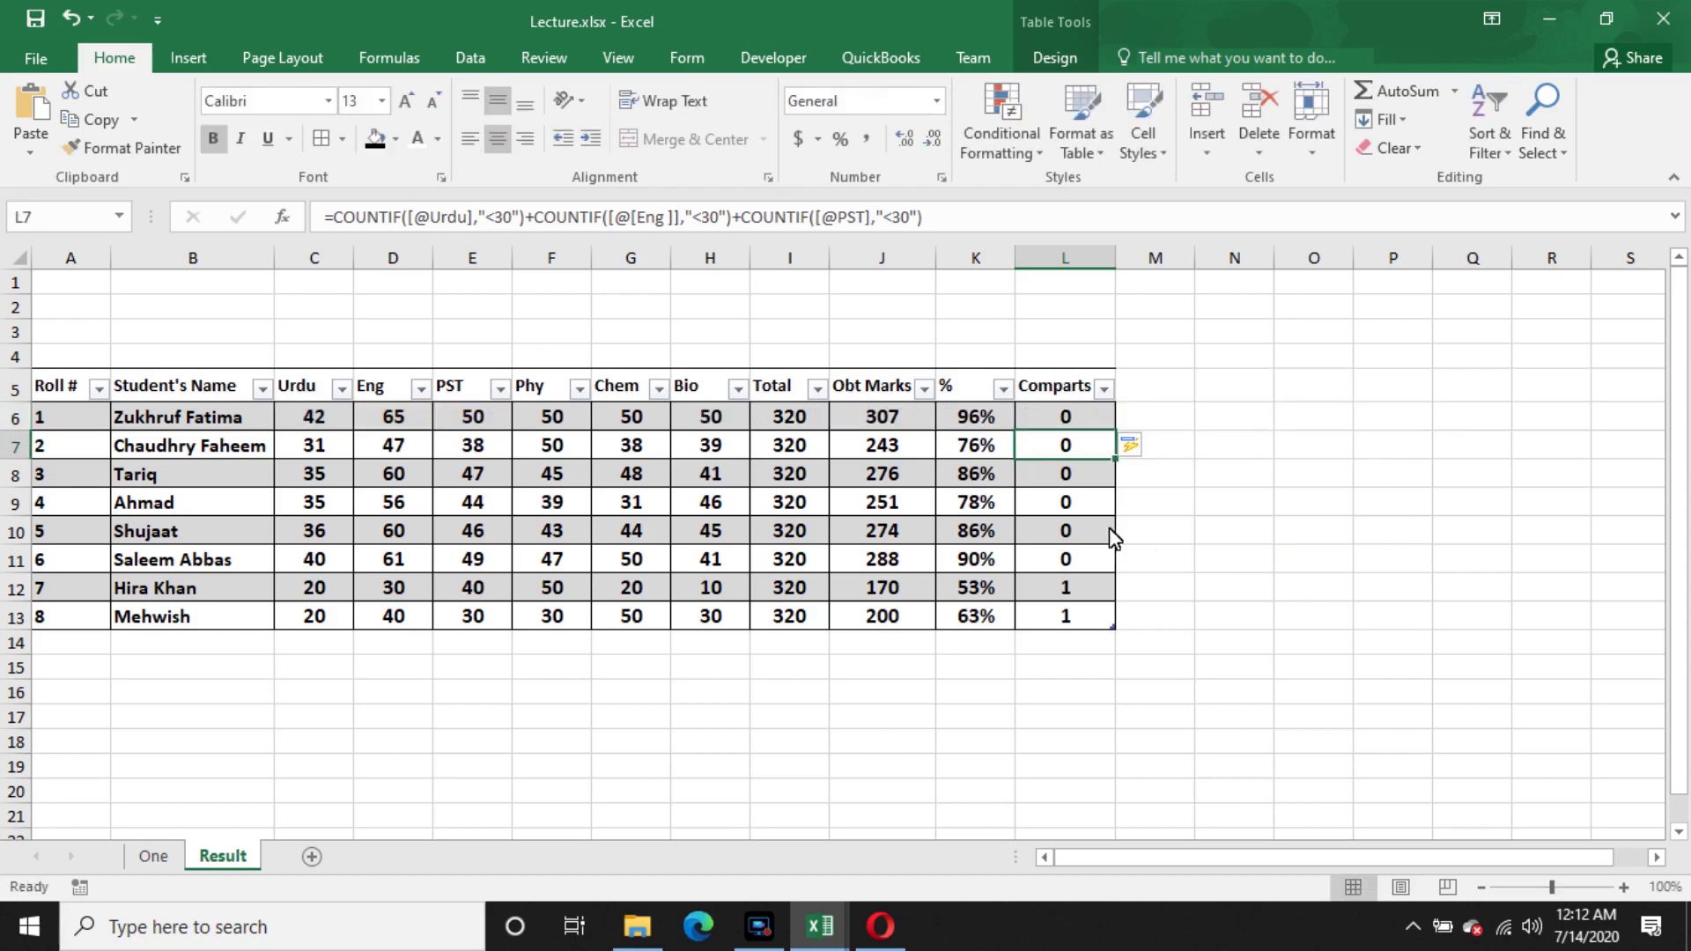
- Set the Eng criterion in the Comparts formula in L6 to "<50" and check the filled-down formula in L7
double_click(1080, 419)
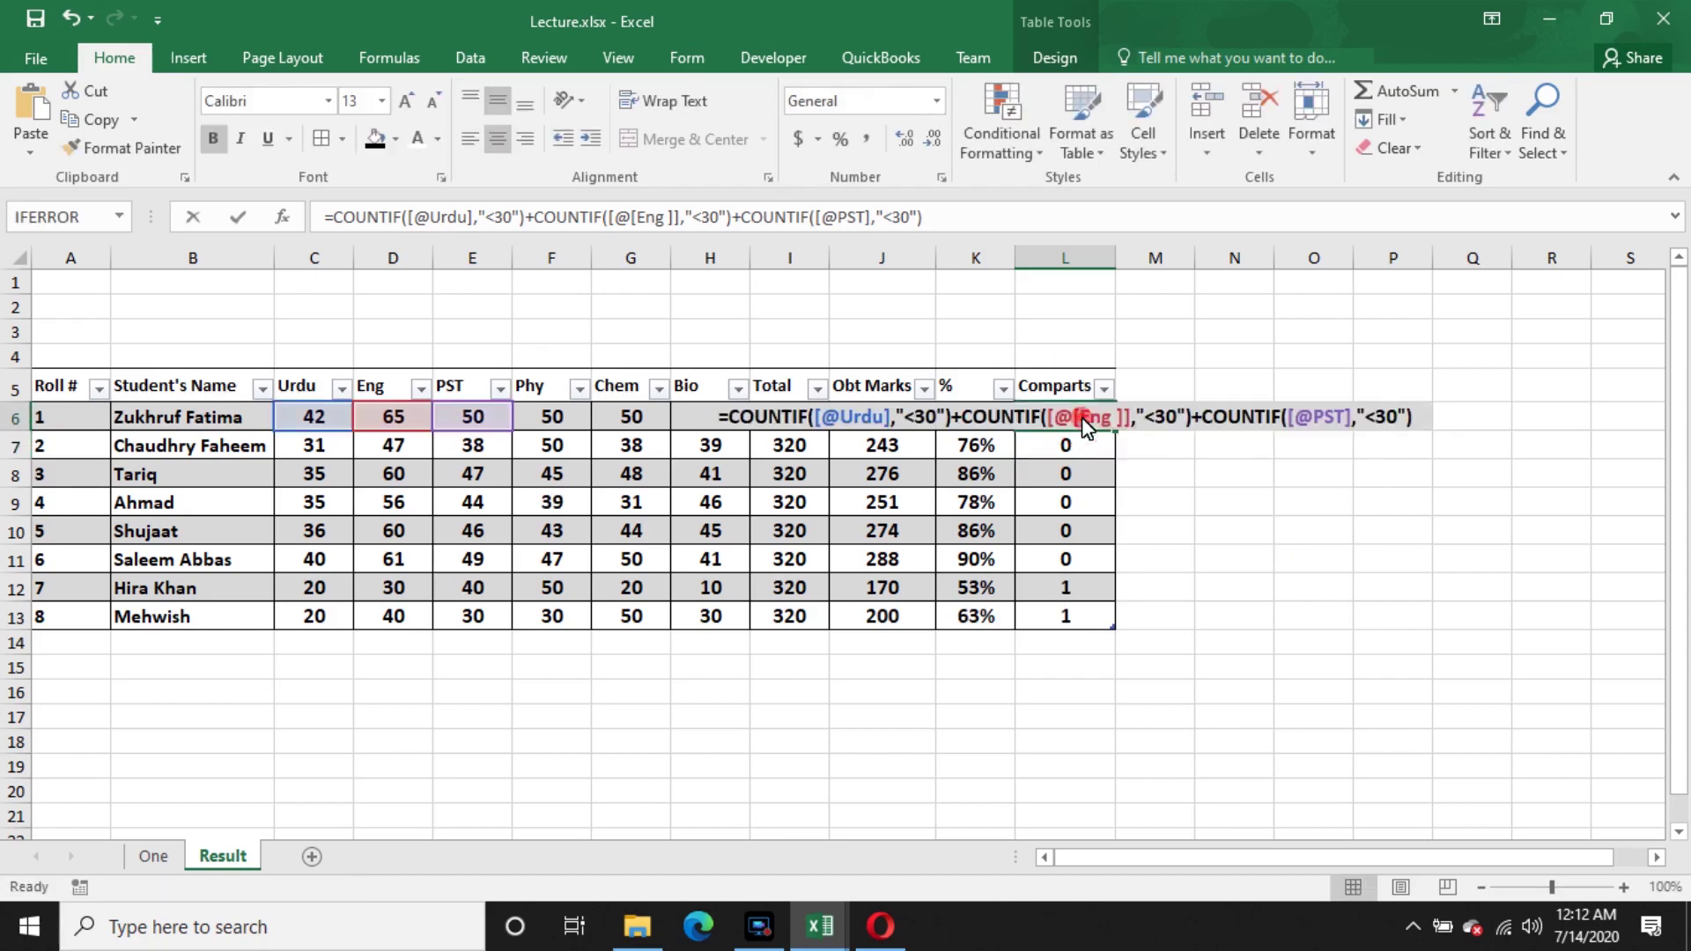
left_click(1167, 419)
key("BackSpace")
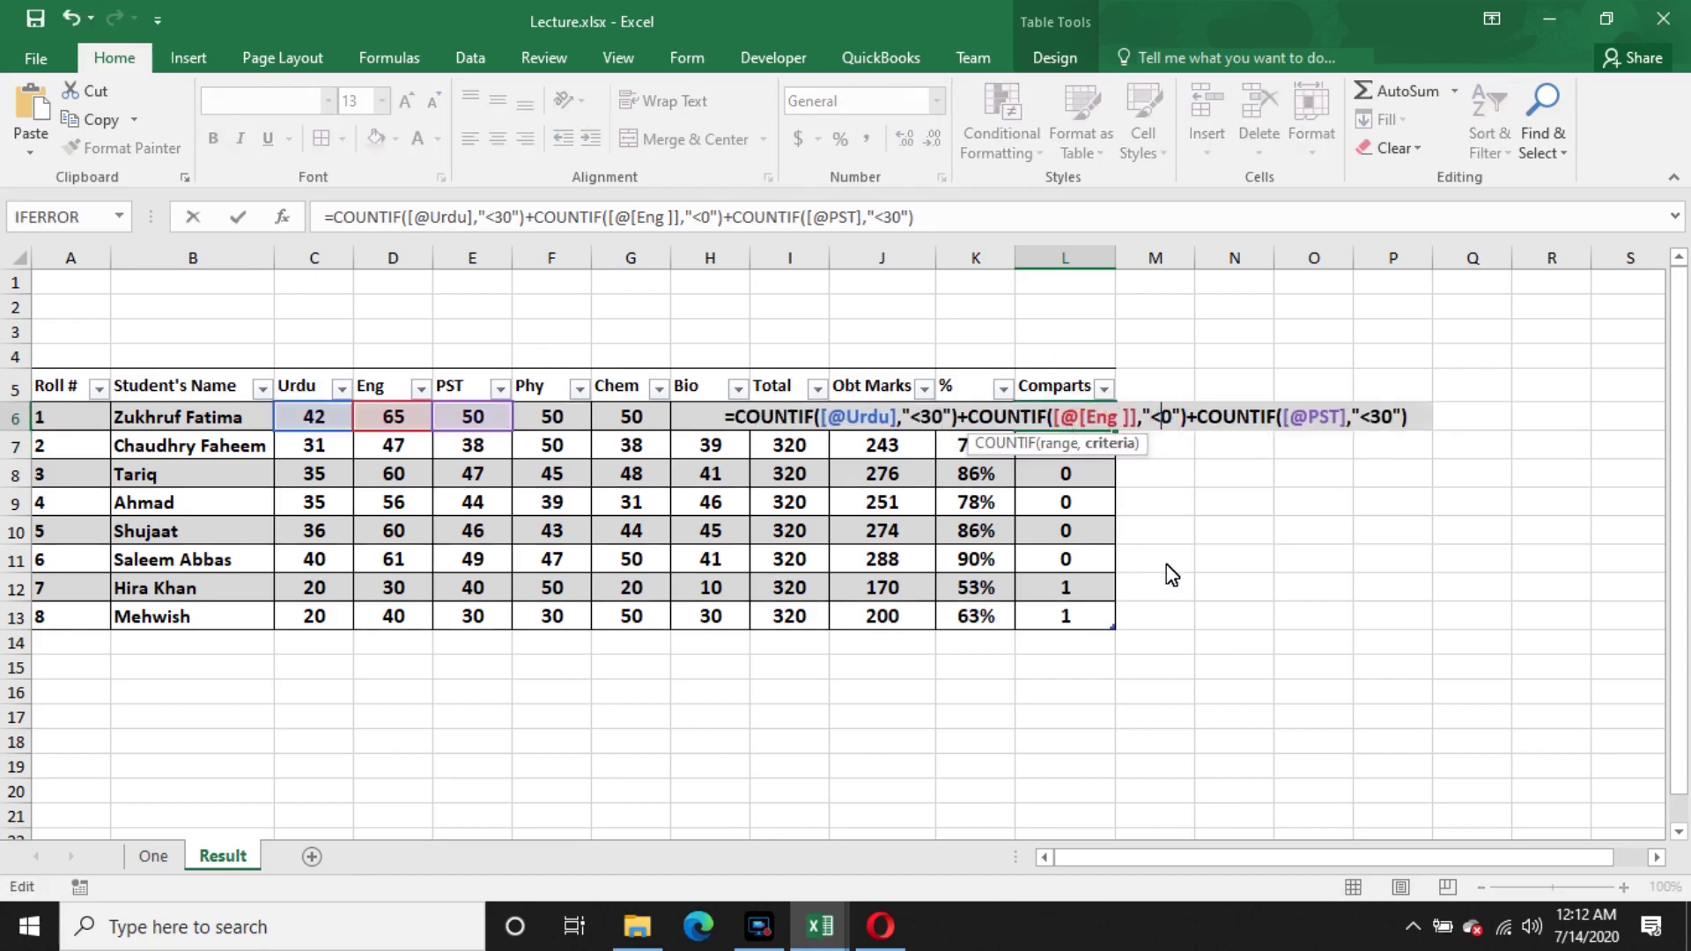
type("5")
key("Return")
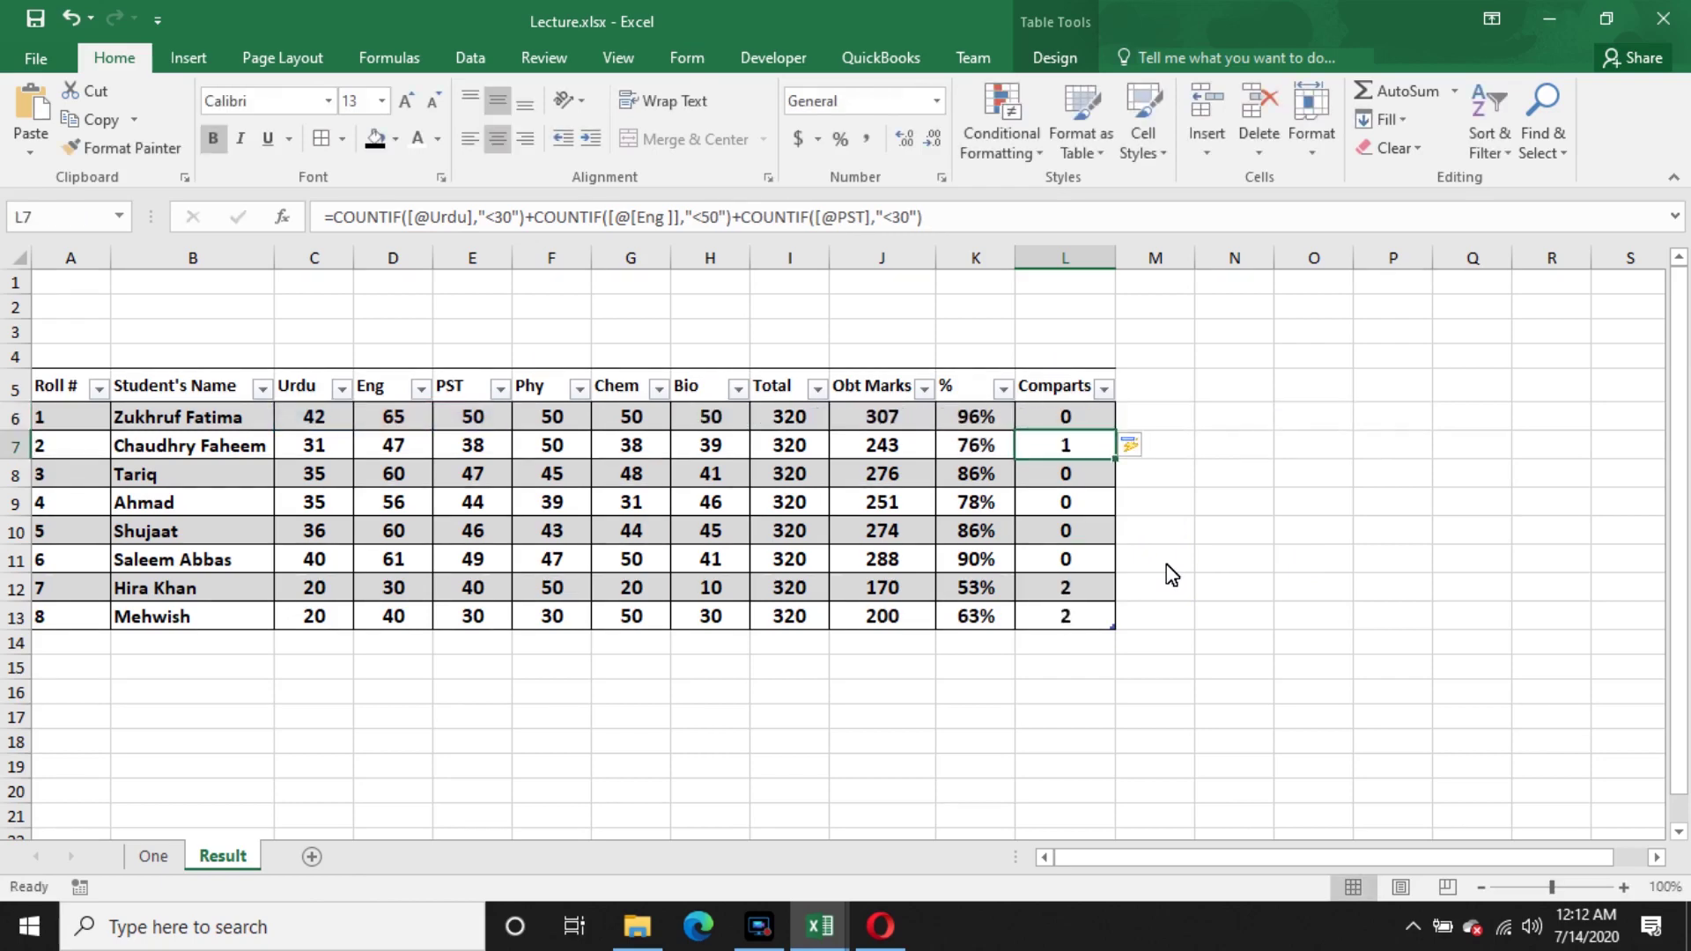
double_click(1078, 449)
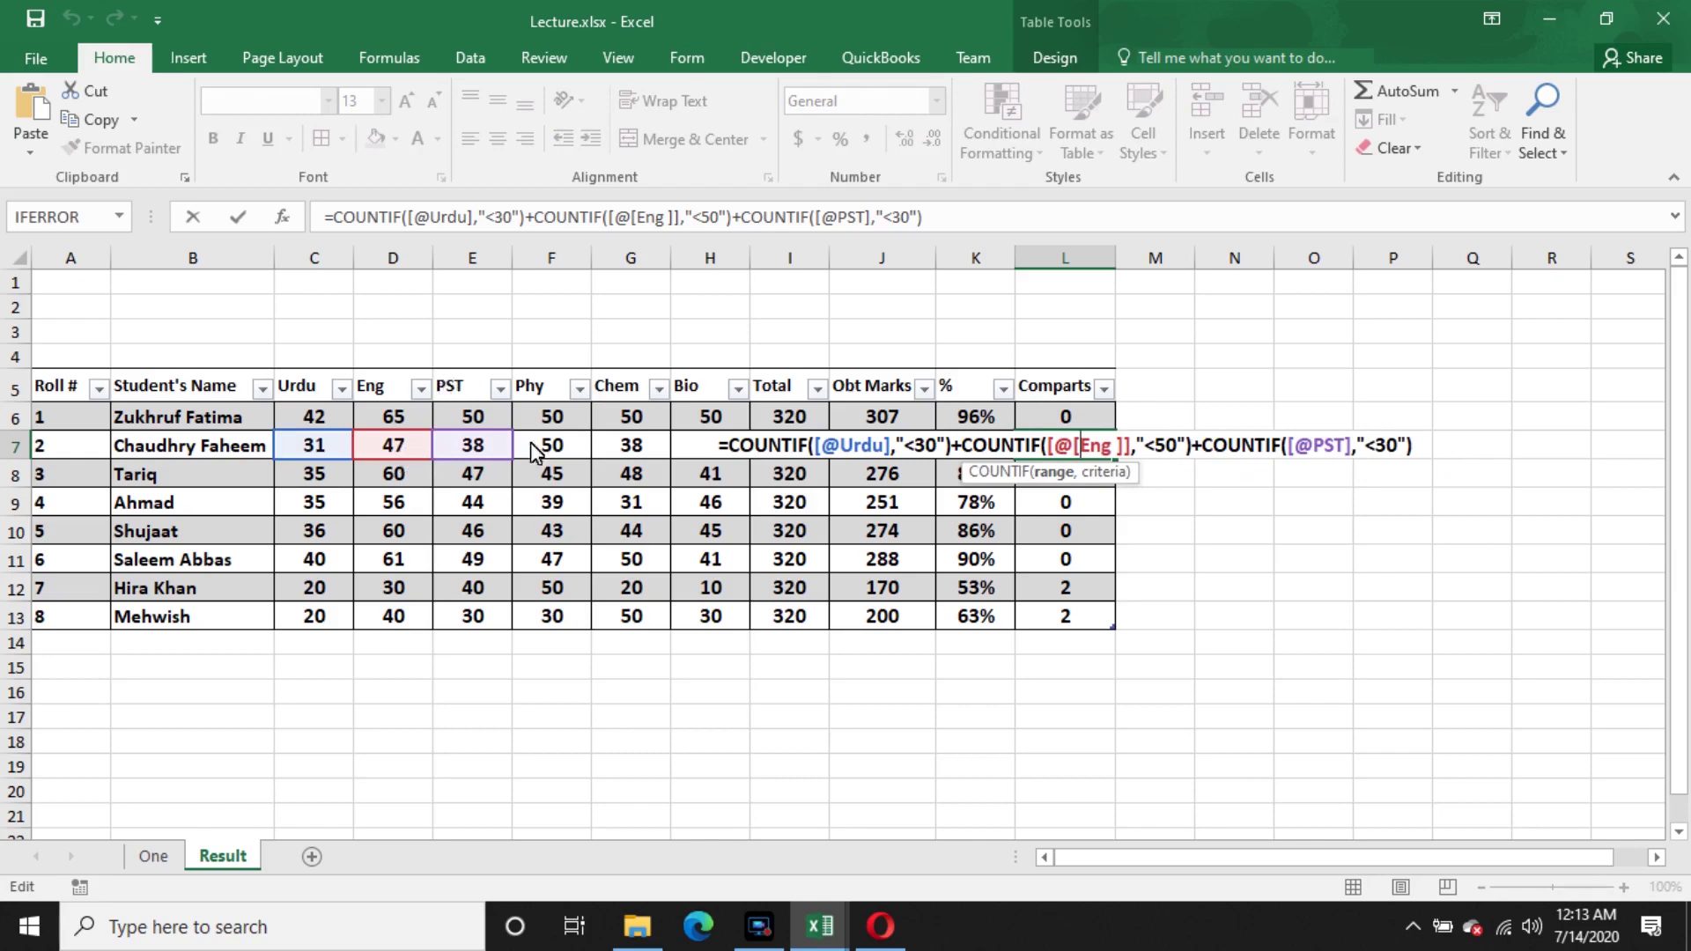
key("Return")
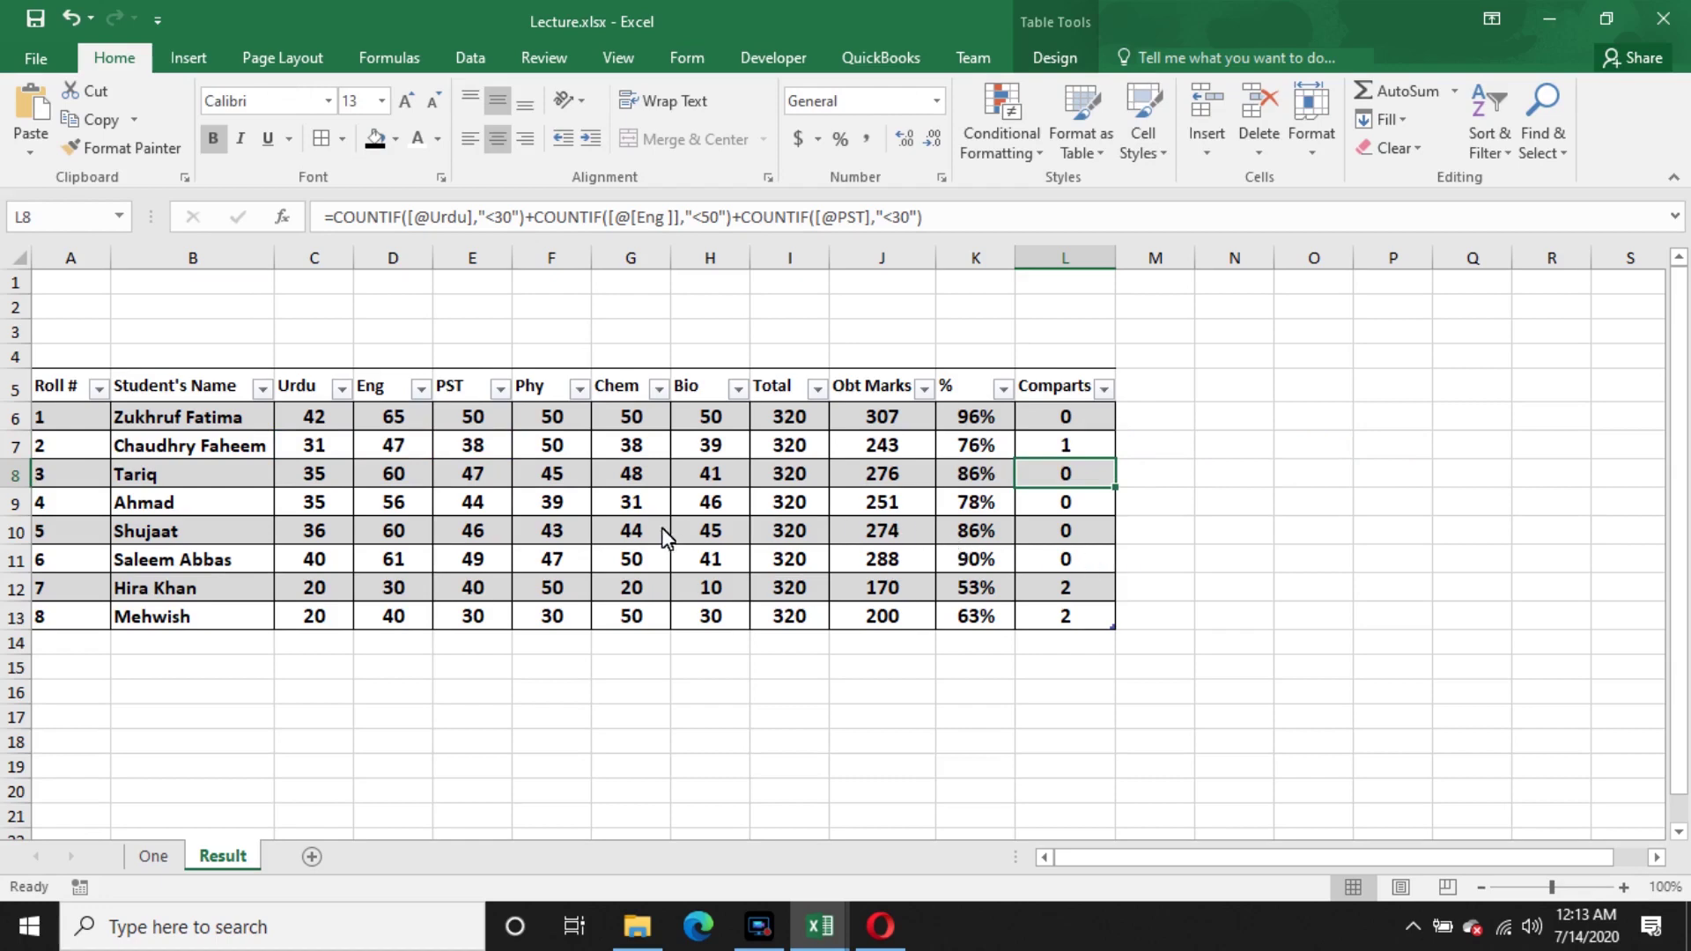
- Merge and center cells A1:L1 above the table and make row 1 taller
left_click_drag(71, 283, 1083, 290)
left_click(691, 140)
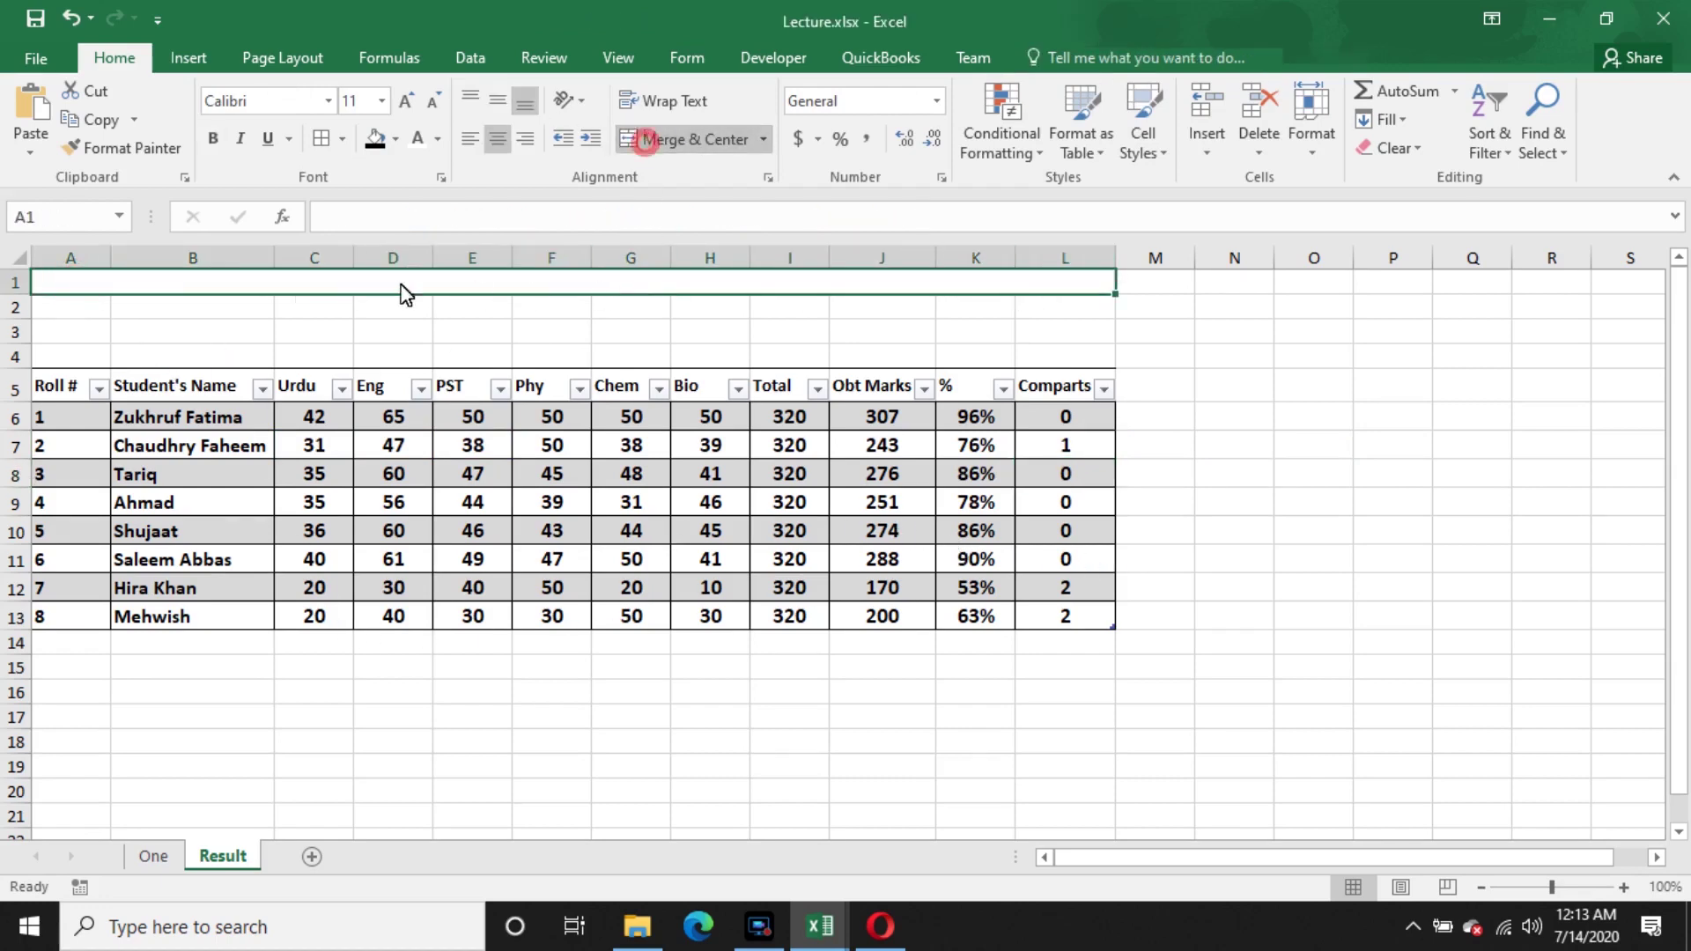
left_click_drag(15, 296, 14, 338)
- Enter the heading "College Name" in the merged cell of row 1
left_click(458, 310)
left_click(397, 307)
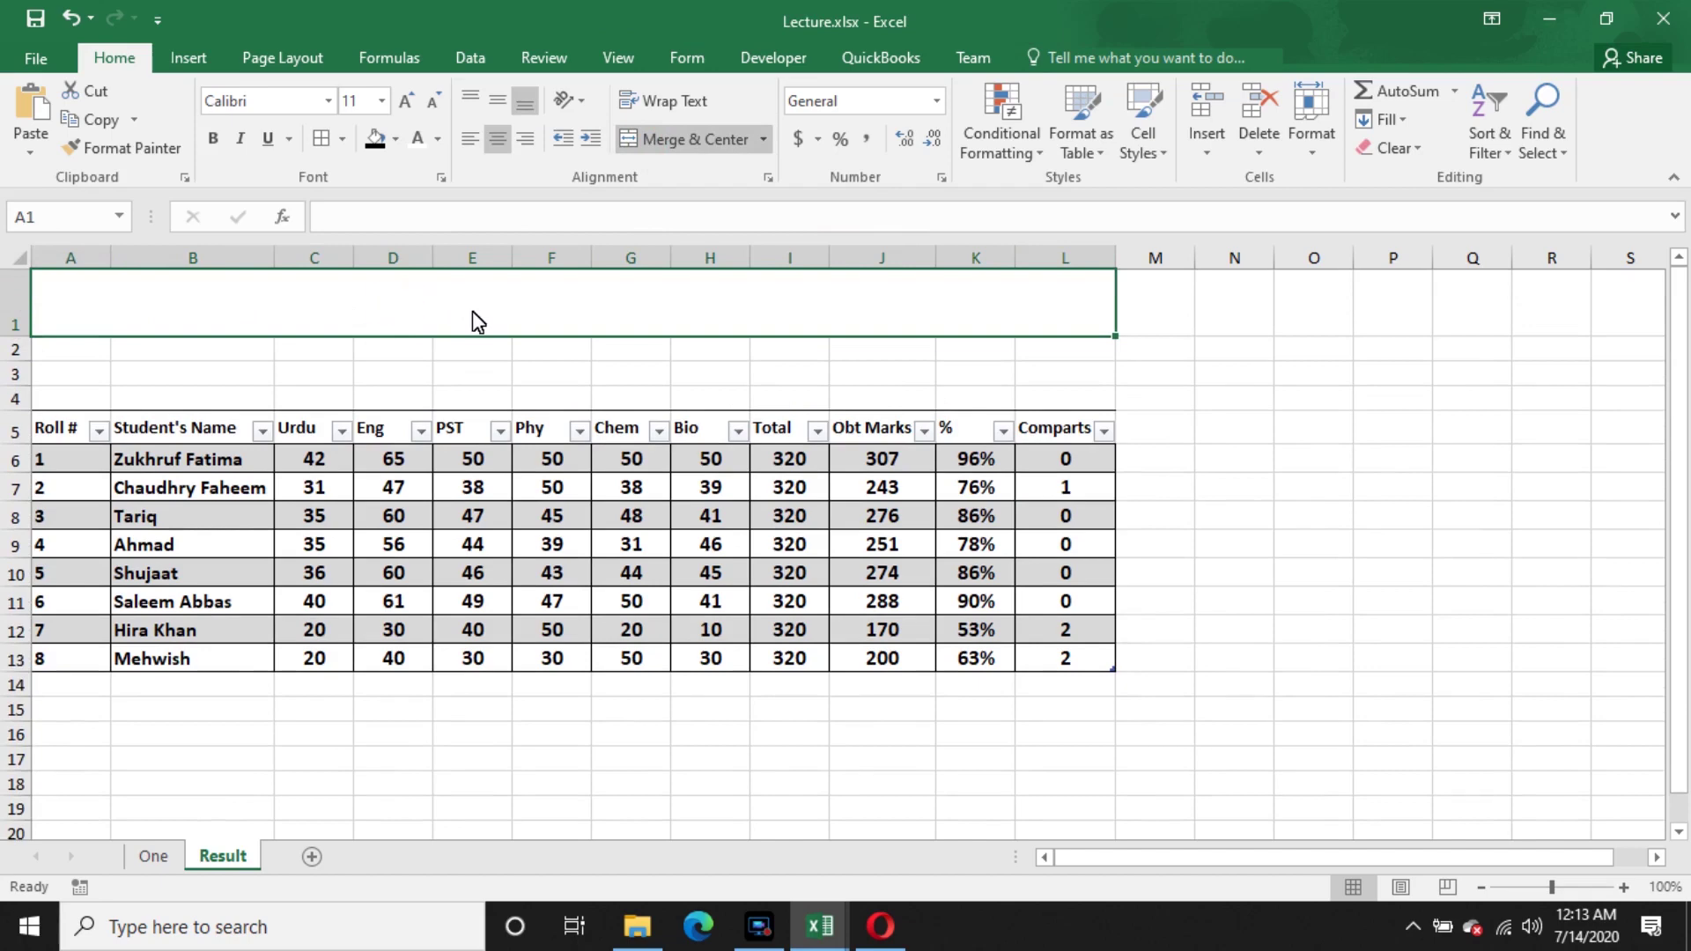
type("C")
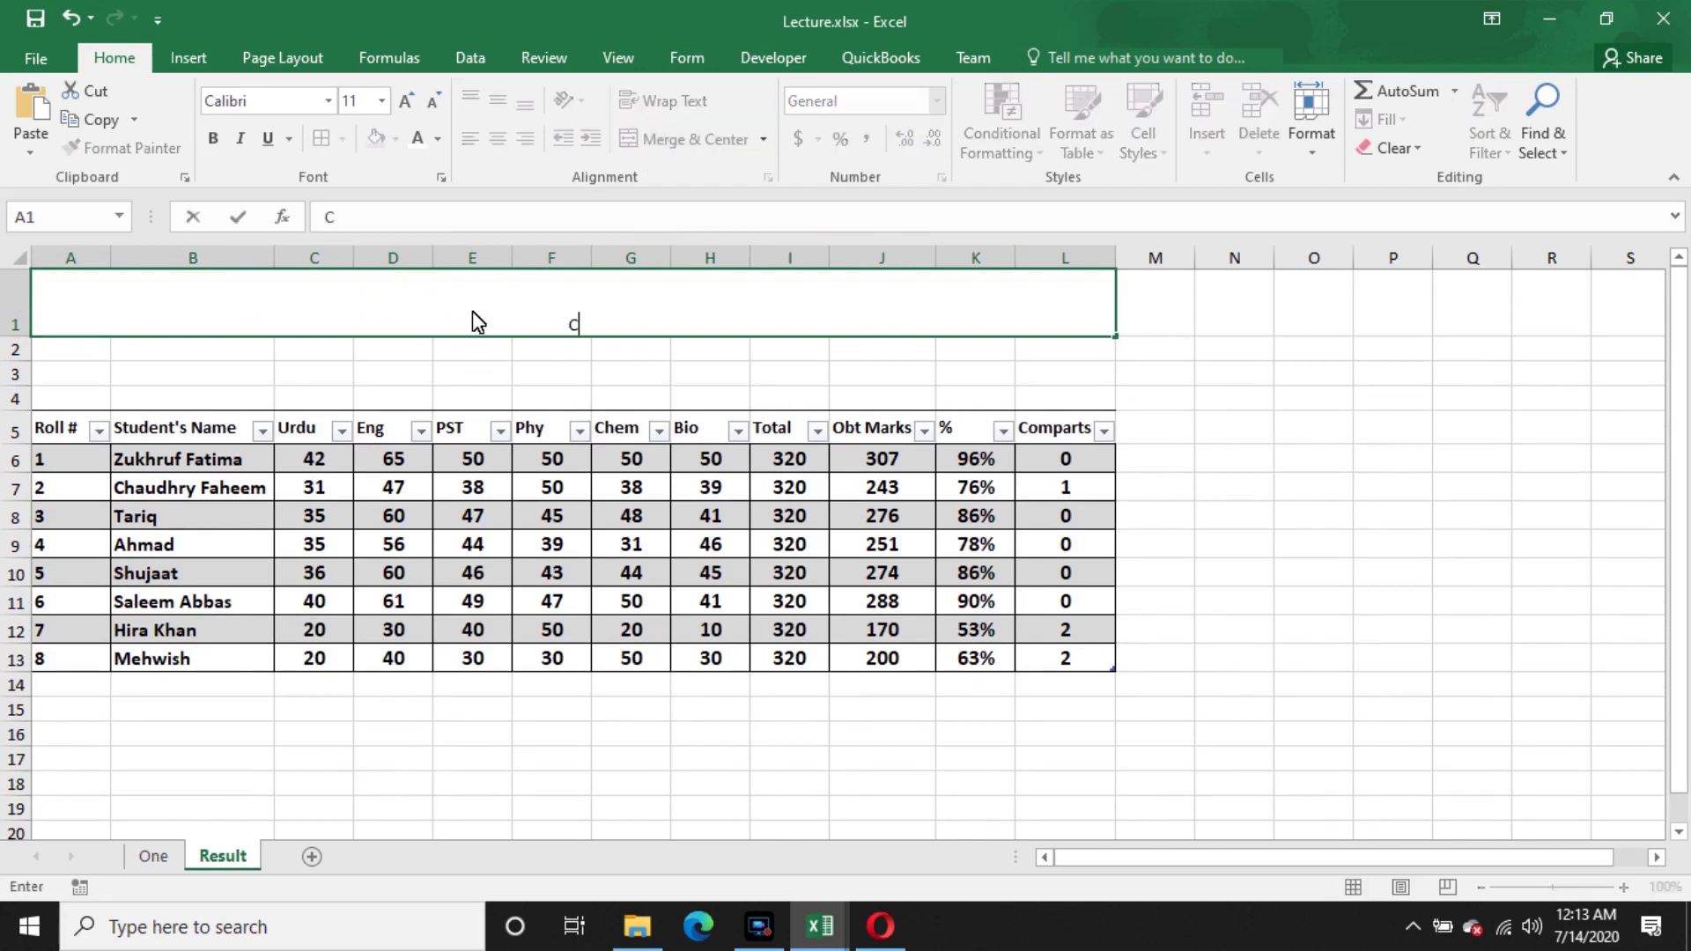
type("ollege Name")
key("Return")
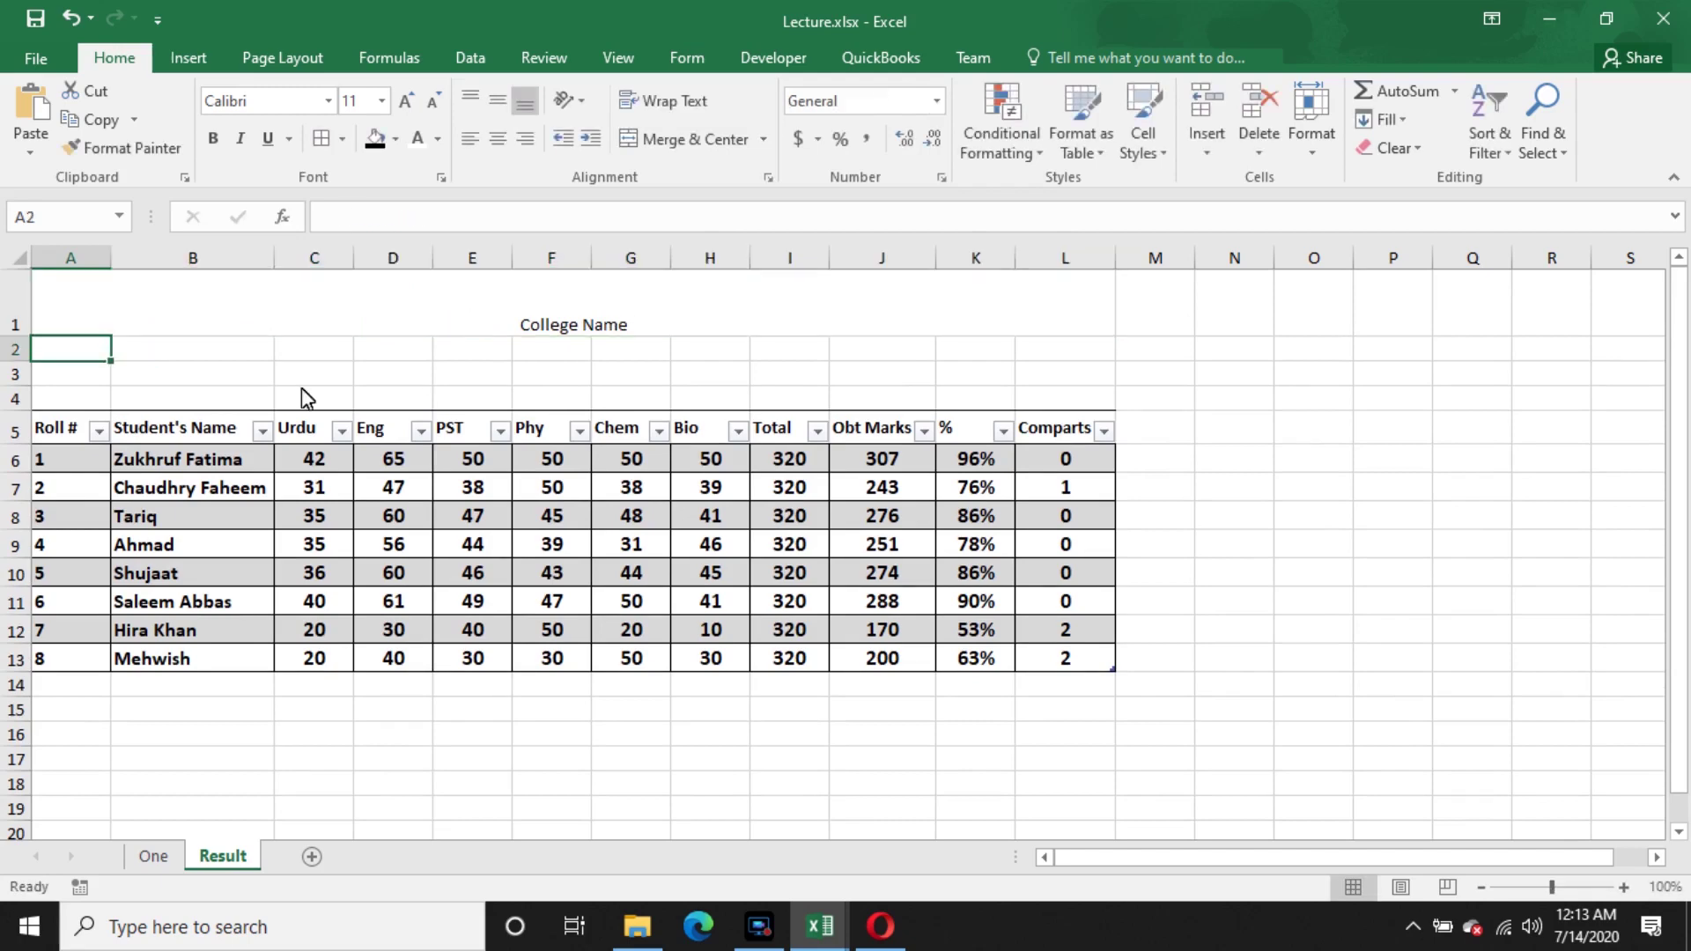
- Merge and center cells A2:L2 and enter the heading "Result Sheet" in them
left_click_drag(57, 350, 1053, 362)
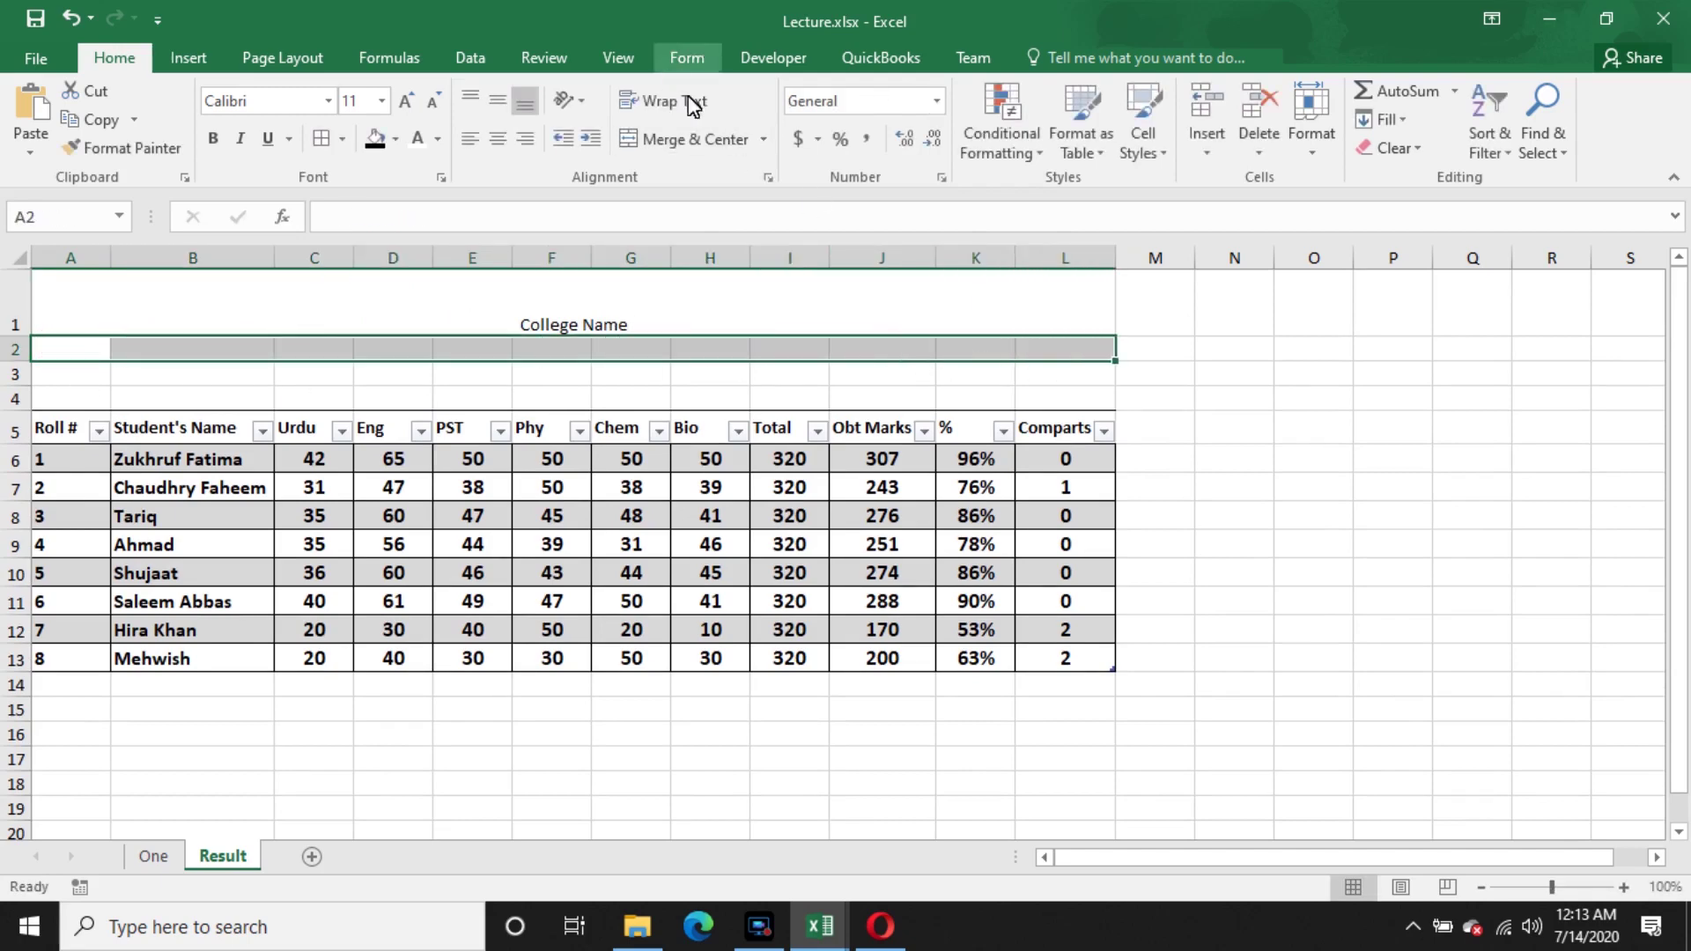
left_click(705, 139)
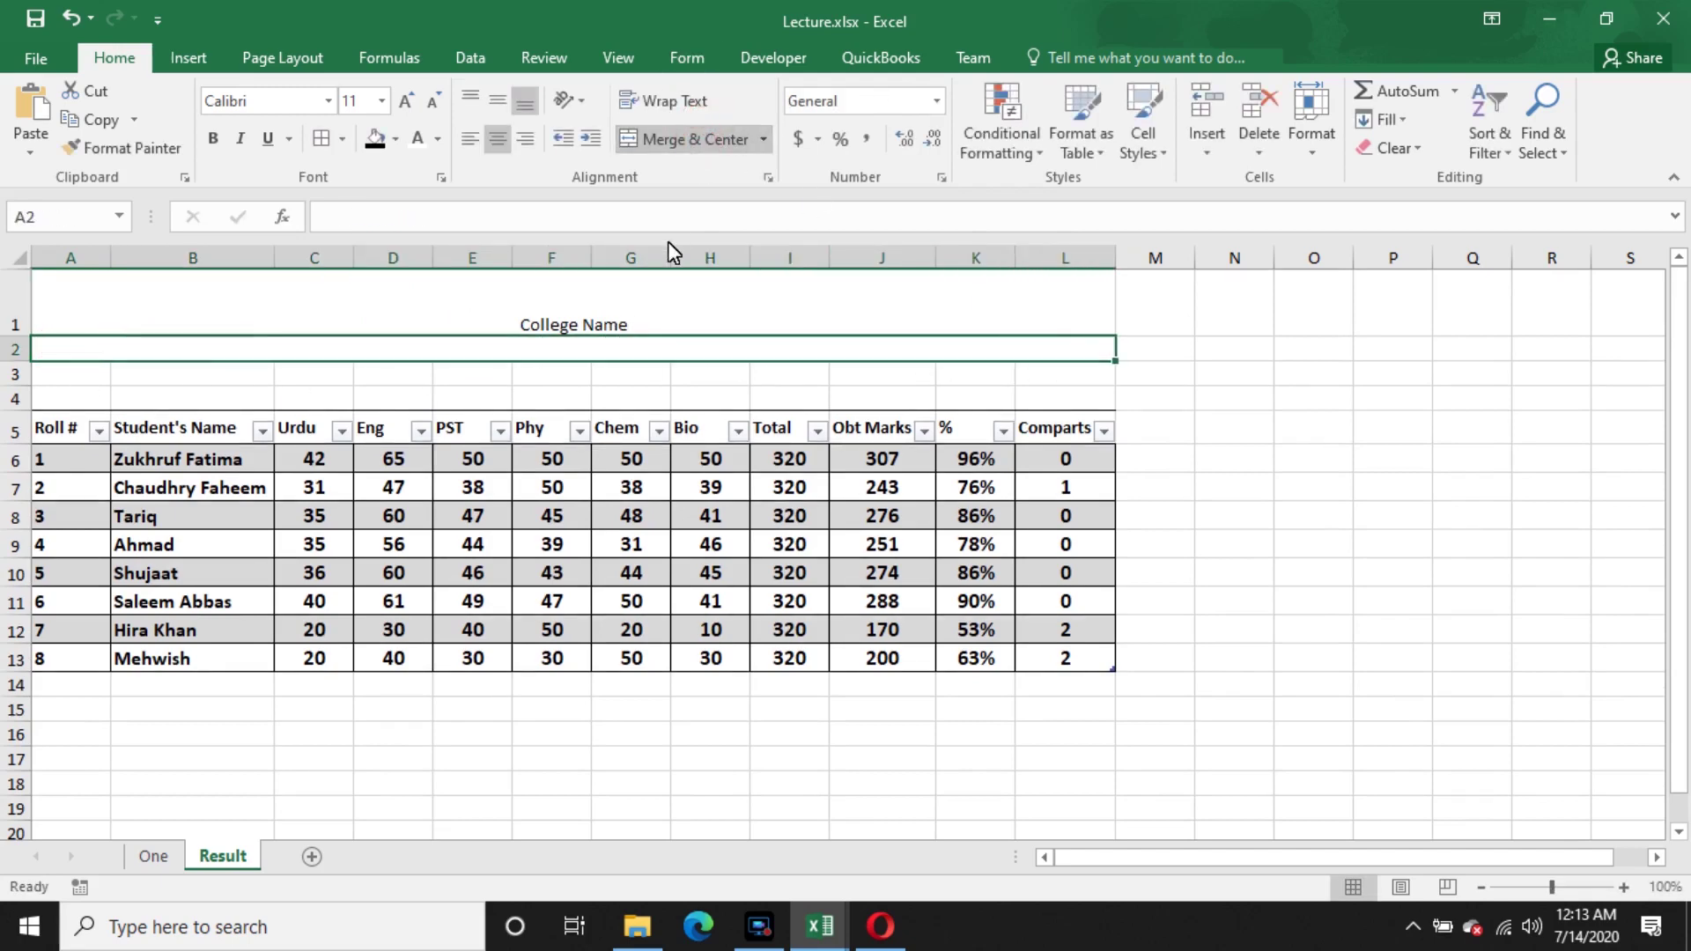
type("Re")
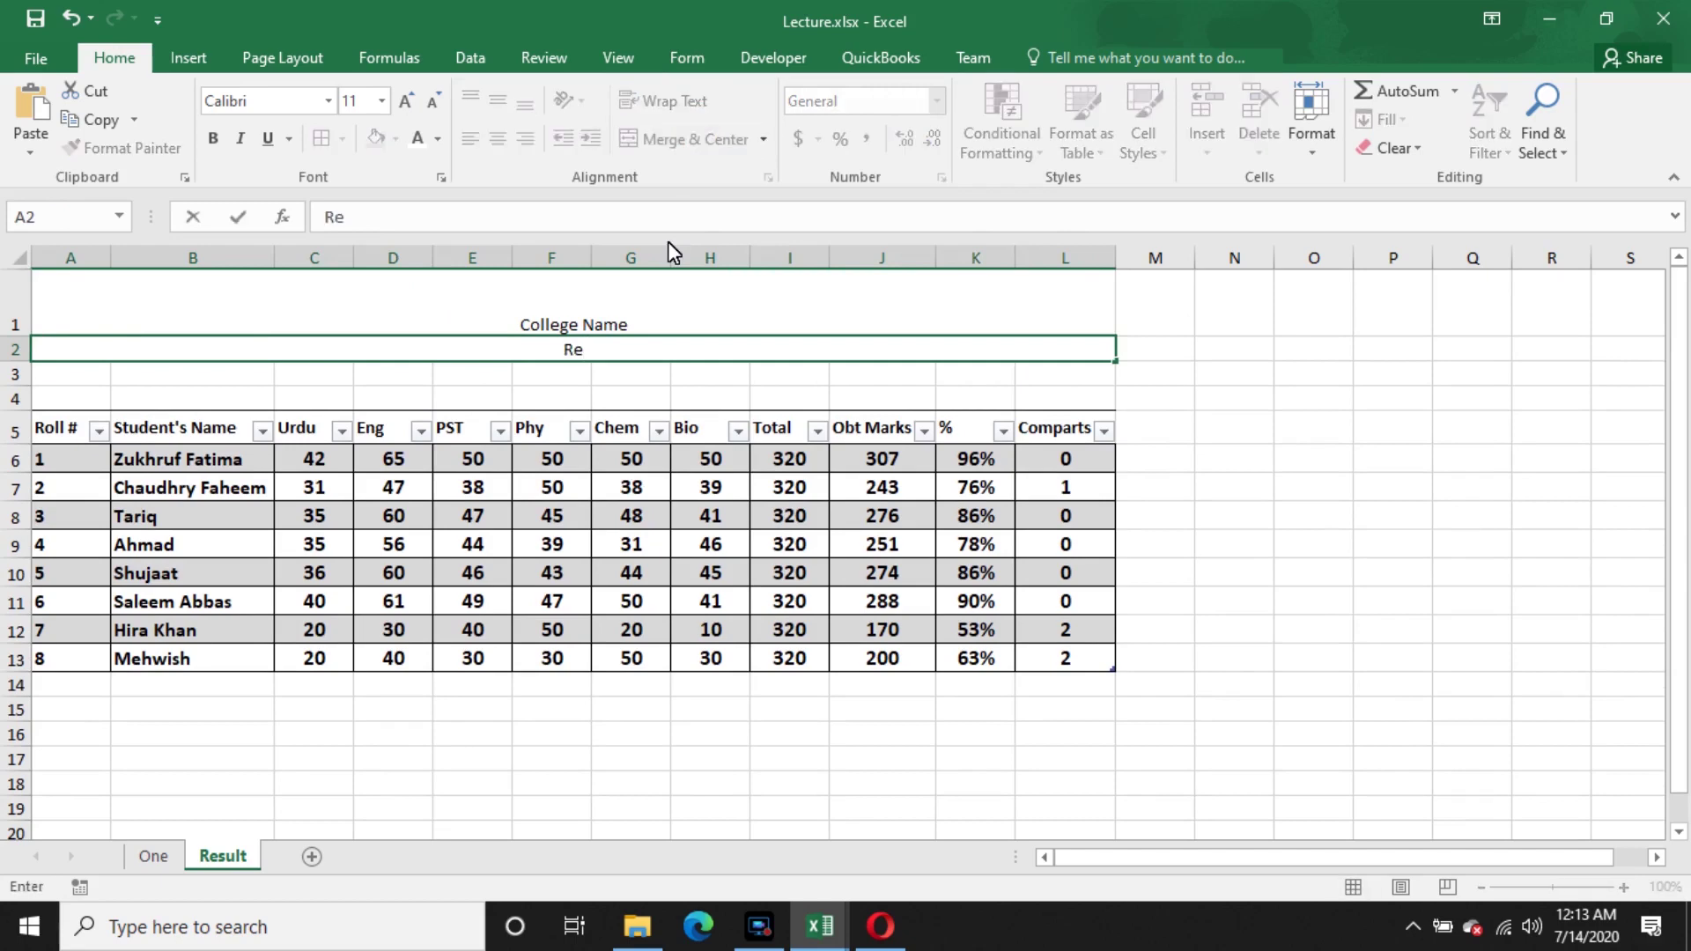
type("sult Sheet")
key("Return")
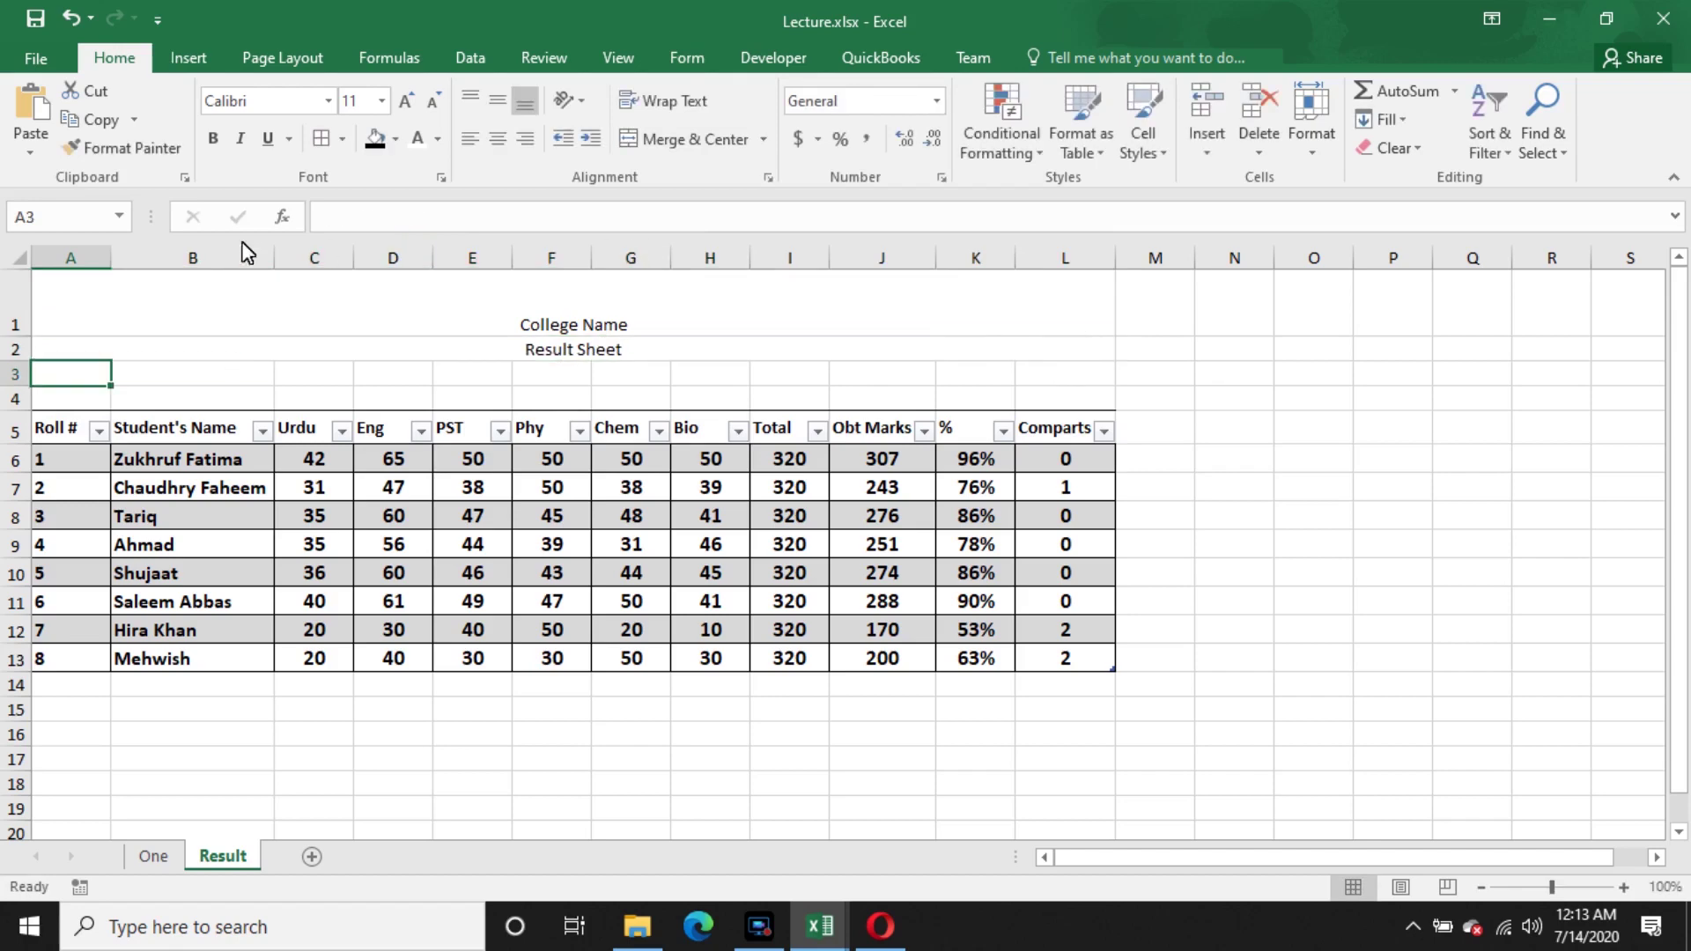
- Merge and center cells A3:L3 and enter "Round 1" in them
left_click_drag(86, 384, 1108, 384)
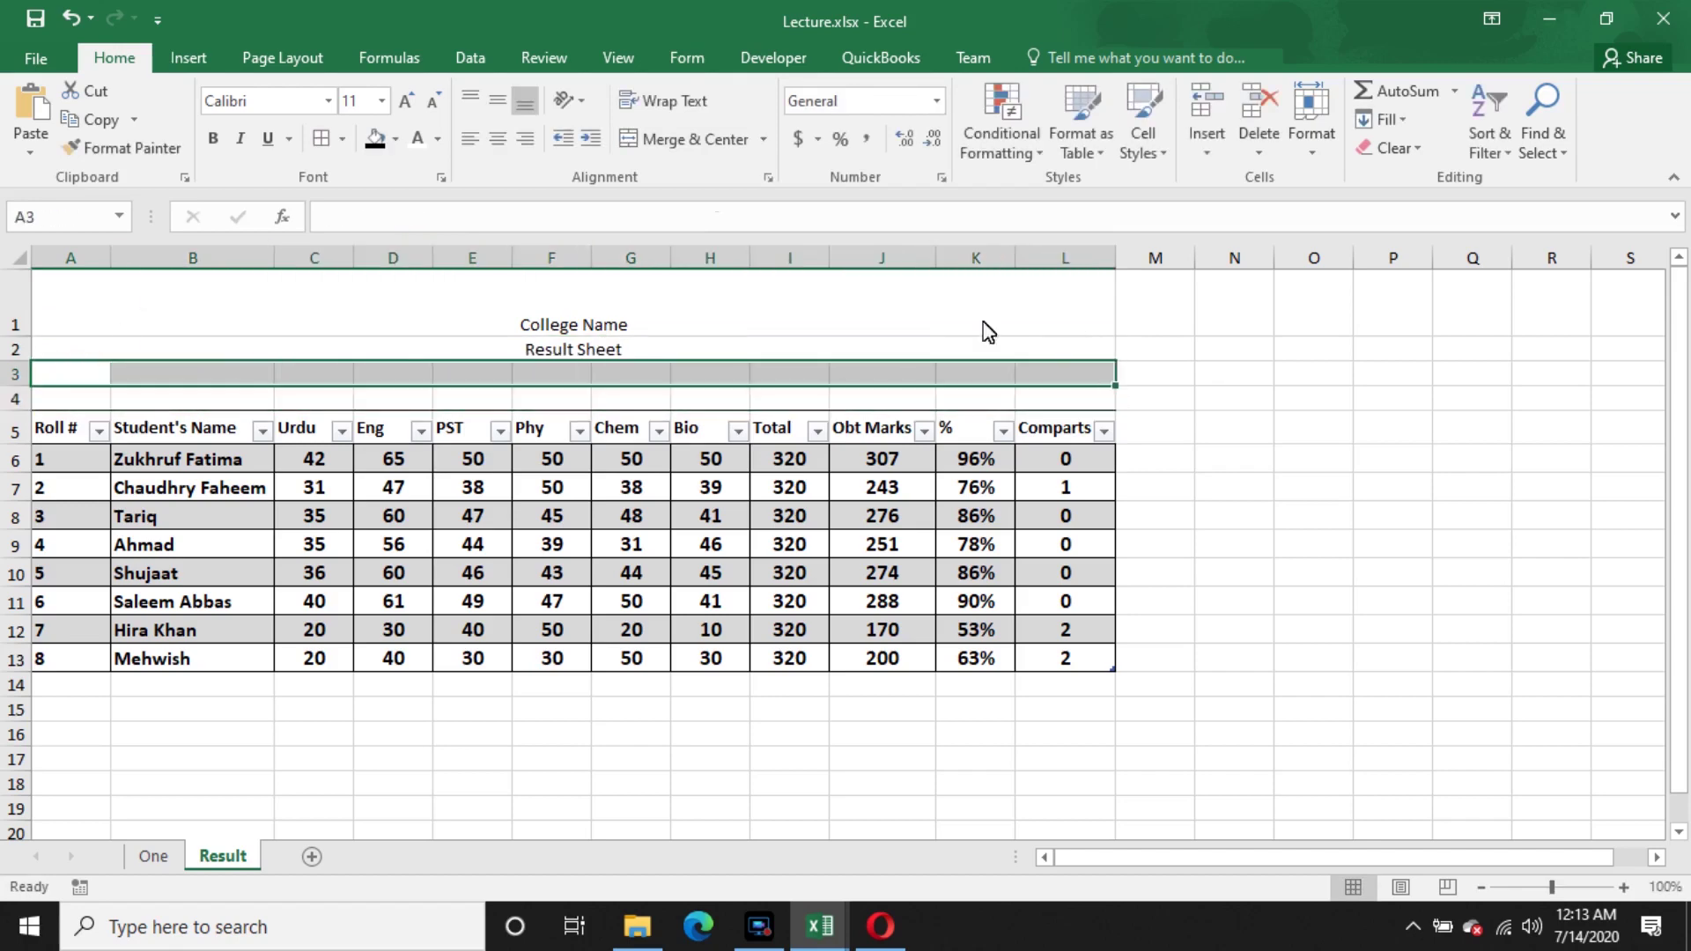
left_click(662, 139)
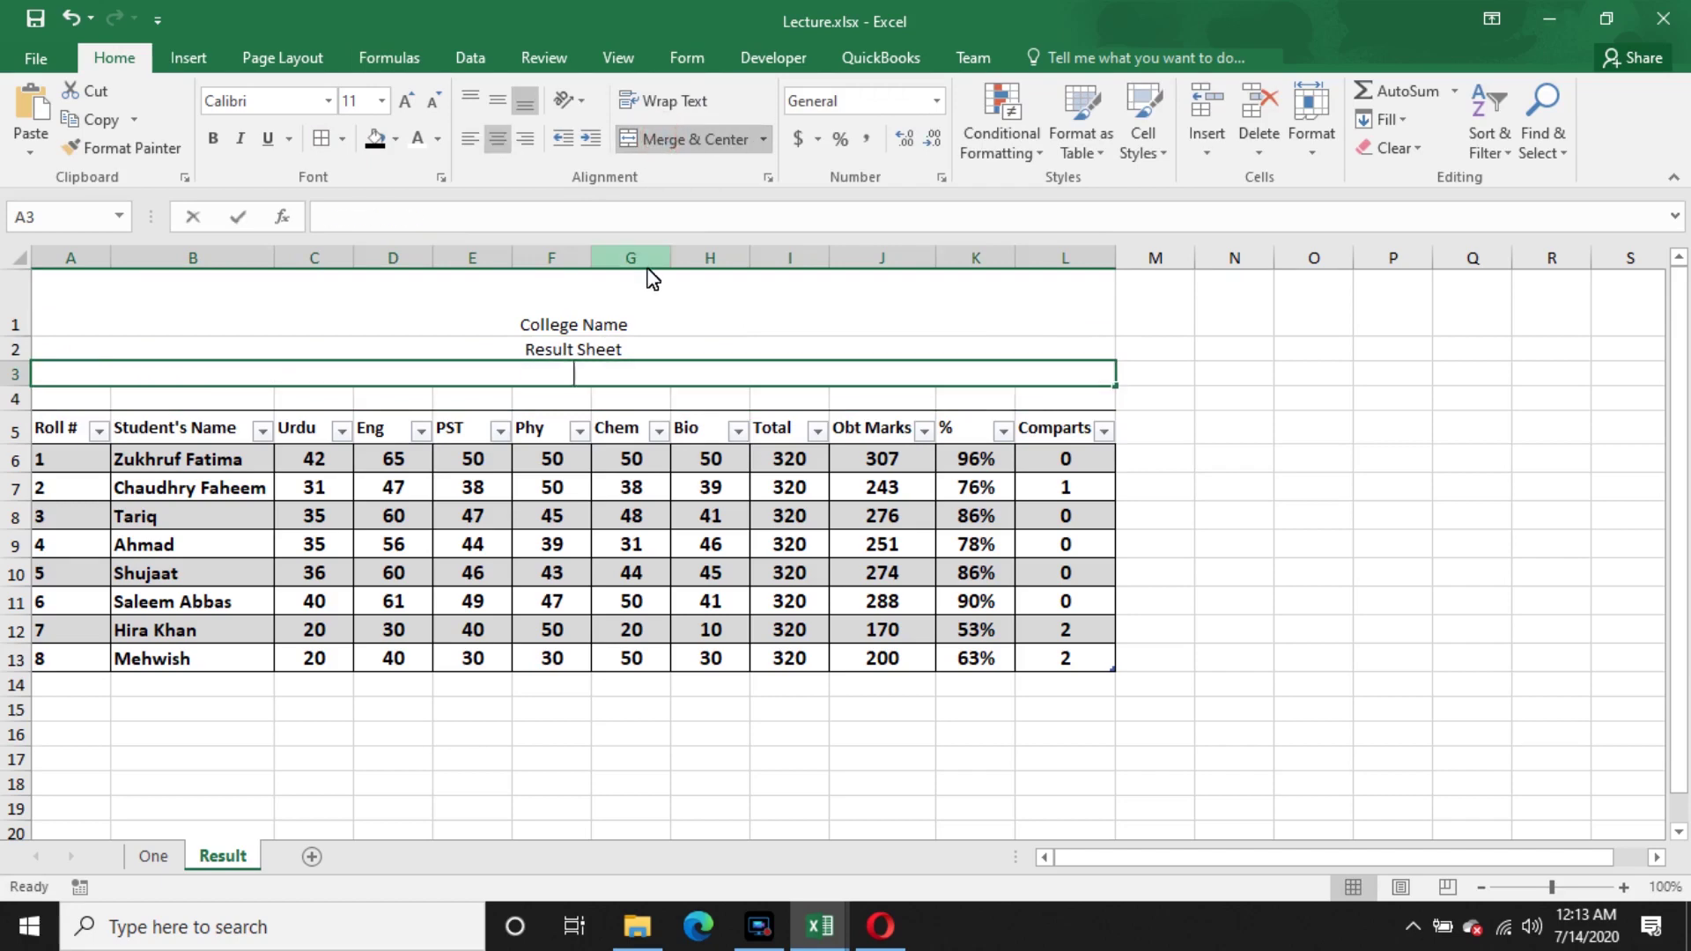
type("Round")
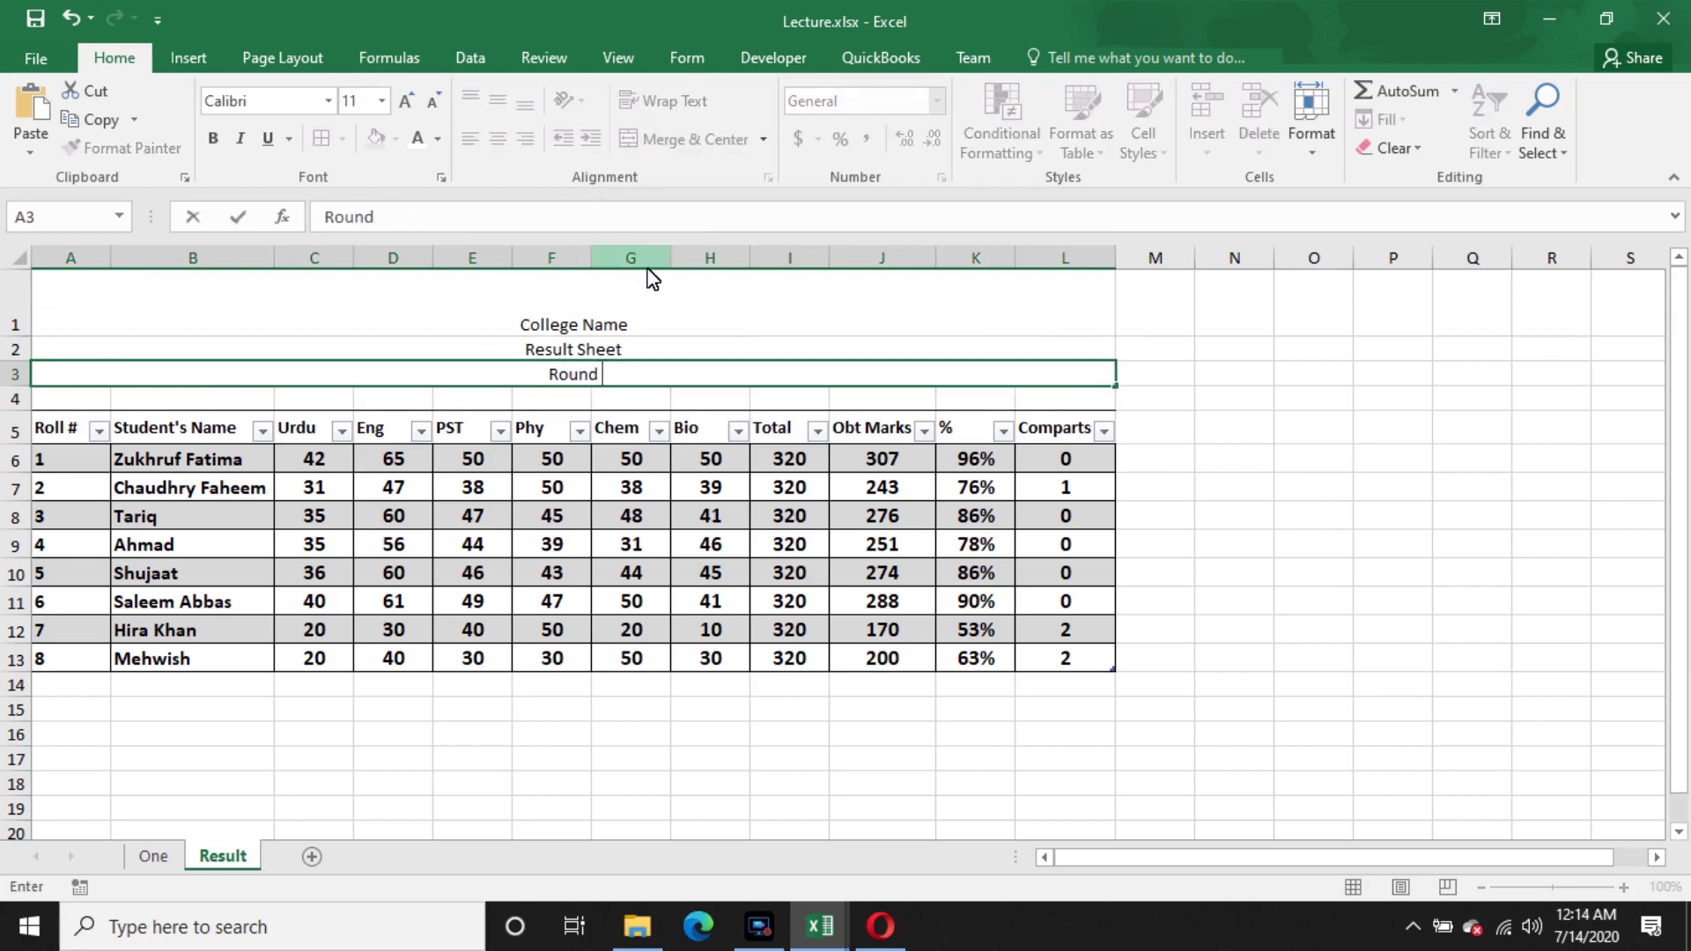
type(" 1 D")
key("BackSpace")
key("Return")
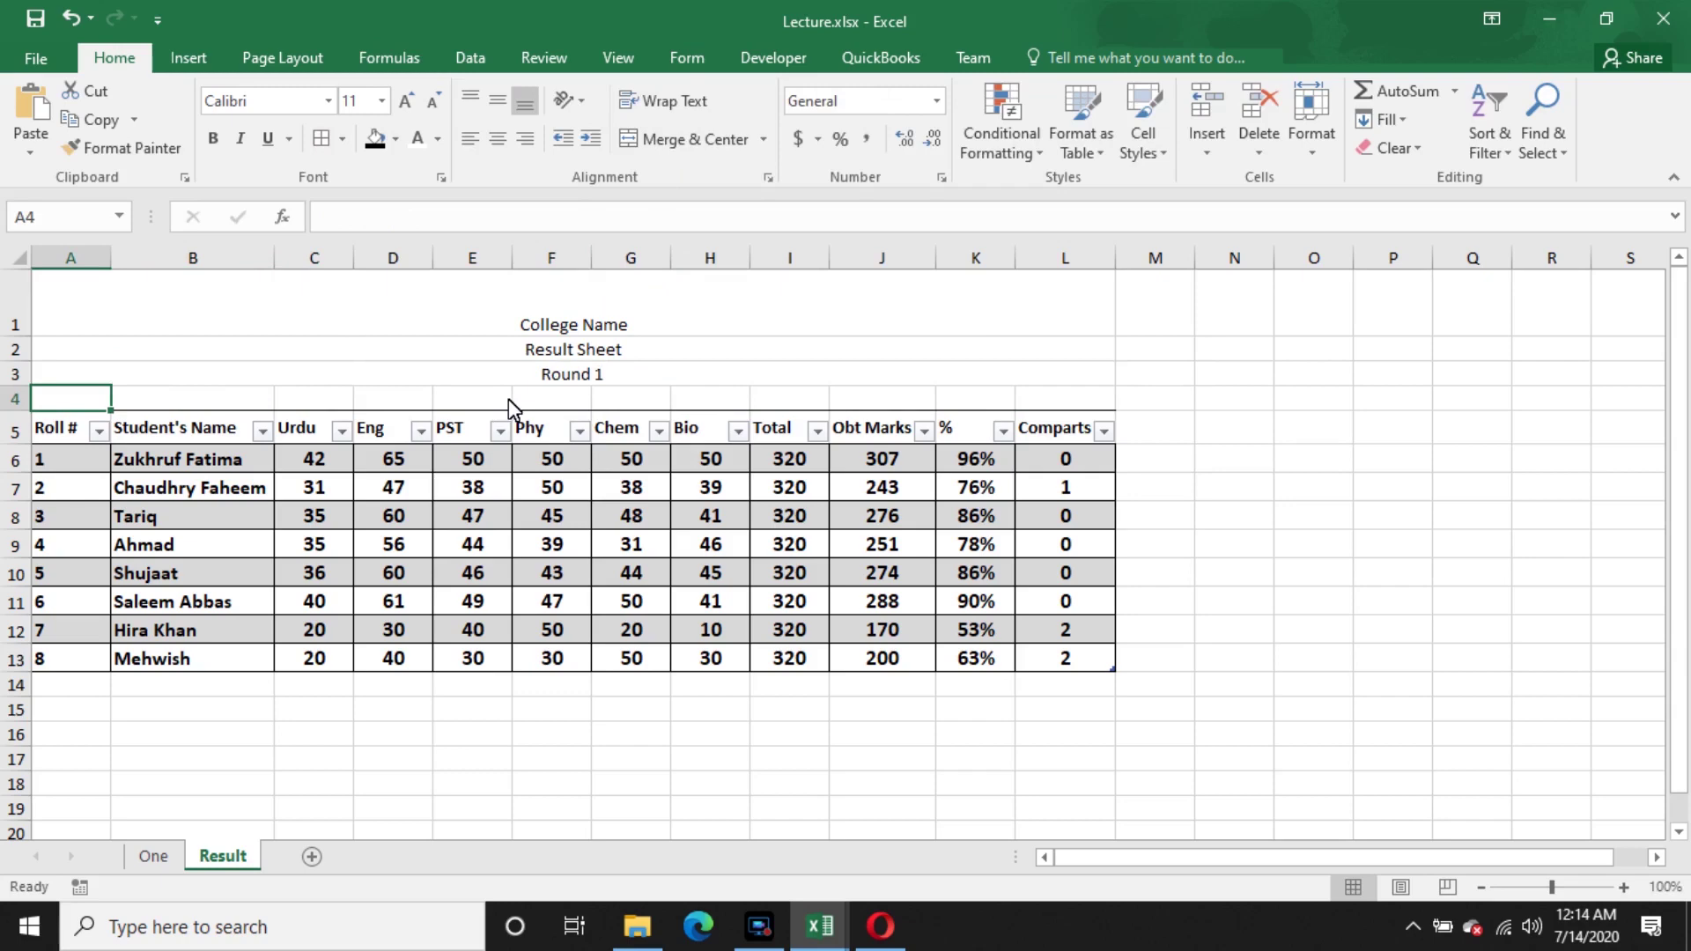
- Merge and center cells A4:E4 and enter "2nd Year" in them
left_click_drag(496, 400, 28, 405)
left_click(683, 141)
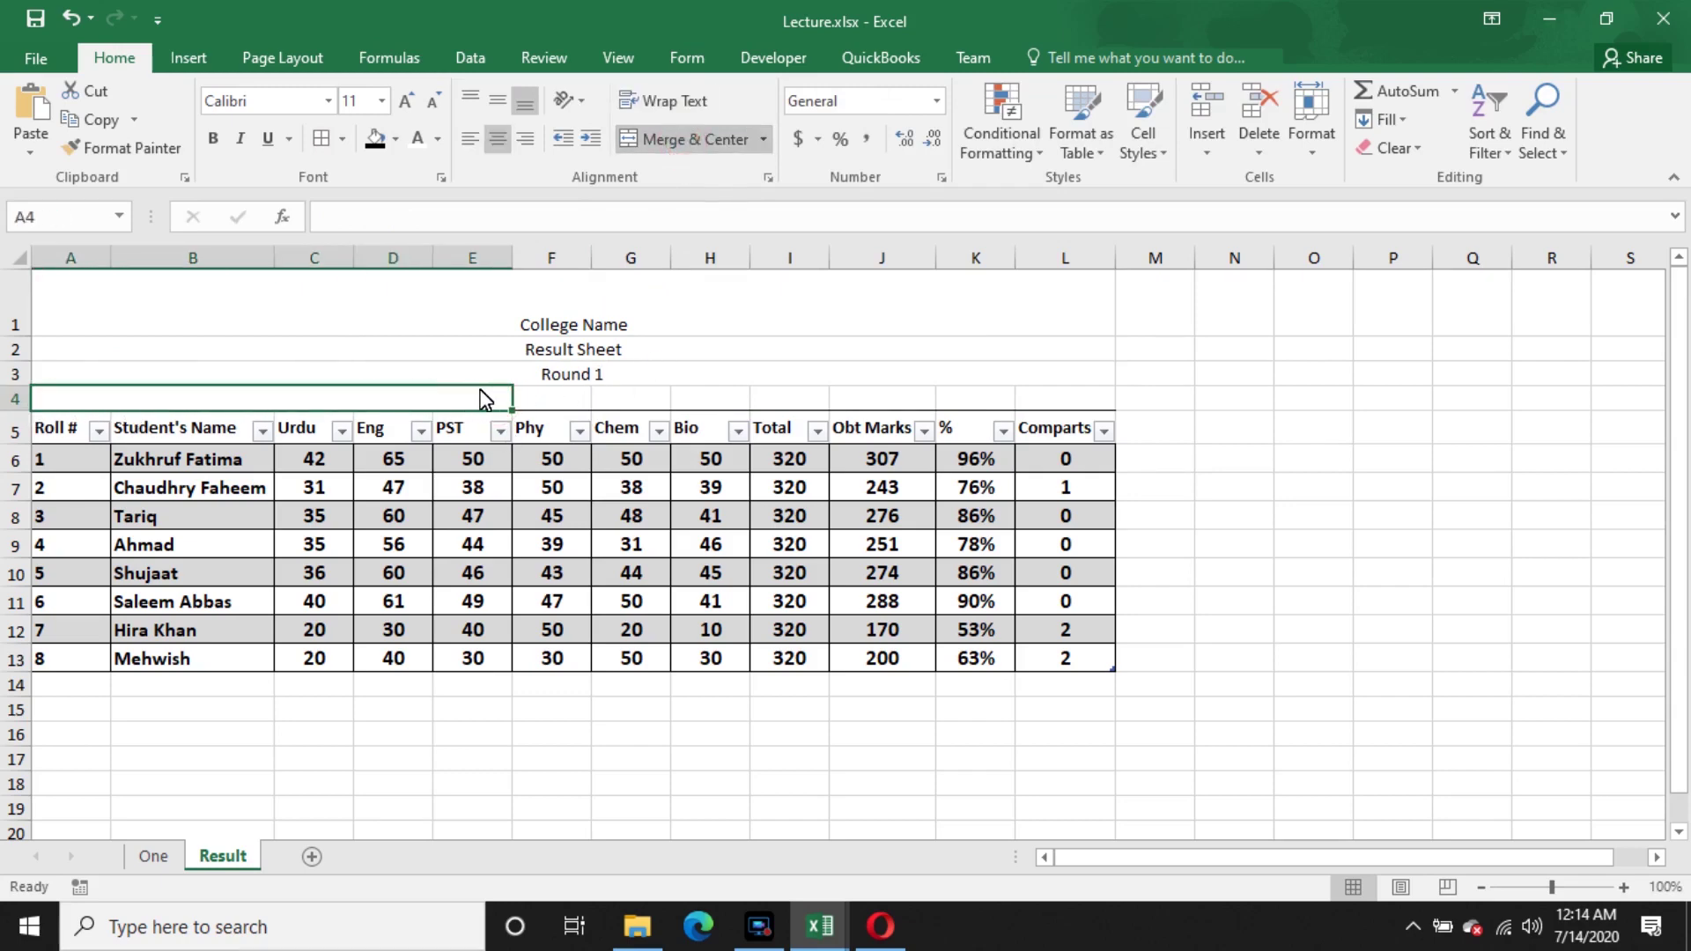
type("2n")
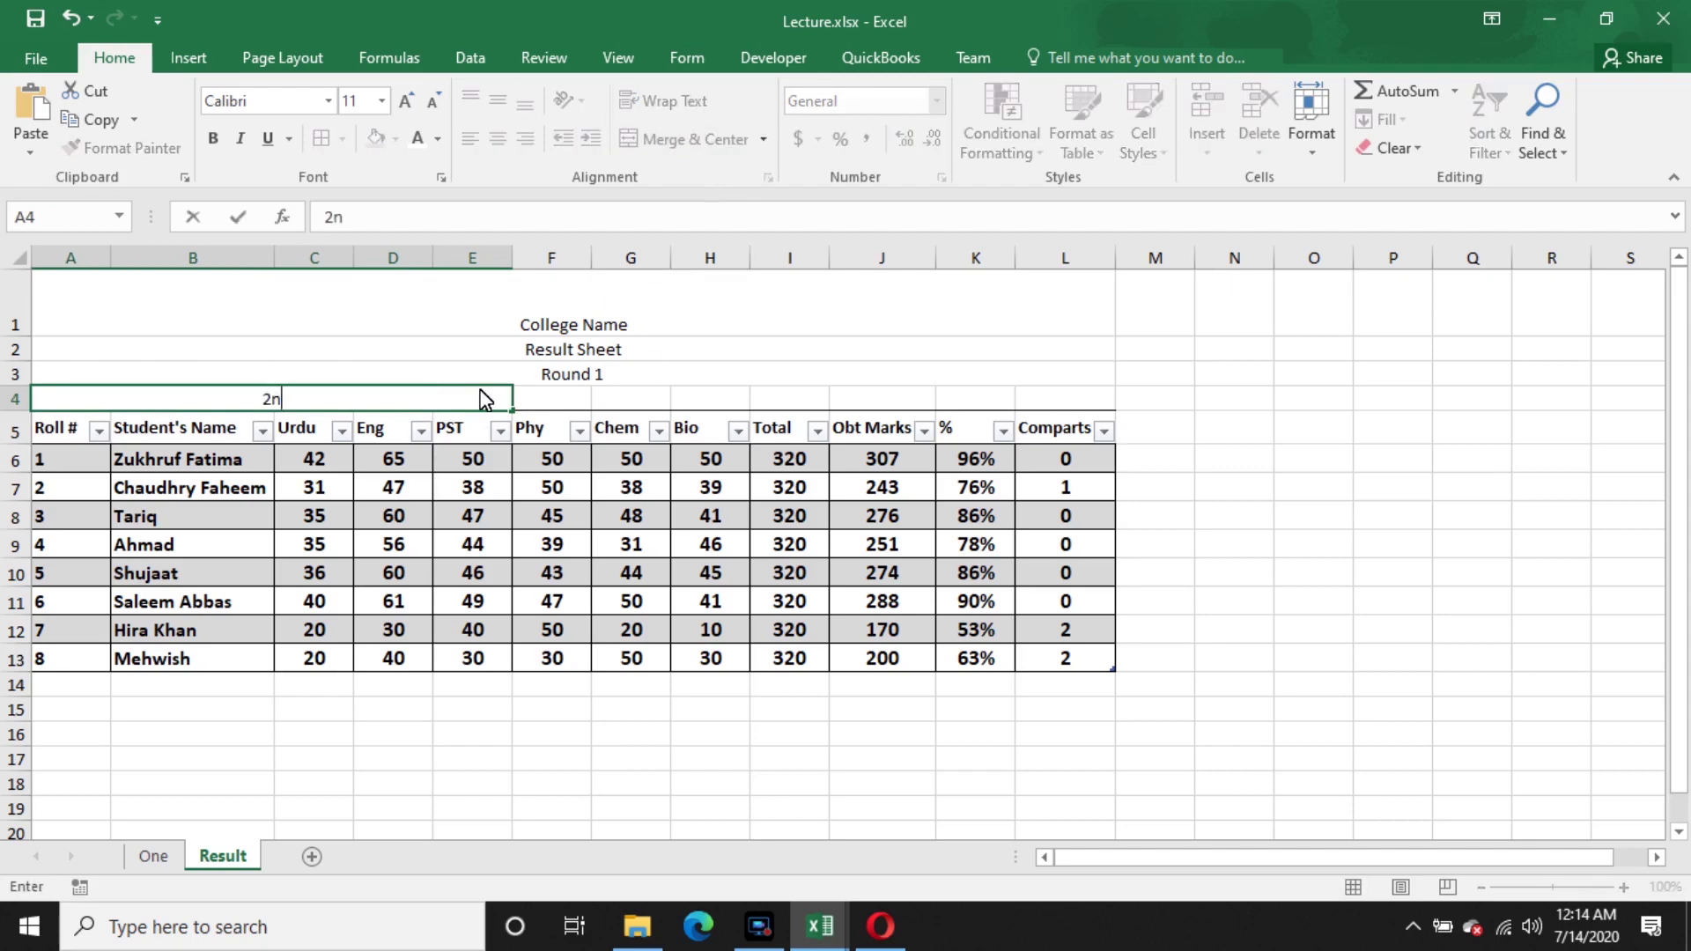
type("d Year")
key("Tab")
- Merge and center cells F4:L4 and enter "A1" in them
key("shift+Right")
key("shift+Right")
key("shift+Right")
key("shift+Right")
key("shift+Right")
key("shift+Right")
key("shift+Right")
key("shift+Right")
key("shift+Right")
key("shift+Right")
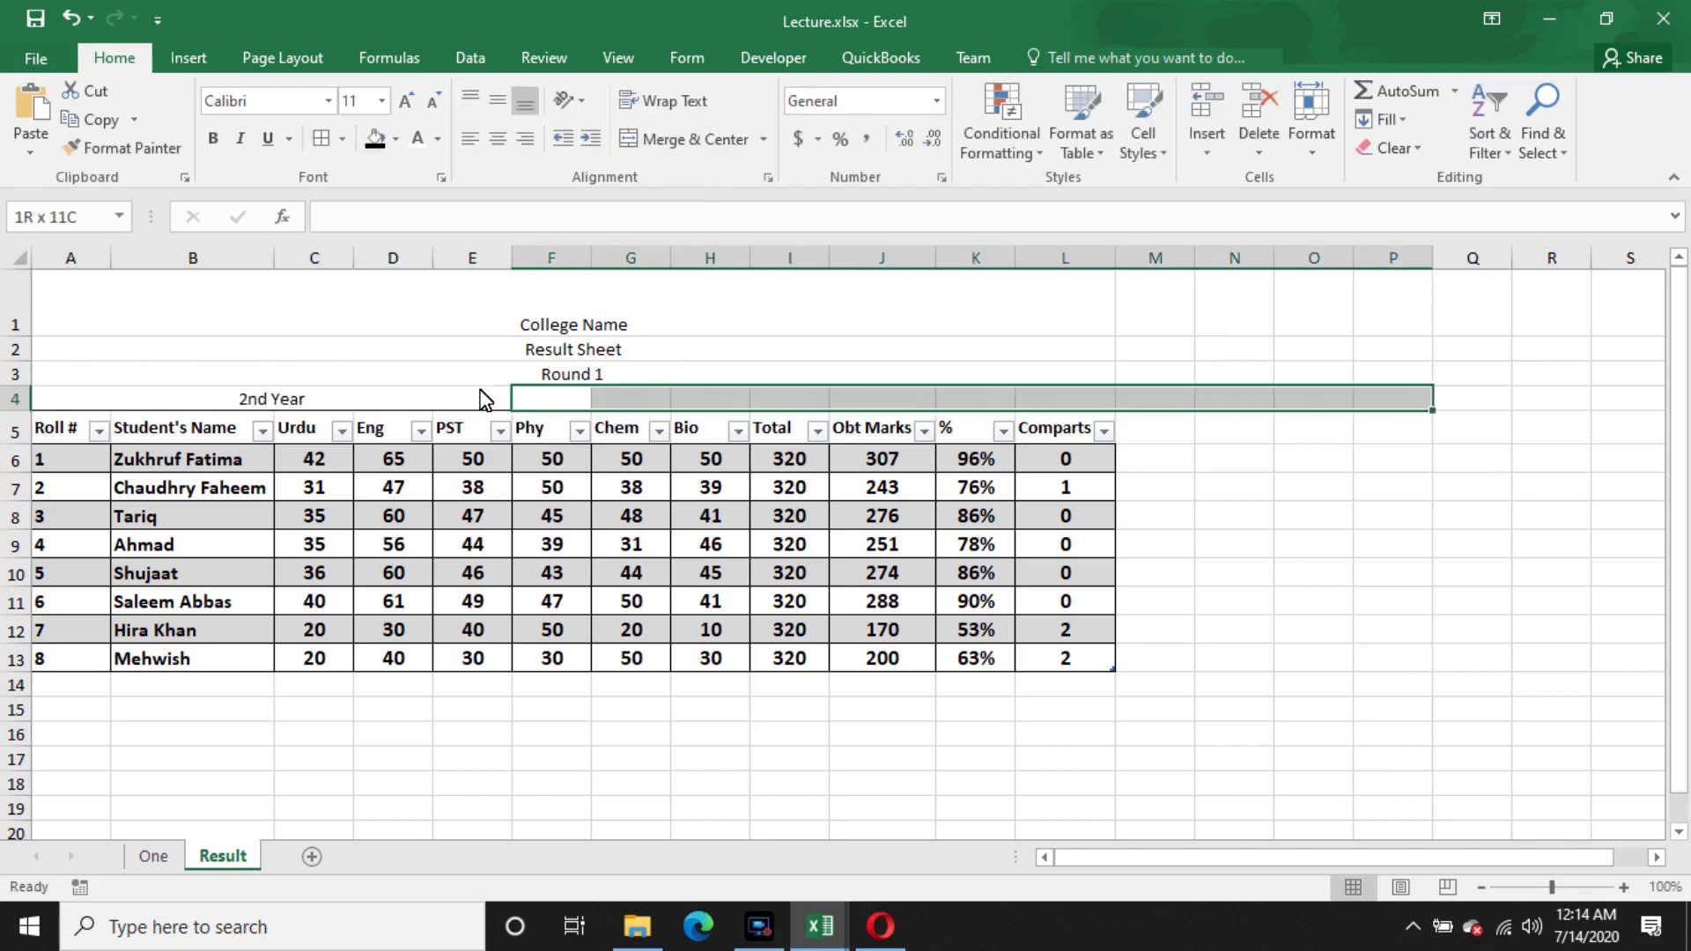
key("shift+Left")
key("shift+Left")
key("shift+Left")
key("shift+Left")
key("shift+Left")
key("shift+Right")
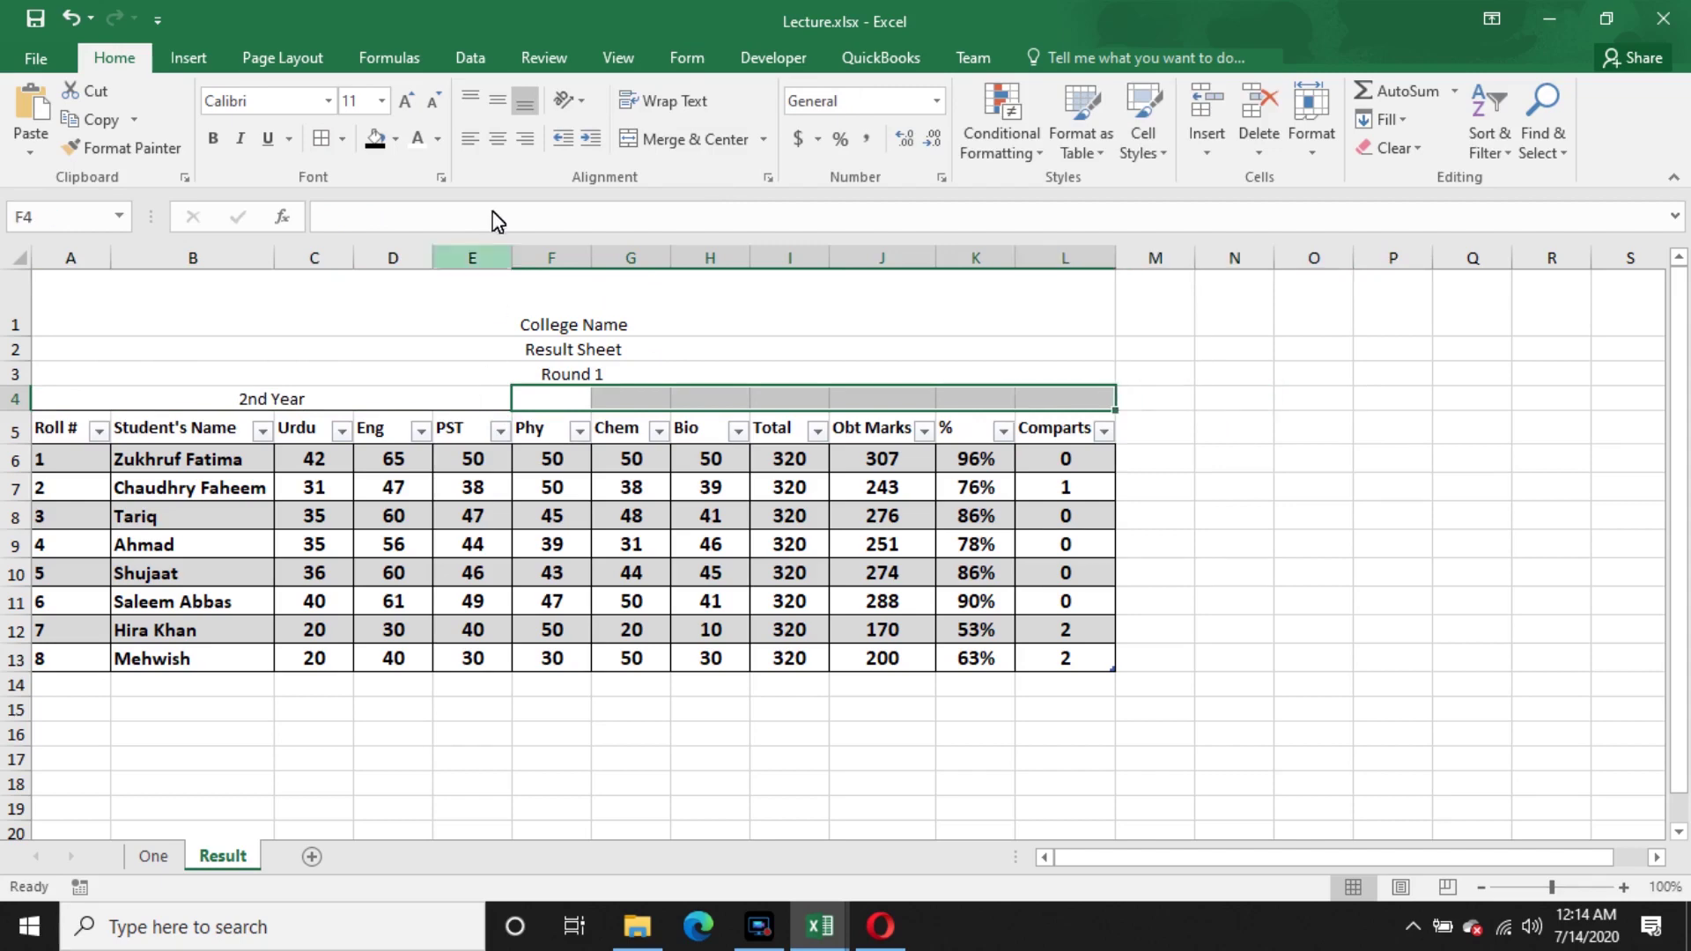
left_click(682, 139)
key("F2")
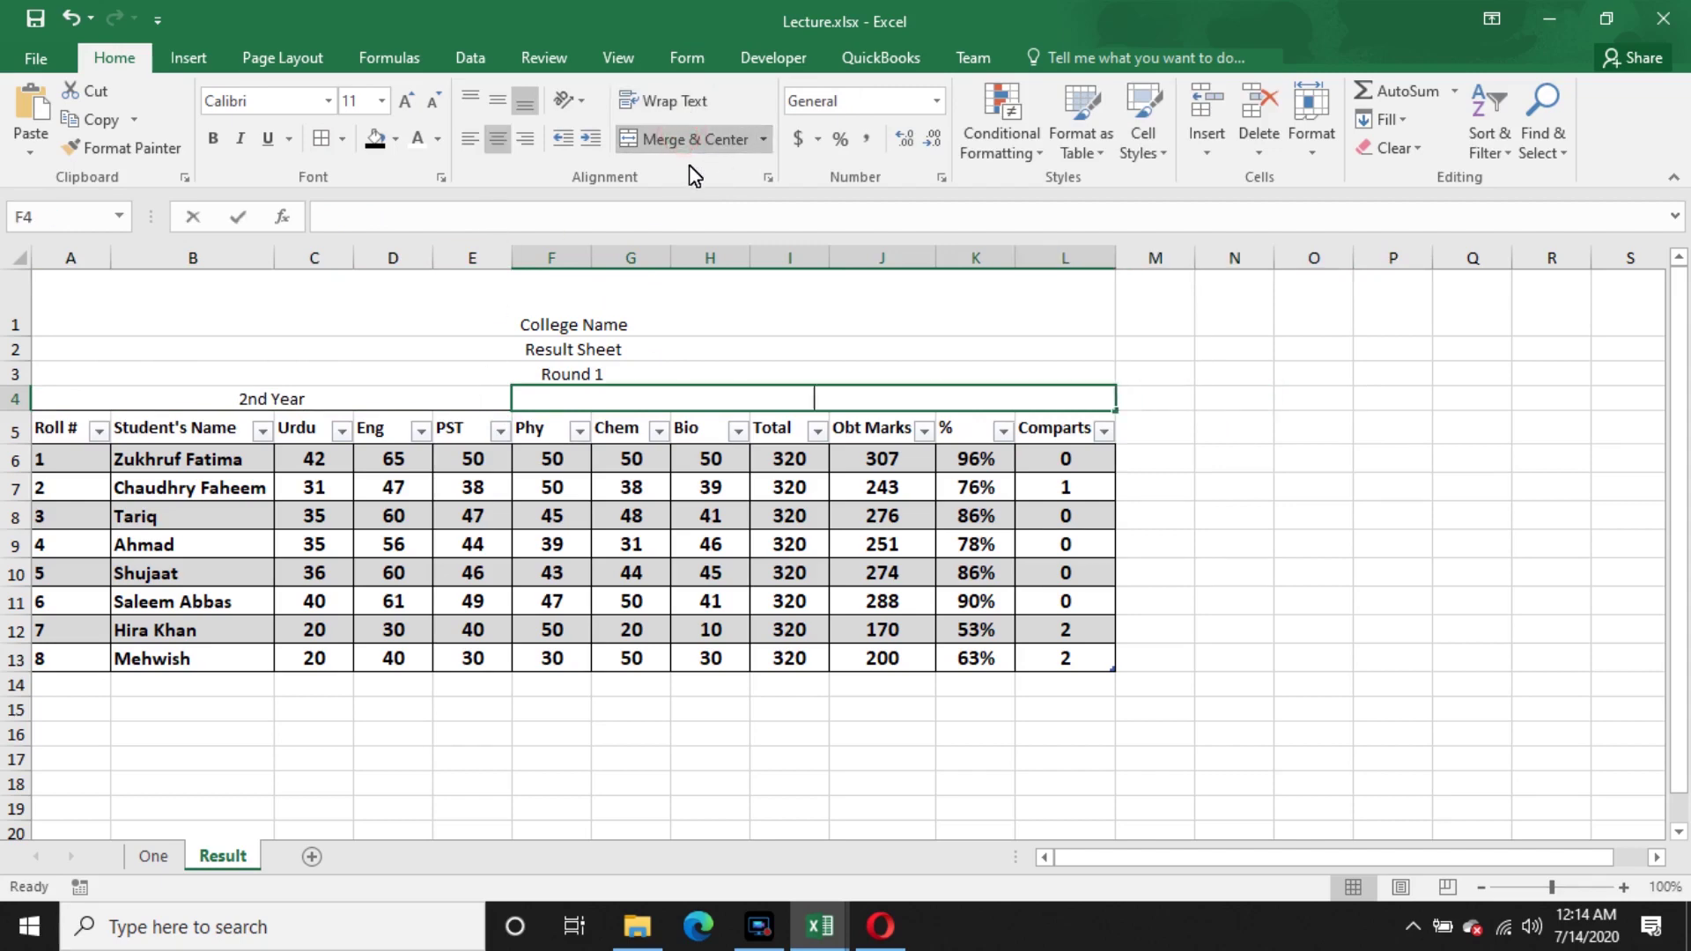
type("A1")
key("Return")
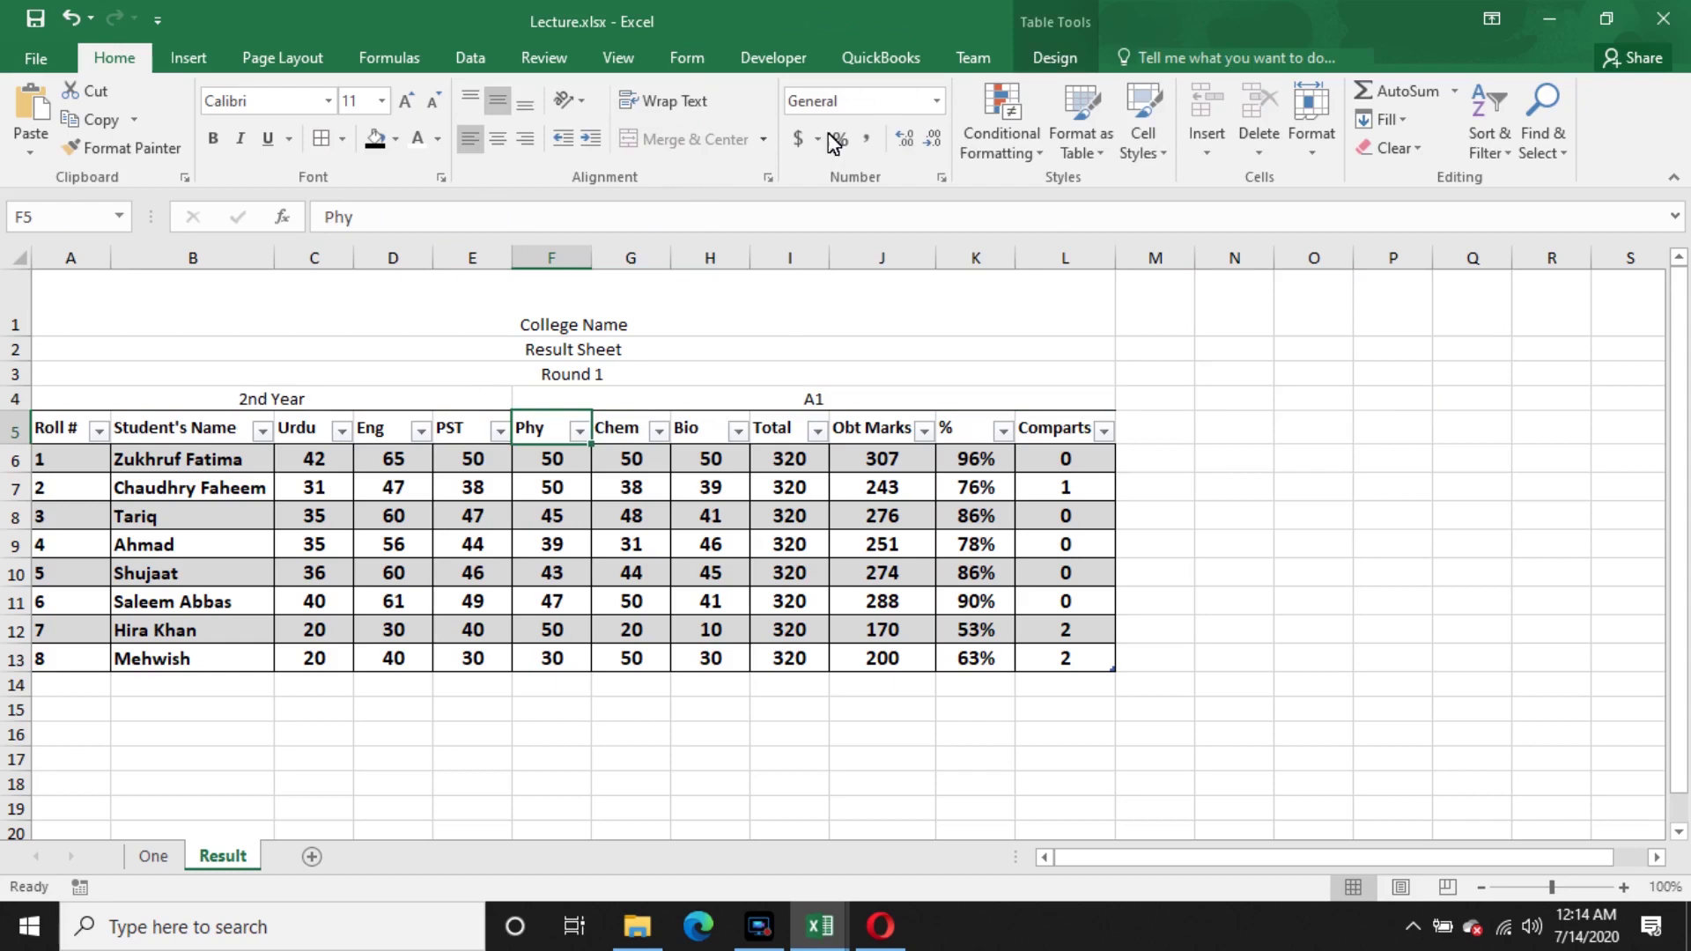
- Apply all borders to the heading cells A1:L4
left_click(770, 304)
key("shift+Down")
key("shift+Down")
key("shift+Down")
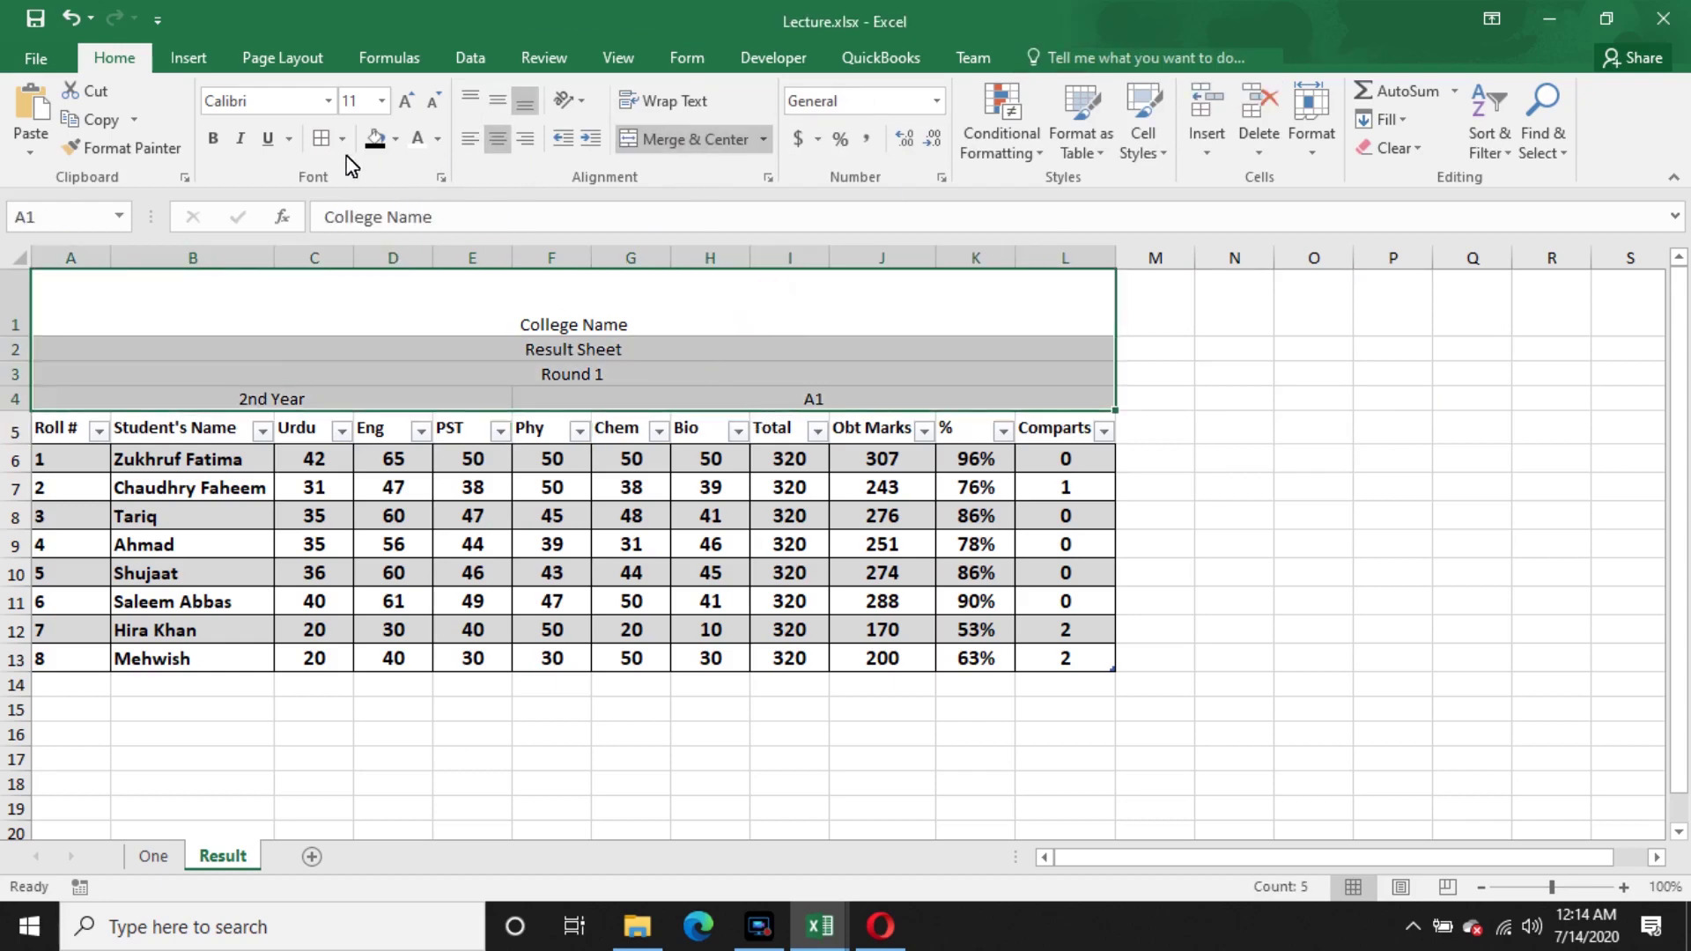
left_click(323, 139)
left_click(220, 627)
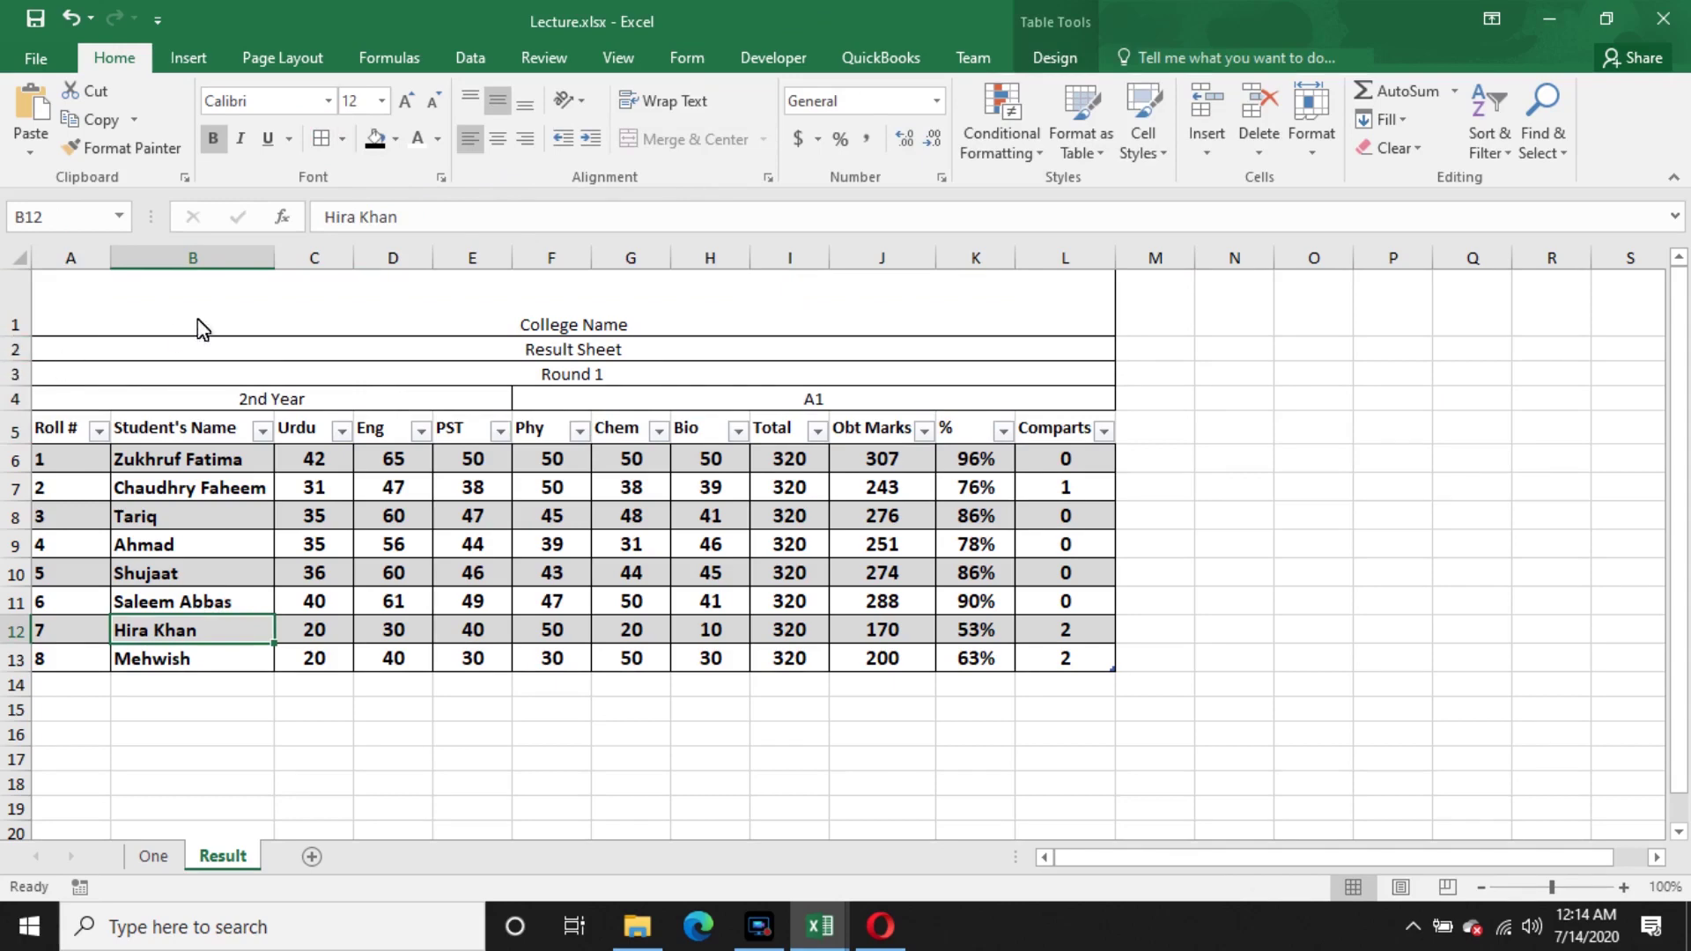
- Format the "College Name" heading in bold Georgia at size 16 and align it vertically in the middle of its cell
left_click(284, 310)
left_click(252, 110)
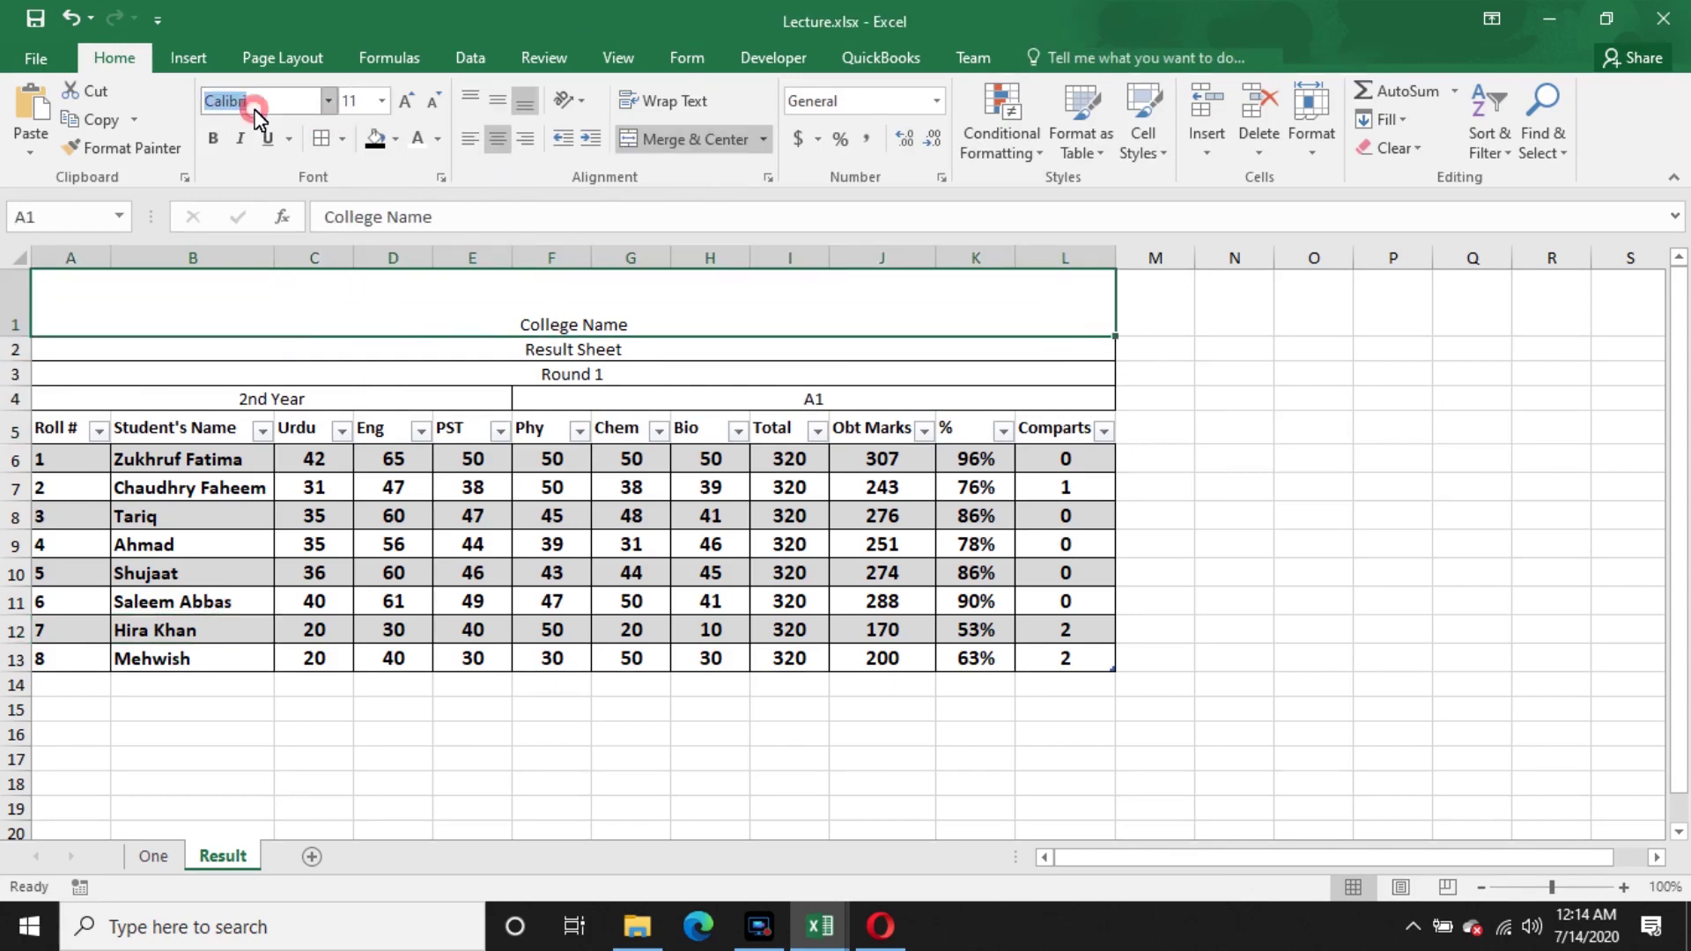
type("Georgia")
key("Return")
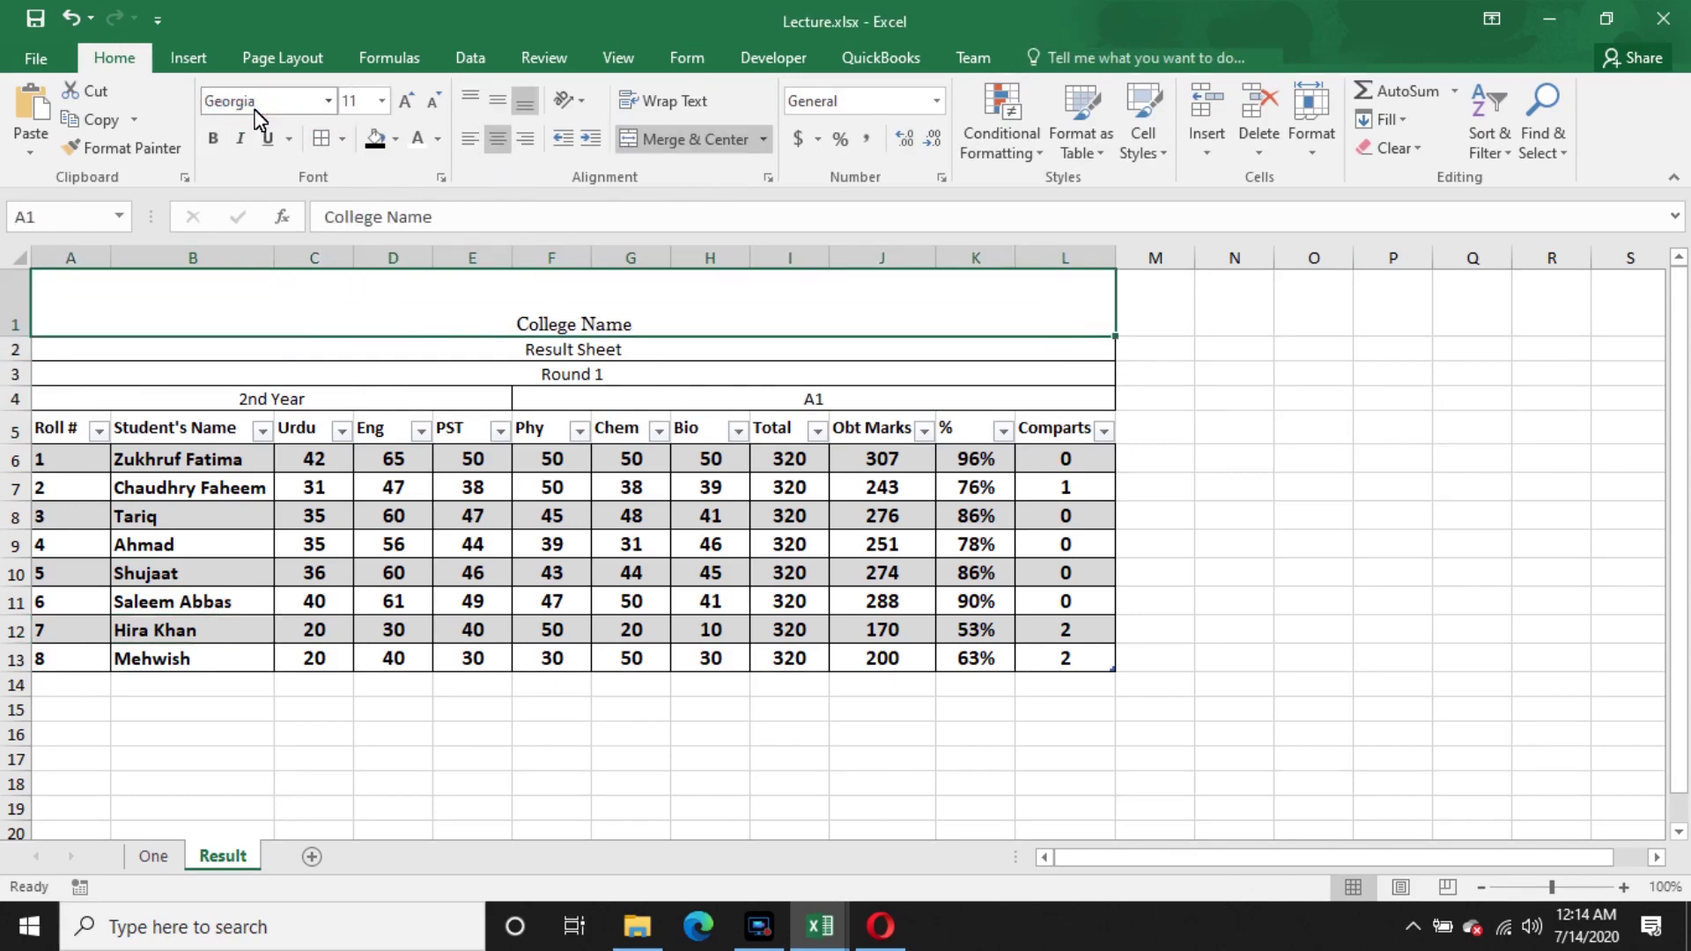
left_click(212, 140)
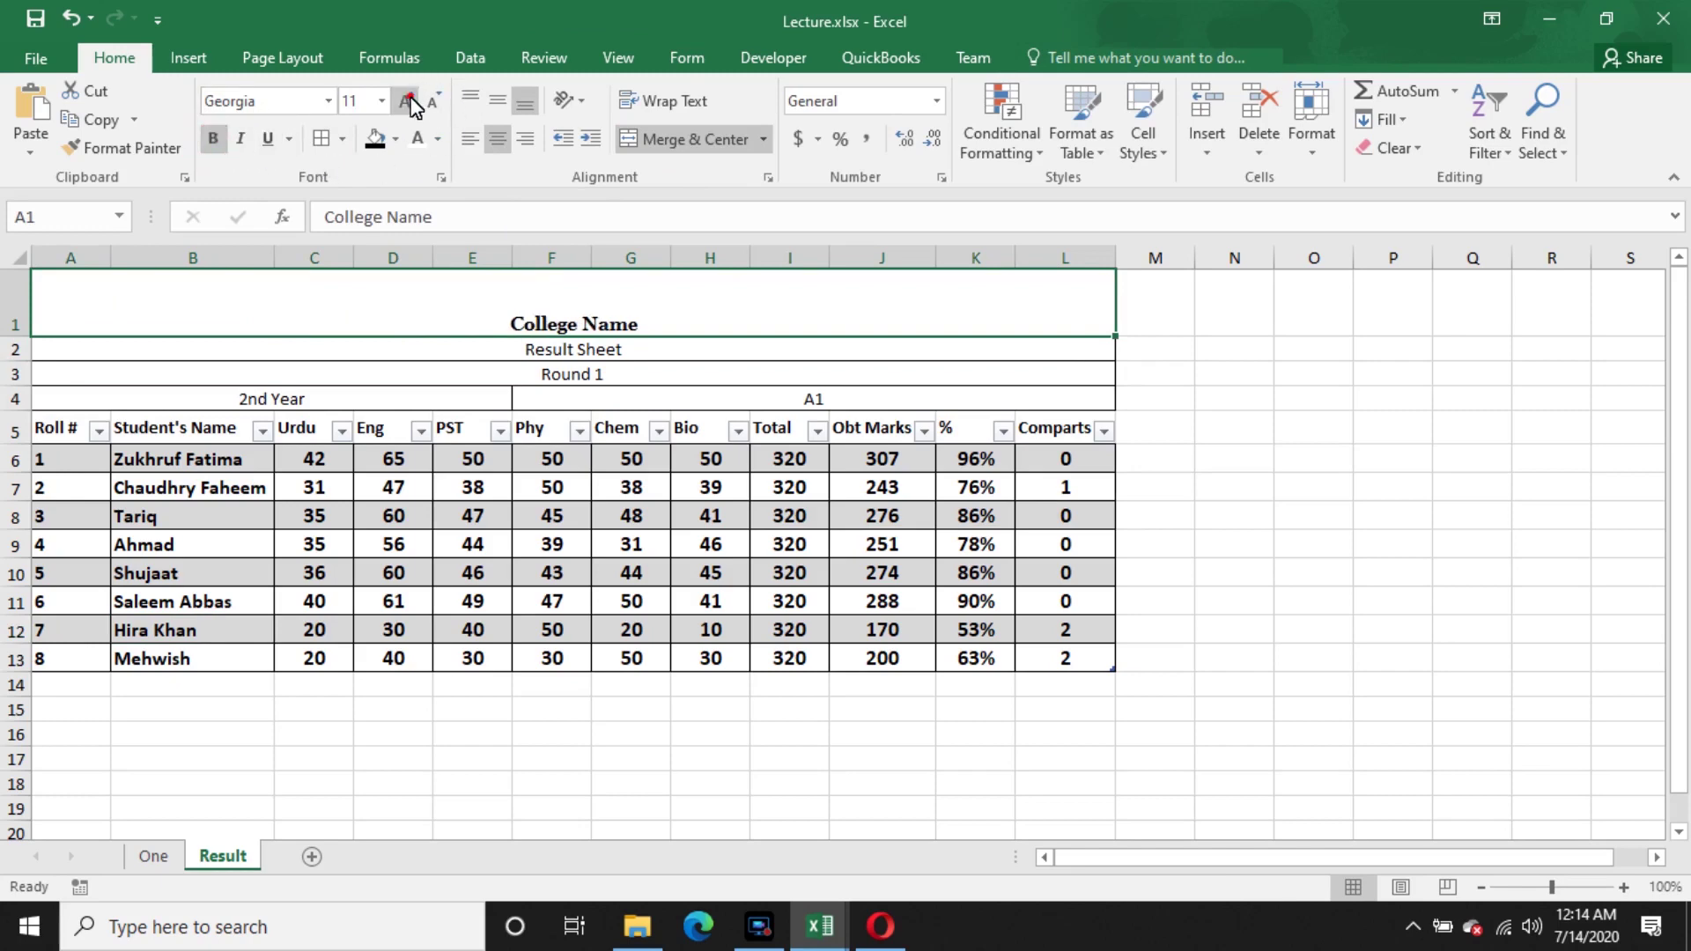
left_click(408, 102)
left_click(407, 102)
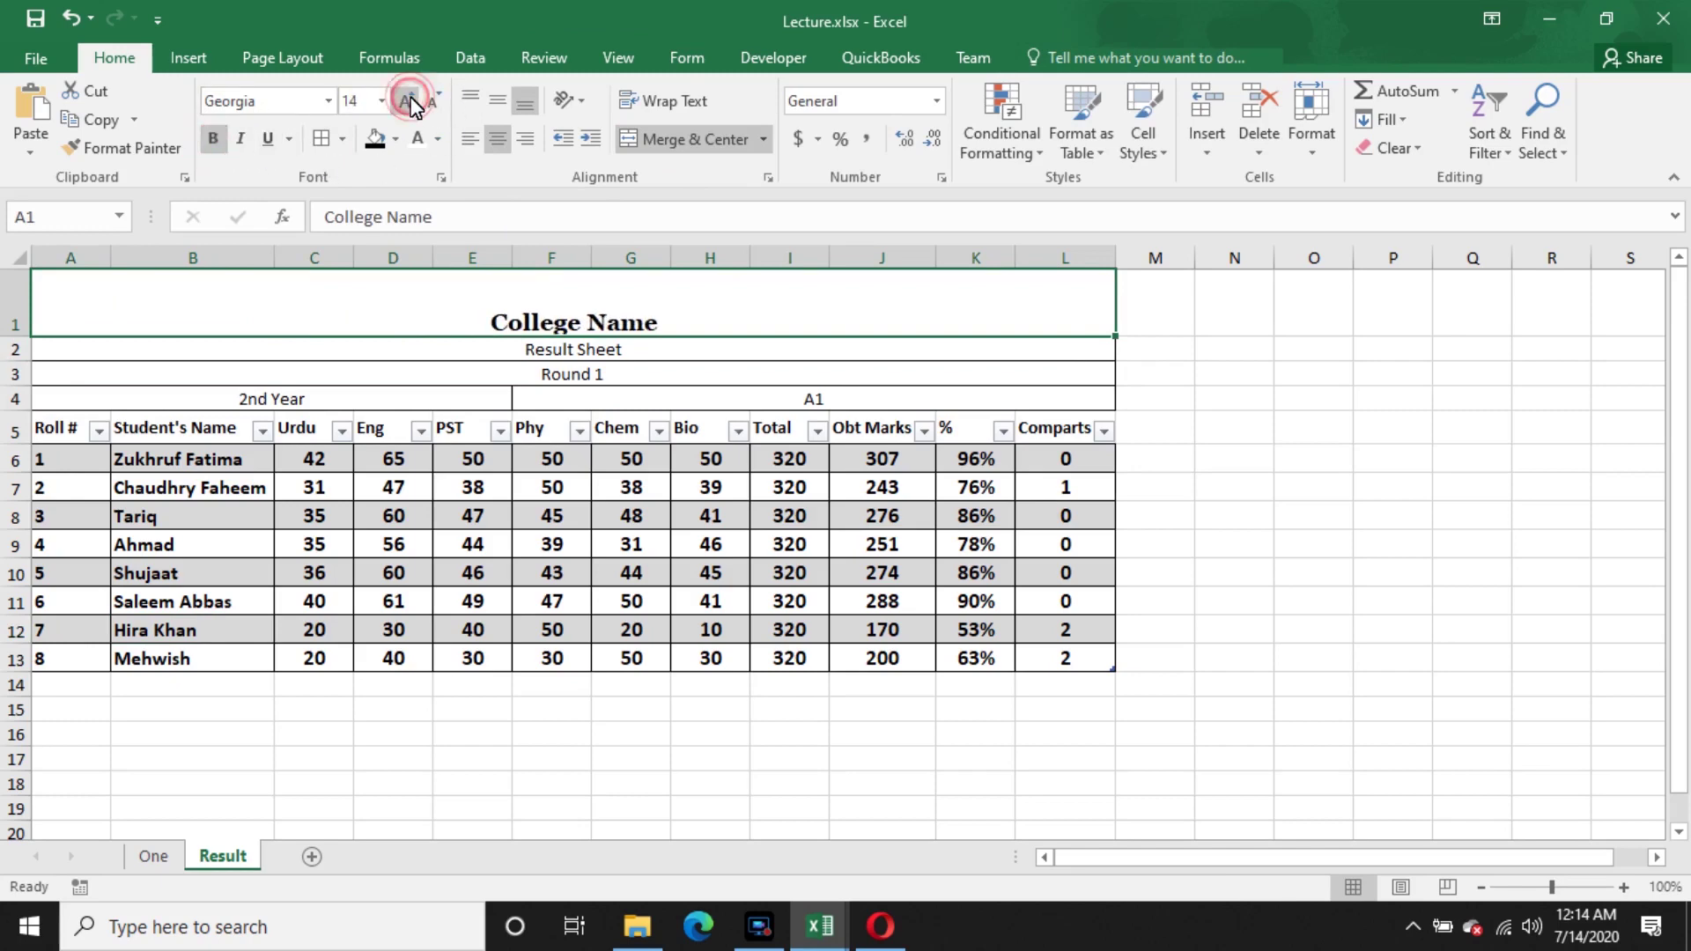
left_click(408, 103)
left_click(490, 104)
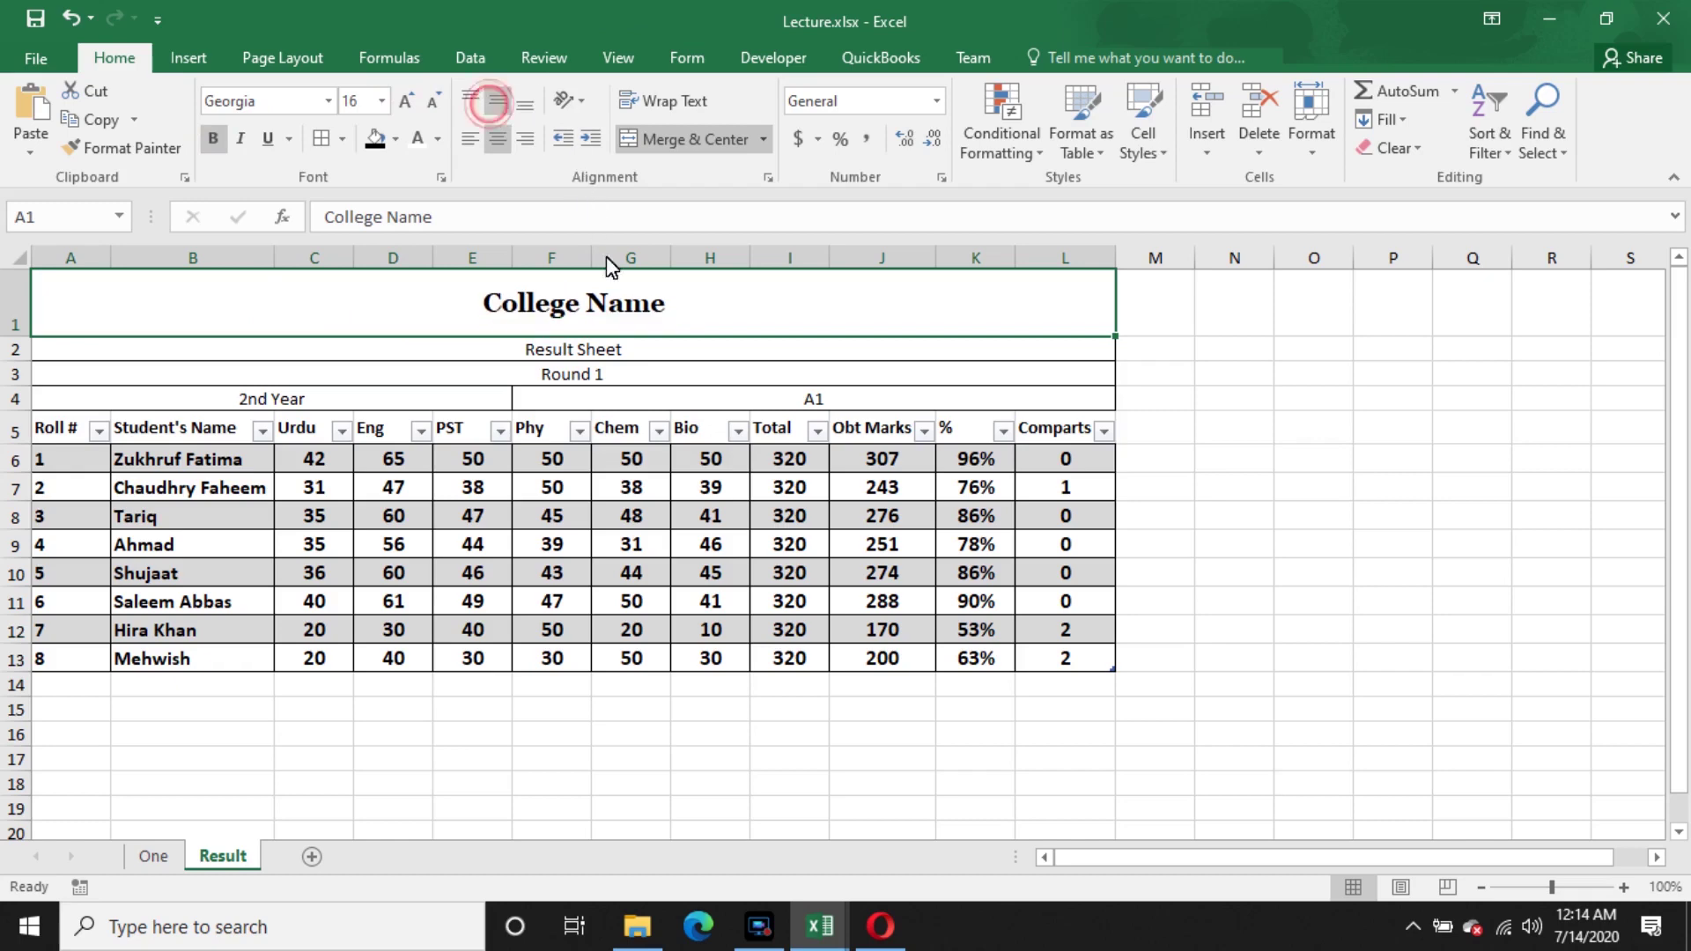
- Make the "Result Sheet" heading in row 2 bold and set its font size to 16
left_click(589, 352)
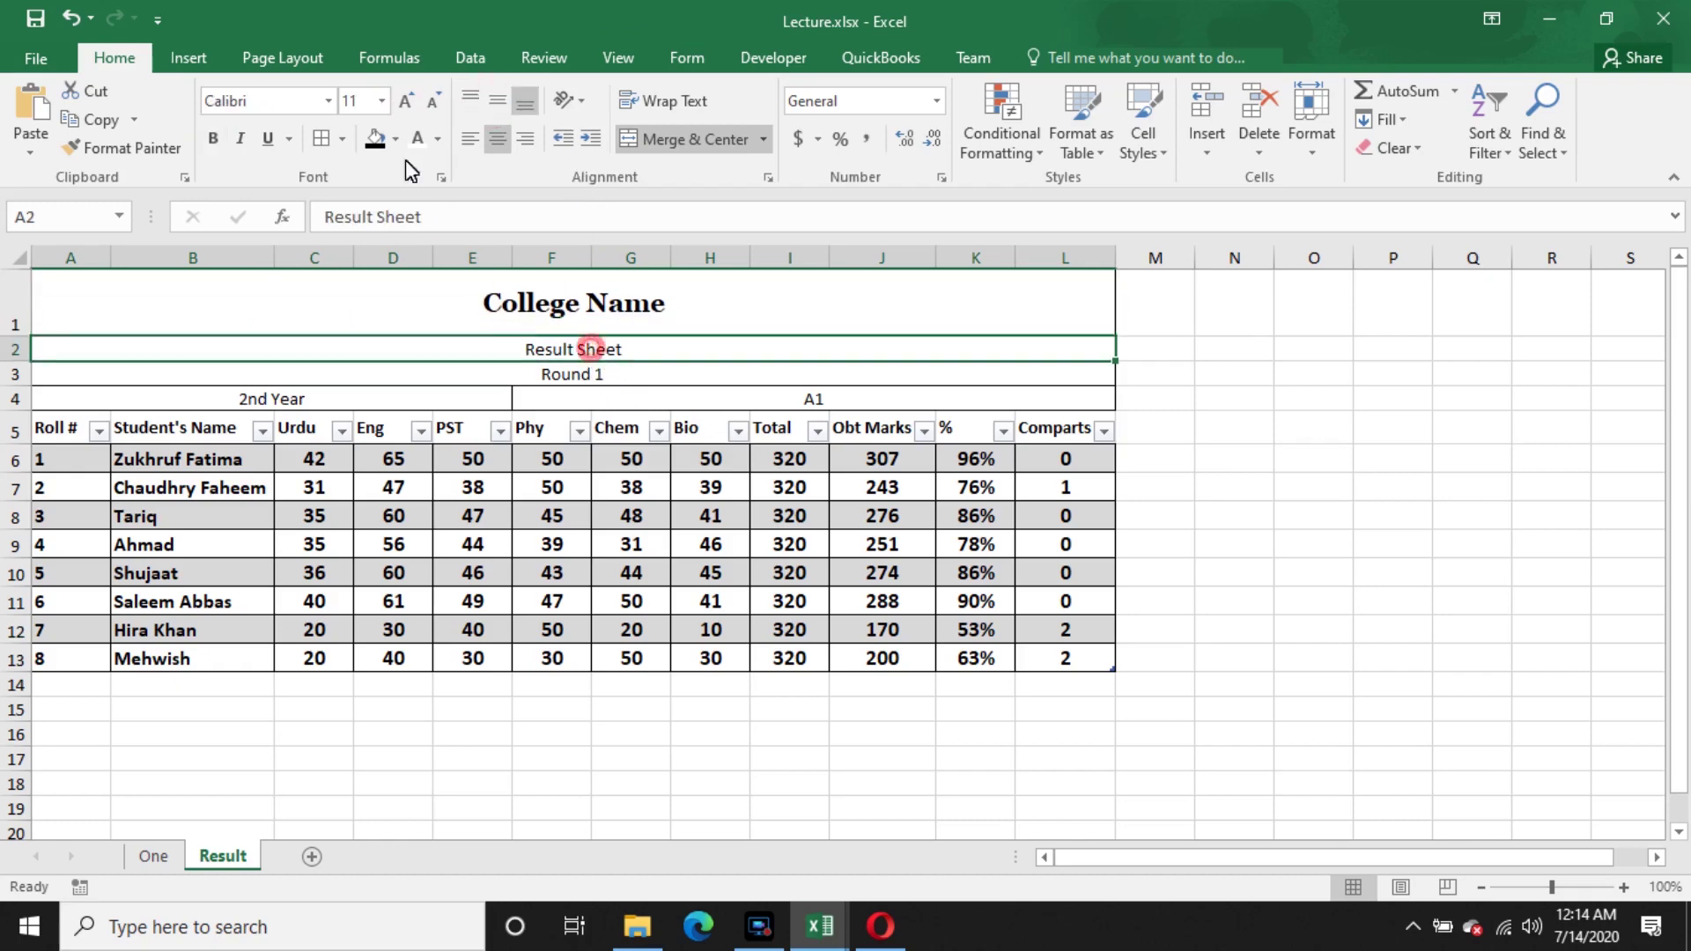
left_click(213, 138)
left_click(406, 102)
left_click(406, 102)
left_click(406, 102)
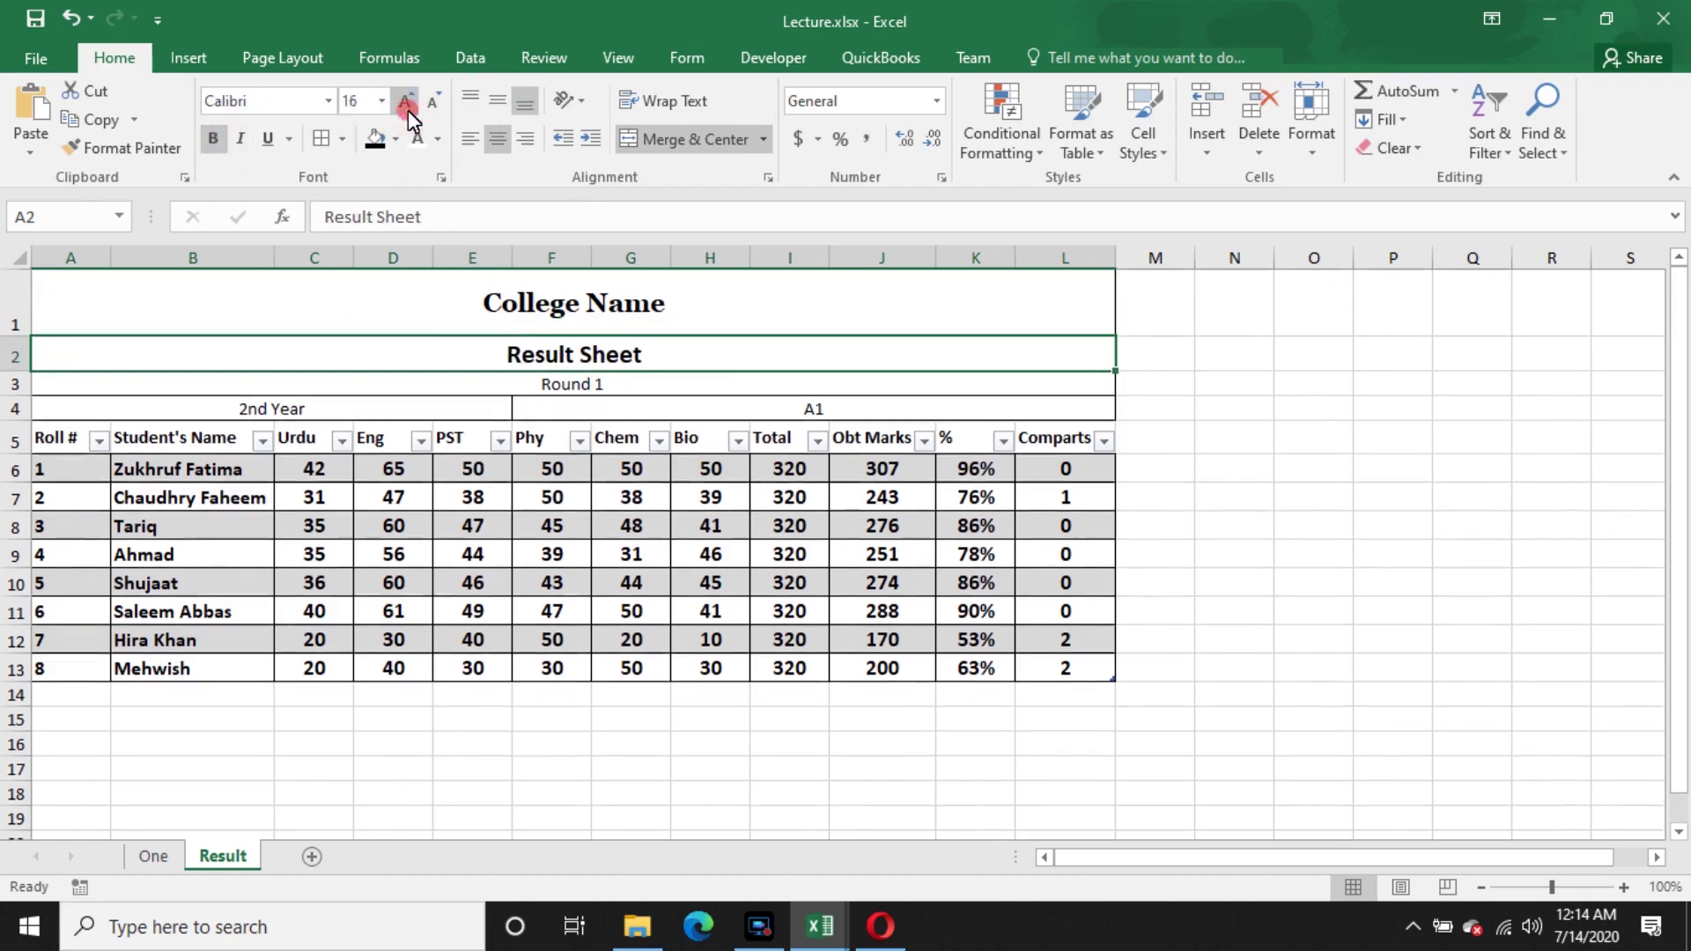
- Make the "Round 1" heading in row 3 bold and set its font size to 12
left_click(445, 384)
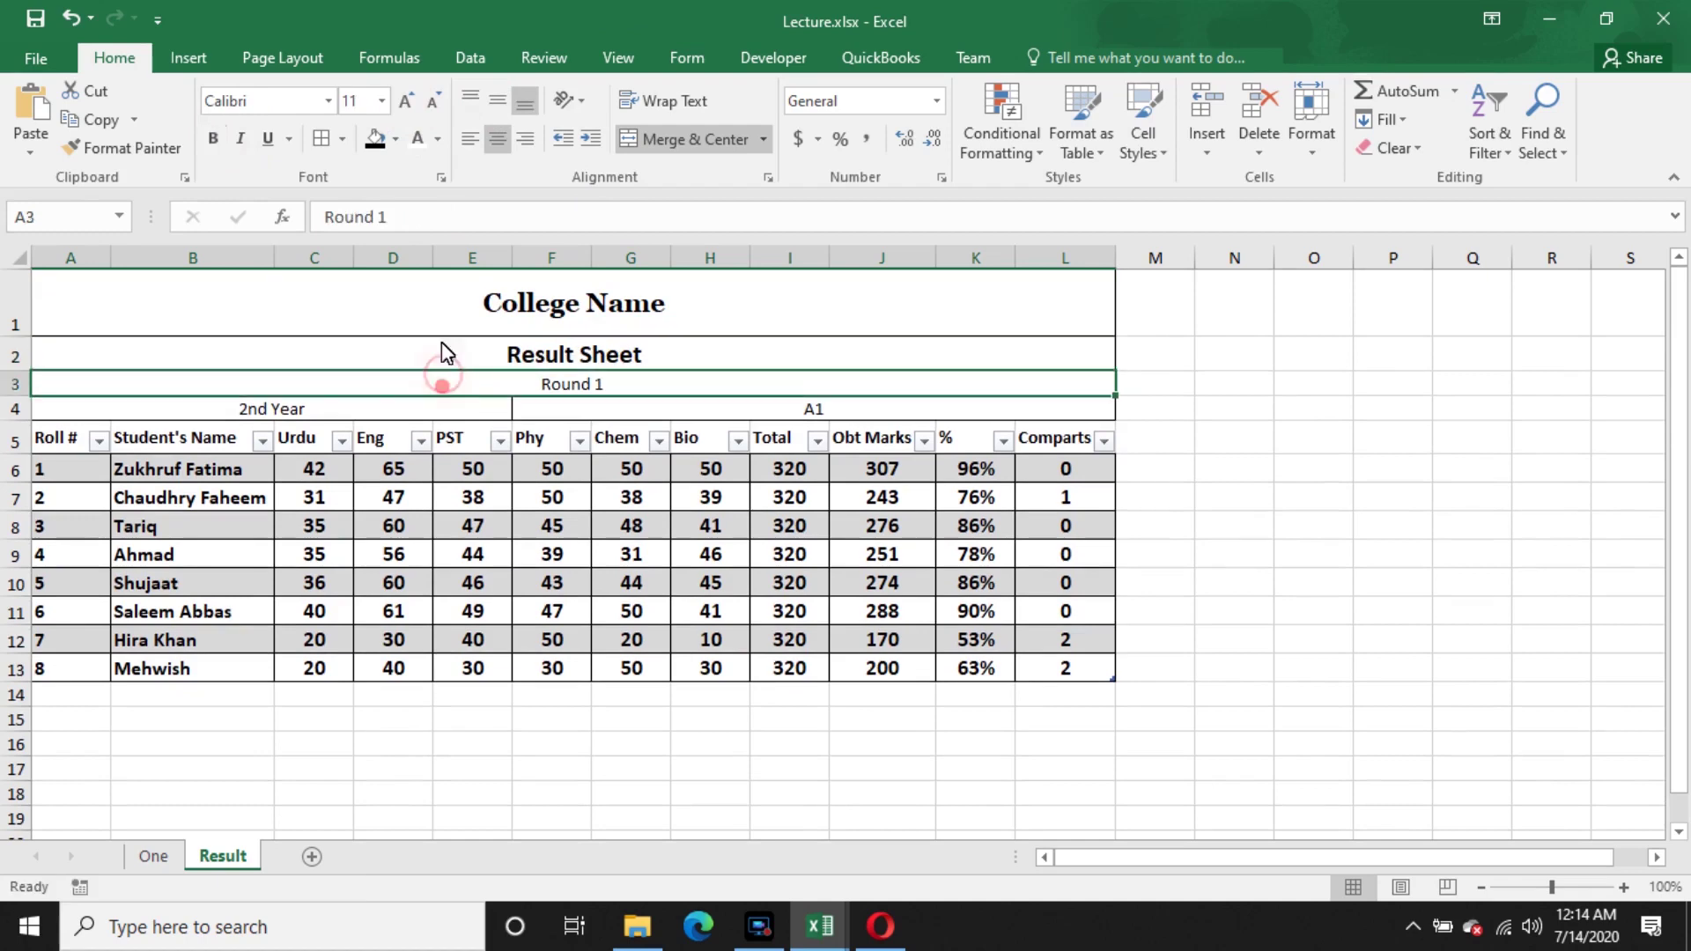
left_click(213, 138)
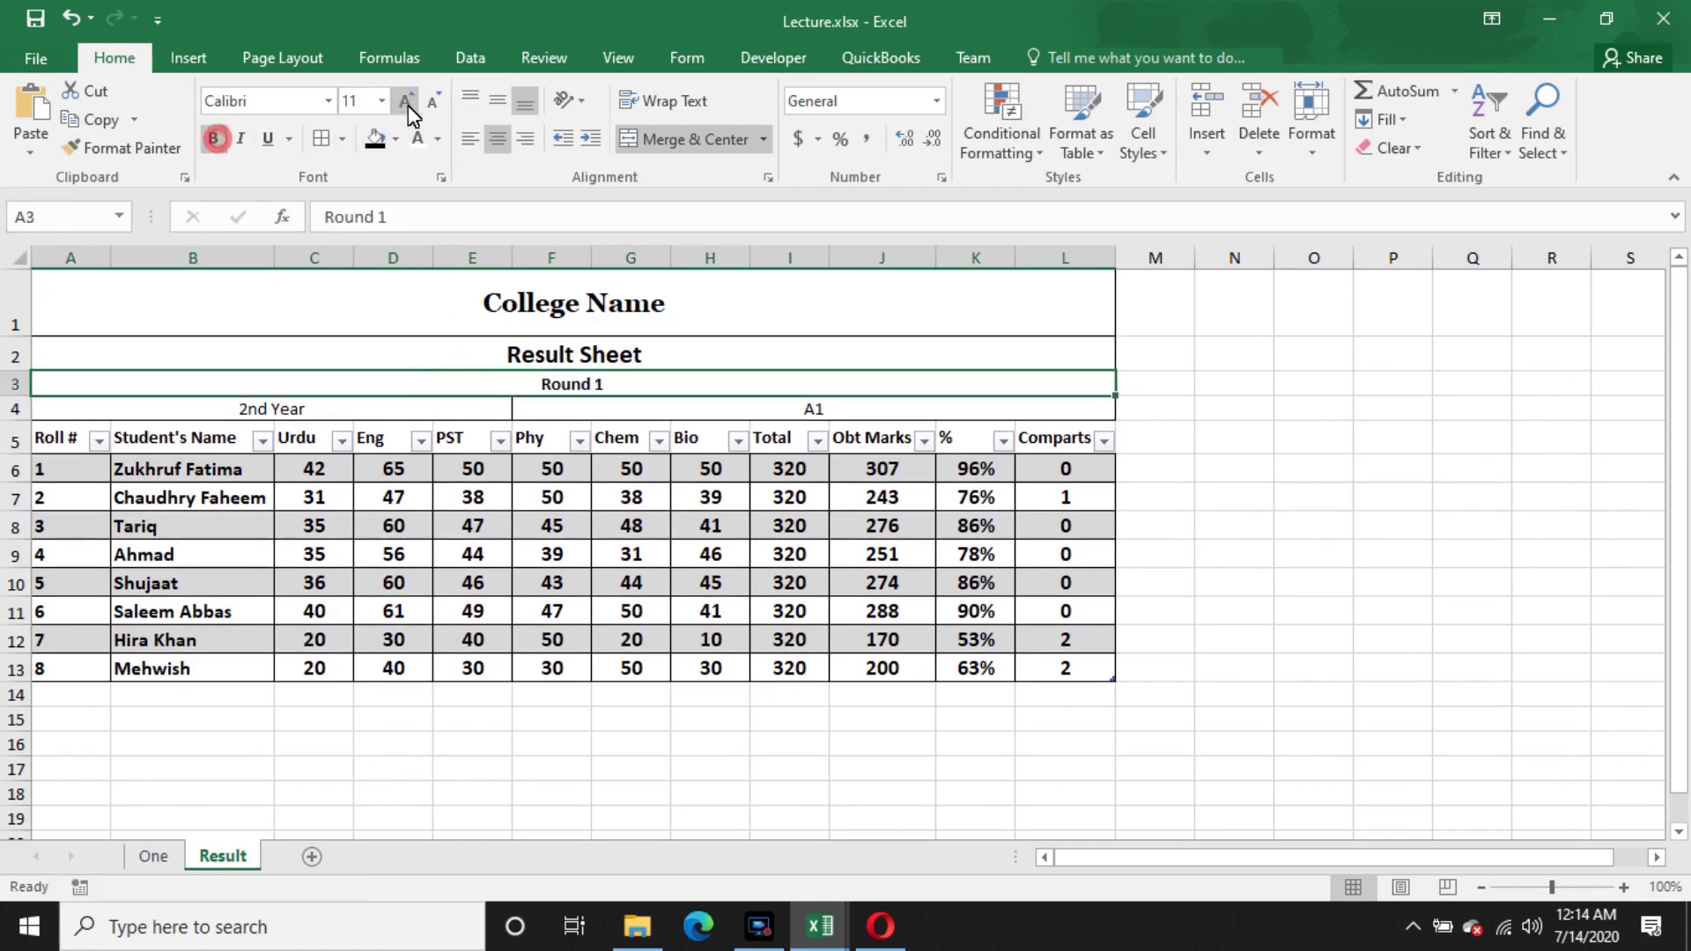
left_click(406, 102)
- Set the "2nd Year" and "A1" headings in row 4 to bold at font size 12
left_click_drag(304, 410, 585, 414)
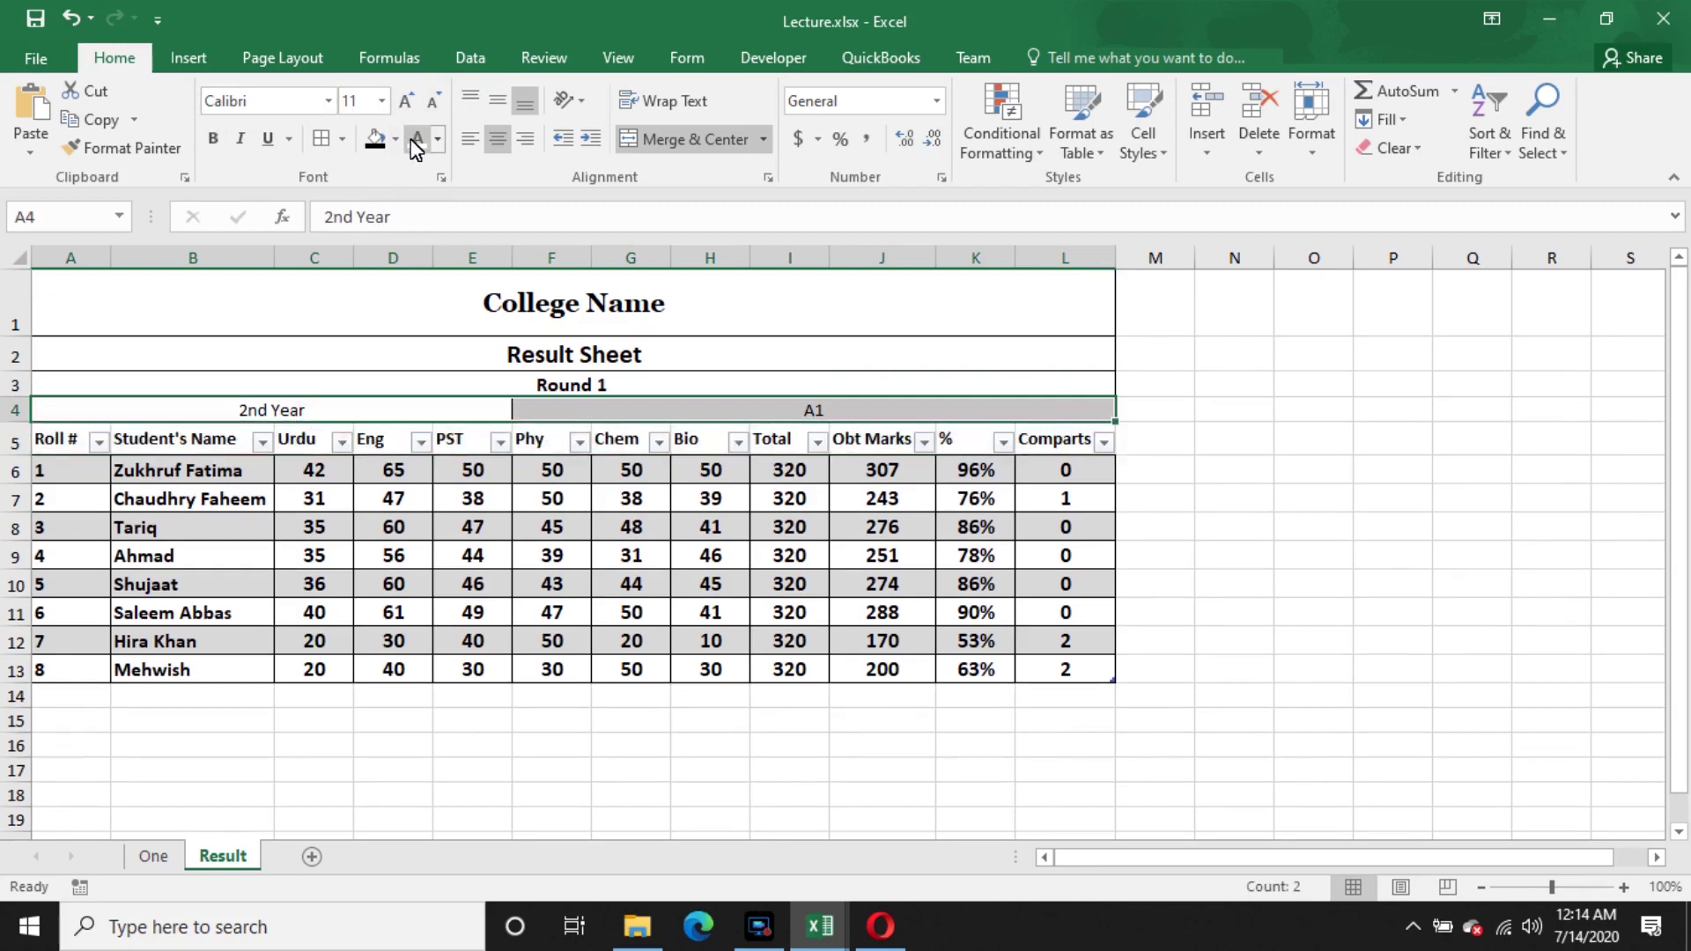
left_click(407, 106)
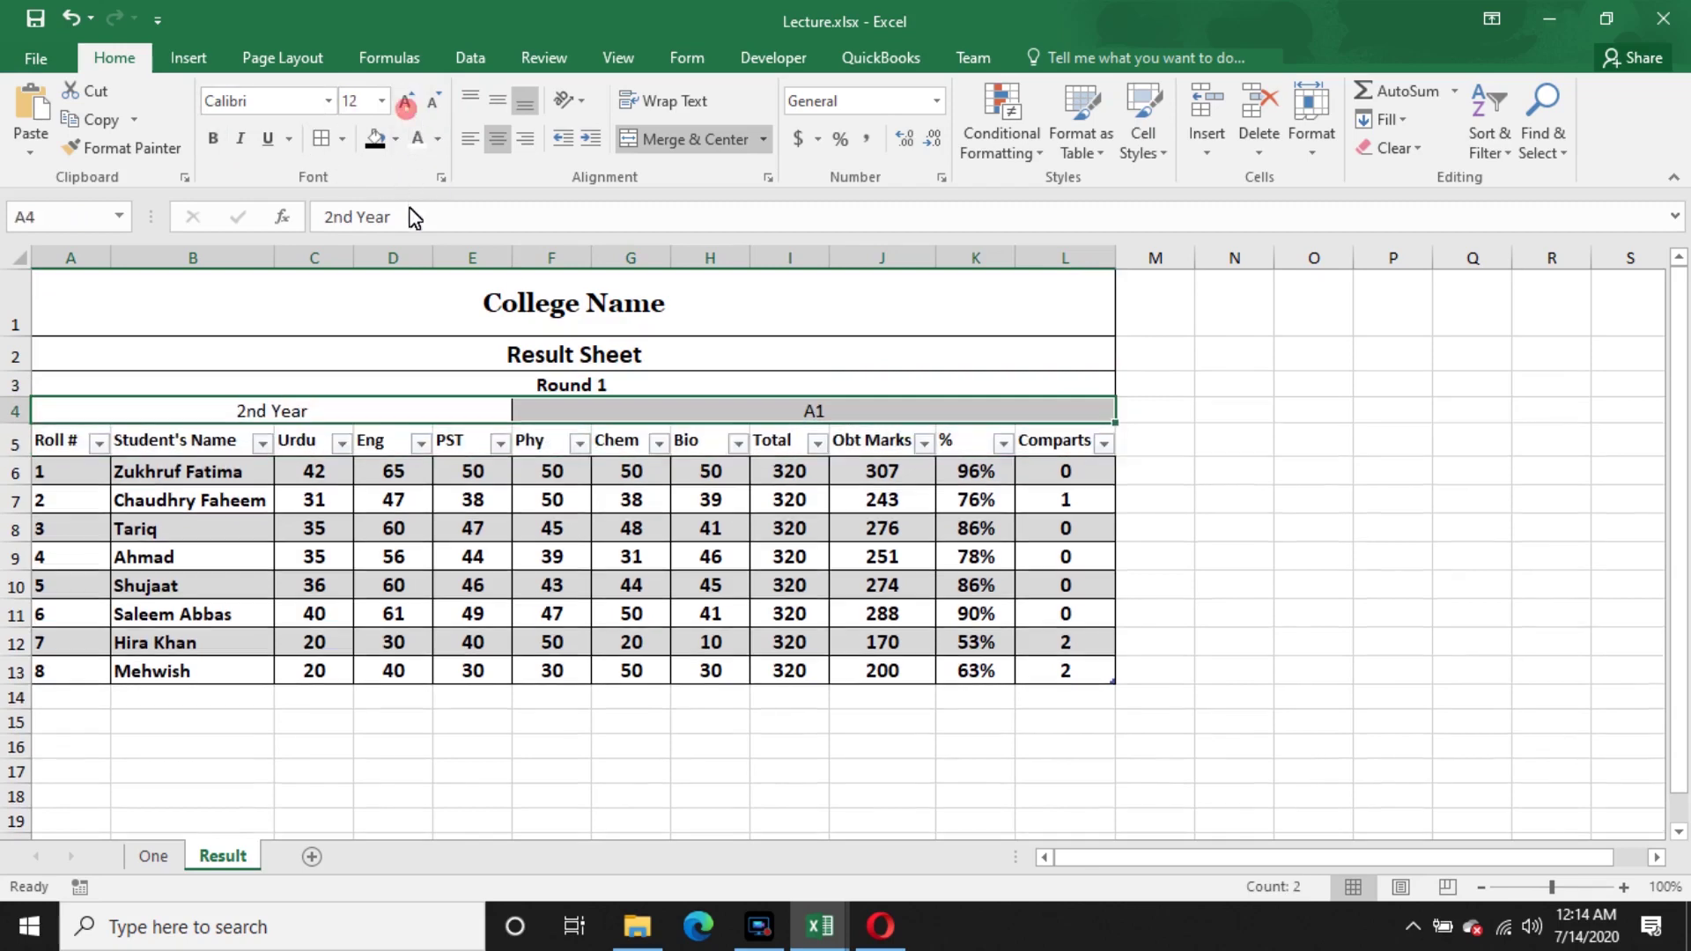
left_click(212, 138)
left_click(1250, 697)
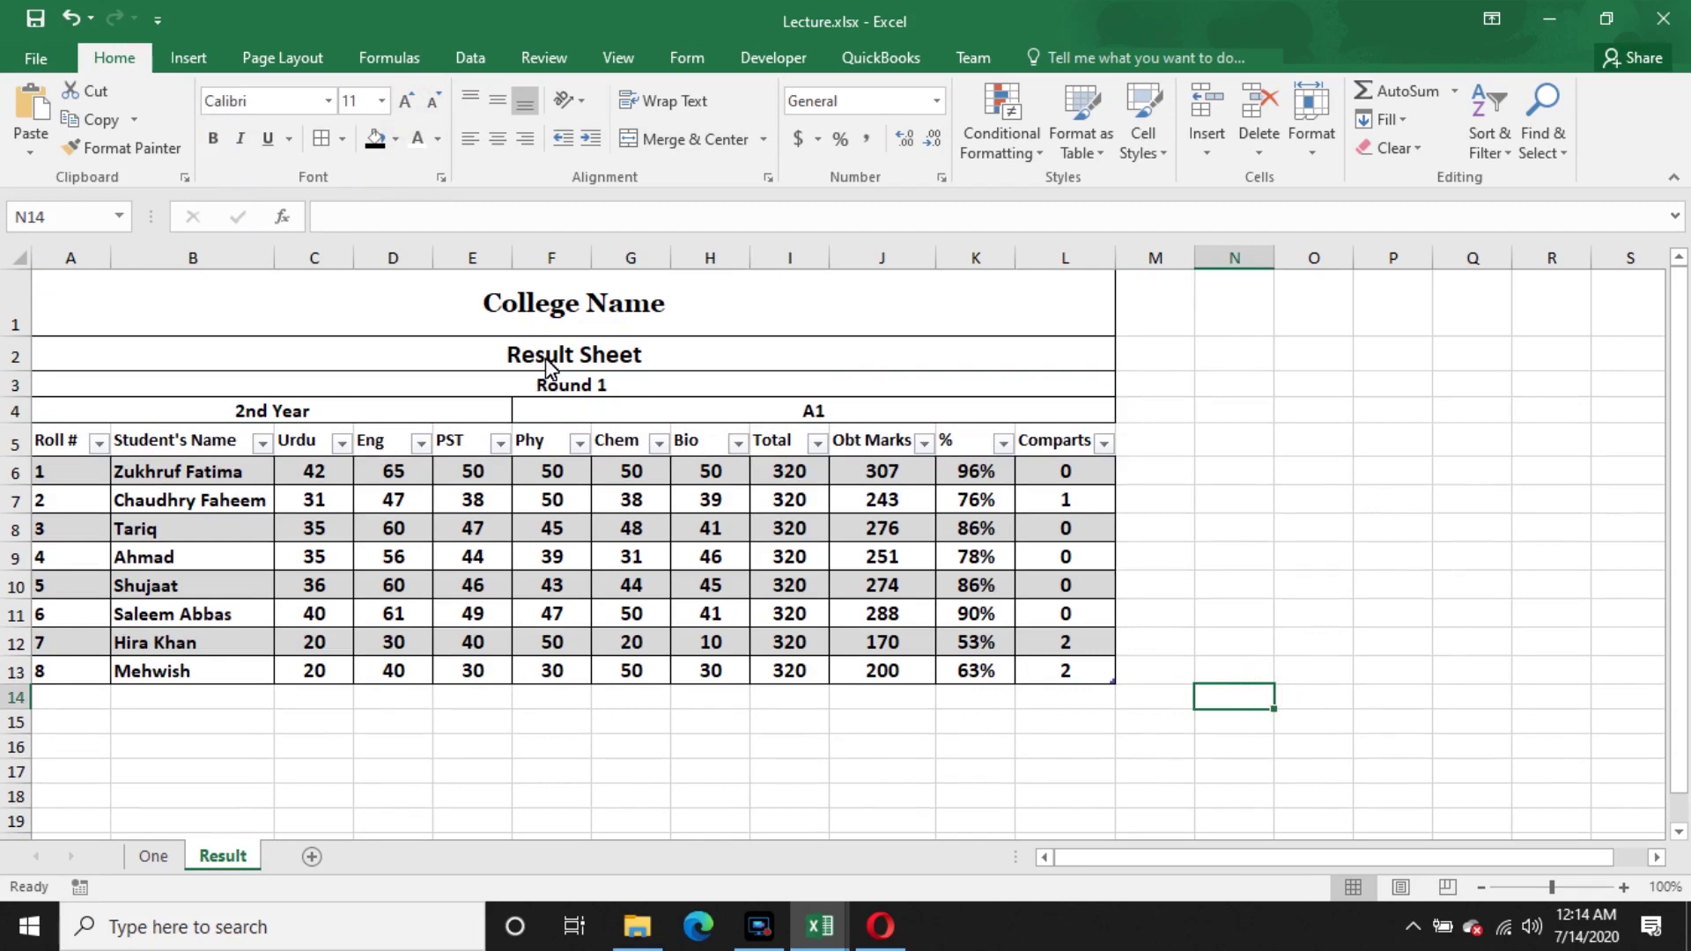
- Unmerge cells F4:L4 and move the "A1" text from F4 to G4
left_click(548, 388)
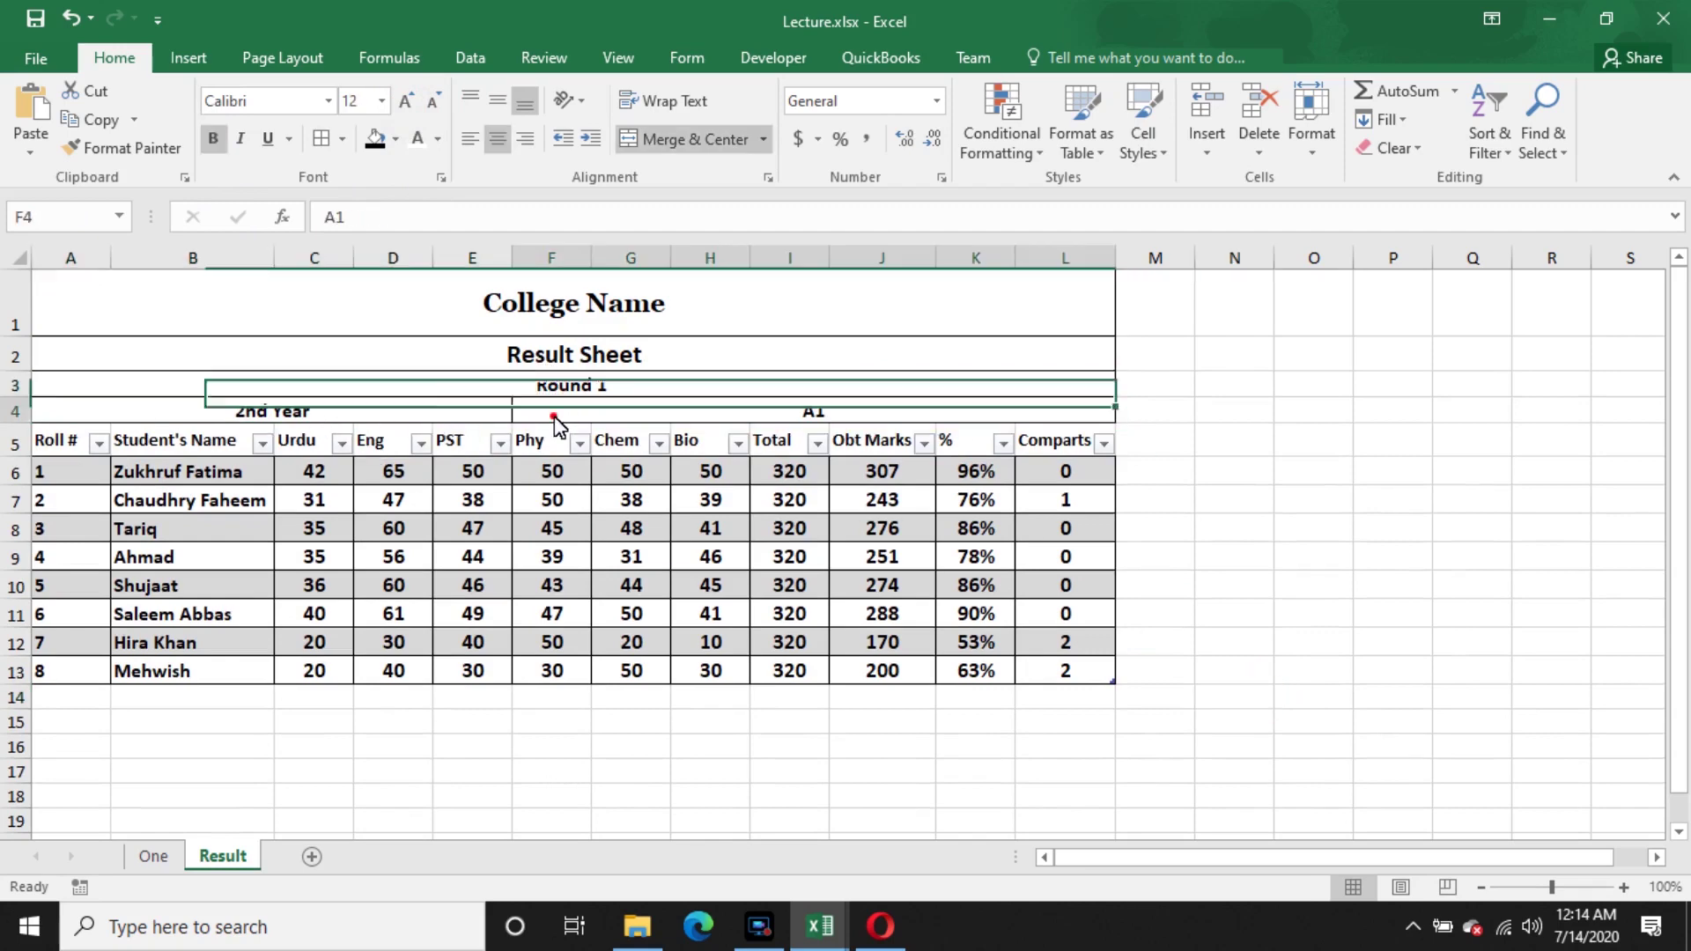
left_click(542, 412)
left_click(694, 139)
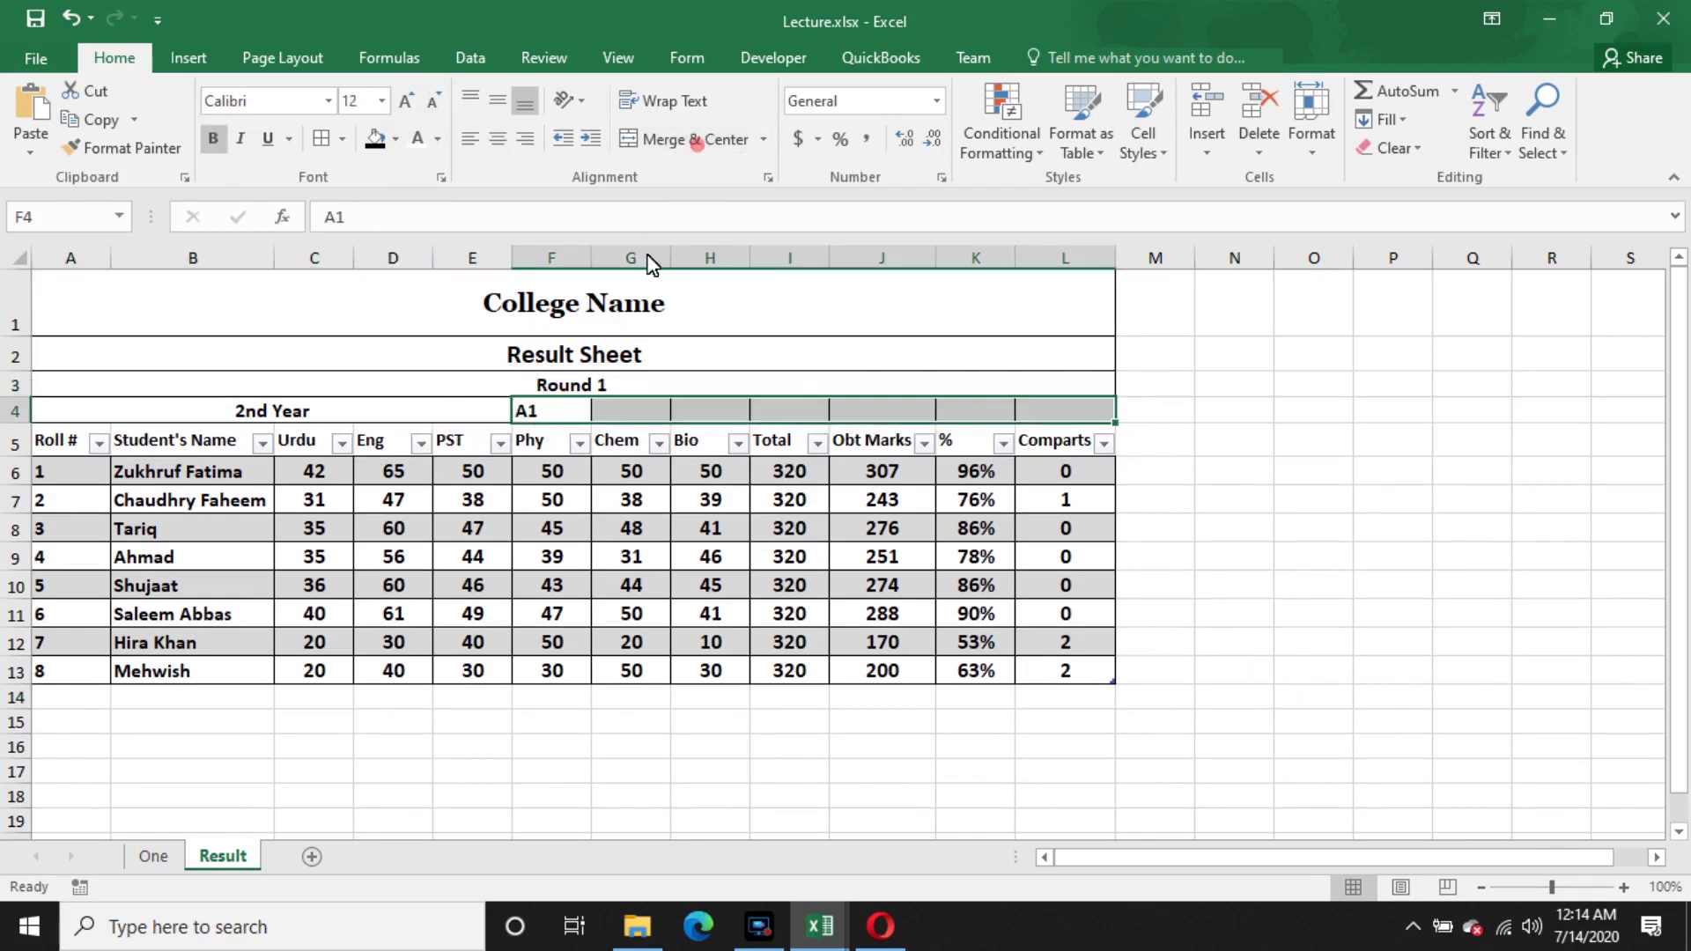
left_click(573, 423)
left_click(644, 416)
type("A")
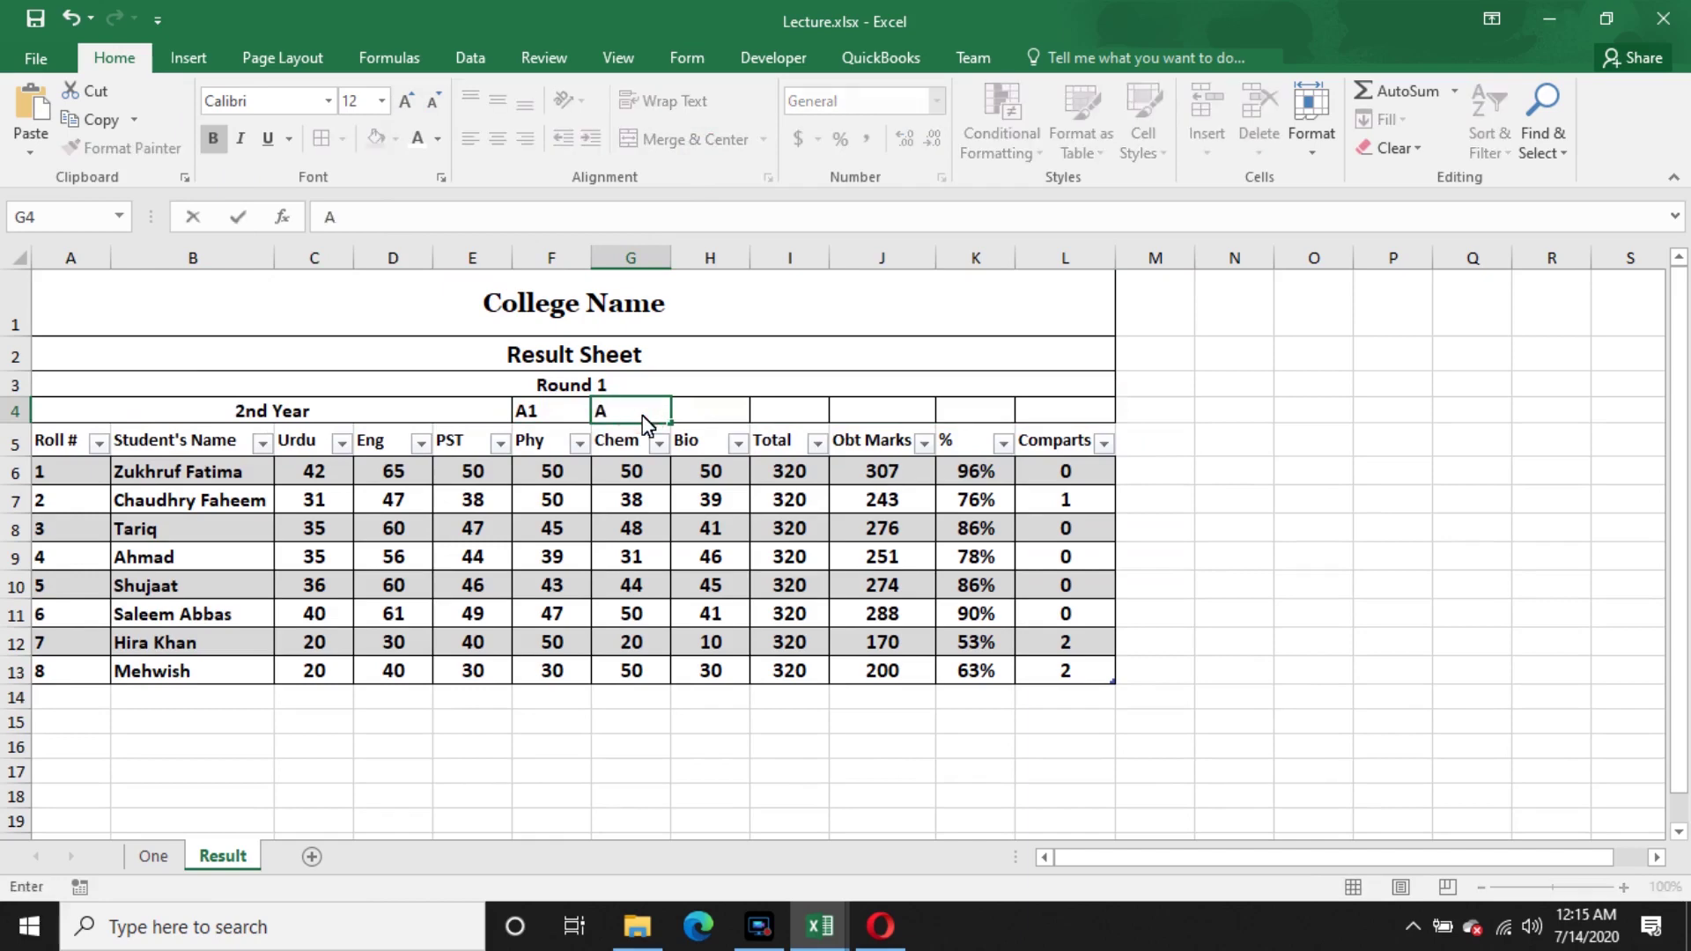
type("1")
key("Left")
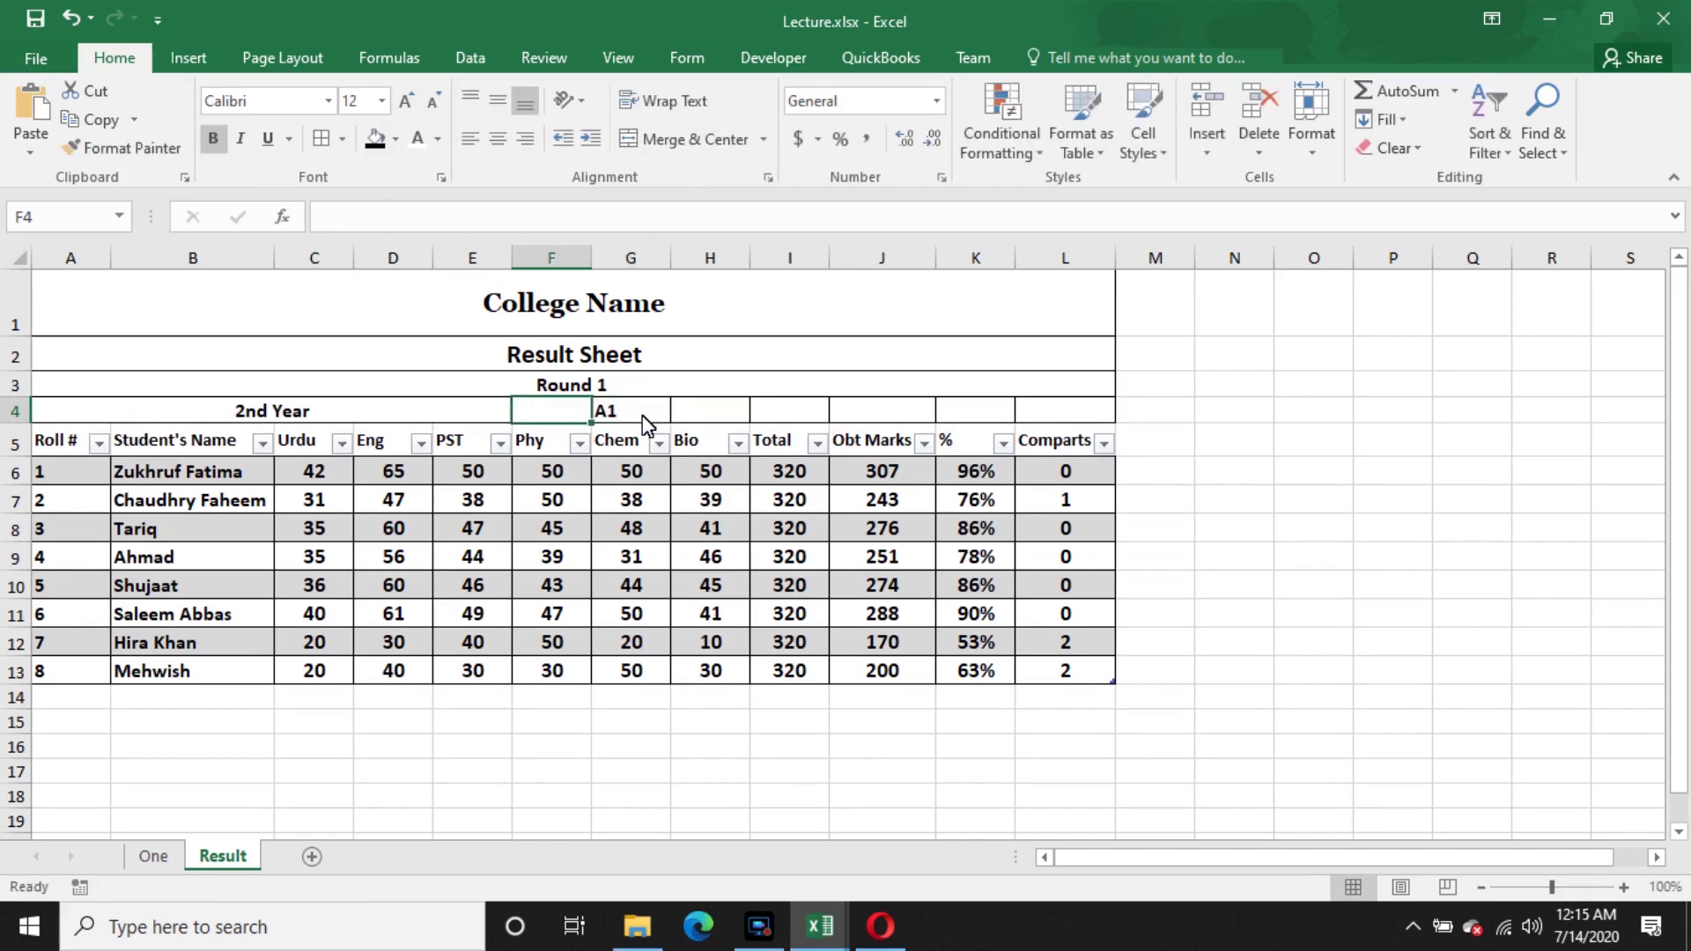
- Extend the merged and centered "2nd Year" heading to cover cells A4:F4
left_click_drag(566, 418, 332, 423)
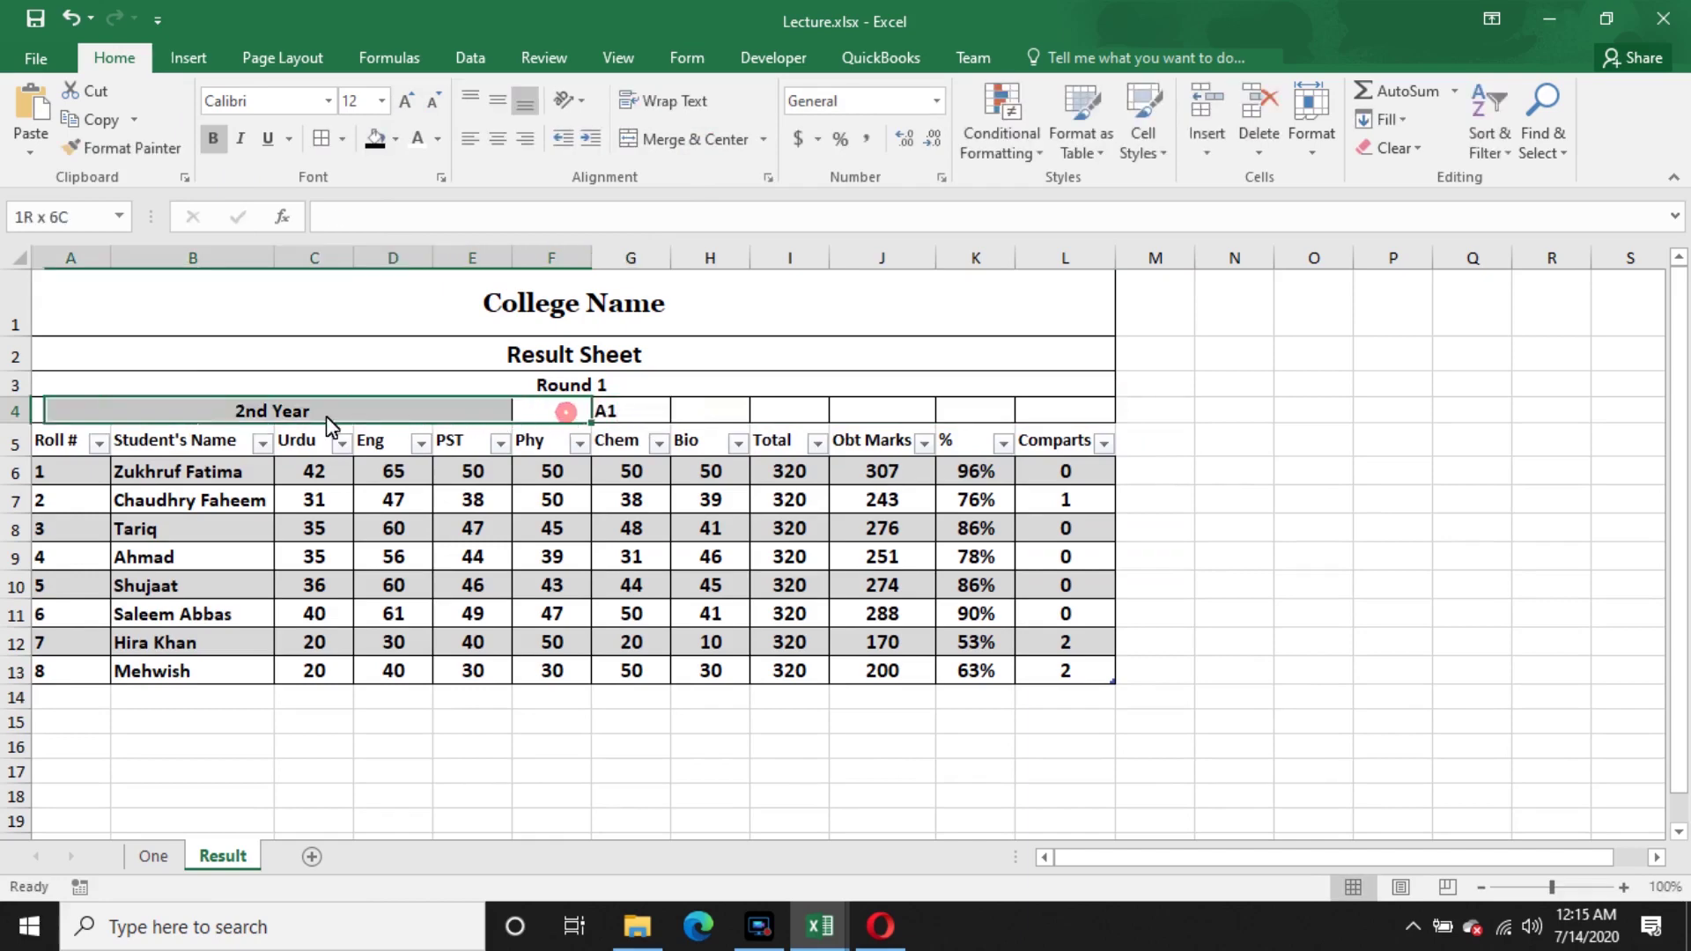
left_click(650, 141)
left_click(650, 141)
- Merge and center cells G4:L4 containing the "A1" heading
left_click(625, 419)
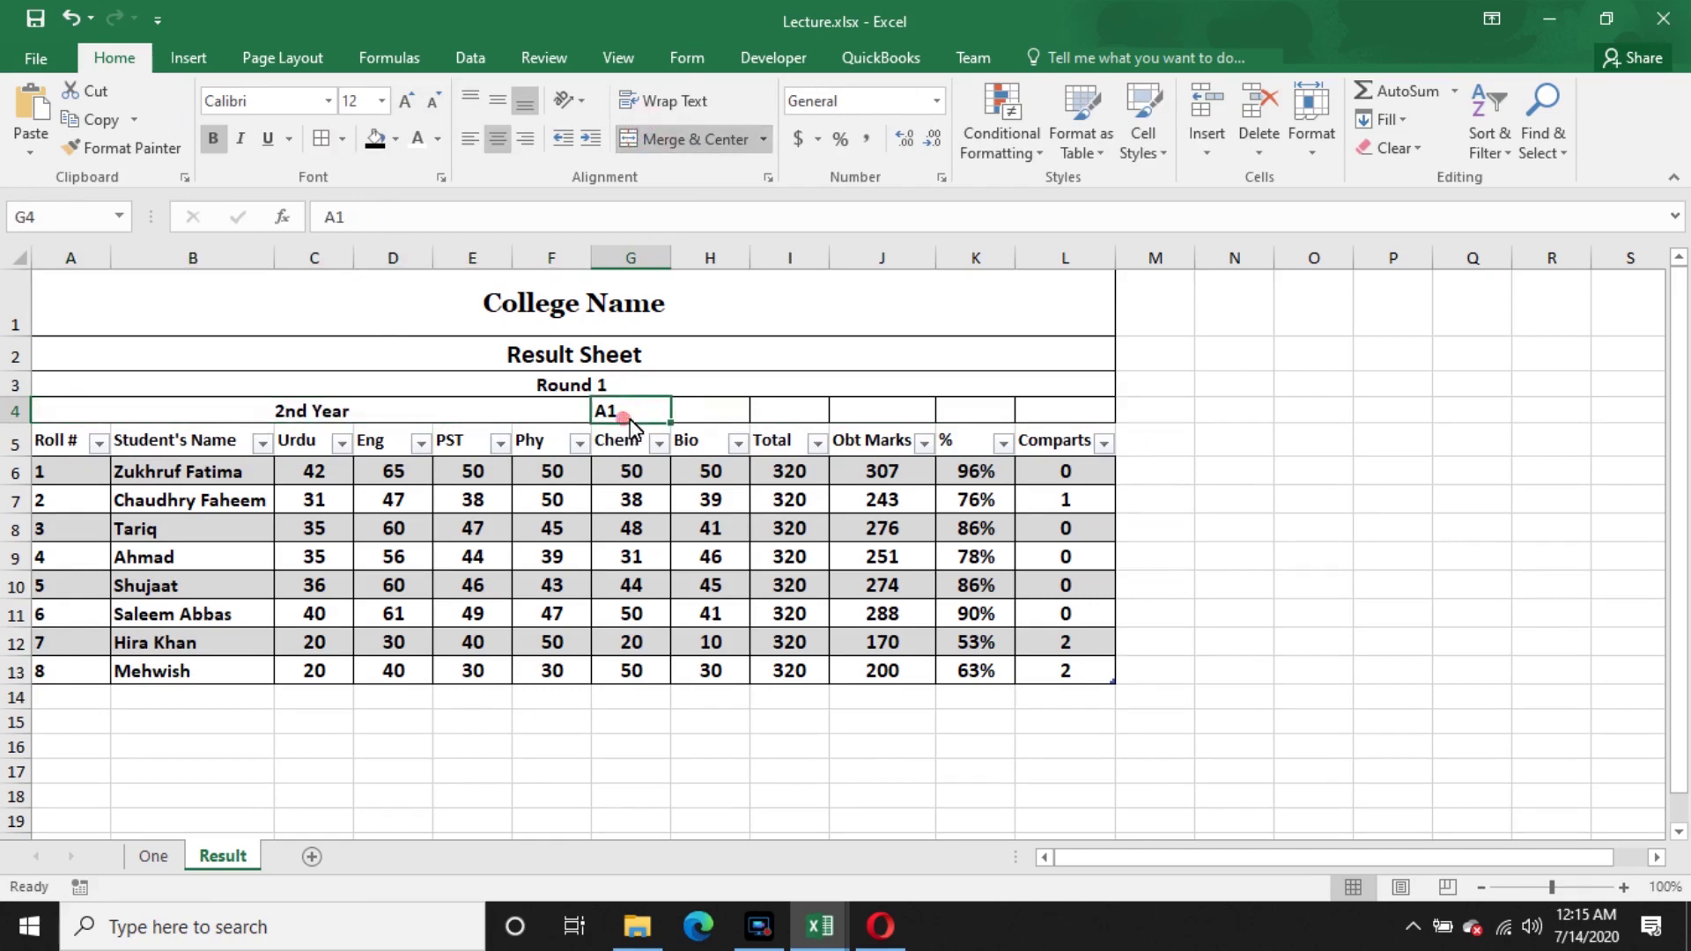
left_click_drag(630, 426, 1055, 415)
left_click(745, 141)
left_click(1316, 629)
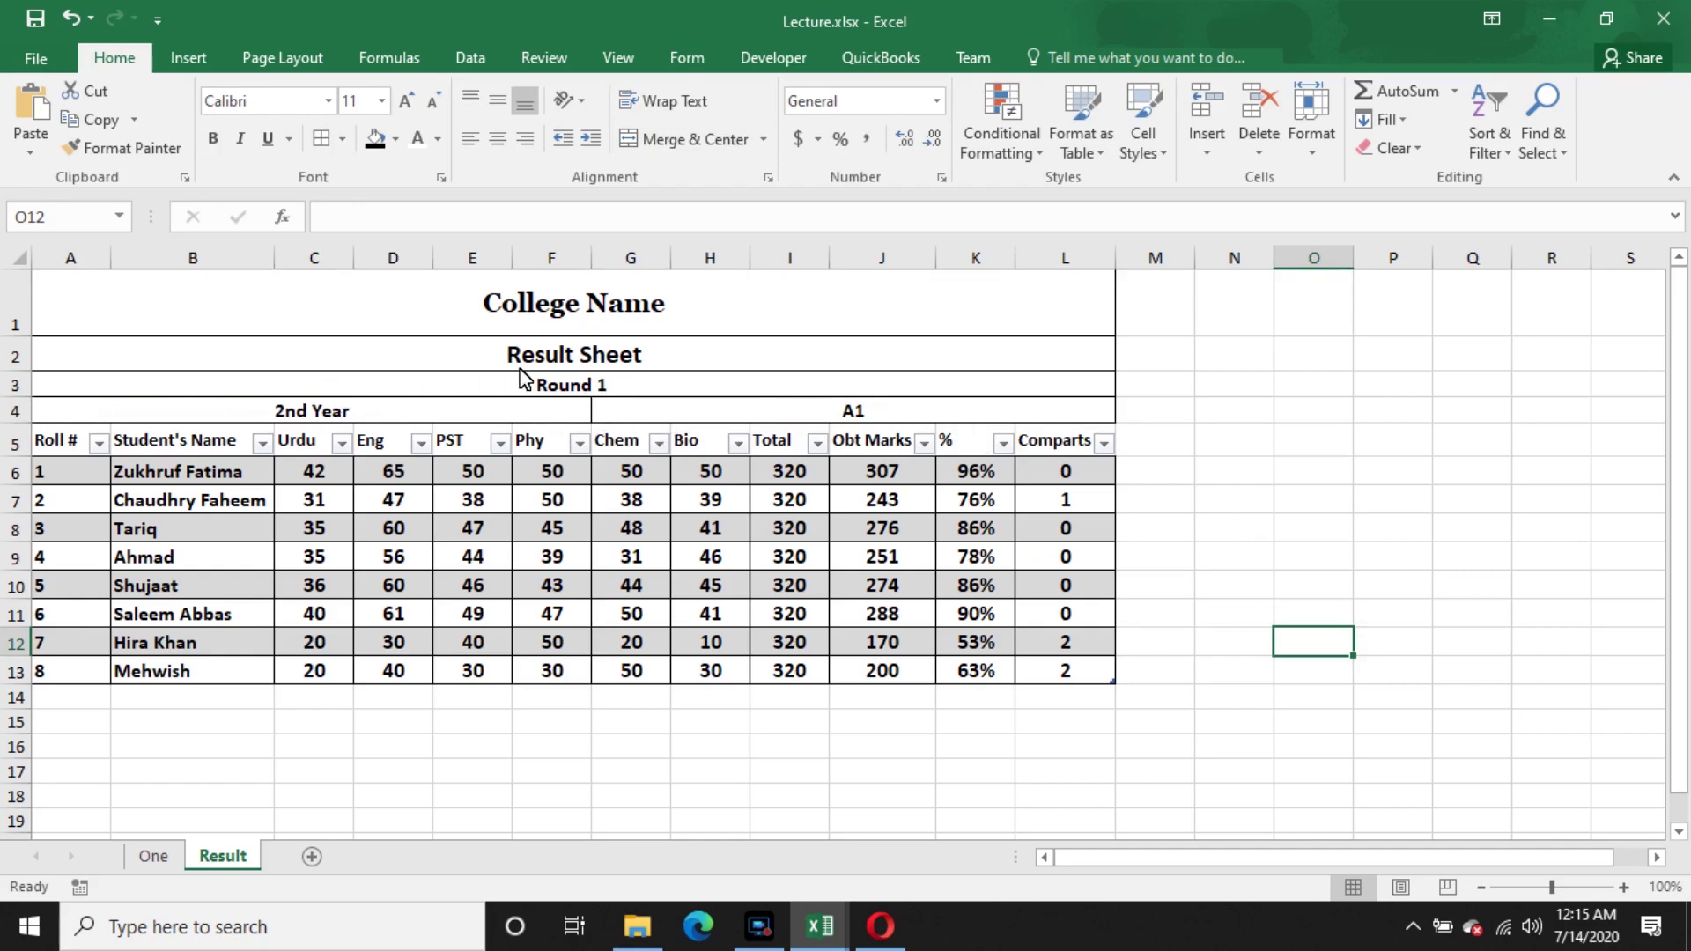
- Turn bold off and back on for the "Round 1" heading
left_click(645, 393)
left_click(213, 138)
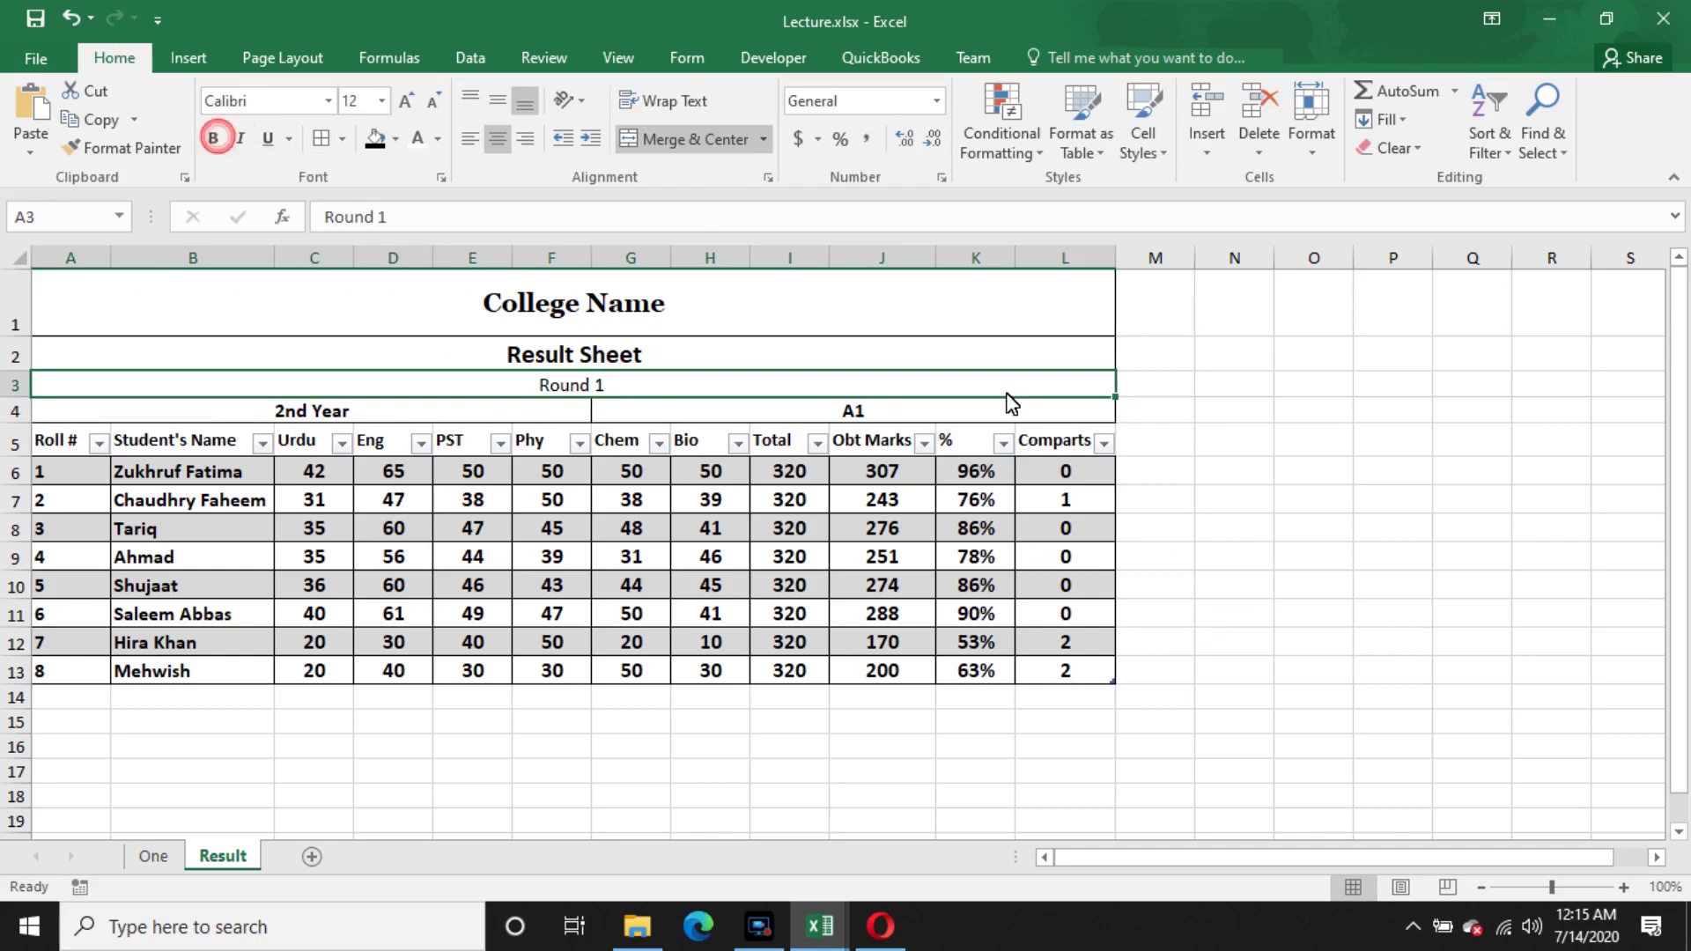
left_click(213, 139)
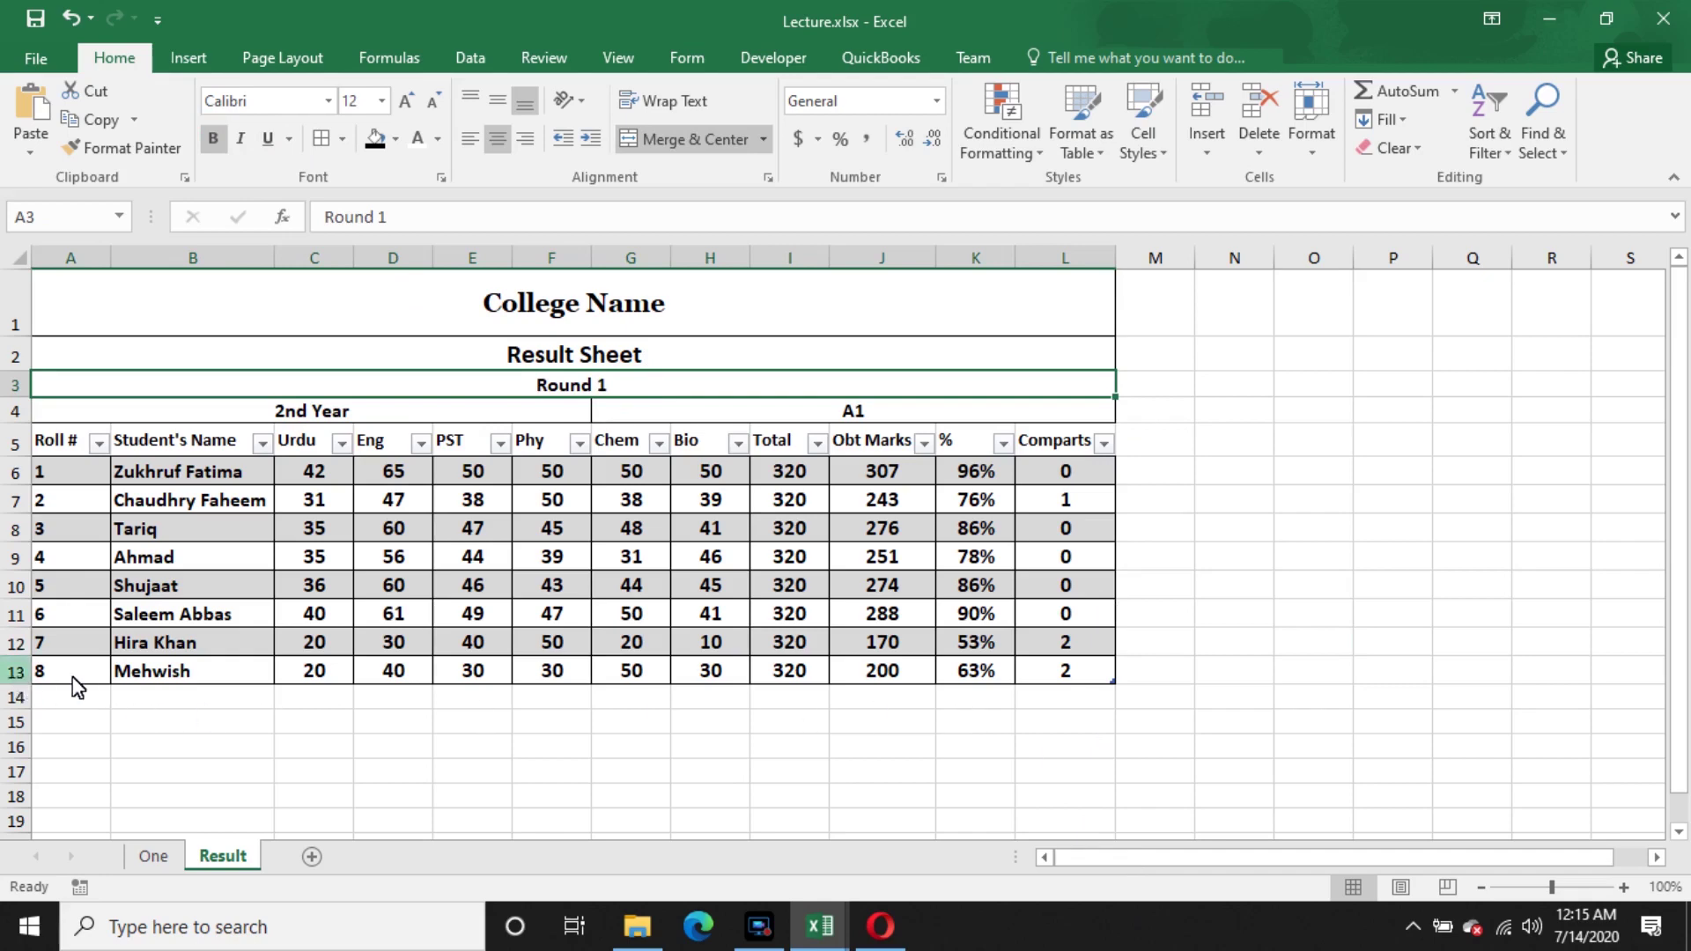
- Add two new rows, 14 and 15, at the end of the result table
left_click(1096, 678)
key("Tab")
key("Tab")
key("Tab")
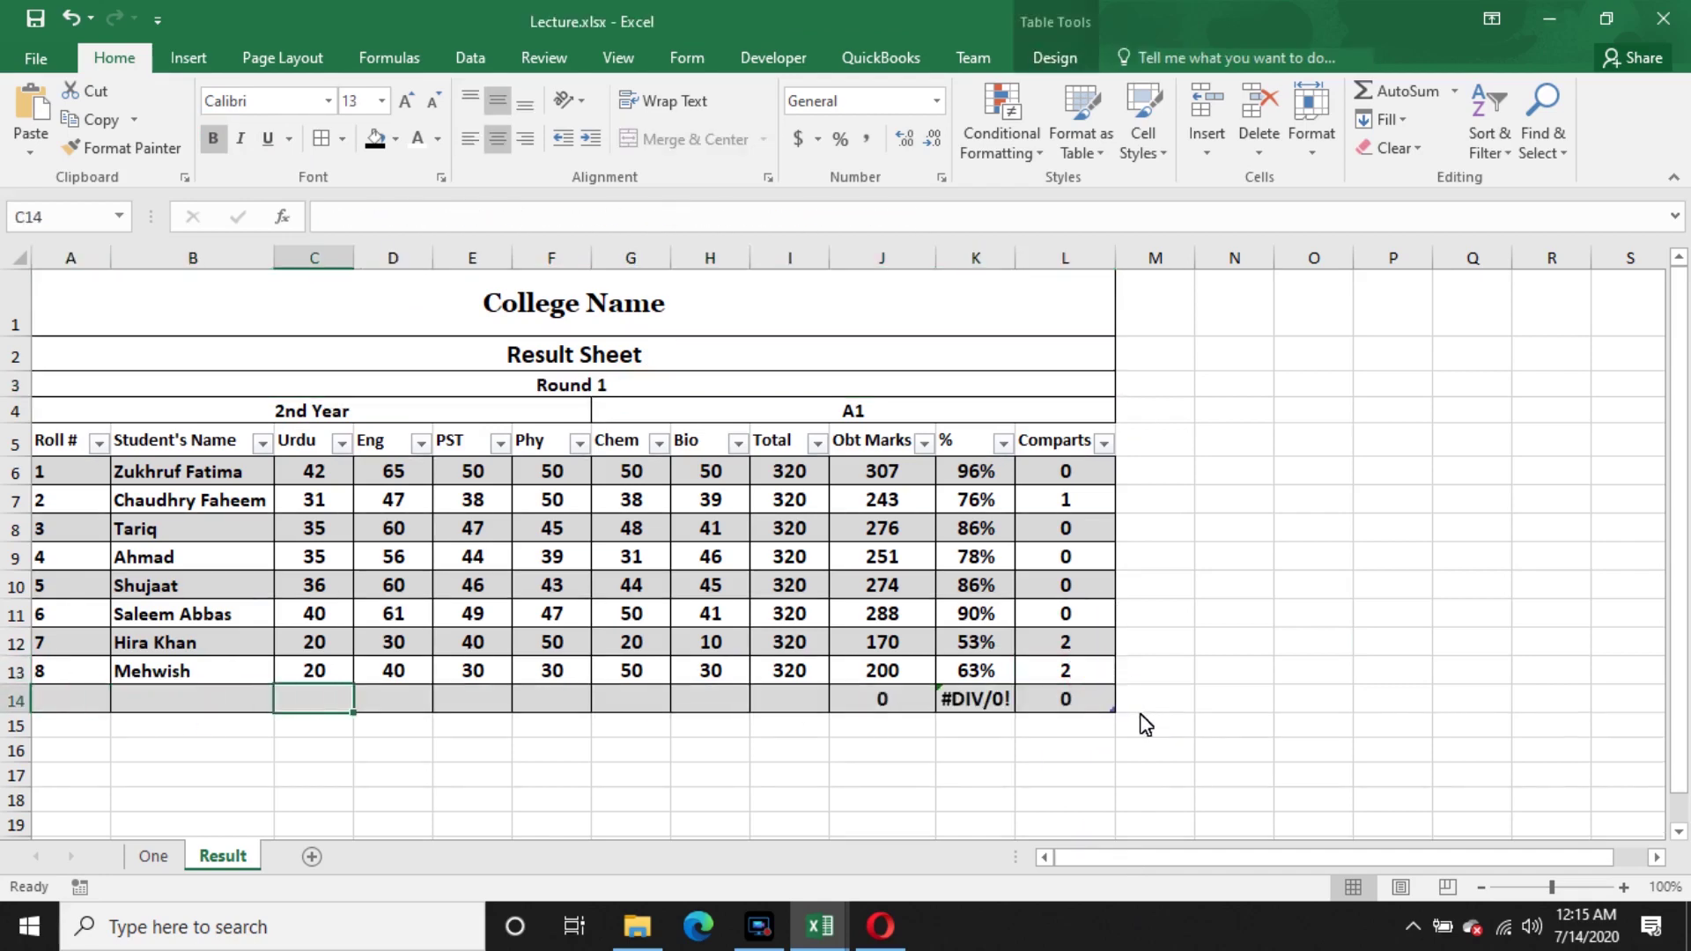
key("Tab")
key("Tab")
left_click(1044, 700)
key("Tab")
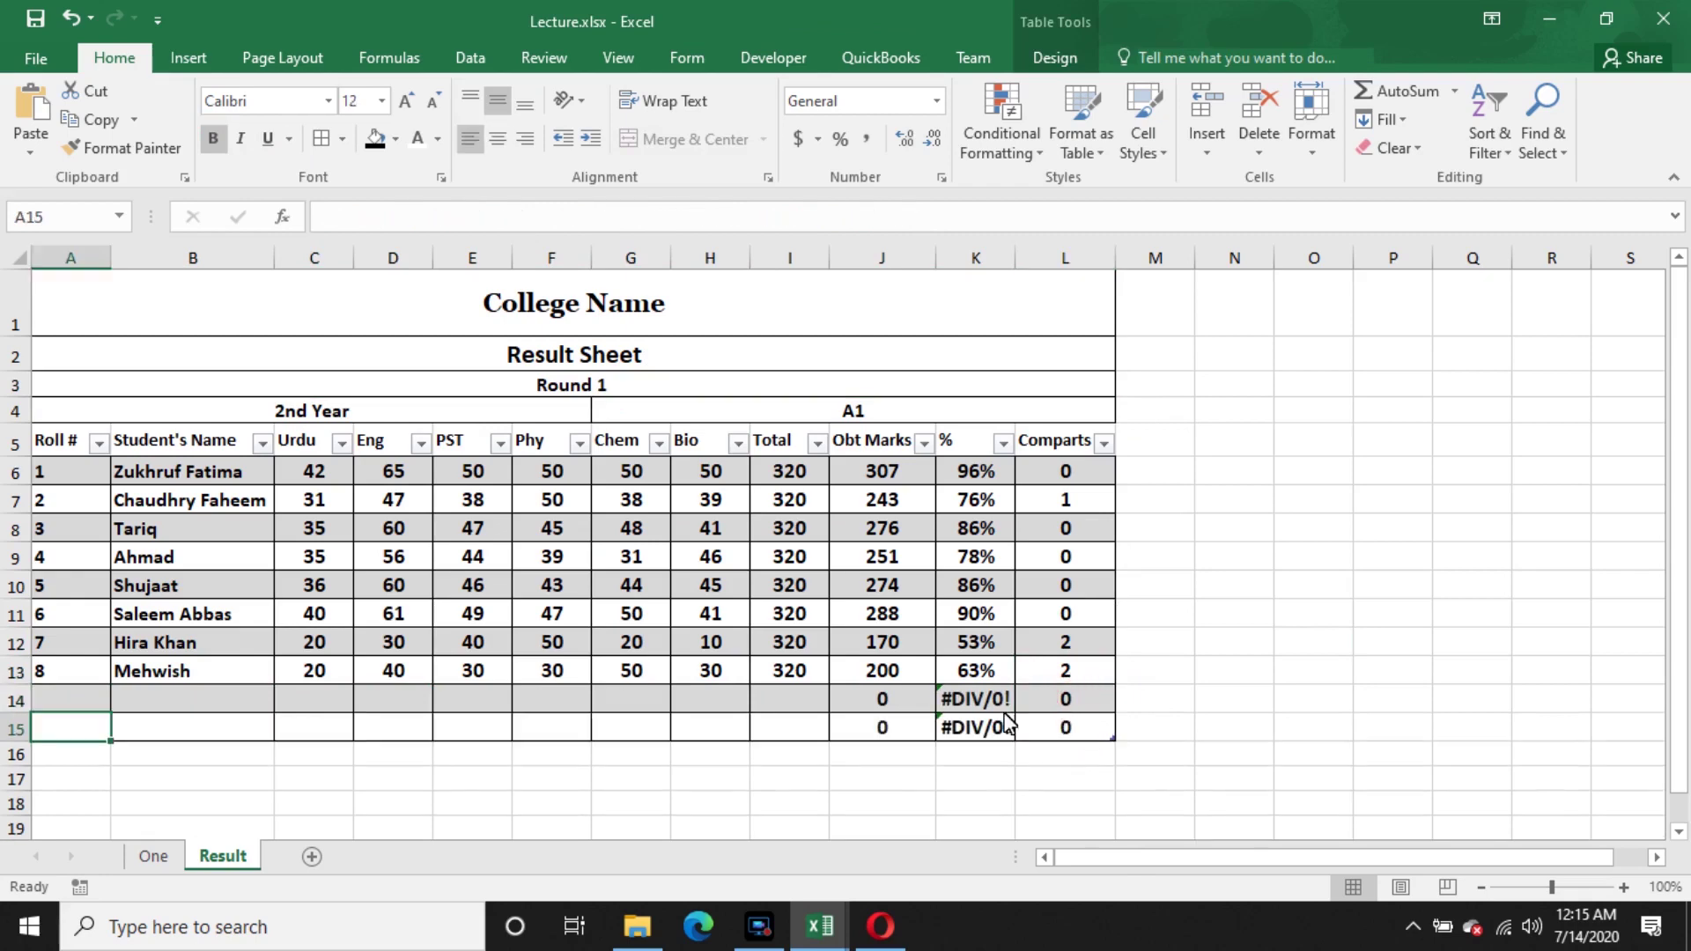
- Clear the automatically filled formulas from cells J14:L15 in the two new rows
left_click_drag(881, 700, 1070, 747)
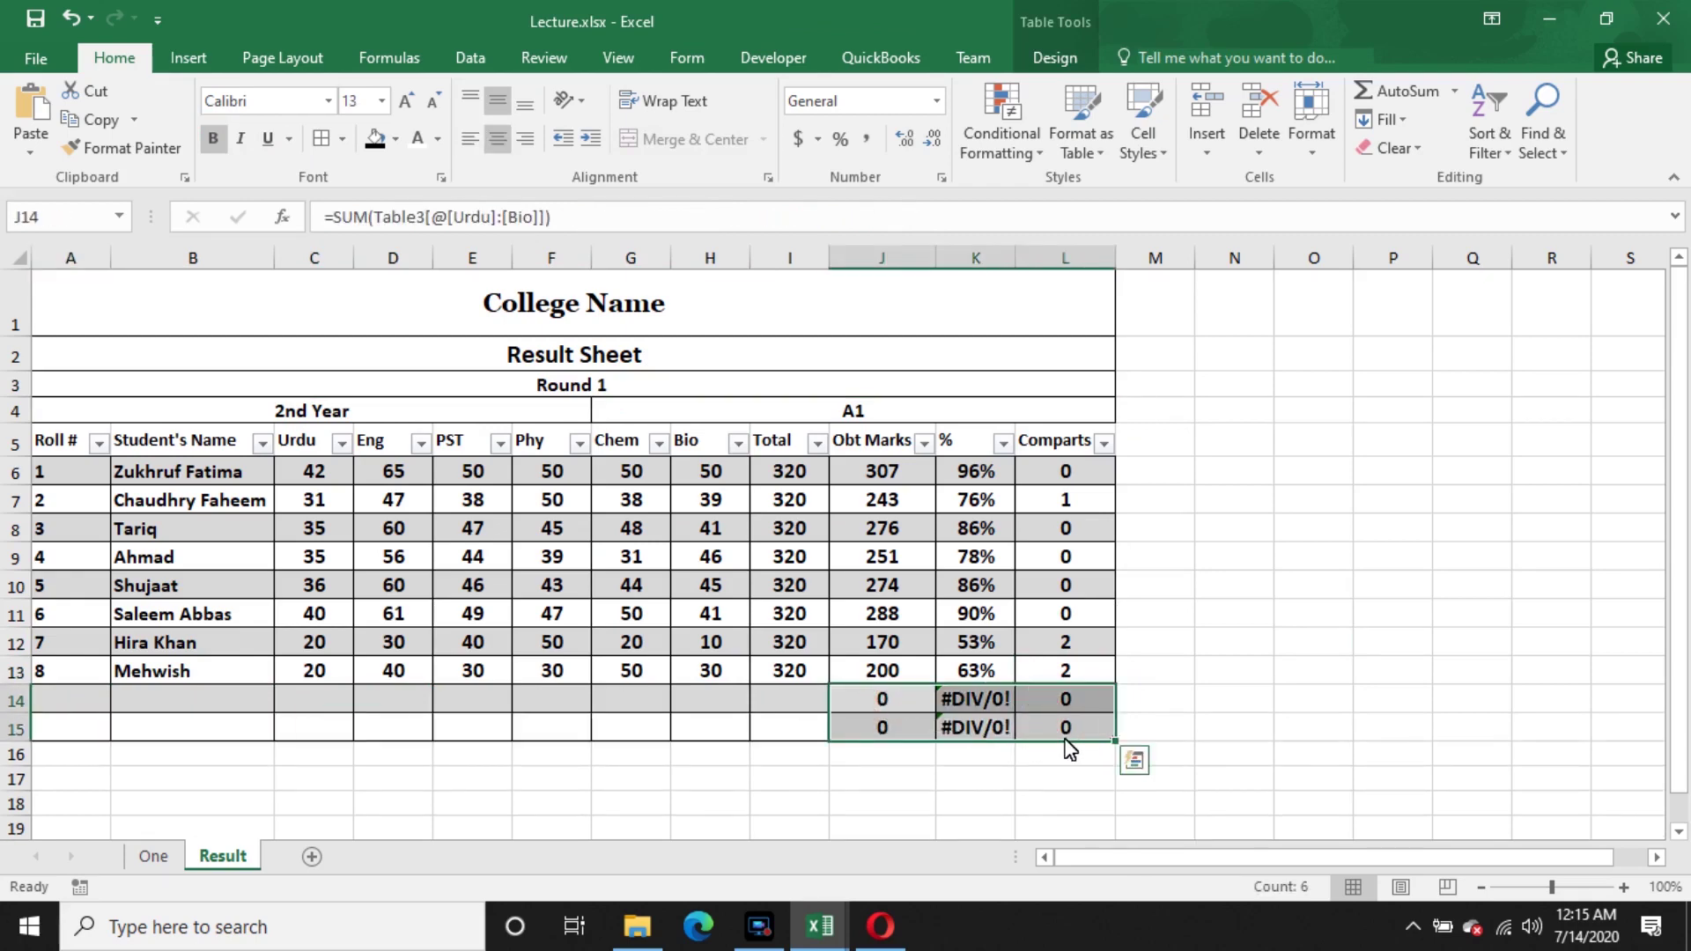
key("Home")
left_click_drag(898, 705, 1065, 740)
key("Delete")
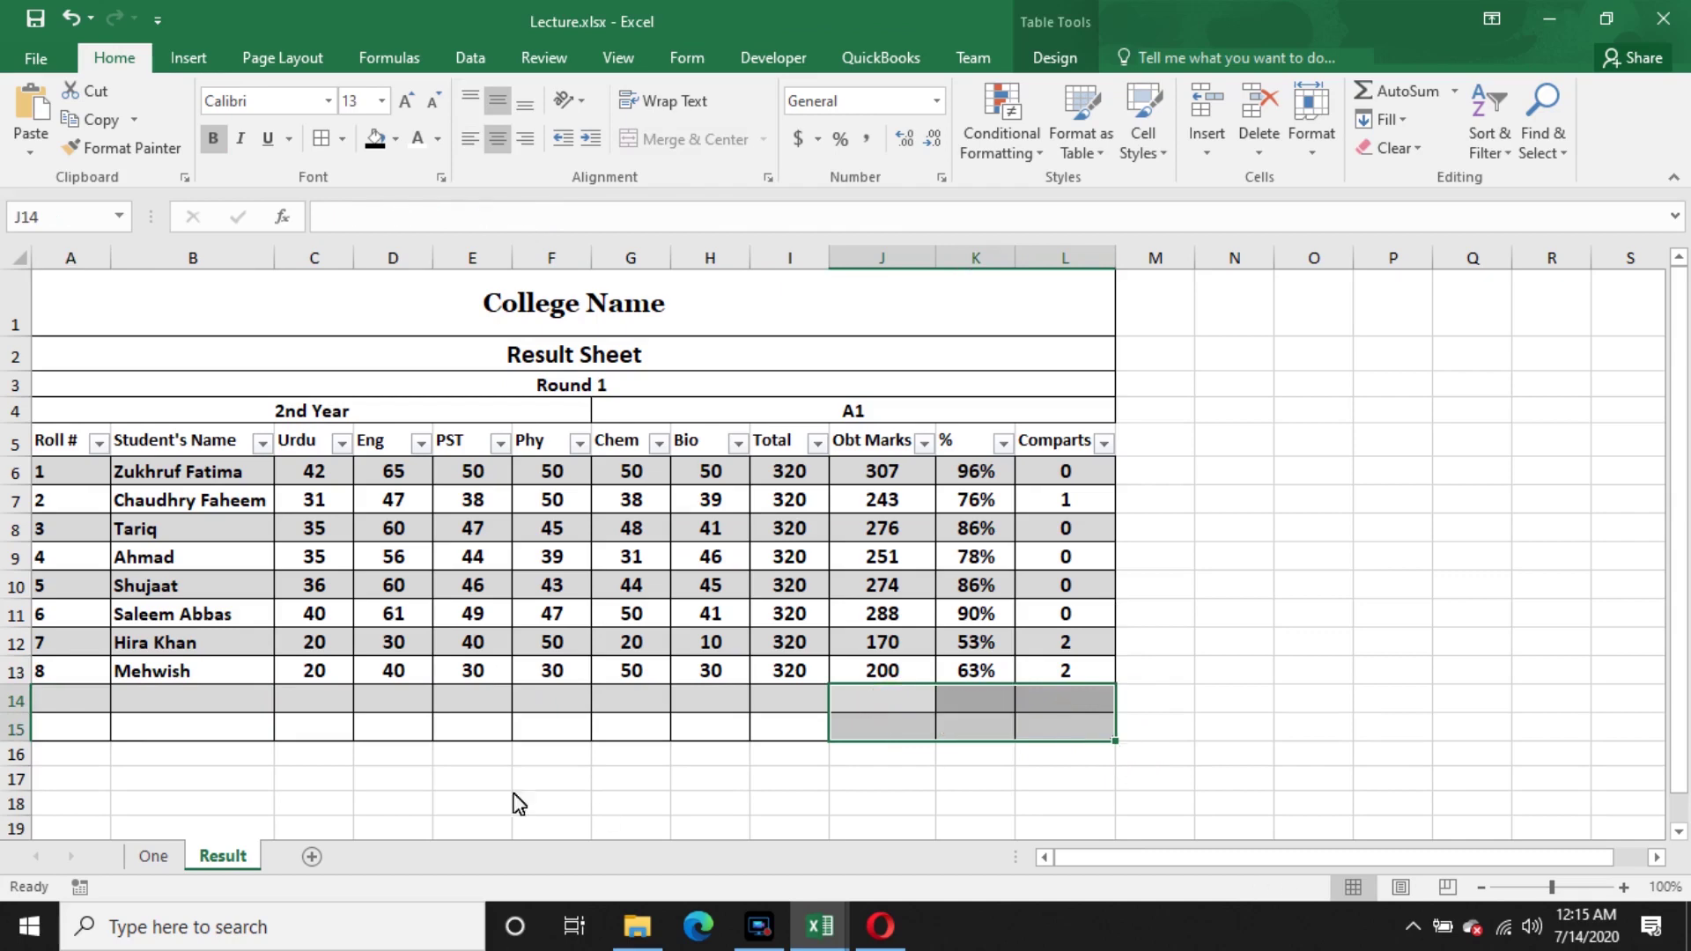
- Add another table row, row 16, and clear the formulas from its cells J16:L16
left_click(1066, 726)
key("Tab")
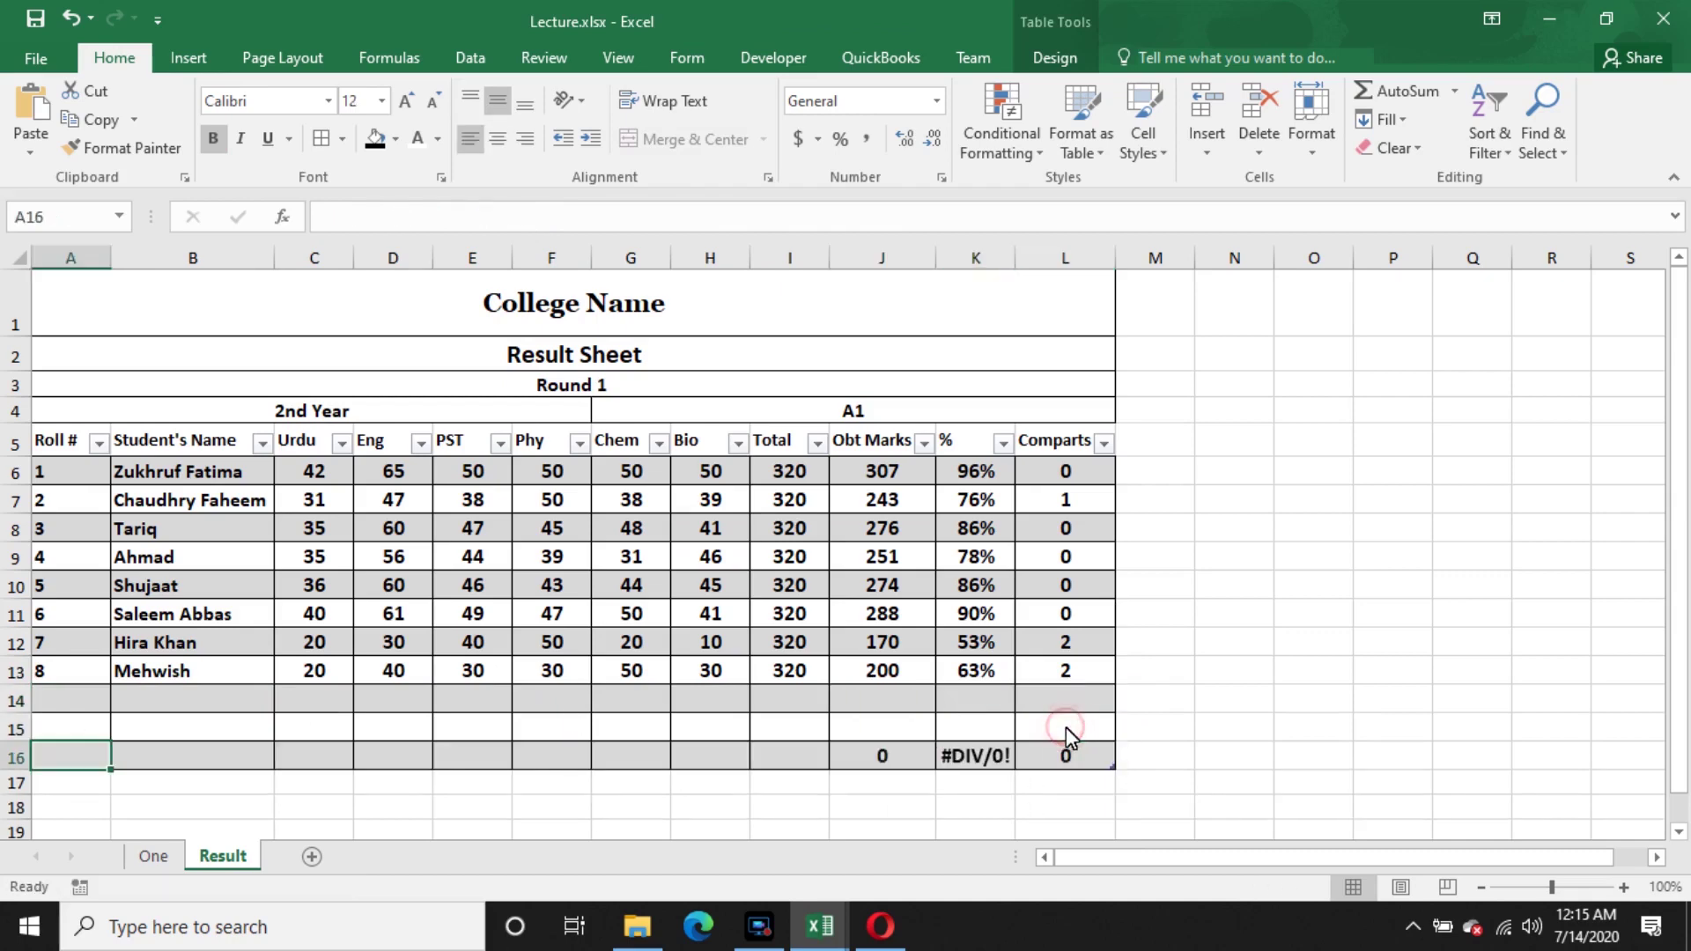
left_click_drag(877, 764, 1059, 766)
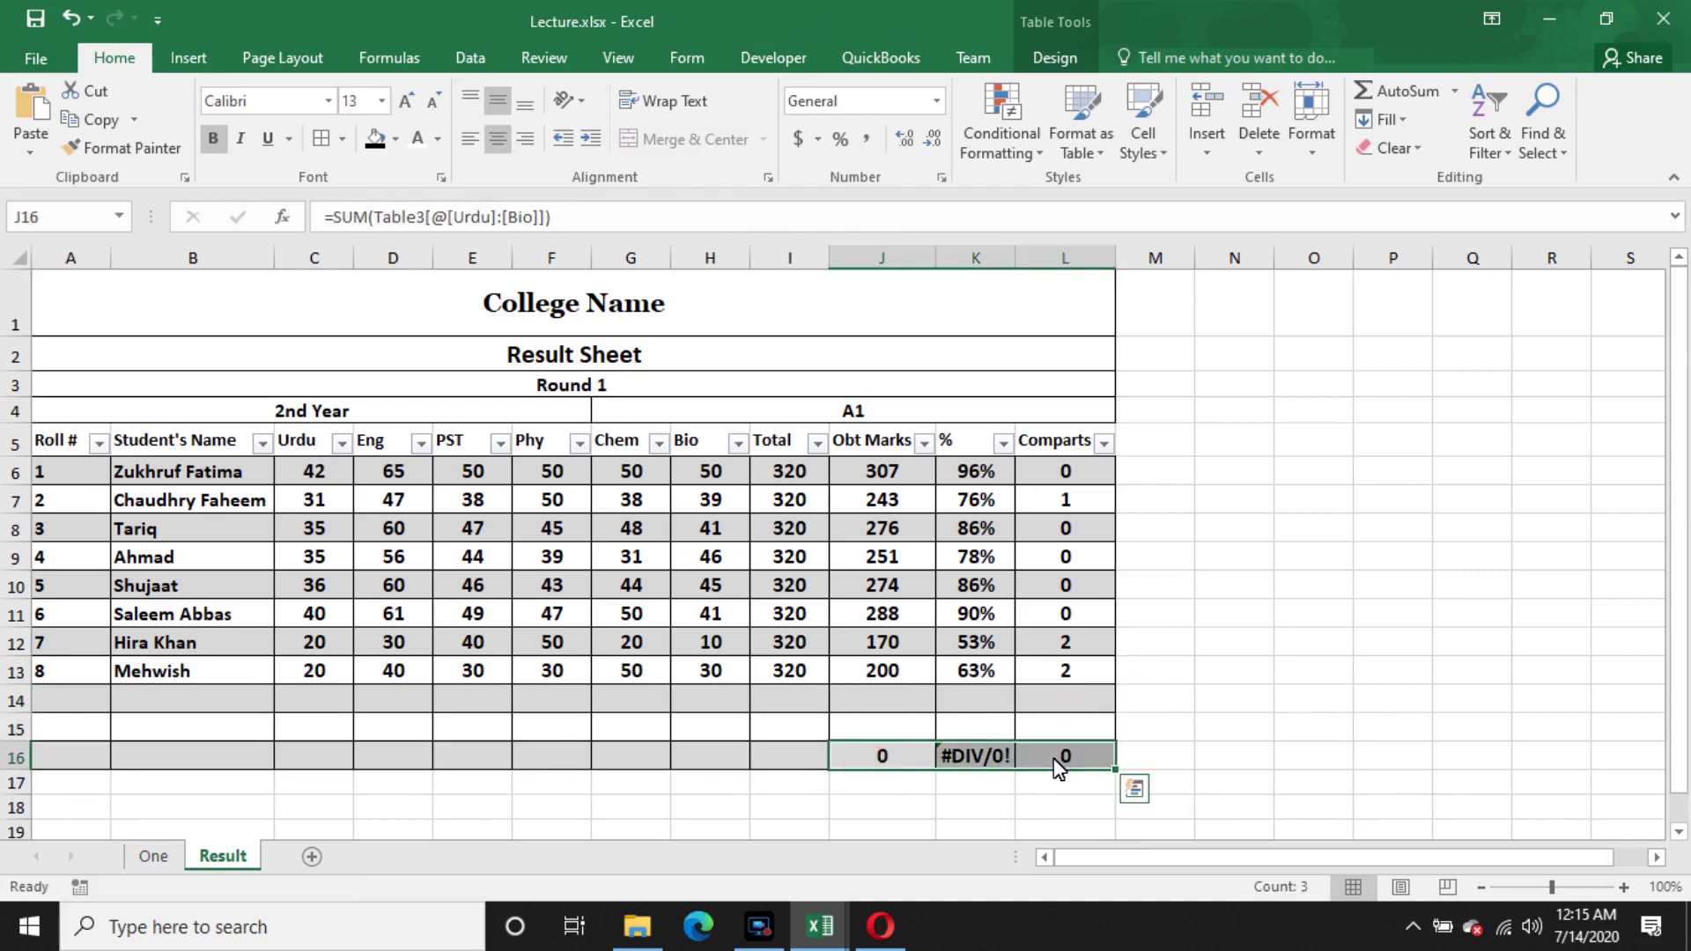
key("Delete")
- Label cell B16 "Average" and calculate the average of the Urdu marks C6:C13 in C16
left_click(234, 764)
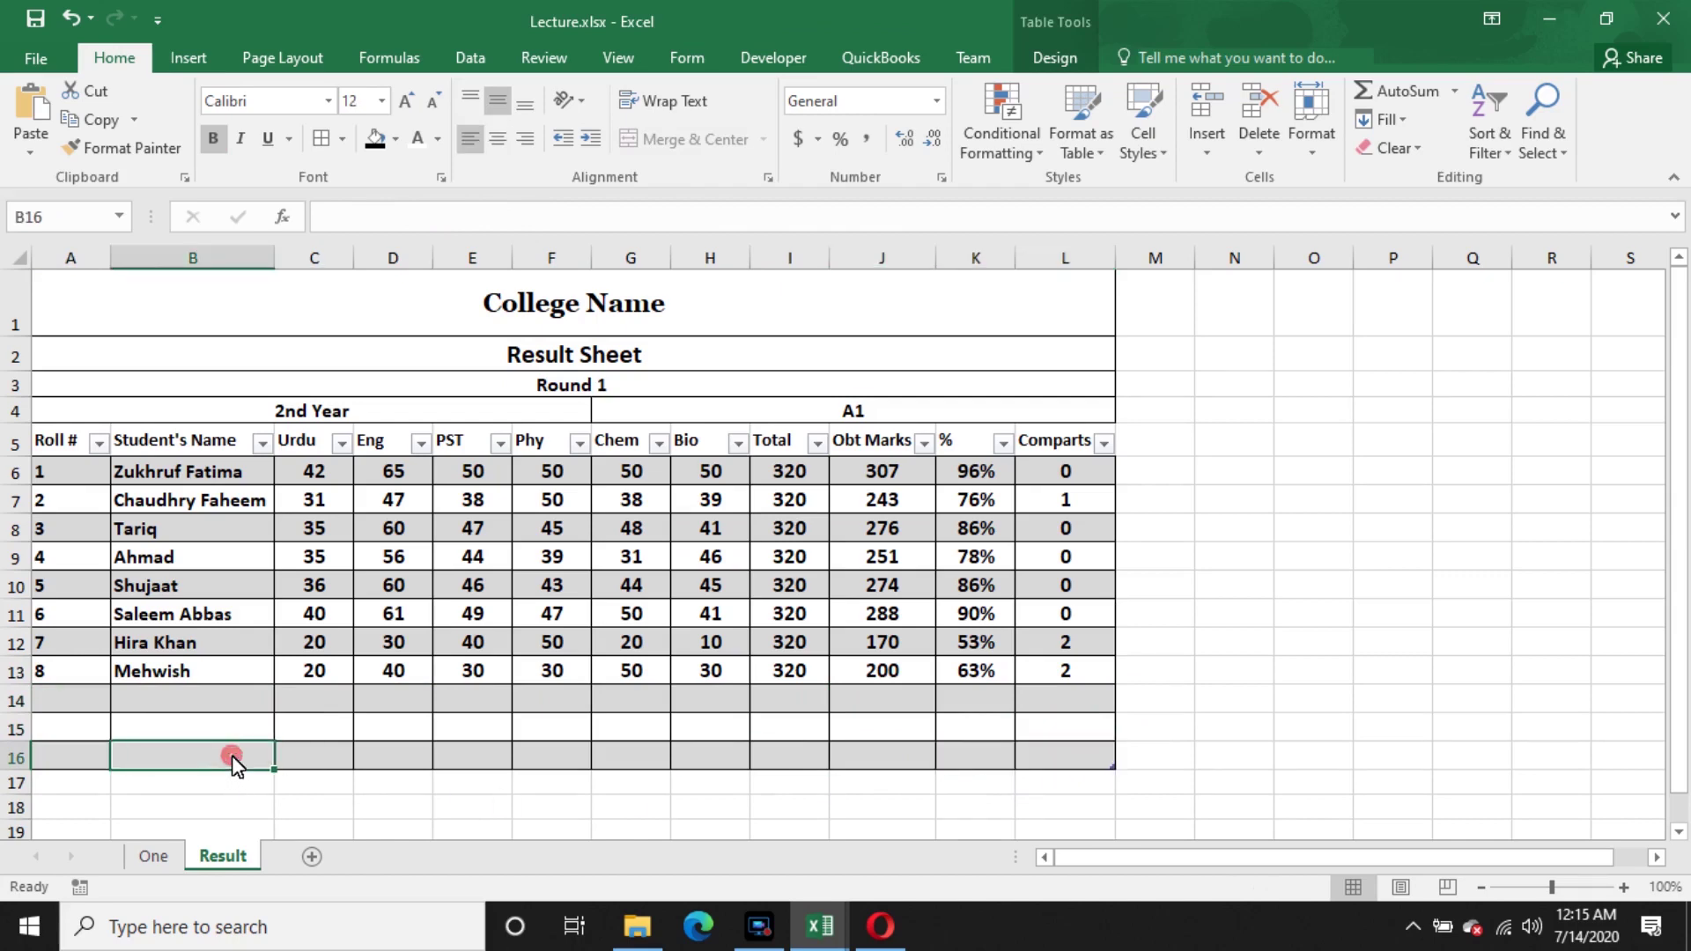
type("A")
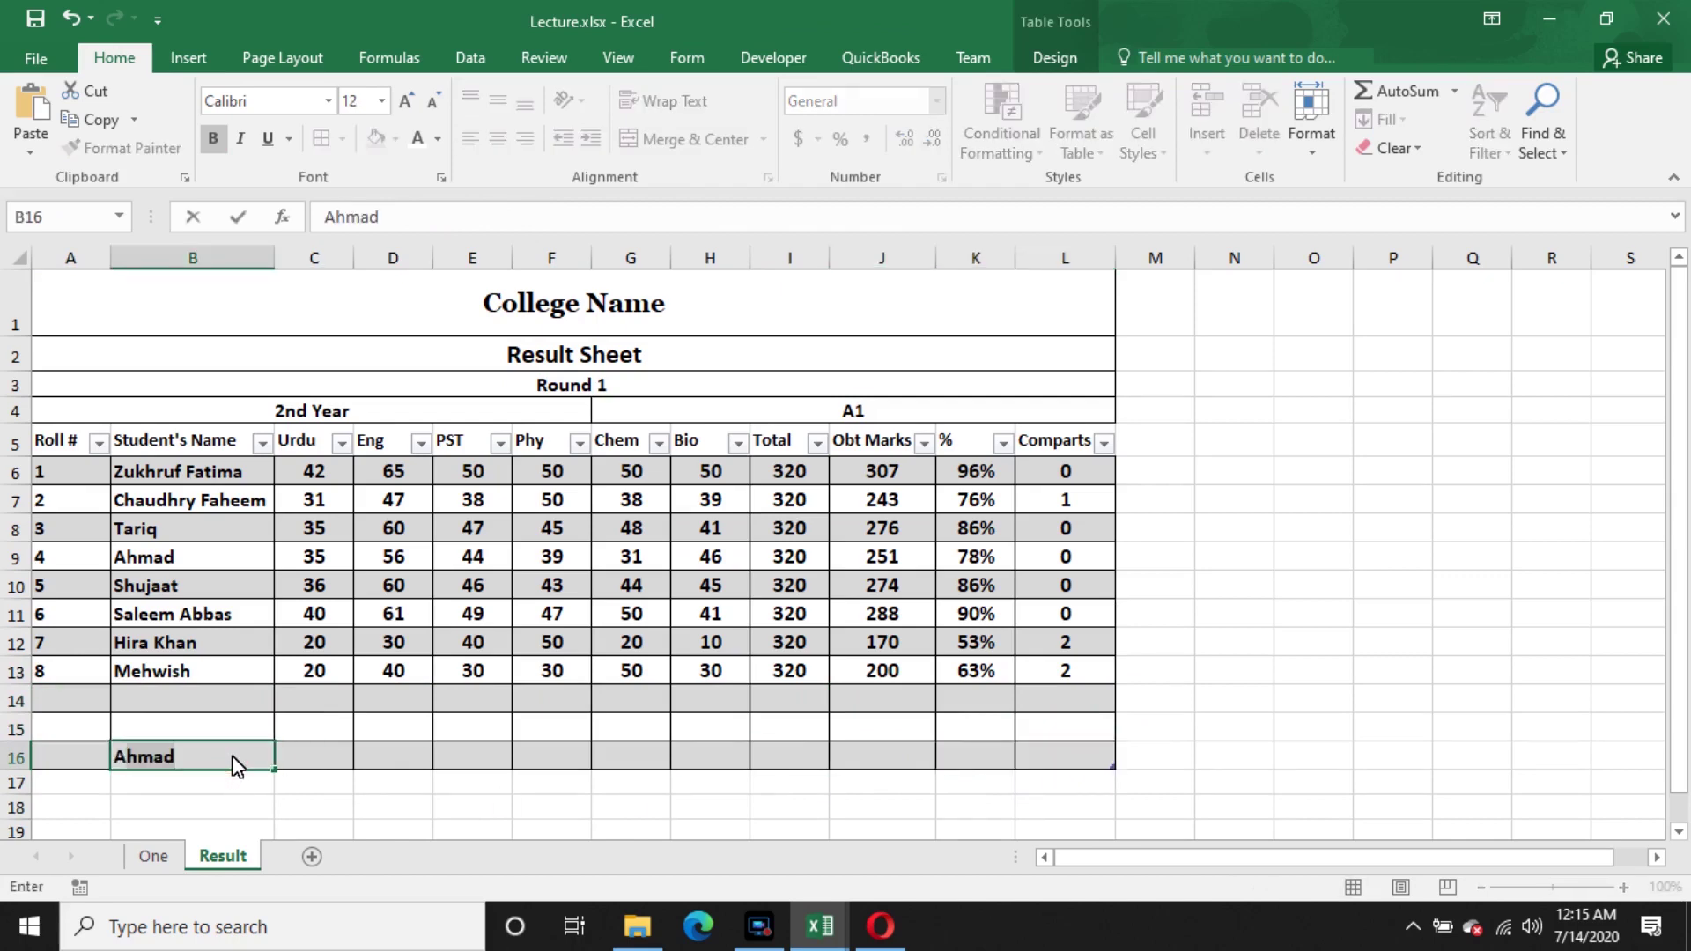
type("verage")
key("Tab")
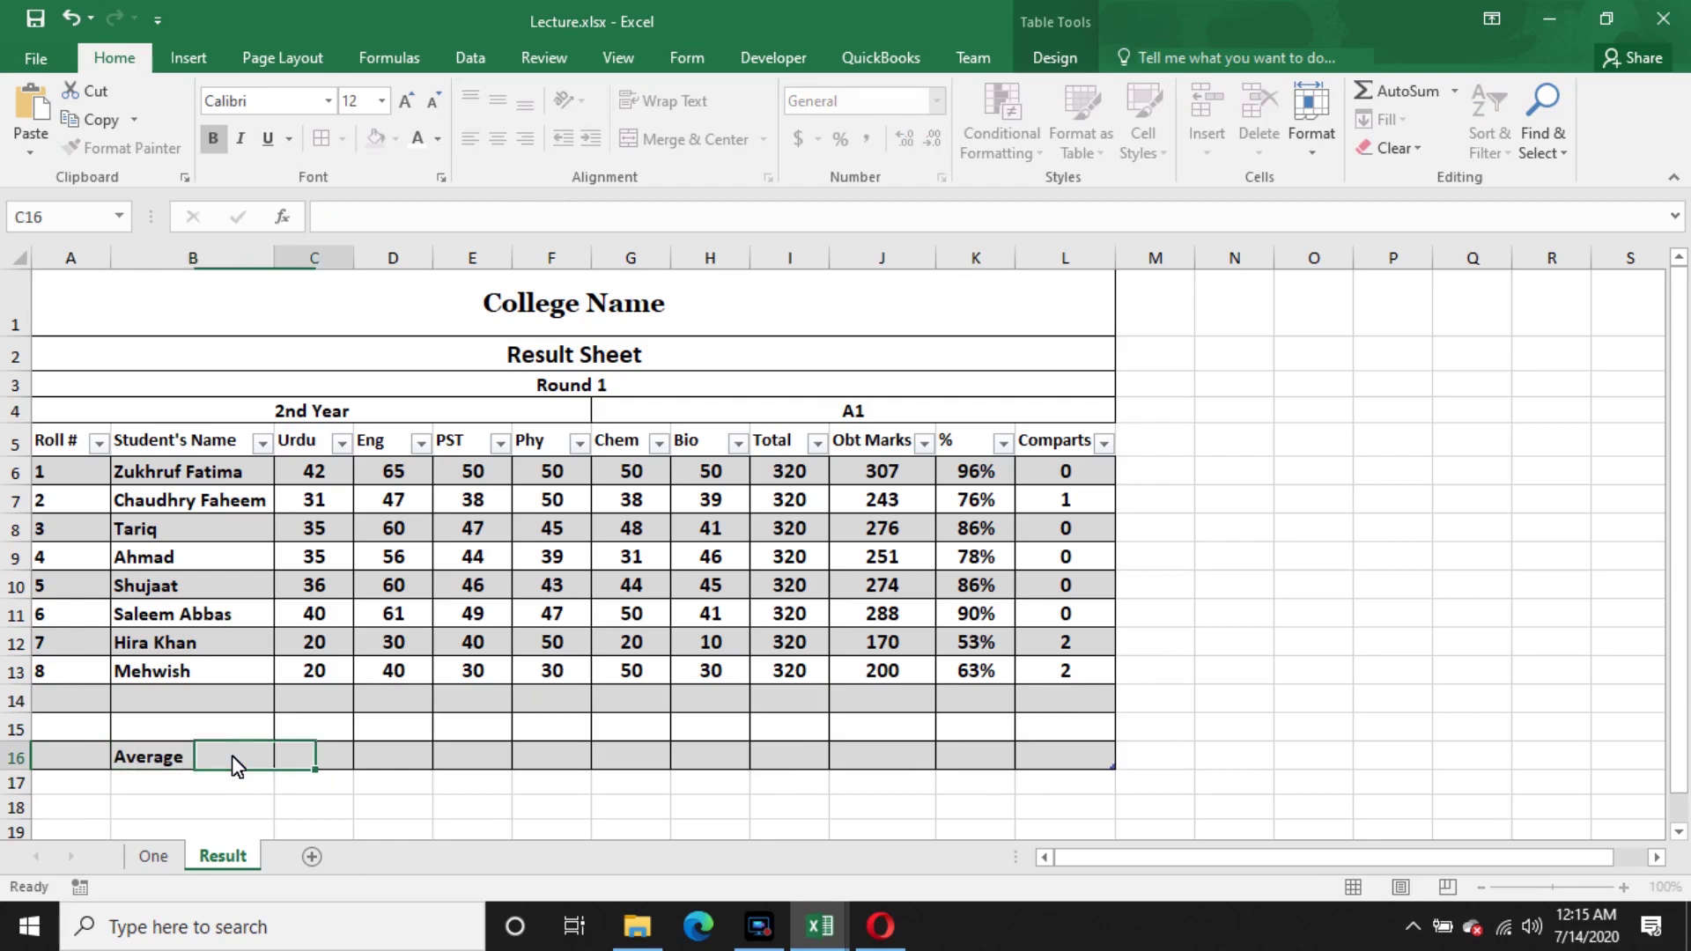
type("=av")
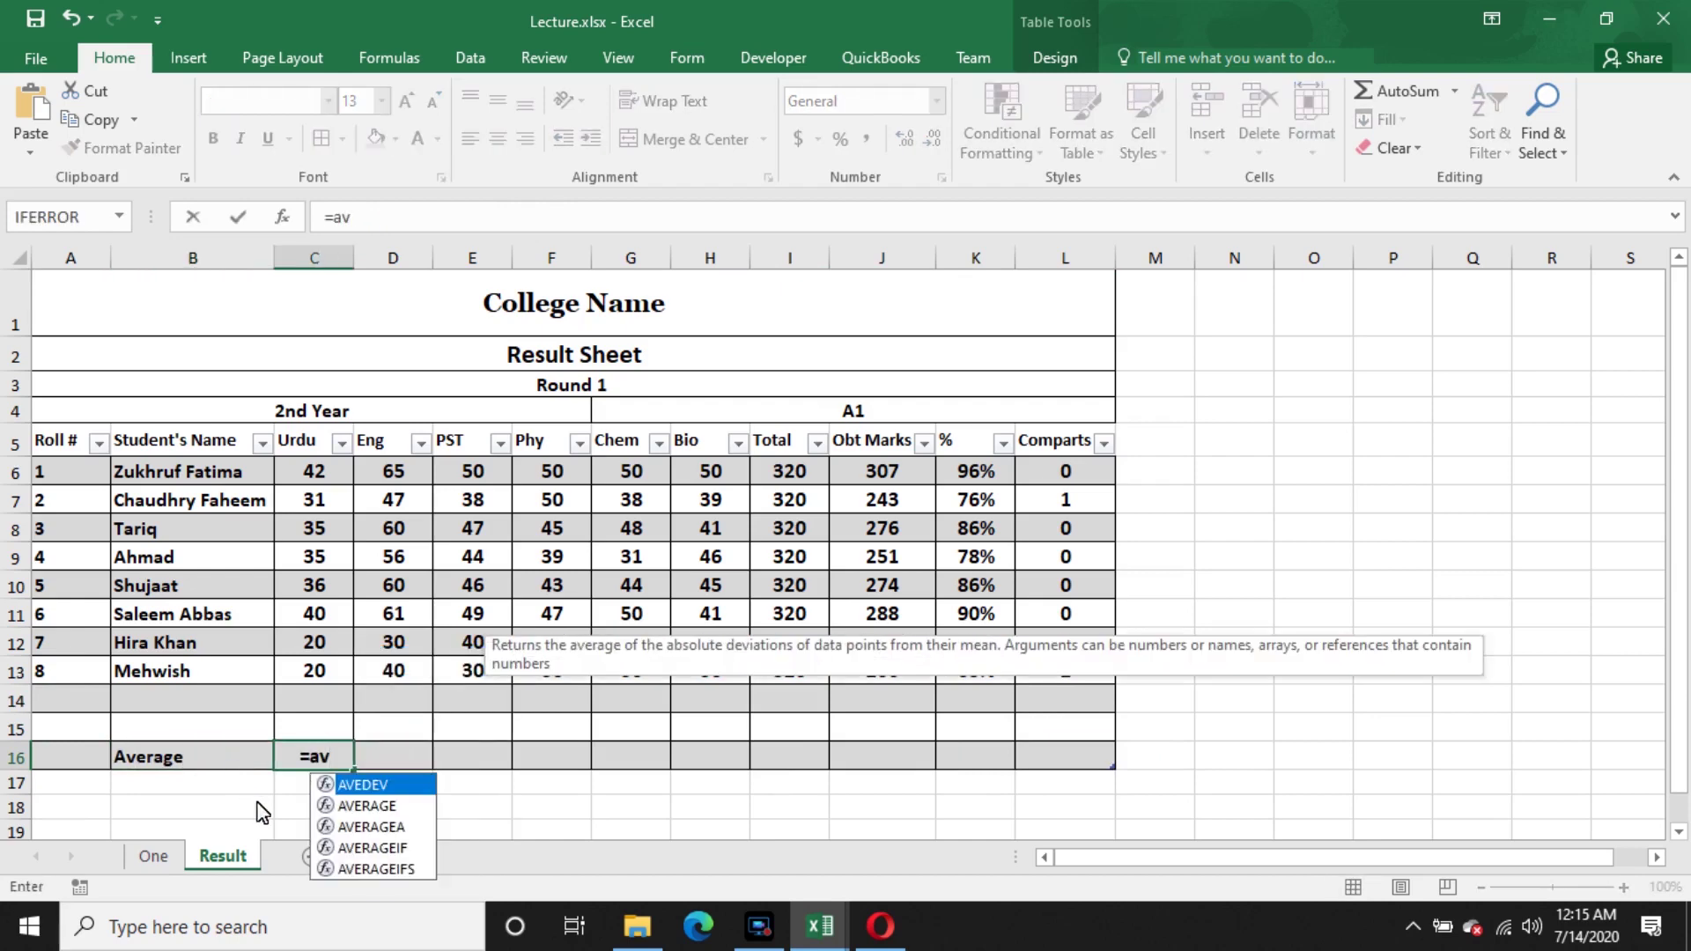
double_click(445, 806)
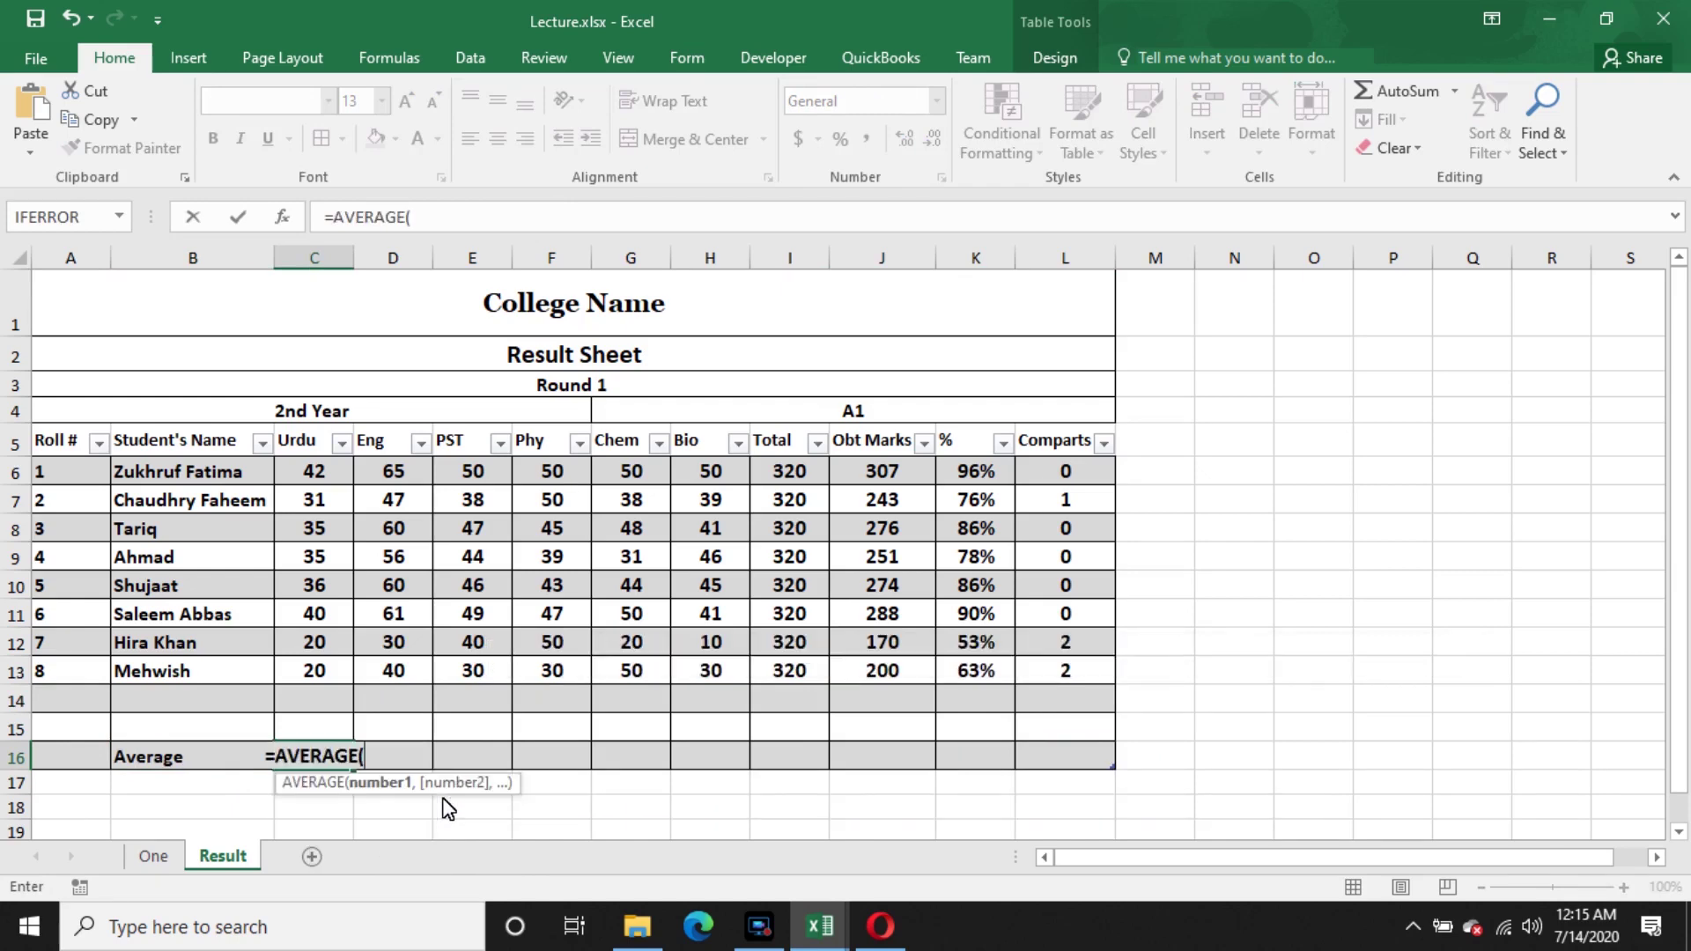
left_click_drag(326, 469, 308, 670)
key("Return")
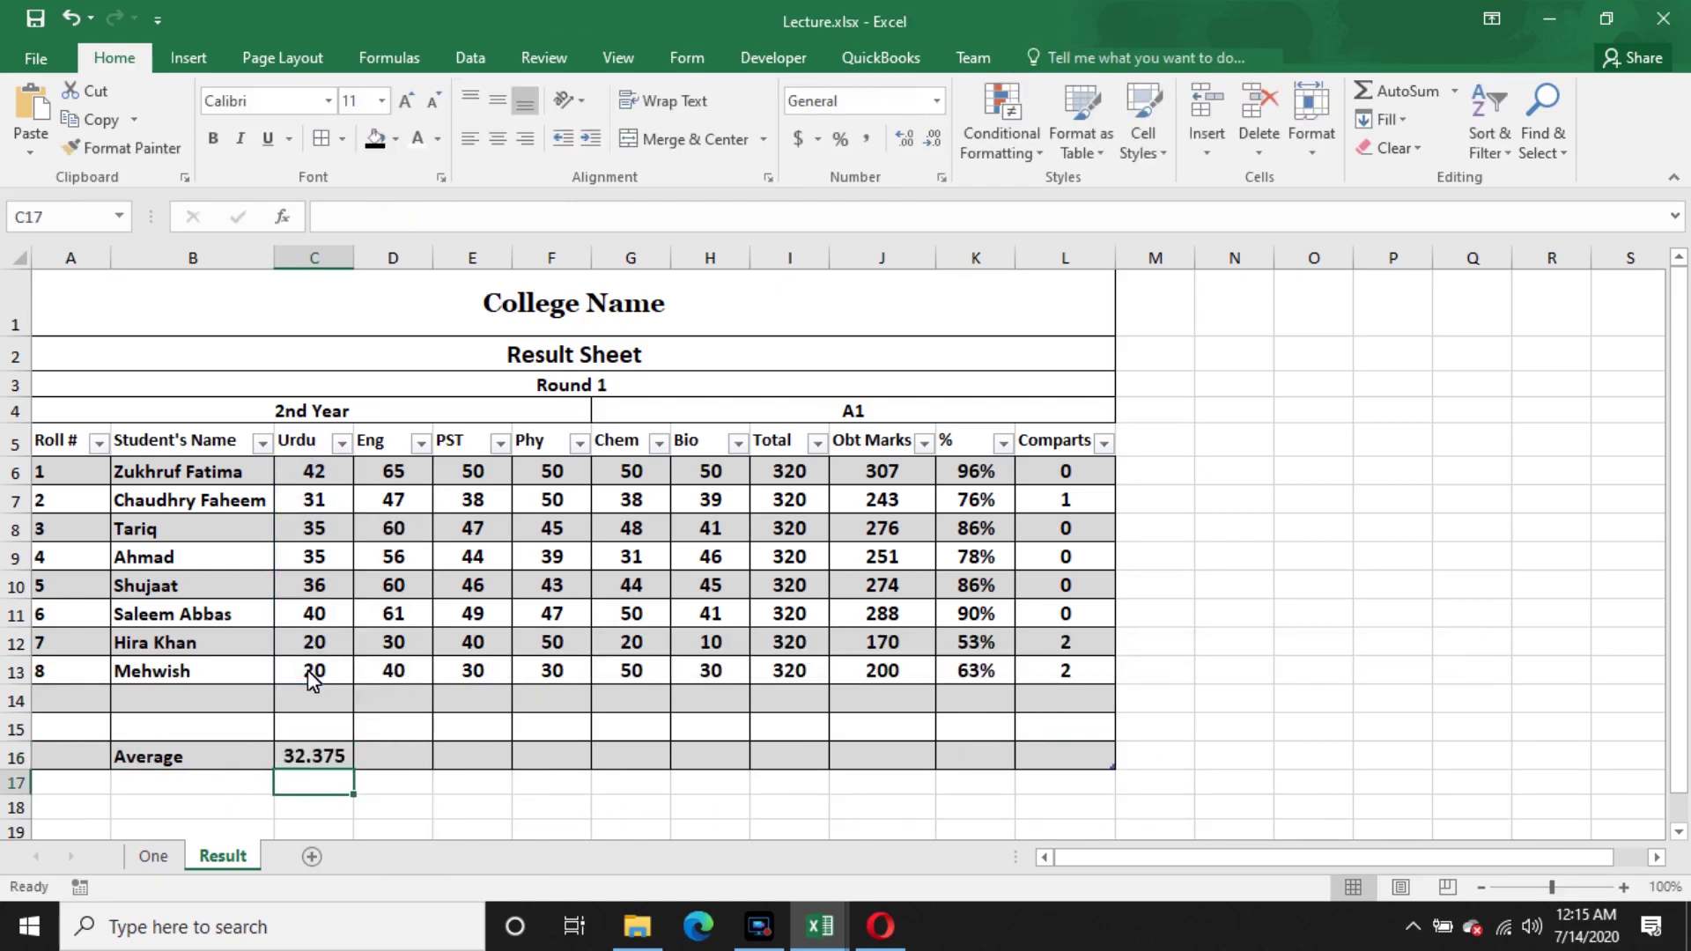
- Fill the average formula from C16 across row 16 through the Obt Marks column, J16
left_click(313, 755)
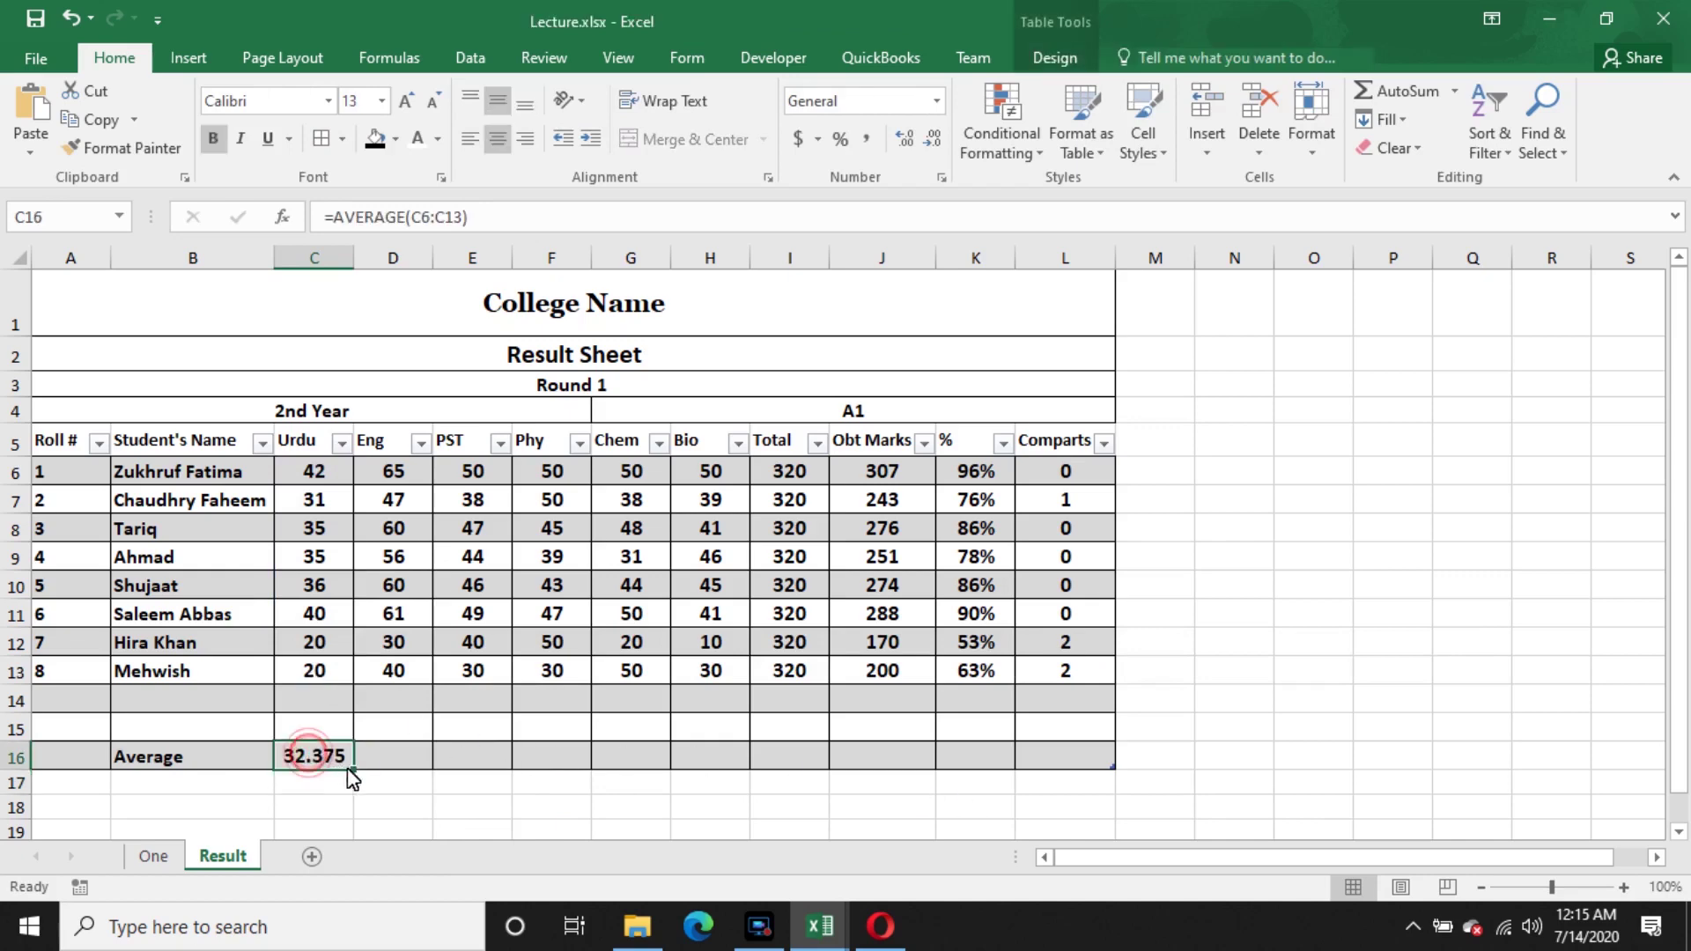
left_click_drag(353, 769, 875, 775)
left_click_drag(919, 774, 918, 774)
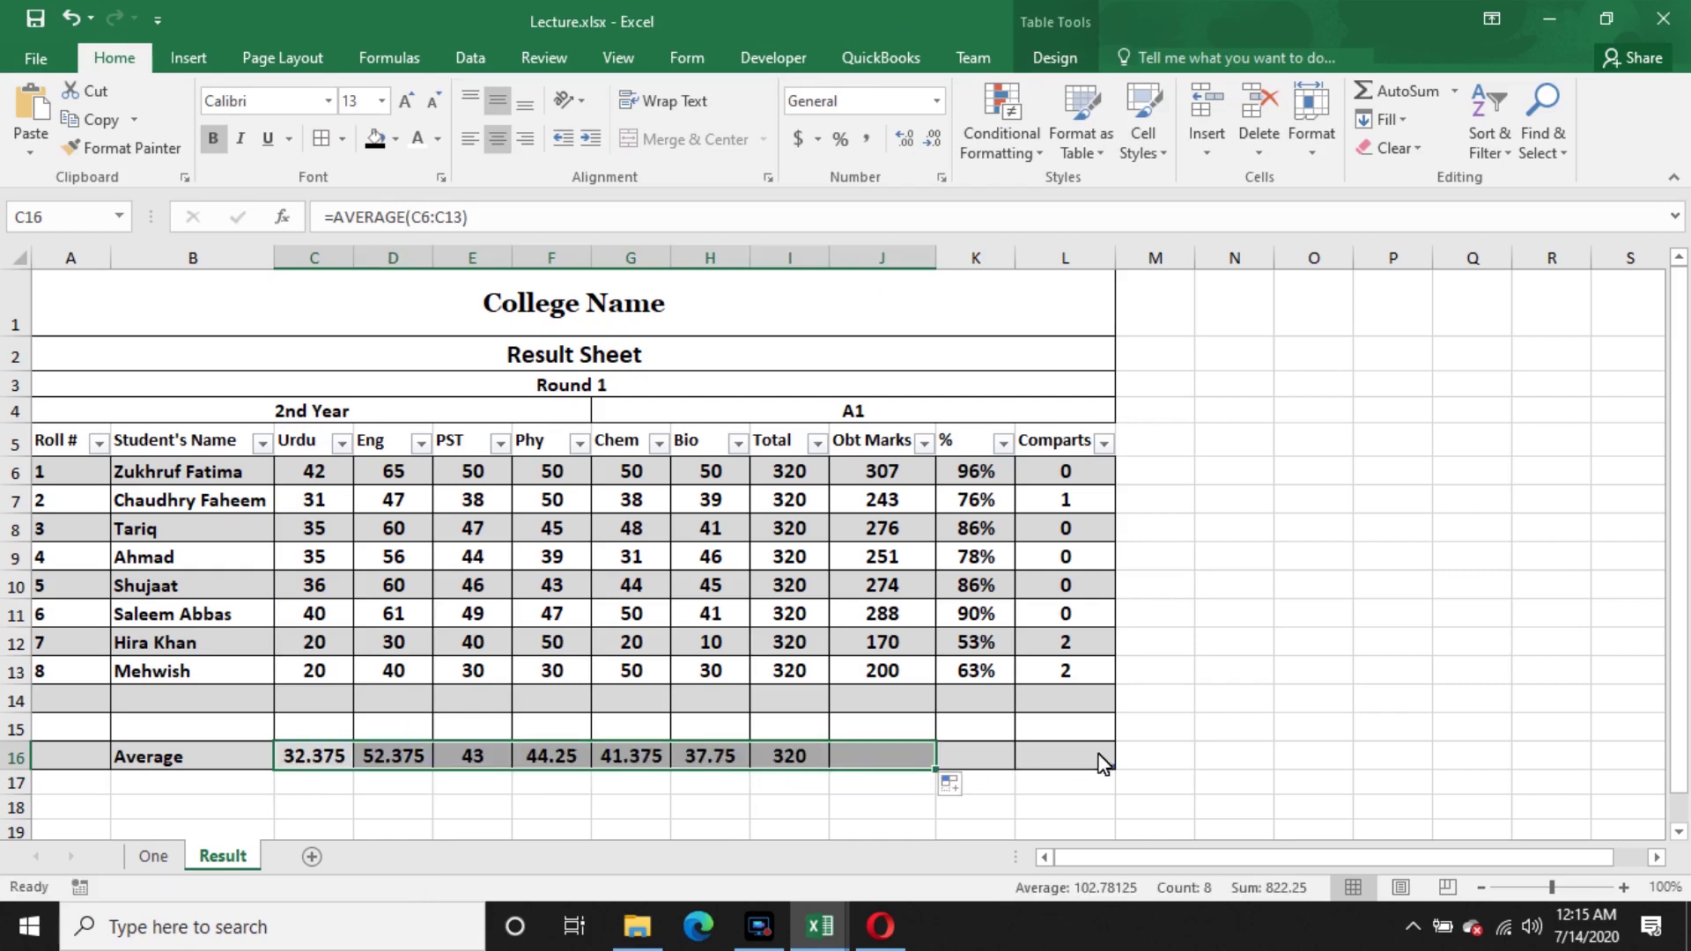
- Add table row 17 with its automatically filled formulas in J17:L17 cleared, and label cell B17 "%"
left_click(1064, 754)
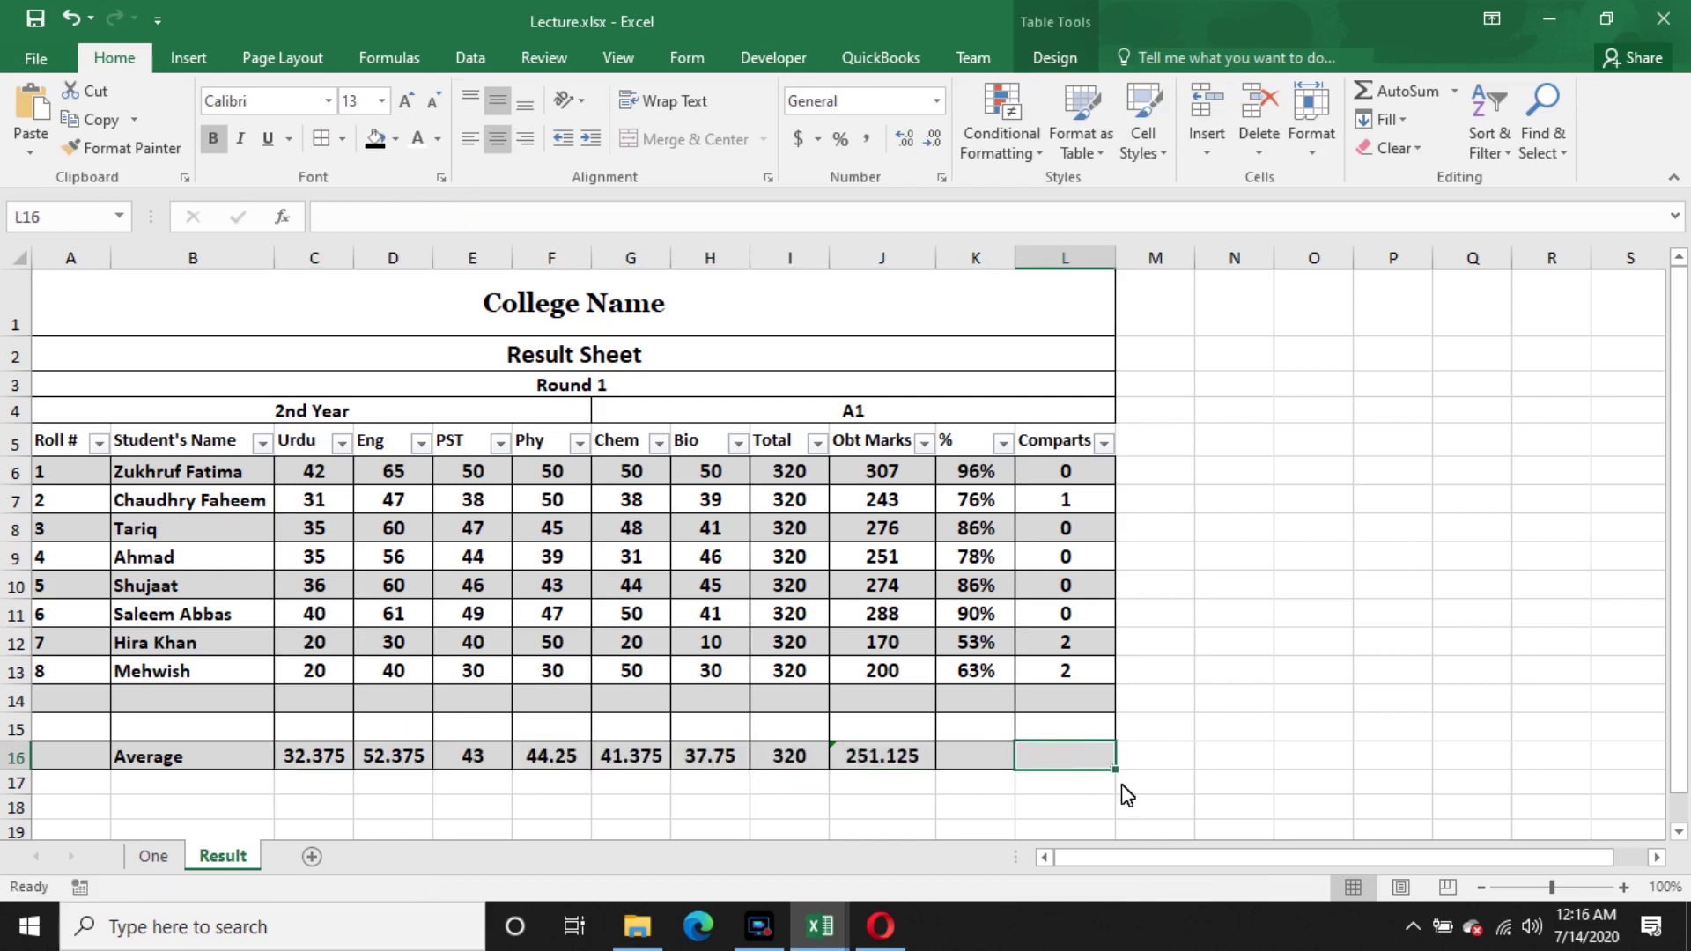
key("Tab")
left_click(859, 786)
left_click_drag(912, 799, 1054, 804)
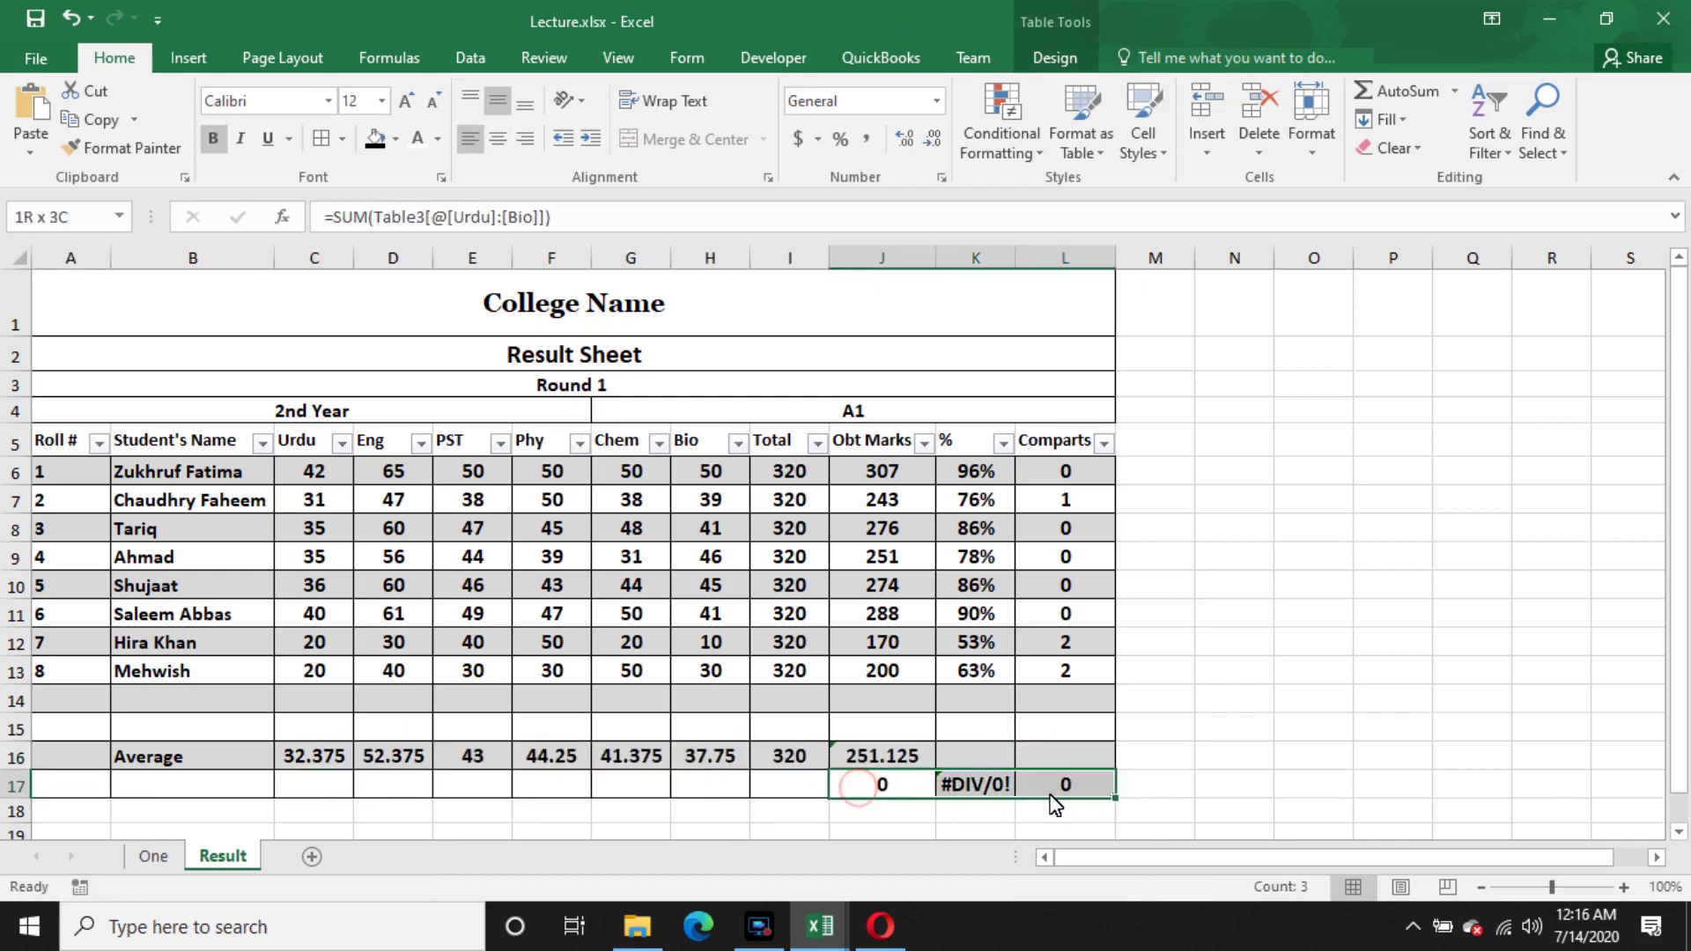
key("Delete")
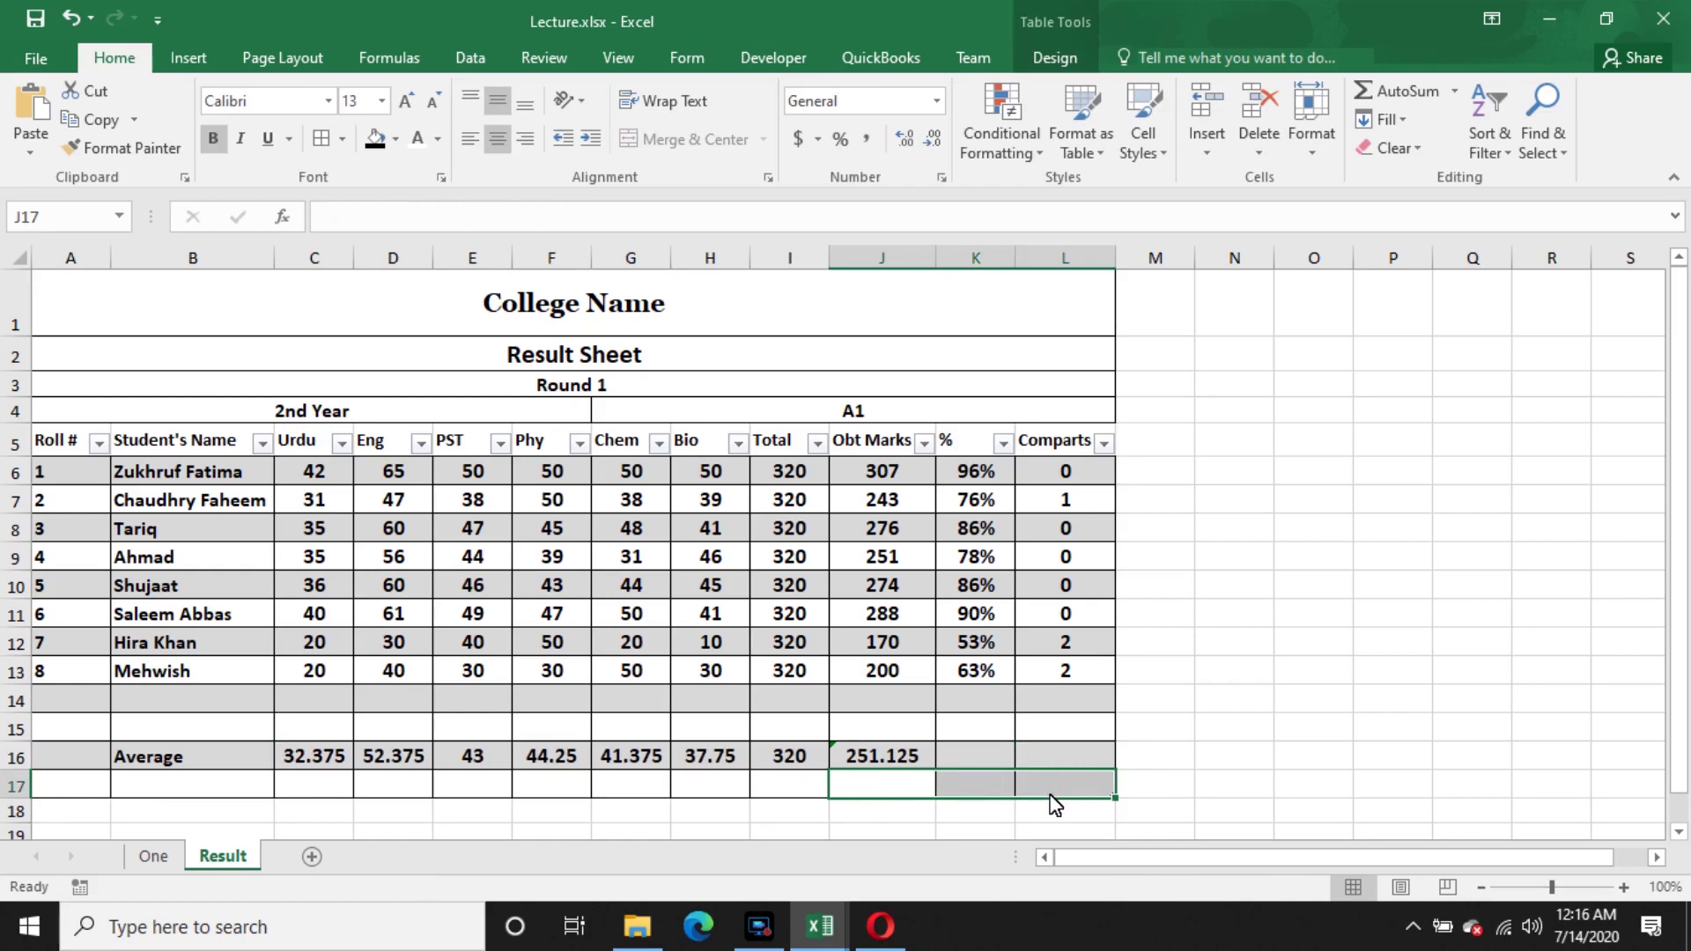
left_click(234, 793)
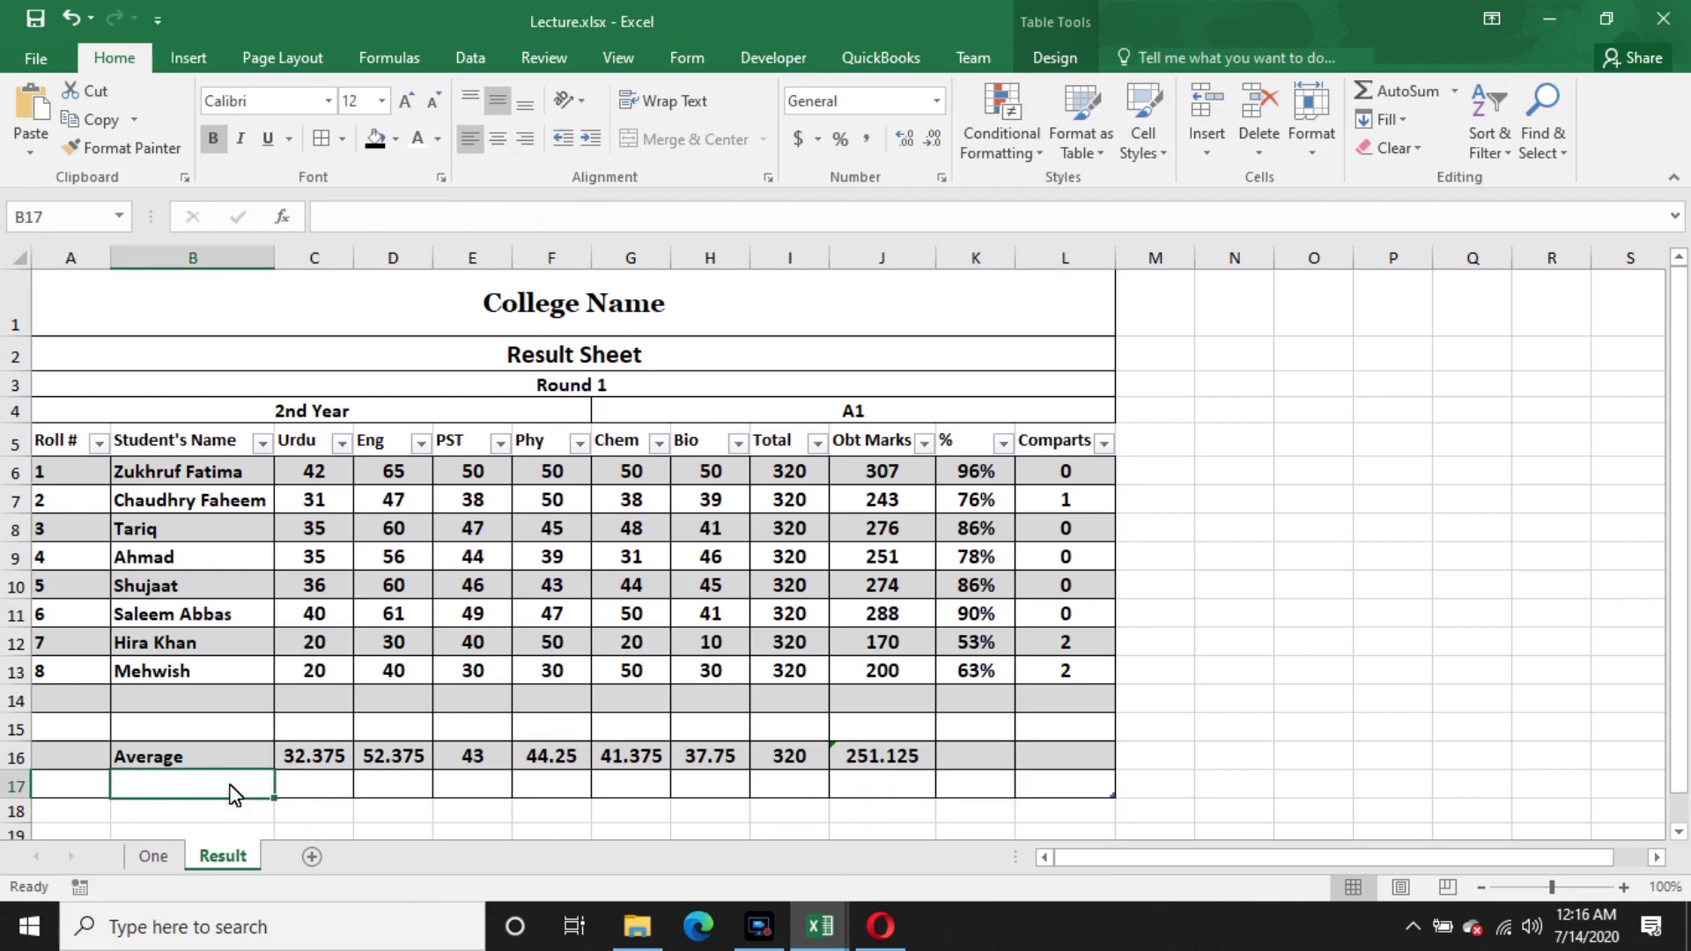
type("%")
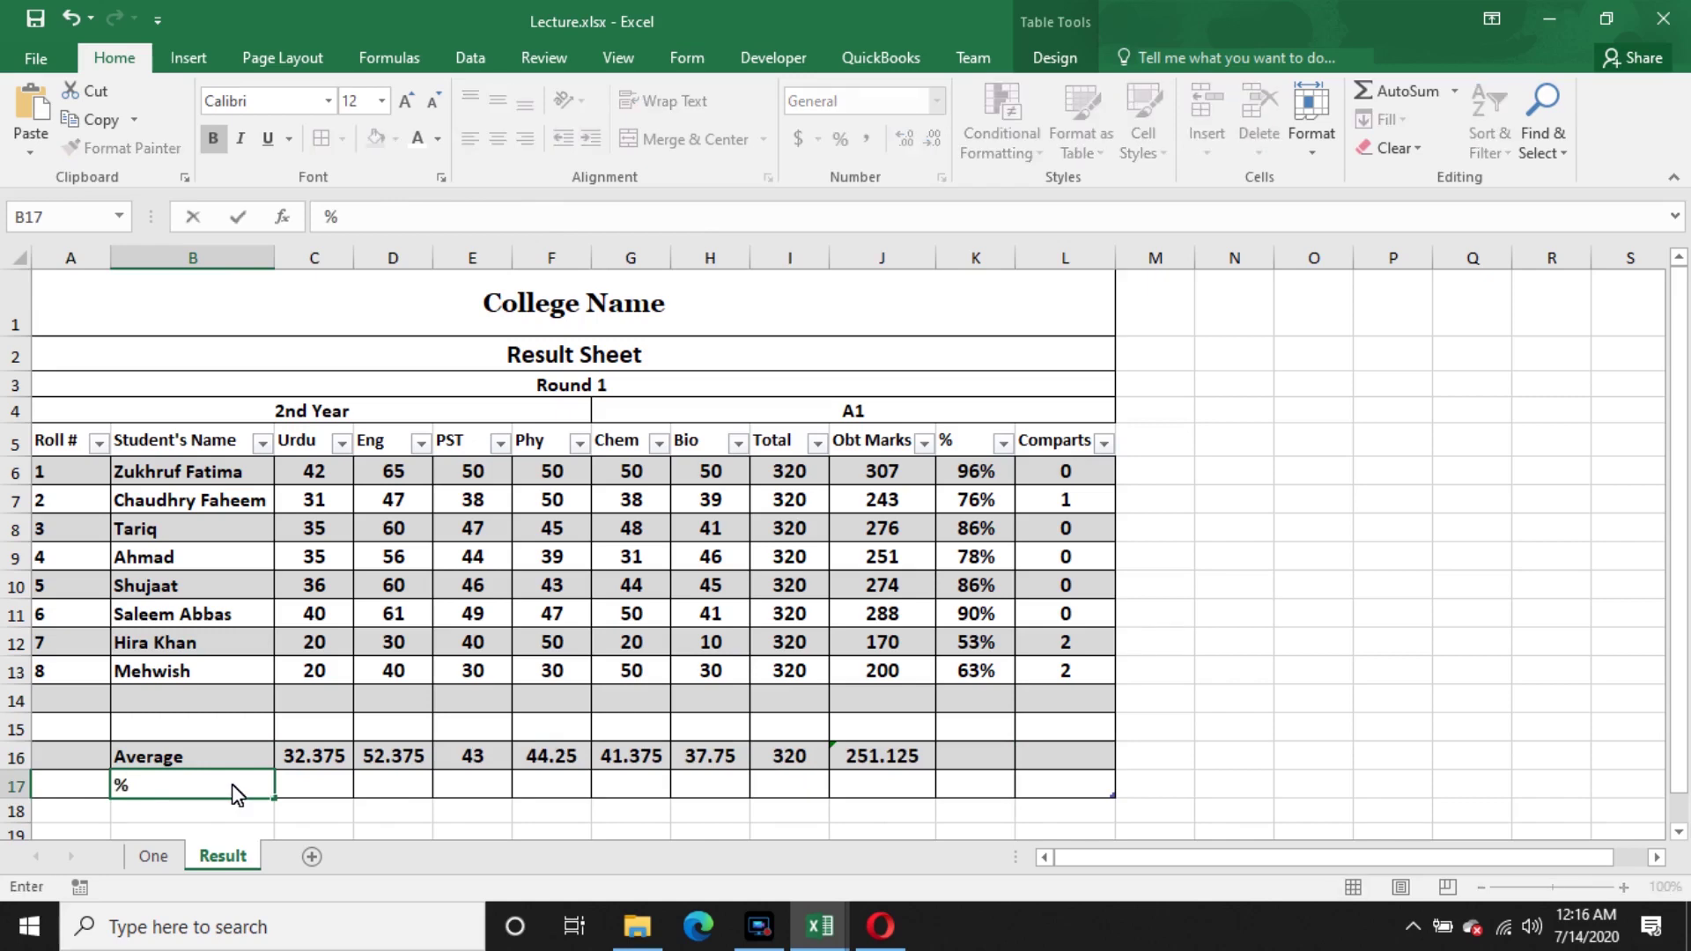
- Try calculating the Urdu percentage in C17 with the formula =SUM(C6:C13)/COUNT(C6:C13)*50
left_click(335, 790)
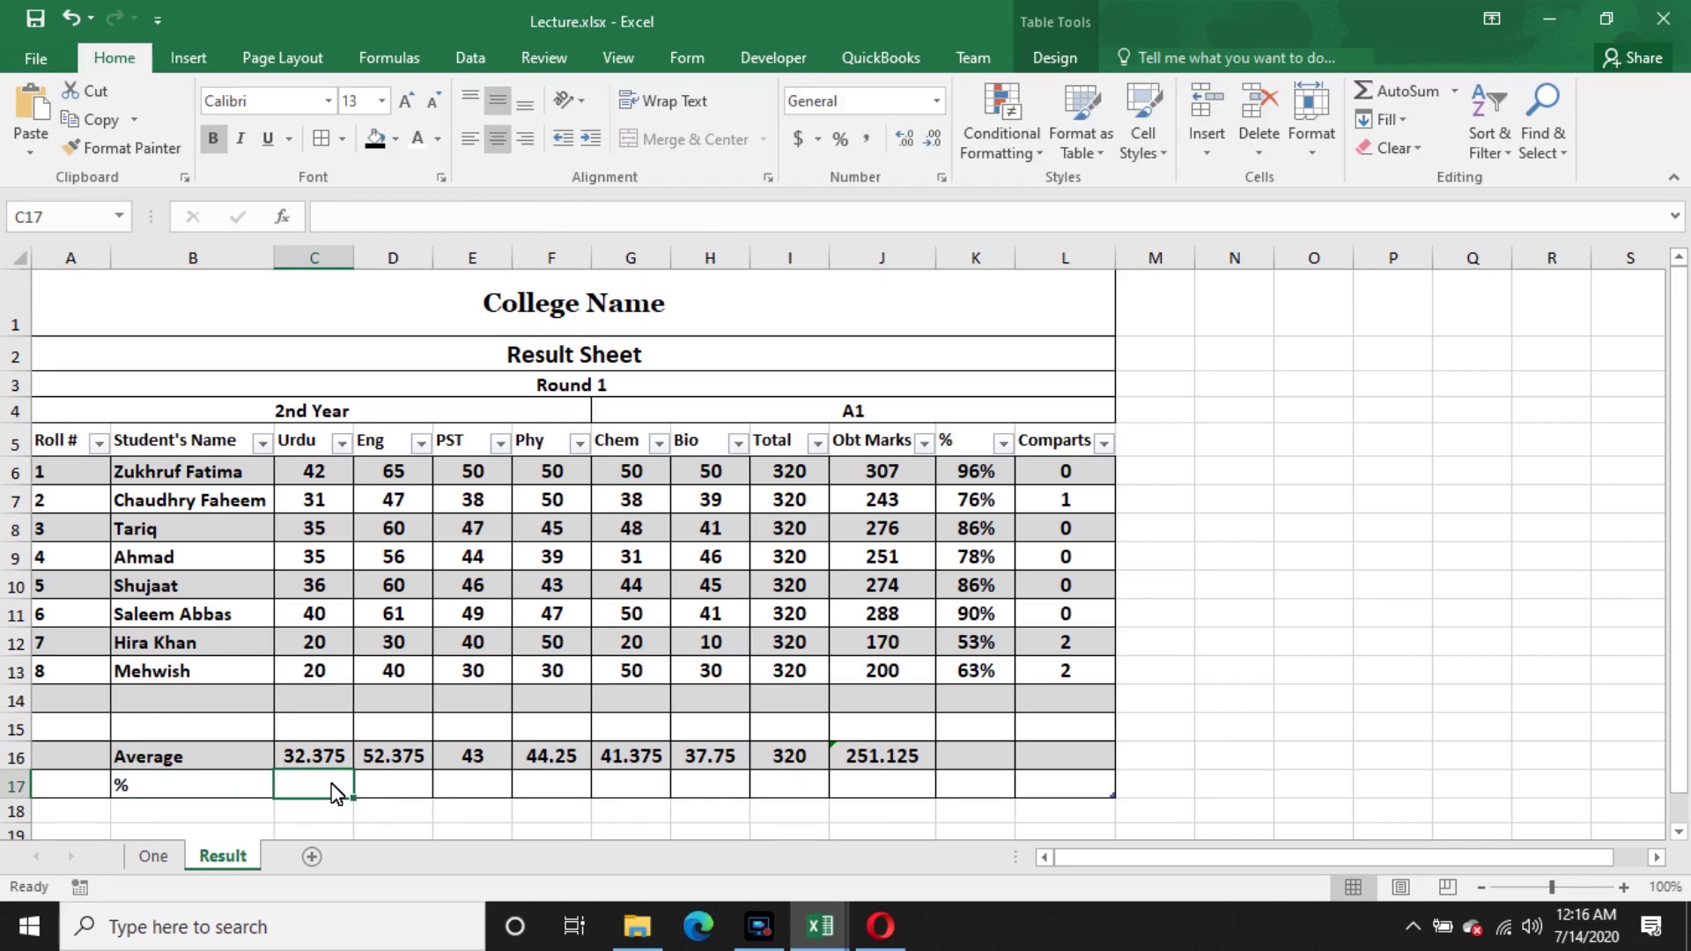
type("=")
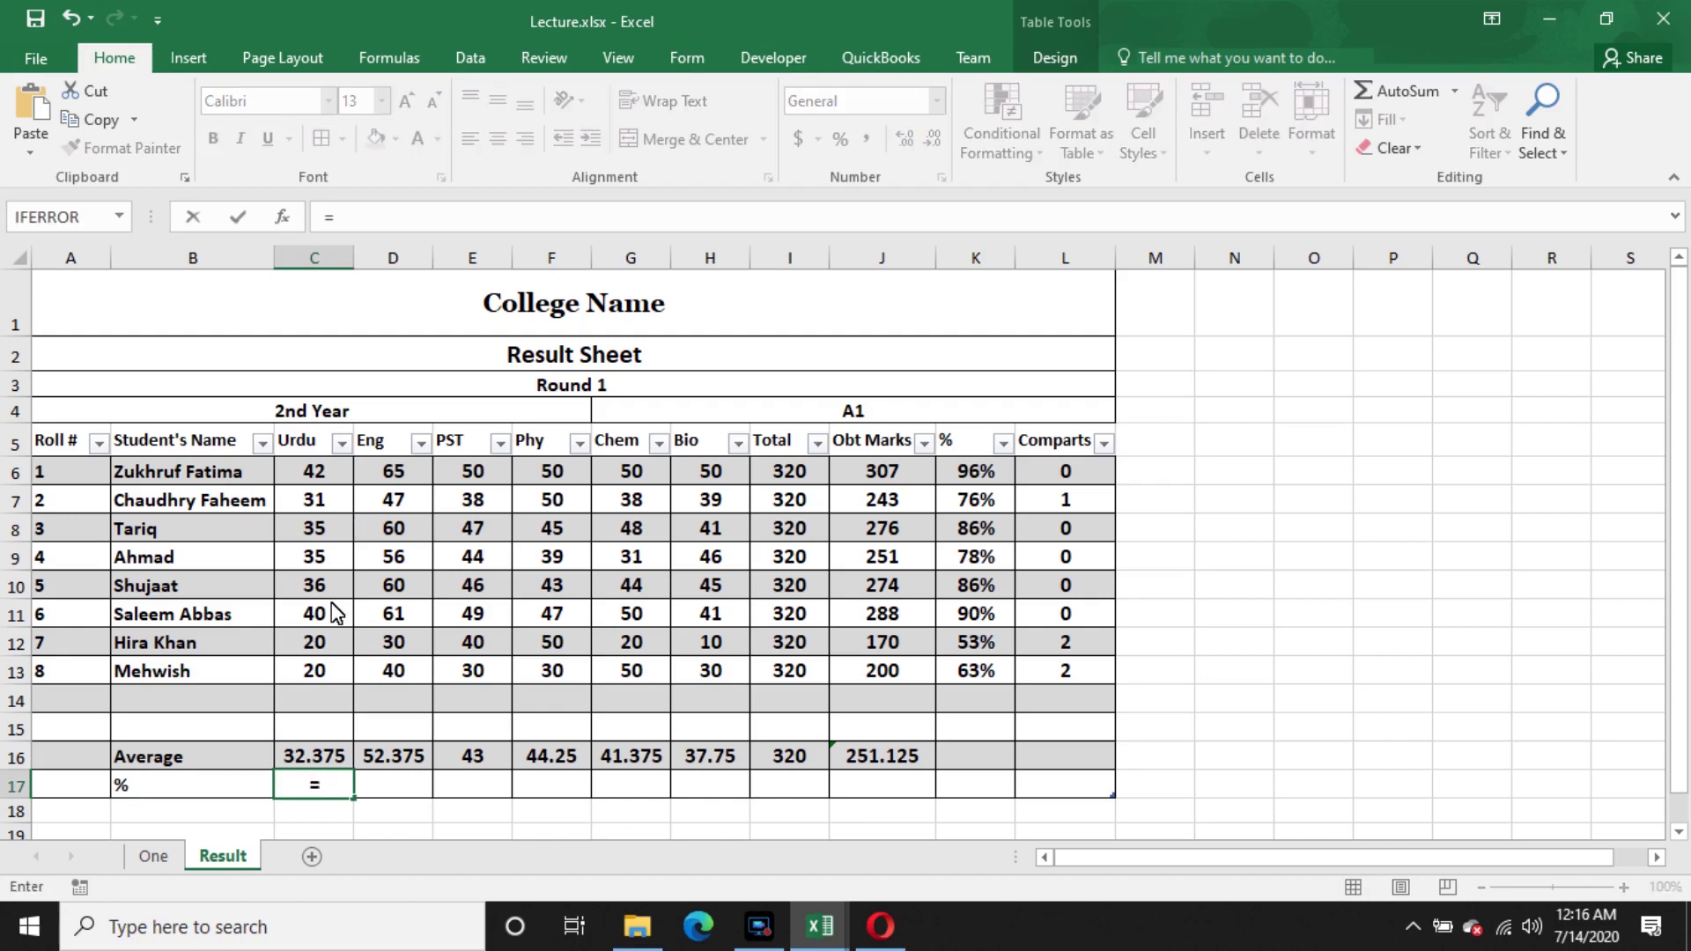
type("su")
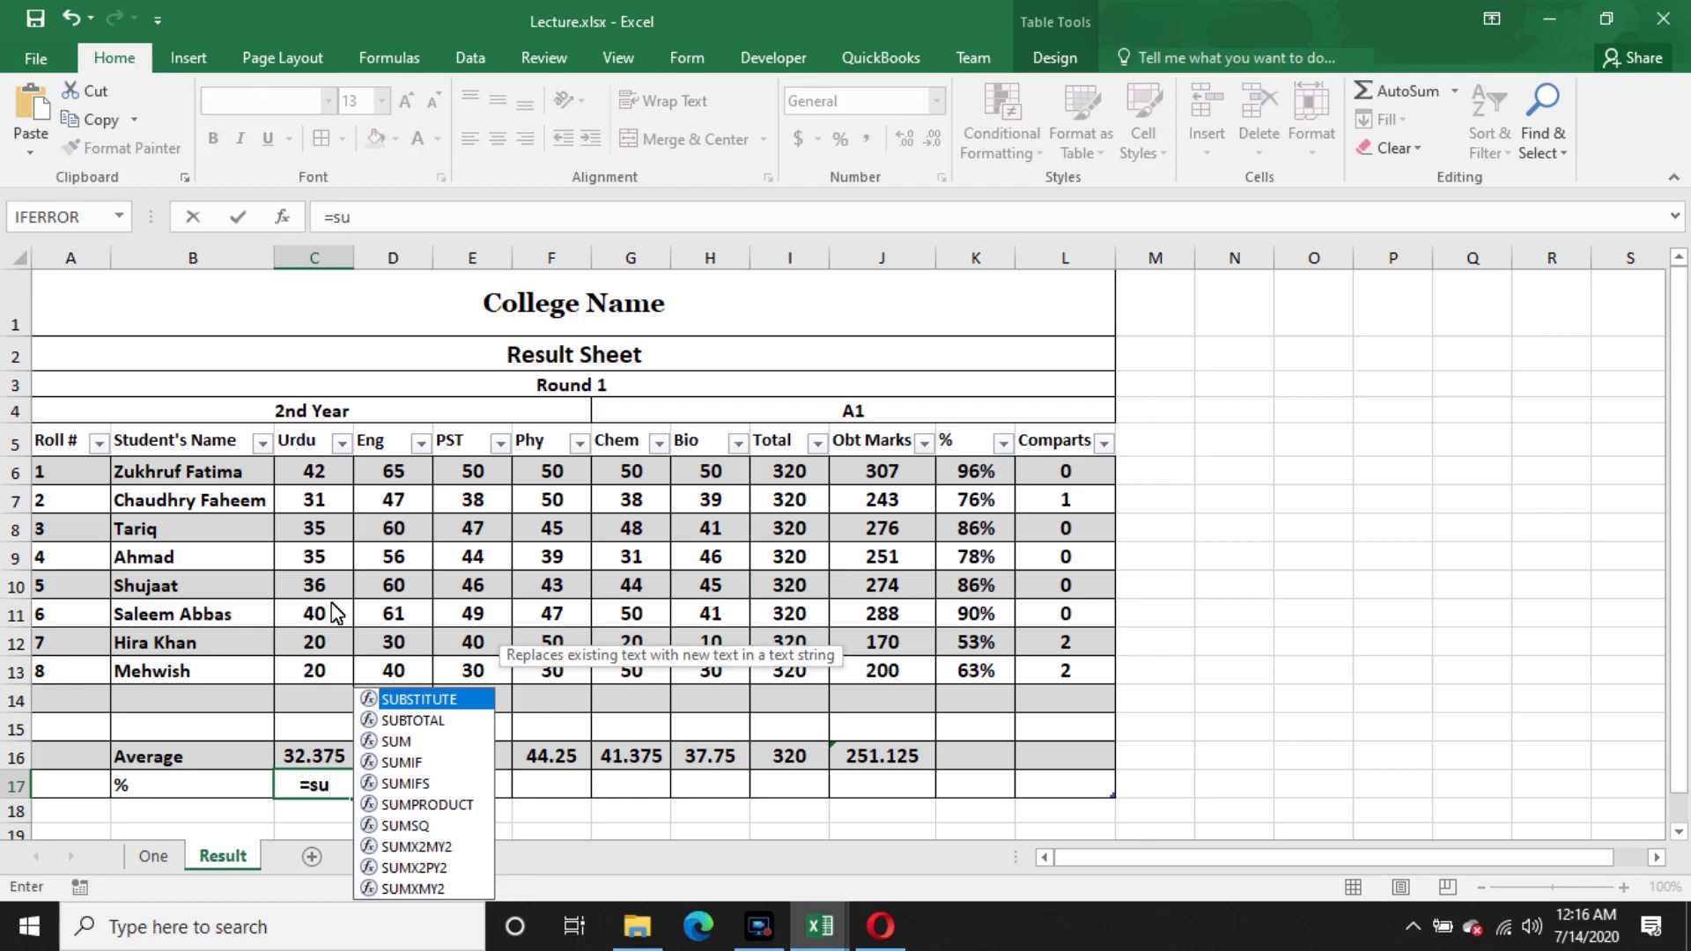
type("m")
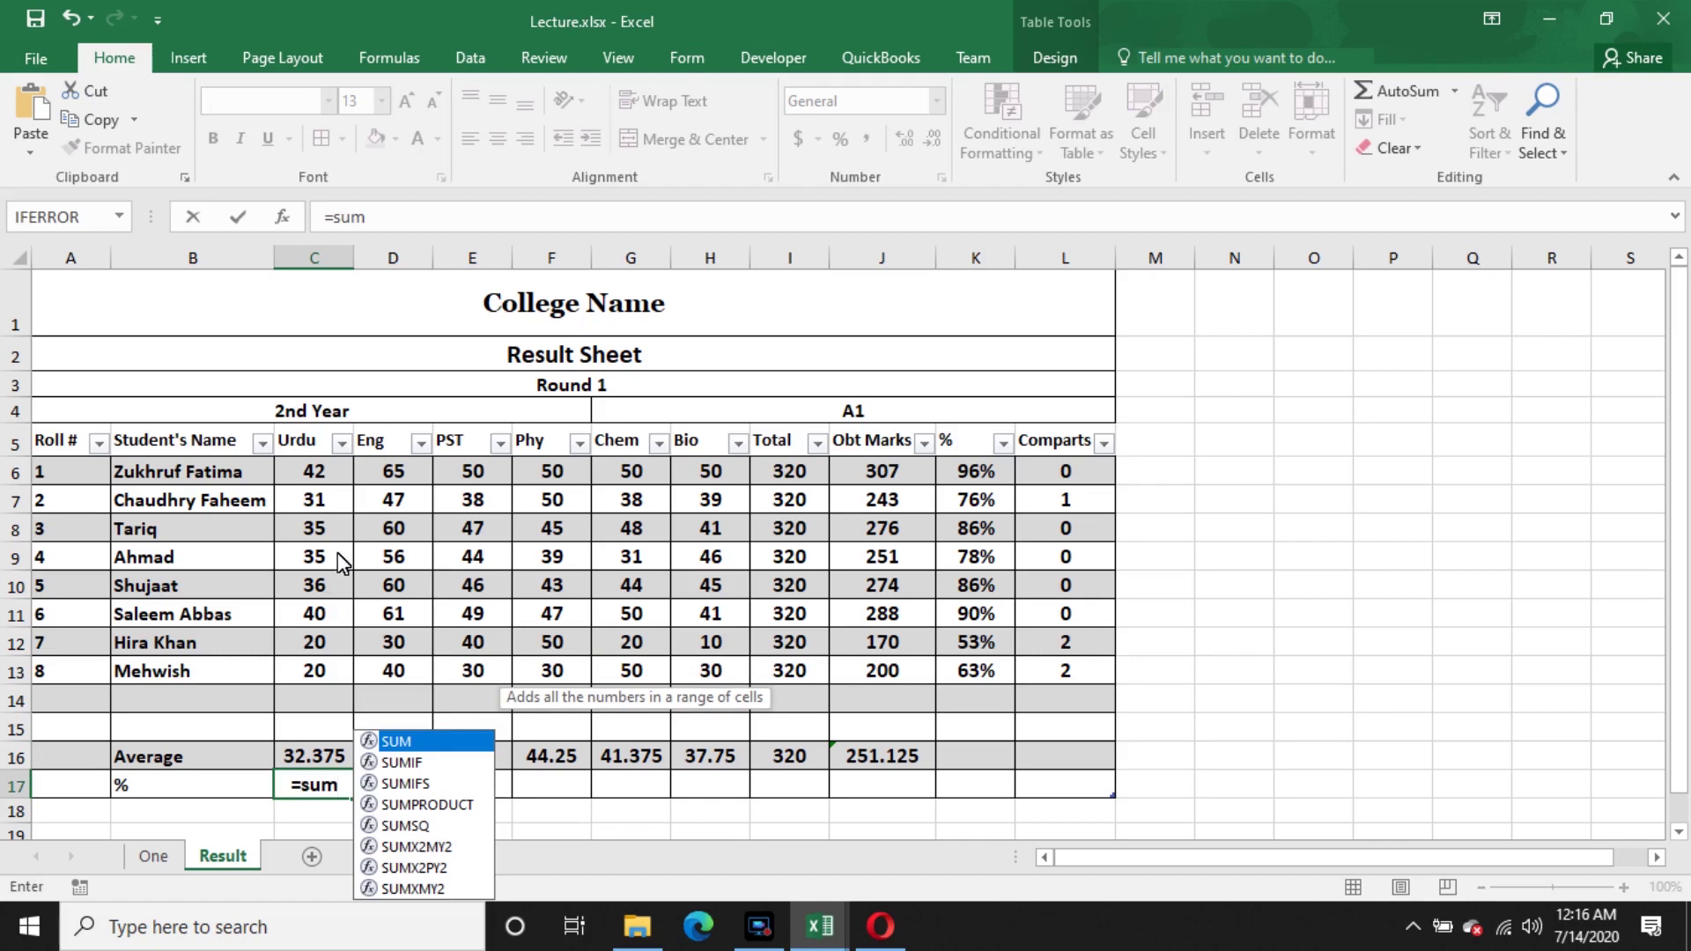
key("Tab")
left_click_drag(315, 476, 320, 663)
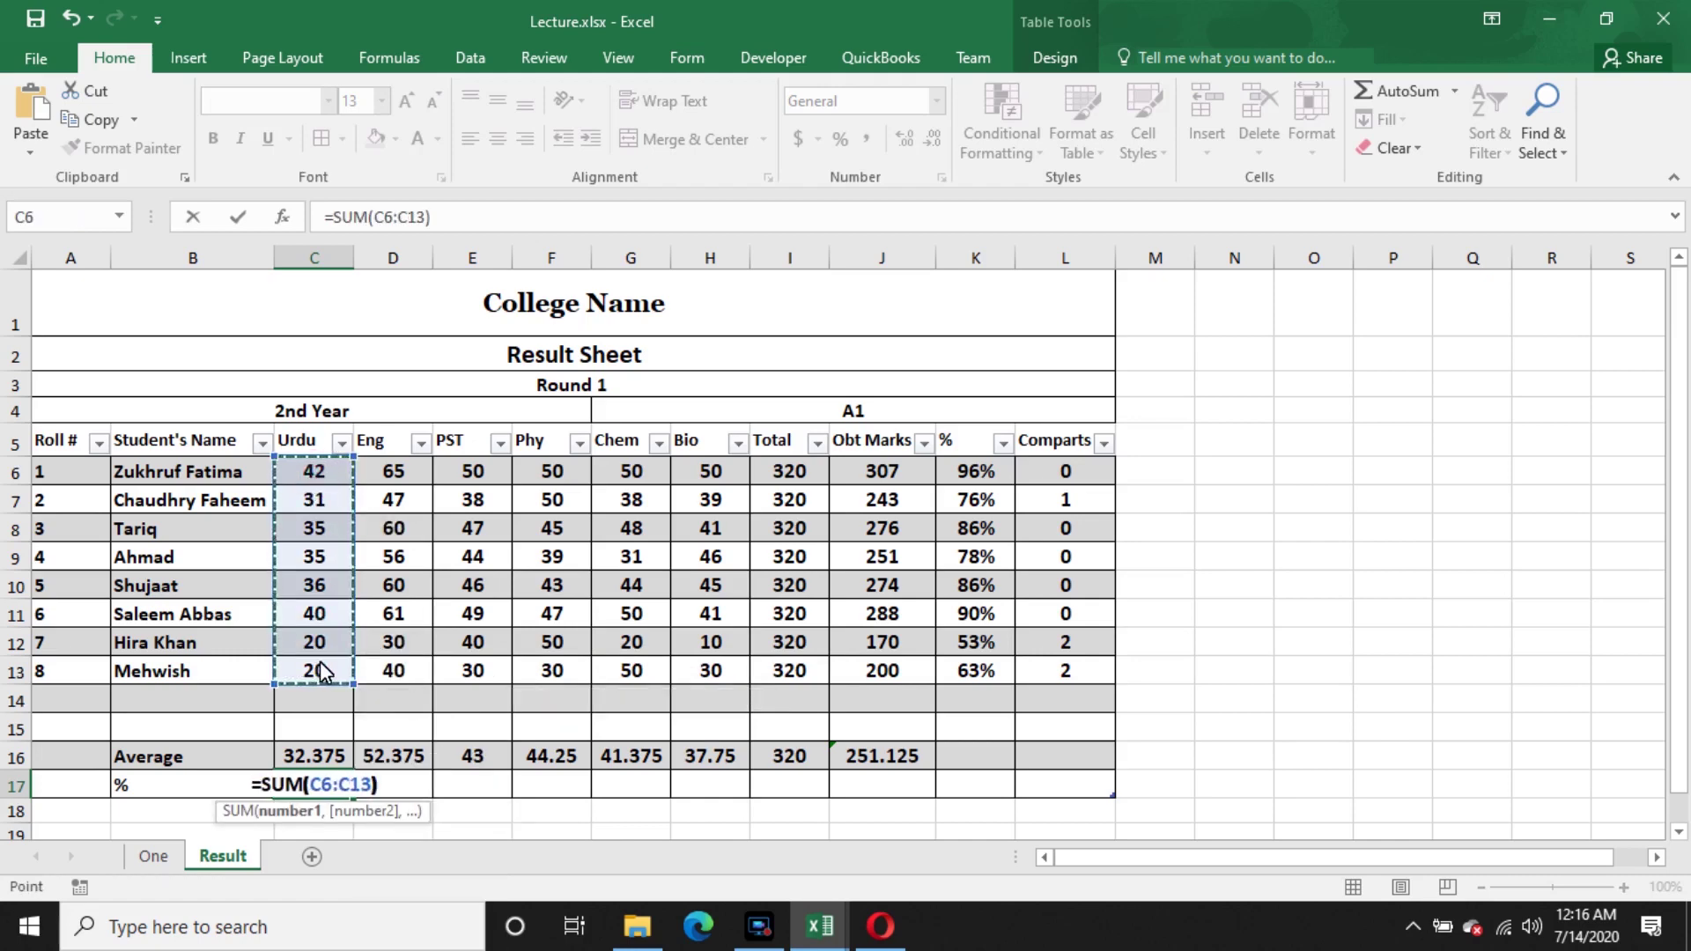
type(")/")
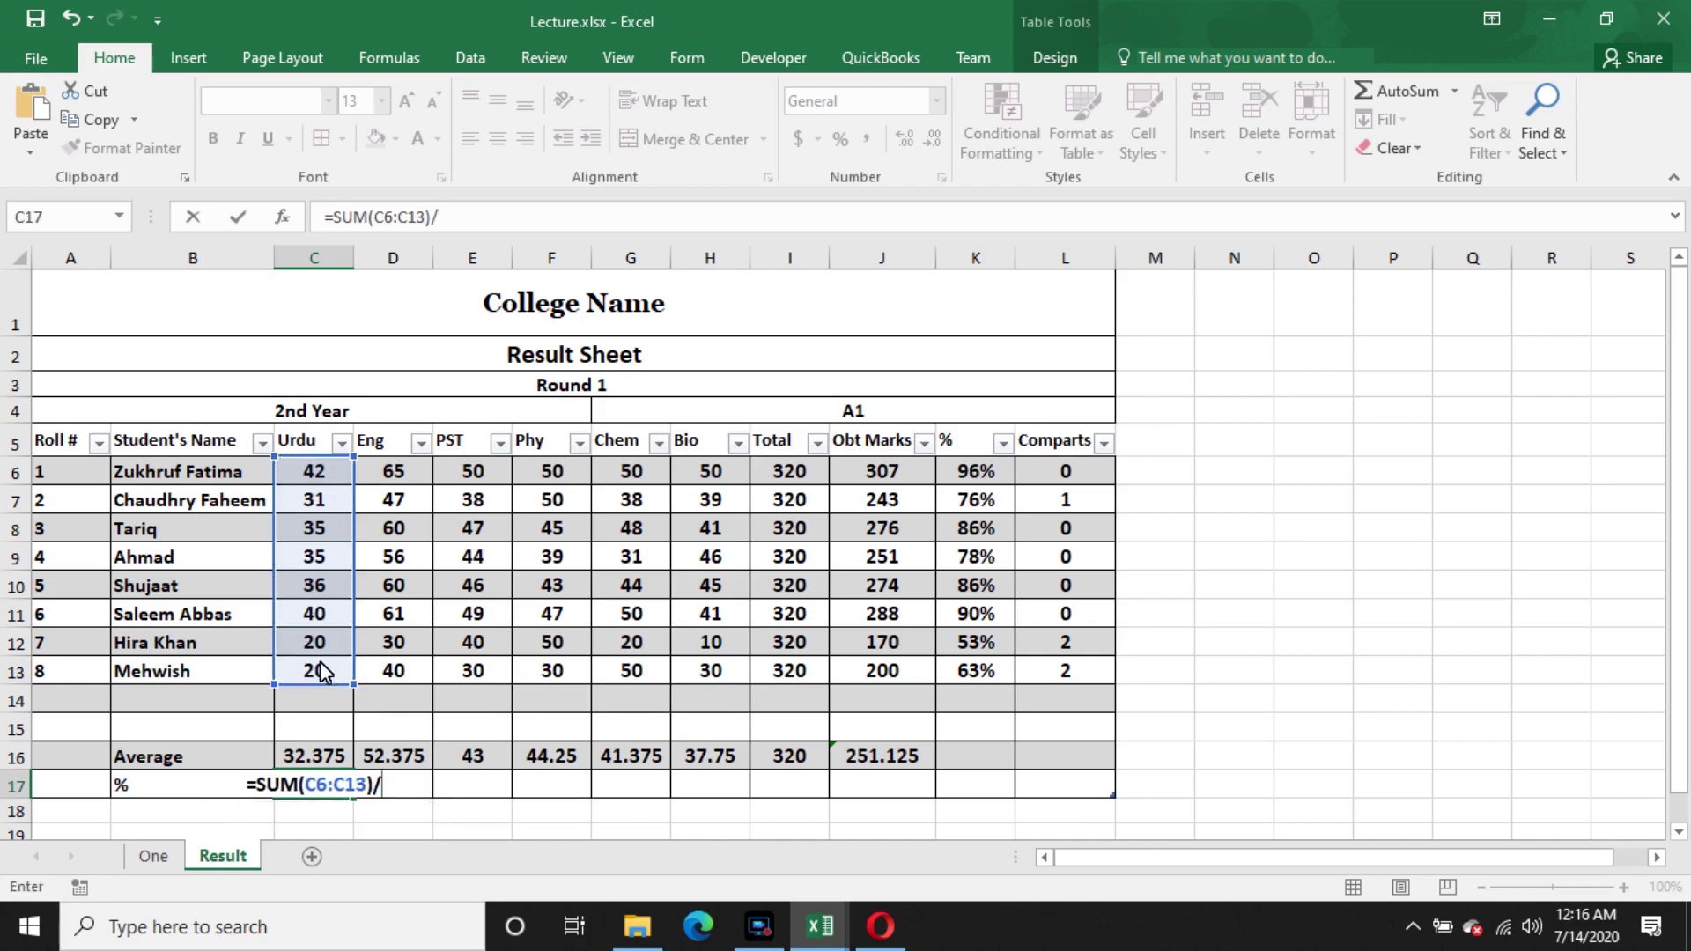
type("coun")
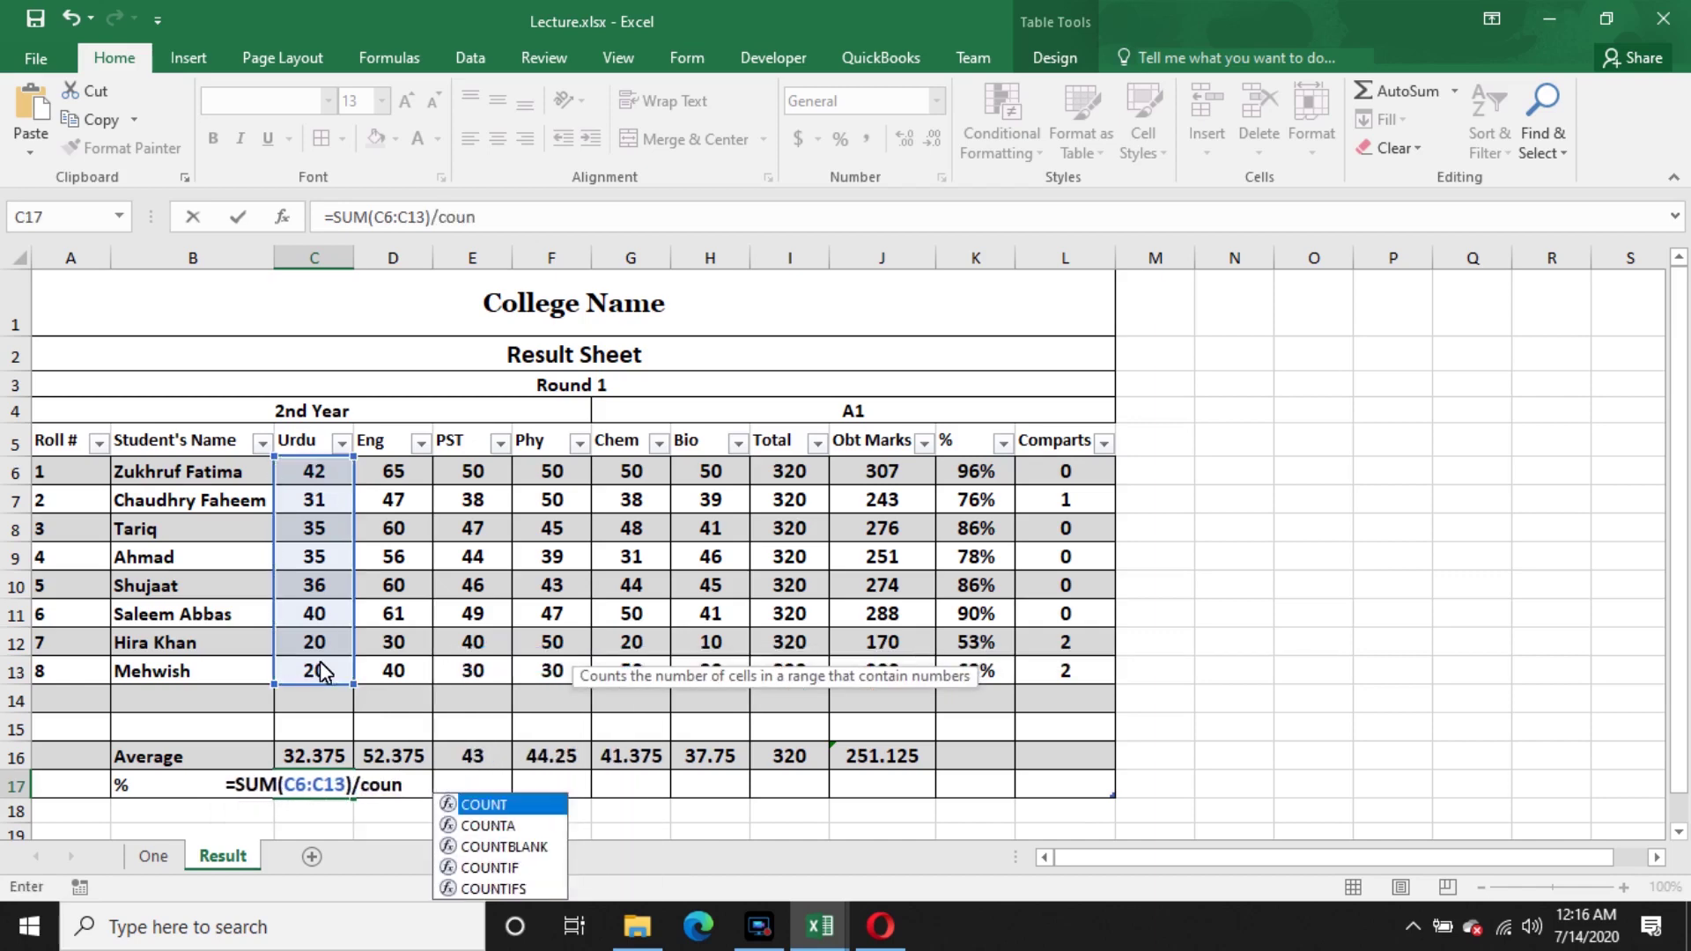
key("Tab")
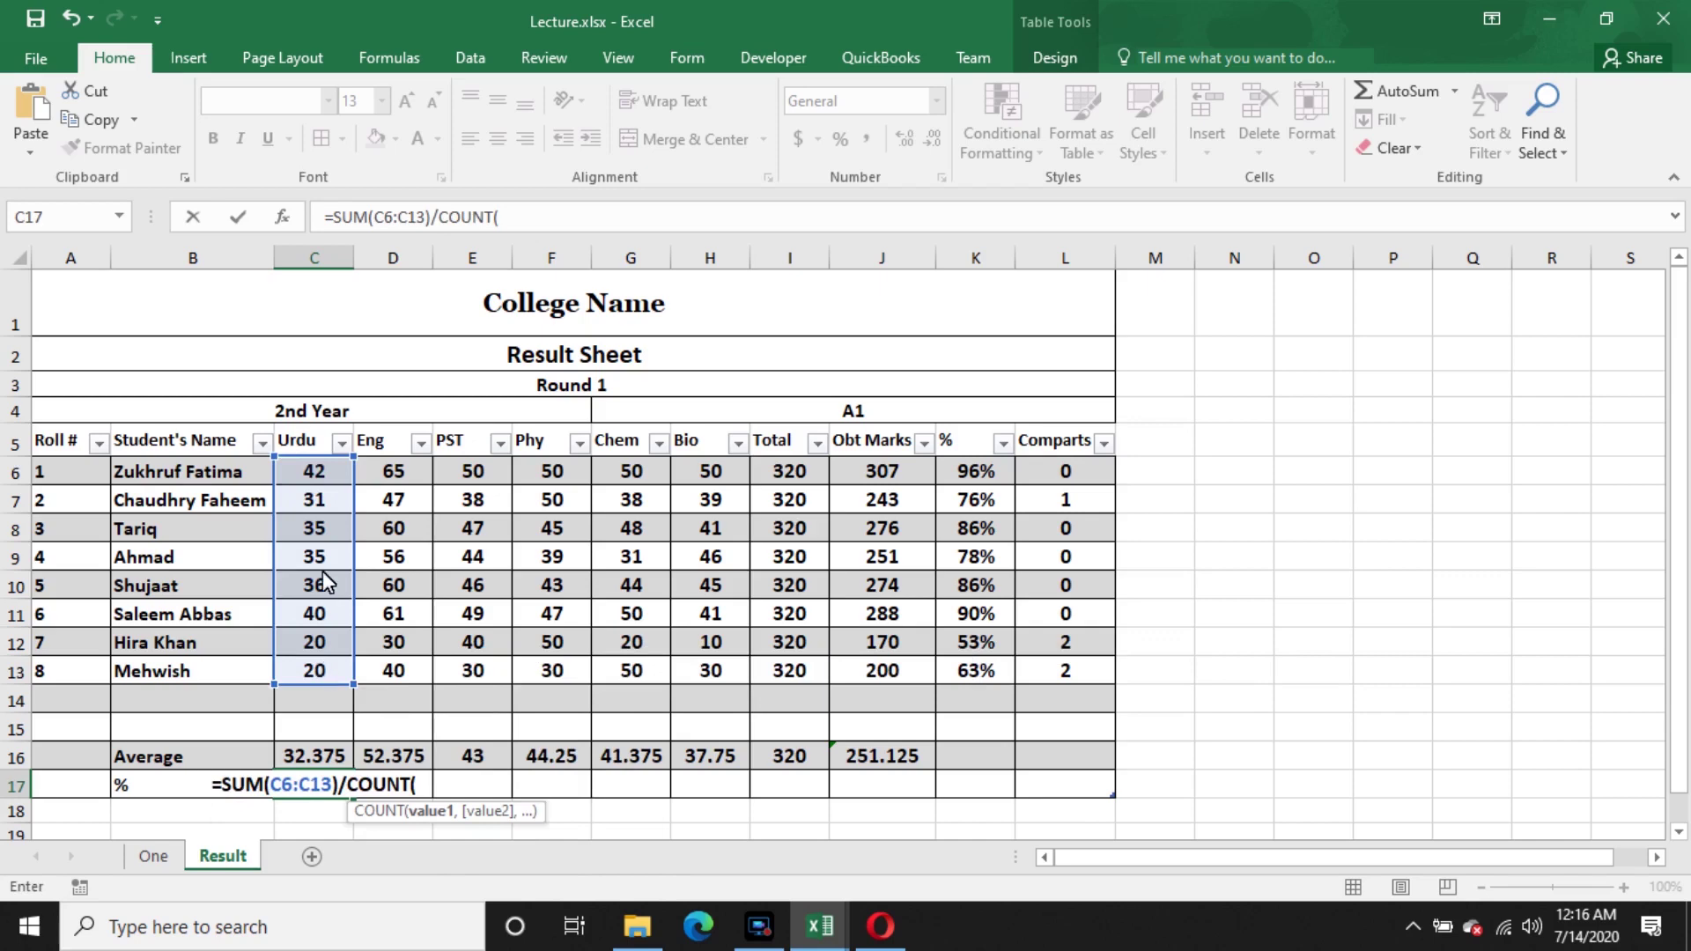
left_click(321, 472)
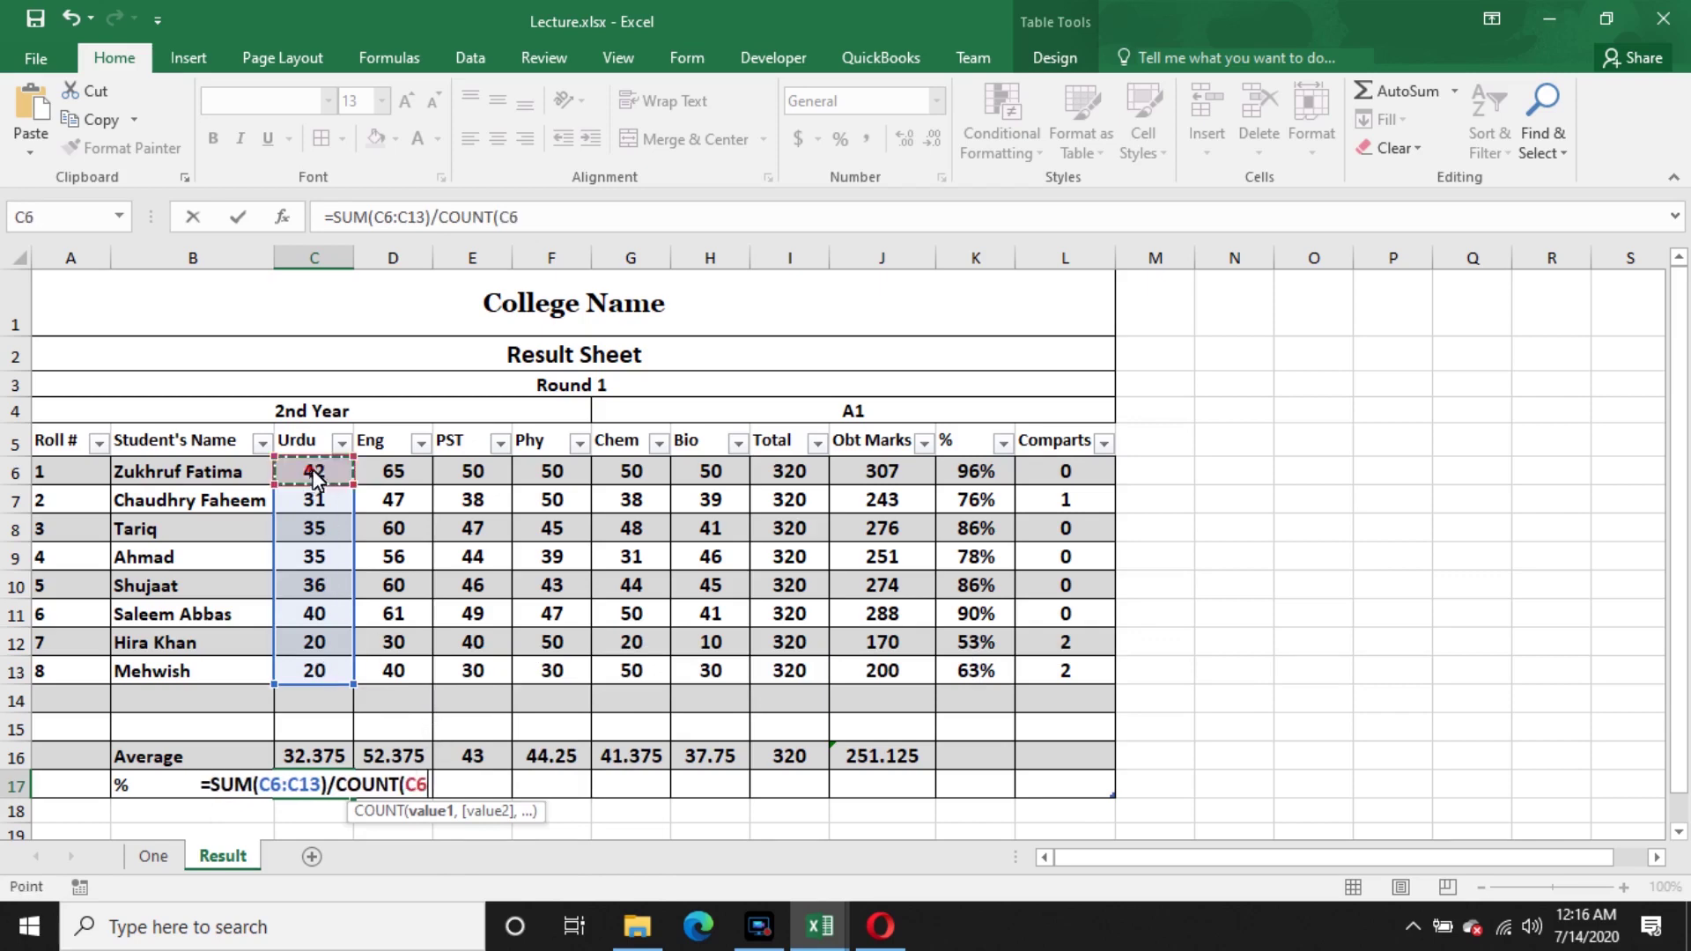
left_click_drag(326, 475, 323, 690)
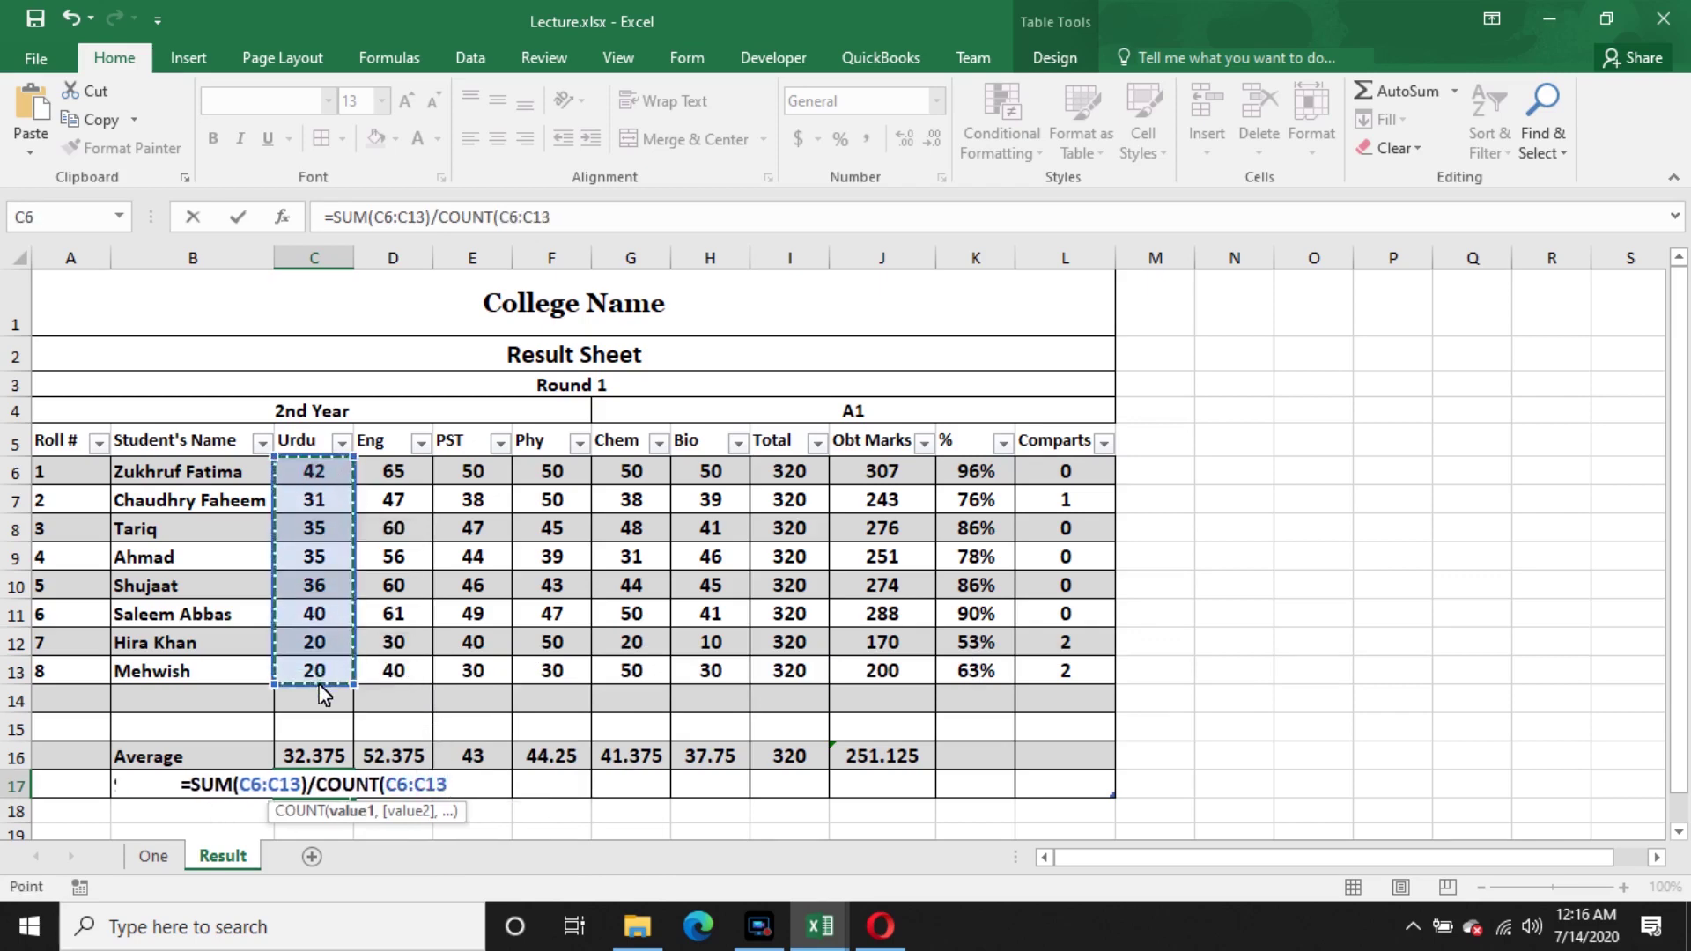
type(")")
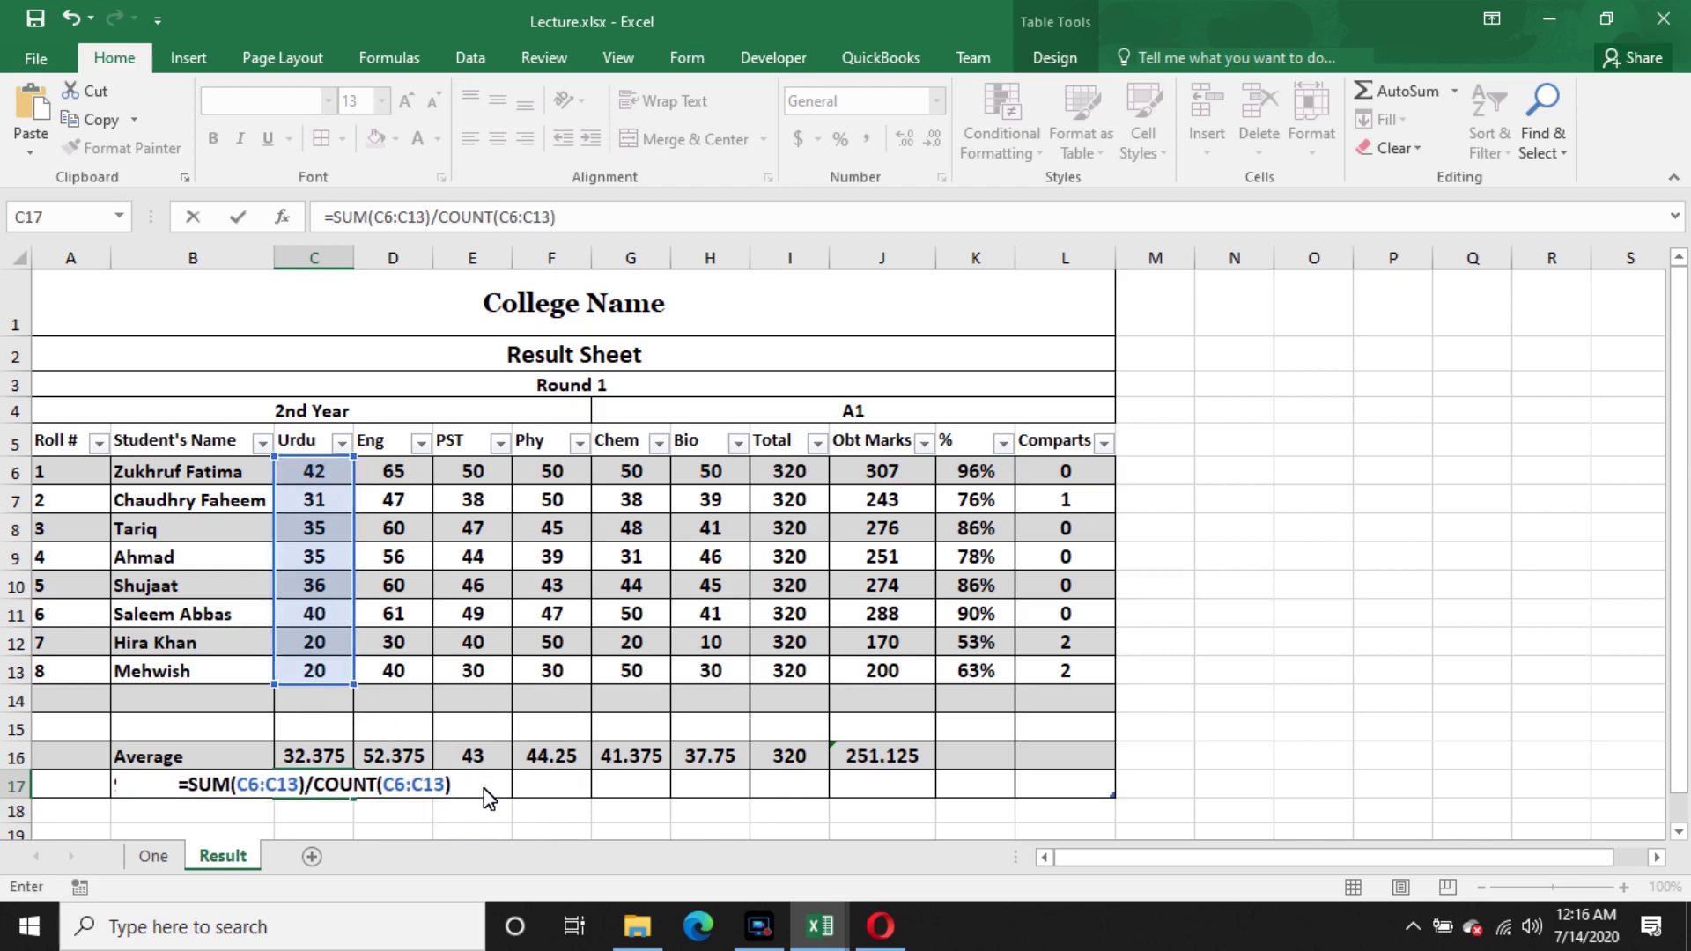
type("*50")
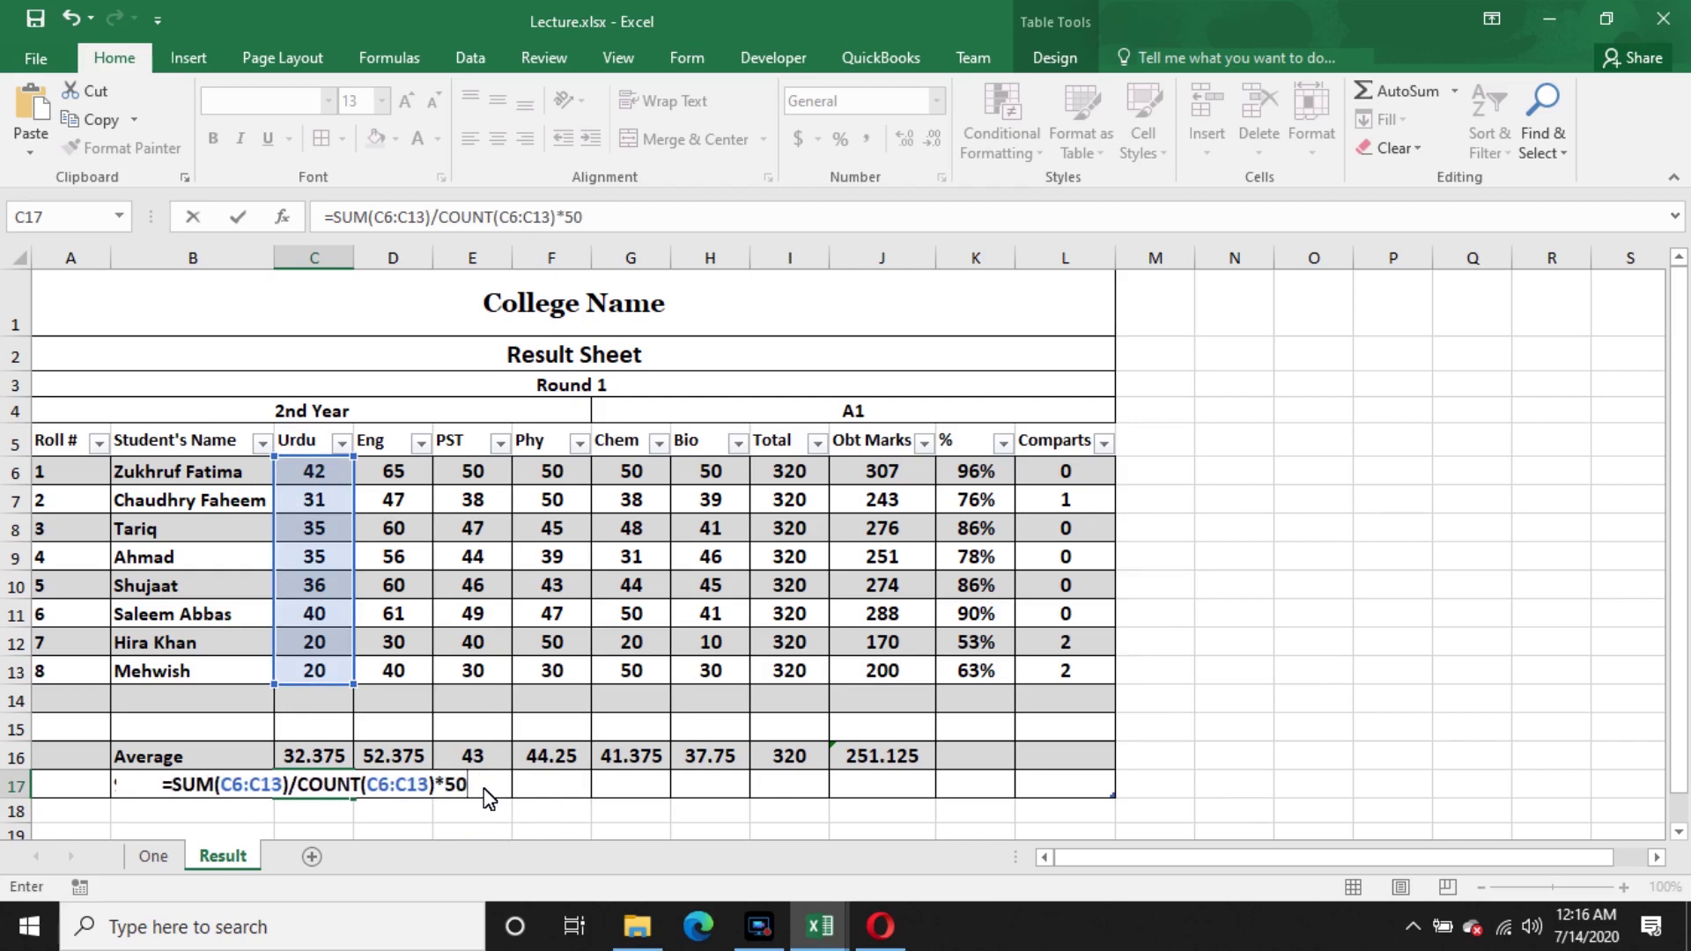
key("Return")
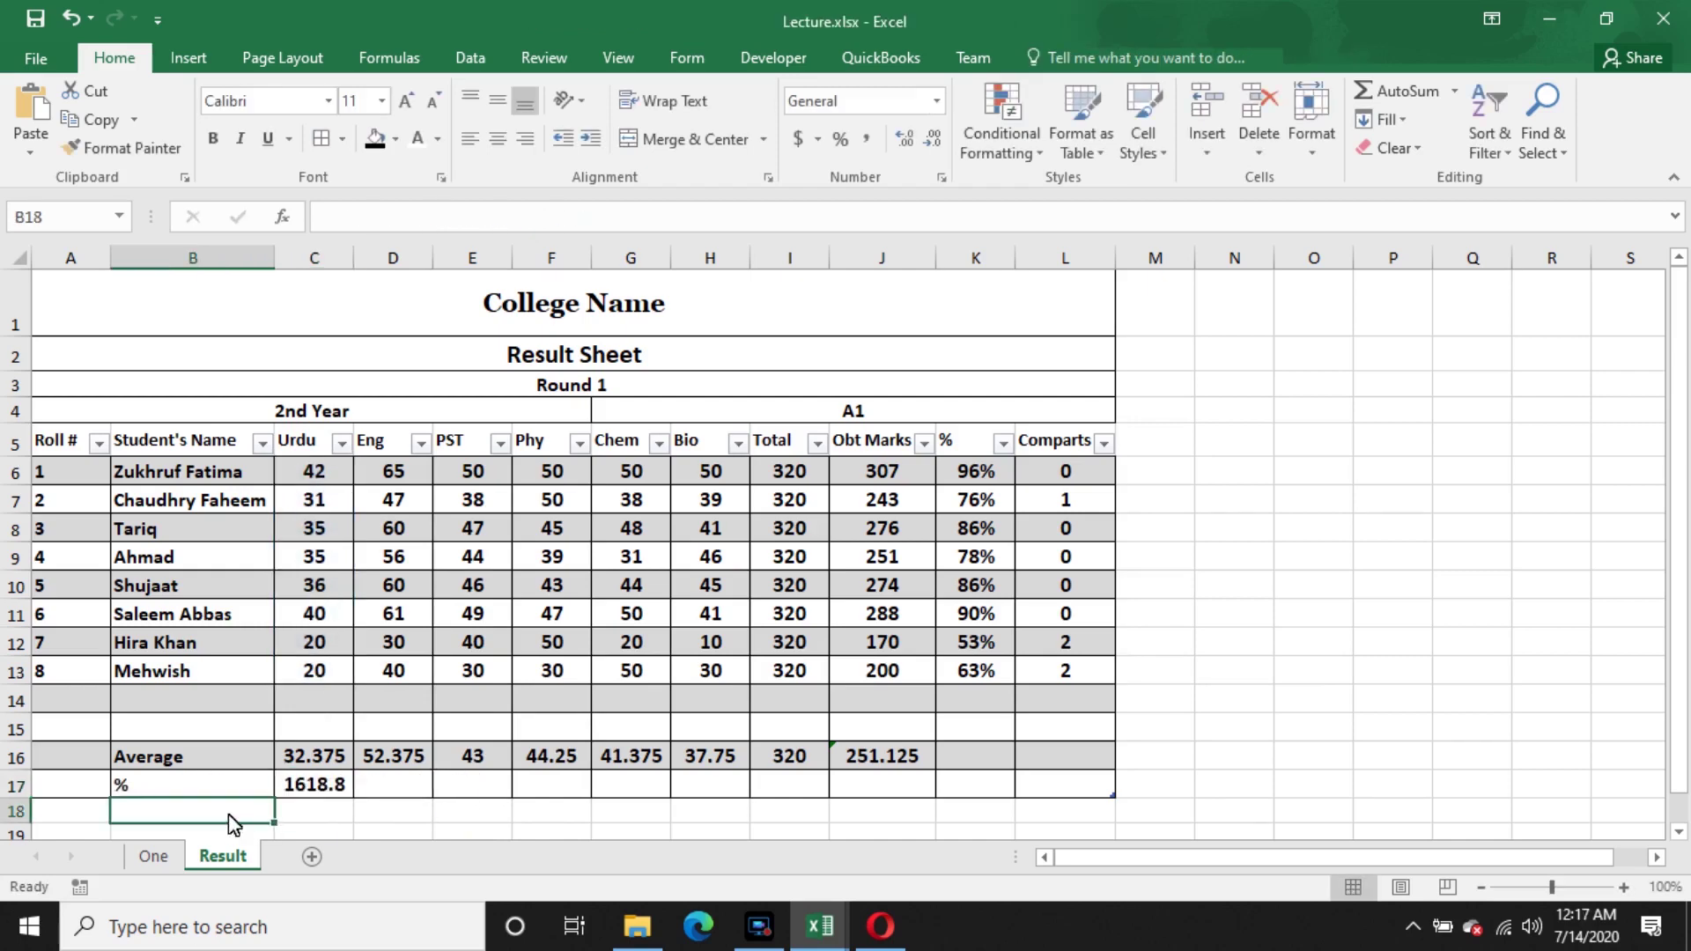
- Review the formula in C17 and apply the percentage number format to the cell
double_click(310, 789)
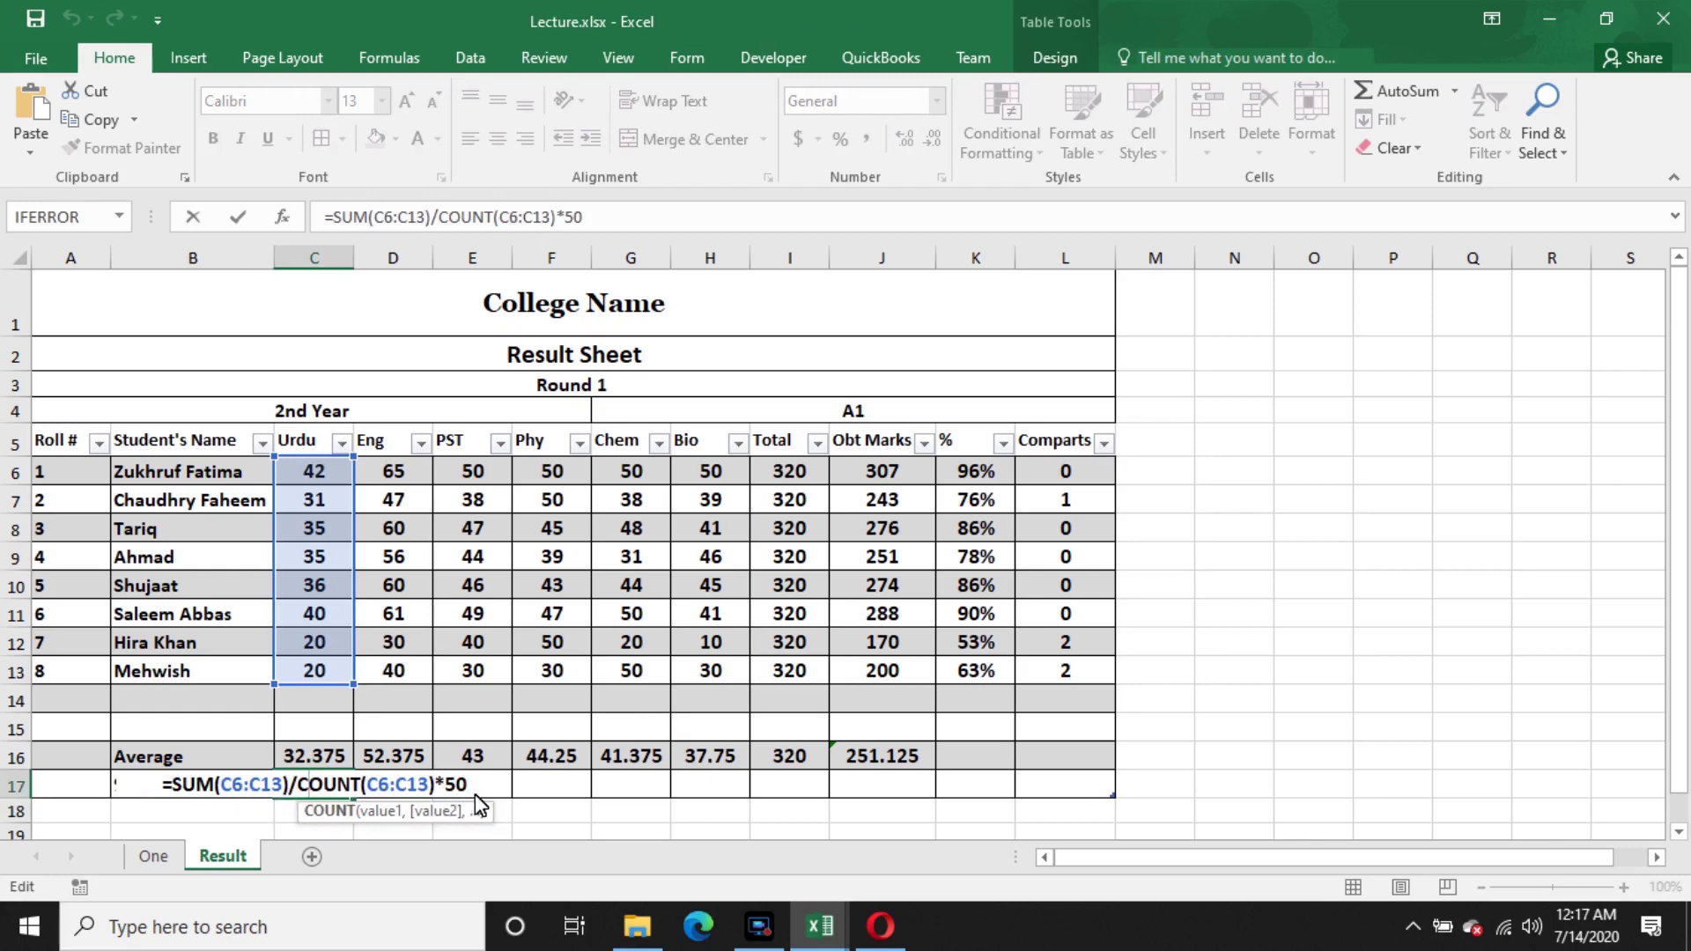
key("Return")
left_click(323, 790)
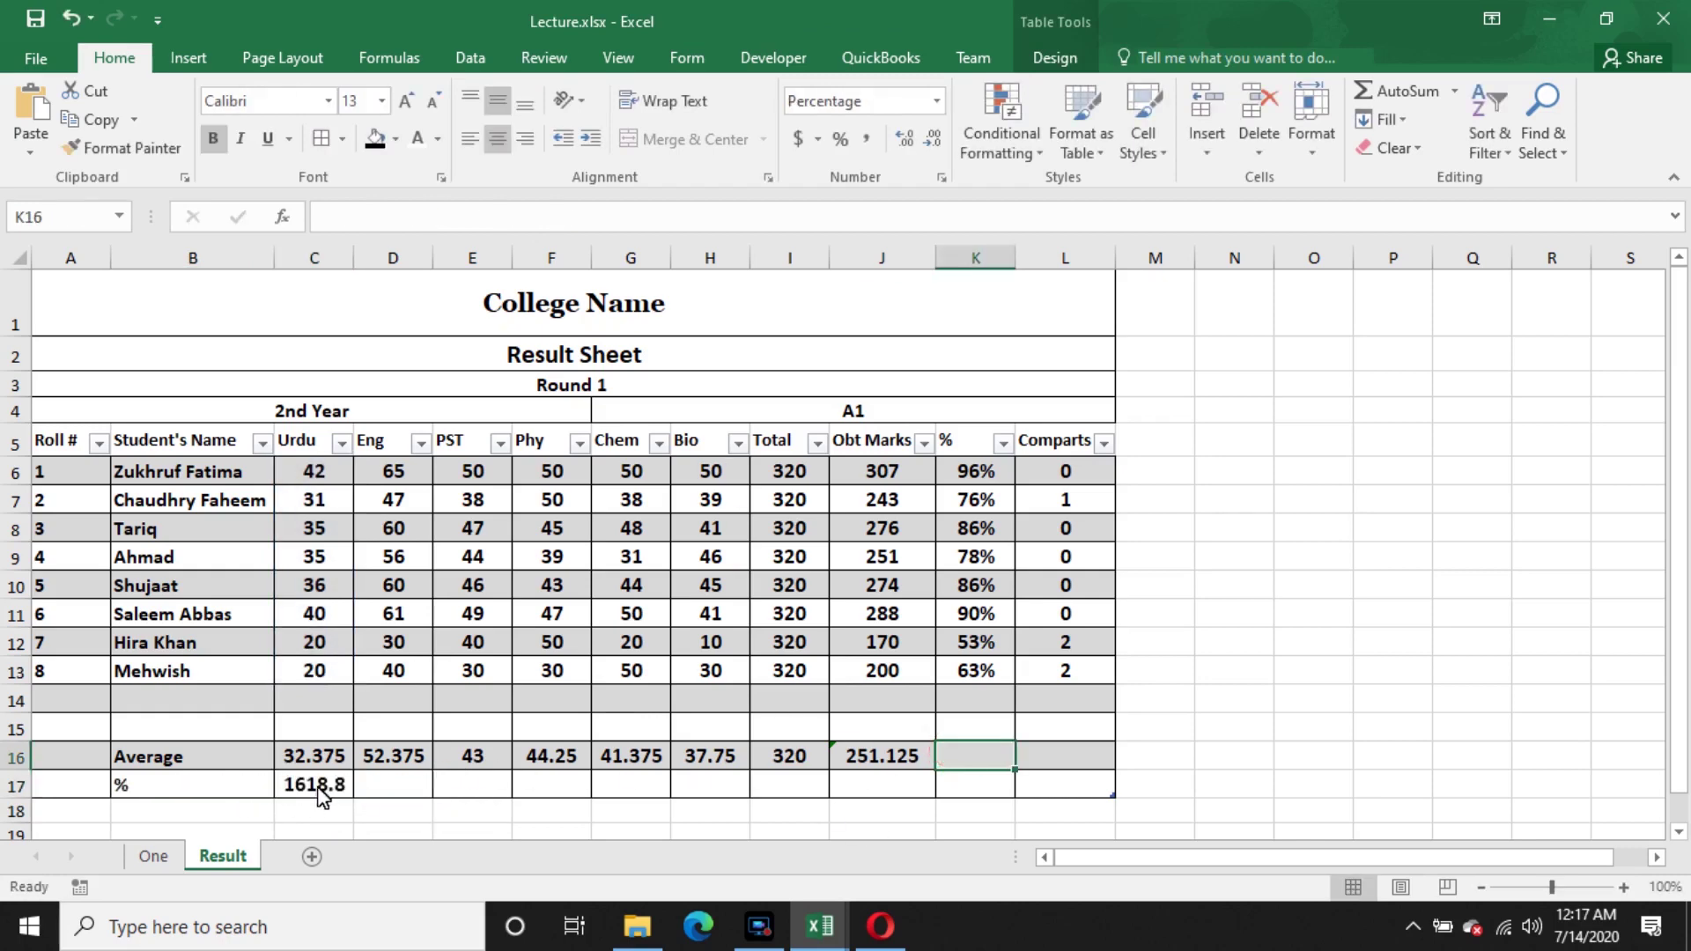
left_click(841, 139)
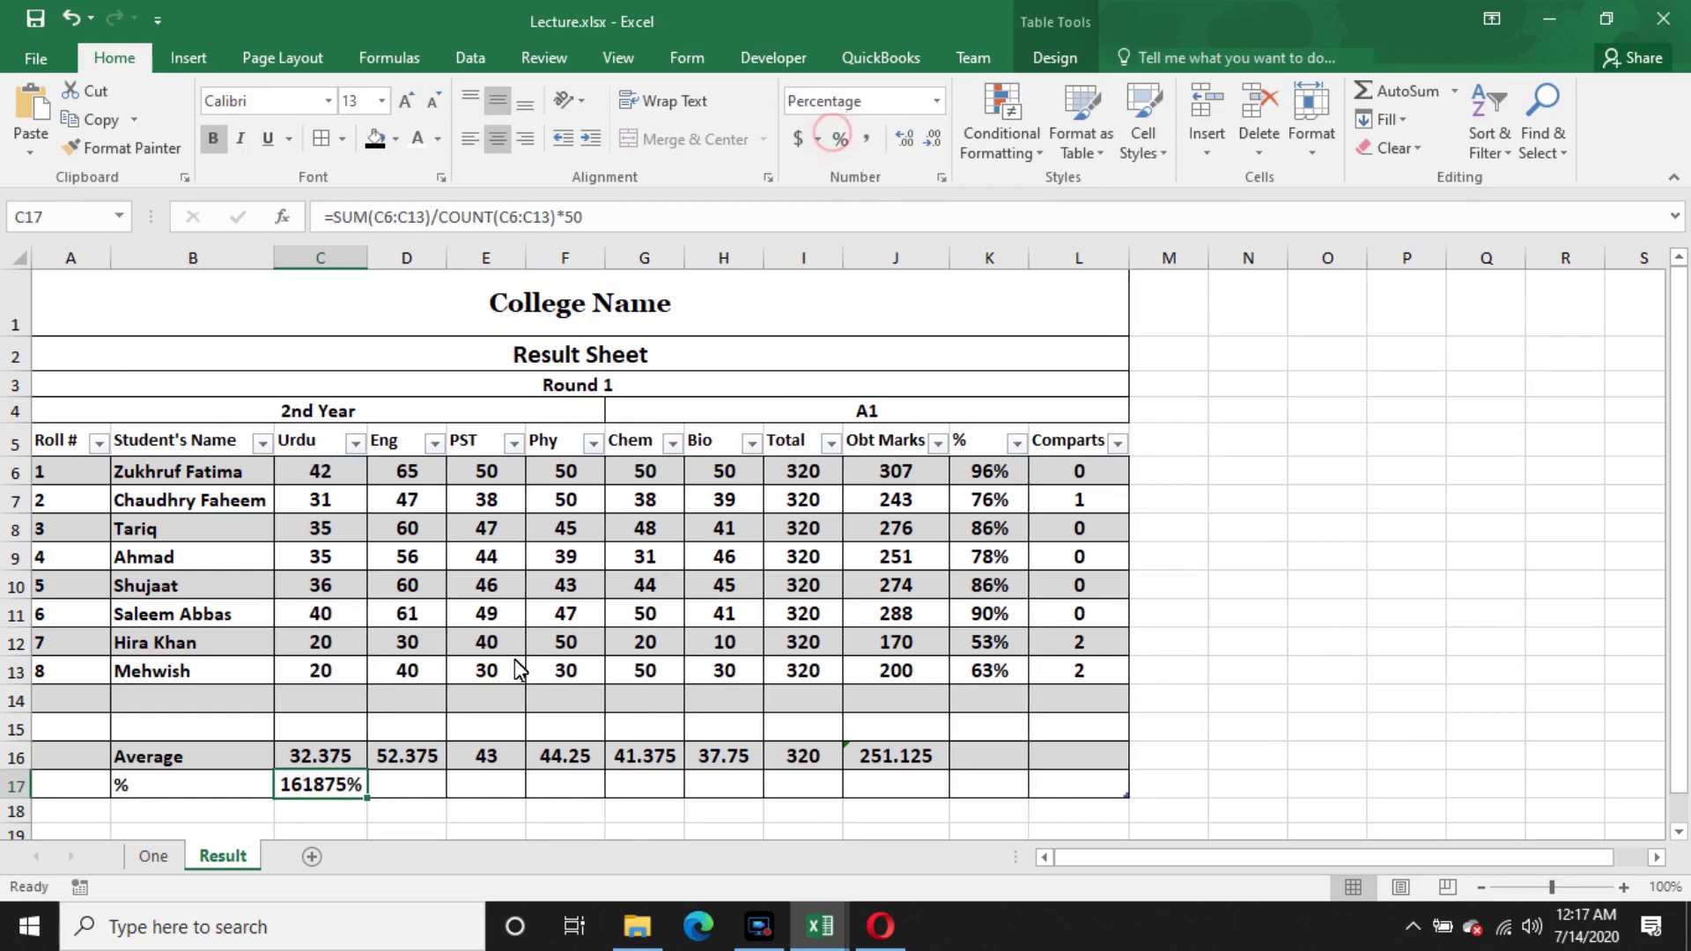
left_click(460, 807)
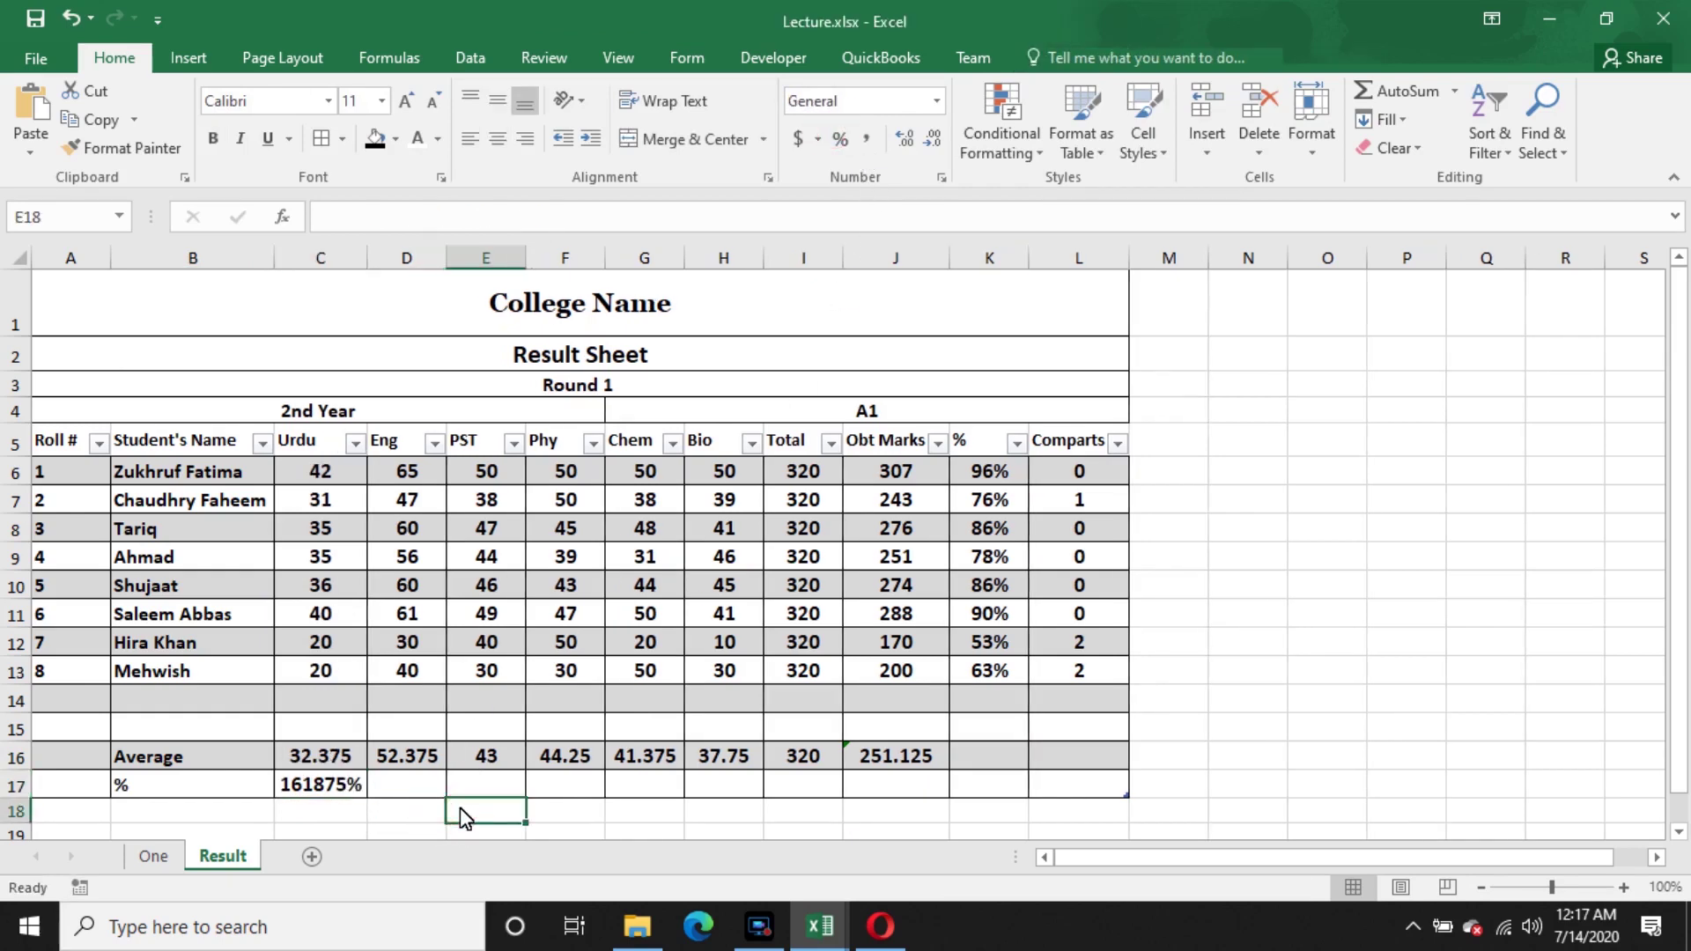
- Clear the formula from the Urdu percentage cell C17
left_click(338, 784)
left_click(337, 784)
left_click(695, 797)
left_click(328, 793)
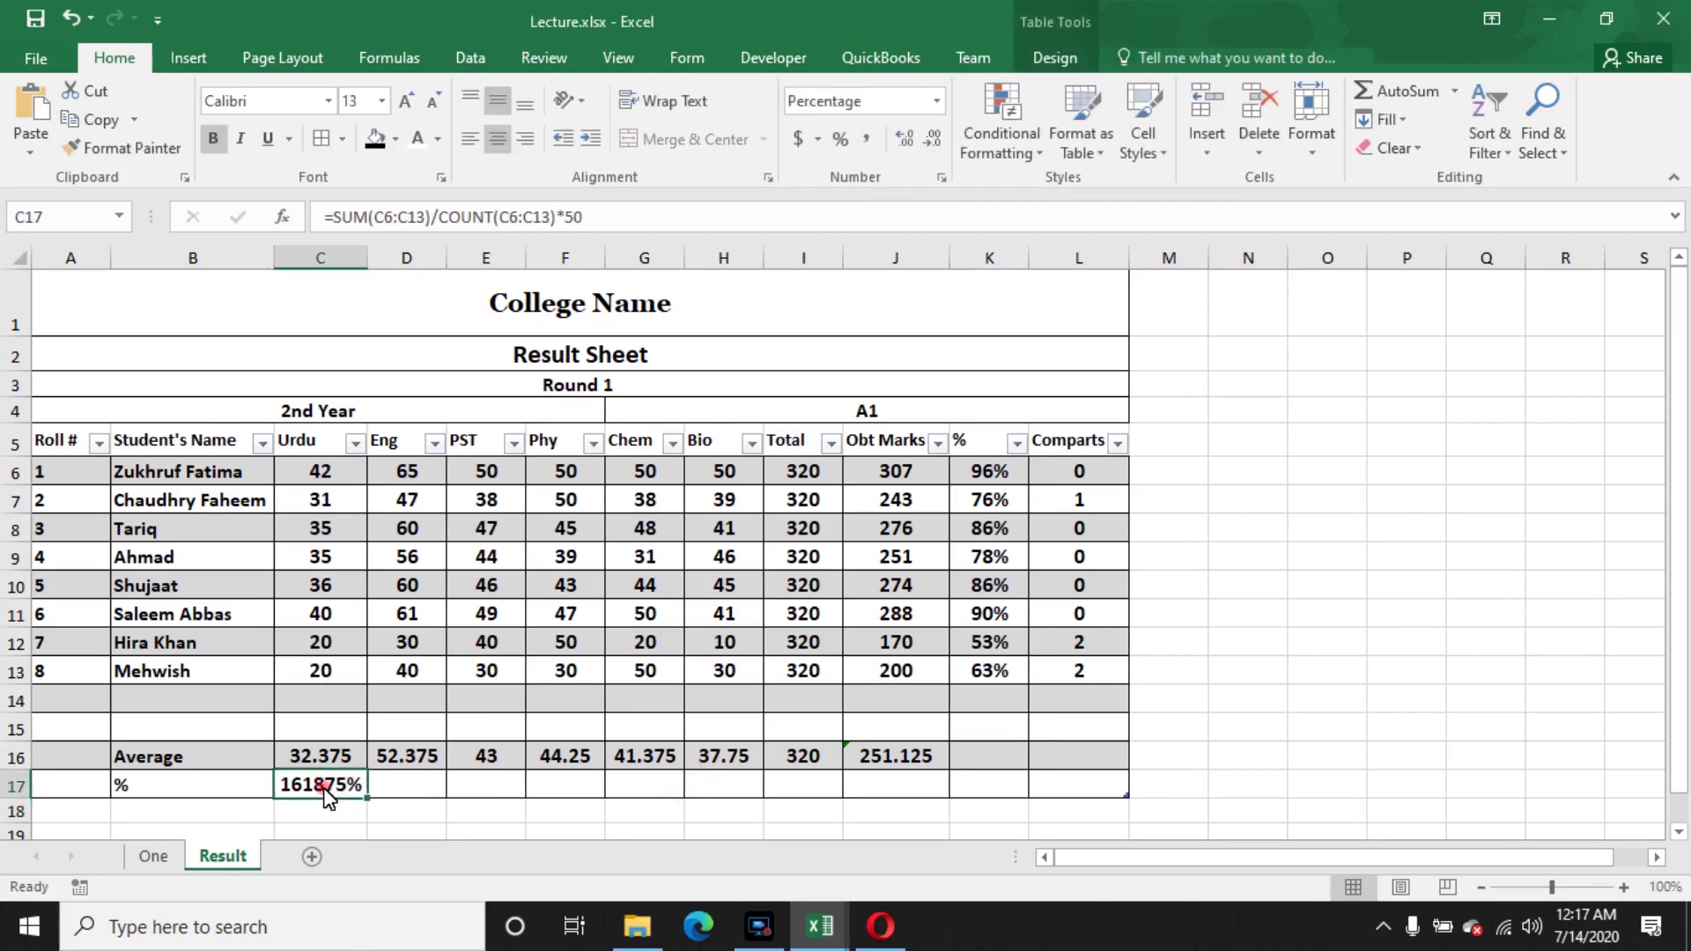
key("Delete")
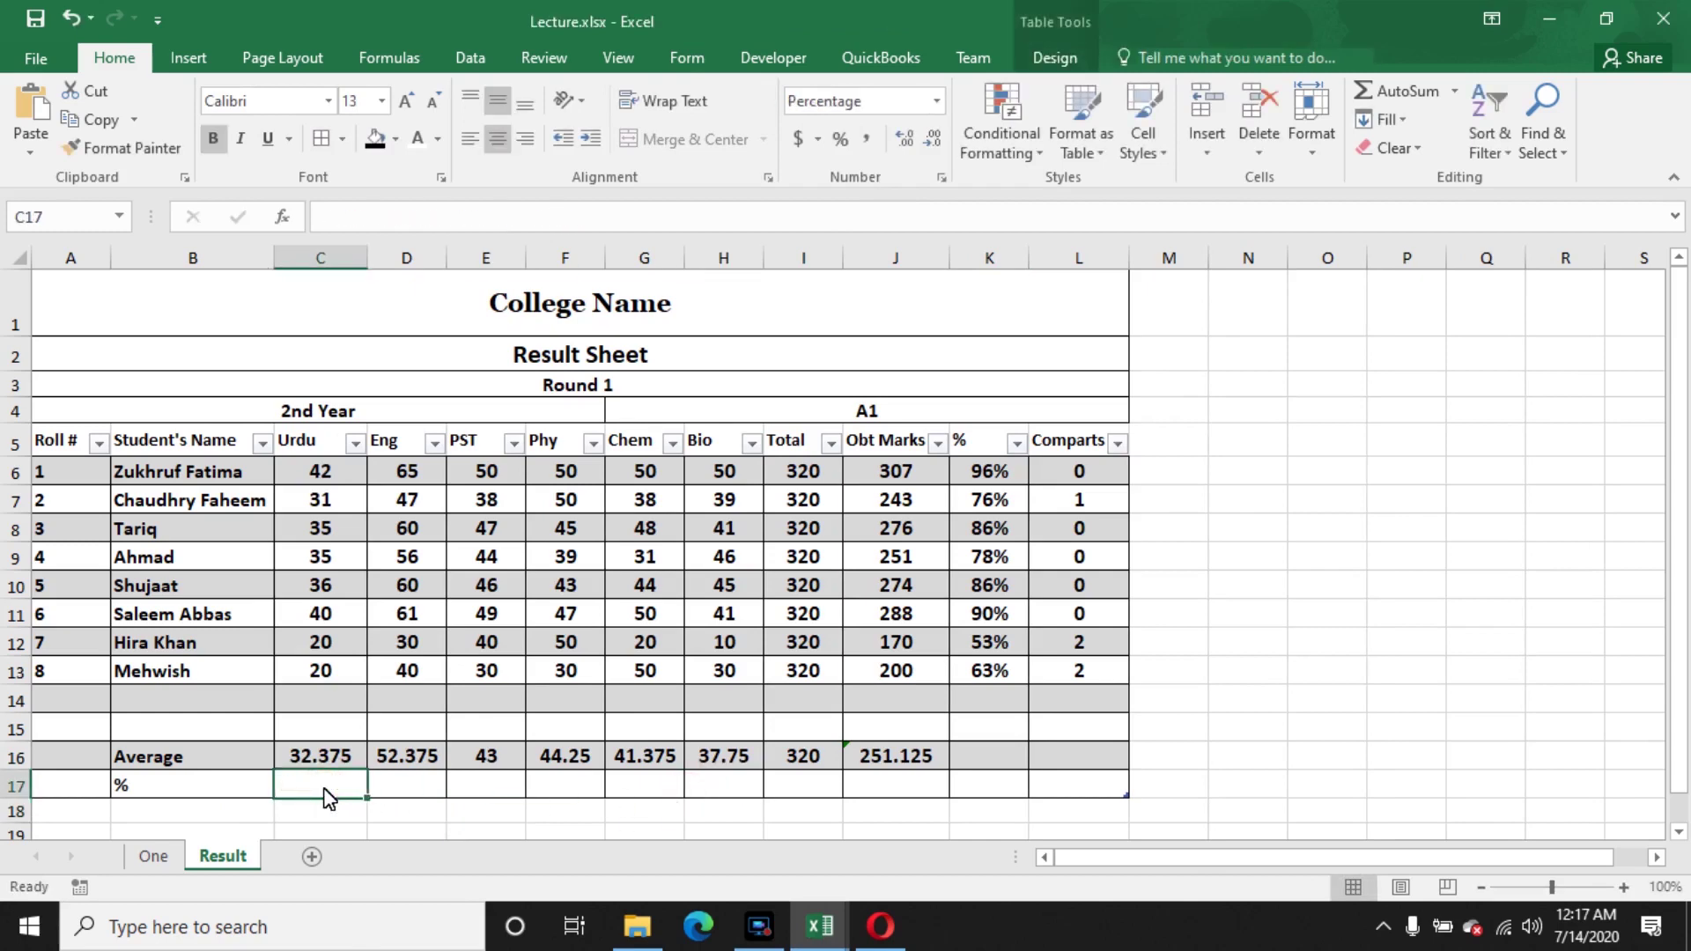
- Calculate the Urdu percentage in C17 from its average with the formula =C16*100/50
type("=")
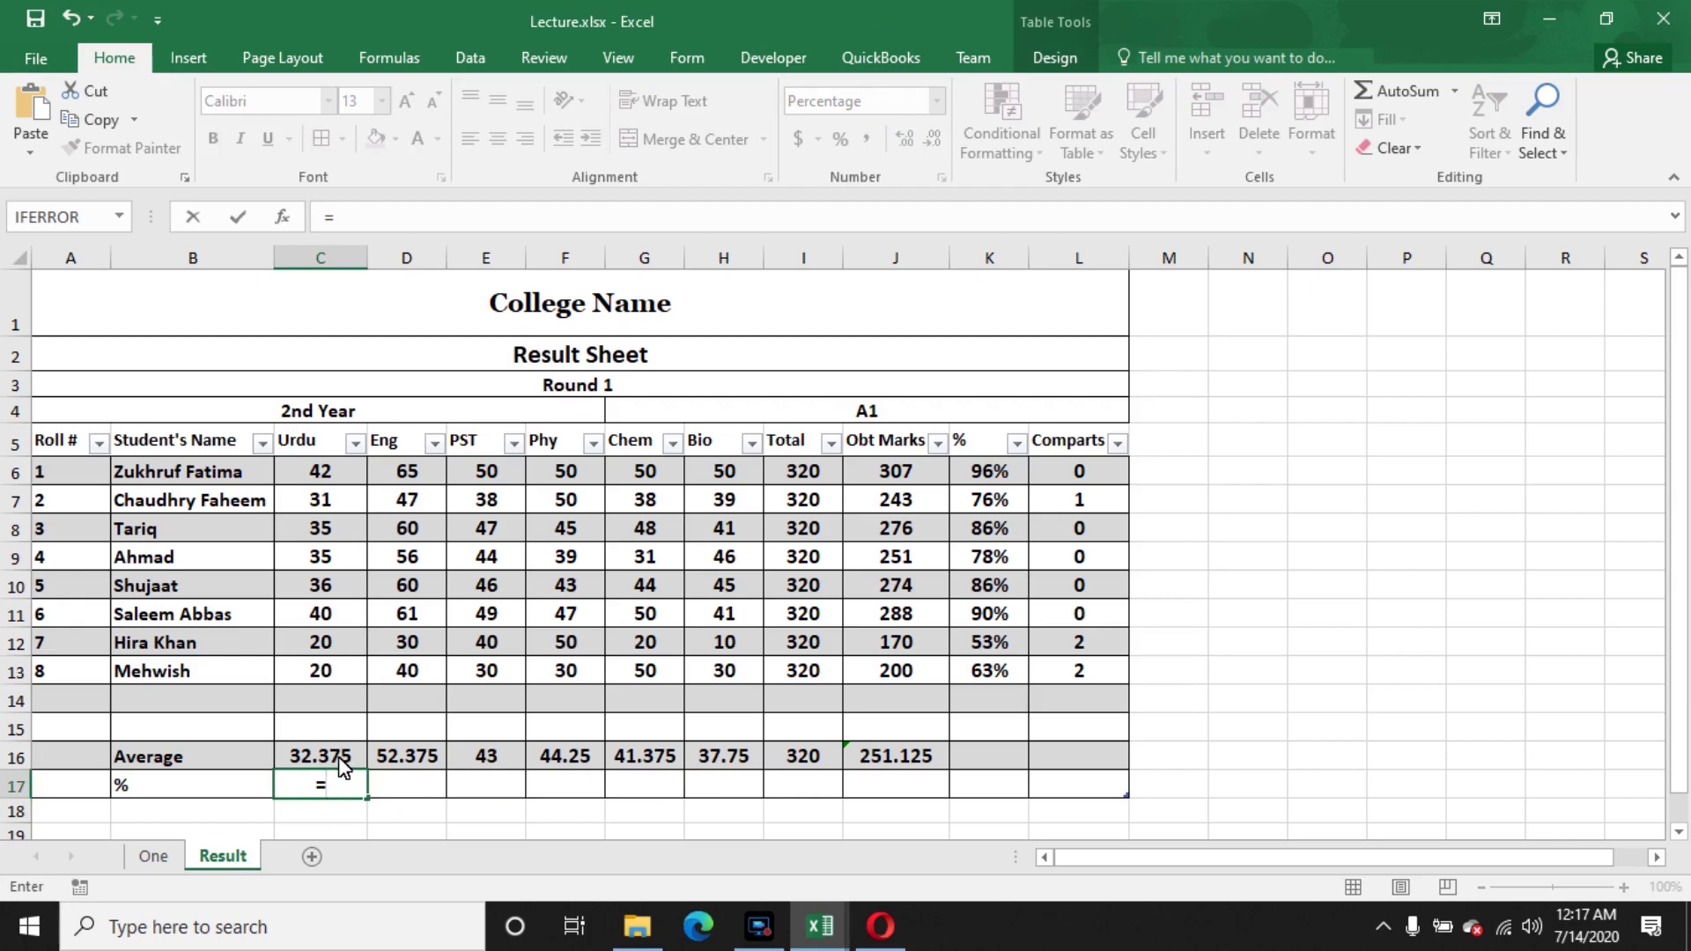
left_click(342, 763)
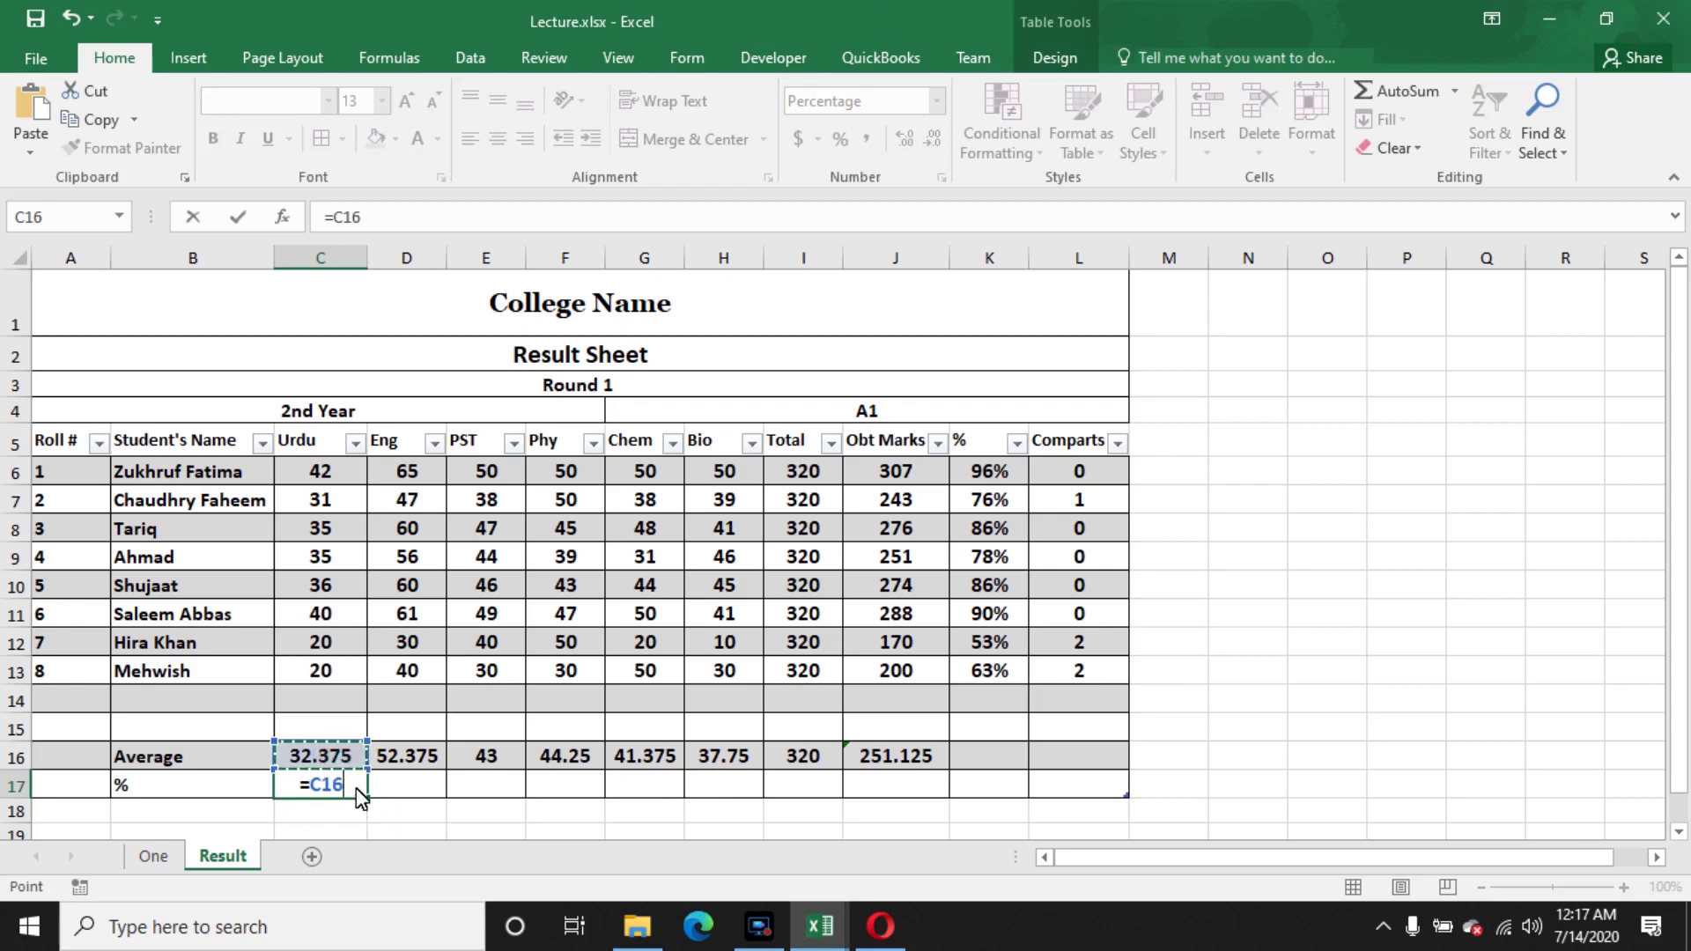
type("*100/")
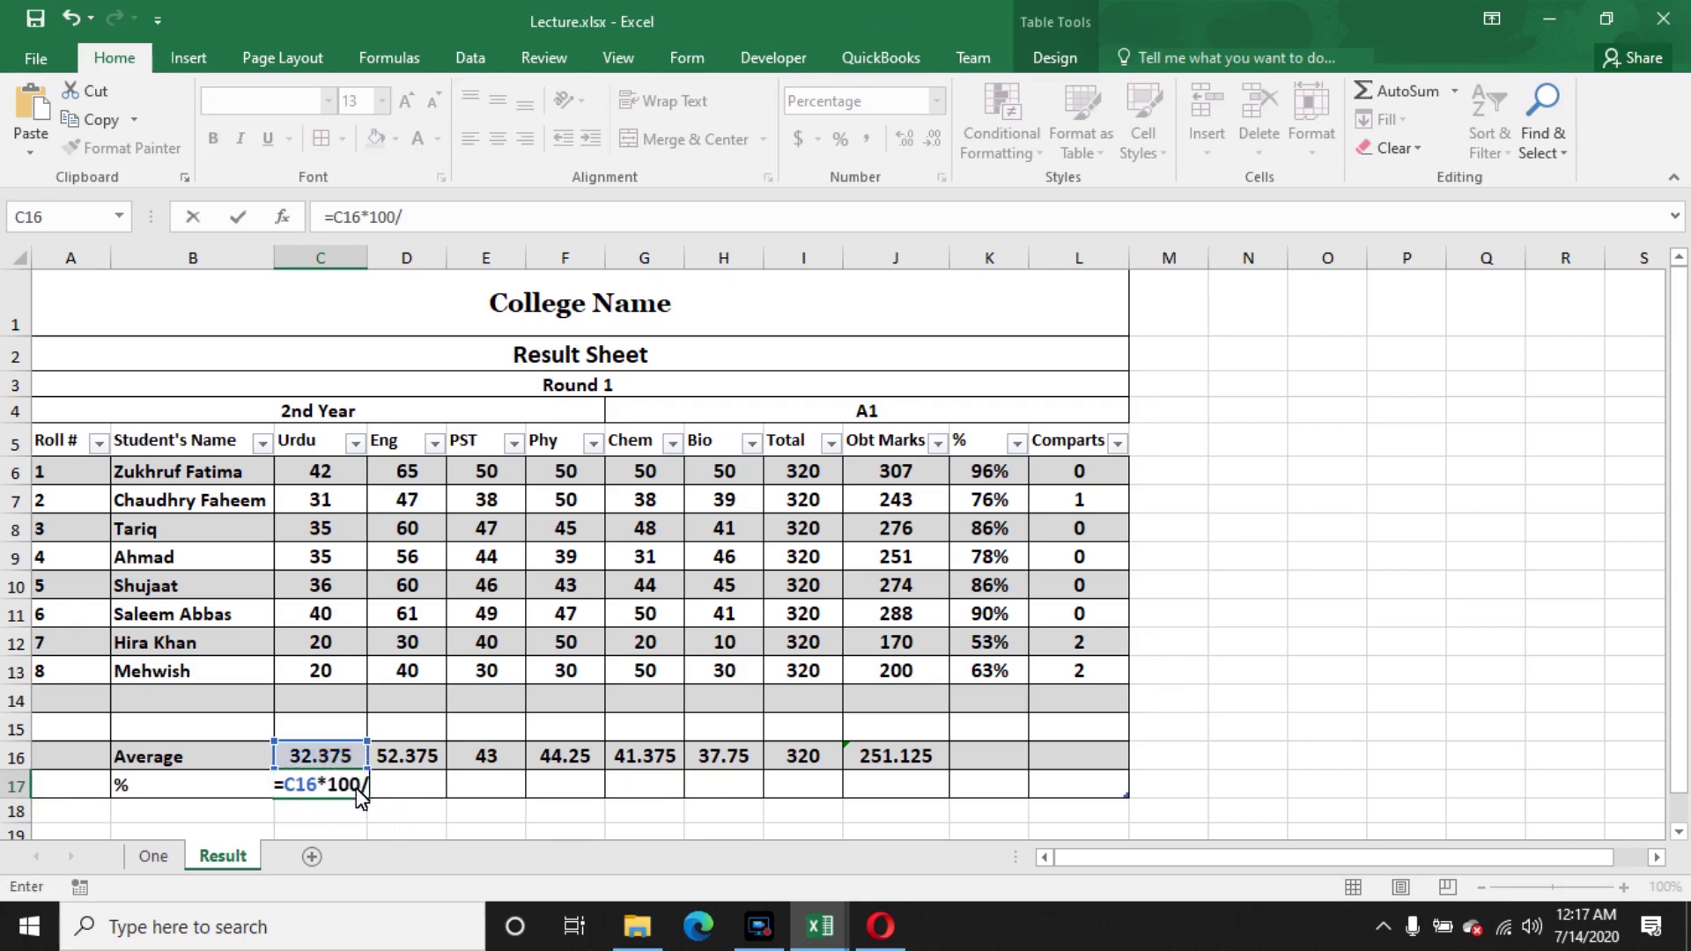
type("50")
key("Return")
- Apply the General number format to C17 and fill its formula across the % row through J17
left_click(355, 787)
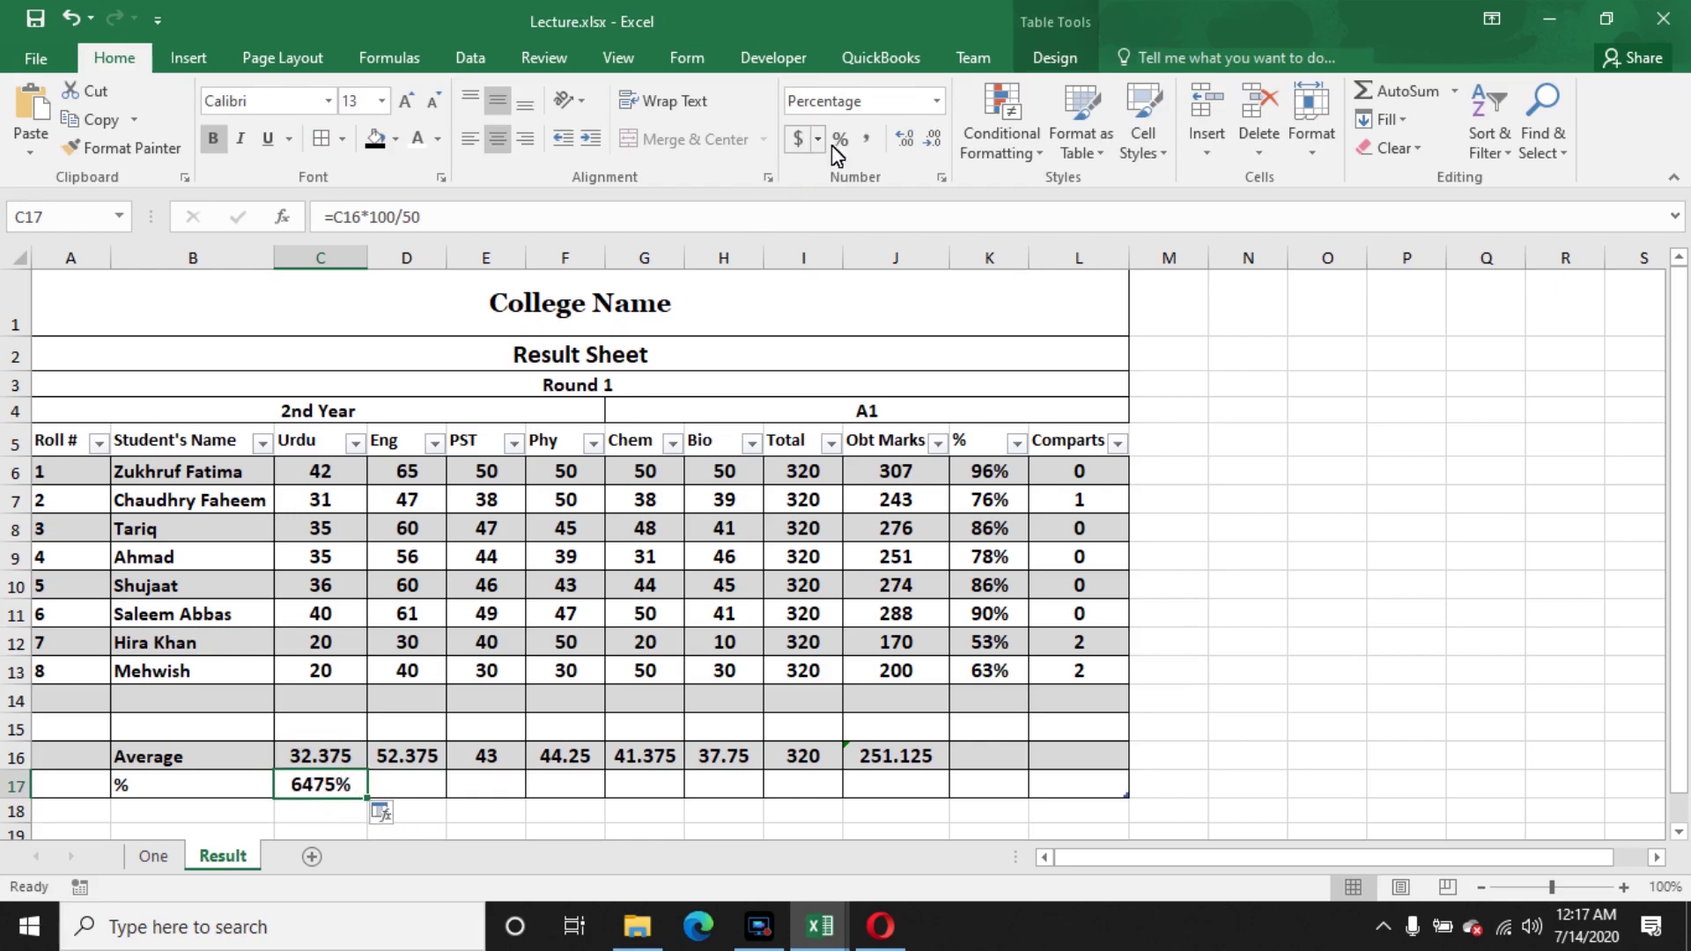
left_click(867, 101)
left_click(938, 102)
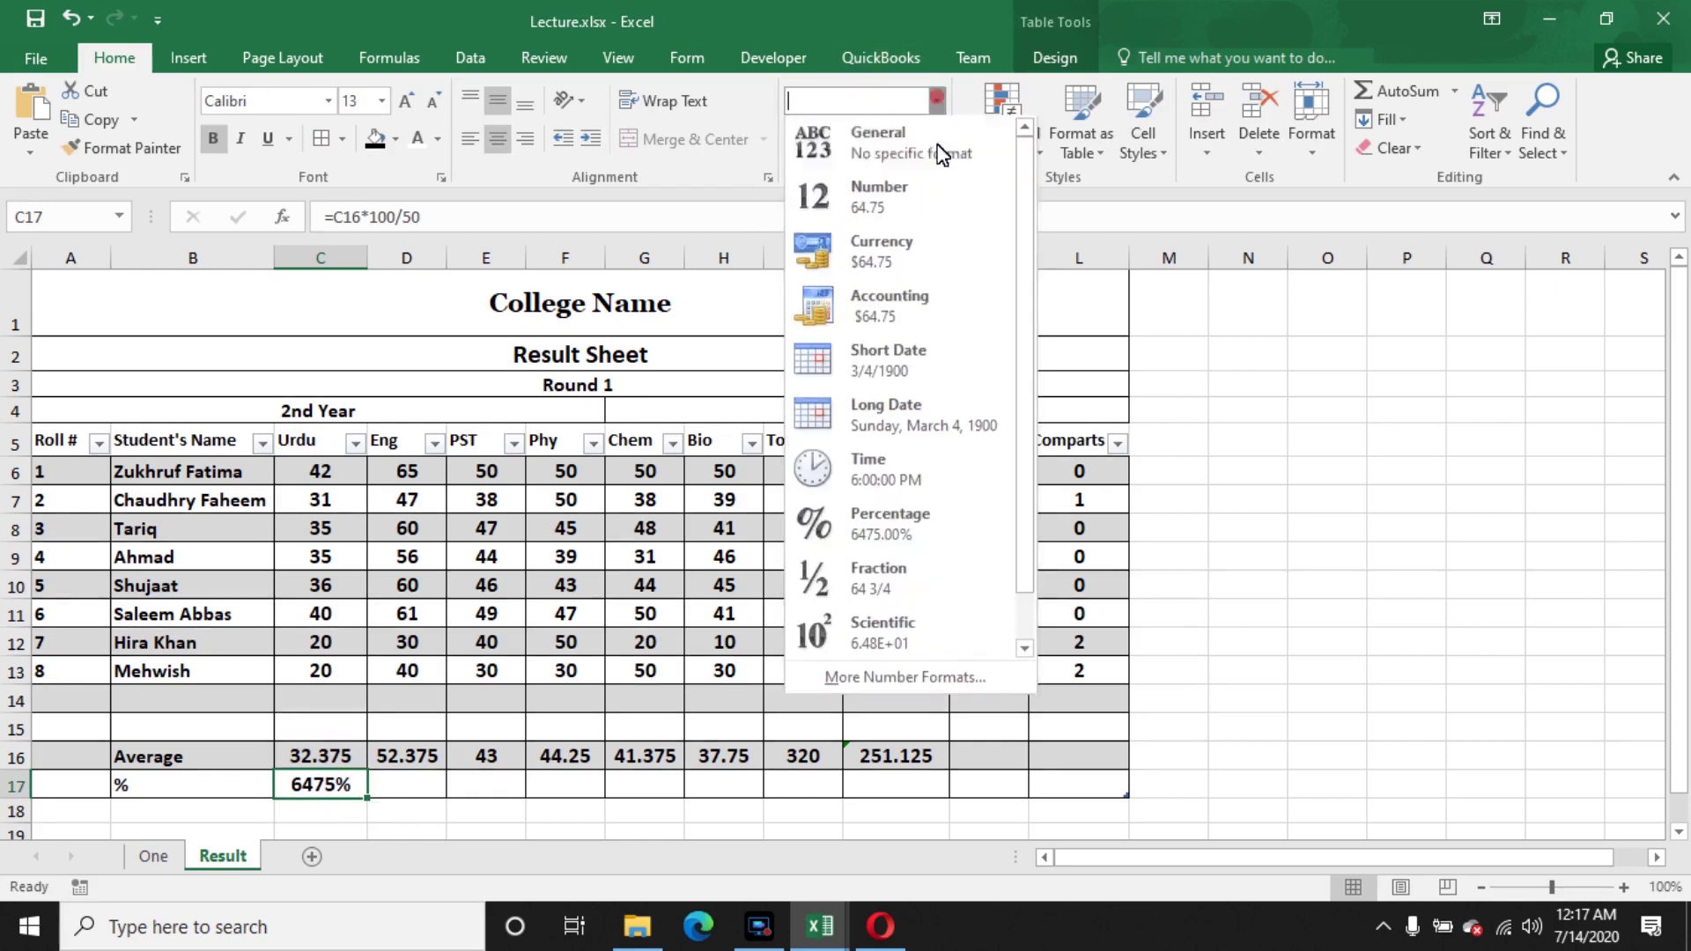
left_click(879, 141)
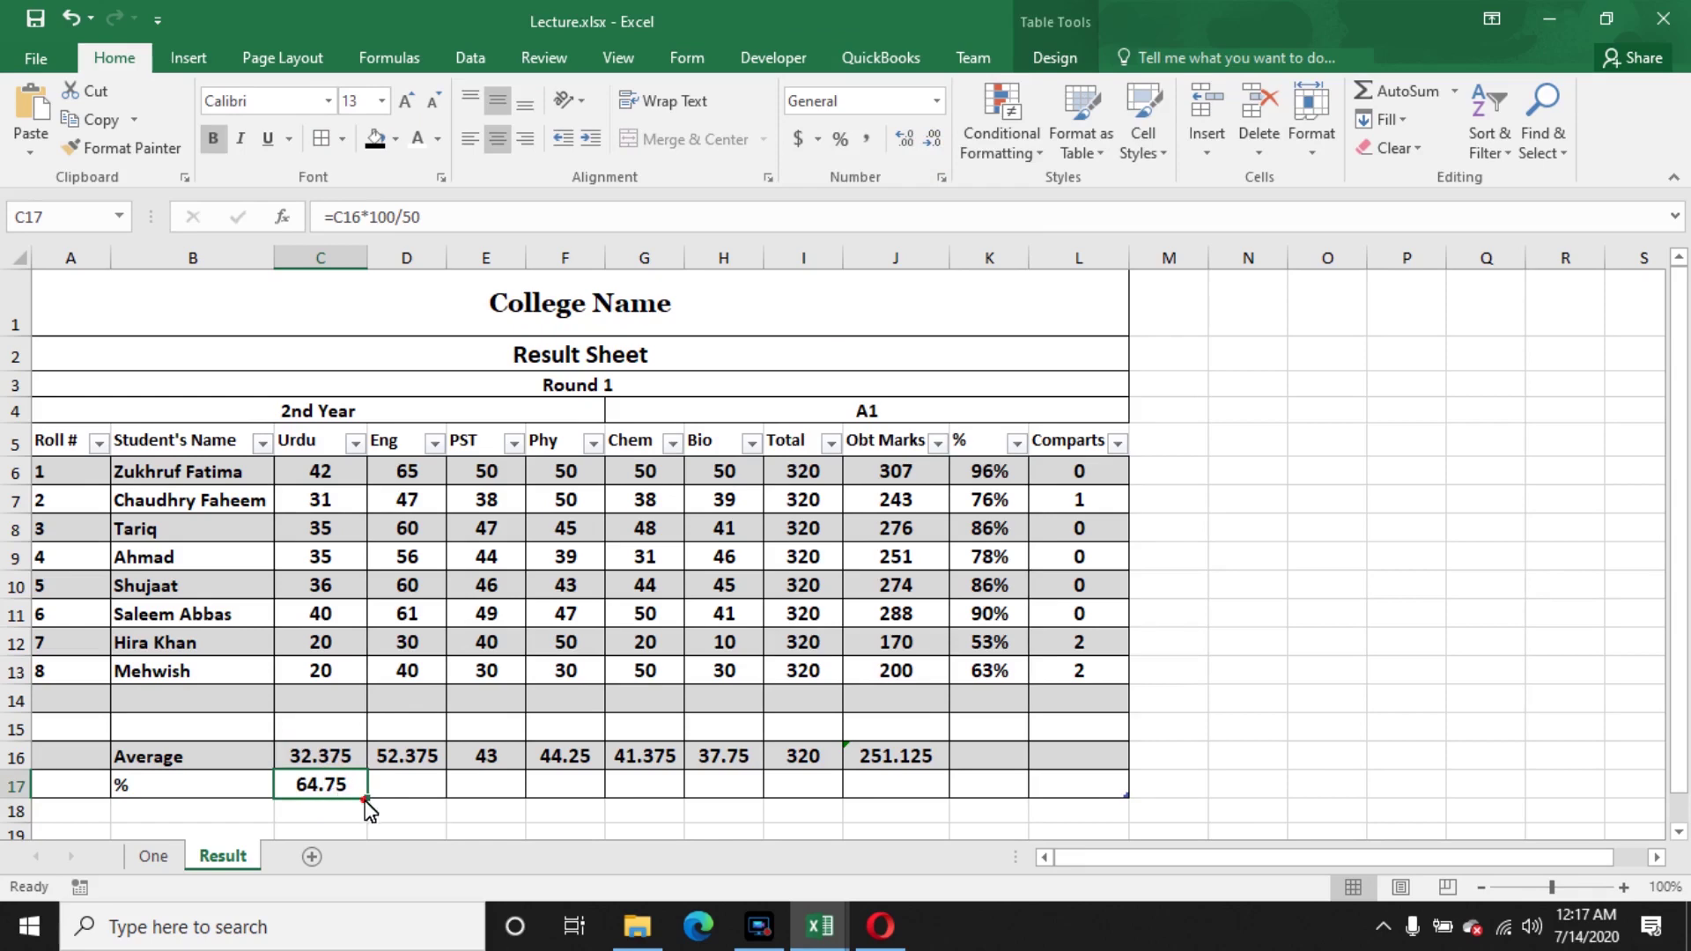
left_click_drag(366, 804, 910, 806)
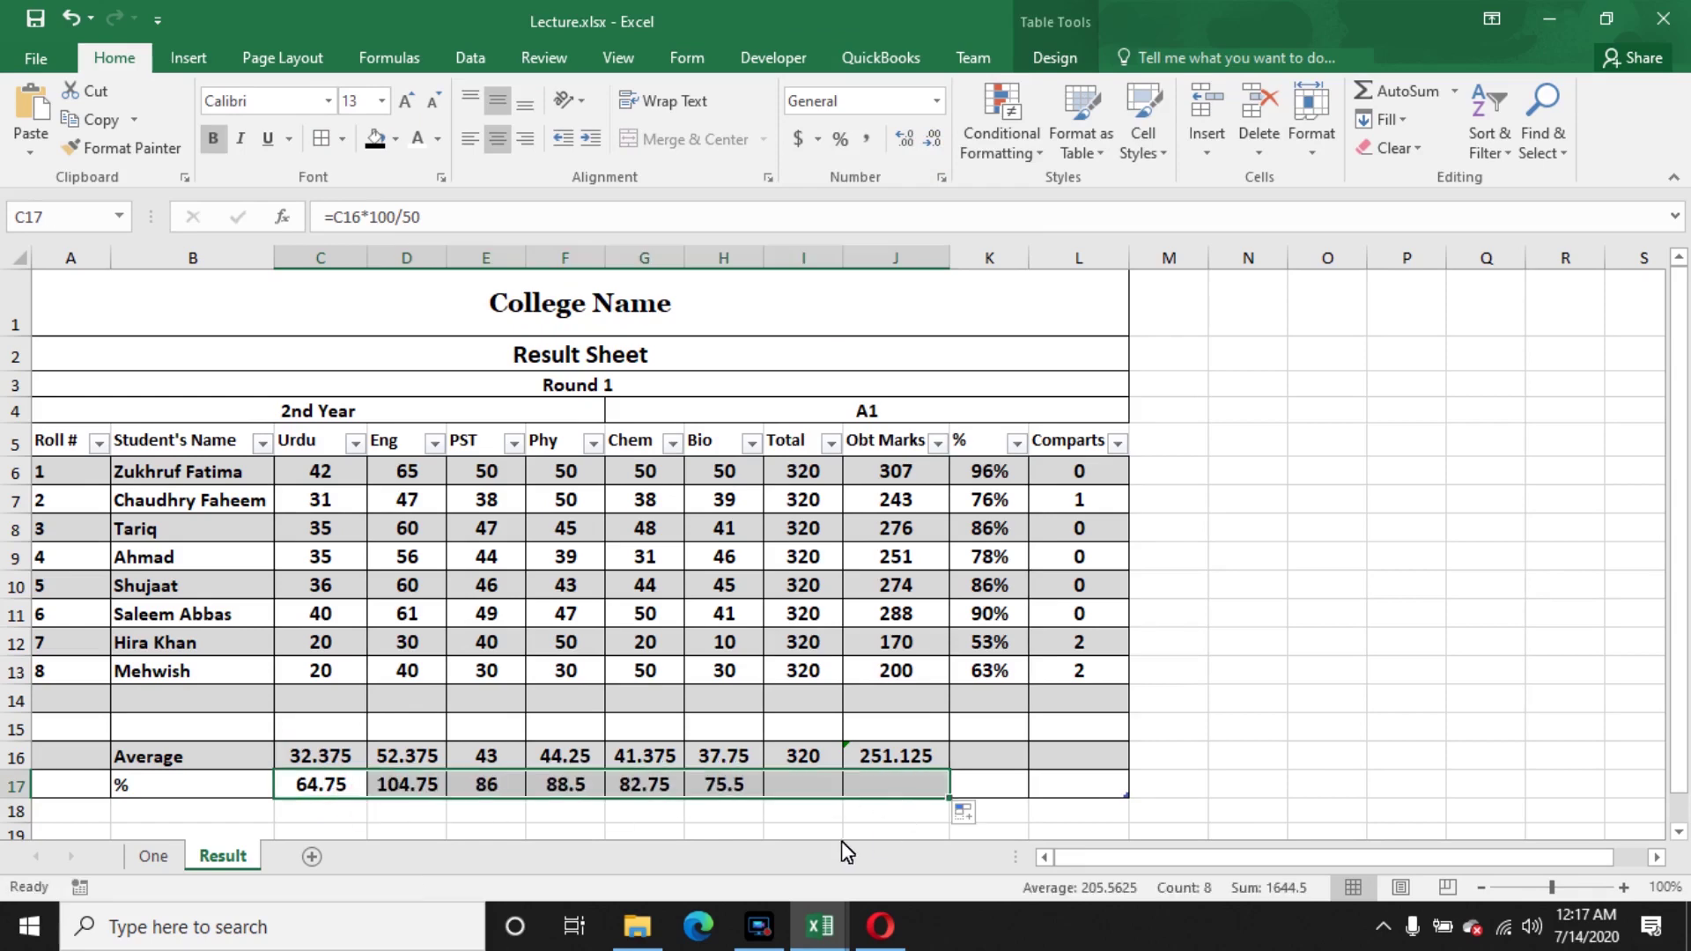
- Try changing the obtained marks percentage formula in J17 to =J16*320/50
double_click(925, 787)
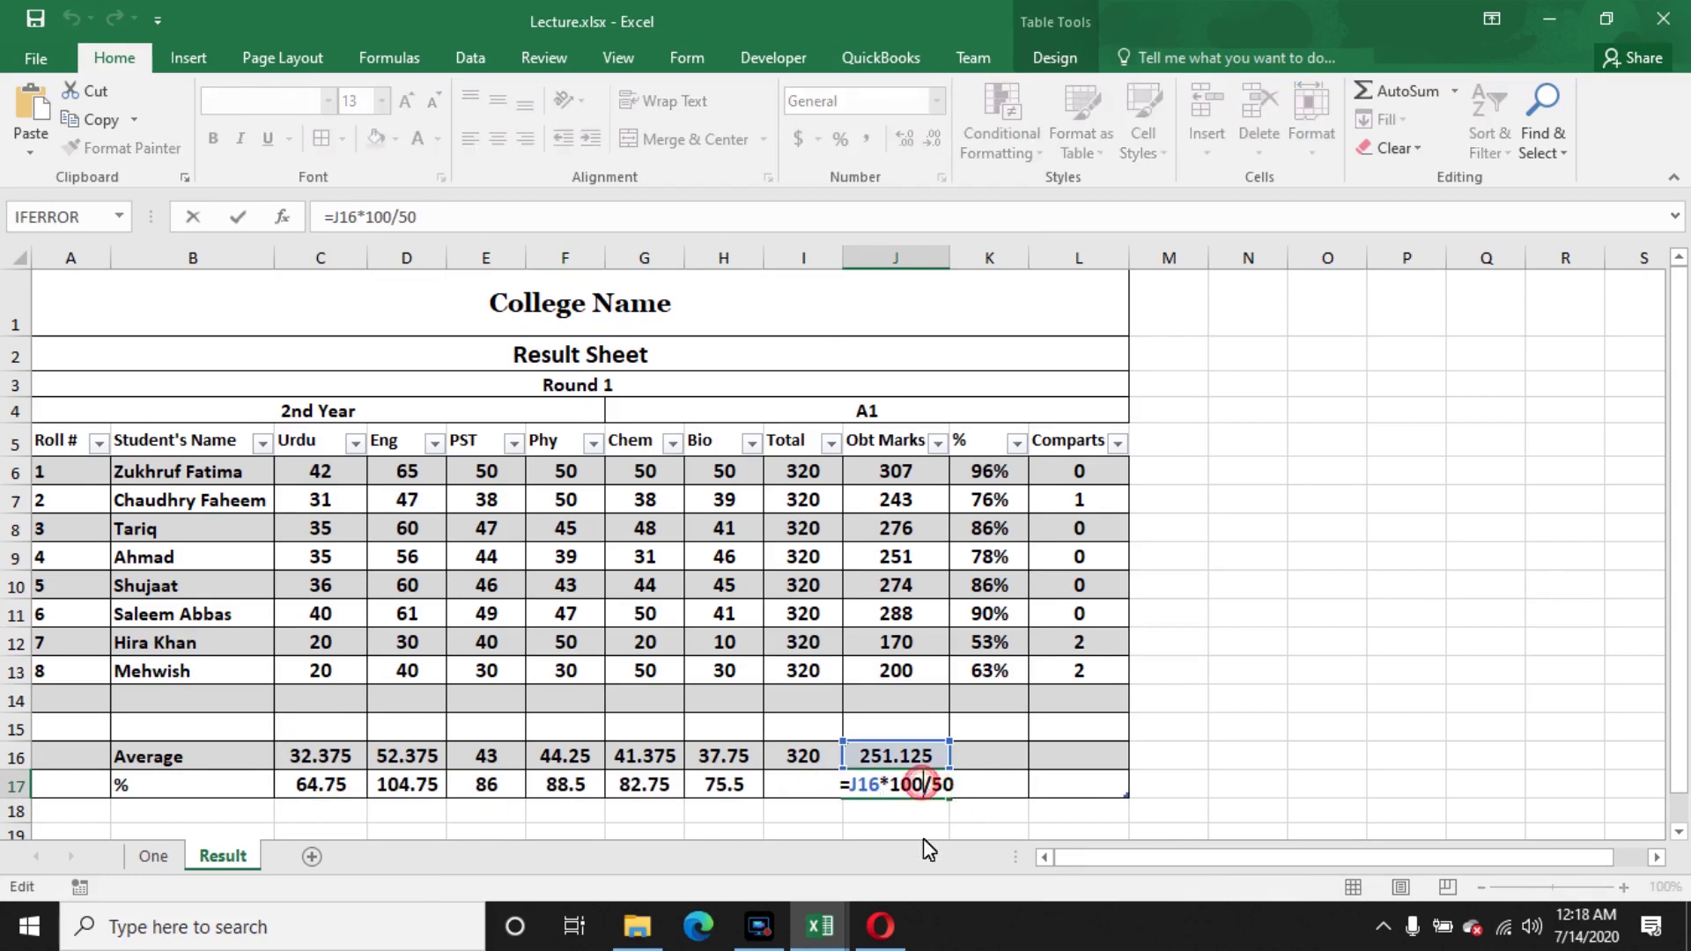
key("BackSpace")
key("BackSpace")
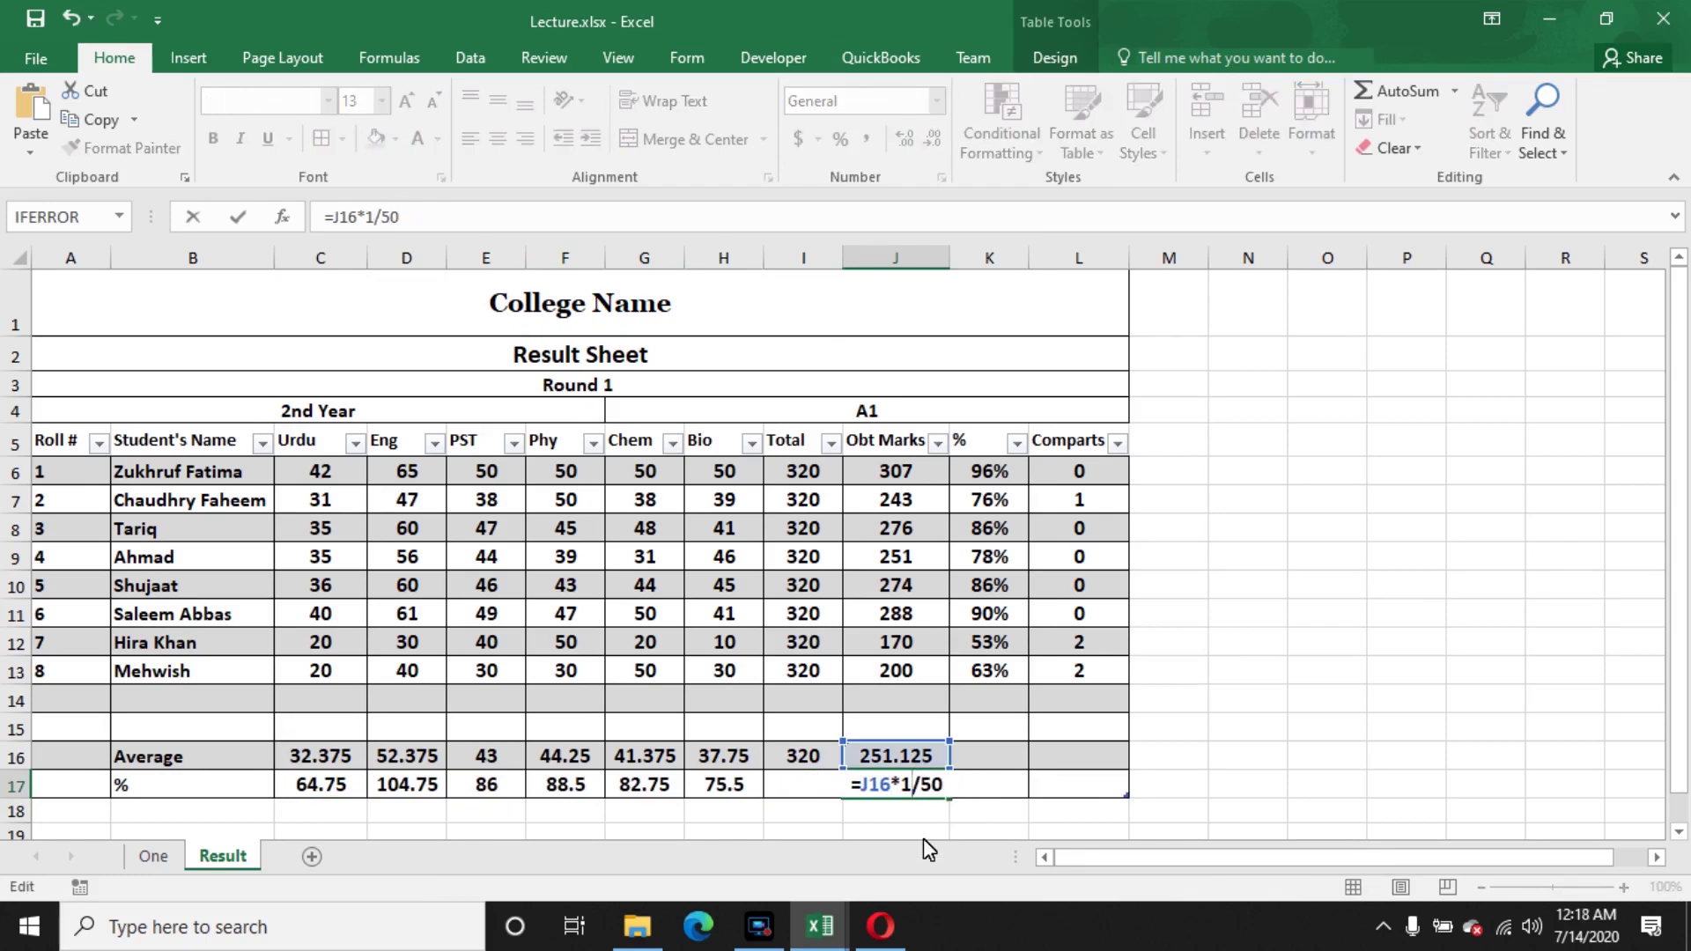
key("BackSpace")
type("320")
key("Return")
left_click(920, 786)
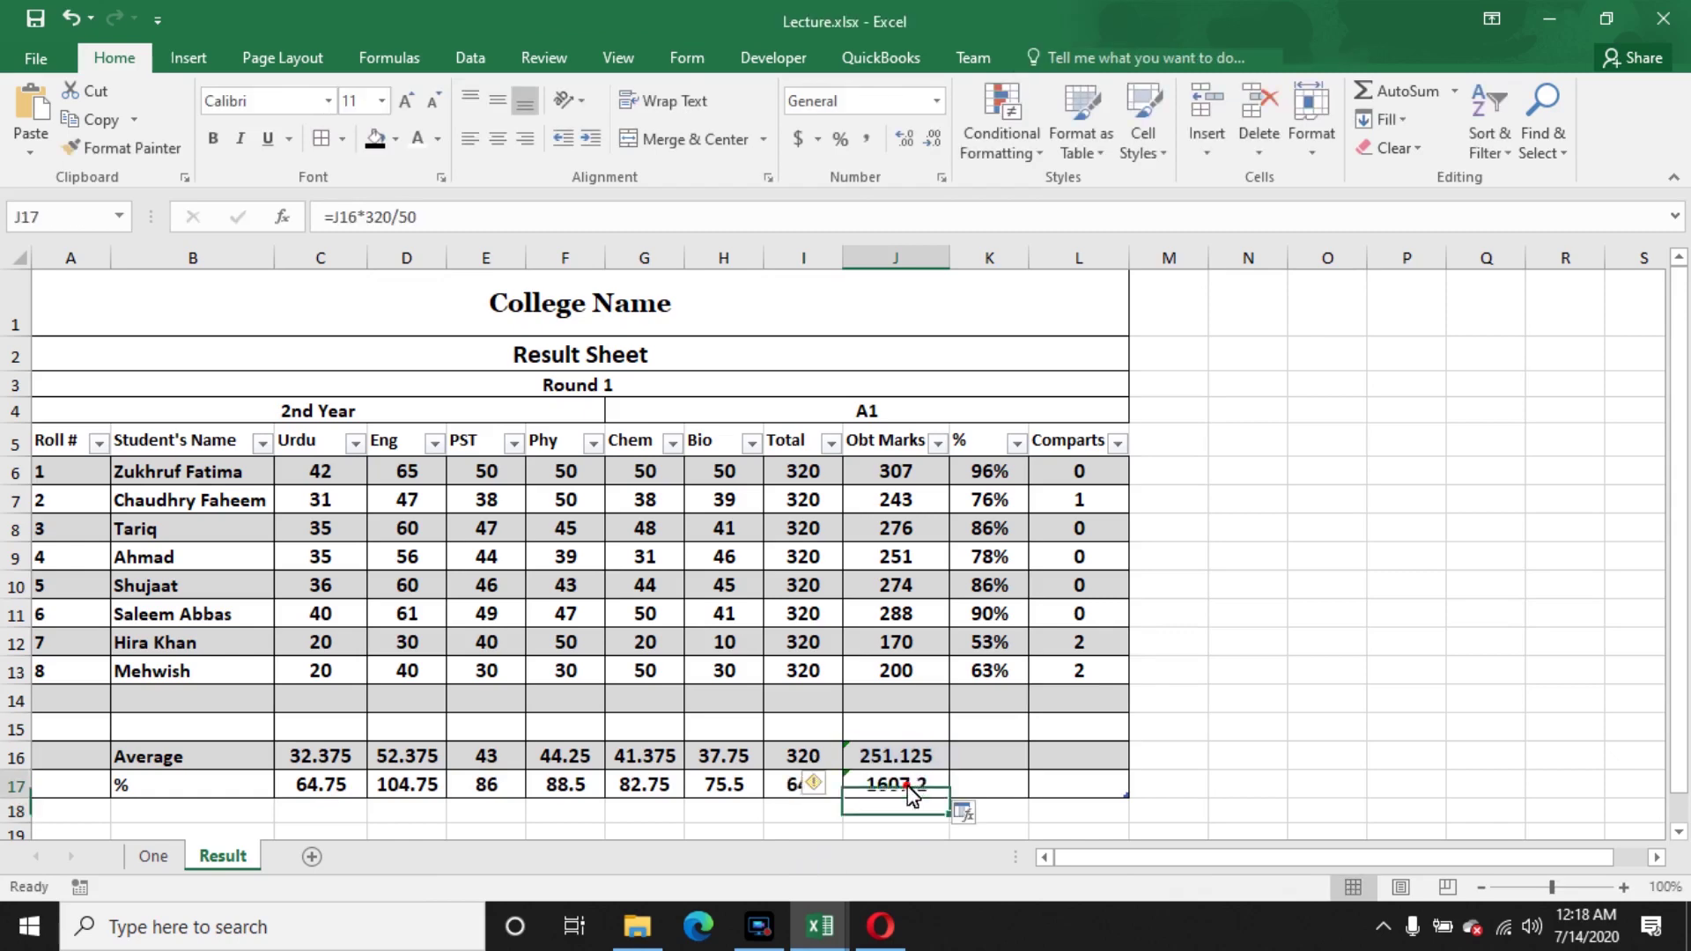
- Correct the obtained marks percentage formula in J17 to =J16*100/320 and clear the filled formula from I17
double_click(913, 784)
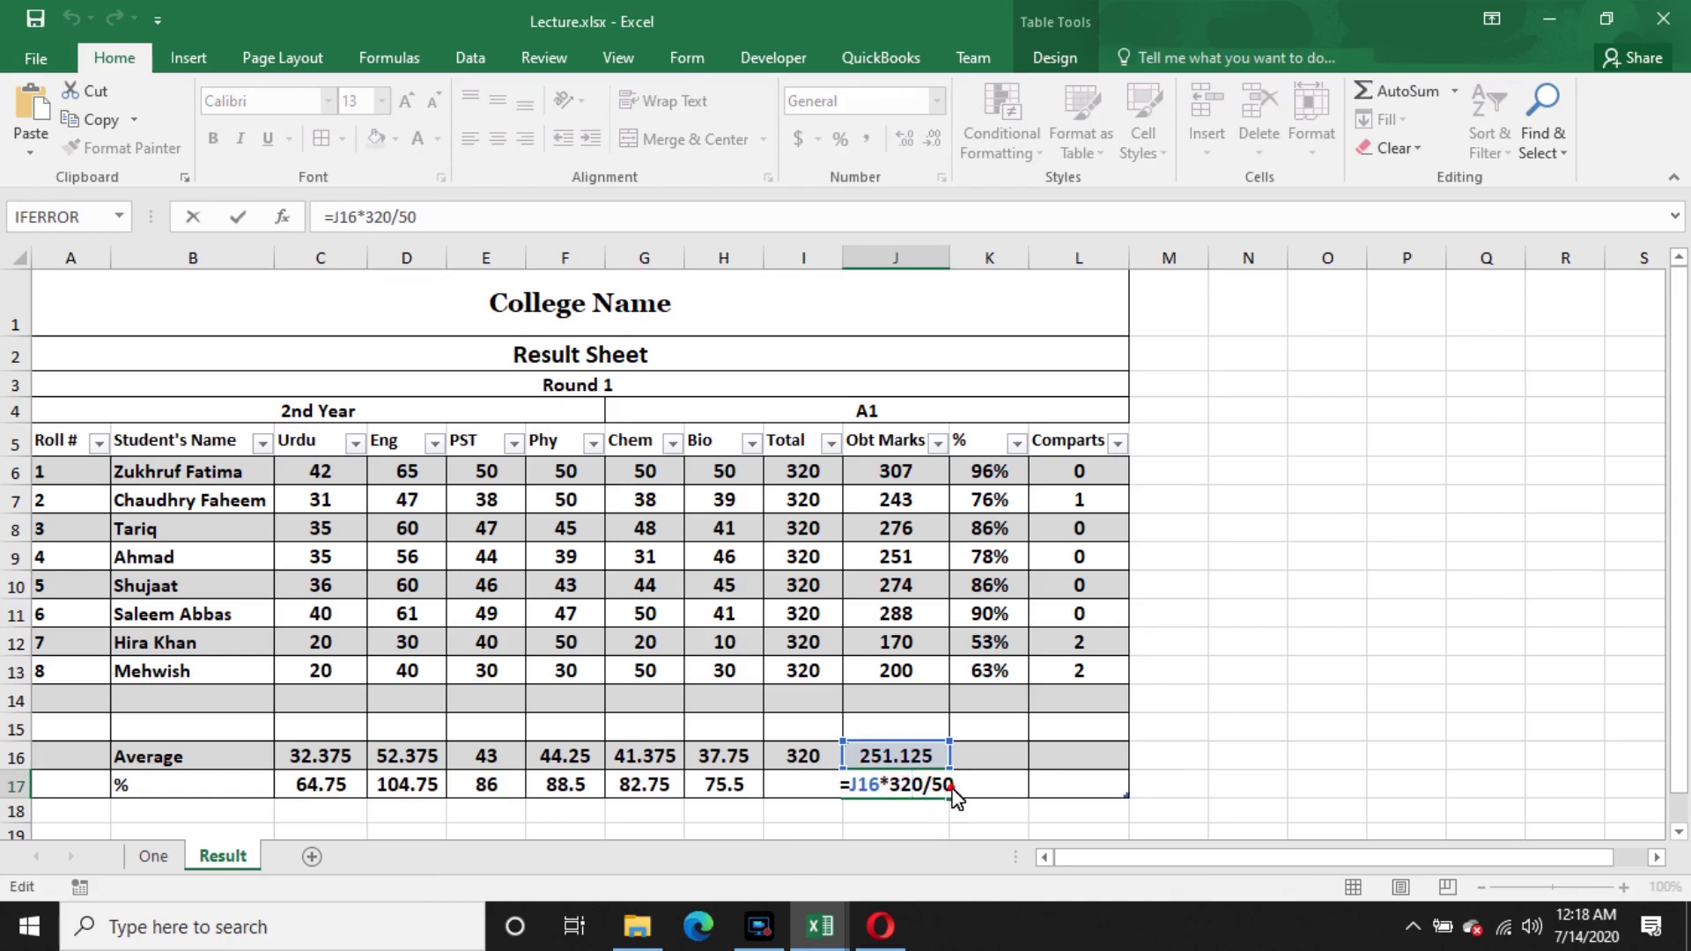
left_click(953, 784)
key("BackSpace")
key("BackSpace")
type("320")
left_click(912, 784)
key("BackSpace")
key("BackSpace")
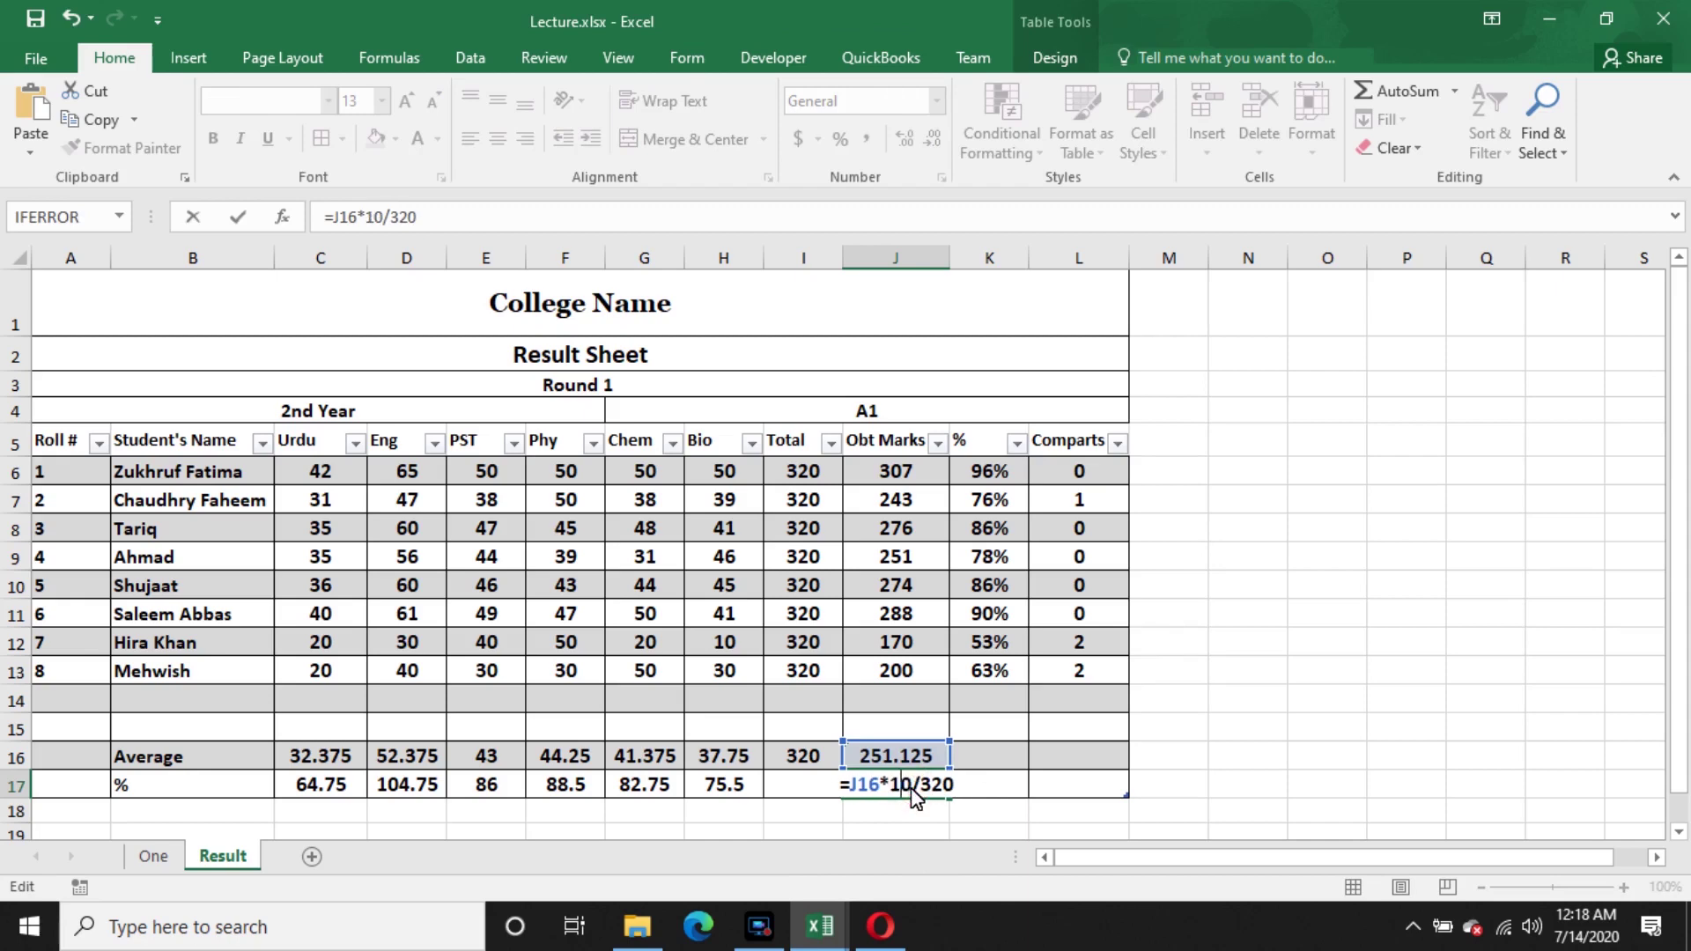
type("10")
key("Return")
left_click(832, 792)
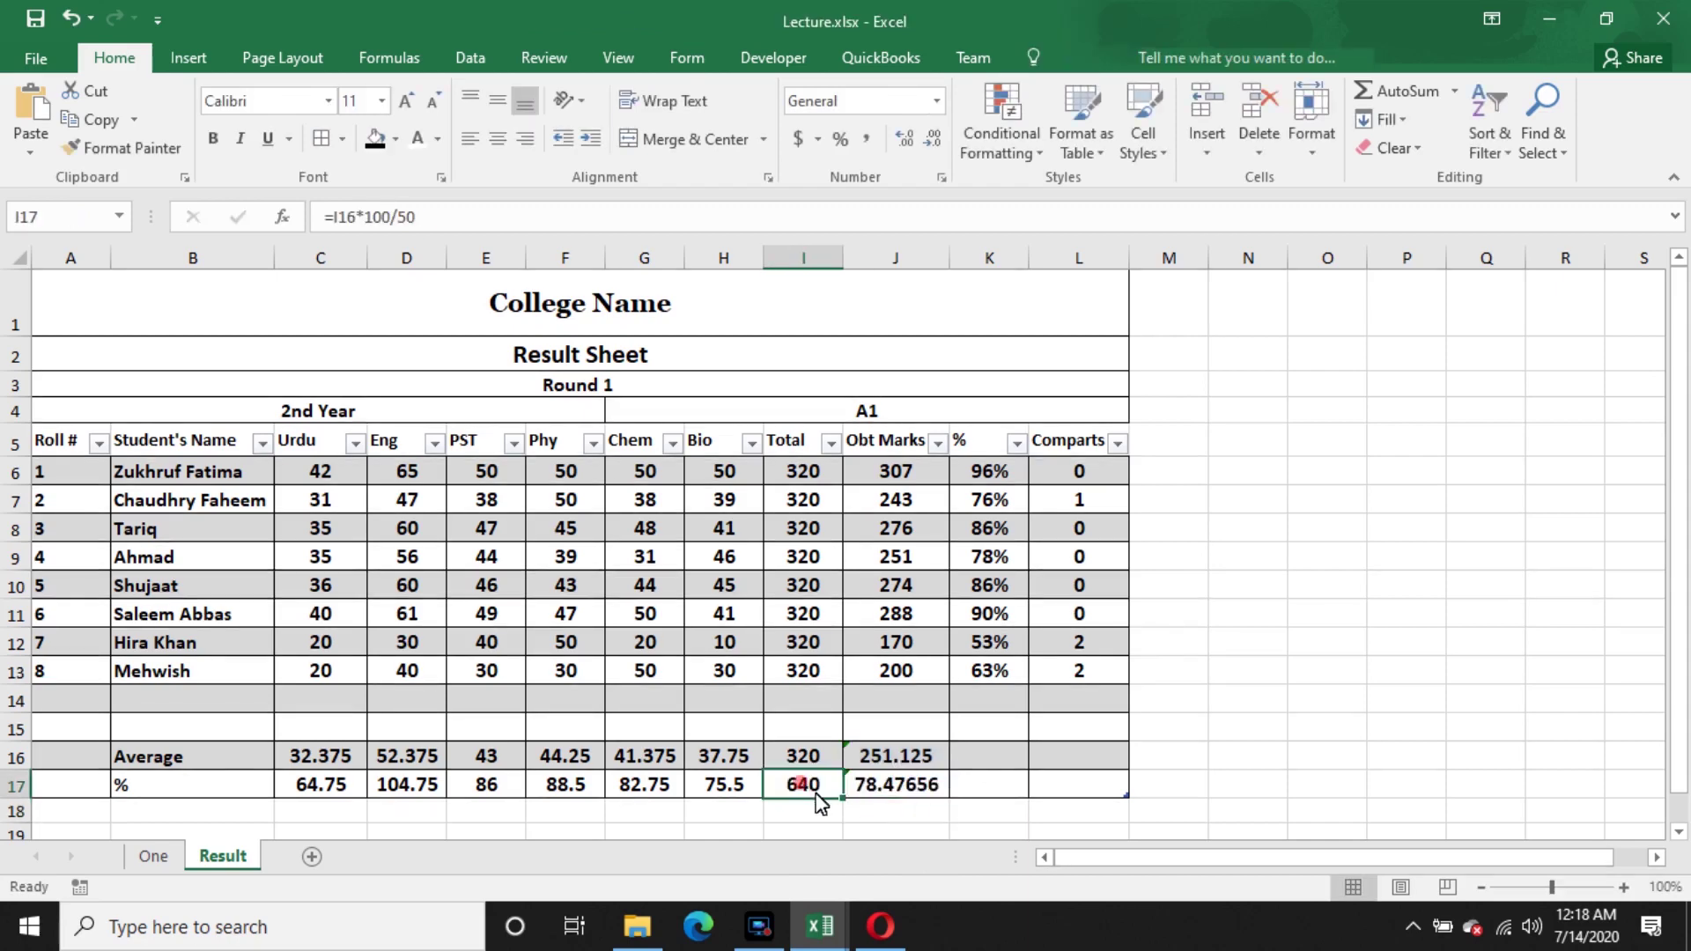
key("Delete")
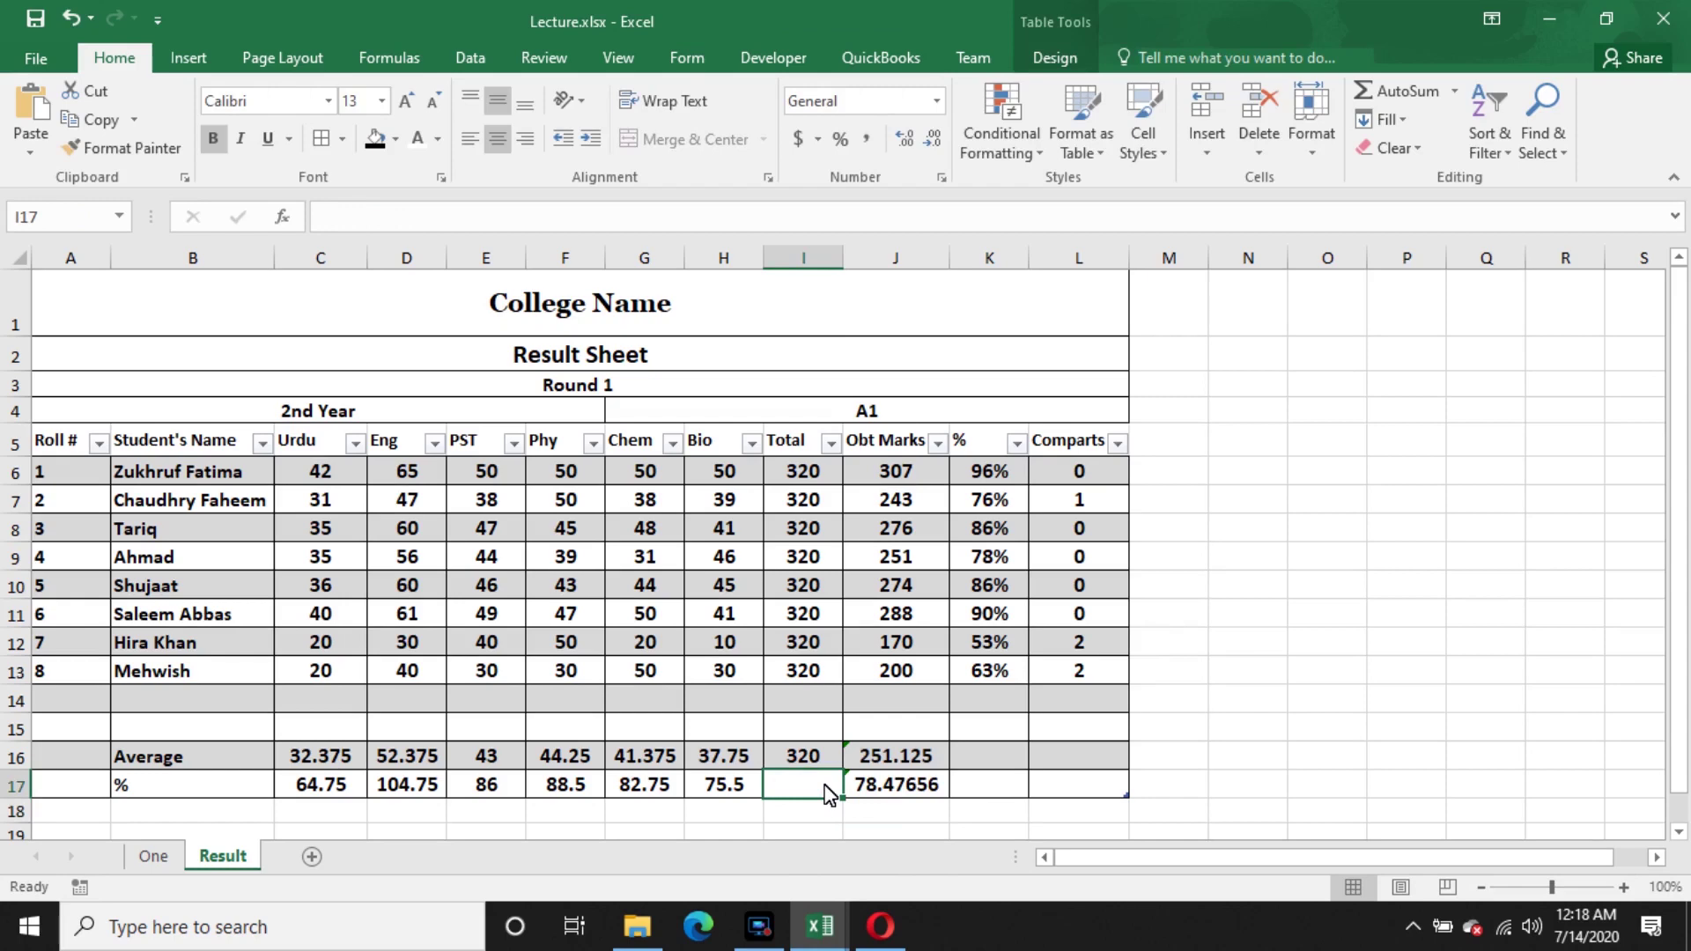
- Correct the English percentage formula in D17 to =D16*100/70
left_click(916, 480)
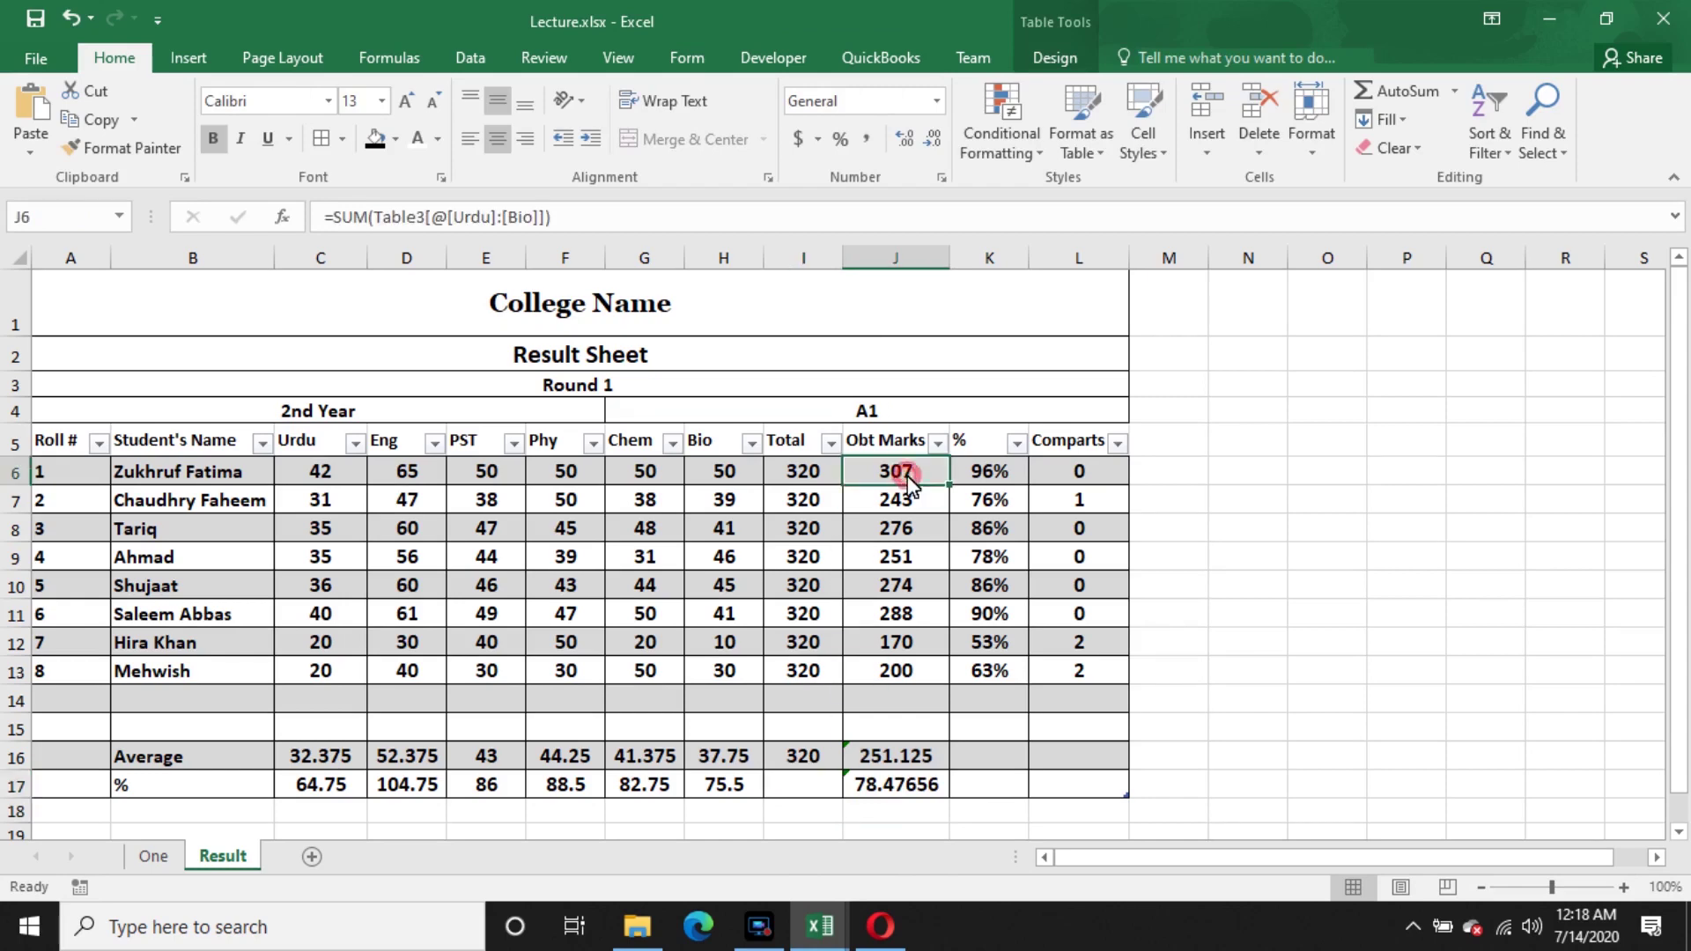
left_click(753, 791)
left_click(650, 793)
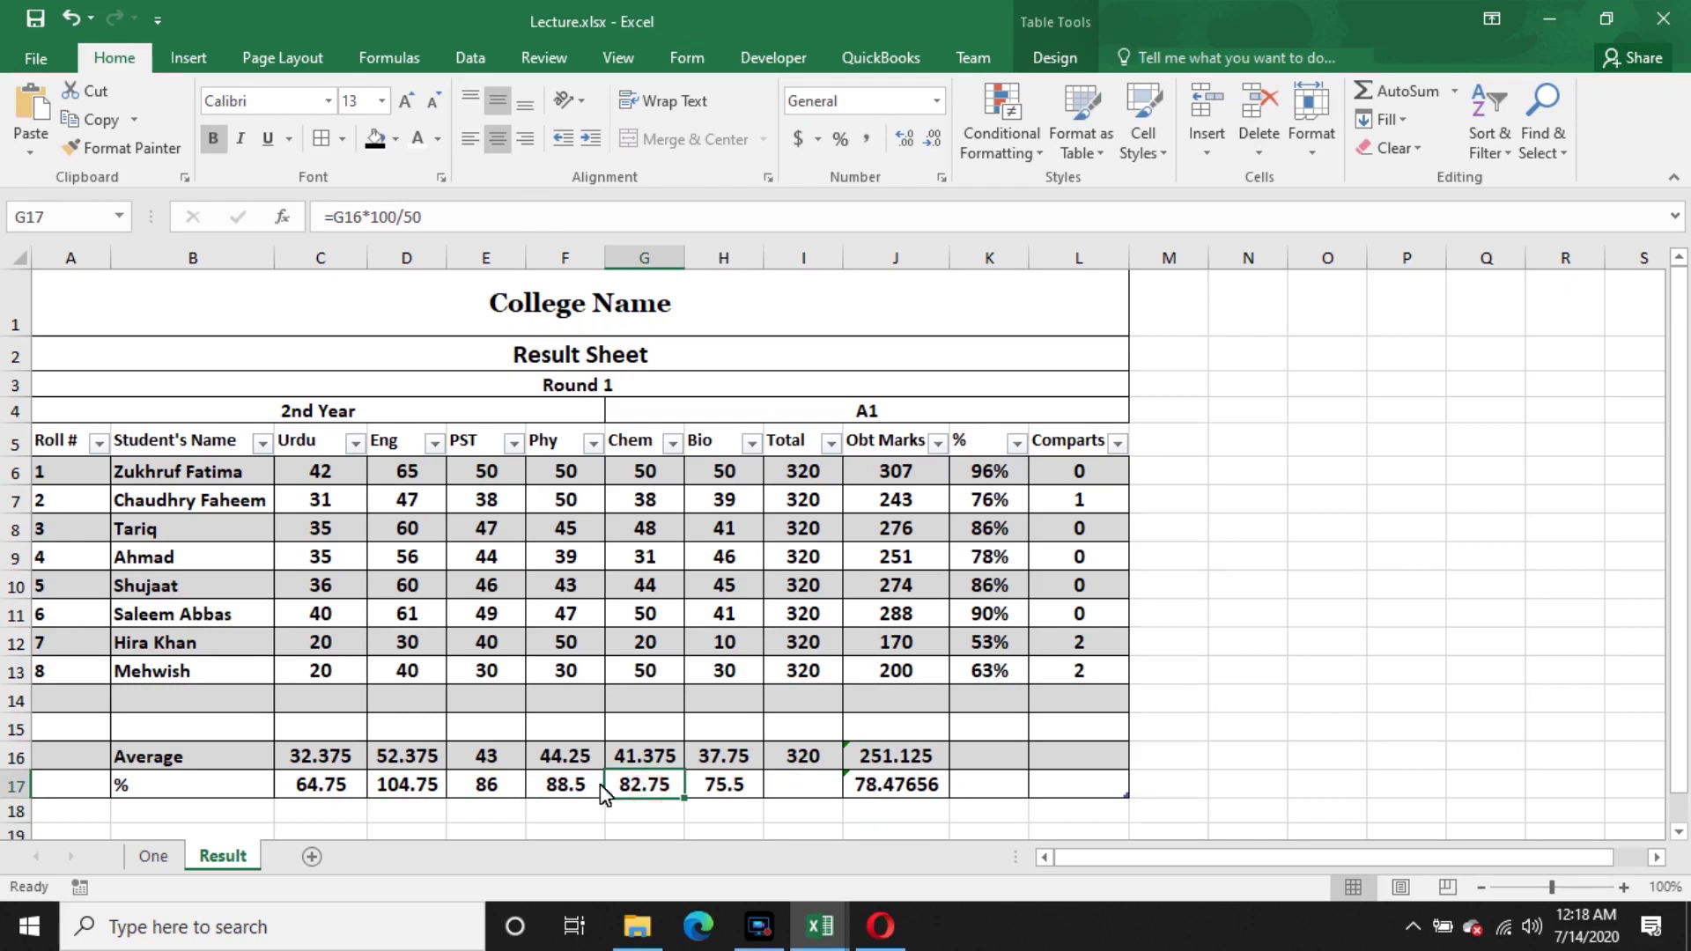
double_click(400, 789)
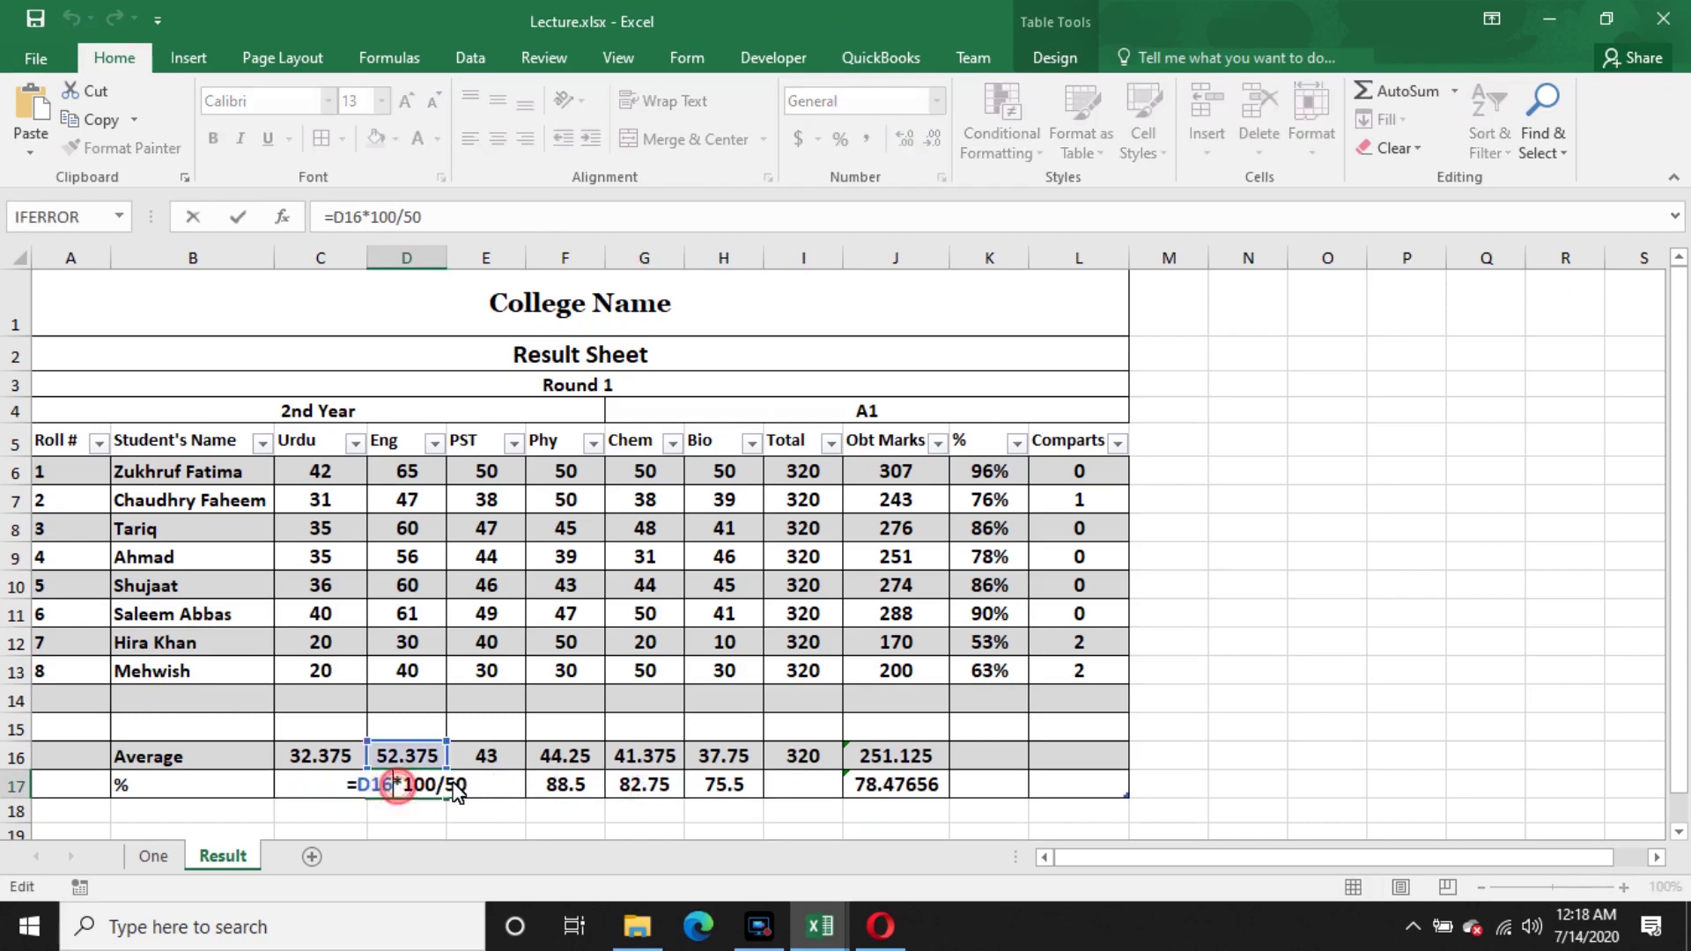
key("BackSpace")
key("BackSpace")
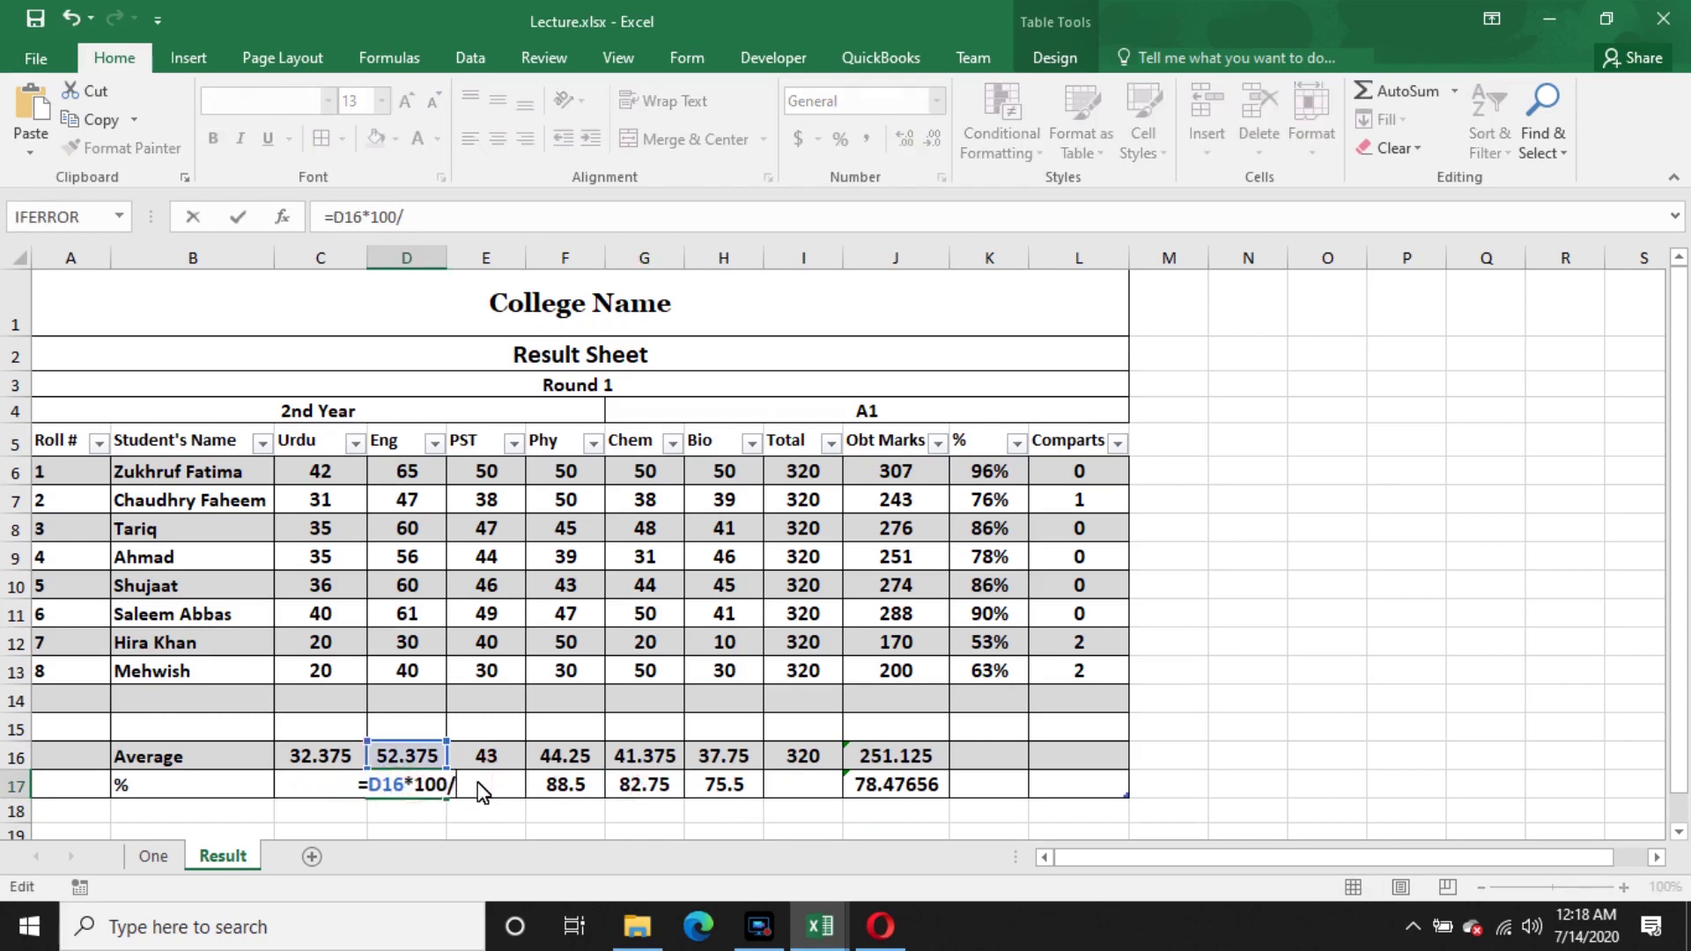
type("70")
key("Return")
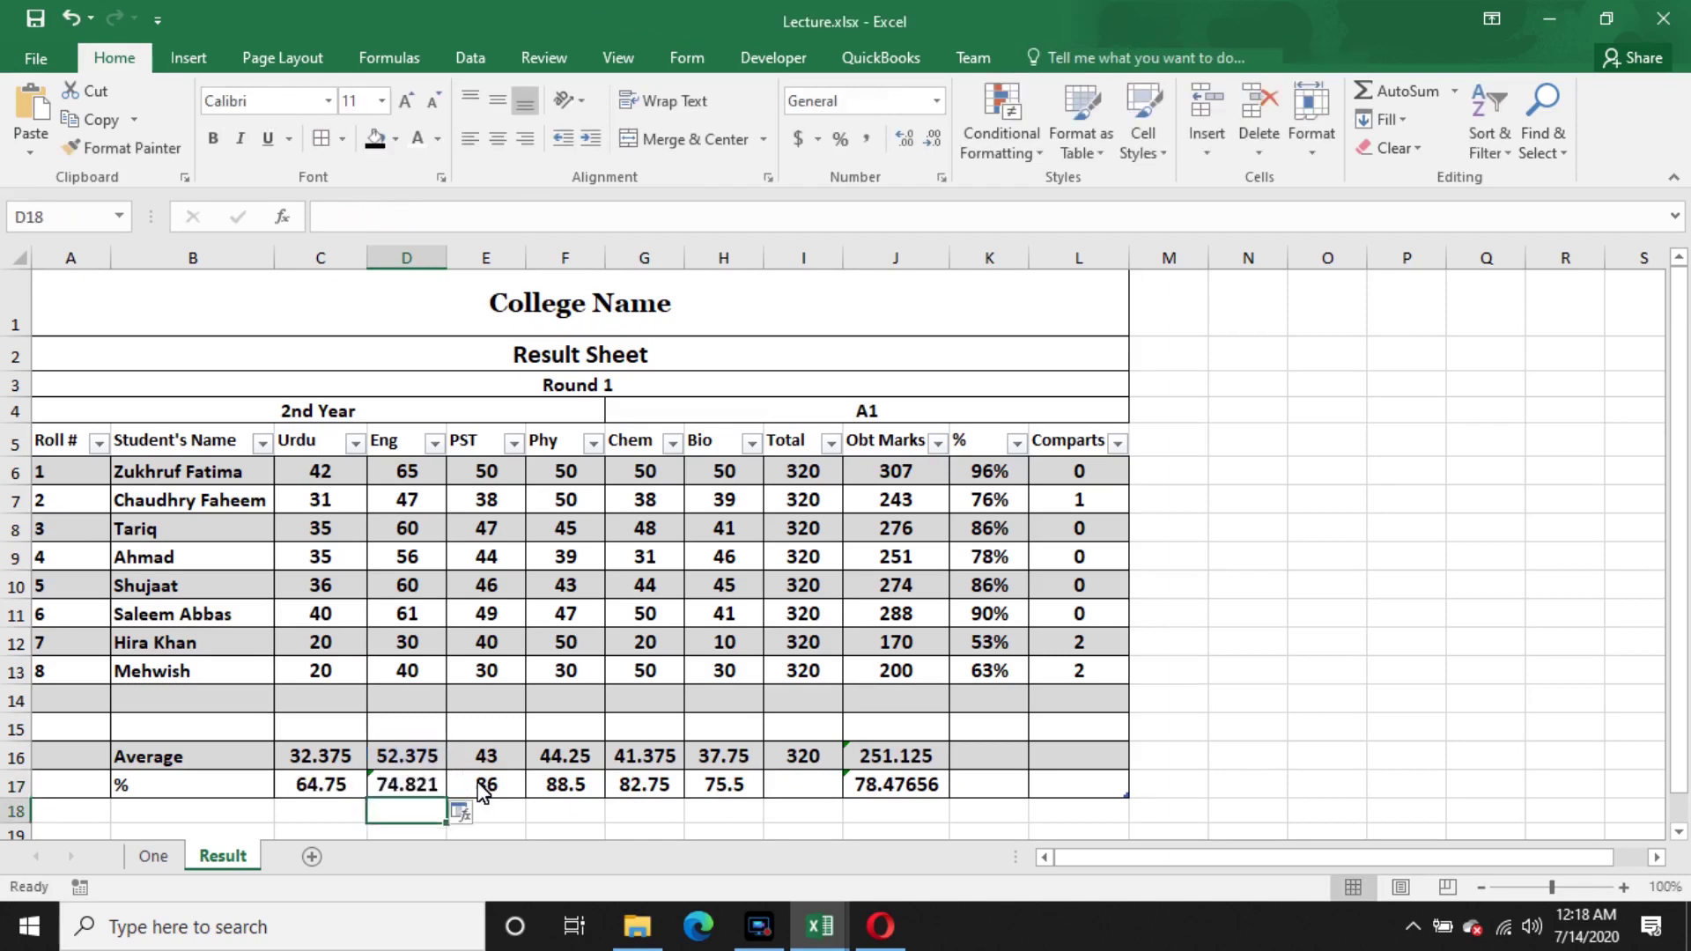
- Add table rows 18 and 19 and clear their automatically filled formulas in J18:L19
left_click(1062, 790)
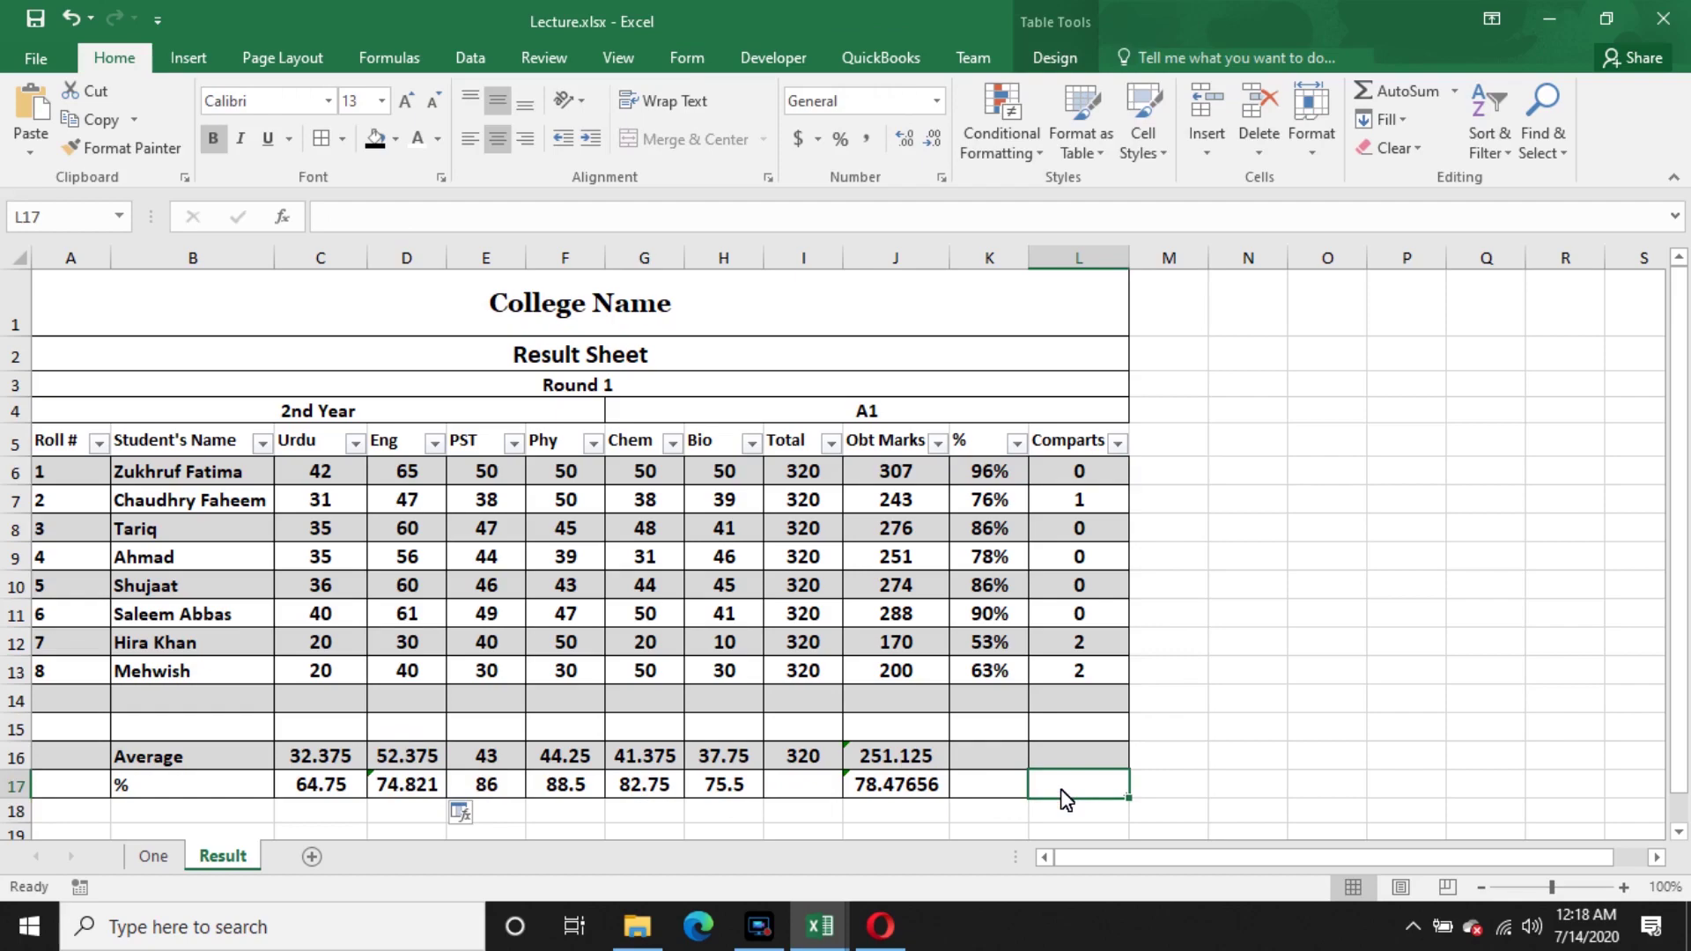
key("Tab")
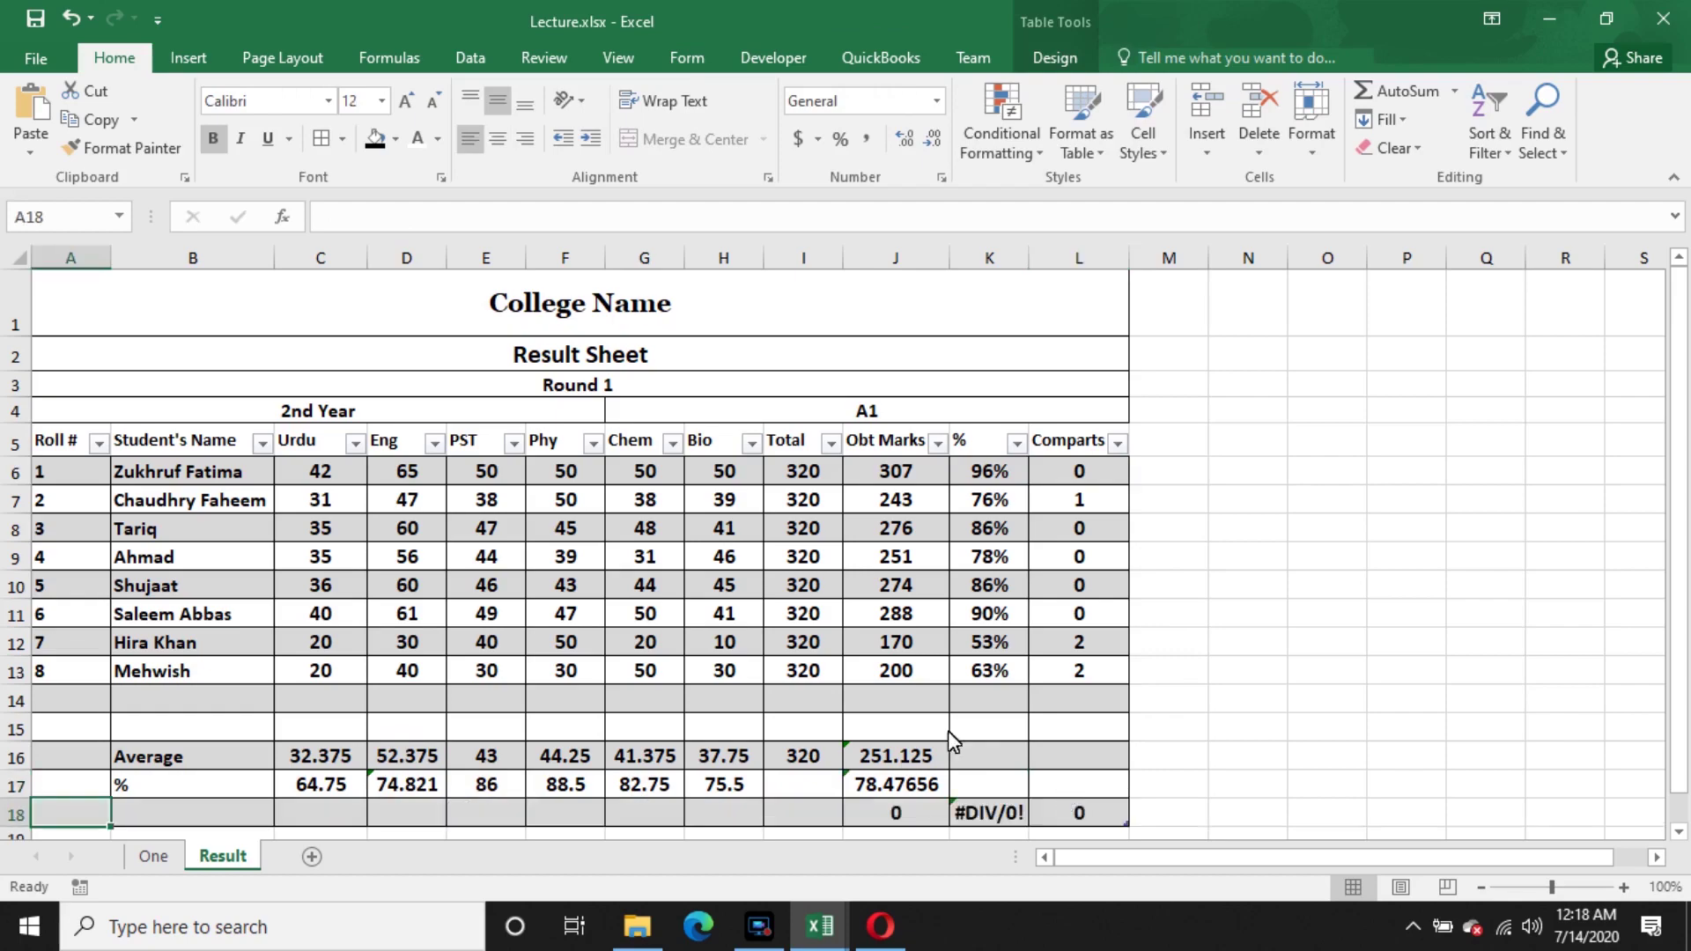
scroll(344, 740, "down", 1)
left_click(1041, 686)
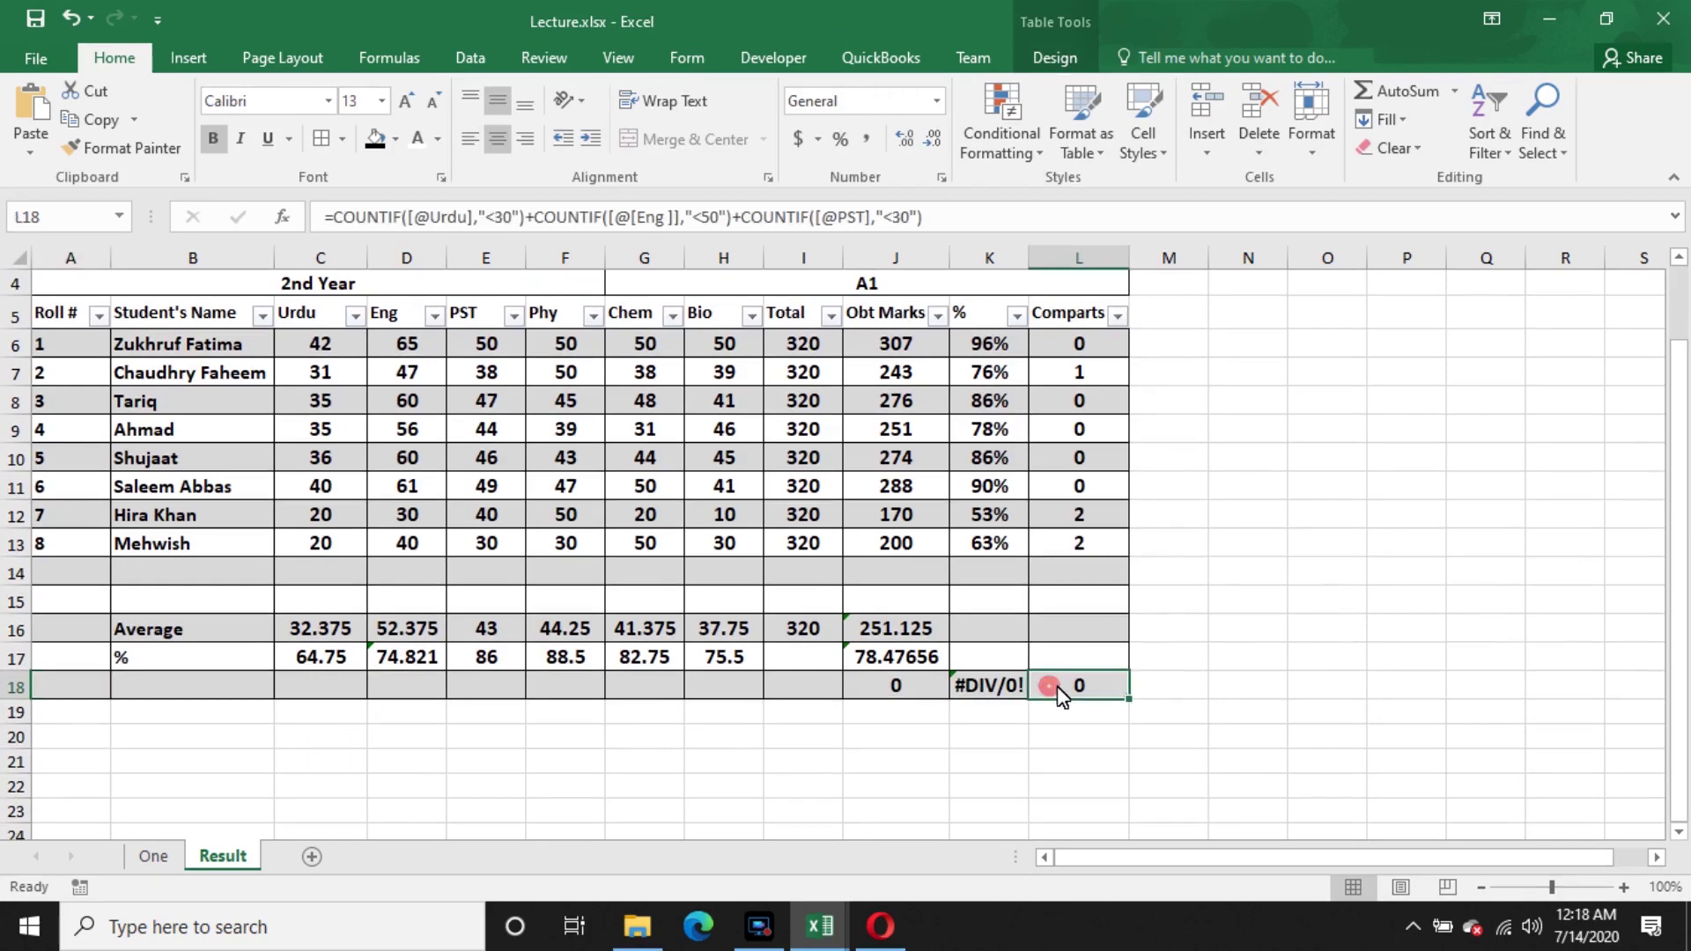
key("Tab")
left_click_drag(899, 686, 1060, 731)
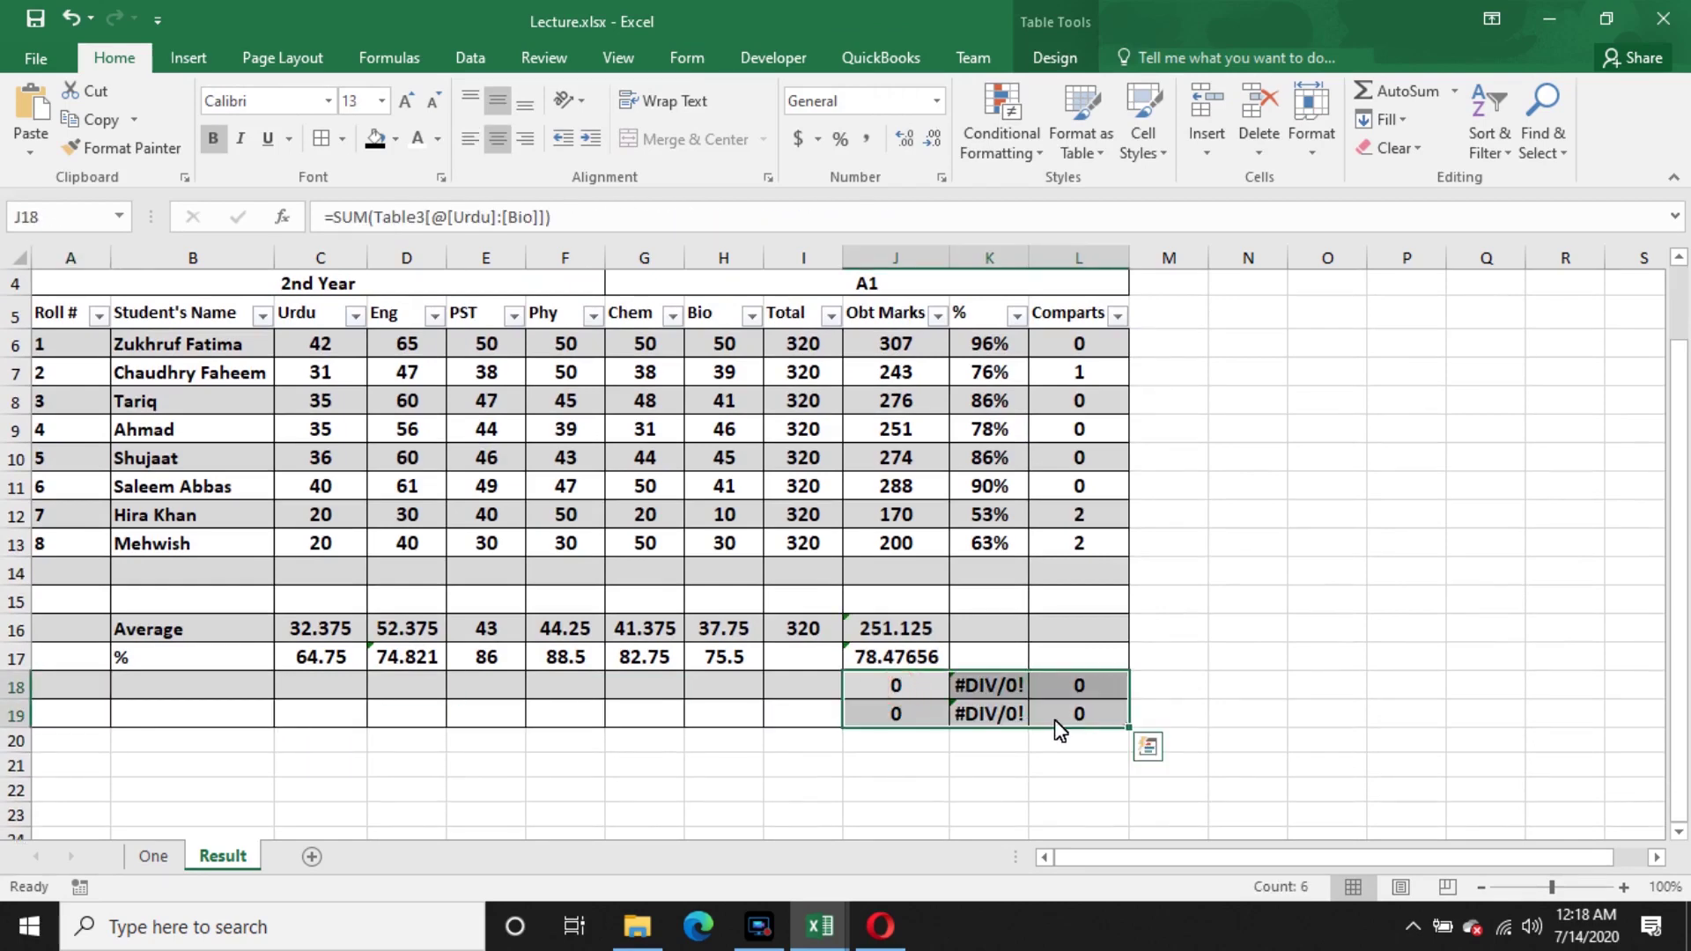
key("Delete")
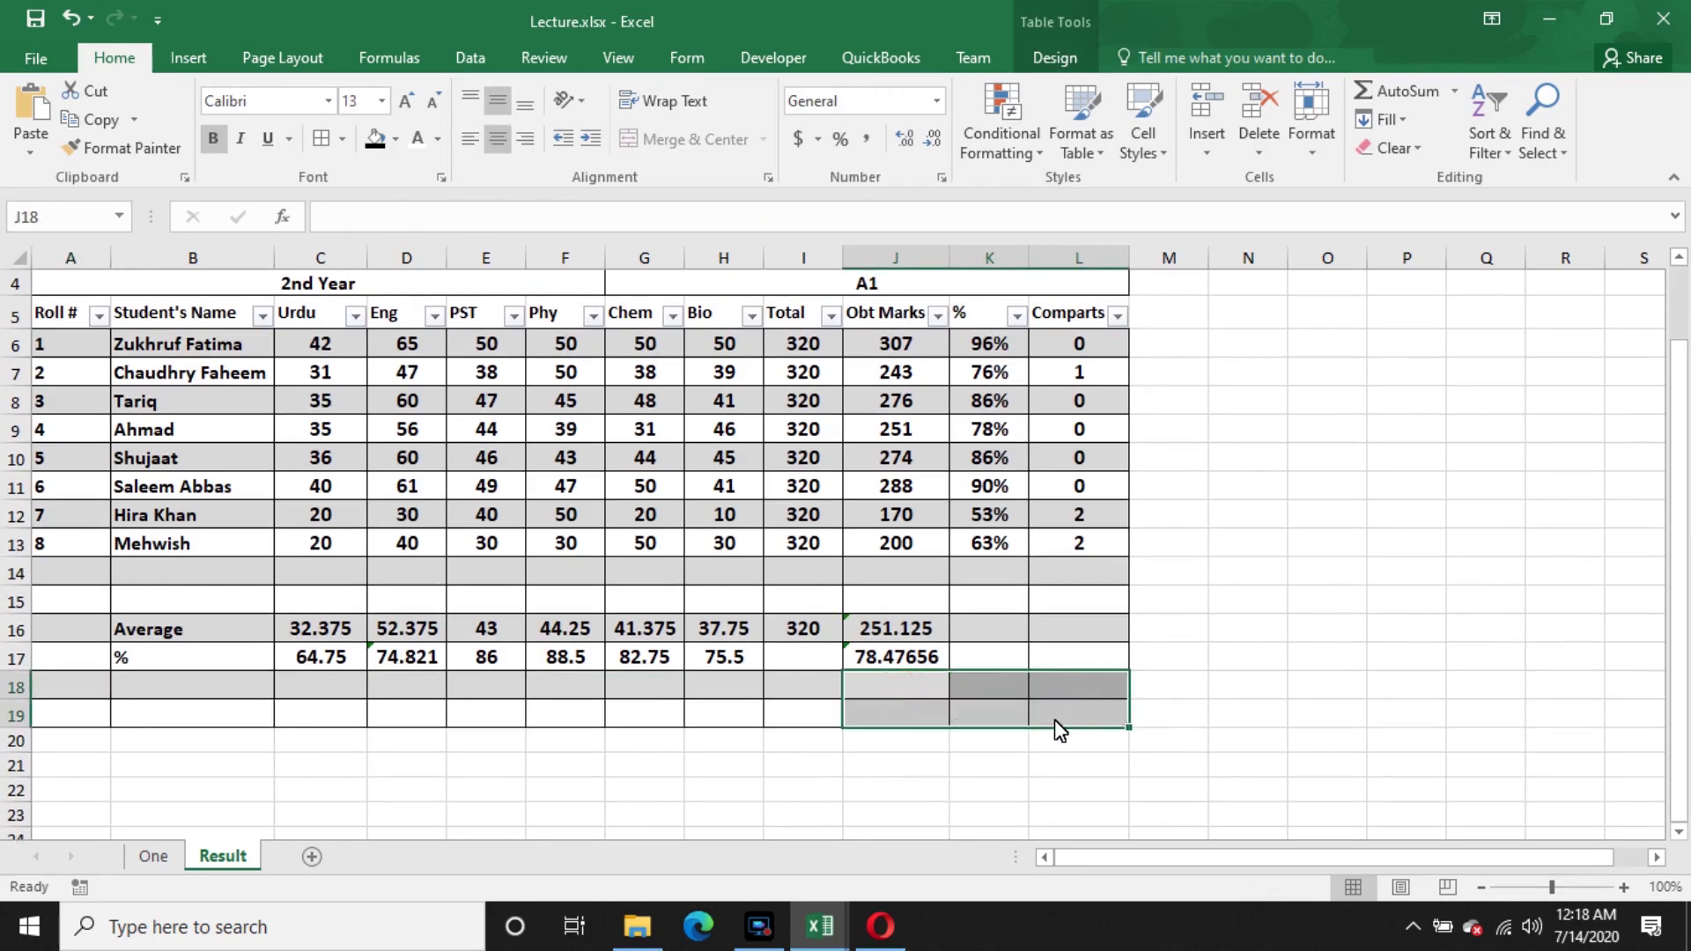
- Label the two new summary rows "Pass" in B18 and "Fail" in B19
left_click(143, 689)
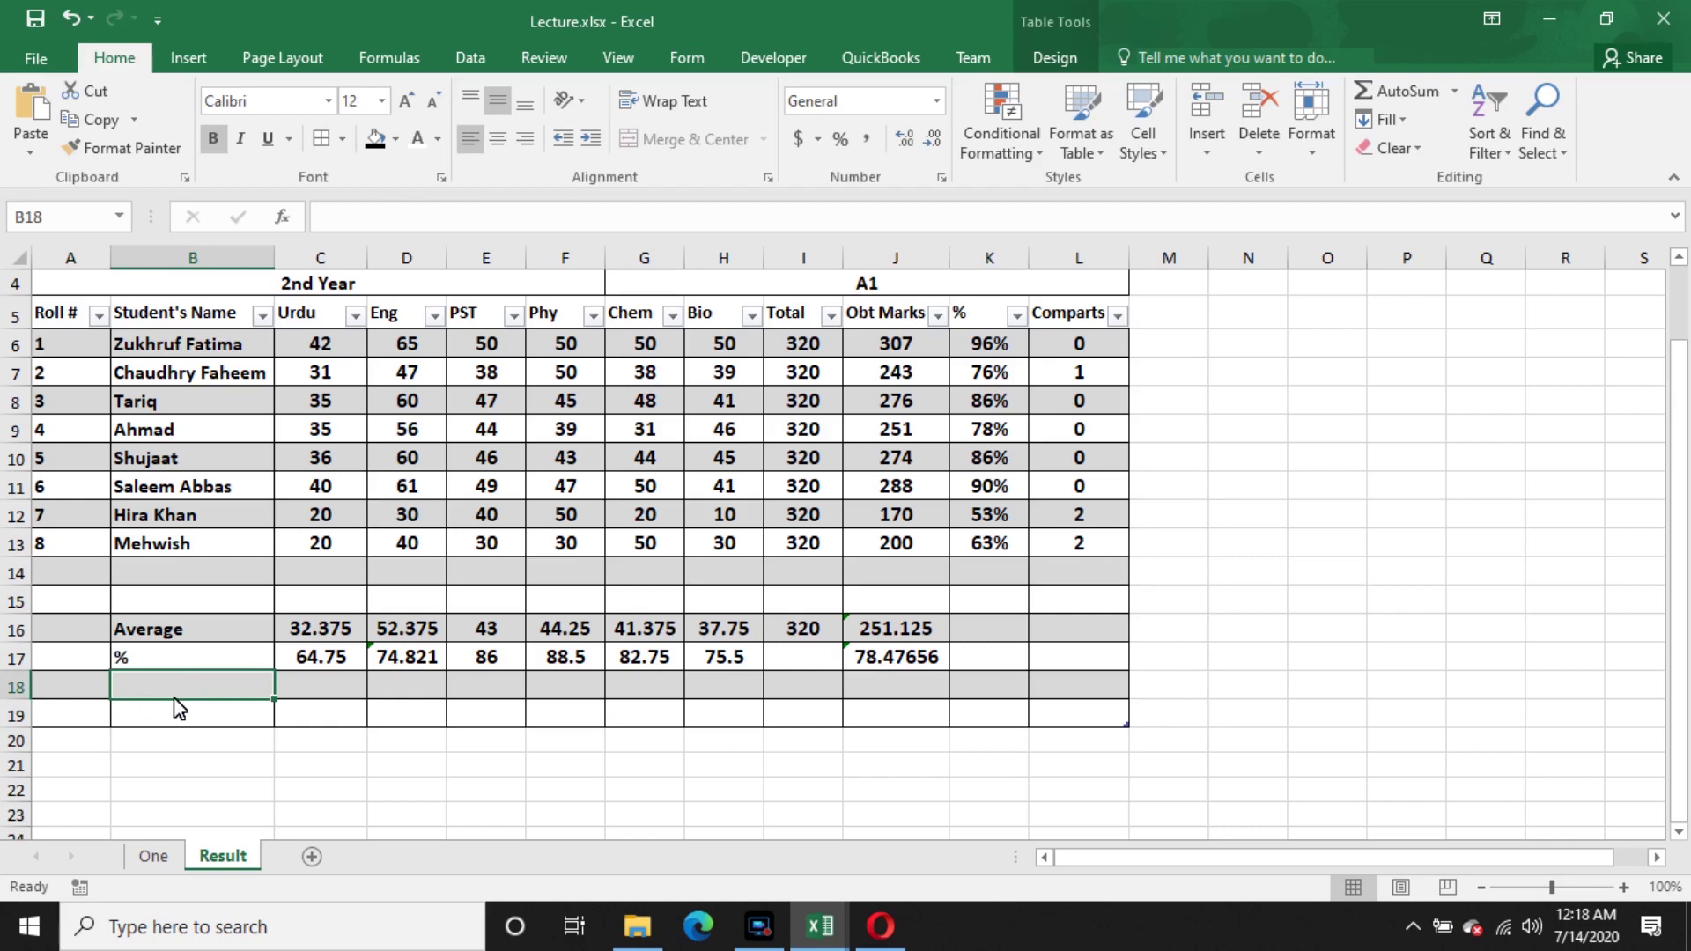
type("Pass")
key("Return")
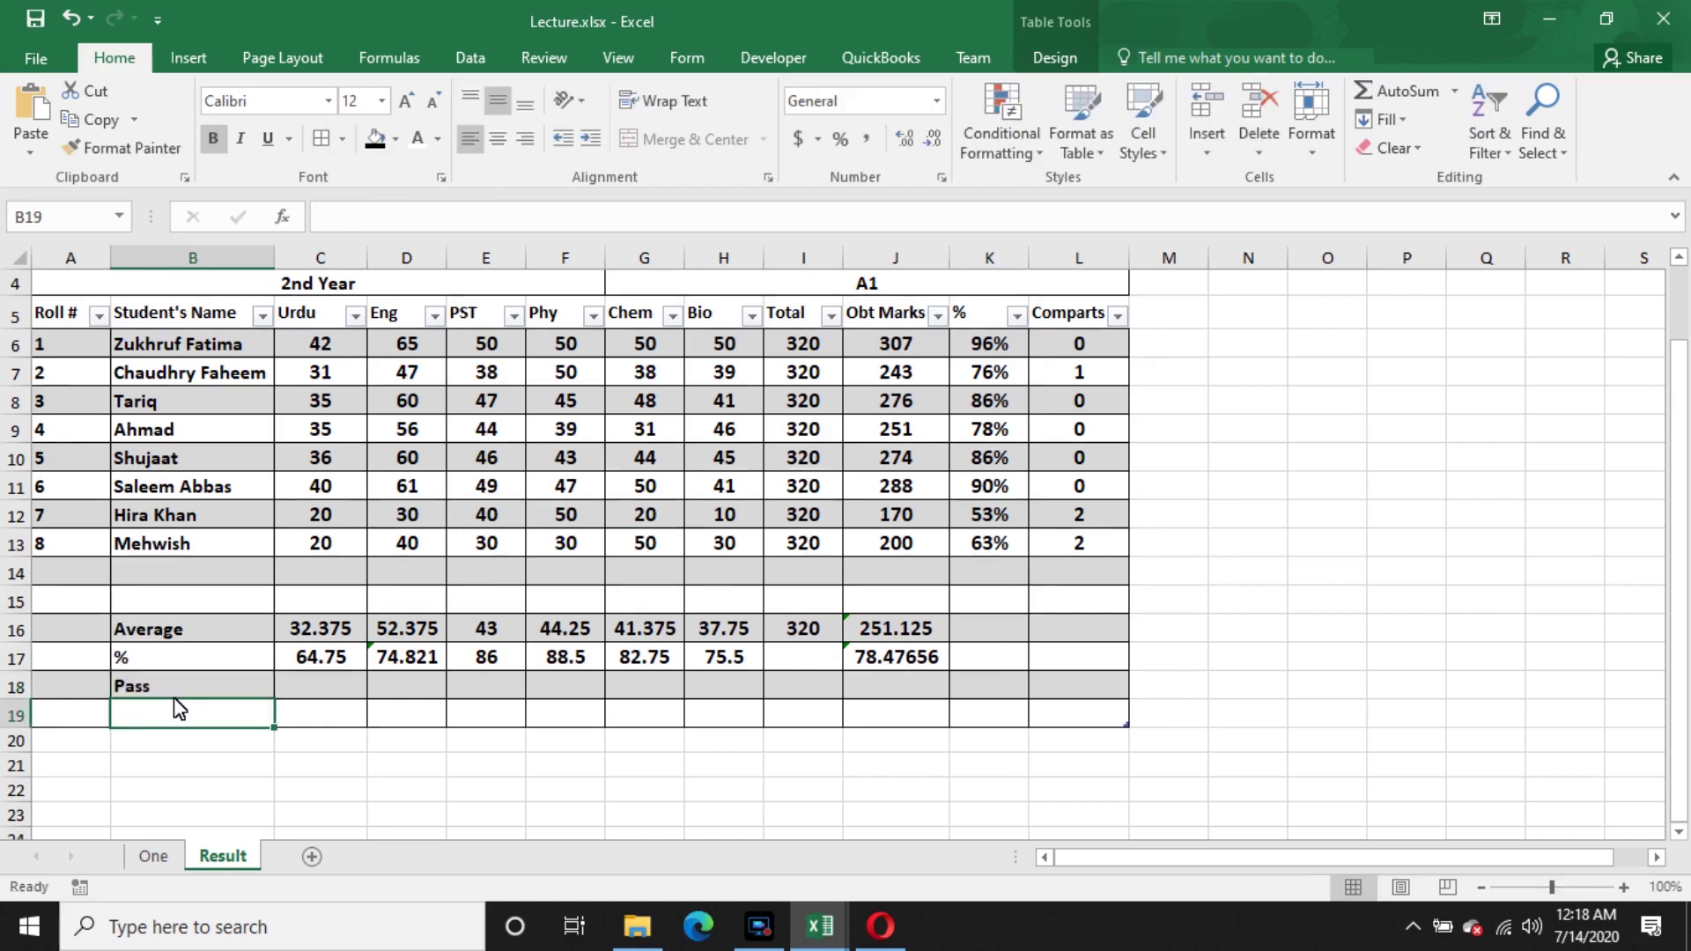
type("Fail")
key("Tab")
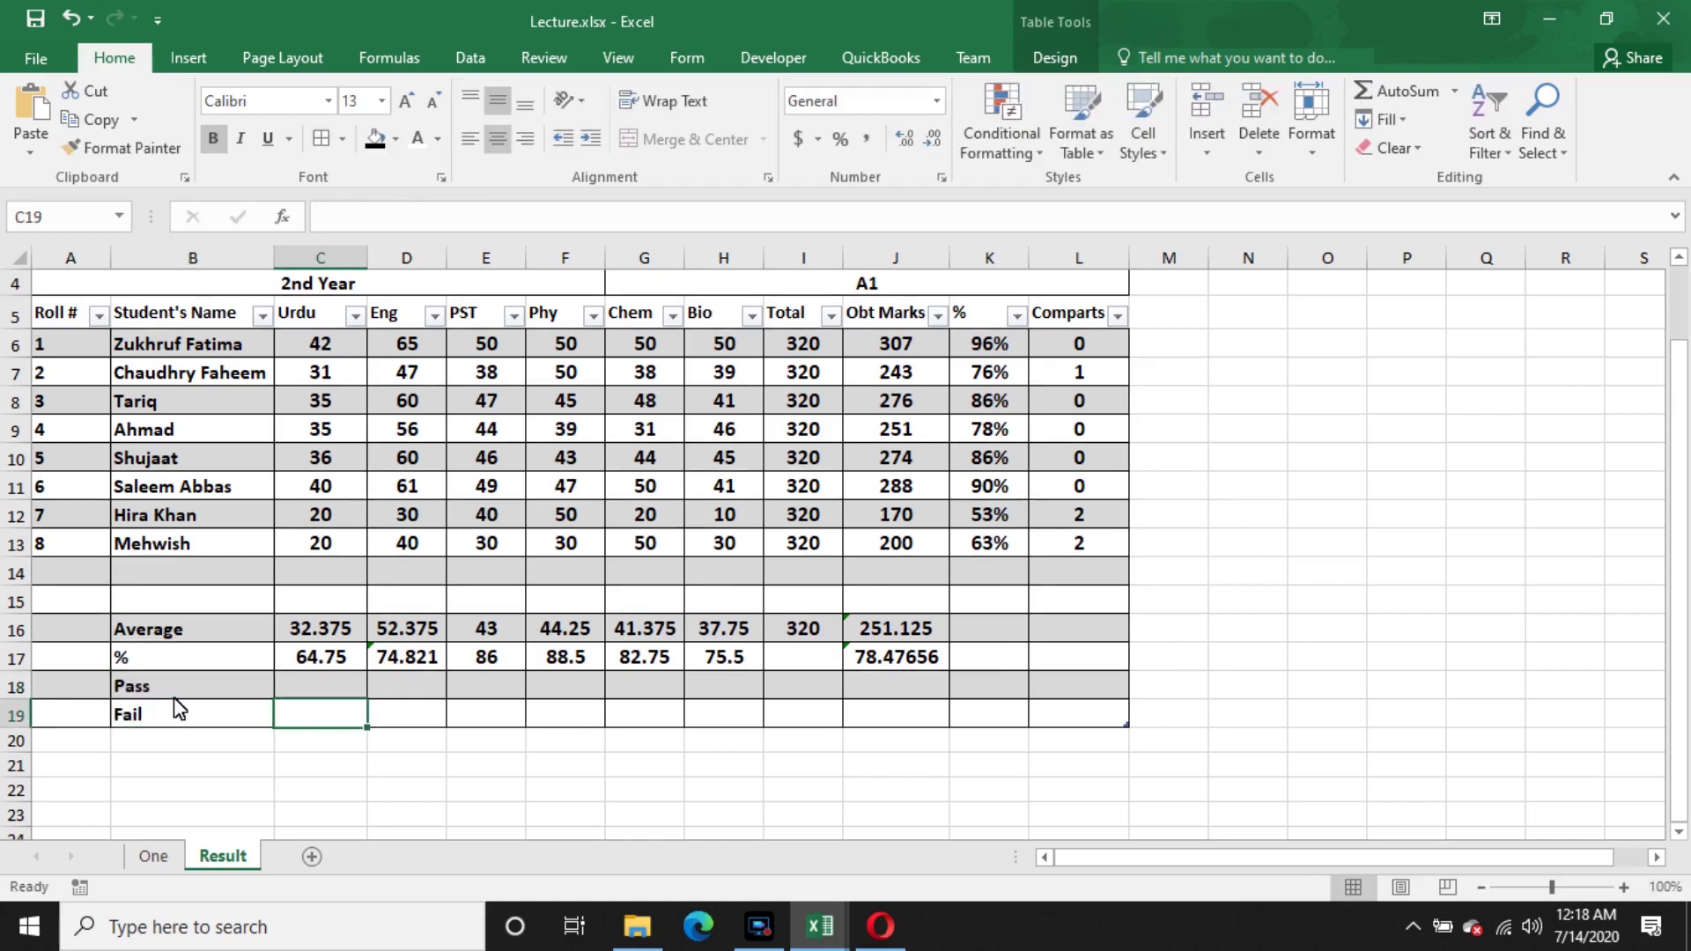
- Count the Urdu passes in C18 with the formula =COUNTIF(C6:C13,">30")
key("Up")
type("=coun")
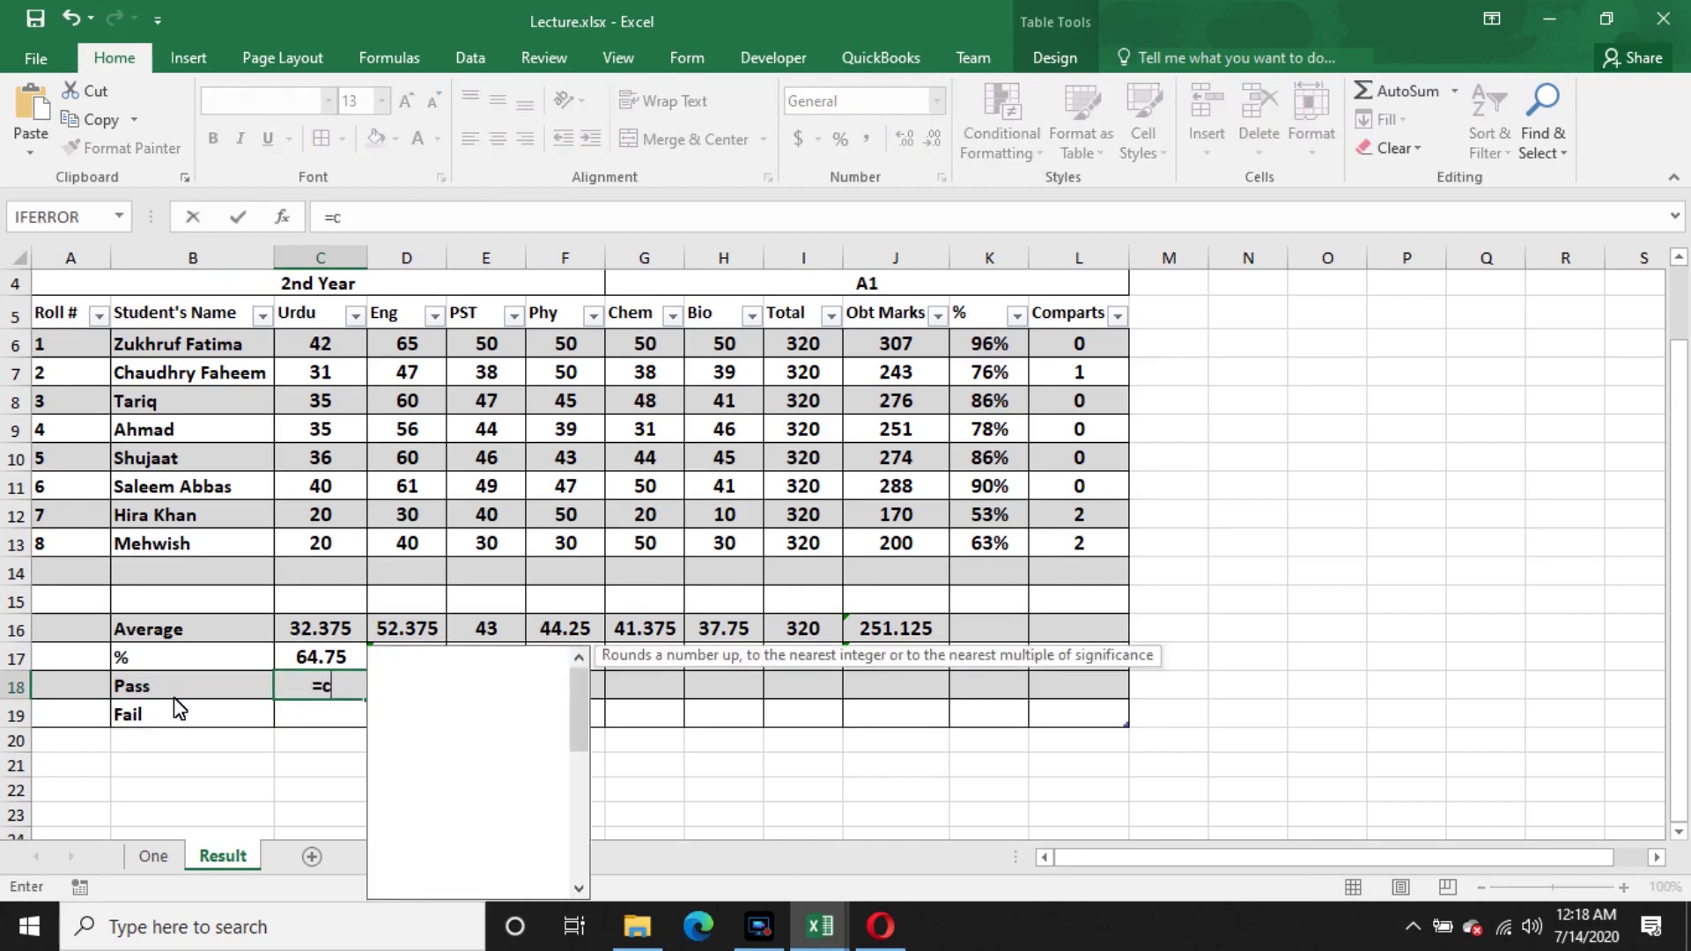
key("Down")
key("Down")
key("Down")
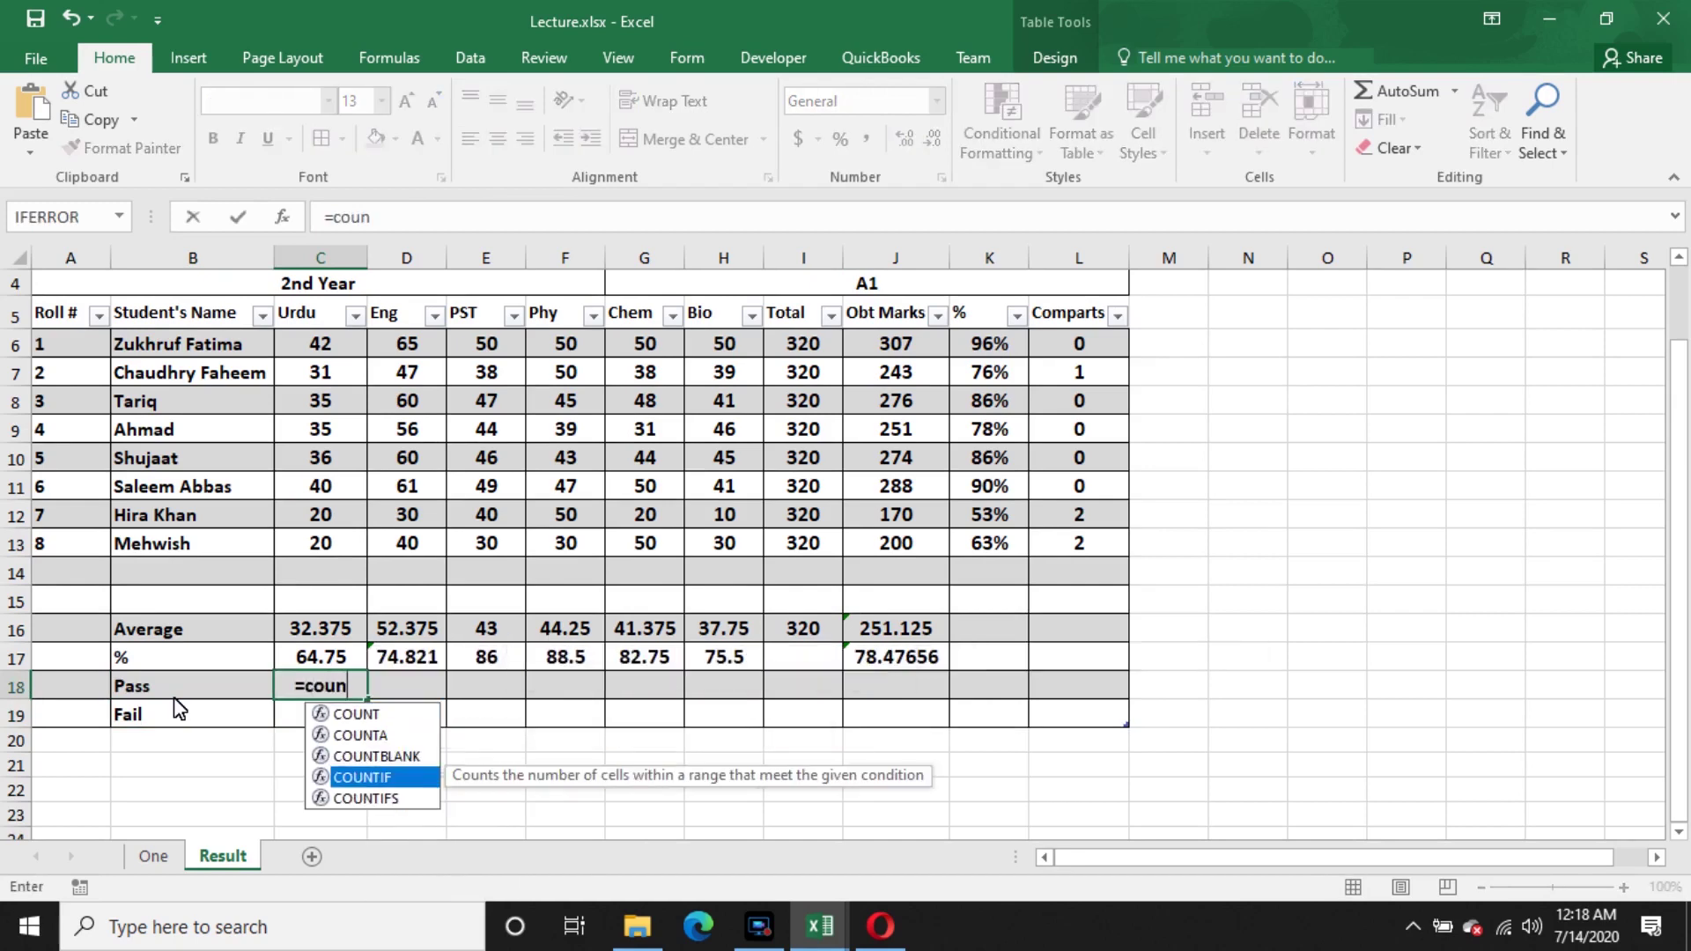
key("Tab")
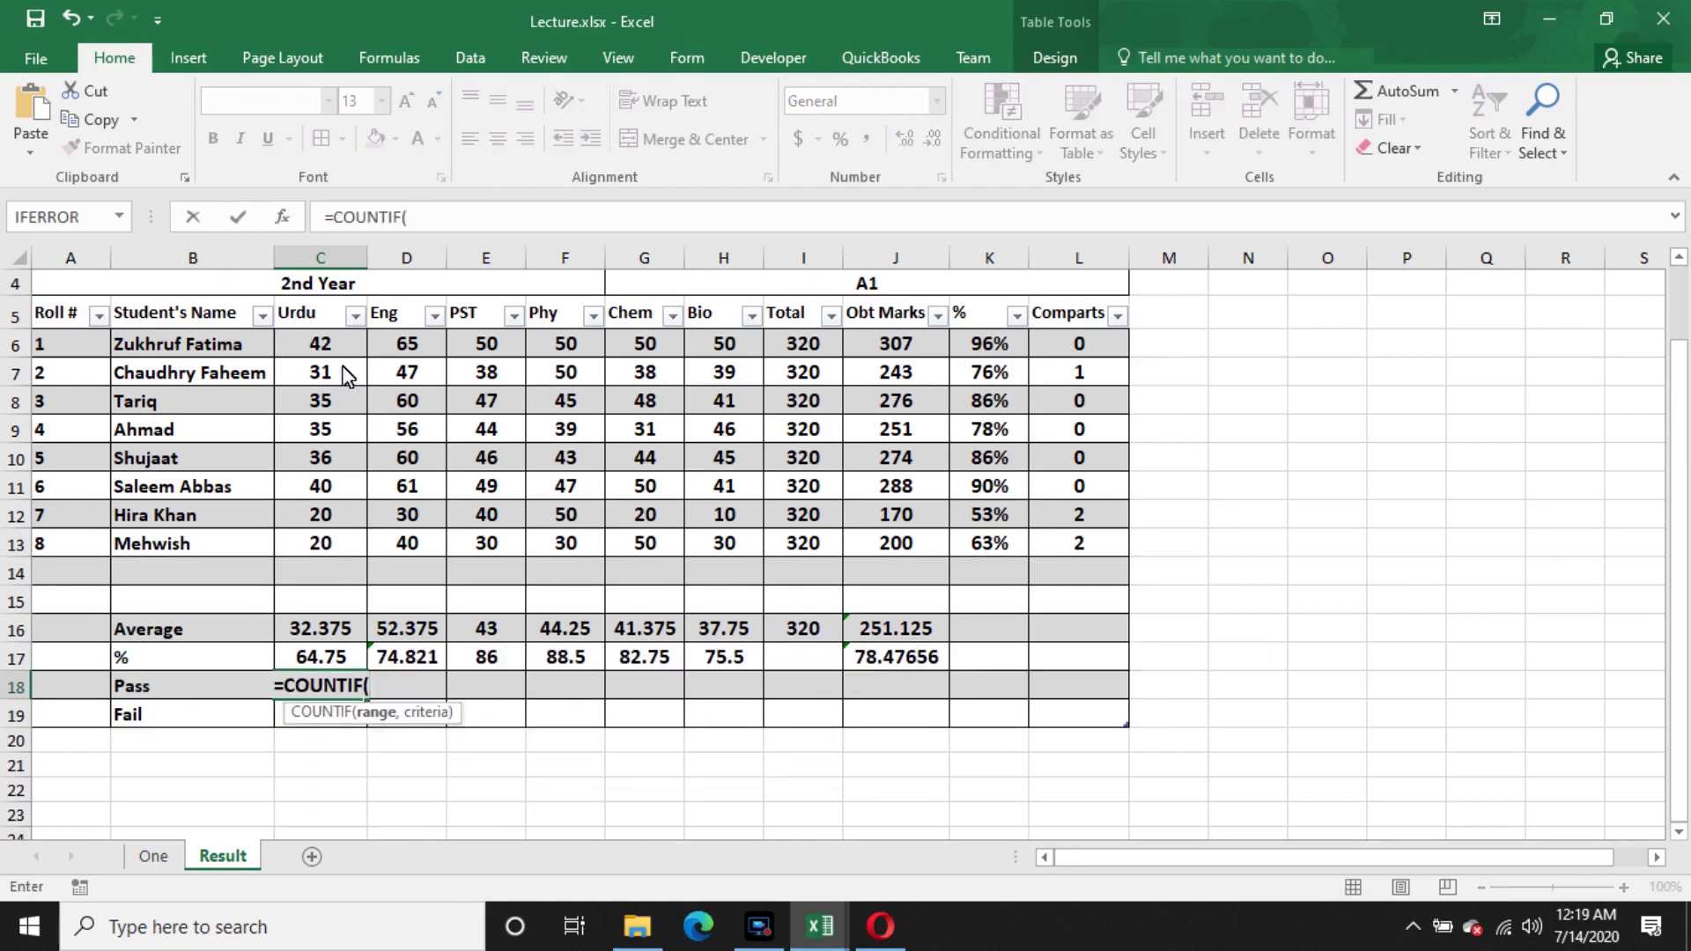
left_click_drag(340, 352, 331, 564)
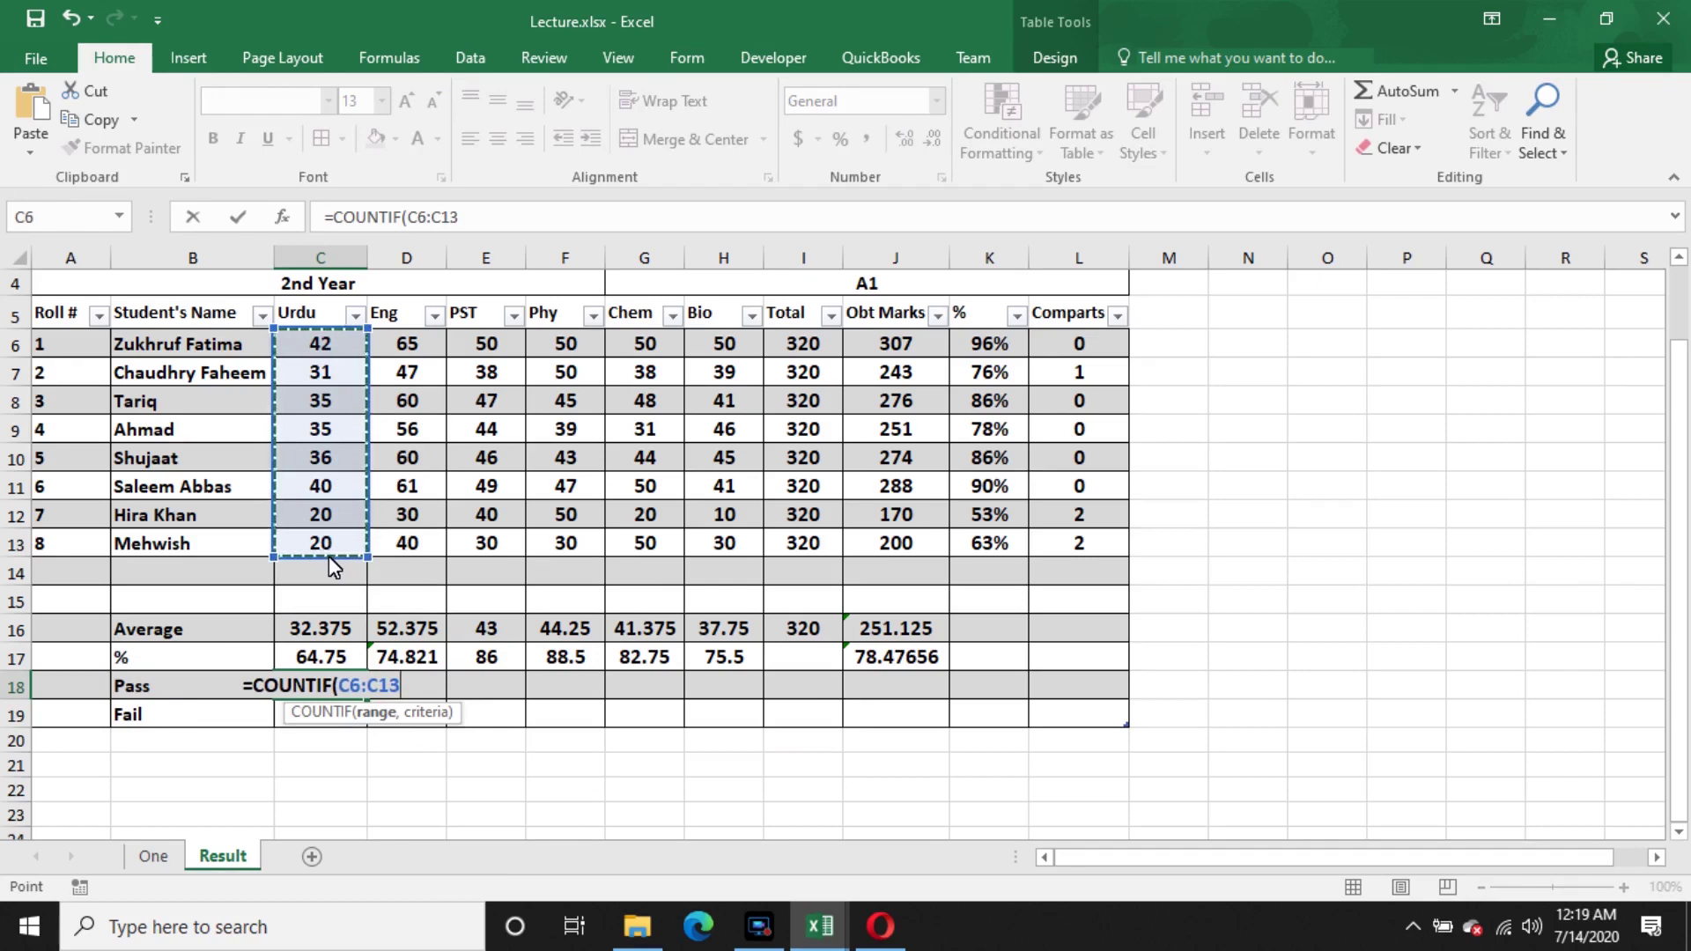
type(",")
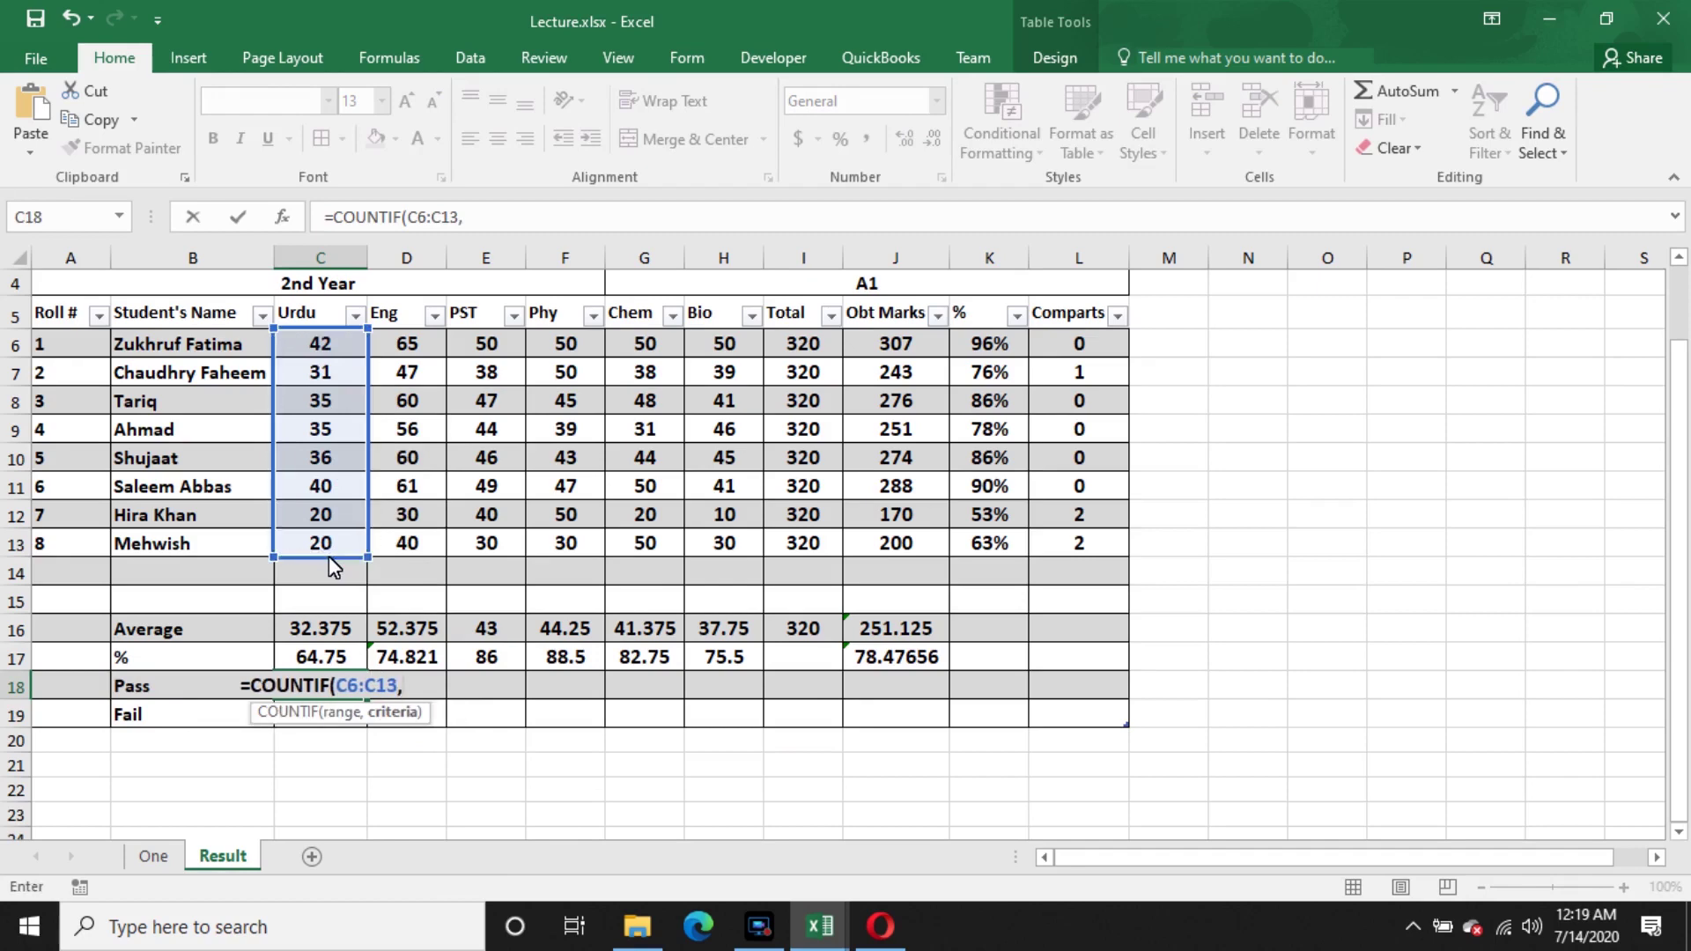
type("\"")
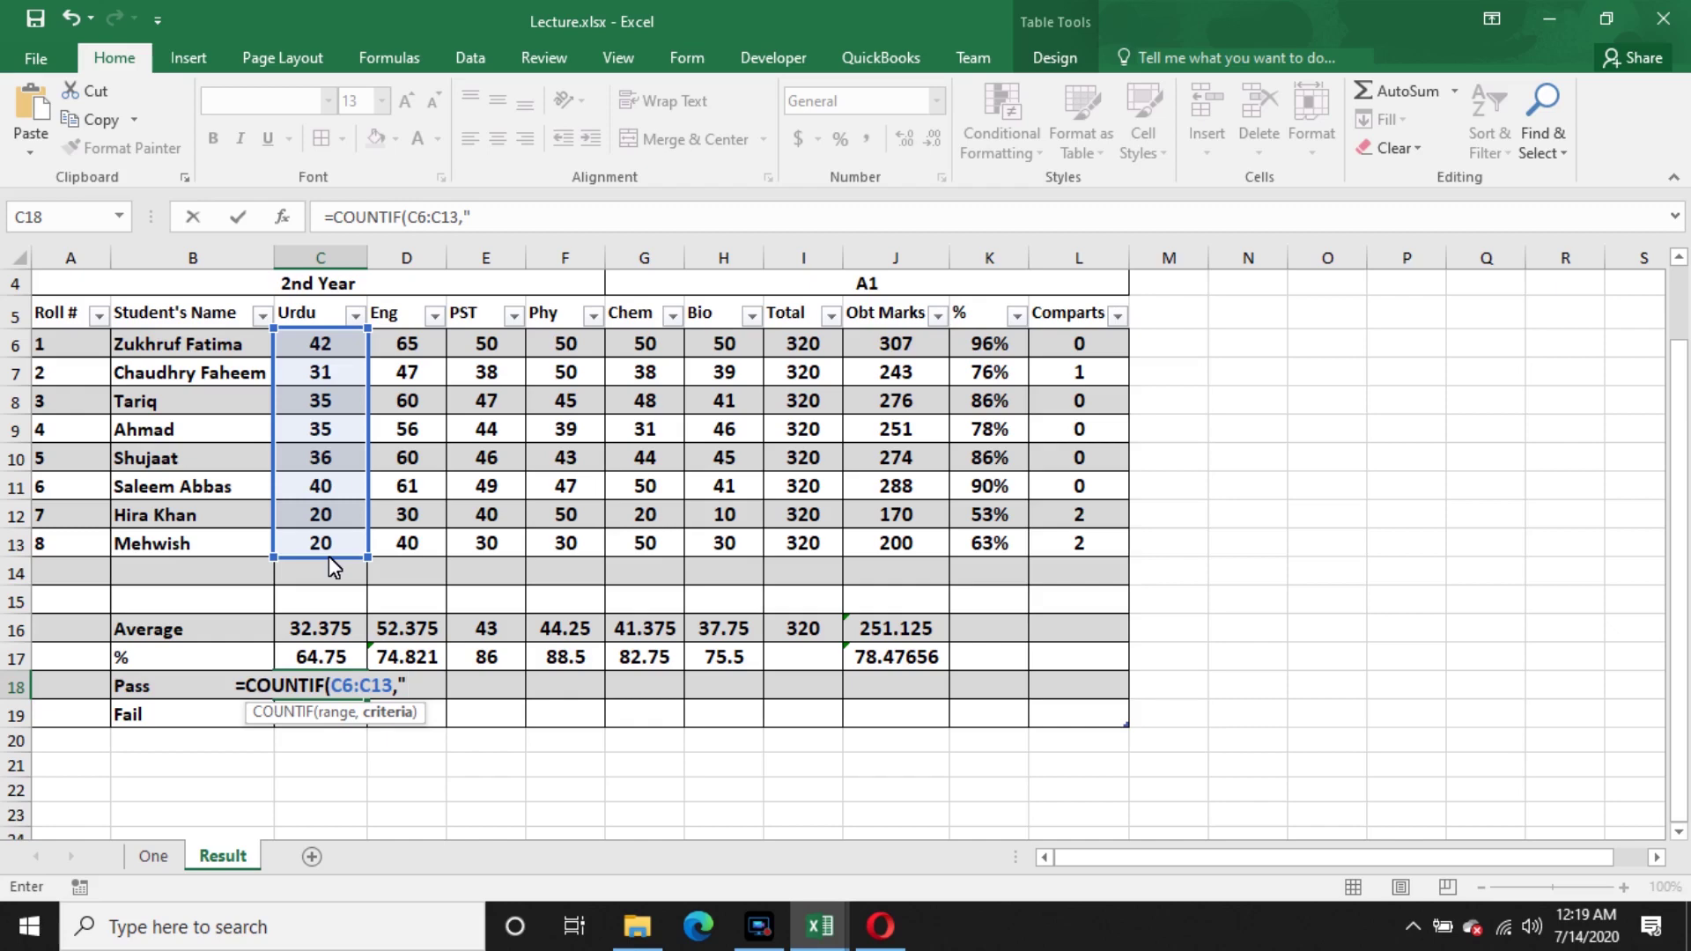
type(">30")
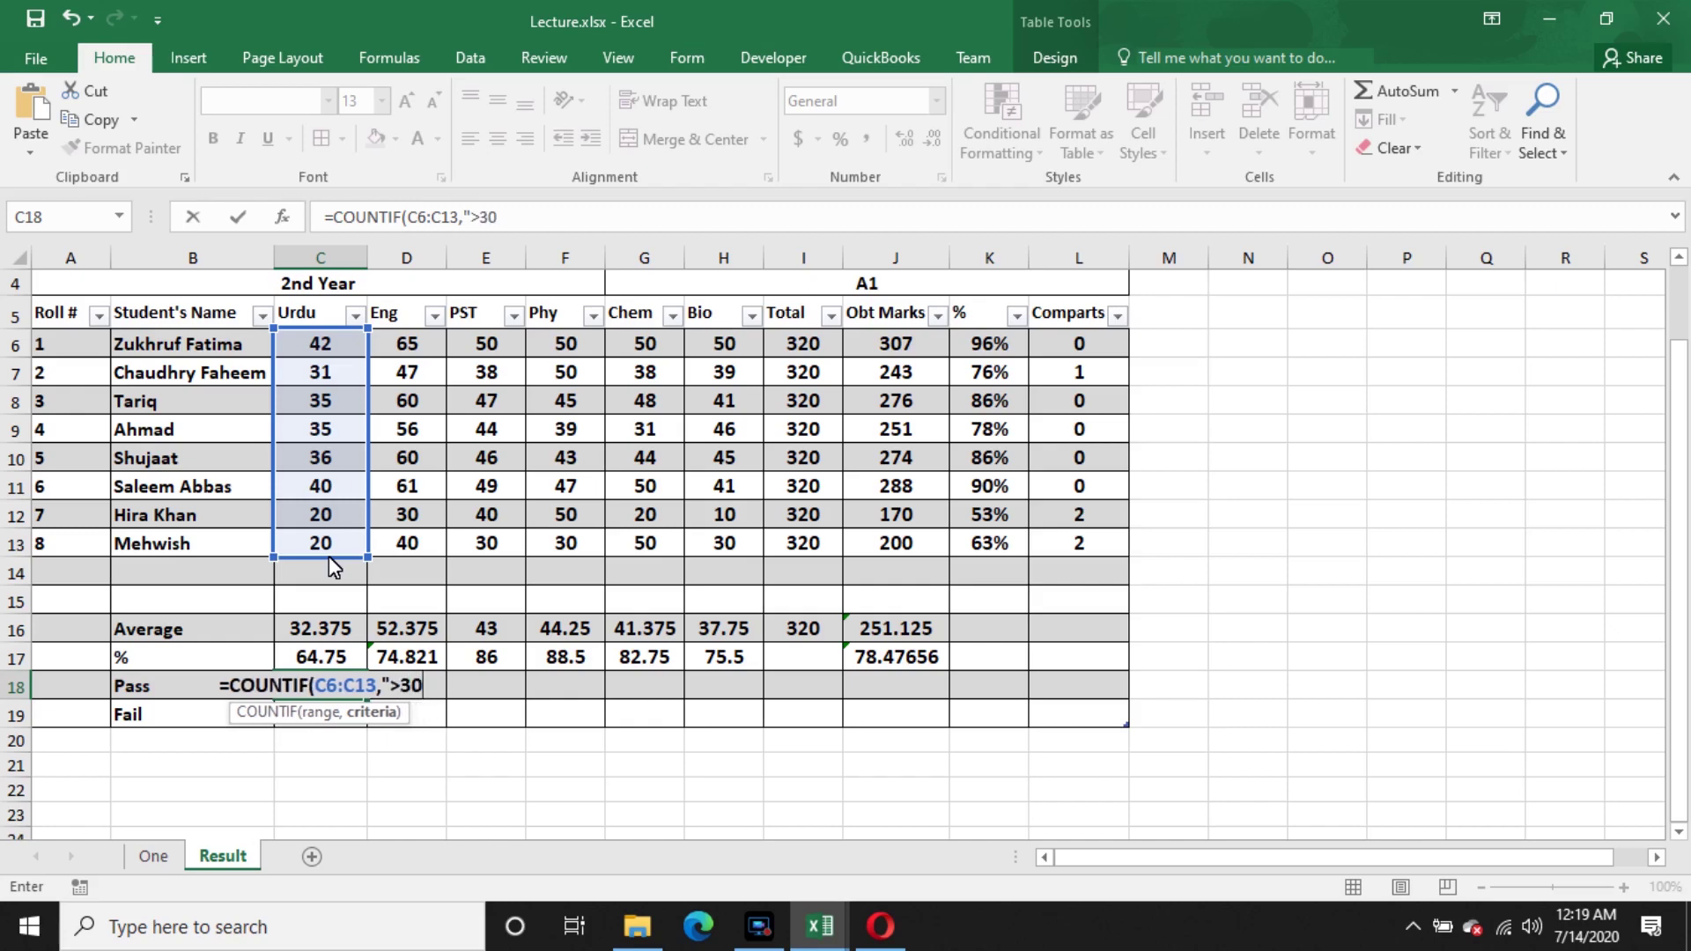
type("\")")
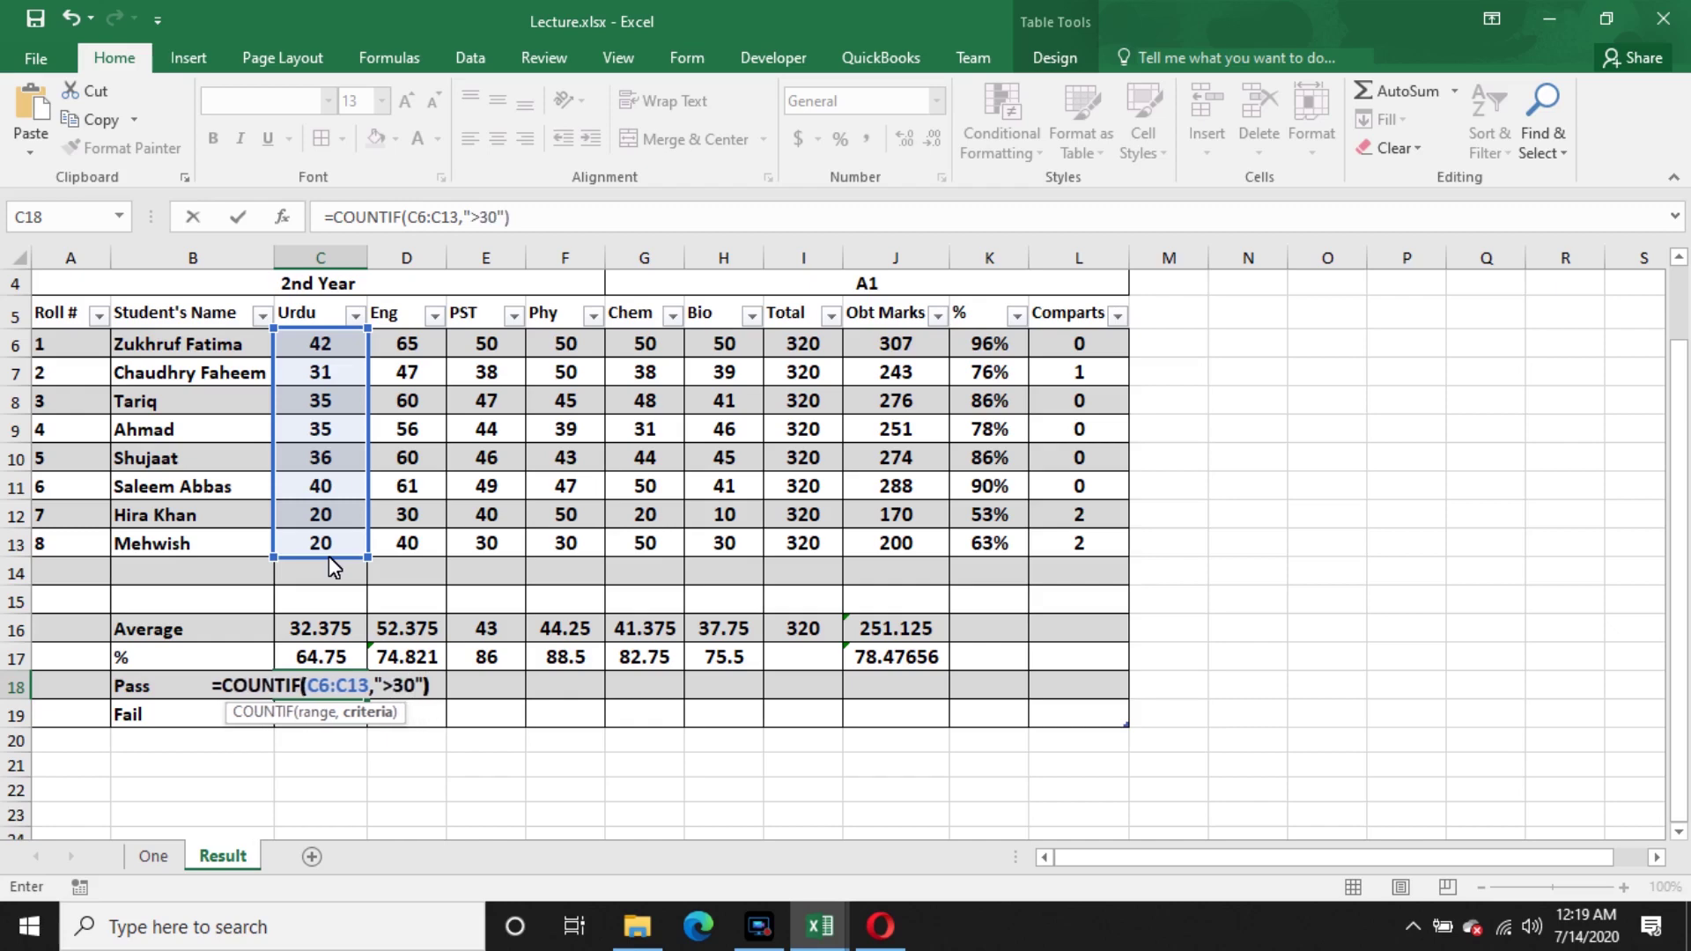
key("Return")
- Copy the Urdu pass count formula down to C19 and change its criterion to "<30" to count the fails
left_click(337, 684)
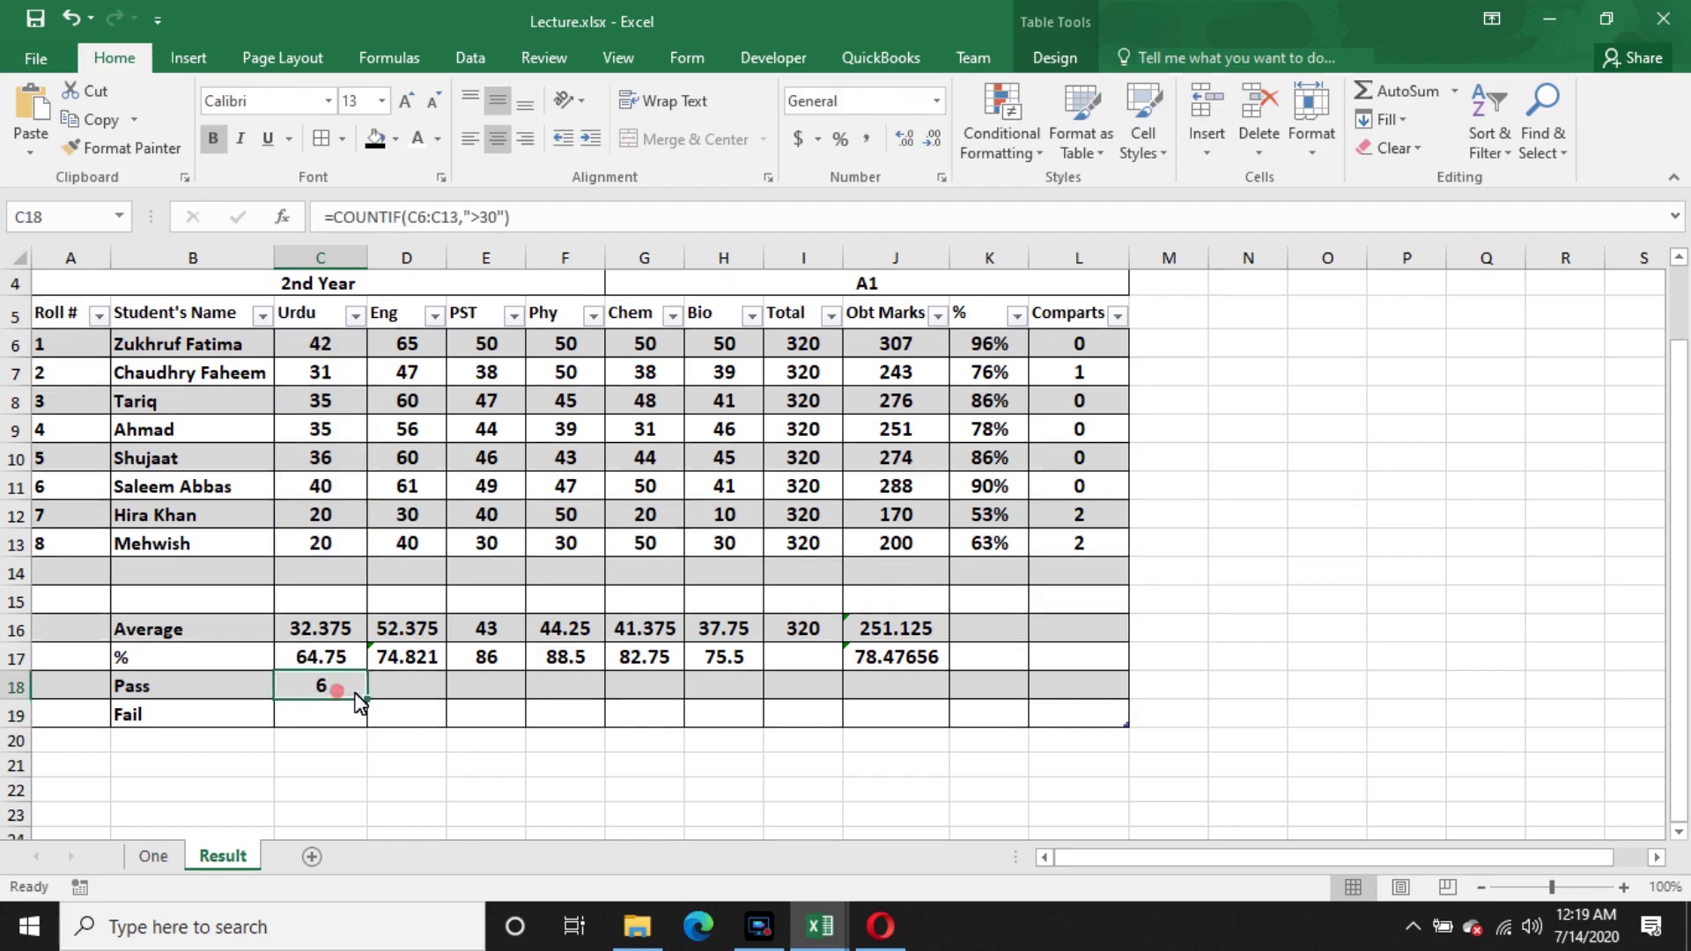
left_click_drag(363, 721, 361, 726)
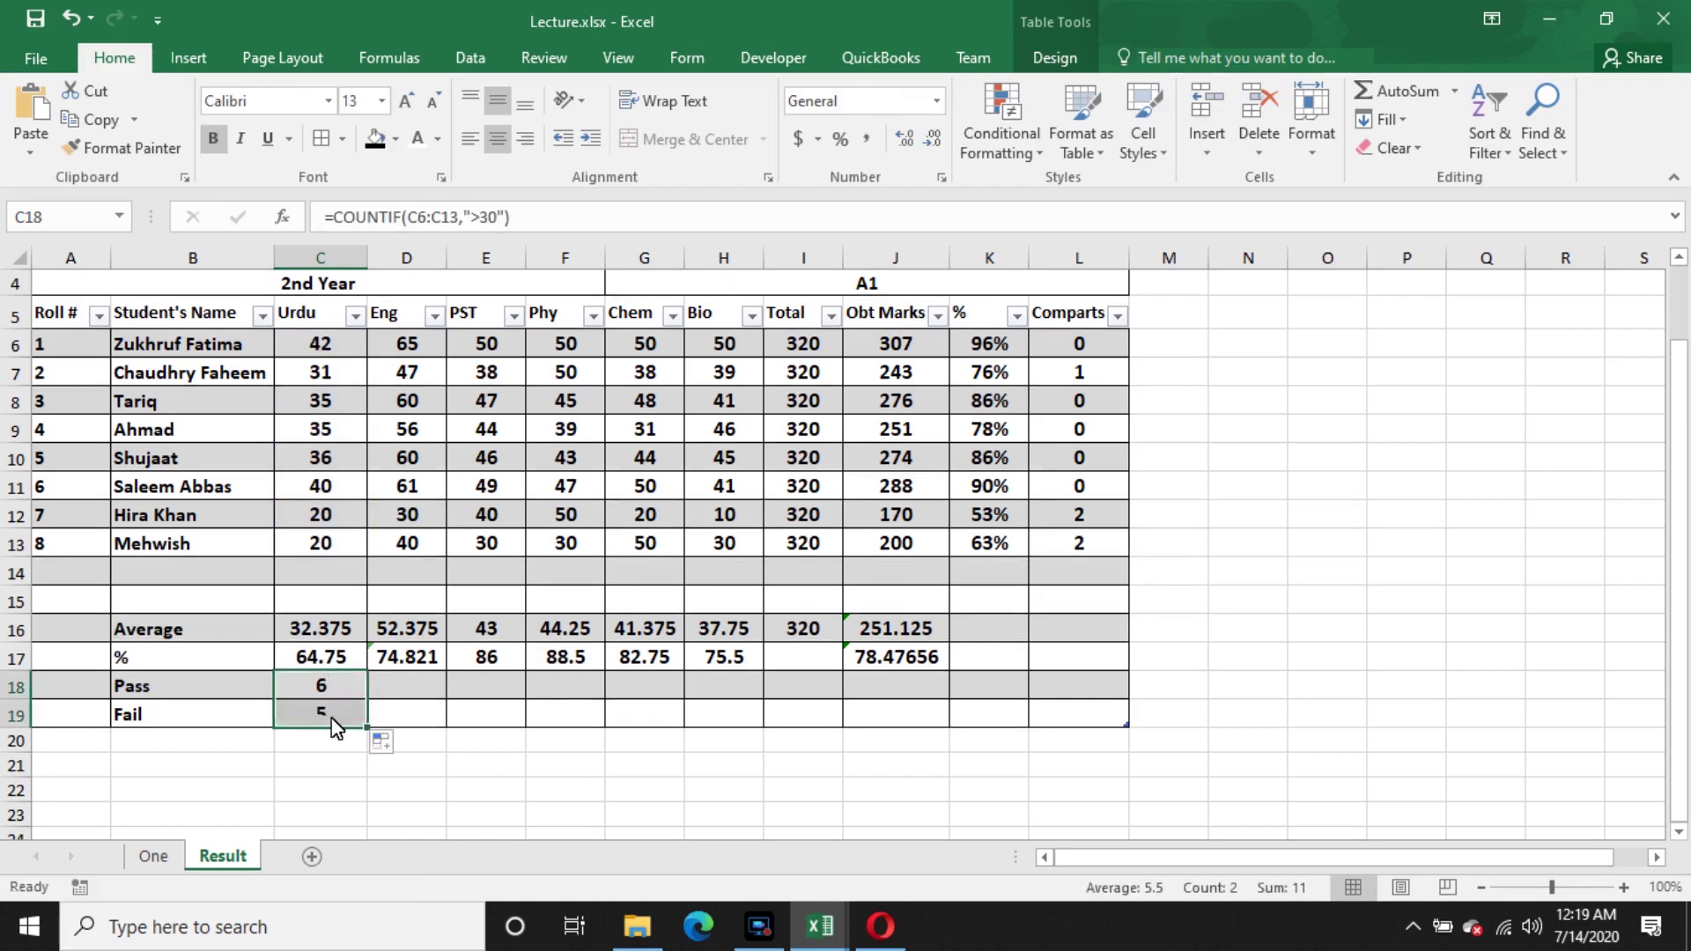
double_click(329, 716)
left_click(393, 715)
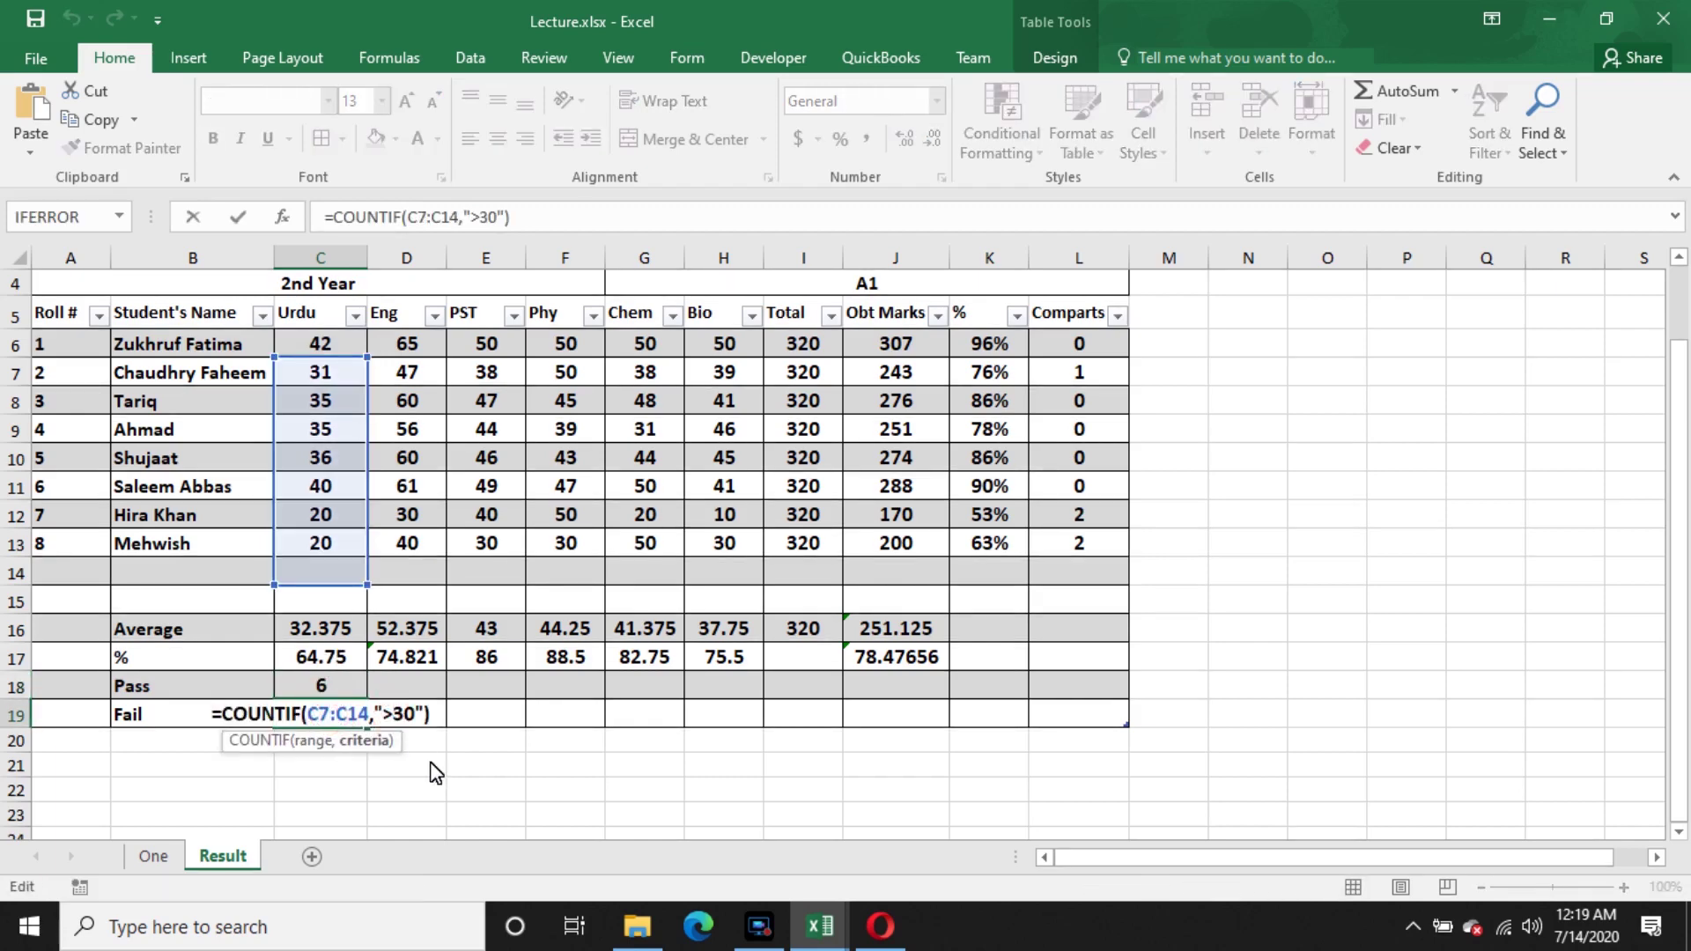
key("BackSpace")
type("<")
key("Return")
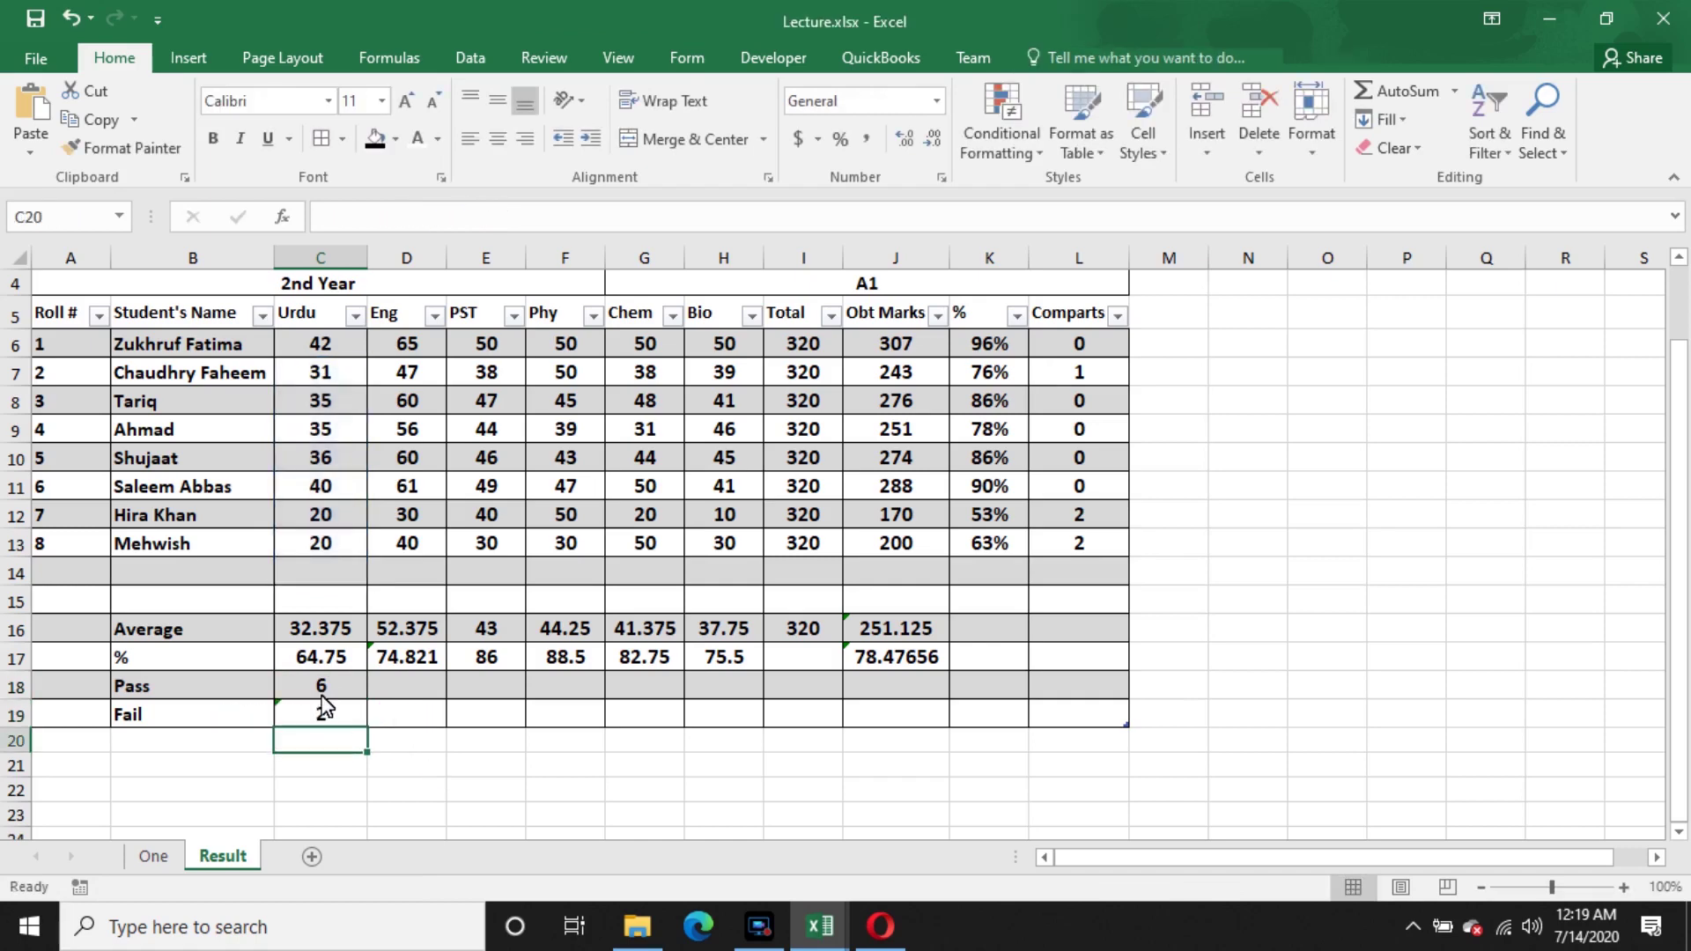
double_click(323, 696)
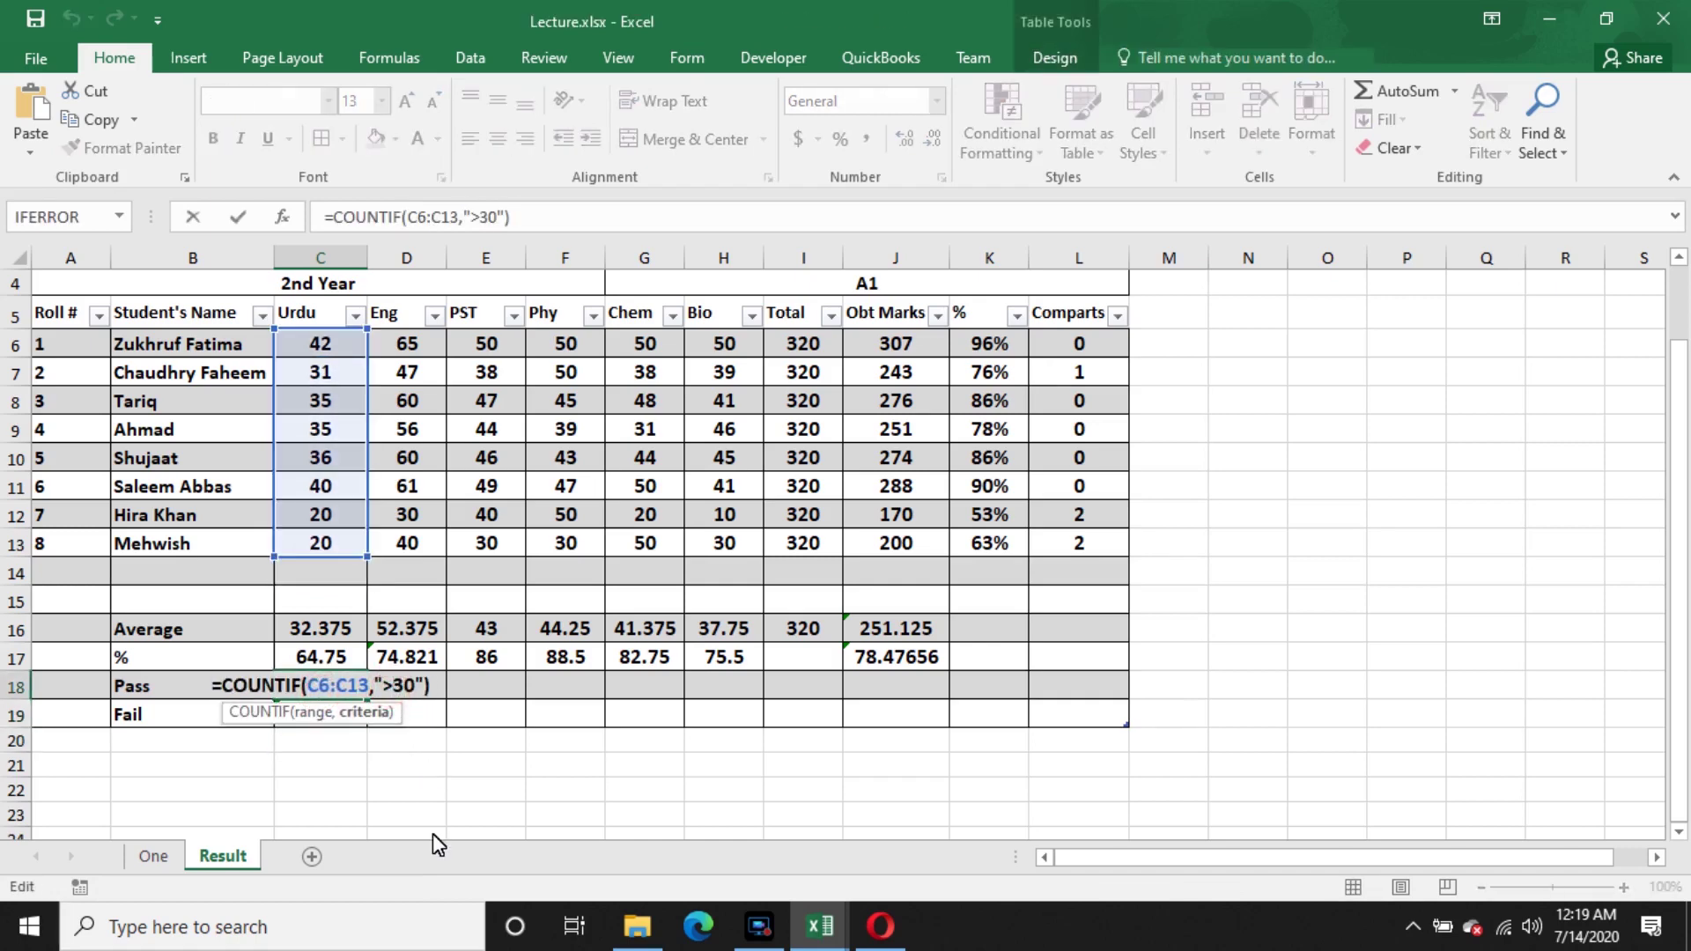
key("Return")
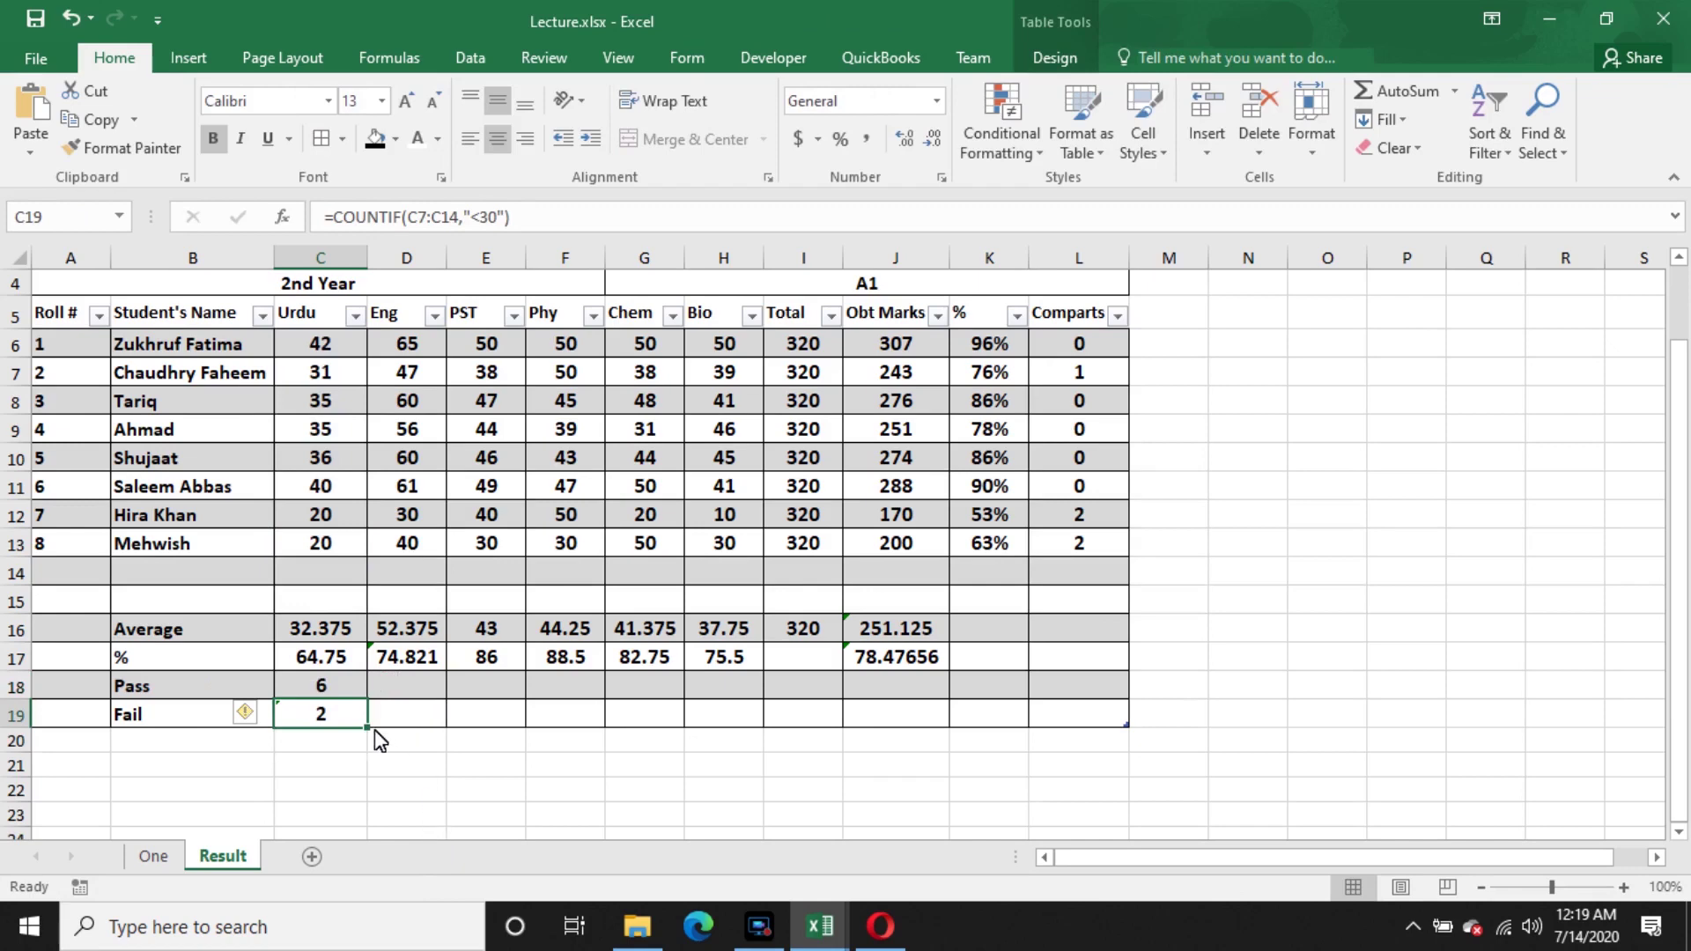
- Fill the pass and fail count formulas from C18 and C19 across the other subjects through column H
left_click(344, 692)
left_click_drag(365, 698, 760, 711)
left_click(461, 790)
left_click(335, 718)
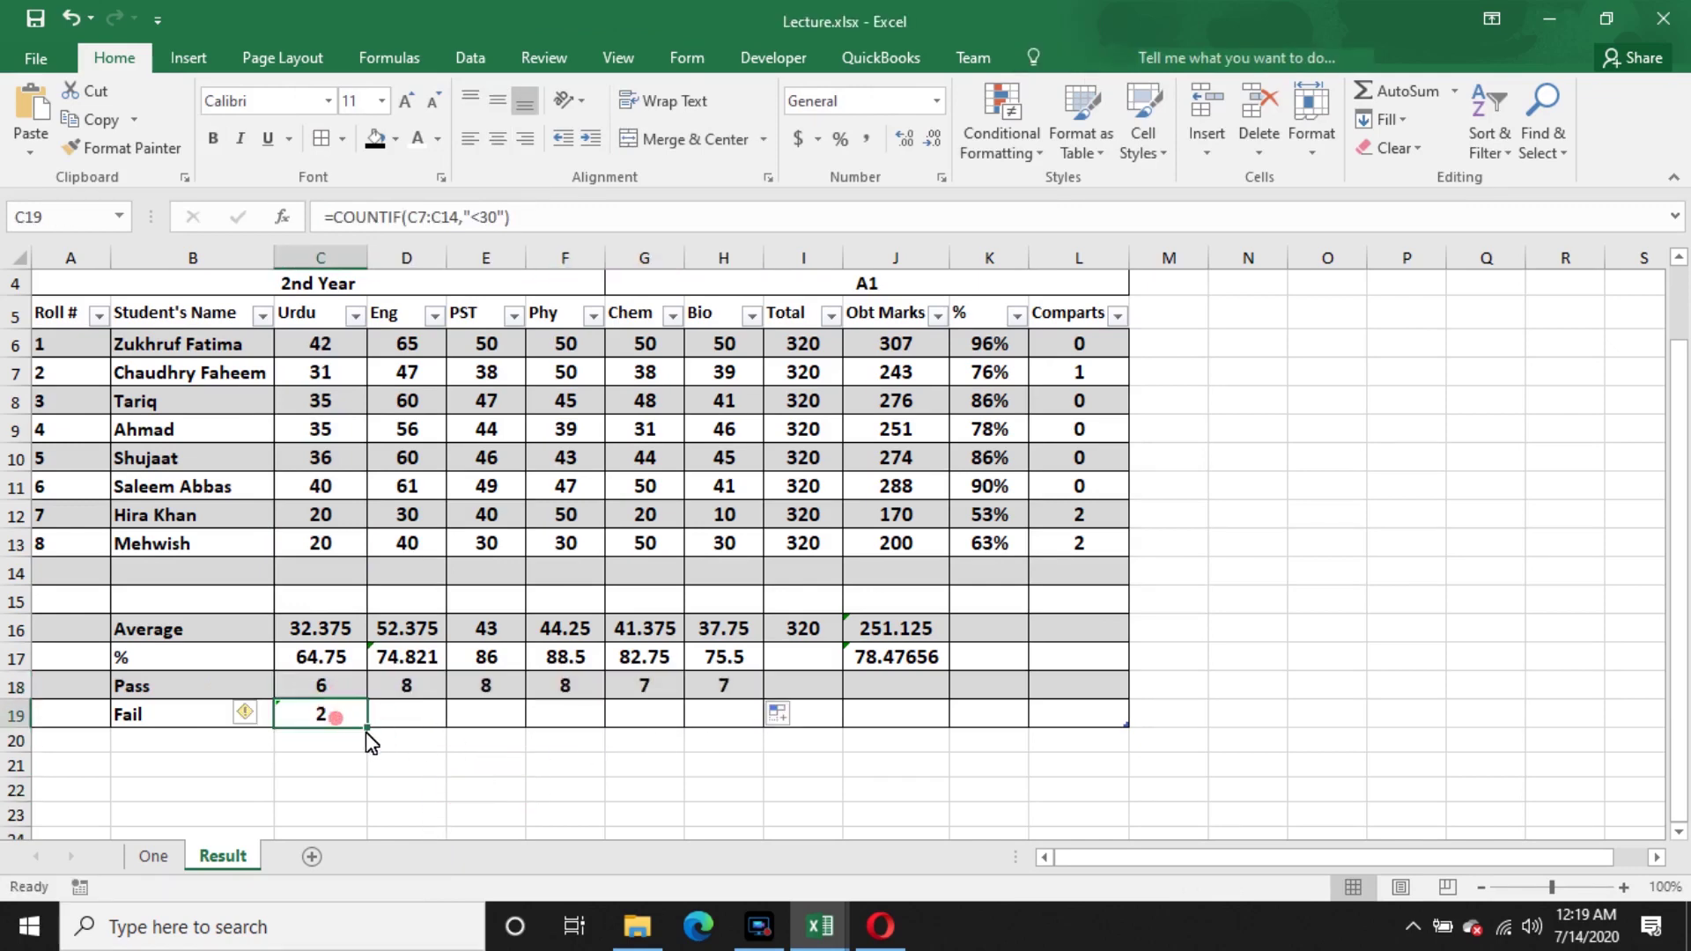
left_click_drag(366, 729, 763, 745)
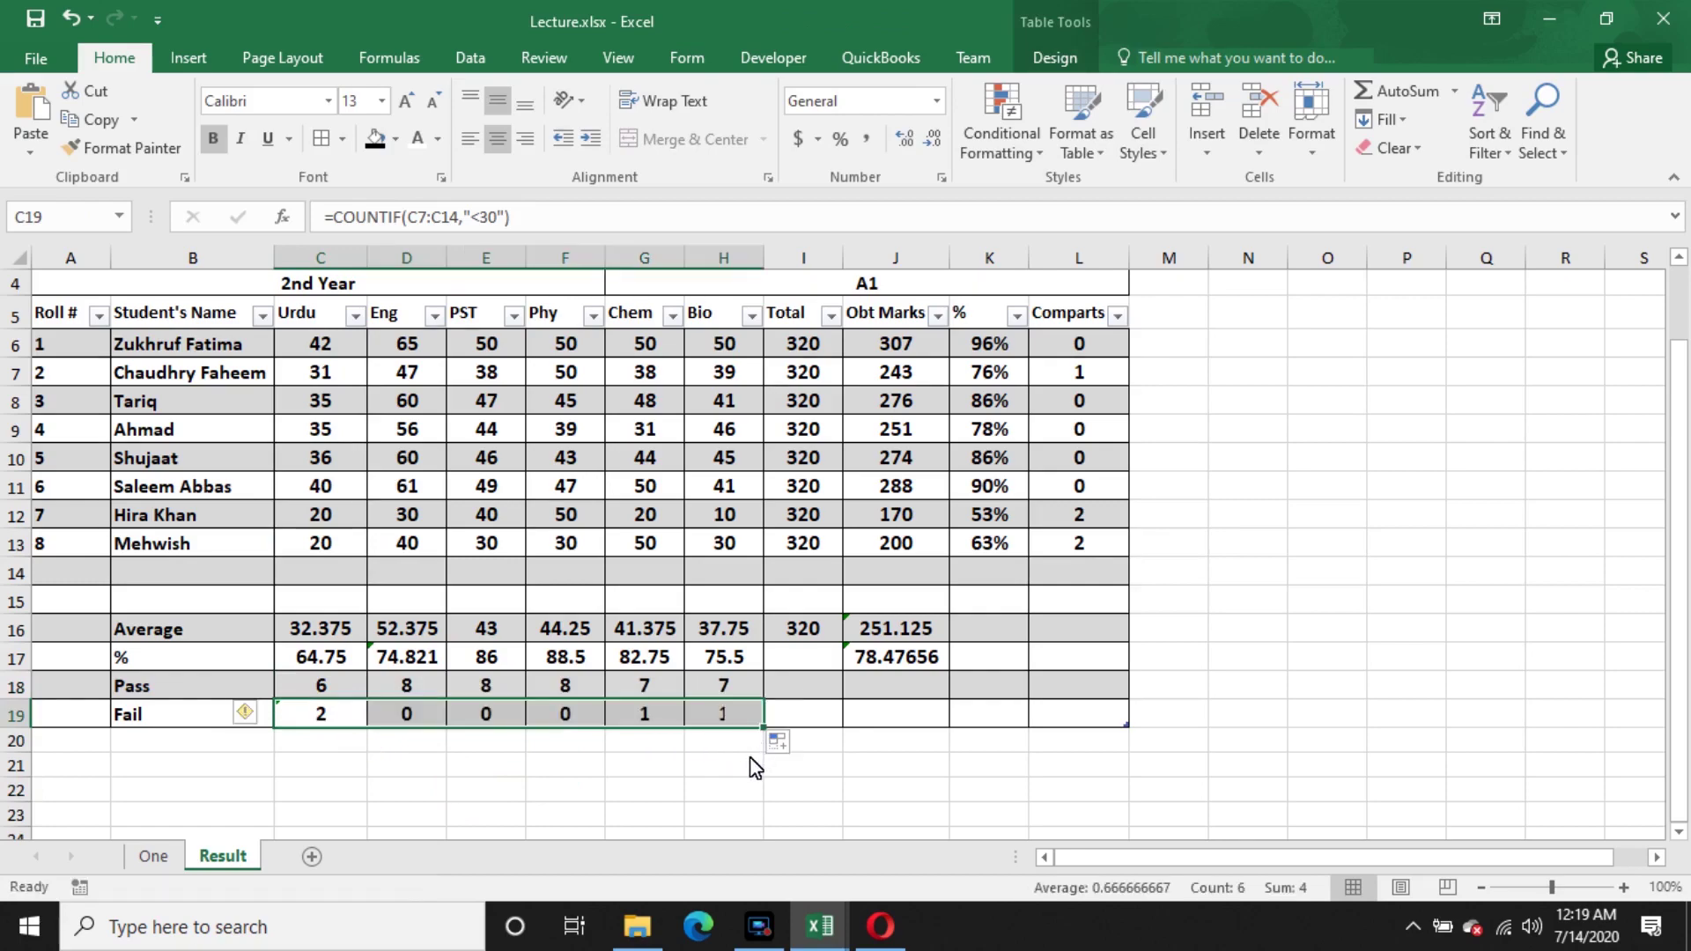
- Clear the average of the Total column from I16
left_click(804, 656)
scroll(969, 709, "up", 1)
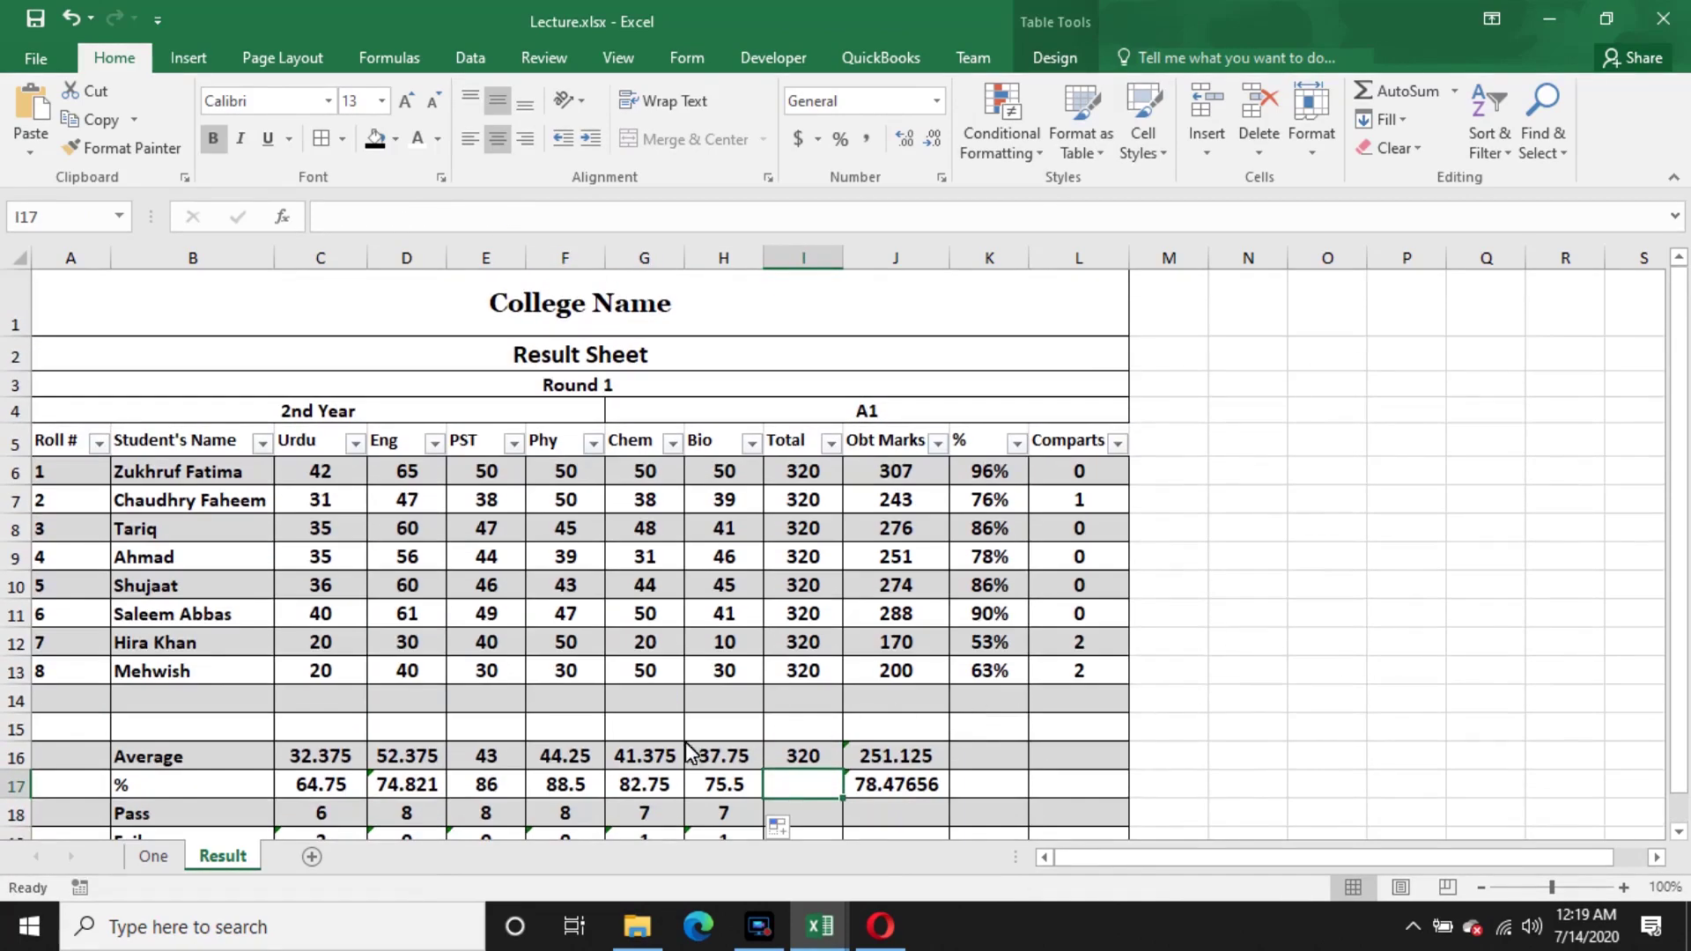
scroll(691, 753, "down", 1)
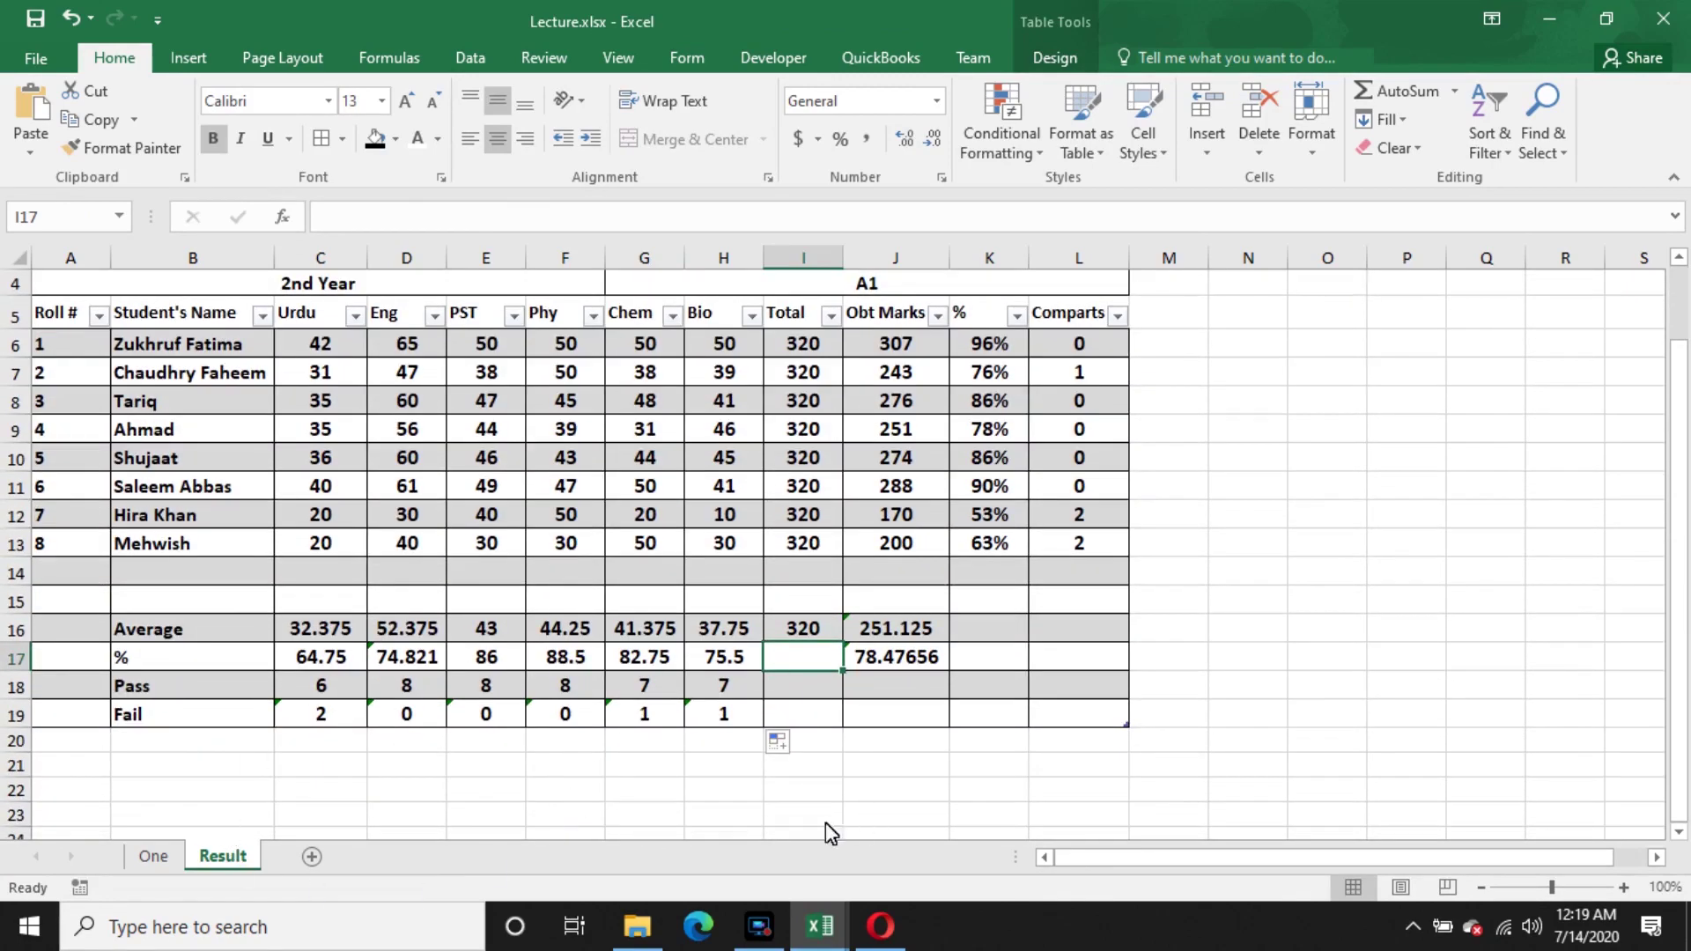
left_click(798, 628)
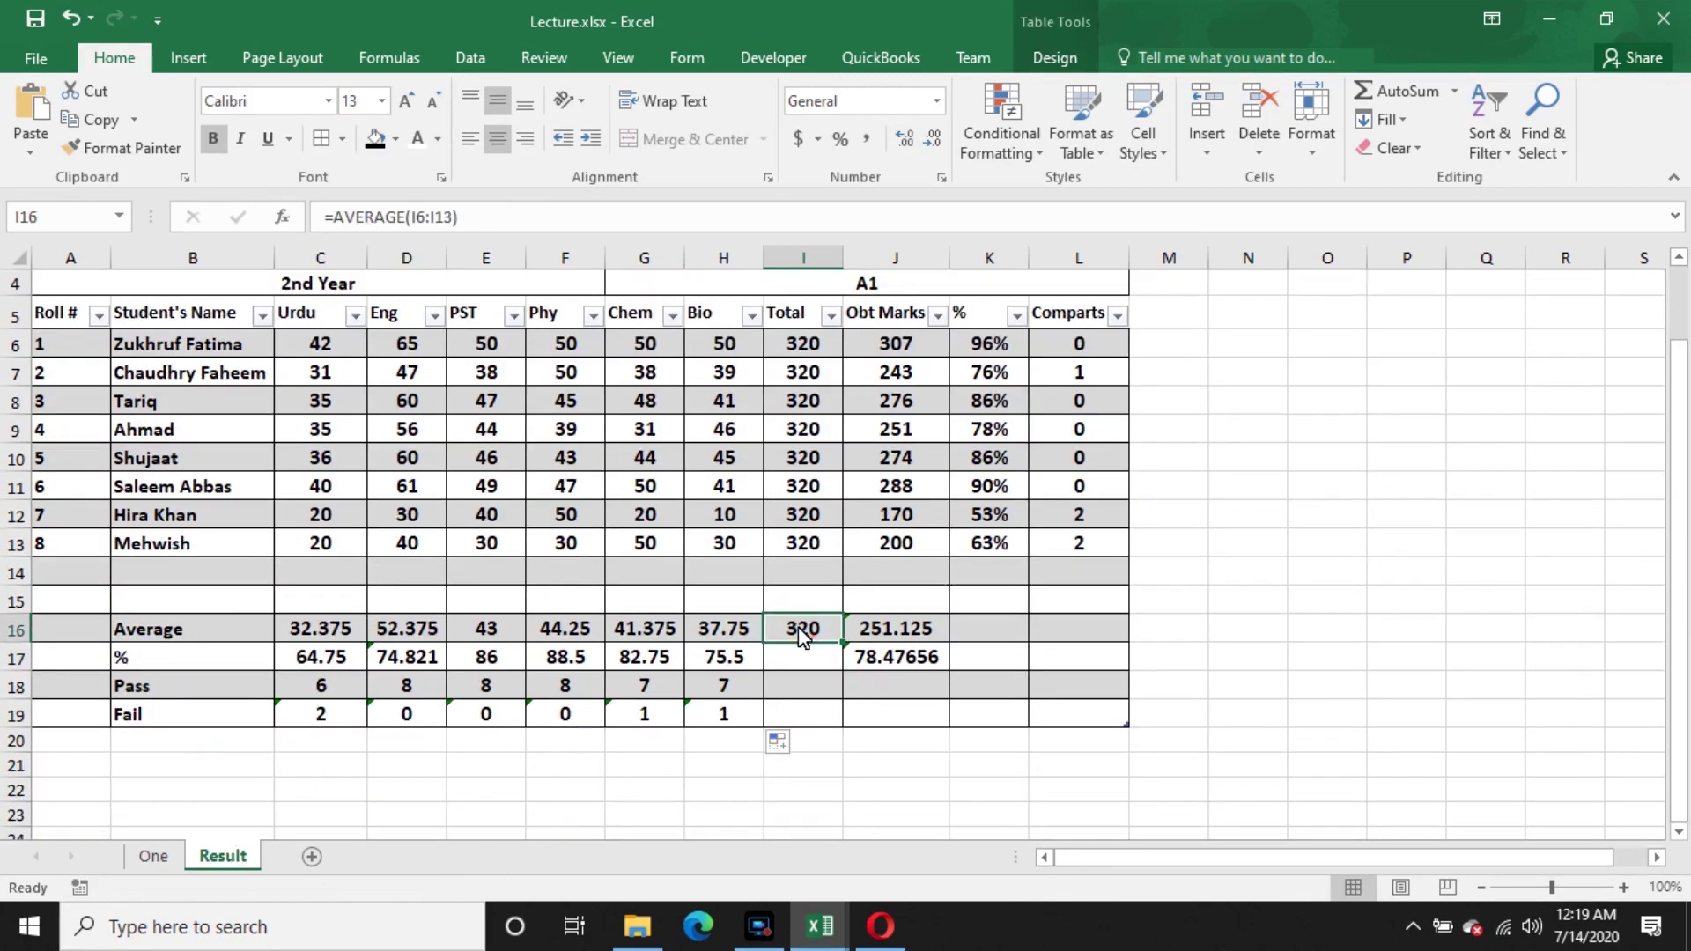
key("Home")
left_click(799, 628)
key("Delete")
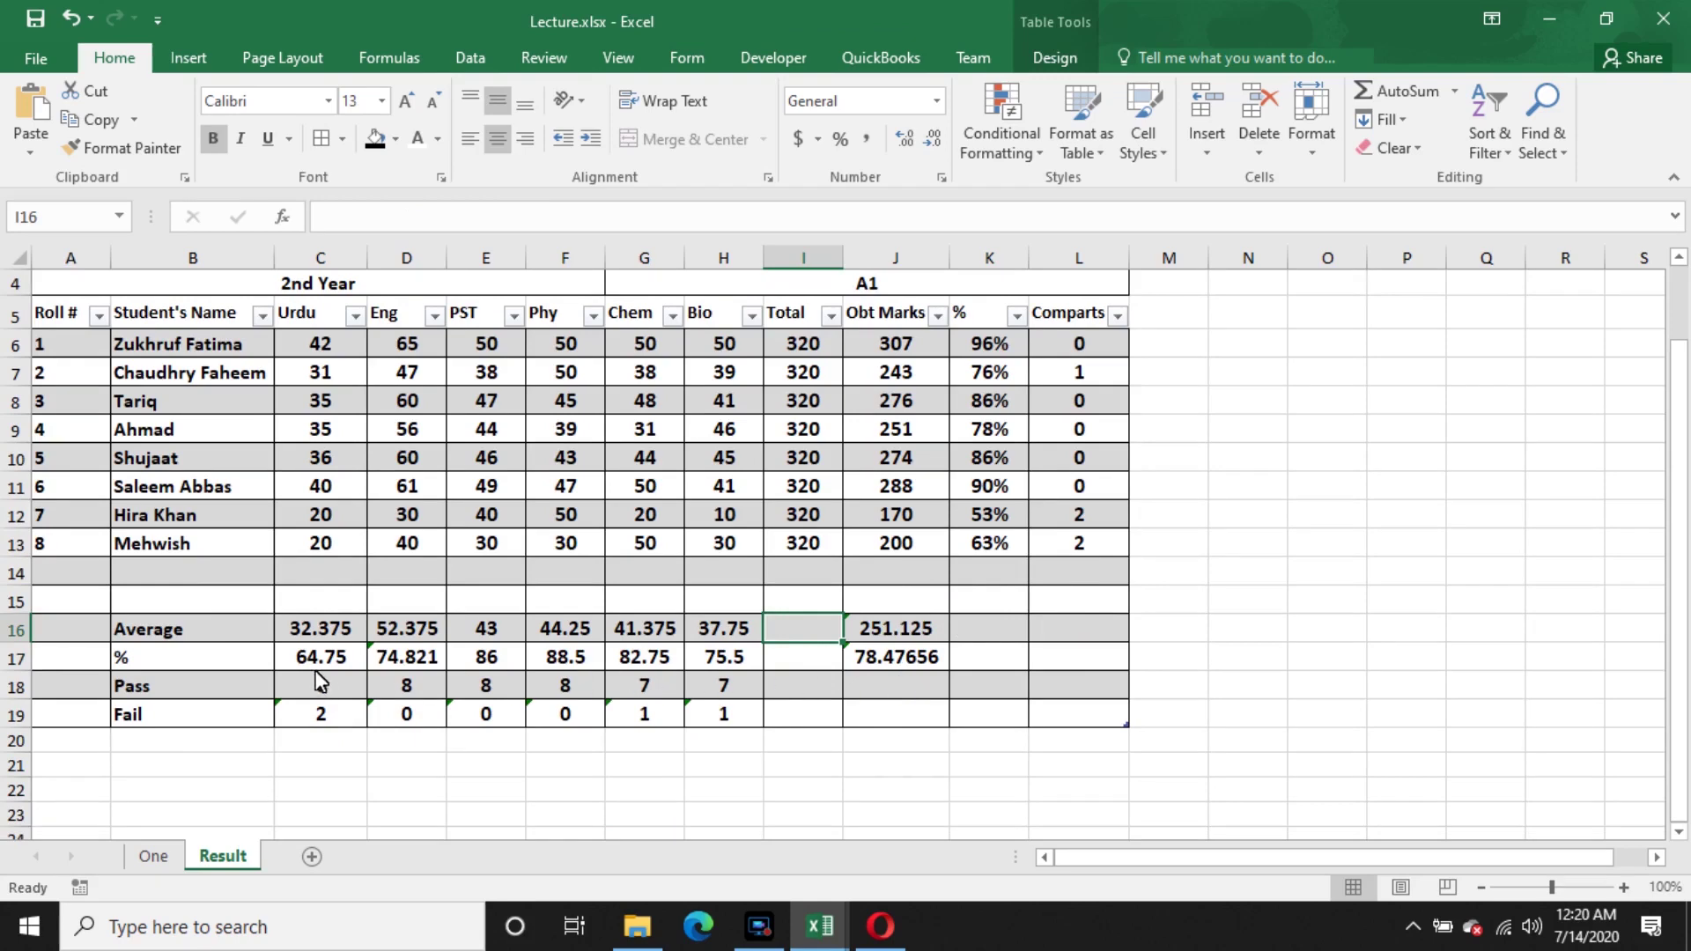
- Format the percentage row C17:J17 as Number with 0 decimal places
left_click_drag(317, 662, 907, 661)
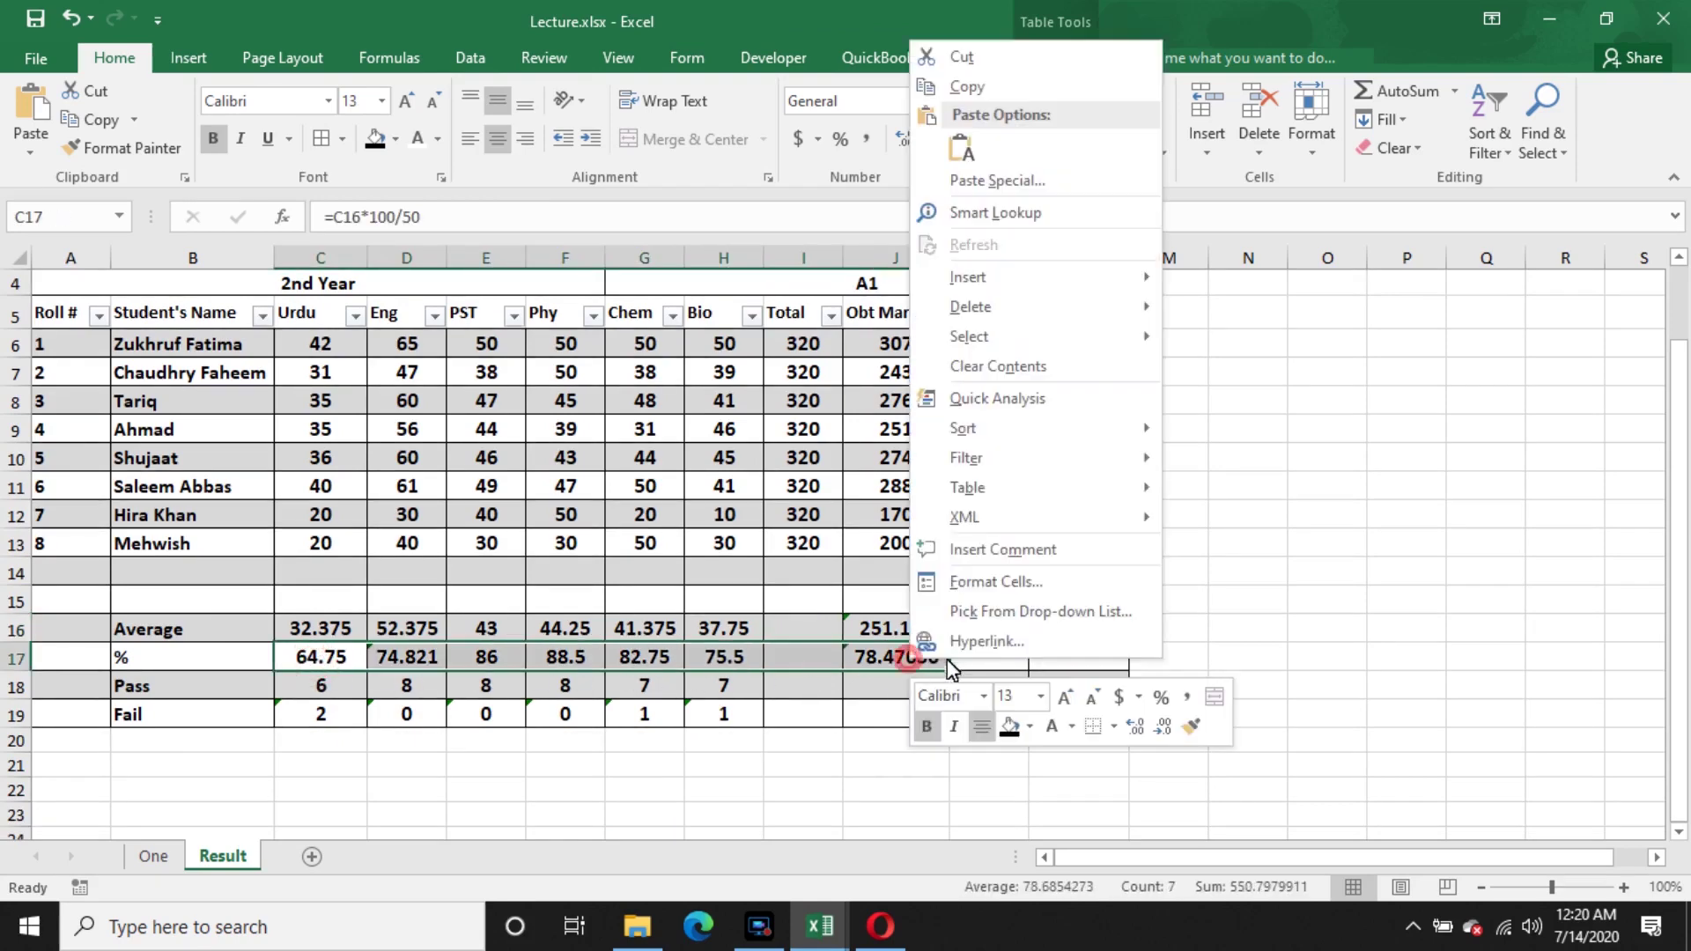
right_click(908, 660)
left_click(1039, 581)
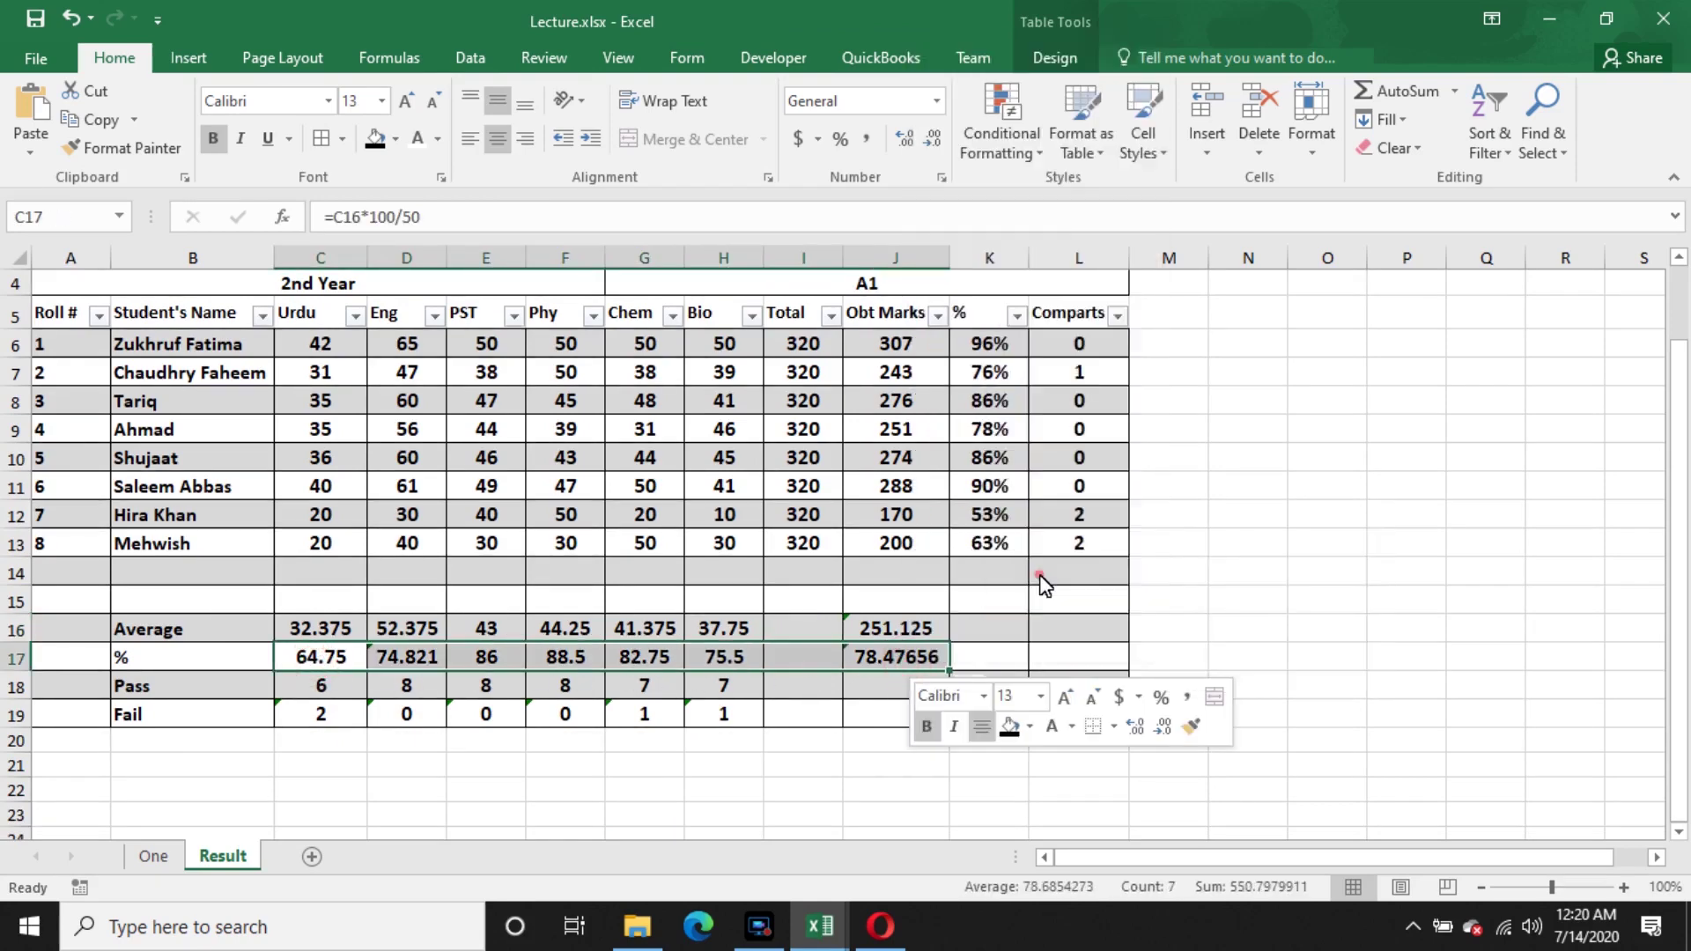
left_click(846, 331)
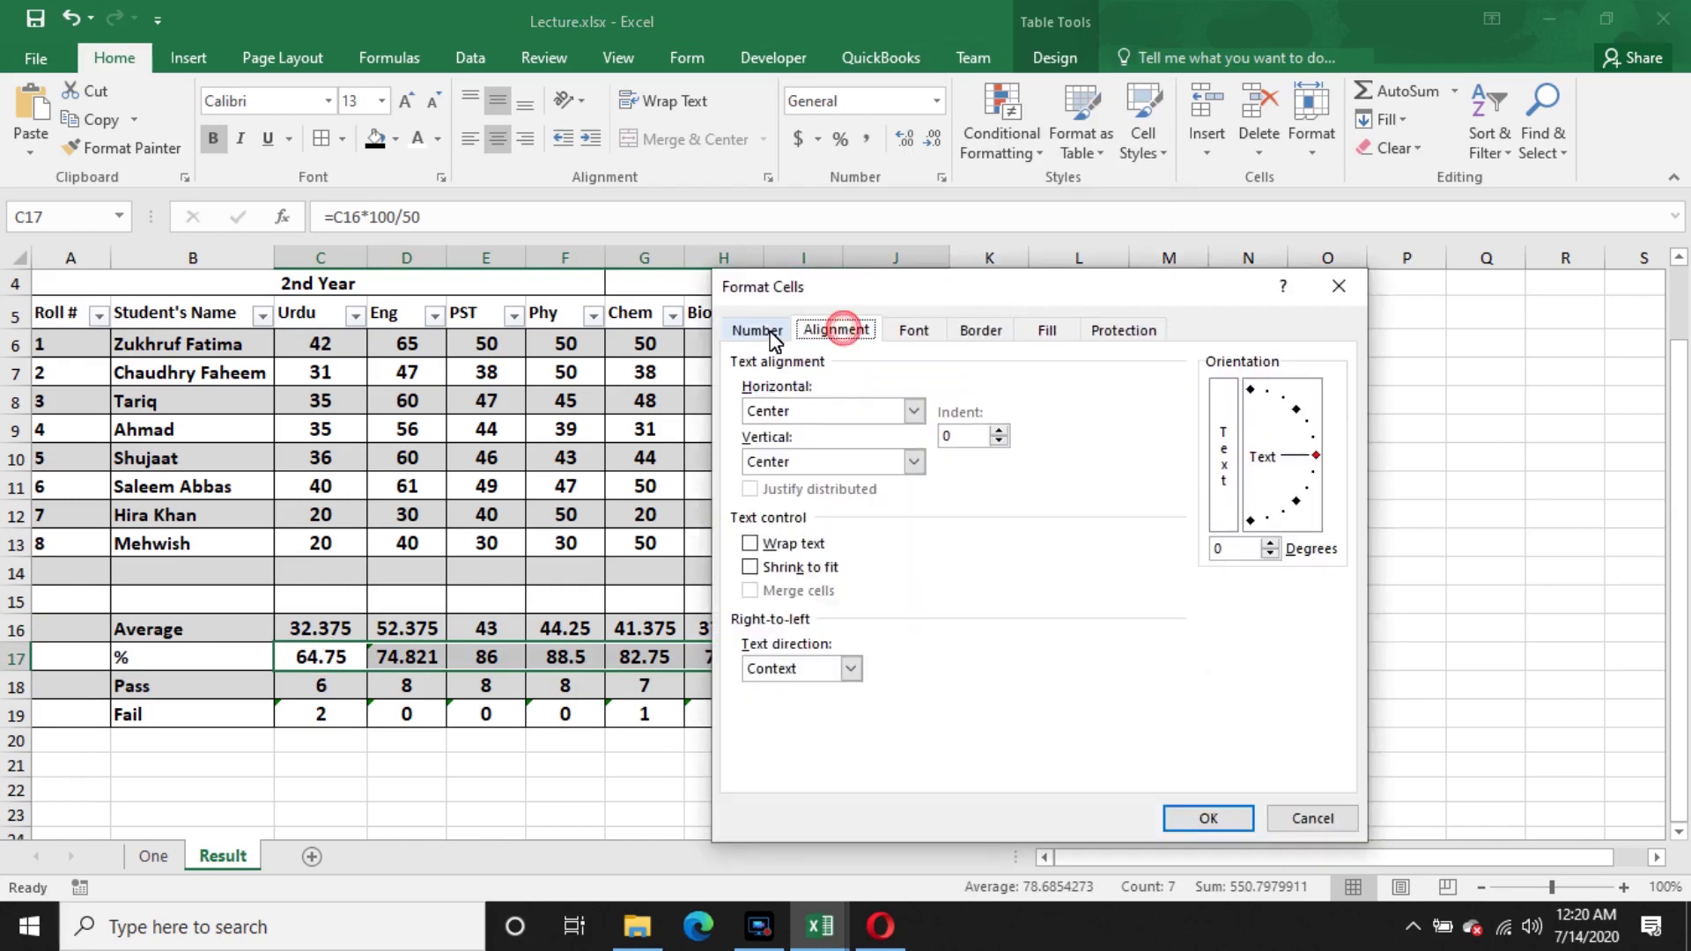
left_click(921, 332)
left_click(978, 332)
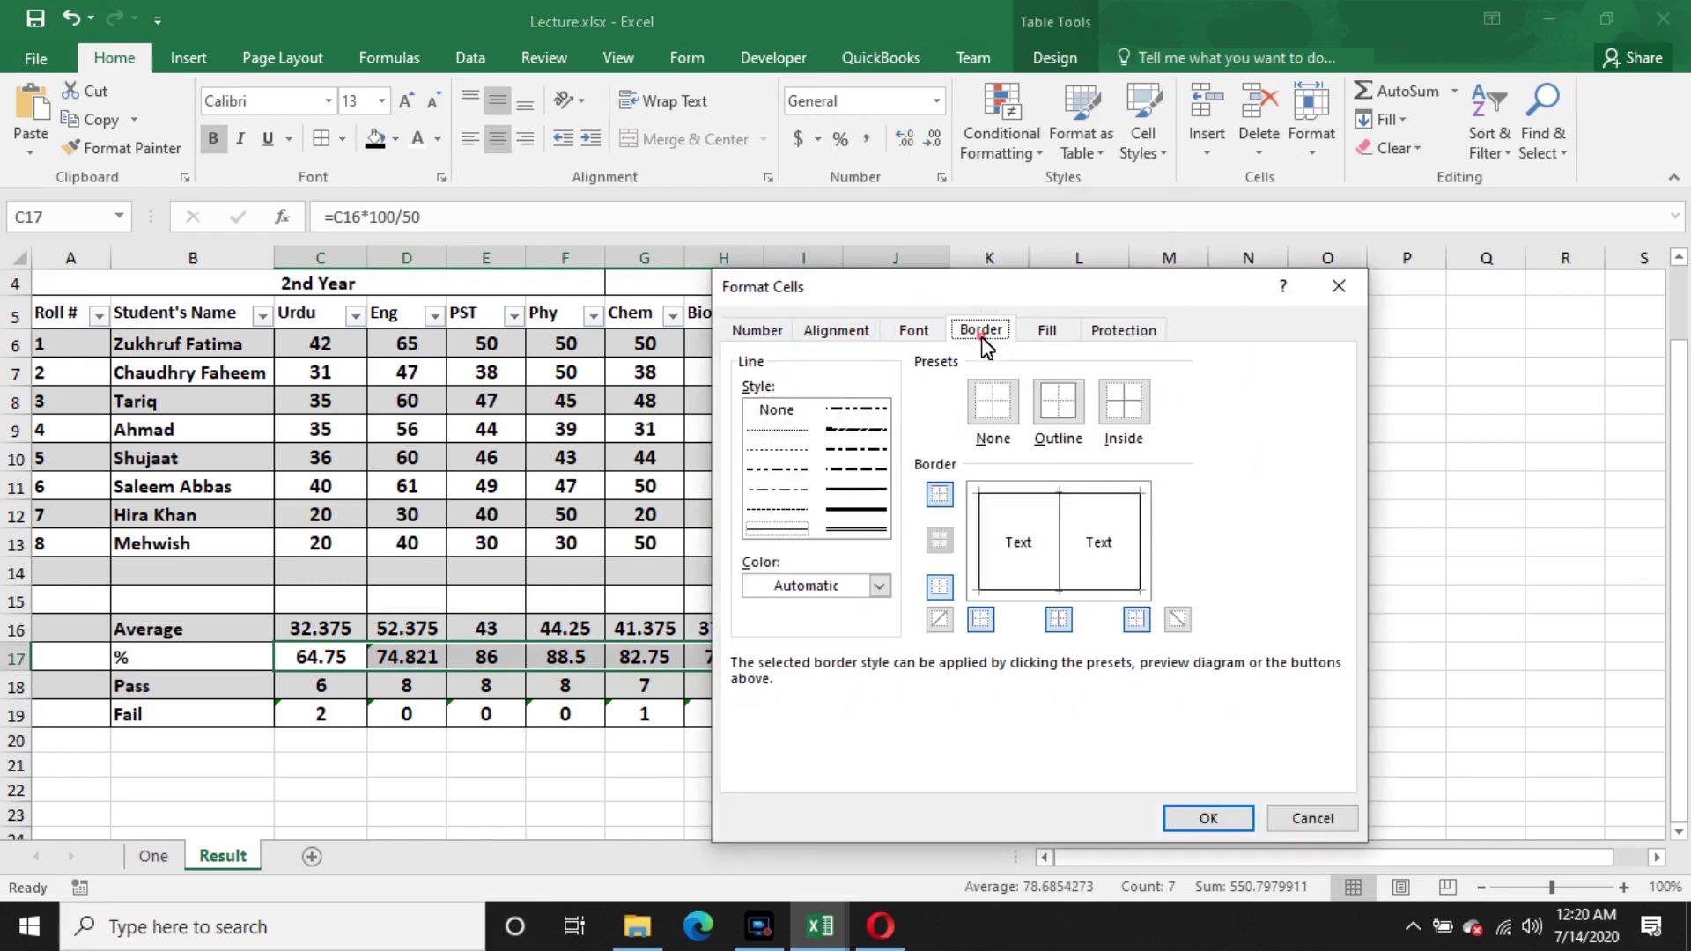
left_click(763, 335)
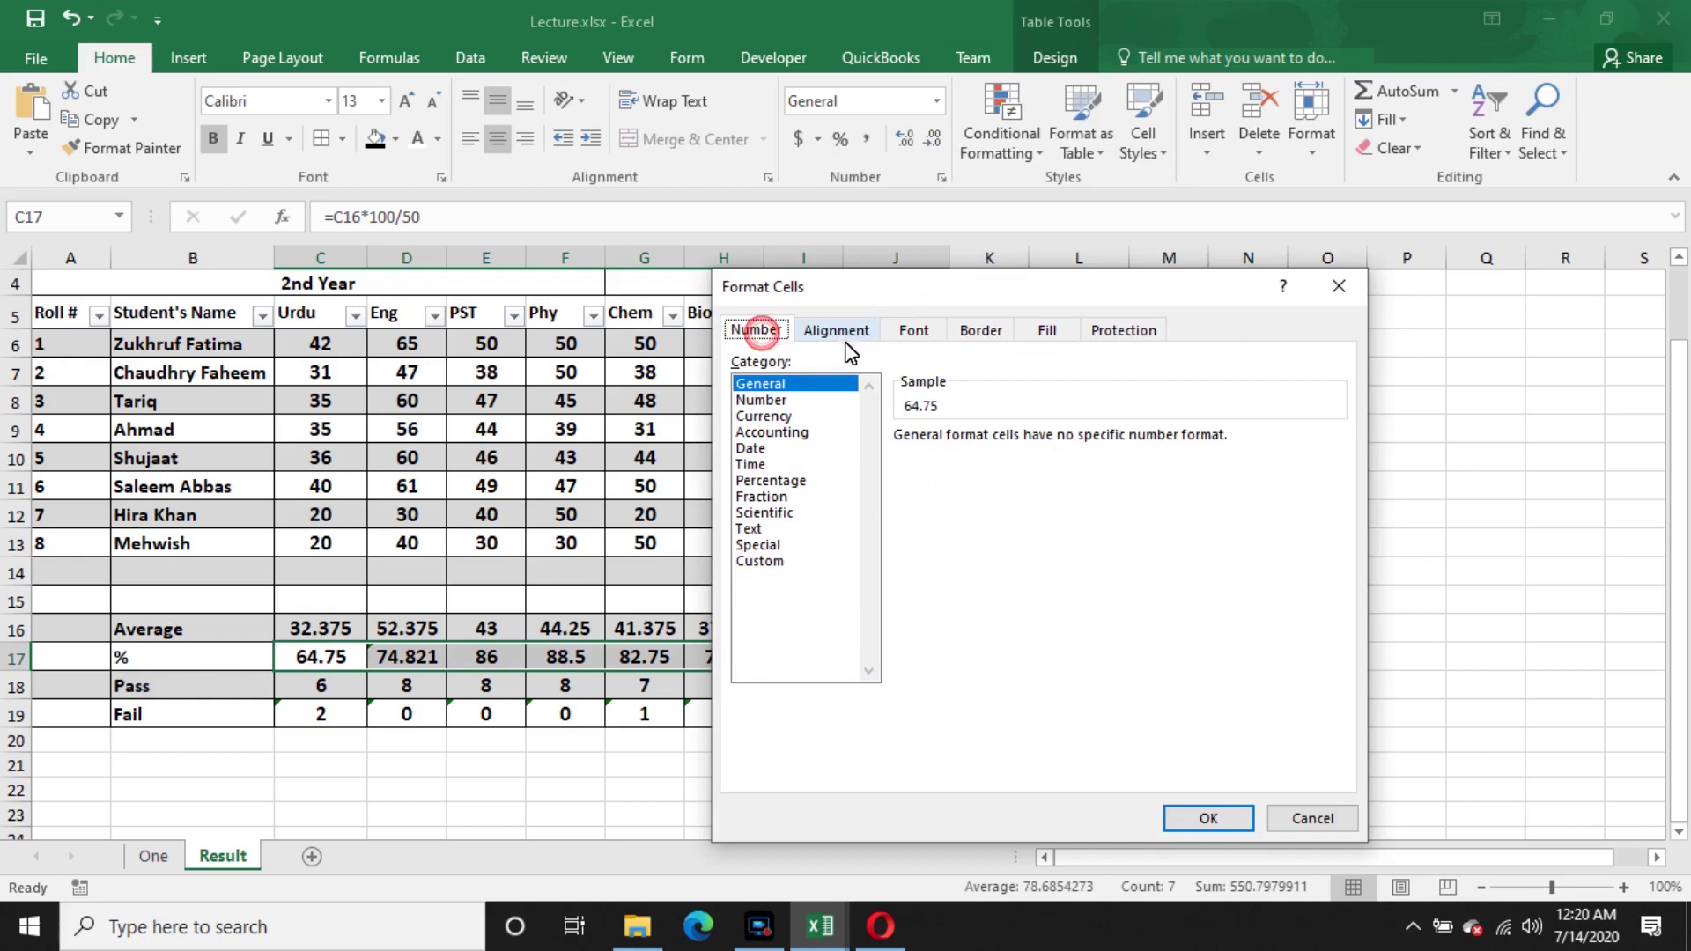
left_click(763, 400)
left_click(1063, 444)
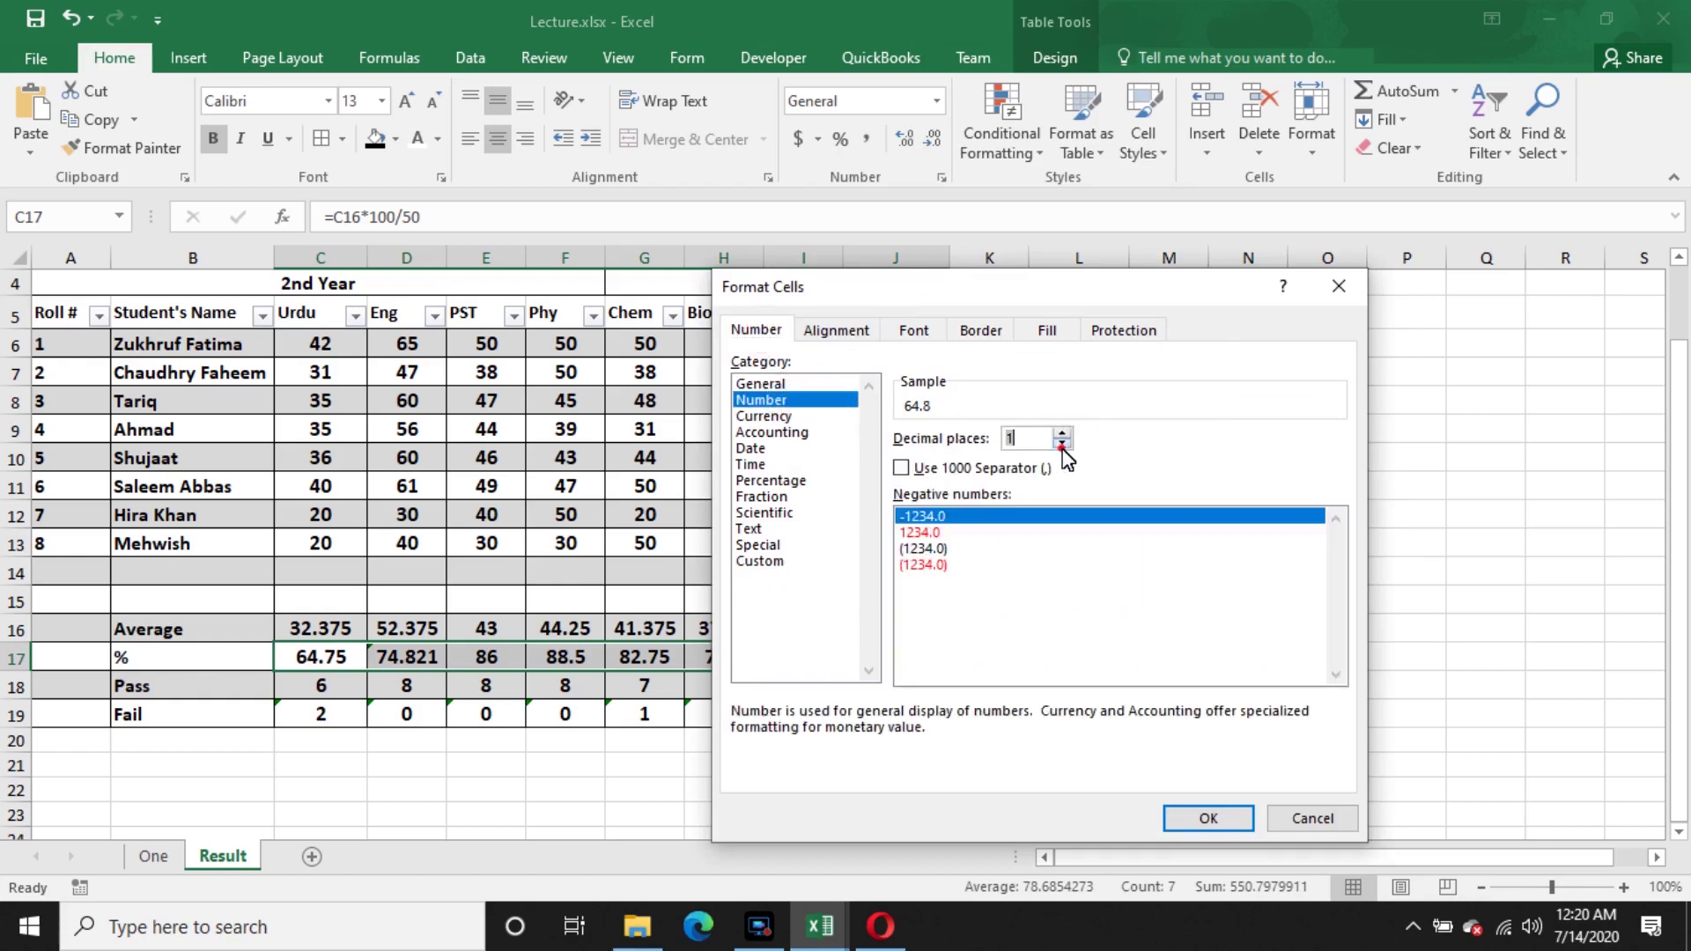
left_click(1063, 444)
left_click(1199, 819)
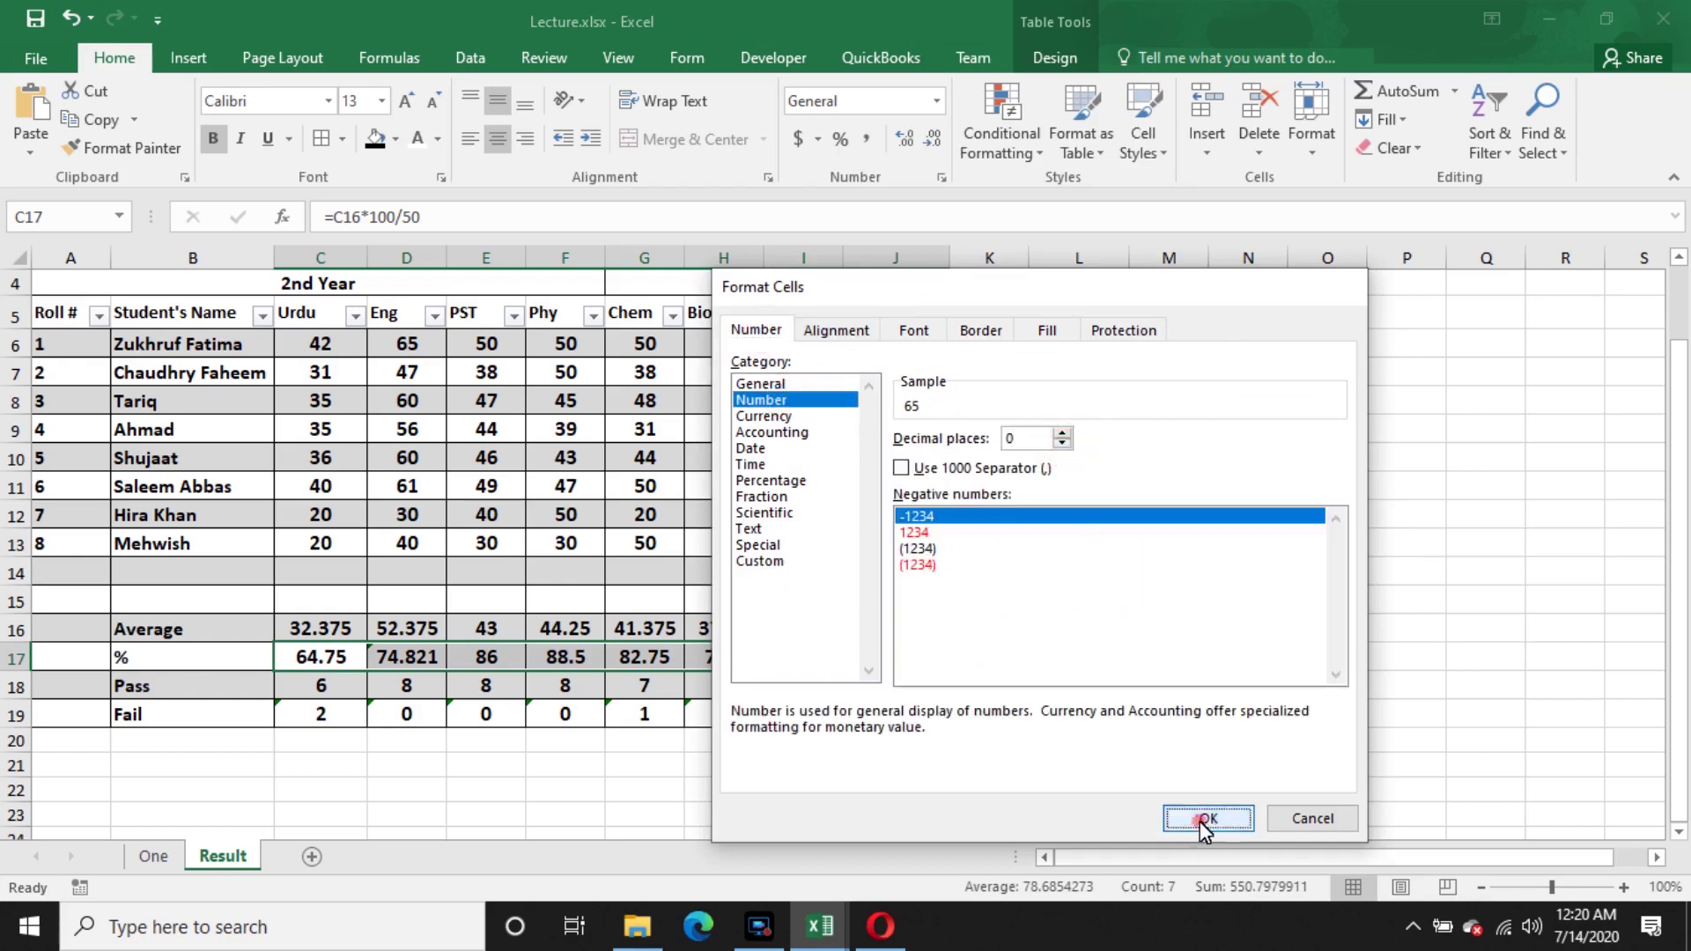
left_click(814, 842)
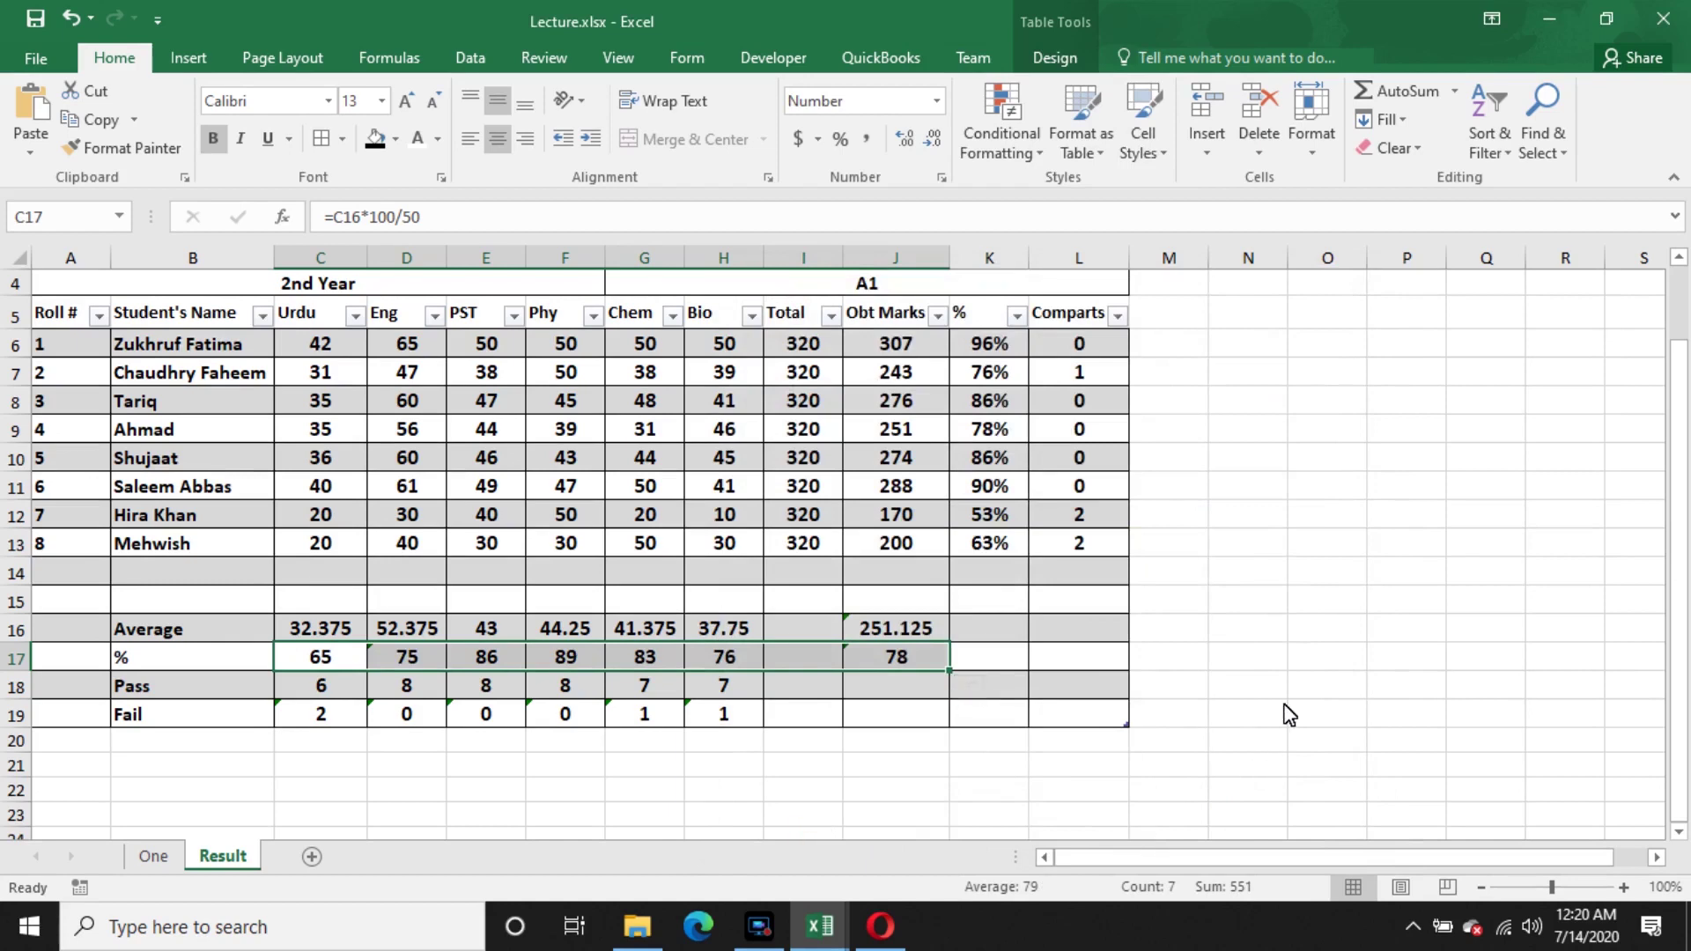
left_click(935, 628)
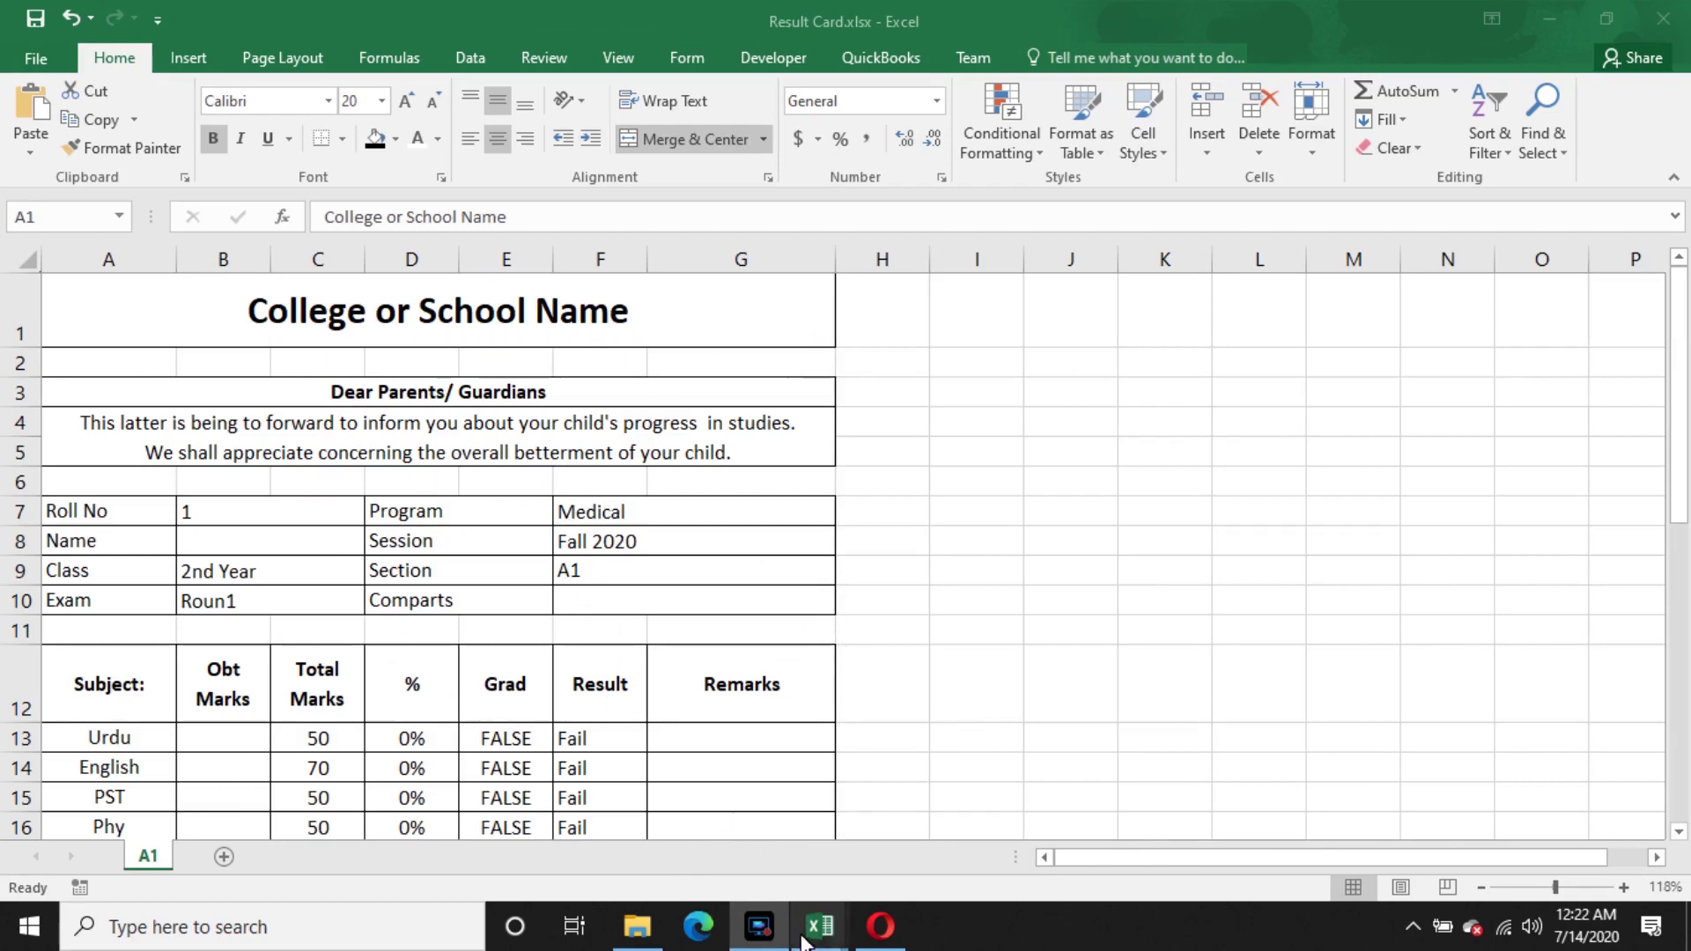
- Switch to the Lecture.xlsx workbook and add a new blank worksheet after the Result sheet
mouse_move(805, 911)
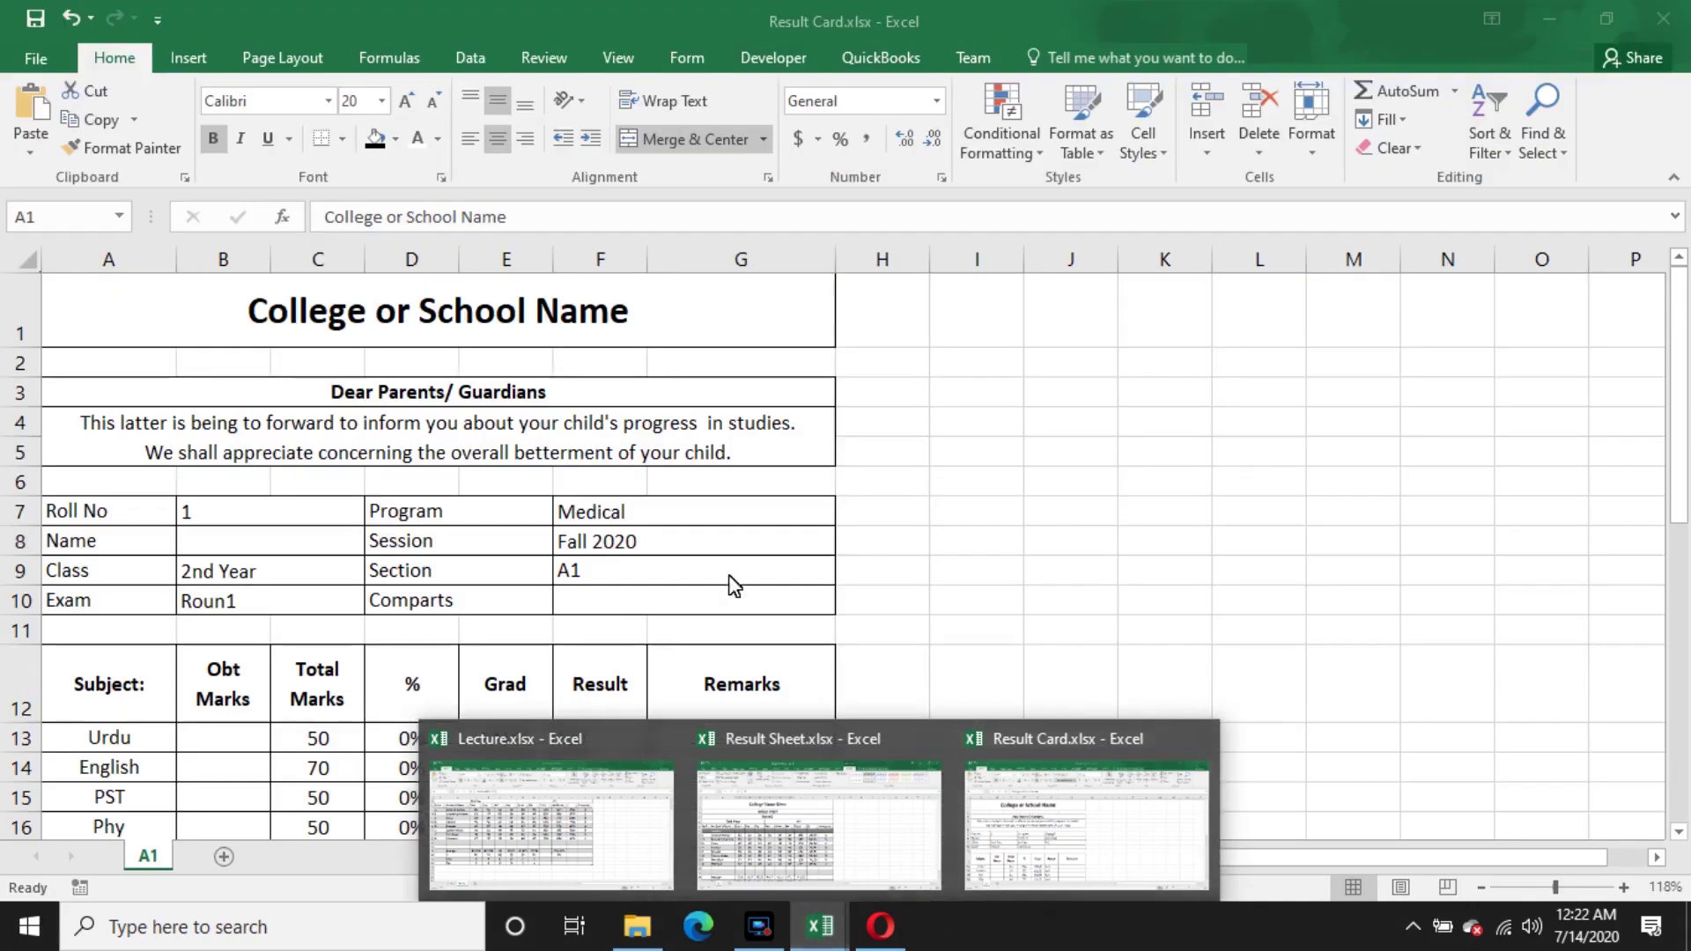
left_click(568, 833)
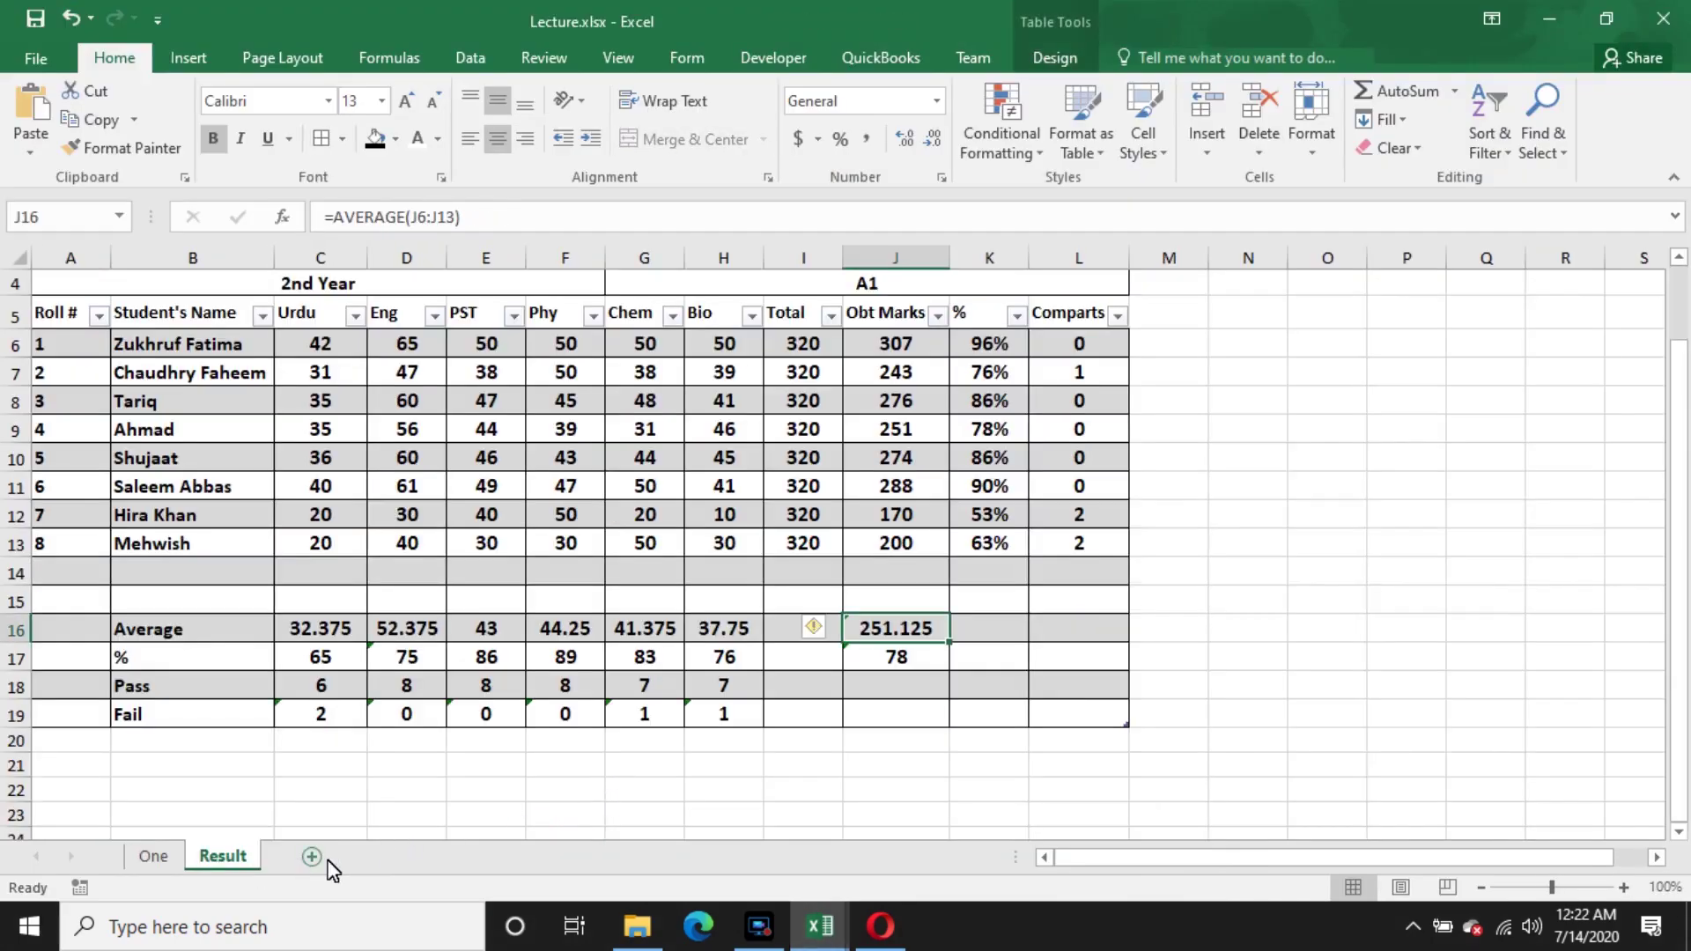
left_click(322, 858)
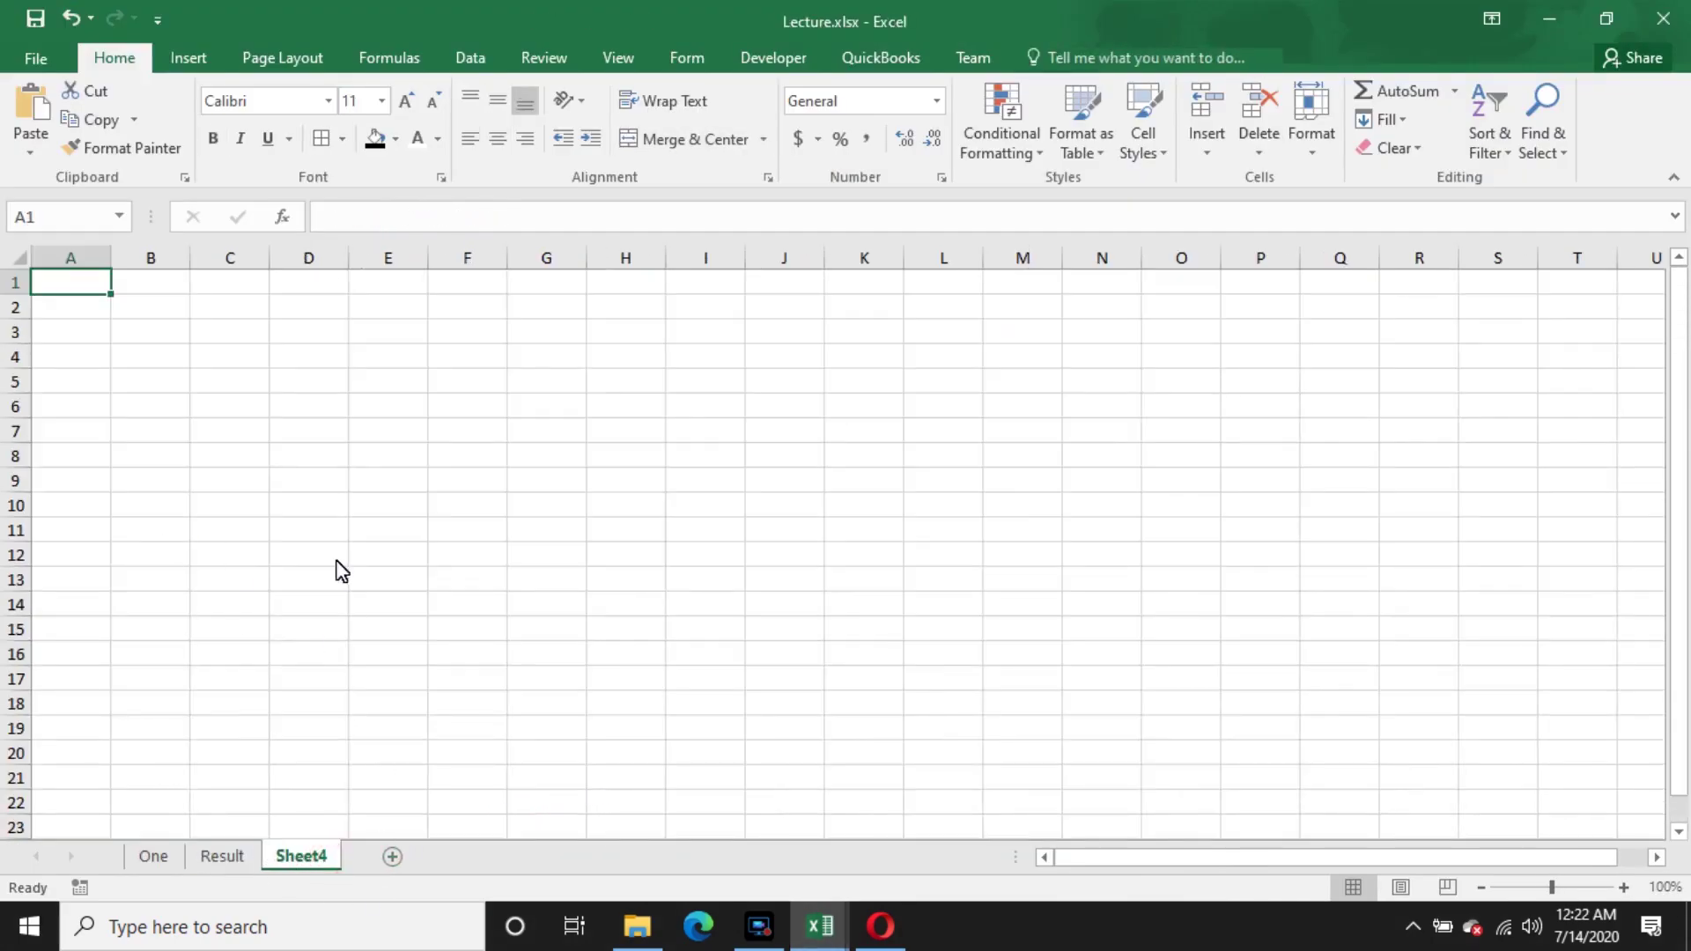
- Switch to the Result Card.xlsx workbook and set the Roll No in B7 to 2
mouse_move(824, 926)
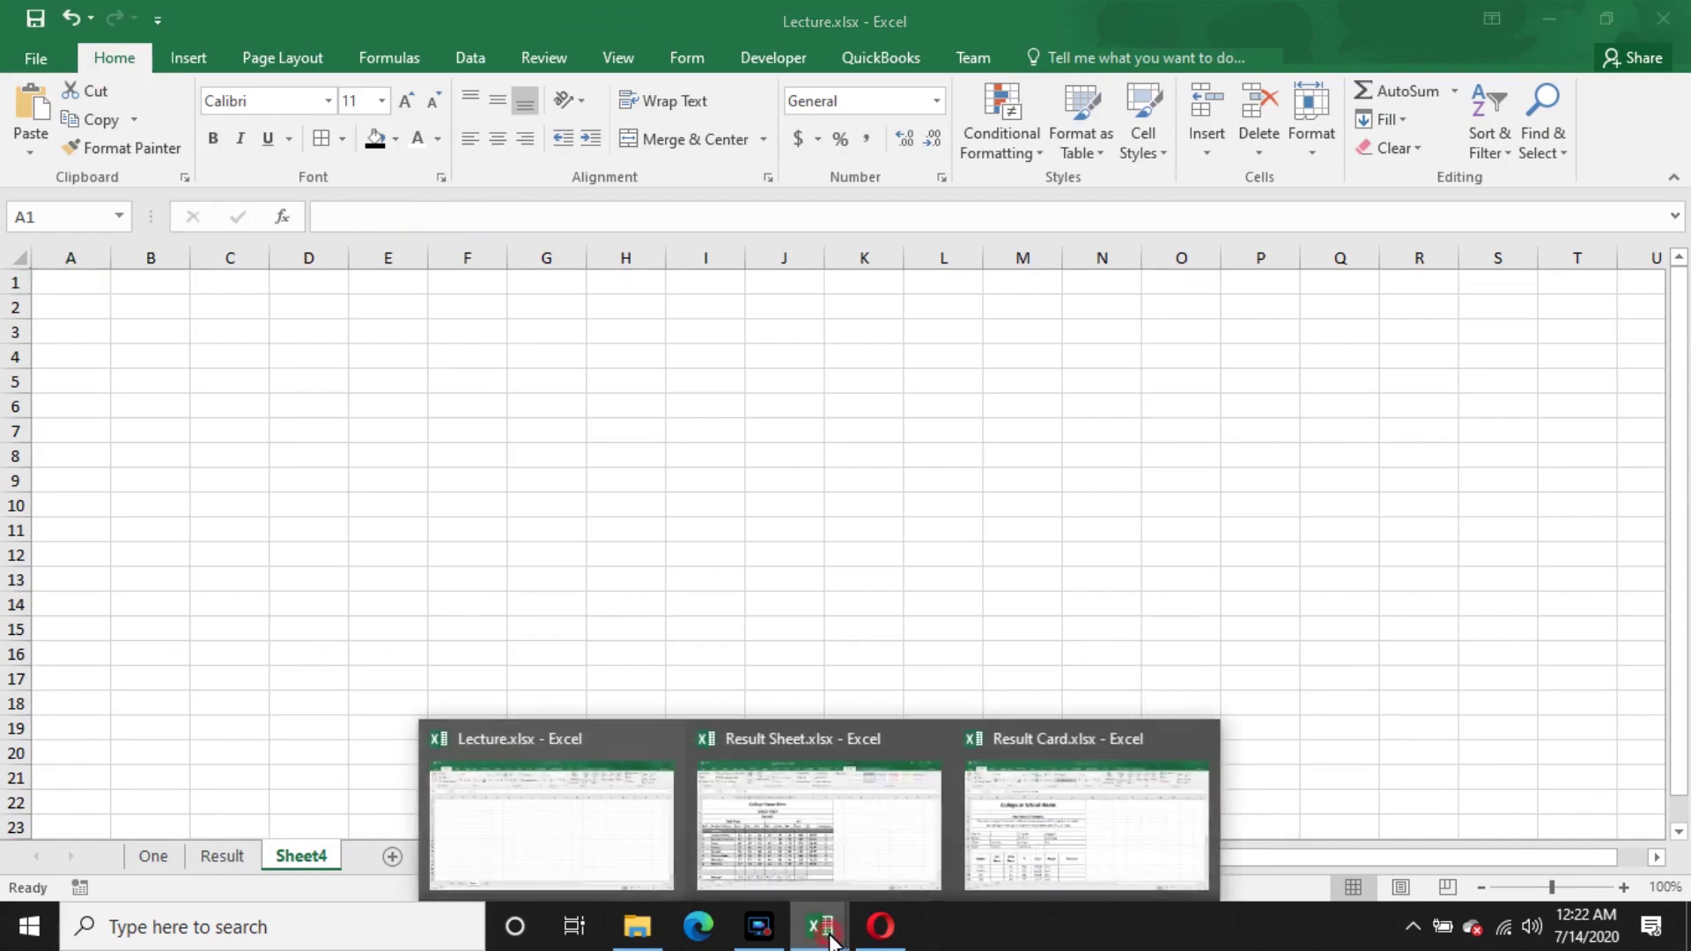
left_click(1098, 863)
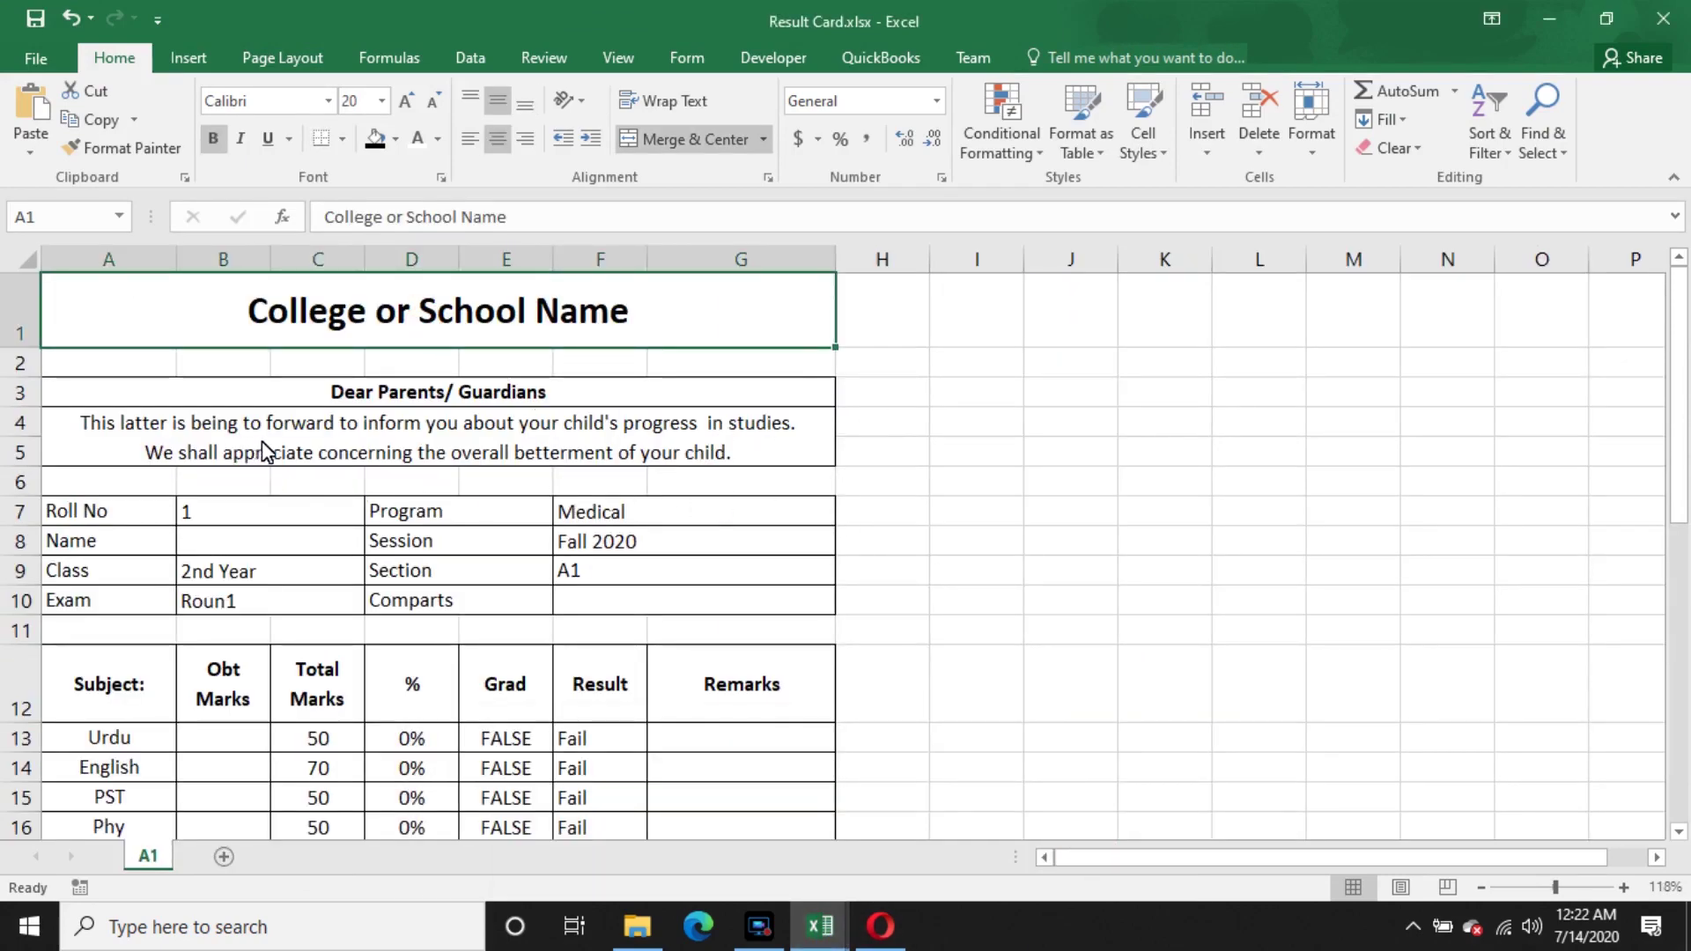
scroll(261, 441, "down", 1)
left_click(254, 377)
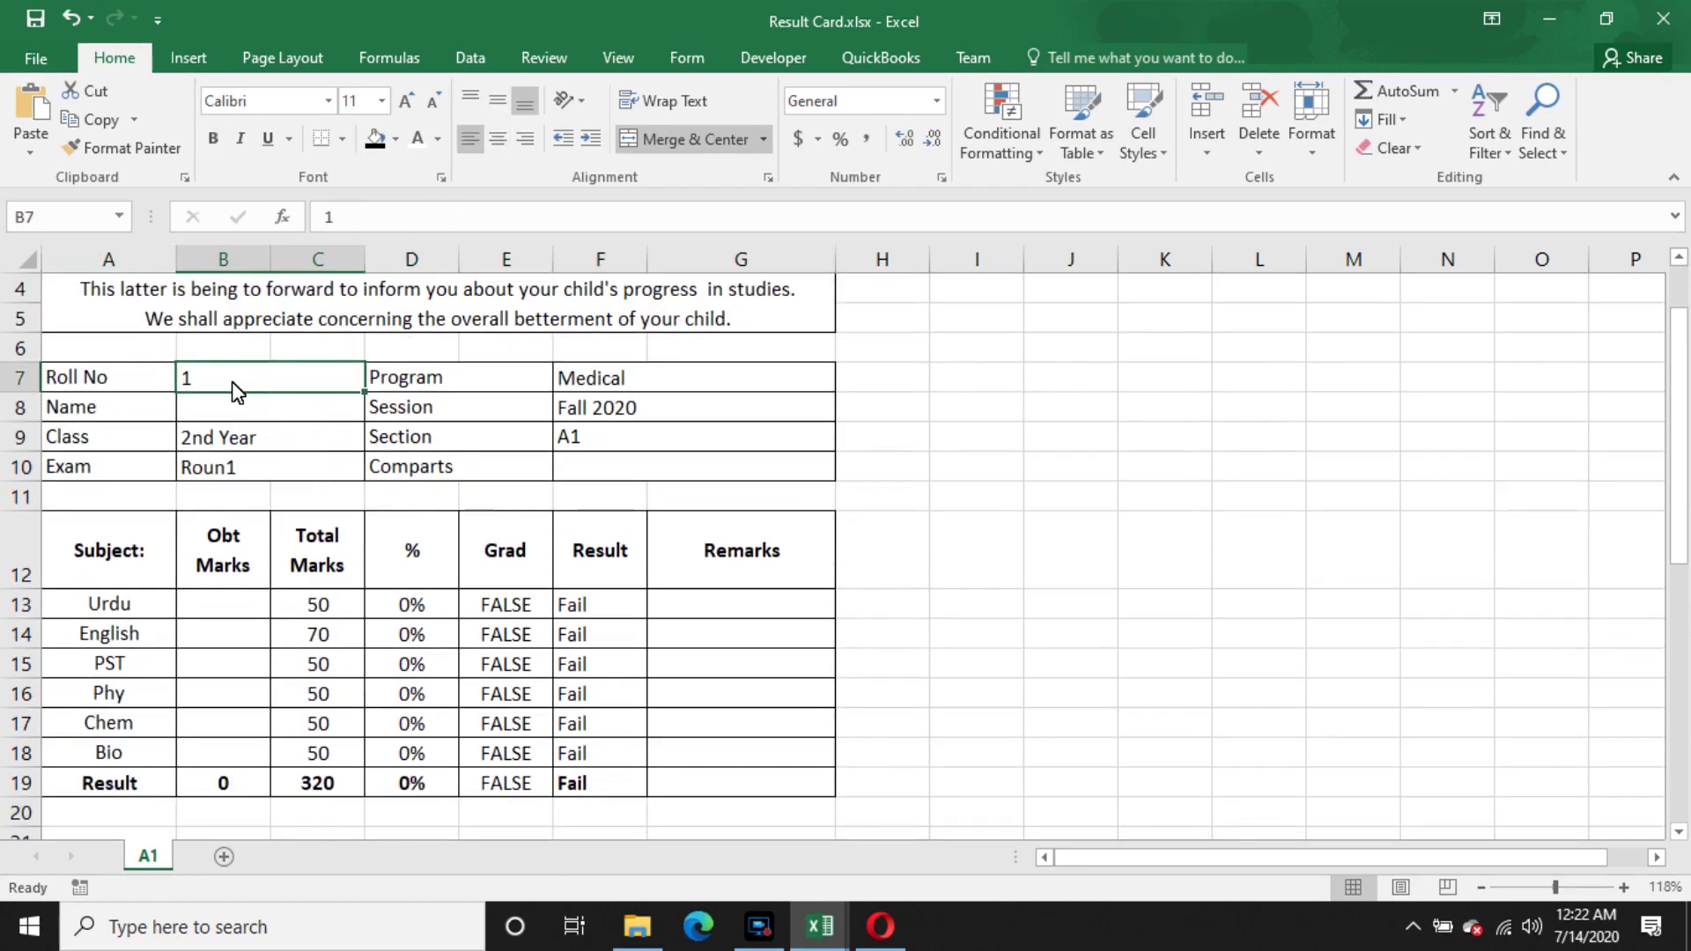
type("2")
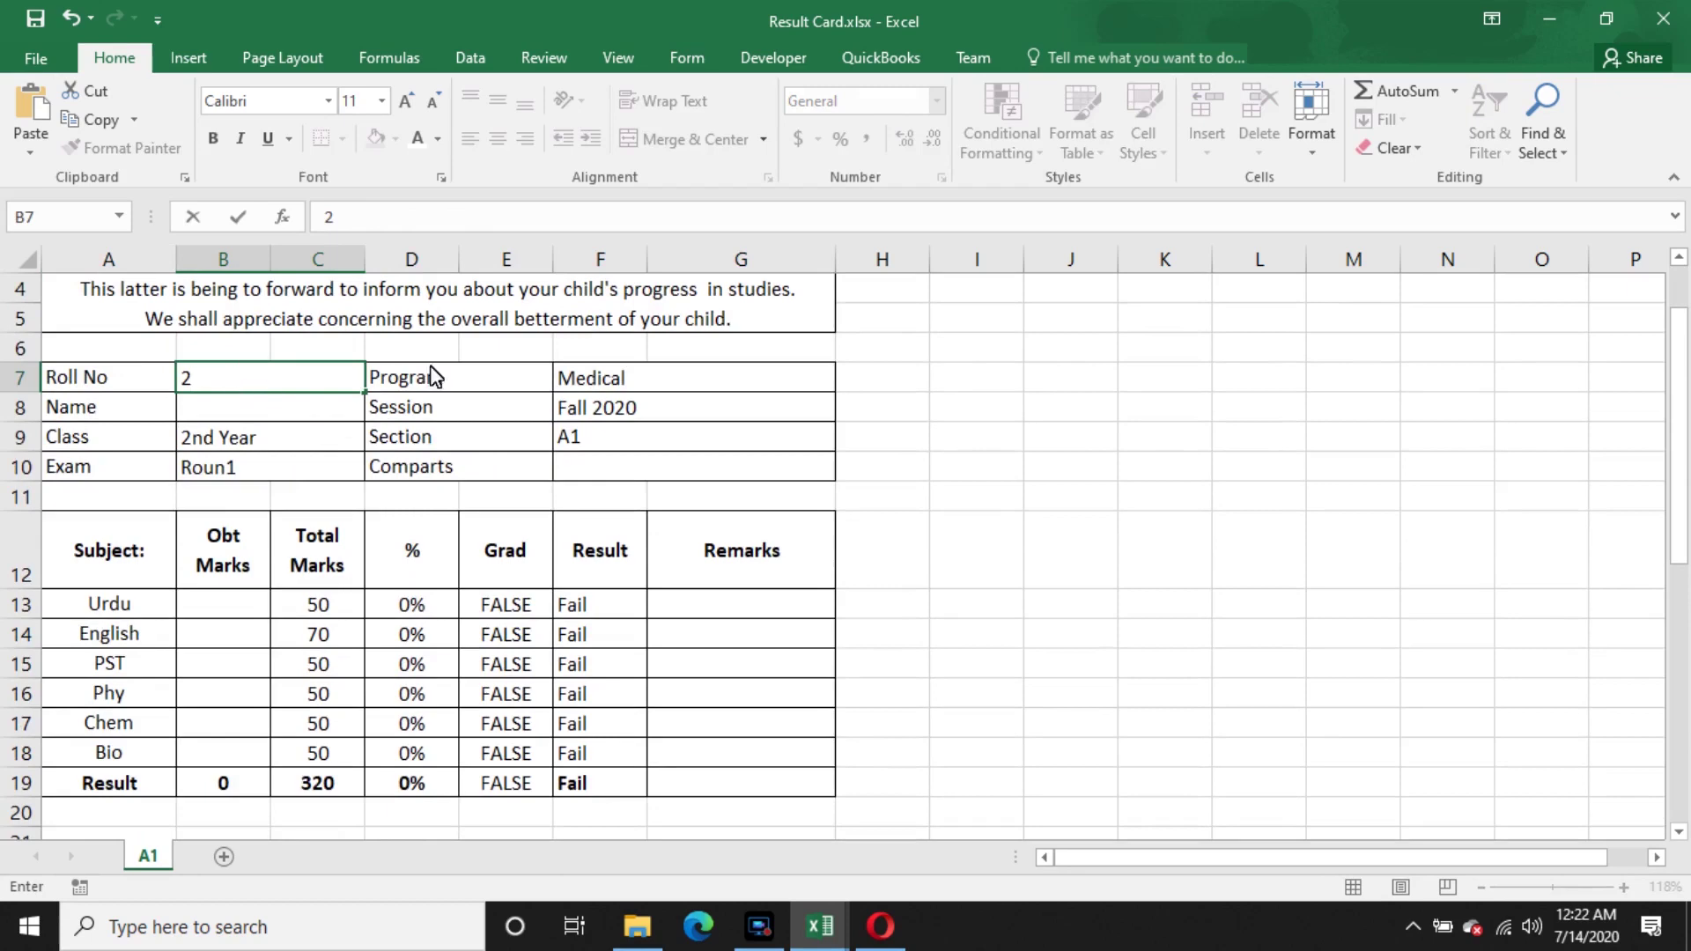
left_click(945, 431)
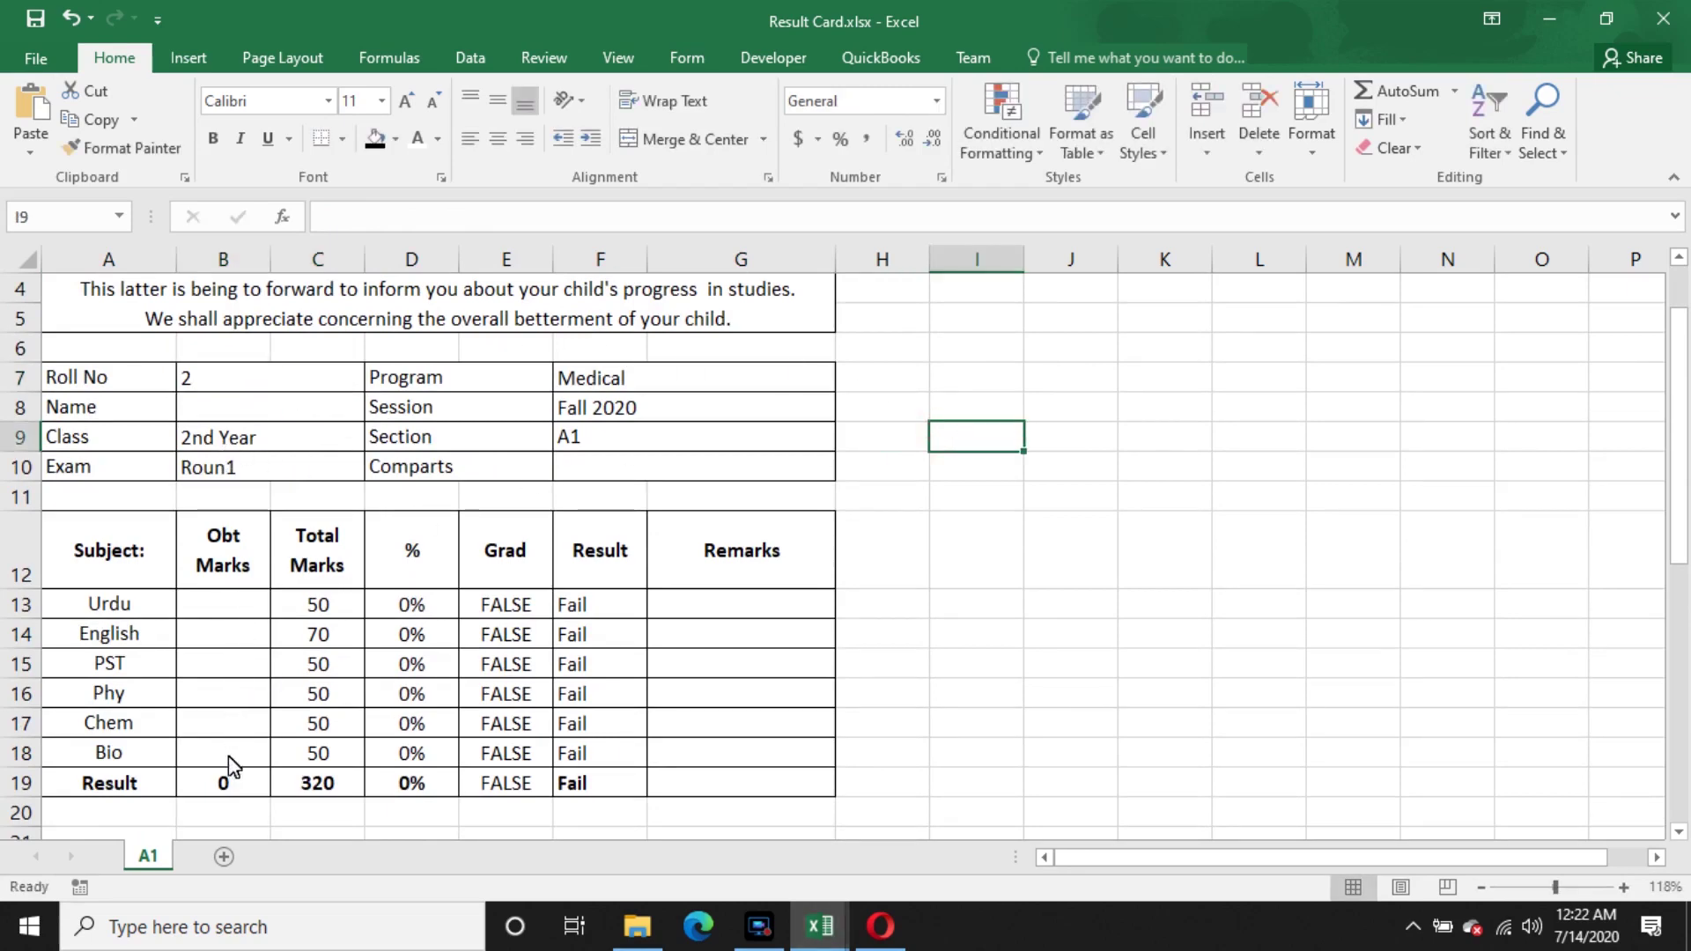
- Select the Name cell B8 on the result card and close the Result Sheet.xlsx workbook
left_click(211, 408)
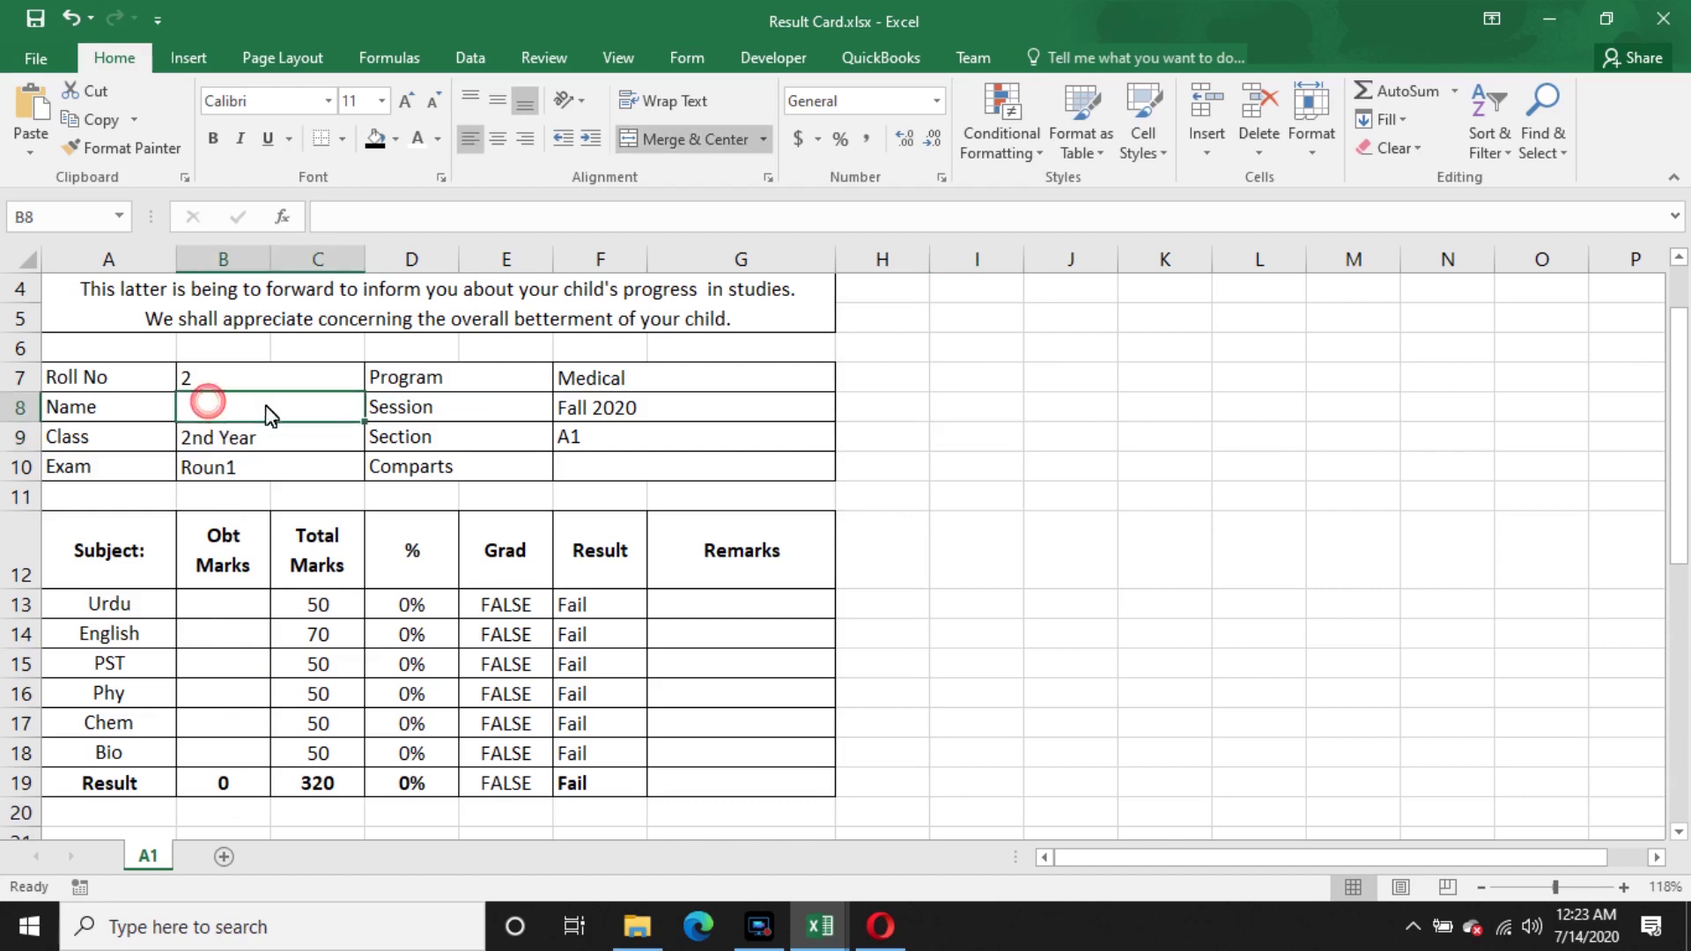
left_click(819, 925)
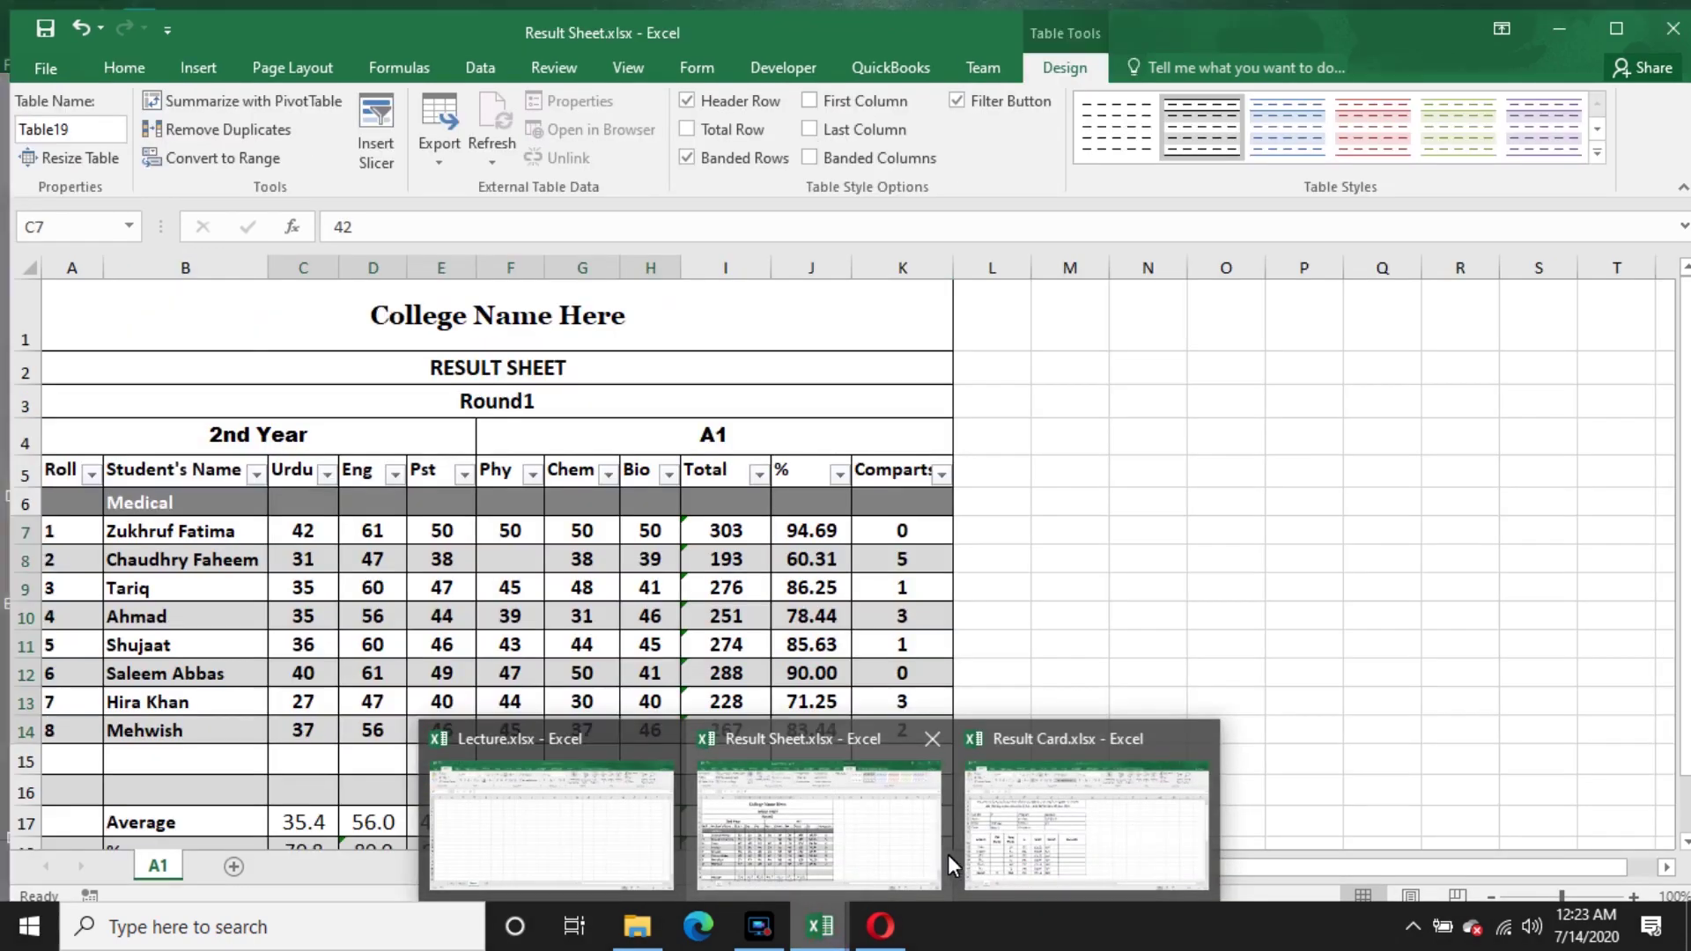
left_click(939, 853)
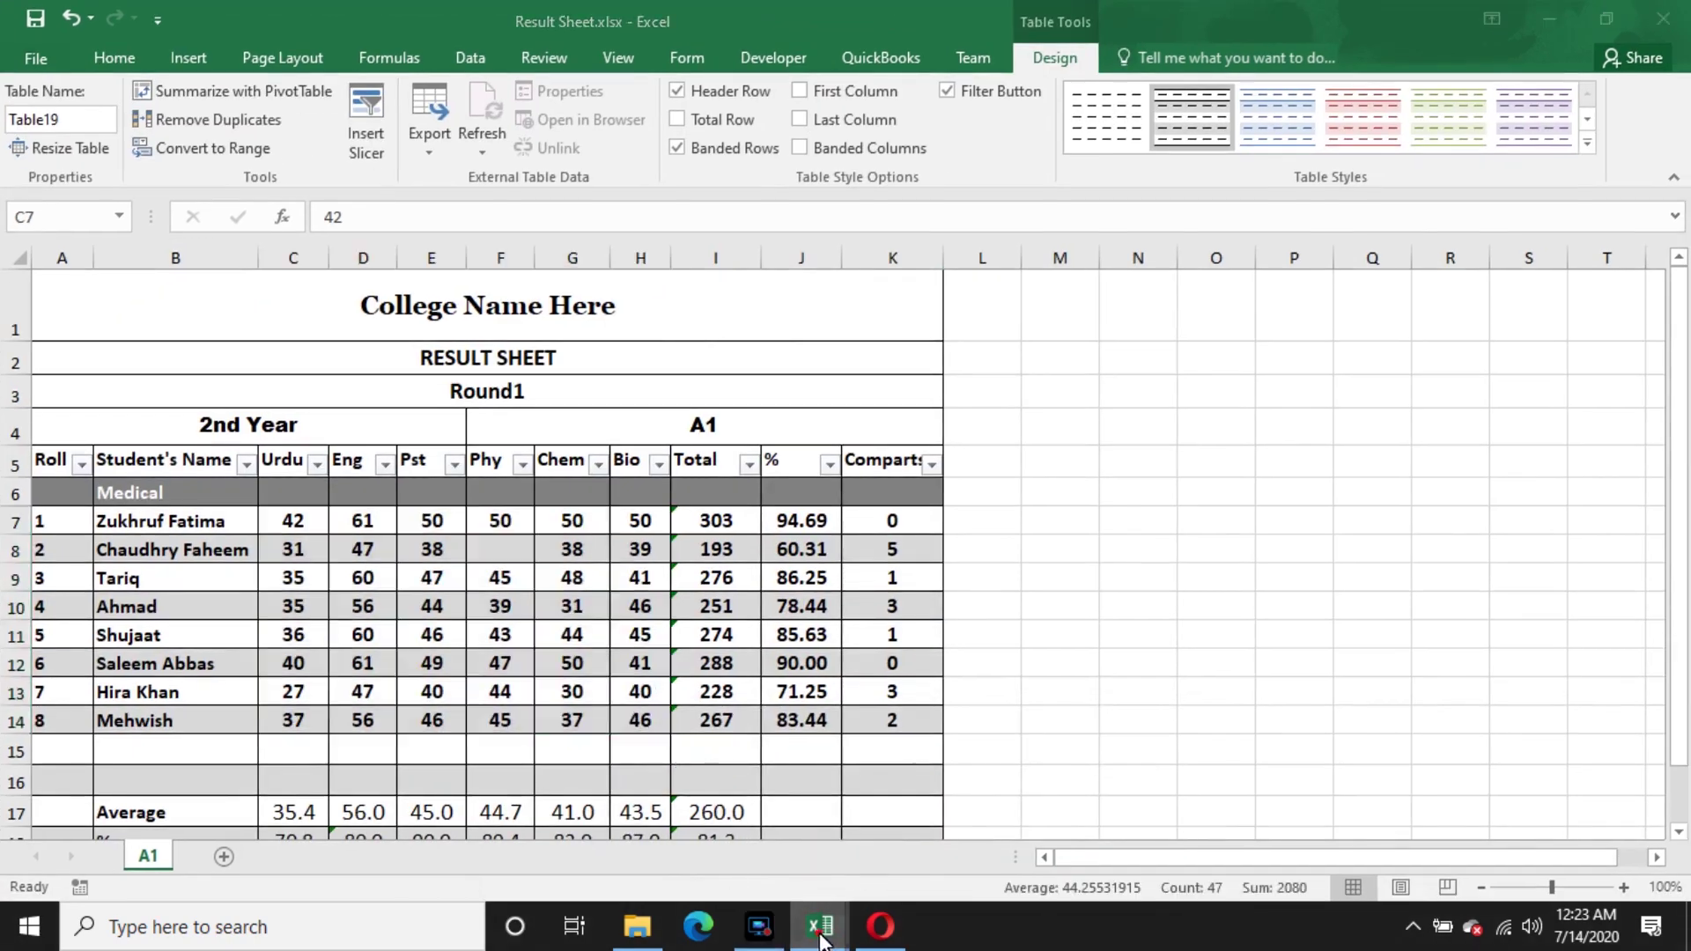
mouse_move(819, 925)
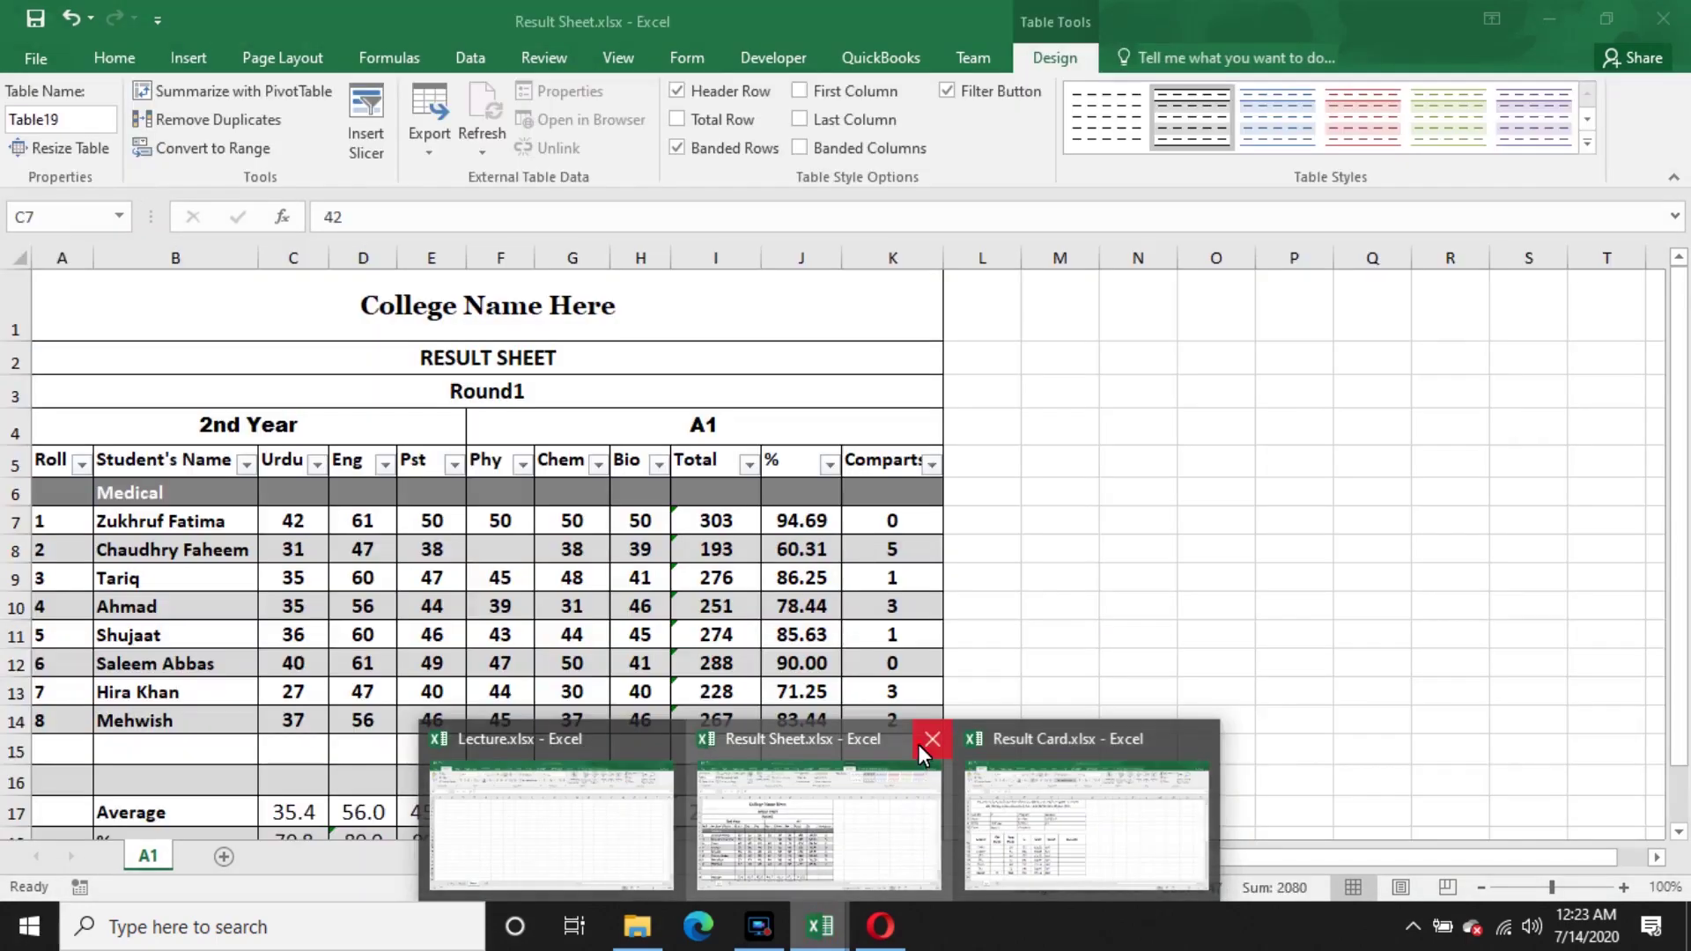
left_click(917, 743)
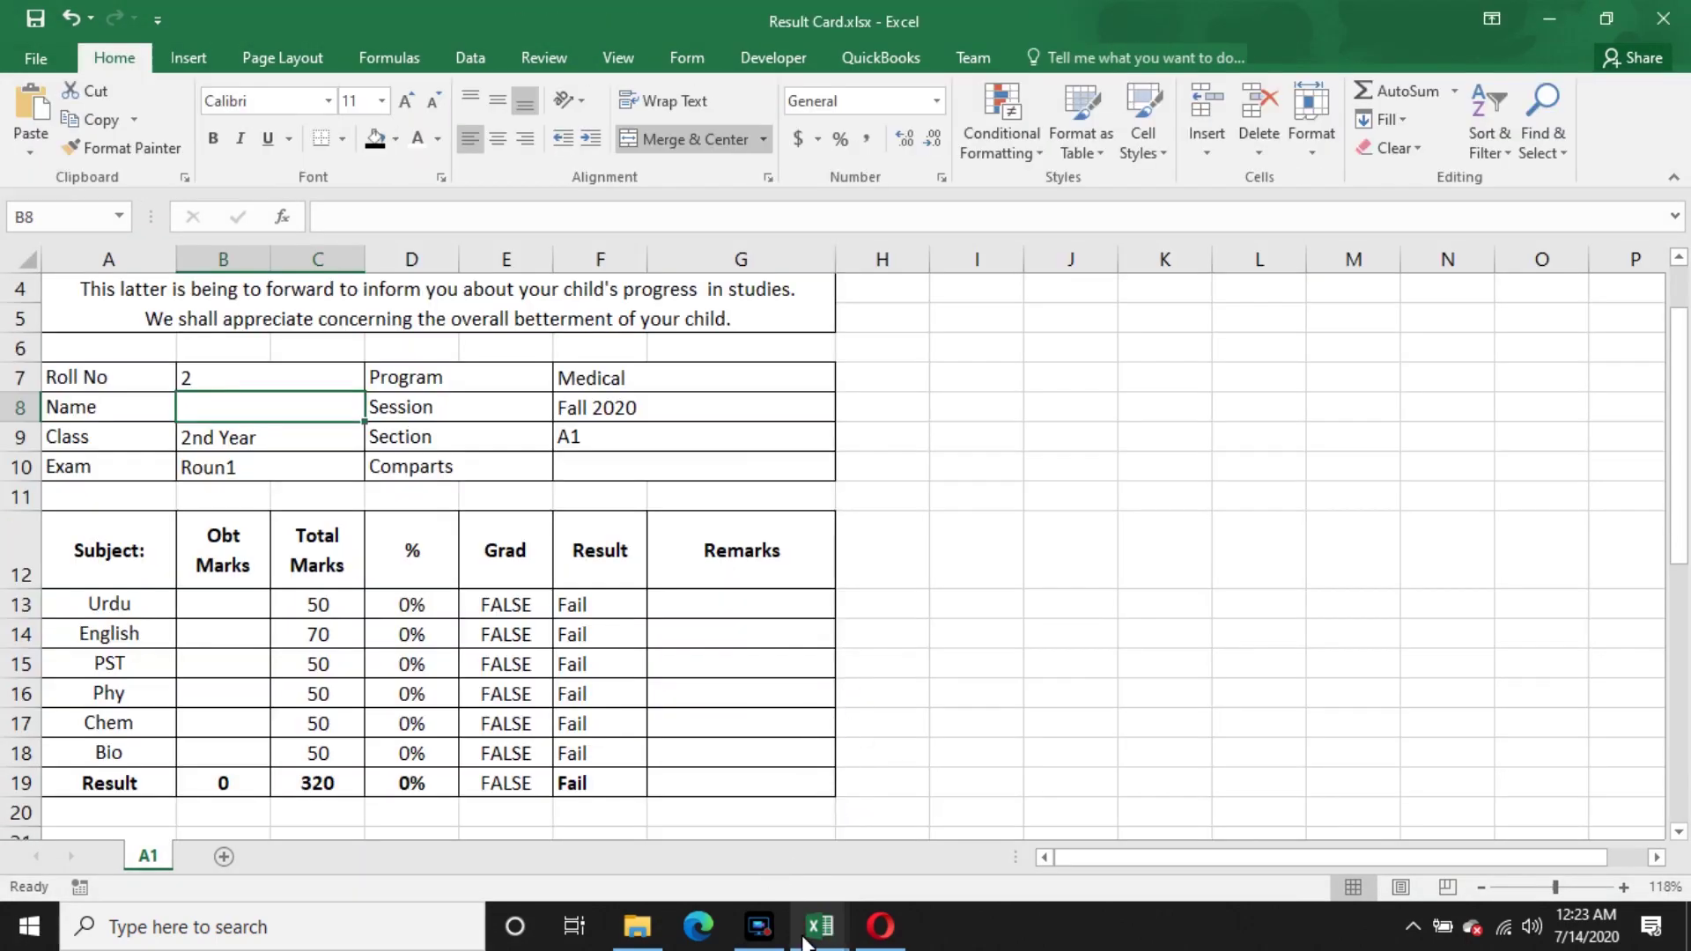
- Switch to Lecture.xlsx and examine the student marks table on the Result sheet
mouse_move(819, 925)
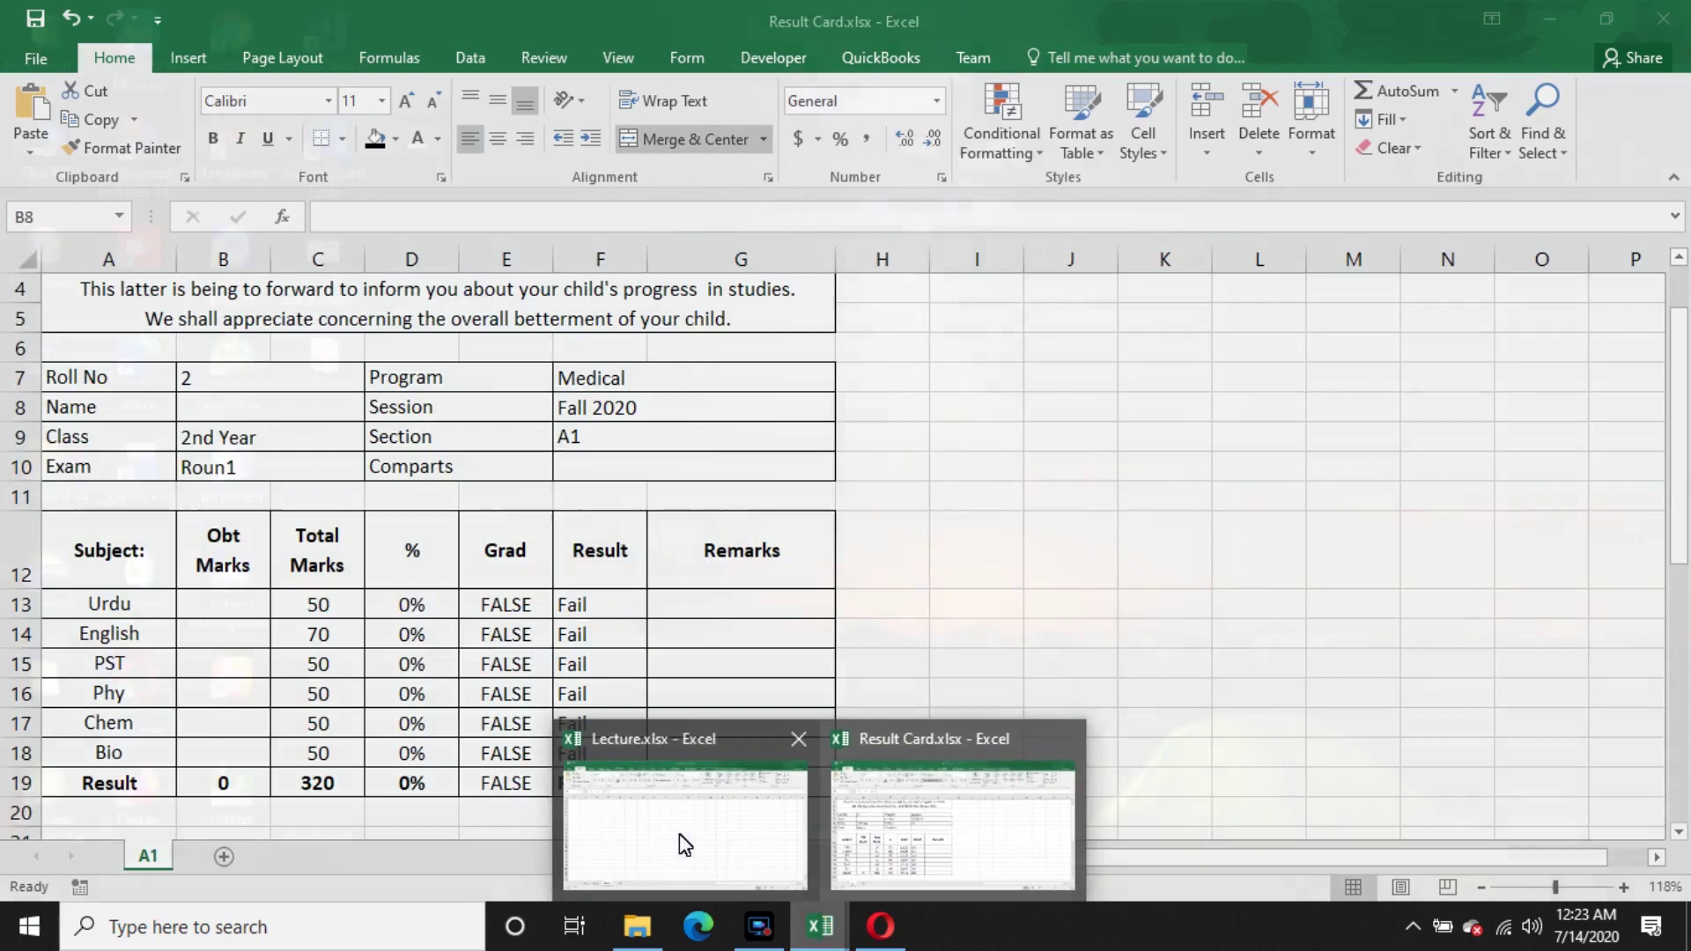
left_click(674, 832)
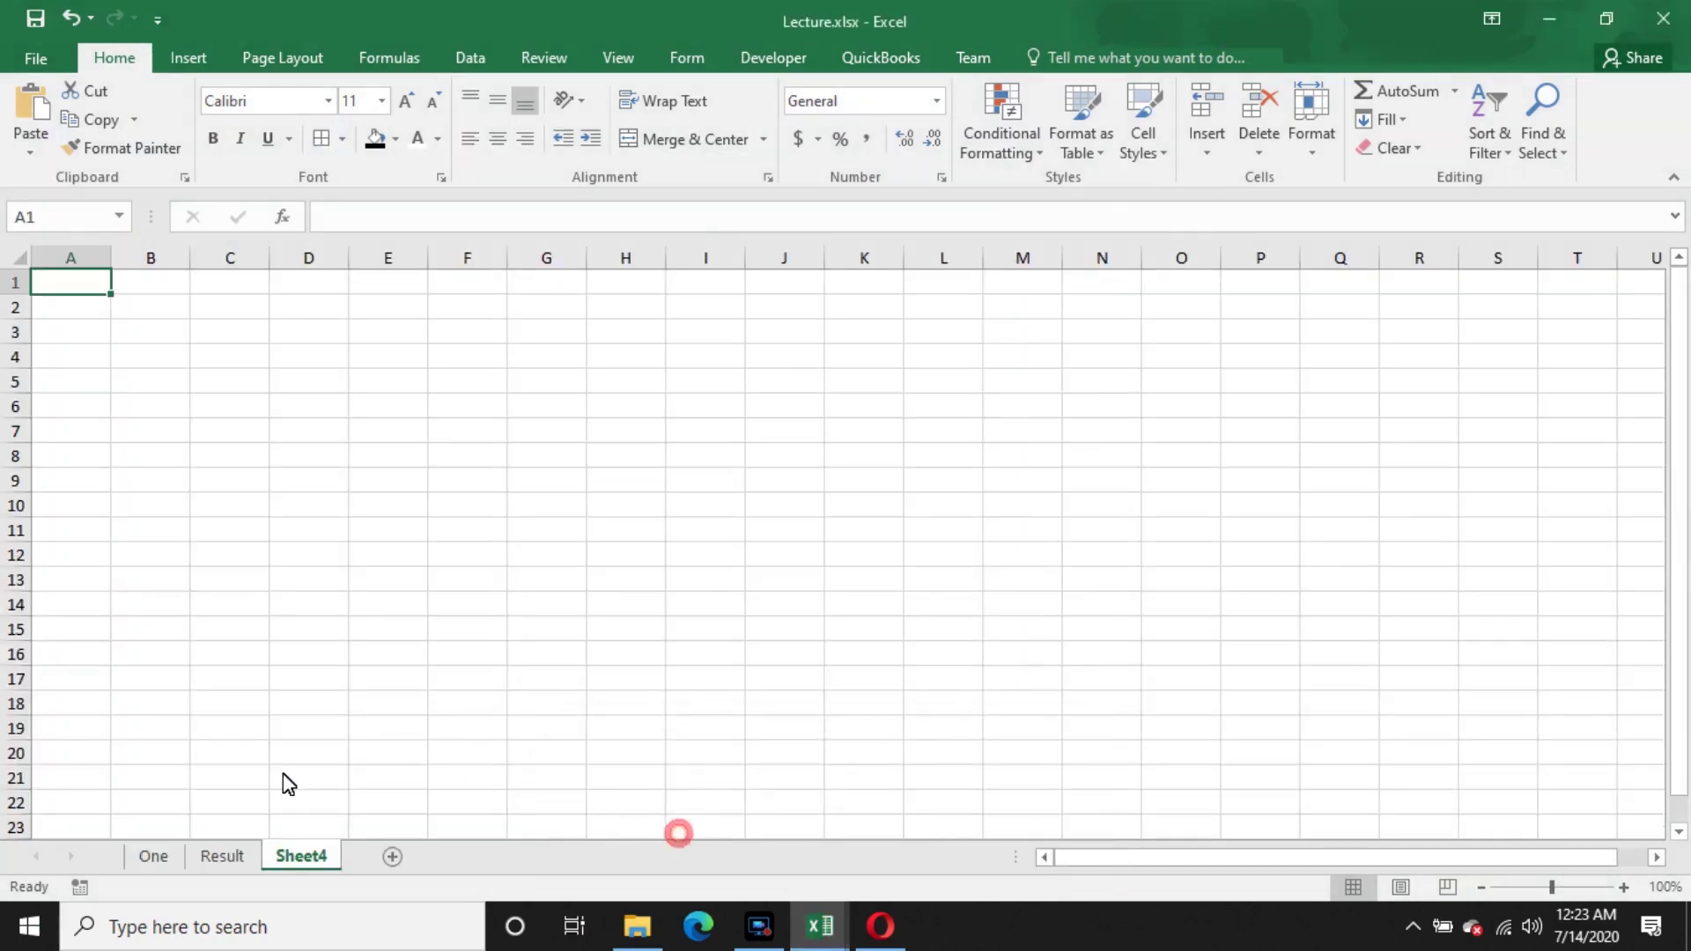
left_click(222, 859)
scroll(331, 505, "up", 1)
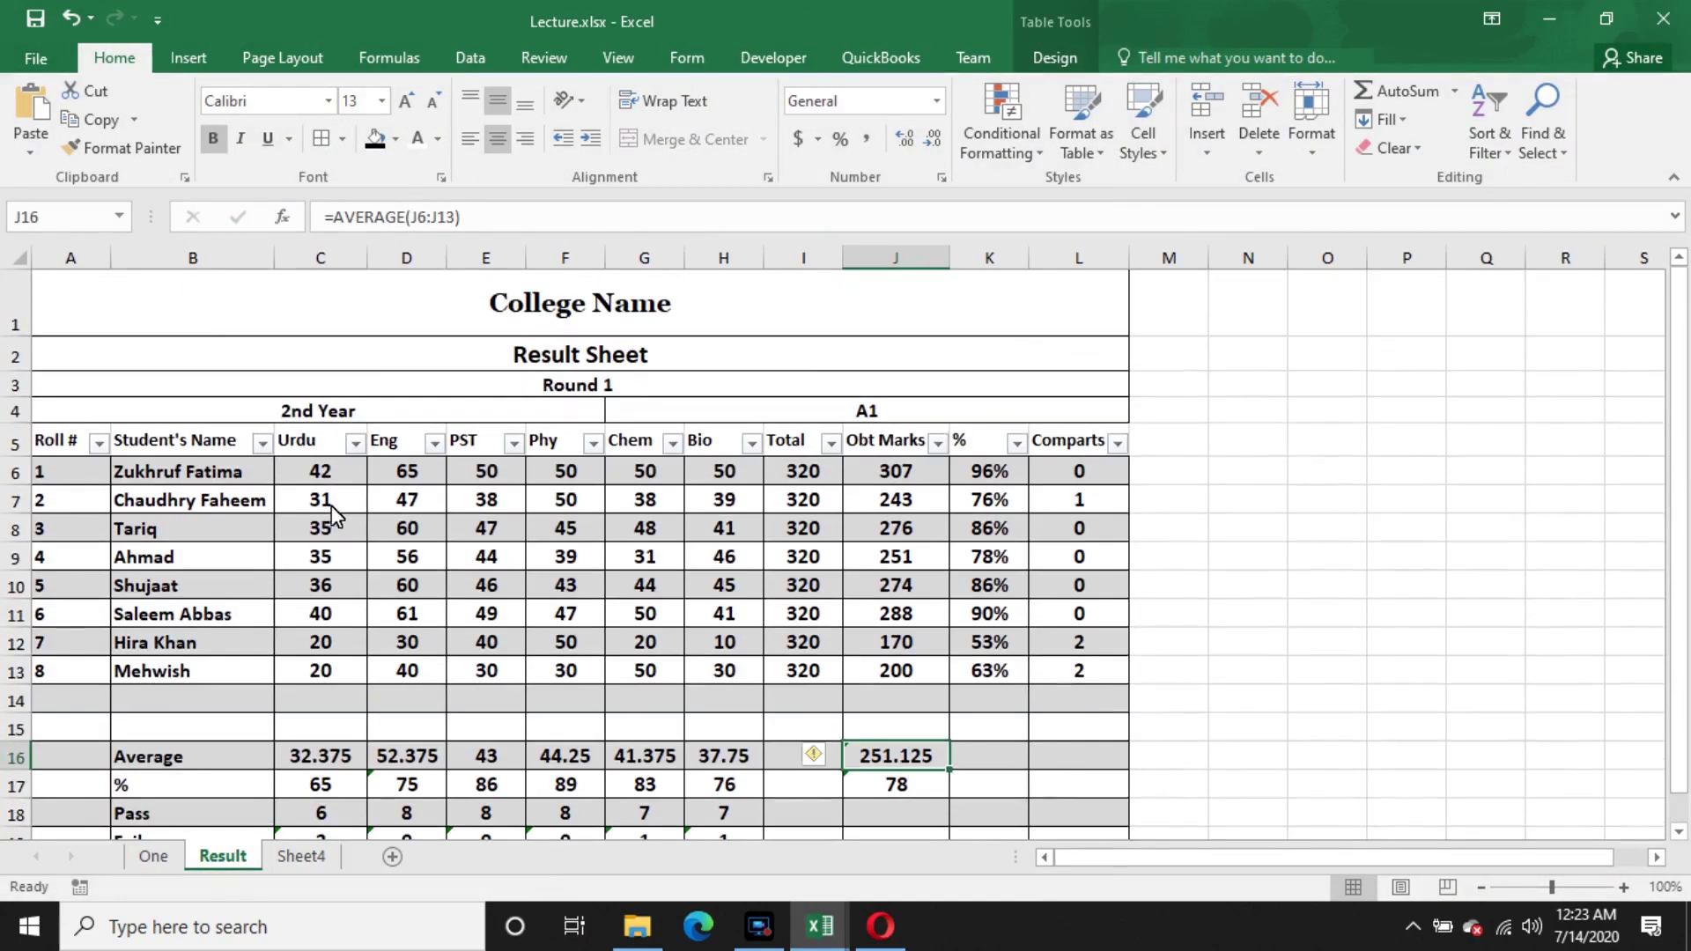
scroll(516, 571, "down", 1)
scroll(516, 570, "down", 1)
- Return to Result Card.xlsx and start an IFERROR formula in B8 with an empty value argument and "" as the error value
mouse_move(819, 925)
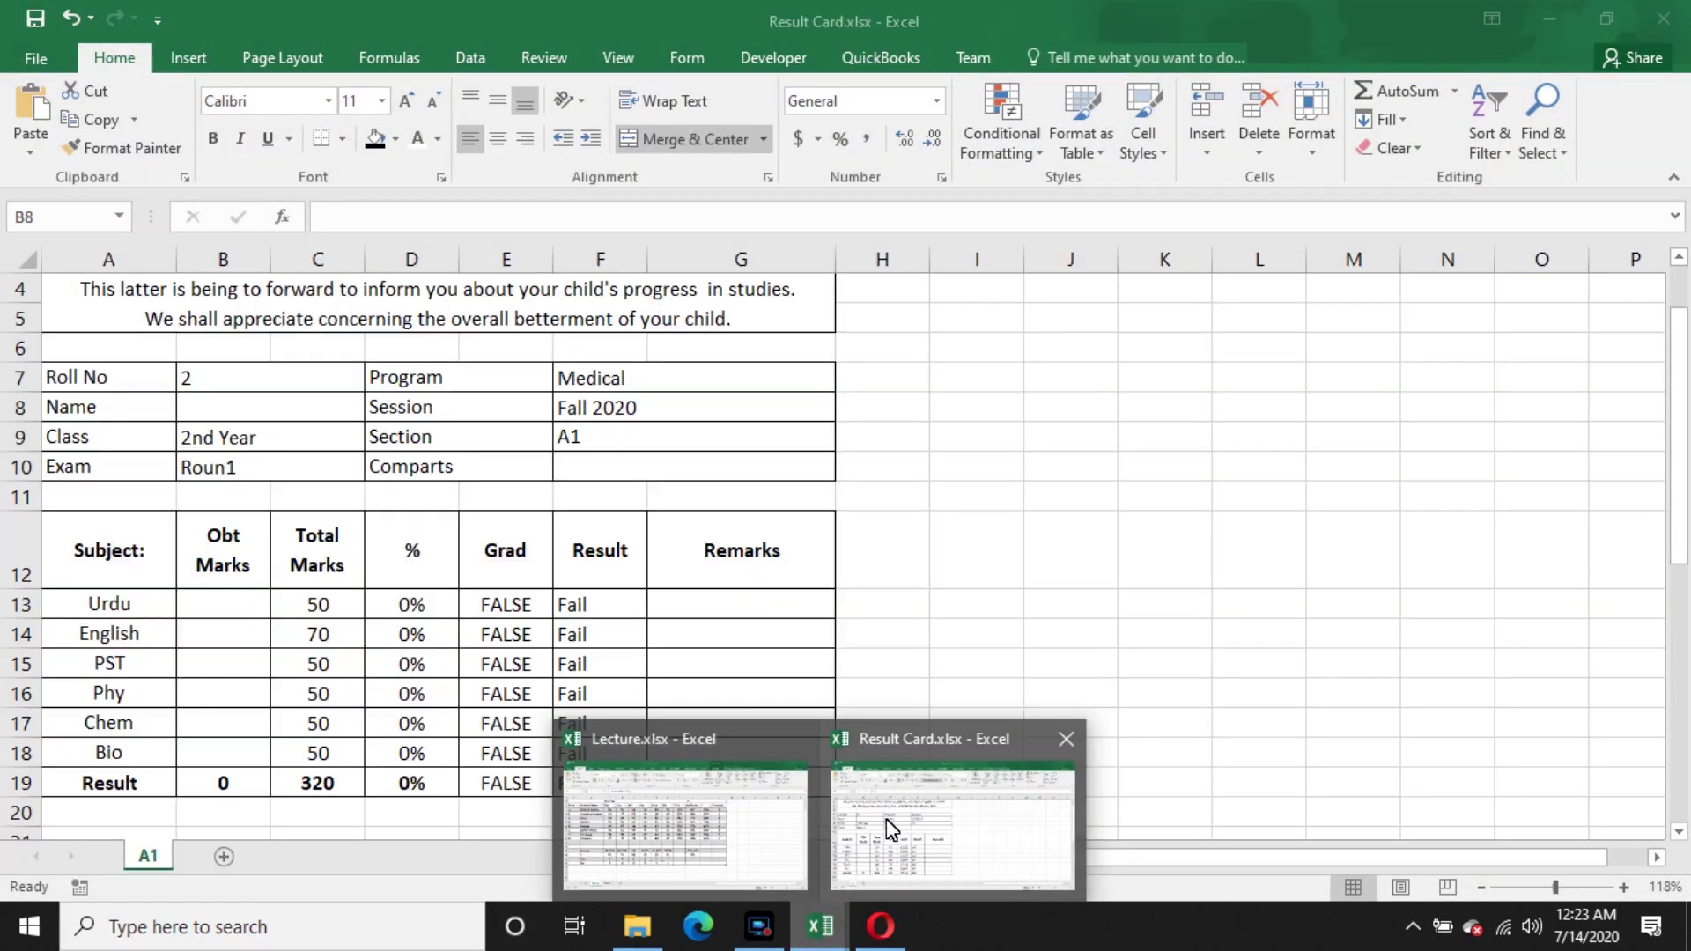
left_click(885, 821)
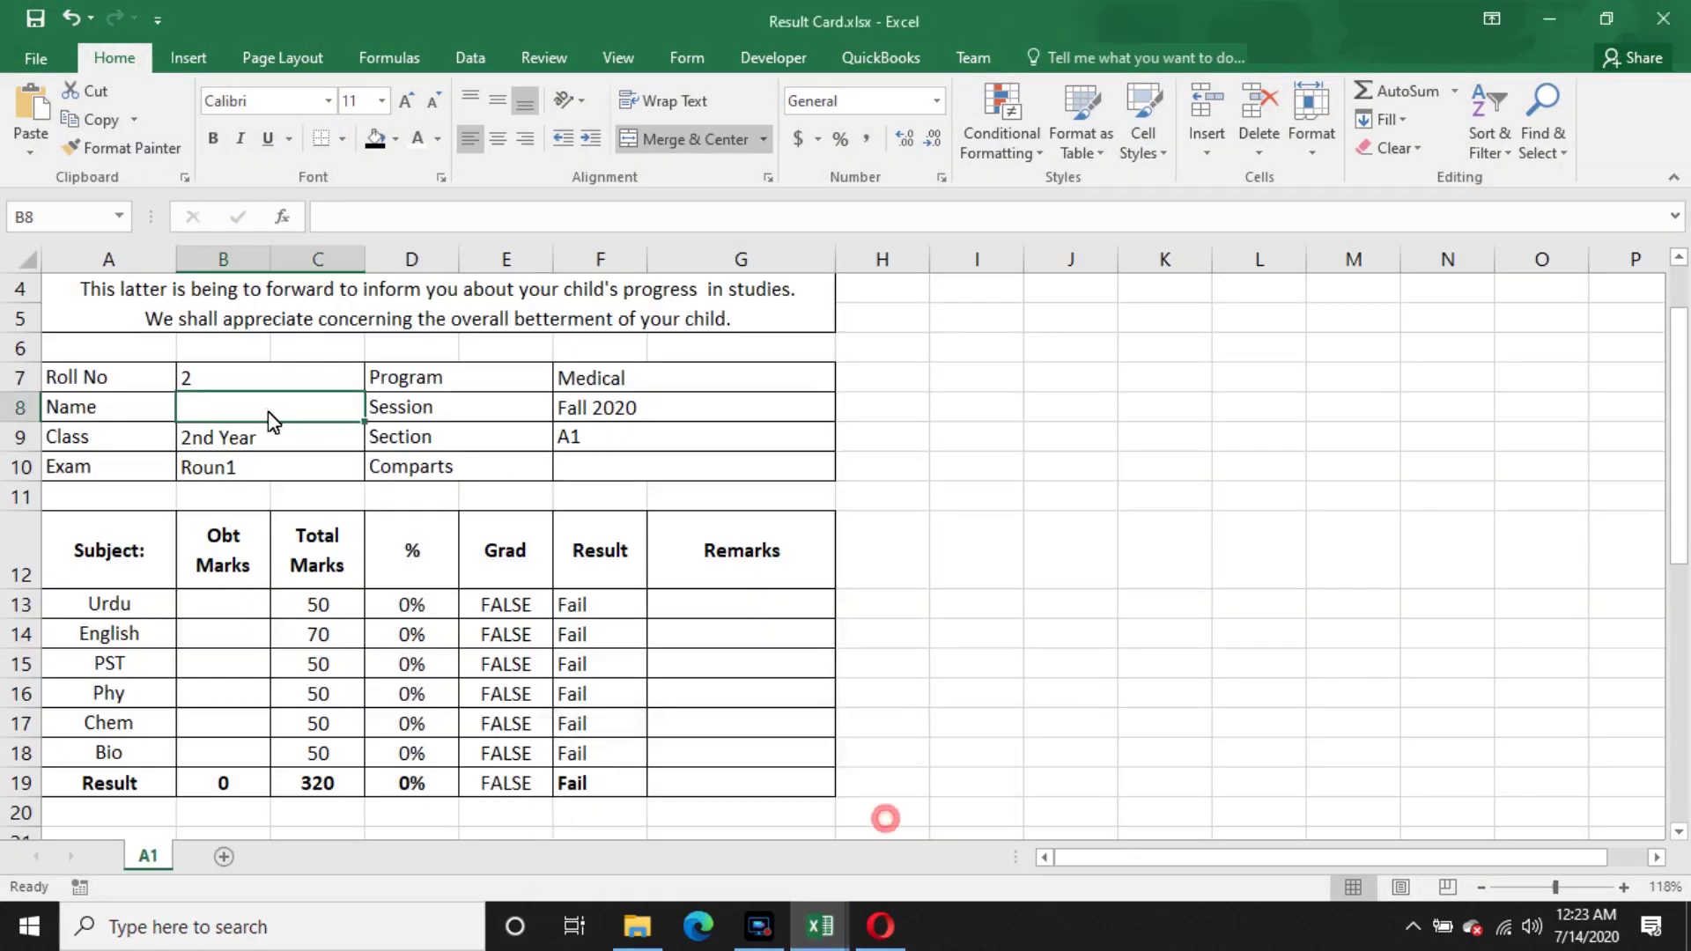
type("=")
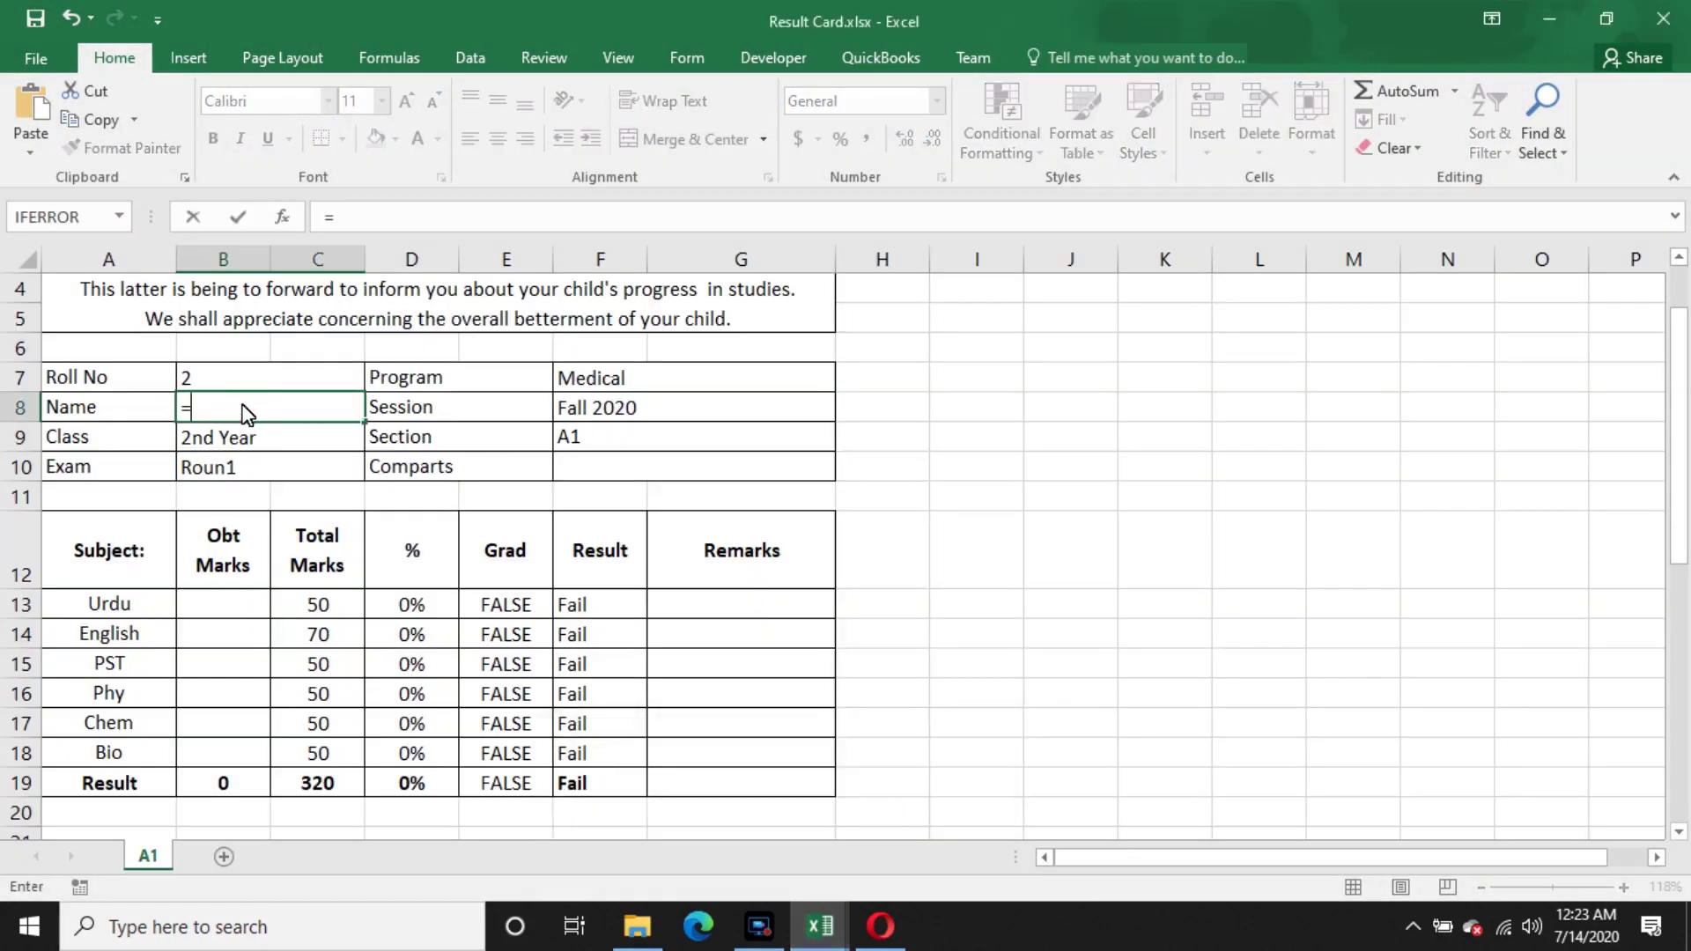
type("if")
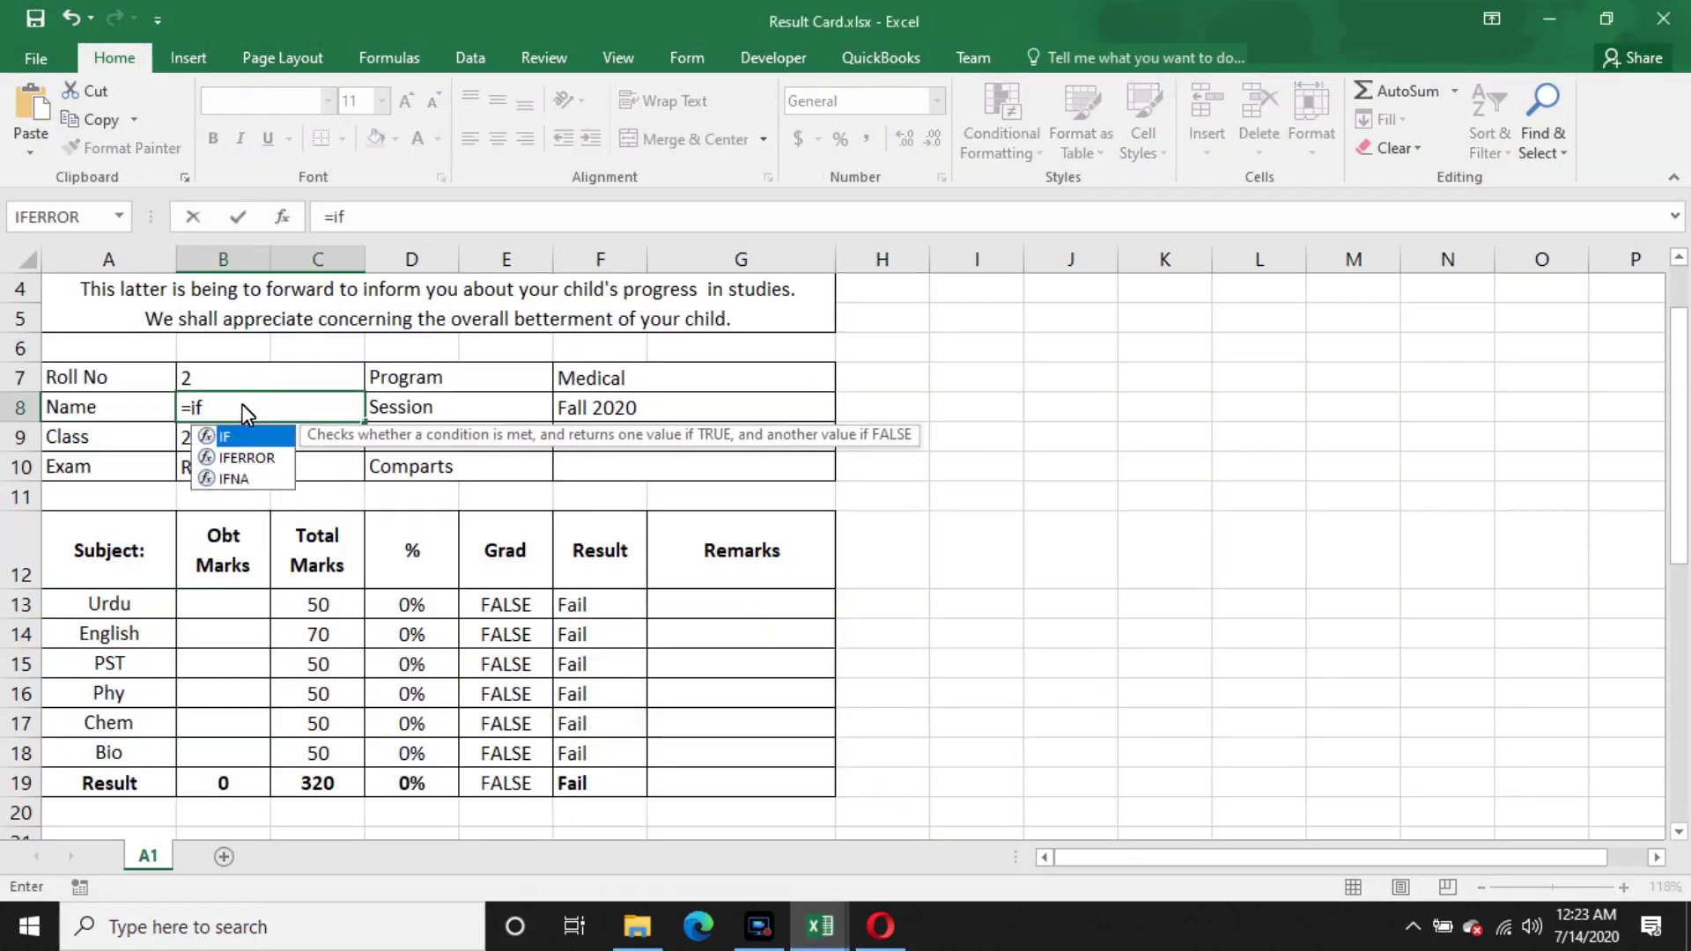
key("Down")
key("Tab")
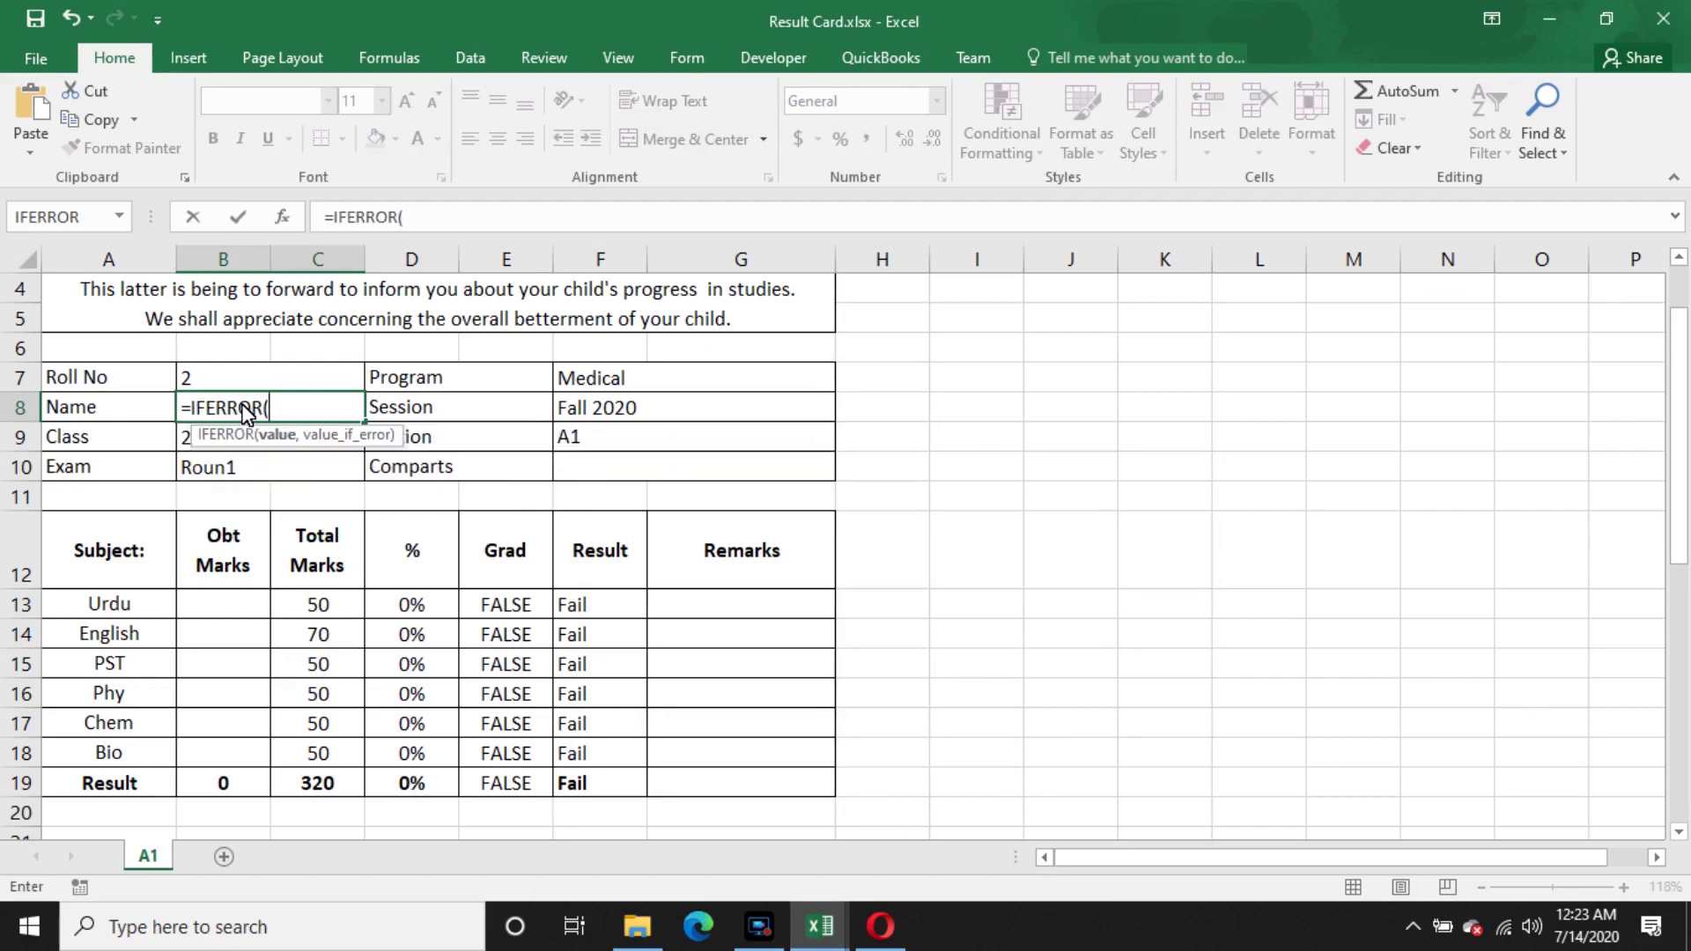
type(",")
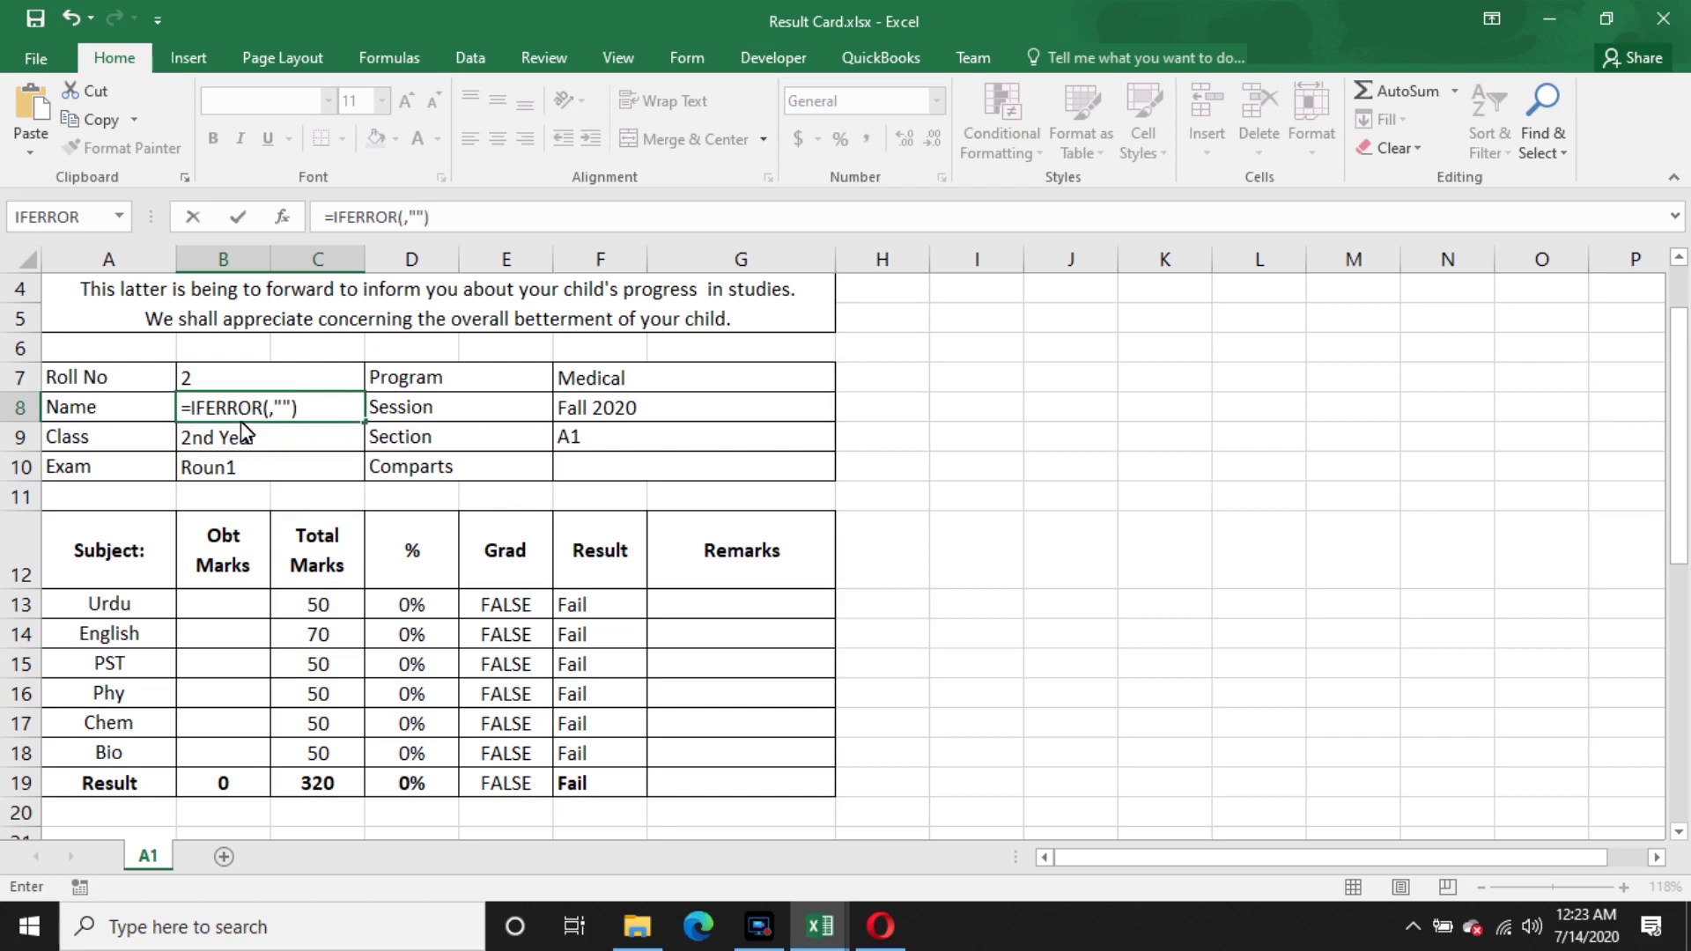
- Nest an empty VLOOKUP() as the value argument of the IFERROR formula in B8
left_click(269, 407)
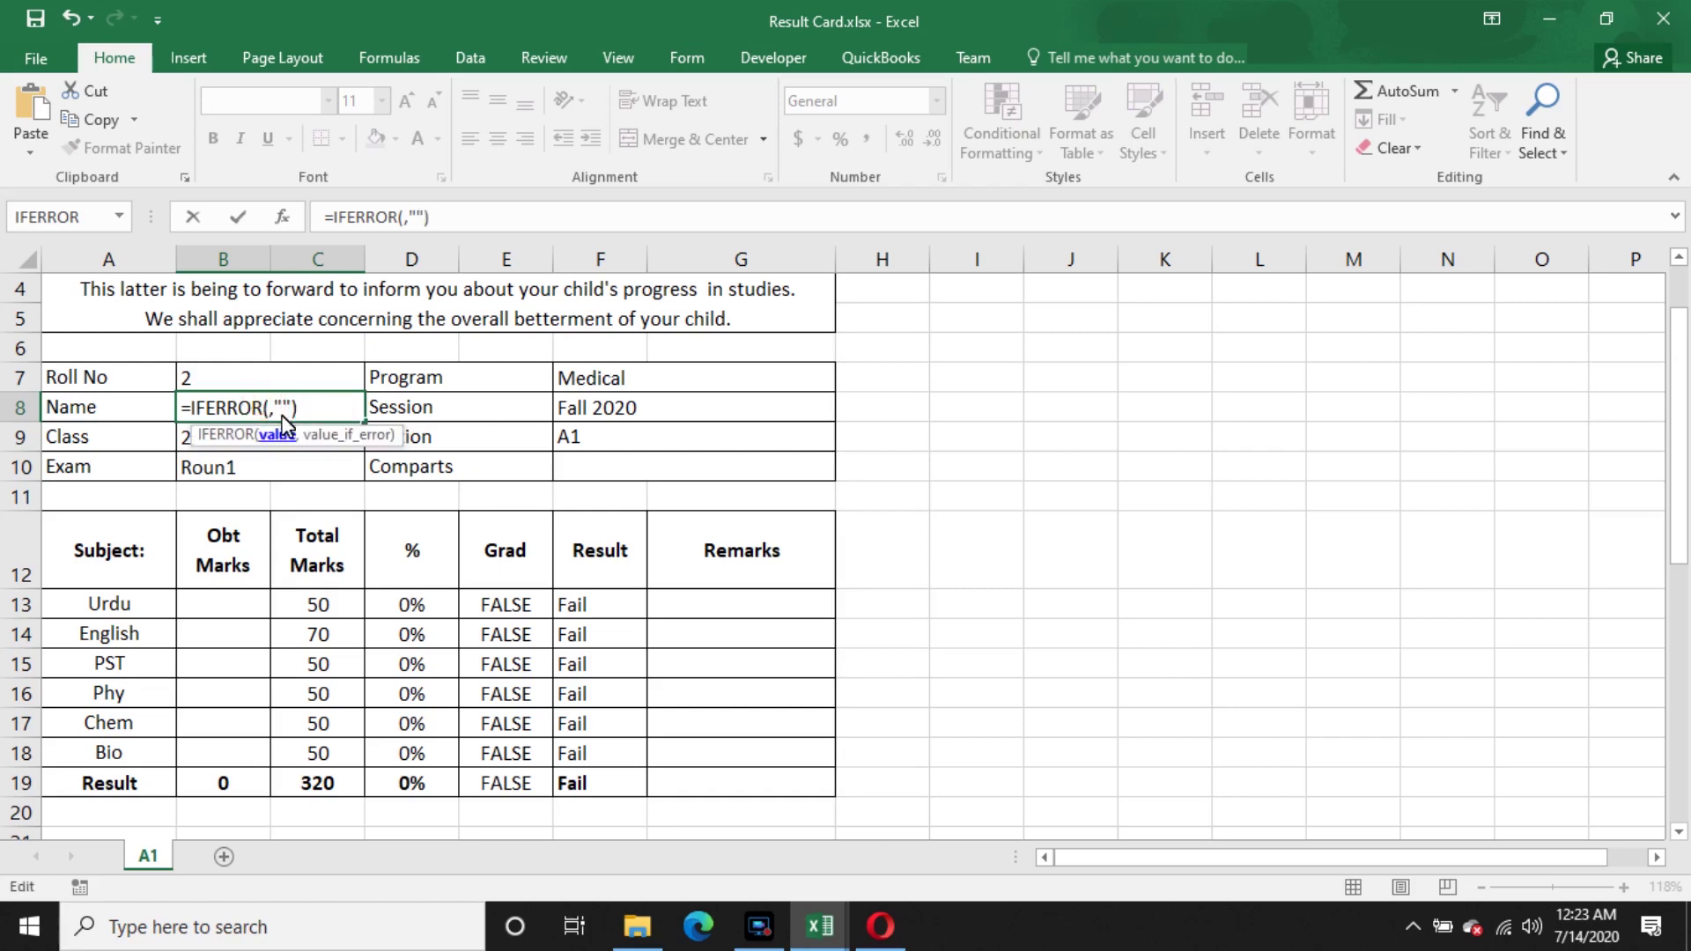
left_click(283, 410)
left_click(268, 407)
type("v")
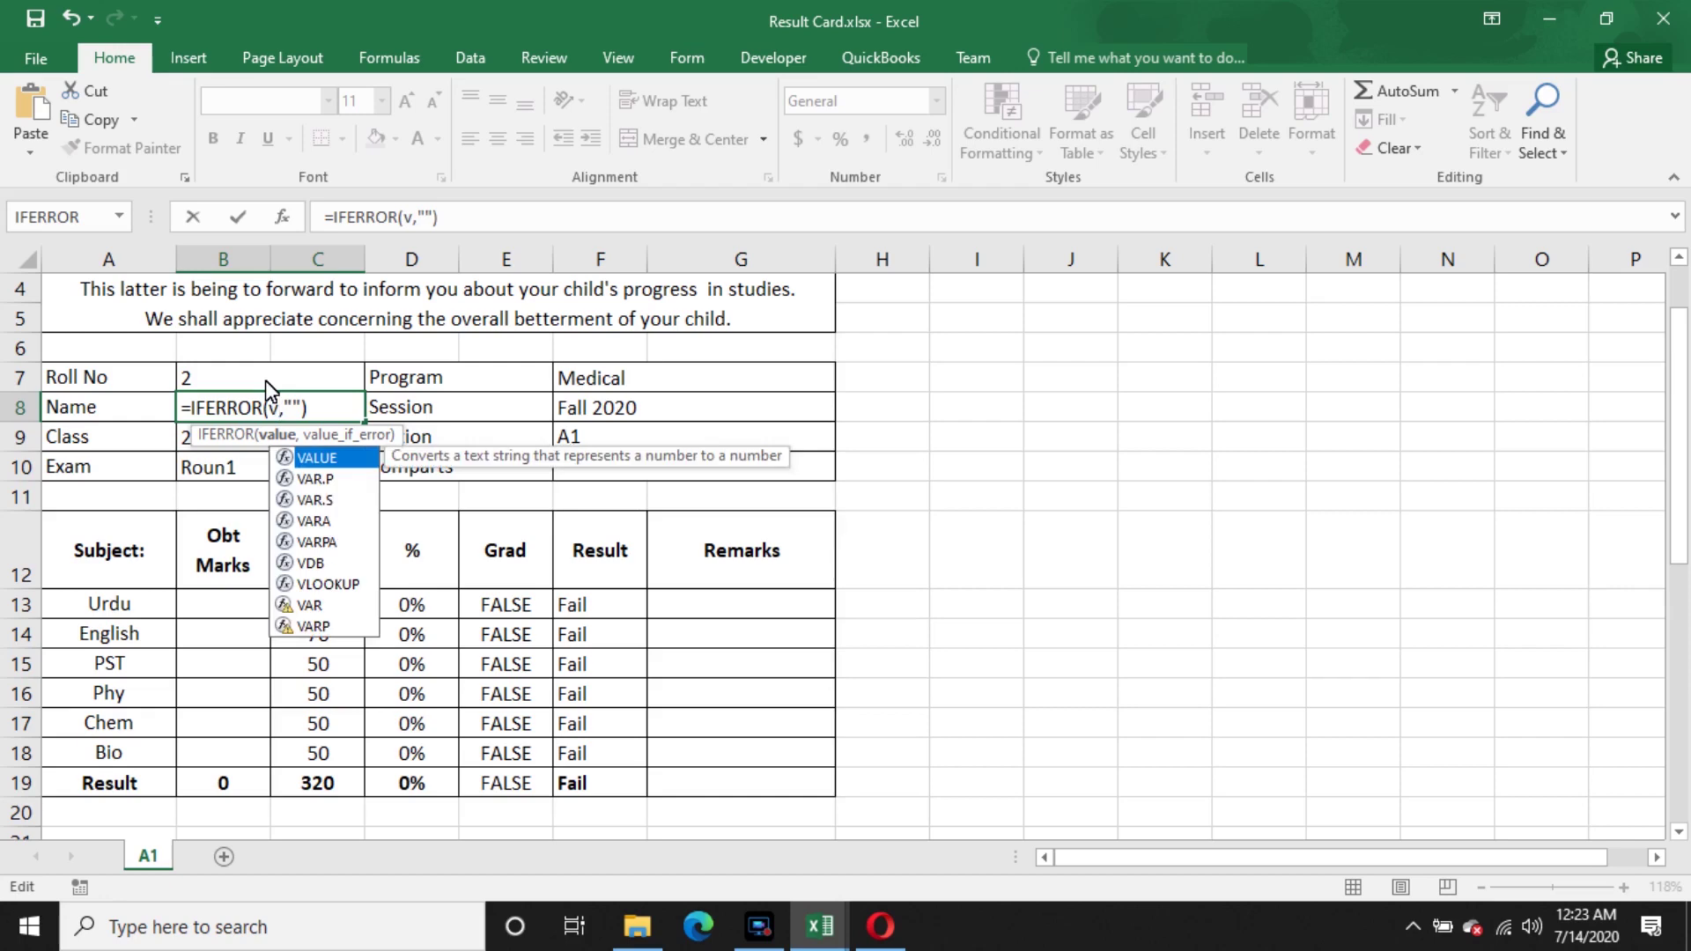
type("lo")
key("Tab")
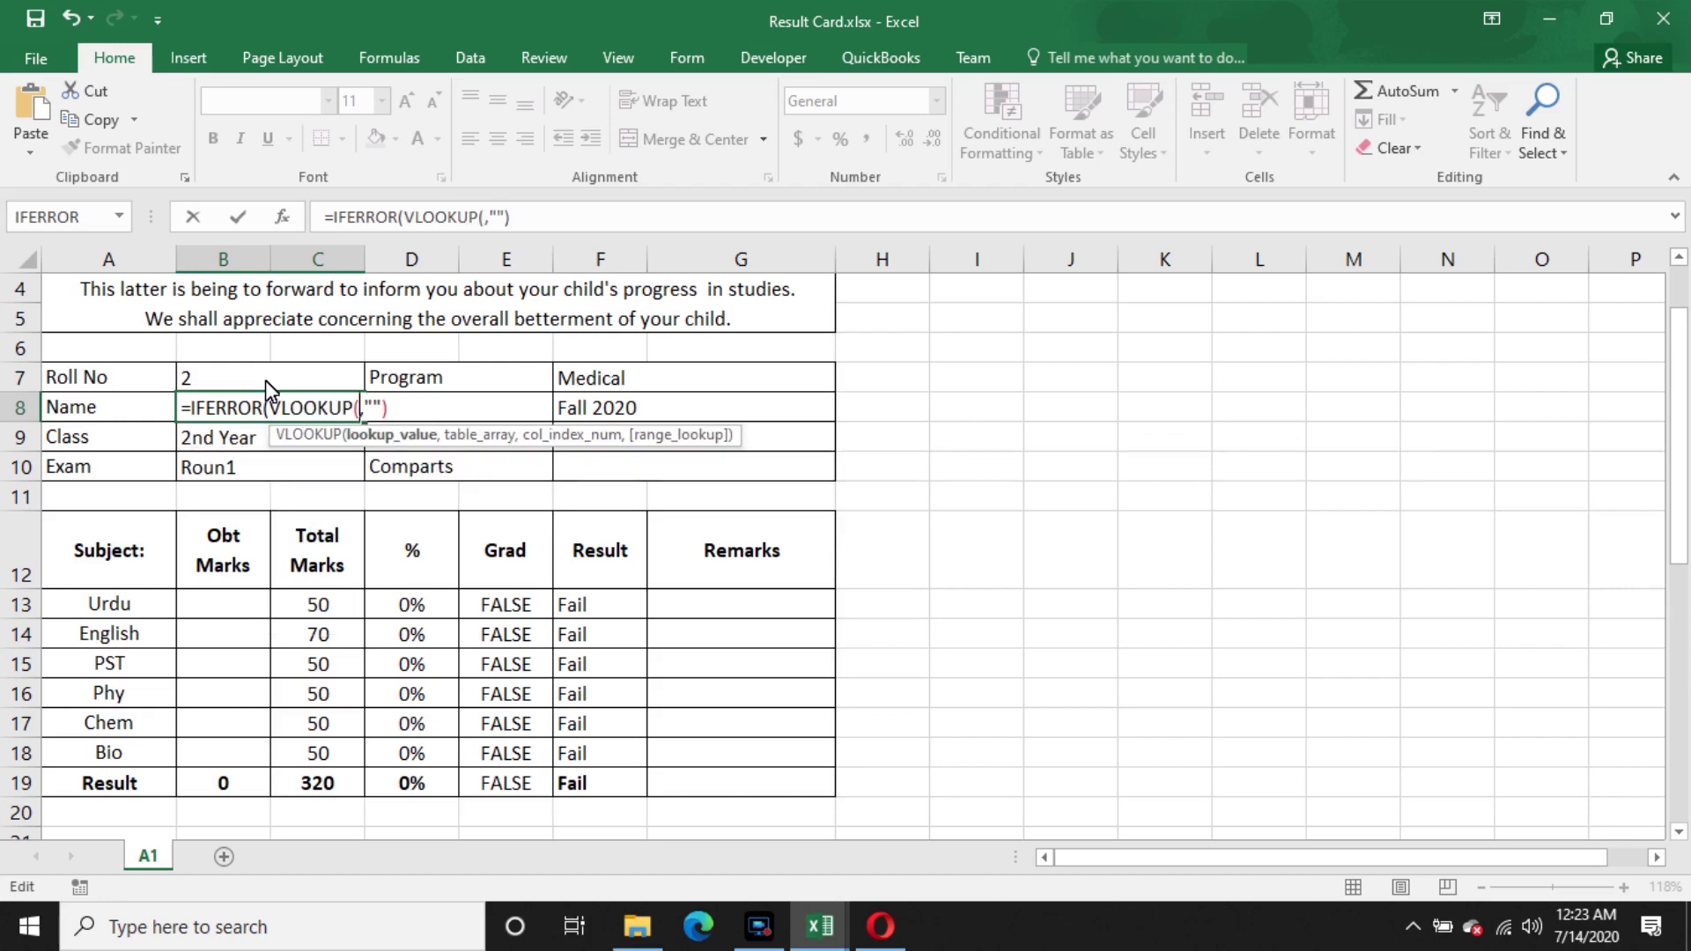
type(")")
key("Right")
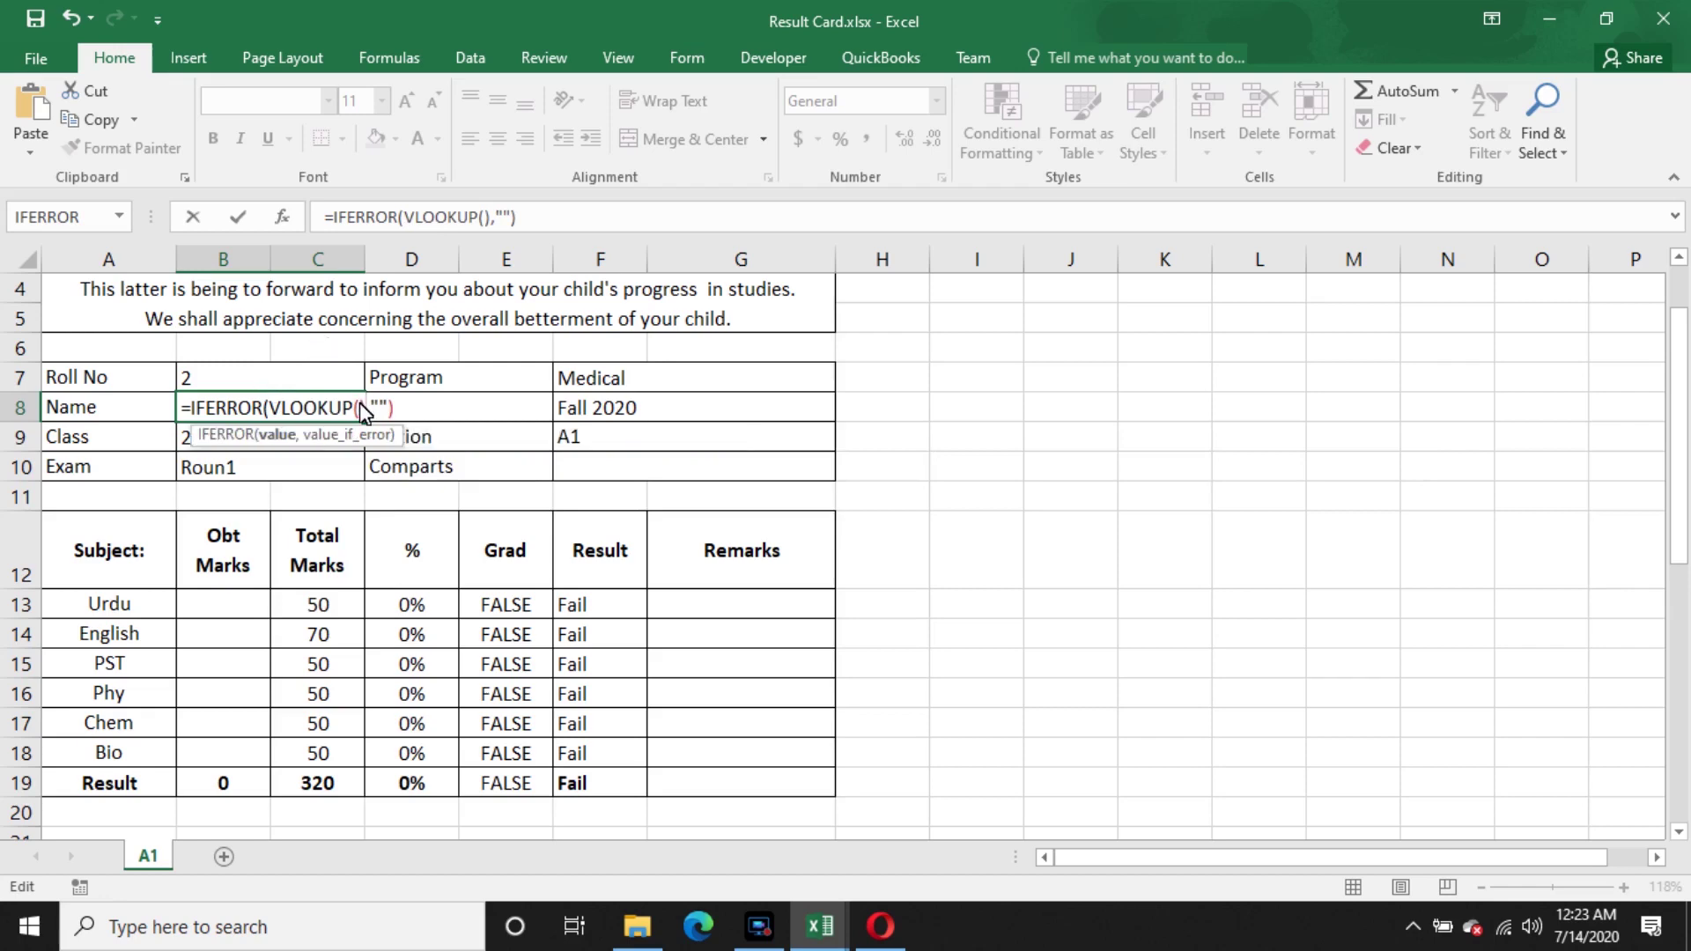
key("Left")
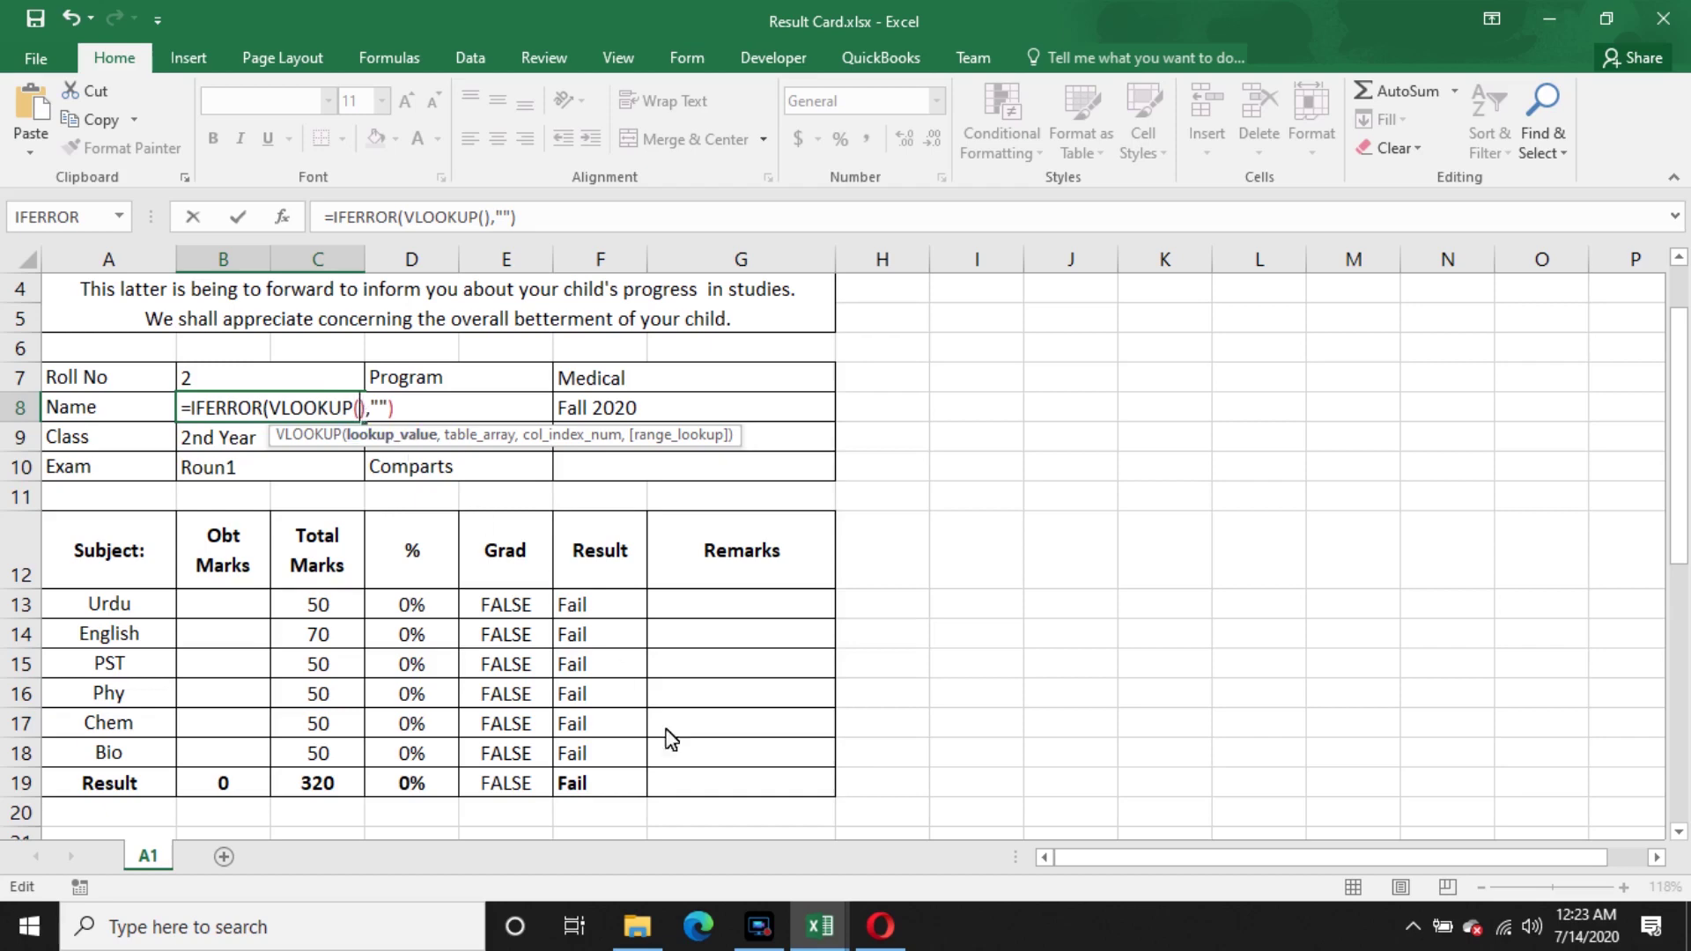
- Add the range $A$5:$L$13 from Lecture.xlsx's Result sheet and column number 2 to the VLOOKUP, and try to enter the formula
mouse_move(828, 929)
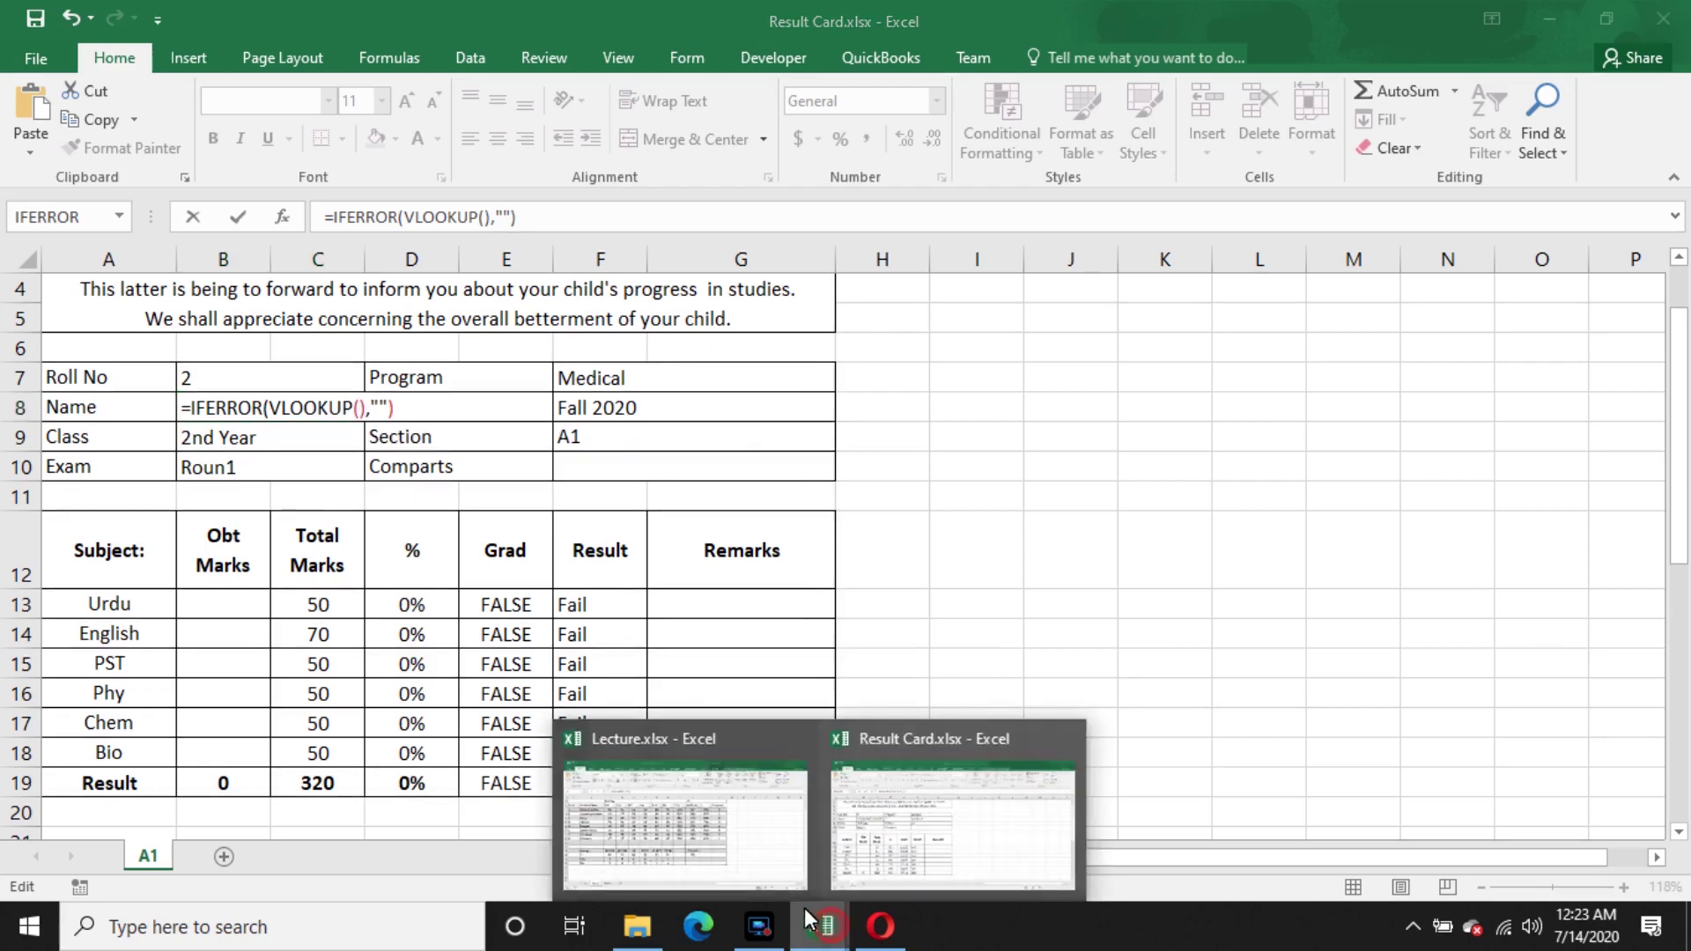
left_click(745, 847)
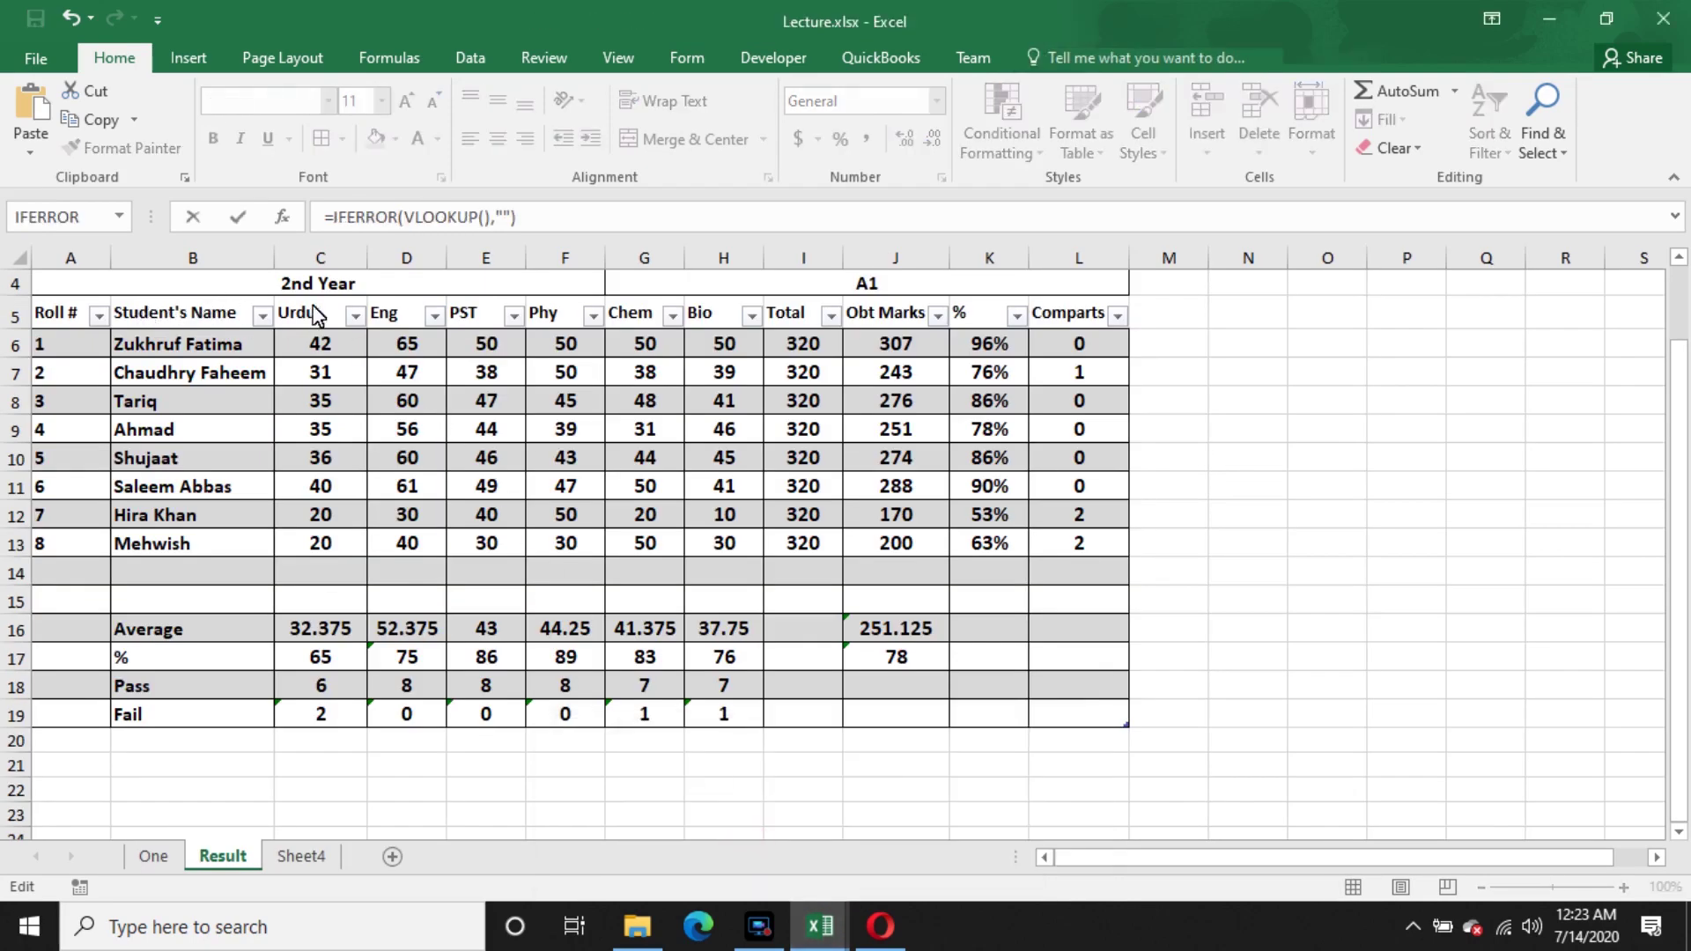
left_click(484, 218)
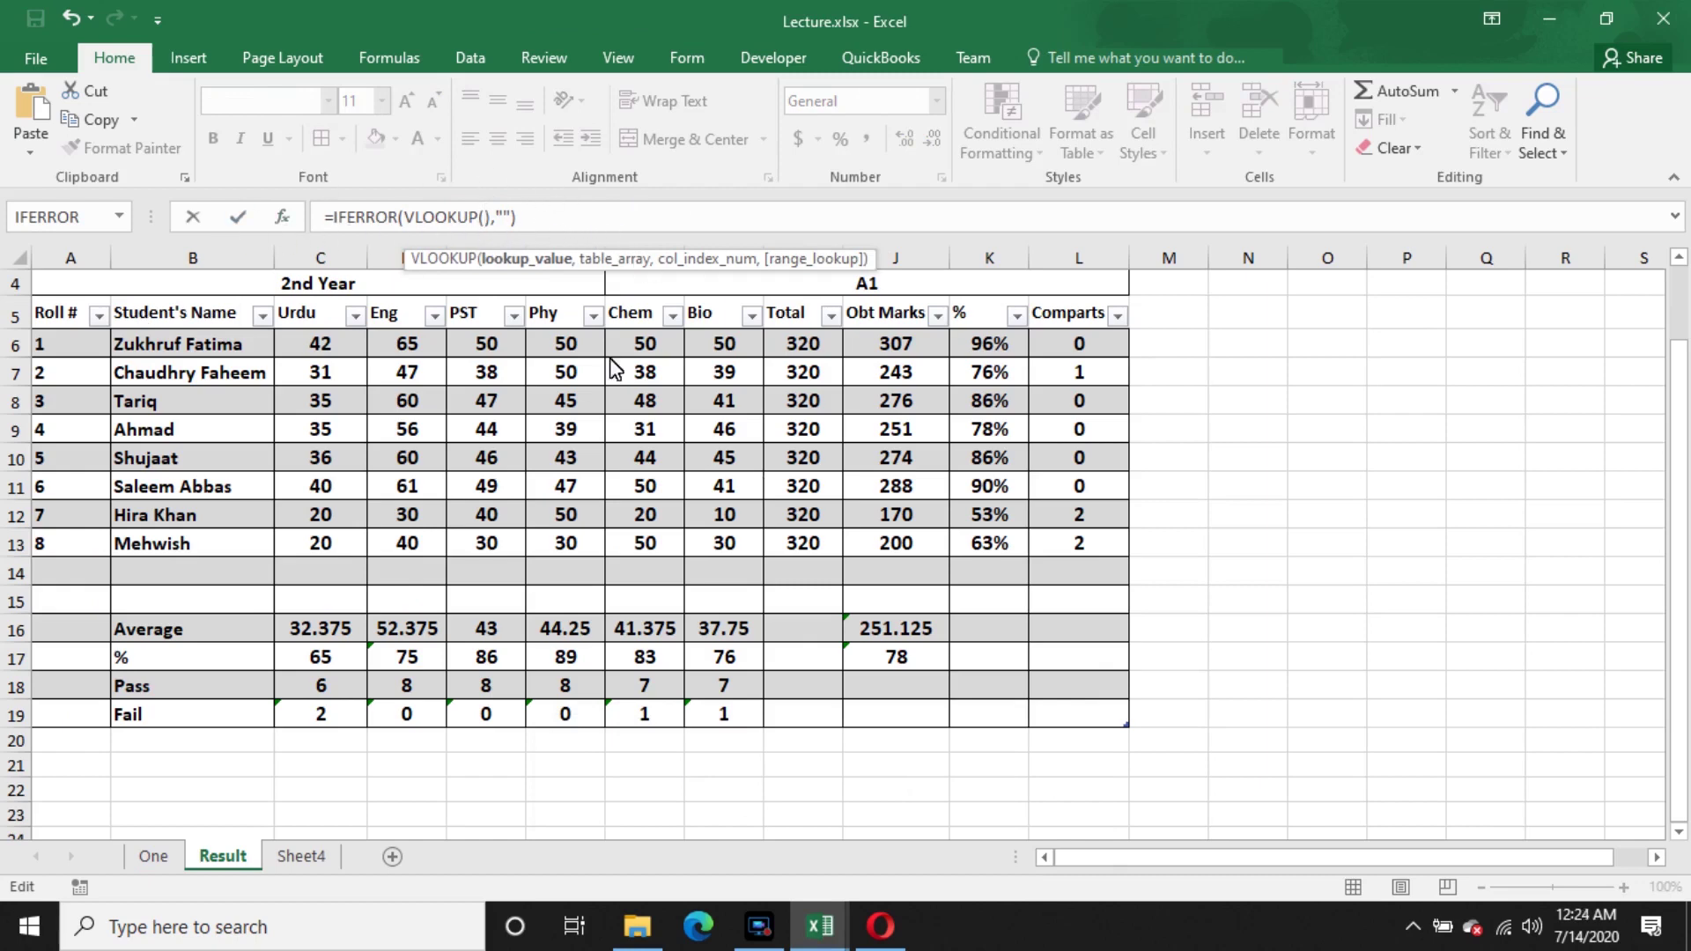
left_click_drag(73, 321, 1087, 550)
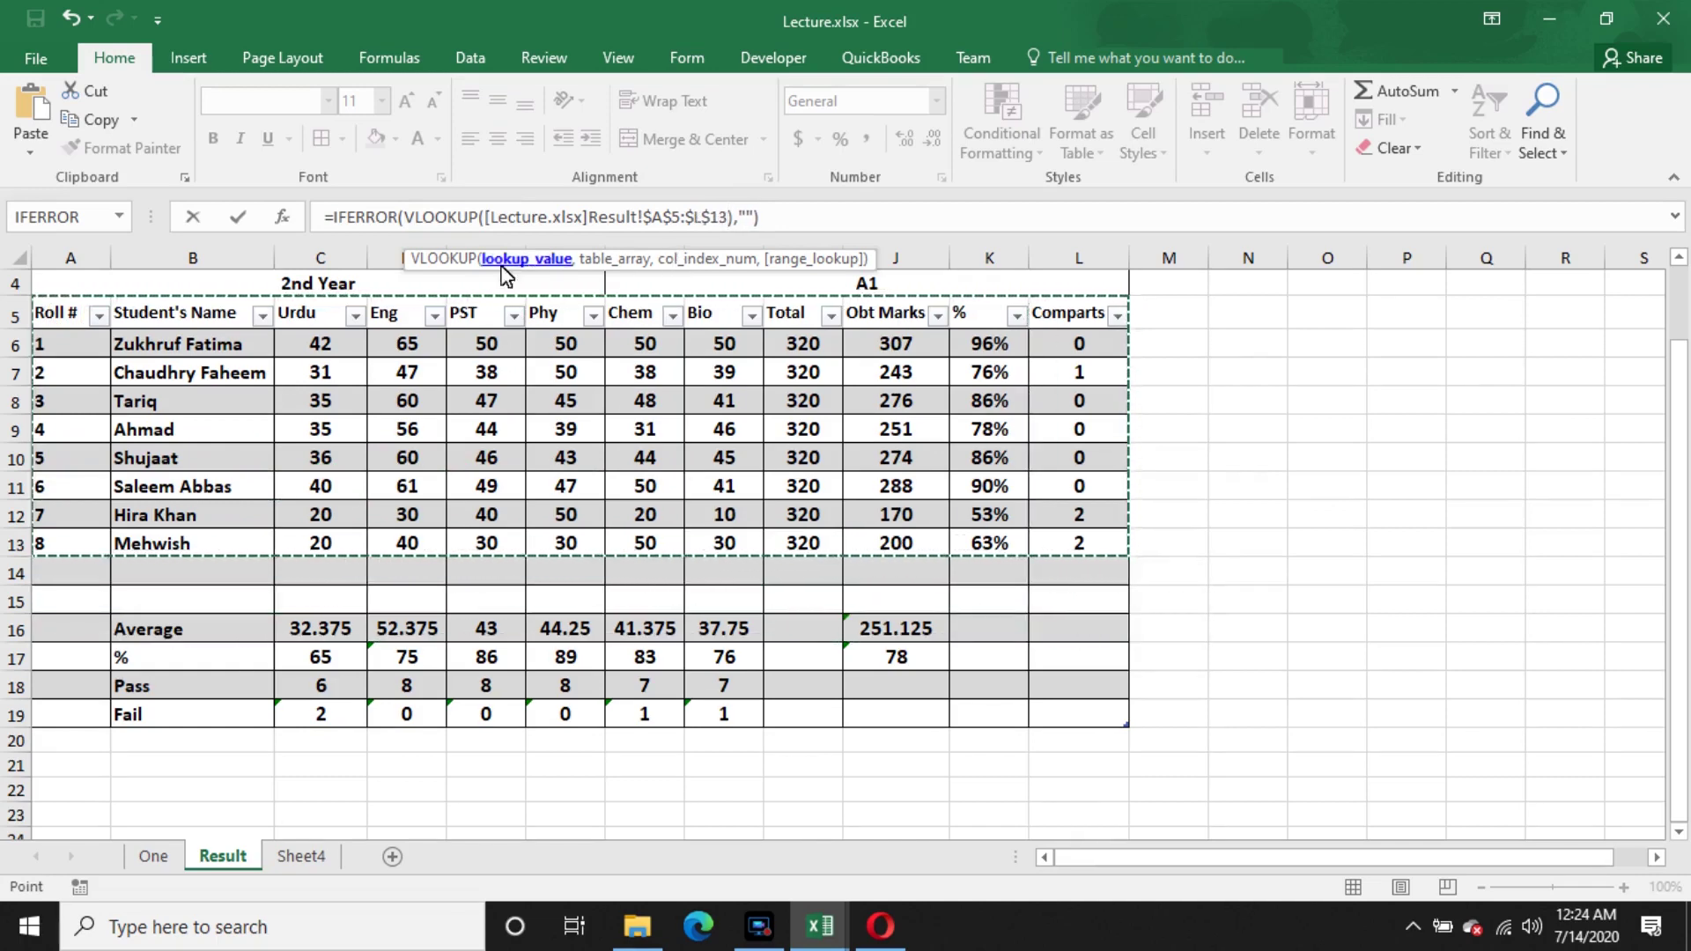
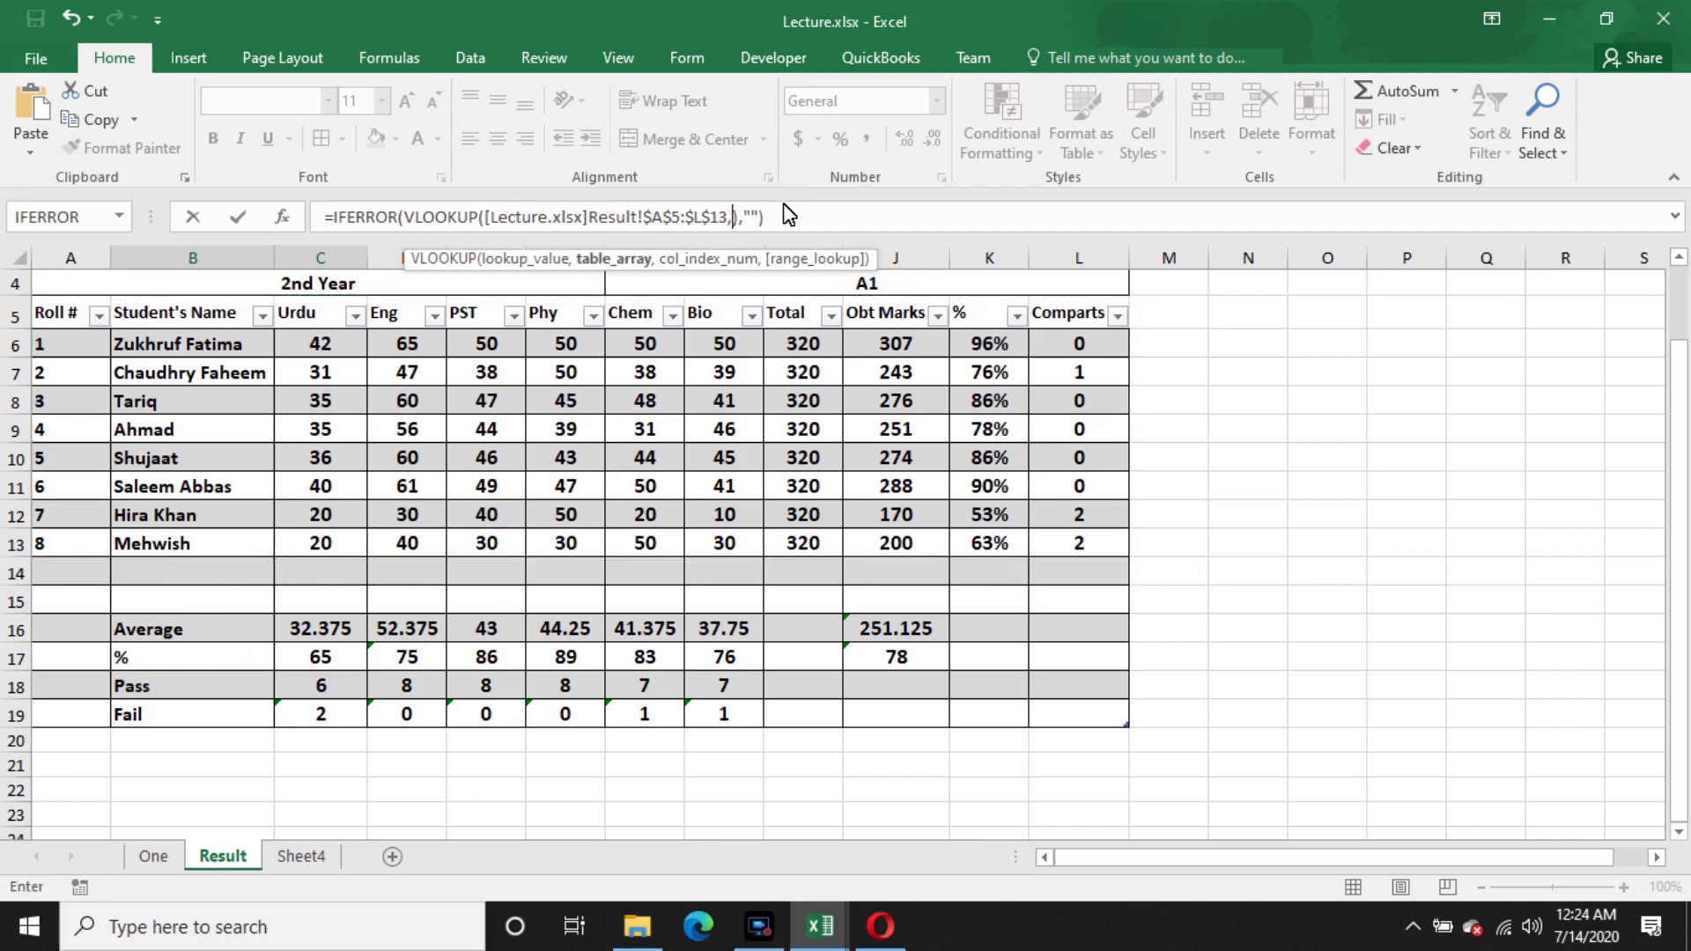
type(",2")
key("Return")
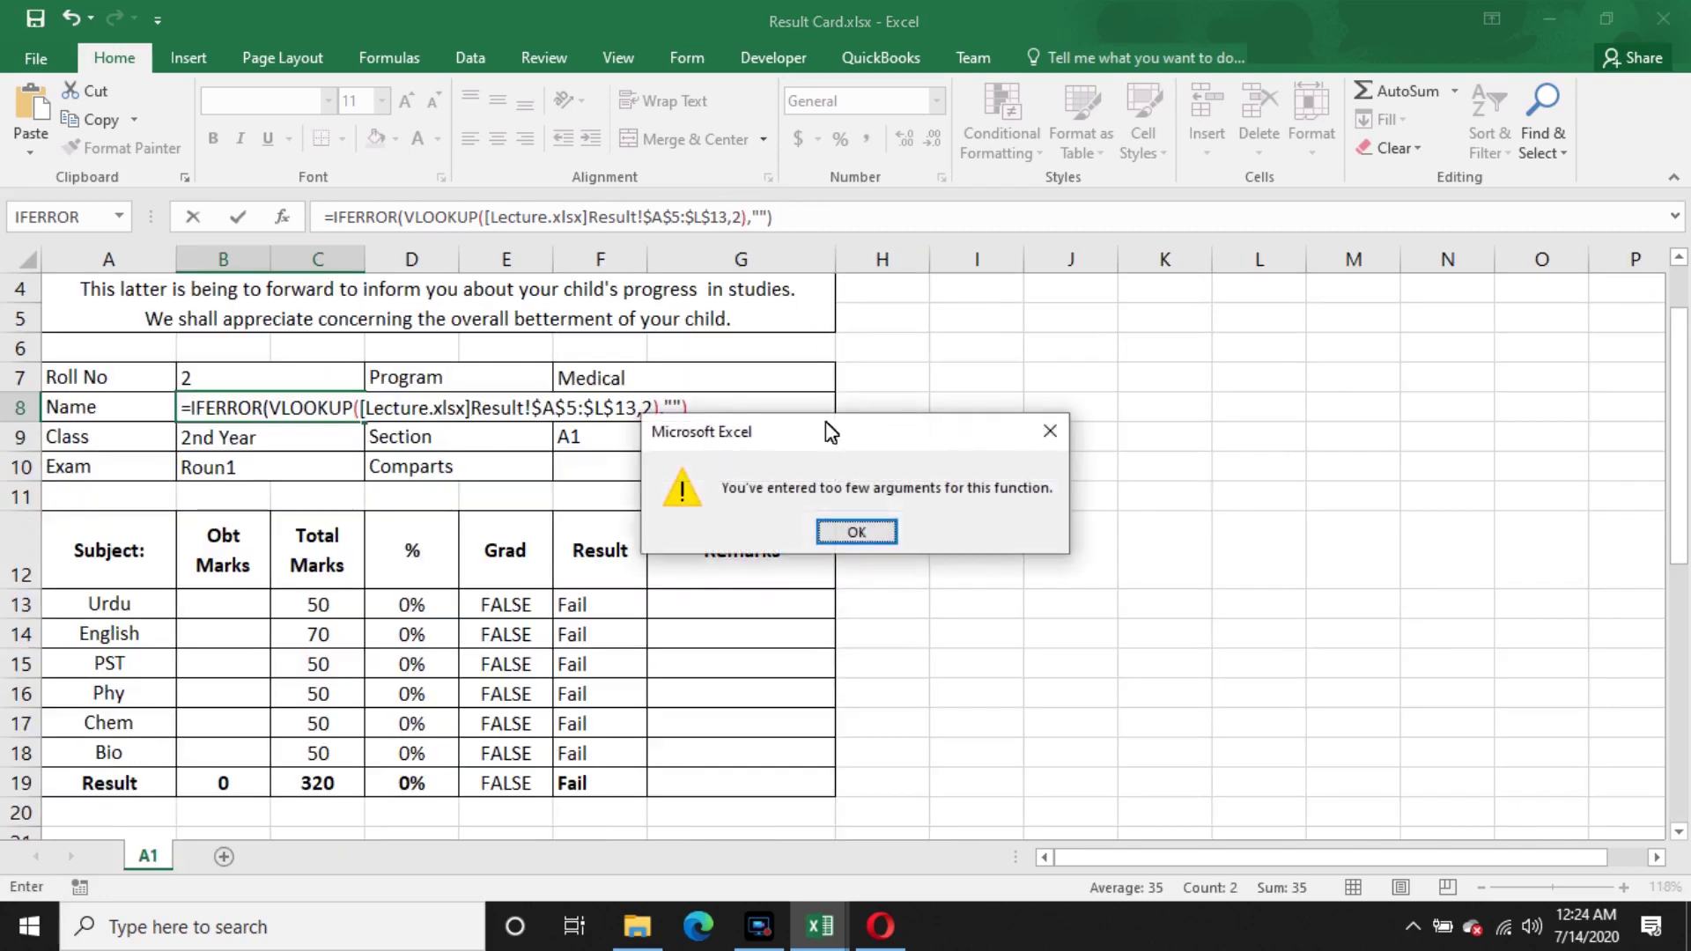
left_click(856, 532)
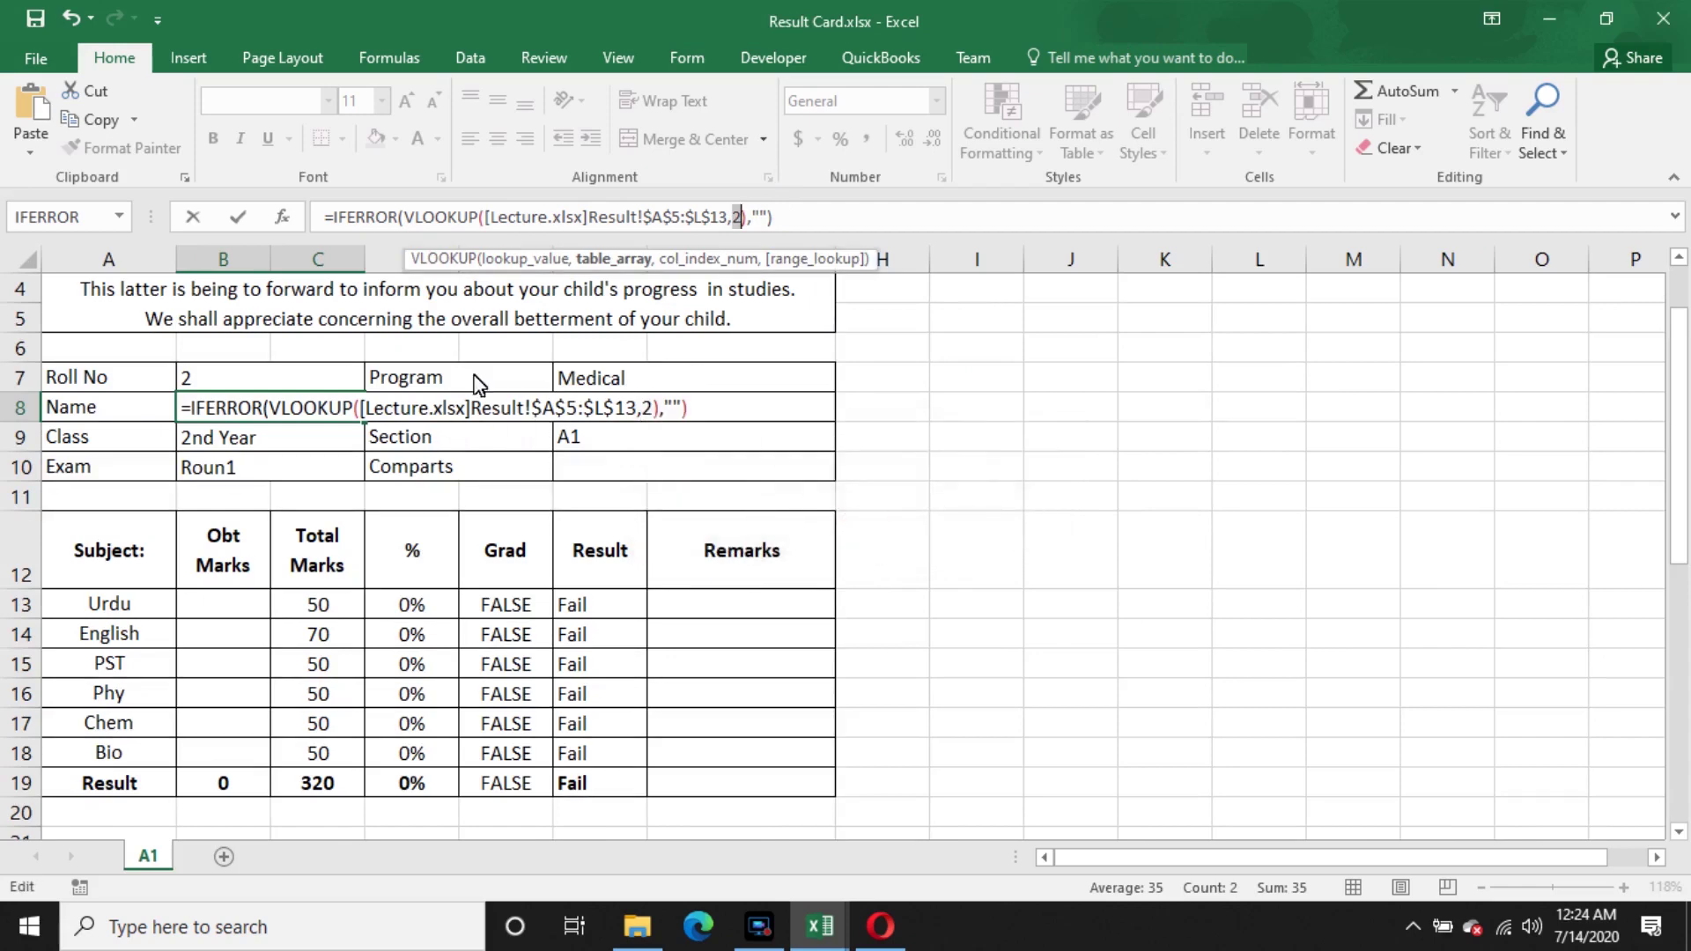
- Insert the roll number cell B7 as the lookup value of the VLOOKUP in B8 and enter the formula
left_click(729, 216)
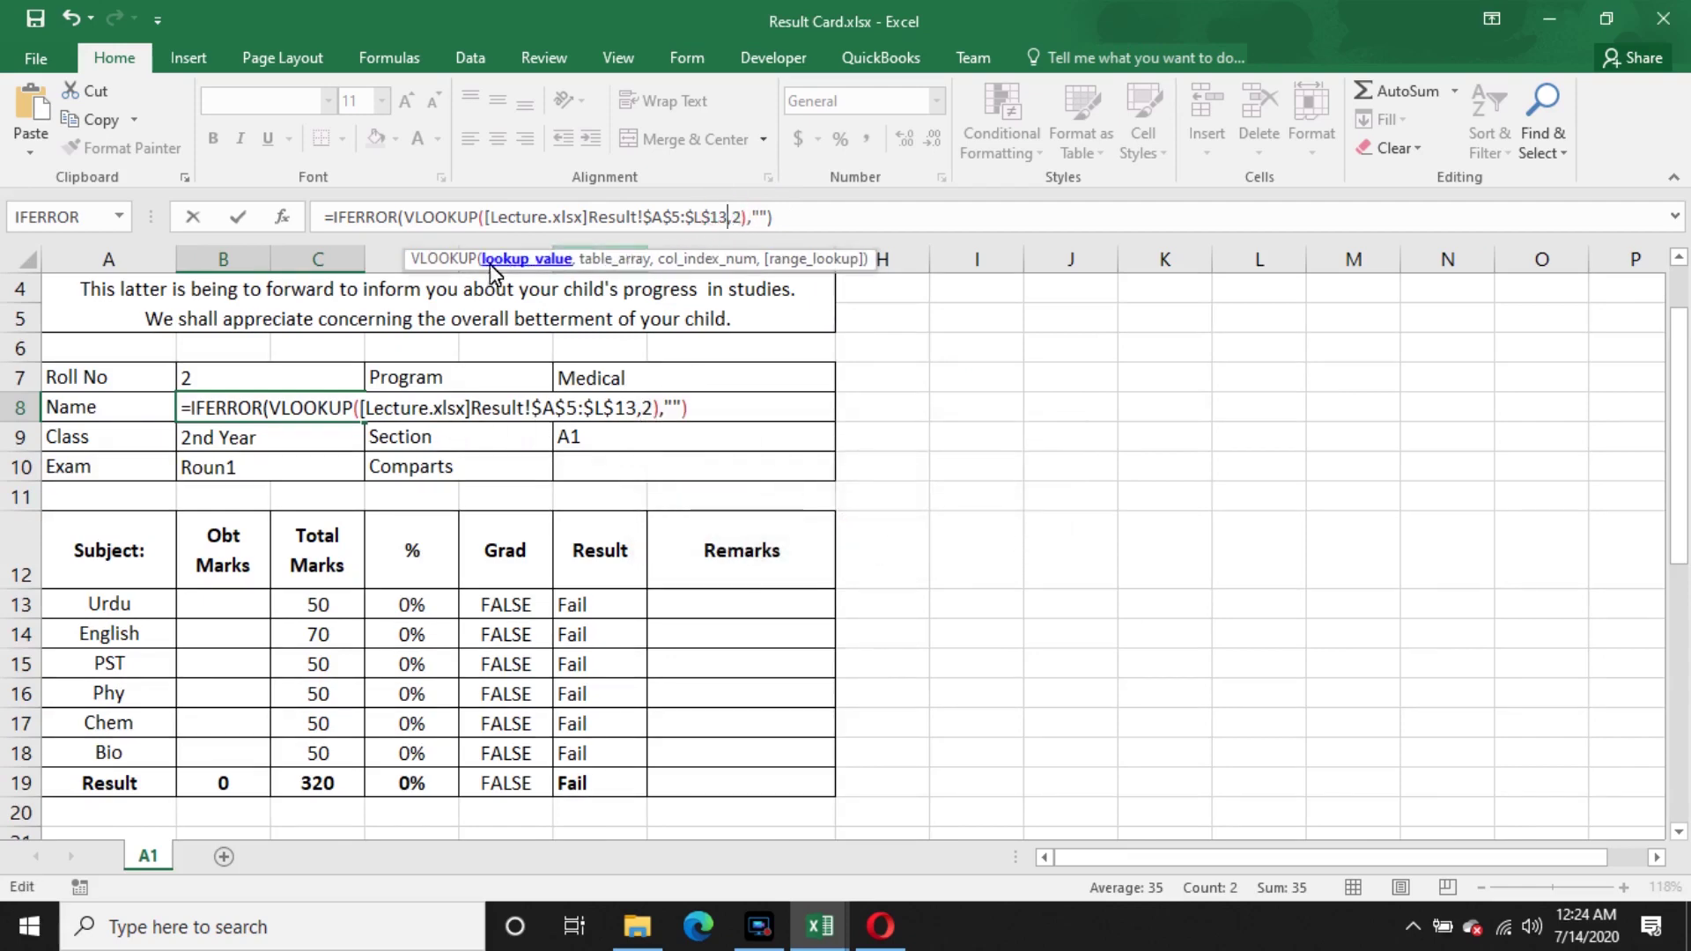
left_click(481, 222)
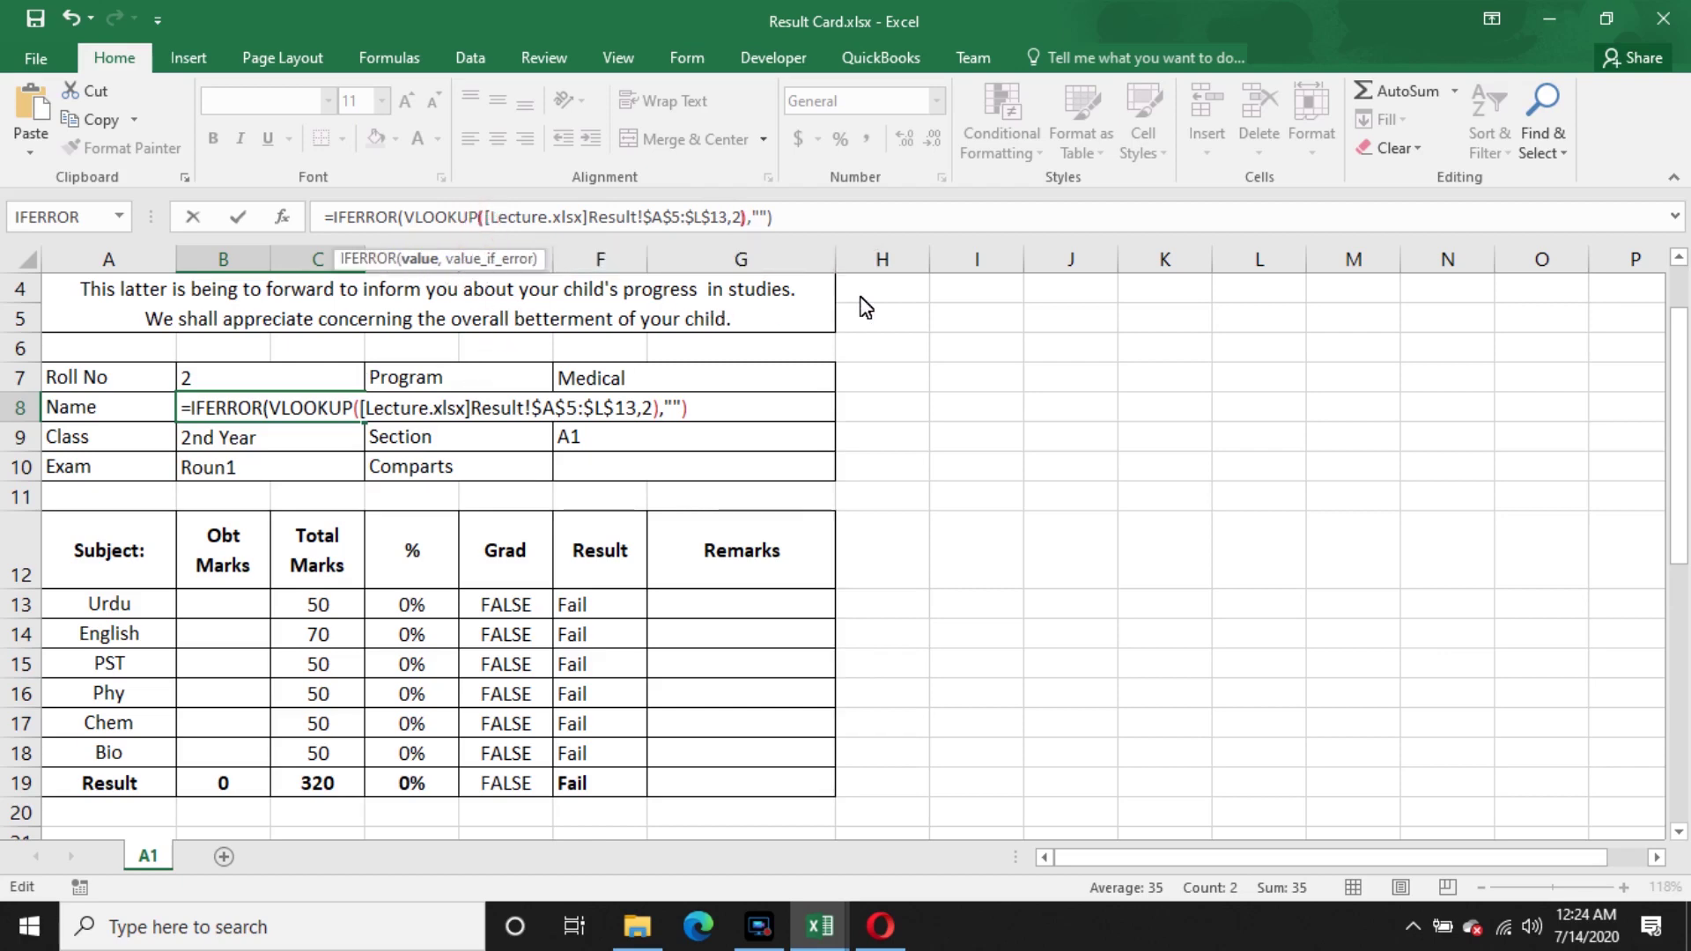
key("Right")
type(",")
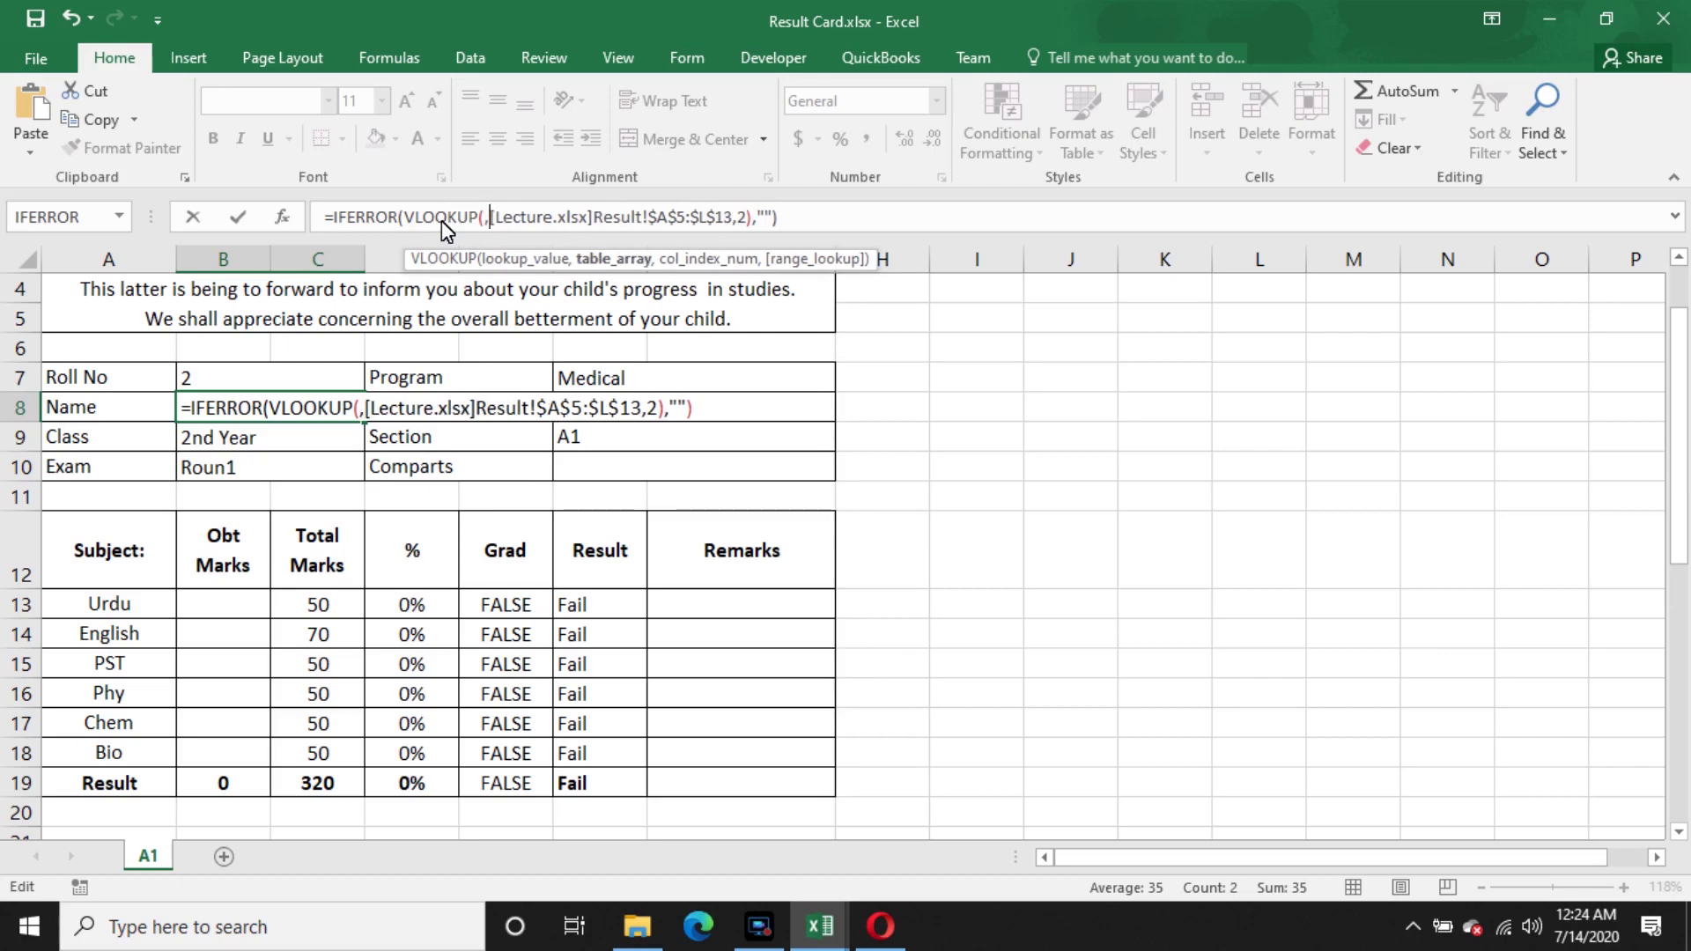
left_click(235, 382)
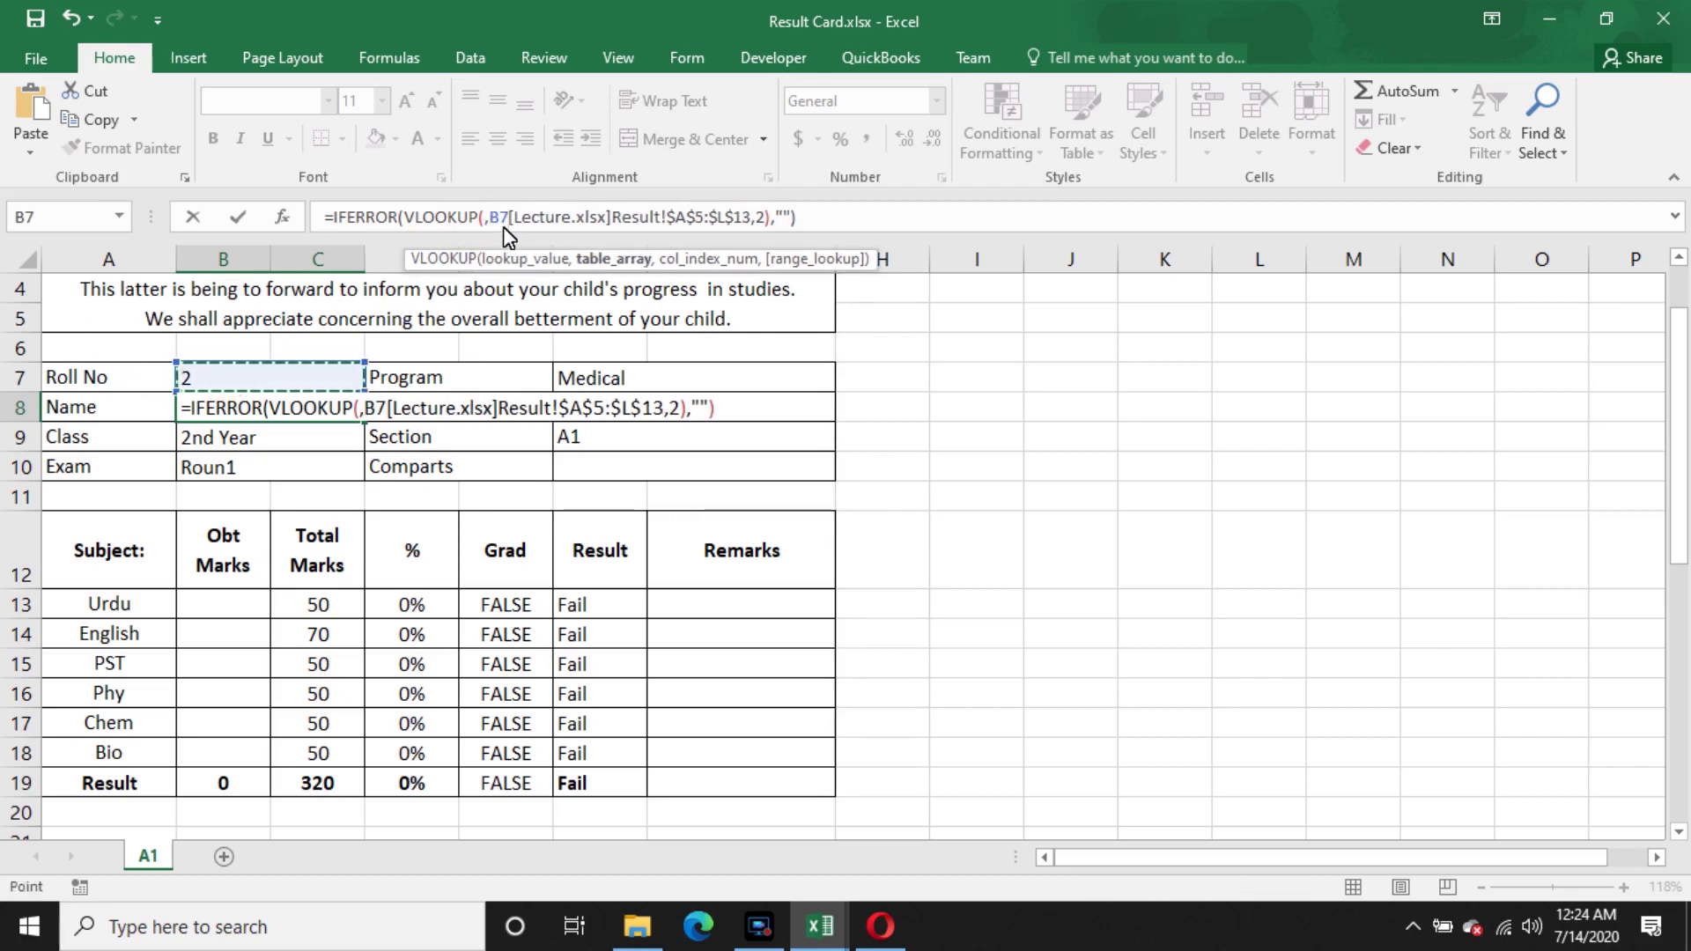
type(",")
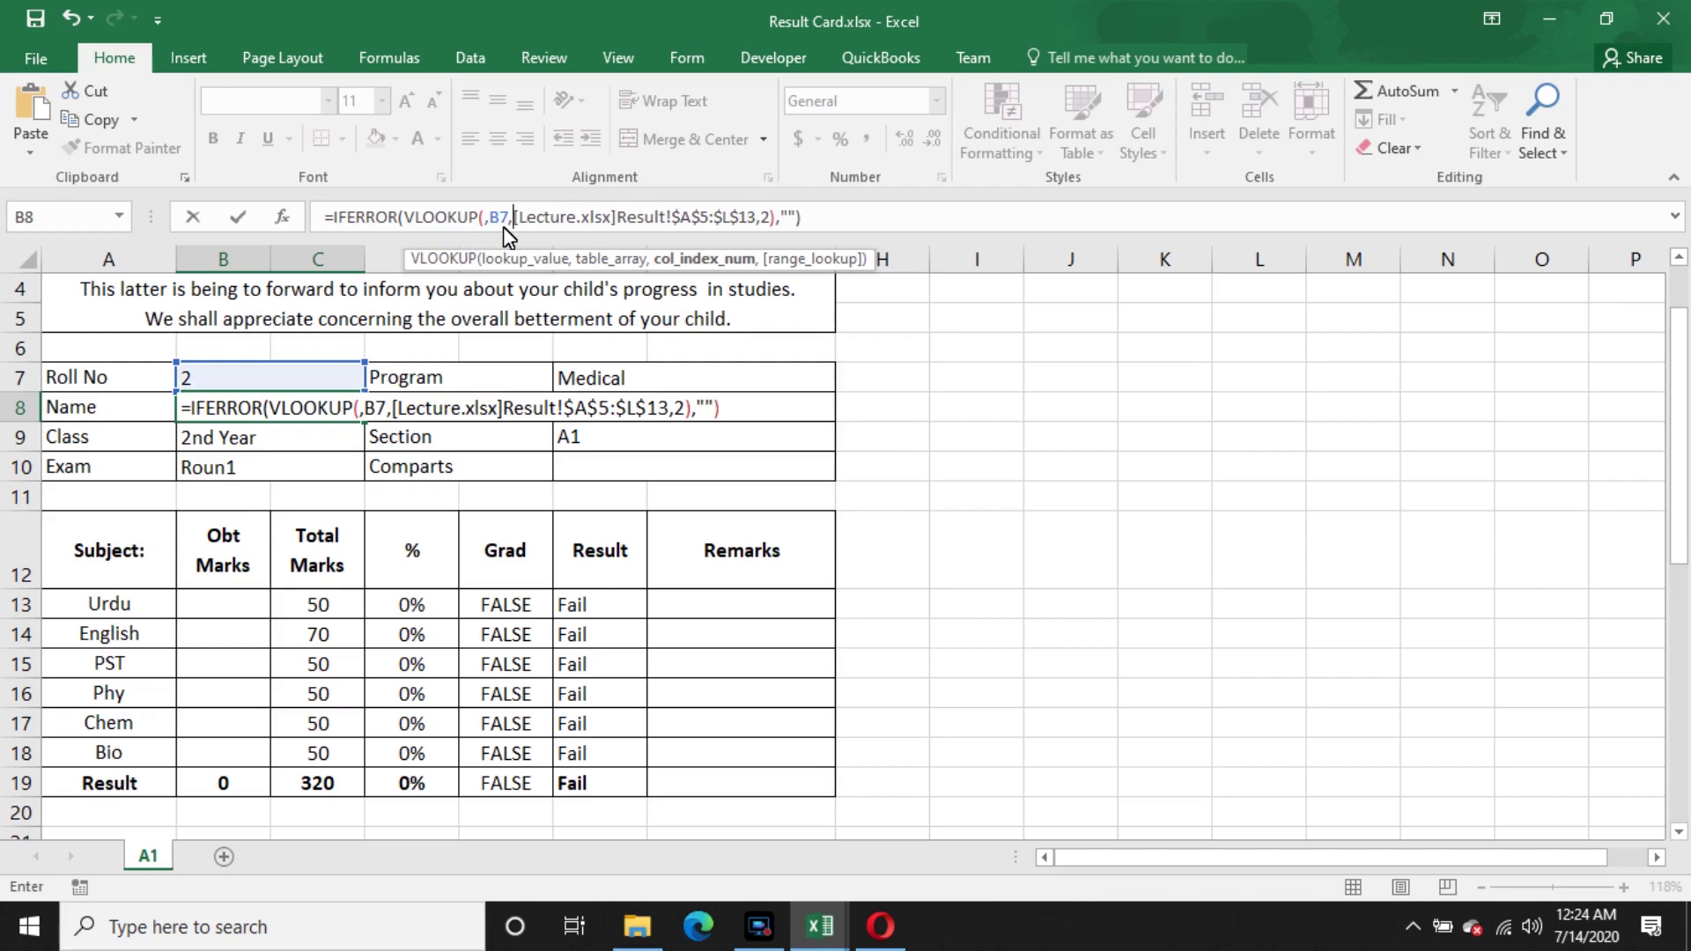
left_click(488, 222)
key("Delete")
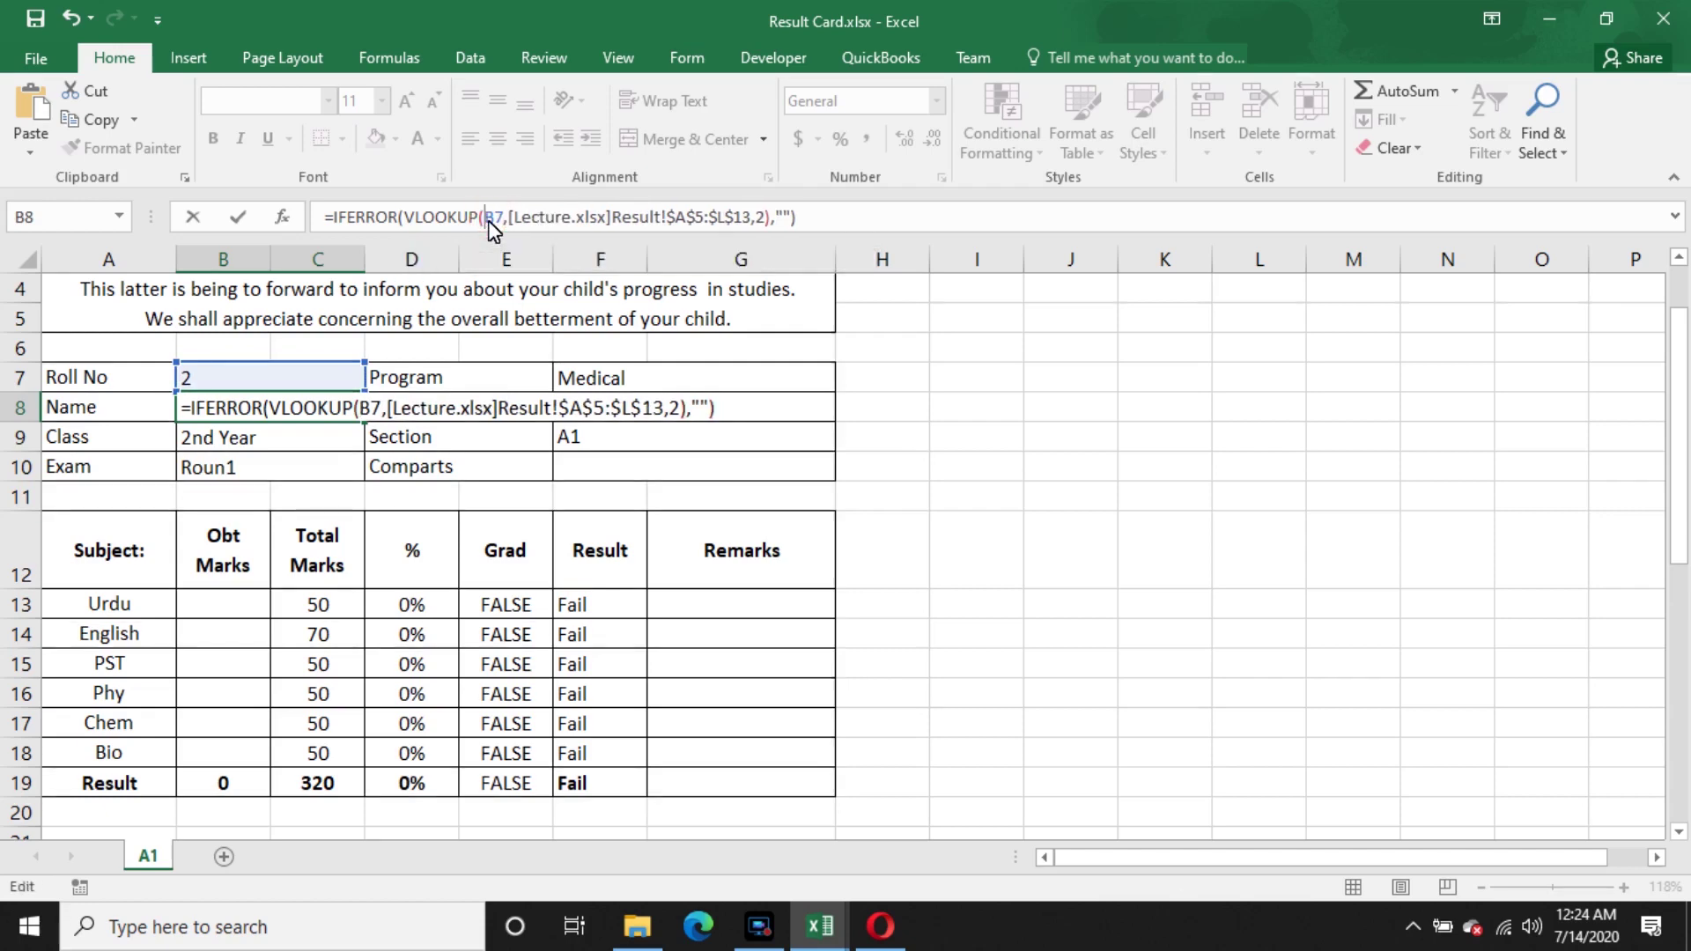
key("Return")
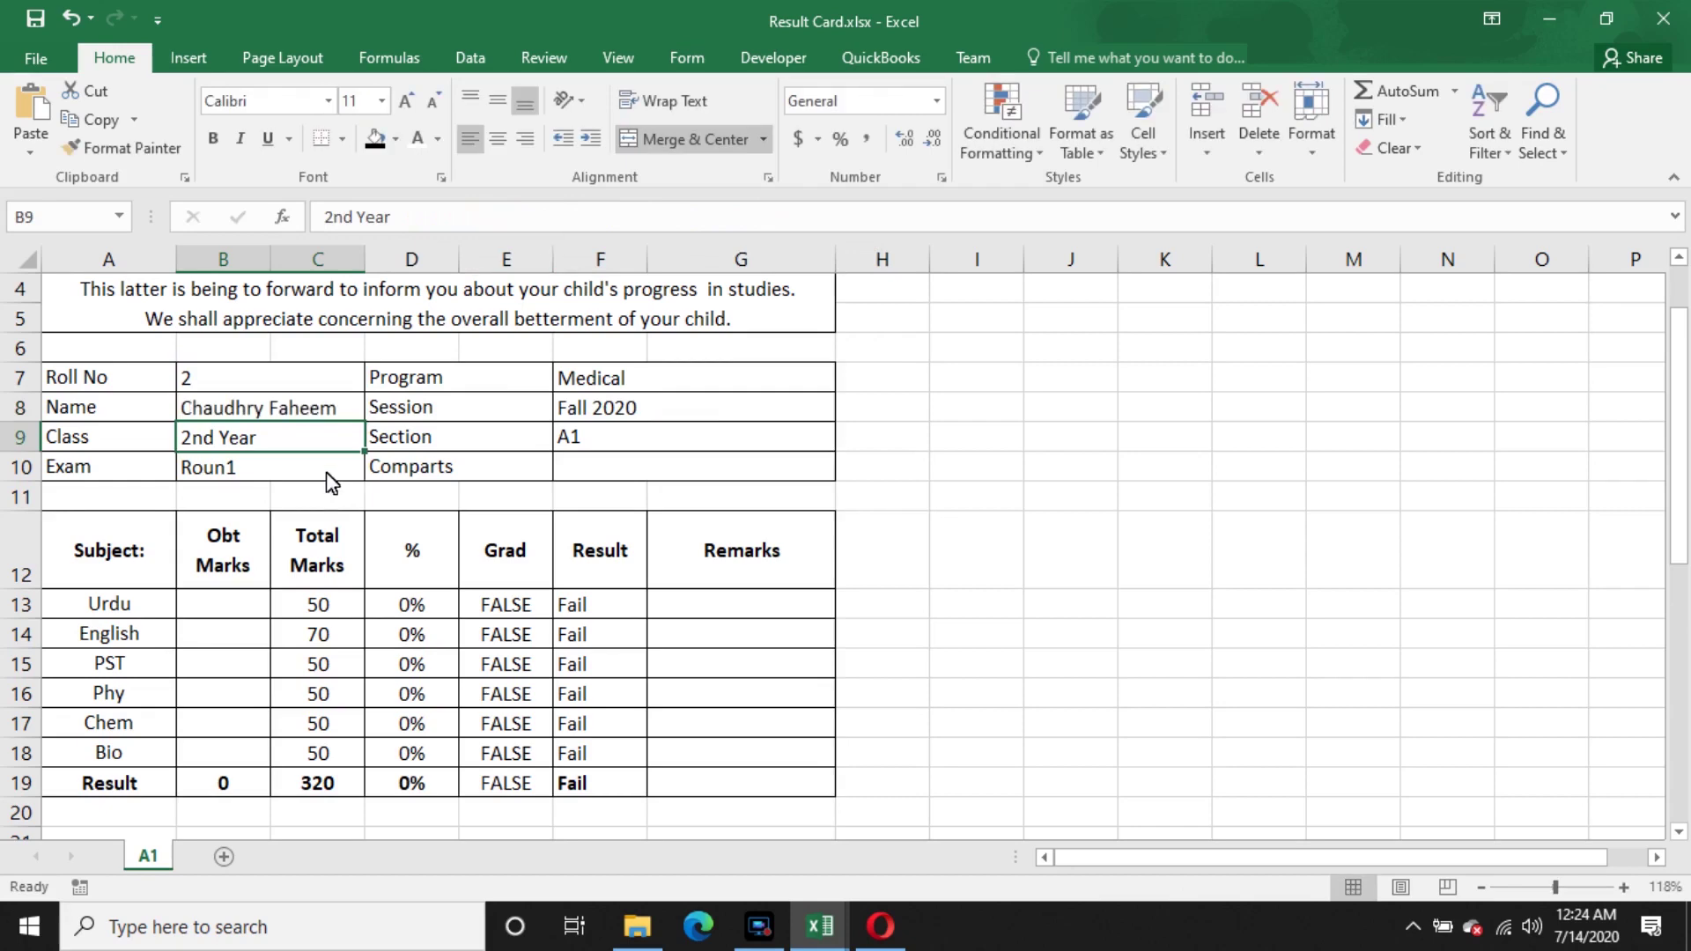
- Test the name lookup with roll numbers 1, 2 and 3 in B7, and compare it with Lecture.xlsx's Result sheet
left_click(296, 382)
type("1")
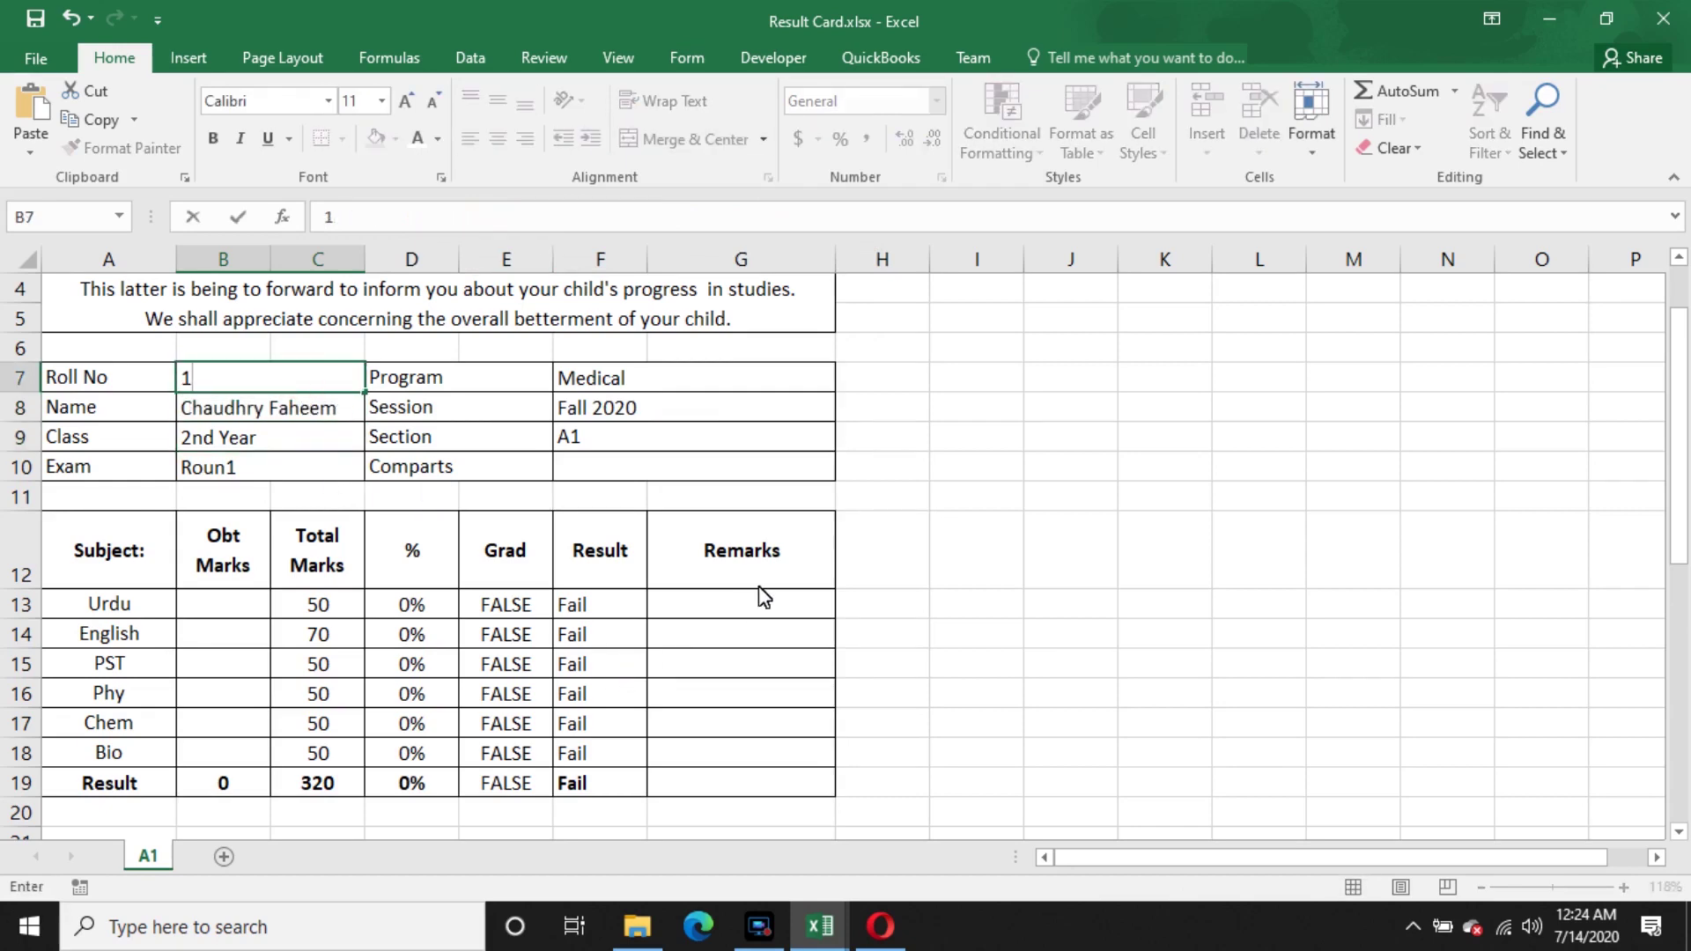
key("Return")
key("Up")
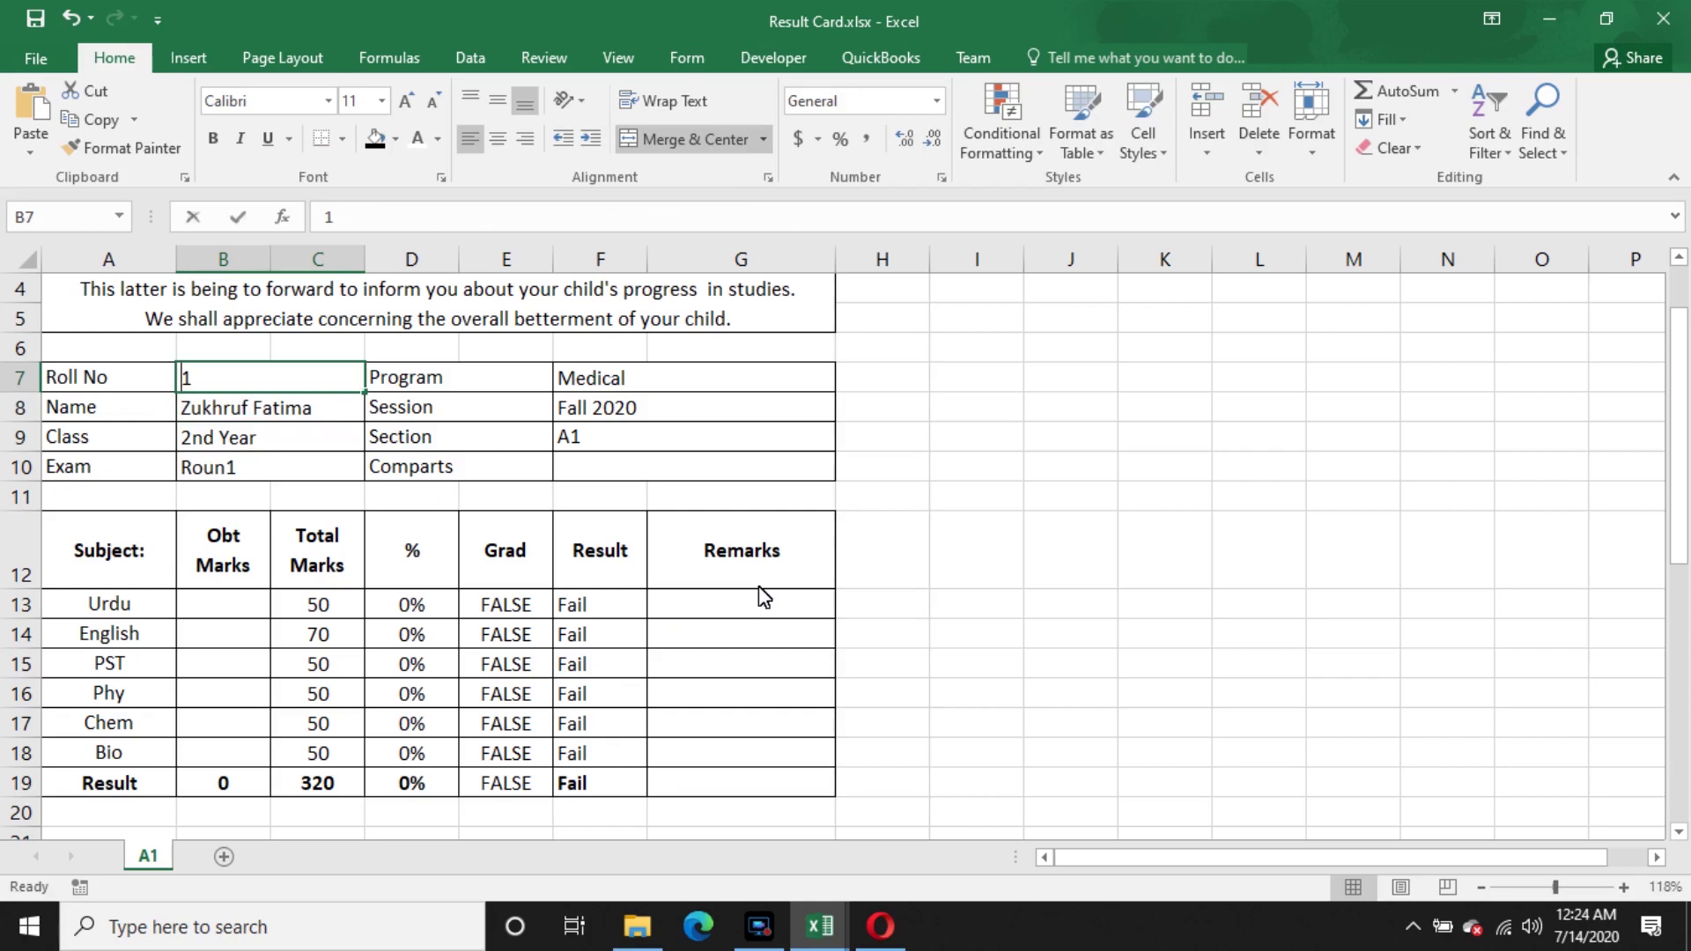
type("2")
key("Return")
key("Up")
type("3")
key("Return")
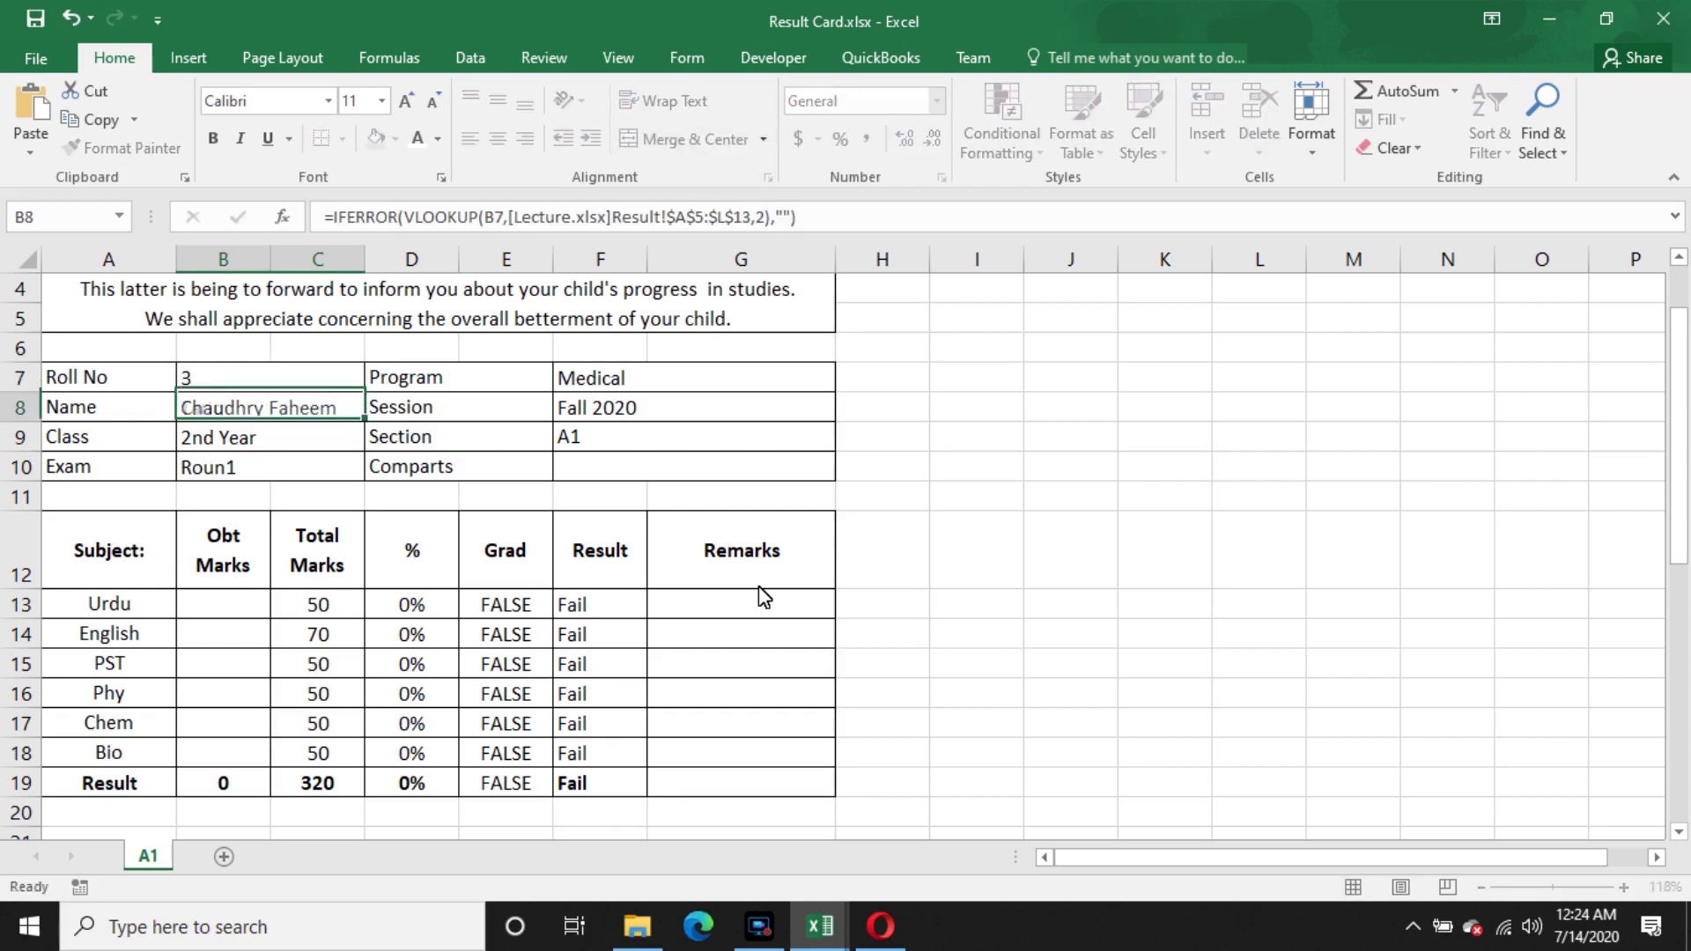
mouse_move(819, 927)
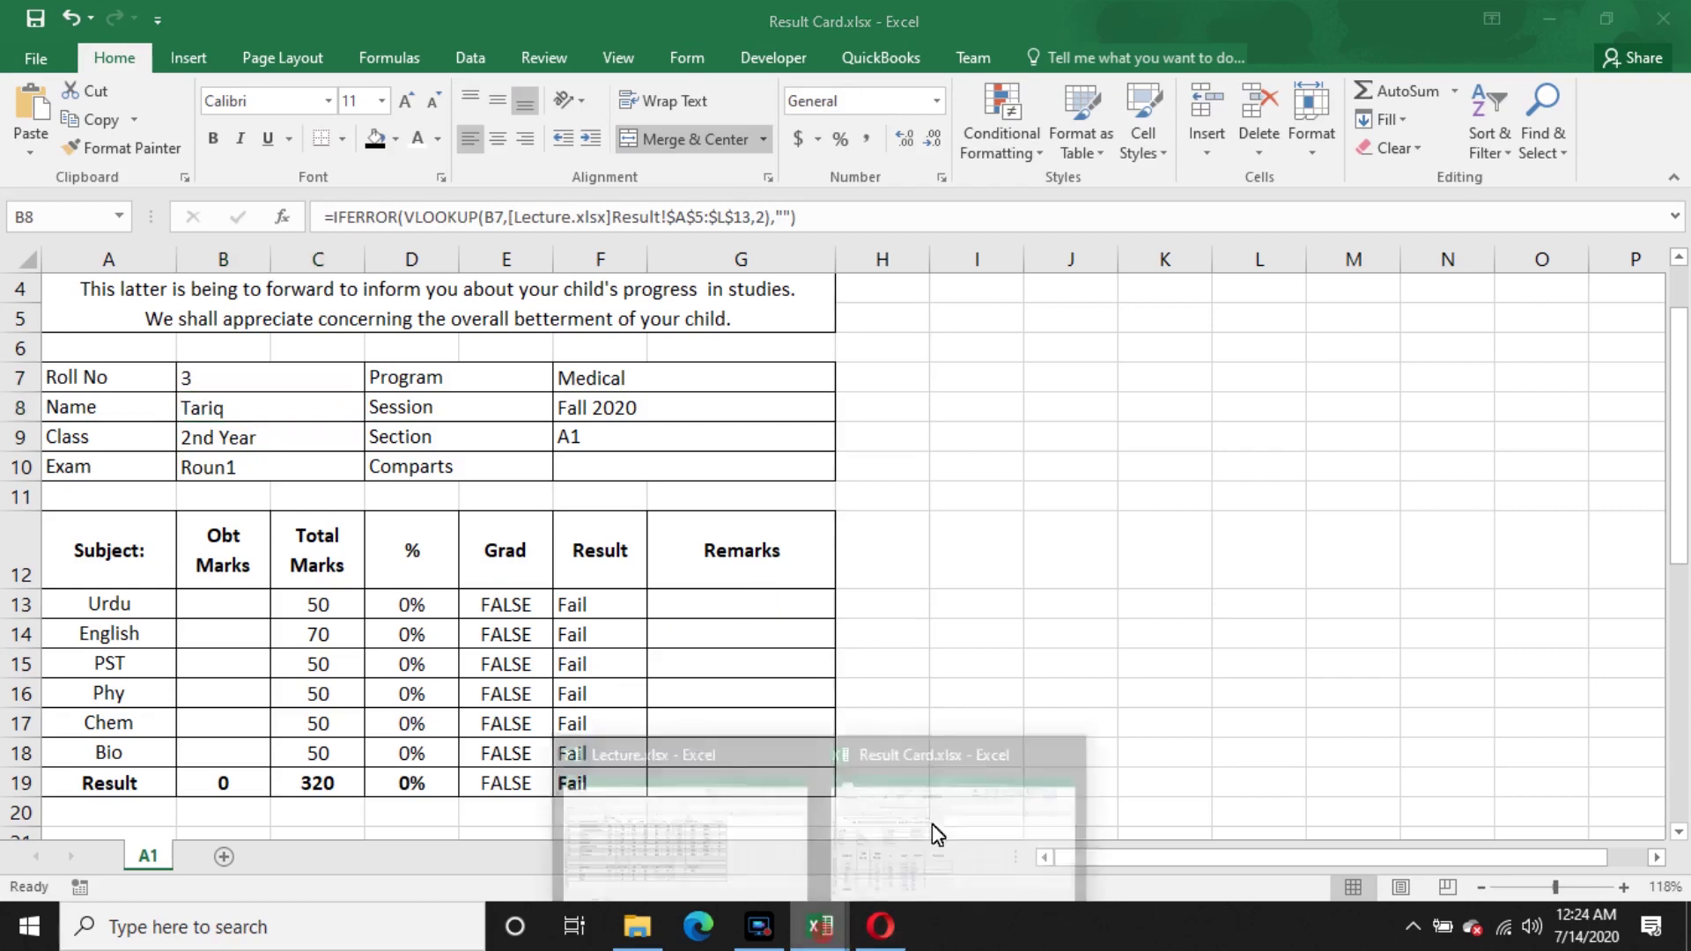
left_click(631, 794)
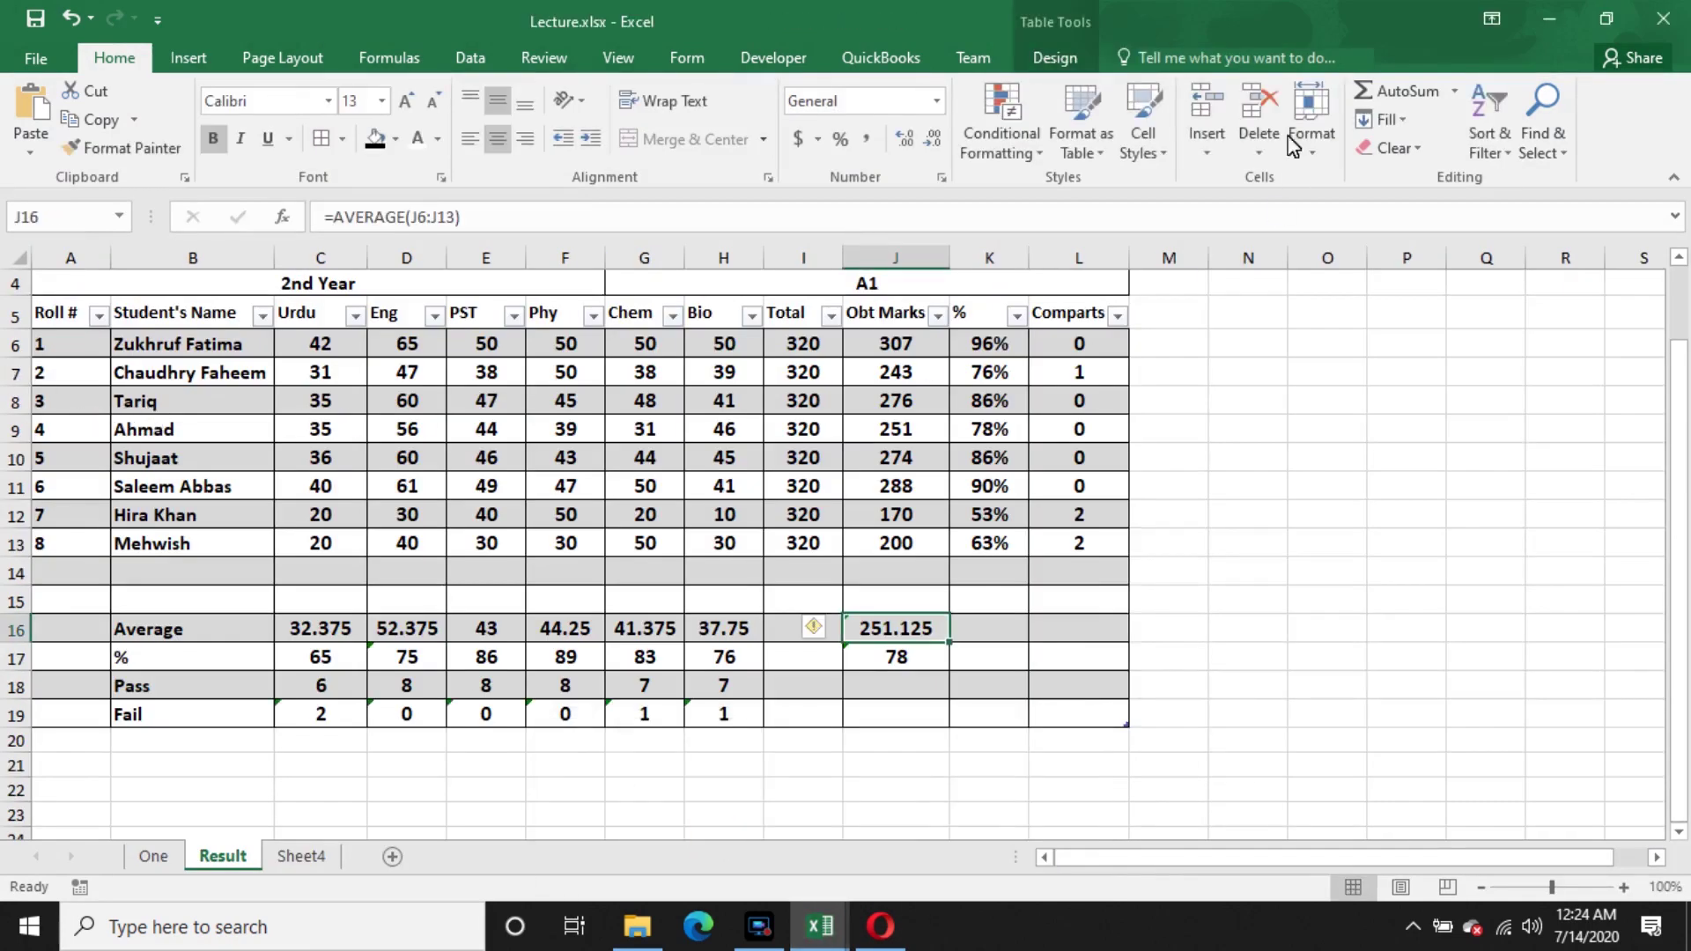
left_click(1551, 19)
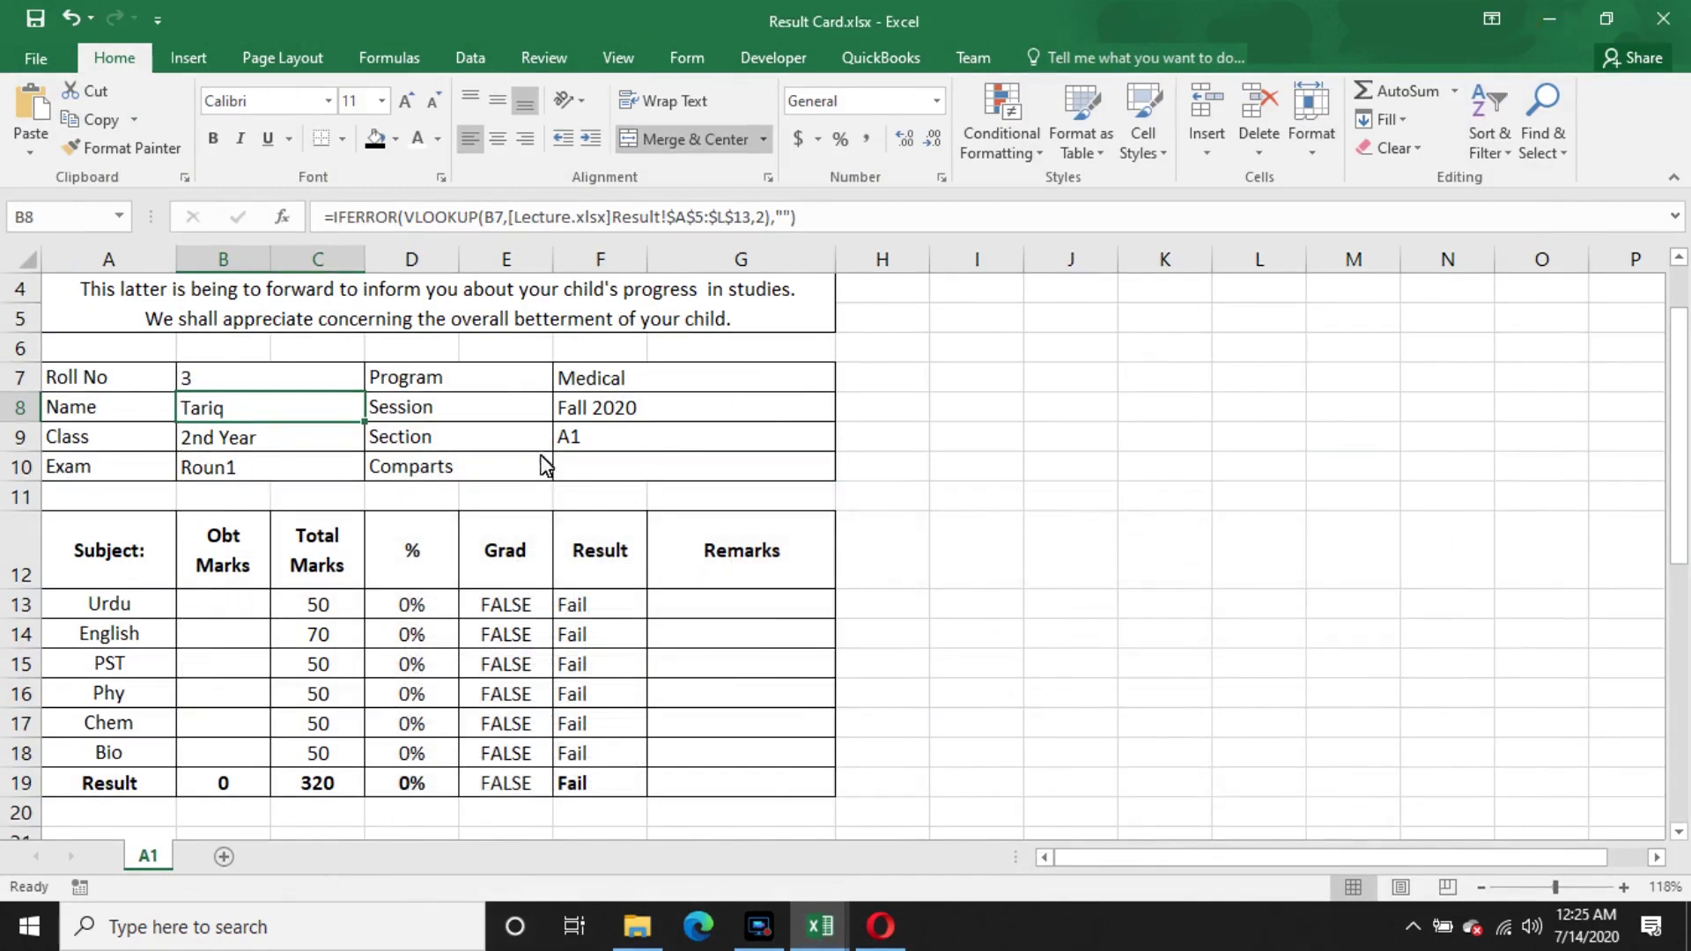
- Copy the name lookup formula from B8 into the Comparts cell F10
left_click(573, 467)
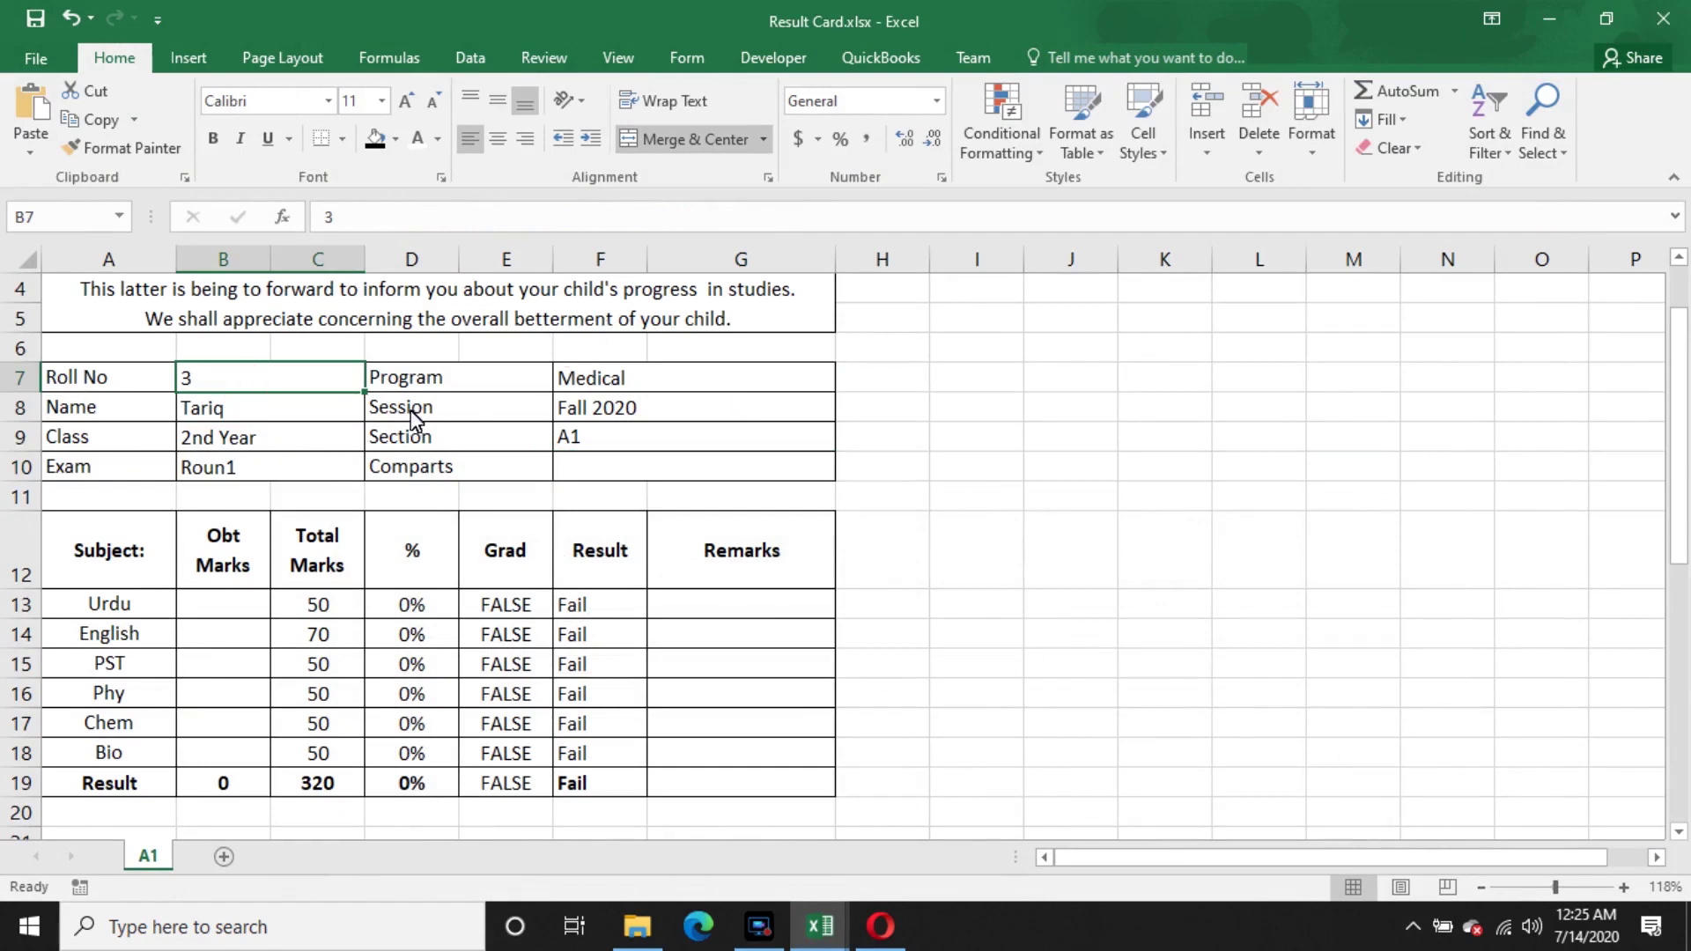
left_click(258, 412)
key("ctrl+c")
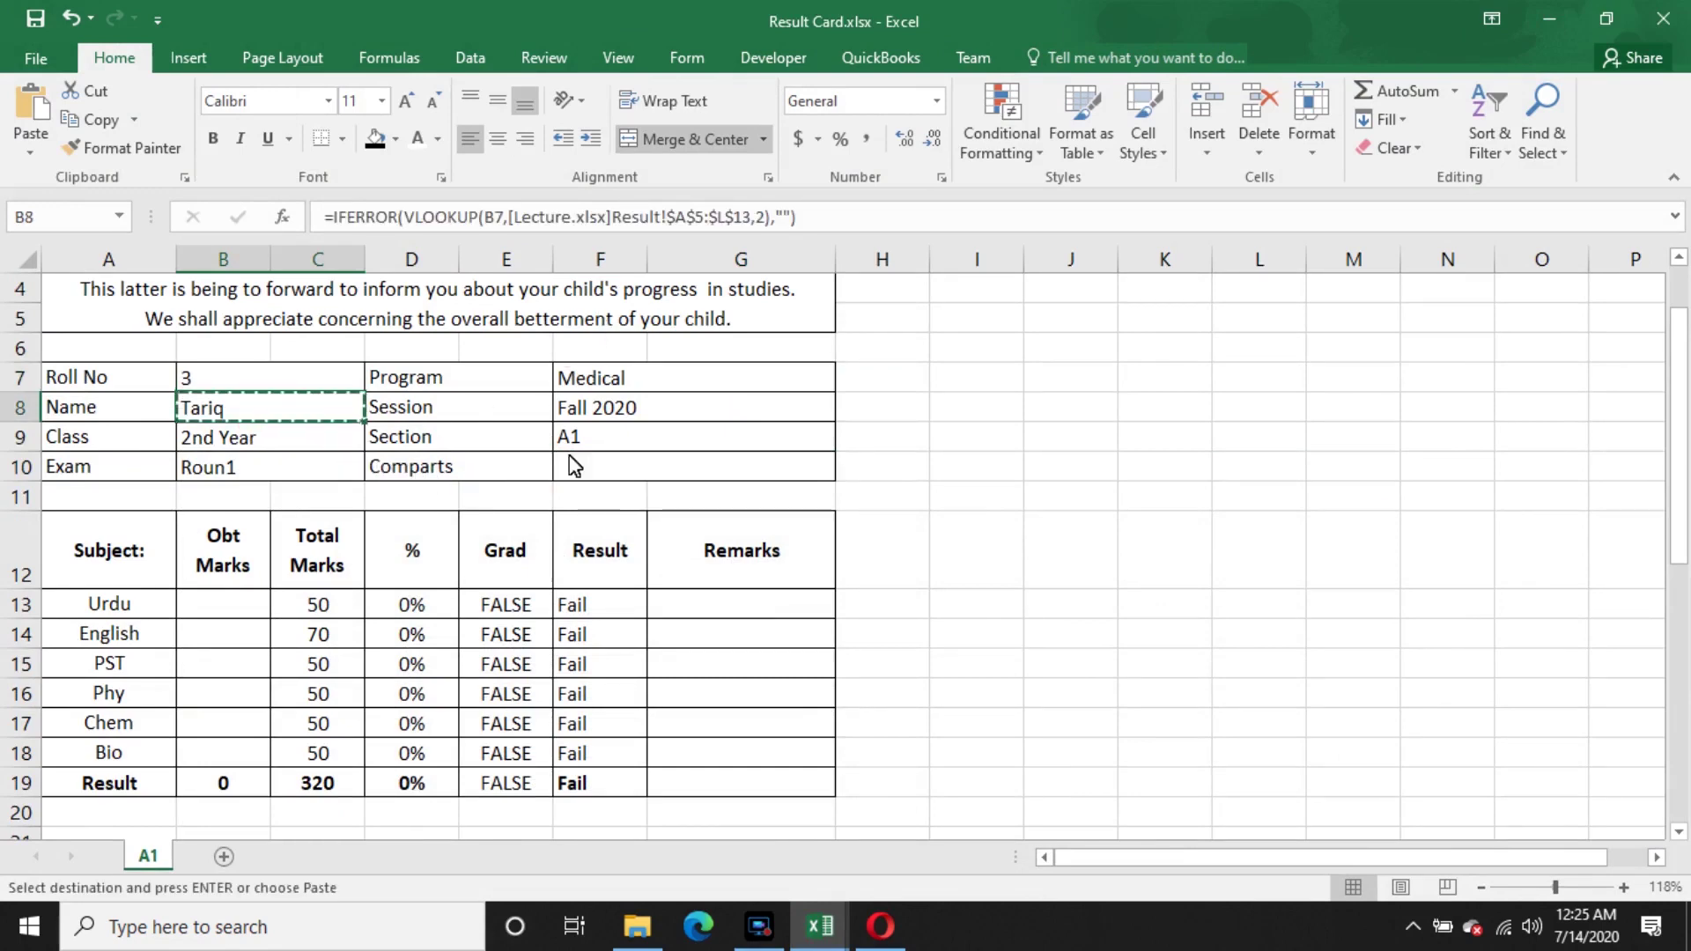
left_click(658, 467)
key("ctrl+v")
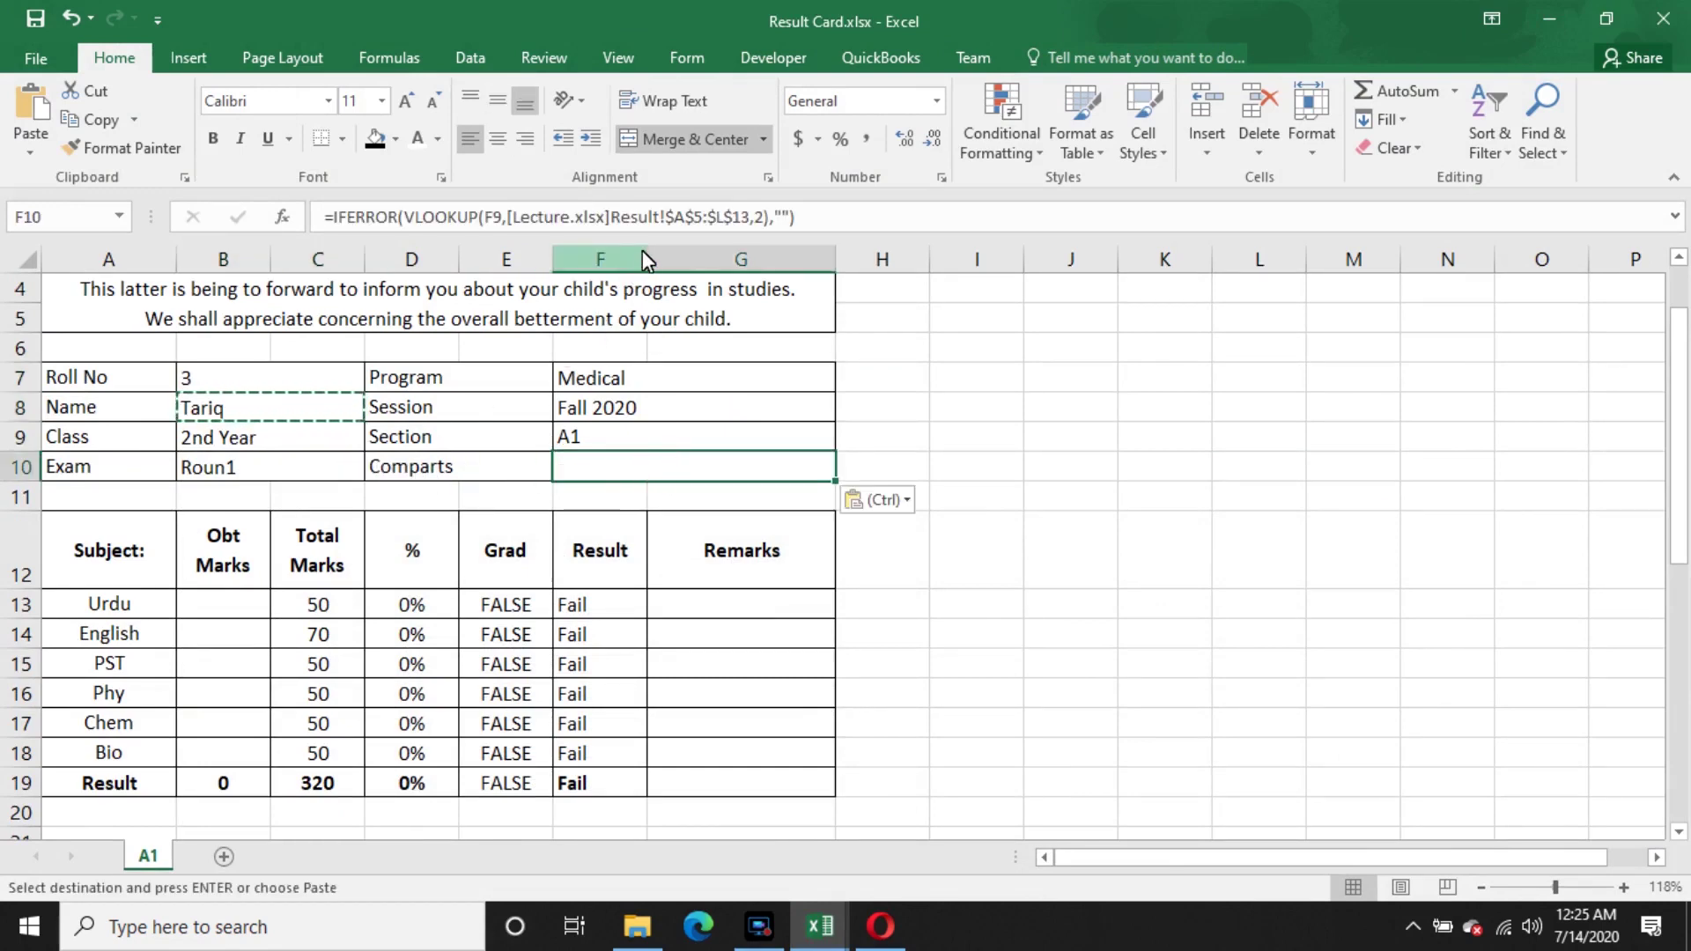
- Check the Comparts column's position in Lecture.xlsx and set the VLOOKUP column number in Result Card.xlsx's F10 to 12
mouse_move(846, 944)
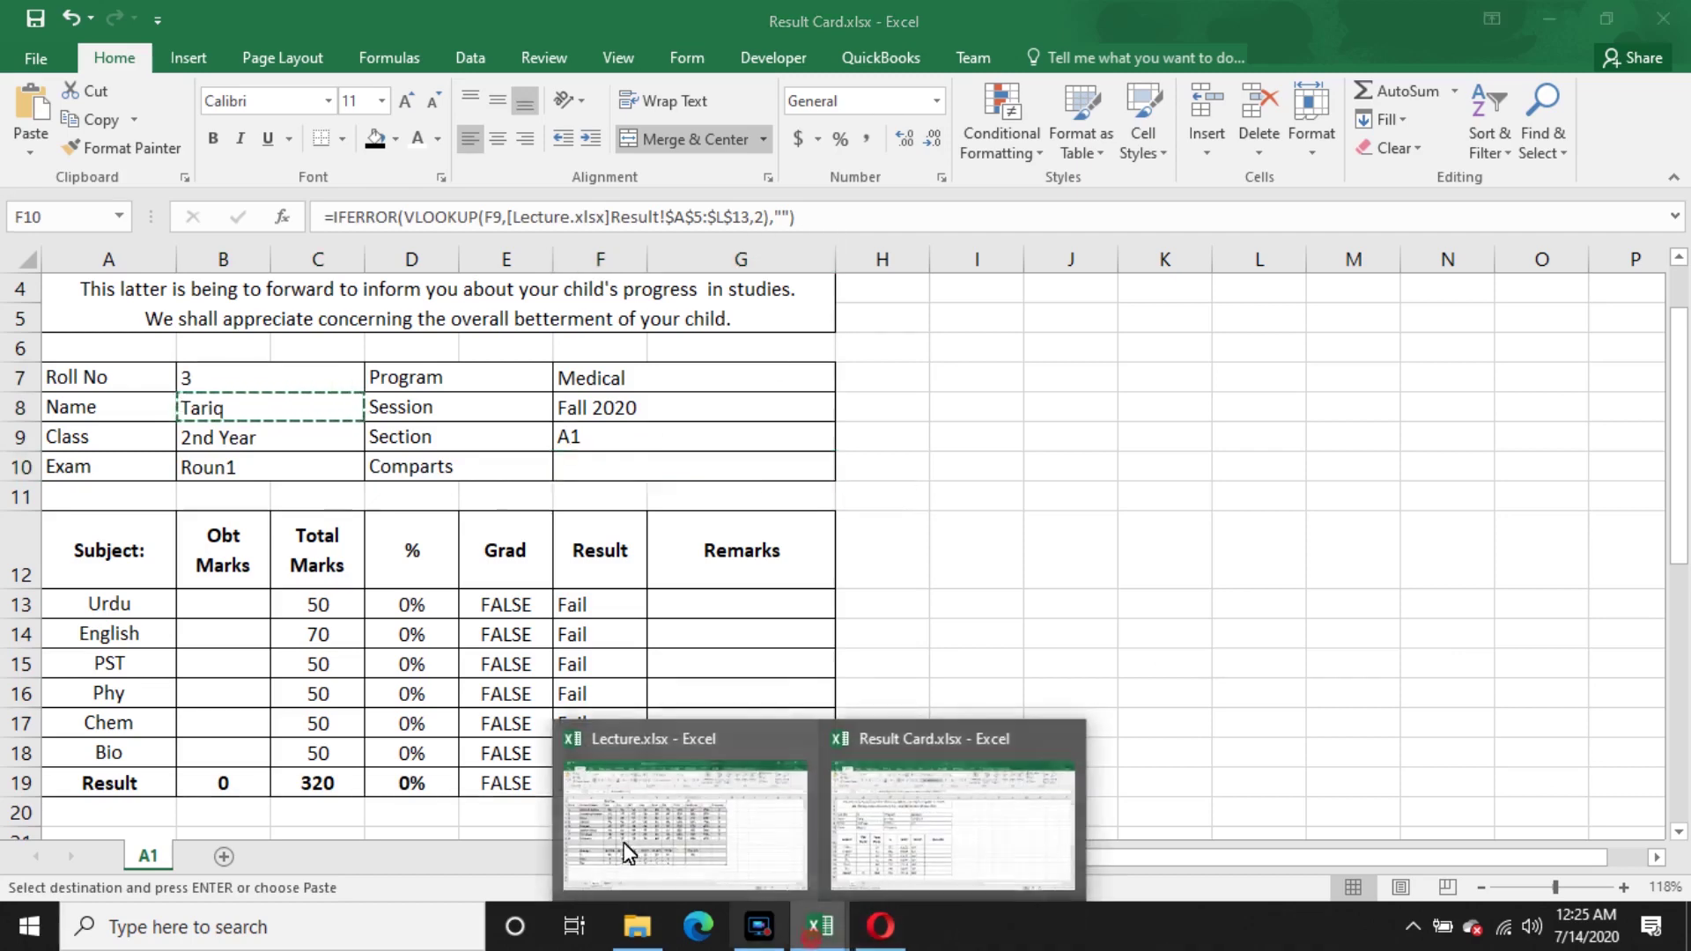
left_click(632, 838)
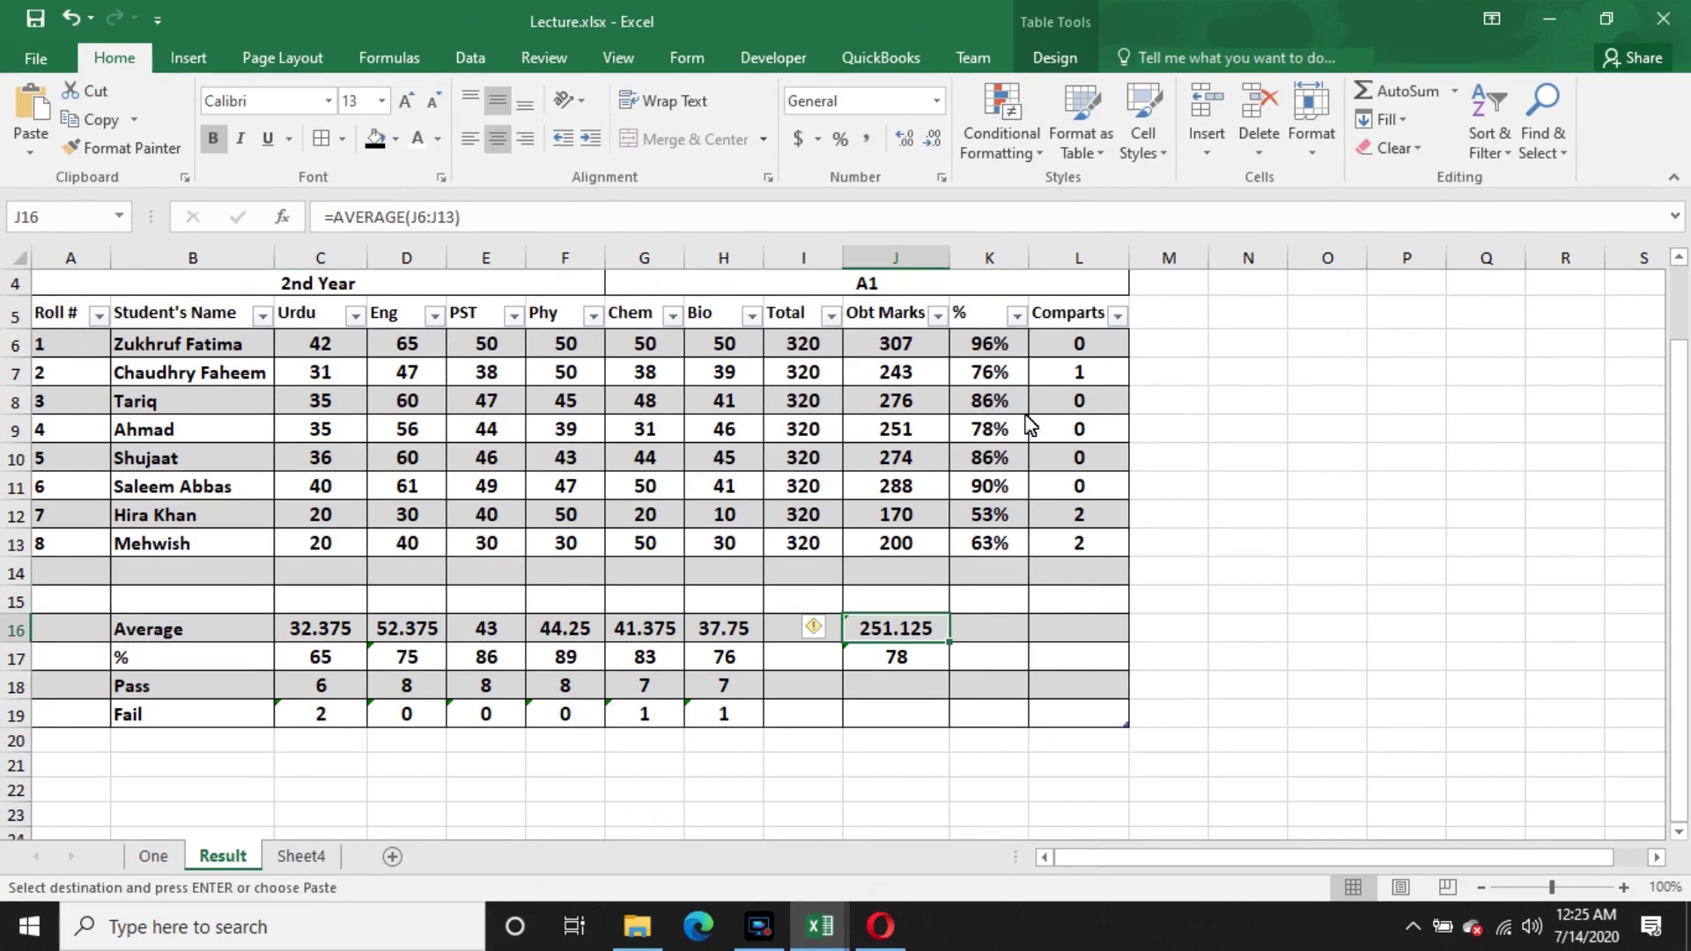
left_click(819, 924)
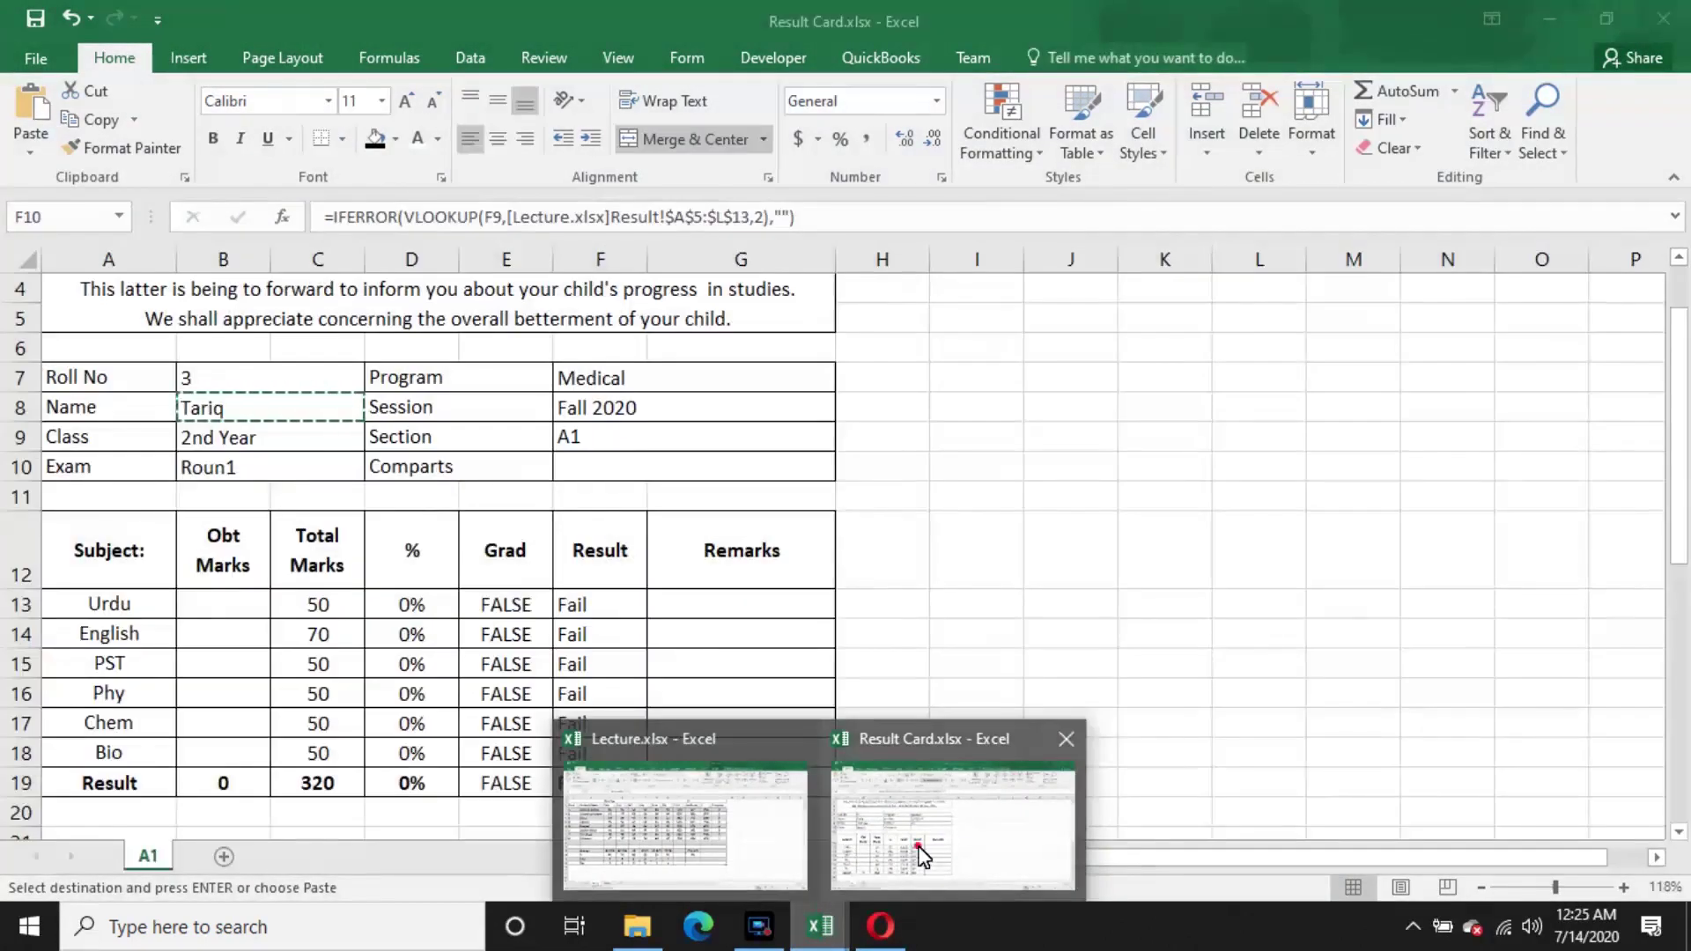
left_click(918, 846)
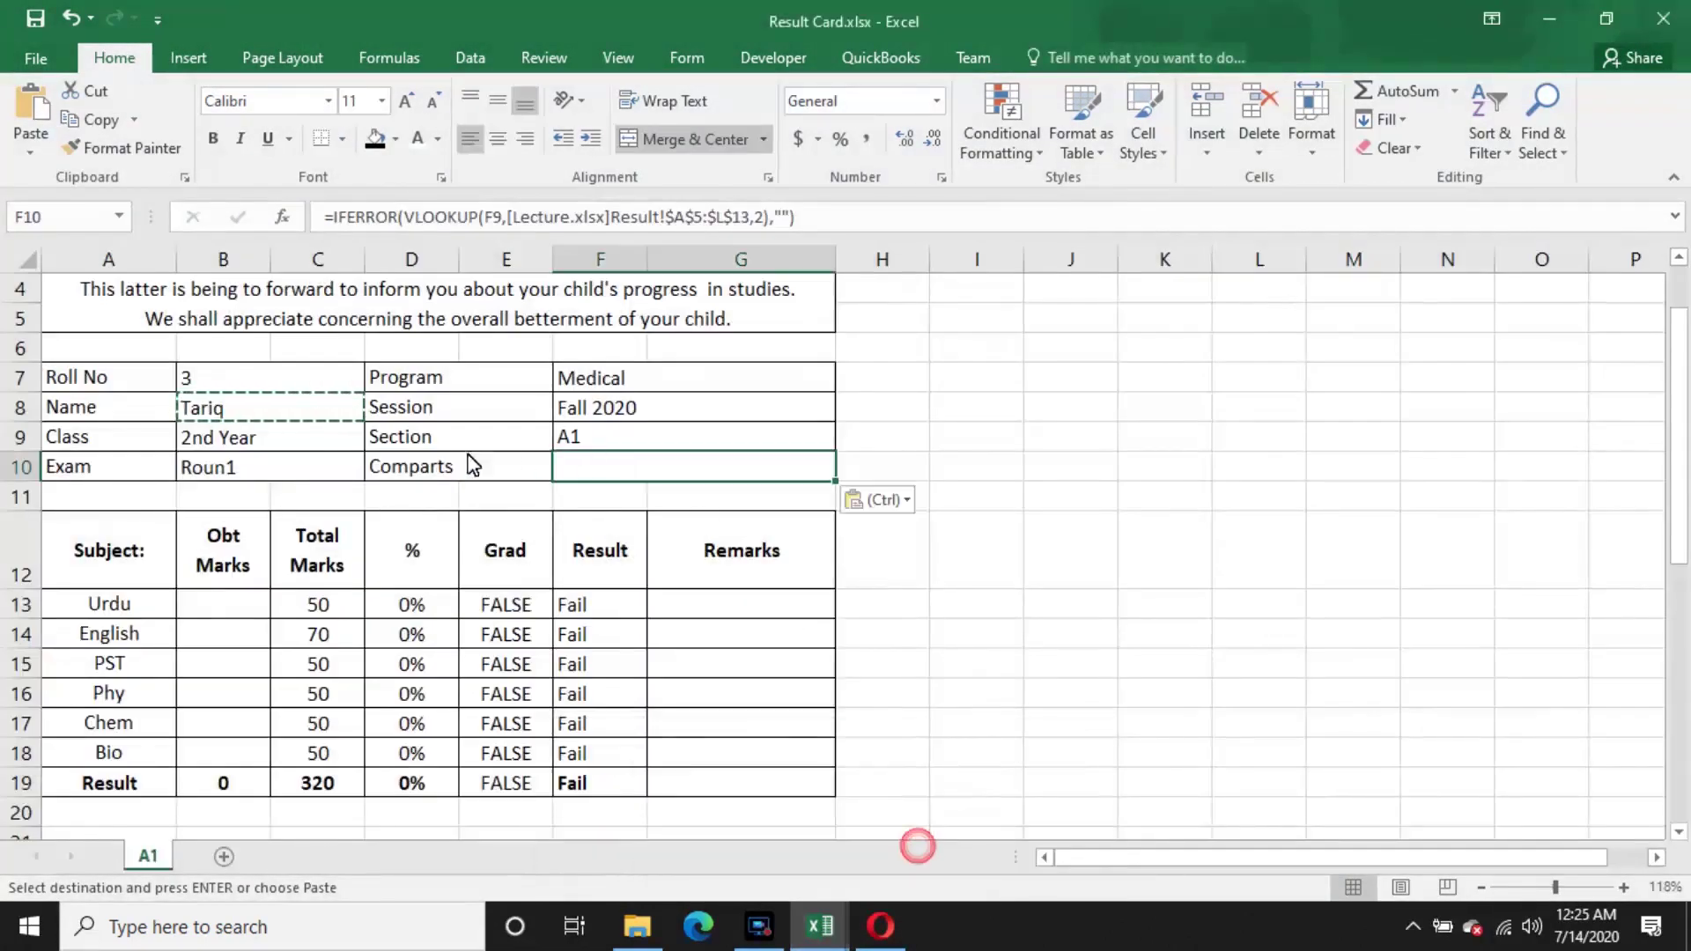
left_click(768, 219)
key("Return")
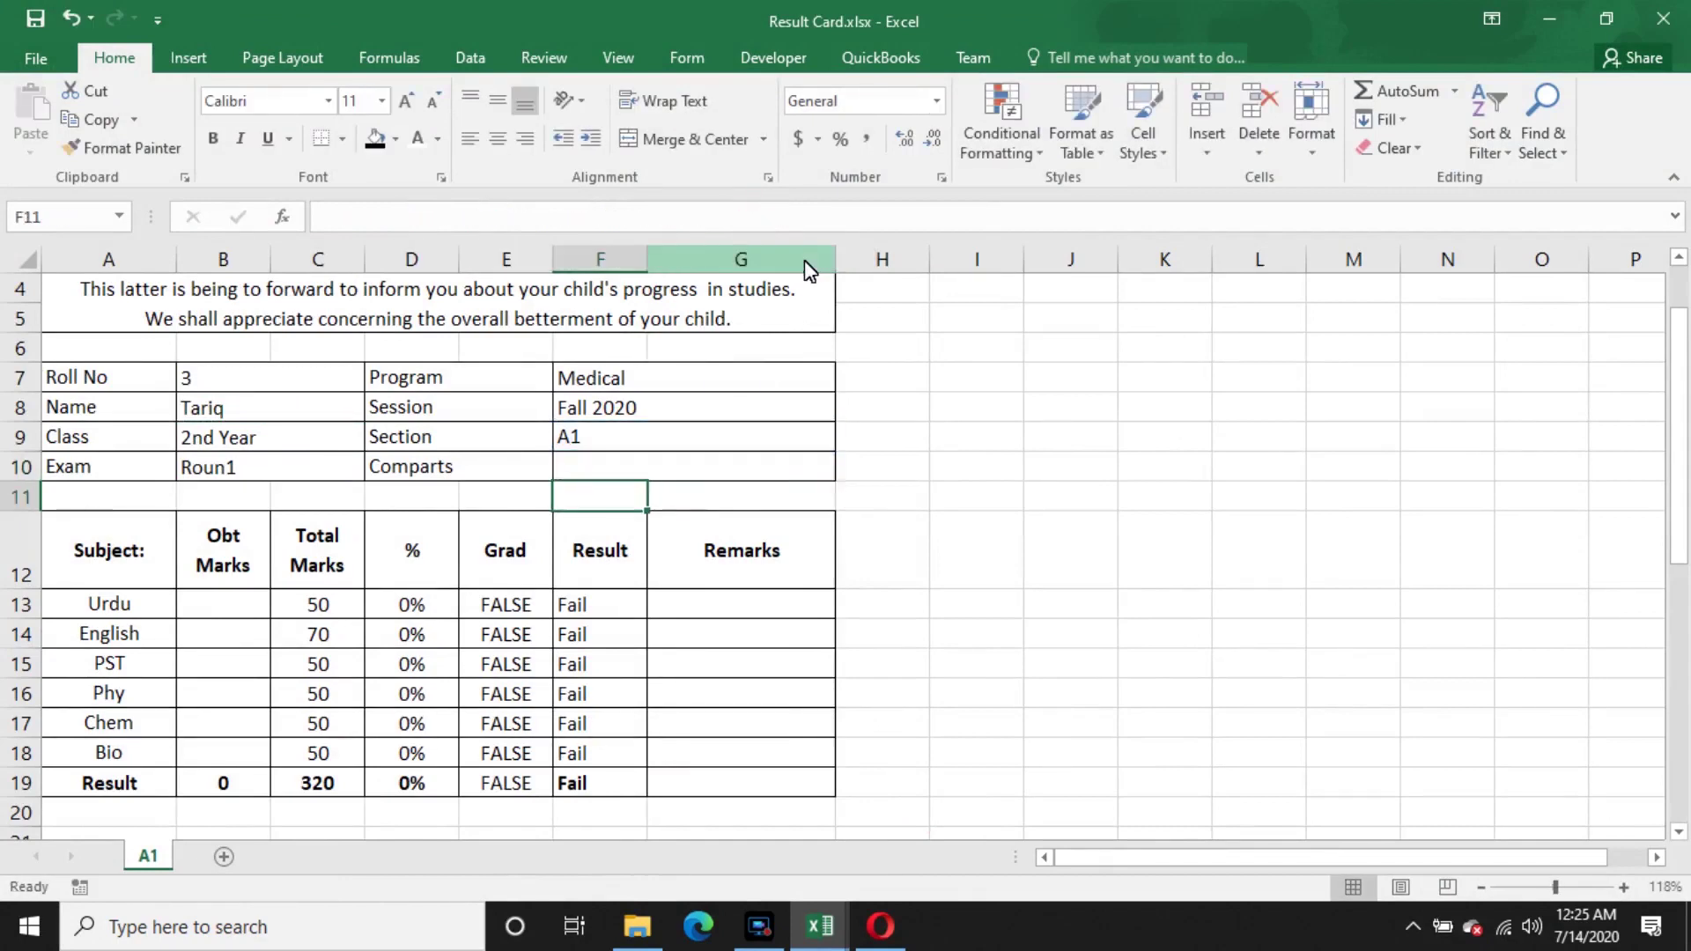
- Replace the lookup value of the VLOOKUP in F10 with the roll number cell B7
left_click(680, 474)
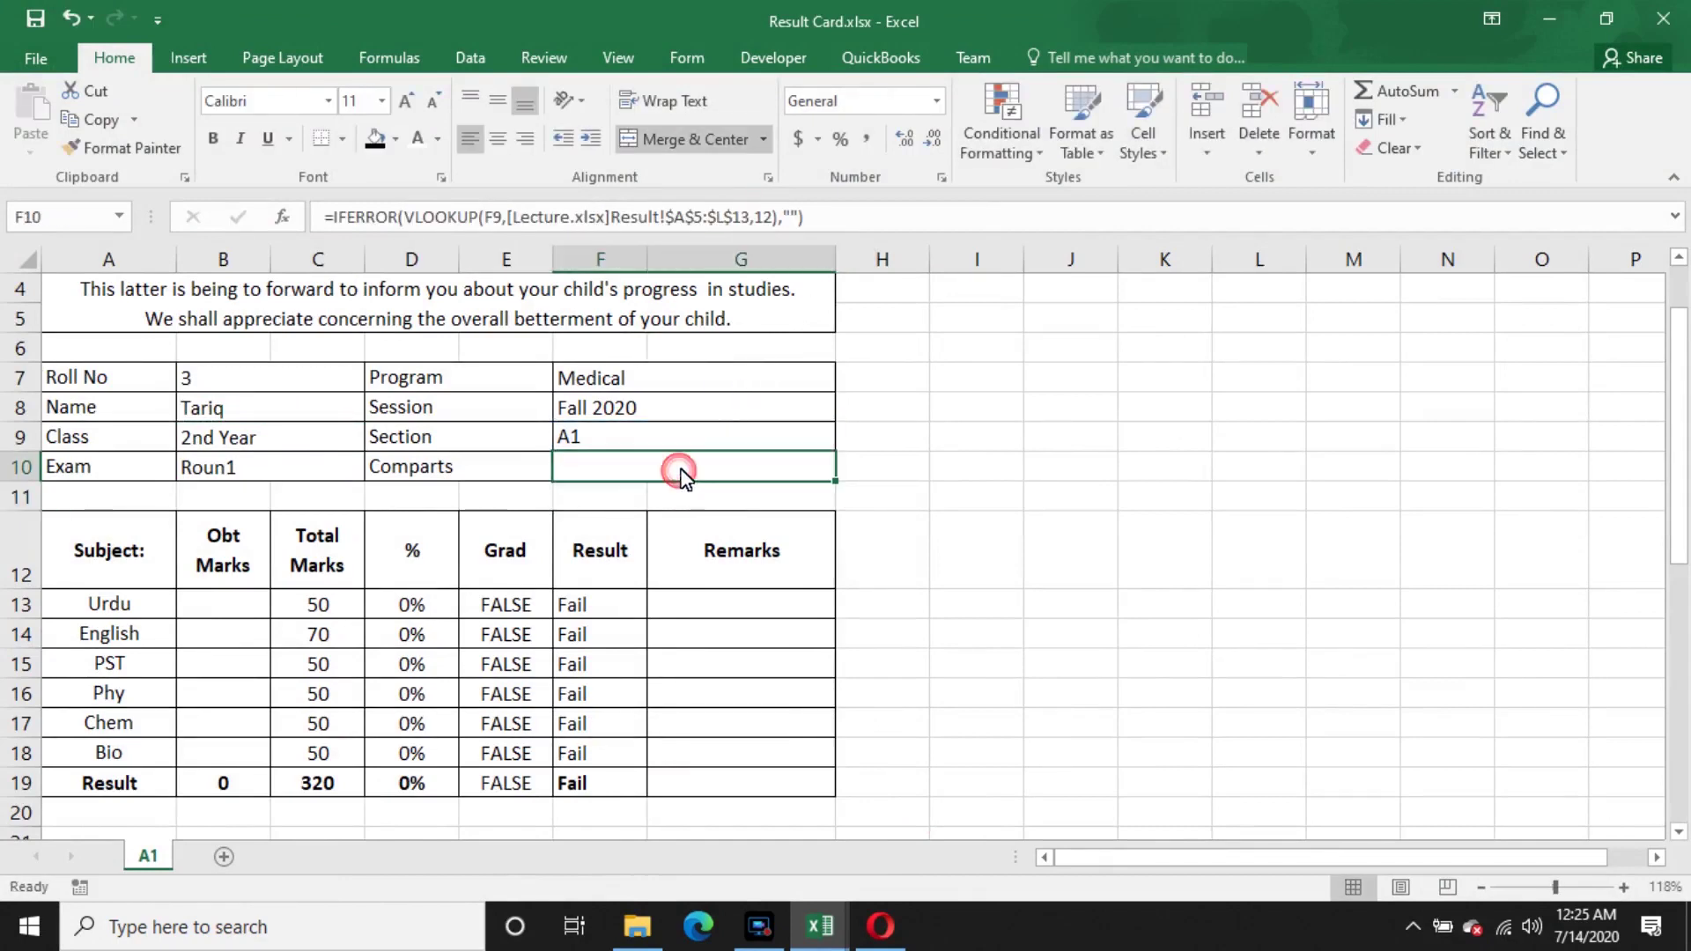
left_click(757, 219)
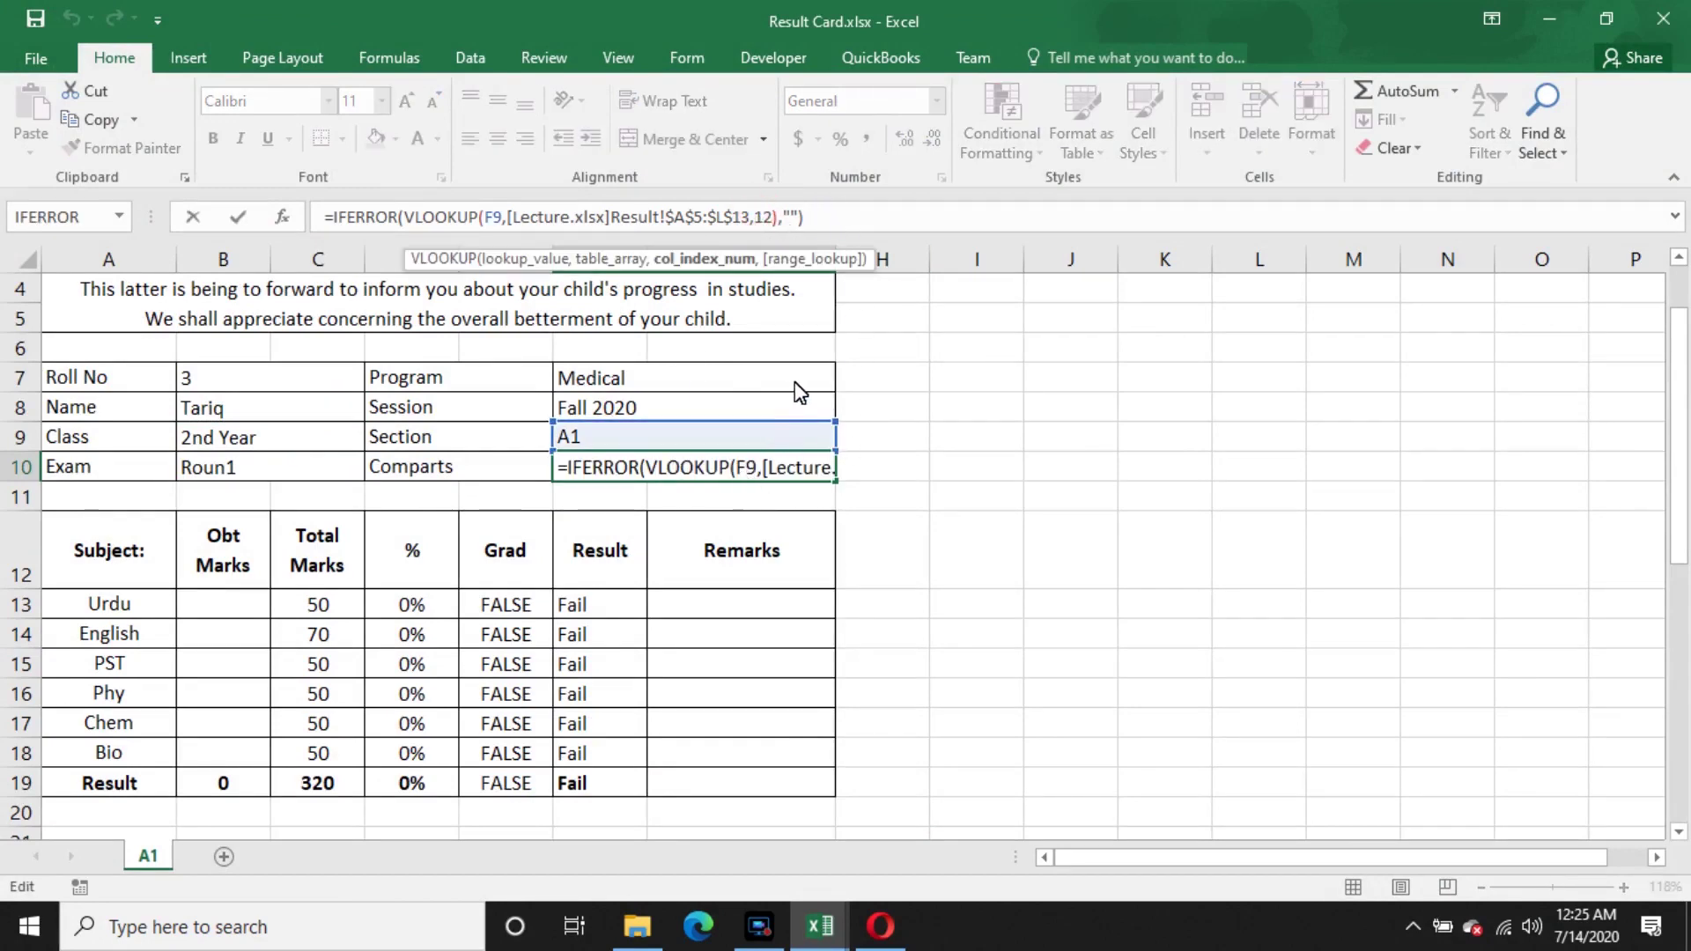
left_click(509, 220)
key("BackSpace")
key("BackSpace")
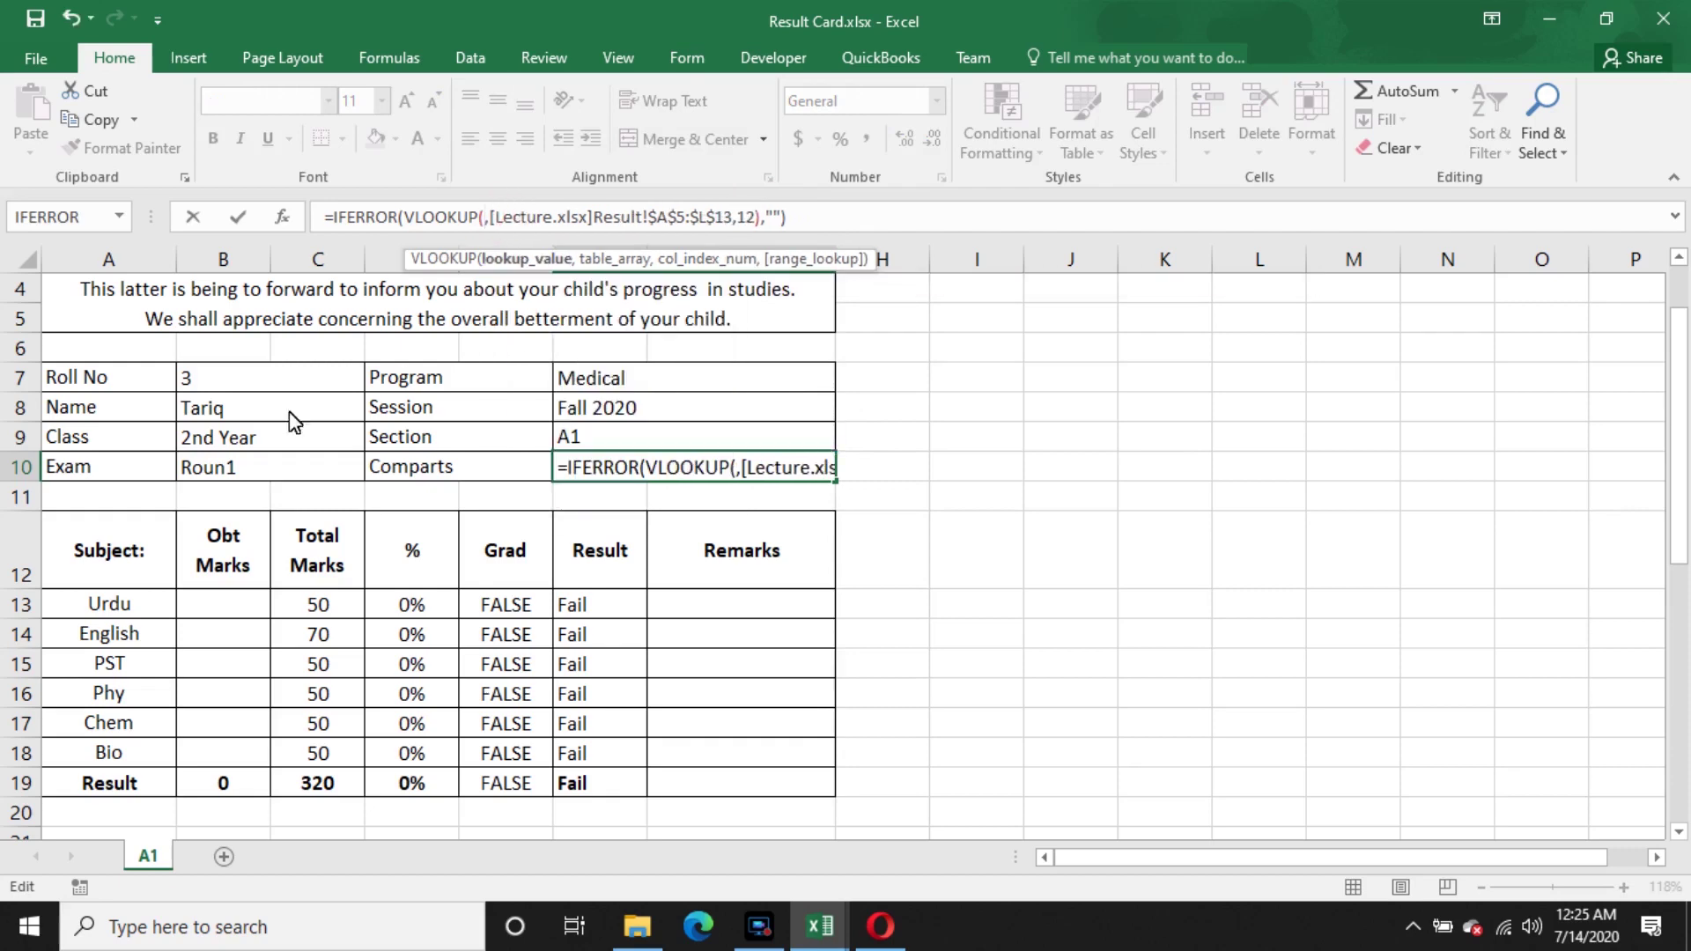
left_click(214, 382)
key("Return")
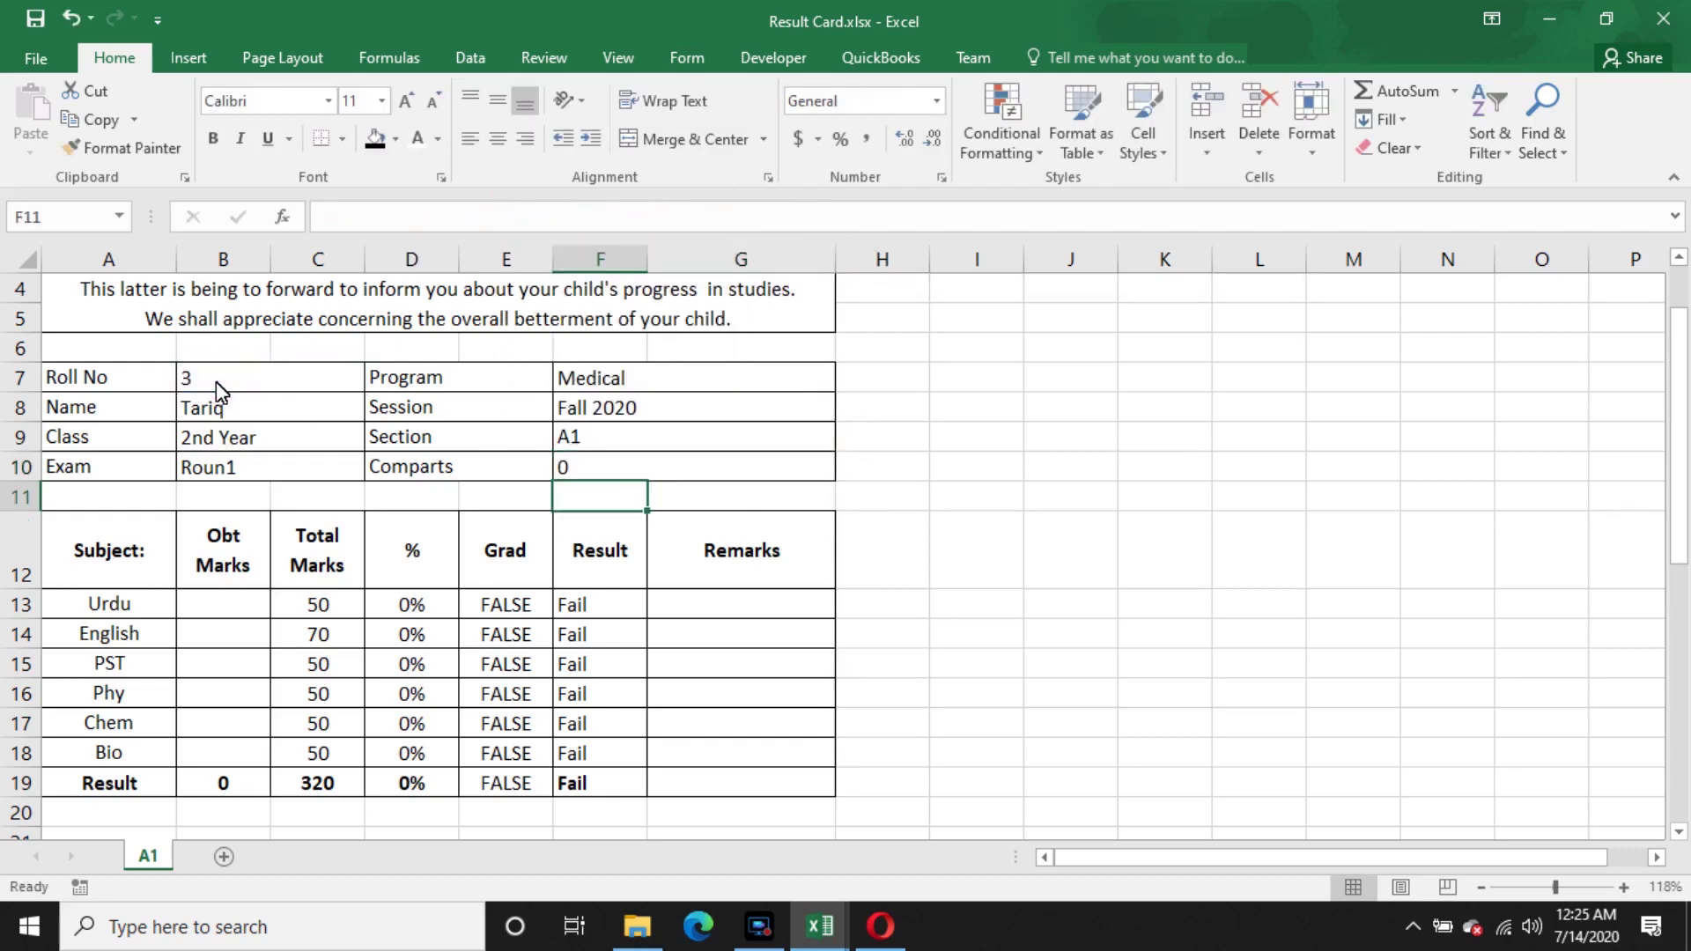
- Test the Comparts lookup by setting the roll number in B7 to 1 and to 2
left_click(578, 472)
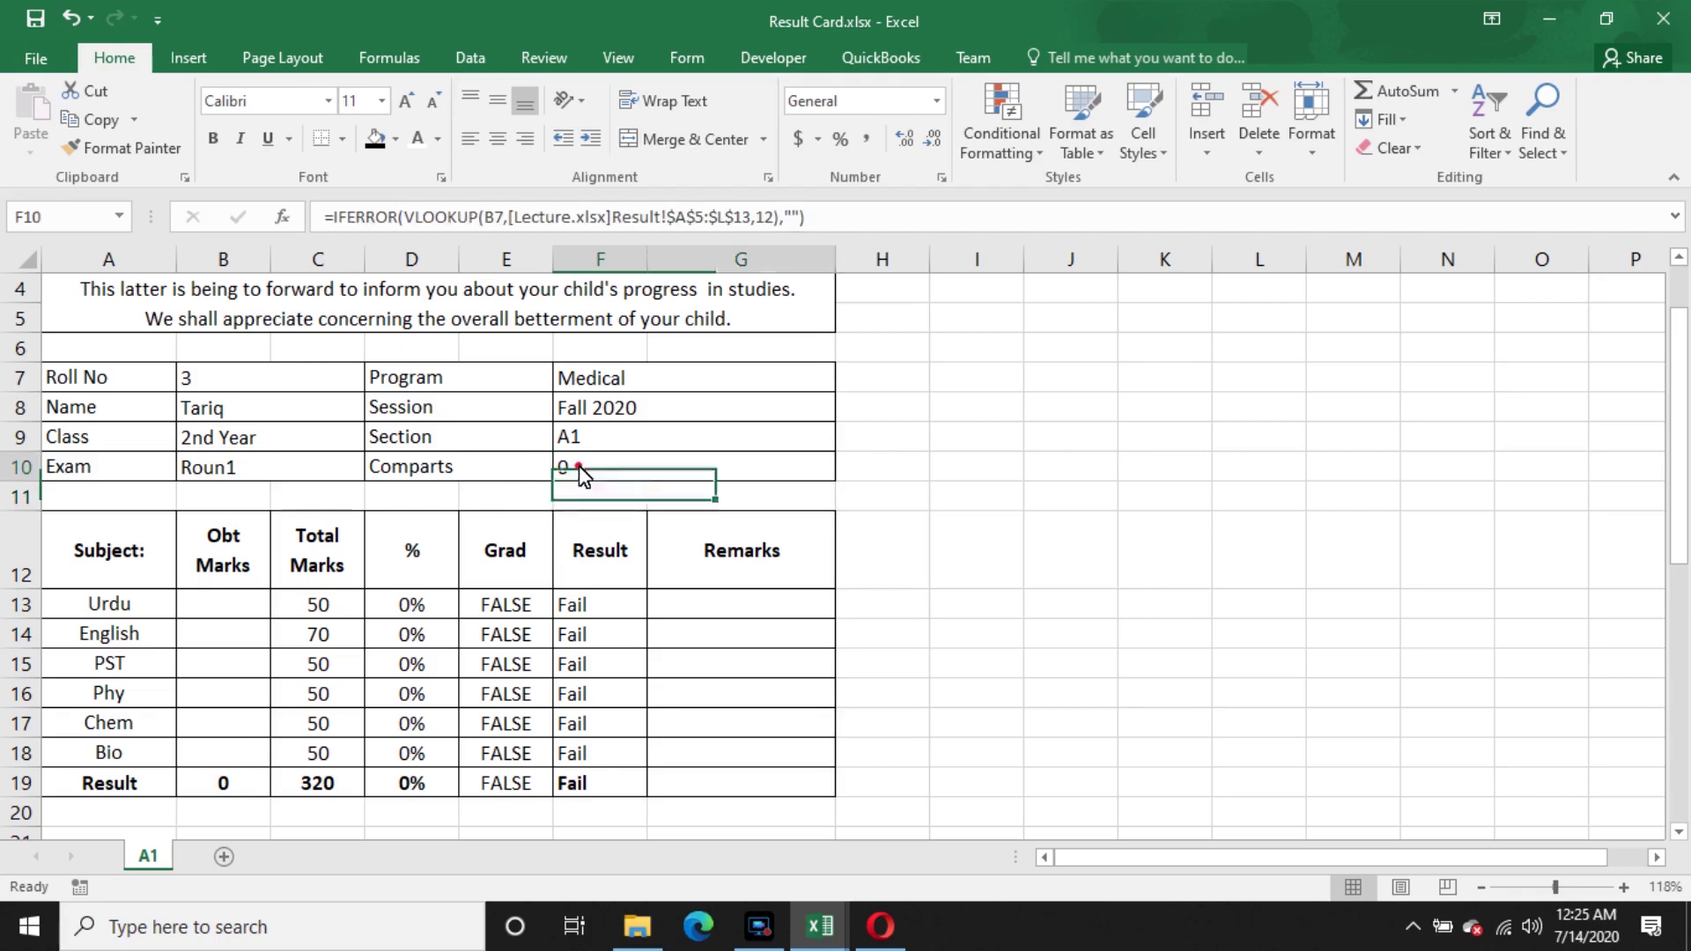
left_click(249, 376)
type("1")
left_click(839, 467)
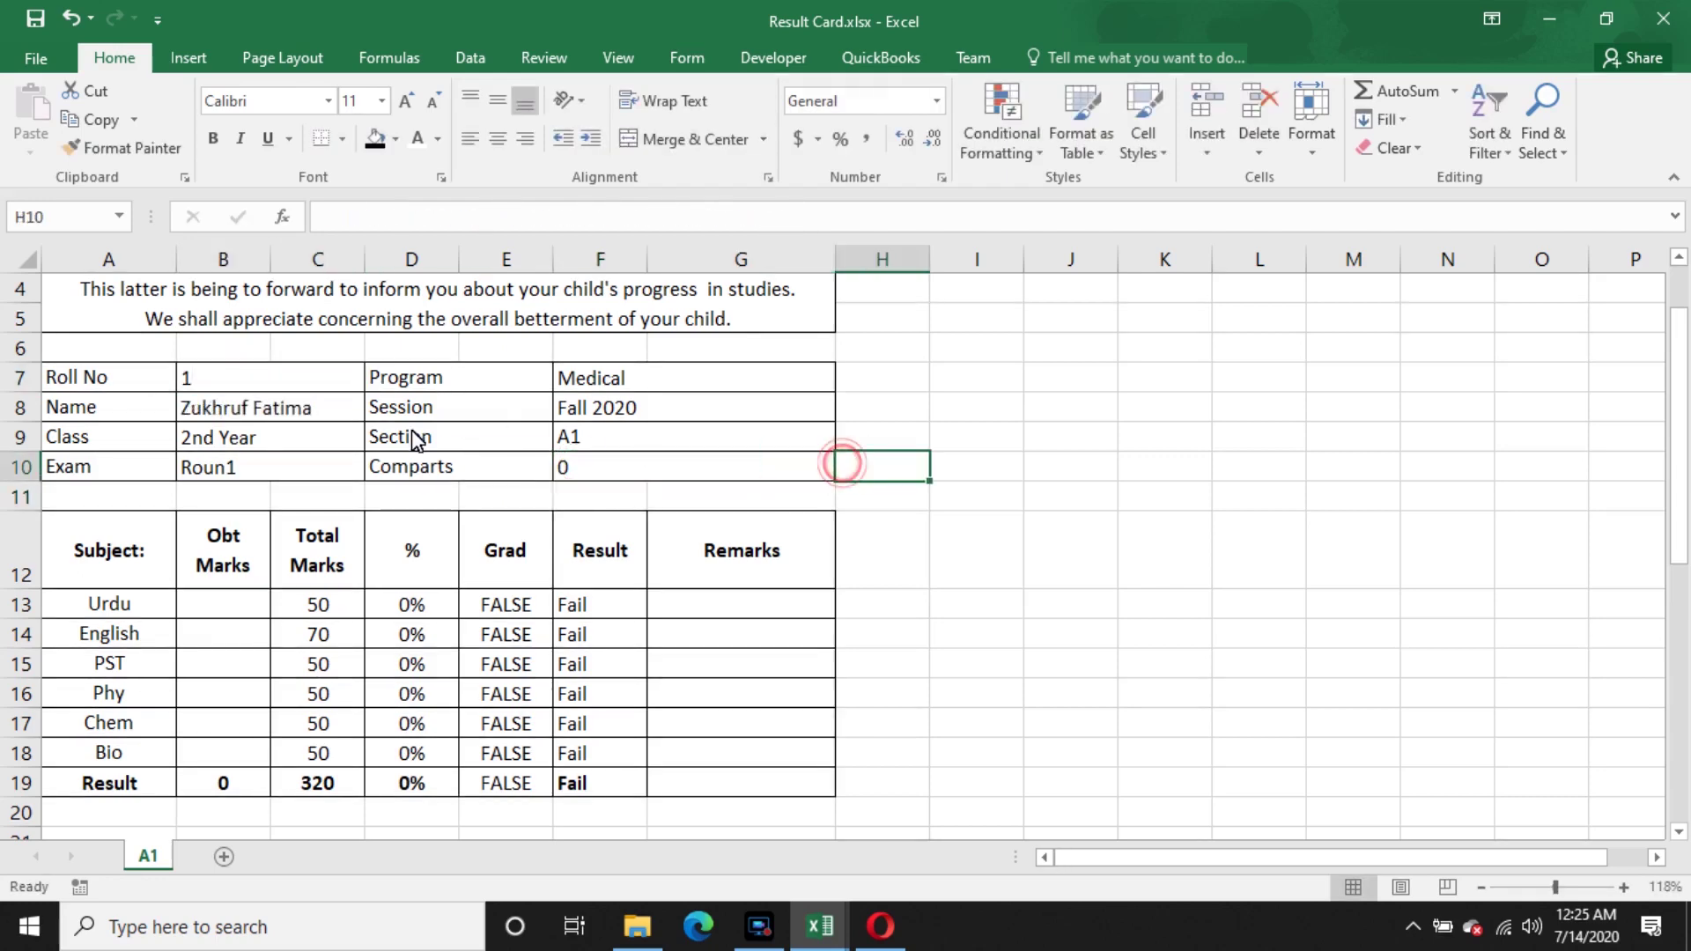
left_click(306, 380)
type("2")
key("Return")
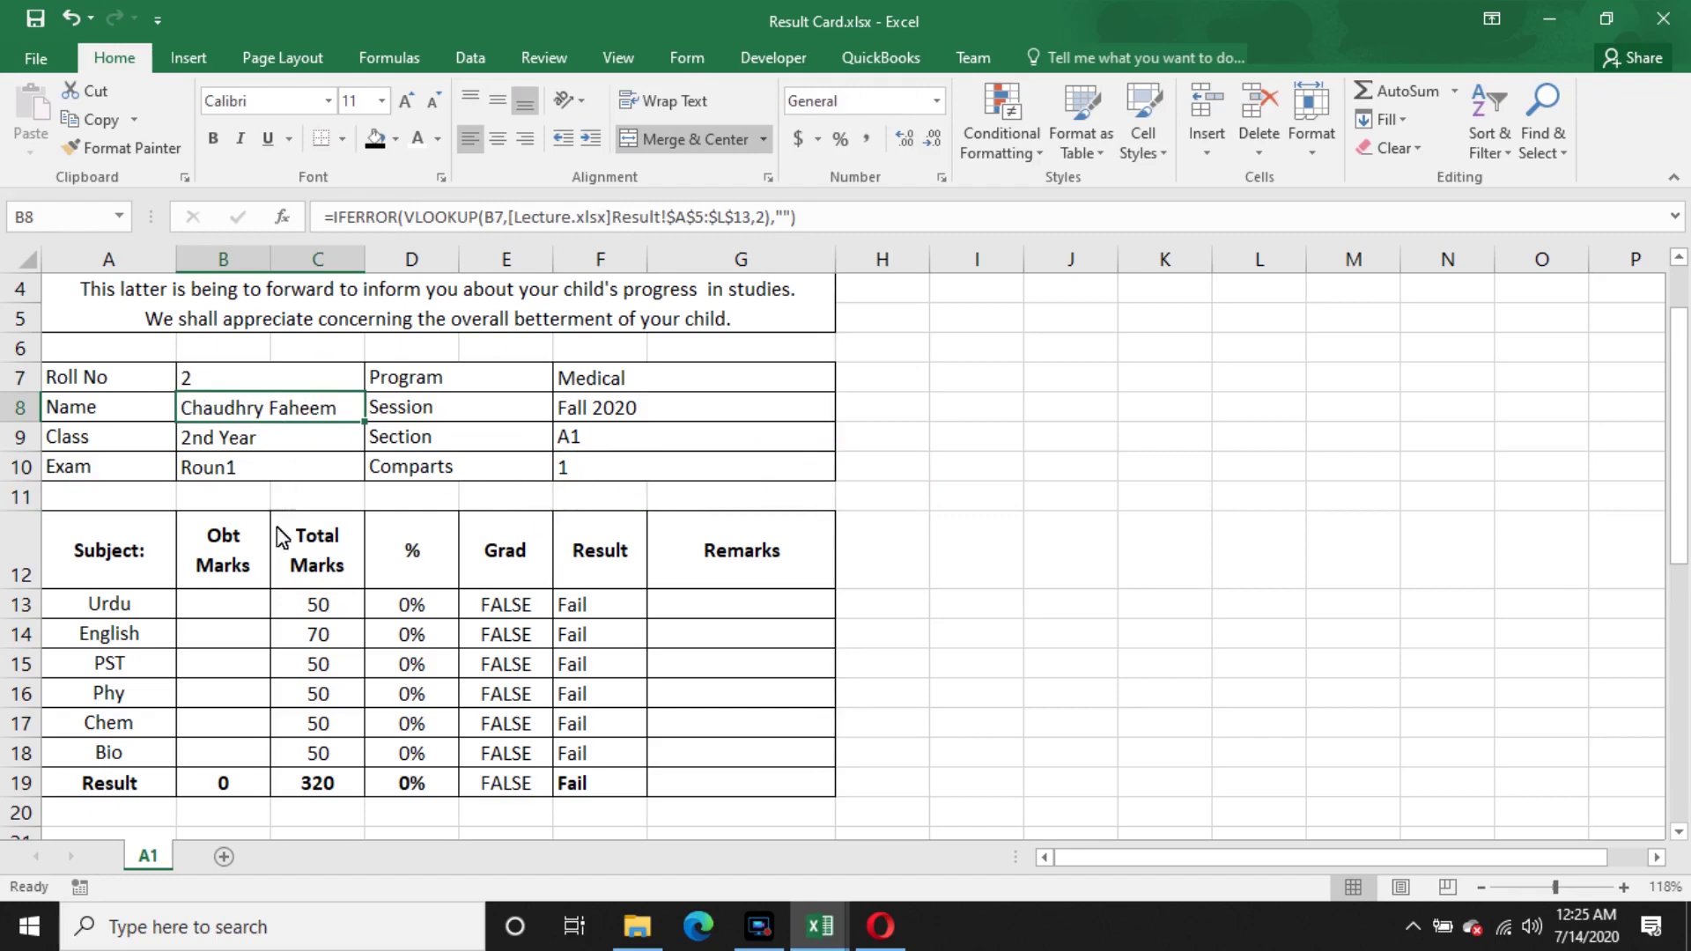
left_click(208, 610)
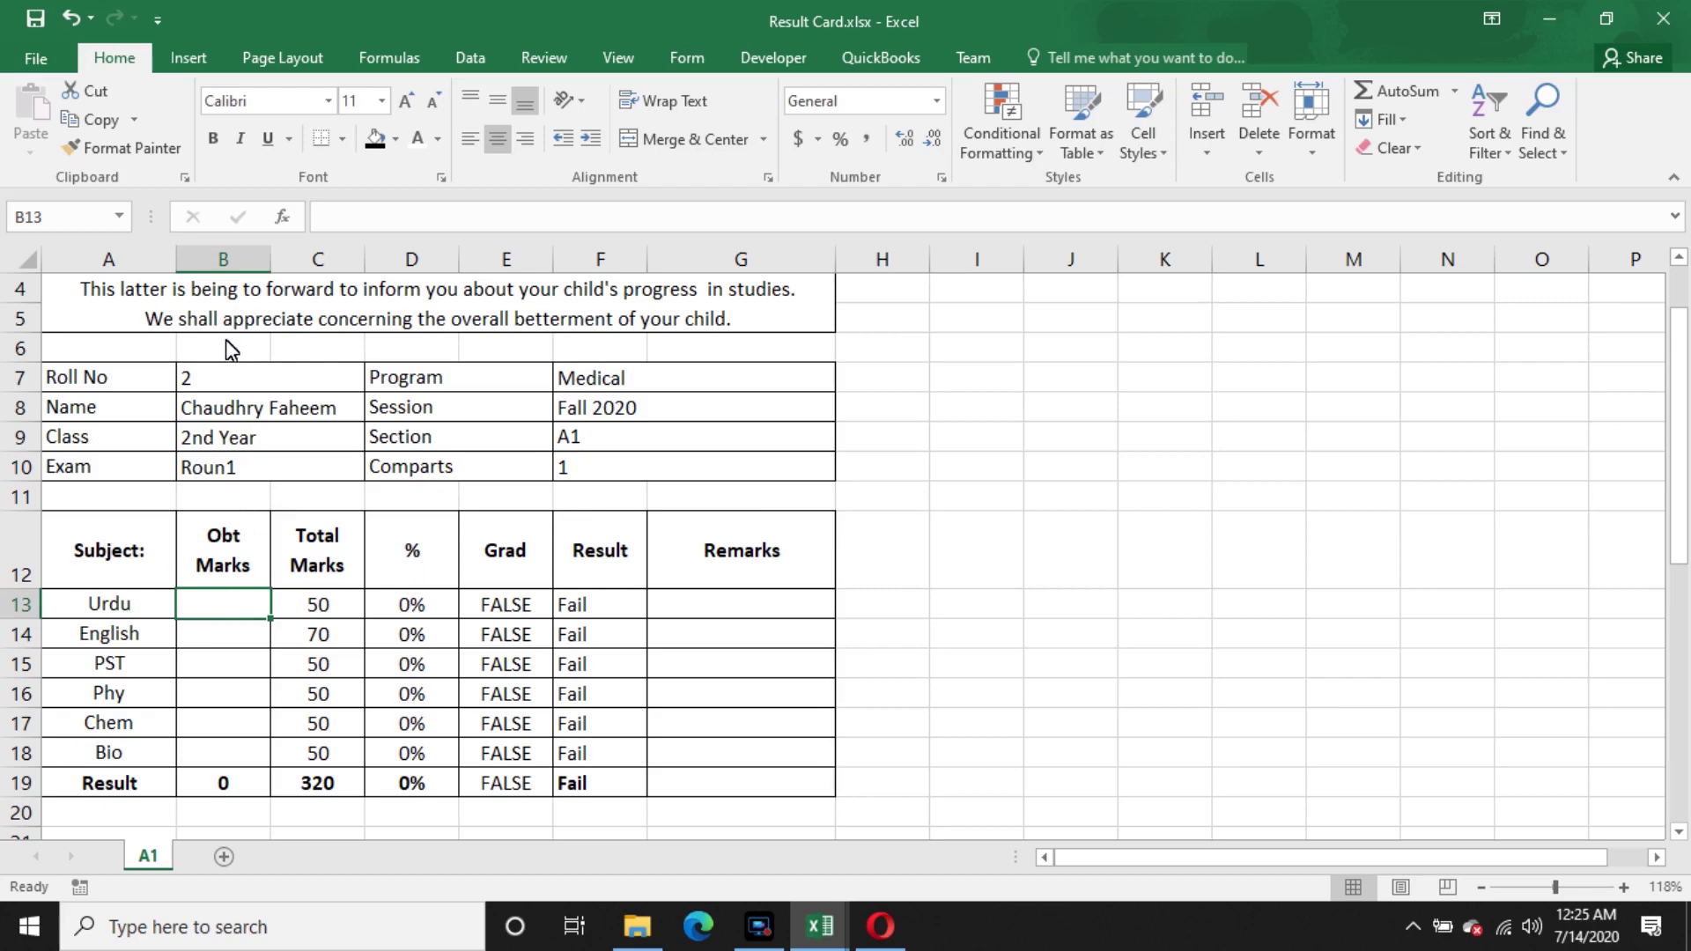
left_click(224, 383)
key("ctrl+c")
left_click(229, 601)
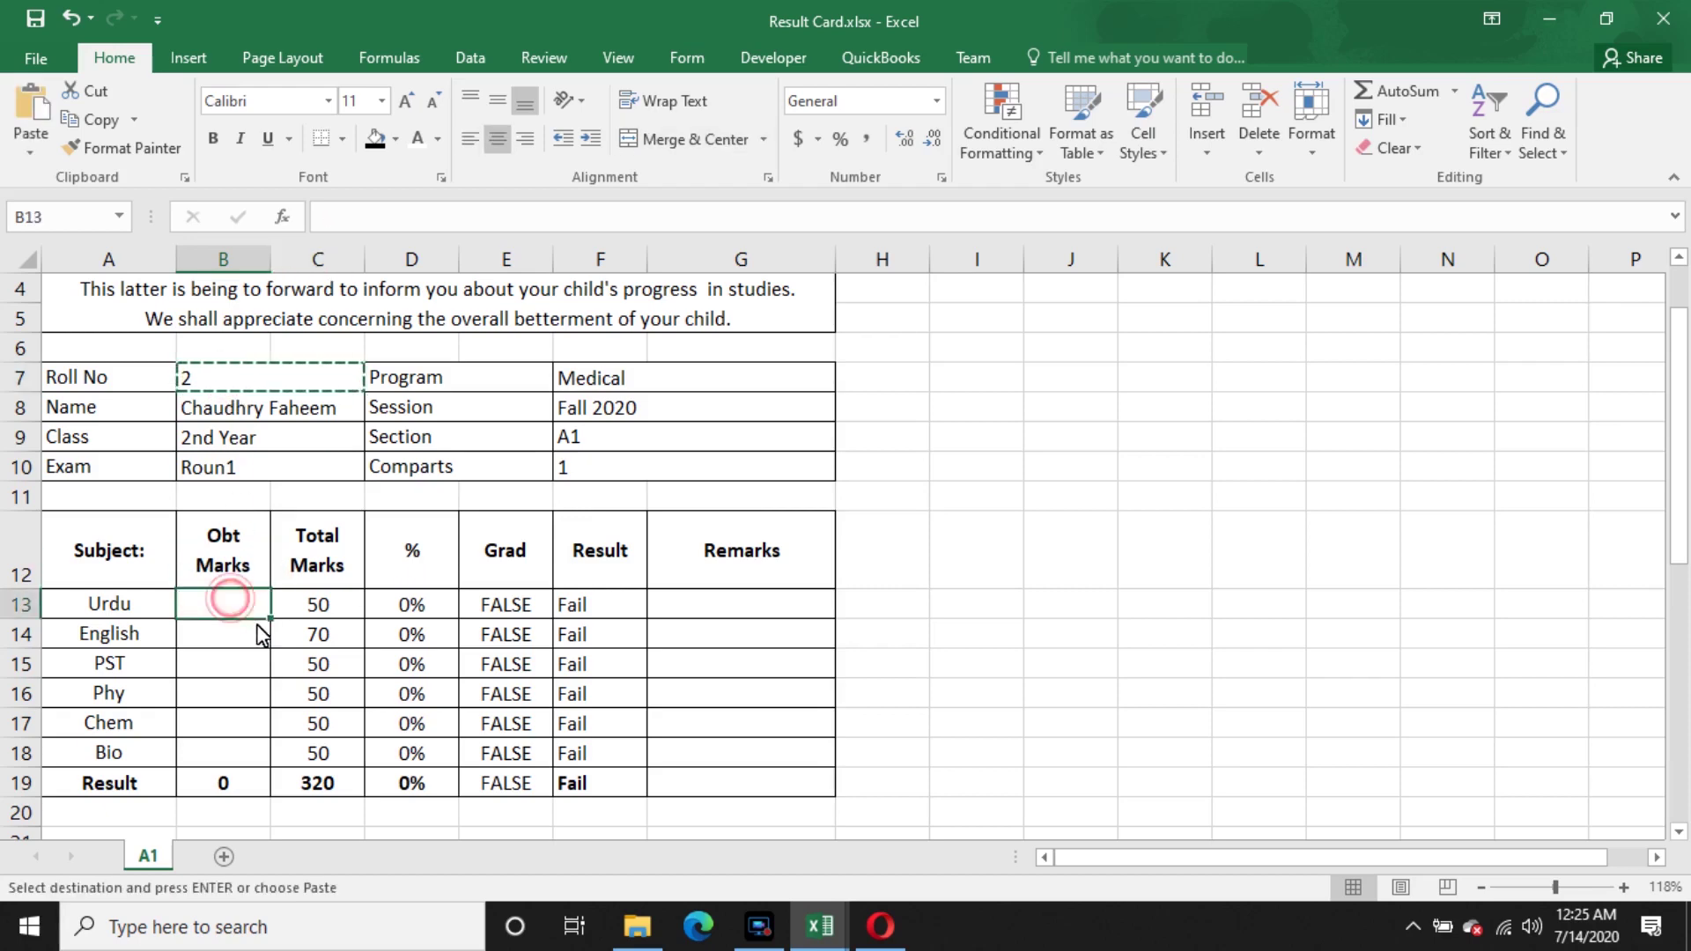
key("ctrl+v")
key("ctrl+z")
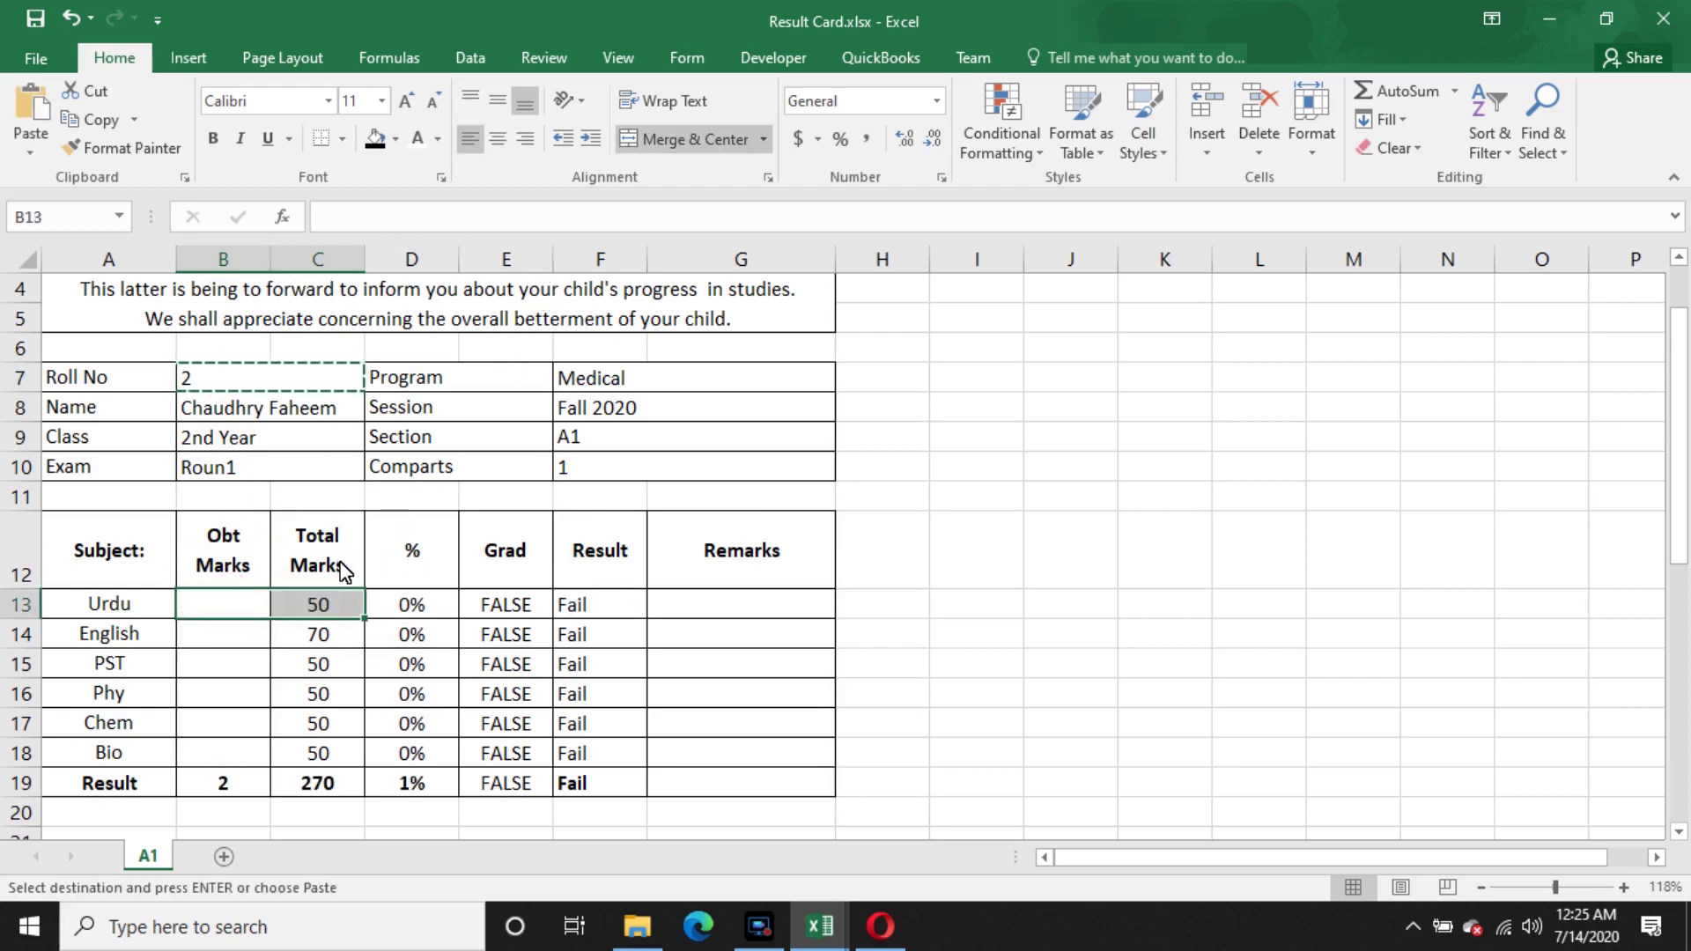
left_click(731, 491)
key("Escape")
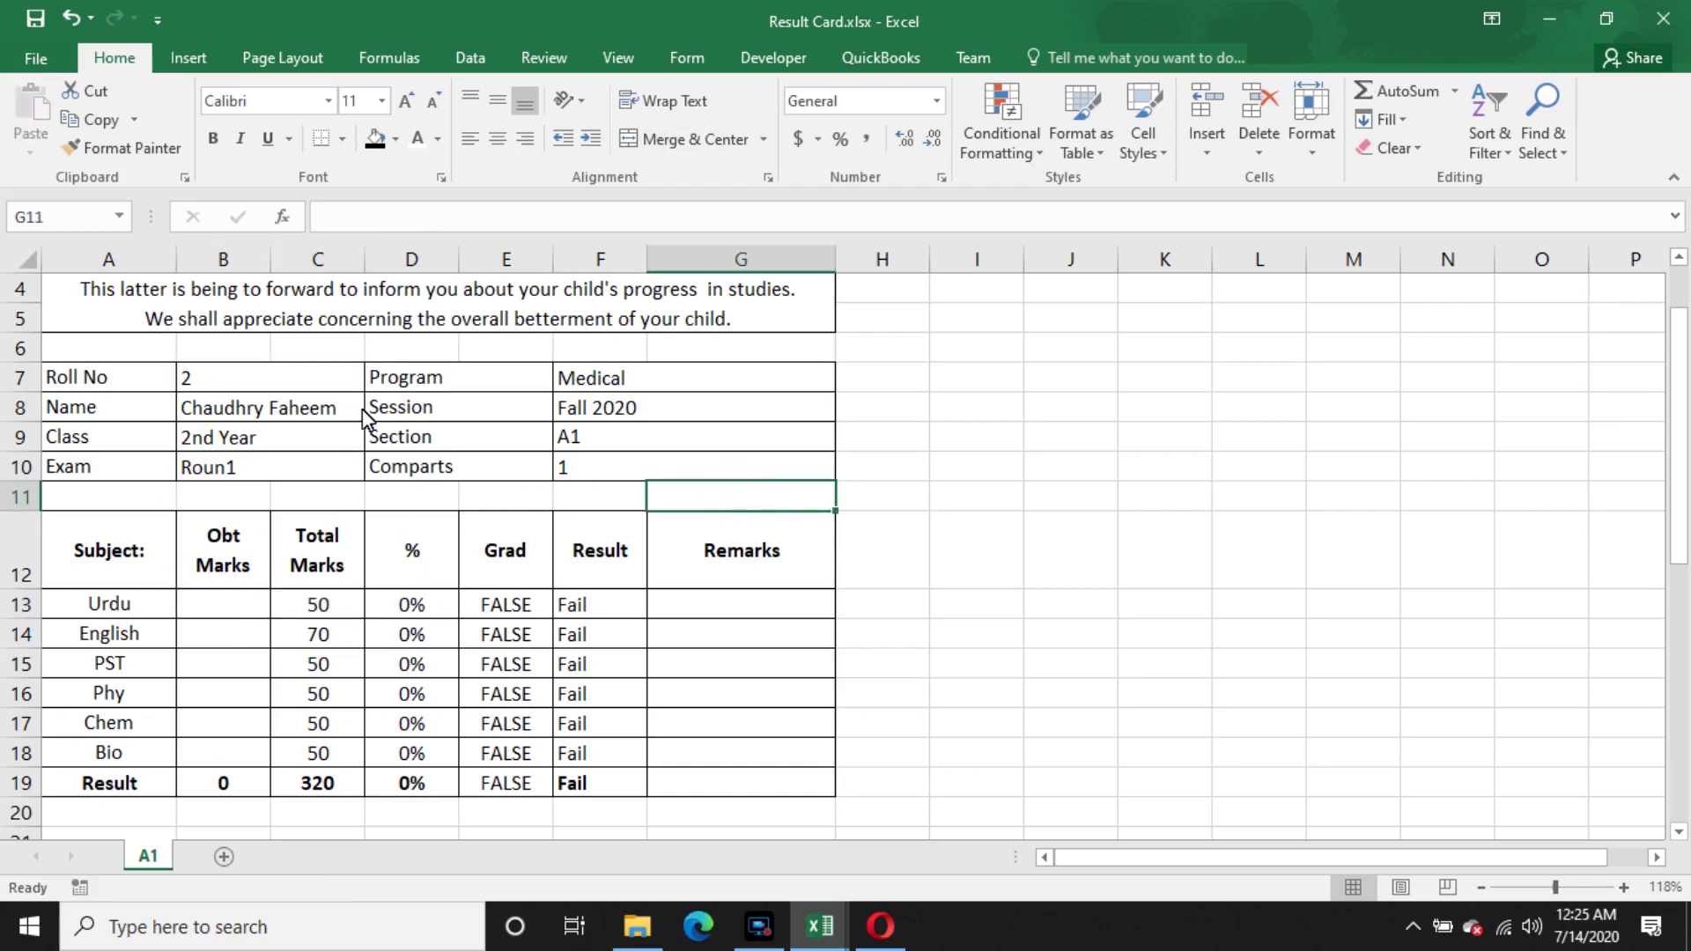
- Copy the name lookup formula from B8 into the Urdu obtained marks cell B13
left_click(355, 410)
key("ctrl+c")
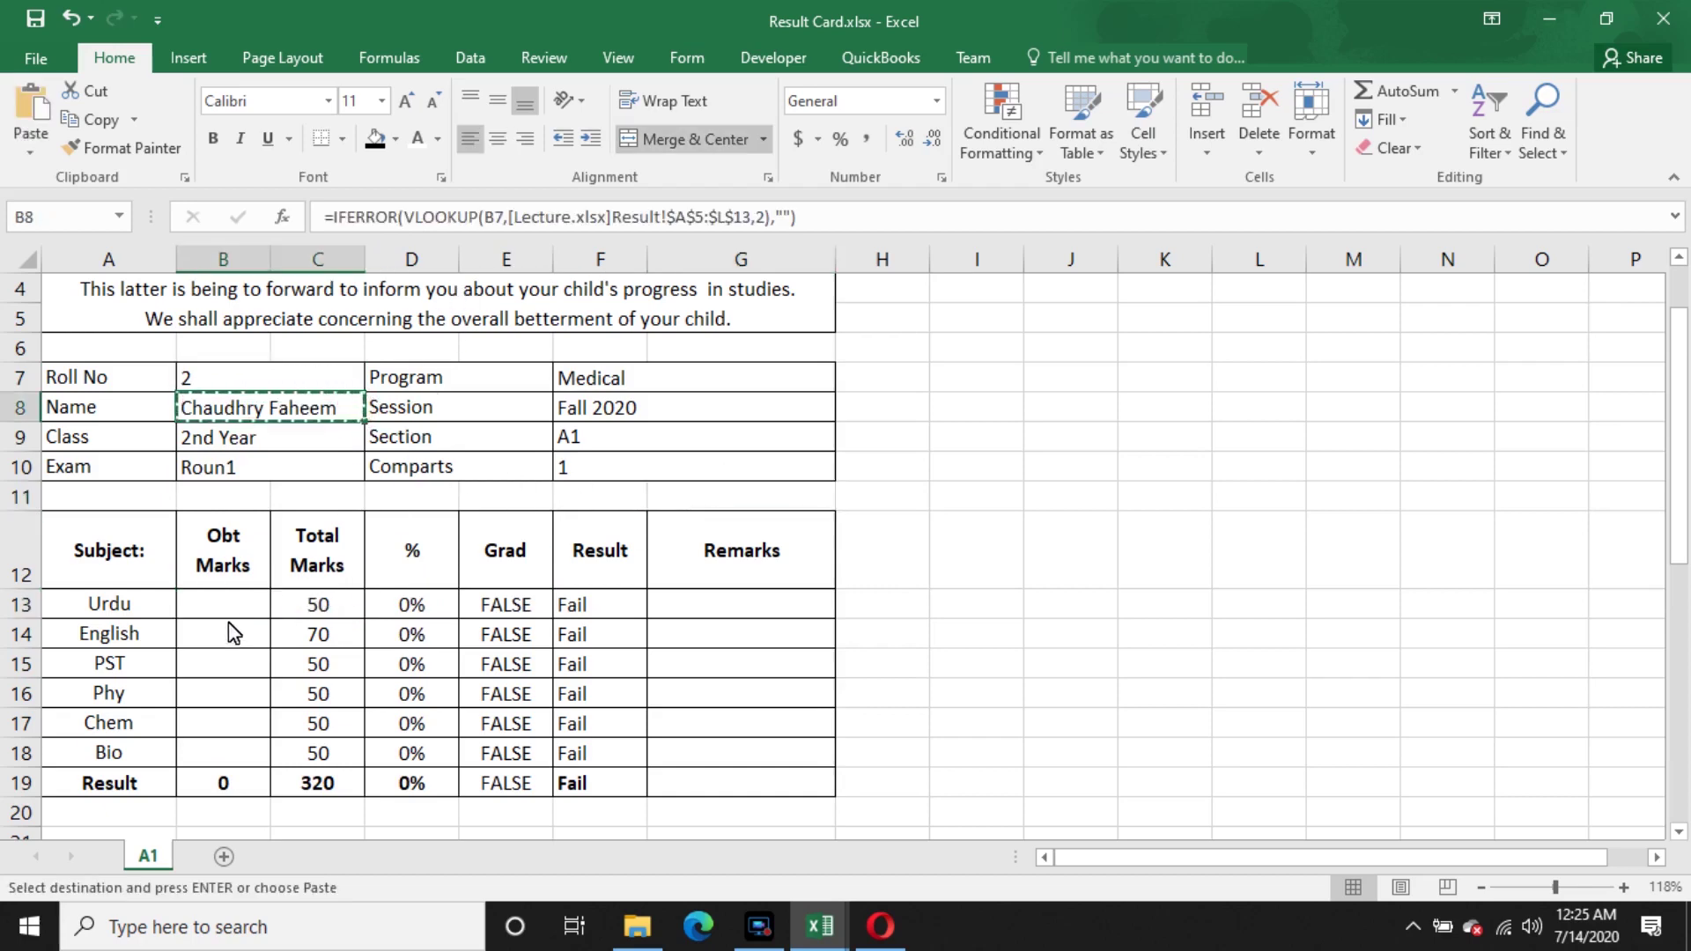
left_click(242, 607)
key("ctrl+v")
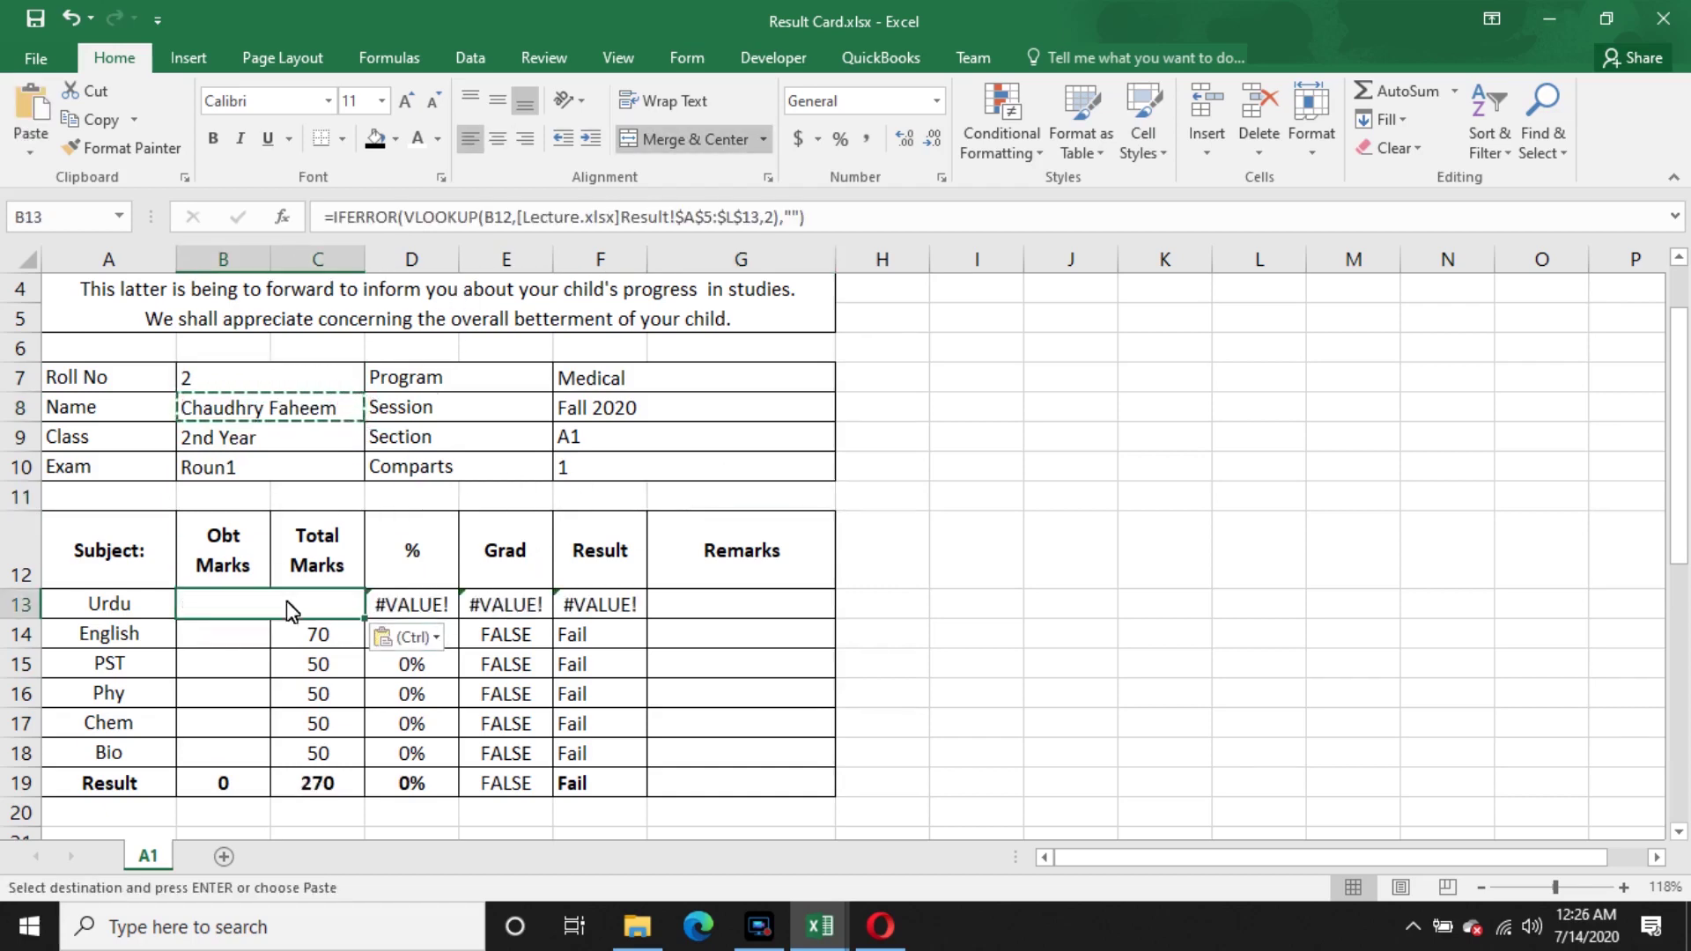
- Change the VLOOKUP in B13 to use column number 3 and the roll number cell B7 as lookup value
double_click(231, 604)
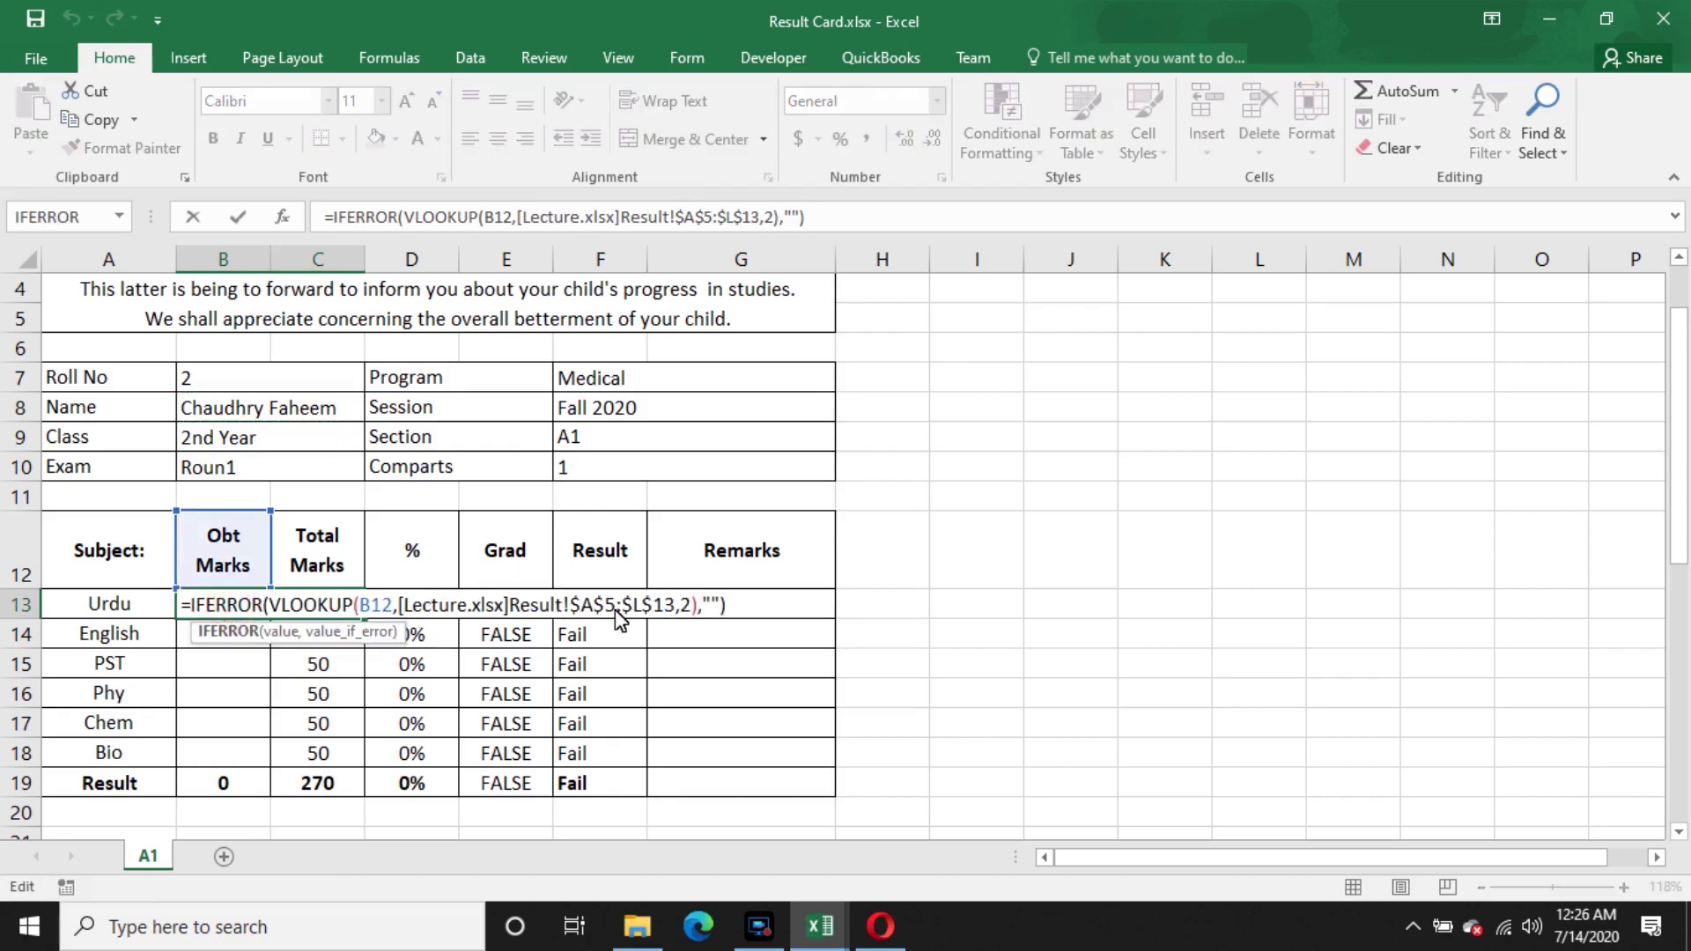
left_click(688, 605)
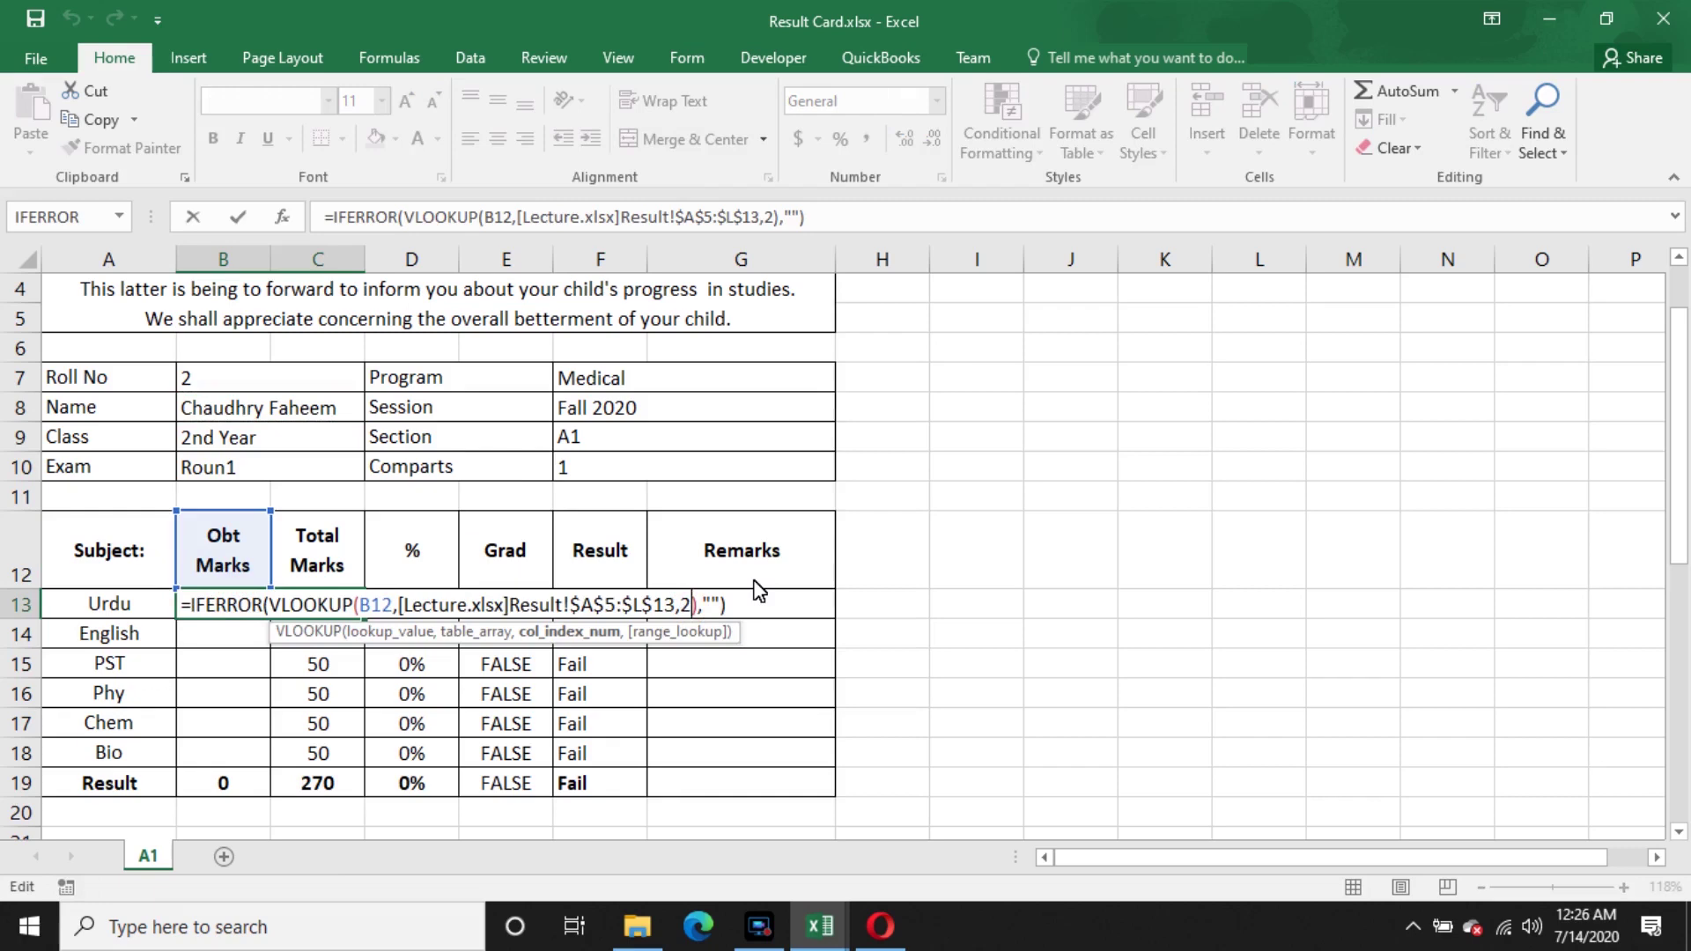
key("BackSpace")
type("3")
left_click(391, 606)
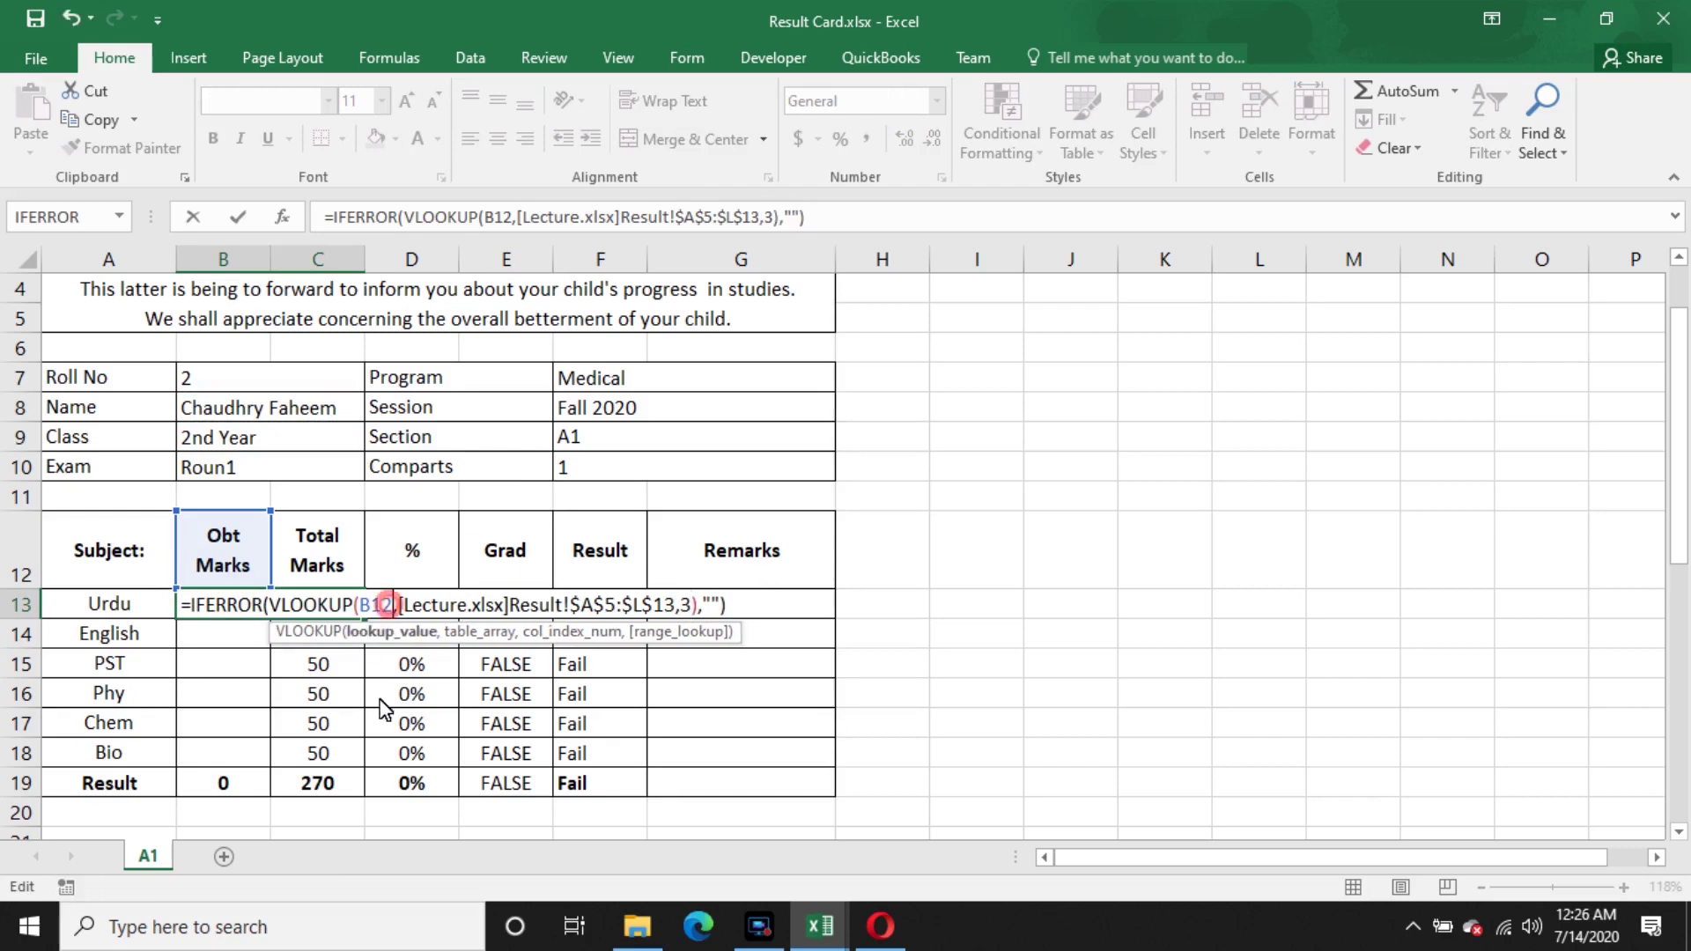
key("BackSpace")
key("BackSpace")
key("BackSpace")
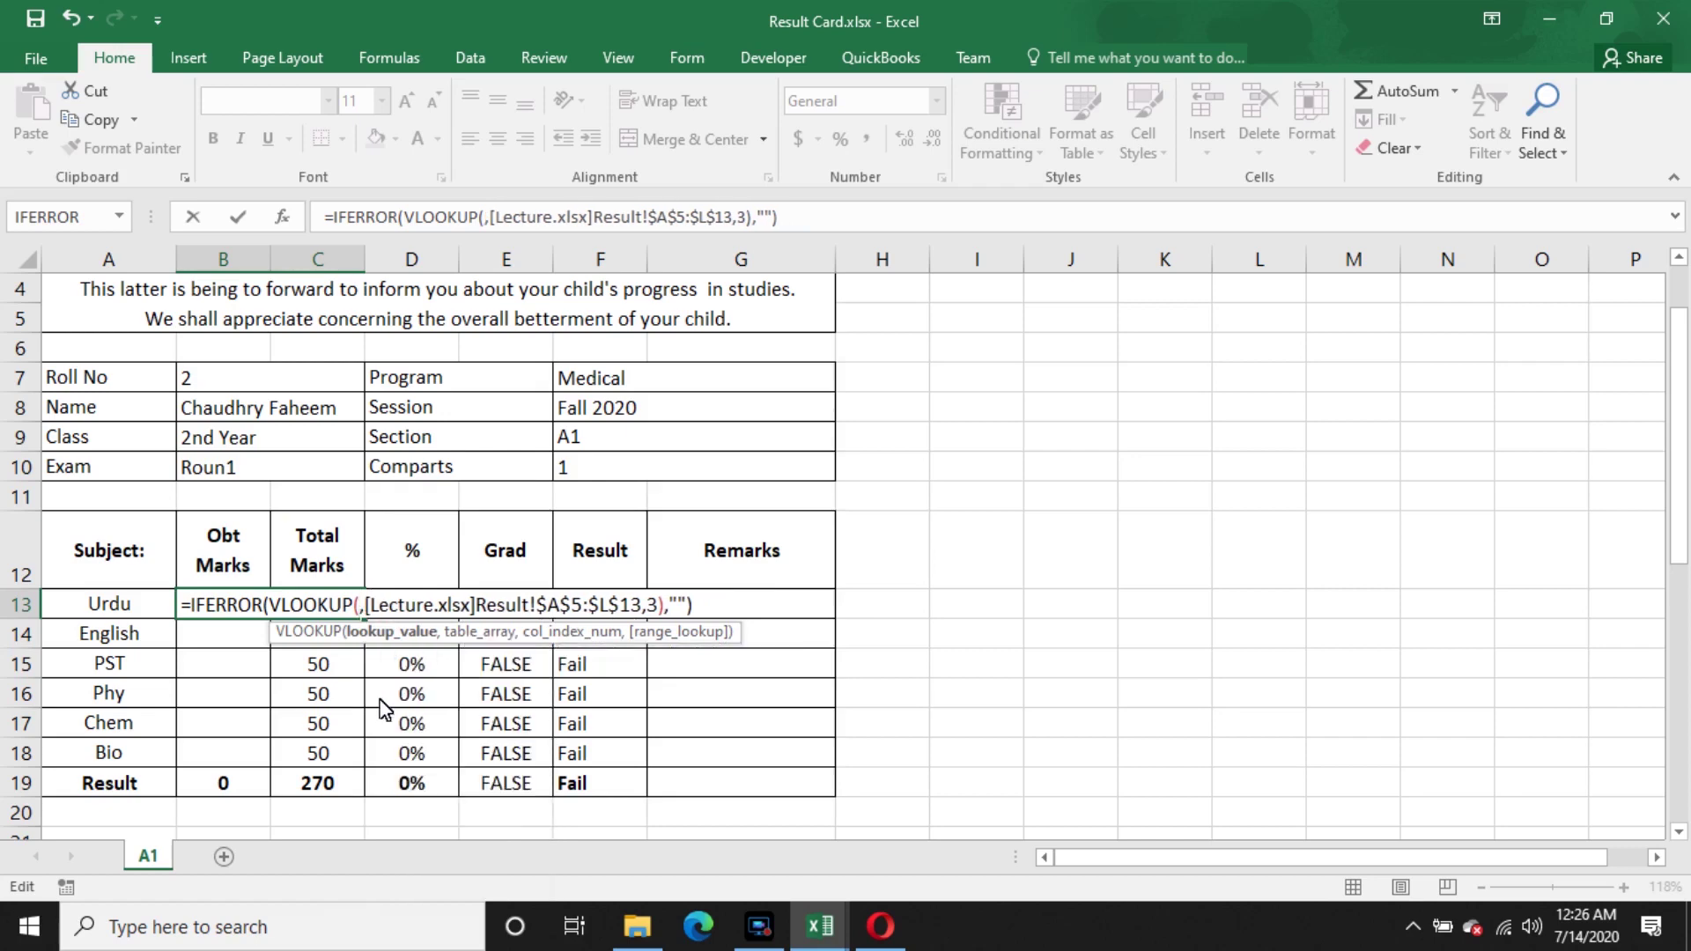
left_click(216, 379)
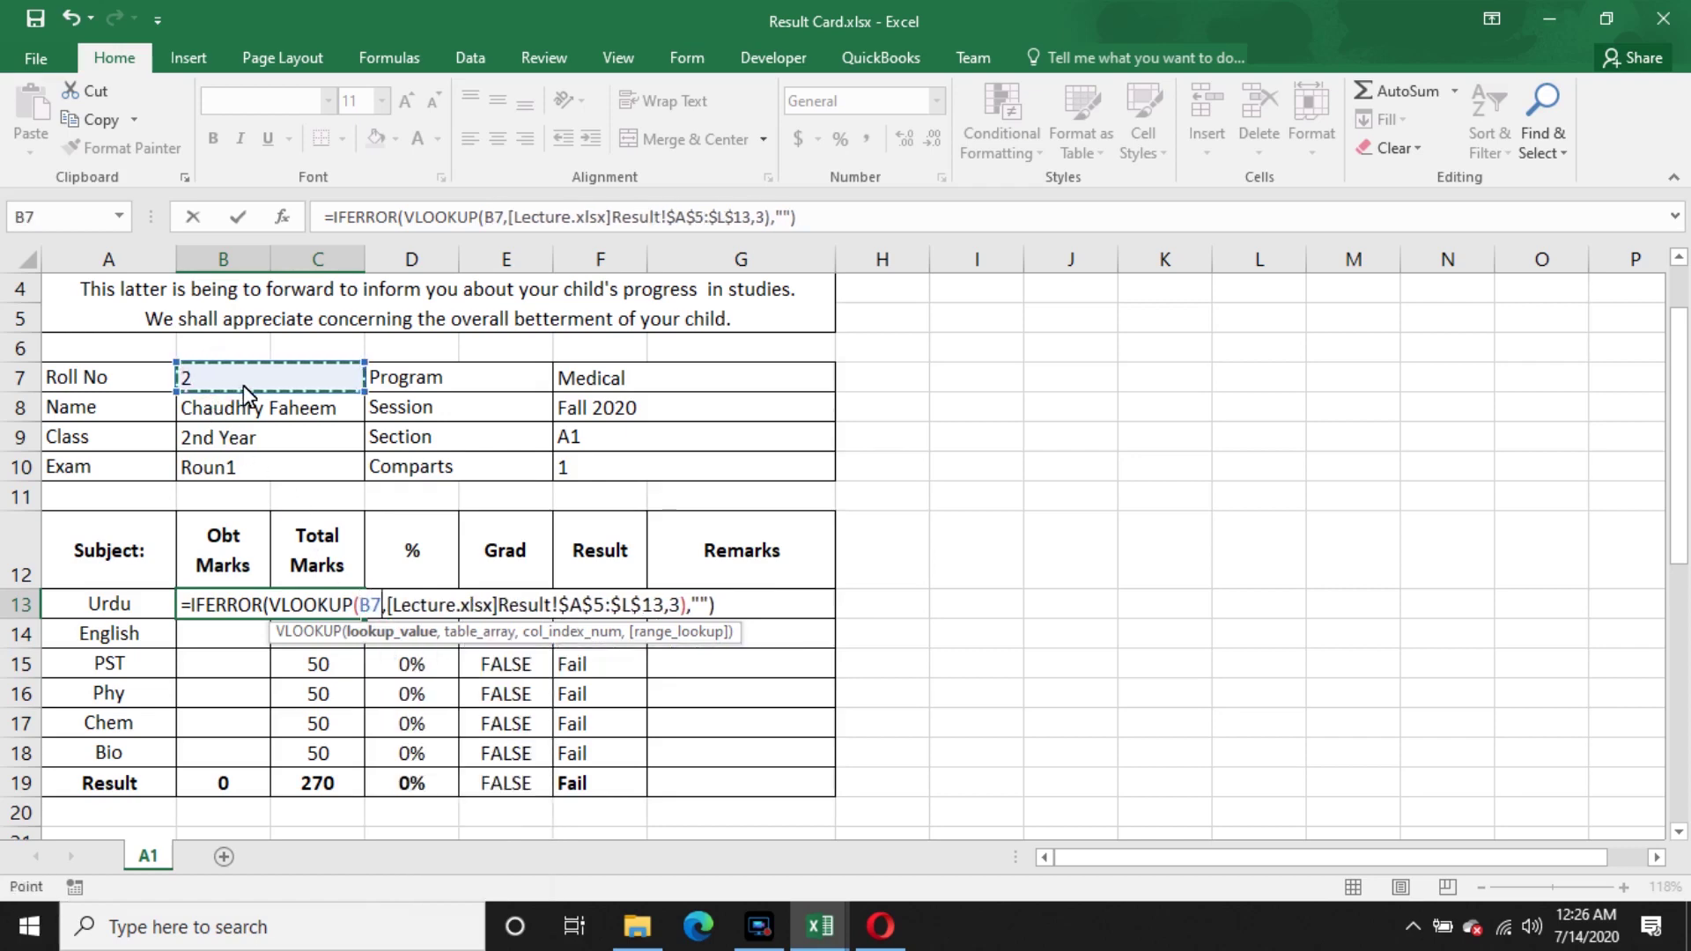
key("Return")
- Unmerge the Urdu cells B13 and C13
left_click(326, 609)
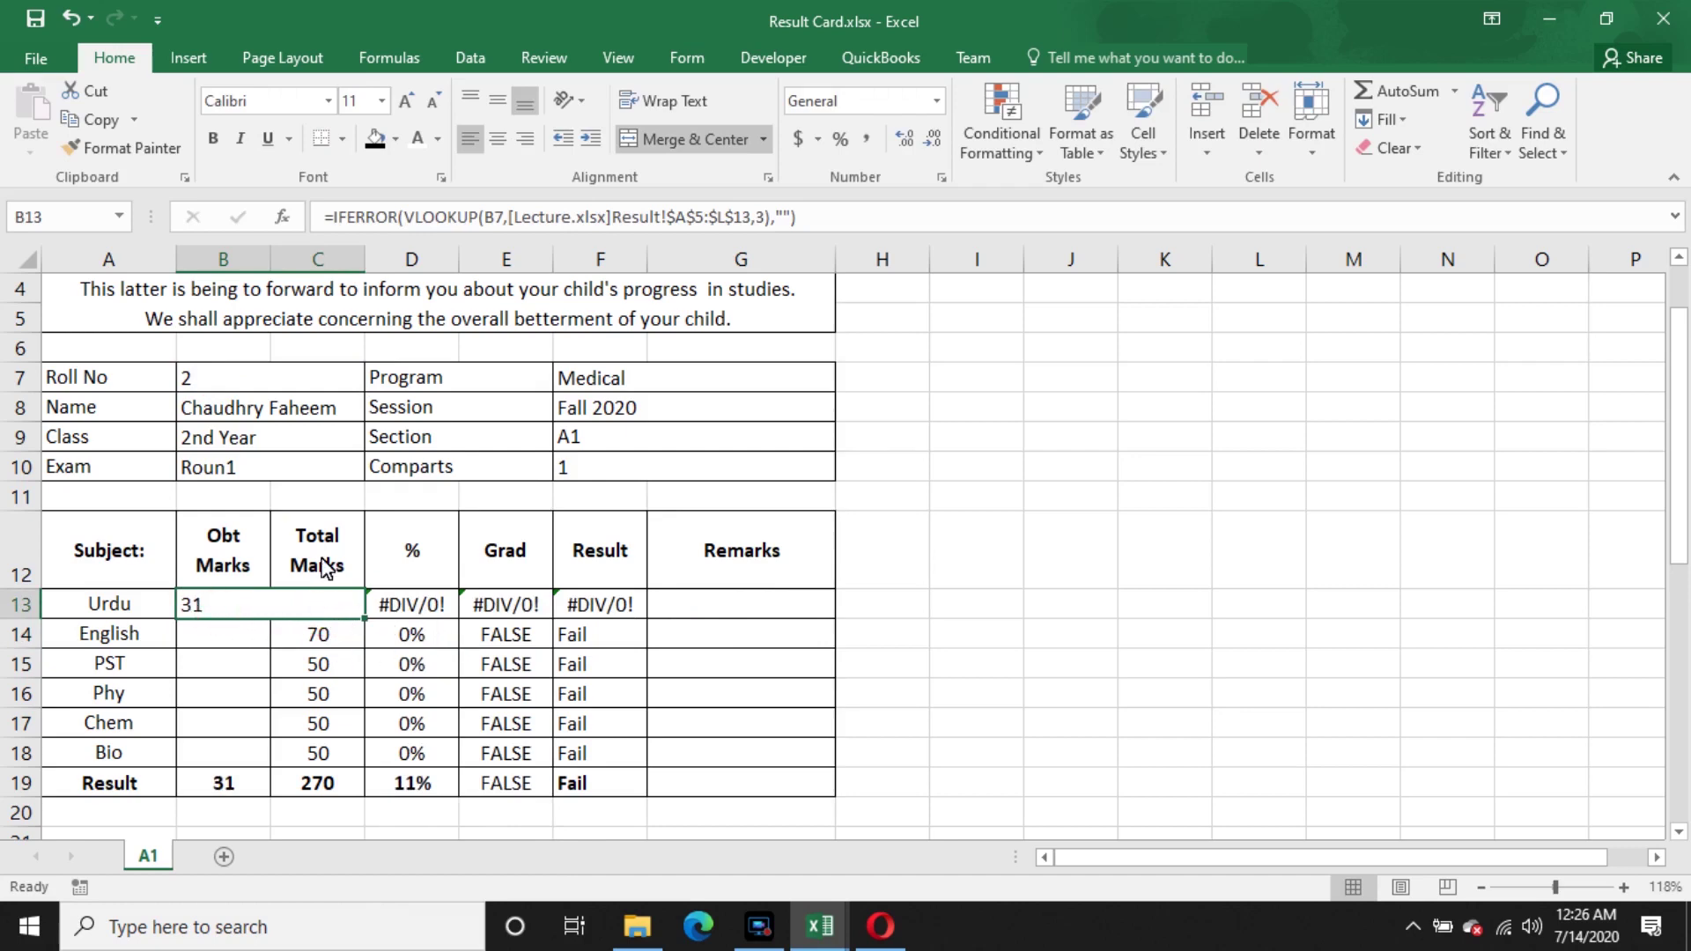
left_click(647, 135)
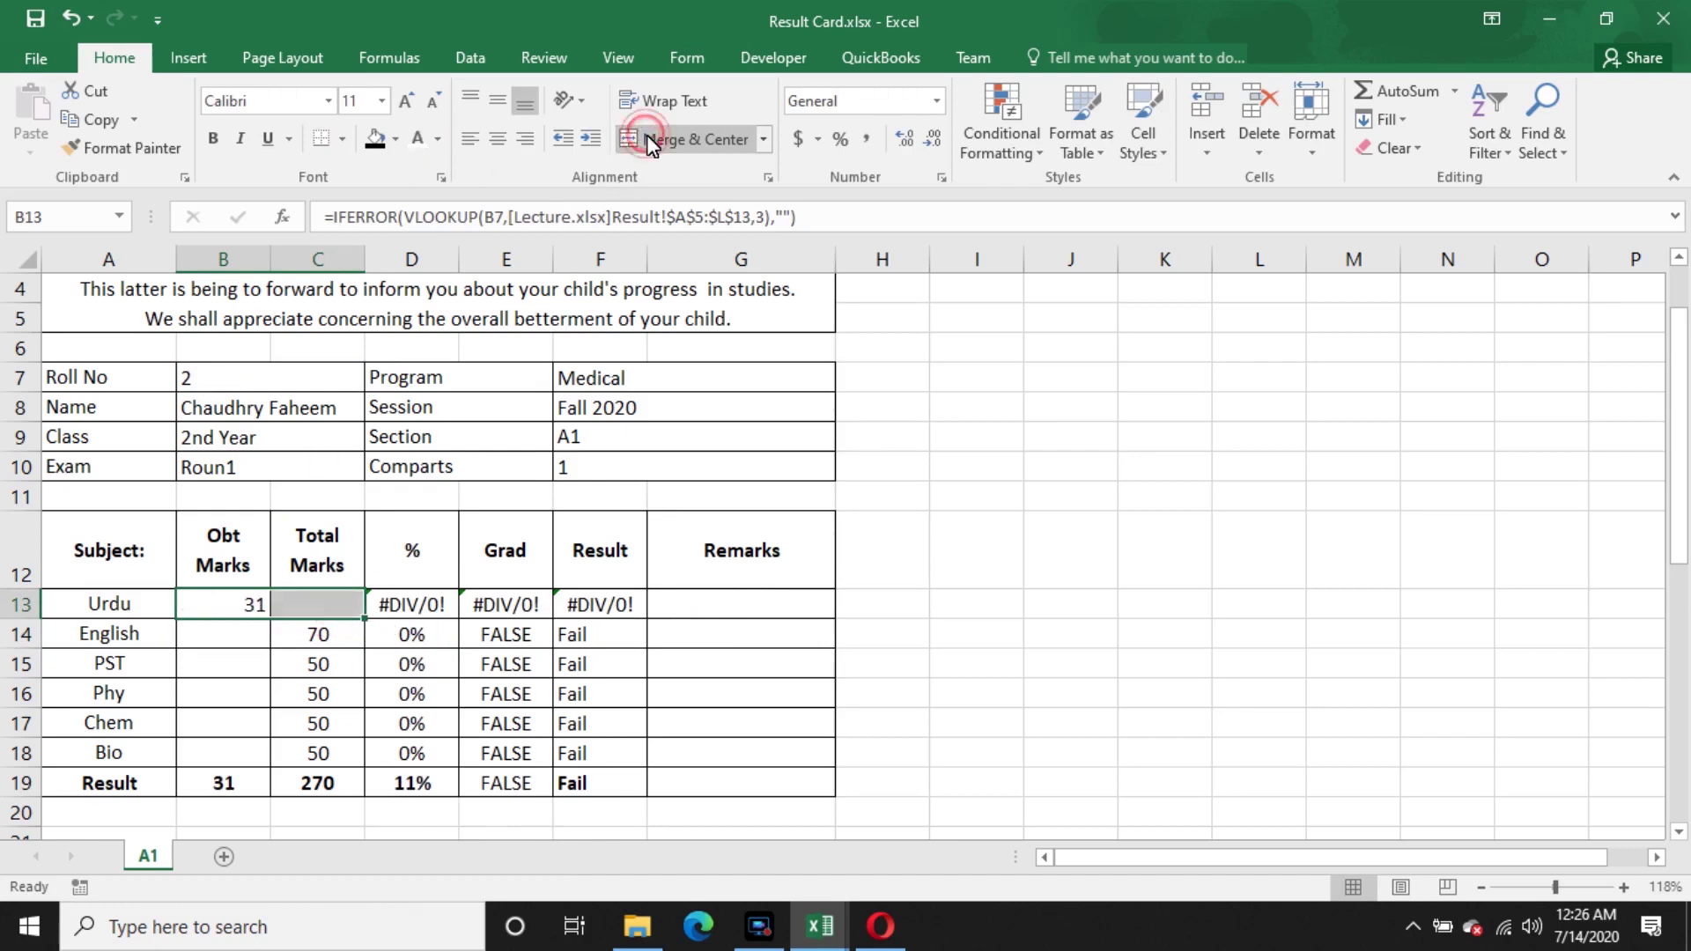
left_click(410, 735)
- Enter 50 as Urdu's total marks in C13 and centre it in the cell
left_click(323, 600)
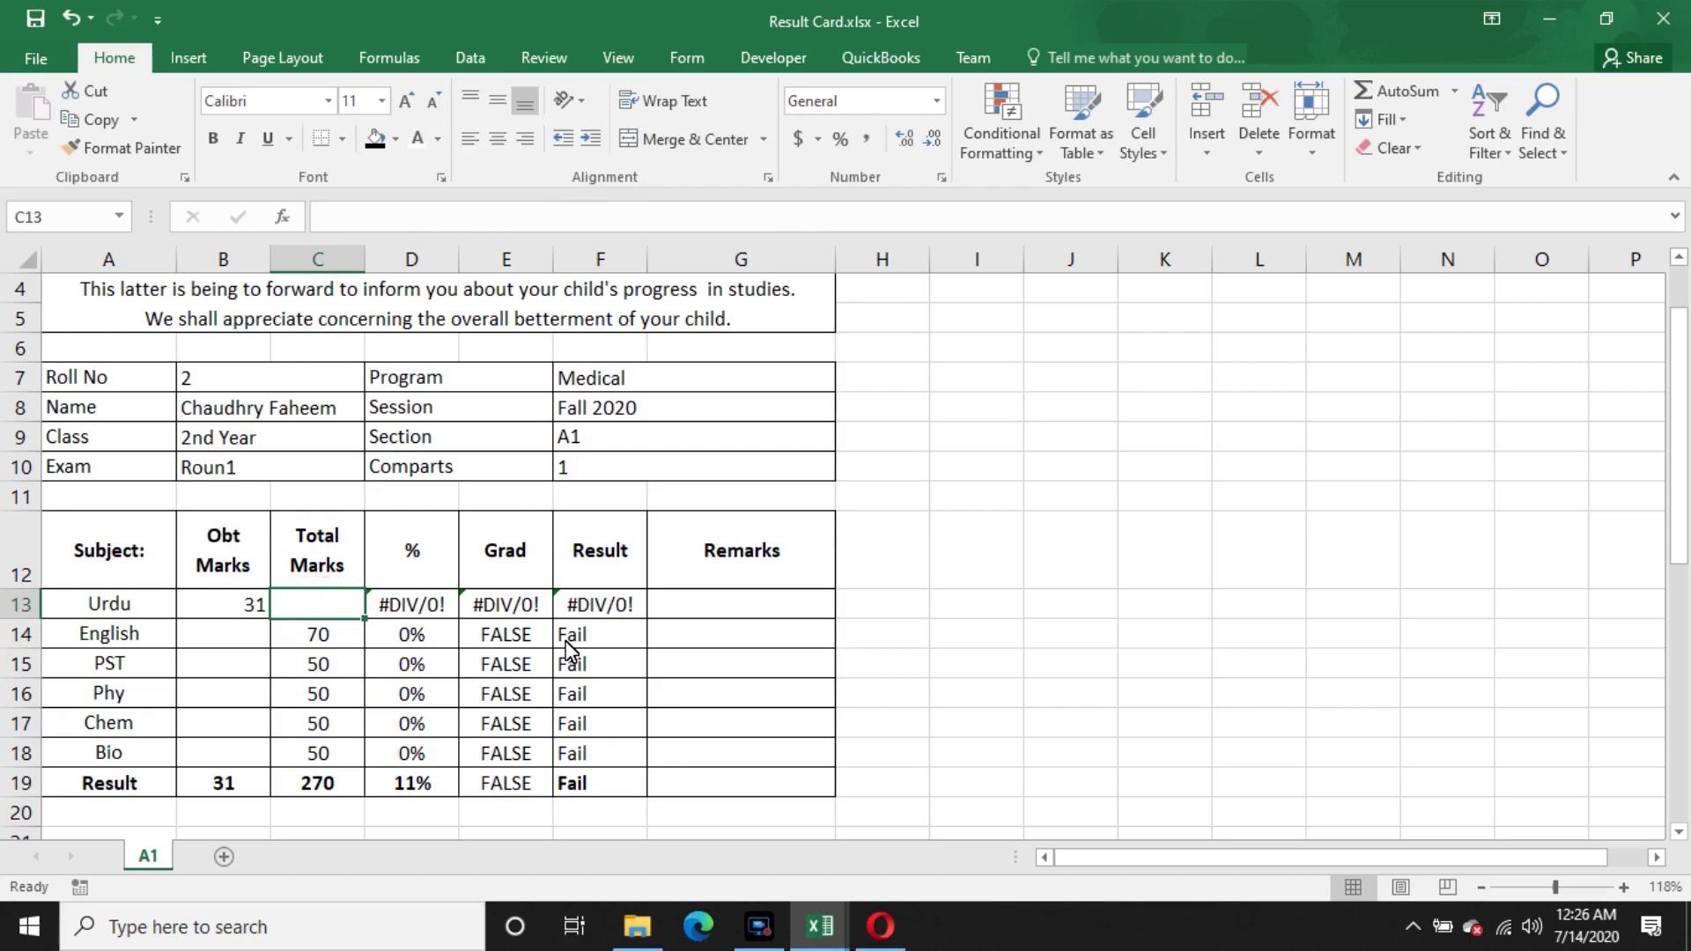
type("50")
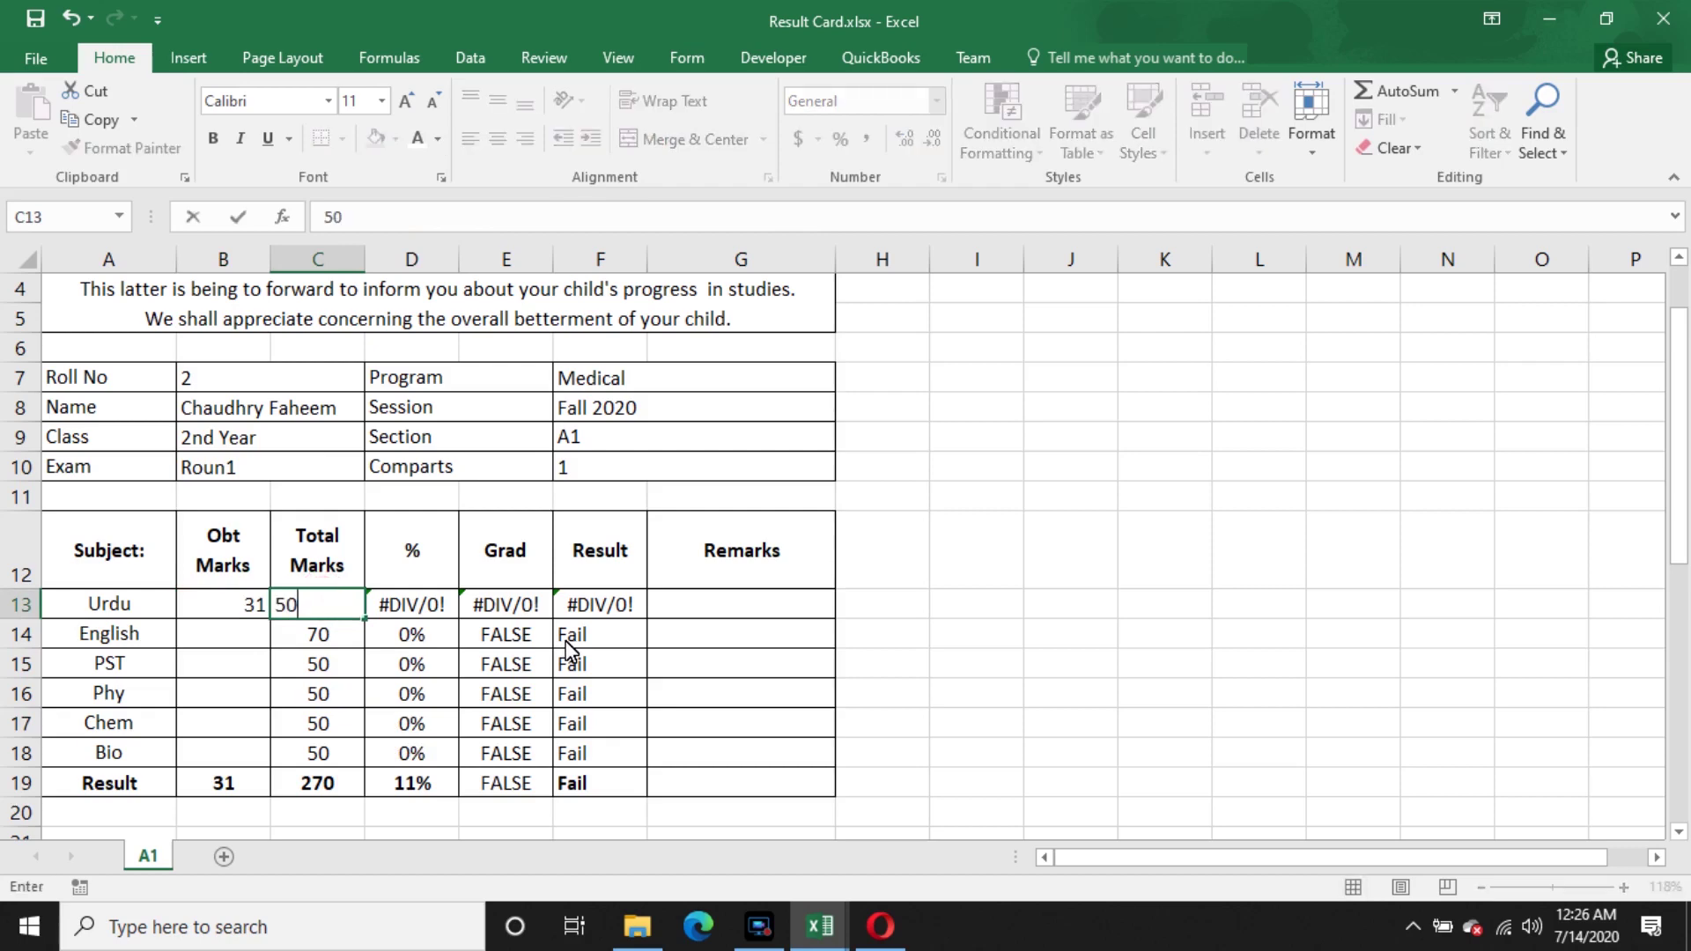
key("Return")
left_click(331, 596)
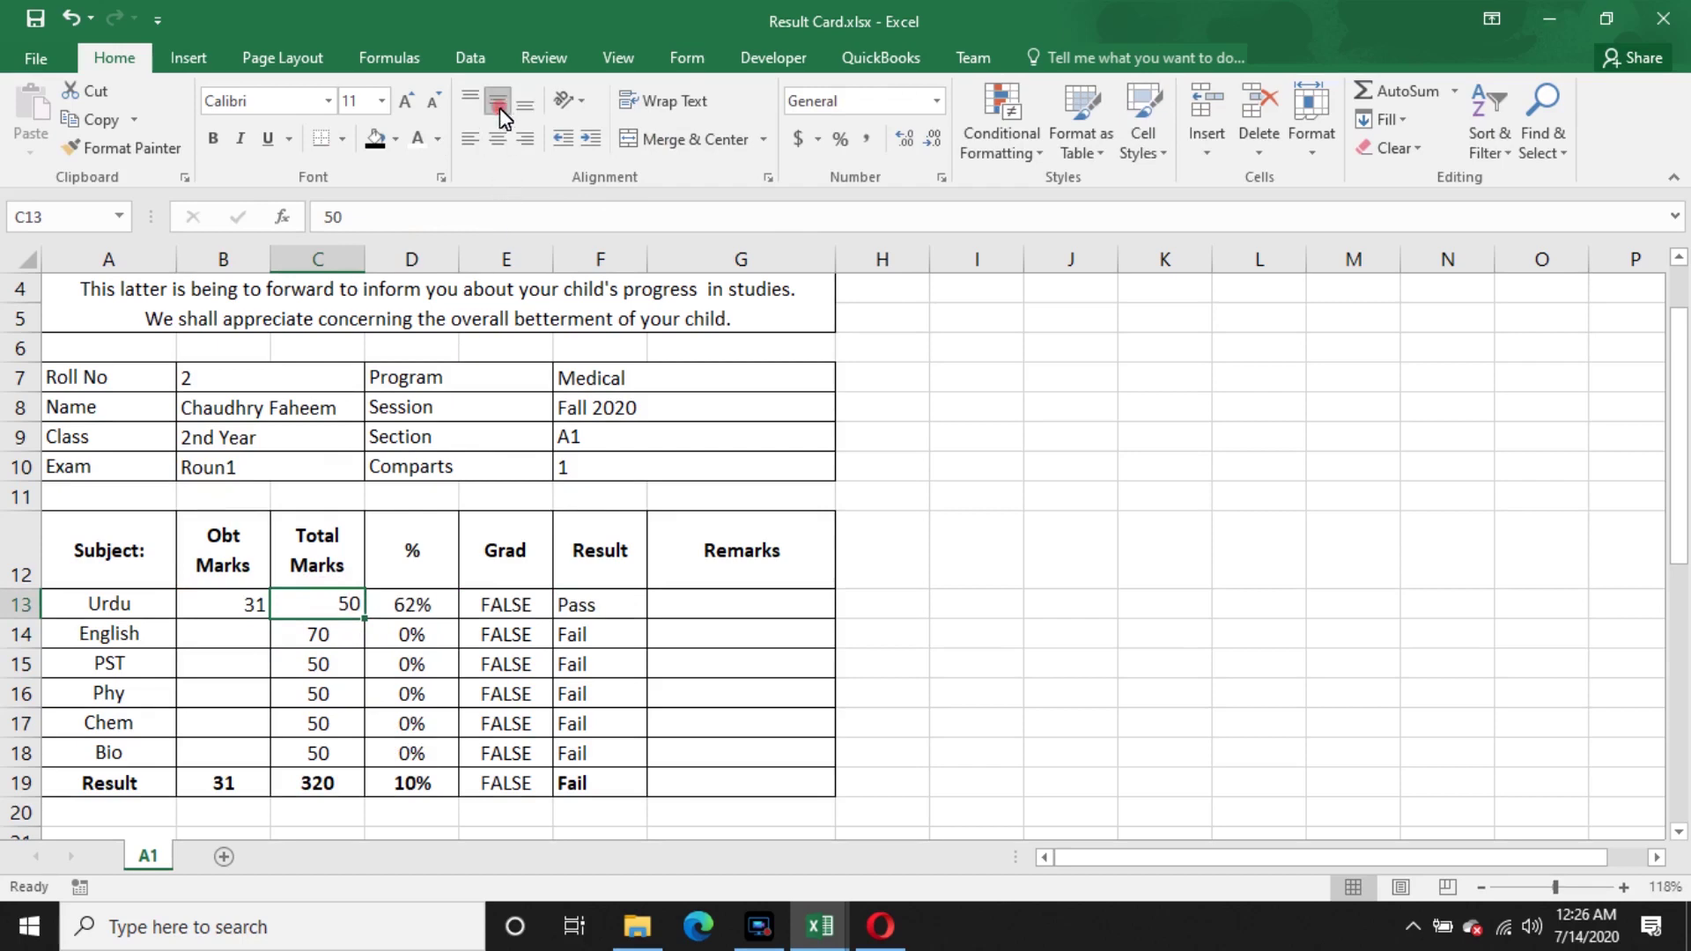
left_click(503, 147)
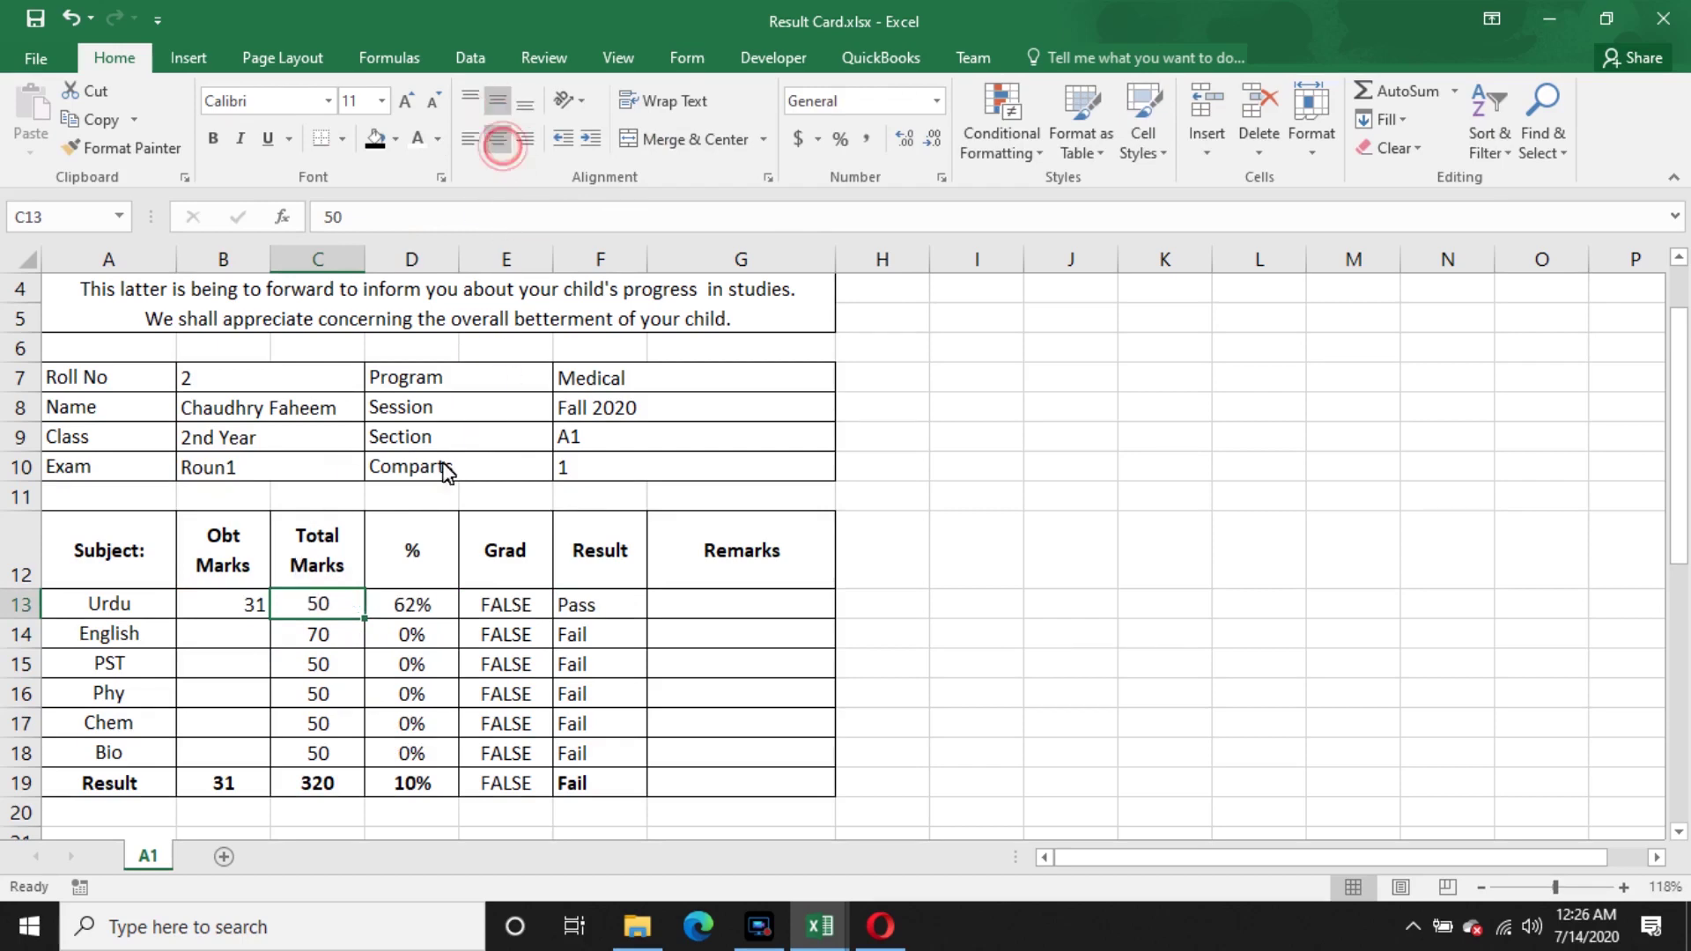
- Centre the Urdu obtained marks in B13 vertically and horizontally, and fill its formula down to B18
left_click(243, 615)
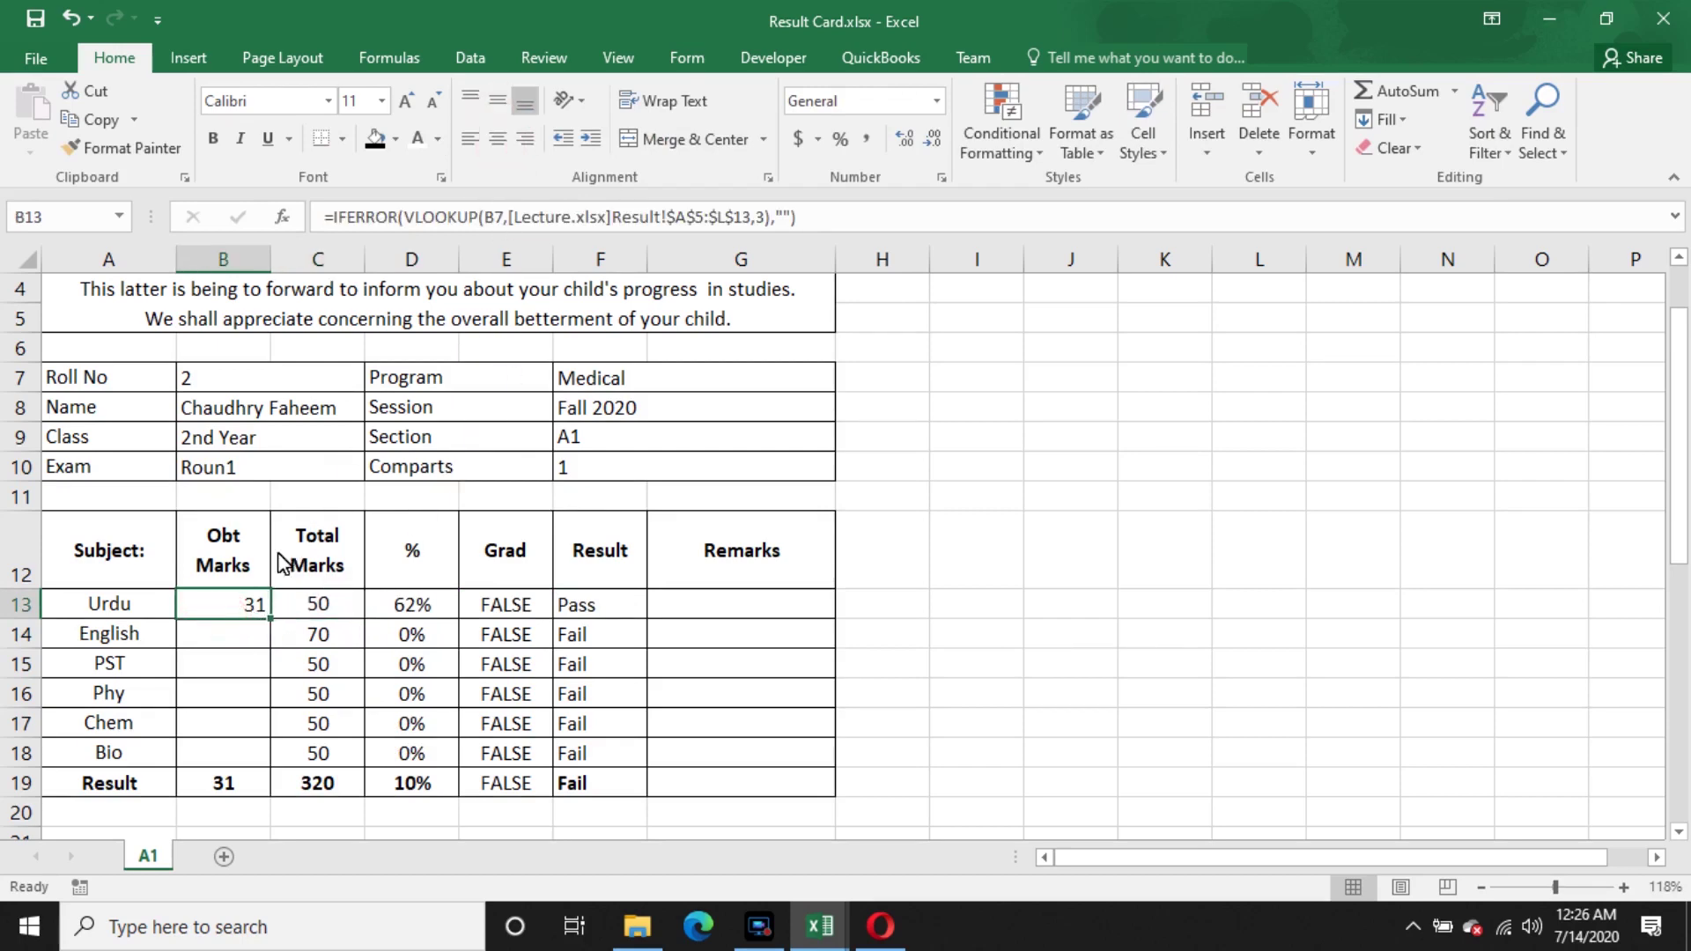
left_click(496, 104)
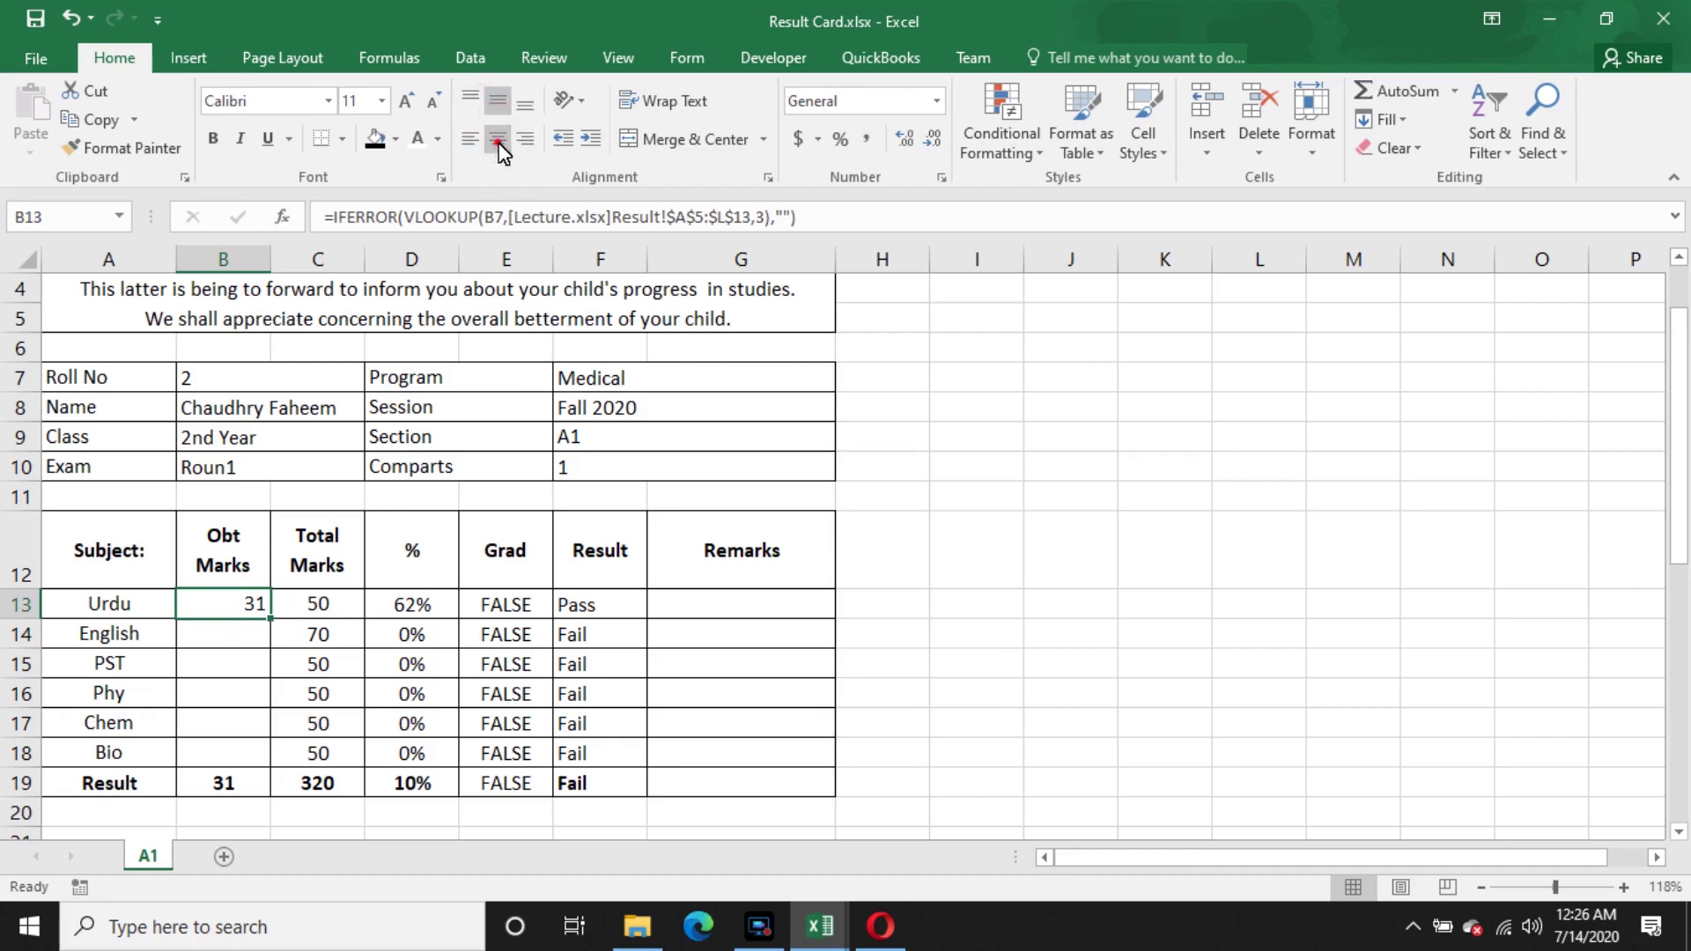
left_click(498, 139)
left_click_drag(268, 622, 267, 763)
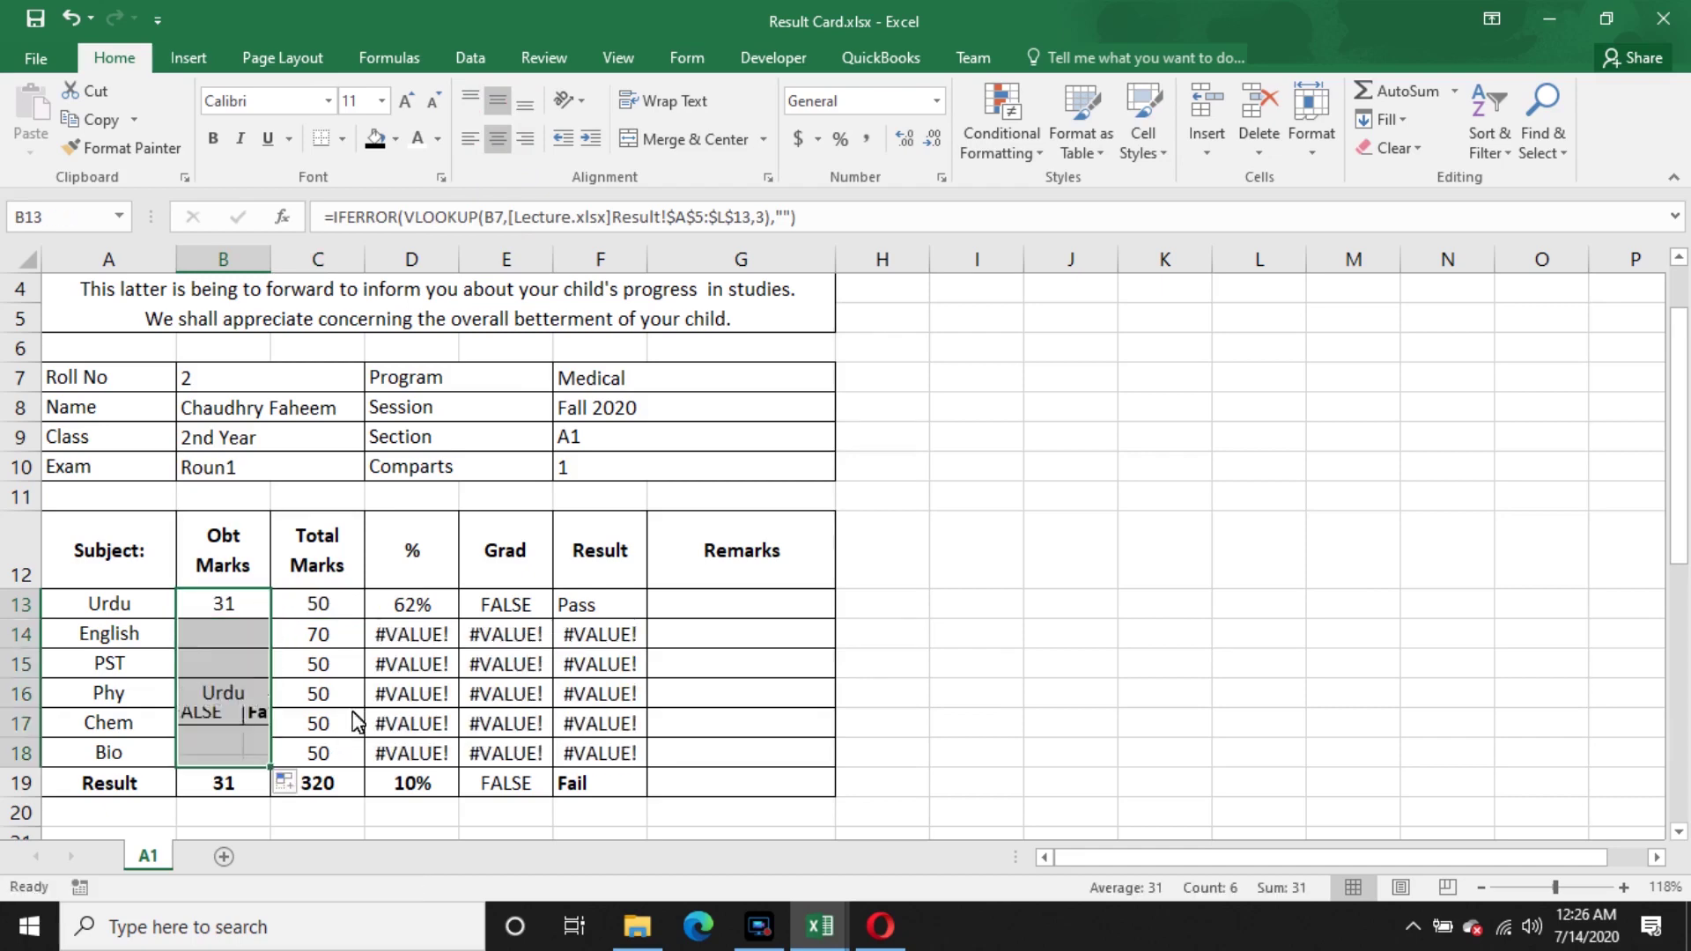
left_click(241, 634)
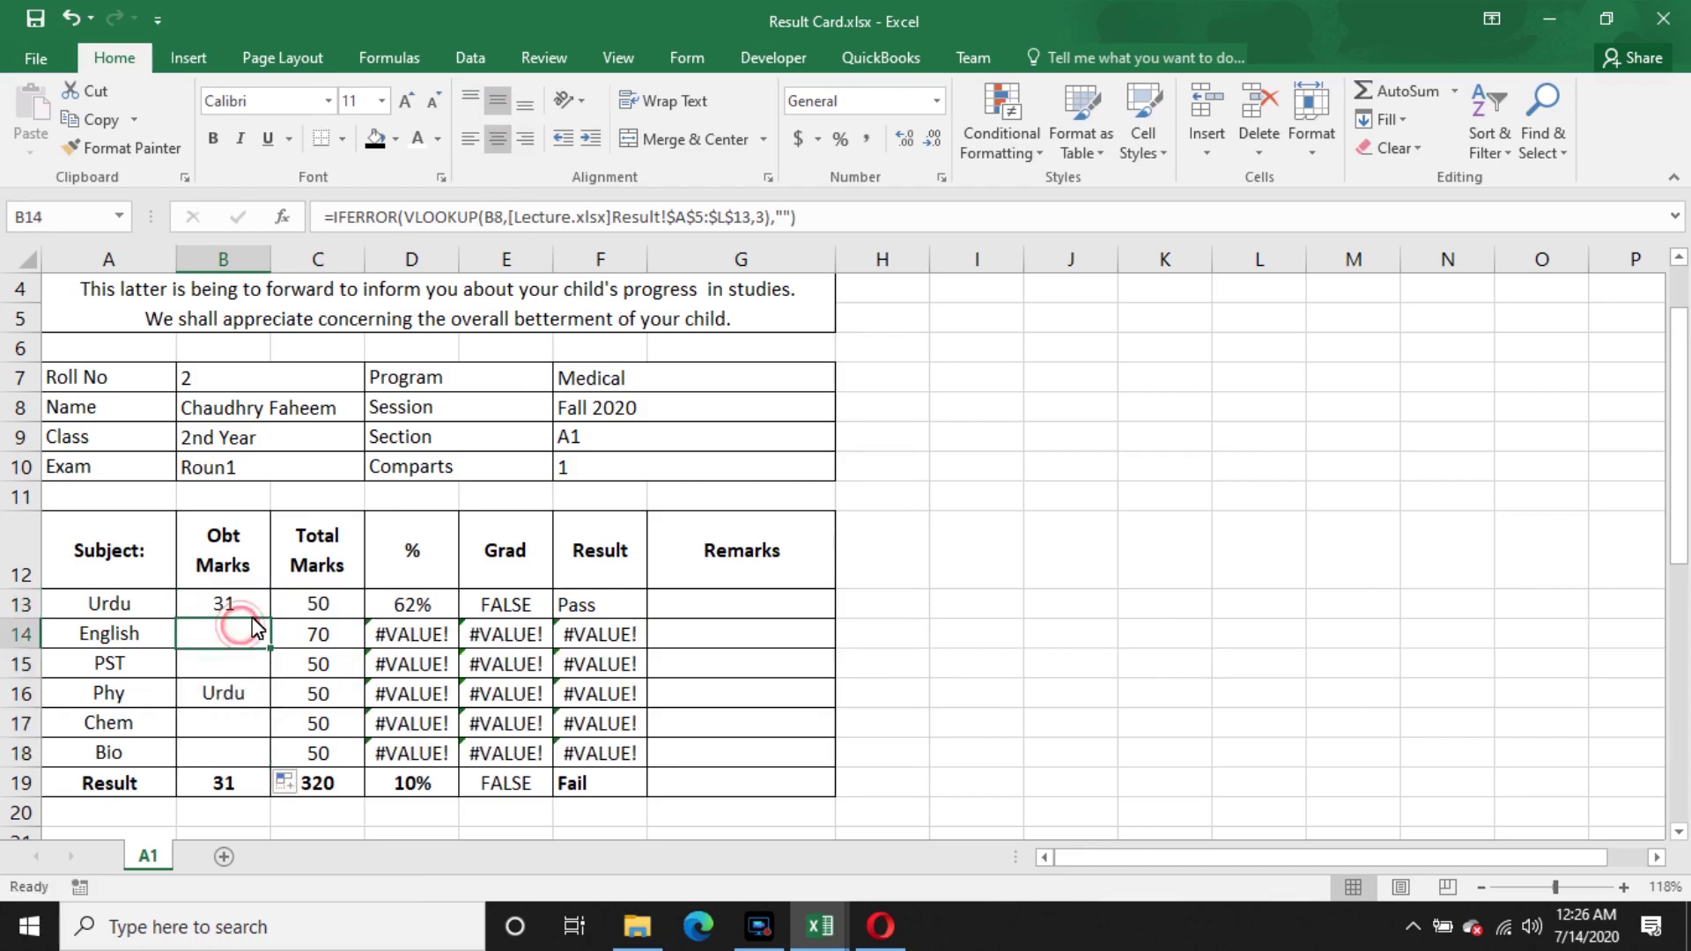
left_click(498, 220)
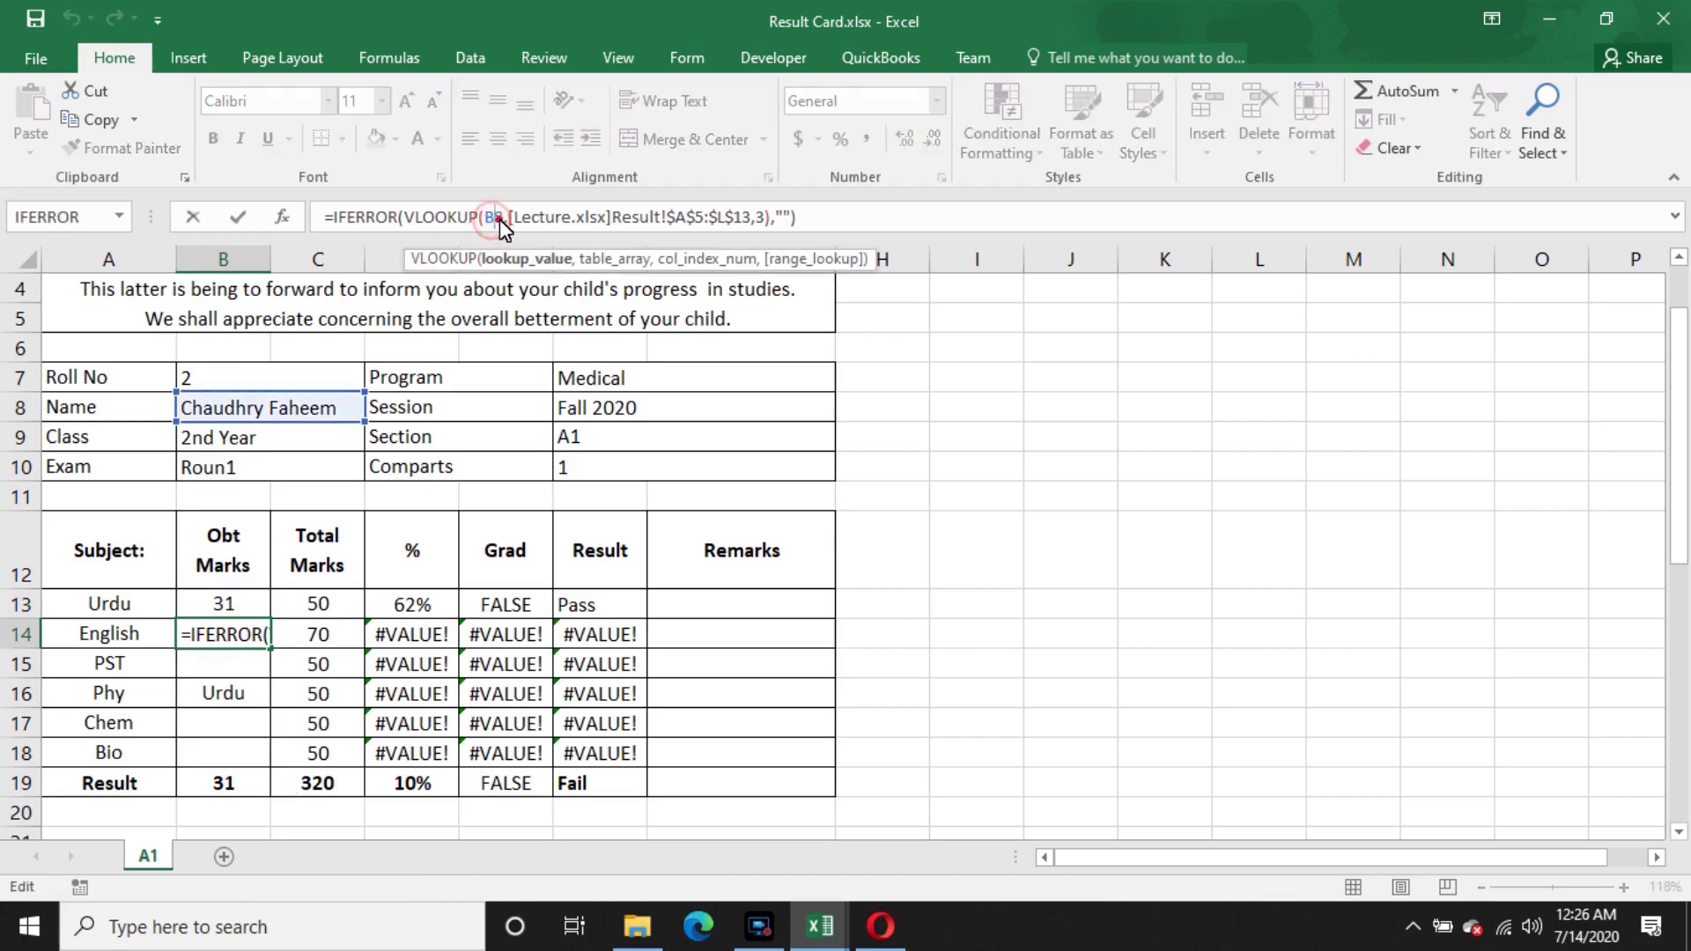
left_click(335, 380)
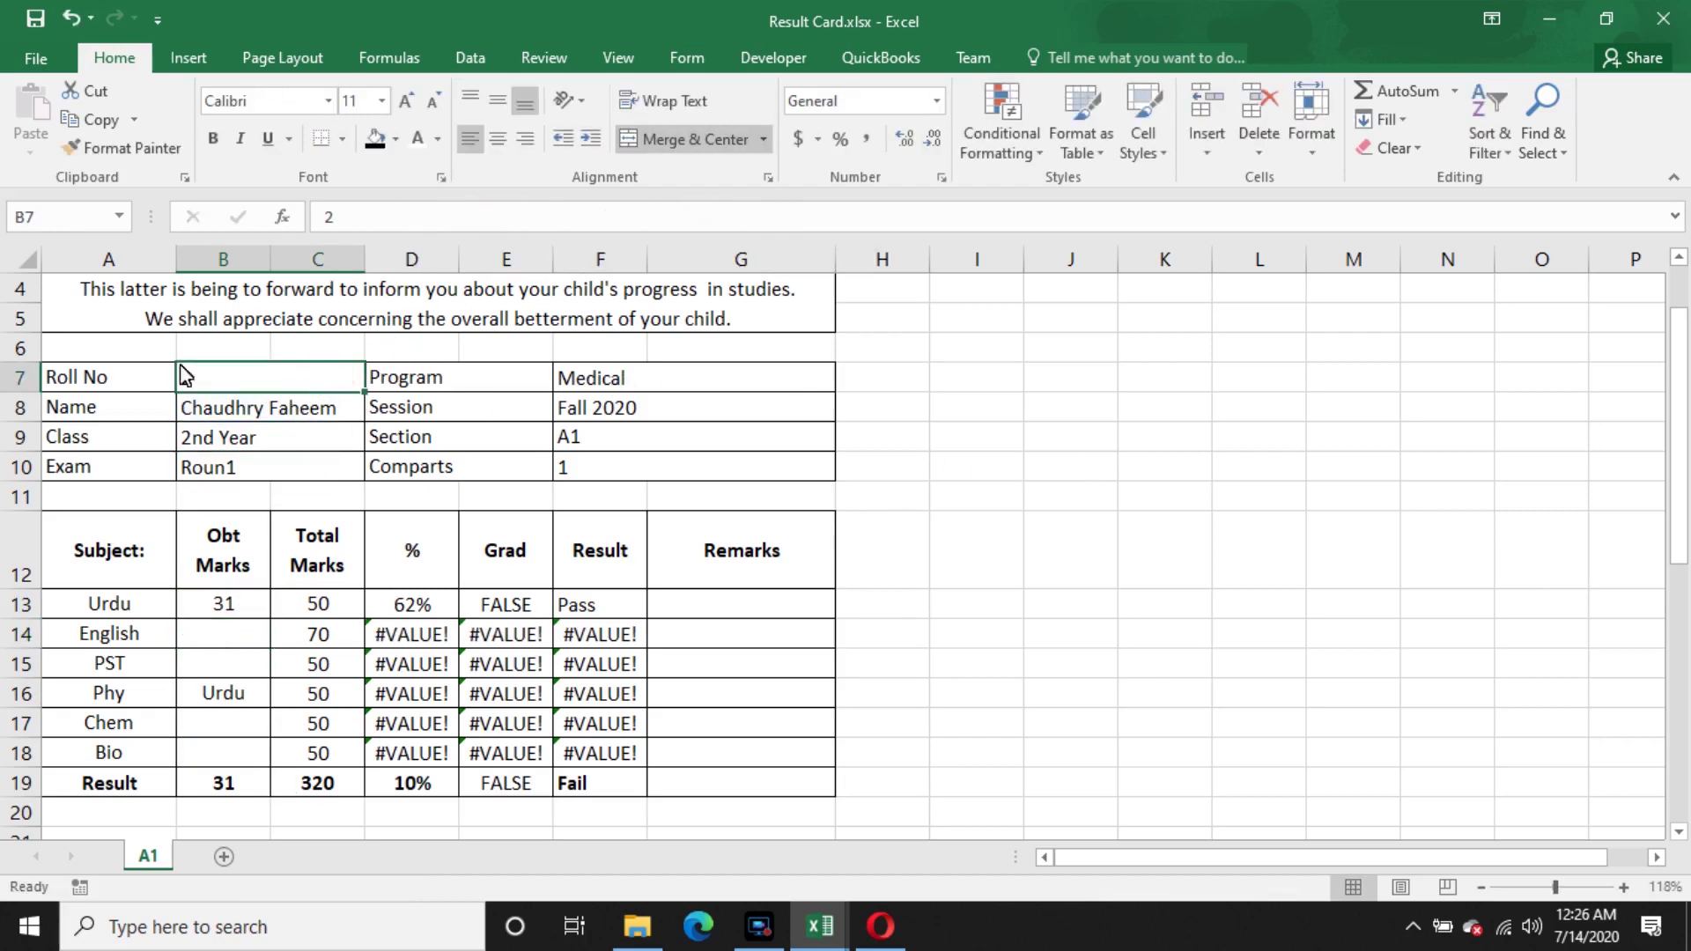
- Set the English VLOOKUP in B14 to look up roll number cell B7 and return column 4
left_click(253, 632)
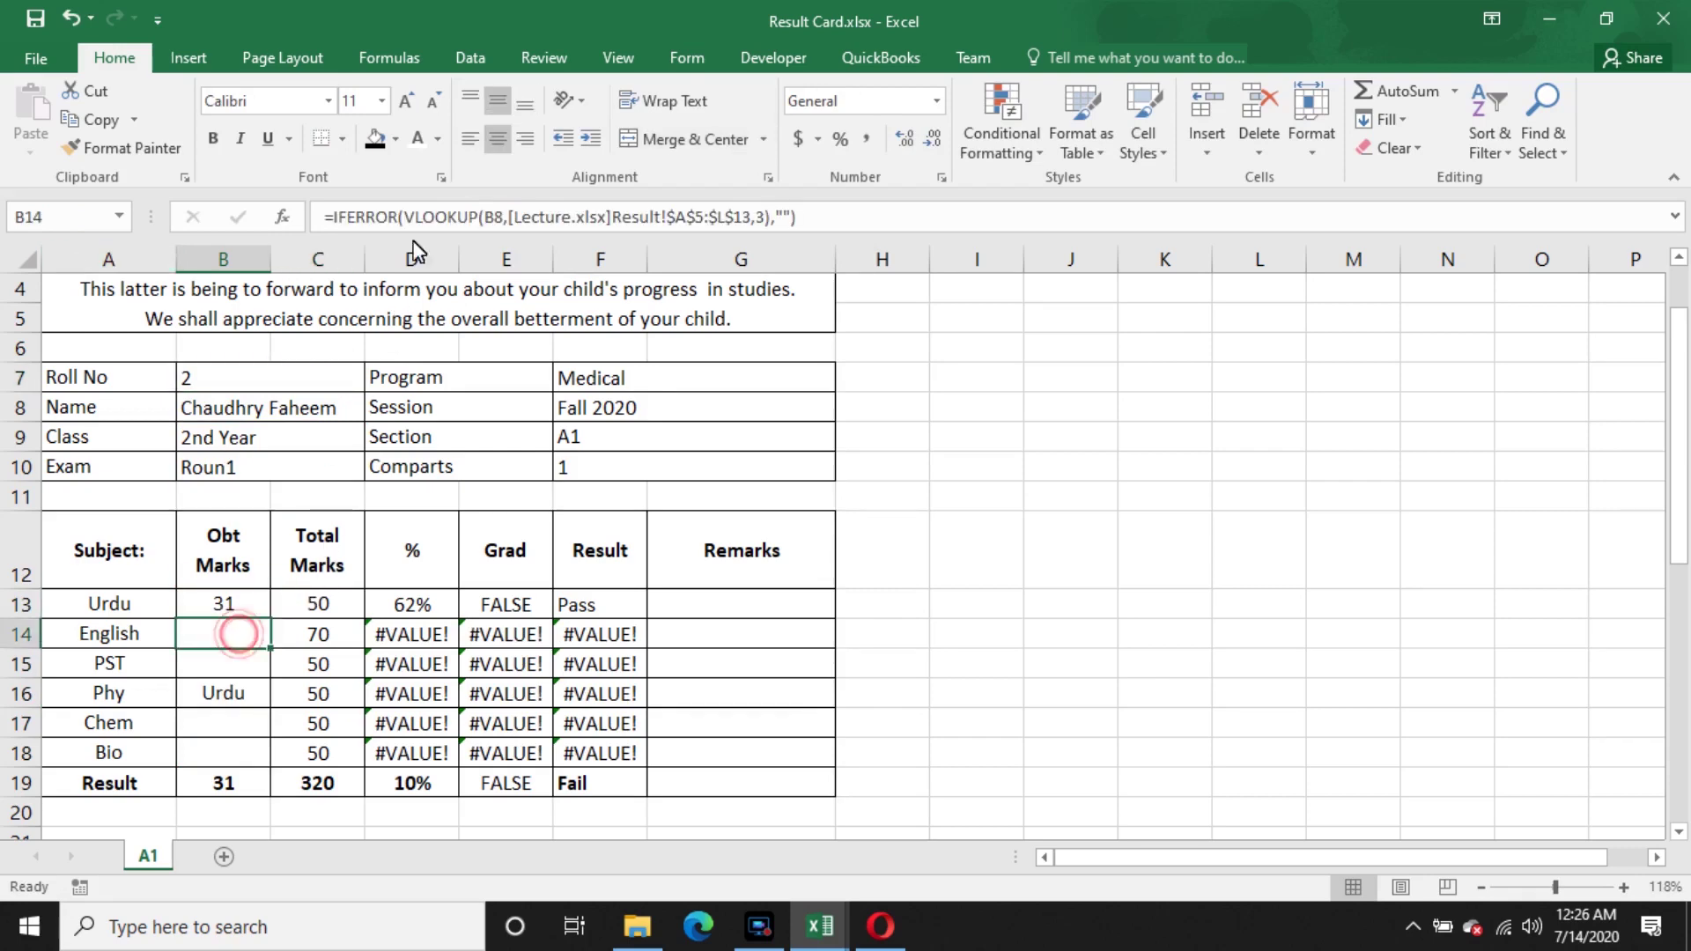
left_click(499, 218)
key("BackSpace")
key("BackSpace")
type("B7")
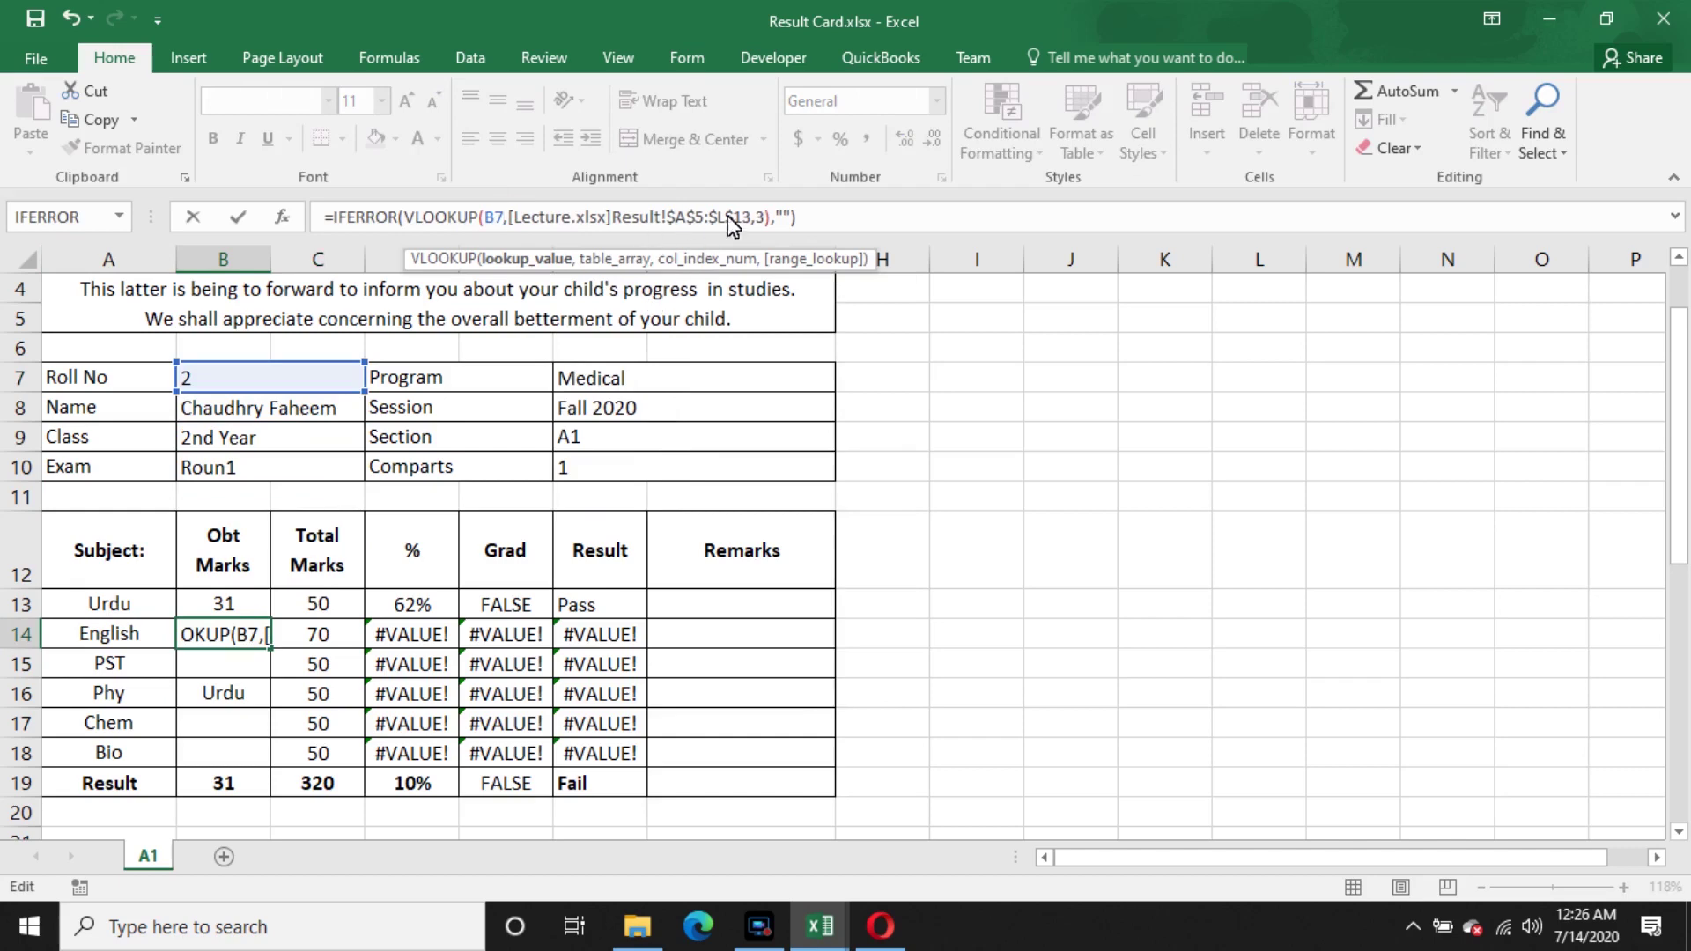
left_click(764, 217)
key("BackSpace")
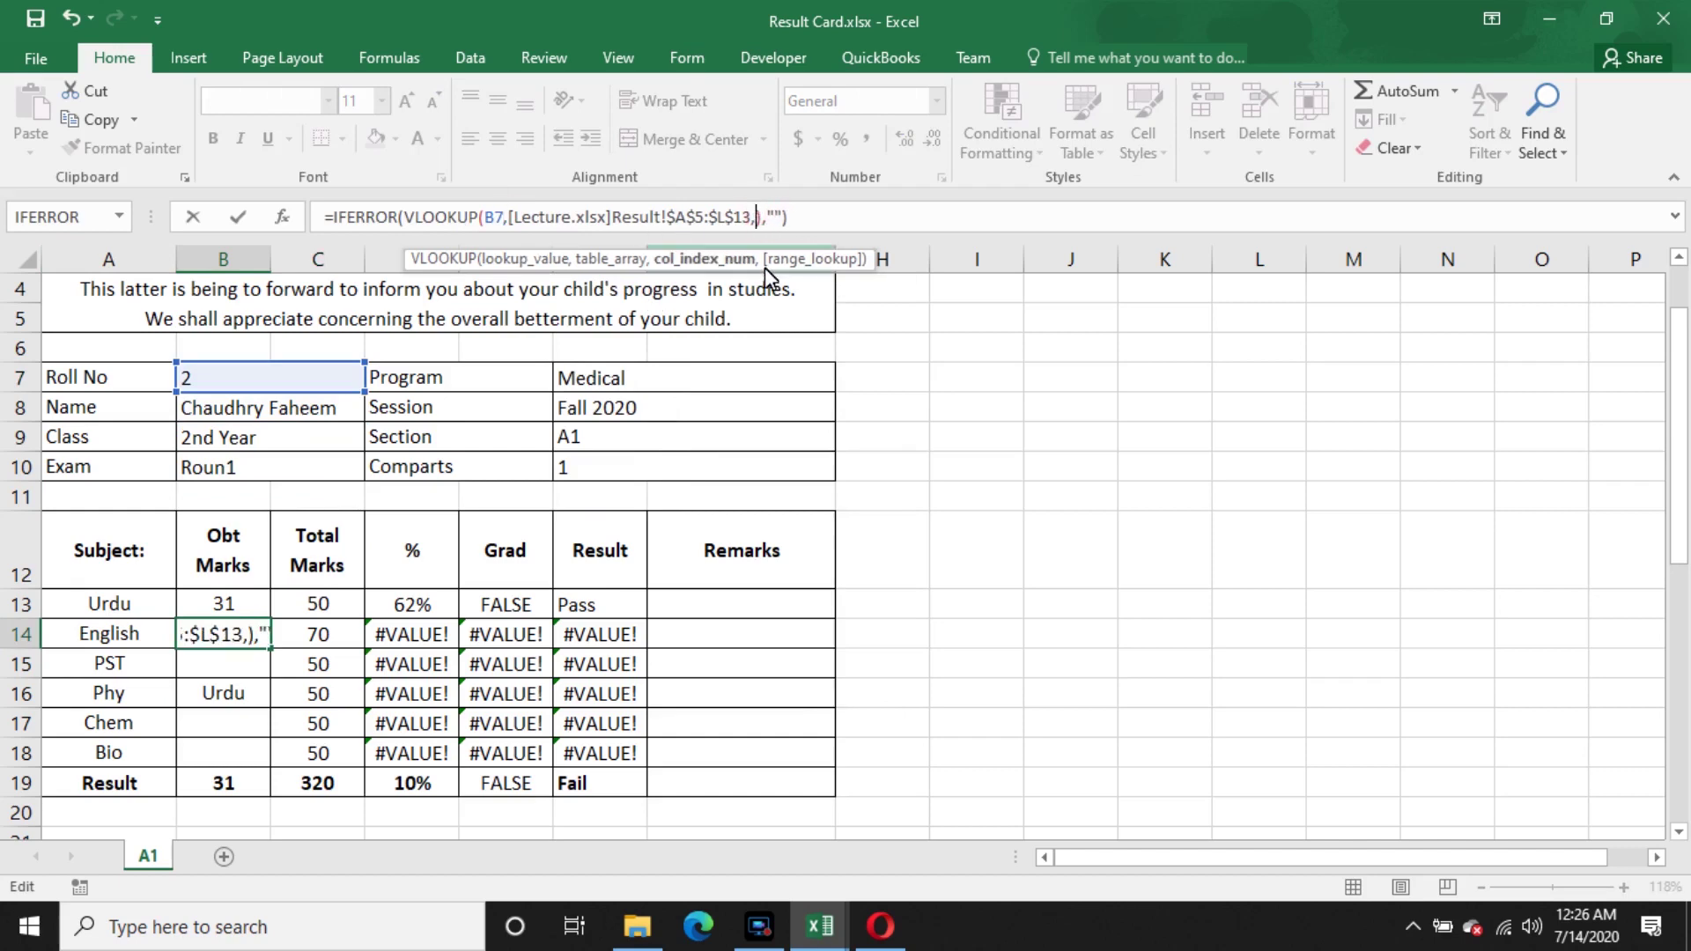
type("4")
key("Return")
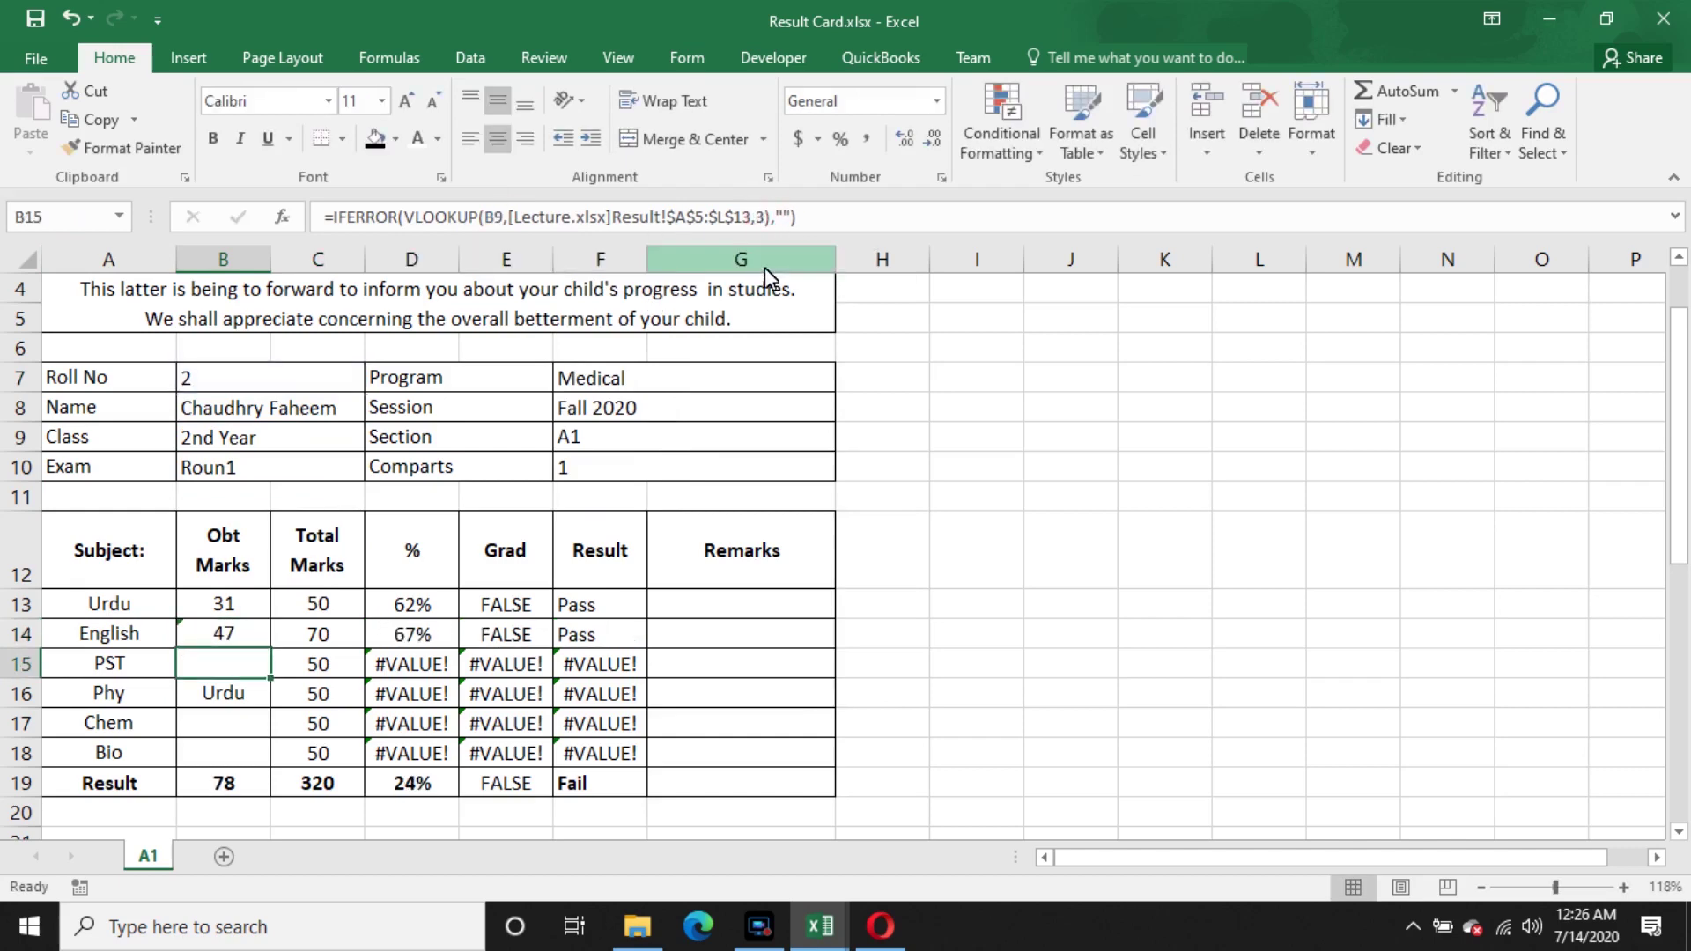
- Set the PST VLOOKUP in B15 to column number 4 with roll number cell B7 as lookup value
left_click(763, 218)
key("BackSpace")
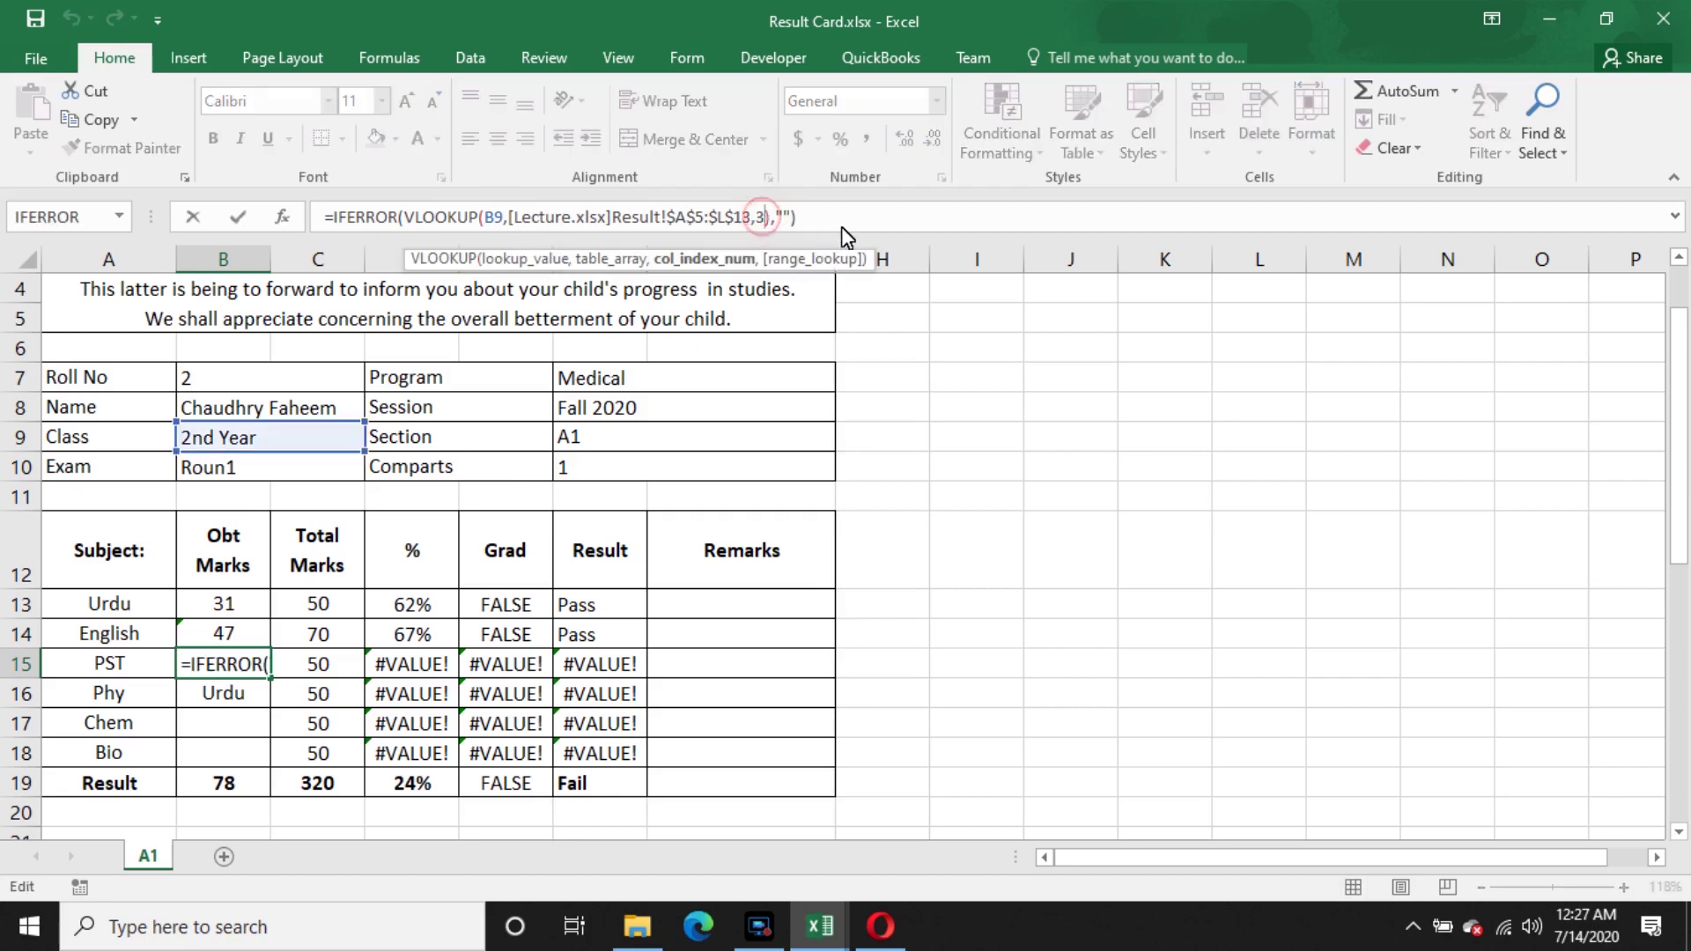
type("4")
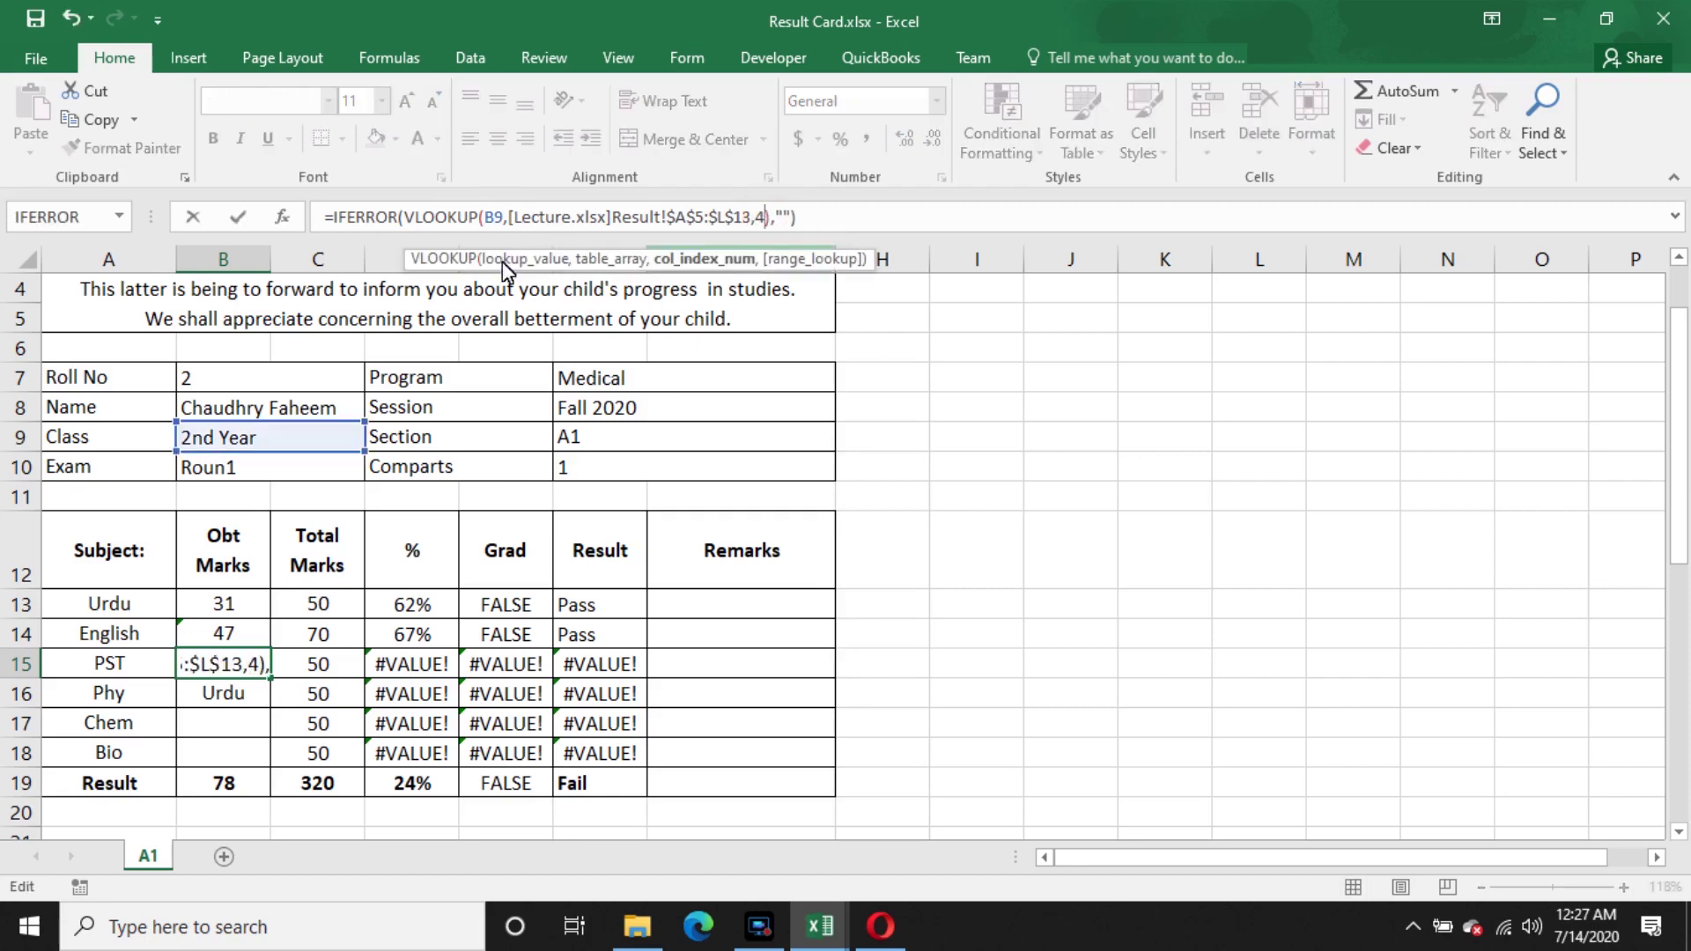
left_click(502, 217)
key("BackSpace")
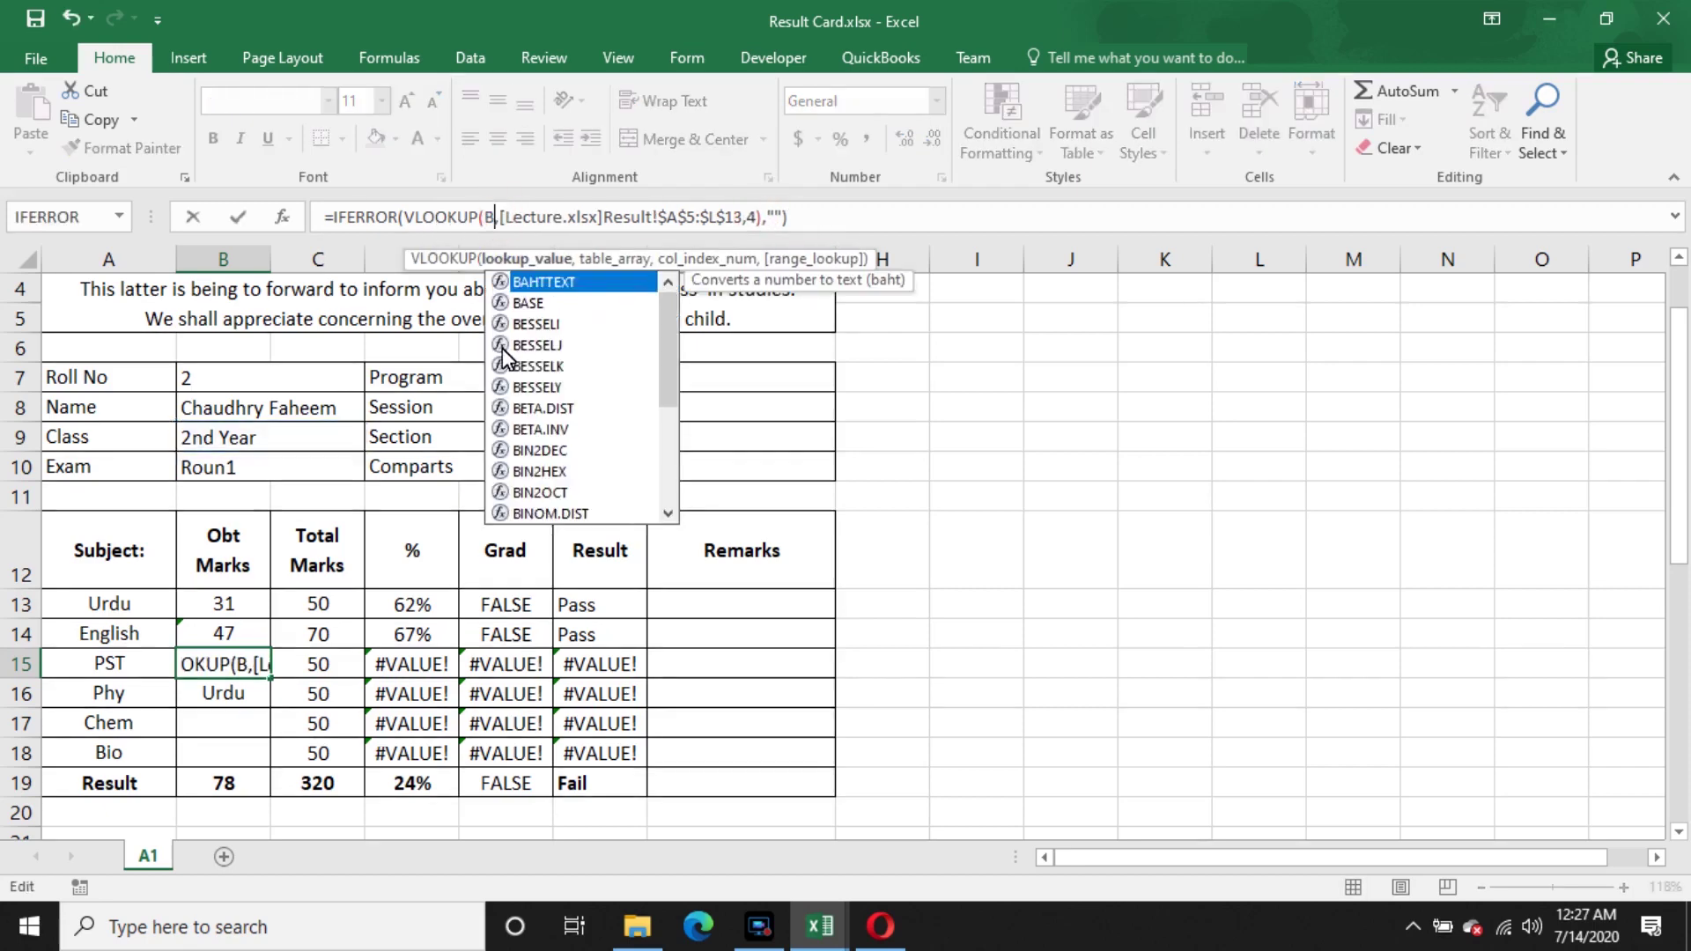
type("7")
key("Return")
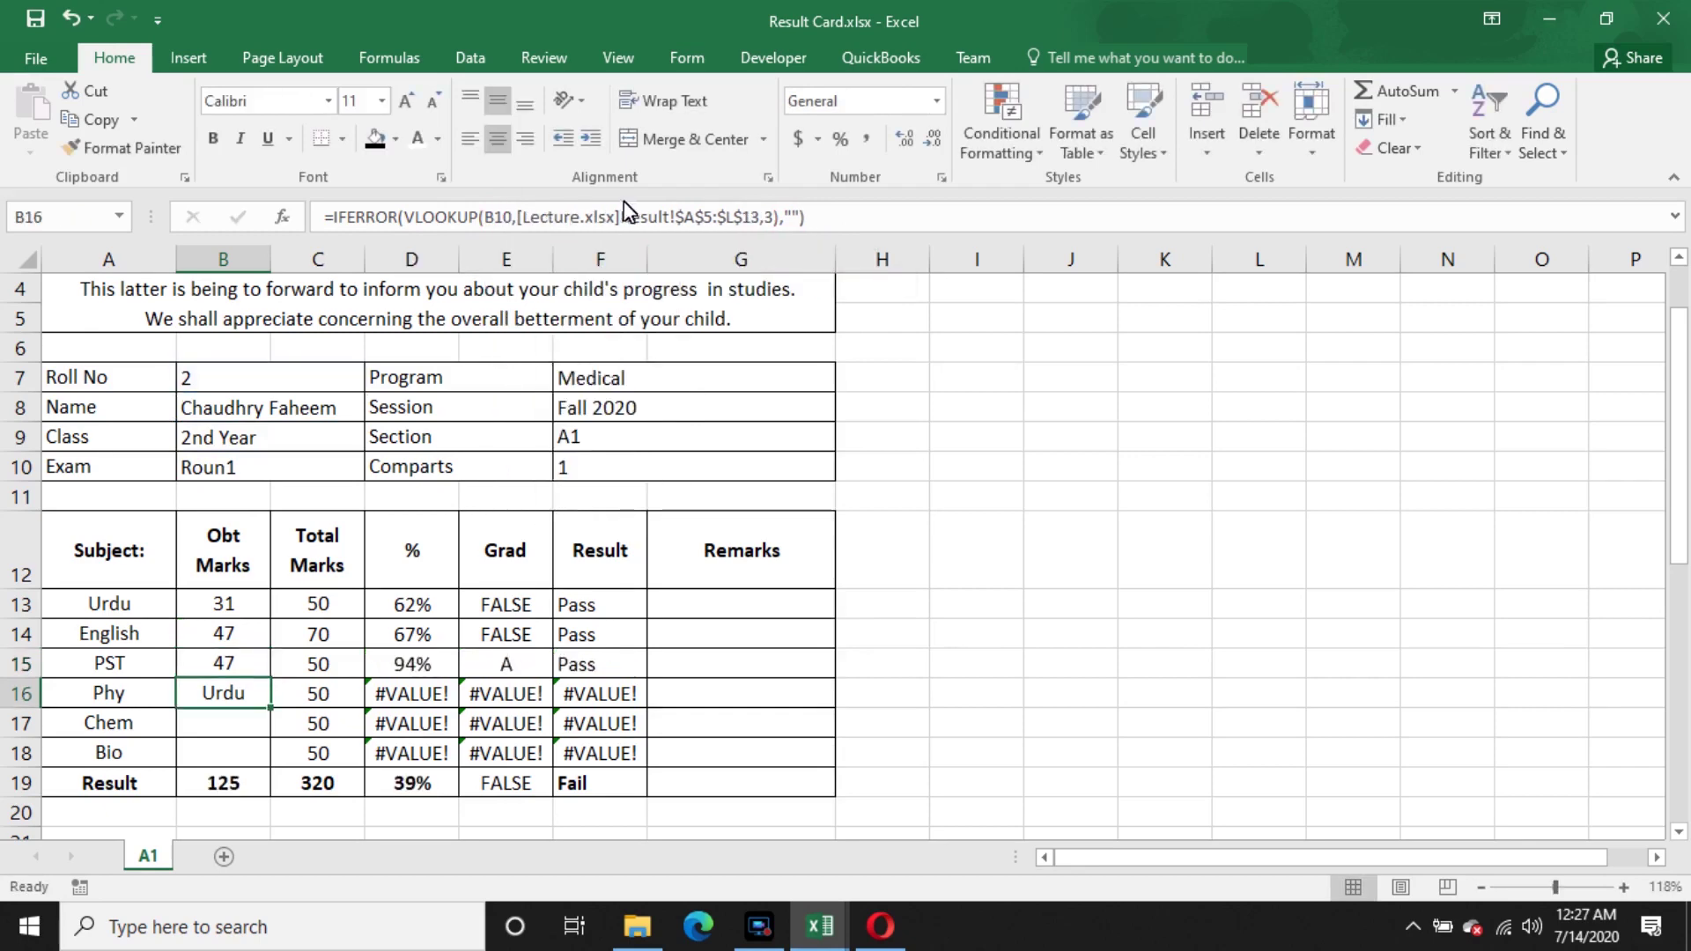
- Set the Phy VLOOKUP in B16 to column number 5 with roll number cell B7 as lookup value
left_click(774, 218)
key("BackSpace")
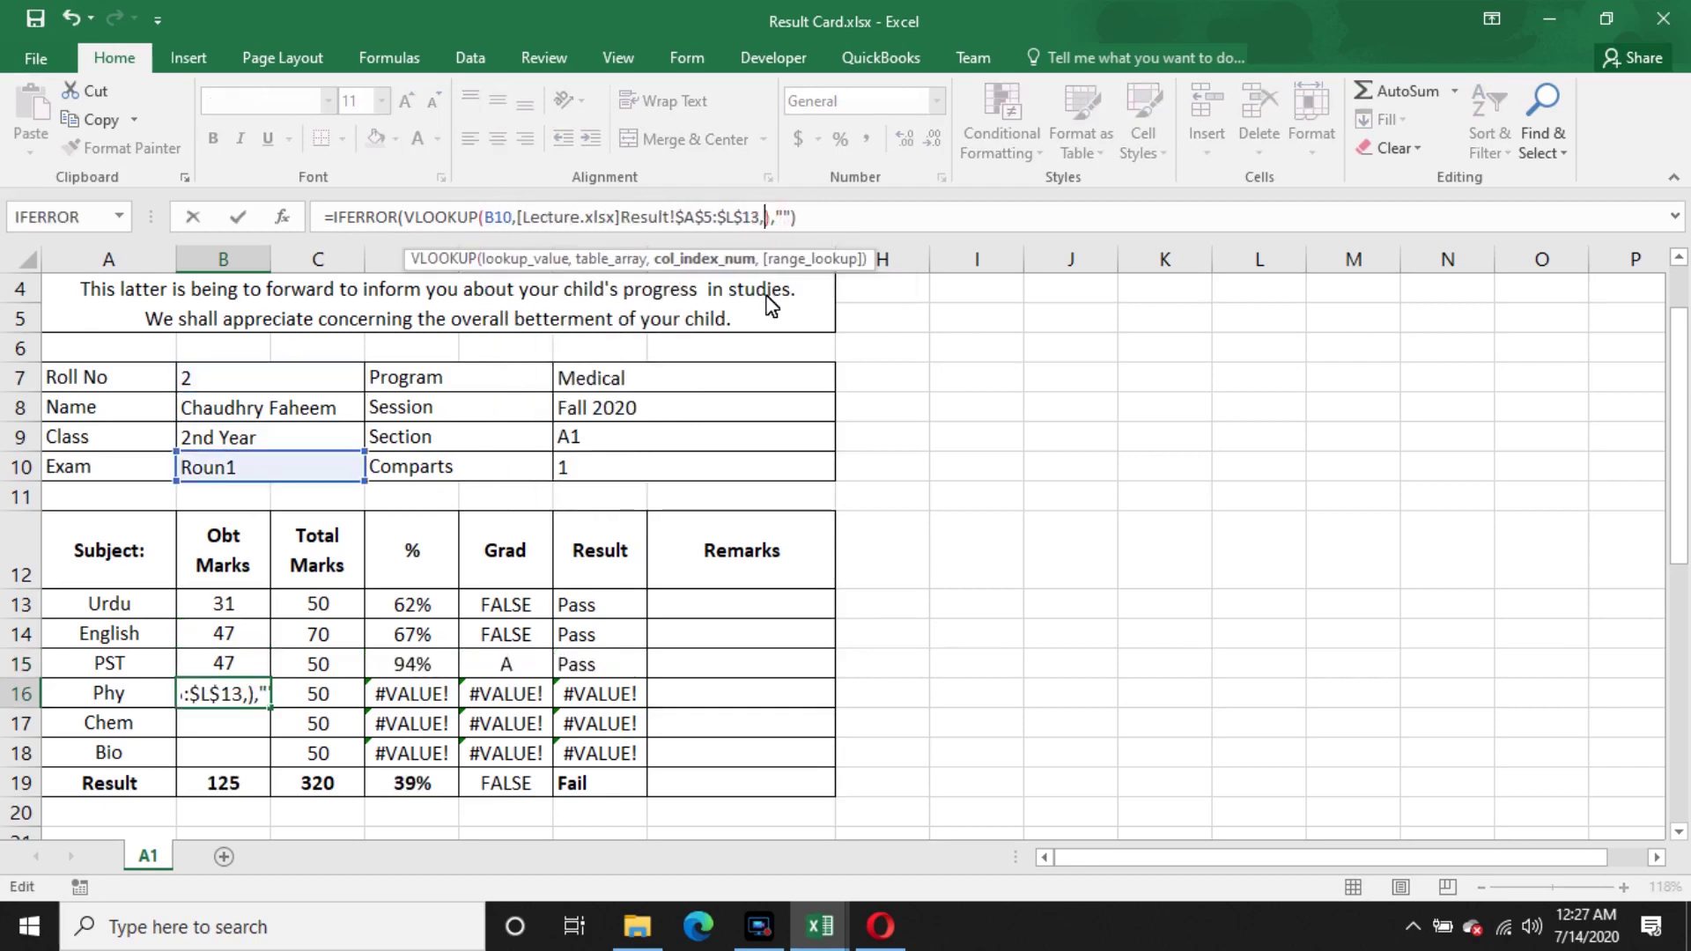
type("5")
left_click(515, 218)
key("BackSpace")
key("BackSpace")
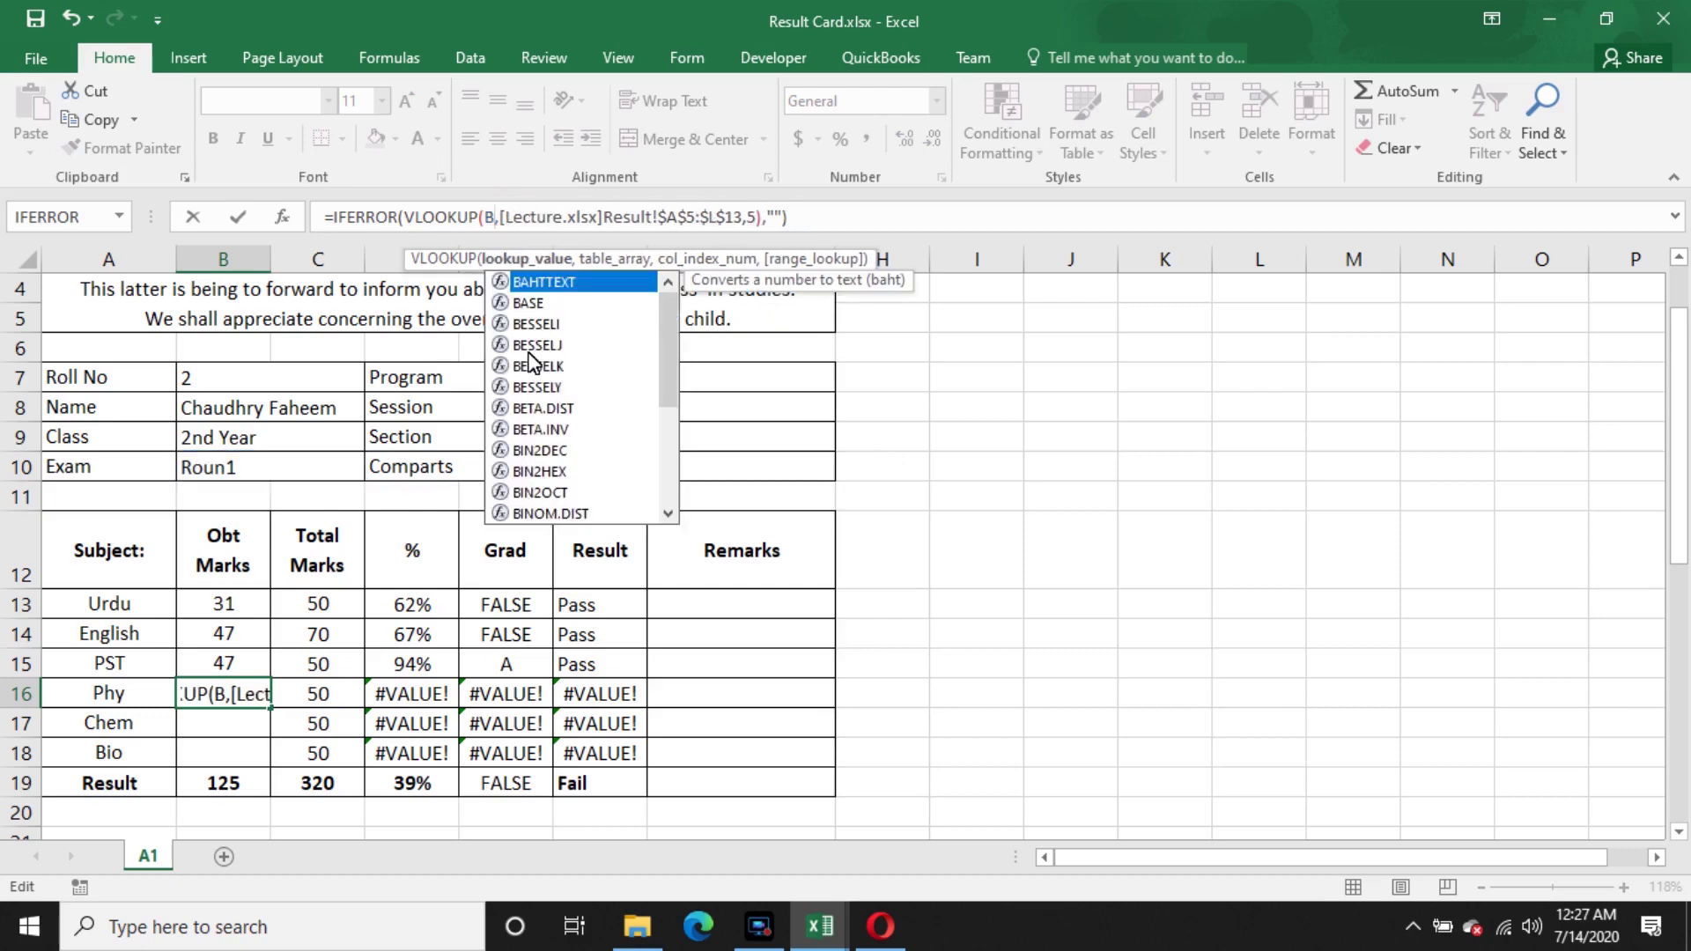
type("11")
key("Return")
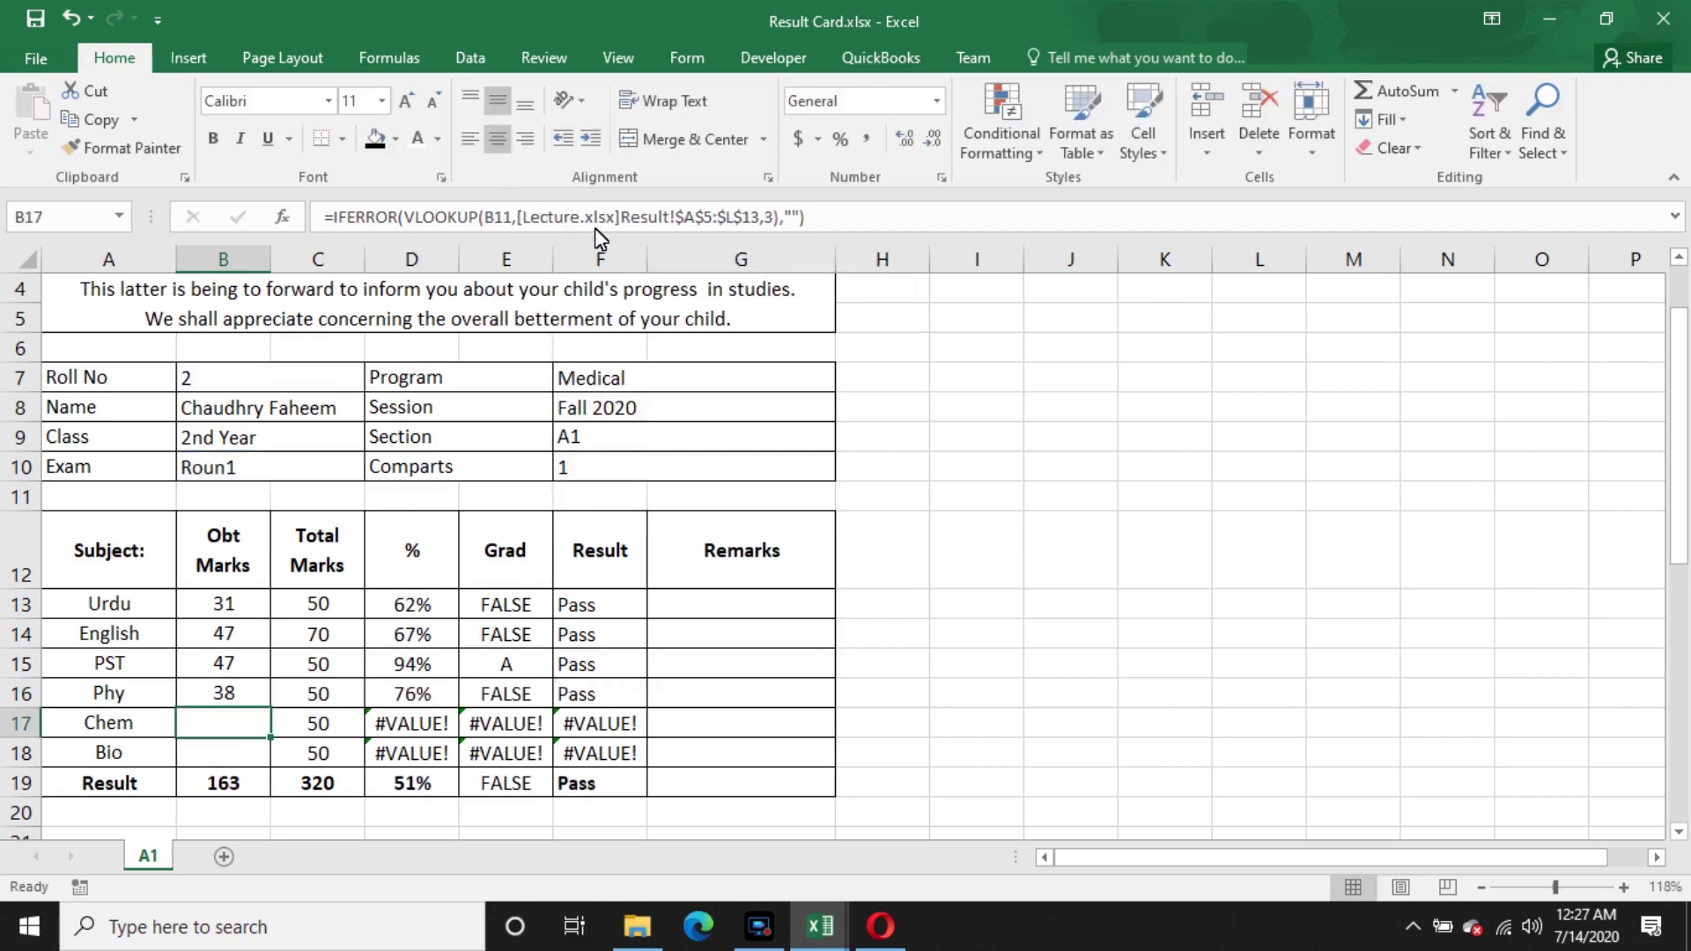
- Change the lookup value of the Chem VLOOKUP in B17 to the roll number cell B7
left_click(514, 218)
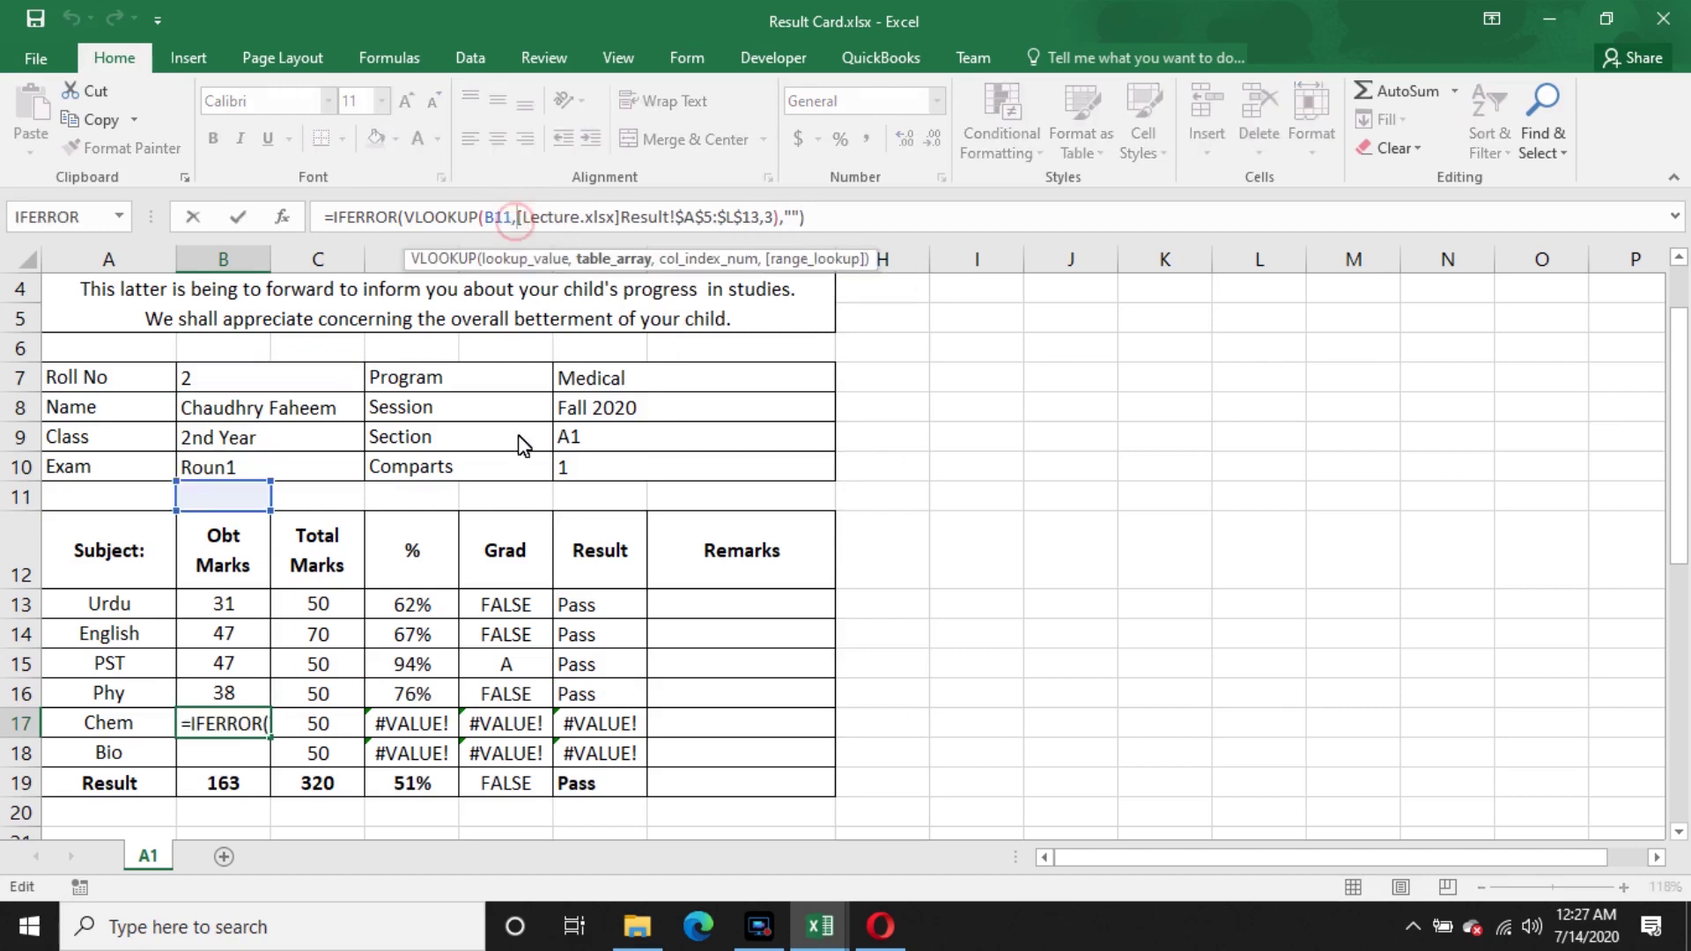
key("BackSpace")
key("BackSpace")
type("12")
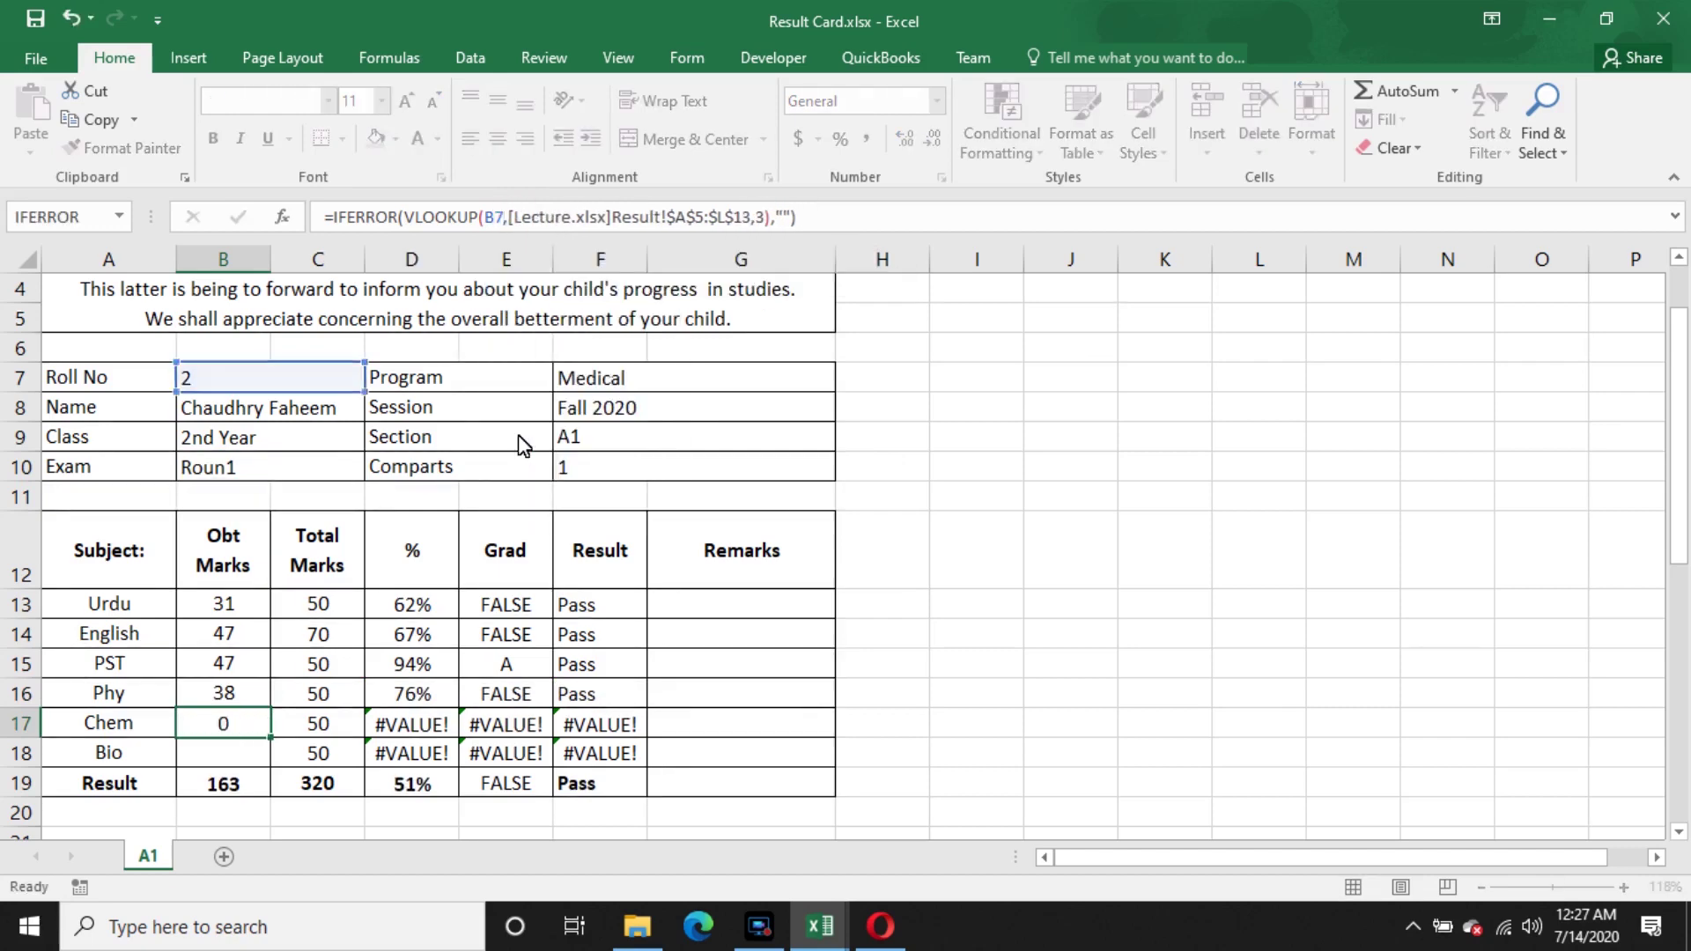
key("Return")
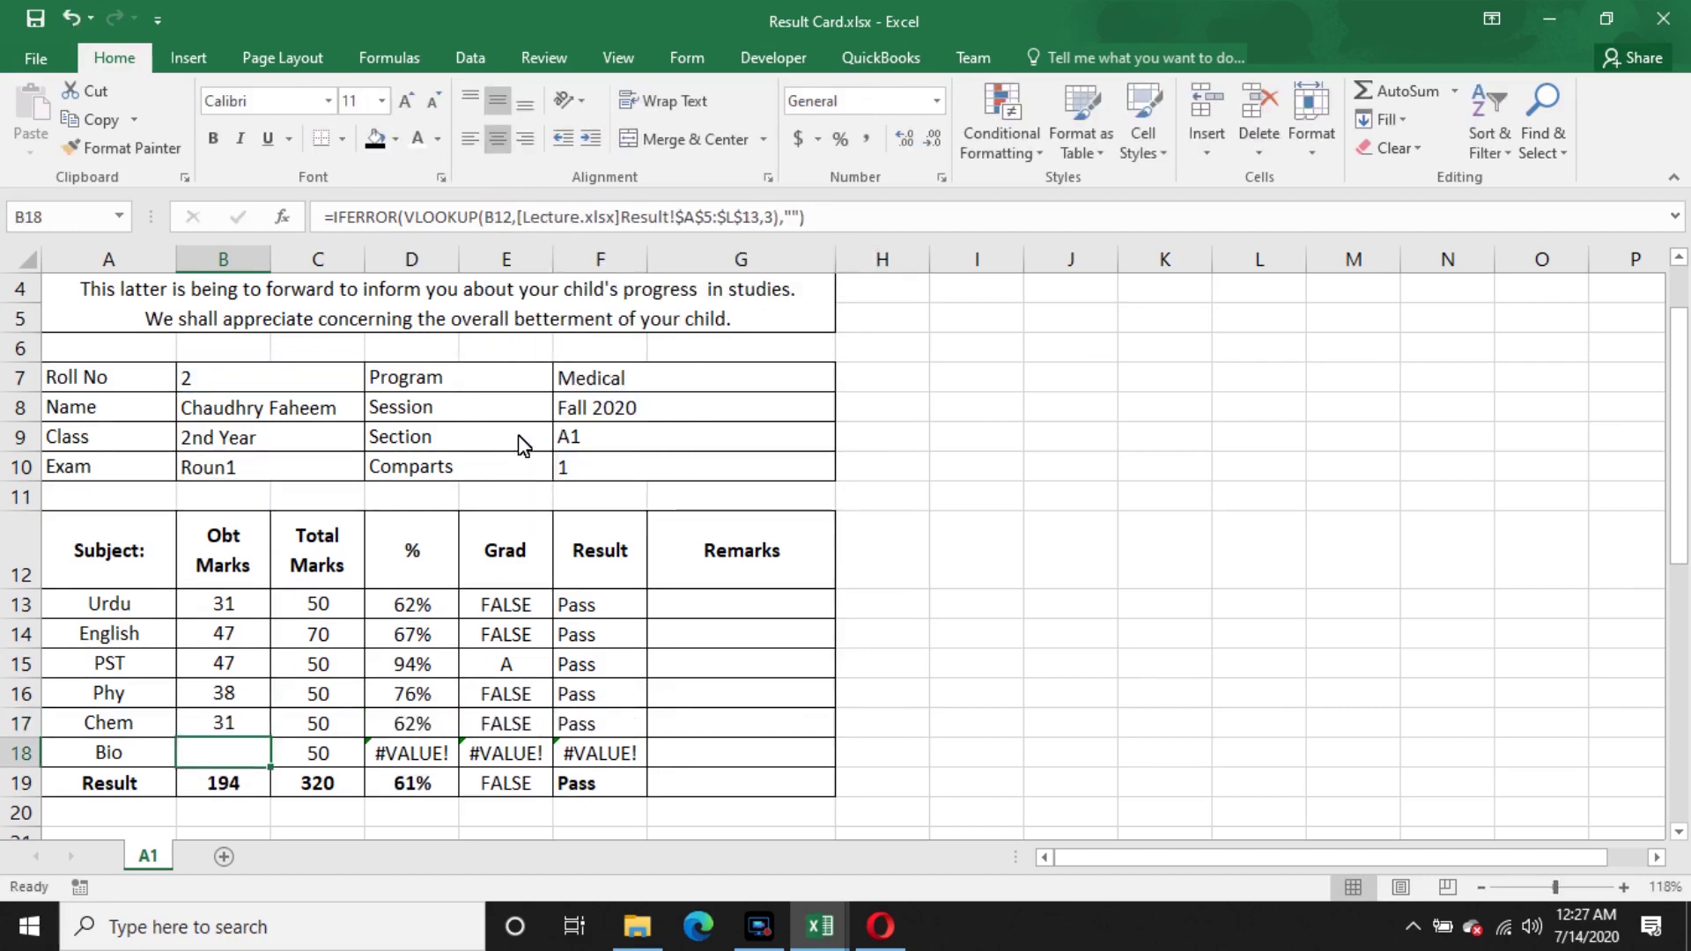
- Change the lookup value of the Bio VLOOKUP in B18 to the roll number cell B7
left_click(511, 218)
key("BackSpace")
key("BackSpace")
type("13")
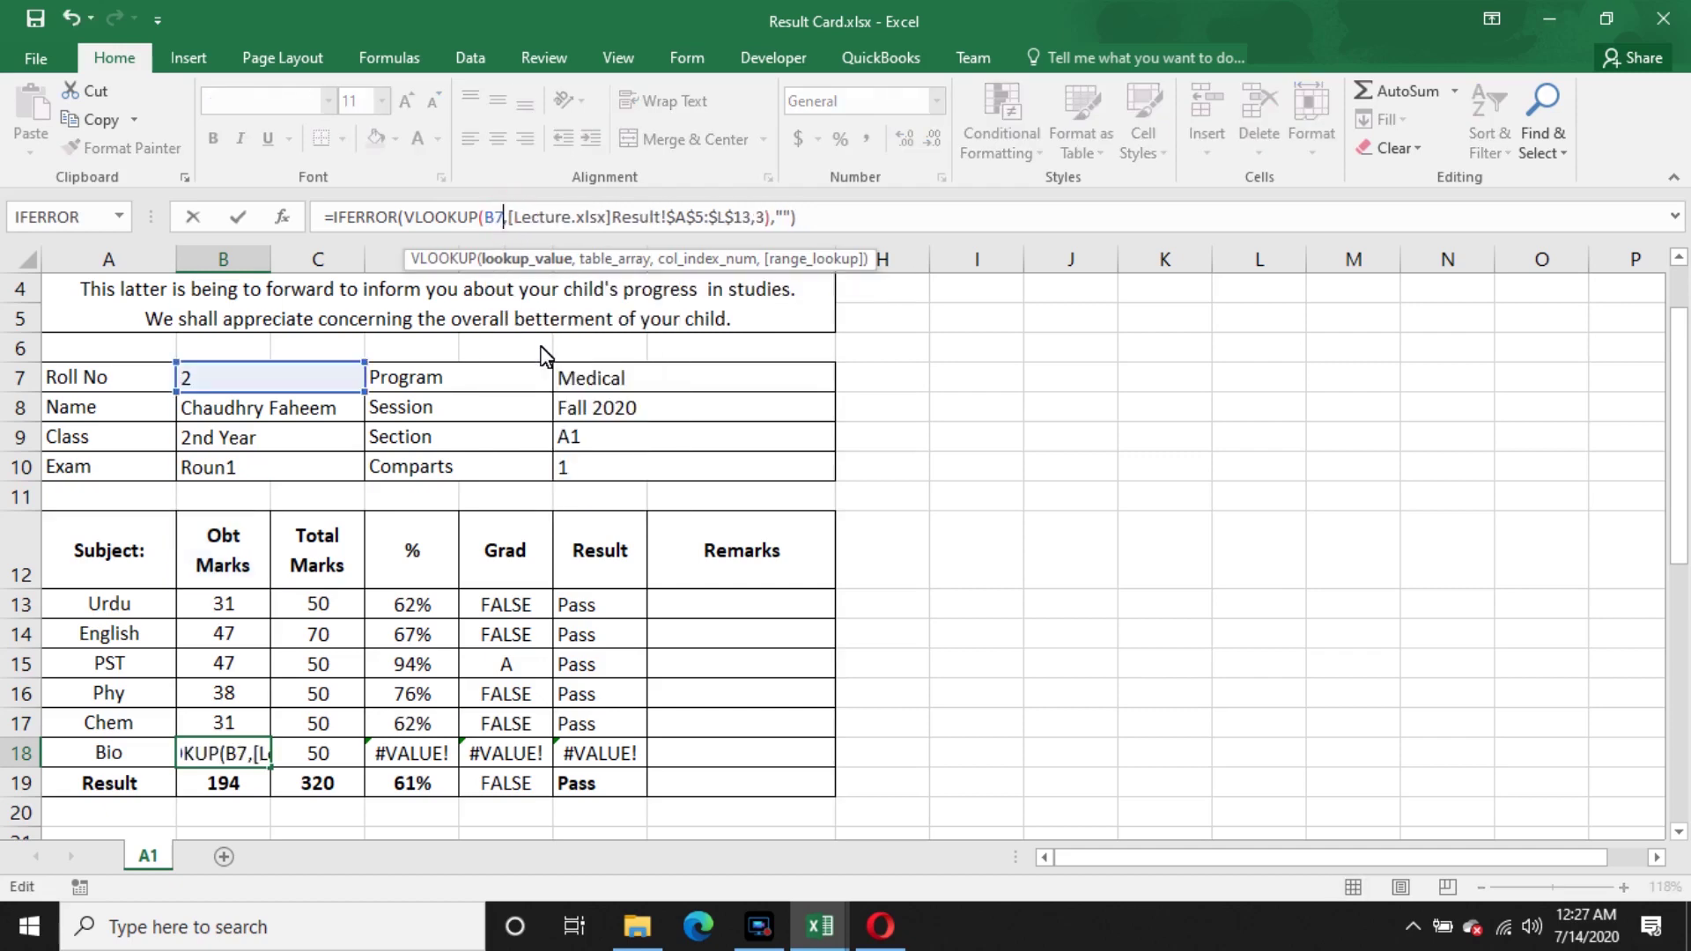
key("Return")
left_click(236, 752)
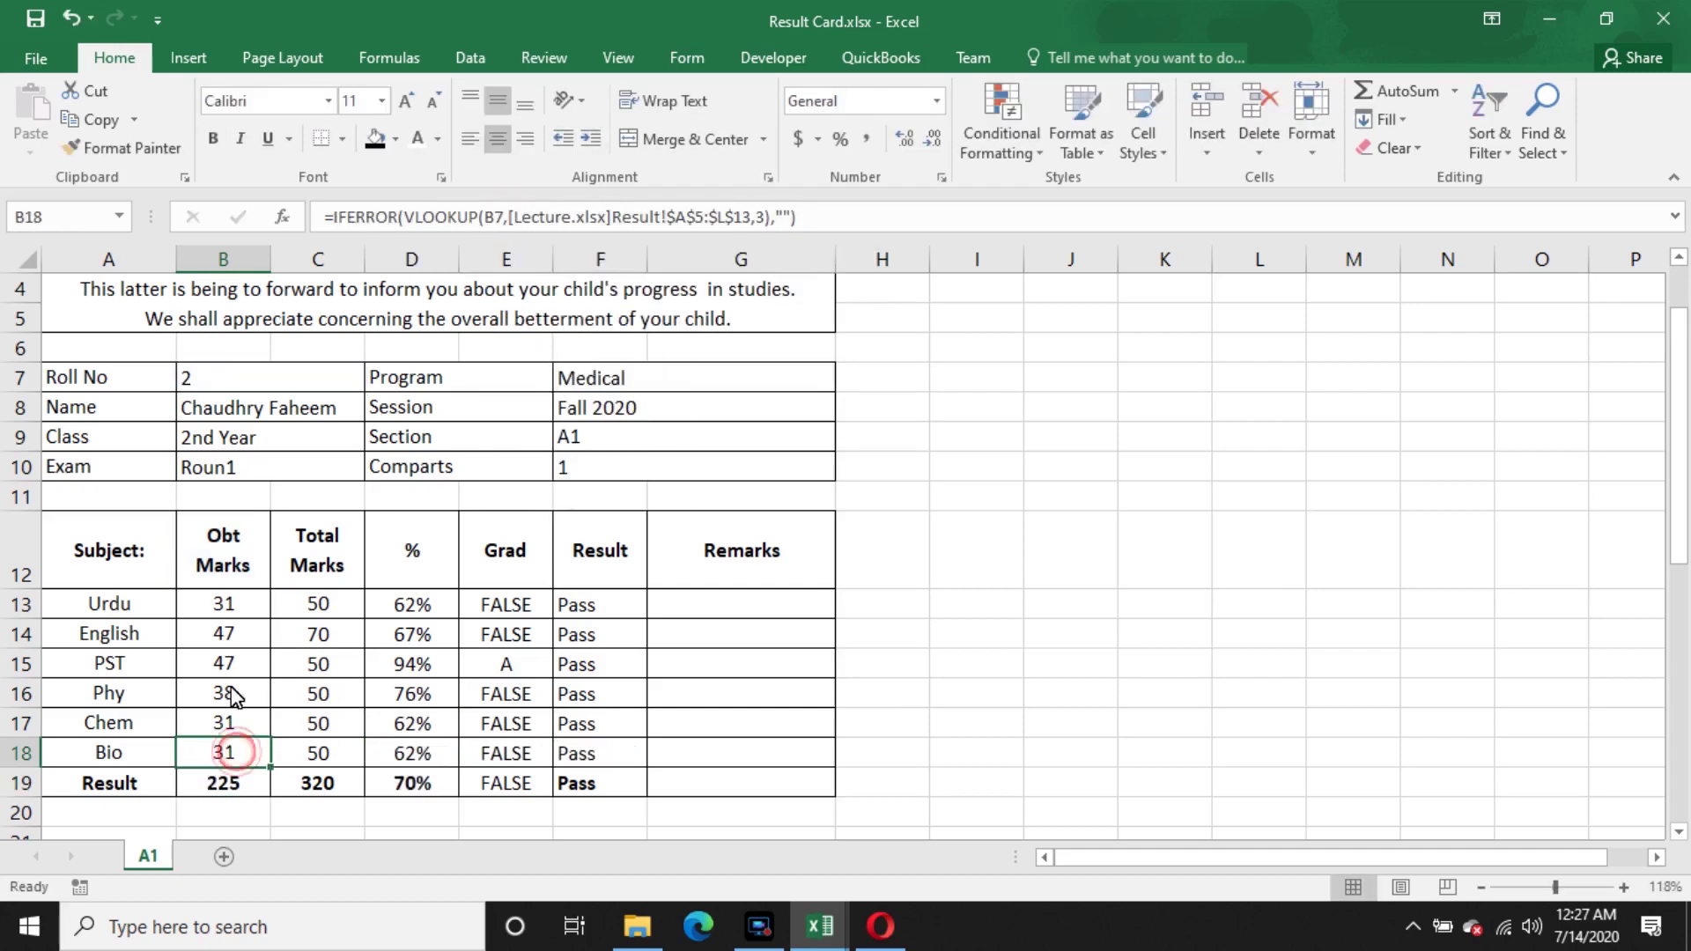
- Set the column number of the Chem VLOOKUP in B17 to 6
left_click(226, 692)
left_click(244, 722)
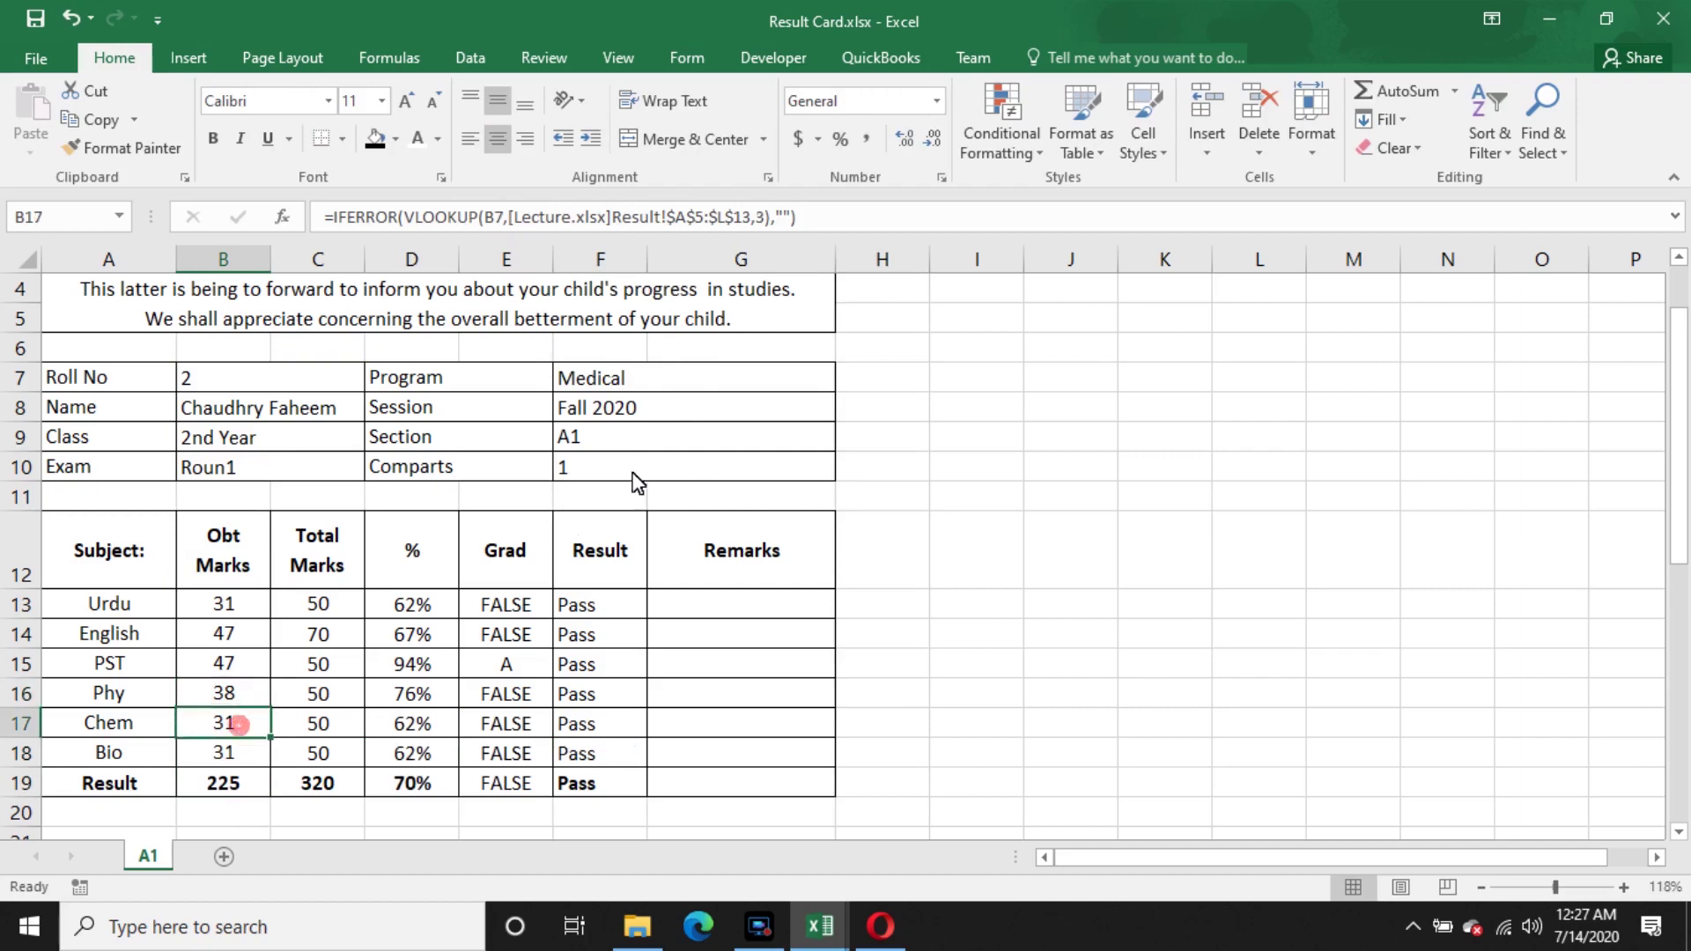
left_click(764, 221)
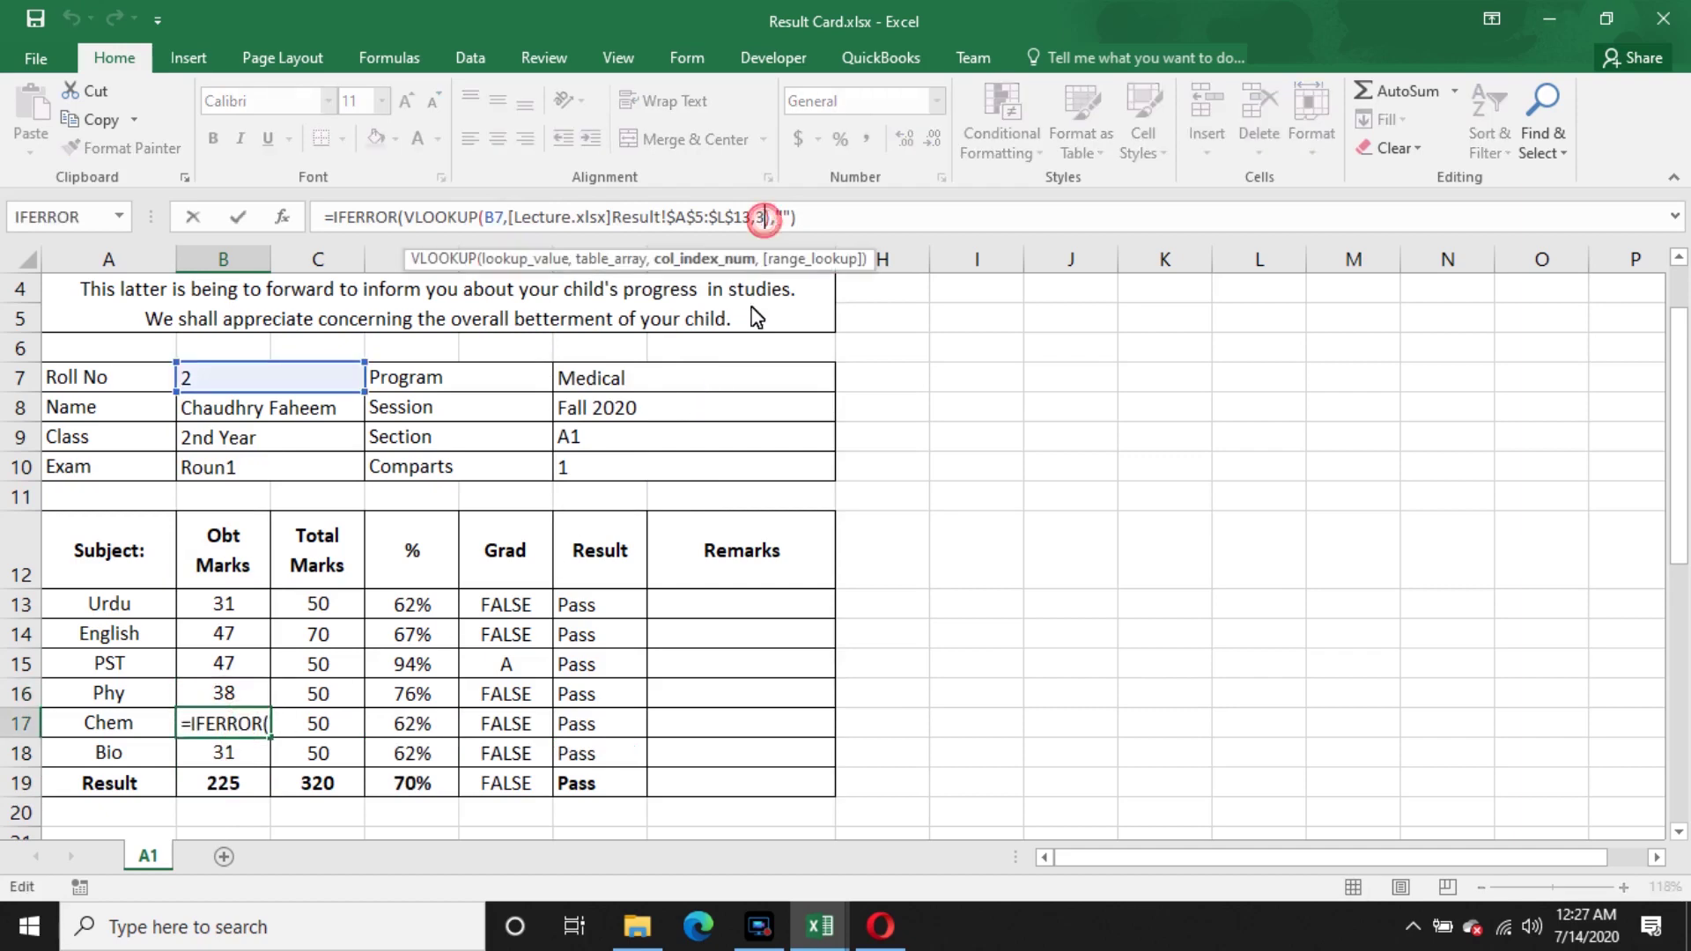
key("BackSpace")
type("6")
key("Return")
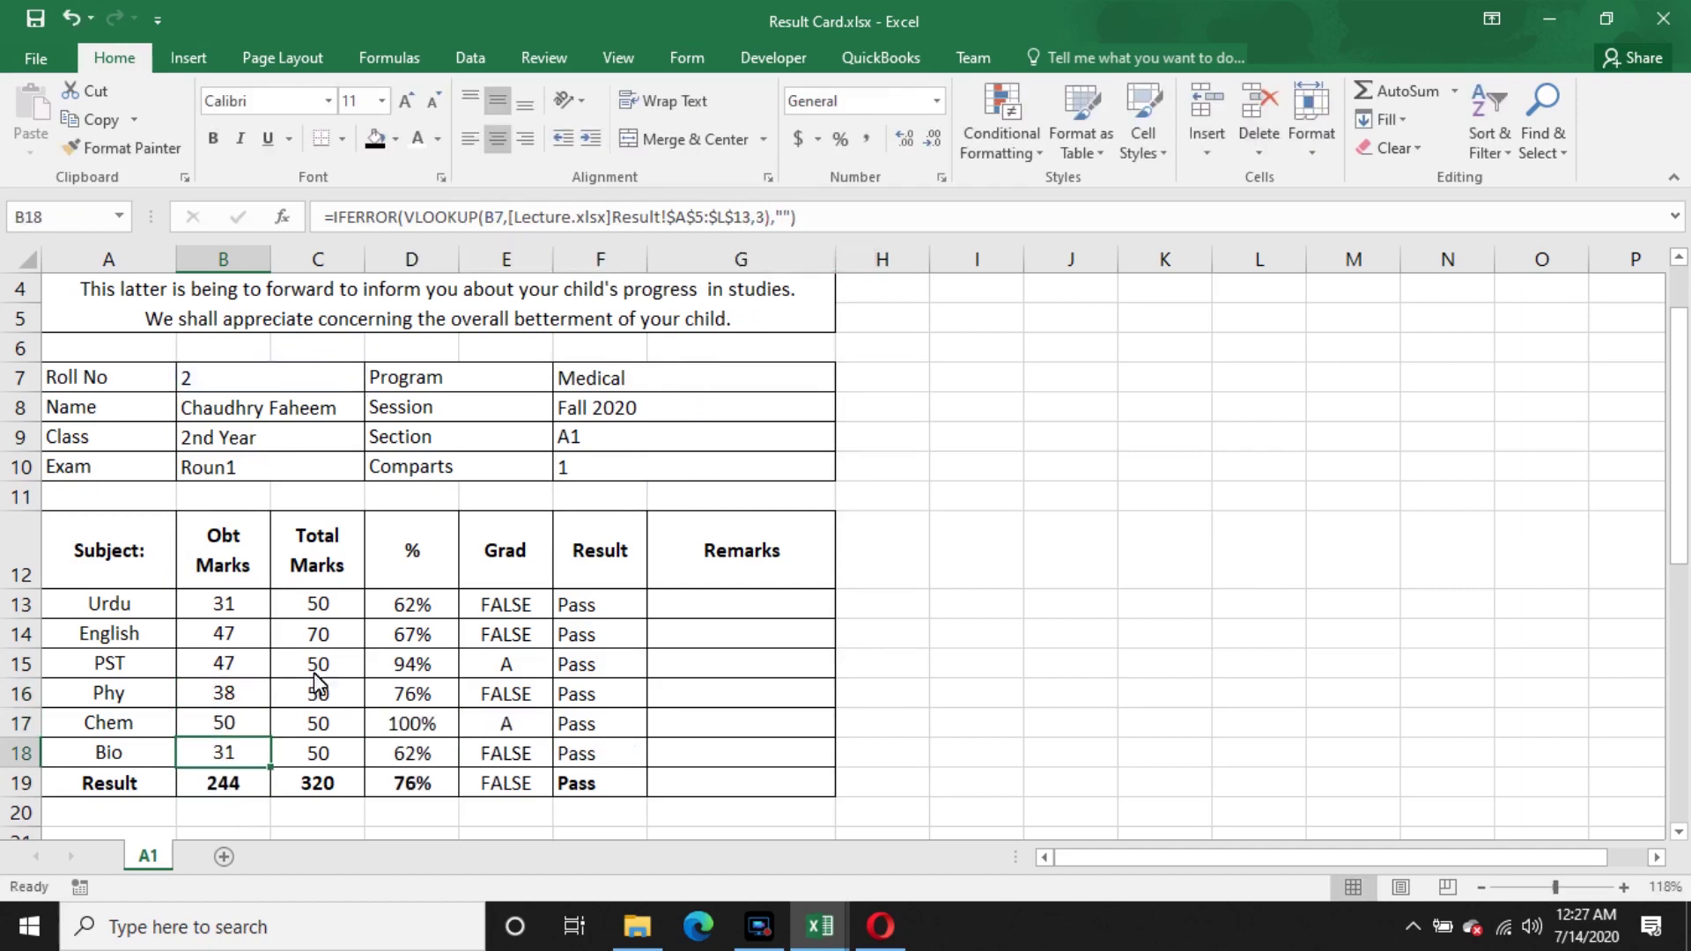
- Set the column number of the Bio VLOOKUP in B18 to 7
left_click(768, 219)
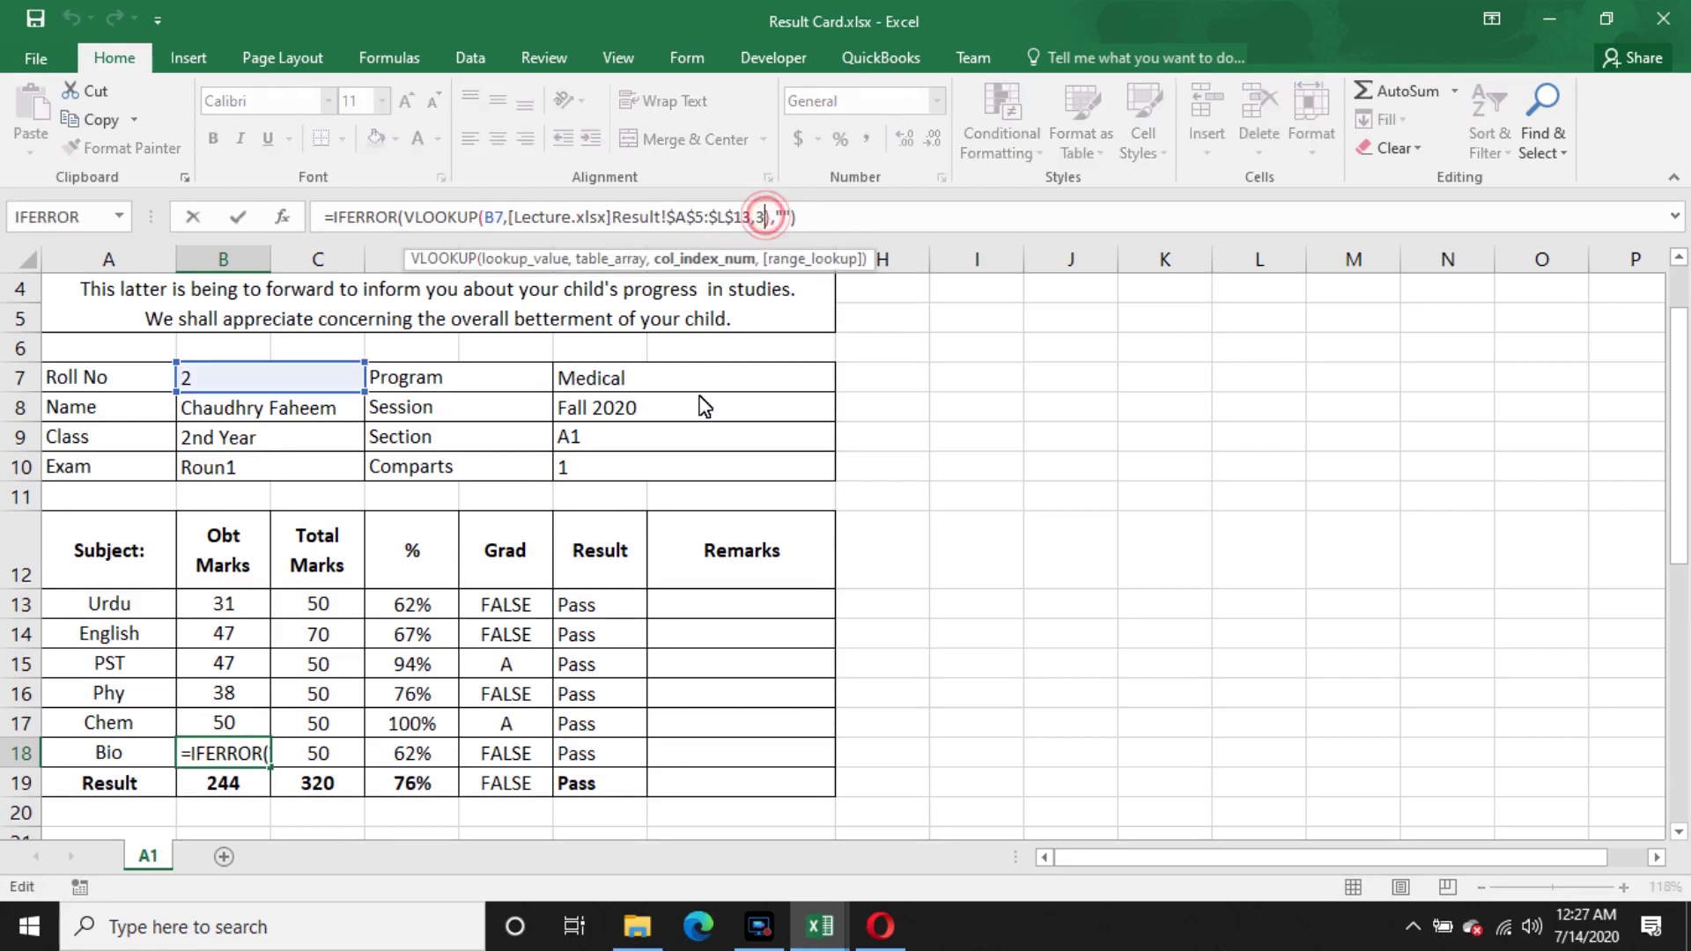
key("BackSpace")
type("7")
key("Return")
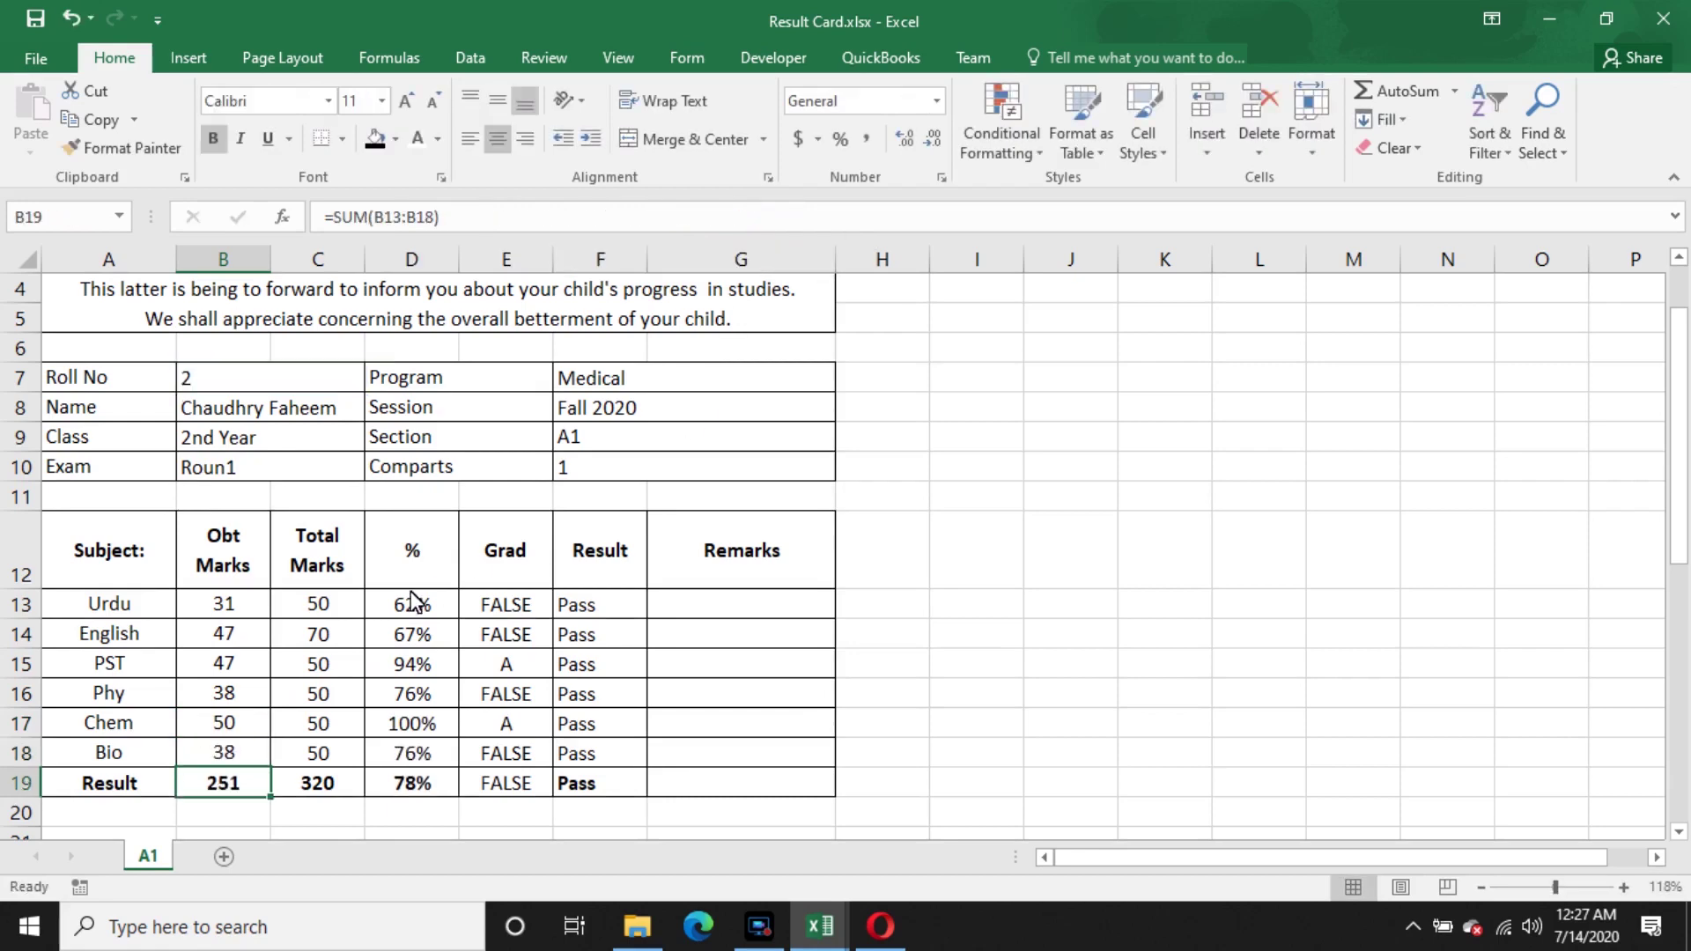
- Enter roll number 1 in B7 to load the first student's result
left_click(196, 377)
type("1")
key("Return")
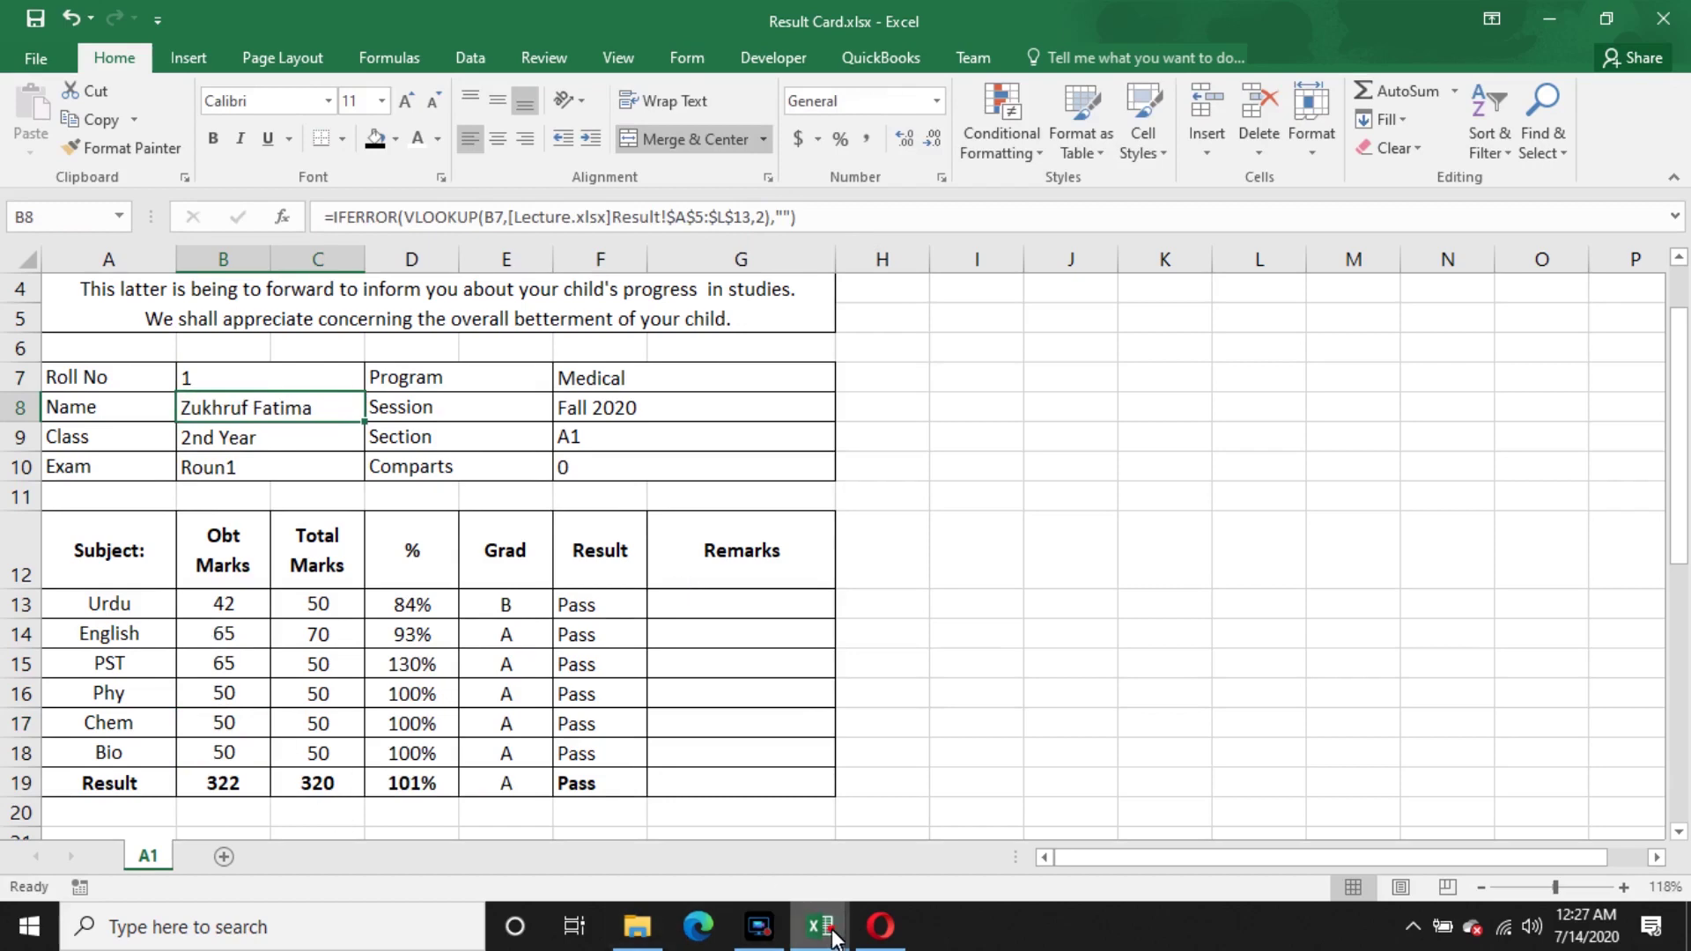
- Switch to Lecture.xlsx and inspect the Obt Marks formula for roll number 1 in J6 of the Result sheet
mouse_move(815, 925)
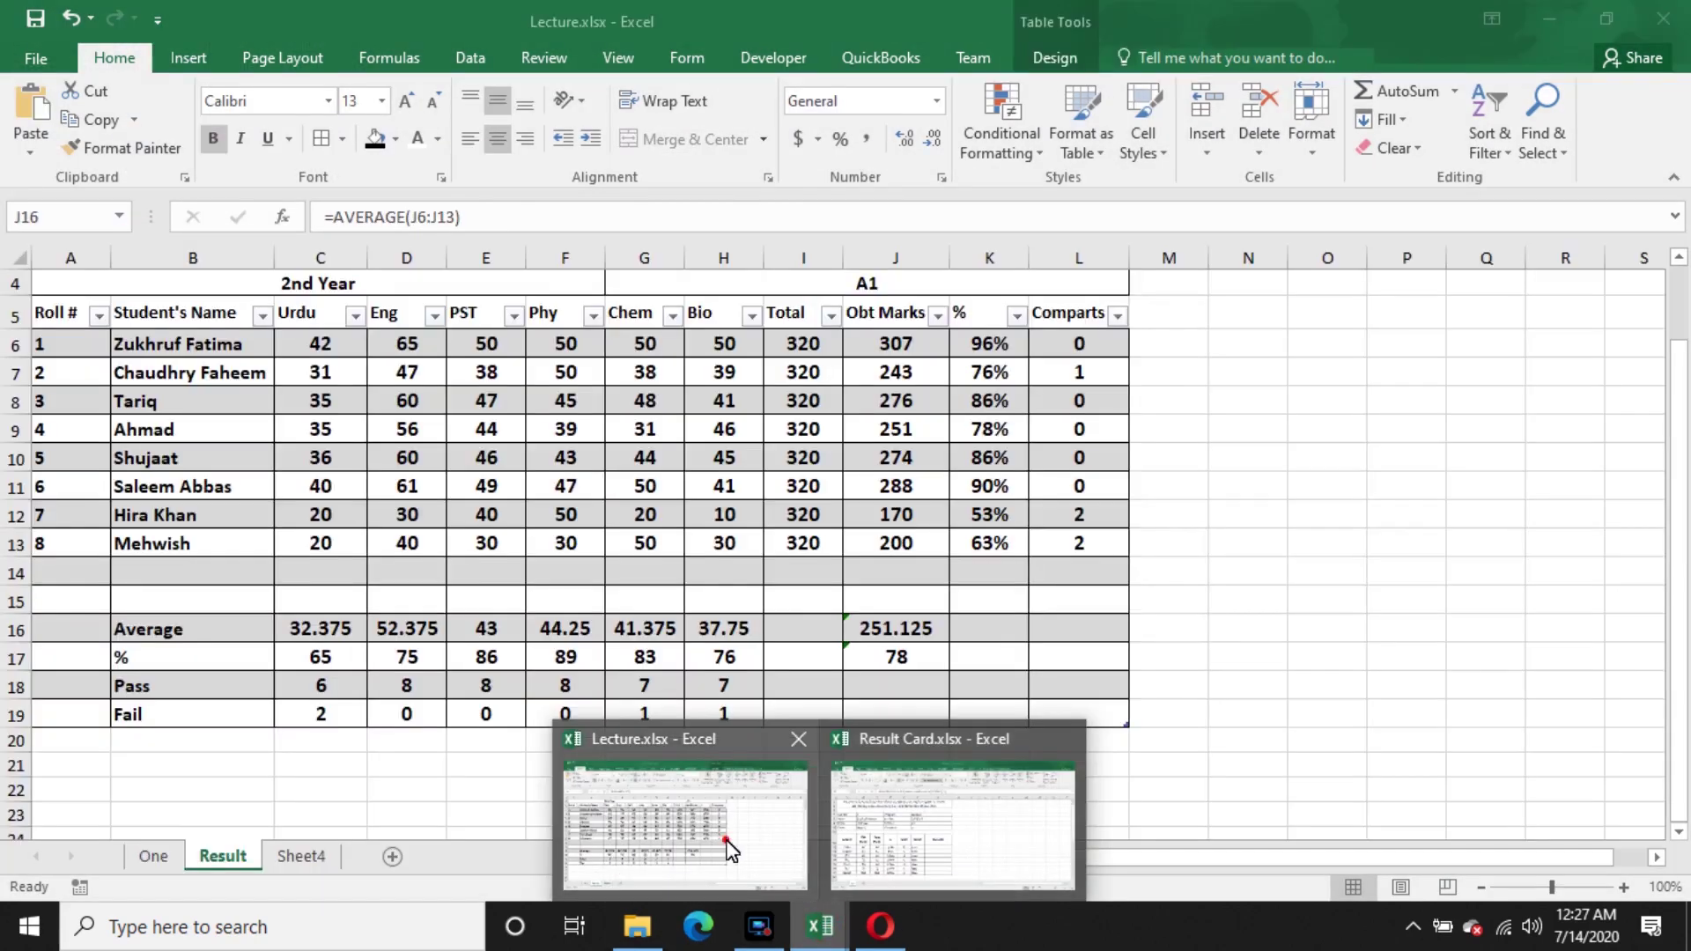
left_click(728, 843)
left_click(916, 352)
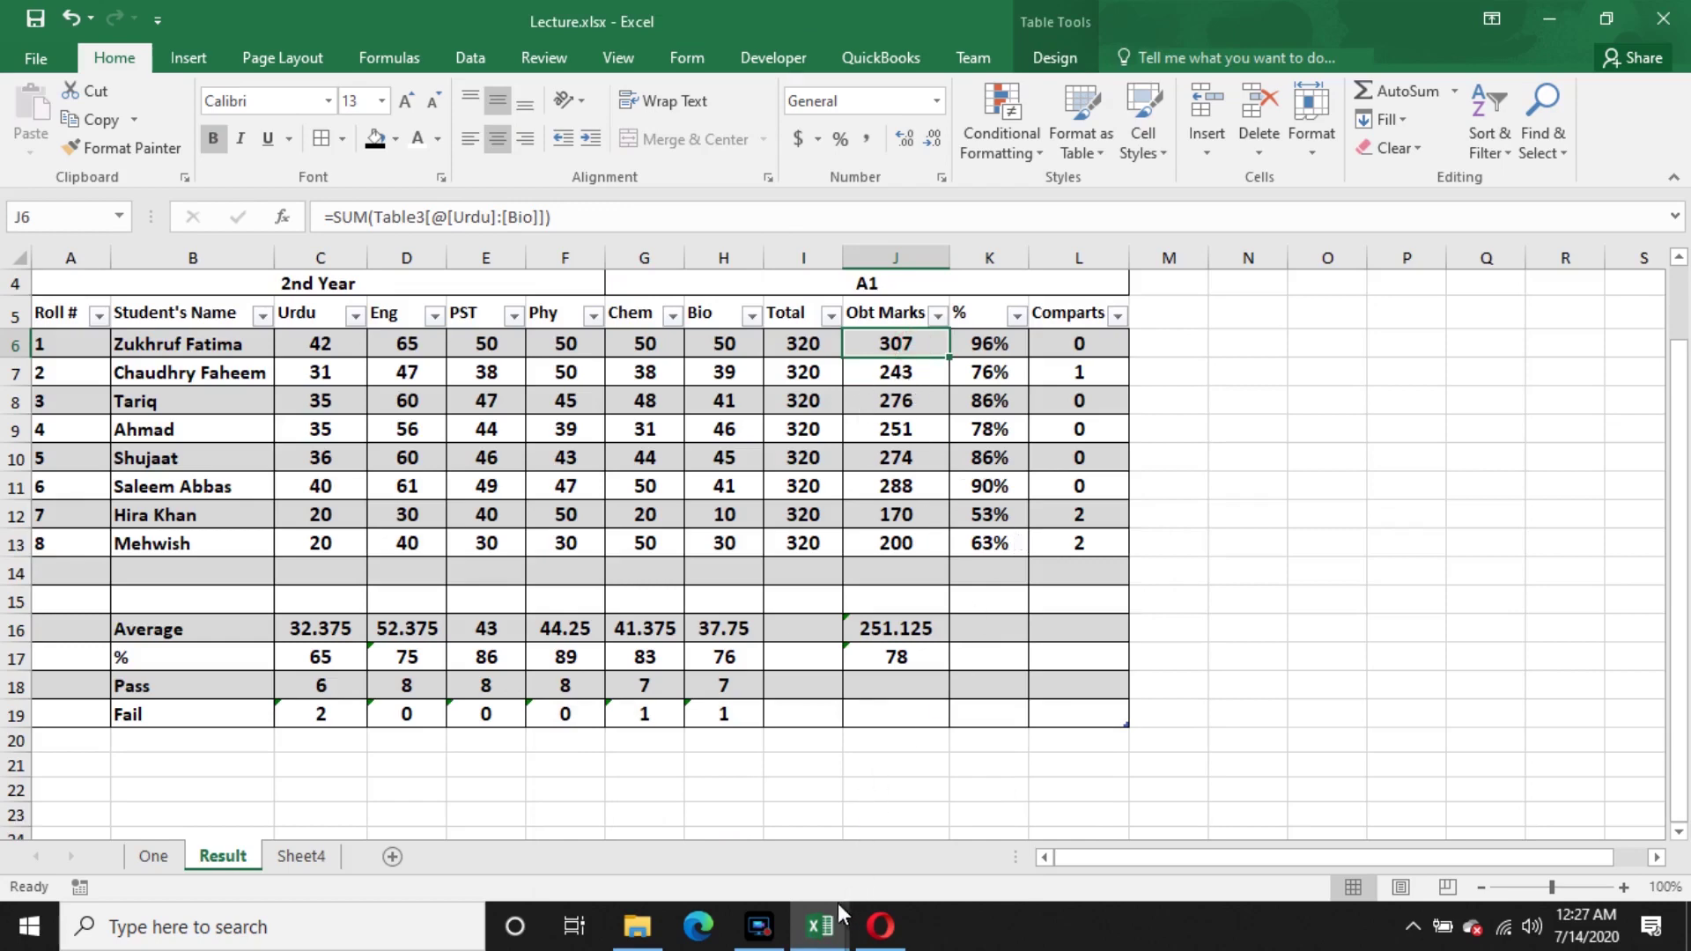
double_click(895, 354)
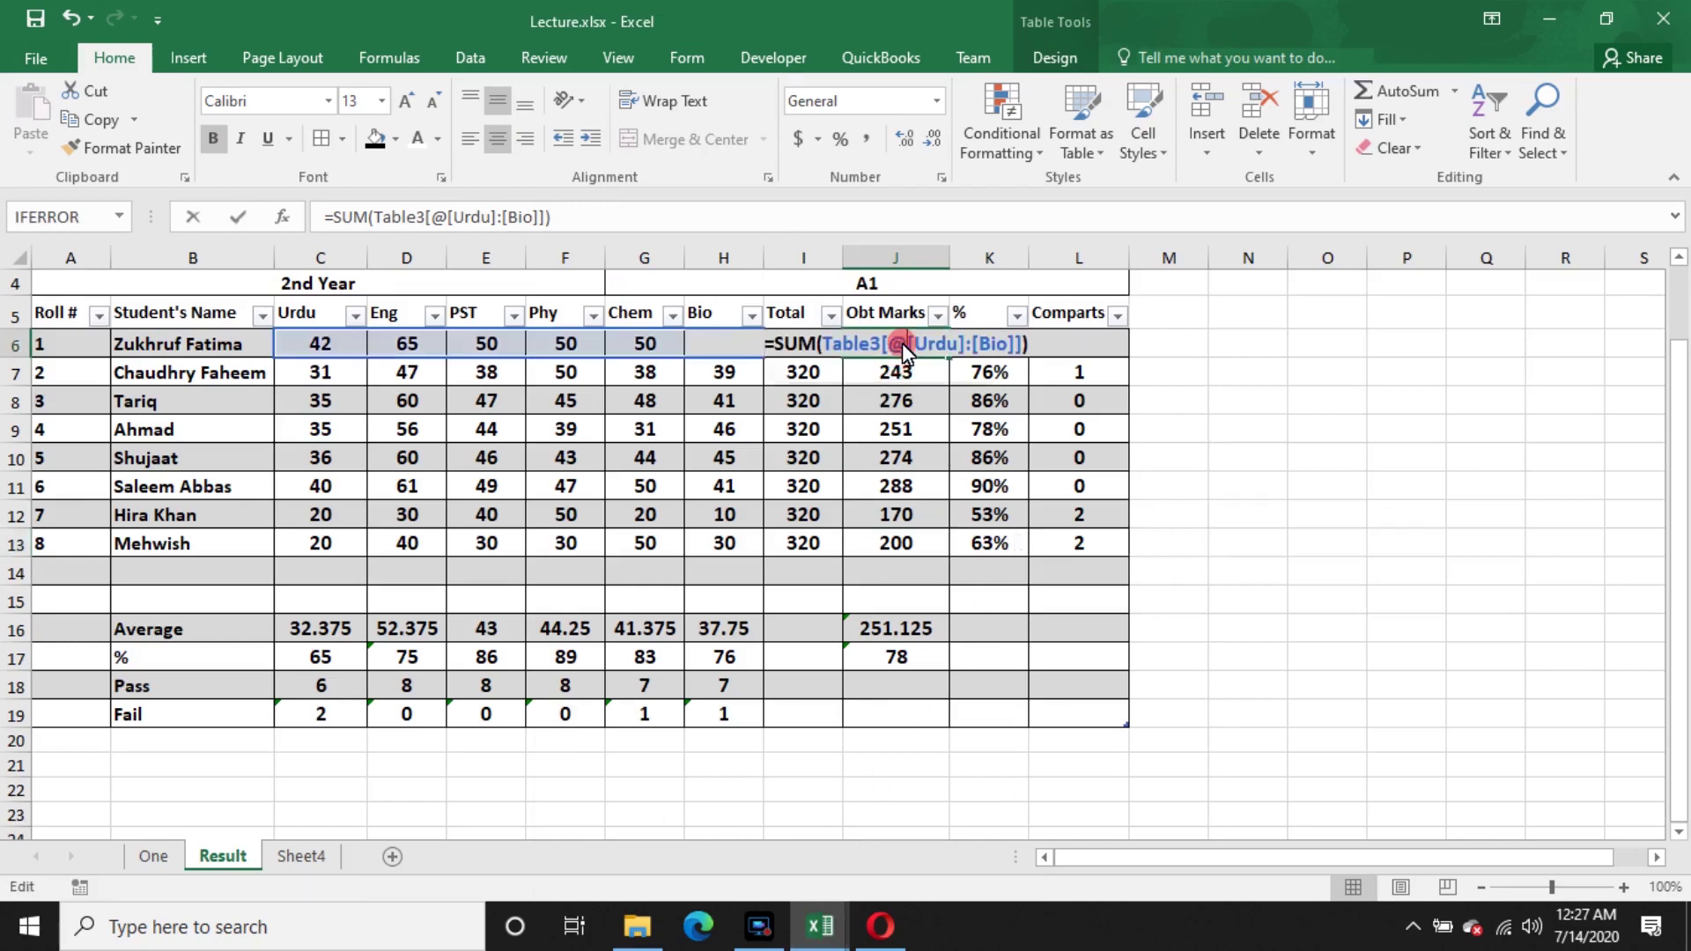
key("Return")
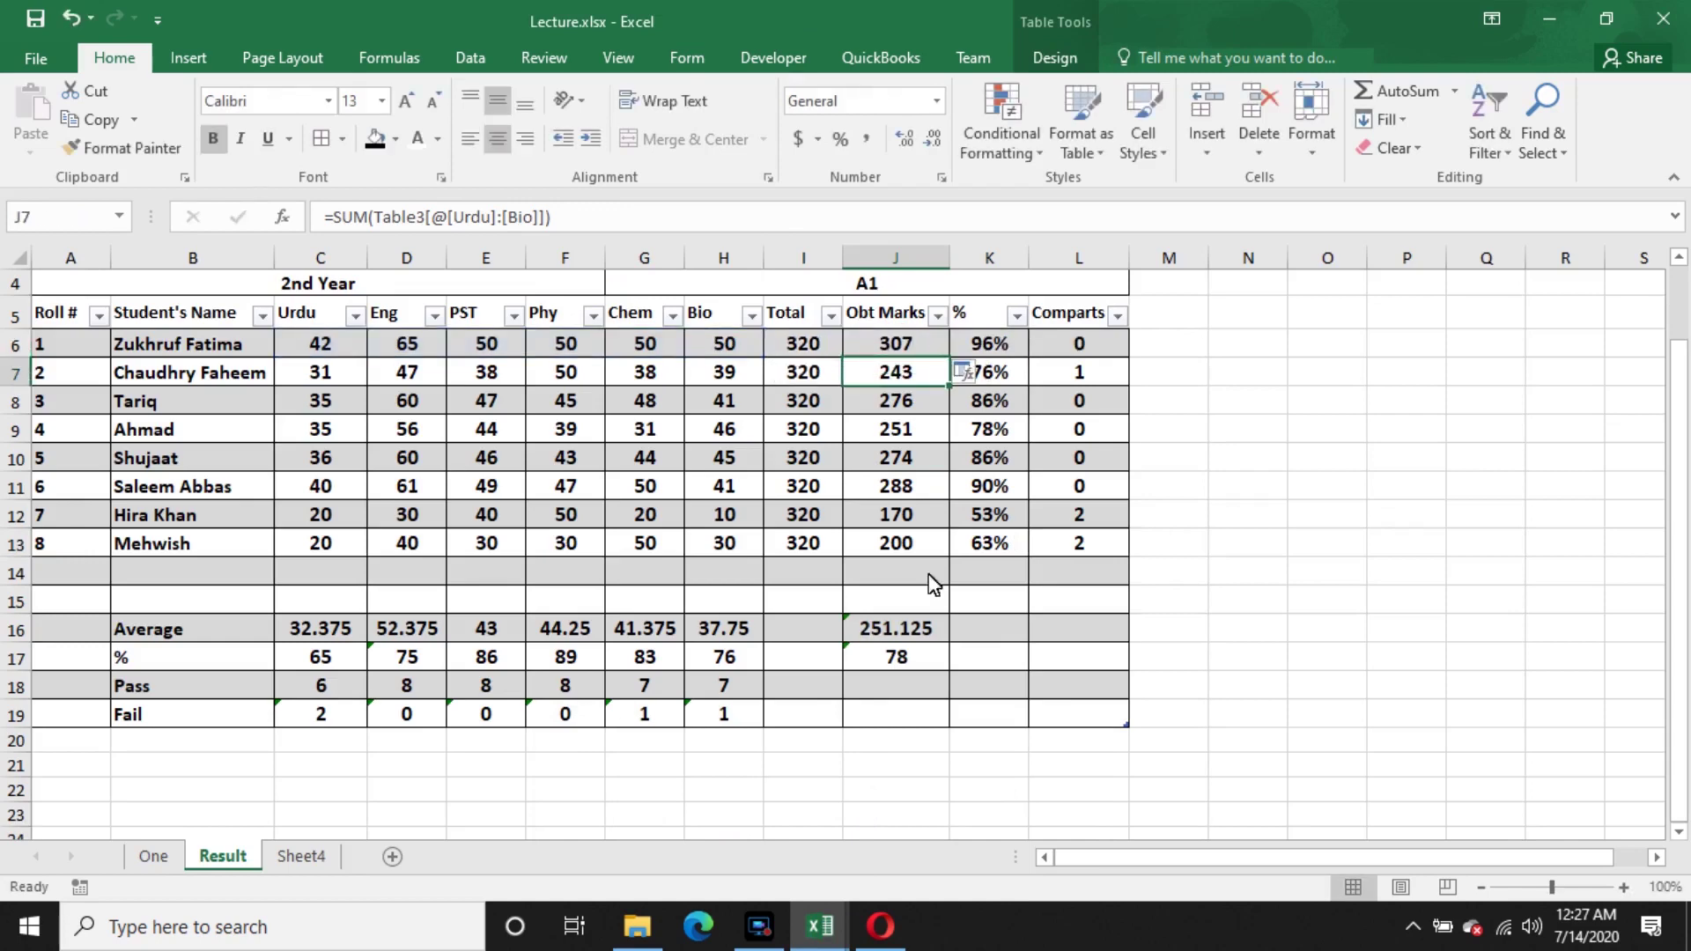
- Return to Result Card.xlsx and review the obtained marks total and the subject VLOOKUP column numbers in B13 to B16
mouse_move(833, 900)
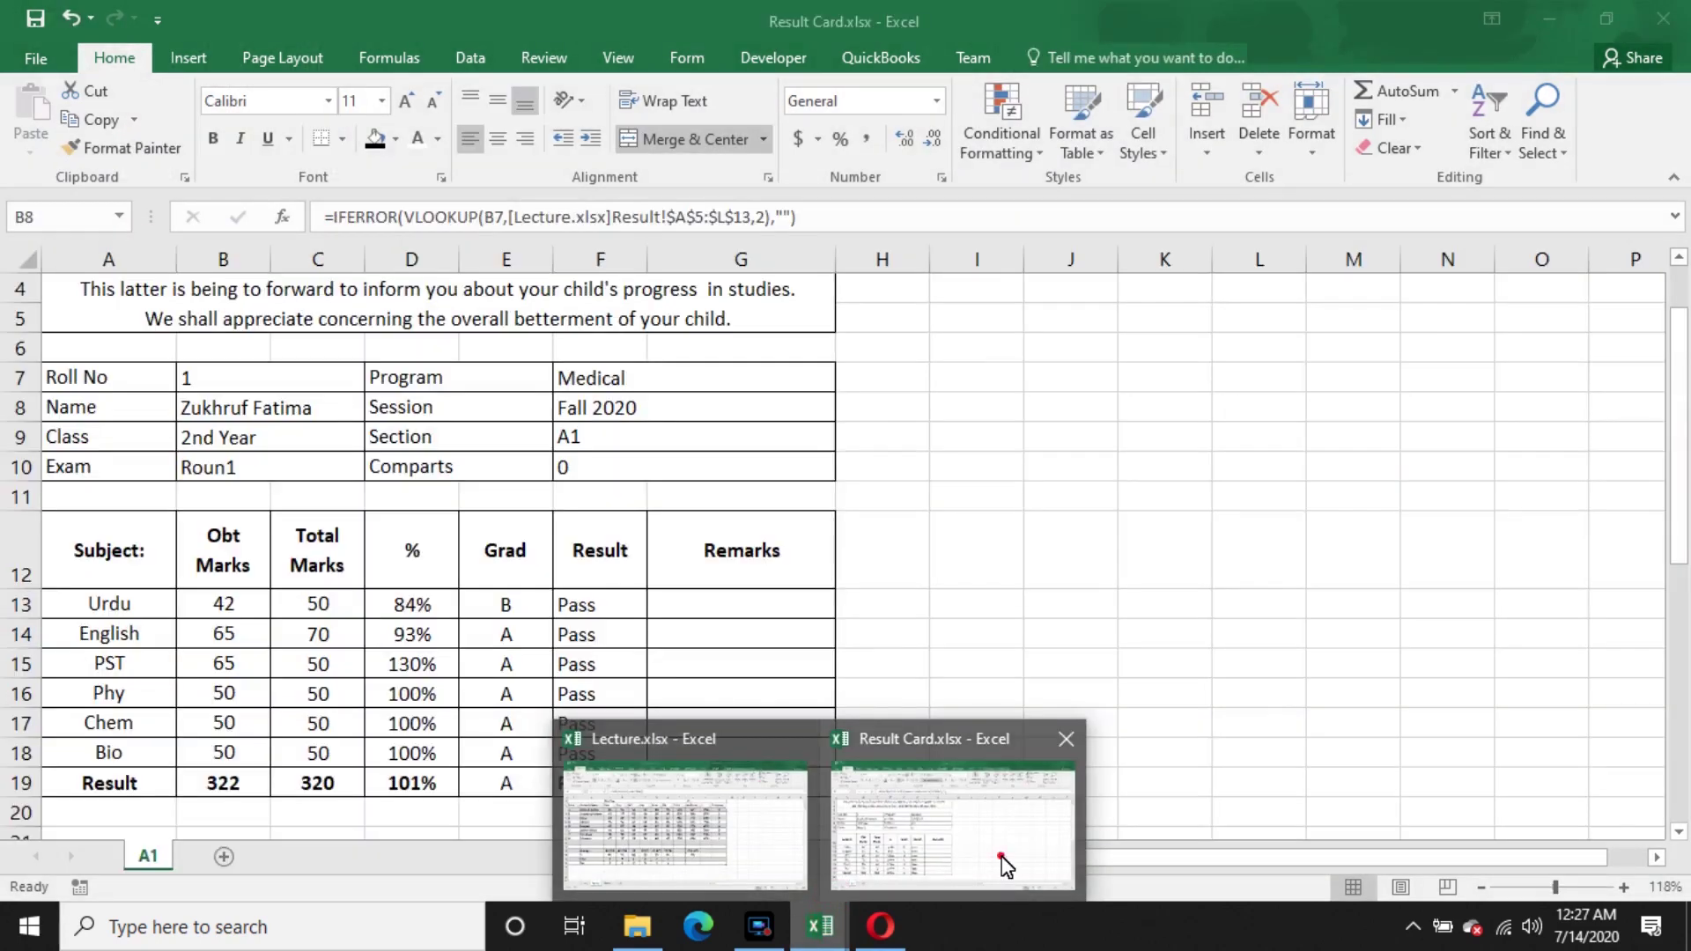
left_click(1004, 859)
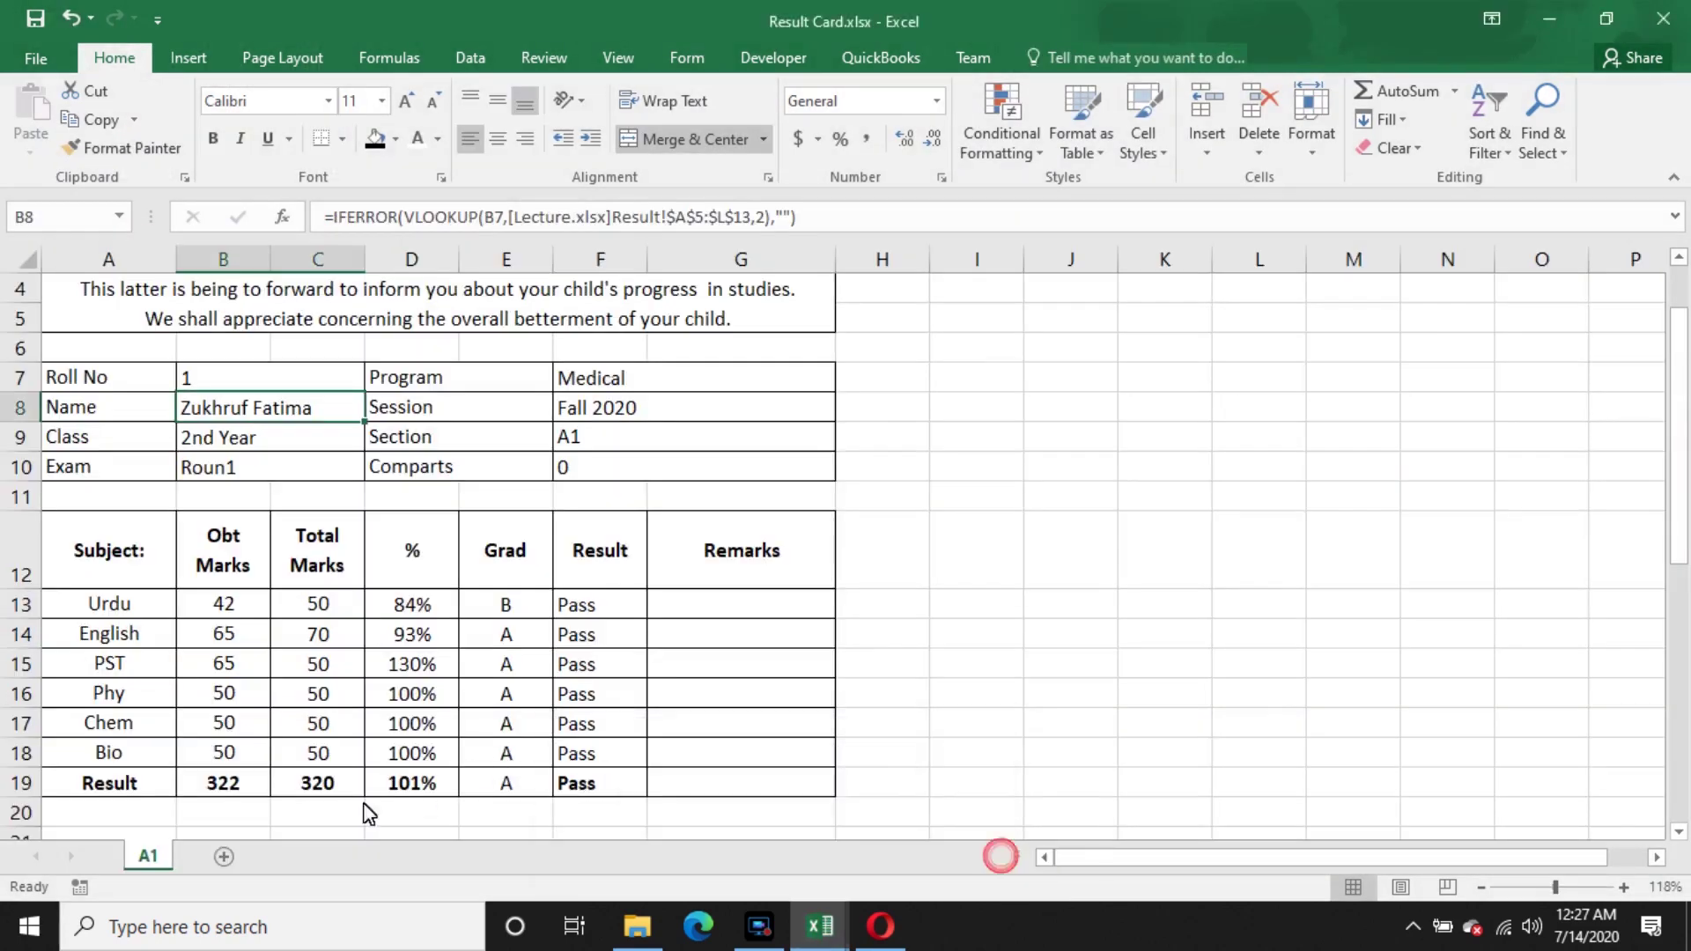
left_click(238, 786)
left_click(254, 620)
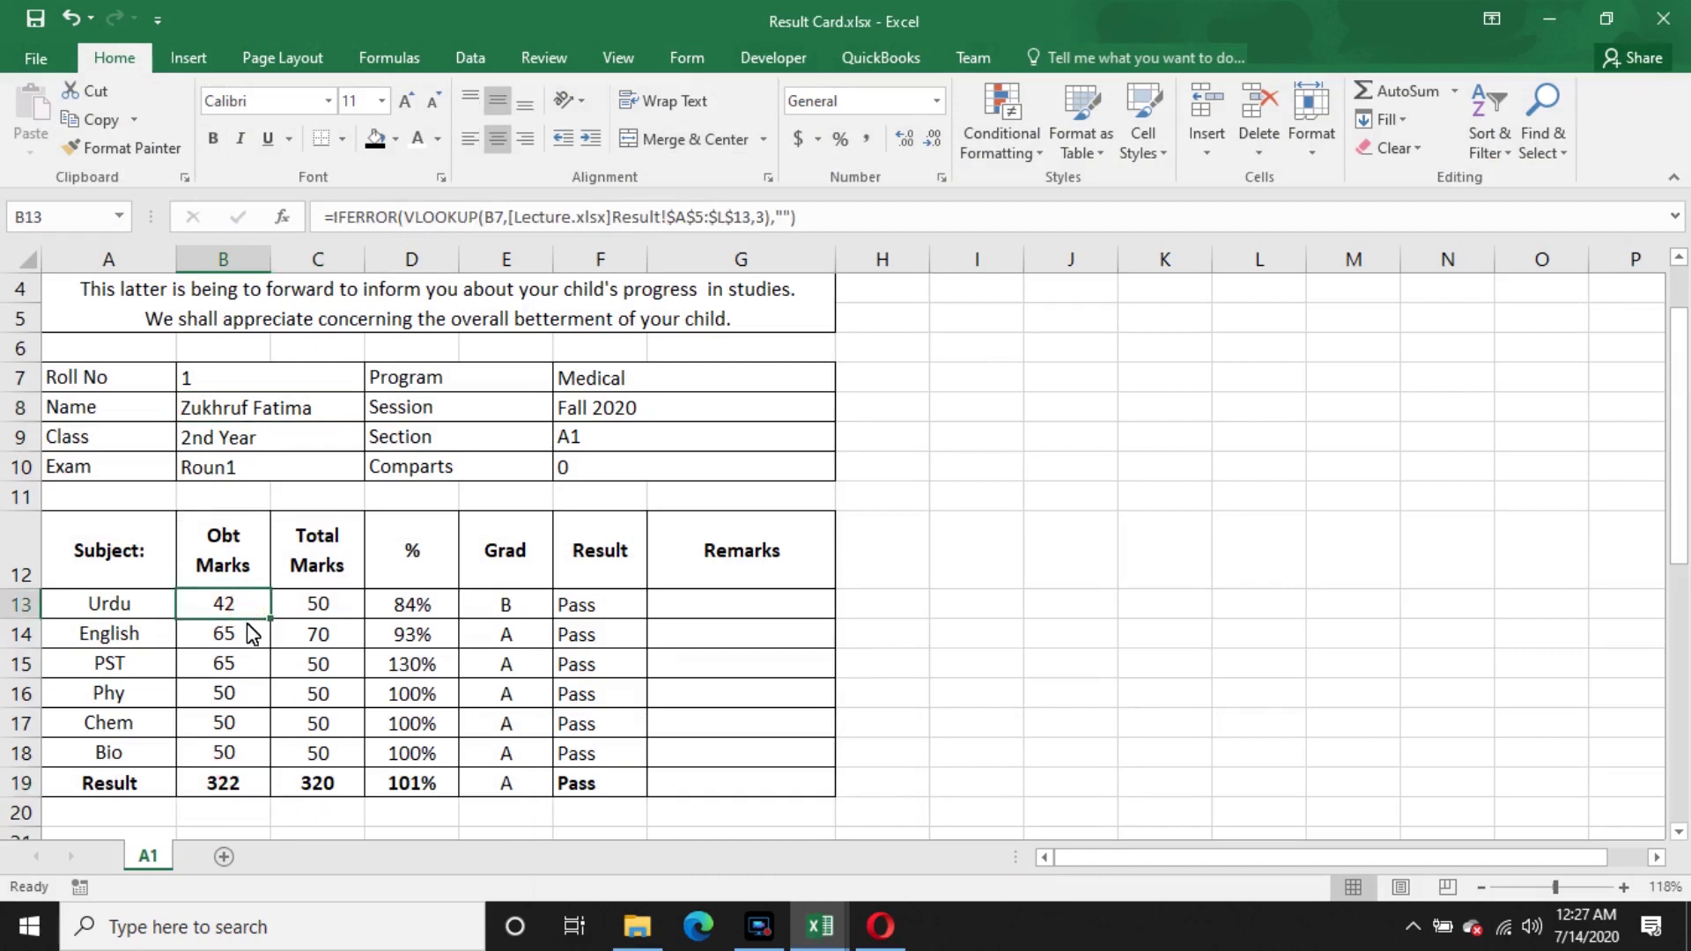
left_click(247, 647)
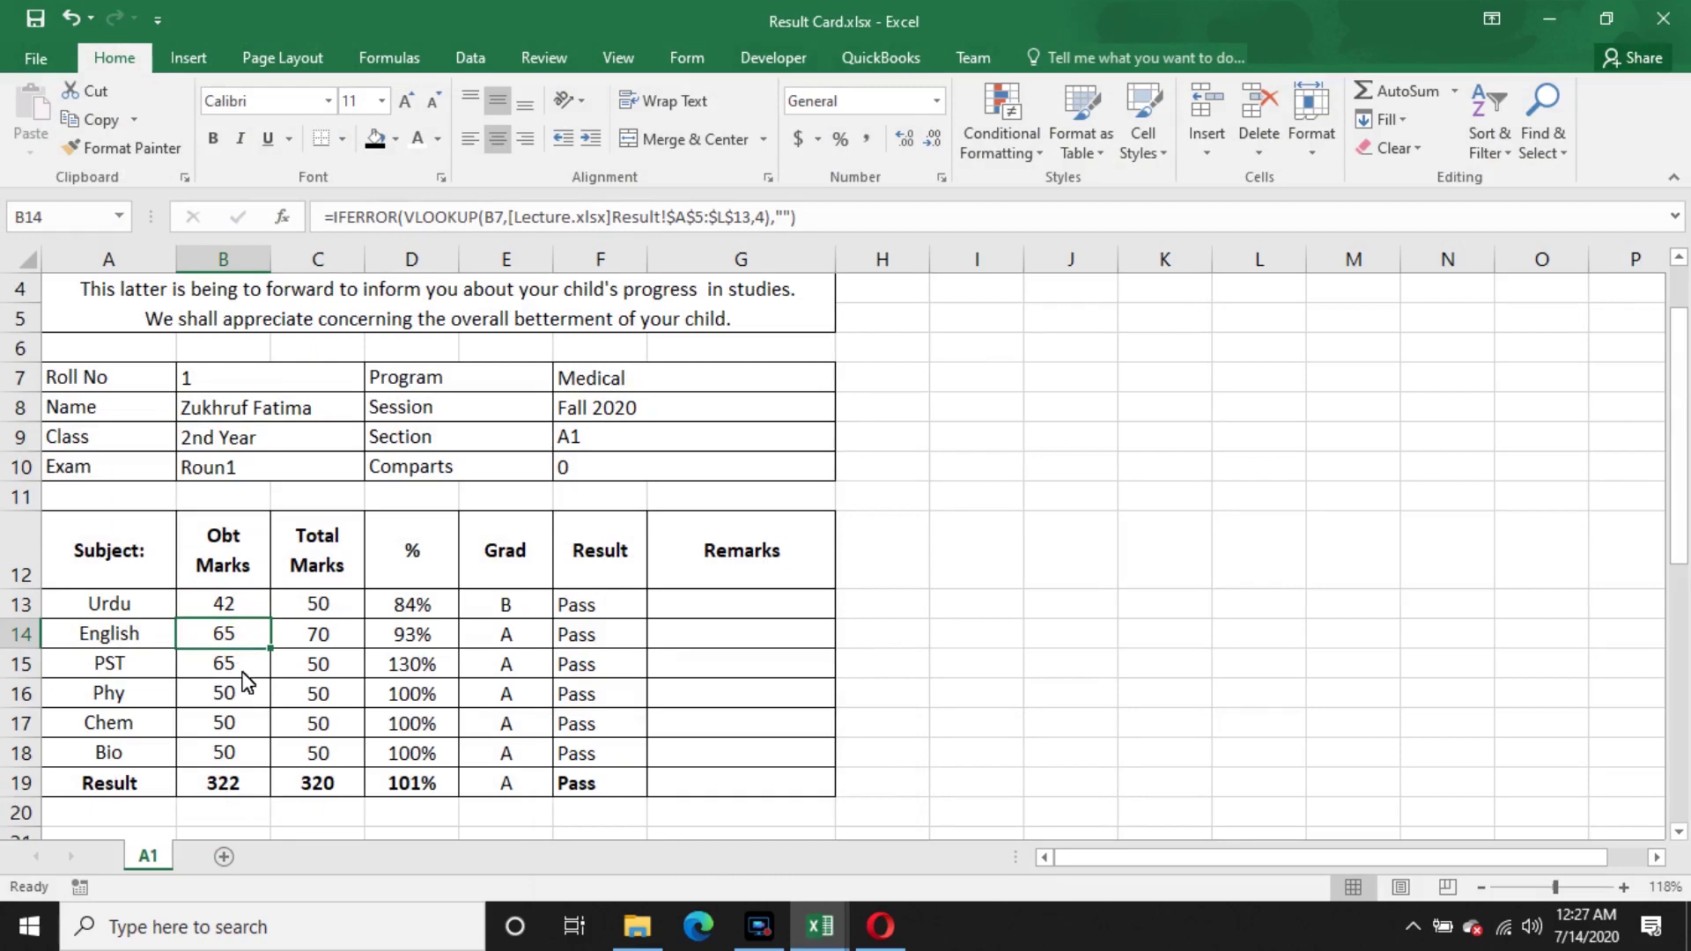
left_click(242, 671)
left_click(245, 693)
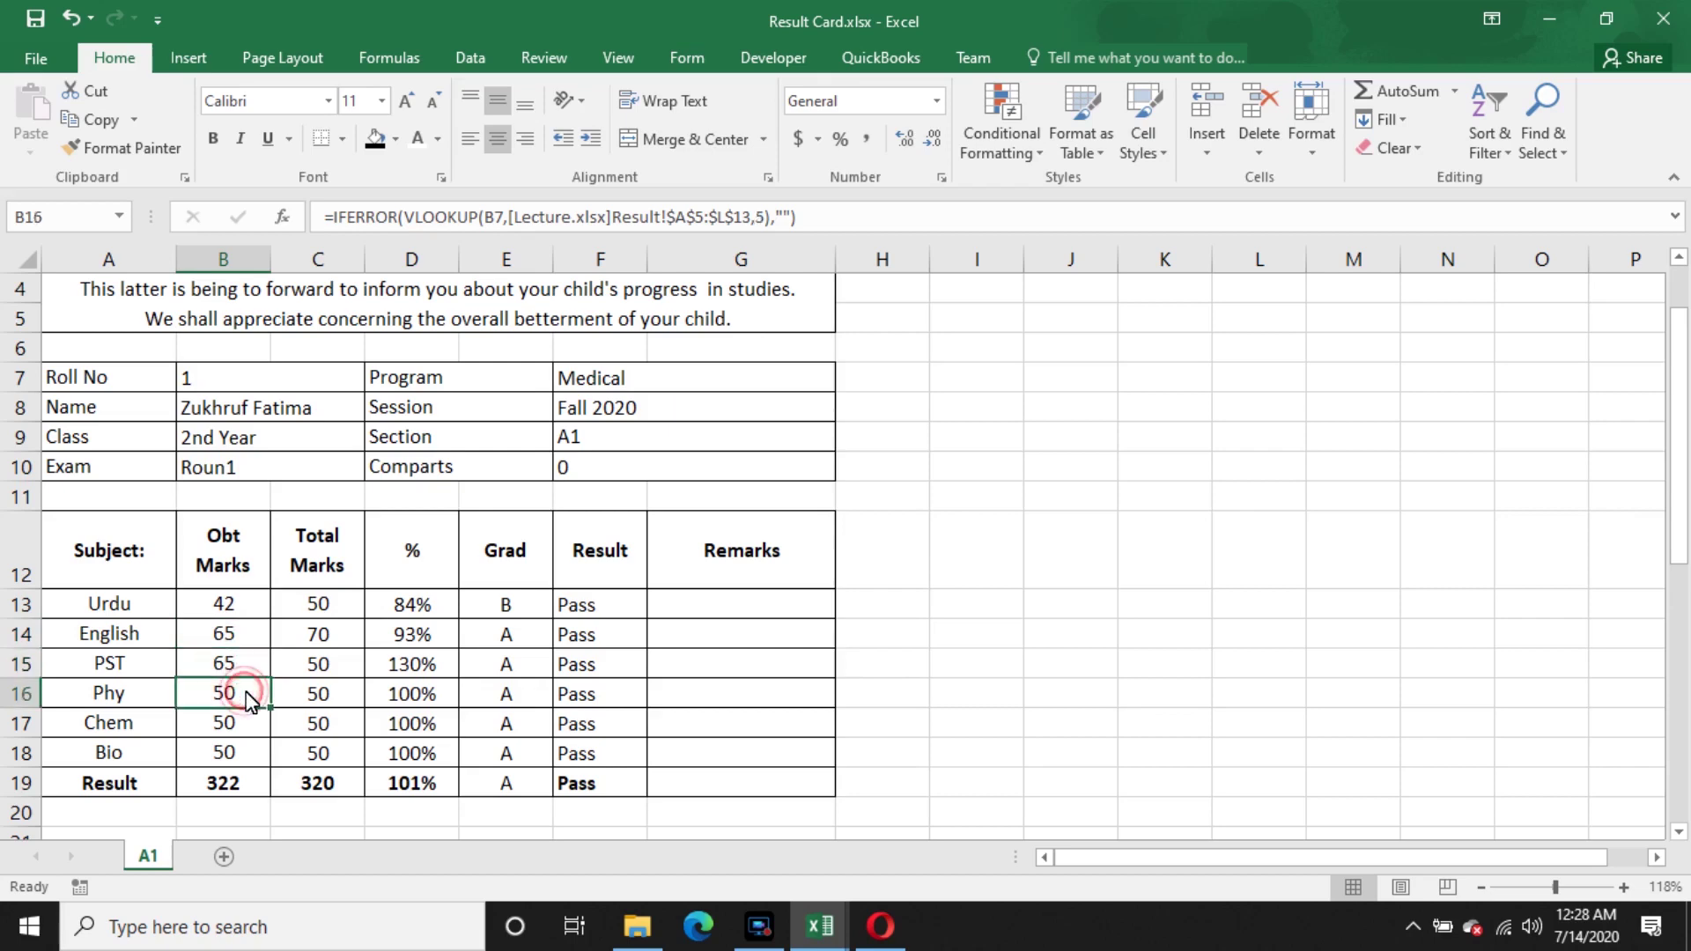
left_click(243, 665)
left_click(249, 607)
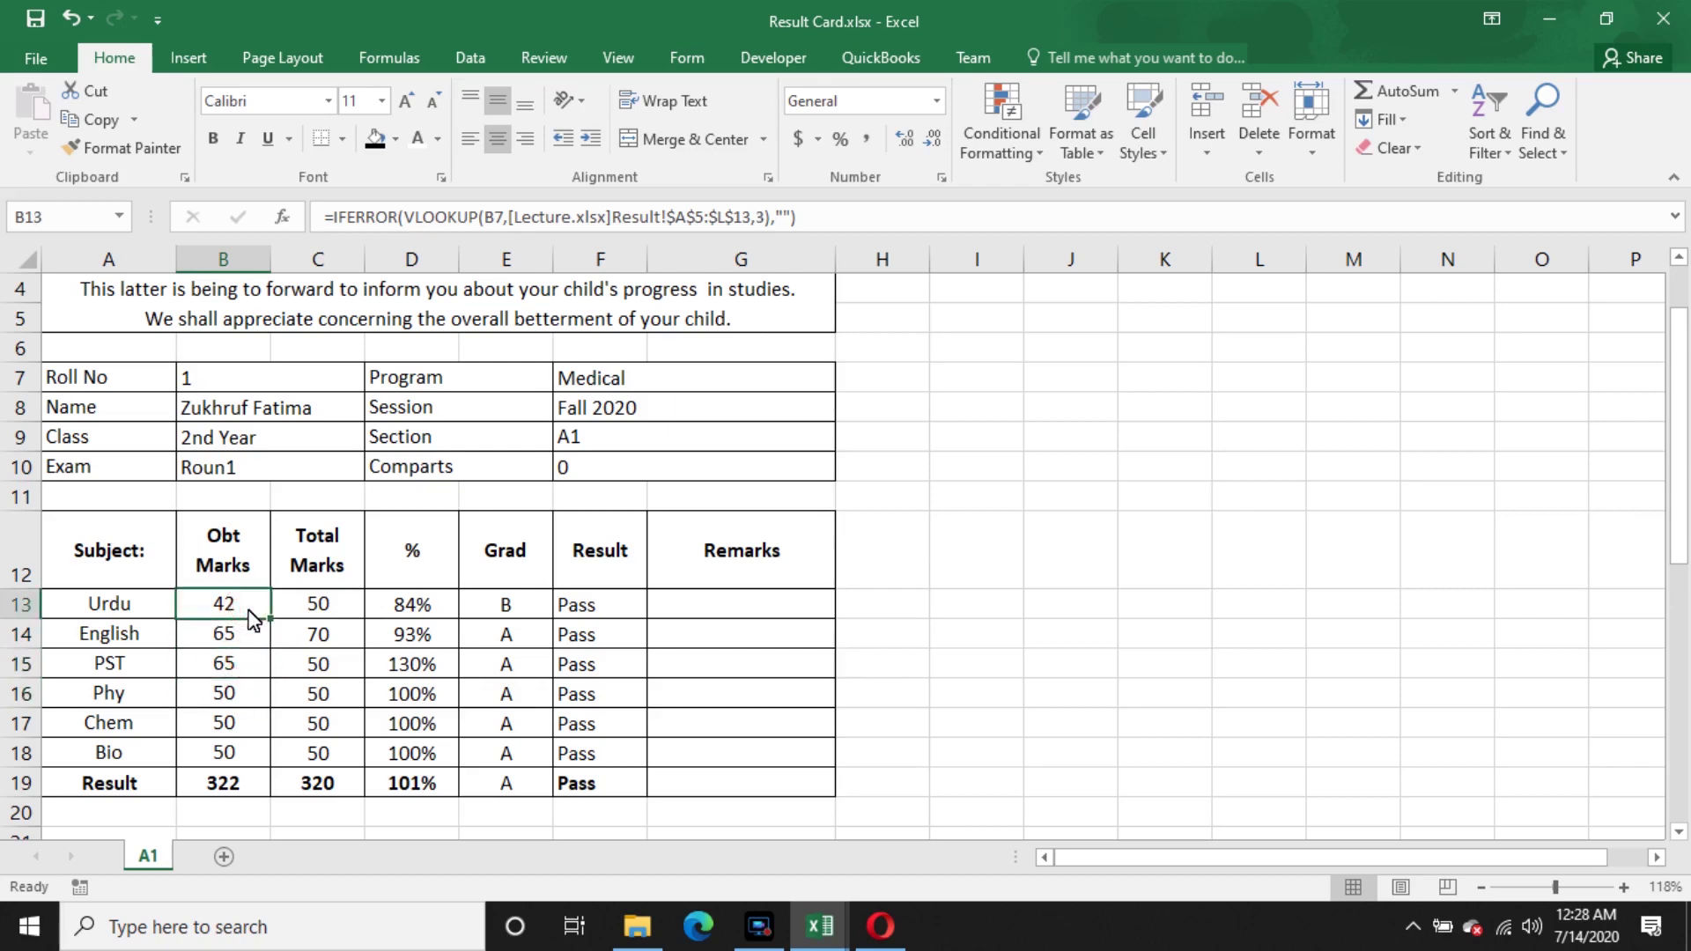
- Set the column number of the PST VLOOKUP in B15 to 5
key("Down")
key("Down")
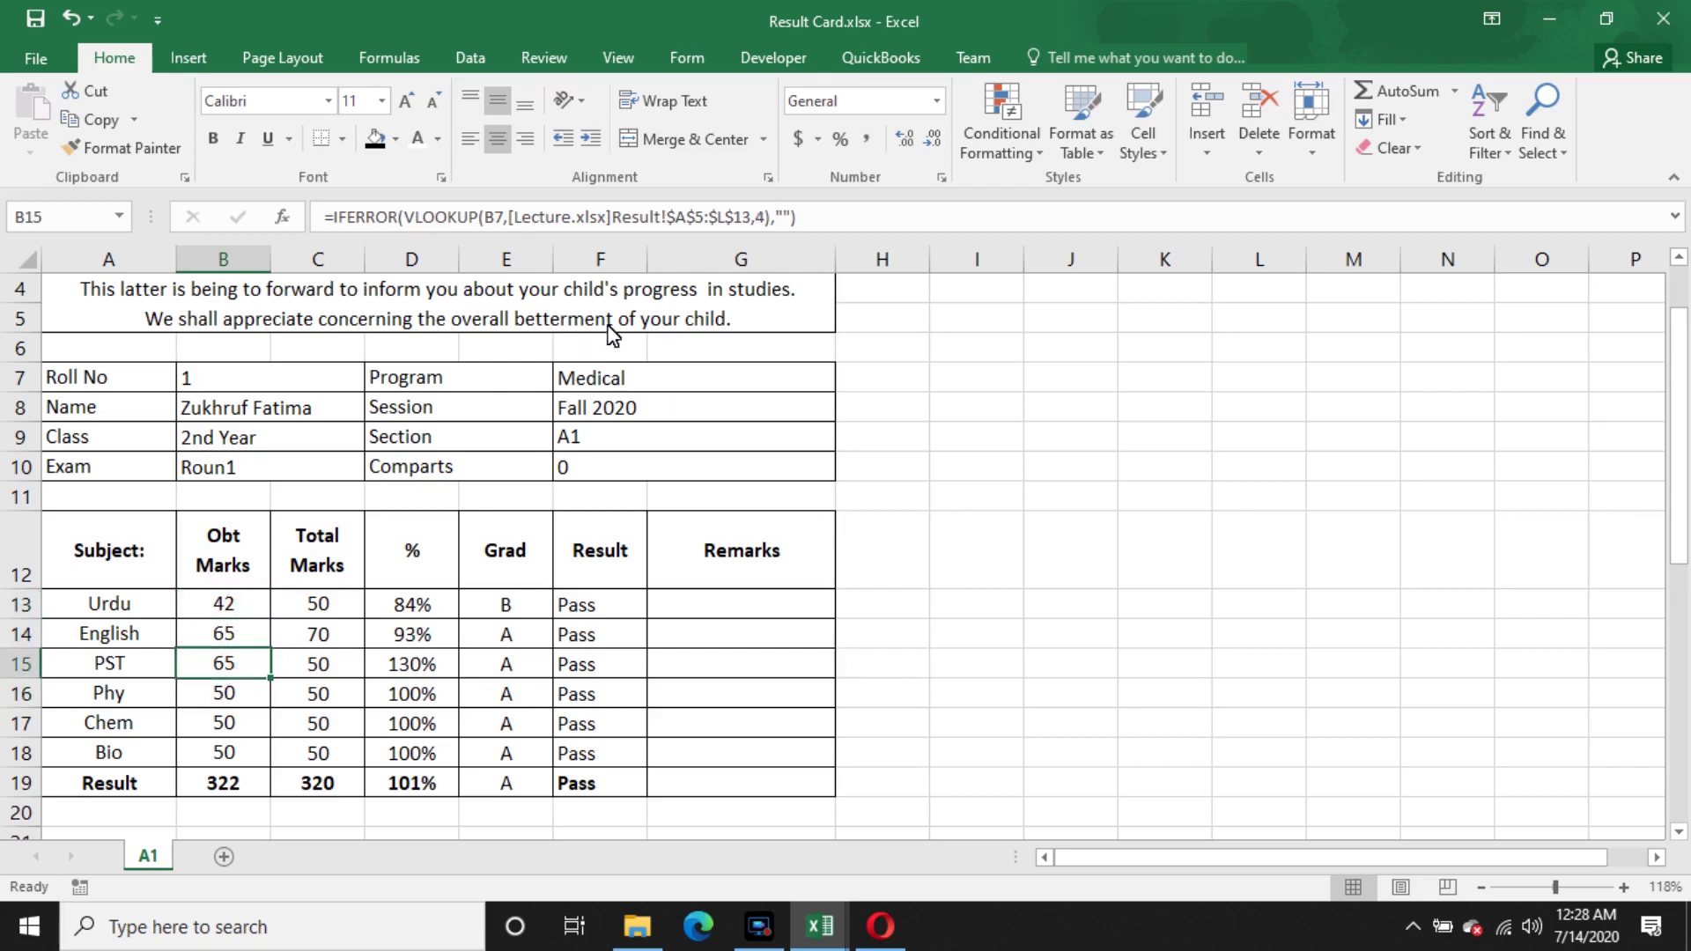
left_click(760, 218)
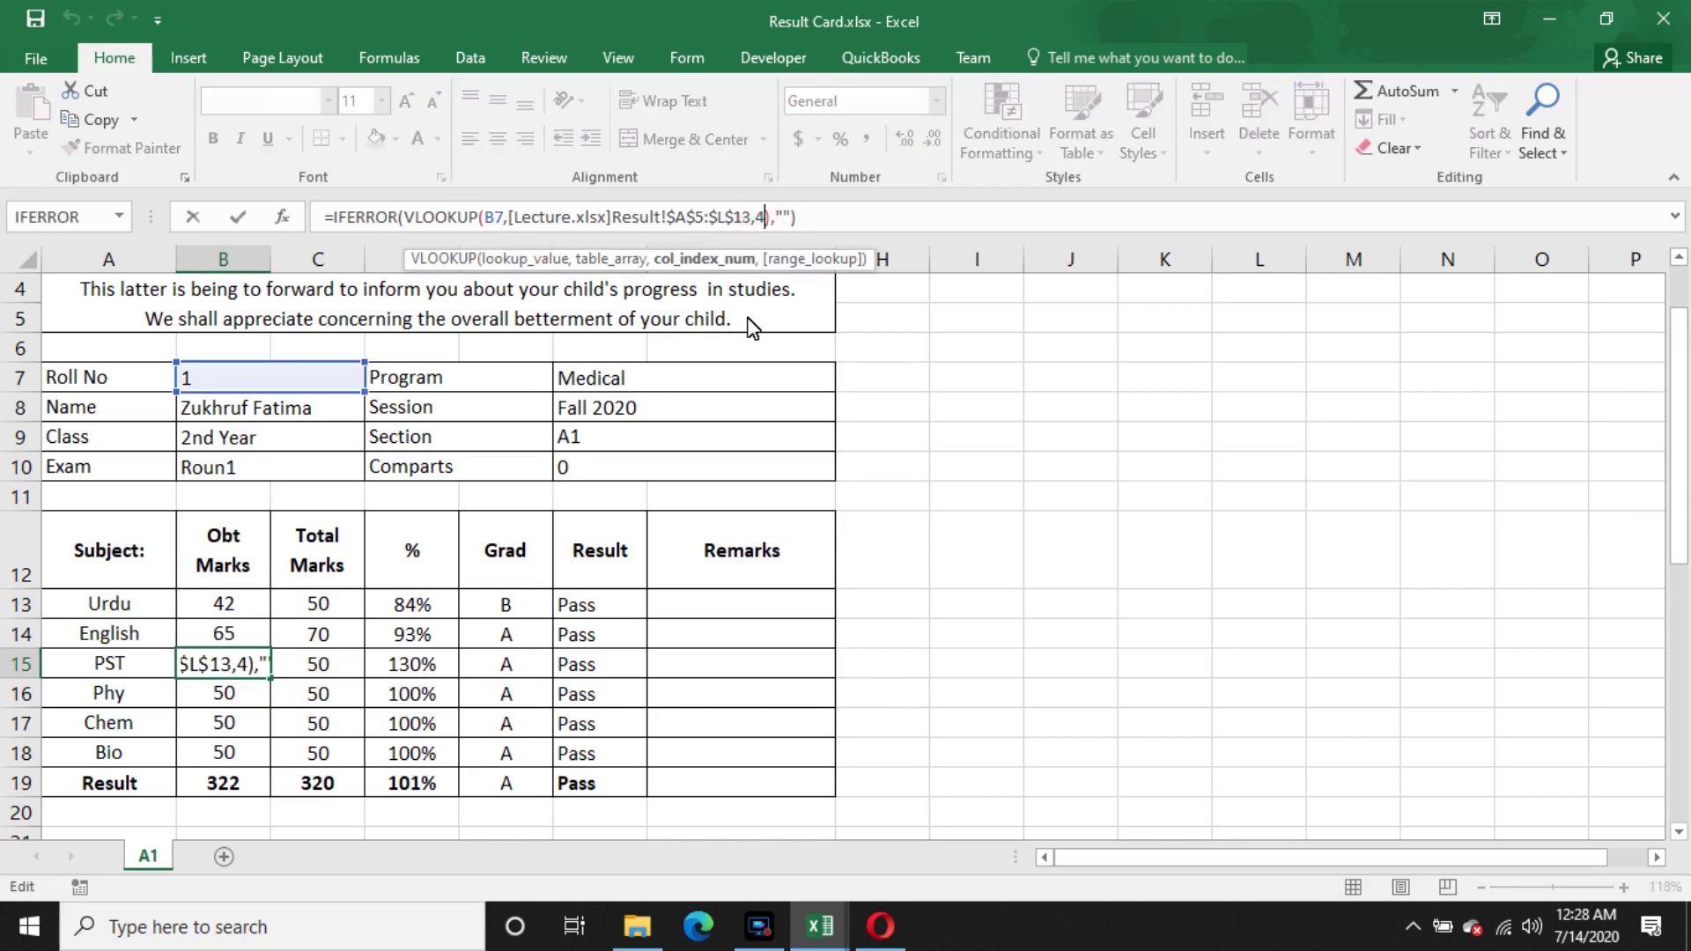
key("BackSpace")
type("5")
key("Return")
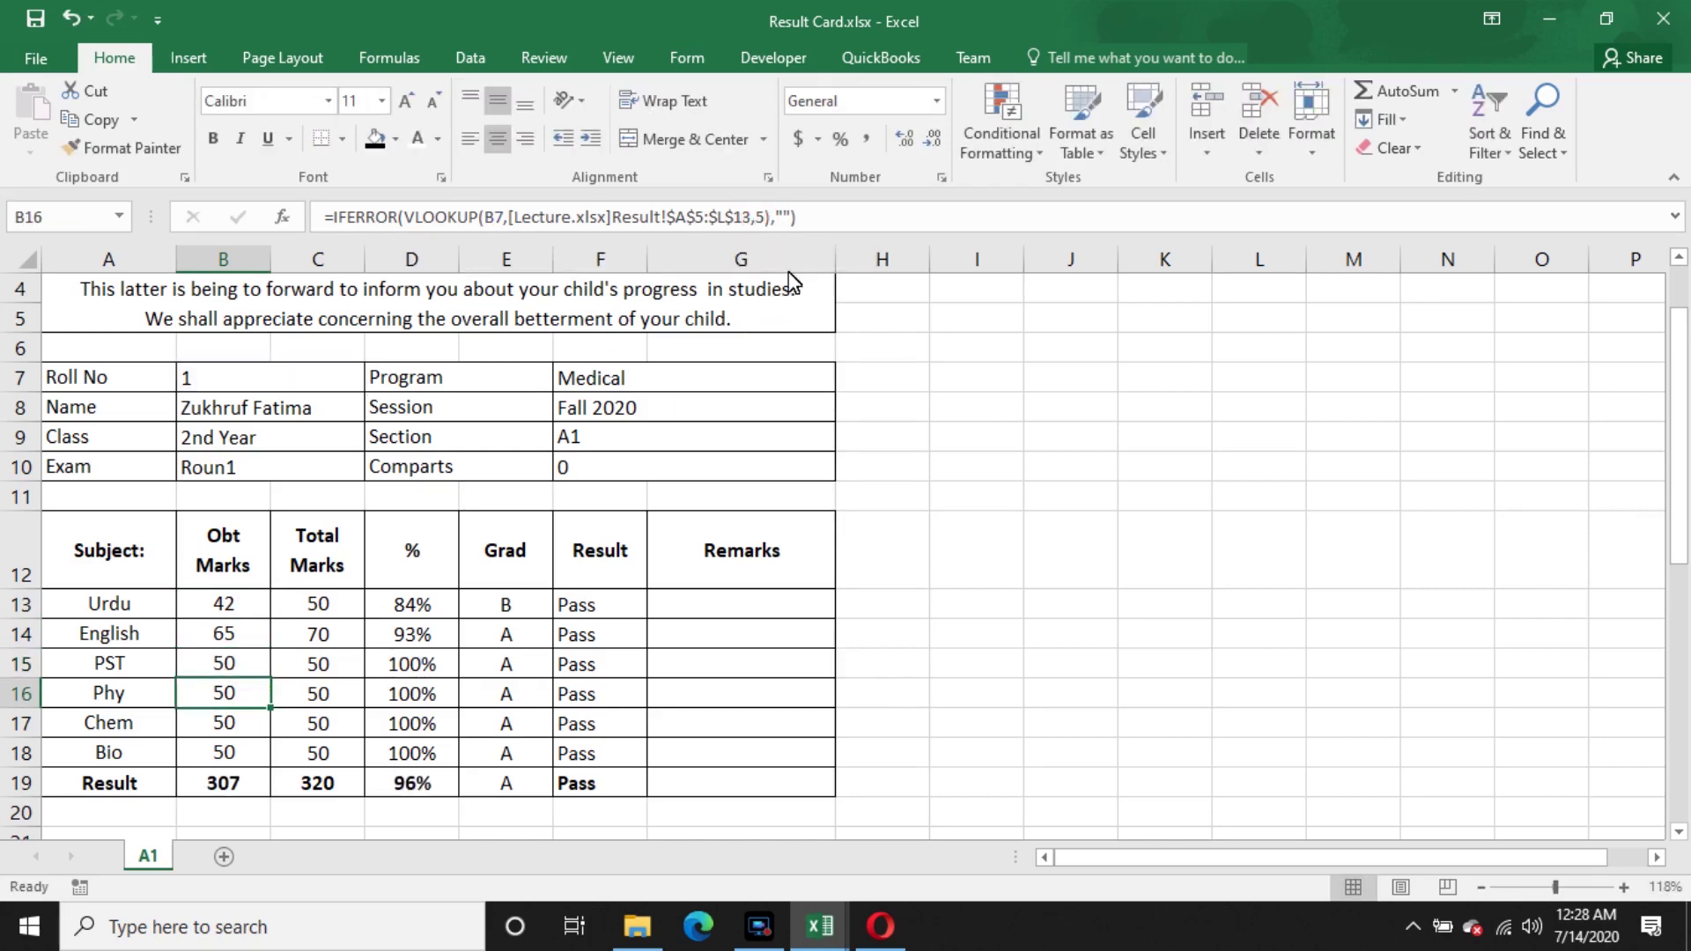
- Change the column number of the Phy VLOOKUP in B16 to 6
left_click(763, 219)
key("BackSpace")
type("6")
key("Return")
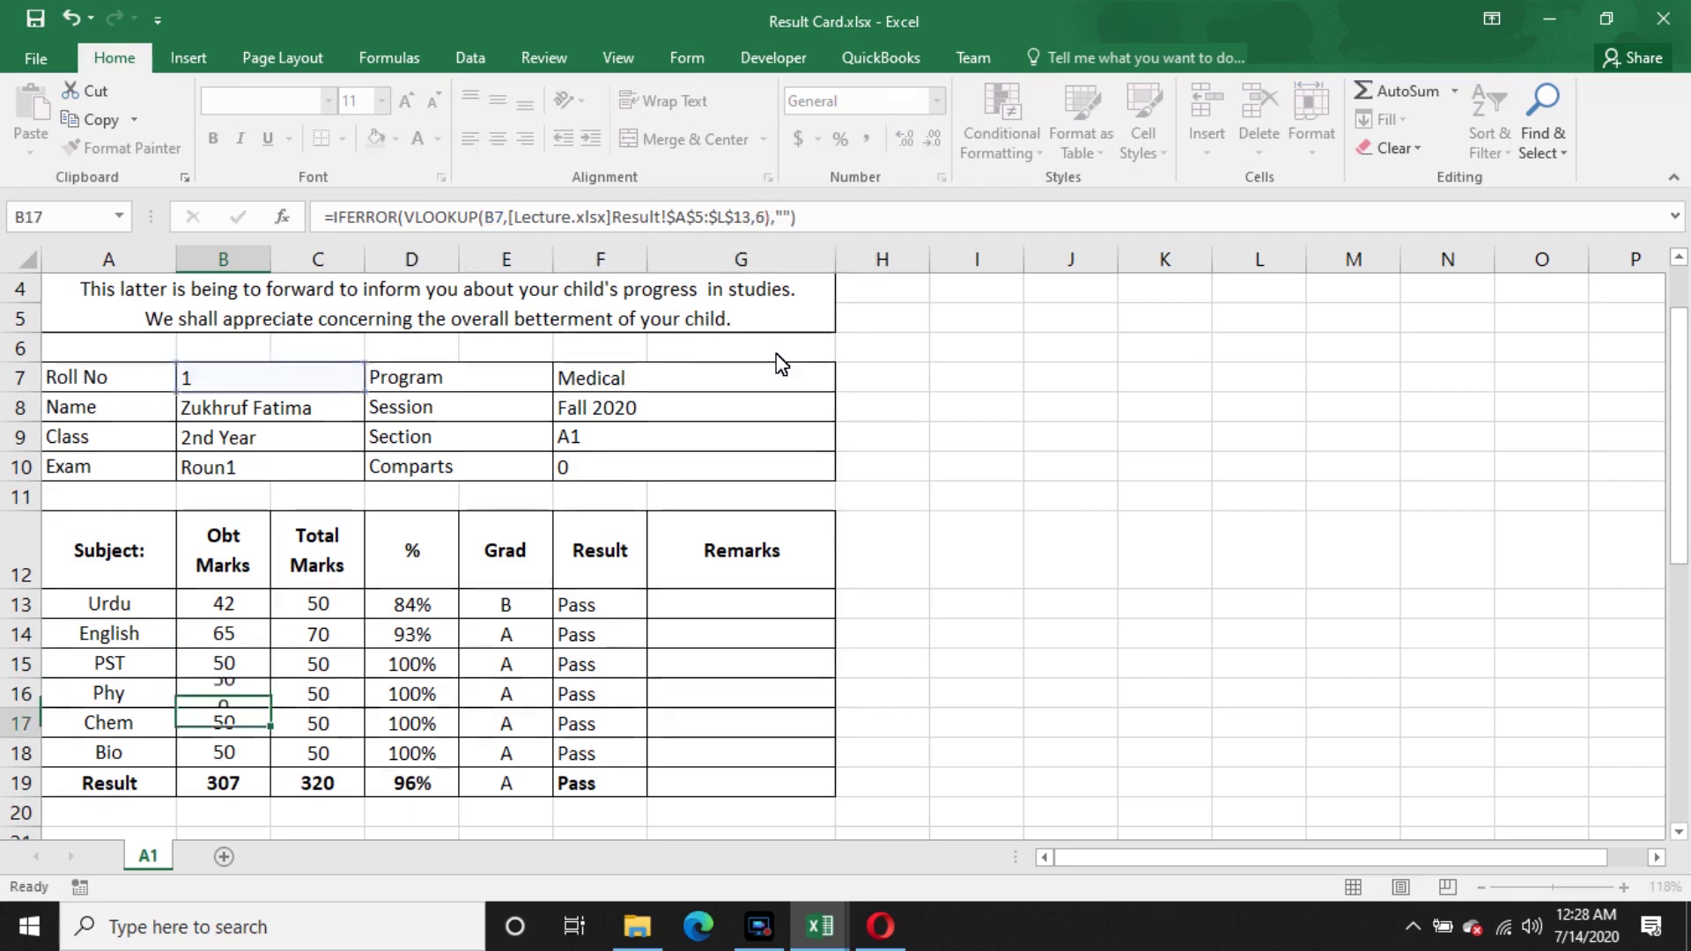
- Change the column number of the Chem VLOOKUP in B17 to 7
left_click(763, 217)
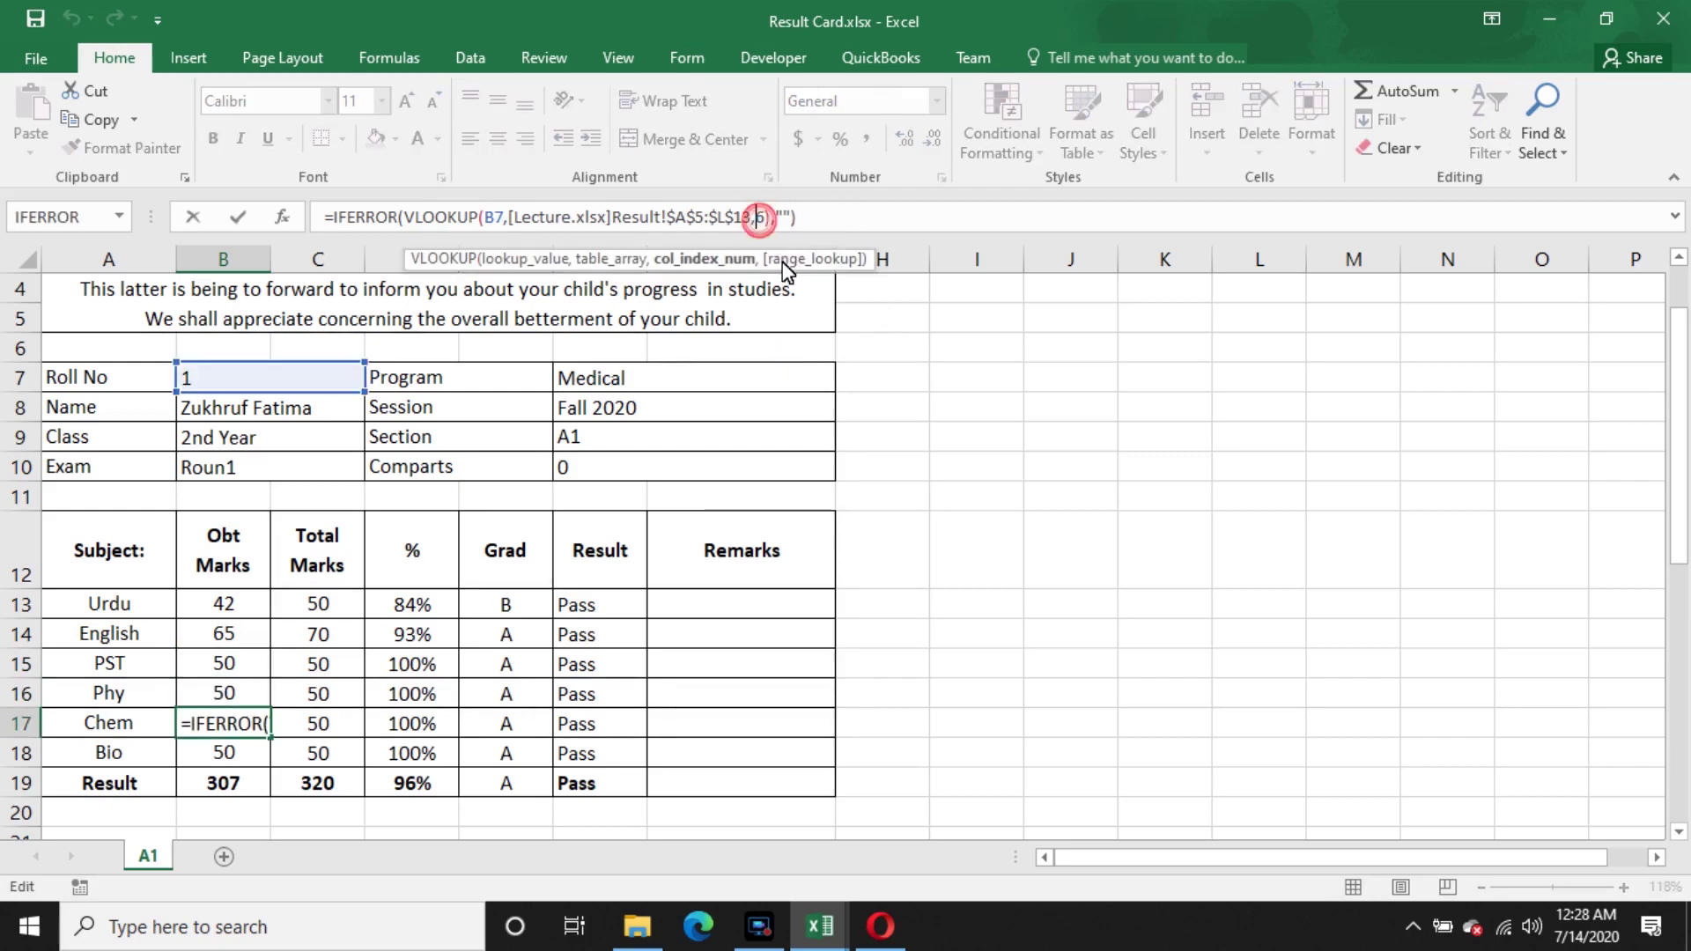
key("BackSpace")
type("7")
key("Return")
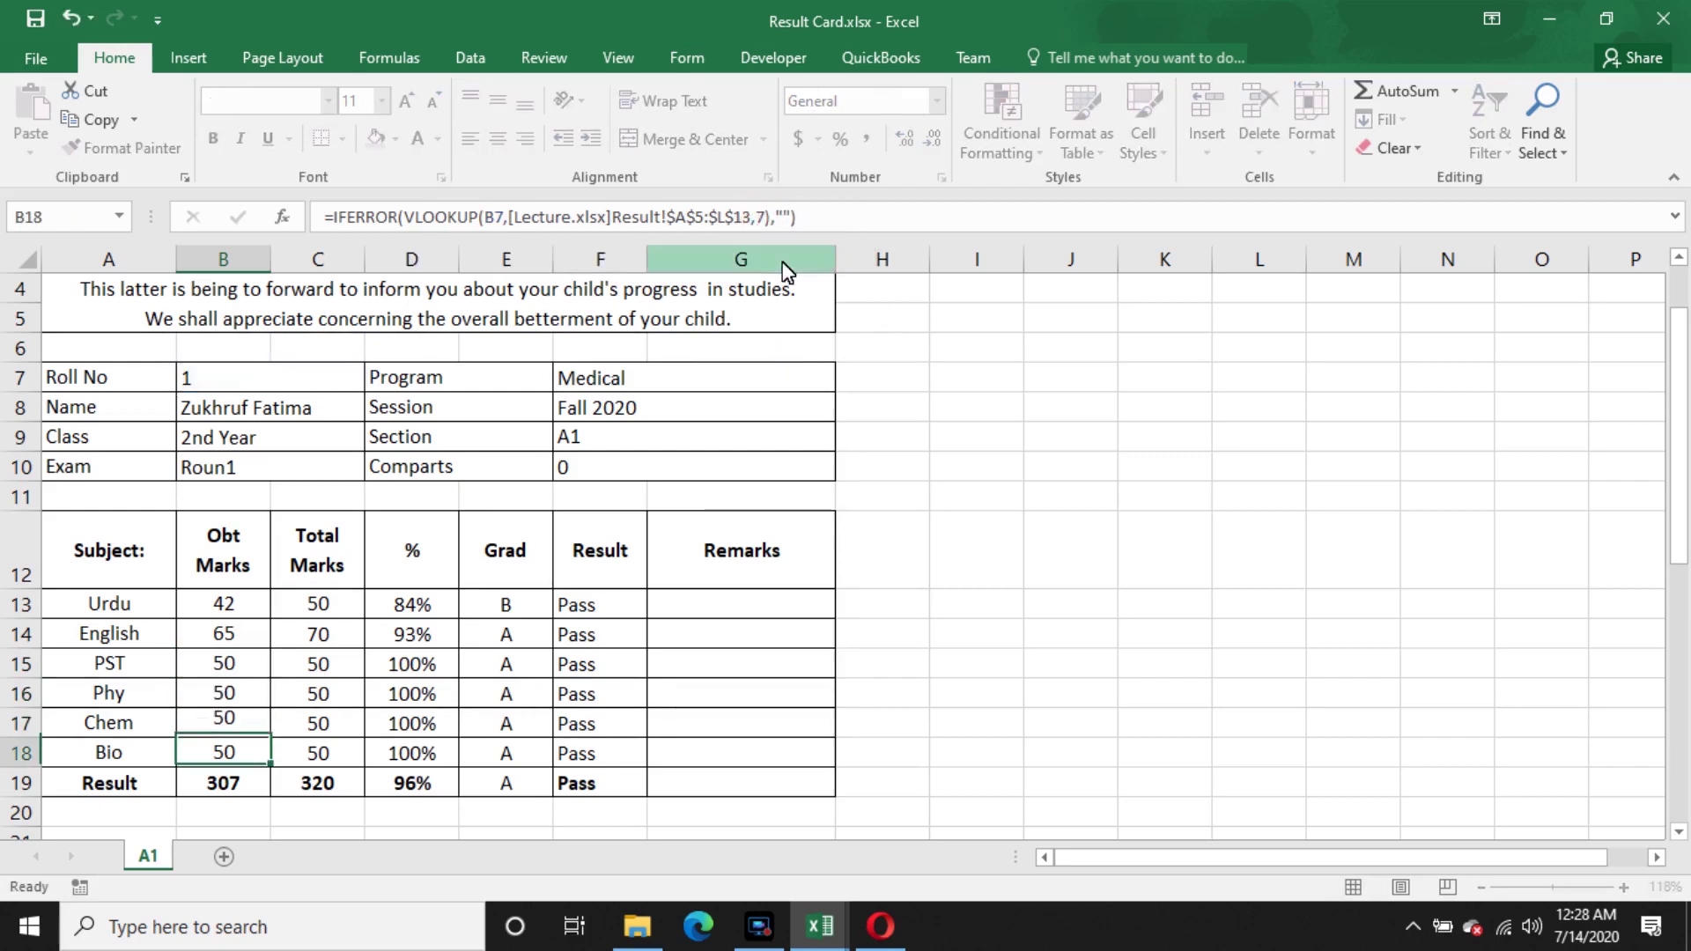
- Change the column number of the Bio VLOOKUP in B18 to 8
left_click(762, 219)
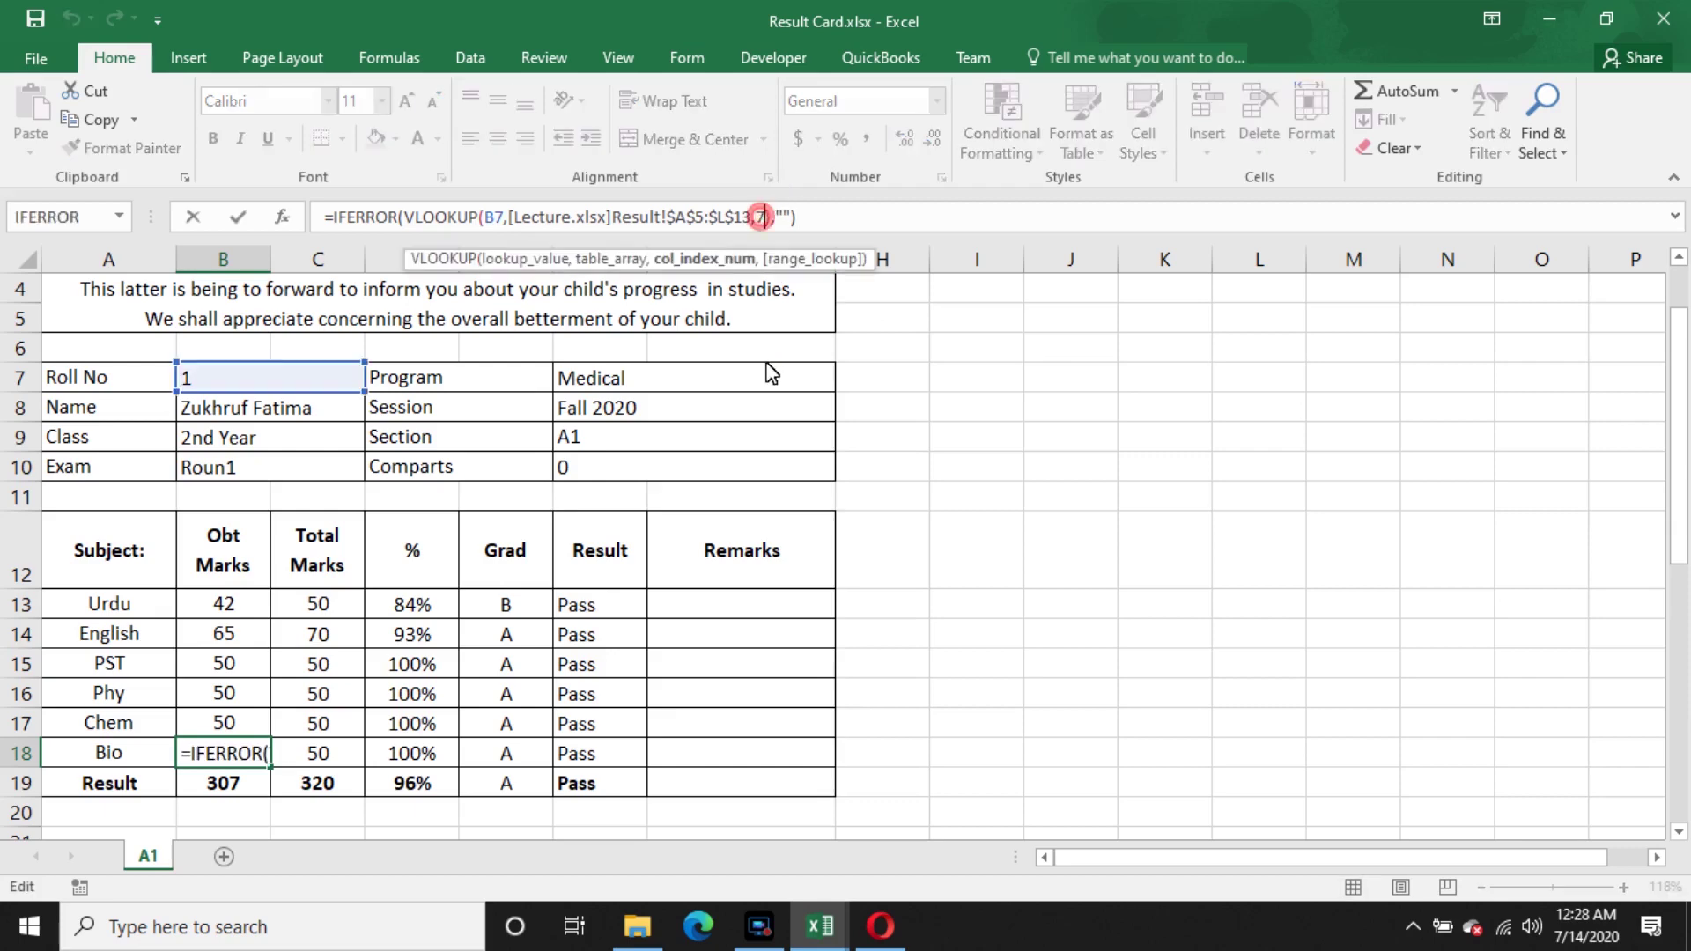
key("BackSpace")
type("8")
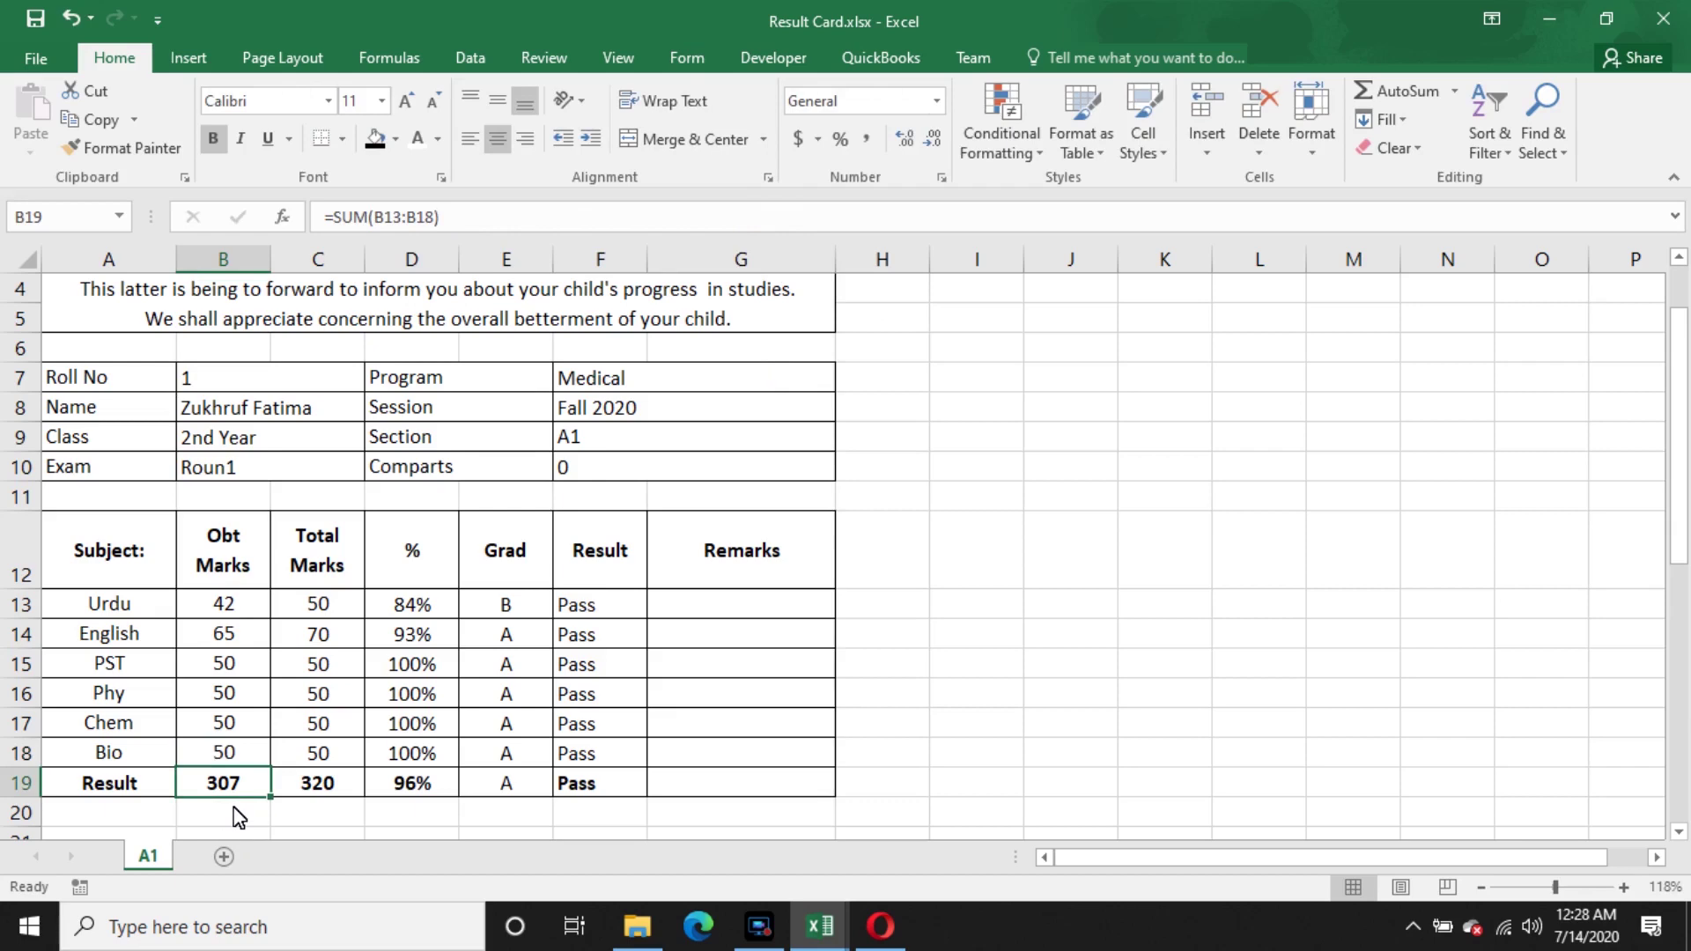
- Inspect the SUM formulas for obtained marks in B19 and total marks in C19
left_click(318, 612)
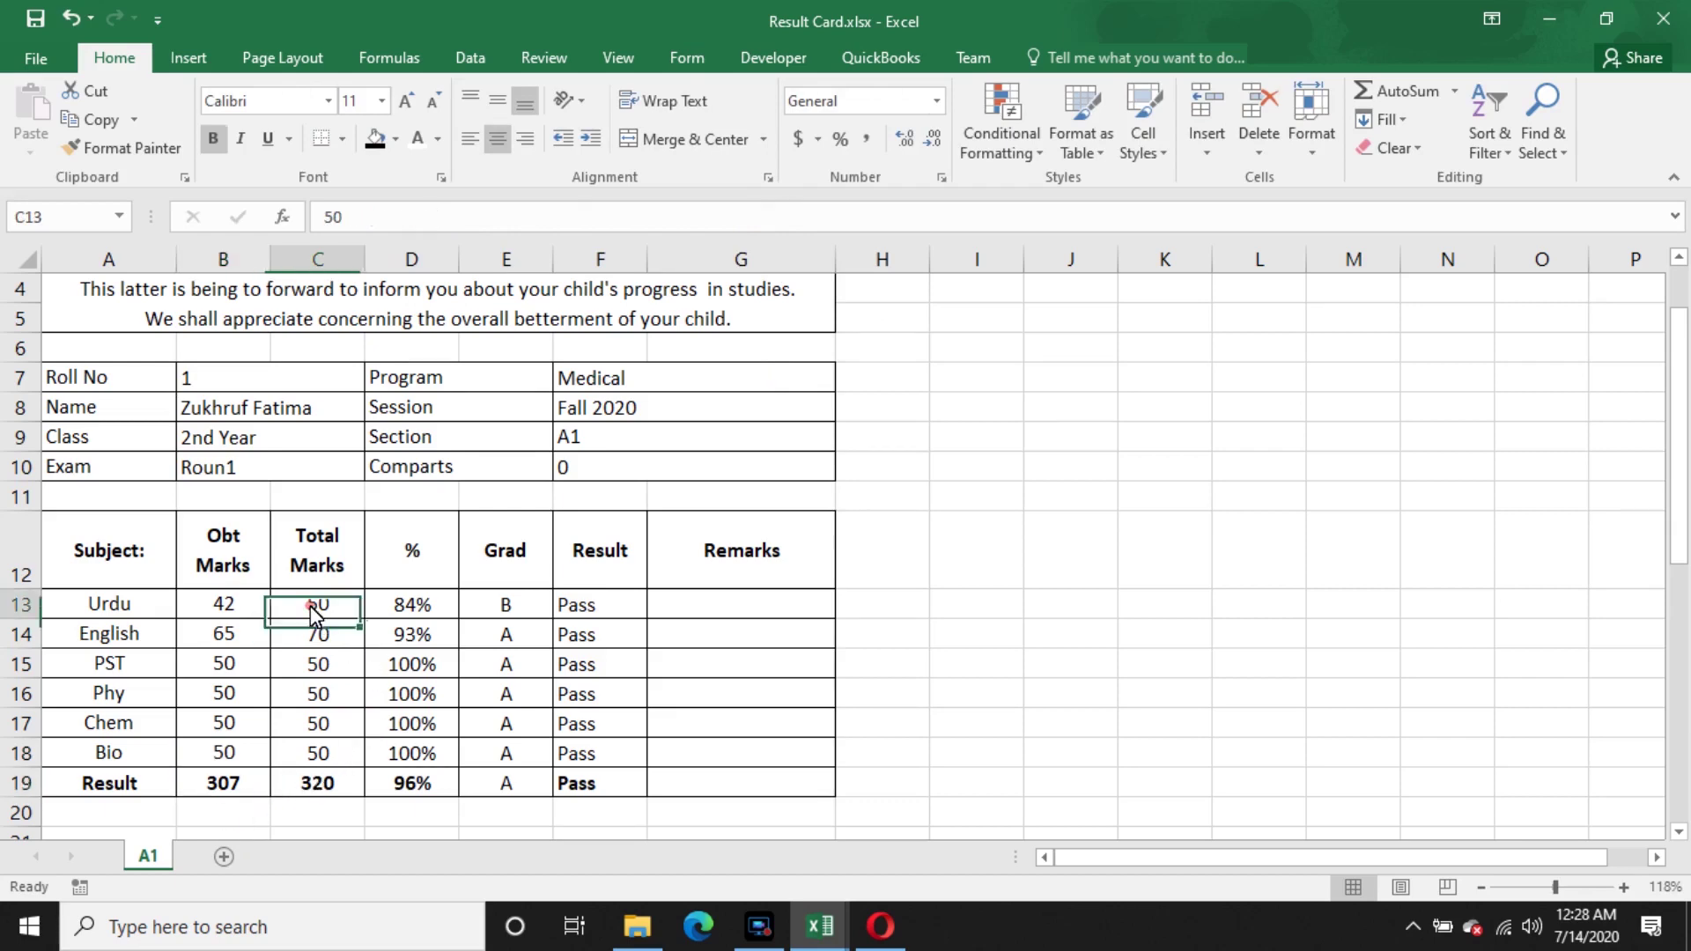
left_click(225, 789)
double_click(225, 789)
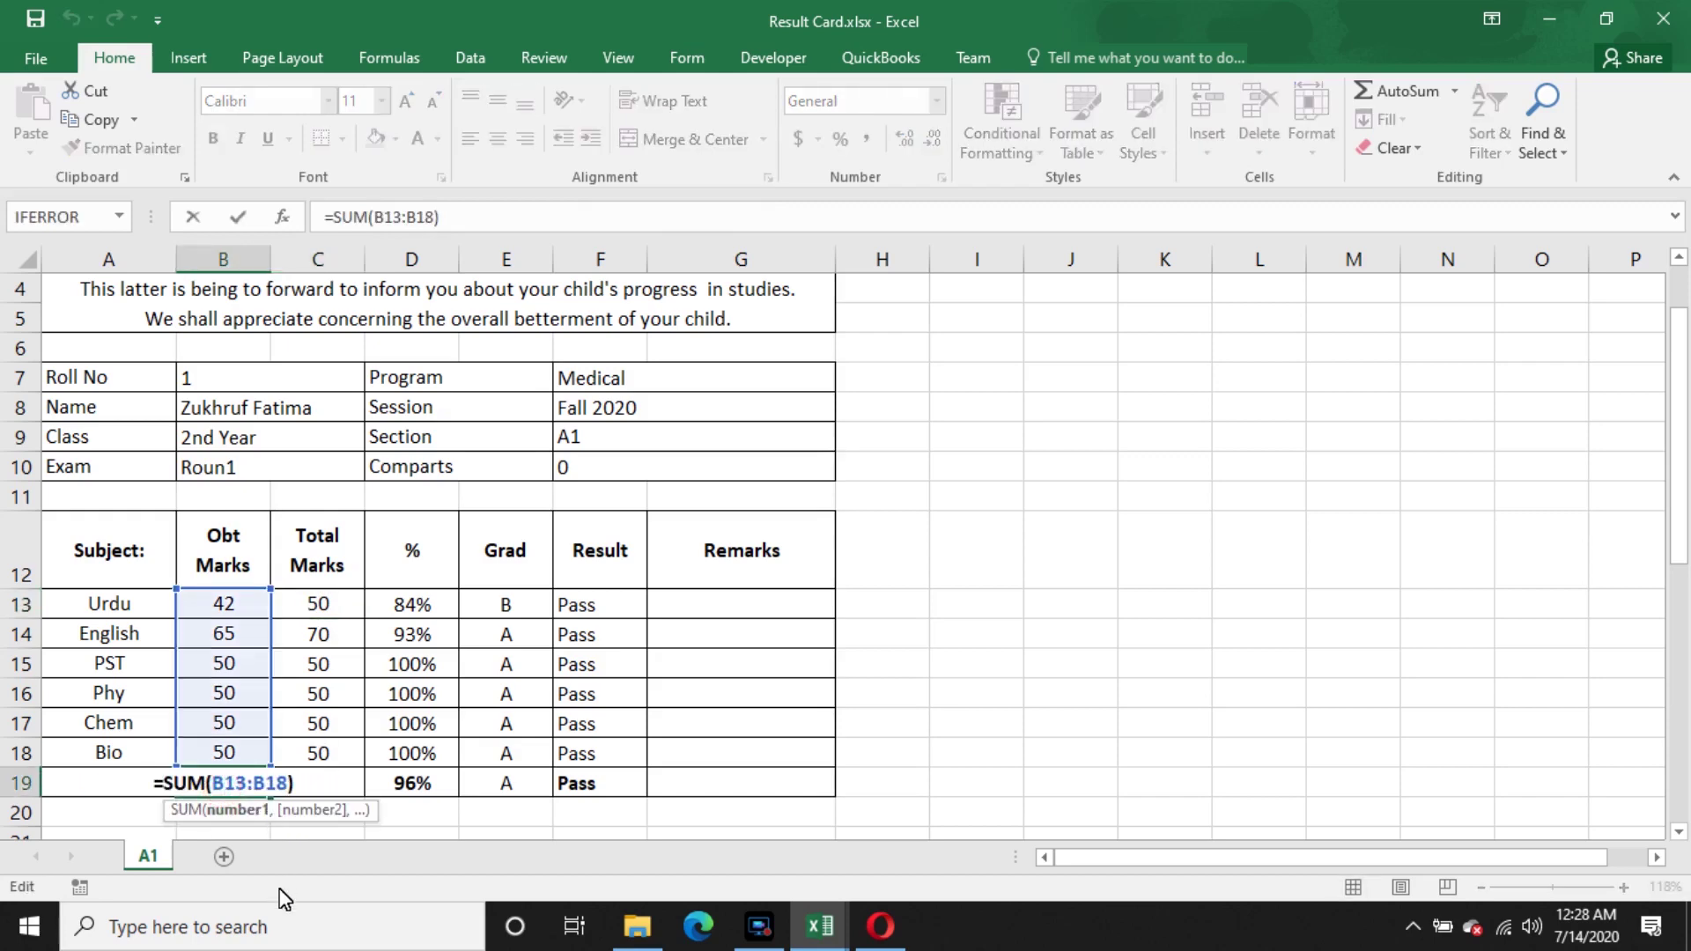
key("Return")
left_click(329, 787)
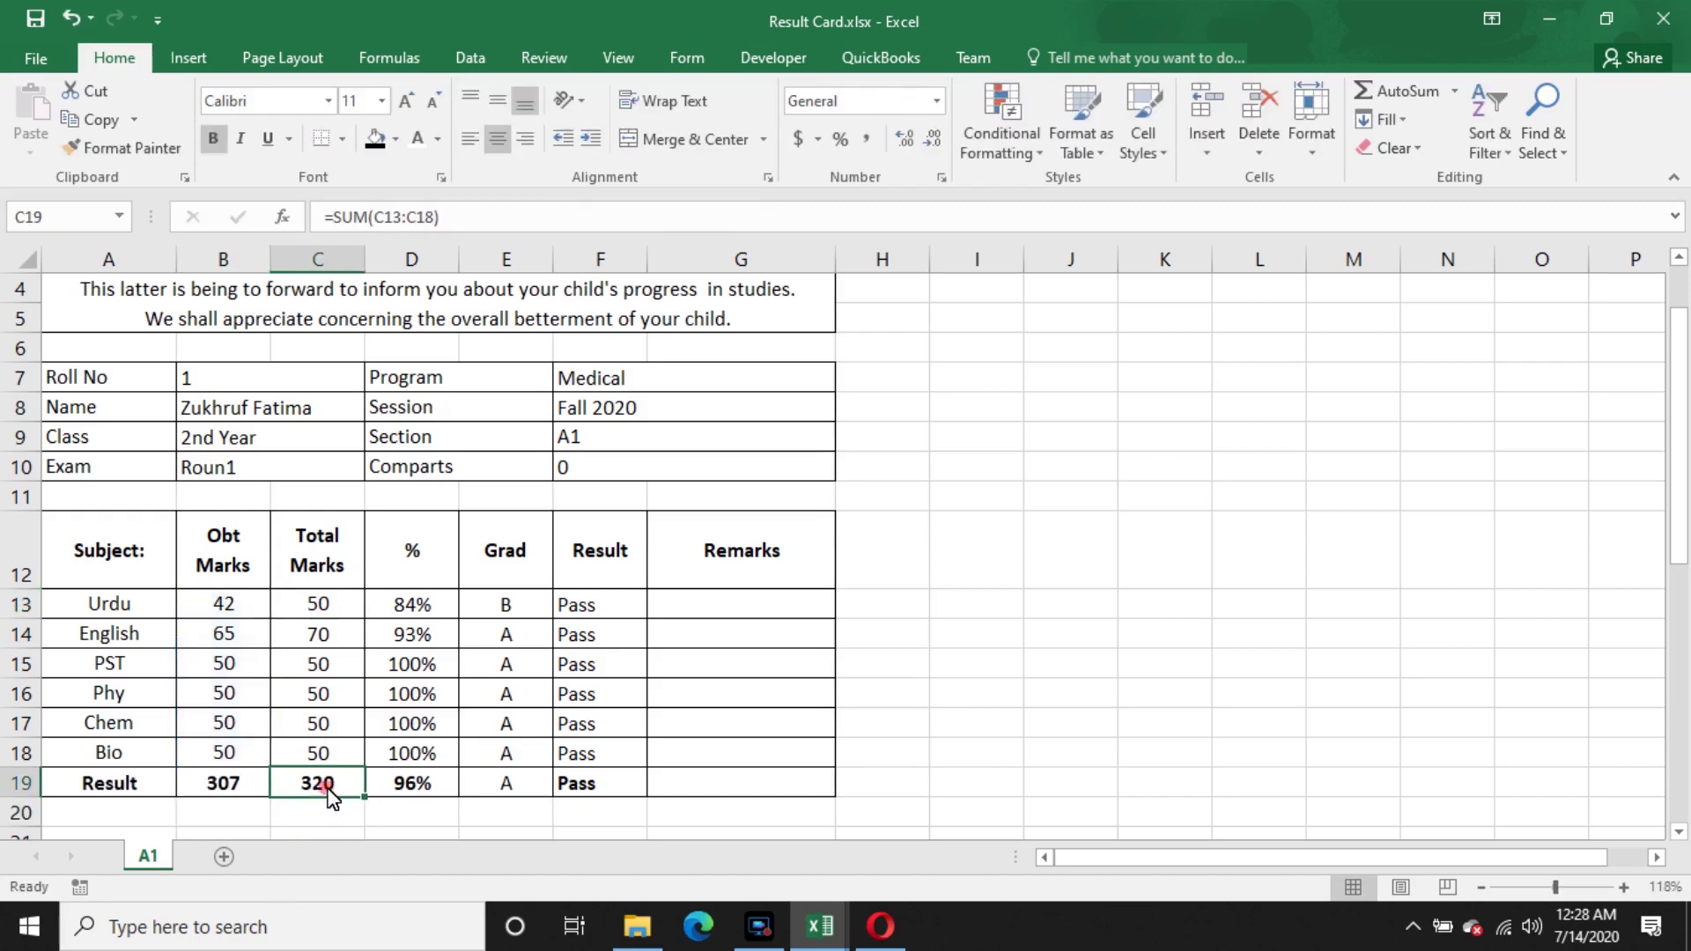
double_click(333, 791)
key("Return")
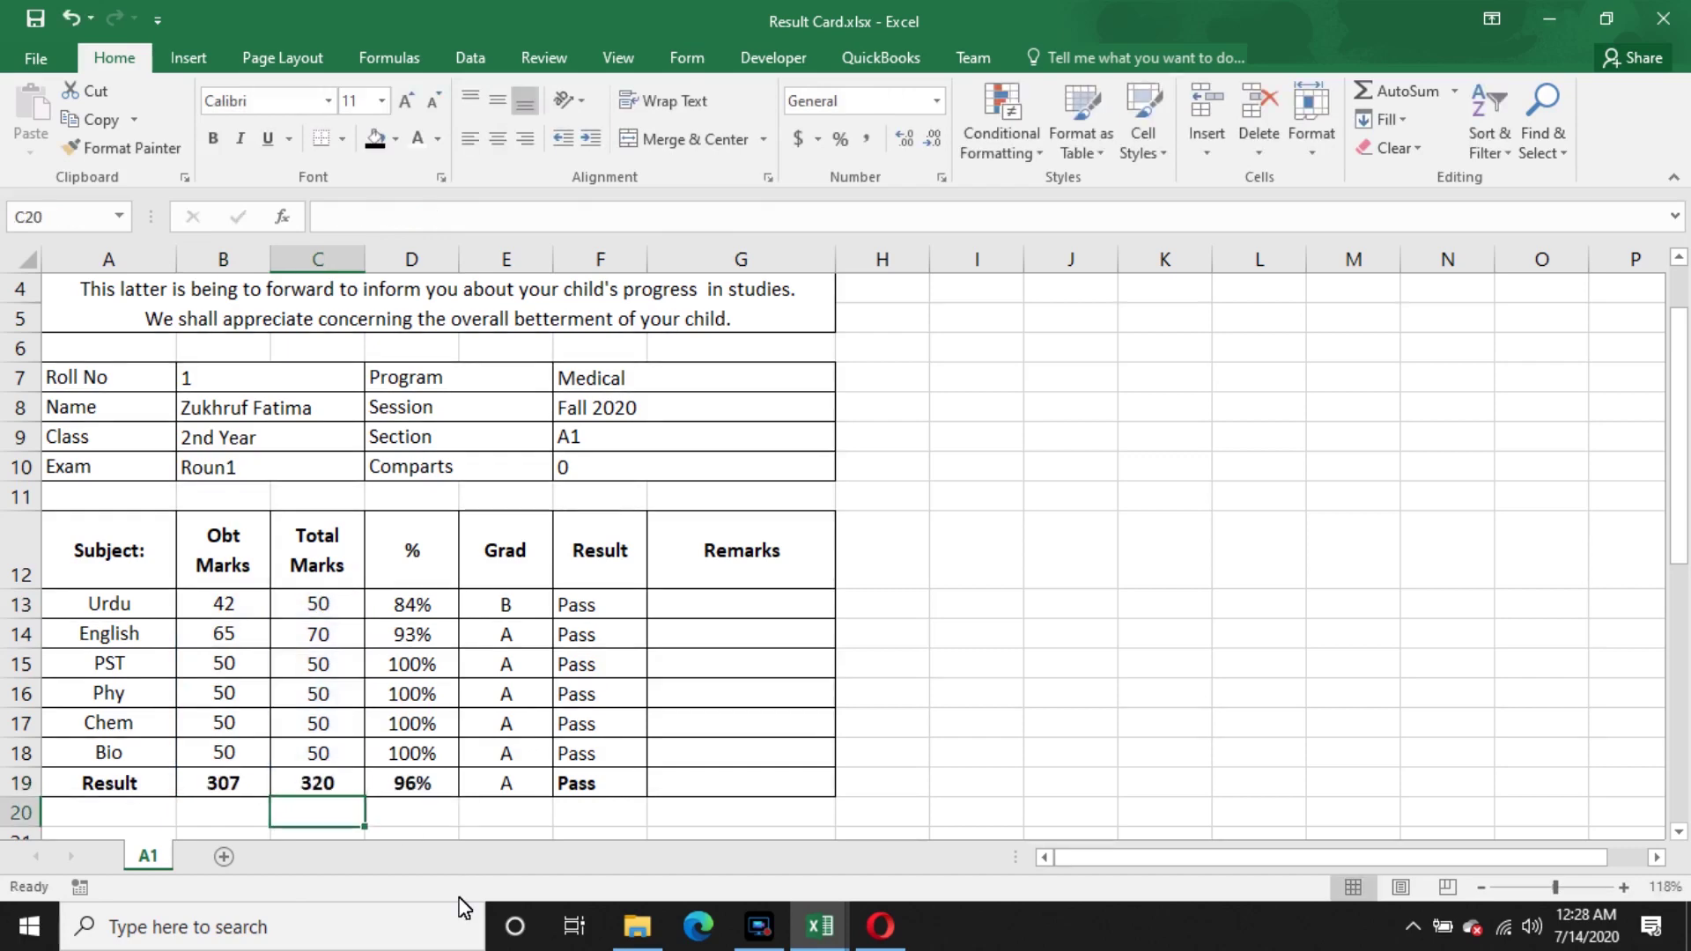
- Inspect the percentage formulas for the Urdu row in D13 and the Result row in D19
left_click(414, 610)
left_click_drag(414, 610, 416, 764)
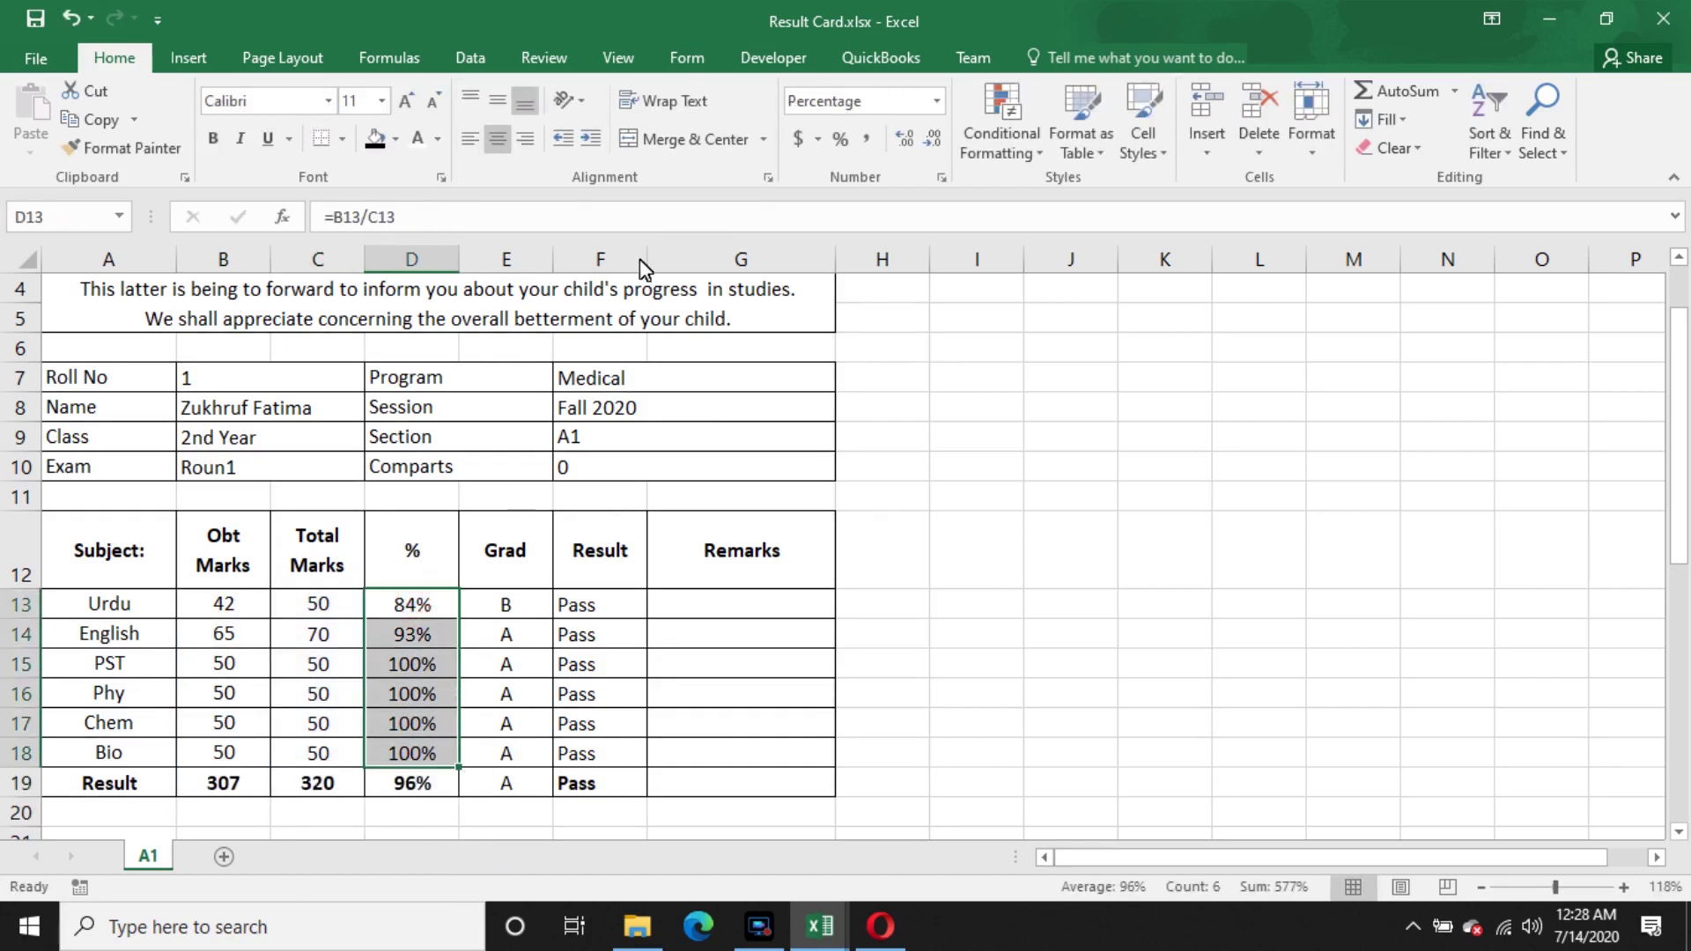
double_click(414, 608)
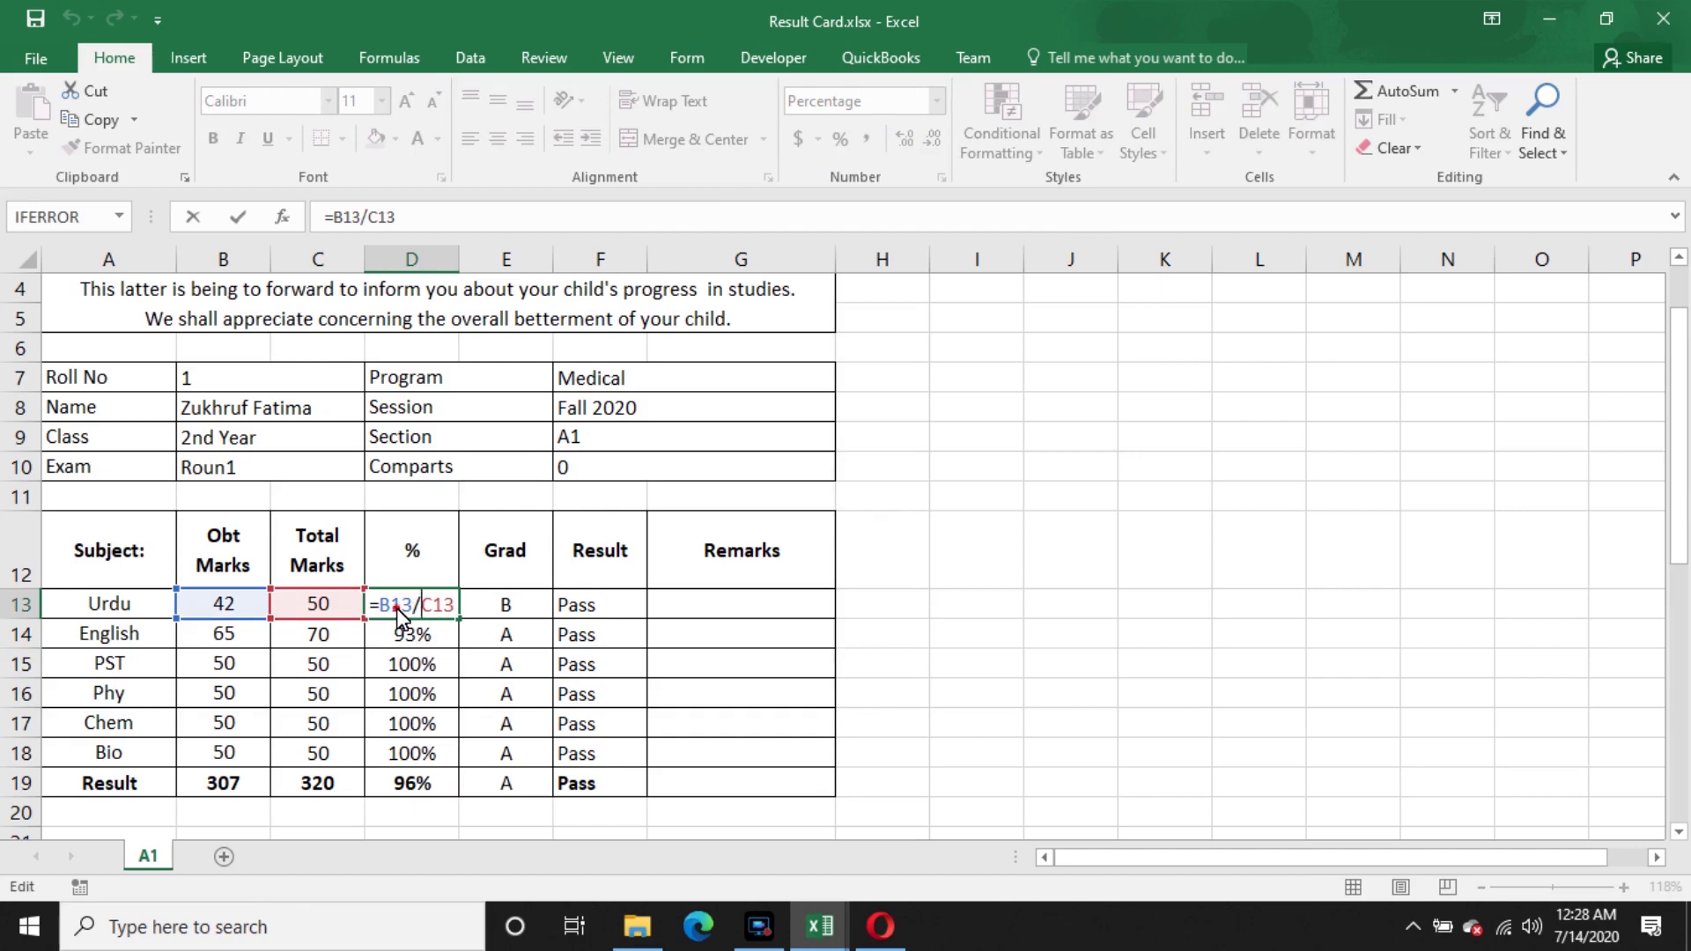
left_click(396, 608)
key("Return")
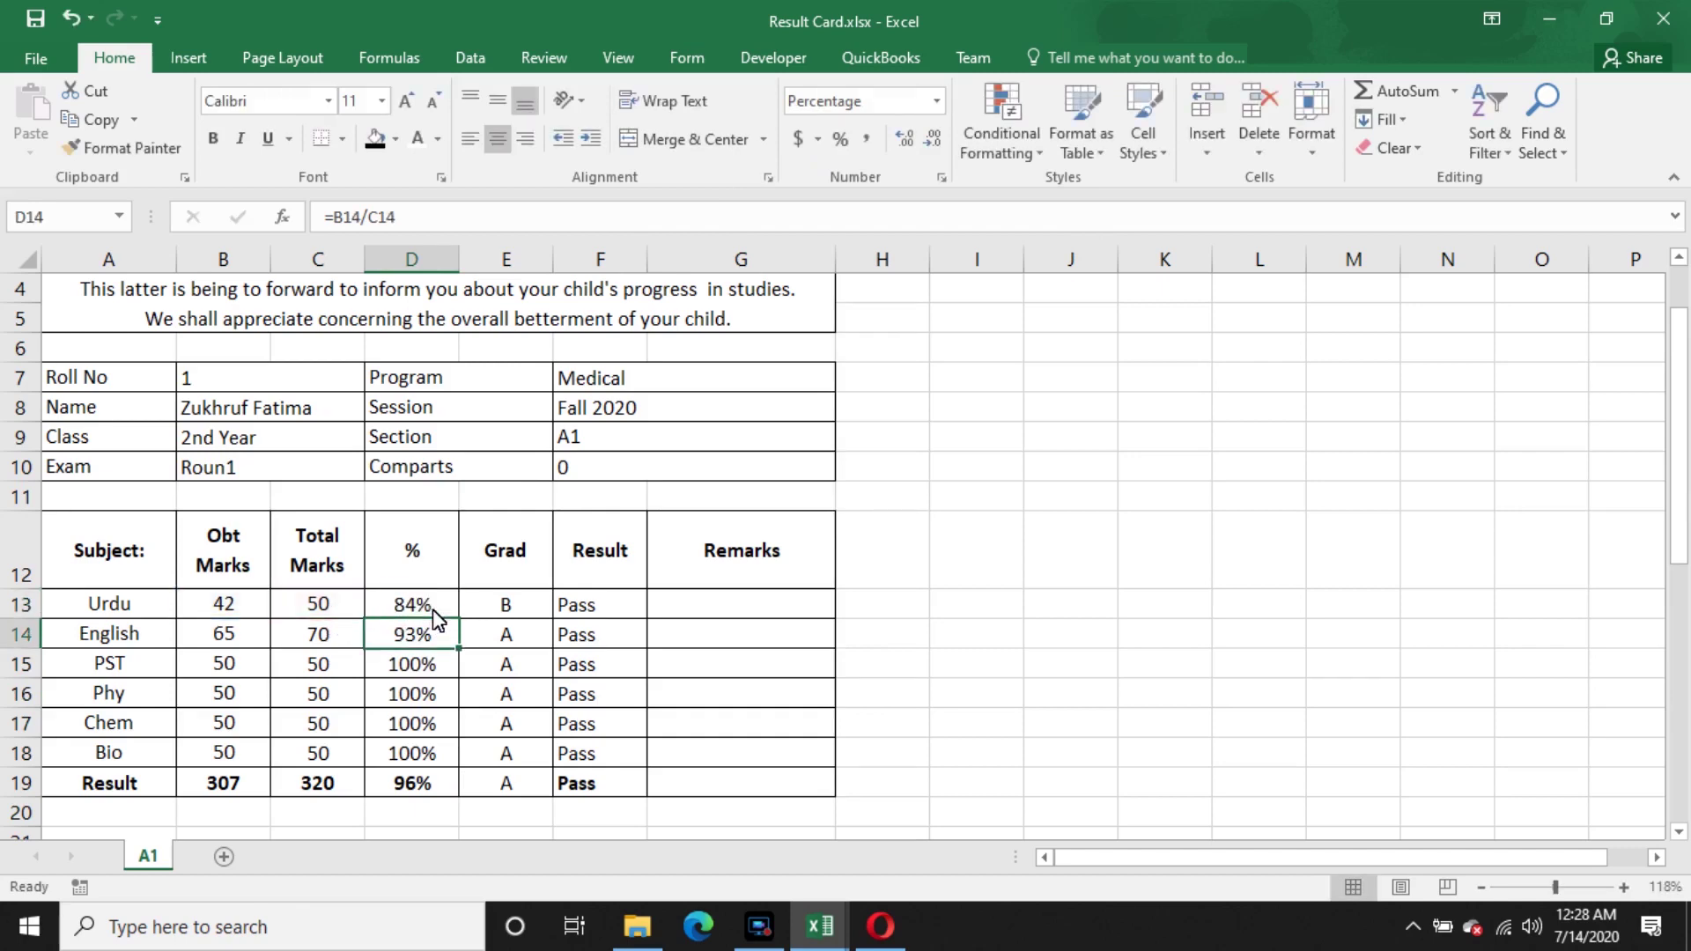
left_click(435, 791)
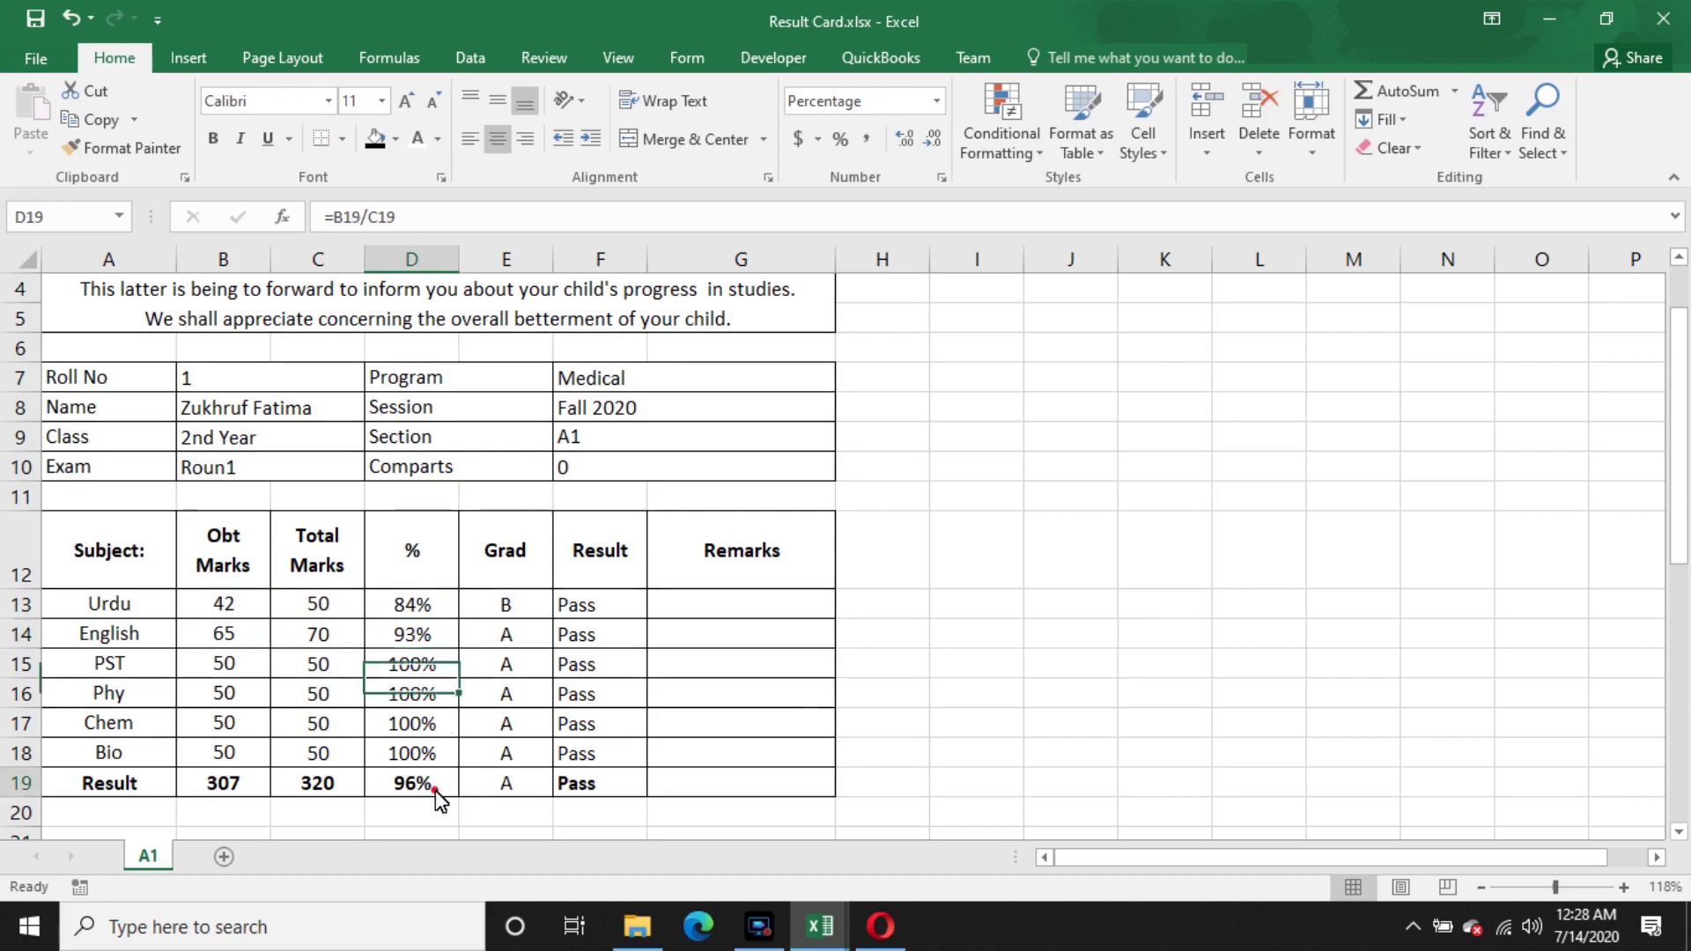
double_click(432, 789)
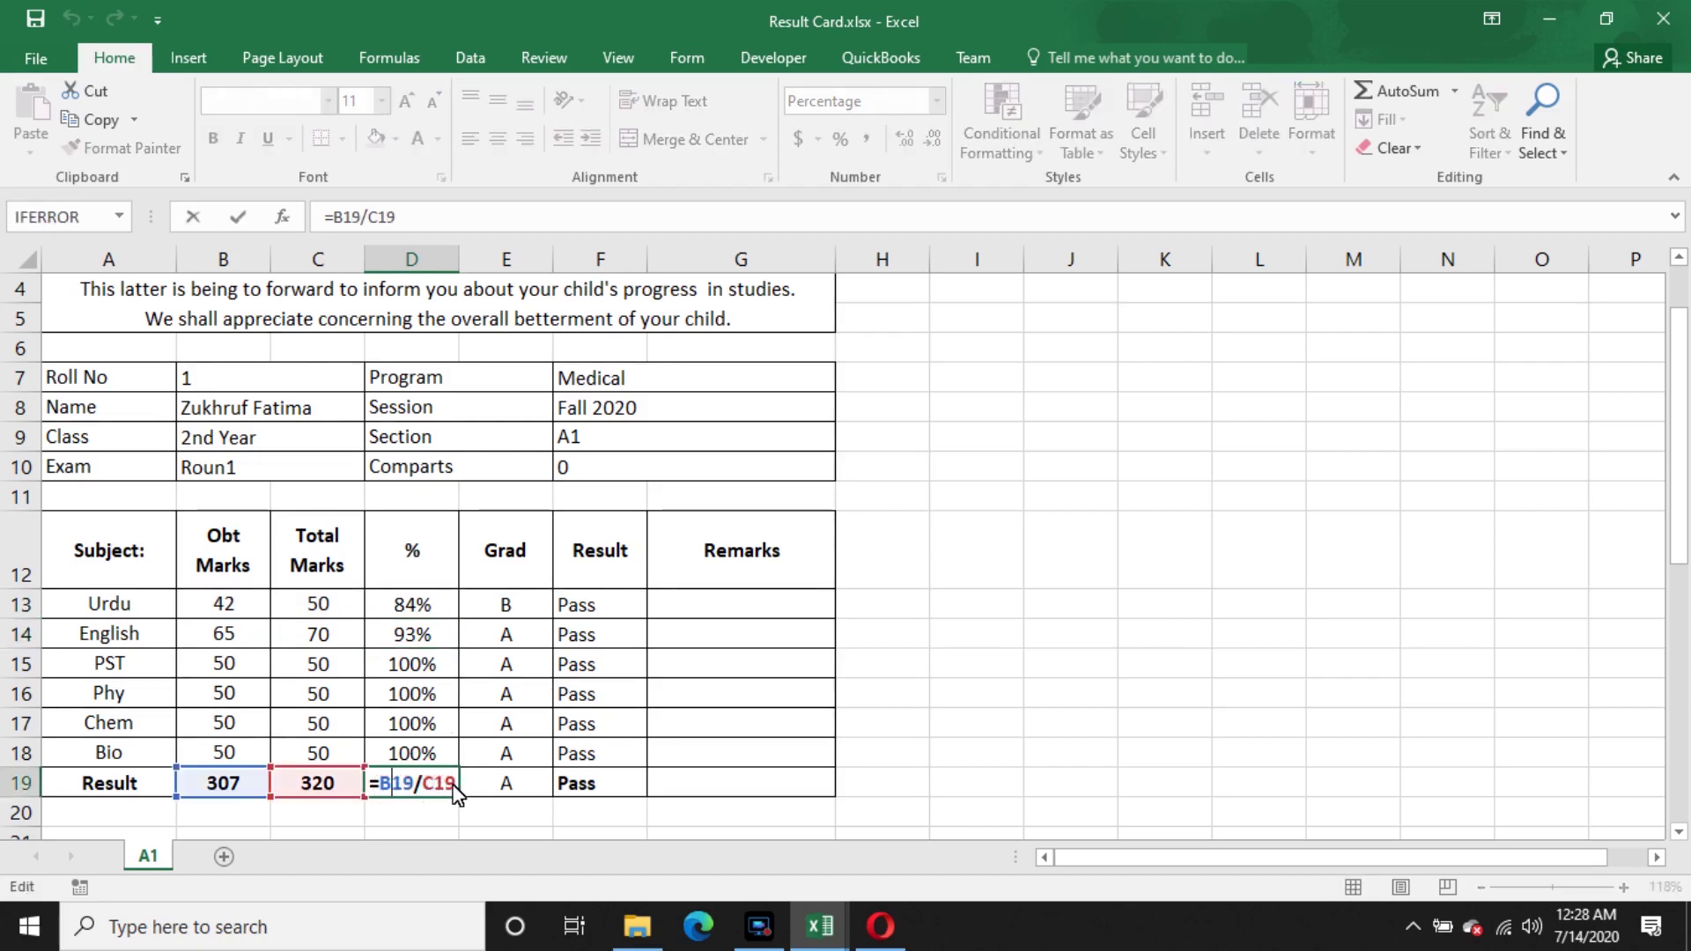
key("Return")
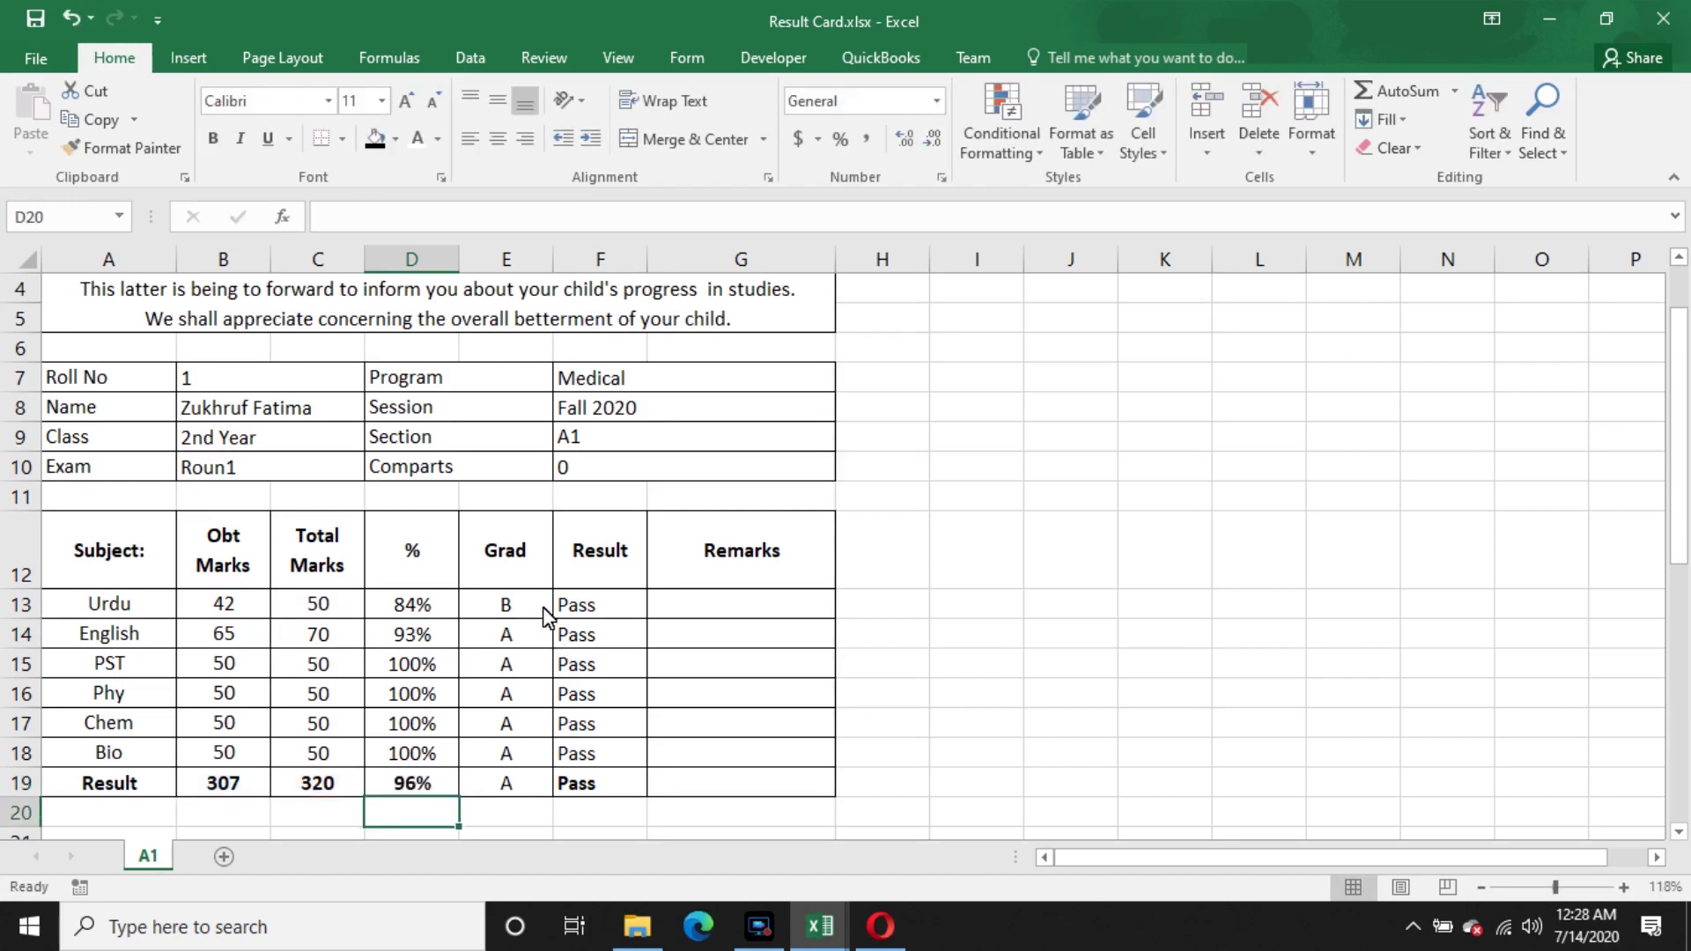
- Inspect the nested IF grade formula for the Urdu row in E13
left_click(539, 607)
double_click(517, 611)
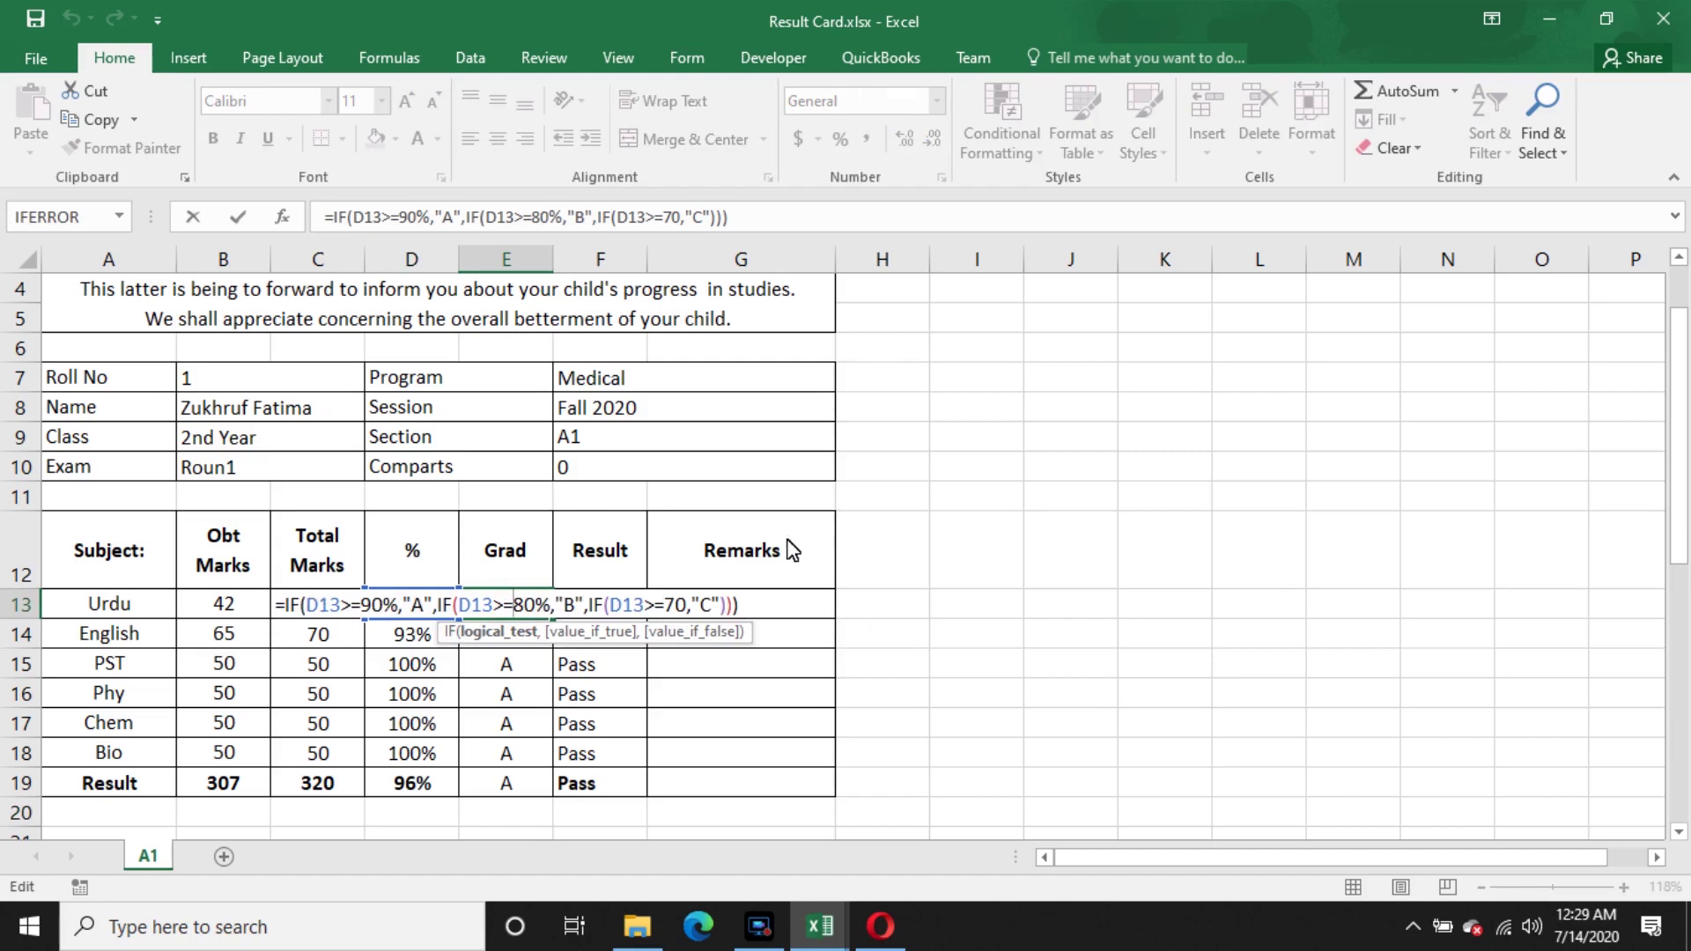
left_click(909, 604)
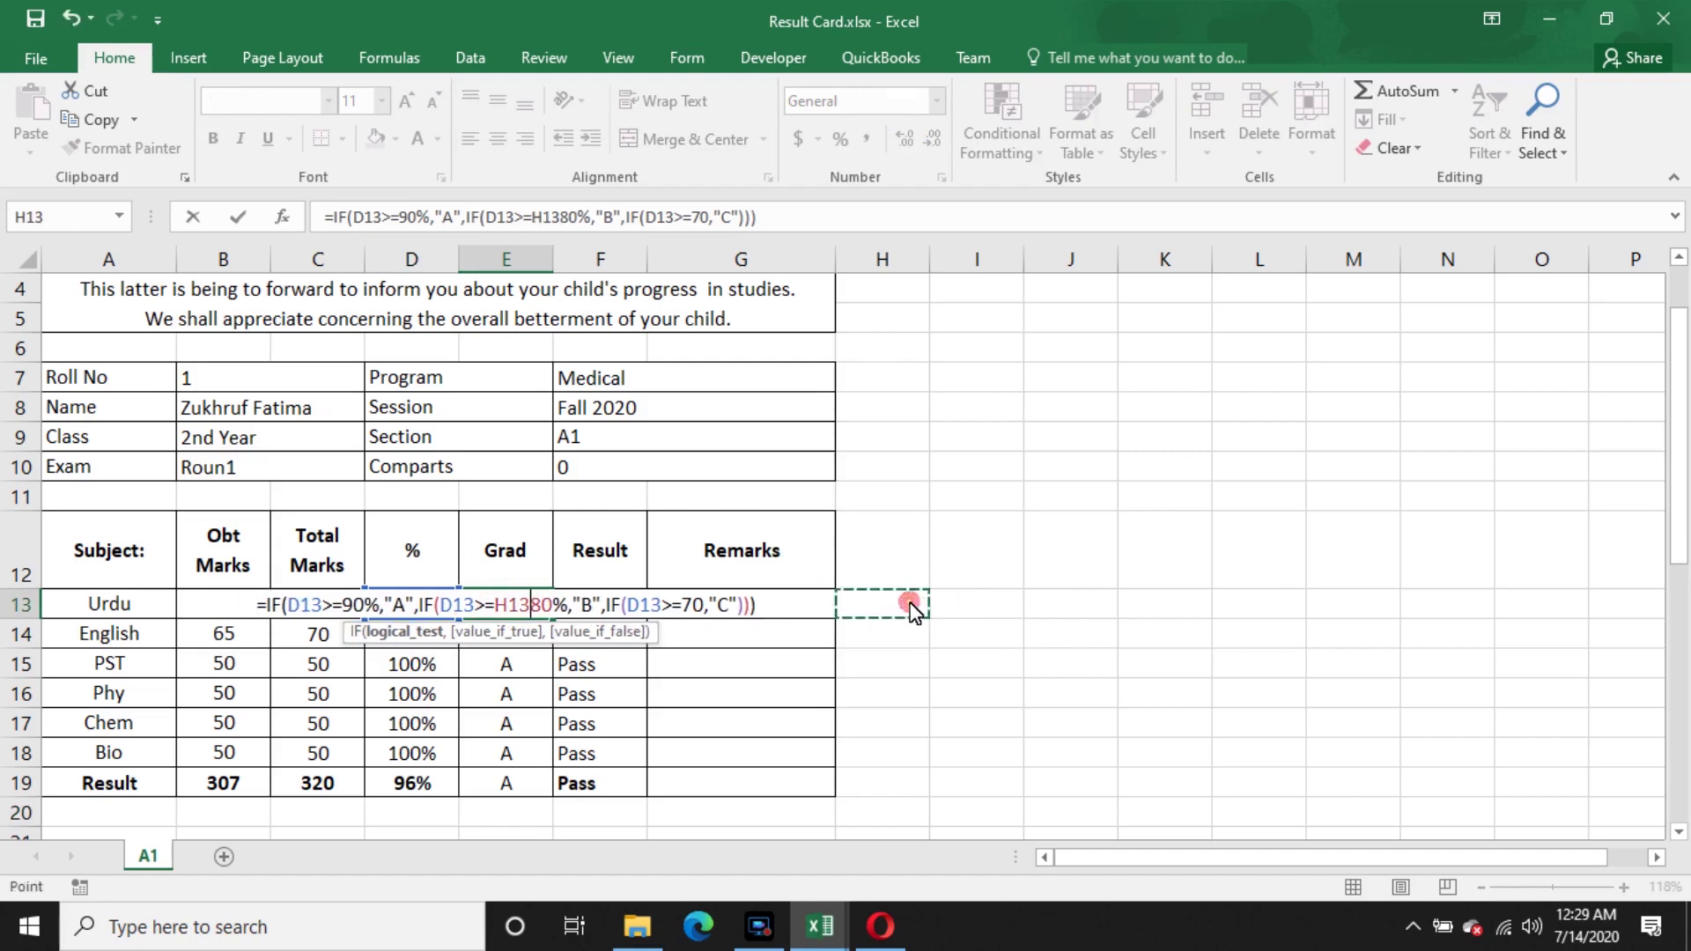
key("ctrl+z")
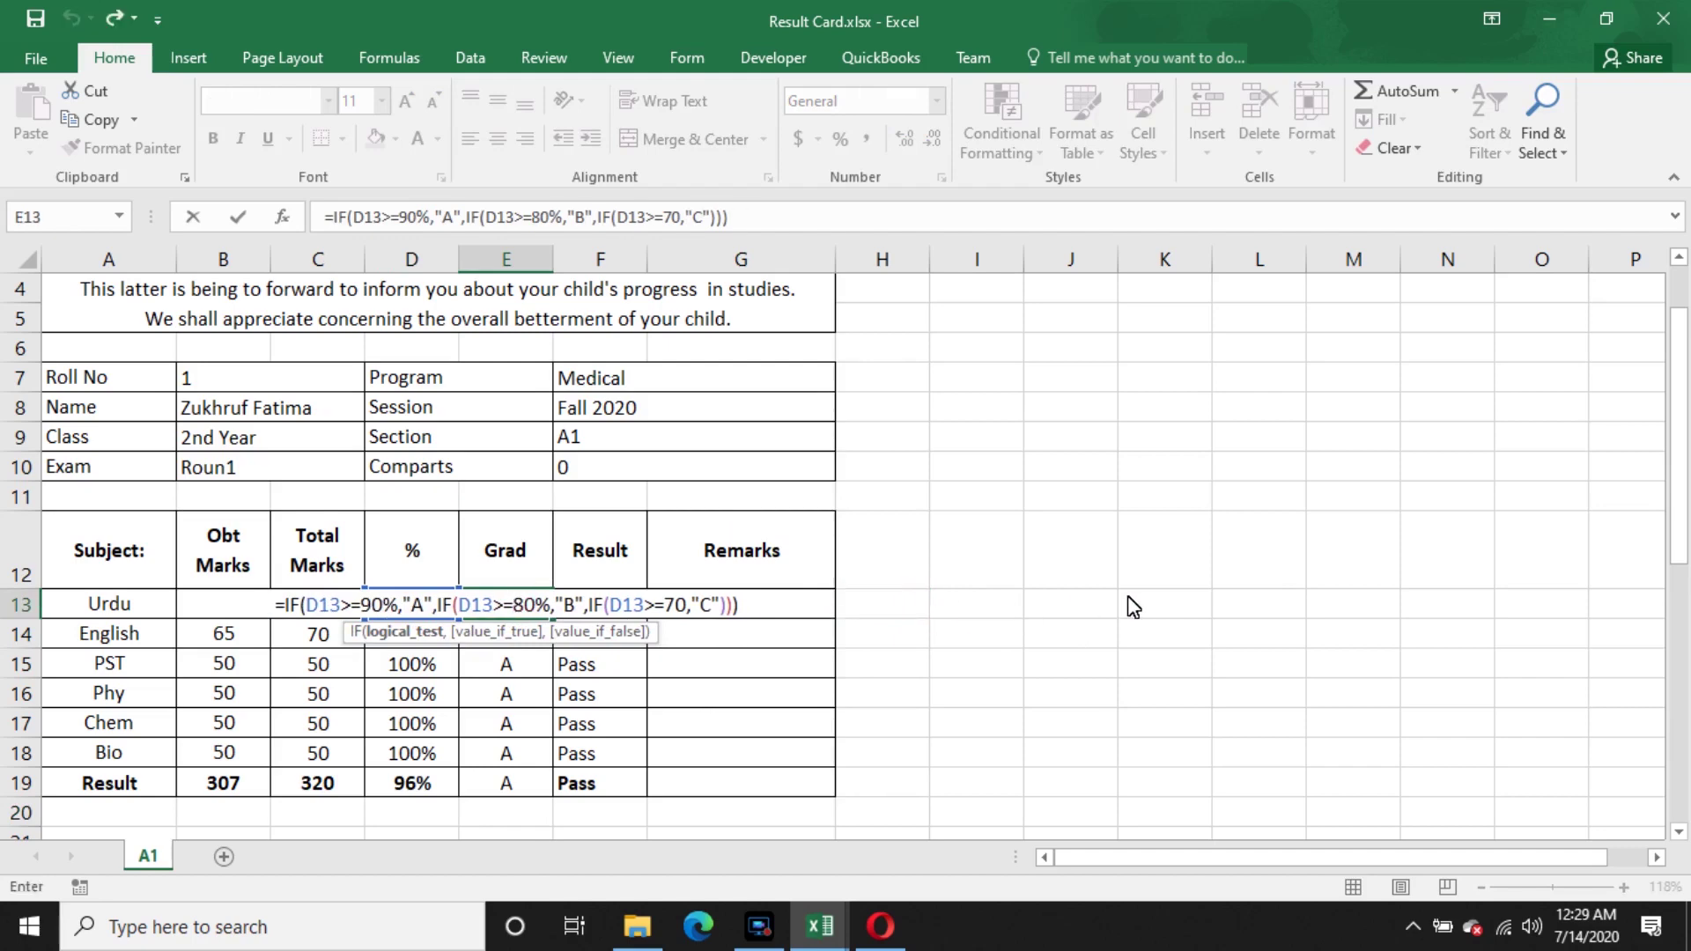
key("Return")
left_click(892, 577)
left_click(901, 608)
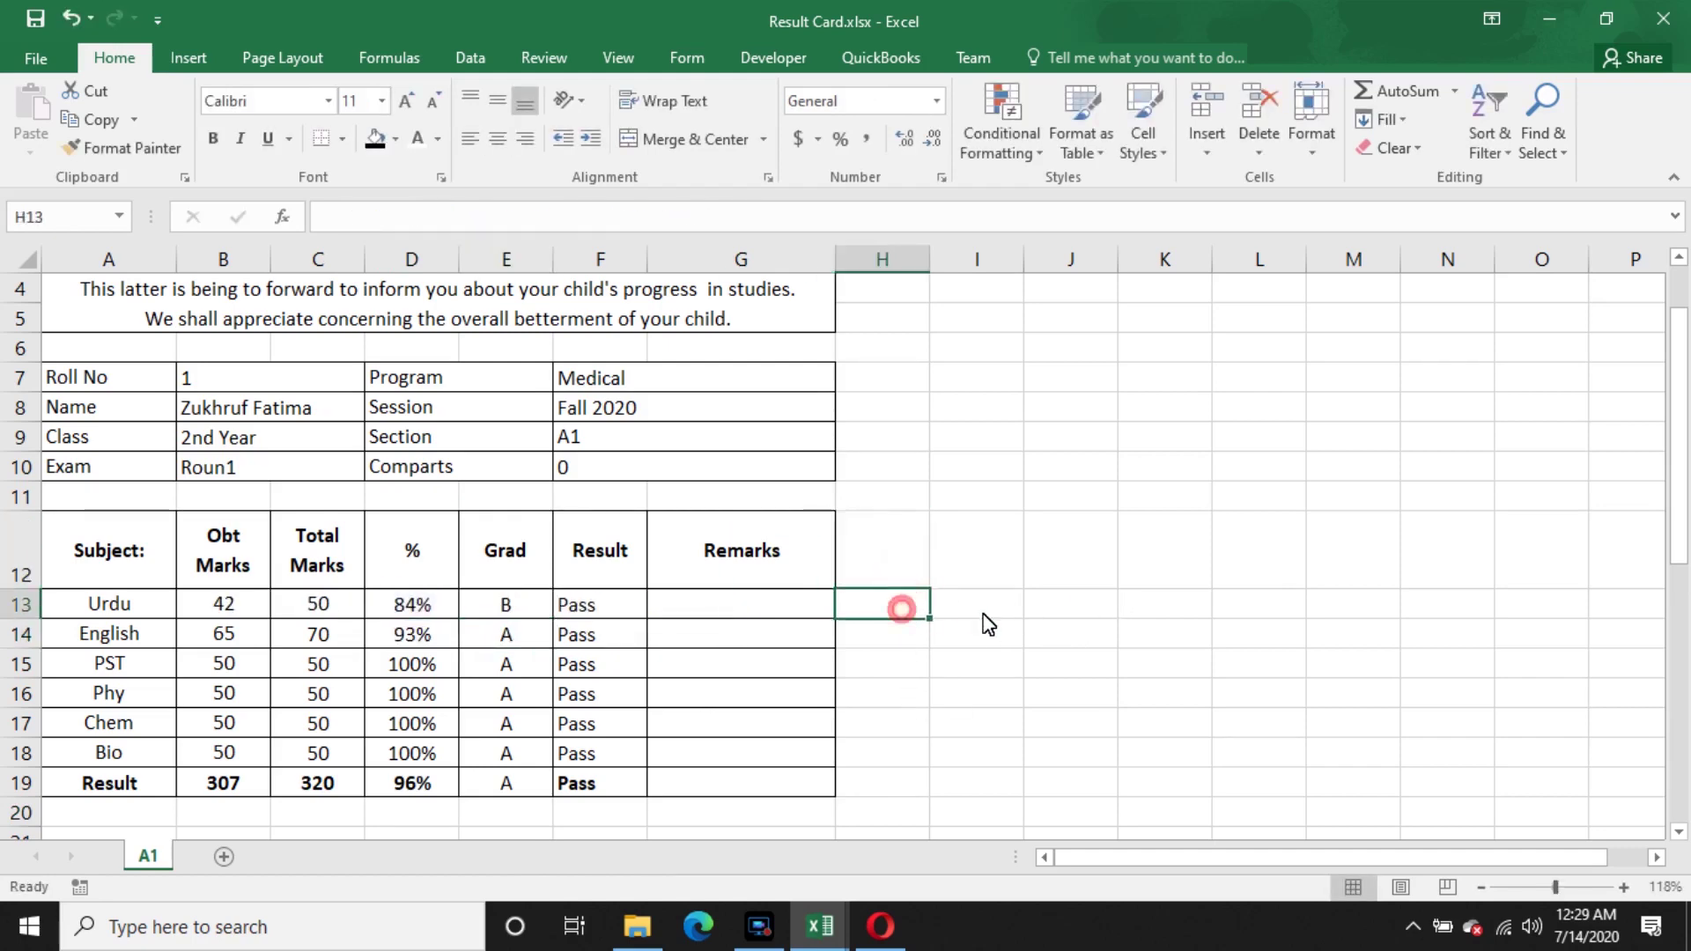
type("if")
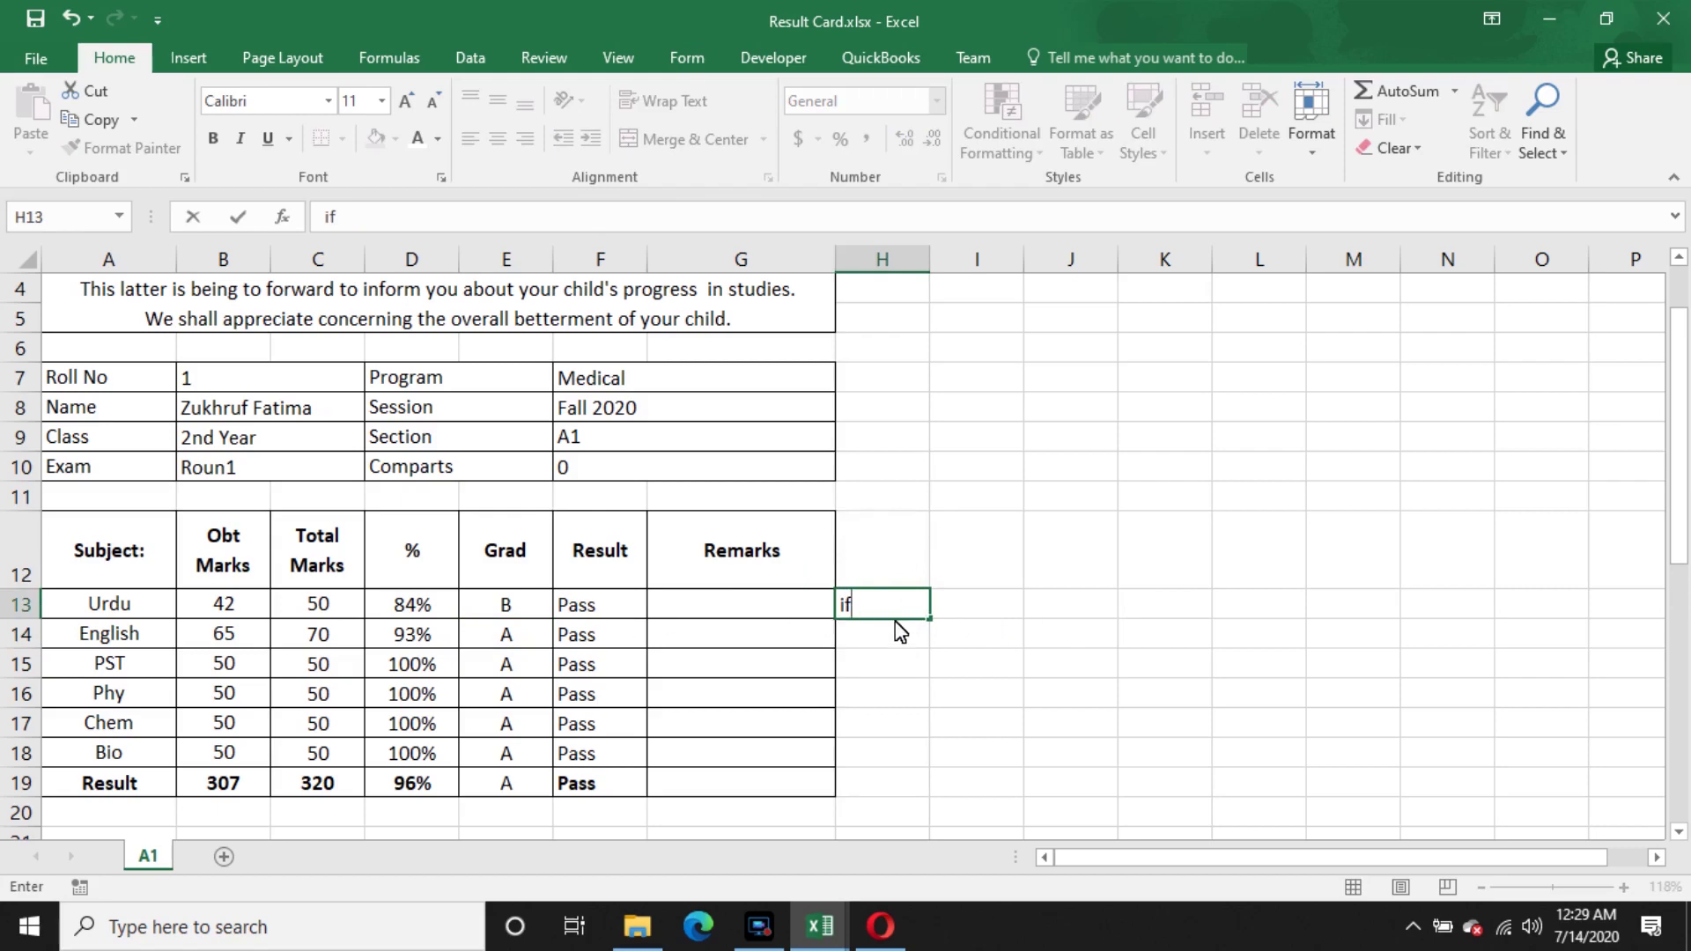
key("BackSpace")
key("BackSpace")
type("=")
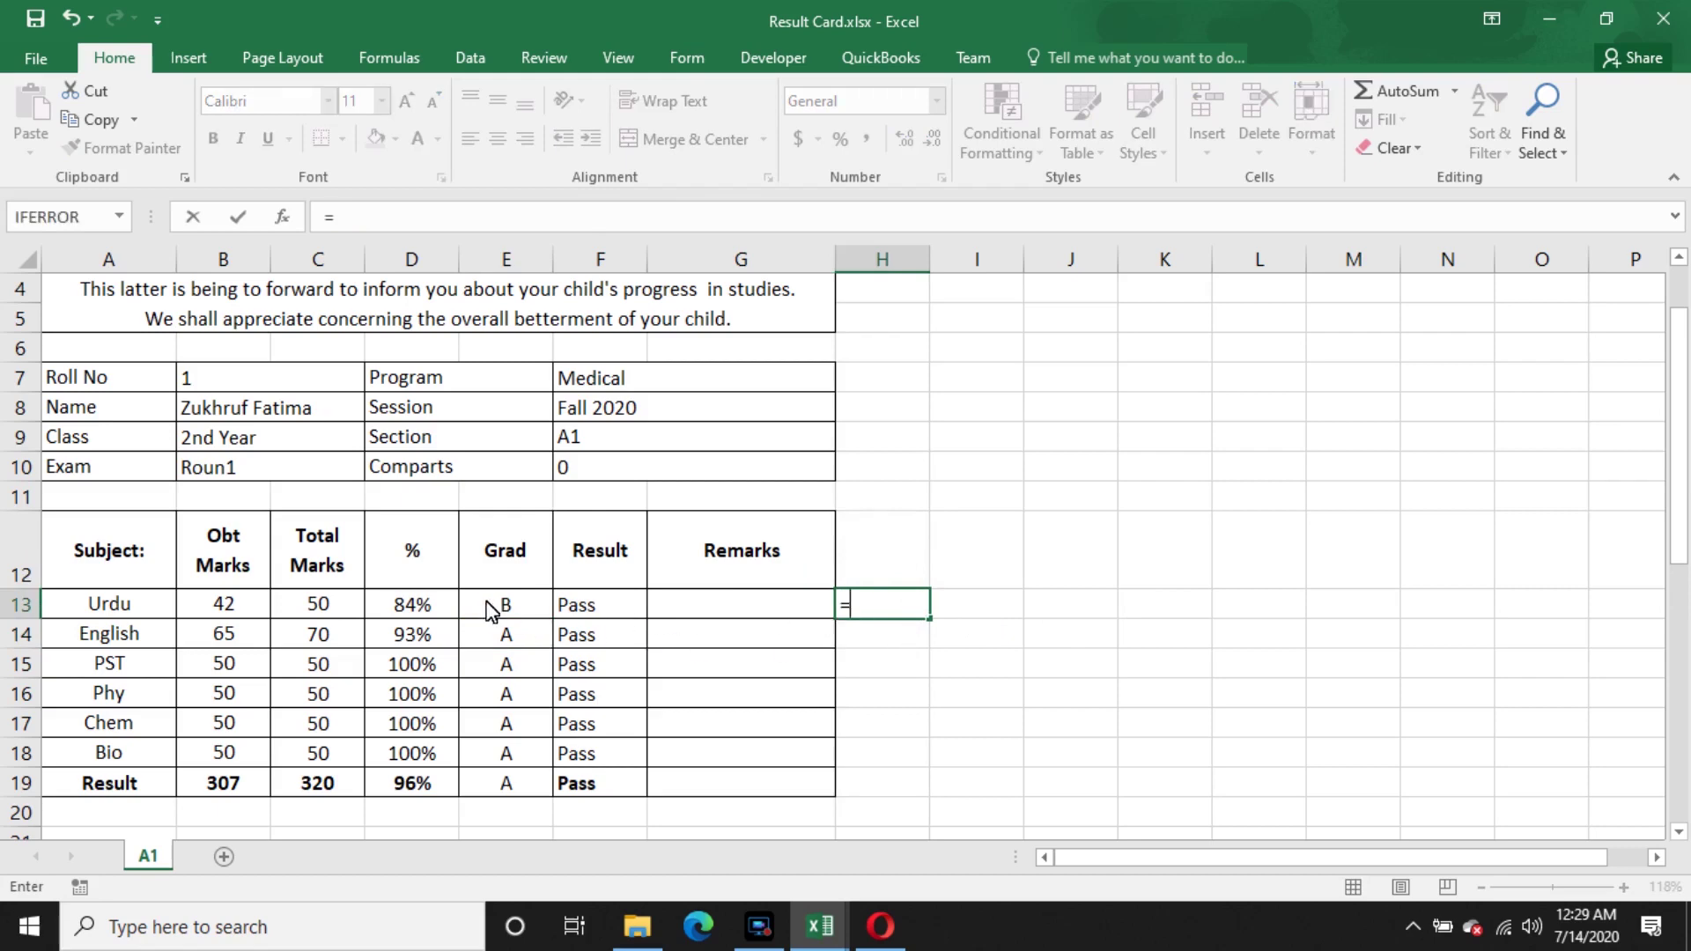
type("i")
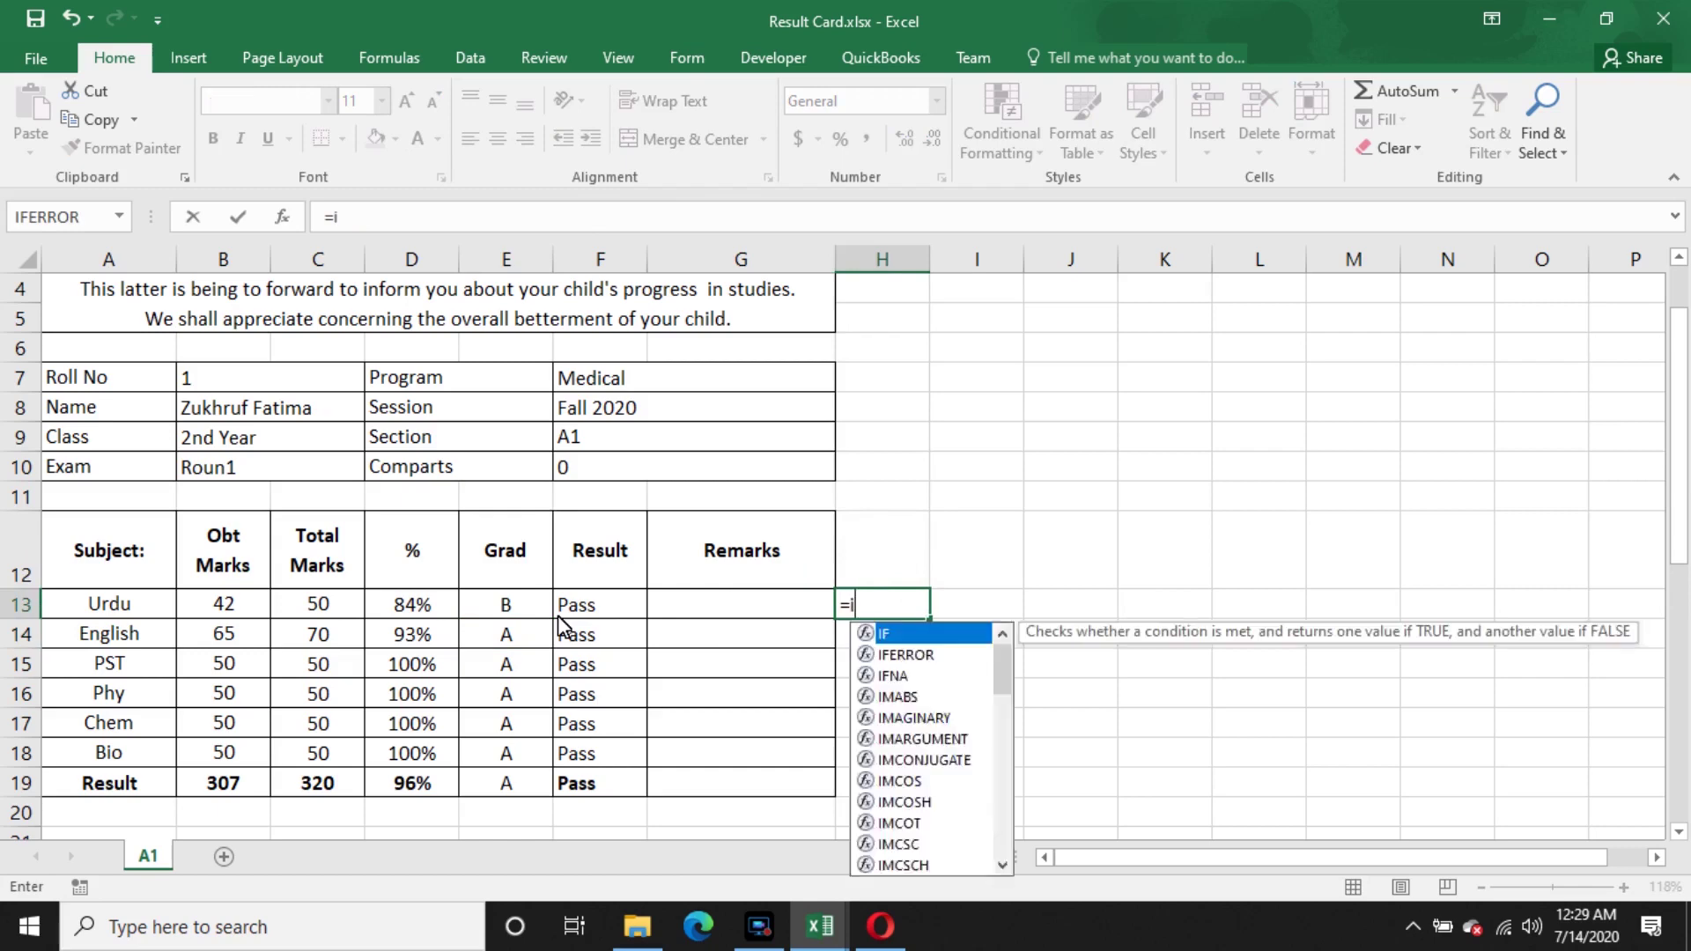
key("Tab")
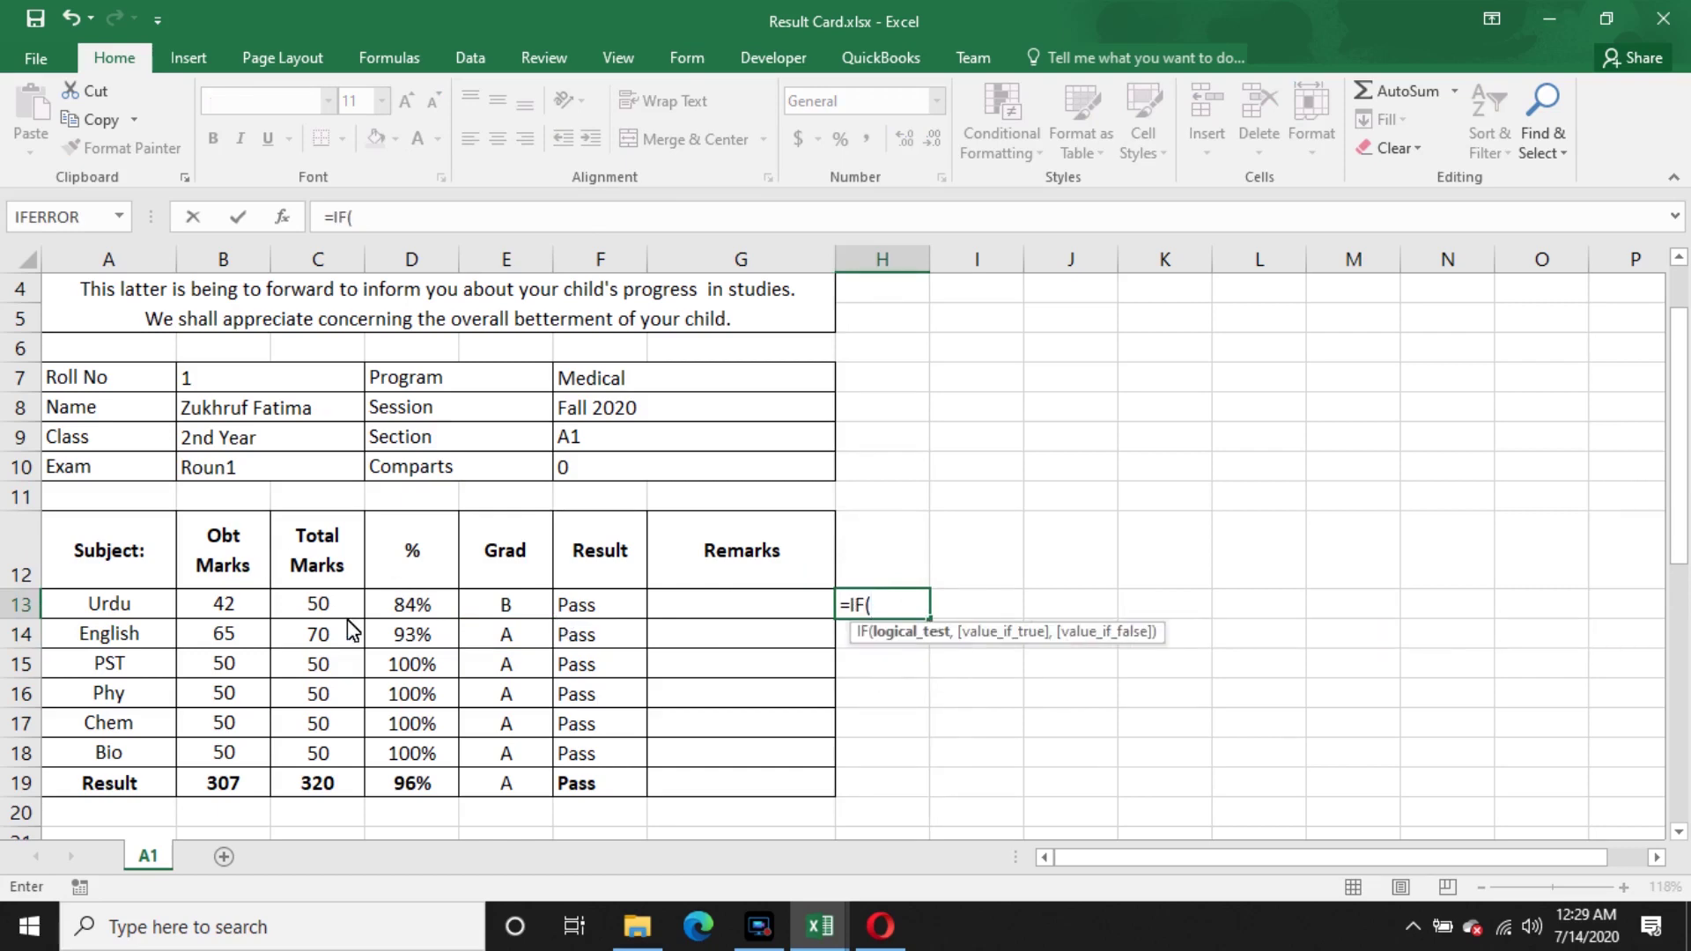
left_click(225, 615)
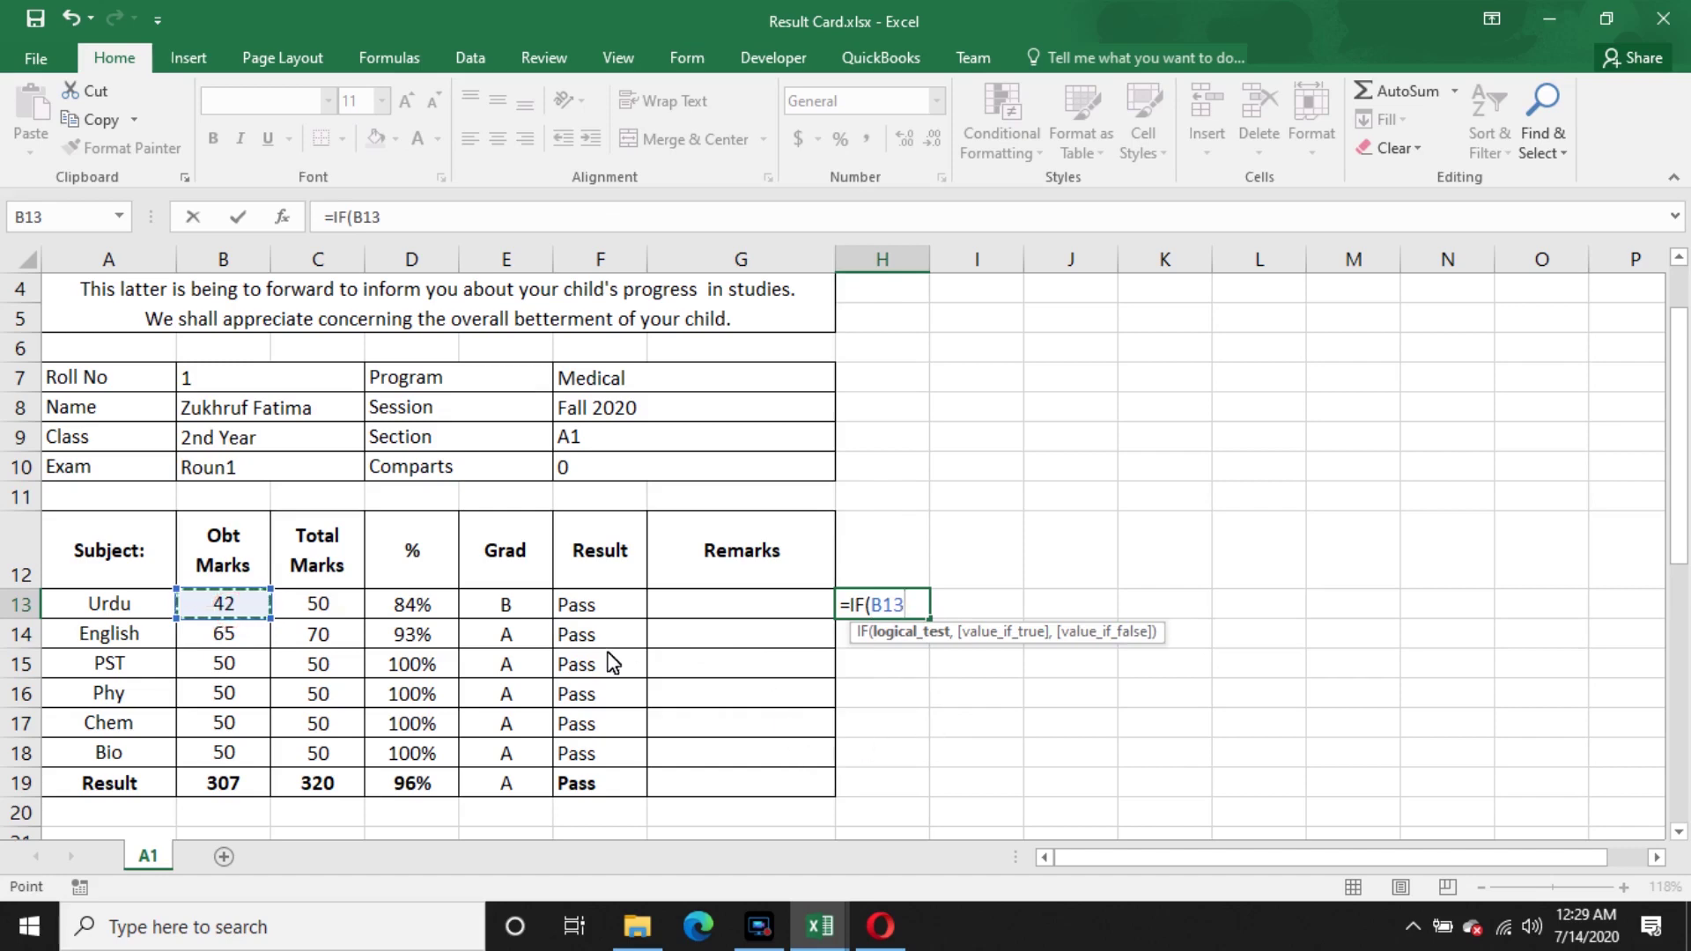
left_click(614, 612)
key("ctrl+z")
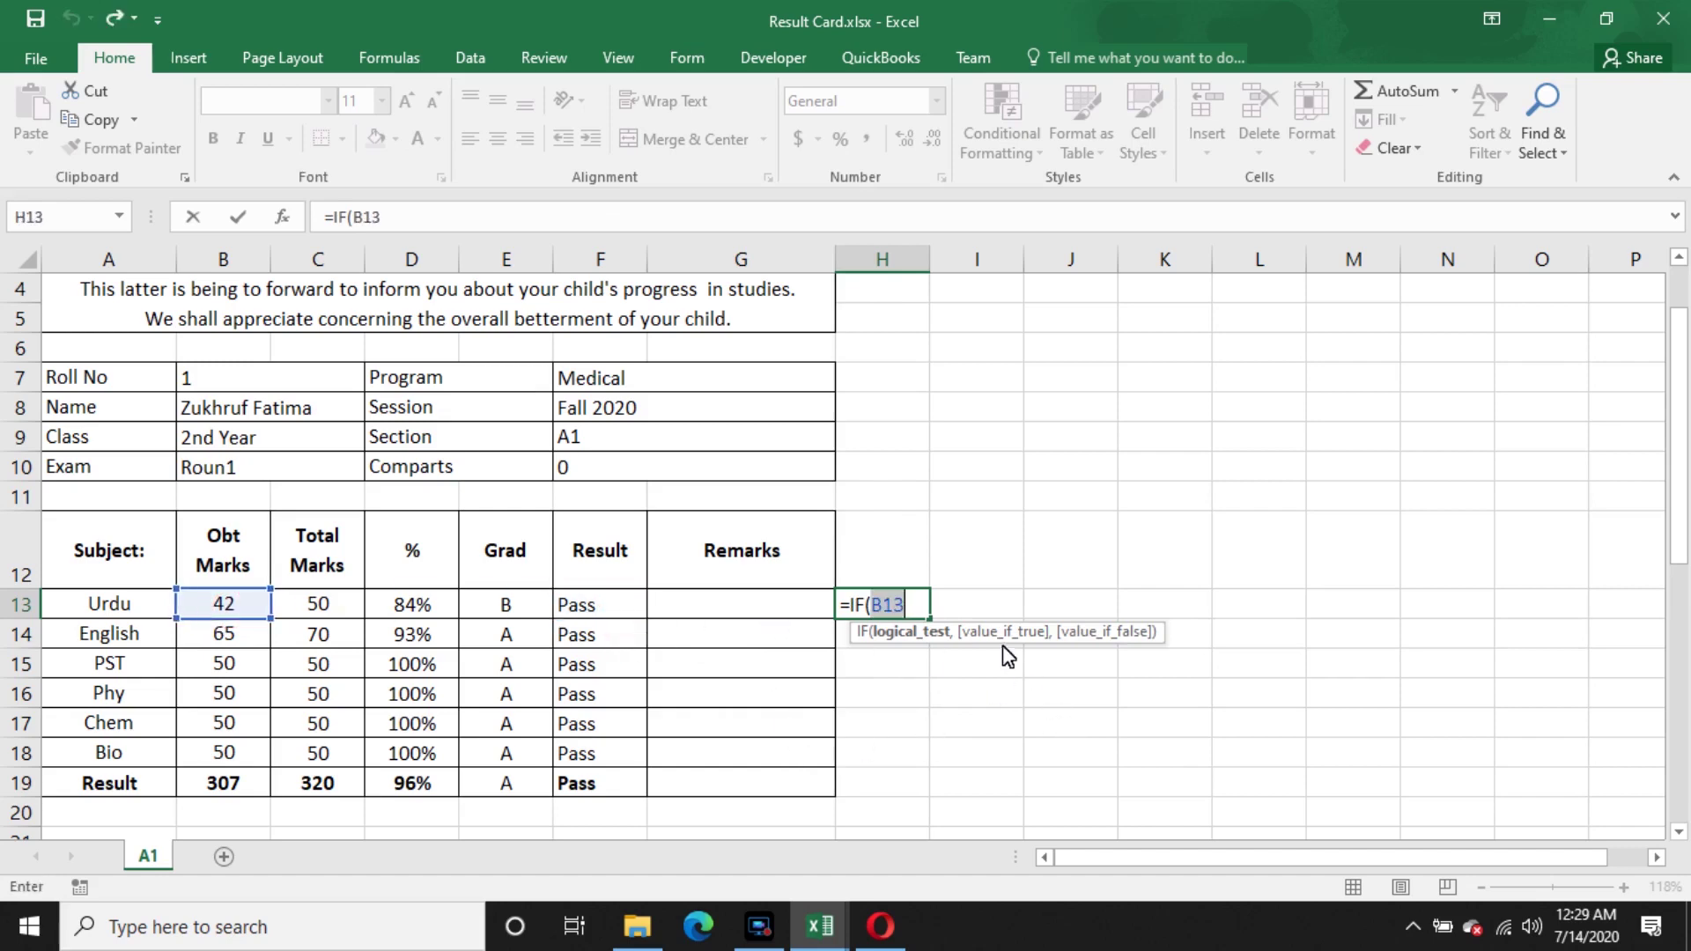
key("BackSpace")
key("BackSpace")
key("BackSpace")
key("BackSpace")
key("BackSpace")
key("BackSpace")
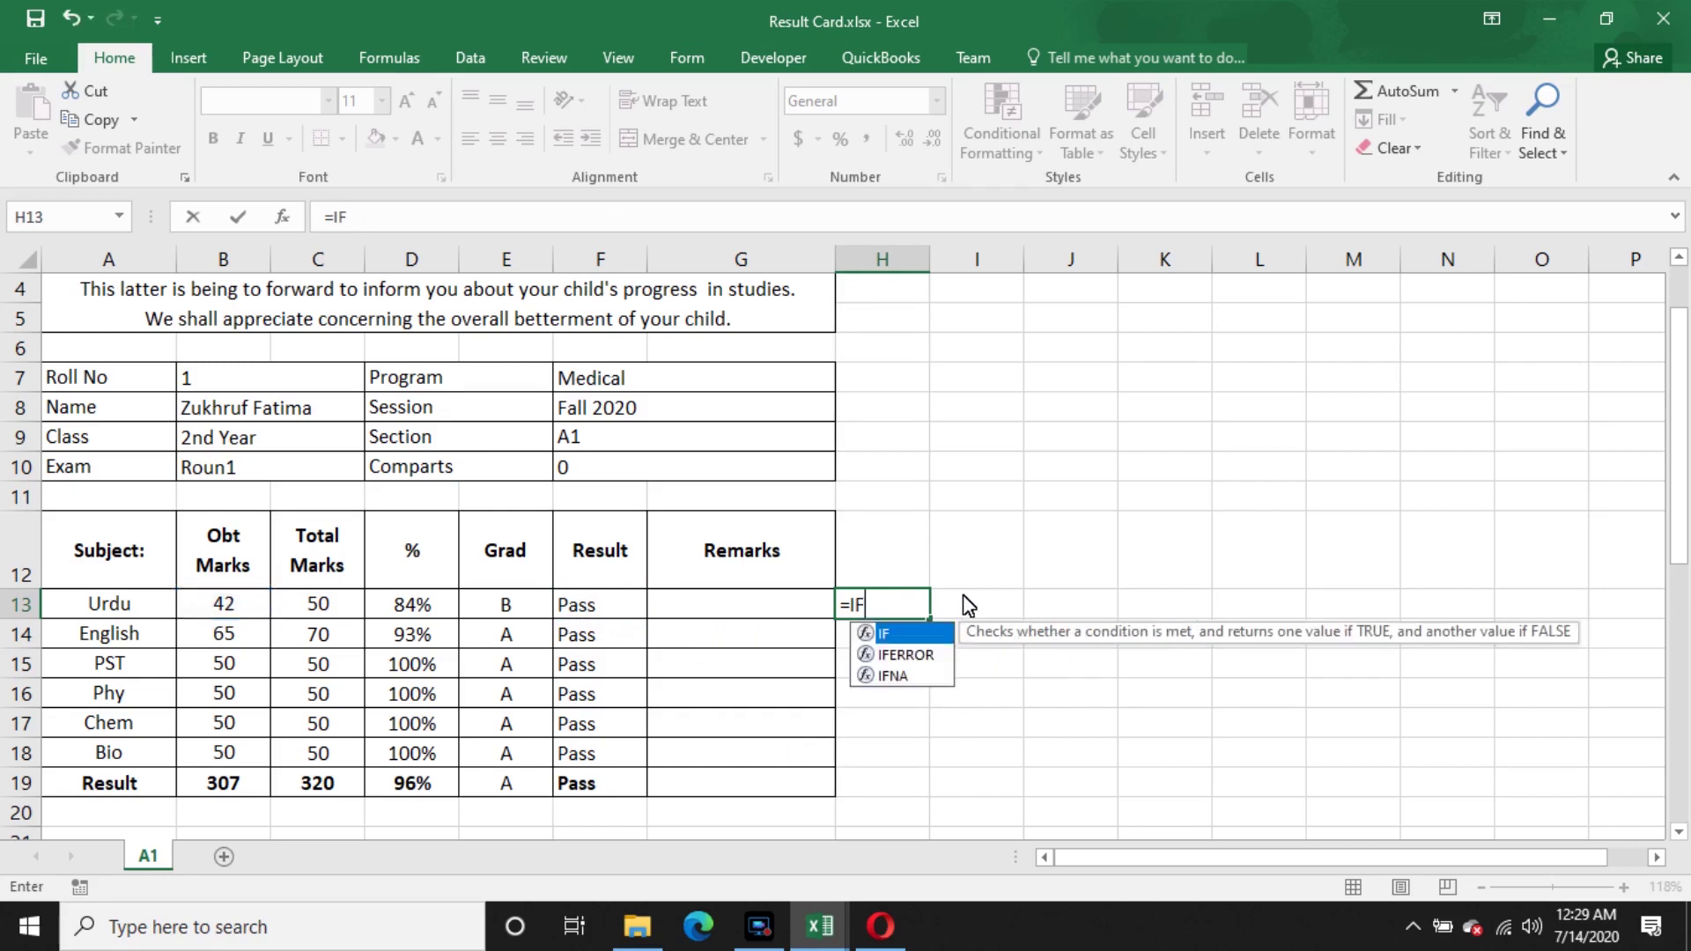
key("Return")
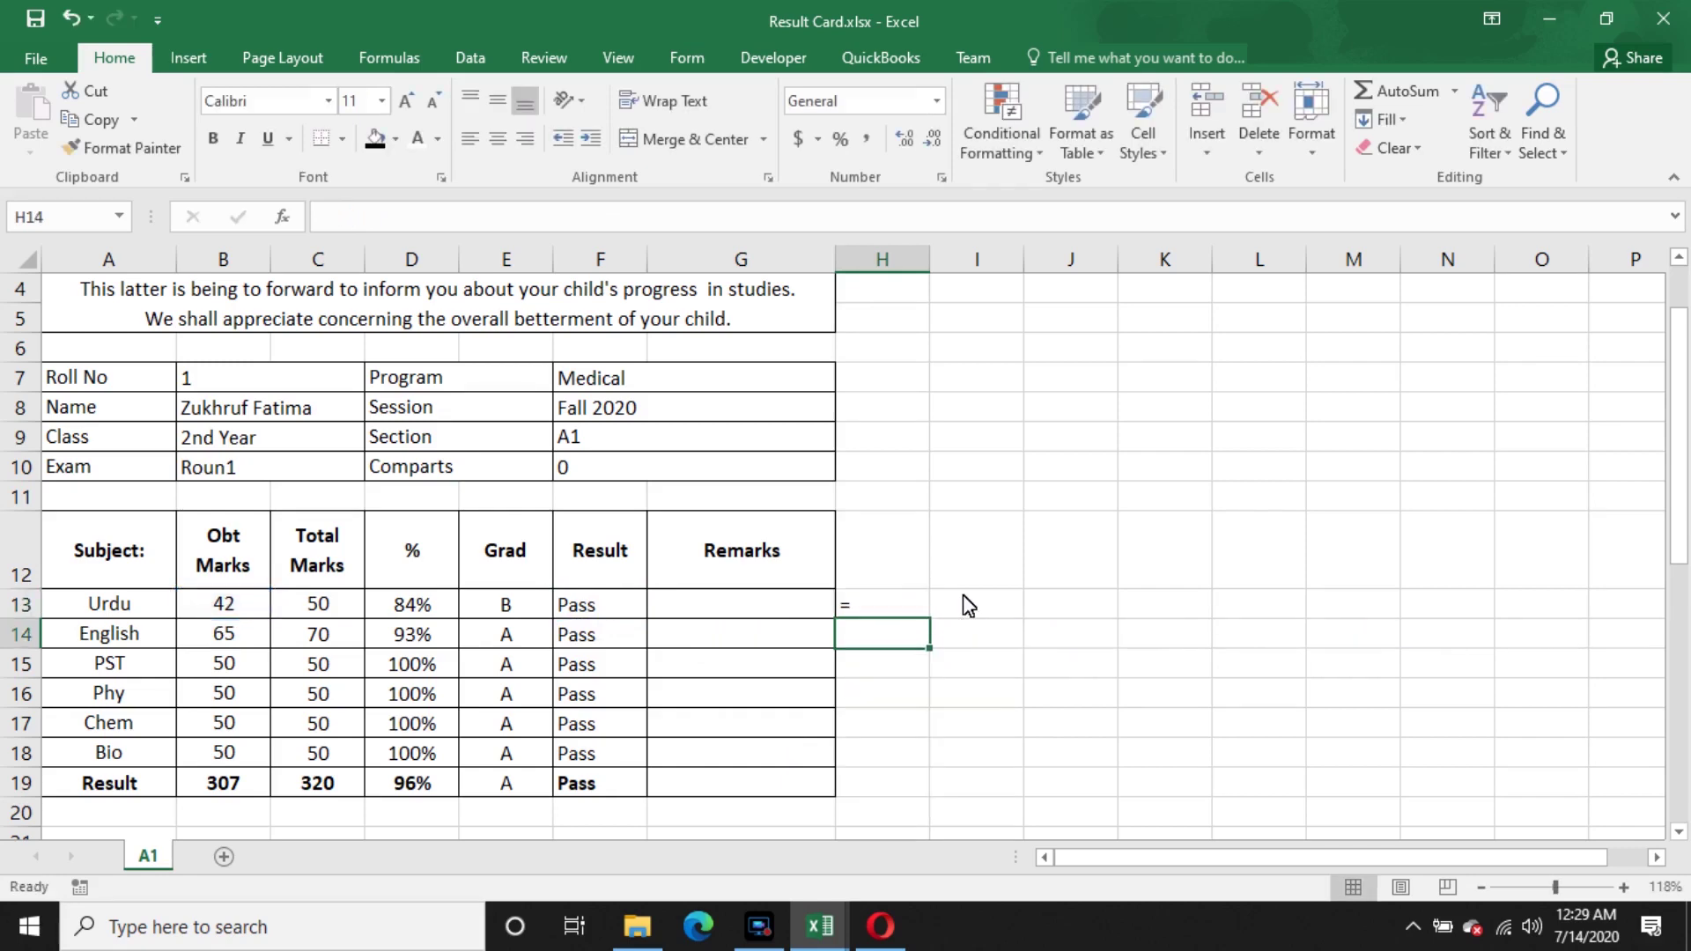
- Inspect the Urdu row's Result formula in F13 and enter =IF(B13>=30,"Pass","Fail") in H13
left_click(615, 603)
double_click(602, 603)
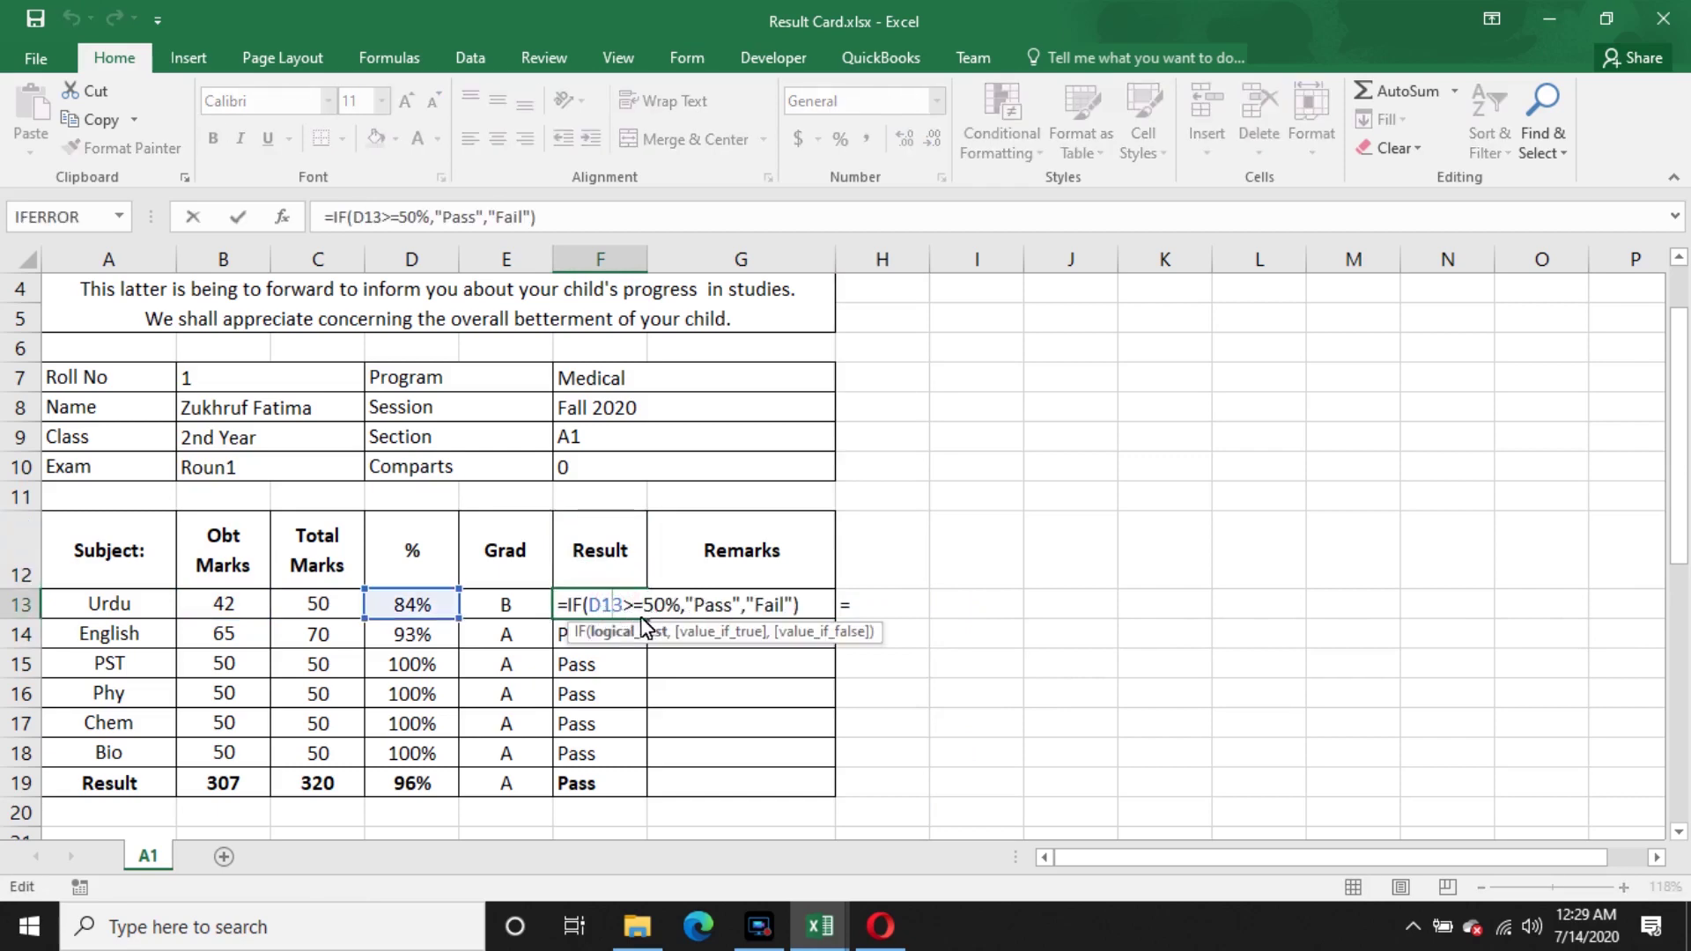
left_click(880, 608)
double_click(888, 612)
type("=")
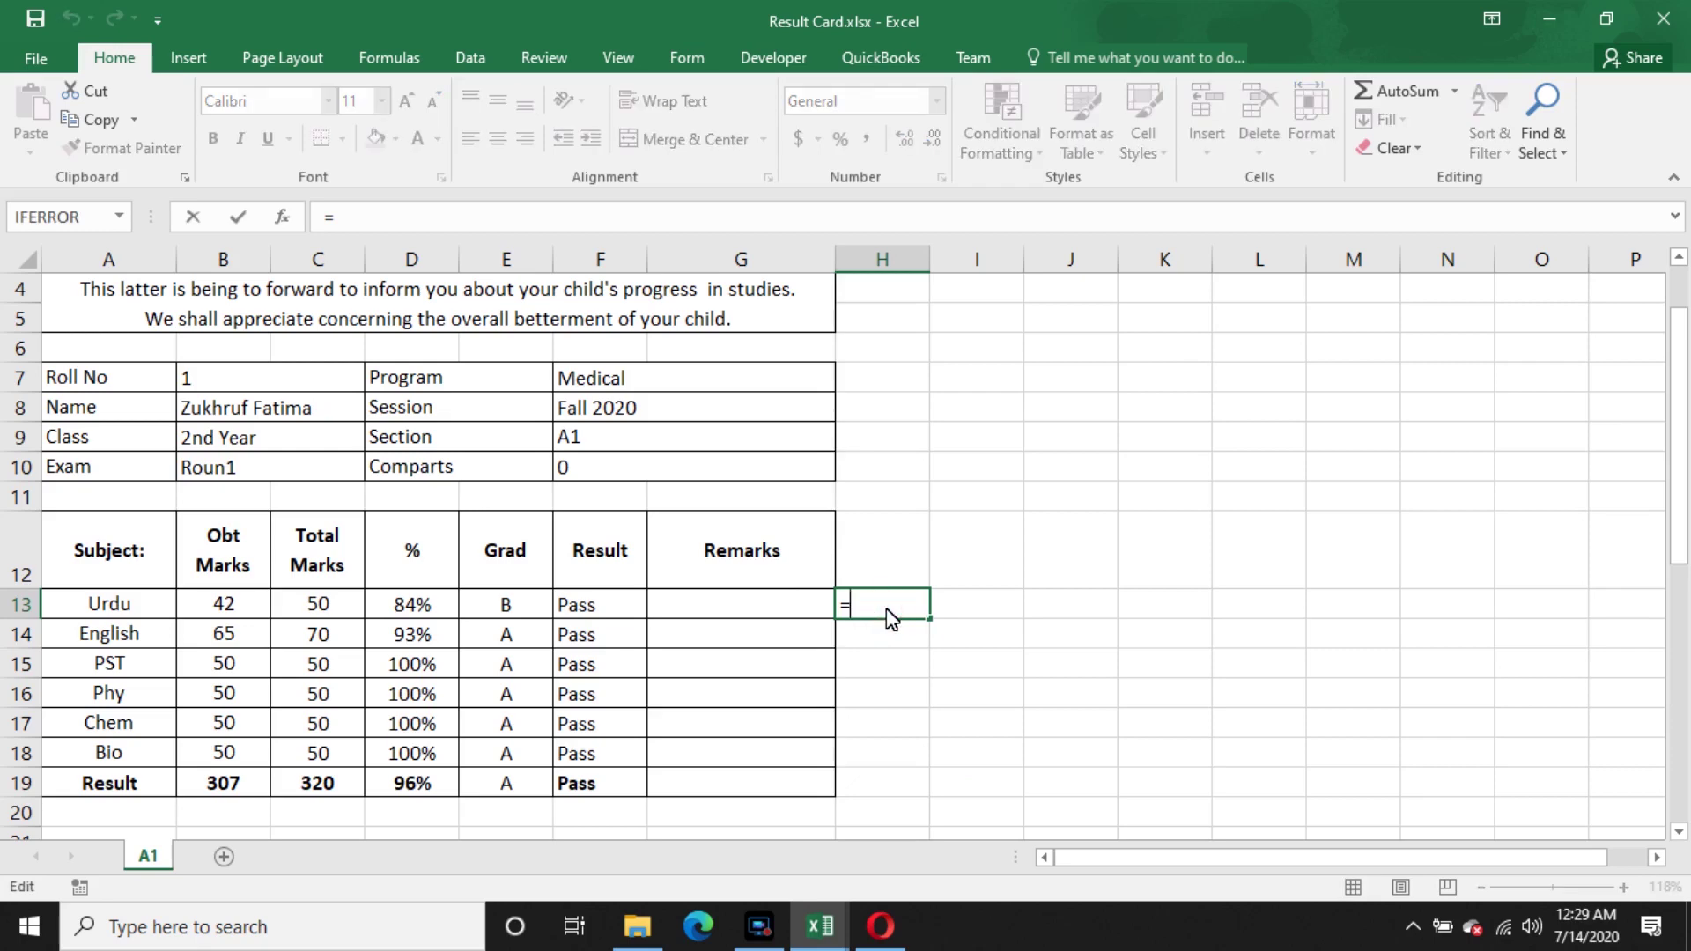
type("IF(")
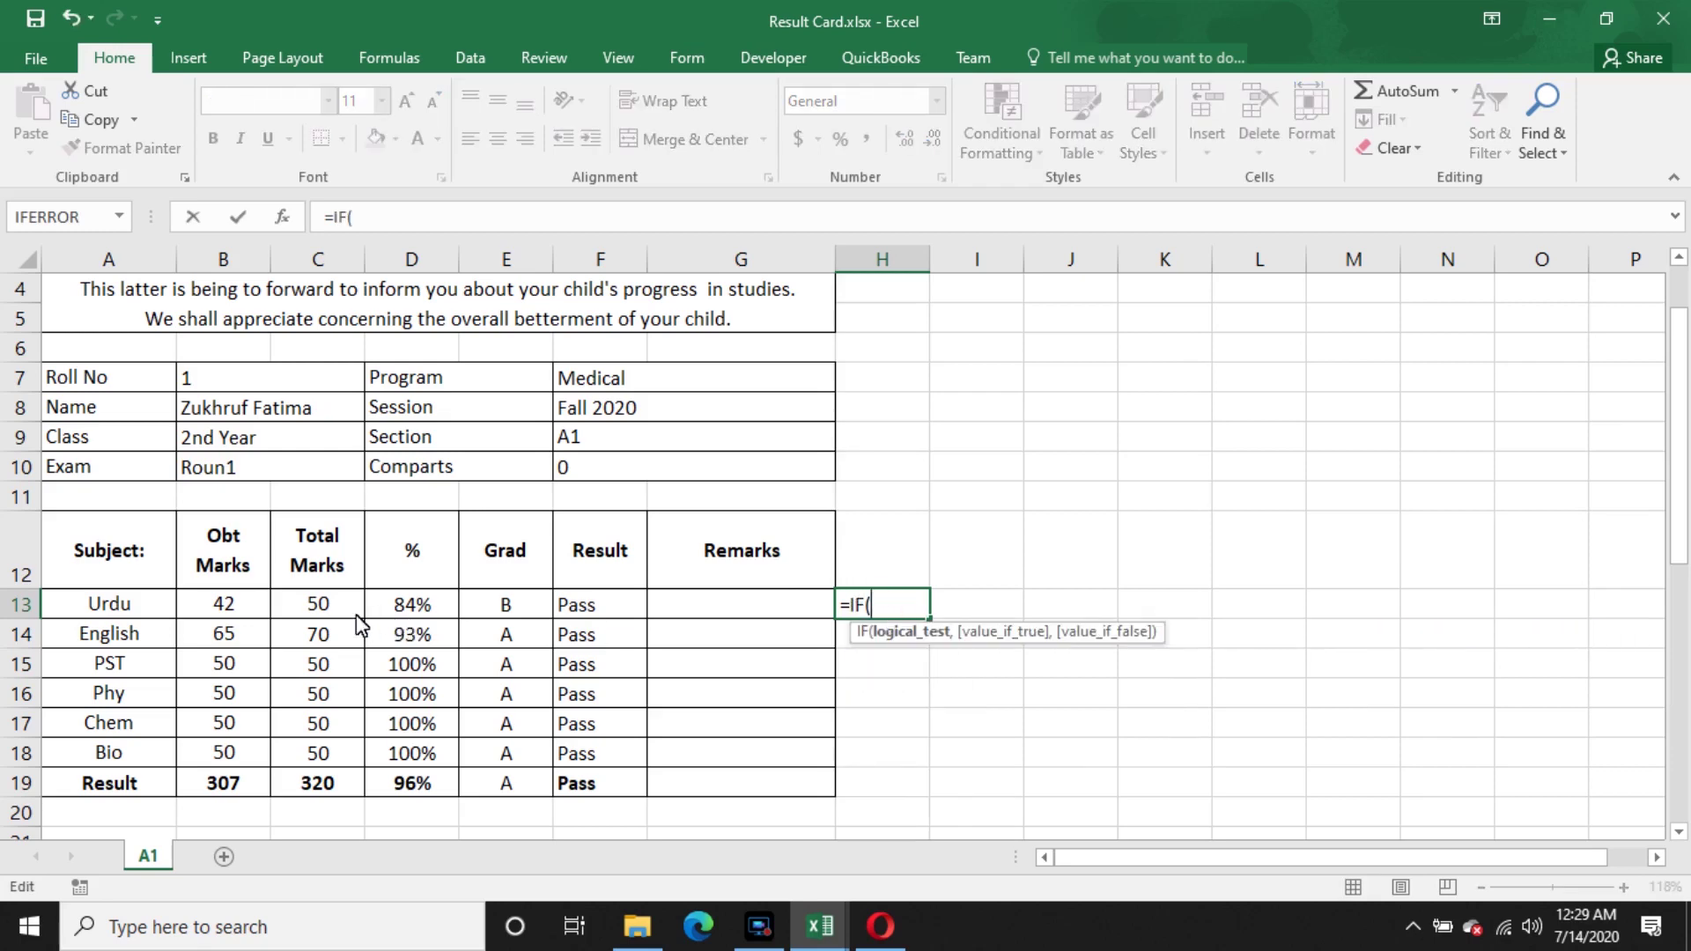
left_click(234, 612)
type(">")
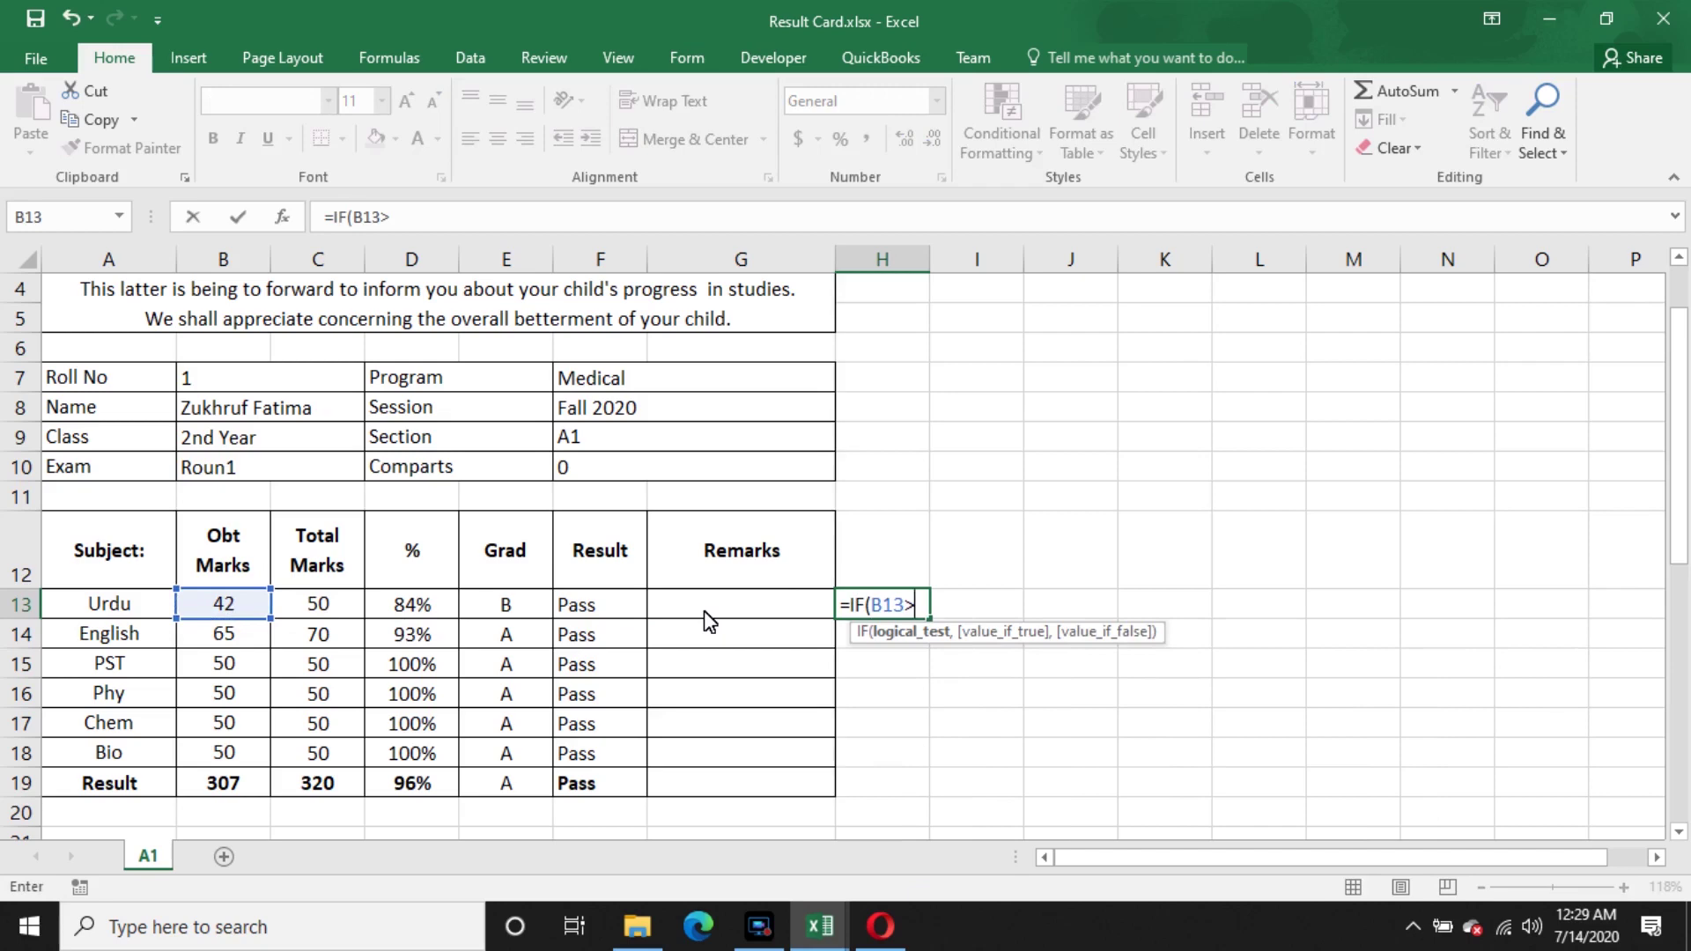
type("=30,")
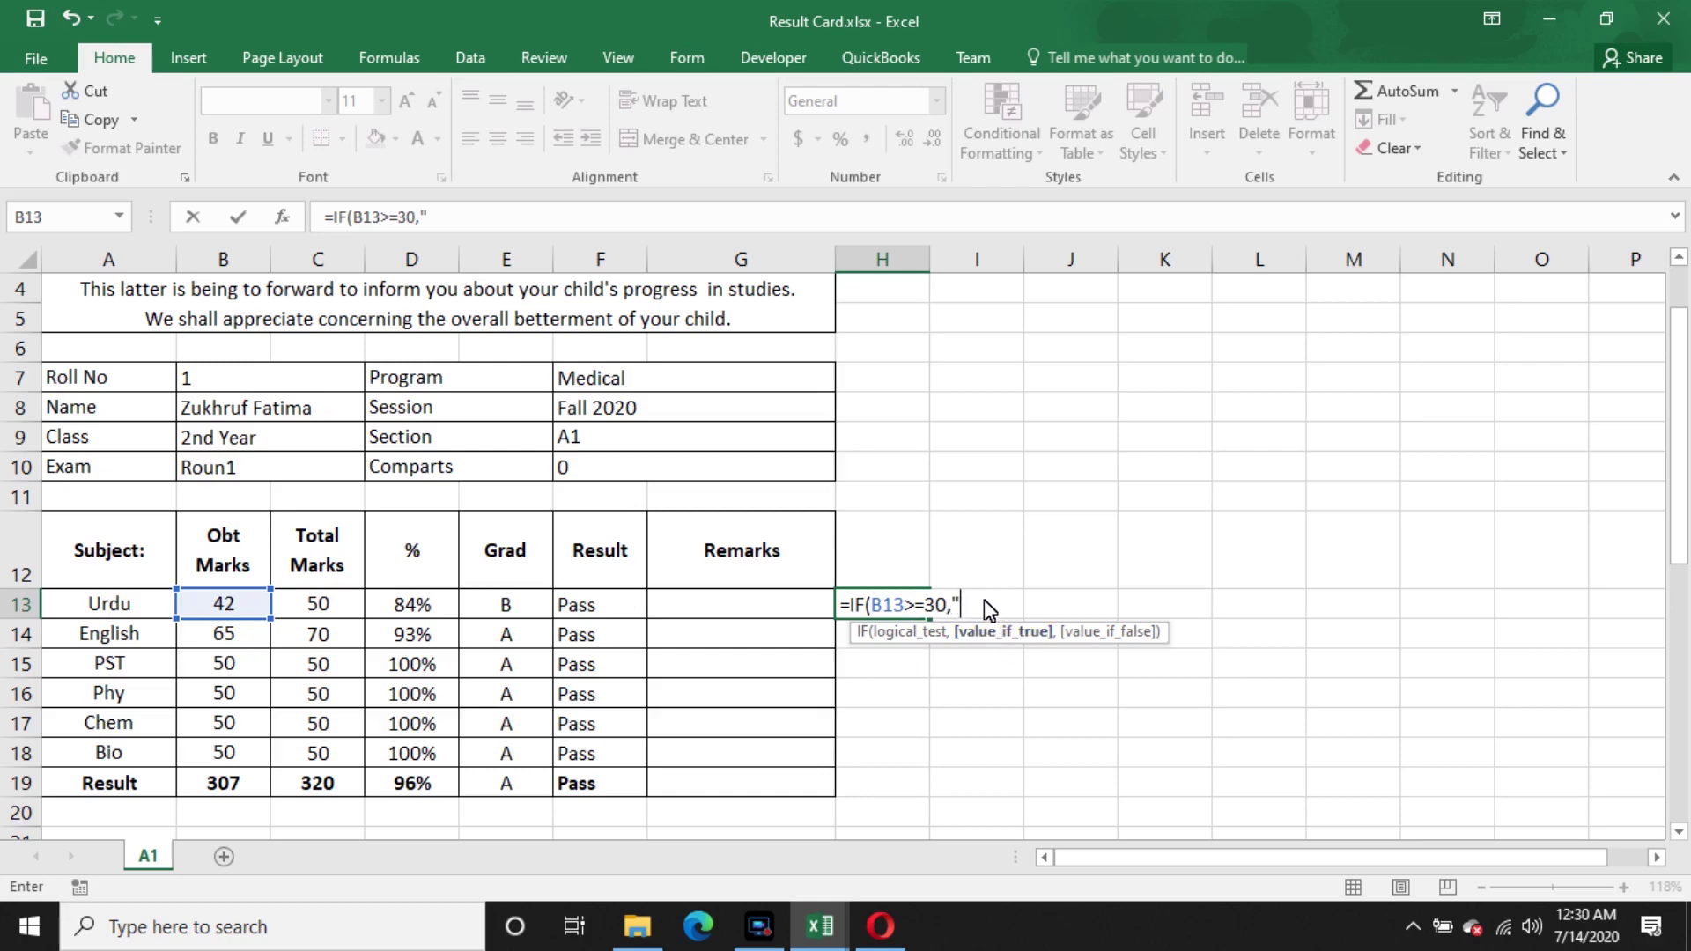
type("Pass\",")
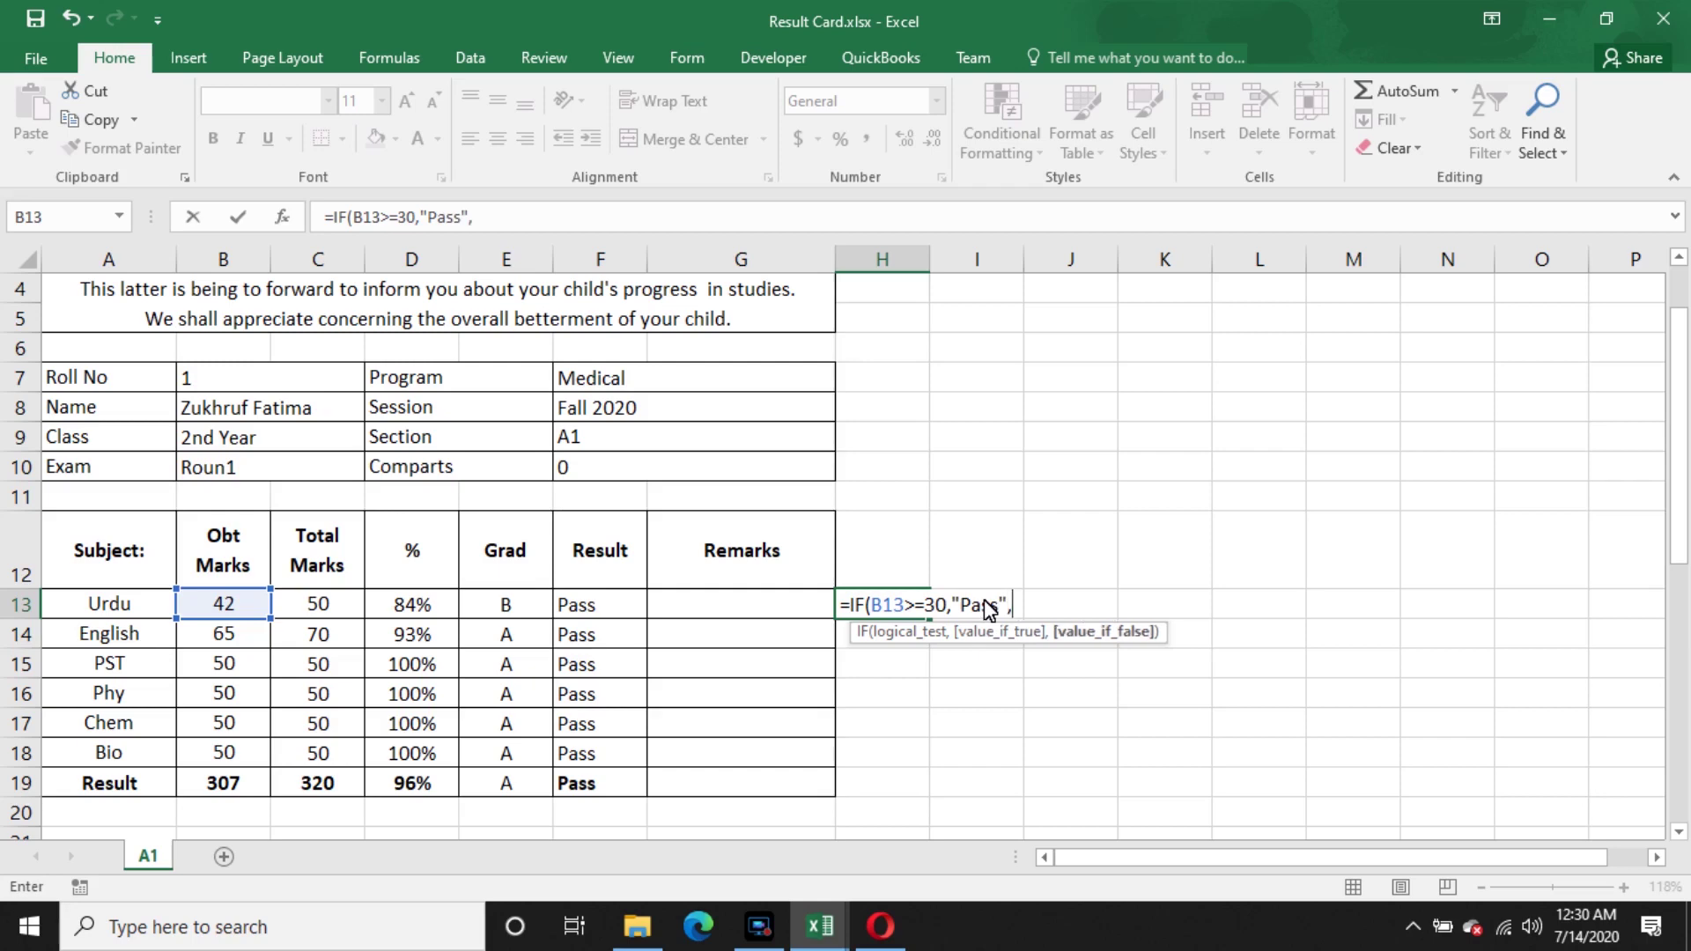
type("\"Fail\")")
key("Return")
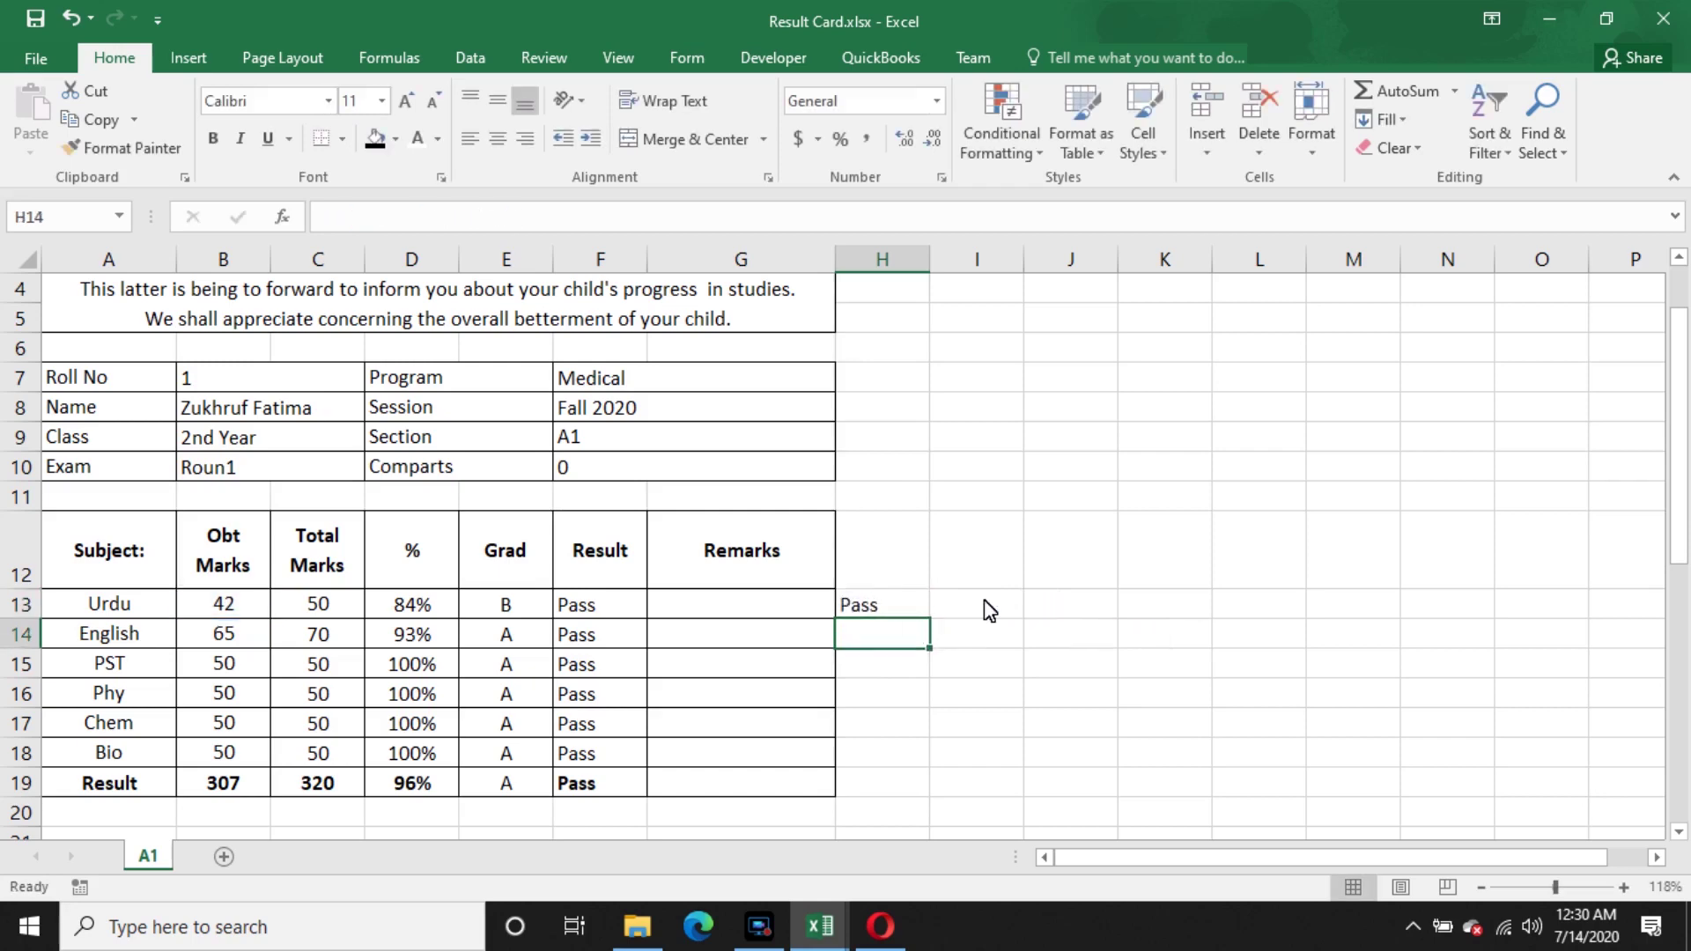
- In the H13 formula, replace the true value with "A" and raise the threshold to 90
left_click(870, 608)
double_click(871, 608)
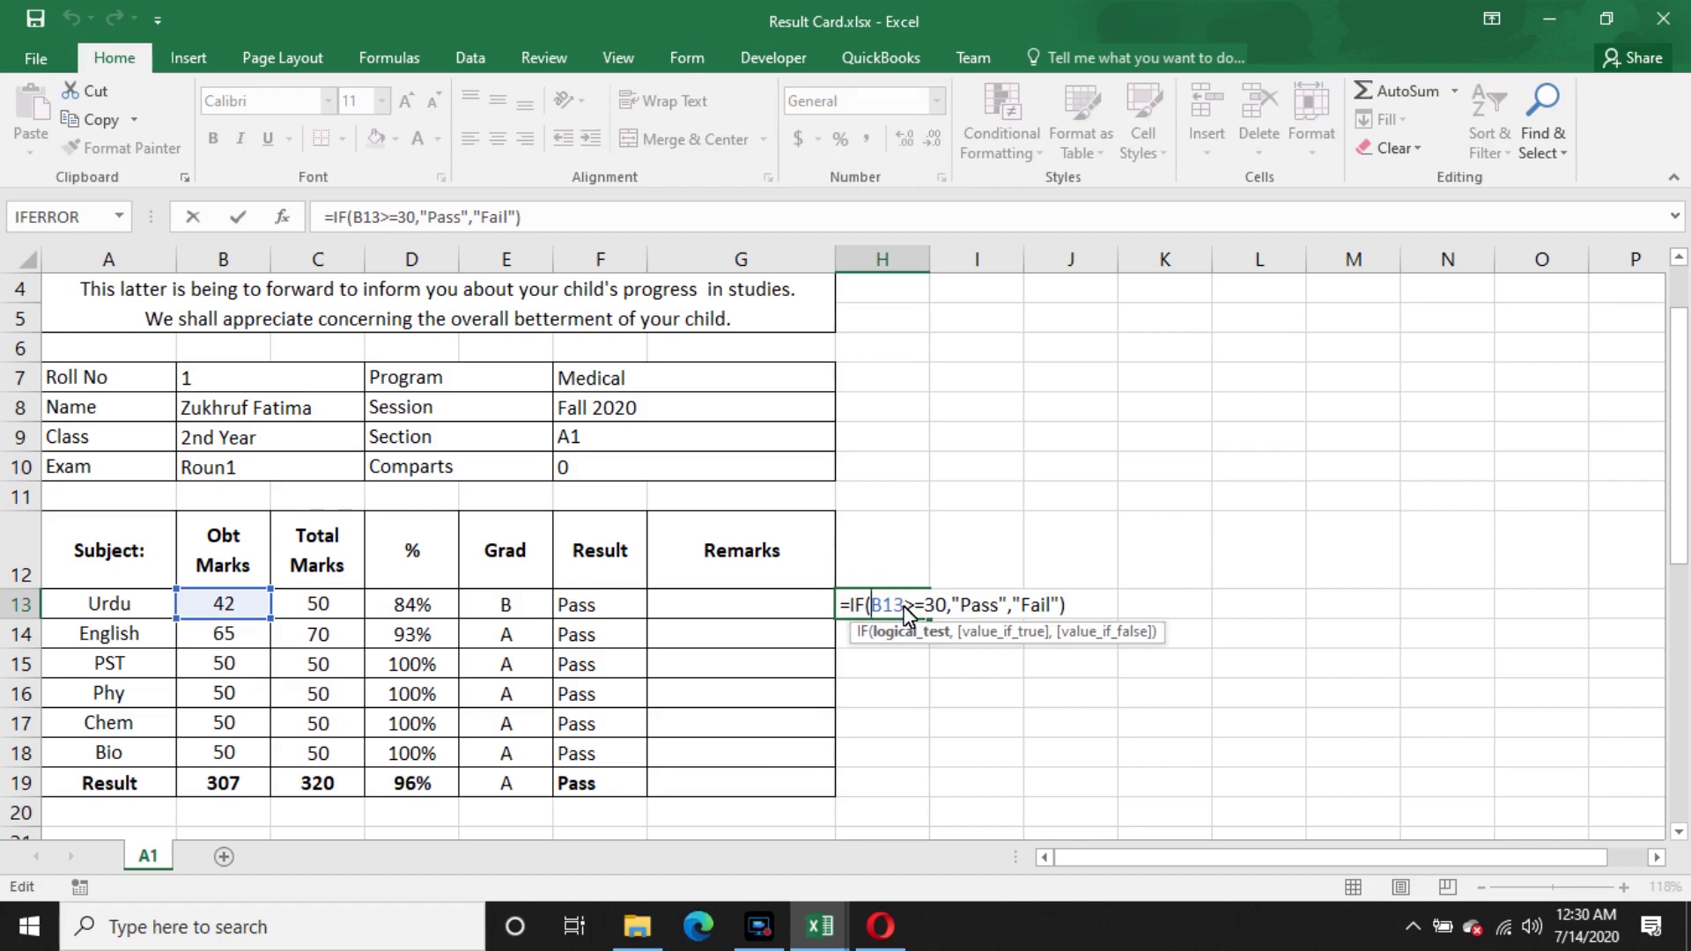
left_click_drag(999, 606, 961, 606)
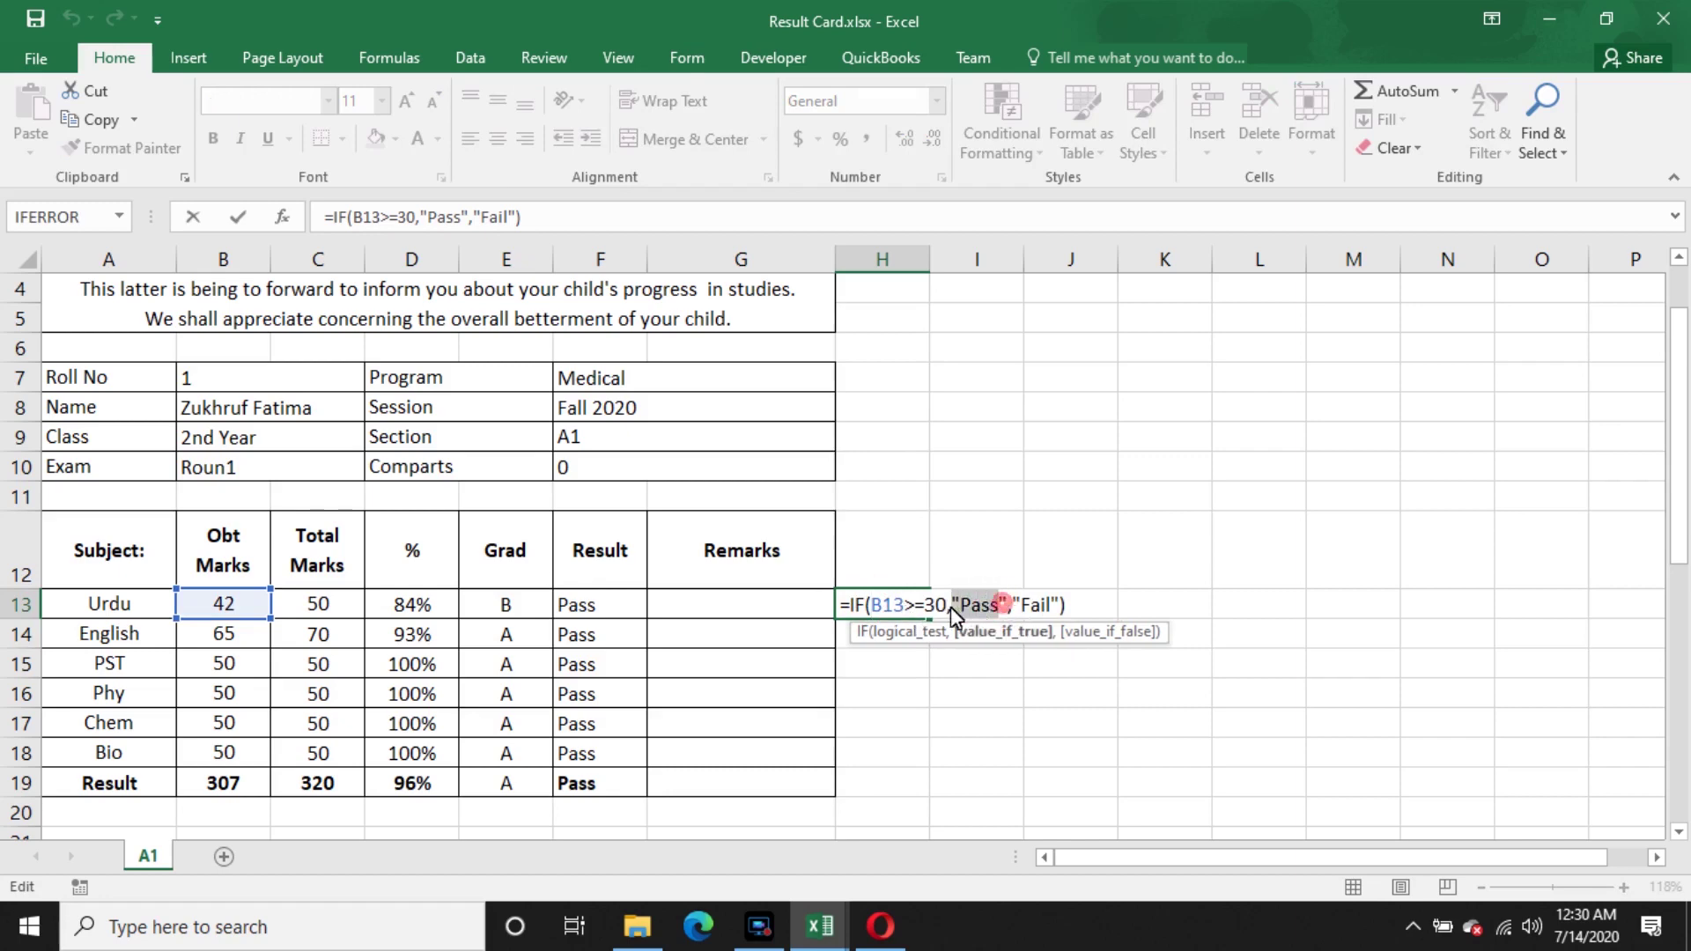
type("A")
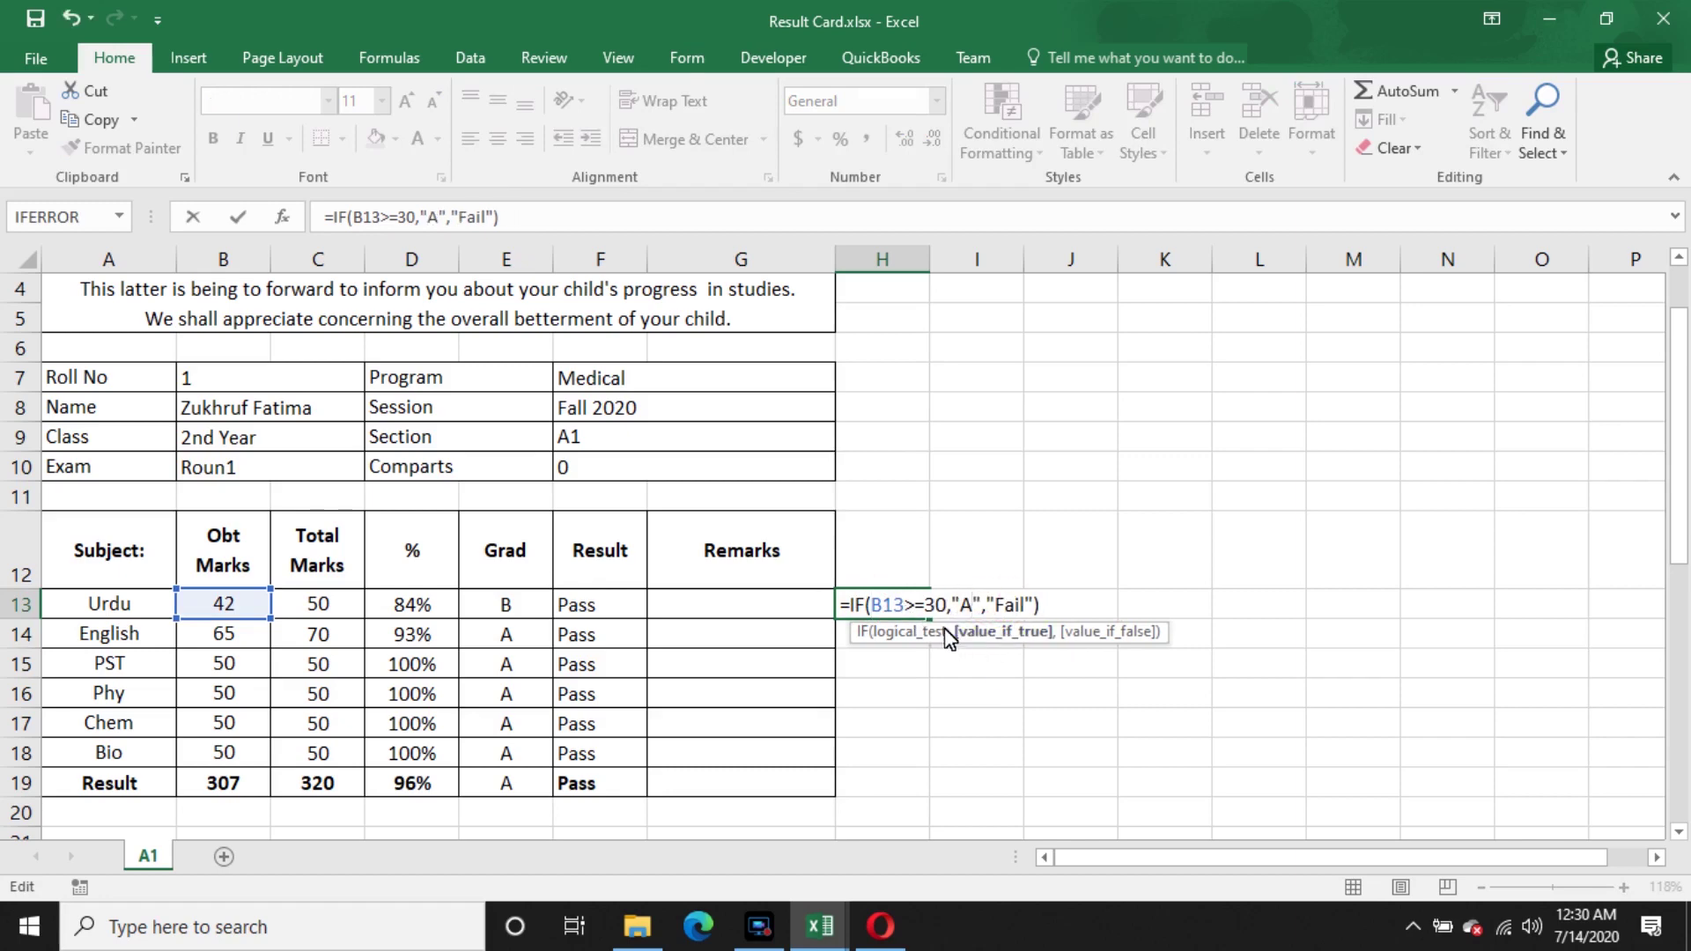
left_click(937, 605)
key("BackSpace")
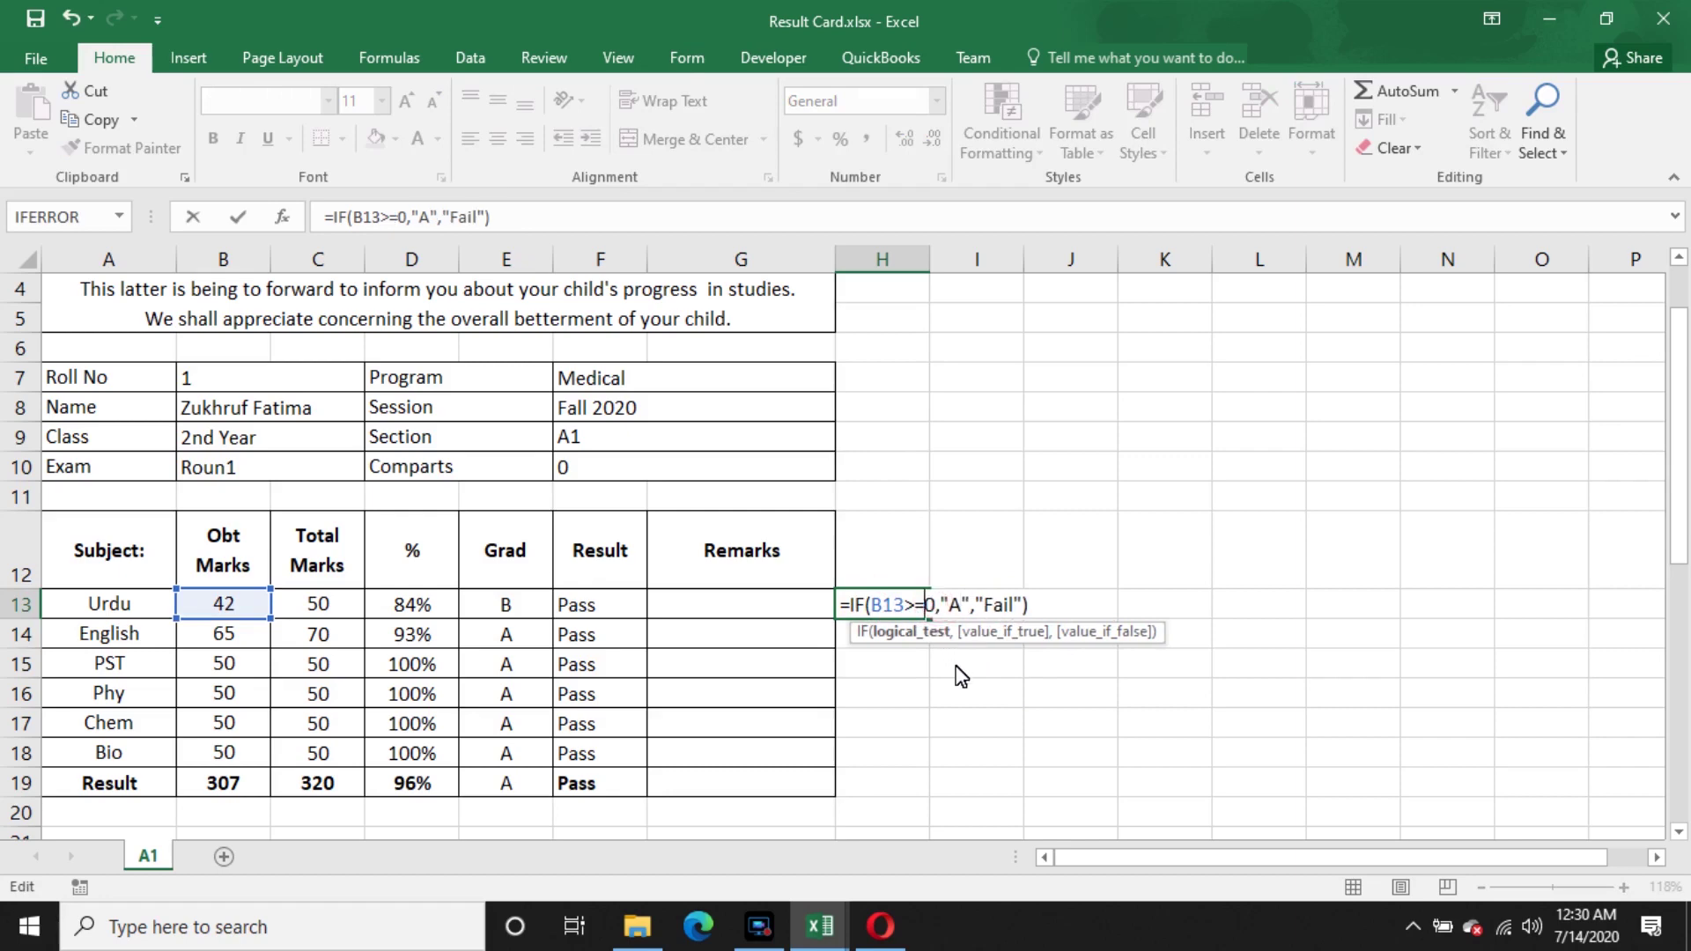
type("9")
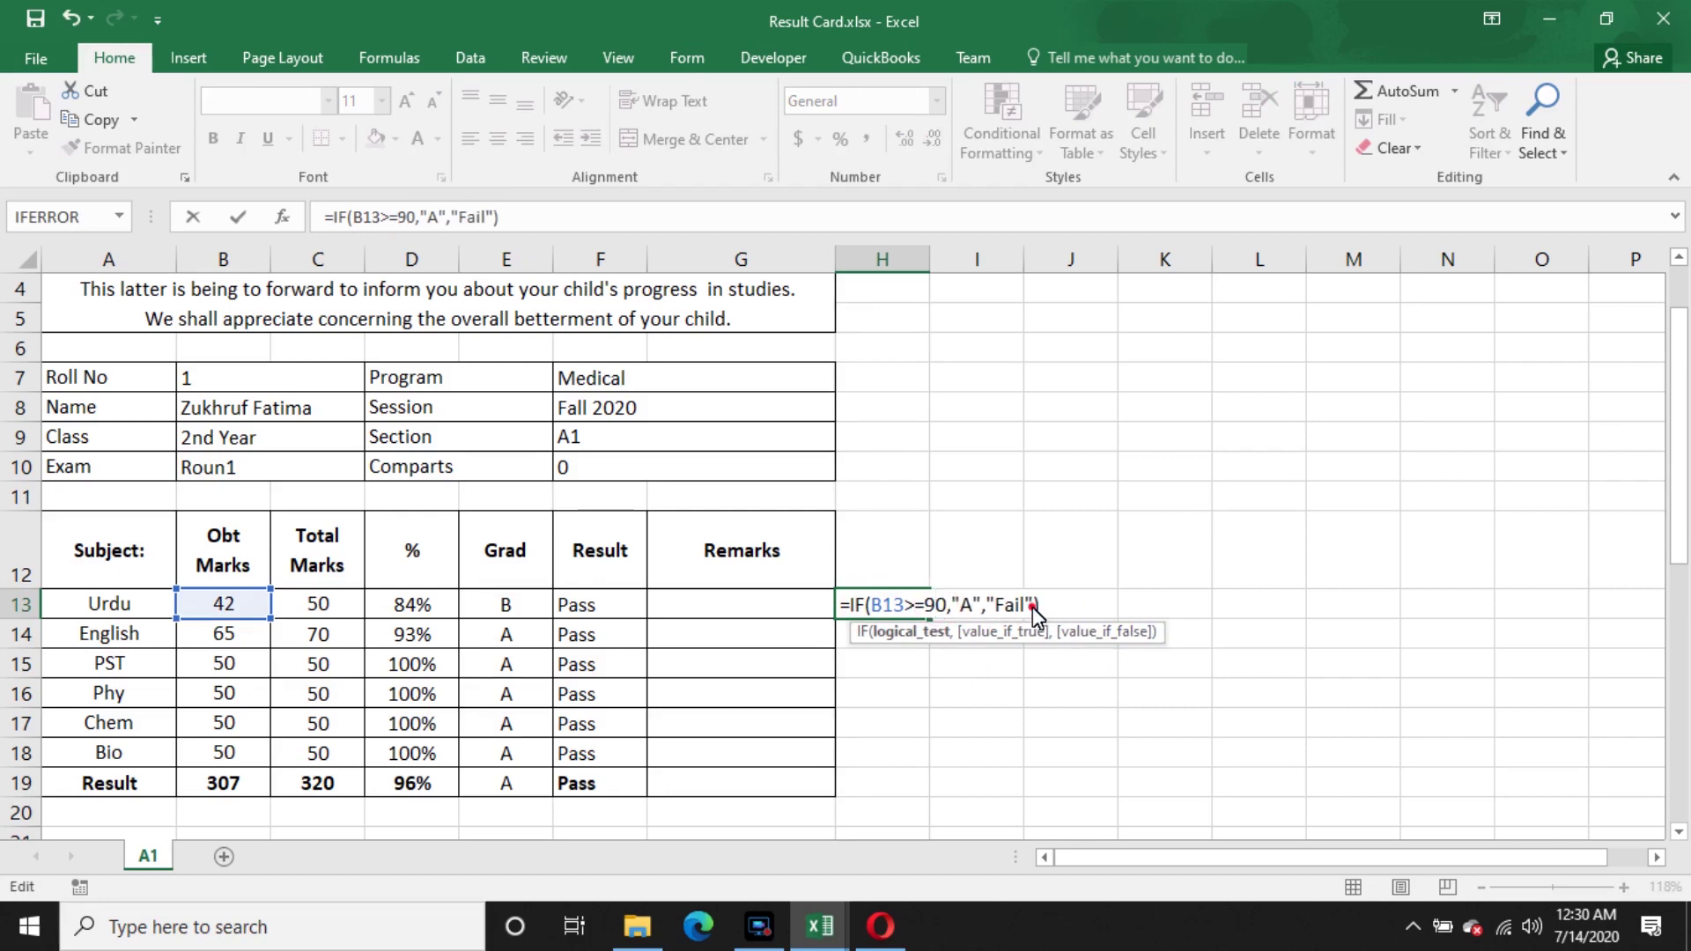
- Replace the "Fail" value in the H13 formula with a nested IF(B13>=80,"B")
left_click_drag(1032, 606, 990, 606)
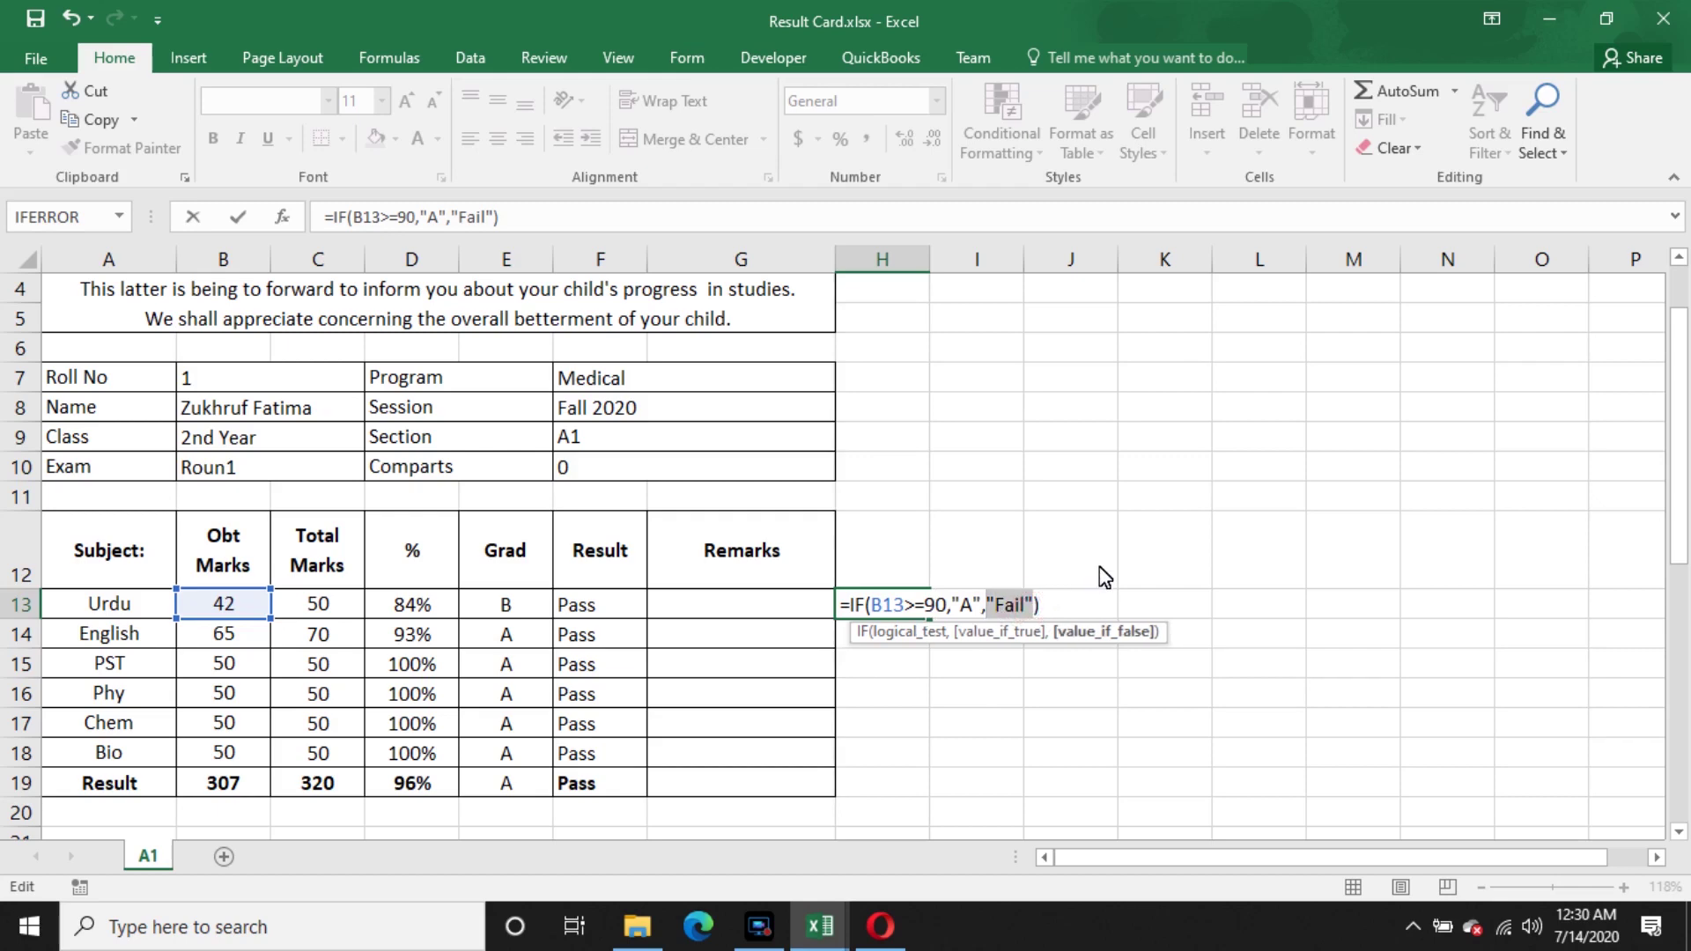
type("IF(")
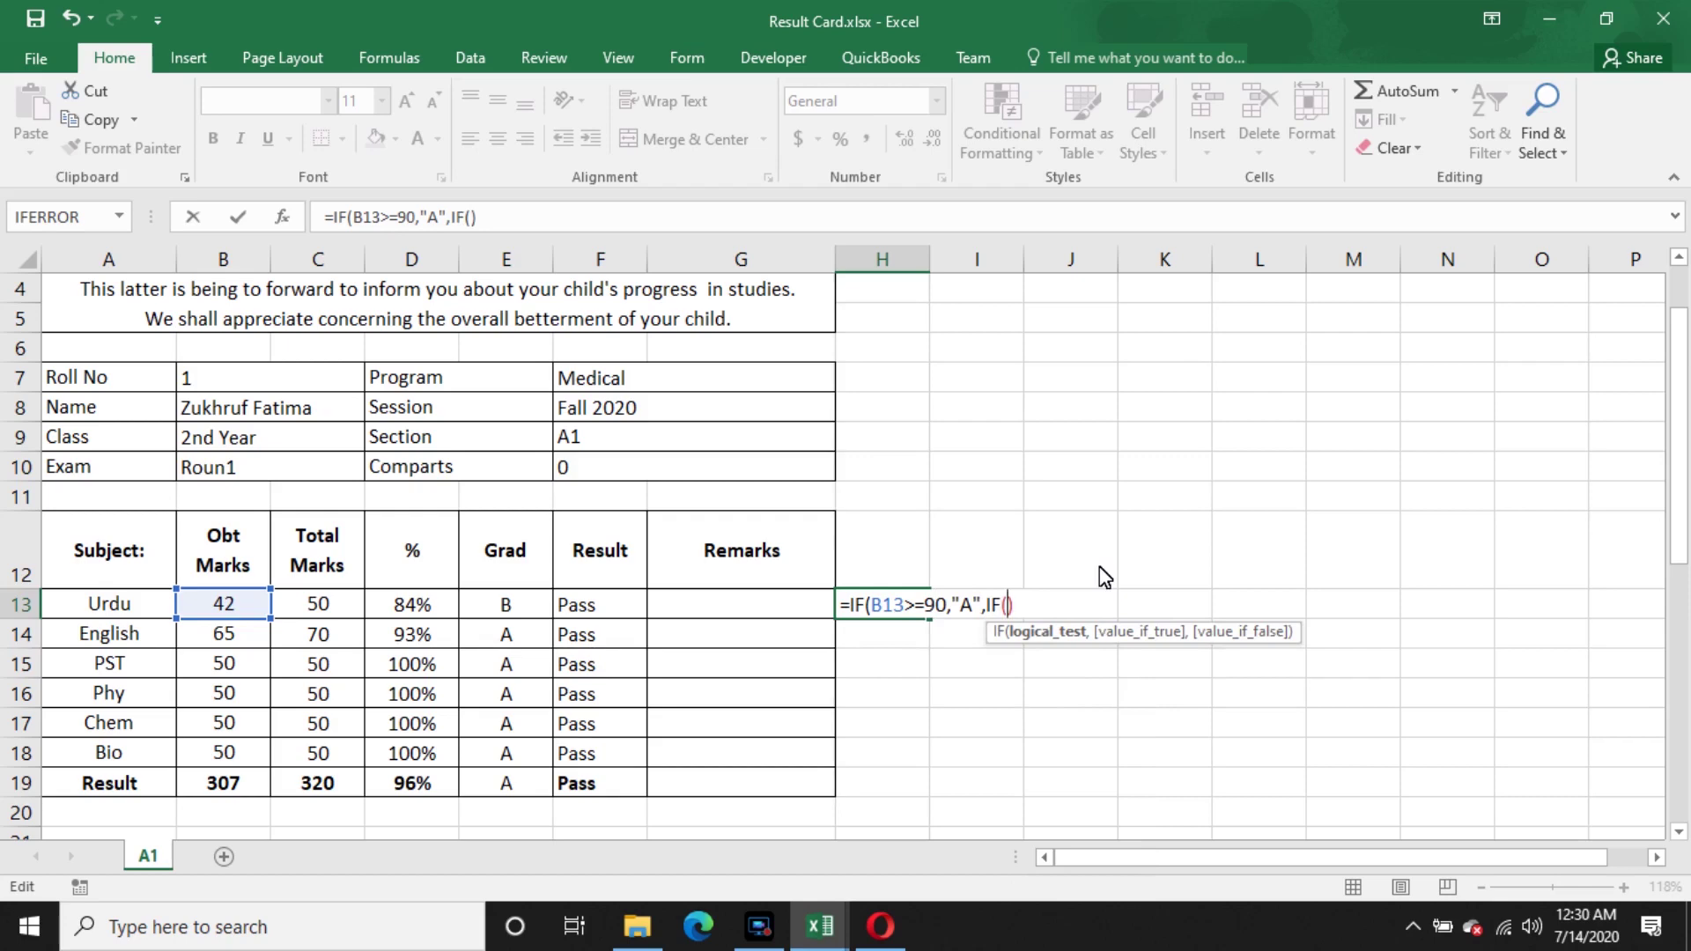
left_click(248, 608)
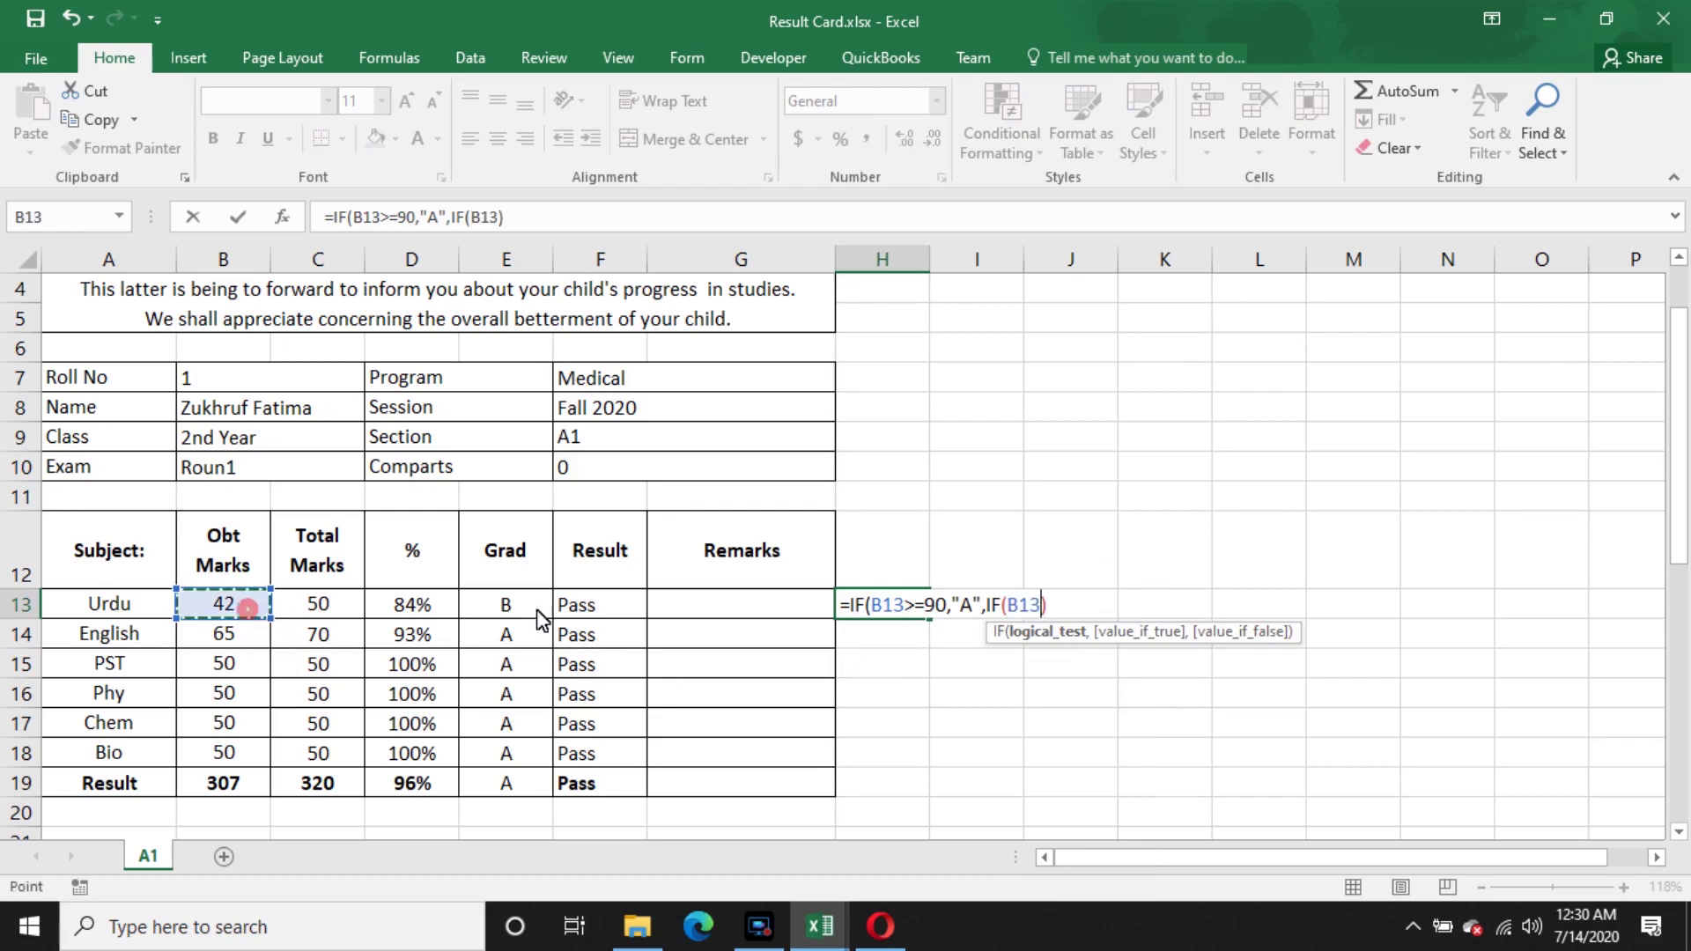
type(">=80,")
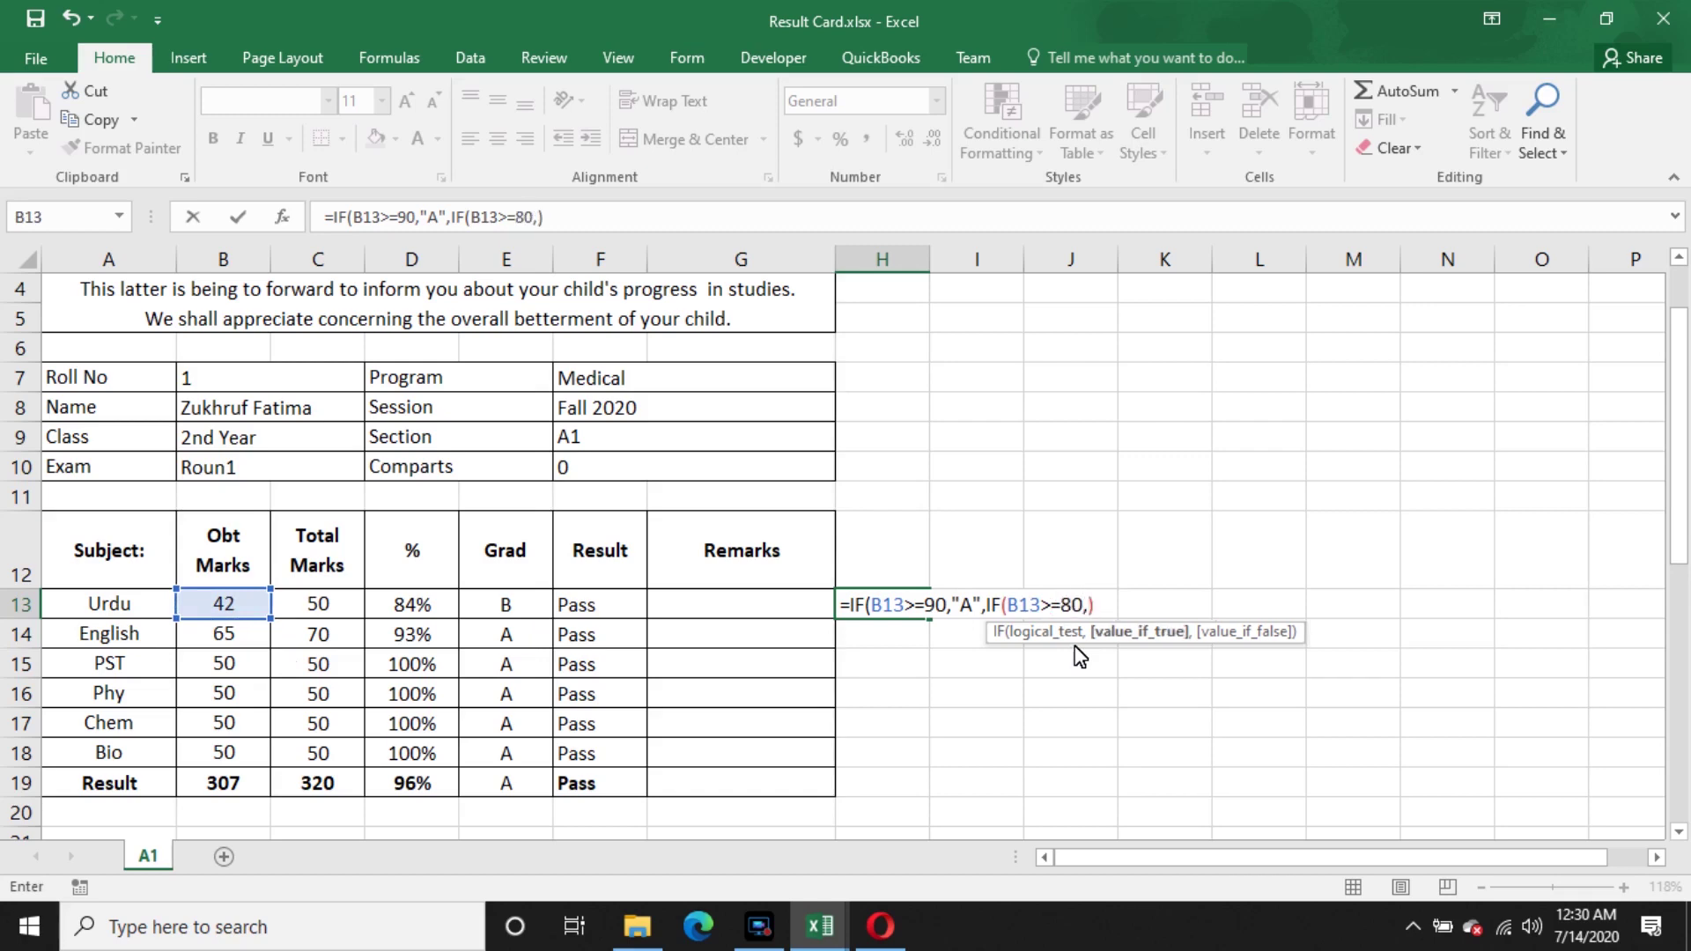
type("\"B\"")
key("Return")
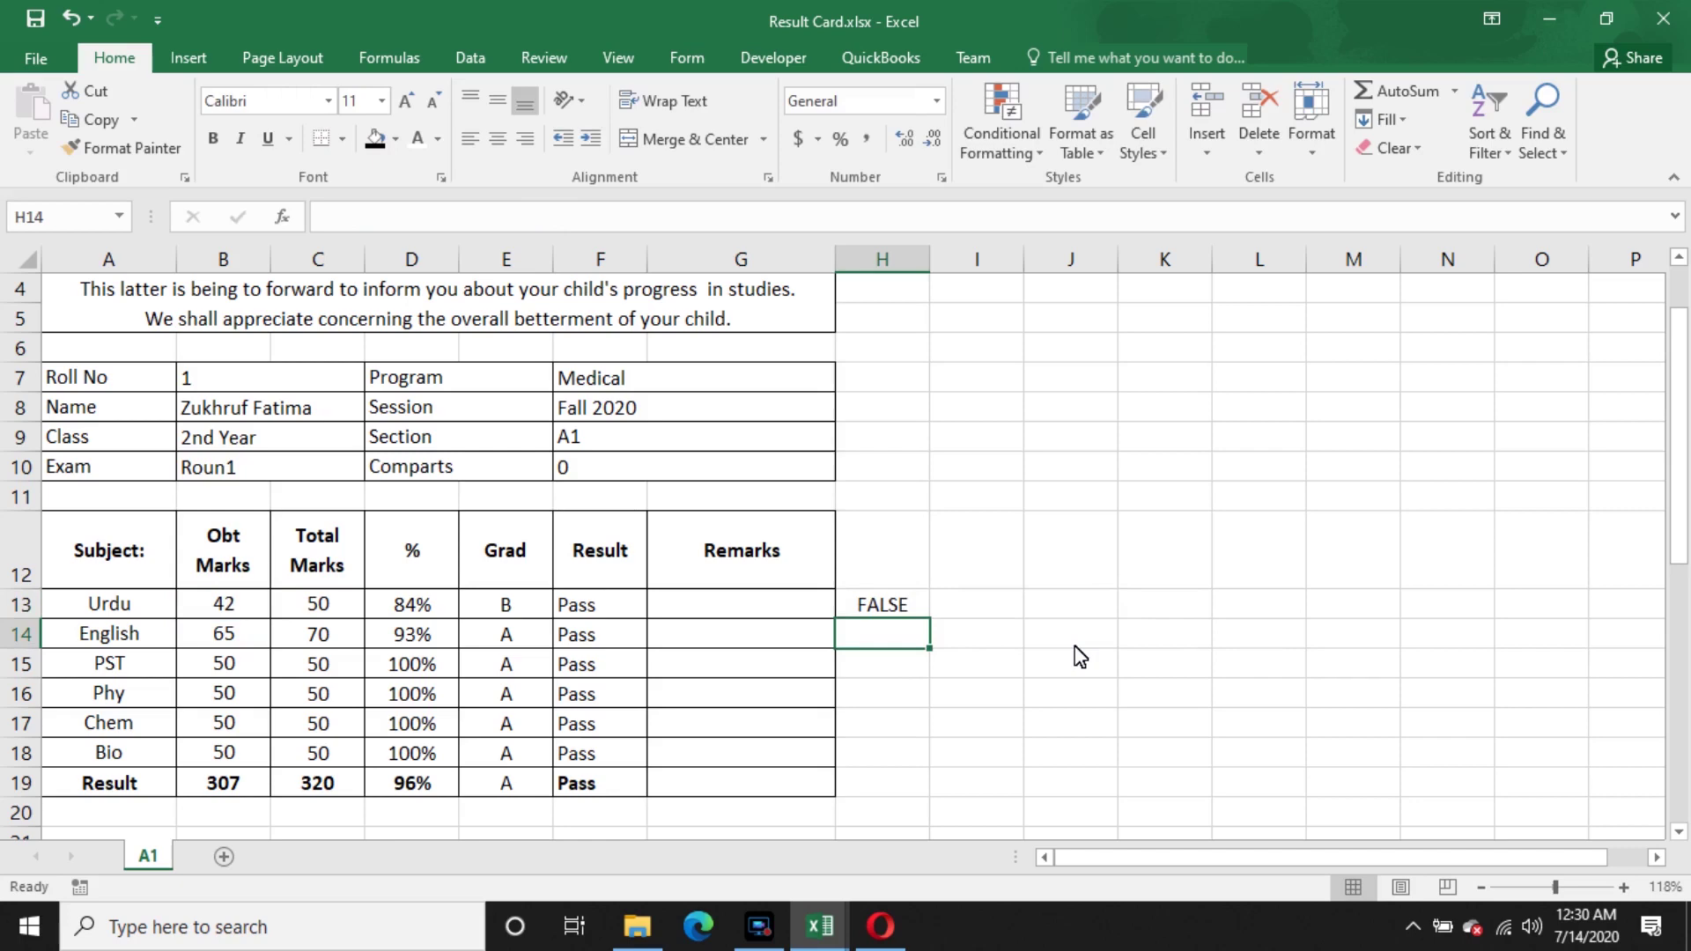
- Point both conditions of the H13 formula to the percentage cell D13 instead of B13
double_click(905, 606)
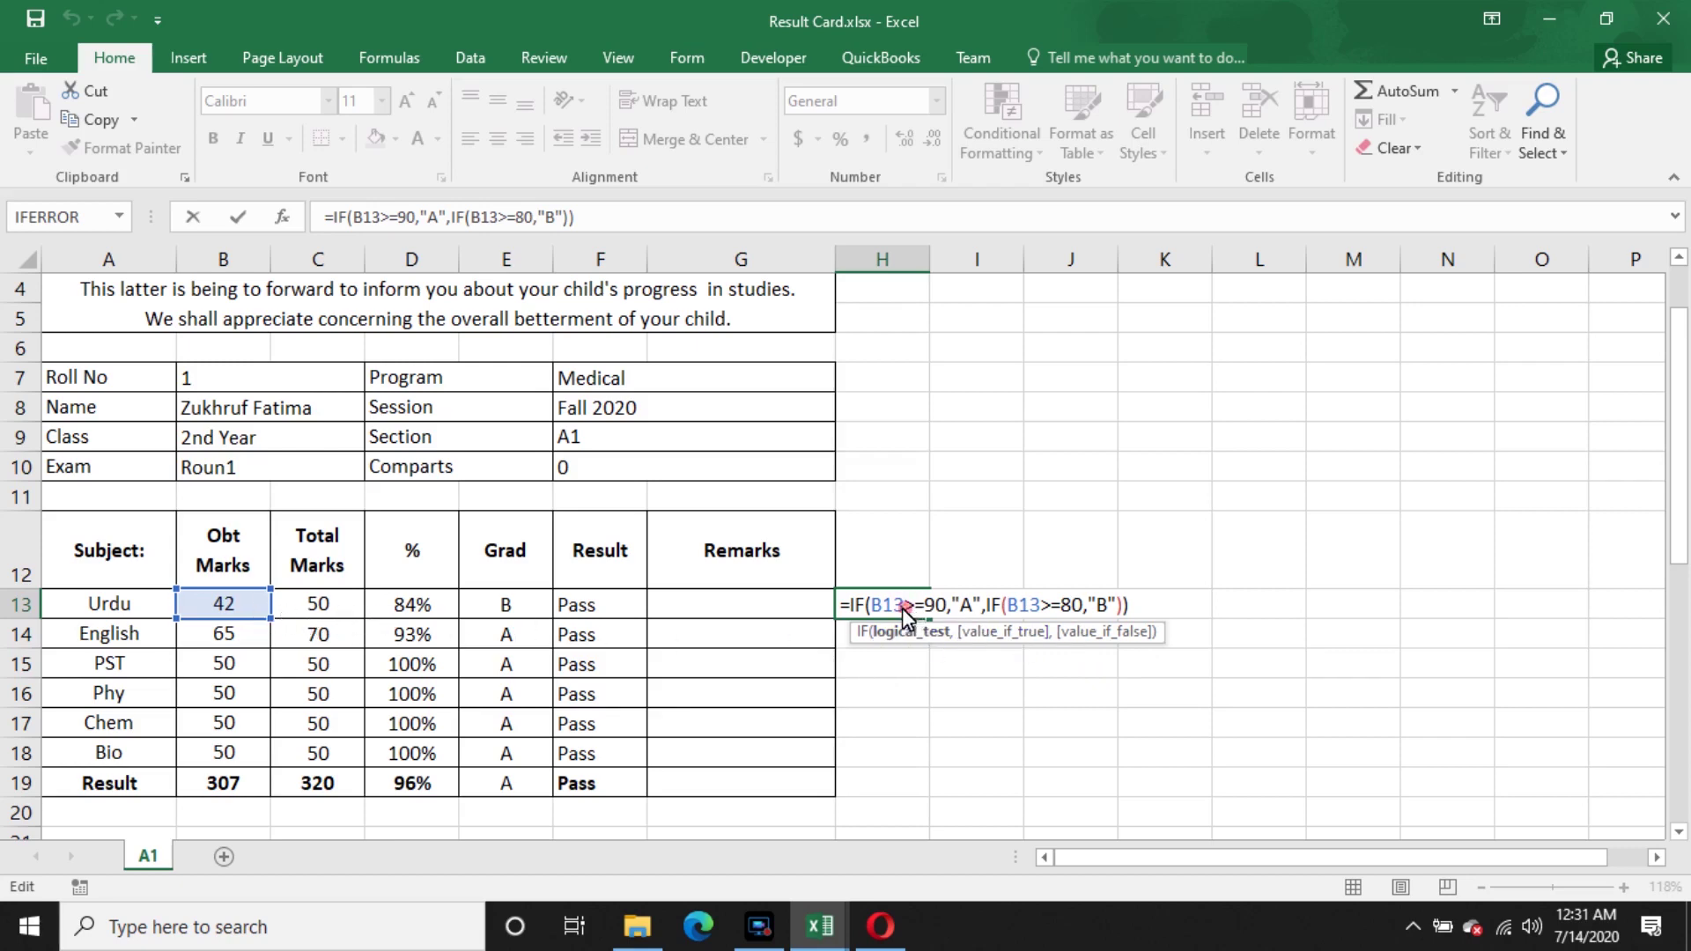
left_click_drag(879, 614, 875, 608)
key("BackSpace")
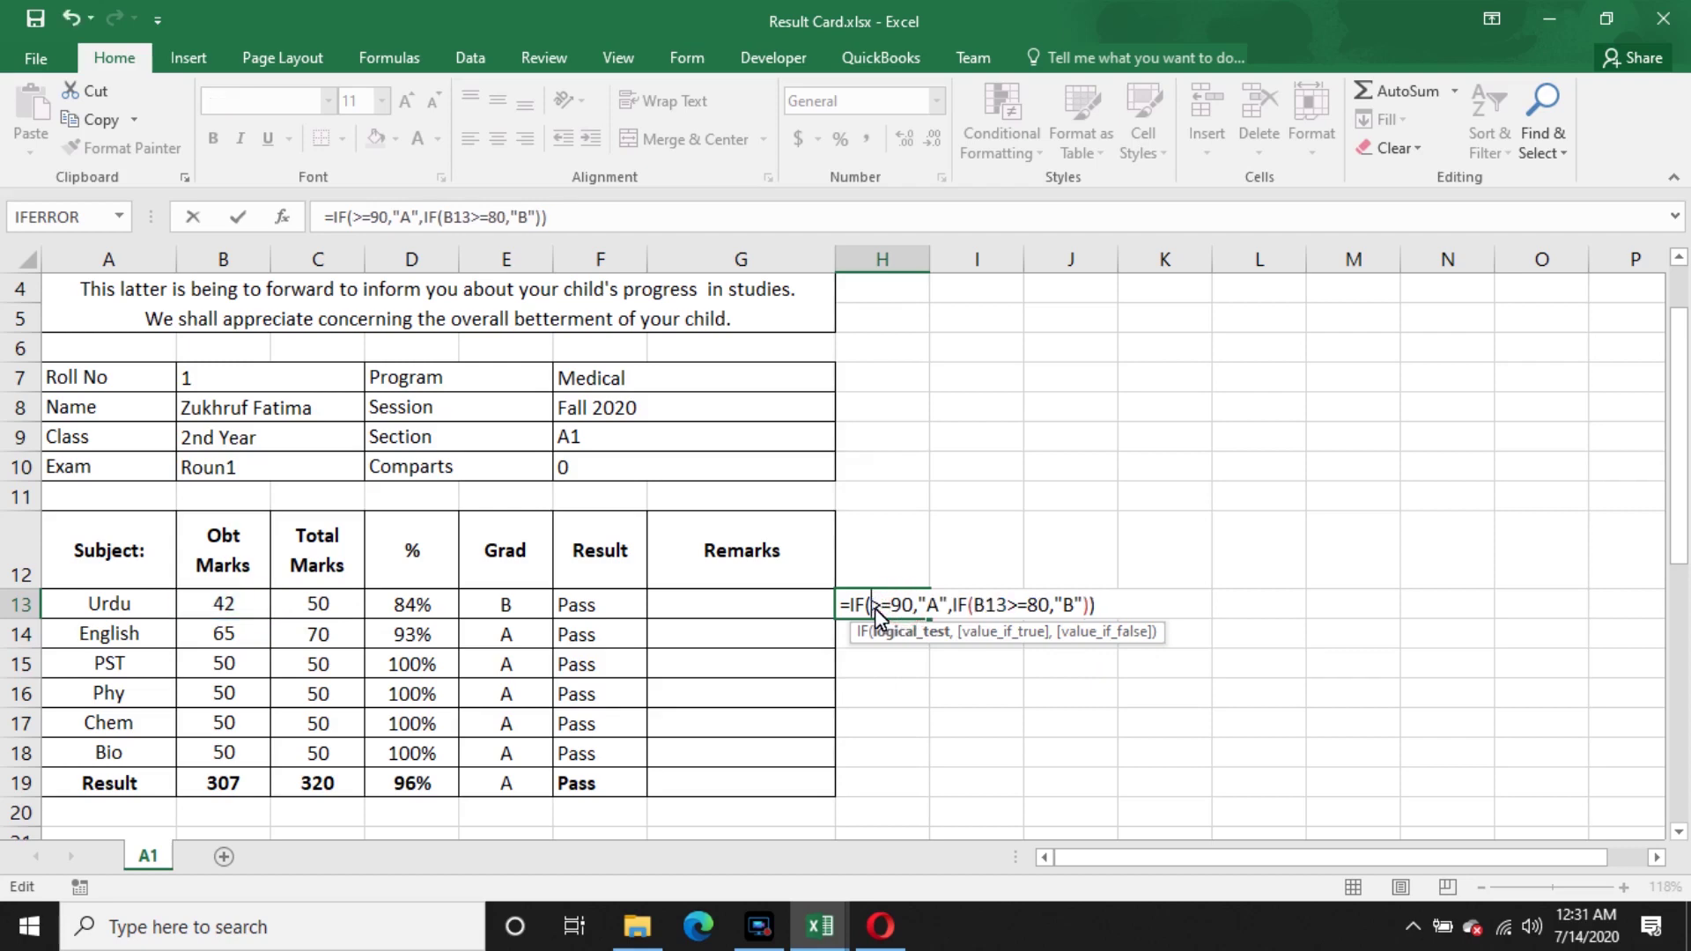
left_click(417, 612)
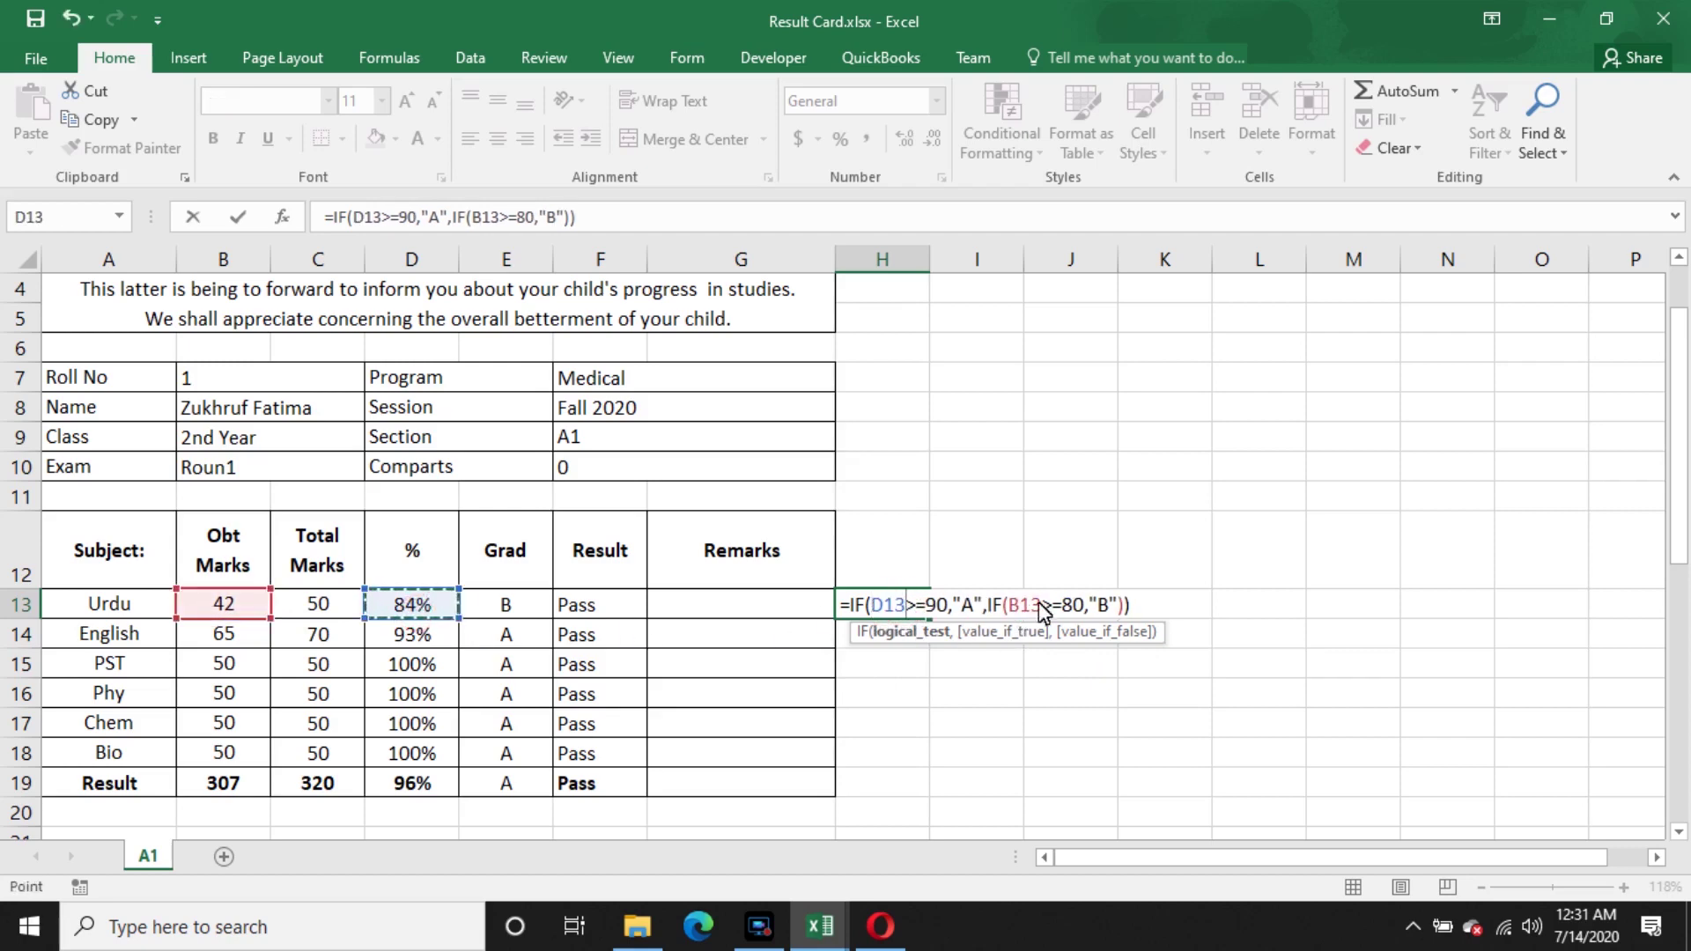
left_click_drag(1041, 606, 1009, 607)
key("BackSpace")
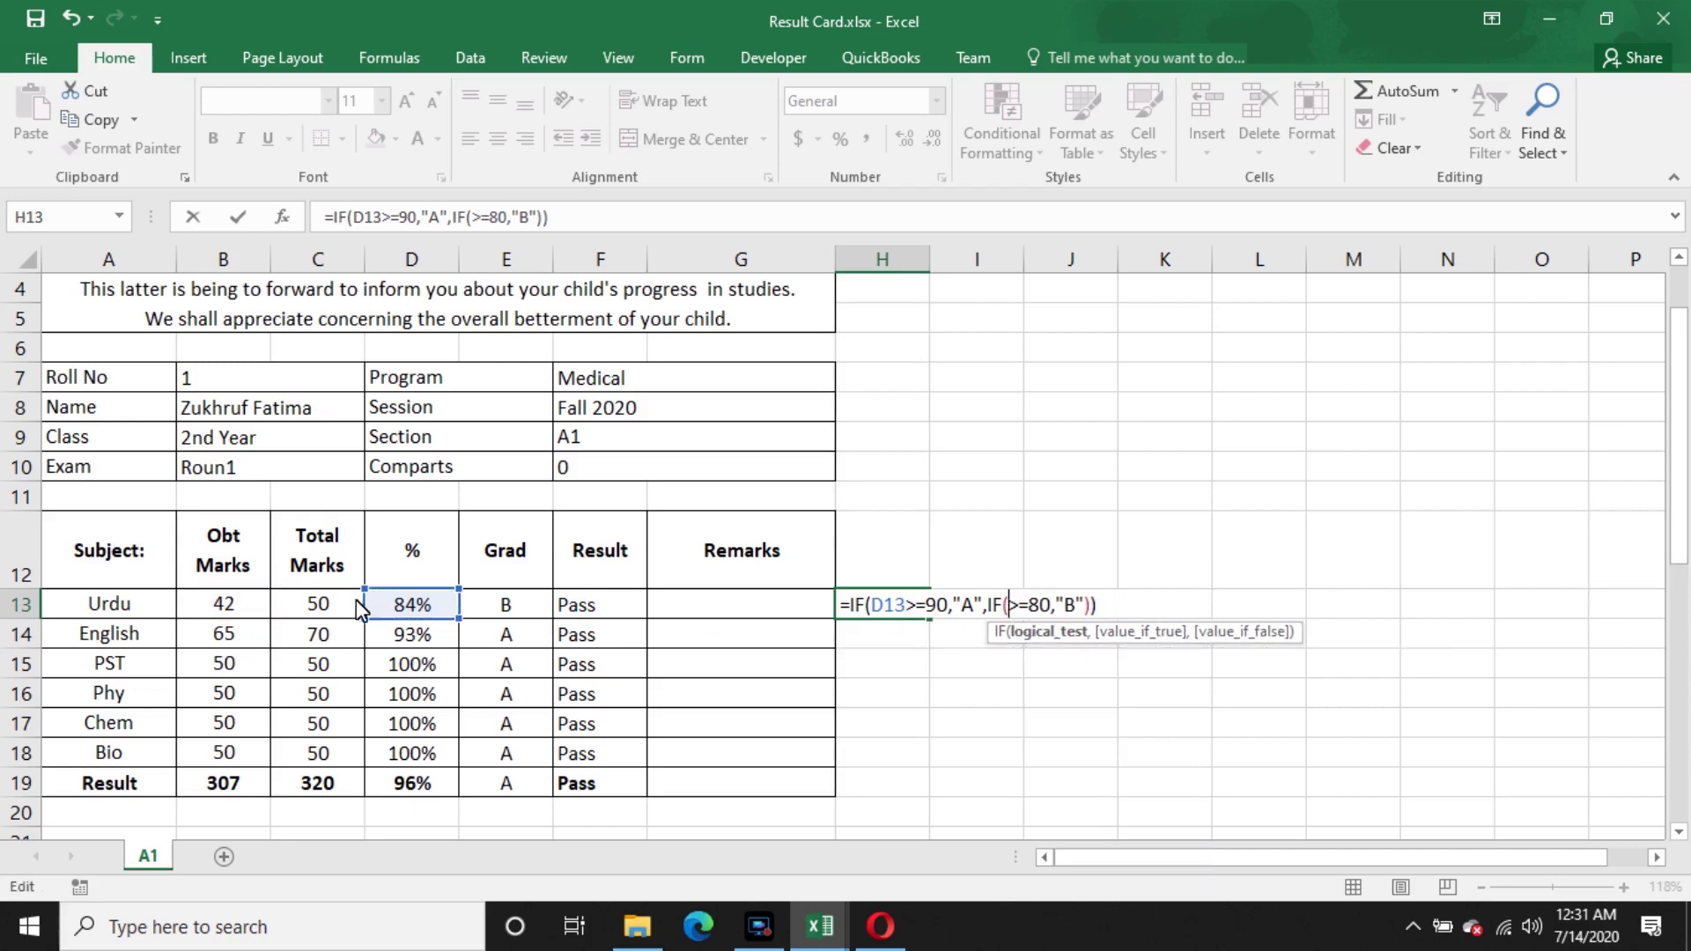
left_click(416, 611)
key("Return")
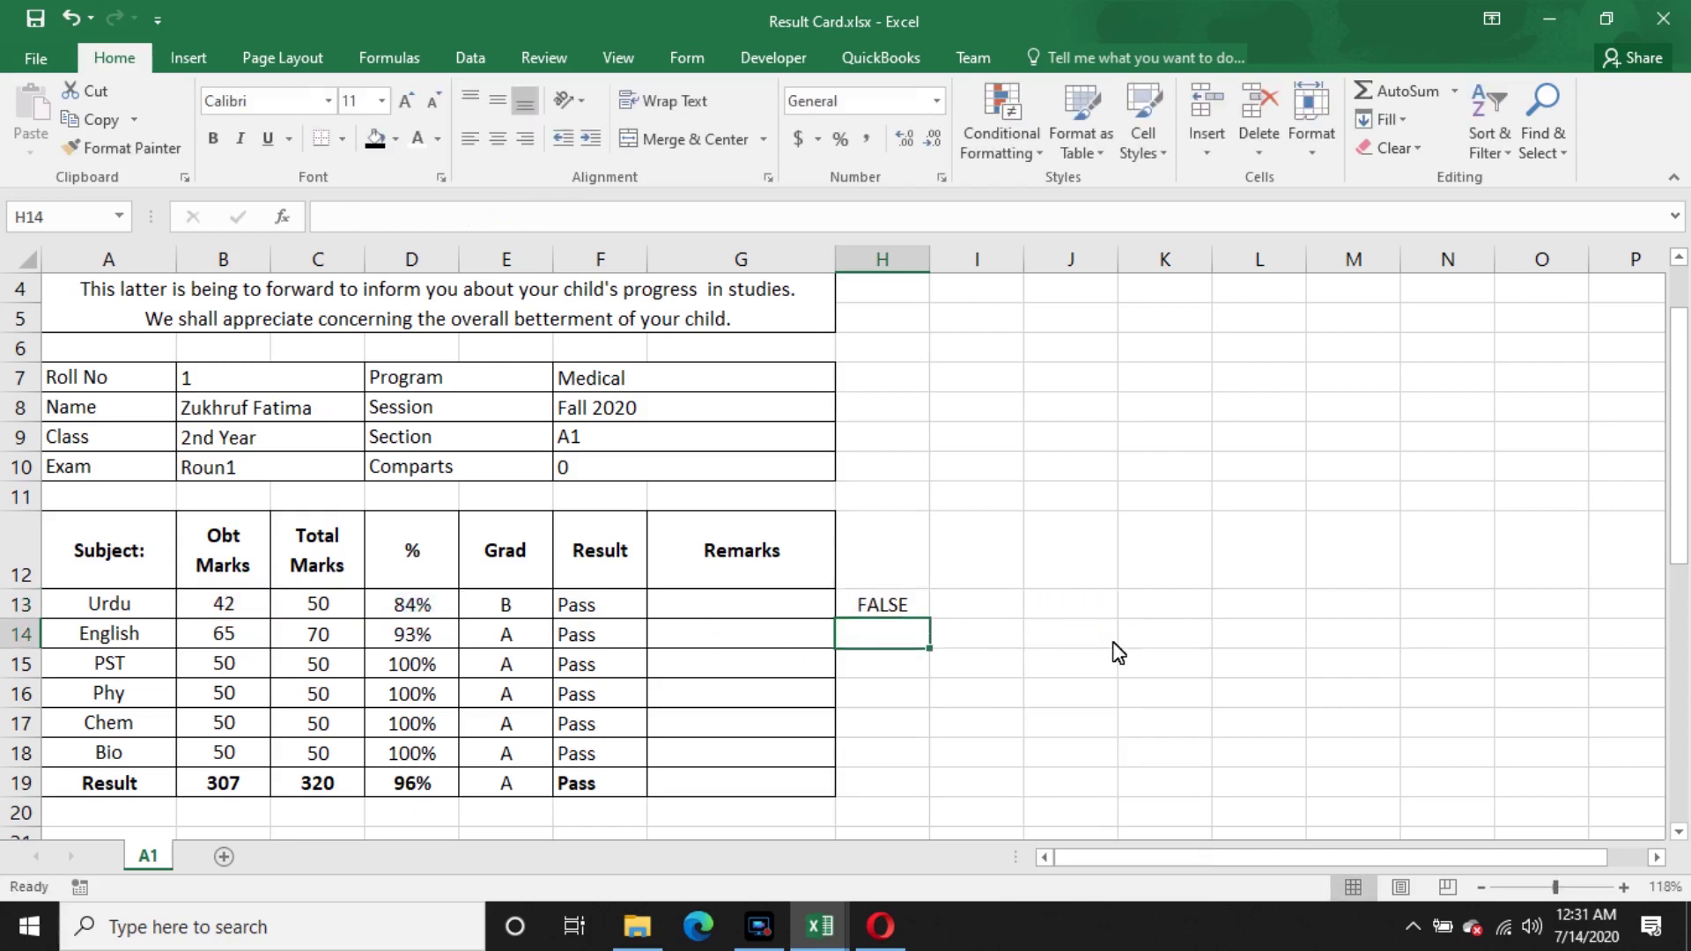
- Review the nested IF formula in H13, including where its second IF begins, and select the Urdu row's grade cell E13
left_click(884, 610)
double_click(883, 610)
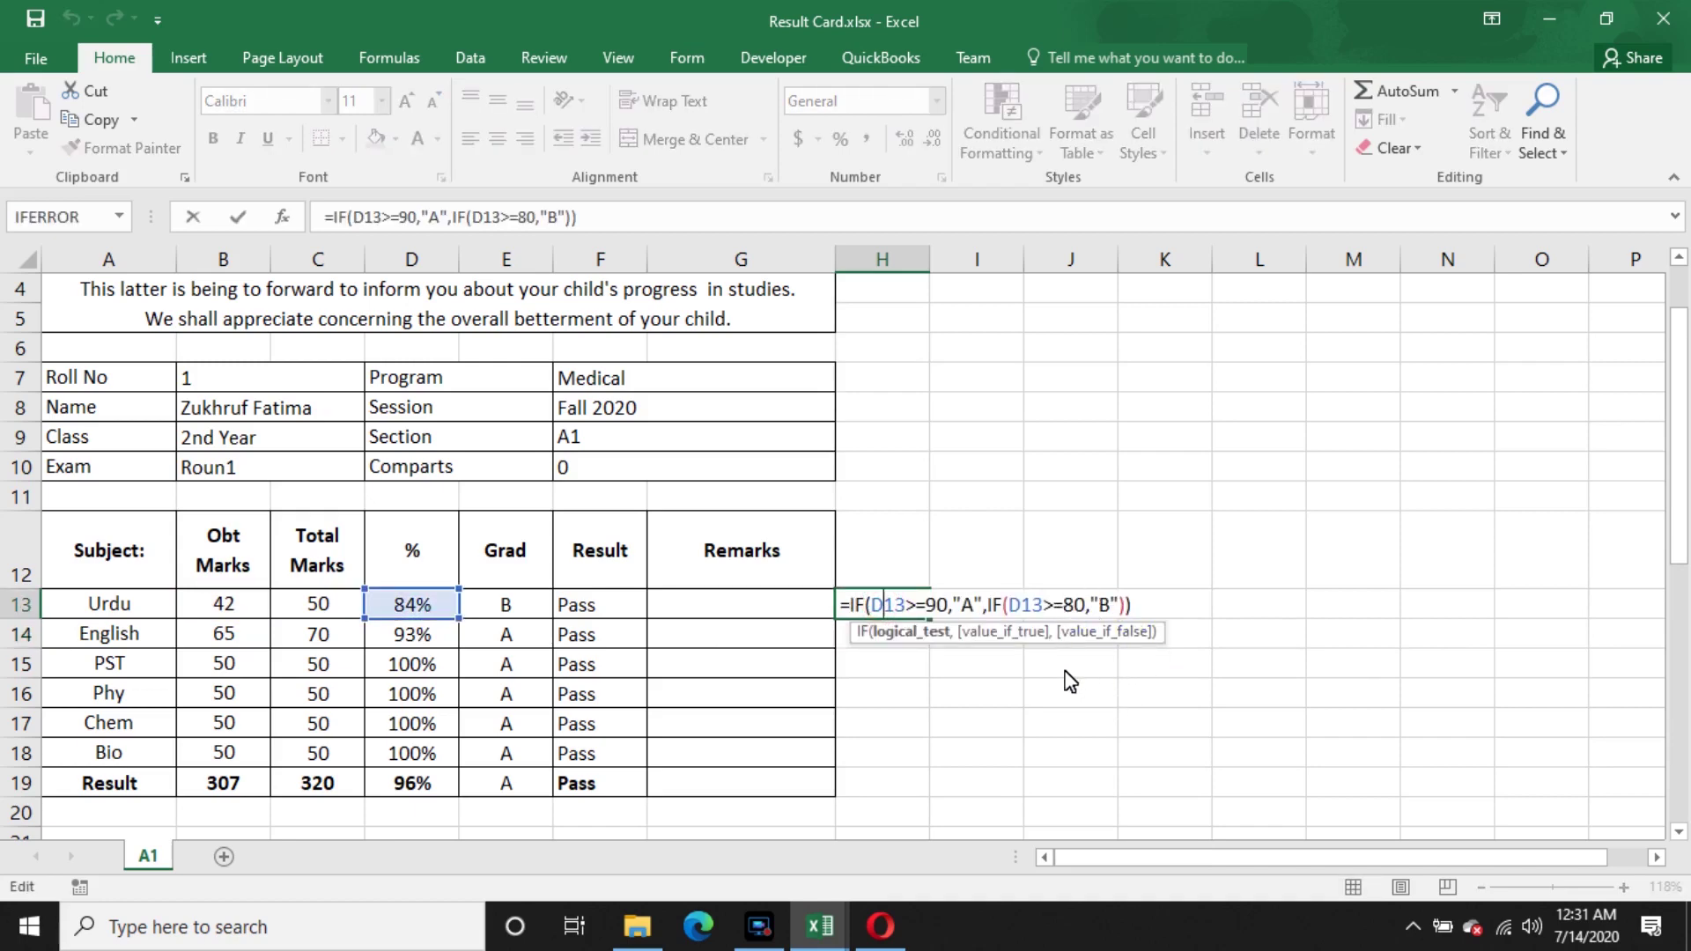
left_click(987, 606)
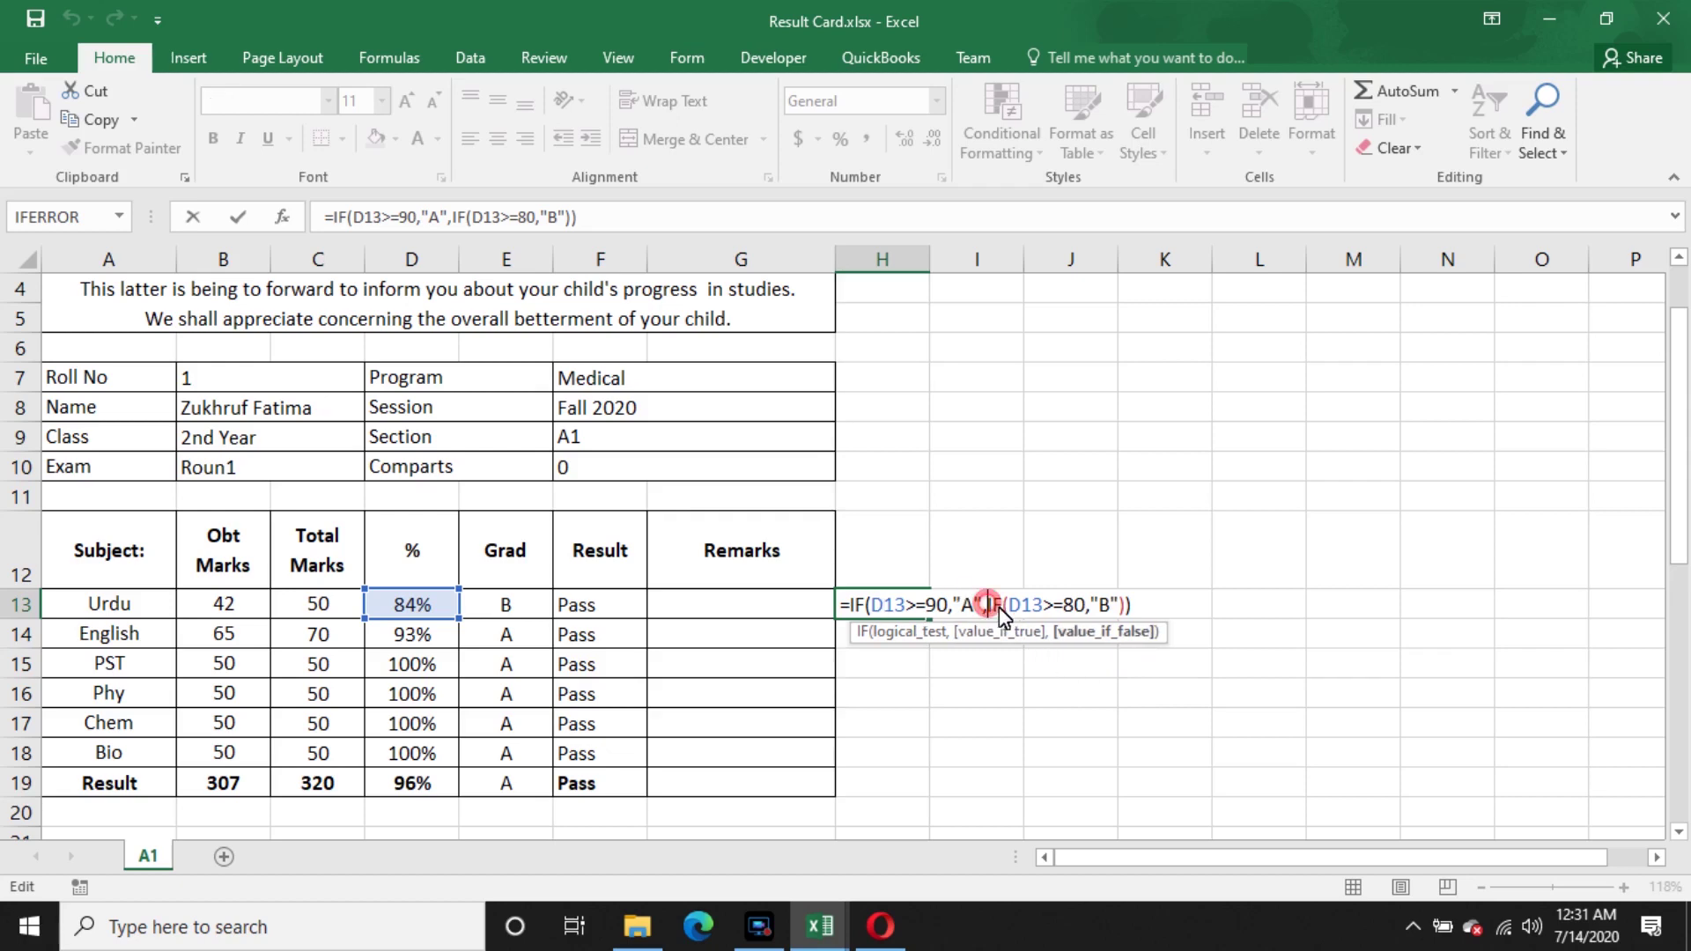
key("Return")
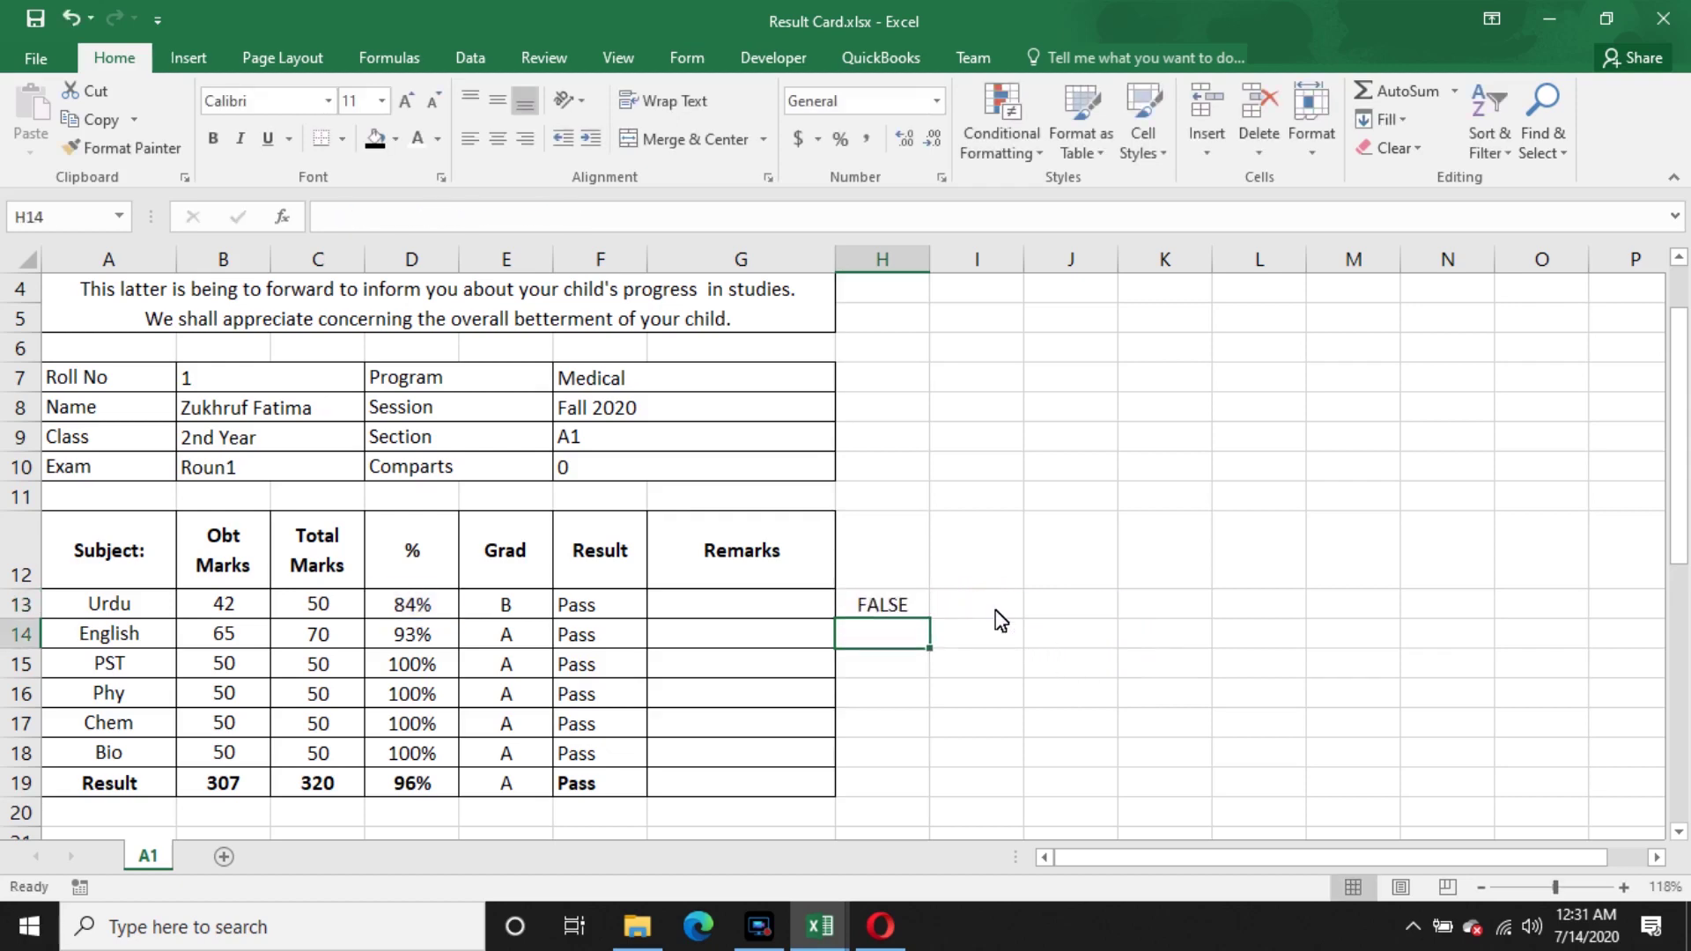
left_click(504, 608)
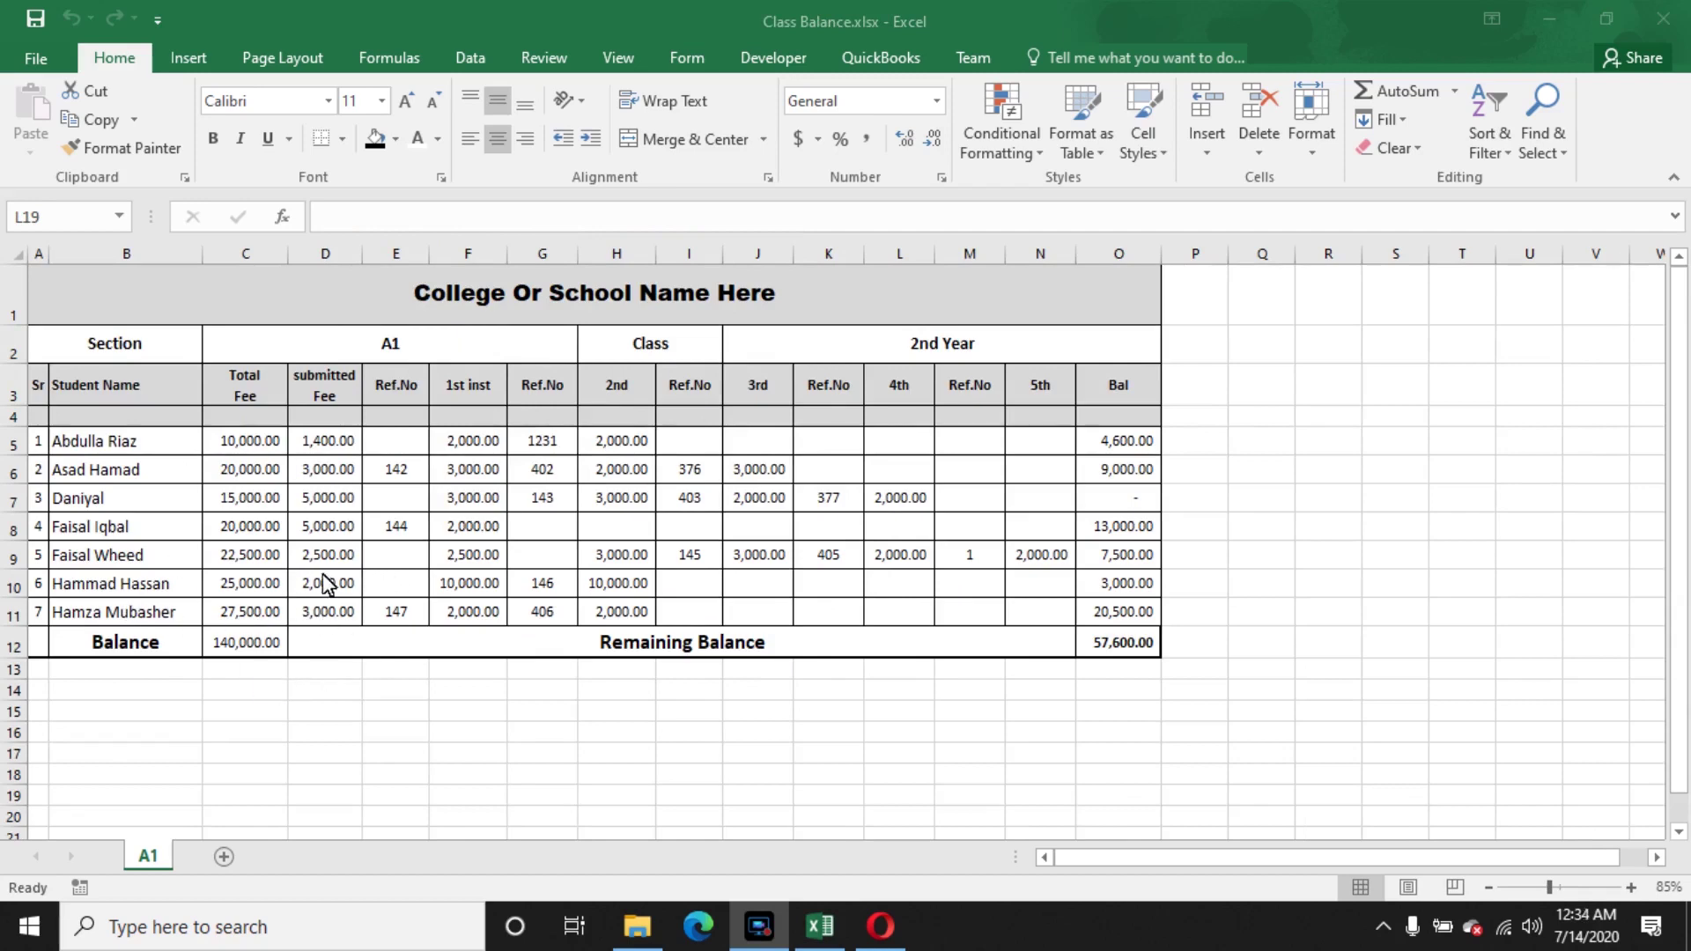
- Examine the title, section and column headings of the fee sheet in Class Balance.xlsx and the first student's submitted fee
left_click(577, 312)
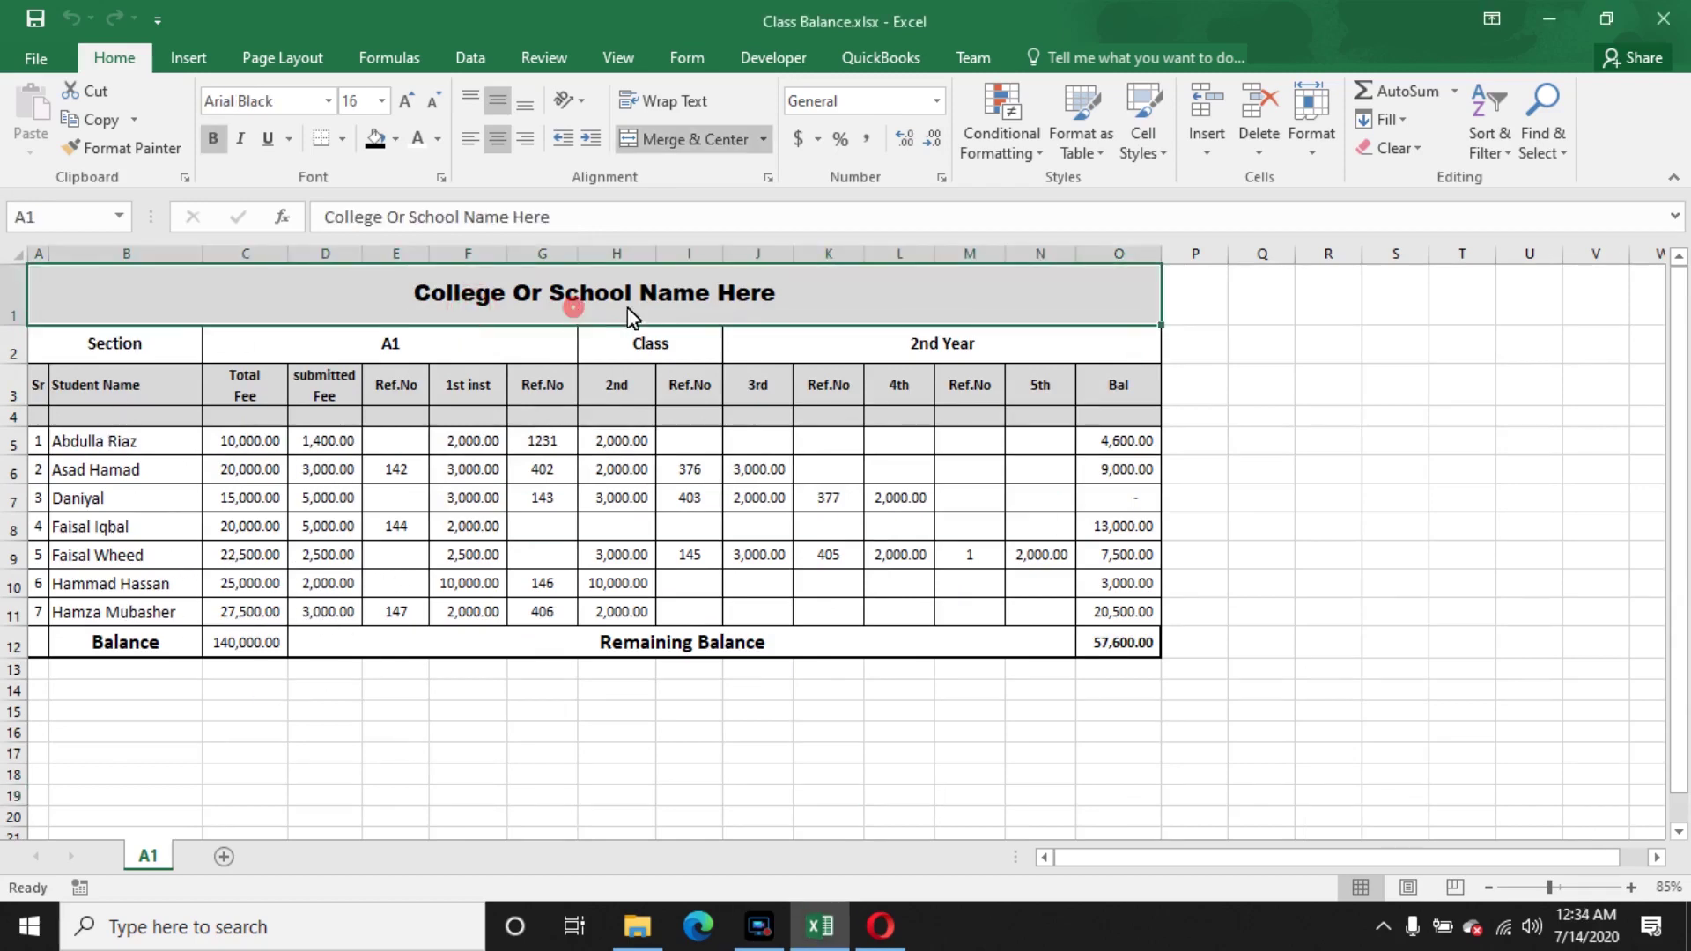
left_click(141, 348)
left_click(309, 347)
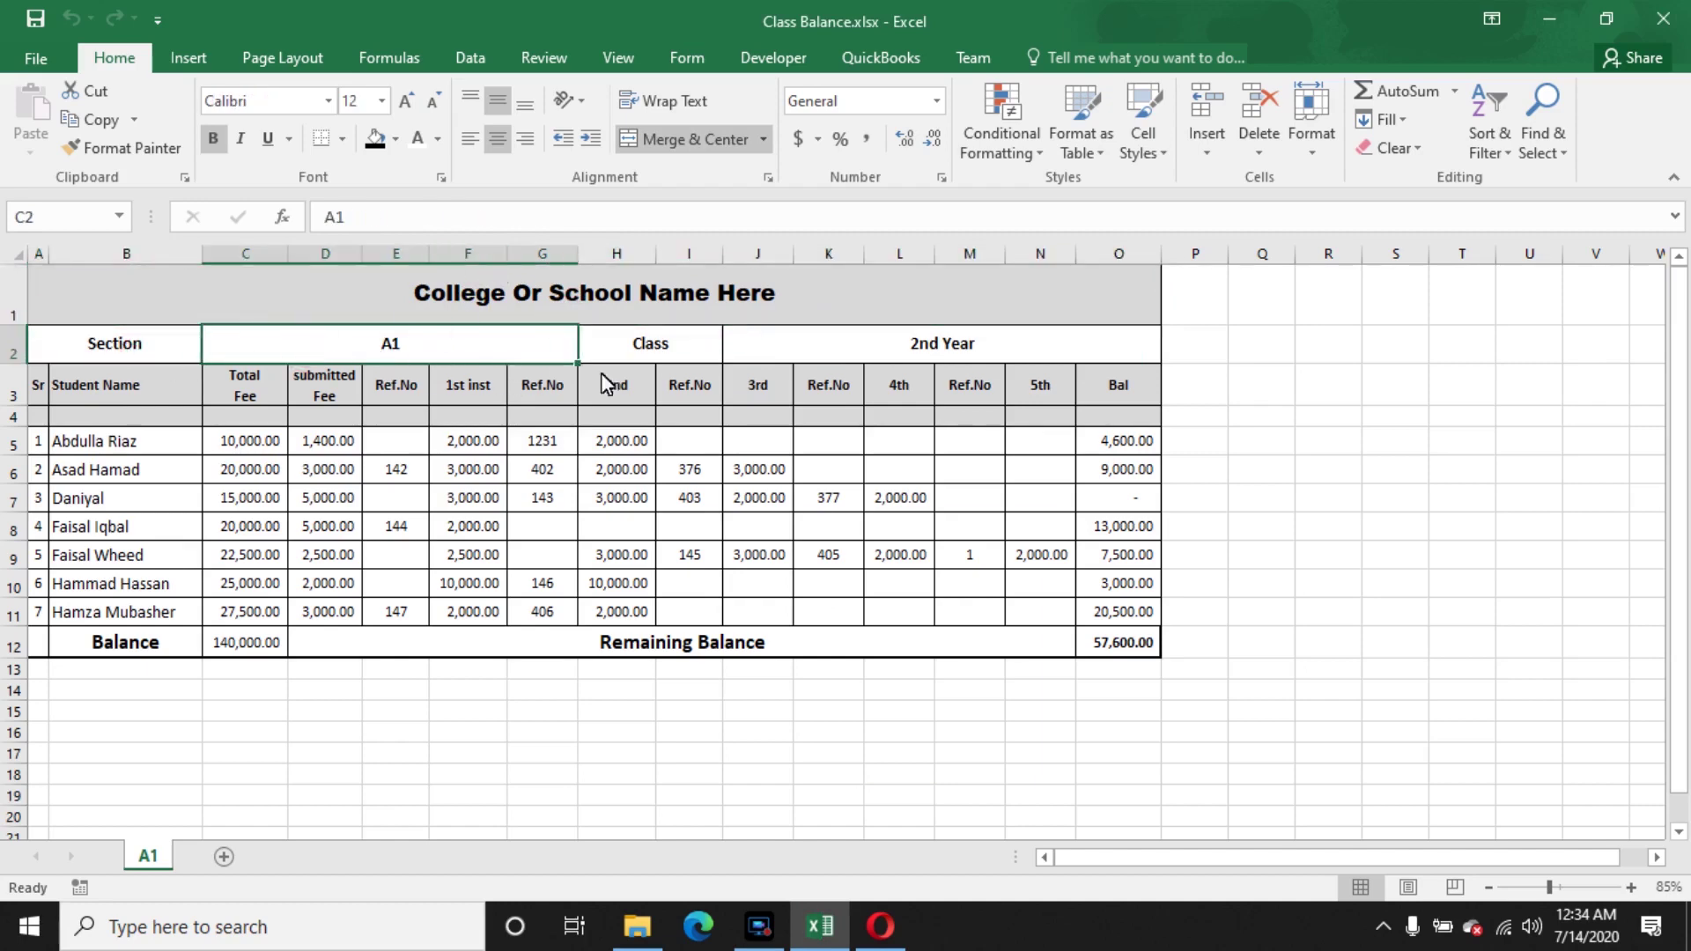
left_click(48, 392)
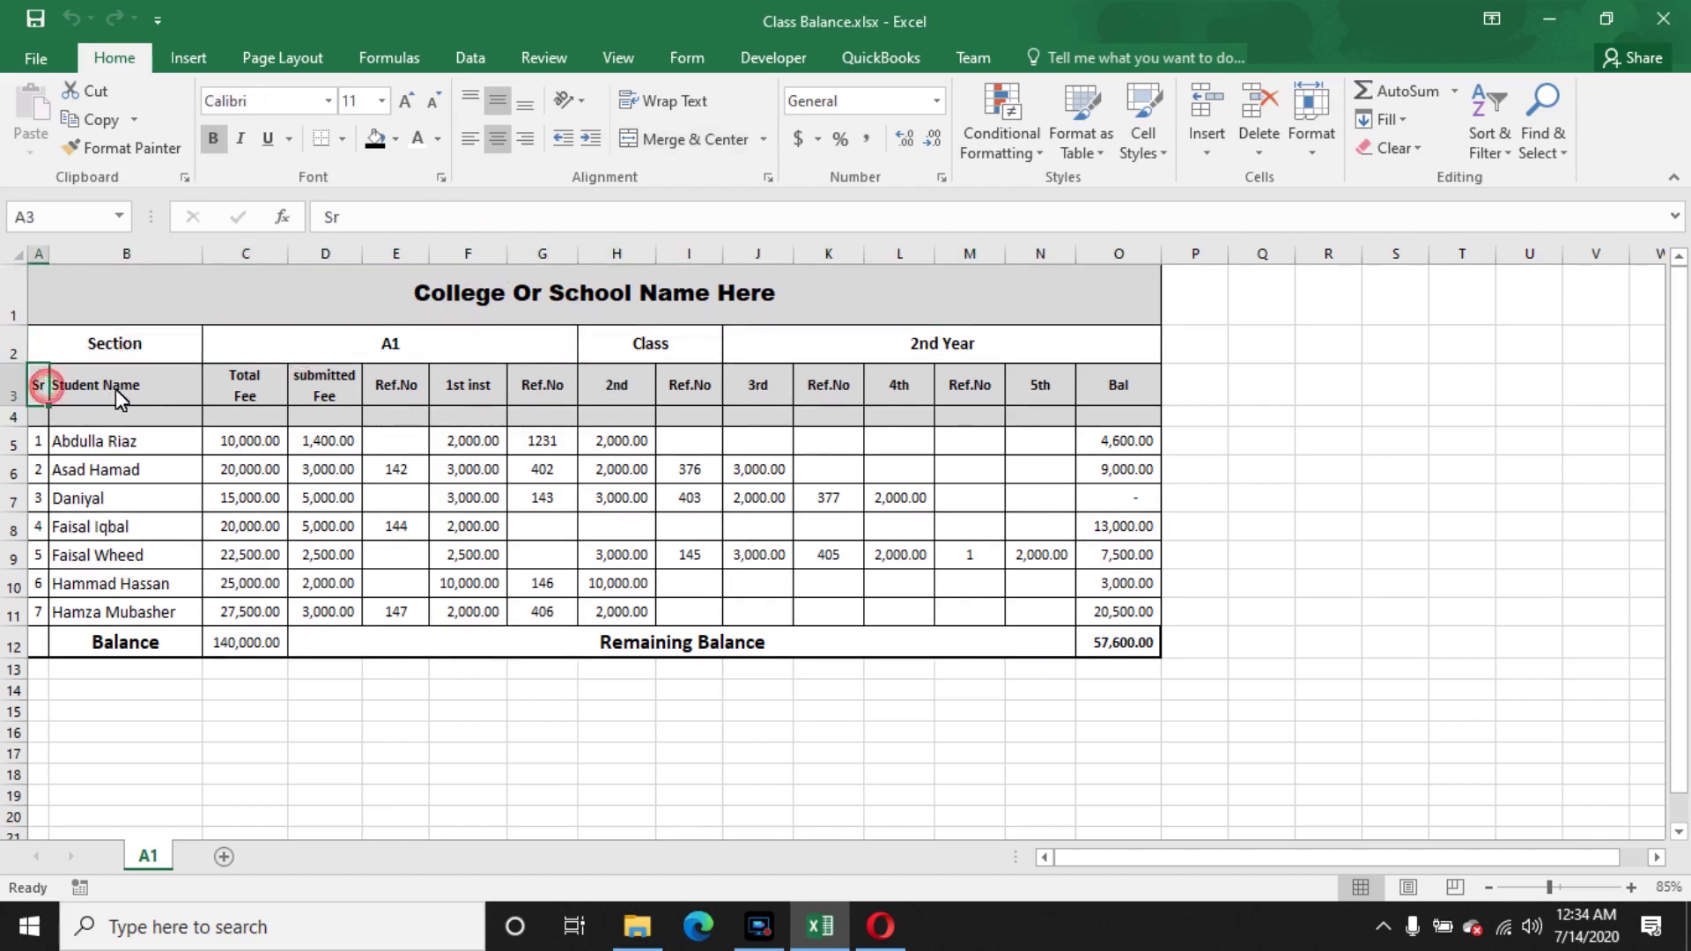
left_click(118, 387)
left_click(243, 395)
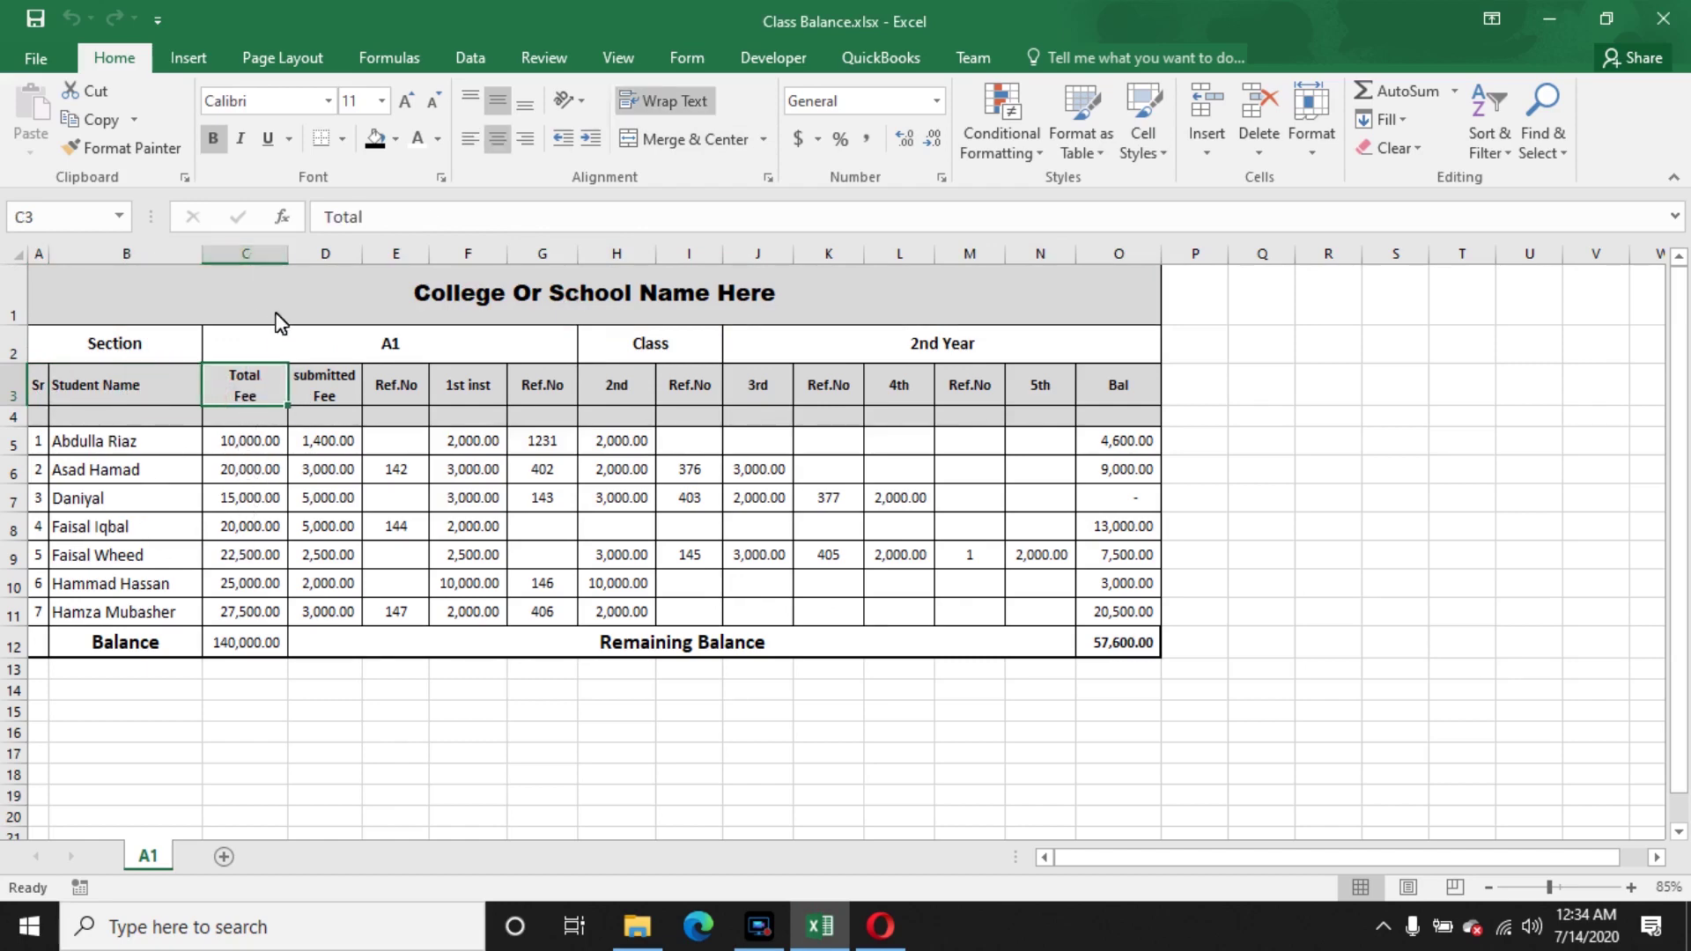
left_click(332, 393)
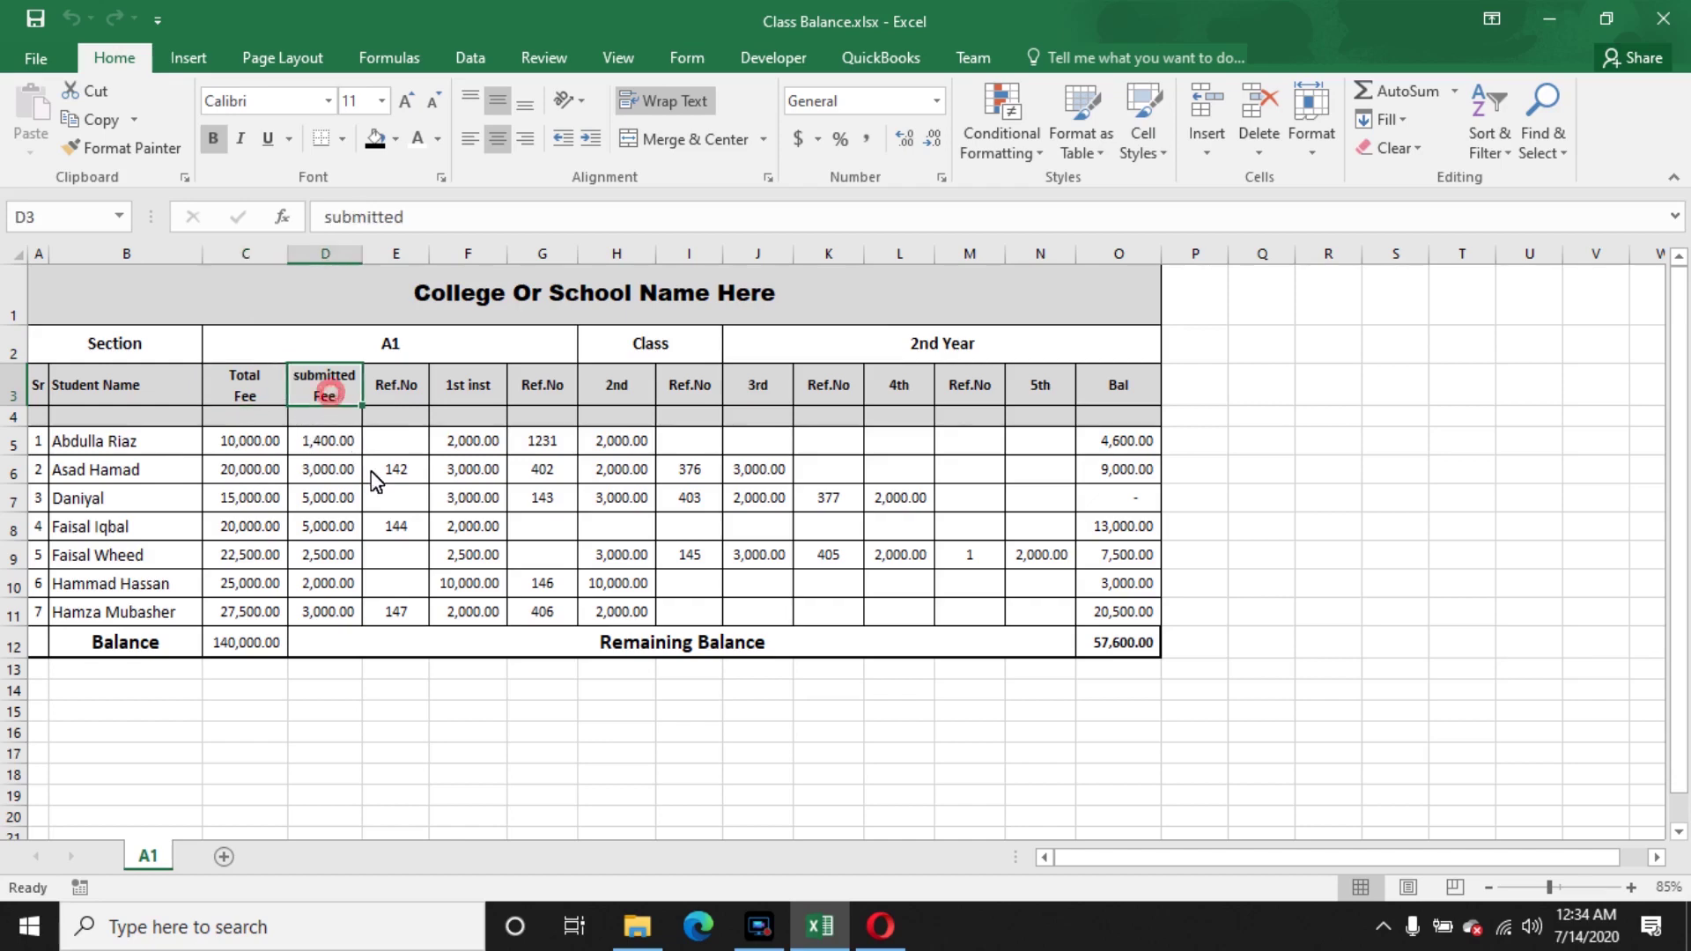
left_click(331, 439)
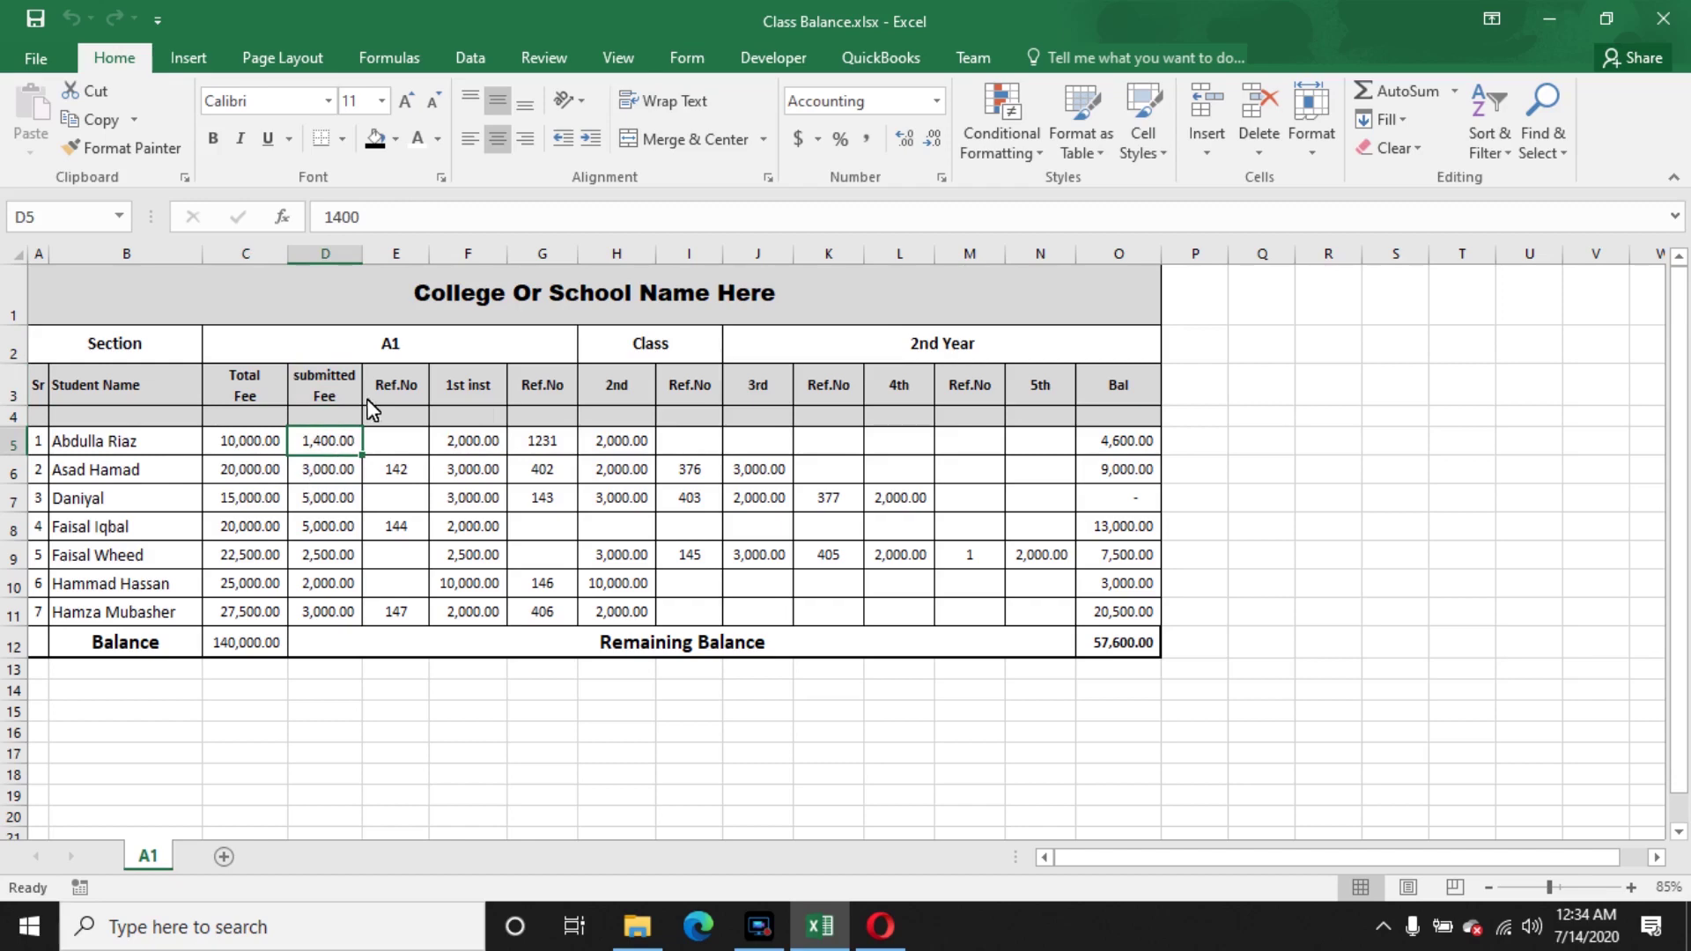
- Enter 1290 in E5 as the Ref.No for the first student's submitted fee
left_click(395, 445)
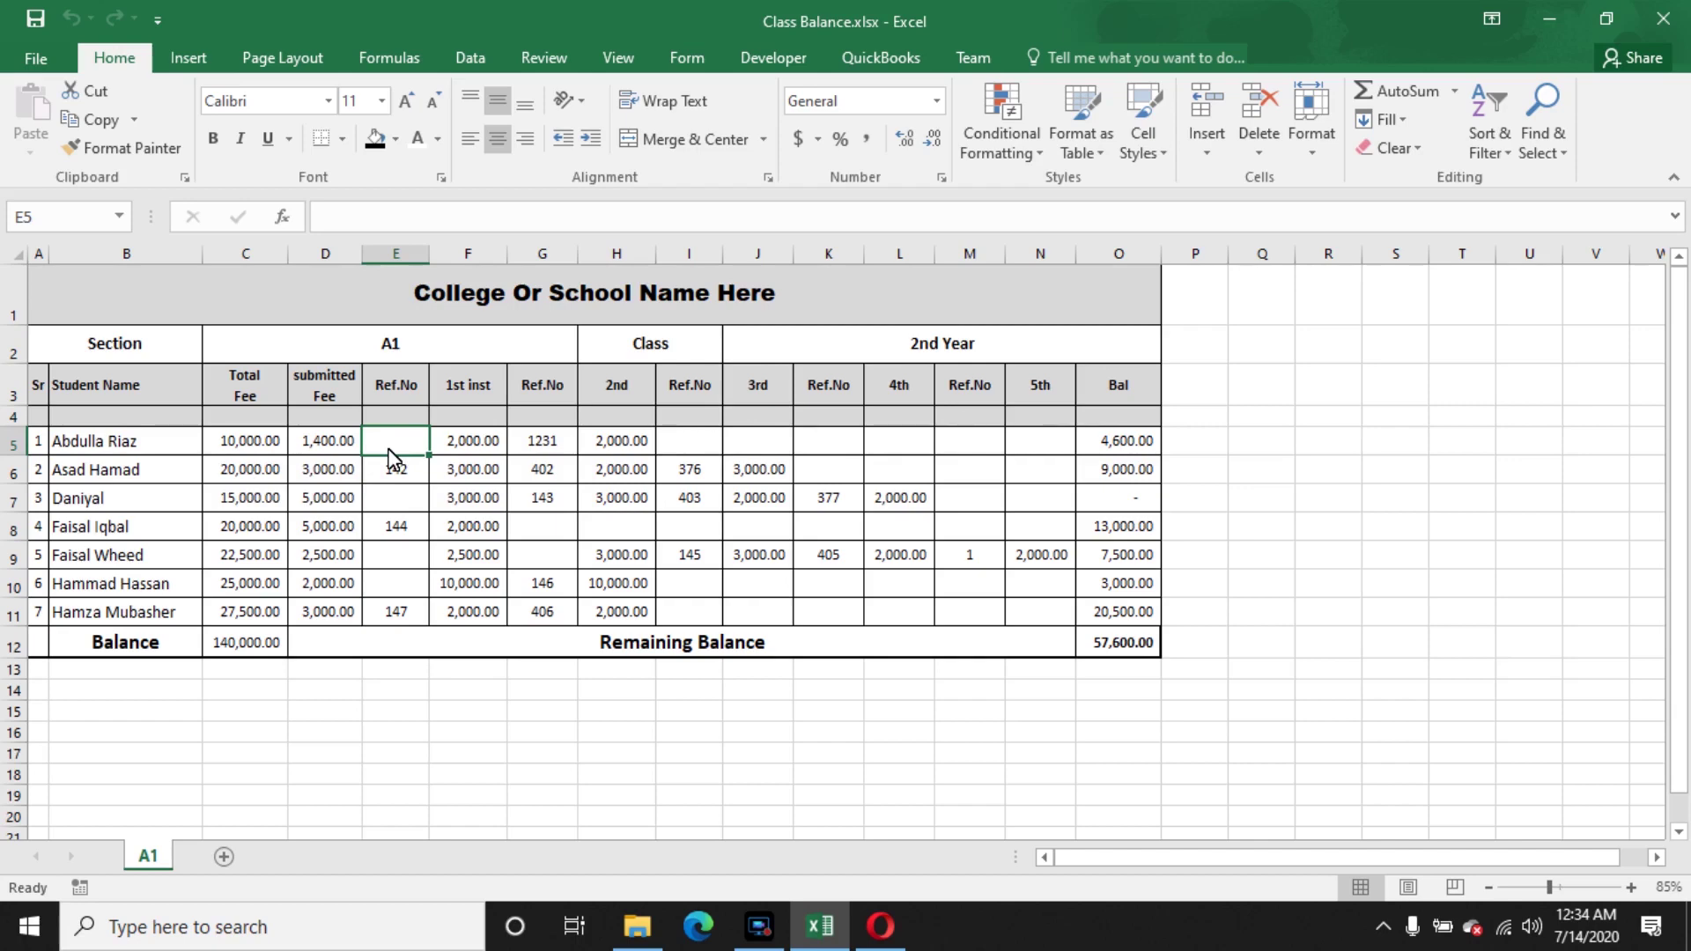
type("12")
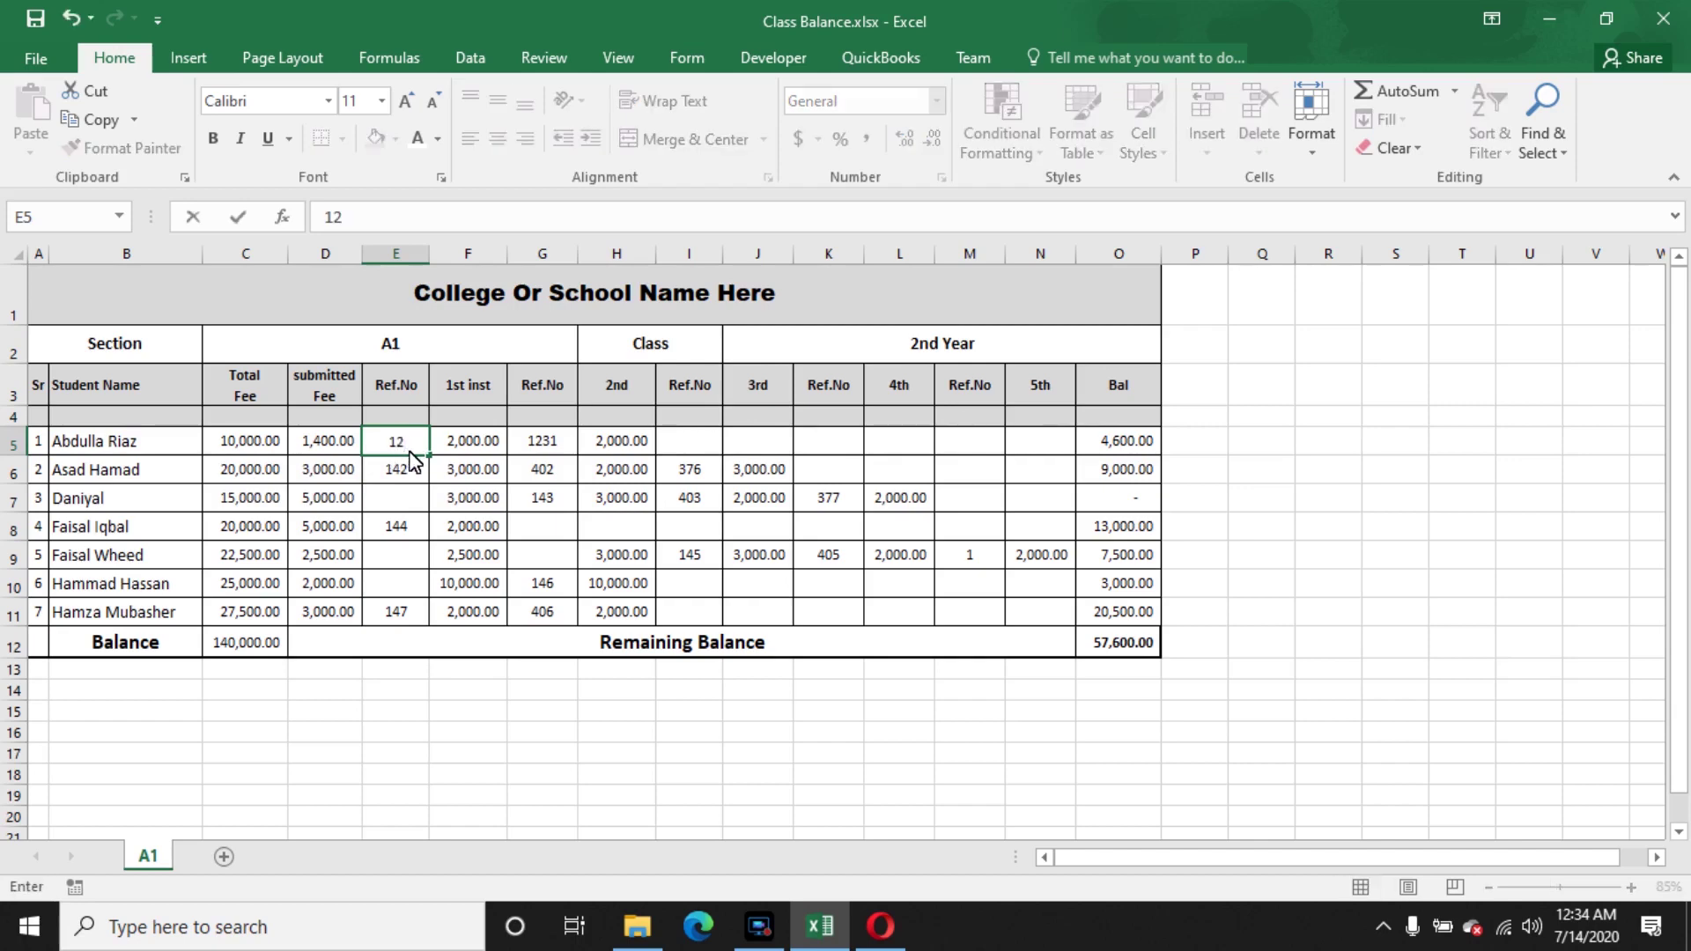
type("90")
key("Return")
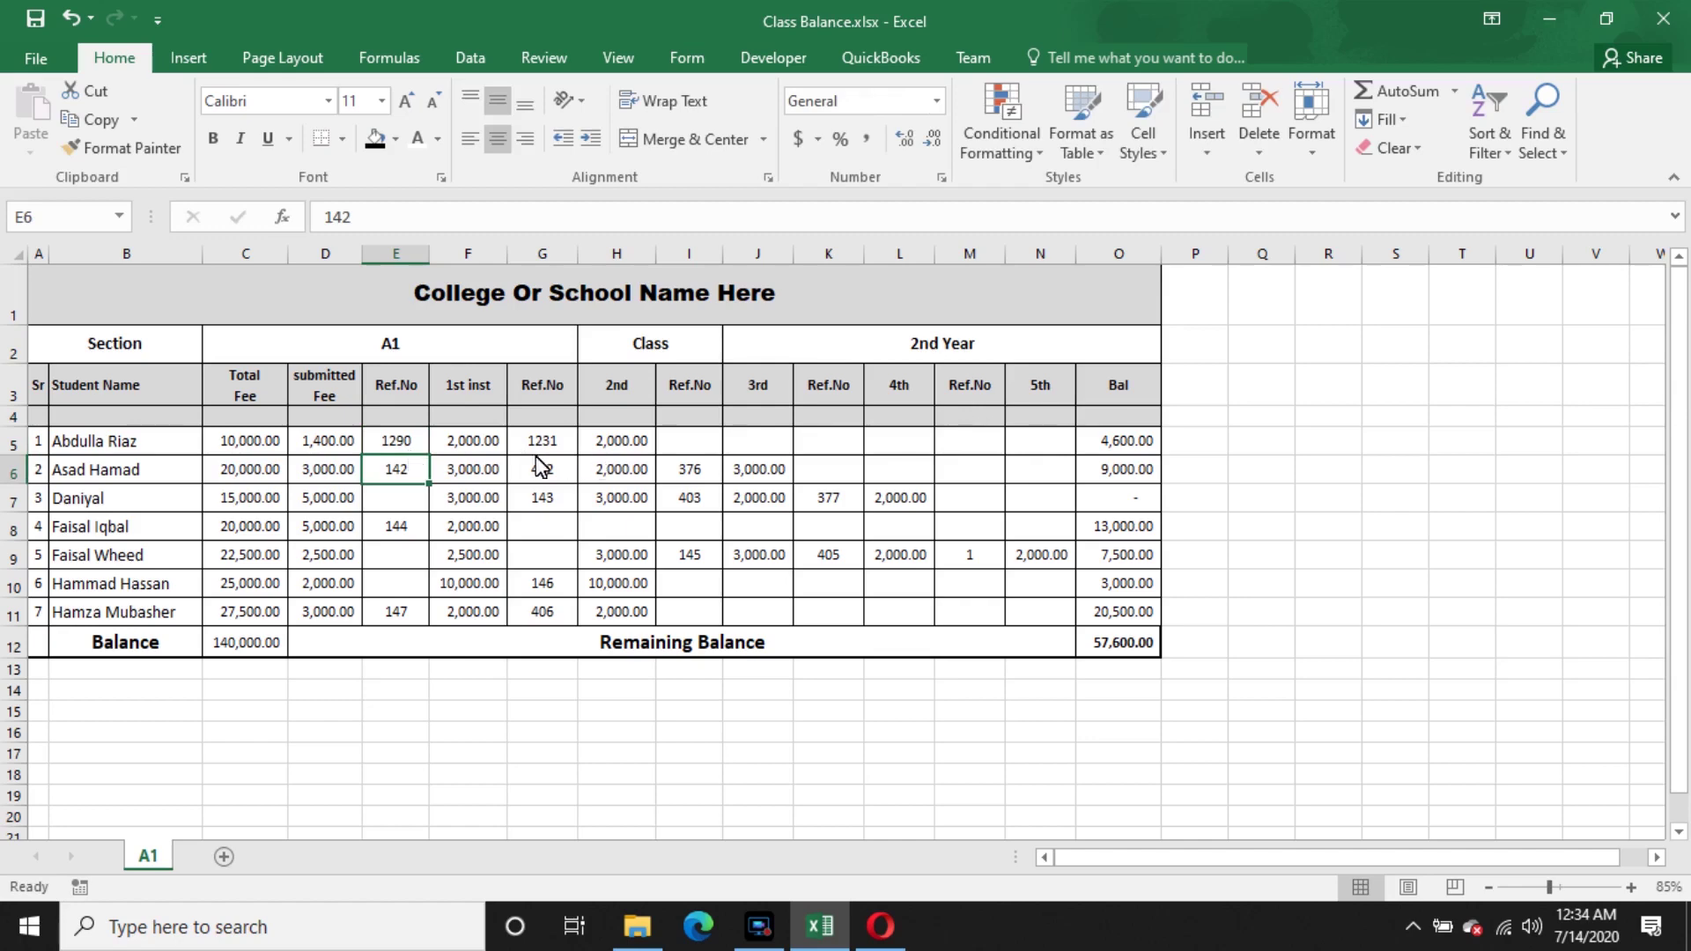
- Review the first student's reference number and first instalment, and inspect the balance formula in O5
left_click(397, 443)
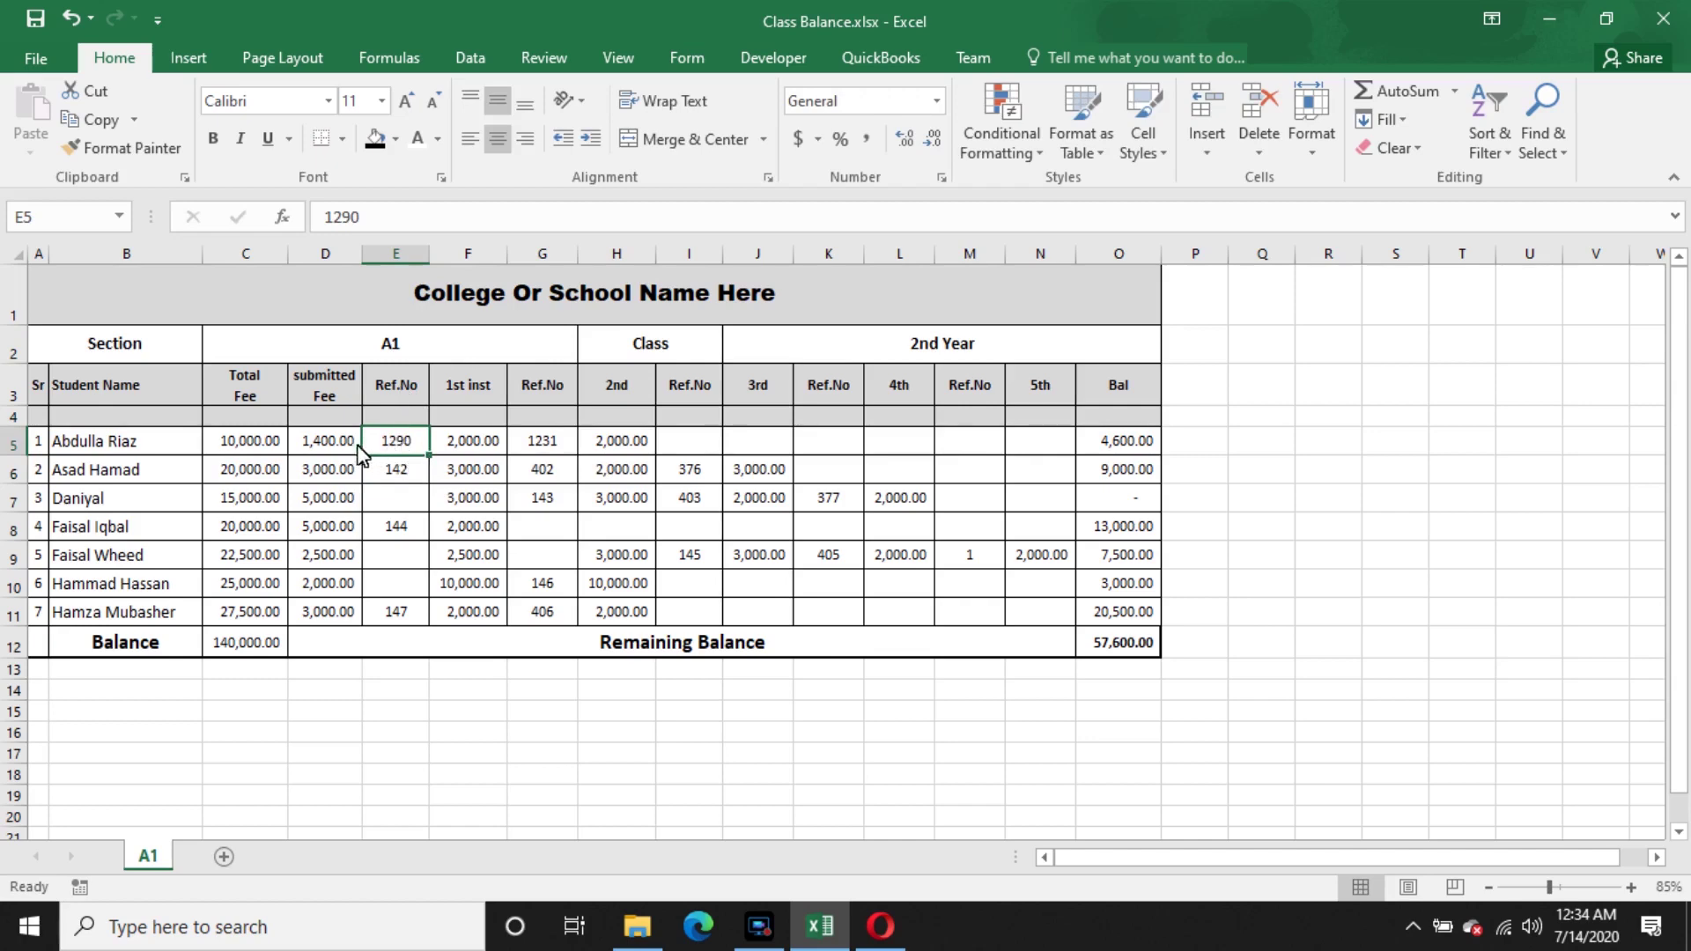
left_click(471, 442)
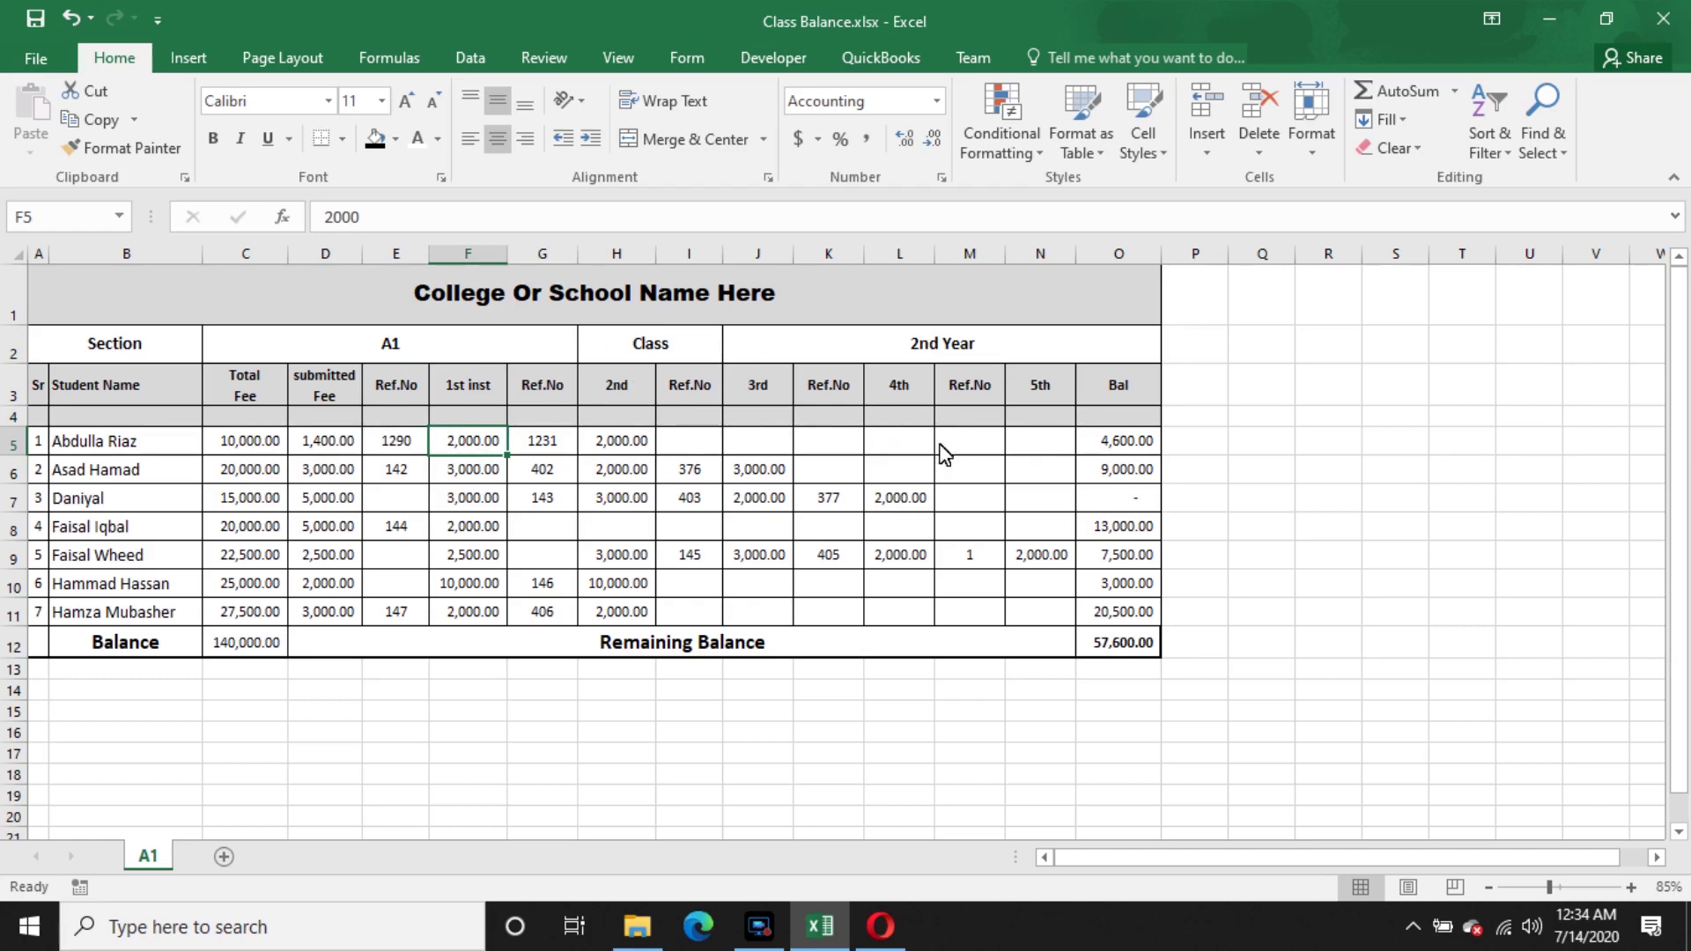
left_click(1145, 445)
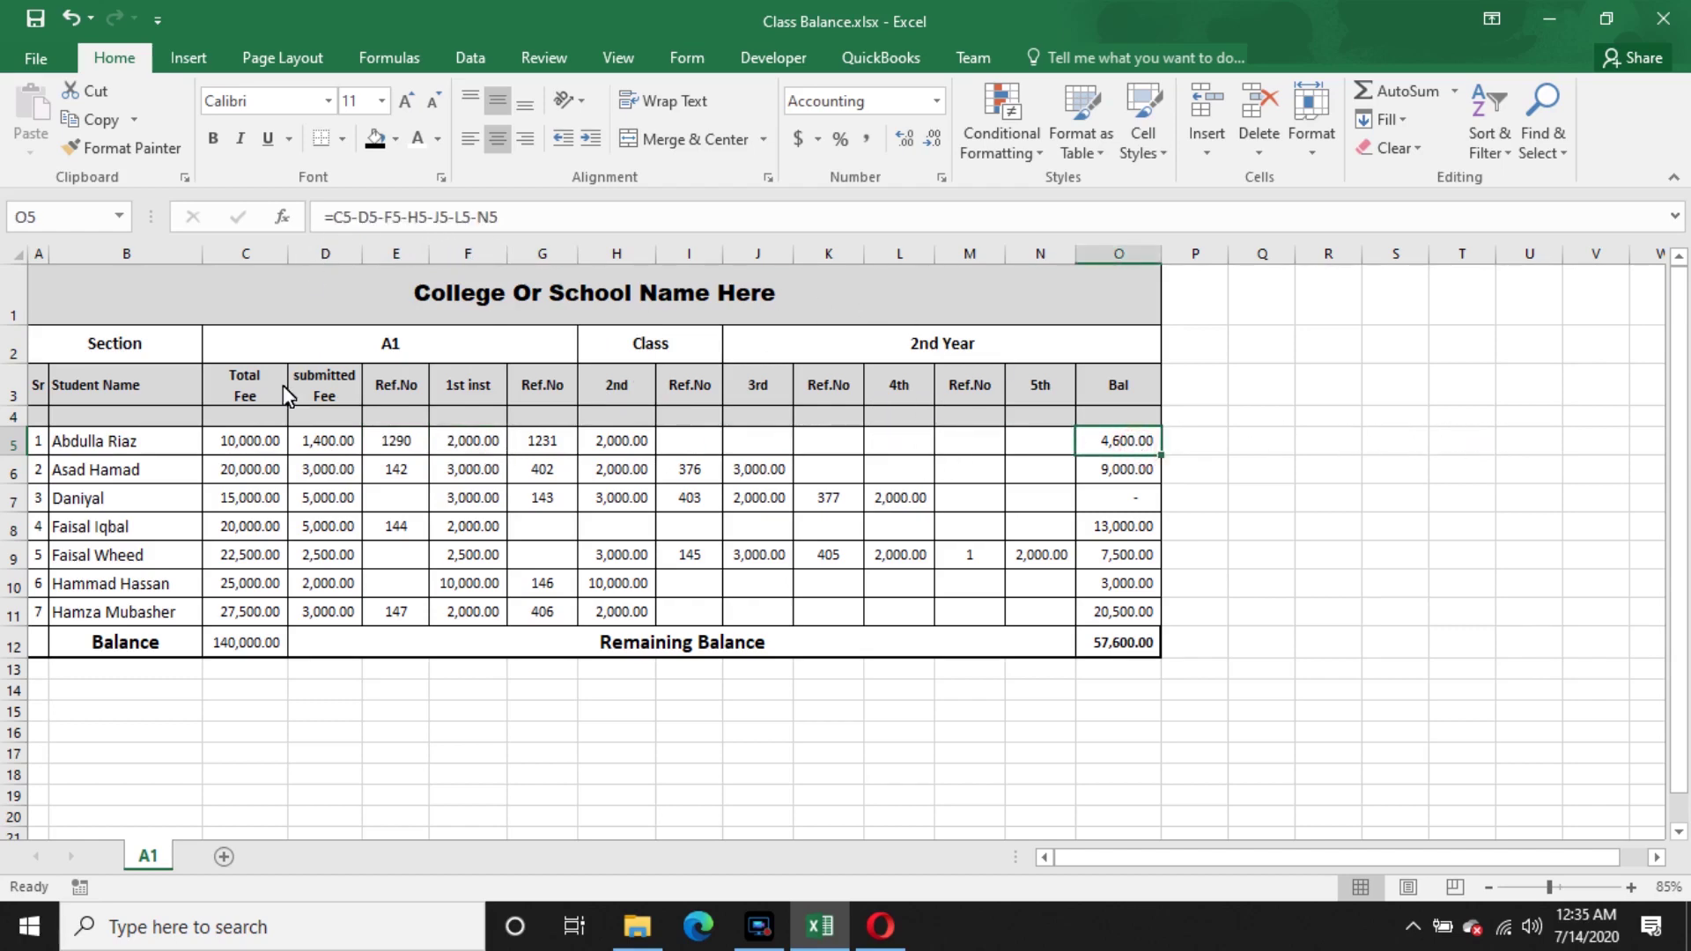
double_click(1142, 437)
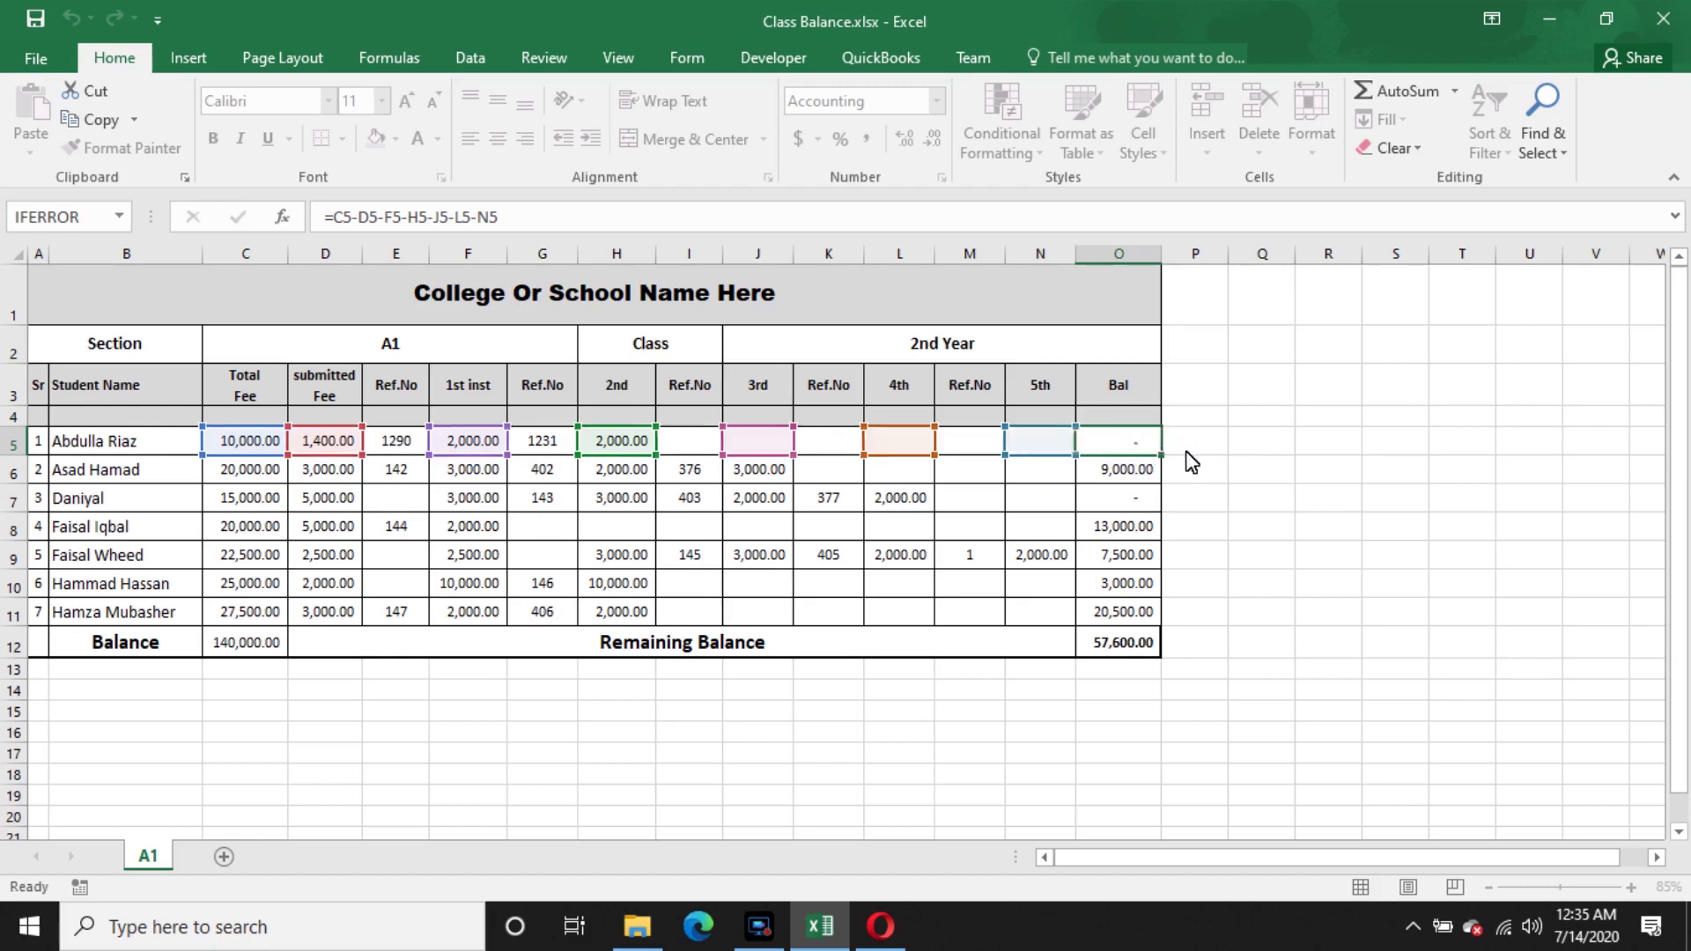
key("Return")
left_click(1184, 448)
type("=sum")
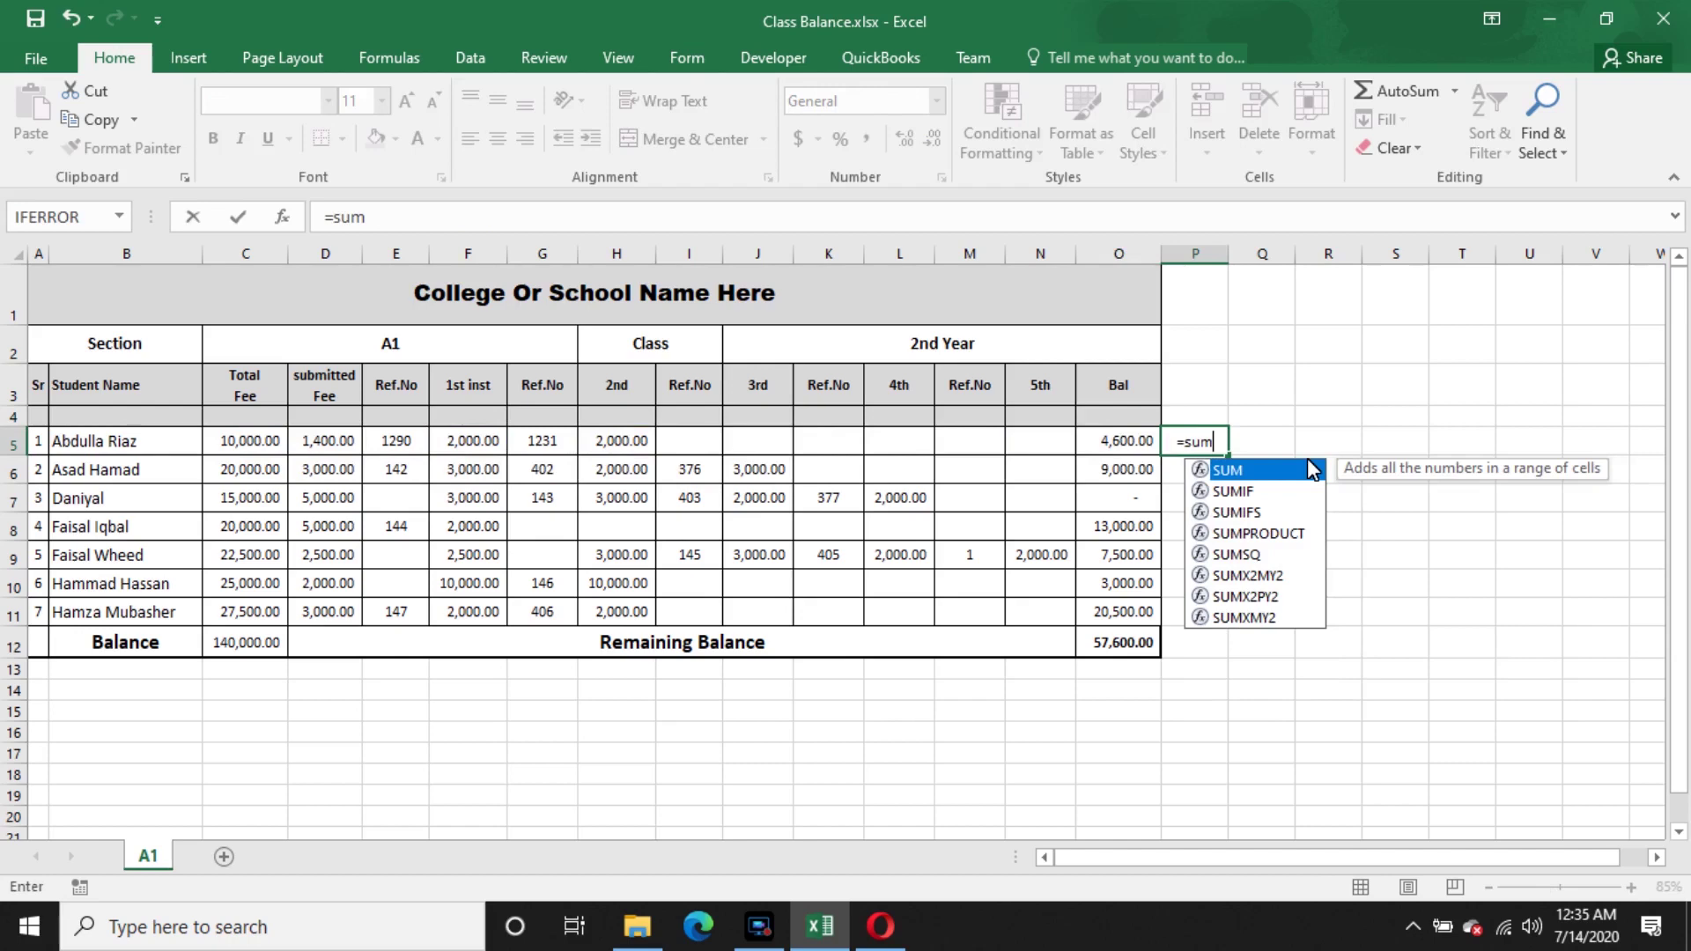
key("BackSpace")
key("BackSpace")
key("BackSpace")
key("BackSpace")
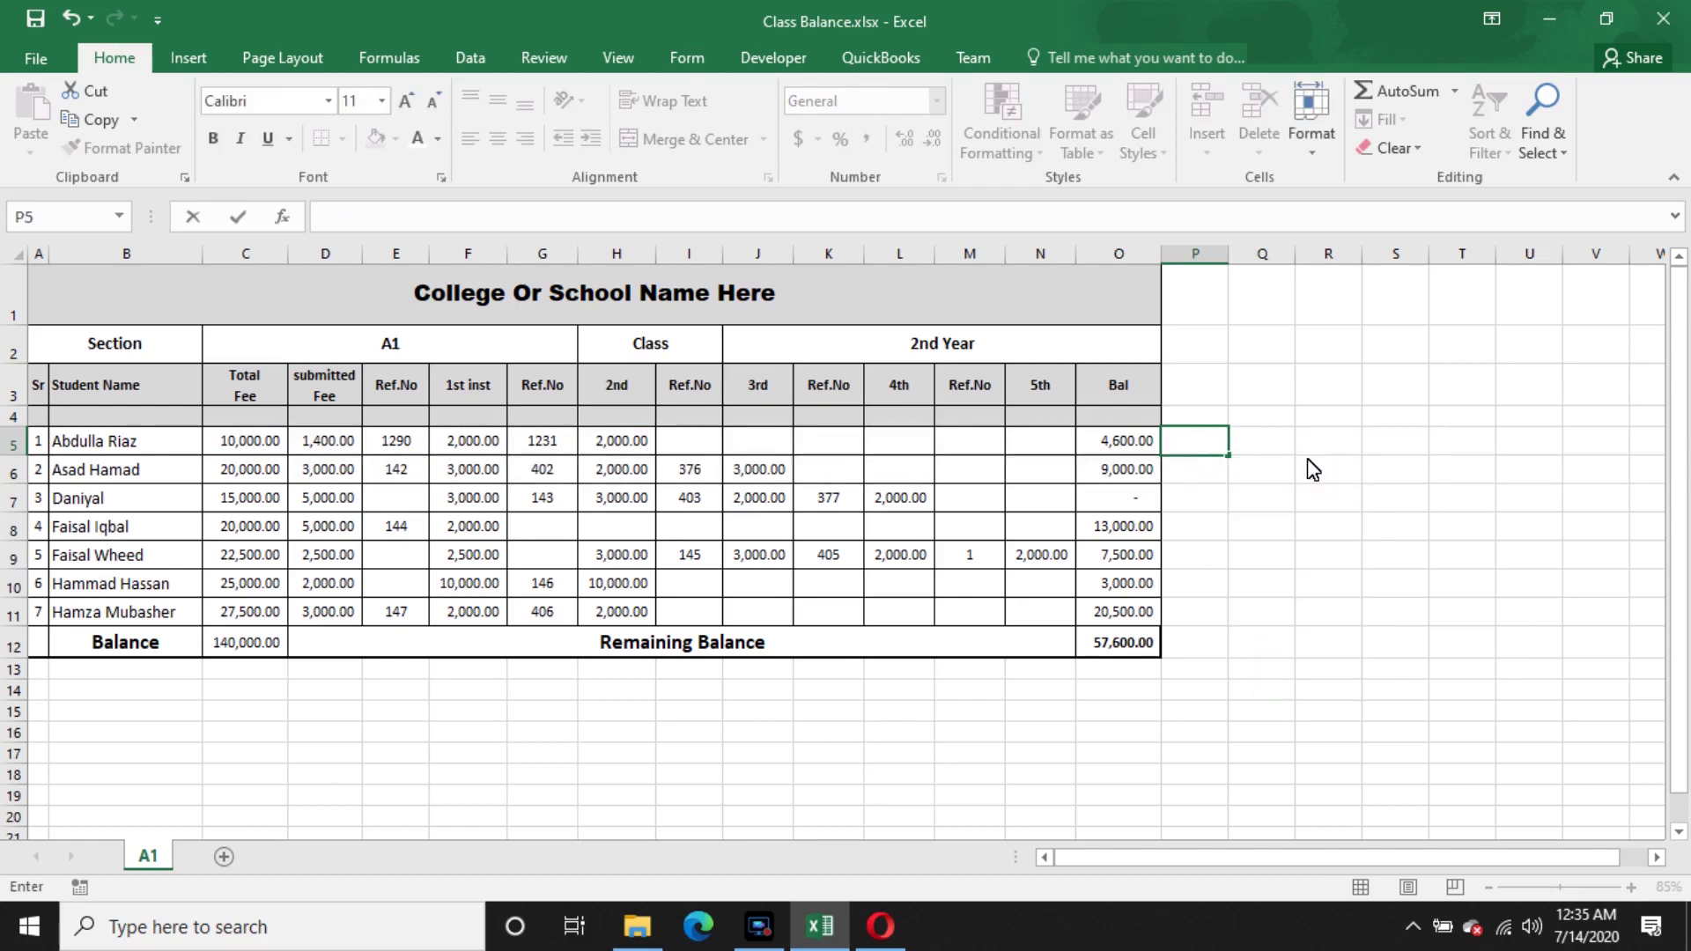
- Enter the formula =C5+D5 in P5 to add the first student's total fee and submitted fee
type("=")
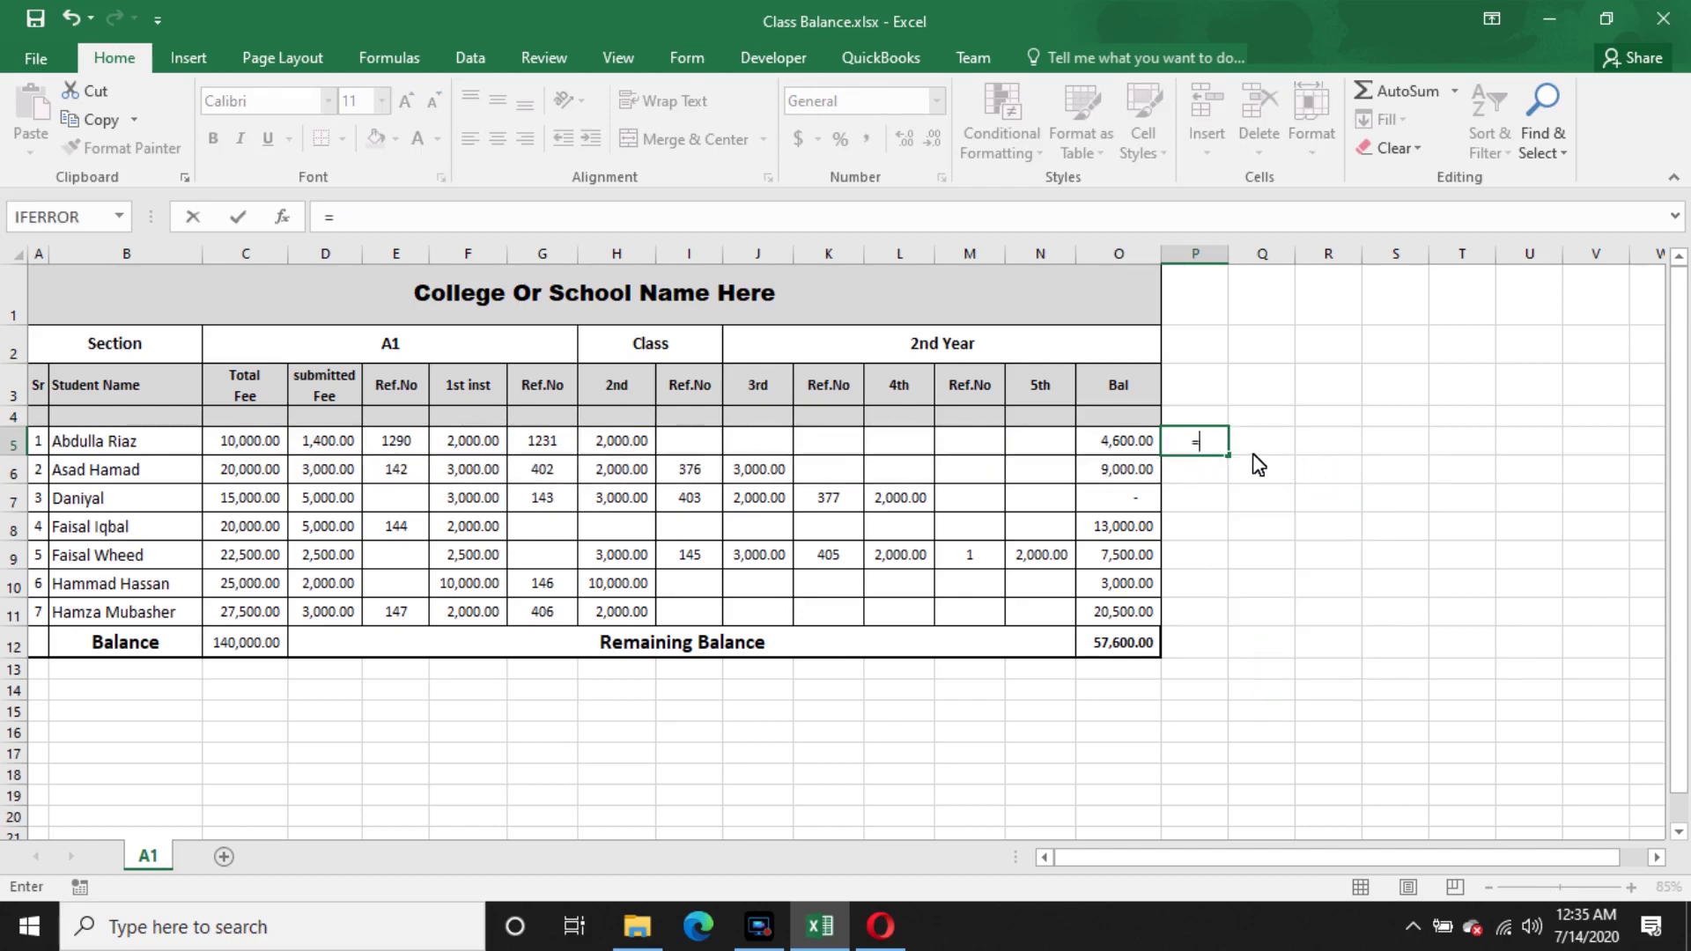
left_click(274, 451)
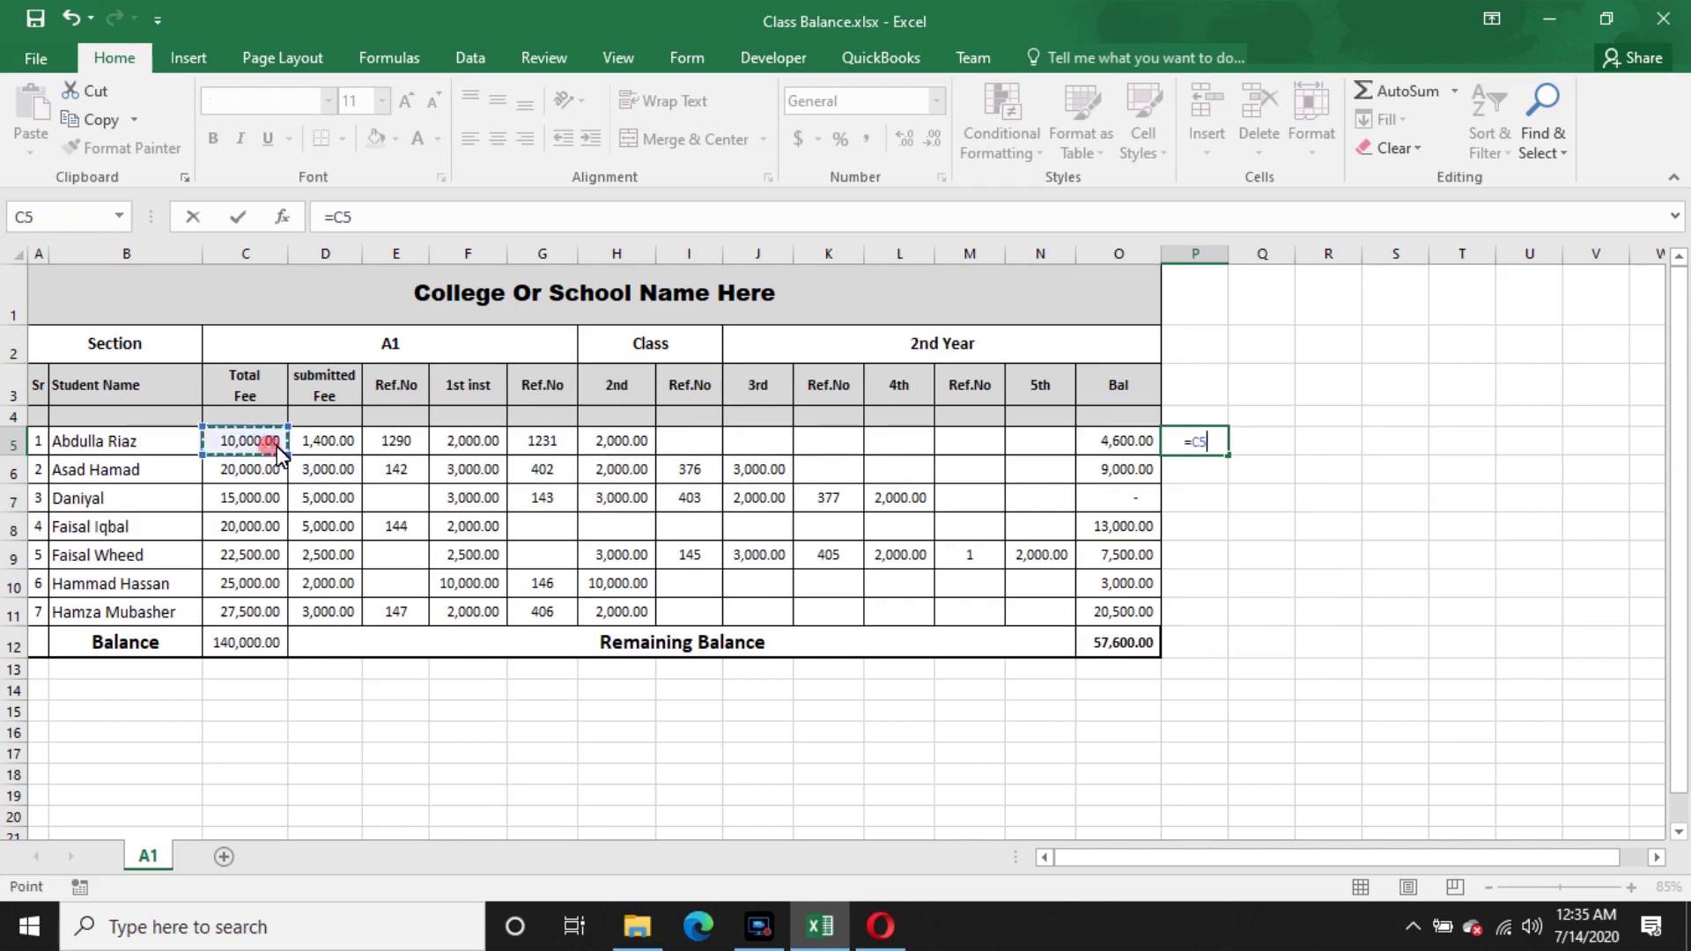
type("+")
left_click(300, 449)
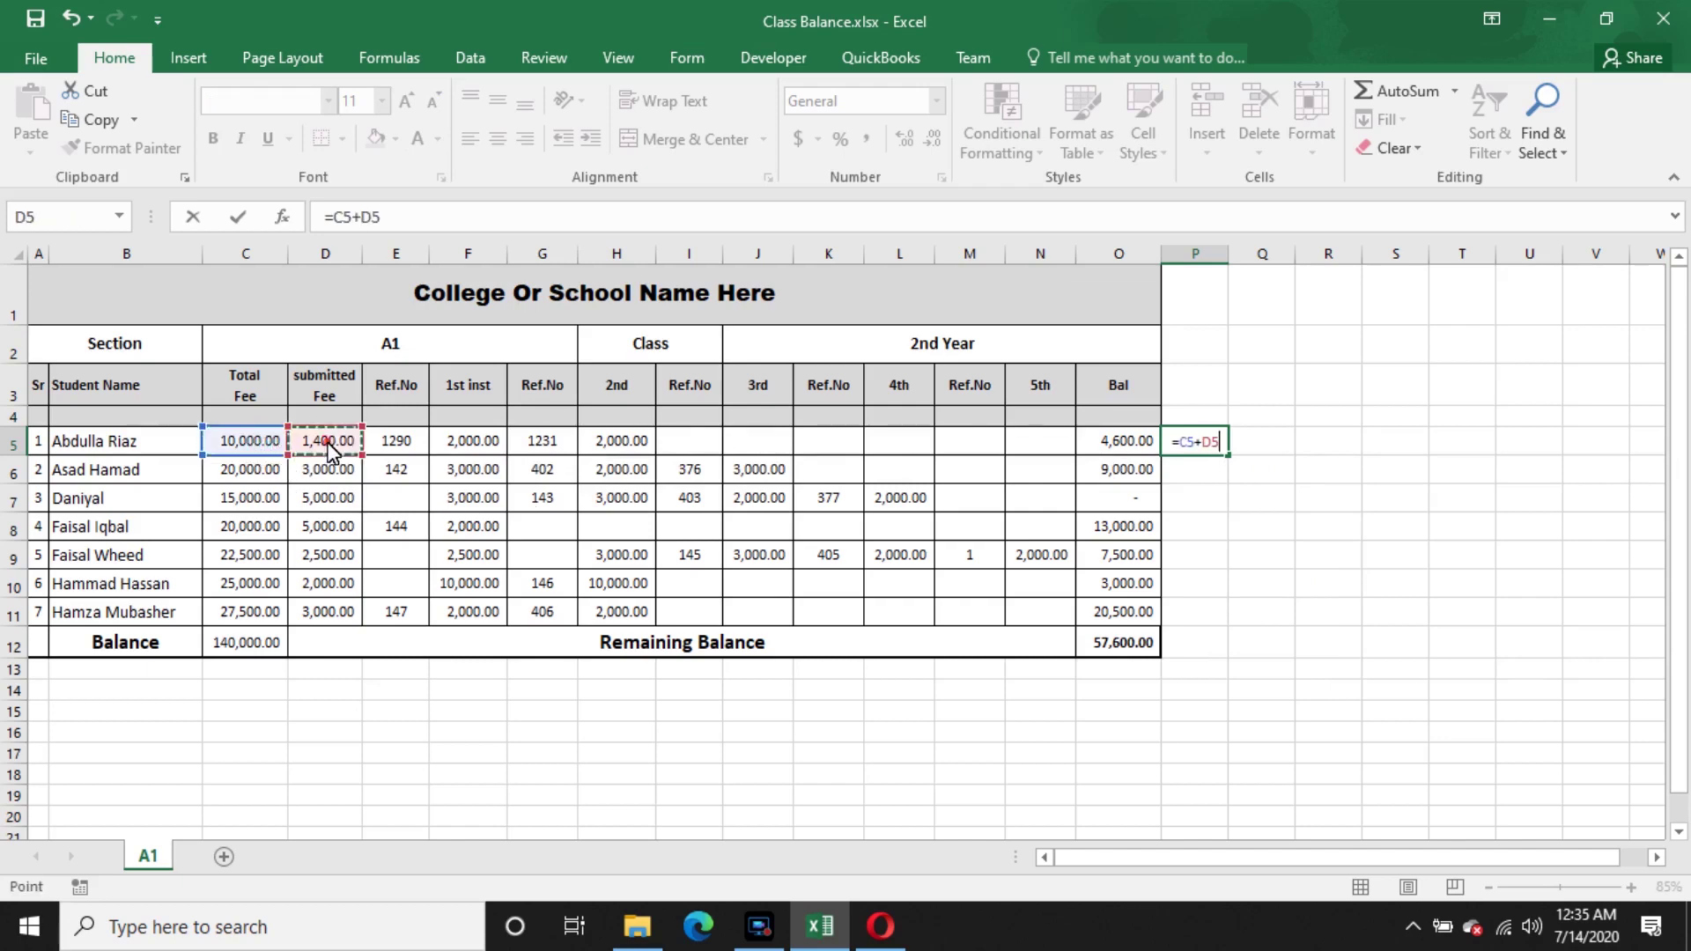
key("Return")
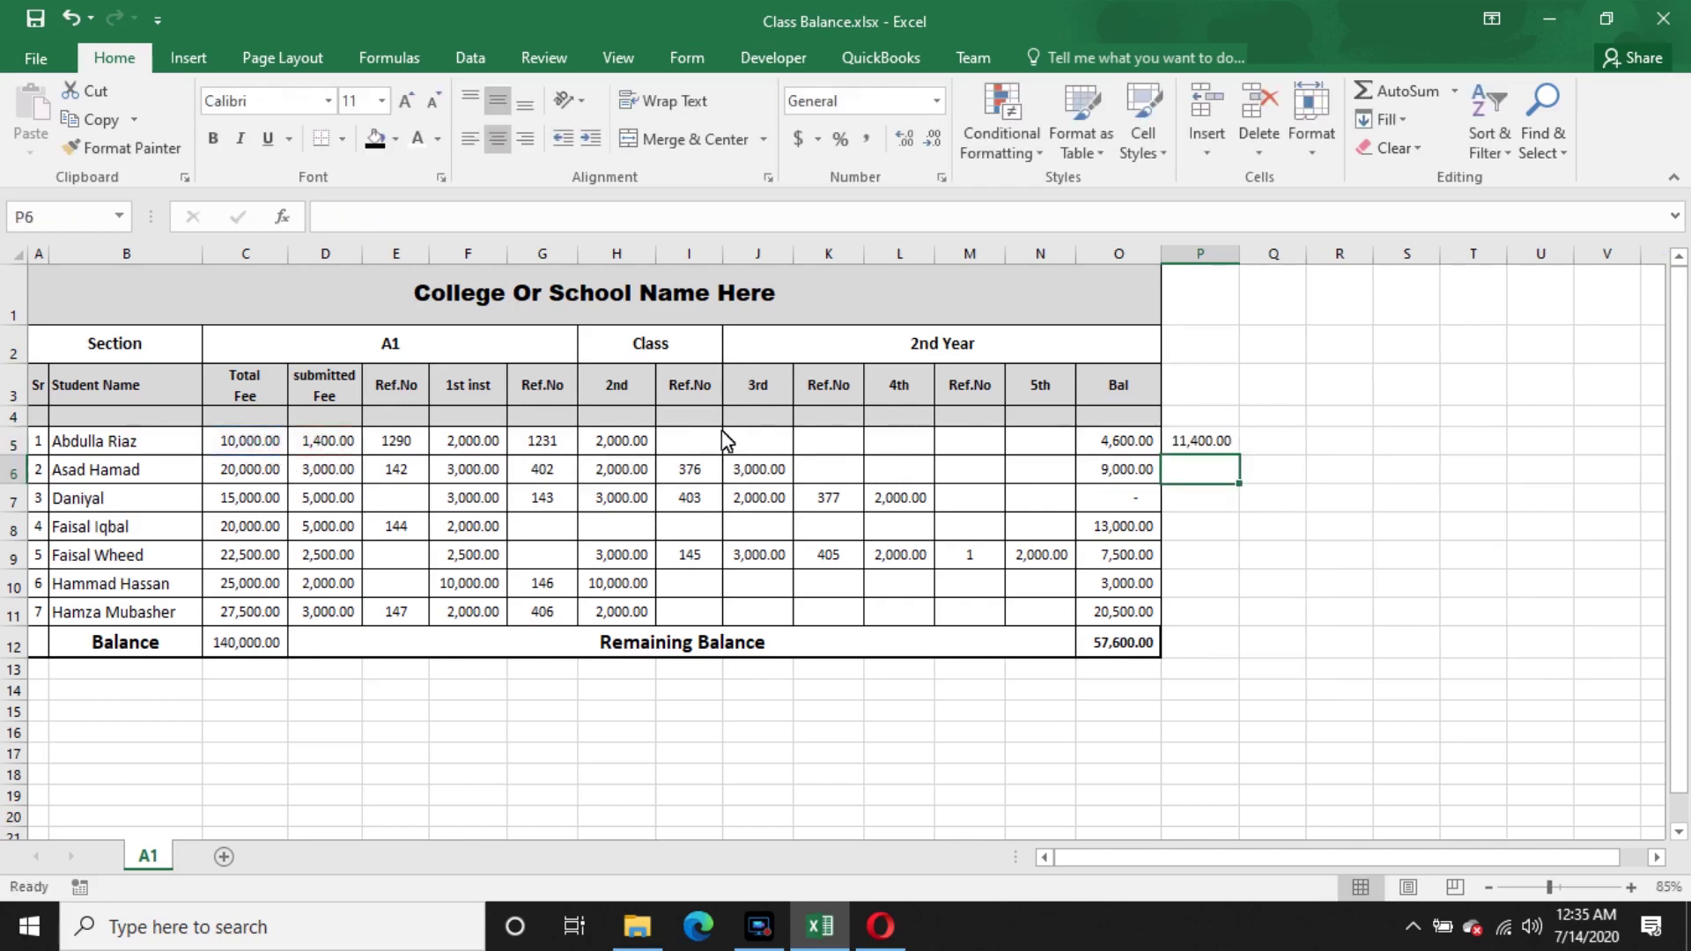
- Replace the formula in P5 with a SUM over C5:D5, and clear the cell after committing it
left_click(1190, 438)
type("=")
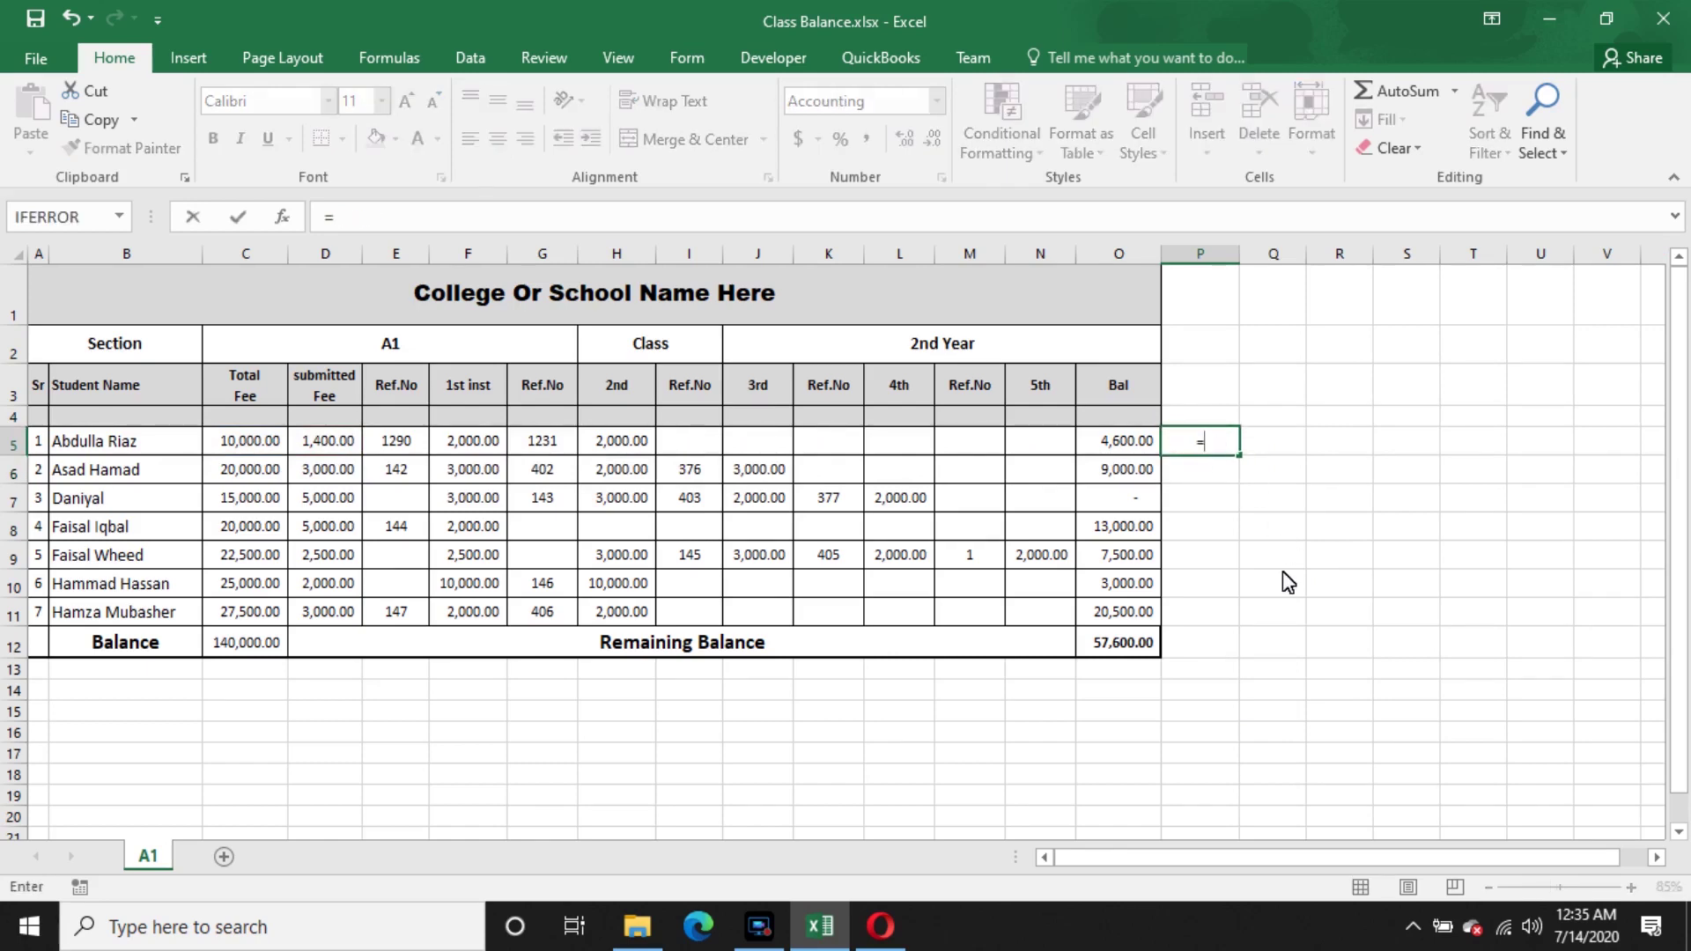
type("sum")
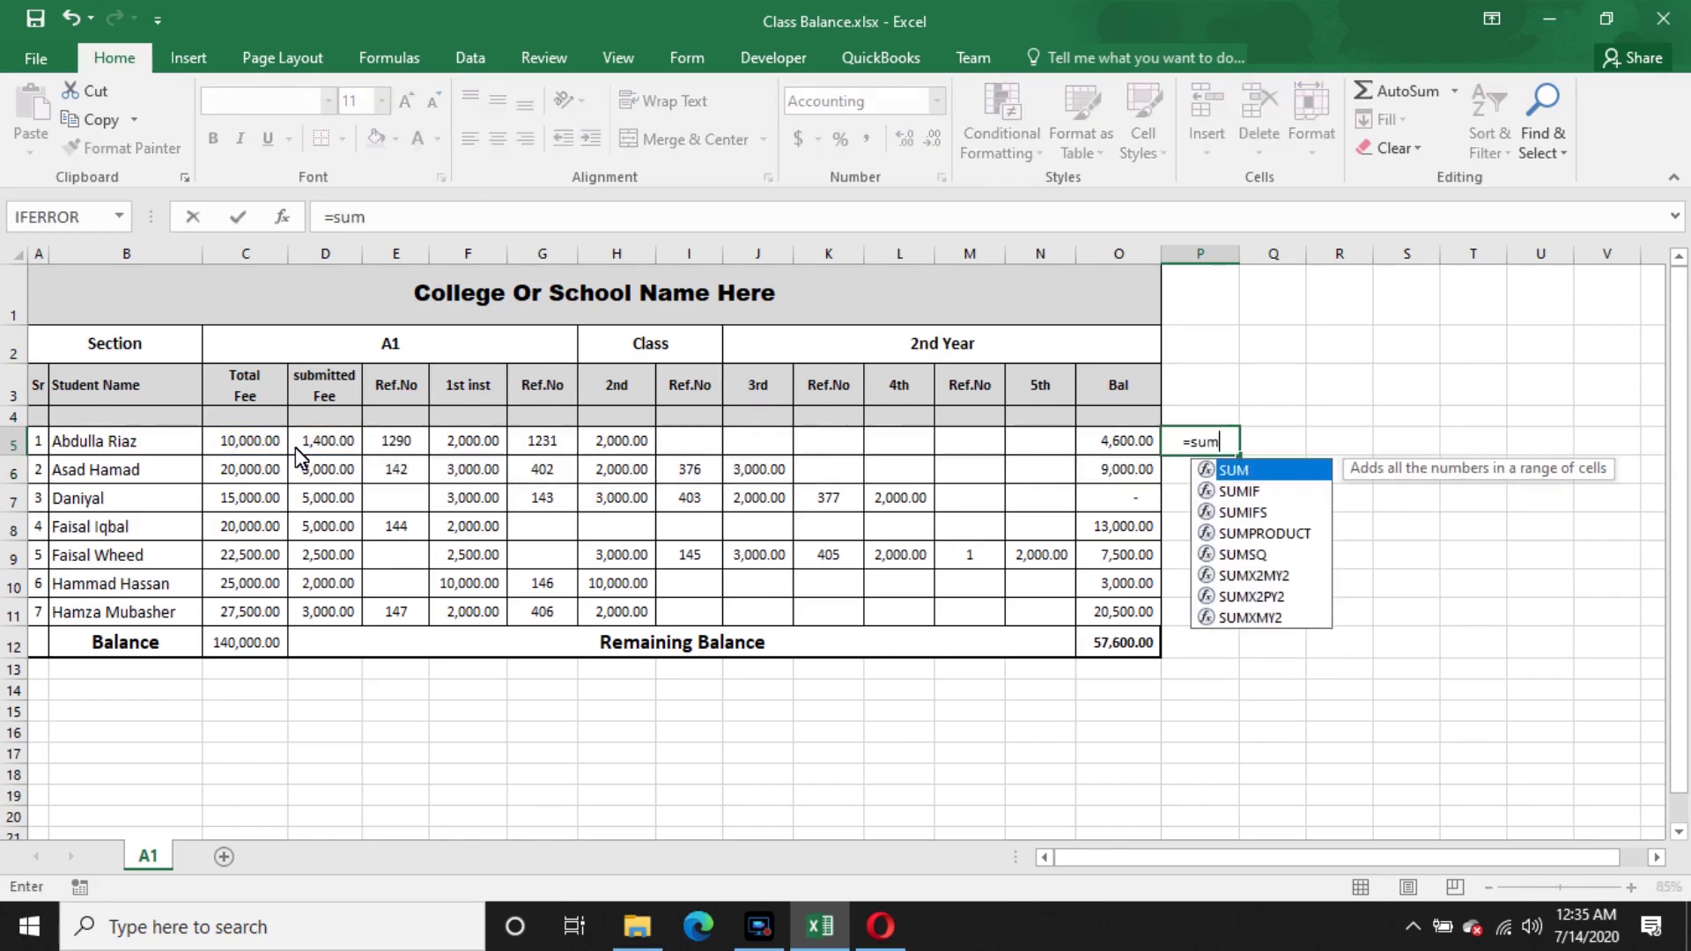
key("Tab")
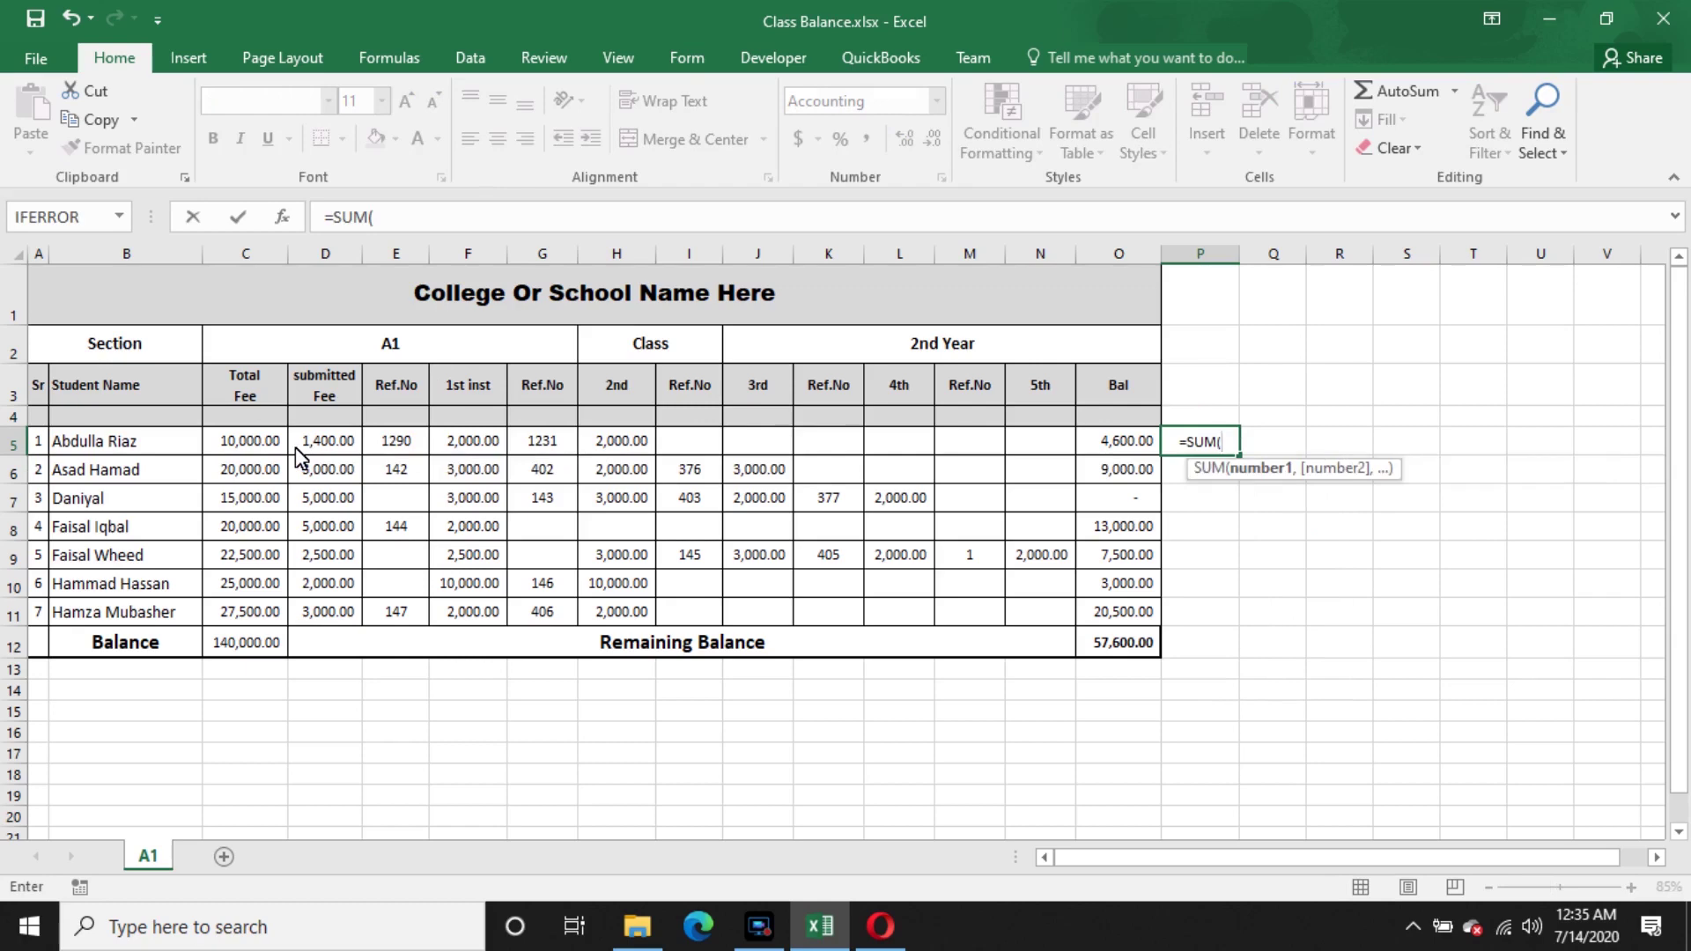
left_click_drag(269, 445, 330, 445)
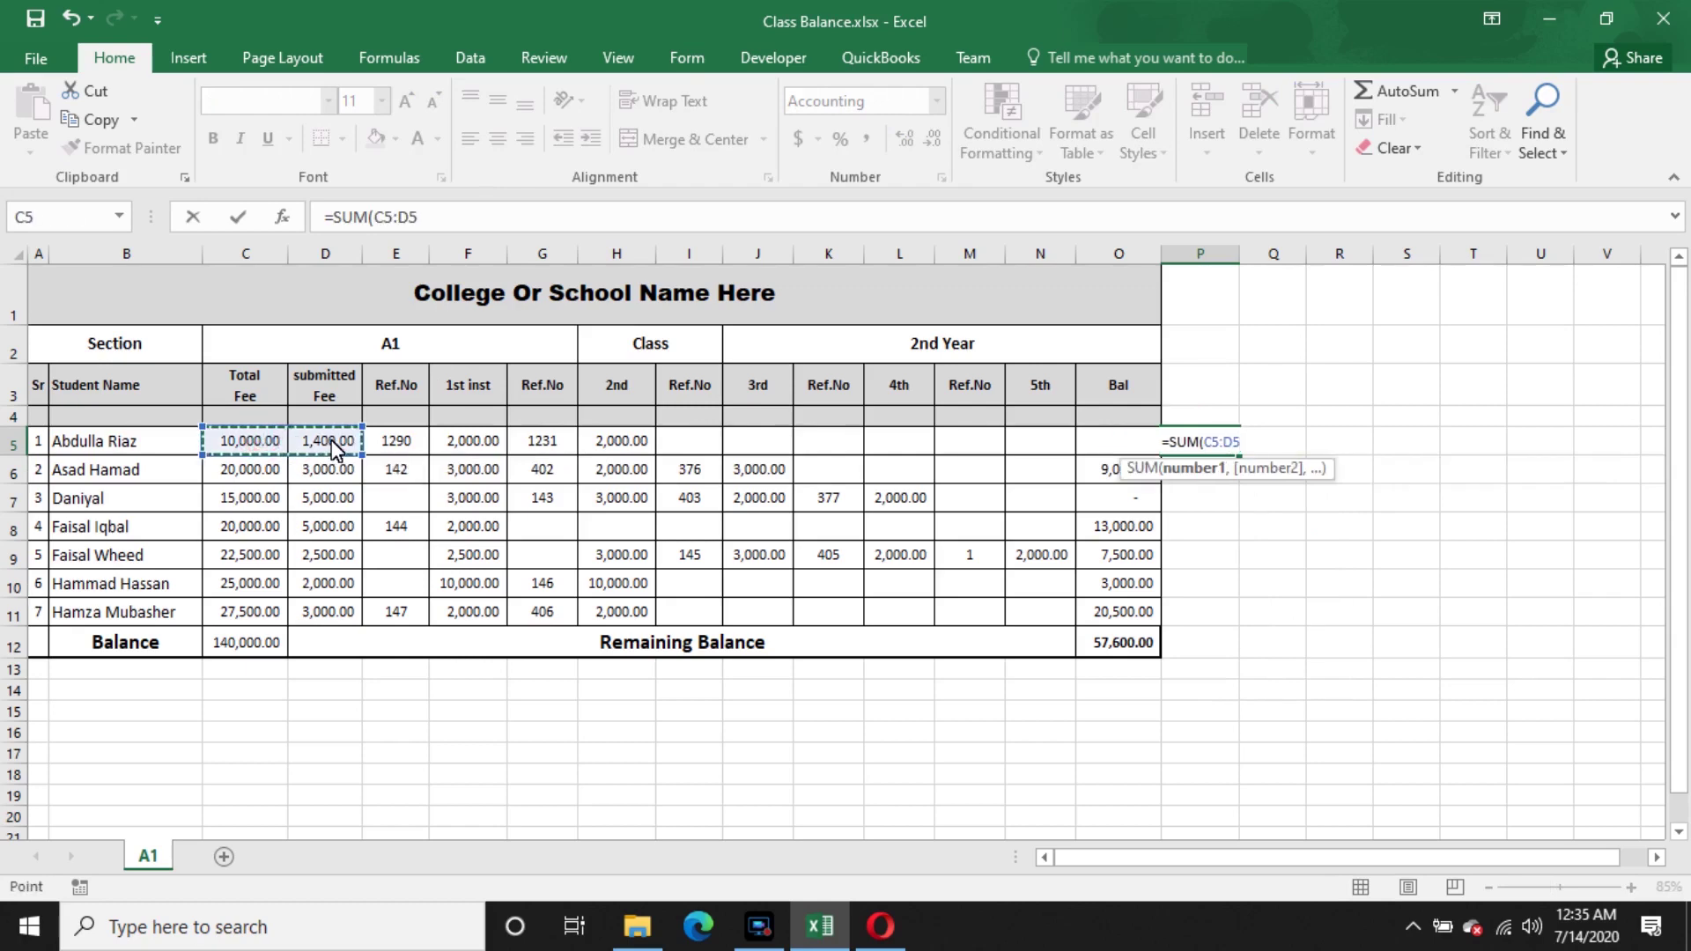
key("Return")
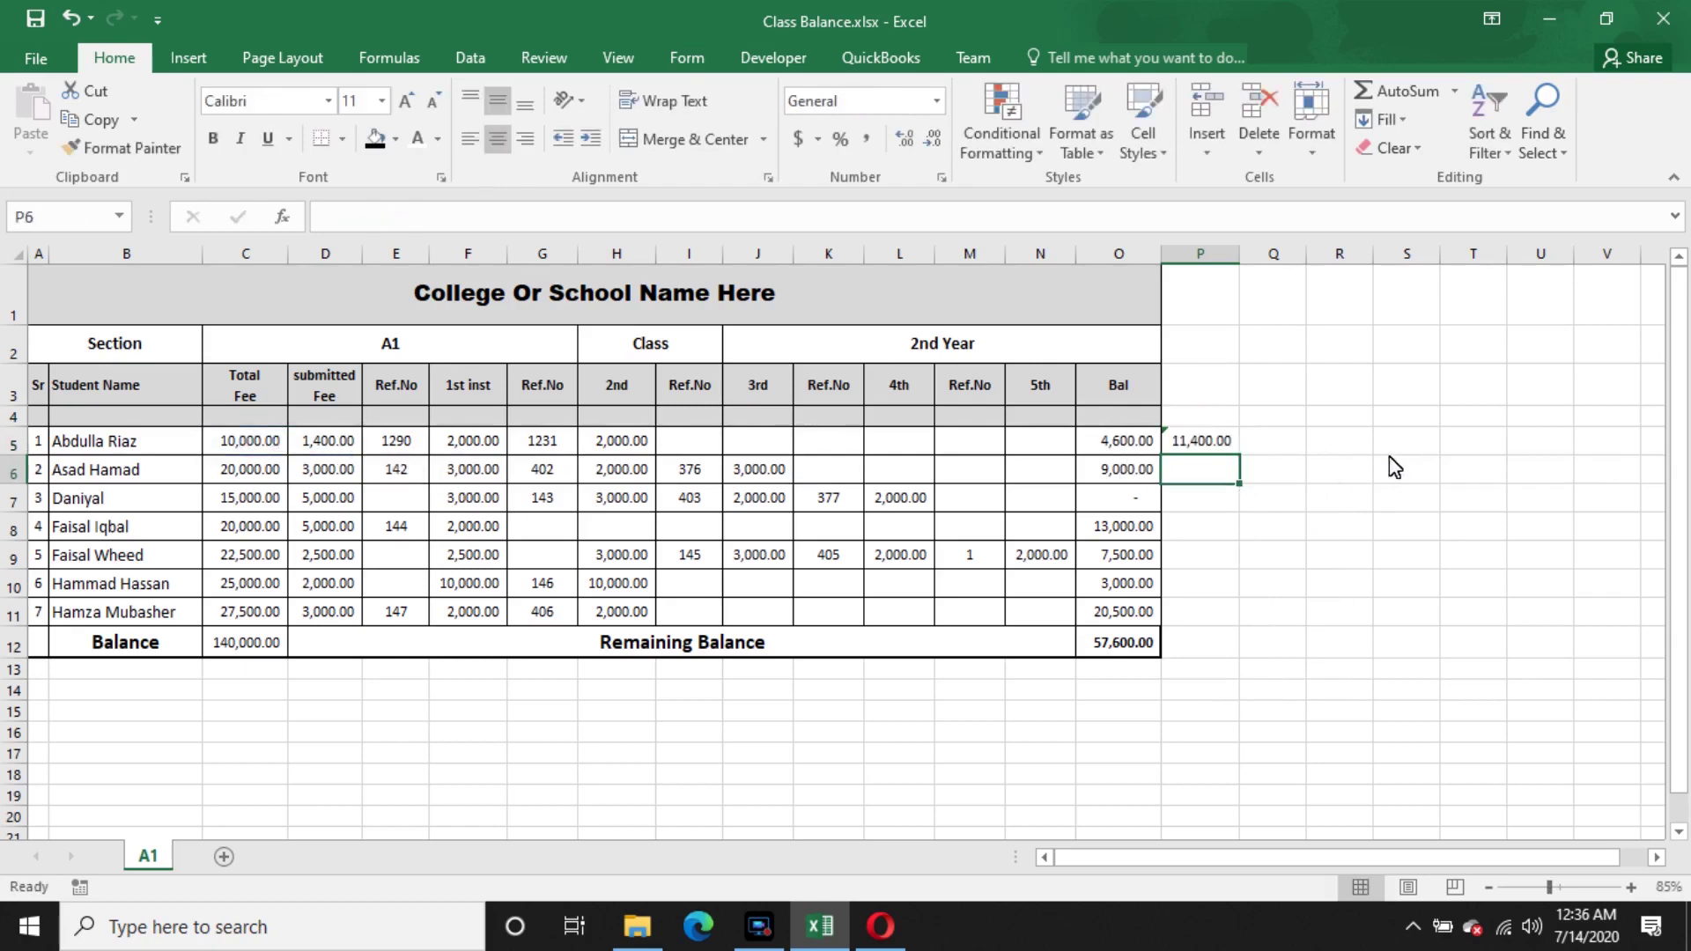
left_click(1194, 446)
key("Delete")
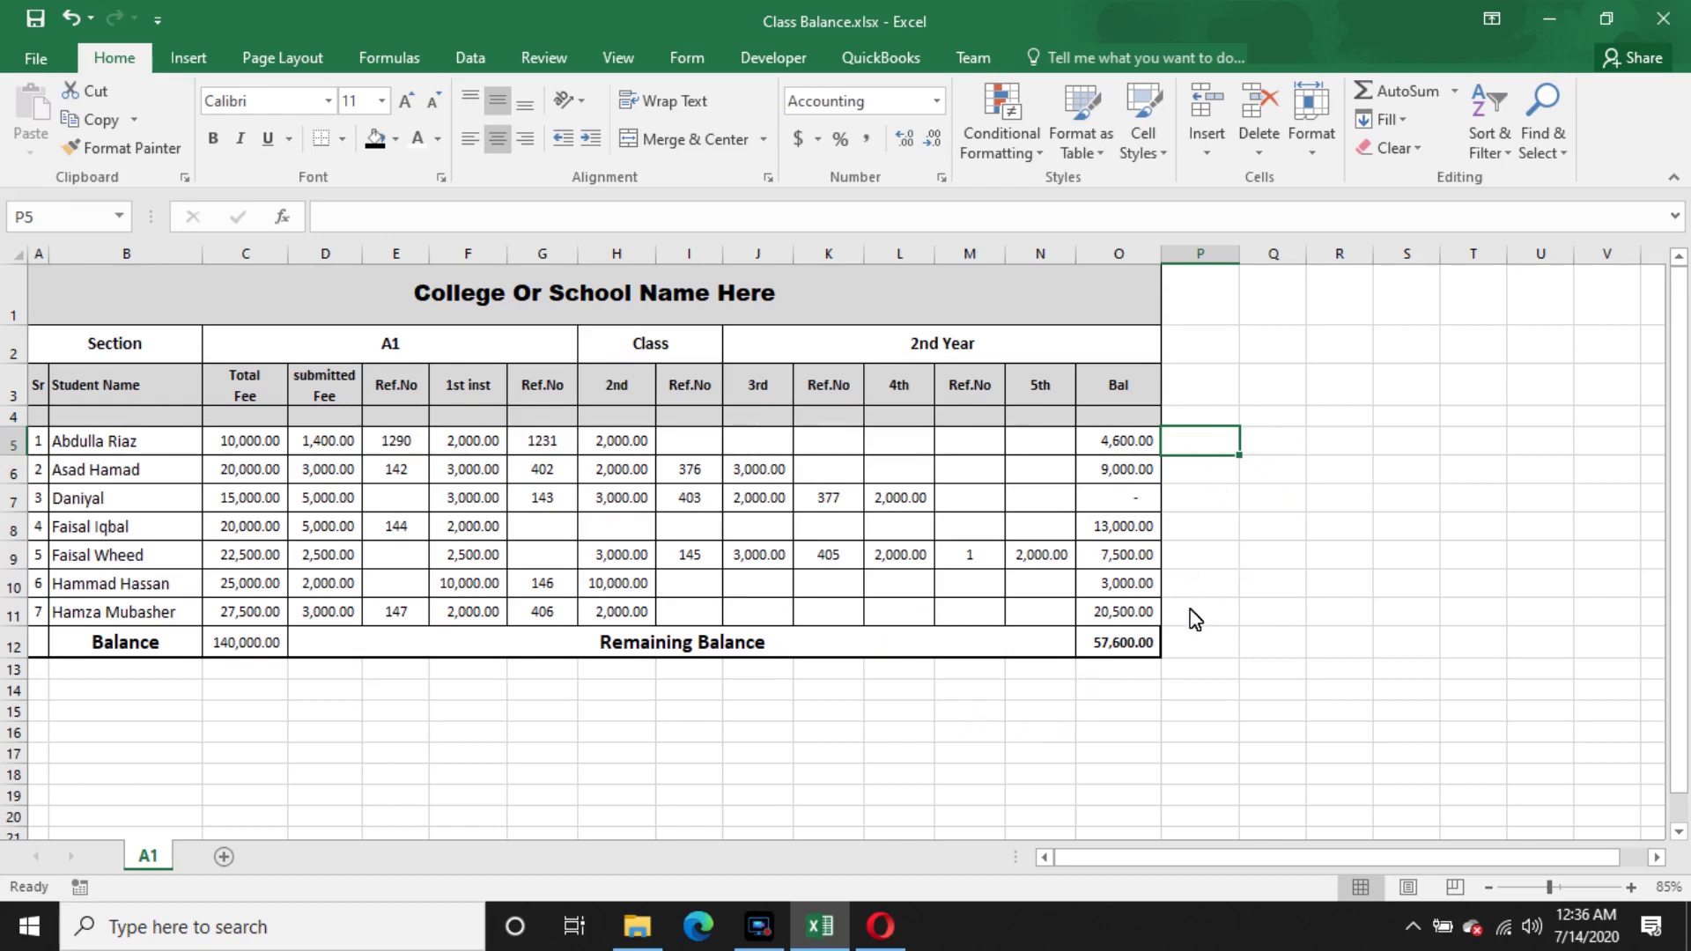
- Inspect the remaining balance total in O12, the first student's balance formula in O5 and the total fee sum in C12
left_click(1145, 652)
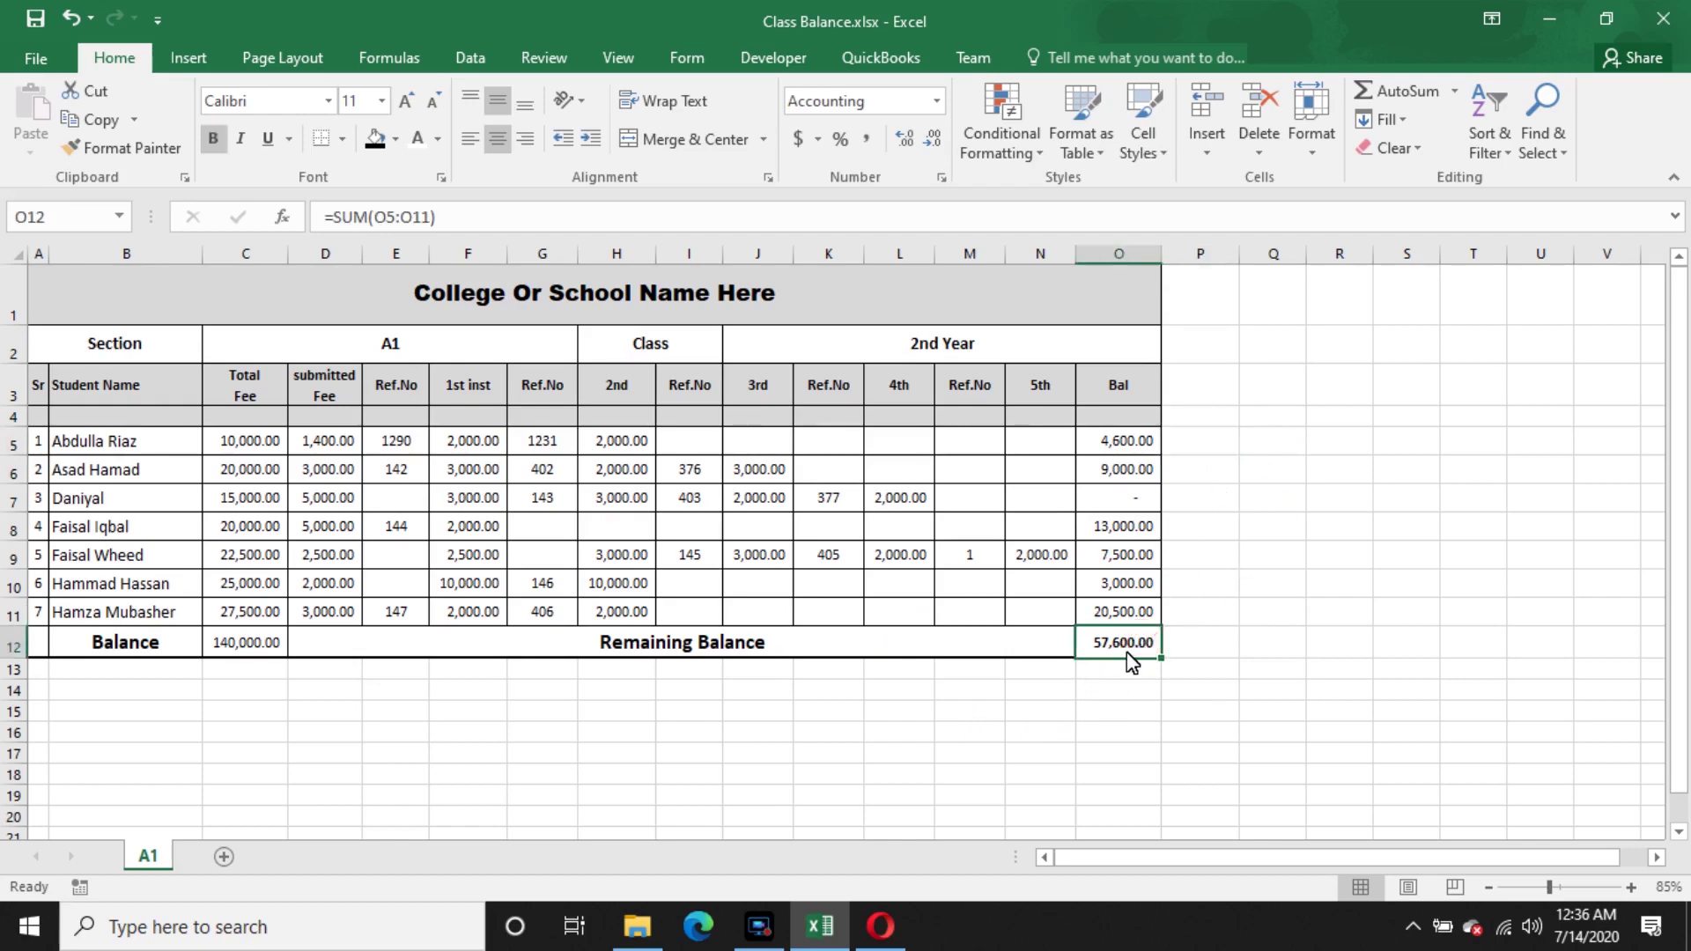
double_click(1129, 649)
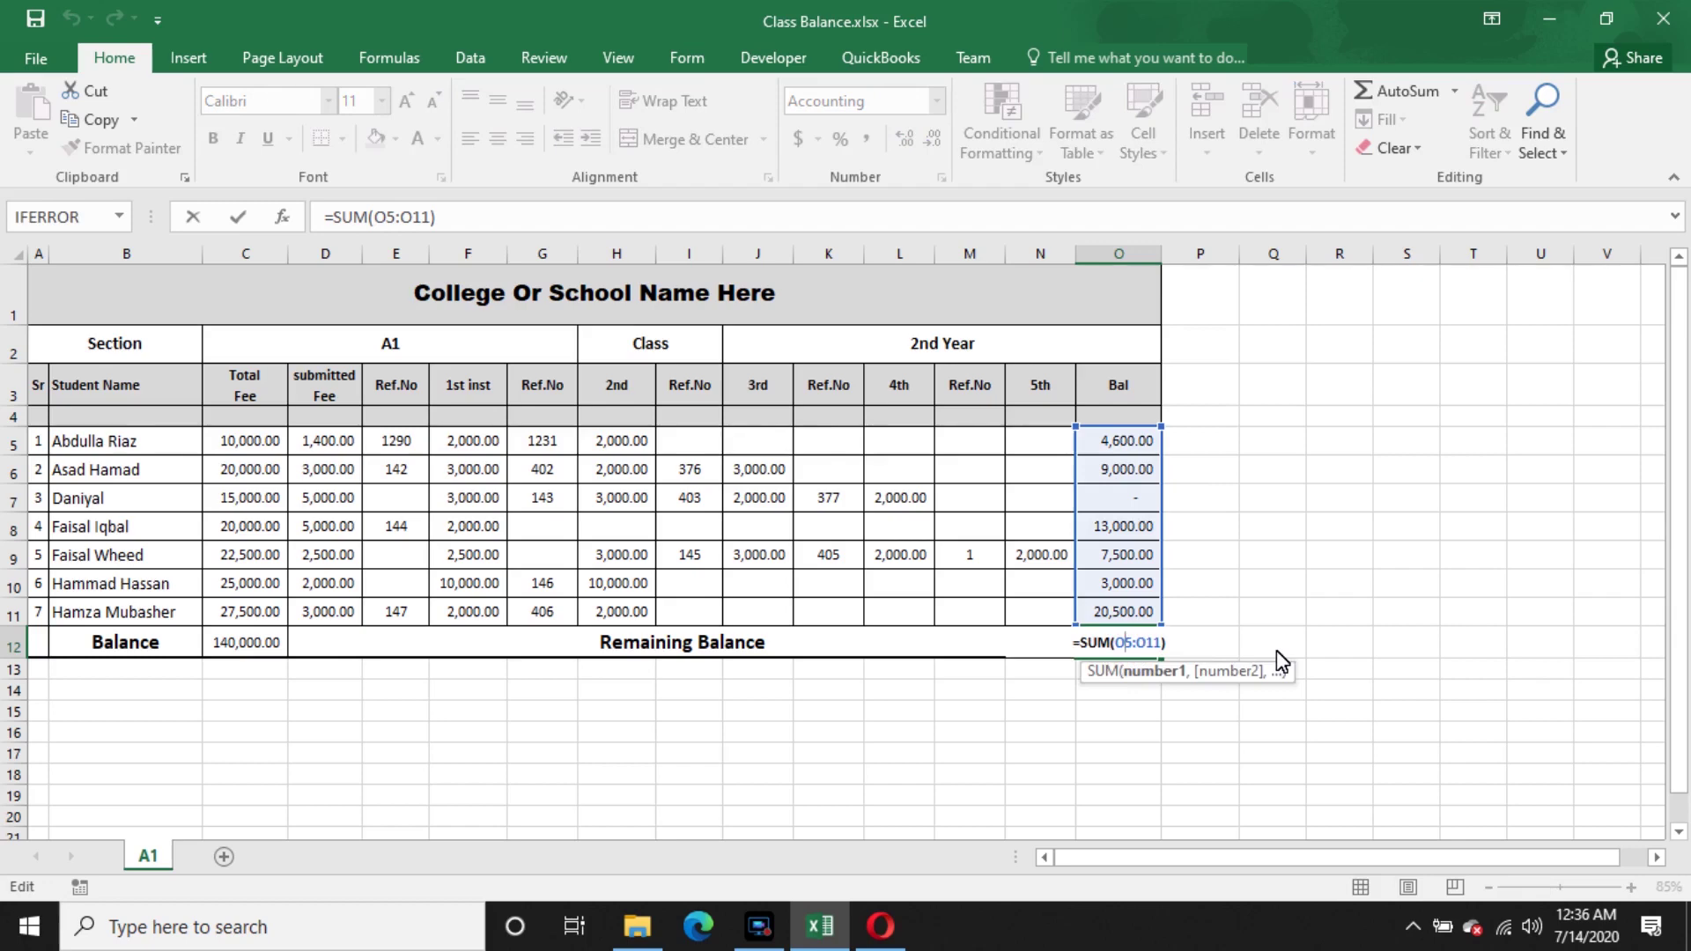
key("Return")
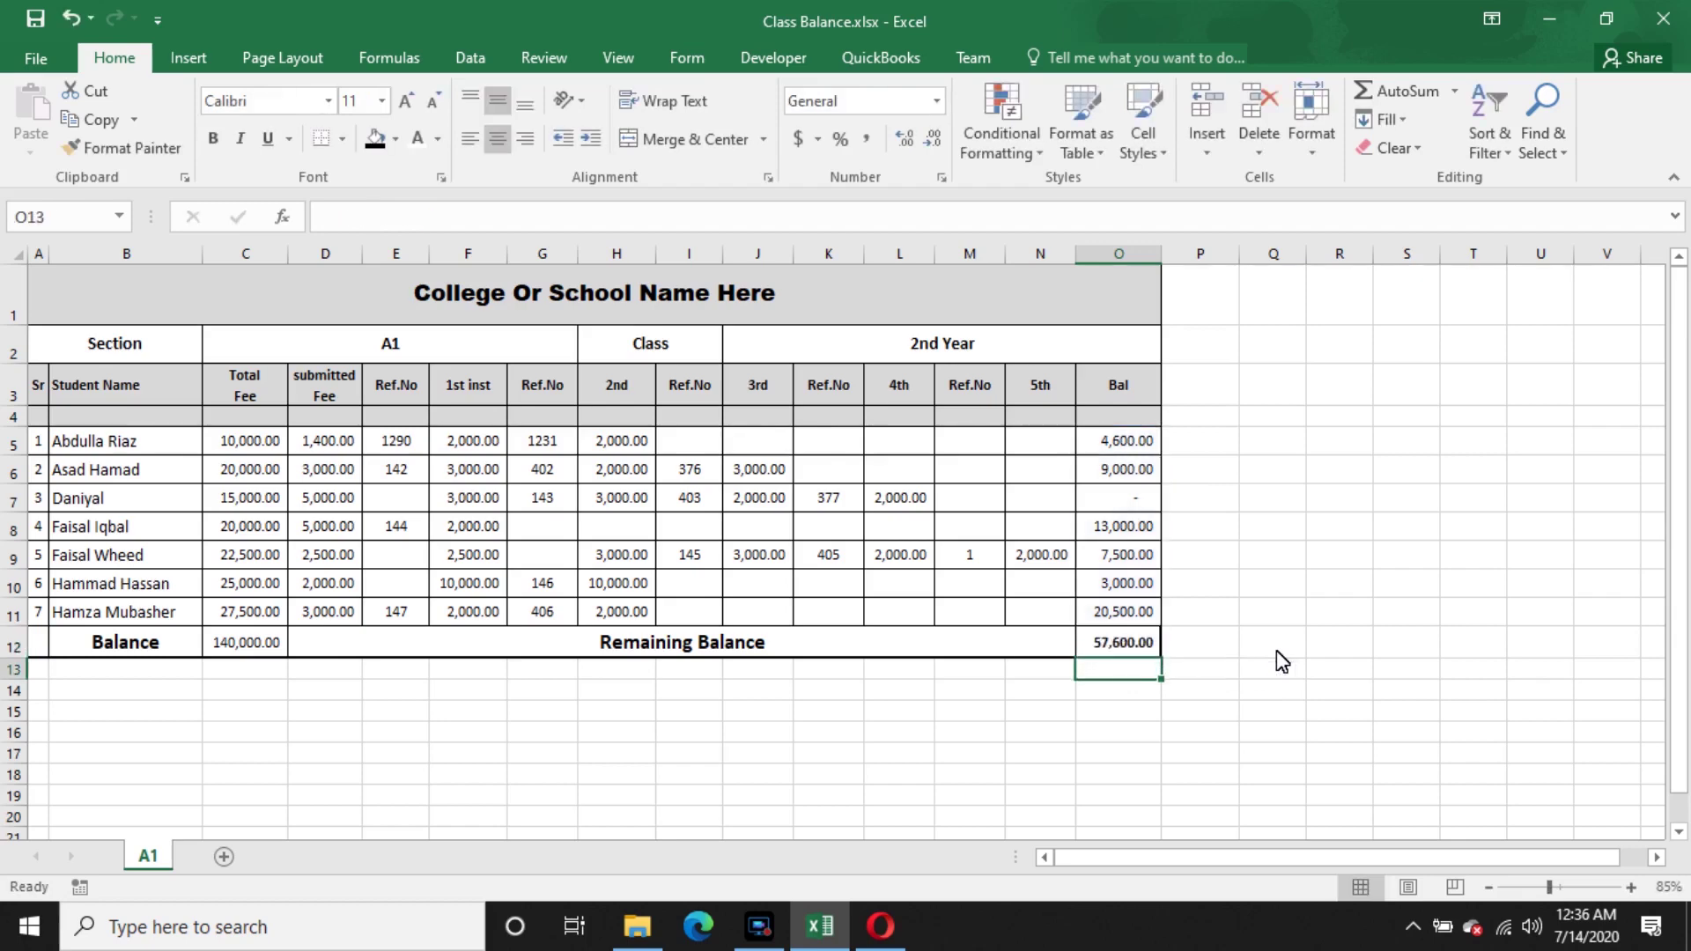
left_click(1151, 446)
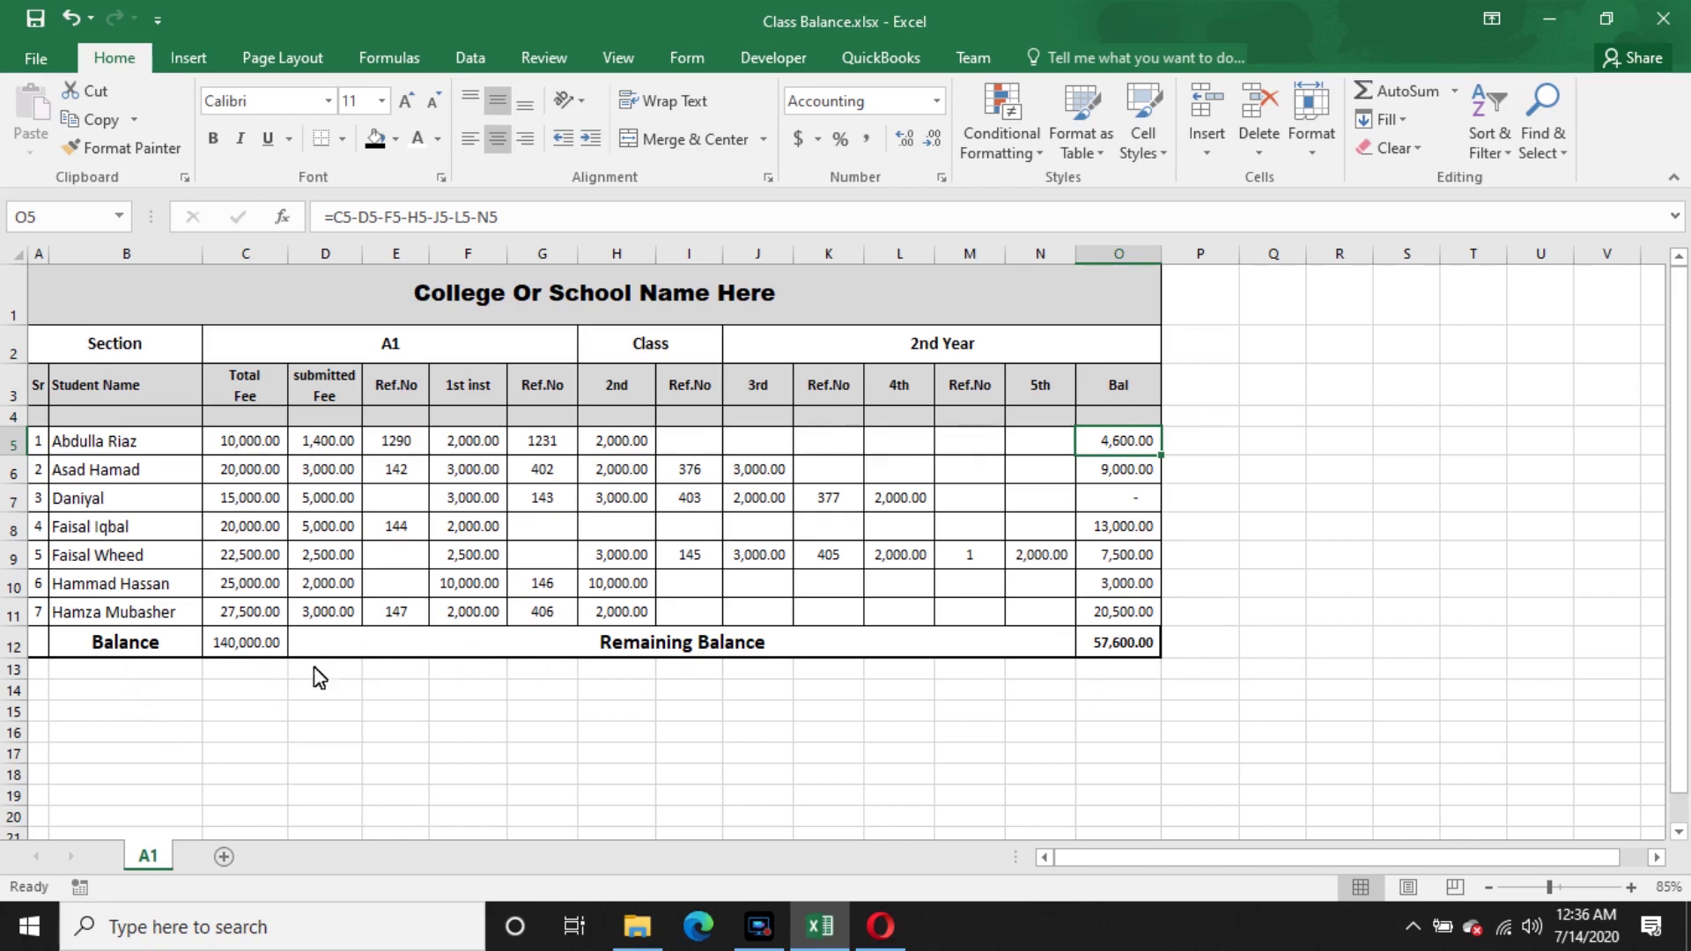
left_click(242, 646)
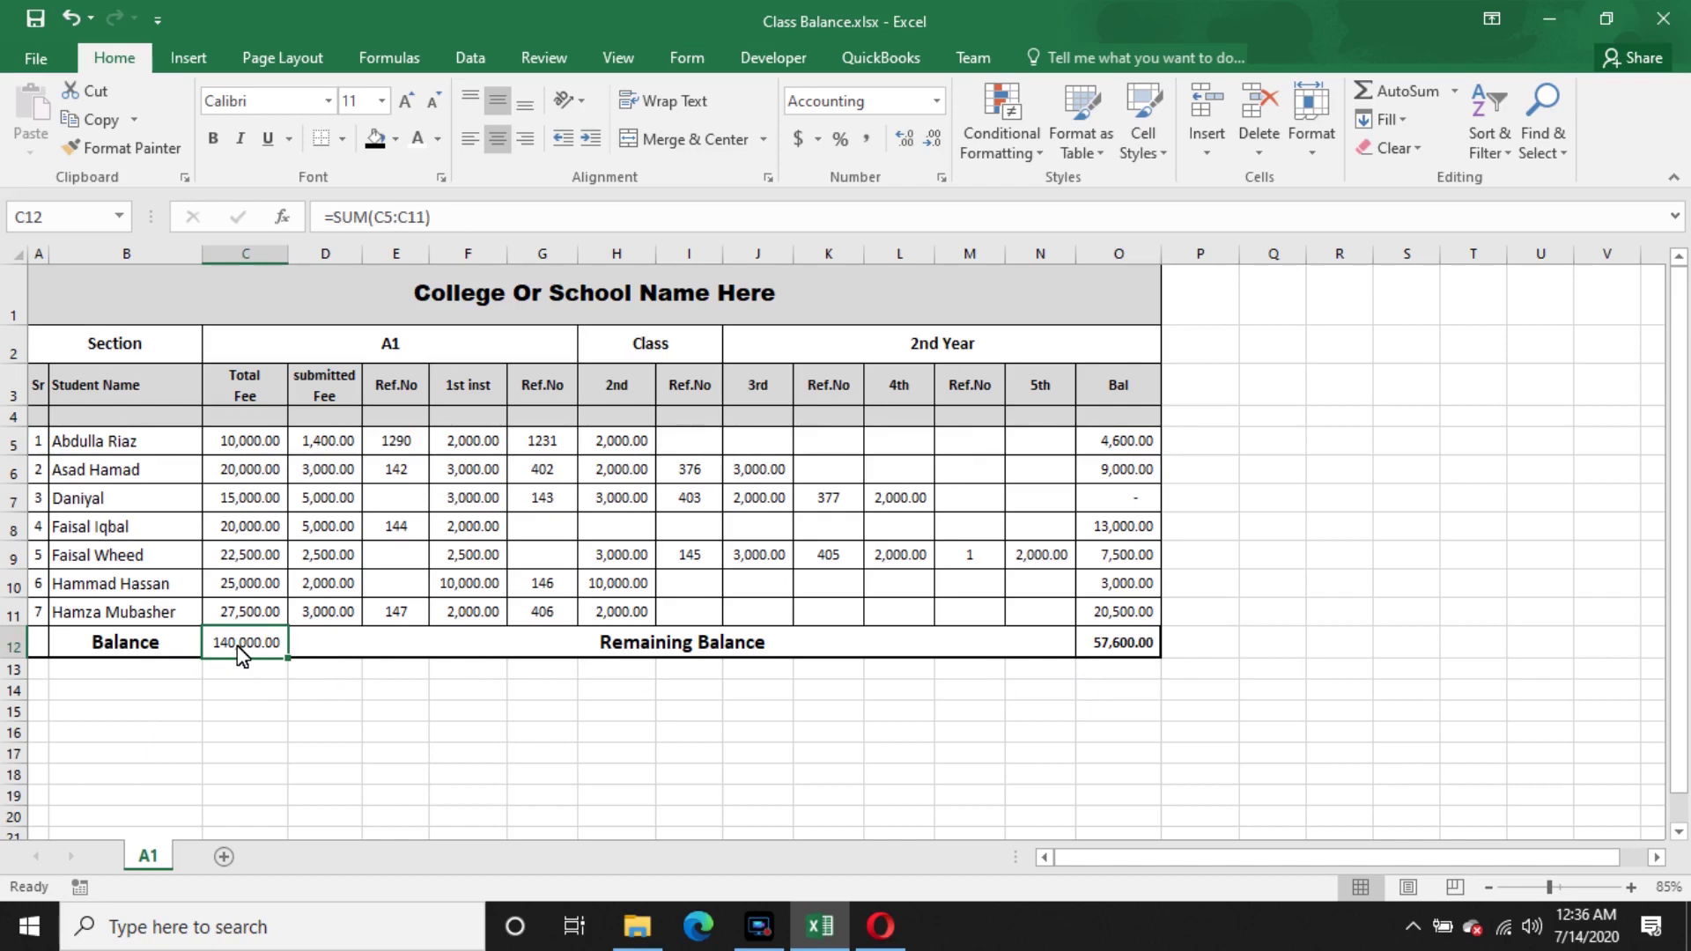
left_click(615, 755)
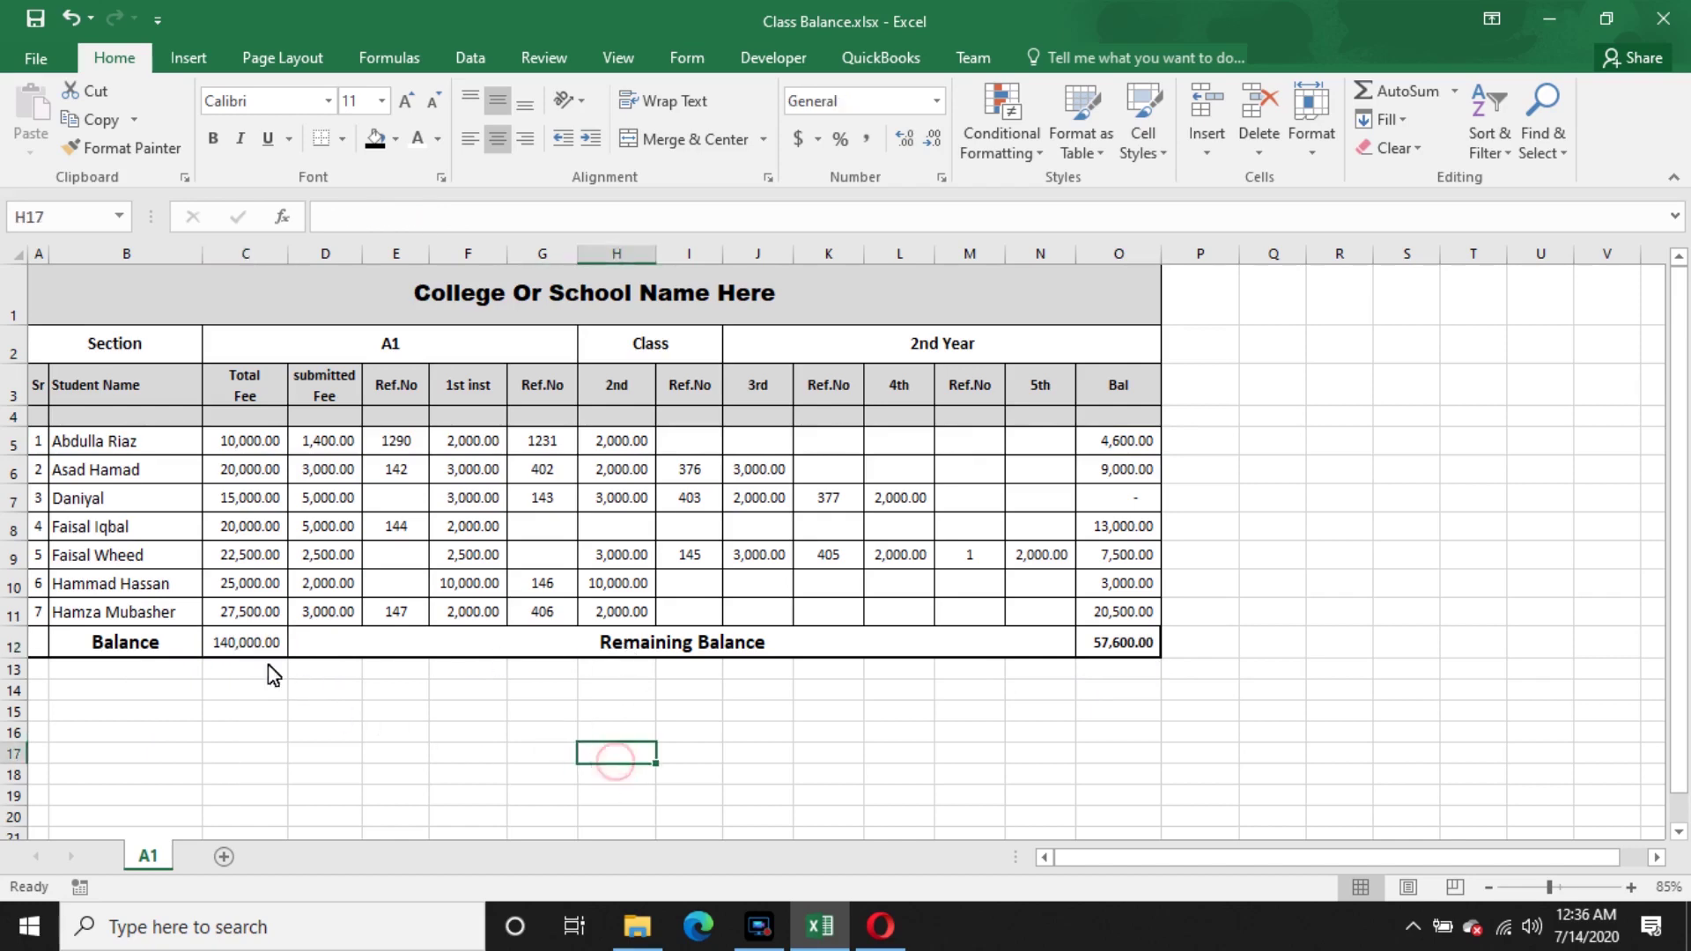
- Apply thick solid borders above and below the Balance row B12:O12 and remove its left and right borders
left_click_drag(61, 642, 1145, 647)
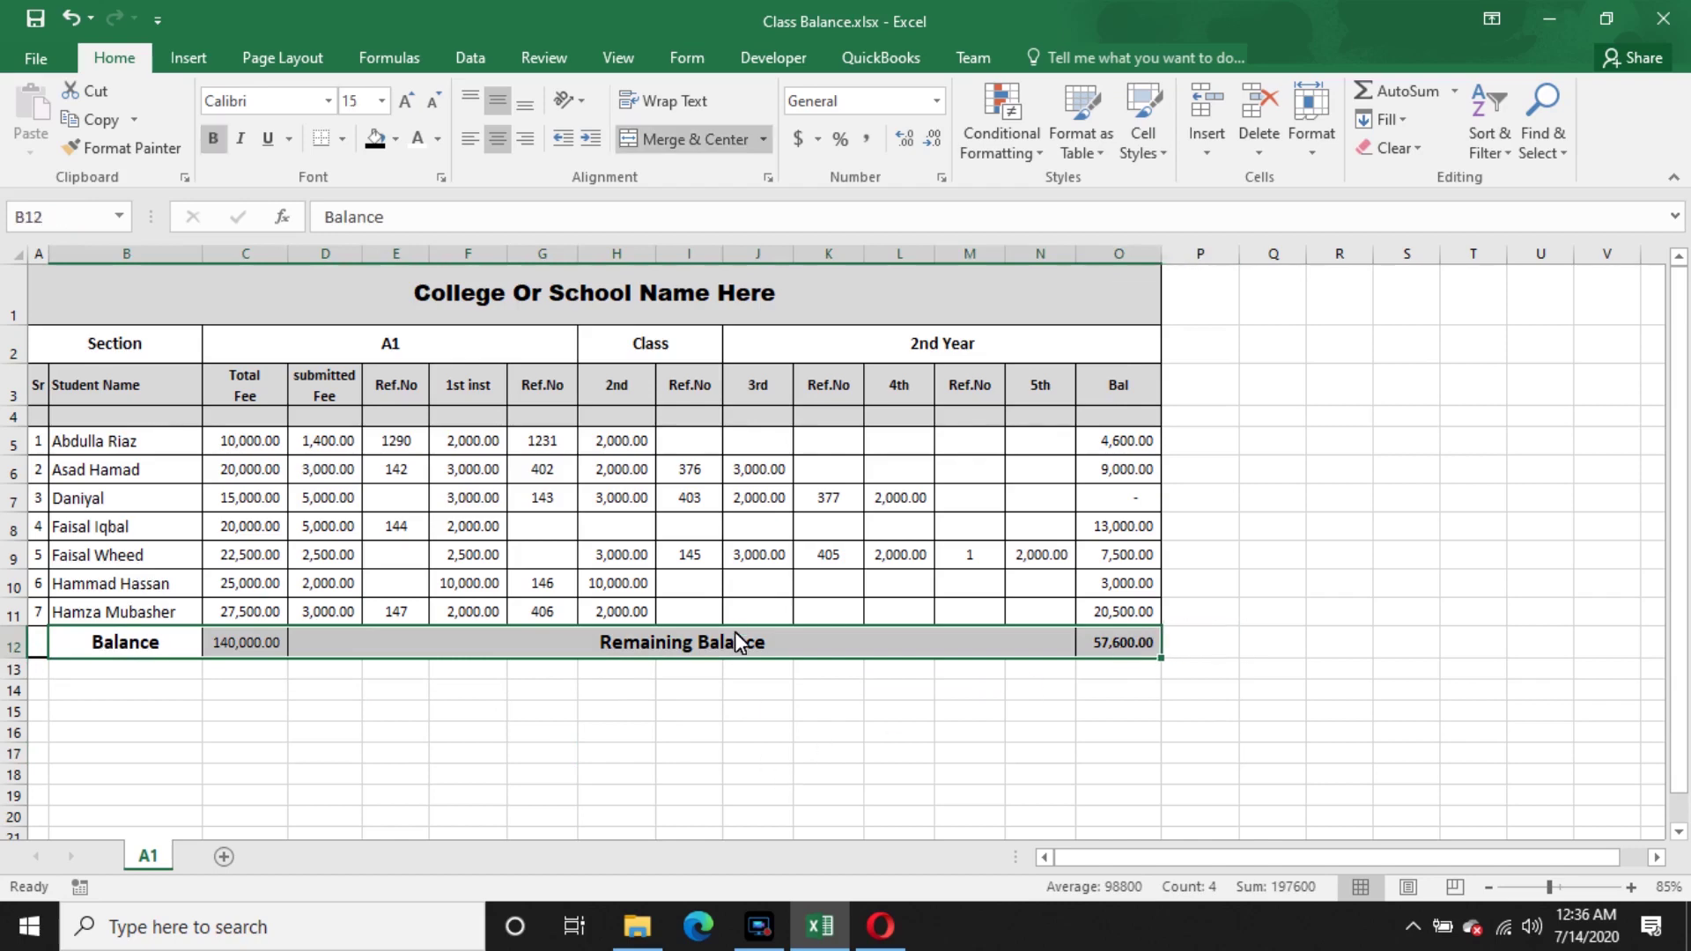
right_click(605, 655)
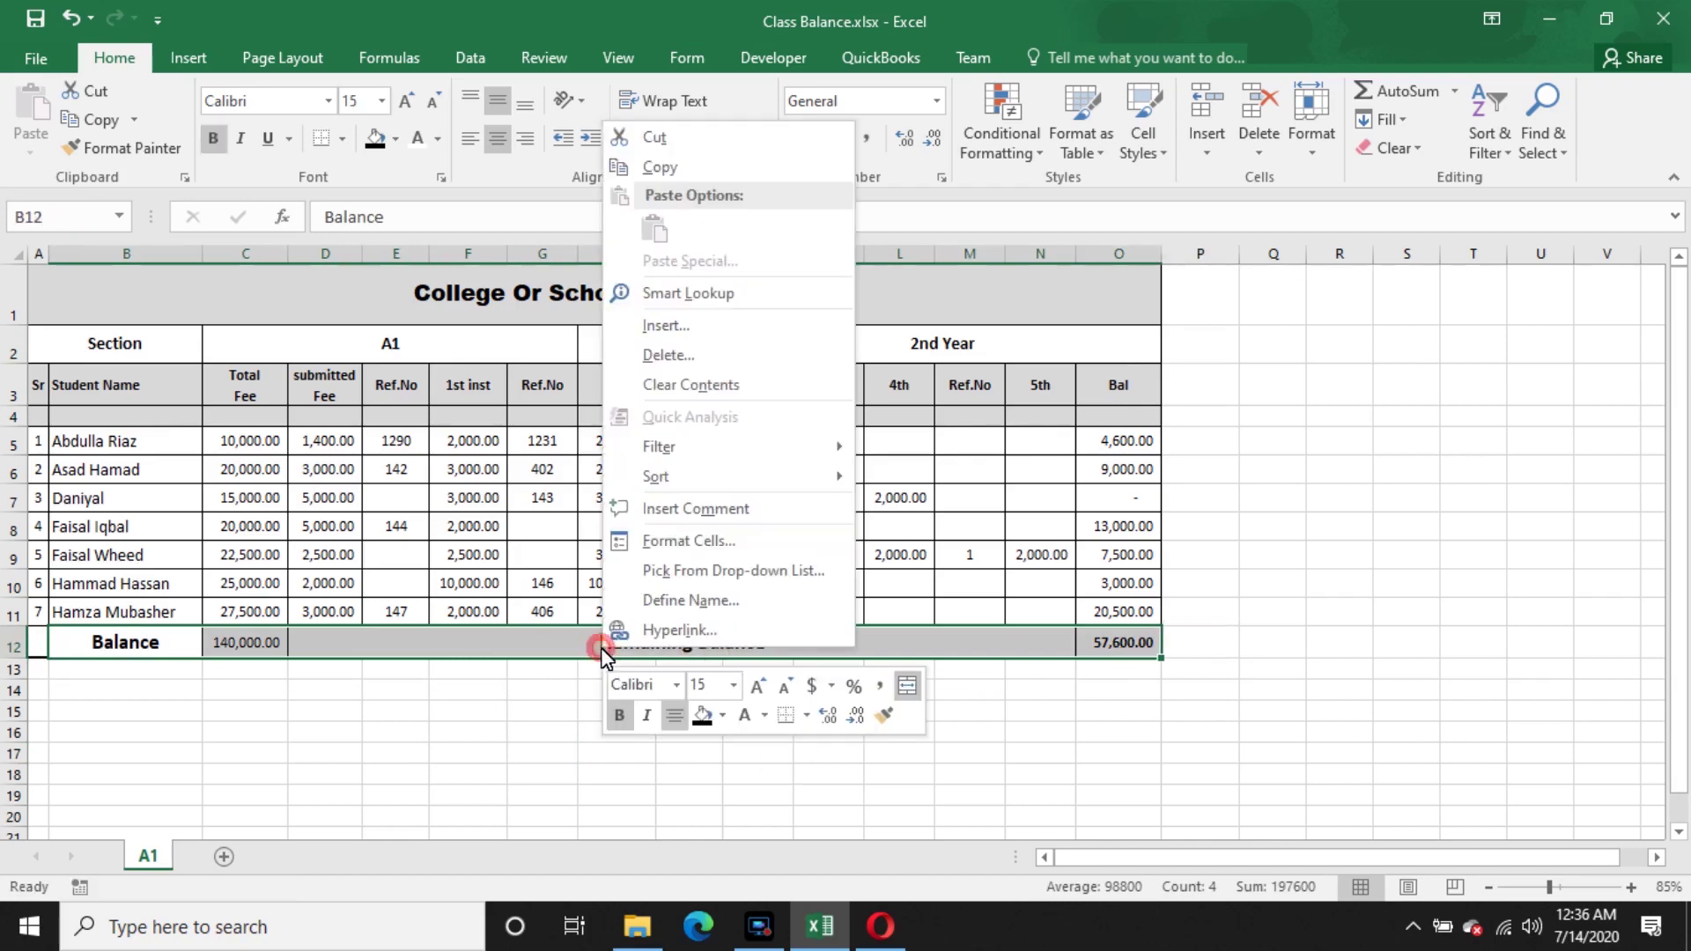
left_click(798, 544)
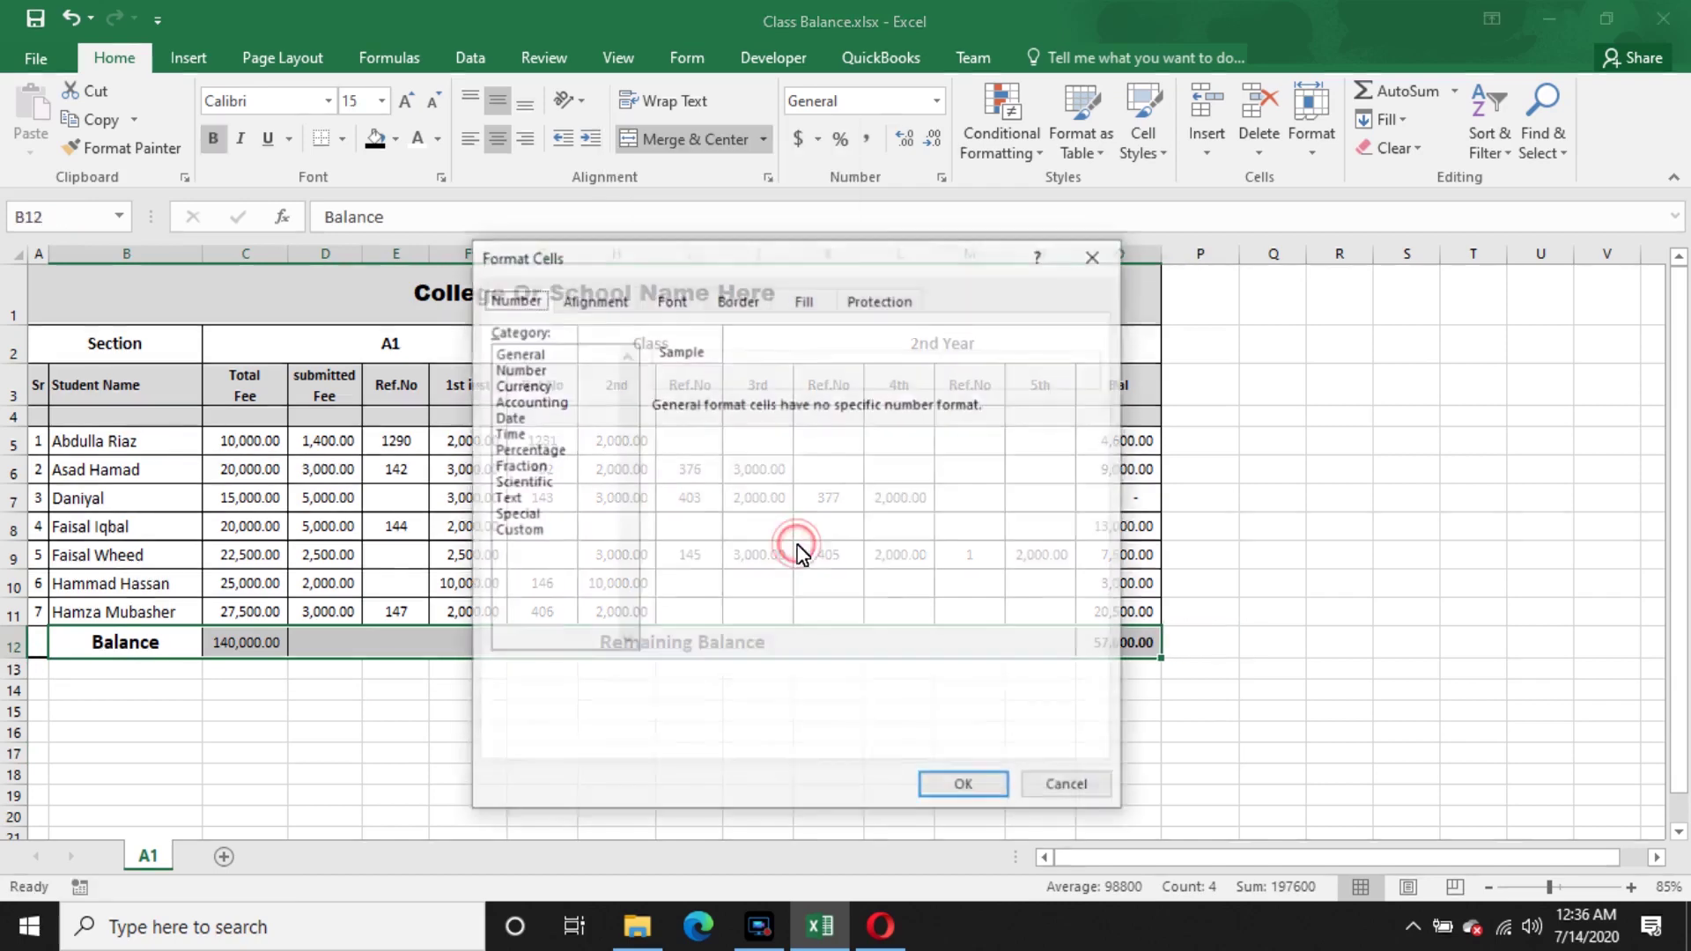
left_click(688, 304)
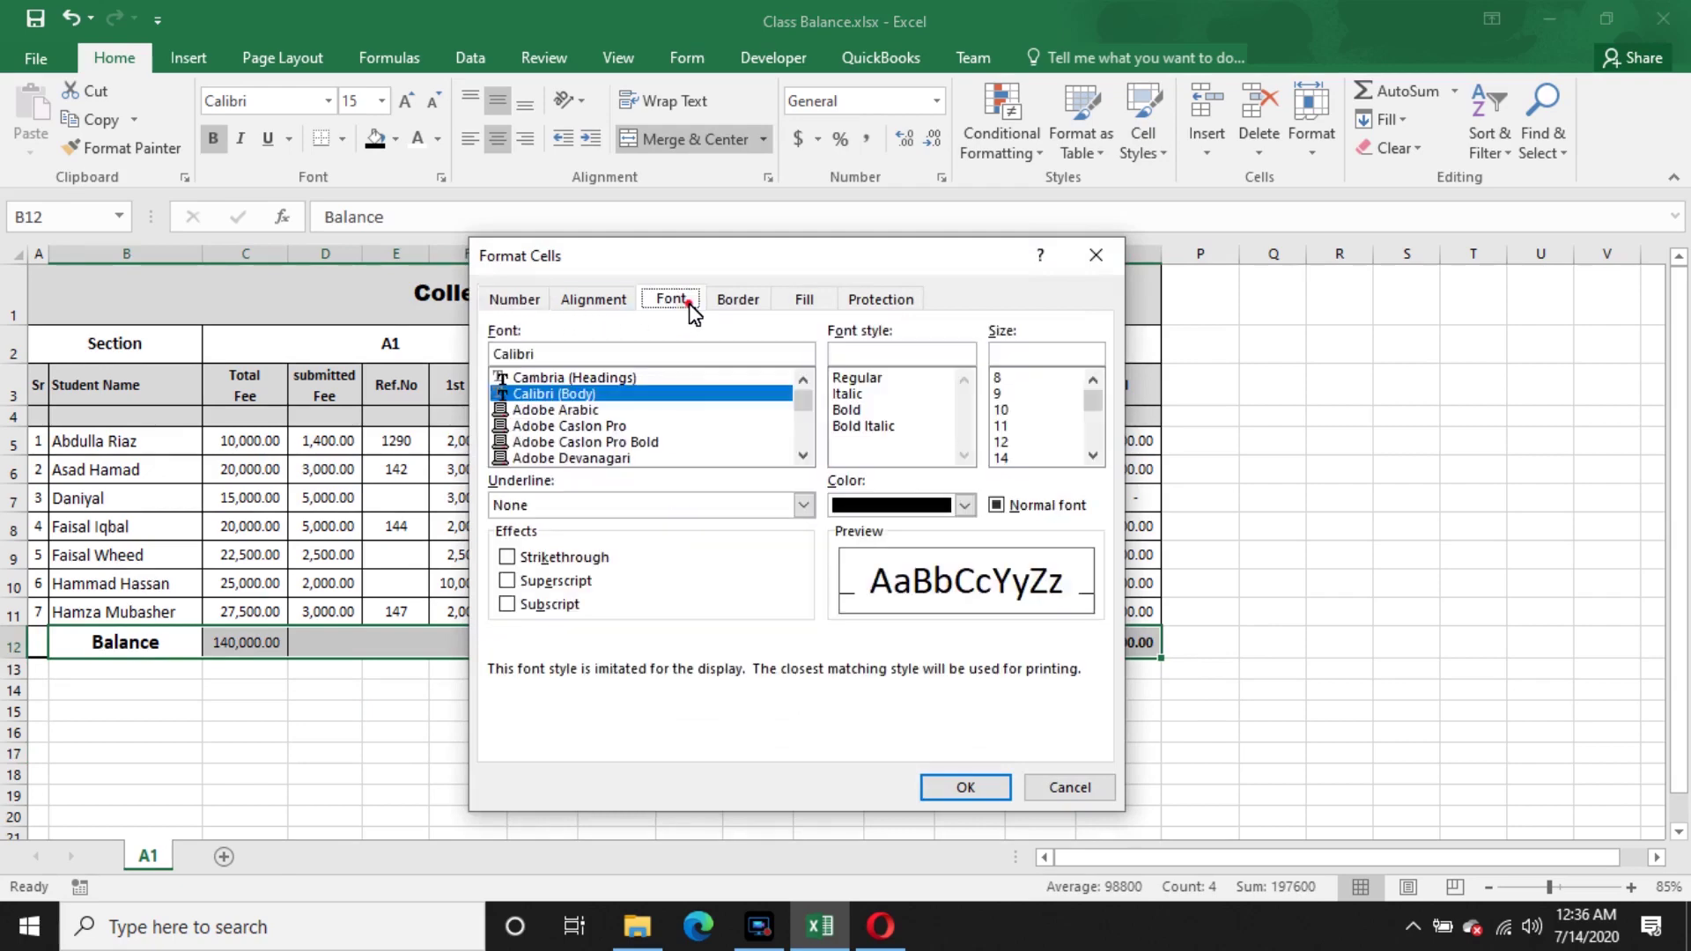
left_click(733, 304)
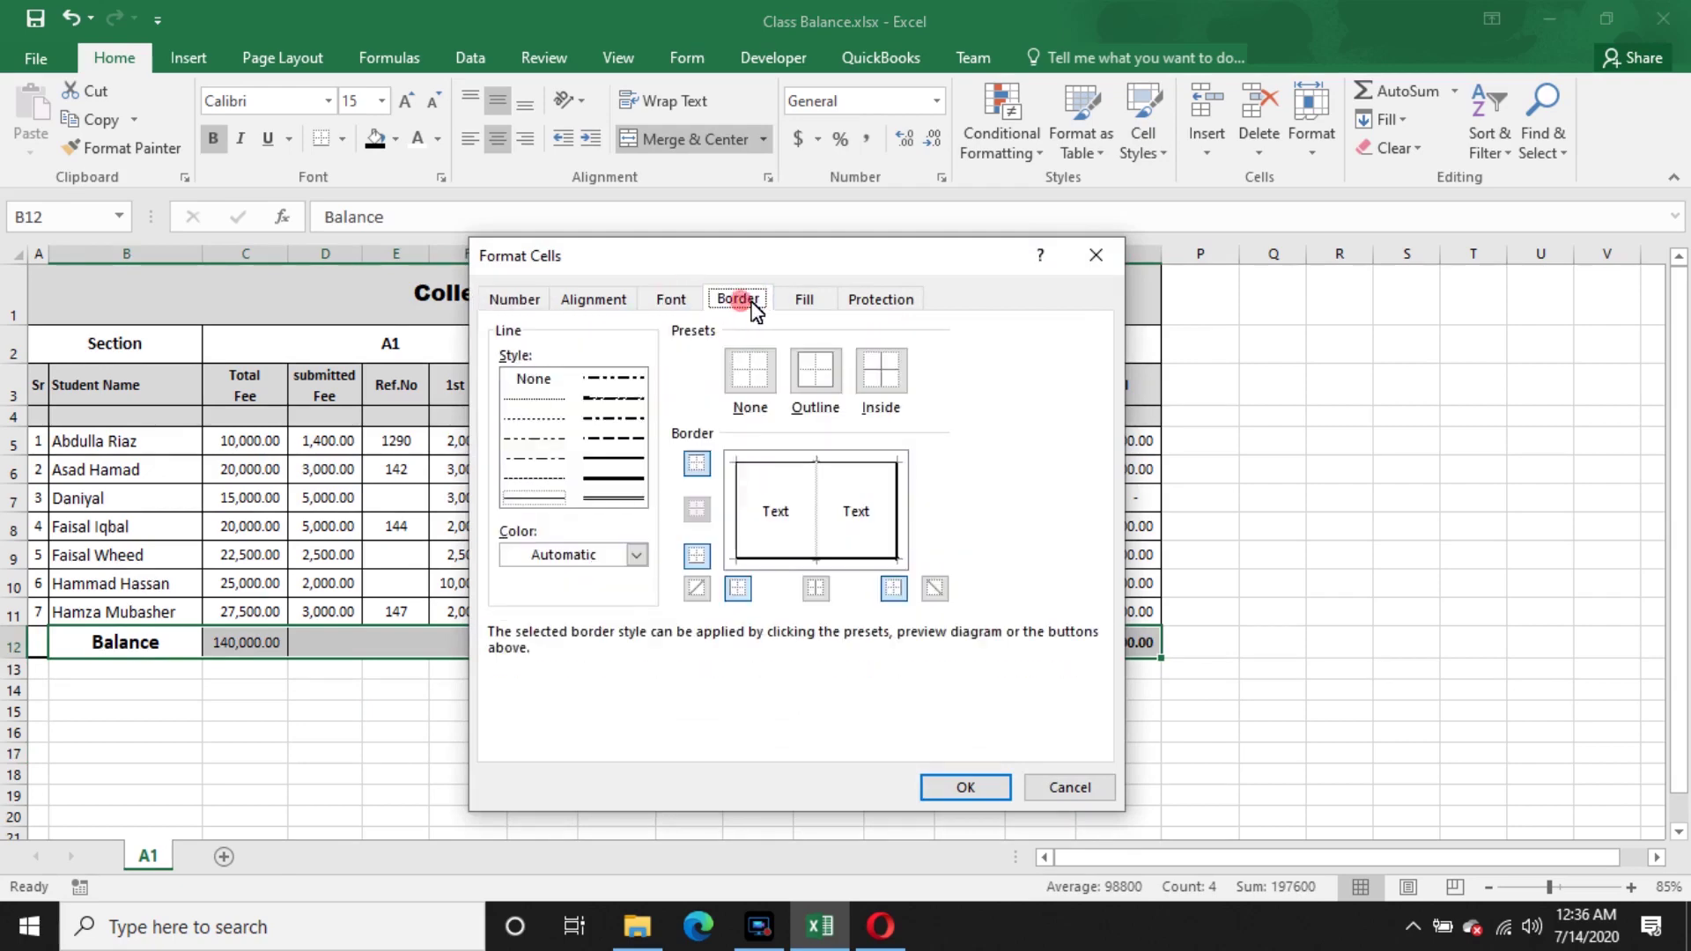
left_click(607, 478)
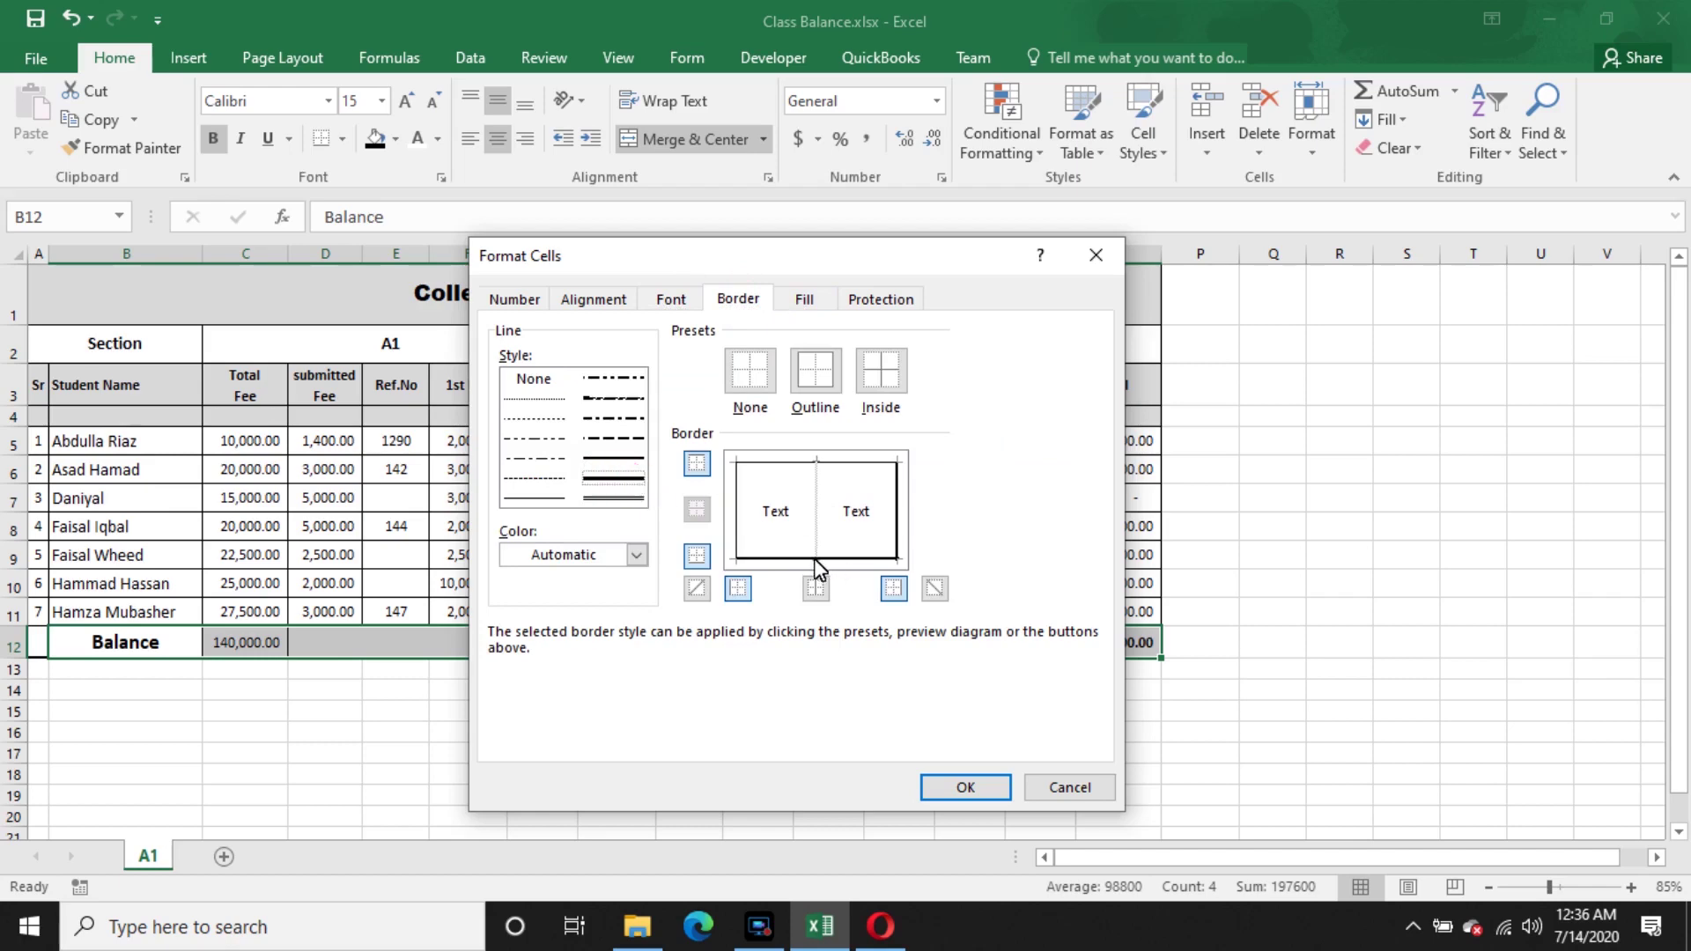
left_click(898, 516)
left_click(898, 517)
left_click(849, 460)
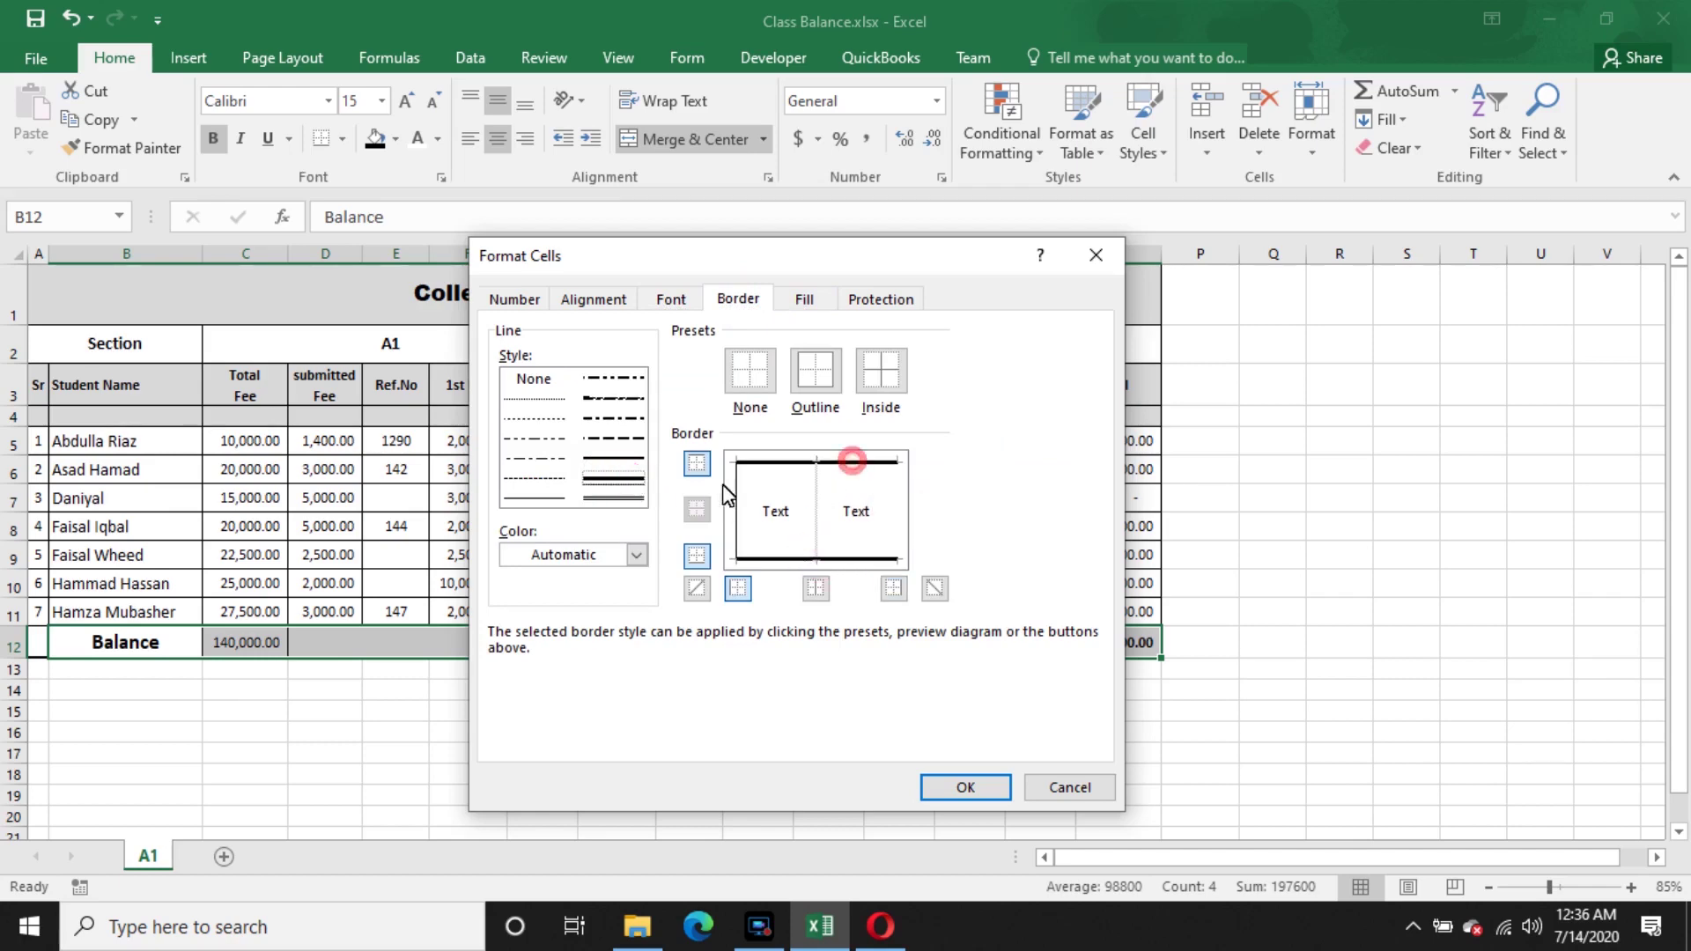
left_click(739, 493)
left_click(736, 505)
left_click(967, 787)
left_click(969, 774)
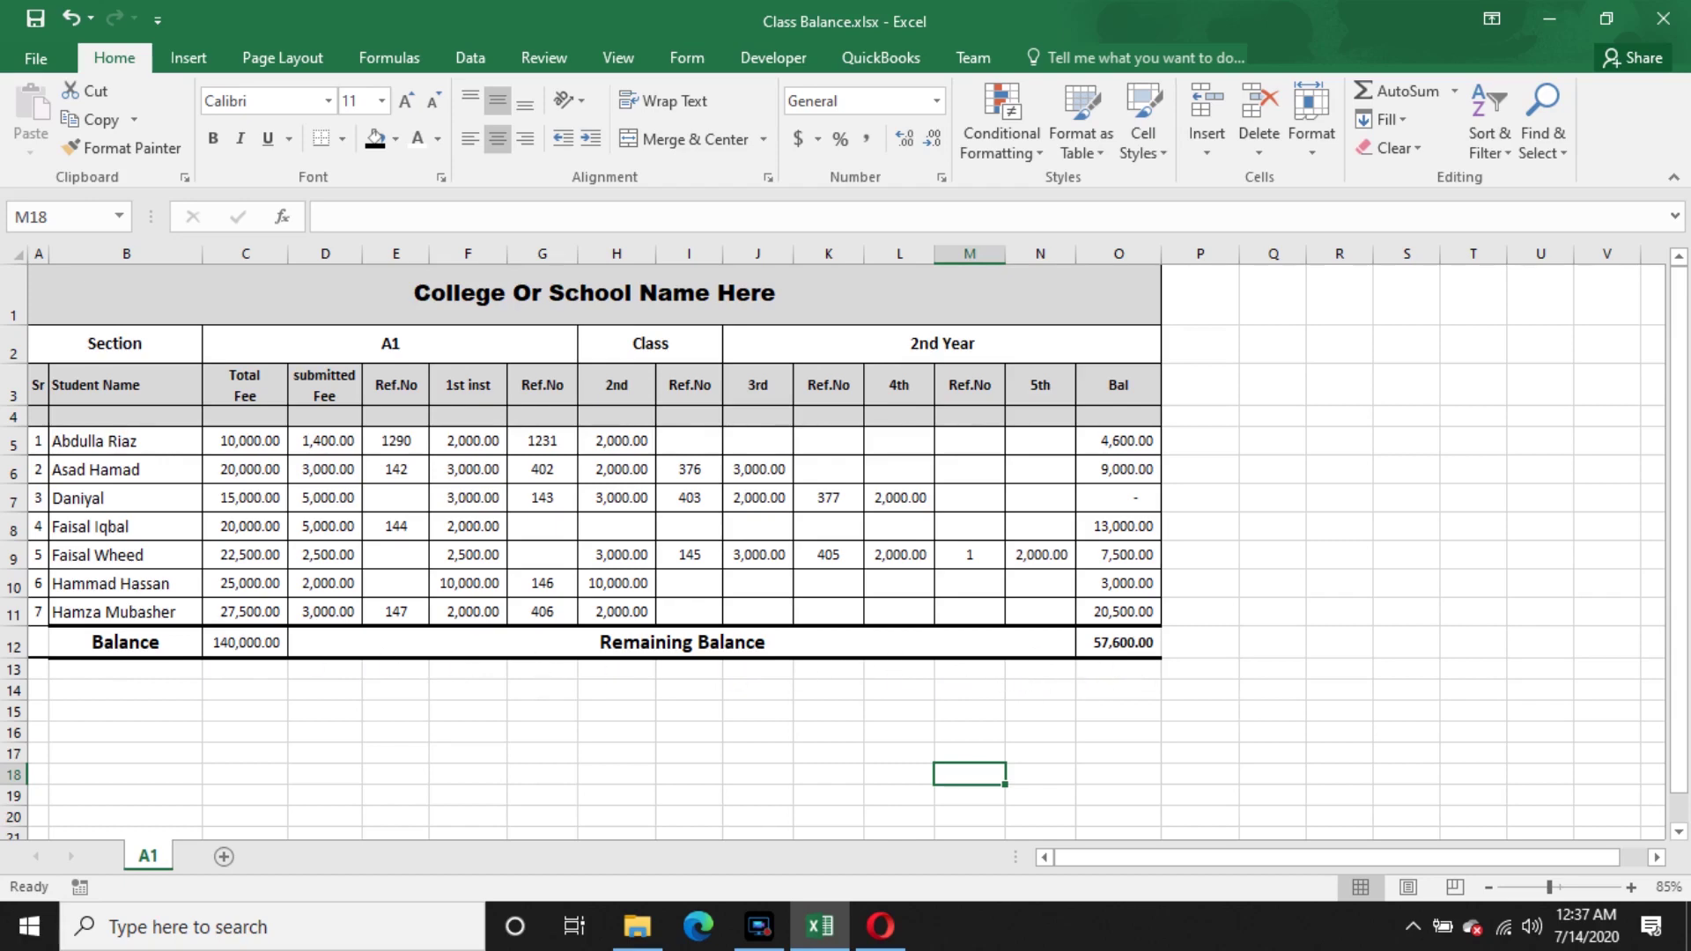
- Choose the double line style in the border formatting of the Balance row B12:O12 and confirm it
left_click_drag(64, 636, 1111, 656)
right_click(1112, 656)
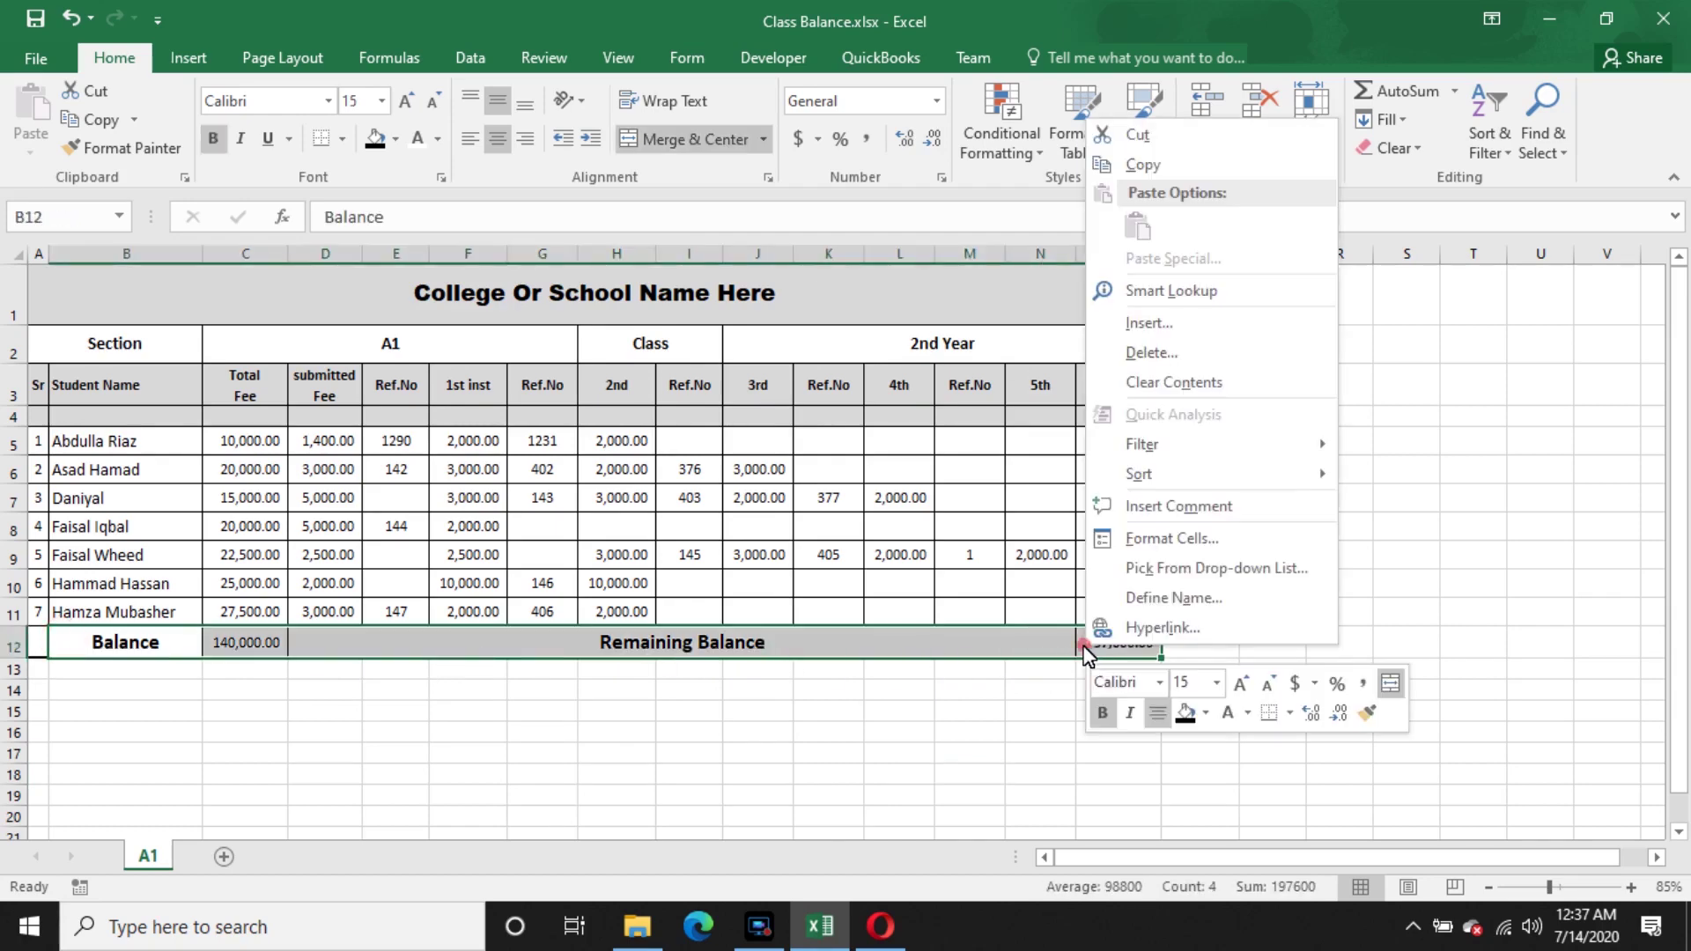
left_click(1204, 541)
left_click(1019, 495)
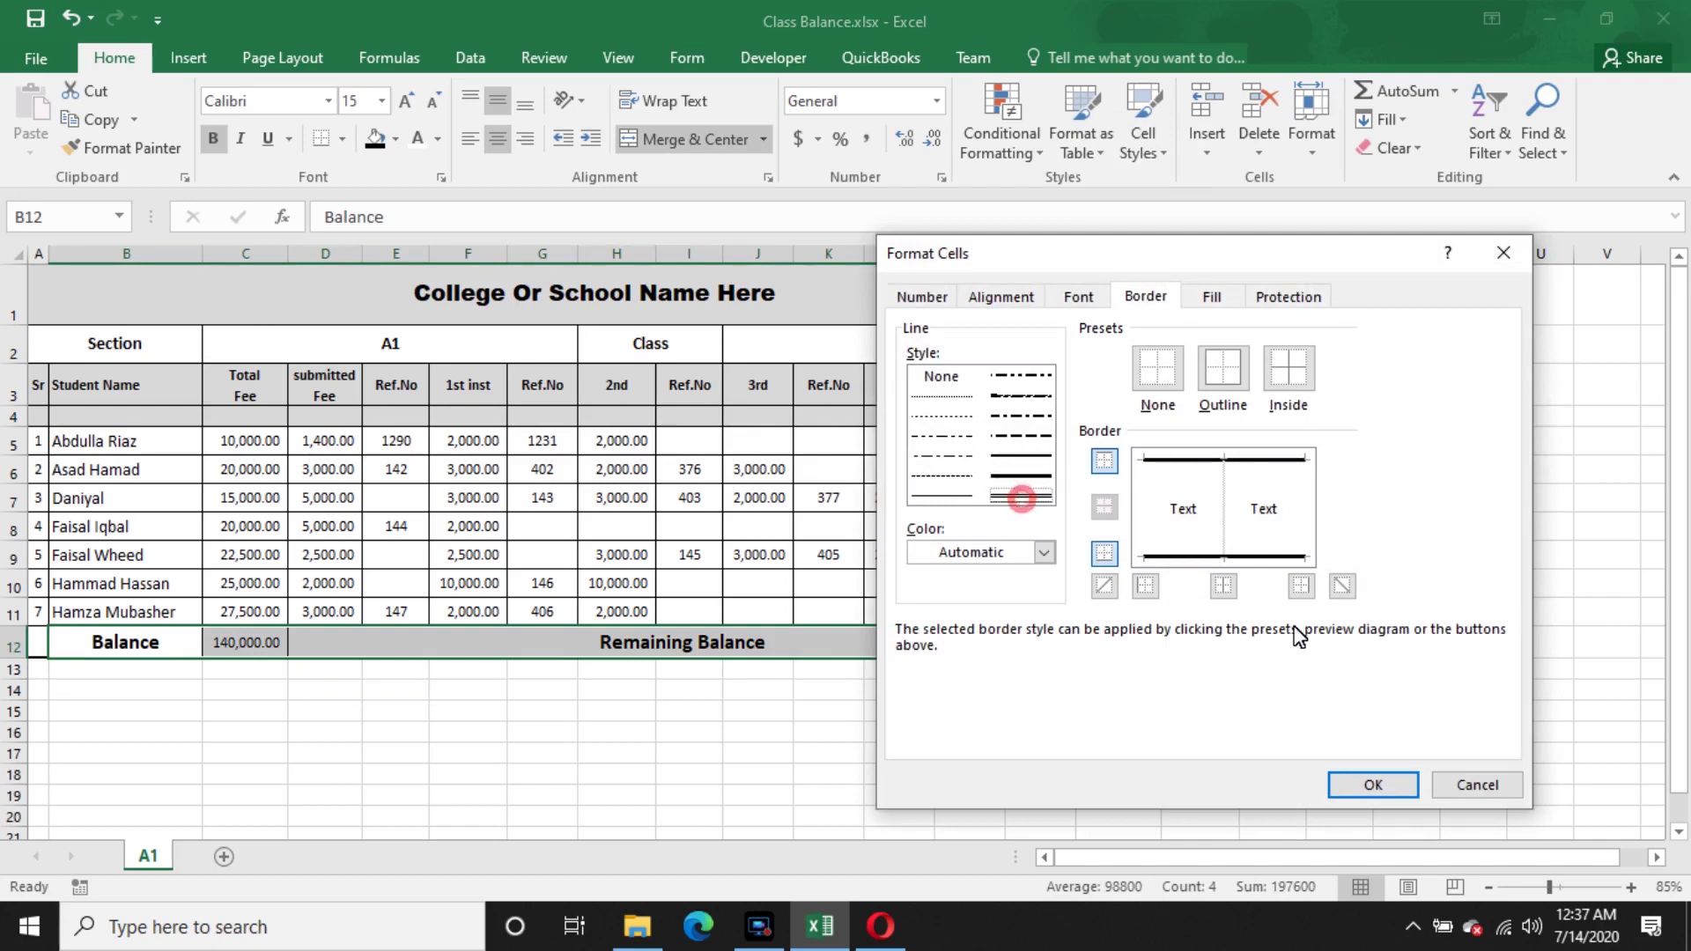
left_click(1393, 785)
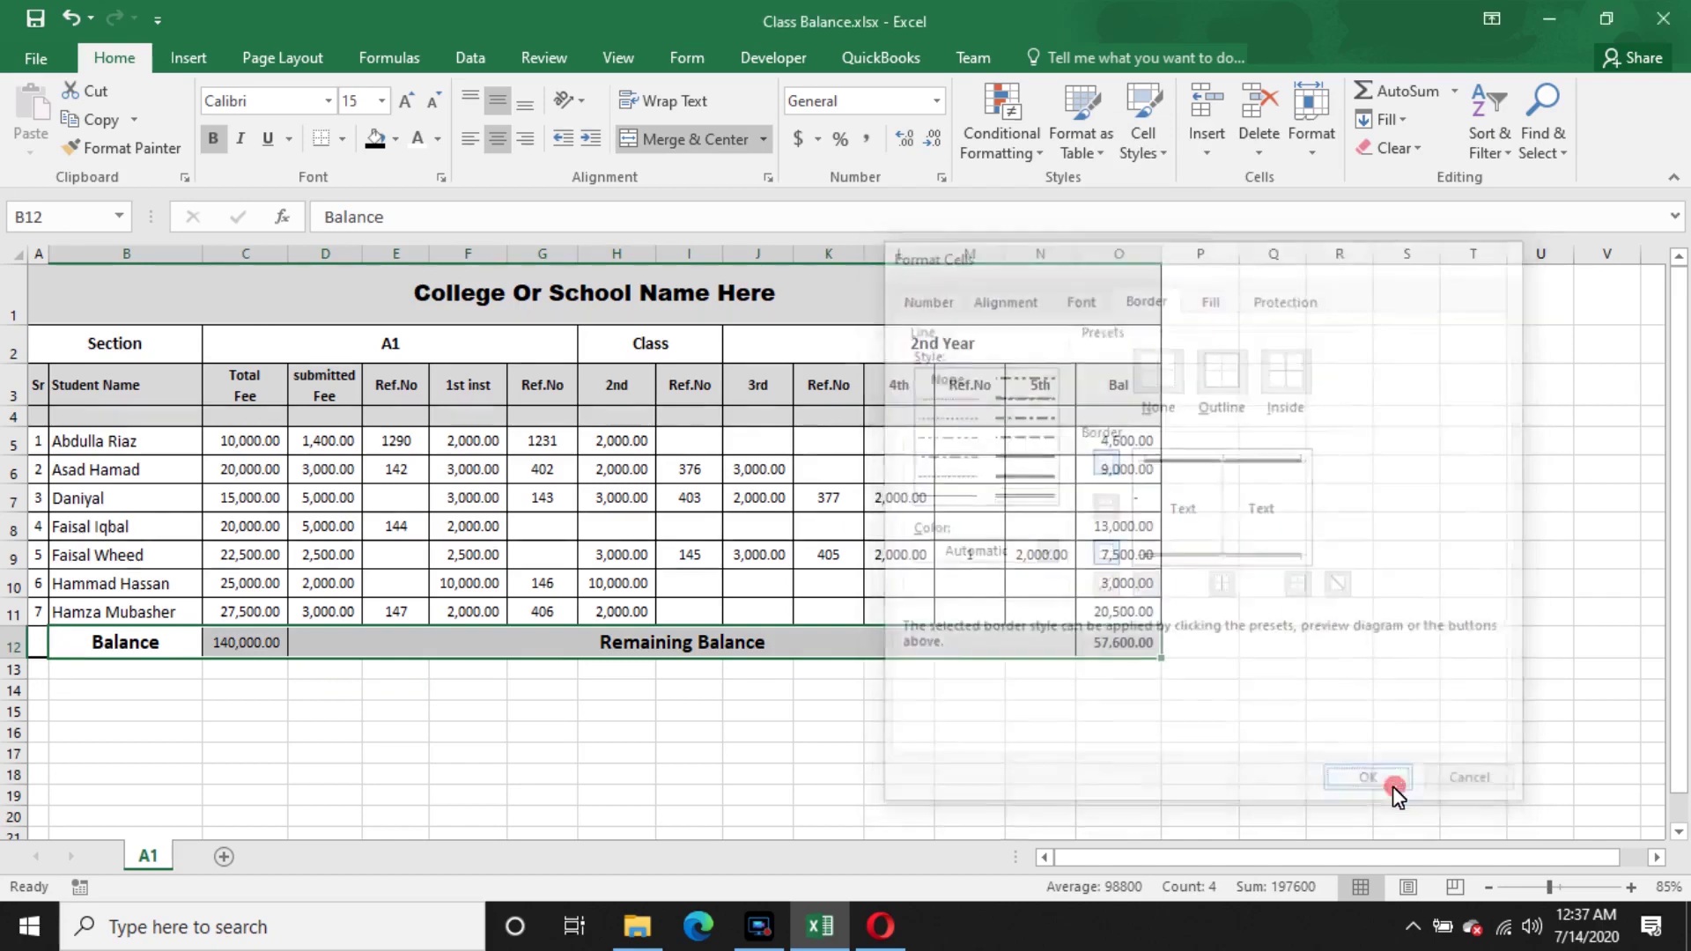
left_click(972, 780)
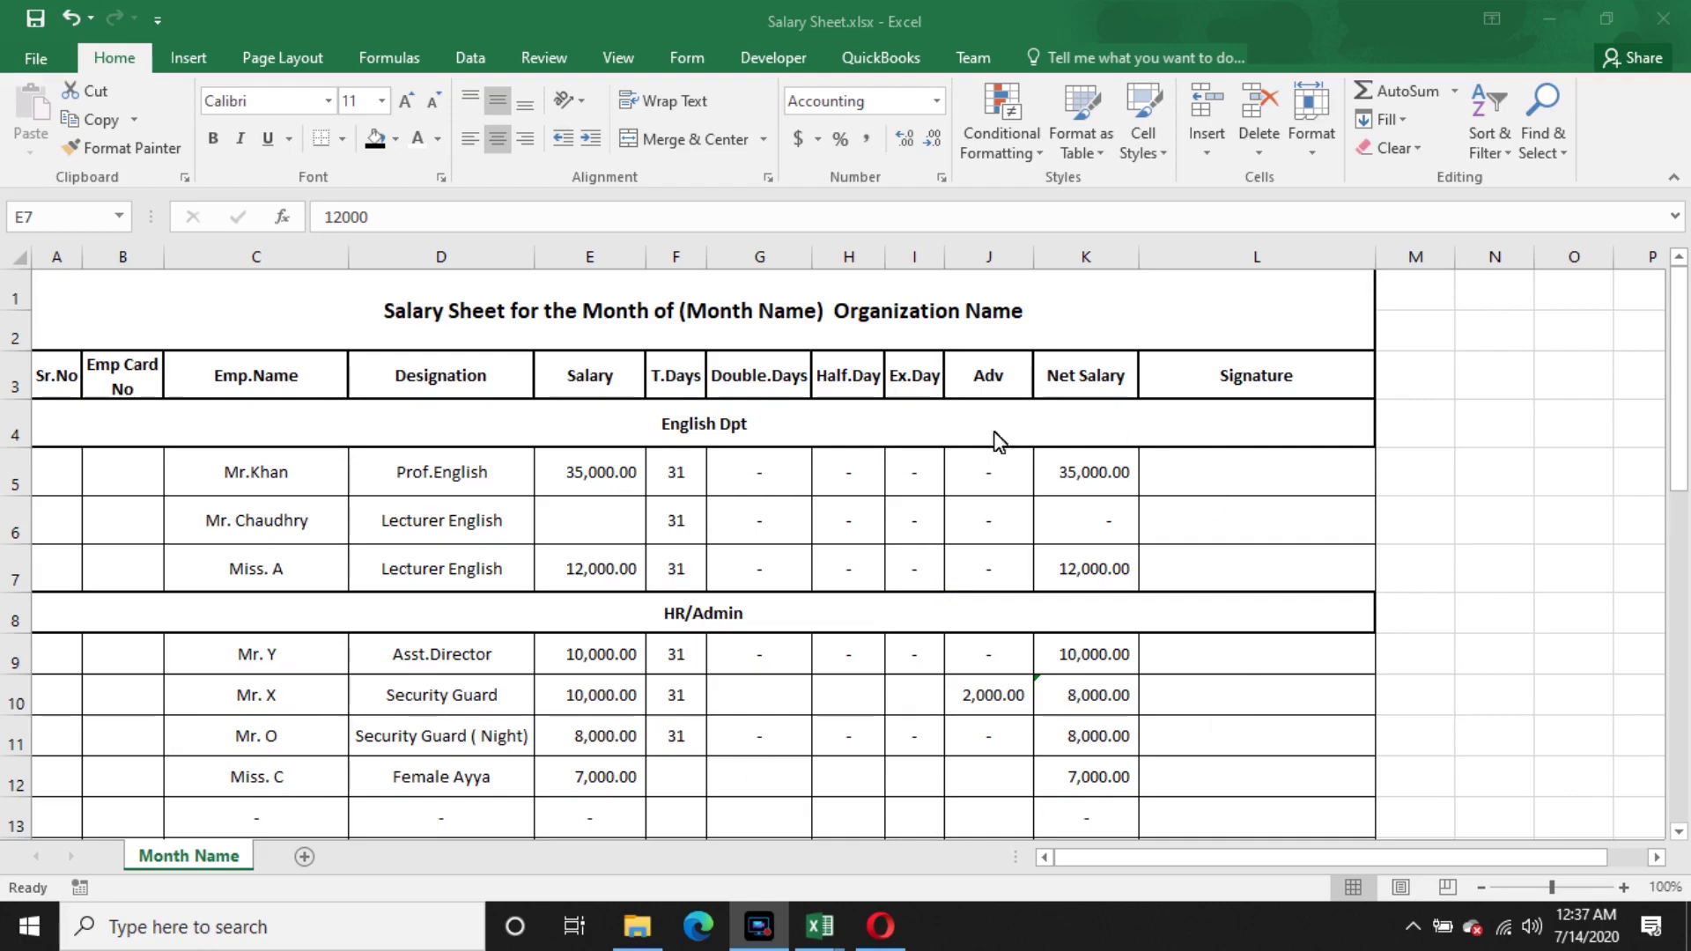
- Look over Salary Sheet.xlsx, starting with the Sr.No and Emp Card No column headings
left_click(1679, 524)
left_click_drag(1678, 527, 1680, 310)
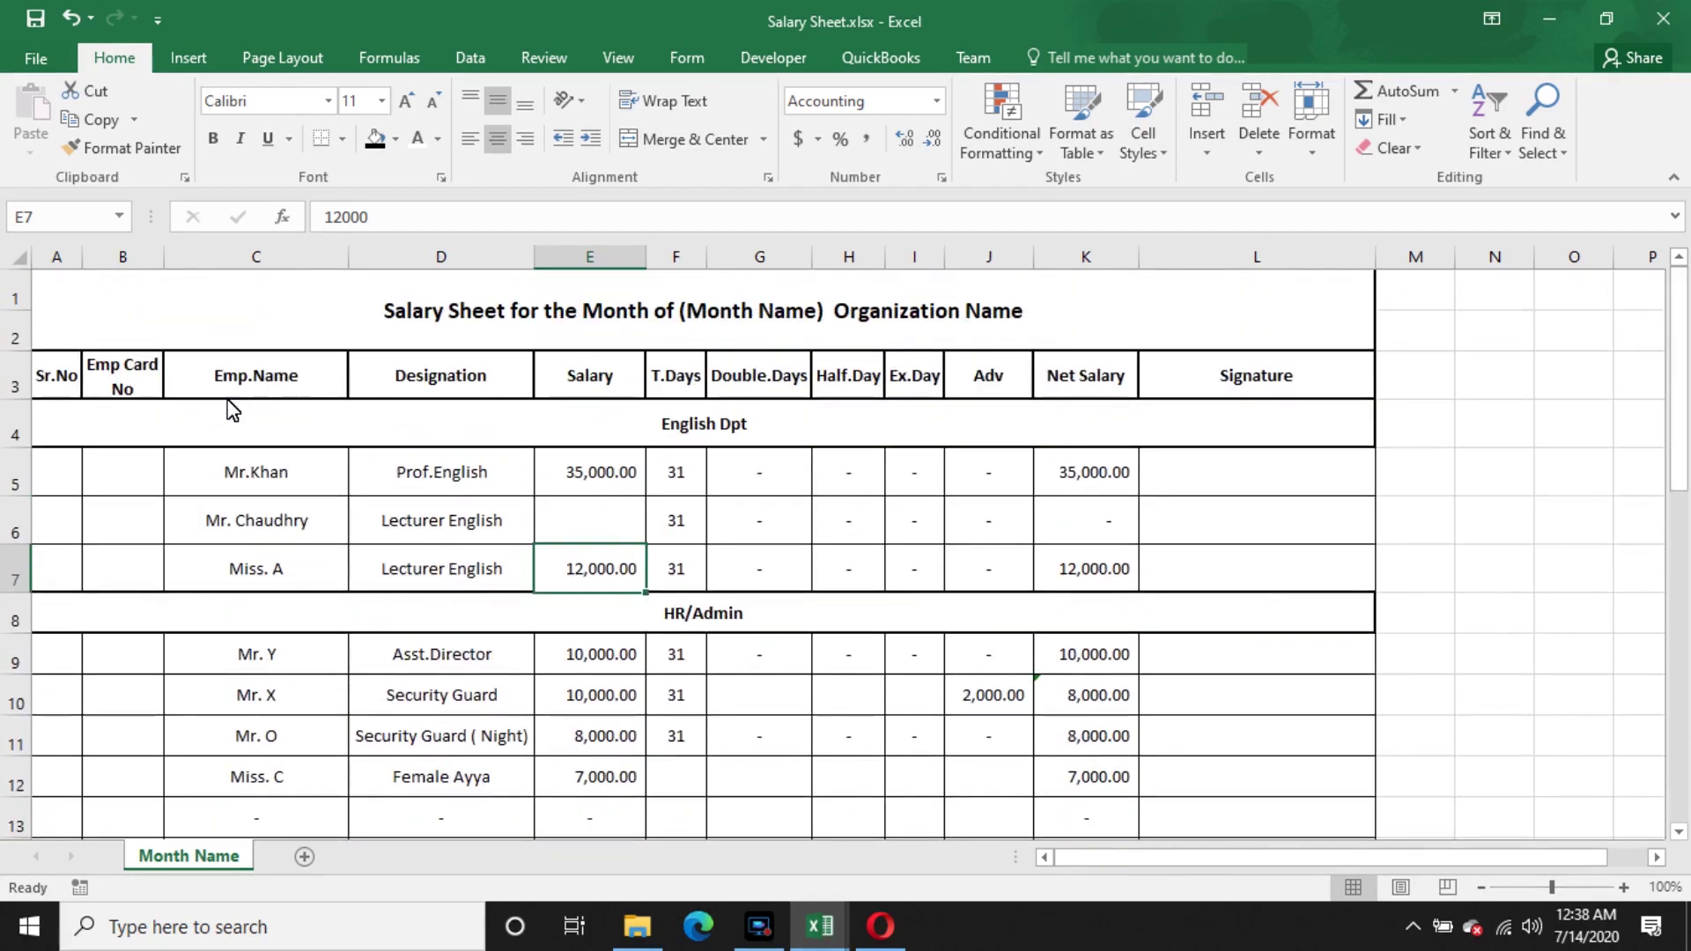
left_click(54, 381)
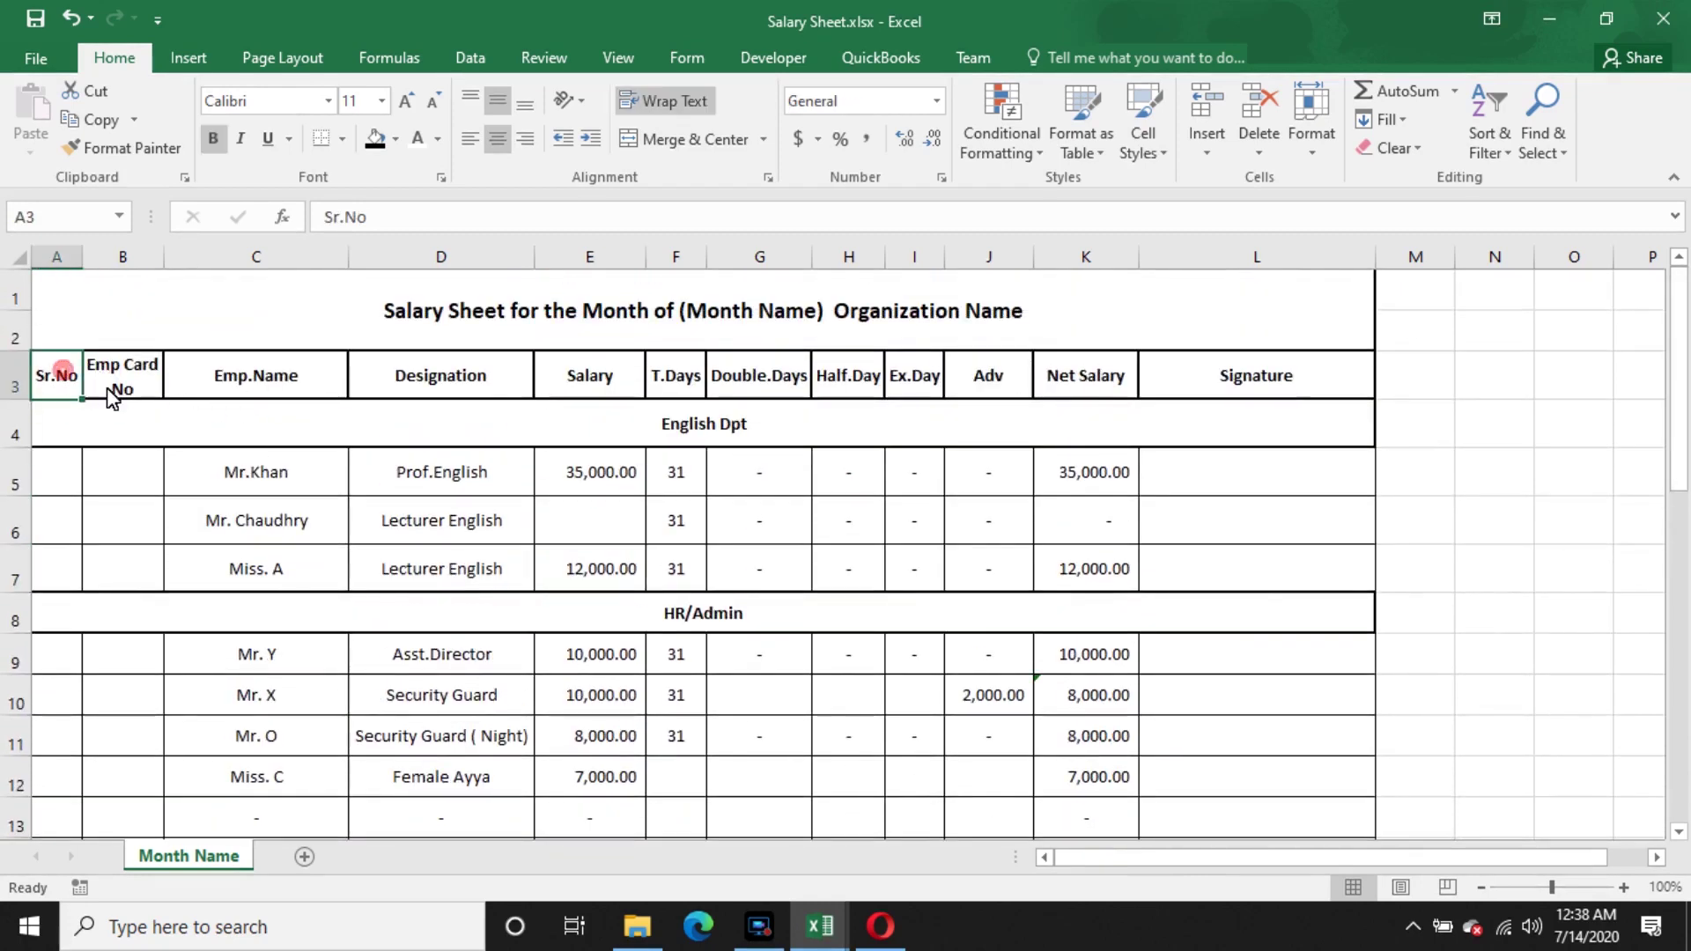
left_click(123, 388)
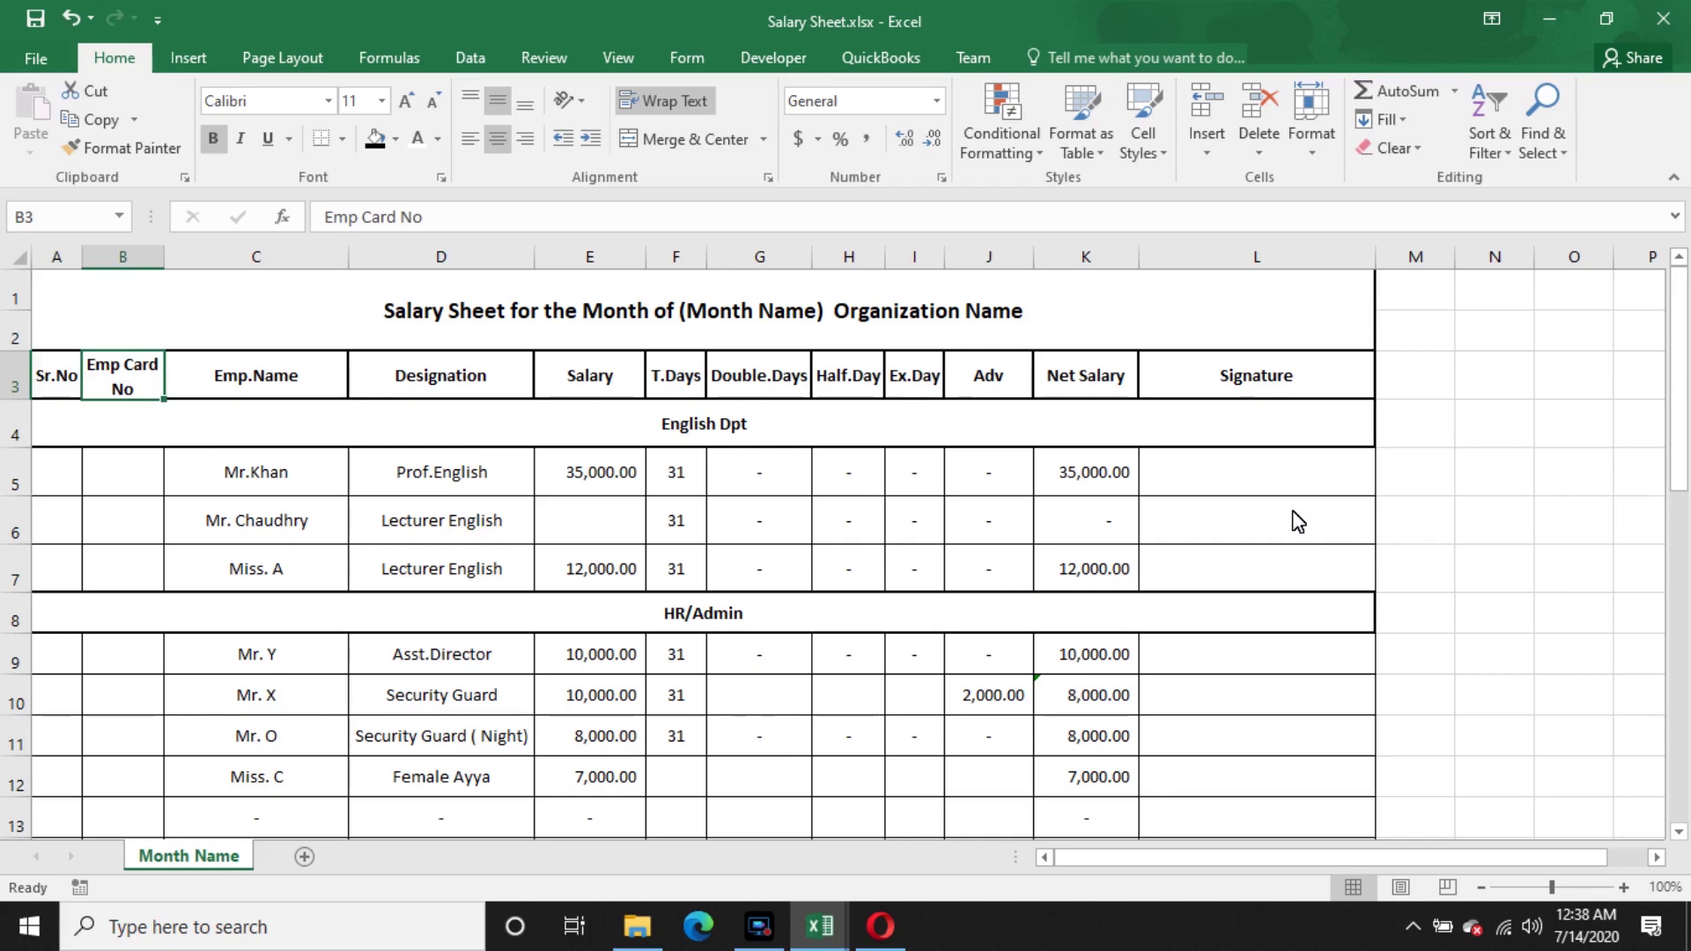
- Set the salary sheet's print paper size to A4 and its orientation to Portrait
key("ctrl+p")
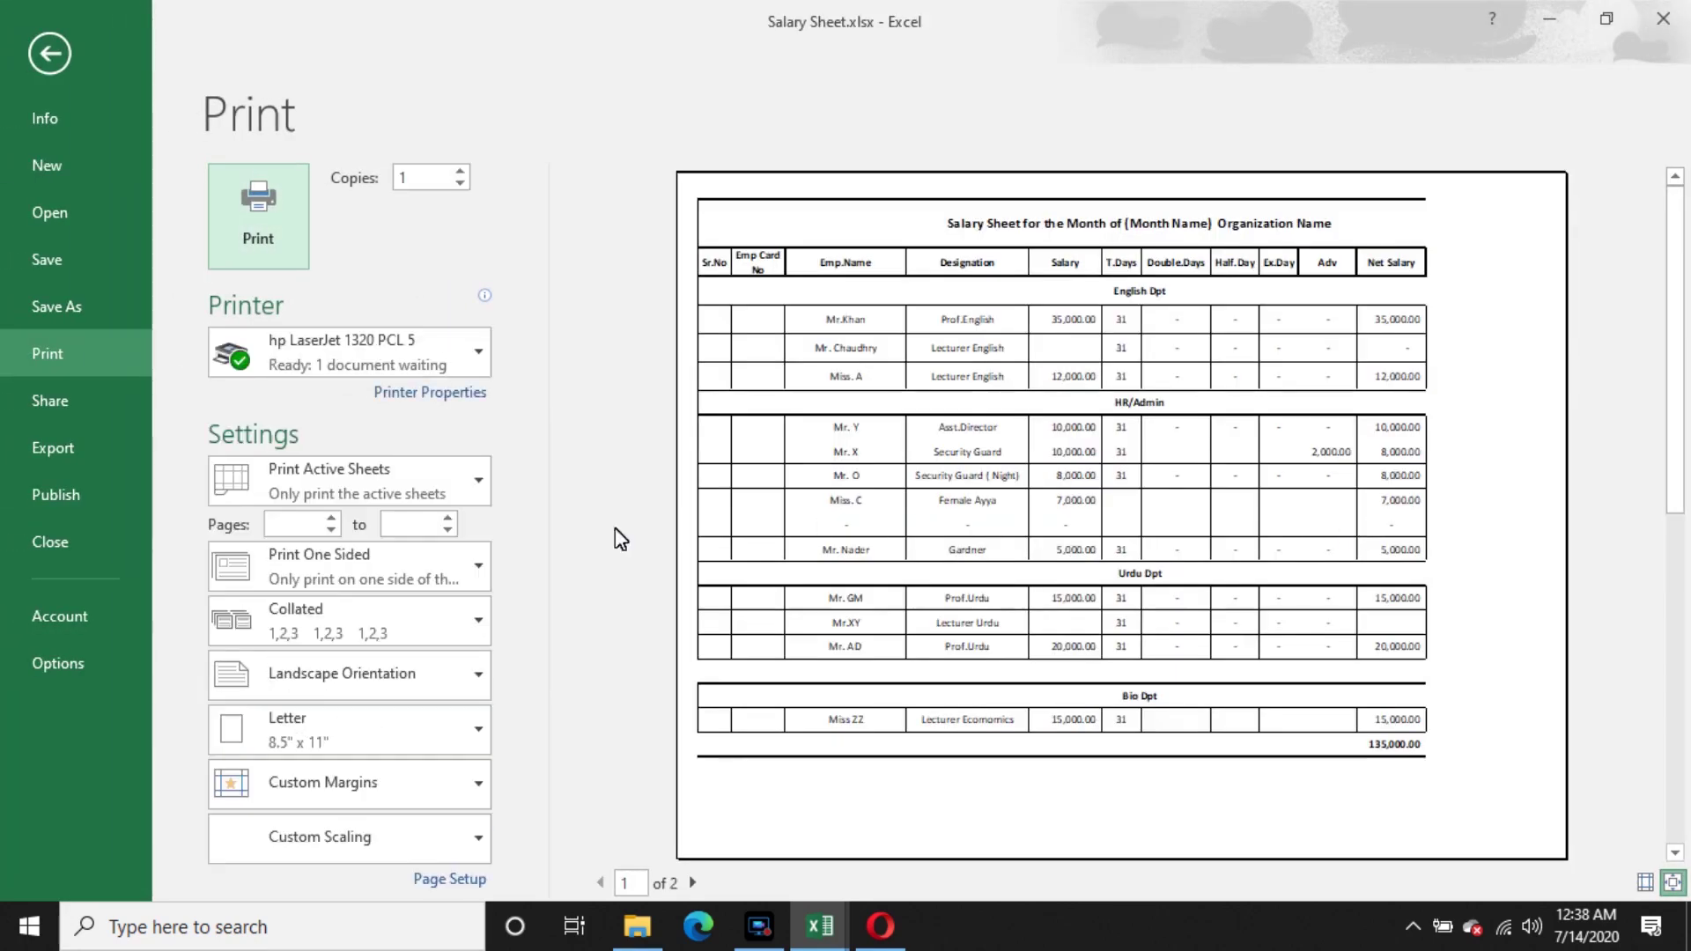
left_click(372, 726)
left_click(327, 426)
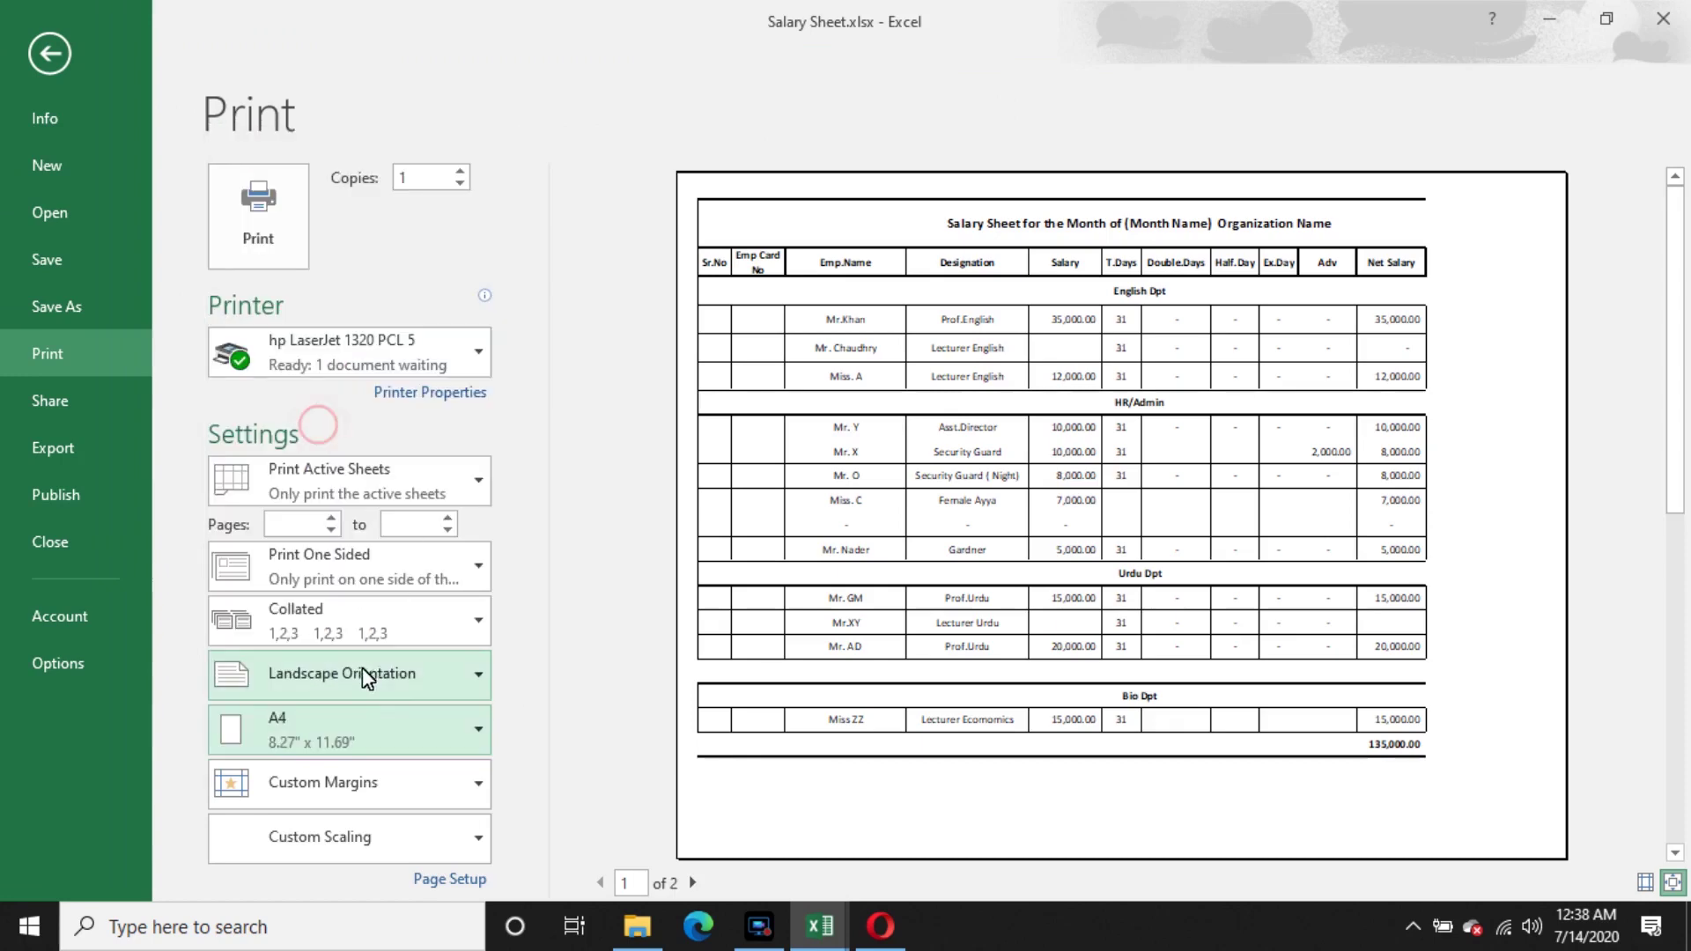
left_click(396, 694)
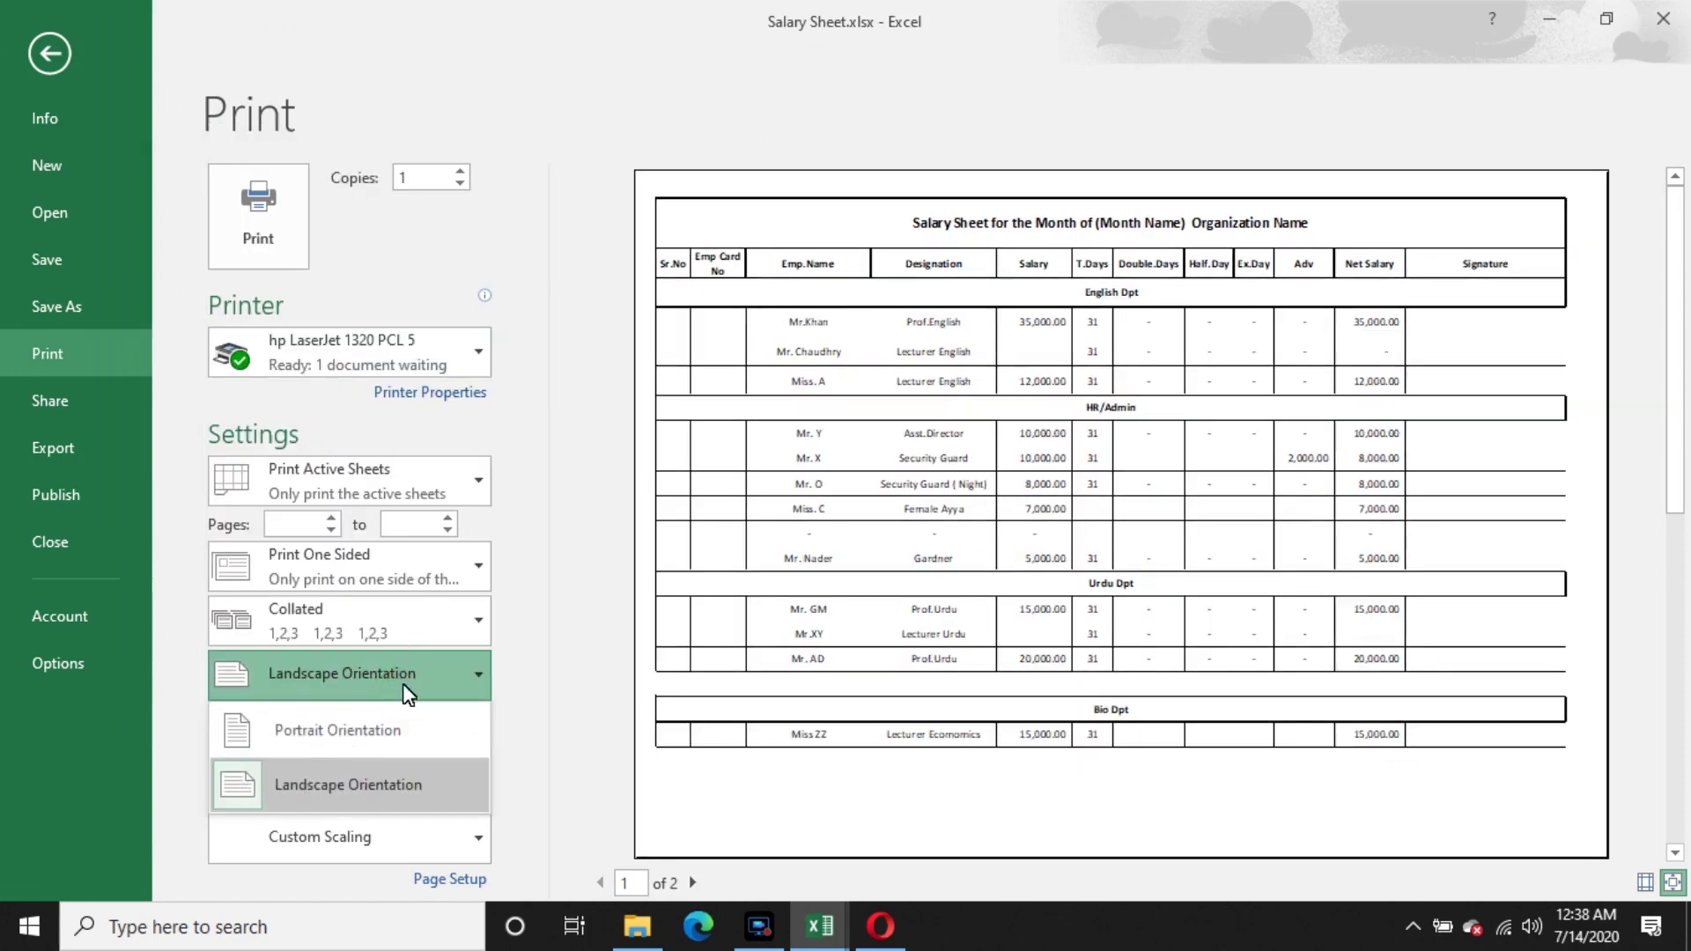
left_click(326, 742)
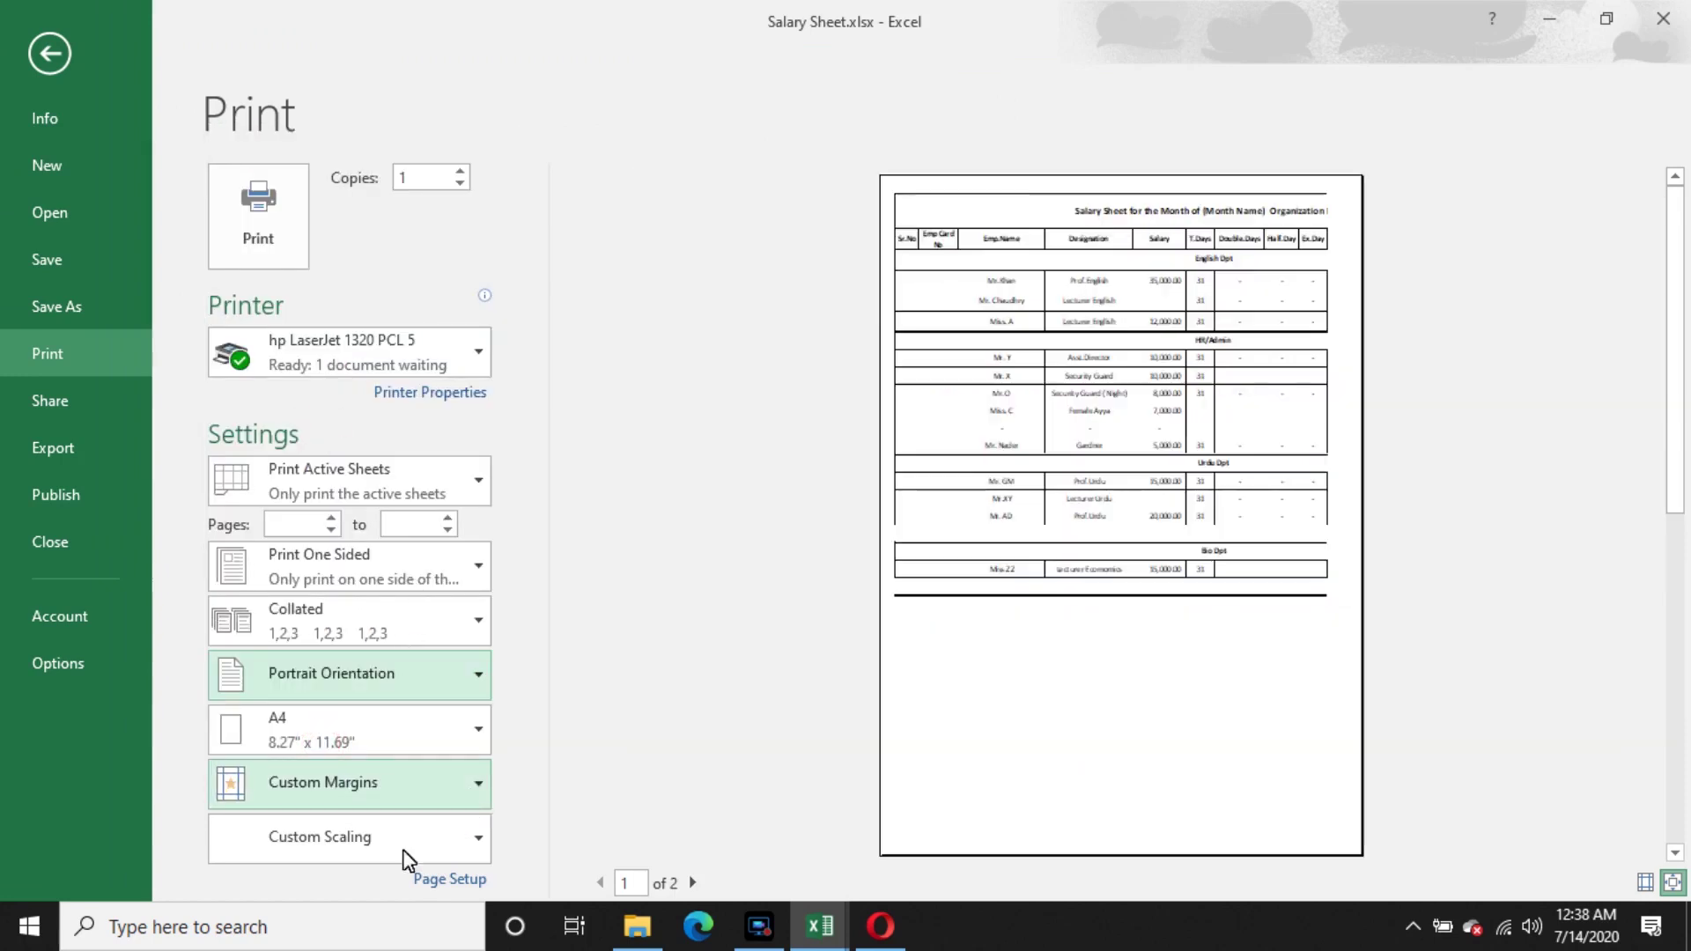
- Scale the printout to Fit Sheet on One Page, enlarge the preview to check it, and return to the sheet
left_click(440, 837)
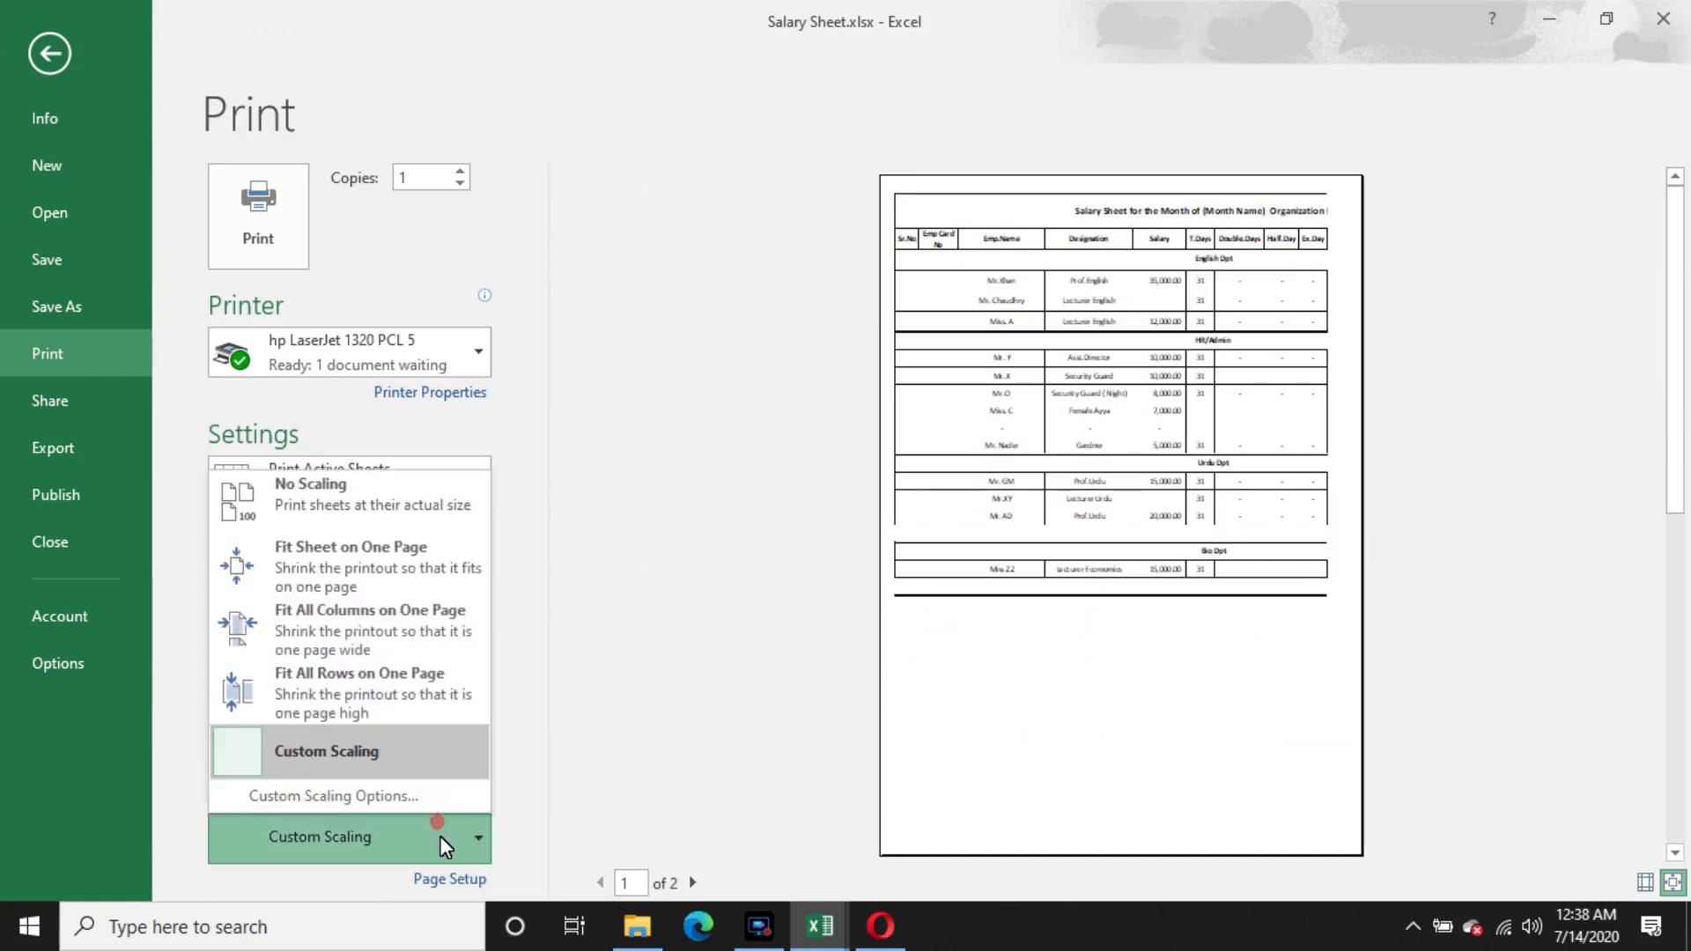
left_click(348, 585)
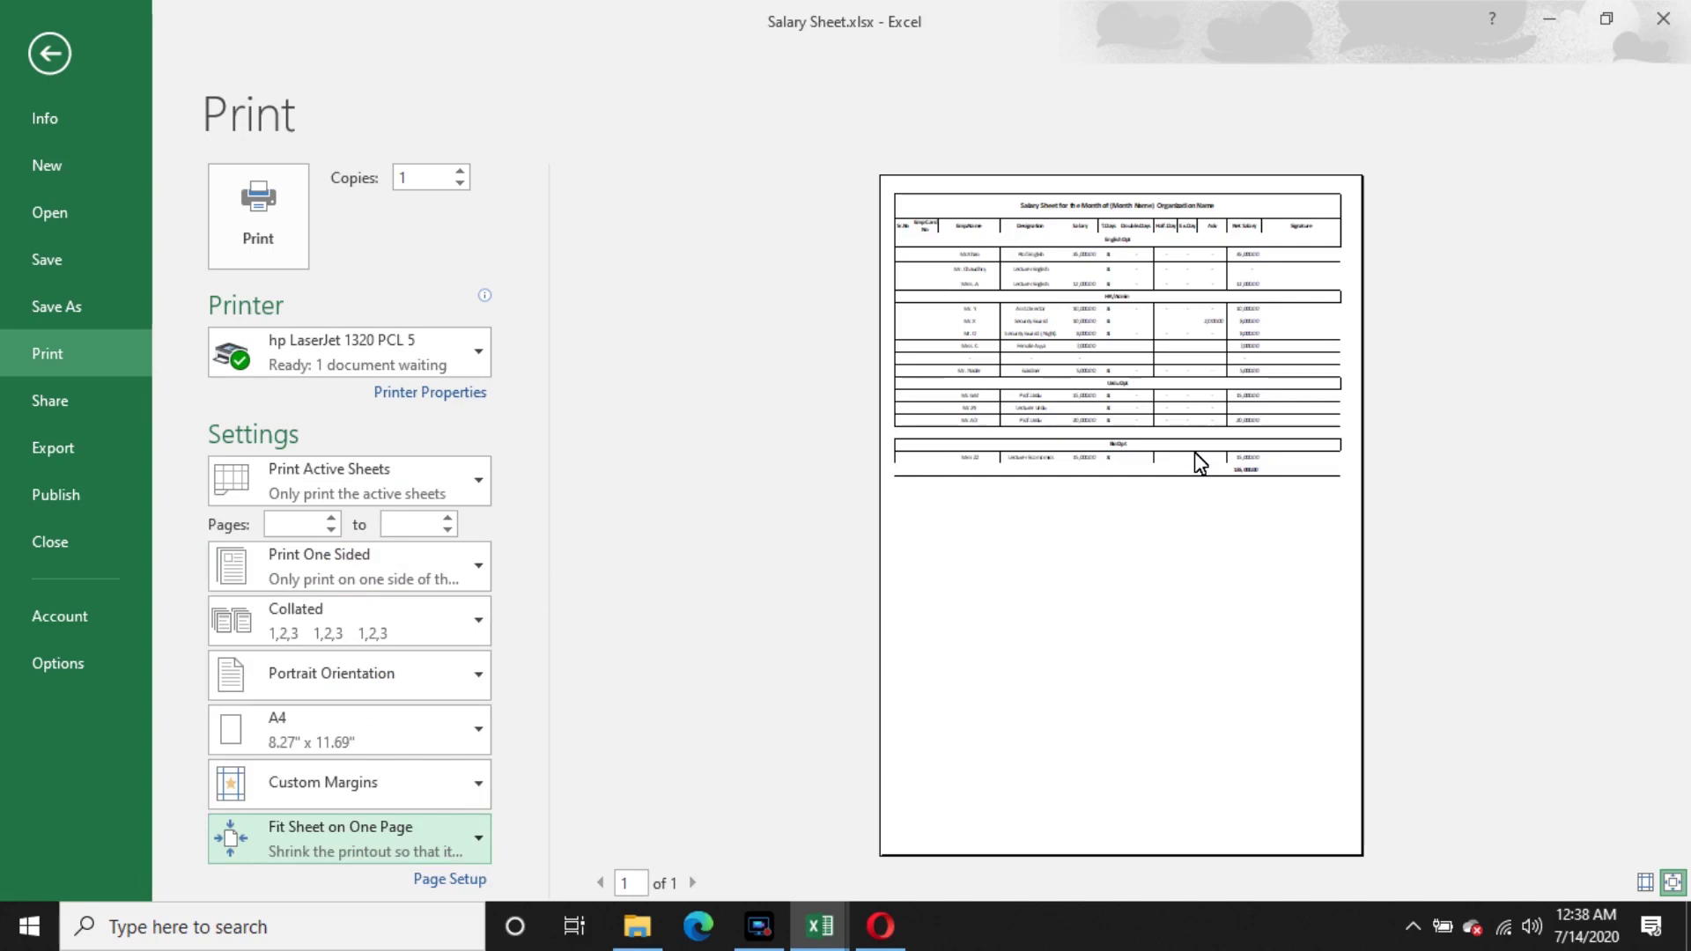
left_click(1161, 496)
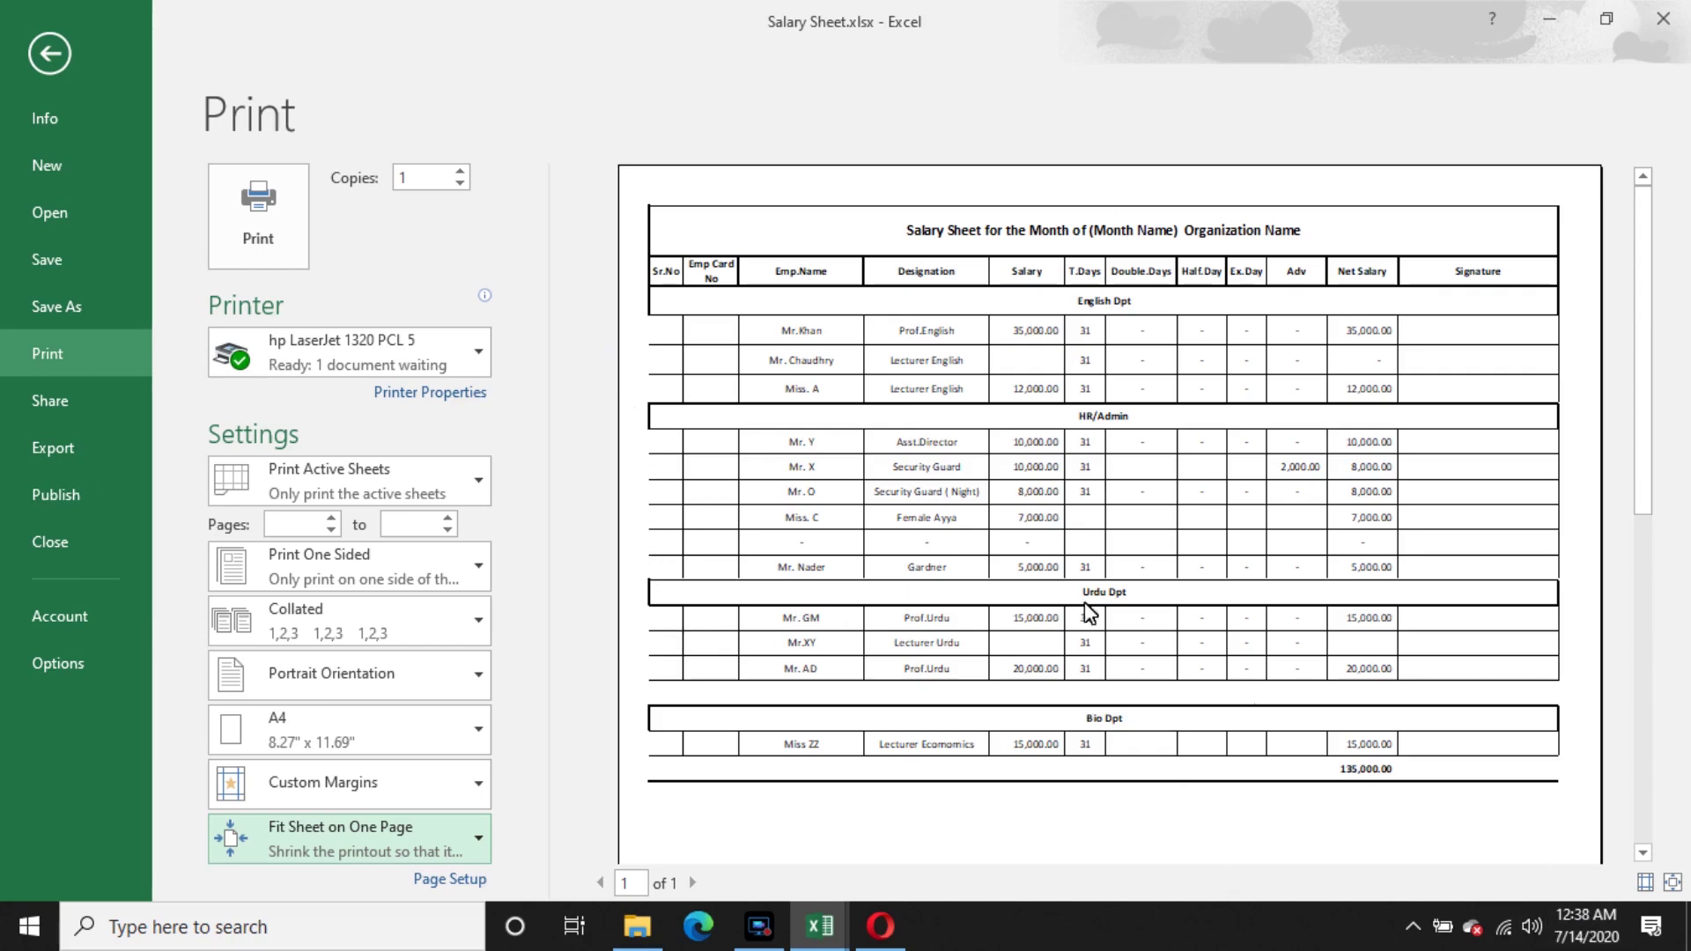
left_click(46, 56)
- Review all department sections down to the net salary total, and the English Dpt heading, employee names and designation
scroll(483, 696, "down", 1)
scroll(485, 709, "down", 2)
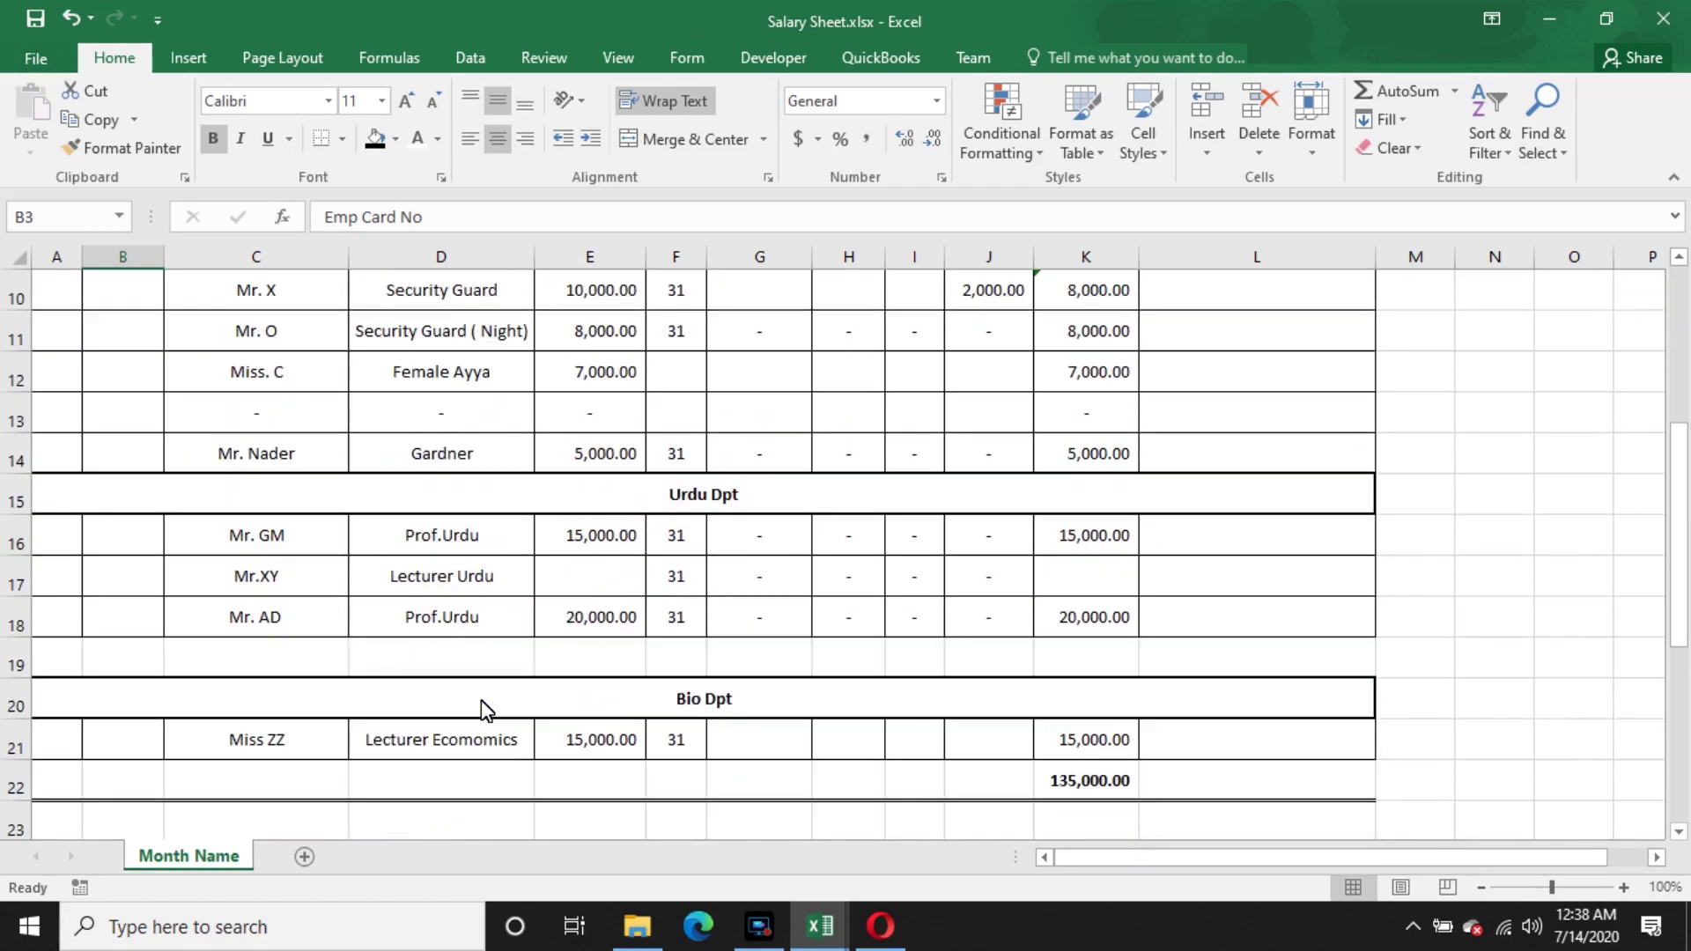
scroll(969, 630, "down", 1)
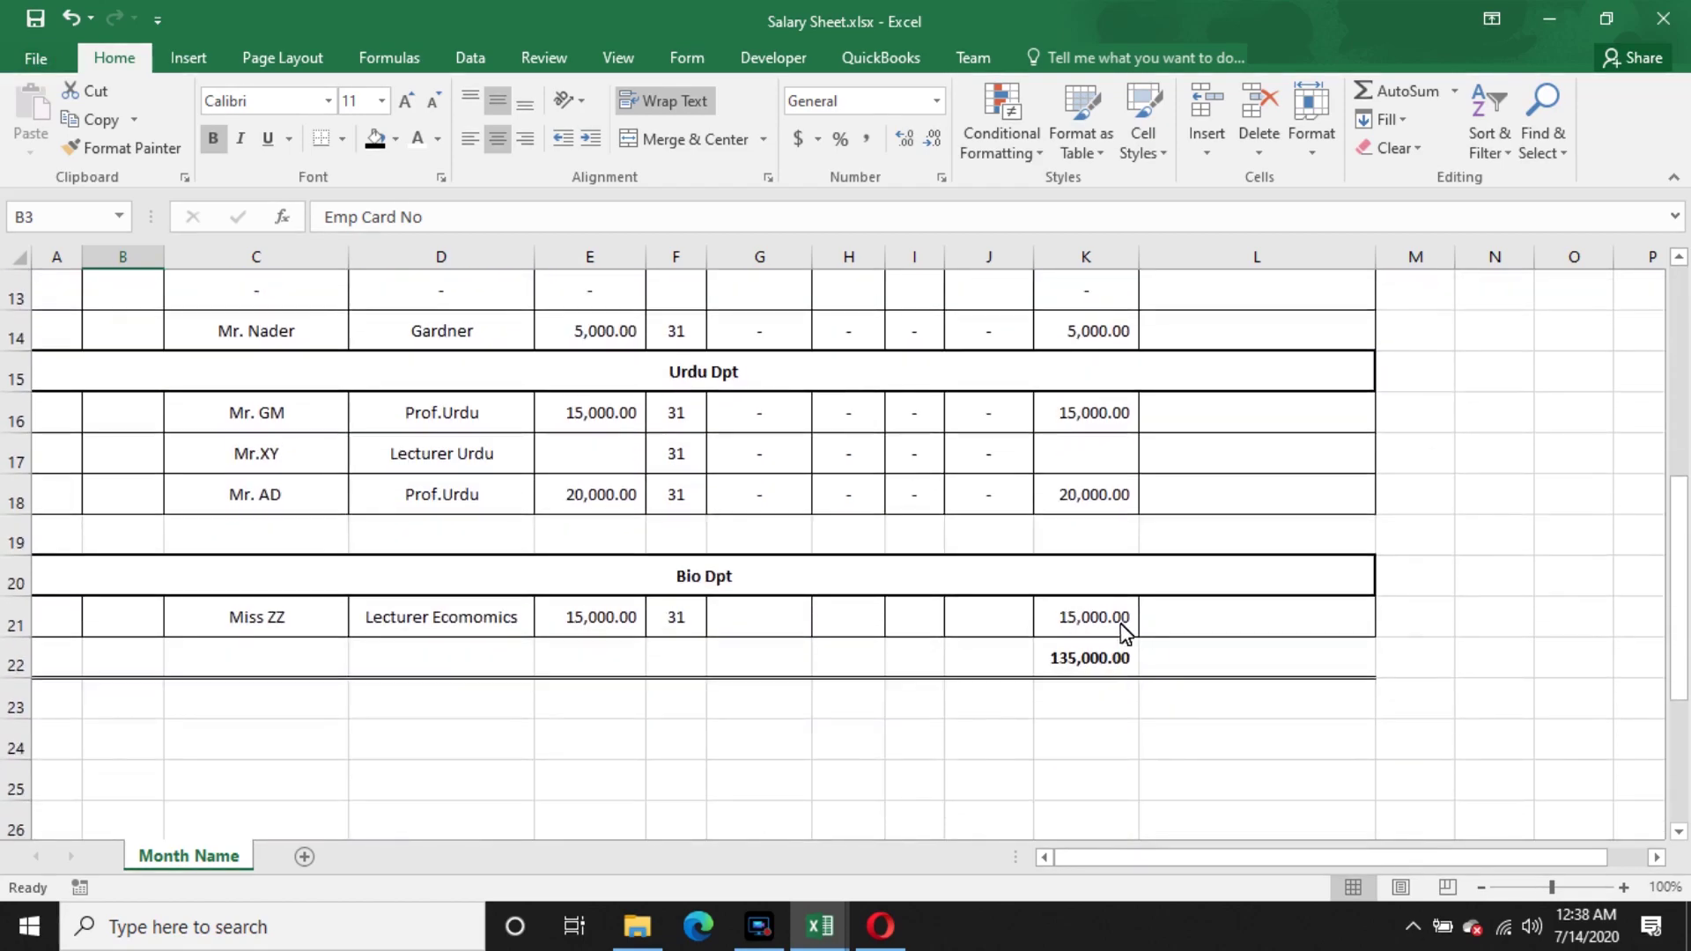
scroll(494, 634, "up", 4)
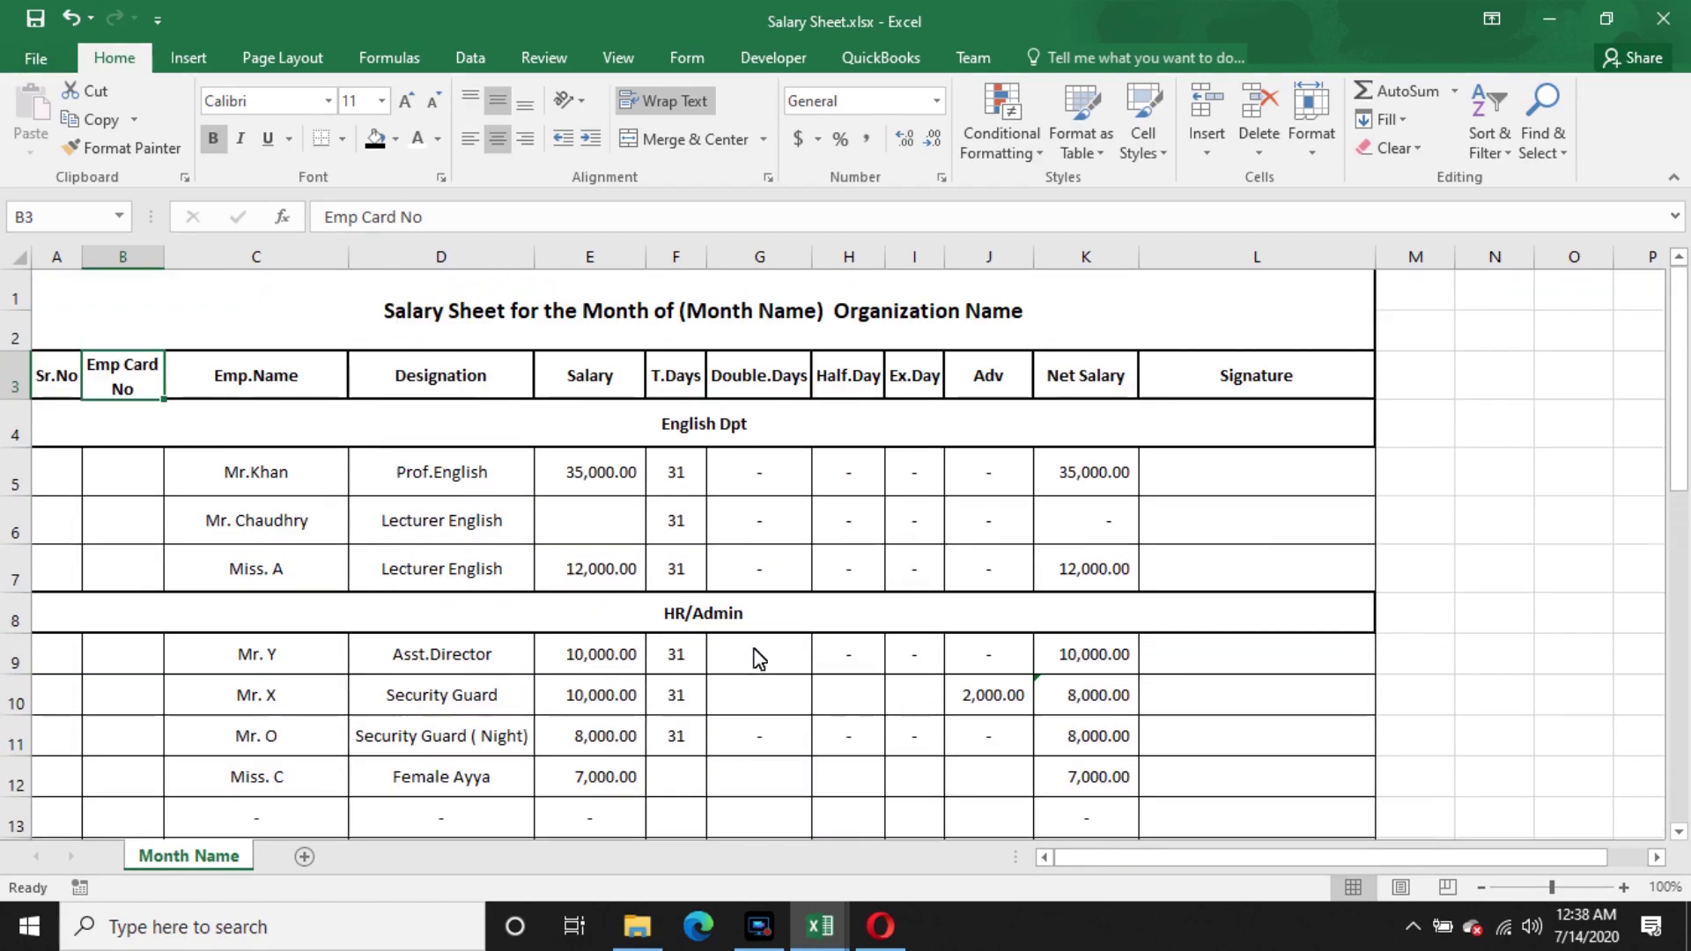
left_click(708, 432)
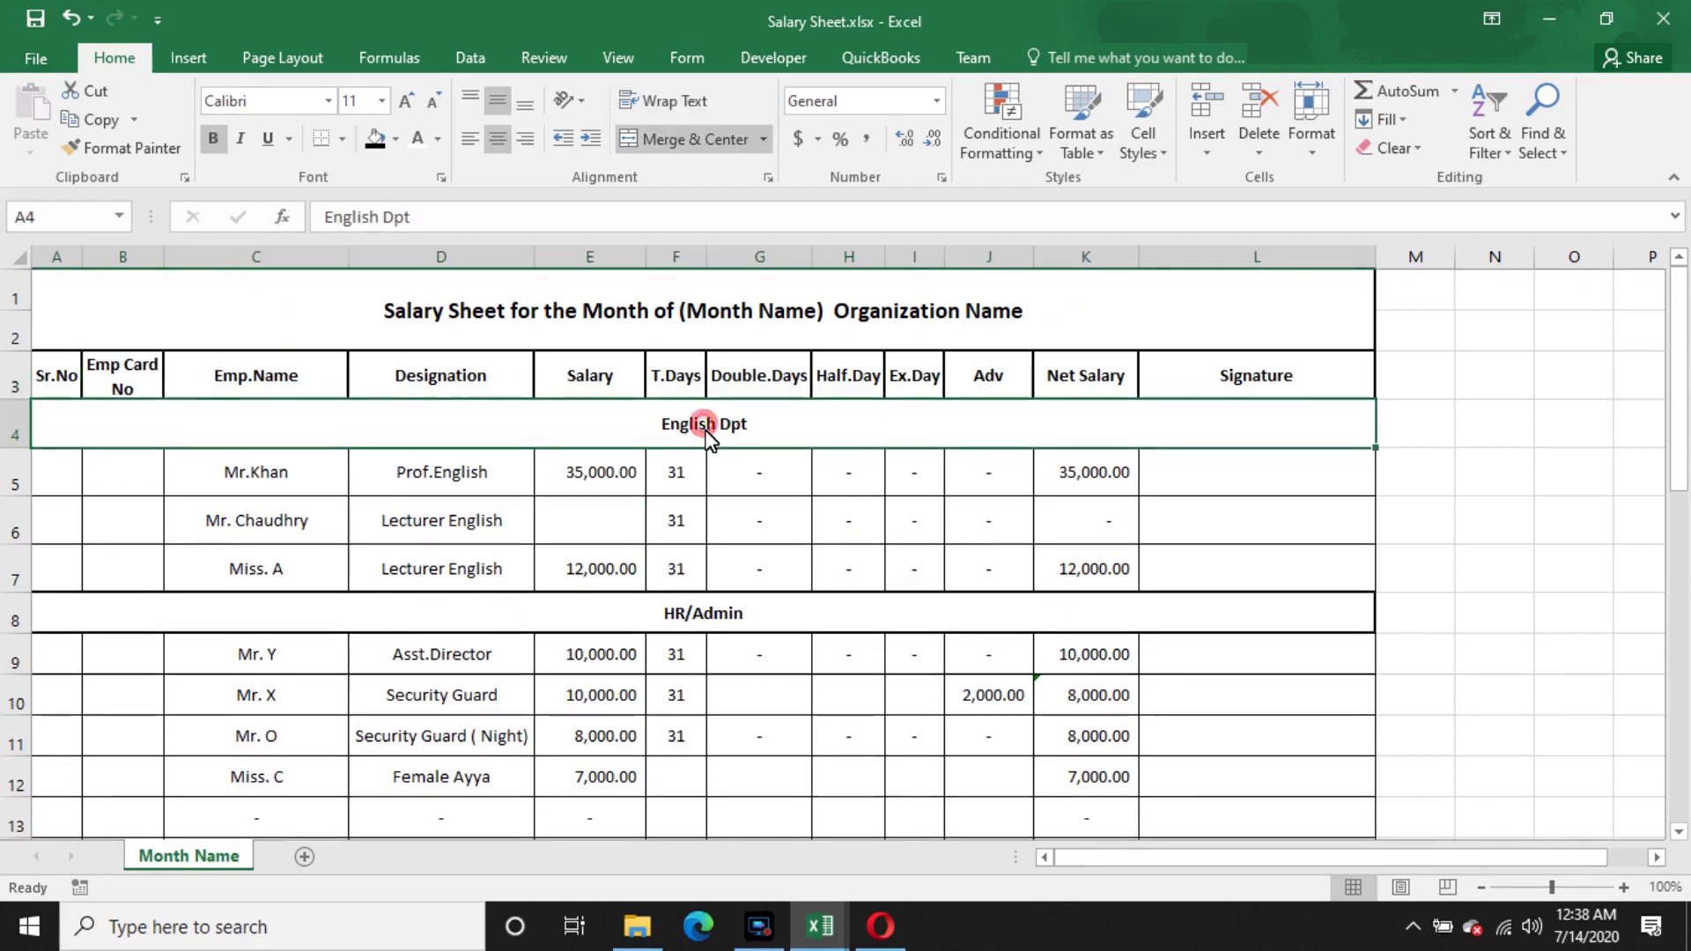
left_click(267, 479)
left_click_drag(268, 479, 268, 555)
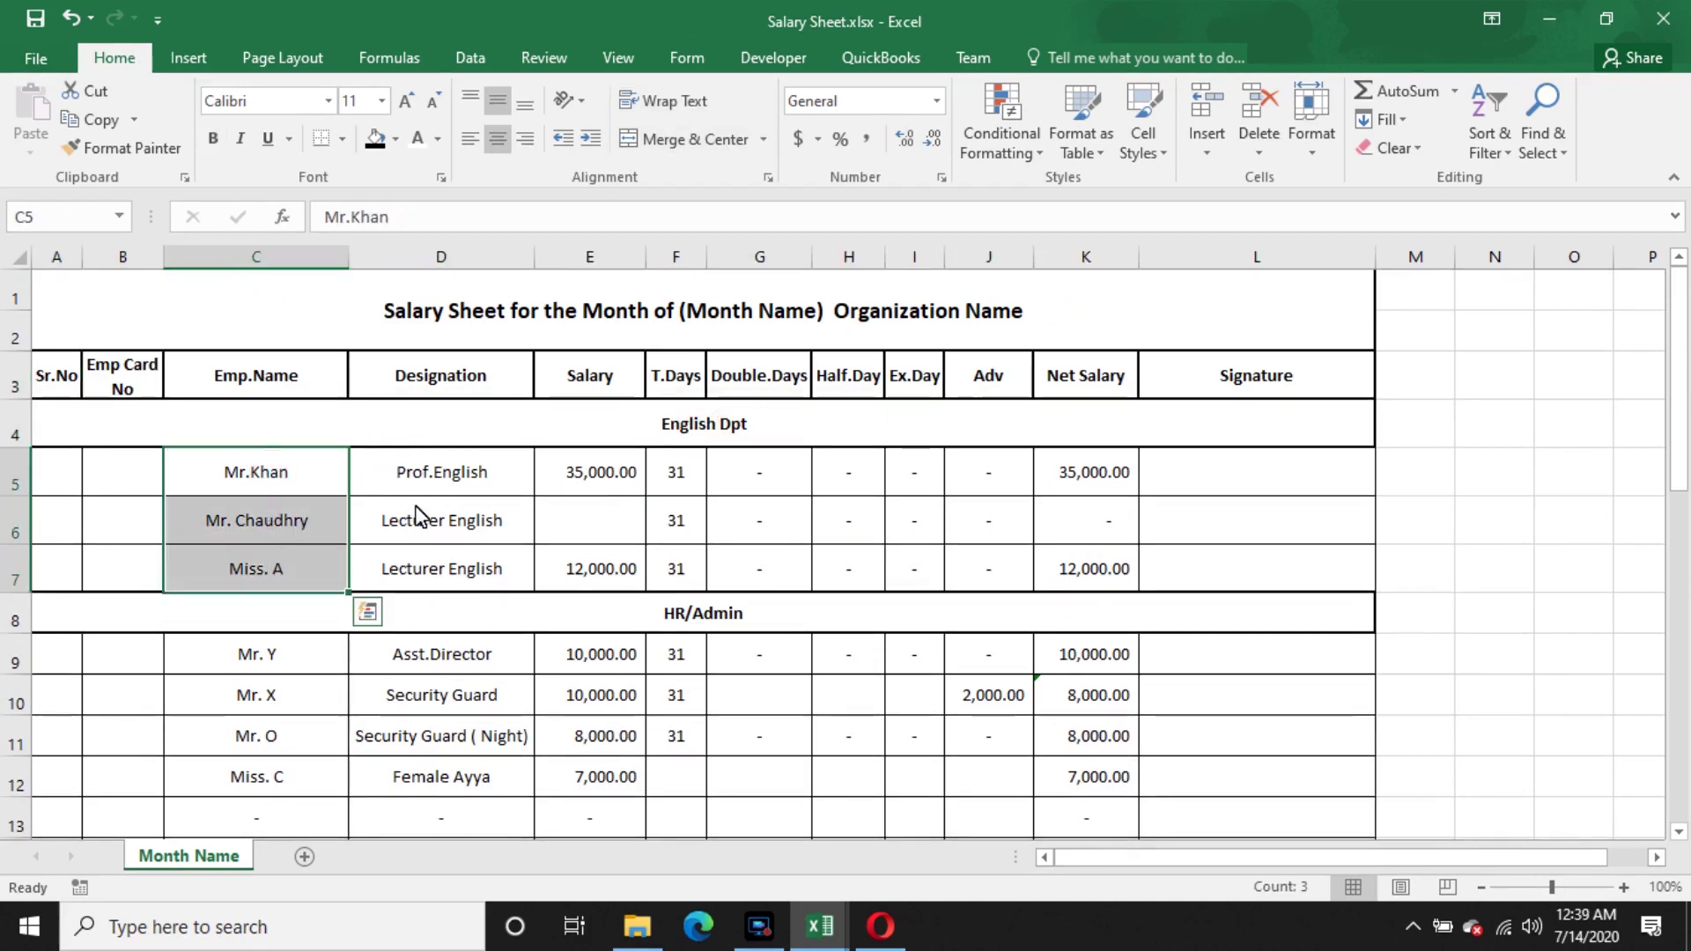
left_click(449, 483)
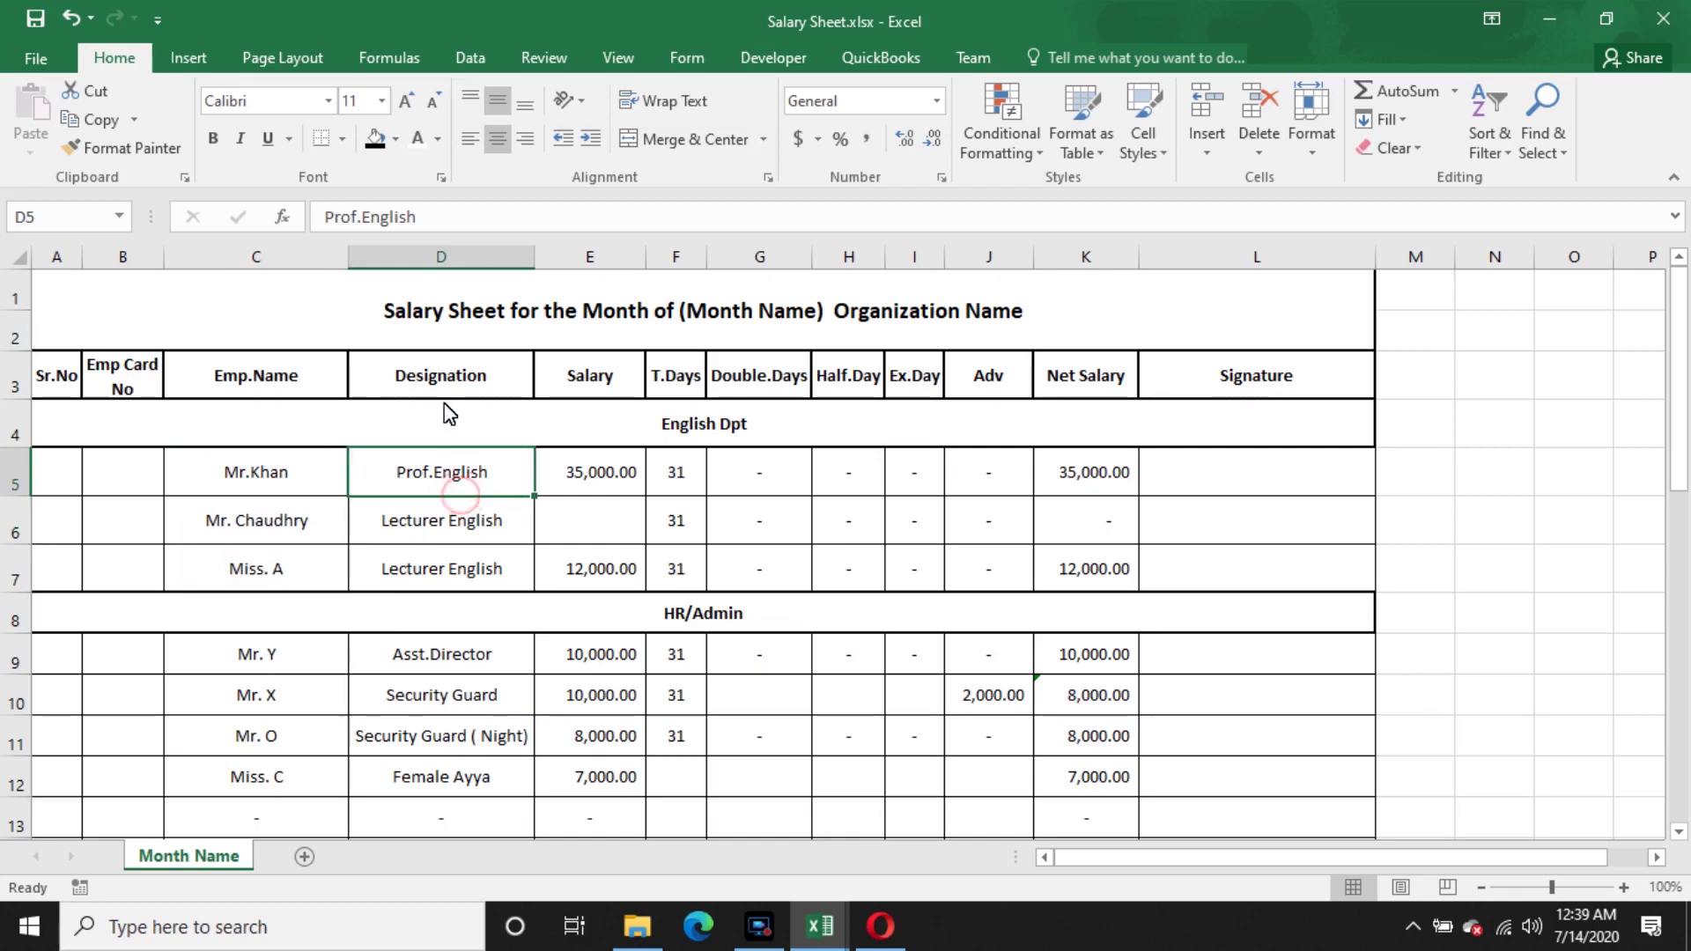
- Examine the Salary, Double.Days and T.Days headings, the security guard's advance in J10 and the signature cell L5
left_click(605, 381)
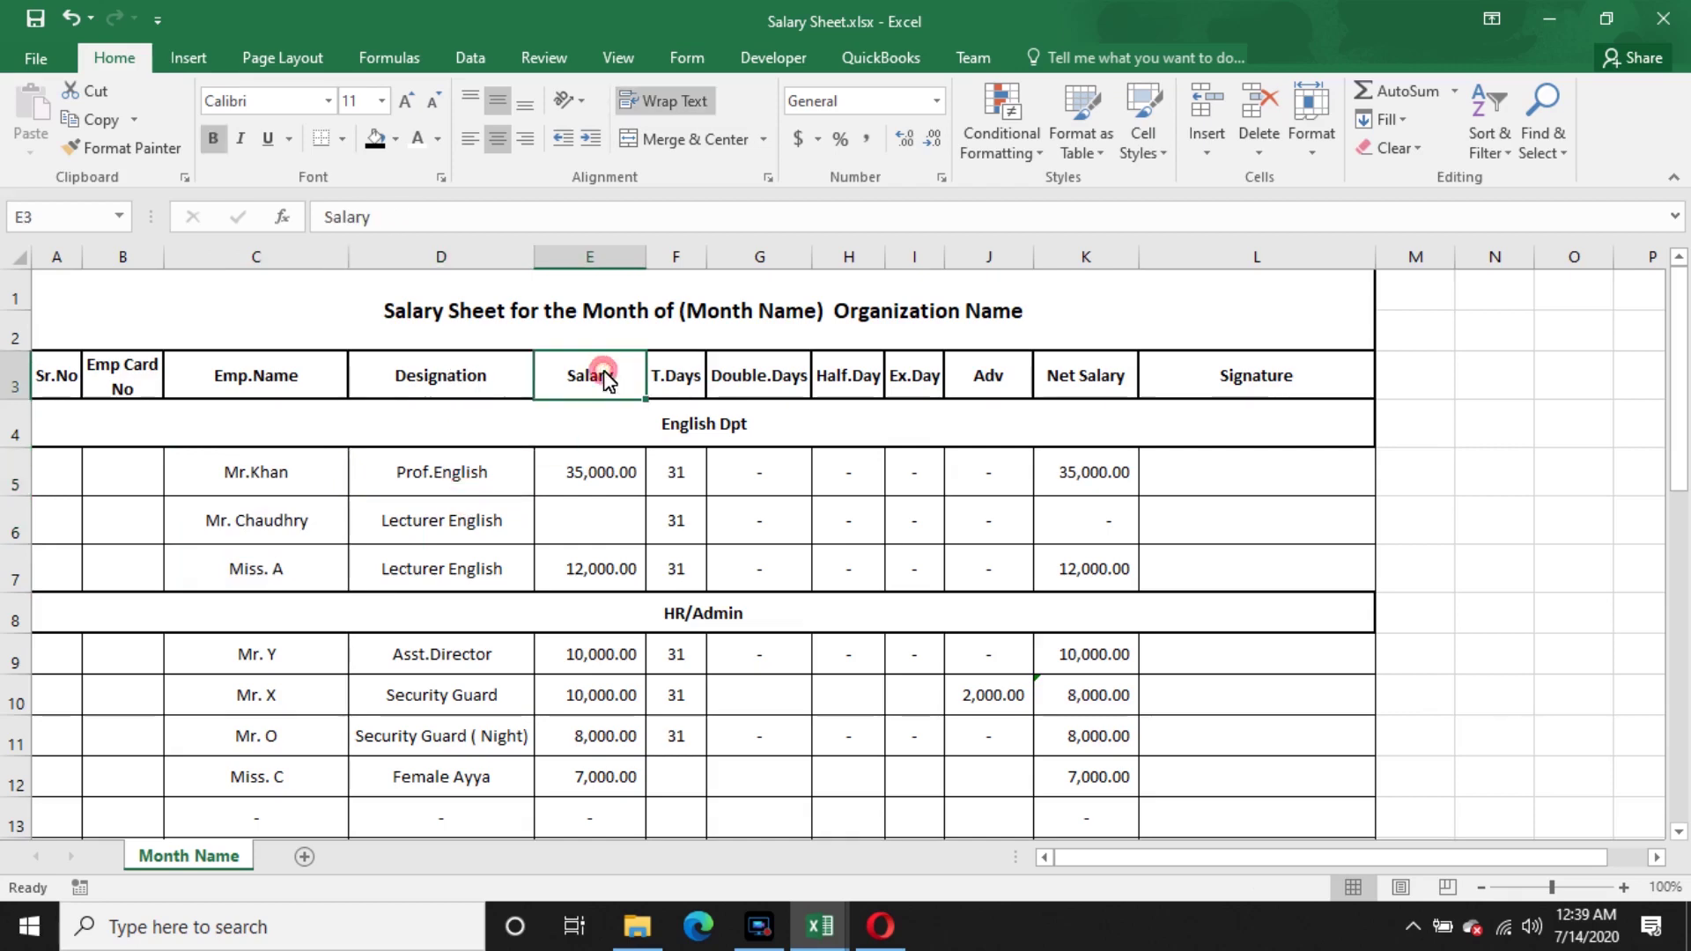
left_click(758, 381)
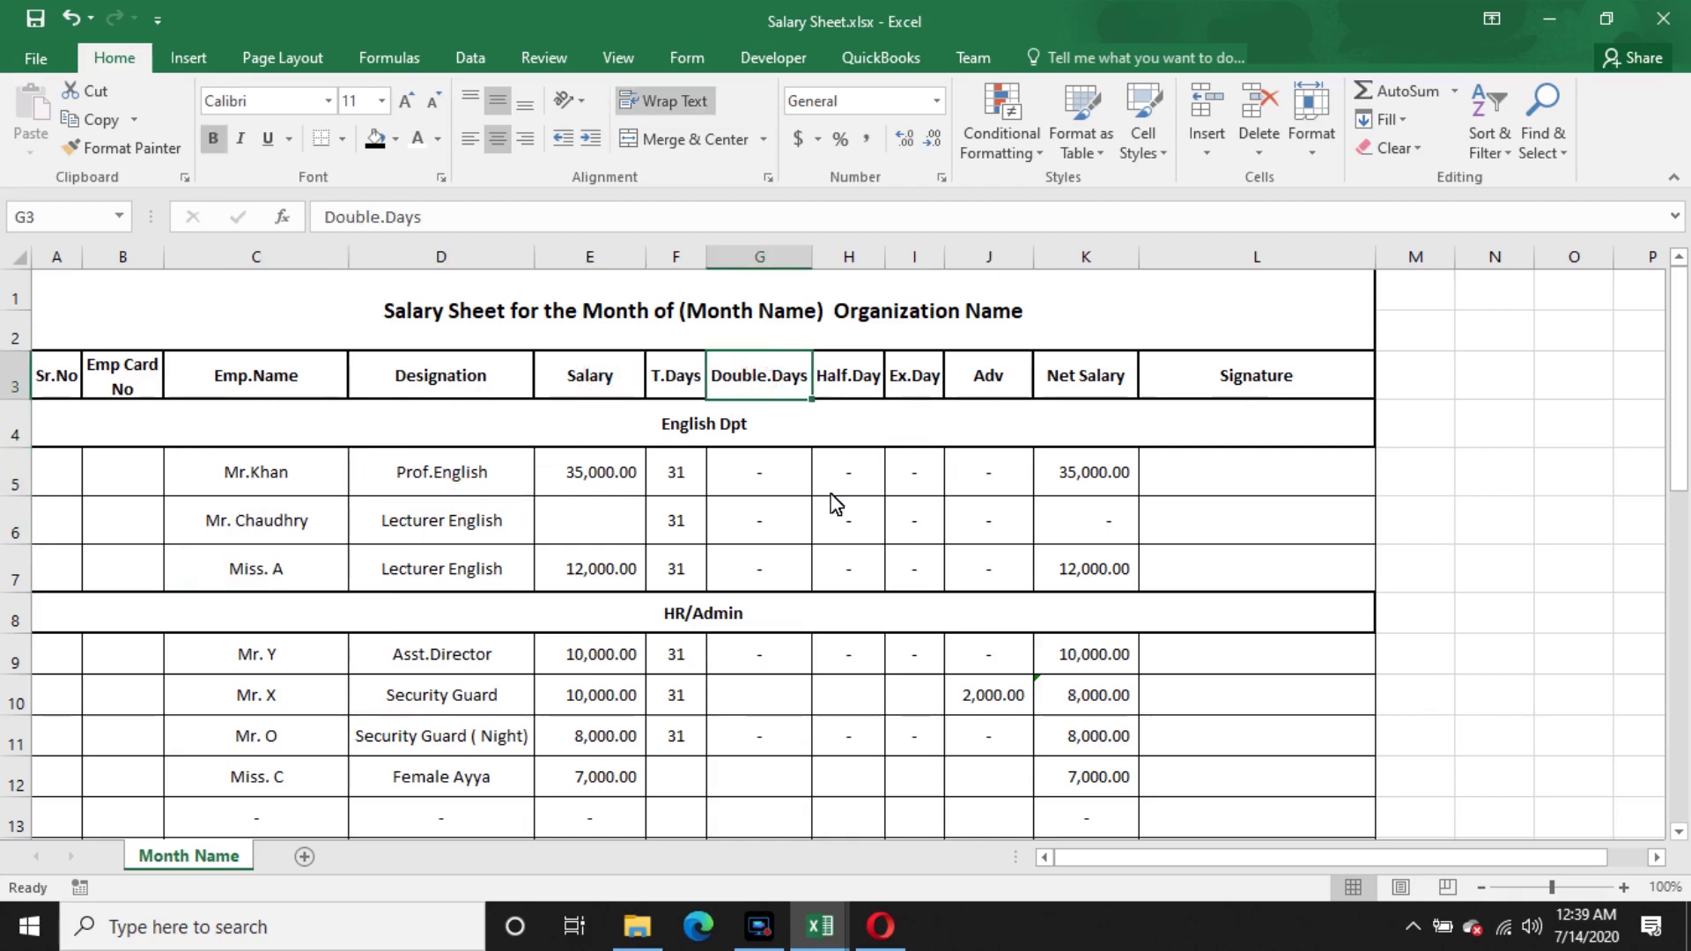
left_click(681, 377)
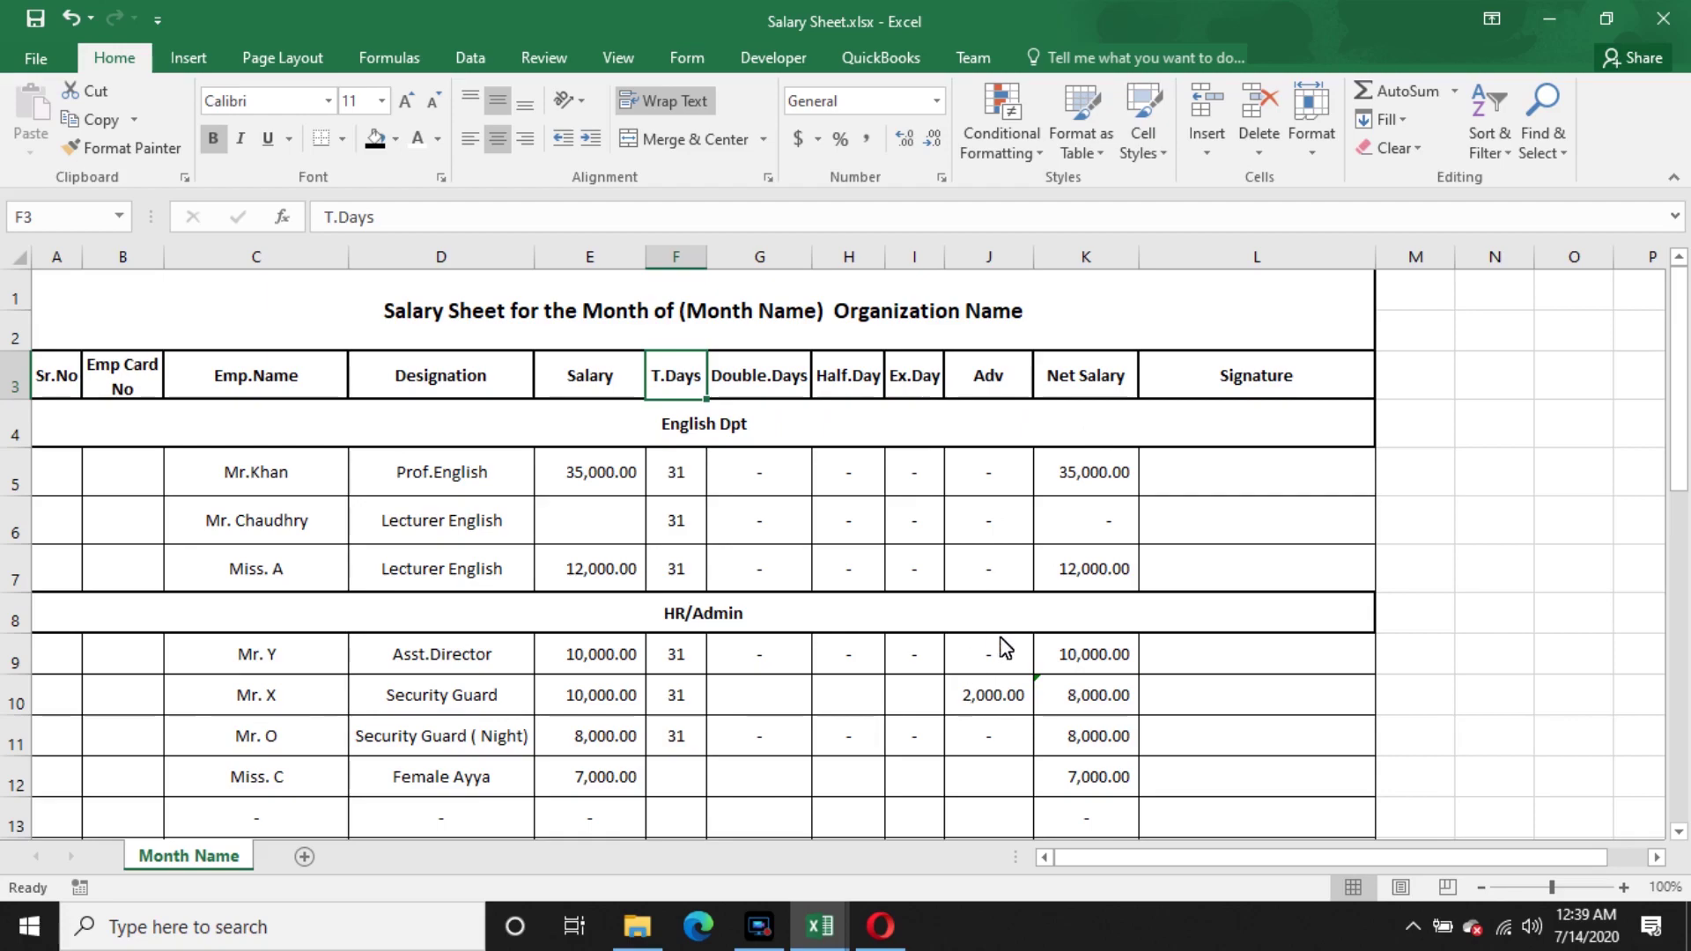
left_click(1009, 708)
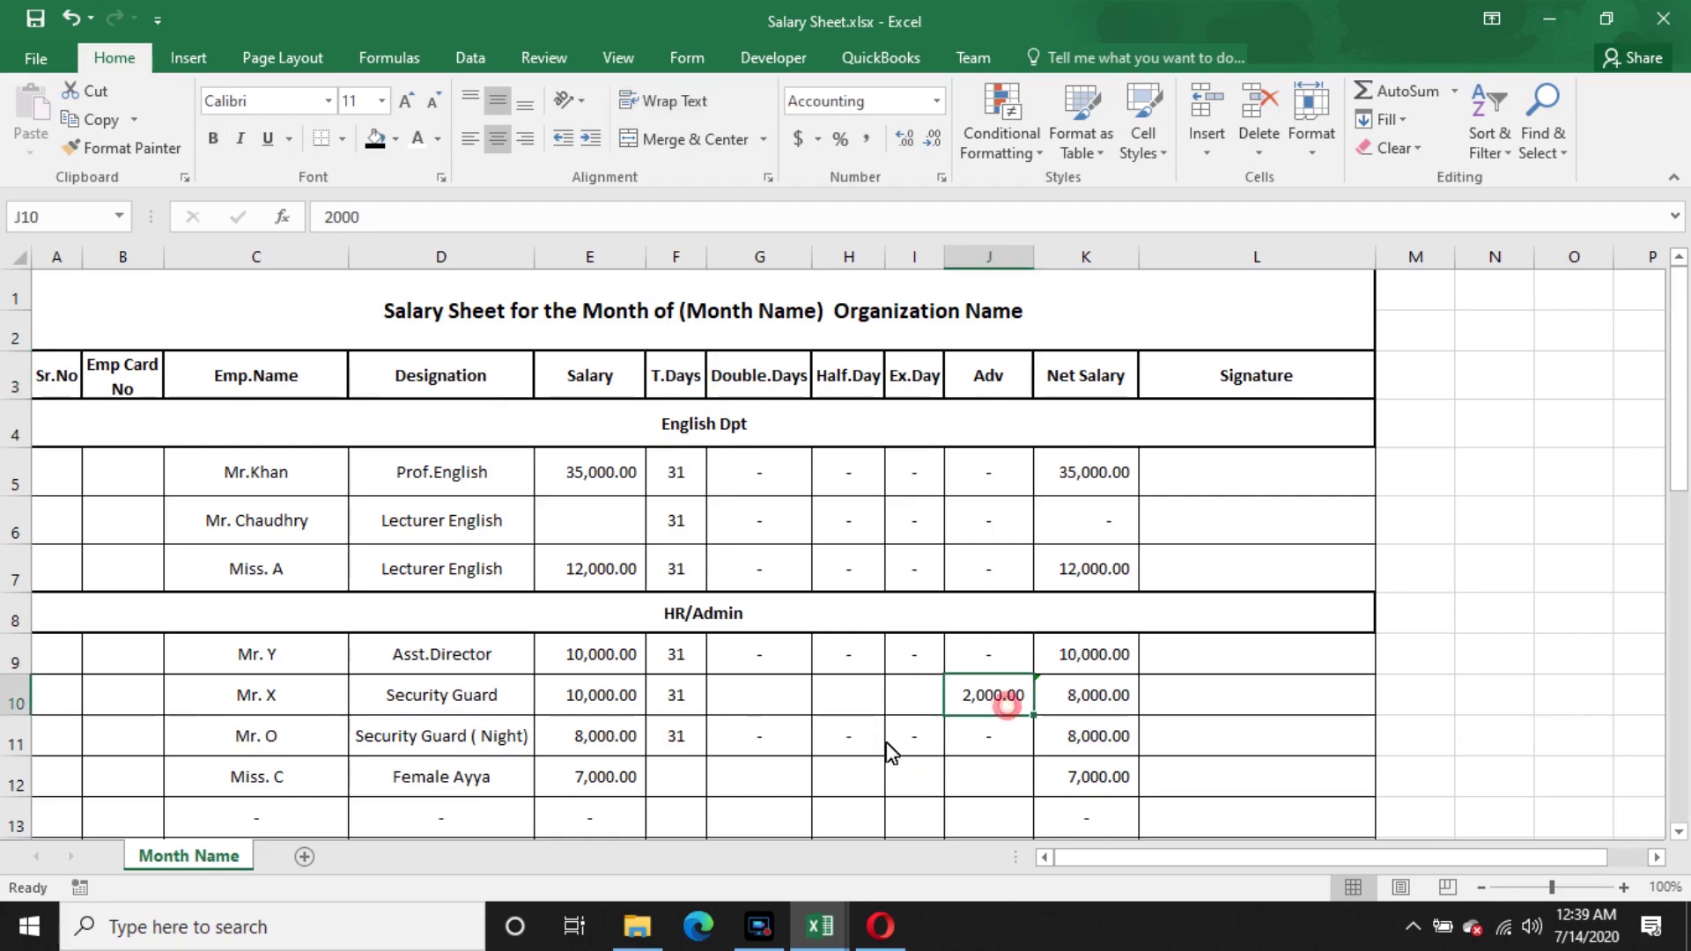
scroll(888, 758, "down", 2)
scroll(886, 772, "down", 1)
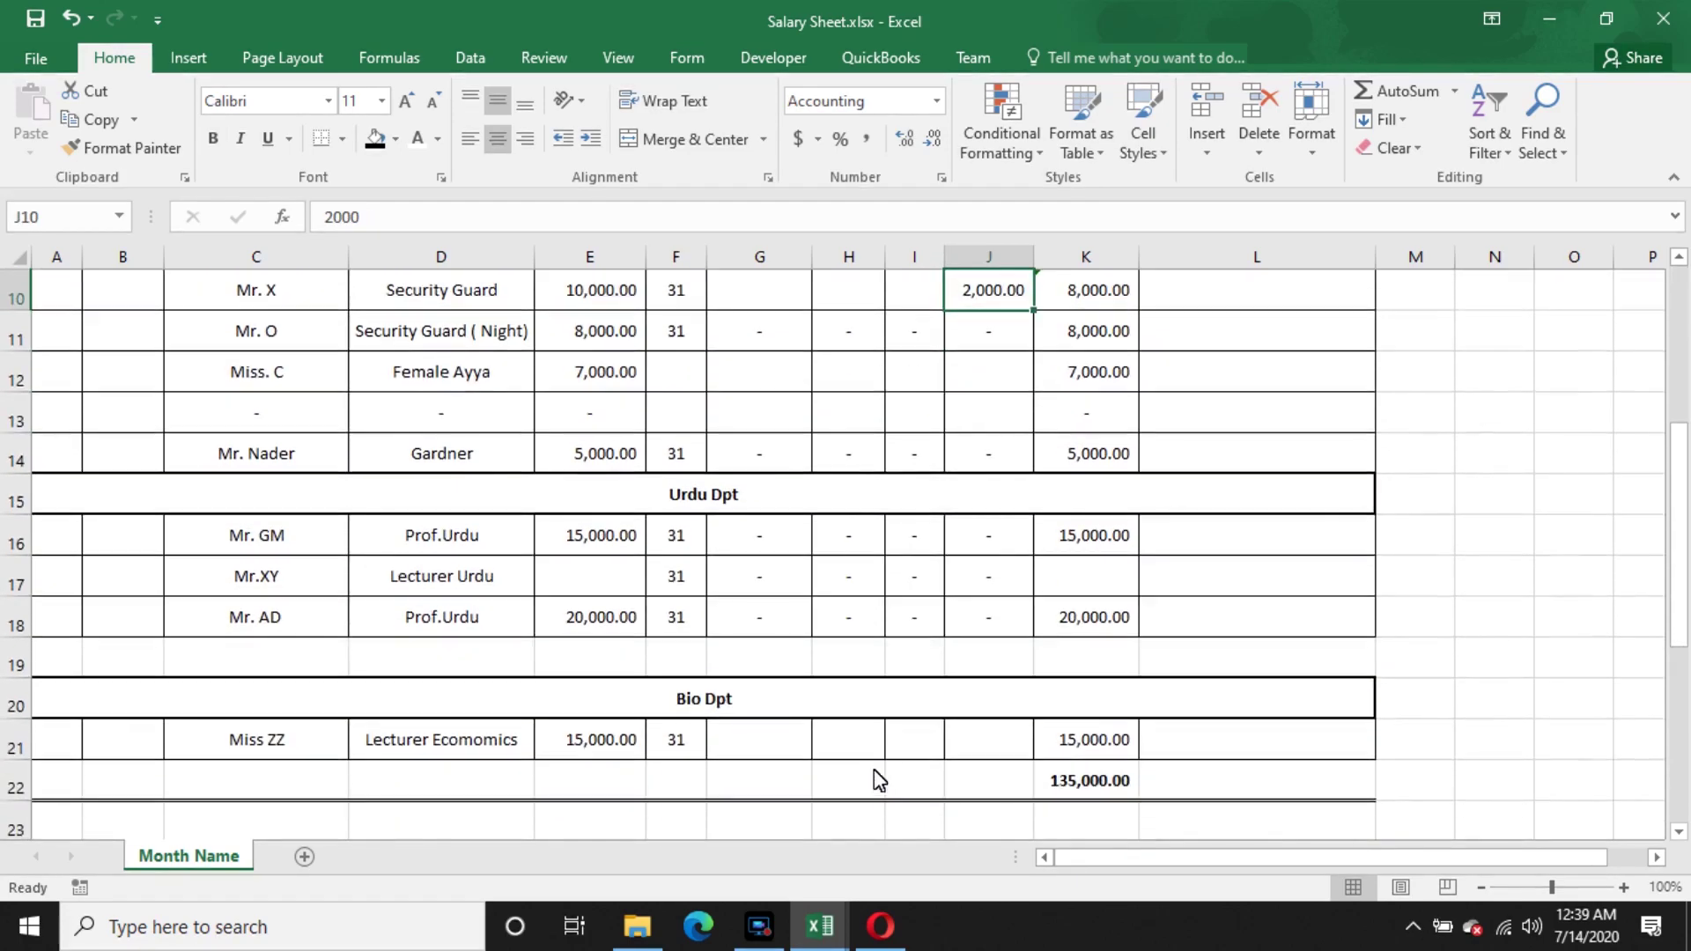
scroll(1030, 743, "up", 3)
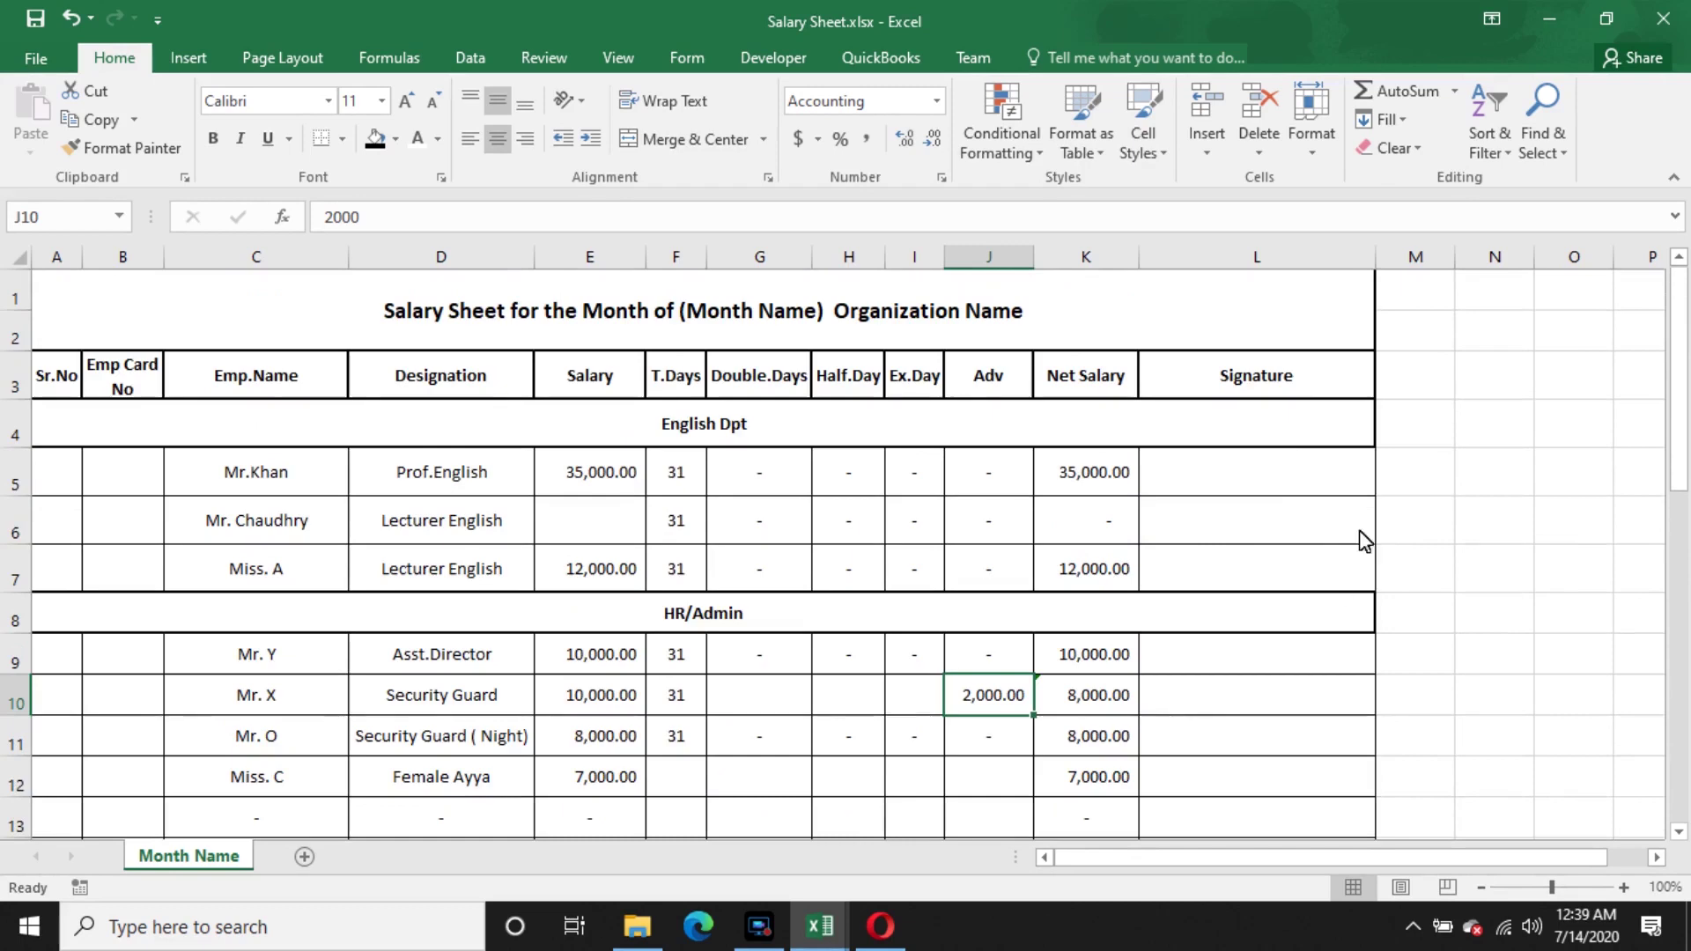
left_click(1264, 487)
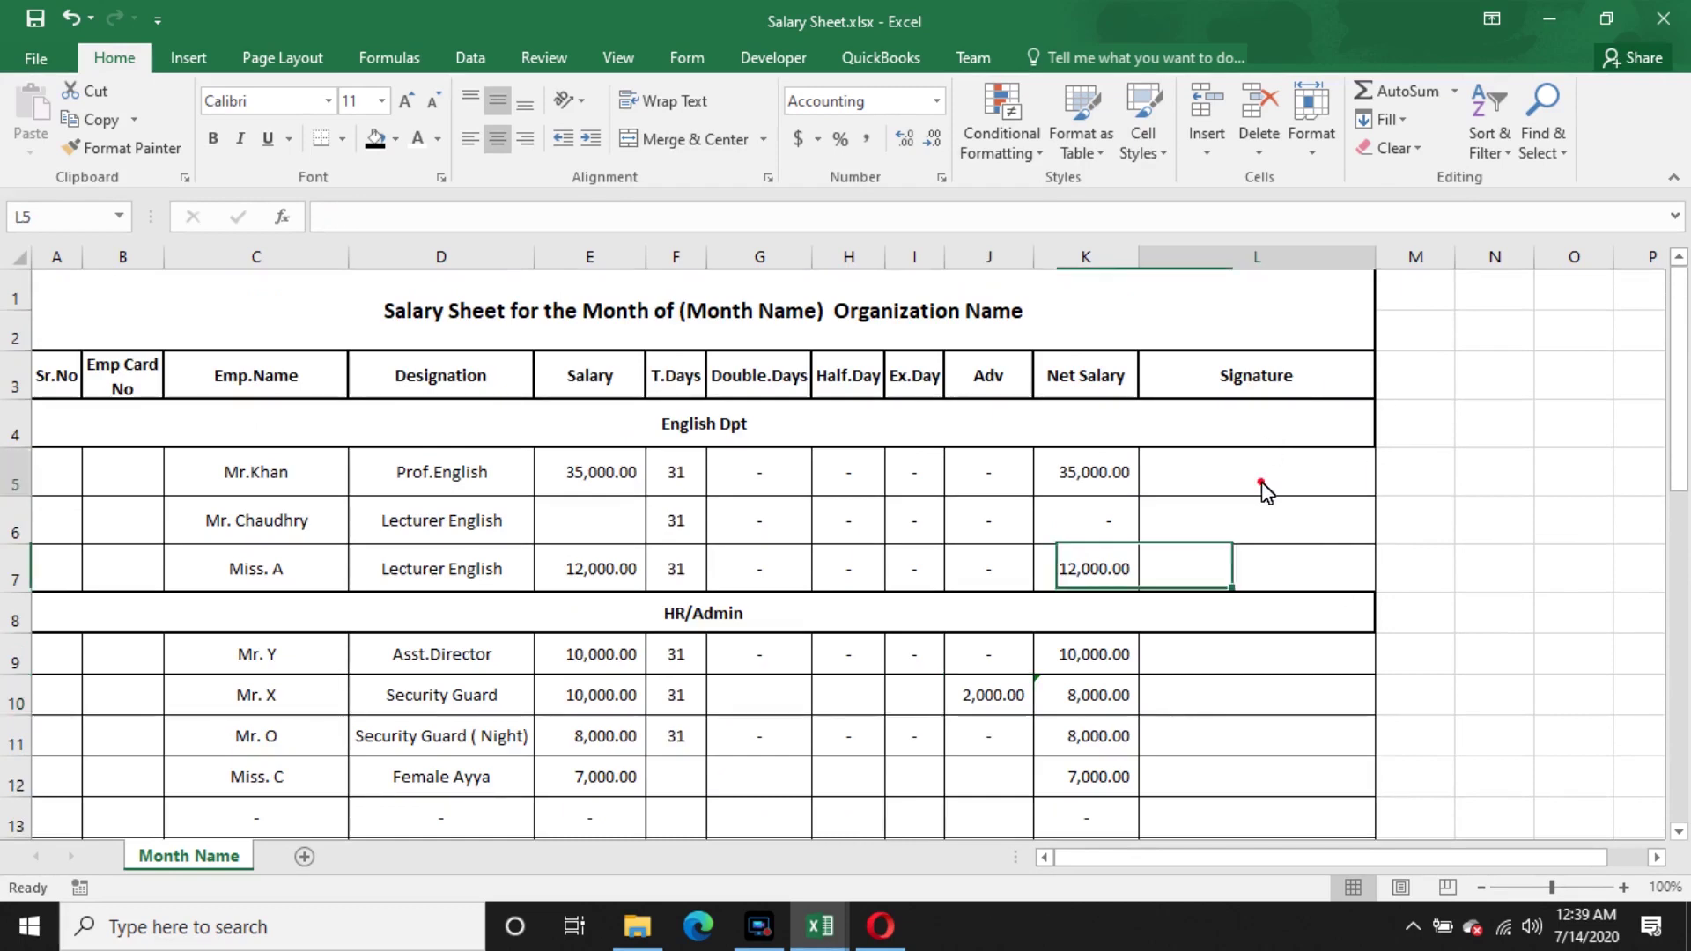